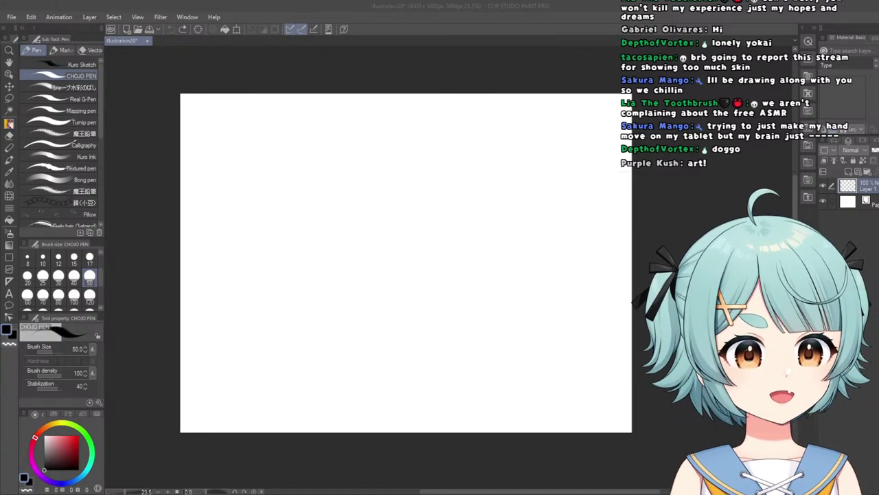
left_click(269, 360)
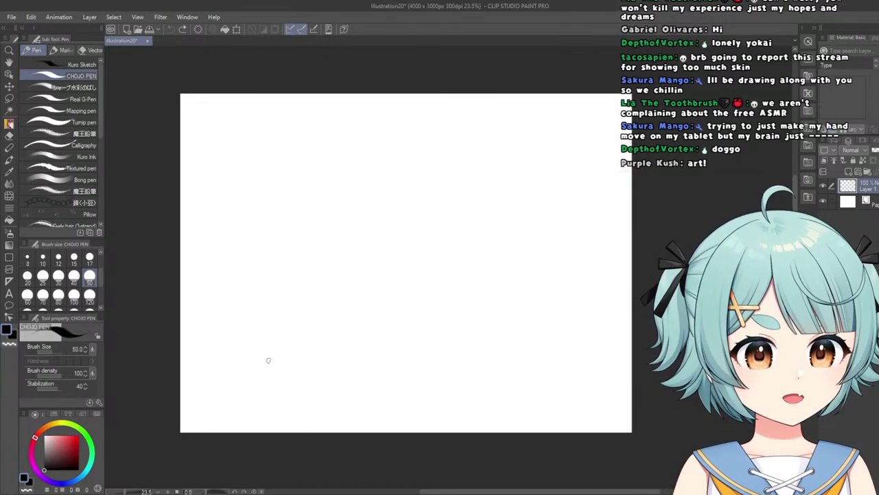
scroll(306, 216, "up", 3)
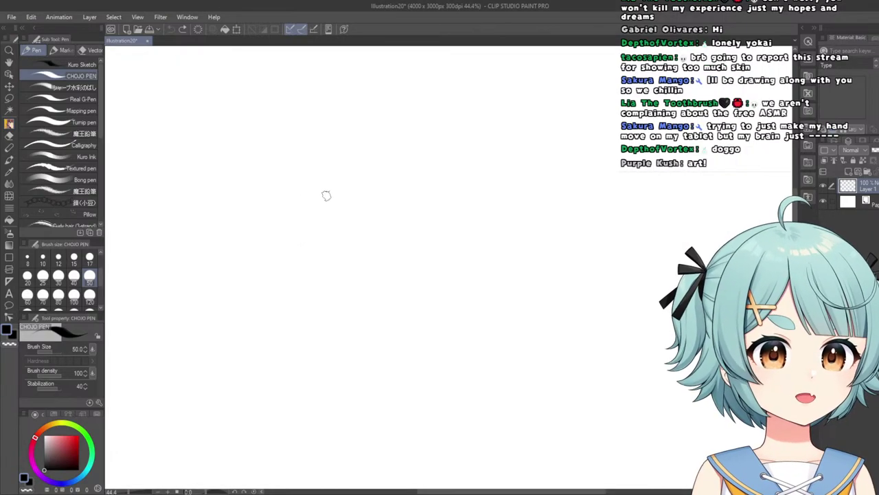
scroll(324, 181, "down", 2)
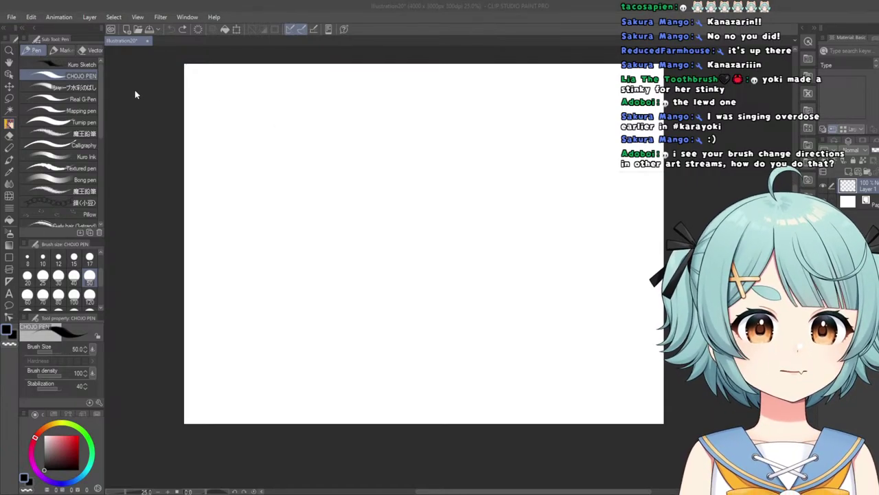
Import the hutao image into the illustration, enlarge it to nearly full canvas height and place it along the canvas's left side.
double_click(146, 121)
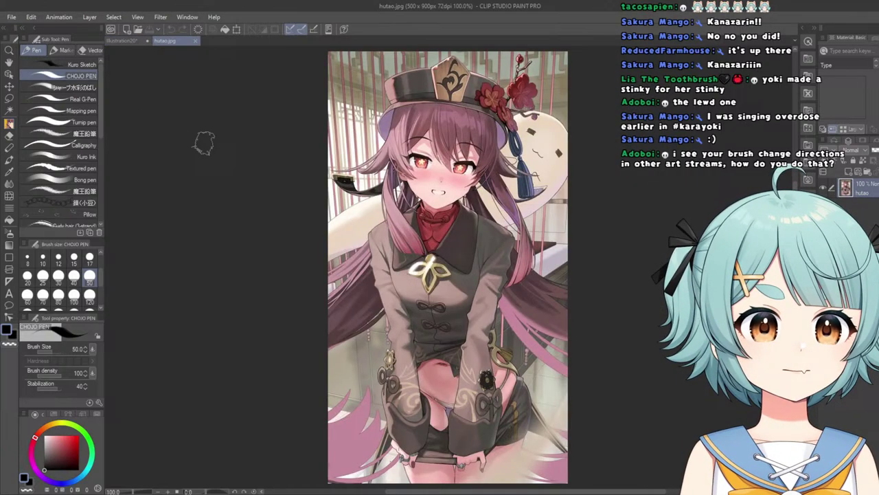
left_click(196, 41)
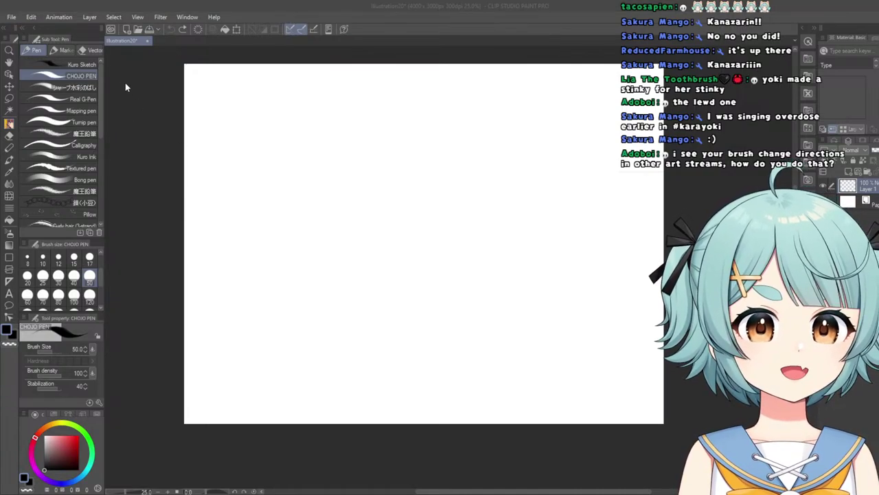
double_click(122, 124)
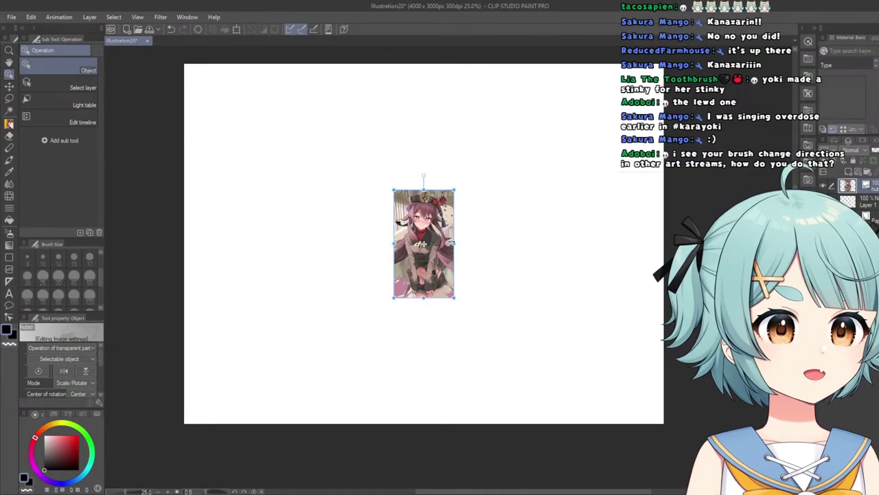
left_click_drag(459, 244, 616, 246)
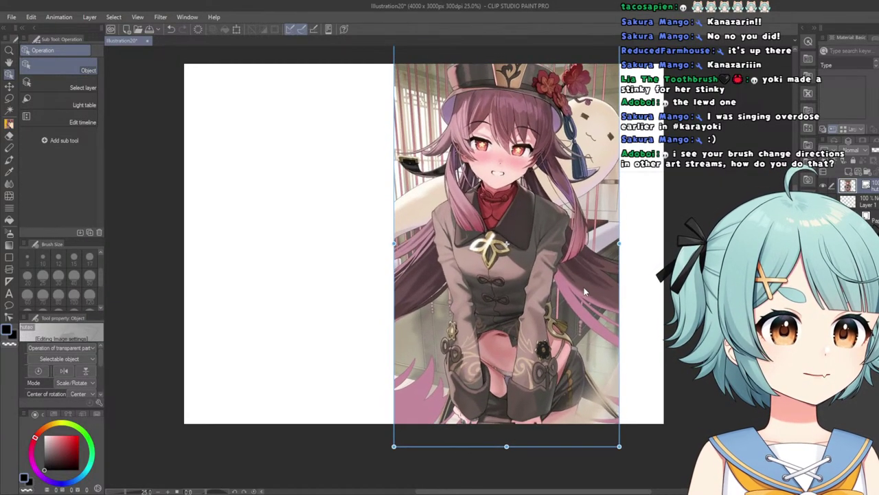
left_click_drag(583, 291, 365, 305)
left_click_drag(400, 263, 377, 267)
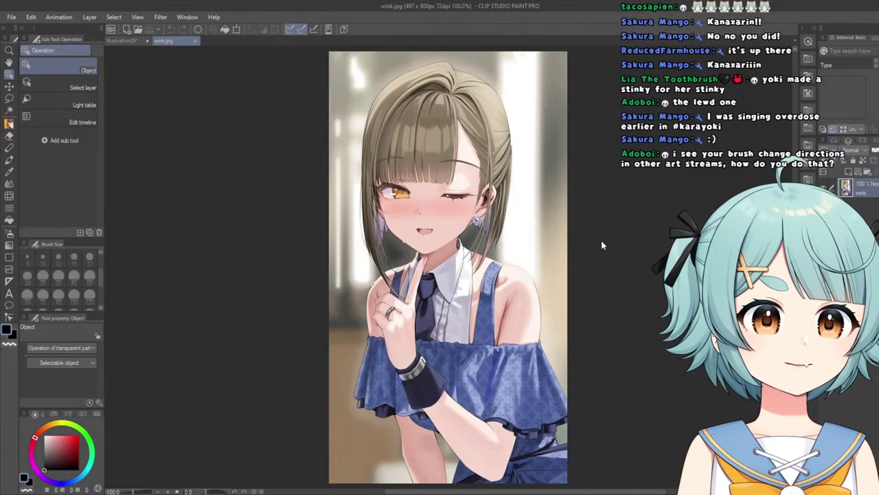
Close the separately opened wink.jpg, import the blue-haired sweatjacket image, enlarge it and place it over the lower half of the hutao picture.
left_click(195, 41)
left_click(10, 18)
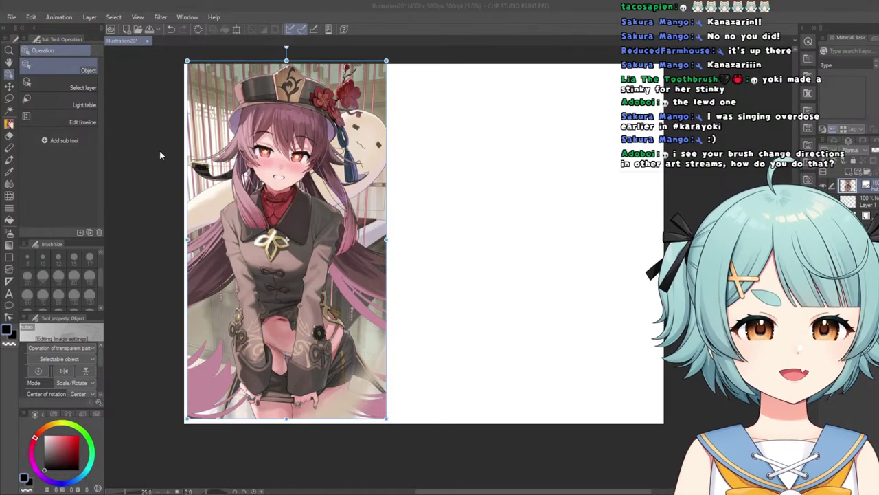
double_click(190, 135)
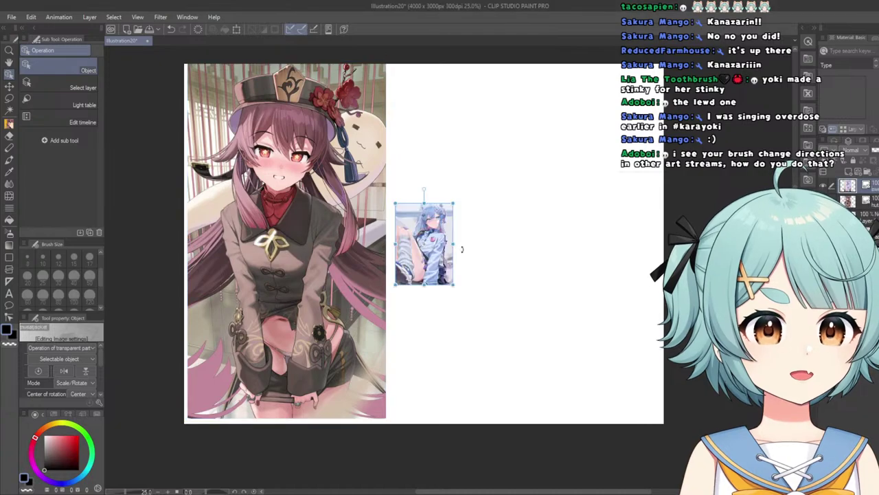
left_click_drag(417, 241, 306, 349)
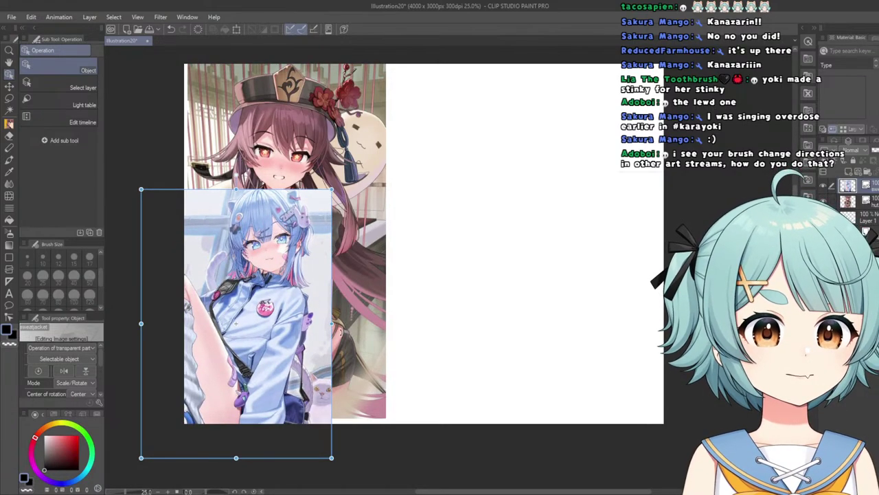
mouse_move(332, 324)
left_mouse_down()
mouse_move(351, 324)
mouse_move(332, 348)
mouse_move(333, 338)
left_mouse_up()
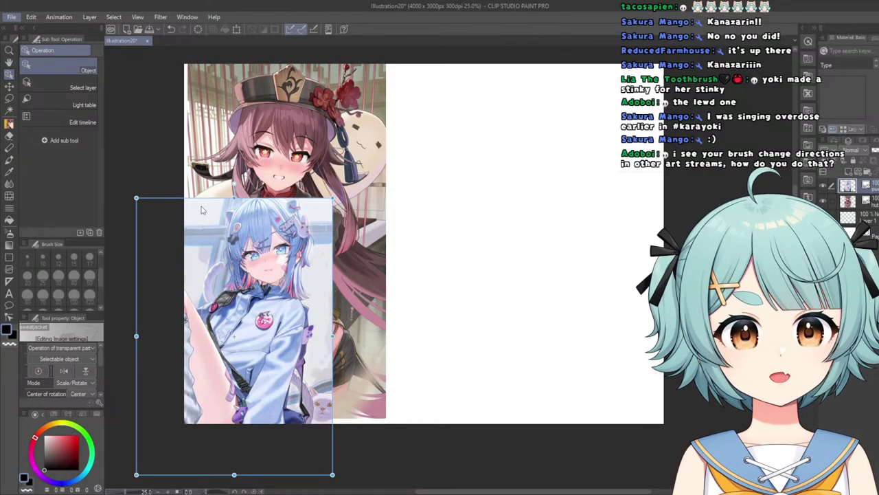
Import the wink image as a layer, scale it and place it over the lower right part of the other two reference pictures.
key("alt+Tab")
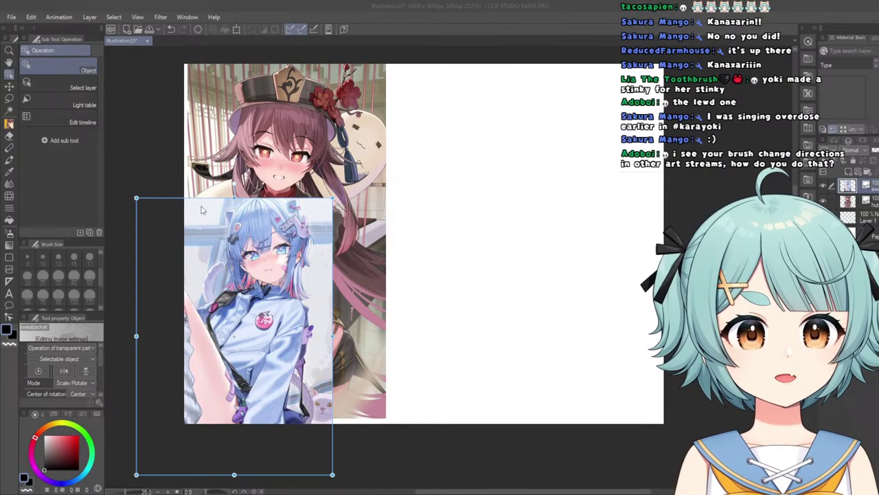
double_click(156, 201)
left_click_drag(450, 229, 383, 443)
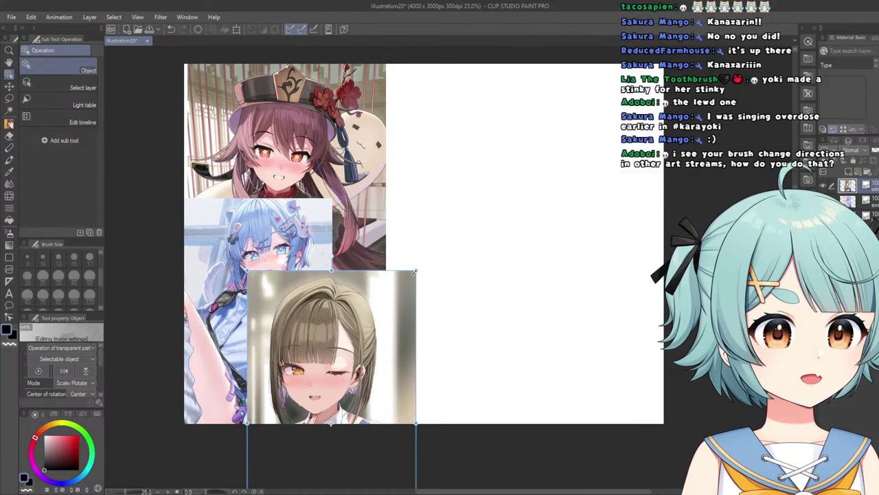
left_click_drag(416, 272, 364, 312)
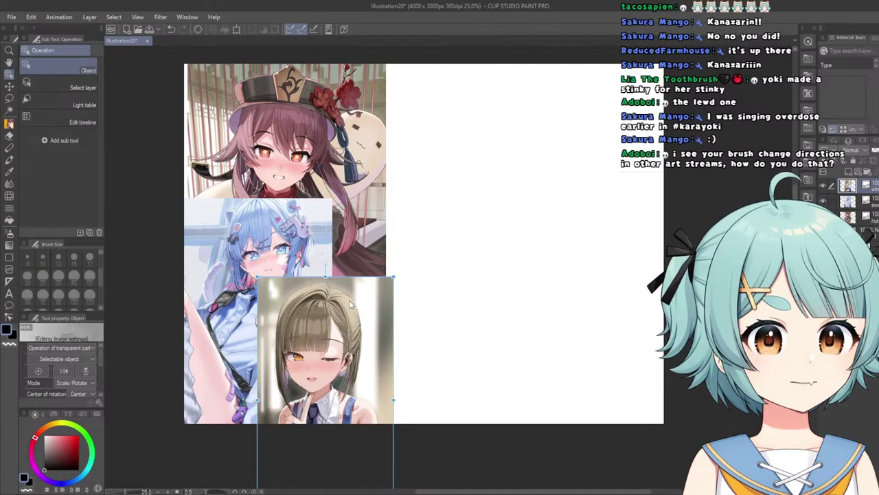
Add a new layer above the three reference pictures and switch to the Pen tool.
scroll(349, 300, "down", 4)
scroll(515, 319, "up", 3)
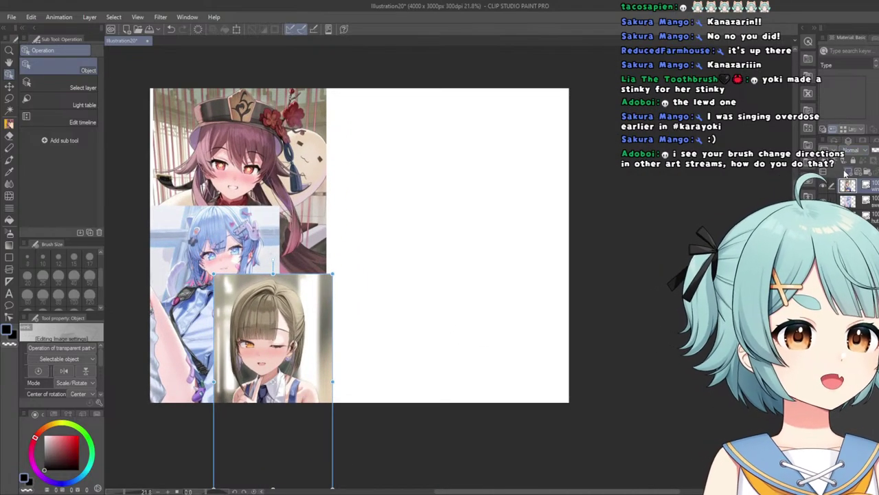
scroll(526, 115, "down", 2)
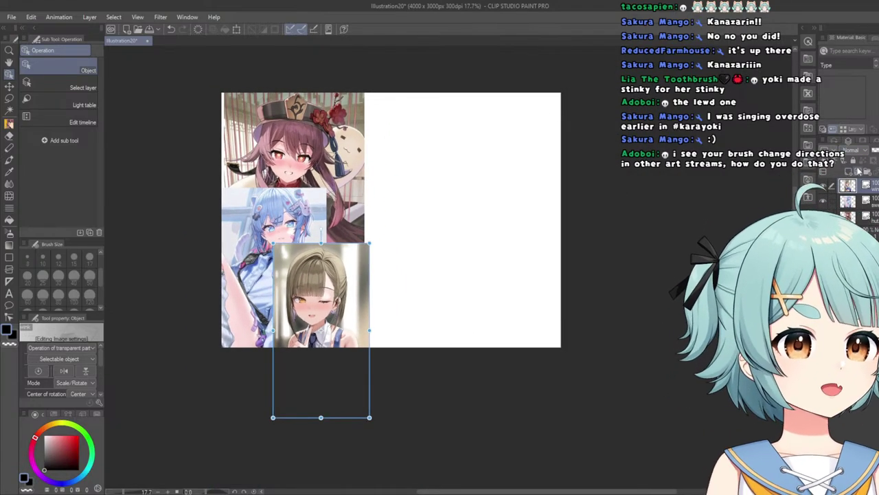
left_click(849, 171)
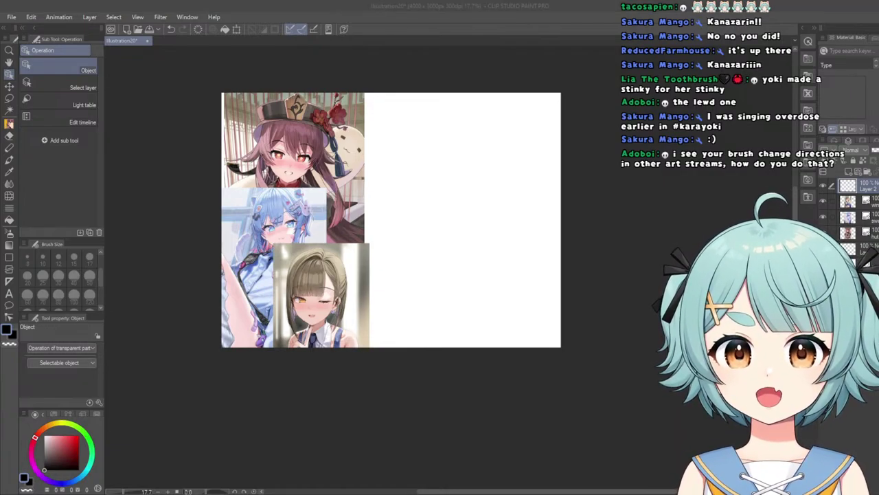
left_click(9, 123)
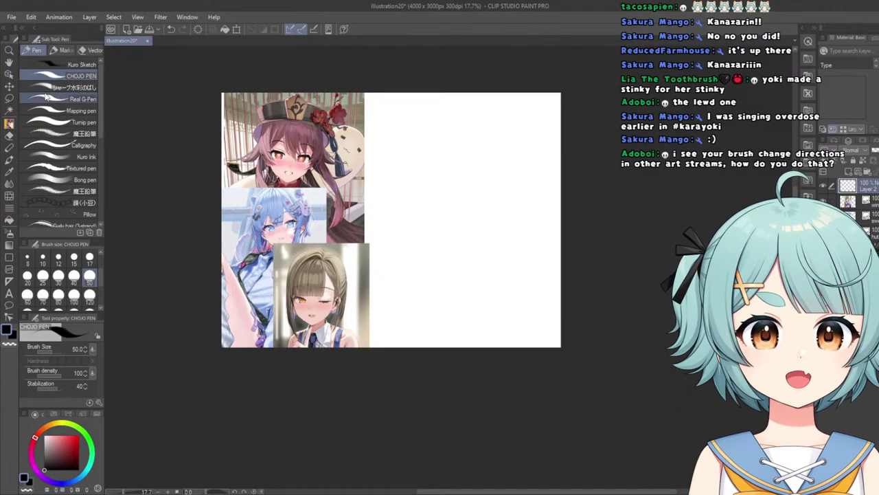
Try a Kuro Sketch pen stroke on the blank part of the canvas and undo it.
left_click(69, 65)
scroll(437, 213, "up", 2)
scroll(464, 183, "up", 1)
mouse_move(471, 171)
left_mouse_down()
mouse_move(353, 236)
mouse_move(476, 222)
mouse_move(391, 270)
mouse_move(486, 239)
mouse_move(496, 267)
left_mouse_up()
key("ctrl+z")
Try single CHOJO PEN strokes at size 50 on the blank canvas area and undo each one.
left_click(78, 77)
scroll(376, 176, "up", 3)
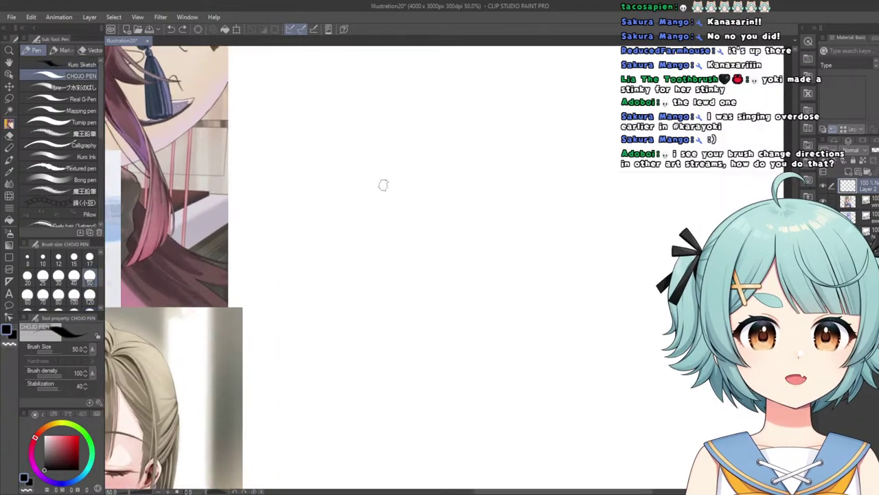
left_click_drag(365, 167, 331, 224)
scroll(376, 211, "down", 3)
key("ctrl+z")
scroll(342, 185, "up", 2)
scroll(342, 185, "up", 2)
left_click_drag(349, 165, 332, 293)
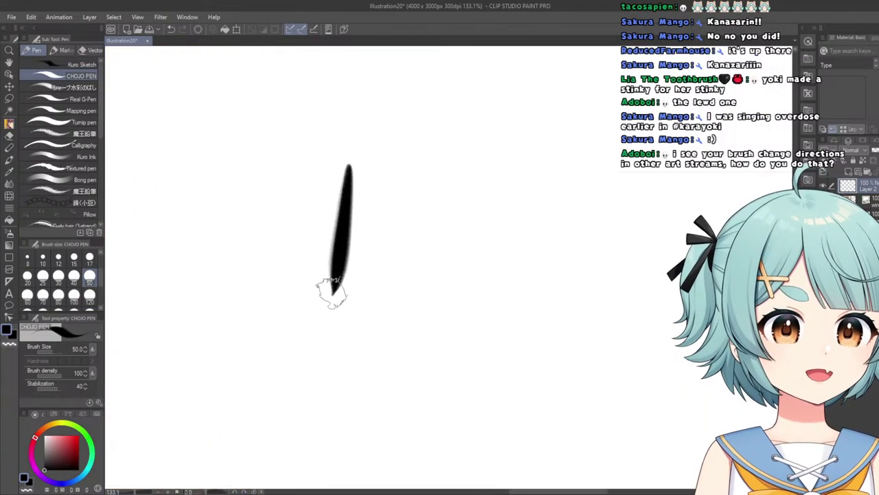
scroll(368, 251, "down", 1)
scroll(368, 230, "up", 1)
key("ctrl+z")
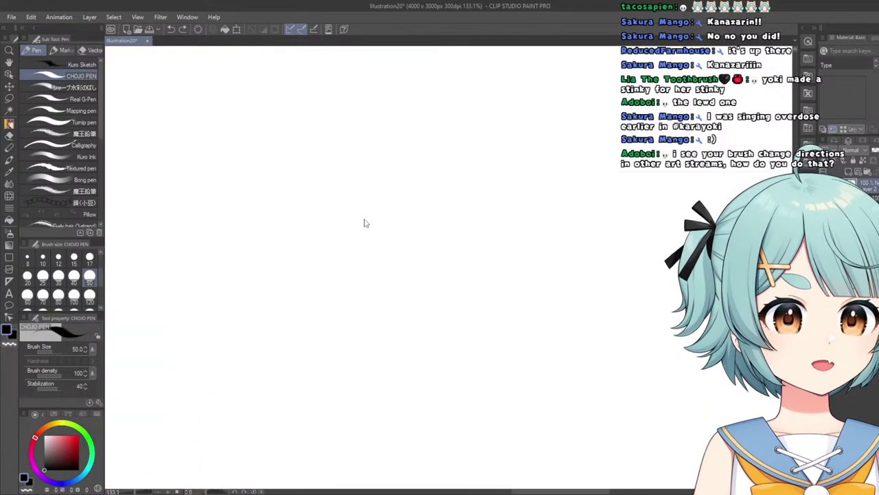
Set the brush size to 120 and draw three tapered vertical test strokes and an S-shaped curve with the CHOJO PEN.
left_click(89, 297)
left_click_drag(327, 174, 307, 351)
left_click_drag(270, 177, 270, 356)
left_click_drag(226, 217, 217, 361)
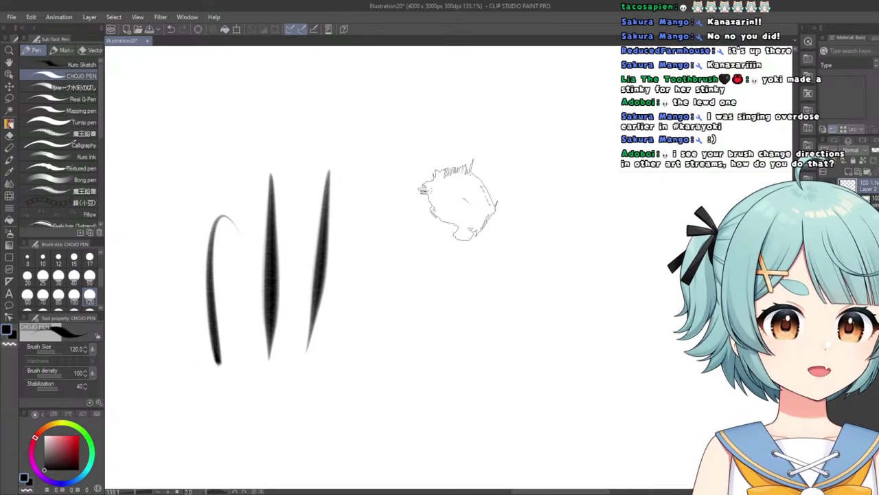
left_click_drag(498, 253, 404, 374)
Undo all the test strokes beside the reference pictures.
scroll(379, 291, "down", 8)
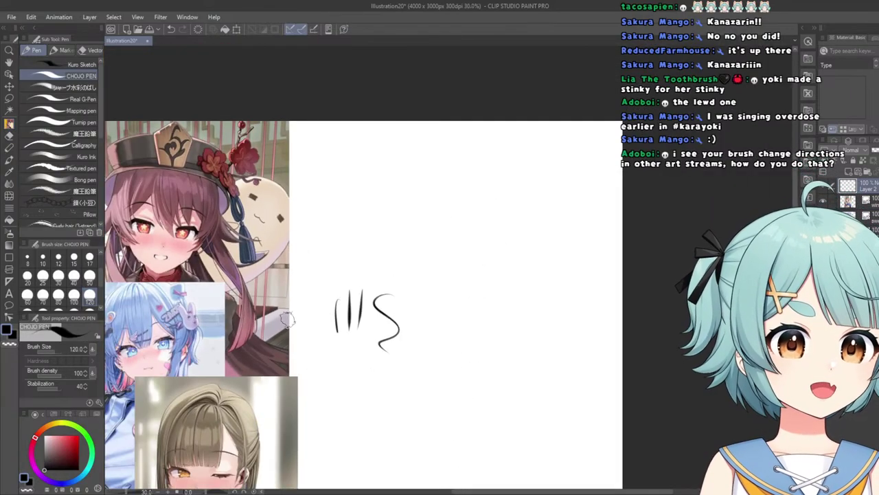
scroll(158, 230, "up", 6)
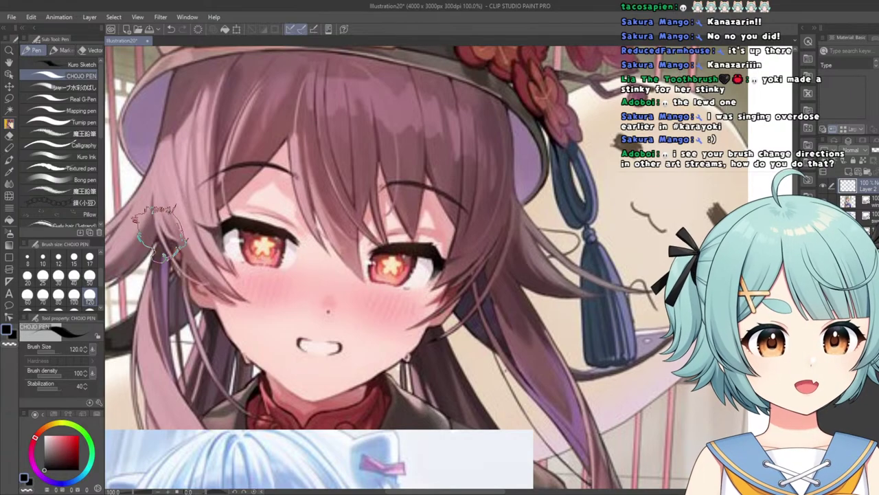
scroll(158, 232, "down", 1)
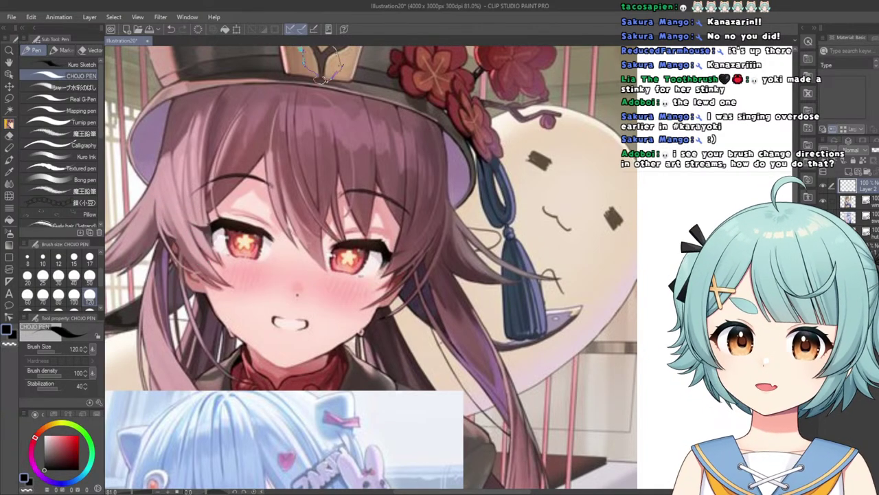
scroll(384, 146, "down", 4)
scroll(385, 146, "up", 2)
key("ctrl+z")
key("ctrl+z")
key("ctrl+z")
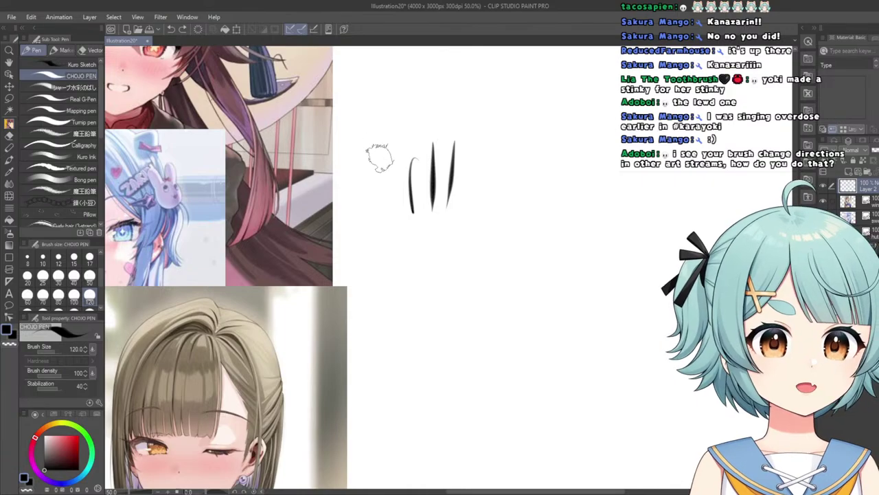
key("ctrl+z")
Examine the hair, eyes and line work up close in the wink and hutao reference pictures.
scroll(367, 168, "up", 3)
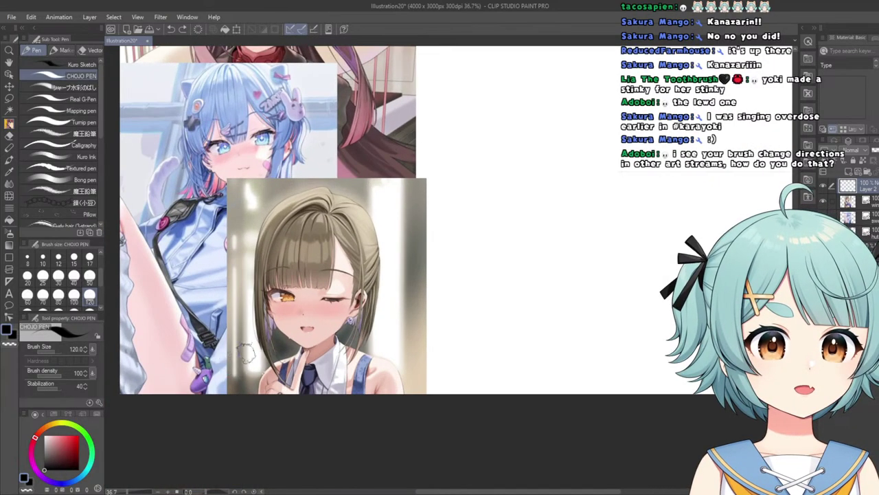
scroll(344, 186, "down", 4)
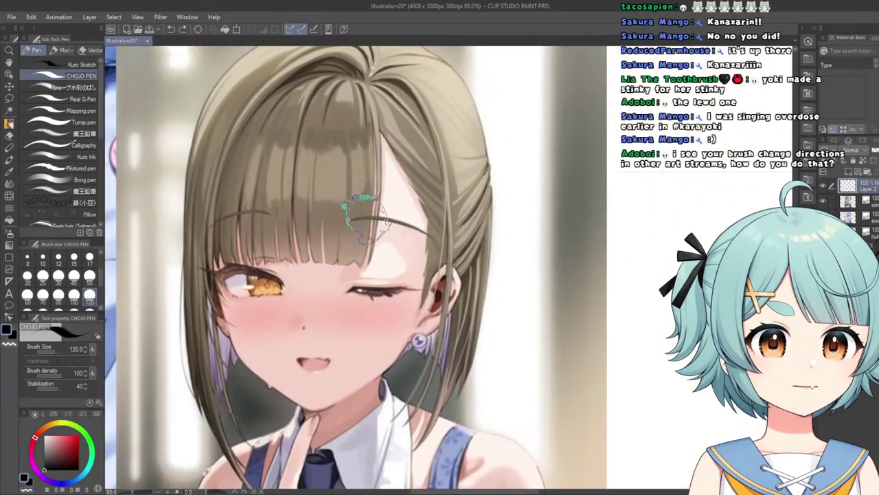
scroll(320, 389, "up", 3)
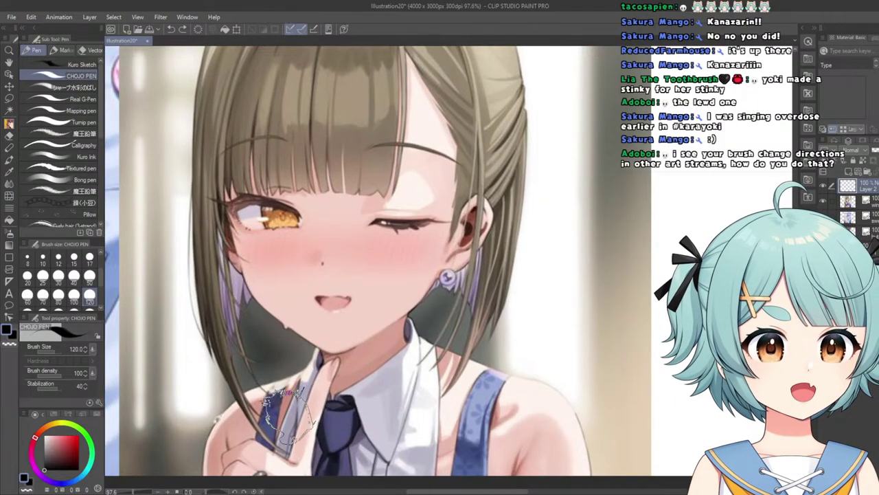
scroll(191, 431, "down", 5)
scroll(191, 430, "down", 3)
scroll(251, 165, "up", 5)
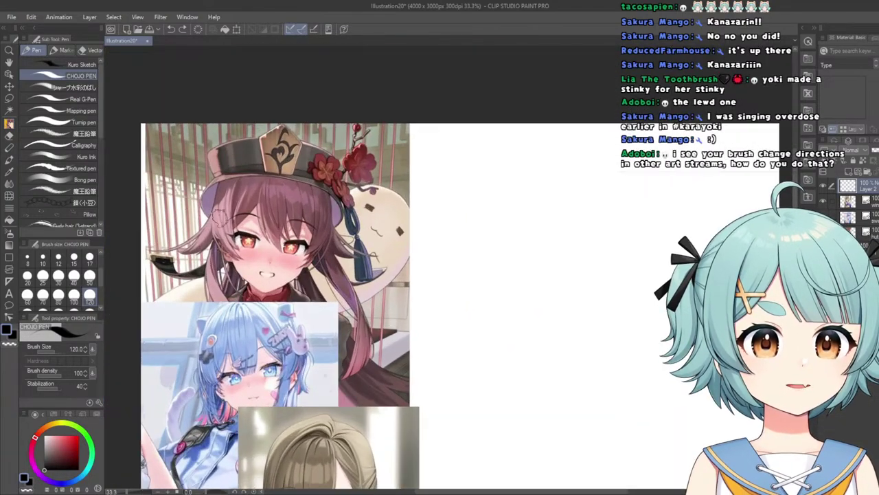
scroll(251, 165, "down", 2)
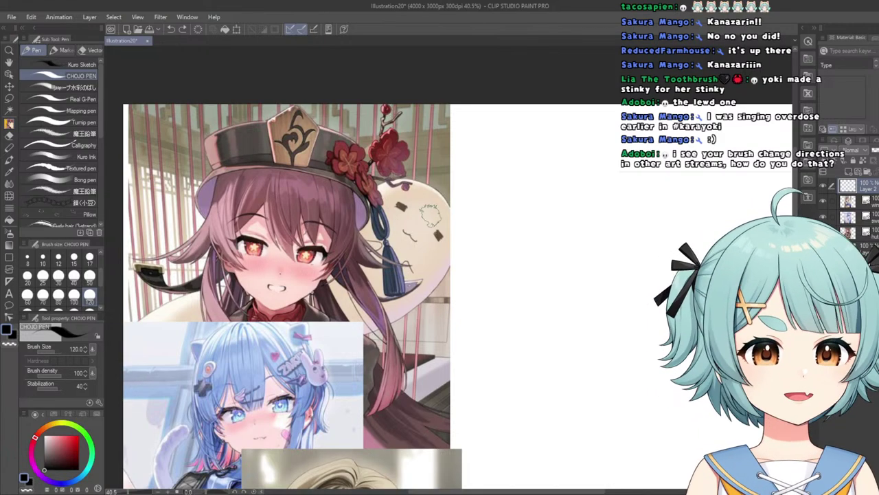
scroll(411, 236, "up", 2)
scroll(388, 268, "down", 1)
scroll(388, 264, "up", 3)
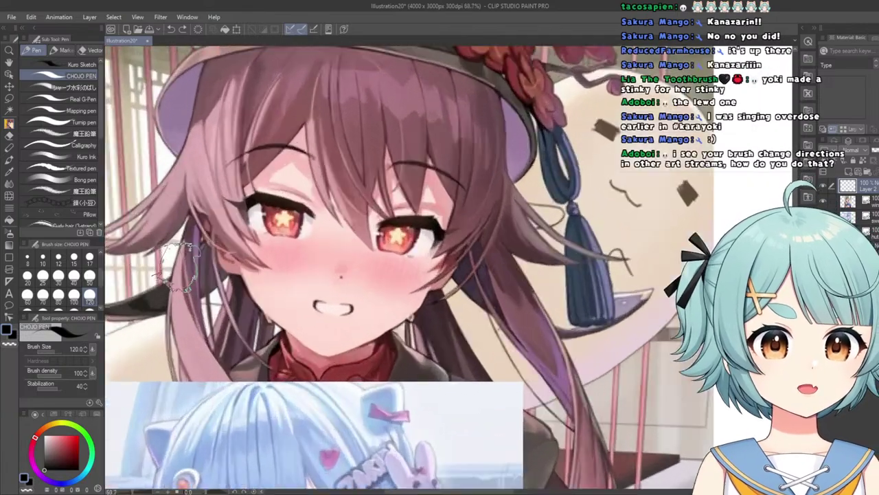
scroll(385, 237, "up", 3)
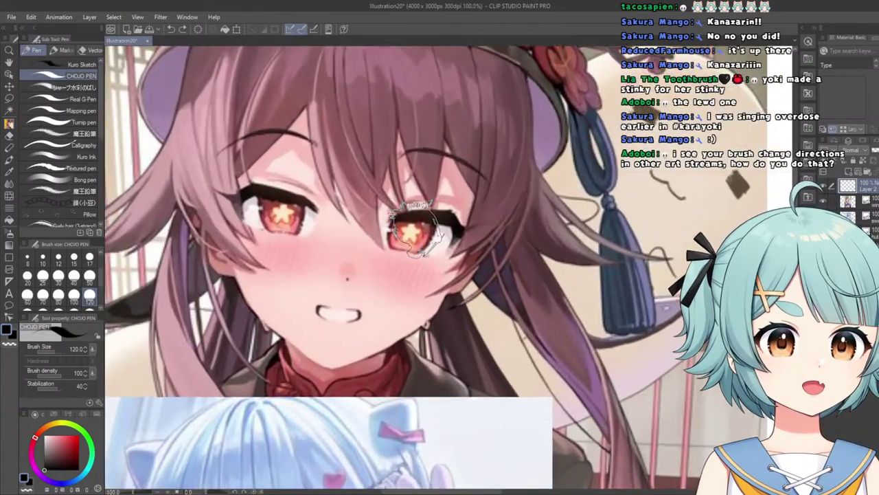
scroll(419, 233, "up", 1)
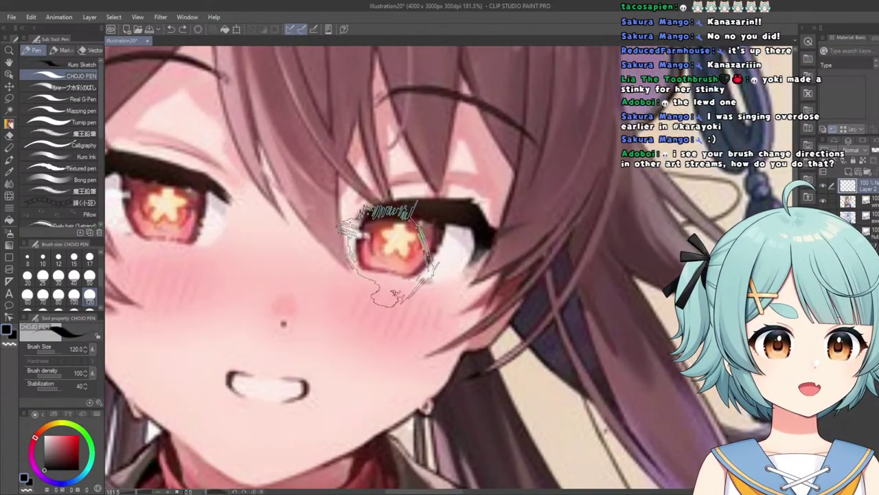
Examine the eyes, lashes, blush and hair shading up close in the hutao reference picture.
scroll(419, 241, "down", 2)
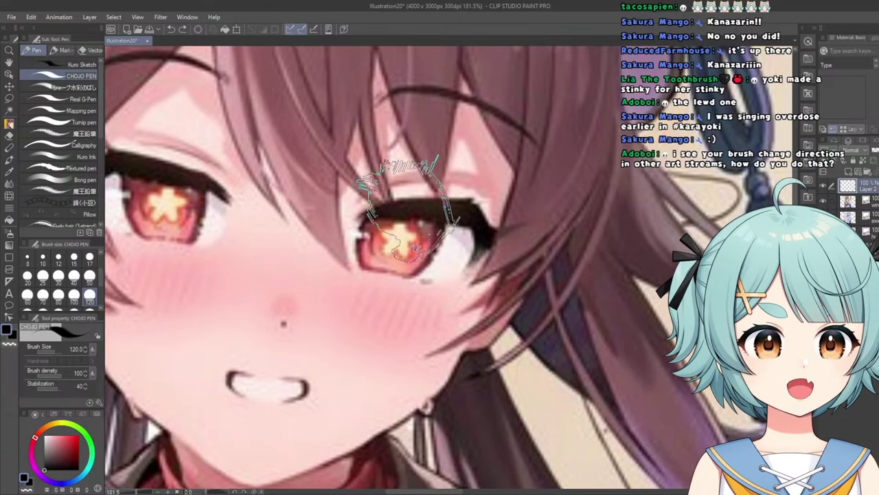
scroll(288, 219, "down", 1)
scroll(289, 220, "up", 1)
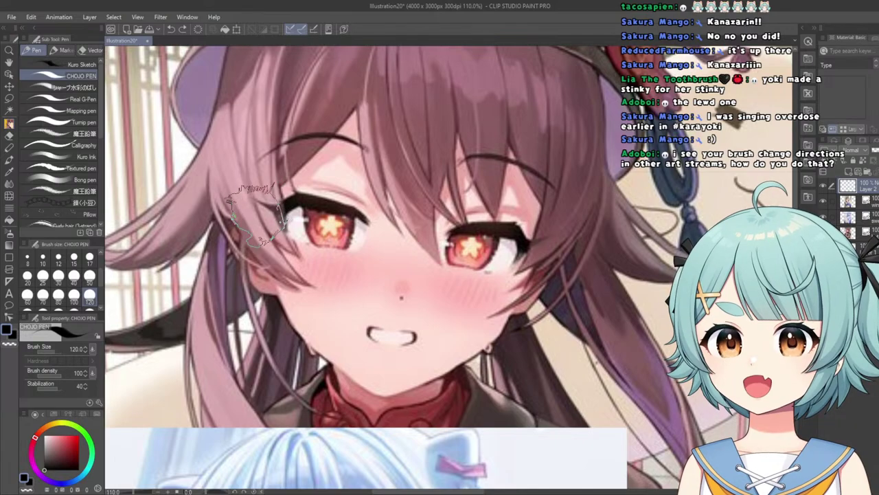
scroll(261, 213, "down", 1)
scroll(310, 199, "up", 2)
scroll(385, 196, "down", 2)
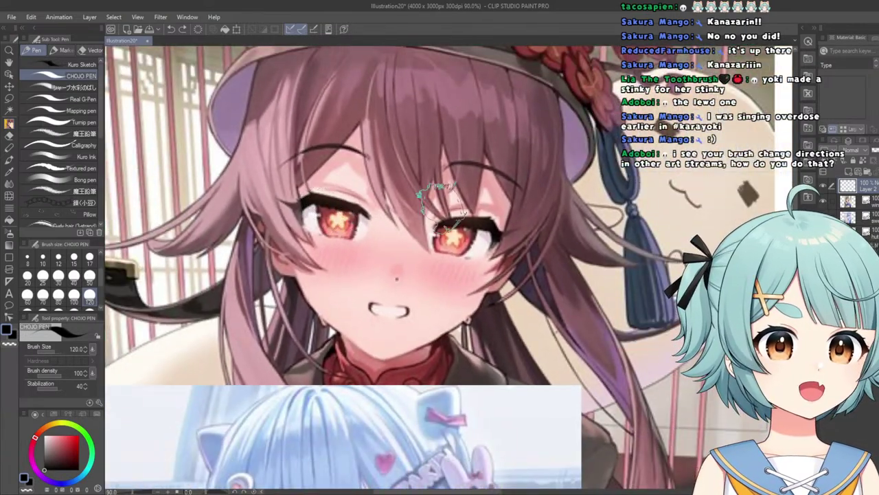
scroll(440, 206, "up", 4)
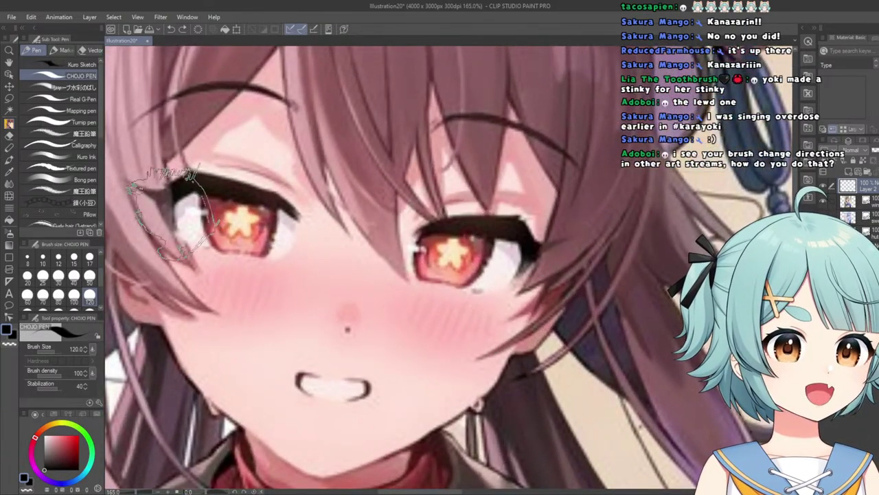
scroll(169, 210, "down", 3)
scroll(385, 227, "up", 1)
scroll(396, 230, "down", 1)
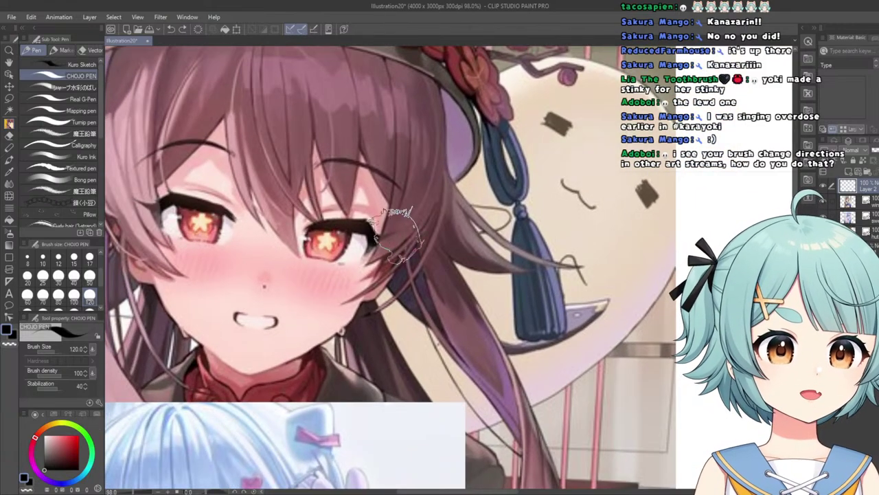
scroll(411, 223, "up", 1)
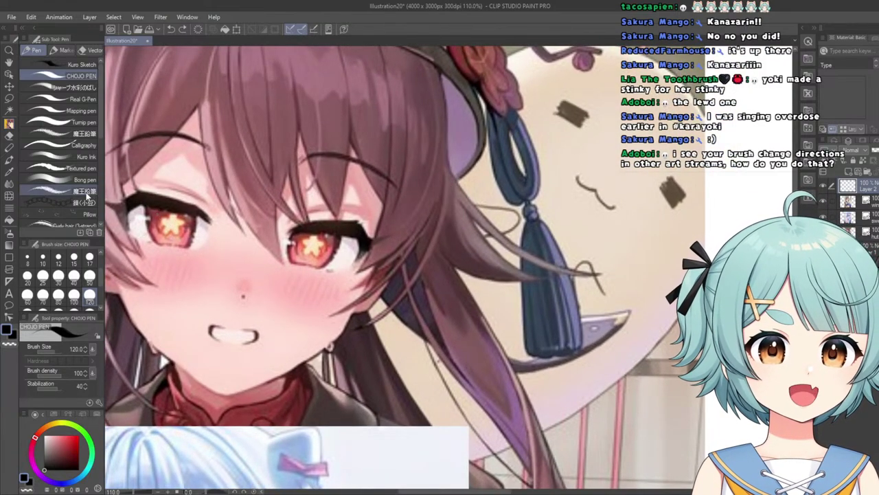
scroll(426, 227, "up", 5)
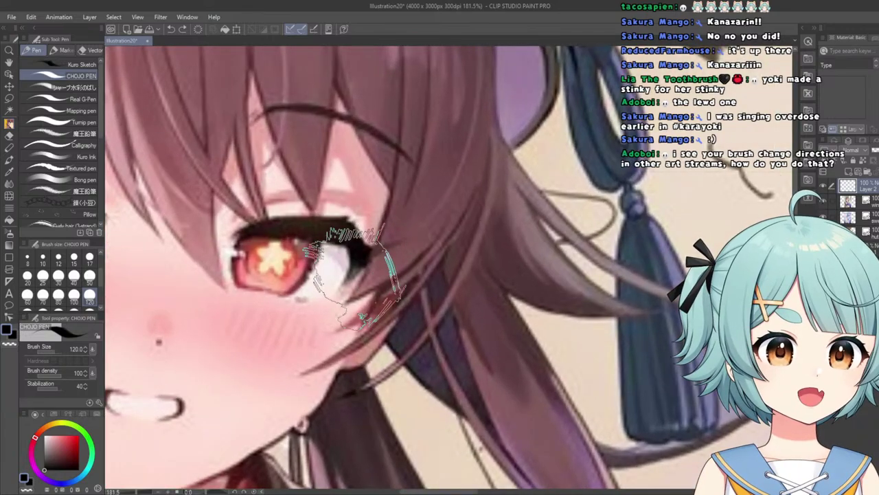
scroll(309, 261, "down", 1)
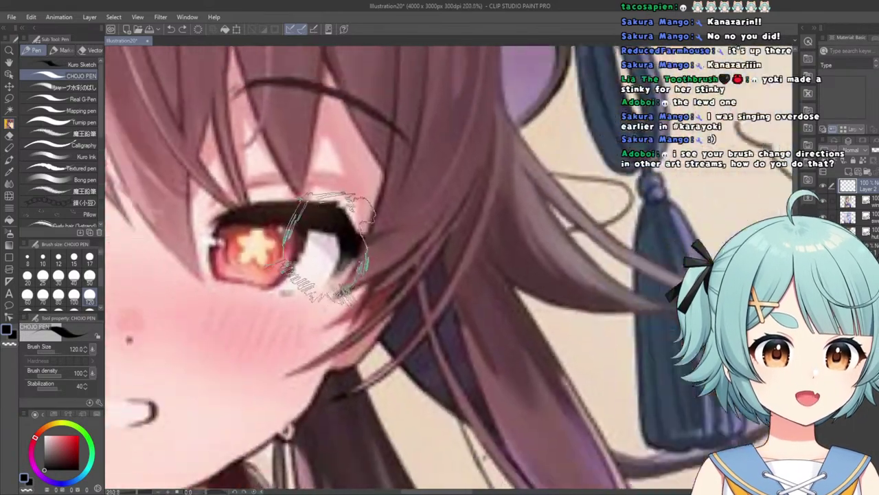
scroll(301, 297, "down", 5)
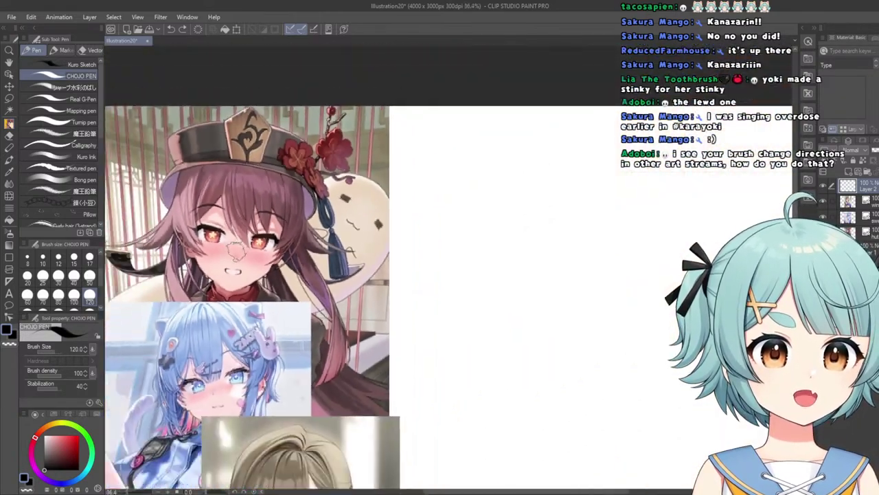
Examine the eyes, thin lashes and hair accessories up close in the blue-haired girl's reference picture.
scroll(234, 409, "up", 4)
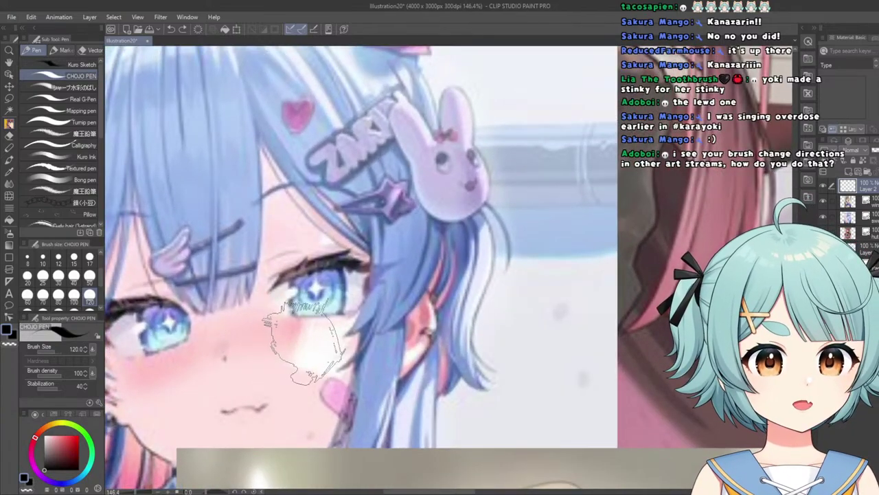
scroll(361, 268, "down", 3)
scroll(361, 268, "up", 3)
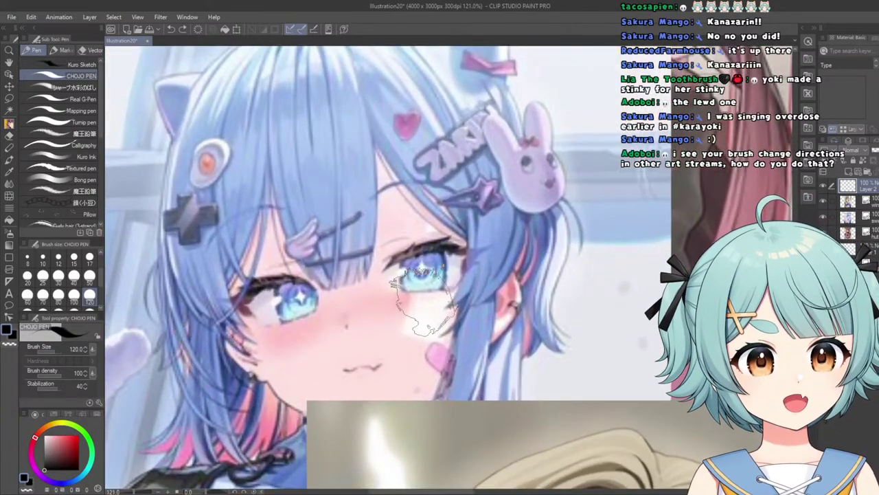
scroll(446, 271, "up", 2)
scroll(377, 275, "down", 3)
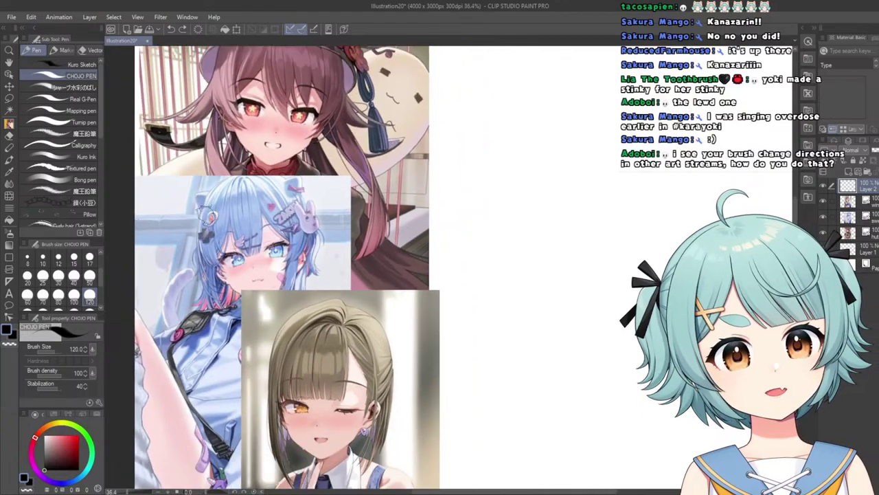
scroll(378, 275, "up", 2)
scroll(460, 196, "up", 3)
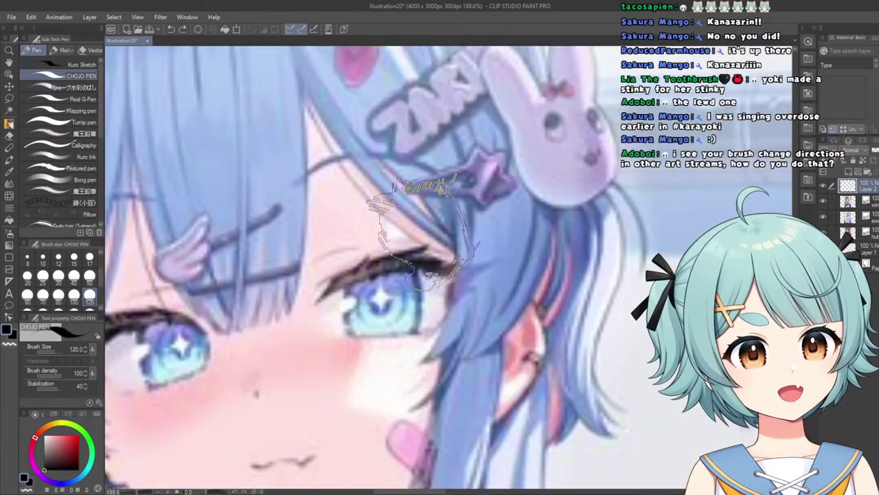
scroll(429, 220, "down", 2)
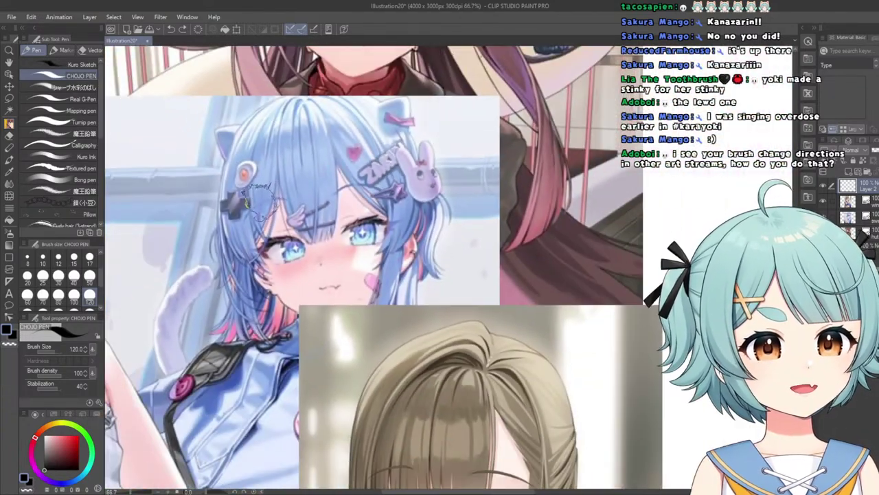
Examine the open eye, the closed eye and the fringe up close in the wink reference picture.
scroll(350, 240, "down", 4)
scroll(351, 320, "up", 5)
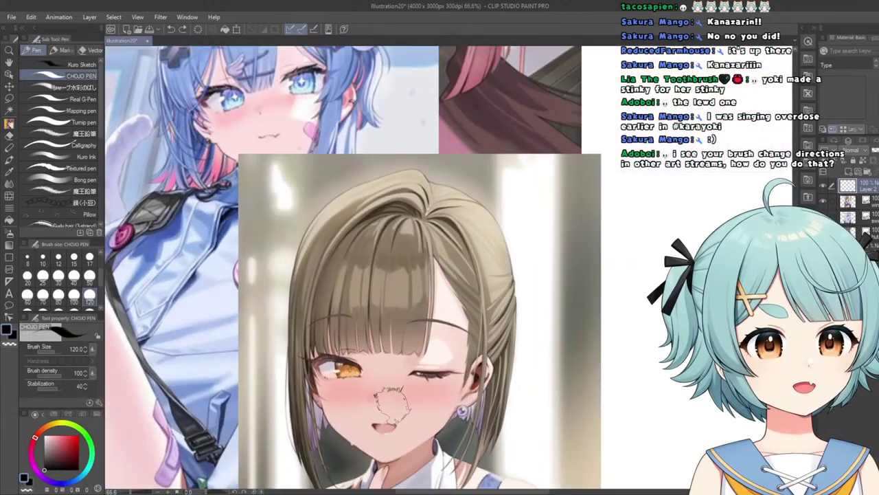
scroll(294, 369, "up", 2)
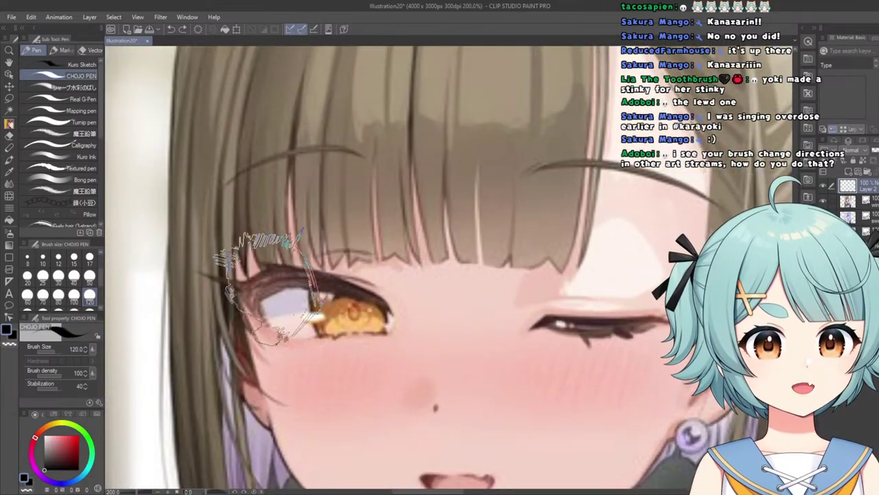
scroll(254, 288, "down", 4)
scroll(456, 232, "up", 2)
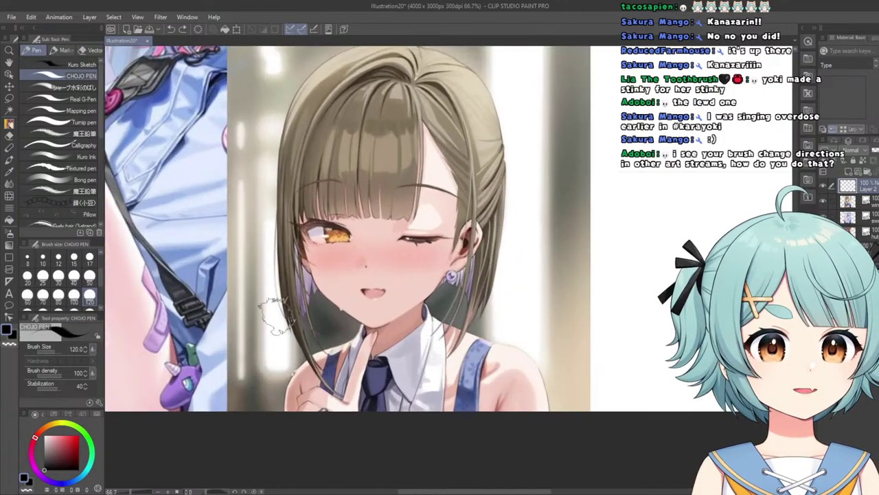
scroll(365, 268, "up", 1)
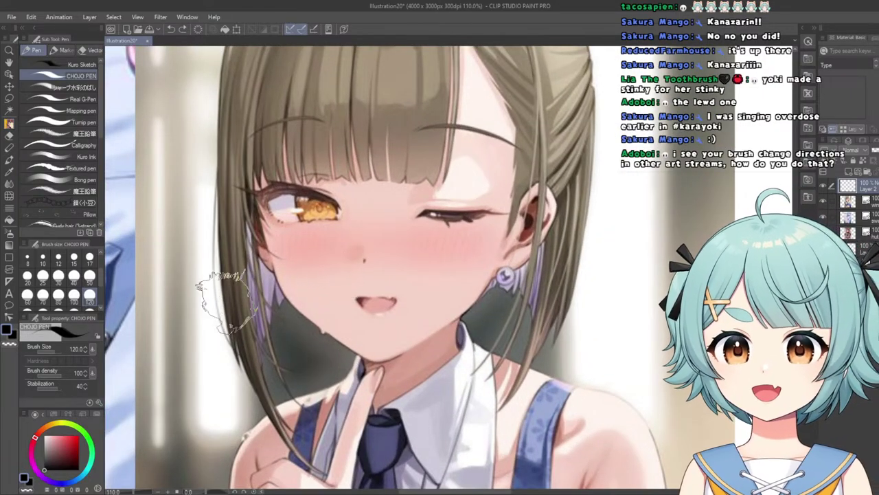
scroll(203, 295, "down", 3)
scroll(275, 247, "up", 2)
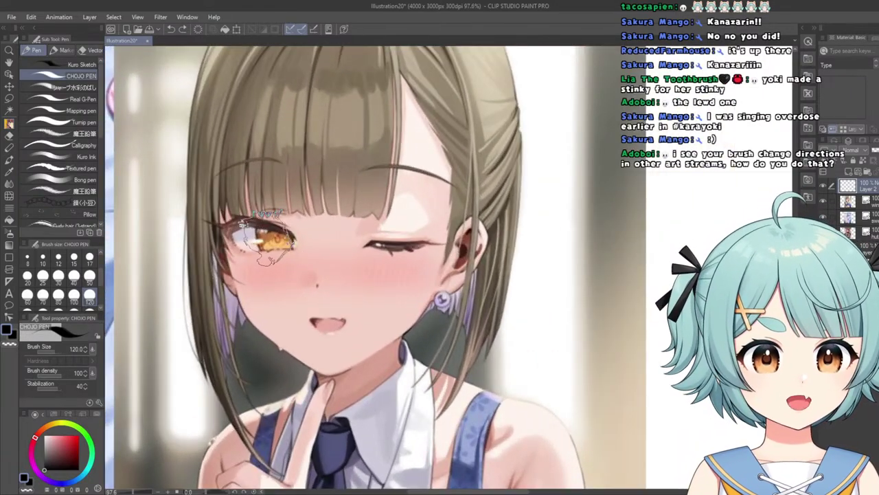
scroll(268, 237, "up", 3)
scroll(306, 206, "down", 4)
scroll(273, 418, "down", 3)
Compare the eyes and overall rendering across the three reference pictures.
scroll(265, 185, "up", 4)
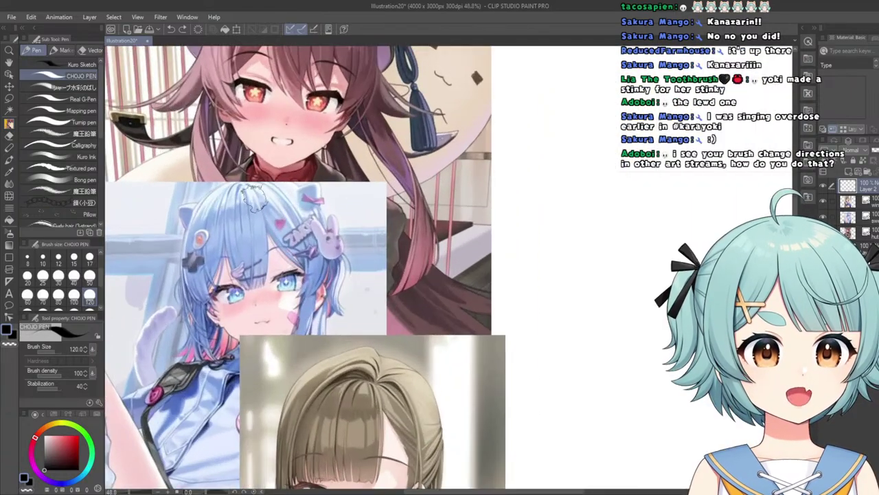
scroll(284, 419, "down", 3)
scroll(302, 382, "up", 2)
scroll(320, 375, "down", 5)
scroll(313, 261, "up", 4)
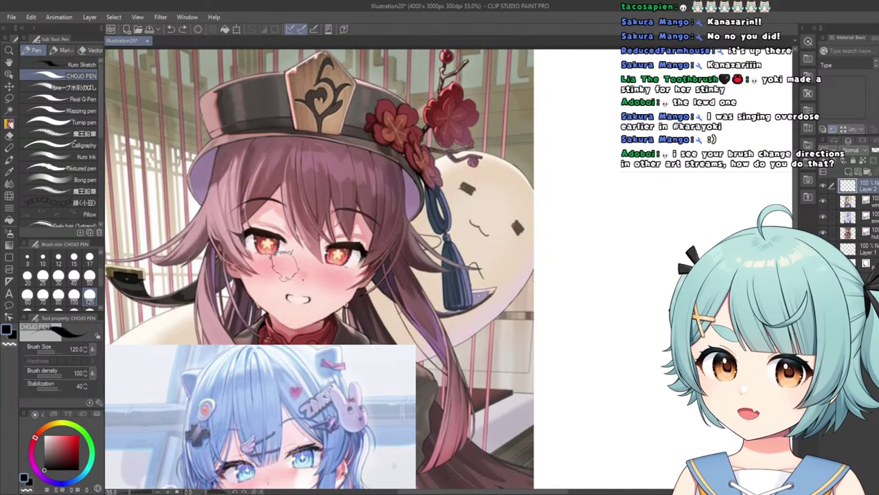
scroll(278, 268, "down", 5)
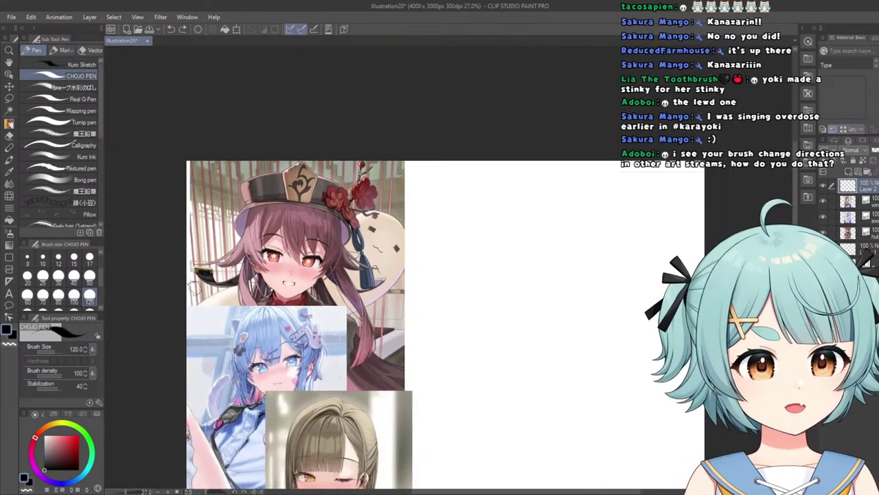
scroll(206, 282, "up", 4)
scroll(441, 193, "down", 5)
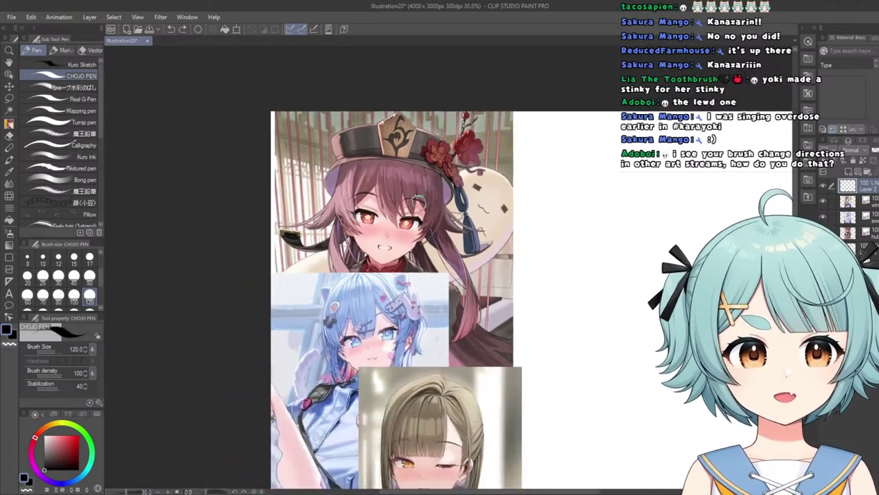
scroll(447, 214, "up", 2)
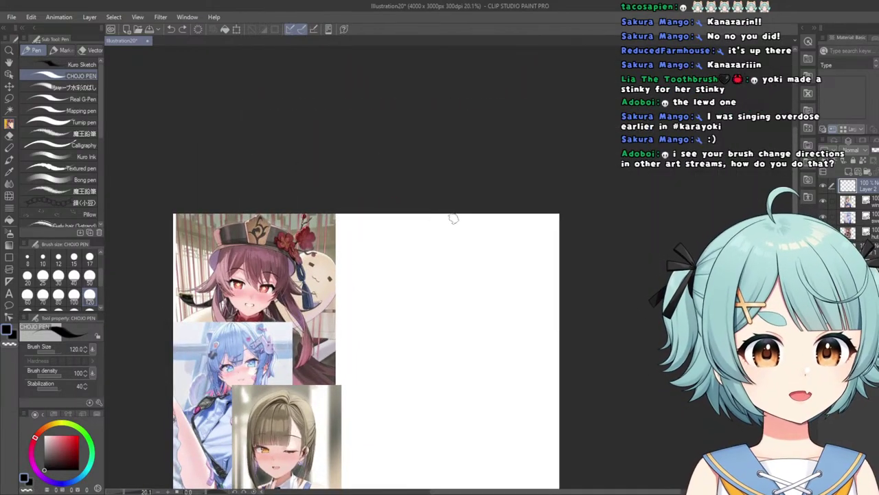
Switch to the Kuro Sketch pen and set its brush size to 120 for drawing on the blank canvas area.
scroll(453, 218, "down", 1)
scroll(426, 259, "up", 3)
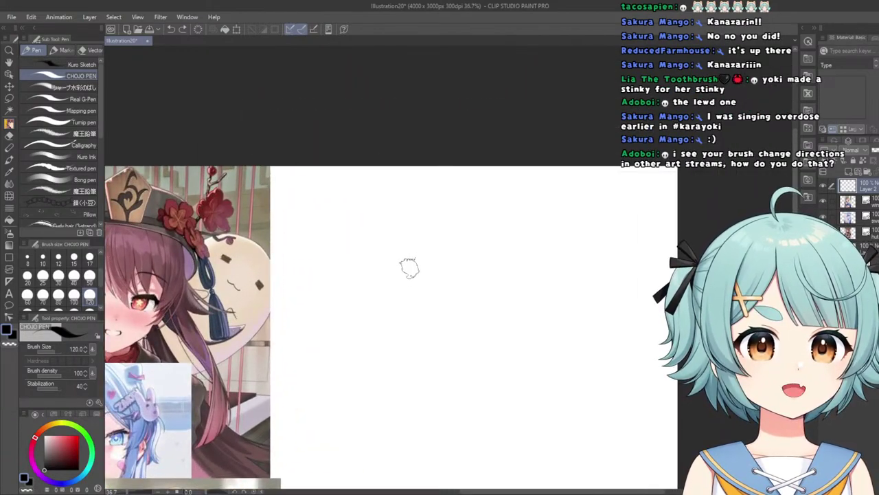
left_click(82, 65)
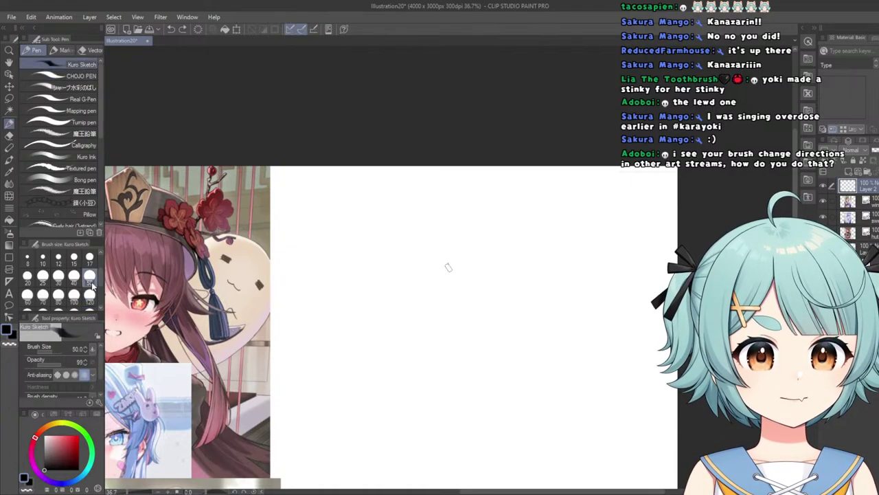
scroll(164, 301, "up", 2)
scroll(219, 300, "down", 2)
scroll(141, 299, "up", 2)
scroll(350, 288, "down", 2)
scroll(402, 270, "up", 1)
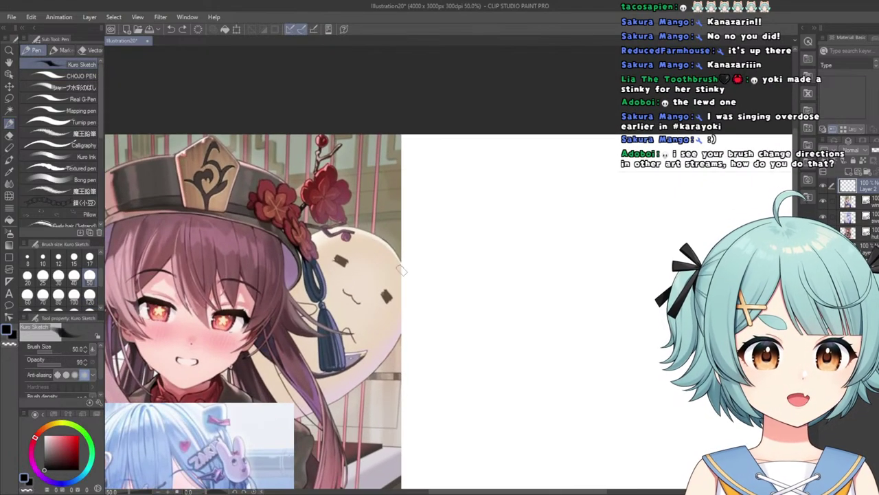
left_click(89, 295)
scroll(498, 295, "up", 2)
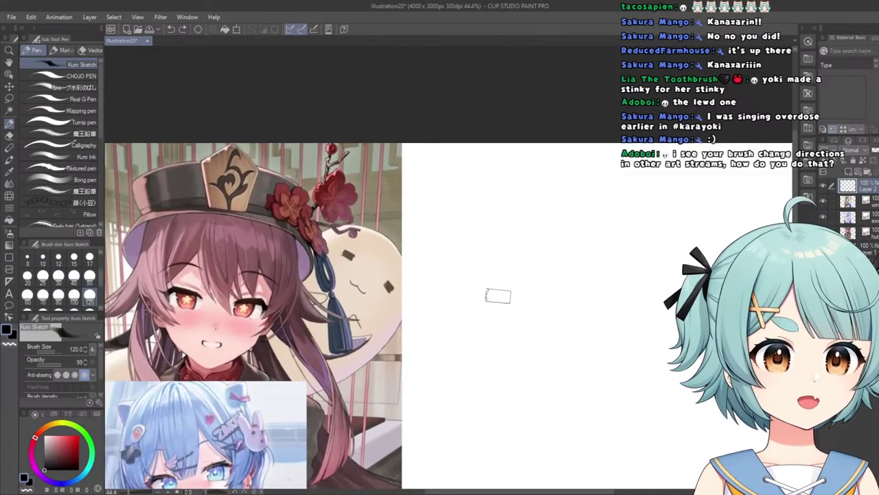
Sketch a slanted and a nearly horizontal stroke converging at one end beside the hutao picture, undoing and redrawing unsuitable attempts.
mouse_move(489, 278)
left_mouse_down()
mouse_move(448, 303)
mouse_move(507, 280)
mouse_move(449, 296)
left_mouse_up()
scroll(499, 287, "down", 1)
key("ctrl+z")
key("ctrl+z")
mouse_move(549, 290)
left_mouse_down()
mouse_move(452, 296)
mouse_move(489, 279)
left_mouse_up()
key("ctrl+z")
key("ctrl+z")
left_click_drag(554, 290, 455, 297)
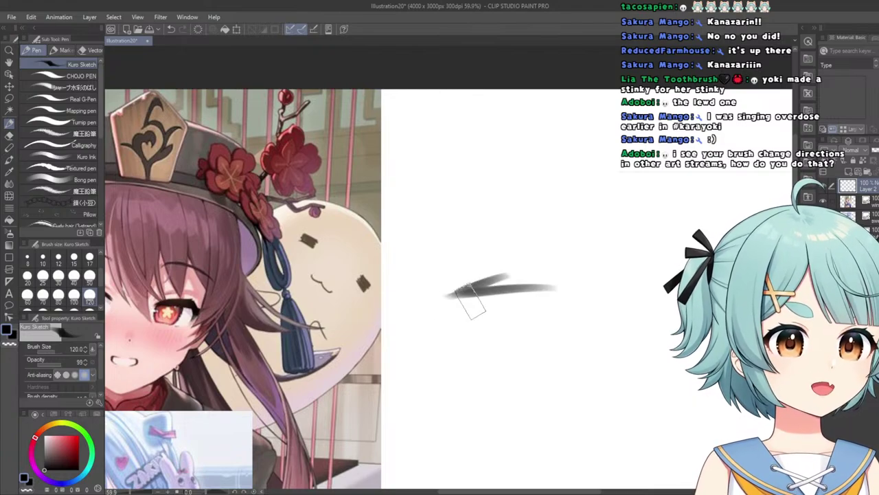
key("ctrl+z")
left_click_drag(540, 296, 462, 297)
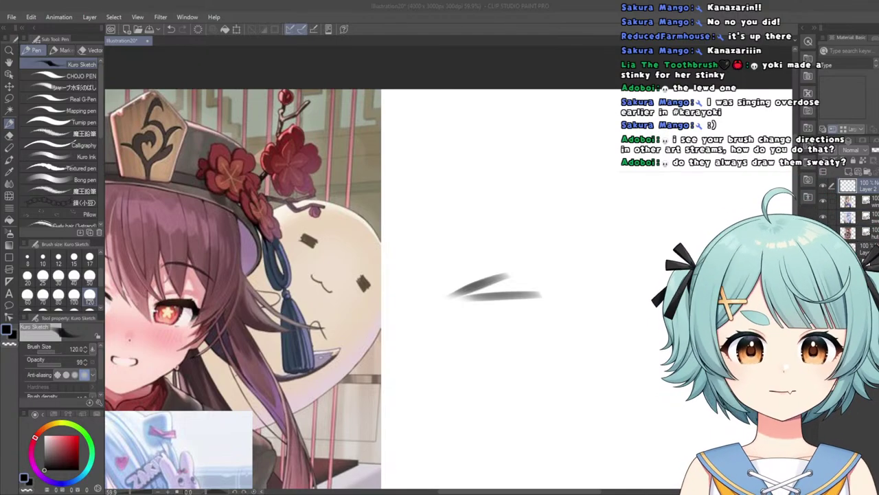
Lengthen the two converging strokes and fill the space between them with black to form an upper lash line.
left_click(569, 228)
scroll(557, 263, "up", 1)
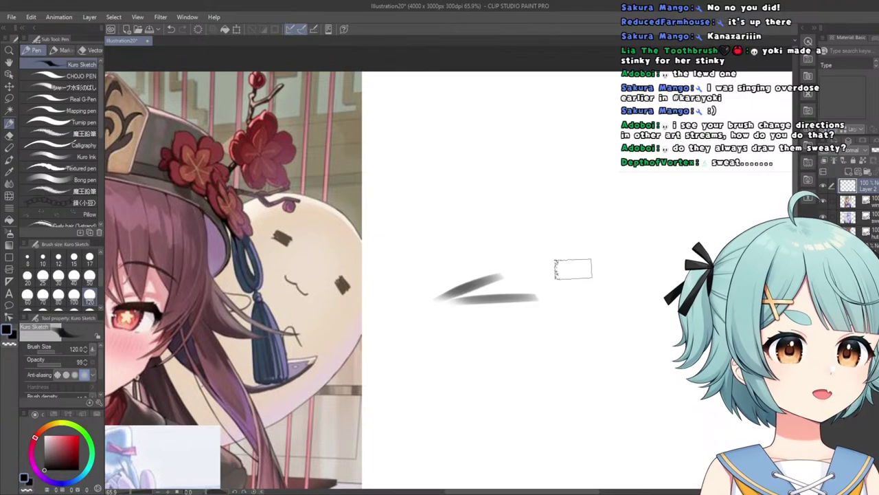
left_click_drag(570, 264, 509, 278)
left_click_drag(559, 294, 472, 292)
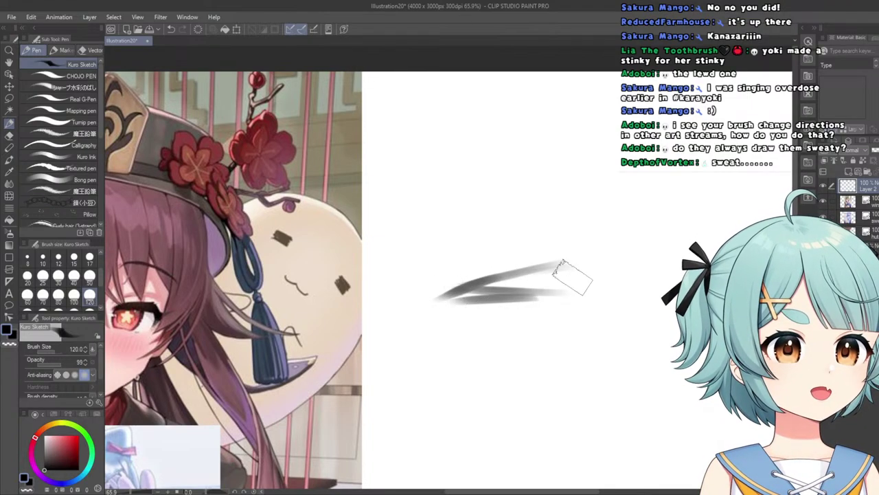
left_click_drag(568, 274, 585, 284)
mouse_move(522, 278)
left_mouse_down()
mouse_move(471, 279)
mouse_move(561, 276)
mouse_move(515, 286)
mouse_move(479, 285)
mouse_move(569, 278)
mouse_move(445, 293)
left_mouse_up()
left_click_drag(546, 295, 483, 291)
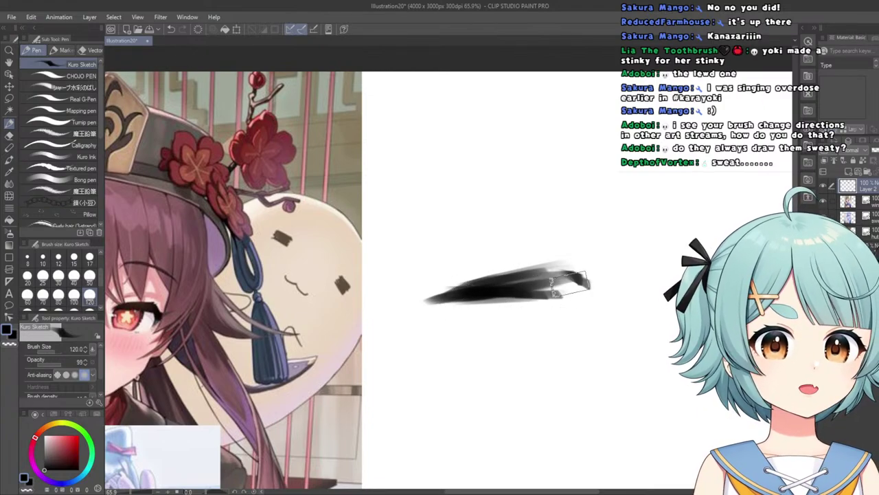
Undo the last lash stroke, then thicken and darken the lash line and bend its outer end downward.
key("ctrl+z")
left_click_drag(455, 299, 450, 288)
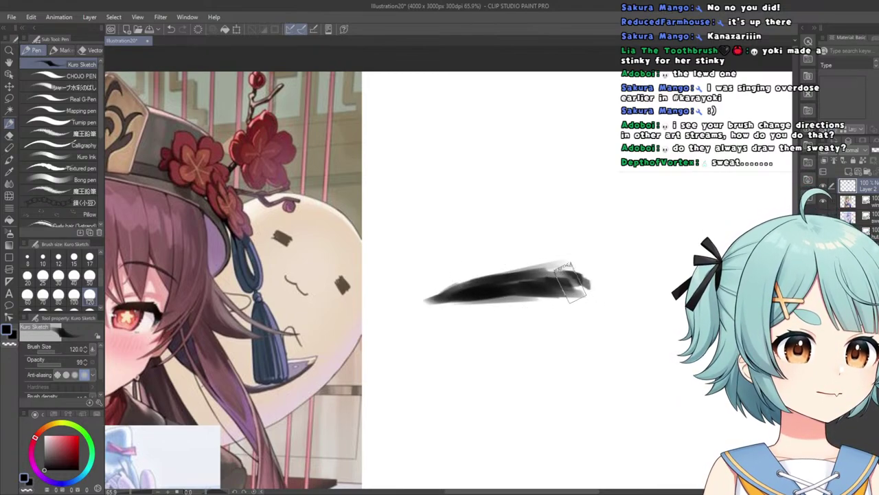
mouse_move(576, 285)
left_mouse_down()
mouse_move(587, 310)
mouse_move(559, 295)
mouse_move(591, 312)
mouse_move(584, 288)
mouse_move(589, 301)
mouse_move(556, 290)
mouse_move(586, 307)
mouse_move(562, 290)
mouse_move(552, 308)
mouse_move(544, 286)
mouse_move(557, 285)
mouse_move(506, 289)
left_mouse_up()
left_click_drag(556, 275, 441, 294)
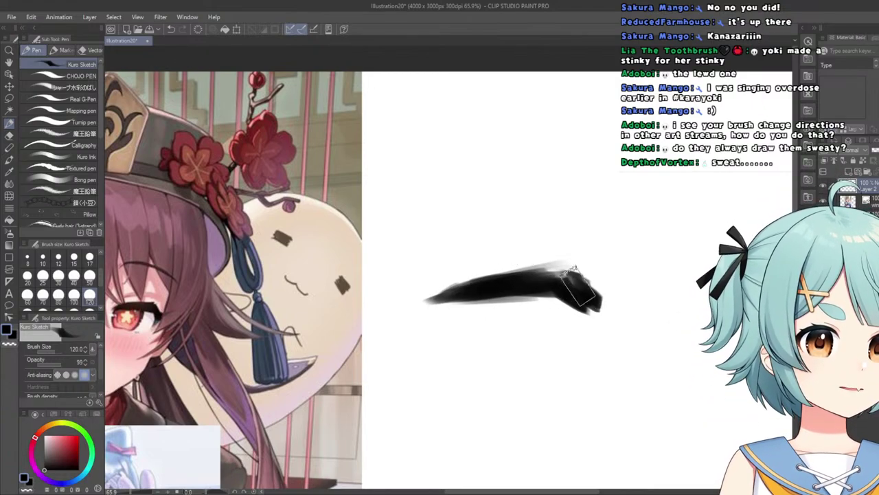
Thicken and darken the underside of the lash line around its bent outer end with black strokes.
left_click_drag(538, 285, 505, 292)
left_click_drag(577, 289, 509, 299)
left_click_drag(573, 293, 489, 294)
scroll(672, 213, "down", 2)
scroll(675, 210, "up", 3)
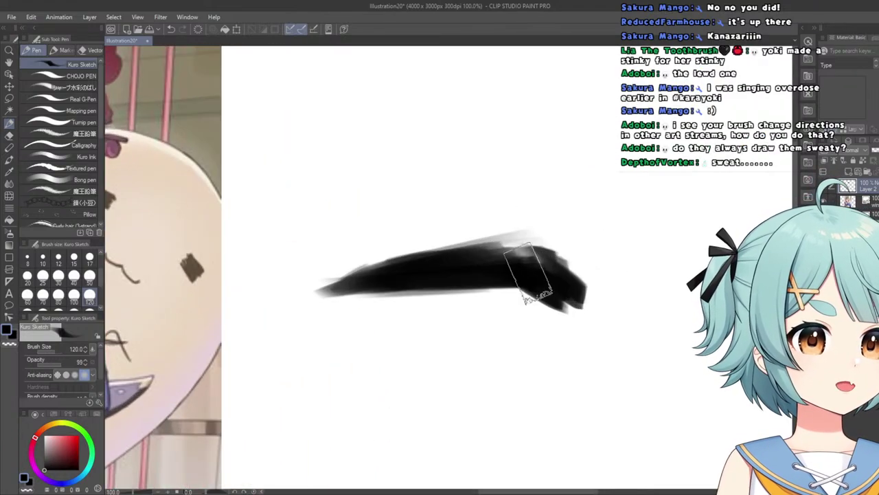
Trim the rough upper edge of the lash line with the Hard eraser to get a cleaner contour.
key("e")
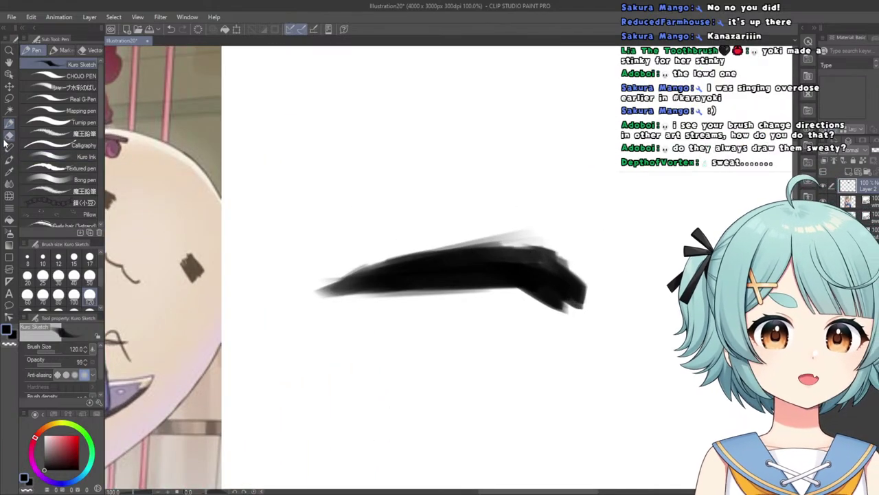
scroll(323, 225, "down", 2)
scroll(323, 225, "down", 2)
scroll(424, 222, "up", 3)
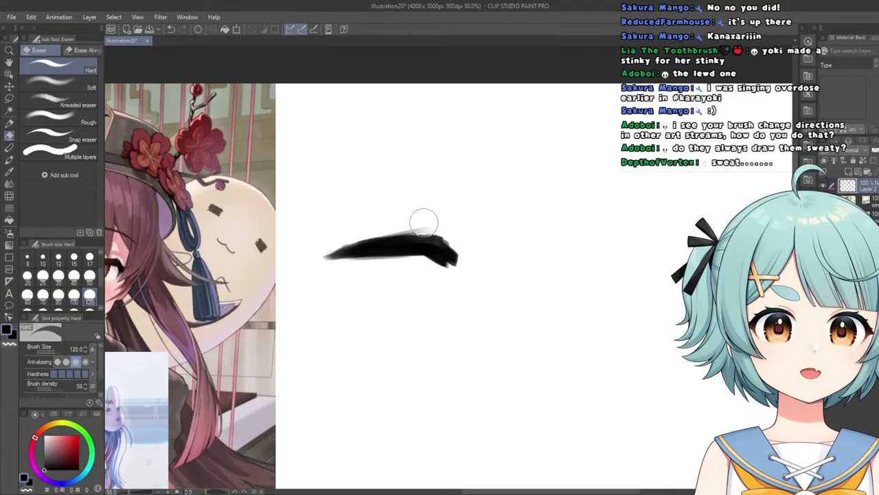
left_click_drag(424, 228, 324, 234)
left_click_drag(405, 240, 287, 236)
left_click_drag(410, 222, 272, 266)
scroll(463, 214, "down", 1)
scroll(345, 185, "up", 2)
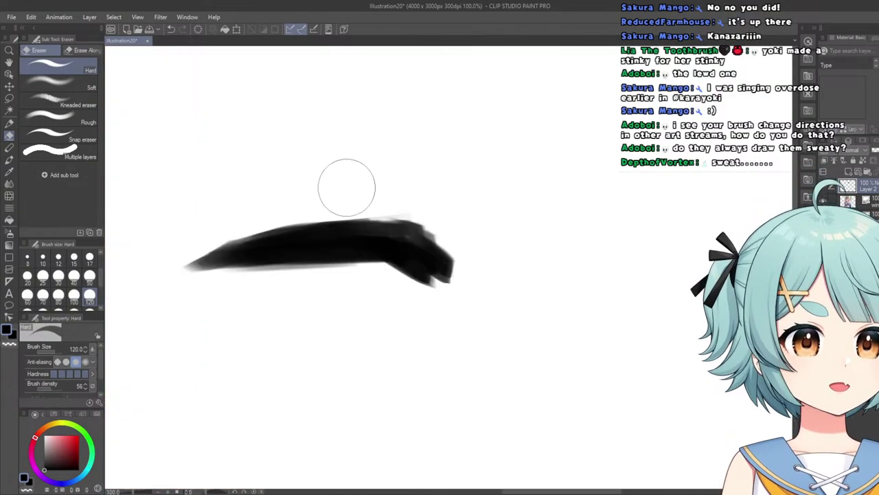
scroll(444, 251, "down", 4)
scroll(438, 257, "up", 2)
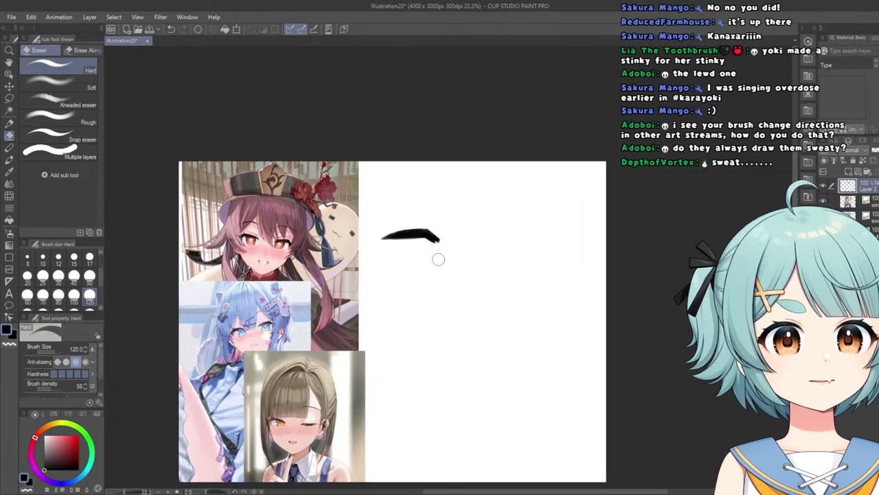
scroll(342, 210, "up", 1)
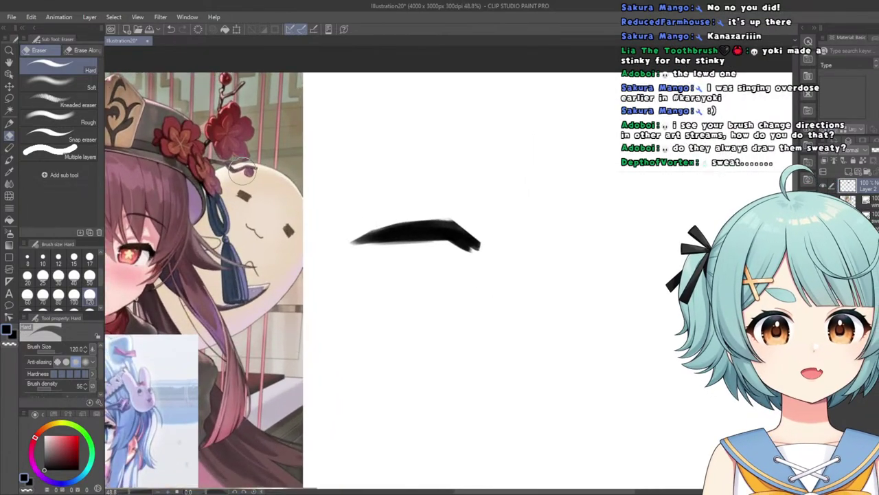
Draw a tapering downward stroke and an outward flick at the lash line's outer corner with the Kuro Sketch pen.
left_click(9, 123)
scroll(337, 275, "down", 2)
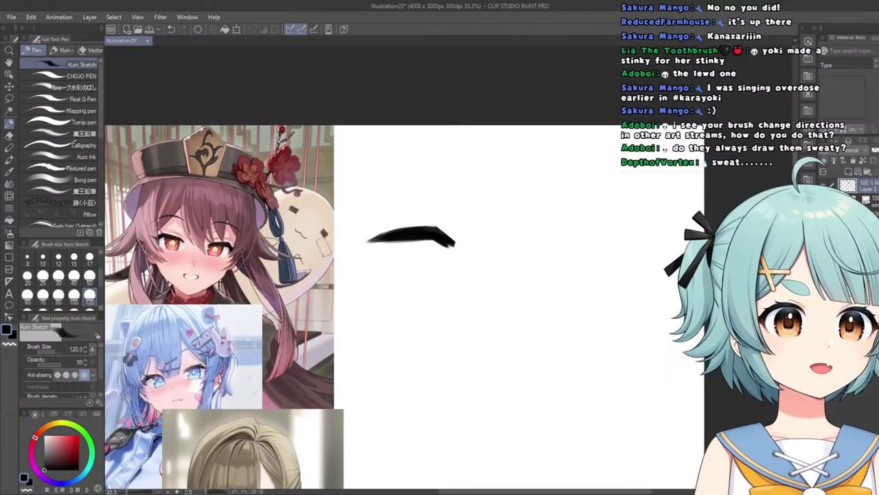
scroll(446, 250, "up", 2)
scroll(515, 233, "up", 1)
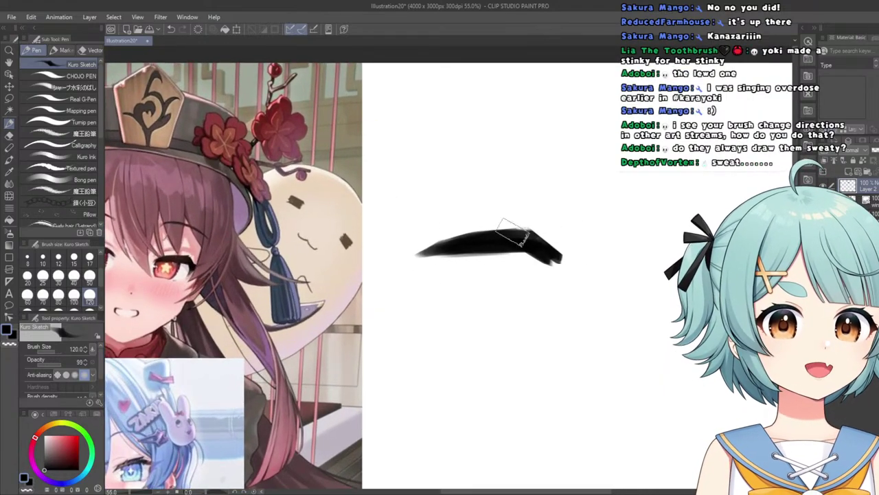
mouse_move(548, 261)
left_mouse_down()
mouse_move(527, 306)
mouse_move(537, 299)
left_mouse_up()
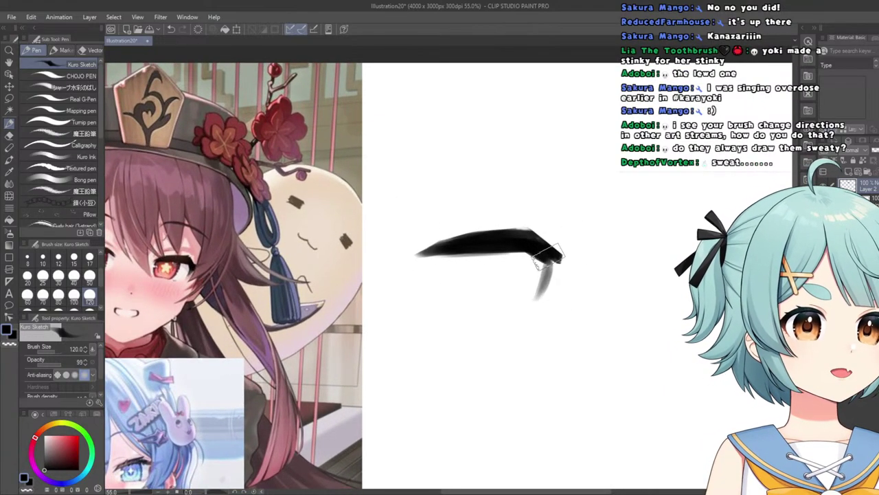
mouse_move(552, 268)
left_mouse_down()
mouse_move(533, 299)
mouse_move(564, 248)
mouse_move(570, 253)
mouse_move(546, 268)
left_mouse_up()
scroll(581, 277, "up", 1)
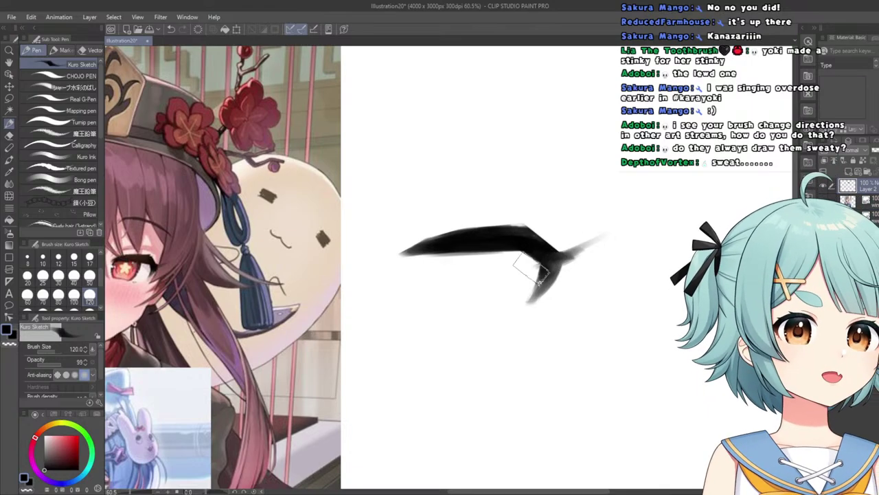
Set the pen's brush size to 50 and sharpen the lash line's upper corner and outward flick.
scroll(539, 278, "down", 5)
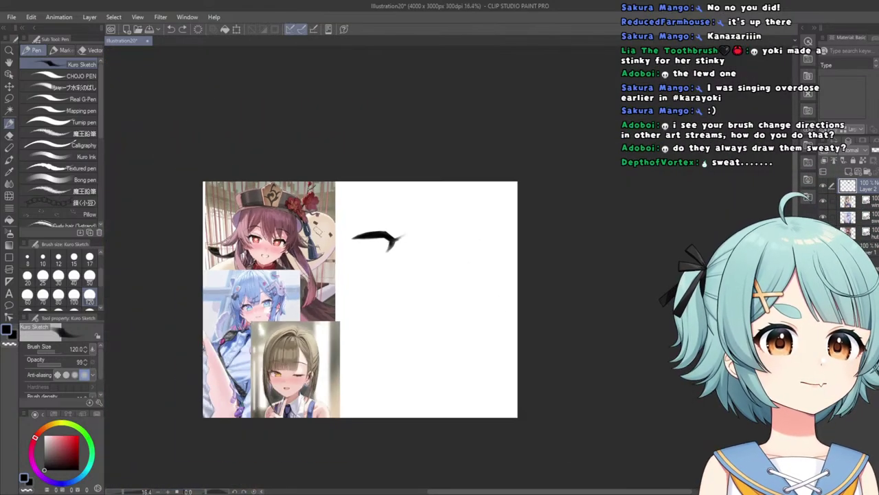
scroll(325, 237, "up", 4)
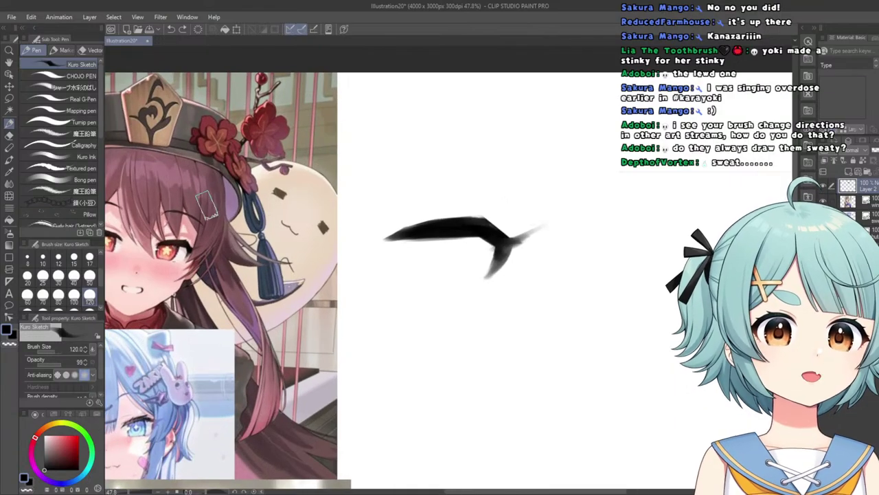
scroll(159, 235, "up", 4)
scroll(153, 223, "down", 4)
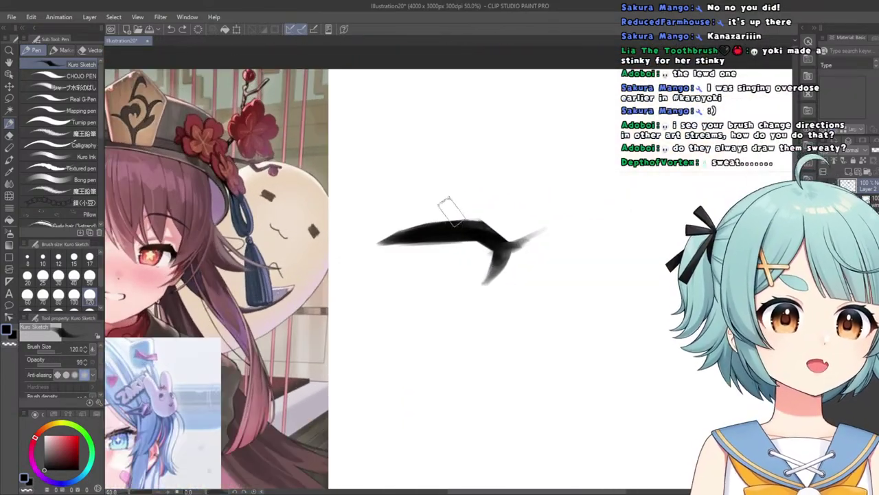
scroll(474, 222, "up", 2)
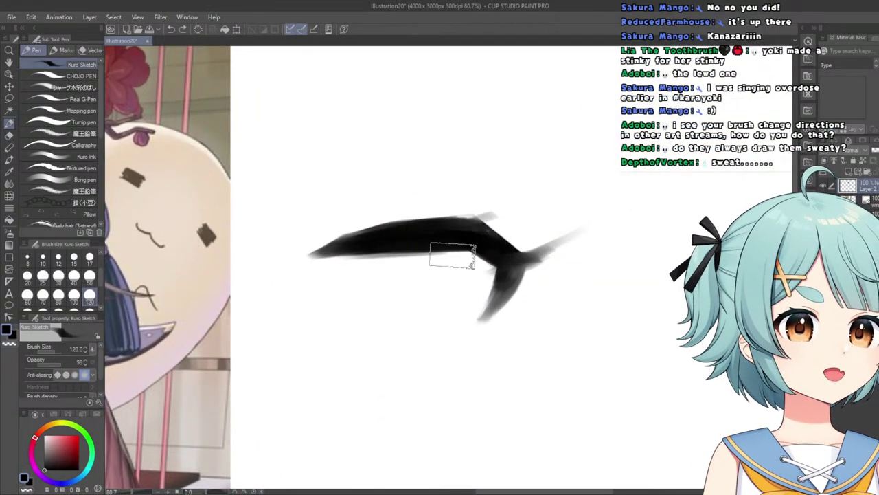
left_click(94, 280)
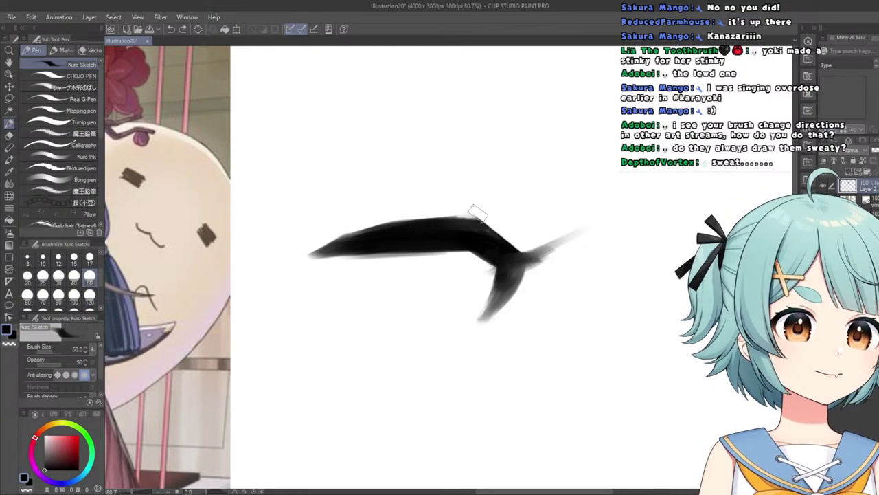
mouse_move(566, 237)
left_mouse_down()
mouse_move(500, 270)
mouse_move(511, 265)
left_mouse_up()
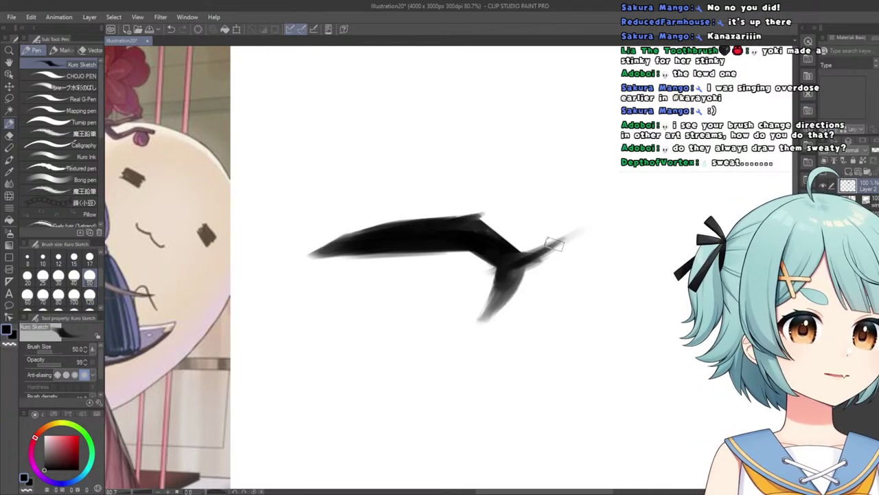
left_click_drag(588, 228, 501, 267)
scroll(503, 257, "down", 2)
scroll(503, 256, "down", 3)
scroll(422, 252, "up", 2)
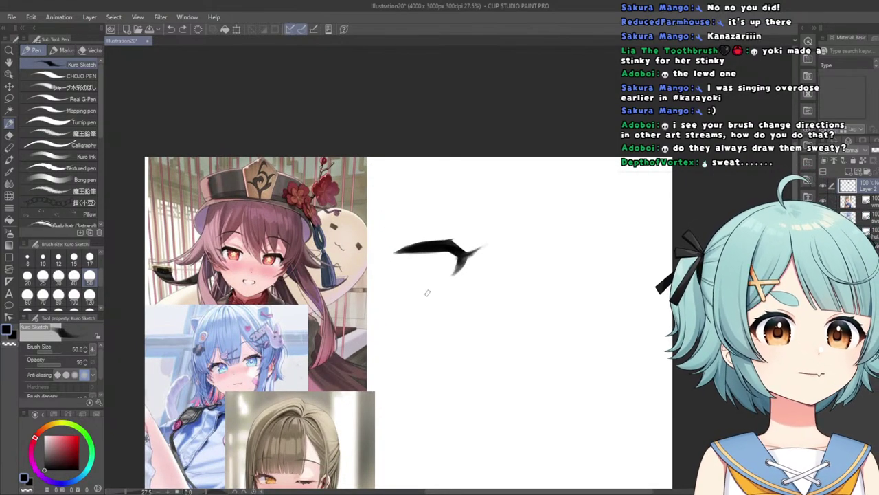
Soften the tip of the downward outer lash stroke with the Soft eraser.
scroll(427, 293, "up", 3)
key("e")
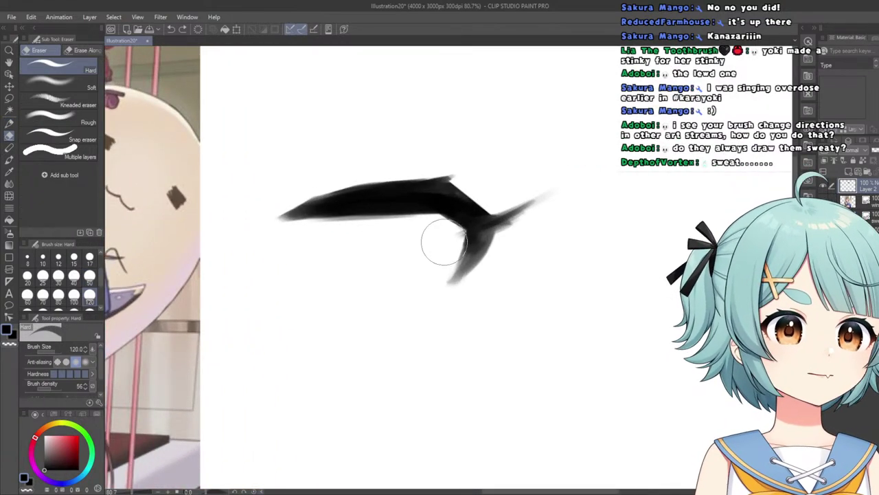
scroll(447, 240, "down", 2)
scroll(180, 195, "up", 1)
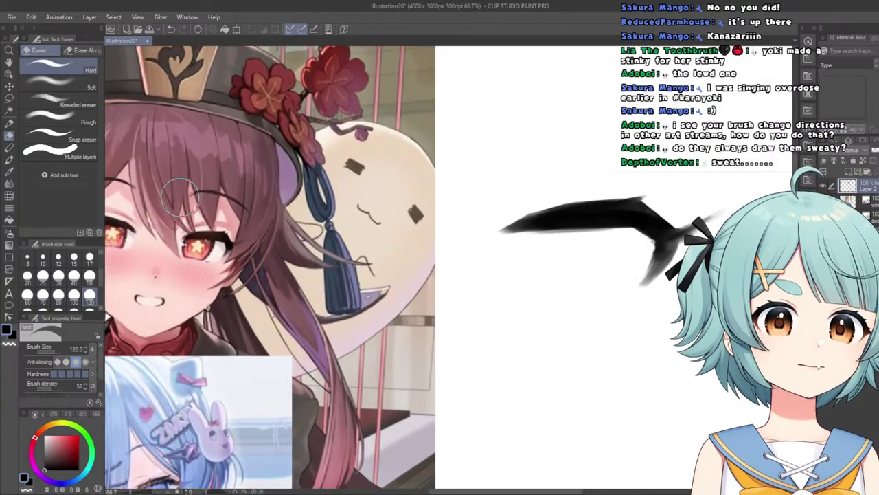
scroll(569, 275, "up", 1)
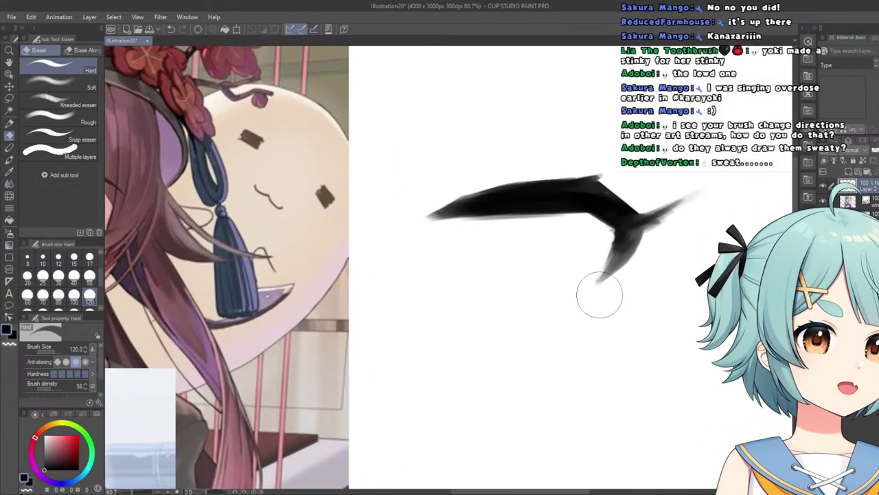
left_click(76, 86)
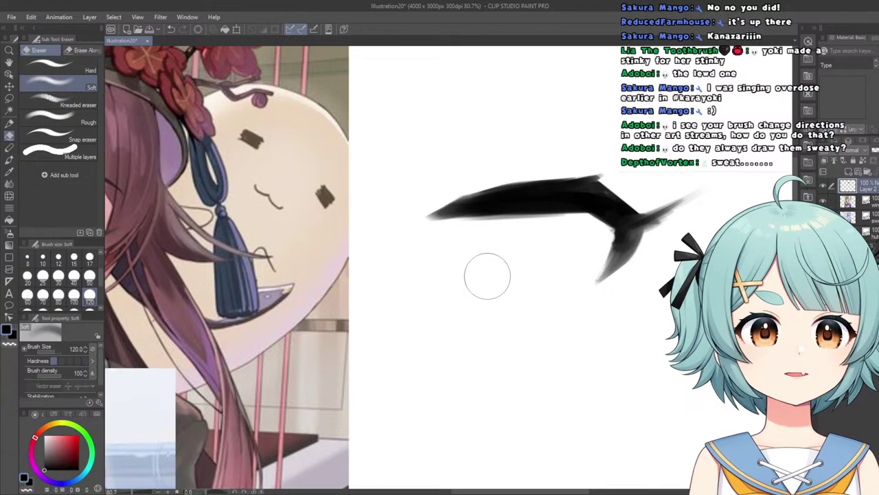
scroll(463, 408, "down", 3)
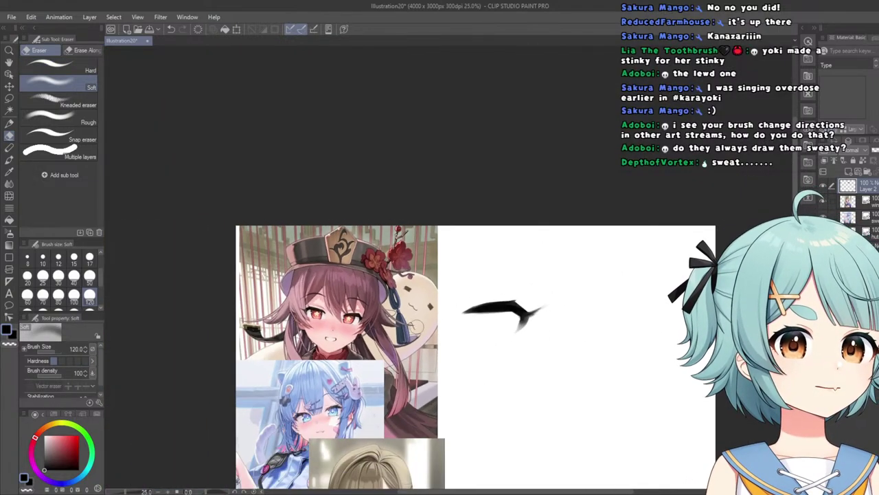
scroll(451, 326, "up", 2)
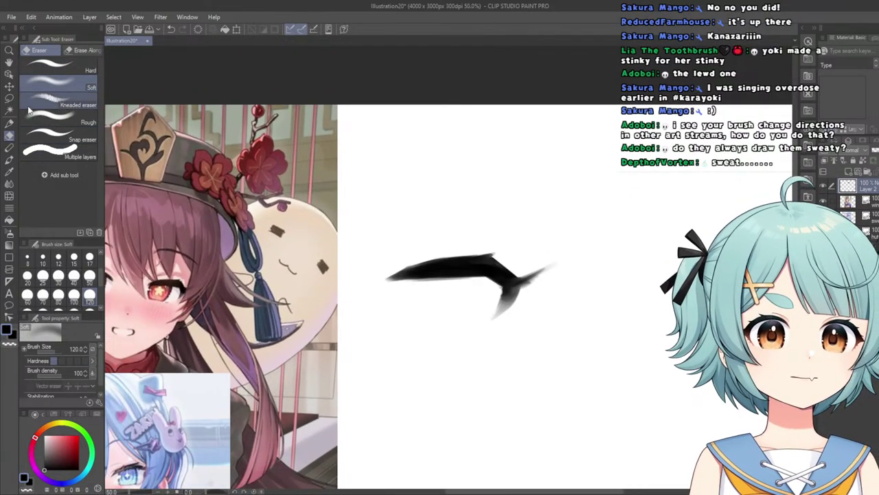
Sketch the eyelid crease above the lash line with the Kuro Sketch pen, redoing the first attempt at brush size 100.
left_click(9, 123)
scroll(497, 232, "up", 1)
scroll(484, 233, "up", 1)
scroll(381, 240, "down", 4)
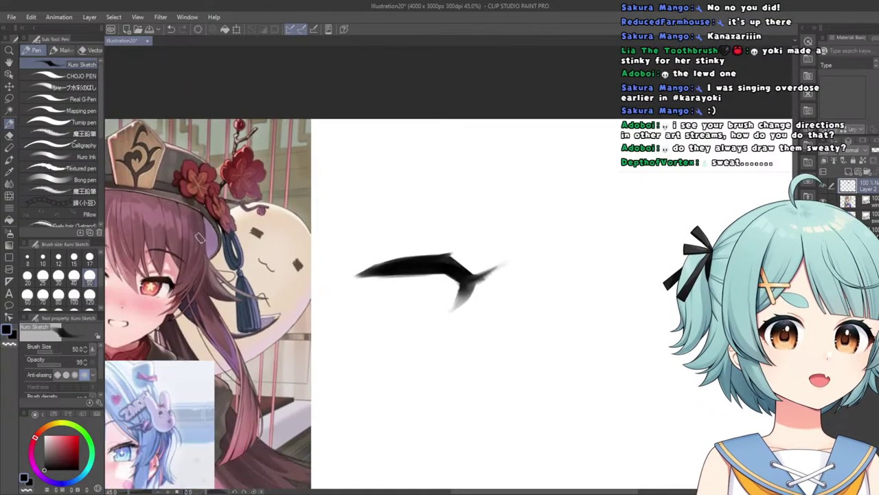
scroll(147, 271, "up", 8)
scroll(171, 272, "down", 5)
scroll(508, 240, "up", 3)
left_click_drag(521, 207, 427, 248)
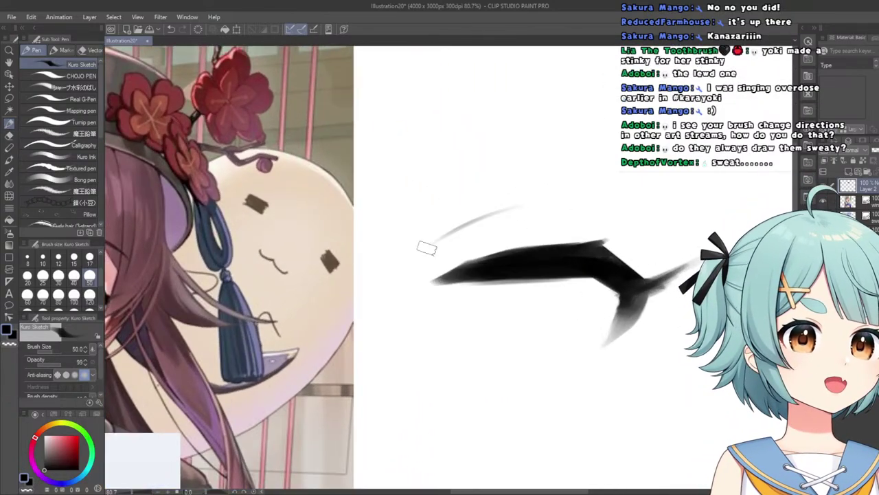
key("ctrl+z")
left_click(73, 294)
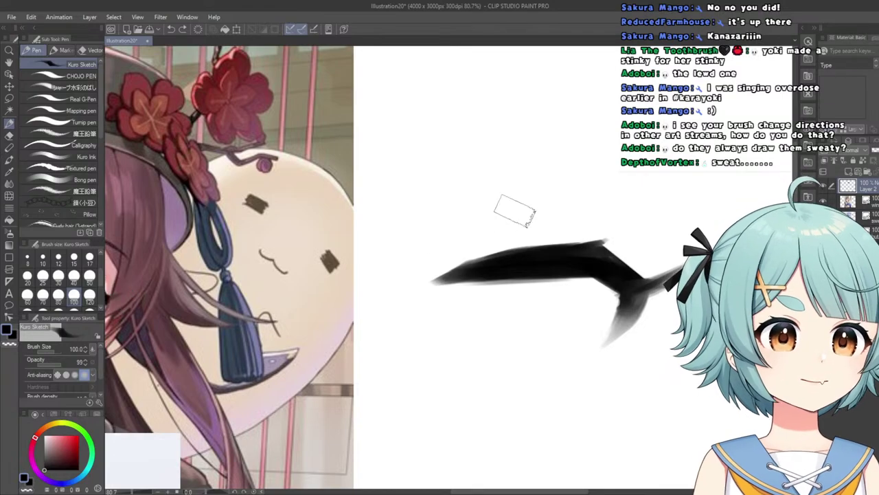
left_click_drag(517, 207, 427, 250)
left_click_drag(574, 204, 429, 241)
scroll(348, 215, "down", 5)
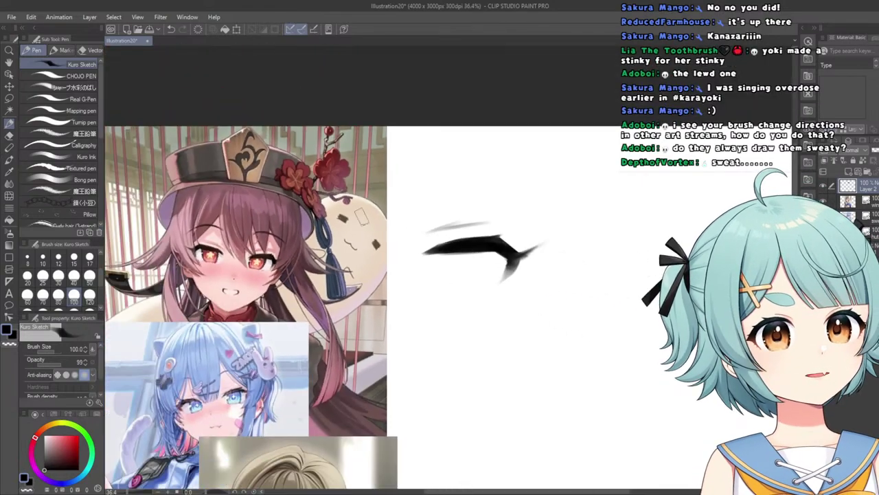
Add a short, nearly horizontal lower lash stroke beneath the outer part of the upper lash line.
scroll(347, 215, "up", 5)
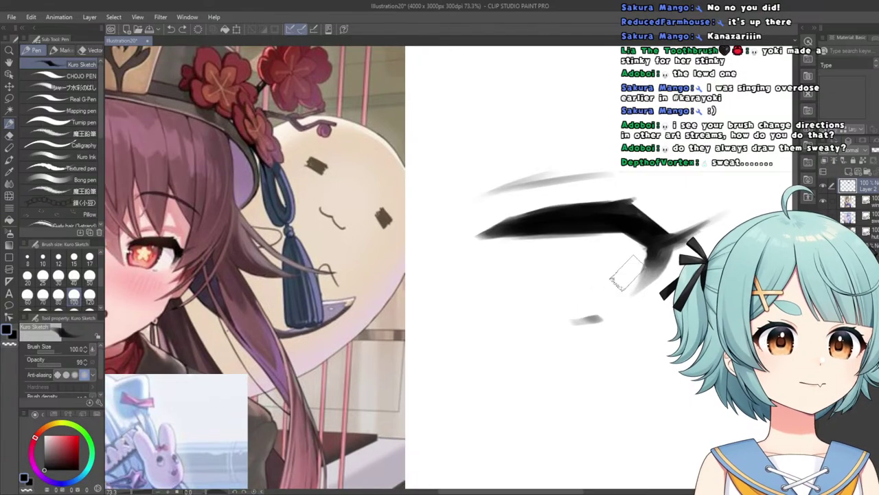
scroll(560, 275, "down", 3)
scroll(442, 203, "up", 2)
scroll(442, 203, "up", 3)
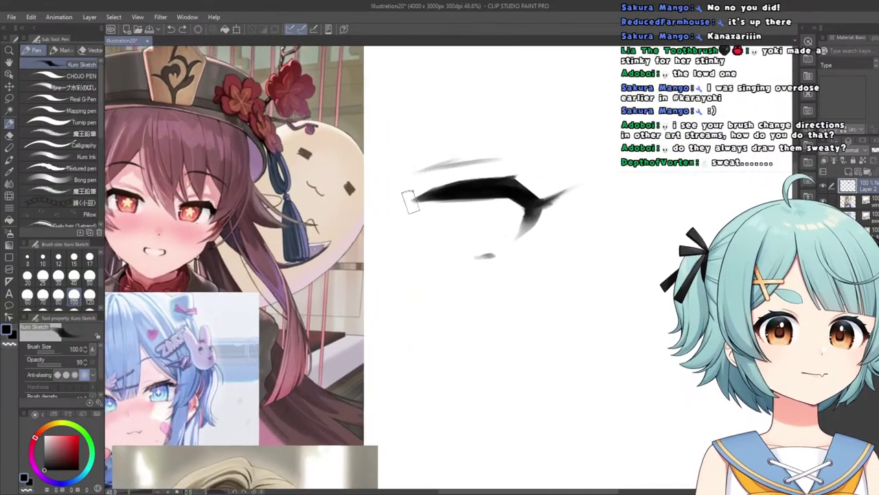
Slightly reshape the curve of the lash line using Liquify at brush size 600.
left_click(10, 196)
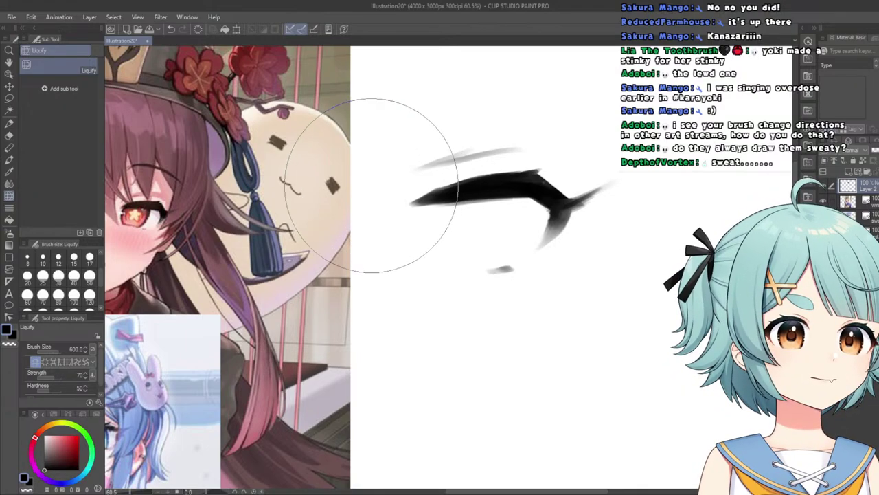
scroll(371, 186, "down", 3)
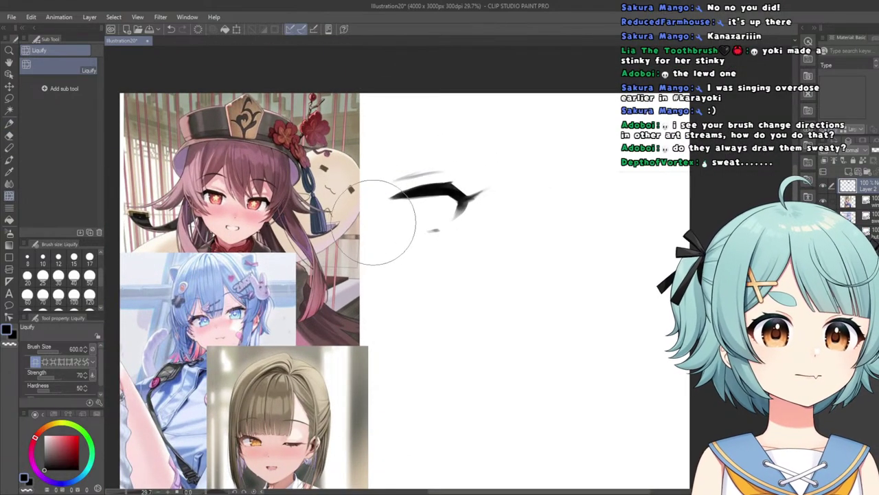
scroll(381, 185, "up", 3)
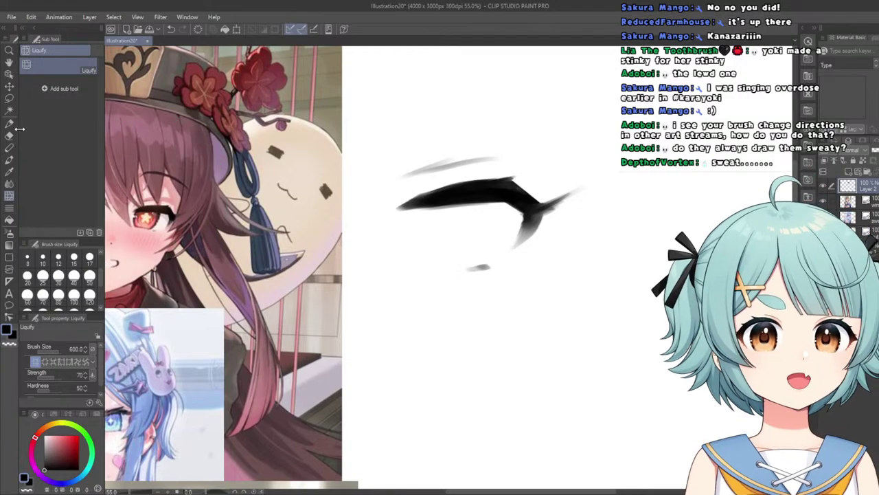
Sketch the iris's outer edge curving down from the upper lash with the Kuro Sketch pen, and extend the lower lash line inward.
key("p")
scroll(395, 225, "down", 5)
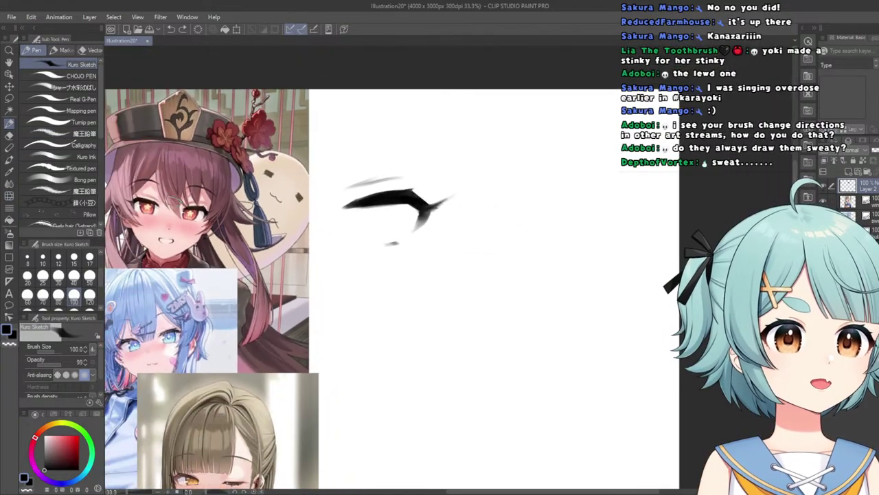
scroll(292, 171, "up", 3)
scroll(501, 248, "up", 4)
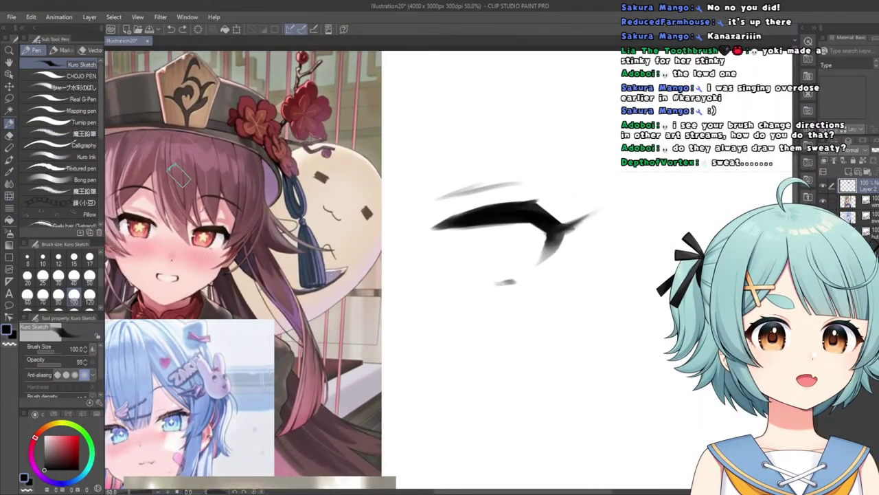
mouse_move(577, 230)
left_mouse_down()
mouse_move(578, 262)
mouse_move(581, 253)
mouse_move(569, 311)
left_mouse_up()
key("ctrl+z")
key("ctrl+z")
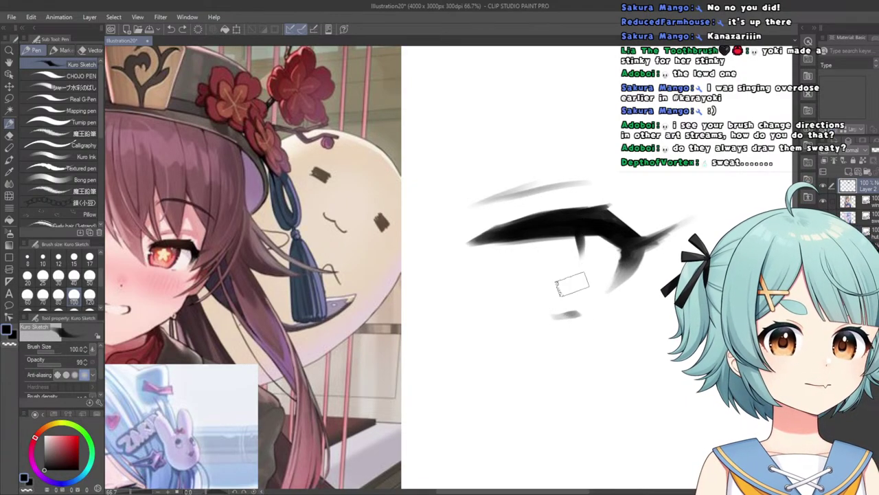
left_click_drag(578, 257, 558, 312)
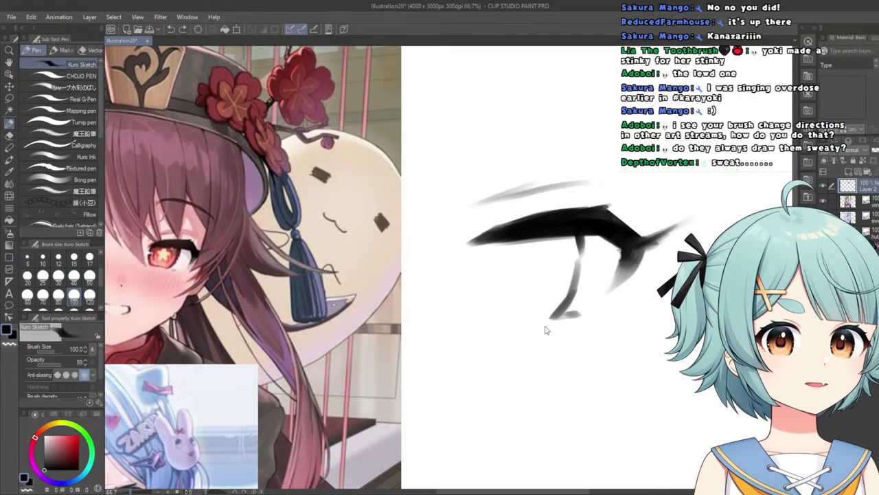
key("ctrl+z")
key("ctrl+z")
scroll(581, 273, "up", 1)
mouse_move(581, 237)
left_mouse_down()
mouse_move(562, 295)
mouse_move(533, 326)
mouse_move(500, 317)
mouse_move(533, 317)
left_mouse_up()
key("ctrl+z")
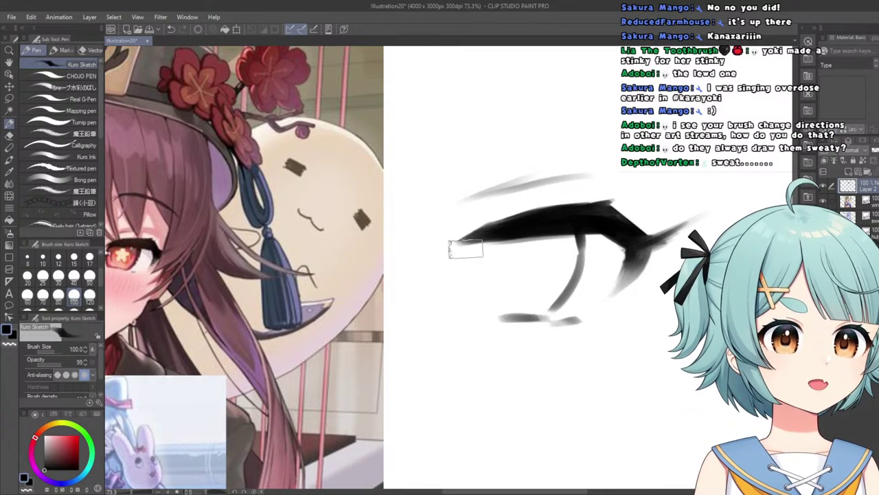
Draw the iris's inner edge from the inner end of the upper lash down to the lower lash line, redoing earlier attempts.
left_click_drag(462, 248, 459, 296)
key("ctrl+z")
mouse_move(473, 249)
left_mouse_down()
mouse_move(471, 313)
mouse_move(499, 320)
mouse_move(468, 320)
left_mouse_up()
scroll(406, 235, "down", 6)
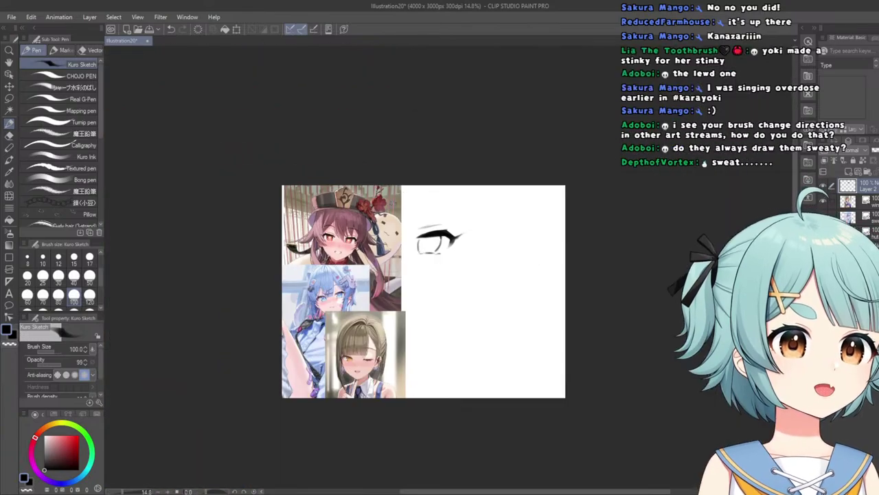
scroll(385, 241, "up", 6)
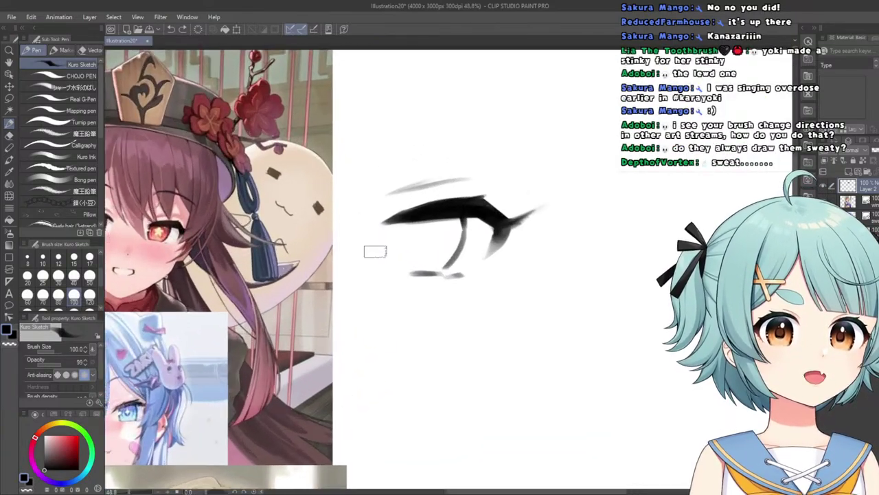
mouse_move(404, 203)
left_mouse_down()
mouse_move(413, 292)
mouse_move(443, 297)
left_mouse_up()
Compare the sketched eye's overall shape and proportions with the eyes in the reference pictures.
scroll(437, 297, "down", 5)
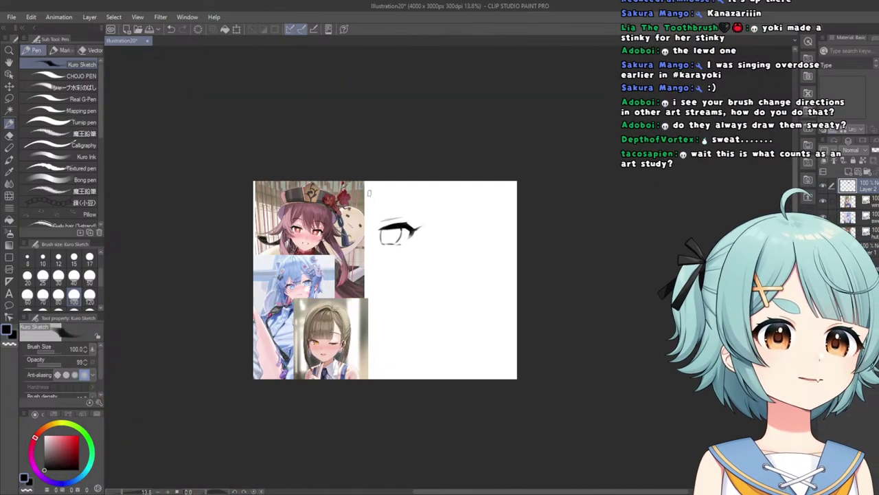
scroll(379, 259, "up", 3)
scroll(380, 259, "up", 2)
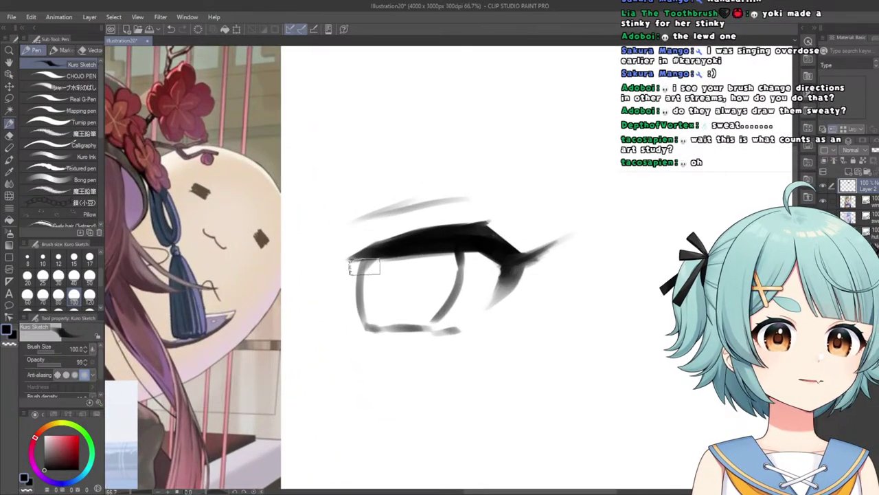
scroll(368, 260, "down", 1)
scroll(368, 260, "up", 1)
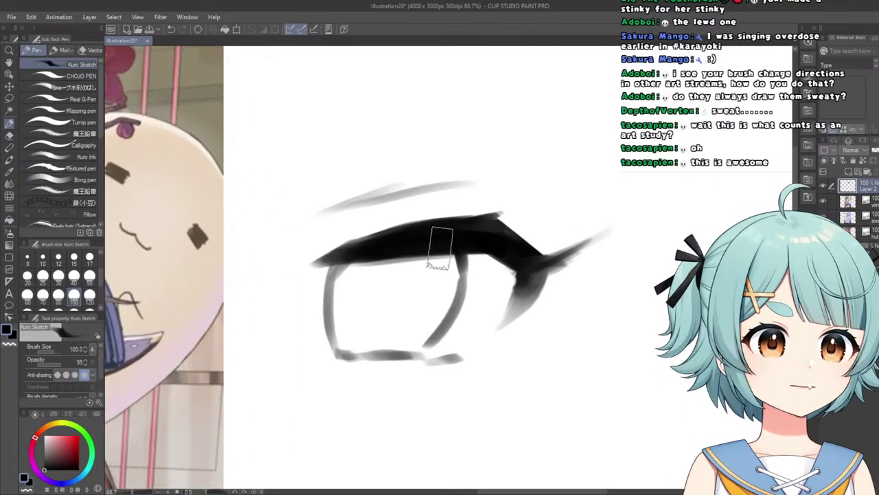
scroll(426, 241, "down", 5)
scroll(338, 237, "up", 4)
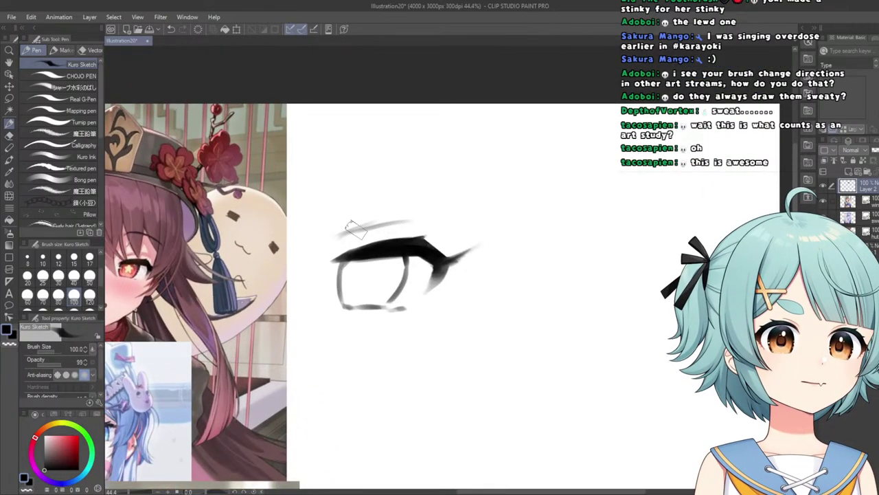
scroll(355, 229, "down", 3)
scroll(182, 233, "up", 4)
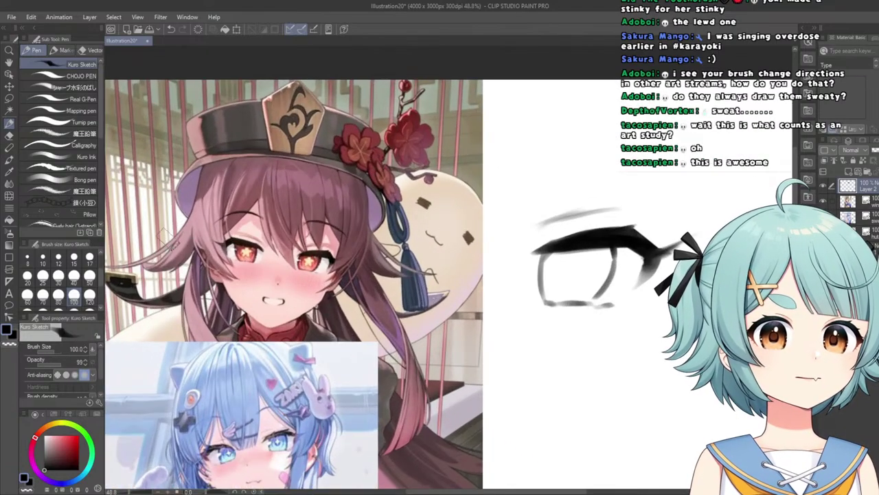
scroll(417, 237, "down", 3)
scroll(417, 237, "up", 5)
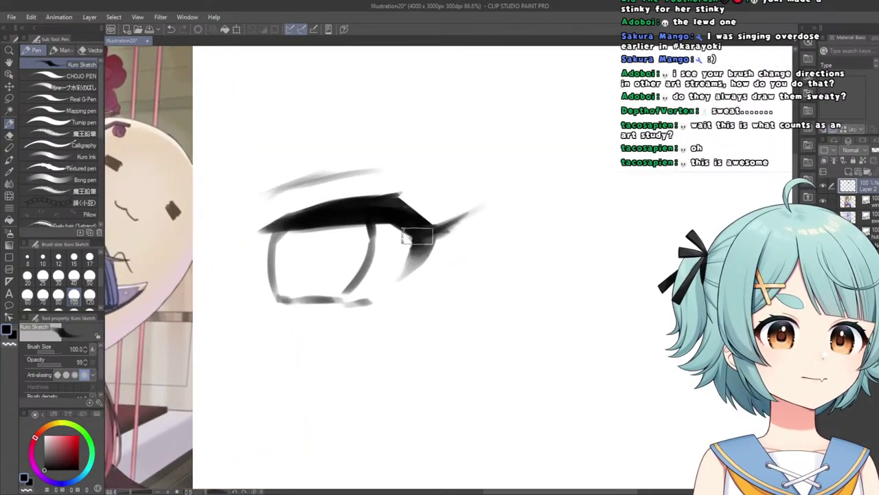
scroll(385, 288, "down", 4)
scroll(330, 248, "up", 2)
scroll(295, 237, "down", 1)
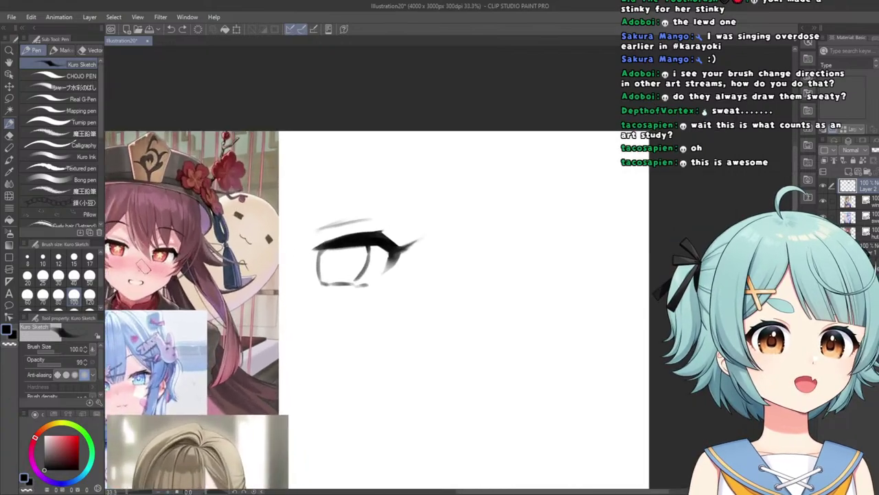
scroll(137, 265, "up", 2)
scroll(189, 249, "down", 3)
scroll(402, 243, "up", 4)
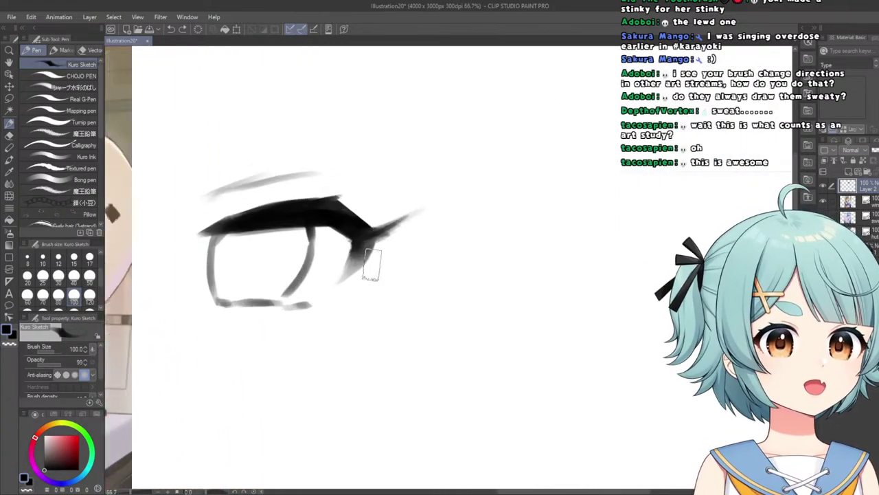
Trim the outer edge of the downward outer lash stroke with the Soft and Hard erasers at brush size 120.
left_click(9, 136)
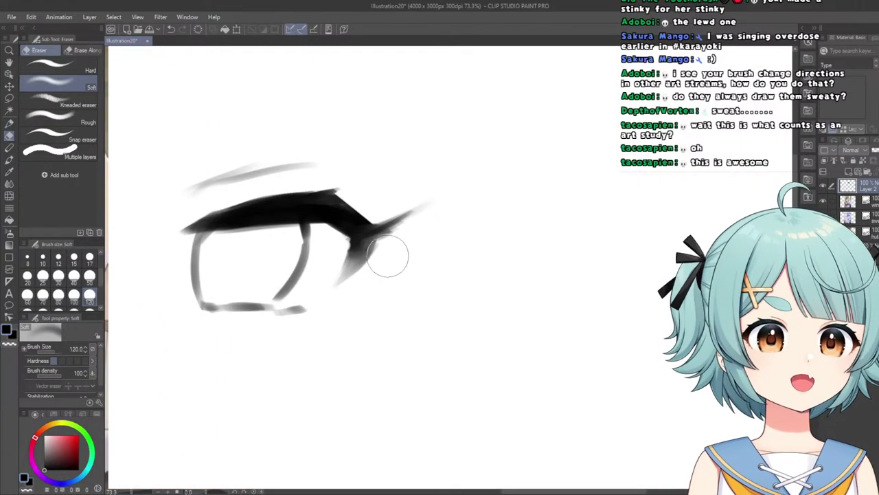
left_click(11, 114)
left_click(11, 145)
left_click(10, 136)
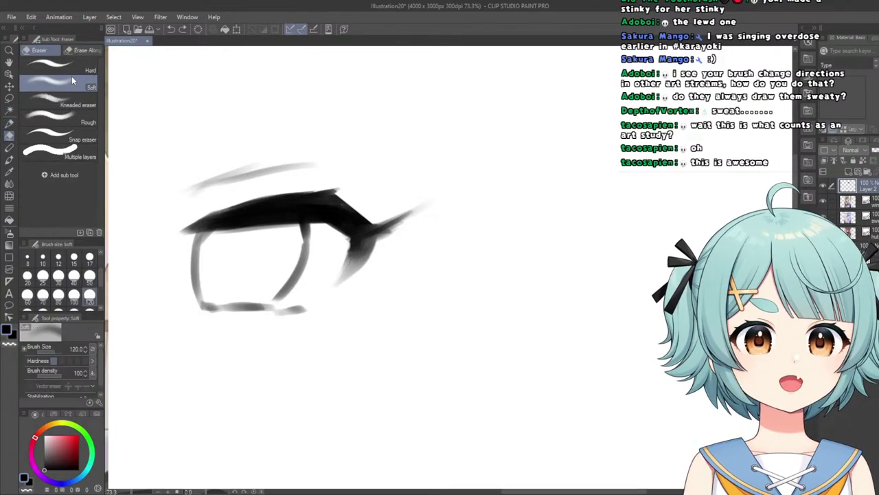
left_click(68, 68)
scroll(364, 274, "up", 3)
scroll(366, 259, "down", 4)
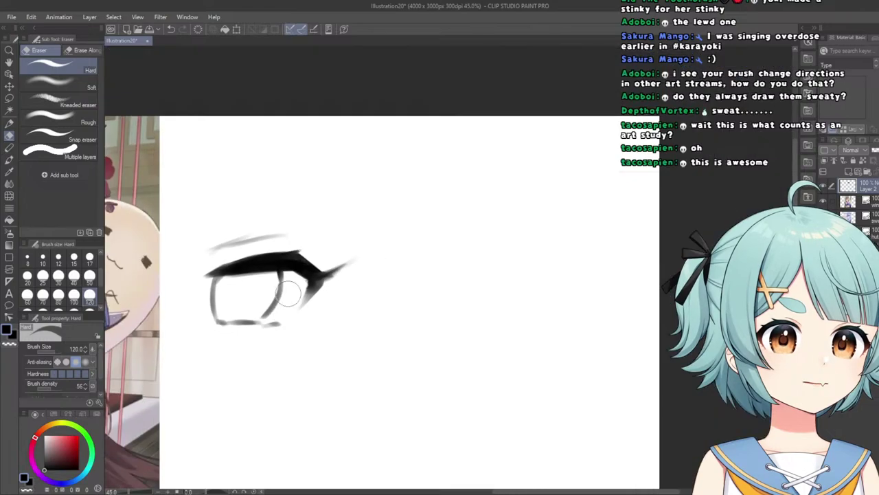
scroll(483, 218, "up", 3)
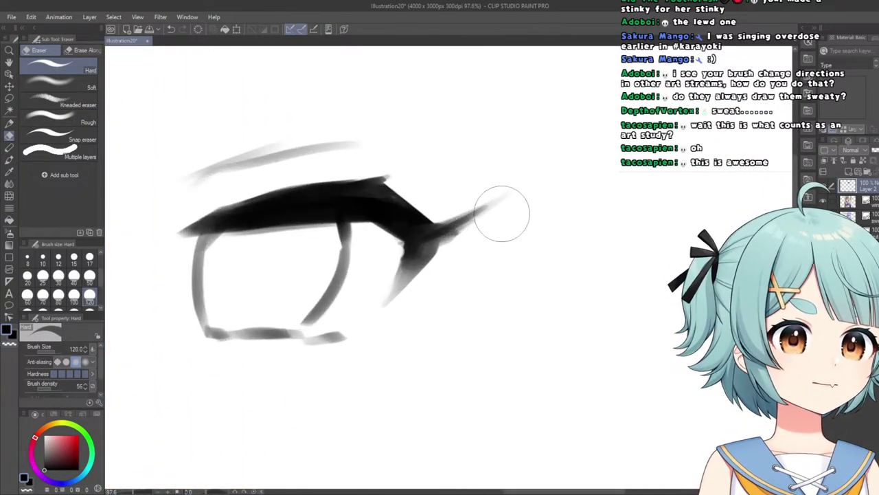
scroll(295, 206, "down", 5)
scroll(260, 194, "up", 1)
scroll(260, 194, "up", 4)
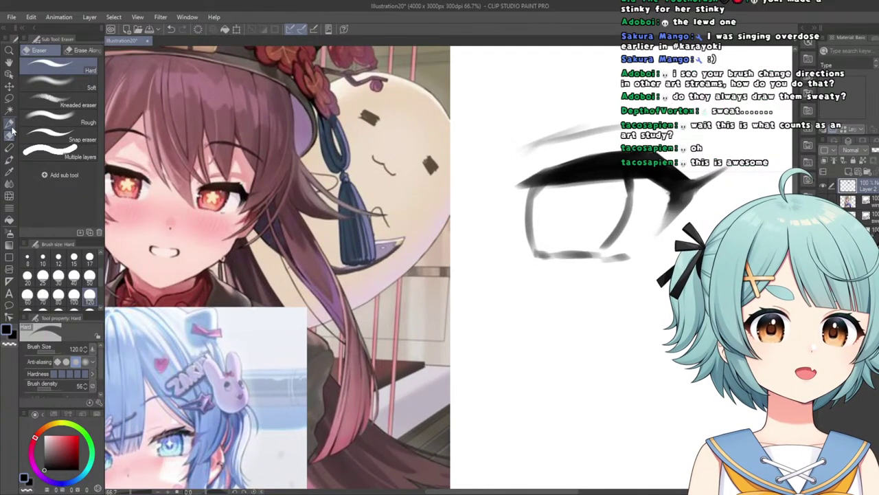
Darken and fill in the downward outer lash stroke where it joins the wing, using the Kuro Sketch pen at size 100.
left_click(12, 131)
scroll(489, 215, "up", 1)
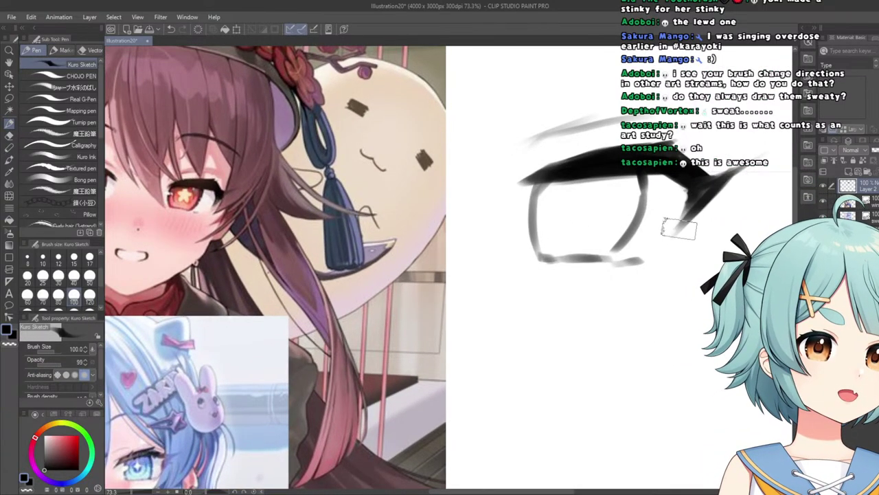
scroll(679, 228, "down", 5)
scroll(470, 180, "up", 4)
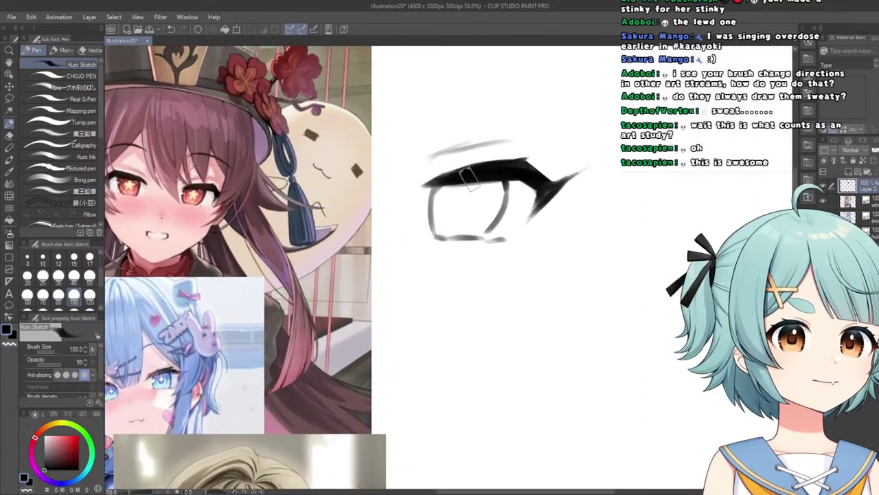
Rework the inner tip of the upper lash line with the Kuro Sketch pen, comparing it with the reference eyes.
scroll(465, 176, "up", 1)
scroll(446, 187, "down", 2)
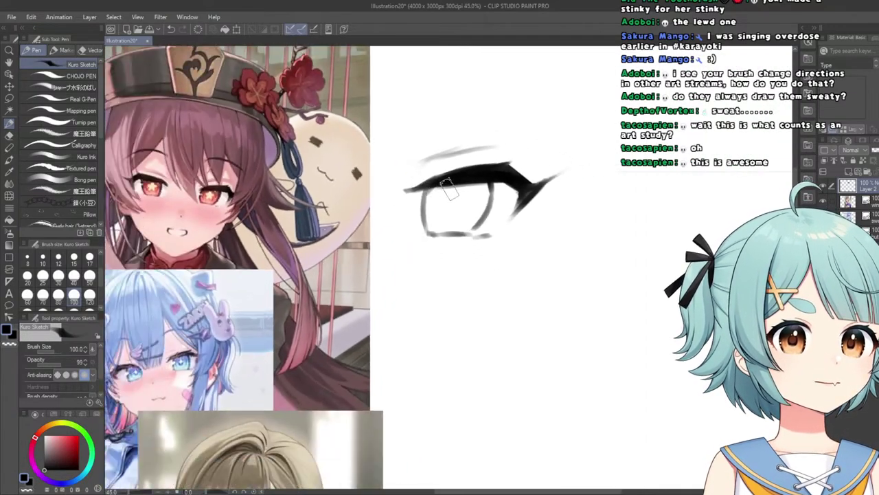
scroll(446, 186, "up", 2)
scroll(437, 191, "down", 1)
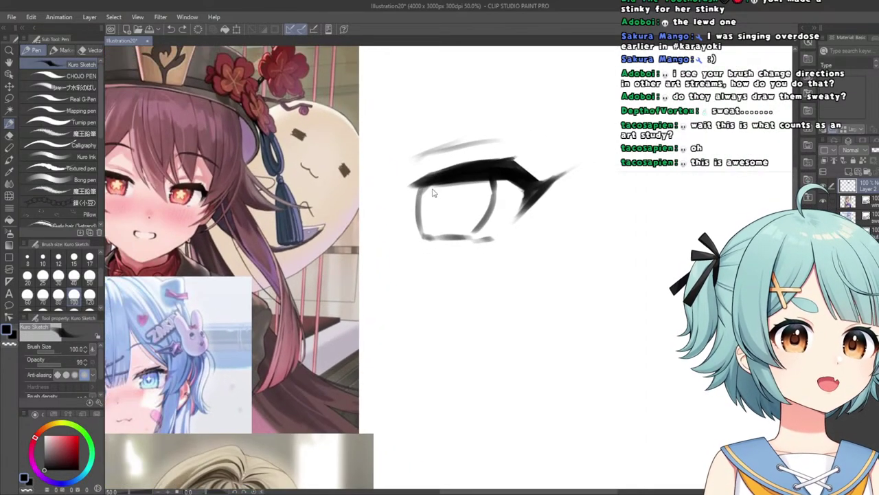
scroll(400, 192, "up", 1)
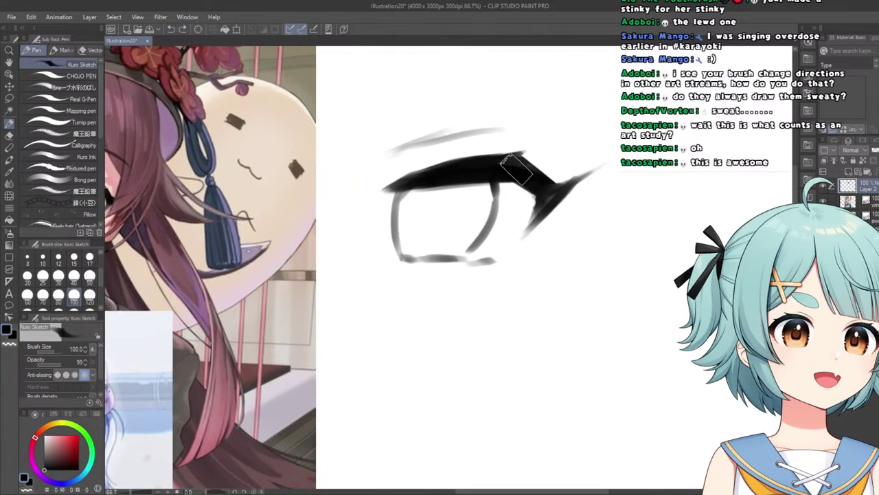
scroll(439, 180, "down", 4)
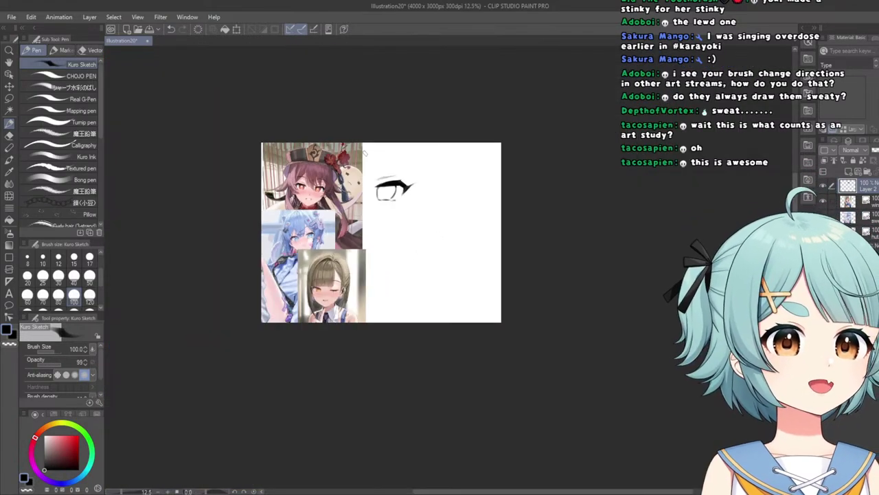
scroll(392, 187, "up", 3)
scroll(343, 165, "down", 1)
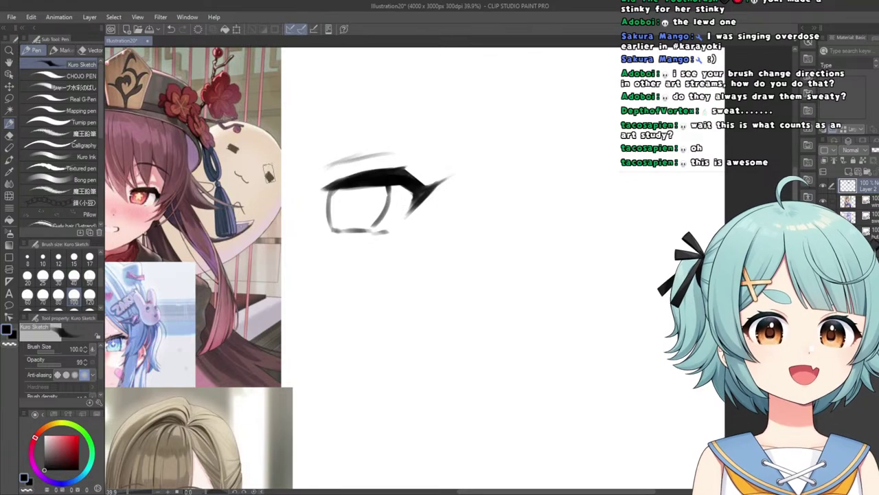
scroll(378, 200, "up", 1)
Push the outer corner and wing of the lash line slightly lower using Liquify at brush size 600.
left_click(9, 195)
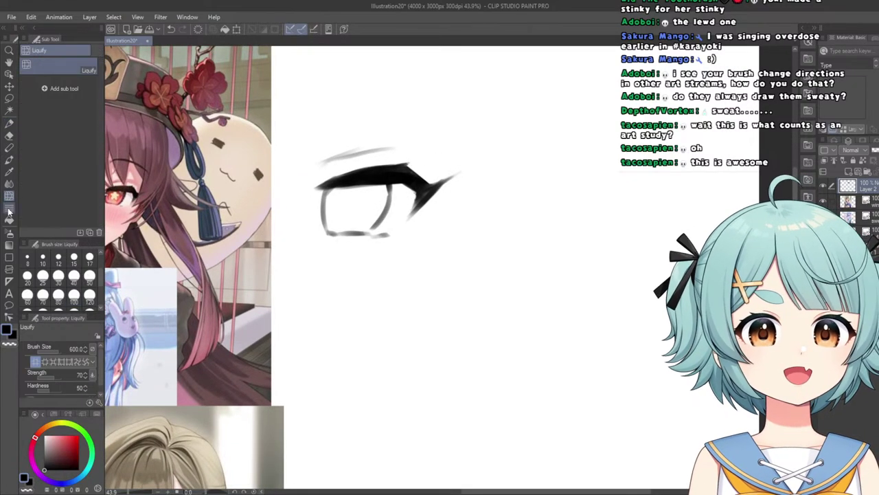
scroll(350, 124, "down", 6)
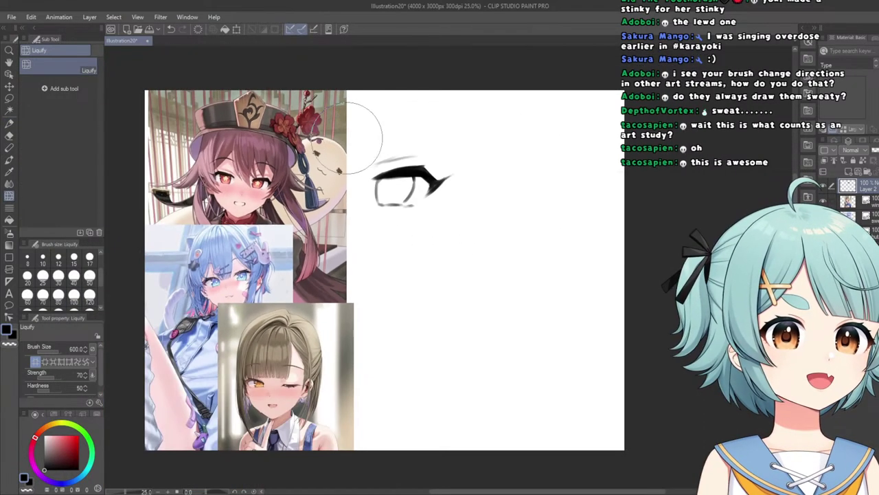
scroll(311, 136, "up", 6)
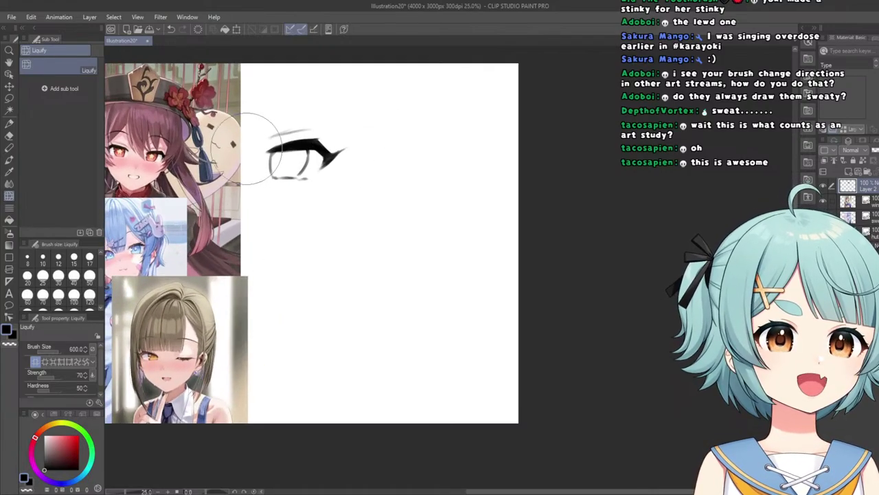
scroll(179, 151, "up", 1)
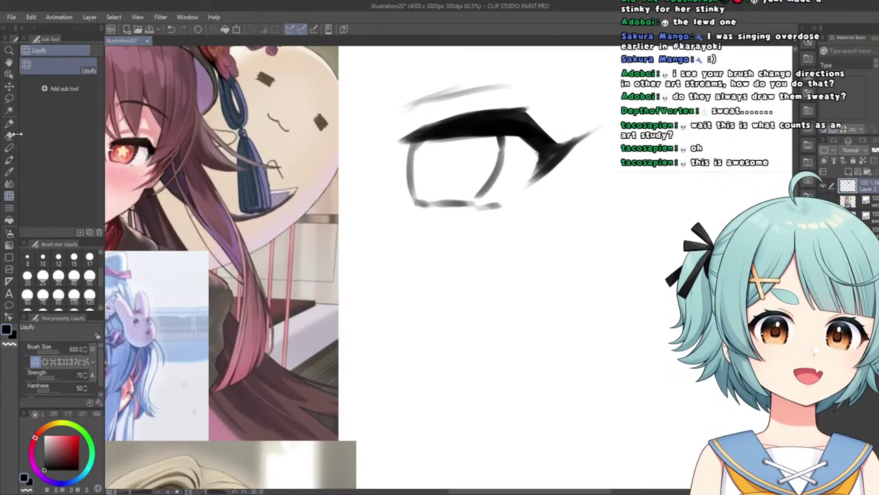
Touch up the inner edge of the downward outer lash stroke with the Kuro Sketch pen, checking it against the reference eye.
key("p")
scroll(508, 177, "up", 1)
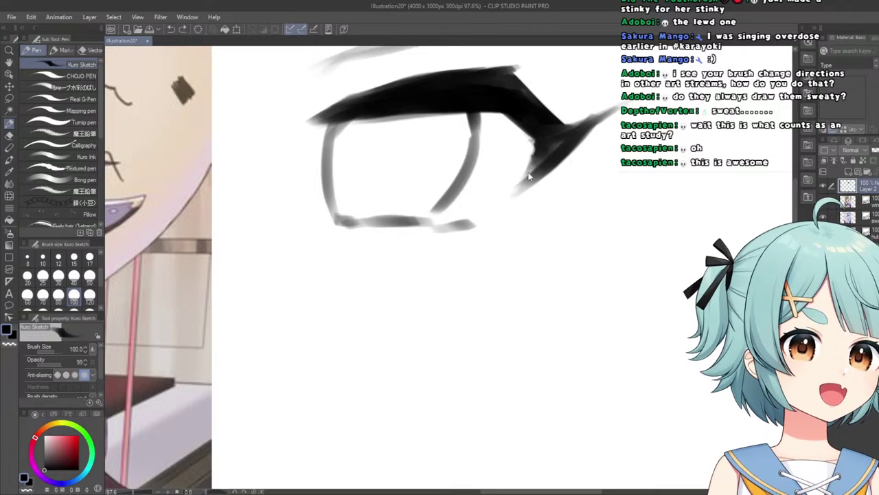
scroll(509, 177, "up", 1)
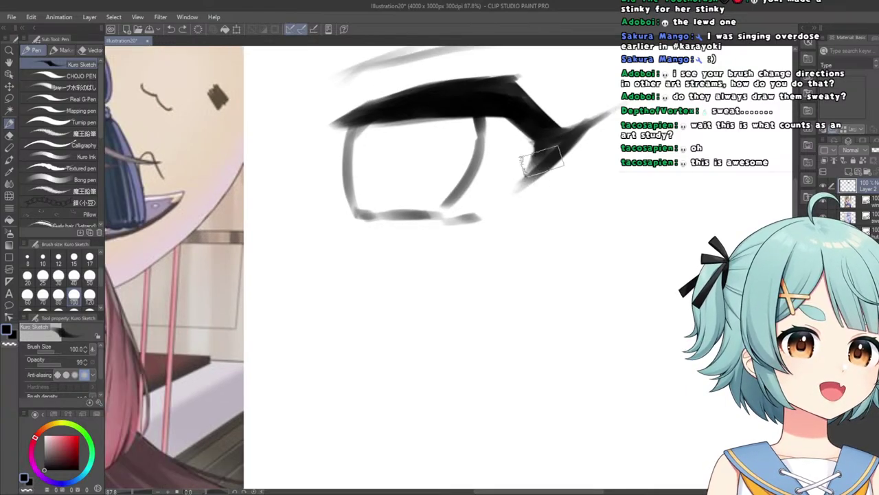
scroll(333, 199, "down", 6)
scroll(331, 190, "up", 6)
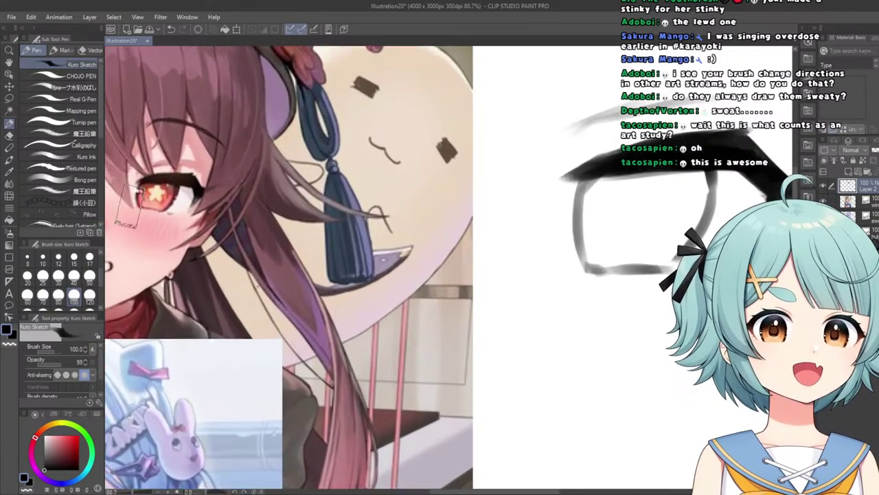
scroll(412, 220, "down", 2)
scroll(439, 226, "up", 2)
scroll(445, 232, "up", 1)
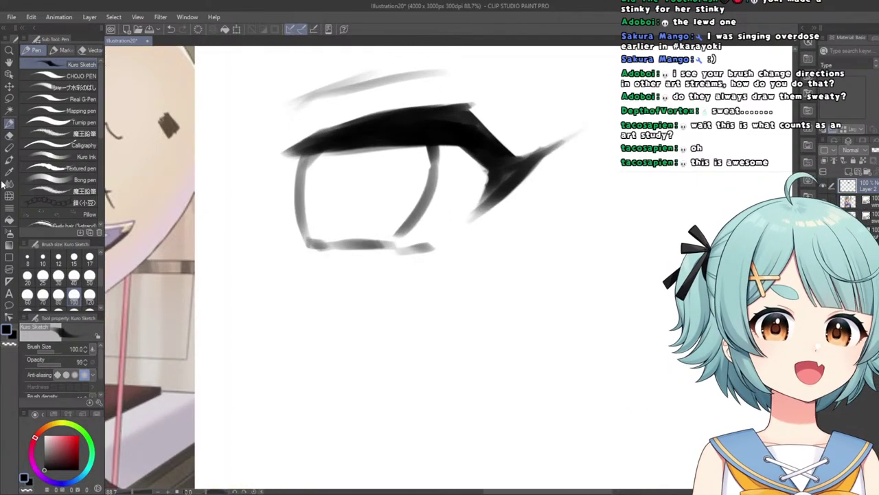
Compare the whole eye sketch with the three reference pictures at different zoom levels.
key("j")
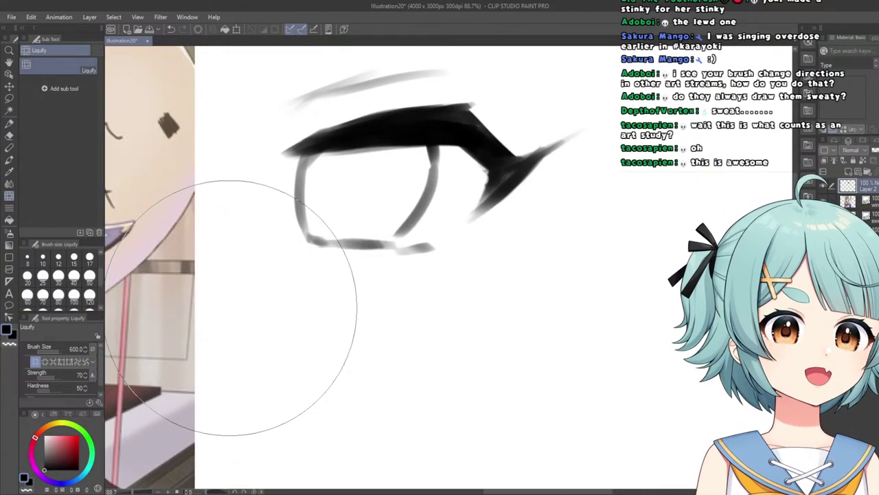
scroll(302, 206, "down", 4)
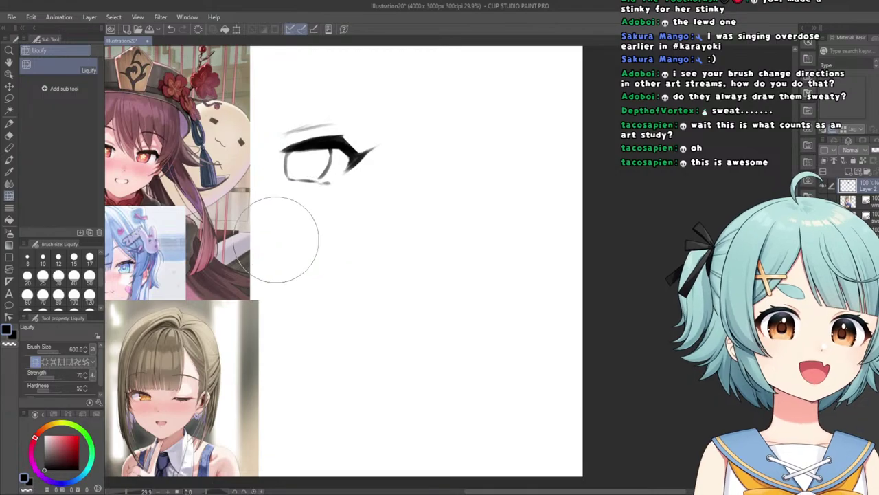
scroll(281, 236, "down", 3)
scroll(195, 203, "up", 2)
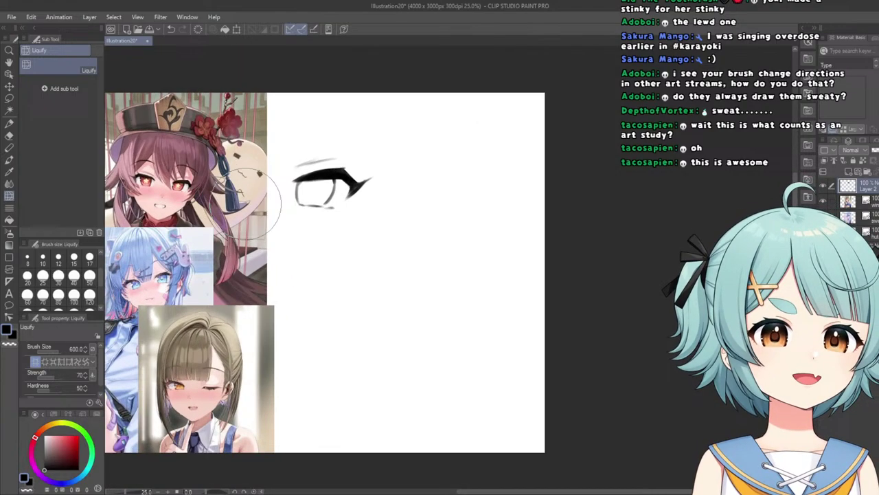
left_click(10, 124)
scroll(292, 200, "up", 1)
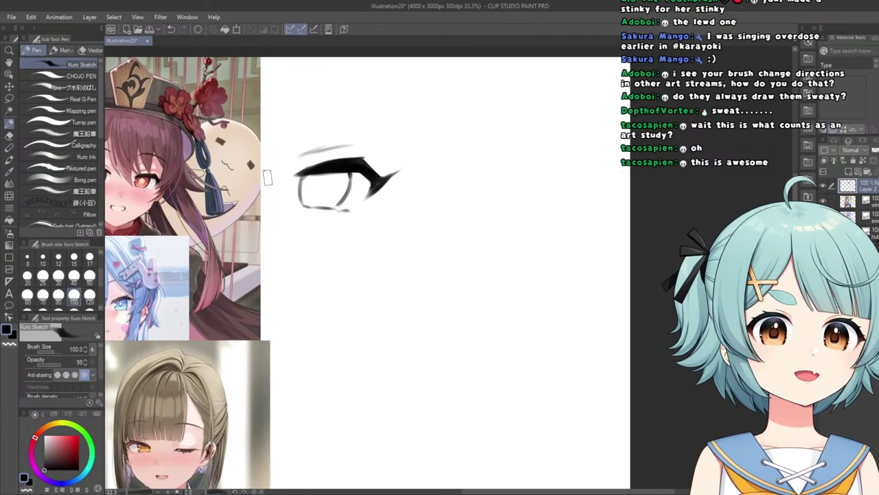
scroll(316, 248, "down", 1)
scroll(340, 209, "down", 1)
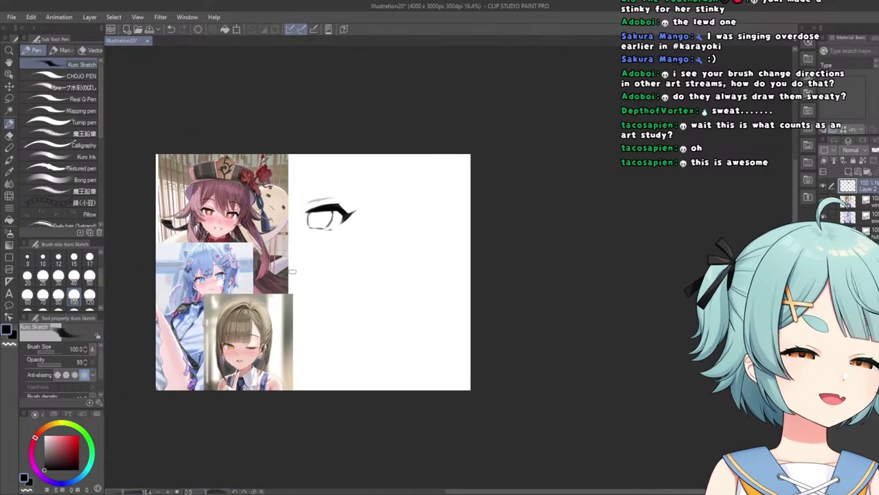
scroll(282, 368, "up", 2)
scroll(348, 379, "down", 2)
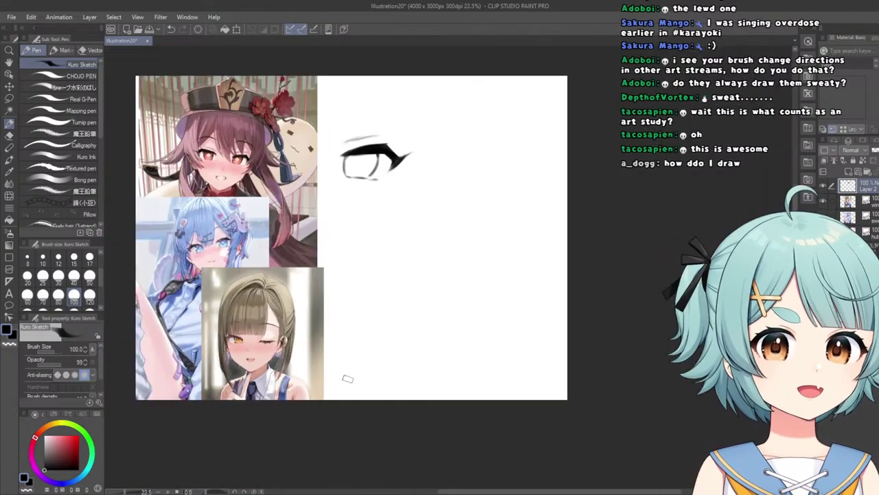
scroll(169, 229, "up", 2)
scroll(206, 261, "down", 2)
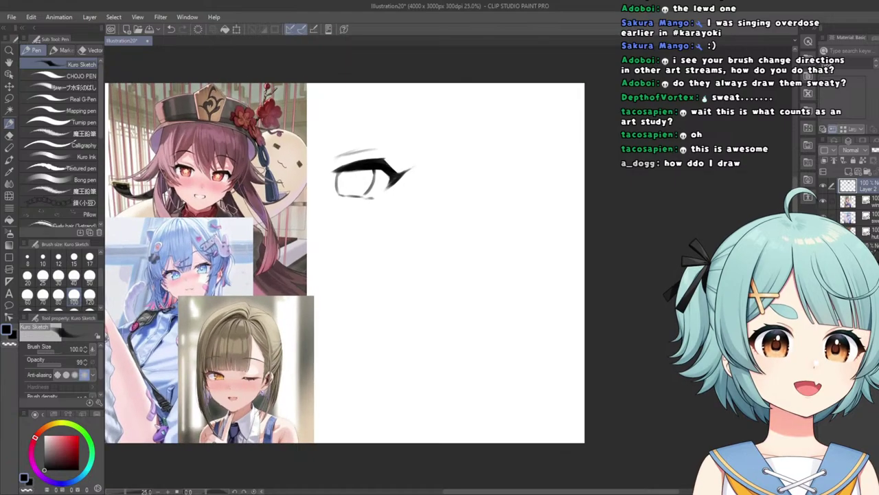
scroll(248, 183, "up", 1)
scroll(226, 213, "down", 1)
Move the eye sketch layer sideways, away from the reference pictures, to make room for a second eye.
scroll(255, 137, "up", 1)
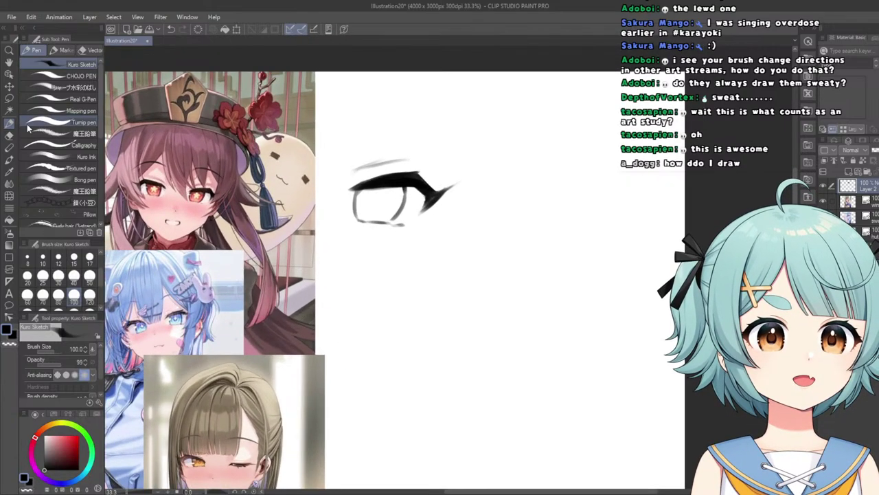
left_click(10, 87)
left_click_drag(256, 110, 371, 114)
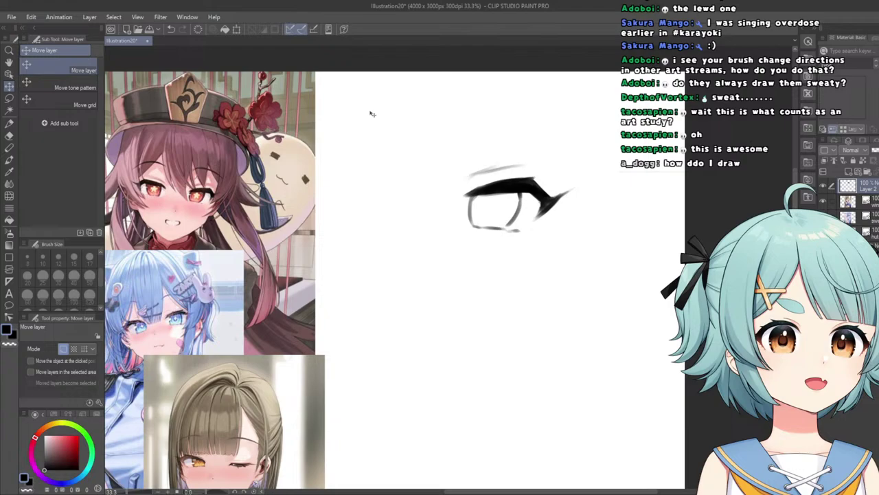
Draw the second eye's thick upper lash line beside the first reference, using the Kuro Sketch pen at size 100.
left_click(9, 124)
scroll(197, 163, "up", 2)
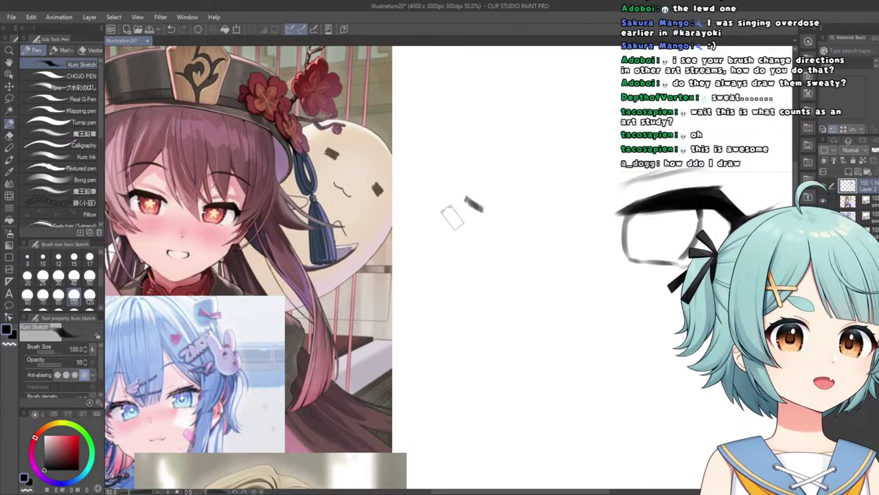
left_click_drag(465, 199, 402, 198)
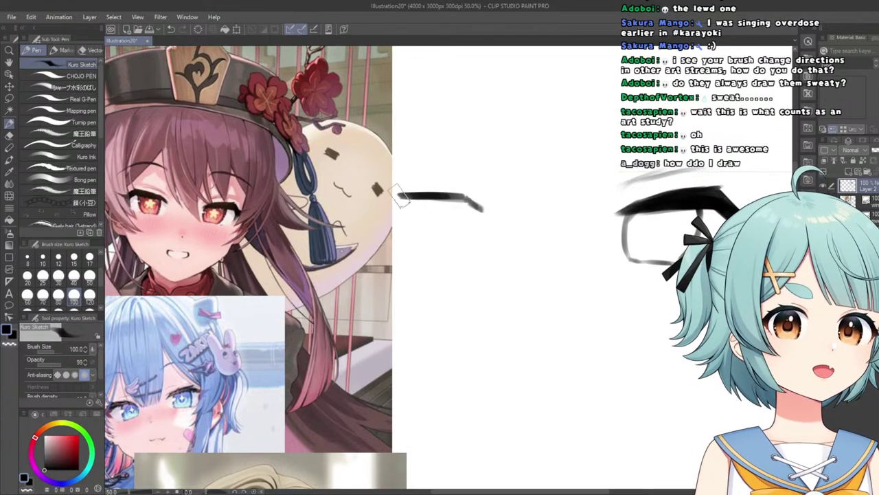
mouse_move(455, 194)
left_mouse_down()
mouse_move(388, 194)
mouse_move(413, 194)
left_mouse_up()
key("ctrl+z")
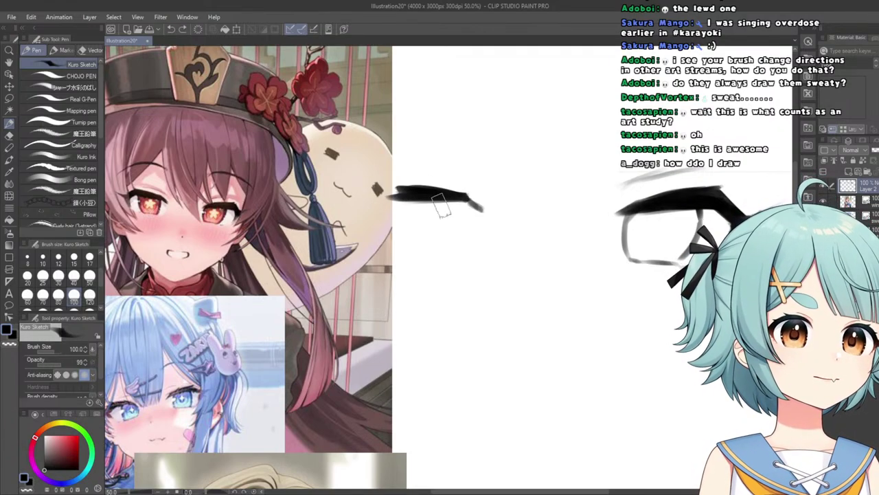
left_click_drag(420, 193, 440, 189)
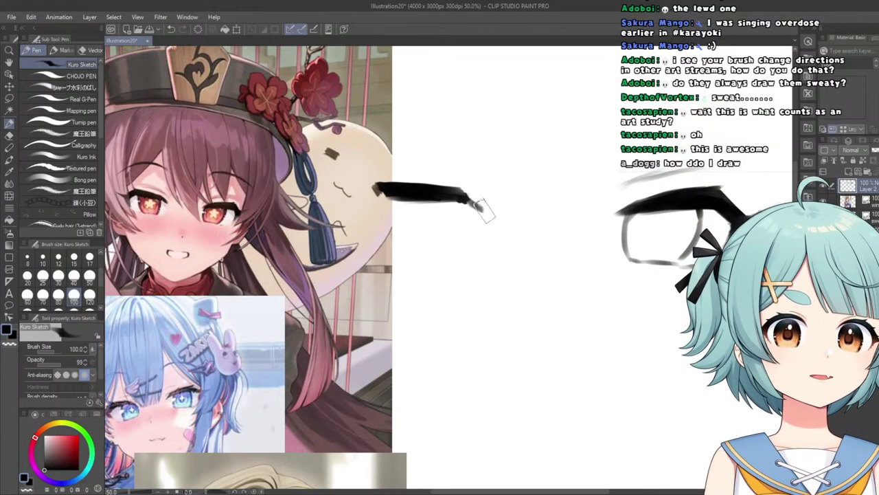
Extend the outer end of the second eye's lash line with a thick downward-slanting stroke over the reference picture.
scroll(484, 204, "up", 1)
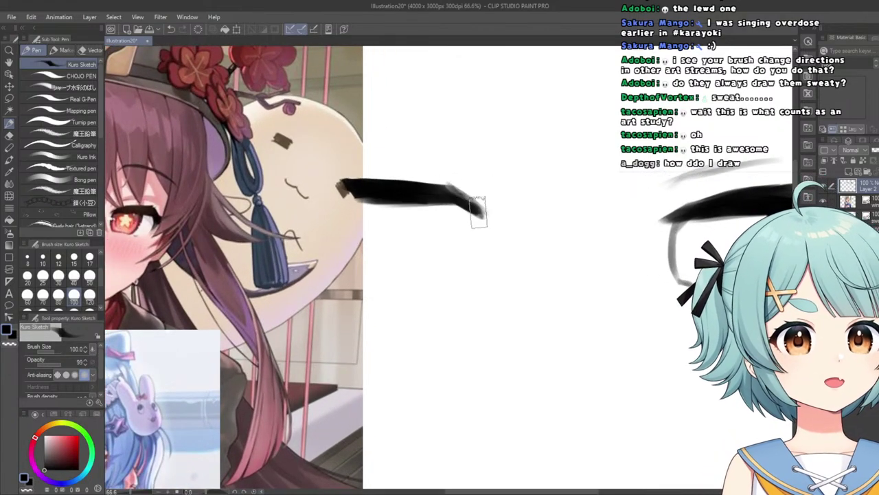
scroll(479, 211, "down", 3)
scroll(323, 185, "up", 2)
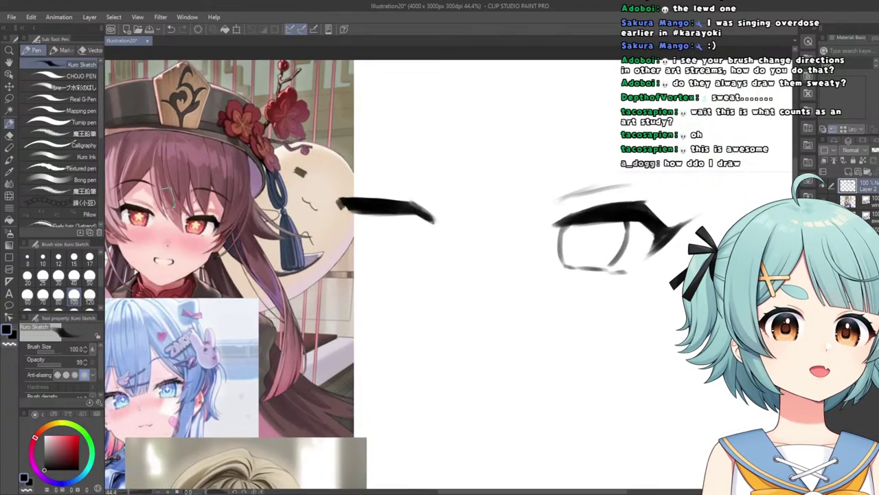
scroll(153, 200, "up", 1)
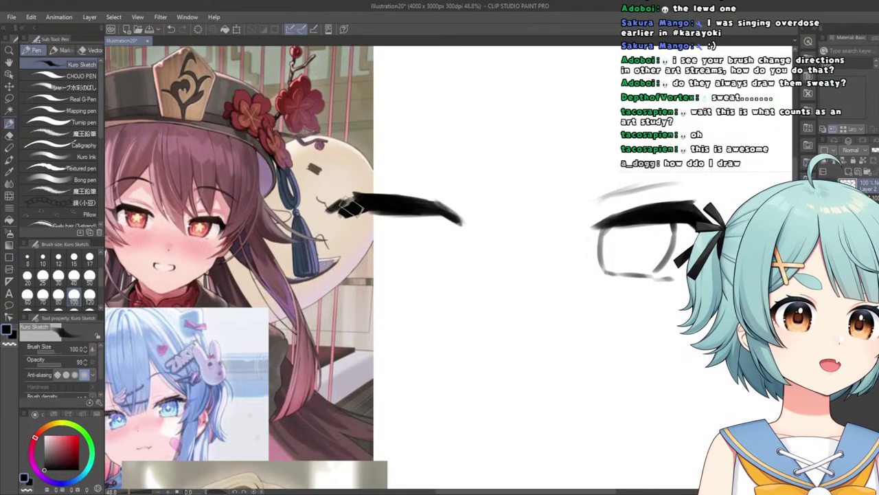
key("ctrl+z")
key("ctrl+z")
left_click_drag(377, 201, 337, 217)
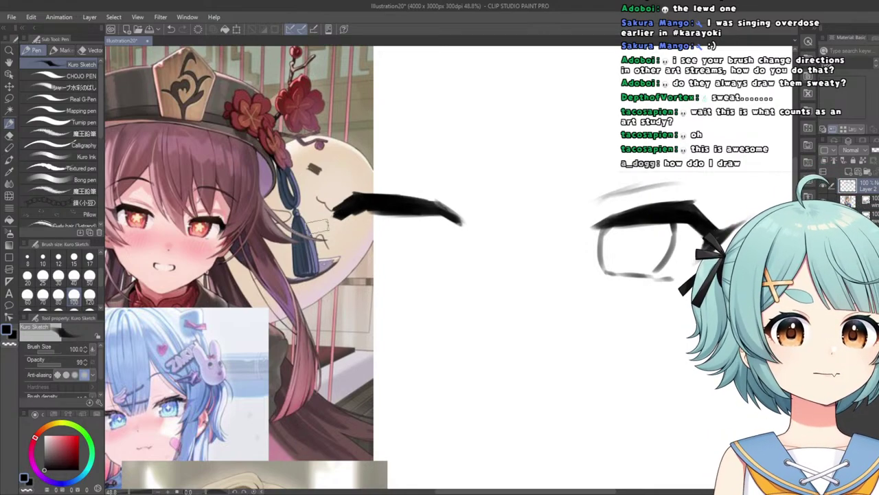
scroll(321, 216, "up", 2)
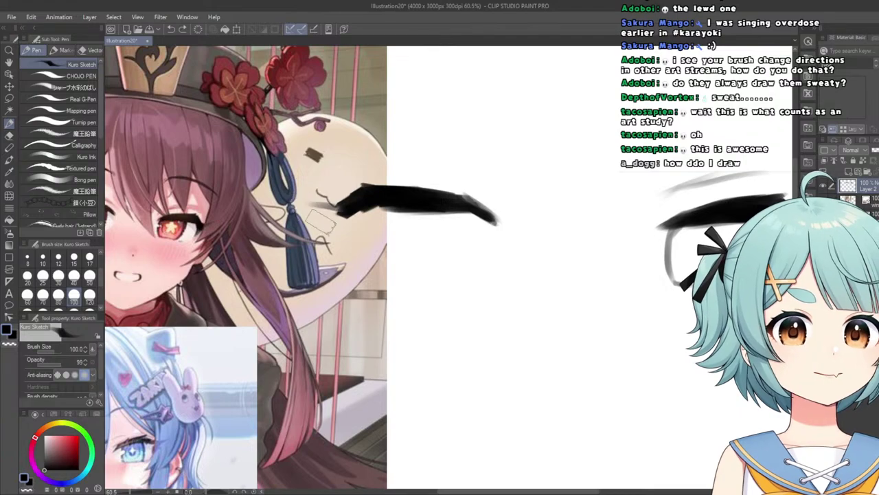
Add a tapered downward lash stroke at the second eye's outer corner.
scroll(324, 214, "down", 3)
scroll(227, 204, "up", 3)
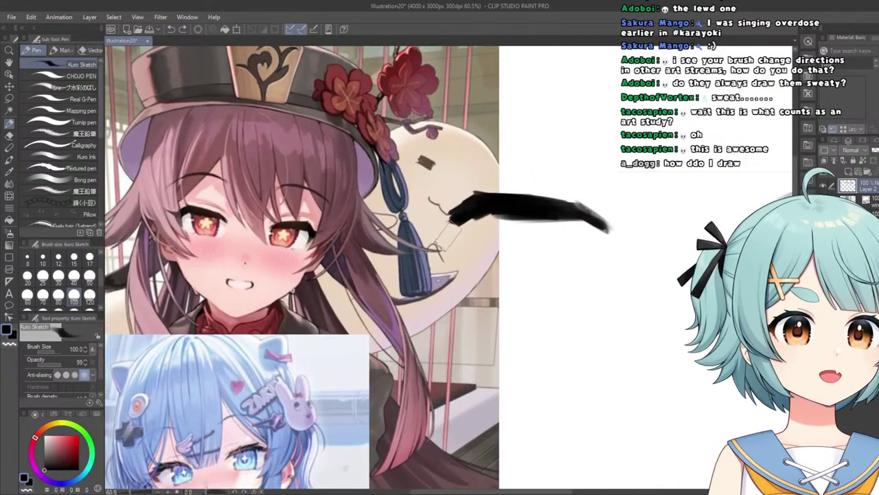
mouse_move(454, 221)
left_mouse_down()
mouse_move(459, 248)
mouse_move(454, 219)
mouse_move(444, 222)
mouse_move(455, 250)
left_mouse_up()
key("ctrl+z")
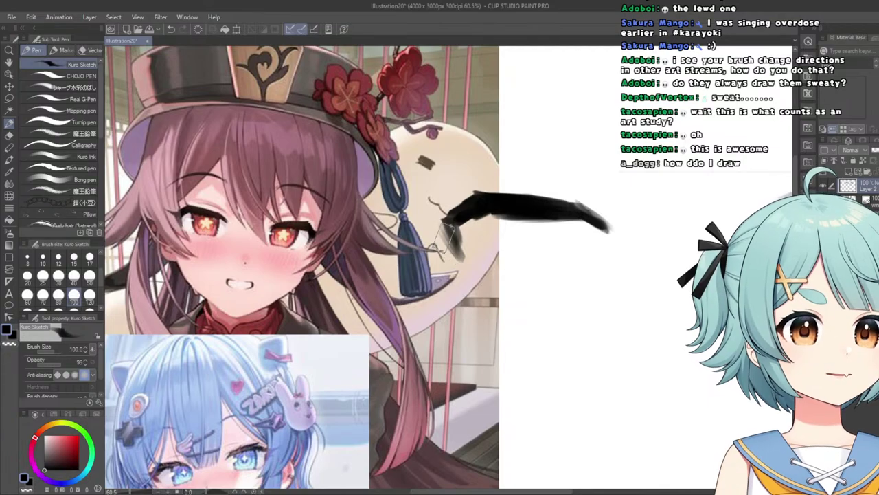
Compare the second eye's lash line with the first eye and the reference eyes.
scroll(457, 235, "down", 3)
scroll(463, 222, "up", 3)
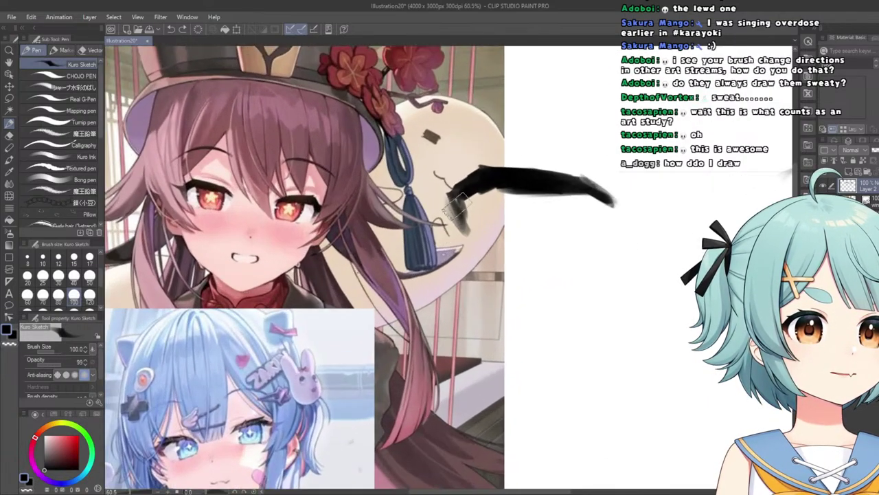
scroll(459, 194, "down", 3)
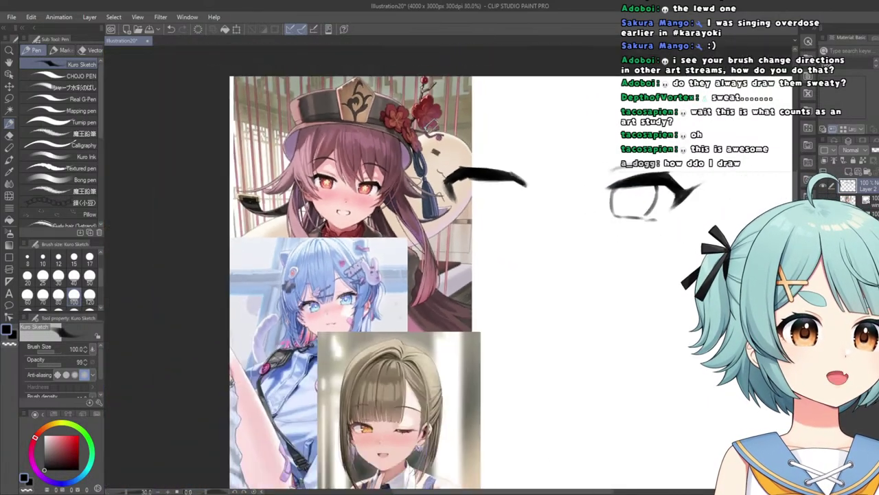
scroll(412, 206, "up", 4)
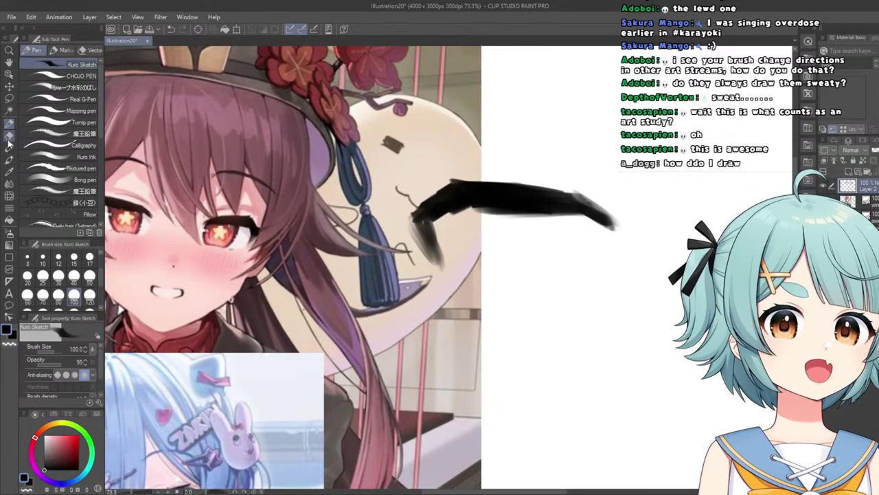
key("e")
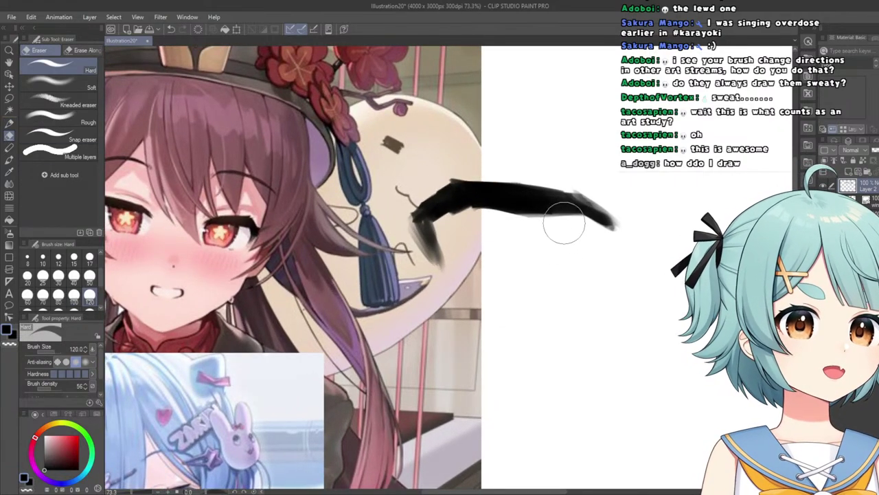
scroll(490, 212, "down", 4)
scroll(602, 197, "up", 2)
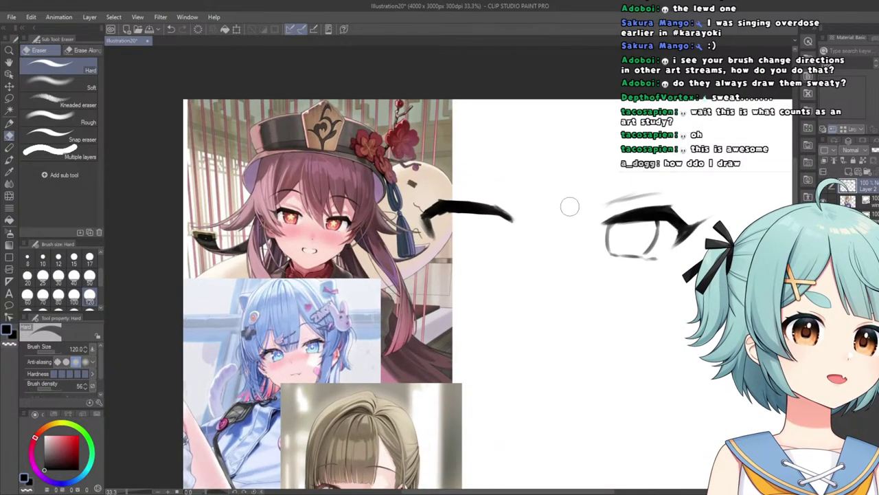
key("p")
scroll(405, 210, "up", 4)
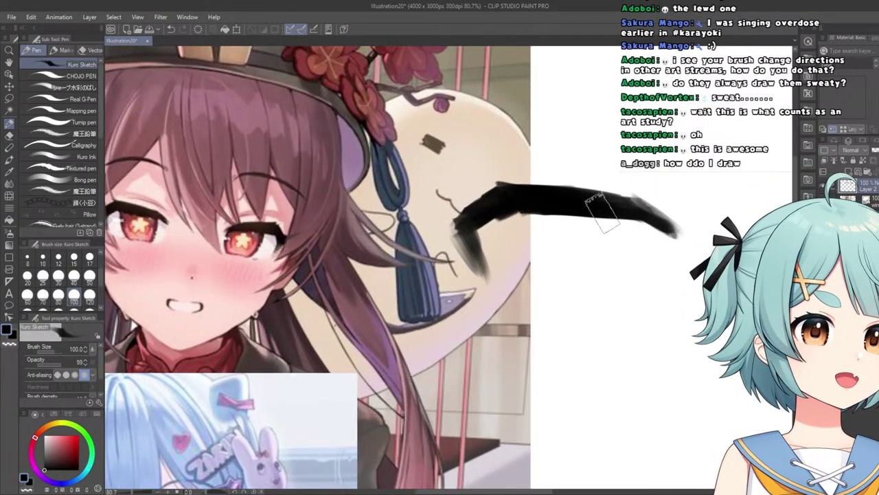
scroll(516, 205, "down", 5)
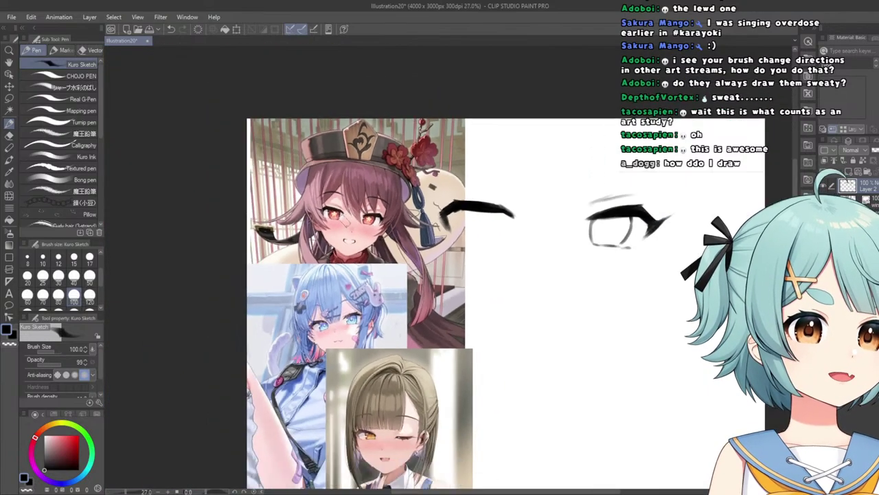
Draw a tapered wing flicking outward and up from the second eye's outer corner with the Kuro Sketch pen.
scroll(410, 221, "up", 4)
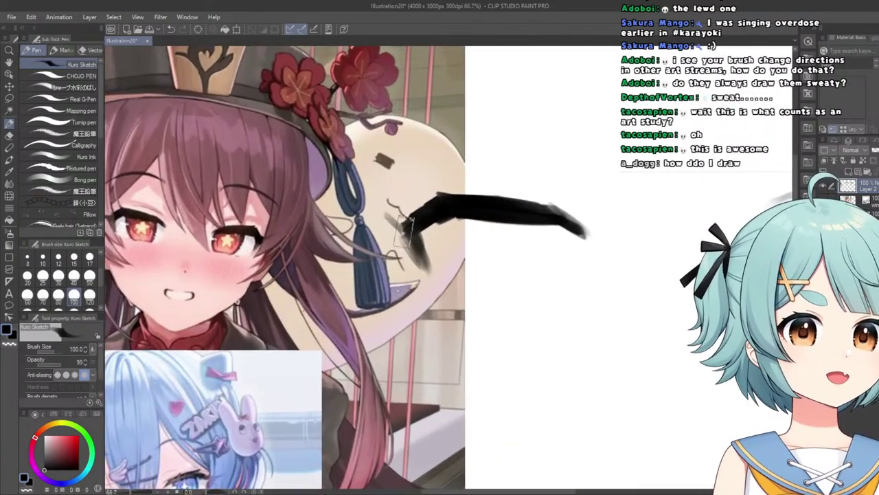
scroll(428, 199, "up", 4)
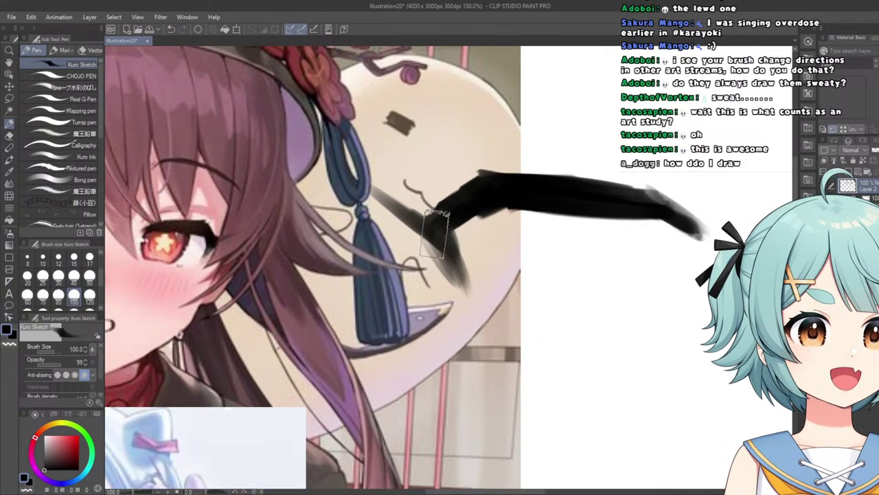
scroll(437, 226, "down", 8)
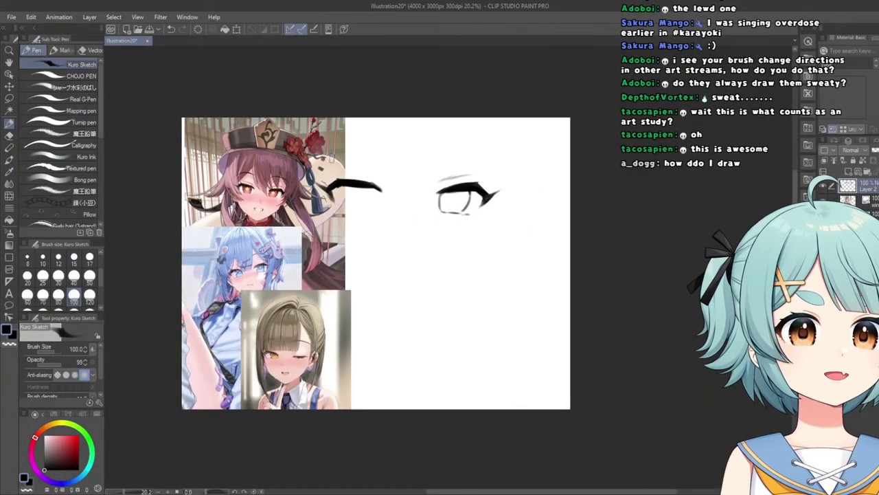
scroll(371, 185, "up", 5)
scroll(371, 185, "down", 7)
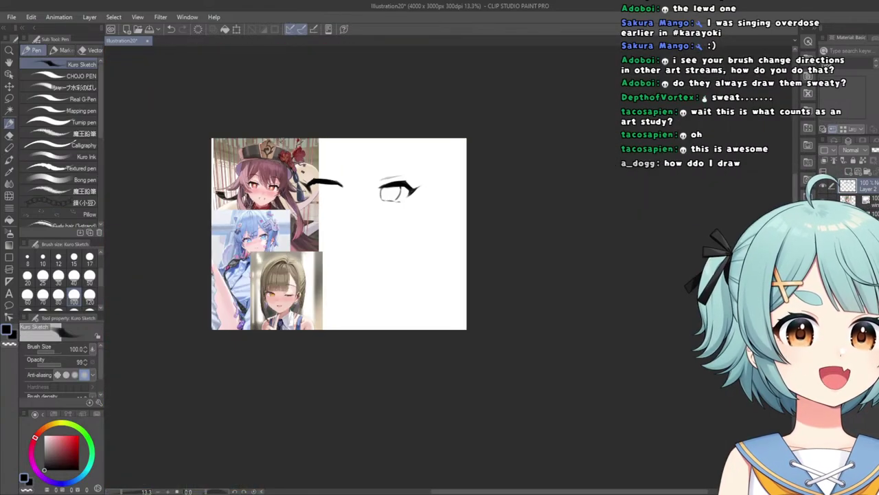
Sketch a thin curved eyelid crease above the second eye's lash line, matching the first eye's crease.
scroll(281, 138, "up", 3)
scroll(360, 199, "up", 4)
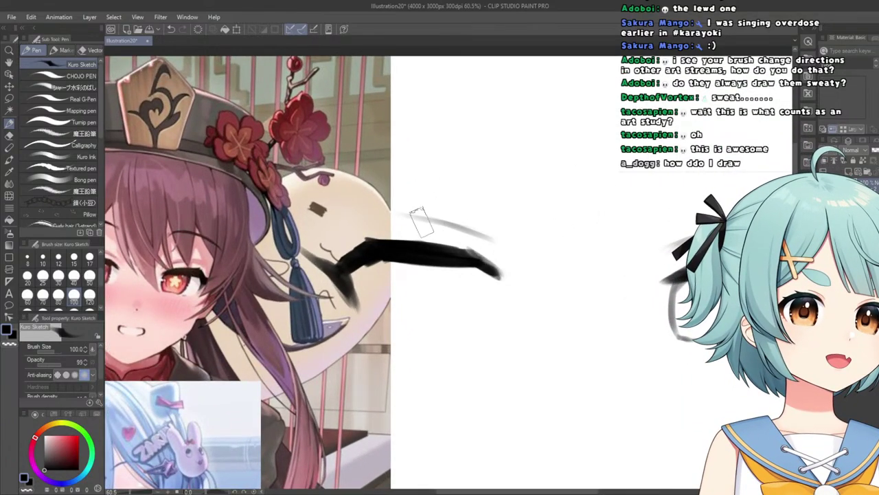
scroll(465, 230, "down", 4)
scroll(474, 237, "up", 3)
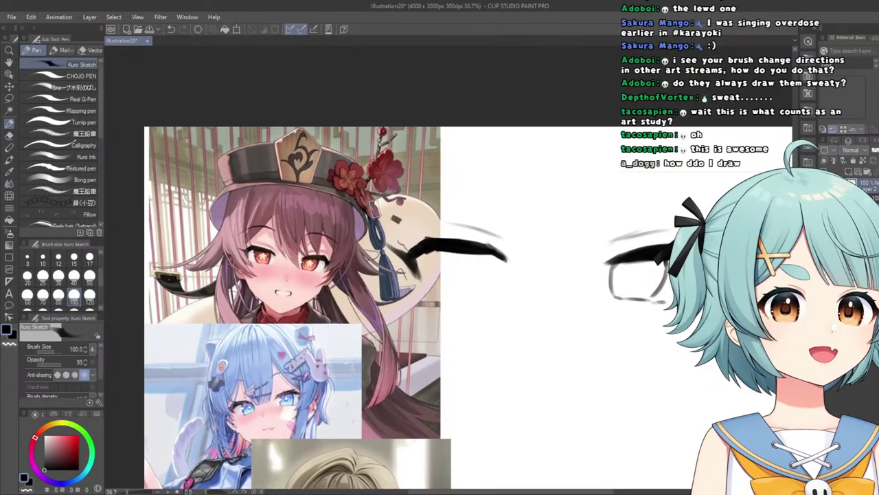
scroll(481, 237, "up", 2)
scroll(474, 234, "down", 4)
scroll(449, 229, "up", 3)
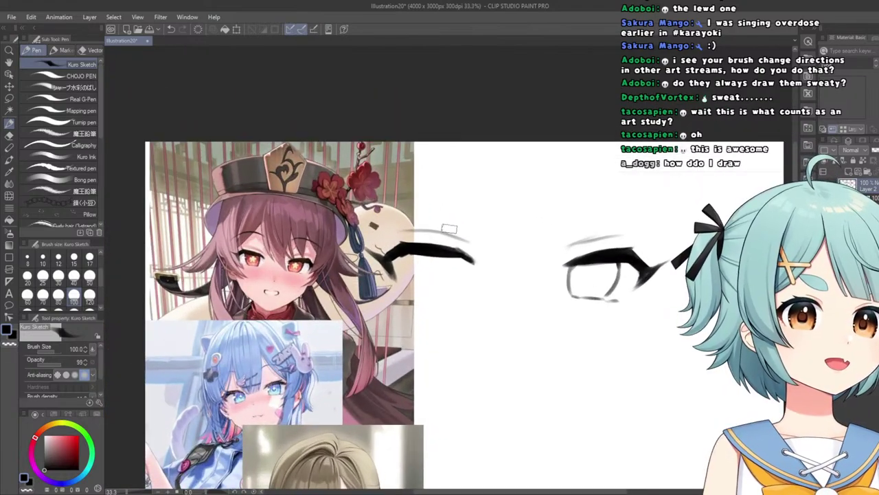
scroll(449, 229, "up", 3)
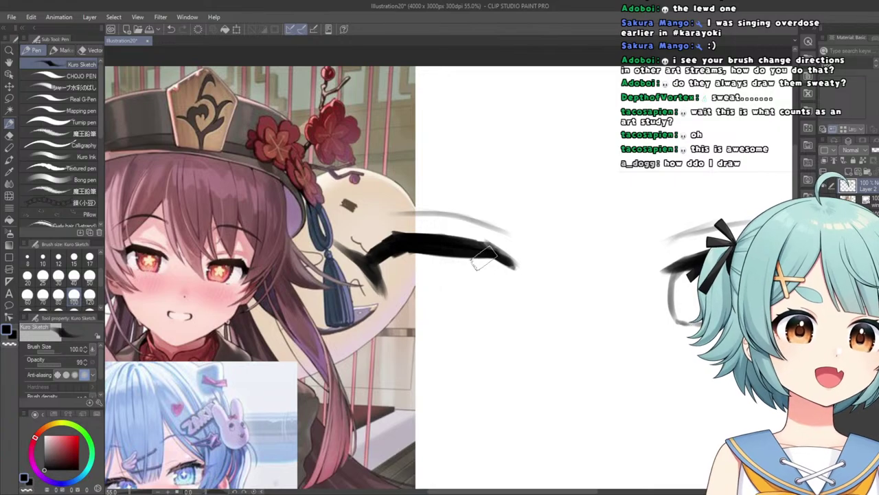
Sketch the two curved sides of the second eye's iris below its lash line with the Kuro Sketch pen.
left_click_drag(483, 258, 478, 302)
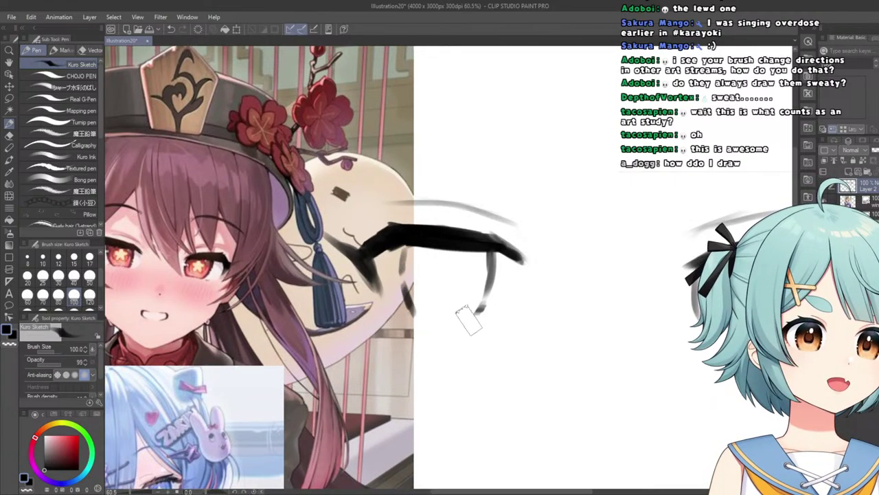
left_click_drag(478, 309, 420, 317)
scroll(357, 296, "down", 5)
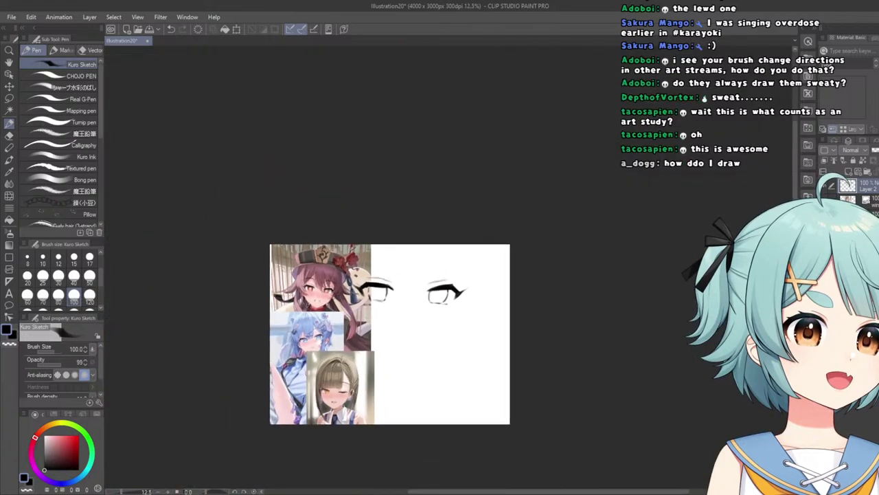
scroll(380, 306, "up", 4)
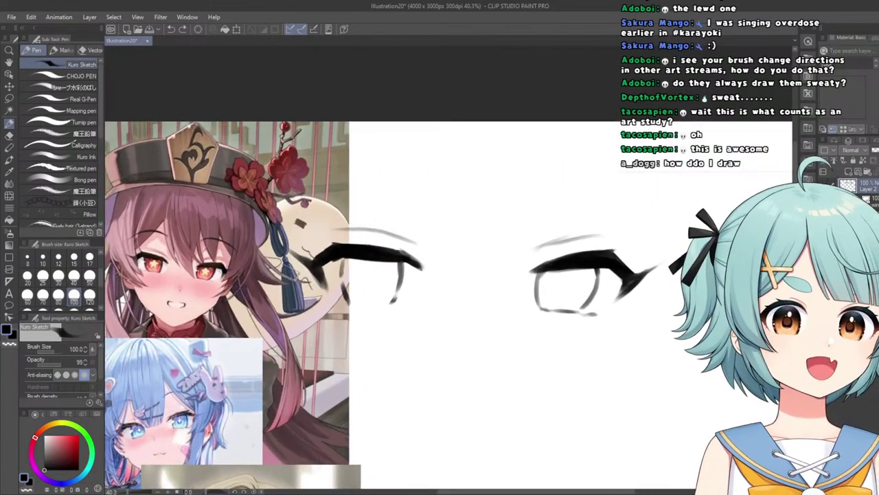
scroll(302, 283, "up", 1)
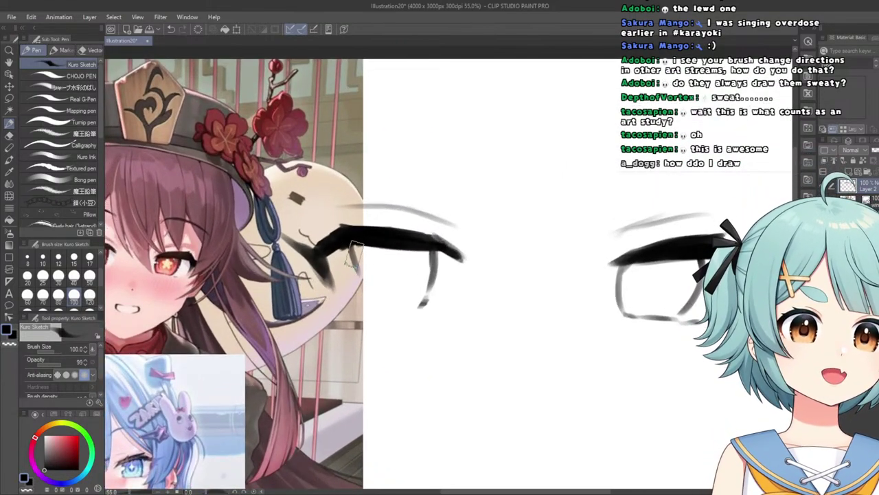
scroll(372, 296, "down", 1)
scroll(223, 280, "up", 1)
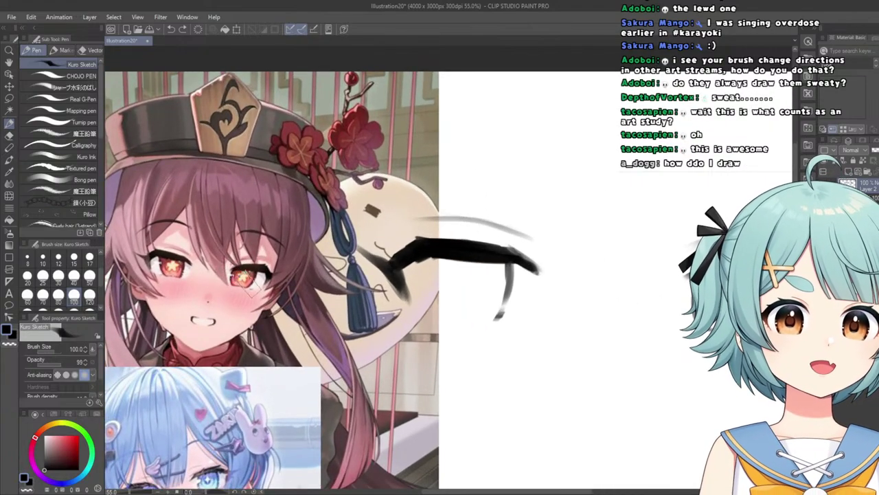
scroll(409, 269, "up", 1)
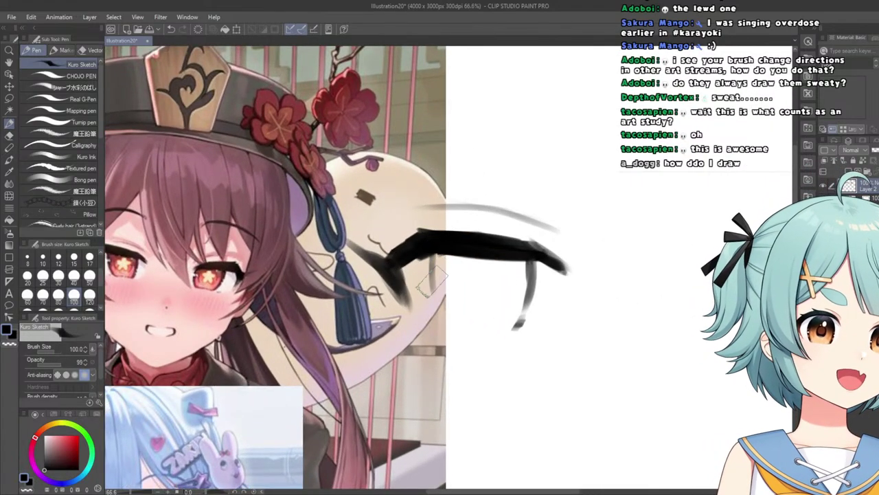
scroll(454, 323, "down", 2)
scroll(464, 323, "up", 2)
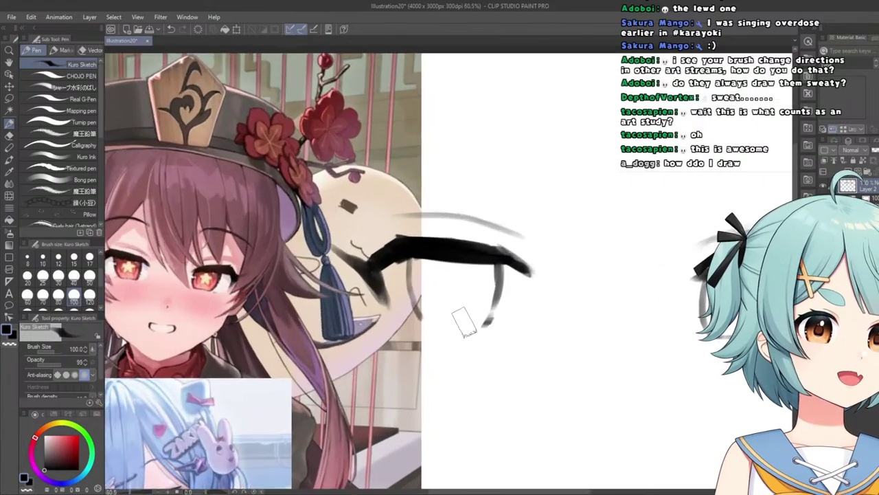
Close the second eye's iris with a flat lower edge joining its two sides.
scroll(463, 323, "down", 4)
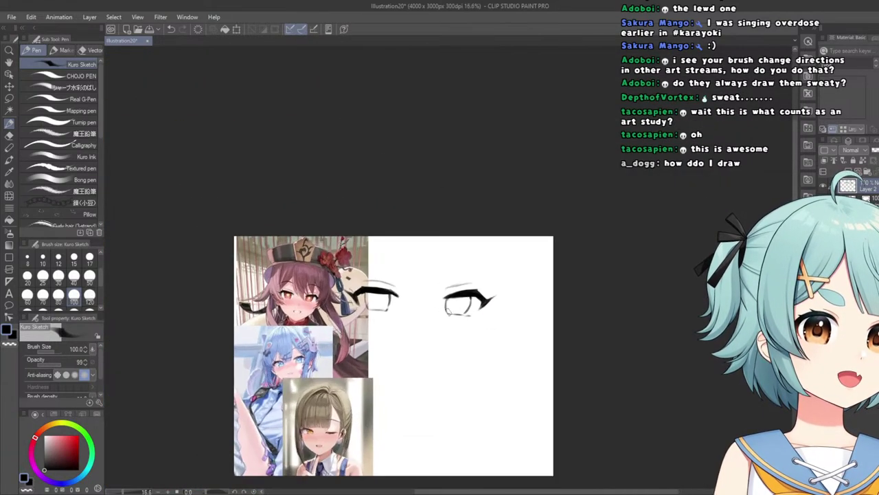
scroll(373, 320, "up", 4)
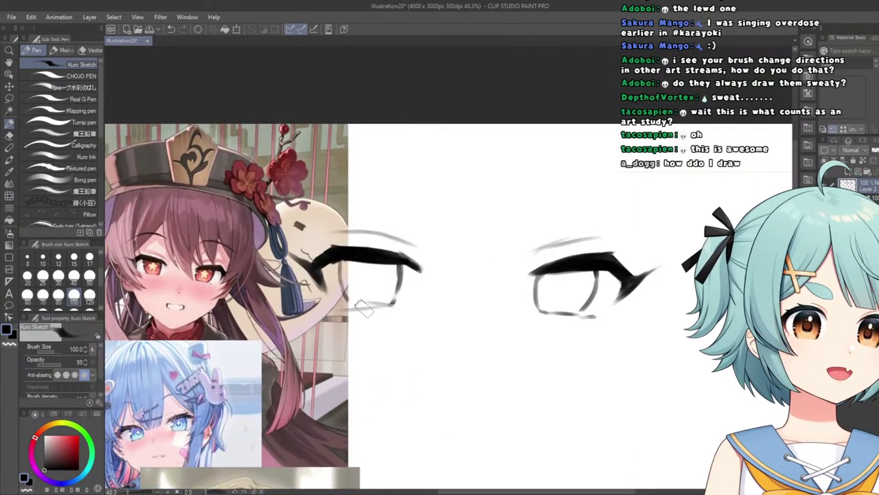
scroll(355, 323, "up", 1)
scroll(366, 304, "down", 1)
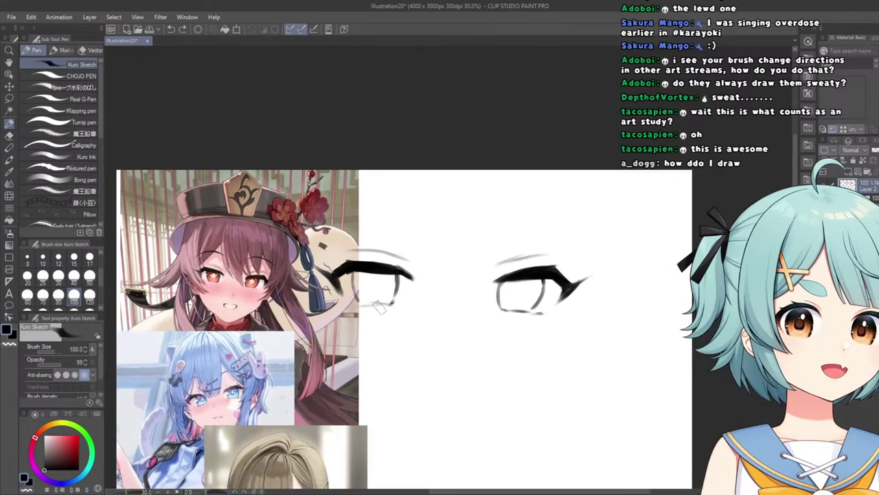
scroll(371, 306, "up", 3)
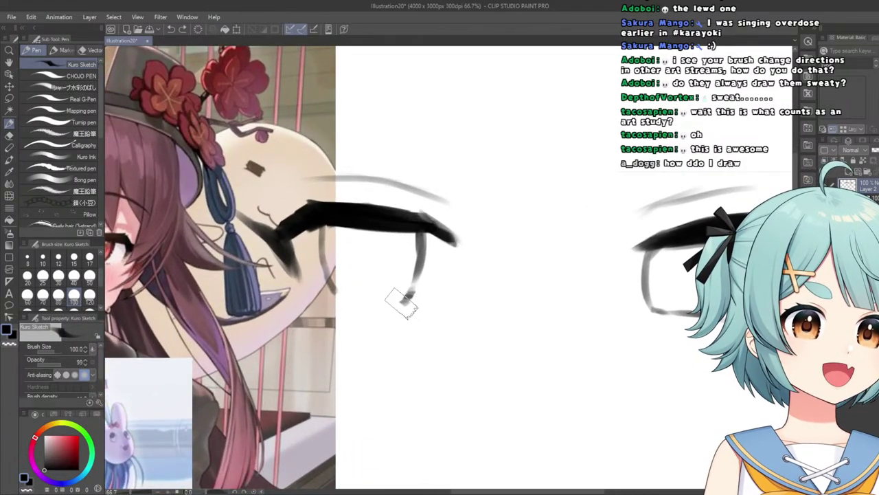
left_click_drag(409, 297, 325, 302)
scroll(328, 302, "down", 2)
scroll(325, 283, "down", 1)
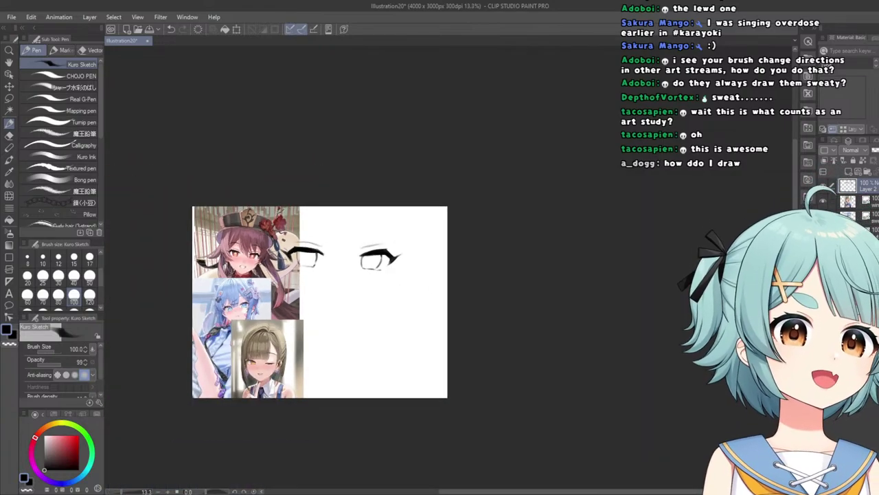
scroll(309, 274, "up", 3)
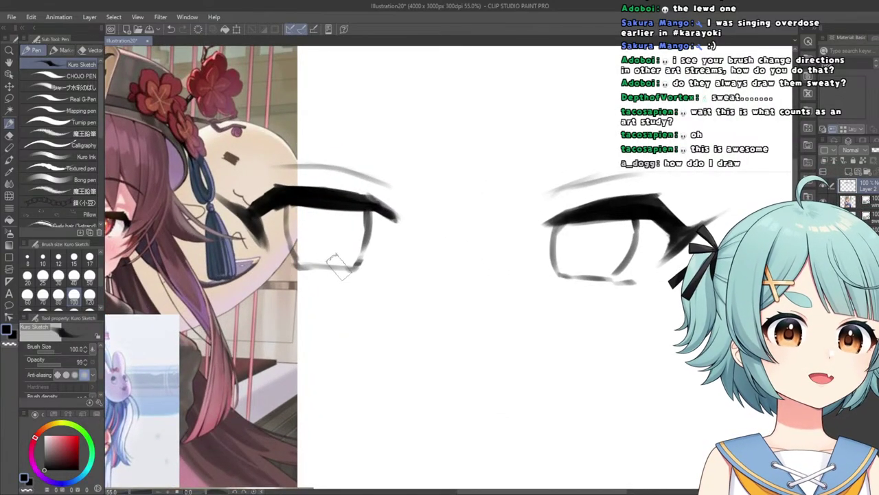
Compare the second eye's shape and placement with the first eye and the reference pictures.
scroll(336, 265, "down", 2)
scroll(343, 261, "up", 2)
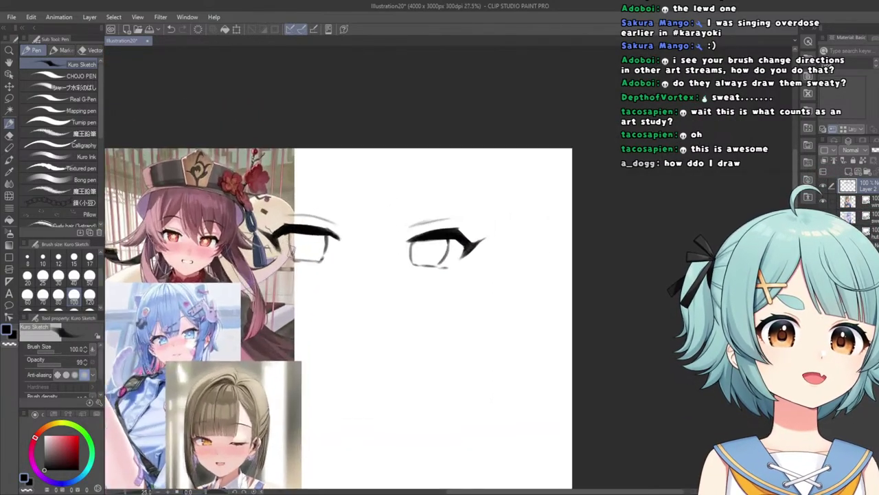
scroll(312, 265, "up", 2)
scroll(450, 192, "down", 2)
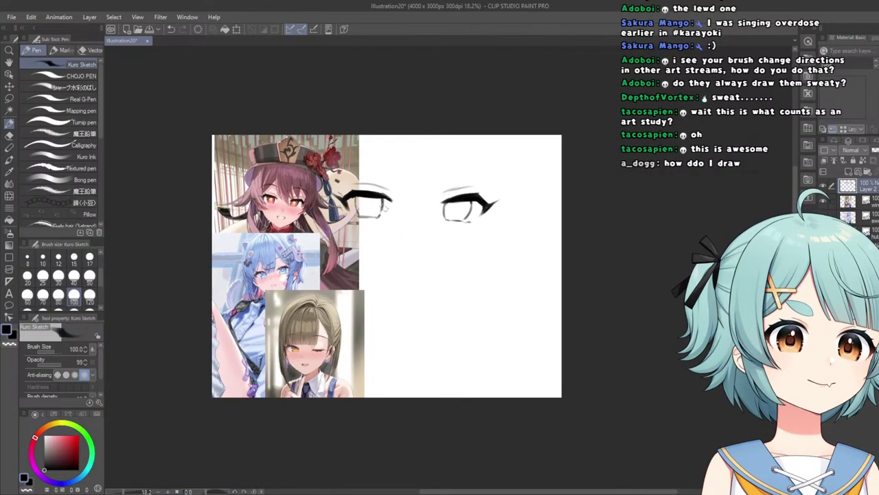
scroll(406, 208, "up", 3)
scroll(285, 171, "down", 1)
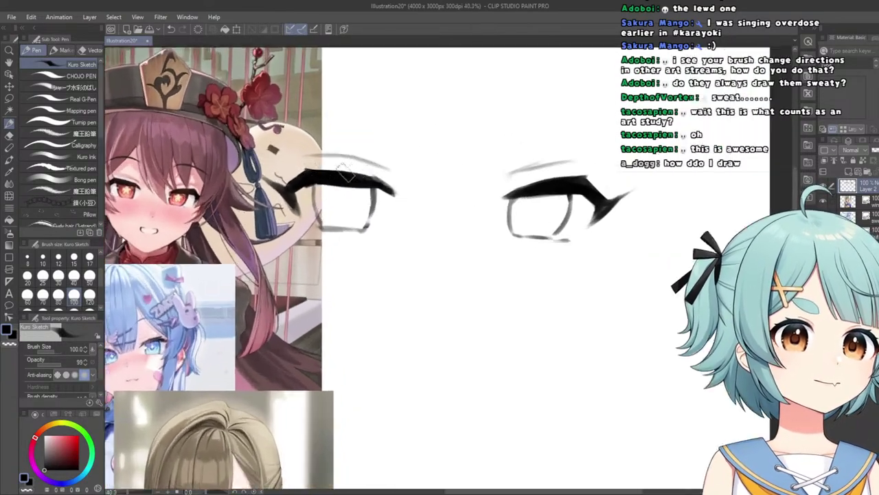
scroll(390, 167, "up", 2)
scroll(338, 159, "down", 4)
scroll(288, 144, "up", 1)
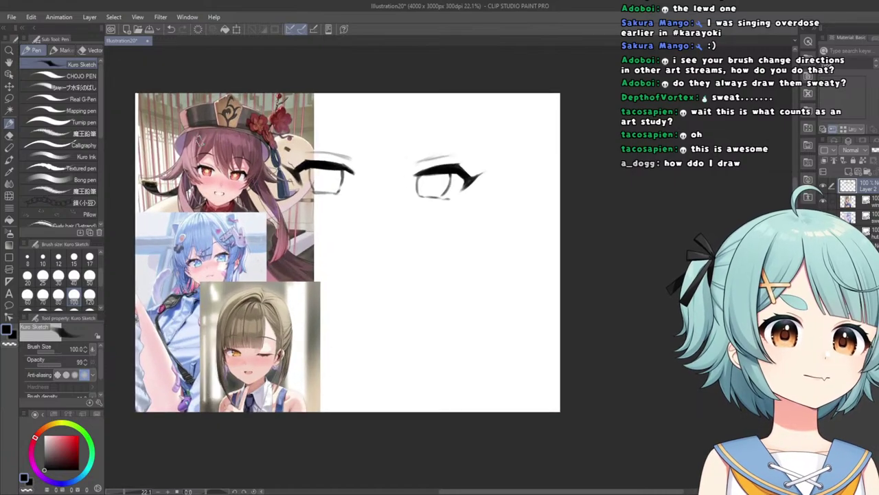
scroll(330, 184, "up", 2)
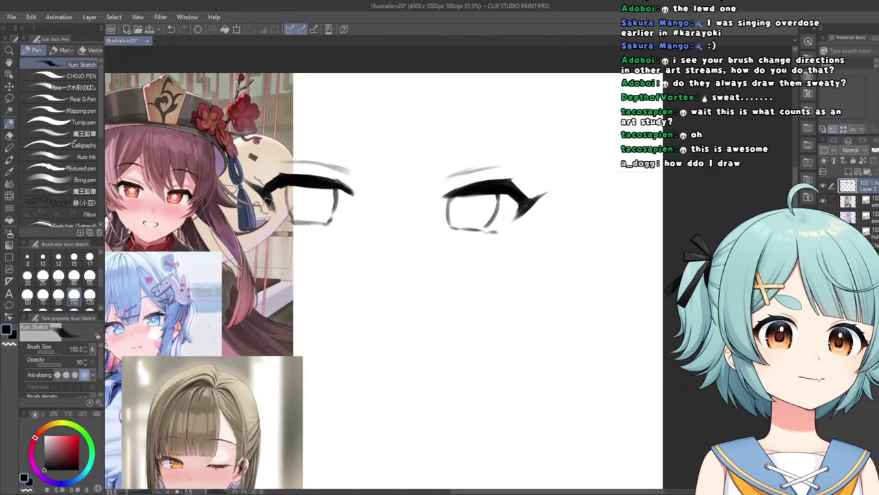
scroll(250, 192, "up", 1)
Thin and soften the second eye's downward outer lash using the Hard and Soft erasers at size 120.
left_click(9, 135)
scroll(237, 180, "up", 2)
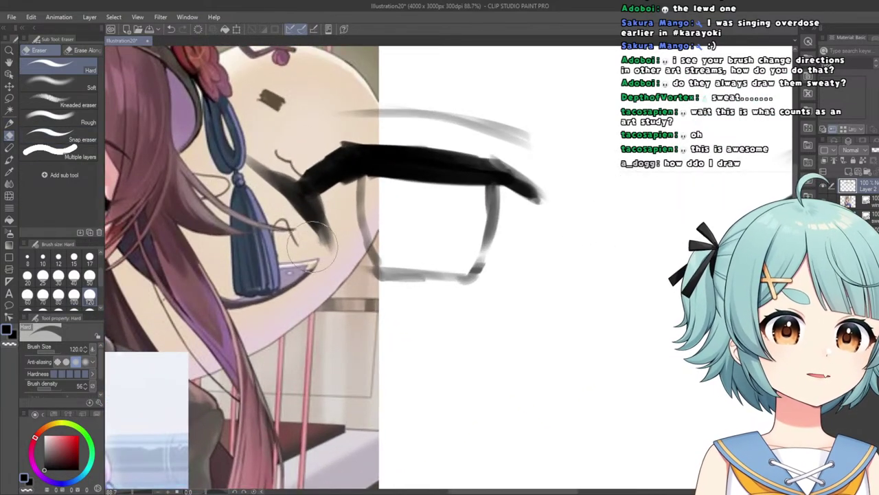
mouse_move(324, 203)
left_mouse_down()
mouse_move(333, 238)
mouse_move(323, 268)
left_mouse_up()
left_click(79, 85)
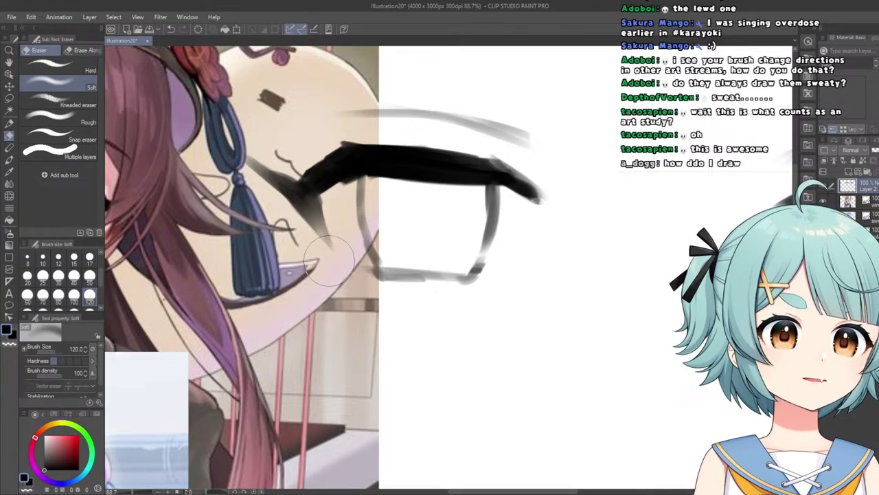
scroll(342, 276, "down", 2)
scroll(424, 178, "down", 3)
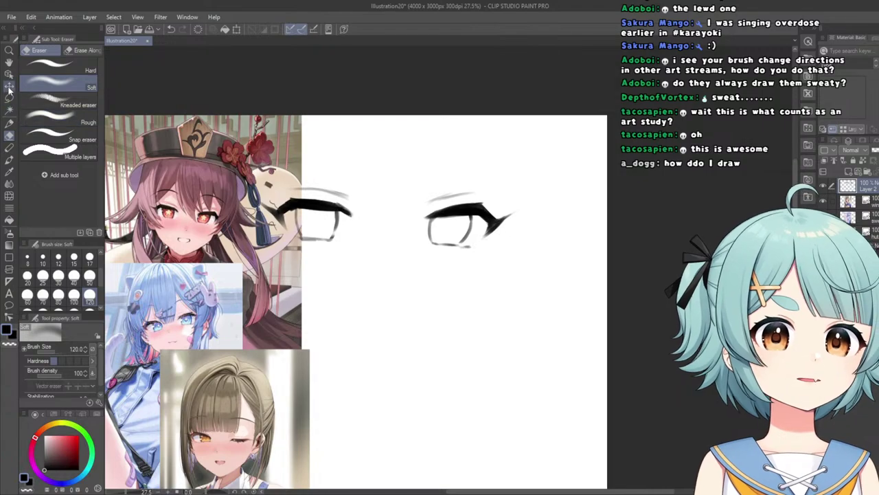
Lasso the whole second eye and shift it slightly toward the first eye.
left_click(9, 85)
left_click(9, 98)
mouse_move(312, 125)
left_mouse_down()
mouse_move(326, 279)
mouse_move(295, 283)
left_mouse_up()
left_click(334, 303)
mouse_move(281, 246)
left_mouse_down()
mouse_move(295, 249)
mouse_move(280, 260)
left_mouse_up()
left_click(280, 303)
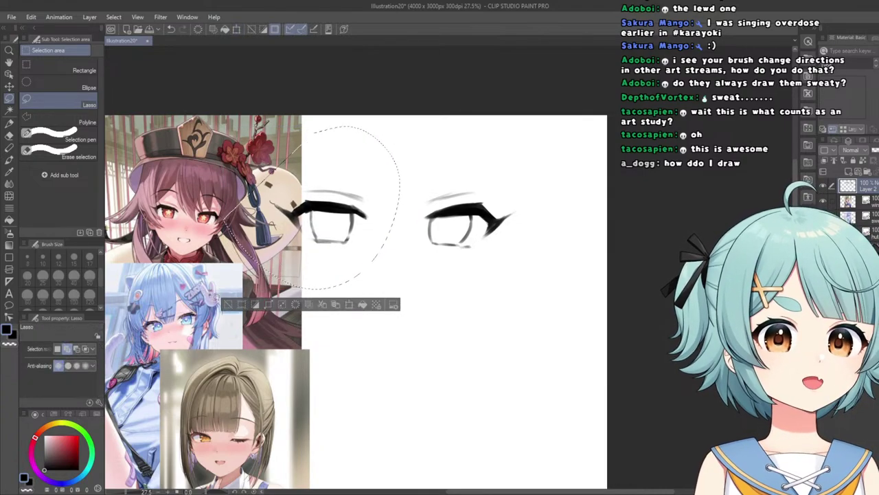
Deselect and move the eye layer up and right so both eyes sit clear of the reference pictures.
key("ctrl+d")
left_click(7, 86)
mouse_move(200, 119)
left_mouse_down()
mouse_move(267, 67)
mouse_move(256, 55)
mouse_move(247, 73)
left_mouse_up()
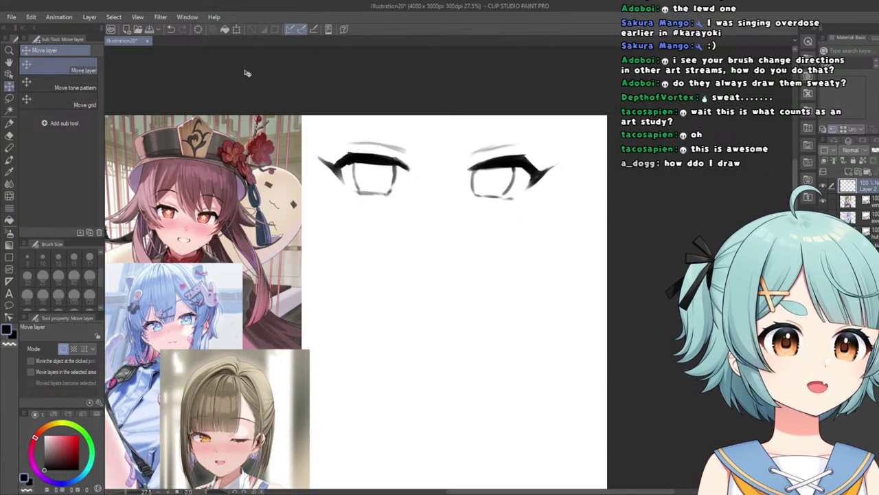
Handwrite the bullet note "Angular eylashes" below the second eye with the キリキリペン pen at size 50.
key("p")
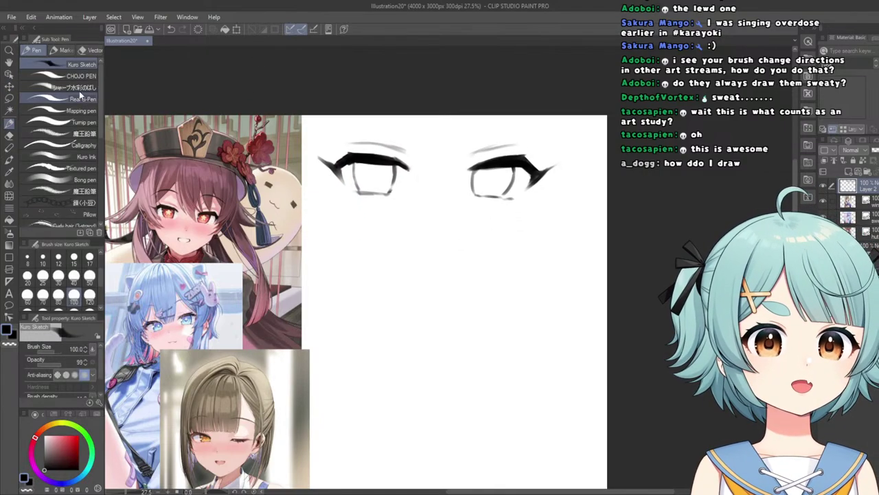
left_click(75, 77)
scroll(323, 212, "up", 4)
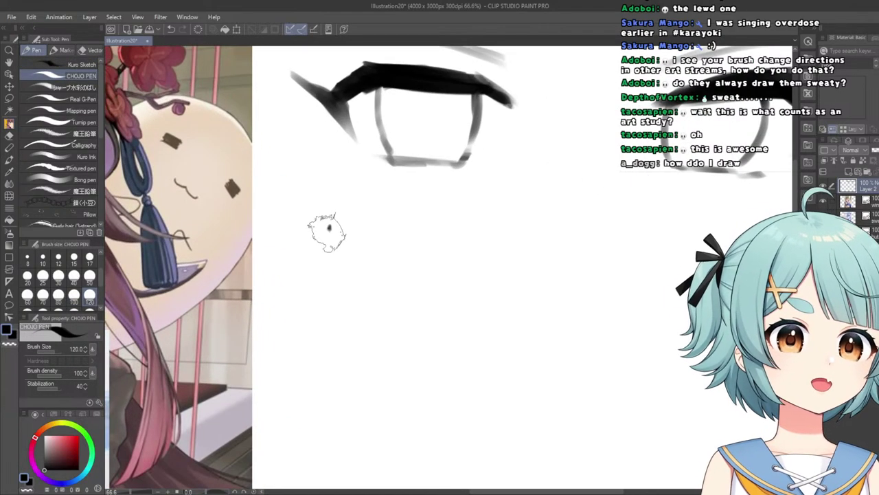
scroll(69, 165, "down", 3)
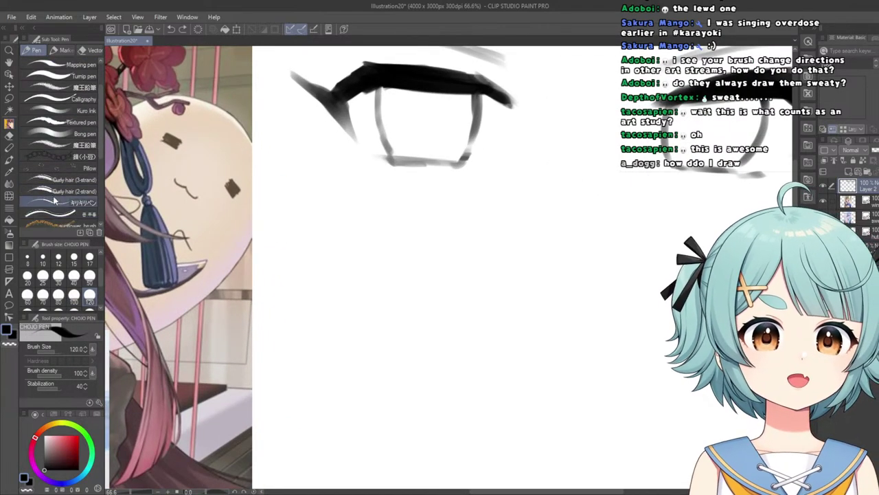
left_click(69, 202)
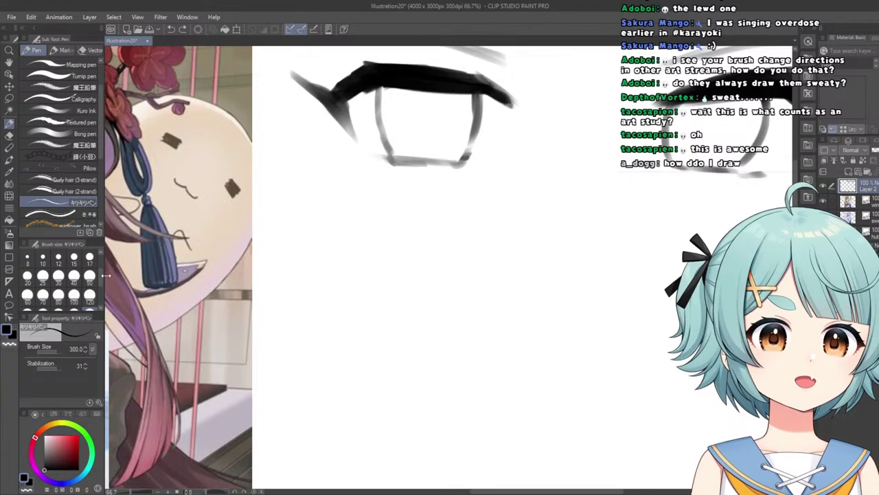
left_click(314, 236)
scroll(315, 239, "up", 1)
scroll(337, 228, "up", 2)
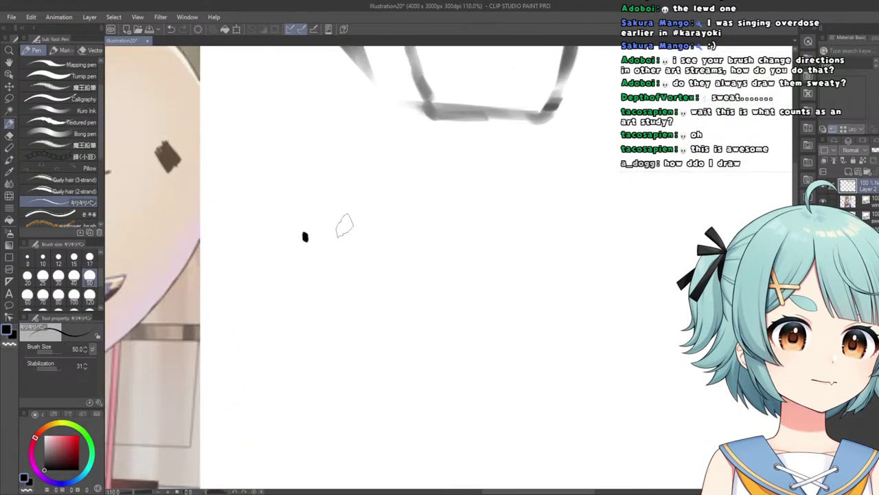
mouse_move(348, 206)
left_mouse_down()
mouse_move(334, 267)
mouse_move(350, 257)
left_mouse_up()
mouse_move(353, 237)
left_mouse_down()
mouse_move(333, 243)
mouse_move(376, 233)
mouse_move(385, 216)
mouse_move(373, 262)
mouse_move(403, 239)
mouse_move(411, 246)
mouse_move(419, 233)
mouse_move(439, 253)
mouse_move(516, 237)
mouse_move(532, 257)
mouse_move(530, 277)
mouse_move(556, 224)
mouse_move(561, 248)
mouse_move(583, 261)
mouse_move(587, 251)
mouse_move(619, 272)
mouse_move(656, 253)
left_mouse_up()
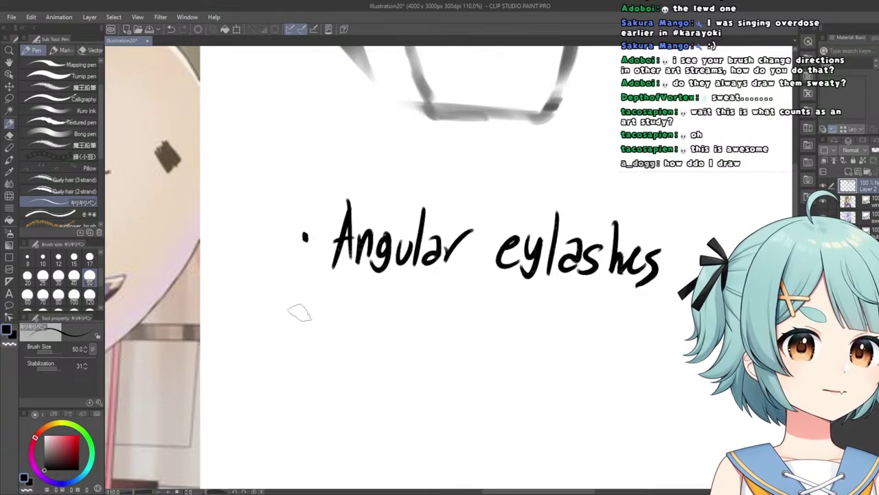
Handwrite a second bullet note, "more square shaped iris", under the eyelash note.
mouse_move(334, 301)
left_mouse_down()
mouse_move(335, 330)
mouse_move(334, 301)
mouse_move(348, 316)
mouse_move(358, 310)
mouse_move(356, 325)
mouse_move(369, 330)
mouse_move(389, 313)
mouse_move(388, 325)
mouse_move(420, 335)
mouse_move(423, 315)
mouse_move(429, 332)
mouse_move(454, 323)
mouse_move(460, 347)
mouse_move(479, 320)
mouse_move(488, 331)
mouse_move(505, 321)
mouse_move(536, 337)
mouse_move(544, 325)
mouse_move(570, 345)
mouse_move(568, 337)
mouse_move(598, 338)
mouse_move(607, 320)
mouse_move(618, 342)
mouse_move(639, 312)
mouse_move(637, 352)
left_mouse_up()
key("ctrl+z")
scroll(647, 334, "down", 6)
scroll(579, 292, "up", 6)
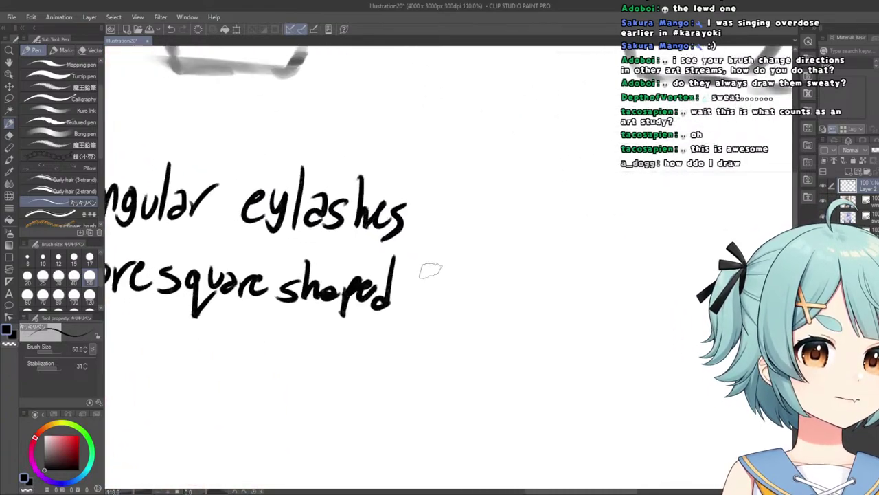
scroll(431, 270, "up", 1)
mouse_move(414, 278)
left_mouse_down()
mouse_move(411, 318)
mouse_move(471, 295)
mouse_move(485, 302)
left_mouse_up()
scroll(485, 303, "down", 10)
scroll(305, 340, "up", 4)
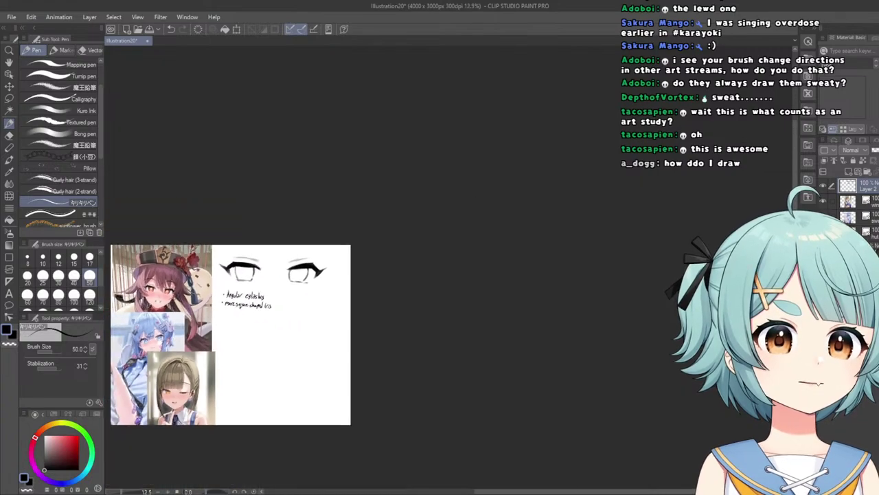
scroll(327, 263, "up", 1)
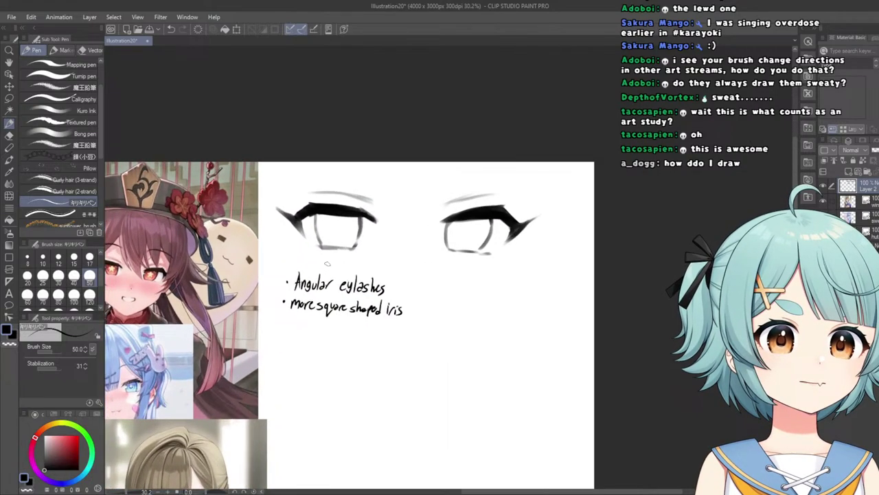
left_click(9, 198)
scroll(323, 248, "up", 1)
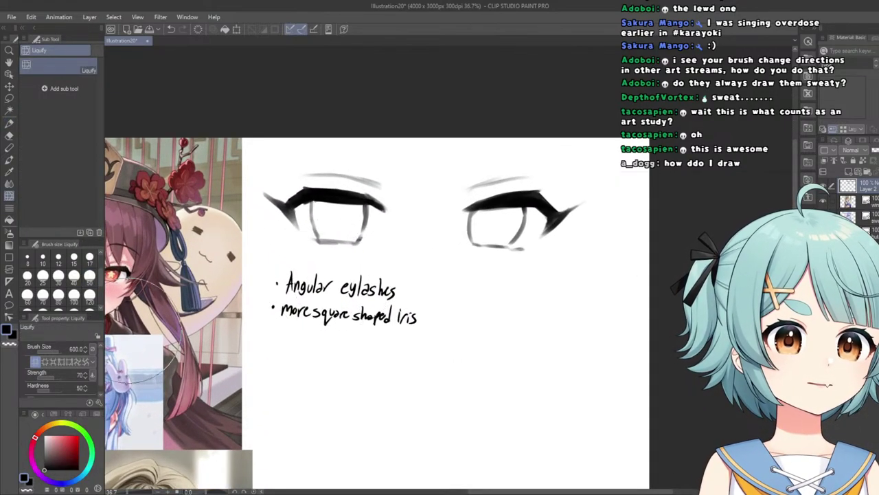
left_click(90, 276)
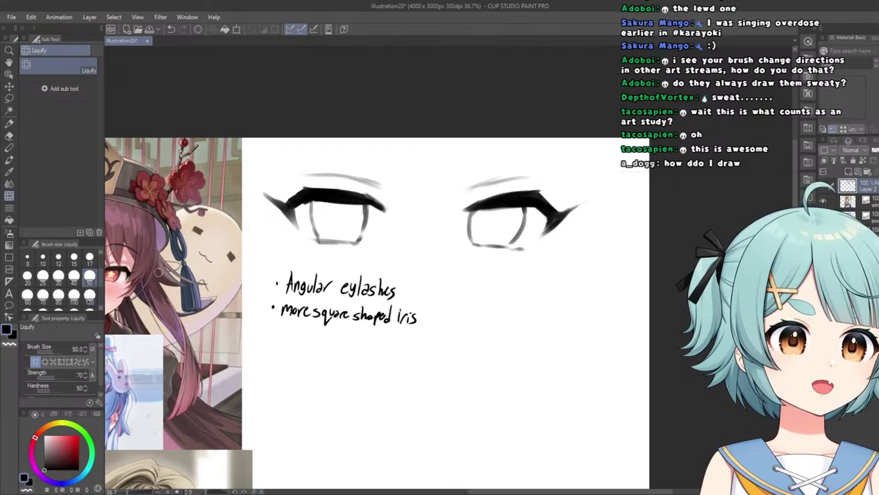
Lasso the lower part of the iris in the eye above the notes, nudge it slightly upward, apply the transformation and deselect.
left_click(9, 98)
scroll(340, 256, "up", 1)
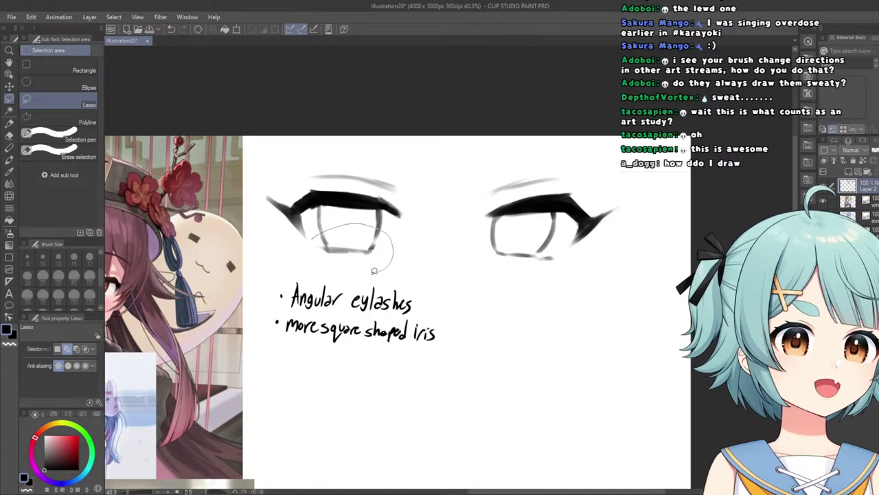
mouse_move(374, 271)
left_mouse_down()
mouse_move(306, 266)
mouse_move(317, 252)
mouse_move(315, 259)
left_mouse_up()
left_click(384, 290)
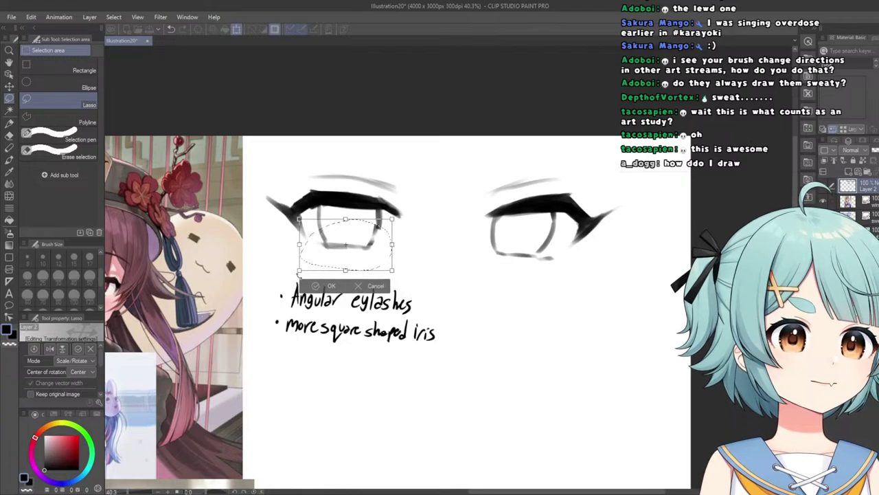
left_click(307, 287)
left_click(261, 288)
scroll(248, 269, "down", 3)
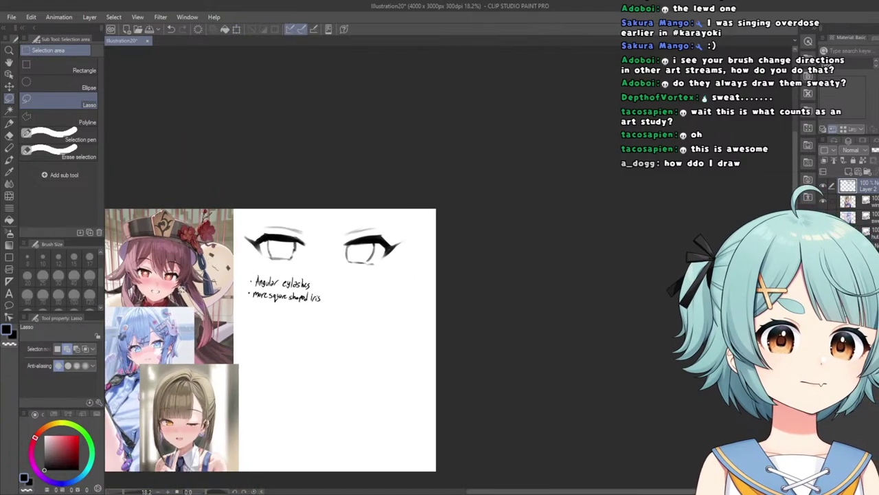
Start a third bullet note with the キリキリペン pen at size 50 and handwrite "eyelid", redoing the misspelled letters.
scroll(172, 316, "up", 2)
scroll(203, 259, "up", 3)
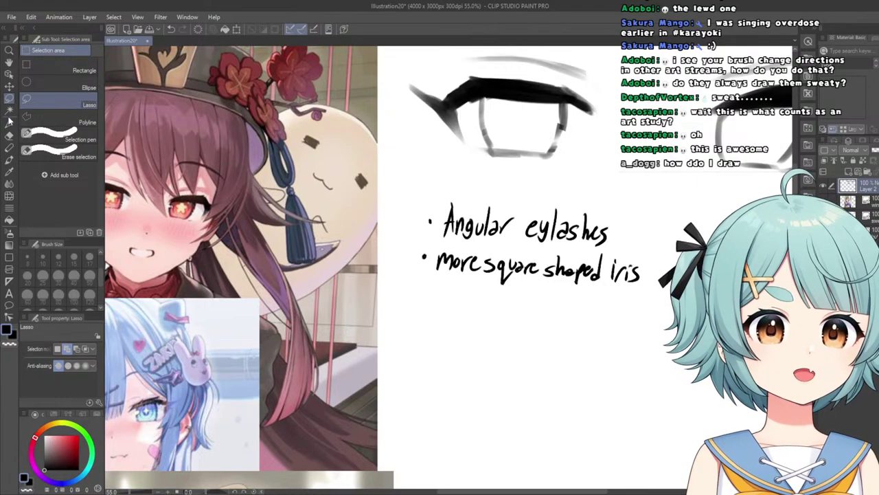
left_click(11, 124)
scroll(411, 337, "up", 1)
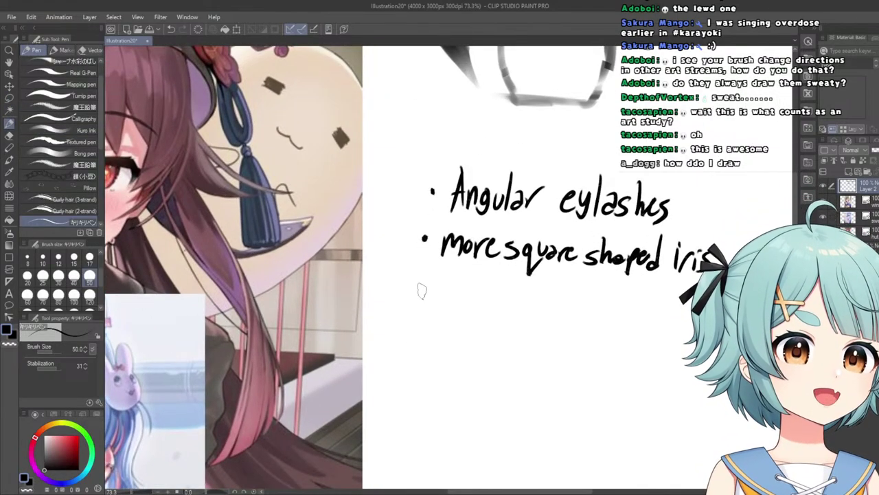
scroll(421, 286, "up", 1)
left_click(410, 287)
left_click_drag(446, 280, 449, 300)
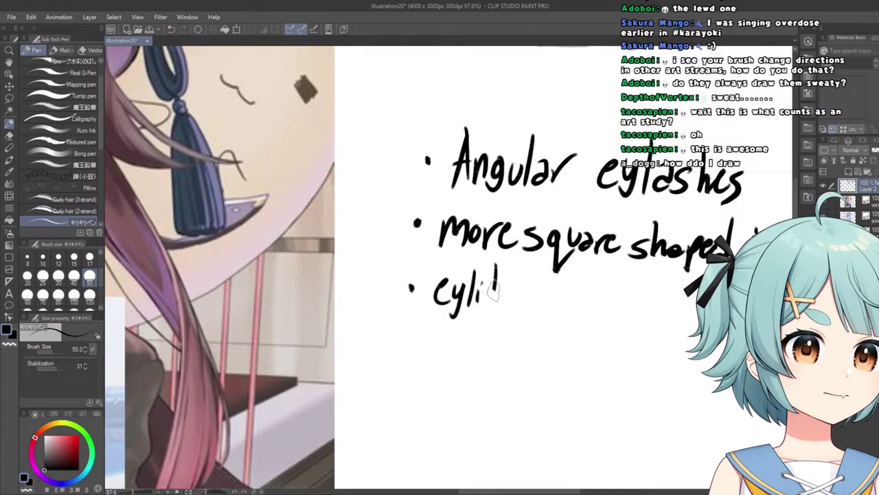
scroll(536, 300, "down", 1)
scroll(534, 298, "up", 2)
key("ctrl+z")
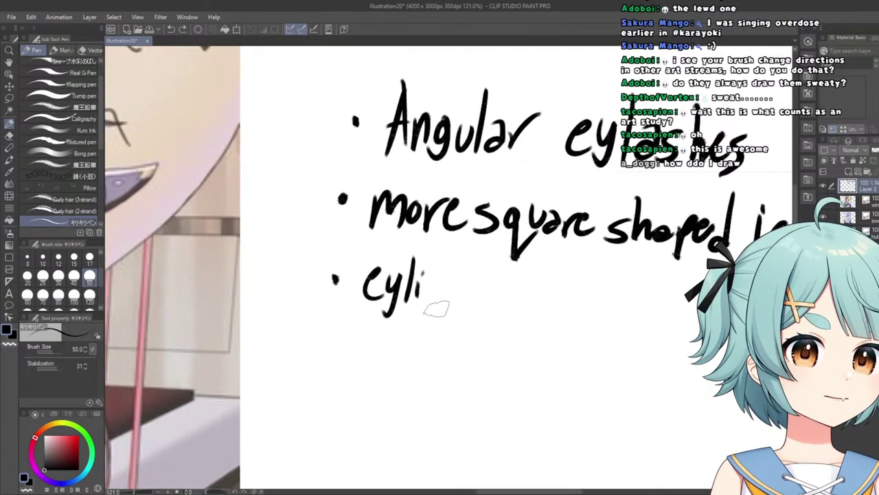
key("ctrl+z")
left_click_drag(397, 286, 419, 294)
mouse_move(444, 258)
left_mouse_down()
mouse_move(436, 292)
mouse_move(471, 261)
mouse_move(474, 302)
left_mouse_up()
scroll(481, 282, "down", 1)
scroll(447, 277, "up", 2)
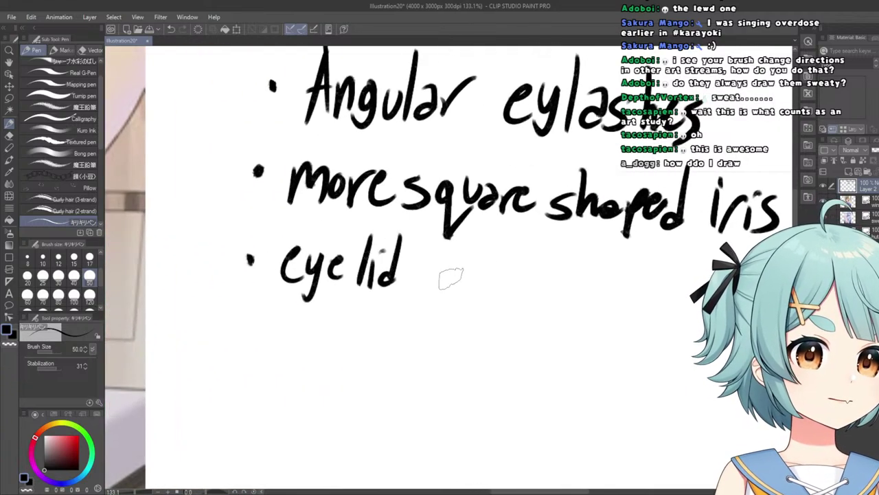
Complete the third bullet note by handwriting "farther from eye", undoing the stray stroke drawn below it.
mouse_move(454, 259)
left_mouse_down()
mouse_move(433, 299)
mouse_move(445, 281)
left_mouse_up()
mouse_move(459, 278)
left_mouse_down()
mouse_move(450, 295)
mouse_move(468, 299)
mouse_move(494, 280)
left_mouse_up()
left_click_drag(510, 237, 512, 297)
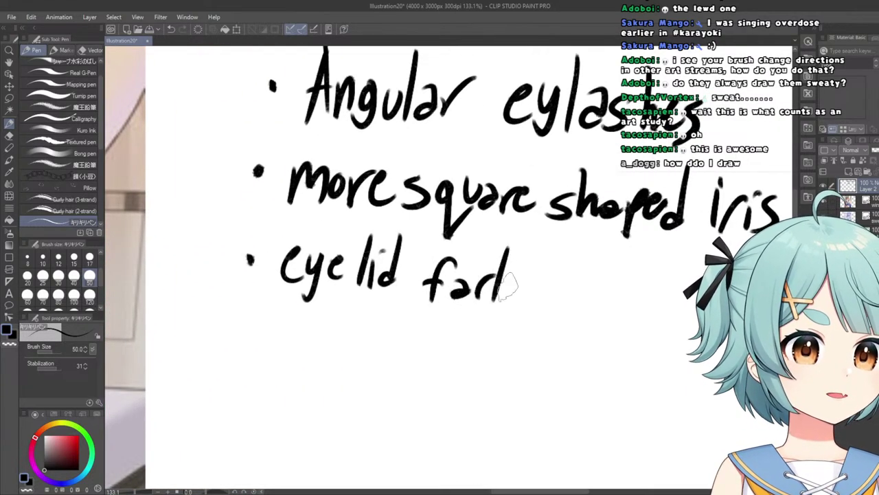
left_click_drag(498, 266, 522, 262)
mouse_move(517, 251)
left_mouse_down()
mouse_move(511, 291)
mouse_move(536, 298)
mouse_move(556, 275)
mouse_move(582, 329)
left_mouse_up()
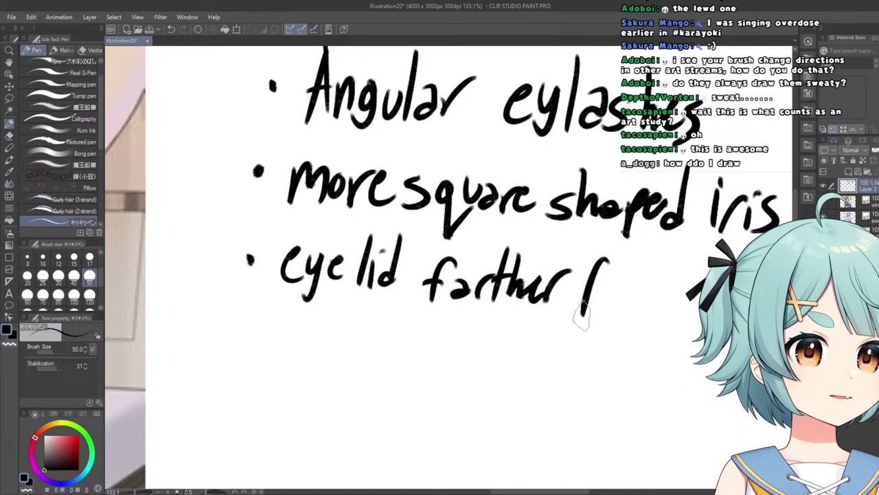
left_click_drag(563, 297, 632, 297)
mouse_move(643, 296)
left_mouse_down()
mouse_move(646, 317)
mouse_move(672, 323)
left_mouse_up()
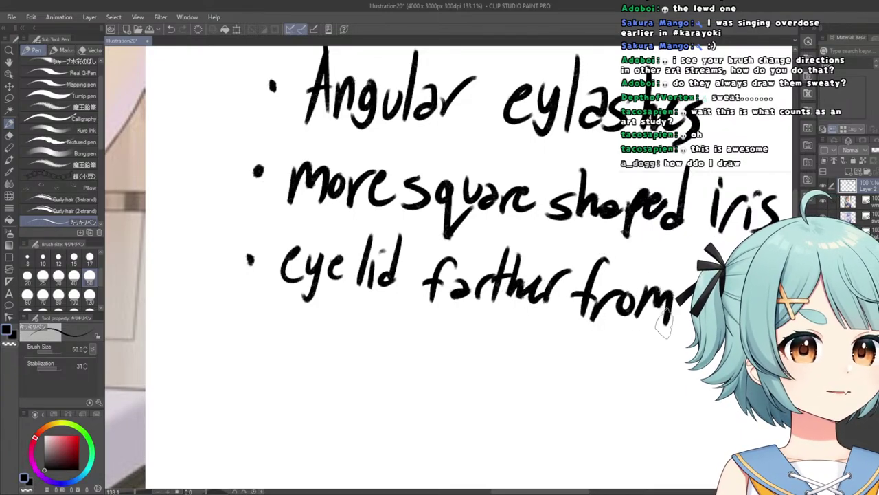
scroll(664, 309, "down", 3)
scroll(489, 269, "down", 1)
mouse_move(593, 292)
left_mouse_down()
mouse_move(622, 292)
mouse_move(608, 330)
left_mouse_up()
left_click_drag(649, 292, 661, 302)
scroll(652, 302, "down", 3)
scroll(526, 320, "down", 1)
left_click_drag(501, 326, 462, 441)
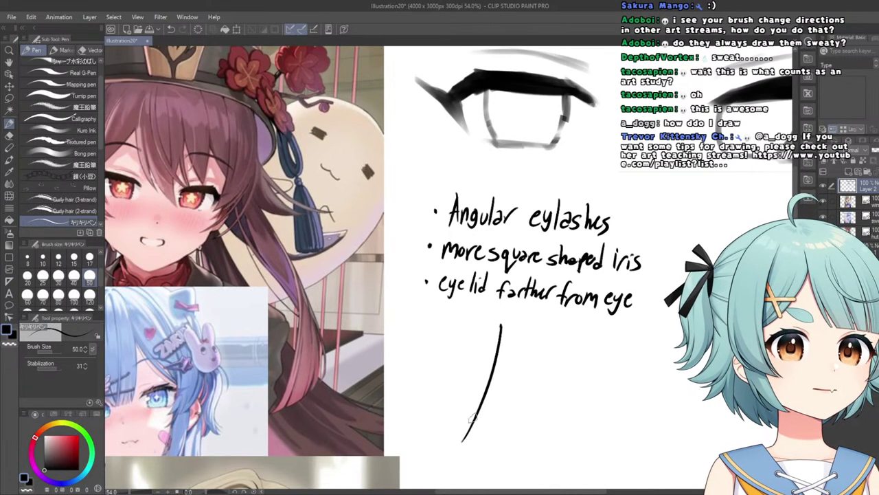
key("ctrl+z")
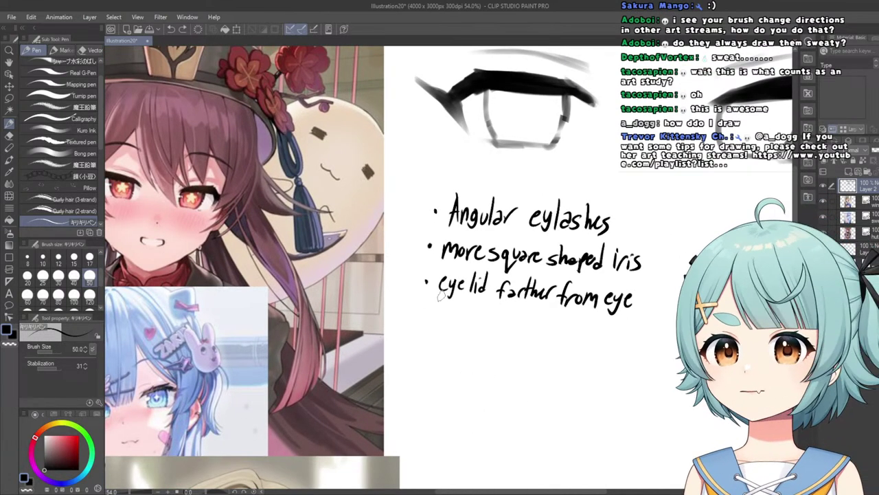
Compare both eye sketches and the three notes with the reference pictures at different zoom levels.
scroll(457, 268, "down", 1)
scroll(450, 281, "up", 1)
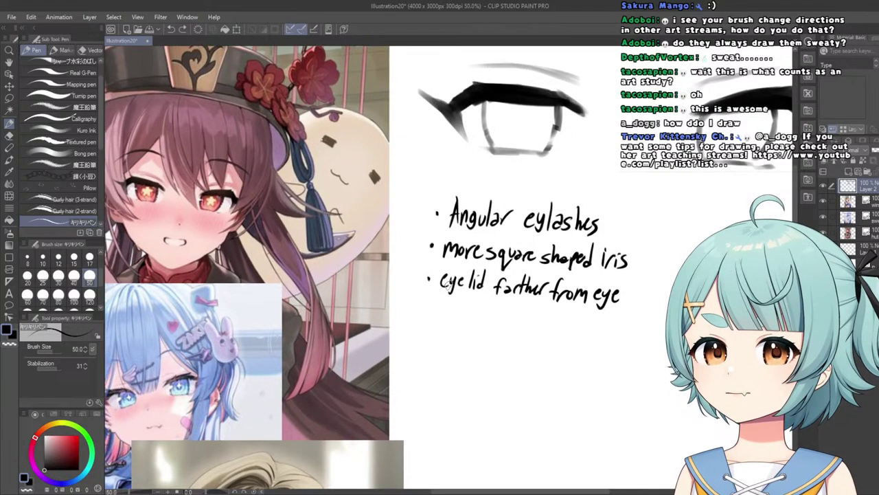
scroll(447, 287, "down", 1)
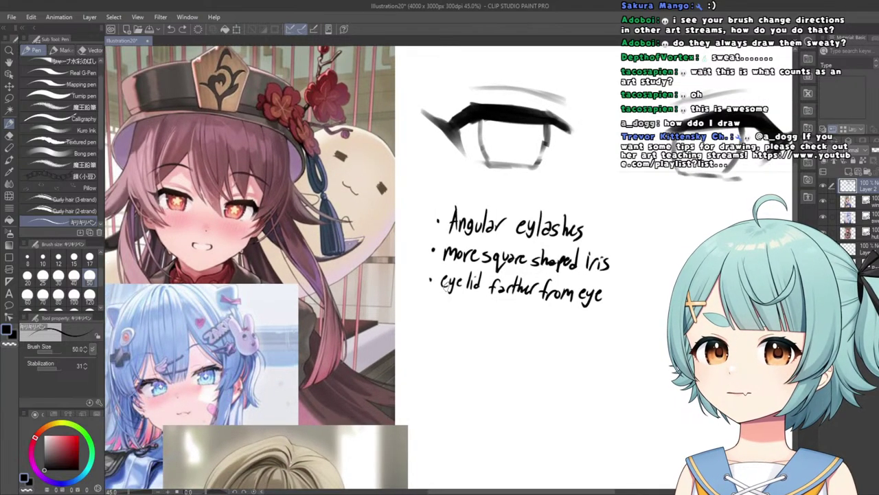
scroll(442, 284, "down", 1)
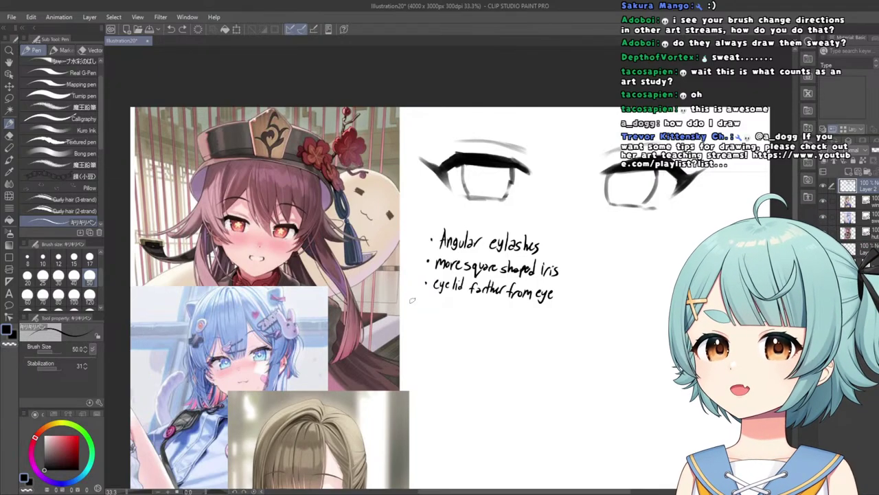
scroll(412, 300, "down", 2)
scroll(439, 337, "up", 3)
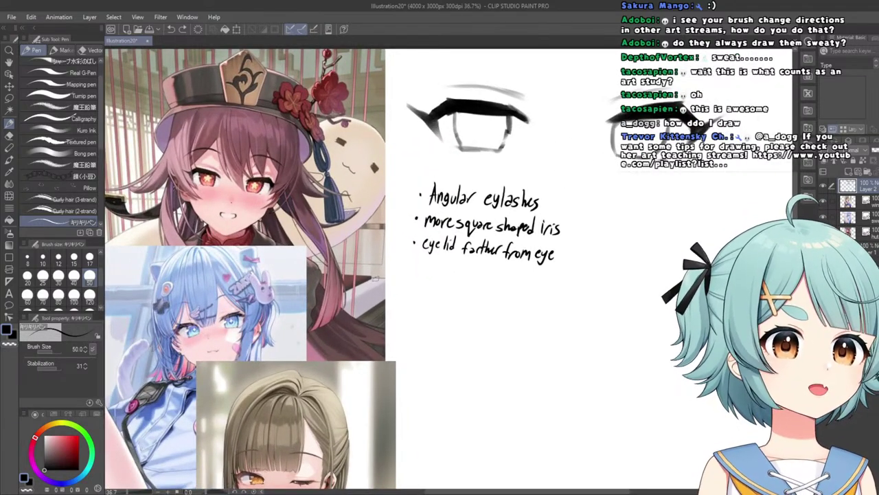
scroll(486, 207, "down", 2)
scroll(486, 207, "up", 3)
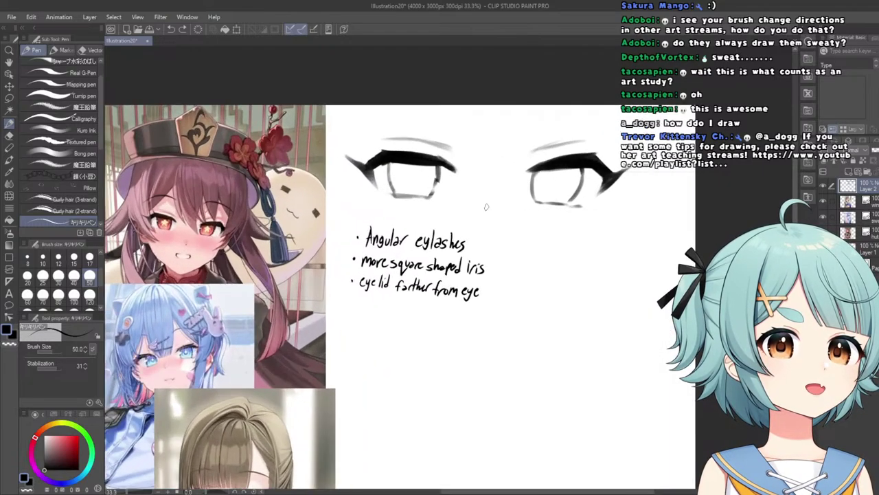
scroll(487, 206, "down", 4)
scroll(454, 170, "up", 4)
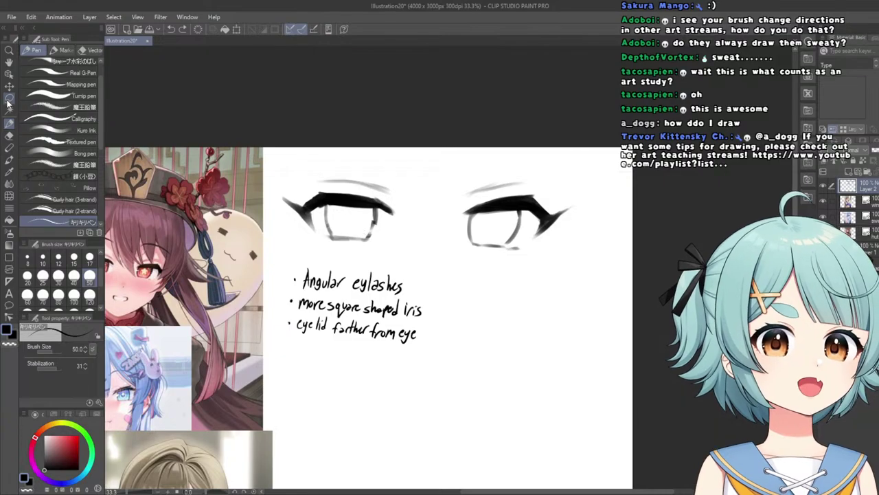
Lasso the lower part of the iris above the notes again and move it slightly down with a transformation.
left_click(9, 99)
scroll(328, 232, "up", 4)
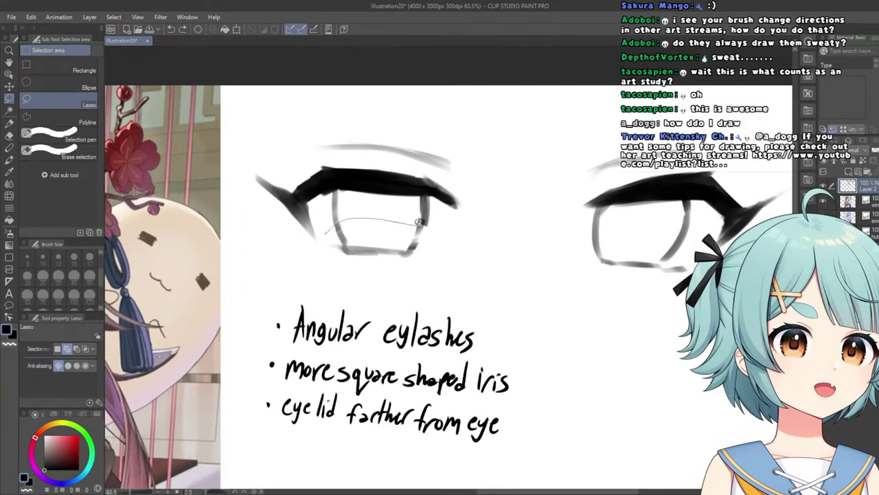
left_click_drag(313, 264, 324, 237)
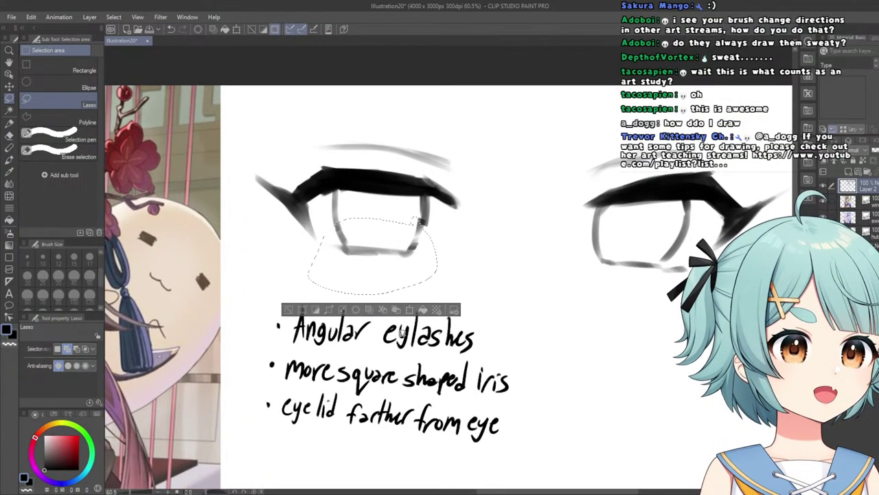
left_click(409, 310)
left_click_drag(350, 267, 351, 274)
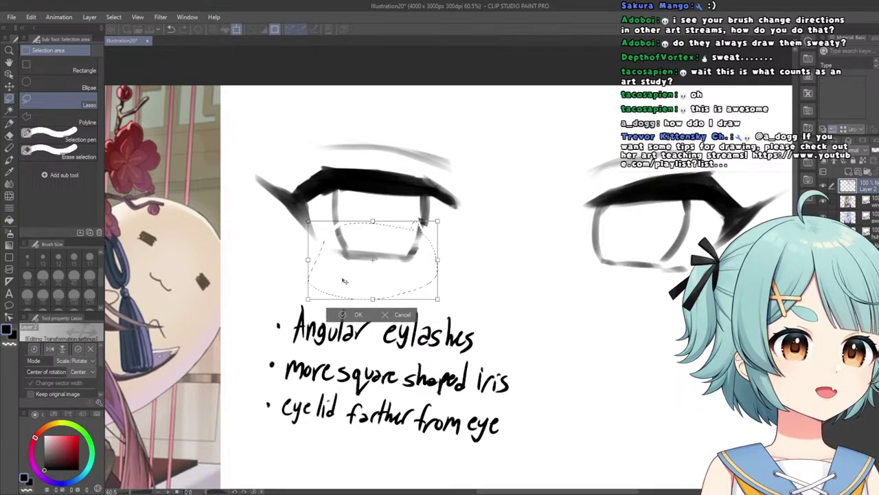
Check the moved iris part in a mirrored canvas view, apply the transformation, deselect and restore the normal view.
key("h")
scroll(353, 299, "down", 2)
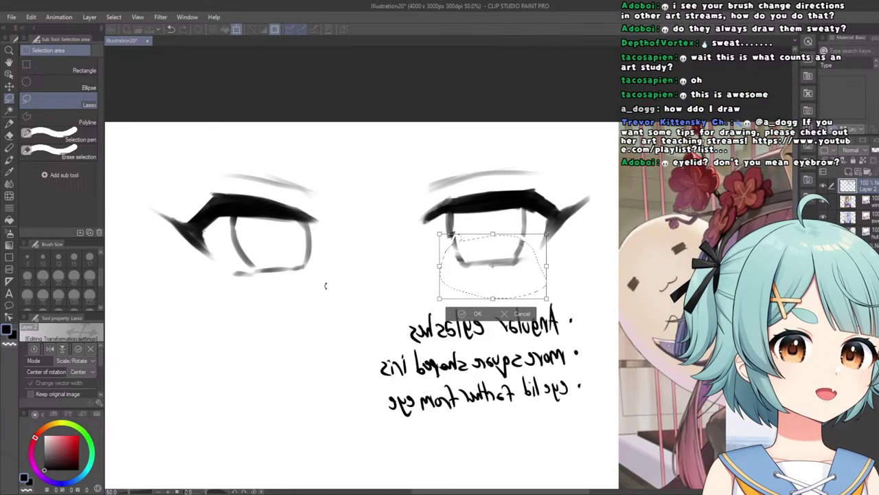
scroll(357, 284, "up", 1)
left_click_drag(481, 278, 467, 297)
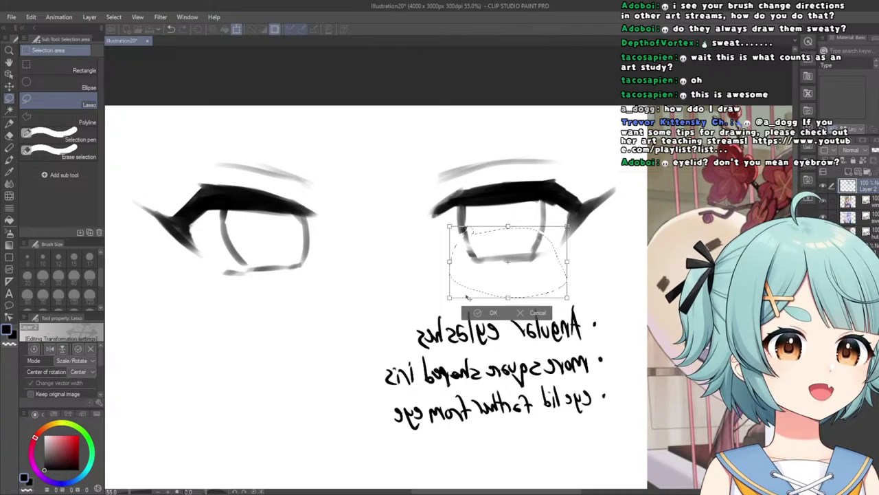
left_click(470, 315)
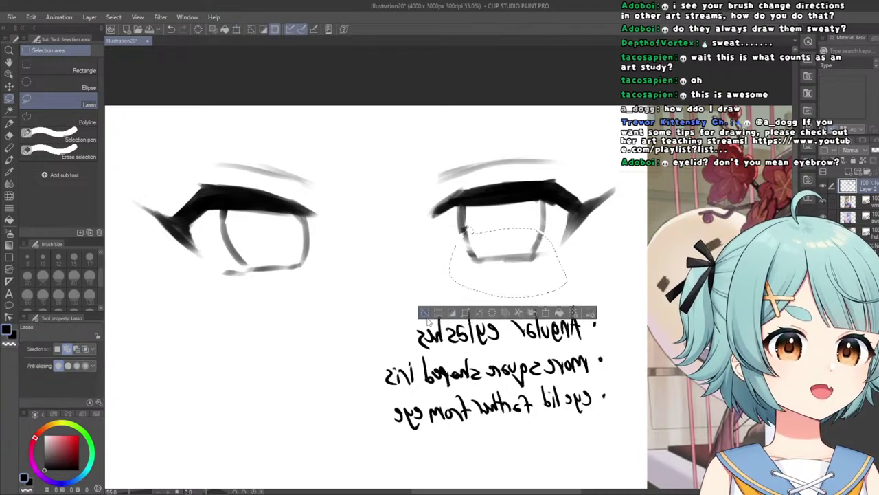
left_click(425, 313)
key("h")
Examine the overall page and the red-eyed reference character's eyes for further style features to note.
scroll(419, 314, "down", 8)
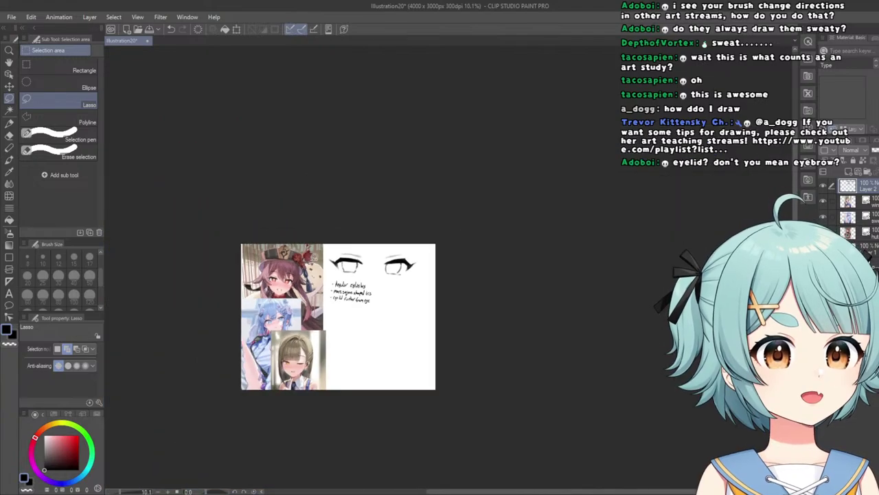
scroll(347, 327, "up", 2)
scroll(343, 245, "up", 2)
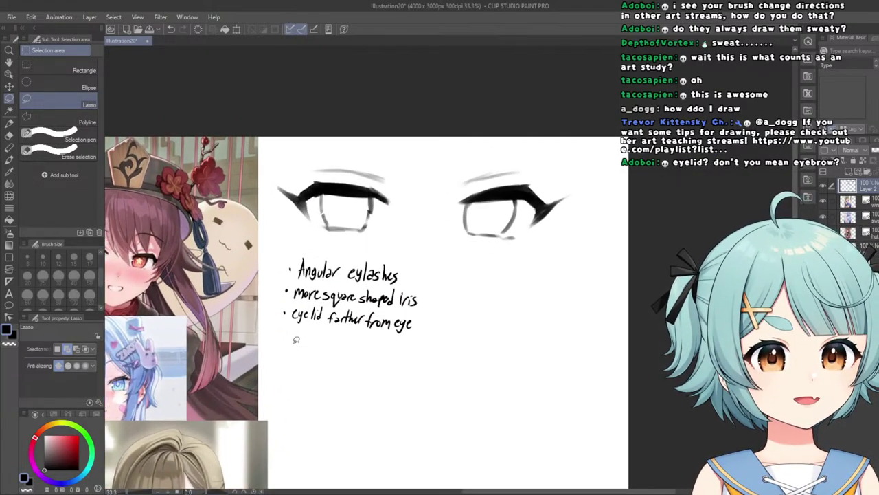
scroll(295, 339, "down", 3)
scroll(277, 339, "up", 2)
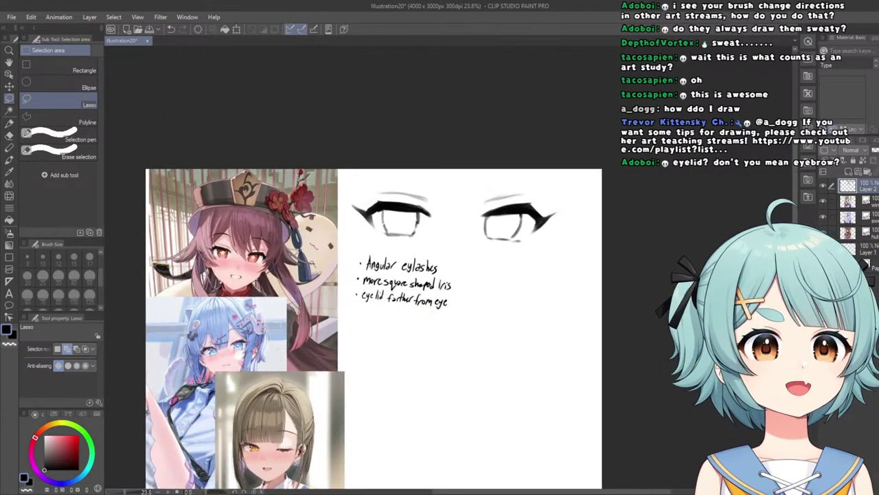
scroll(289, 311, "up", 5)
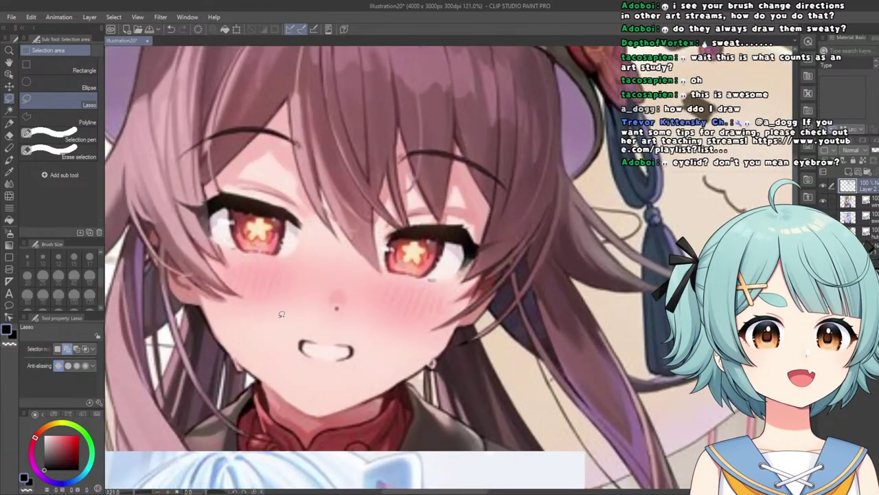
scroll(281, 314, "down", 5)
scroll(385, 337, "up", 4)
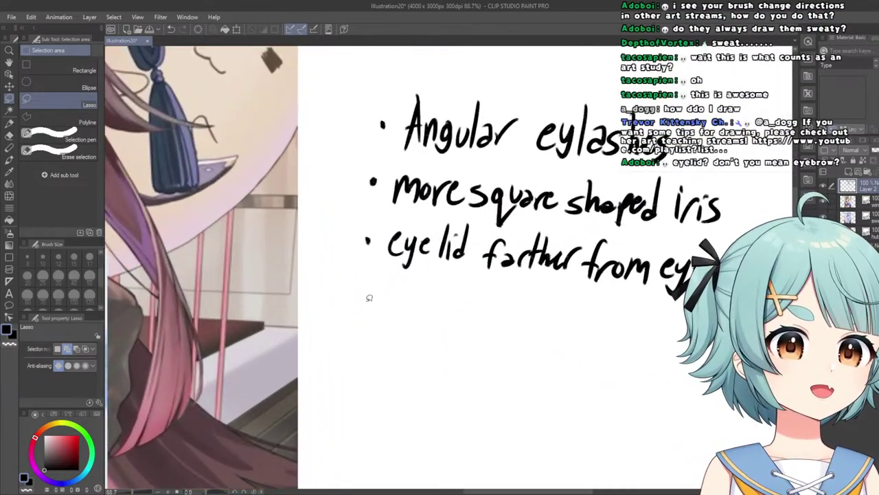
Begin a fourth bullet note under the eyelid note with the キリキリペン pen and handwrite "pointy".
key("p")
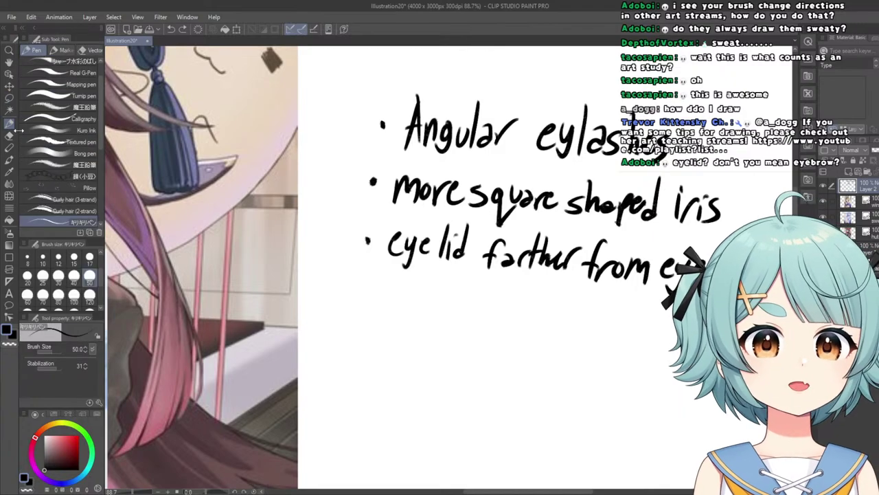
scroll(357, 287, "up", 2)
left_click(357, 269)
mouse_move(374, 269)
left_mouse_down()
mouse_move(373, 327)
mouse_move(382, 303)
left_mouse_up()
mouse_move(408, 279)
left_mouse_down()
mouse_move(426, 302)
mouse_move(447, 287)
mouse_move(451, 305)
left_mouse_up()
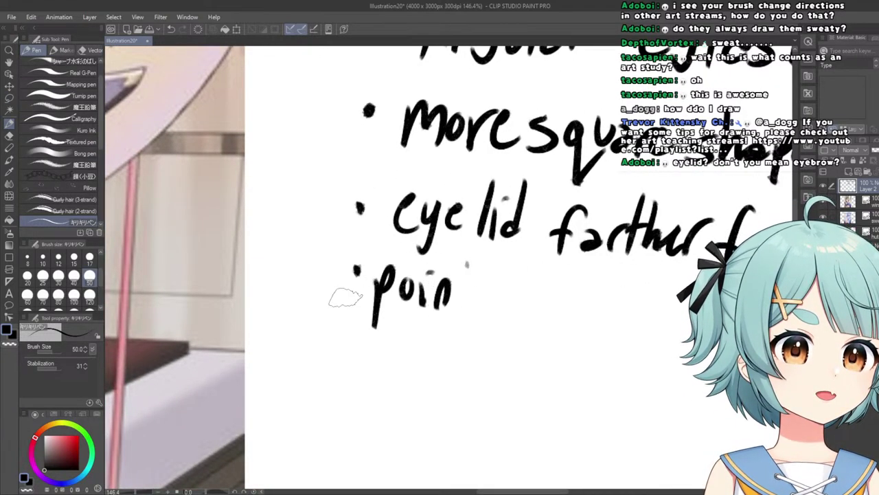
left_click_drag(464, 261, 460, 302)
mouse_move(451, 279)
left_mouse_down()
mouse_move(490, 291)
mouse_move(475, 317)
mouse_move(482, 337)
left_mouse_up()
scroll(495, 309, "down", 4)
scroll(482, 307, "up", 4)
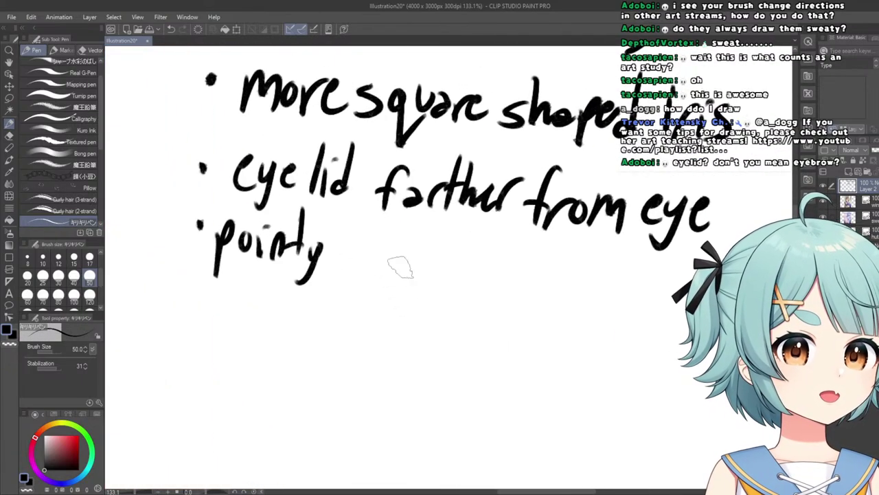
Complete the fourth bullet note by handwriting "upturned eylash" after "pointy".
scroll(371, 261, "up", 1)
mouse_move(347, 247)
left_mouse_down()
mouse_move(388, 248)
mouse_move(389, 272)
mouse_move(391, 254)
mouse_move(417, 272)
mouse_move(433, 263)
mouse_move(437, 278)
mouse_move(450, 267)
mouse_move(470, 270)
mouse_move(474, 286)
mouse_move(501, 259)
mouse_move(487, 289)
mouse_move(506, 278)
left_mouse_up()
scroll(440, 258, "down", 4)
scroll(545, 292, "up", 2)
left_click_drag(510, 265, 507, 297)
mouse_move(534, 250)
left_mouse_down()
mouse_move(545, 280)
mouse_move(565, 267)
mouse_move(563, 284)
mouse_move(594, 280)
left_mouse_up()
scroll(595, 279, "down", 5)
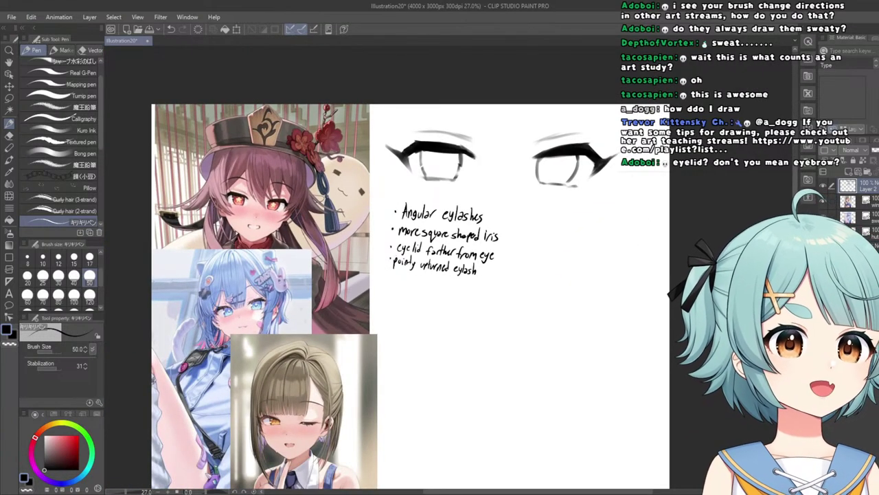
scroll(291, 184, "up", 2)
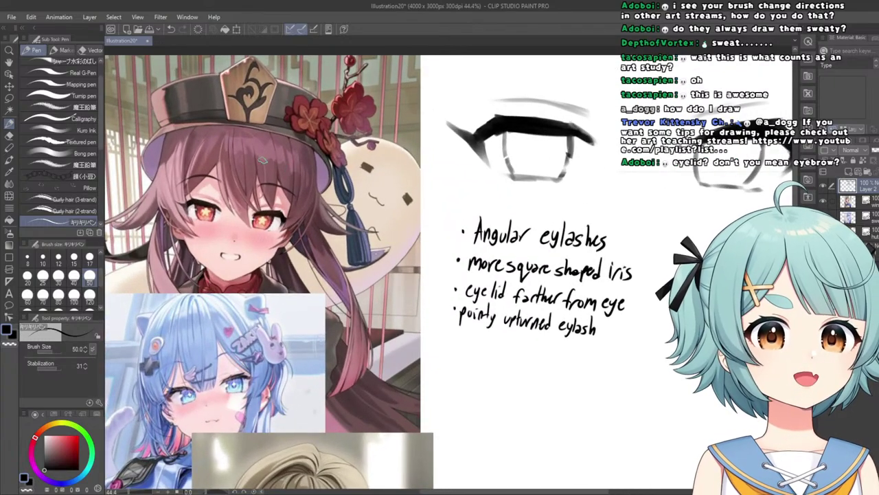
Circle the eyelid crease above the red-eyed reference character's eye as a demonstration and undo the marks.
scroll(209, 244, "up", 1)
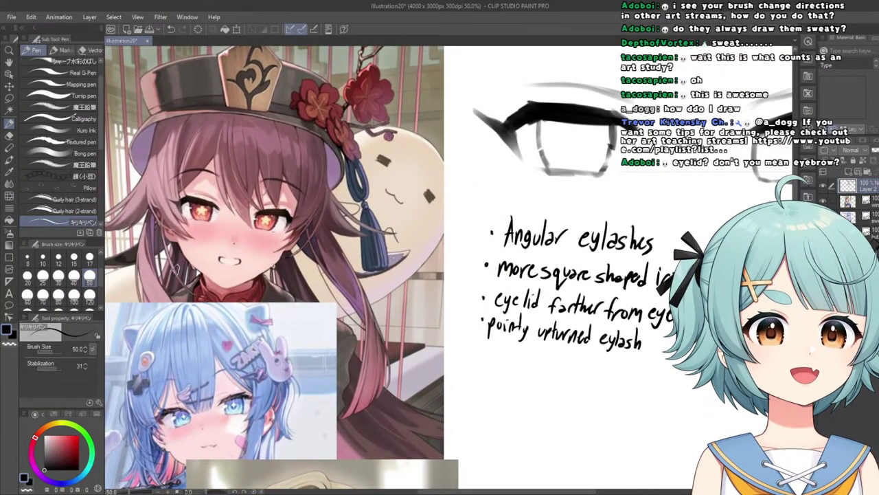
scroll(182, 263, "up", 1)
scroll(181, 262, "down", 3)
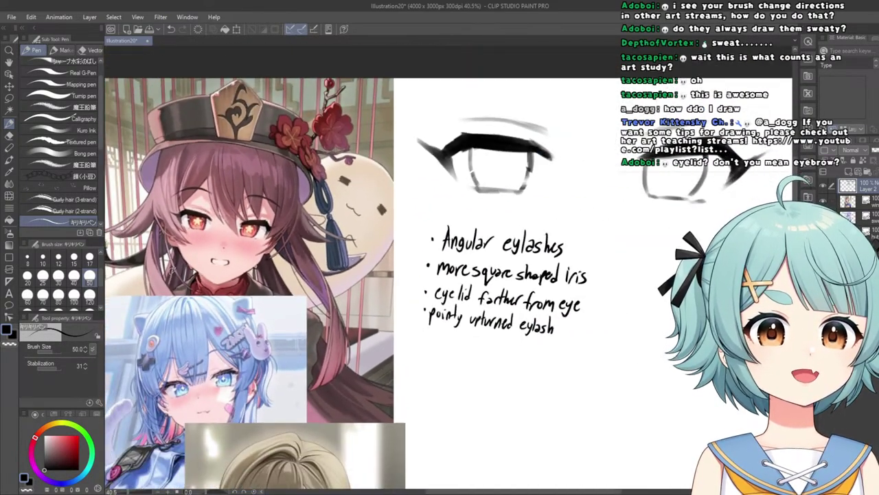
scroll(150, 211, "up", 2)
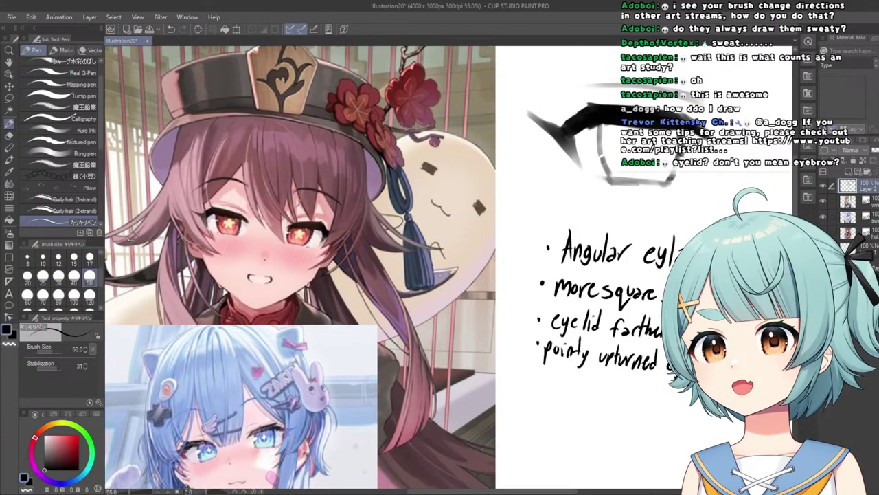
scroll(133, 236, "down", 2)
scroll(134, 237, "up", 2)
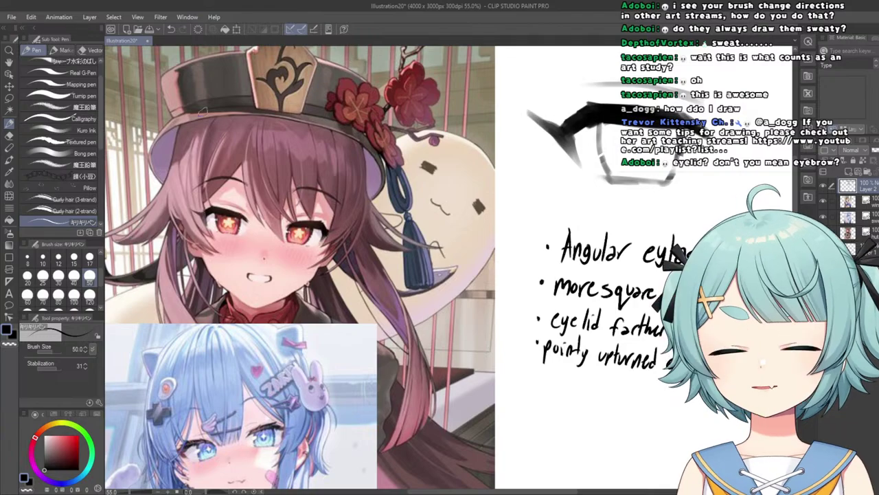
scroll(216, 205, "down", 2)
scroll(216, 205, "up", 5)
mouse_move(215, 175)
left_mouse_down()
mouse_move(327, 234)
mouse_move(260, 178)
left_mouse_up()
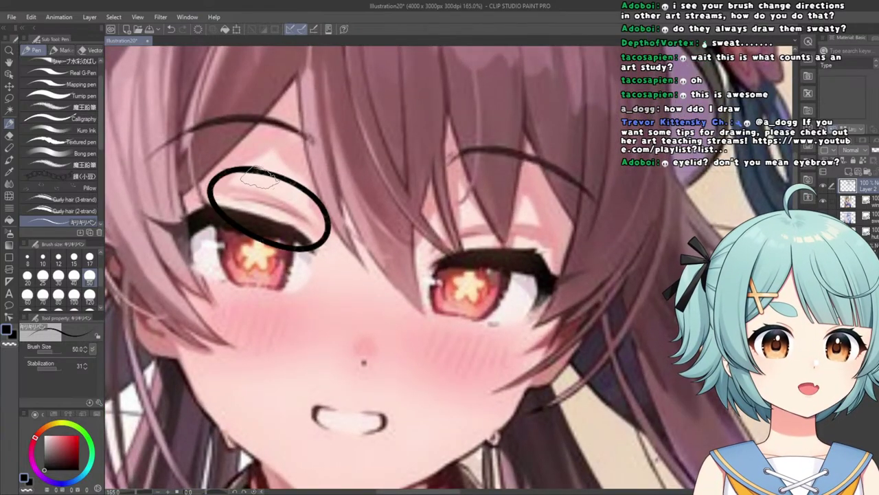
key("ctrl+z")
scroll(261, 191, "up", 2)
mouse_move(213, 197)
left_mouse_down()
mouse_move(352, 251)
mouse_move(279, 210)
left_mouse_up()
key("ctrl+z")
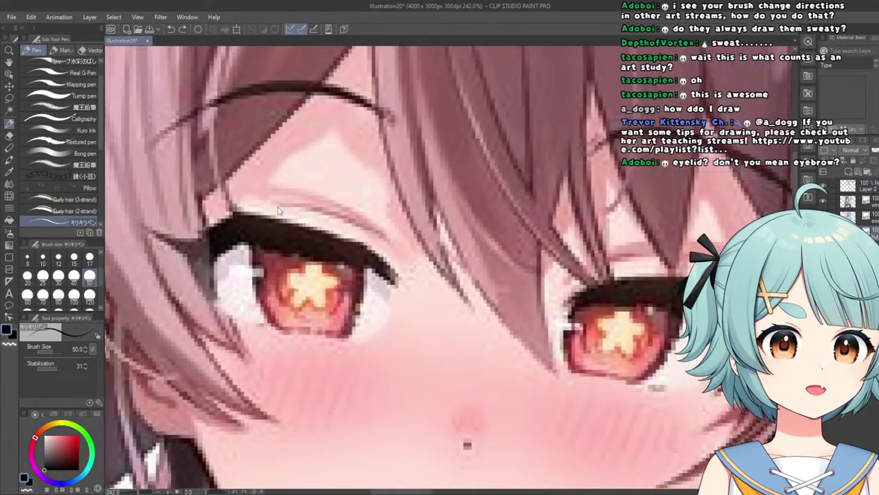
Try drawing a curved eyelid line close above the left sketched eye's upper eyelash and undo the attempts.
scroll(278, 211, "down", 7)
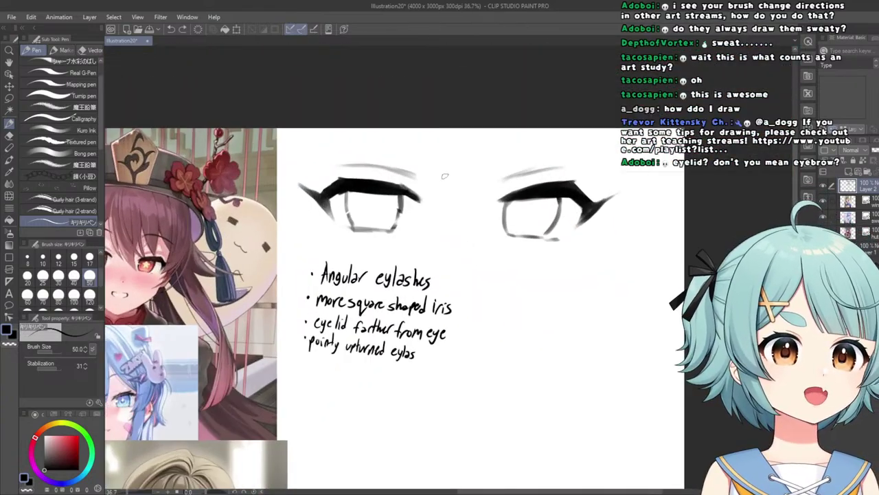
scroll(401, 169, "up", 2)
left_click_drag(392, 186, 237, 190)
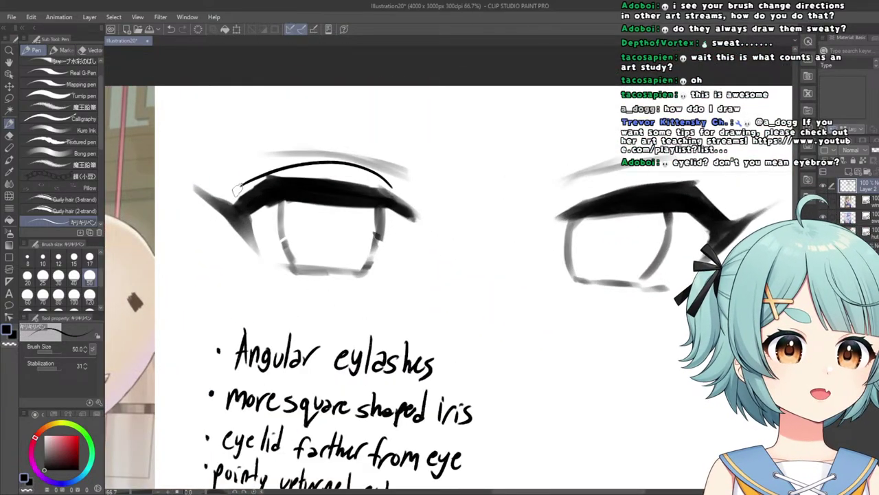
key("ctrl+z")
scroll(237, 190, "up", 1)
left_click_drag(358, 172, 227, 170)
scroll(215, 179, "down", 2)
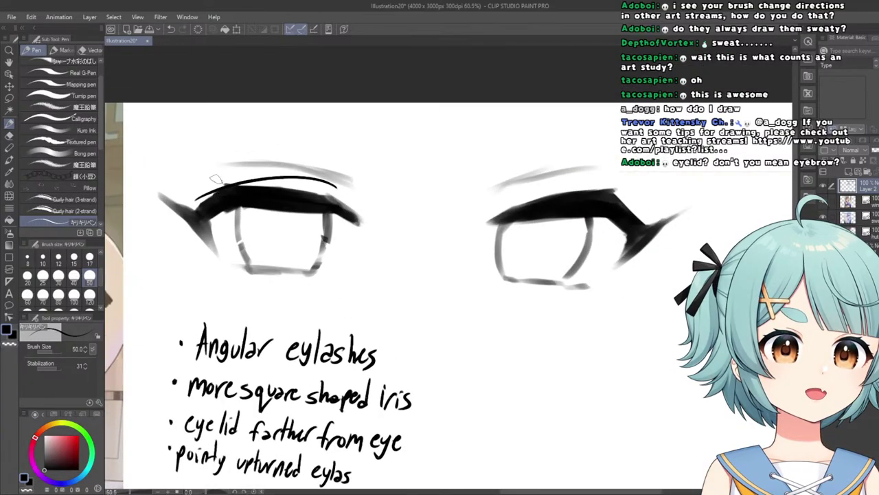
scroll(219, 181, "down", 2)
scroll(247, 189, "down", 1)
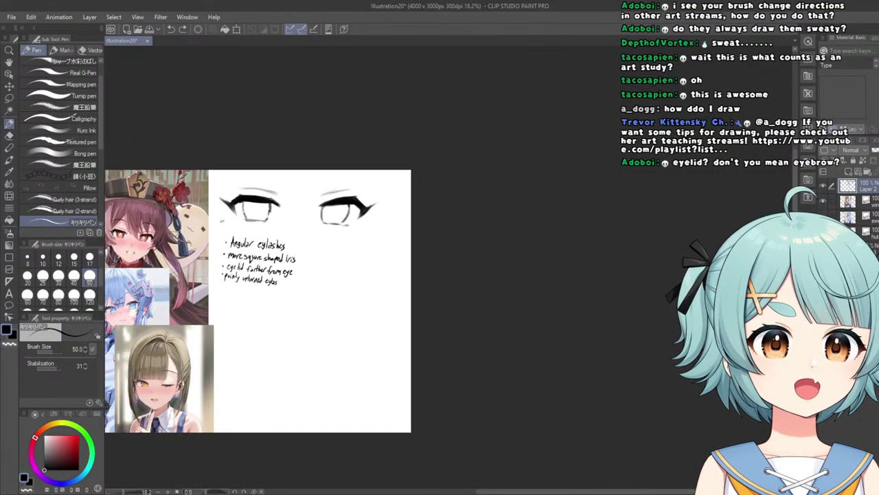
Examine the red-eyed reference character's eyes against the eye sketches and the overall page for another style feature.
scroll(215, 210, "up", 2)
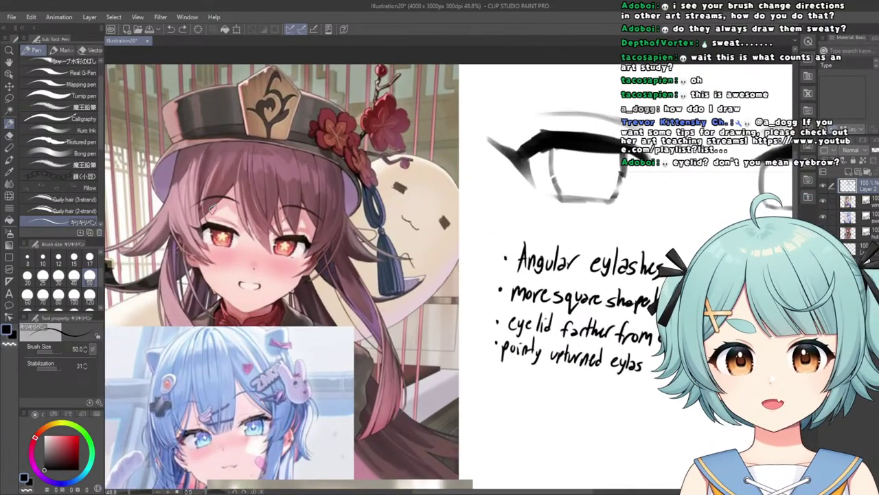
scroll(213, 215, "down", 1)
scroll(215, 203, "up", 1)
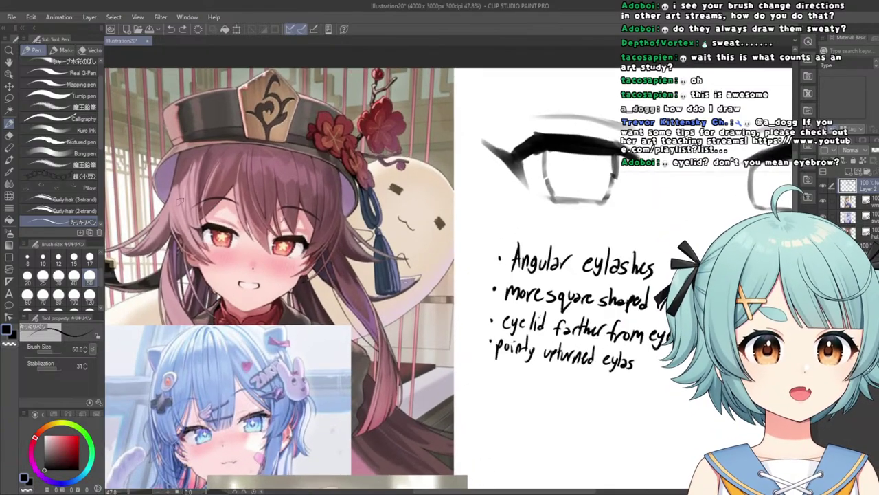
scroll(180, 202, "up", 1)
scroll(446, 182, "down", 4)
scroll(426, 194, "up", 3)
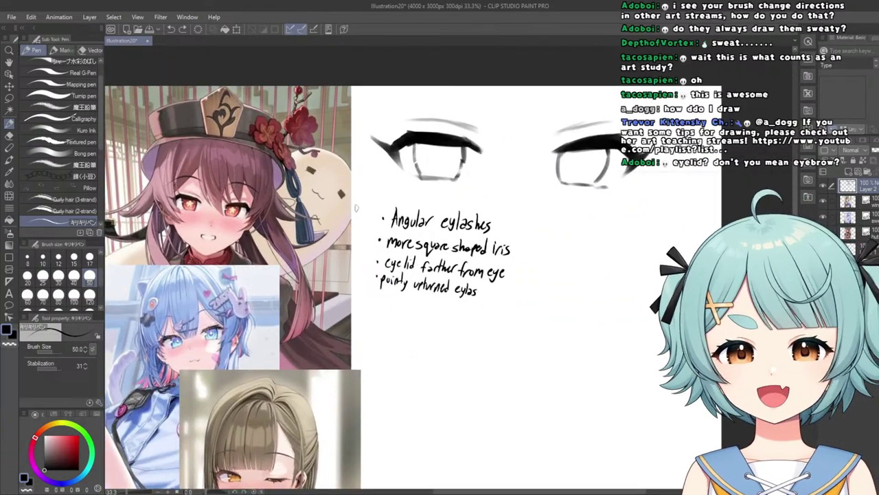
scroll(357, 206, "up", 1)
scroll(158, 185, "down", 2)
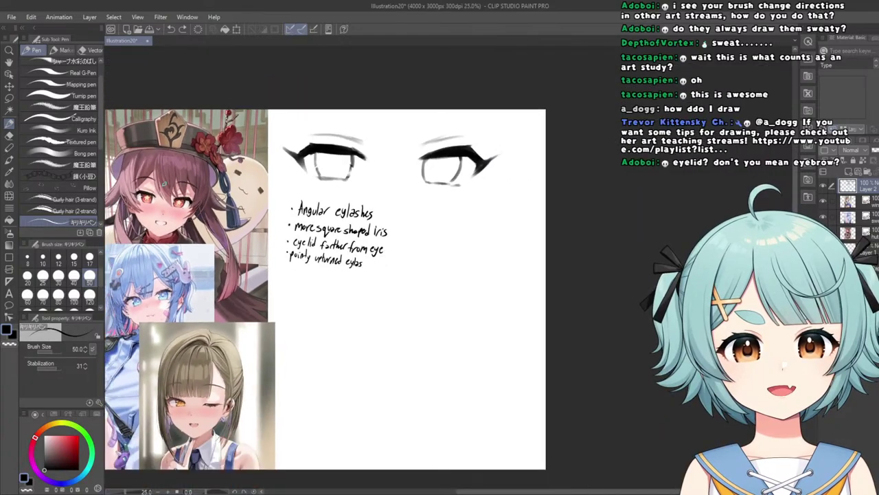
scroll(251, 234, "up", 1)
scroll(248, 231, "down", 2)
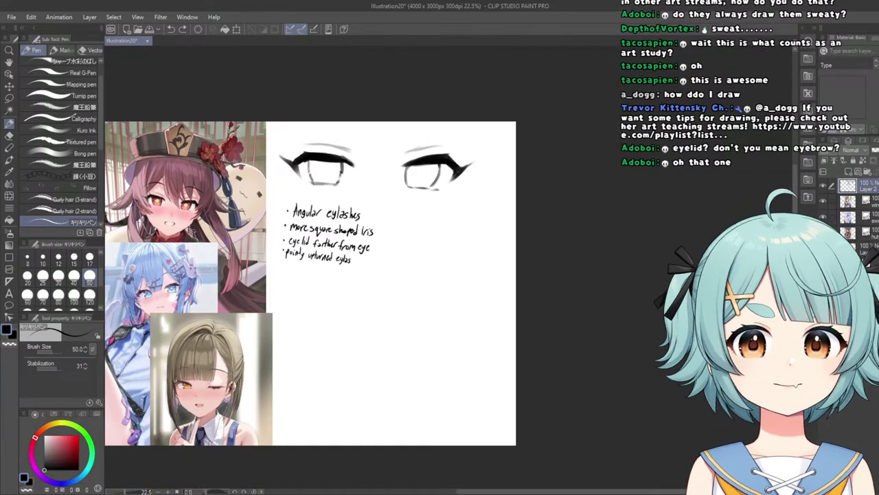
scroll(158, 231, "up", 3)
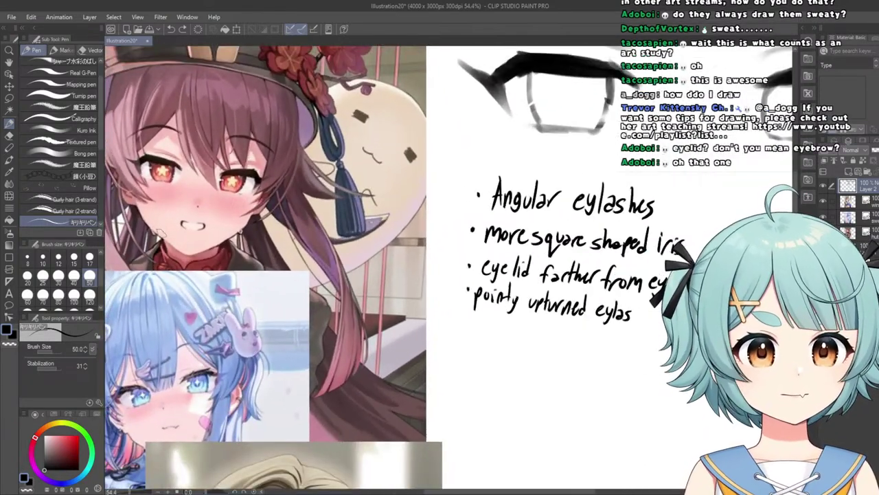
scroll(164, 235, "up", 1)
scroll(187, 219, "down", 1)
Add a fifth bullet under the upturned eyelash note with the キリキリペン pen and handwrite "end of eylash slightly faded".
left_click_drag(574, 377, 410, 304)
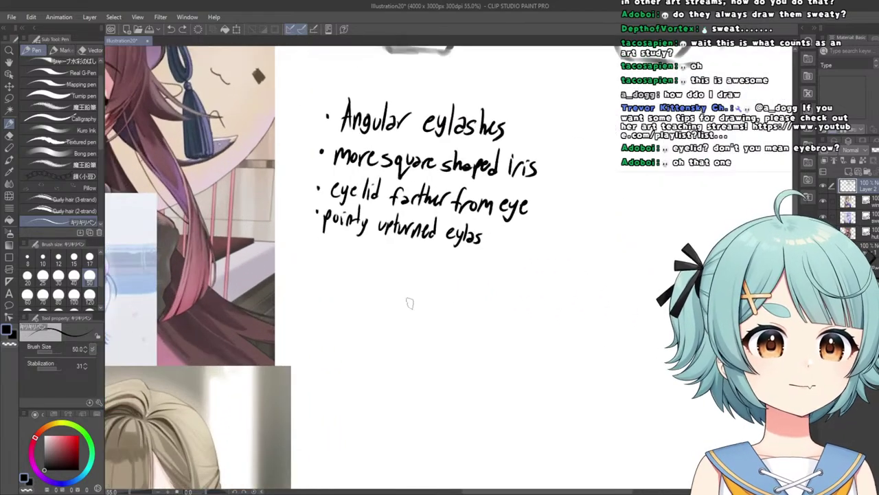
scroll(317, 261, "up", 2)
left_click(300, 236)
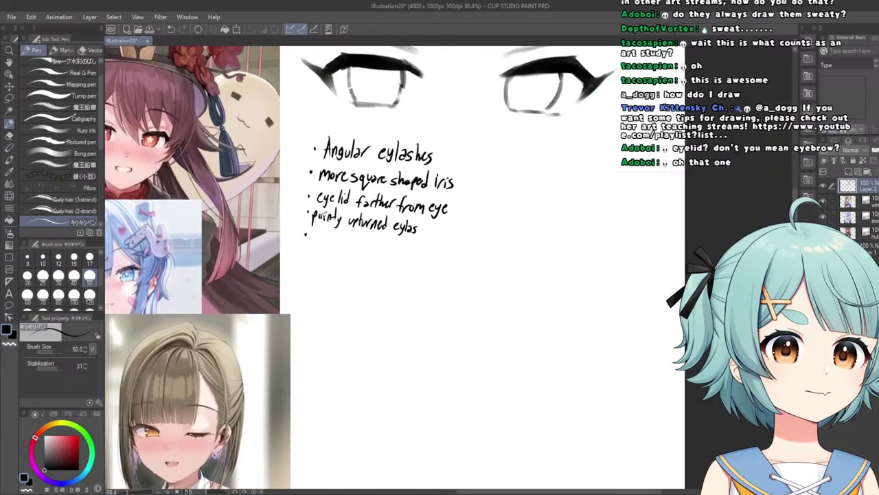
scroll(303, 245, "up", 1)
scroll(302, 245, "down", 7)
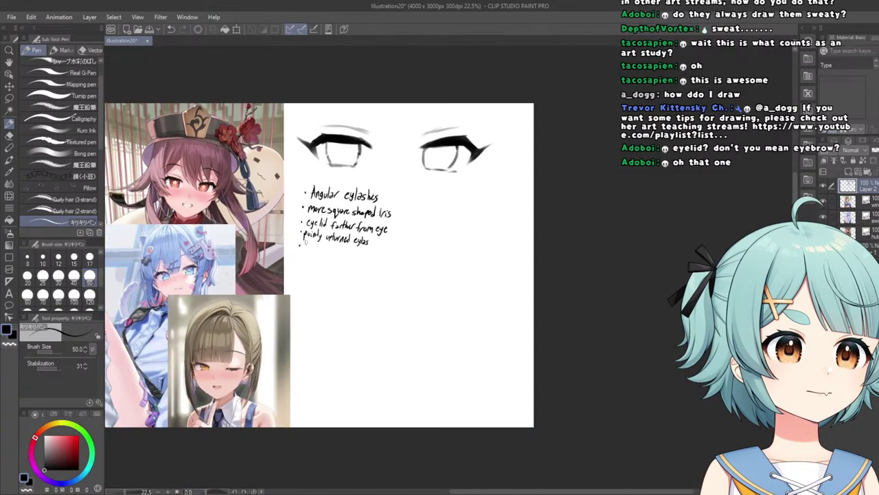
scroll(297, 240, "up", 6)
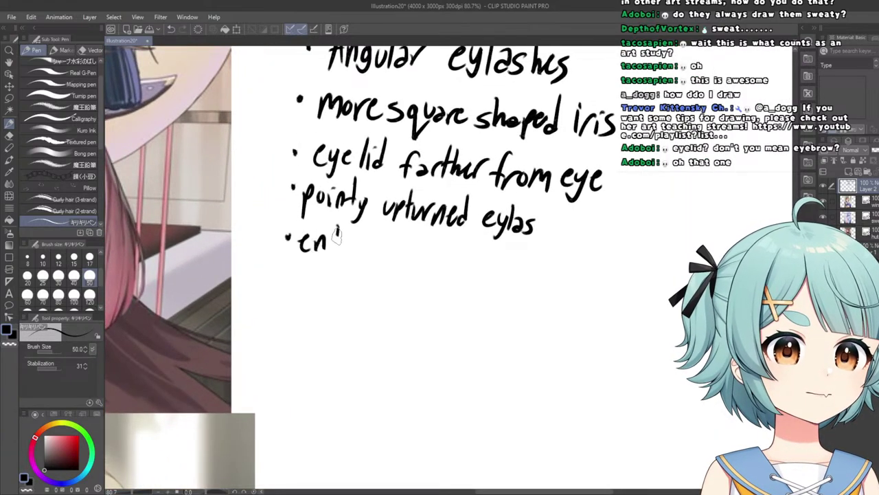
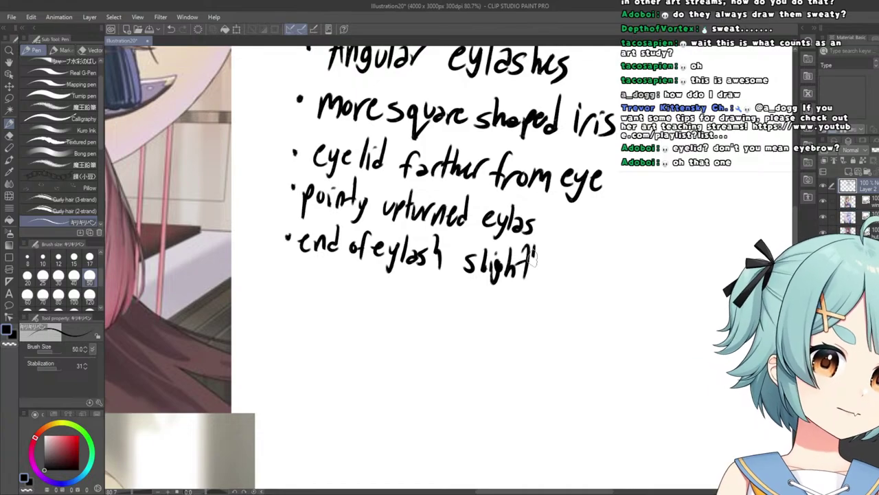
left_click_drag(543, 262, 521, 295)
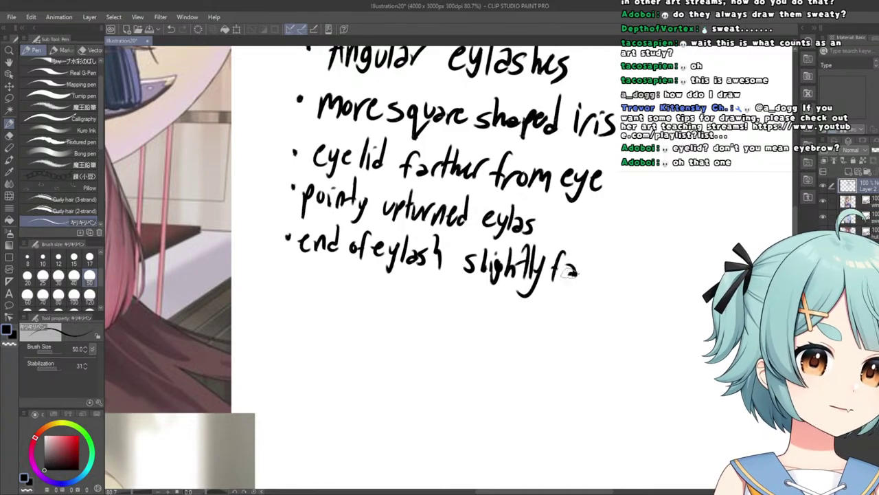
left_click_drag(589, 272, 610, 277)
Review the whole page with the three references, the eye sketches and the list of handwritten notes.
scroll(577, 278, "down", 6)
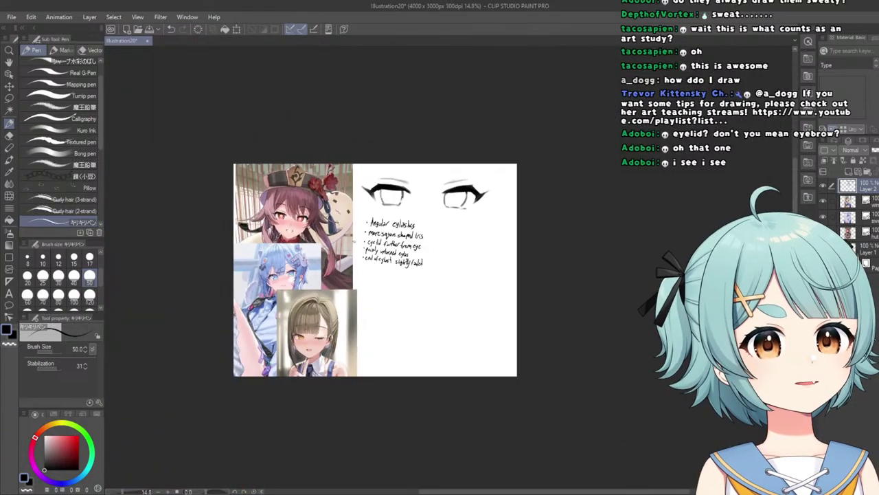
scroll(386, 234, "up", 3)
scroll(351, 199, "down", 2)
scroll(352, 198, "up", 3)
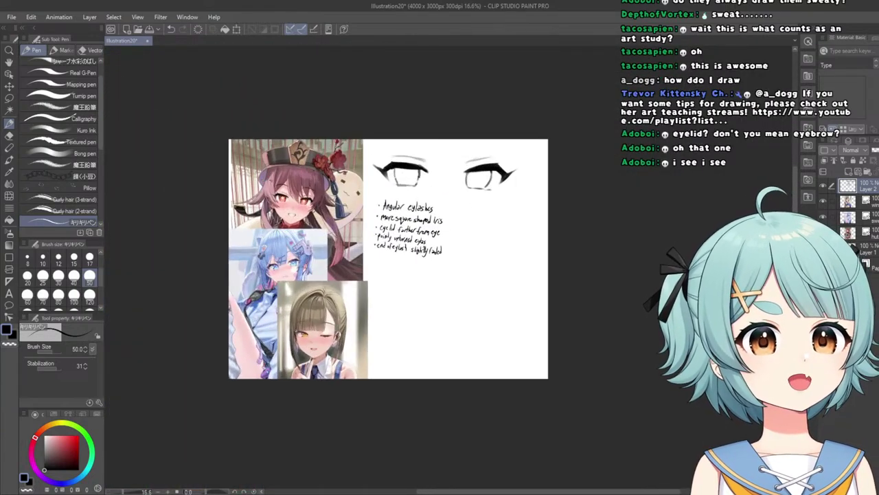
scroll(404, 198, "down", 2)
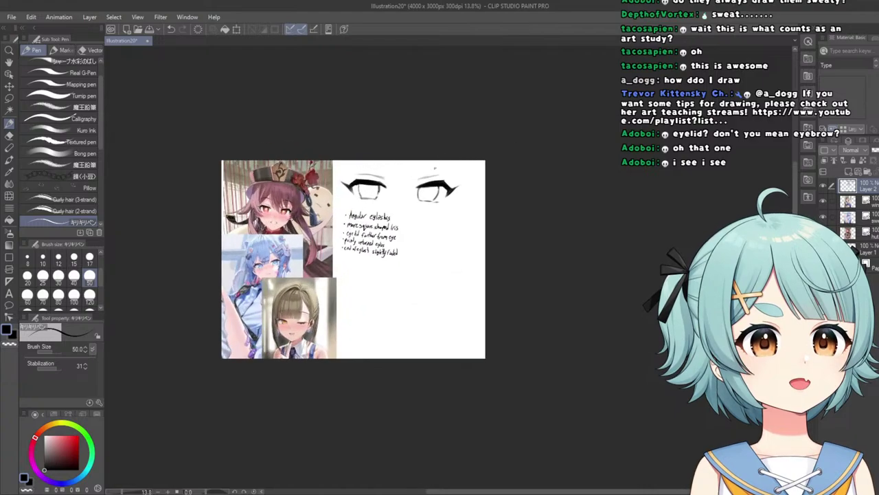
scroll(404, 198, "up", 2)
scroll(404, 198, "down", 3)
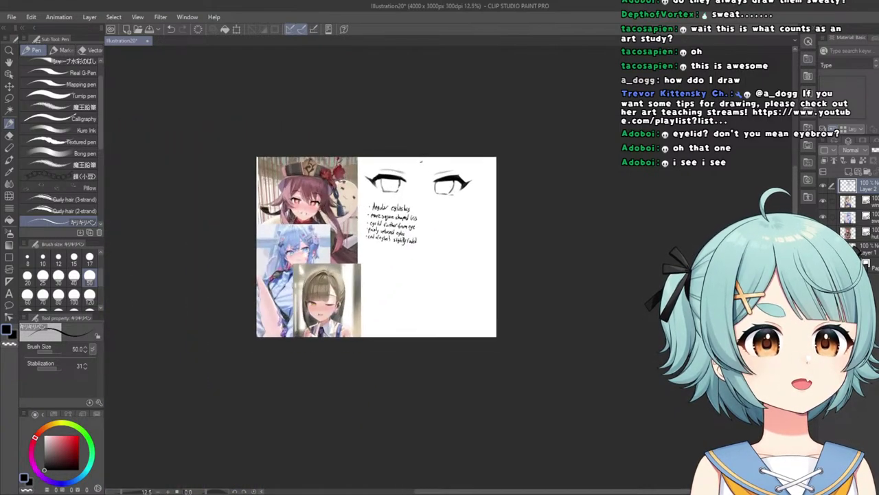
scroll(404, 198, "up", 2)
Lasso all five handwritten notes and put them on a separate layer at 43% opacity.
left_click(9, 95)
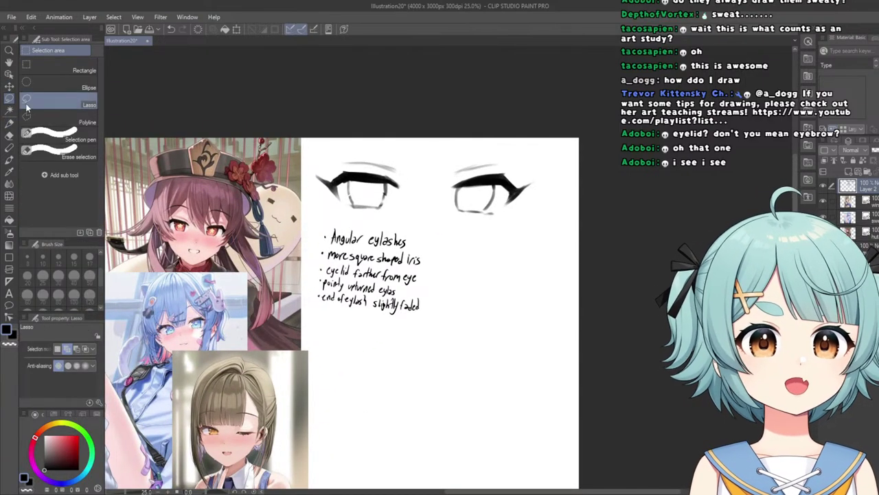
mouse_move(304, 214)
left_mouse_down()
mouse_move(453, 361)
mouse_move(295, 217)
left_mouse_up()
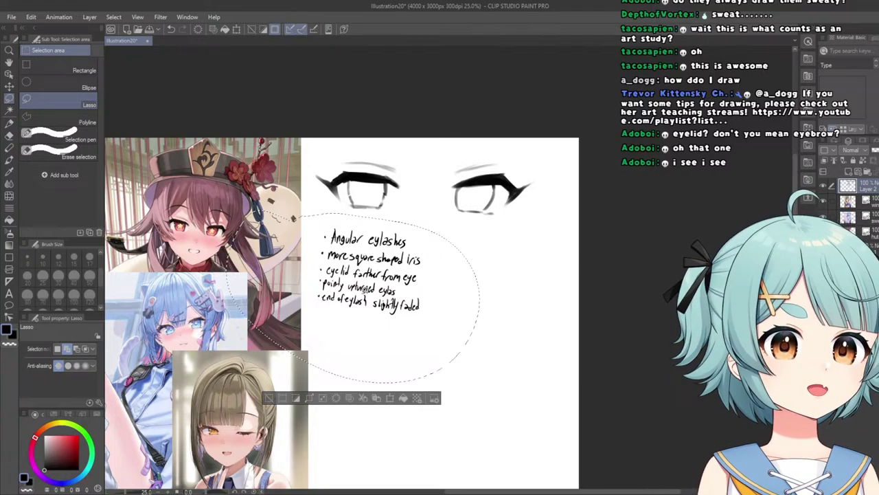
left_click(365, 399)
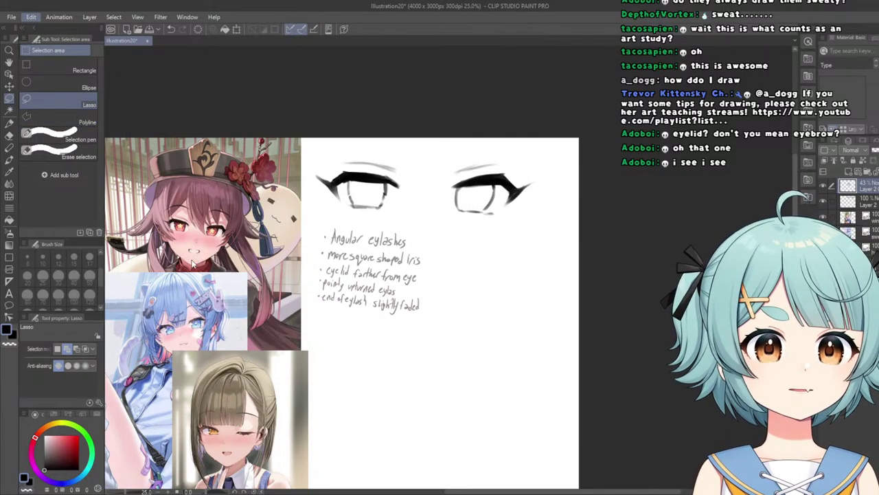
Scale the handwritten notes down and move them directly beneath the left sketched eye, applying the transformation.
key("ctrl+t")
left_click_drag(419, 227, 388, 255)
left_click_drag(367, 281, 361, 237)
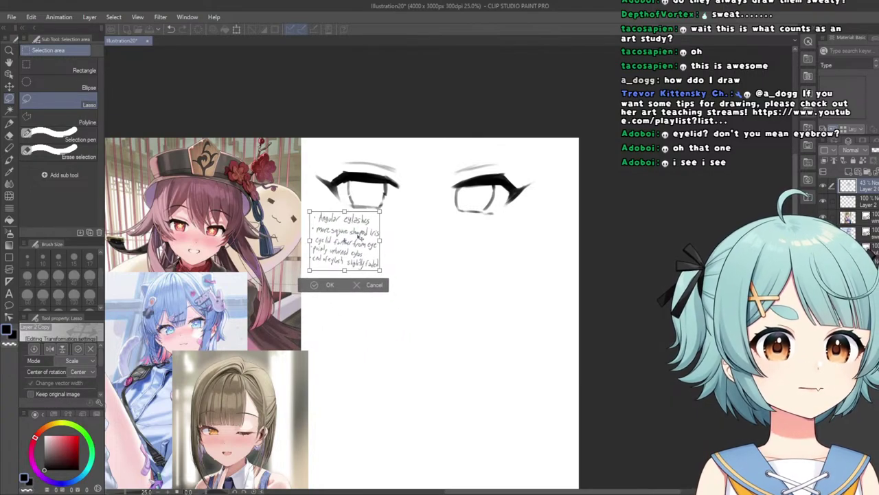
left_click(327, 286)
Switch back to the キリキリペン pen and make the eye sketch layer below the notes layer active.
scroll(271, 285, "down", 2)
scroll(426, 227, "down", 2)
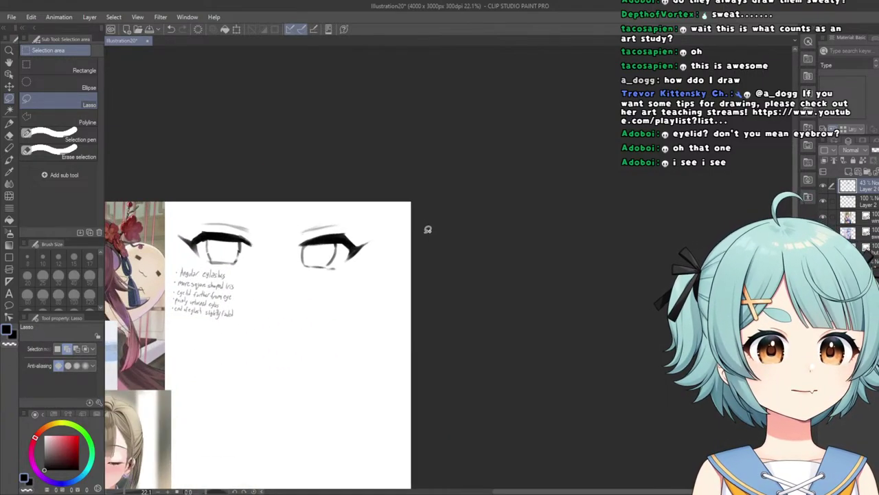
scroll(224, 360, "up", 3)
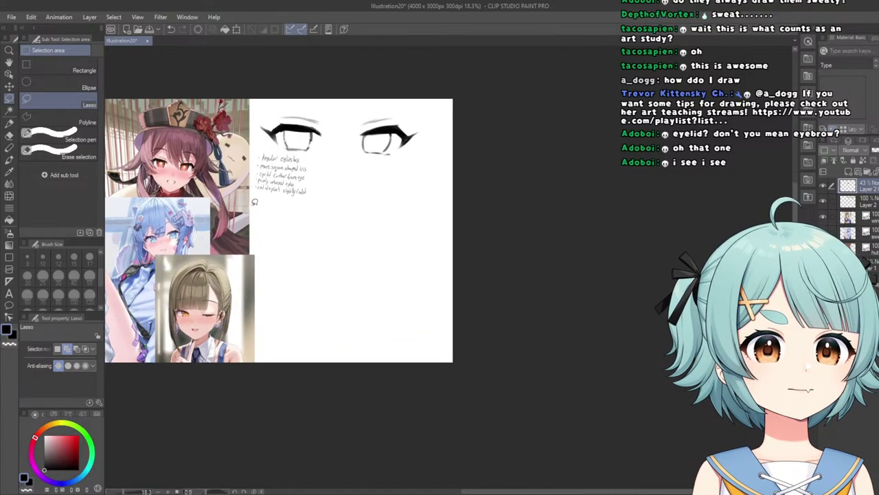
left_click(10, 123)
scroll(330, 226, "down", 3)
scroll(233, 221, "up", 7)
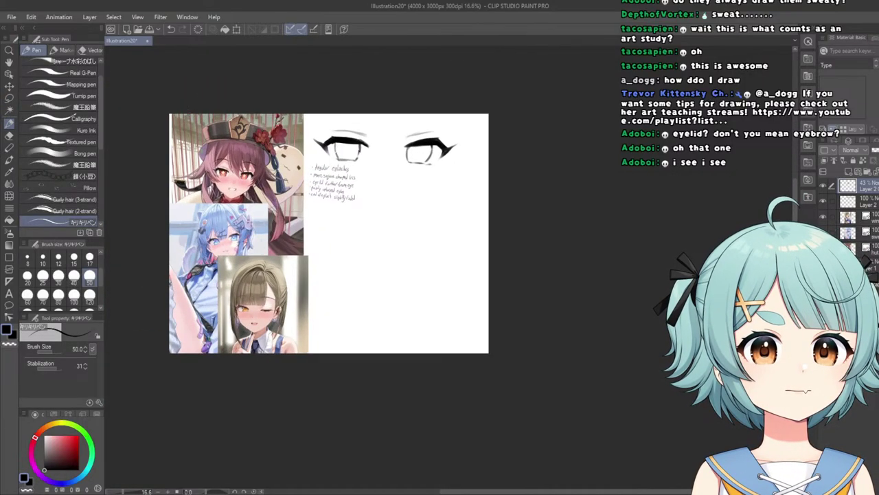
scroll(274, 261, "down", 4)
scroll(330, 275, "up", 2)
scroll(343, 275, "down", 1)
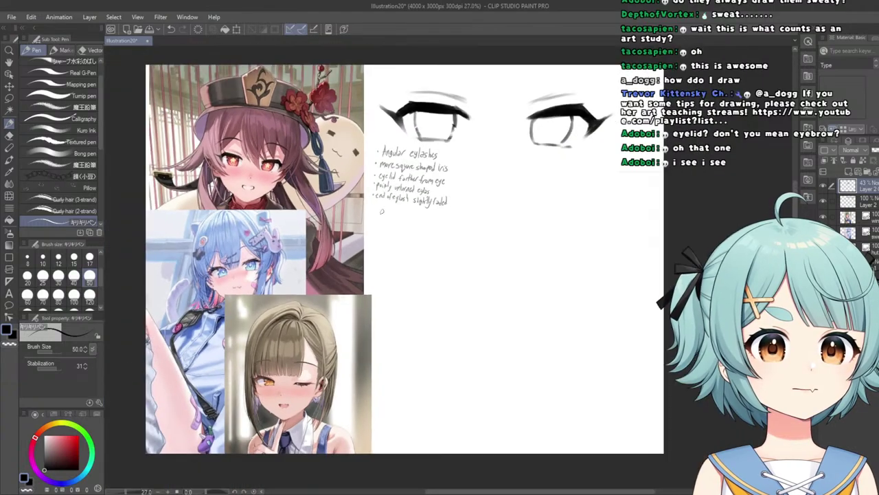
scroll(388, 221, "up", 1)
left_click(849, 199)
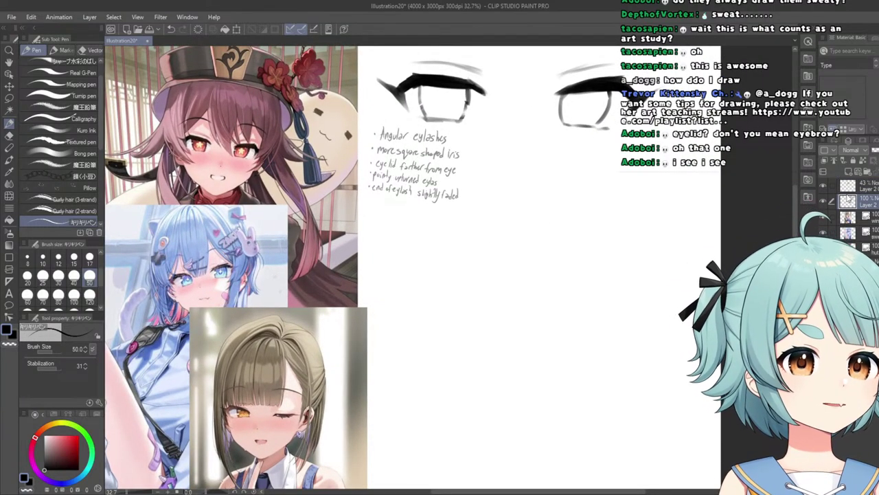
Hide the red-eyed and brown-haired reference pictures, leaving only the blue-haired one visible.
scroll(392, 289, "up", 2)
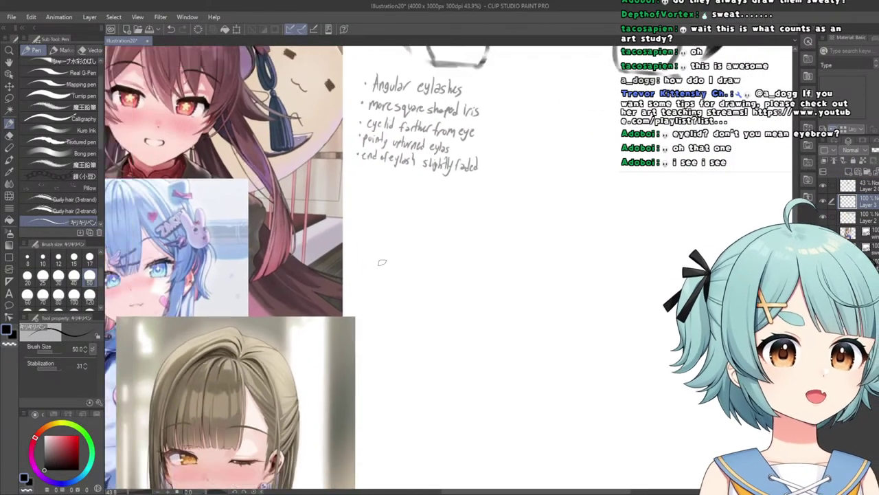
left_click_drag(383, 264, 456, 284)
scroll(413, 254, "down", 2)
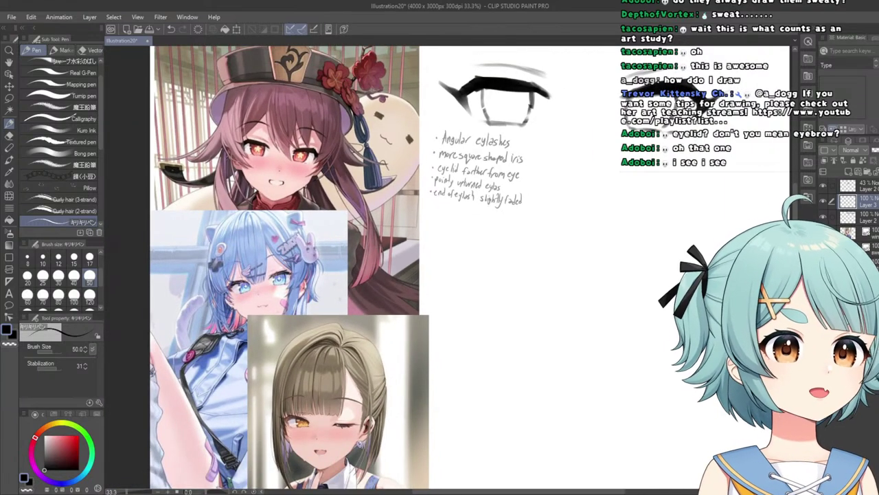
key("ctrl+z")
key("ctrl+z")
key("ctrl+y")
key("ctrl+y")
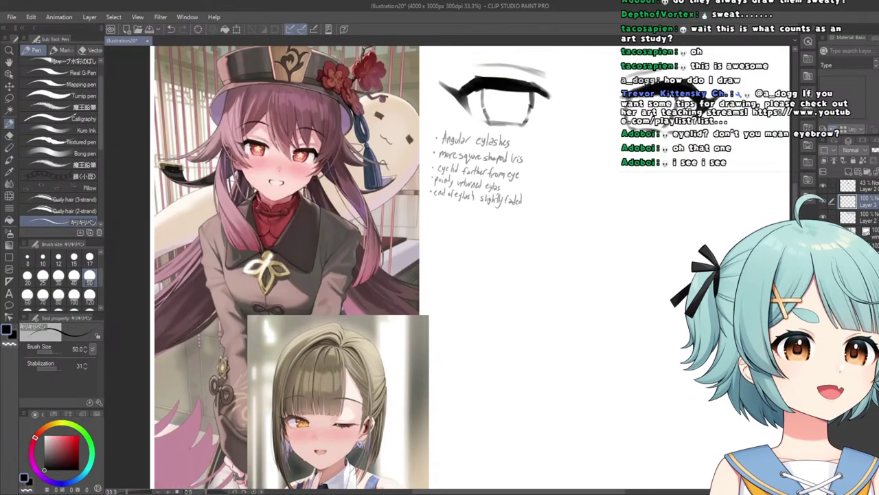
key("ctrl+z")
left_click(823, 265)
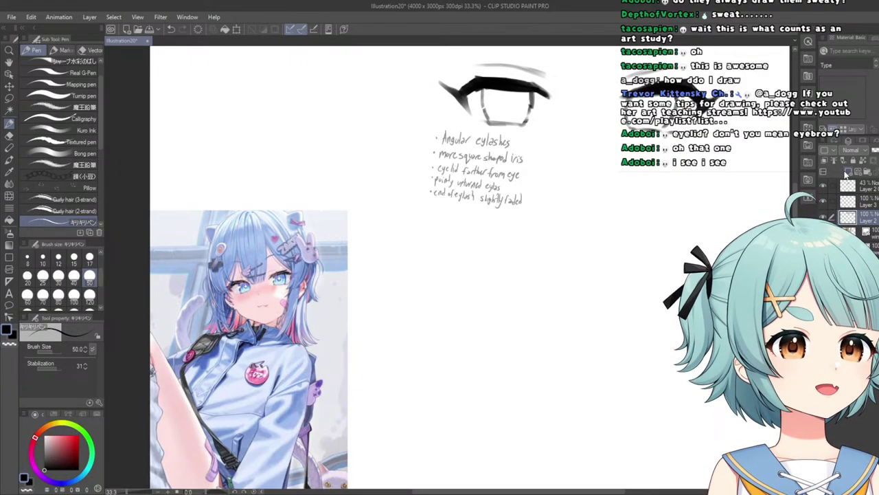
Rough in an arched upper lash line beside the blue-haired reference on a new layer, using the Kuro Sketch pen at size 100.
scroll(290, 327, "up", 2)
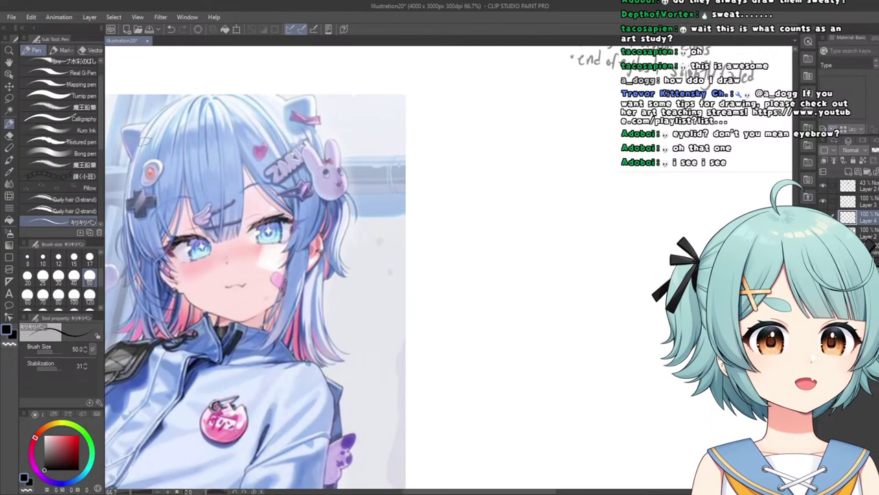
scroll(79, 86, "up", 2)
left_click(79, 64)
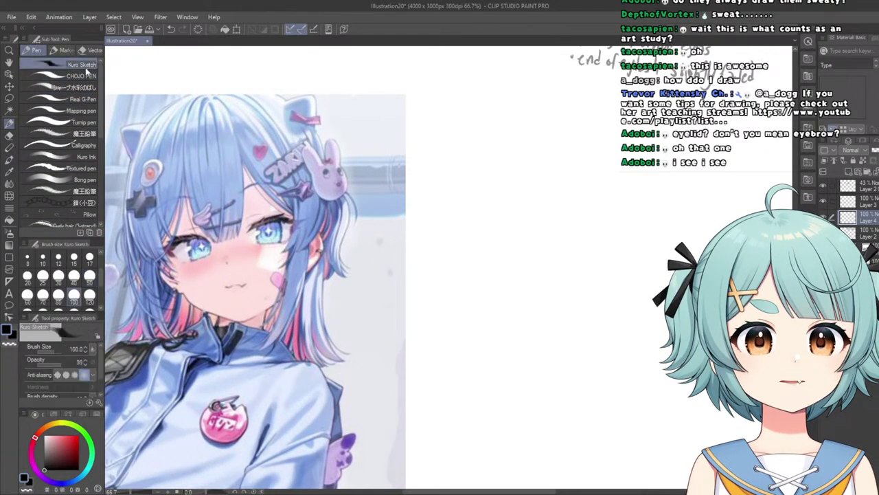
scroll(536, 222, "up", 1)
mouse_move(484, 180)
left_mouse_down()
mouse_move(465, 197)
mouse_move(501, 175)
mouse_move(555, 172)
mouse_move(481, 187)
mouse_move(583, 180)
mouse_move(507, 178)
mouse_move(471, 188)
left_mouse_up()
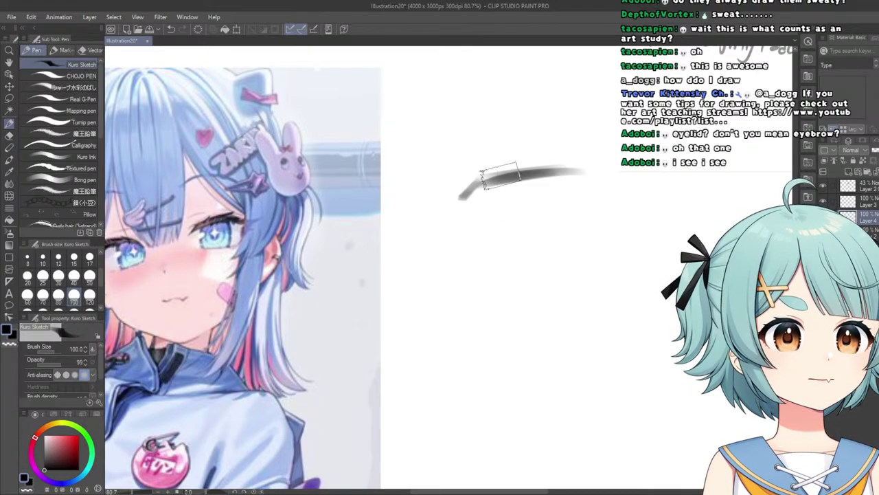
mouse_move(505, 165)
left_mouse_down()
mouse_move(461, 183)
mouse_move(449, 199)
left_mouse_up()
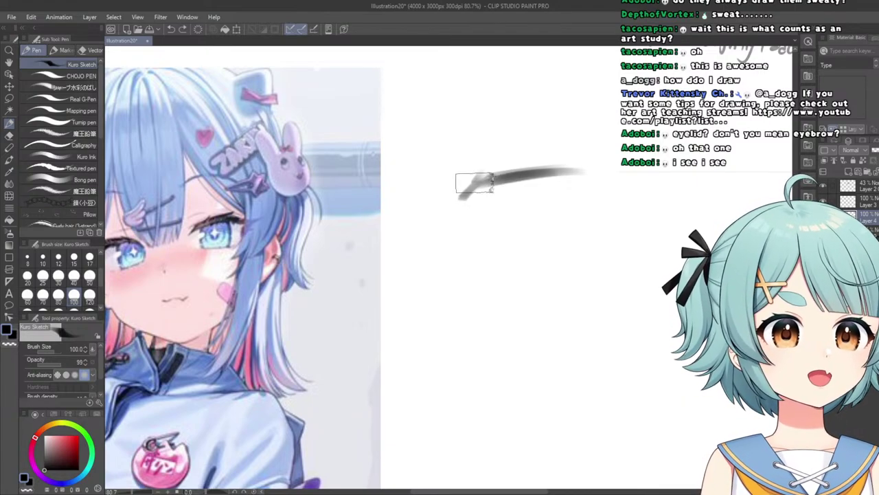
mouse_move(467, 189)
left_mouse_down()
mouse_move(516, 170)
mouse_move(463, 179)
mouse_move(494, 197)
mouse_move(472, 183)
mouse_move(492, 176)
mouse_move(456, 187)
mouse_move(550, 177)
mouse_move(537, 194)
mouse_move(520, 198)
mouse_move(498, 187)
mouse_move(440, 185)
mouse_move(488, 173)
mouse_move(453, 184)
mouse_move(566, 171)
left_mouse_up()
key("ctrl+z")
key("ctrl+z")
key("ctrl+z")
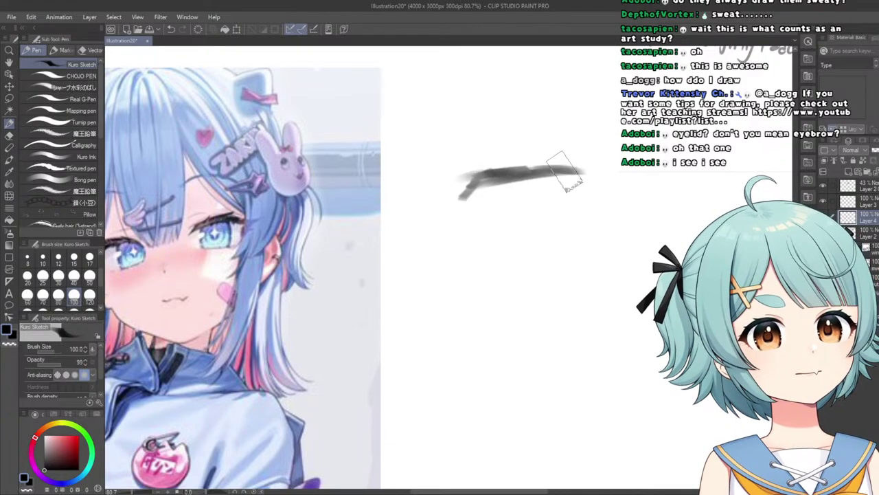
key("ctrl+z")
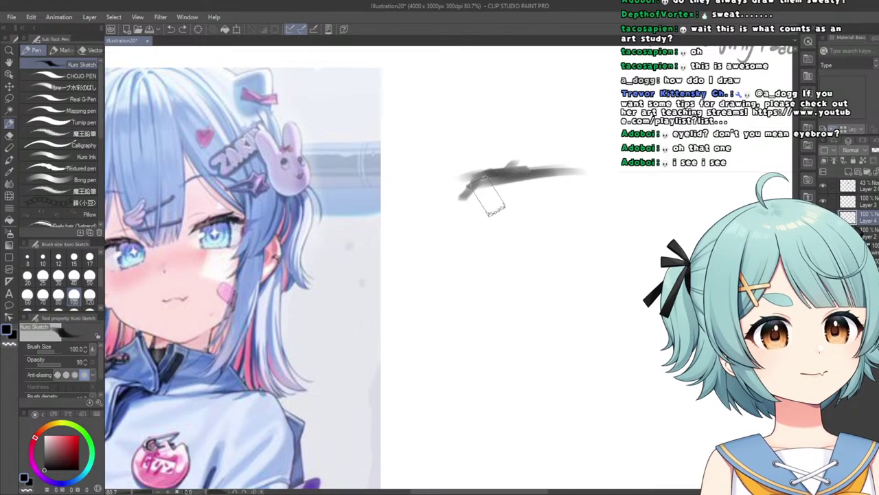
Reduce the brush size to 50 and darken the lash line into a thick arch with tapered ends.
key("bracketleft")
key("bracketleft")
key("bracketleft")
key("bracketleft")
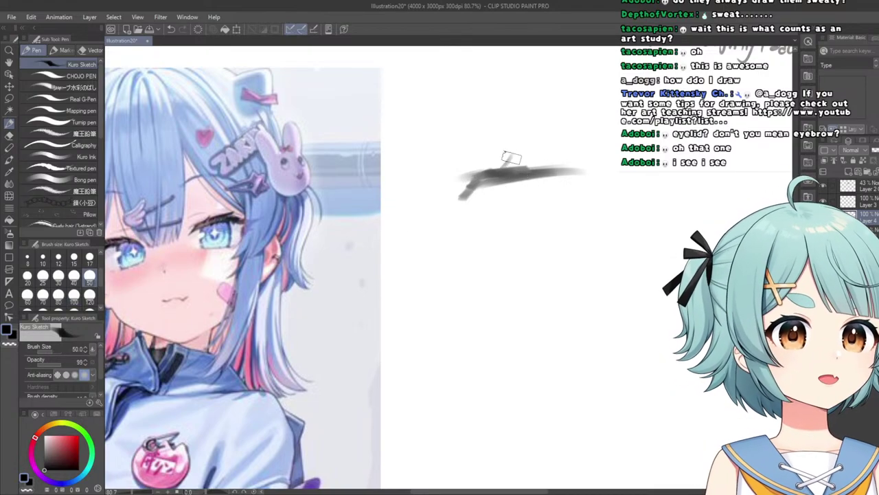
scroll(537, 162, "up", 2)
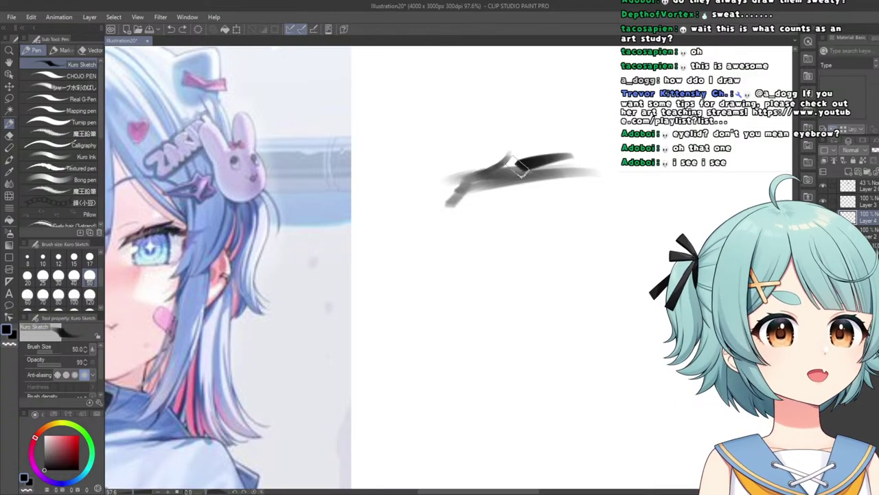
key("ctrl+z")
key("ctrl+y")
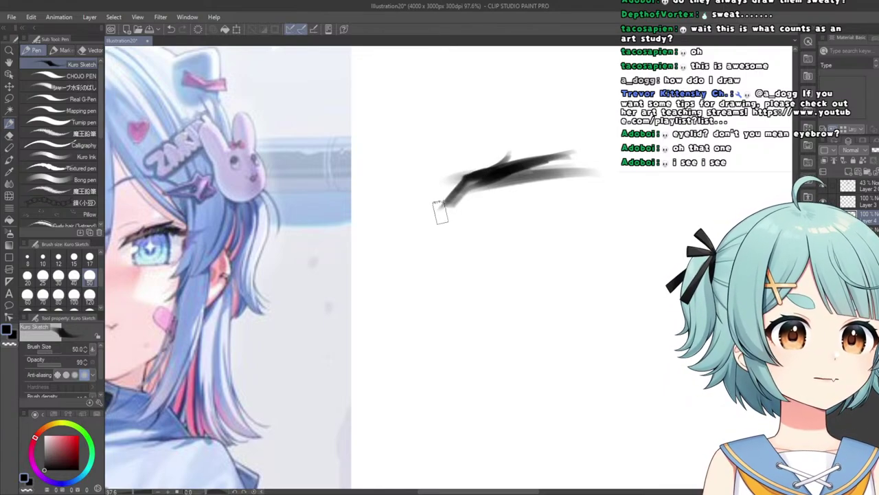
mouse_move(440, 210)
left_mouse_down()
mouse_move(513, 175)
mouse_move(472, 181)
mouse_move(568, 167)
mouse_move(527, 177)
mouse_move(559, 187)
mouse_move(515, 176)
mouse_move(569, 172)
mouse_move(493, 185)
mouse_move(571, 176)
mouse_move(521, 181)
mouse_move(536, 172)
mouse_move(506, 185)
mouse_move(555, 175)
mouse_move(523, 168)
mouse_move(578, 172)
left_mouse_up()
left_click_drag(526, 167, 594, 176)
Try adding small lash spikes beneath the middle of the lash line.
scroll(546, 170, "down", 8)
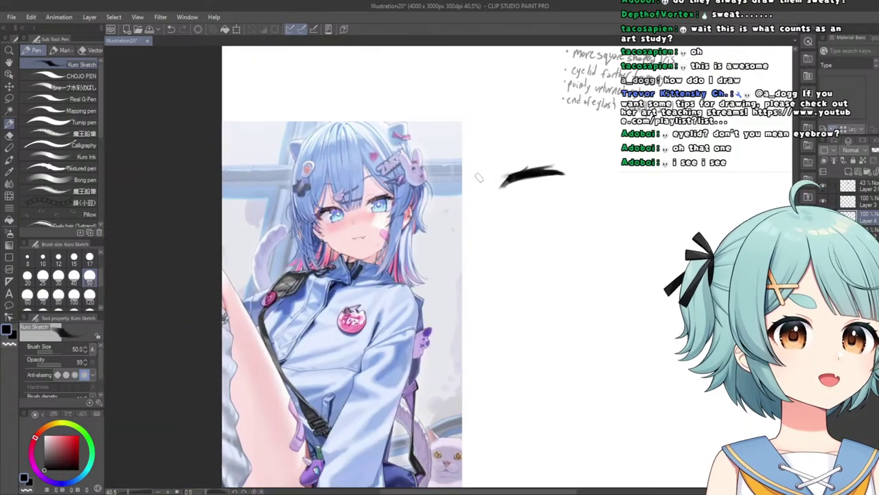
scroll(481, 168, "up", 6)
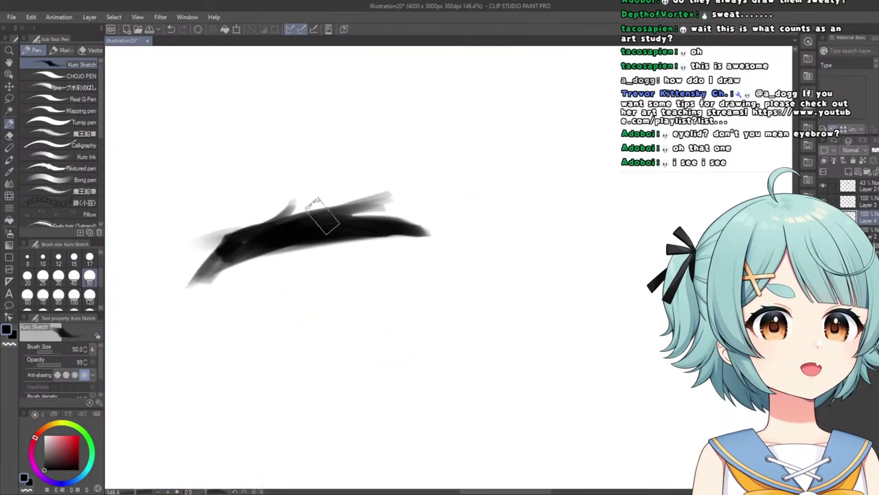
scroll(328, 223, "down", 3)
scroll(204, 244, "up", 3)
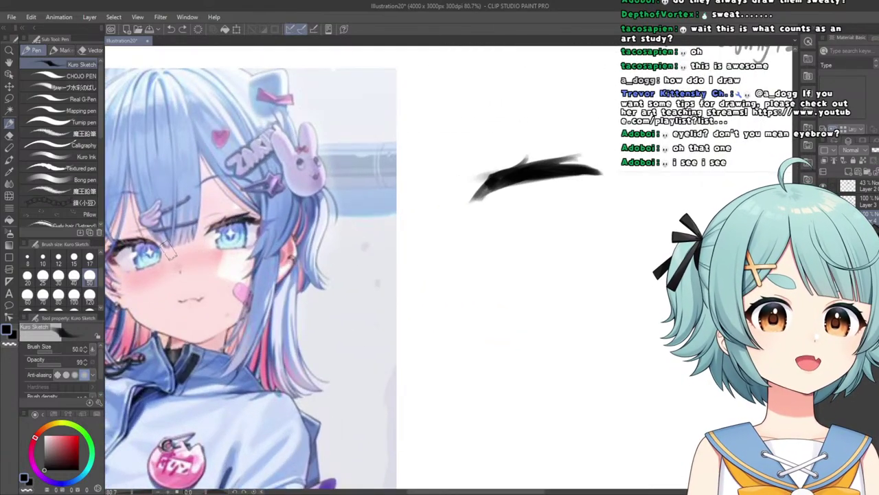
scroll(536, 174, "up", 2)
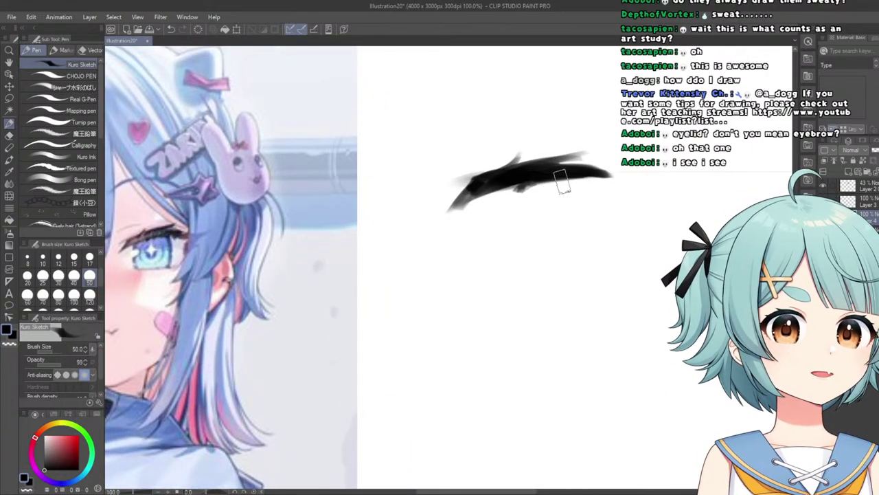
scroll(561, 180, "up", 1)
scroll(556, 182, "down", 3)
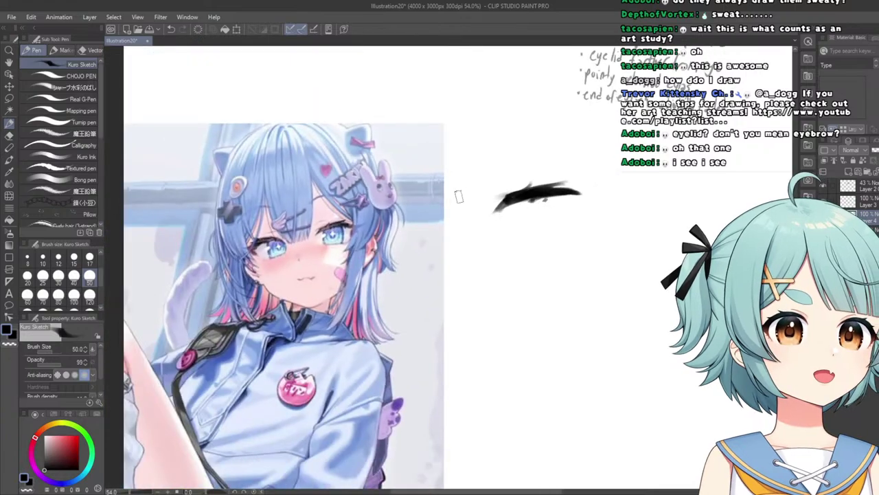
scroll(510, 199, "up", 3)
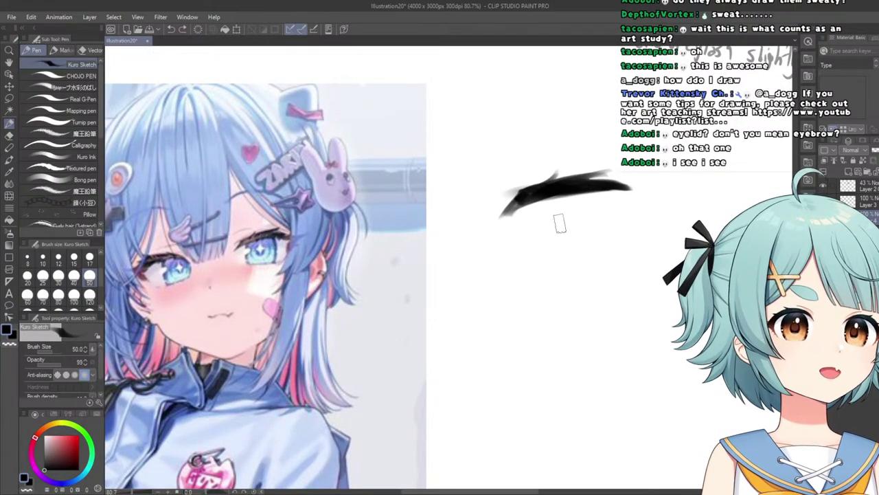
Draw short pointed lashes along the underside of the lash line, including one near its end farthest from the reference.
scroll(560, 223, "up", 2)
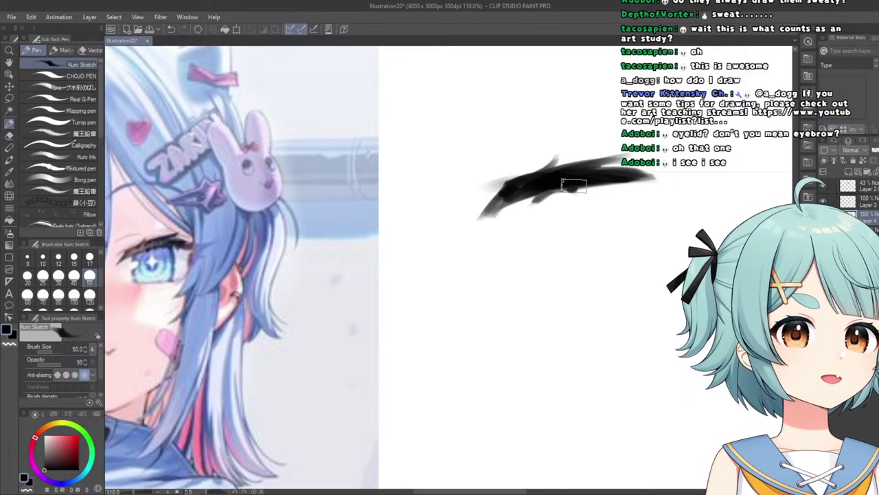
scroll(624, 184, "down", 4)
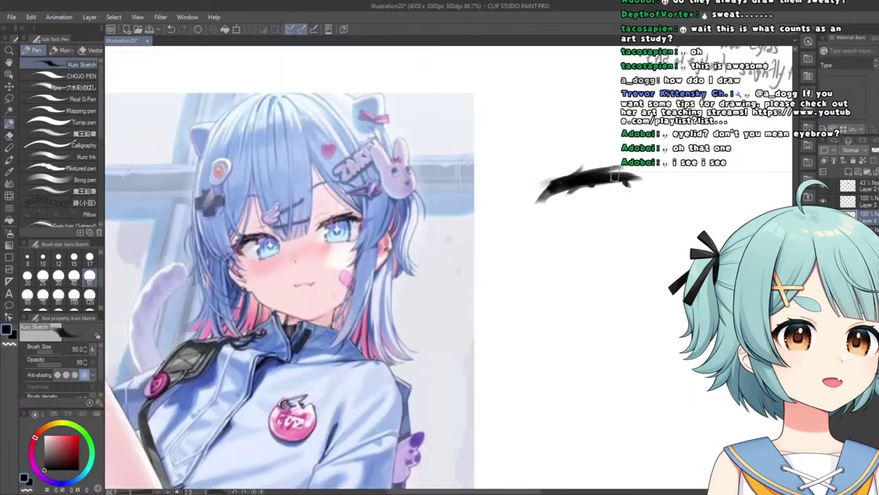
scroll(549, 184, "up", 3)
scroll(549, 184, "up", 2)
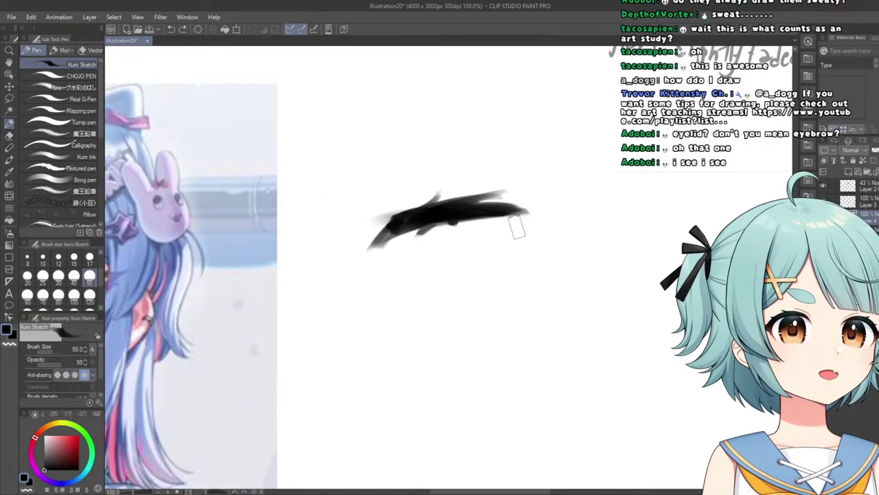
scroll(474, 195, "down", 6)
scroll(430, 192, "up", 2)
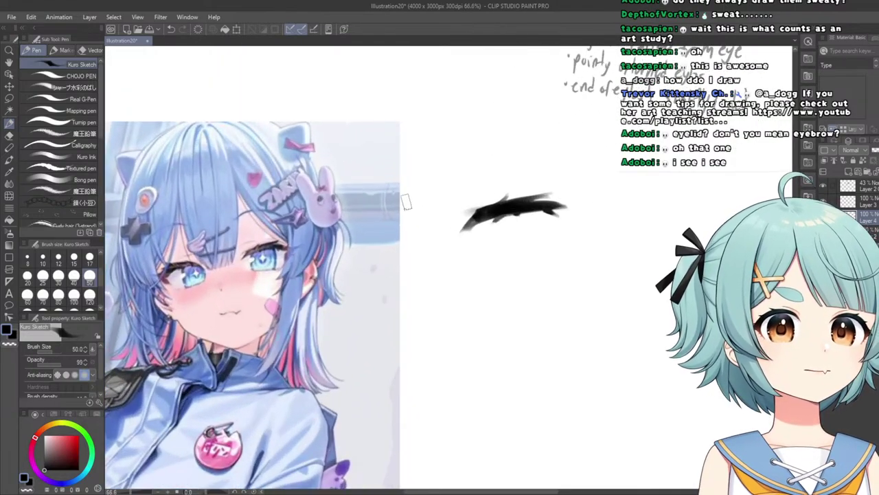
scroll(552, 207, "up", 2)
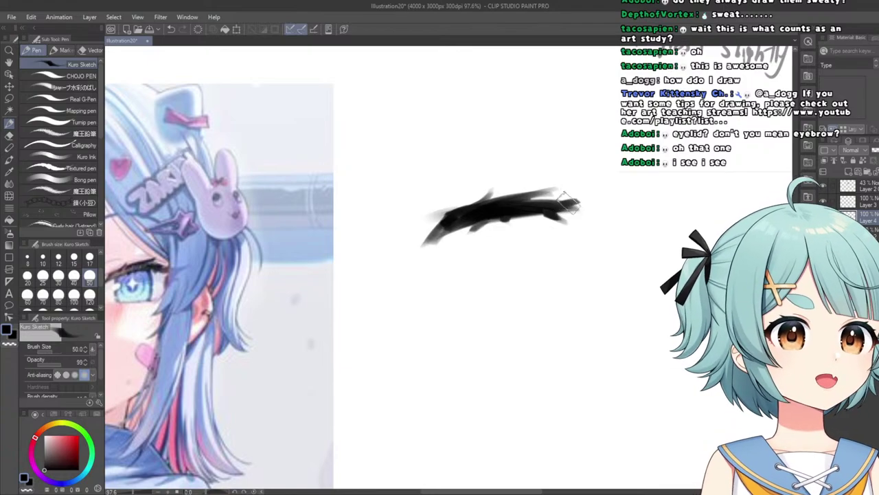
Extend the lash line away from the reference and finish it with a pointed, upturned wing.
scroll(567, 200, "down", 3)
scroll(527, 210, "up", 2)
scroll(450, 195, "down", 1)
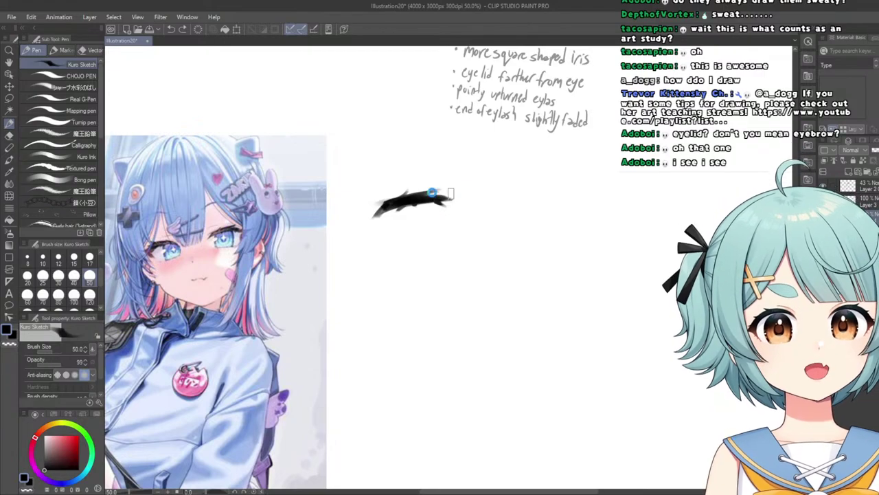
scroll(437, 199, "up", 3)
scroll(504, 196, "down", 2)
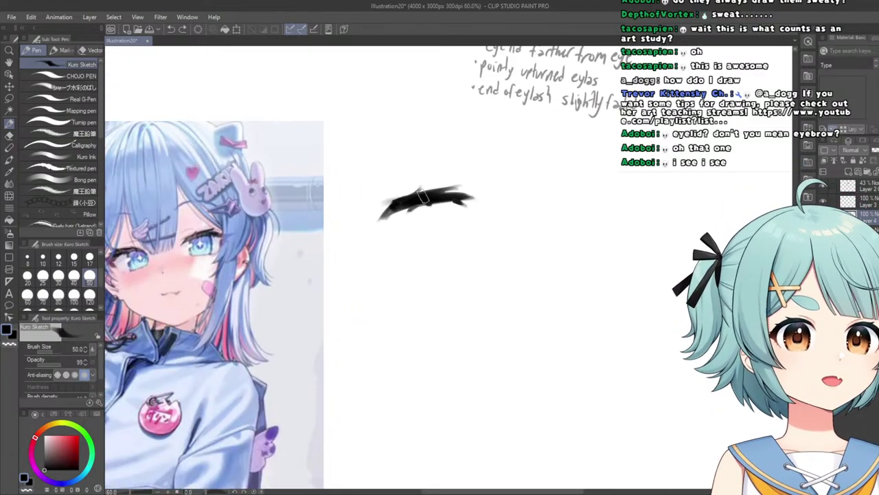
scroll(509, 196, "up", 1)
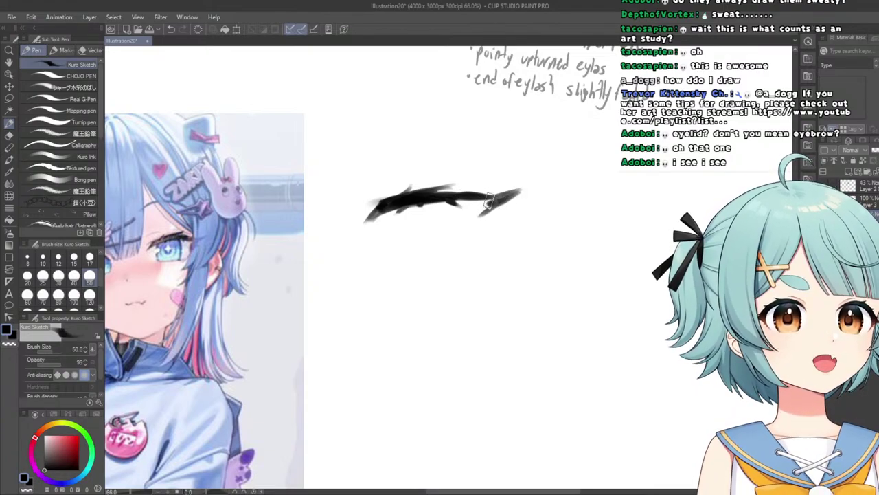
scroll(454, 199, "down", 5)
scroll(481, 199, "up", 3)
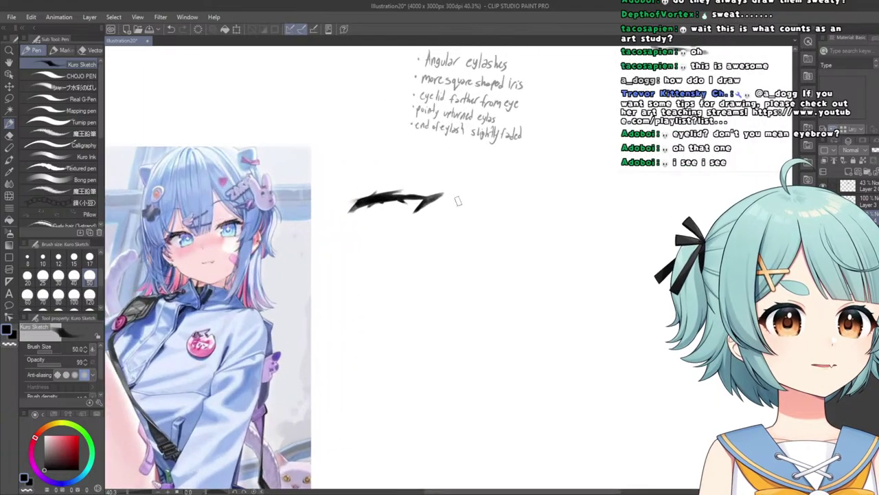
Trim the edges of the lash wing to a sharp point with the Hard eraser at size 120.
left_click(9, 135)
scroll(453, 198, "up", 3)
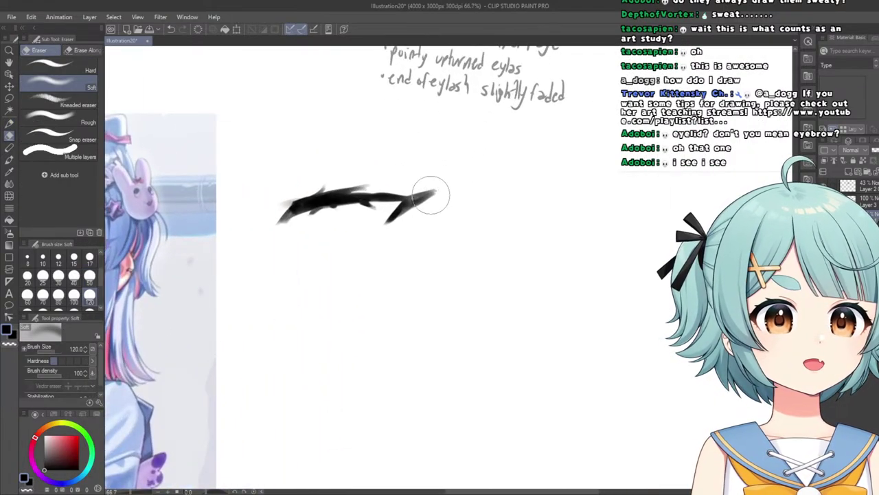
left_click(58, 65)
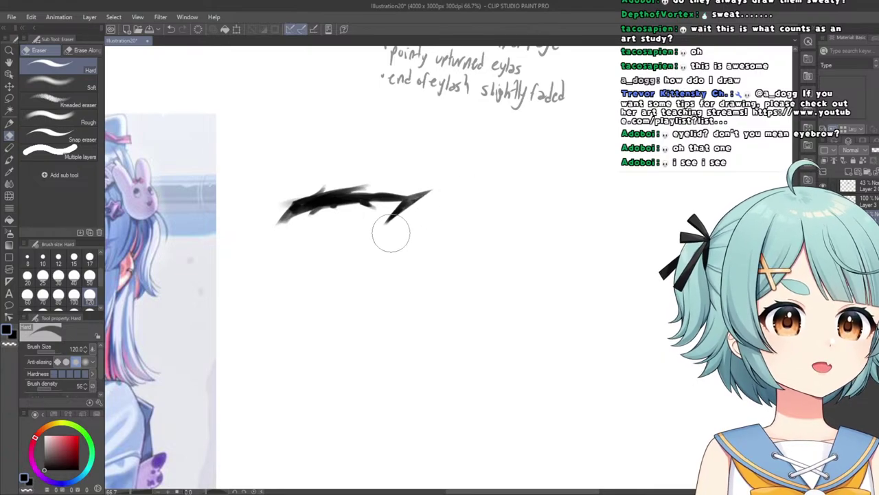
scroll(319, 204, "down", 6)
scroll(321, 208, "up", 2)
scroll(320, 206, "up", 1)
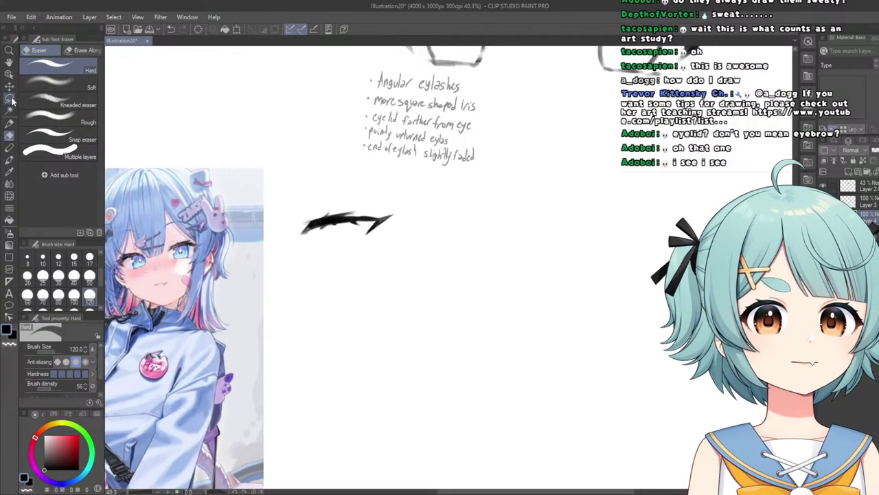
key("m")
scroll(316, 203, "up", 2)
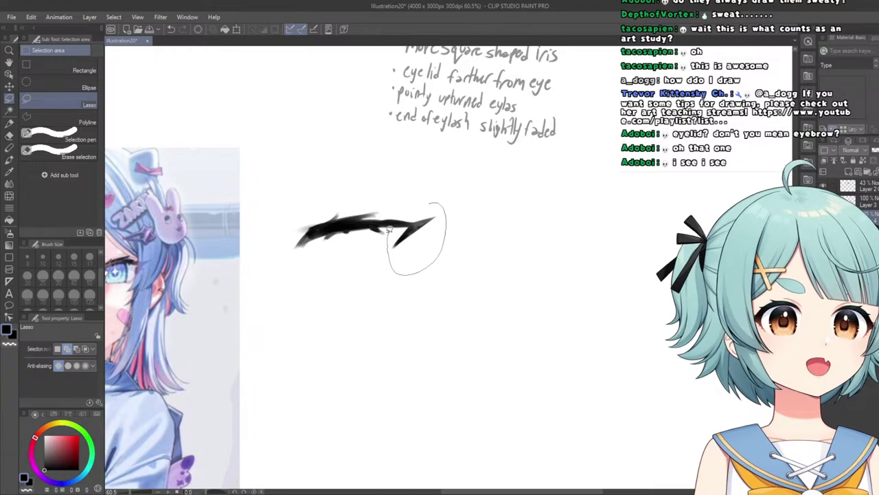
left_click_drag(410, 279, 413, 280)
left_click(462, 297)
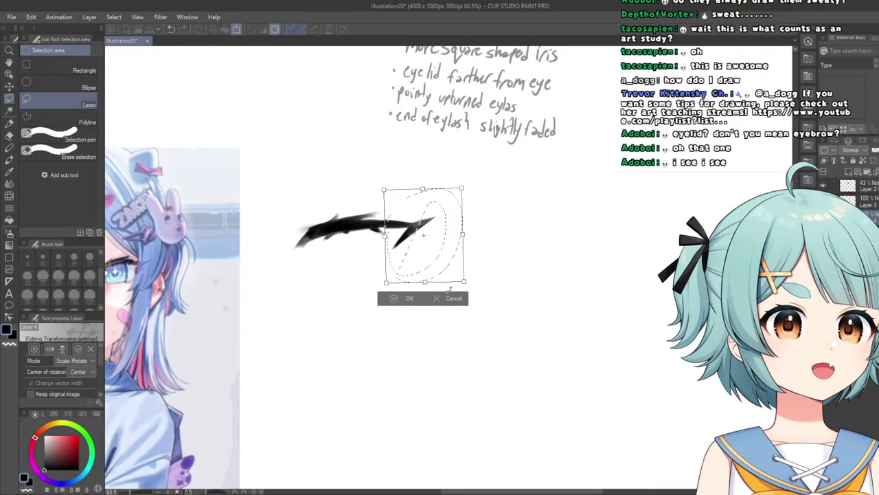
left_click(450, 298)
left_click(343, 299)
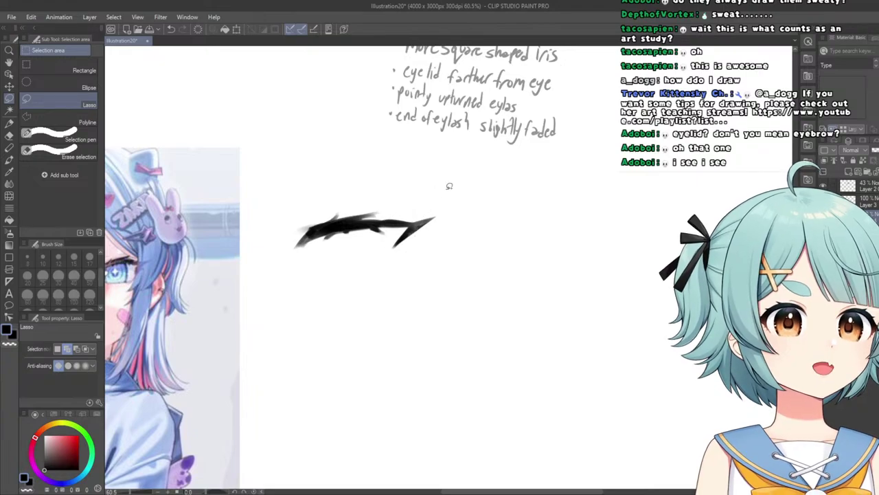
Lasso the lash wing, move it closer to the rest of the lash line, and clear the selection.
left_click_drag(393, 227, 448, 187)
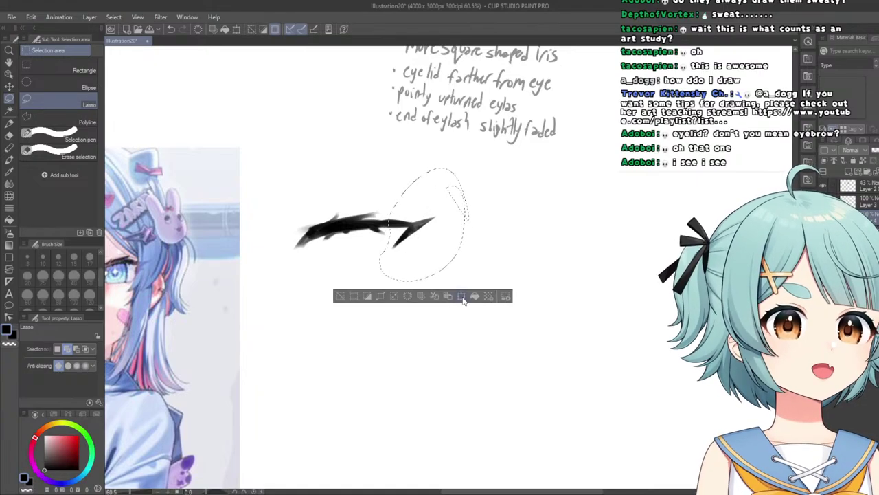
left_click(463, 300)
left_click_drag(410, 222, 400, 221)
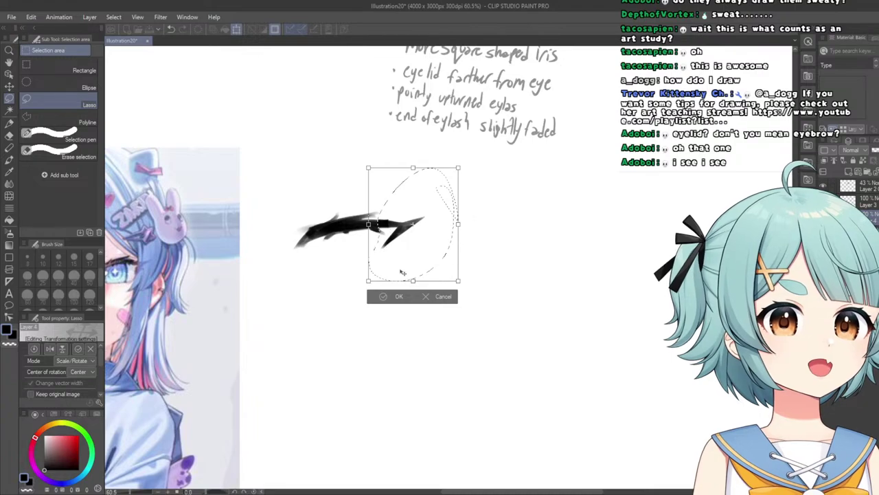
left_click(382, 296)
left_click(329, 297)
Erase a narrow gap between the lash line and the wing's lower spike with the Hard eraser at size 50.
left_click_drag(211, 310, 256, 319)
scroll(297, 324, "up", 3)
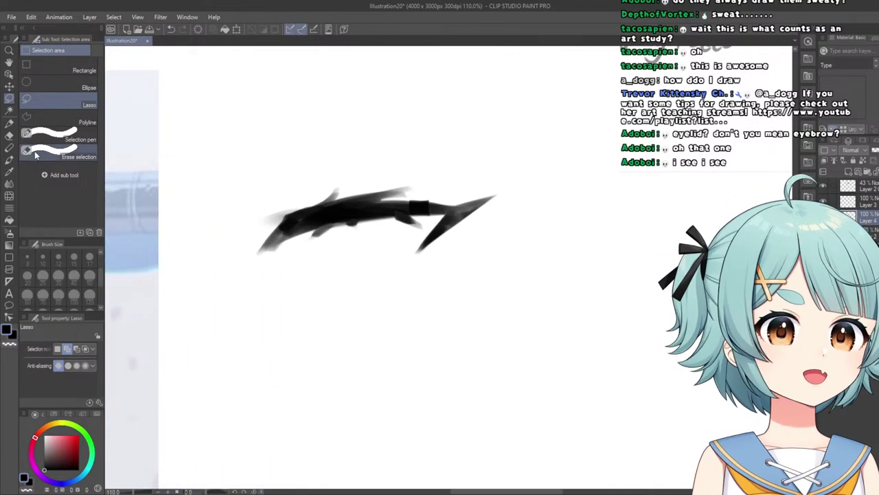
left_click(9, 137)
scroll(471, 222, "up", 2)
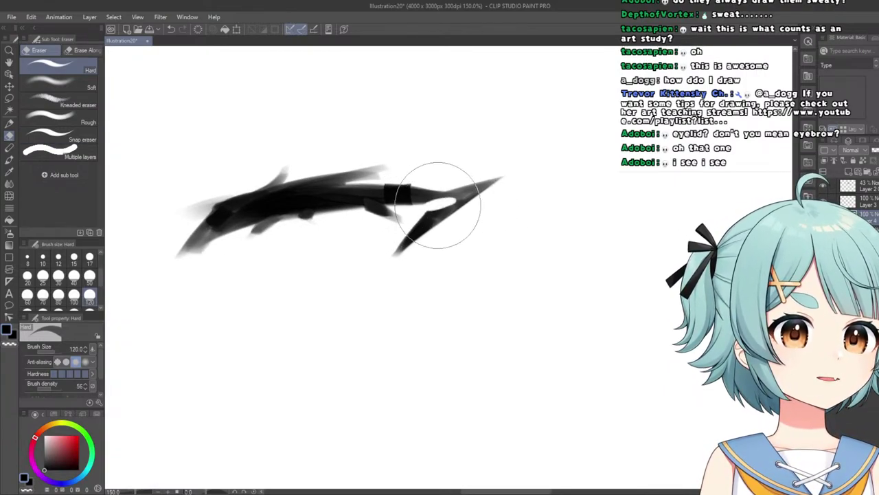
left_click(89, 275)
scroll(434, 191, "up", 1)
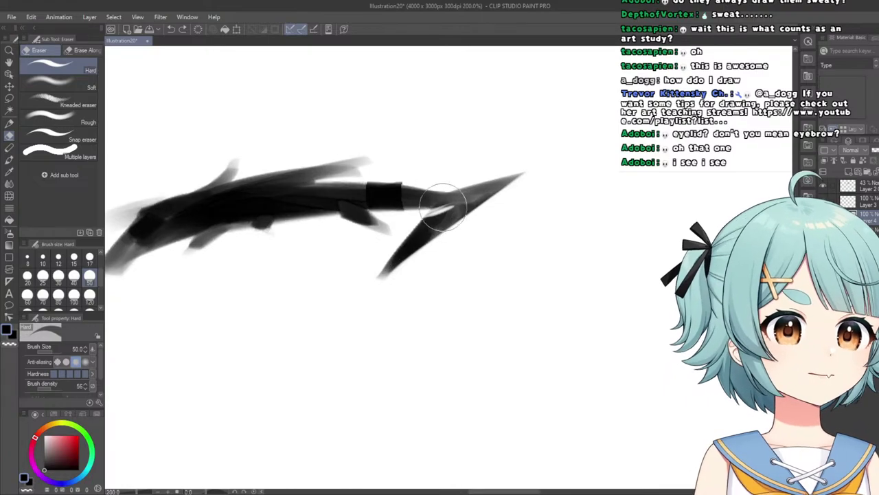
left_click_drag(427, 213, 453, 204)
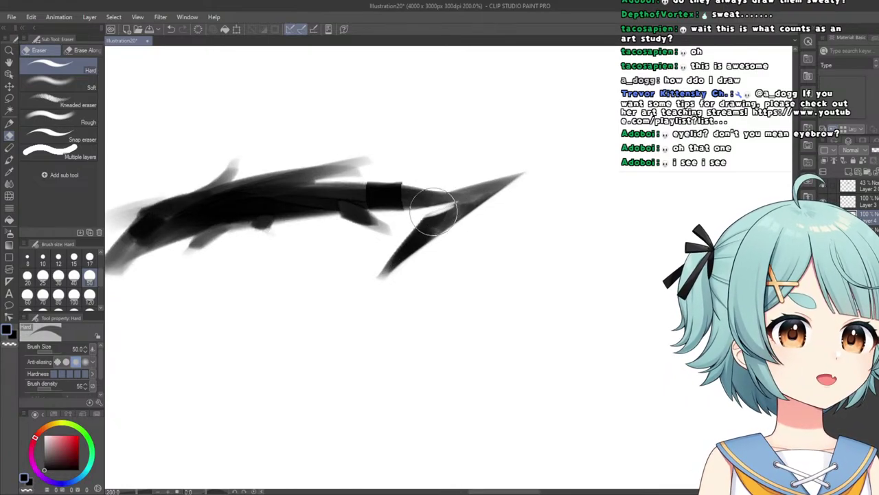
scroll(385, 257, "down", 4)
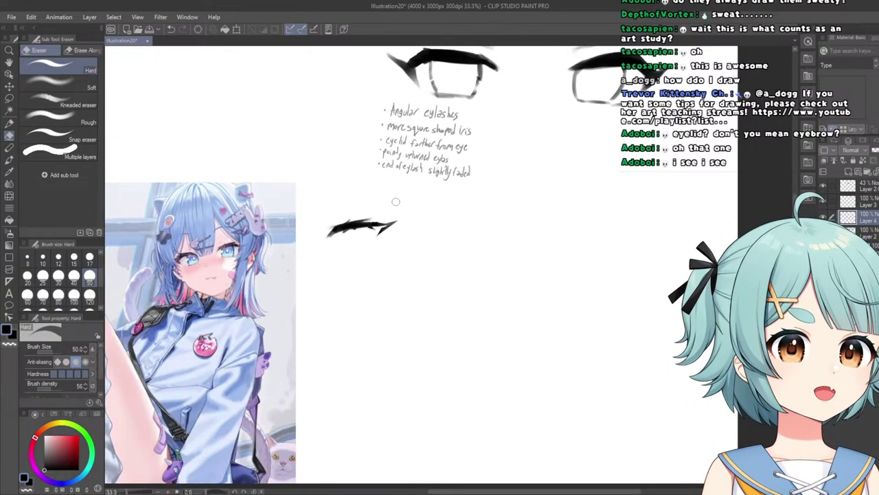
Darken and thicken the join between the lash line and the wing with the Kuro Sketch pen at size 50.
scroll(392, 206, "up", 3)
scroll(141, 204, "up", 1)
left_click(10, 124)
scroll(402, 247, "up", 2)
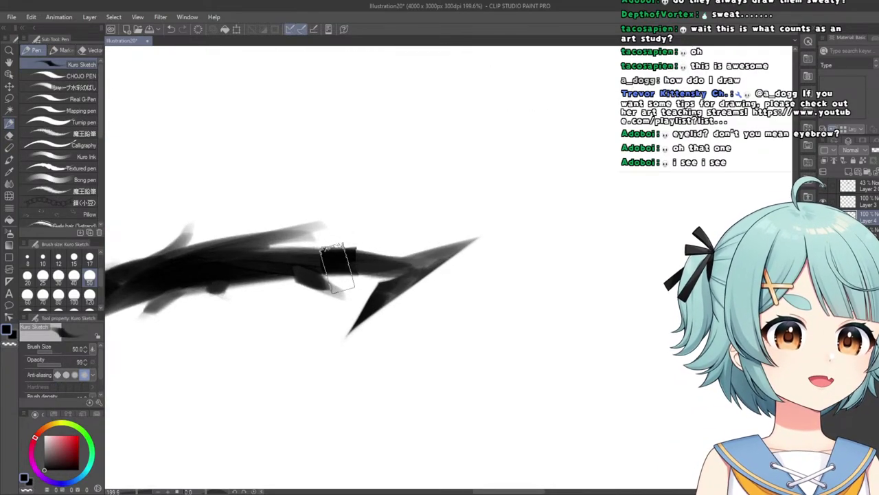
scroll(397, 260, "down", 4)
scroll(346, 244, "up", 2)
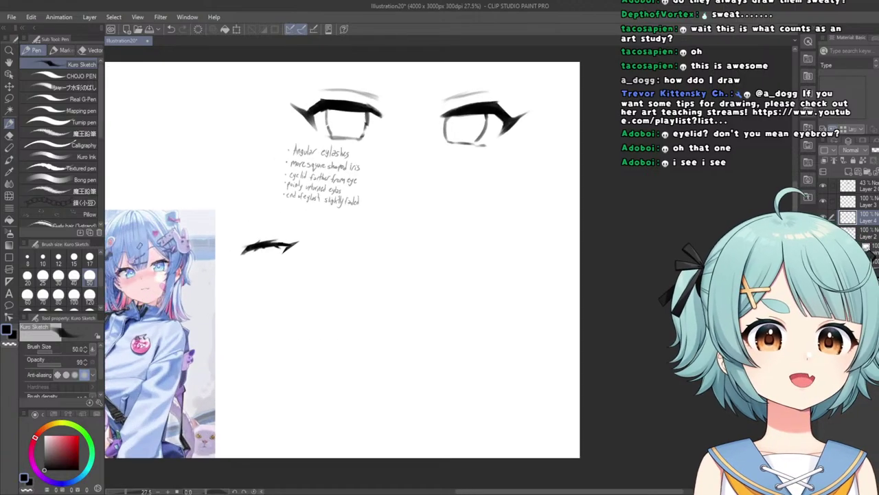
scroll(347, 244, "up", 2)
Trim the short lash beneath the line beside the wing with the Hard eraser at size 50.
key("e")
scroll(353, 252, "up", 2)
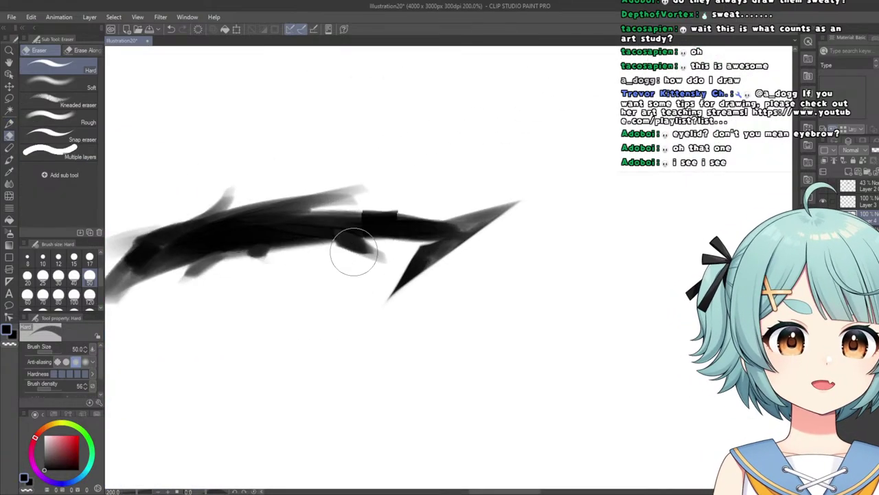
scroll(343, 251, "down", 5)
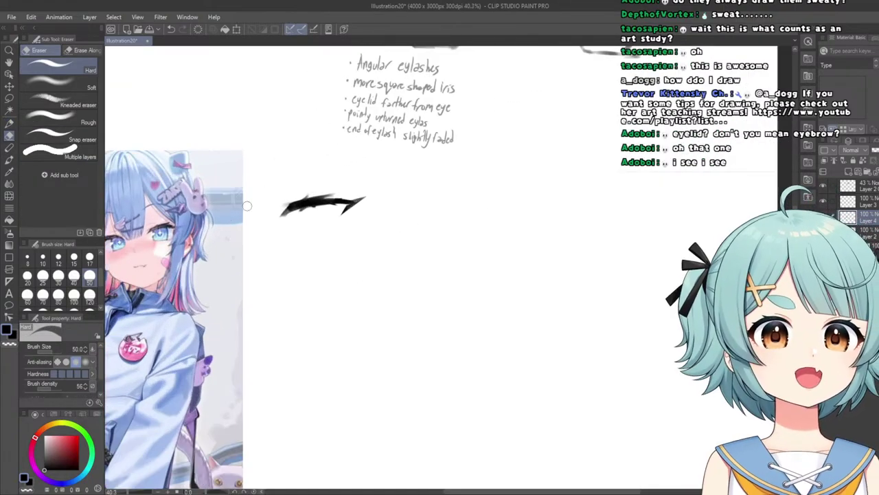
scroll(200, 227, "up", 2)
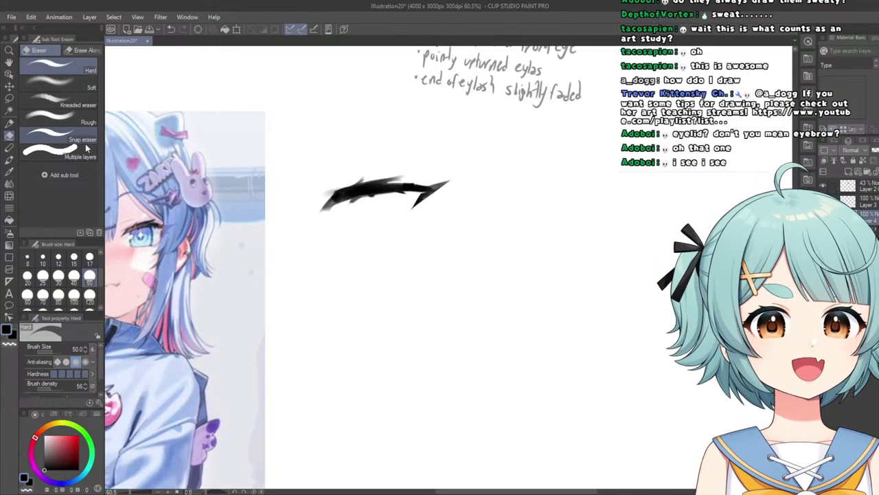
scroll(295, 177, "up", 4)
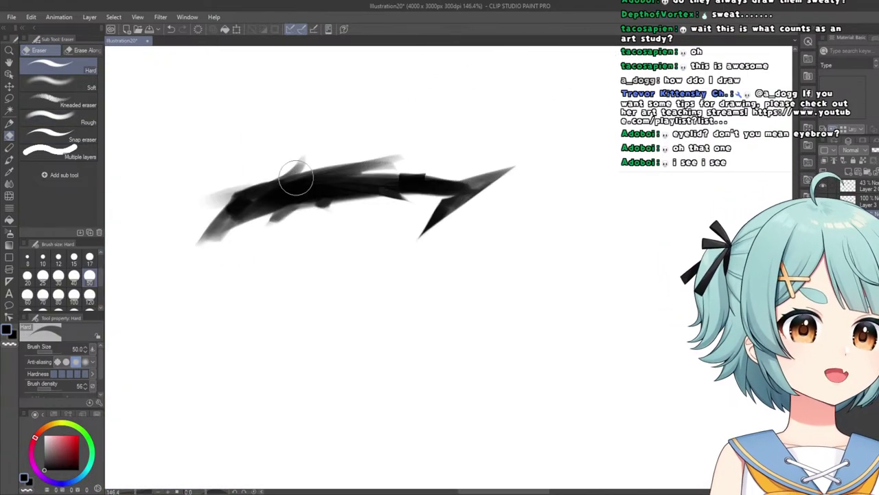
Fill the gap between the lash line and the wing's lower spike in black with the Kuro Sketch pen.
left_click(9, 122)
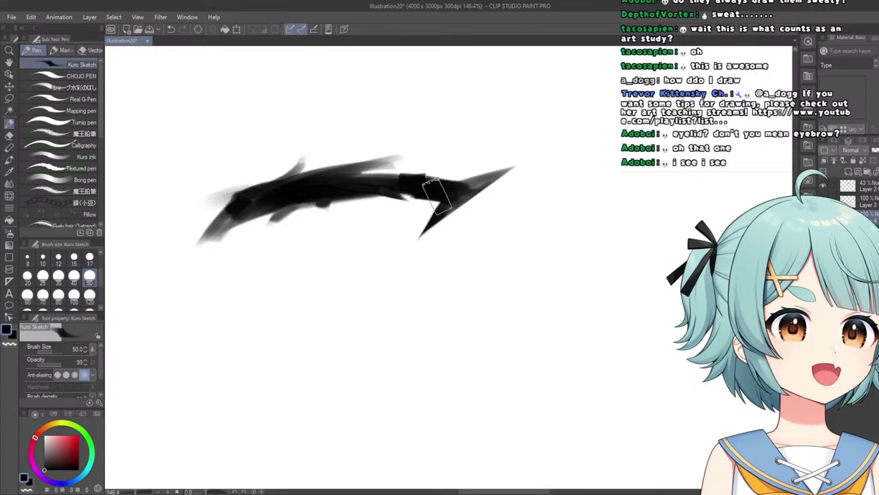
scroll(354, 187, "down", 8)
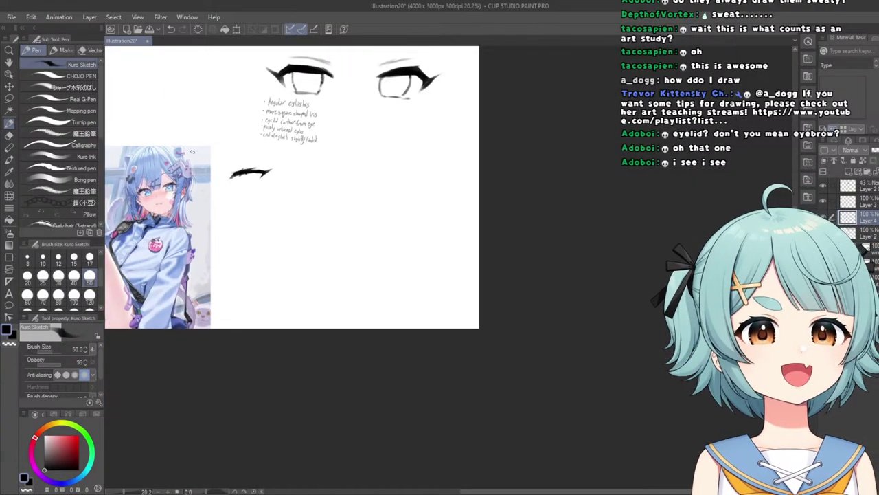
scroll(127, 160, "up", 2)
scroll(330, 180, "up", 2)
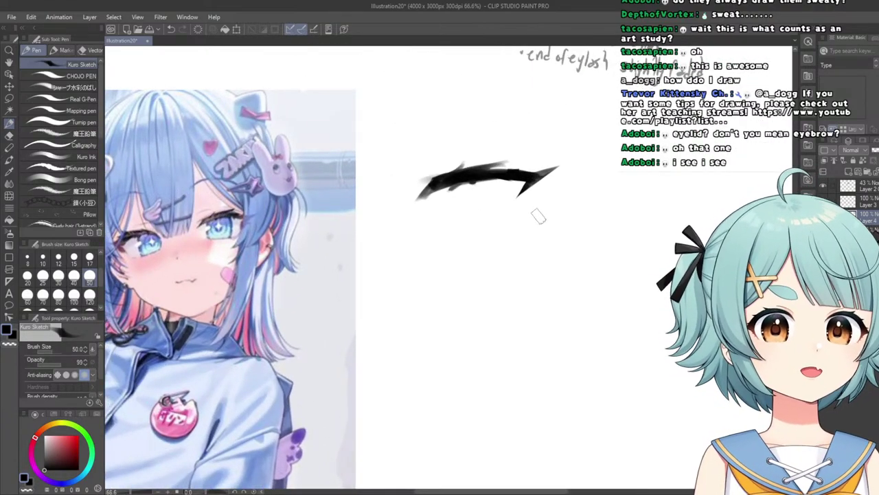
Extend the wing's lower spike so it points more steeply downward, using black Kuro Sketch strokes.
scroll(508, 192, "up", 2)
mouse_move(522, 178)
left_mouse_down()
mouse_move(516, 204)
mouse_move(529, 176)
left_mouse_up()
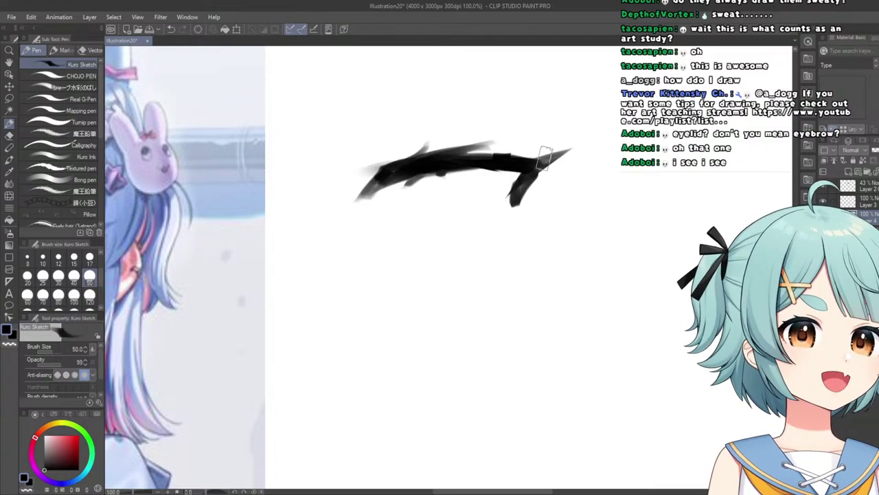
scroll(528, 209, "up", 2)
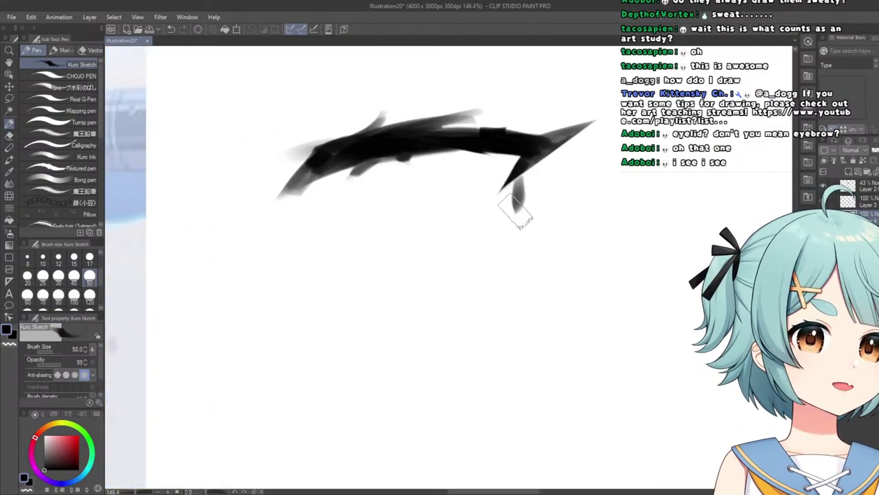
left_click_drag(537, 166, 516, 216)
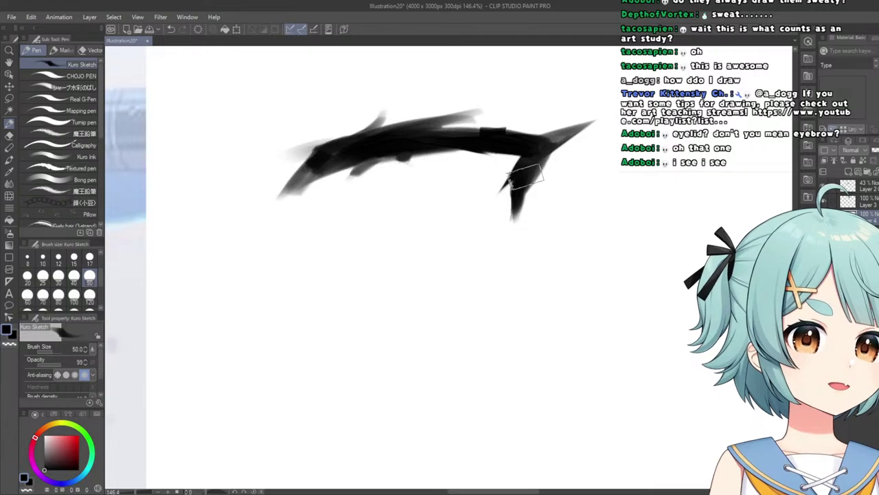
left_click_drag(419, 179, 303, 172)
scroll(412, 175, "down", 1)
scroll(413, 175, "up", 4)
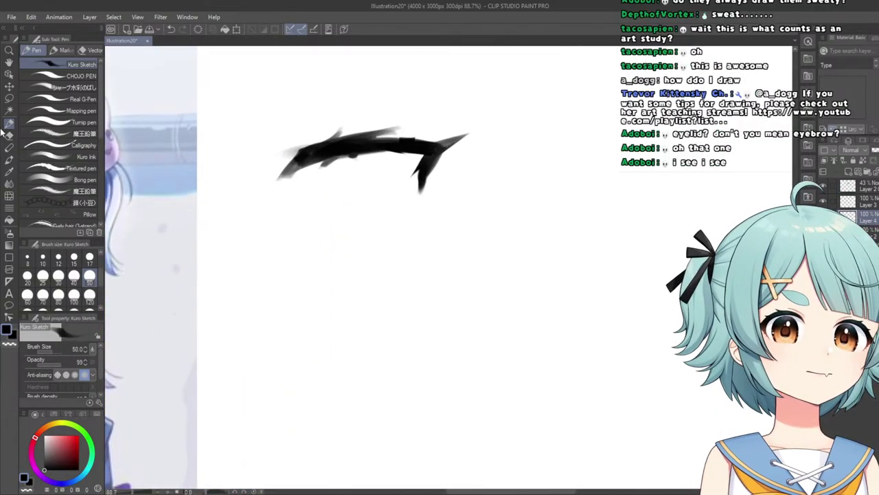
Clean the edges of the downward spike and taper the lash end nearest the reference to a point with the Hard eraser.
left_click(6, 136)
scroll(385, 168, "up", 2)
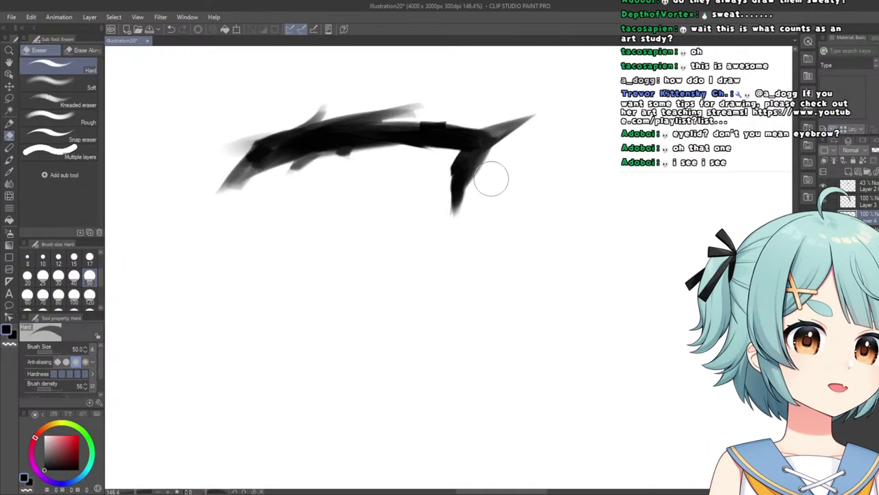
scroll(275, 183, "down", 6)
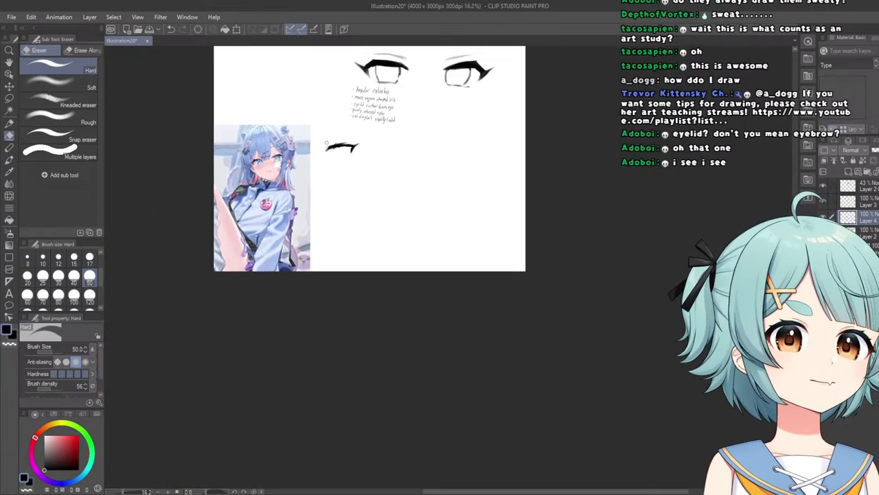
scroll(324, 142, "up", 4)
scroll(324, 142, "up", 3)
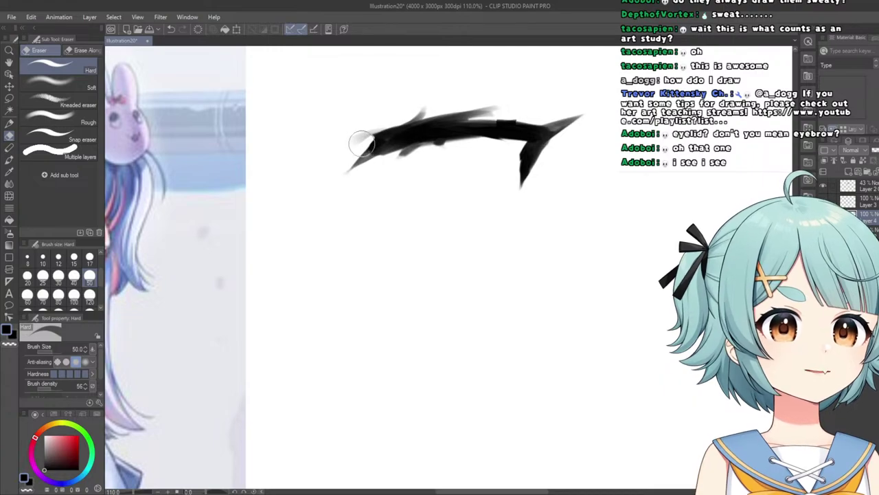
Slim and sharpen the small spikes along the lash line's upper edge with the Hard eraser at size 50.
scroll(345, 137, "down", 5)
scroll(239, 139, "up", 2)
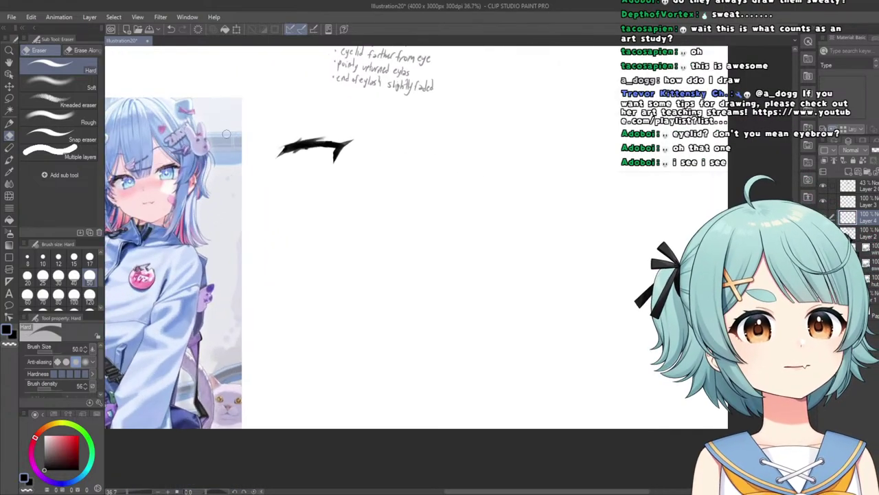
scroll(408, 124, "up", 5)
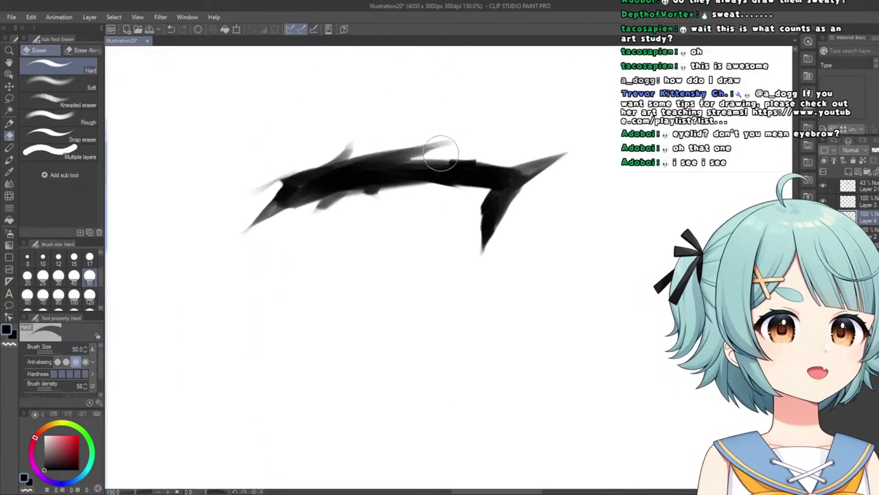
key("ctrl+z")
scroll(451, 162, "down", 1)
scroll(469, 121, "up", 1)
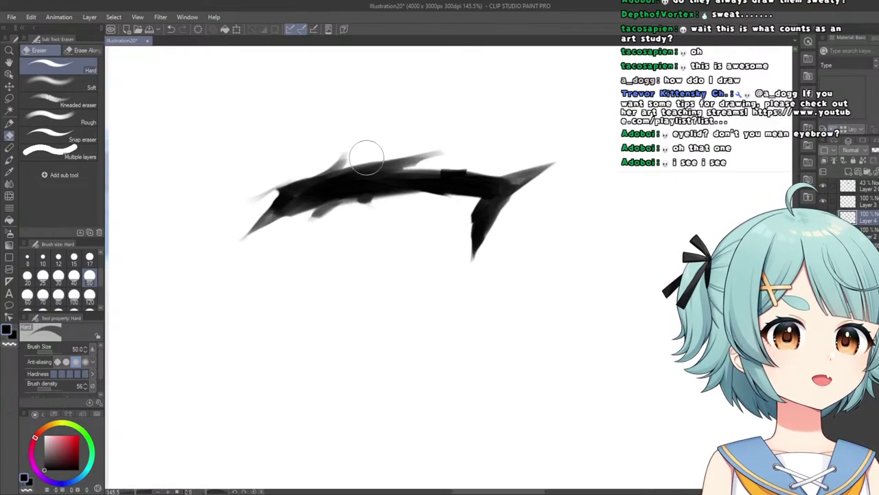
scroll(297, 175, "down", 3)
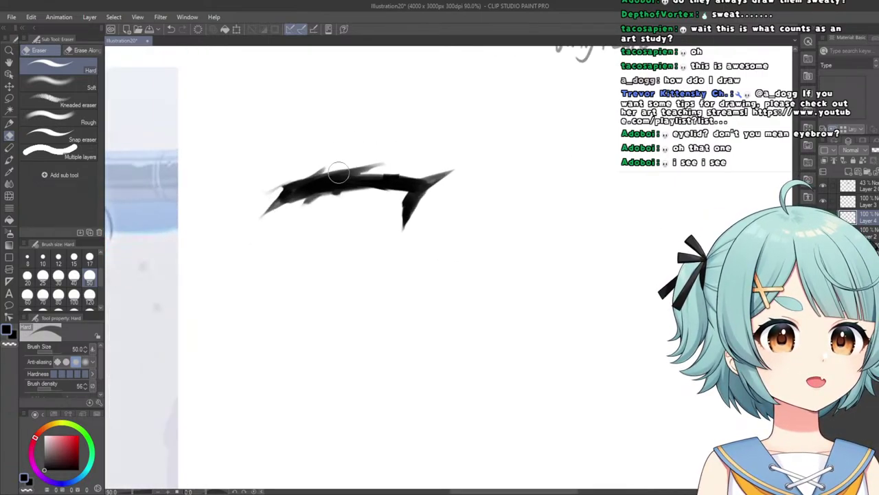
scroll(349, 181, "up", 3)
scroll(356, 178, "down", 4)
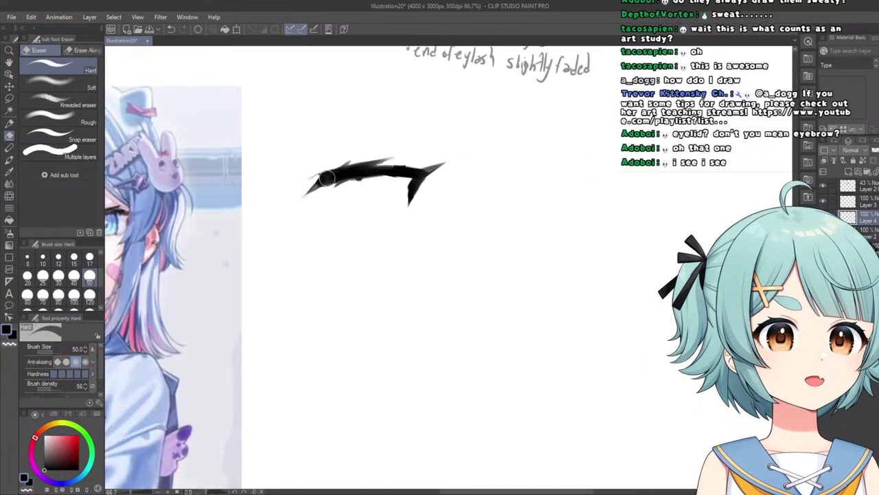
scroll(306, 172, "up", 2)
scroll(306, 173, "up", 3)
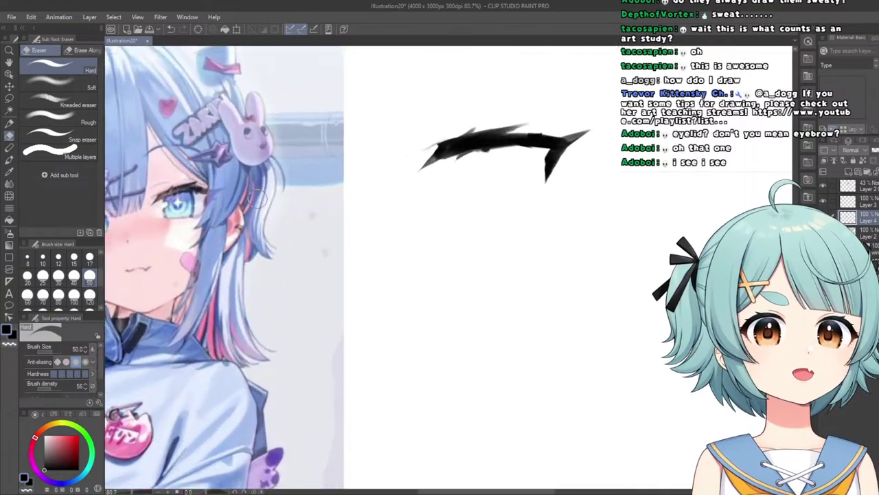
Sketch the iris below the lash line with two slightly curved sides and a flat bottom edge, using the Kuro Sketch pen.
left_click(7, 124)
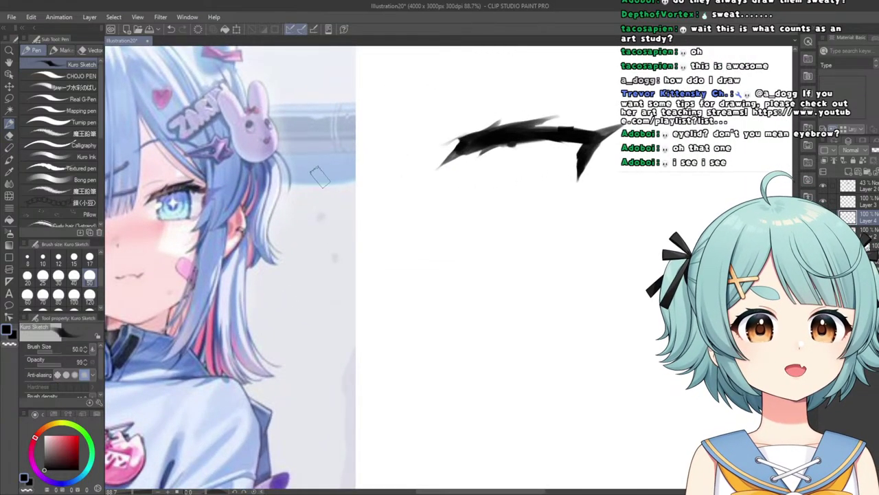
scroll(534, 146, "up", 1)
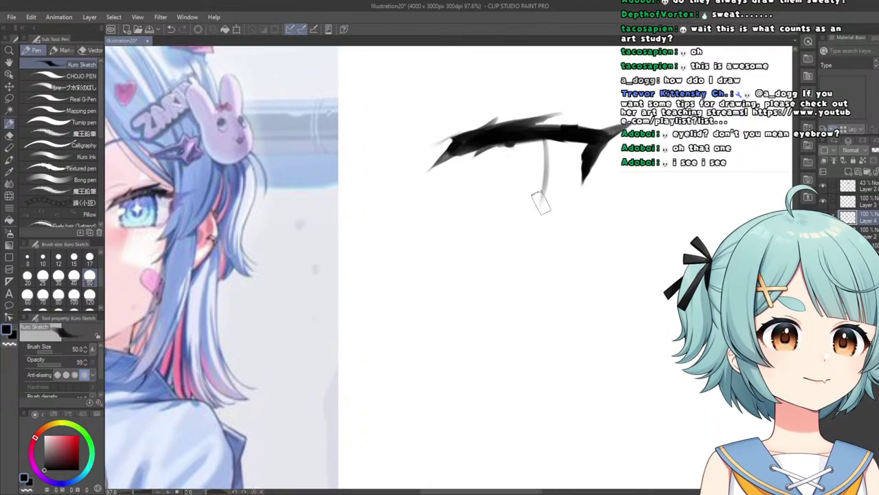
left_click_drag(555, 172, 553, 192)
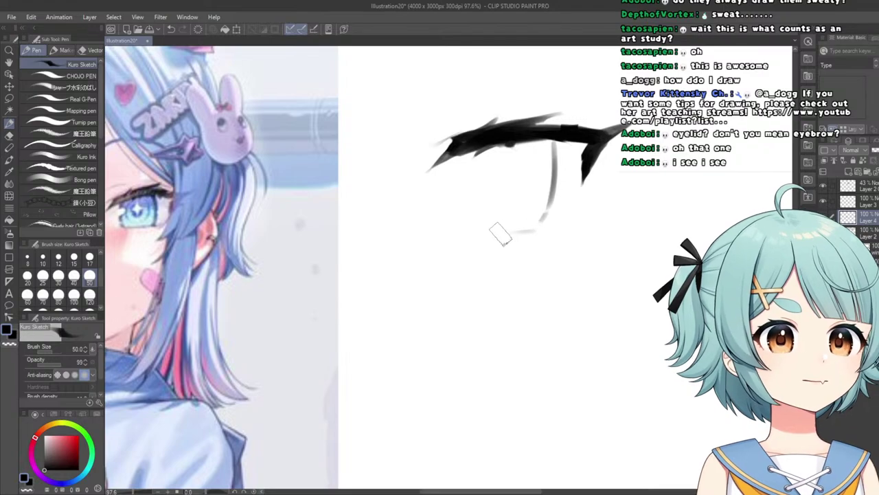
left_click_drag(500, 234, 479, 234)
left_click_drag(459, 158, 459, 199)
key("ctrl+z")
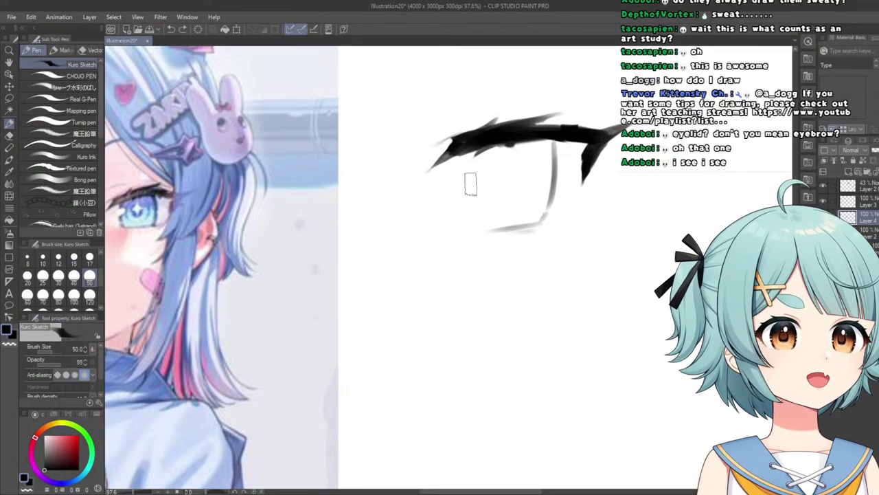
left_click_drag(467, 157, 471, 207)
scroll(497, 142, "down", 6)
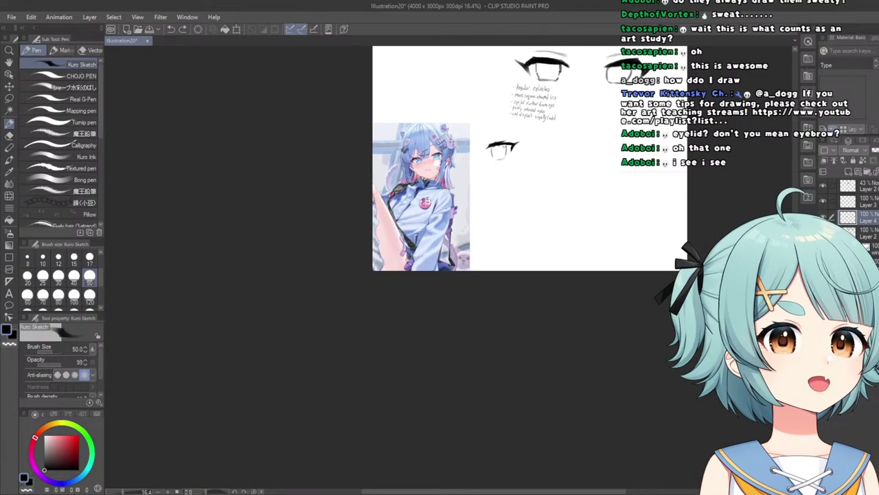
scroll(496, 144, "up", 4)
scroll(451, 147, "up", 2)
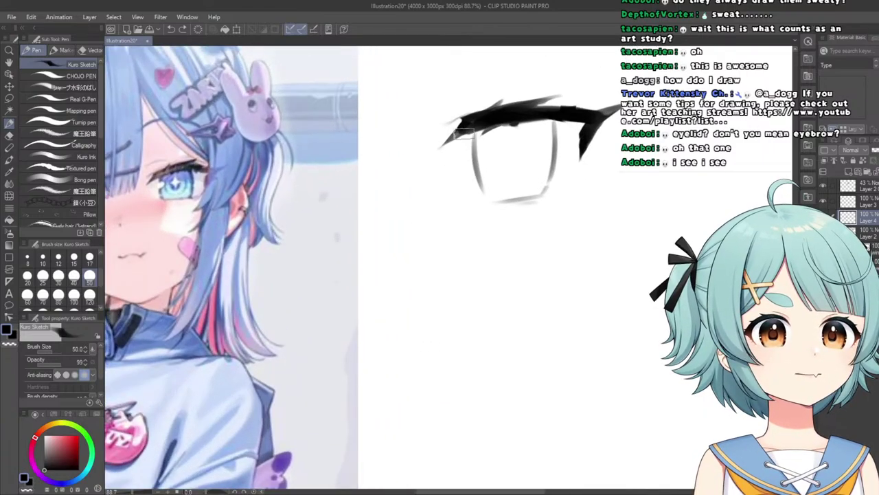
Redraw the iris's flat bottom edge with a darker Kuro Sketch stroke joining both sides.
scroll(452, 141, "up", 1)
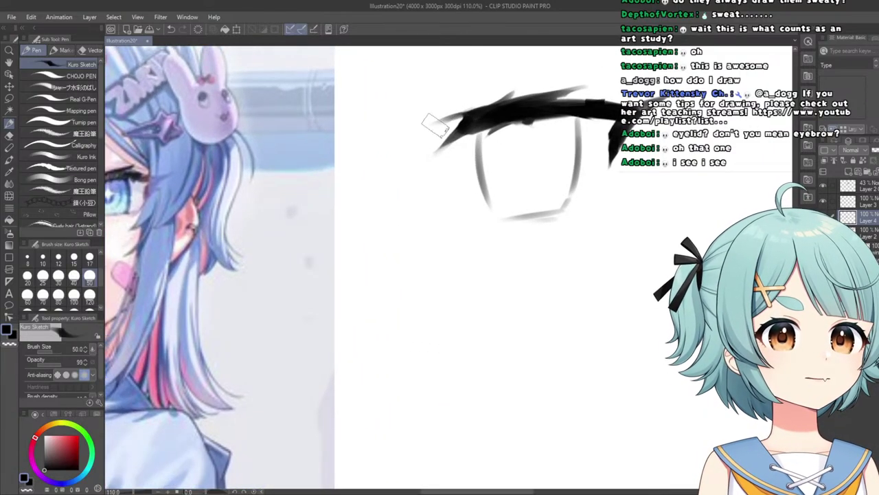
scroll(447, 123, "down", 6)
scroll(409, 164, "up", 4)
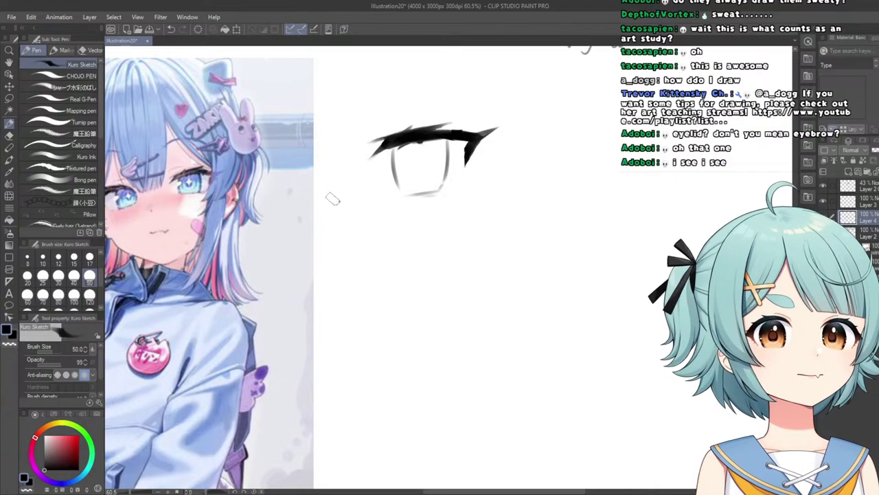
scroll(405, 195, "up", 1)
scroll(426, 205, "up", 2)
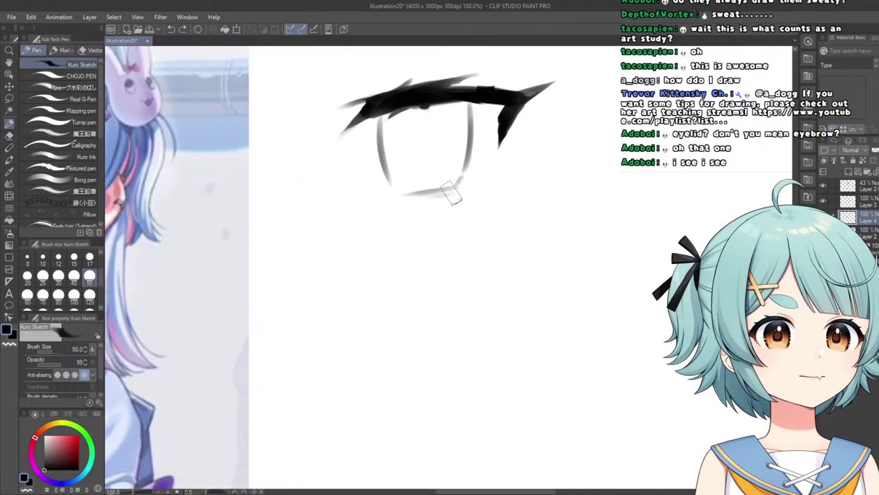
left_click_drag(459, 193, 385, 193)
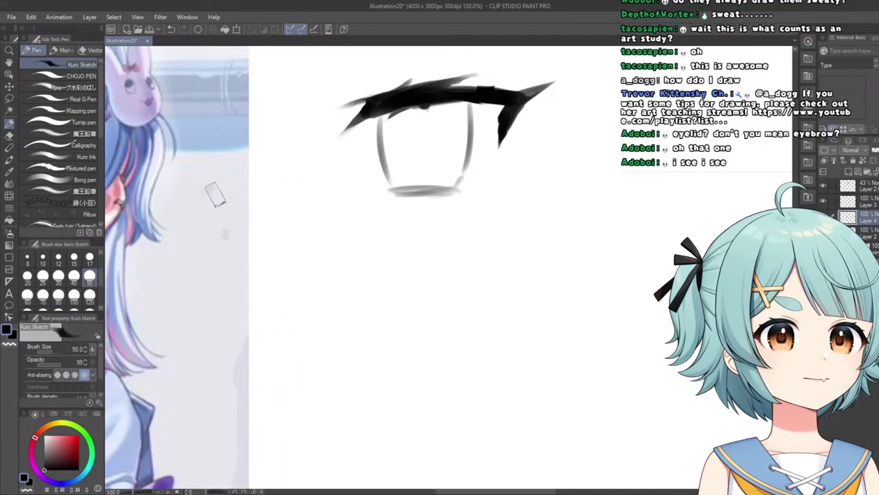
Trim the underside of the iris's bottom edge into a thin, clean line with the Hard eraser at size 50.
key("e")
scroll(441, 235, "up", 2)
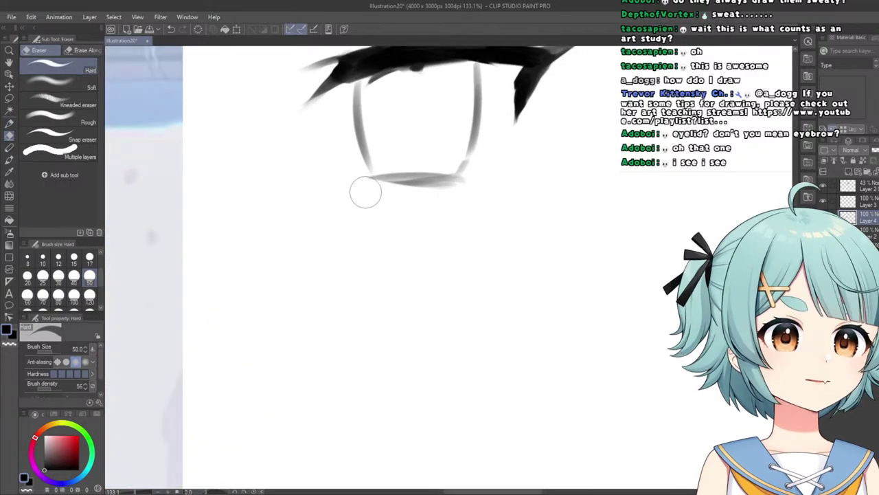
left_click_drag(461, 189, 402, 193)
scroll(357, 190, "down", 10)
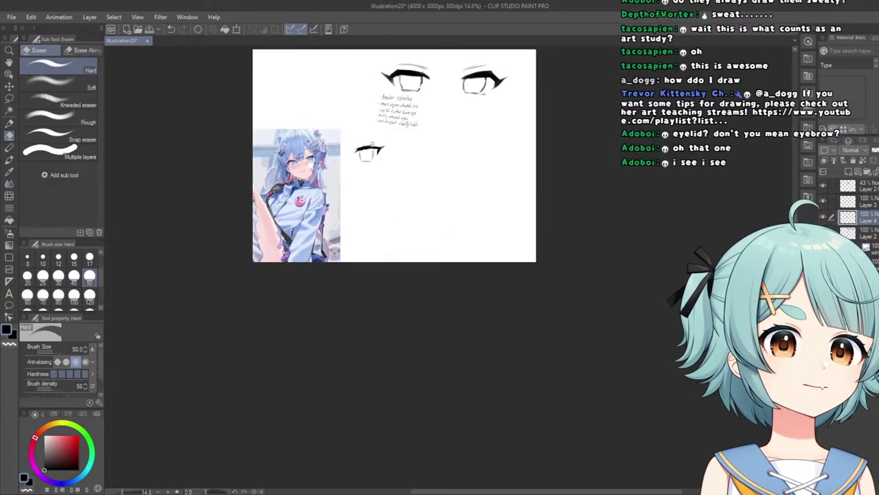
scroll(350, 151, "up", 5)
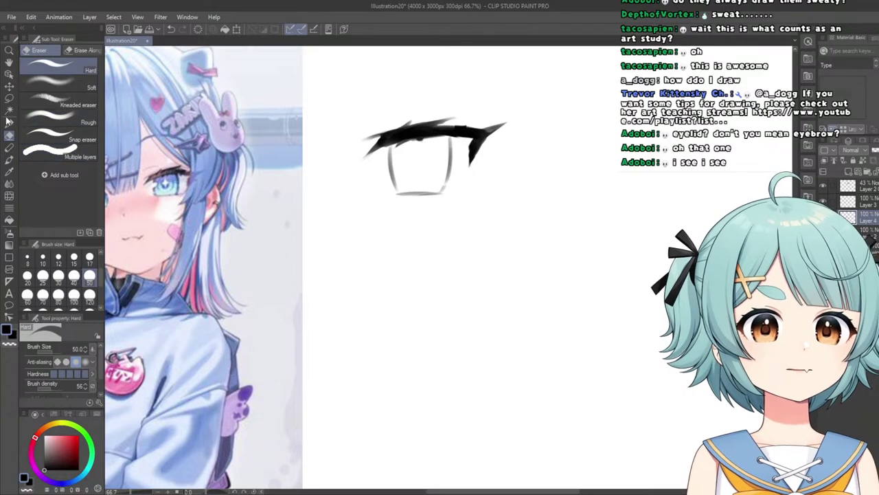
Extend the iris's bottom edge slightly past the corner on the winged side with the Kuro Sketch pen.
left_click(9, 122)
scroll(446, 198, "up", 2)
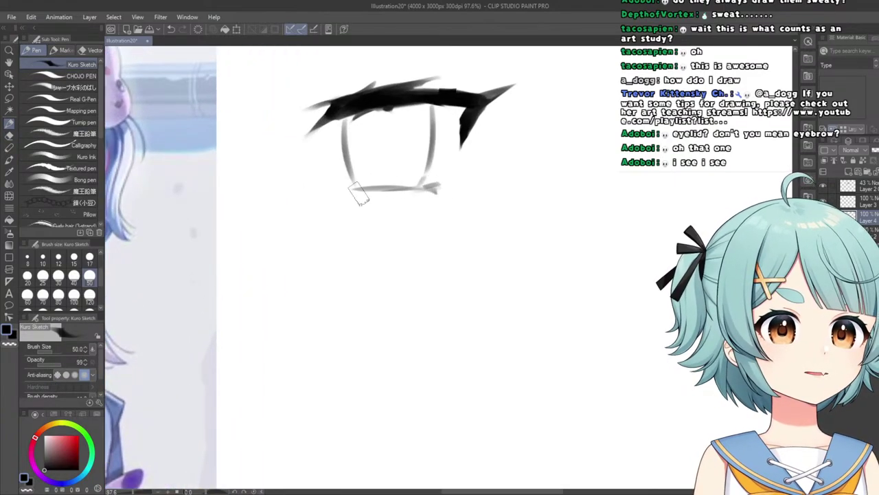
scroll(355, 196, "down", 6)
scroll(358, 158, "up", 5)
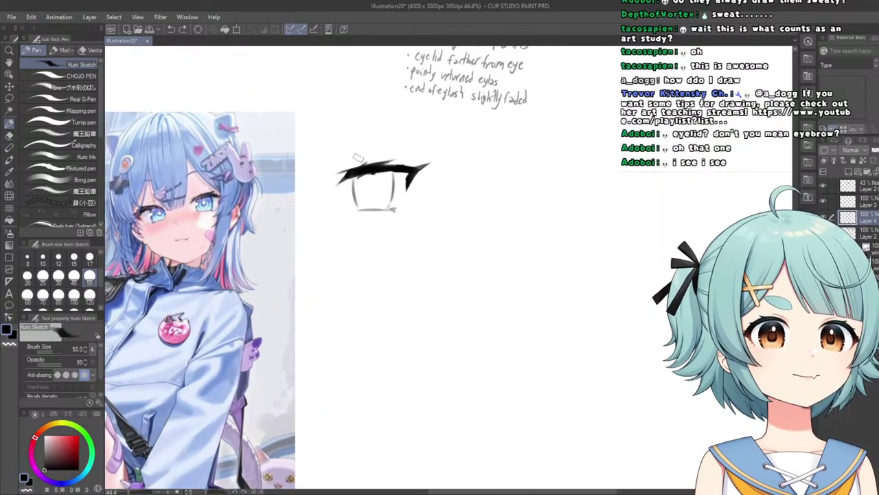
scroll(429, 165, "up", 3)
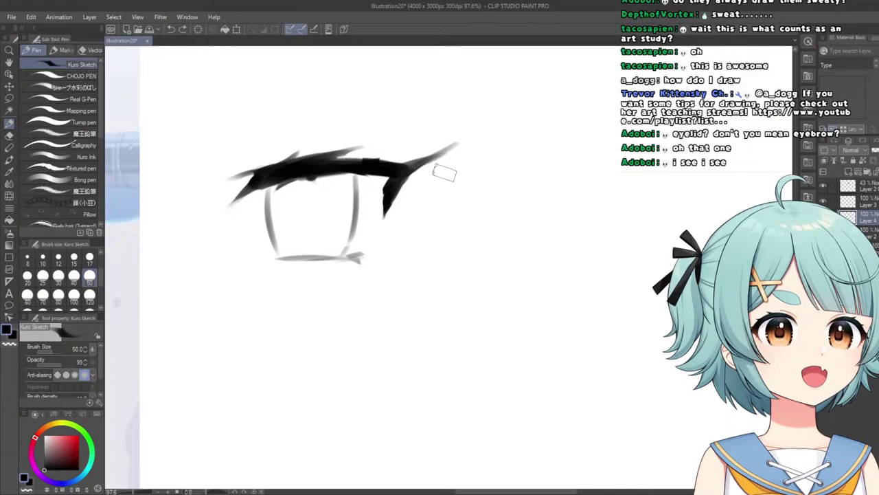
scroll(507, 110, "down", 1)
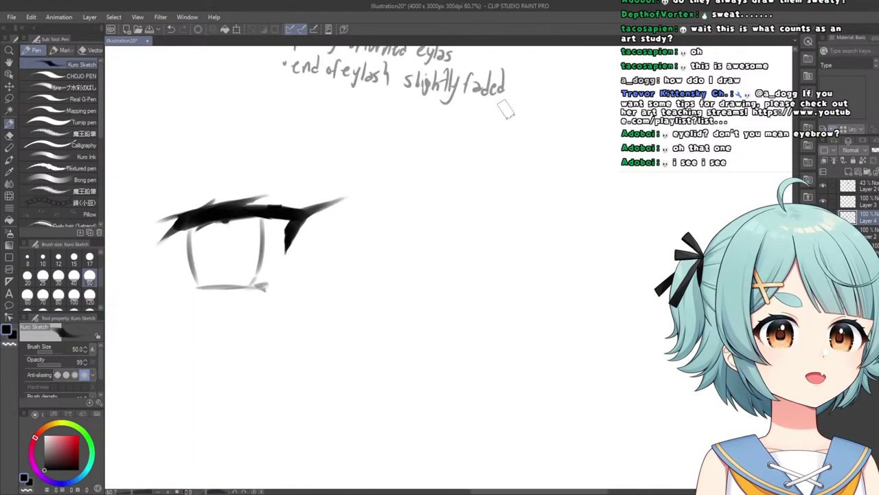
Thin the outer wing of the lower eye sketch's upper eyelash by erasing along its top edge with the Hard eraser.
left_click(9, 137)
scroll(280, 186, "up", 2)
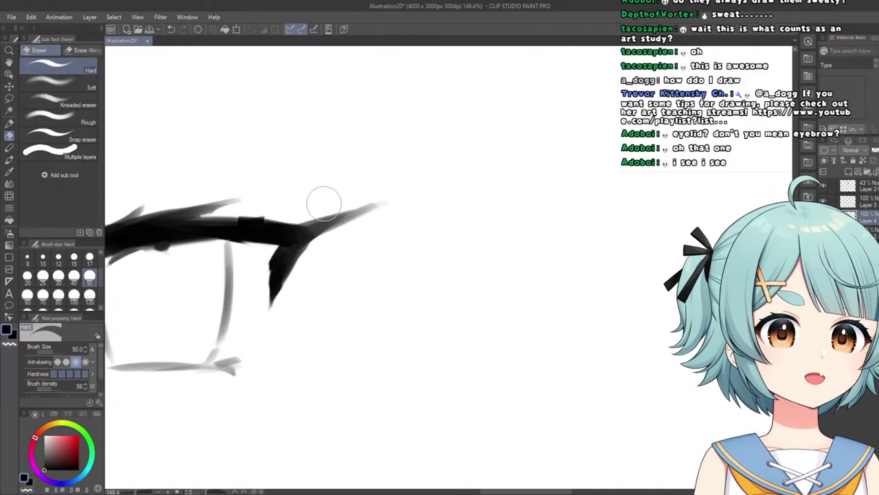
left_click_drag(317, 204, 360, 202)
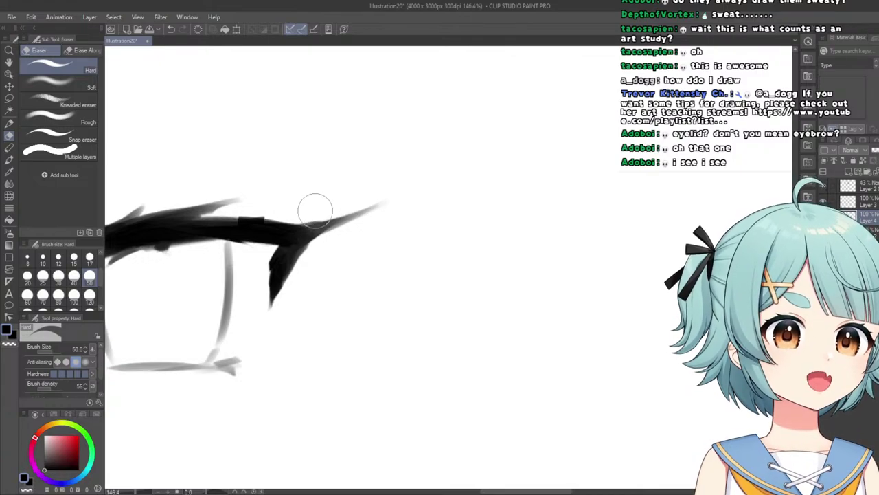
scroll(353, 197, "down", 8)
scroll(285, 156, "up", 4)
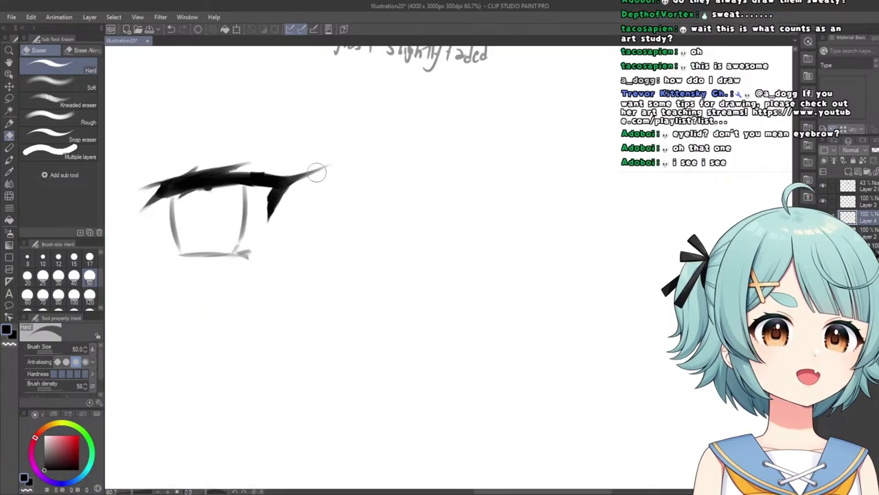
scroll(323, 169, "down", 4)
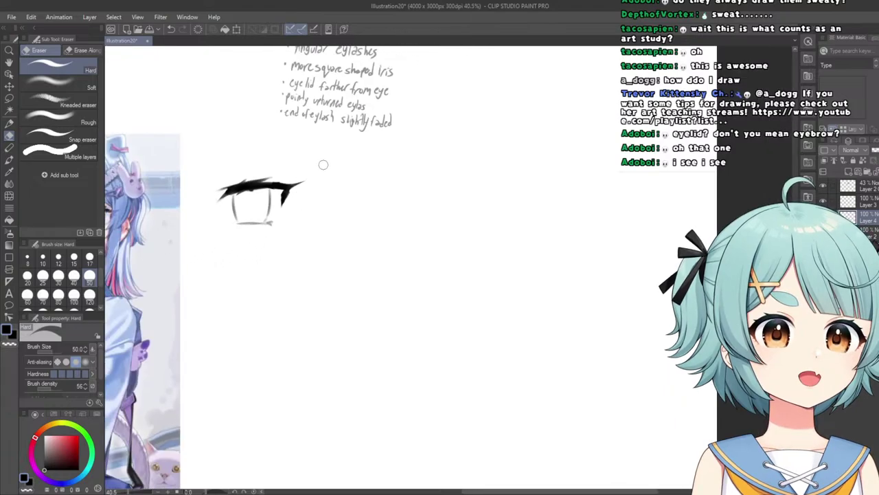
Compare the proportions and lash shape of the lower eye sketch with the eyes in the blue-haired reference illustration.
scroll(206, 176, "up", 3)
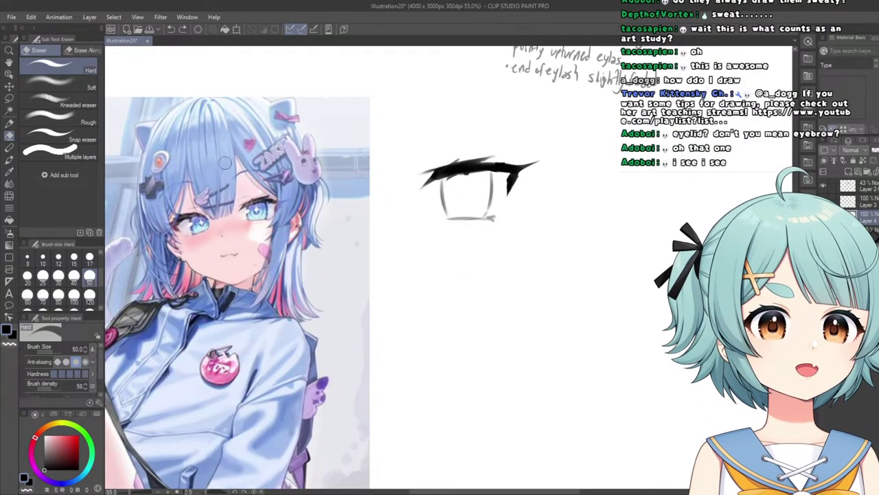
scroll(418, 191, "up", 1)
scroll(412, 198, "down", 3)
scroll(301, 172, "up", 3)
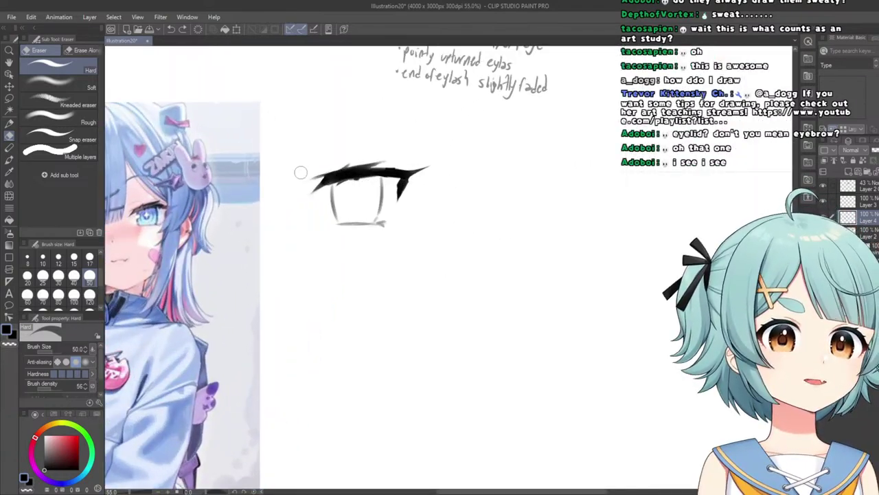
key("p")
scroll(412, 186, "up", 2)
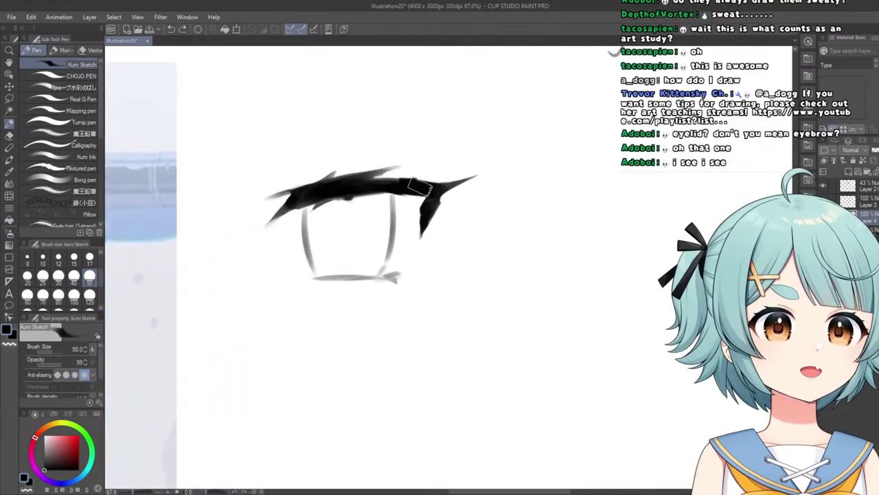
scroll(419, 187, "up", 2)
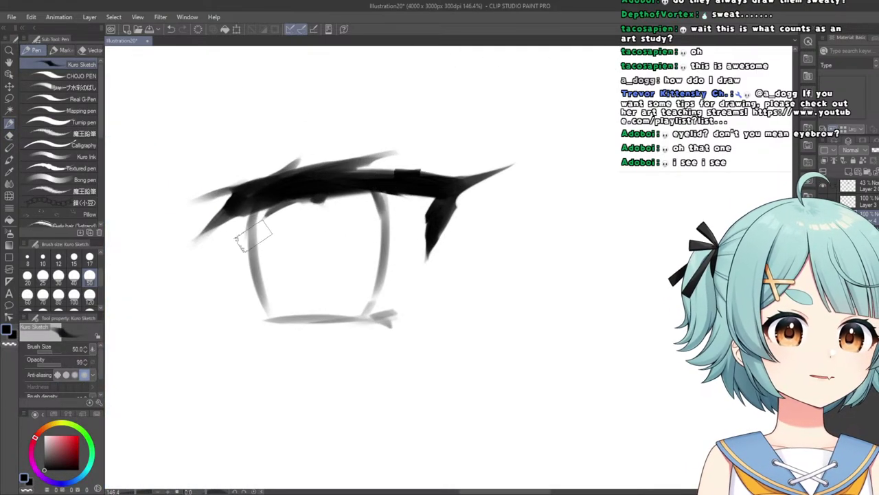
scroll(261, 206, "down", 4)
scroll(242, 167, "up", 6)
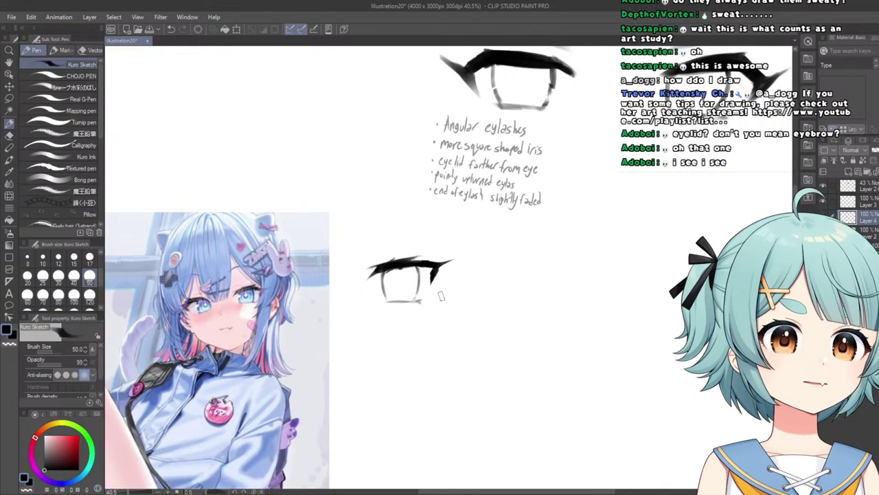
scroll(441, 295, "up", 3)
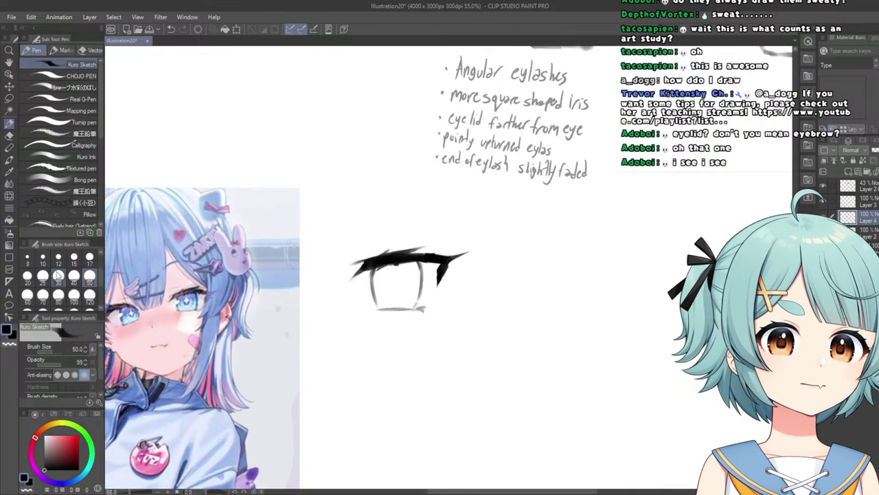
Reshape the upper eyelash of the lower eye sketch using Liquify with a brush size of 300.
left_click(9, 220)
scroll(43, 295, "down", 1)
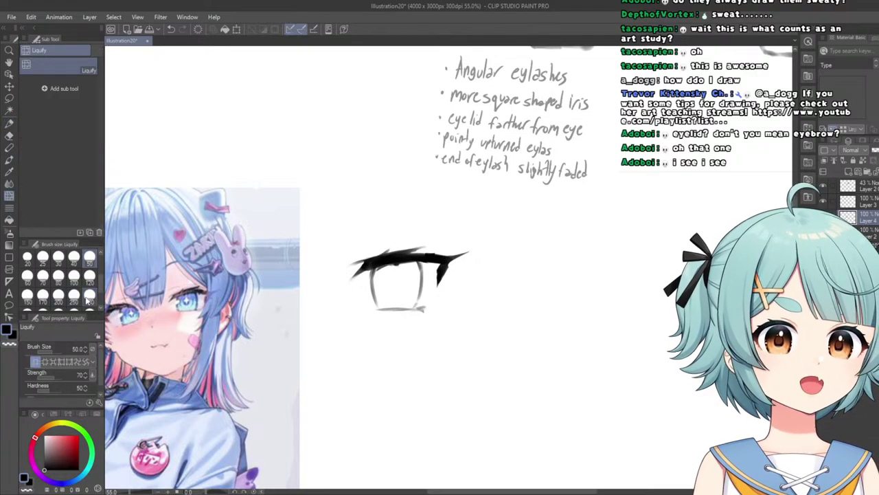
left_click(89, 295)
left_click(89, 276)
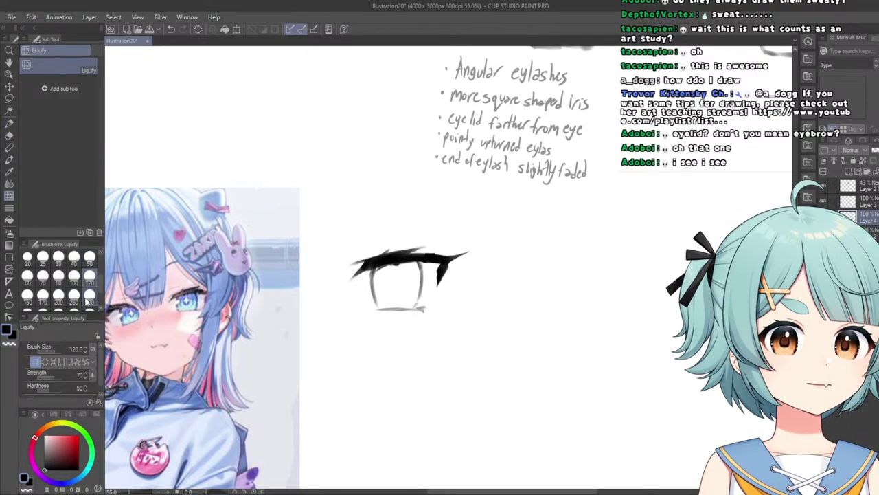
left_click(89, 297)
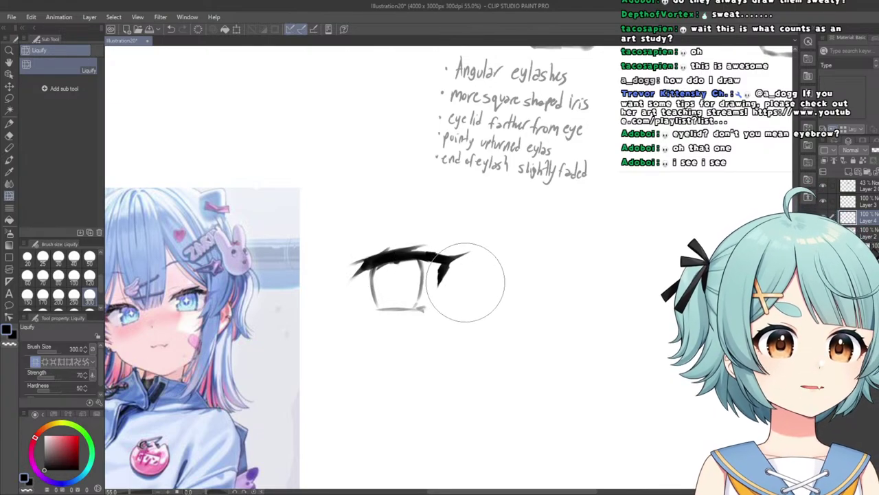
scroll(433, 278, "down", 3)
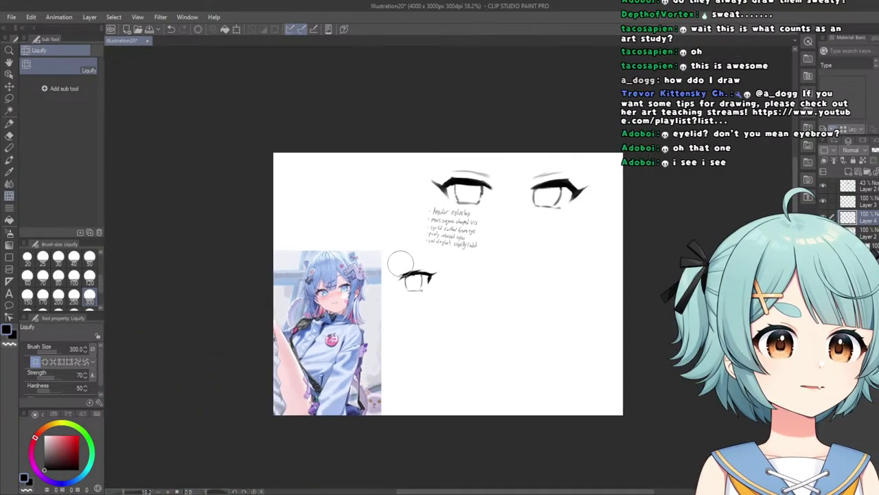
scroll(426, 268, "up", 4)
scroll(416, 261, "down", 5)
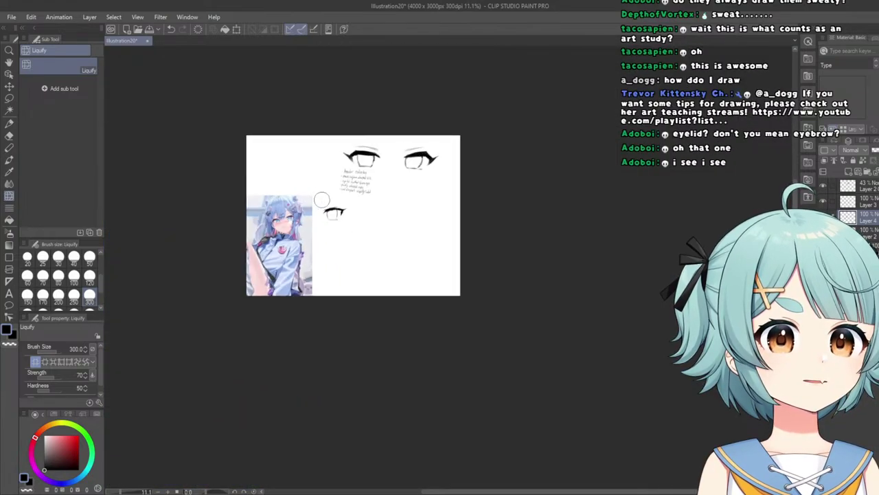
scroll(321, 200, "up", 5)
Draw a short, thin eyelid crease above the inner half of the lower eye's upper eyelash with the Kuro Sketch pen.
key("p")
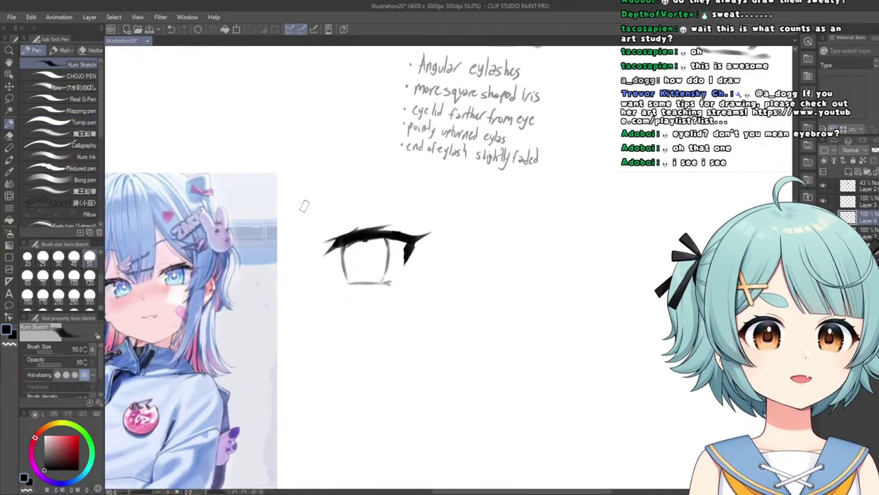
scroll(322, 210, "up", 2)
scroll(327, 229, "down", 4)
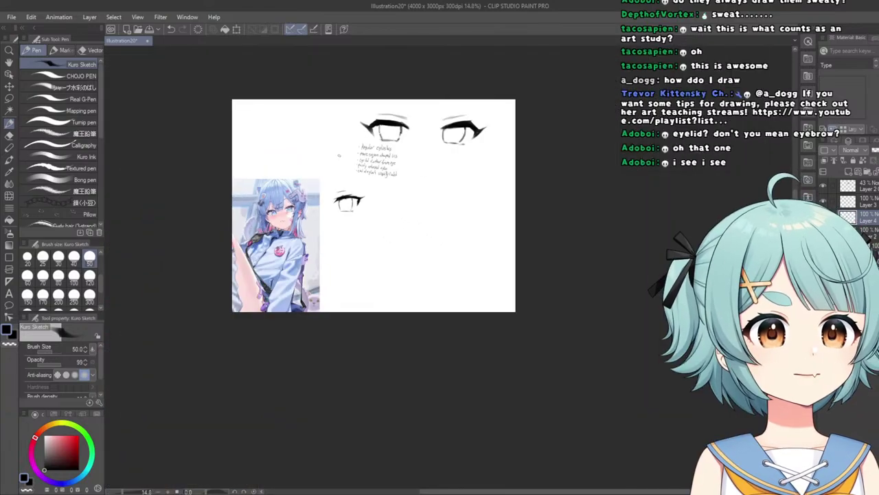
scroll(344, 181, "up", 2)
scroll(344, 182, "up", 3)
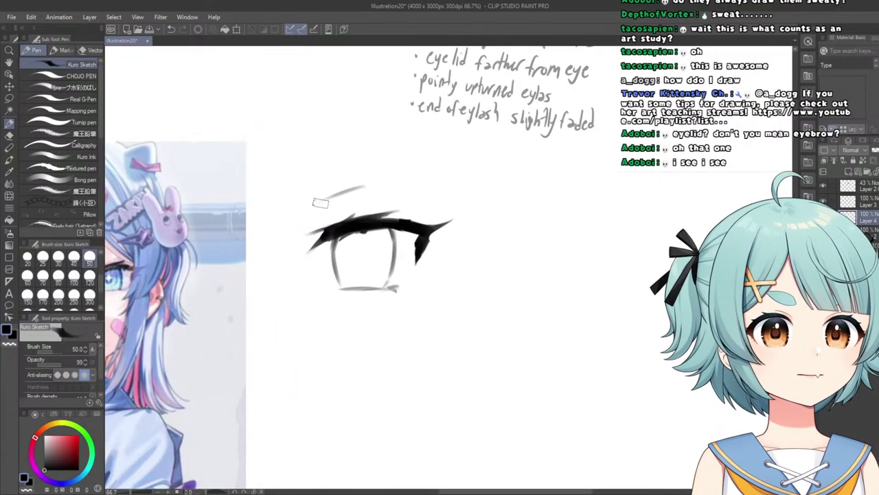
scroll(321, 203, "down", 4)
scroll(334, 194, "up", 3)
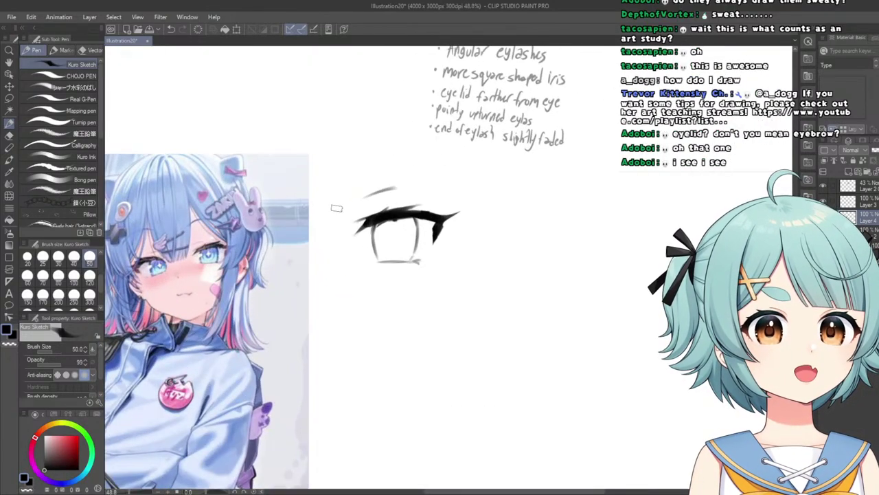
scroll(343, 229, "up", 2)
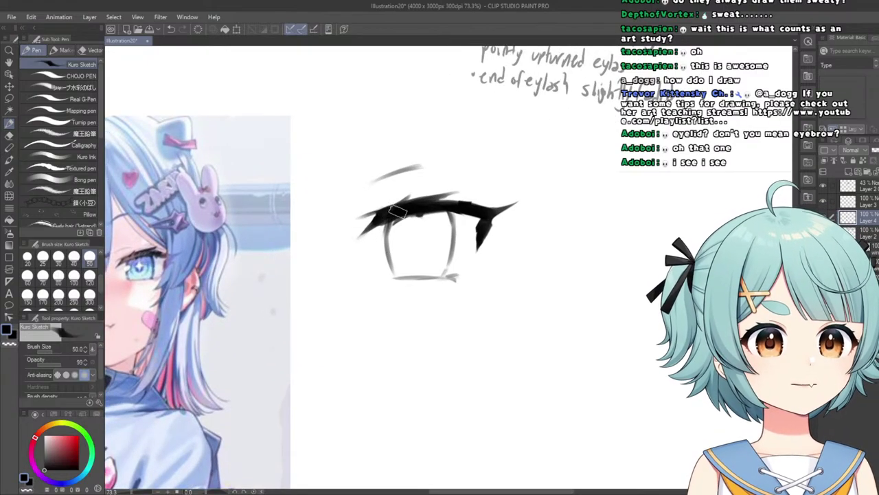
scroll(343, 252, "down", 4)
scroll(342, 250, "up", 2)
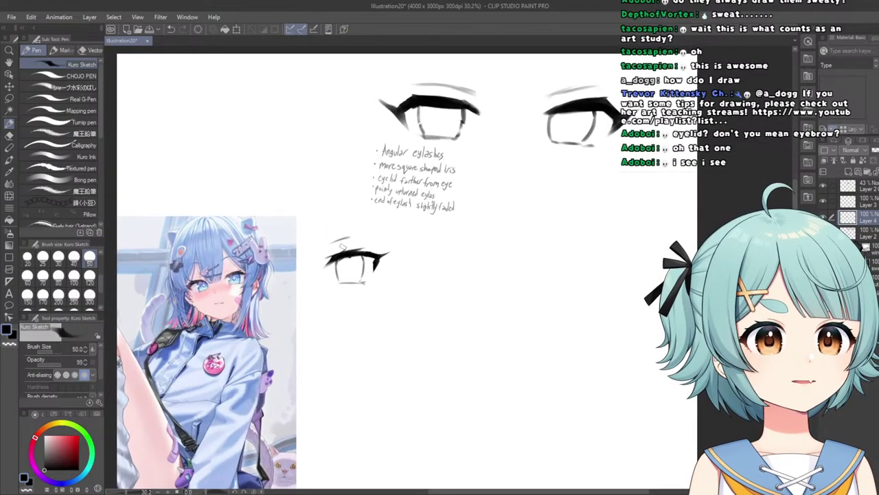
scroll(342, 249, "down", 2)
scroll(340, 287, "down", 1)
Darken the lower lash line beneath the iris and extend it slightly past the inner side with the Kuro Sketch pen.
scroll(294, 291, "up", 6)
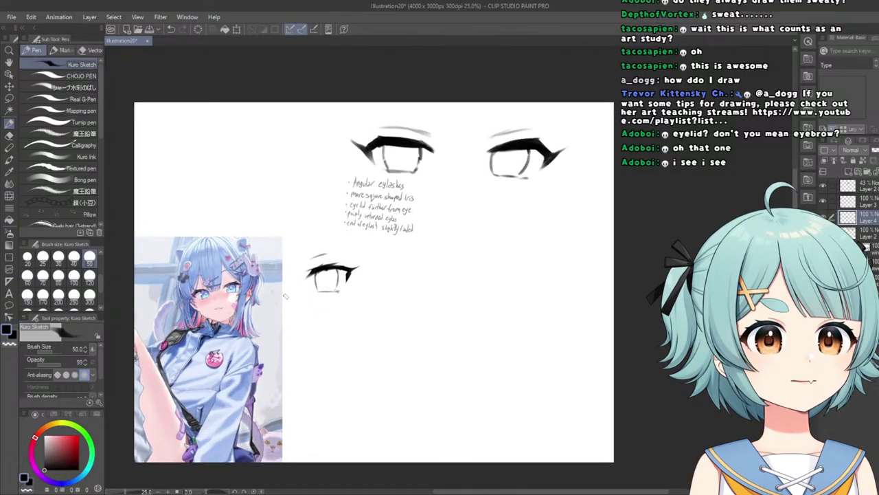
scroll(150, 323, "up", 3)
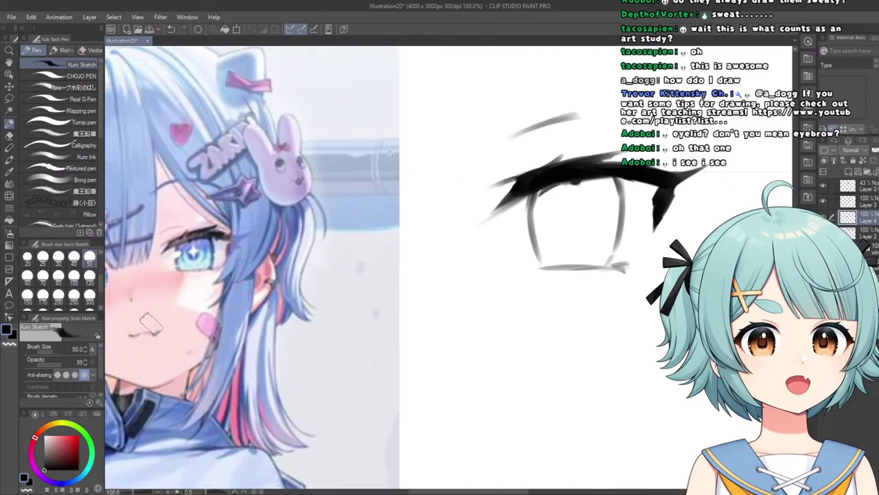
scroll(507, 206, "down", 5)
scroll(550, 199, "up", 6)
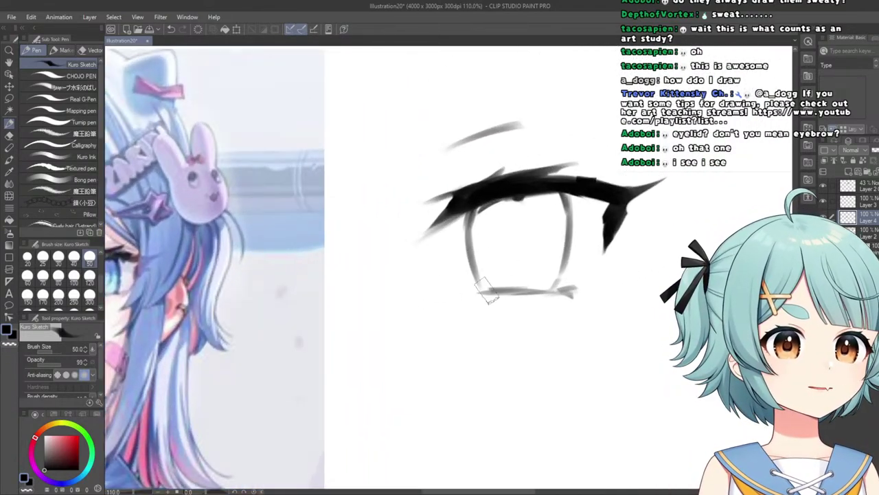
scroll(505, 282, "down", 5)
scroll(348, 269, "up", 3)
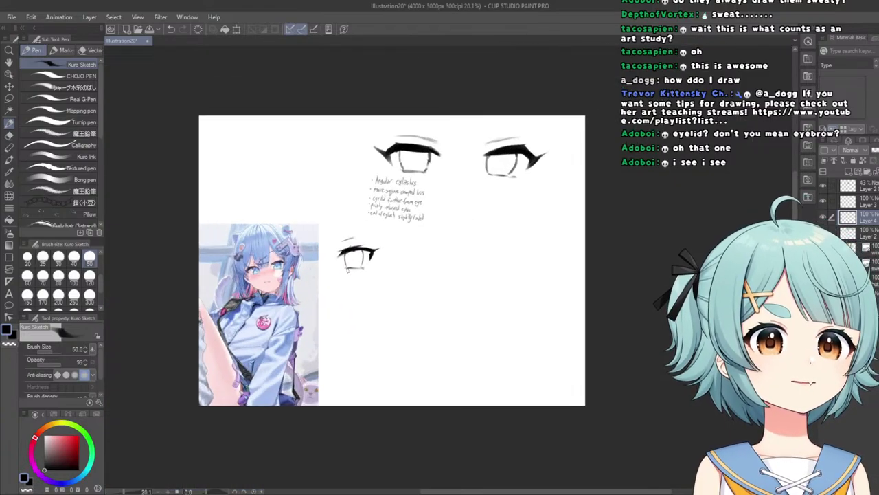
scroll(348, 261, "up", 2)
scroll(336, 215, "down", 3)
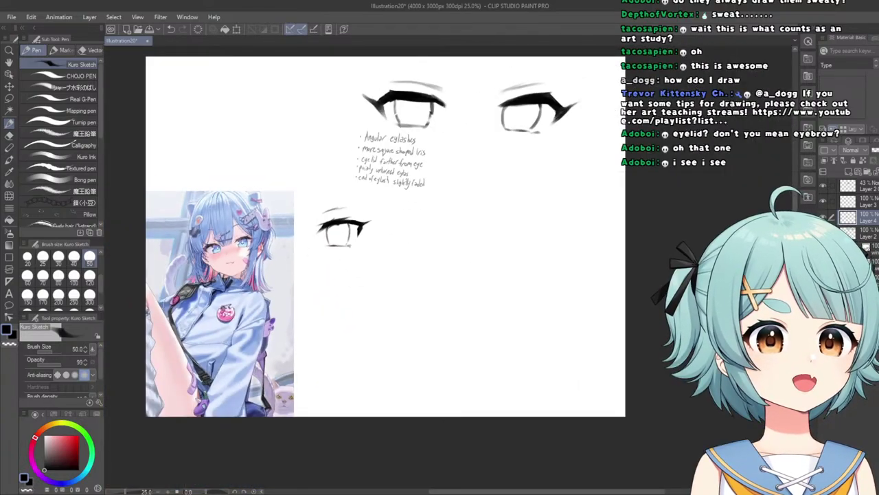
scroll(336, 214, "up", 3)
scroll(365, 180, "up", 2)
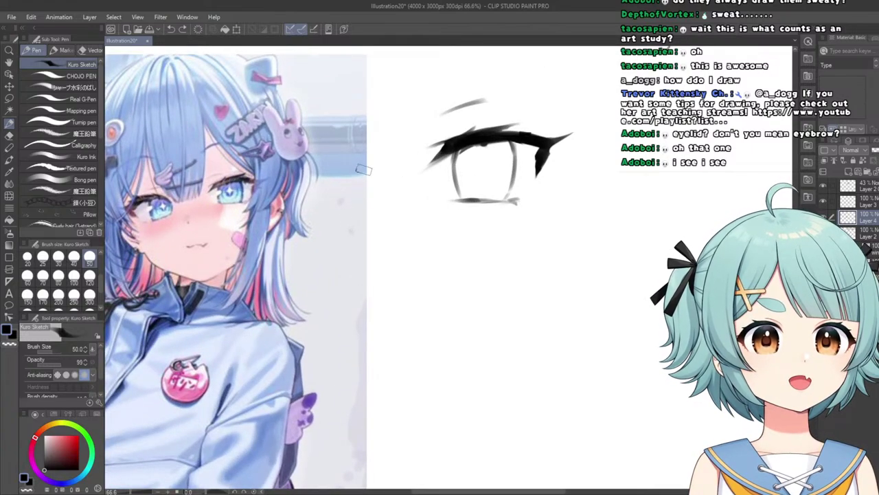
scroll(362, 170, "down", 3)
scroll(395, 151, "up", 3)
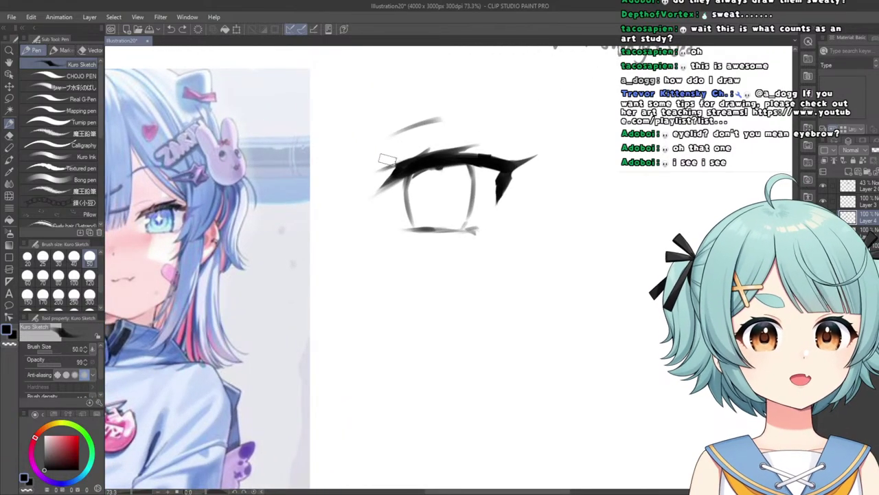
Refine the inner corner flick of the upper eyelash, trimming its underside with the Hard eraser.
scroll(387, 159, "up", 2)
left_click(9, 135)
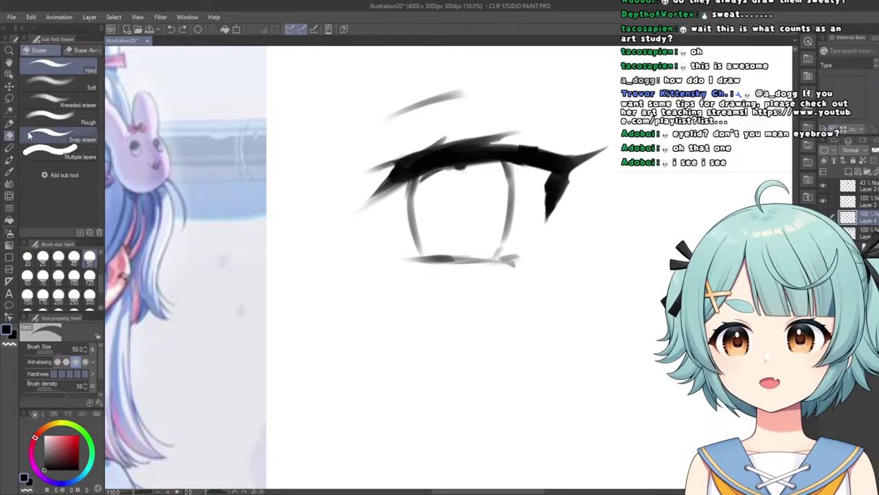
scroll(356, 173, "up", 1)
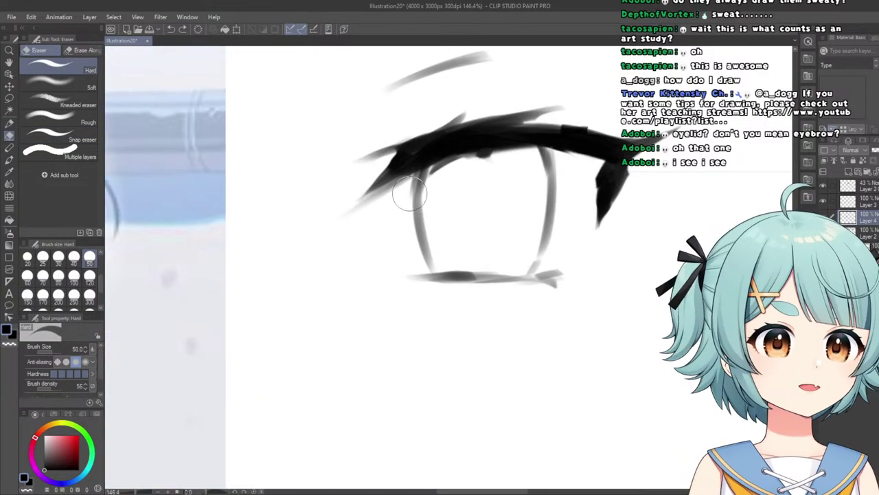
mouse_move(414, 177)
left_mouse_down()
mouse_move(382, 199)
mouse_move(417, 168)
mouse_move(355, 225)
left_mouse_up()
scroll(357, 206, "down", 7)
scroll(334, 137, "up", 2)
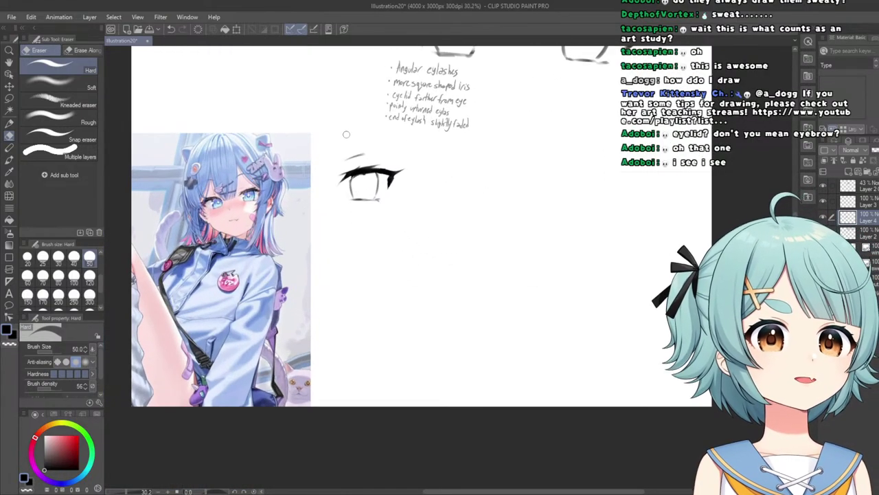
scroll(335, 138, "down", 3)
scroll(335, 138, "up", 4)
scroll(186, 185, "up", 1)
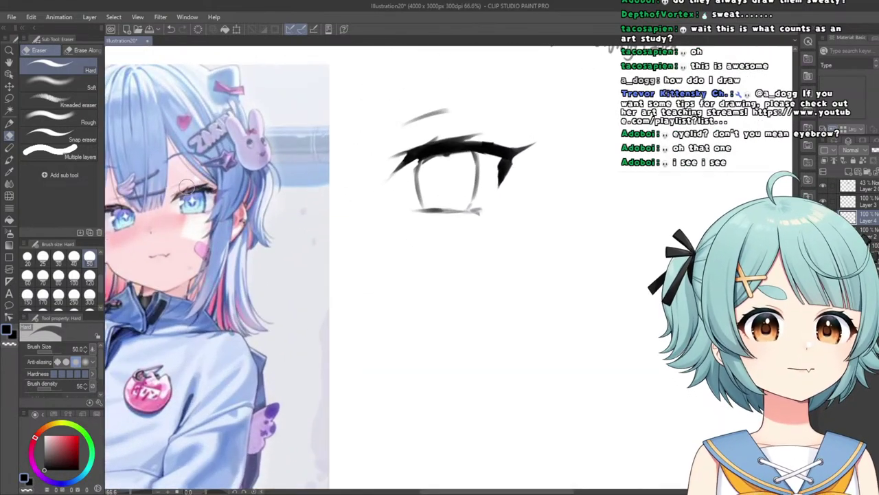
Add a small pointed lash stroke at the outer corner of the lower eye sketch with the Kuro Sketch pen.
scroll(432, 187, "up", 4)
key("p")
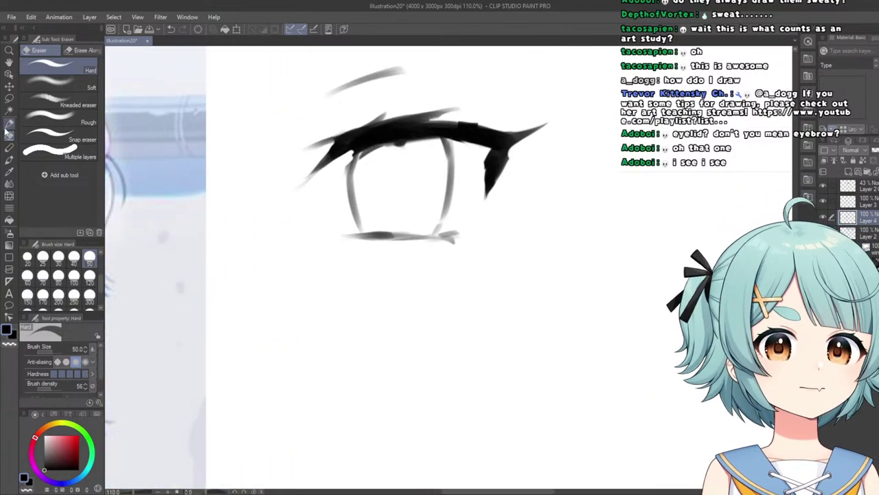
scroll(491, 175, "down", 6)
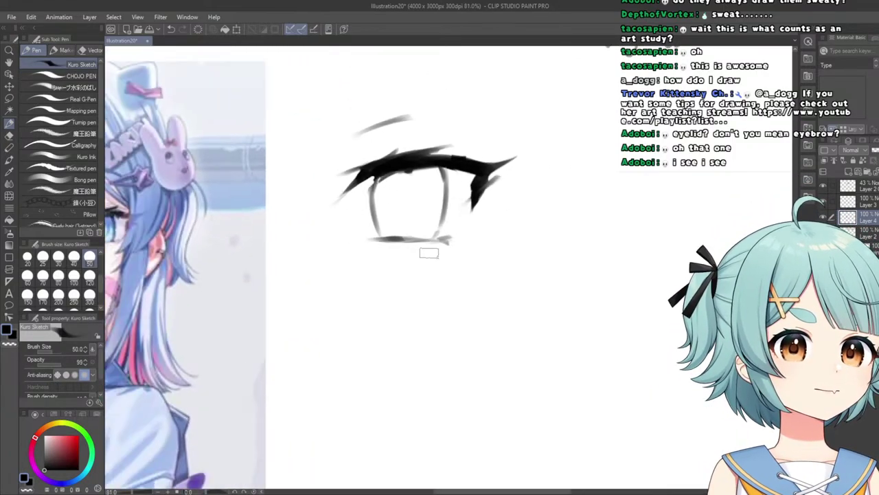
scroll(424, 213, "up", 3)
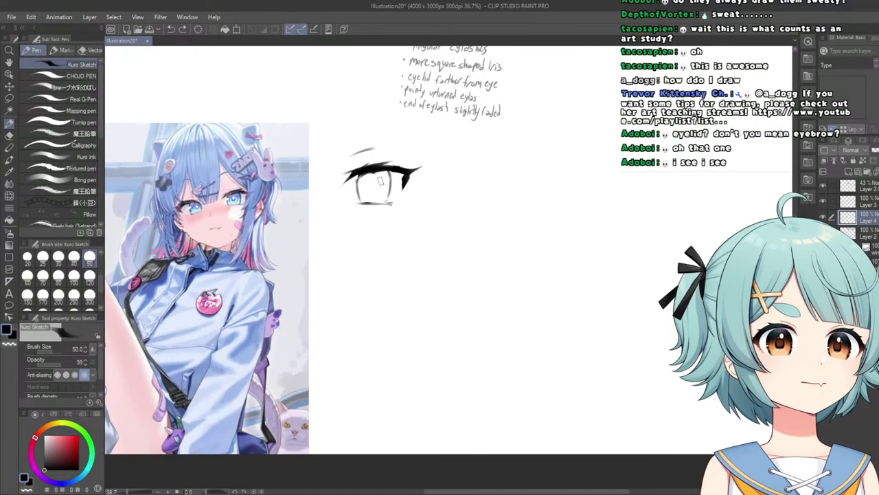
Fade the lower tip of the outer corner lash on the lower eye sketch with the Soft eraser.
left_click(8, 135)
scroll(396, 175, "up", 3)
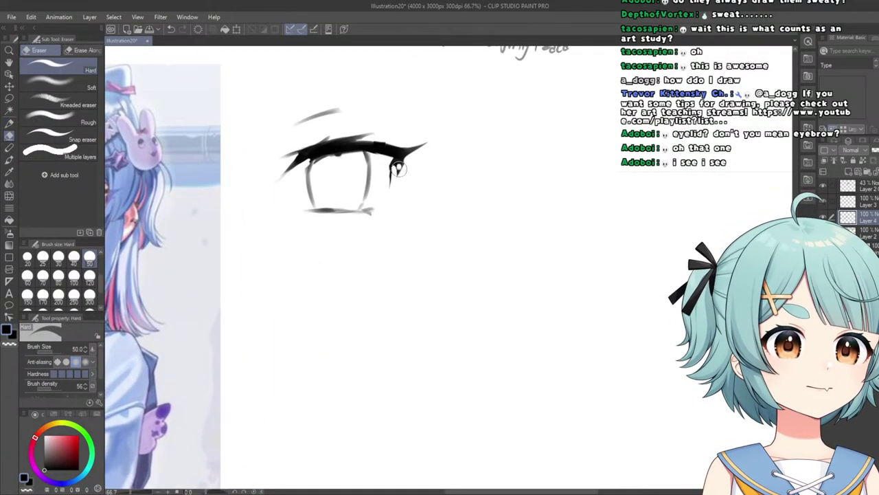
left_click(75, 89)
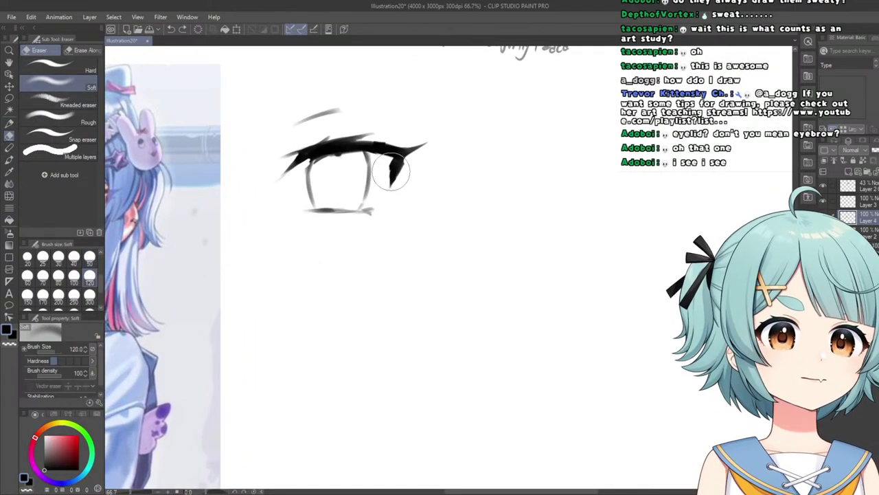
scroll(396, 212, "down", 5)
scroll(349, 177, "up", 3)
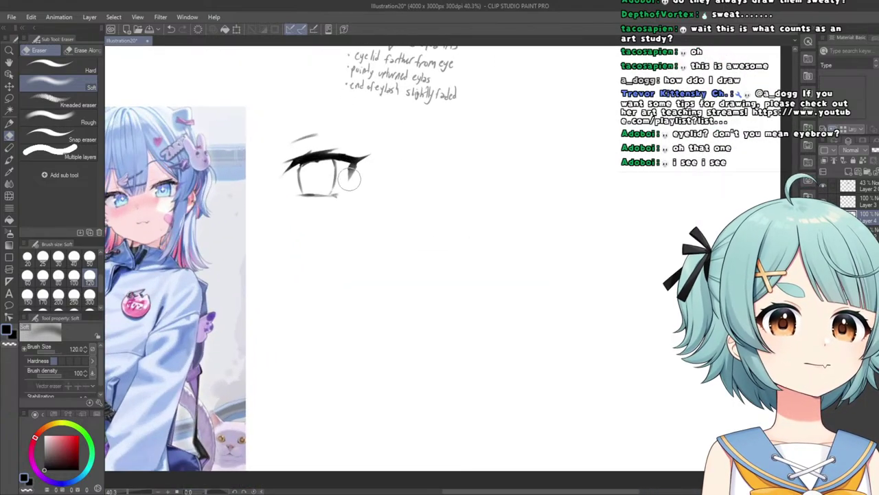
scroll(265, 100, "down", 5)
scroll(293, 143, "up", 3)
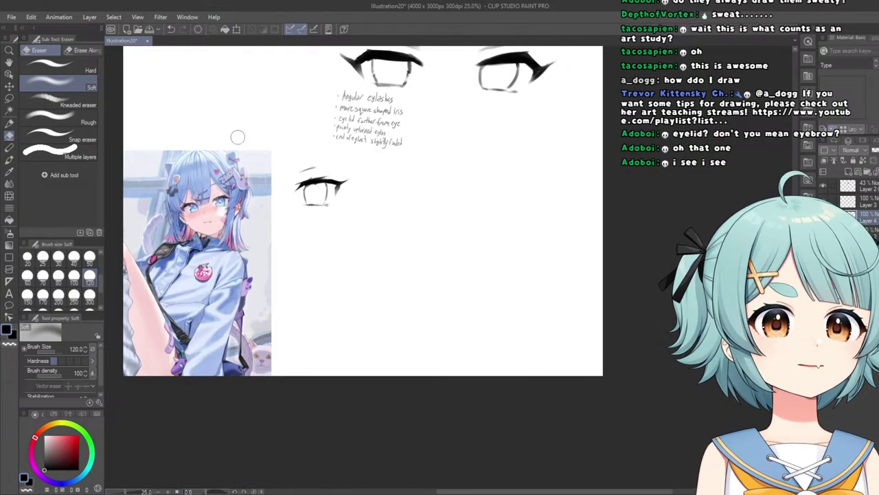
scroll(302, 131, "up", 1)
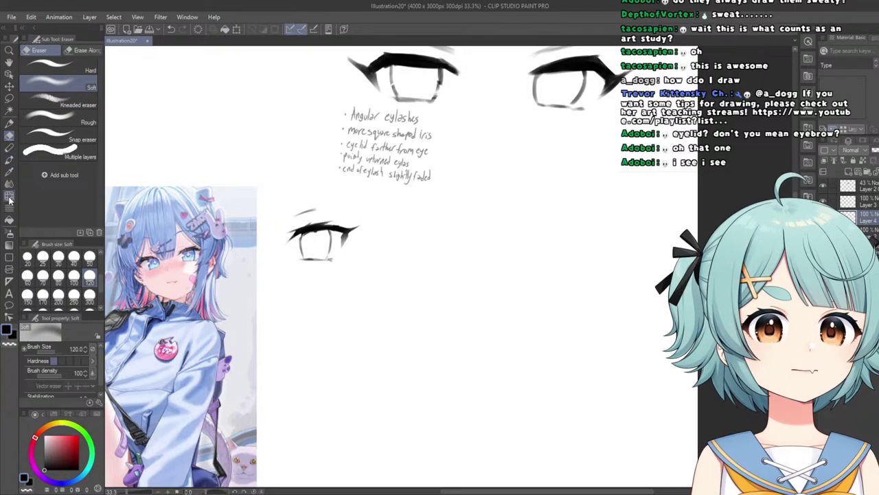
Darken the join between the outer corner lash and the upper eyelash with the Kuro Sketch pen.
left_click(9, 123)
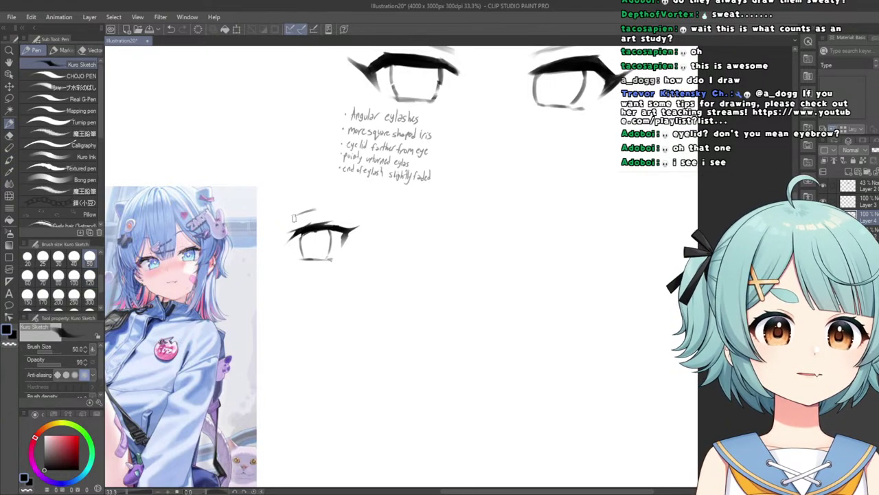
scroll(336, 229, "up", 4)
left_click_drag(371, 258, 282, 237)
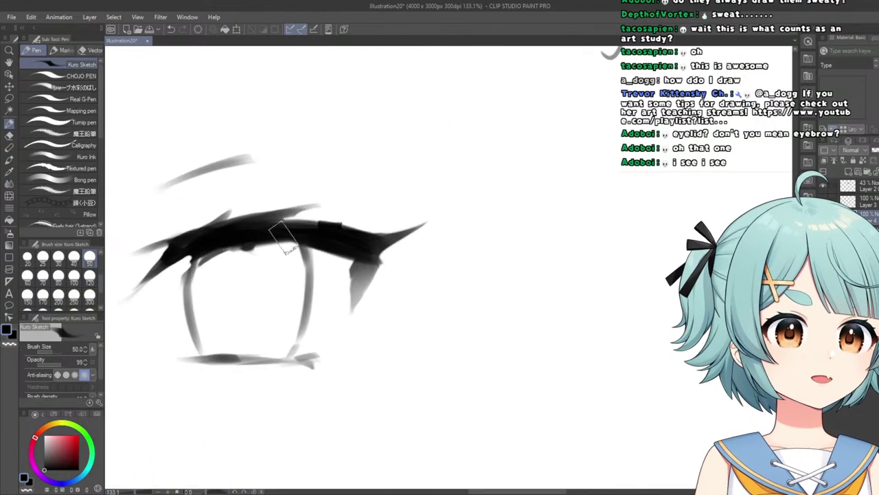
mouse_move(390, 247)
left_mouse_down()
mouse_move(389, 237)
mouse_move(359, 281)
left_mouse_up()
scroll(332, 254, "down", 5)
scroll(323, 211, "up", 3)
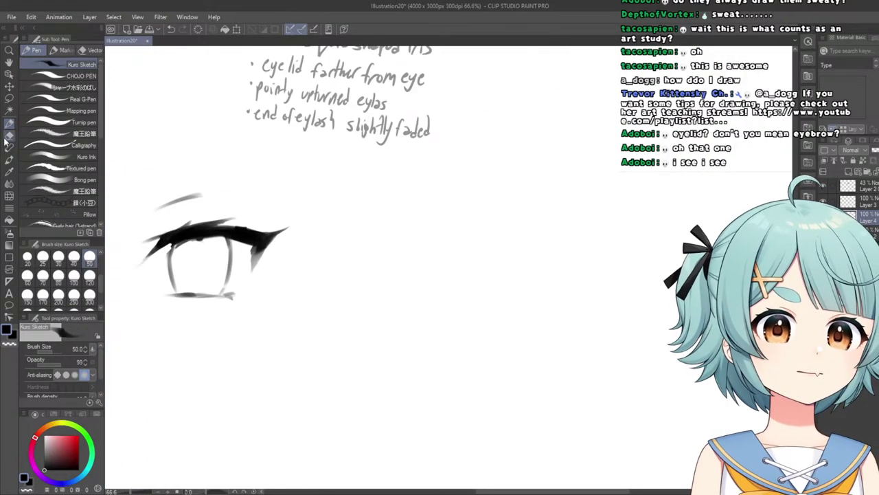
Trim the inner edge where the outer corner lash meets the upper eyelash with the Hard eraser.
key("e")
scroll(265, 244, "up", 3)
left_click_drag(248, 253, 212, 270)
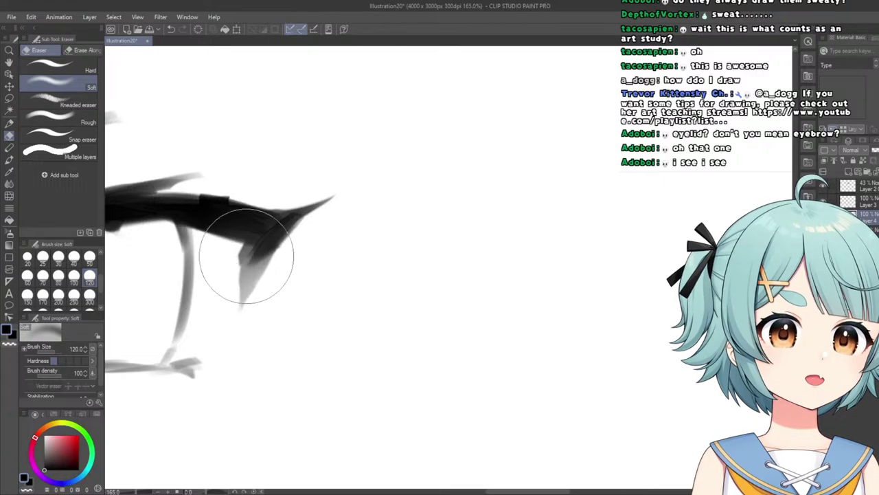
key("ctrl+z")
left_click(71, 72)
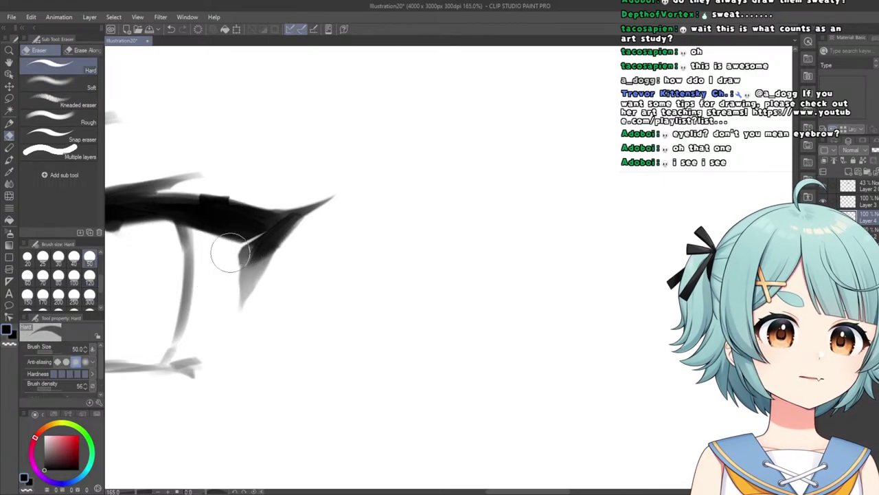
Compare the lower eye sketch with the reference character's eyes and the upper pair of eyes.
scroll(239, 256, "down", 10)
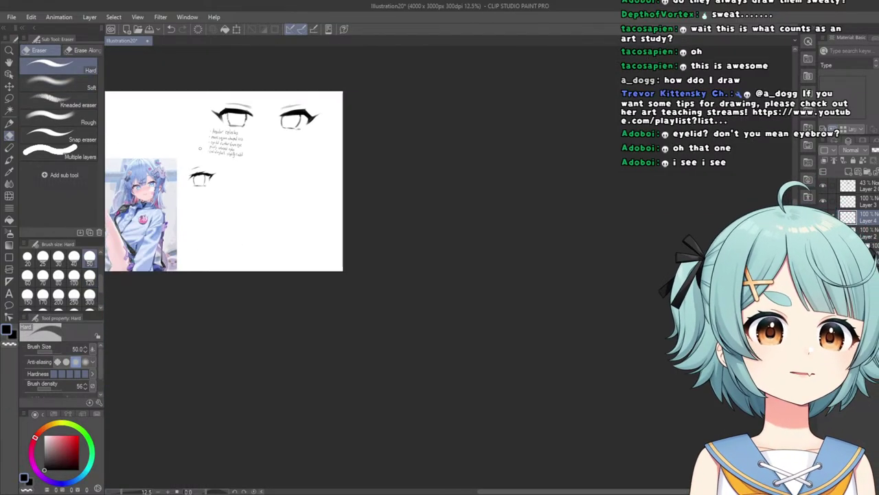
scroll(216, 184, "up", 2)
scroll(216, 185, "down", 2)
scroll(185, 151, "up", 5)
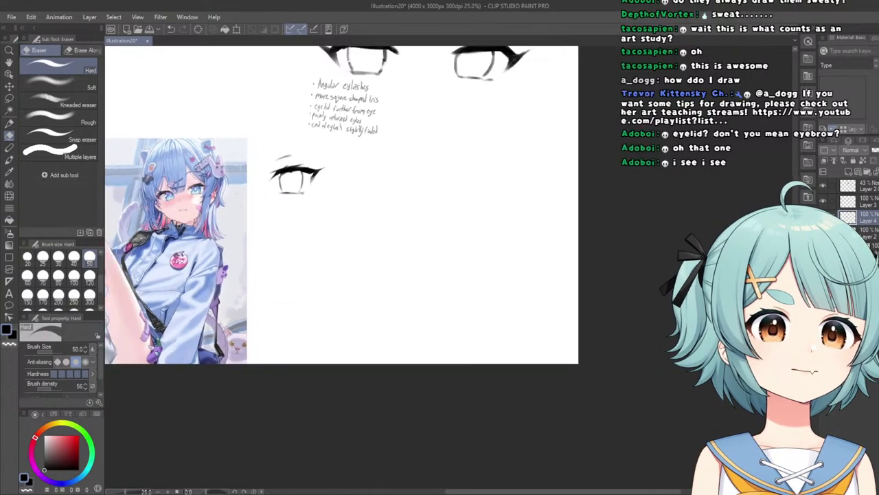
scroll(190, 147, "down", 2)
scroll(192, 146, "up", 2)
scroll(120, 147, "up", 2)
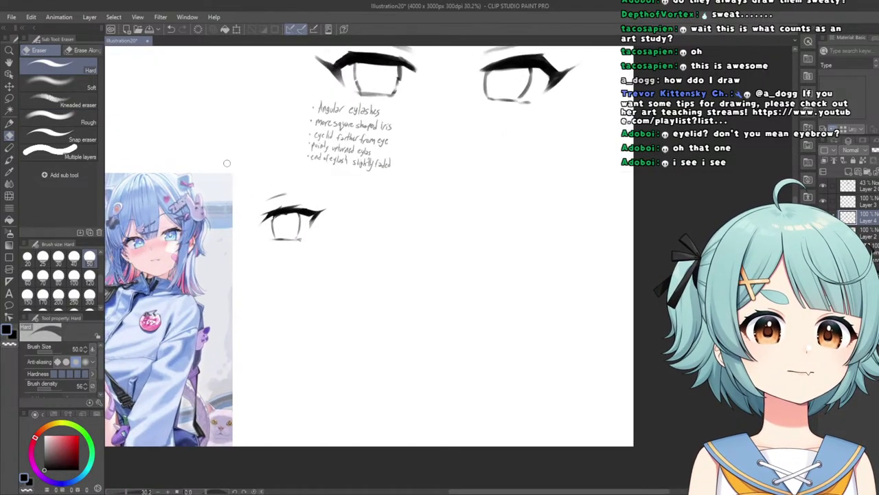
scroll(257, 161, "down", 7)
scroll(265, 145, "up", 6)
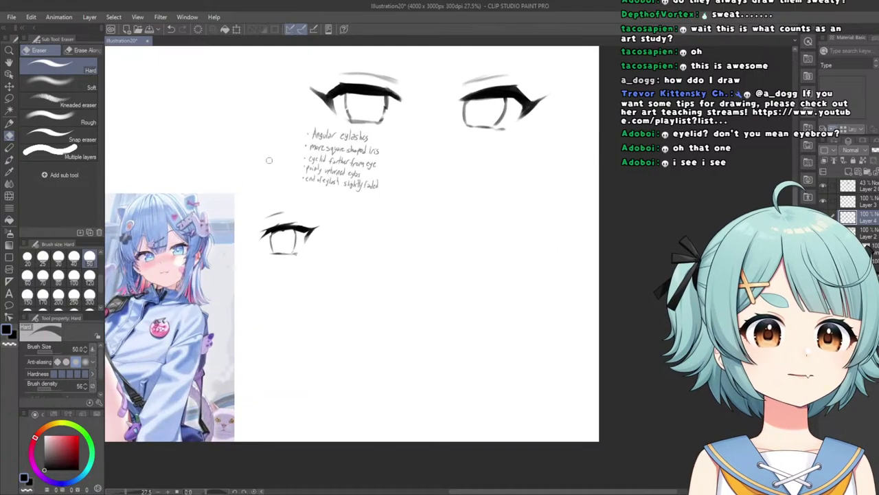
Rotate the lower eye sketch slightly counterclockwise and move it away from the reference image, beneath the handwritten notes.
left_click(8, 86)
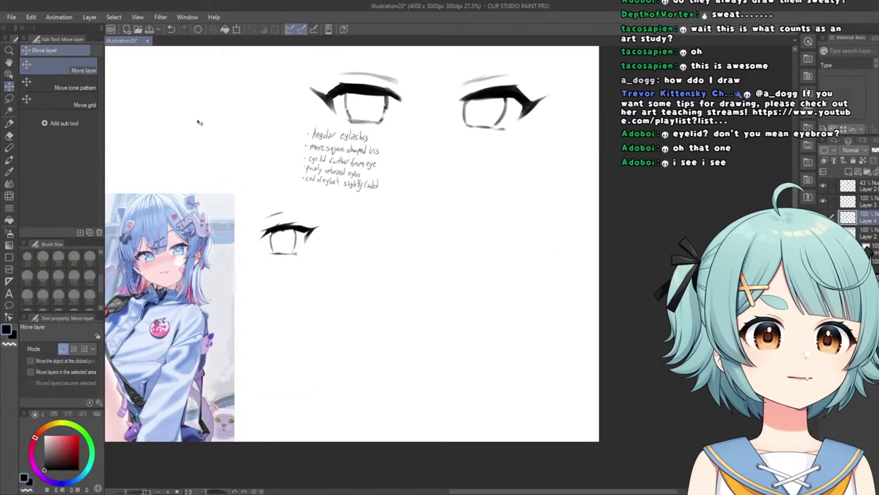
mouse_move(180, 121)
left_mouse_down()
mouse_move(222, 128)
mouse_move(114, 138)
mouse_move(158, 139)
mouse_move(141, 129)
mouse_move(49, 129)
left_mouse_up()
left_click_drag(204, 160, 443, 174)
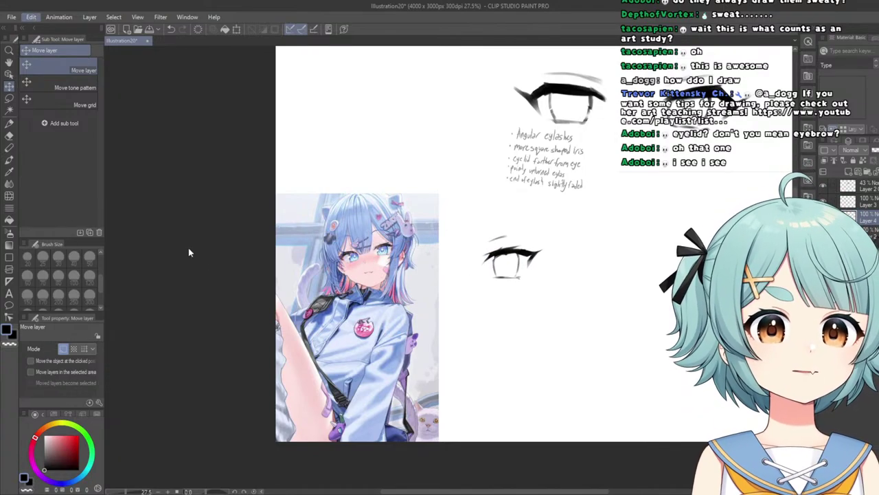
key("ctrl+t")
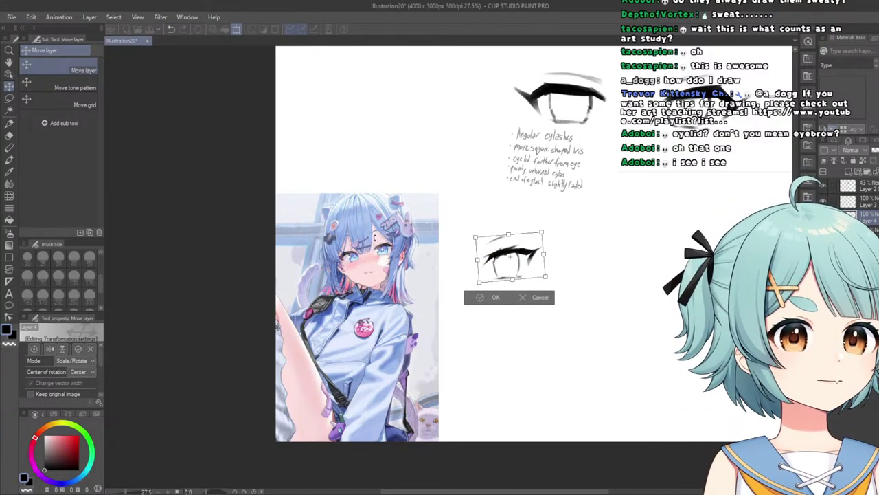
left_click_drag(513, 251, 563, 233)
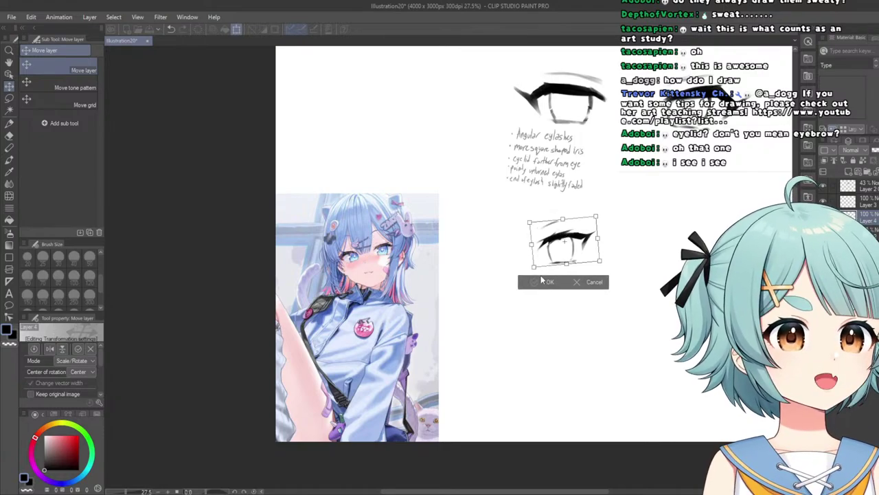
left_click(550, 280)
Draw the matching second eye's arched upper eyelash and thick outer corner beside the reference with Kuro Sketch, using brush size 80.
scroll(542, 237, "up", 2)
scroll(312, 324, "up", 1)
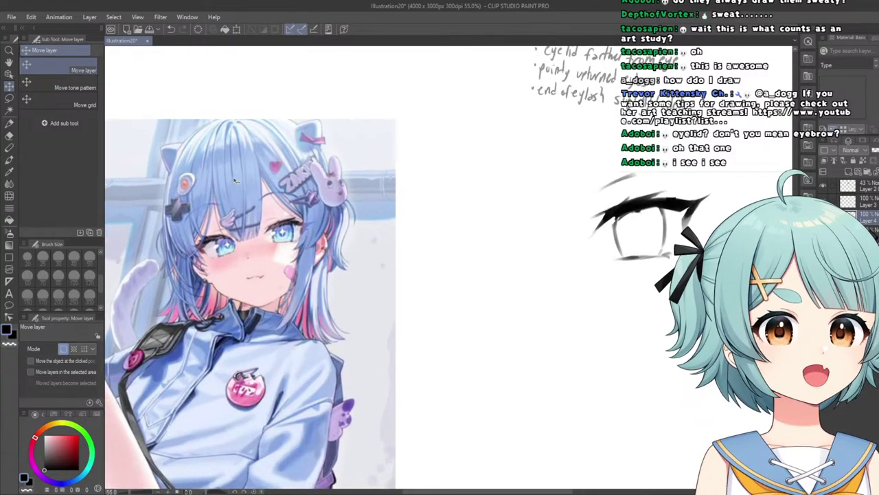
key("p")
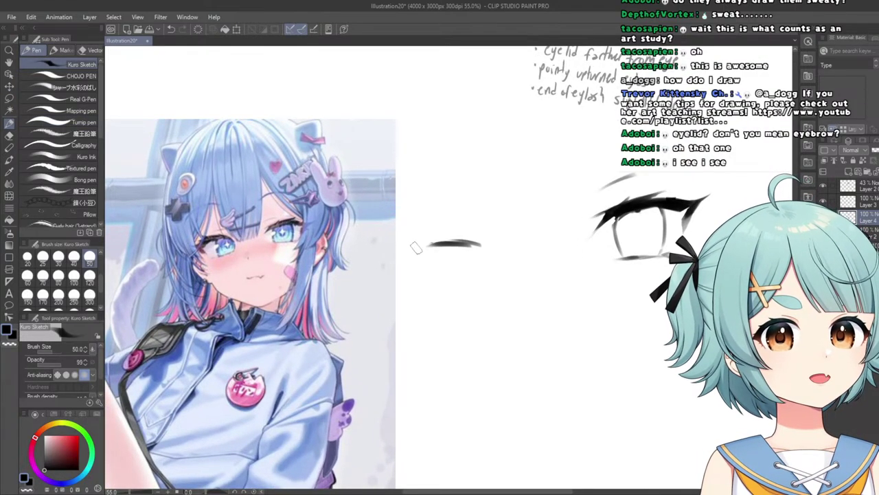
scroll(425, 246, "up", 1)
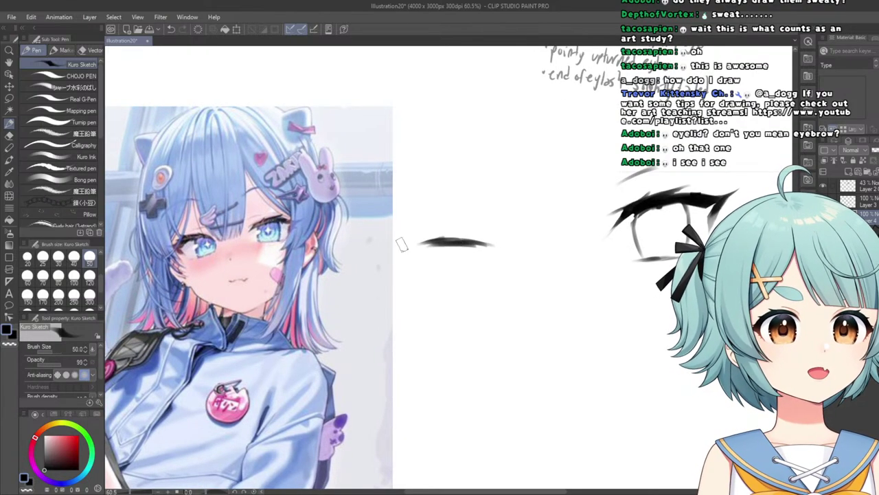
left_click(62, 275)
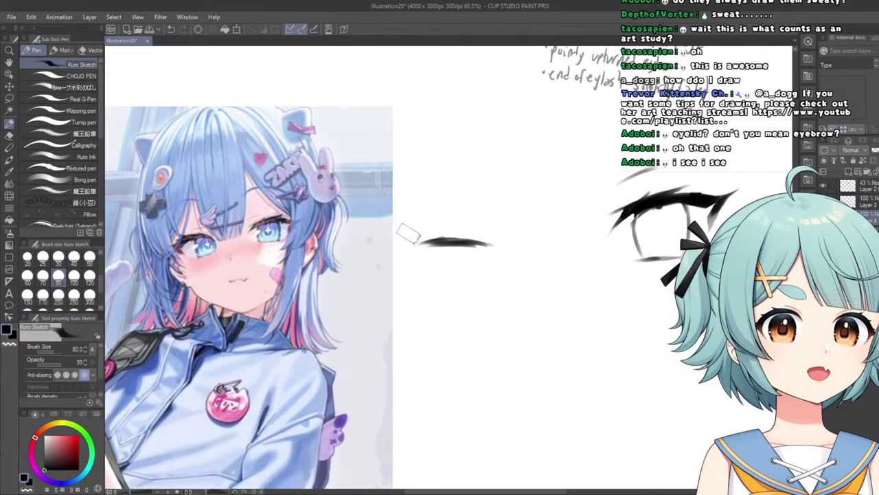
left_click_drag(434, 244, 388, 258)
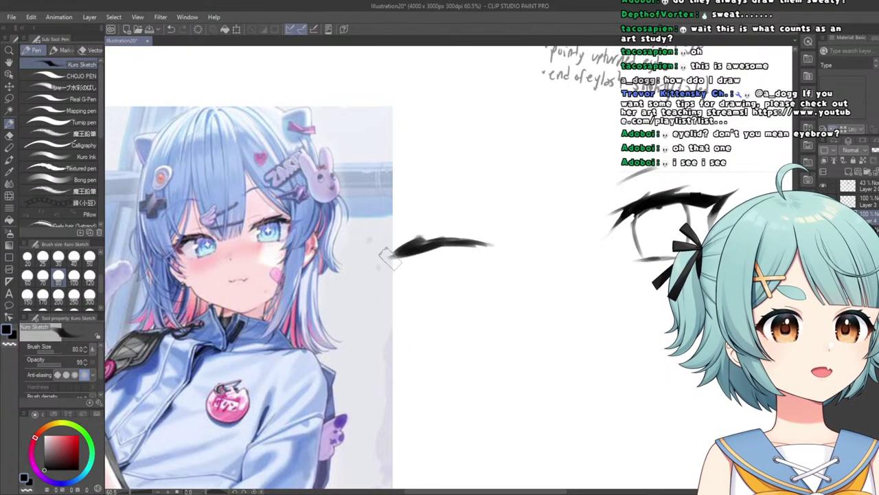
scroll(397, 251, "up", 1)
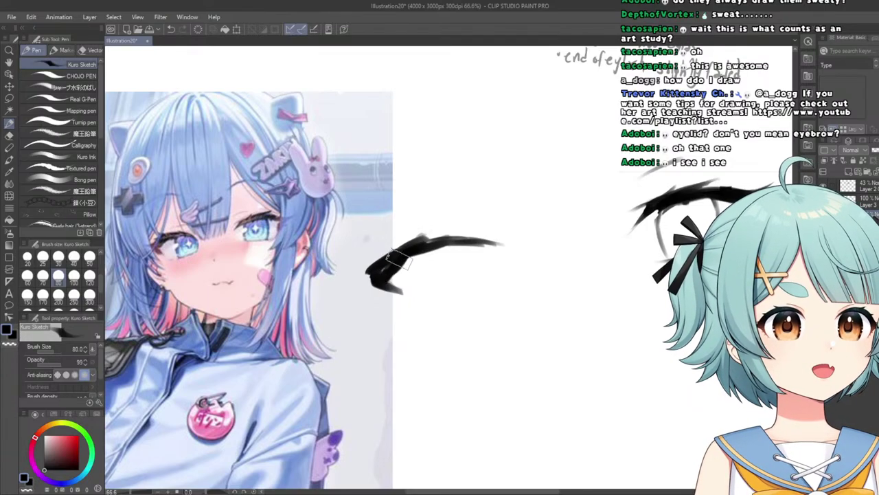
Compare the new upper eyelash's shape and placement with the reference eyes and the finished lower eye sketch.
scroll(398, 257, "down", 4)
scroll(437, 245, "up", 3)
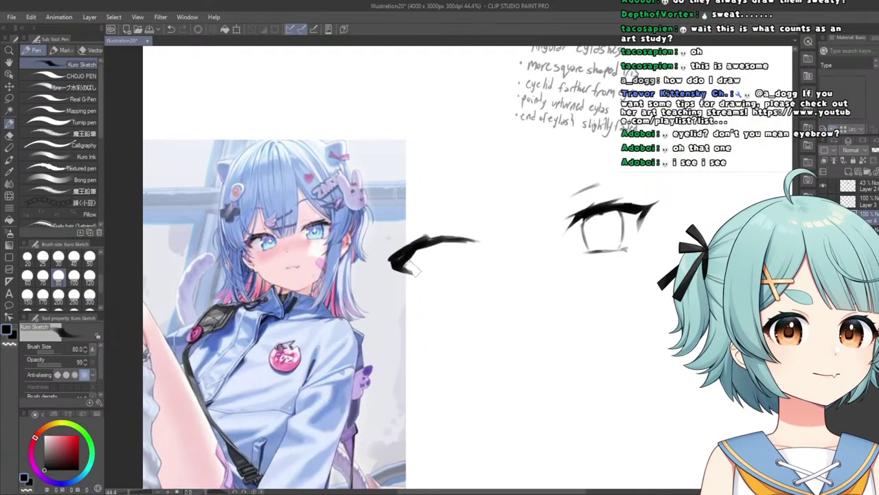
scroll(412, 268, "down", 1)
scroll(412, 264, "up", 1)
scroll(416, 247, "down", 3)
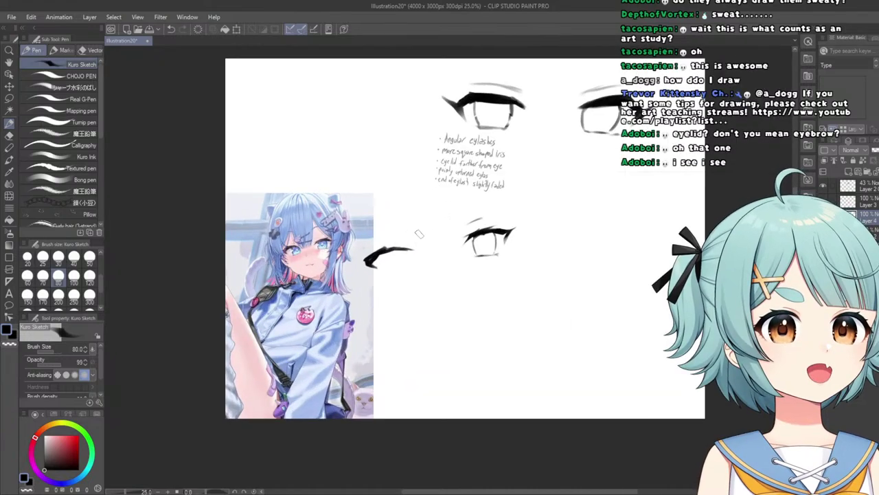
scroll(419, 237, "up", 3)
scroll(419, 241, "down", 1)
scroll(419, 242, "up", 1)
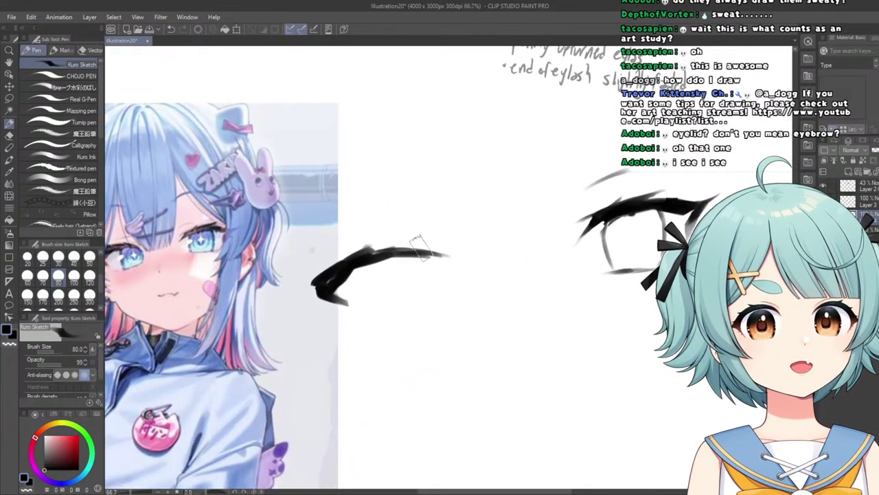
scroll(417, 244, "down", 1)
scroll(330, 247, "down", 1)
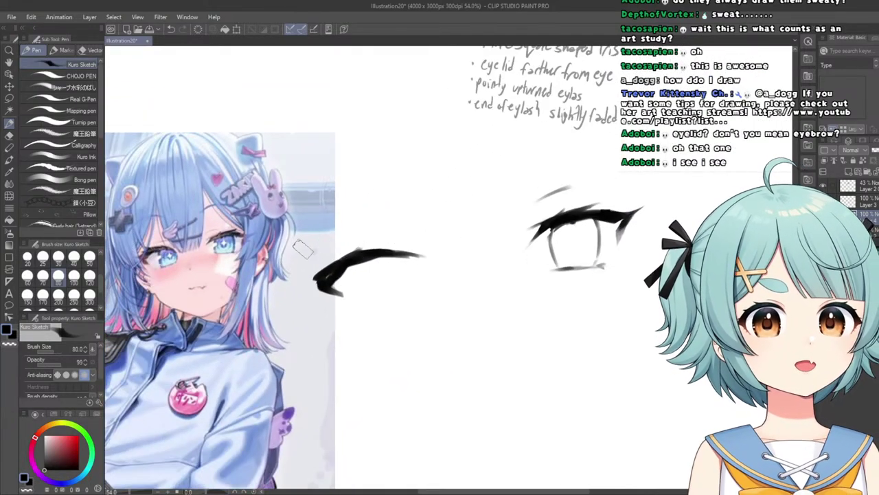
scroll(319, 247, "down", 3)
scroll(316, 246, "up", 2)
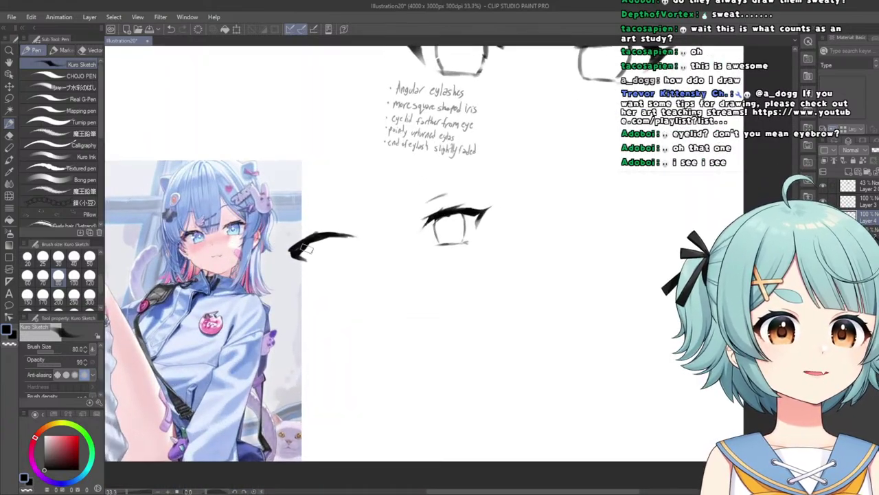
Add a pointed outward flick to the new eyelash's outer corner with the Kuro Sketch pen.
scroll(313, 242, "up", 3)
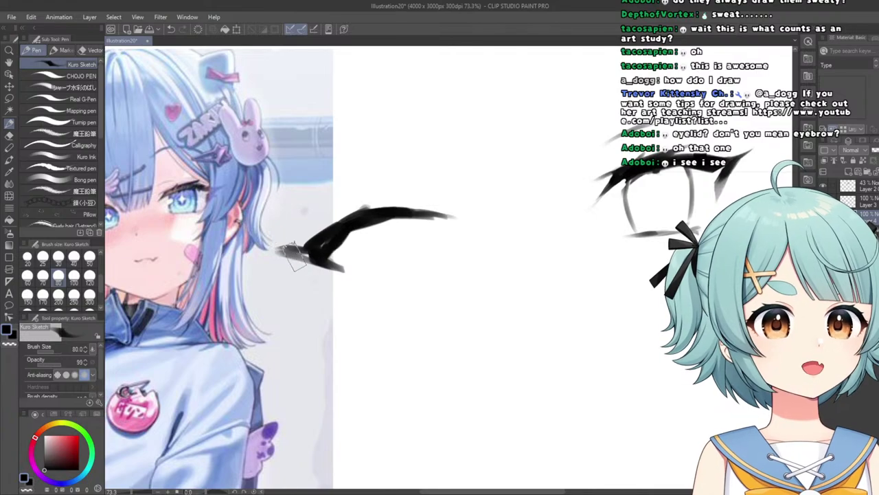
scroll(286, 252, "down", 3)
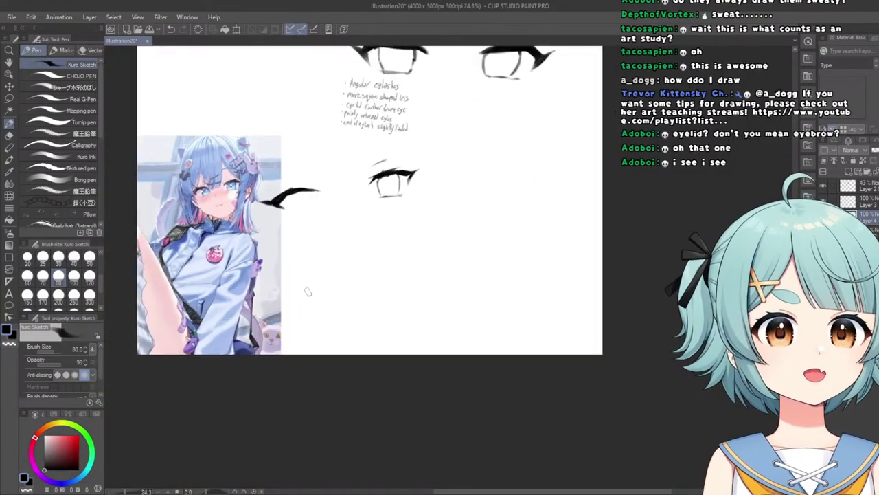
scroll(290, 281, "up", 3)
Sharpen the new eyelash's outer flick by trimming its lower and upper edges with the Hard eraser.
left_click(6, 135)
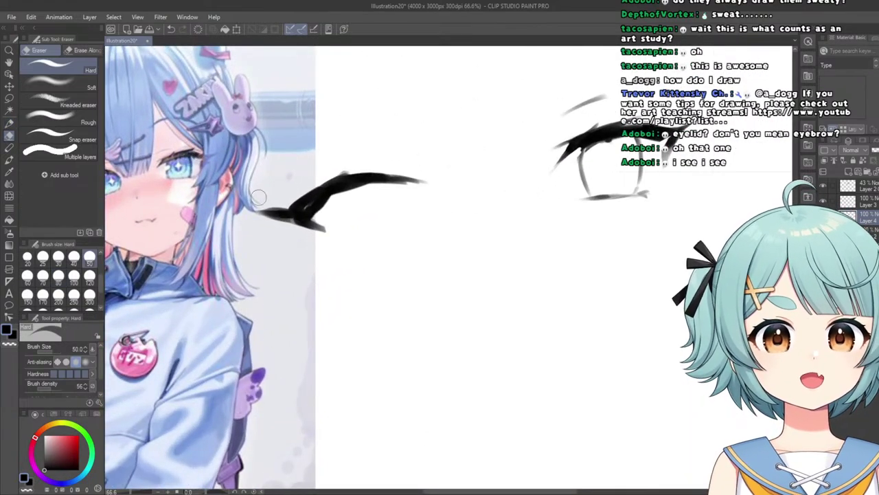
scroll(258, 197, "up", 2)
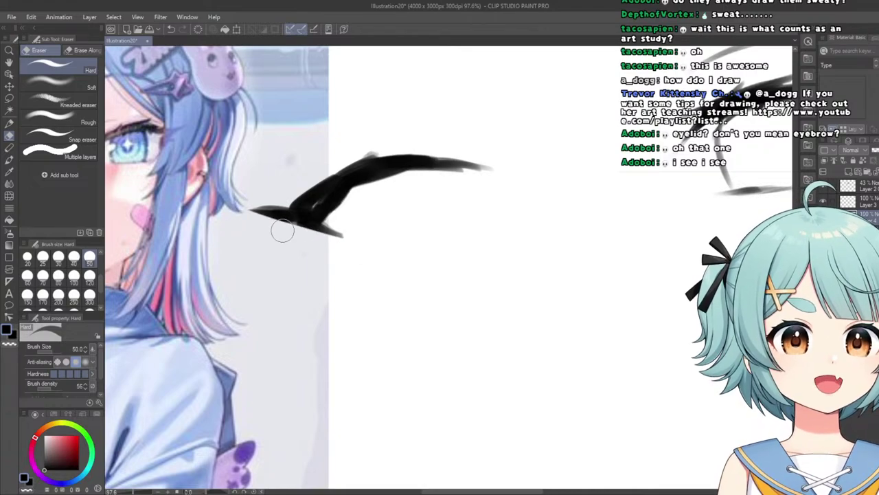
scroll(280, 229, "down", 3)
scroll(276, 178, "up", 2)
scroll(276, 177, "up", 2)
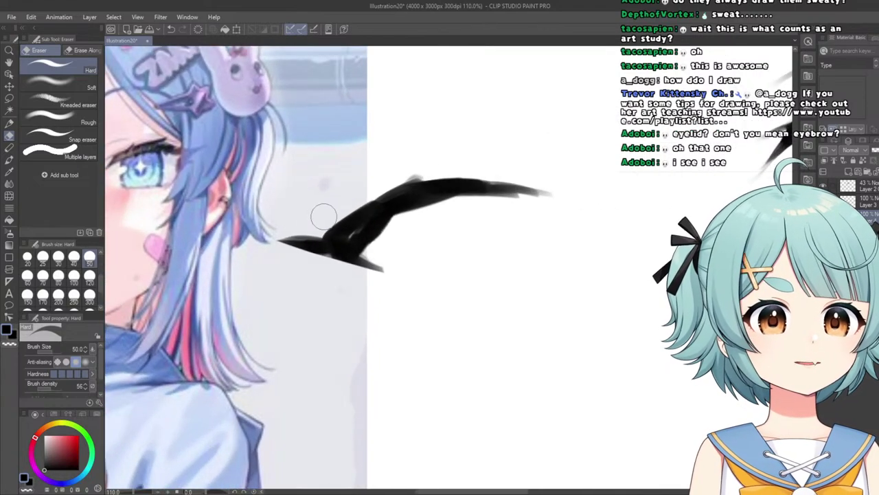
mouse_move(325, 234)
left_mouse_down()
mouse_move(263, 236)
mouse_move(323, 220)
left_mouse_up()
scroll(325, 179, "down", 4)
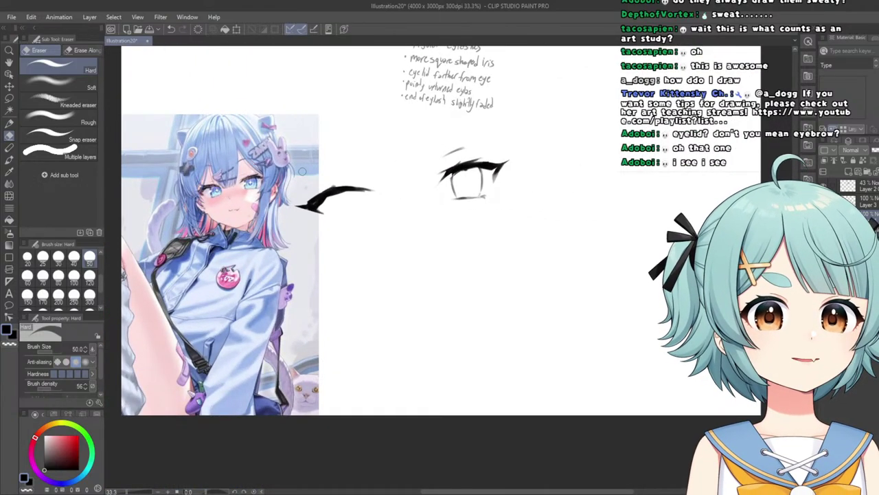
Shape a short lower branch beneath the new eyelash's outer corner with Kuro Sketch at brush size 50.
scroll(302, 171, "up", 4)
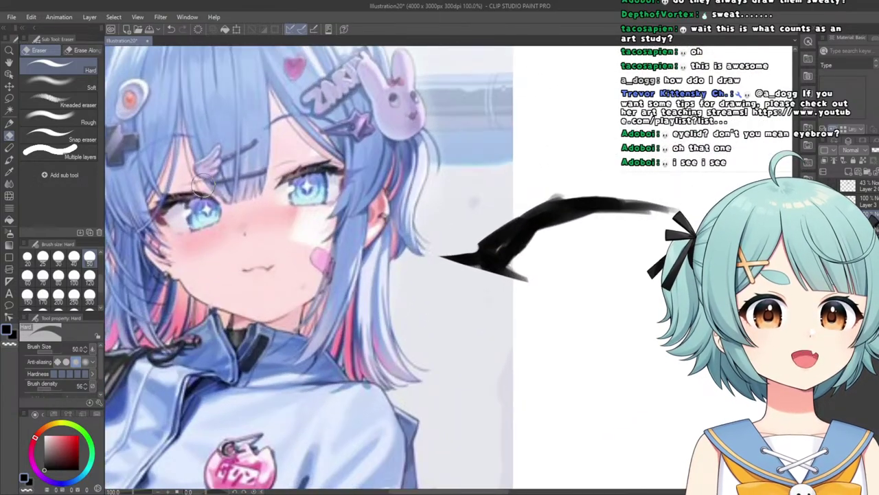
left_click(9, 122)
scroll(495, 253, "up", 2)
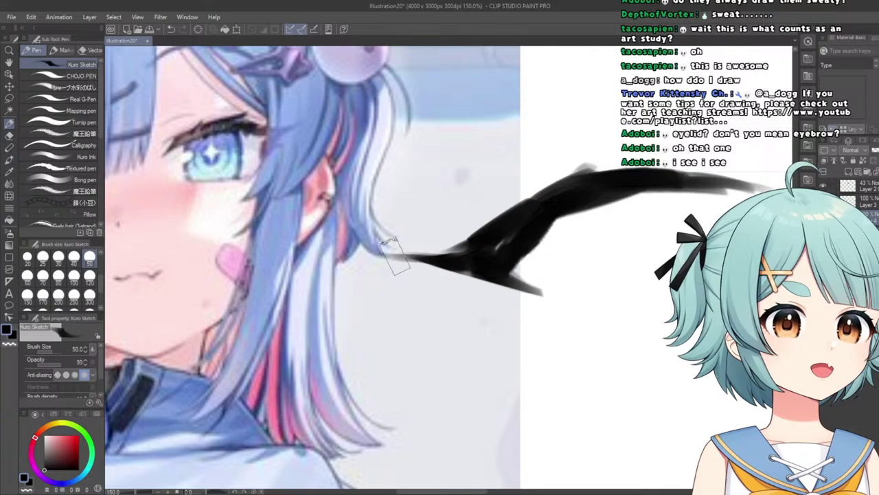
scroll(398, 242, "down", 3)
scroll(404, 253, "down", 3)
scroll(404, 253, "up", 2)
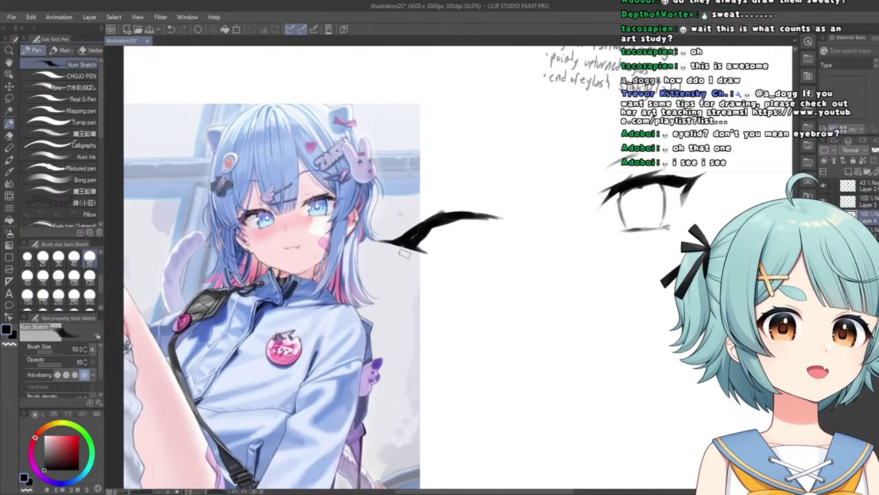
scroll(409, 247, "up", 4)
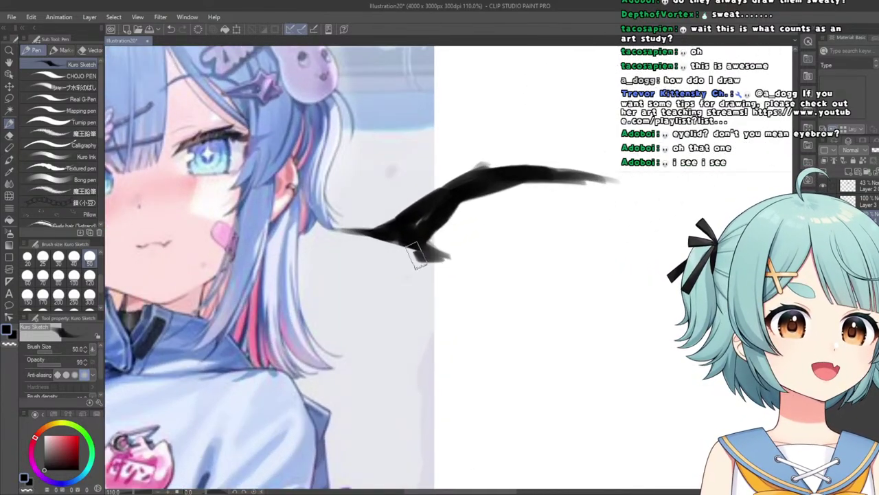
Extend the outer corner's lower branch inward into a pointed tip, checking it against the reference, and undo the last stroke.
scroll(446, 254, "down", 3)
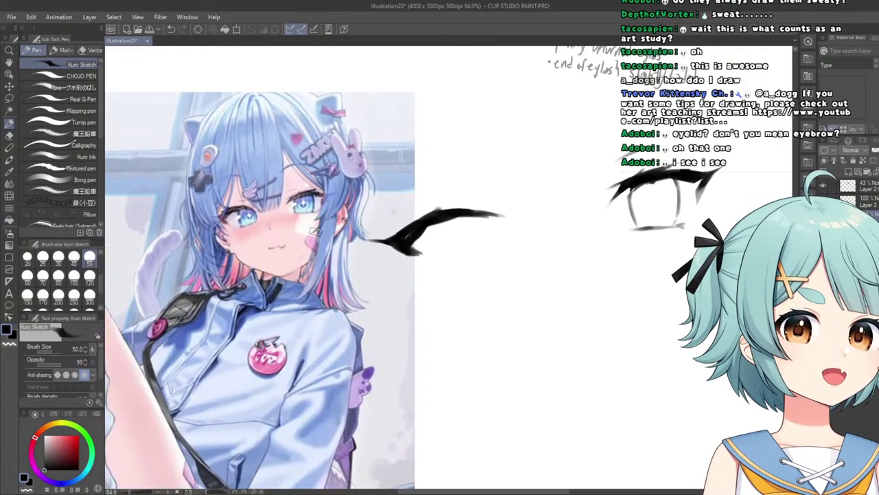
scroll(432, 263, "up", 2)
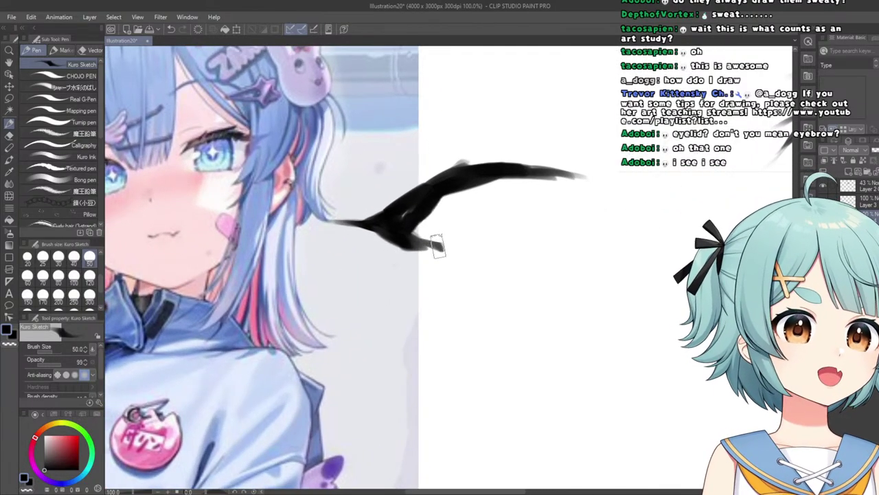
scroll(437, 245, "down", 3)
scroll(429, 235, "up", 3)
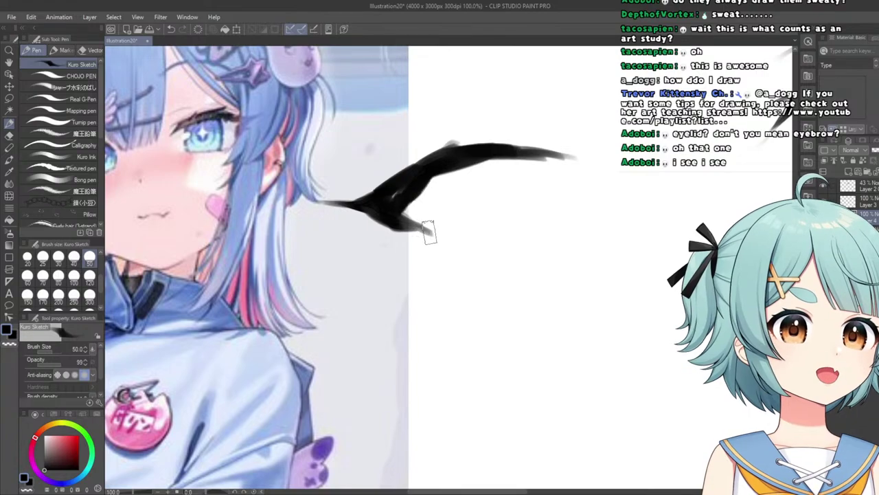
scroll(429, 231, "down", 2)
scroll(325, 190, "down", 1)
scroll(301, 208, "up", 2)
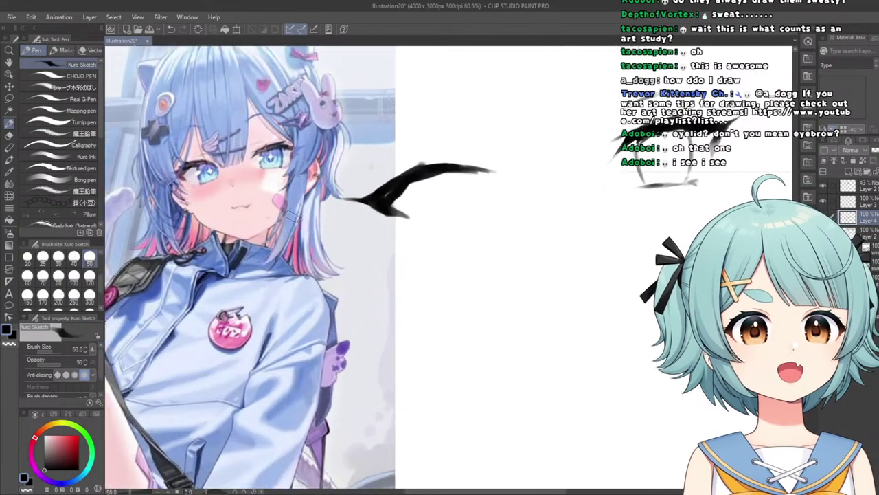
key("ctrl+z")
scroll(413, 180, "up", 4)
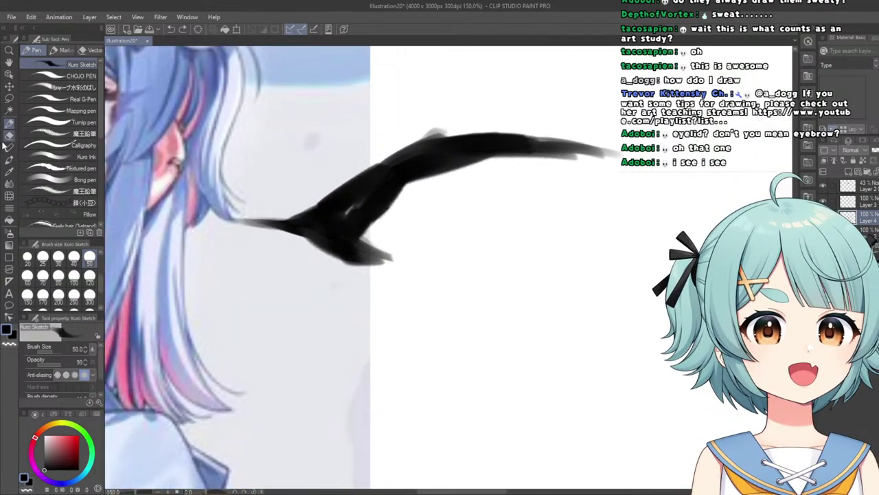
Carve a notch between the main eyelash and its lower outer branch with the Hard eraser at size 50.
key("e")
left_click_drag(323, 234, 401, 236)
key("ctrl+z")
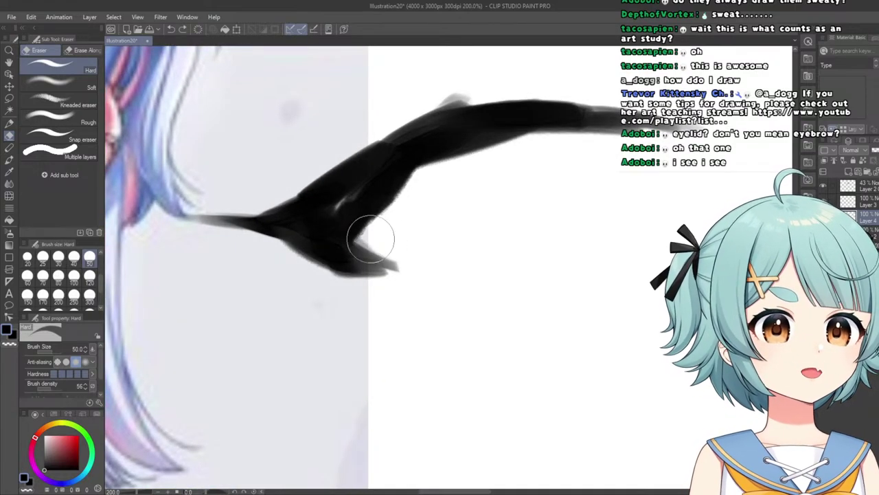
left_click_drag(302, 226, 402, 236)
Compare the reshaped outer corner with the reference eyes and the earlier eye sketches, both from afar and close up.
scroll(356, 232, "down", 5)
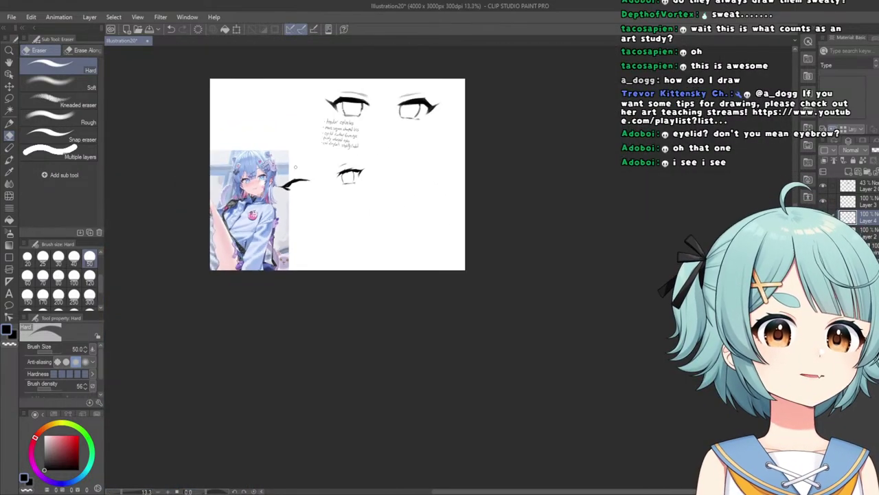
scroll(290, 183, "up", 2)
scroll(272, 198, "up", 1)
scroll(272, 199, "down", 3)
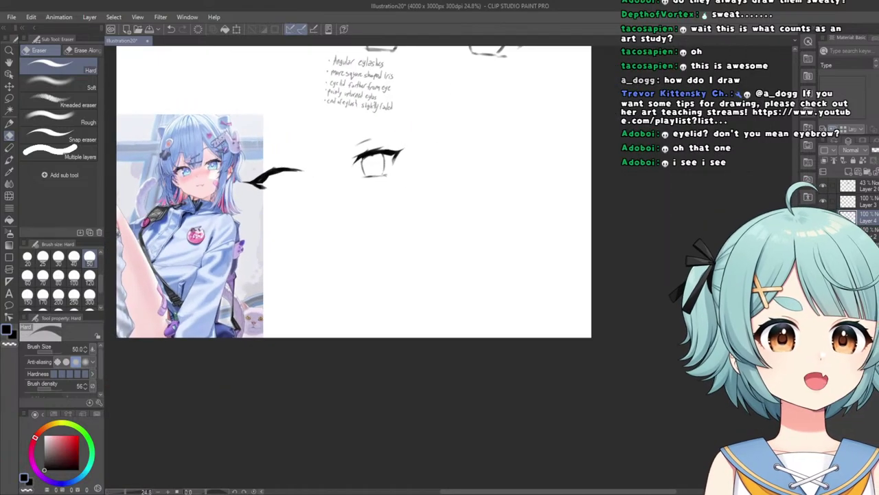
scroll(261, 196, "up", 3)
scroll(226, 151, "up", 4)
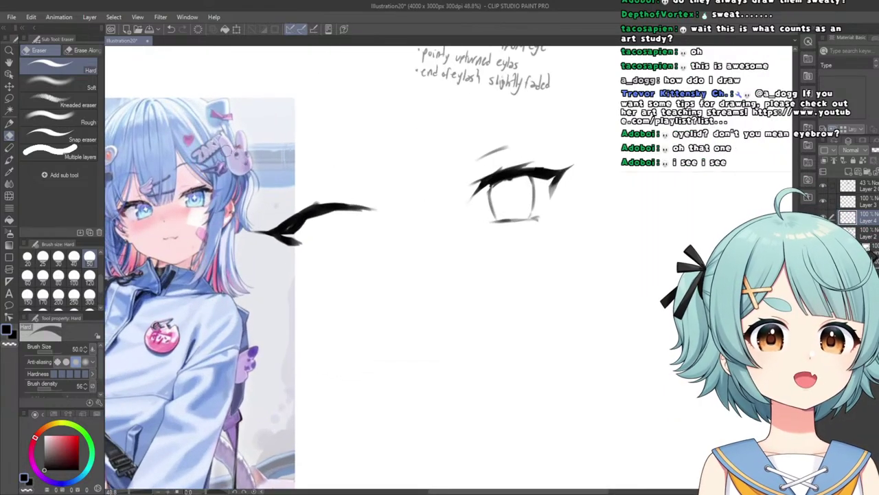
scroll(130, 230, "down", 4)
scroll(141, 220, "up", 6)
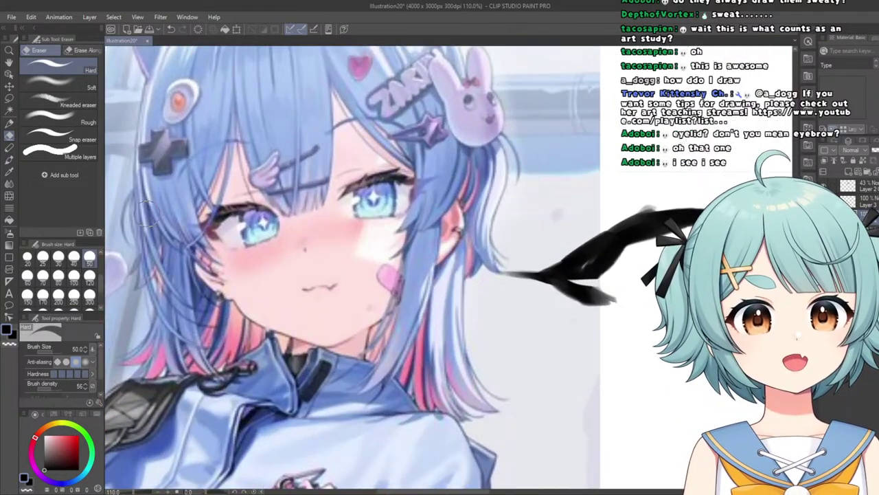
Add small pointed lash spikes along the outer corner's upper edge with the Kuro Sketch pen.
left_click(10, 124)
scroll(594, 256, "down", 2)
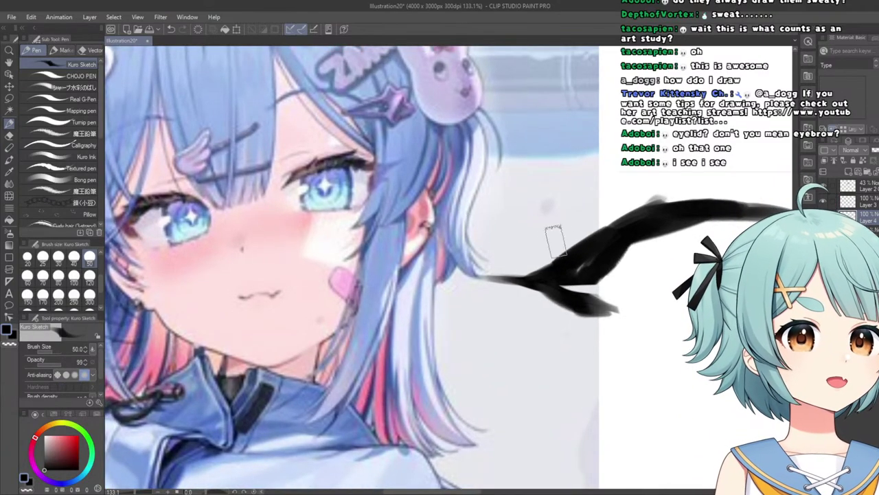
scroll(568, 249, "down", 3)
scroll(568, 249, "up", 2)
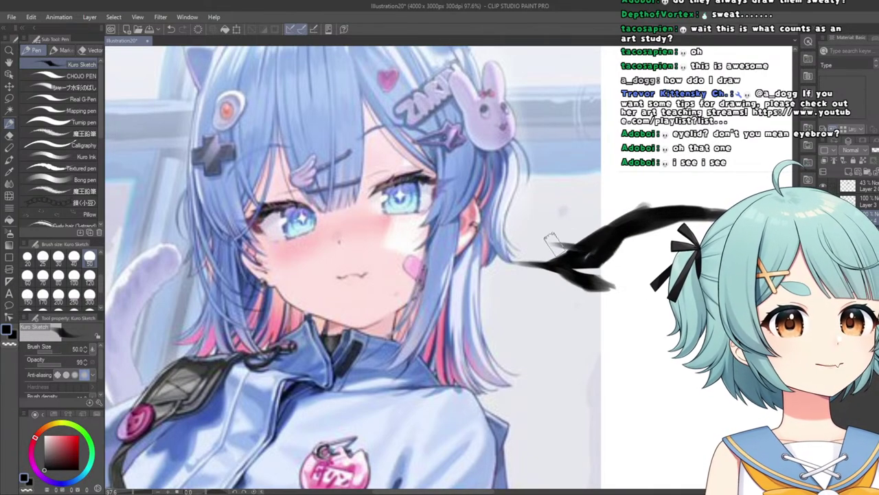
scroll(553, 221, "down", 5)
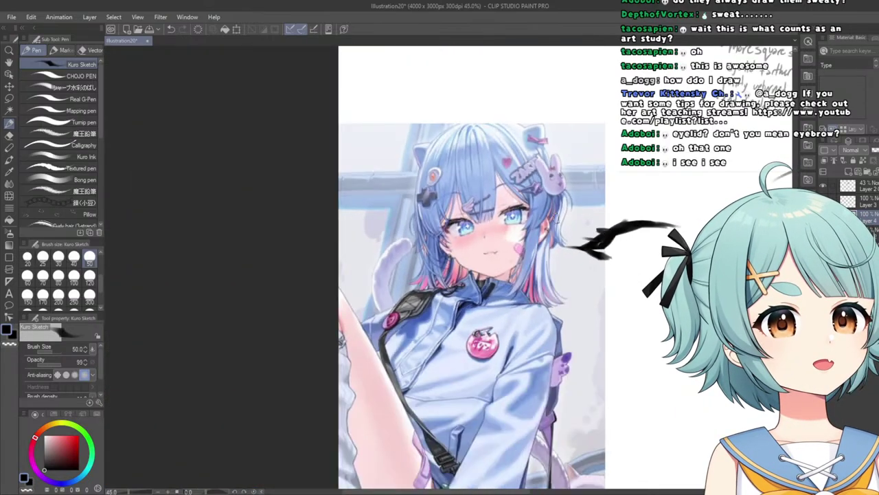
left_click_drag(553, 220, 492, 220)
scroll(705, 209, "up", 2)
scroll(607, 218, "up", 5)
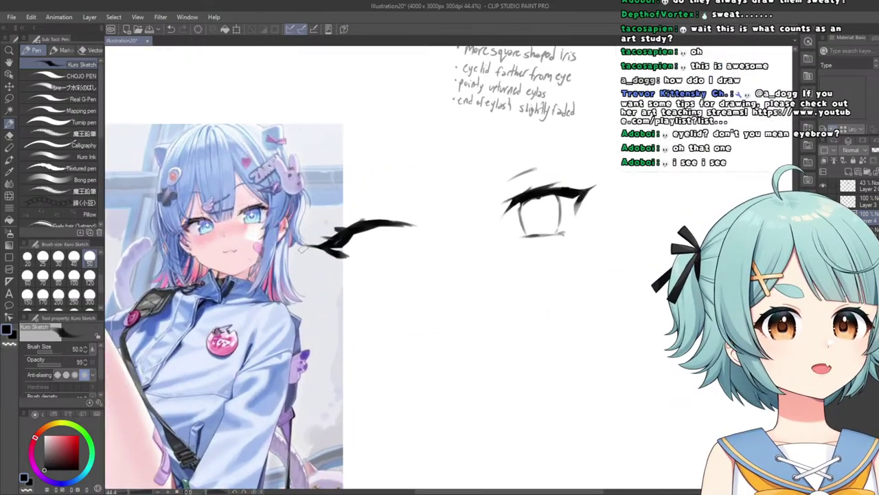
scroll(468, 211, "up", 2)
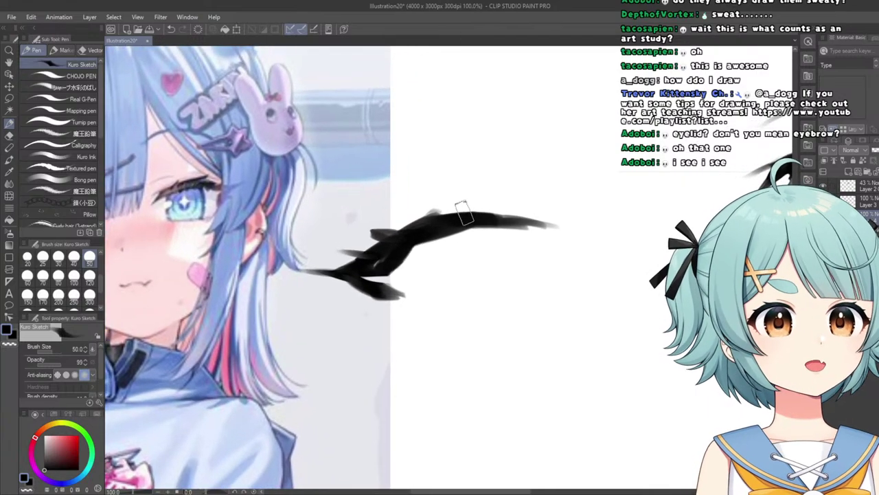
Try an extra Kuro Sketch stroke on top of the eyelash's arch, undo it, and check the overall shape.
left_click_drag(463, 212, 449, 209)
key("ctrl+z")
scroll(353, 210, "down", 2)
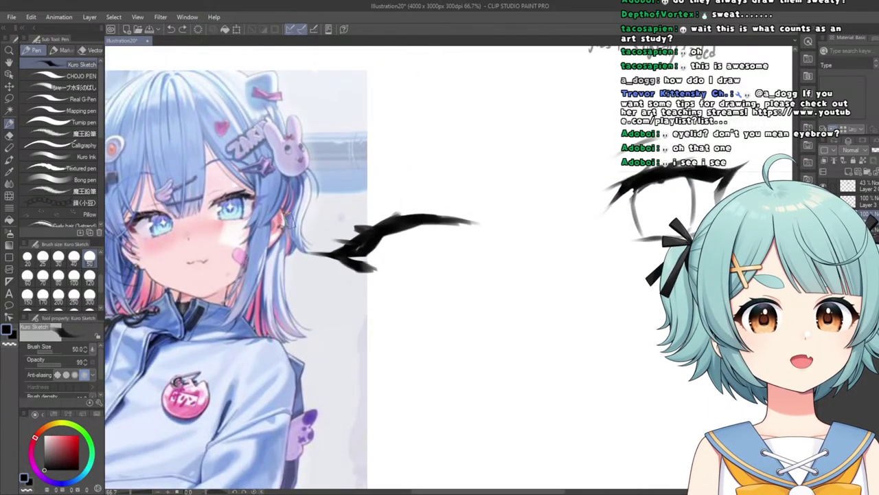
scroll(402, 223, "up", 2)
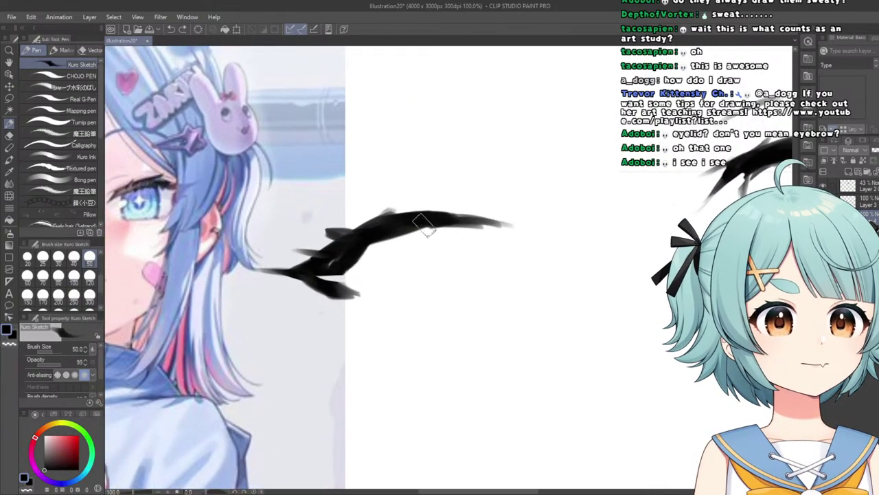
scroll(288, 233, "down", 3)
scroll(288, 233, "down", 2)
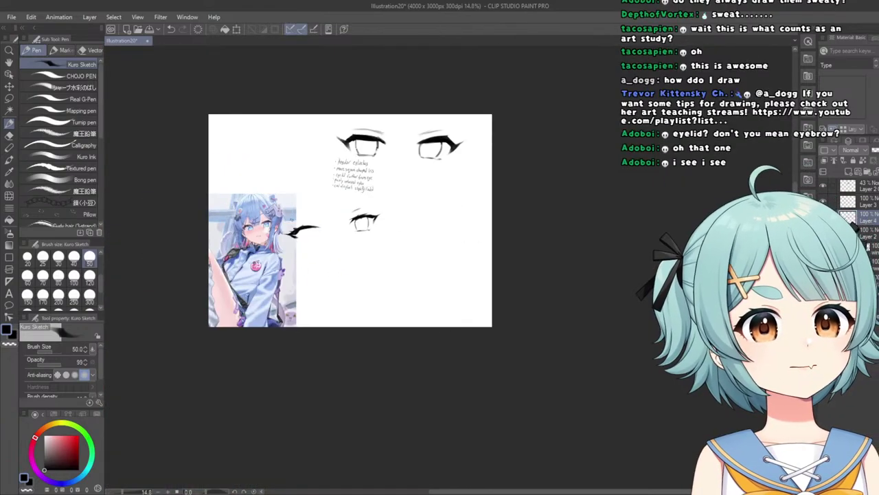
scroll(285, 230, "up", 5)
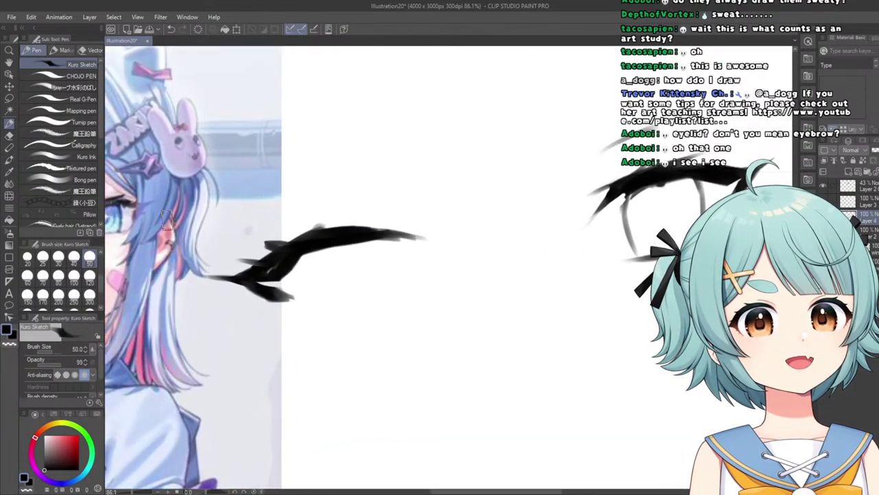
Try to smooth the faint bump on the eyelash's upper edge with the Hard eraser, and review the whole sketch.
key("e")
scroll(296, 237, "up", 3)
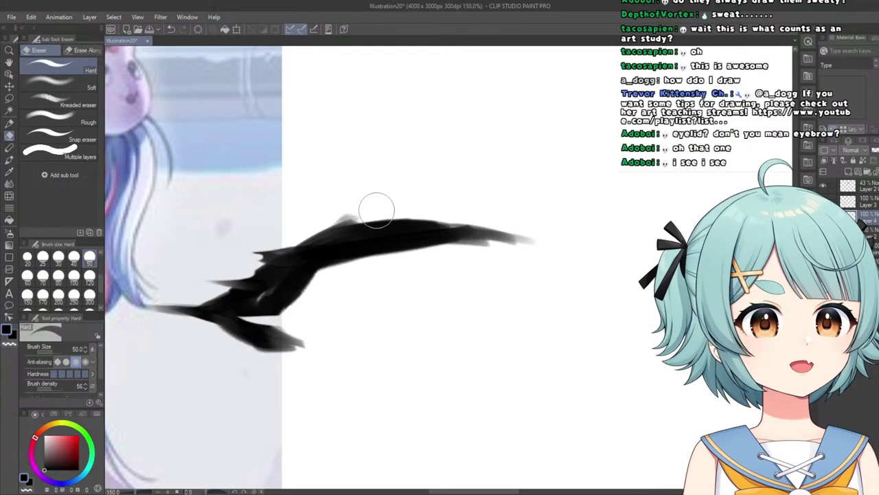
left_click(9, 124)
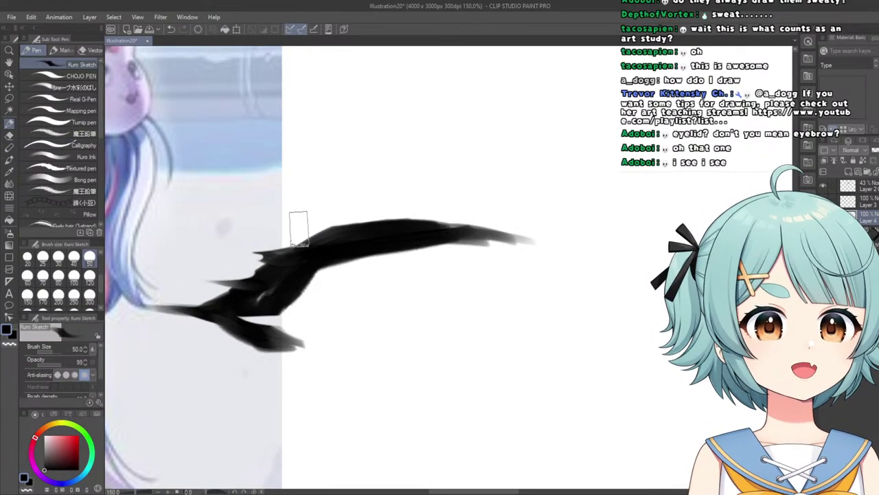
scroll(314, 212, "down", 5)
scroll(226, 213, "down", 2)
scroll(227, 213, "up", 6)
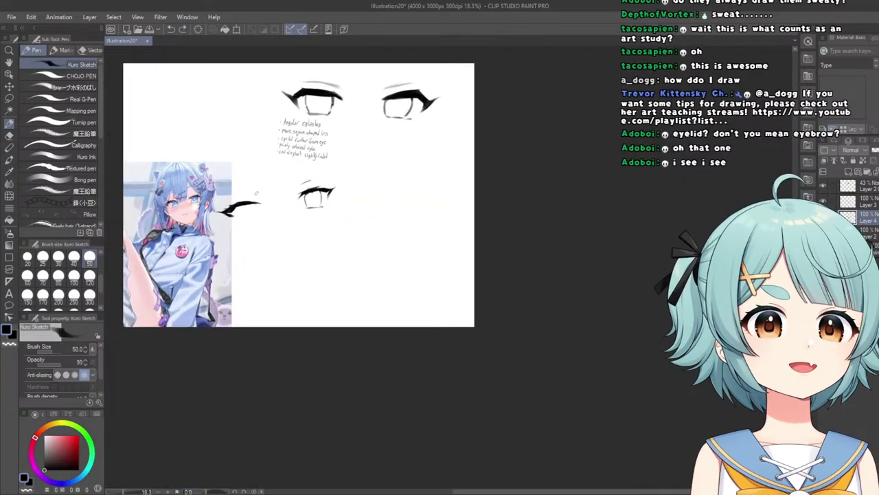
scroll(221, 214, "down", 4)
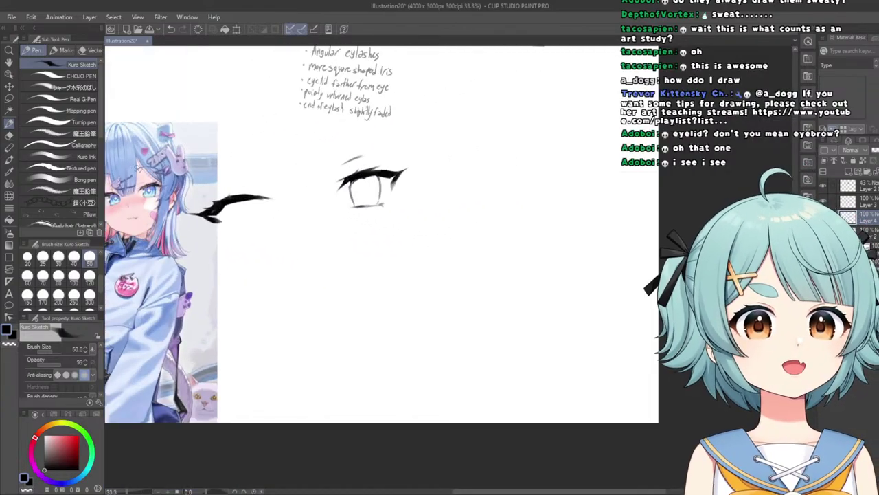
Draw a thin curved eyelid crease above the new eyelash with Kuro Sketch and check its placement.
scroll(133, 158, "up", 3)
scroll(275, 185, "up", 3)
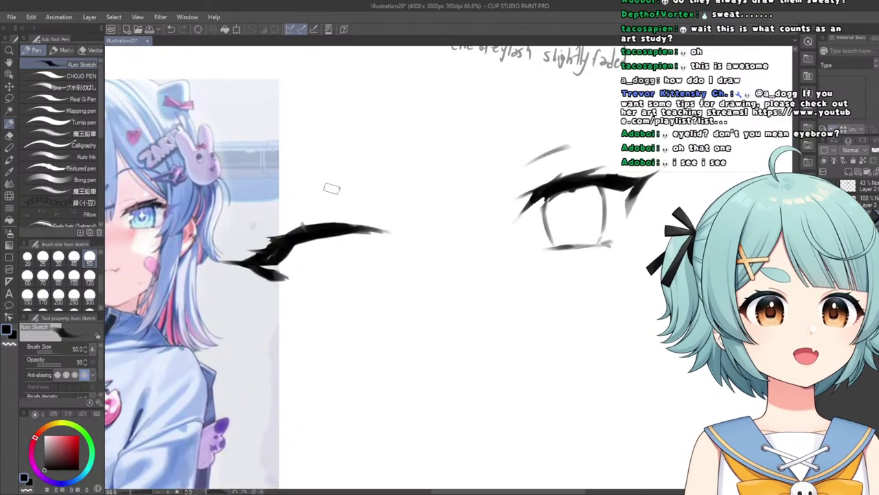
left_click_drag(361, 197, 309, 198)
scroll(341, 195, "down", 4)
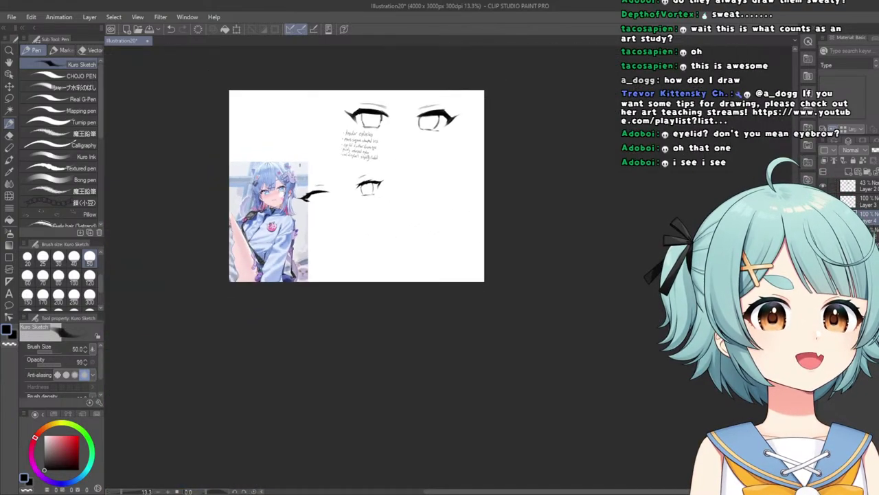
scroll(313, 204, "up", 2)
scroll(313, 204, "up", 1)
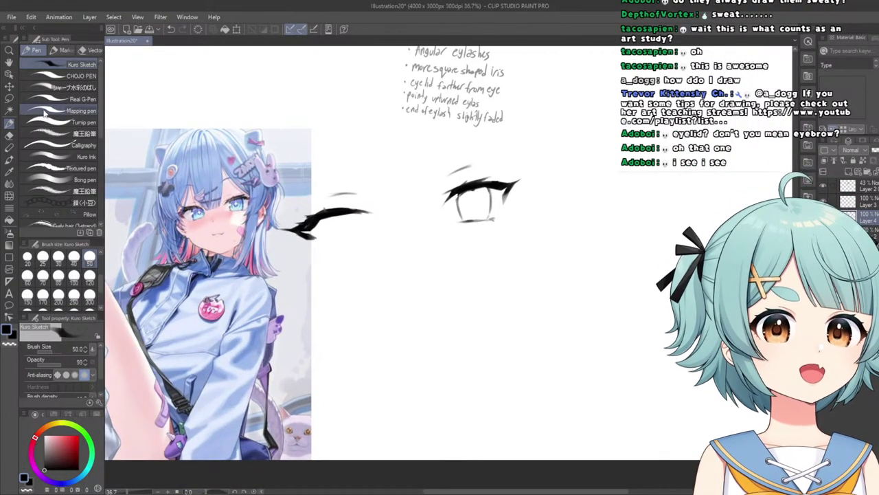
Lasso the new eyelash and eyelid crease, shrink and reposition them slightly with the Scale/Rotate transform, and clear the selection.
key("m")
mouse_move(249, 304)
left_mouse_down()
mouse_move(208, 237)
mouse_move(231, 236)
left_mouse_up()
left_click(347, 344)
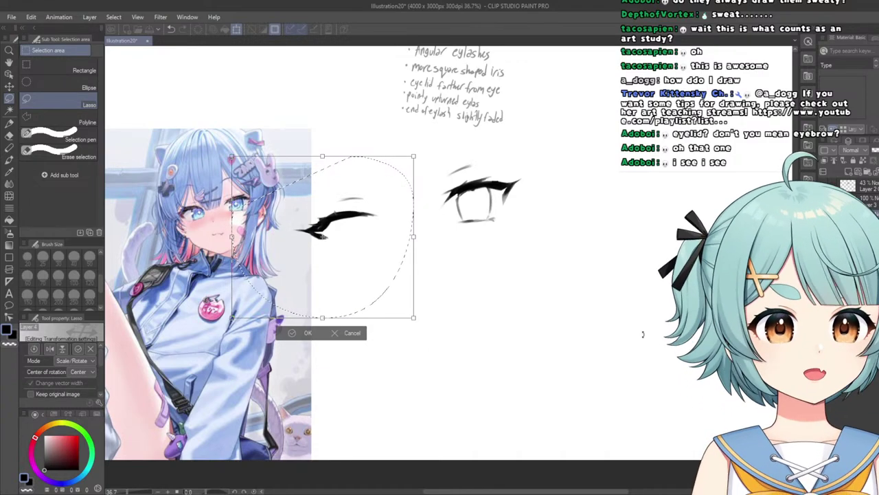
left_click(302, 333)
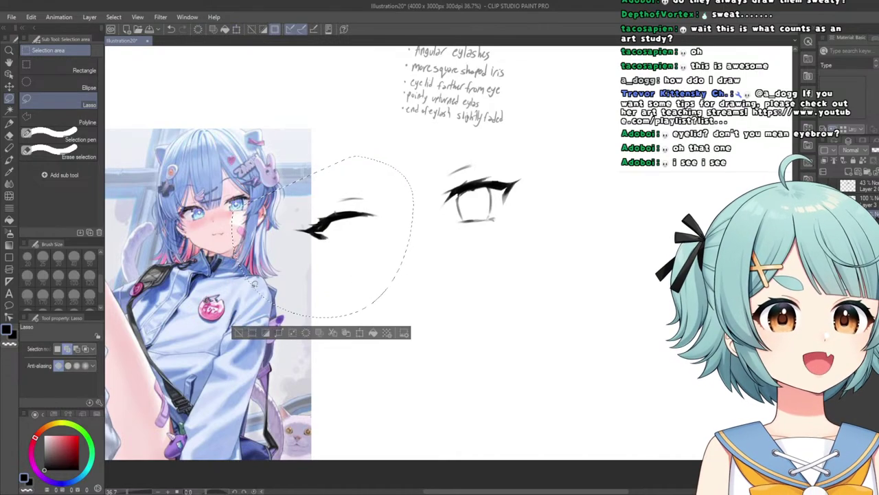
left_click(236, 333)
scroll(234, 336, "up", 3)
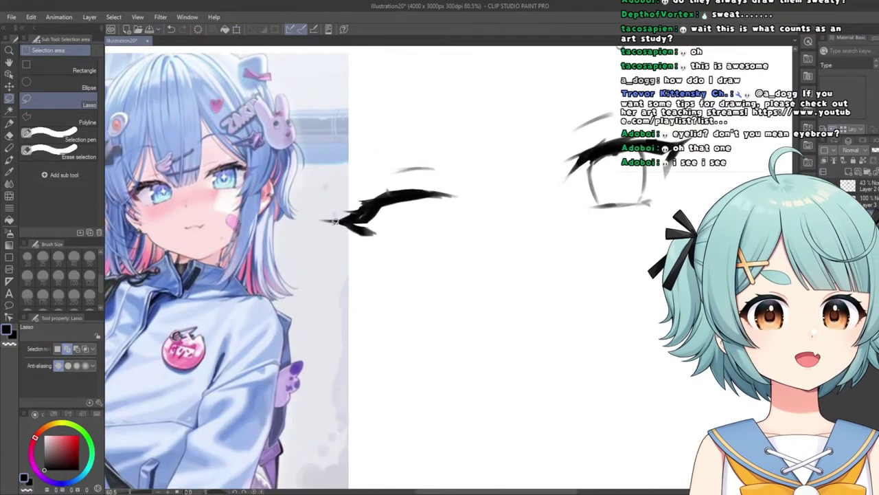
Draw the iris's right edge and lower edge beneath the new eyelash with the Kuro Sketch pen.
scroll(410, 219, "up", 1)
left_click(9, 123)
scroll(323, 156, "down", 5)
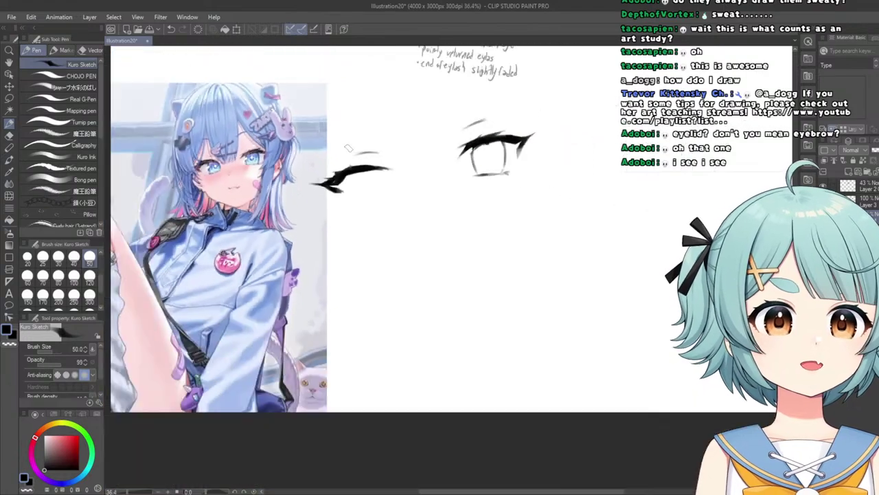
scroll(377, 165, "up", 6)
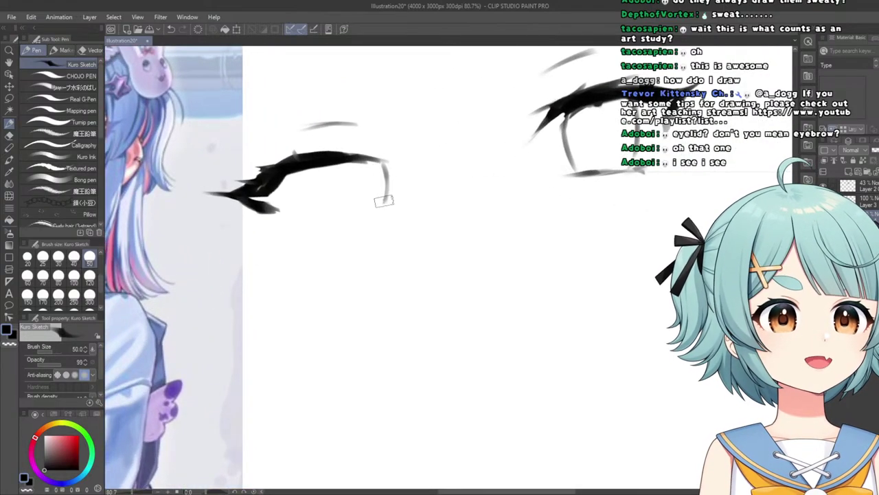
scroll(289, 223, "down", 5)
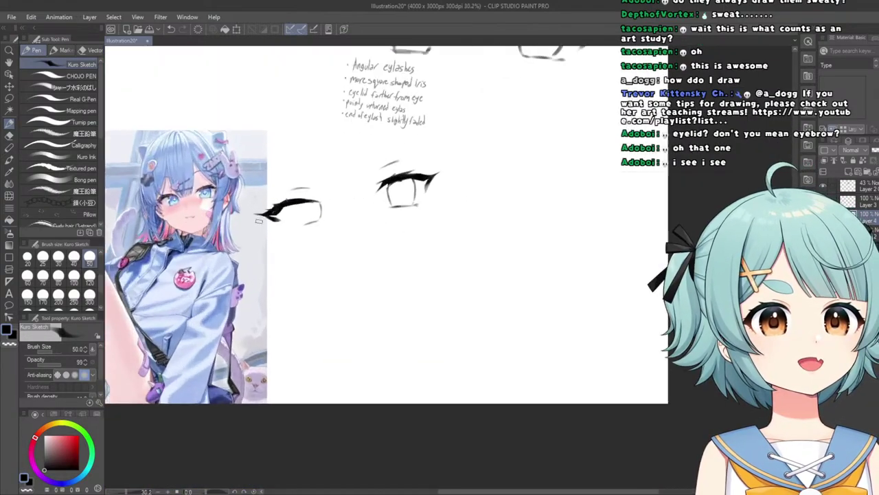
scroll(238, 224, "up", 4)
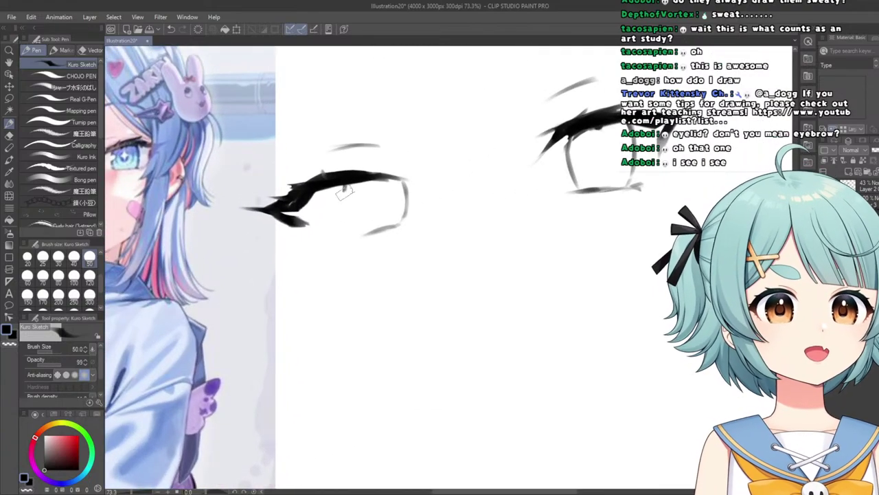
Sketch the iris's left edge as a slightly slanted line, undo it, and redraw it below the eyelash.
left_click_drag(344, 190, 351, 226)
scroll(353, 237, "down", 4)
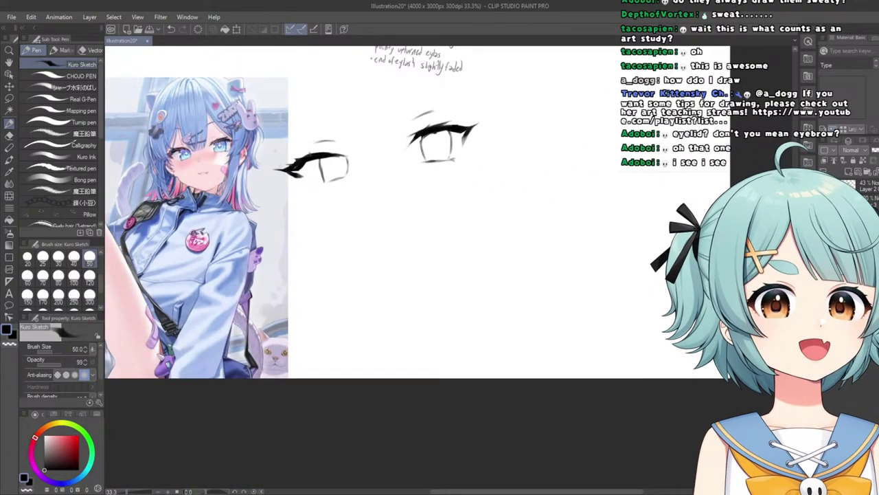
scroll(227, 148, "up", 4)
scroll(295, 172, "down", 3)
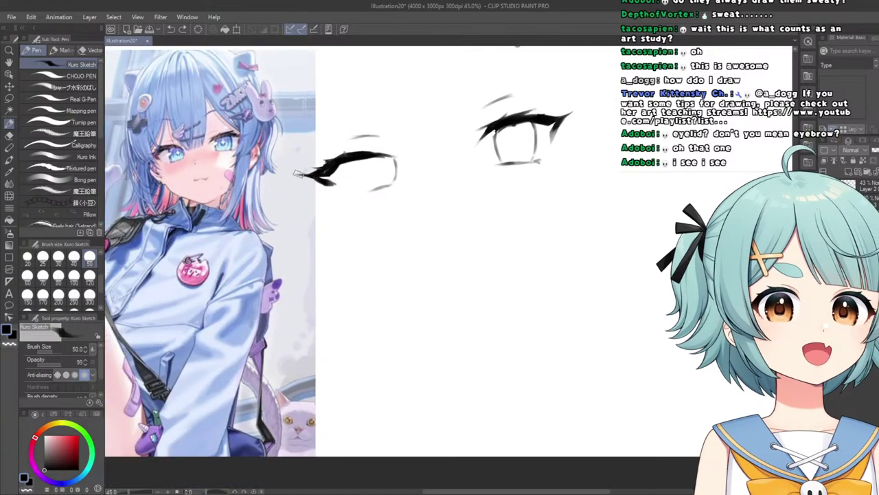
scroll(306, 166, "up", 2)
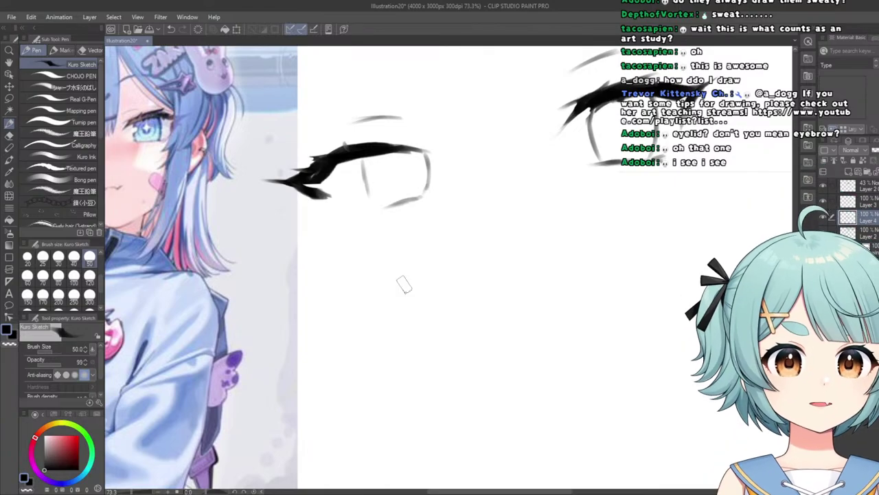
Strengthen the iris's left edge and compare both eyes with the reference illustration.
scroll(461, 188, "down", 5)
scroll(363, 131, "up", 3)
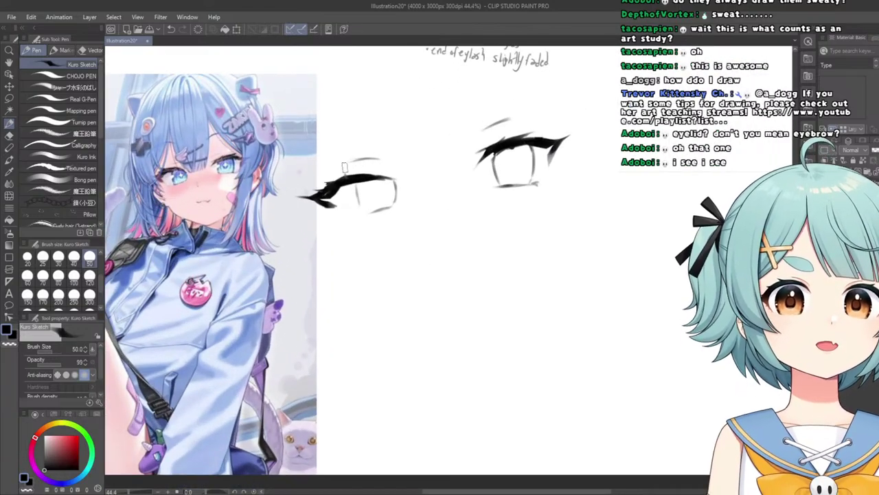
scroll(345, 167, "up", 3)
scroll(360, 209, "down", 4)
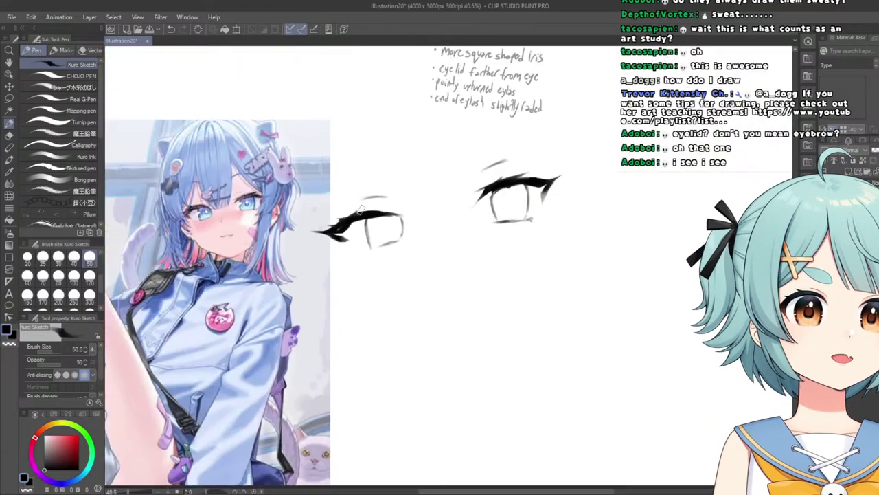
scroll(359, 210, "down", 4)
scroll(361, 179, "up", 4)
scroll(364, 147, "down", 3)
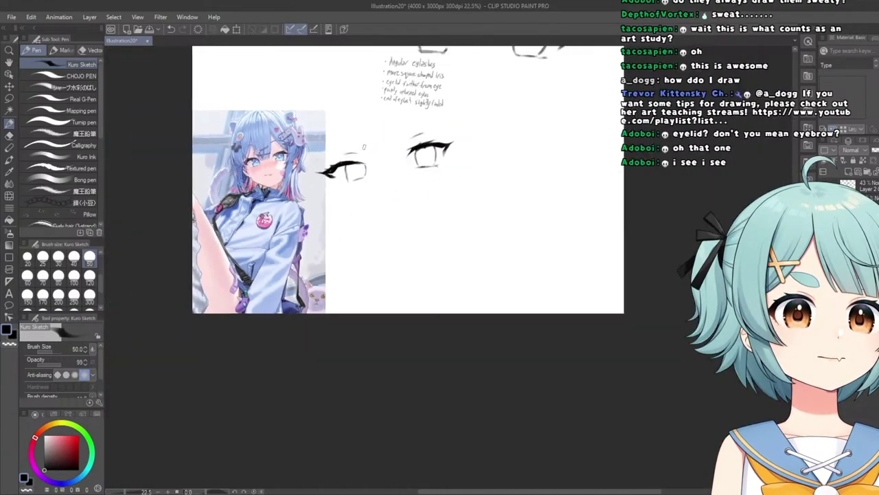
scroll(361, 141, "up", 3)
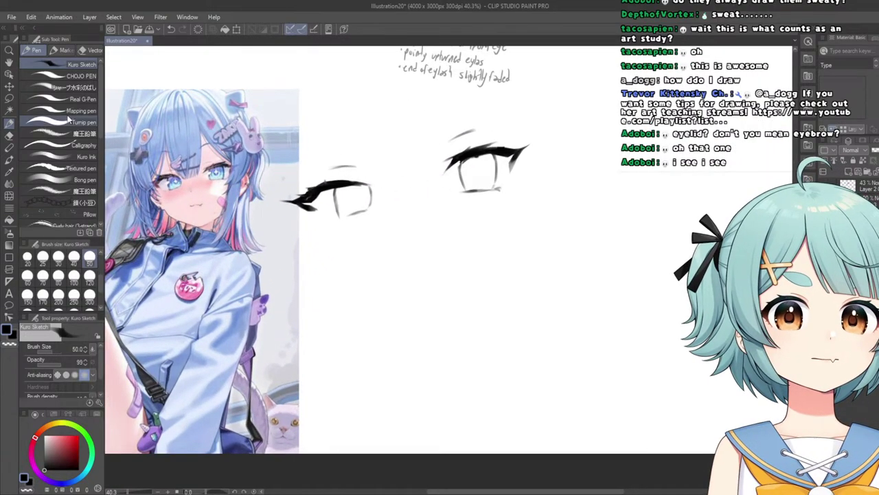
Lasso the new eye's iris outline, shift it slightly with the Scale/Rotate transform, and clear the selection.
left_click(9, 98)
scroll(337, 214, "up", 2)
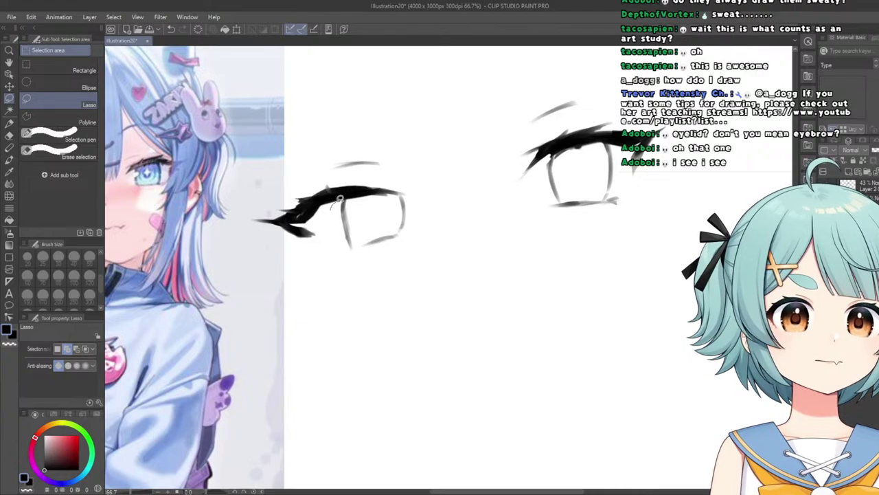
left_click_drag(397, 192, 383, 300)
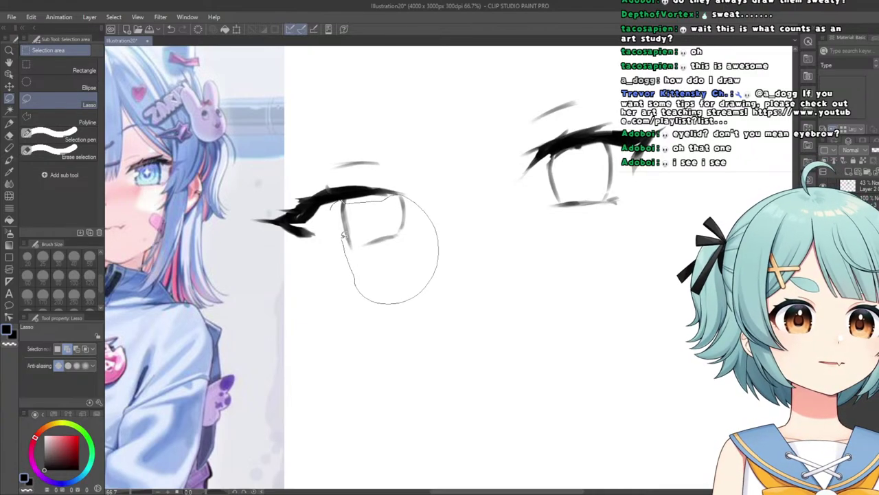
left_click_drag(343, 235, 338, 205)
left_click(410, 317)
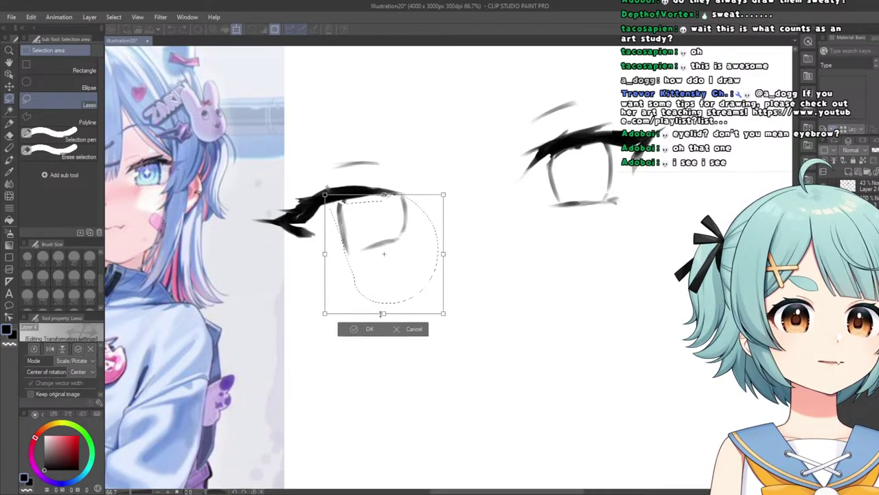
scroll(338, 287, "down", 4)
scroll(338, 305, "up", 3)
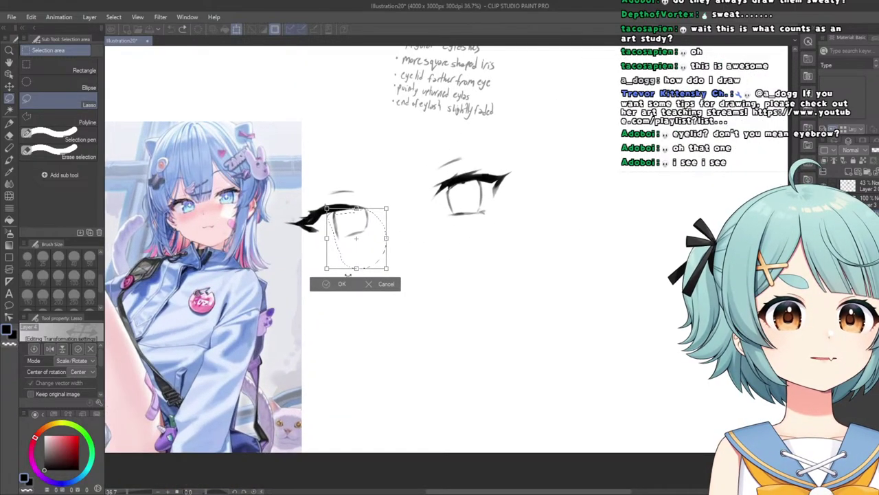
key("Return")
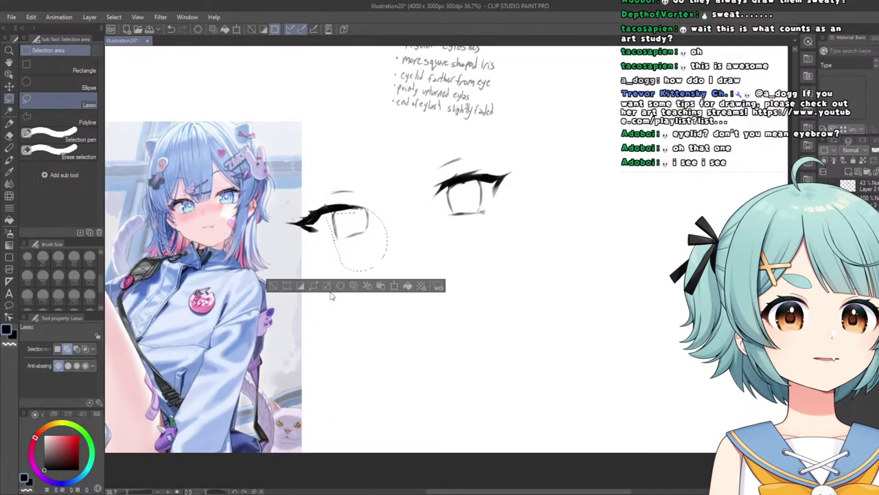
key("ctrl+d")
Lasso the lower half of the iris outline, move it slightly down to lengthen the iris, and deselect.
scroll(342, 229, "up", 2)
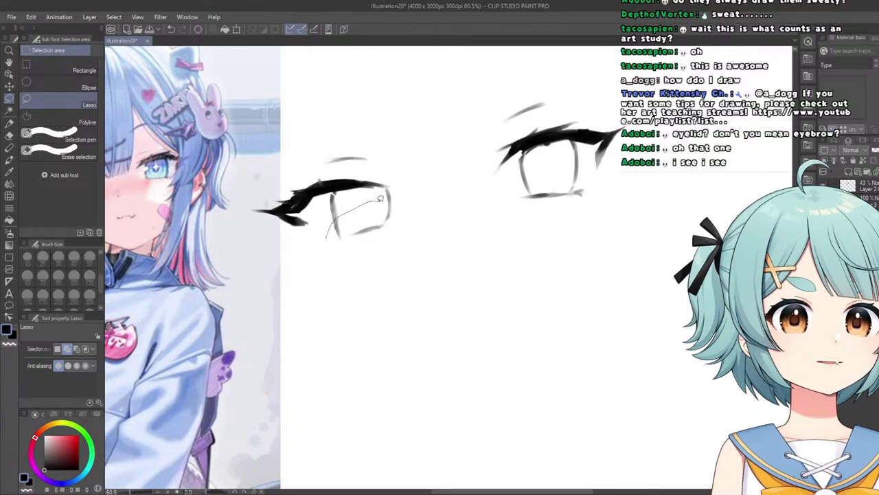
left_click_drag(360, 272, 323, 241)
left_click(397, 289)
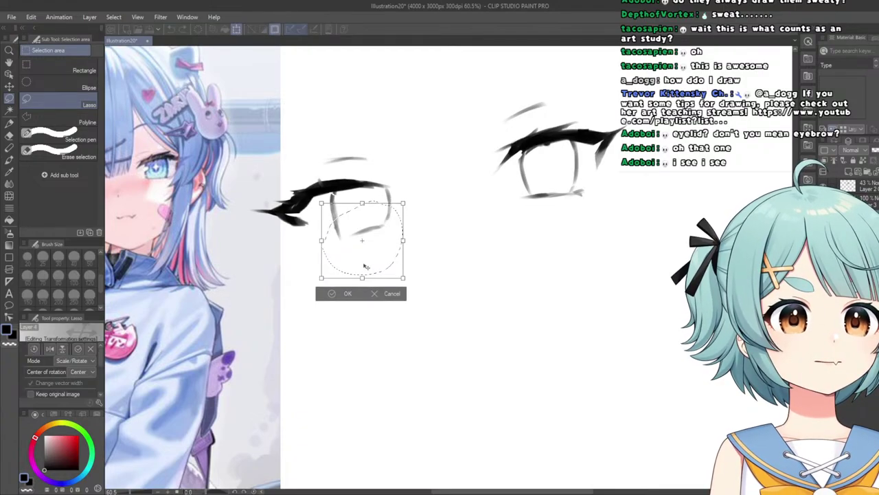
left_click_drag(365, 264, 367, 271)
left_click(345, 298)
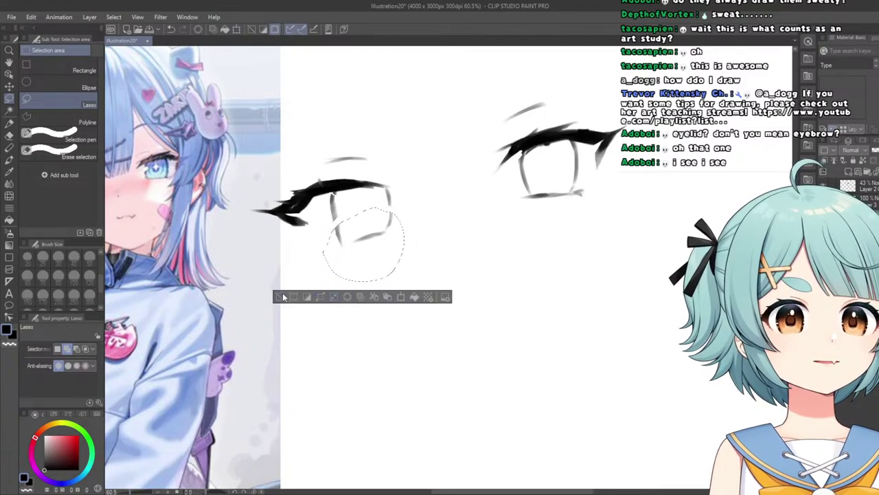
left_click(283, 296)
Reconnect the iris's side lines with Kuro Sketch strokes and check the eye's proportions.
left_click(8, 126)
scroll(394, 206, "up", 4)
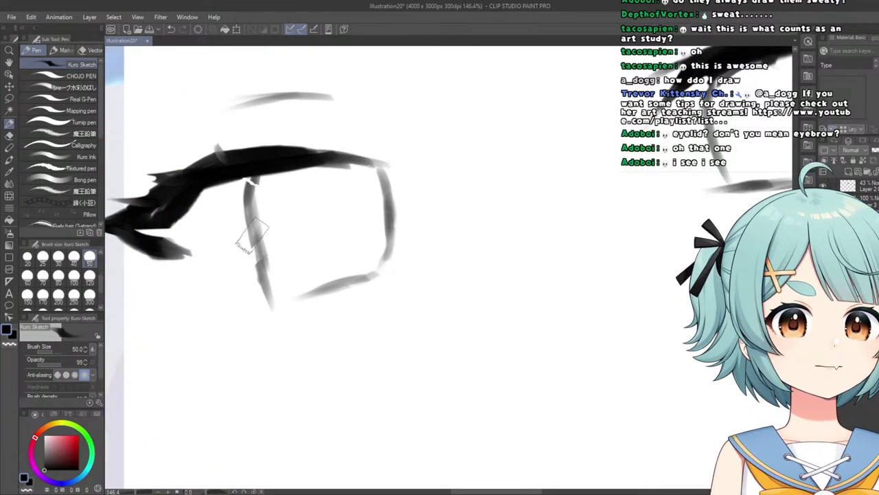
scroll(272, 264, "down", 10)
scroll(227, 196, "up", 8)
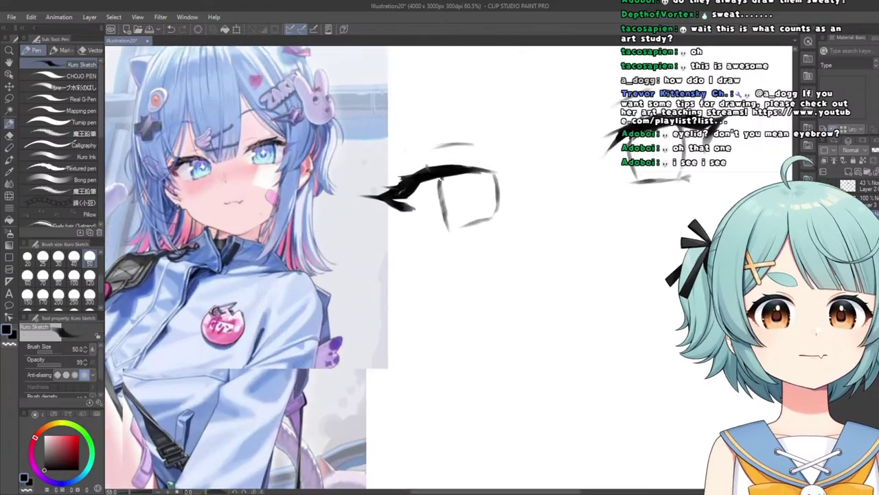
Draw a short lower eyelid mark beside the bottom of the iris's left edge, redoing the stroke once.
scroll(451, 240, "up", 1)
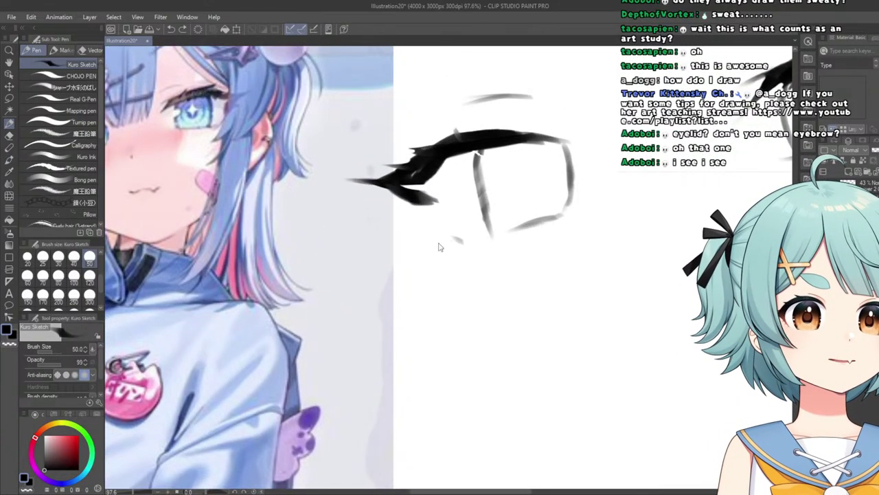
mouse_move(472, 236)
left_mouse_down()
mouse_move(450, 224)
mouse_move(467, 234)
left_mouse_up()
scroll(443, 217, "down", 10)
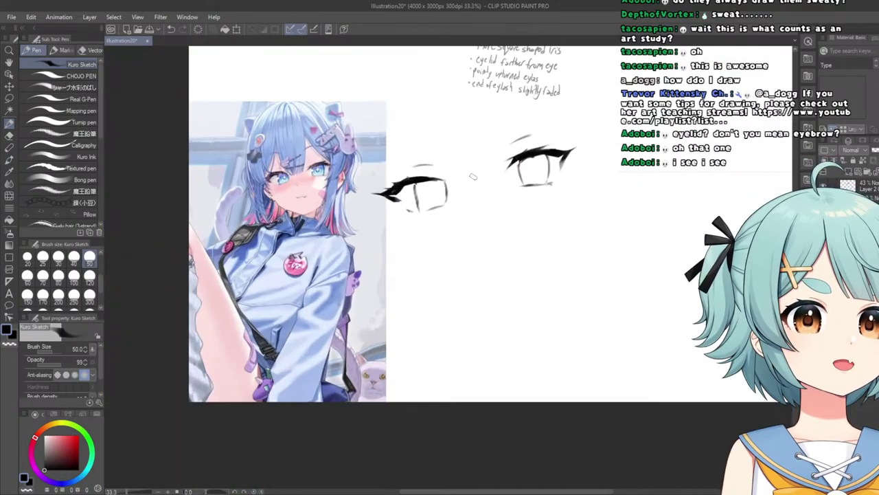
scroll(462, 178, "up", 8)
Trim the tip of the lower spike at the eyelash's outer corner with the Hard eraser.
left_click(9, 136)
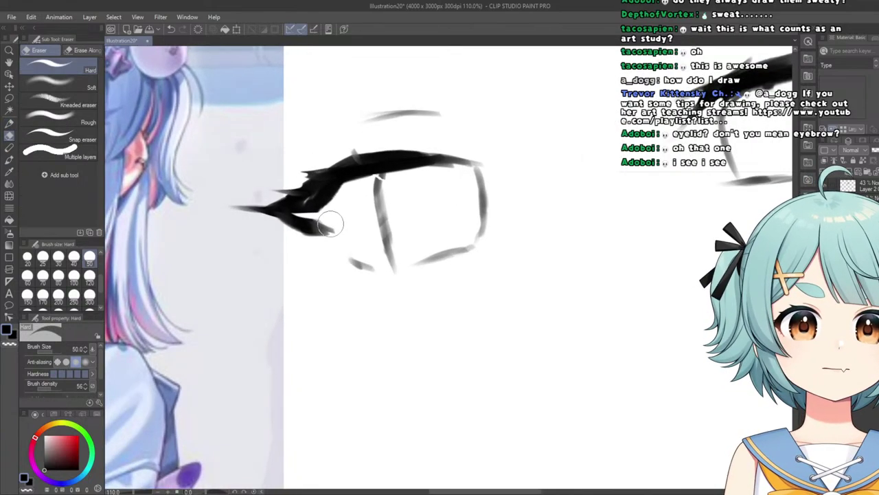
scroll(334, 223, "up", 3)
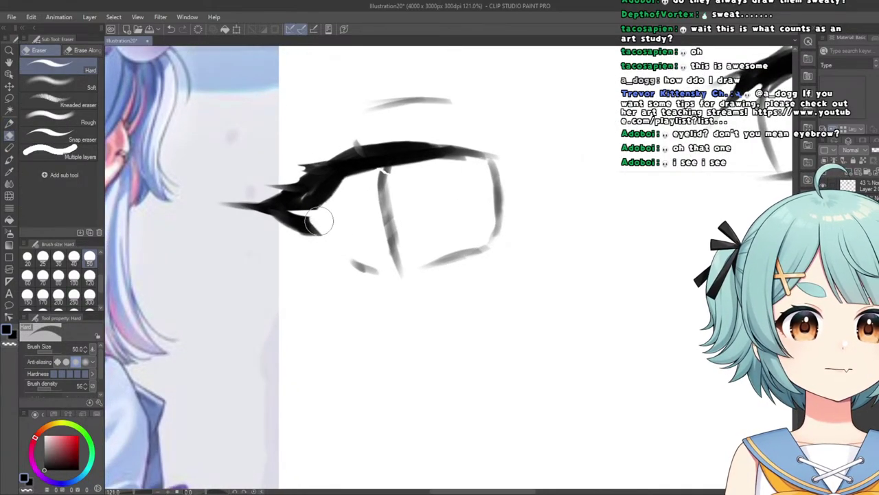
scroll(324, 220, "down", 9)
scroll(275, 172, "up", 5)
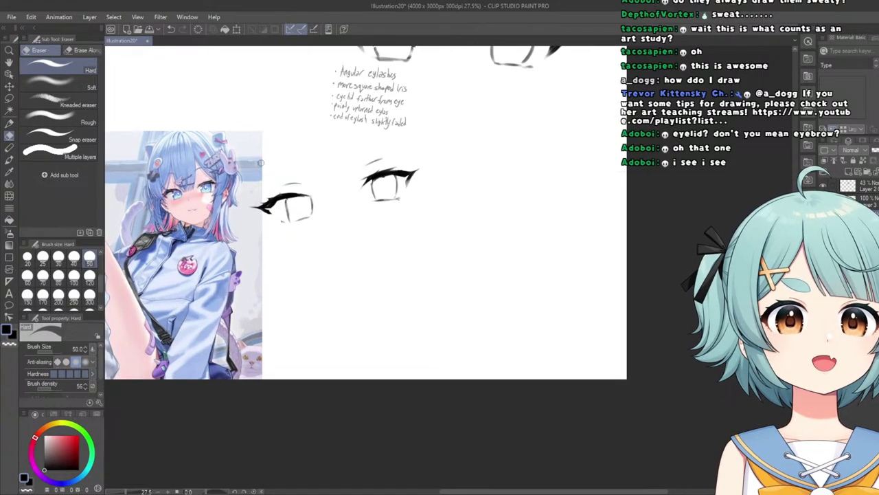
Darken and extend the short lower eyelid mark toward the iris with Kuro Sketch.
key("p")
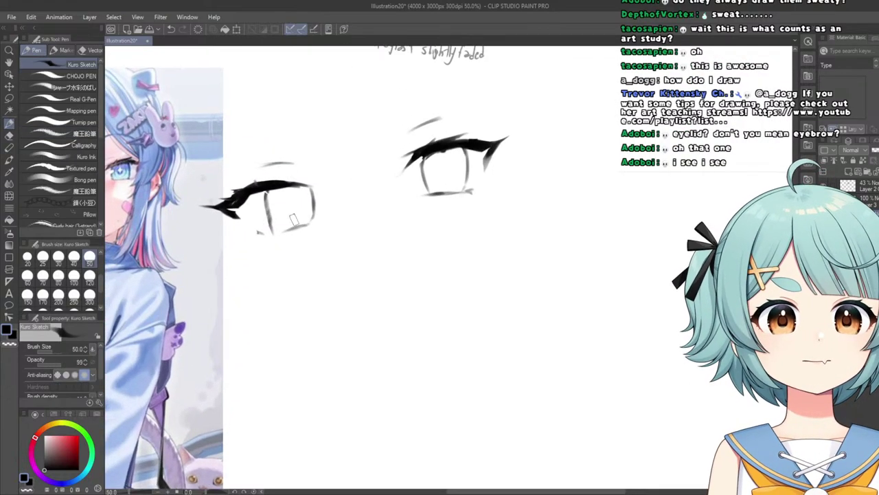
scroll(245, 248, "down", 2)
scroll(212, 217, "down", 3)
scroll(234, 205, "up", 5)
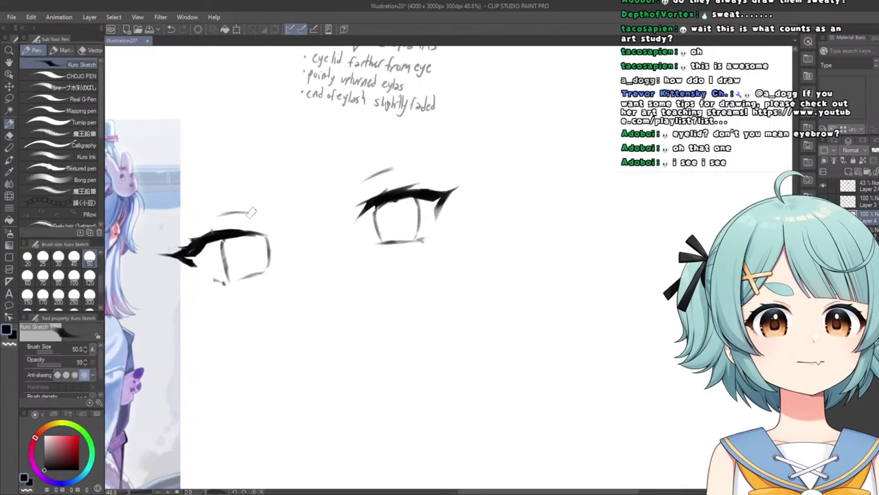
Lengthen the eyelid crease toward the inner side of the new eye and compare it with the other eyes.
scroll(201, 214, "down", 3)
scroll(296, 210, "down", 1)
scroll(295, 210, "up", 1)
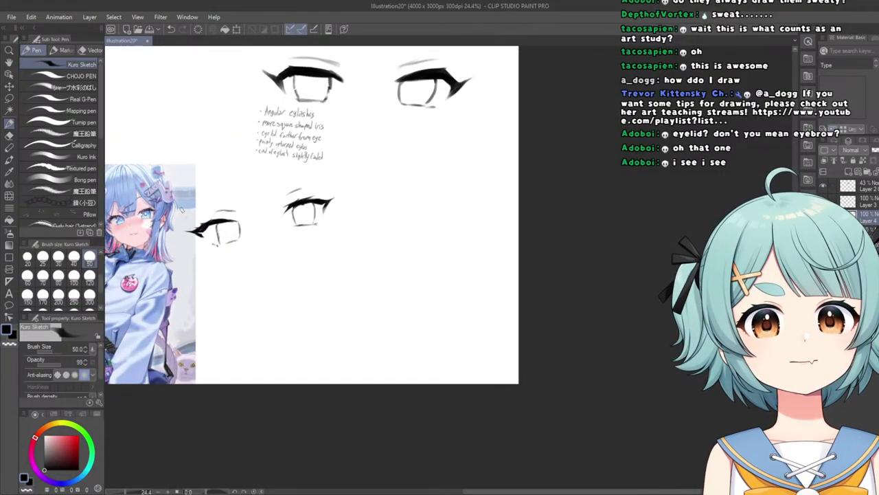
scroll(295, 210, "down", 1)
scroll(185, 213, "up", 5)
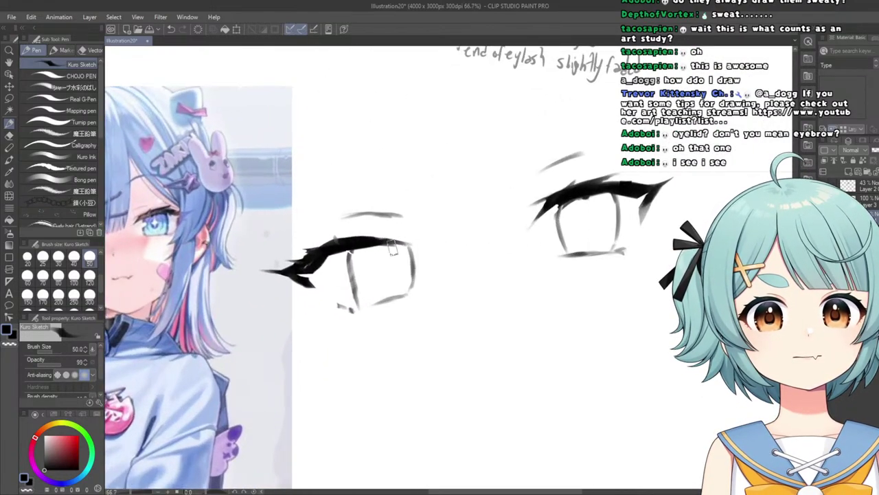
Thicken the new eyelash's inner end and upper arch with Kuro Sketch, checking the shape against the whole page.
scroll(296, 233, "down", 3)
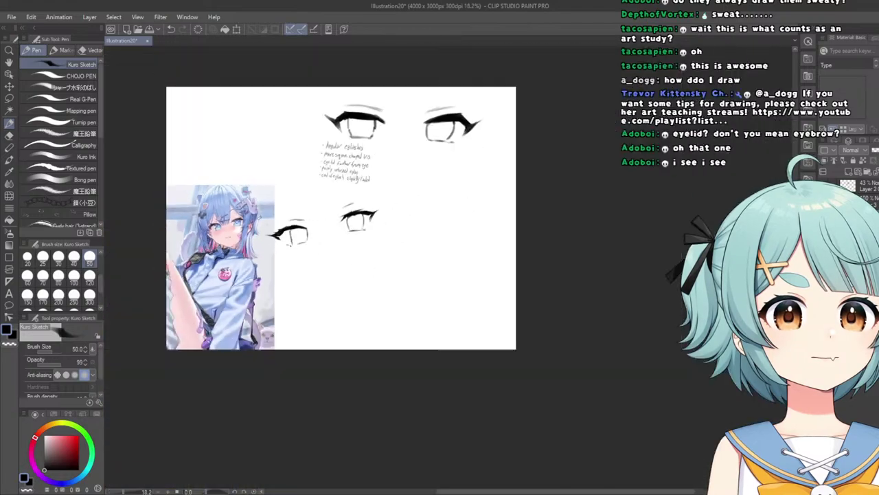
scroll(285, 233, "down", 1)
scroll(282, 237, "up", 1)
scroll(285, 229, "up", 3)
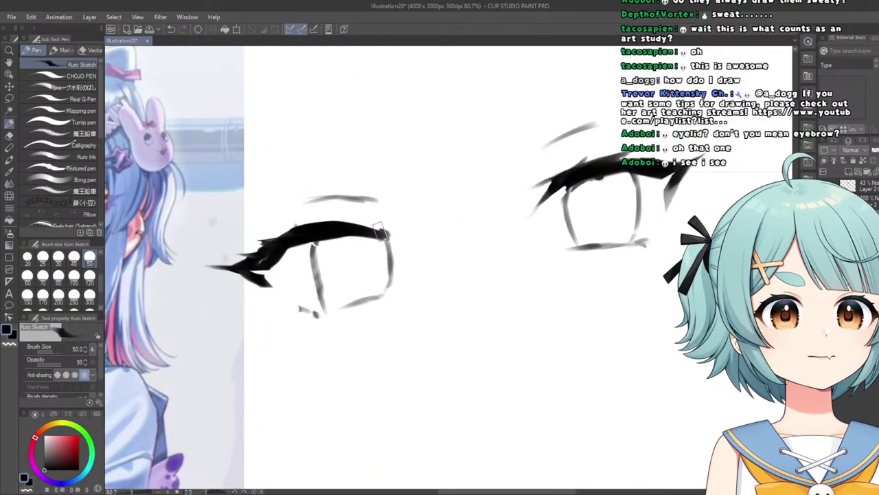
scroll(292, 234, "down", 2)
scroll(295, 234, "up", 2)
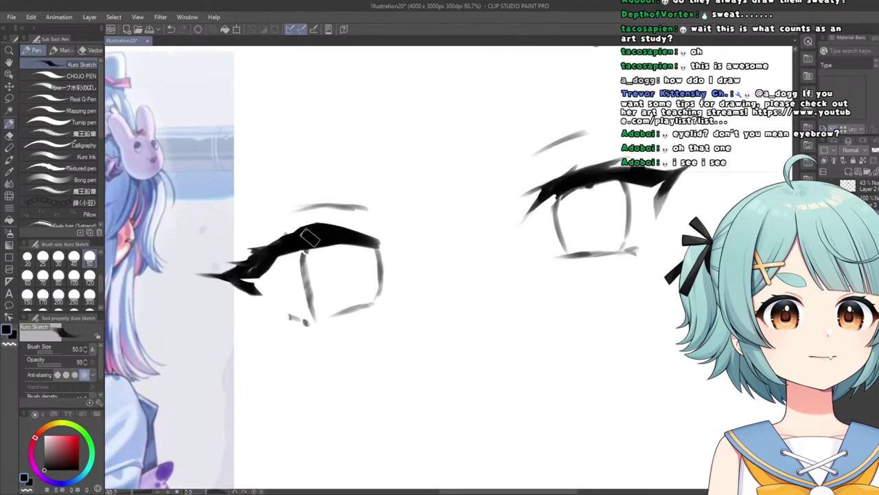
Trim the upper edge of the left new eye's lash into a more angular peak with the Hard eraser.
key("e")
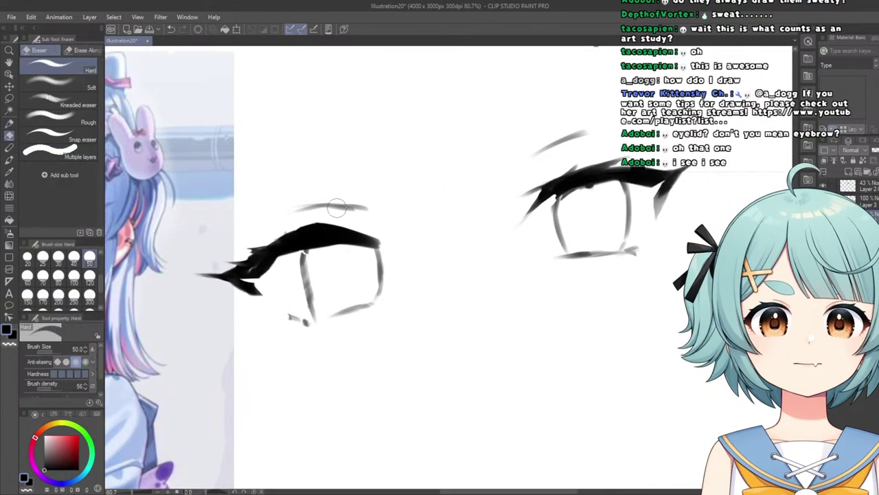
scroll(316, 226, "up", 2)
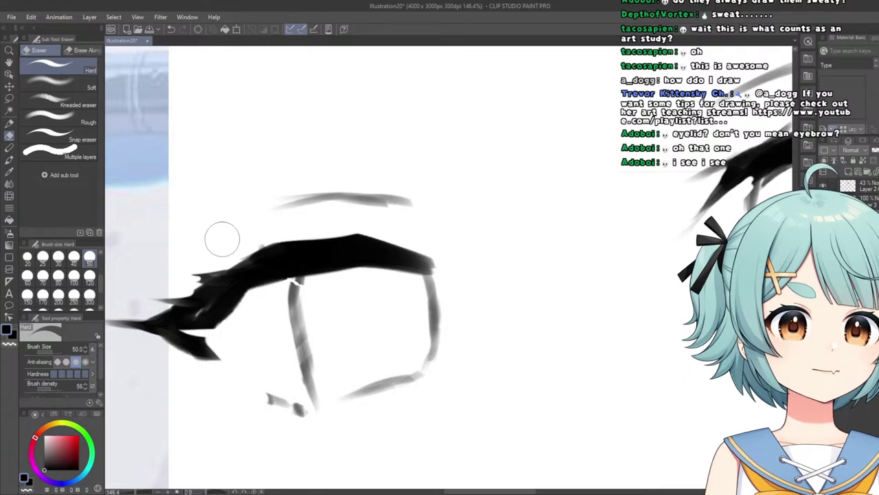
scroll(223, 219, "down", 6)
scroll(227, 212, "up", 6)
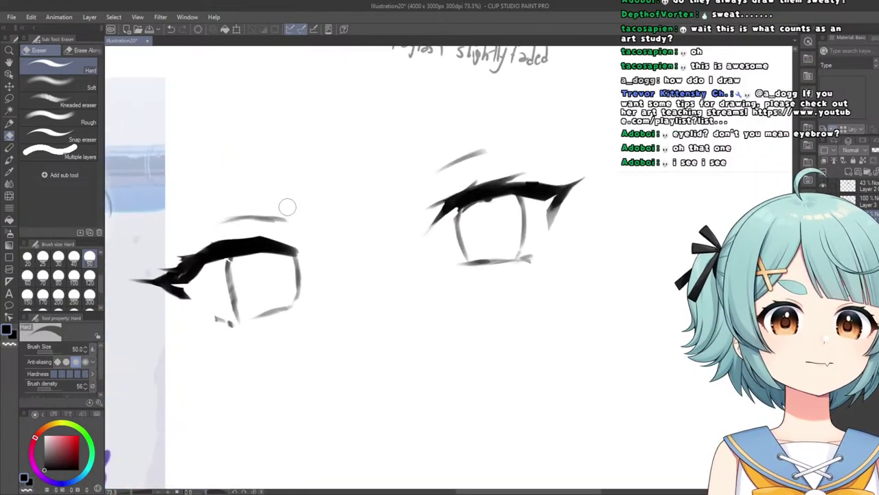
scroll(241, 232, "down", 4)
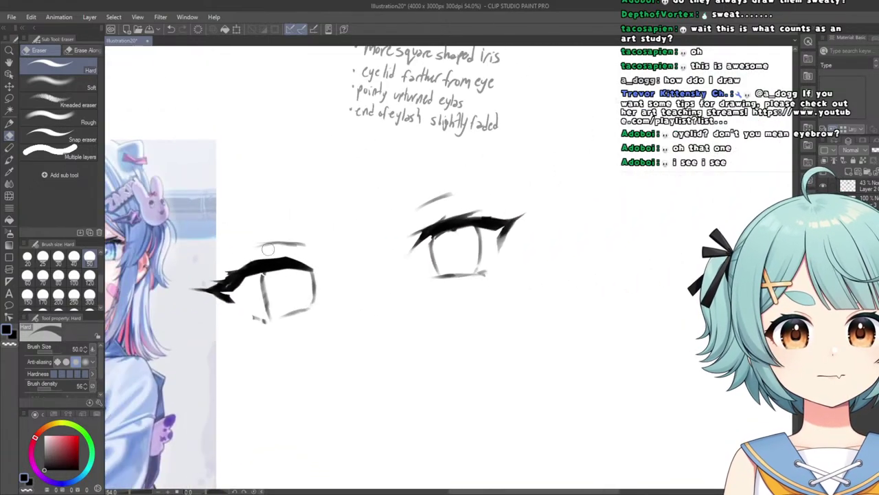
scroll(268, 220, "up", 3)
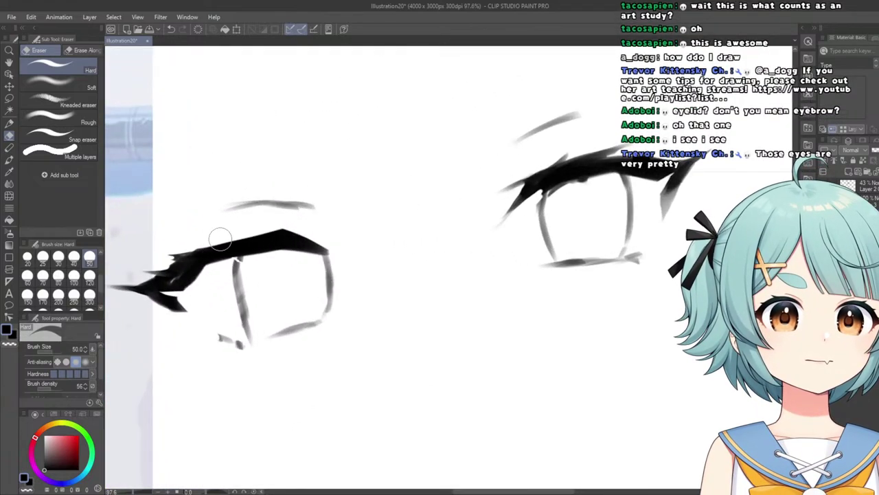
scroll(235, 237, "up", 1)
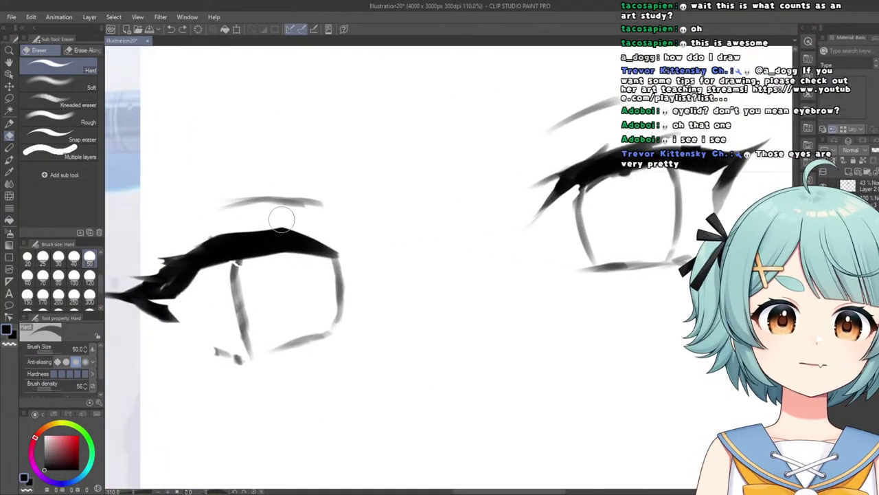
scroll(256, 218, "down", 7)
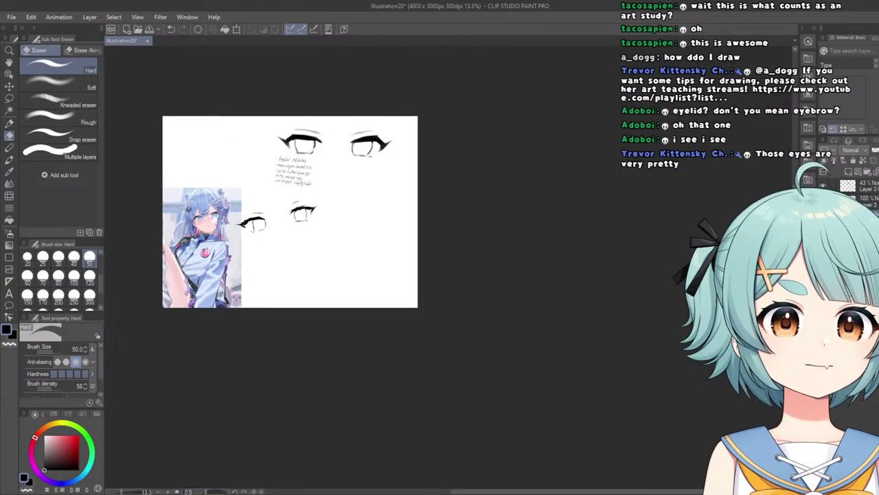
scroll(222, 218, "up", 4)
scroll(177, 211, "up", 2)
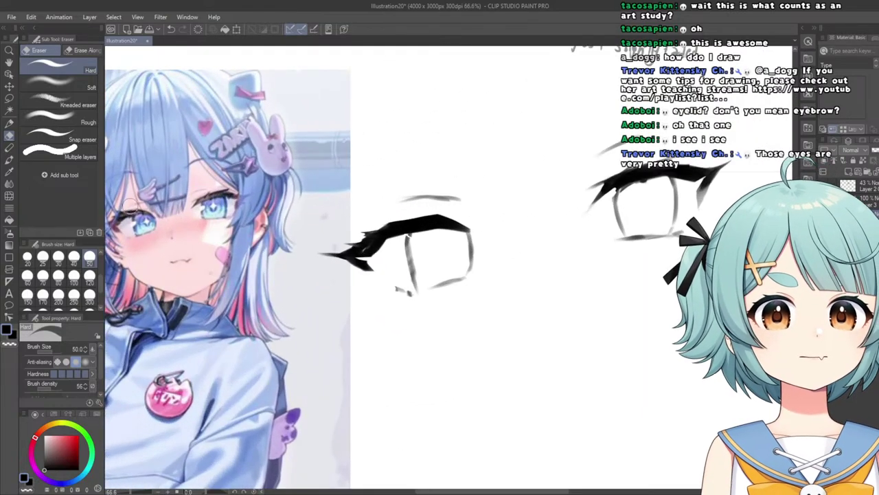
Erase small notches under the upper lashes of both new eyes, beside the tops of the iris outlines.
scroll(133, 195, "down", 3)
scroll(385, 171, "up", 6)
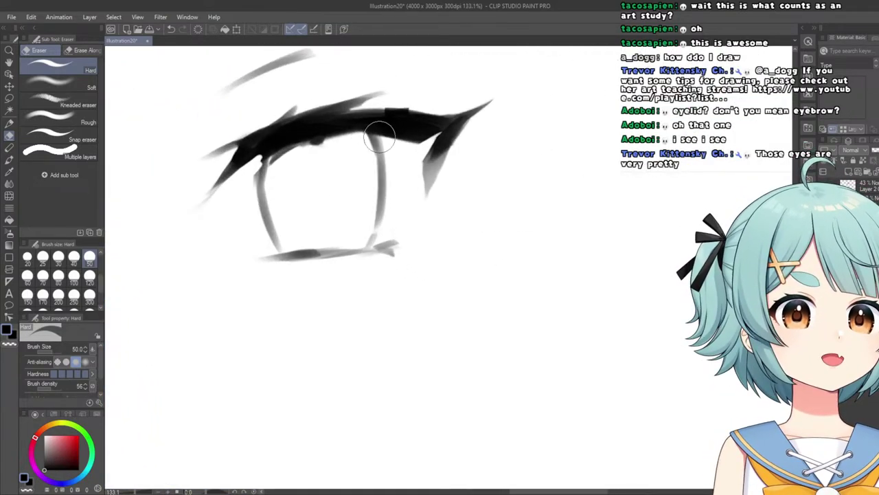
scroll(268, 107, "down", 6)
scroll(268, 107, "up", 1)
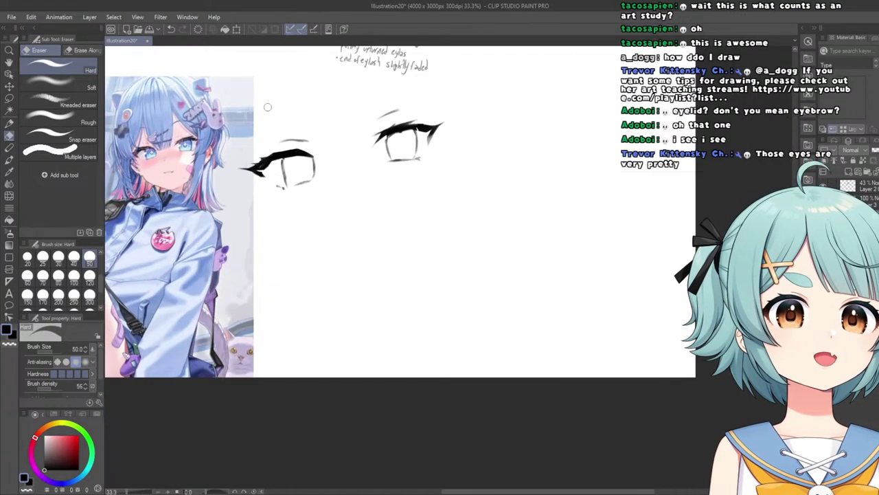
scroll(397, 131, "up", 5)
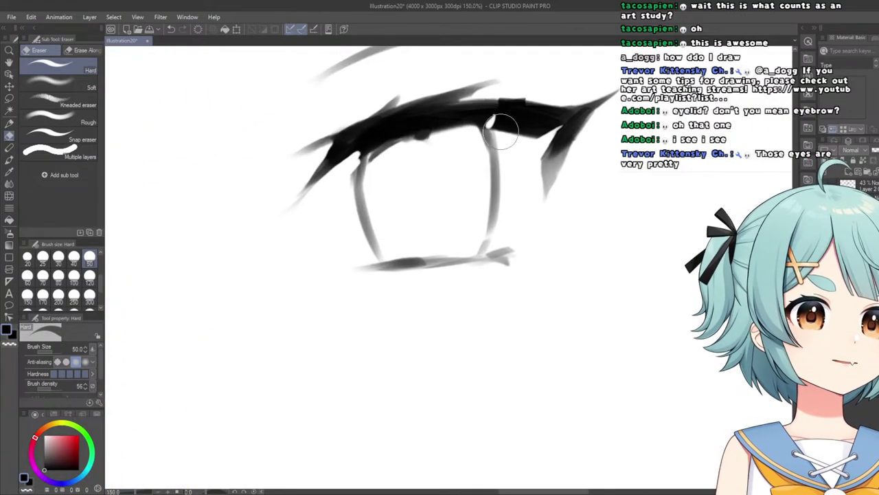
left_click_drag(496, 124, 501, 123)
scroll(464, 118, "down", 3)
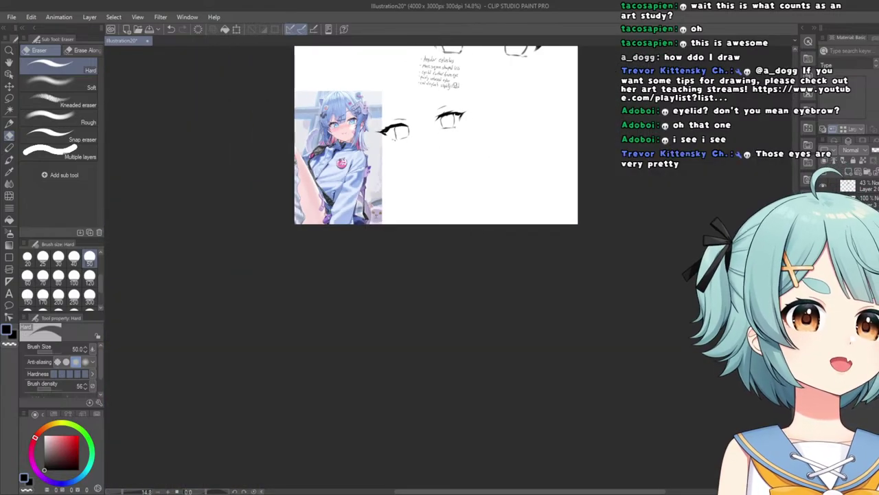
scroll(371, 130, "up", 5)
scroll(339, 124, "down", 6)
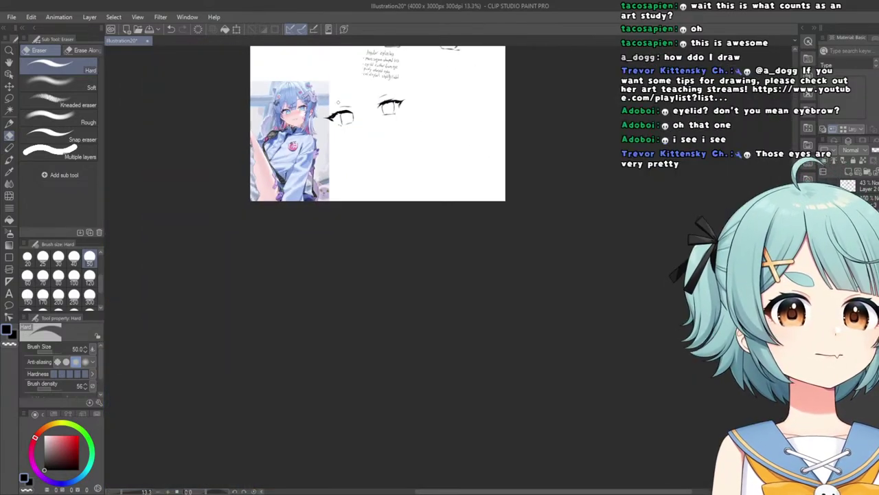
scroll(351, 82, "up", 5)
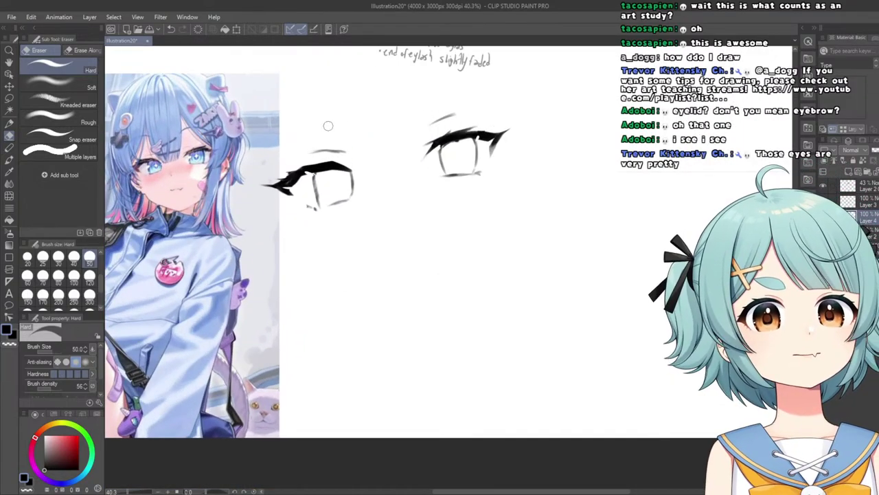
Thicken and even out the underside of the right new eye's upper lash above the iris with Kuro Sketch.
left_click(9, 121)
scroll(358, 175, "up", 4)
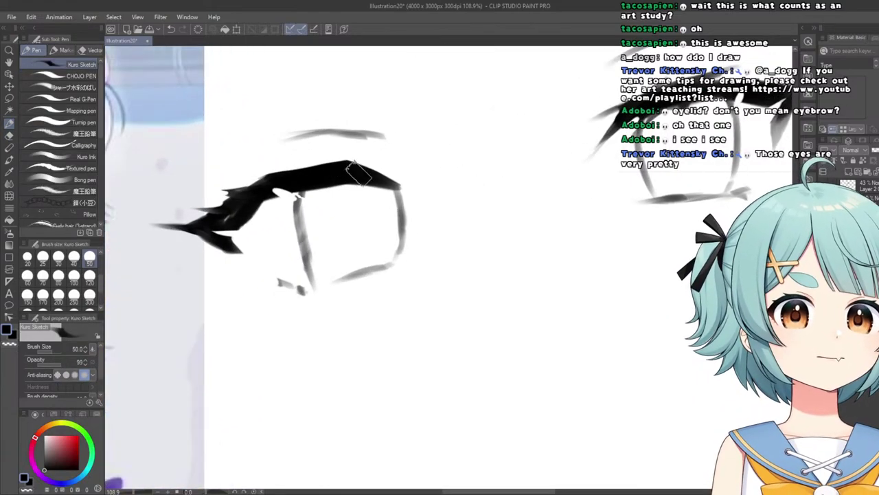
scroll(279, 189, "down", 2)
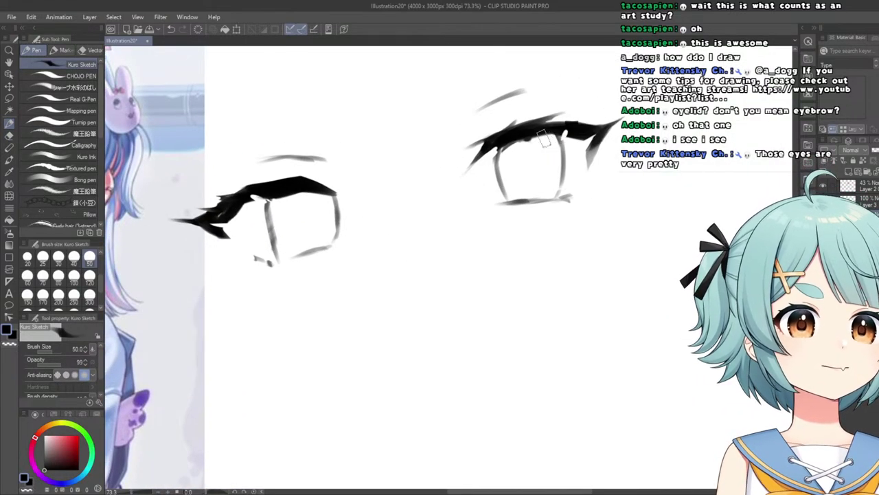
scroll(492, 145, "up", 3)
scroll(492, 144, "down", 5)
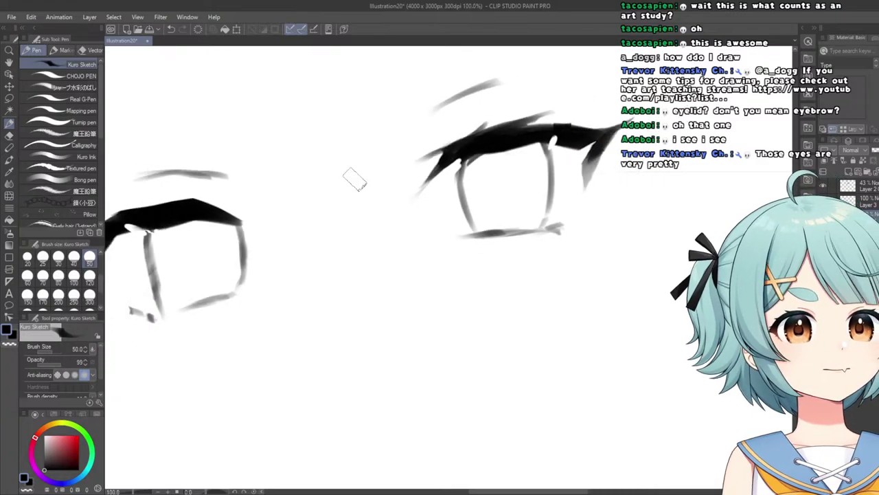
scroll(226, 199, "up", 5)
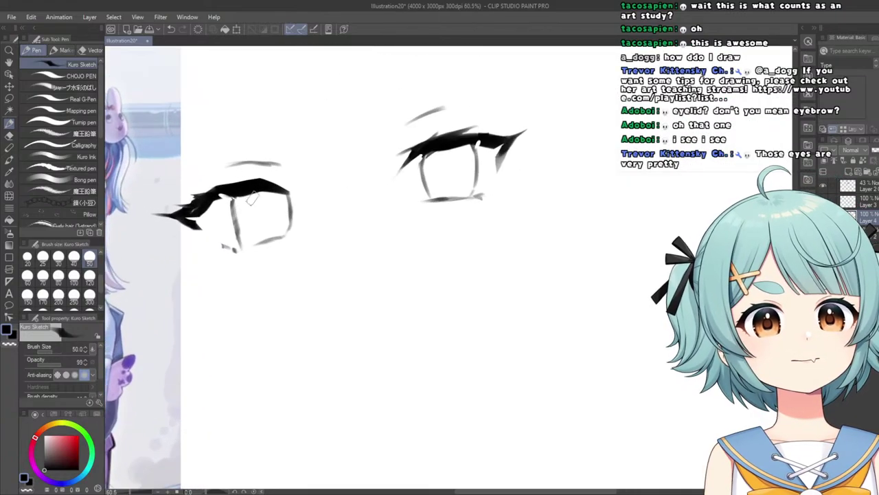
scroll(227, 201, "down", 6)
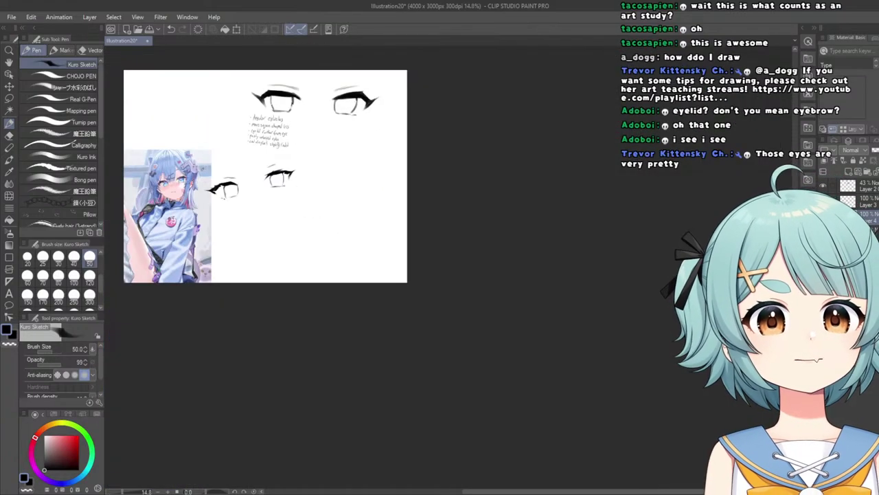
Extend the bottom line of the left new eye's iris to its outer side, closing the outline.
scroll(219, 196, "up", 6)
scroll(218, 196, "down", 6)
scroll(173, 189, "up", 6)
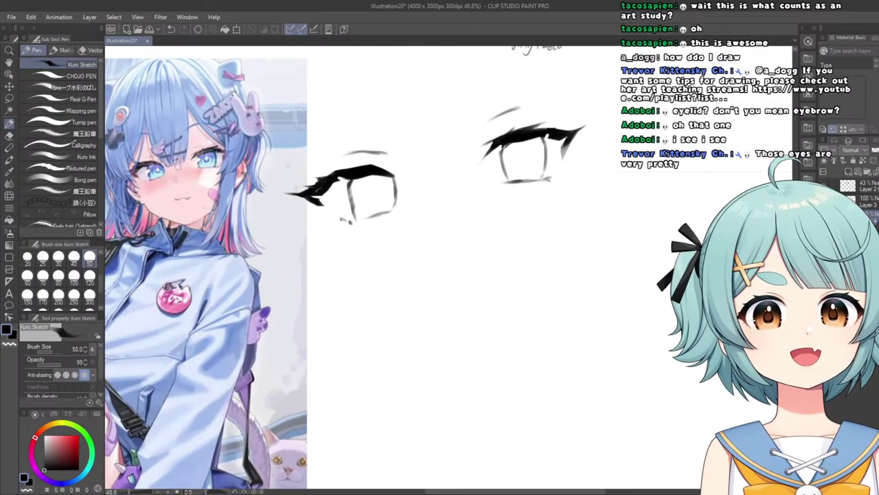
scroll(347, 220, "up", 3)
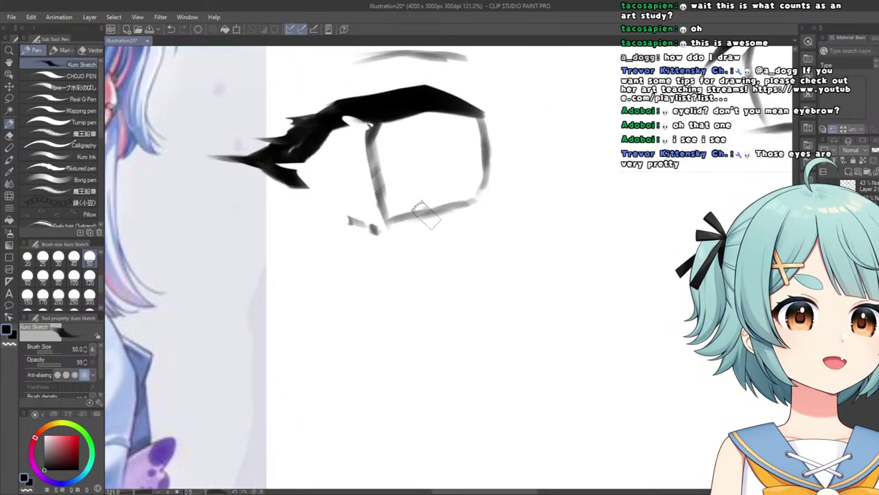
scroll(420, 210, "down", 7)
scroll(319, 183, "up", 4)
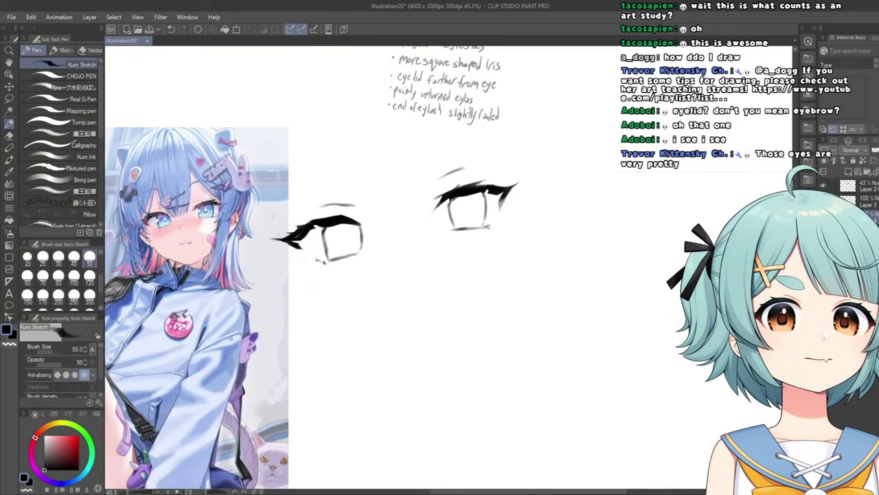
Compare the new pair of eyes with the reference illustration and the finished eyes above at several zoom levels.
scroll(251, 220, "down", 3)
scroll(295, 221, "up", 2)
scroll(244, 231, "down", 2)
scroll(235, 233, "up", 2)
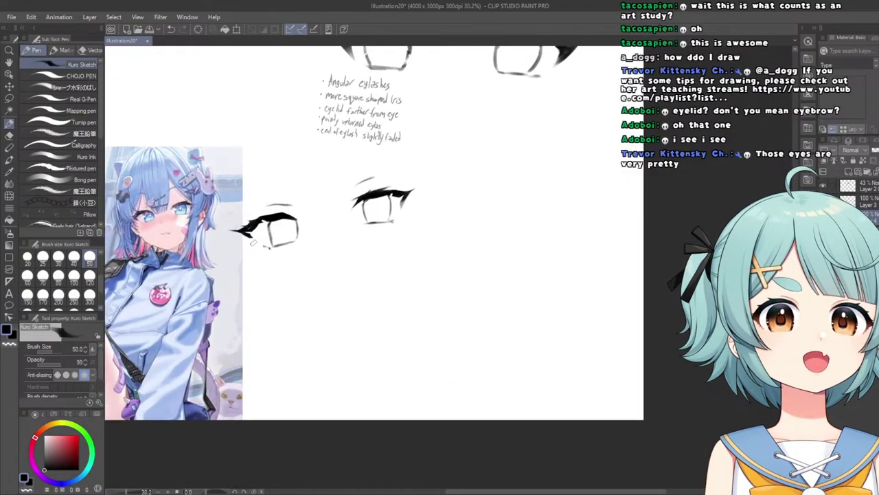
scroll(251, 240, "up", 1)
scroll(261, 220, "down", 3)
scroll(275, 195, "up", 3)
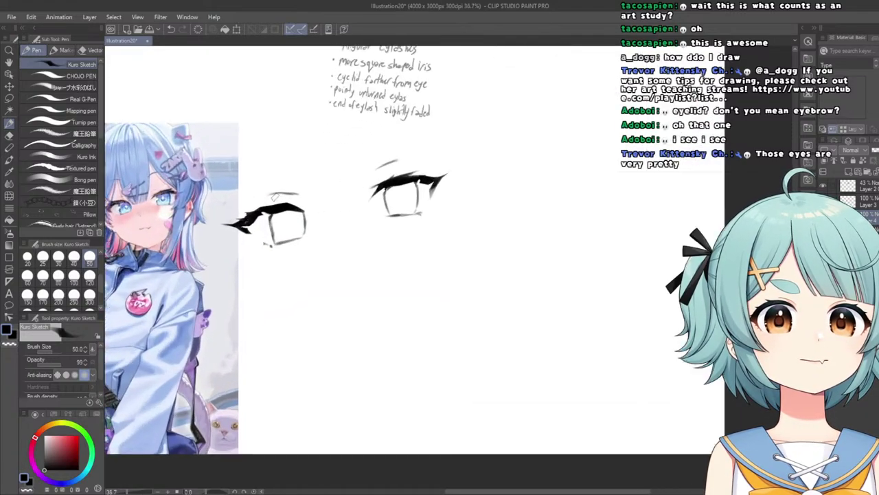
Lasso the outer part of the left new eye's lash, scale it down slightly inward, and clear the selection.
scroll(189, 167, "up", 1)
left_click(10, 99)
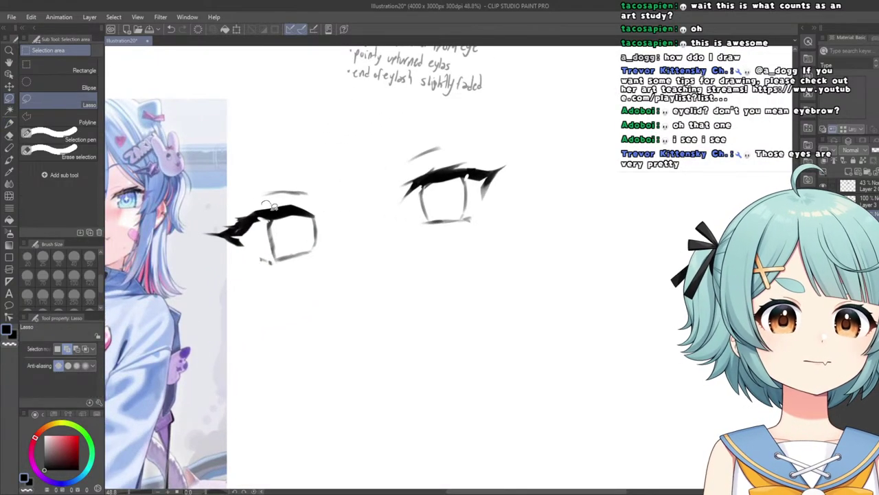
left_click_drag(194, 195, 184, 198)
key("ctrl+t")
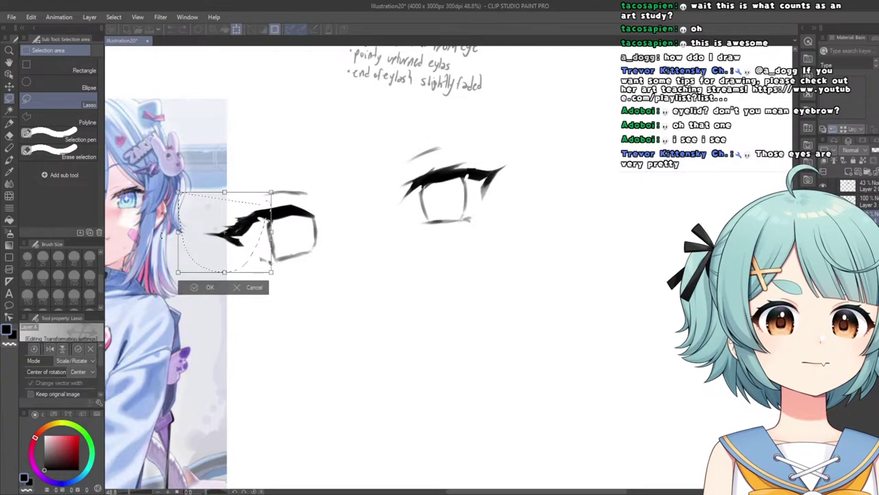
left_click_drag(178, 240, 184, 232)
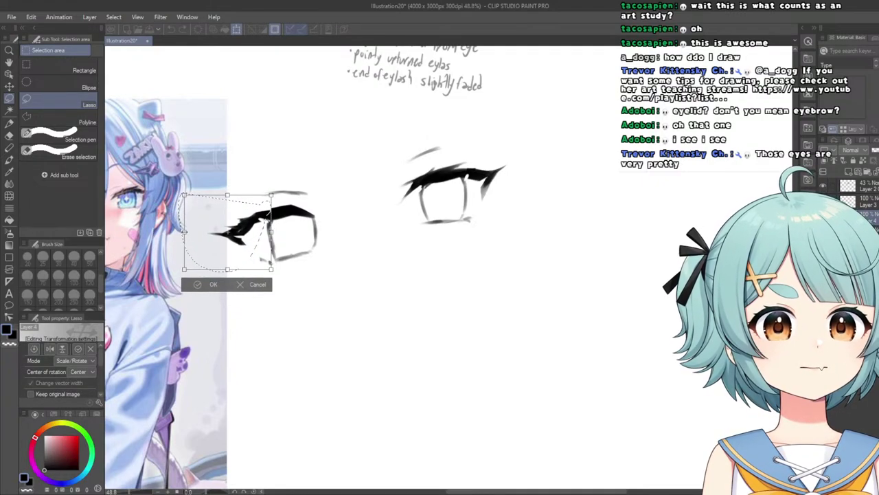
scroll(184, 232, "down", 3)
scroll(183, 249, "up", 1)
left_click(183, 268)
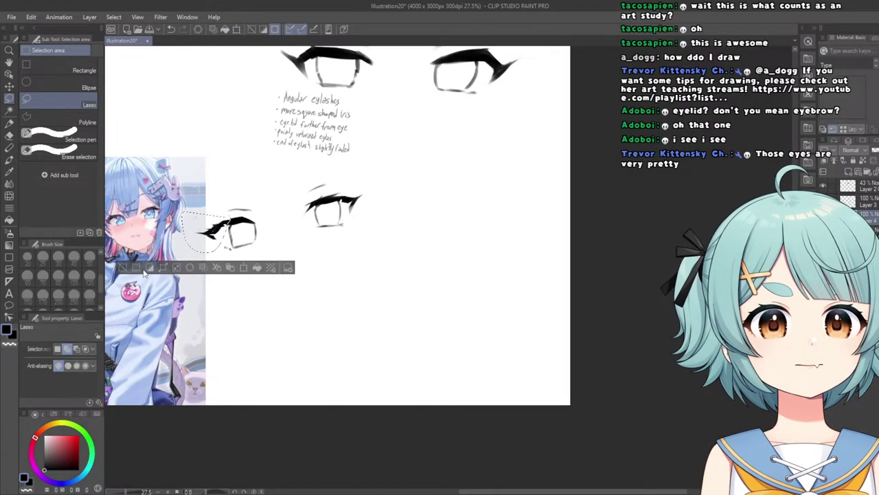
left_click(127, 267)
Return to Kuro Sketch and examine the shortened lash against the reference and the whole page.
left_click(9, 124)
scroll(234, 223, "up", 4)
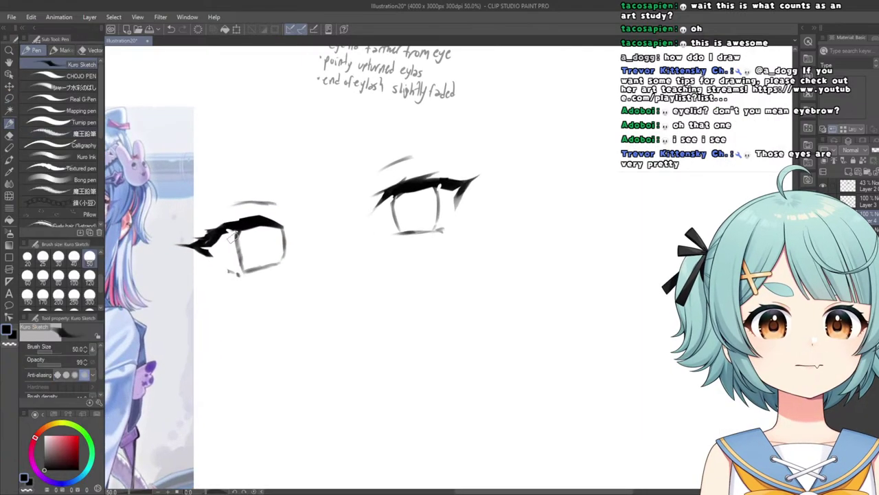
scroll(237, 209, "down", 6)
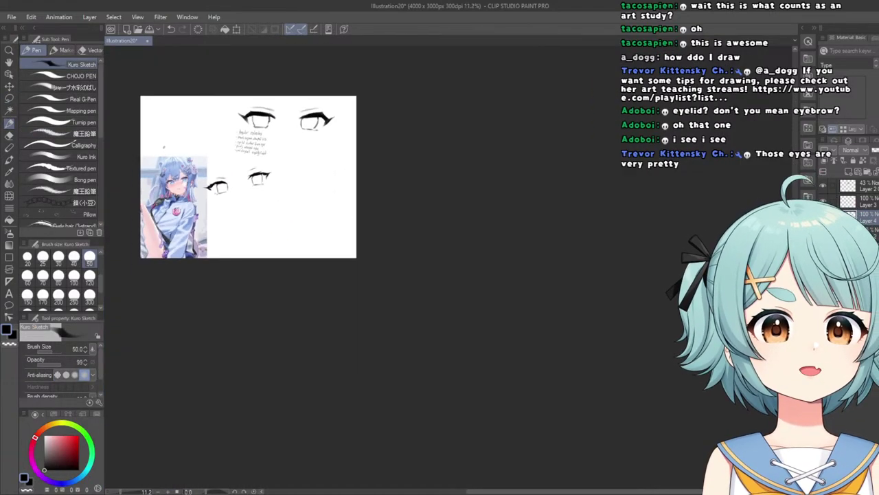
scroll(220, 166, "up", 2)
scroll(240, 160, "down", 3)
scroll(245, 210, "up", 5)
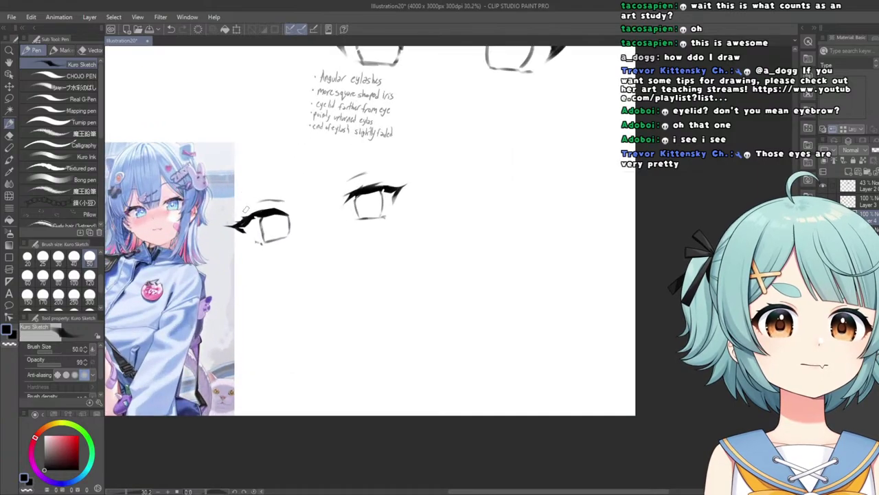
scroll(249, 234, "down", 3)
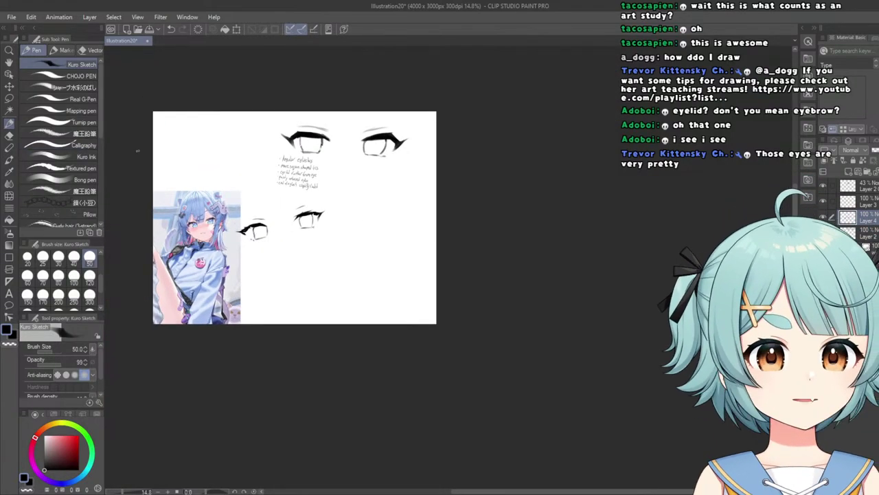
scroll(147, 218, "up", 2)
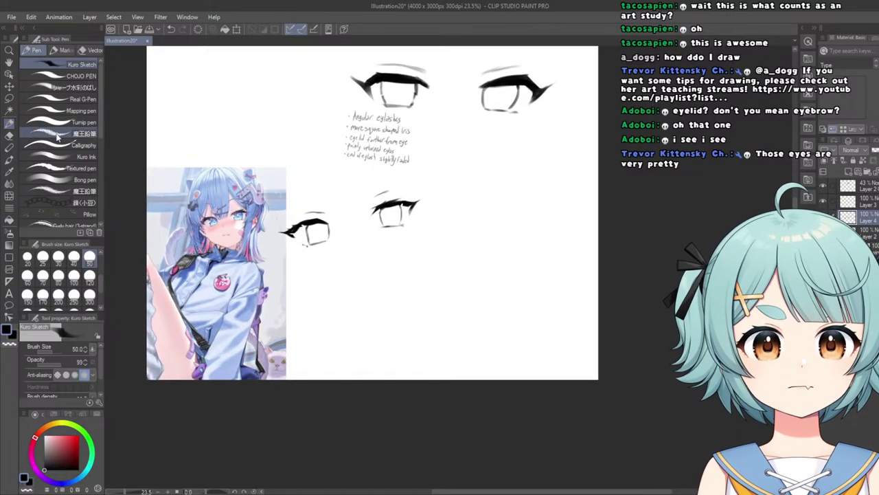
Lasso the right new eye, shift it slightly inward toward the left one, enlarge it a touch, and clear the selection.
left_click(9, 98)
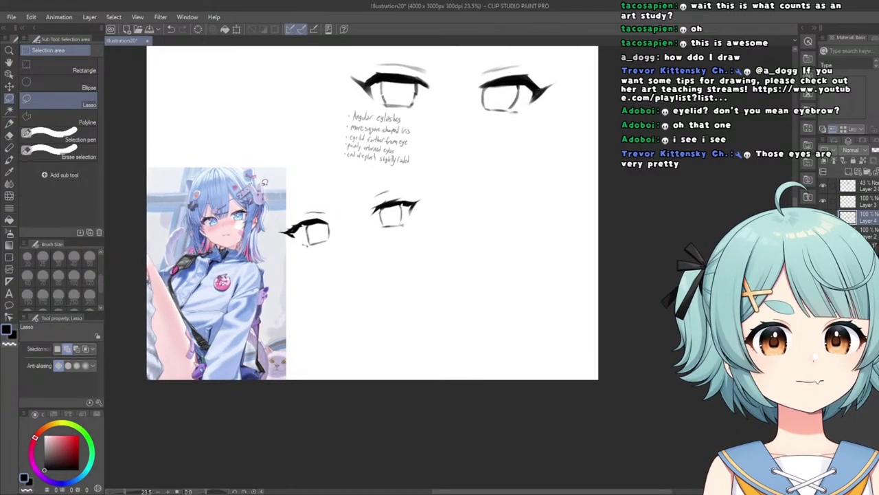
scroll(291, 211, "up", 2)
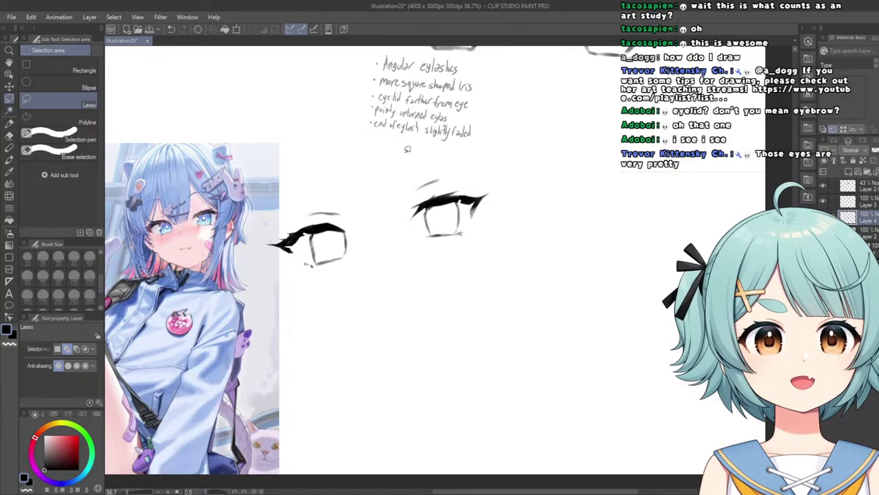
left_click_drag(440, 147, 461, 276)
left_click_drag(396, 183, 397, 179)
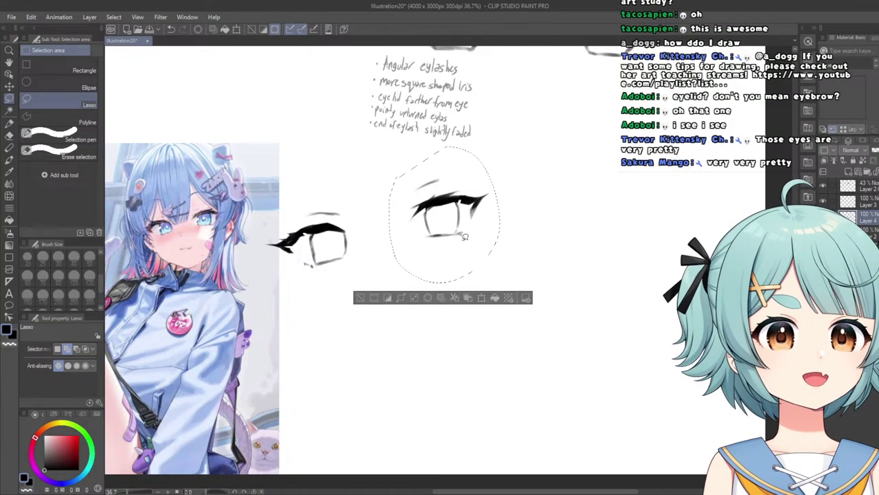
left_click(482, 298)
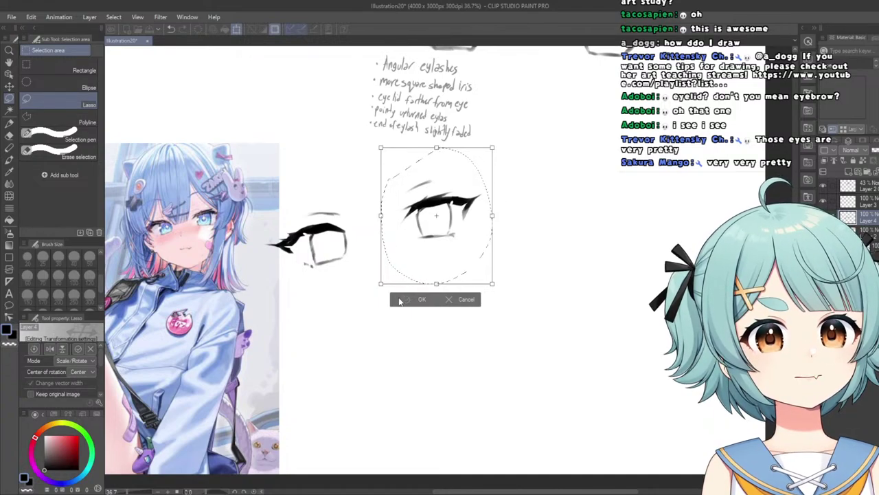
left_click(401, 300)
left_click(473, 298)
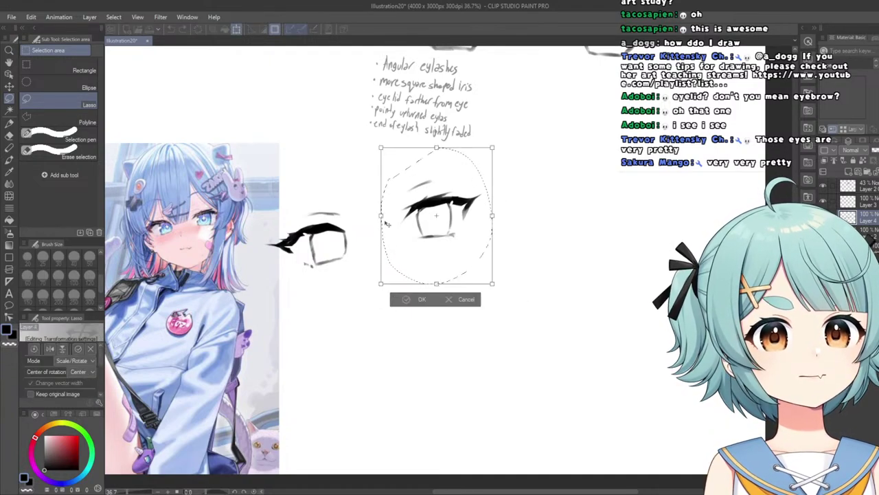
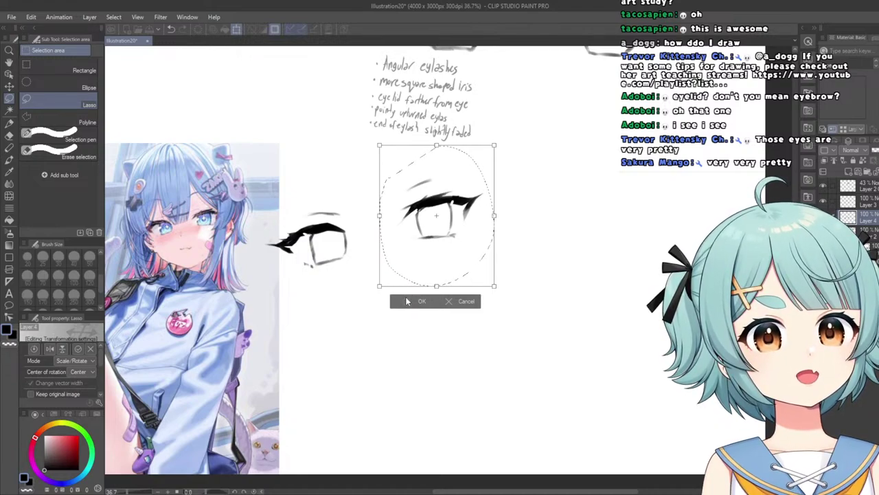
left_click(415, 301)
left_click(355, 300)
Return to Kuro Sketch and compare the spacing of the new eyes with the reference face and the whole page.
scroll(191, 256, "up", 2)
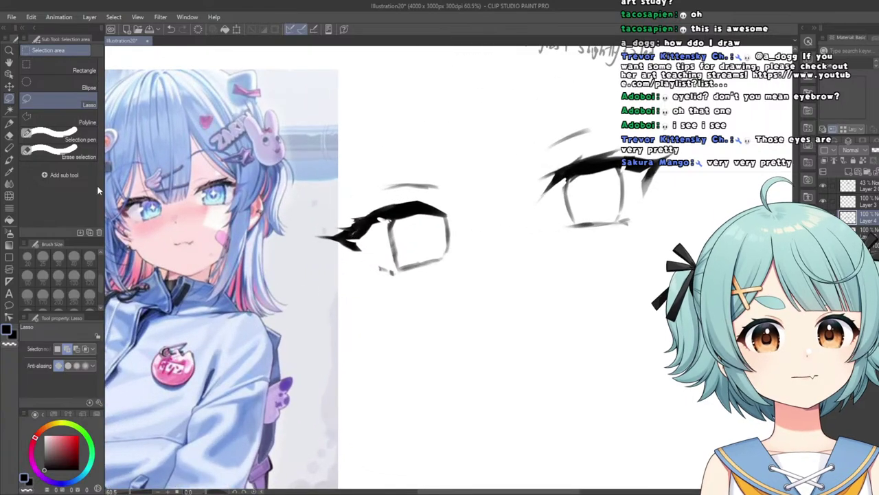
left_click(9, 123)
scroll(189, 201, "up", 2)
scroll(189, 186, "down", 3)
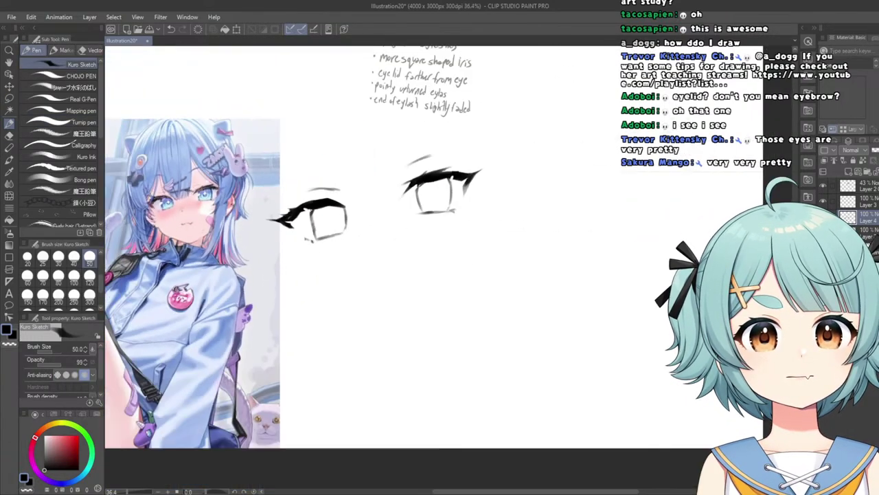
scroll(178, 186, "up", 2)
scroll(146, 236, "up", 2)
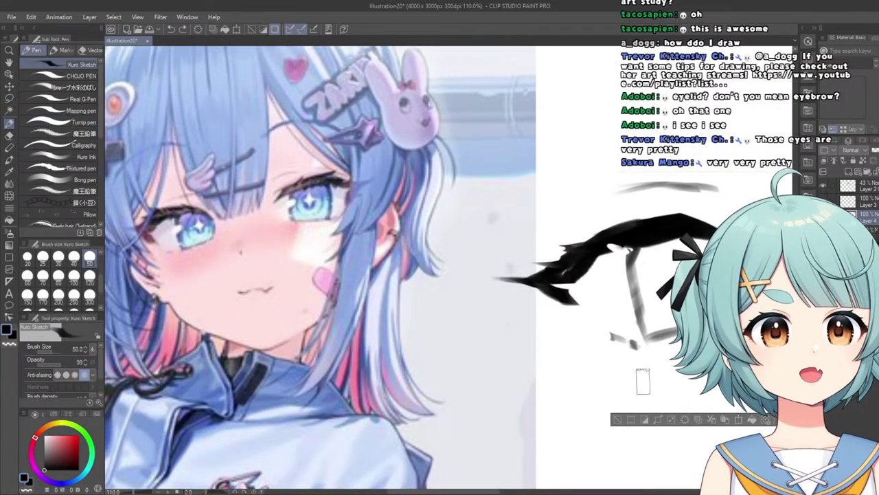
left_click(620, 420)
scroll(508, 377, "down", 3)
scroll(298, 287, "up", 2)
scroll(406, 344, "down", 1)
scroll(412, 333, "up", 1)
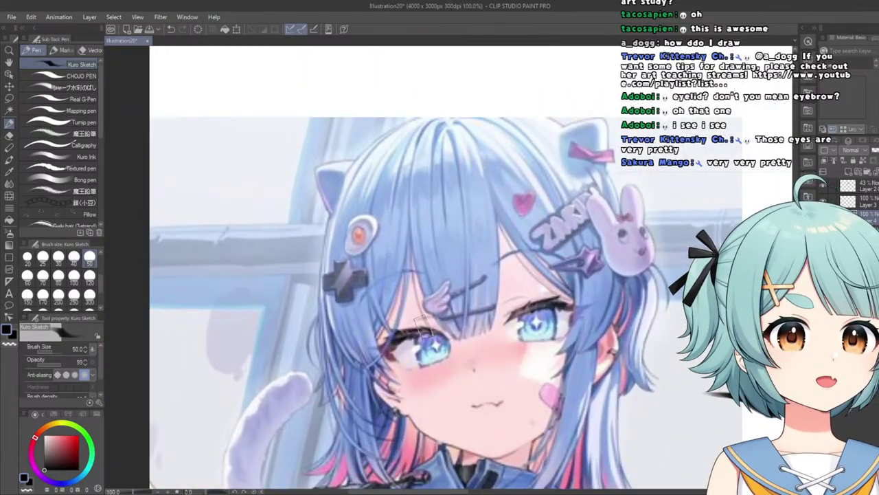
scroll(426, 326, "down", 6)
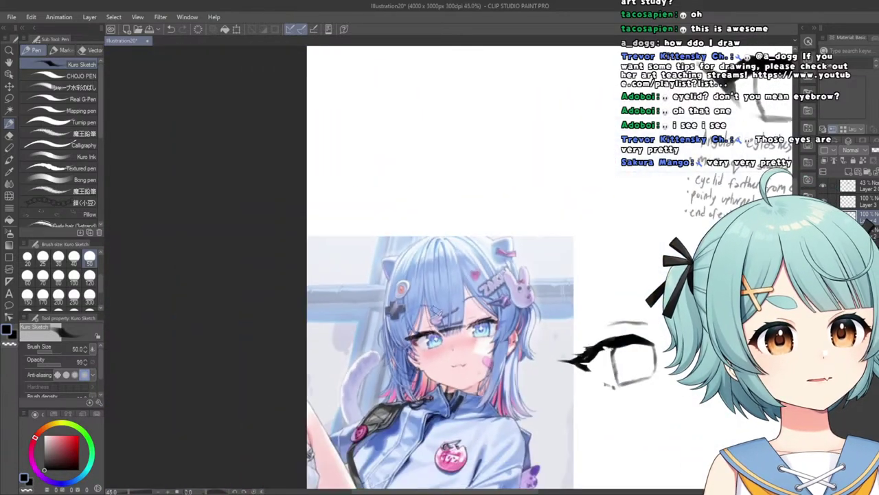
scroll(557, 304, "down", 1)
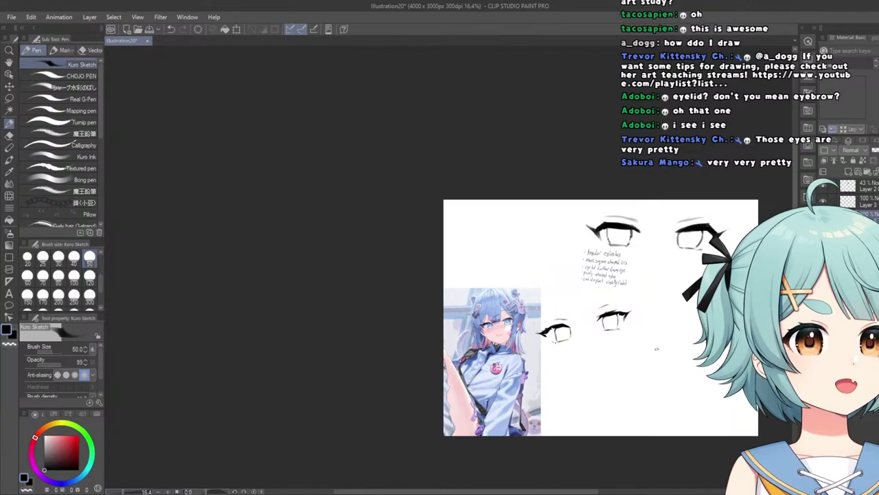
Sketch a temporary guide line between the inner lash ends of the two new eyes to check their tilt, and undo it.
scroll(656, 349, "up", 5)
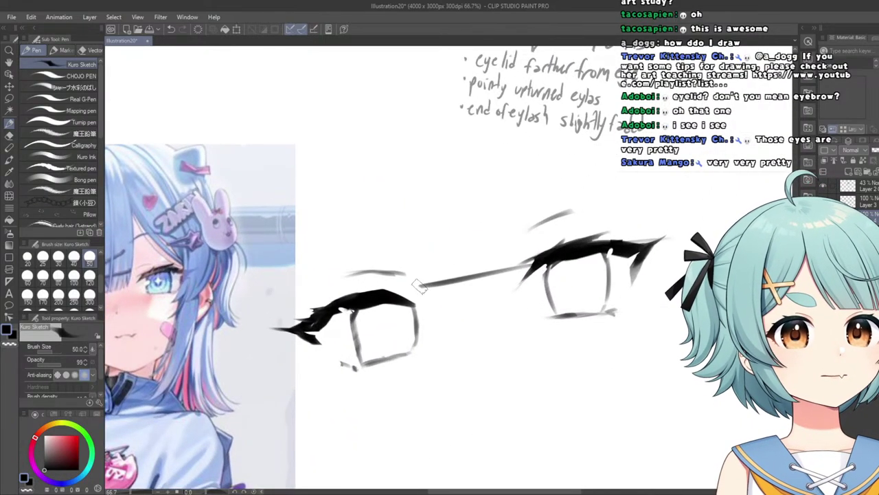
scroll(375, 335, "down", 3)
scroll(503, 292, "up", 3)
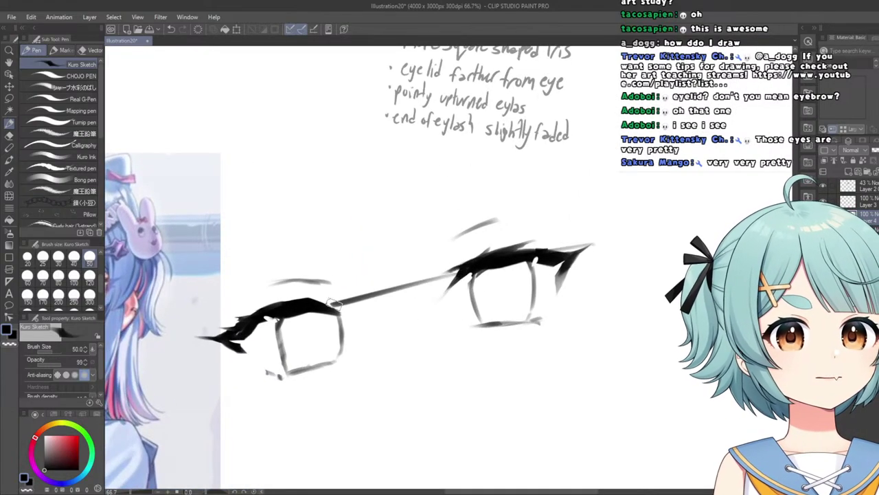
scroll(284, 346, "down", 4)
scroll(323, 319, "up", 3)
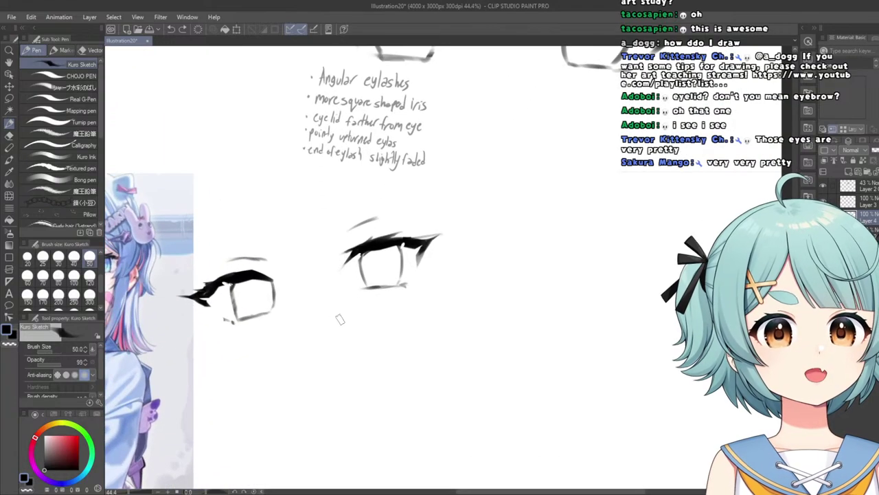
Lasso the right new eye again, nudge it slightly down and inward, and clear the selection.
key("m")
mouse_move(354, 216)
left_mouse_down()
mouse_move(338, 339)
mouse_move(316, 288)
left_mouse_up()
left_click(432, 390)
left_click_drag(374, 359, 370, 362)
left_click(364, 397)
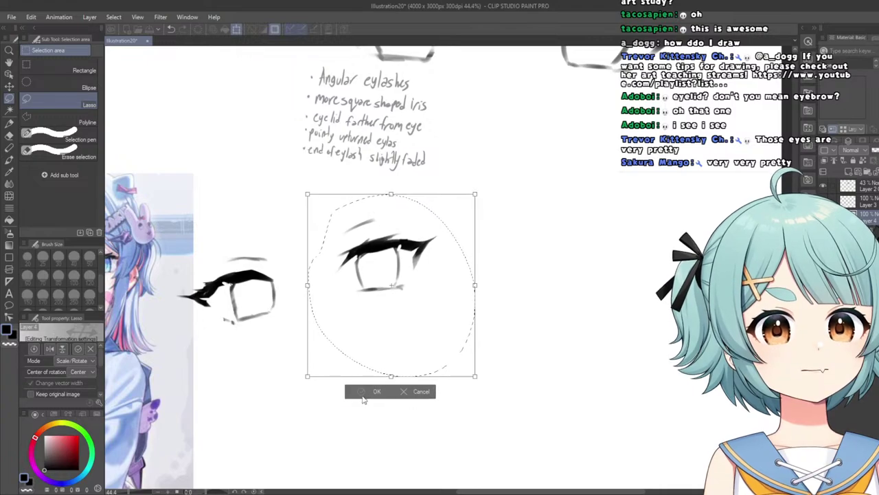
left_click(376, 391)
scroll(234, 334, "down", 5)
scroll(237, 344, "up", 3)
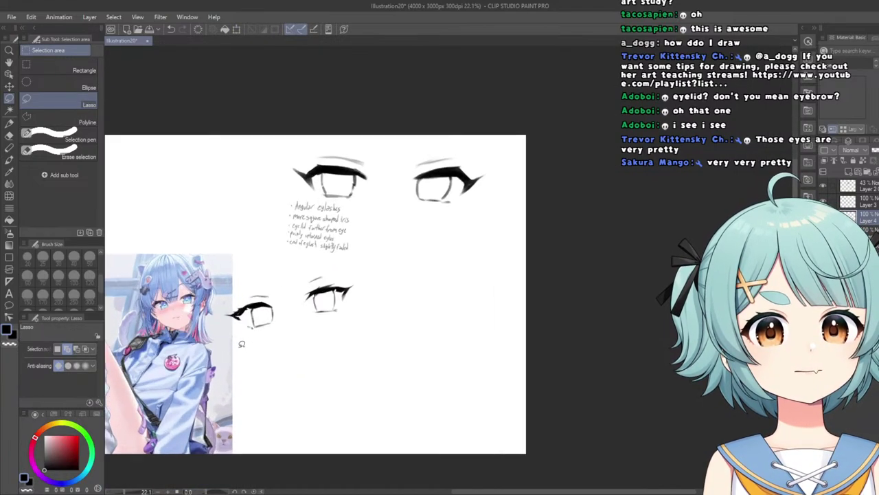
scroll(241, 343, "up", 2)
left_click_drag(264, 279, 187, 280)
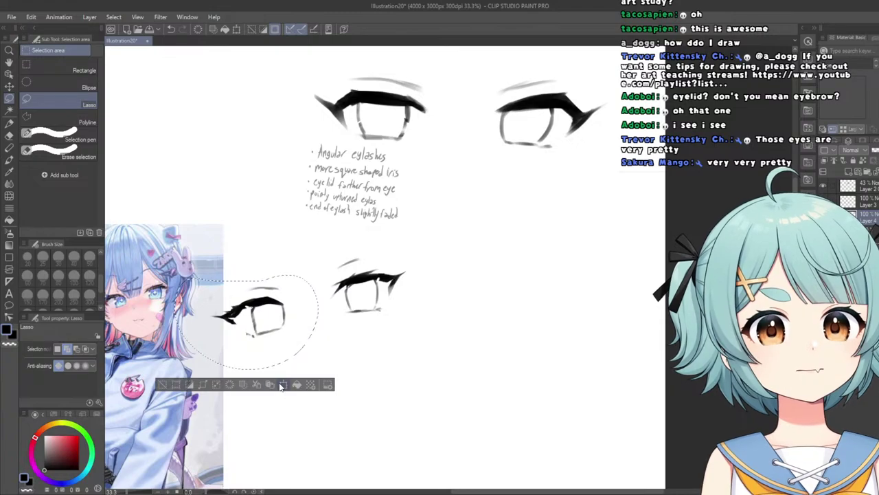
left_click(281, 386)
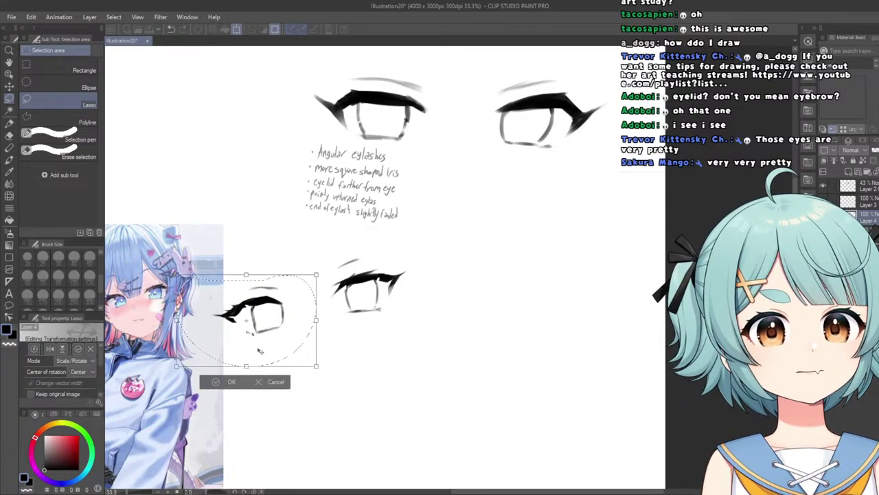
scroll(272, 329, "down", 3)
scroll(271, 330, "up", 2)
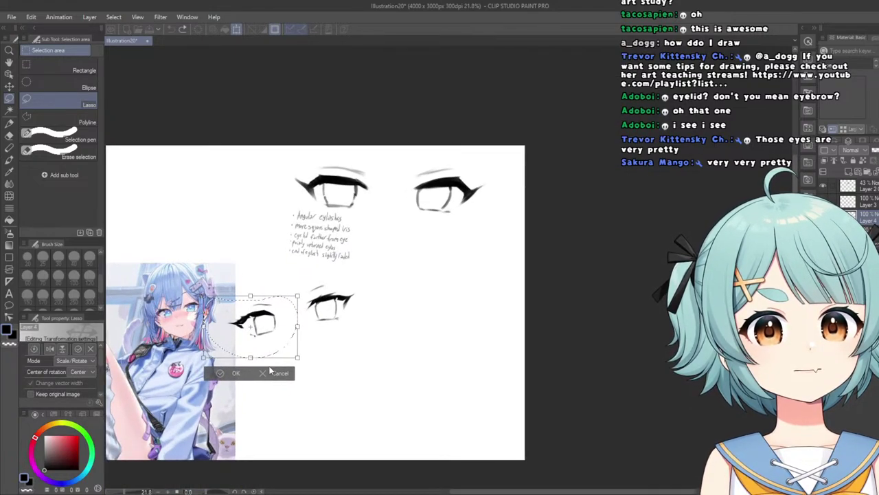
left_click(273, 373)
left_click(169, 373)
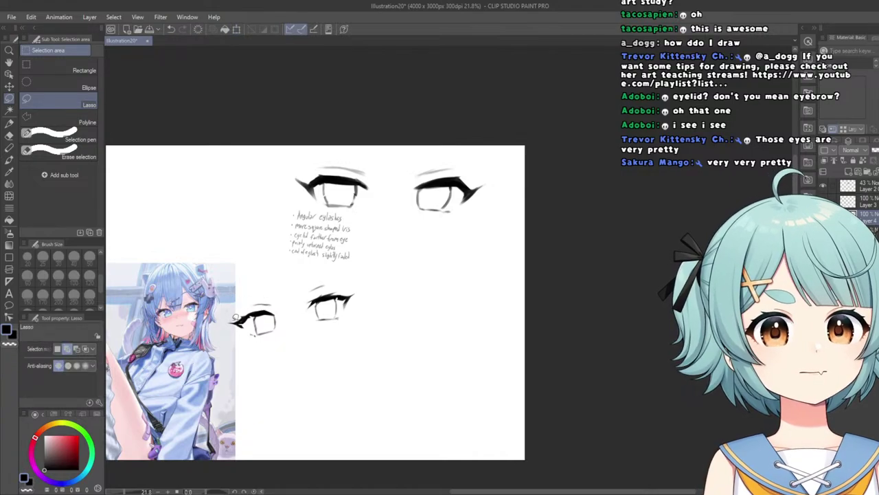
Lasso both new eyes together, move them away from the reference illustration beneath the finished pair, and clear the selection.
mouse_move(367, 316)
left_mouse_down()
mouse_move(258, 355)
mouse_move(293, 384)
mouse_move(356, 383)
mouse_move(359, 434)
left_mouse_up()
left_click(323, 404)
left_click_drag(328, 386, 320, 365)
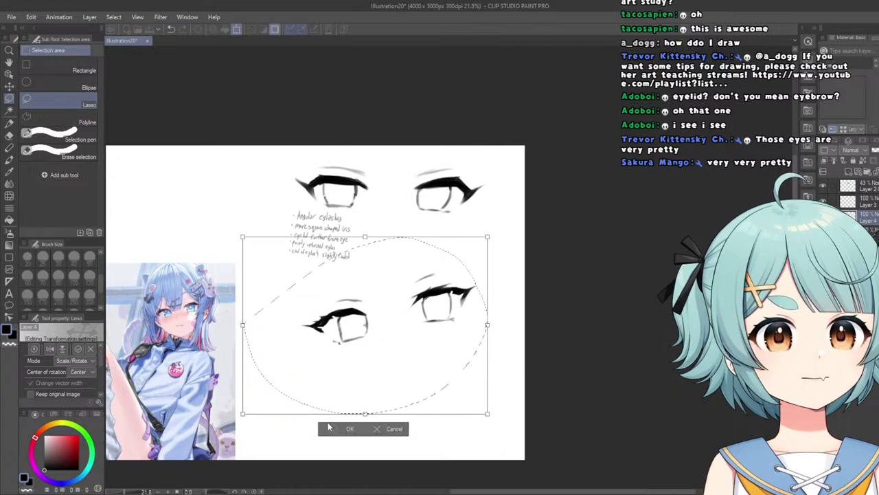
left_click(330, 427)
left_click(281, 428)
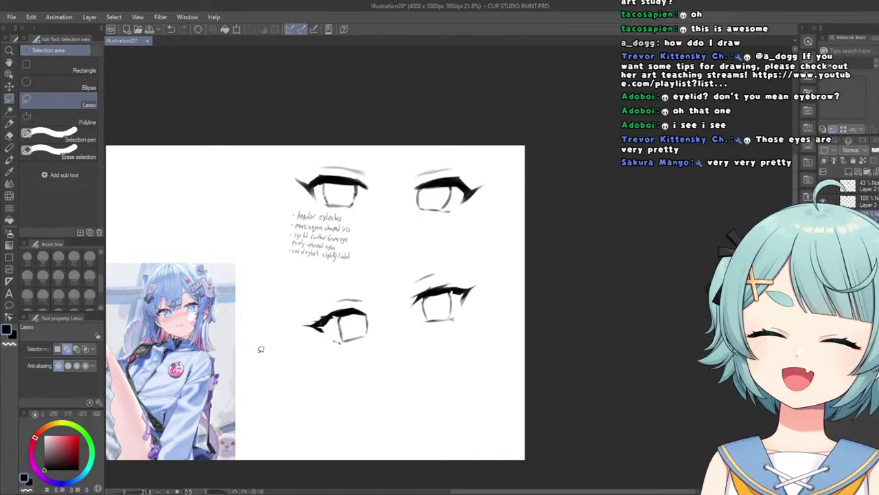
scroll(296, 364, "down", 2)
scroll(409, 390, "up", 2)
Return to Kuro Sketch and make the 43% opacity layer active for writing notes.
left_click(10, 124)
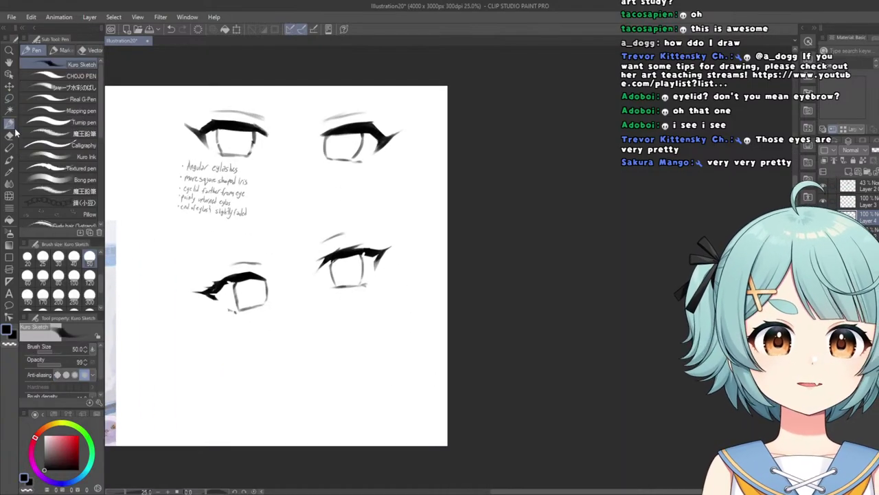
scroll(222, 255, "down", 2)
scroll(286, 320, "up", 1)
left_click(854, 202)
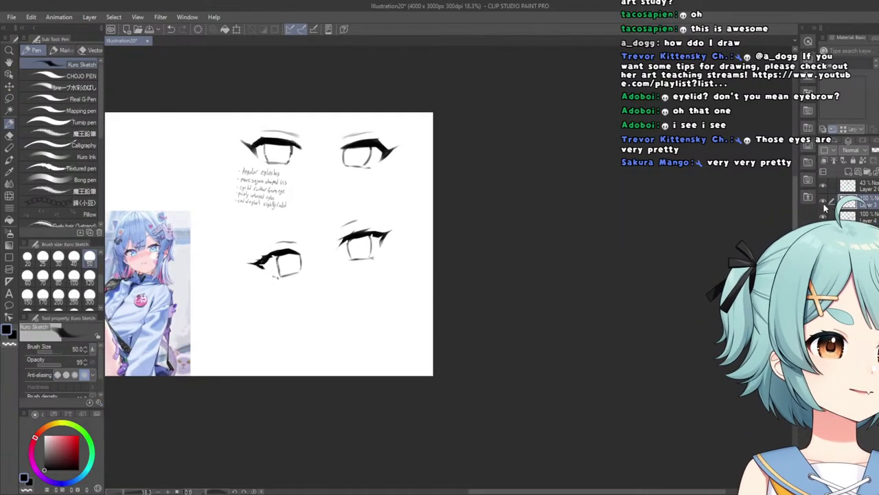
left_click(850, 185)
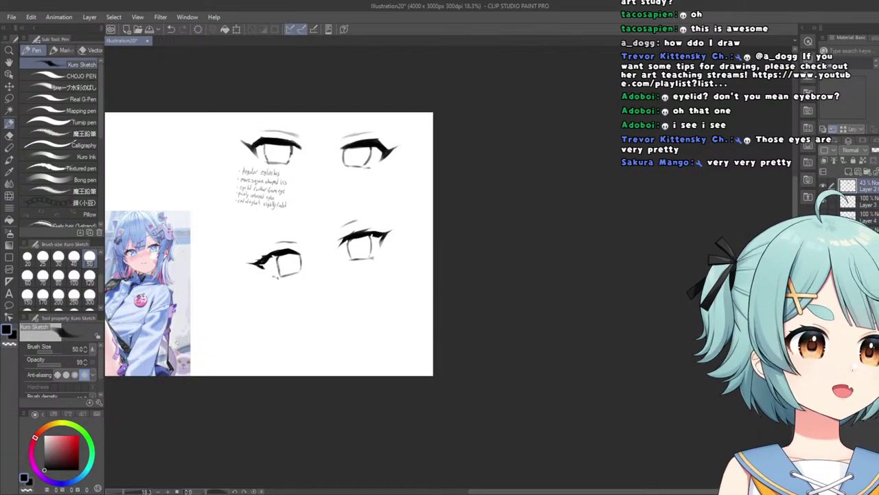
scroll(177, 343, "up", 1)
scroll(181, 248, "up", 1)
scroll(253, 221, "down", 3)
scroll(160, 189, "up", 2)
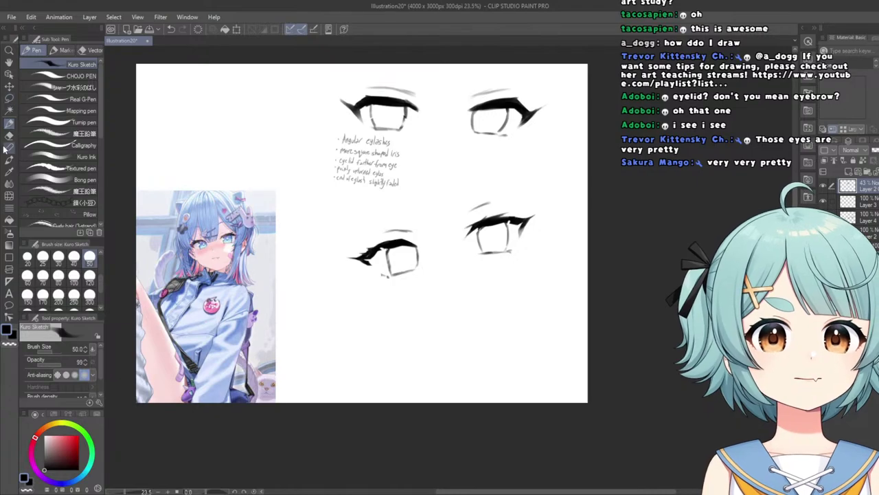
Choose the キリキリペン pen for handwriting.
left_click(9, 182)
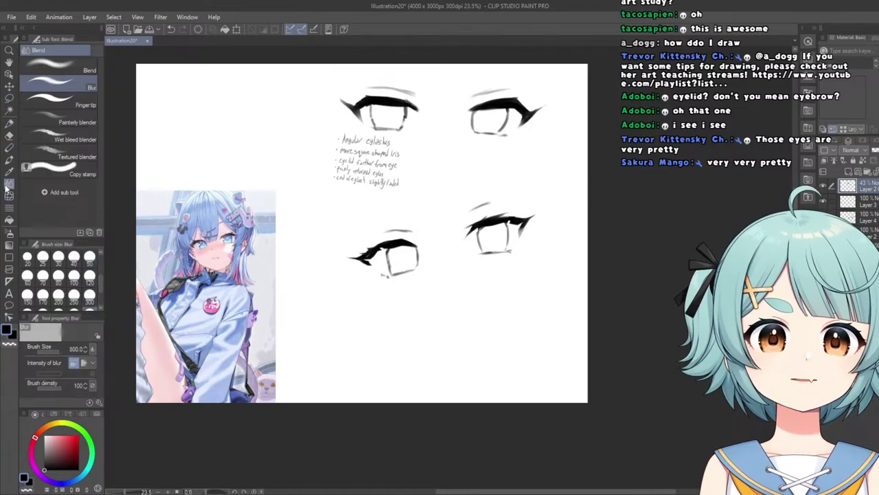
left_click(9, 123)
scroll(66, 200, "down", 5)
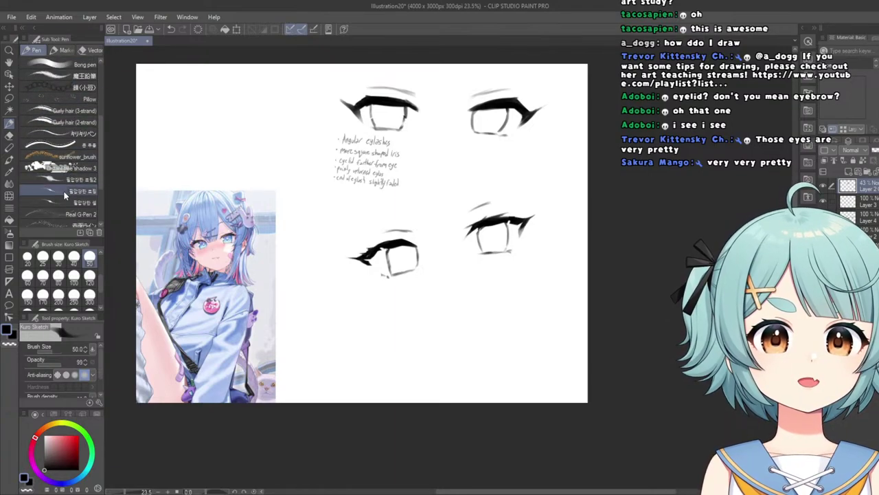
scroll(64, 197, "up", 4)
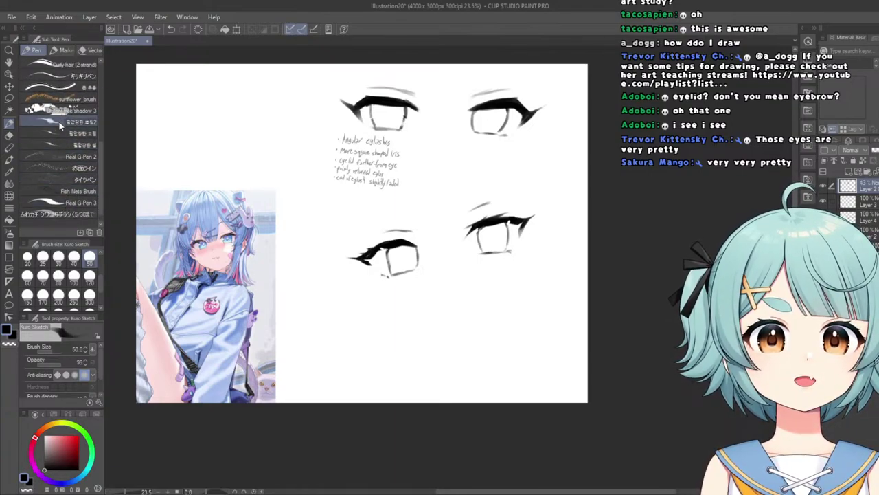
scroll(60, 117, "up", 1)
left_click(58, 132)
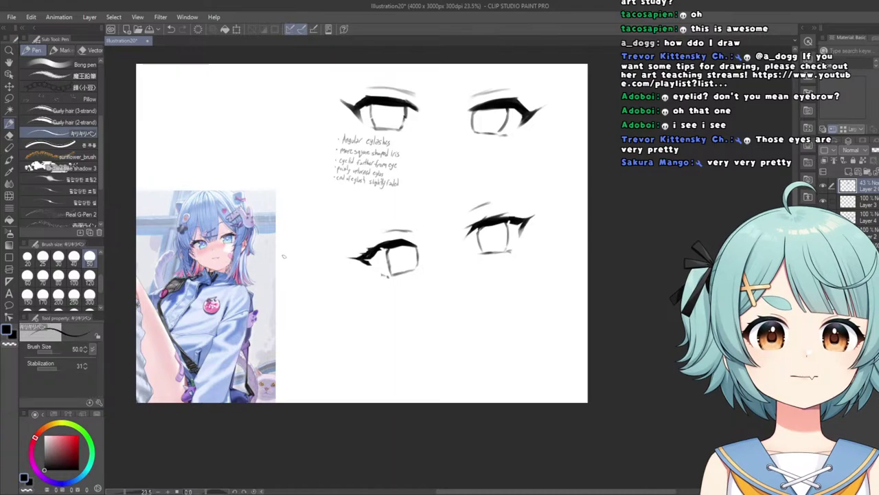
Handwrite a bullet point with the words "more detail" below the left new eye.
scroll(363, 294, "up", 2)
scroll(329, 286, "down", 1)
scroll(327, 288, "up", 2)
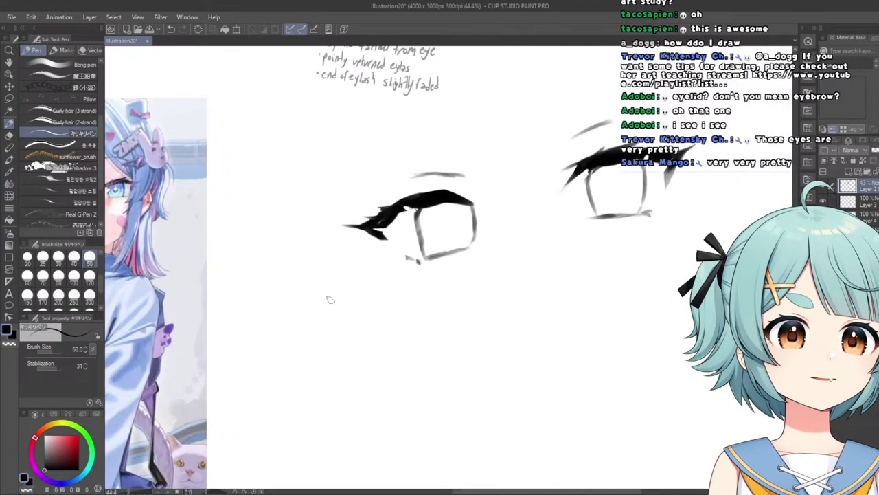
scroll(326, 297, "up", 1)
left_click(316, 299)
mouse_move(336, 312)
left_mouse_down()
mouse_move(351, 298)
mouse_move(366, 298)
mouse_move(369, 310)
mouse_move(390, 288)
mouse_move(405, 289)
mouse_move(426, 308)
mouse_move(472, 310)
left_mouse_up()
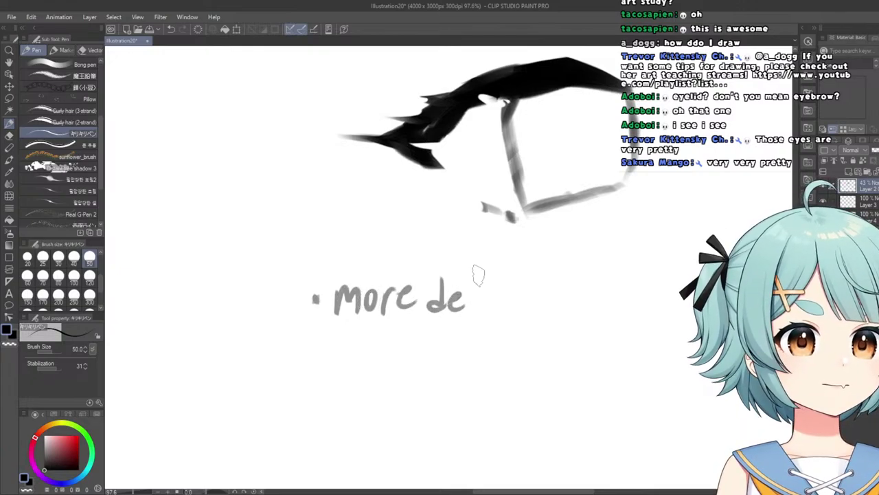
left_click_drag(481, 269, 485, 310)
mouse_move(473, 289)
left_mouse_down()
mouse_move(522, 294)
mouse_move(520, 305)
mouse_move(557, 299)
left_mouse_up()
Complete the handwritten note with "= more eylashes" on the same line.
scroll(509, 298, "down", 4)
scroll(622, 305, "up", 3)
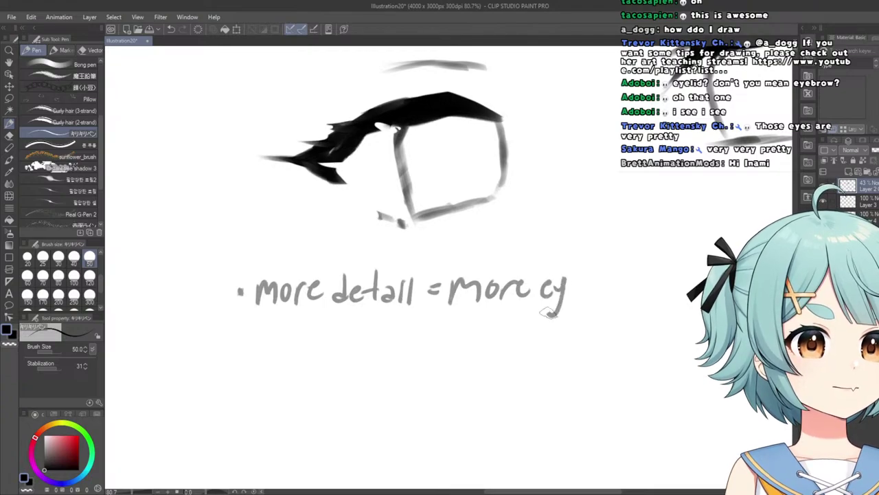
left_click_drag(600, 294, 594, 303)
left_click_drag(611, 257, 628, 302)
left_click_drag(632, 291, 651, 277)
scroll(626, 287, "down", 4)
scroll(593, 306, "up", 3)
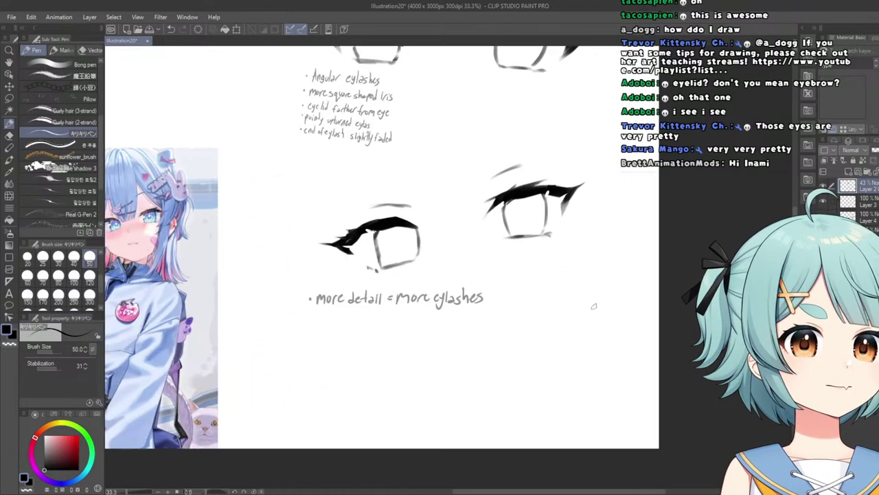
Handwrite a second bullet point with the words "eylashes pointy" below the "more detail" note.
scroll(416, 236, "down", 2)
scroll(401, 278, "up", 3)
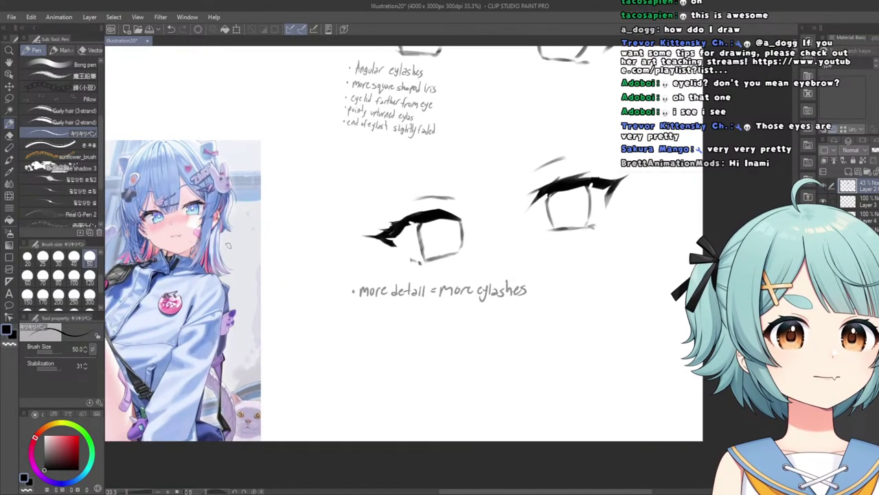
scroll(400, 277, "down", 4)
scroll(400, 277, "up", 5)
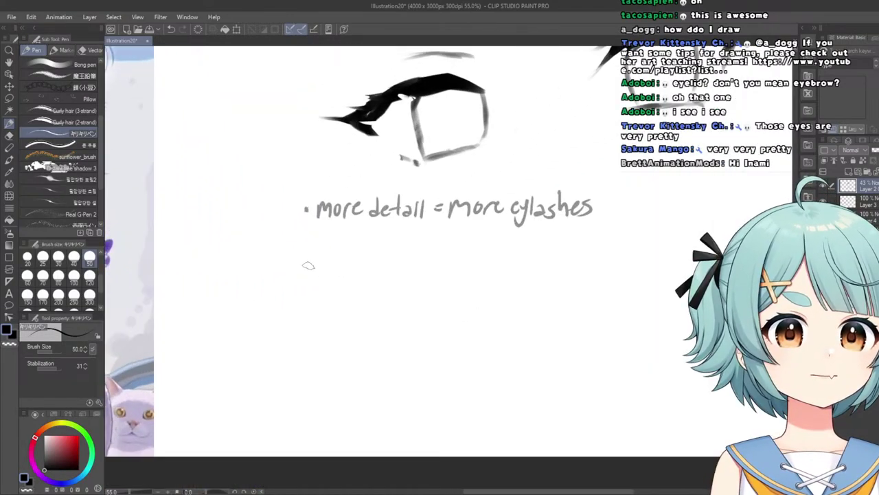
left_click(292, 239)
scroll(300, 240, "up", 1)
mouse_move(319, 242)
left_mouse_down()
mouse_move(347, 242)
mouse_move(343, 266)
left_mouse_up()
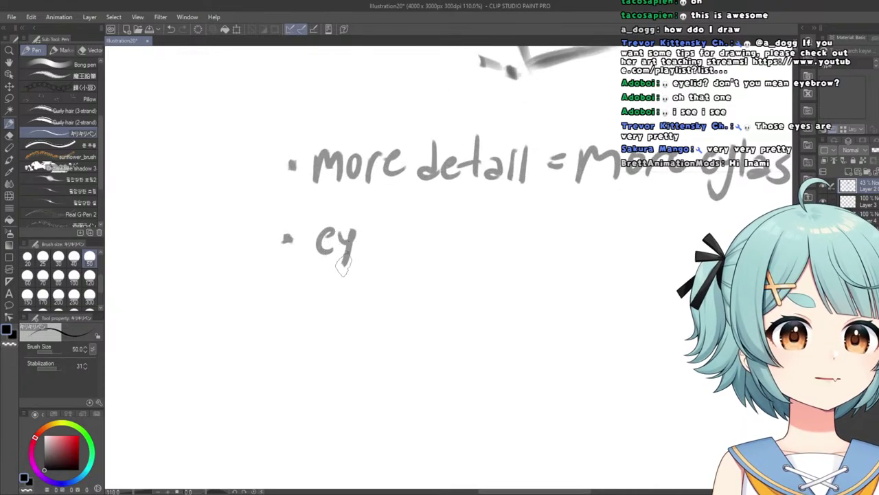
mouse_move(359, 215)
left_mouse_down()
mouse_move(395, 253)
mouse_move(417, 213)
mouse_move(446, 237)
mouse_move(465, 238)
mouse_move(472, 263)
mouse_move(502, 239)
mouse_move(527, 234)
mouse_move(522, 251)
mouse_move(543, 252)
left_mouse_up()
left_click_drag(553, 214, 554, 253)
mouse_move(543, 231)
left_mouse_down()
mouse_move(548, 251)
mouse_move(553, 230)
mouse_move(564, 238)
mouse_move(575, 229)
mouse_move(545, 263)
left_mouse_up()
Complete the second bullet with "/ not curved" on the same line.
scroll(536, 252, "down", 4)
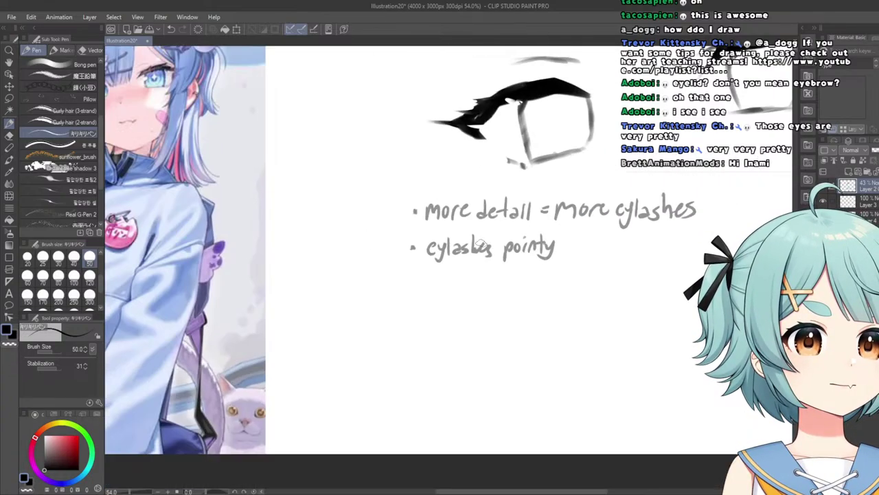
scroll(564, 257, "up", 3)
scroll(525, 266, "up", 1)
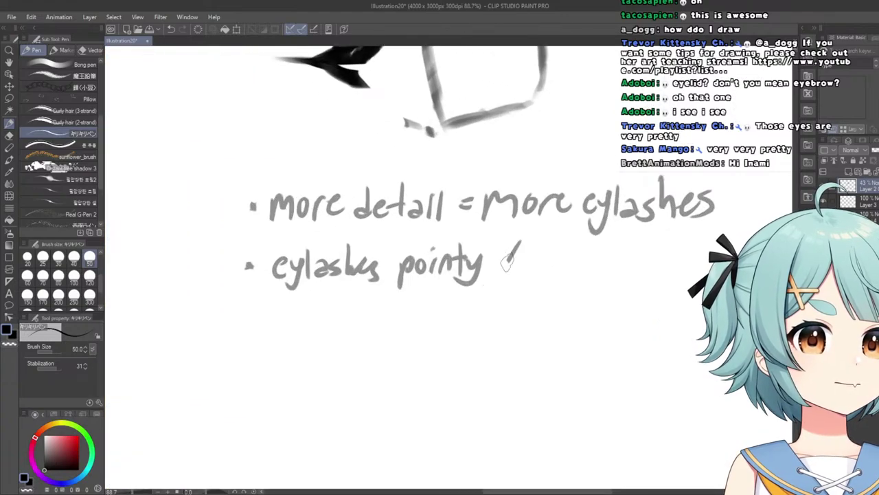
left_click_drag(528, 261, 544, 278)
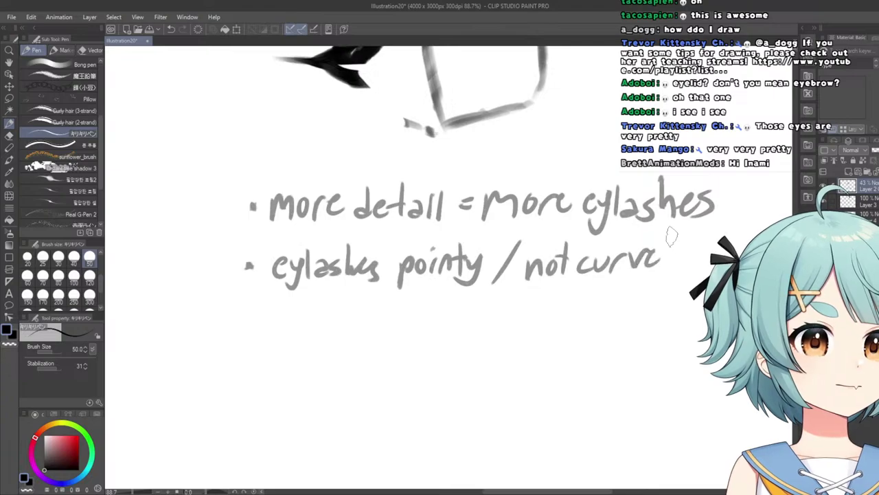
Handwrite a third bullet point reading "small eylashes pointing down" under the second note.
scroll(663, 269, "down", 4)
scroll(395, 299, "up", 4)
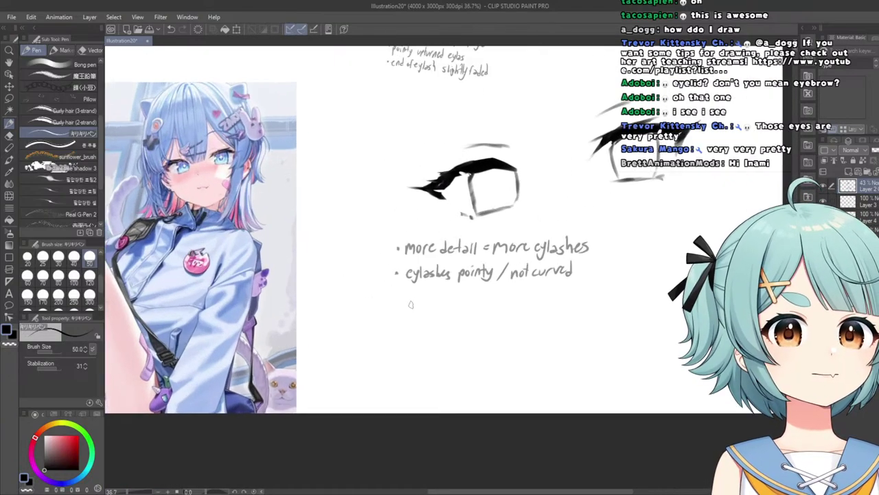
scroll(375, 297, "down", 3)
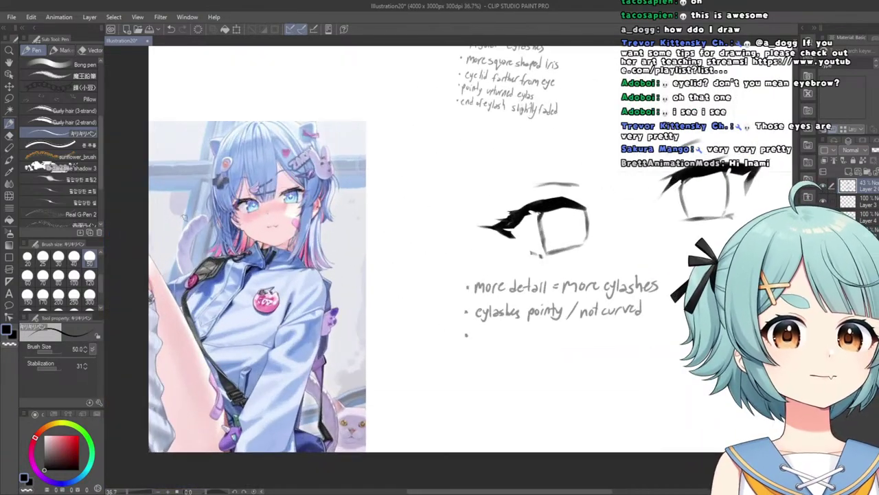
scroll(230, 199, "up", 2)
scroll(230, 201, "down", 3)
scroll(443, 274, "up", 4)
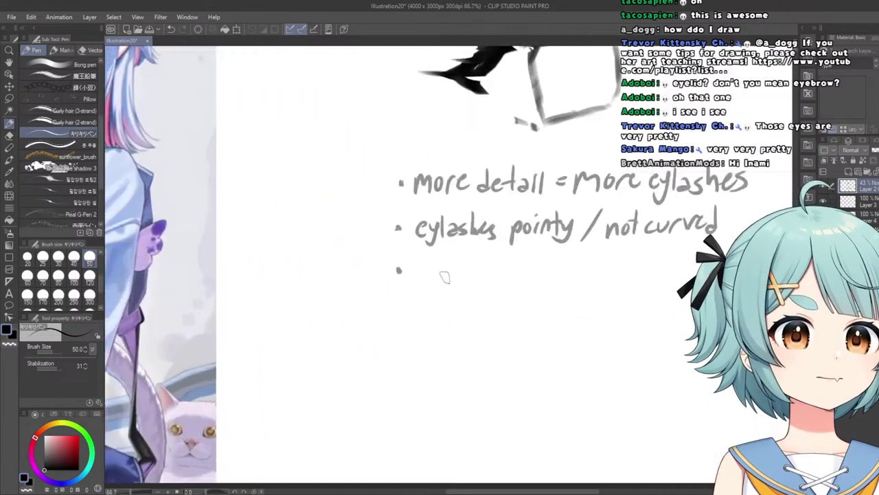
mouse_move(409, 260)
left_mouse_down()
mouse_move(463, 264)
mouse_move(476, 248)
mouse_move(481, 274)
mouse_move(526, 252)
mouse_move(531, 261)
mouse_move(543, 249)
mouse_move(548, 260)
mouse_move(620, 248)
mouse_move(627, 273)
left_mouse_up()
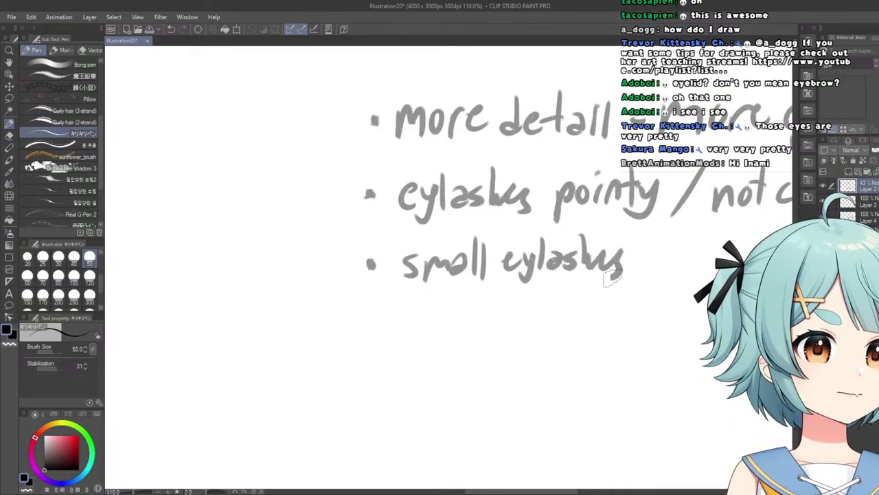
scroll(604, 274, "down", 4)
scroll(587, 295, "up", 2)
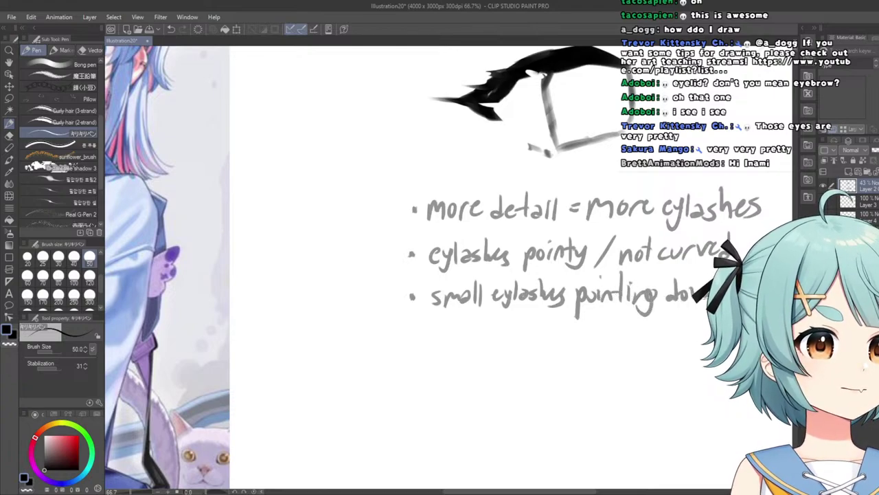
Start a fourth bullet point with the handwritten words "when eyes are focus".
scroll(426, 226, "down", 4)
scroll(342, 227, "up", 7)
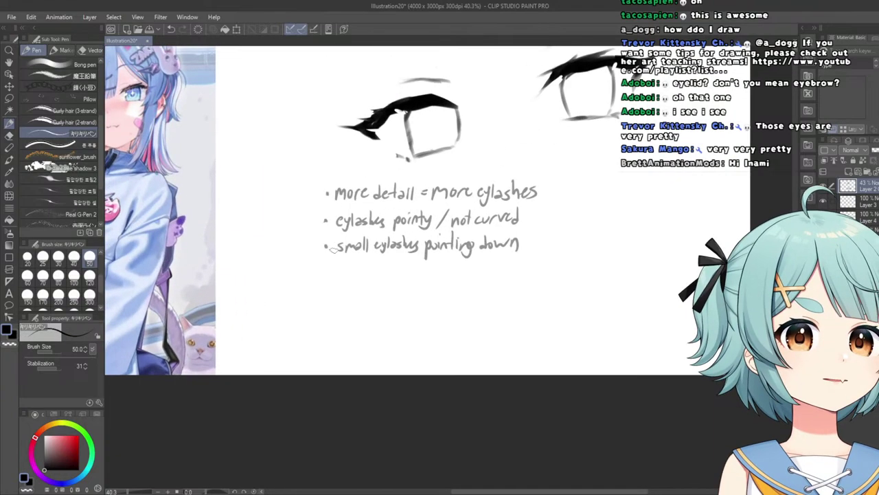
left_click(320, 272)
mouse_move(340, 267)
left_mouse_down()
mouse_move(371, 264)
mouse_move(375, 281)
mouse_move(390, 275)
mouse_move(404, 284)
mouse_move(438, 277)
mouse_move(436, 267)
mouse_move(458, 271)
mouse_move(451, 280)
mouse_move(510, 273)
mouse_move(503, 284)
mouse_move(536, 270)
mouse_move(562, 292)
mouse_move(614, 272)
mouse_move(599, 299)
left_mouse_up()
scroll(556, 275, "down", 2)
scroll(577, 277, "up", 3)
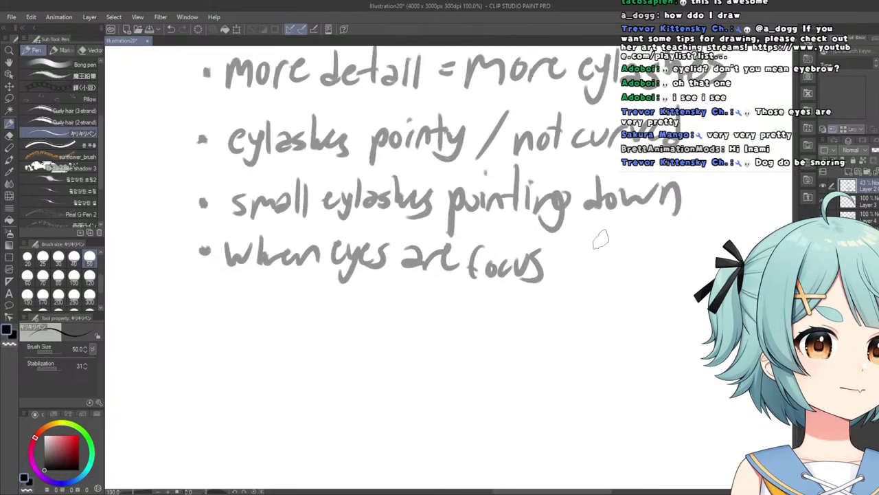
Finish the fourth bullet with "do more detail in lashes" on the same line.
scroll(601, 238, "down", 3)
scroll(563, 255, "up", 3)
mouse_move(554, 251)
left_mouse_down()
mouse_move(543, 271)
mouse_move(566, 272)
mouse_move(599, 258)
mouse_move(611, 269)
mouse_move(630, 248)
mouse_move(656, 251)
left_mouse_up()
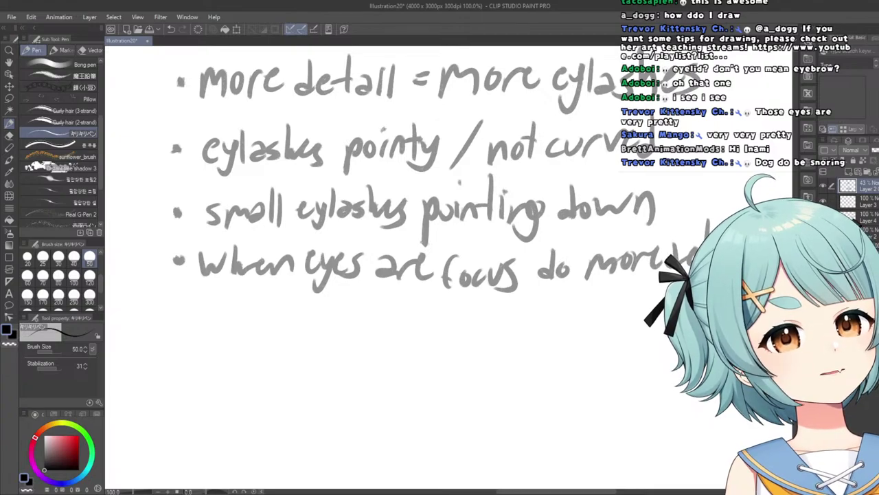
scroll(553, 305, "down", 3)
scroll(556, 302, "up", 3)
mouse_move(558, 302)
left_mouse_down()
mouse_move(558, 317)
mouse_move(585, 317)
left_mouse_up()
mouse_move(610, 272)
left_mouse_down()
mouse_move(607, 316)
mouse_move(629, 314)
left_mouse_up()
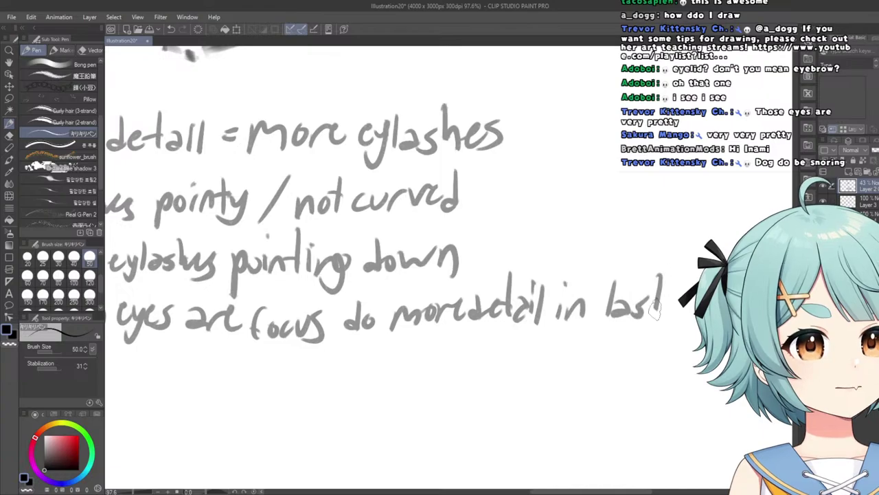
Examine the eyes of the blue-haired reference and compare them with the sketched pair for more features to note.
scroll(526, 306, "down", 5)
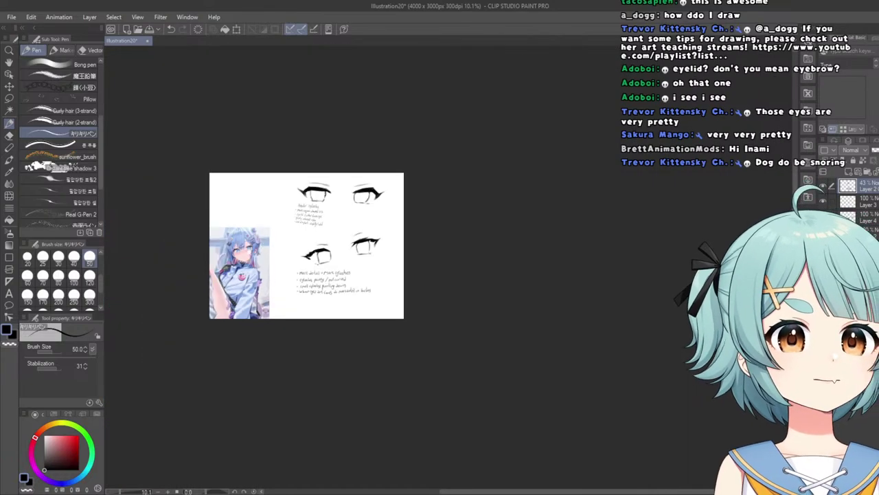
scroll(526, 305, "up", 2)
scroll(251, 213, "up", 4)
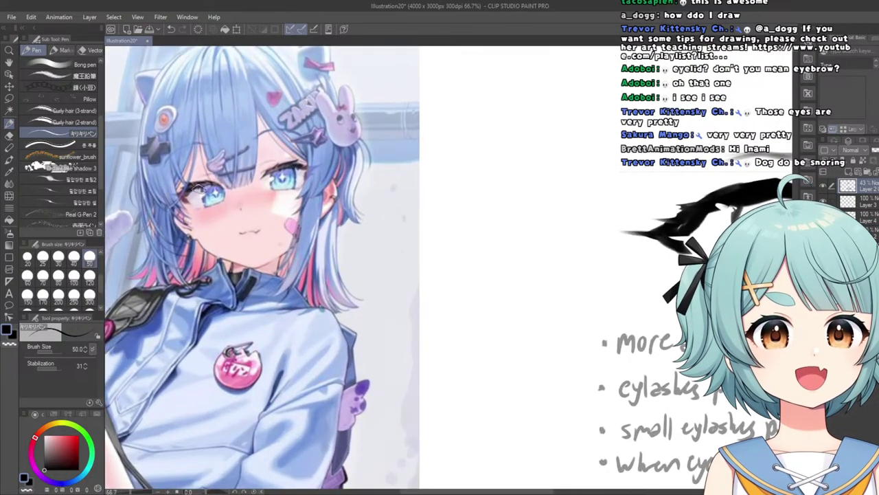
scroll(251, 212, "down", 1)
scroll(165, 180, "down", 1)
scroll(165, 180, "up", 4)
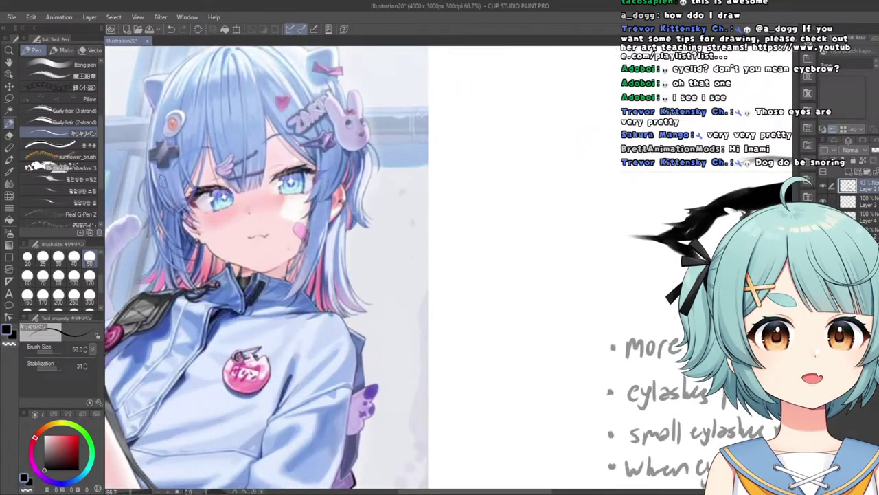
scroll(165, 180, "down", 6)
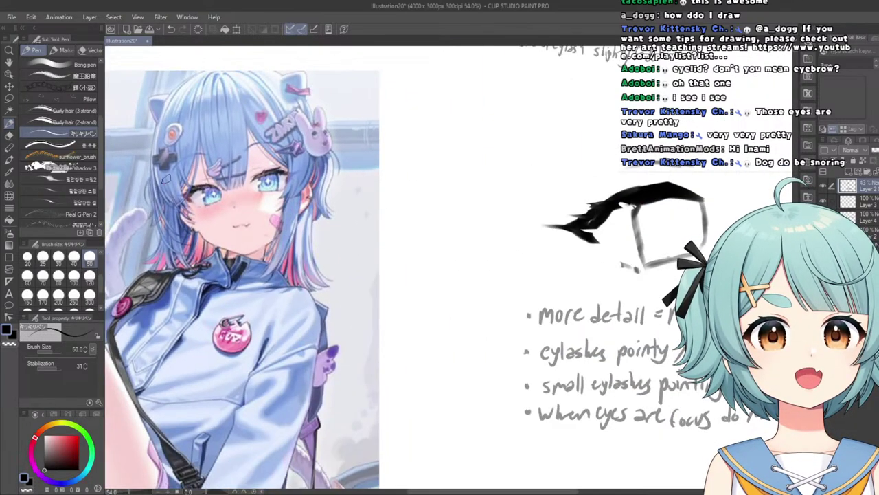
scroll(354, 296, "up", 3)
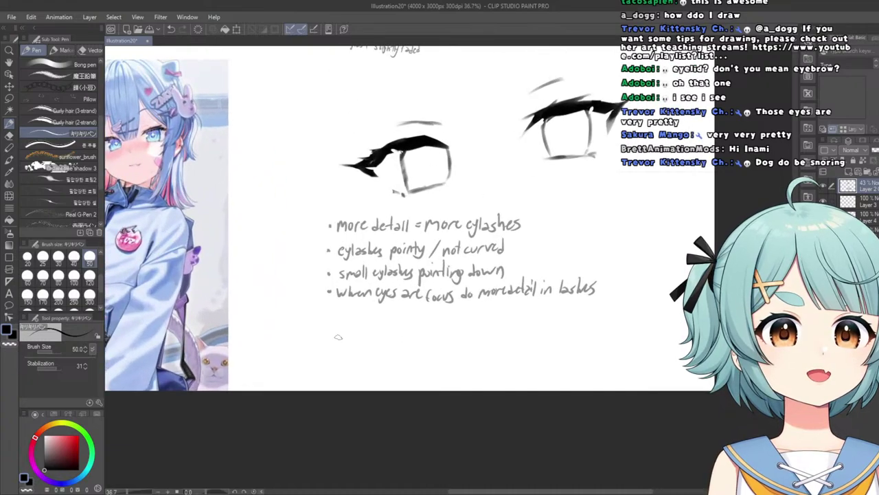
Handwrite a fifth bullet point reading "lids short" below the other notes.
left_click(317, 301)
scroll(345, 297, "up", 1)
scroll(343, 296, "up", 1)
mouse_move(338, 288)
left_mouse_down()
mouse_move(332, 316)
mouse_move(365, 308)
left_mouse_up()
left_click_drag(388, 288, 377, 310)
mouse_move(427, 282)
left_mouse_down()
mouse_move(412, 312)
mouse_move(449, 316)
left_mouse_up()
mouse_move(462, 299)
left_mouse_down()
mouse_move(489, 270)
mouse_move(492, 314)
left_mouse_up()
left_click_drag(485, 297, 503, 293)
Compare the reference's face with the whole page of eye sketches and notes.
scroll(344, 299, "down", 6)
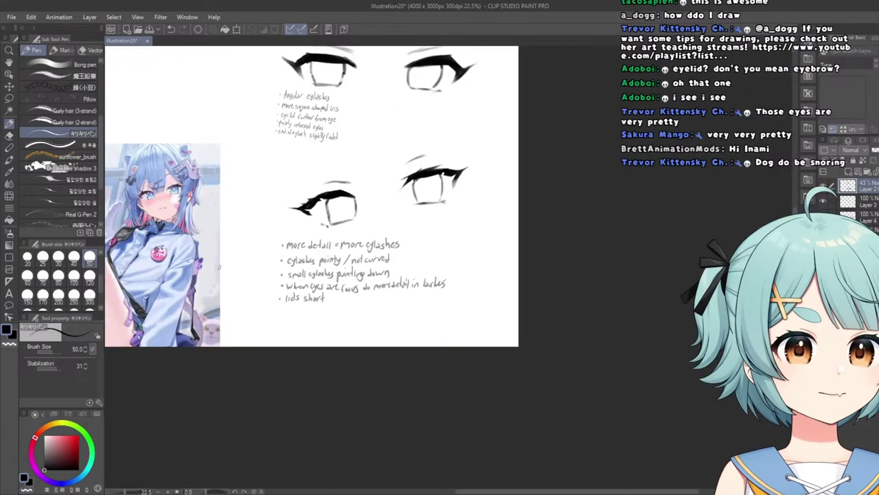
scroll(192, 184, "up", 3)
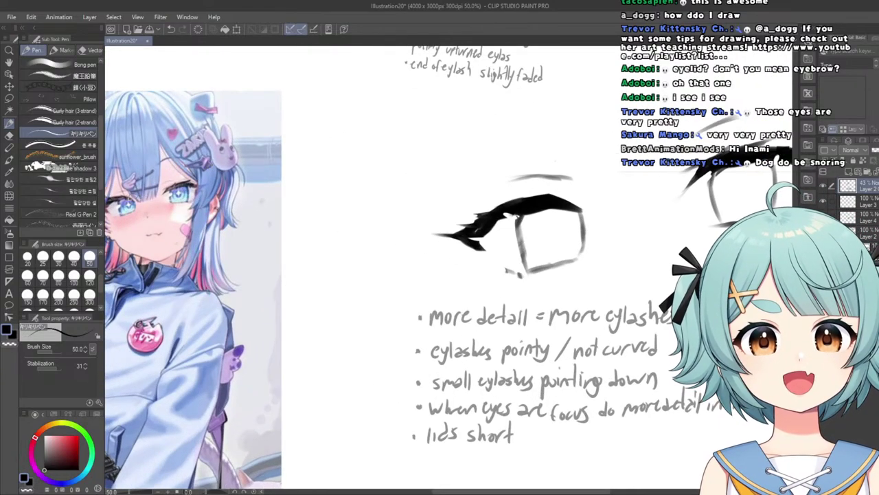
scroll(135, 198, "down", 2)
scroll(289, 326, "down", 3)
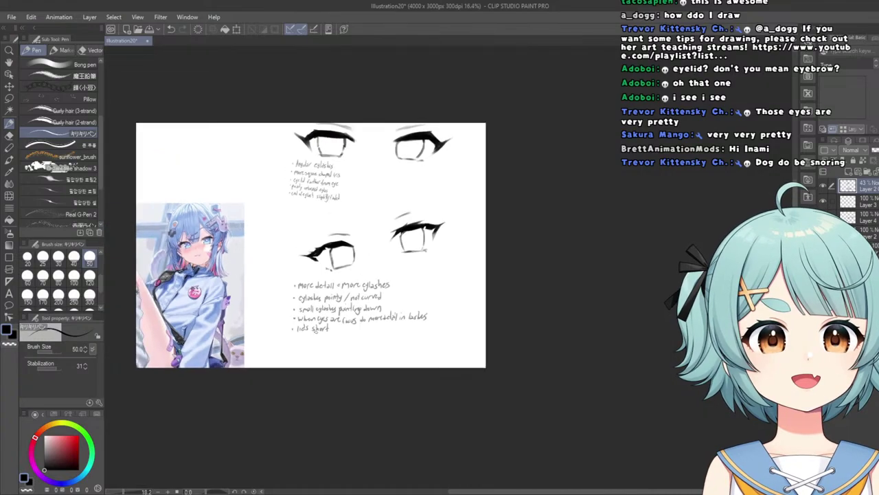
scroll(233, 276, "up", 5)
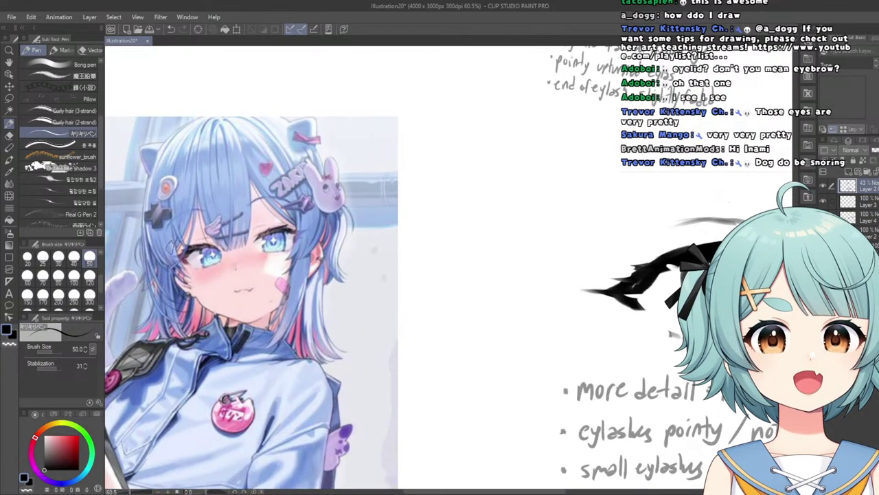
scroll(169, 248, "down", 4)
scroll(172, 248, "up", 1)
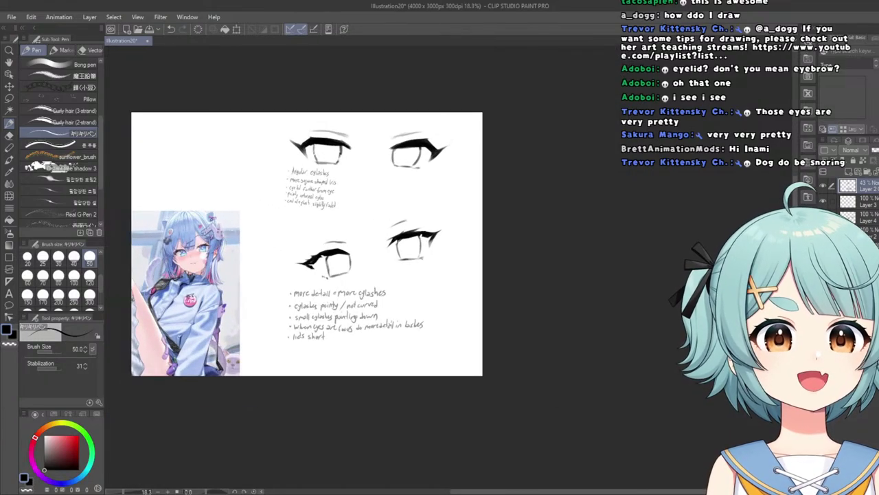
Lasso the five notes below the lower eyes, shrink the block with a slight clockwise tilt, and clear the selection.
key("m")
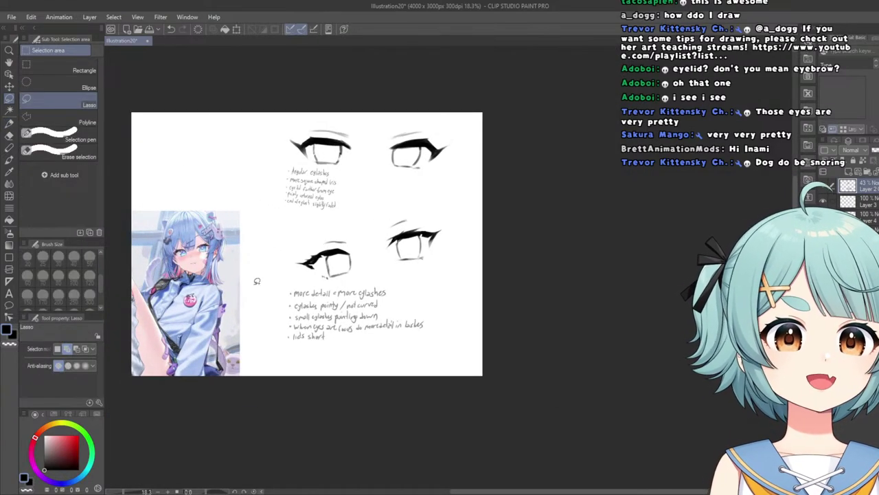
mouse_move(257, 281)
left_mouse_down()
mouse_move(303, 389)
mouse_move(405, 358)
left_mouse_up()
key("ctrl+t")
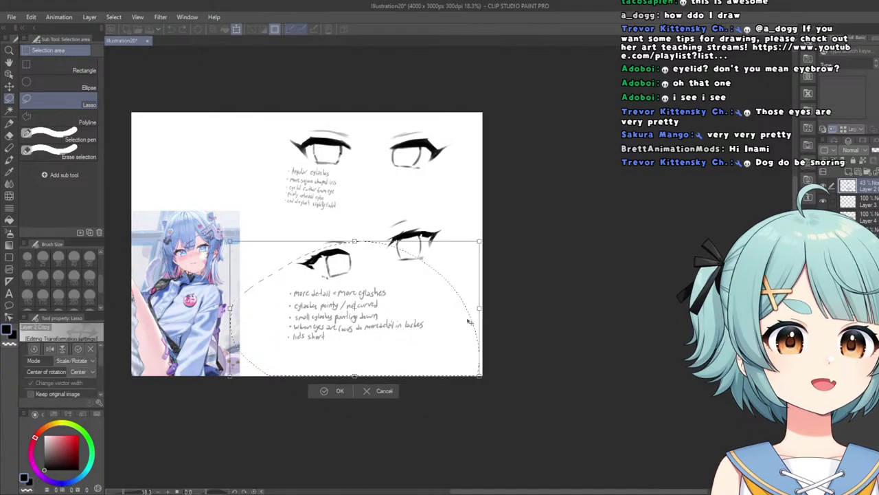
left_click_drag(479, 309, 396, 327)
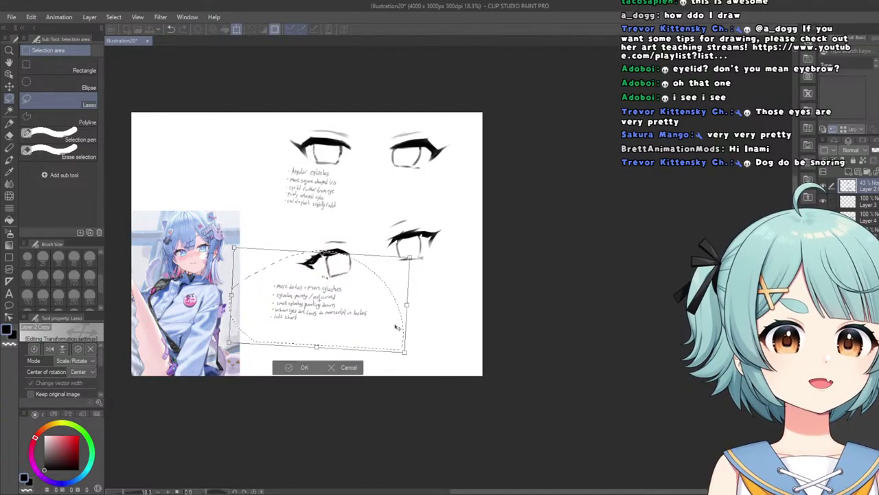
left_click(299, 372)
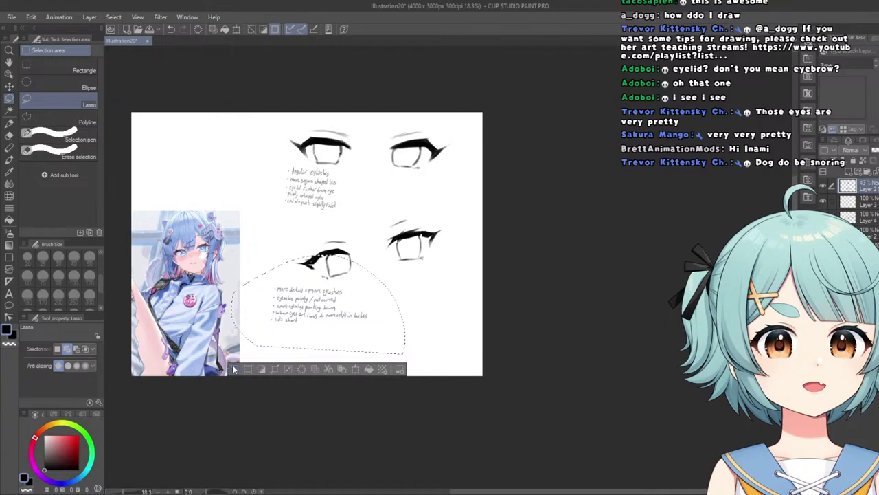
left_click(234, 369)
left_click(859, 233)
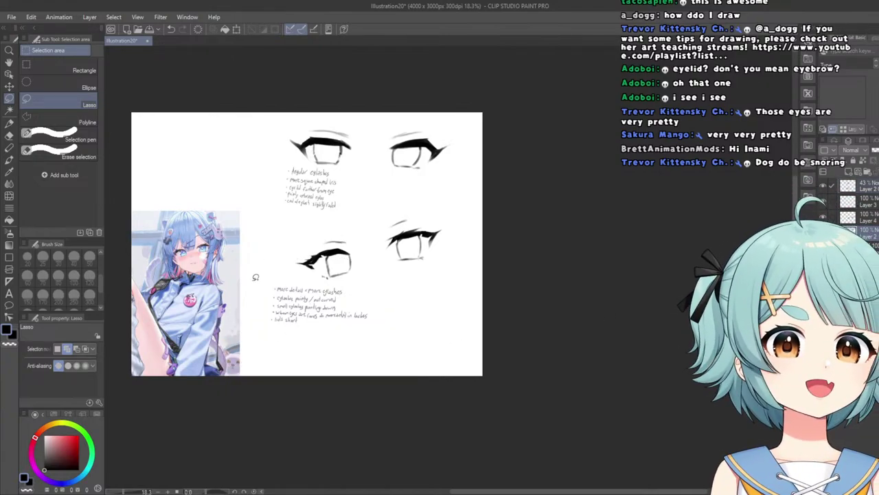
left_click_drag(256, 277, 223, 312)
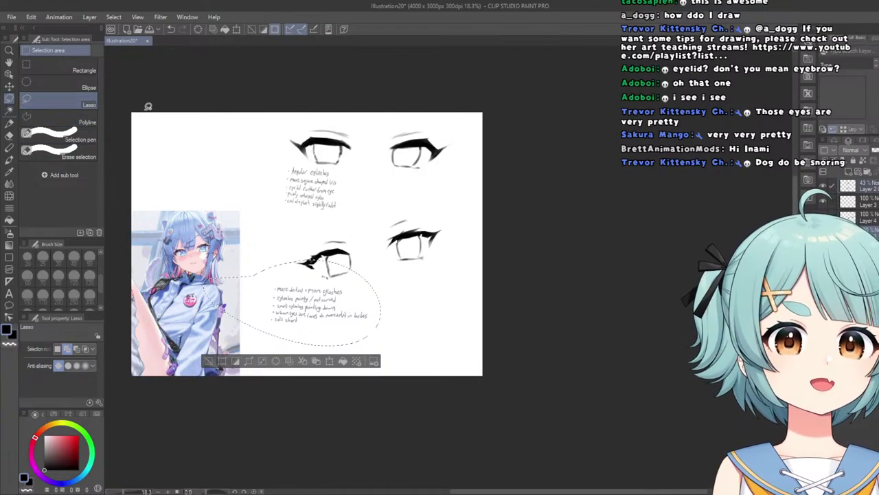
key("ctrl+d")
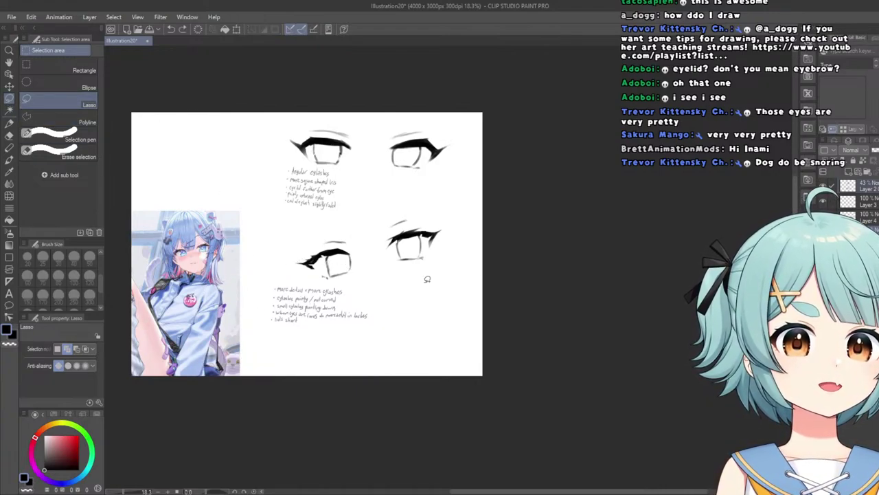
left_click_drag(387, 225, 382, 218)
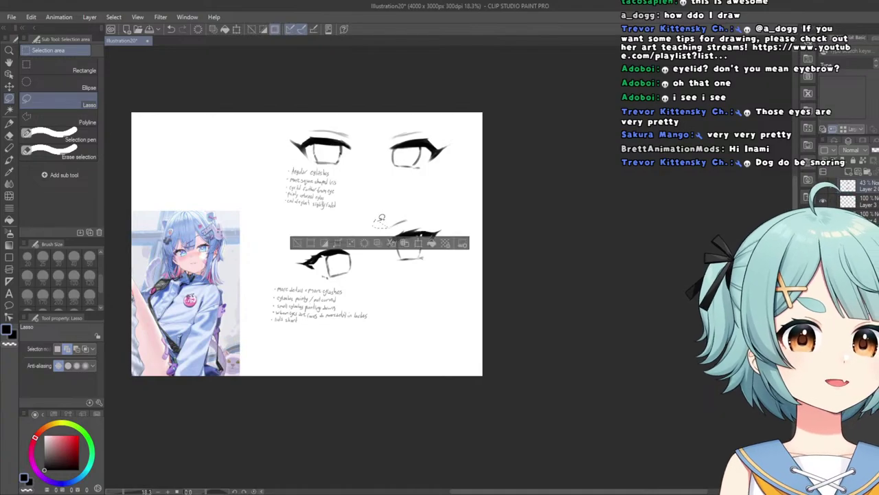
left_click(297, 242)
Try to move the upper eyes and both note blocks slightly upward, and undo the move.
left_click(9, 86)
left_click_drag(223, 203, 222, 200)
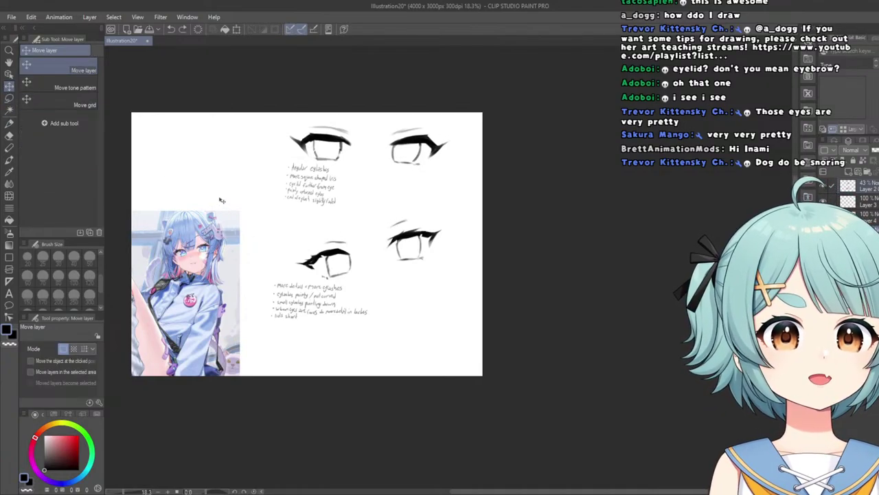
key("ctrl+z")
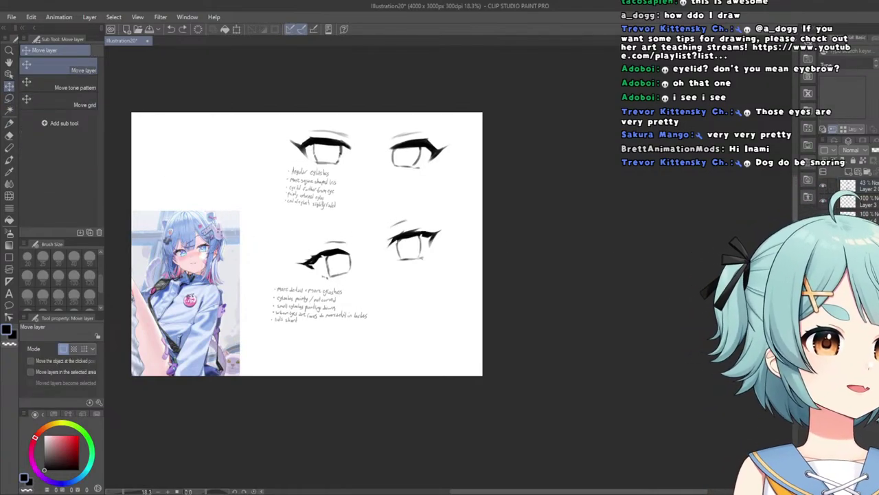
Try to move the lower eyes and both note blocks slightly upward, undo the move, and clear the selection.
left_click(866, 214)
left_click(865, 186, "shift")
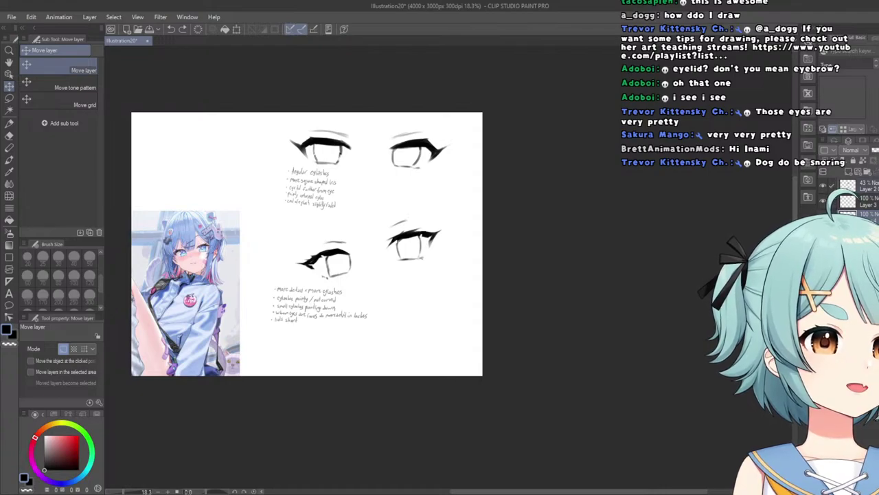
left_click_drag(287, 280, 257, 268)
key("ctrl+z")
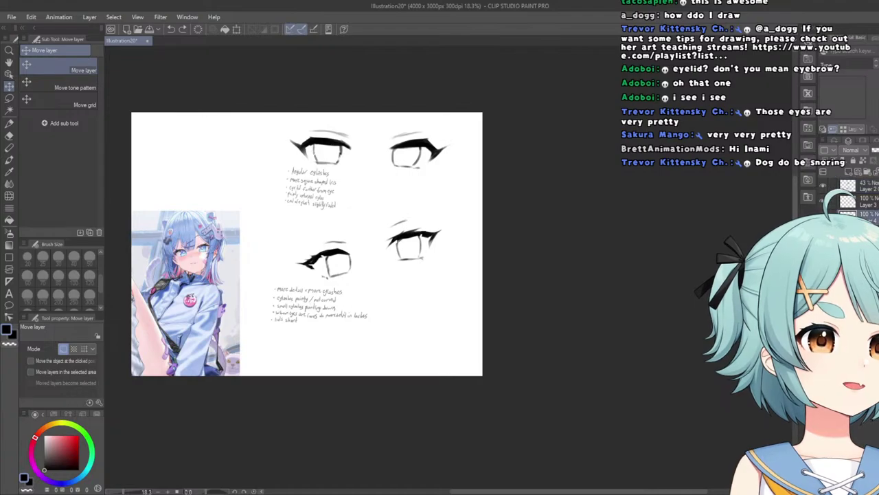
left_click(831, 185)
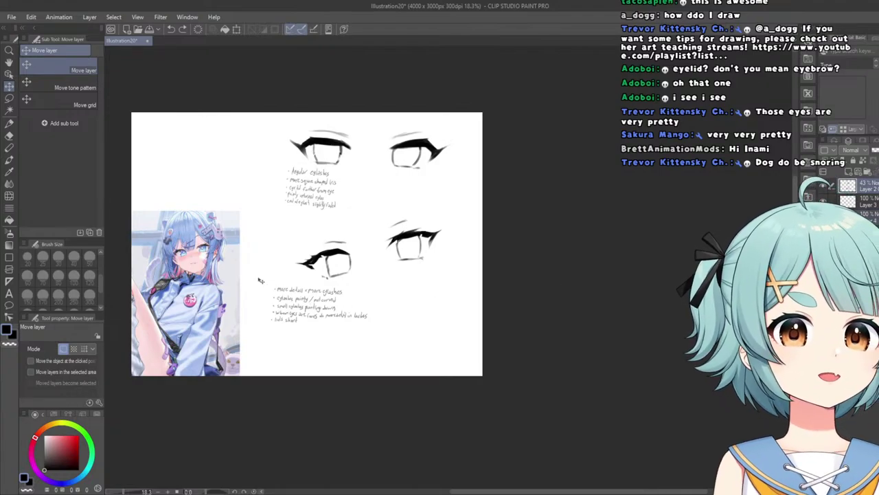
key("m")
mouse_move(261, 280)
left_mouse_down()
mouse_move(361, 354)
mouse_move(260, 287)
left_mouse_up()
left_click(9, 86)
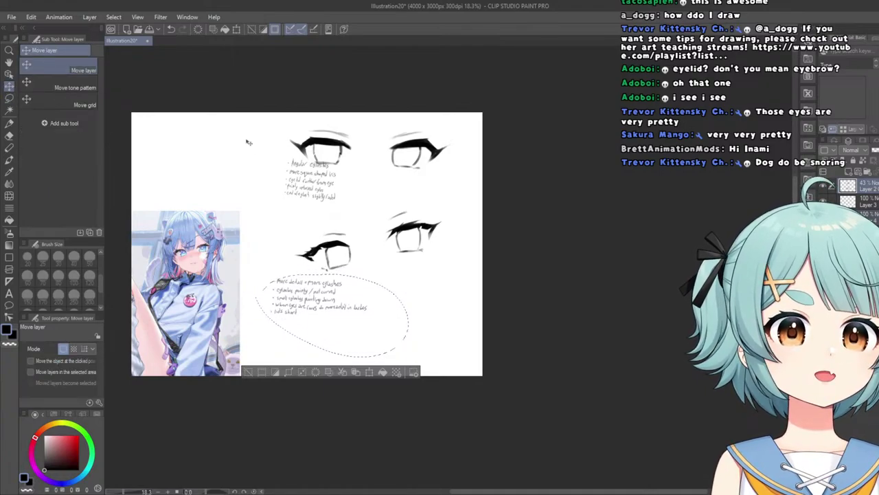
key("ctrl+z")
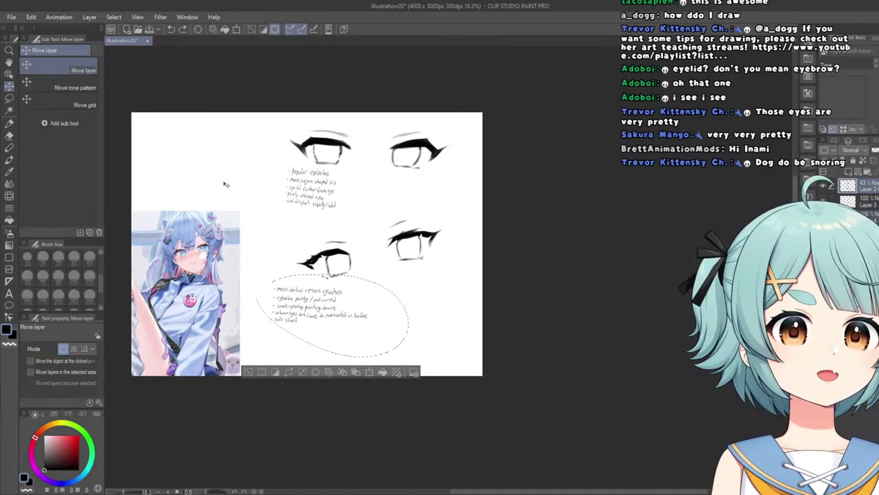
key("ctrl+d")
Lasso the five notes below the lower eyes and separate them onto their own layer at 43% opacity.
mouse_move(273, 274)
left_mouse_down()
mouse_move(279, 267)
mouse_move(260, 297)
left_mouse_up()
left_click(9, 98)
mouse_move(318, 278)
left_mouse_down()
mouse_move(393, 305)
mouse_move(259, 316)
left_mouse_up()
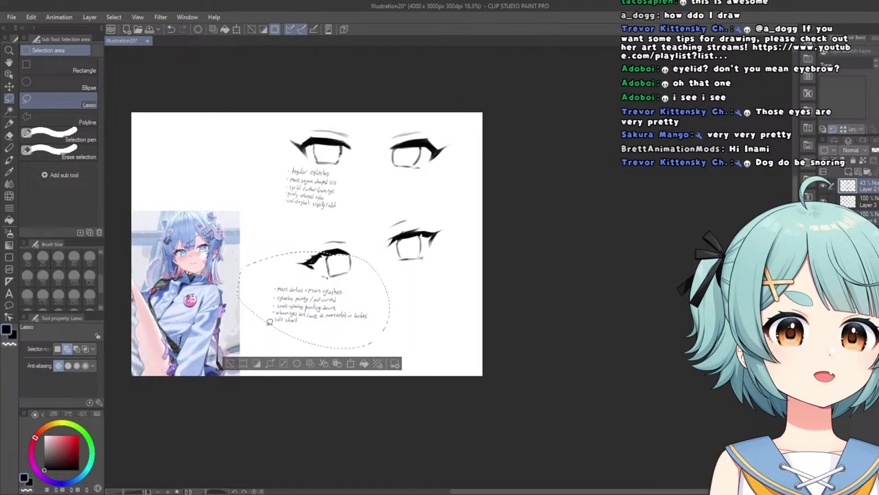
left_click(230, 363)
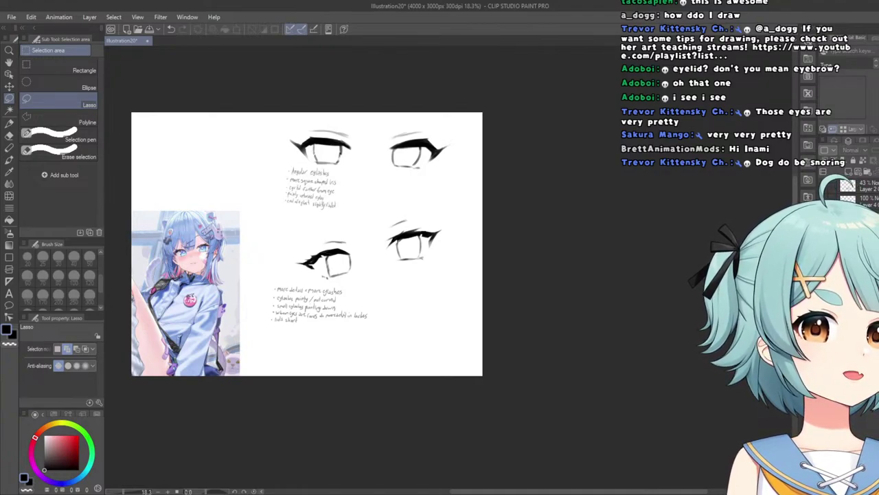
key("ctrl+z")
key("ctrl+y")
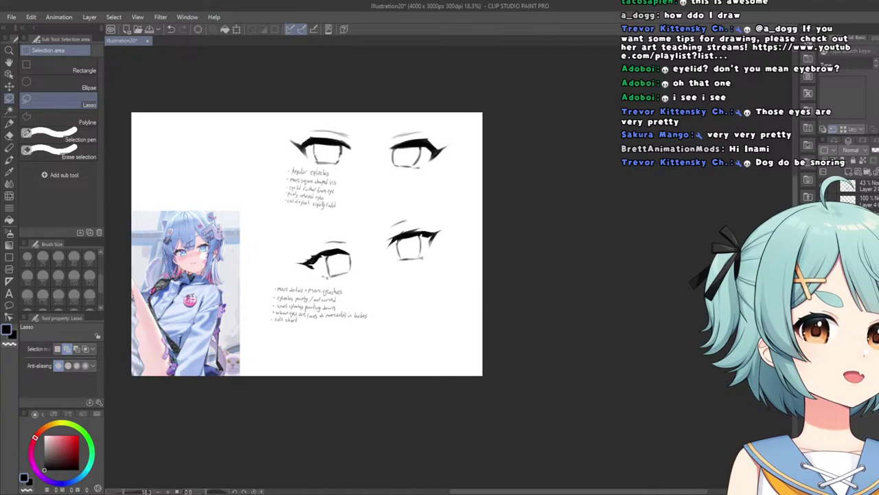
key("ctrl+z")
key("ctrl+y")
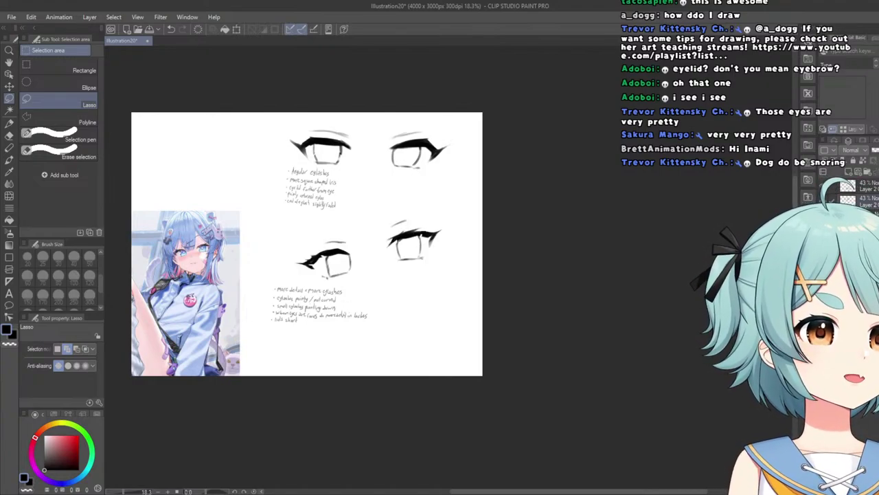
Check the note layers' visibility, and move the lower eyes together with their five notes upward.
left_click(831, 191)
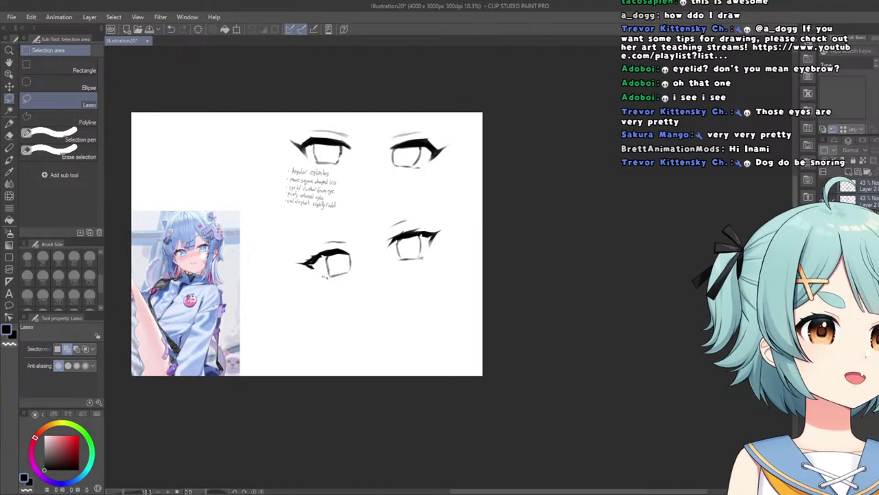
left_click(830, 190)
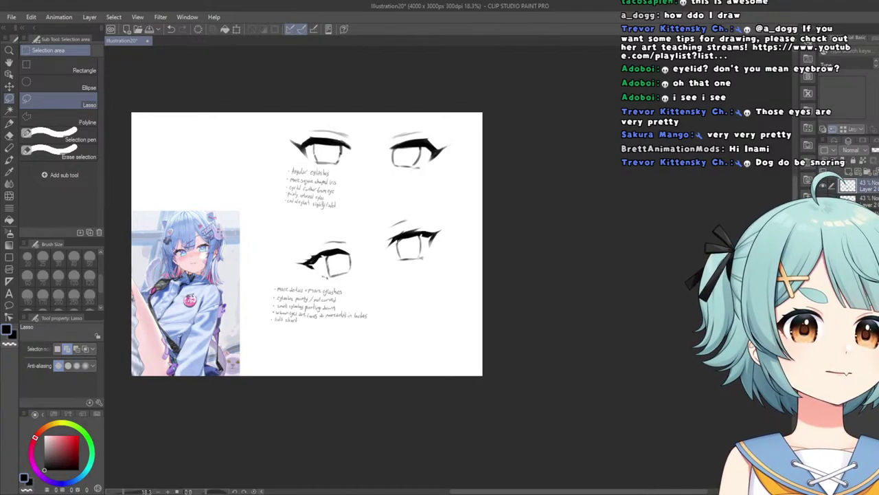
left_click(823, 200)
left_click(823, 199)
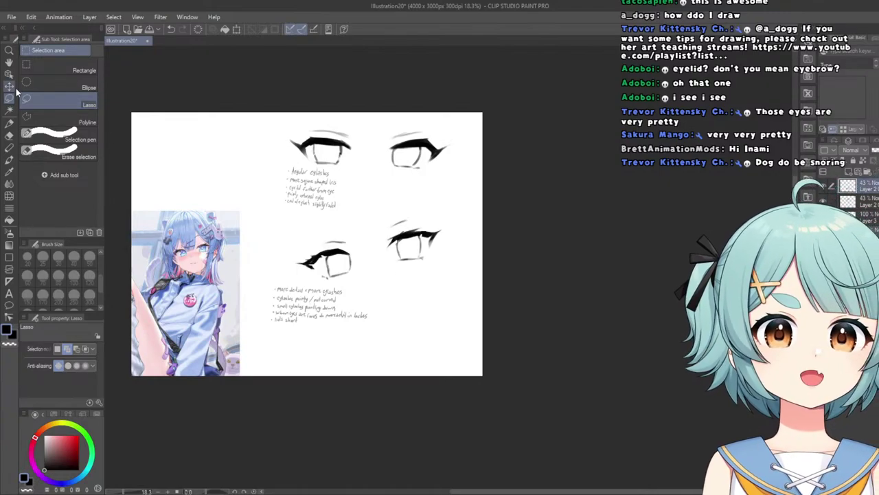
key("k")
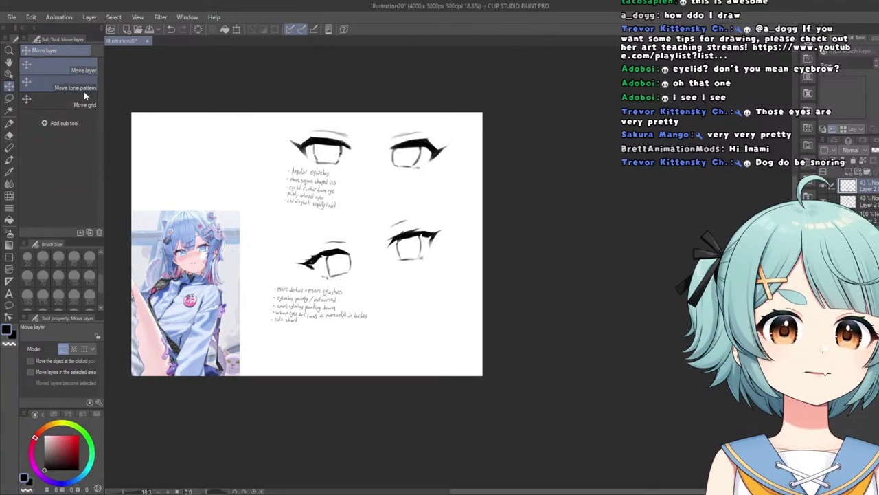
left_click_drag(198, 141, 199, 125)
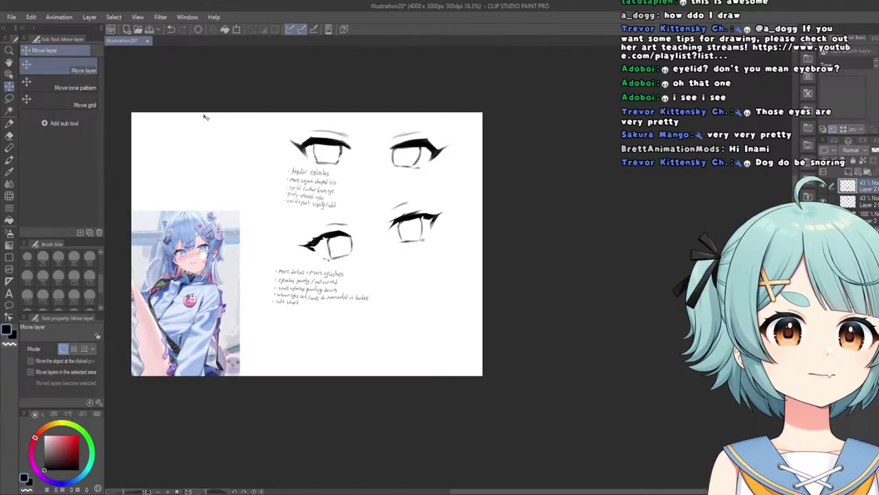
Move the upper eyes and their notes up close to the page's upper edge.
scroll(204, 114, "down", 3)
scroll(224, 112, "up", 1)
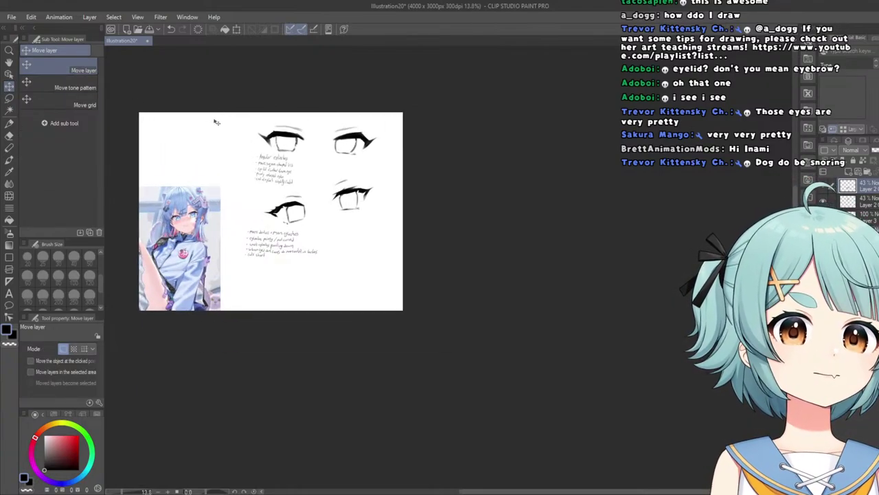
scroll(172, 141, "down", 1)
scroll(163, 156, "up", 3)
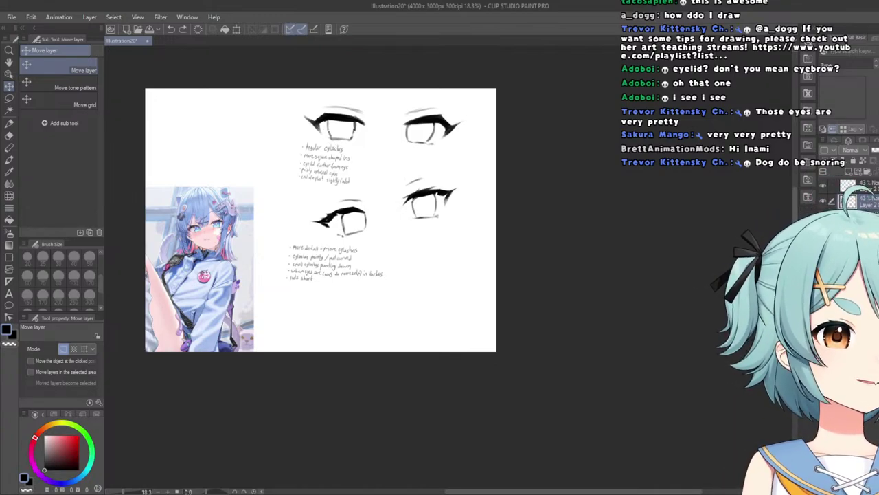
left_click_drag(476, 128, 476, 117)
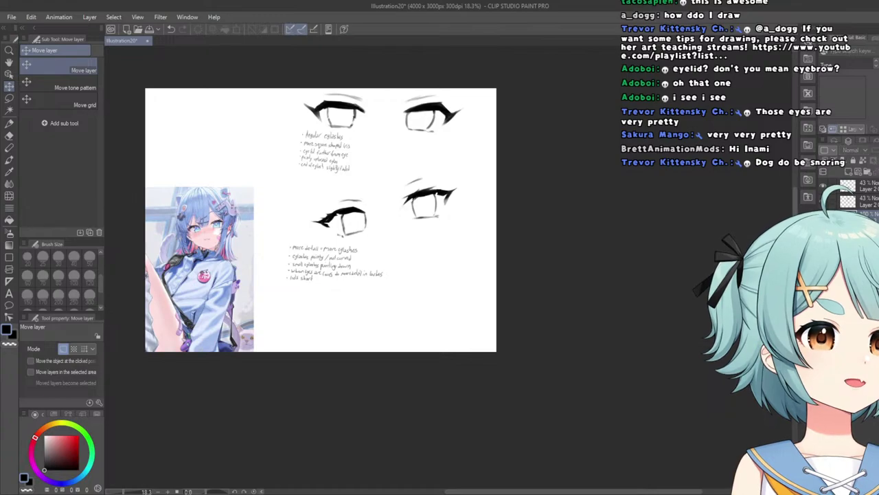
Identify the lower eyes and their notes by toggling layers, and raise both to just beneath the upper note block.
left_click(823, 214)
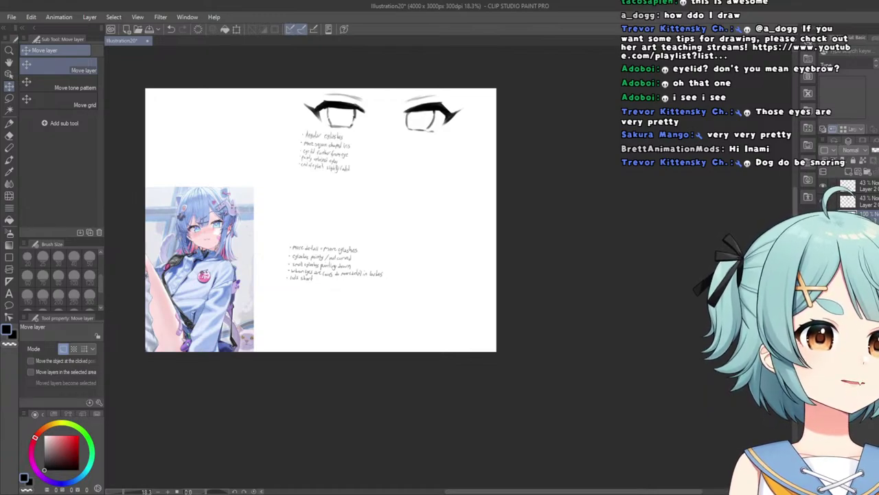
left_click(823, 214)
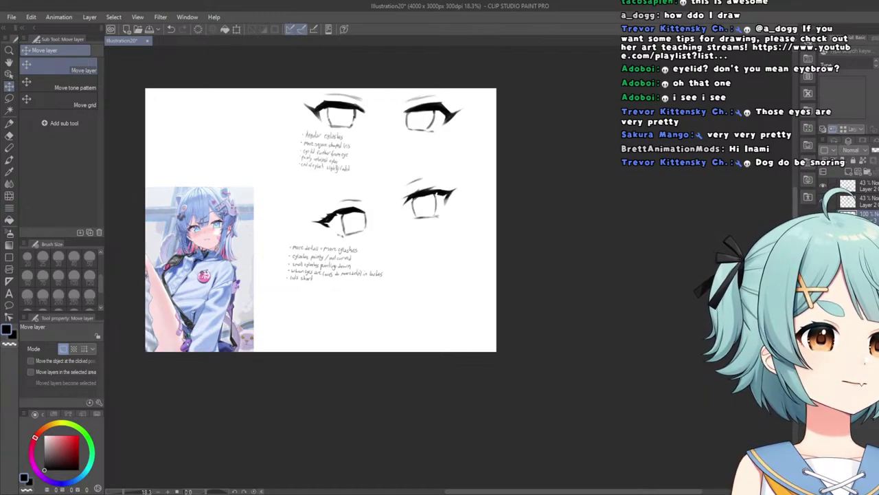
left_click(822, 200)
left_click(822, 200)
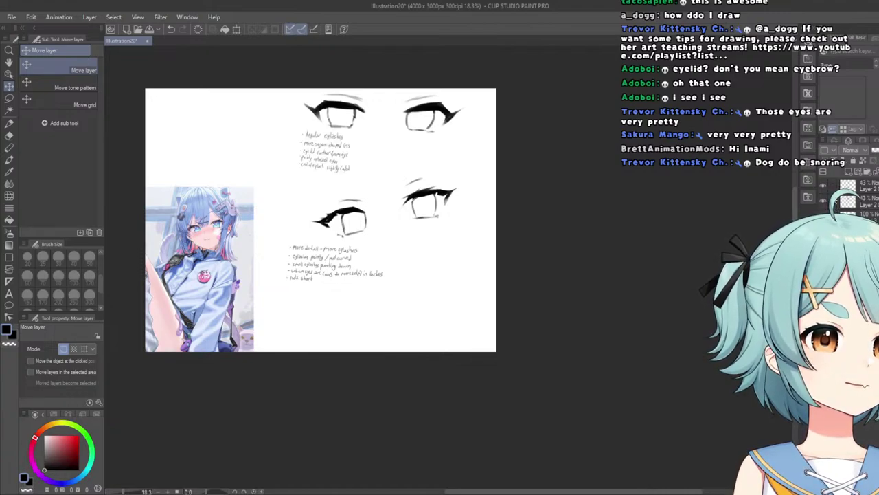
left_click(823, 186)
left_click(823, 185)
left_click(832, 186)
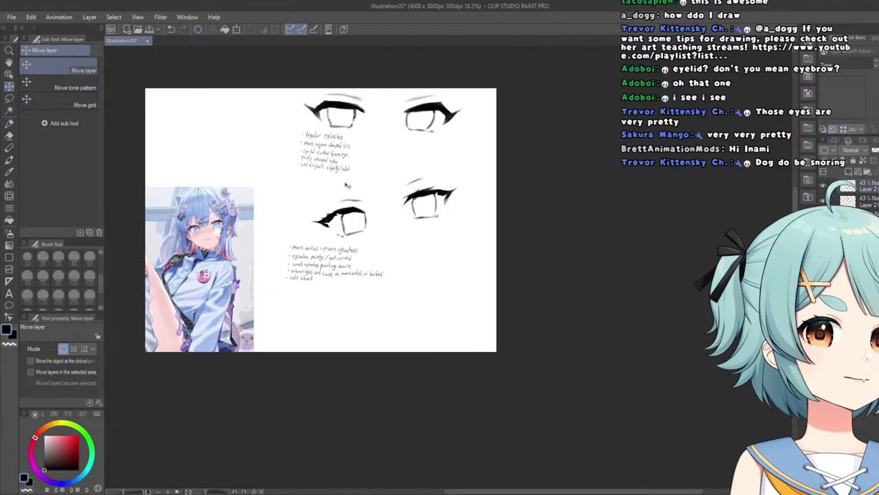
left_click_drag(346, 185, 348, 169)
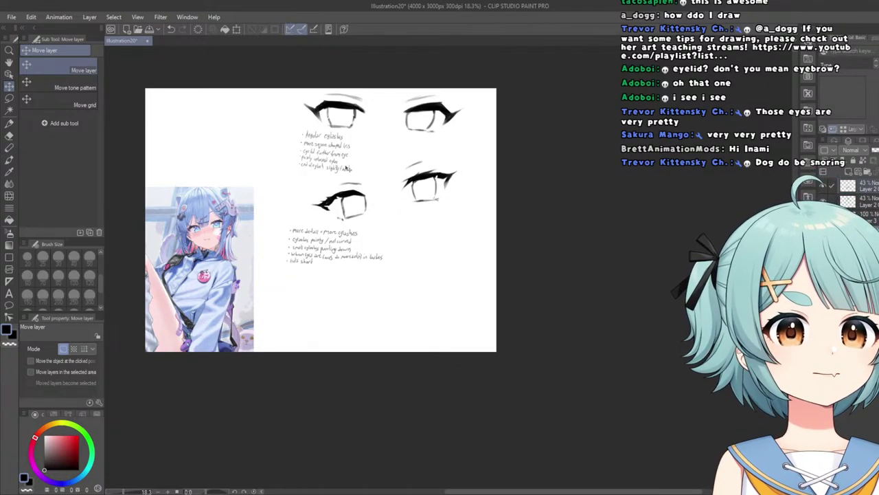
Replace the blue-haired reference with the picture of the winking brown-haired girl beside the lower notes.
scroll(348, 168, "down", 3)
scroll(275, 149, "up", 4)
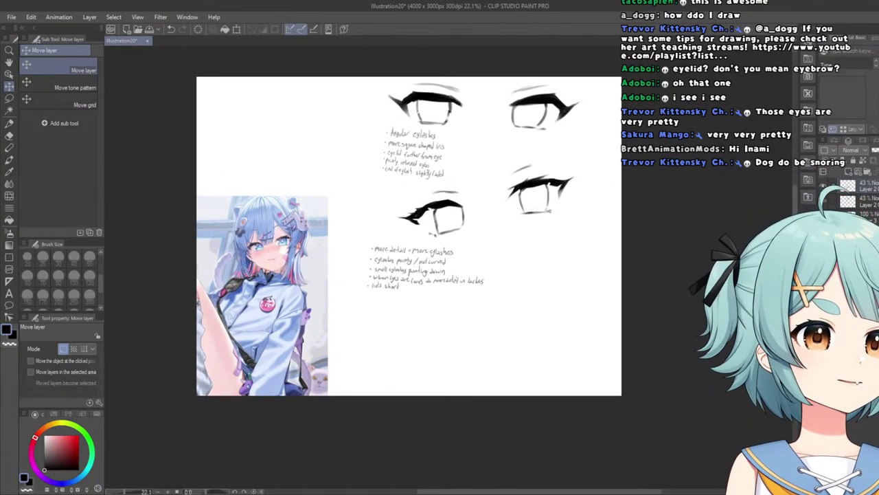
scroll(479, 337, "down", 2)
scroll(492, 341, "up", 2)
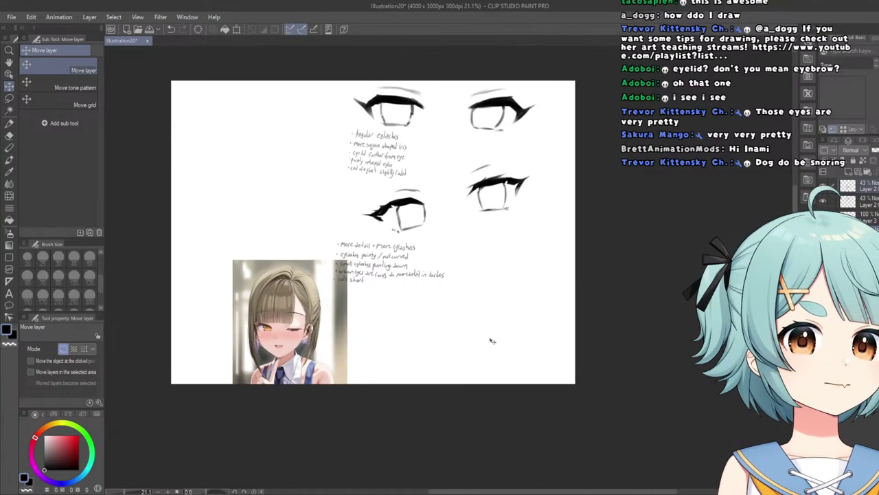
scroll(492, 341, "up", 2)
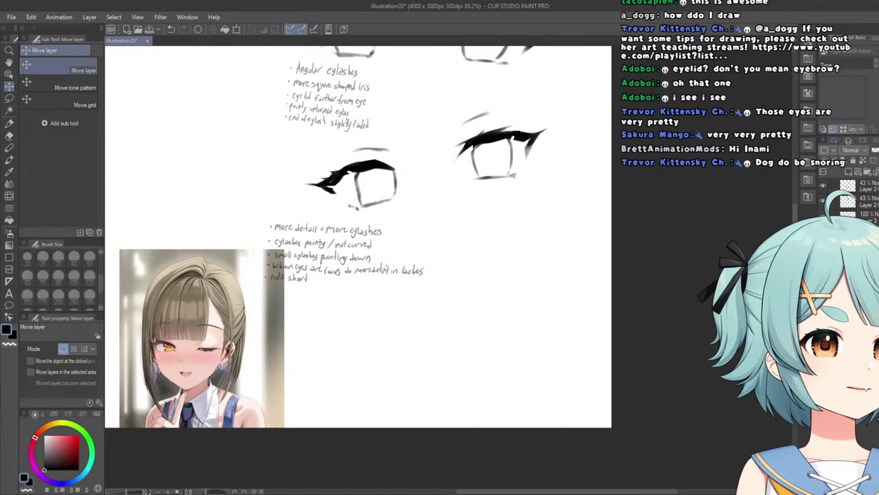
left_click(823, 215)
left_click(823, 214)
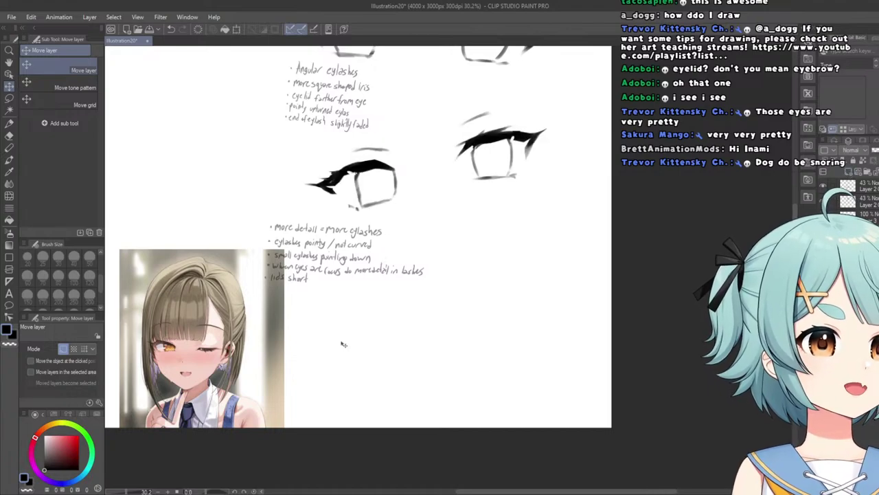
Examine the open and winking eyes in the brown-haired girl's reference picture up close.
scroll(312, 219, "down", 2)
scroll(332, 251, "up", 4)
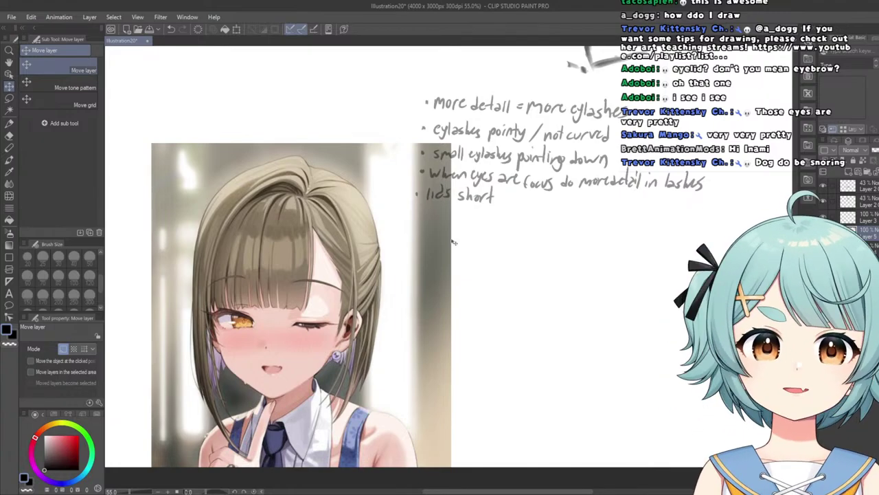
scroll(288, 313, "down", 4)
scroll(299, 329, "up", 5)
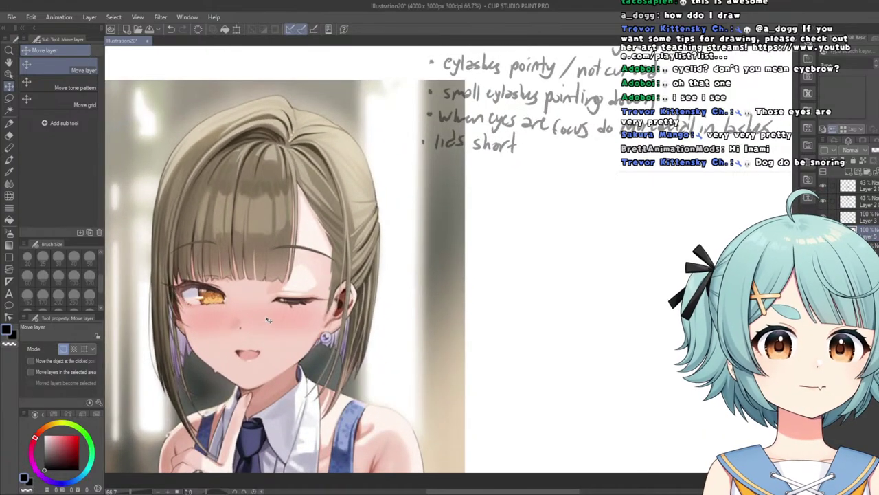
scroll(292, 346, "down", 1)
scroll(292, 349, "up", 1)
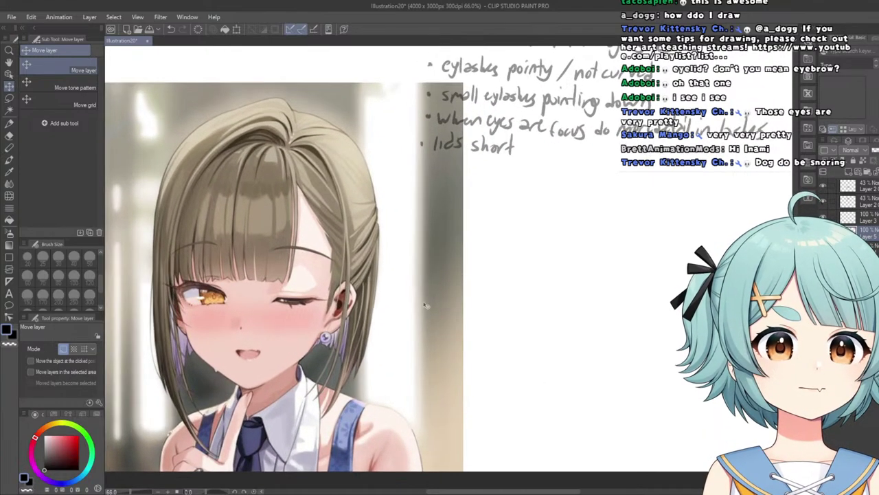
scroll(333, 453, "up", 3)
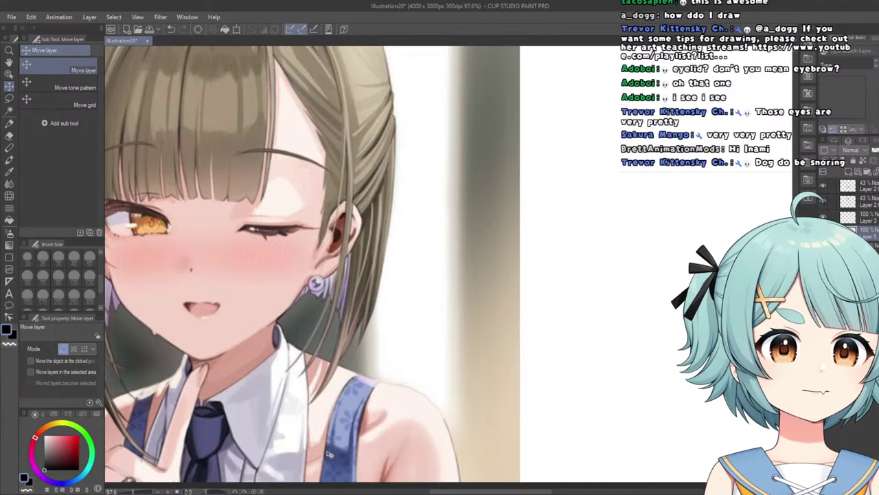
scroll(319, 455, "down", 2)
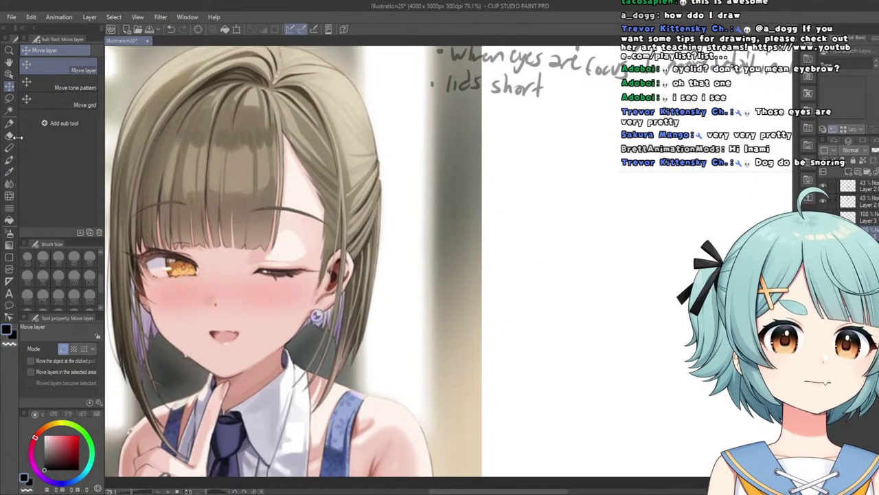
Choose the Kuro Sketch pen and bring the whole page of sketches back into view.
key("p")
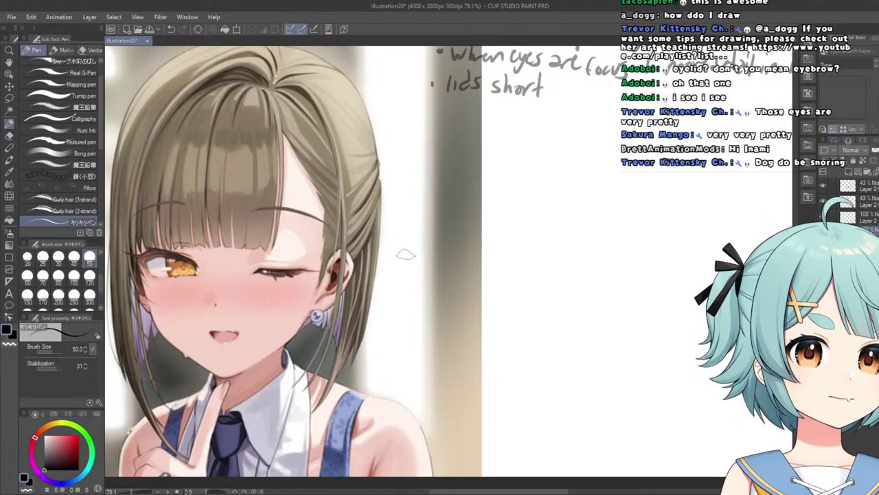
scroll(62, 103, "up", 2)
left_click(69, 64)
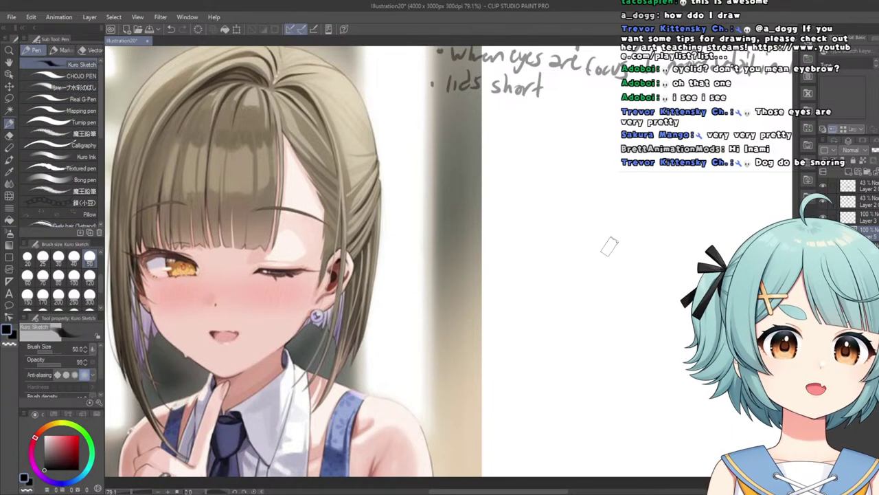
scroll(610, 246, "down", 2)
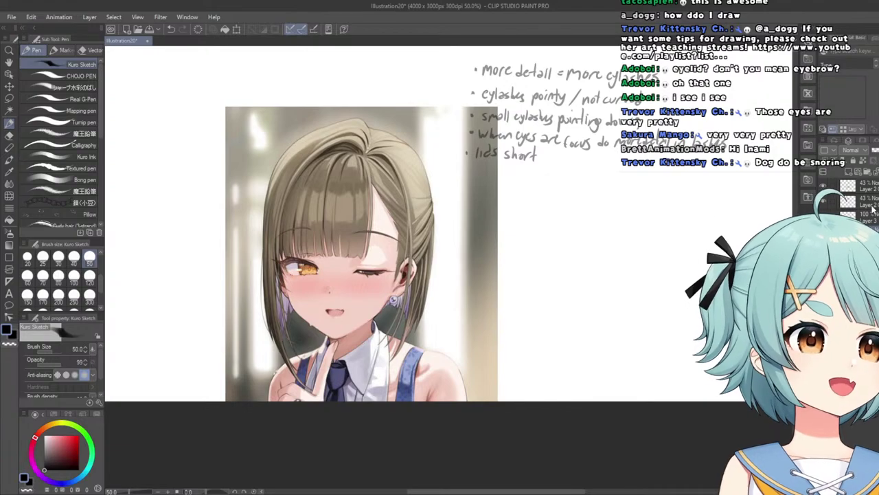
scroll(539, 238, "down", 2)
scroll(555, 248, "down", 2)
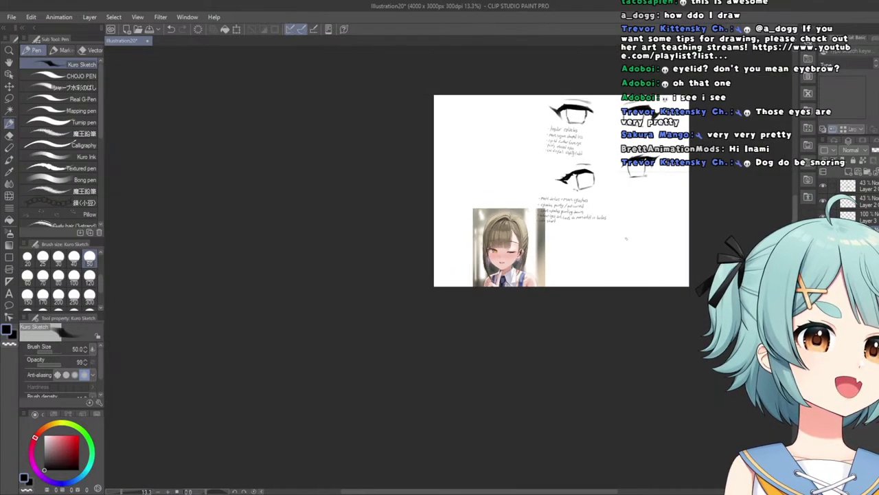
scroll(698, 227, "up", 3)
scroll(632, 241, "down", 1)
scroll(567, 280, "up", 1)
scroll(566, 281, "up", 4)
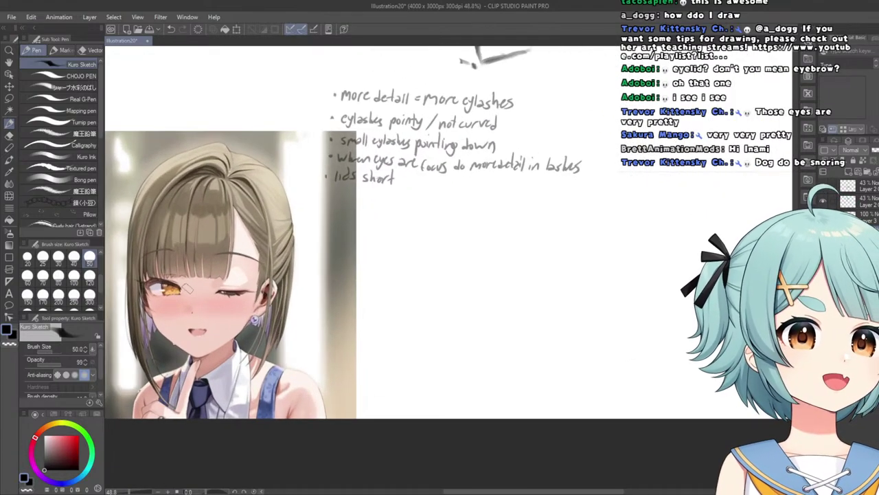
mouse_move(598, 282)
left_mouse_down()
mouse_move(567, 275)
mouse_move(549, 279)
mouse_move(575, 282)
mouse_move(498, 278)
left_mouse_up()
key("ctrl+z")
key("ctrl+z")
key("ctrl+z")
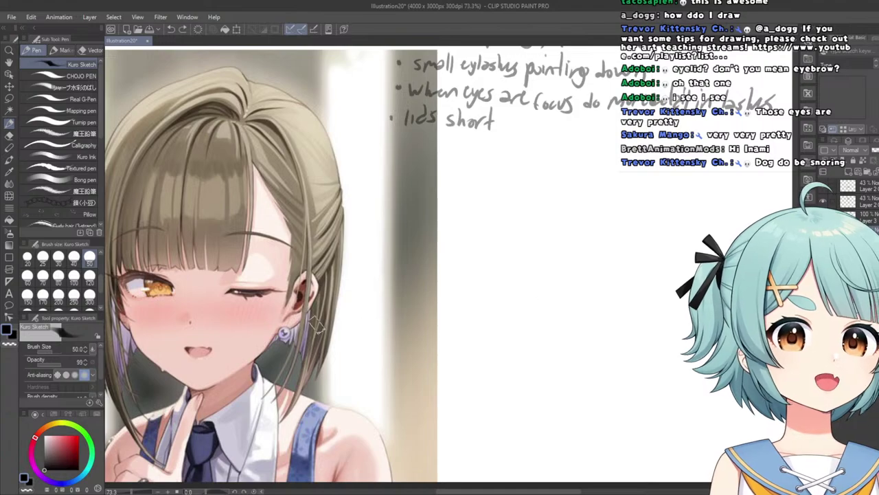
Set the pen size to 120 and stroke a gently arched upper lash line on the blank area beside the winking girl.
left_click(90, 275)
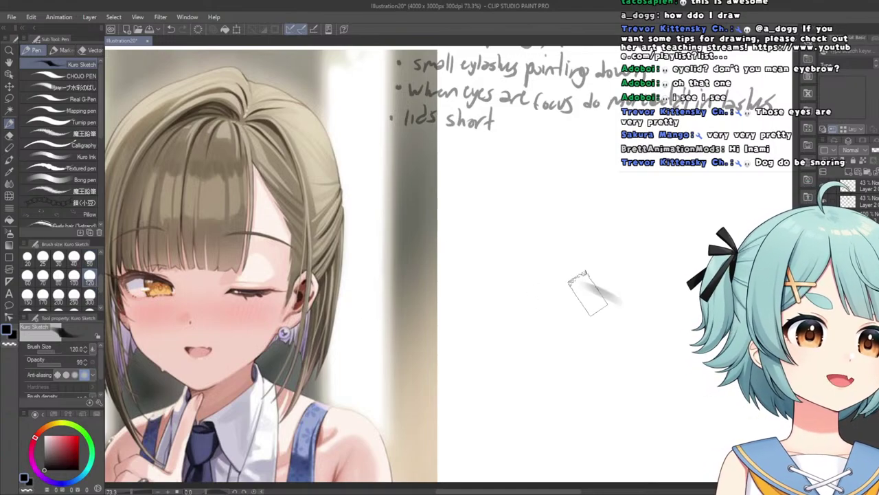
left_click_drag(618, 304, 506, 281)
key("ctrl+z")
left_click_drag(618, 299, 475, 281)
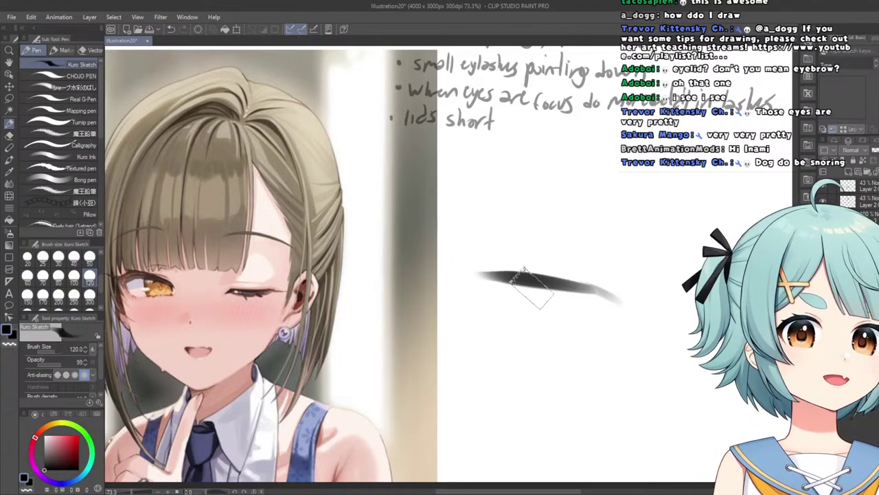
left_click_drag(551, 283, 450, 267)
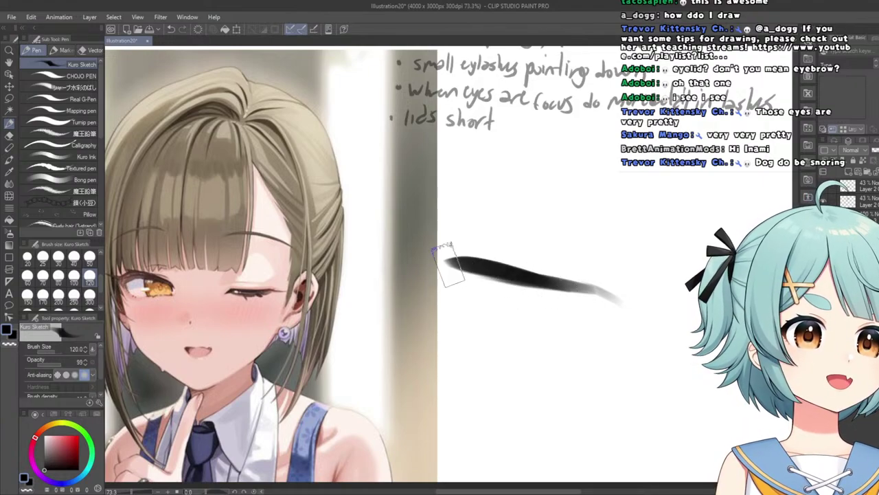
key("ctrl+z")
Thicken and darken the lash line with overlapping strokes, widening it toward its outer end beside the reference picture.
left_click_drag(545, 280, 432, 269)
left_click_drag(508, 282, 446, 274)
left_click_drag(588, 286, 456, 255)
left_click_drag(519, 269, 457, 262)
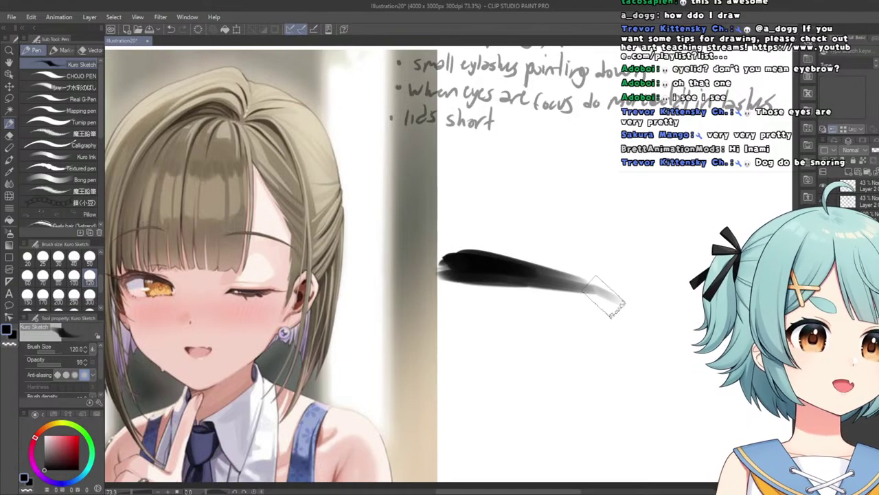
mouse_move(606, 296)
left_mouse_down()
mouse_move(572, 280)
mouse_move(492, 270)
left_mouse_up()
left_click_drag(559, 282, 461, 273)
Extend the outer end of the lash line downward over the edge of the reference picture, tapering it to a point.
scroll(442, 275, "down", 3)
scroll(406, 274, "up", 3)
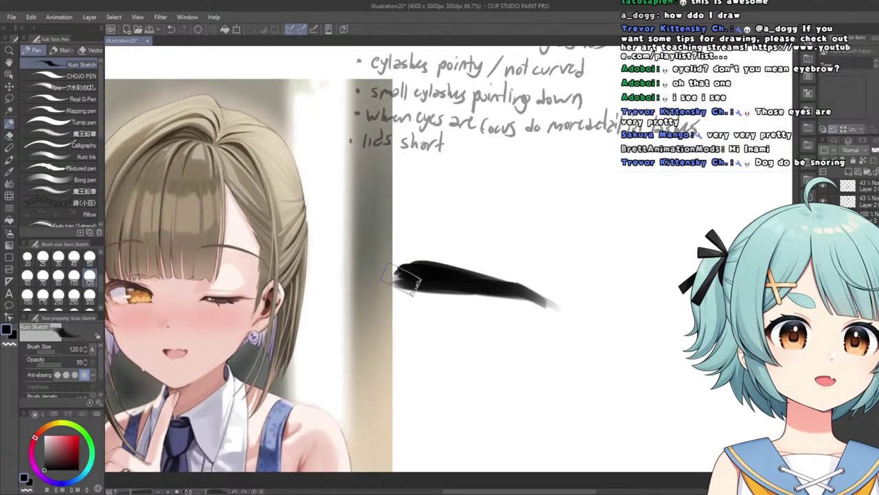
left_click_drag(397, 273, 369, 291)
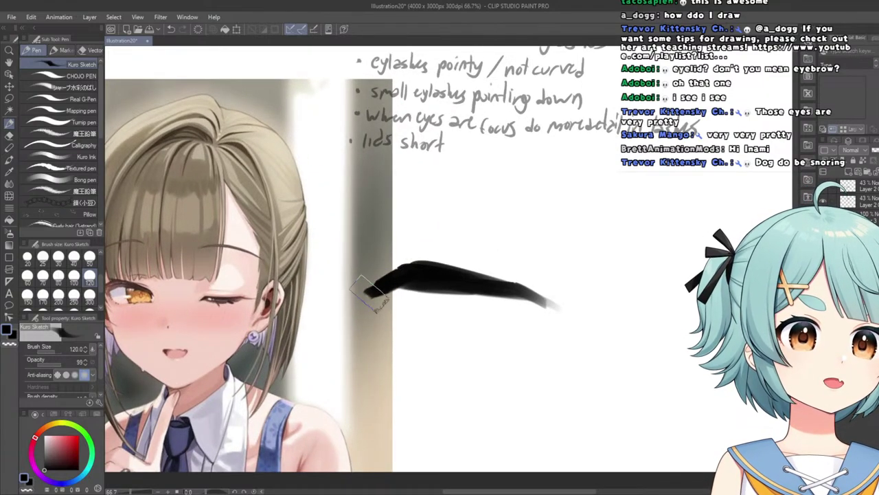
scroll(353, 295, "down", 1)
scroll(347, 309, "up", 1)
key("ctrl+z")
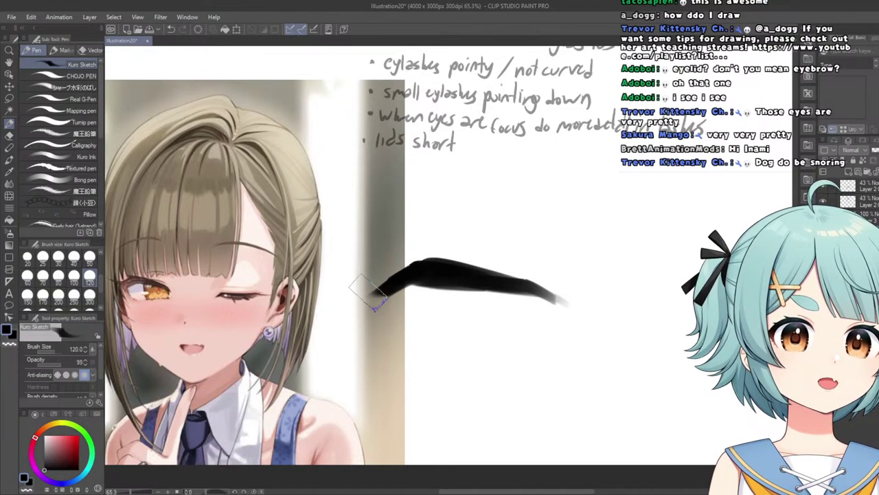
Clean the underside of the lash line with the Hard eraser at size 50.
left_click(9, 135)
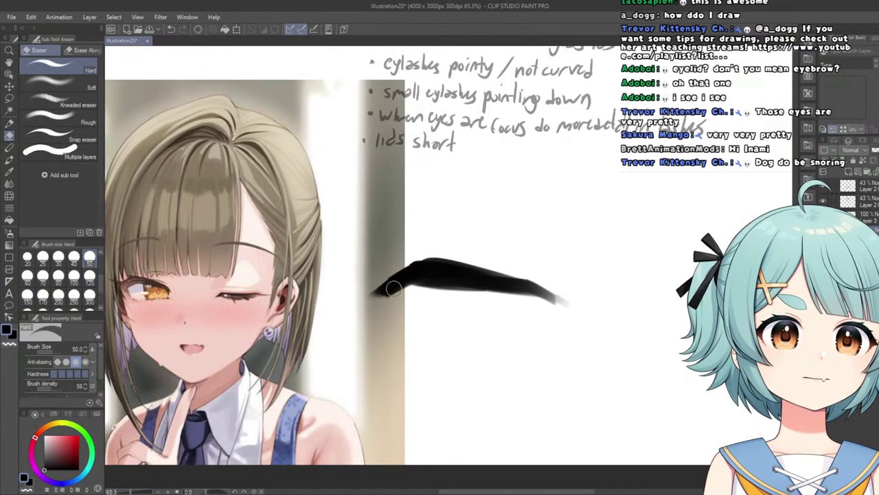
scroll(432, 292, "up", 2)
left_click_drag(525, 295, 507, 297)
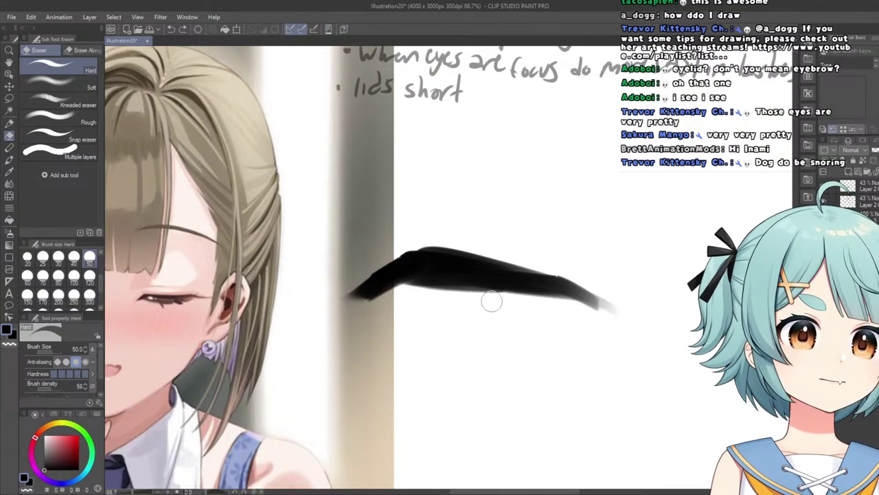
scroll(306, 287, "down", 3)
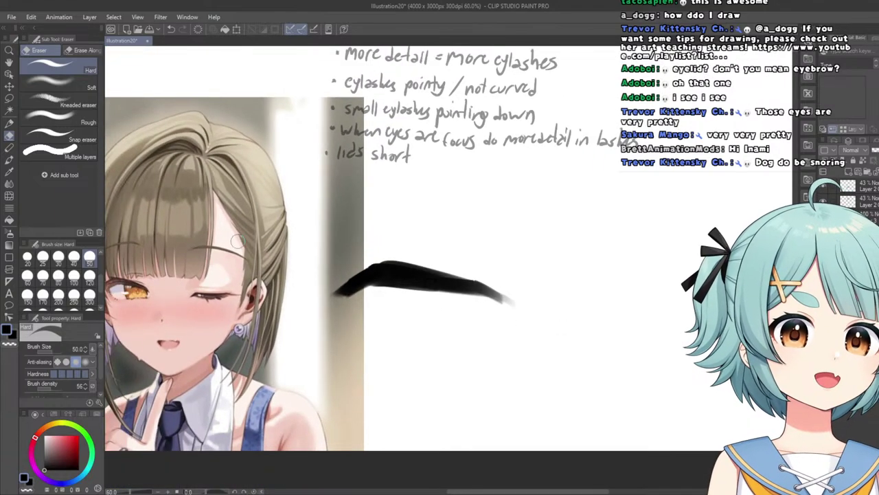
Fill out the bend near the lash line's outer corner with the Kuro Sketch pen.
left_click(9, 122)
scroll(376, 261, "up", 3)
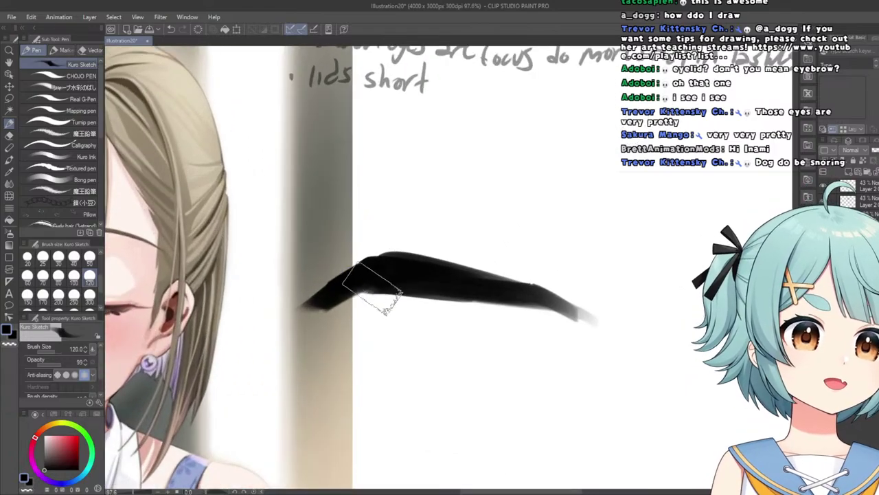
mouse_move(365, 272)
left_mouse_down()
mouse_move(294, 289)
mouse_move(366, 253)
left_mouse_up()
scroll(245, 295, "down", 6)
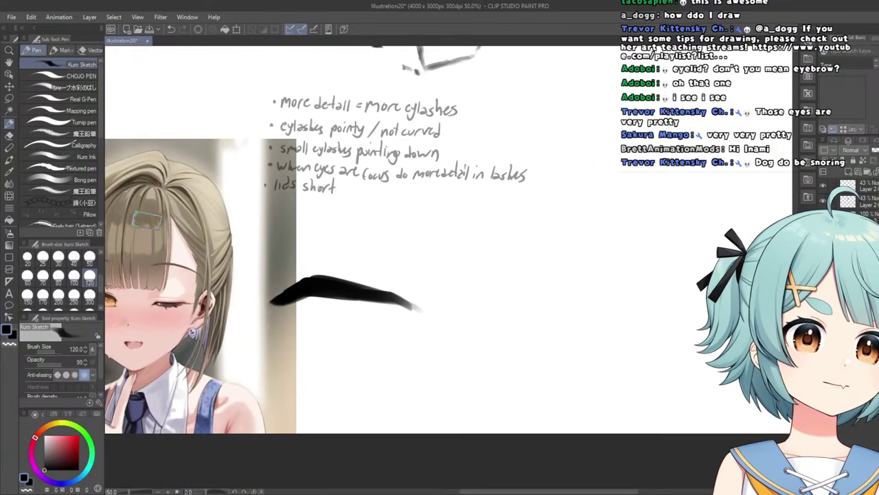
Add a small pointed flick on top of the lash line's bend, checking against the reference and the earlier eyes.
scroll(136, 255, "up", 4)
scroll(385, 289, "down", 4)
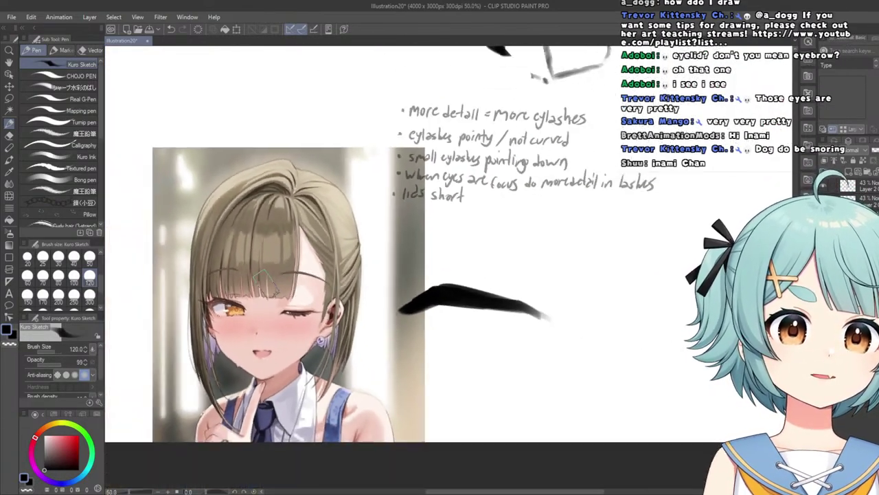
scroll(416, 297, "up", 2)
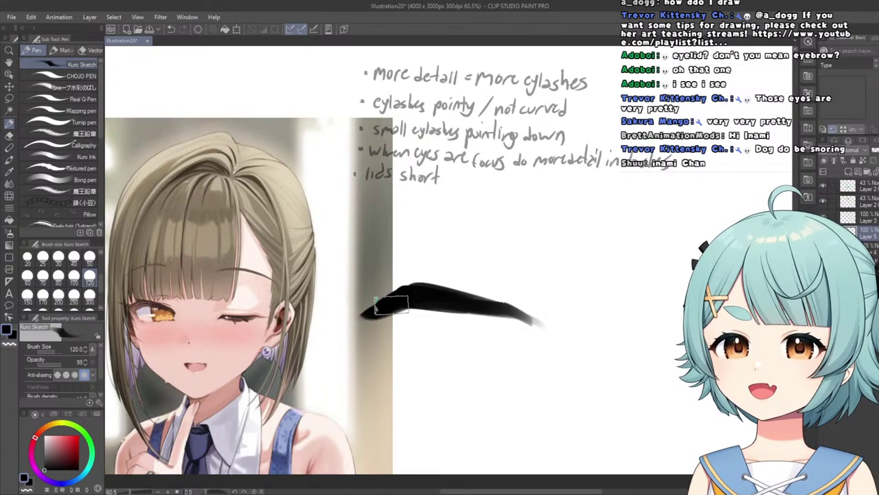
scroll(314, 287, "up", 2)
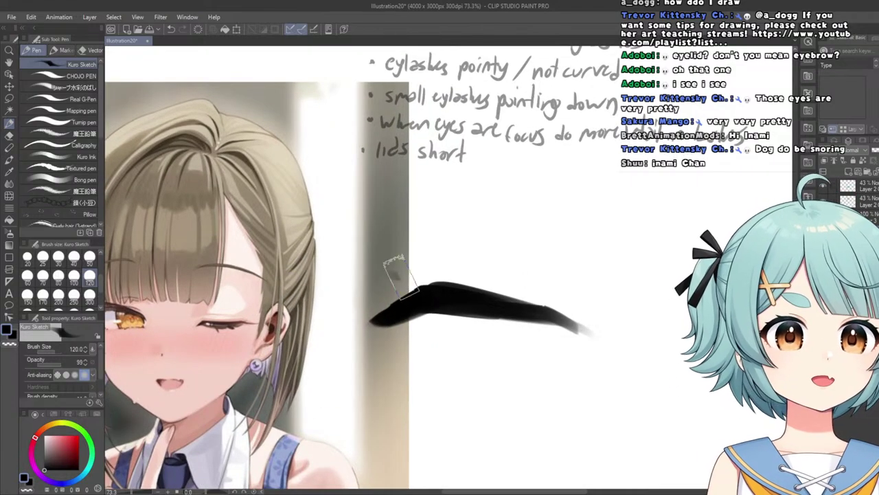
scroll(406, 285, "down", 1)
scroll(402, 289, "up", 2)
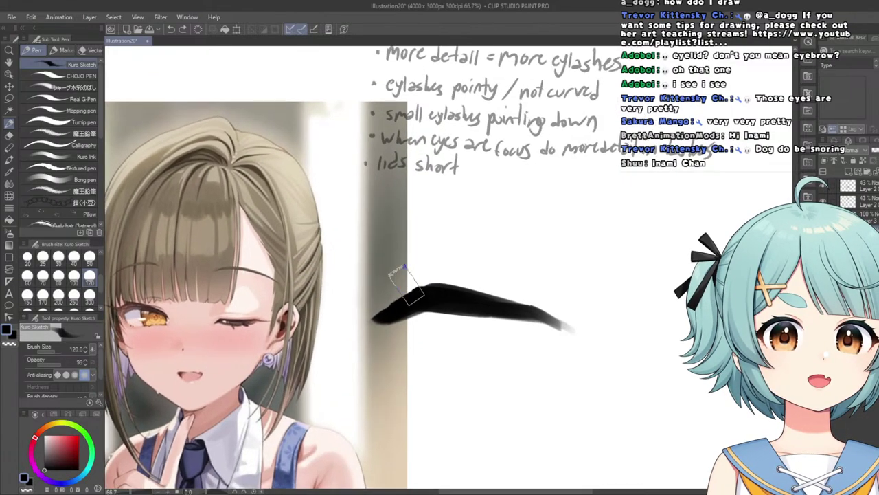
scroll(402, 297, "down", 4)
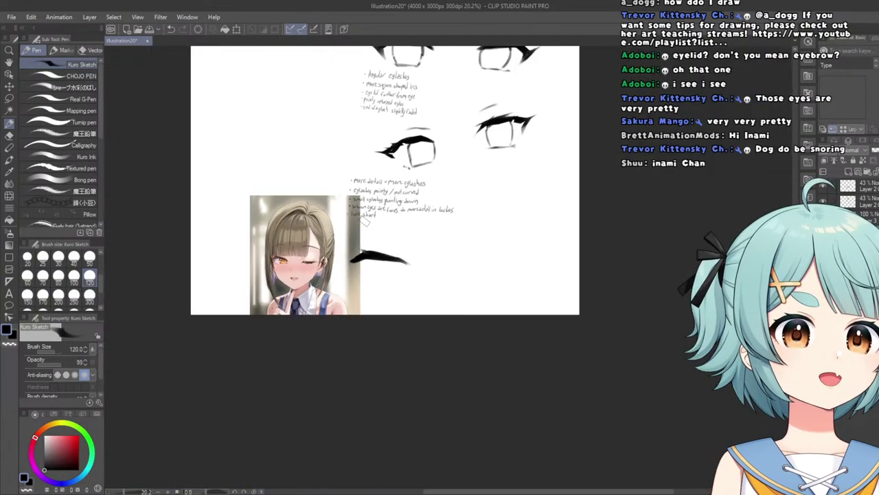
scroll(371, 261, "up", 3)
scroll(378, 252, "up", 1)
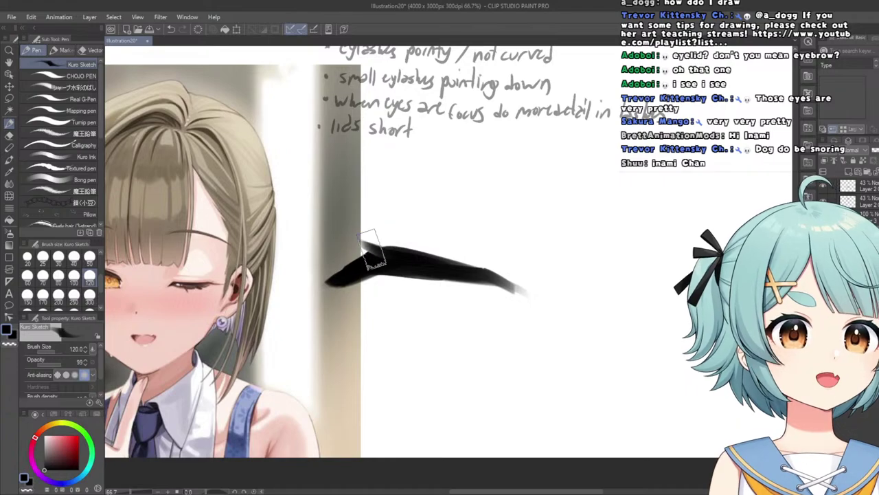
Reduce the pen size to 70 and draw a thin pointed lash sweeping up and outward from the lash line's outer tip.
scroll(392, 254, "down", 3)
scroll(275, 234, "up", 5)
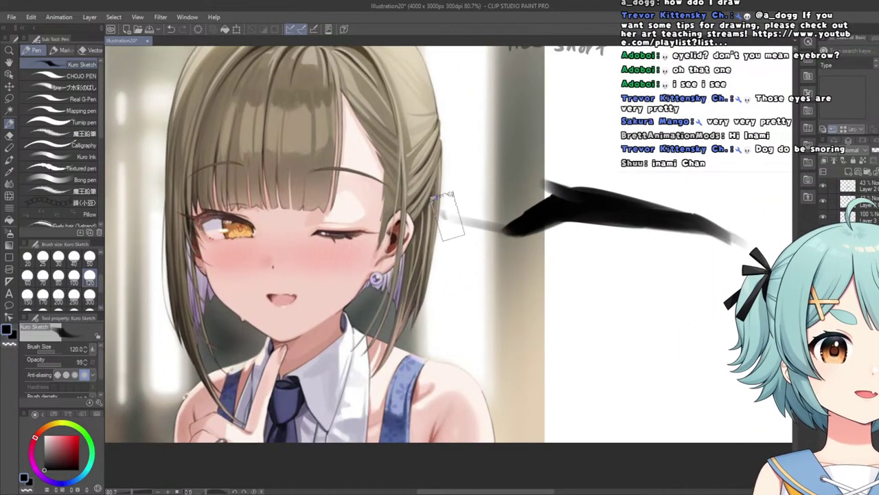
key("bracketleft")
key("bracketleft")
key("bracketleft")
key("bracketleft")
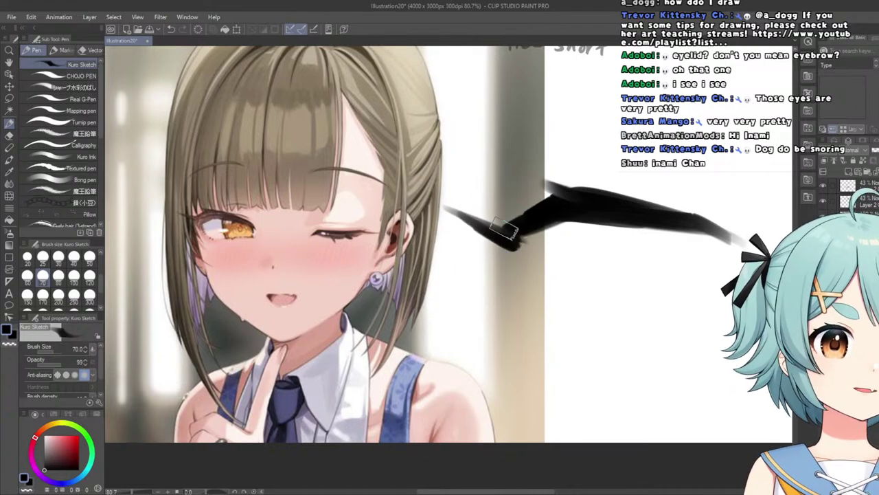
left_click_drag(546, 207, 509, 233)
key("ctrl+z")
Blend the outward lash into the outer tip of the lash line, filling the rough gap where they join.
scroll(477, 216, "down", 6)
scroll(484, 226, "up", 5)
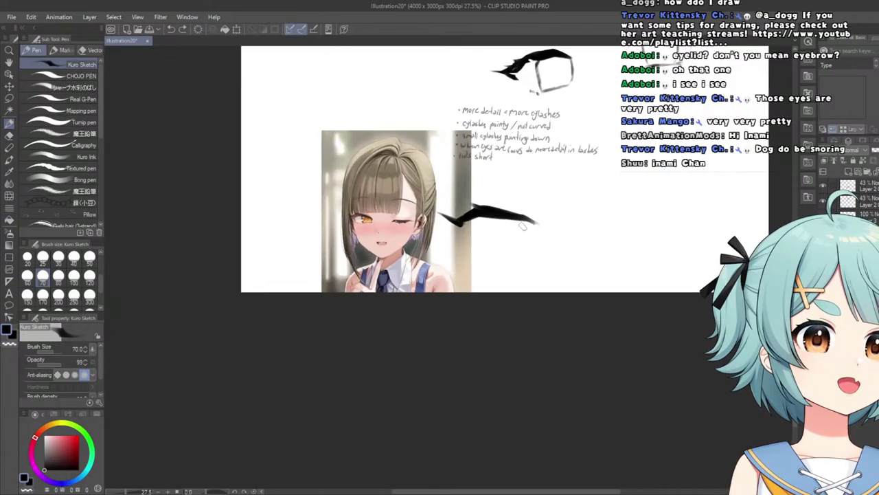
scroll(368, 228, "up", 2)
scroll(220, 213, "down", 6)
scroll(172, 205, "up", 5)
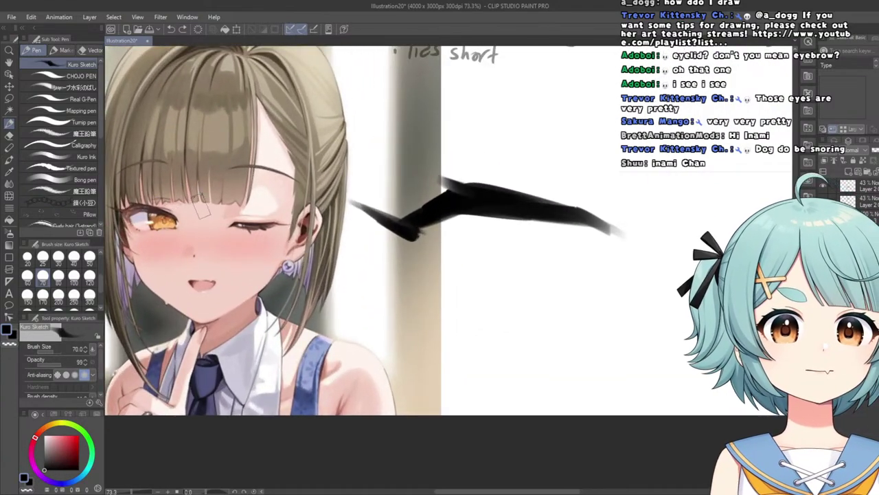
scroll(460, 225, "up", 1)
scroll(467, 220, "up", 1)
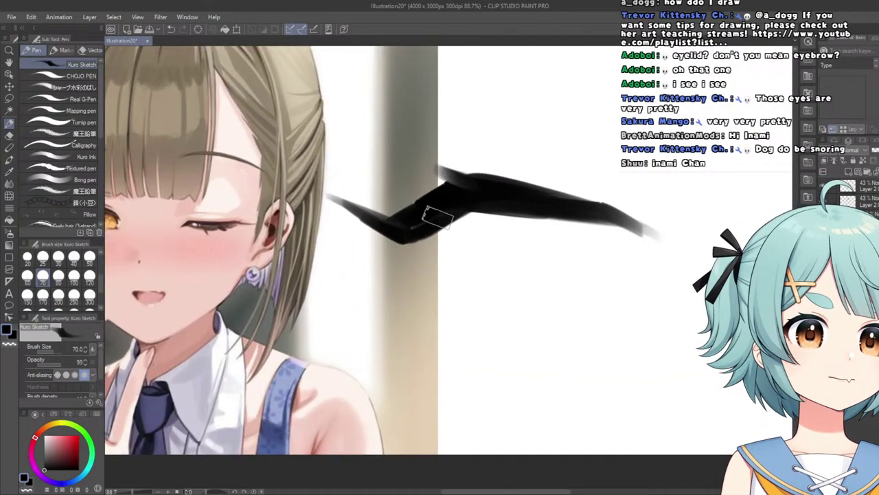
Draw a short thick lash pointing down and inward from the outer corner of the lash line.
scroll(405, 234, "down", 3)
scroll(387, 247, "down", 3)
scroll(211, 220, "up", 4)
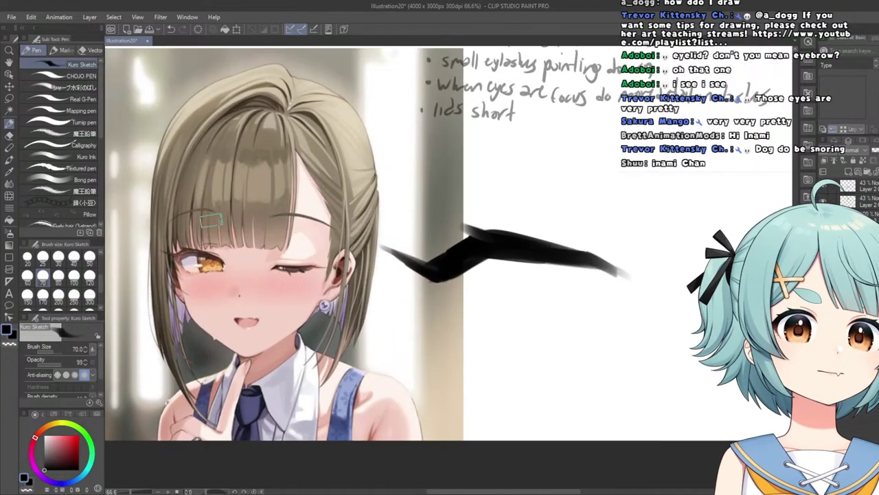
scroll(426, 292, "up", 3)
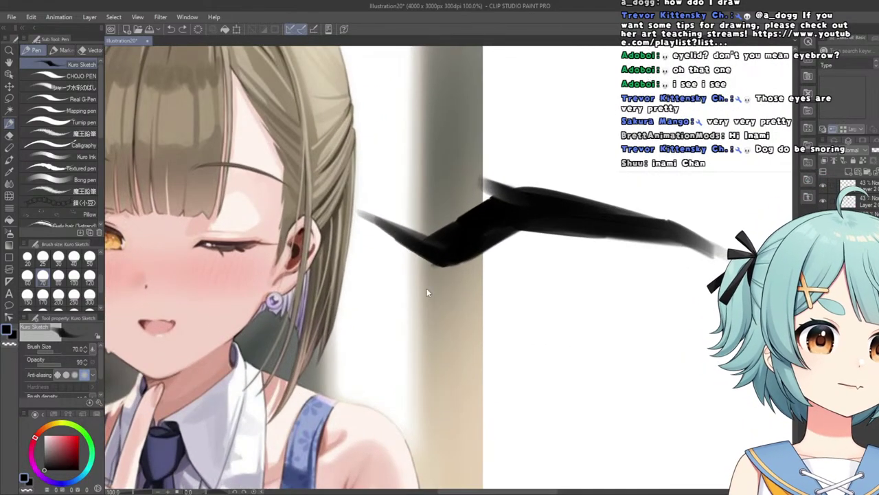
mouse_move(417, 251)
left_mouse_down()
mouse_move(471, 320)
mouse_move(442, 257)
mouse_move(426, 261)
mouse_move(485, 320)
left_mouse_up()
scroll(410, 274, "down", 6)
scroll(440, 286, "up", 4)
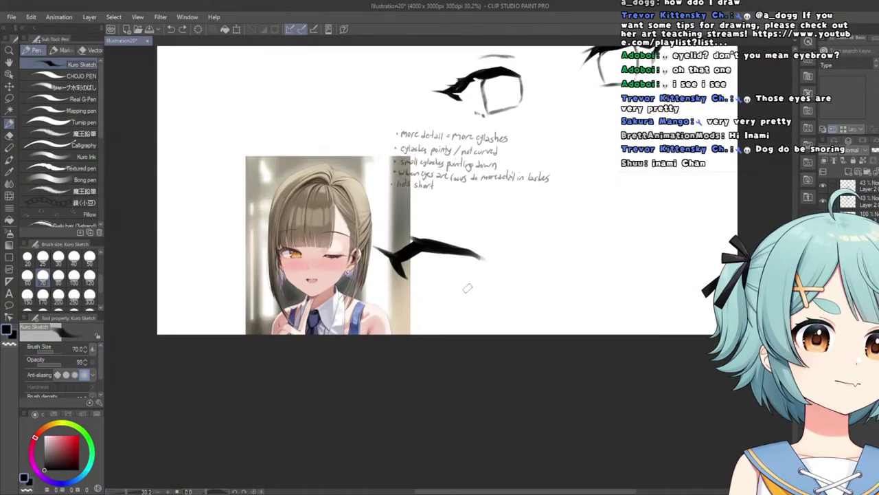
key("ctrl+z")
Trim the downward-pointing lash to a sharper tip with the Hard eraser.
scroll(382, 265, "up", 3)
left_click(10, 139)
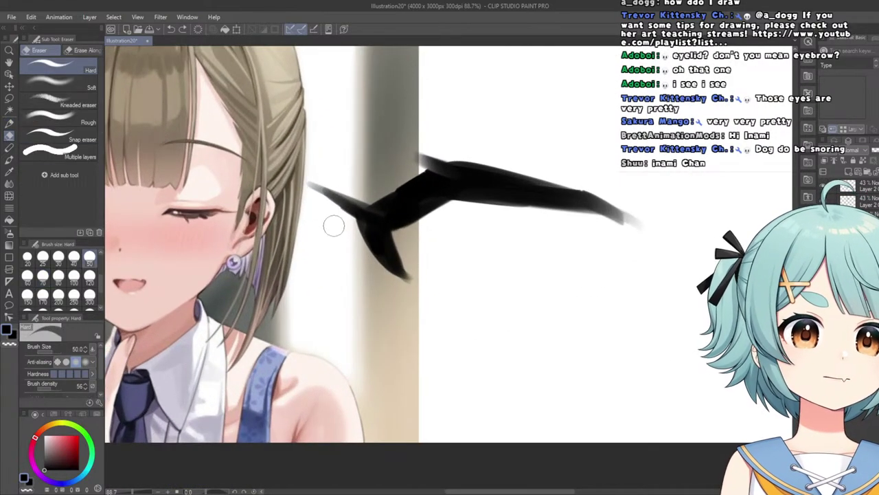
left_click_drag(387, 275, 405, 279)
Erase along the upper edge of the lash line to flatten the bump around the small flick.
scroll(468, 310, "down", 4)
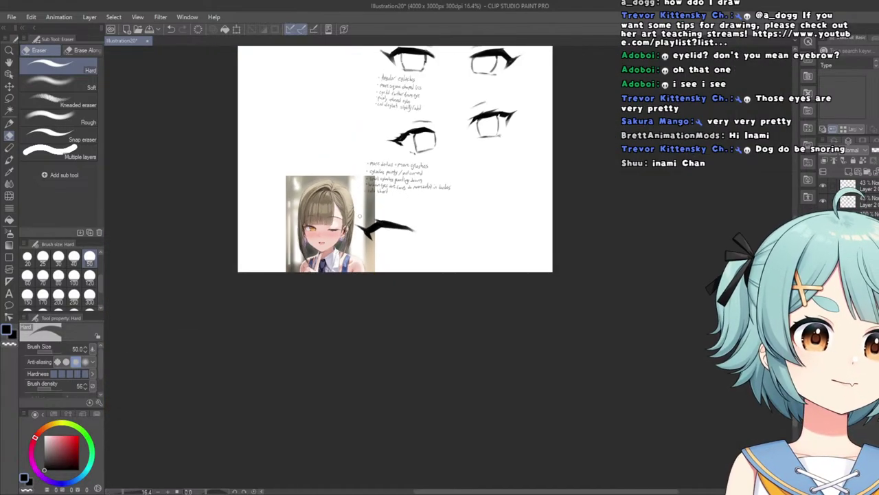
scroll(357, 199, "up", 2)
scroll(358, 200, "up", 4)
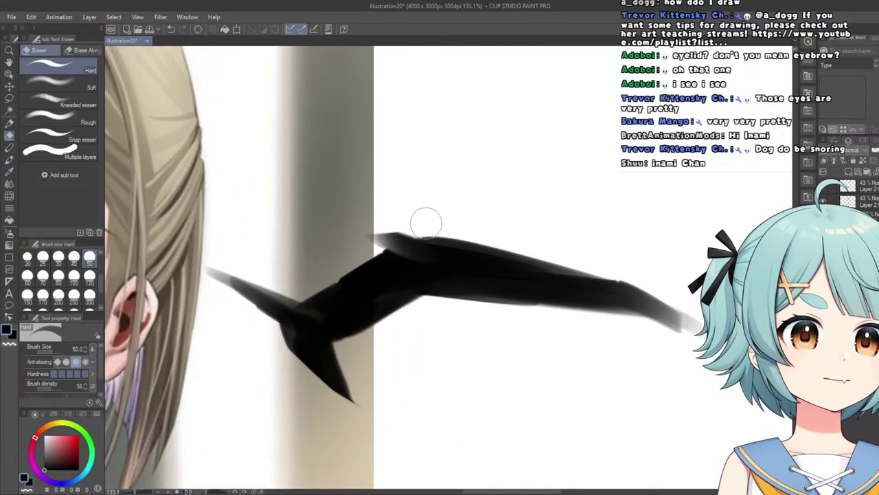
left_click_drag(491, 232, 340, 226)
Compare the shape of the drawn lash line with the girl's eyes in the reference picture.
scroll(278, 221, "down", 4)
scroll(137, 211, "up", 1)
scroll(139, 213, "up", 2)
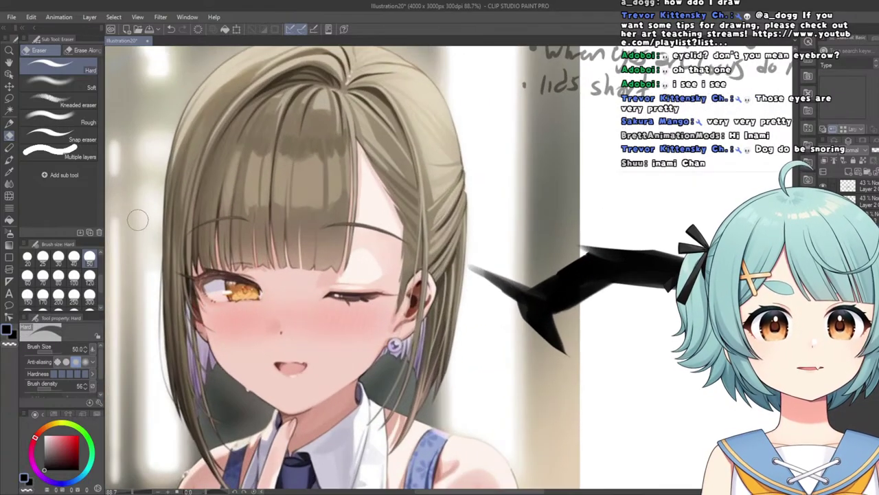
scroll(350, 164, "down", 3)
scroll(579, 192, "up", 4)
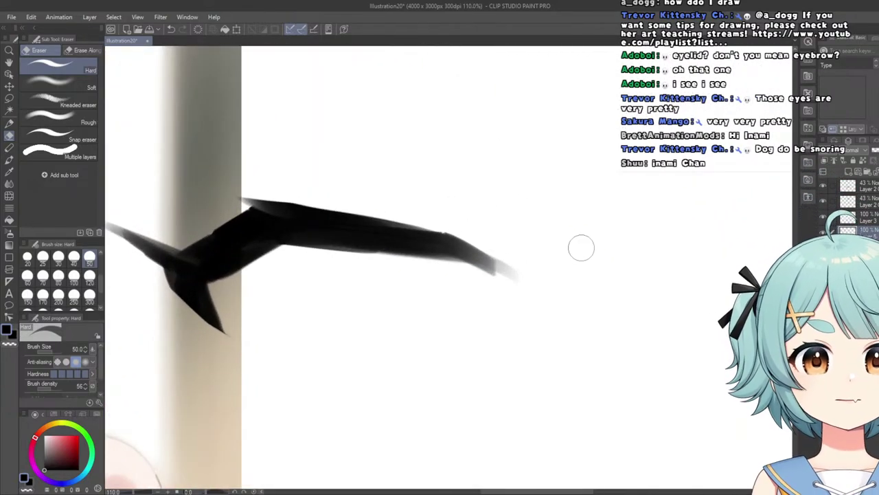
scroll(292, 186, "down", 6)
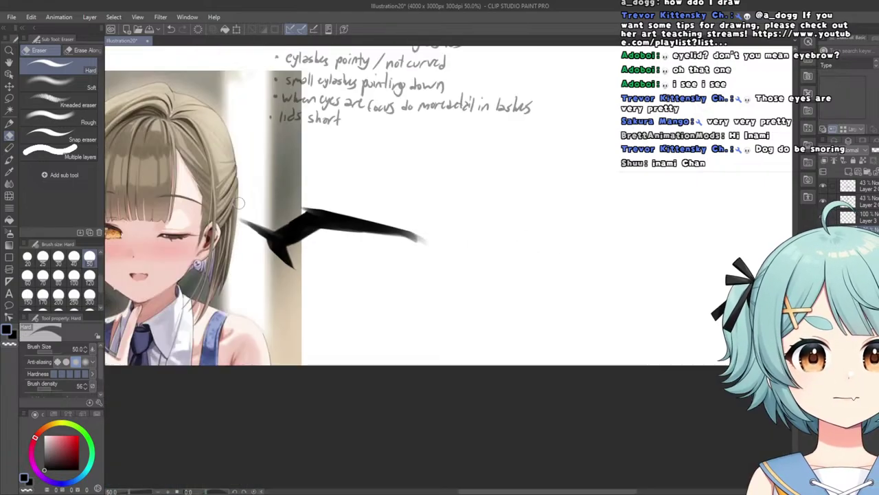
scroll(212, 183, "up", 3)
scroll(211, 183, "up", 4)
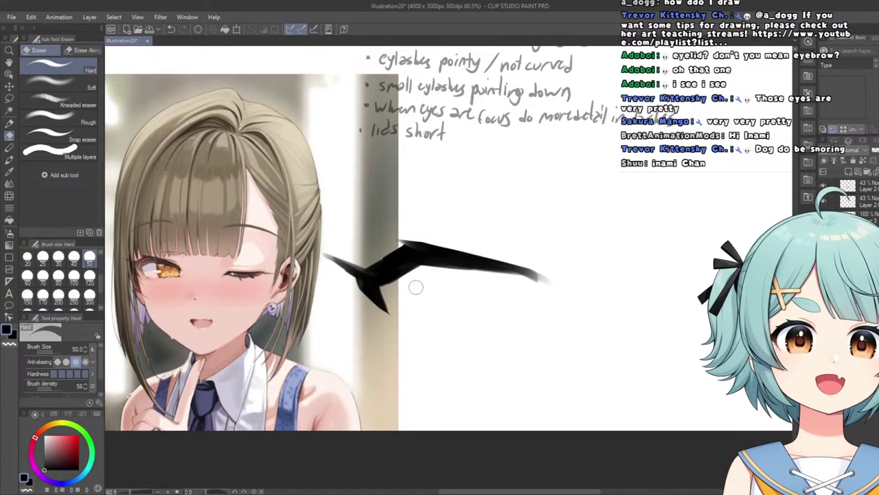
Examine the reference girl's open and closed eyes, checking the lash shapes against the drawn lash line.
scroll(416, 287, "up", 2)
scroll(412, 285, "down", 3)
scroll(314, 275, "up", 3)
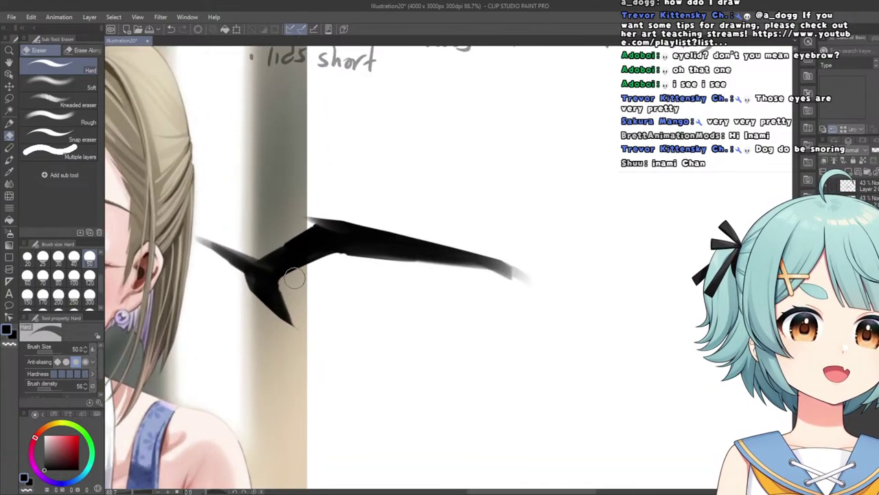
scroll(292, 277, "down", 5)
scroll(159, 257, "up", 3)
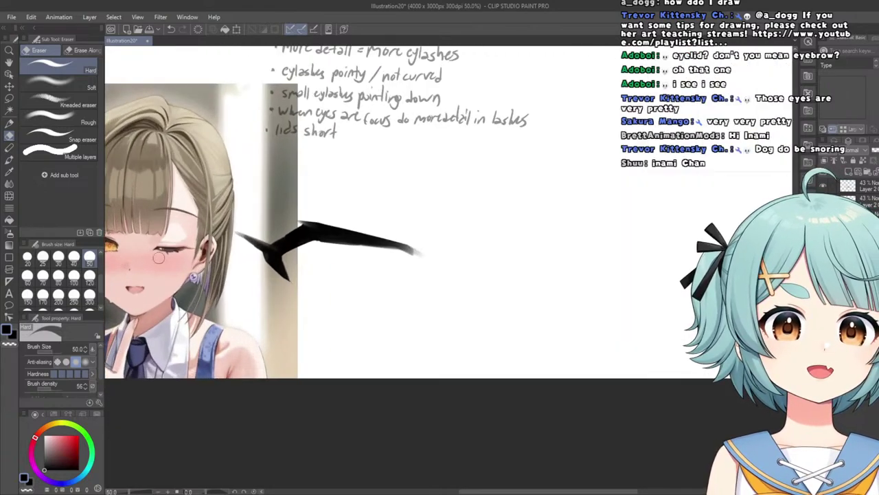
scroll(159, 257, "down", 1)
scroll(138, 250, "up", 4)
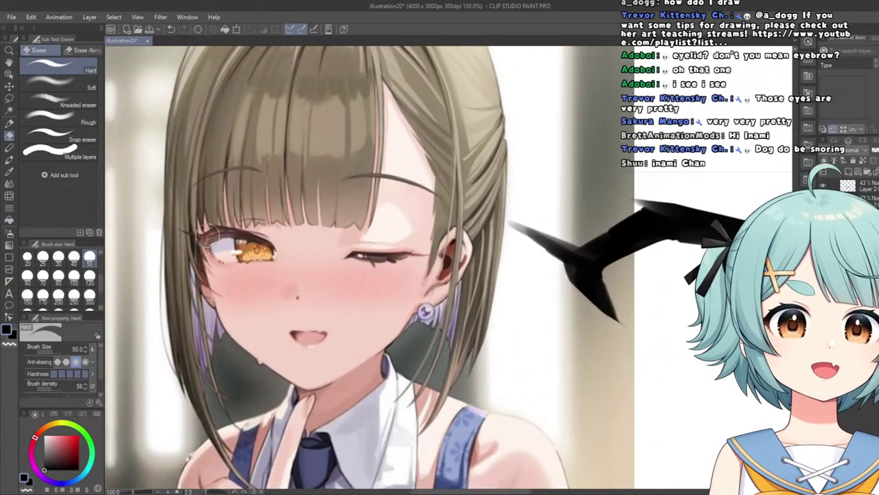
scroll(383, 275, "down", 3)
scroll(340, 253, "up", 4)
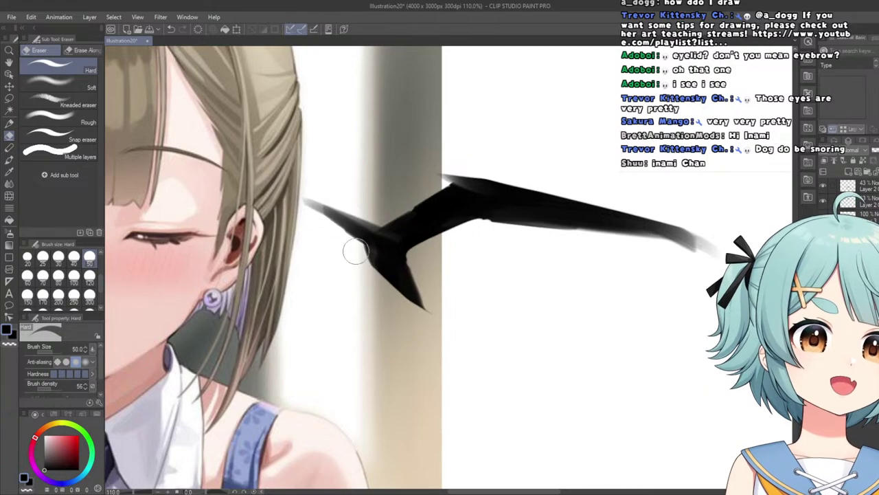
scroll(437, 339, "down", 4)
scroll(271, 258, "up", 2)
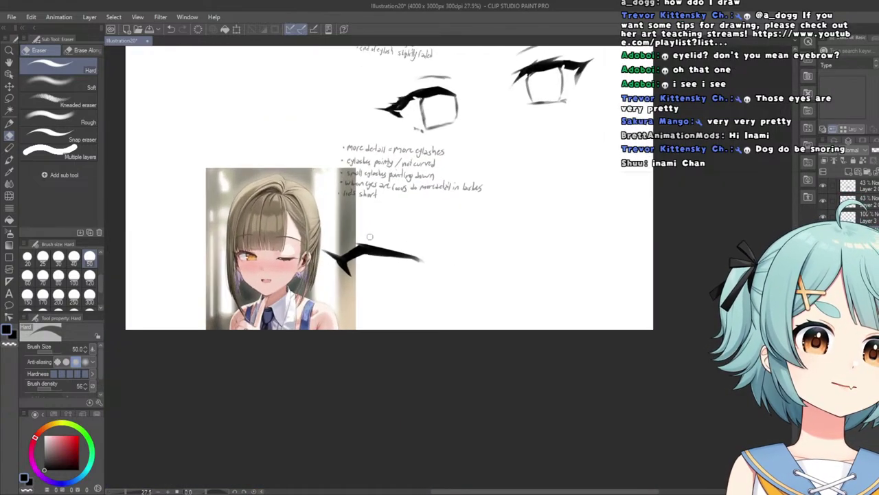
scroll(337, 222, "up", 2)
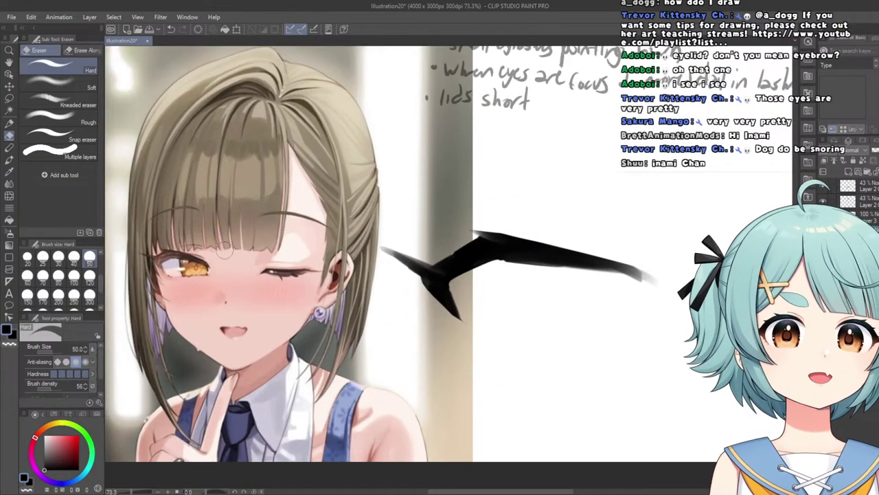
Extend the small flick at the upper outer bend of the lash line with the Kuro Sketch pen at size 40.
left_click(7, 123)
scroll(503, 211, "down", 4)
scroll(576, 210, "up", 6)
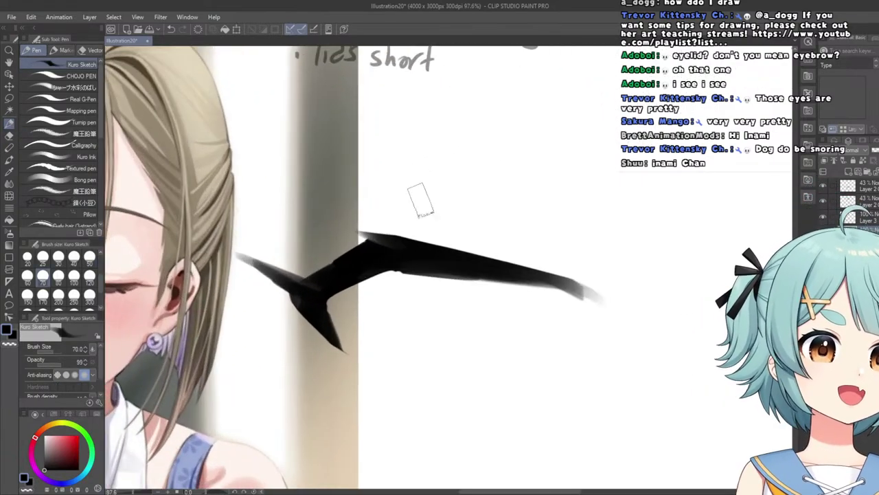
scroll(59, 275, "up", 1)
left_click(73, 275)
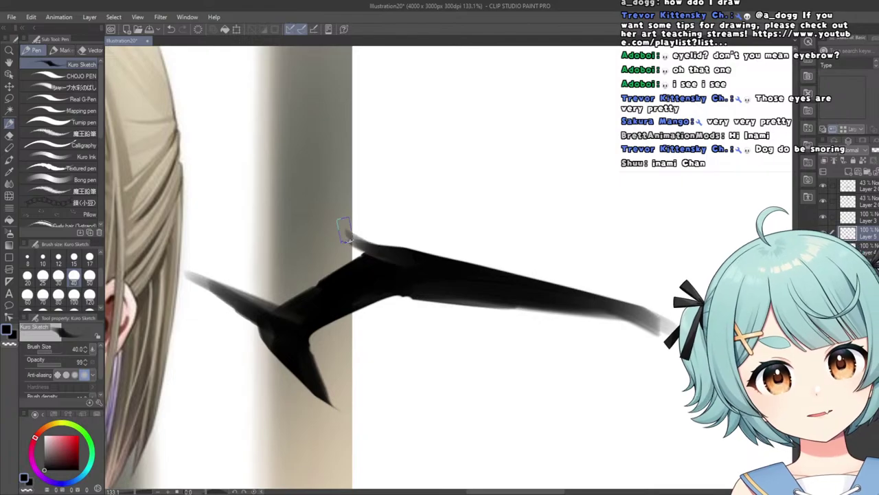
Add a small pointed lash angled down and outward beneath the middle of the lash line.
scroll(369, 256, "down", 4)
scroll(232, 178, "up", 2)
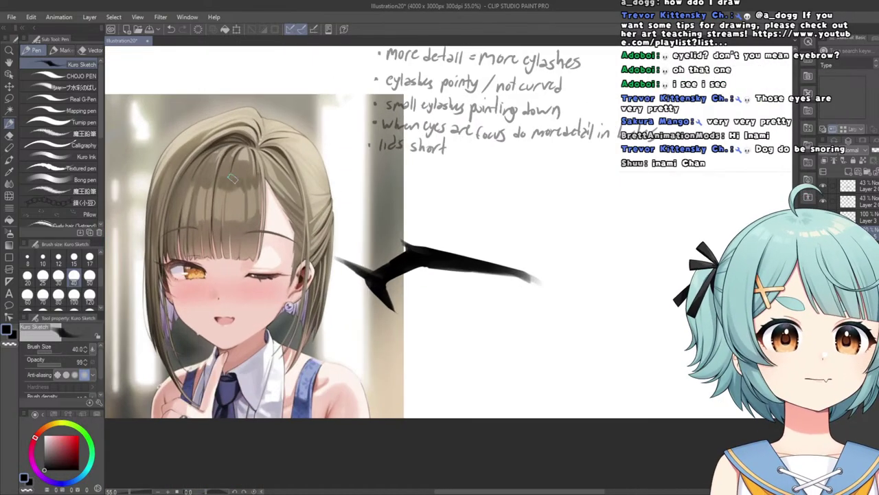
scroll(150, 180, "up", 3)
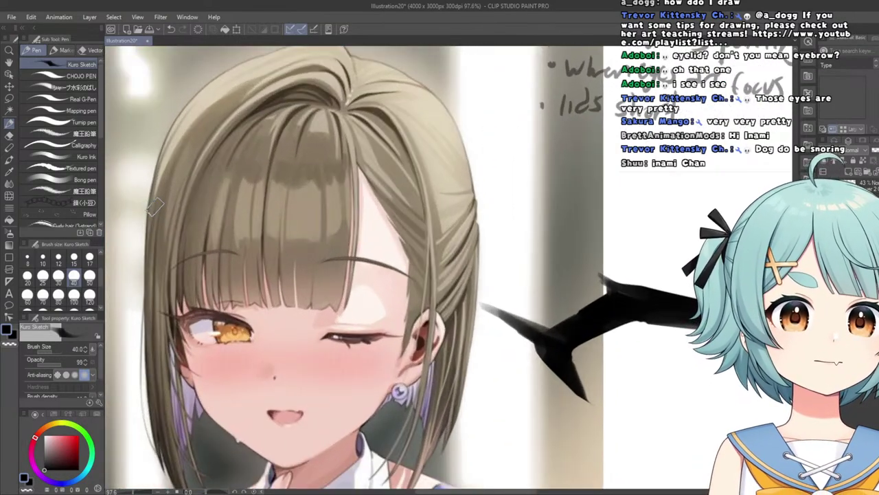
scroll(155, 206, "down", 3)
scroll(443, 252, "up", 4)
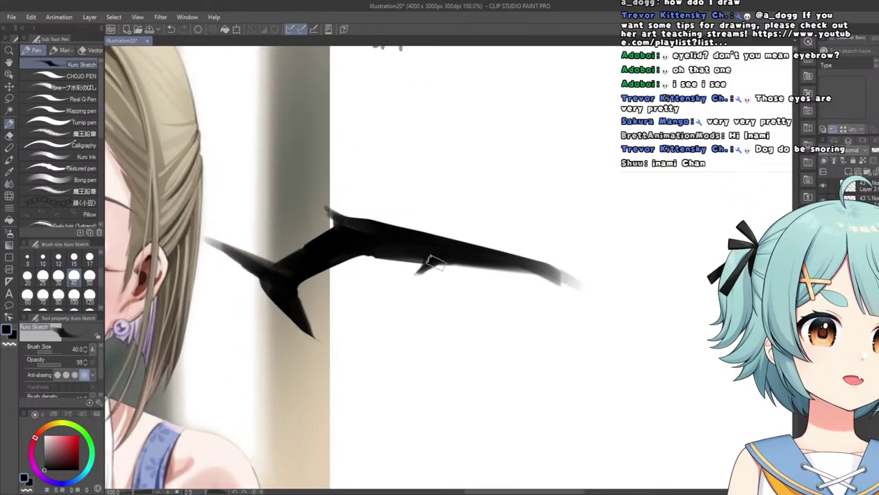
Draw a short pointed lash curving downward at the inner end of the lash line.
scroll(432, 263, "down", 4)
scroll(412, 265, "up", 2)
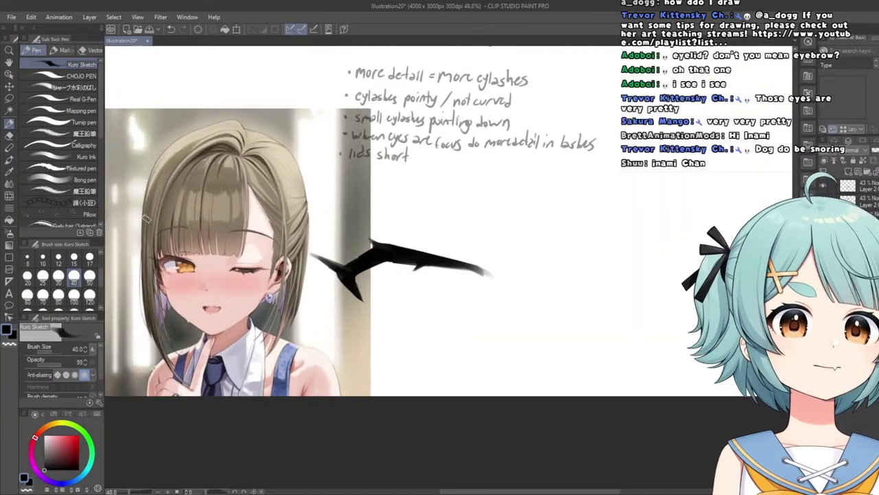
scroll(412, 257, "up", 3)
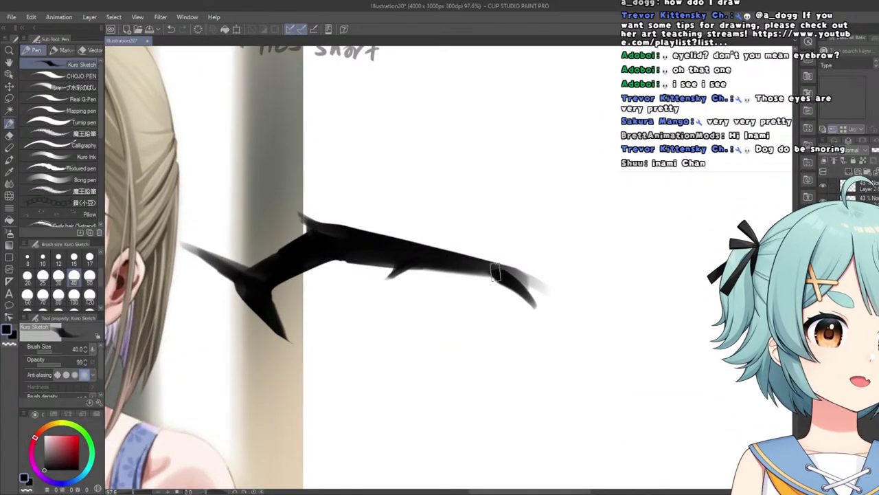
Draw the outer side of the iris as a slightly curved vertical line under the lash line, with the pen at size 50.
scroll(373, 261, "down", 3)
scroll(373, 261, "down", 3)
scroll(261, 233, "up", 3)
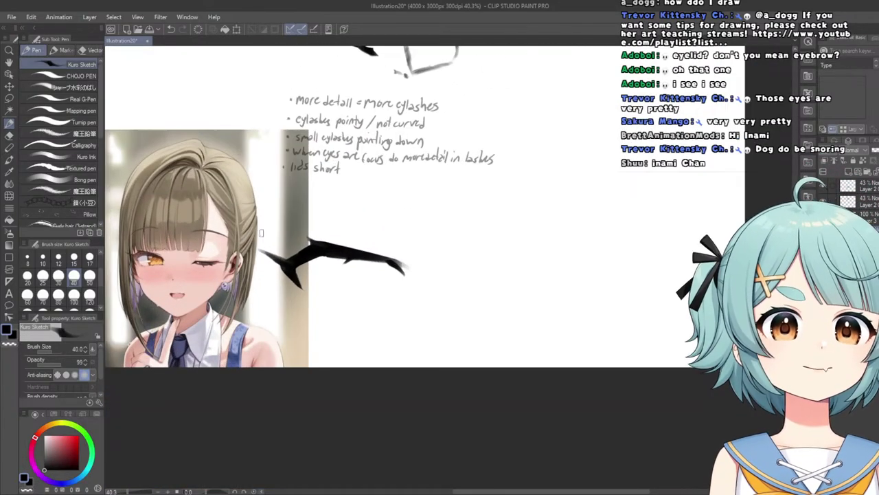
scroll(264, 232, "up", 1)
scroll(378, 241, "up", 1)
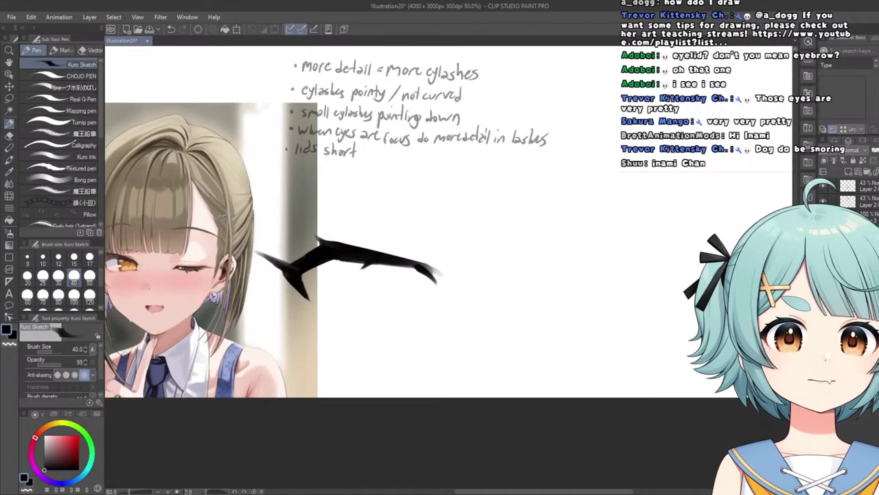
scroll(322, 289, "down", 1)
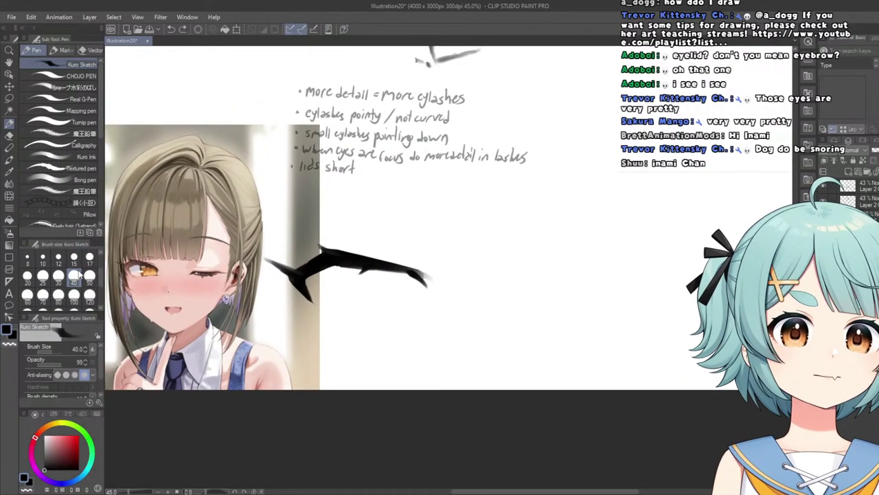
left_click(89, 294)
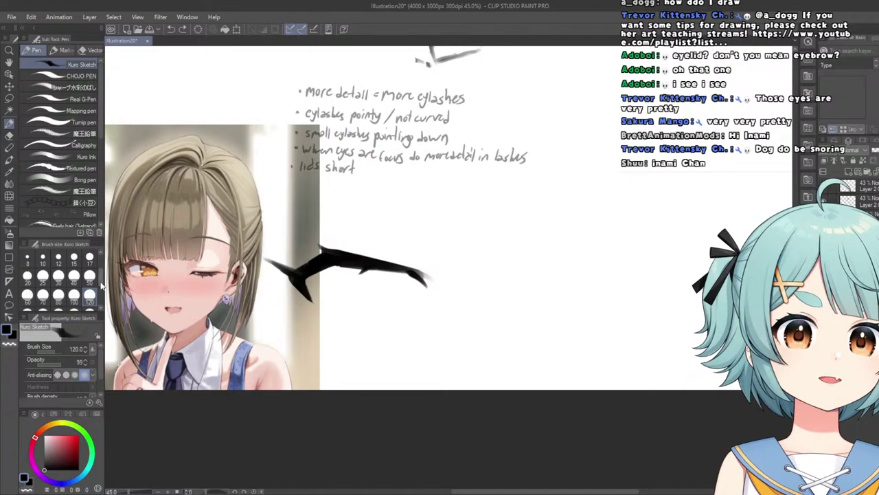
left_click(89, 273)
scroll(404, 255, "up", 4)
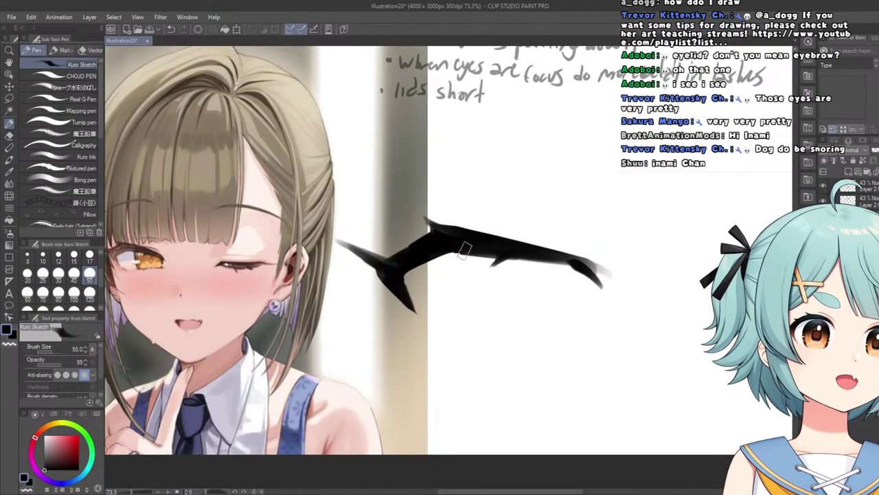
left_click_drag(464, 251, 472, 328)
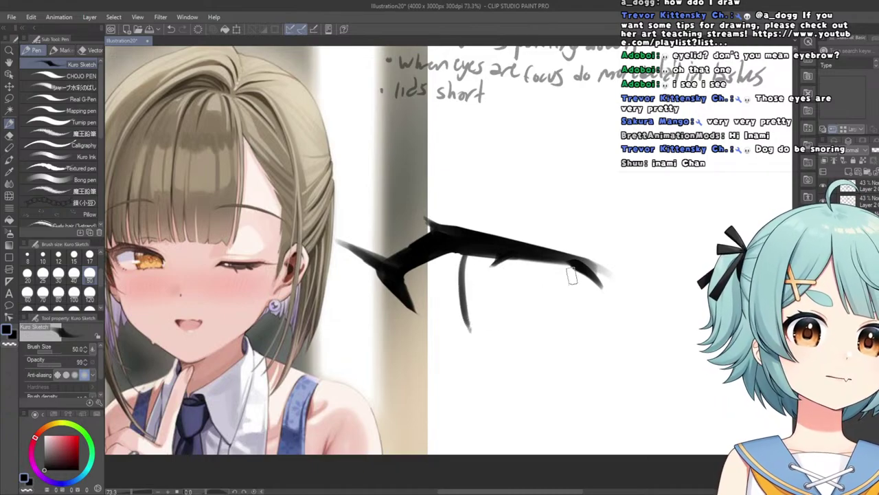
Draw the inner side of the iris below the inner lash, as a short line curving inward at its lower end.
left_click_drag(577, 273, 575, 322)
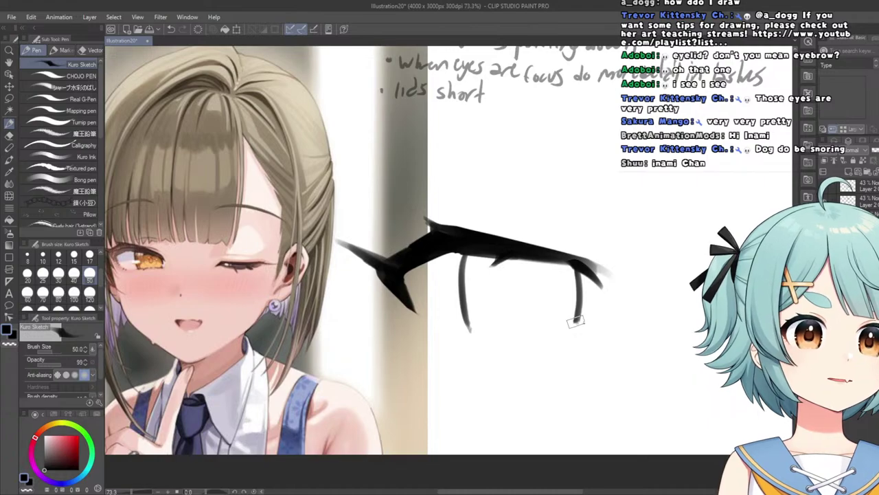
key("ctrl+z")
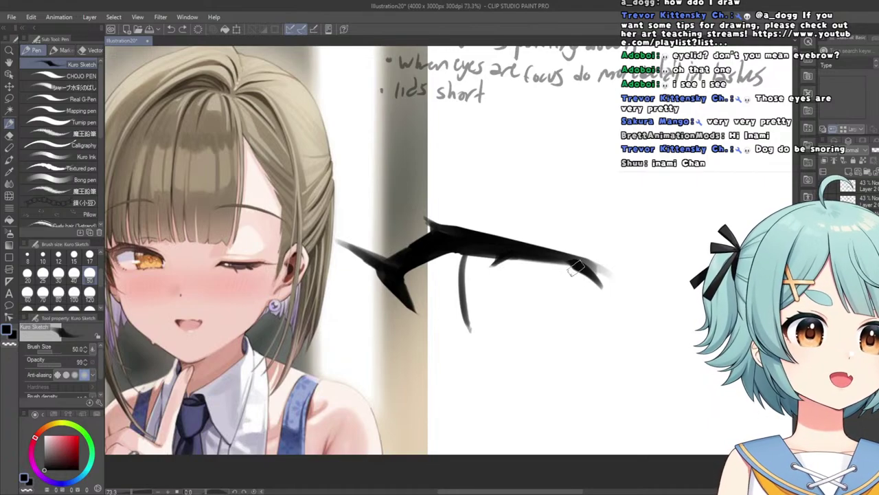
left_click_drag(576, 268, 575, 297)
key("ctrl+z")
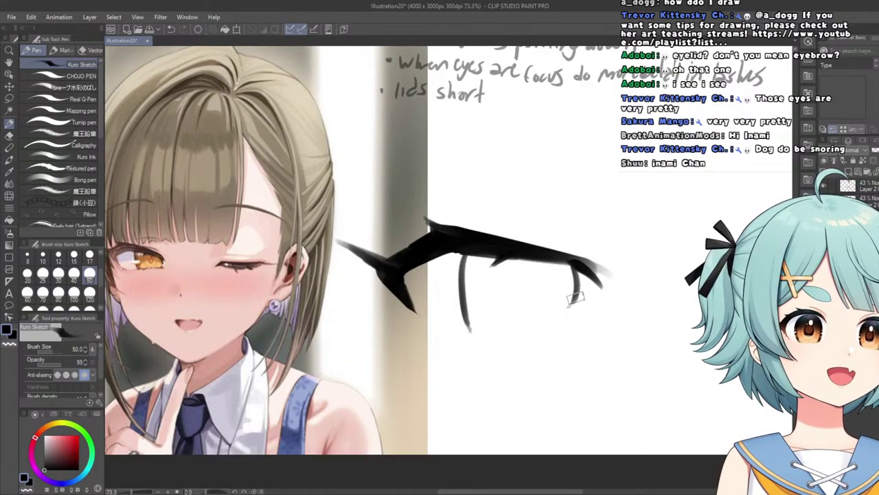
Redraw the lower edge of the iris until a nearly straight line joins its two sides.
left_click_drag(568, 309, 447, 316)
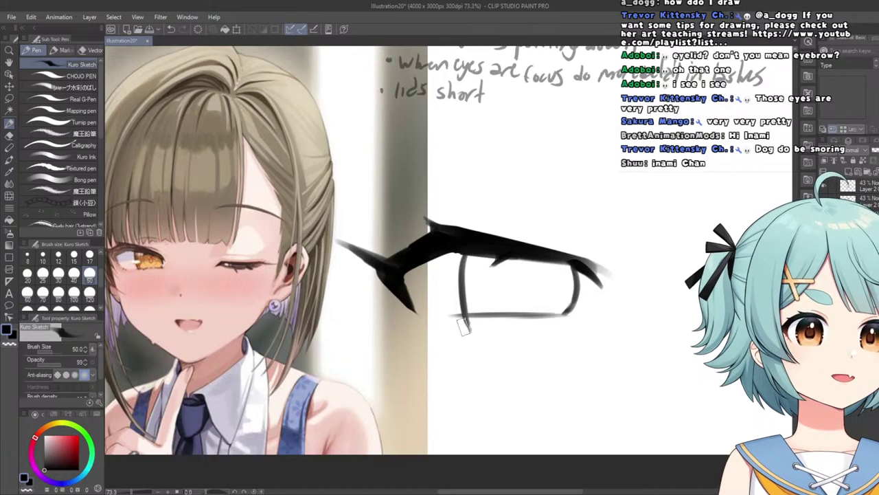
key("ctrl+z")
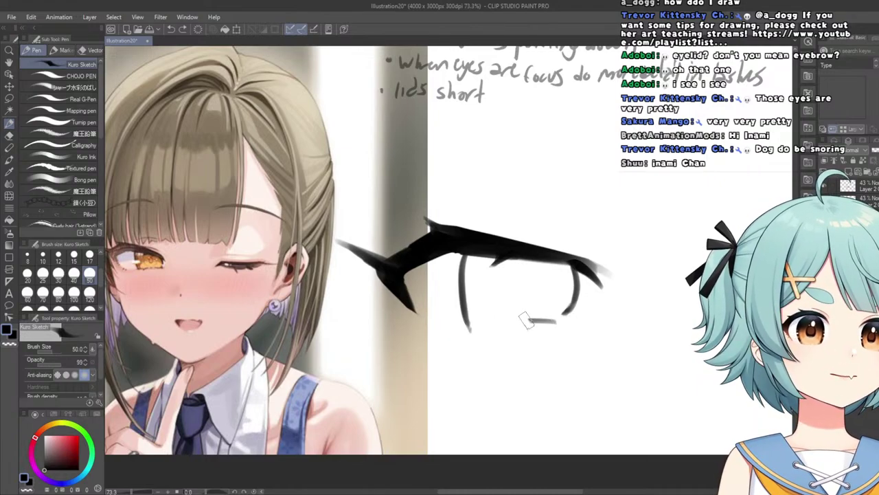
left_click_drag(524, 321, 479, 323)
key("ctrl+z")
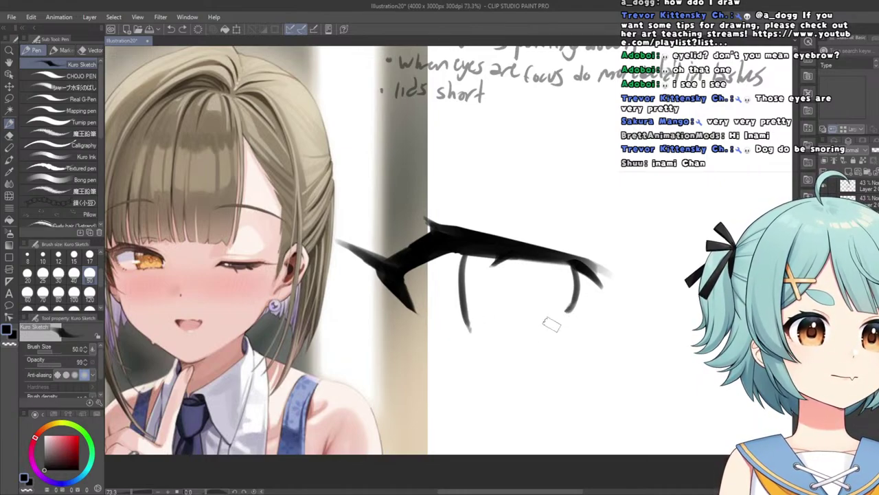
mouse_move(566, 314)
left_mouse_down()
mouse_move(463, 326)
mouse_move(565, 315)
left_mouse_up()
scroll(536, 319, "down", 8)
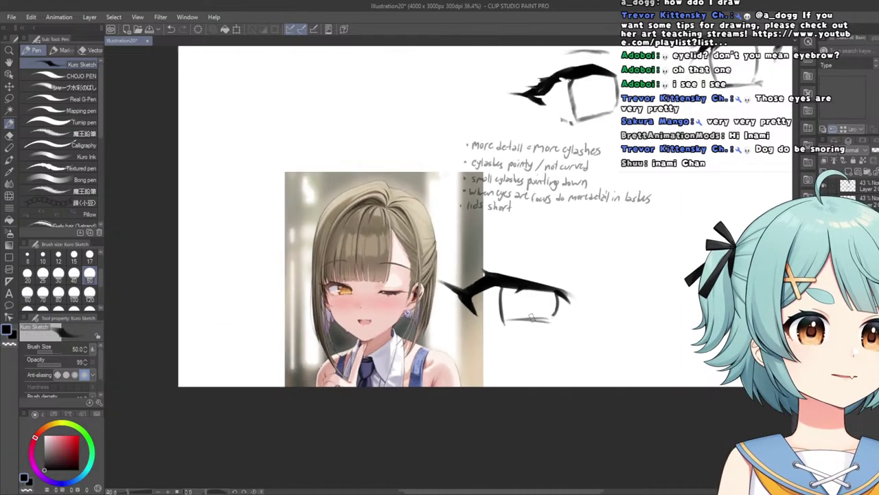
key("ctrl+z")
scroll(547, 328, "down", 1)
scroll(549, 316, "up", 10)
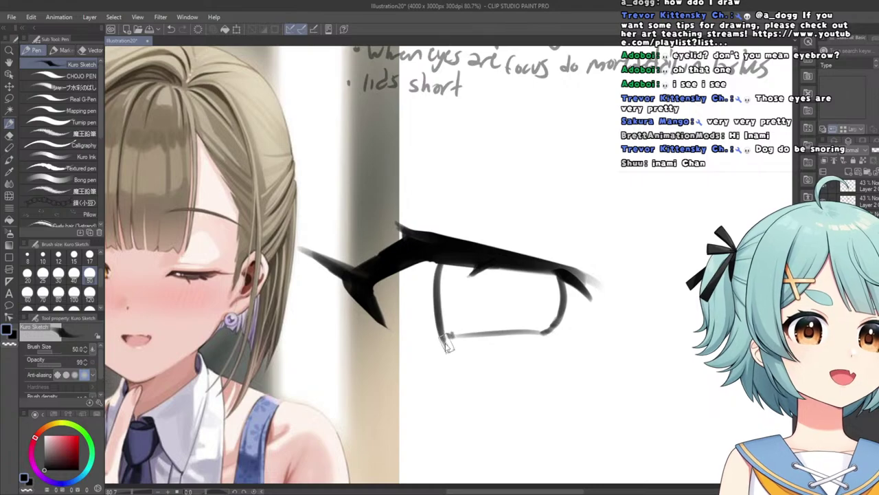
Trim the overshooting strokes at the lower outer corner of the iris outline with the Hard eraser.
key("e")
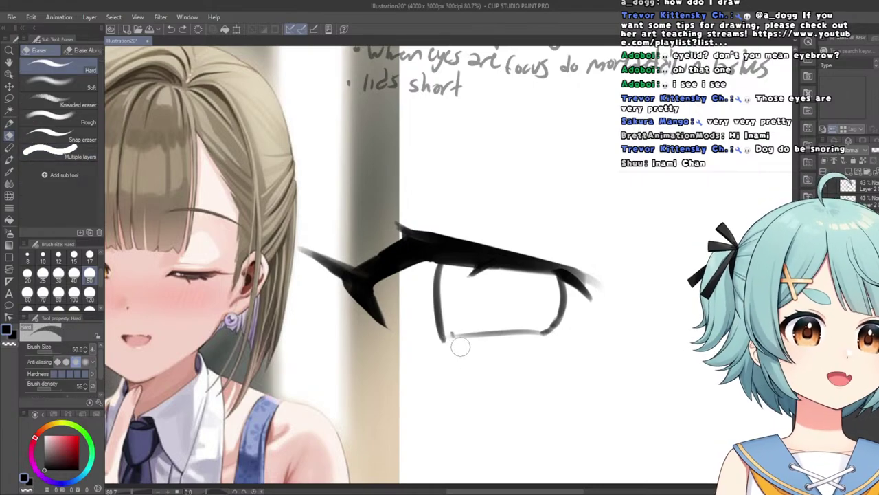
scroll(437, 344, "down", 5)
scroll(377, 325, "up", 5)
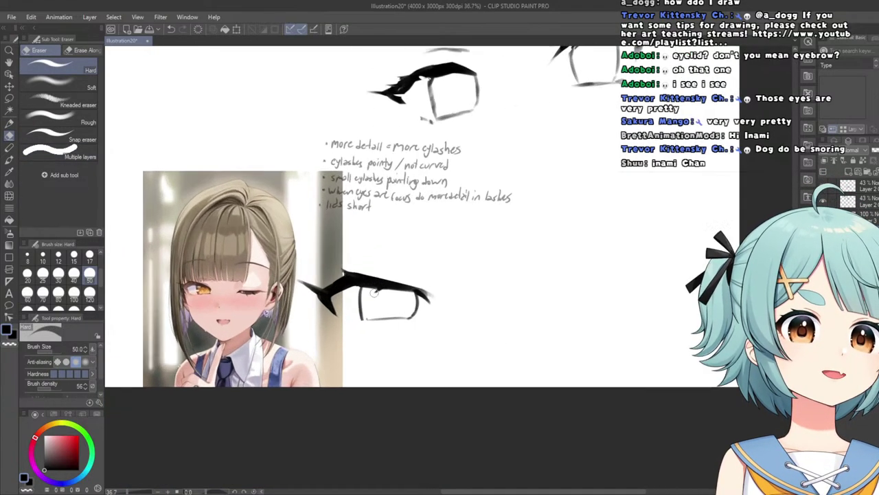
Compare the iris outline and lashes with the open eye in the reference picture.
scroll(351, 338, "down", 6)
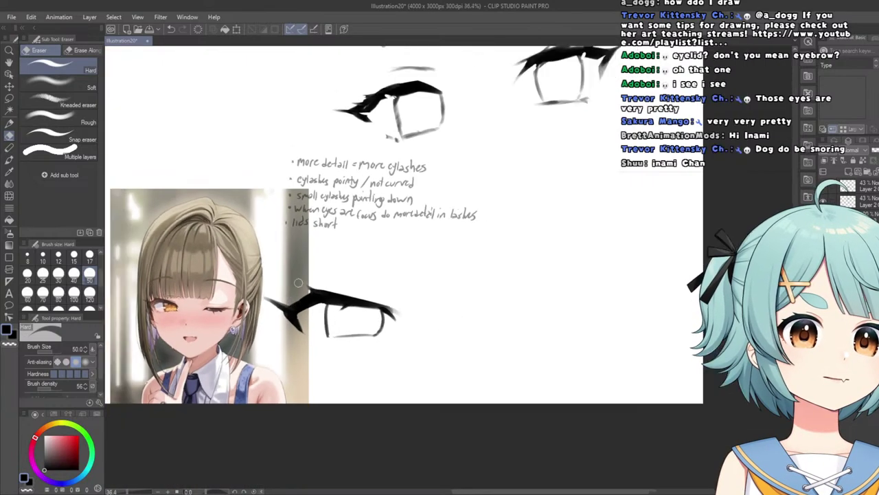
scroll(305, 304, "up", 2)
scroll(307, 303, "up", 3)
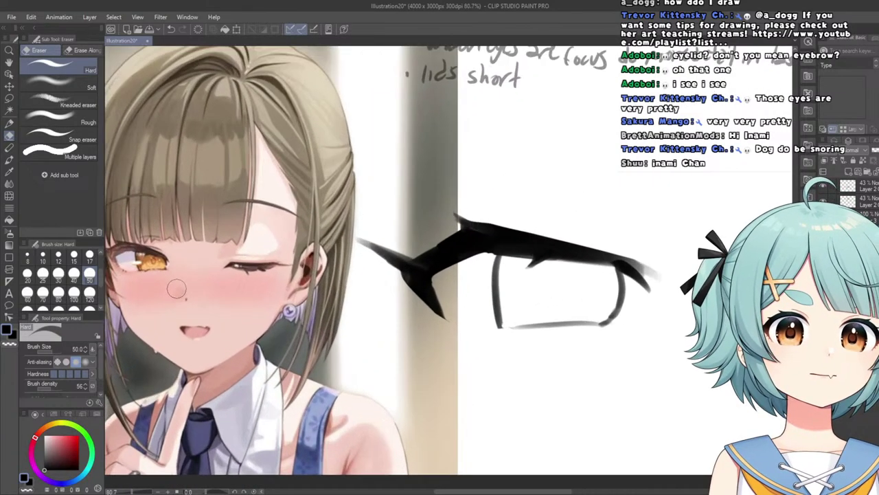
scroll(344, 304, "down", 3)
scroll(485, 310, "up", 1)
scroll(485, 310, "up", 3)
scroll(330, 302, "down", 2)
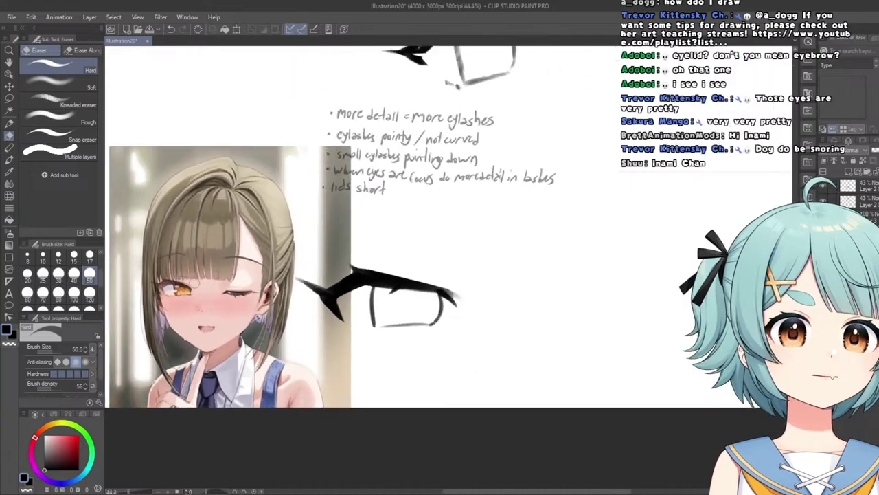
scroll(168, 296, "up", 1)
scroll(335, 343, "up", 3)
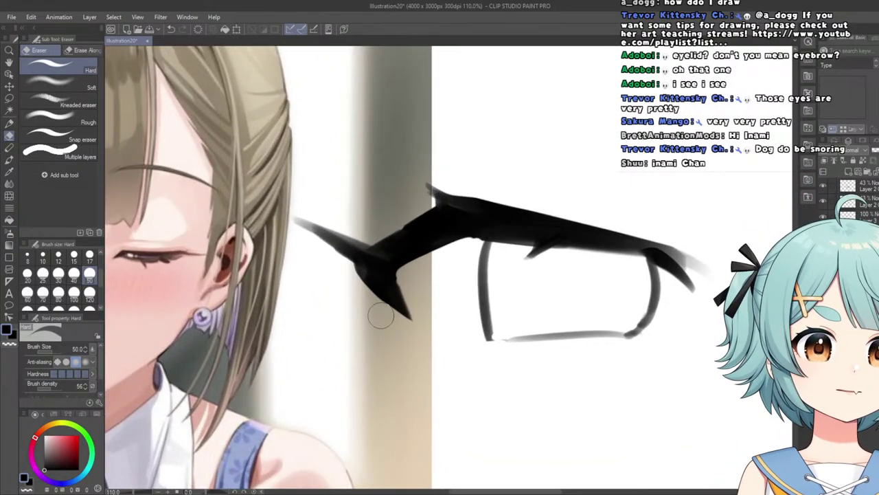
Fade the tip of the downward-pointing outer lash with the Soft eraser at size 120.
left_click(58, 86)
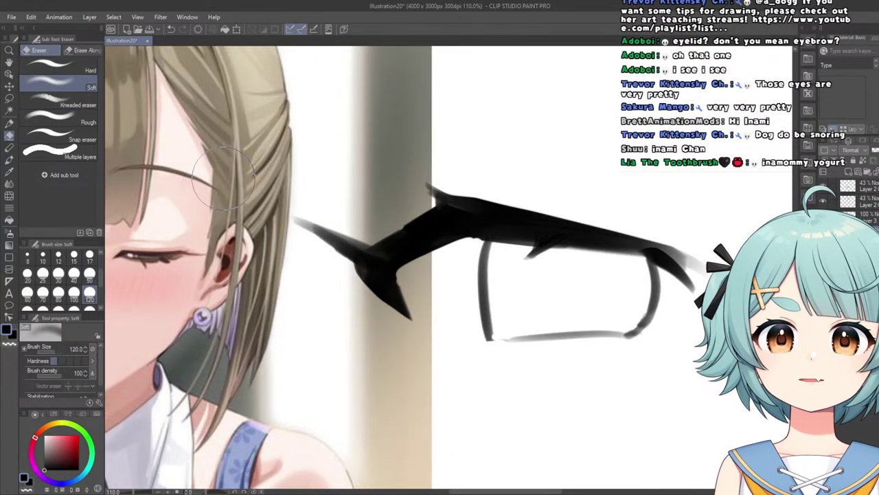
mouse_move(403, 318)
left_mouse_down()
mouse_move(408, 330)
mouse_move(400, 335)
left_mouse_up()
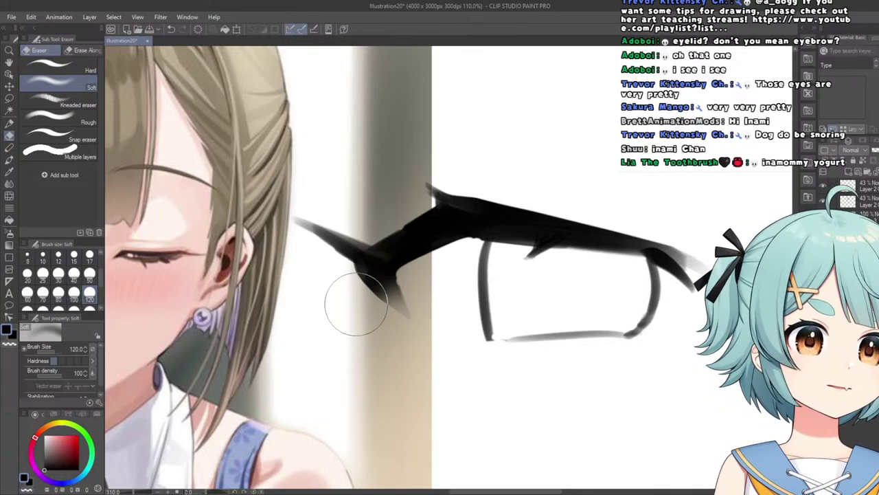
Compare the eye sketch's lashes and iris outline with the winking girl's reference picture and the earlier eye studies.
scroll(331, 274, "down", 4)
scroll(330, 260, "down", 1)
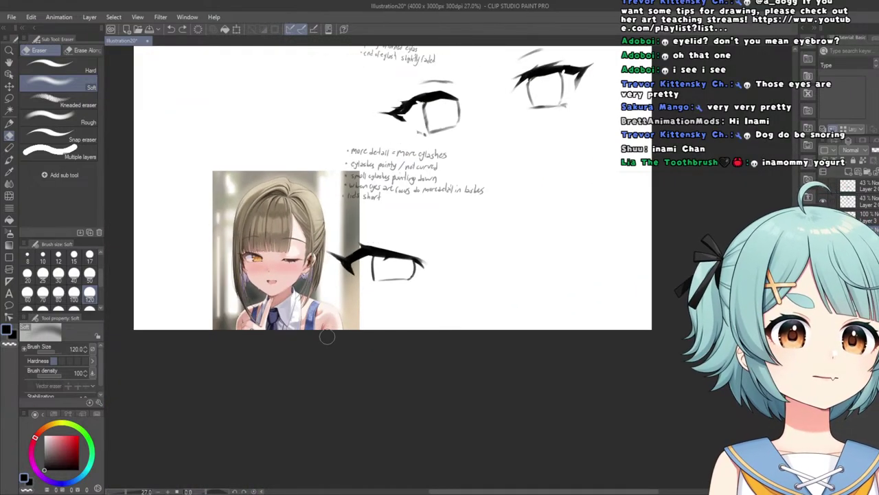
scroll(347, 300, "up", 3)
scroll(400, 158, "down", 2)
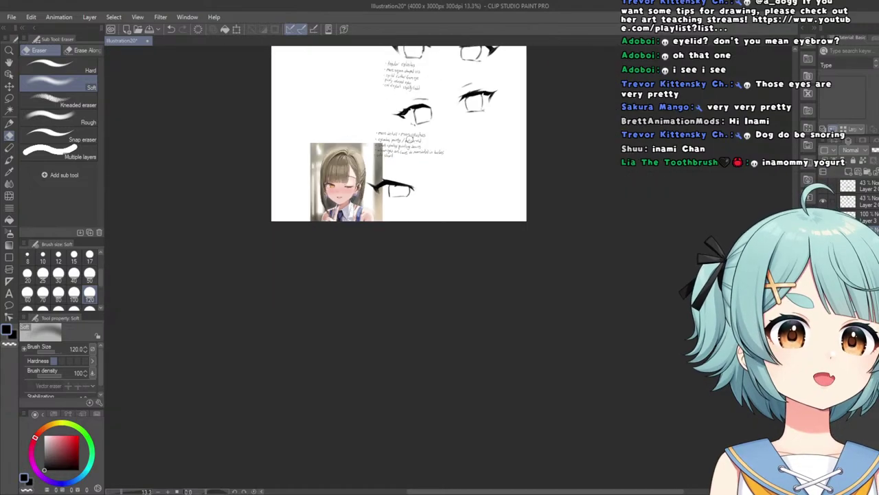
scroll(399, 158, "up", 3)
scroll(309, 278, "up", 1)
scroll(268, 257, "down", 1)
scroll(165, 191, "up", 4)
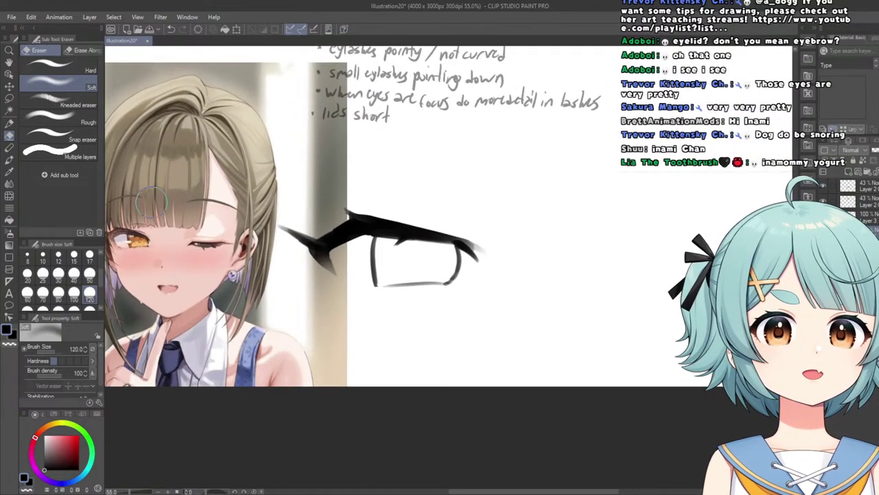
Mark the lower lash line with two short dashes beneath the downward-pointing outer lash using the Kuro Sketch pen at size 50.
left_click(9, 124)
scroll(412, 288, "down", 2)
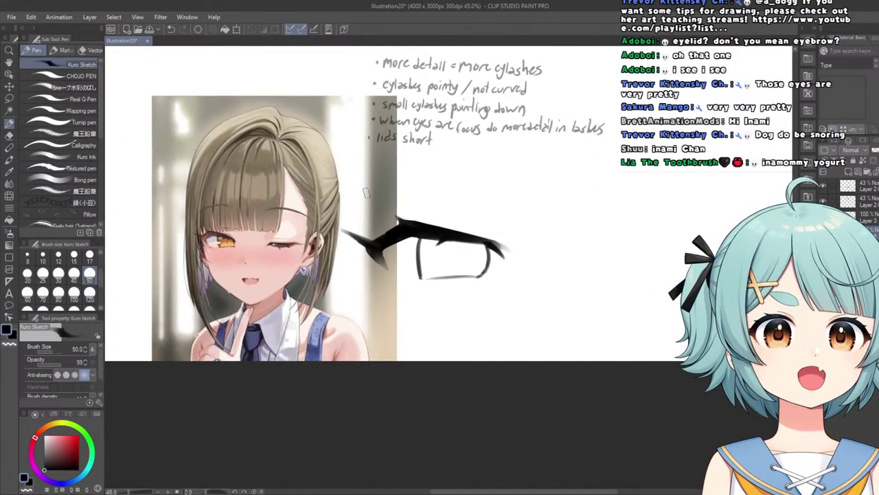
scroll(452, 302, "up", 4)
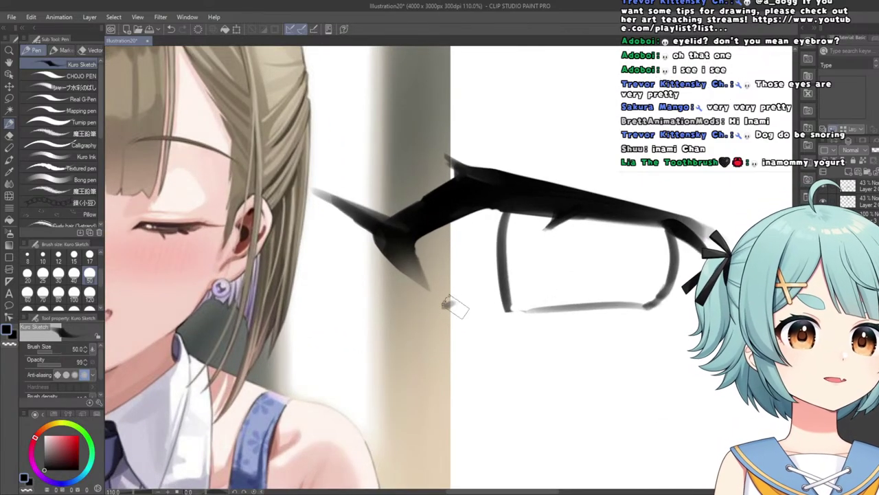
scroll(450, 305, "down", 4)
scroll(505, 335, "up", 2)
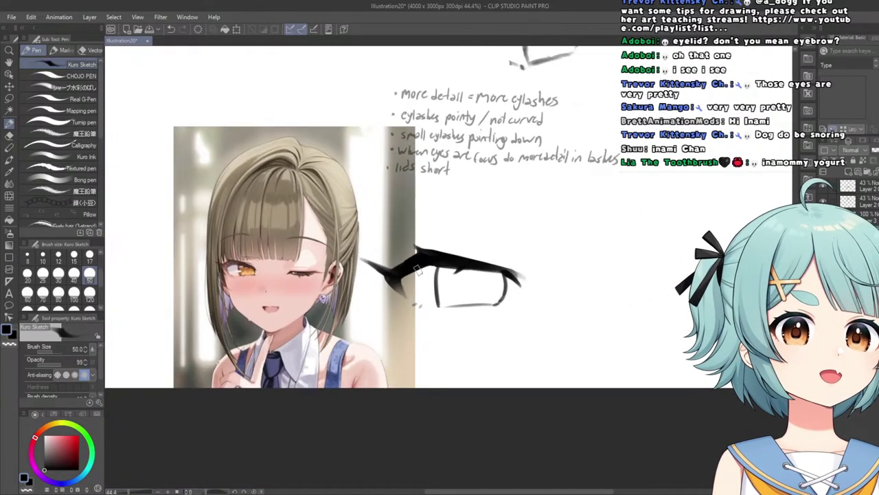
scroll(418, 271, "up", 4)
scroll(500, 353, "down", 2)
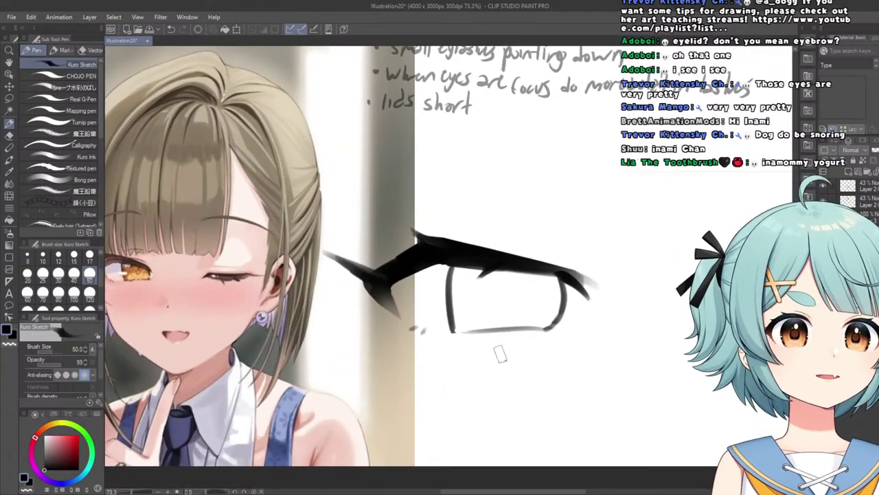
Darken the lower edge of the iris with short strokes at its corner nearest the reference and along its middle.
scroll(500, 354, "up", 2)
scroll(474, 313, "down", 3)
scroll(263, 310, "up", 1)
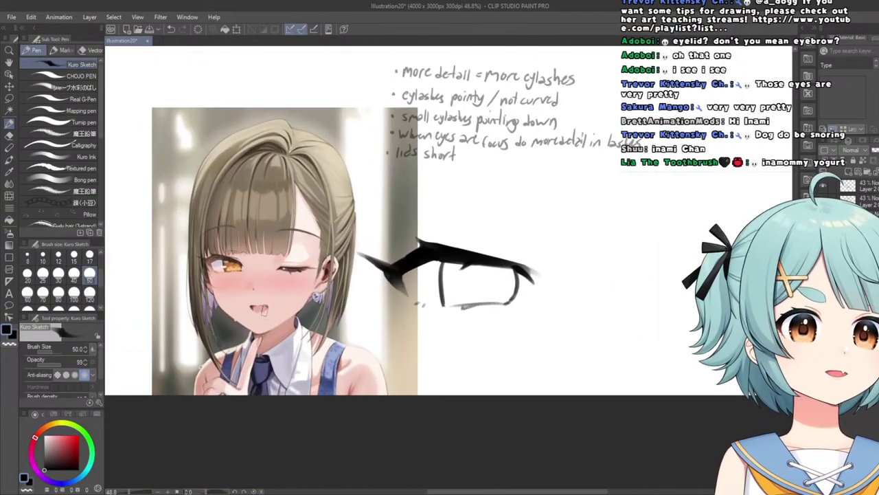
scroll(264, 310, "up", 2)
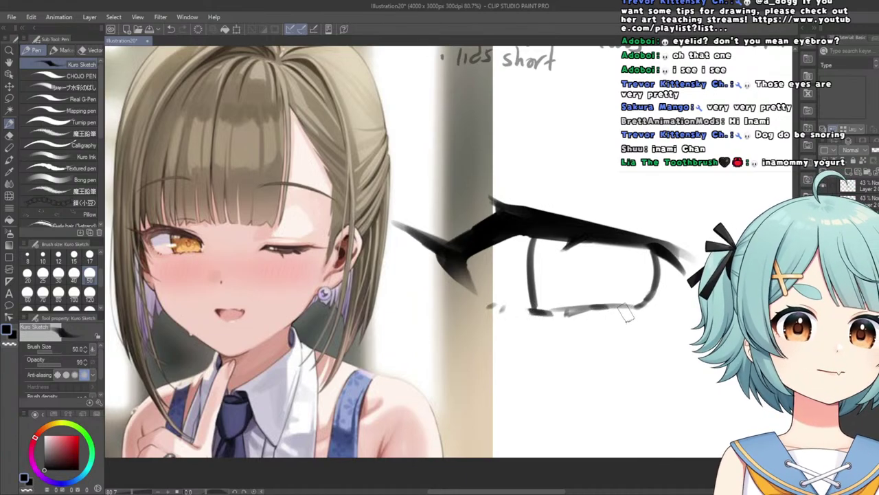
Reinforce the iris's lower corner farthest from the reference with a short dark stroke running slightly past the outline.
scroll(638, 310, "down", 6)
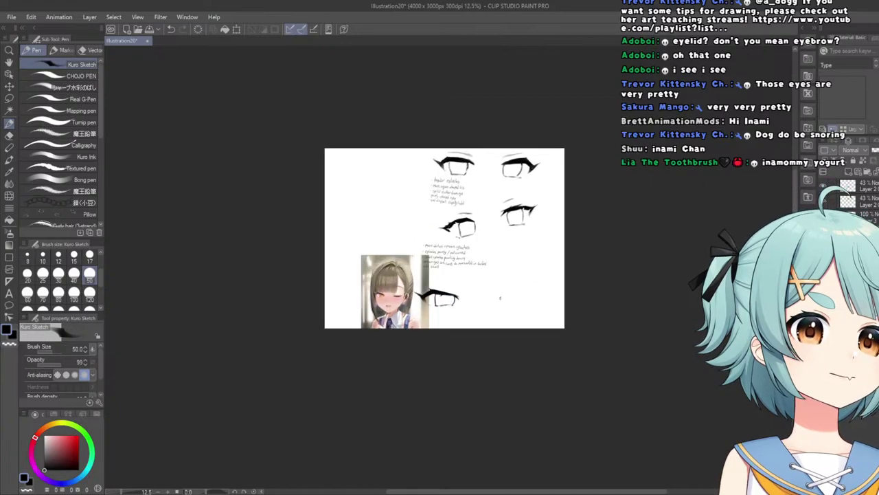
scroll(480, 292, "up", 1)
scroll(481, 291, "up", 5)
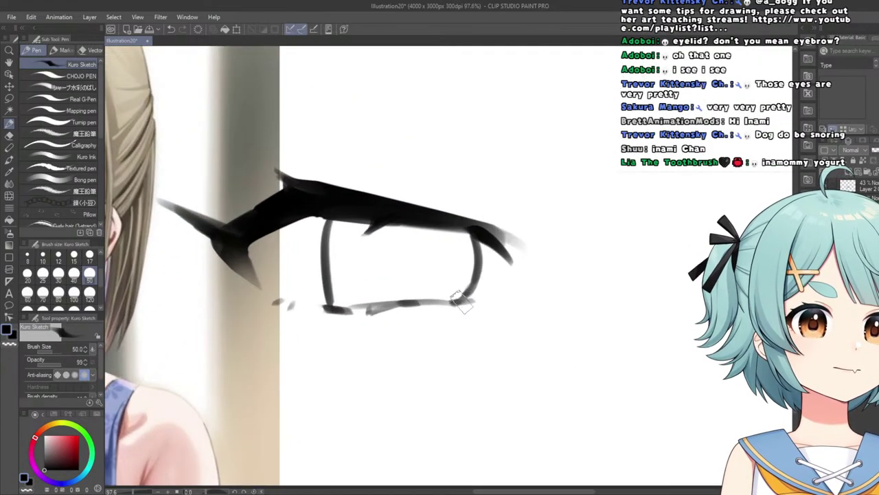
scroll(260, 301, "down", 3)
scroll(260, 301, "down", 4)
scroll(300, 302, "up", 3)
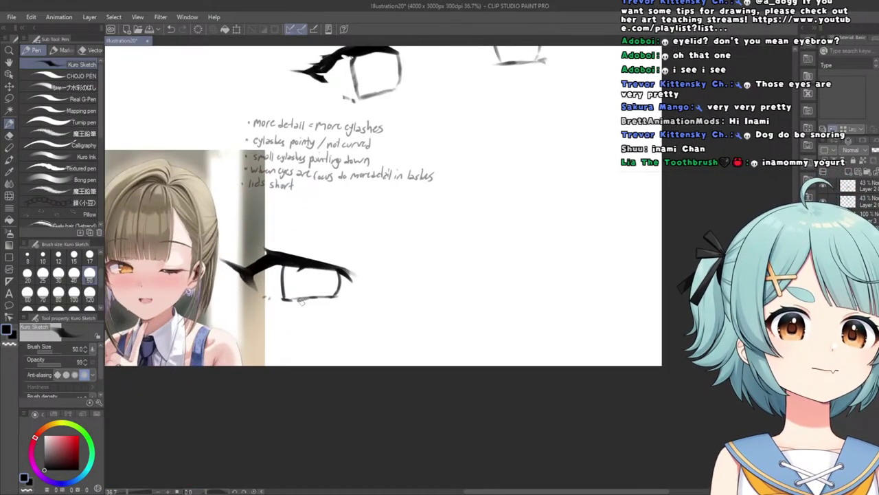
Erase gaps into the lower line of the eye beside the reference portrait, using the Hard eraser at size 50.
left_click(8, 136)
scroll(298, 339, "up", 5)
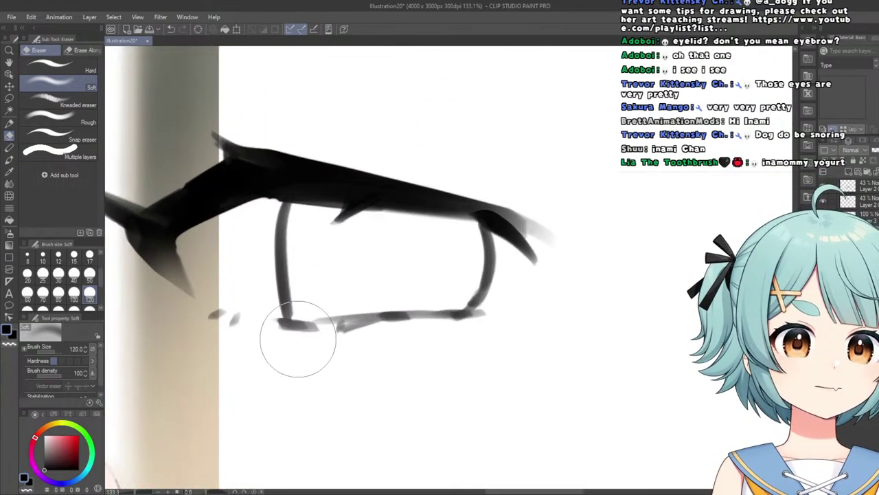
left_click(58, 66)
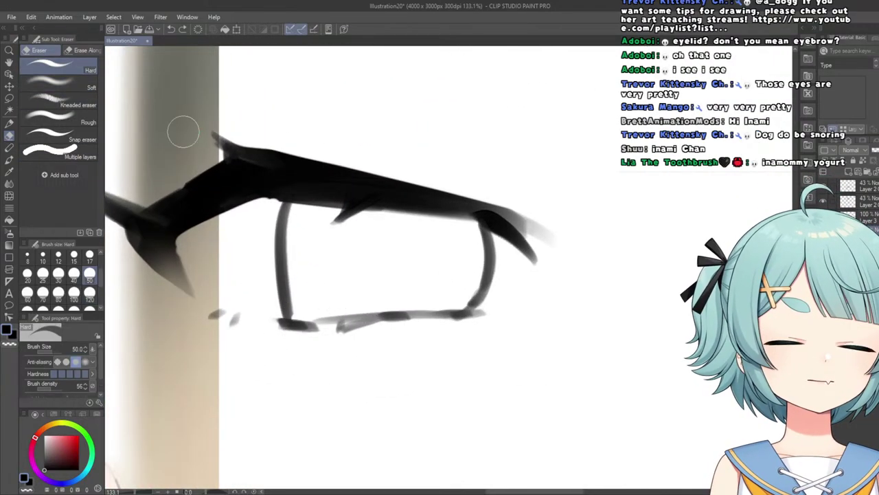
left_click_drag(320, 328, 314, 325)
scroll(314, 326, "down", 5)
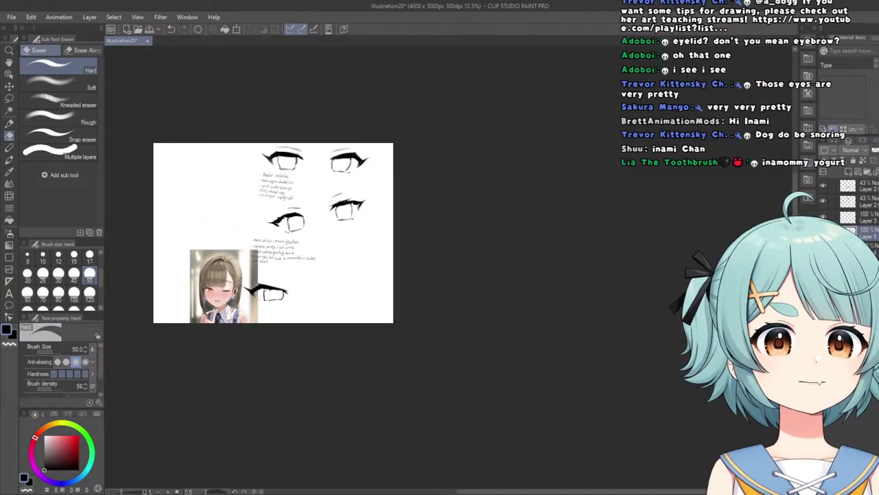
scroll(253, 286, "down", 3)
scroll(302, 316, "up", 7)
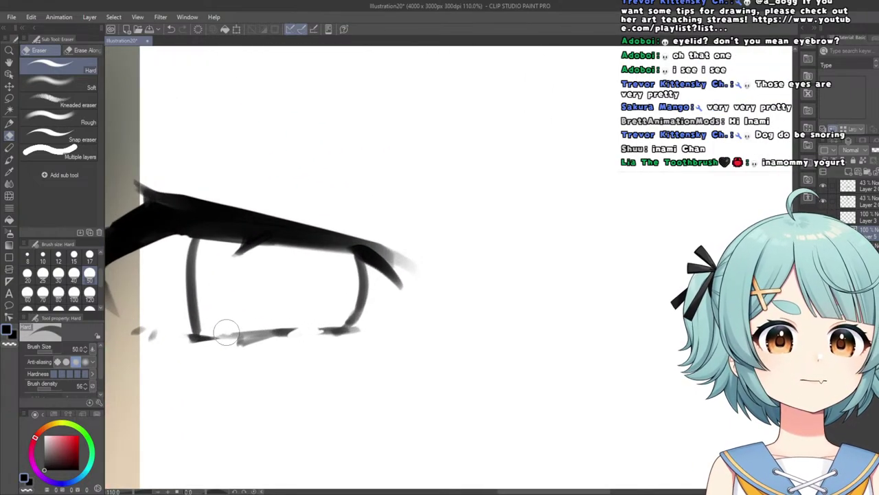
scroll(227, 333, "down", 6)
scroll(227, 333, "up", 3)
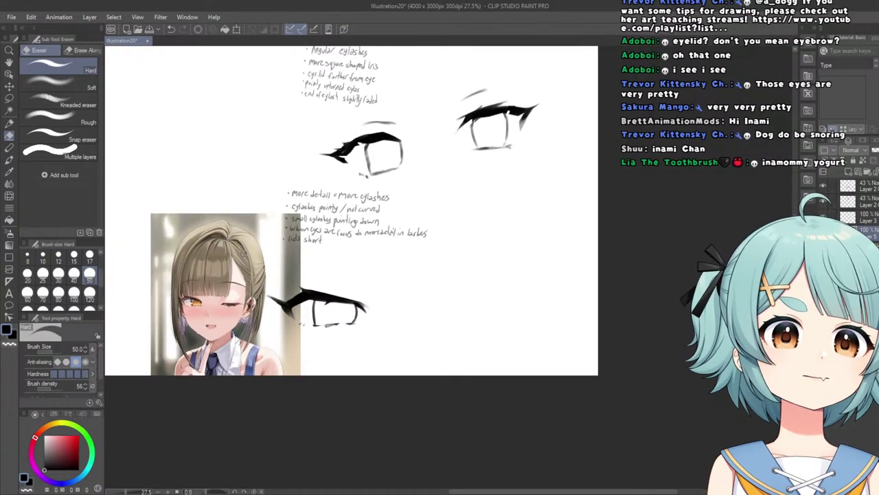
scroll(275, 261, "down", 2)
scroll(346, 307, "up", 5)
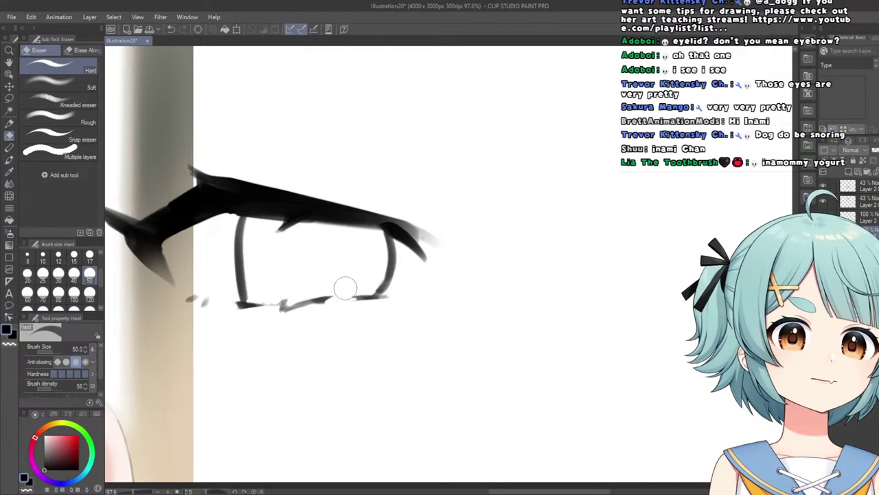
Compare the broken lower line and lashes of the bottom eye with the reference portrait and the other eye sketches.
scroll(345, 287, "down", 6)
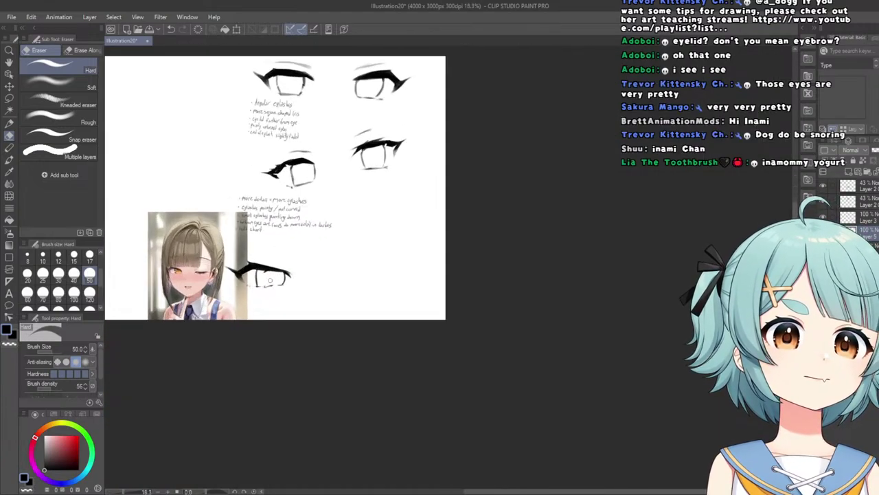
scroll(269, 281, "up", 4)
scroll(242, 286, "down", 2)
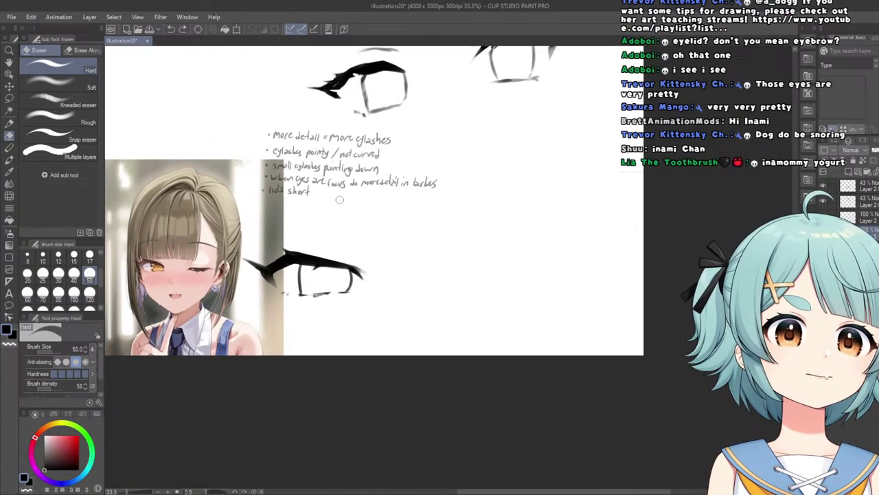
scroll(311, 254, "down", 2)
scroll(259, 257, "up", 5)
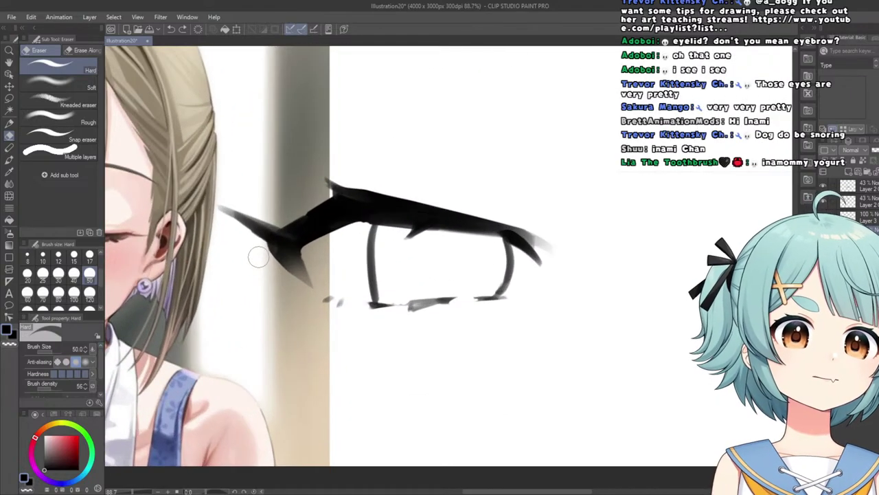
scroll(297, 285, "down", 3)
scroll(133, 205, "up", 4)
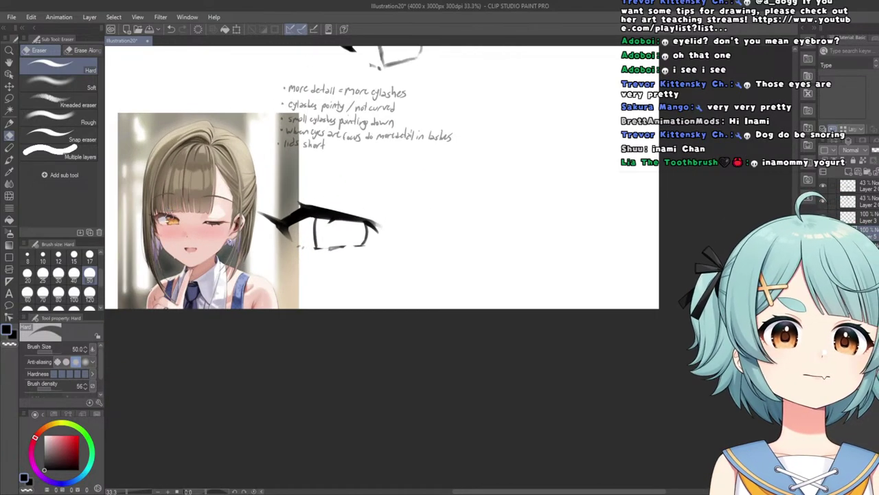
scroll(155, 186, "down", 3)
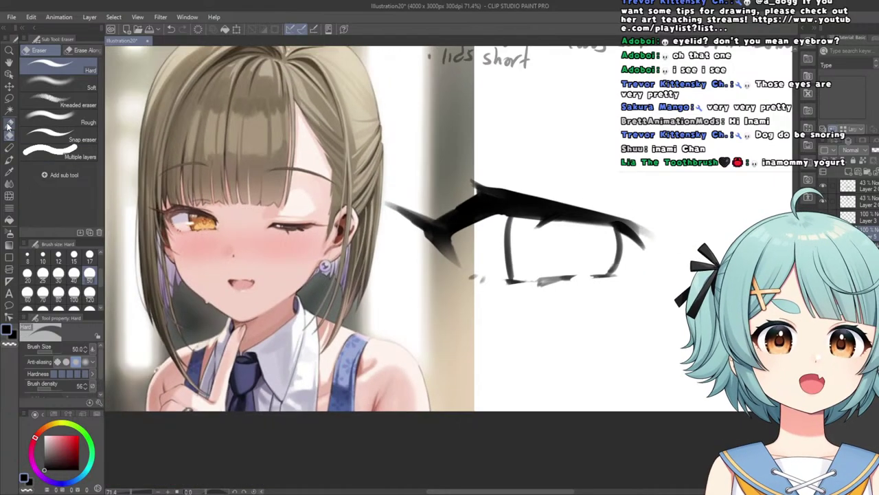
Add small strokes at the tip of the downward outer lash with the Kuro Sketch pen at size 50.
left_click(8, 124)
scroll(443, 213, "up", 4)
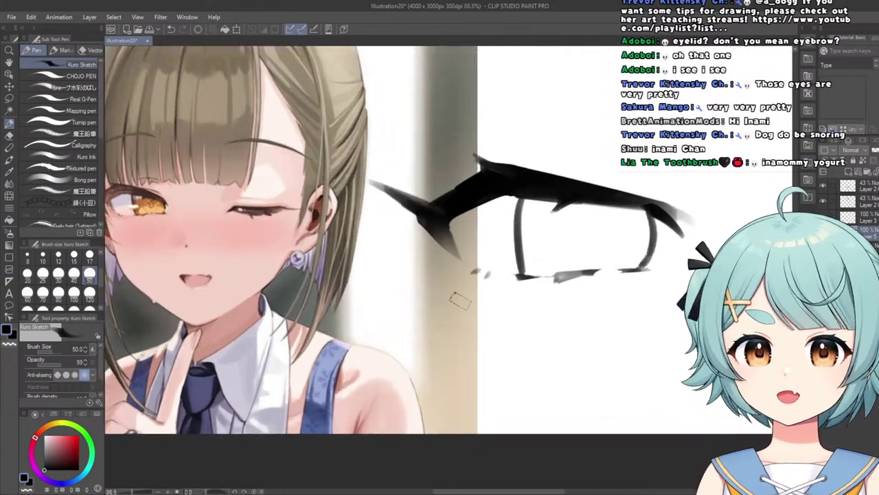
scroll(447, 213, "down", 5)
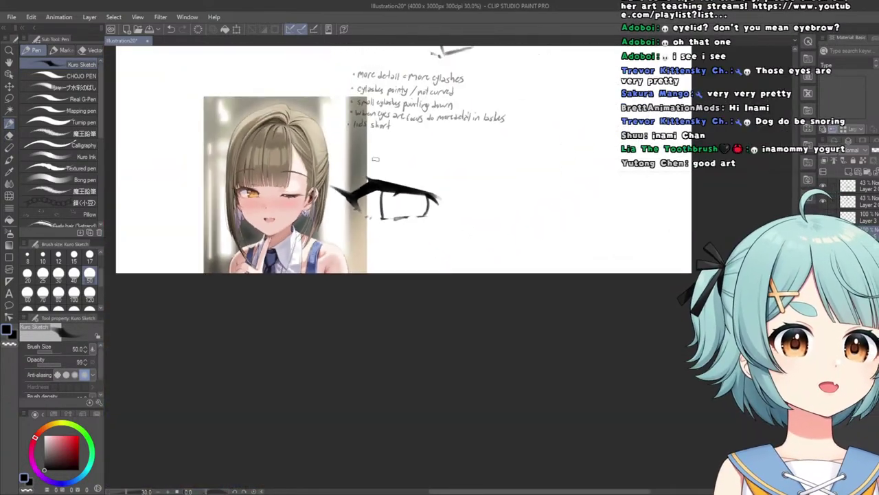
scroll(376, 158, "up", 1)
scroll(198, 165, "up", 1)
scroll(374, 145, "up", 2)
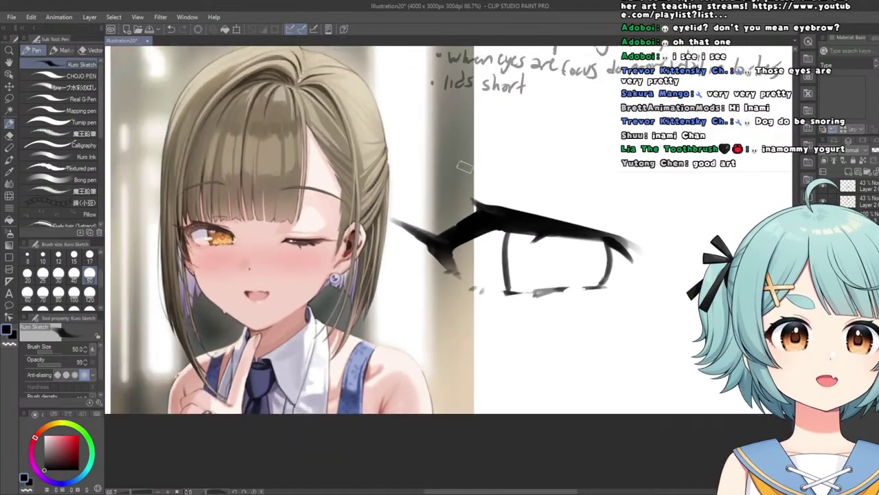
Try several thin eyelid crease strokes just above the bottom eye's upper lash line.
mouse_move(402, 186)
left_mouse_down()
mouse_move(598, 202)
mouse_move(464, 197)
left_mouse_up()
key("ctrl+z")
key("ctrl+z")
mouse_move(560, 196)
left_mouse_down()
mouse_move(407, 188)
mouse_move(521, 186)
mouse_move(600, 217)
left_mouse_up()
key("ctrl+z")
key("ctrl+z")
mouse_move(384, 184)
left_mouse_down()
mouse_move(487, 180)
mouse_move(581, 206)
left_mouse_up()
scroll(406, 182, "down", 5)
scroll(392, 173, "down", 1)
scroll(392, 173, "up", 6)
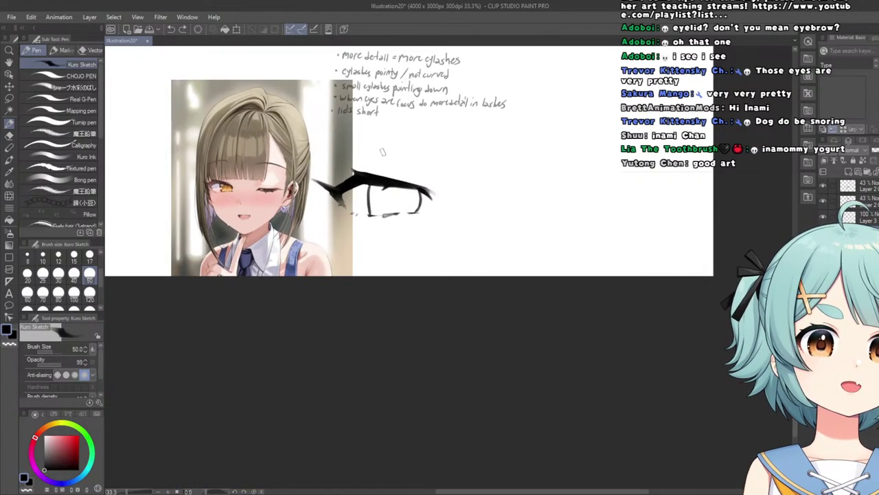
mouse_move(412, 181)
left_mouse_down()
mouse_move(327, 180)
mouse_move(267, 197)
left_mouse_up()
key("ctrl+z")
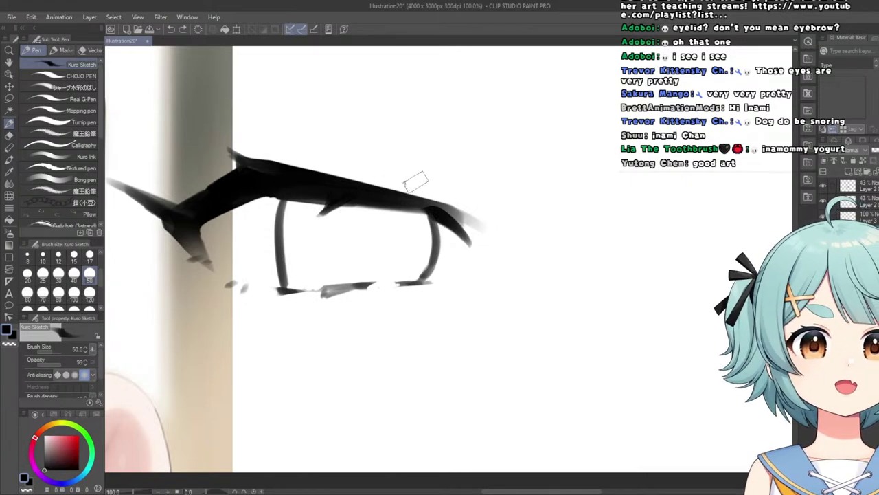
left_click_drag(395, 175, 267, 166)
scroll(248, 168, "down", 5)
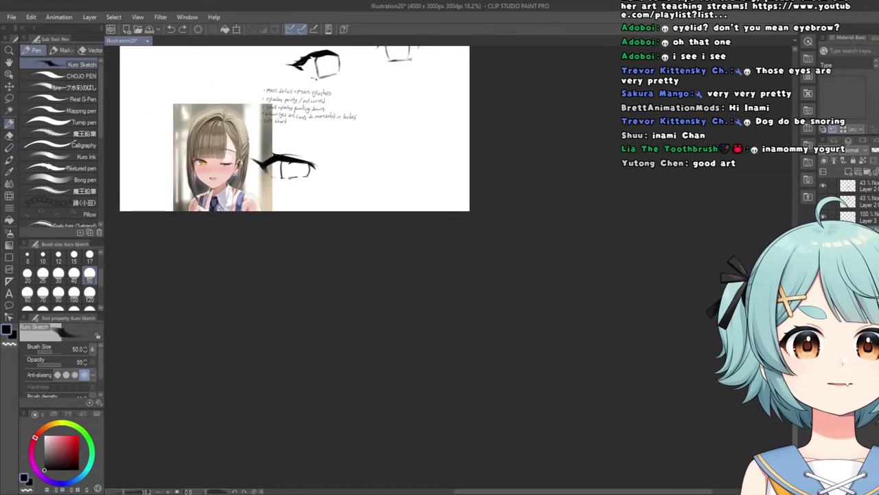
scroll(314, 167, "up", 3)
scroll(314, 167, "down", 1)
scroll(303, 194, "up", 6)
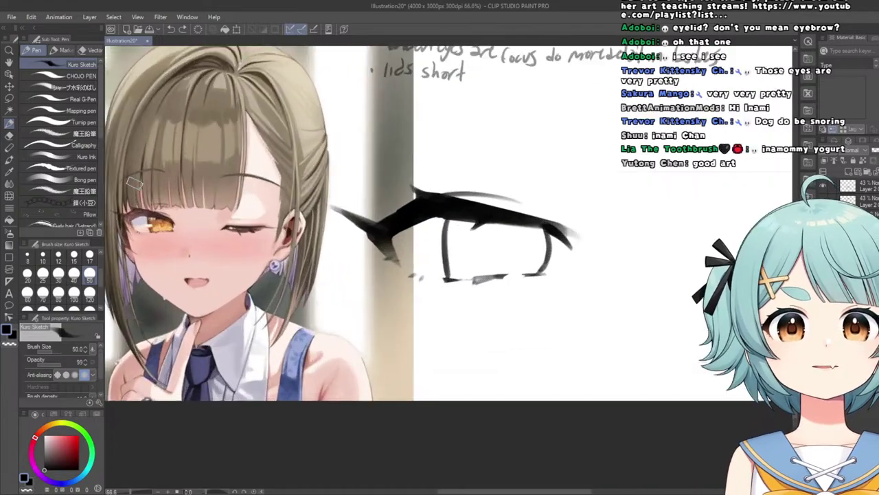
scroll(493, 202, "down", 3)
scroll(661, 190, "up", 4)
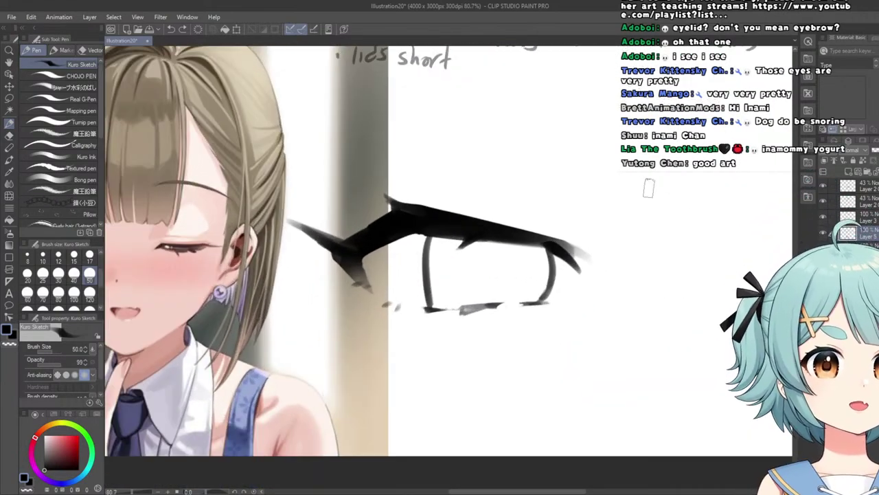
Thicken the upper edge of the bottom eye's lash line with long curved black strokes toward the inner corner.
left_click_drag(298, 221, 483, 257)
key("ctrl+z")
left_click_drag(302, 220, 512, 262)
key("ctrl+z")
left_click_drag(315, 224, 494, 267)
left_click_drag(281, 233, 444, 252)
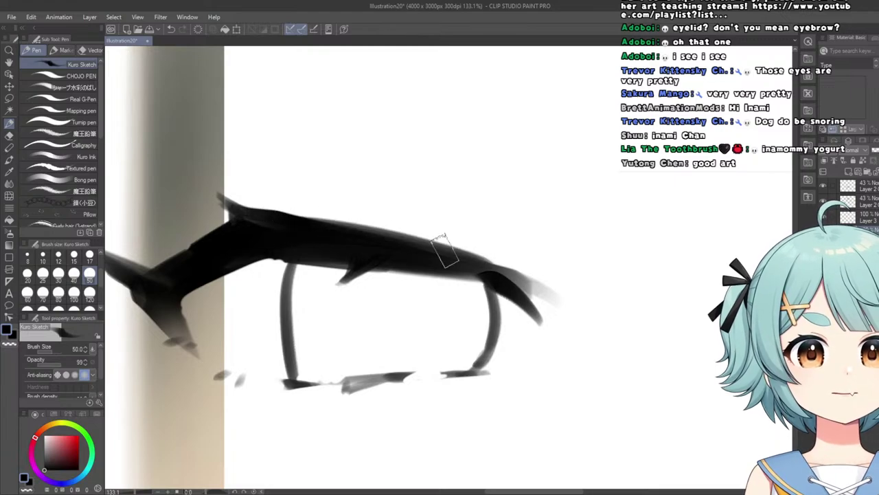
Sketch a short, thin eyelid crease arching just above the thickened upper lash line, redoing the stroke until it fits.
mouse_move(314, 224)
left_mouse_down()
mouse_move(555, 241)
mouse_move(519, 253)
mouse_move(481, 220)
left_mouse_up()
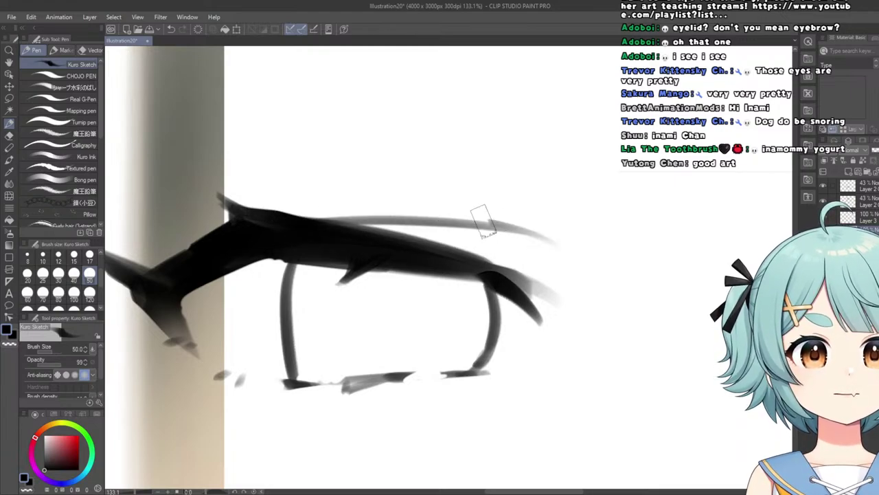
scroll(300, 197, "down", 3)
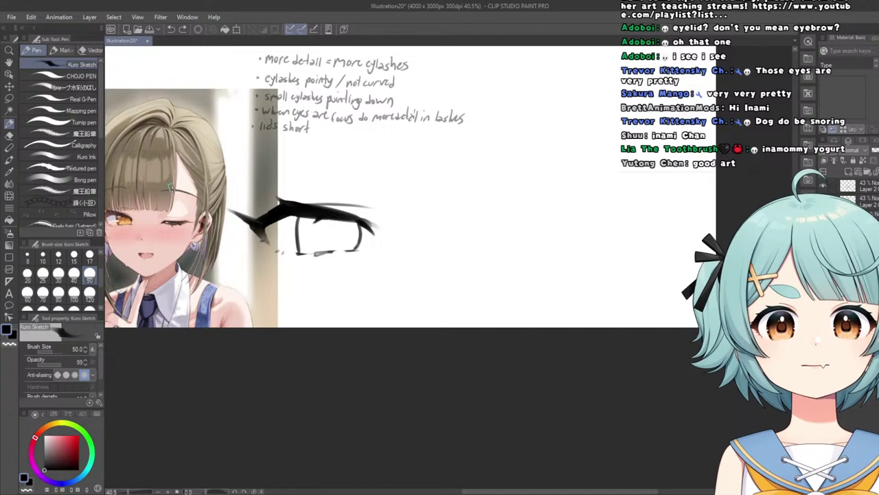
key("ctrl+z")
left_click_drag(323, 208, 494, 210)
mouse_move(261, 200)
left_mouse_down()
mouse_move(414, 204)
mouse_move(450, 221)
mouse_move(310, 199)
left_mouse_up()
key("ctrl+z")
key("ctrl+z")
left_click_drag(455, 224, 276, 198)
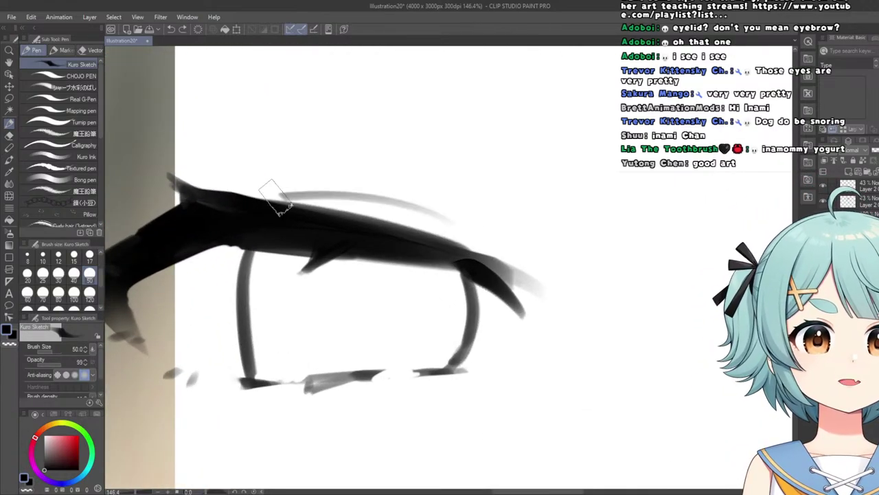
Reshape the iris outline of the bottom eye with Liquify at brush size 120, bowing its outer side.
scroll(249, 196, "down", 6)
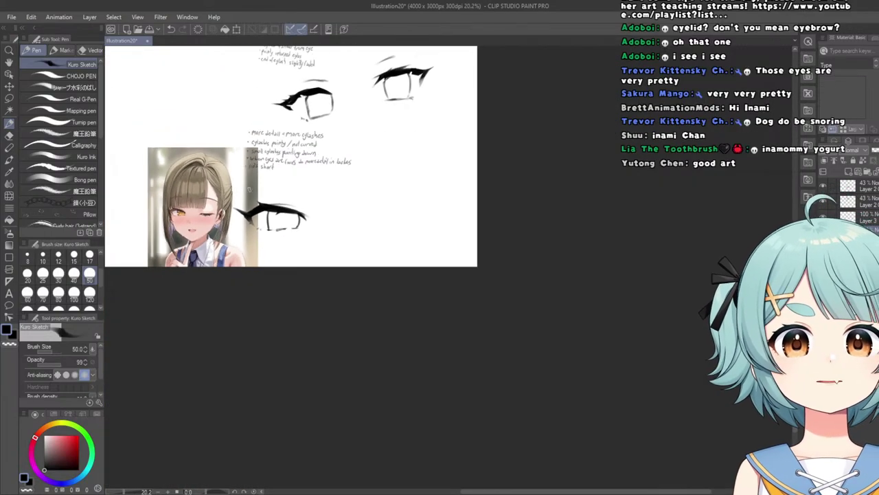
scroll(296, 213, "up", 4)
scroll(295, 213, "down", 5)
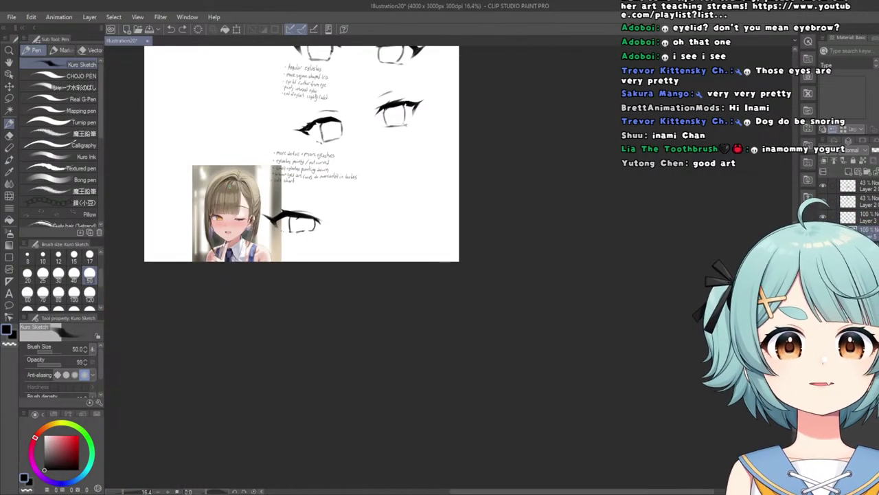
scroll(240, 172, "up", 5)
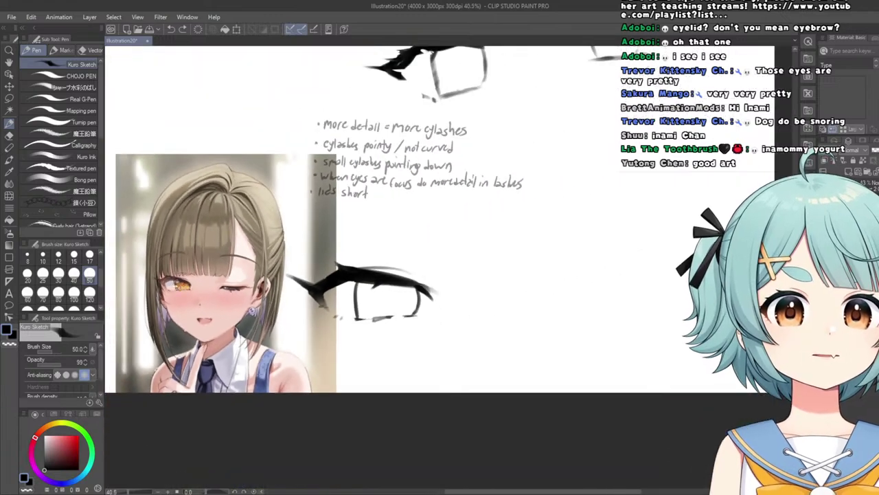
scroll(420, 331, "up", 2)
left_click(9, 196)
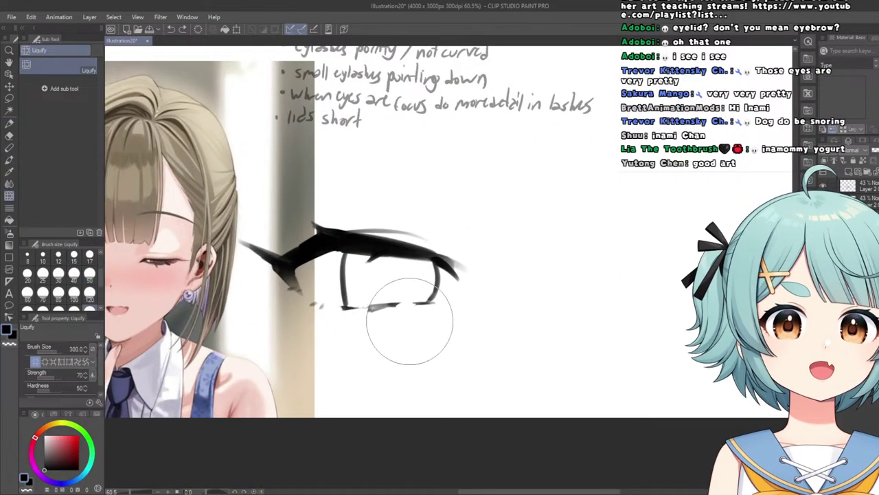
scroll(357, 316, "down", 7)
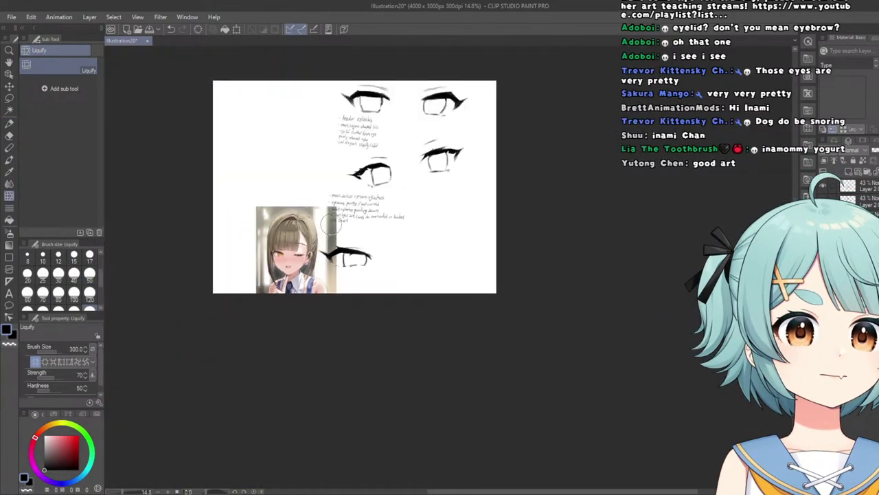
scroll(332, 223, "up", 6)
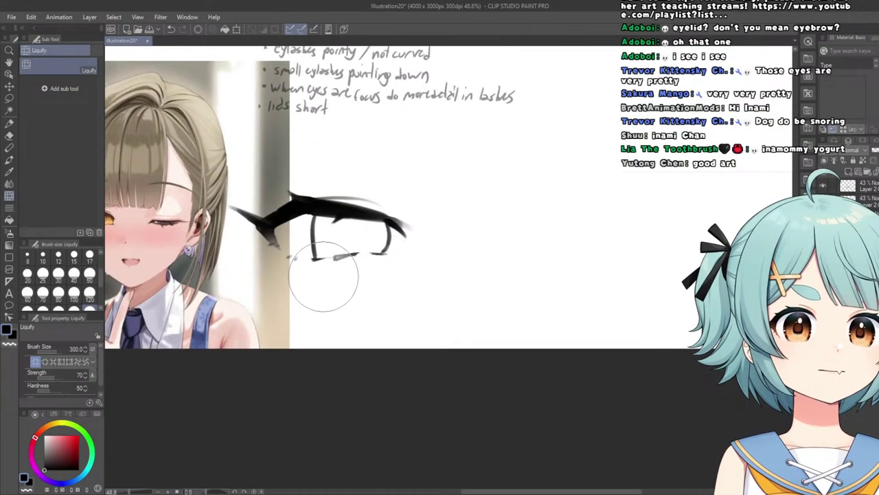
scroll(296, 265, "down", 5)
scroll(302, 247, "up", 5)
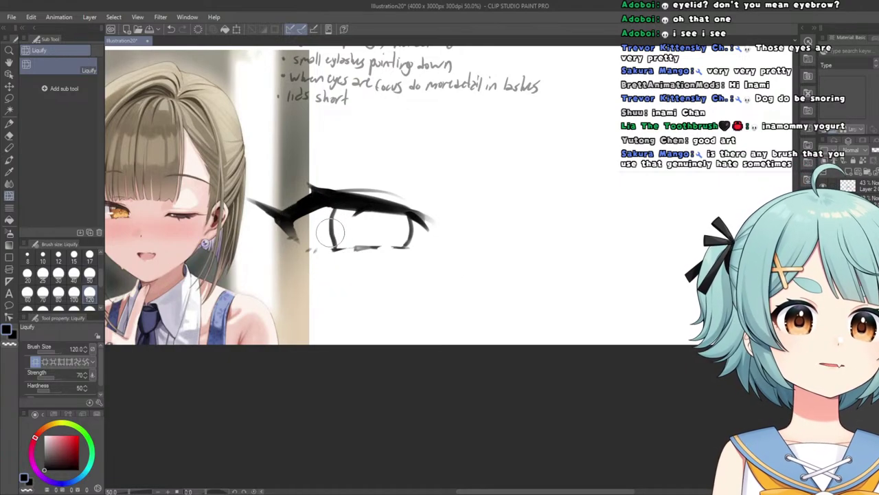
scroll(327, 240, "down", 5)
scroll(326, 226, "up", 5)
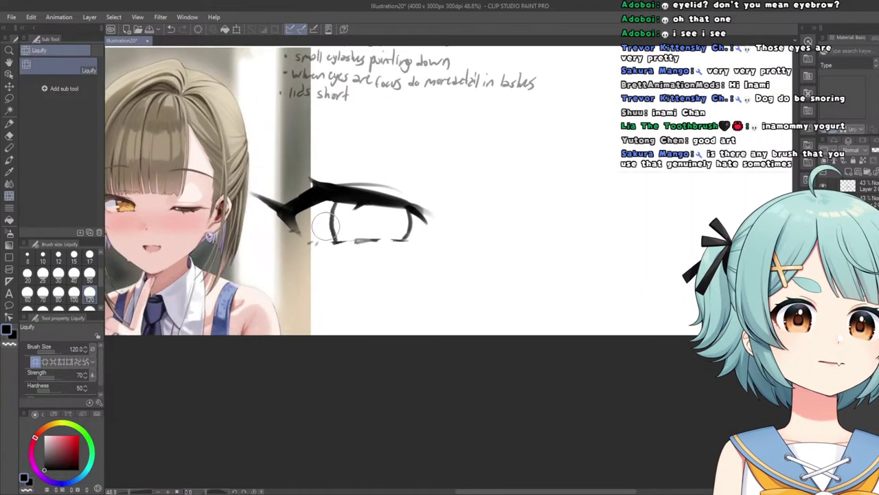
Examine the proportions of the reshaped eye against the reference portrait at several magnifications.
scroll(410, 228, "down", 5)
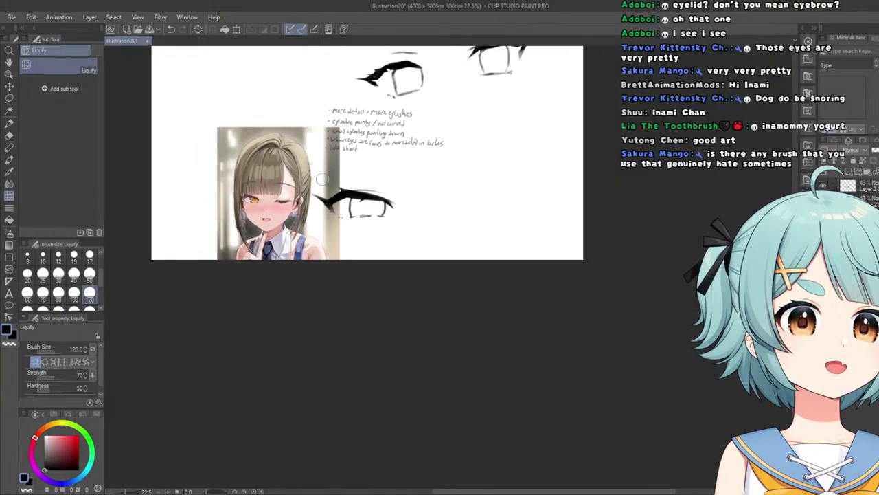
scroll(355, 165, "up", 4)
scroll(299, 210, "down", 4)
scroll(323, 206, "up", 6)
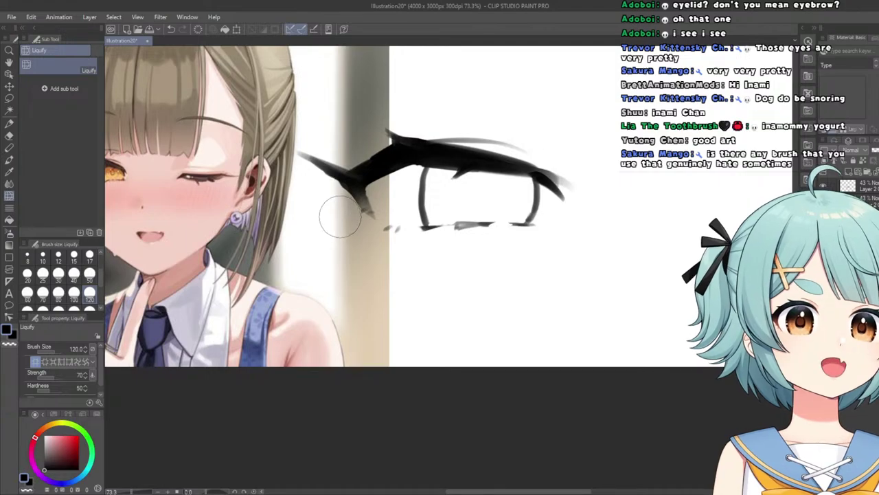
scroll(339, 216, "down", 5)
scroll(330, 184, "up", 4)
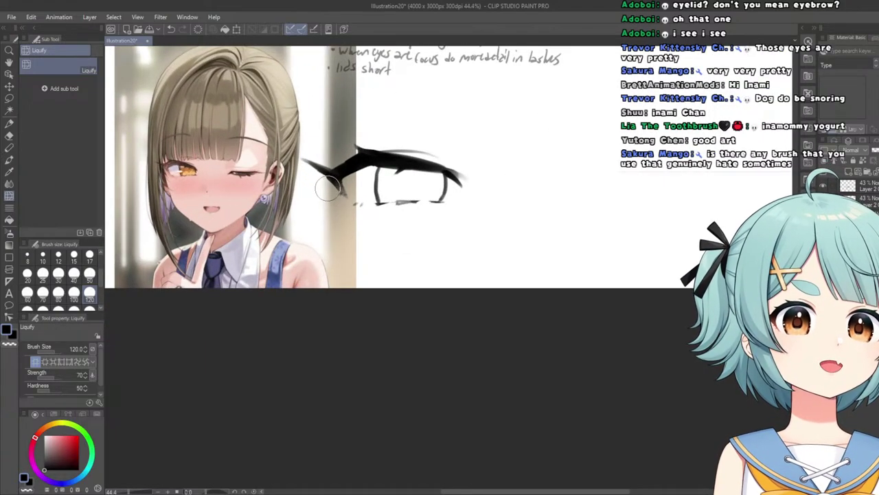
scroll(329, 195, "down", 5)
scroll(364, 185, "up", 3)
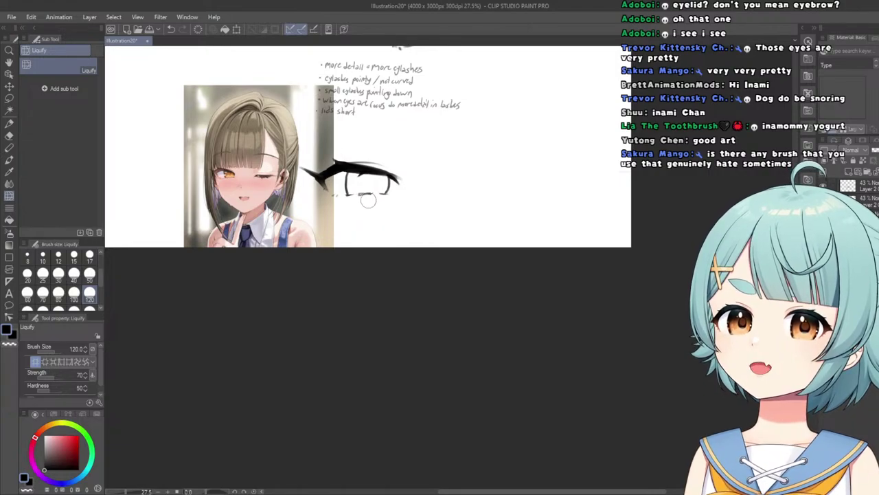
Try several long, thin arched strokes above the bottom eye's lid crease with the Kuro Sketch pen at size 50.
left_click(9, 125)
scroll(421, 152, "down", 4)
scroll(409, 102, "up", 7)
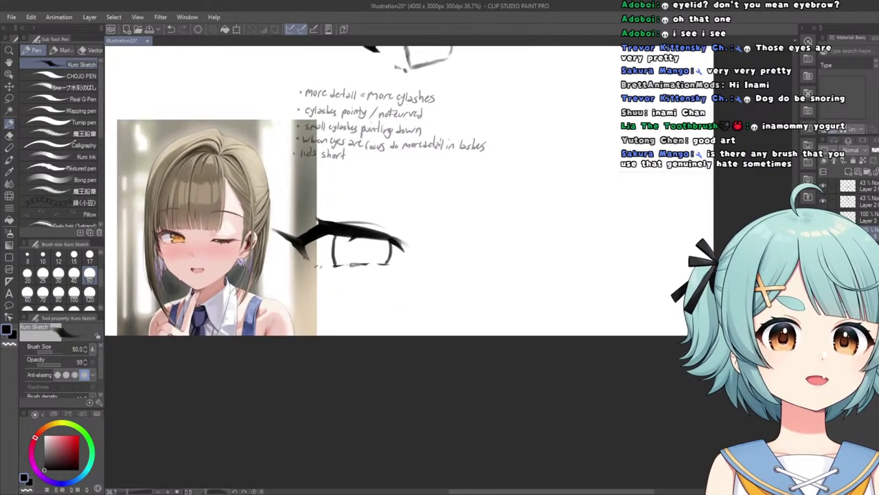
scroll(341, 194, "up", 3)
scroll(341, 195, "down", 3)
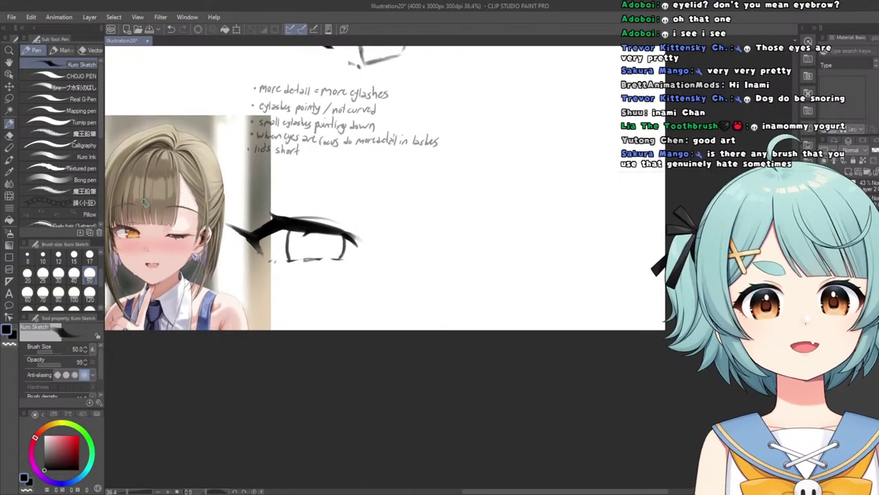
scroll(179, 189, "up", 3)
scroll(426, 204, "up", 2)
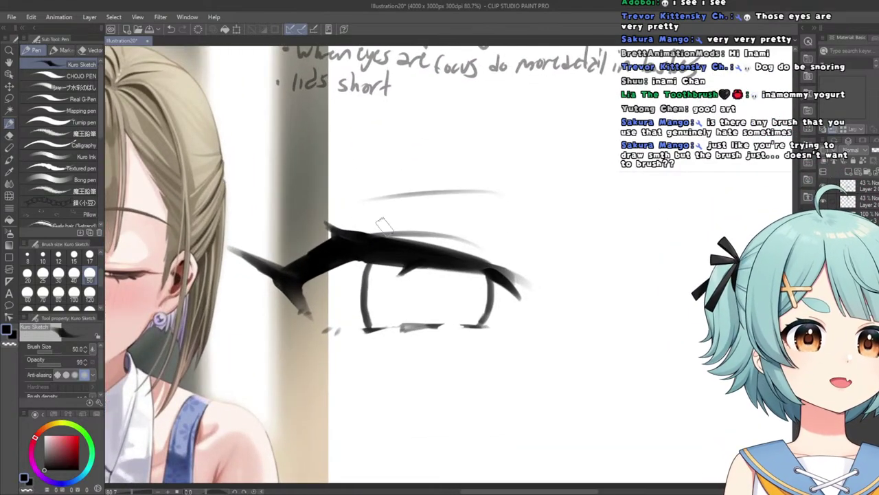
scroll(481, 198, "down", 6)
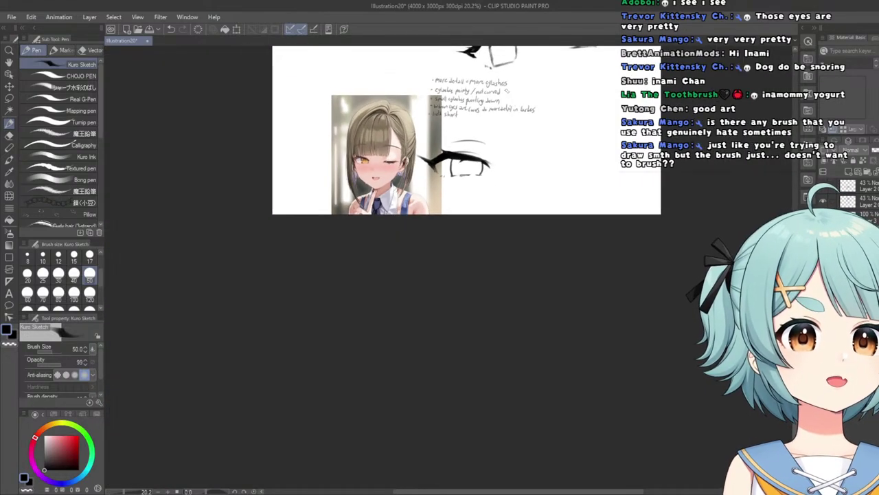
scroll(467, 162, "up", 2)
scroll(467, 163, "up", 2)
left_click_drag(464, 167, 331, 185)
key("ctrl+z")
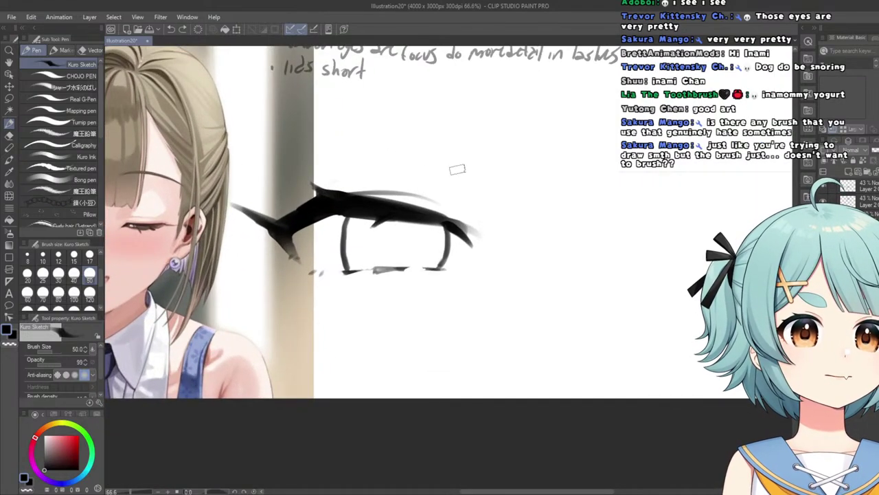
left_click_drag(459, 166, 321, 181)
key("ctrl+z")
left_click_drag(470, 153, 331, 165)
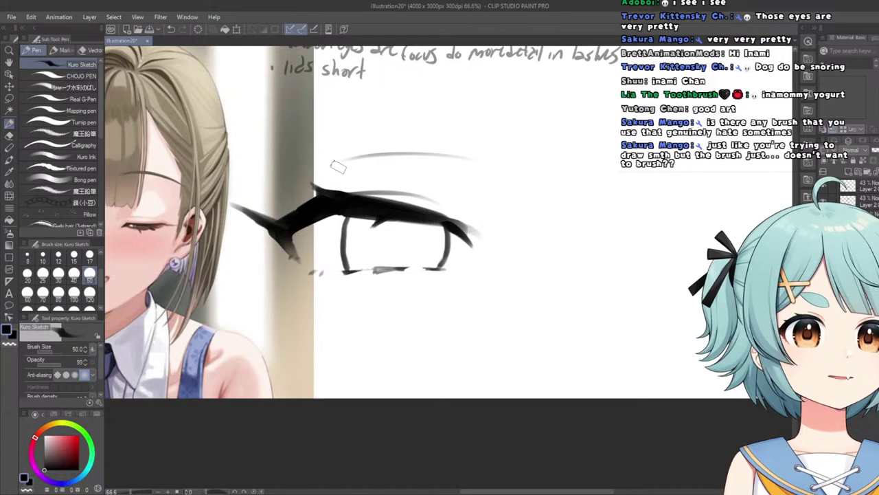
scroll(399, 138, "down", 6)
scroll(423, 136, "up", 3)
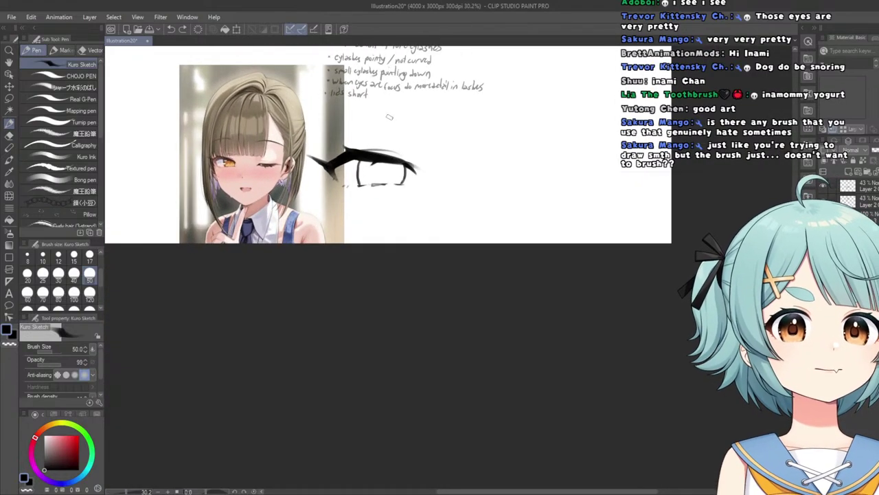
Draw a thin arched line well above the bottom eye's crease with Kuro Sketch, plus a short stroke slanting down at its inner end.
scroll(378, 125, "up", 2)
scroll(371, 144, "up", 1)
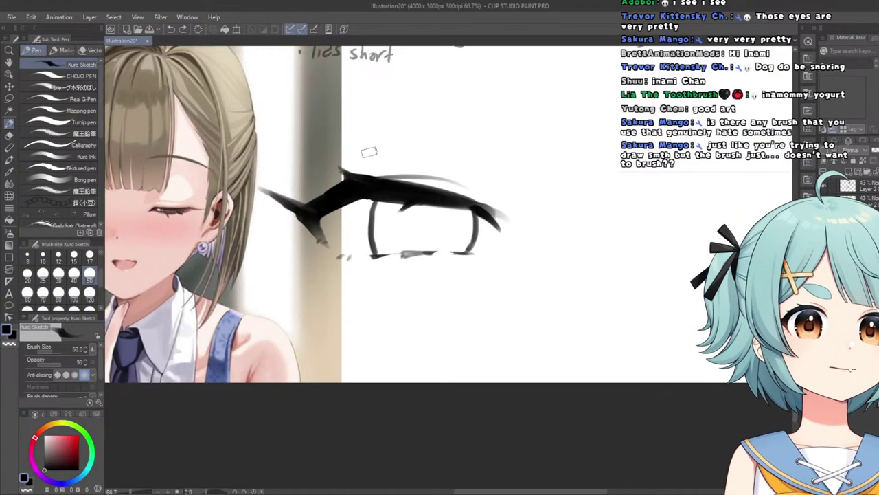
mouse_move(369, 151)
left_mouse_down()
mouse_move(410, 141)
mouse_move(509, 156)
left_mouse_up()
scroll(489, 156, "down", 5)
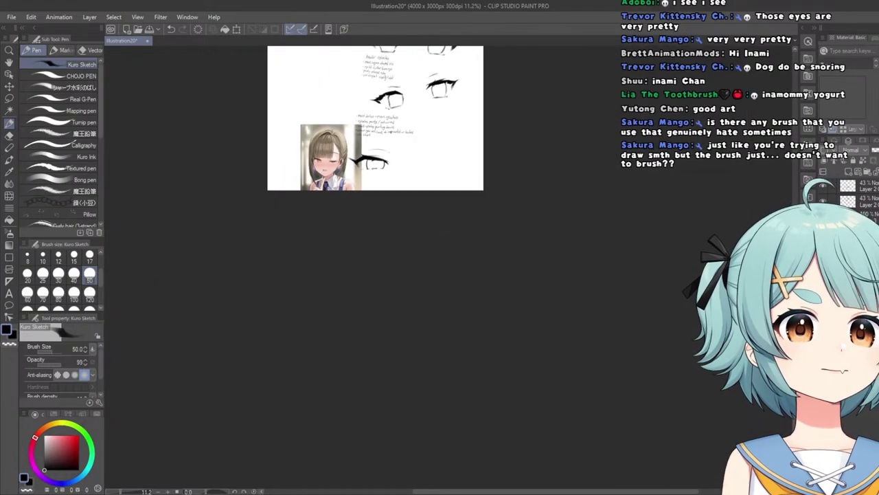
scroll(369, 179, "up", 3)
scroll(388, 185, "down", 4)
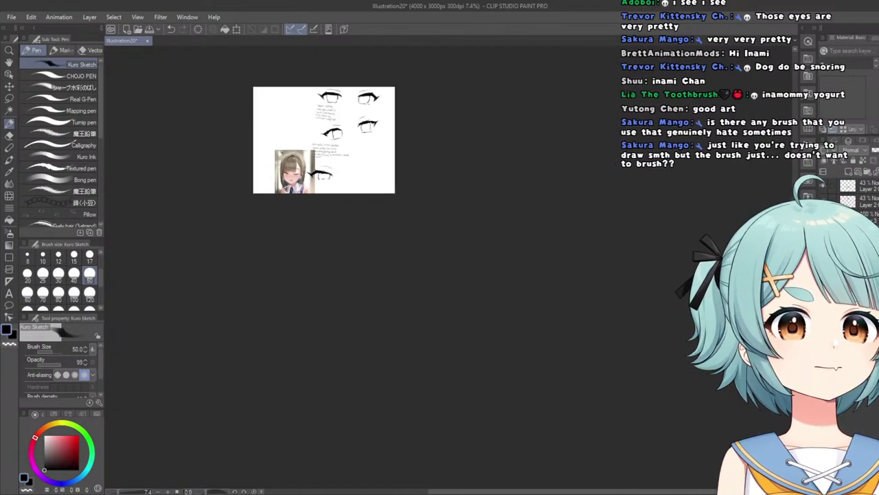
scroll(344, 193, "up", 3)
scroll(305, 205, "down", 1)
scroll(306, 204, "up", 3)
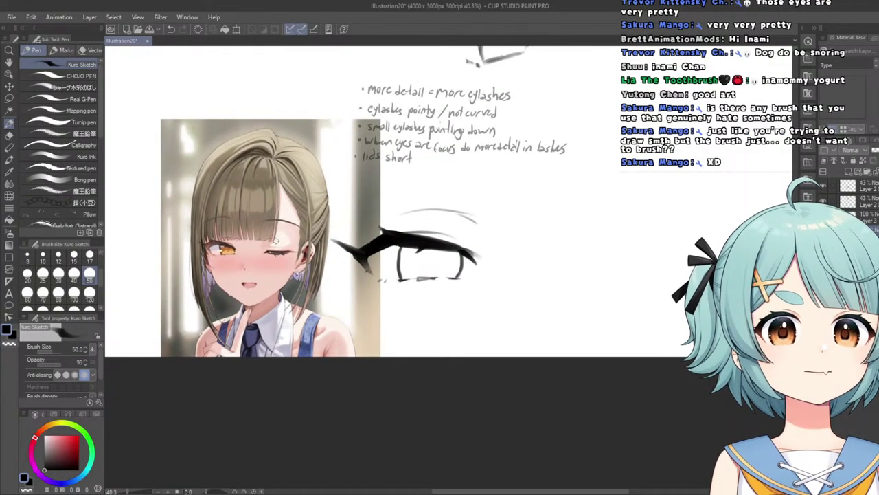
Set the Liquify brush size to 600 and compare the bottom eye with the reference portrait and the other eye sketches.
left_click(11, 200)
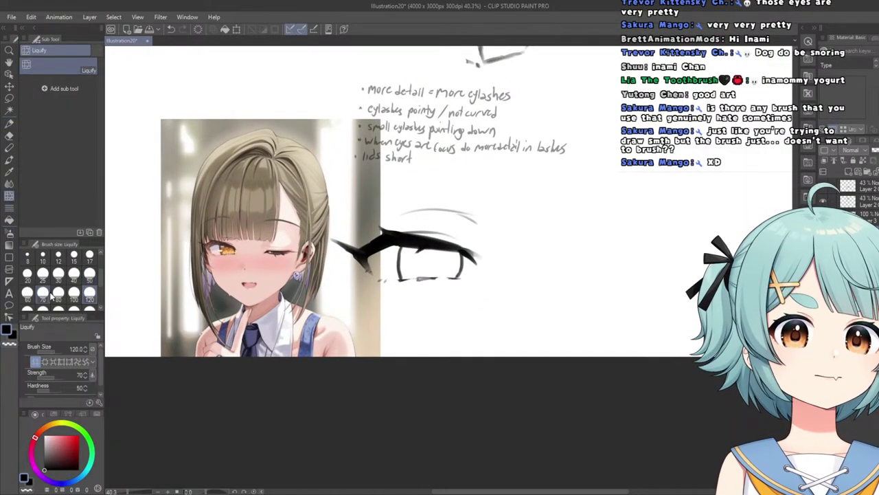
scroll(51, 296, "down", 1)
left_click(90, 294)
scroll(53, 301, "down", 1)
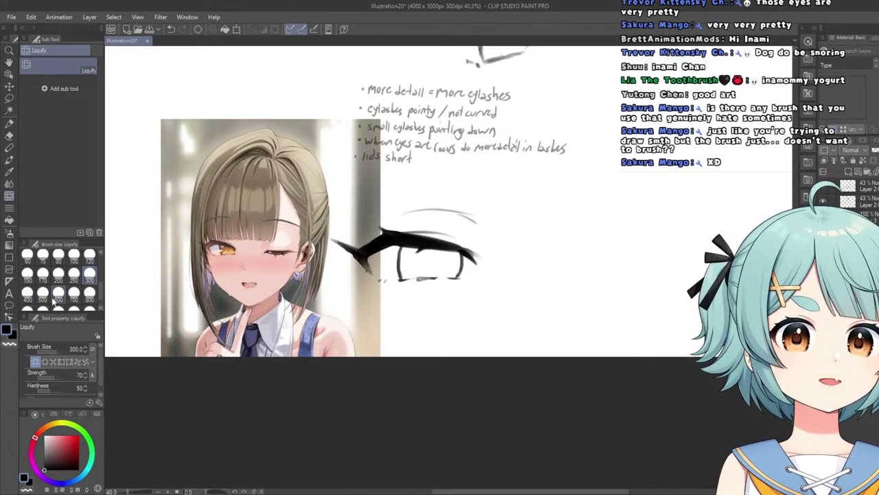
left_click(57, 297)
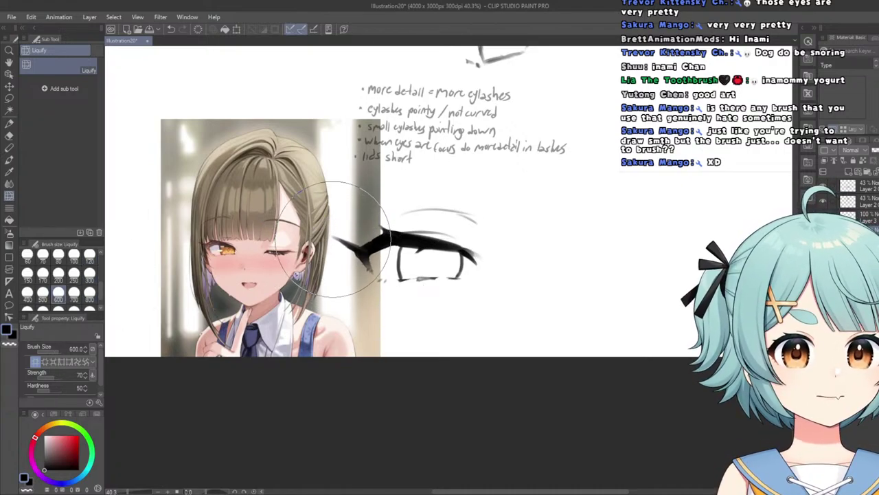
scroll(323, 194, "down", 5)
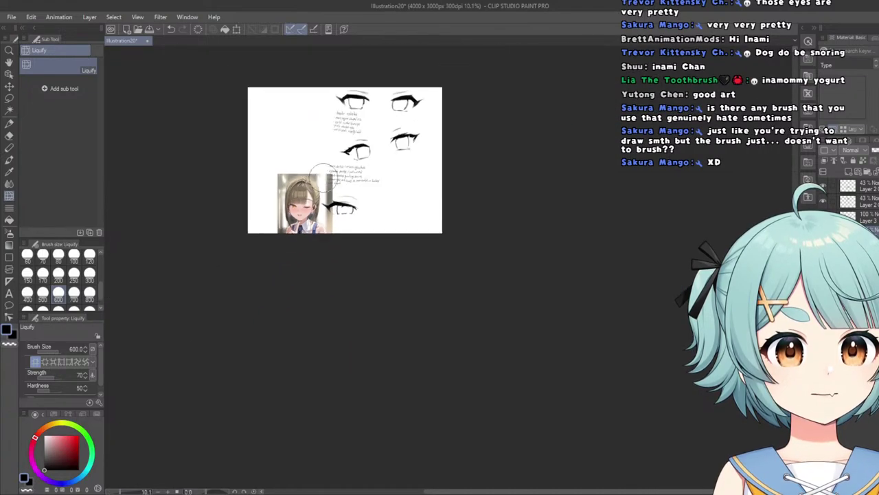
scroll(363, 165, "up", 4)
scroll(380, 217, "down", 1)
scroll(364, 288, "up", 2)
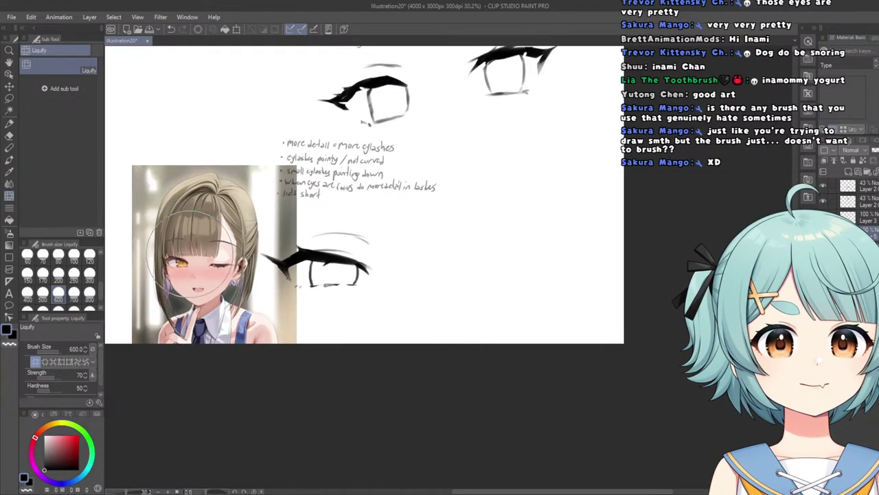
scroll(360, 330, "down", 2)
scroll(419, 271, "up", 4)
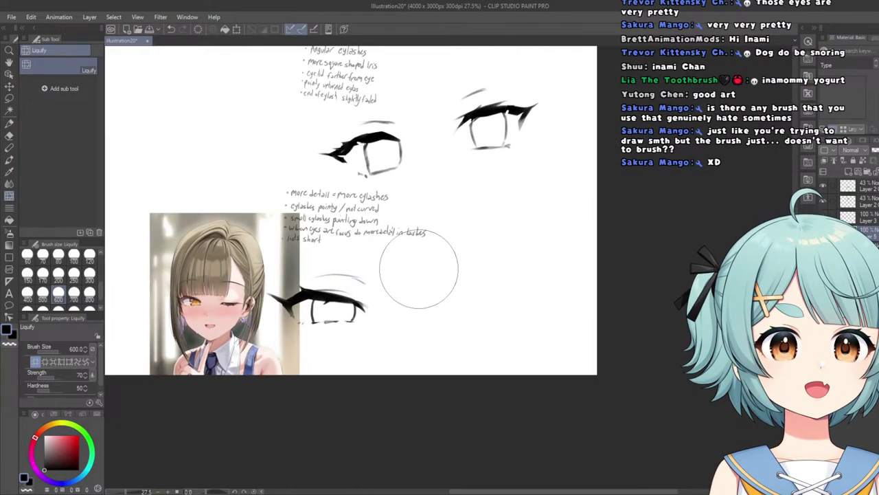
Trim the faded inner end of the bottom eye's upper lash to a clean point with the Hard eraser at size 50.
key("e")
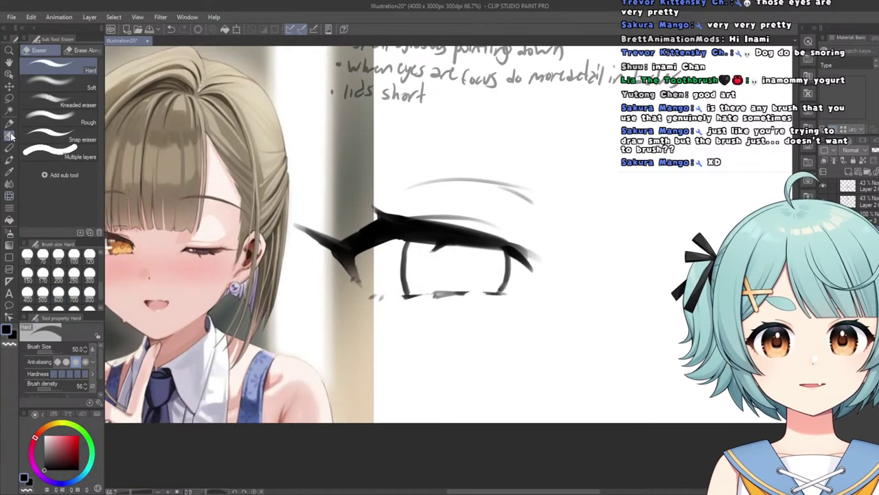
scroll(553, 263, "up", 2)
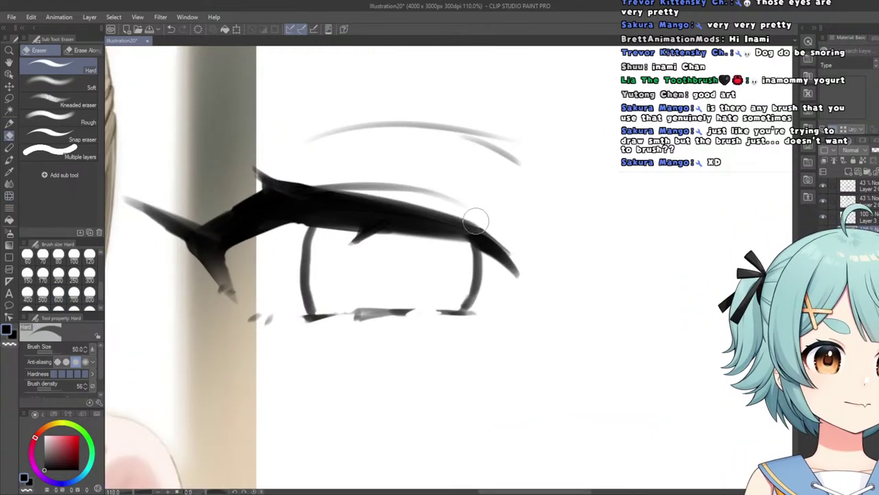
scroll(543, 275, "down", 8)
scroll(377, 195, "up", 8)
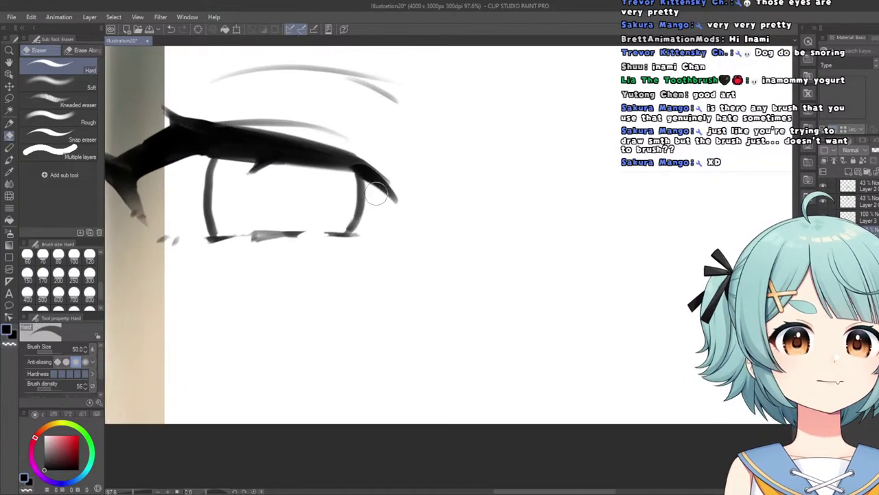
scroll(368, 151, "down", 6)
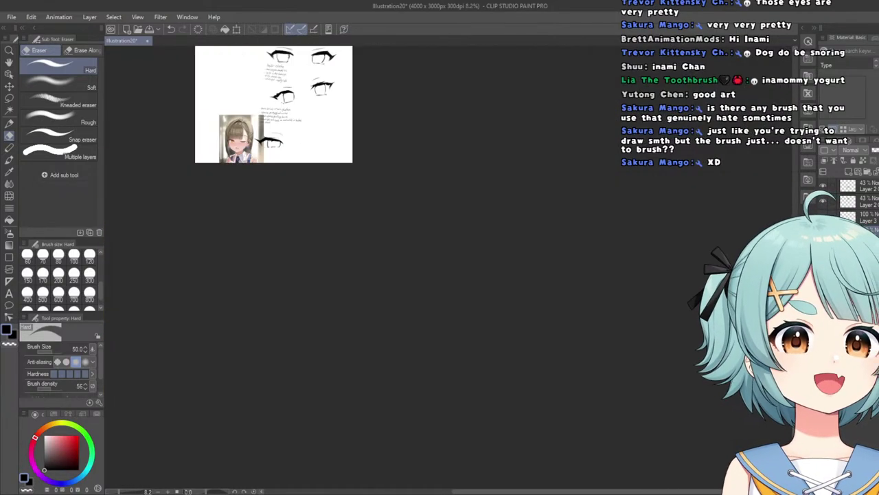
scroll(368, 151, "up", 2)
scroll(194, 135, "down", 2)
scroll(174, 190, "left", 3)
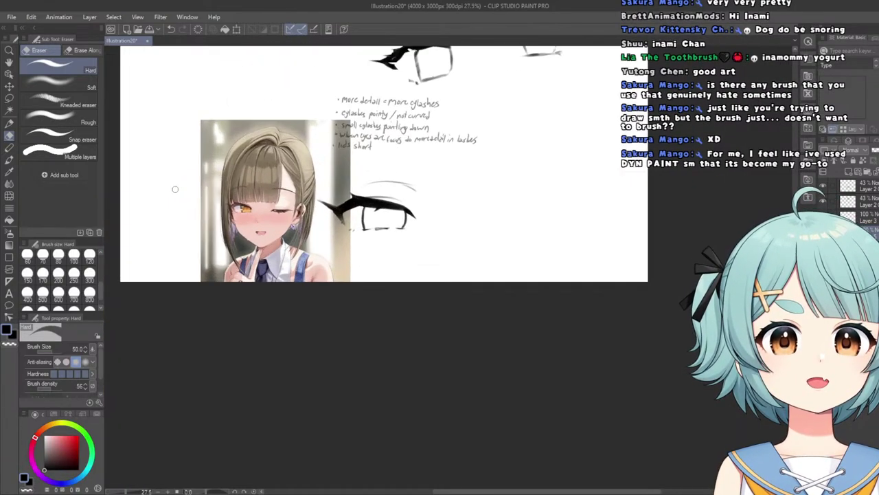
scroll(230, 193, "up", 3)
scroll(270, 189, "up", 1)
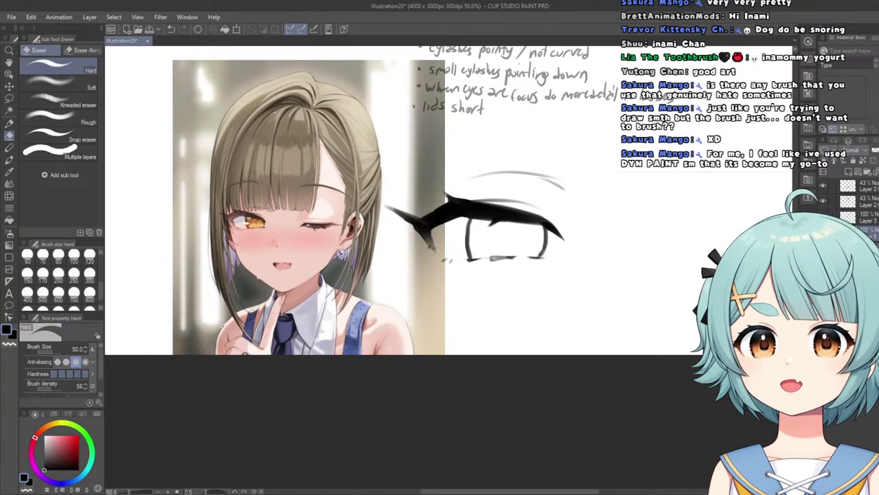
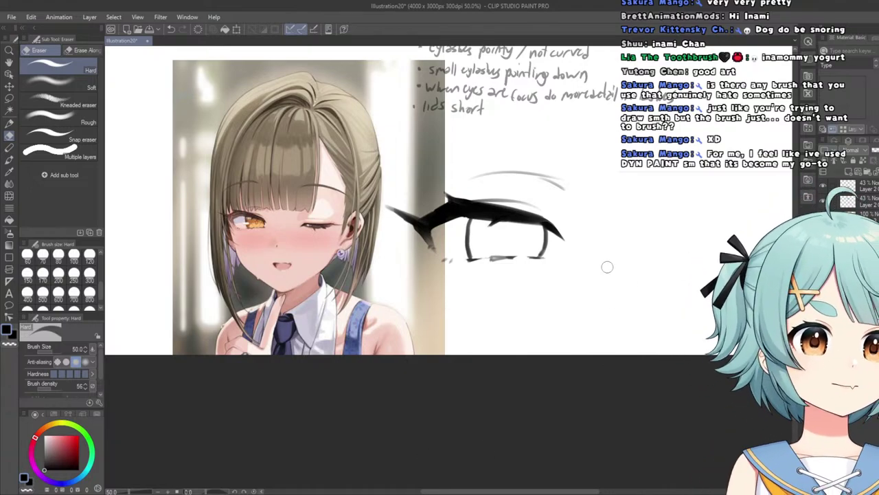
Erase the short slanted stroke at the inner end of the thin line above the bottom eye.
scroll(601, 187, "up", 2)
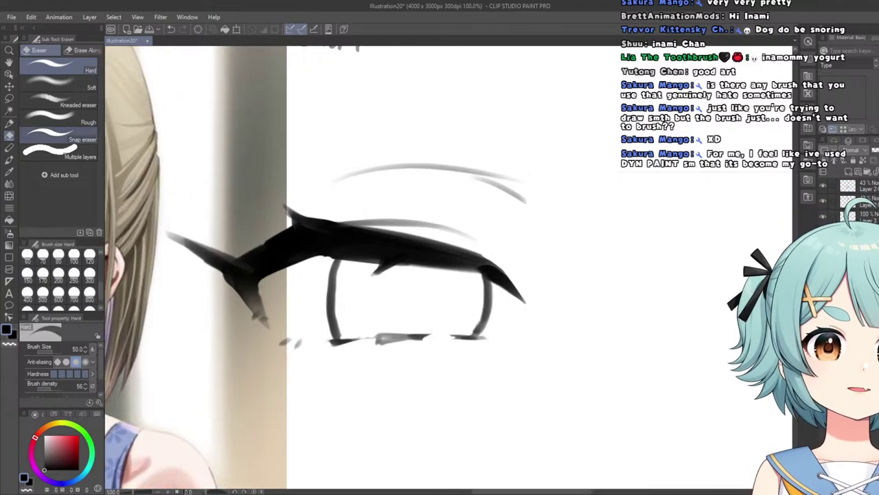
scroll(513, 199, "down", 7)
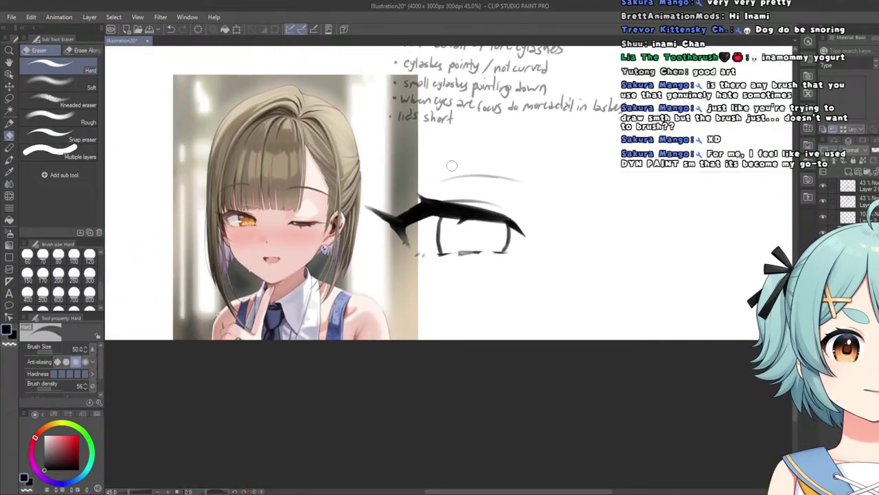
scroll(395, 74, "up", 4)
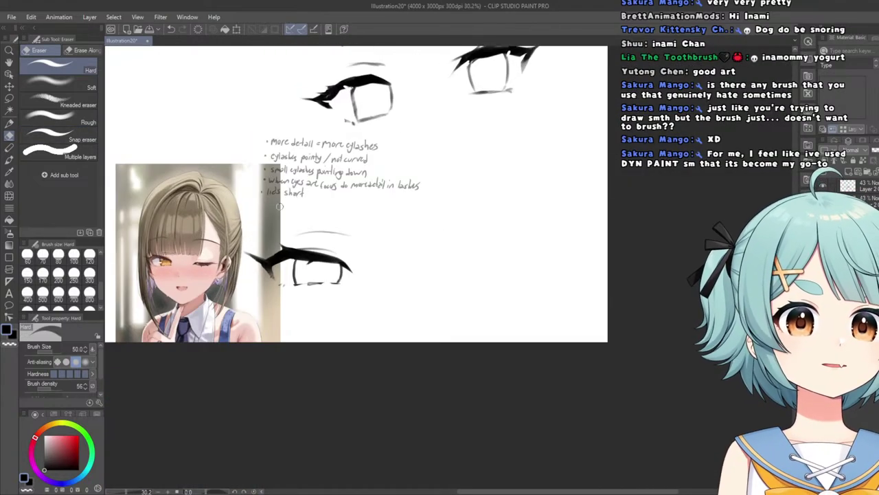
scroll(163, 259, "up", 2)
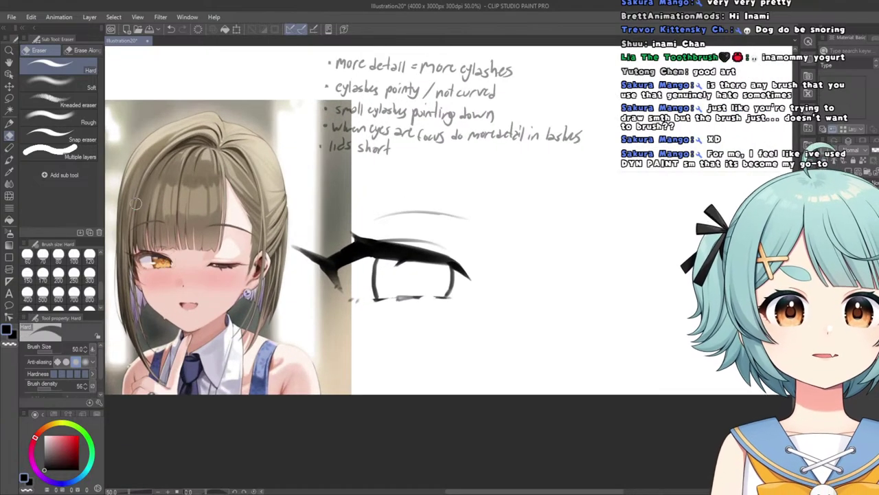
Fill the gap between the bottom eye's upper lash and lid crease with soft dark strokes, using Kuro Sketch at size 300.
key("p")
left_click(90, 273)
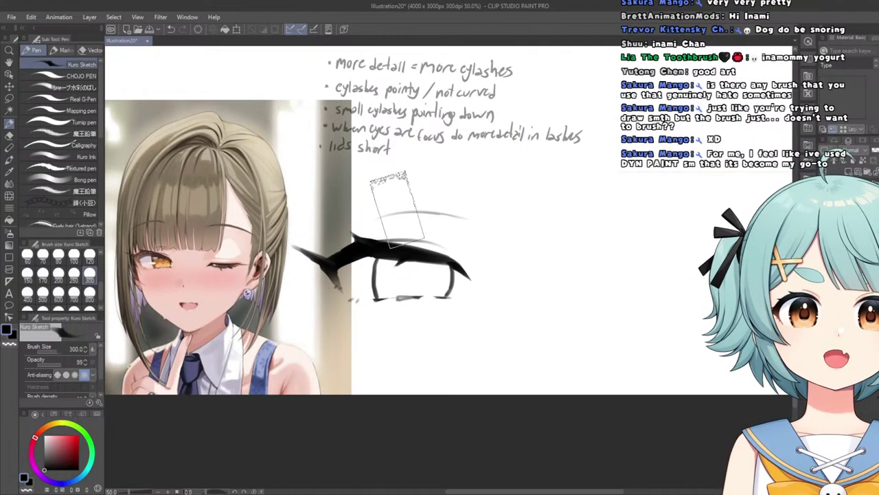
scroll(408, 278, "up", 1)
scroll(367, 234, "up", 1)
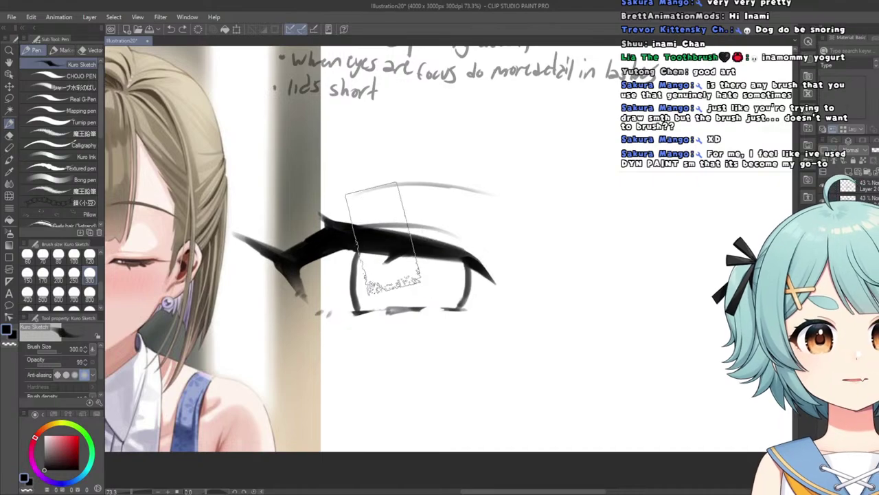
scroll(383, 237, "down", 6)
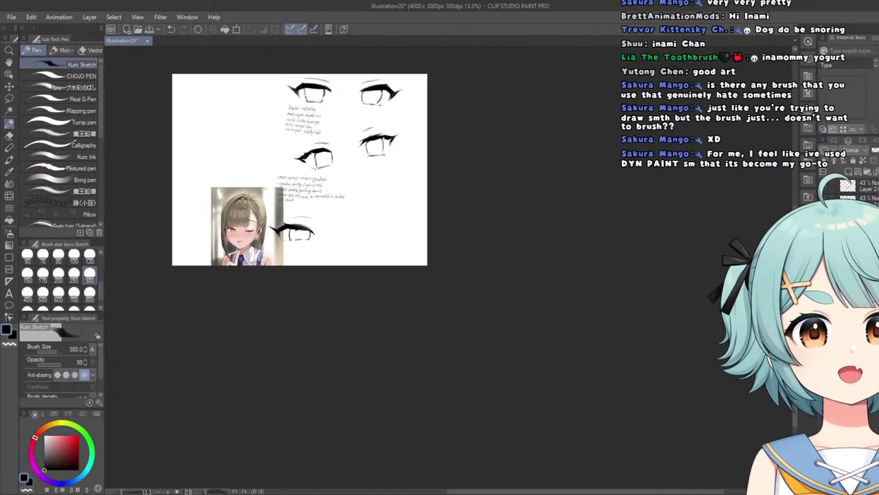
scroll(249, 261, "up", 6)
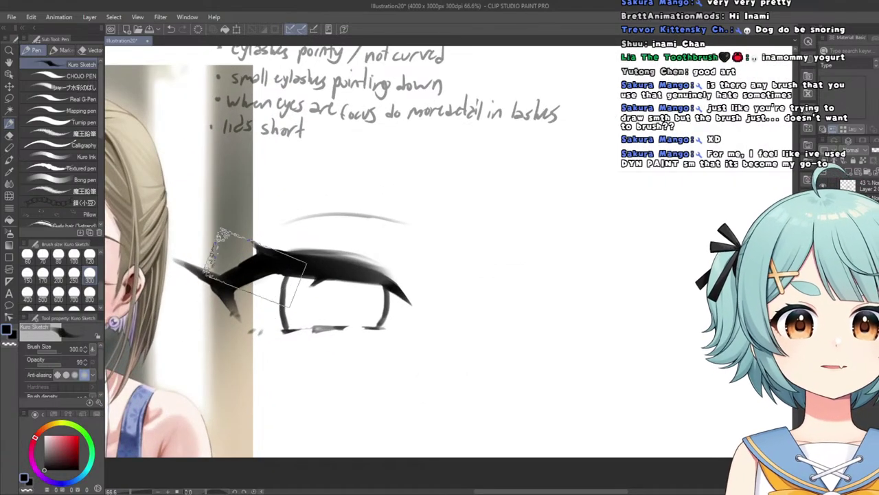
Try a Charcoal stroke at size 50 along the outer lash wing of the bottom eye, and undo it.
left_click(9, 147)
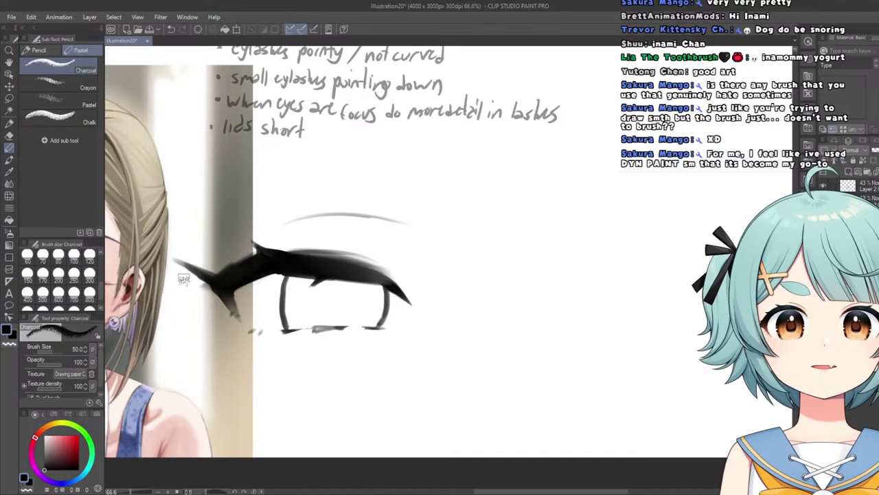
scroll(176, 270, "up", 3)
left_click_drag(154, 242, 221, 310)
key("ctrl+z")
Sharpen and extend the outer lash wing of the bottom eye into a thin point, using Kuro Sketch at size 17.
key("e")
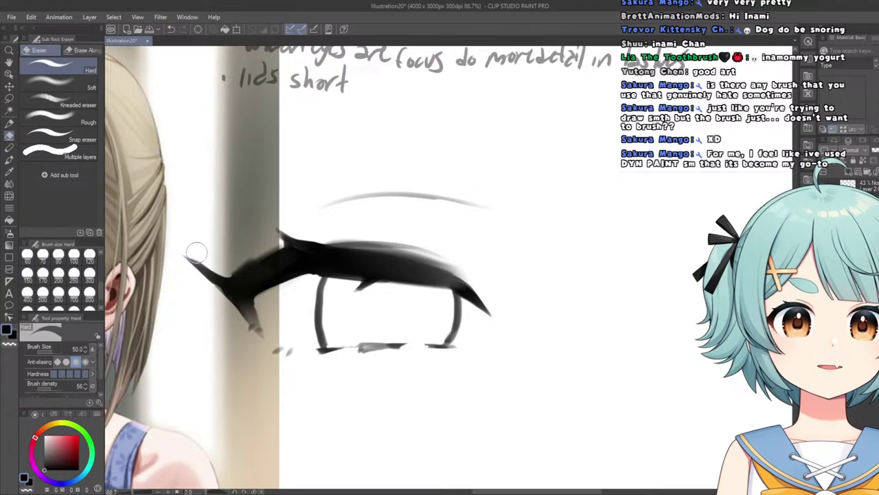
scroll(220, 268, "up", 2)
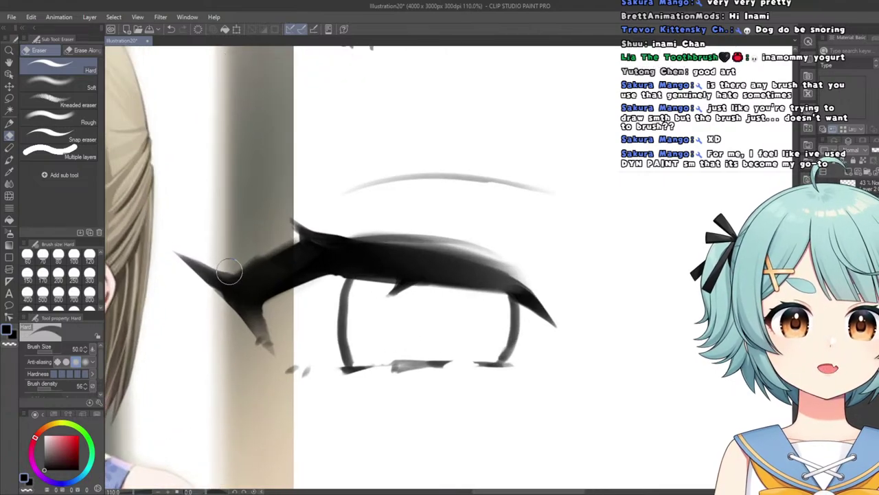
left_click(10, 123)
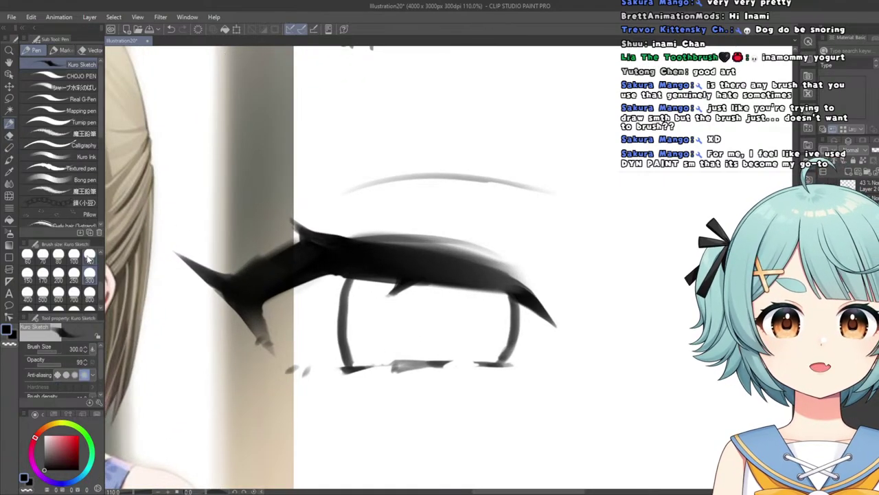
left_click_drag(157, 236, 216, 279)
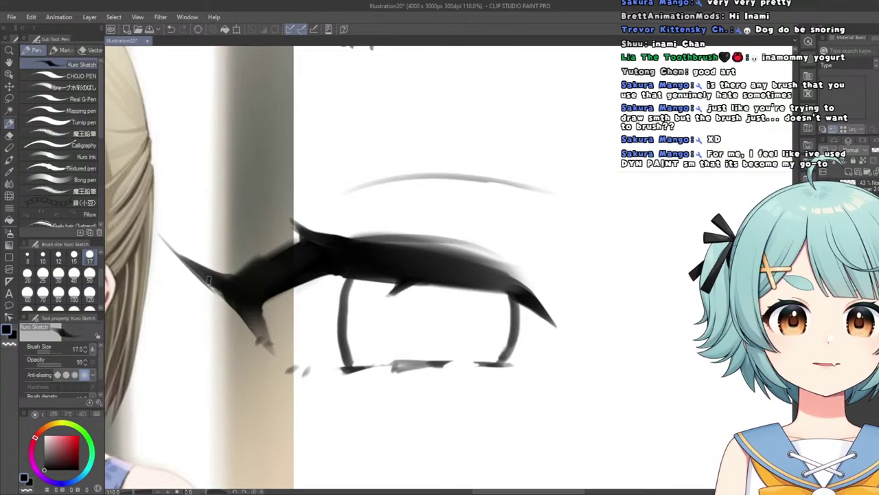
key("ctrl+z")
left_click_drag(156, 236, 208, 272)
scroll(189, 234, "down", 8)
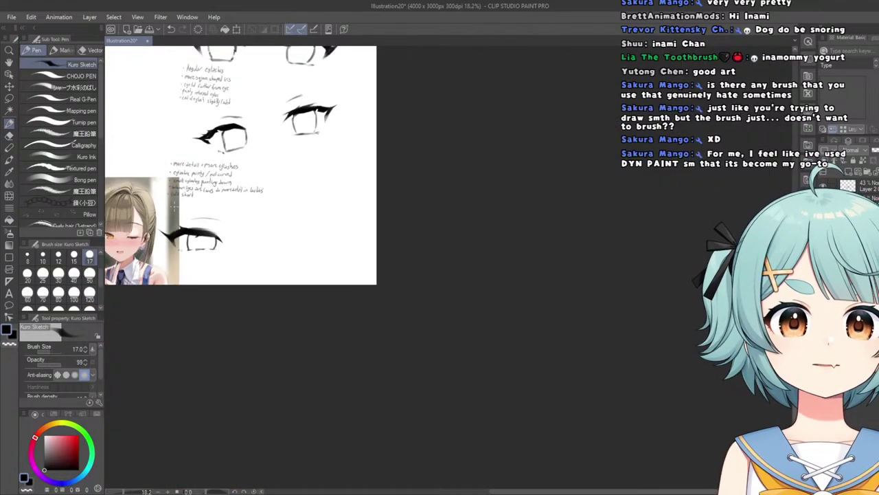
Darken the upper edge of the bottom eye's lash with thin Kuro Sketch strokes running toward the inner corner.
scroll(189, 234, "up", 3)
scroll(223, 227, "up", 6)
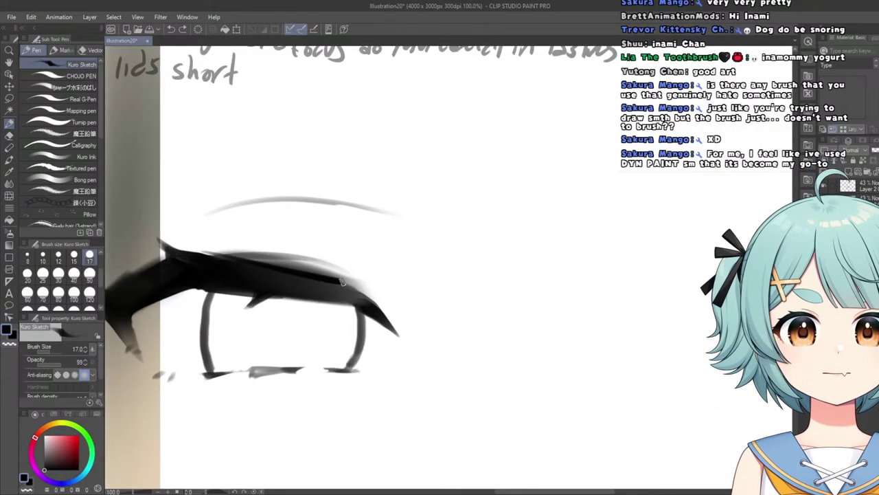
scroll(313, 275, "down", 6)
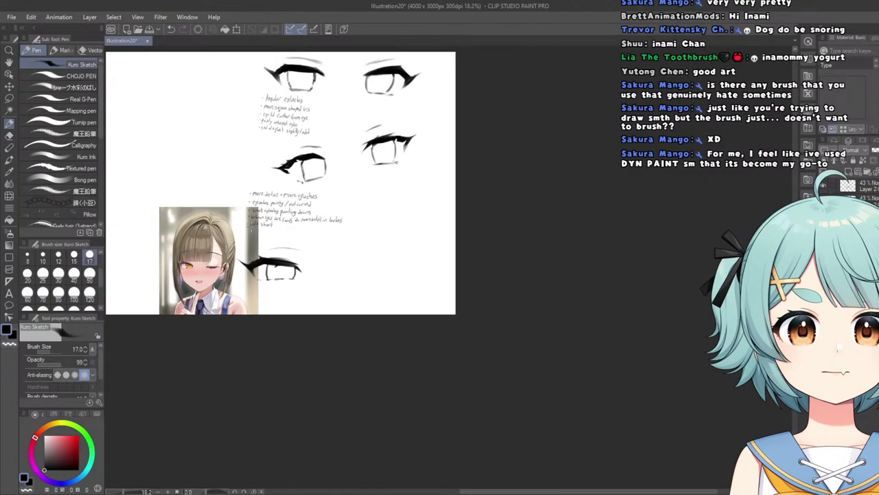
scroll(296, 278, "up", 2)
scroll(292, 280, "up", 3)
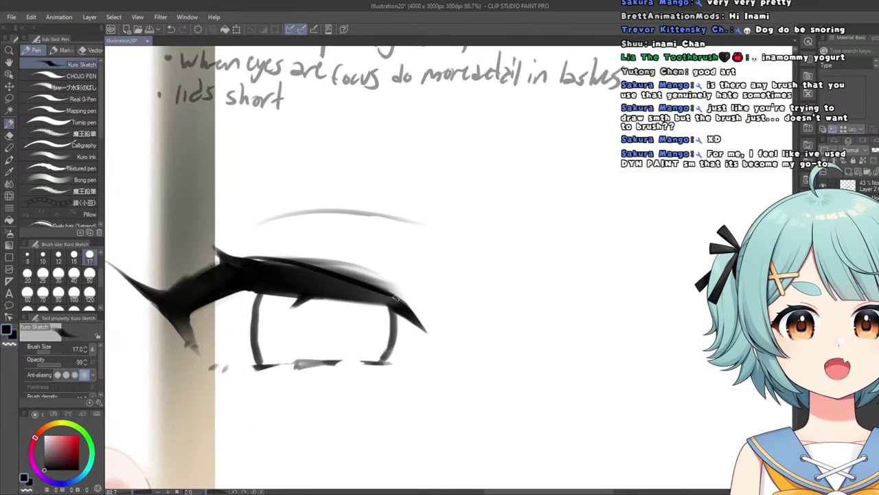
scroll(287, 263, "down", 5)
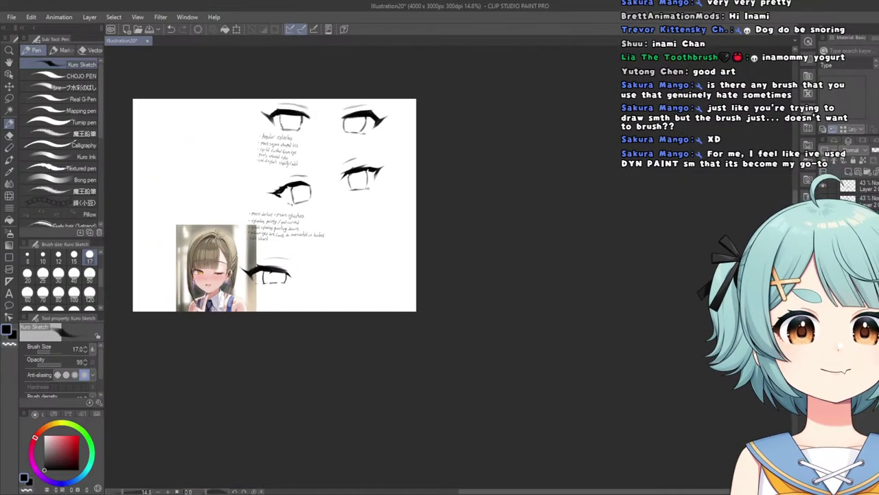
scroll(289, 264, "up", 3)
scroll(288, 264, "down", 4)
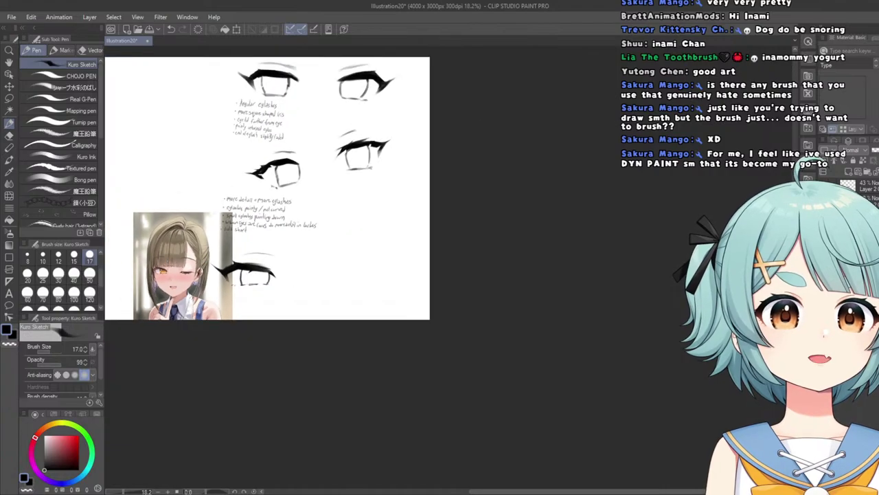
scroll(288, 264, "up", 4)
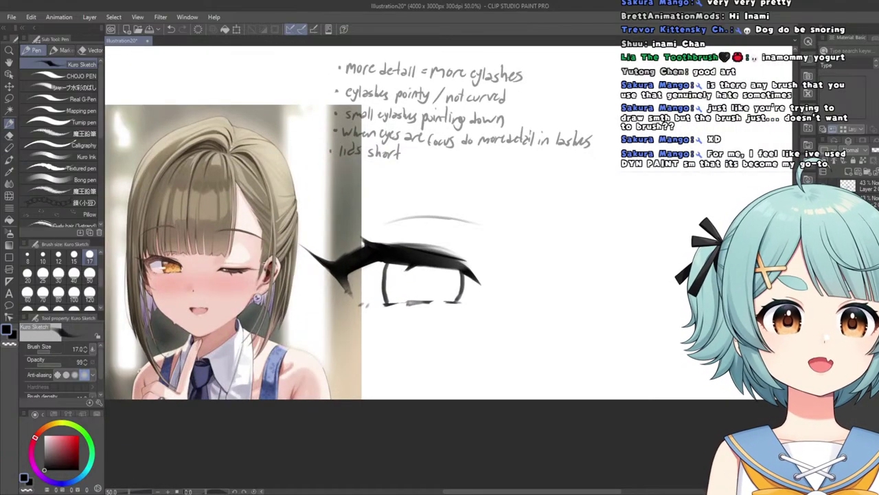
scroll(199, 295, "down", 2)
scroll(347, 281, "up", 3)
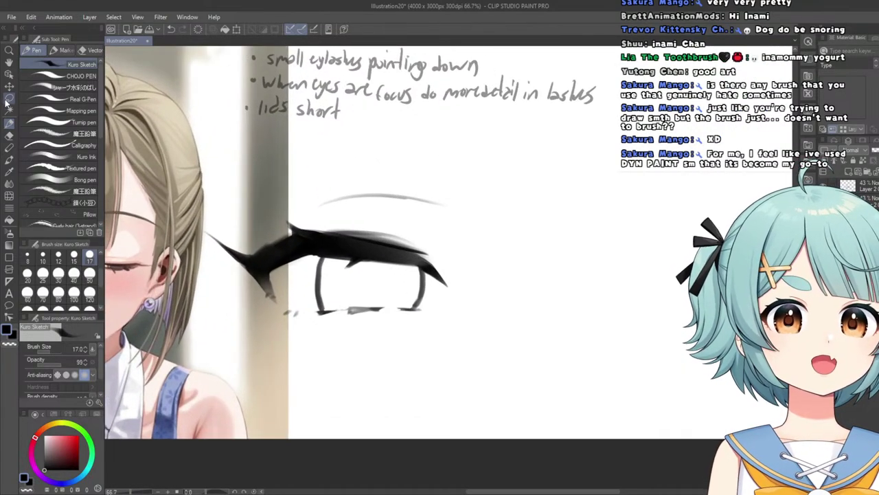
Lasso the bottom eye's outer iris line and rotate it so its upper end leans toward the lash wing.
key("m")
mouse_move(312, 261)
left_mouse_down()
mouse_move(331, 257)
mouse_move(334, 303)
mouse_move(304, 312)
mouse_move(325, 255)
left_mouse_up()
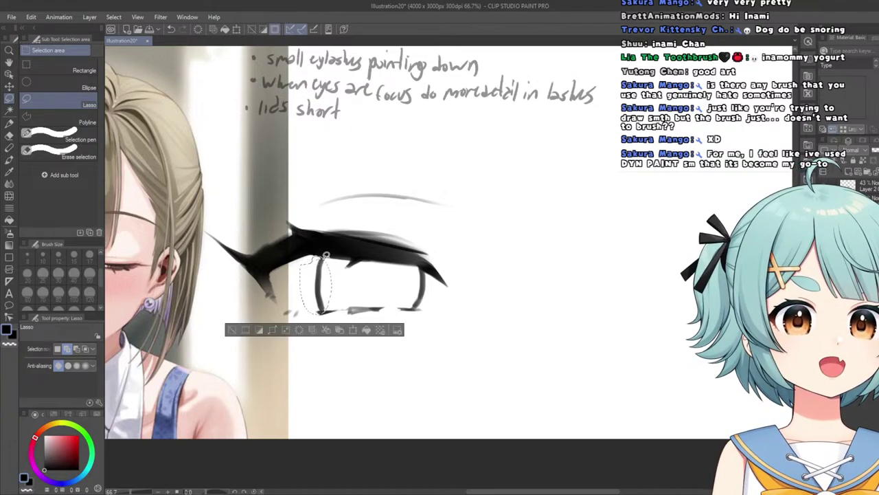
left_click(352, 329)
left_click_drag(312, 301, 294, 313)
left_click(300, 333)
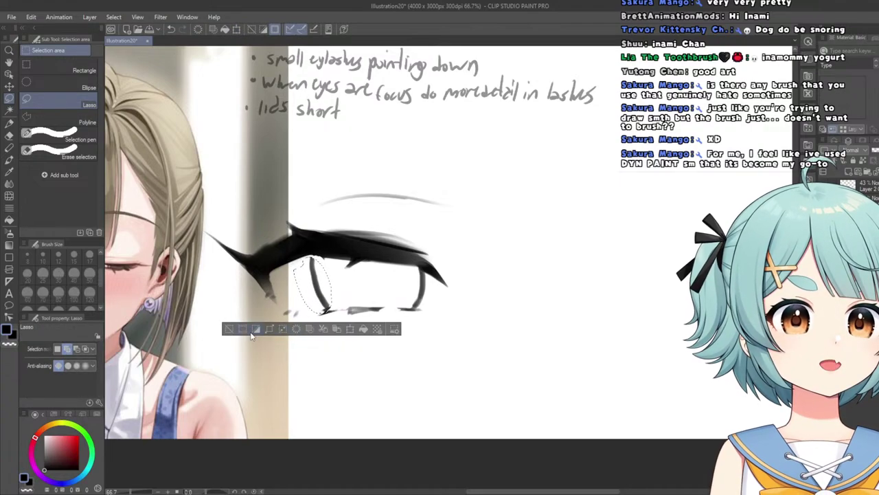
scroll(240, 320, "down", 3)
scroll(253, 275, "down", 1)
scroll(253, 275, "up", 5)
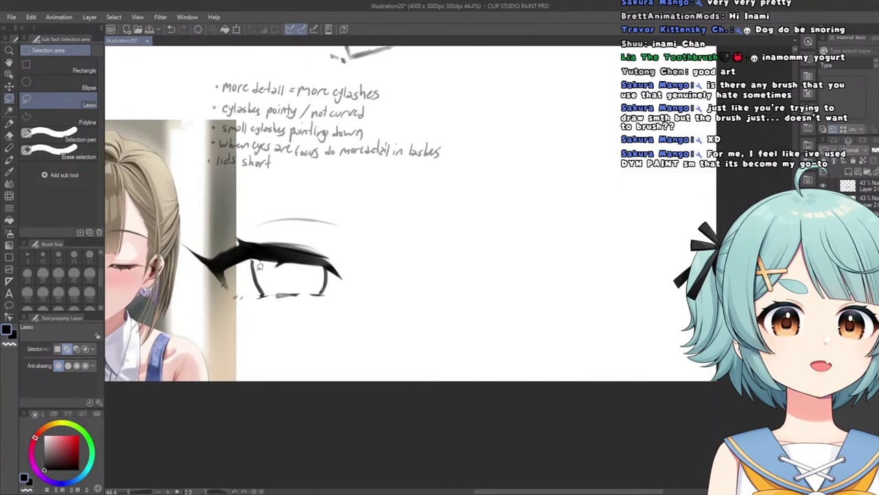
Lasso the tilted iris line again and shift it slightly toward the center of the bottom eye.
mouse_move(274, 283)
left_mouse_down()
mouse_move(255, 320)
mouse_move(255, 281)
mouse_move(243, 264)
left_mouse_up()
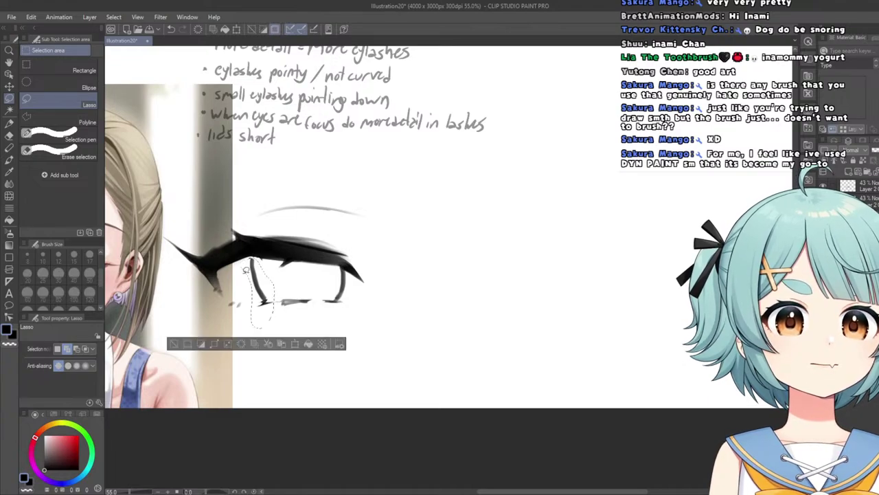
left_click(294, 347)
left_click_drag(251, 314, 255, 314)
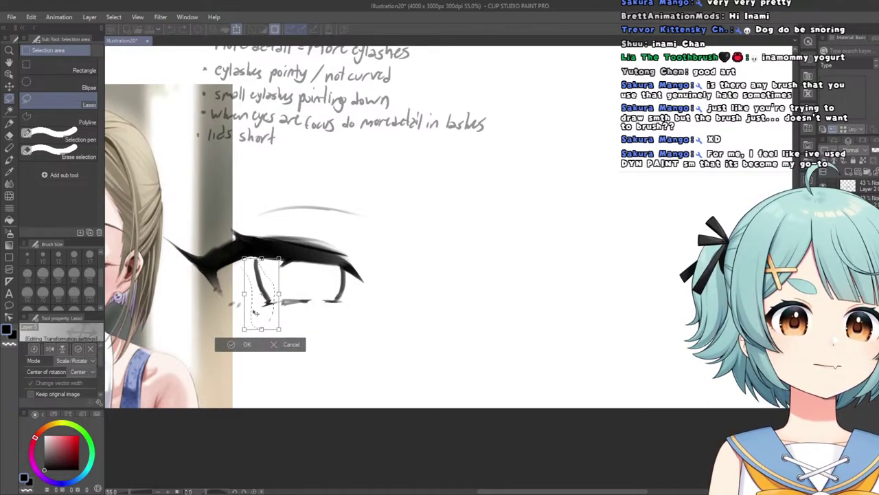
left_click(241, 344)
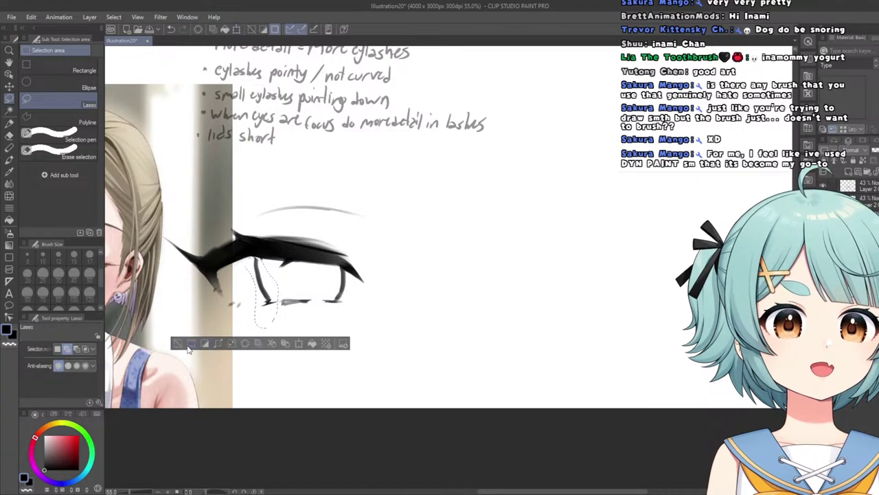
scroll(190, 241, "down", 6)
scroll(155, 241, "up", 6)
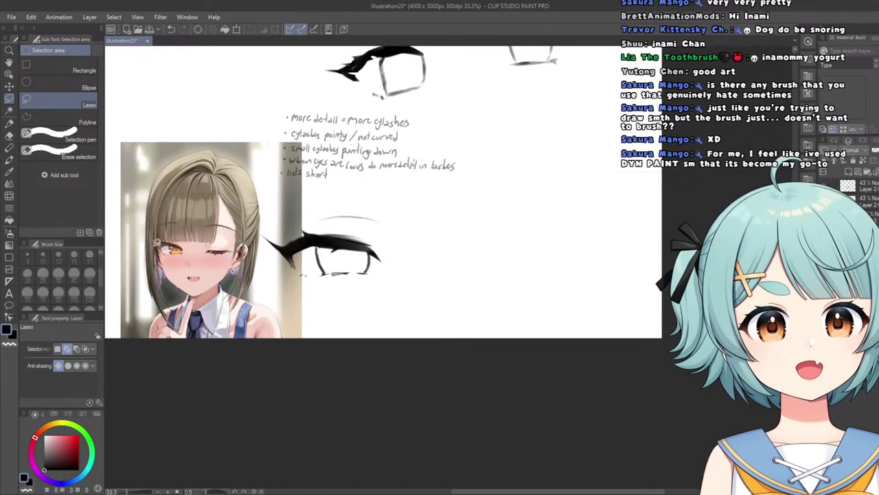
Compare the bottom eye's shape and proportions with the reference portrait at several magnifications.
scroll(196, 238, "up", 2)
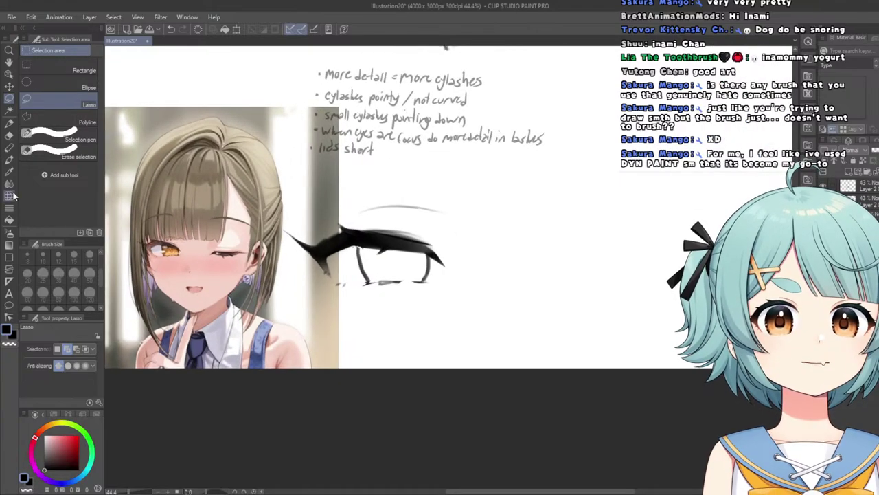
left_click(9, 196)
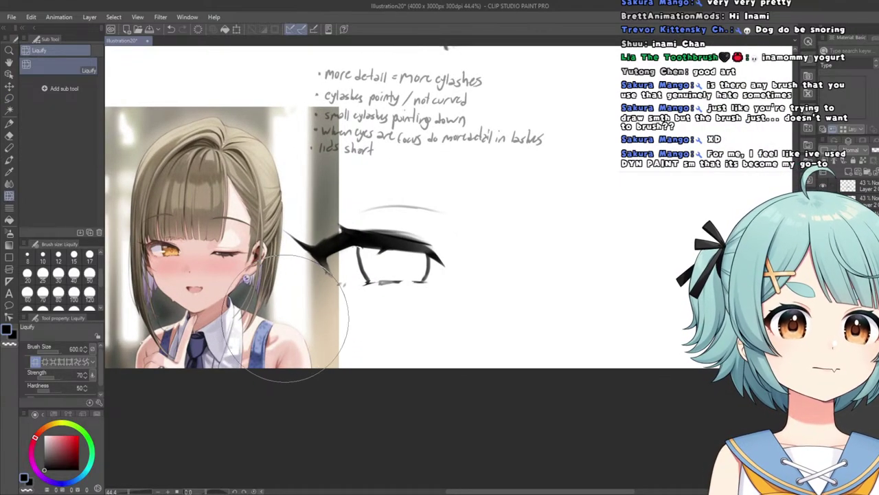
scroll(285, 309, "down", 3)
scroll(296, 268, "down", 1)
scroll(344, 304, "up", 5)
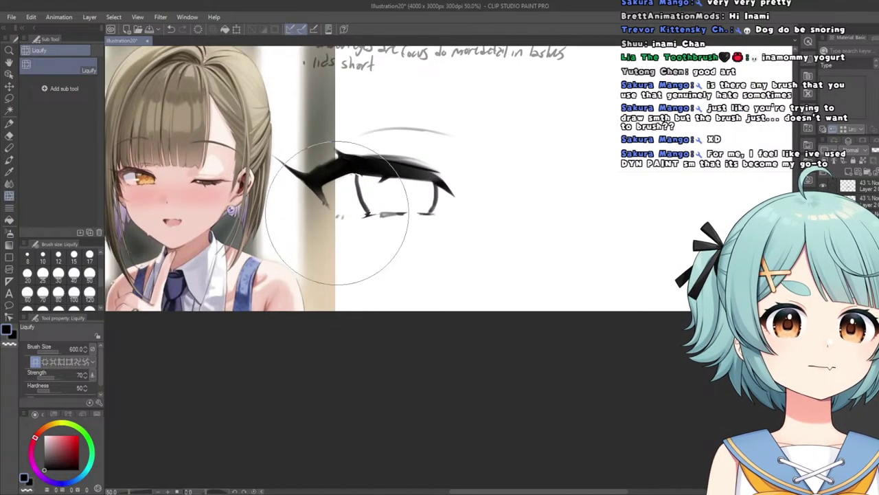
scroll(187, 154, "down", 2)
scroll(295, 165, "up", 3)
scroll(295, 165, "down", 4)
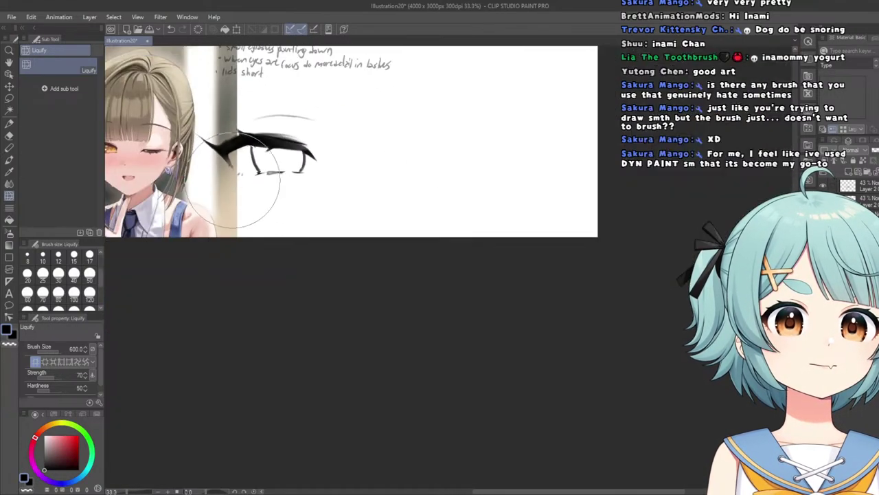
scroll(265, 188, "up", 2)
scroll(279, 189, "up", 1)
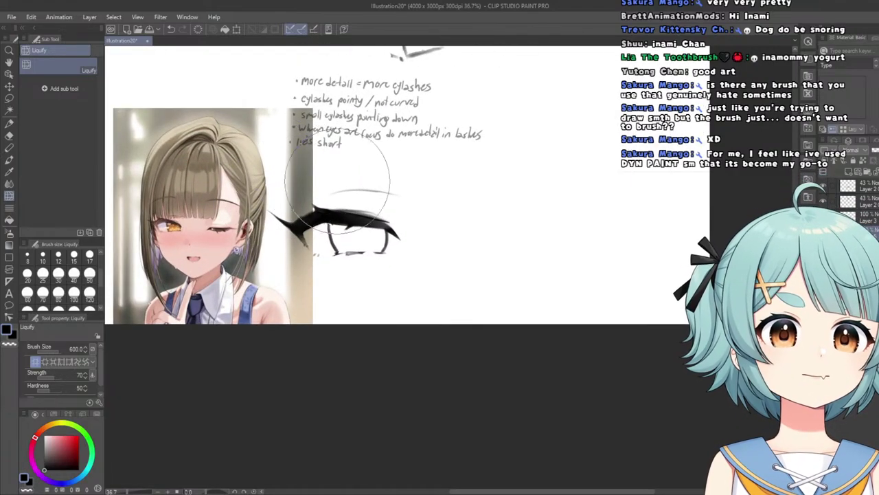
scroll(369, 177, "down", 2)
scroll(369, 186, "up", 4)
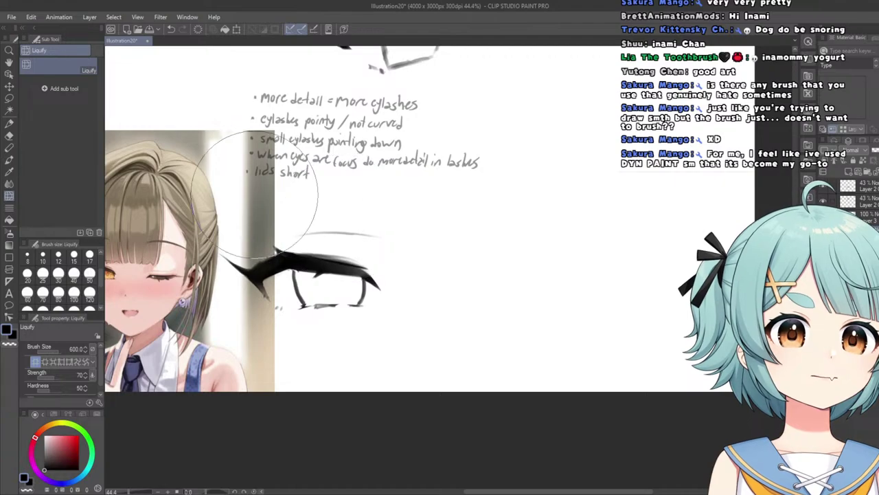
scroll(337, 218, "down", 7)
scroll(316, 122, "up", 3)
scroll(260, 114, "down", 3)
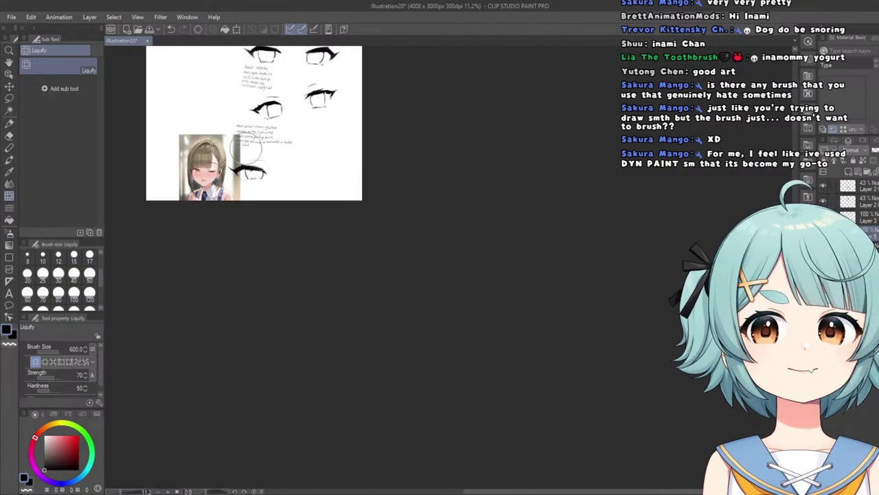
Paint a dark, tapering upper lash for a second eye in the blank area beside the bottom eye, using Kuro Sketch at size 120.
left_click(9, 122)
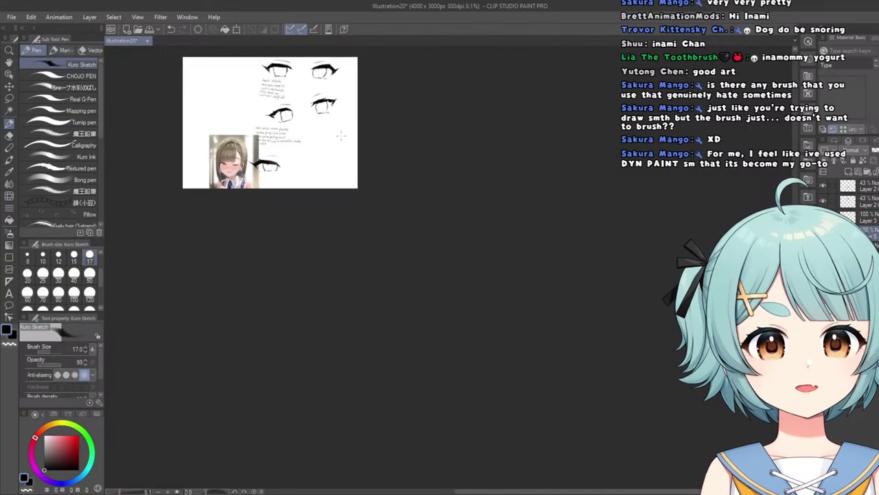
scroll(216, 149, "up", 5)
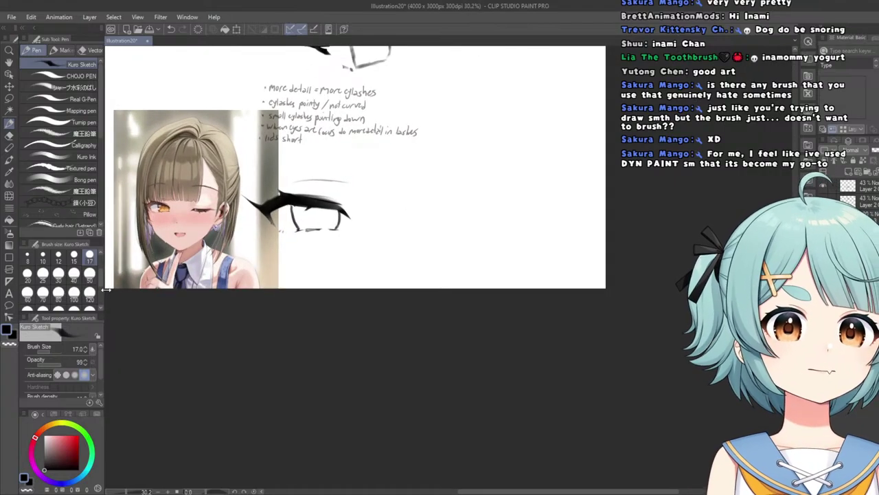
left_click(89, 272)
scroll(368, 212, "up", 1)
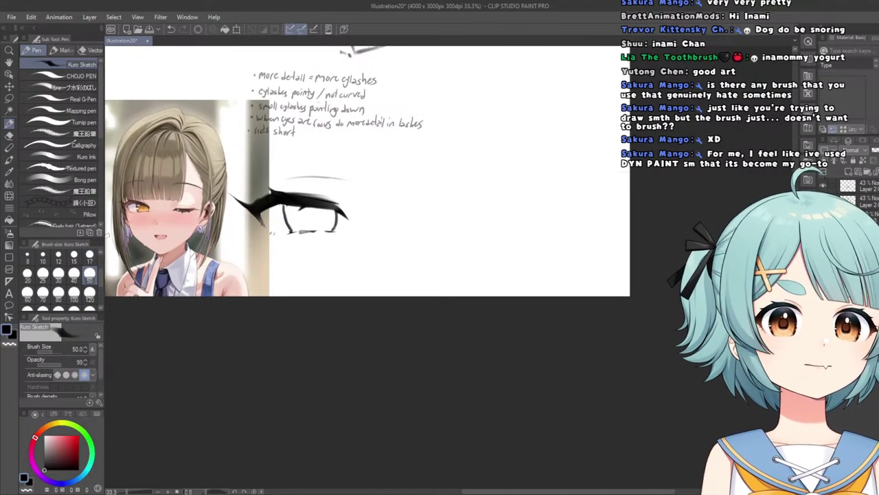
left_click(89, 293)
scroll(452, 214, "up", 1)
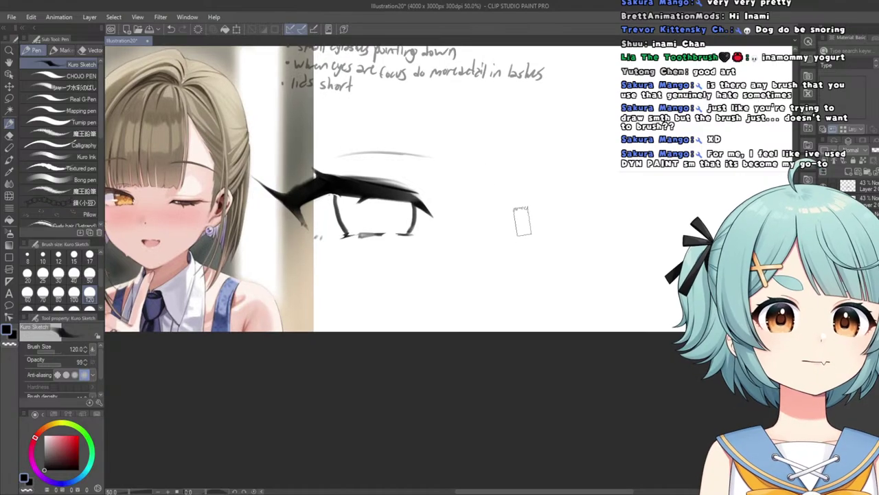
mouse_move(581, 218)
left_mouse_down()
mouse_move(569, 225)
mouse_move(637, 252)
left_mouse_up()
key("ctrl+z")
mouse_move(576, 220)
left_mouse_down()
mouse_move(626, 236)
mouse_move(651, 233)
mouse_move(586, 221)
left_mouse_up()
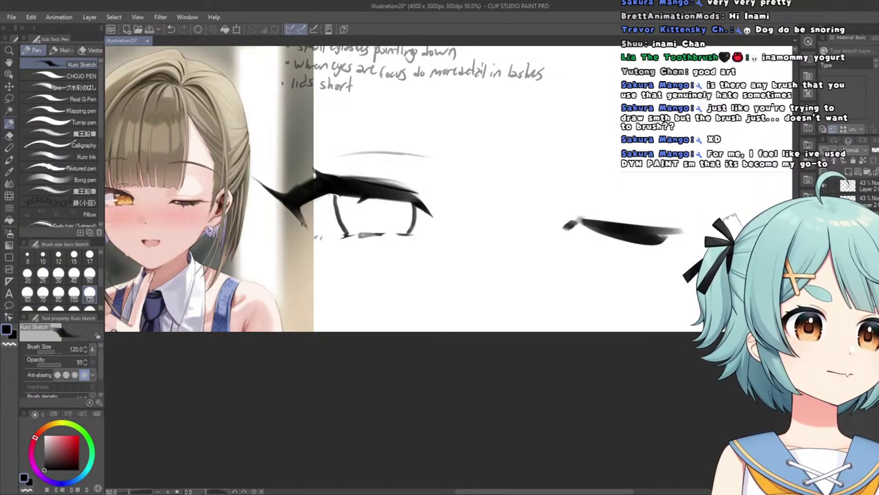
key("ctrl+z")
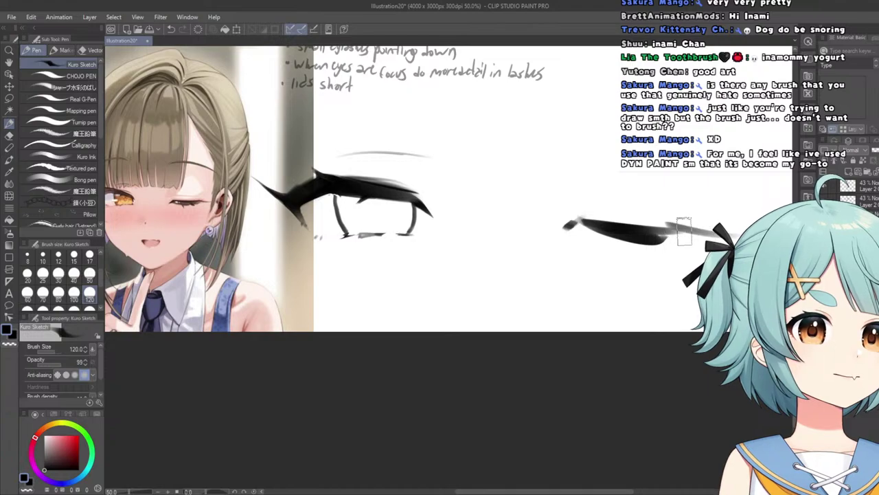
Thicken and darken the tapering end of the new lash, checking its shape against the reference portrait.
scroll(648, 219, "down", 5)
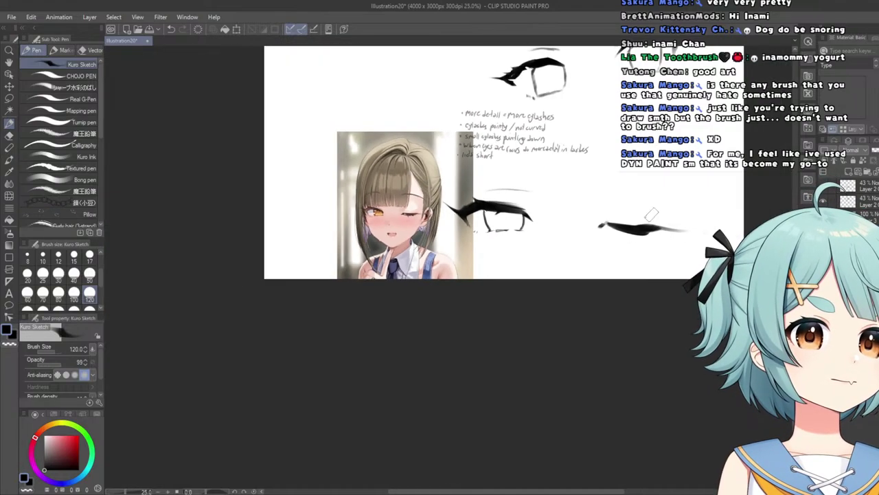
scroll(638, 210, "up", 6)
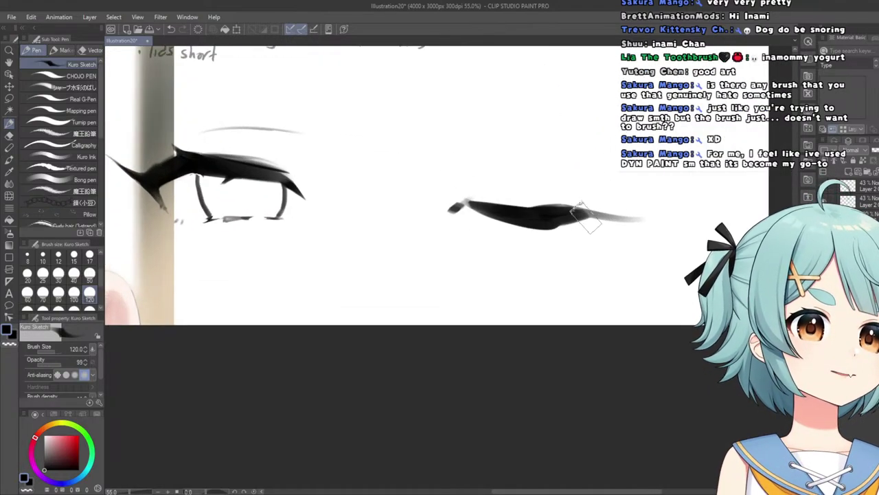
scroll(579, 219, "down", 4)
scroll(343, 201, "up", 4)
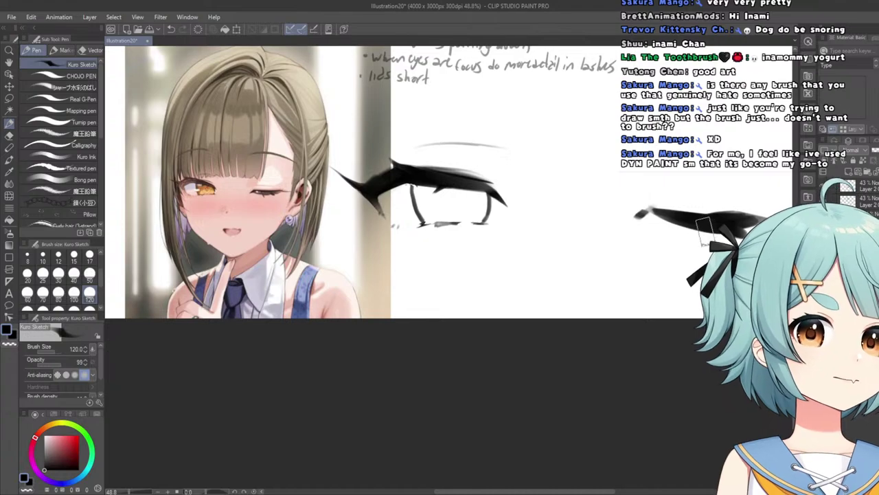
Add short downward-pointing lashes along the underside of the new lash with Kuro Sketch at size 120.
scroll(705, 233, "down", 3)
scroll(701, 232, "down", 2)
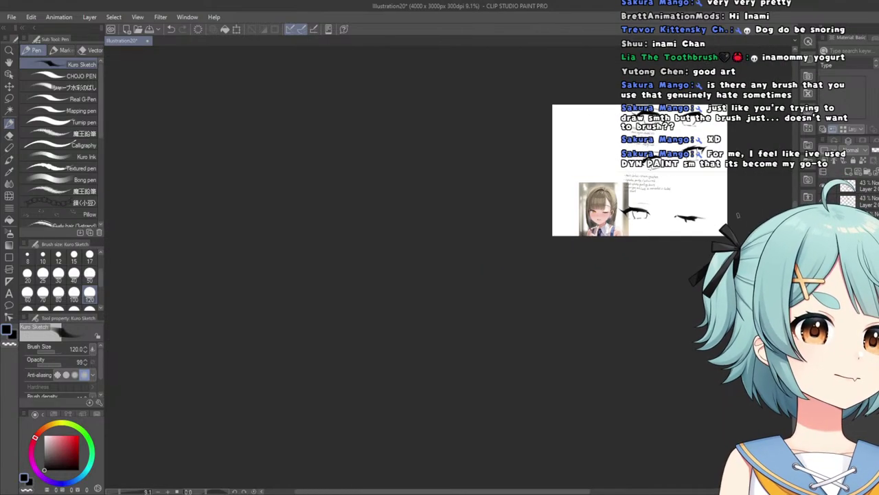
scroll(591, 206, "up", 5)
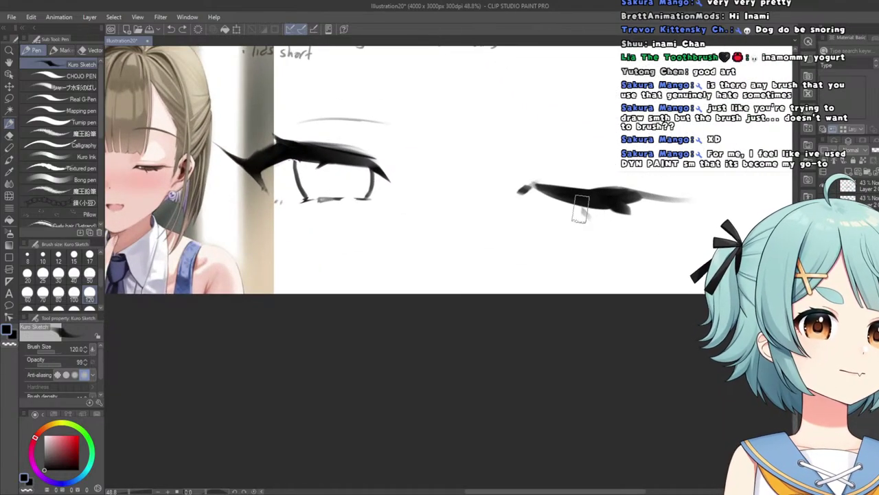
scroll(580, 204, "down", 3)
scroll(591, 202, "up", 4)
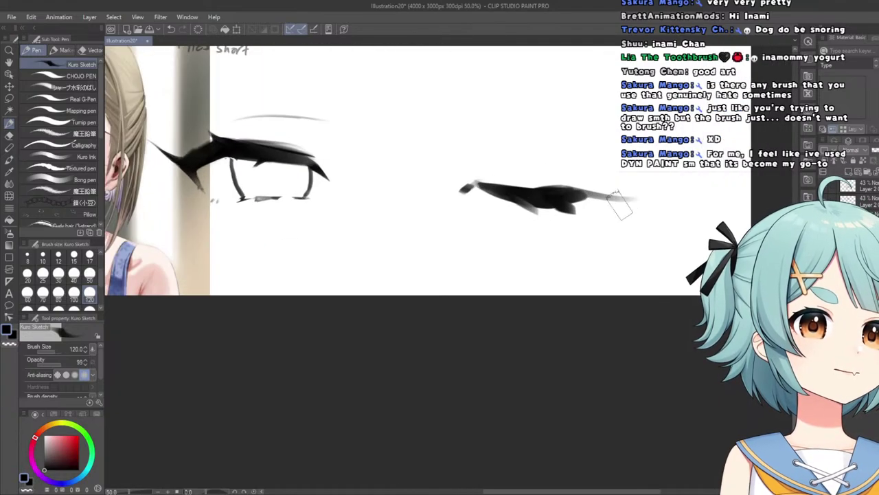
Thin the new lash's tapering outer tail and trim the small lower lashes with the Hard eraser at size 50.
scroll(599, 198, "down", 3)
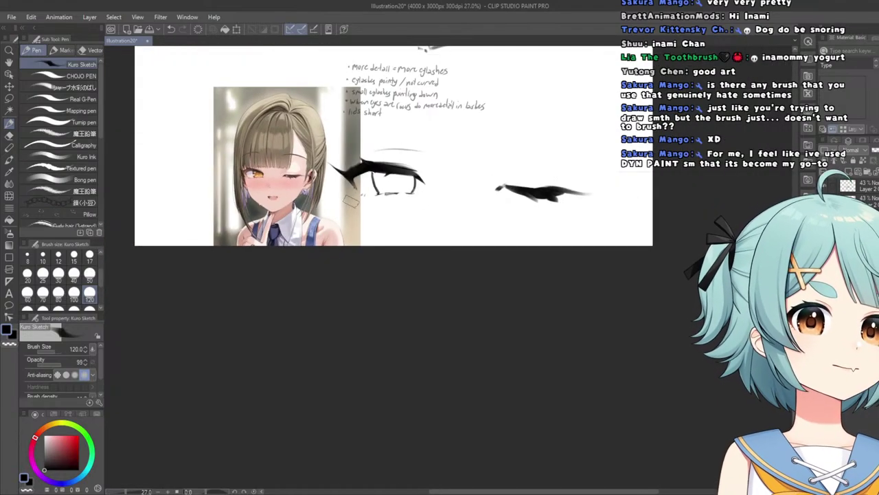
scroll(361, 203, "up", 3)
scroll(554, 176, "down", 2)
scroll(526, 199, "up", 4)
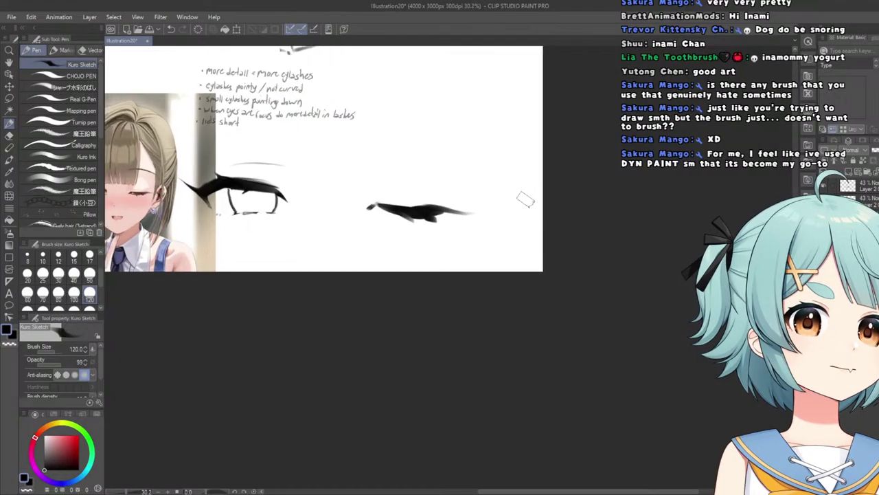
left_click(9, 135)
scroll(473, 196, "up", 3)
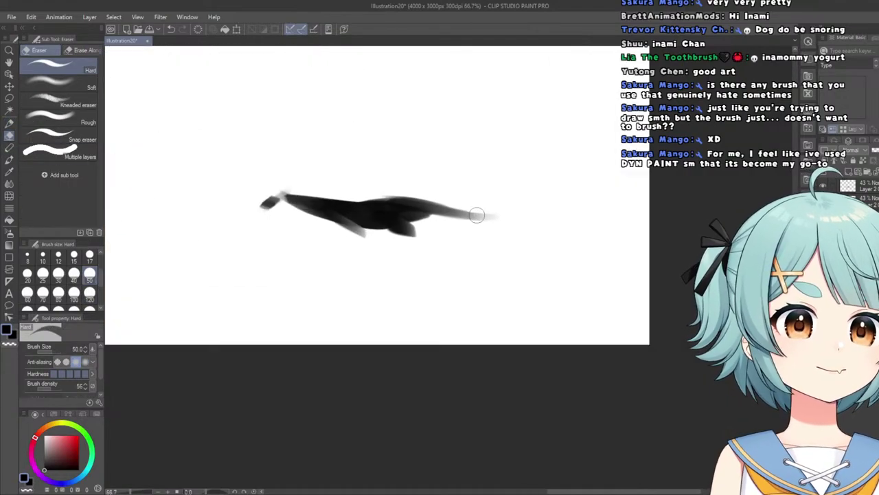
scroll(432, 220, "down", 1)
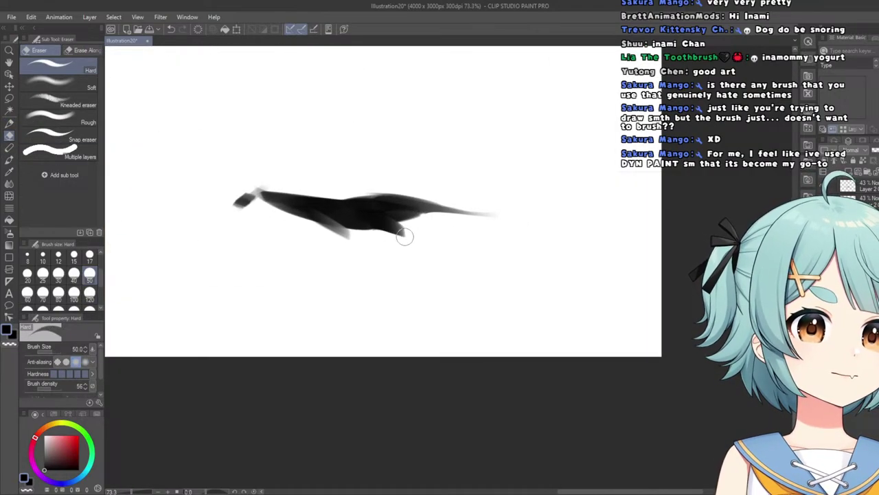
scroll(308, 226, "down", 5)
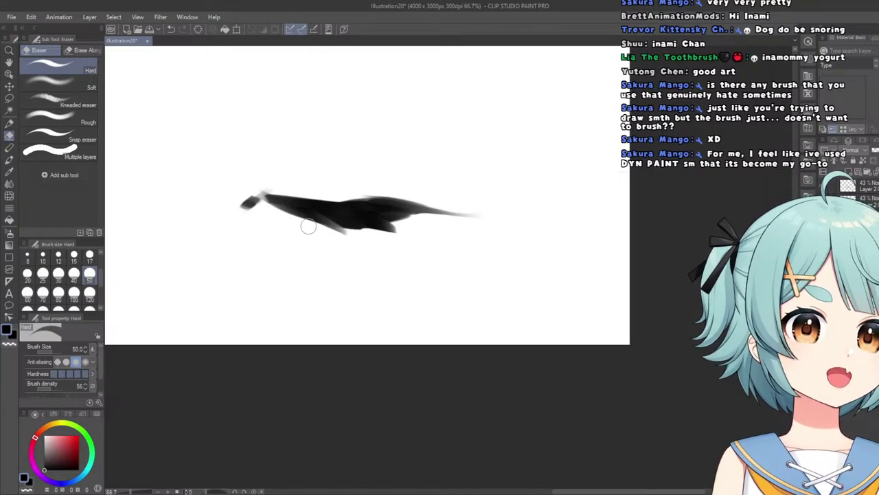
Trim the upper edge of the new lash with the Hard eraser, flattening the hump near its outer end.
scroll(247, 226, "up", 4)
scroll(329, 198, "down", 4)
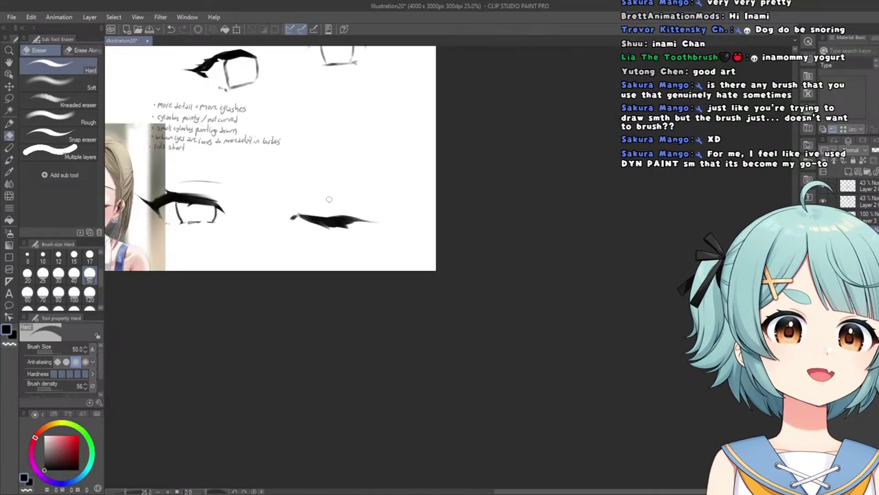
scroll(182, 206, "up", 3)
scroll(546, 200, "up", 4)
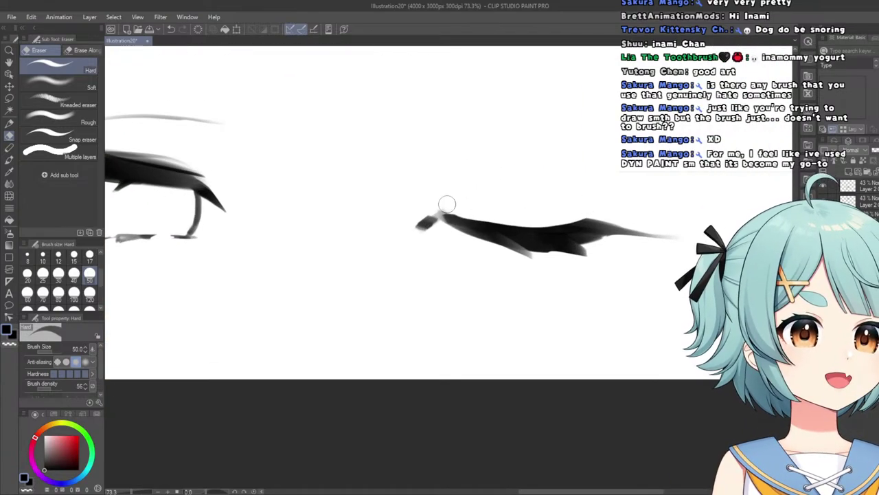
scroll(445, 199, "down", 3)
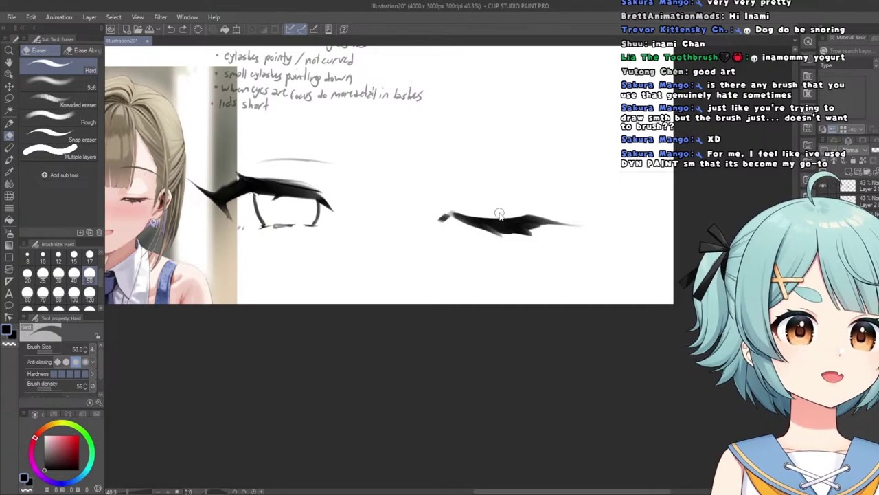
scroll(490, 207, "up", 2)
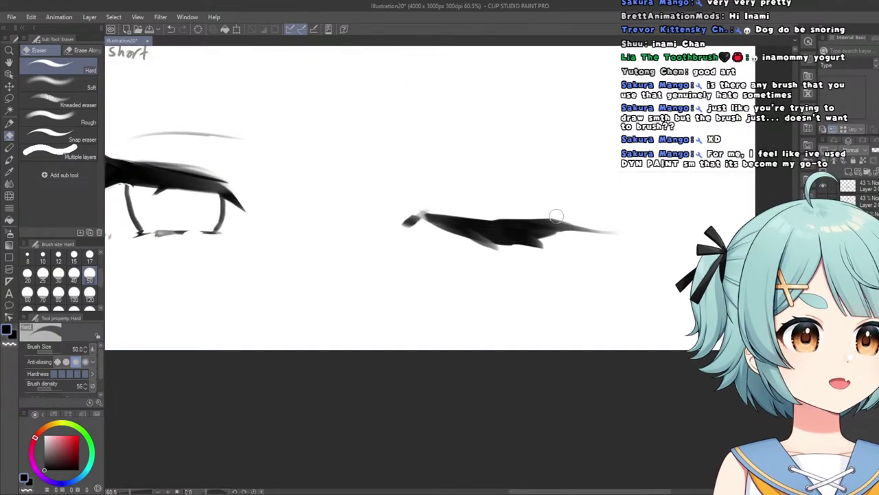
scroll(383, 196, "down", 3)
scroll(384, 196, "down", 2)
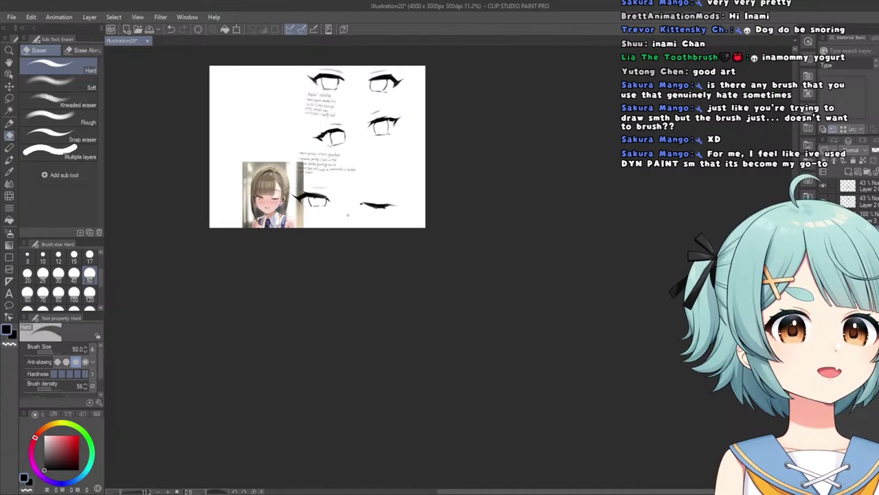
Erase around the small mark at the new lash's inner end to shape it into a thin point.
scroll(387, 208, "up", 5)
scroll(327, 195, "down", 5)
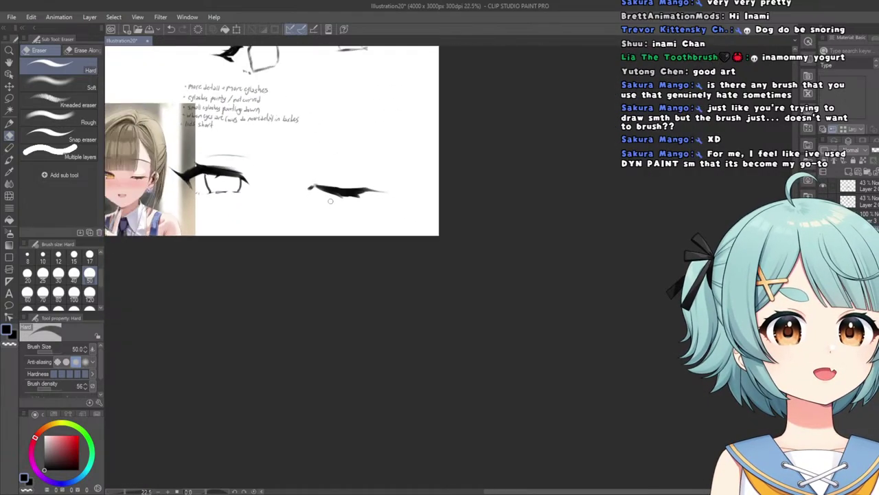
scroll(320, 208, "up", 2)
scroll(189, 202, "down", 2)
scroll(412, 213, "up", 5)
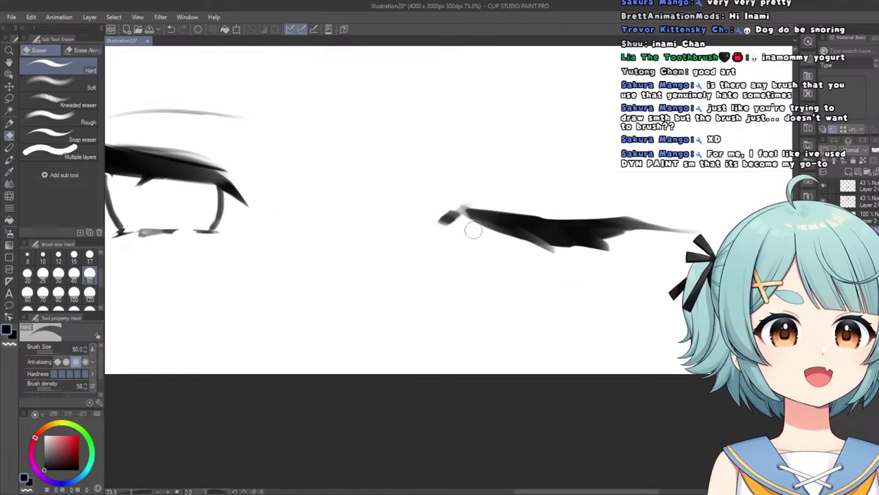
mouse_move(473, 230)
left_mouse_down()
mouse_move(439, 229)
mouse_move(449, 208)
mouse_move(474, 197)
left_mouse_up()
scroll(426, 202, "down", 4)
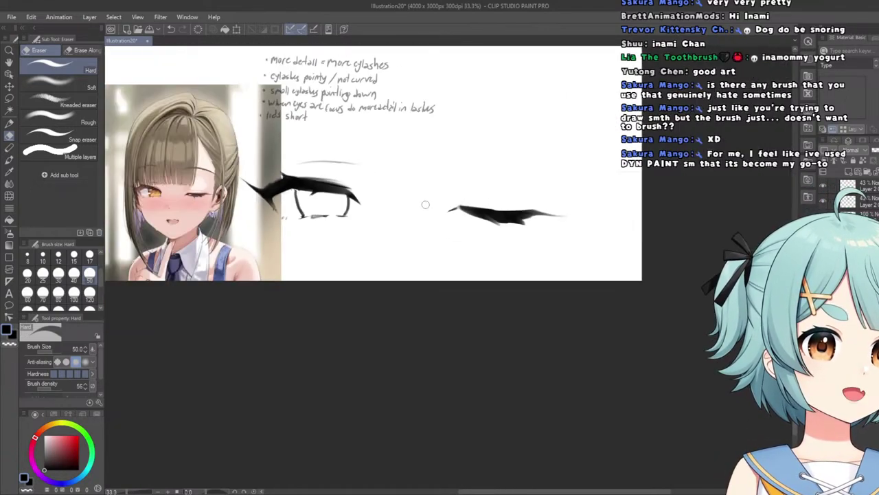
scroll(383, 220, "up", 4)
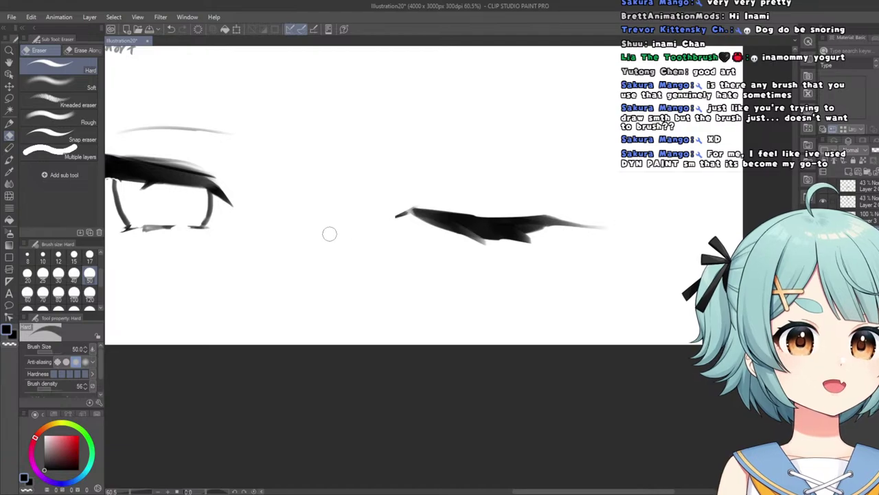
Darken the join between the lash and its pointed inner tip with Kuro Sketch at size 50.
left_click(11, 122)
scroll(412, 213, "up", 2)
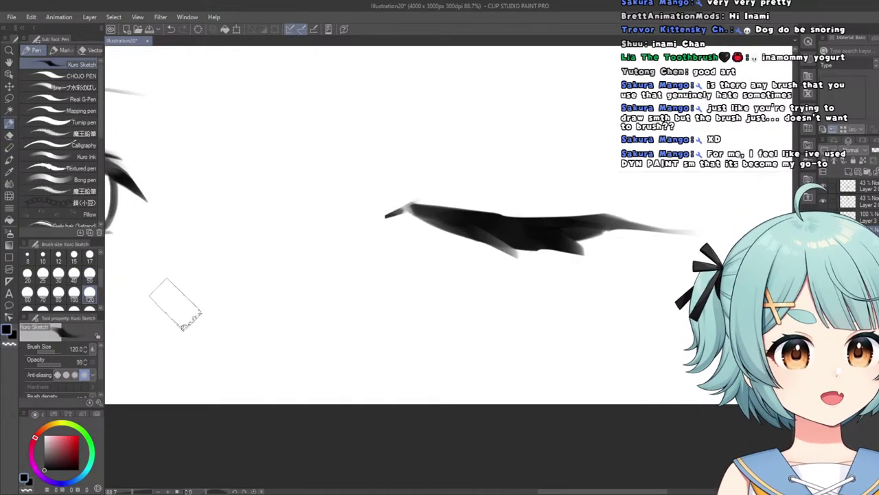
scroll(404, 218, "up", 2)
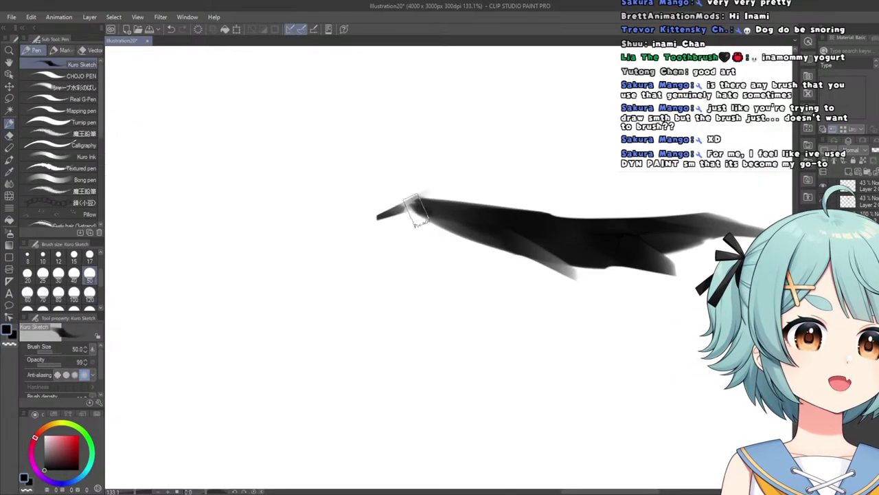
scroll(399, 209, "down", 8)
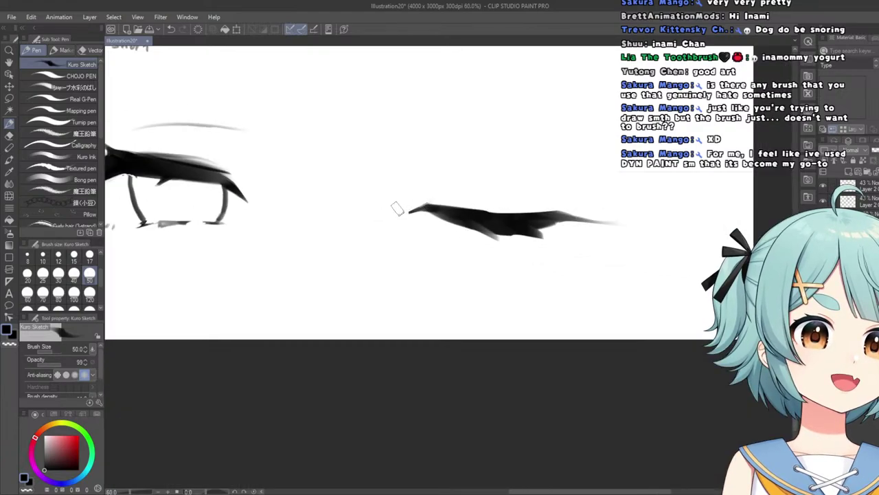
Check the new lash against the reference portrait and set the Kuro Sketch brush size to 120.
scroll(399, 210, "up", 4)
scroll(508, 213, "up", 2)
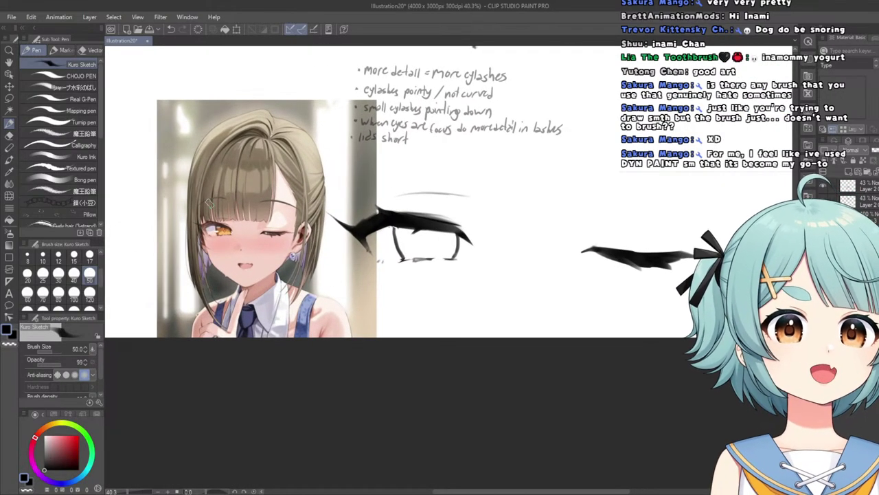
scroll(508, 213, "down", 2)
scroll(509, 213, "up", 3)
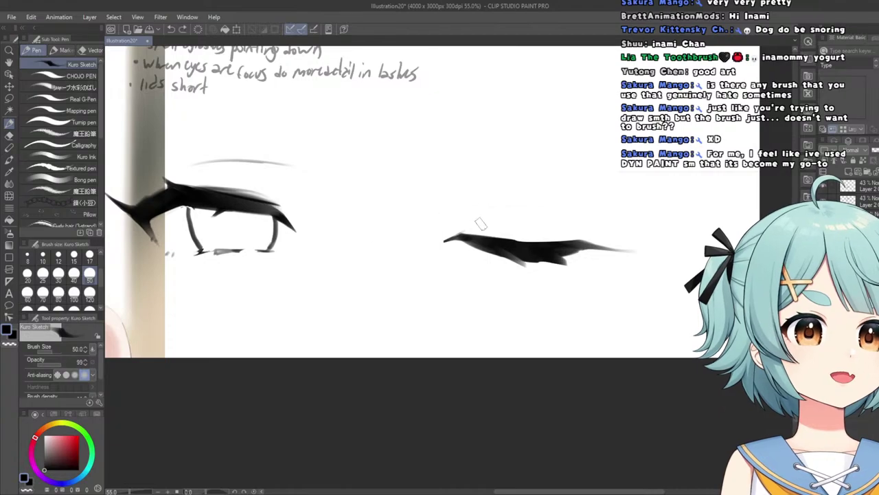
left_click(90, 293)
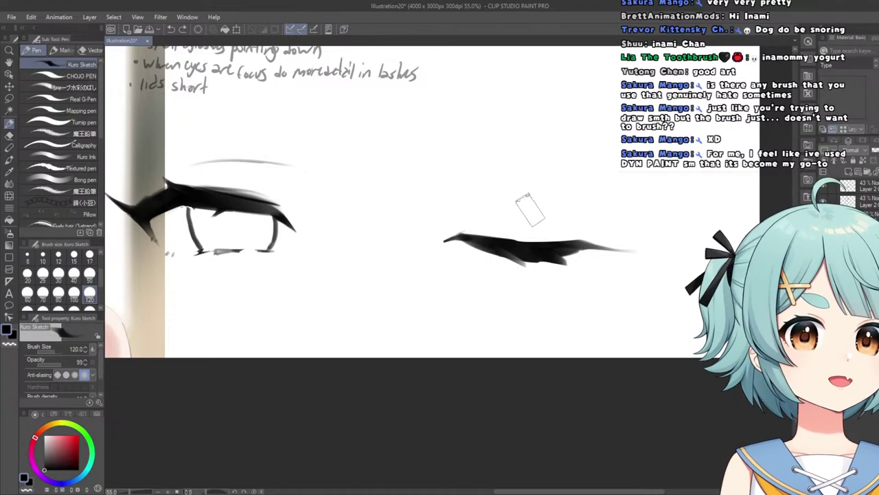
left_click_drag(546, 210, 447, 199)
key("ctrl+z")
left_click_drag(570, 209, 374, 207)
scroll(428, 207, "down", 2)
scroll(350, 225, "down", 2)
key("ctrl+z")
scroll(435, 218, "up", 4)
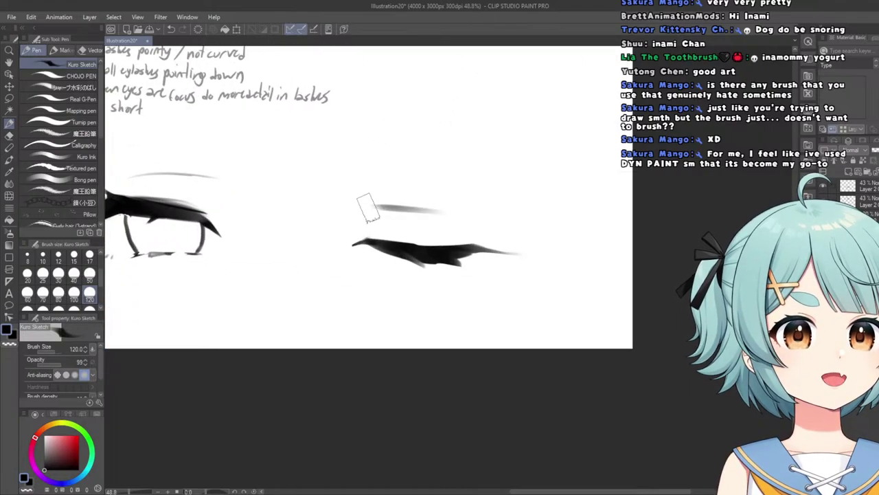
scroll(368, 206, "down", 3)
scroll(268, 216, "up", 2)
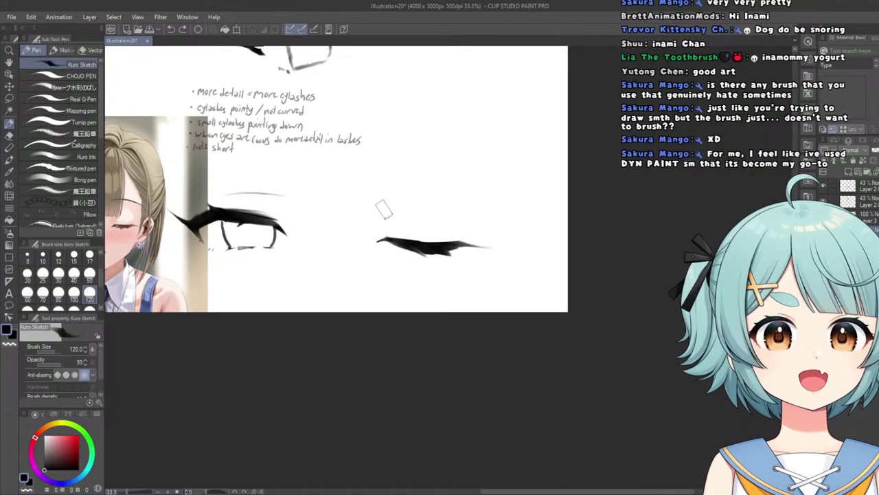
Paint a faint, nearly horizontal eyelid line above the new lash, undoing unsuitable strokes.
scroll(416, 209, "up", 2)
left_click_drag(448, 227, 353, 227)
key("ctrl+z")
scroll(345, 228, "down", 4)
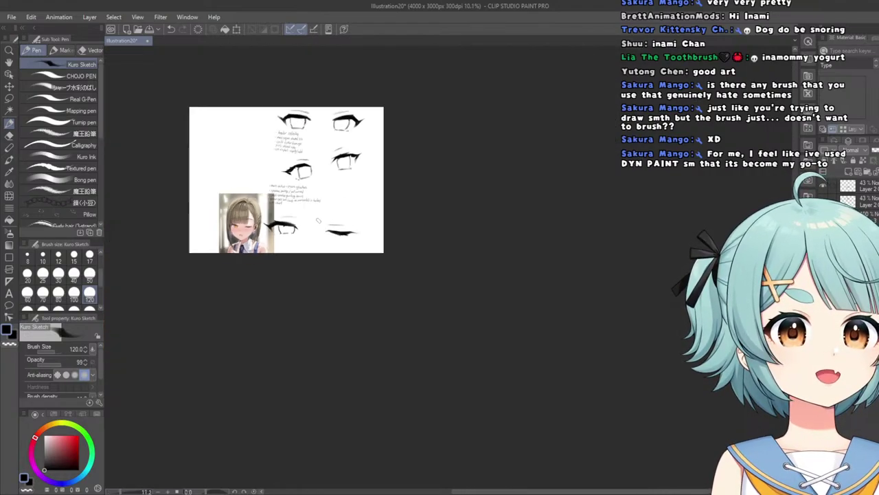
Compare the new lash and eyelid line with the closed eye in the reference portrait at several magnifications.
scroll(263, 211, "up", 2)
scroll(254, 215, "up", 4)
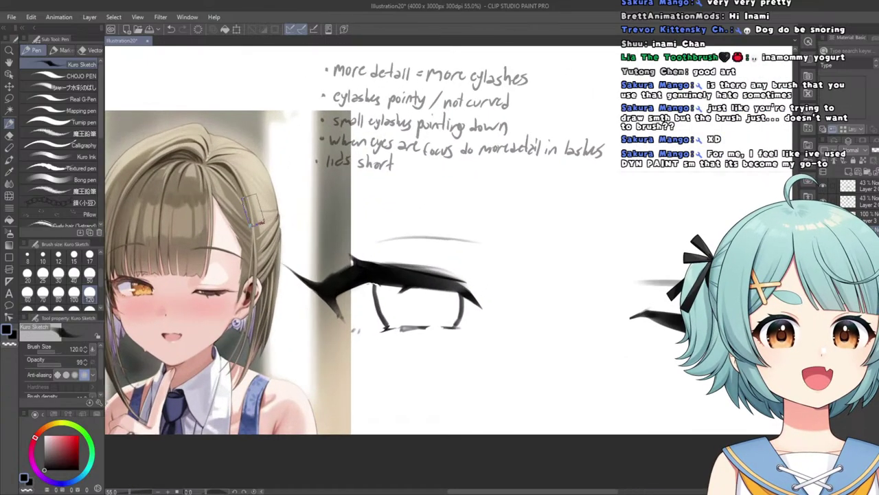
scroll(254, 227, "down", 4)
scroll(522, 254, "up", 2)
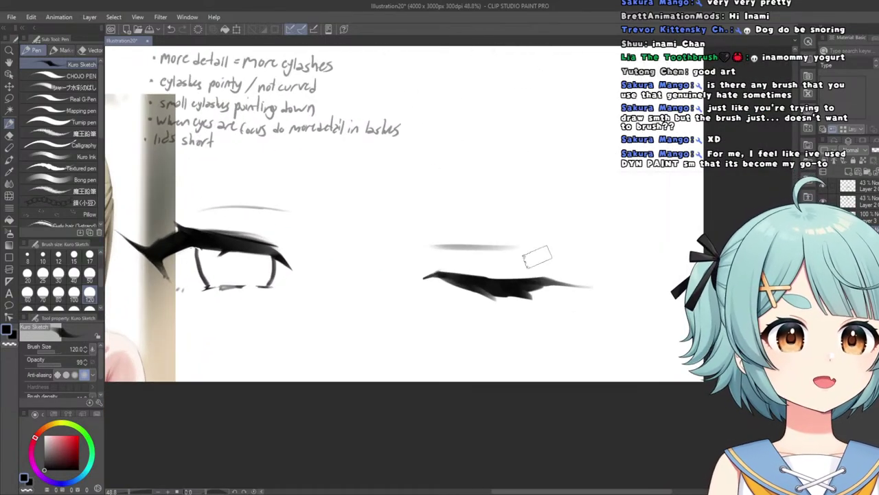
scroll(305, 255, "down", 1)
scroll(227, 285, "down", 2)
scroll(186, 282, "up", 7)
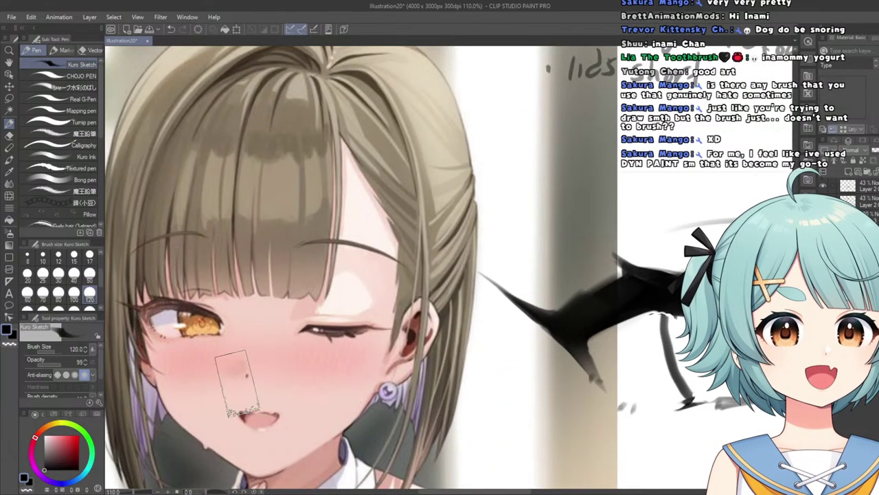
scroll(231, 372, "down", 3)
scroll(231, 372, "down", 3)
scroll(453, 401, "up", 3)
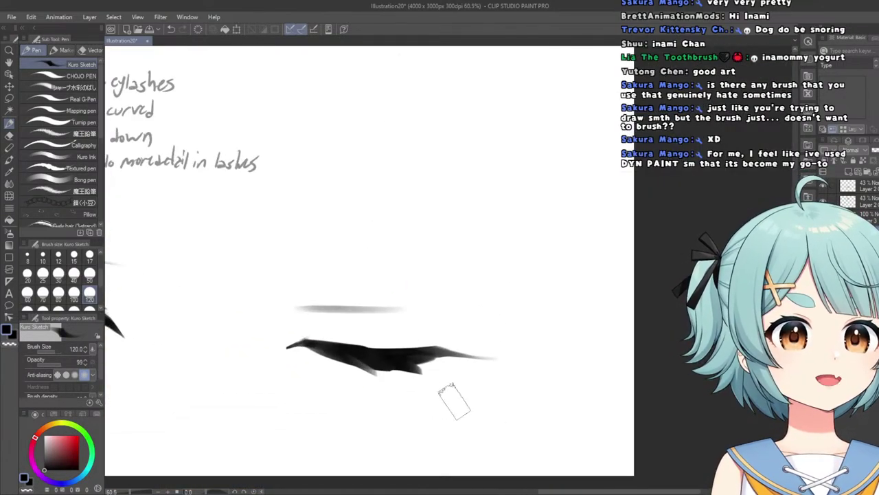
left_click(8, 196)
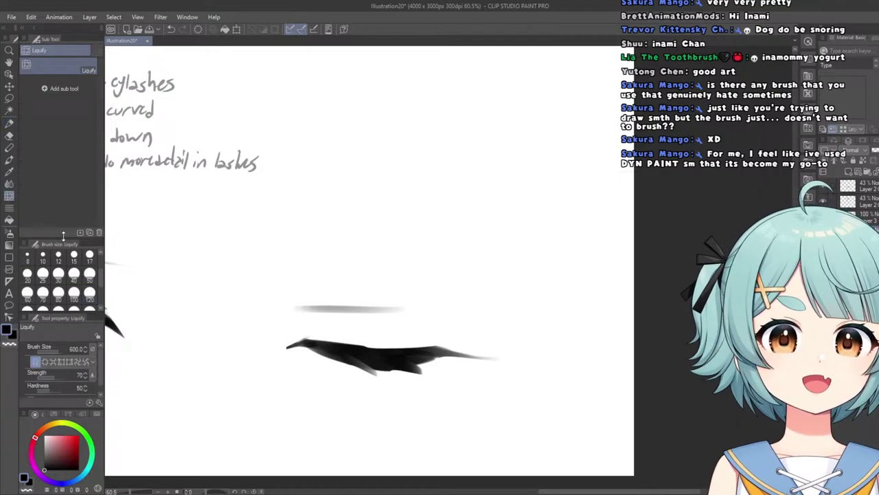
key("j")
left_click(8, 198)
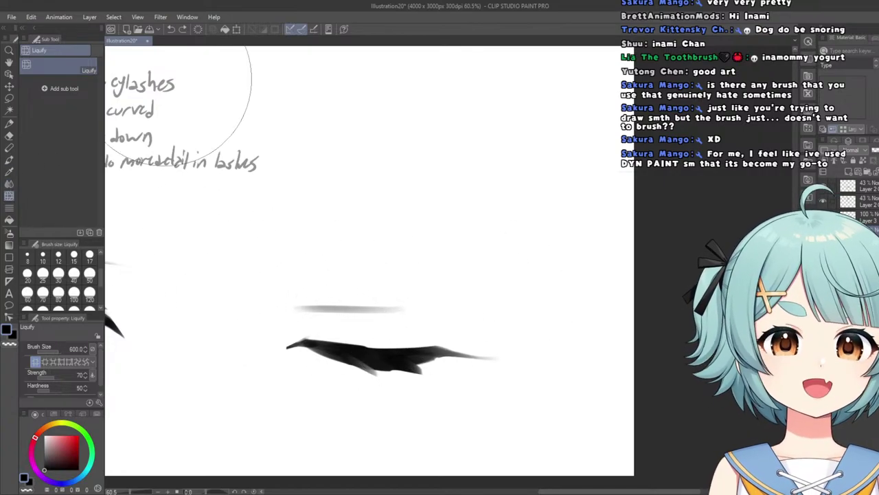
left_click(8, 184)
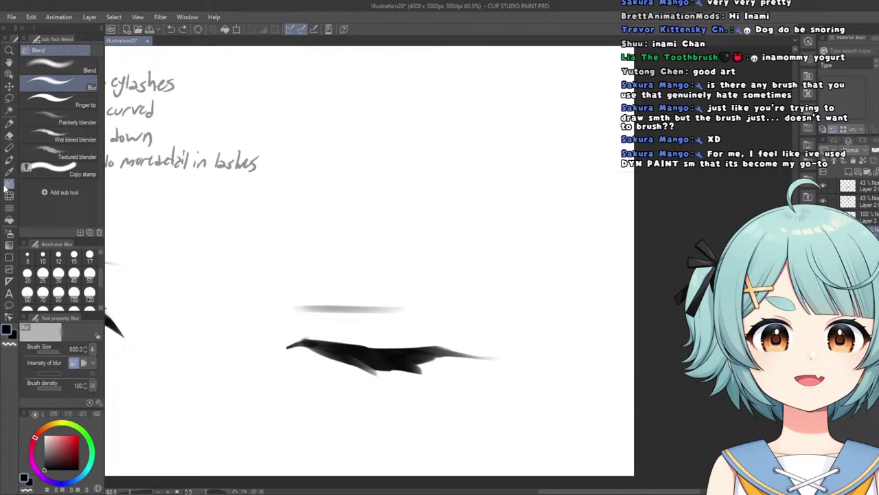
Soften and trim the upper edge near the new lash's outer end with the Soft eraser at size 120.
left_click(9, 135)
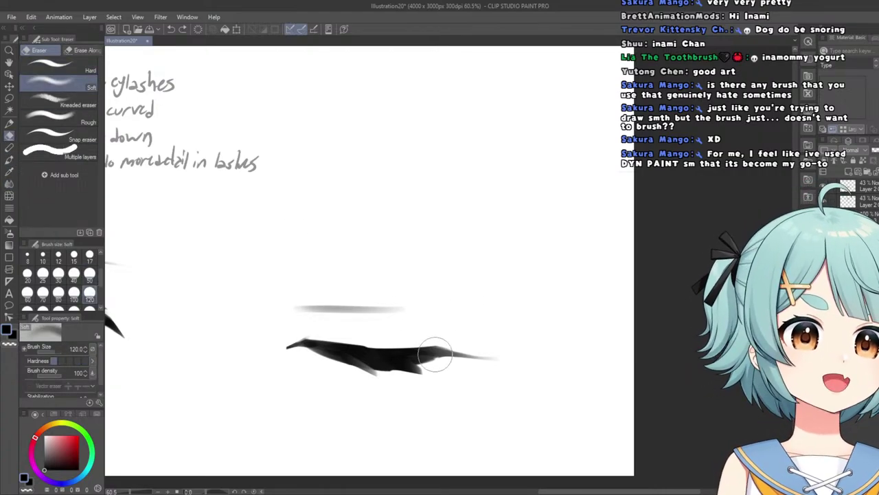
left_click_drag(435, 354, 467, 337)
left_click_drag(408, 353, 443, 344)
scroll(430, 344, "down", 5)
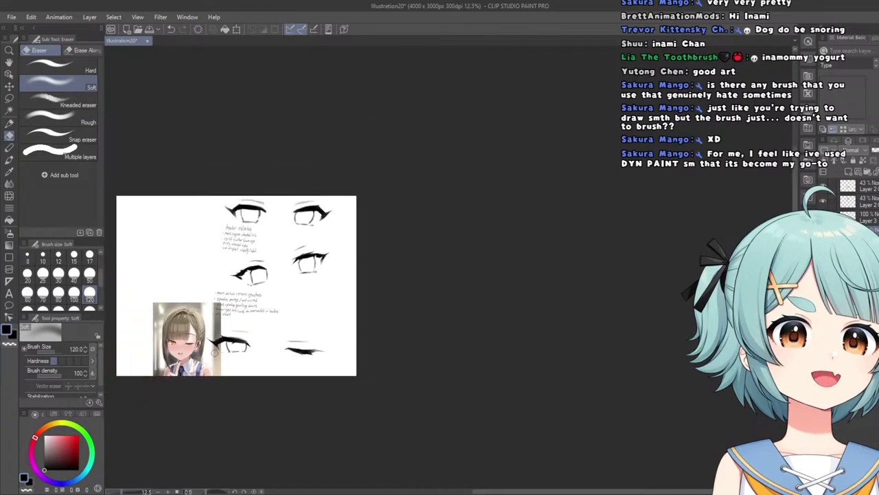
Darken and extend the closed eye's inner lash tip with the Kuro Sketch pen at size 50.
scroll(215, 350, "up", 4)
scroll(206, 351, "down", 2)
scroll(178, 356, "up", 5)
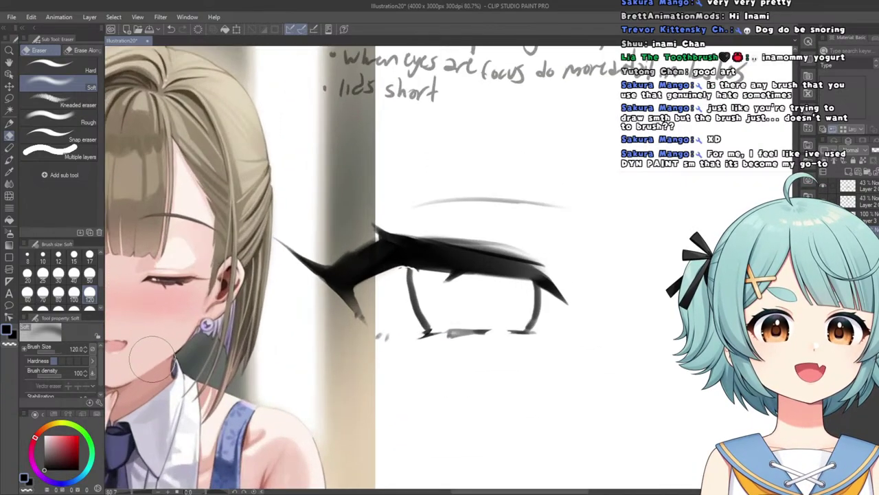
scroll(157, 352, "down", 4)
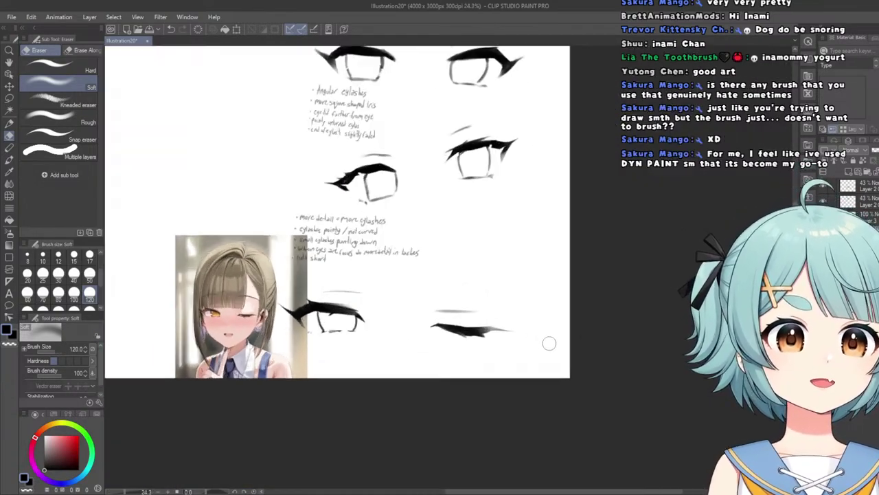
scroll(481, 330, "up", 5)
key("p")
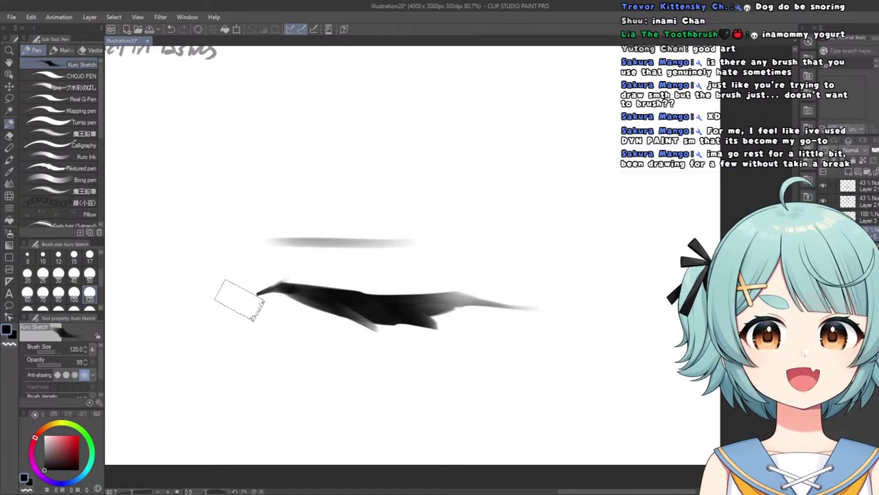
scroll(281, 299, "up", 3)
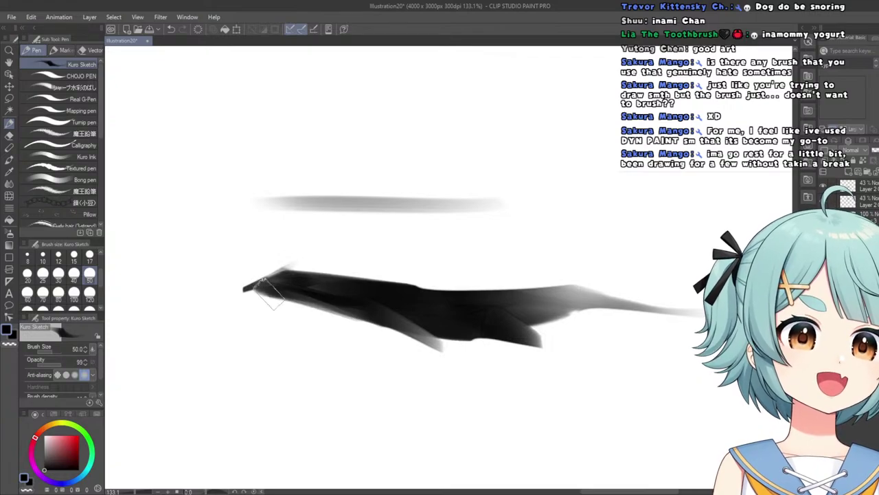
Fill the gaps in the lower iris line of the open eye beside the portrait, using Kuro Sketch at size 50.
scroll(297, 292, "down", 4)
scroll(261, 250, "up", 4)
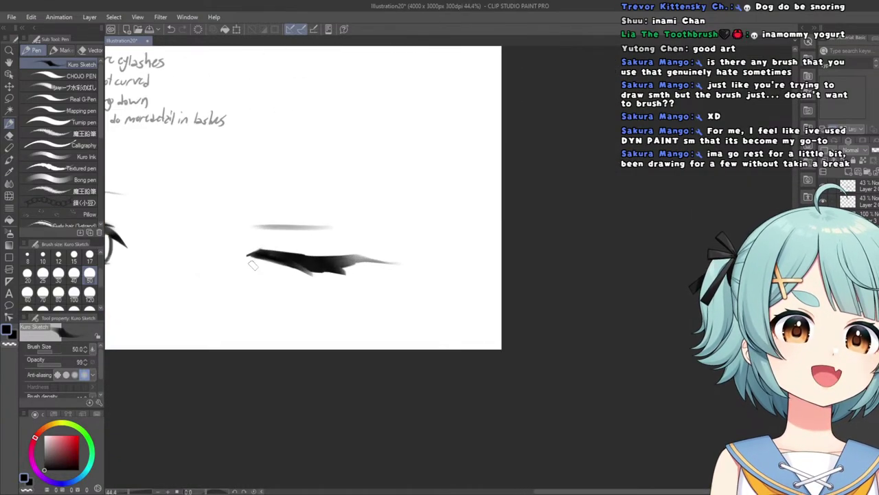
scroll(248, 244, "down", 5)
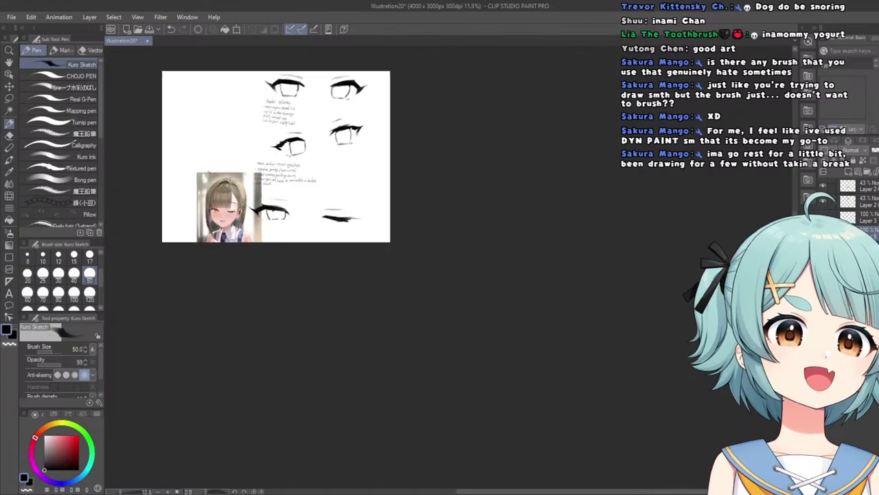
scroll(302, 247, "up", 2)
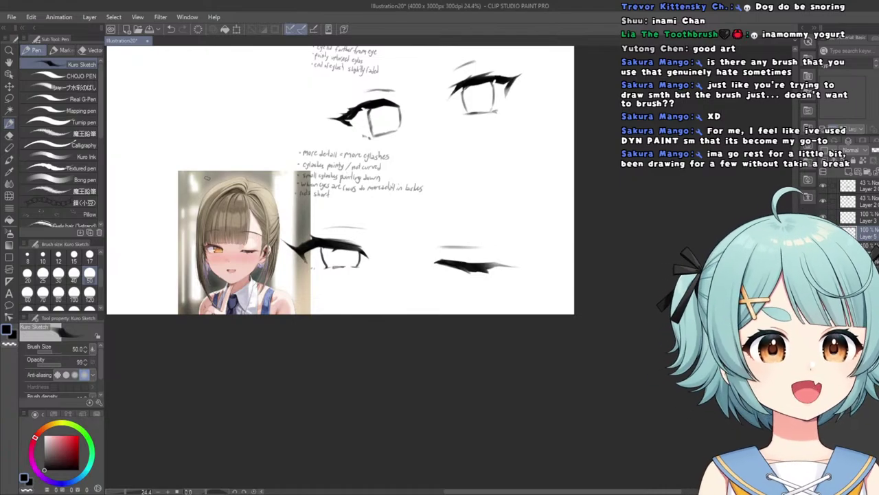
scroll(345, 259, "up", 6)
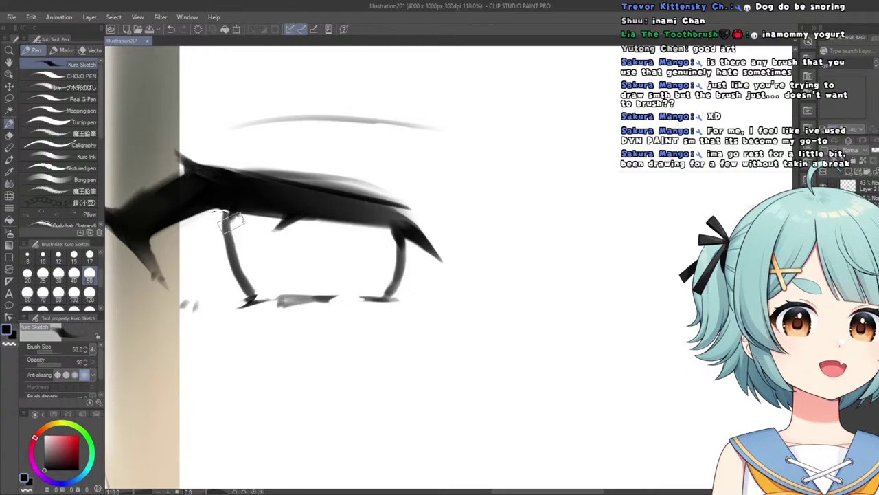
scroll(232, 234, "down", 7)
scroll(229, 187, "up", 6)
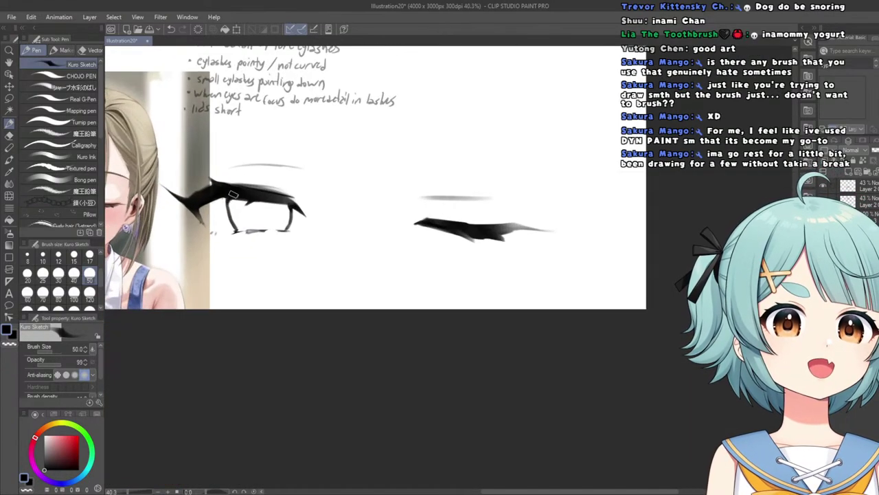
scroll(229, 187, "down", 7)
scroll(316, 237, "up", 3)
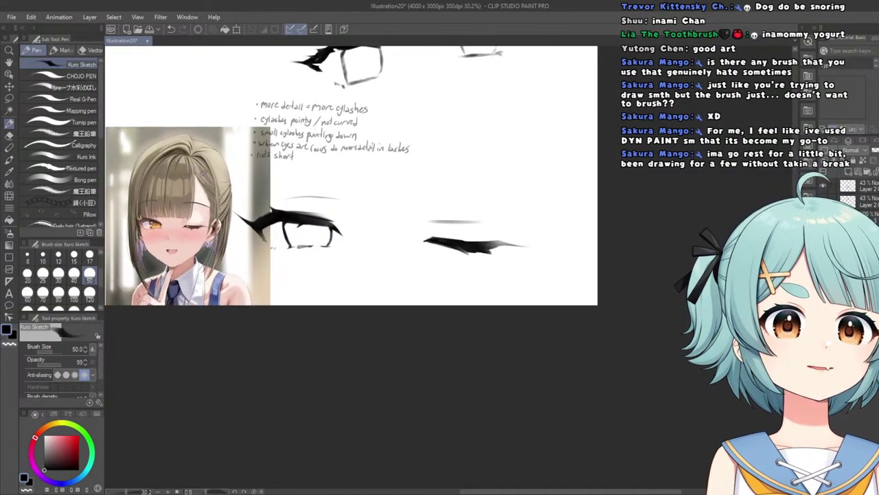
scroll(305, 175, "up", 6)
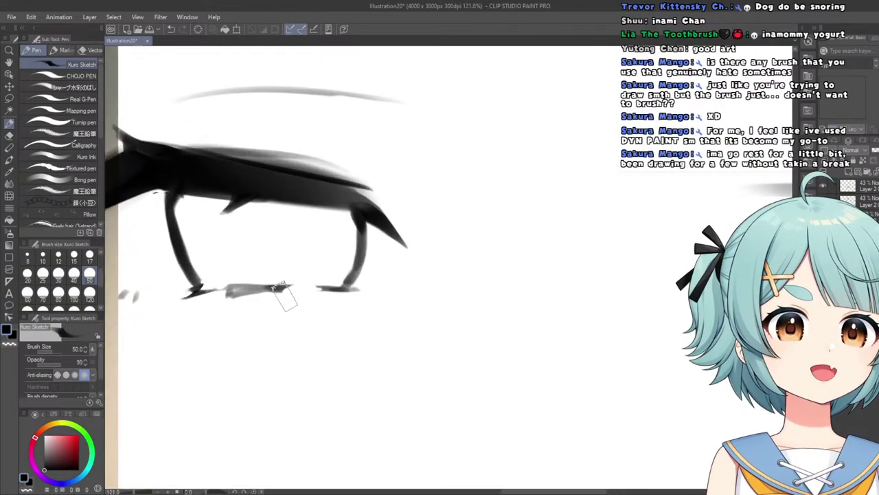
scroll(313, 285, "up", 1)
left_click_drag(313, 286, 208, 284)
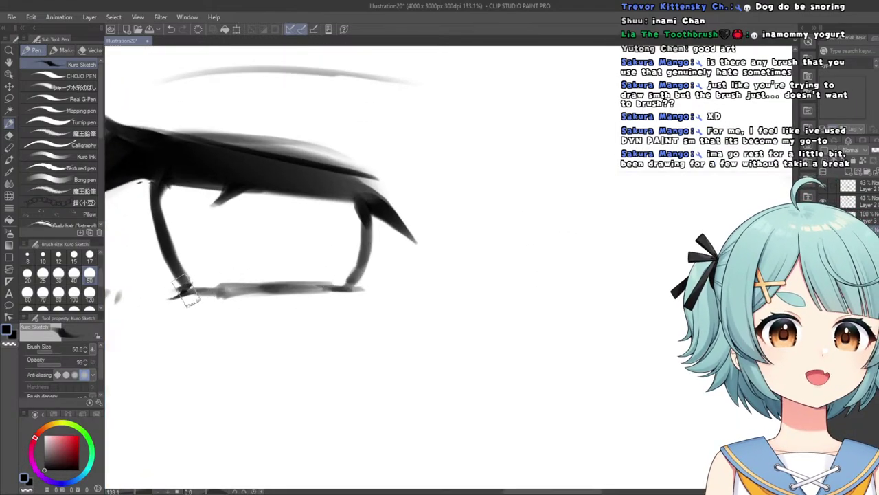
Check the completed iris outline and switch to the Liquify tool with a brush size of 300.
scroll(184, 292, "down", 10)
scroll(184, 292, "up", 2)
scroll(184, 292, "down", 2)
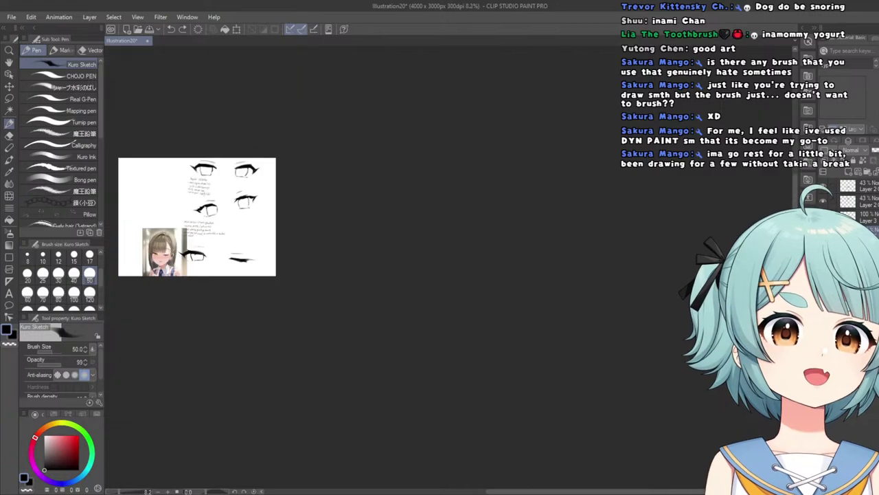
scroll(241, 261, "up", 11)
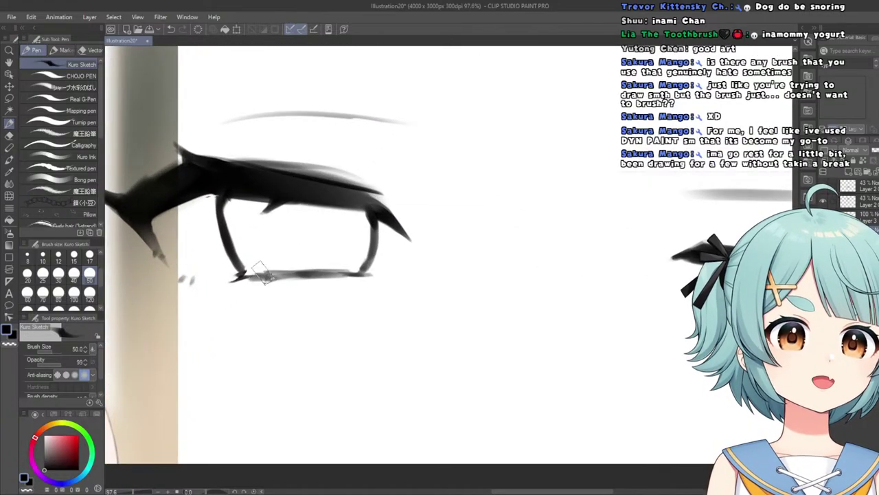
left_click(8, 194)
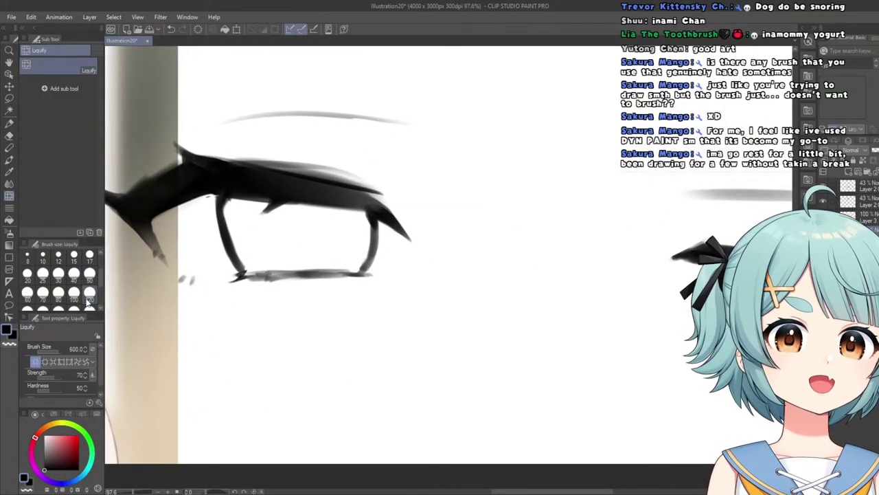
scroll(58, 274, "down", 2)
left_click(89, 261)
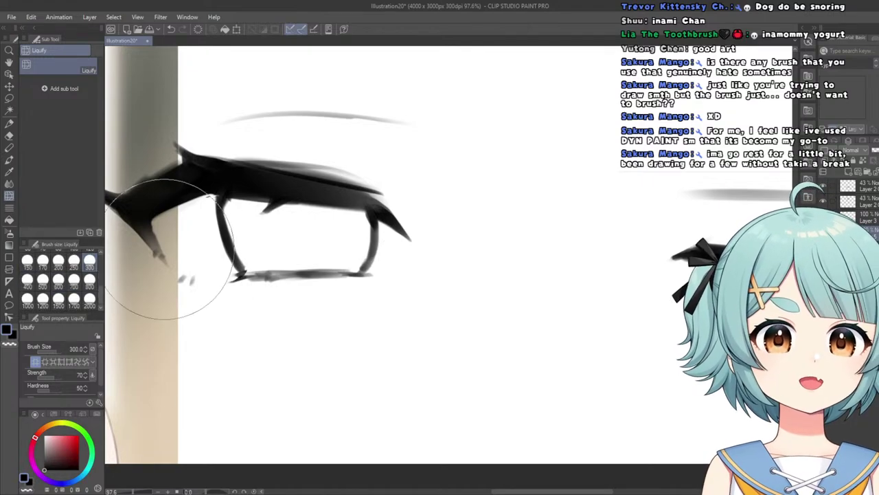
Compare the open and closed eye sketches with the reference portrait at several magnifications and return to the Kuro Sketch pen.
scroll(321, 304, "down", 7)
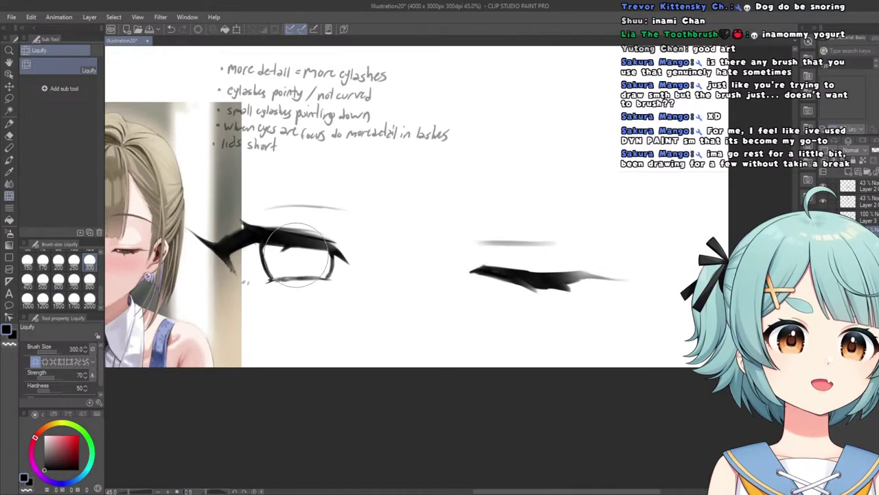
scroll(347, 203, "down", 4)
scroll(371, 197, "up", 4)
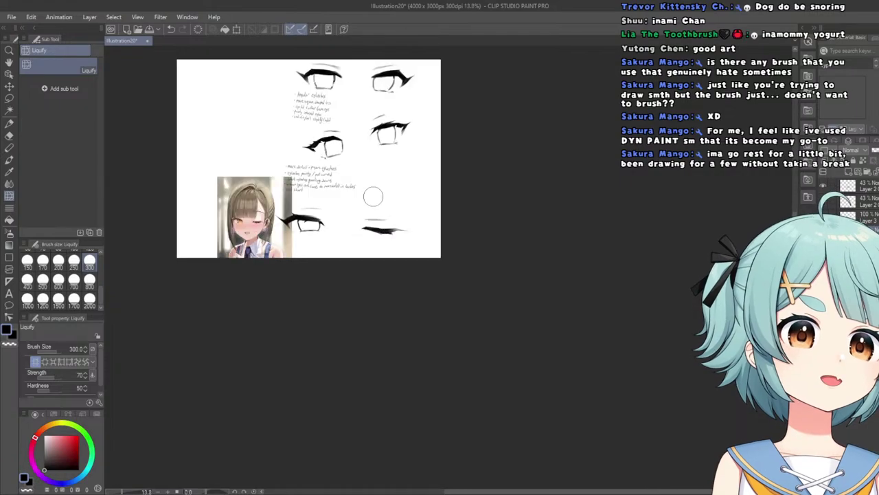
scroll(307, 229, "up", 4)
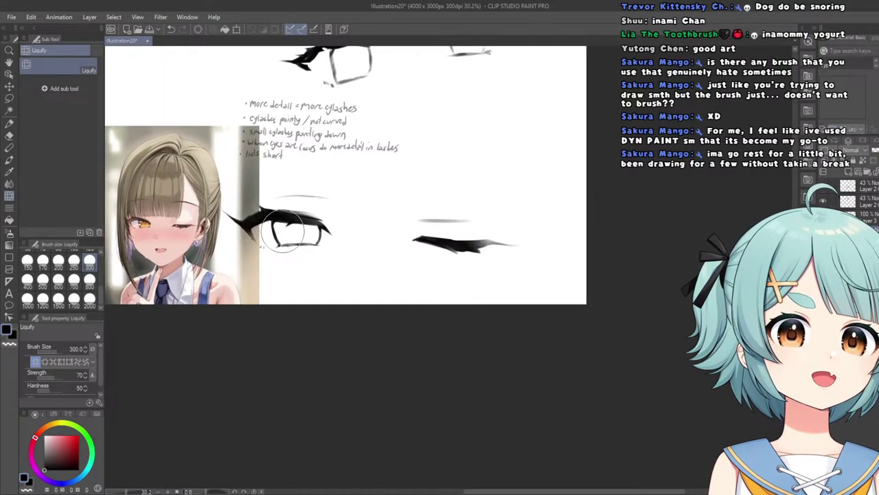
scroll(351, 228, "down", 2)
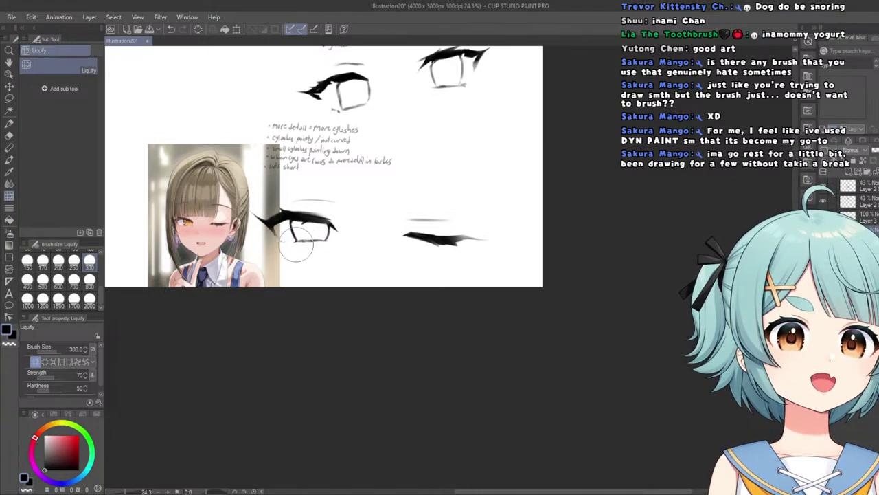
scroll(297, 245, "down", 3)
scroll(340, 187, "up", 1)
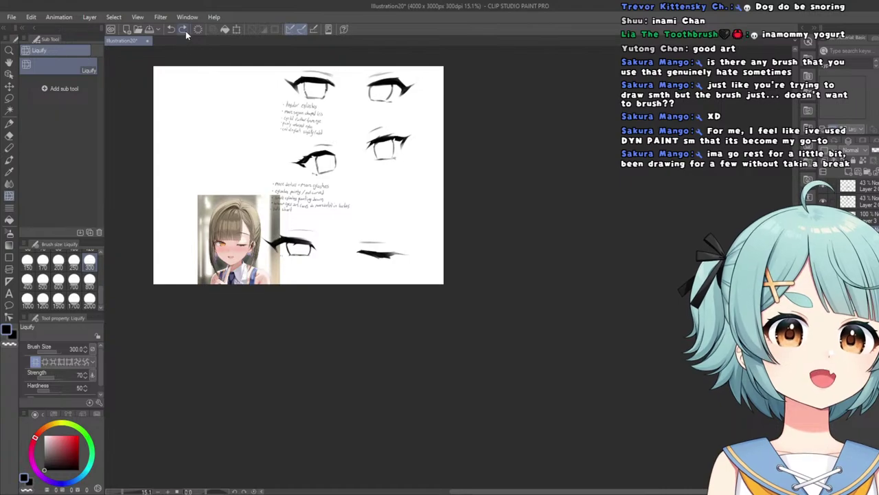
scroll(327, 269, "up", 3)
scroll(371, 301, "down", 2)
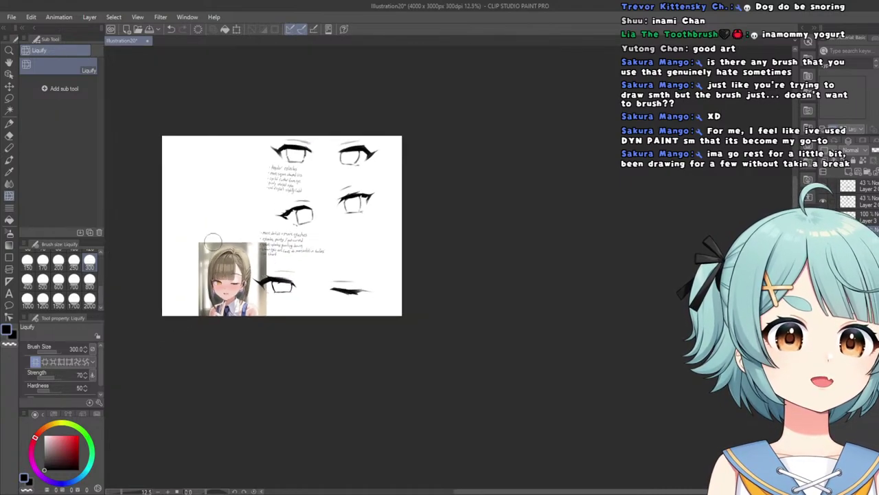
scroll(274, 355, "up", 4)
scroll(136, 253, "up", 3)
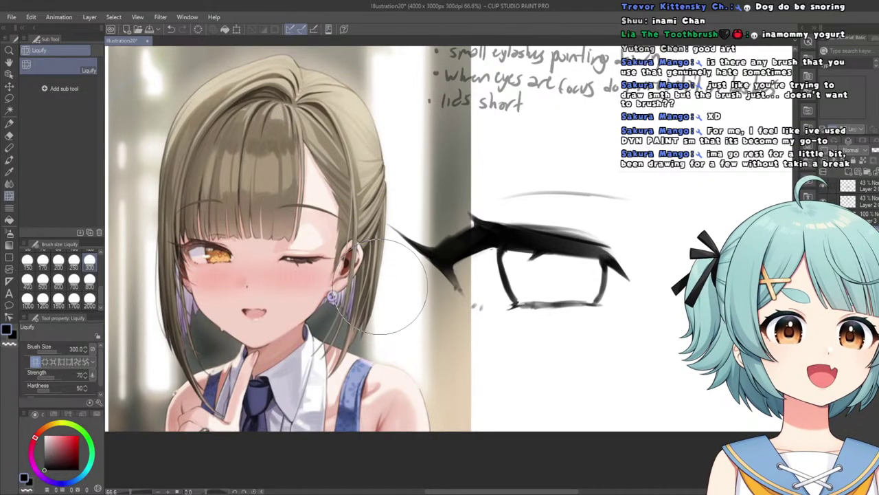
scroll(390, 279, "down", 4)
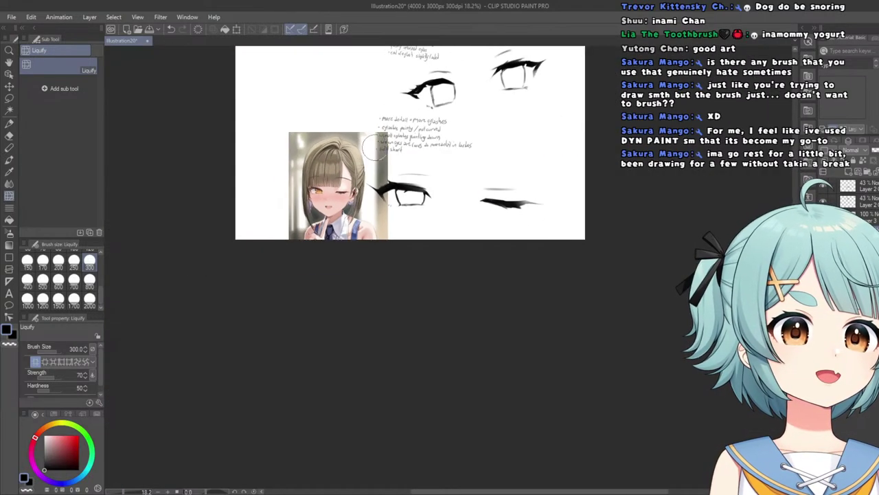
scroll(318, 211, "up", 3)
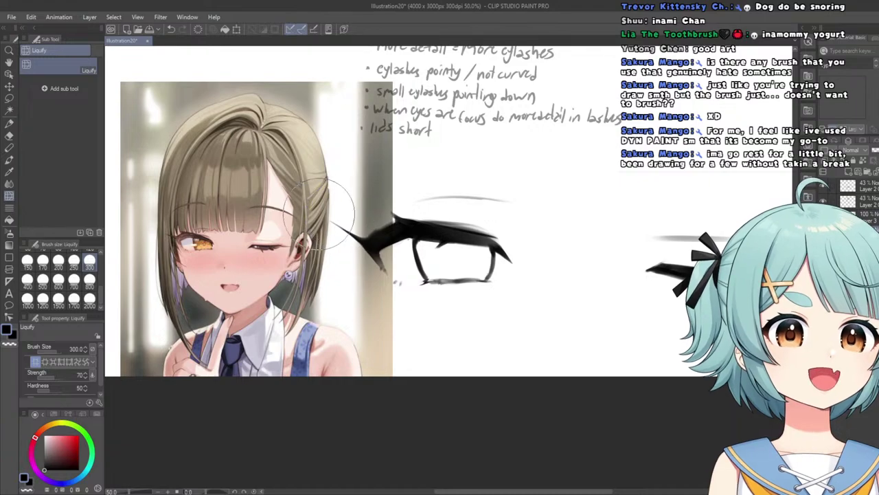
key("p")
scroll(361, 249, "up", 3)
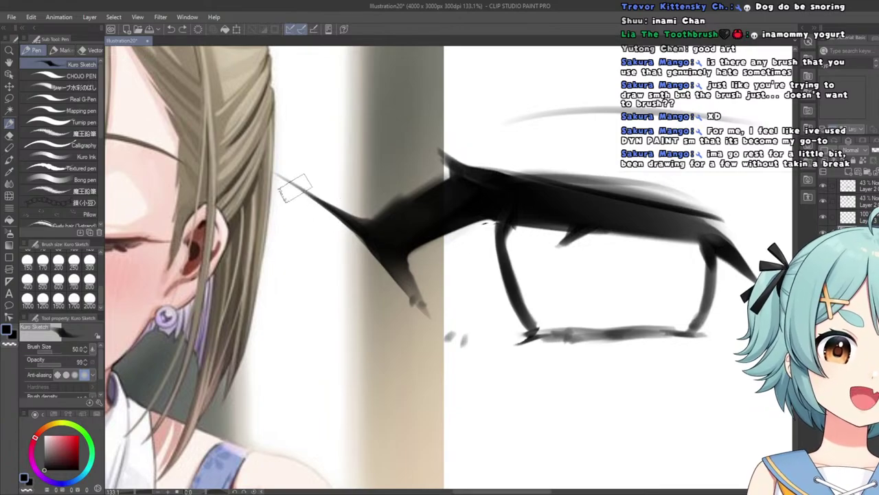
scroll(325, 204, "down", 6)
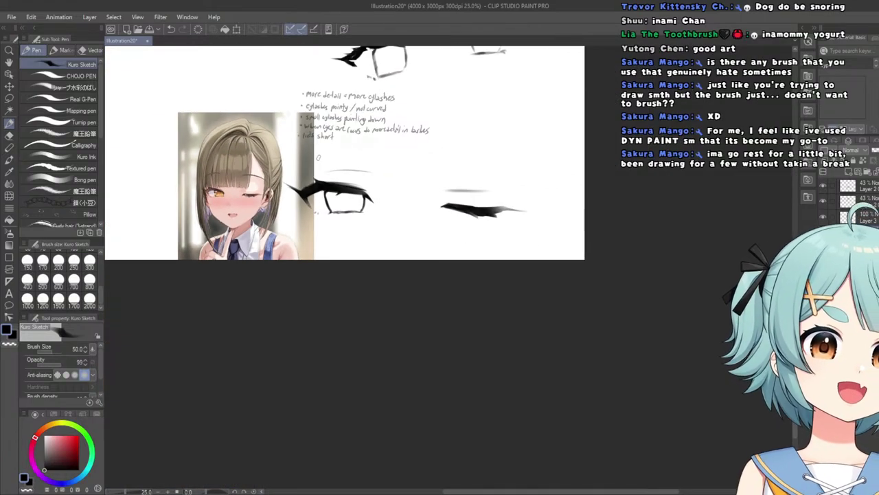
scroll(243, 186, "up", 4)
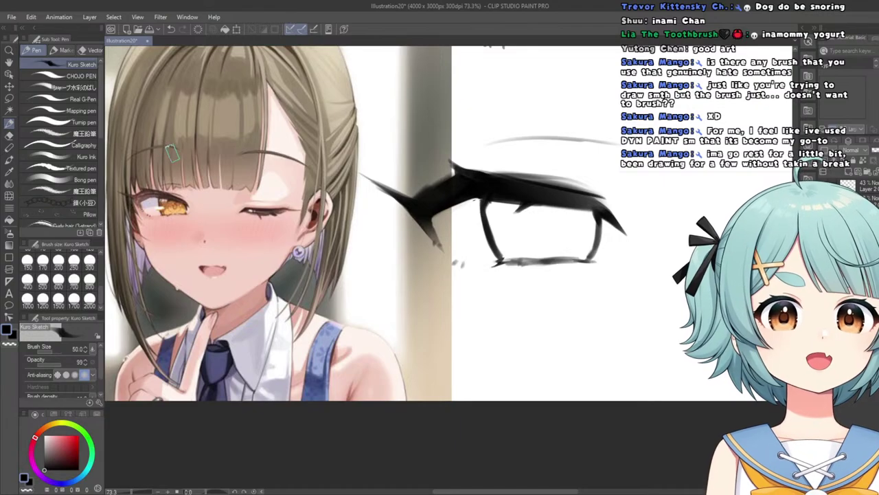
Trim the tip of the small upward lash spike on the open eye with the Hard eraser at size 50.
scroll(358, 155, "up", 1)
scroll(481, 158, "down", 2)
left_click_drag(646, 142, 459, 116)
scroll(361, 103, "up", 1)
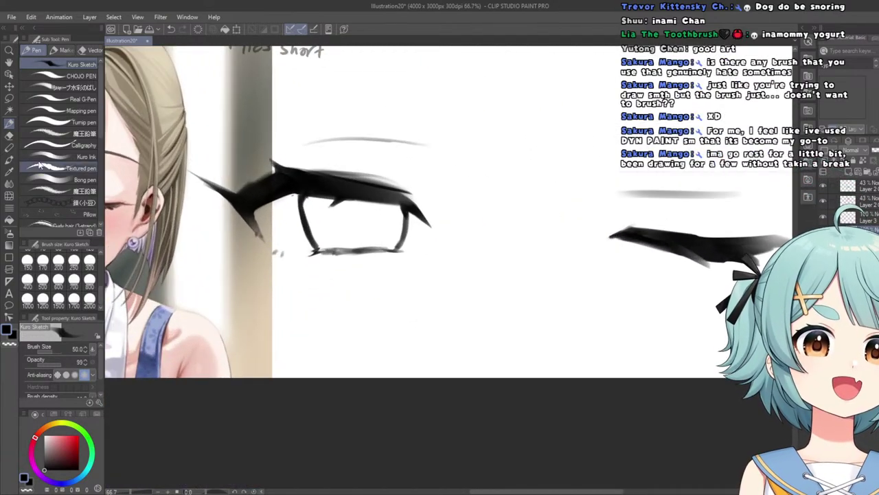
left_click(9, 136)
scroll(275, 141, "up", 4)
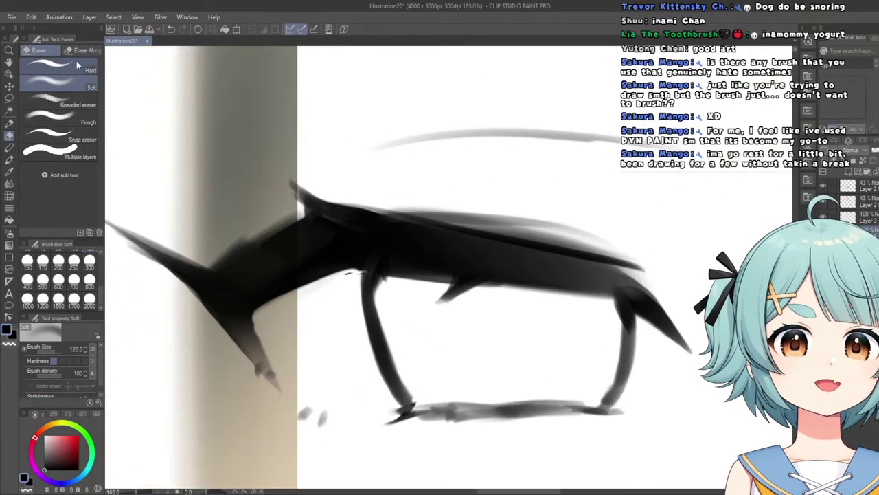
left_click(78, 65)
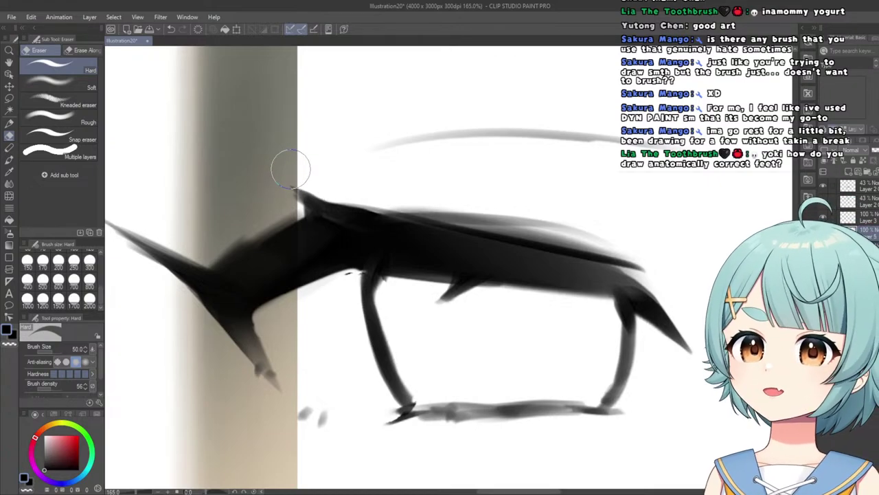
Try to redraw the eyelid line above the open eye beside the portrait with Kuro Sketch at size 50.
scroll(291, 169, "down", 10)
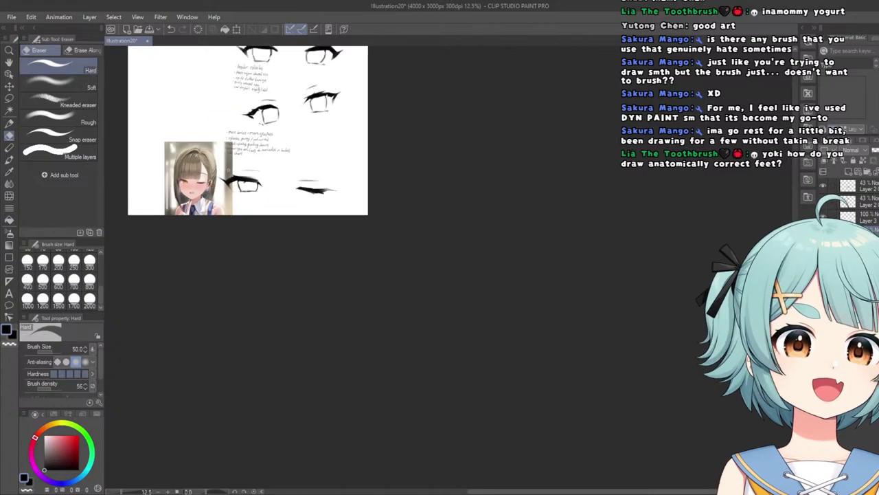
scroll(472, 211, "up", 4)
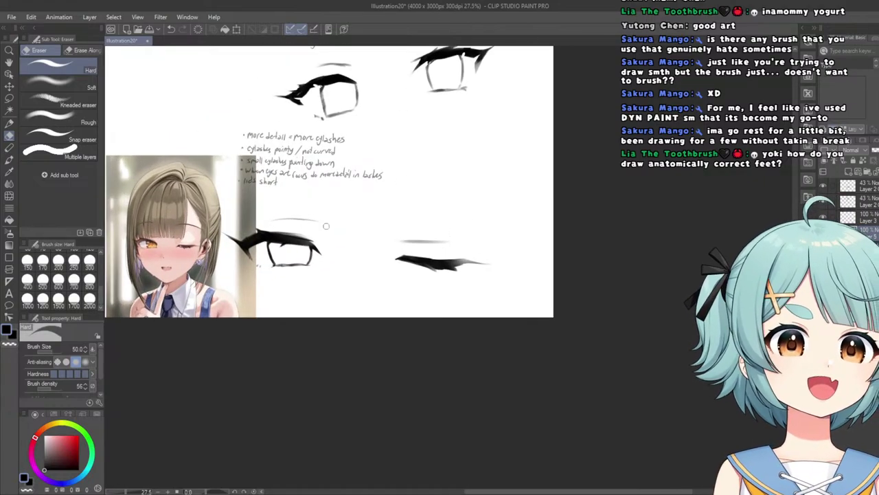
scroll(237, 206, "up", 2)
left_click(10, 125)
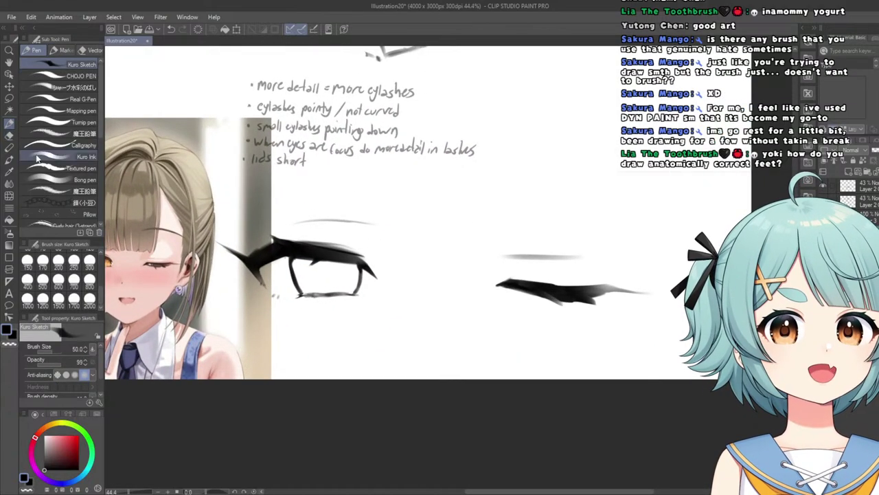
scroll(367, 225, "up", 2)
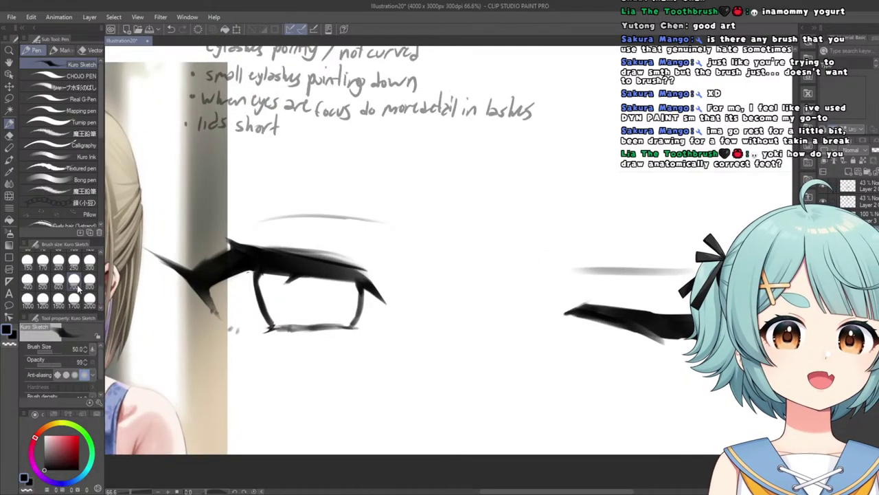
left_click(75, 281)
left_click(88, 280)
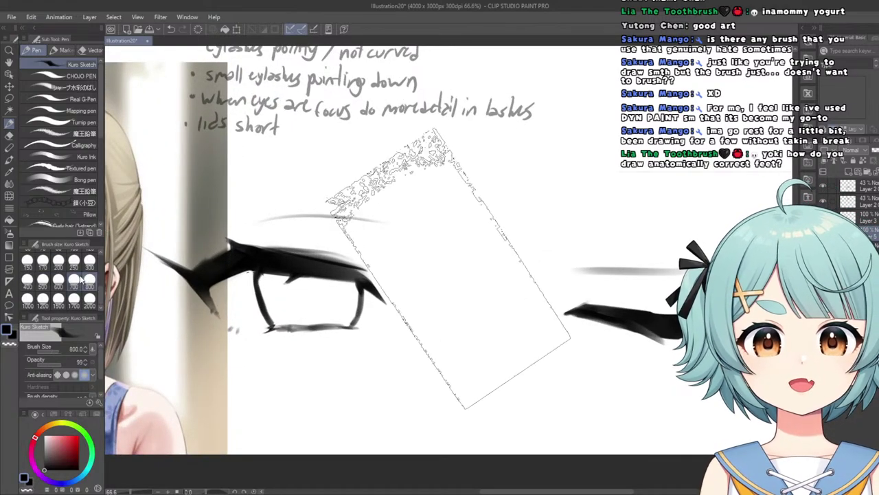
left_click(89, 263)
scroll(86, 272, "up", 3)
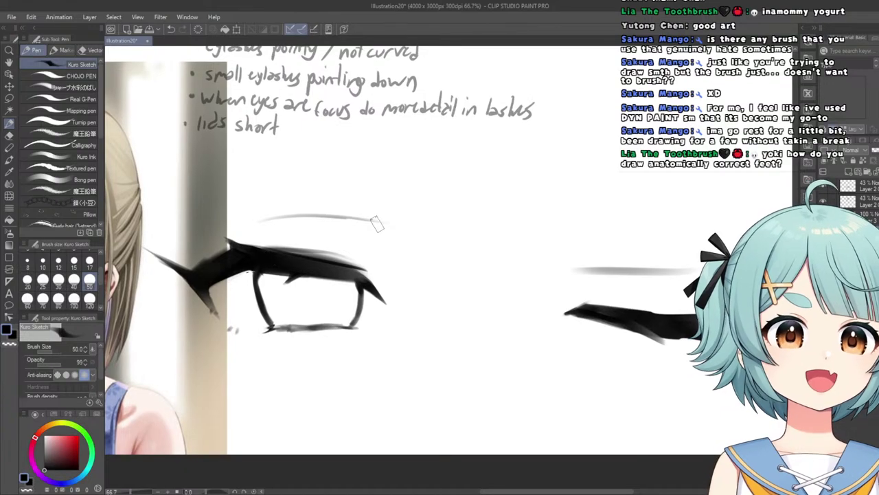
left_click_drag(380, 222, 252, 216)
key("ctrl+z")
Set the Kuro Sketch brush size to 120 and compare the open eye's eyelid line with the reference portrait.
left_click(89, 297)
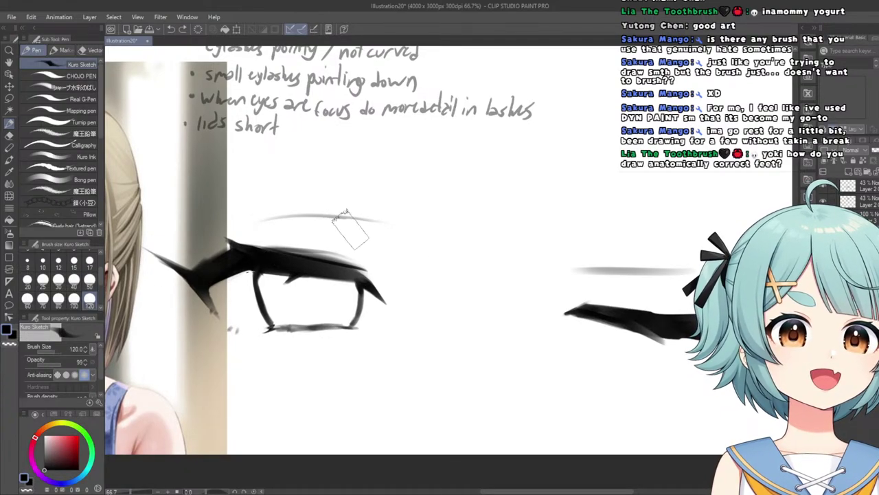
scroll(247, 225, "down", 5)
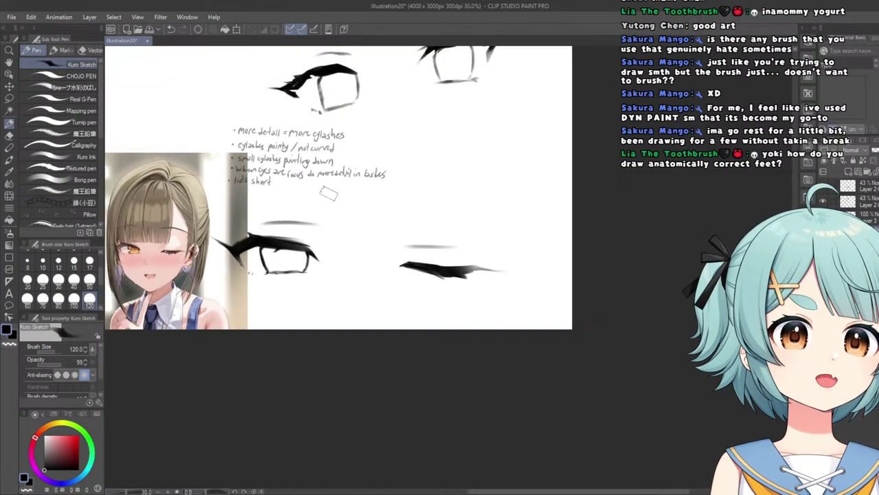
scroll(311, 168, "up", 2)
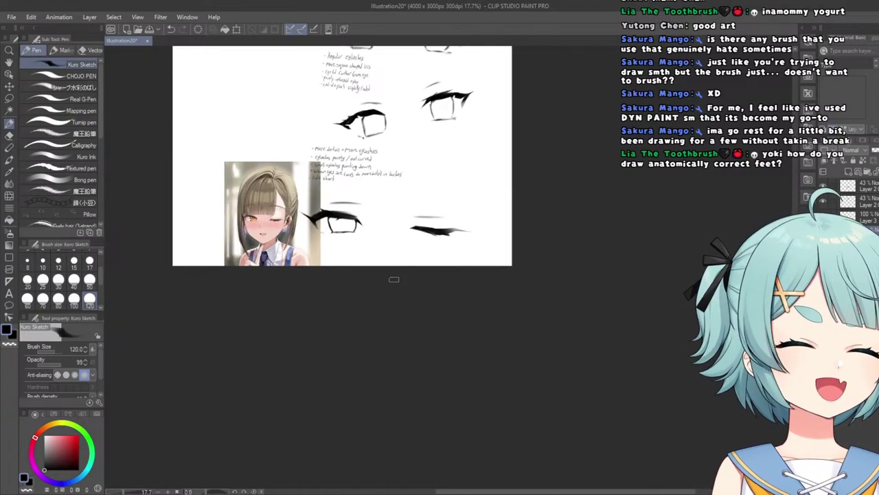
scroll(436, 167, "up", 4)
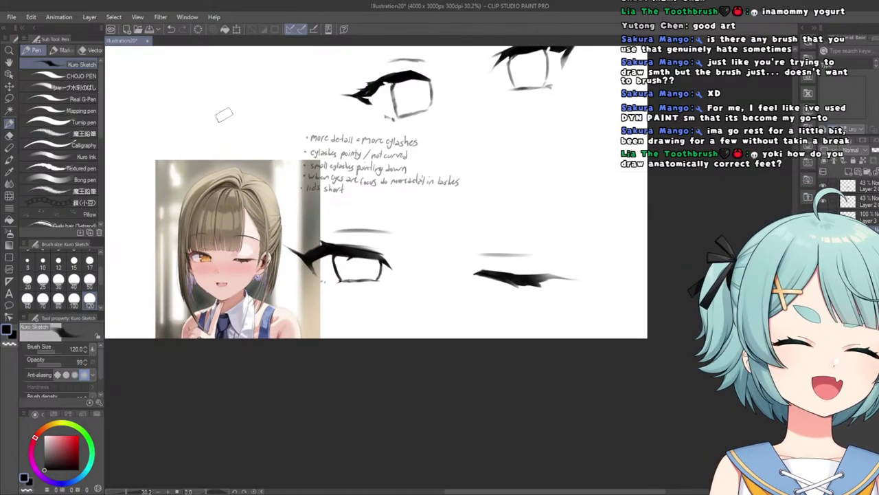
Lasso the closed eye with its eyelid line, shift it slightly towards the open eye, rotate it slightly clockwise and clear the selection.
left_click(9, 99)
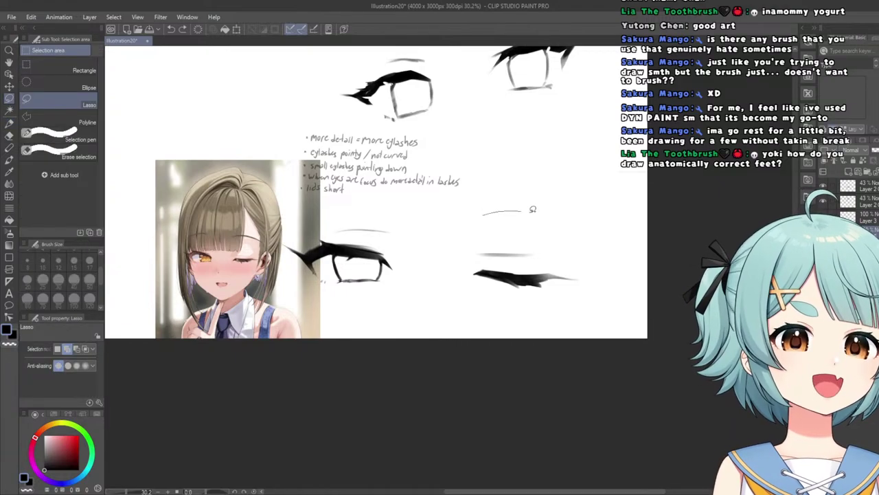
left_click_drag(469, 326, 456, 244)
left_click(555, 353)
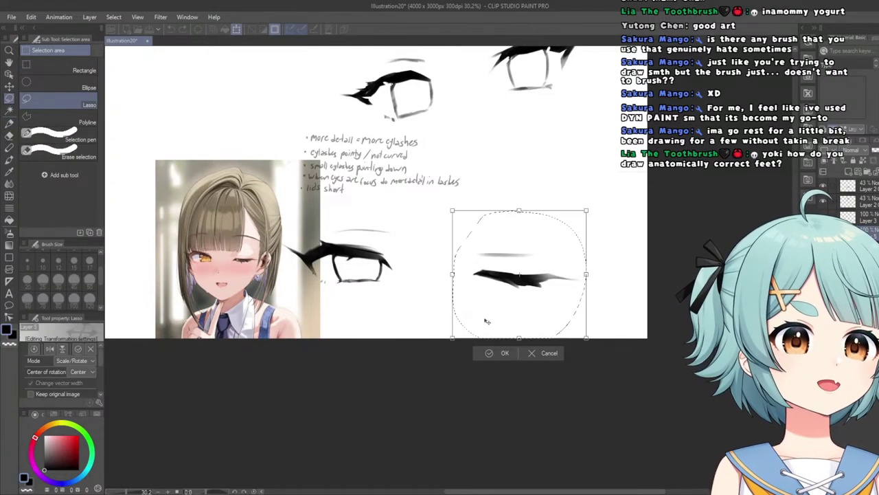
left_click_drag(485, 319, 472, 320)
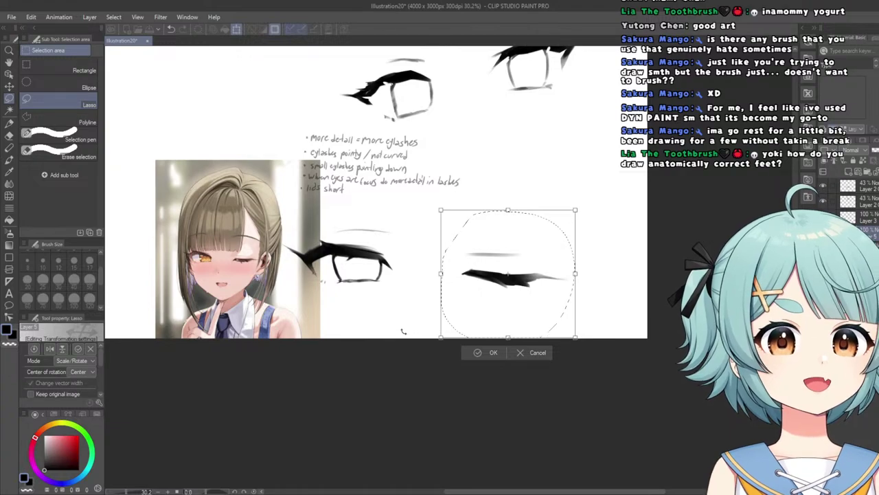
left_click_drag(404, 331, 397, 329)
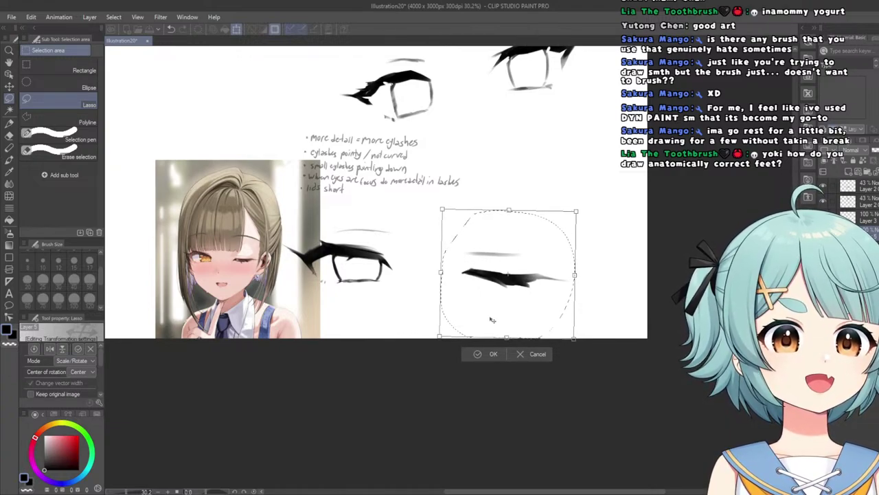
left_click_drag(491, 316, 471, 326)
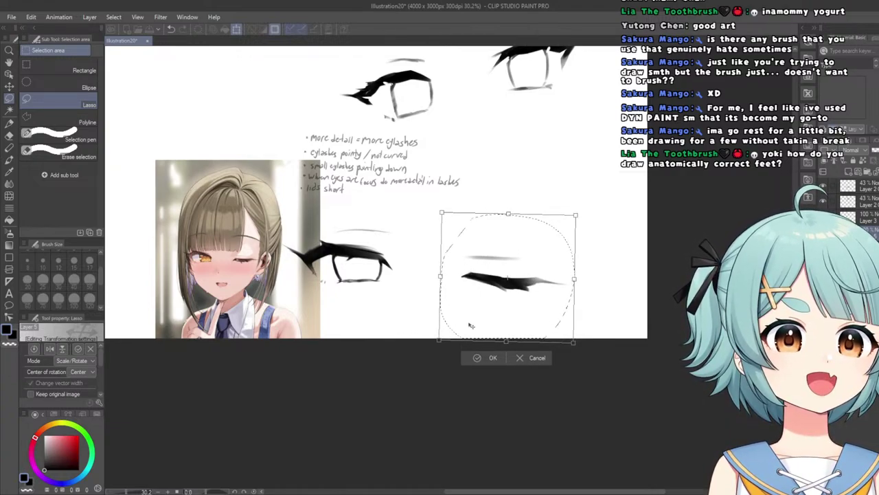
left_click(487, 359)
left_click(422, 357)
Compare the repositioned closed eye with the open eye and the reference portrait at several magnifications, with the Liquify tool ready.
scroll(412, 330, "down", 4)
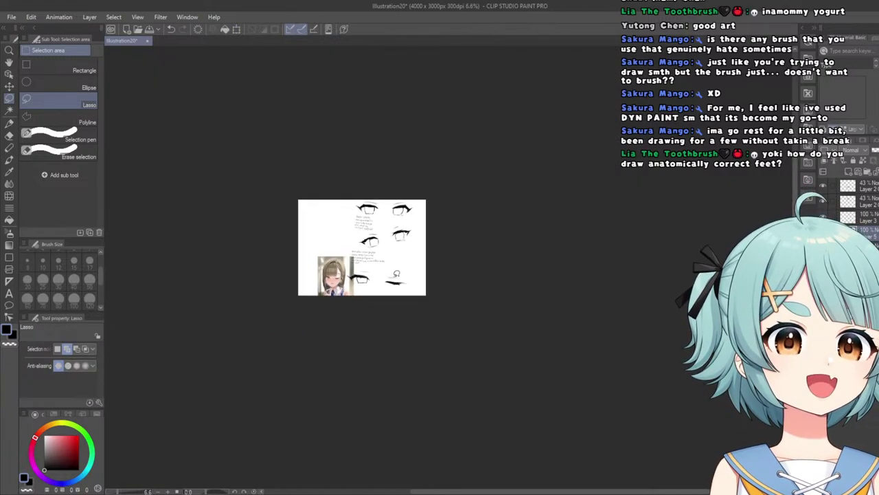
scroll(389, 300, "up", 3)
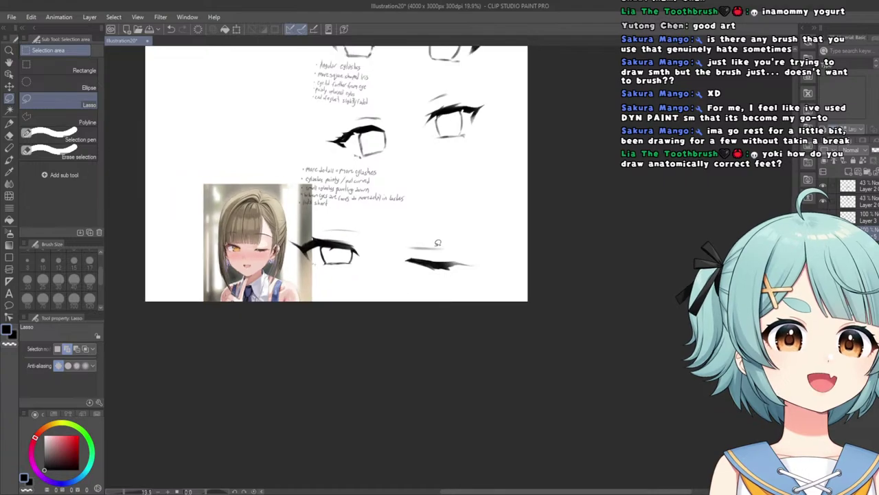
scroll(297, 245, "up", 2)
scroll(352, 251, "up", 1)
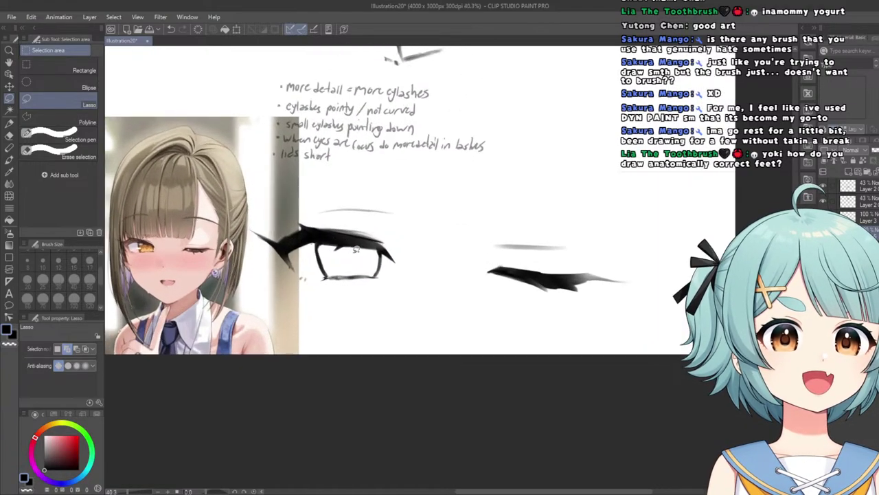
left_click(6, 195)
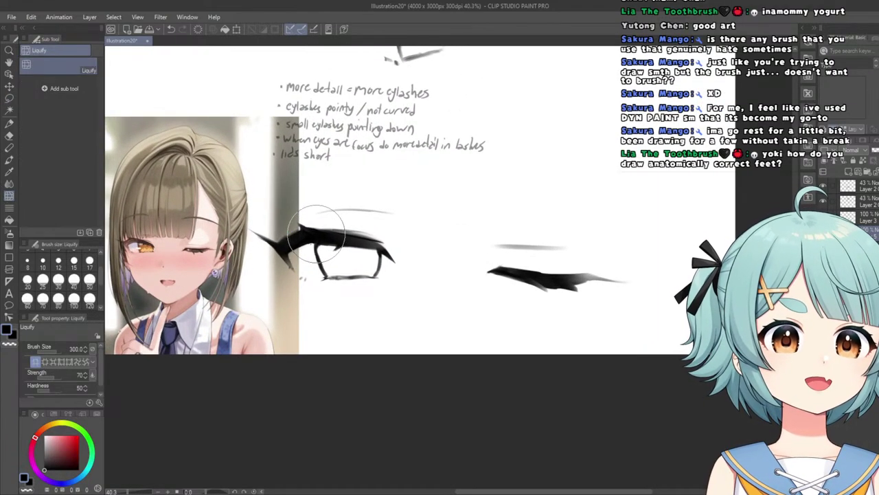
scroll(320, 233, "down", 3)
scroll(303, 232, "up", 3)
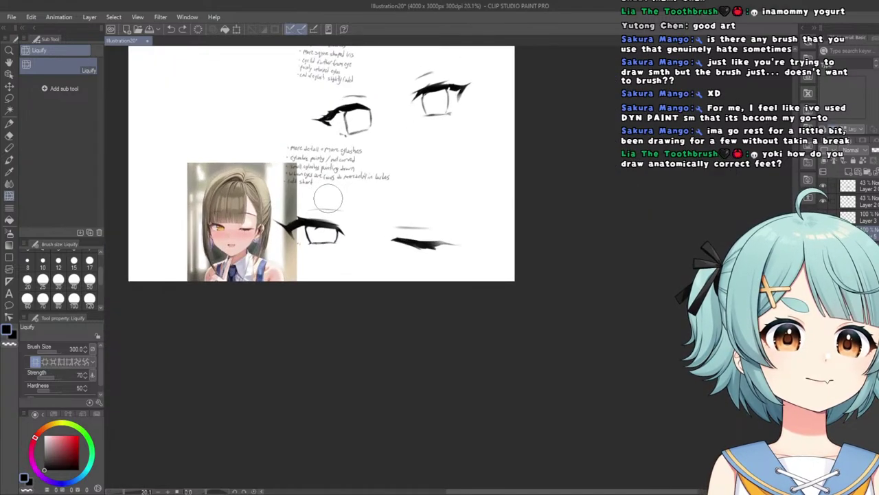
scroll(296, 237, "down", 4)
scroll(292, 228, "up", 3)
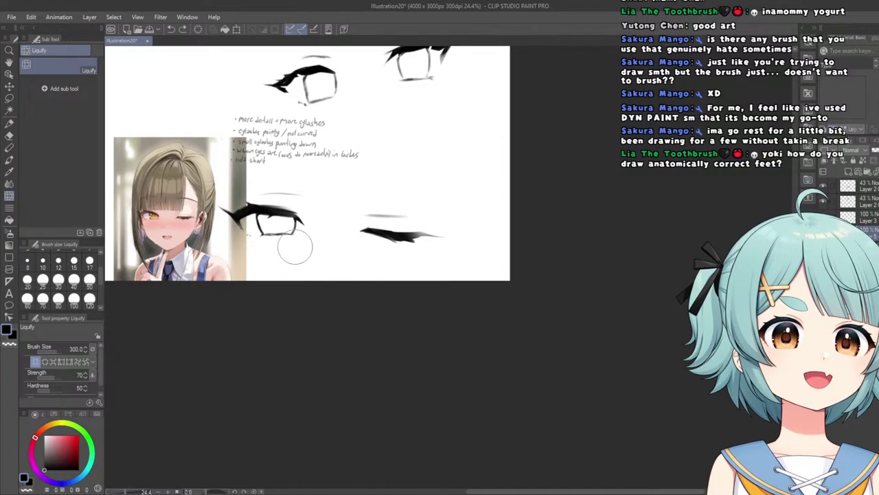
scroll(298, 240, "down", 3)
scroll(169, 165, "up", 3)
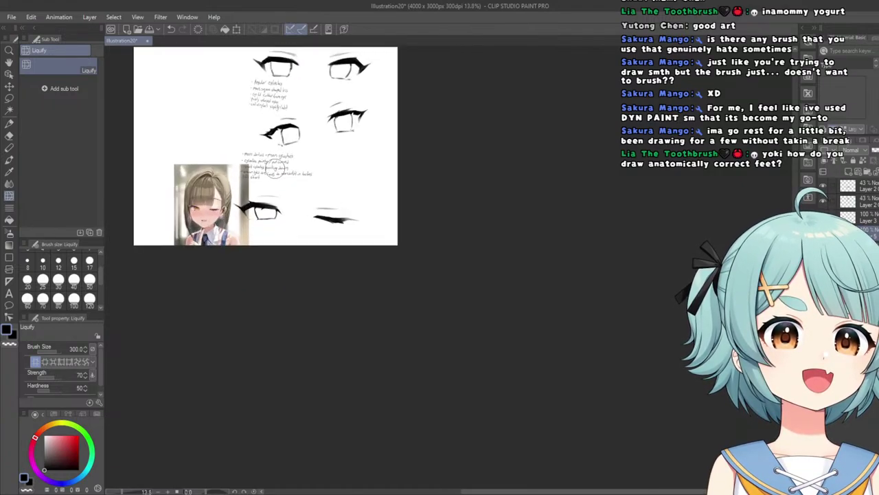
Move the layer with the open and closed eyes away from the portrait so the open eye's lashes clear the image.
left_click(10, 96)
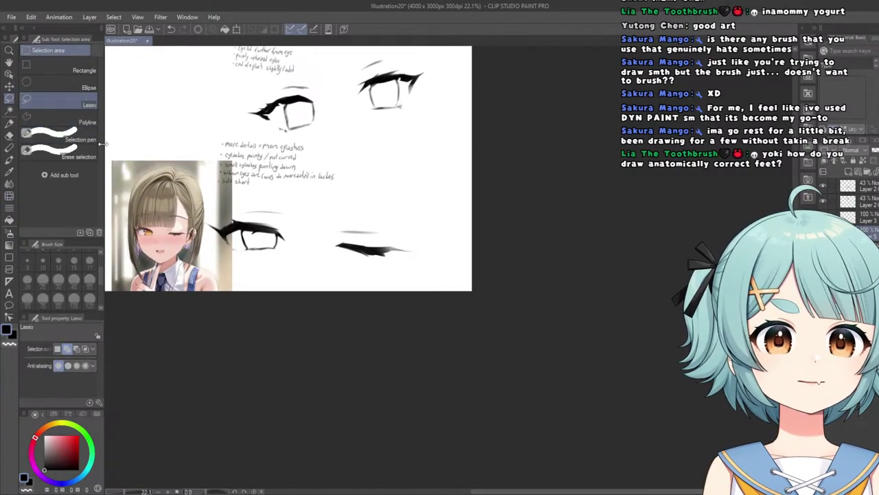
left_click(9, 85)
left_click_drag(184, 168, 217, 156)
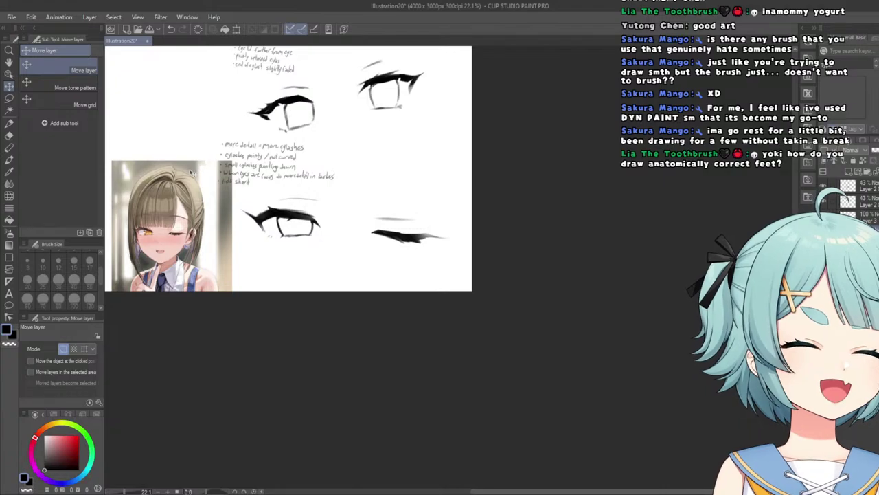
scroll(191, 175, "down", 2)
scroll(186, 186, "up", 2)
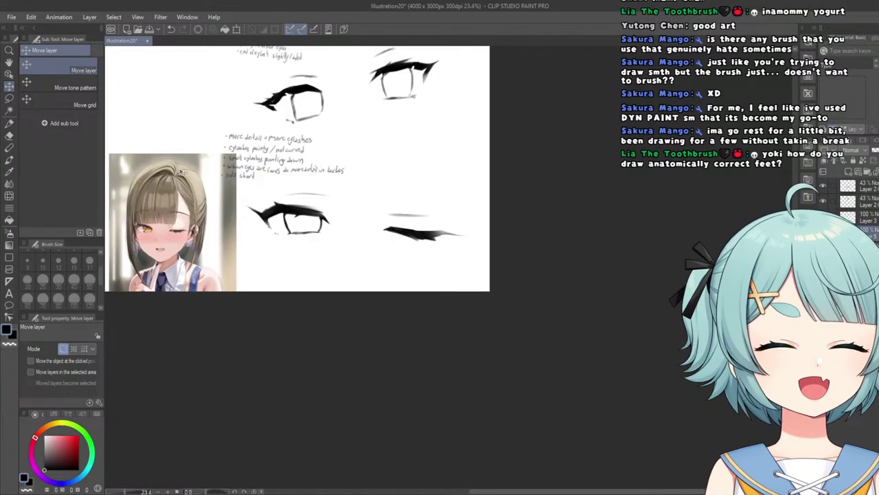
Return to the Kuro Sketch pen and examine all the eye studies and notes on the page at several magnifications.
left_click(9, 122)
scroll(296, 210, "down", 3)
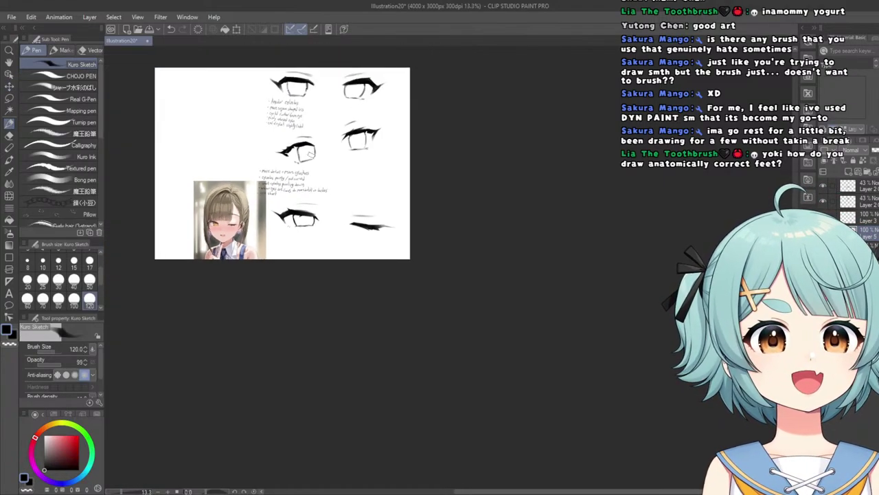
scroll(244, 165, "up", 2)
scroll(257, 167, "down", 3)
scroll(259, 163, "up", 1)
scroll(259, 164, "up", 2)
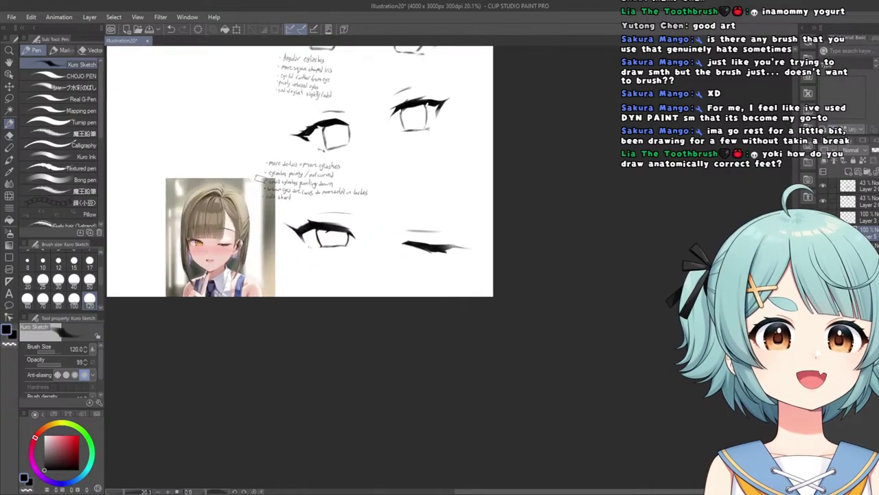
scroll(255, 181, "up", 2)
scroll(255, 182, "down", 3)
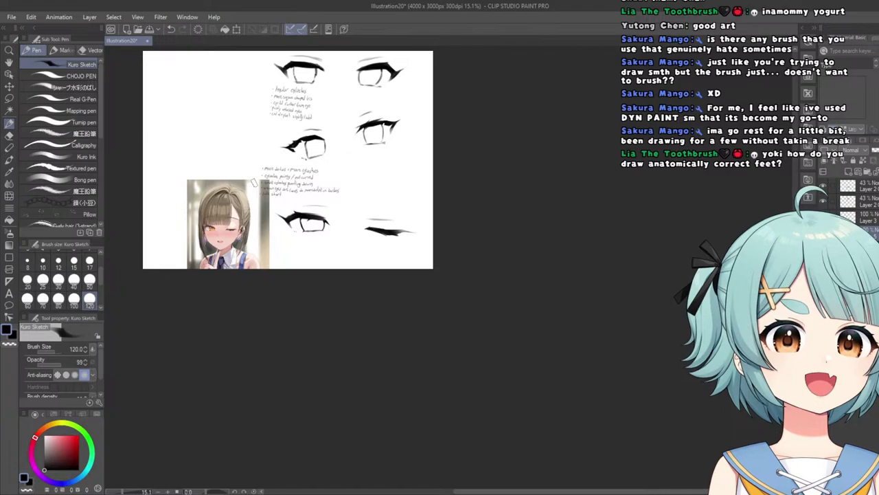
scroll(330, 146, "down", 3)
scroll(330, 146, "up", 2)
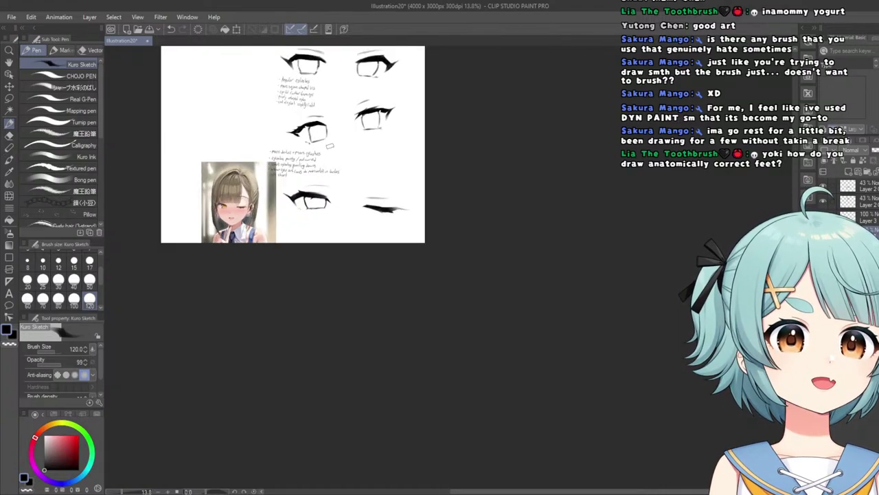
scroll(329, 145, "up", 2)
scroll(329, 147, "down", 1)
scroll(327, 149, "up", 1)
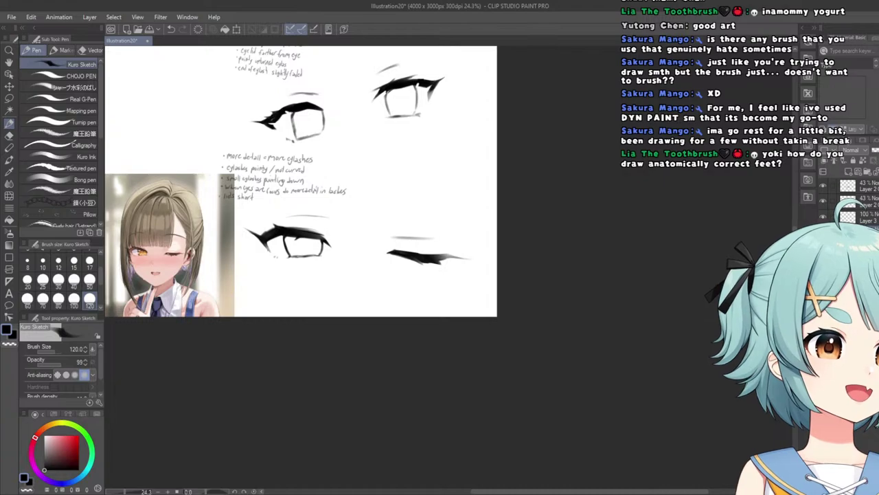
Undo the removal of the eye sketches, merge their layers at the top of the layer stack and review the whole page.
key("Delete")
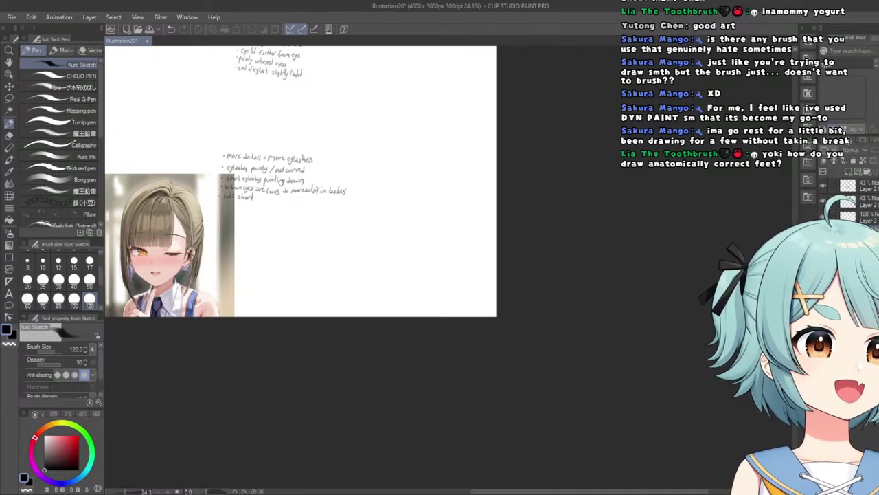
key("ctrl+z")
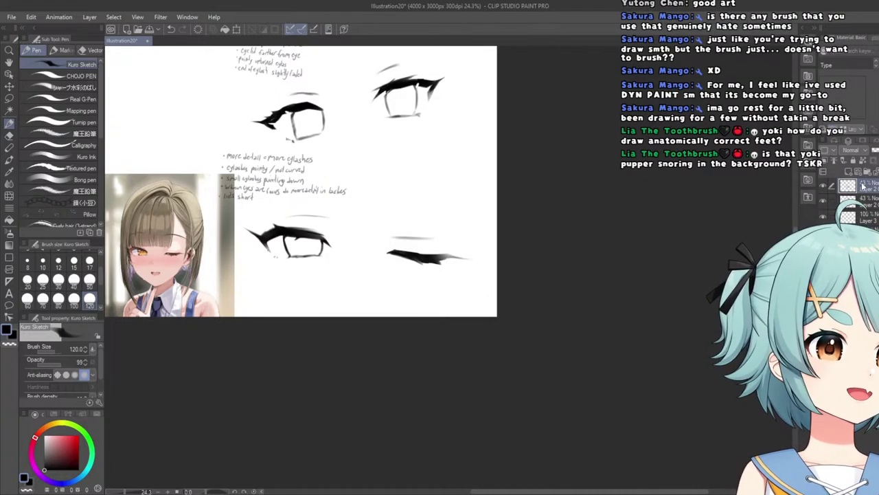
key("ctrl+e")
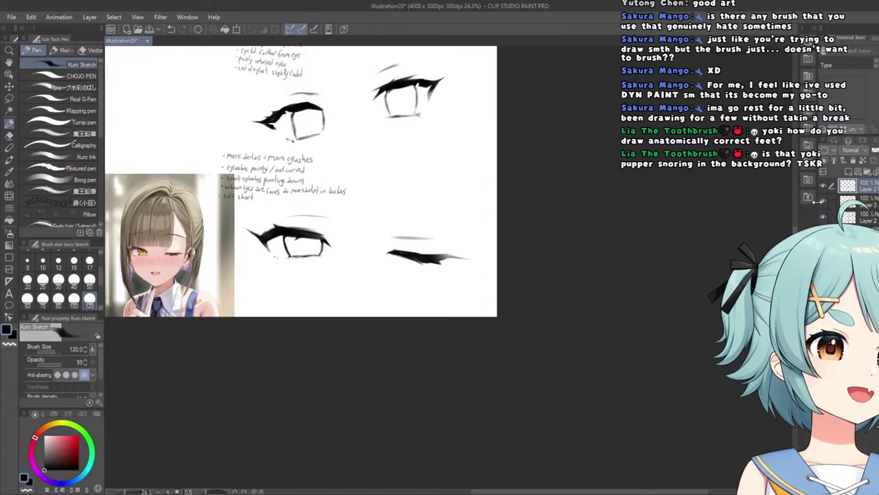
left_click_drag(431, 313, 395, 327)
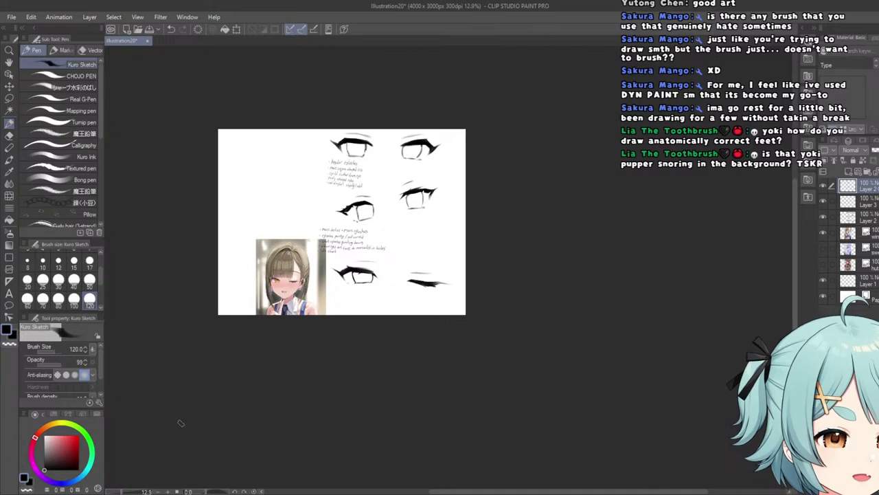
key("ctrl+plus")
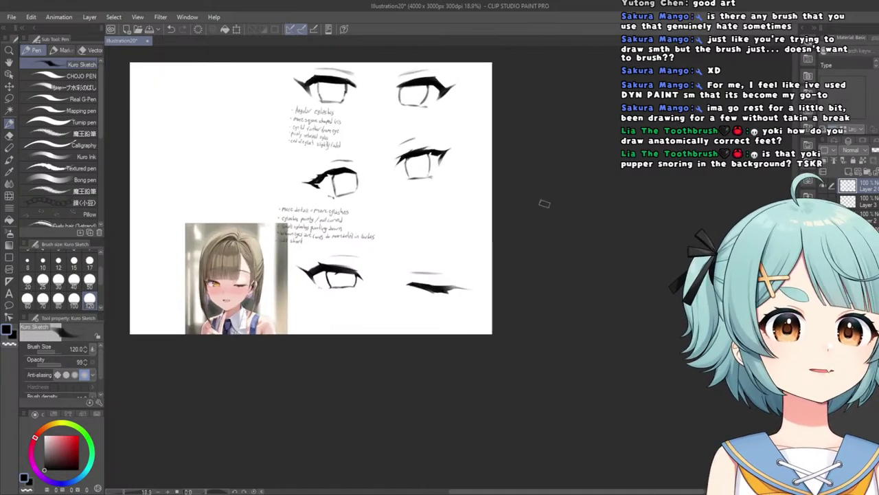
Add a new layer above the eye sketches and choose the キリキリペン pen at size 50.
left_click(848, 172)
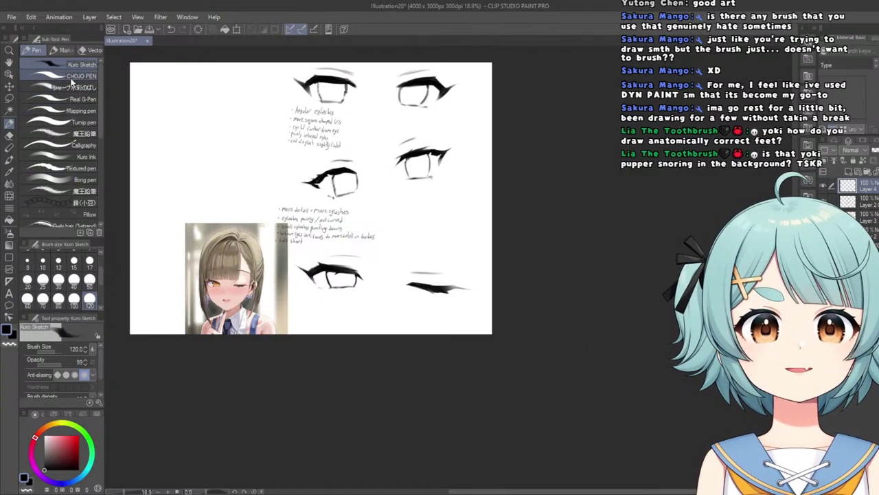
left_click(71, 77)
scroll(65, 123, "down", 5)
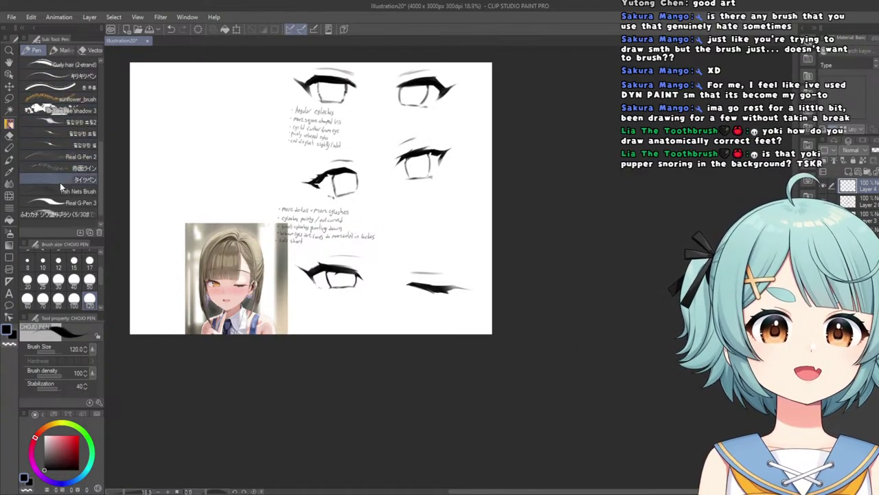
scroll(60, 182, "down", 1)
scroll(88, 169, "up", 3)
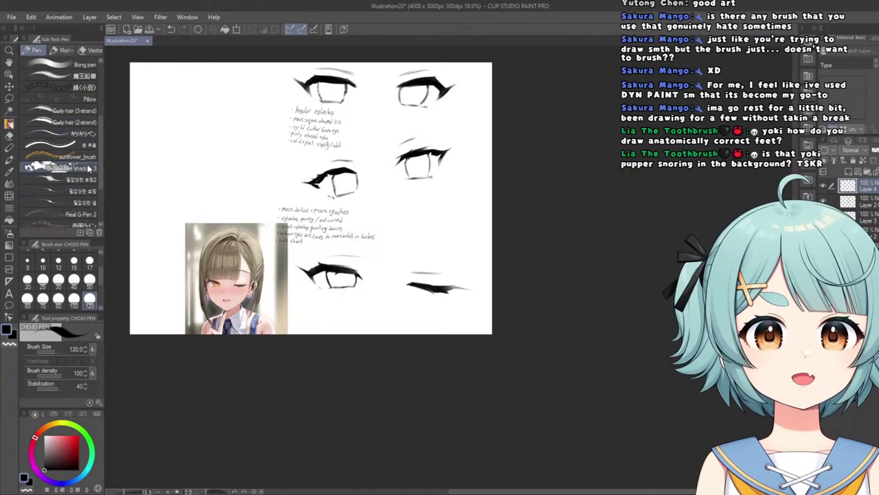
left_click(57, 137)
scroll(309, 285, "up", 5)
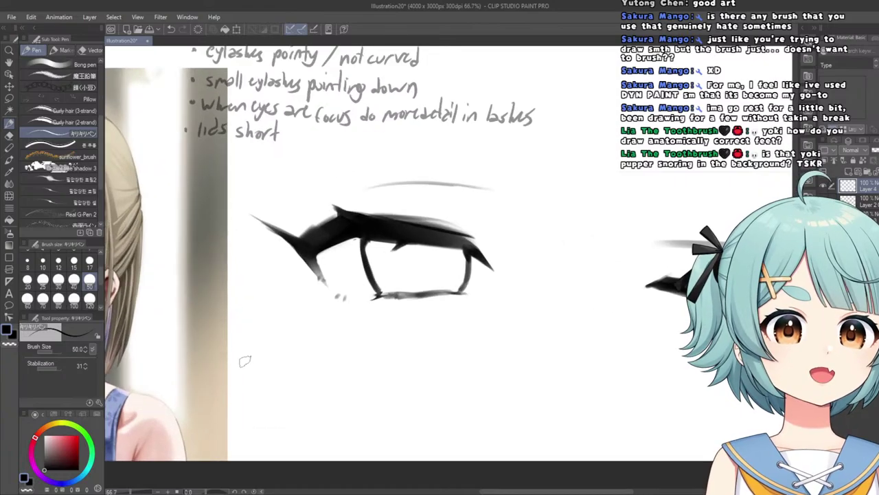
scroll(217, 350, "down", 5)
scroll(399, 291, "up", 4)
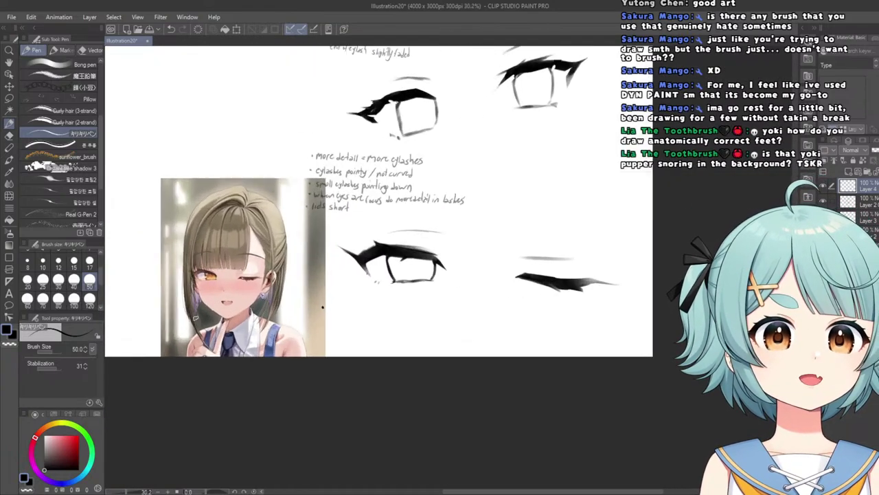
scroll(382, 242, "up", 3)
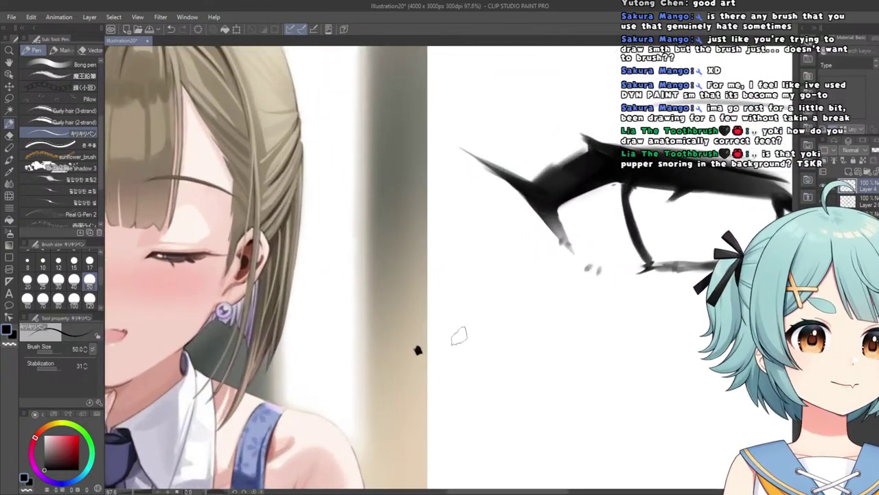
left_click_drag(455, 337, 439, 363)
left_click_drag(467, 345, 494, 360)
left_click_drag(505, 351, 513, 360)
scroll(512, 357, "down", 3)
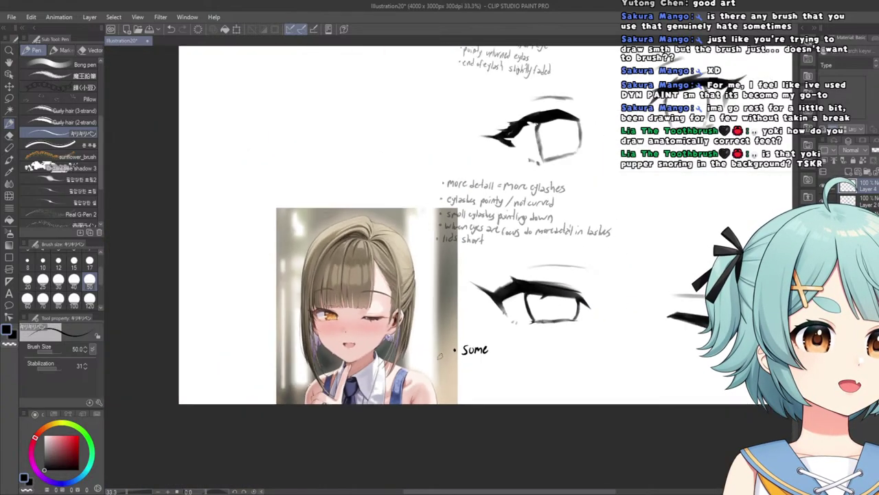
scroll(499, 365, "up", 4)
key("ctrl+z")
key("ctrl+z")
key("ctrl+z")
key("ctrl+z")
key("ctrl+z")
key("ctrl+z")
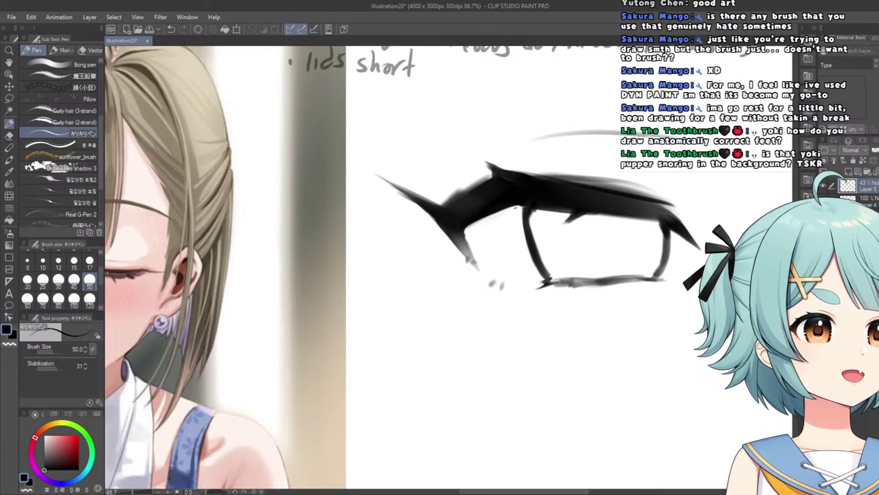
Handwrite the bulleted note "some eyes more narrow" below the open eye on a separate layer at 43% opacity.
scroll(450, 292, "down", 8)
scroll(419, 321, "up", 9)
left_click(373, 307)
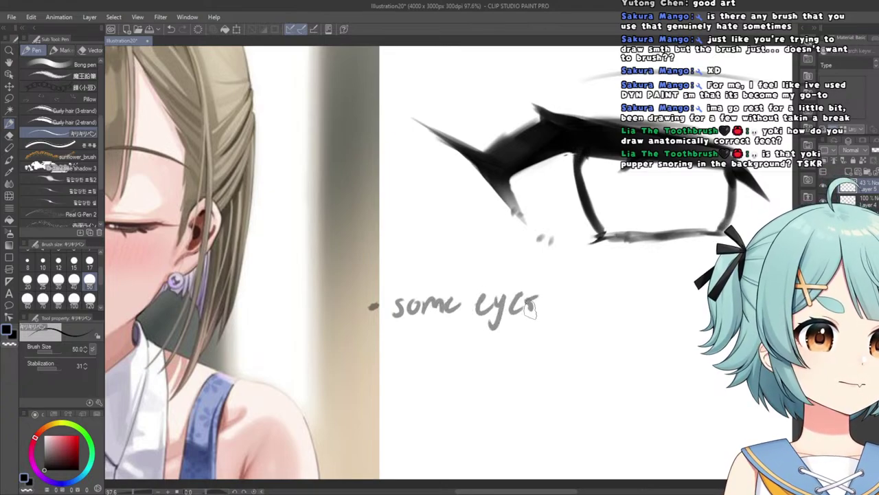
left_click_drag(566, 302, 581, 313)
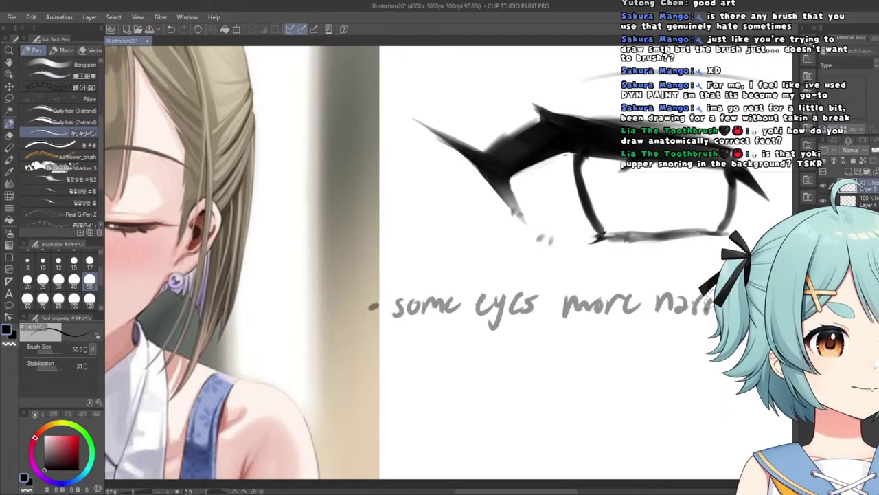
scroll(517, 227, "down", 7)
left_click_drag(517, 227, 430, 264)
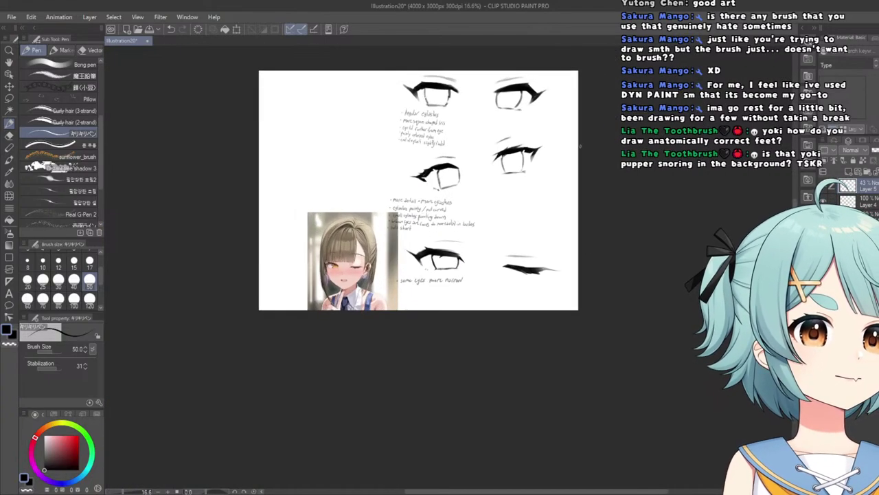
Add a second handwritten bullet, "eyes wider at top", directly below the note about narrow eyes.
scroll(453, 261, "up", 3)
scroll(341, 340, "up", 4)
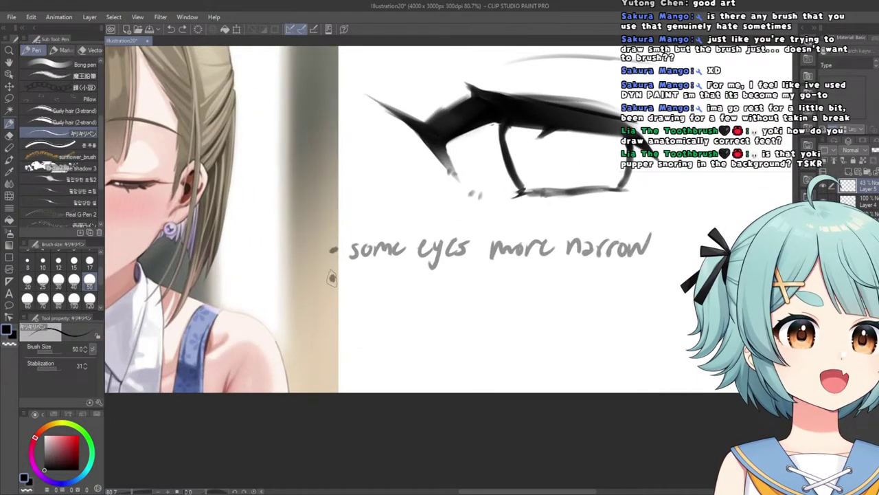
scroll(332, 278, "down", 4)
scroll(366, 275, "up", 3)
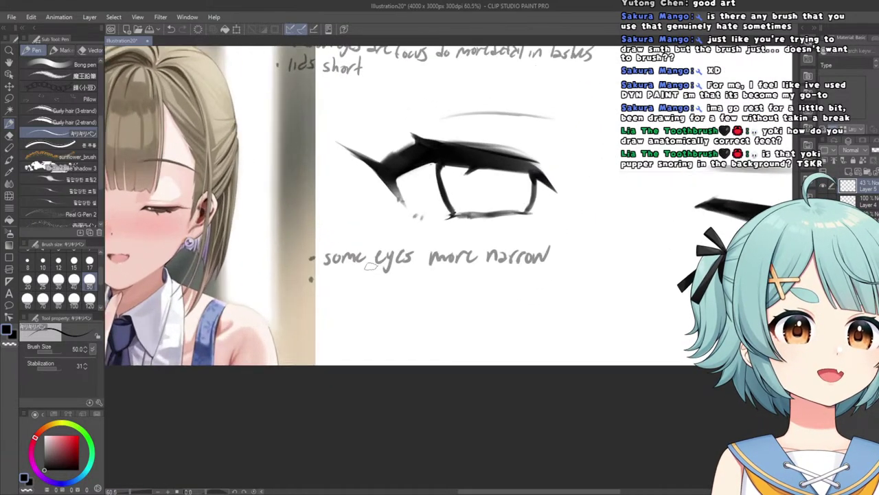
scroll(371, 267, "up", 4)
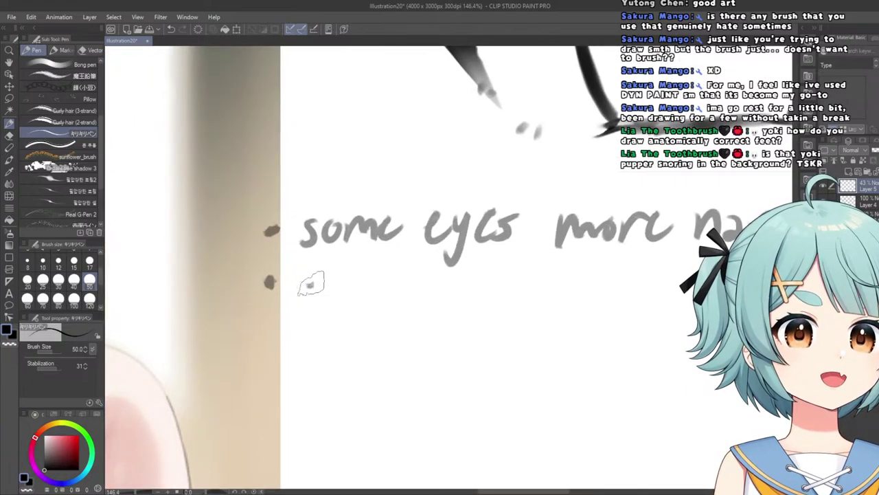
mouse_move(308, 292)
left_mouse_down()
mouse_move(358, 304)
mouse_move(376, 294)
mouse_move(417, 309)
left_mouse_up()
scroll(371, 292, "down", 2)
scroll(385, 297, "up", 2)
left_click_drag(446, 274, 447, 308)
mouse_move(456, 299)
left_mouse_down()
mouse_move(471, 306)
mouse_move(502, 291)
mouse_move(553, 310)
left_mouse_up()
left_click_drag(568, 269, 566, 309)
mouse_move(558, 290)
left_mouse_down()
mouse_move(577, 287)
mouse_move(598, 312)
left_mouse_up()
mouse_move(588, 295)
left_mouse_down()
mouse_move(621, 295)
mouse_move(619, 309)
mouse_move(635, 300)
mouse_move(630, 328)
left_mouse_up()
mouse_move(632, 302)
left_mouse_down()
mouse_move(633, 324)
mouse_move(654, 300)
mouse_move(635, 312)
left_mouse_up()
left_click_drag(634, 305, 416, 353)
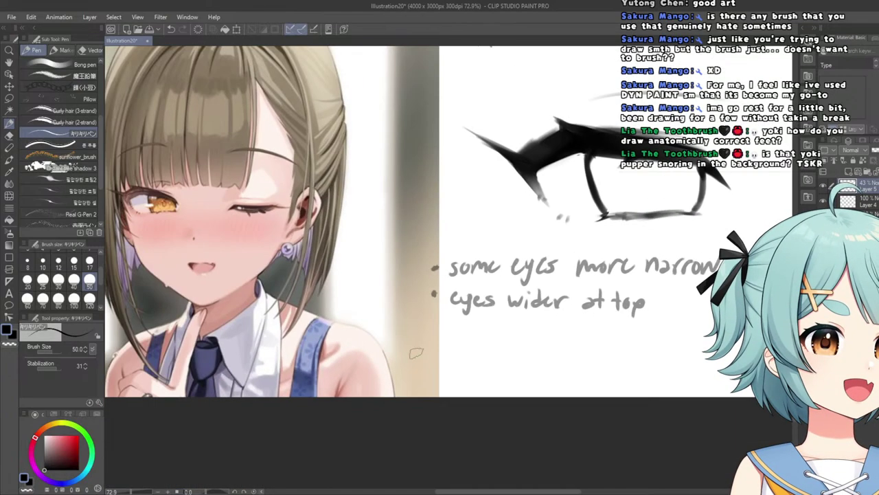
Compare the portrait's open eye with the drawn open eye at several magnifications.
scroll(274, 394, "down", 3)
scroll(295, 394, "up", 2)
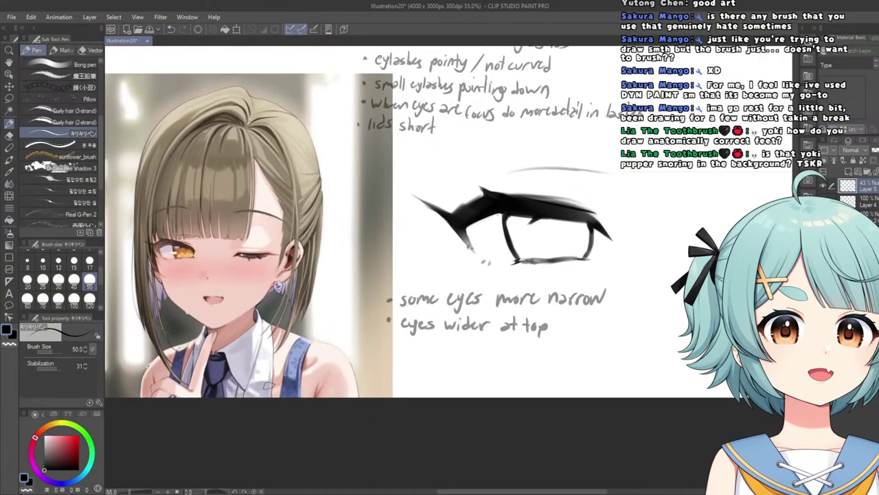
scroll(213, 323, "up", 3)
scroll(130, 278, "down", 3)
scroll(137, 288, "up", 1)
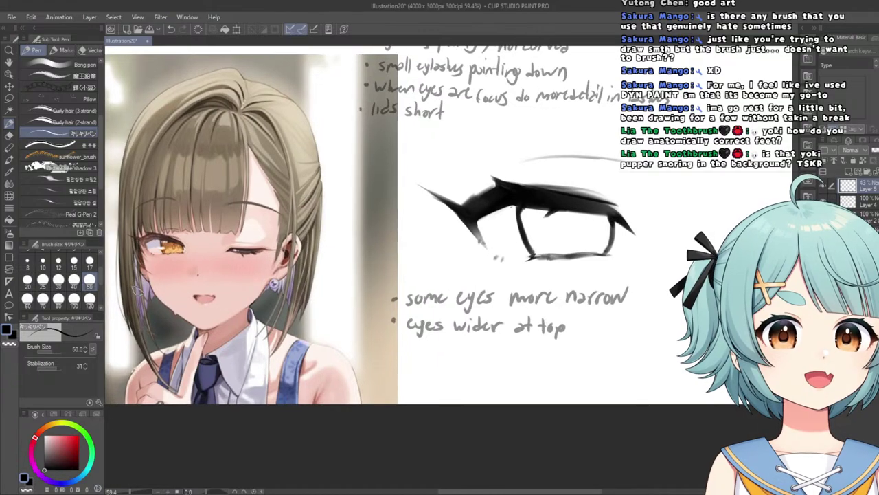
scroll(138, 290, "up", 1)
scroll(167, 320, "down", 3)
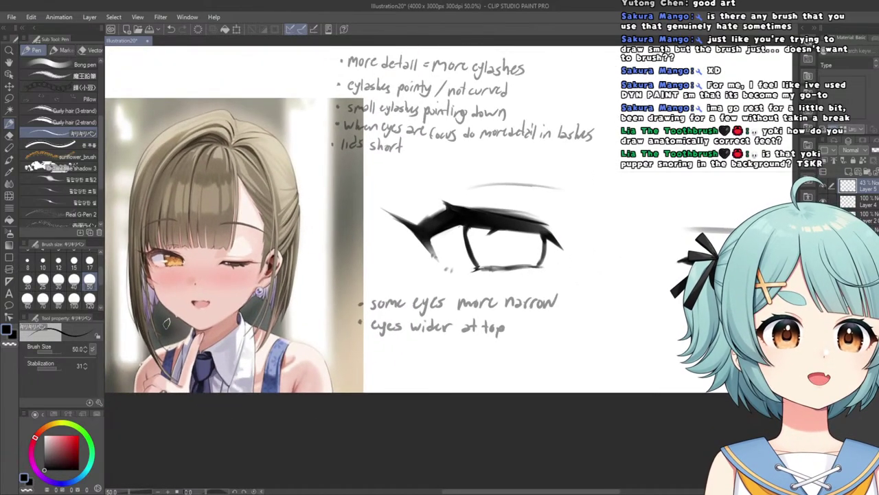
scroll(187, 341, "up", 2)
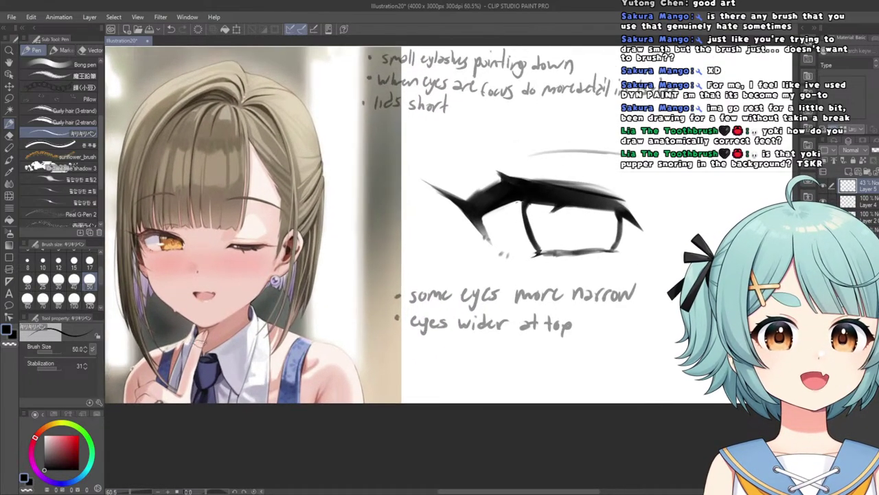
Start a third bullet below the other two notes with the handwritten word "narrower".
scroll(343, 342, "up", 5)
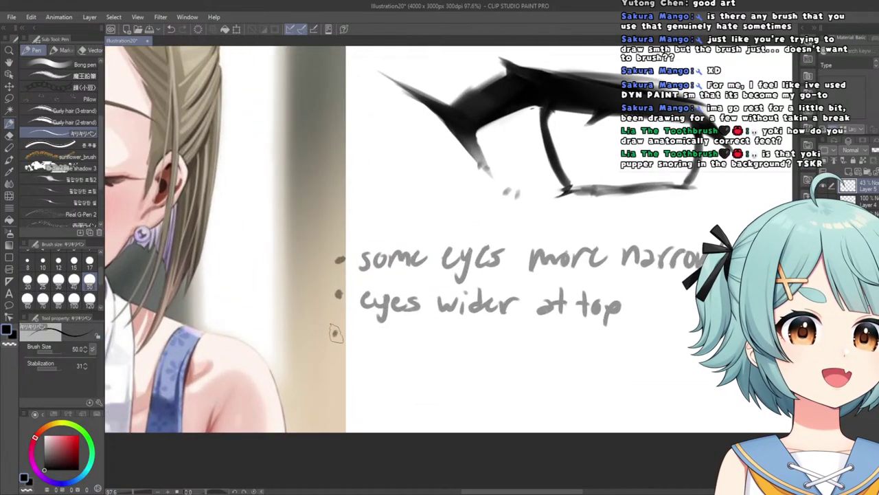
scroll(361, 339, "up", 1)
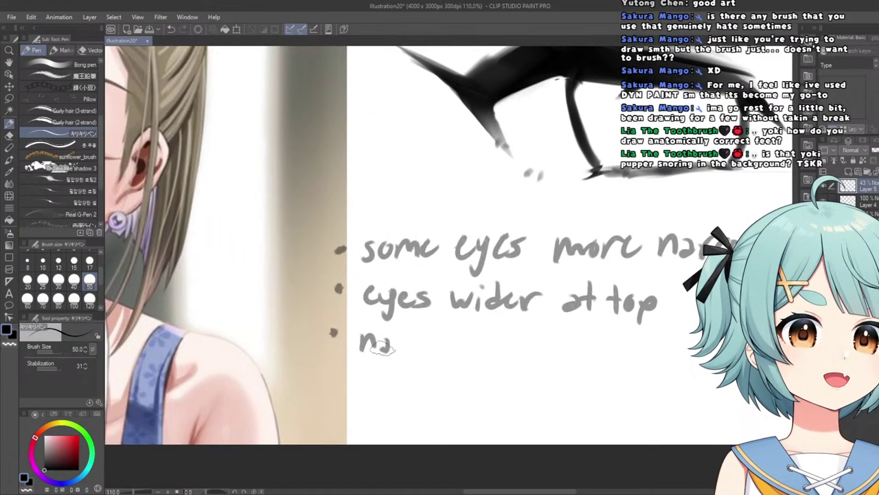
scroll(384, 352, "down", 2)
scroll(296, 355, "down", 2)
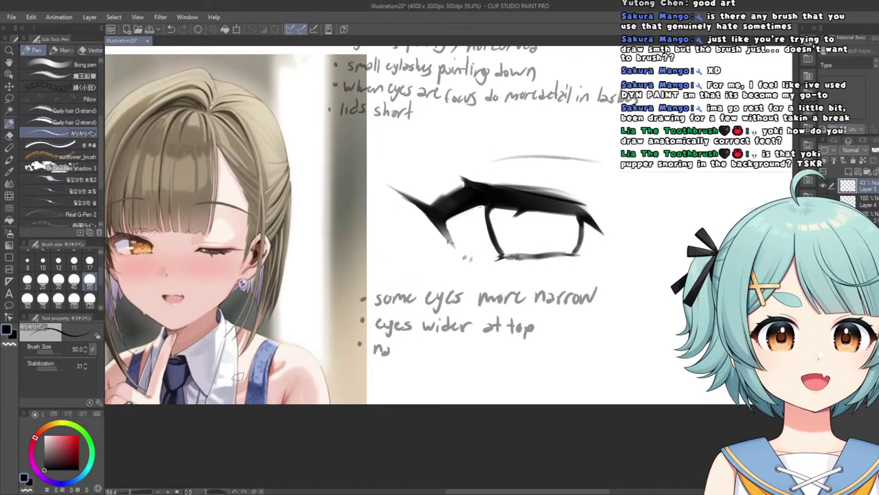
scroll(220, 336, "up", 1)
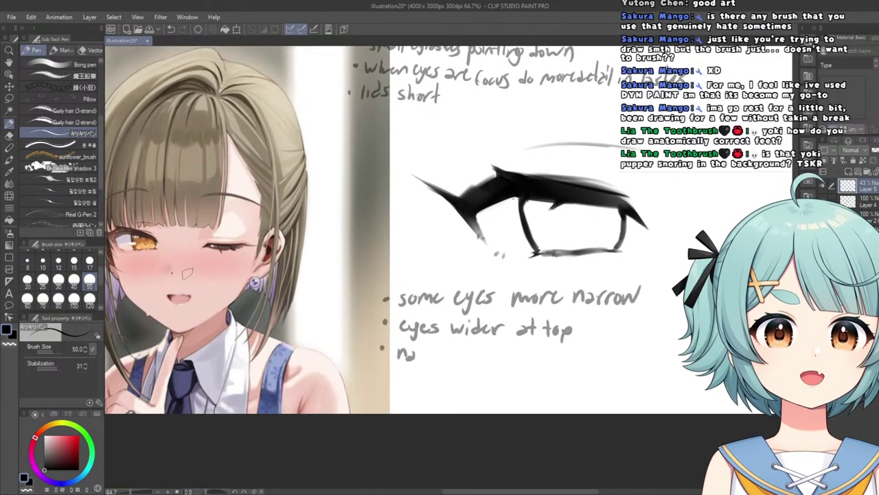
scroll(183, 277, "down", 2)
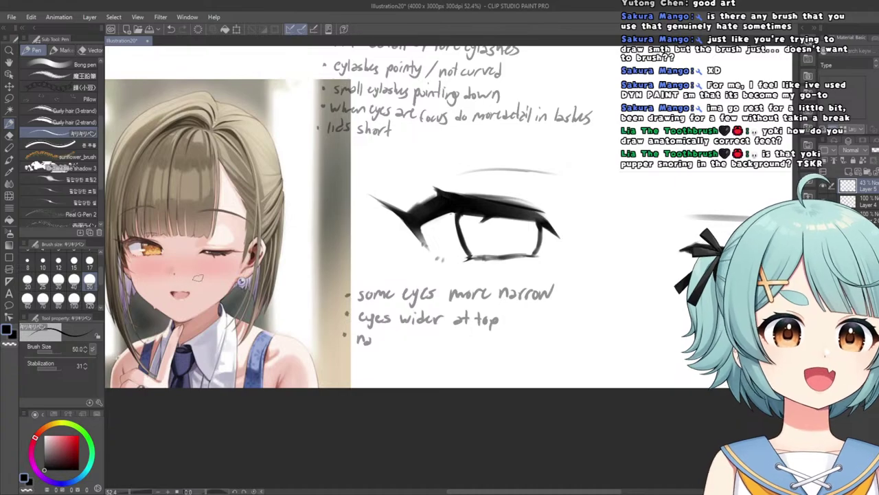
scroll(481, 262, "up", 4)
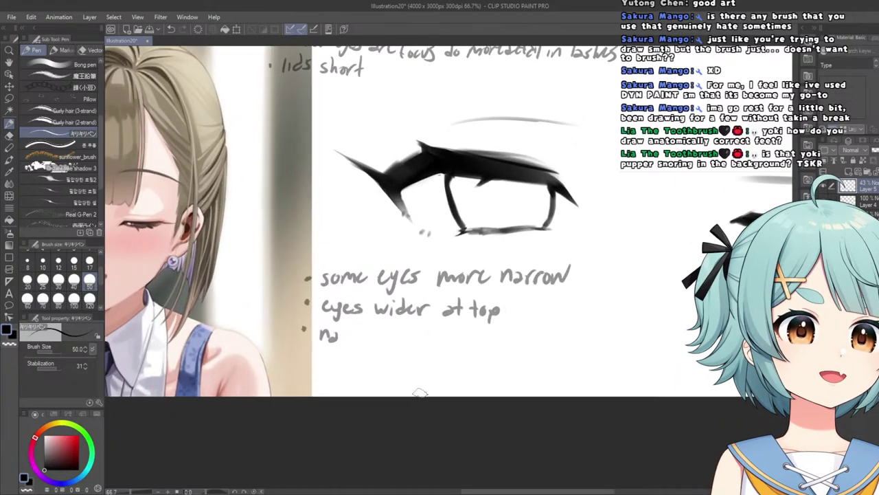
scroll(349, 333, "up", 2)
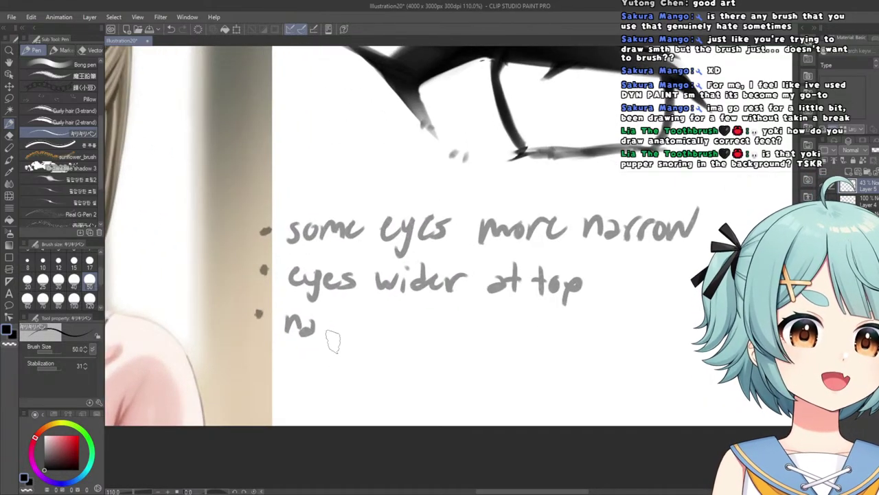
scroll(333, 319, "down", 1)
scroll(329, 325, "up", 3)
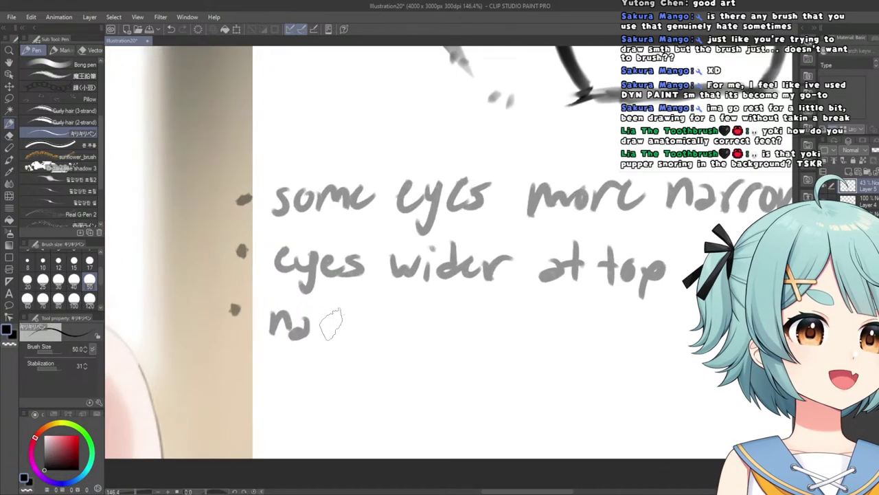
left_click_drag(324, 318, 342, 318)
mouse_move(351, 325)
left_mouse_down()
mouse_move(375, 324)
mouse_move(381, 340)
mouse_move(429, 320)
mouse_move(424, 329)
mouse_move(485, 317)
left_mouse_up()
Complete the third note by handwriting "towards beginning" after "narrower".
scroll(484, 318, "down", 6)
scroll(426, 347, "up", 5)
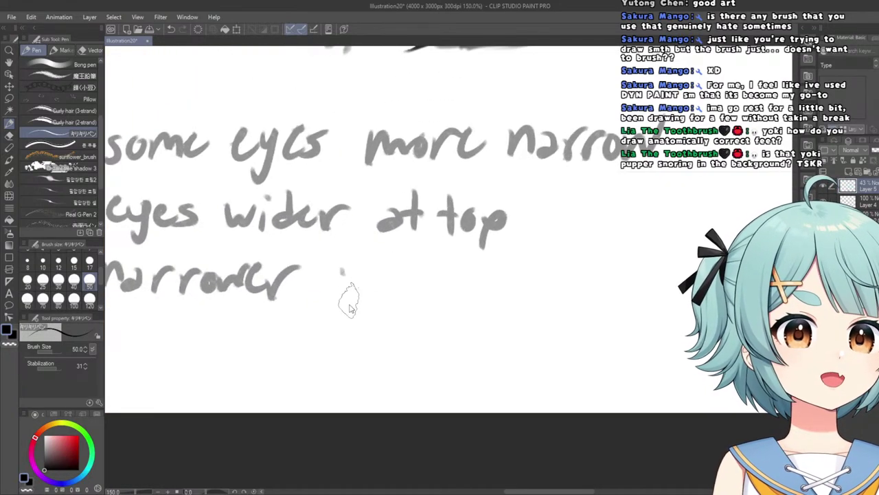
left_click_drag(346, 253, 342, 297)
mouse_move(335, 275)
left_mouse_down()
mouse_move(403, 281)
mouse_move(412, 294)
mouse_move(461, 280)
mouse_move(481, 292)
mouse_move(466, 302)
left_mouse_up()
scroll(499, 299, "down", 4)
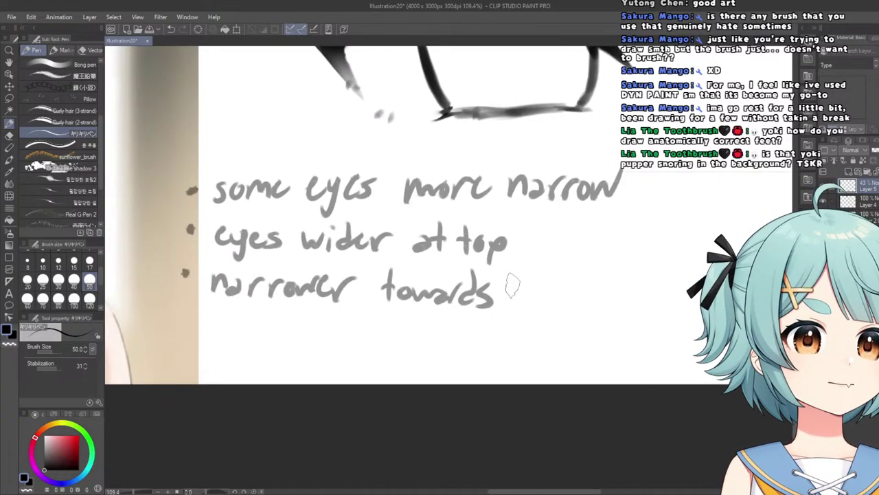
scroll(508, 290, "up", 4)
left_click_drag(488, 274, 486, 305)
mouse_move(516, 287)
left_mouse_down()
mouse_move(512, 297)
mouse_move(522, 301)
left_mouse_up()
left_click_drag(537, 291, 531, 320)
mouse_move(558, 289)
left_mouse_down()
mouse_move(552, 309)
mouse_move(588, 306)
mouse_move(575, 298)
mouse_move(588, 305)
mouse_move(624, 275)
mouse_move(649, 292)
mouse_move(598, 330)
left_mouse_up()
key("ctrl+z")
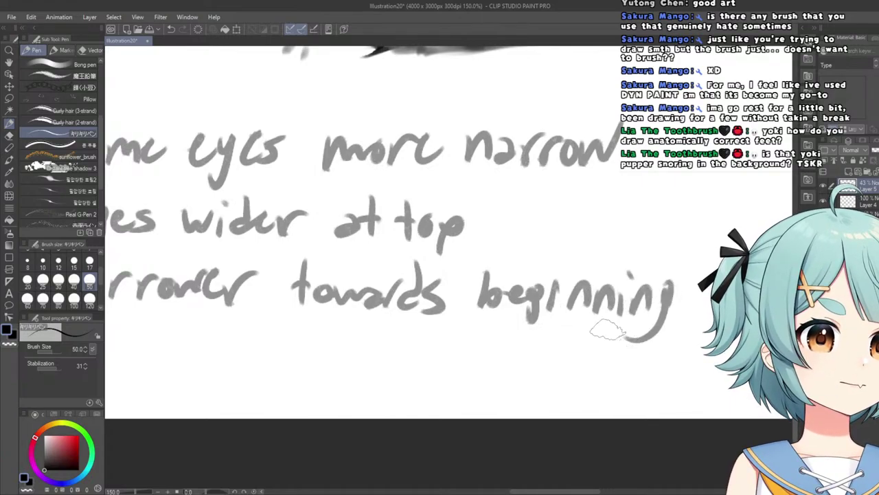
Add a fourth handwritten bullet, "sidewards teardrop shape", at the end of the note list.
scroll(249, 334, "down", 3)
scroll(193, 338, "up", 3)
scroll(204, 336, "up", 3)
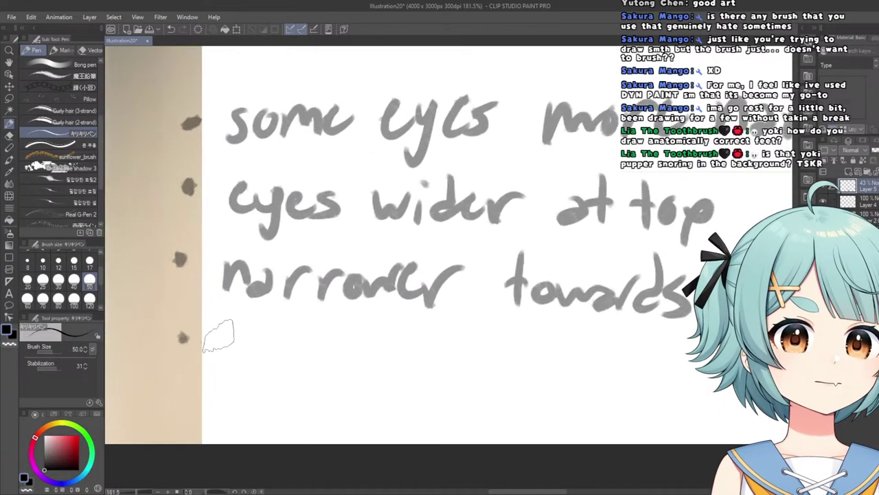
left_click(182, 337)
mouse_move(227, 330)
left_mouse_down()
mouse_move(209, 359)
mouse_move(236, 359)
mouse_move(267, 324)
mouse_move(284, 353)
mouse_move(359, 350)
mouse_move(349, 359)
left_mouse_up()
key("ctrl+z")
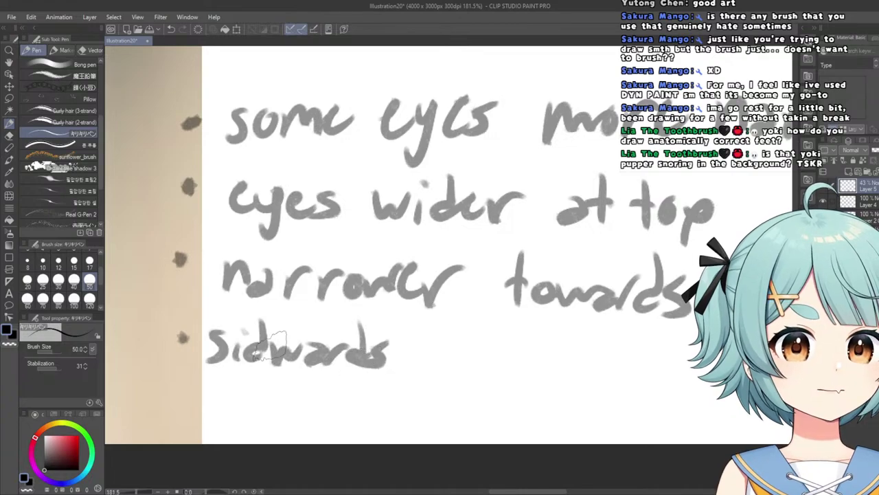
mouse_move(440, 335)
left_mouse_down()
mouse_move(454, 351)
mouse_move(469, 351)
mouse_move(465, 365)
mouse_move(513, 356)
mouse_move(499, 358)
mouse_move(513, 348)
mouse_move(516, 363)
mouse_move(576, 370)
mouse_move(606, 374)
left_mouse_up()
mouse_move(634, 330)
left_mouse_down()
mouse_move(652, 380)
mouse_move(669, 372)
mouse_move(671, 400)
left_mouse_up()
Check the finished notes against the portrait's eyes and the open and closed eye sketches.
scroll(649, 375, "down", 1)
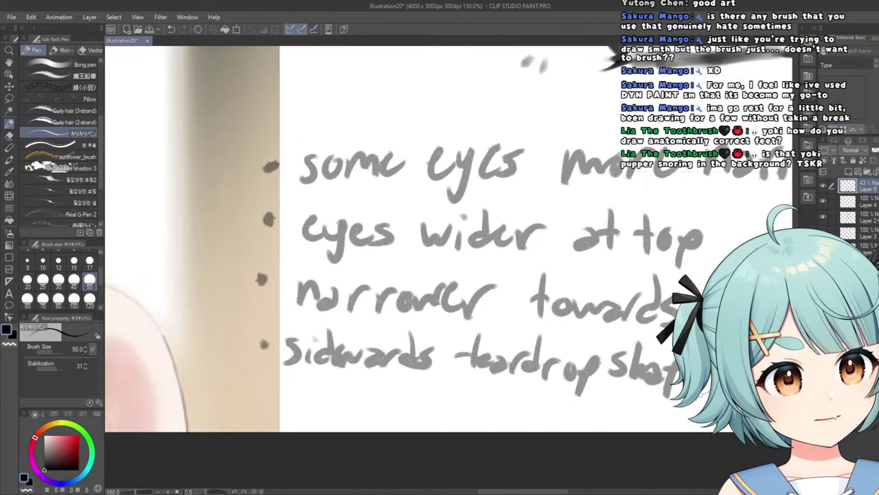
scroll(411, 368, "down", 5)
scroll(303, 343, "up", 4)
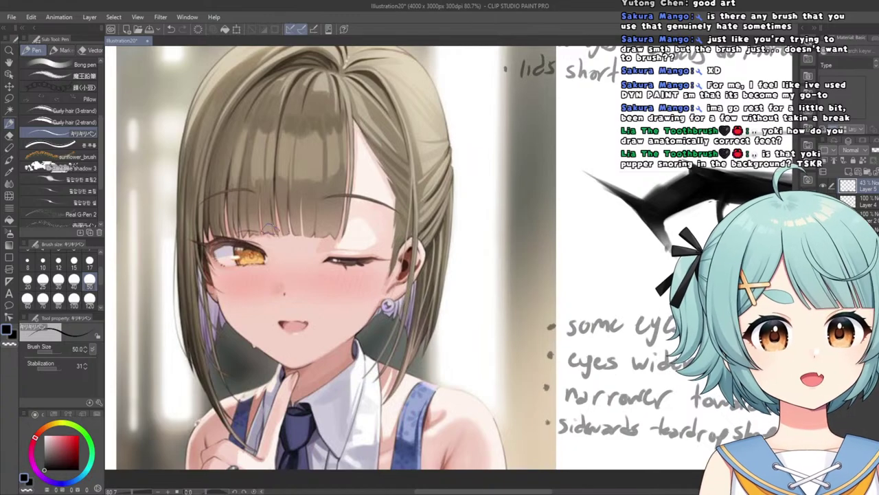
scroll(270, 229, "down", 3)
scroll(186, 257, "up", 2)
scroll(165, 191, "down", 3)
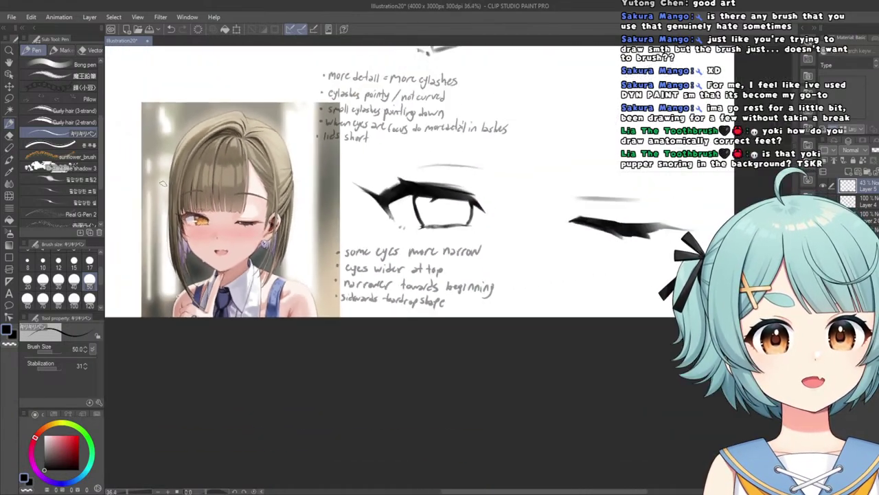
Review all the eye sketches and handwritten notes together across the whole page.
scroll(163, 183, "down", 3)
scroll(244, 113, "up", 2)
scroll(260, 108, "down", 1)
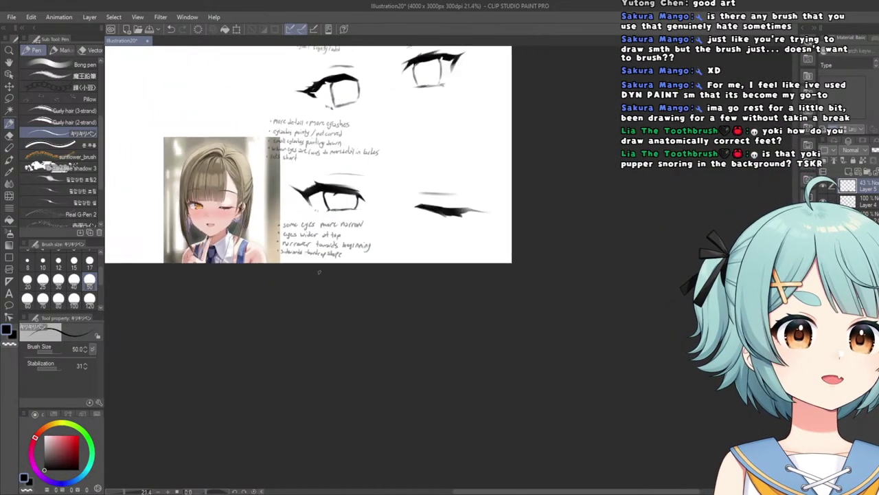
scroll(489, 261, "up", 3)
scroll(527, 206, "down", 5)
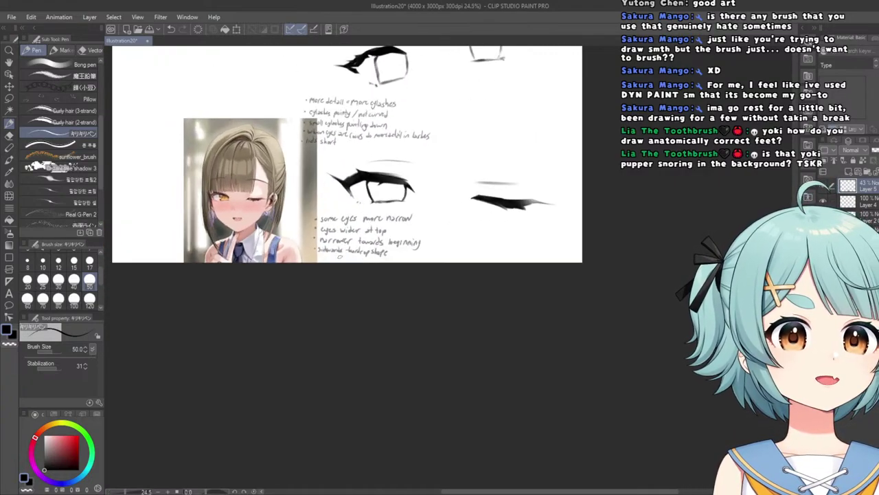
scroll(347, 160, "up", 2)
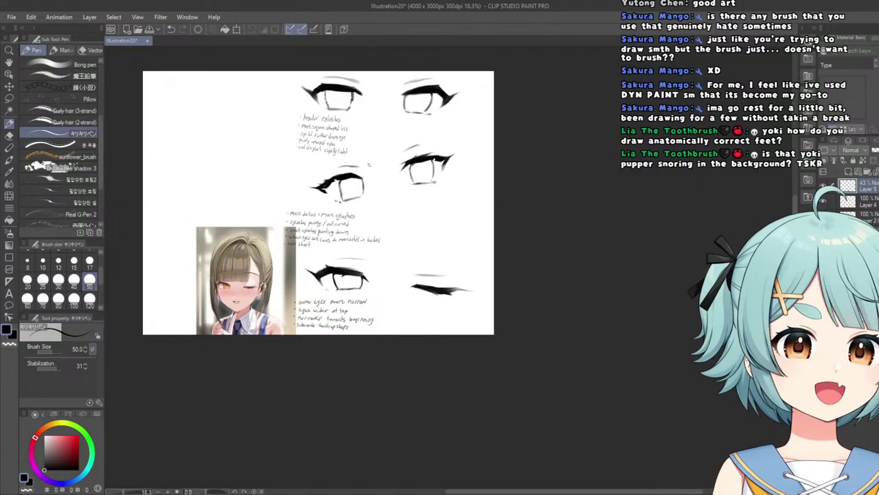
scroll(264, 244, "up", 2)
scroll(244, 249, "down", 1)
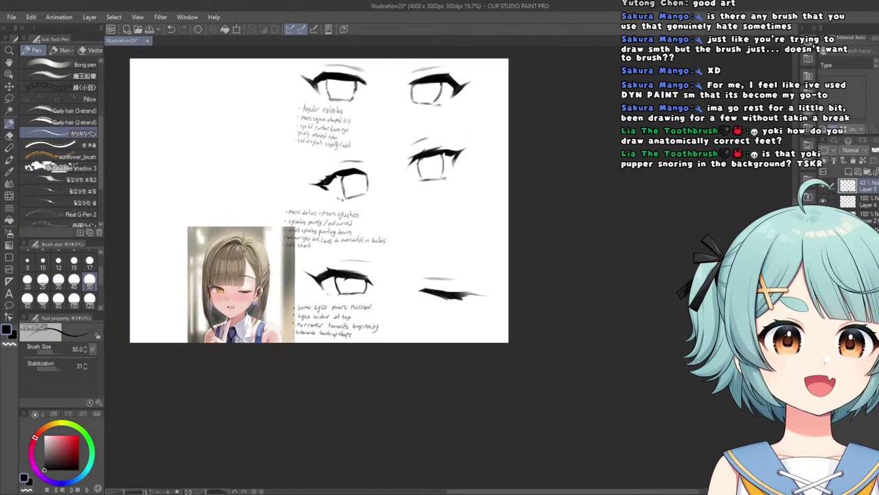
scroll(194, 250, "up", 2)
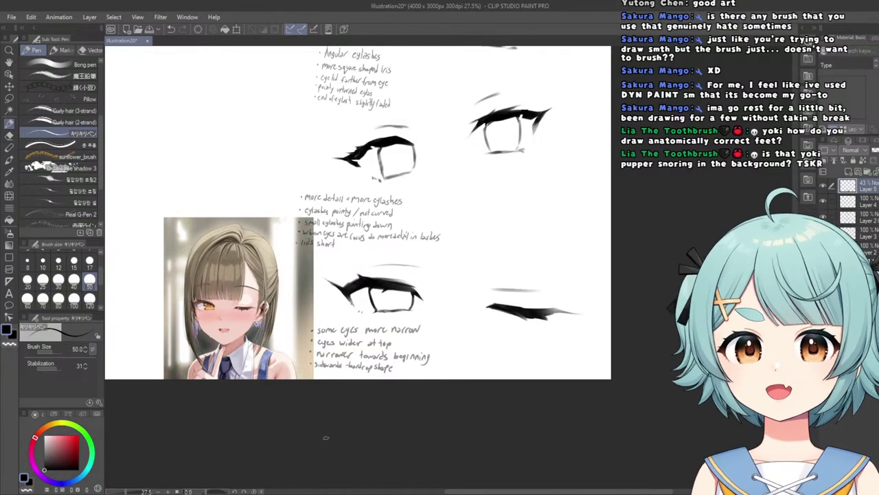
scroll(326, 437, "down", 2)
scroll(308, 283, "up", 1)
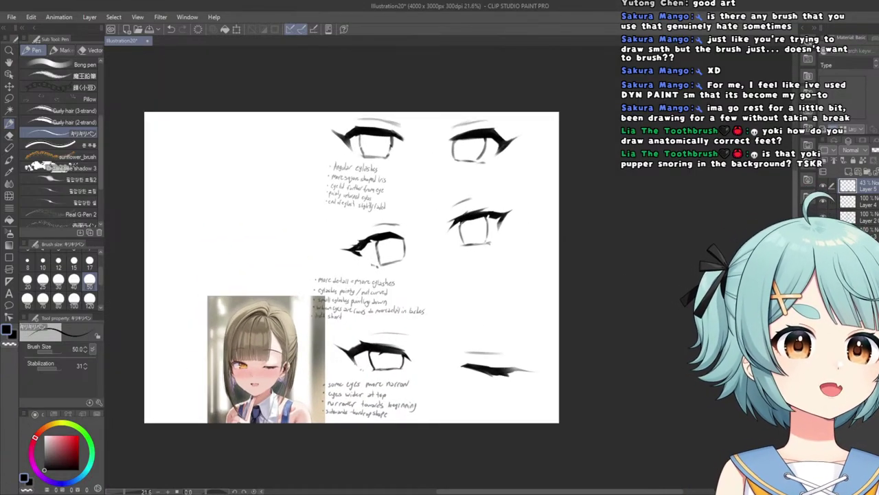
Show the other two reference portraits beside the eye sketches and notes.
key("ctrl+z")
key("ctrl+y")
key("ctrl+y")
key("ctrl+y")
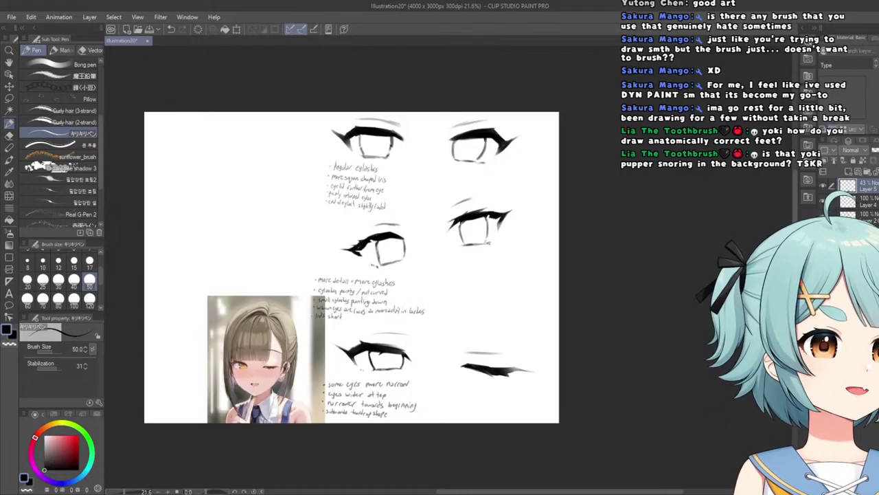
scroll(220, 371, "down", 1)
scroll(220, 371, "up", 1)
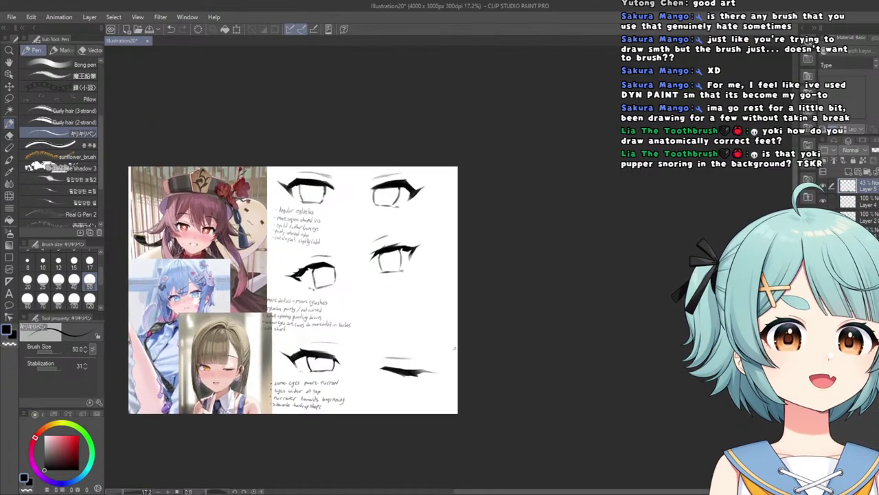
scroll(220, 371, "down", 2)
scroll(261, 396, "up", 2)
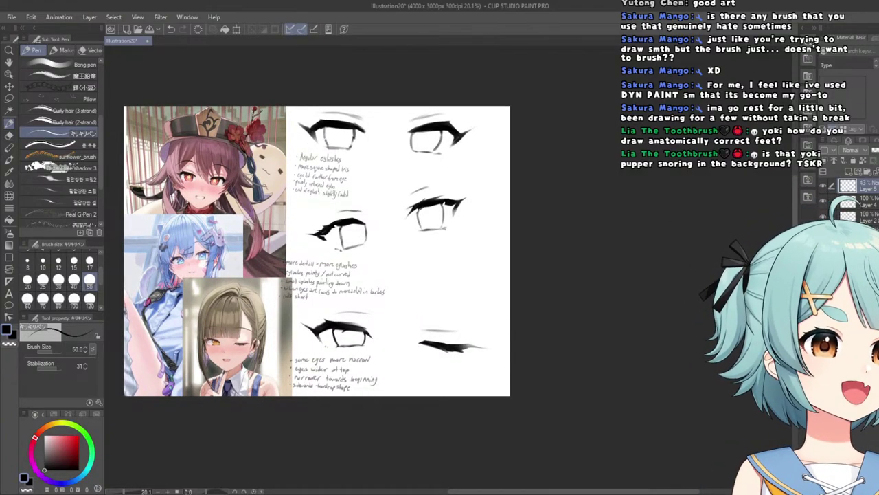
Move the handwritten notes slightly to the right so they sit clear of the reference portraits.
left_click(9, 87)
left_click_drag(329, 371, 333, 371)
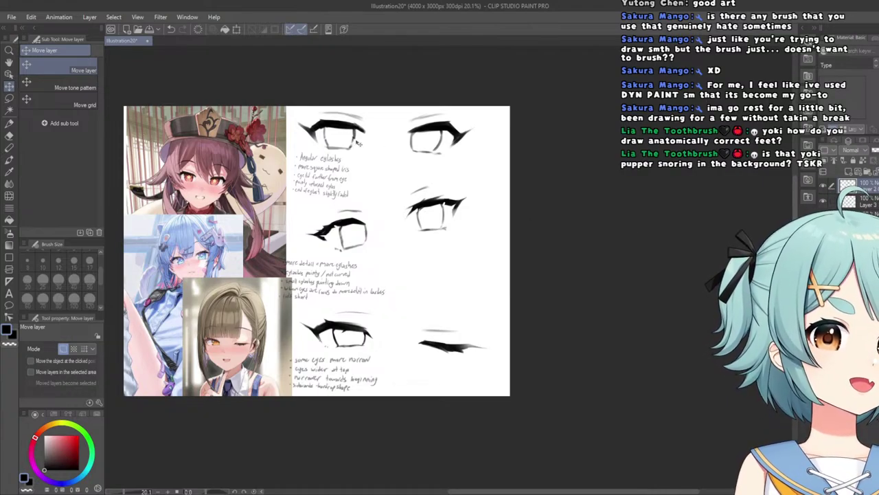
left_click_drag(358, 142, 376, 142)
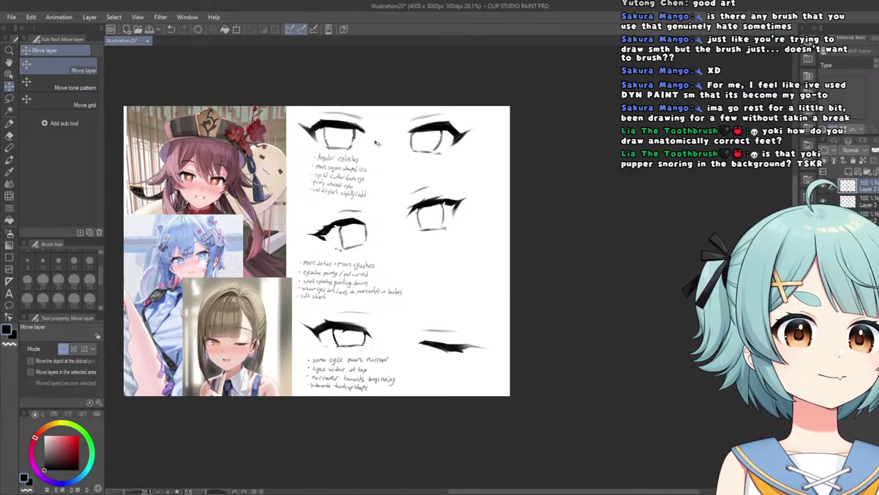
Hide Folder 1, containing the references, eye sketches and notes, to leave a blank canvas.
scroll(377, 143, "down", 3)
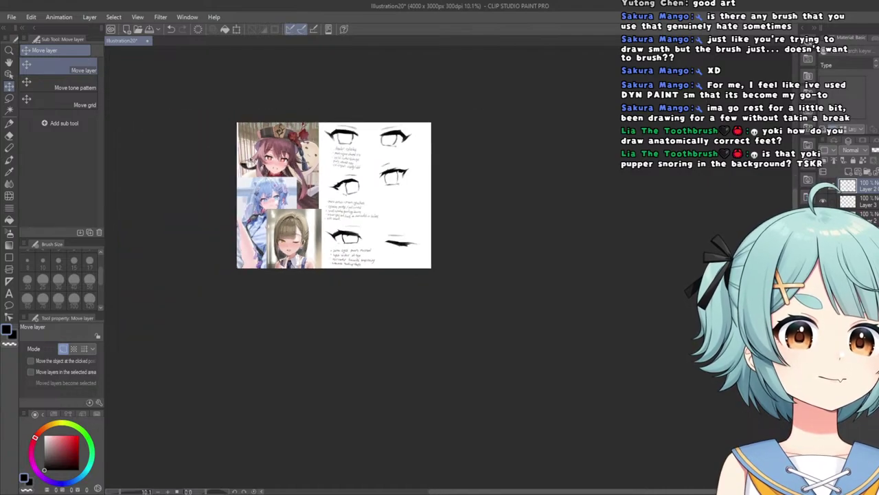
scroll(314, 159, "up", 3)
scroll(223, 172, "down", 2)
scroll(168, 198, "up", 1)
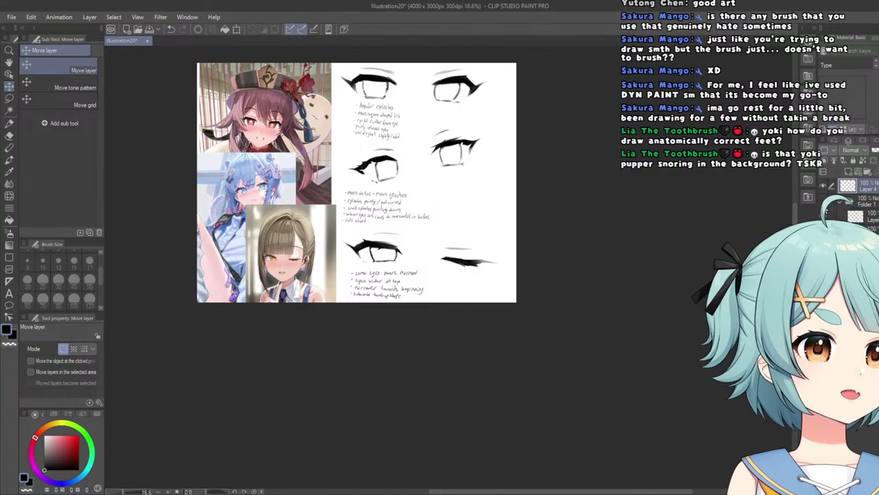
left_click(823, 201)
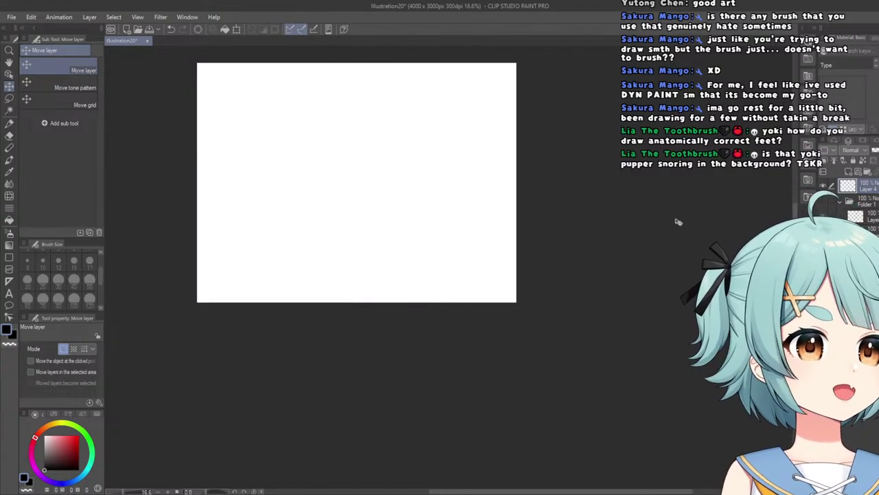
scroll(517, 301, "down", 1)
scroll(448, 118, "up", 3)
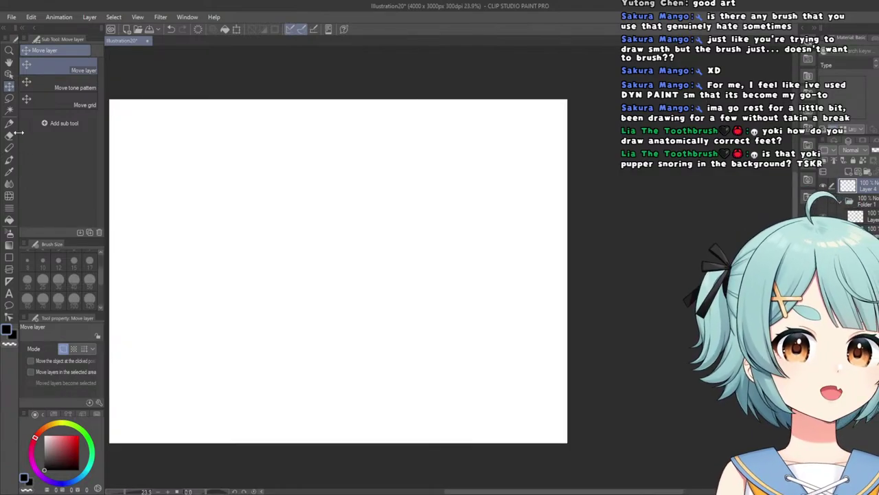
Choose the Kuro Sketch pen at brush size 120 for drawing on the blank layer.
key("p")
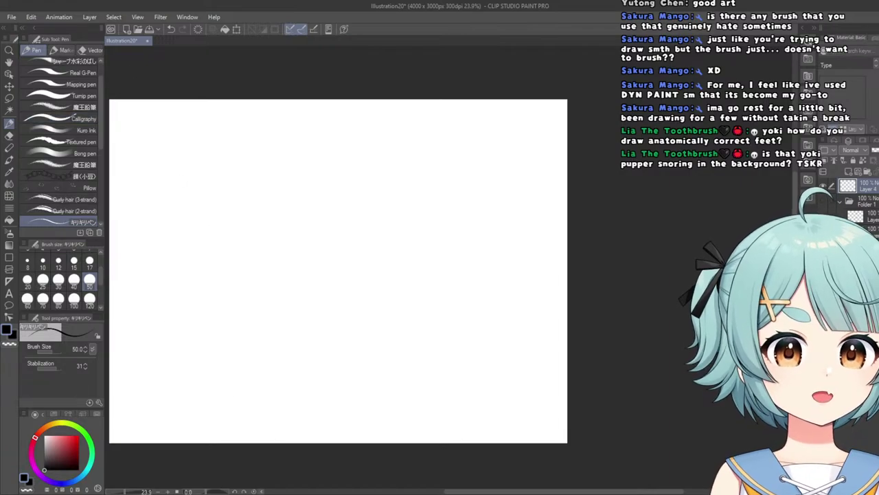
scroll(275, 172, "down", 1)
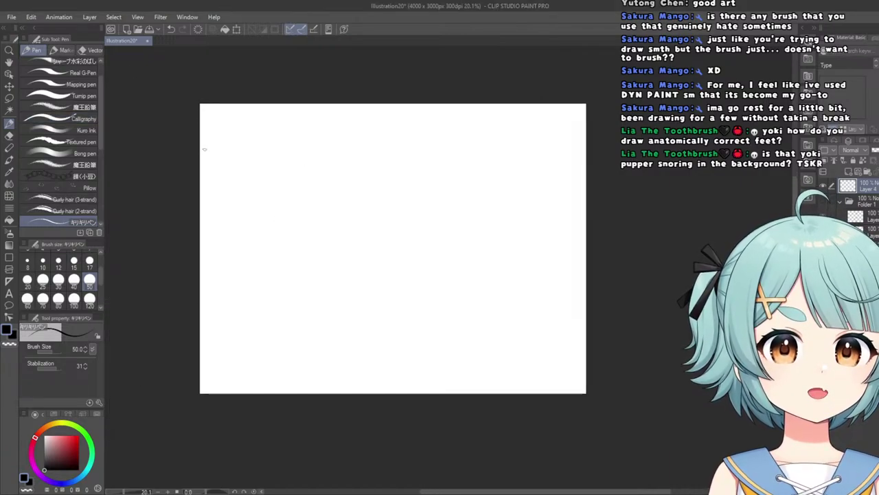
scroll(204, 147, "up", 2)
scroll(55, 72, "up", 2)
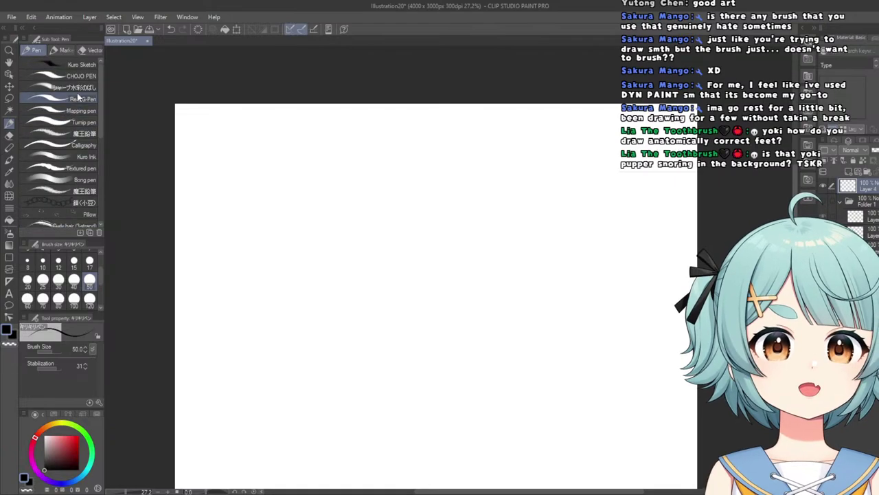
left_click(65, 64)
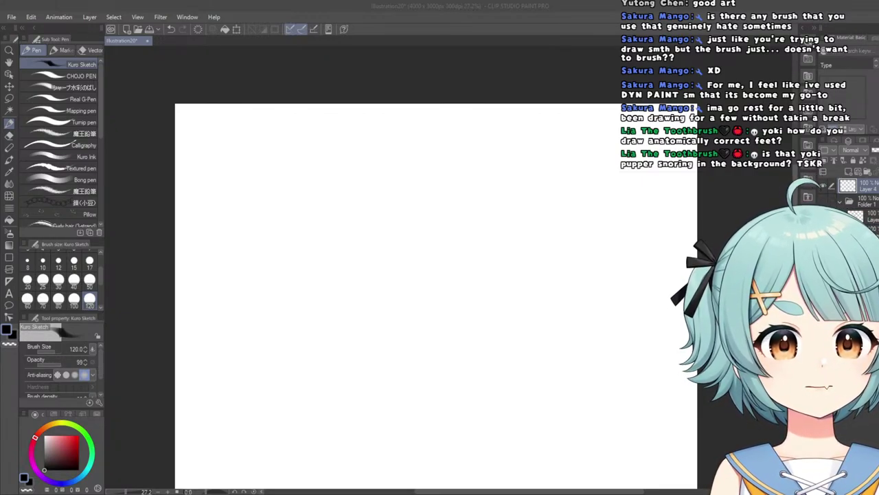
key("alt+Tab")
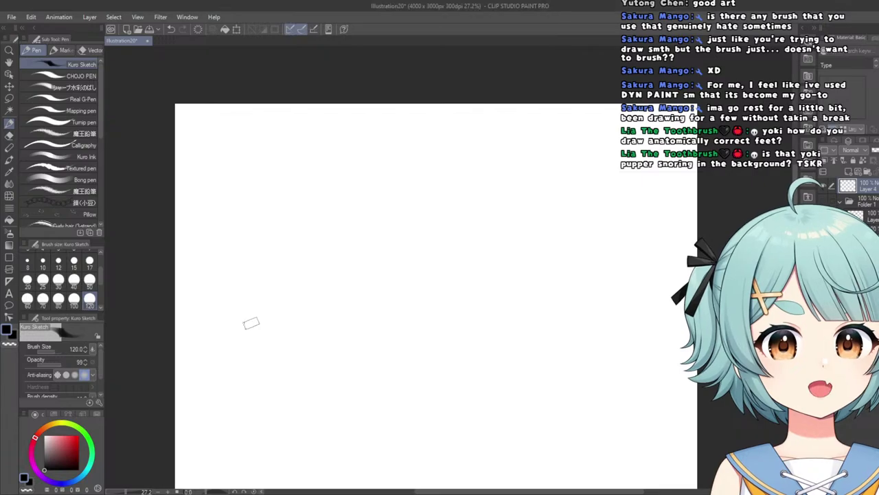
scroll(88, 286, "down", 1)
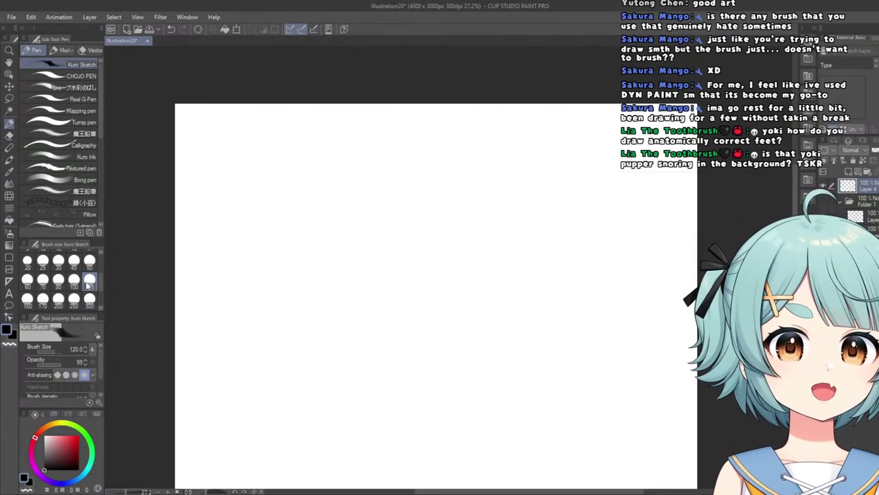
scroll(240, 141, "up", 1)
left_click(89, 260)
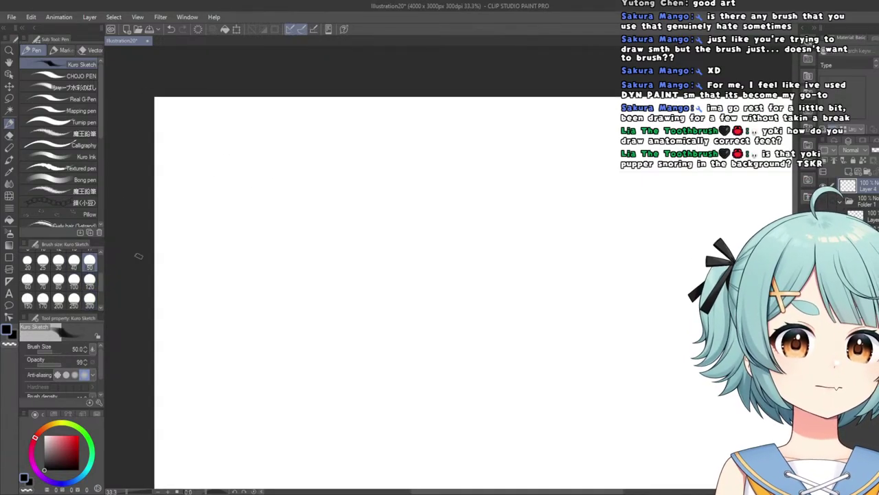
left_click(89, 280)
scroll(323, 153, "up", 1)
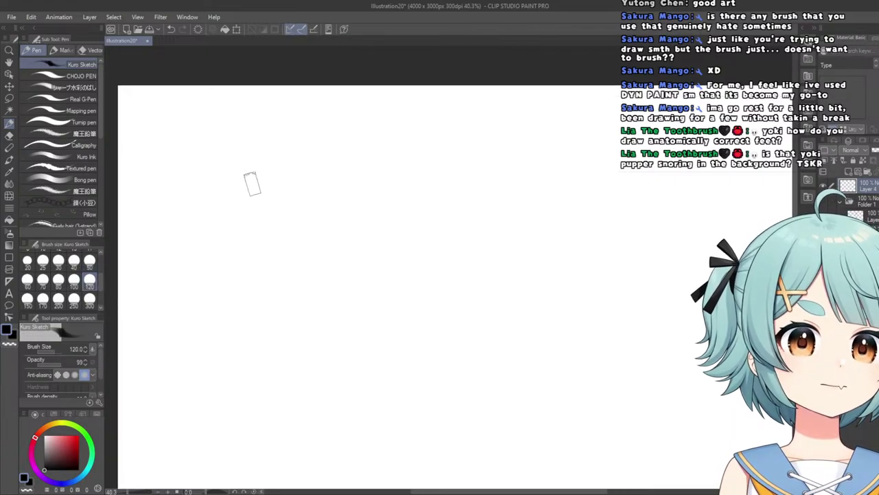
Draw the left eye's upper lash line as one gently curved dark stroke, redoing it until the shape fits.
mouse_move(261, 180)
left_mouse_down()
mouse_move(228, 168)
mouse_move(184, 177)
left_mouse_up()
key("ctrl+z")
key("ctrl+z")
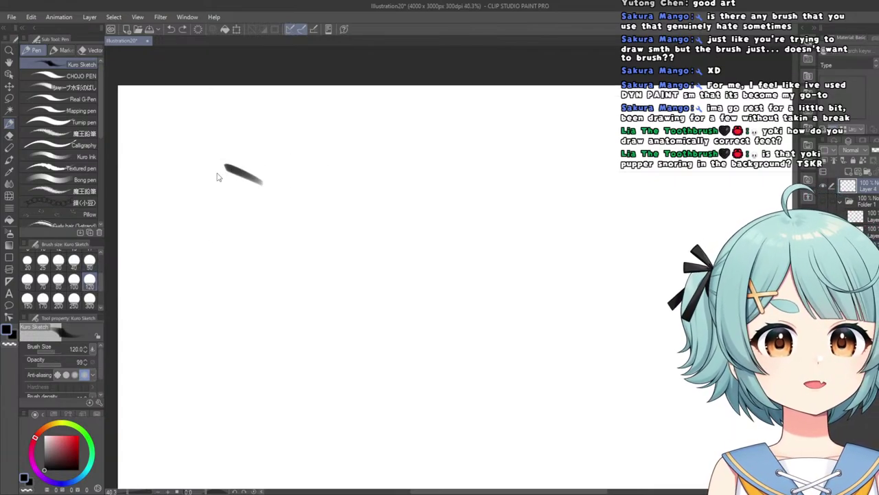
mouse_move(271, 187)
left_mouse_down()
mouse_move(252, 169)
mouse_move(202, 167)
left_mouse_up()
key("ctrl+z")
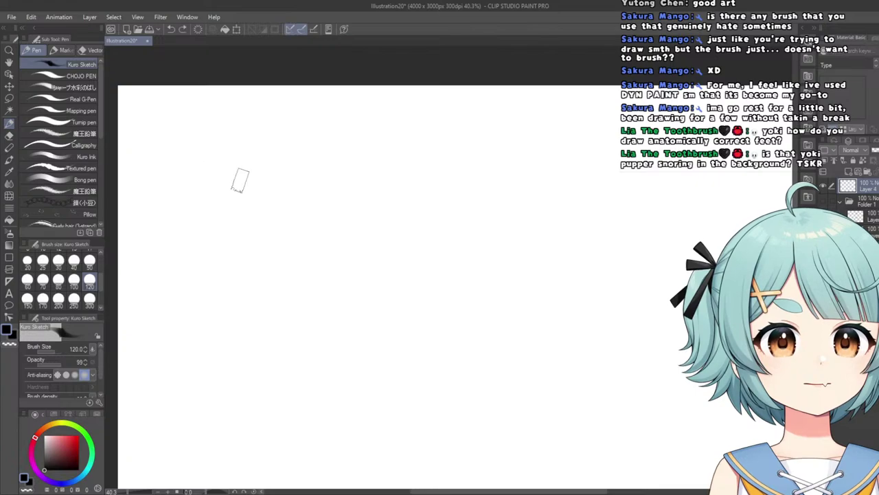
mouse_move(272, 172)
left_mouse_down()
mouse_move(194, 171)
mouse_move(259, 171)
mouse_move(199, 170)
mouse_move(195, 180)
left_mouse_up()
key("ctrl+z")
Begin the right eye's upper lash line with a short rising stroke at its inner end.
left_click_drag(391, 162, 349, 173)
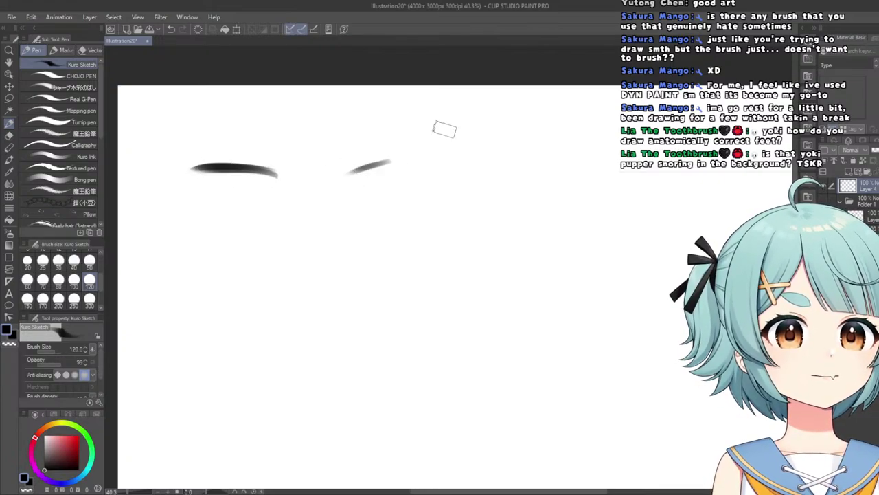
key("ctrl+z")
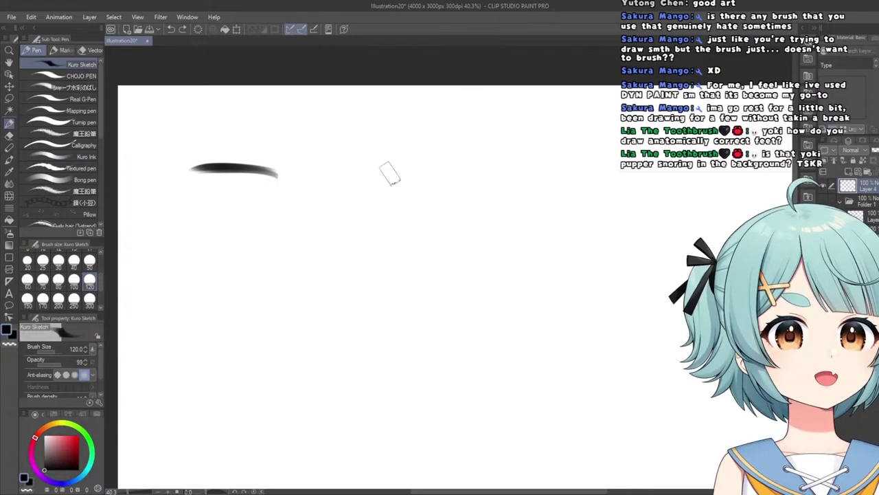
mouse_move(403, 160)
left_mouse_down()
mouse_move(378, 167)
mouse_move(415, 153)
left_mouse_up()
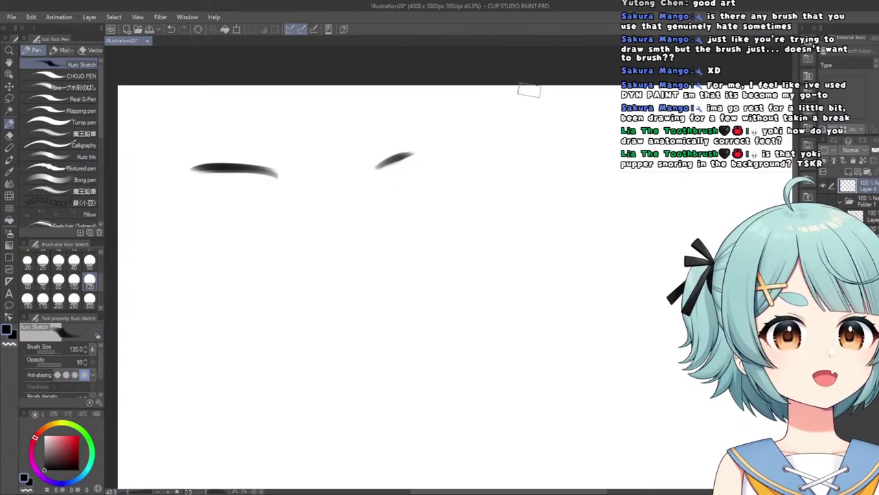
scroll(442, 163, "up", 1)
Extend the right upper lash line outward with a thick black arching stroke, redoing attempts that do not fit.
mouse_move(491, 142)
left_mouse_down()
mouse_move(447, 141)
mouse_move(373, 165)
left_mouse_up()
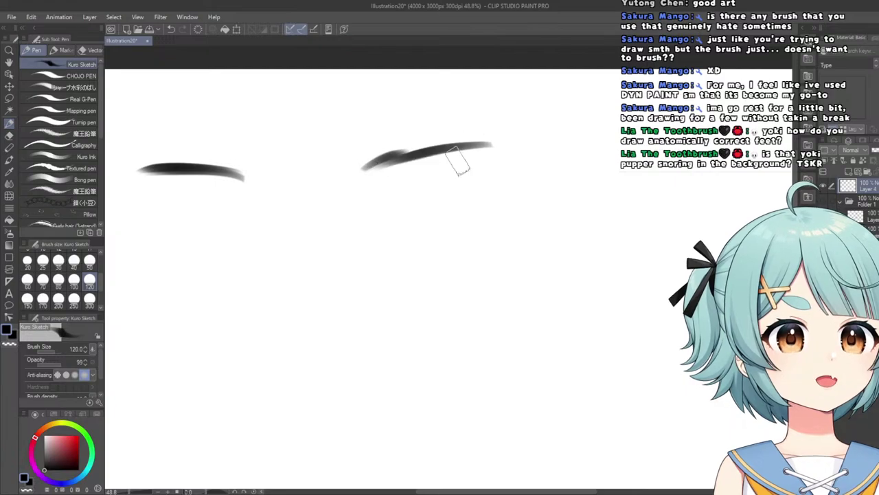
key("ctrl+z")
mouse_move(489, 141)
left_mouse_down()
mouse_move(399, 161)
mouse_move(436, 175)
mouse_move(448, 155)
mouse_move(432, 148)
mouse_move(334, 166)
mouse_move(488, 145)
mouse_move(398, 158)
left_mouse_up()
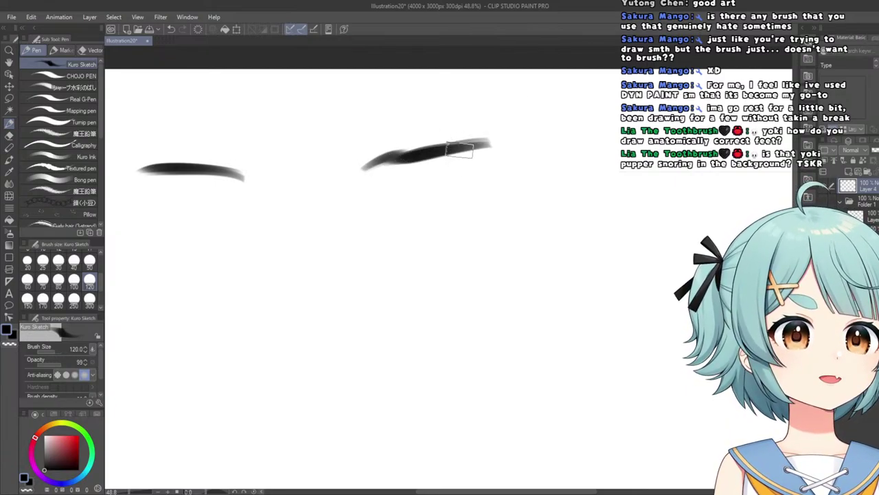
key("ctrl+z")
left_click_drag(502, 134, 393, 153)
key("ctrl+z")
left_click_drag(498, 138, 412, 144)
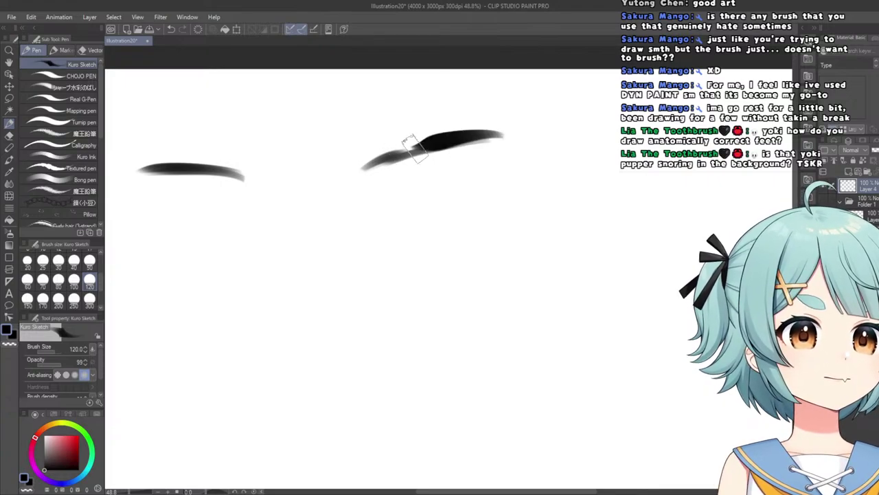
key("ctrl+z")
mouse_move(510, 139)
left_mouse_down()
mouse_move(405, 154)
mouse_move(454, 156)
mouse_move(438, 163)
mouse_move(444, 140)
mouse_move(393, 155)
left_mouse_up()
mouse_move(499, 140)
left_mouse_down()
mouse_move(399, 154)
mouse_move(494, 136)
mouse_move(418, 142)
mouse_move(481, 136)
mouse_move(456, 140)
mouse_move(468, 153)
mouse_move(483, 139)
mouse_move(421, 145)
mouse_move(486, 135)
mouse_move(417, 147)
mouse_move(440, 137)
mouse_move(386, 157)
left_mouse_up()
key("ctrl+z")
scroll(270, 163, "down", 2)
scroll(240, 165, "down", 3)
scroll(227, 165, "up", 4)
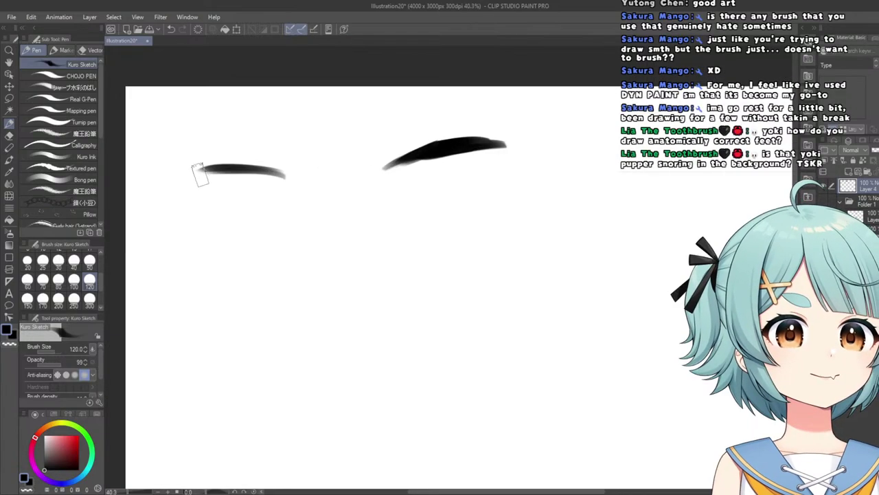
Thicken and darken the left upper lash line to match the weight of the right one.
left_click_drag(255, 172, 157, 178)
key("ctrl+z")
mouse_move(249, 170)
left_mouse_down()
mouse_move(173, 177)
mouse_move(243, 171)
left_mouse_up()
scroll(200, 183, "down", 2)
scroll(210, 167, "up", 5)
left_click_drag(181, 158, 249, 170)
left_click_drag(180, 159, 258, 170)
scroll(409, 96, "down", 7)
scroll(463, 112, "up", 5)
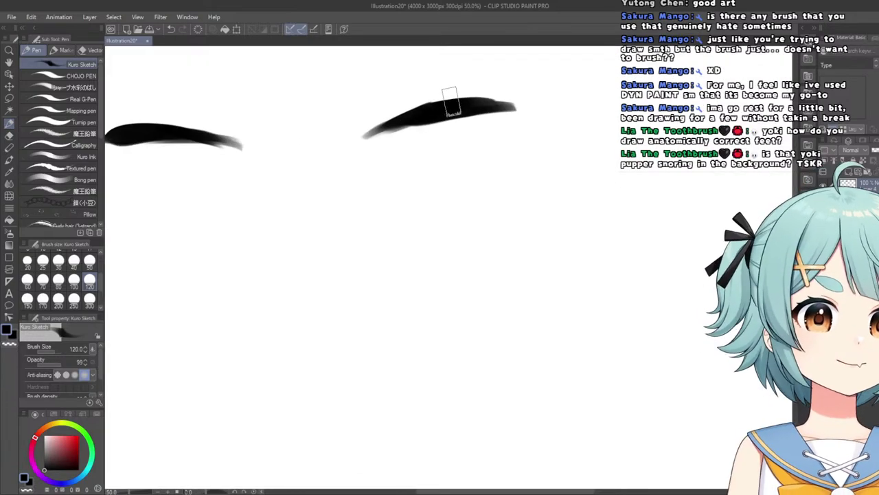
Refine both upper lash lines with additional strokes, shaping the left one's outer end into a point.
scroll(418, 121, "down", 8)
scroll(442, 116, "up", 3)
scroll(302, 161, "up", 1)
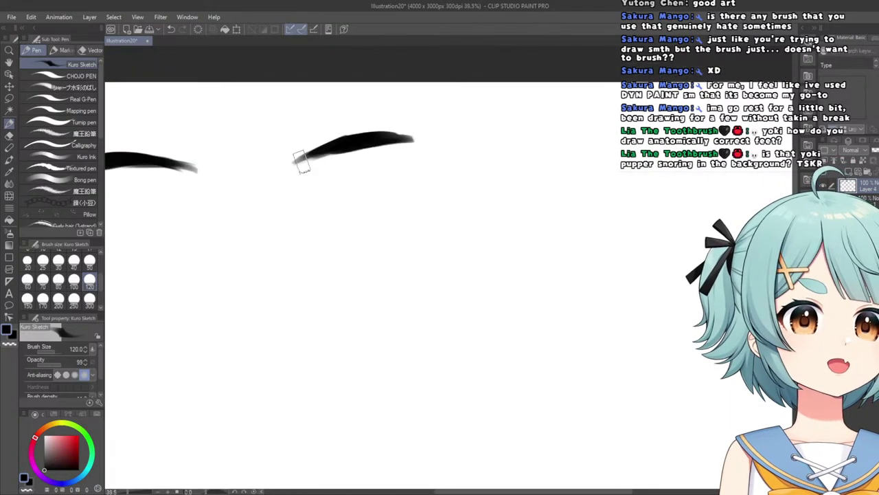
scroll(295, 142, "up", 3)
left_click_drag(301, 157, 189, 151)
left_click_drag(274, 144, 202, 143)
mouse_move(574, 125)
left_mouse_down()
mouse_move(524, 131)
mouse_move(598, 119)
mouse_move(490, 140)
mouse_move(577, 125)
mouse_move(512, 136)
left_mouse_up()
scroll(304, 167, "down", 5)
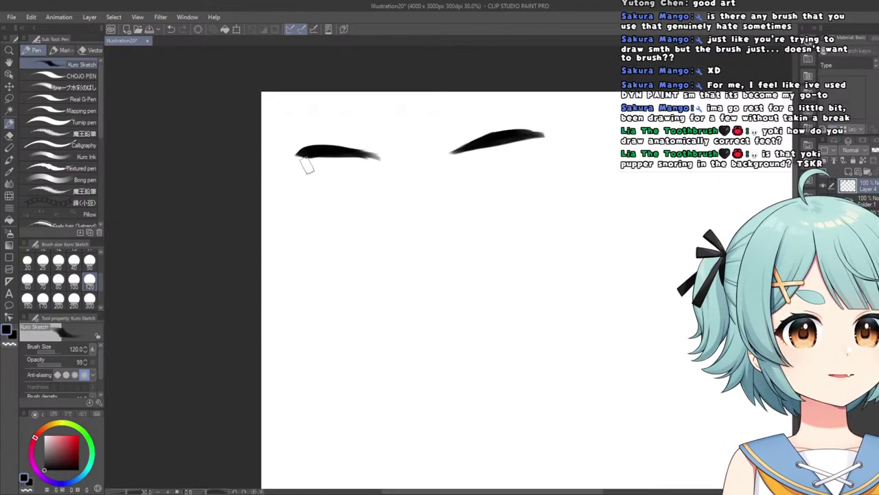
Redraw the inner end of the left upper lash line with a darker stroke, undoing the first attempt.
scroll(232, 181, "up", 6)
left_click_drag(292, 214, 200, 205)
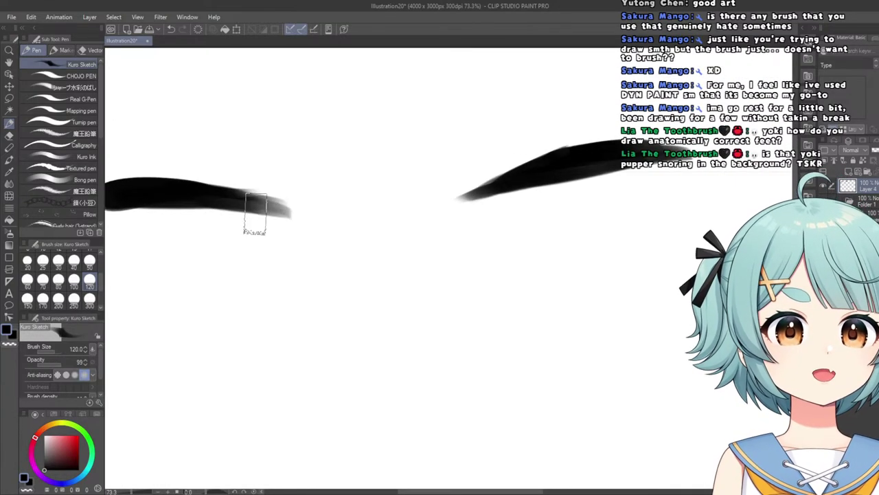
key("ctrl+z")
left_click_drag(282, 210, 226, 202)
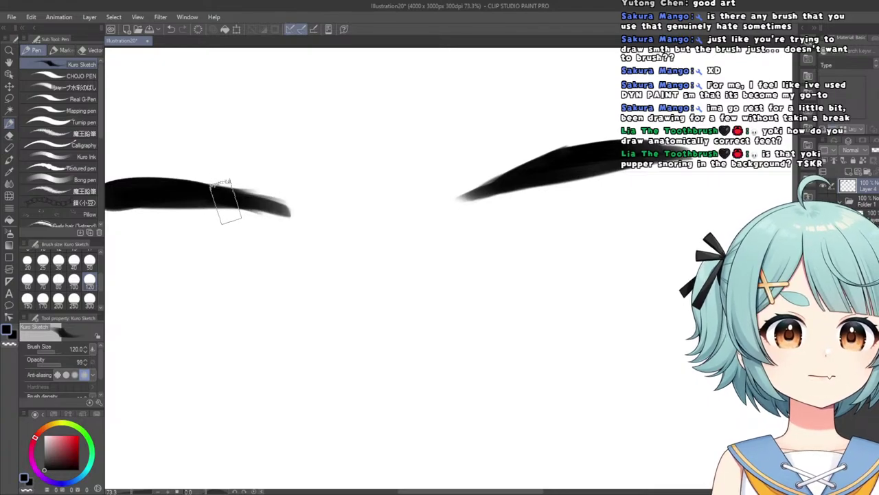
scroll(247, 191, "down", 6)
scroll(237, 156, "up", 4)
scroll(141, 185, "up", 1)
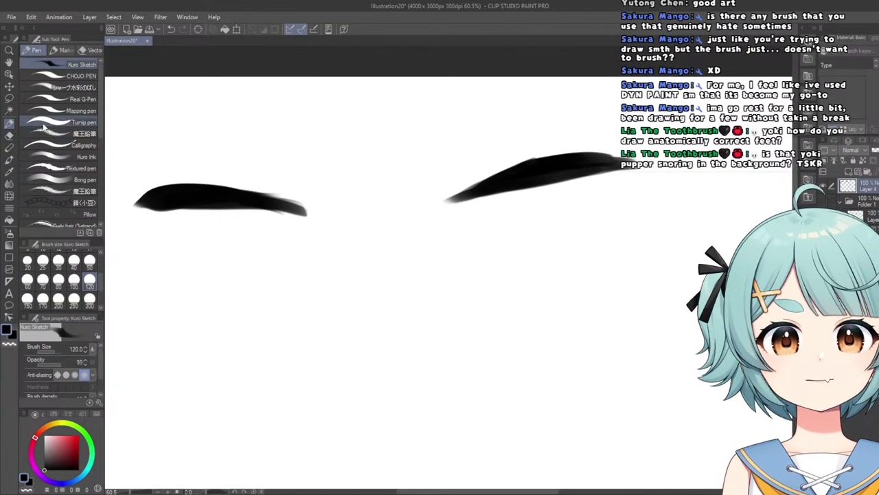
Erase along the top and underside of the left lash line's inner end to taper it to a thin point.
left_click(9, 134)
scroll(287, 196, "up", 2)
left_click_drag(230, 168, 355, 234)
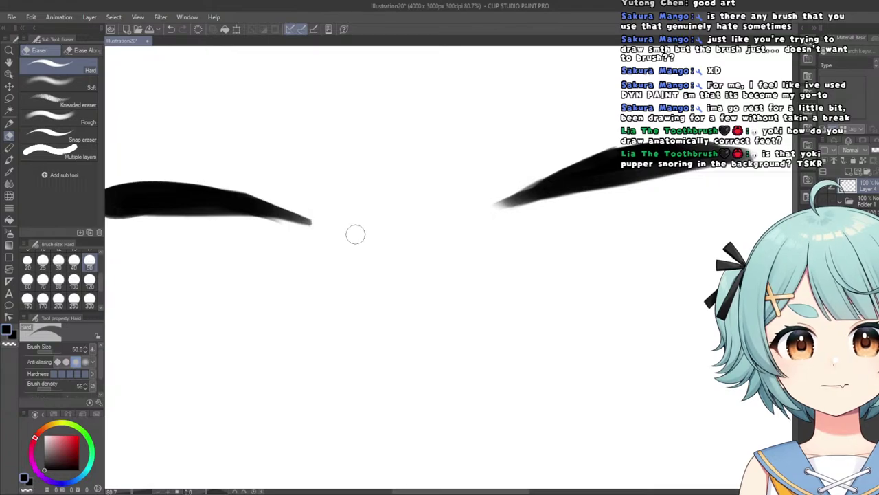
left_click_drag(232, 234, 322, 235)
scroll(230, 212, "down", 4)
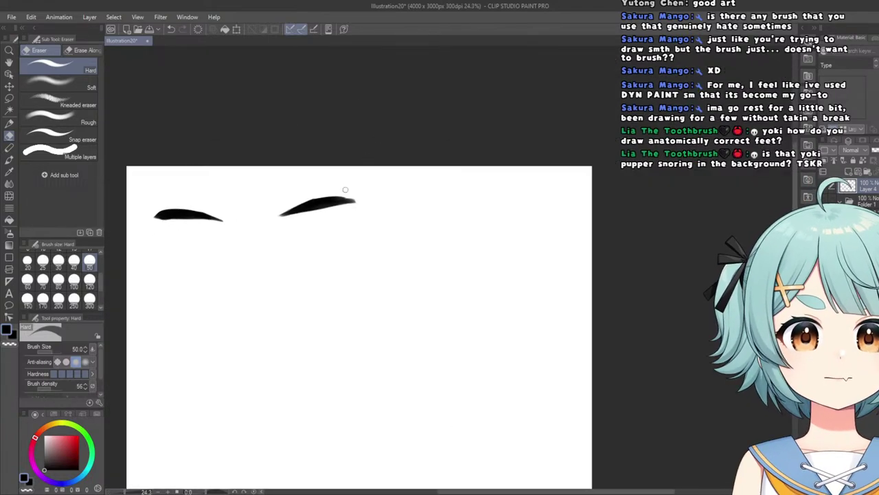
Trim the upper edge of the right lash line toward its inner end with the hard eraser.
scroll(288, 196, "up", 2)
scroll(312, 194, "up", 1)
mouse_move(358, 179)
left_mouse_down()
mouse_move(298, 216)
mouse_move(278, 217)
mouse_move(381, 180)
mouse_move(288, 218)
left_mouse_up()
left_click_drag(350, 188, 275, 223)
scroll(309, 214, "down", 3)
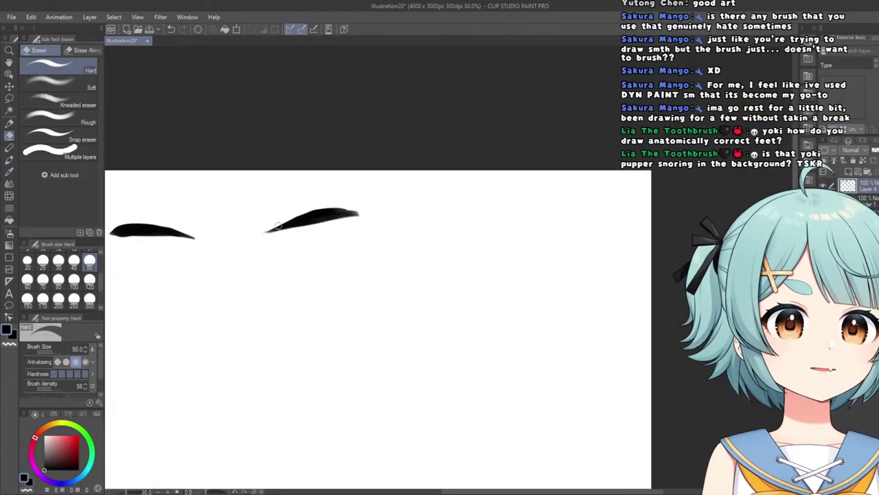
Examine both upper lash lines close up and from afar to compare their shape and balance.
scroll(303, 222, "down", 2)
scroll(274, 234, "up", 5)
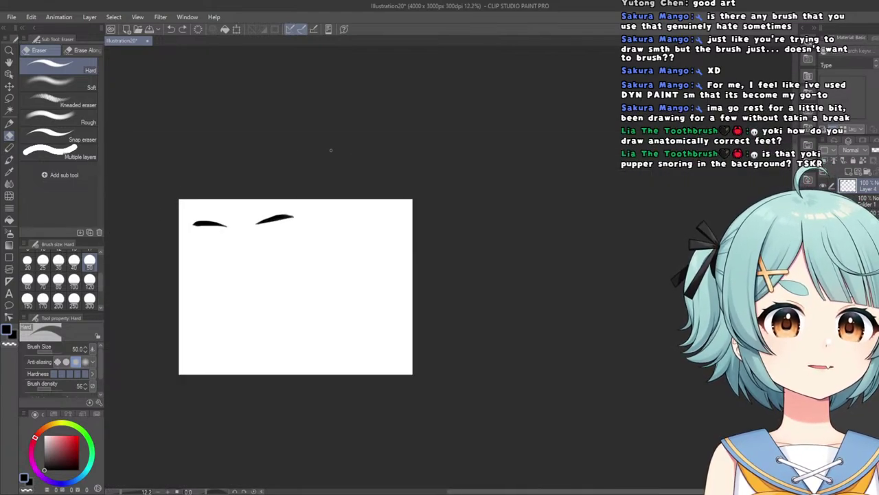
scroll(238, 252, "down", 4)
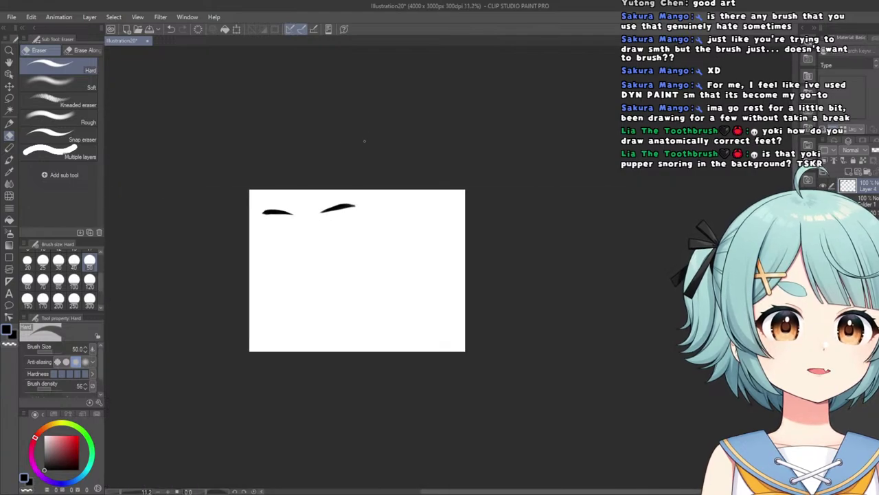
scroll(265, 235, "up", 2)
scroll(375, 142, "down", 1)
scroll(374, 193, "up", 6)
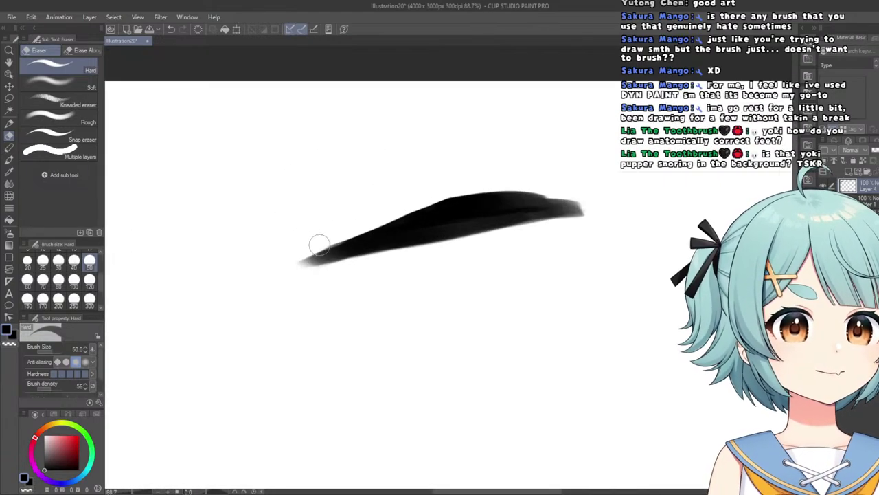
scroll(314, 249, "down", 5)
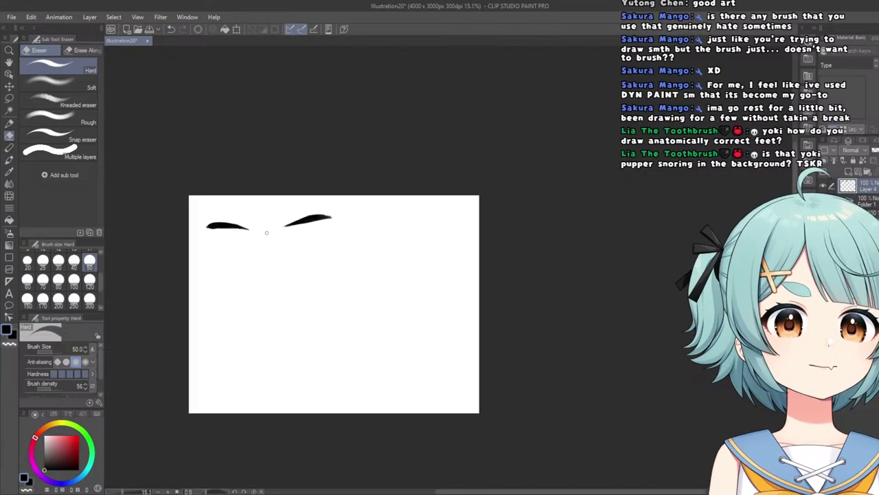
scroll(239, 241, "up", 3)
scroll(239, 242, "up", 2)
Darken the inner tip of the left upper lash line with a short Kuro Sketch stroke.
left_click(9, 123)
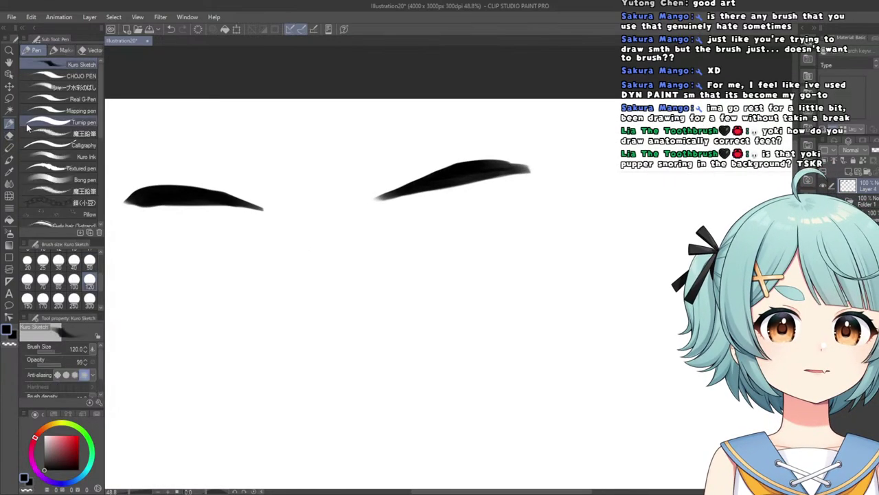
scroll(288, 186, "up", 2)
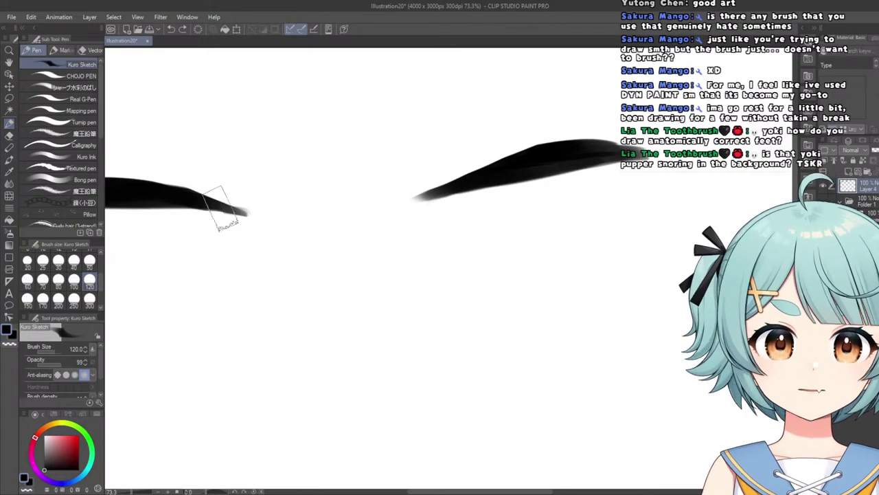
mouse_move(224, 206)
left_mouse_down()
mouse_move(252, 214)
mouse_move(195, 203)
mouse_move(244, 209)
left_mouse_up()
scroll(172, 201, "down", 5)
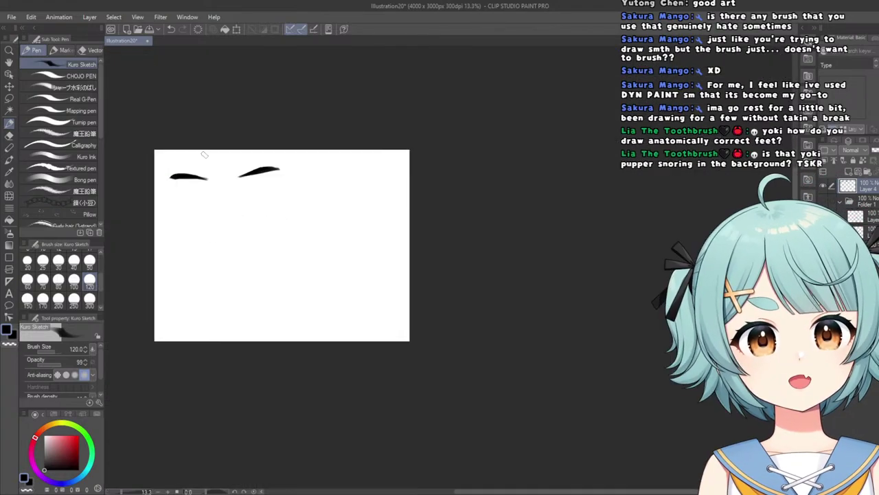
Add a thick downward bend to the outer end of both upper lash lines.
scroll(233, 147, "up", 3)
scroll(278, 180, "up", 4)
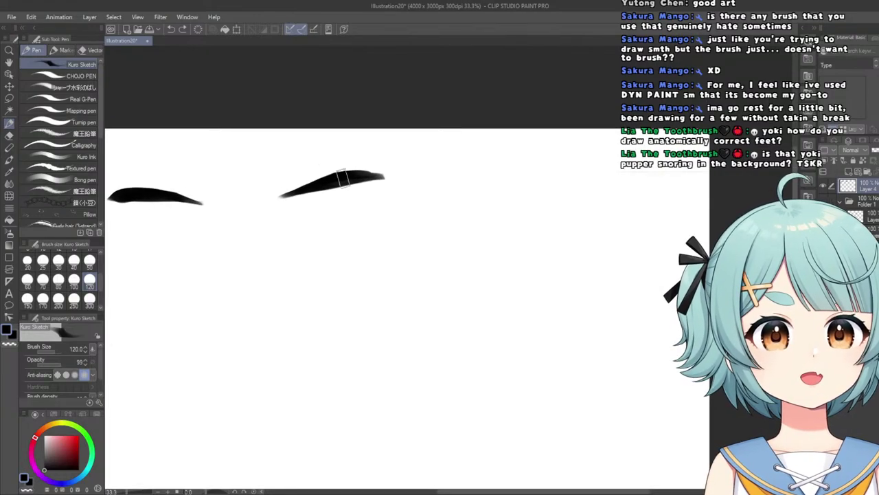
left_click_drag(383, 172, 403, 189)
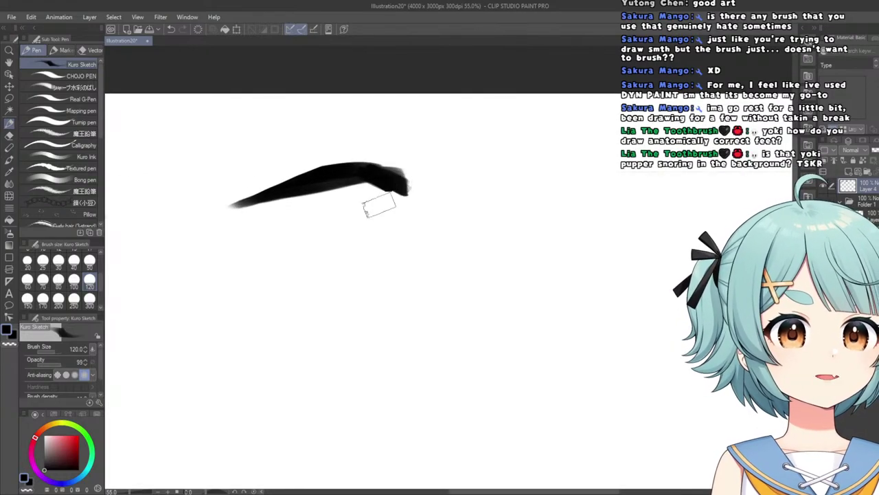
scroll(378, 201, "down", 3)
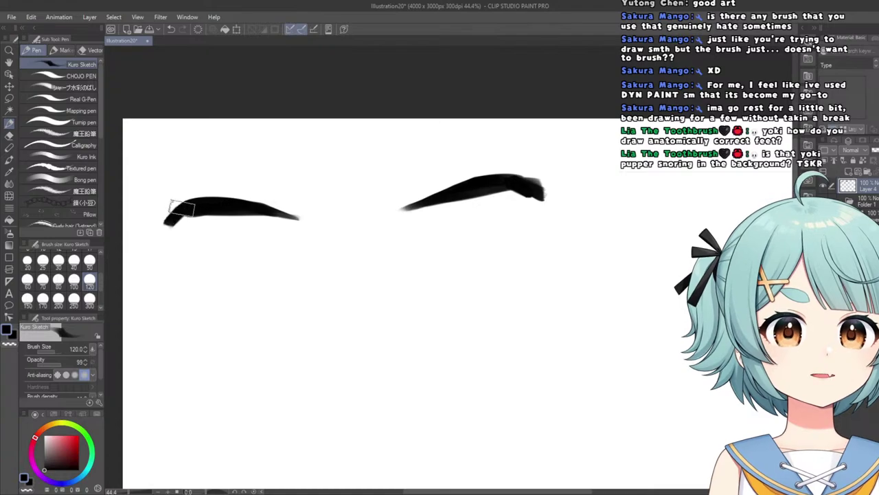
scroll(193, 209, "down", 6)
scroll(218, 186, "up", 4)
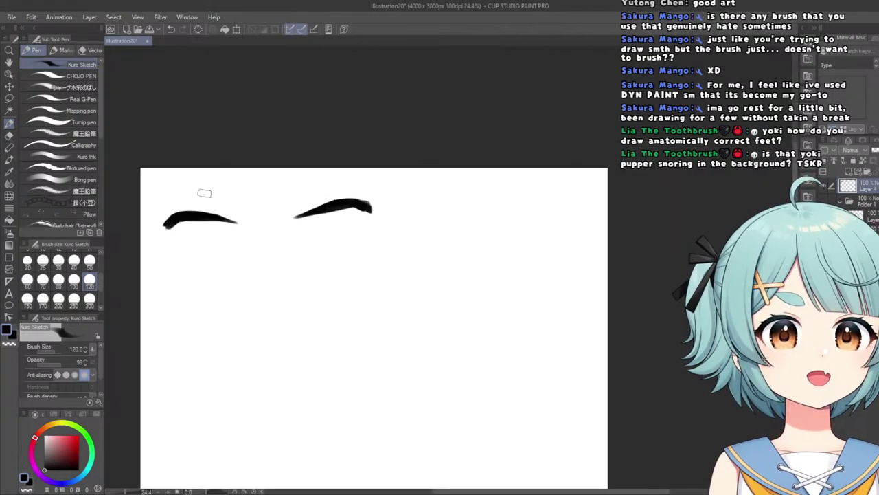
Trim the right lash line's outer corner and upper edge with the hard eraser, undoing the last pass.
left_click(9, 135)
scroll(167, 213, "up", 3)
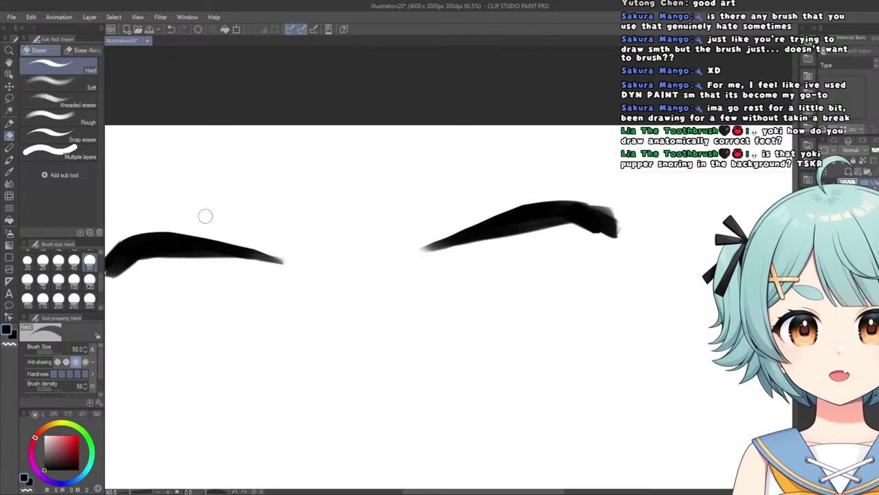
scroll(462, 212, "down", 3)
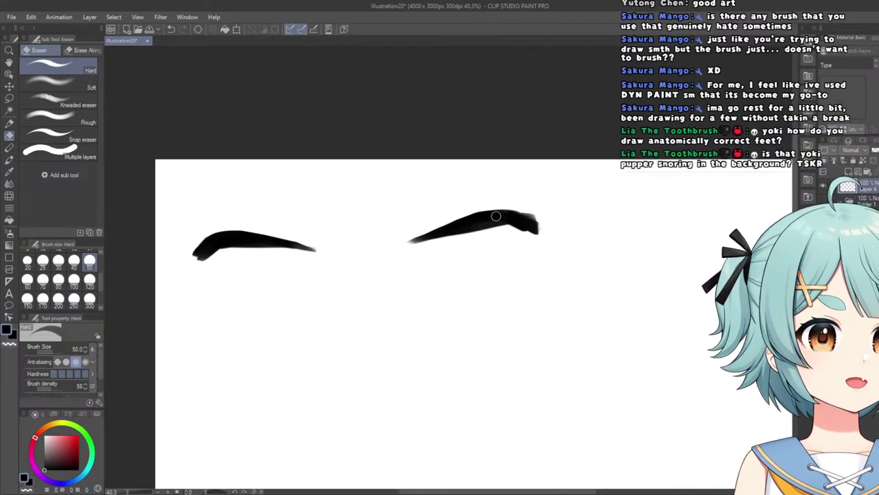
scroll(490, 181, "up", 4)
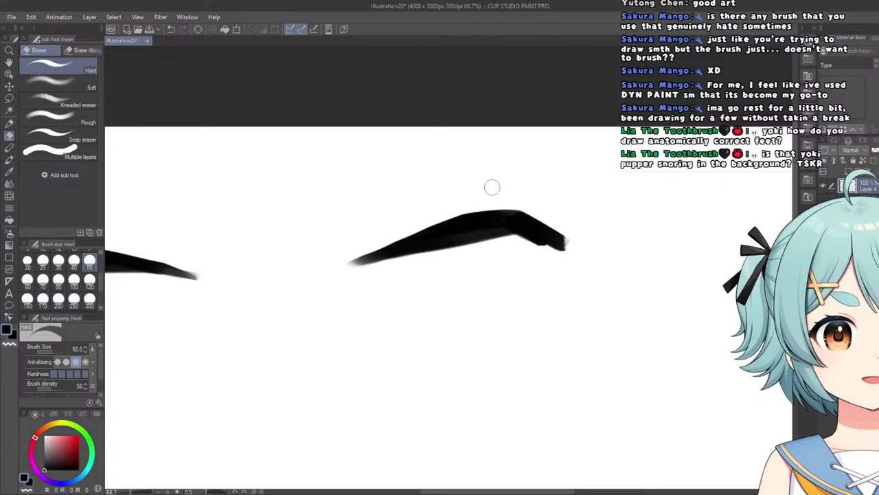
left_click_drag(450, 218, 412, 234)
left_click_drag(481, 211, 314, 263)
scroll(356, 259, "down", 4)
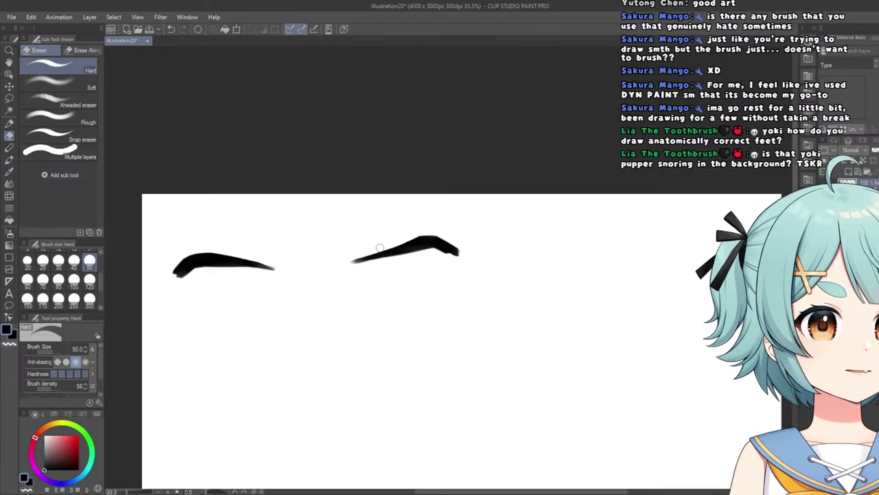
key("ctrl+z")
scroll(318, 269, "down", 3)
scroll(368, 166, "up", 2)
Build up an angular peak at the outer bend of both upper lash lines with the Kuro Sketch pen.
left_click(10, 124)
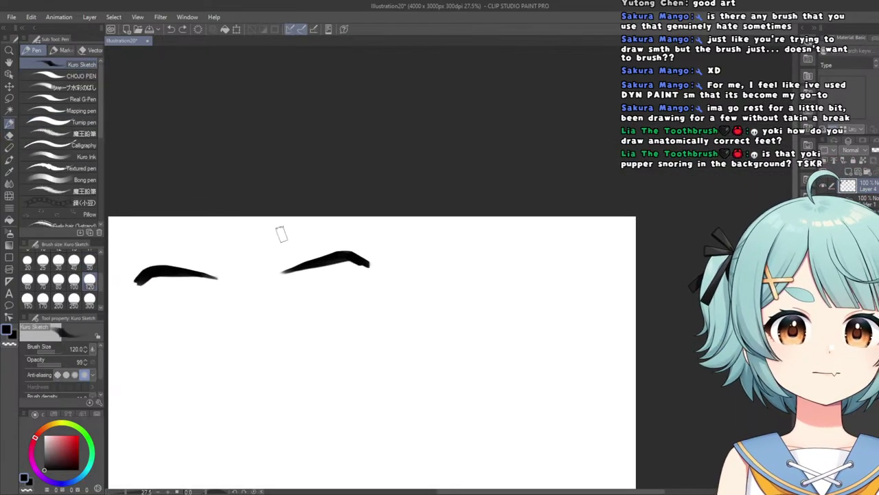
scroll(354, 248, "up", 5)
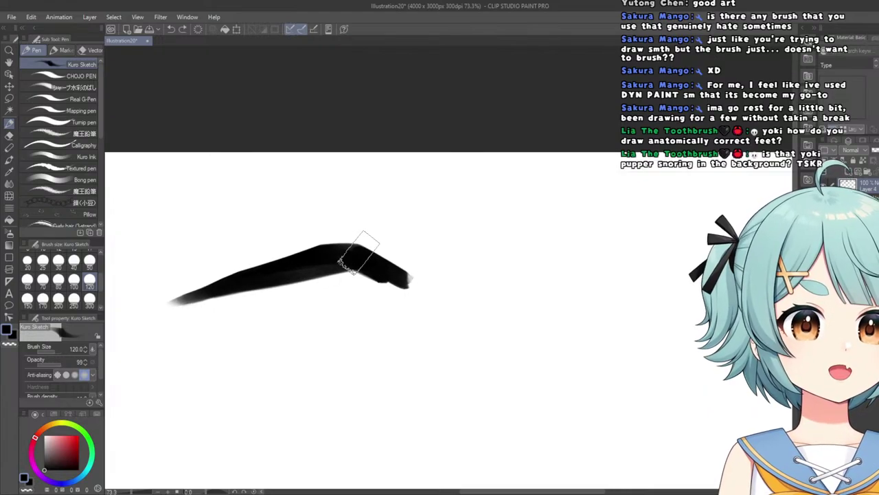
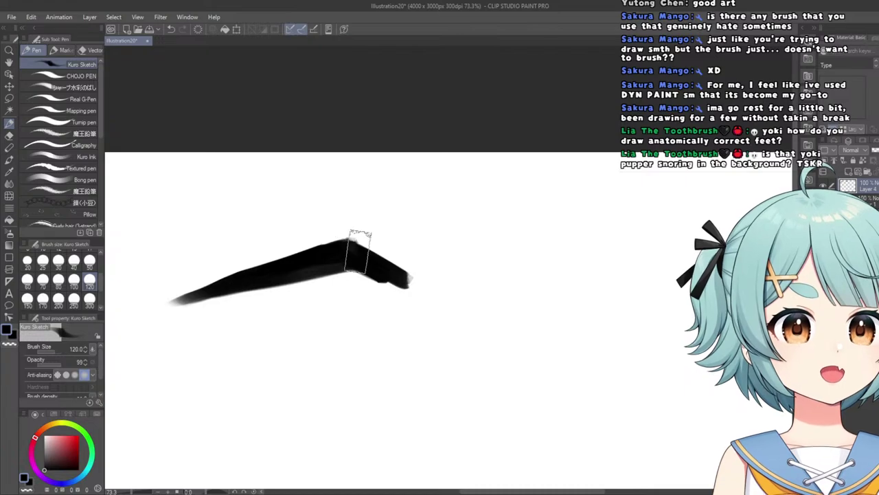
scroll(220, 289, "down", 4)
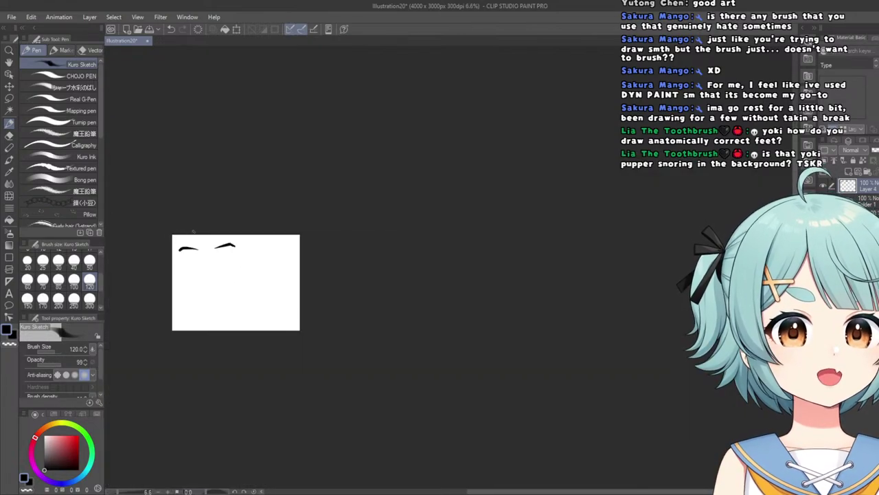
scroll(192, 258, "up", 4)
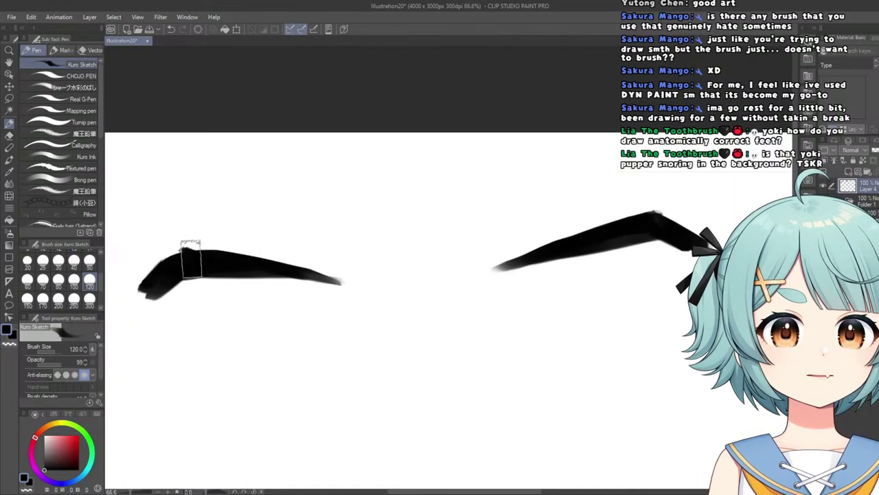
key("ctrl+z")
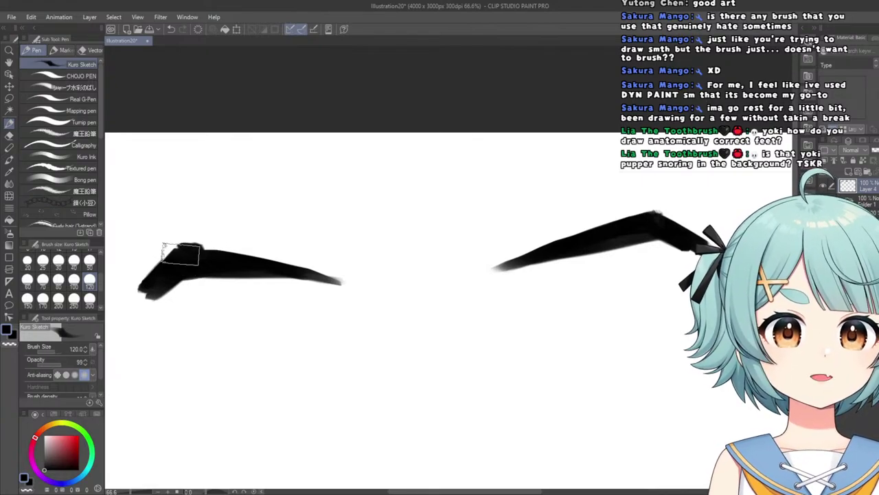
scroll(192, 241, "down", 6)
scroll(169, 210, "up", 3)
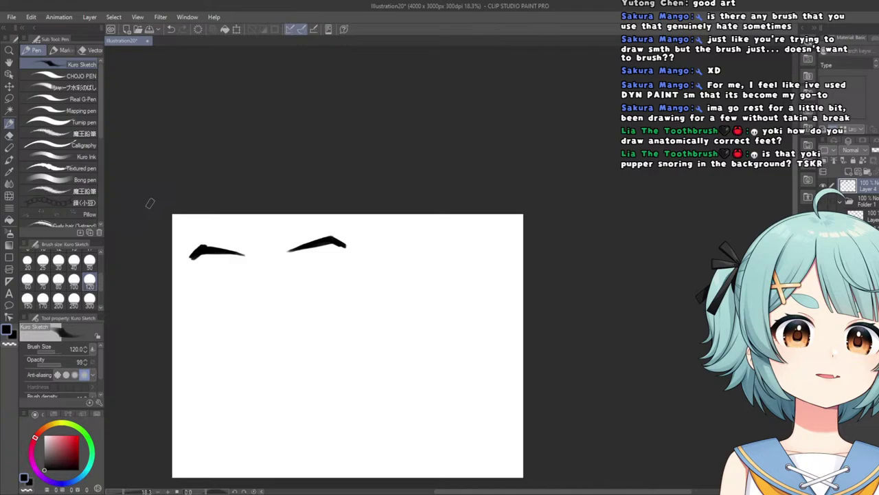
Erase the rough bump on the left lash line's peak to give its upper edge a clean angle.
left_click(9, 136)
scroll(209, 212, "up", 5)
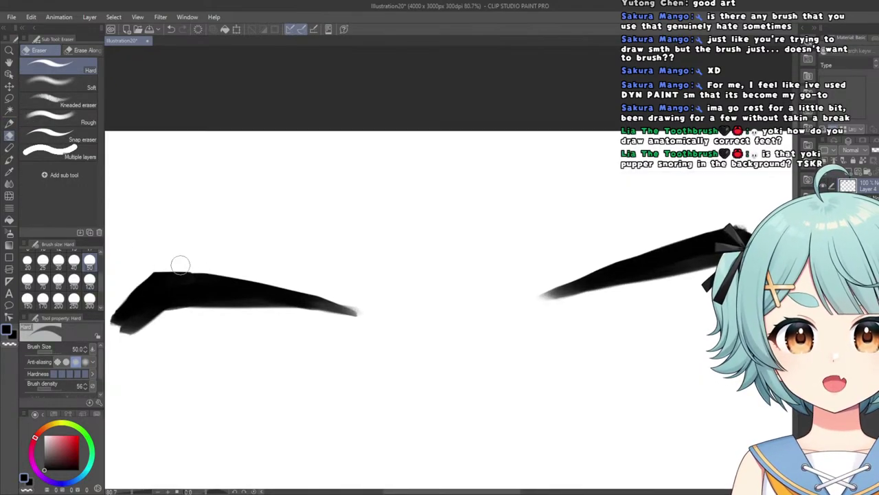
scroll(172, 201, "down", 6)
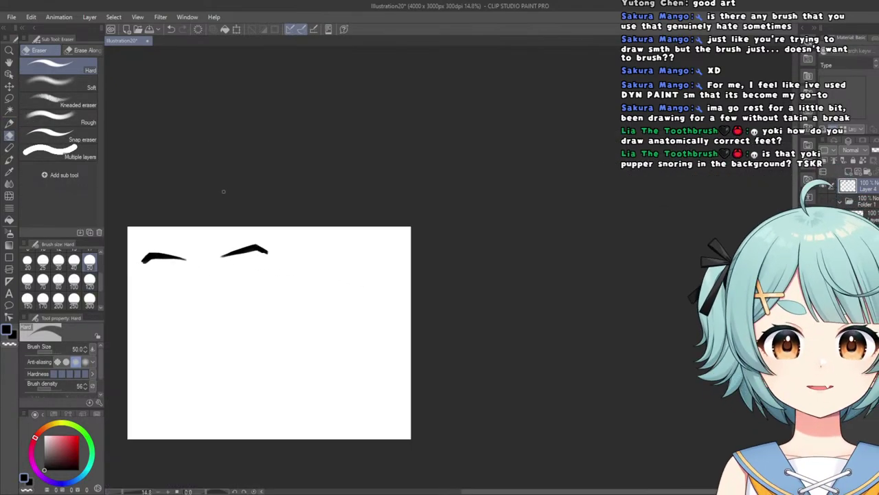
scroll(154, 250, "up", 5)
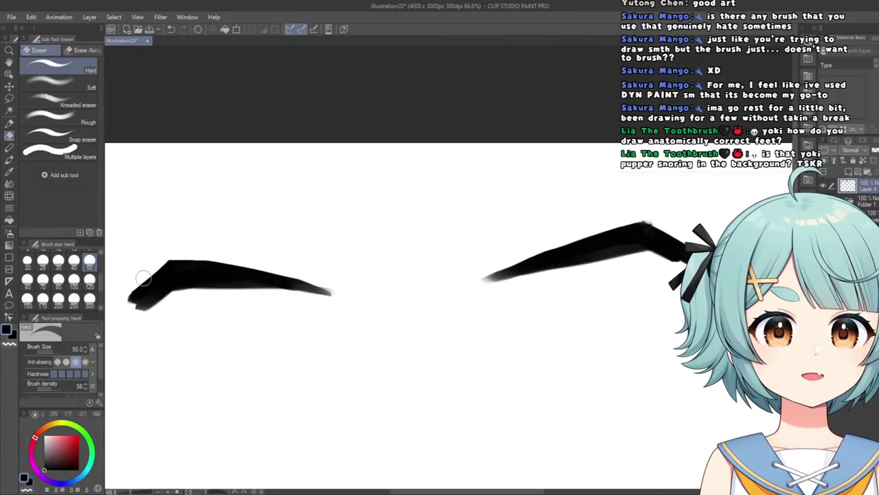
scroll(143, 277, "down", 5)
scroll(189, 276, "up", 3)
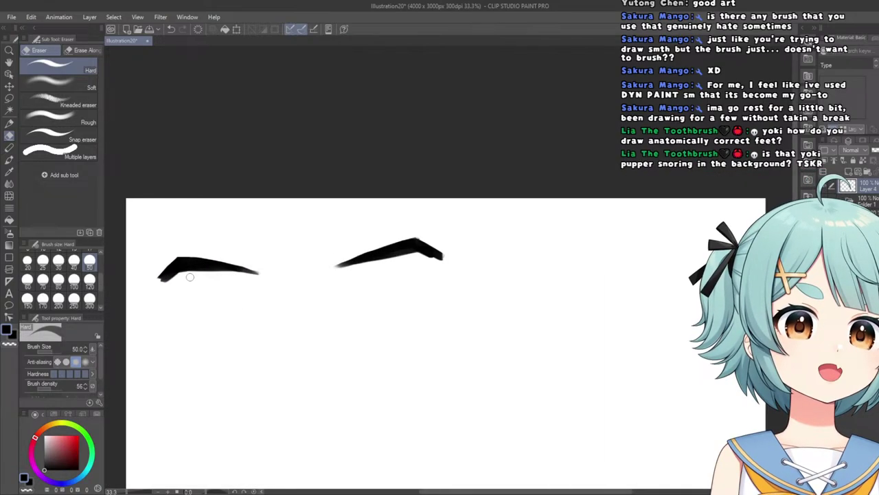
Draw an upward flick extending from the right lash line's outer corner with the Kuro Sketch pen, redoing the stroke until it suits.
left_click(9, 123)
scroll(426, 252, "up", 2)
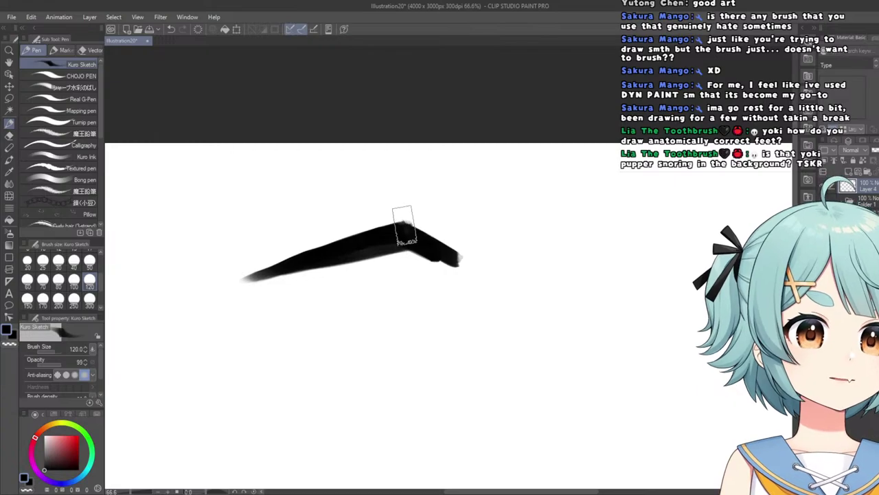
key("ctrl+z")
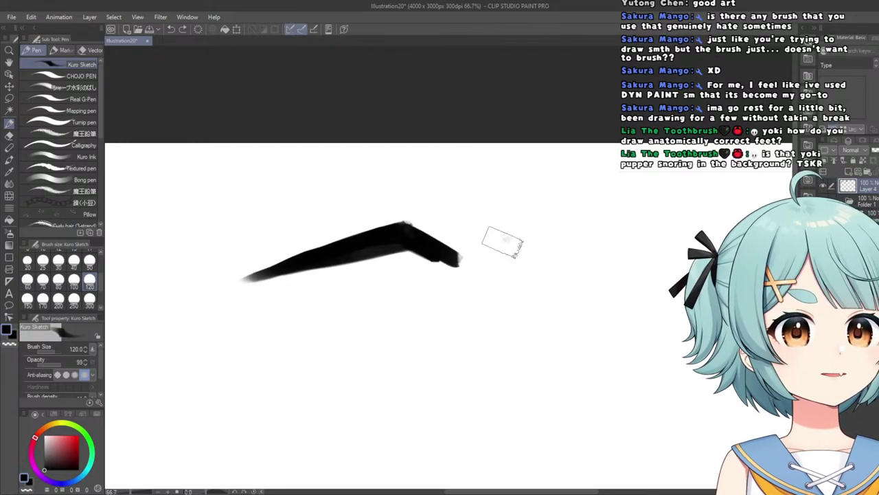
left_click_drag(447, 265, 508, 244)
key("ctrl+z")
left_click_drag(454, 263, 504, 238)
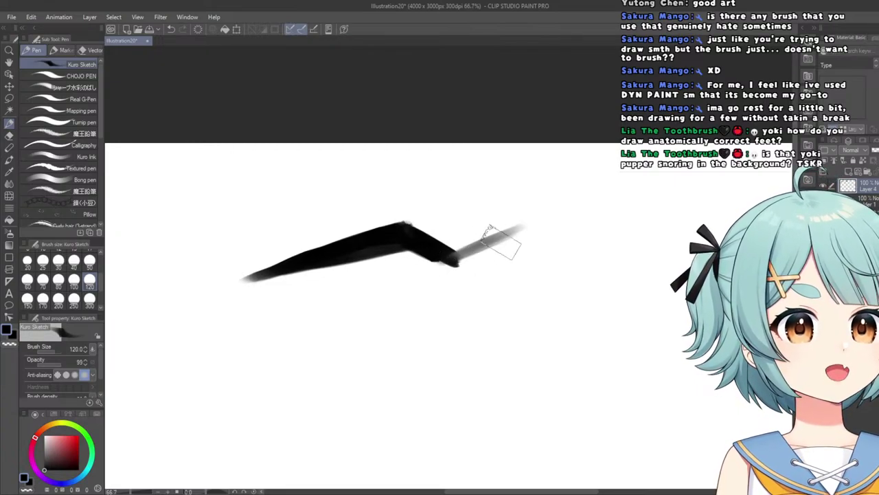
key("ctrl+z")
left_click_drag(454, 264, 549, 219)
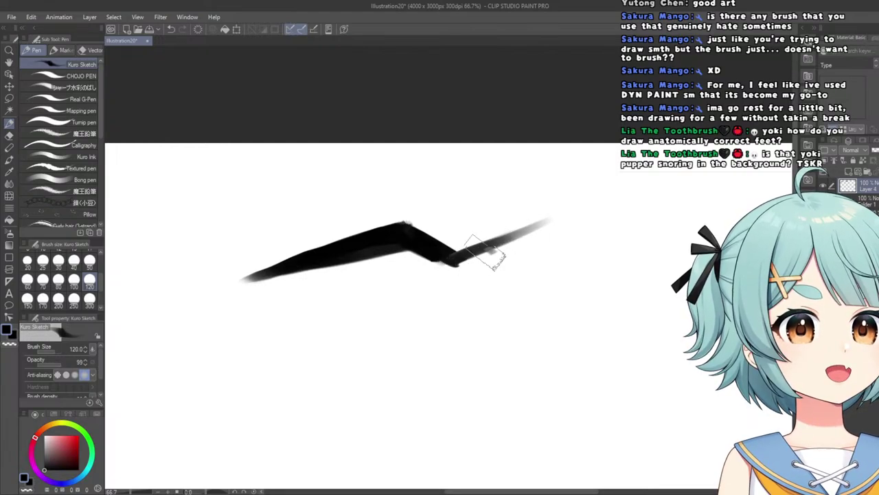
left_click_drag(485, 253, 459, 261)
Add a matching upward flick at the left lash line's outer corner.
scroll(431, 263, "down", 4)
scroll(269, 252, "up", 4)
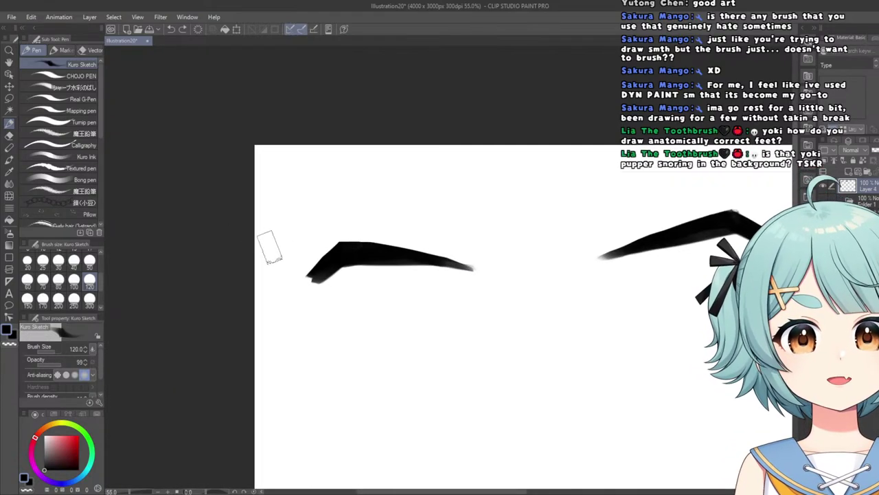
left_click_drag(264, 240, 312, 278)
scroll(325, 242, "down", 5)
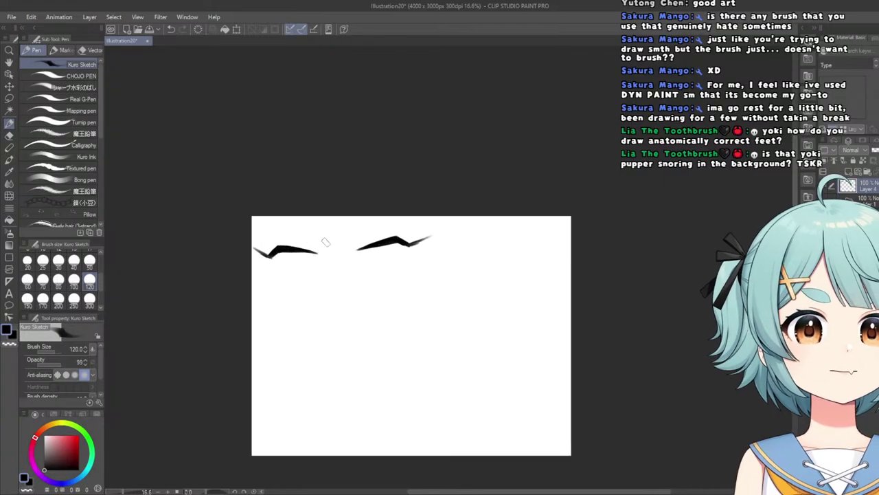
Draw a short thick spike curving down and inward from the outer corner of both lash lines.
scroll(326, 242, "up", 4)
scroll(451, 252, "down", 2)
scroll(494, 195, "up", 2)
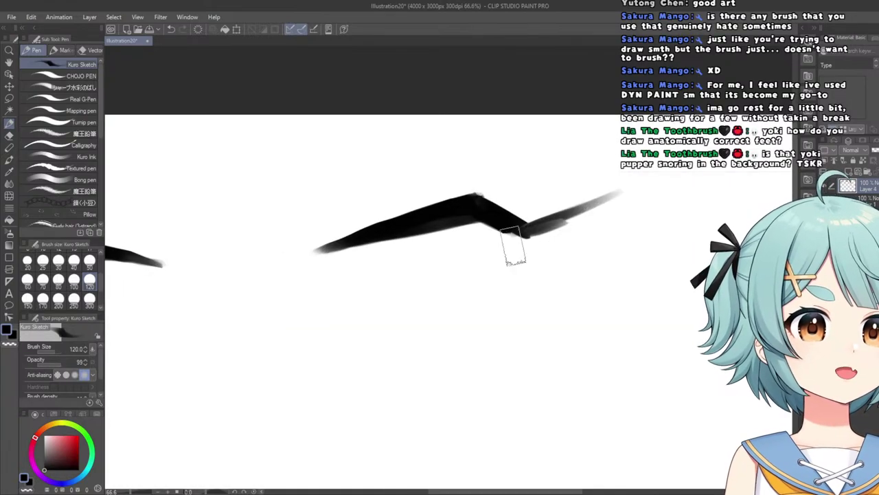
left_click_drag(519, 237, 507, 265)
scroll(508, 259, "down", 2)
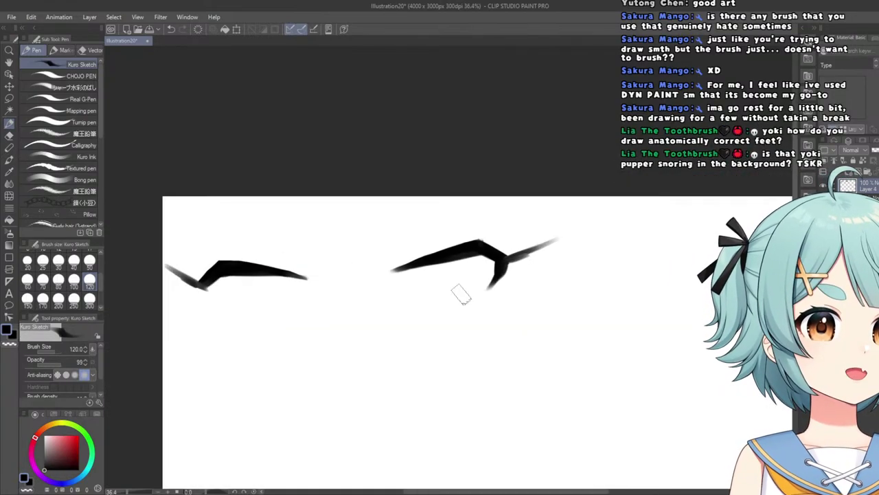
scroll(193, 295, "up", 1)
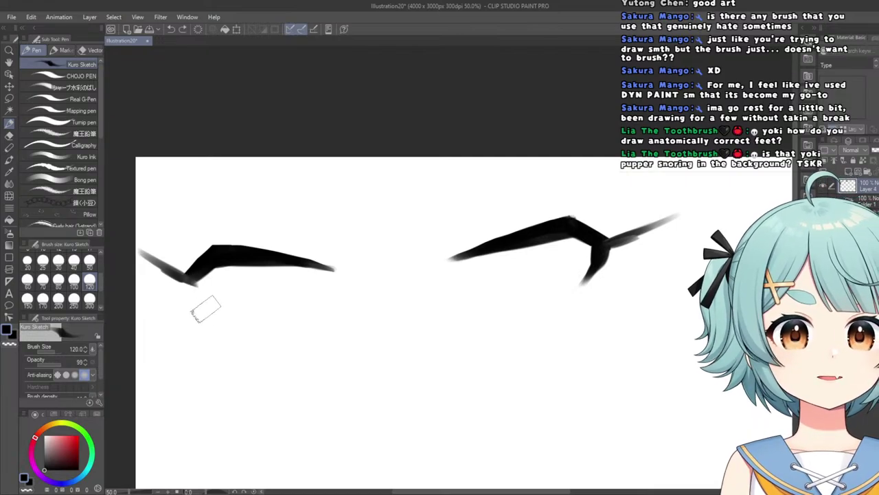
scroll(181, 282, "down", 3)
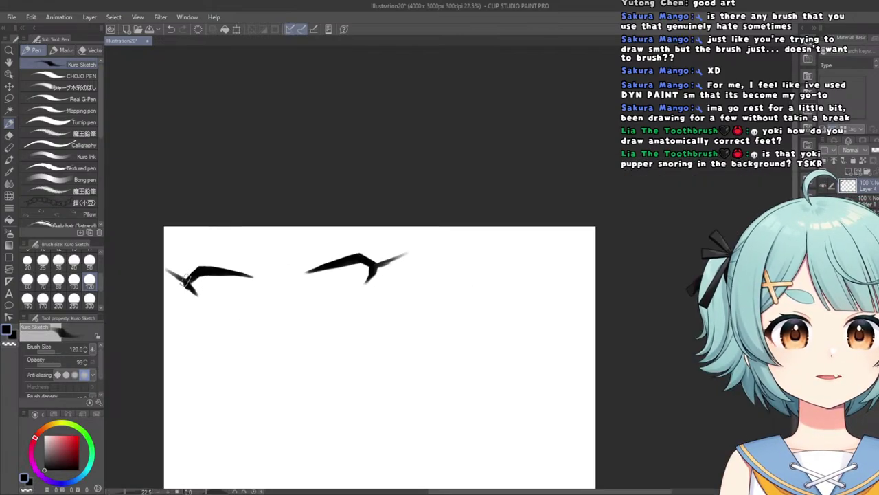
scroll(184, 289, "up", 4)
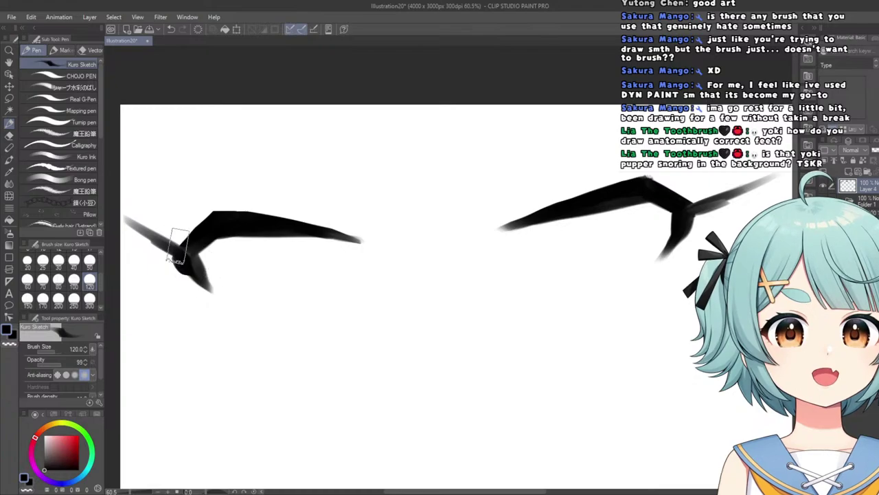
Trim the outer flicks of both lash lines into thin, clean points with the hard eraser.
scroll(201, 282, "down", 3)
scroll(190, 298, "up", 2)
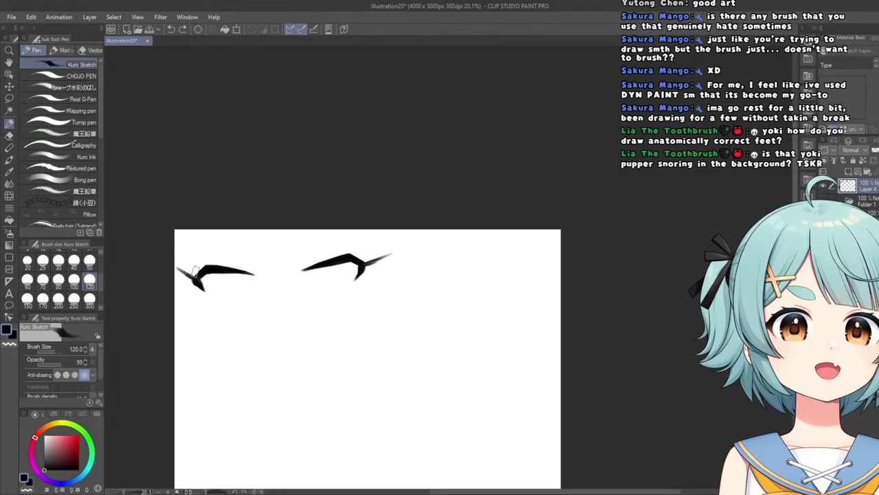
left_click(8, 136)
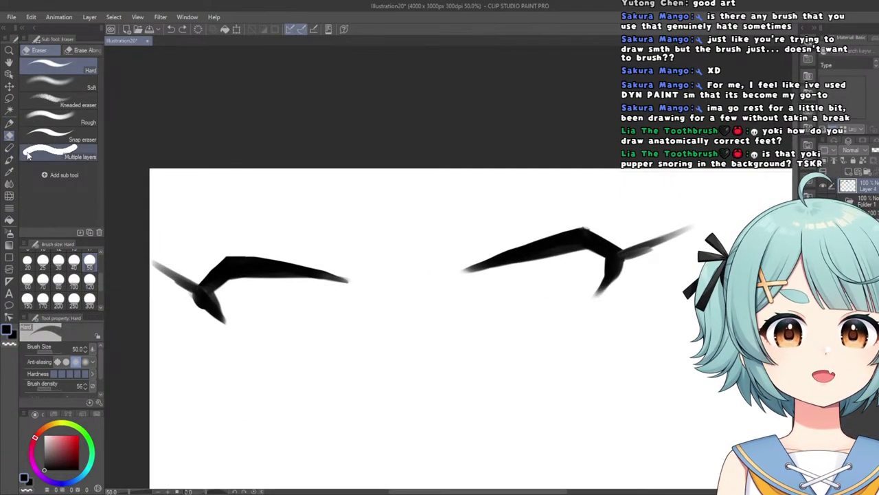
scroll(151, 256, "up", 2)
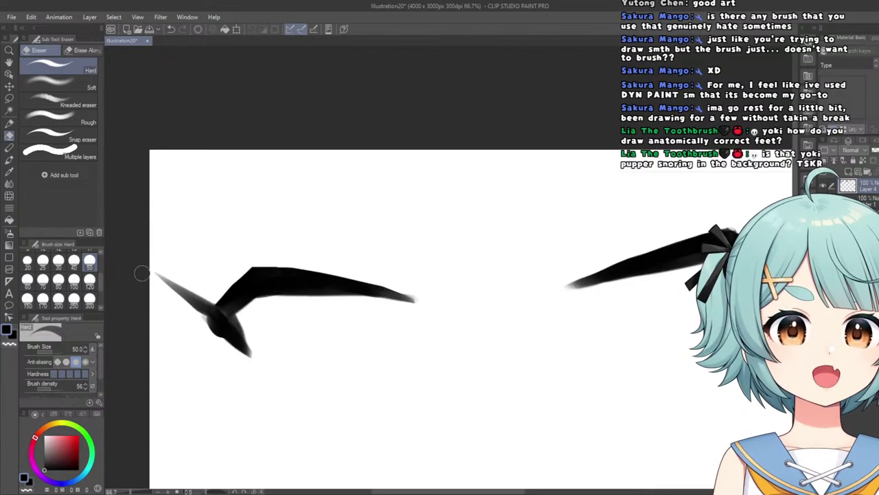
scroll(177, 299, "down", 4)
scroll(476, 268, "up", 3)
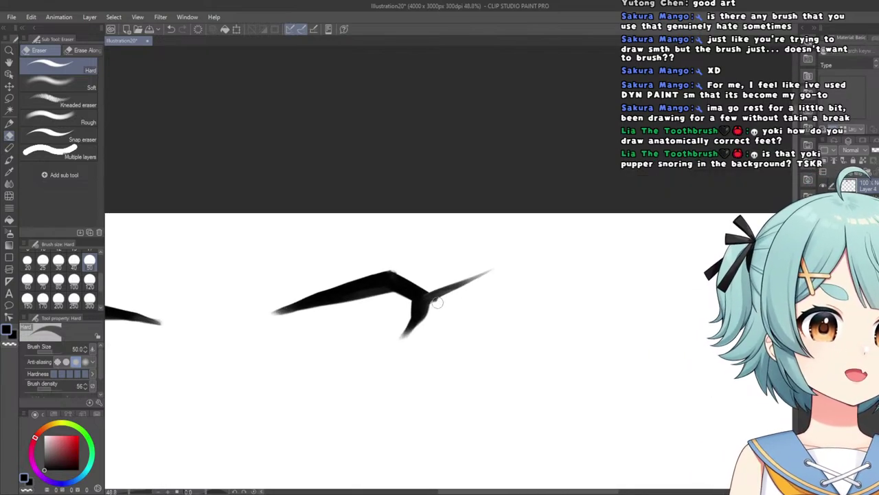
scroll(437, 303, "down", 4)
scroll(412, 309, "up", 3)
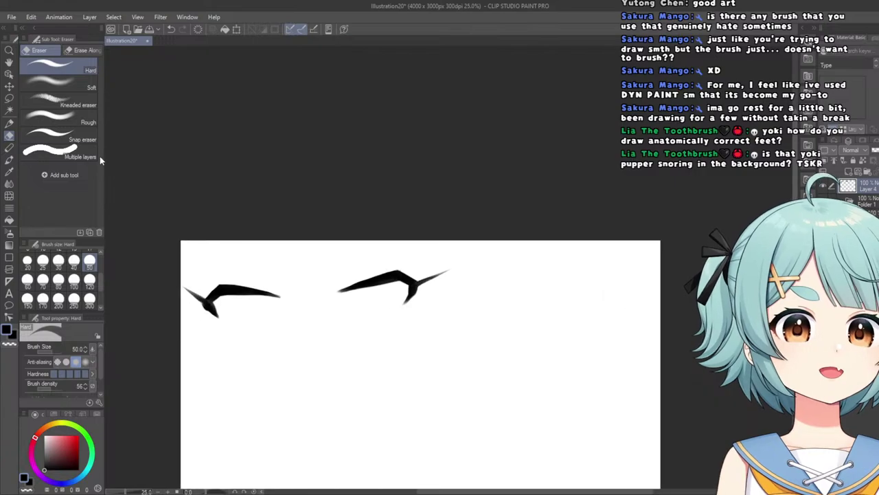
Lasso the right lash's outer flick, rotate it to a steeper angle, move it against the corner, and clear the selection.
key("m")
scroll(411, 269, "up", 2)
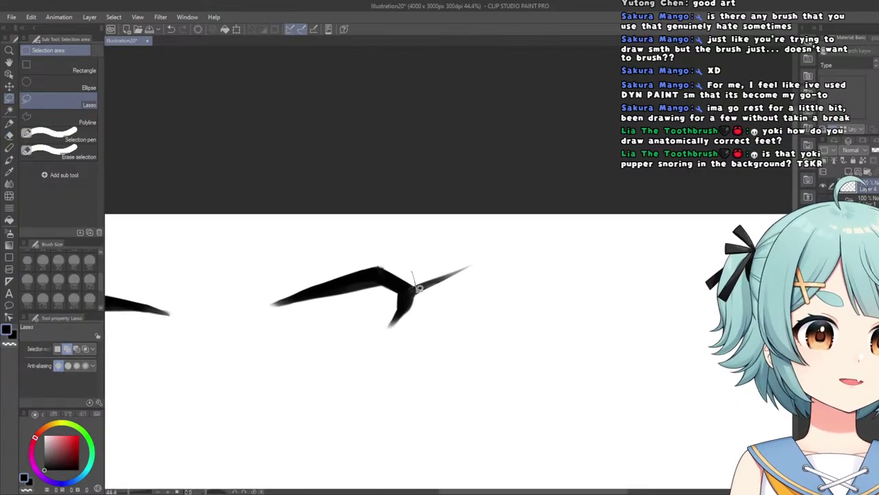
left_click_drag(443, 218, 432, 229)
left_click(494, 319)
left_click_drag(471, 350, 484, 347)
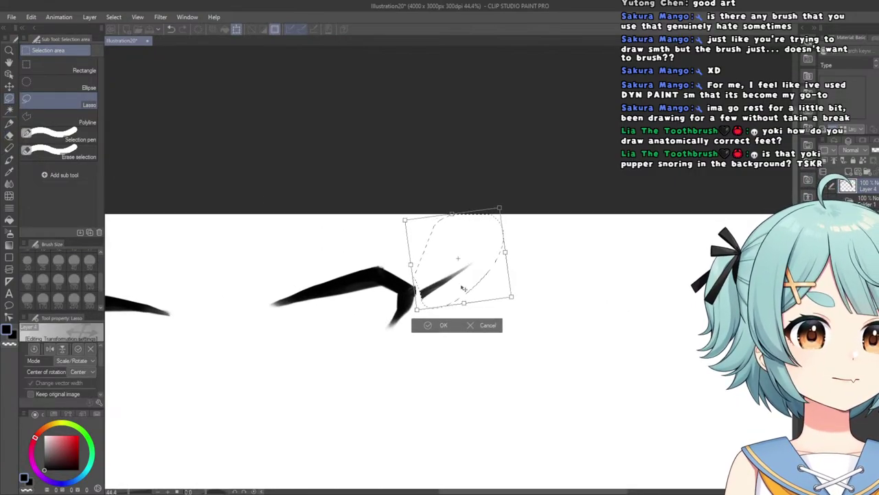
left_click_drag(463, 289, 457, 283)
left_click(433, 321)
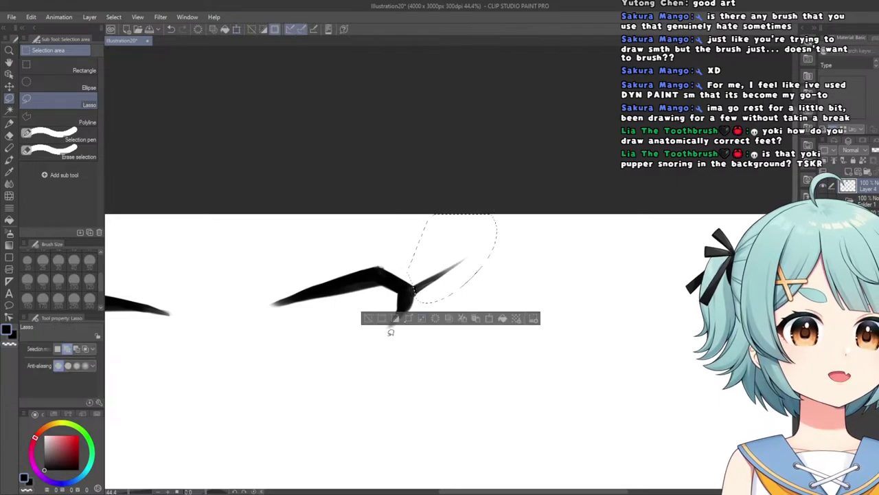
left_click(366, 318)
Draw a thin, faint eyelid crease arching above the right lash line with the Kuro Sketch pen, redoing the stroke until it suits.
scroll(360, 241, "down", 3)
scroll(275, 364, "up", 2)
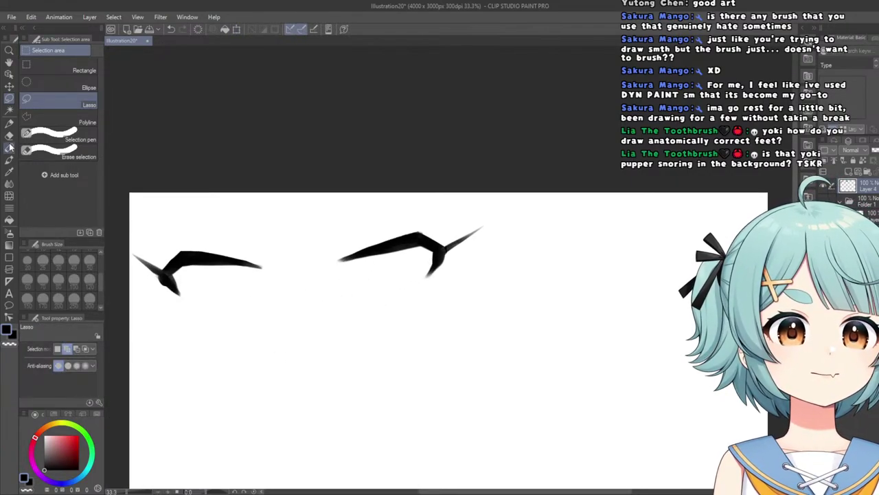
left_click(9, 123)
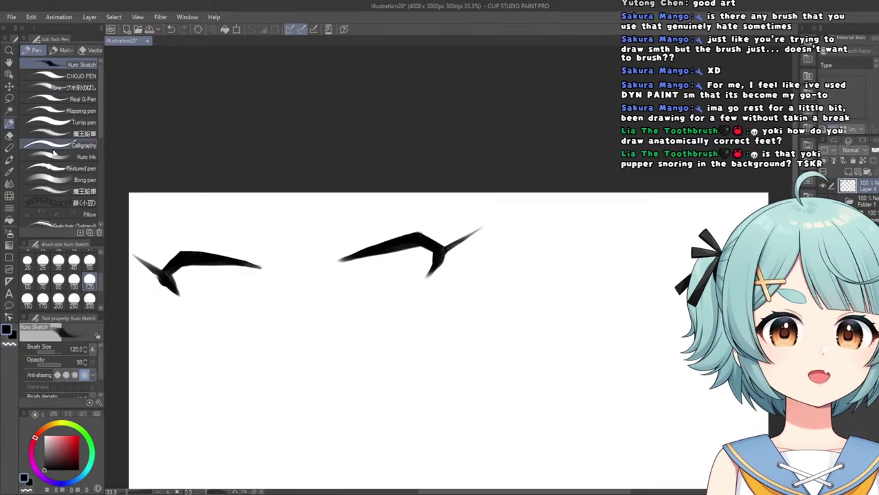
scroll(360, 239, "up", 2)
left_click_drag(405, 227, 323, 261)
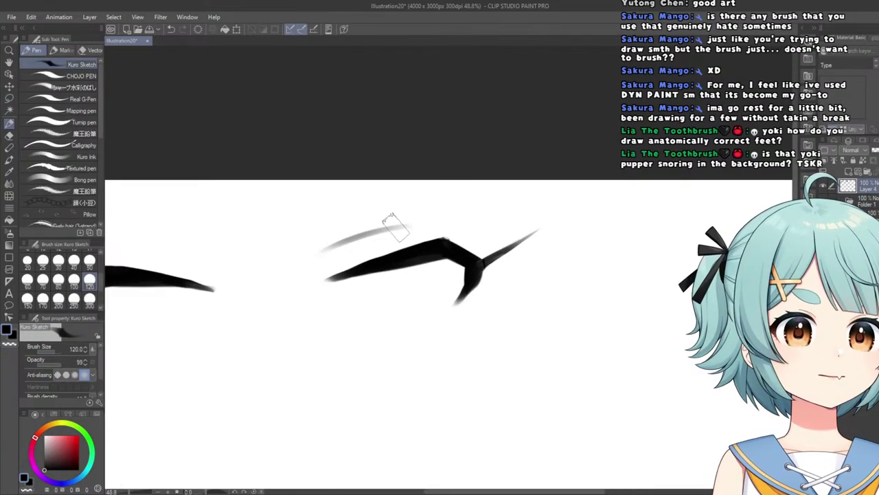
key("ctrl+z")
left_click_drag(440, 217, 344, 231)
key("ctrl+z")
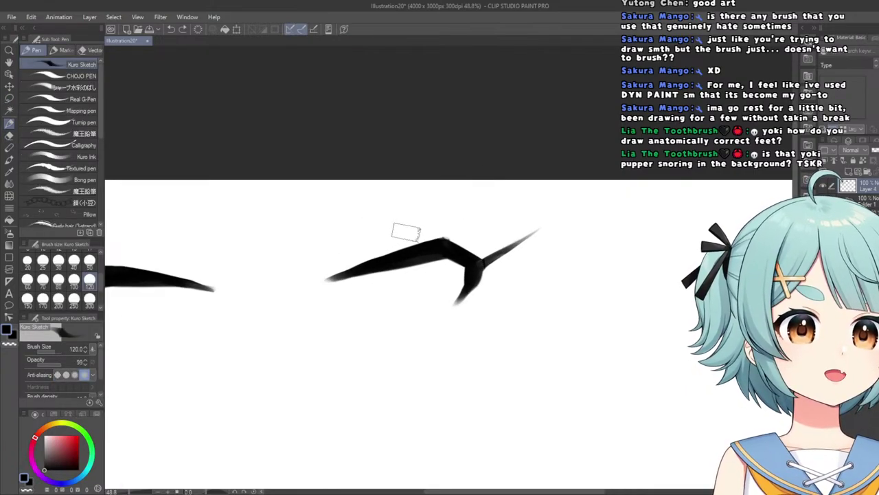
left_click_drag(440, 222, 325, 246)
scroll(234, 240, "down", 5)
scroll(241, 227, "up", 4)
key("ctrl+z")
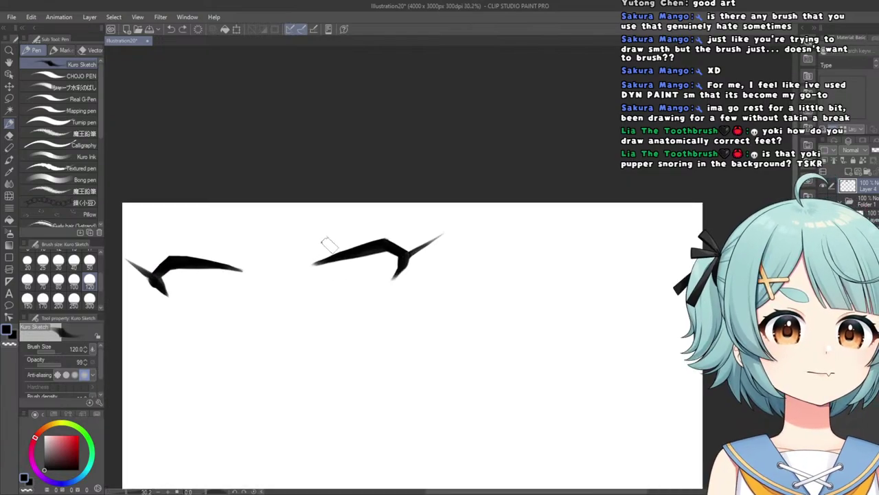
mouse_move(388, 221)
left_mouse_down()
mouse_move(363, 223)
mouse_move(323, 244)
left_mouse_up()
key("ctrl+z")
left_click_drag(392, 225, 309, 241)
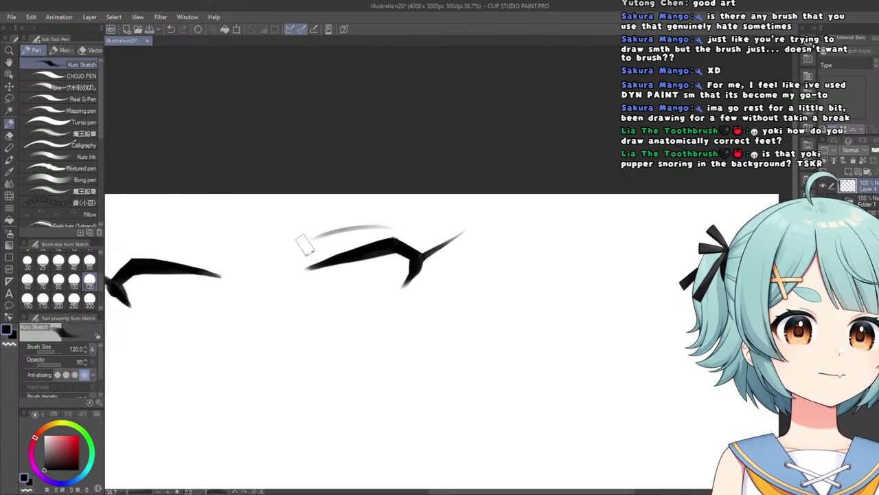
Draw a matching faint eyelid crease above the left lash line, undoing and repeating the stroke until it mirrors the right one.
scroll(213, 247, "up", 3)
mouse_move(220, 230)
left_mouse_down()
mouse_move(189, 222)
mouse_move(147, 217)
left_mouse_up()
key("ctrl+z")
scroll(202, 226, "down", 8)
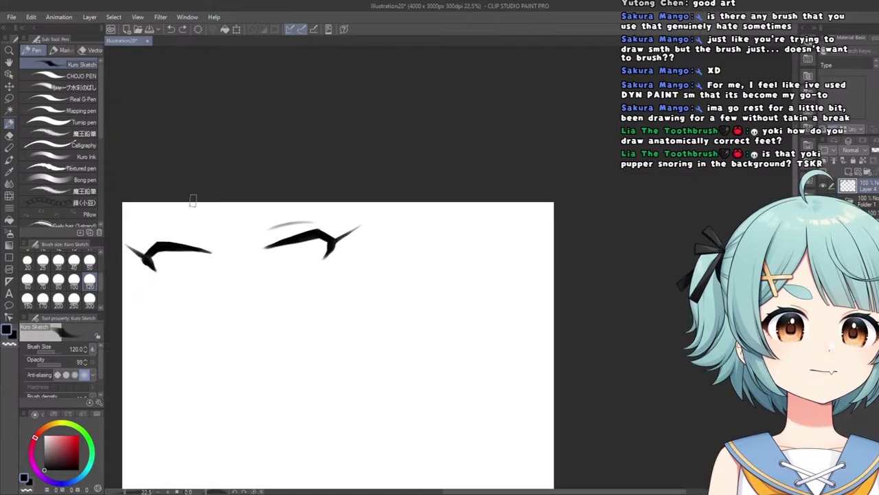
scroll(182, 224, "up", 6)
scroll(223, 245, "up", 1)
left_click_drag(233, 226, 135, 229)
key("ctrl+z")
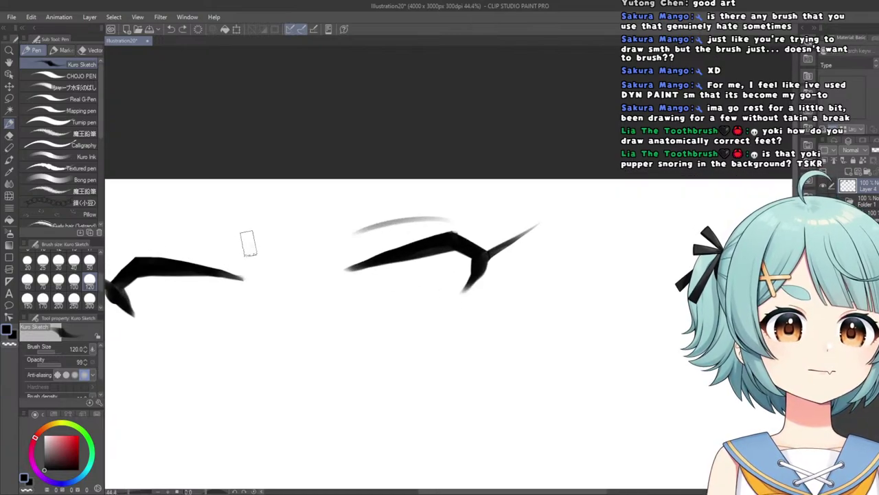
left_click_drag(249, 242, 137, 244)
key("ctrl+z")
left_click_drag(234, 230, 128, 236)
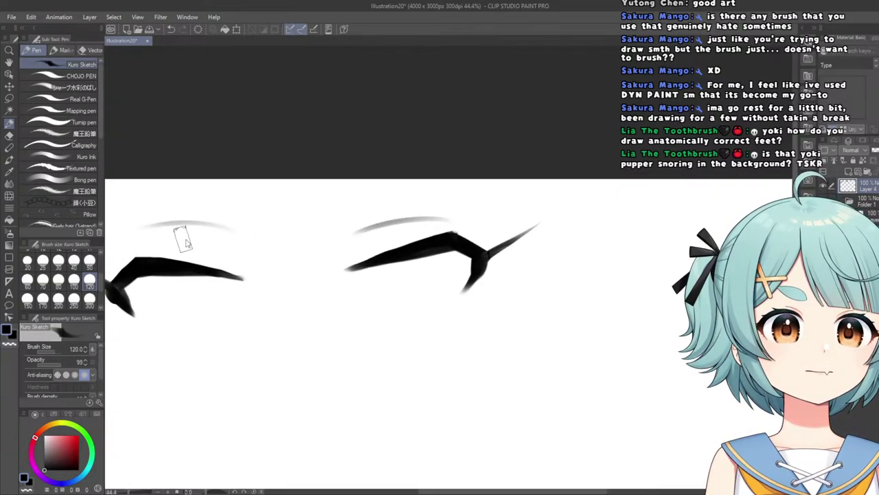
key("ctrl+z")
left_click_drag(226, 238, 129, 227)
scroll(129, 227, "down", 5)
scroll(274, 239, "up", 3)
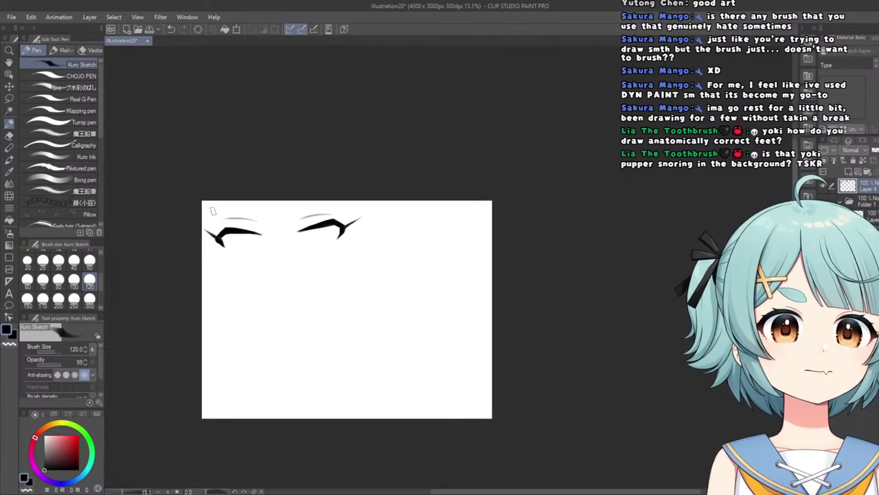
Show the hidden reference portraits, examine the eye shapes of the brown-haired character, and hide the references again.
scroll(289, 244, "up", 2)
scroll(302, 245, "up", 4)
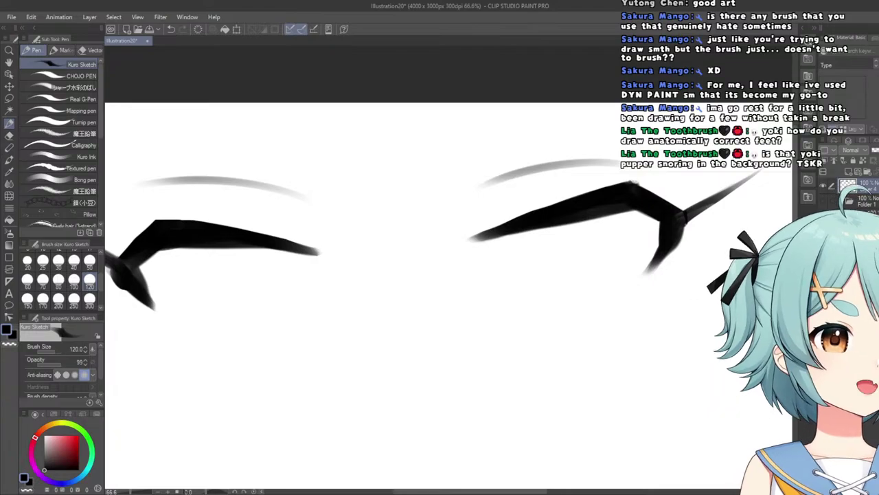
left_click(825, 201)
scroll(618, 96, "down", 6)
scroll(459, 209, "up", 7)
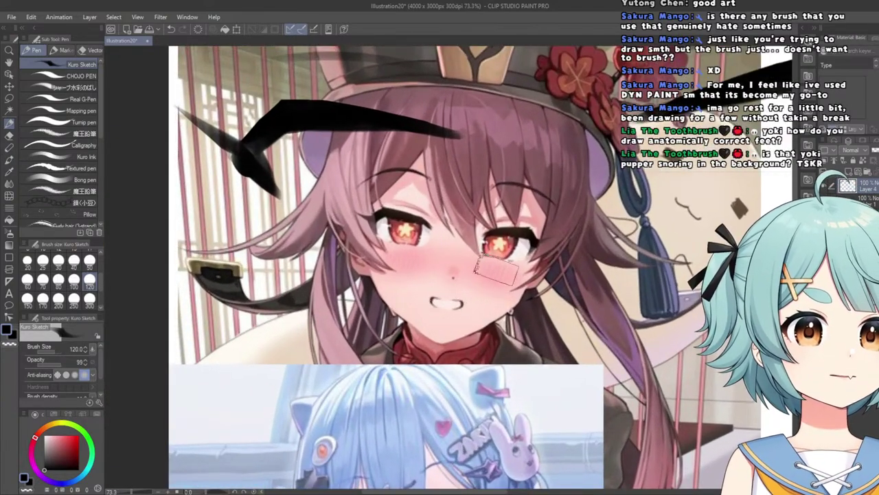
left_click(825, 200)
scroll(527, 123, "down", 6)
scroll(434, 153, "up", 8)
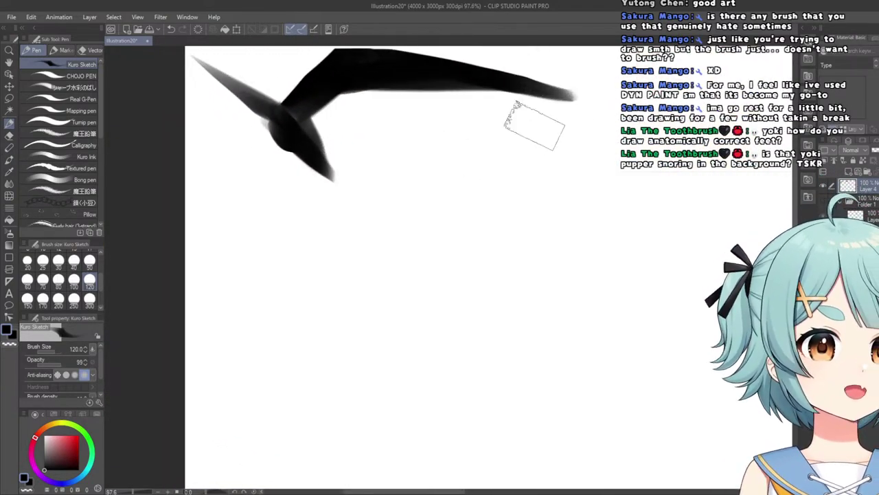
Add short dark downward strokes at the inner ends of both upper lash lines.
left_click_drag(570, 107, 554, 96)
scroll(555, 90, "down", 4)
scroll(490, 157, "up", 2)
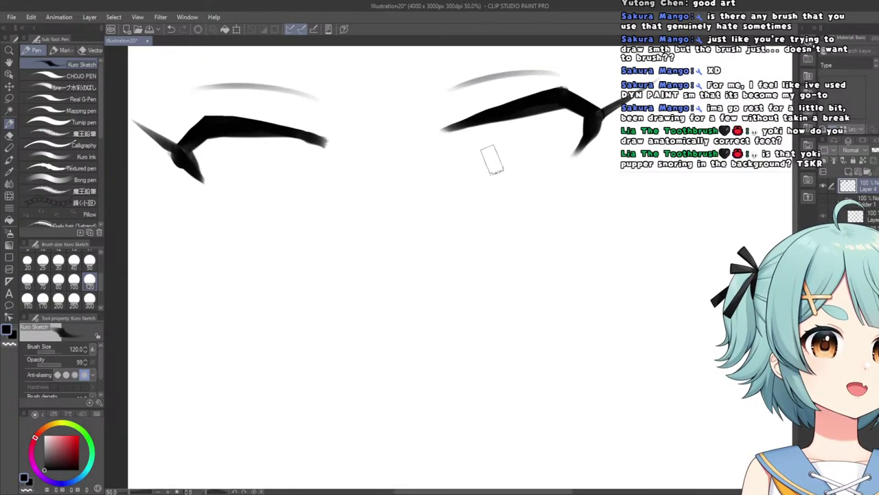
scroll(450, 131, "up", 1)
left_click_drag(465, 127, 444, 135)
scroll(472, 142, "down", 3)
key("ctrl+z")
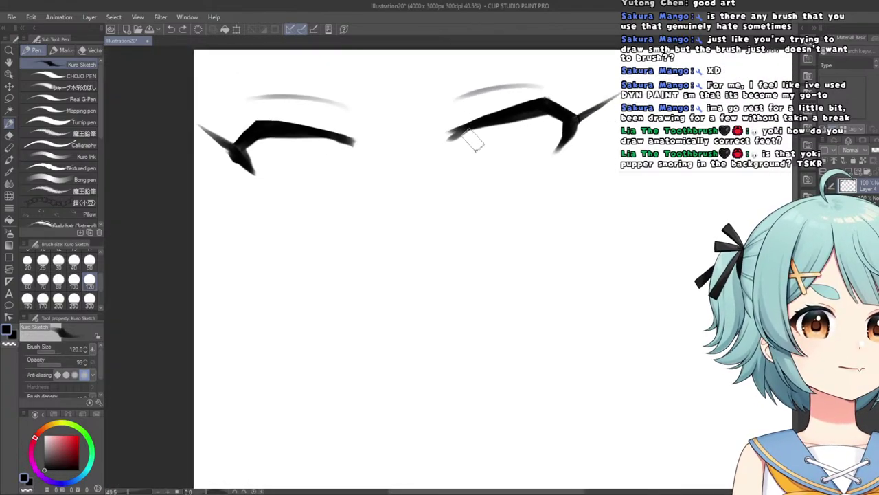
scroll(472, 142, "up", 2)
scroll(452, 134, "down", 6)
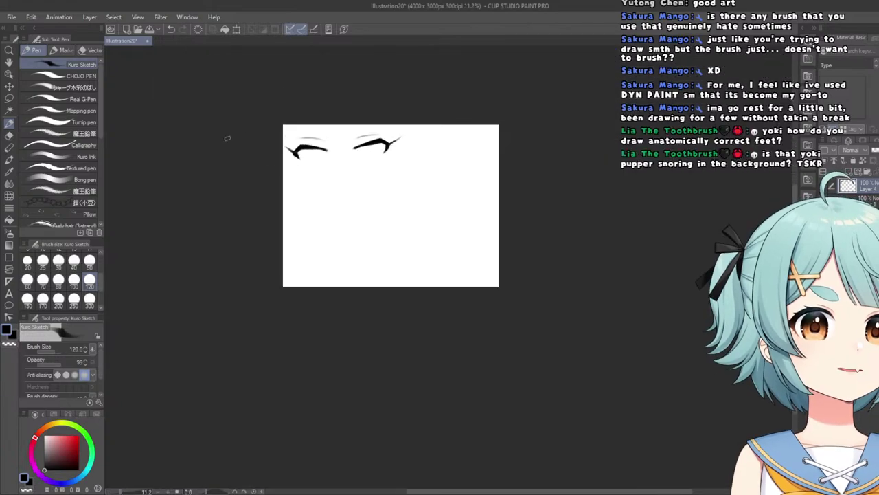
Examine both upper lash lines and creases up close and from afar, mirroring the canvas view and restoring it to compare the eyes' symmetry.
scroll(304, 107, "up", 1)
scroll(405, 165, "up", 7)
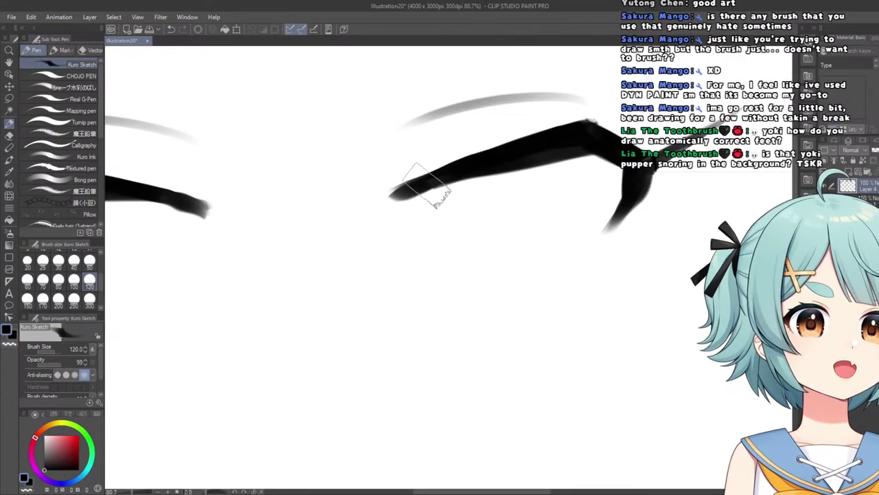
scroll(232, 202, "down", 3)
scroll(314, 226, "up", 3)
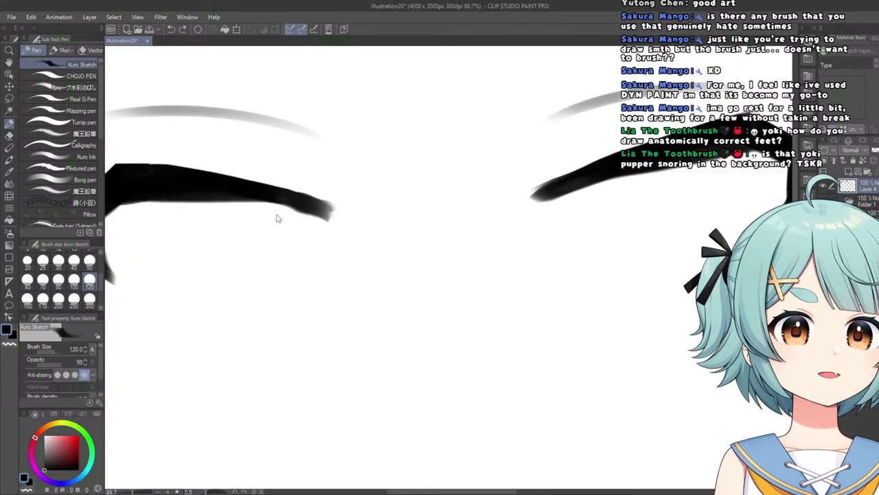
scroll(281, 202, "down", 5)
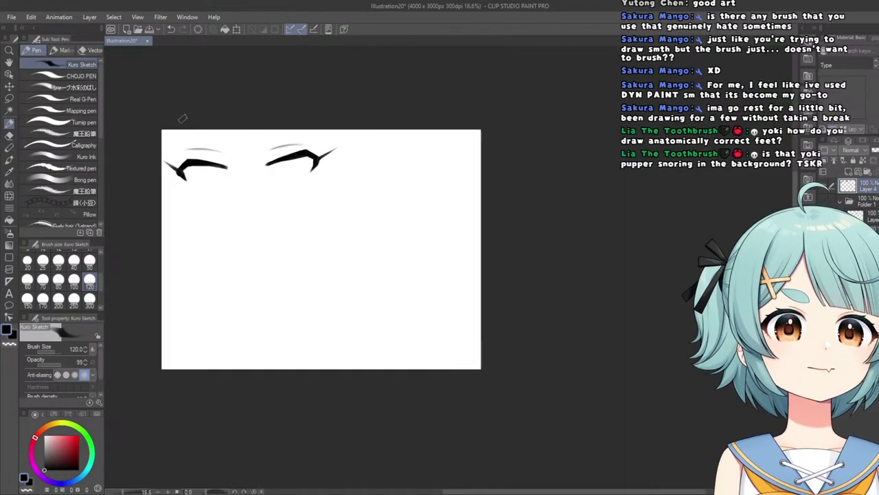
scroll(279, 173, "up", 2)
scroll(284, 175, "up", 2)
scroll(314, 174, "down", 4)
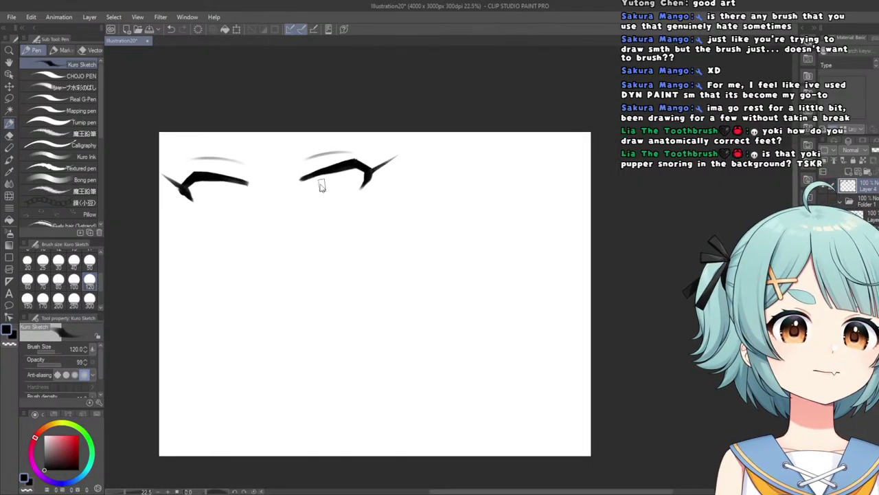
key("h")
key("h")
scroll(530, 186, "down", 2)
scroll(504, 206, "up", 2)
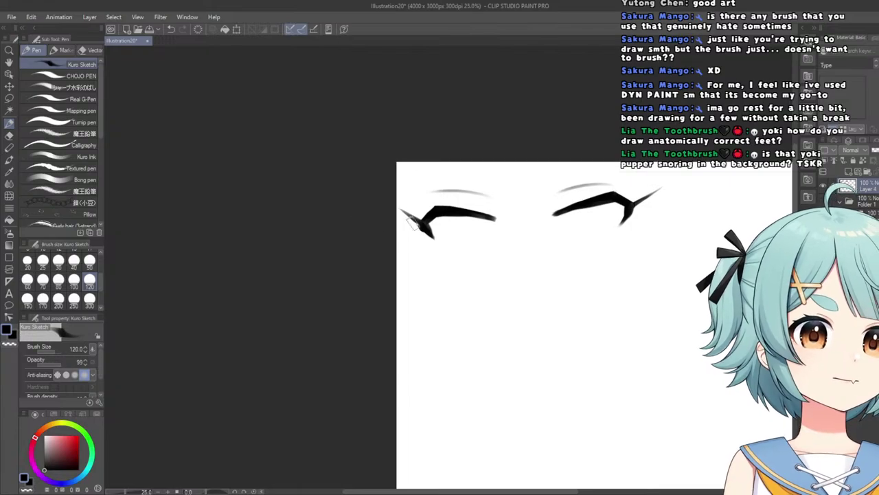
Fade the short downward strokes at the outer corners of both eyes with the Soft eraser at size 120.
scroll(391, 207, "down", 3)
scroll(391, 207, "up", 5)
left_click(9, 147)
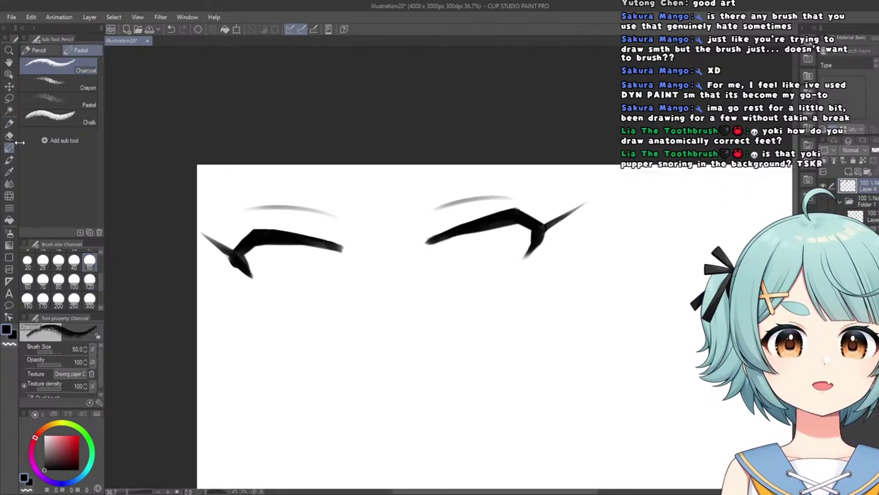
left_click(9, 135)
left_click(59, 83)
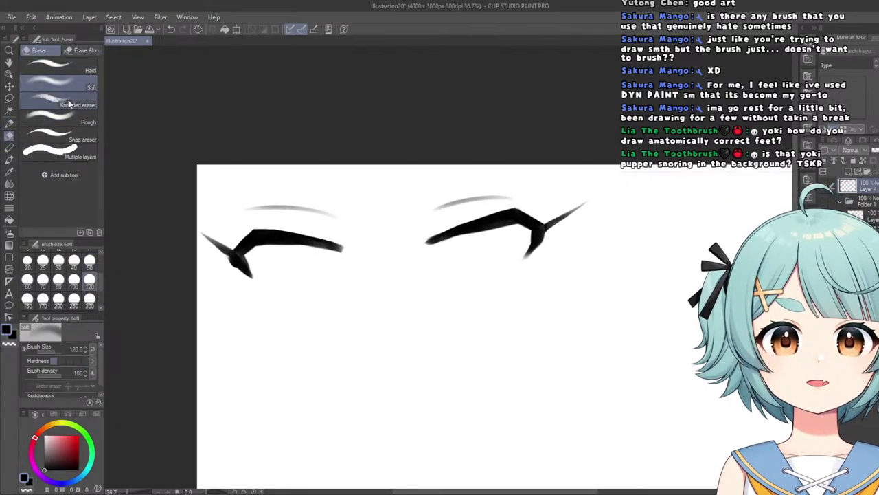
left_click_drag(234, 260, 239, 269)
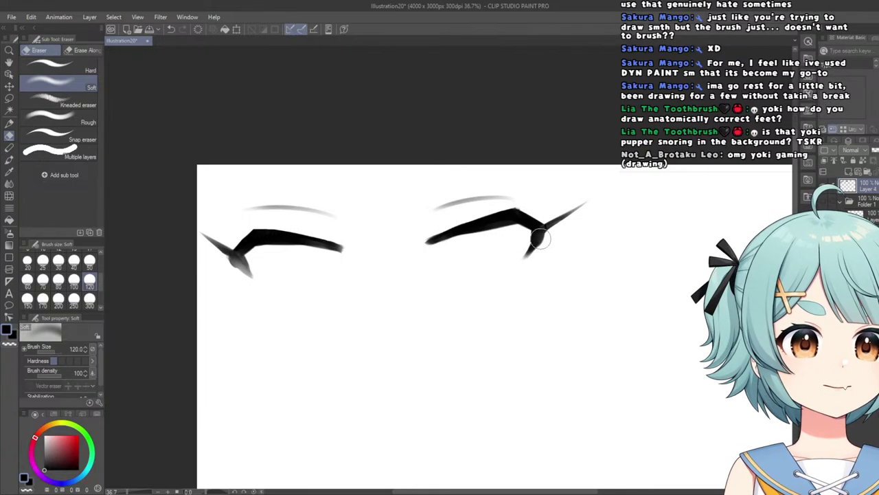
scroll(454, 308, "down", 5)
scroll(327, 305, "up", 5)
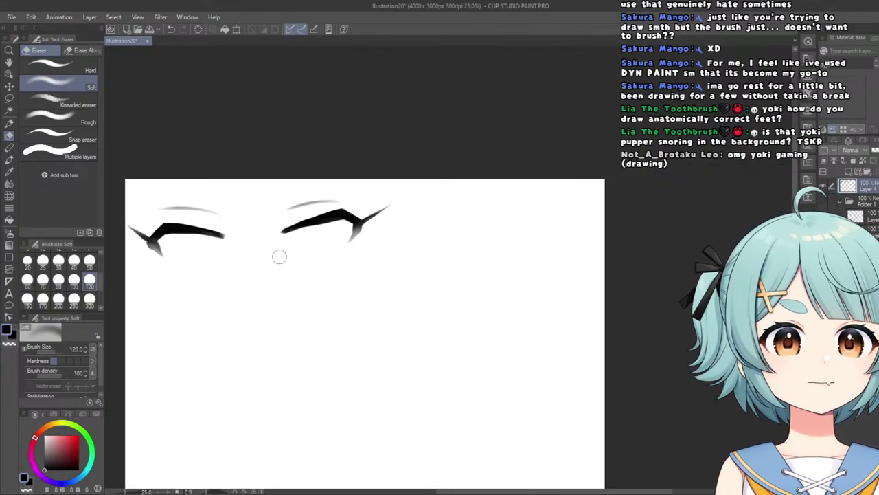
Darken and thicken the right eye's upper lash line with the Kuro Sketch pen at size 120.
left_click(9, 123)
scroll(322, 210, "up", 4)
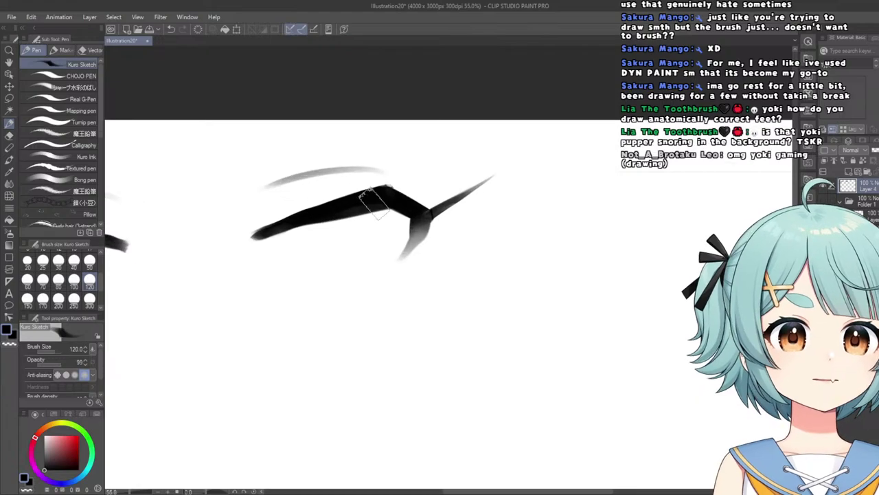
mouse_move(369, 198)
left_mouse_down()
mouse_move(307, 224)
mouse_move(395, 202)
left_mouse_up()
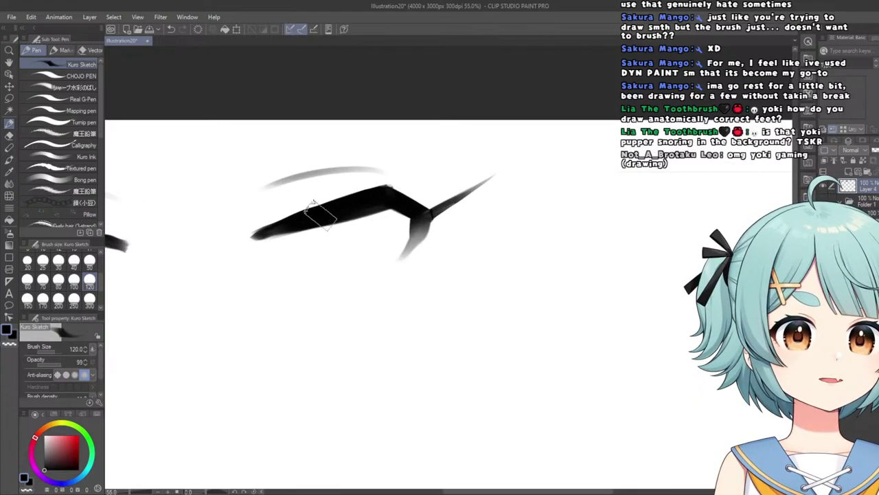
scroll(268, 210, "down", 3)
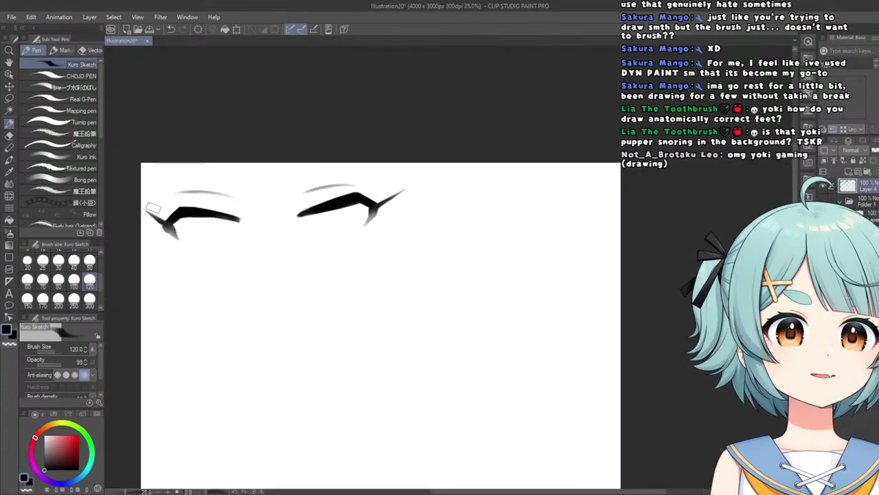
Thicken and smooth the joins where the outer flicks meet the upper lash lines.
scroll(189, 213, "up", 4)
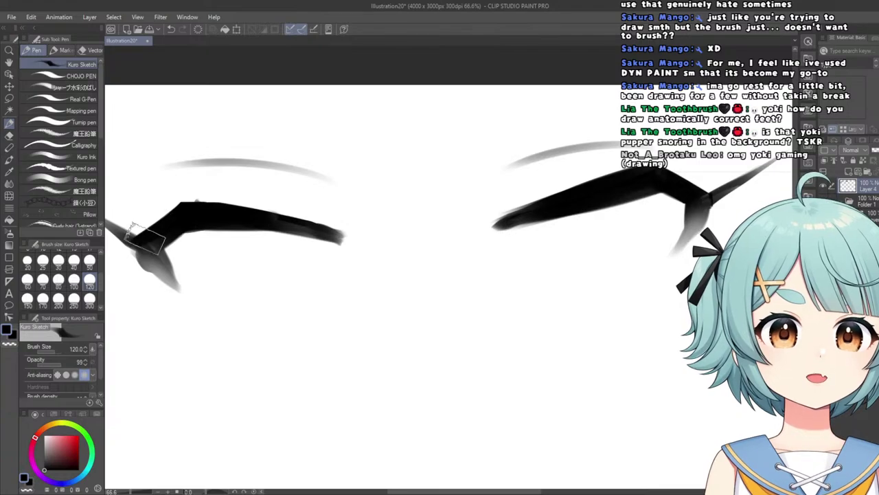
scroll(146, 237, "down", 4)
scroll(322, 217, "up", 5)
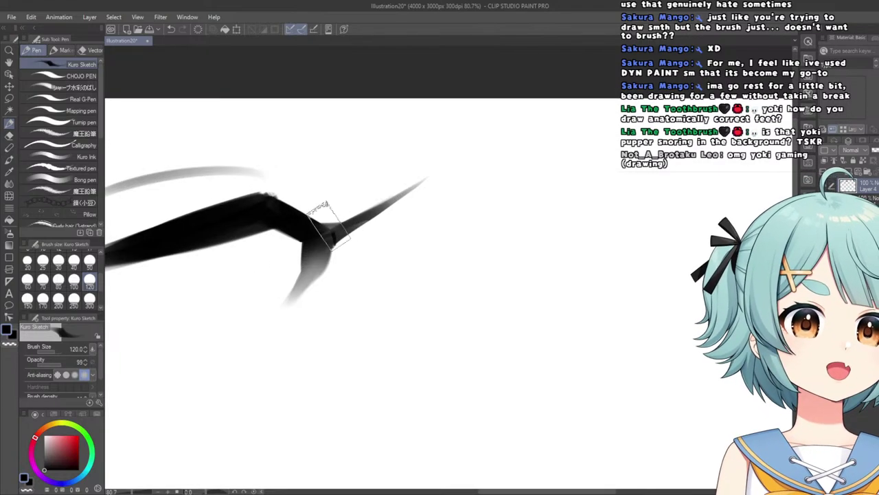
scroll(224, 237, "down", 6)
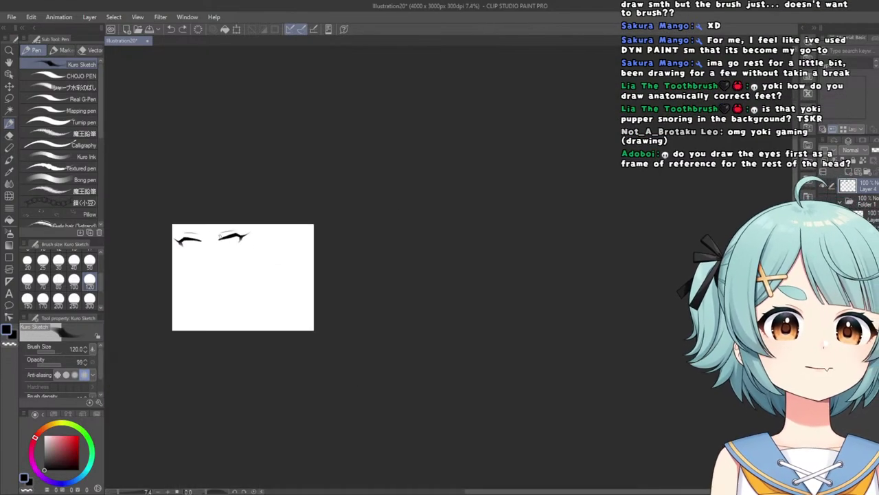
scroll(180, 241, "up", 4)
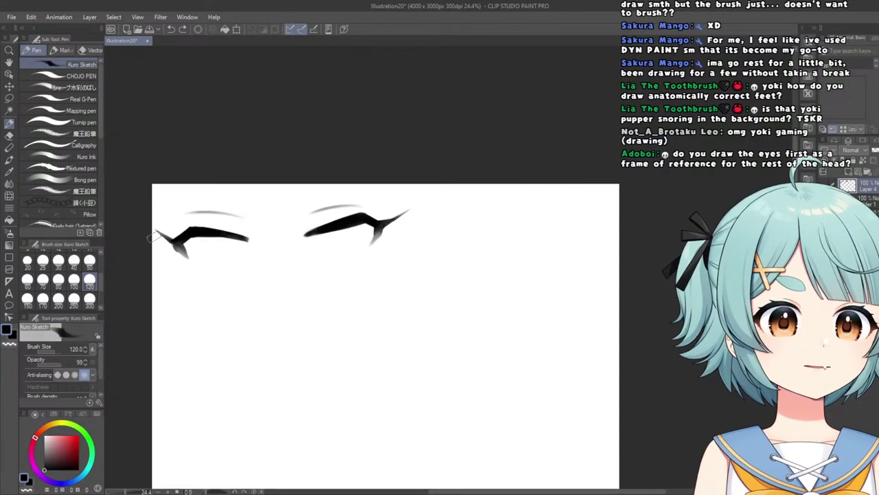
Examine the shape and balance of the two upper lash lines close up and from a distance.
scroll(190, 235, "up", 5)
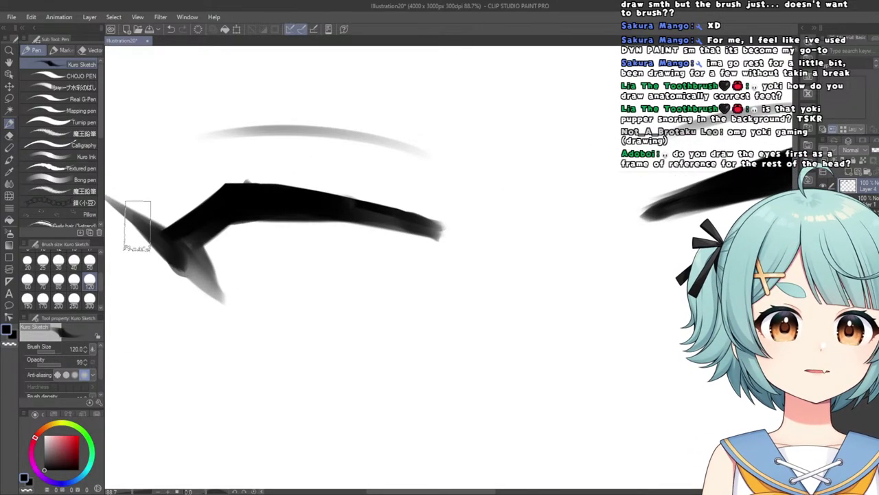
scroll(148, 233, "down", 4)
scroll(331, 235, "up", 4)
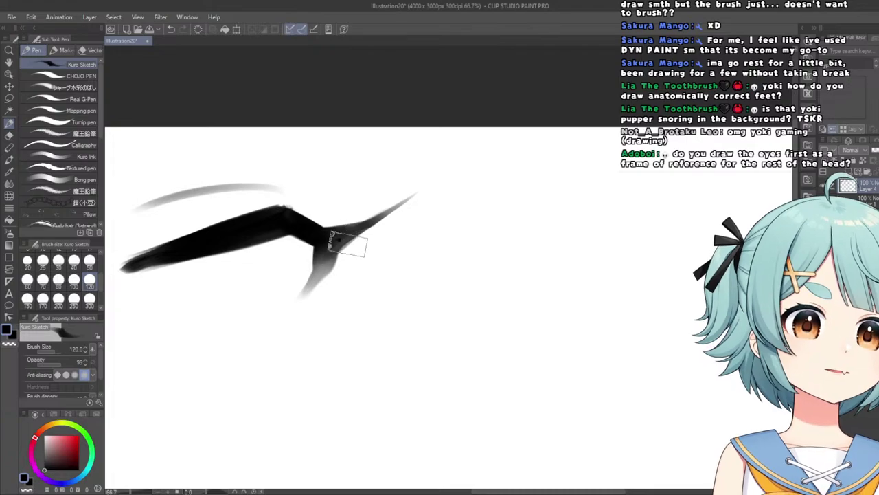
scroll(333, 241, "down", 6)
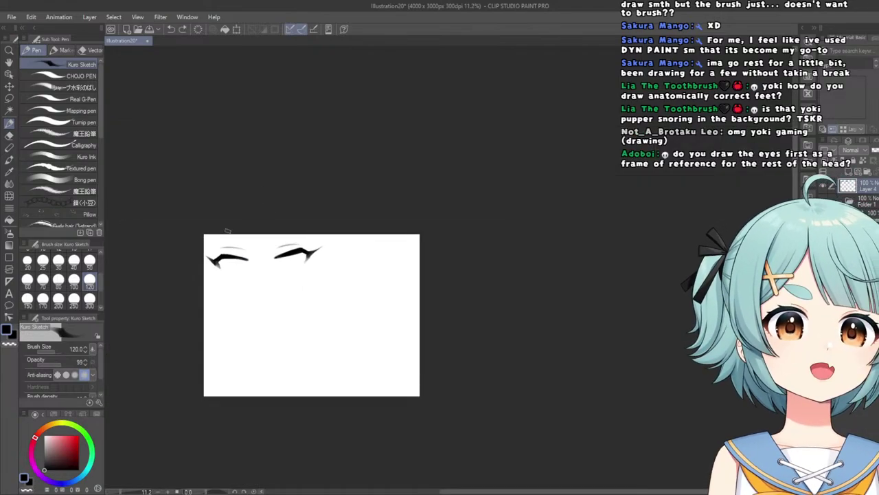
scroll(275, 307, "up", 4)
scroll(211, 222, "down", 5)
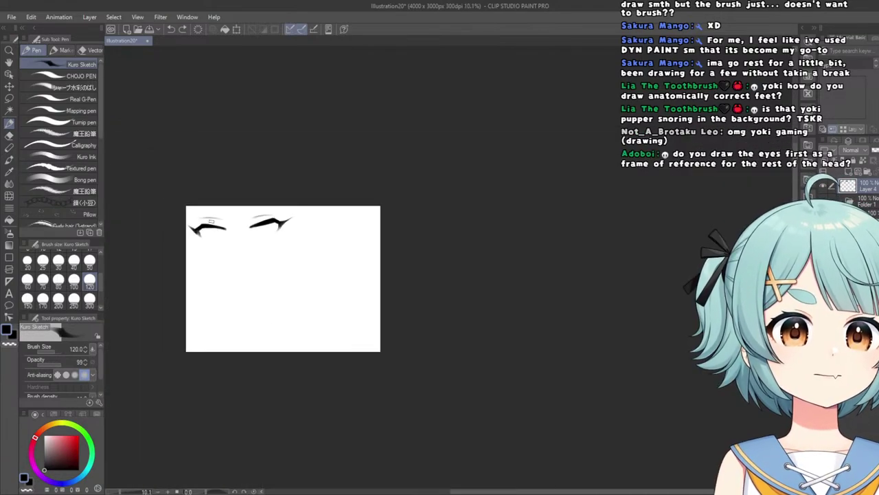
scroll(212, 222, "up", 4)
left_click(9, 196)
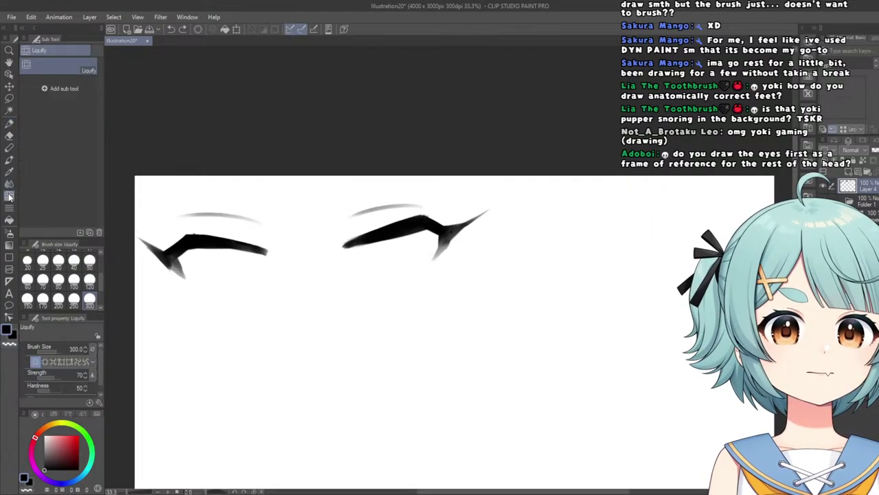
left_click(87, 305)
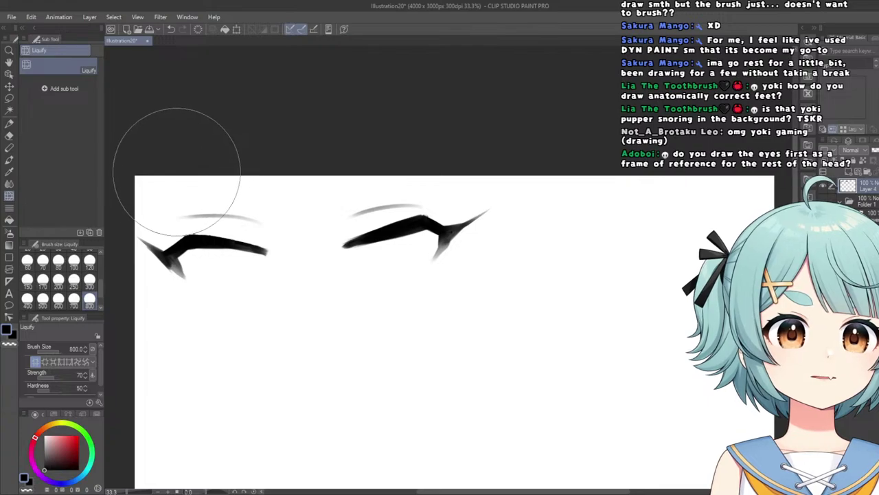
scroll(229, 166, "down", 2)
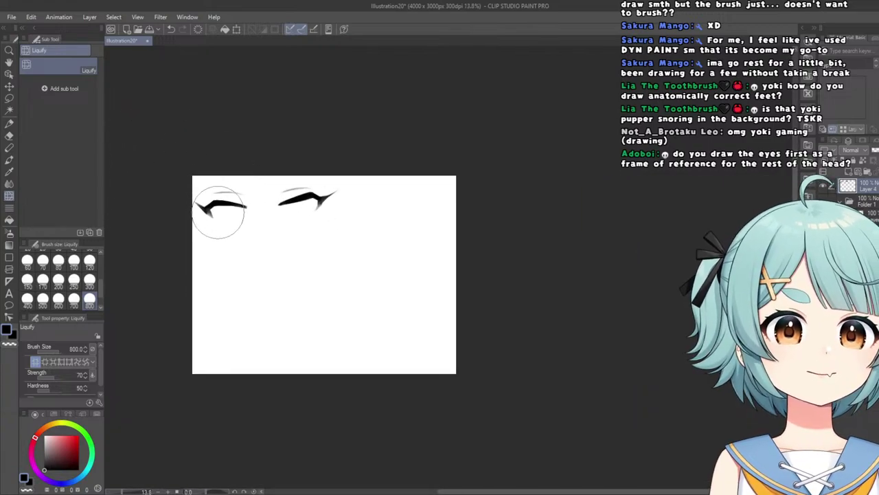
scroll(216, 207, "up", 3)
key("p")
scroll(203, 184, "up", 2)
scroll(206, 180, "up", 1)
left_click_drag(201, 172, 205, 156)
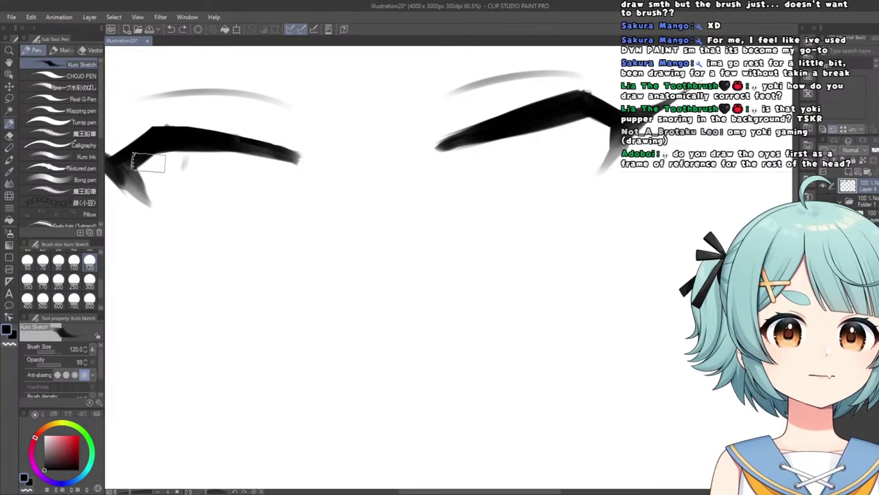
Trim the underside of the left eye's upper lash line with the Hard eraser at size 50.
left_click(10, 140)
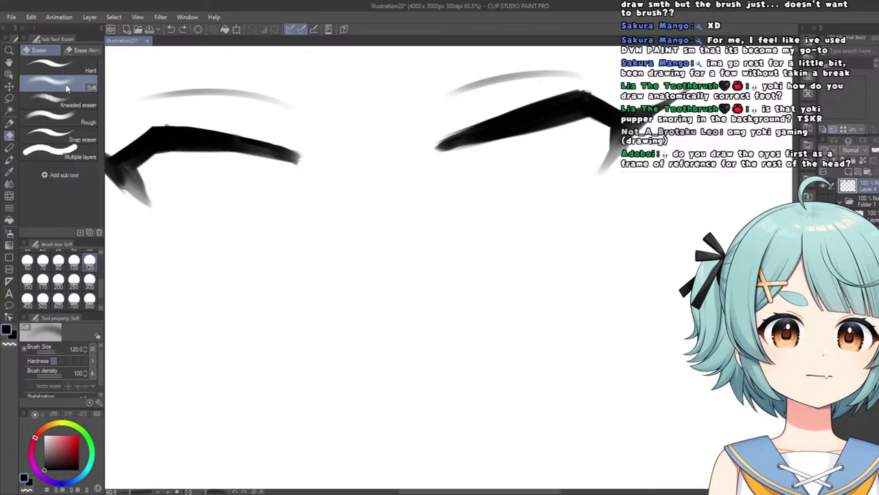
left_click(59, 64)
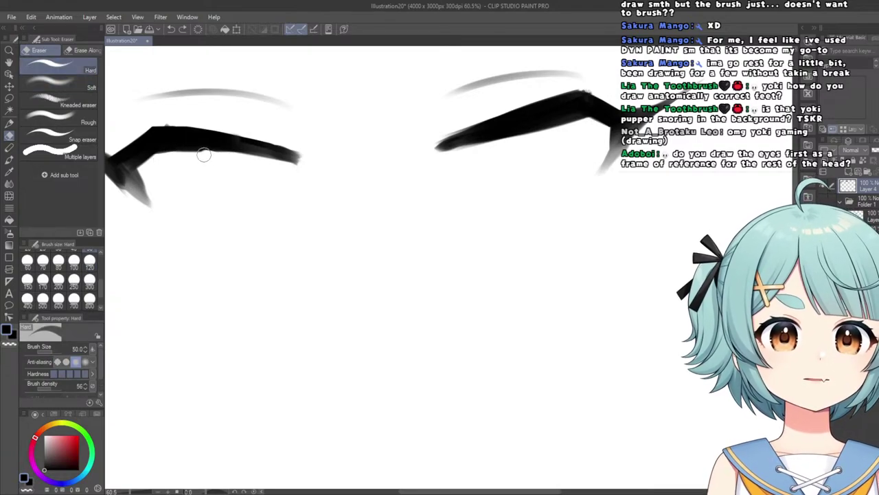
scroll(222, 158, "down", 5)
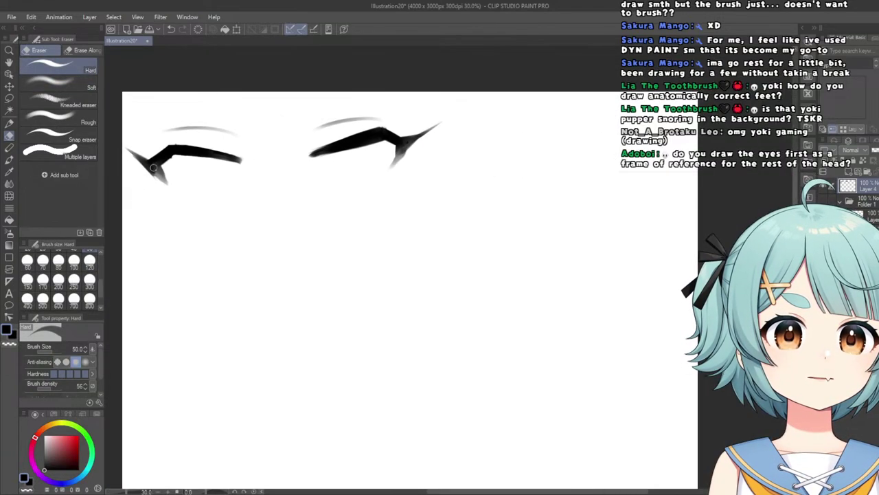
scroll(190, 150, "up", 7)
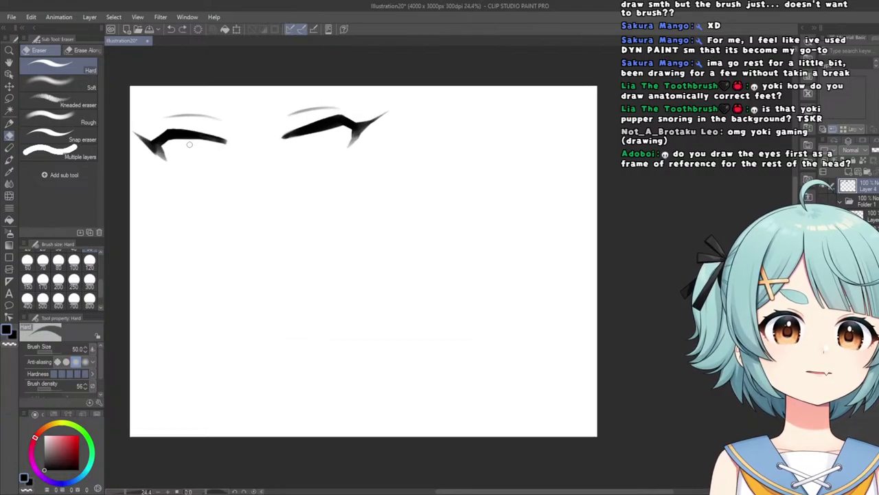
Thicken the inner end of the right eye's upper lash line with the Kuro Sketch pen at size 120.
left_click(9, 123)
scroll(210, 136, "up", 8)
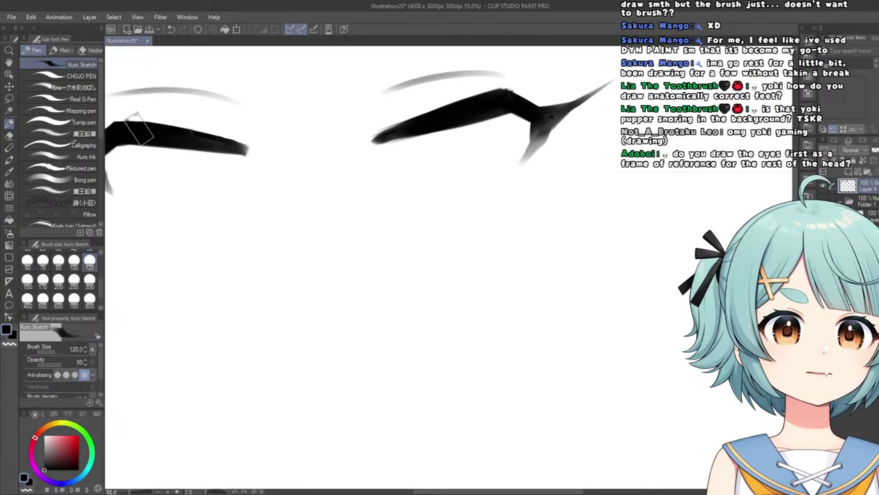
scroll(488, 139, "down", 4)
scroll(261, 164, "up", 3)
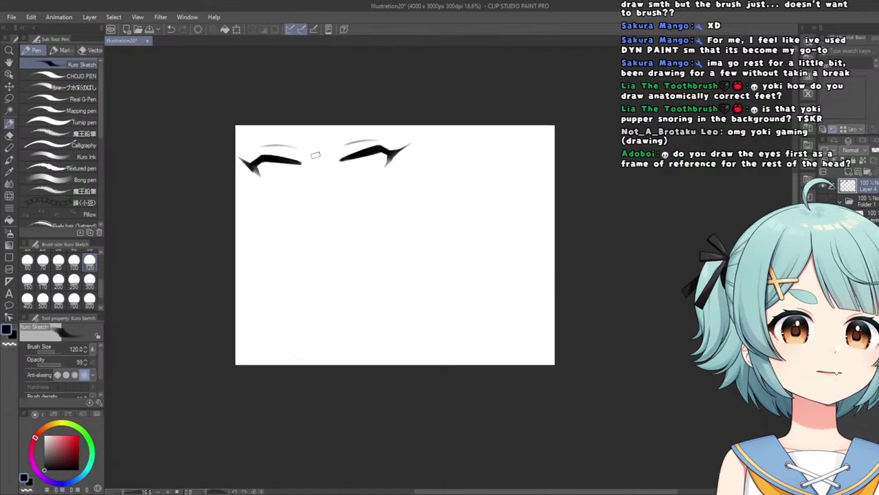
scroll(256, 171, "down", 2)
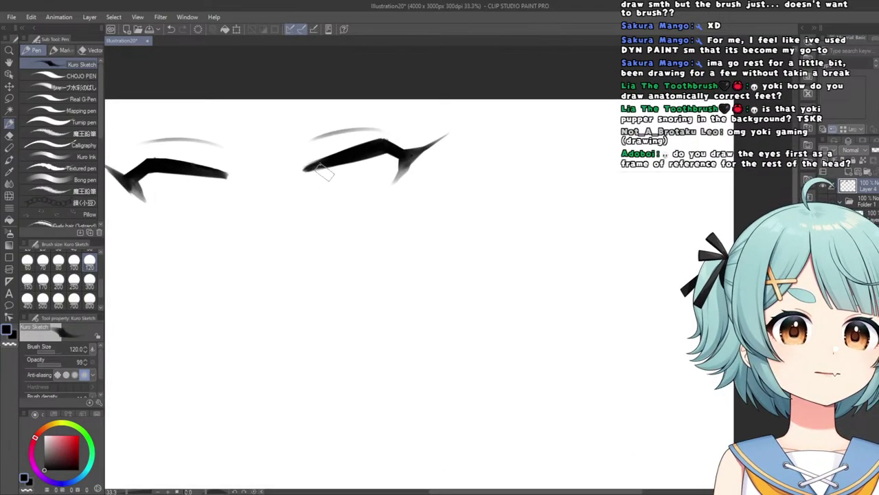
scroll(313, 172, "up", 3)
scroll(306, 175, "down", 3)
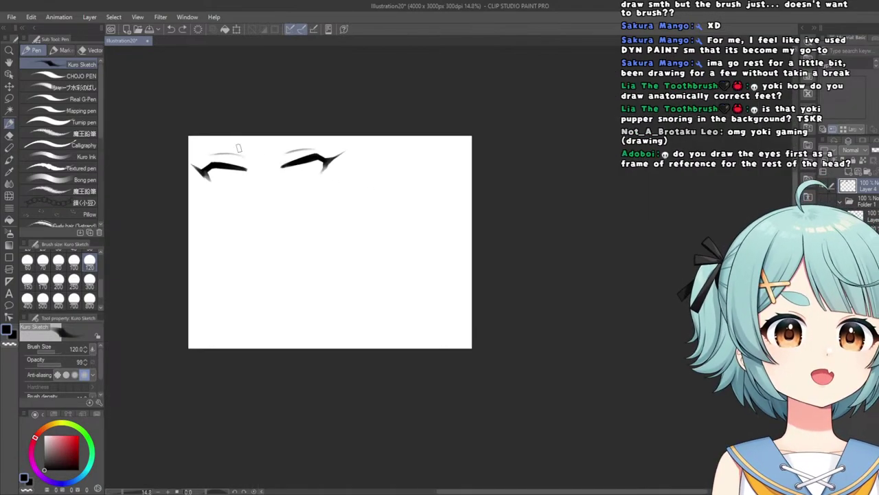
scroll(218, 172, "up", 3)
scroll(219, 172, "down", 2)
scroll(327, 162, "up", 4)
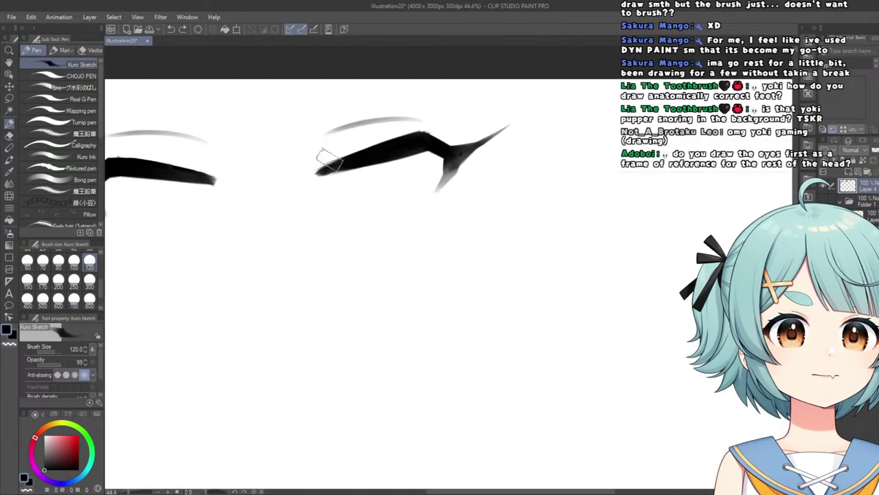
scroll(289, 182, "down", 4)
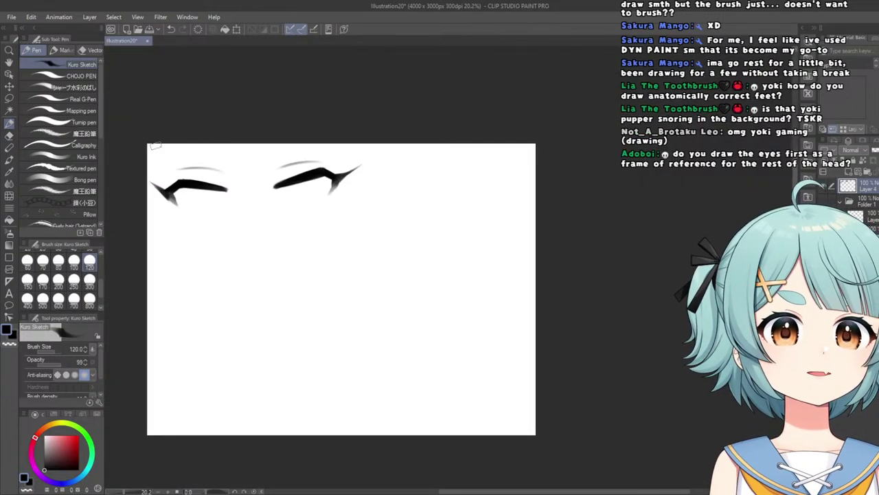
scroll(176, 167, "up", 2)
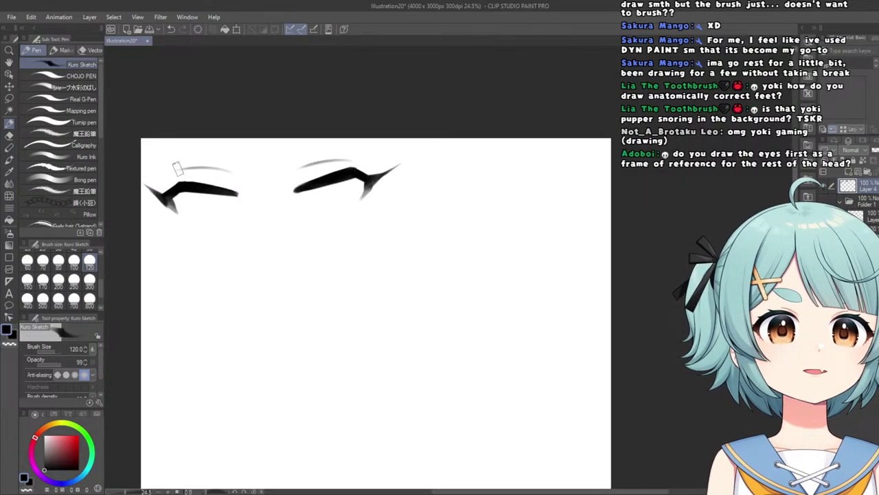
Lasso the eyelid crease above the left eye and nudge it slightly closer to the lash line.
left_click(9, 98)
left_click_drag(145, 167, 139, 157)
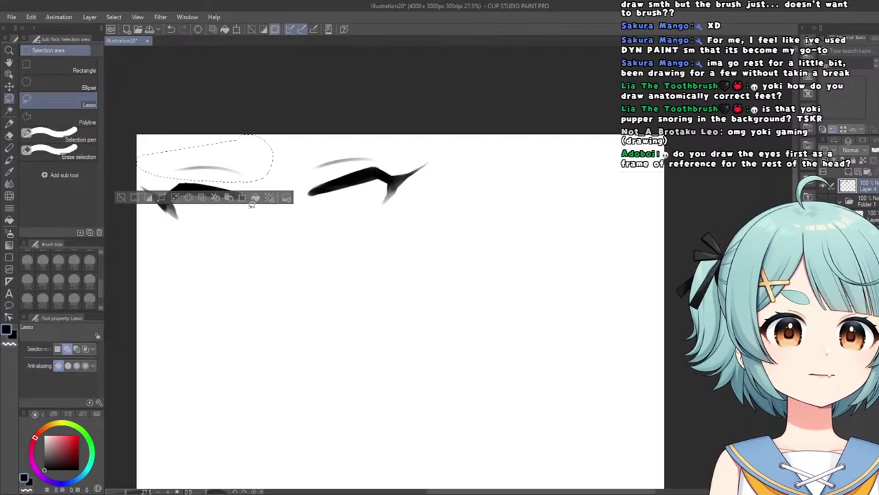
left_click(253, 199)
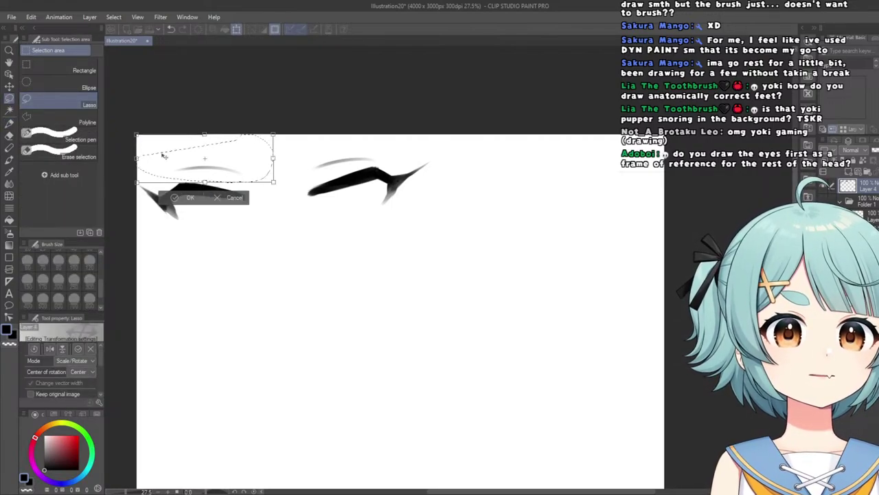
left_click(173, 204)
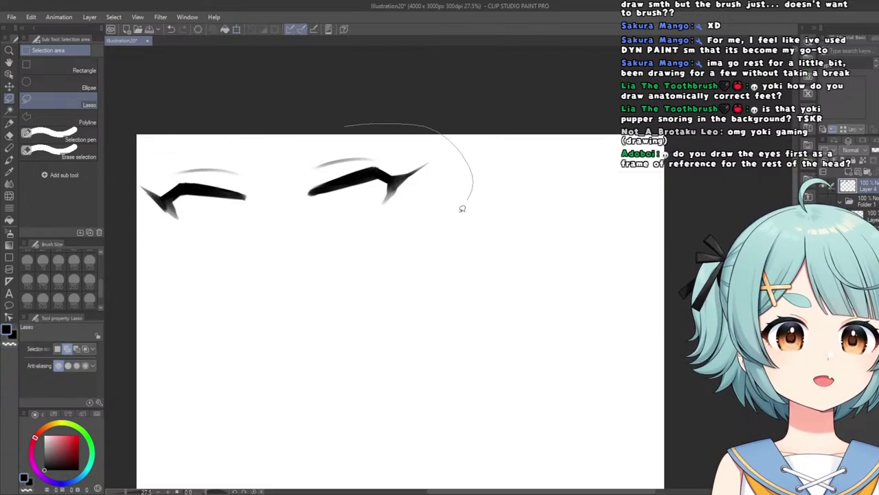
Lasso the right eye's lash line and crease together, move them slightly away from the left eye, and deselect.
left_click_drag(462, 208, 341, 193)
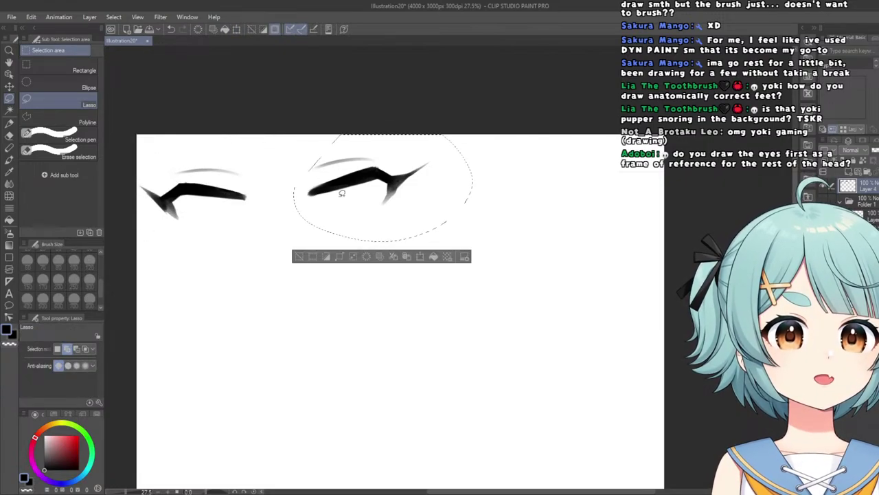
left_click(420, 257)
left_click_drag(392, 230, 396, 236)
left_click(377, 258)
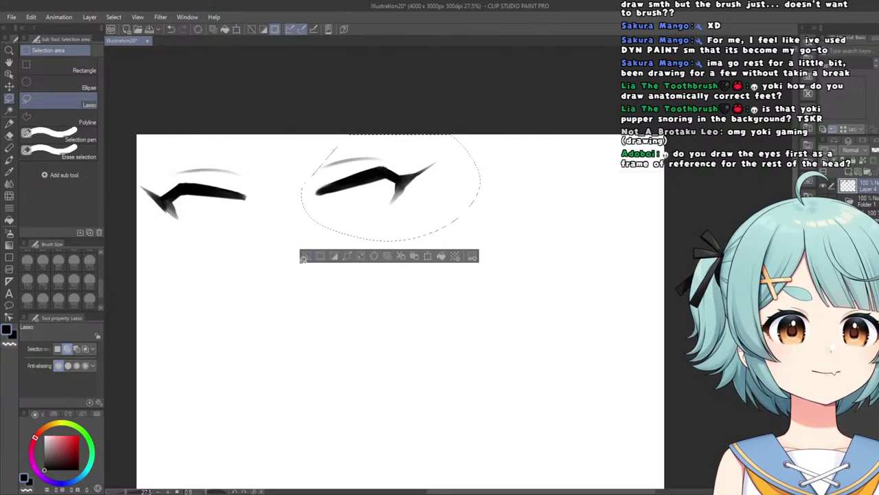
left_click(305, 257)
Touch up the outer corner of the left eye's lash line with the Kuro Sketch pen.
scroll(145, 208, "up", 2)
left_click(10, 123)
scroll(191, 209, "up", 1)
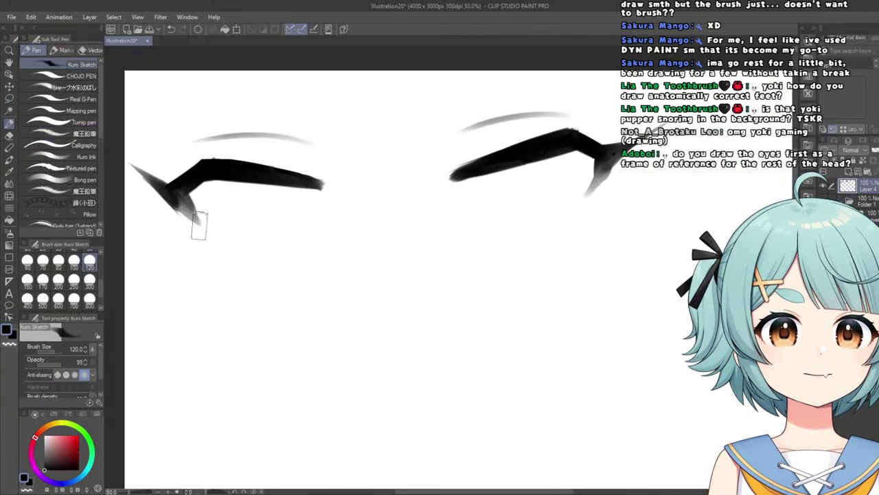
scroll(195, 196, "down", 5)
scroll(211, 189, "up", 4)
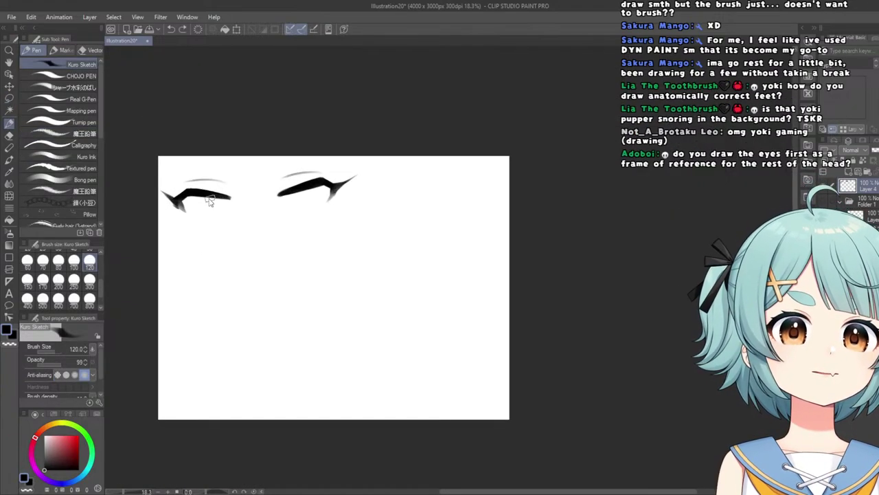
scroll(165, 206, "up", 2)
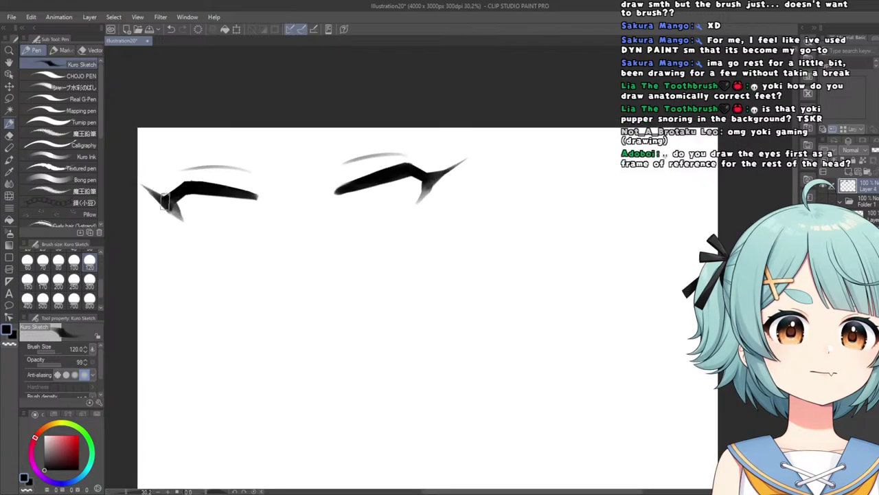
Trim the outer lash wings of both eyes with the Hard eraser.
key("e")
scroll(171, 216, "up", 2)
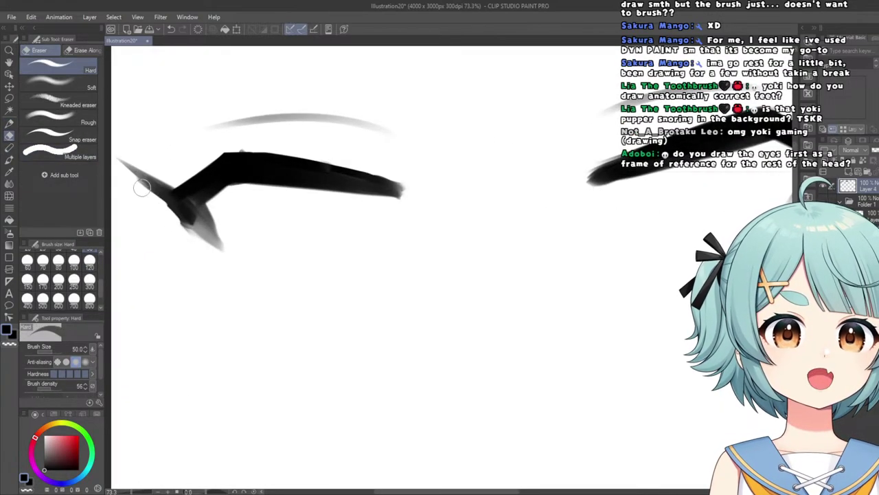
scroll(186, 242, "down", 5)
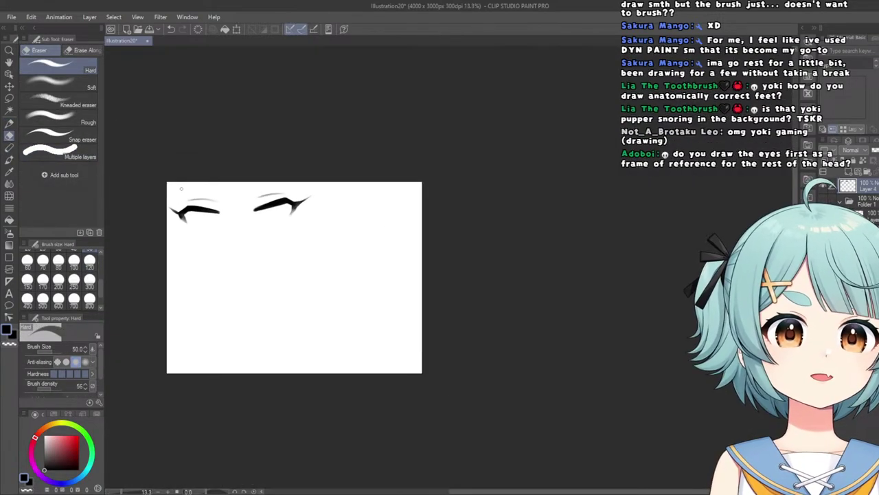
scroll(183, 233, "up", 4)
scroll(211, 237, "down", 5)
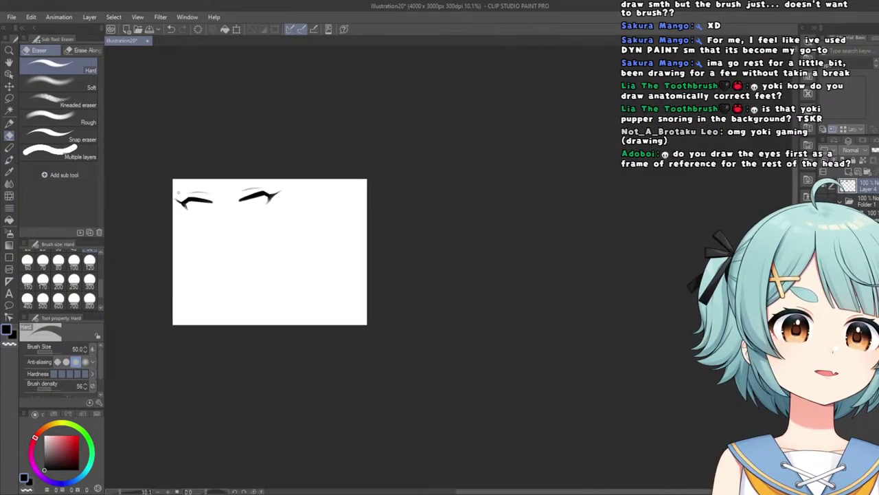
scroll(349, 219, "up", 6)
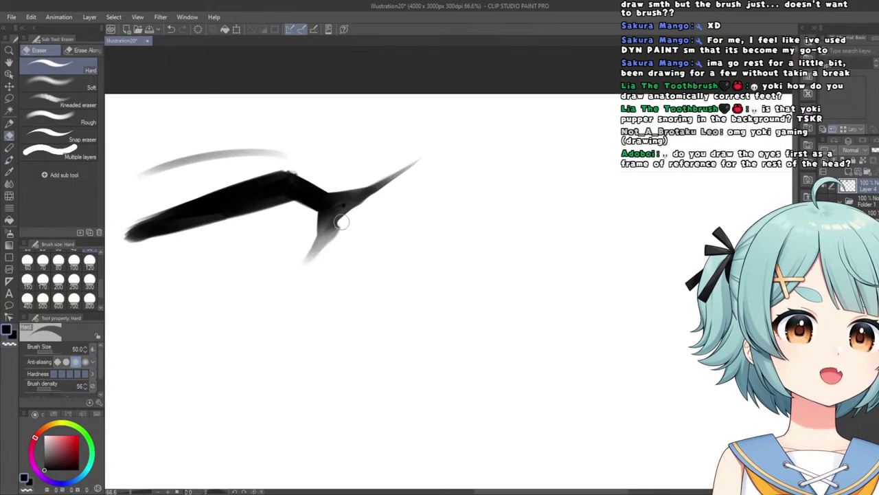
scroll(342, 222, "down", 5)
scroll(206, 196, "up", 3)
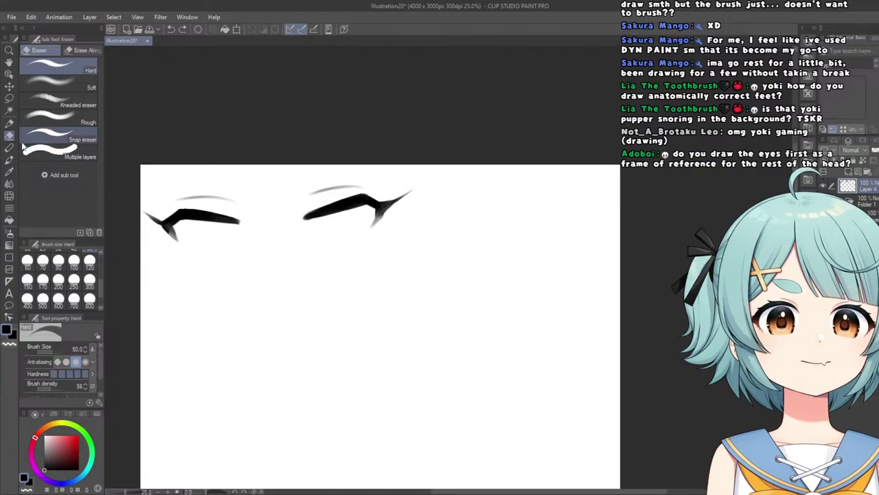
Switch back to the Kuro Sketch pen and set its brush size to 170.
key("p")
scroll(211, 217, "up", 2)
scroll(217, 257, "up", 1)
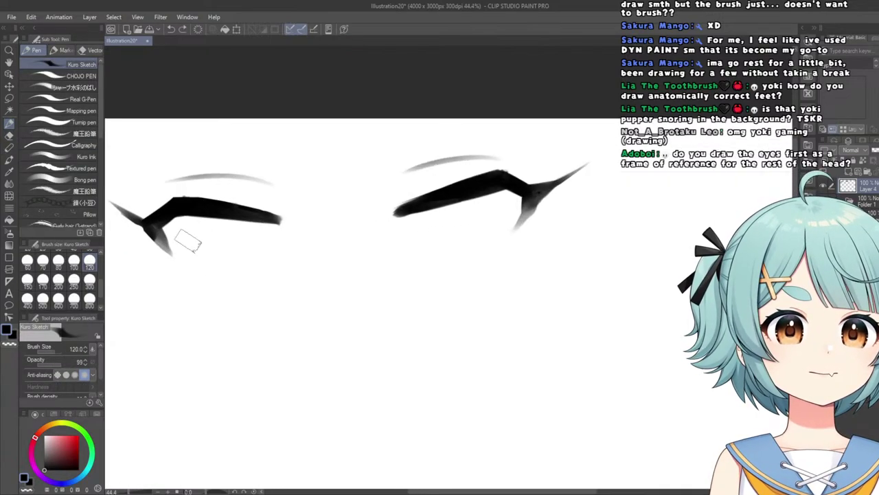
left_click(43, 280)
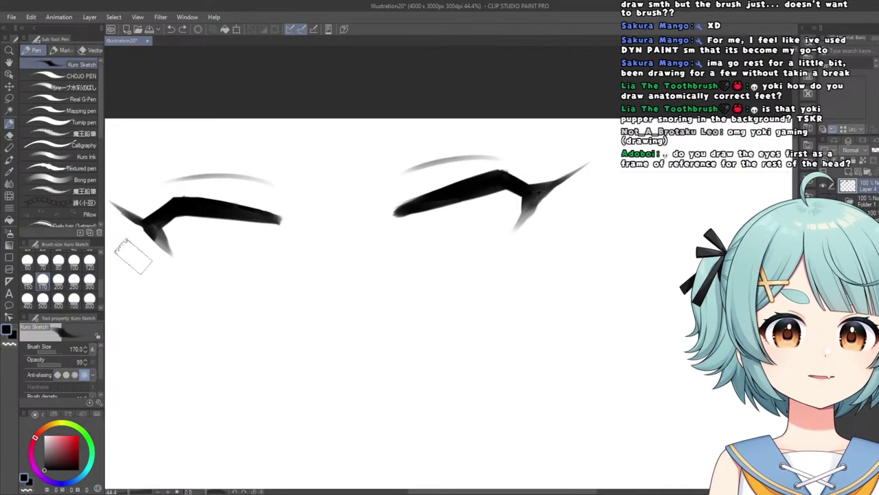
left_click_drag(206, 216, 210, 275)
mouse_move(275, 219)
left_mouse_down()
mouse_move(281, 261)
mouse_move(222, 259)
left_mouse_up()
mouse_move(195, 204)
left_mouse_down()
mouse_move(192, 244)
mouse_move(204, 282)
left_mouse_up()
key("ctrl+z")
Sketch the left eye's iris outline below the lash line, with two curved sides and a slanted bottom edge.
left_click_drag(196, 244, 207, 279)
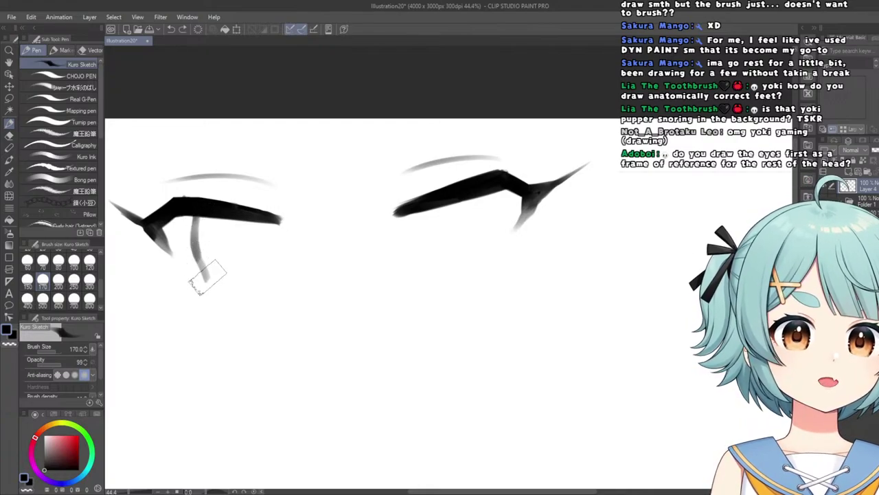
left_click_drag(266, 222, 272, 269)
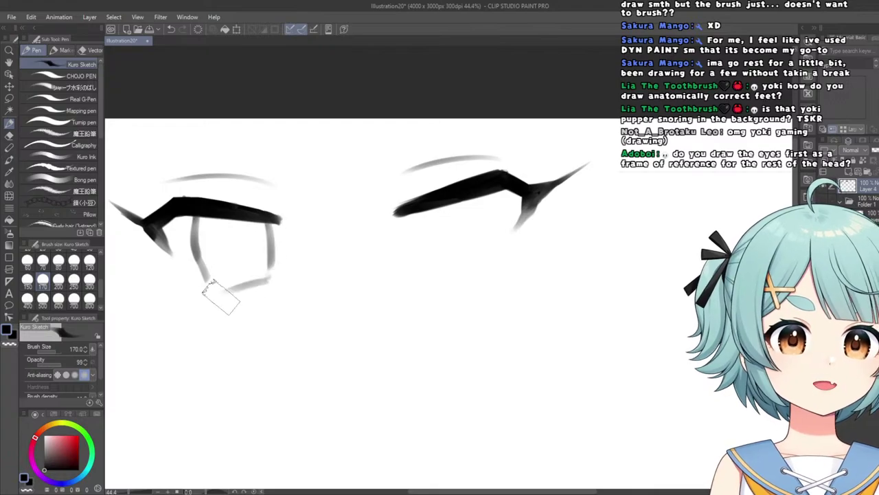
scroll(203, 206, "down", 5)
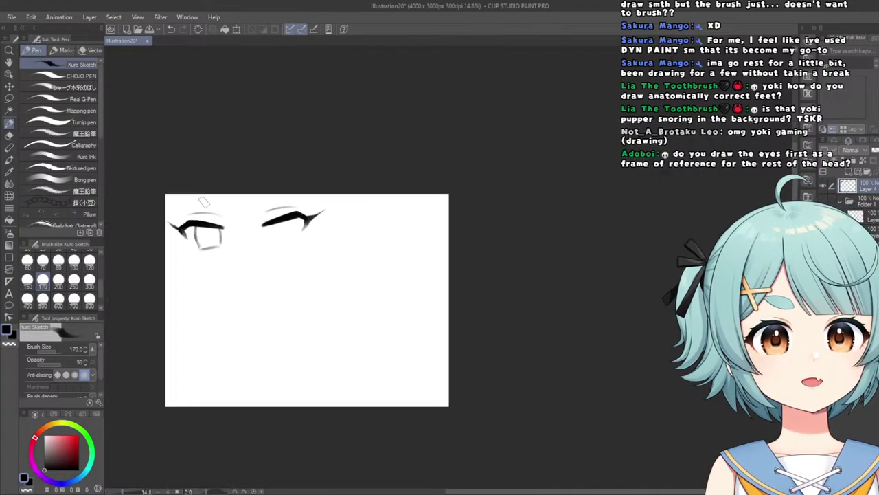
Sketch a matching iris outline below the right eye's lash line, undoing and redrawing strokes to correct its shape.
scroll(223, 211, "up", 4)
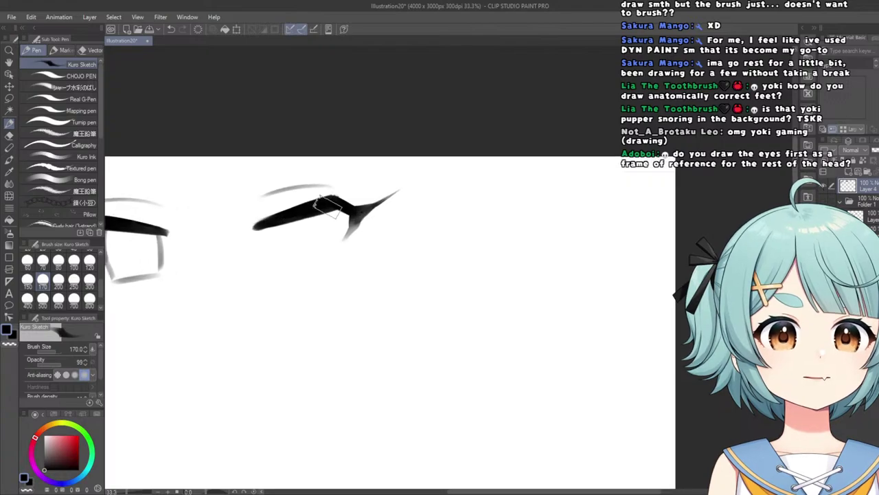
mouse_move(318, 265)
left_mouse_down()
mouse_move(283, 272)
mouse_move(274, 258)
mouse_move(276, 229)
mouse_move(281, 264)
left_mouse_up()
scroll(295, 250, "down", 5)
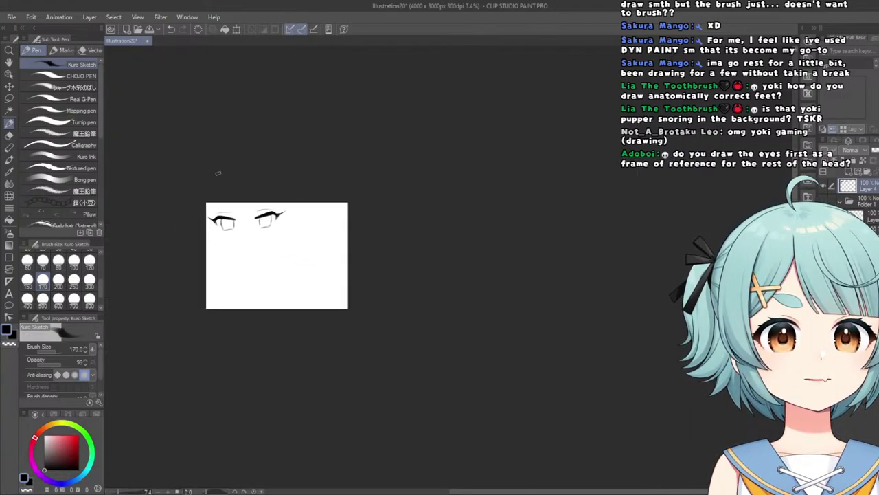
scroll(256, 210, "up", 2)
key("ctrl+z")
scroll(253, 228, "up", 4)
key("ctrl+z")
left_click_drag(246, 221, 261, 284)
scroll(251, 230, "down", 7)
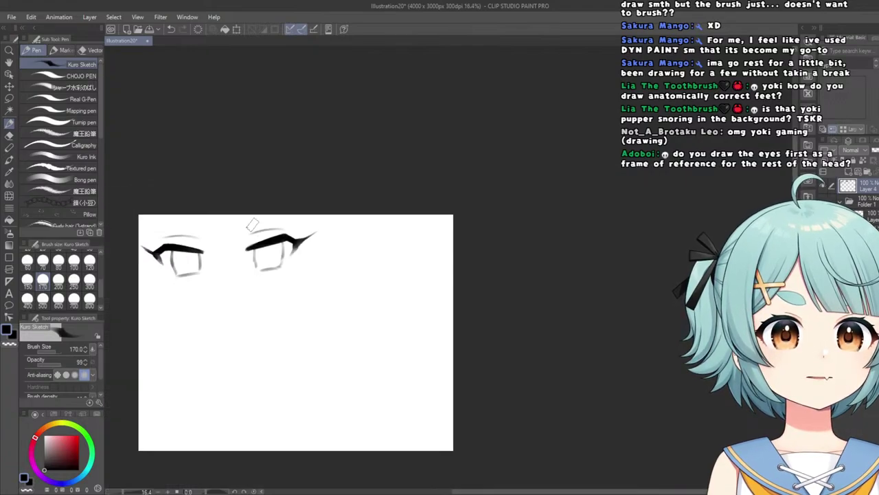
scroll(244, 200, "up", 8)
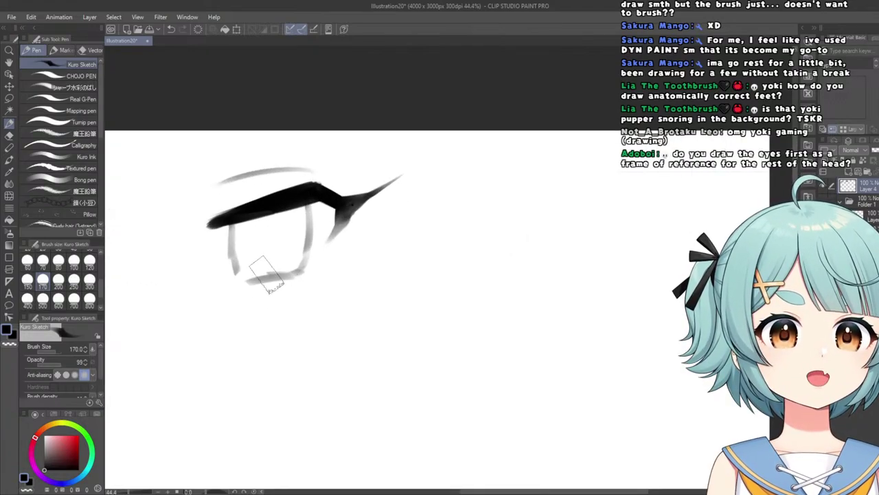
Clean up the rough edges of the right eye's iris outline with the Hard eraser.
key("e")
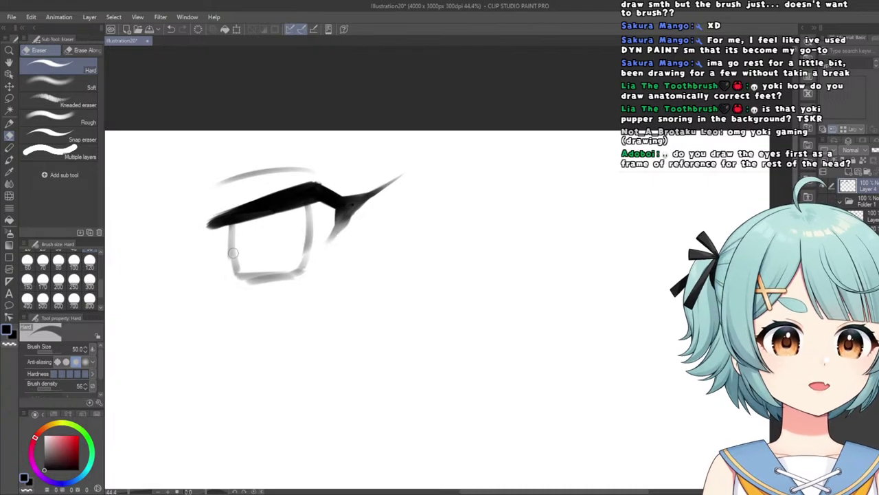
scroll(281, 295, "up", 2)
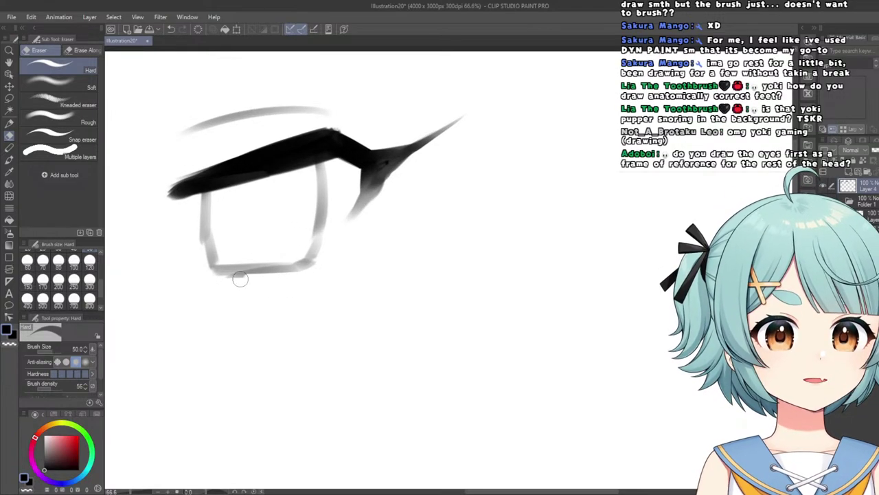
scroll(240, 278, "down", 6)
scroll(329, 277, "up", 3)
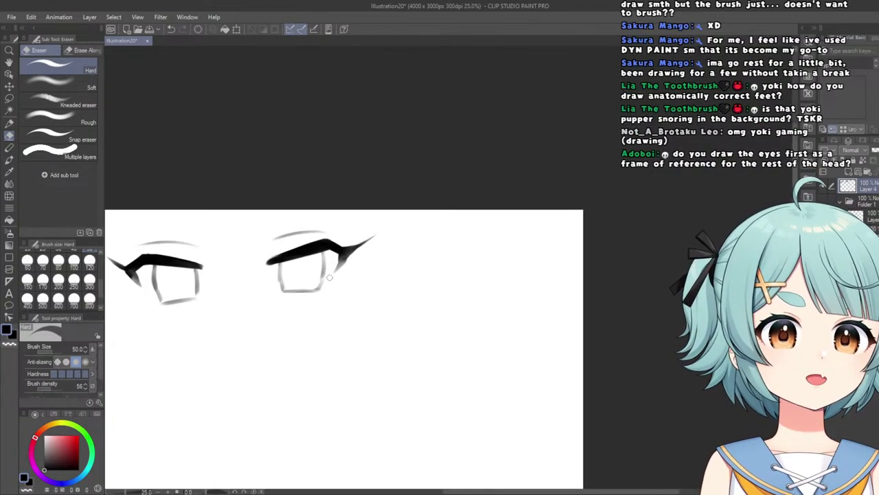
scroll(329, 277, "up", 1)
left_click(9, 195)
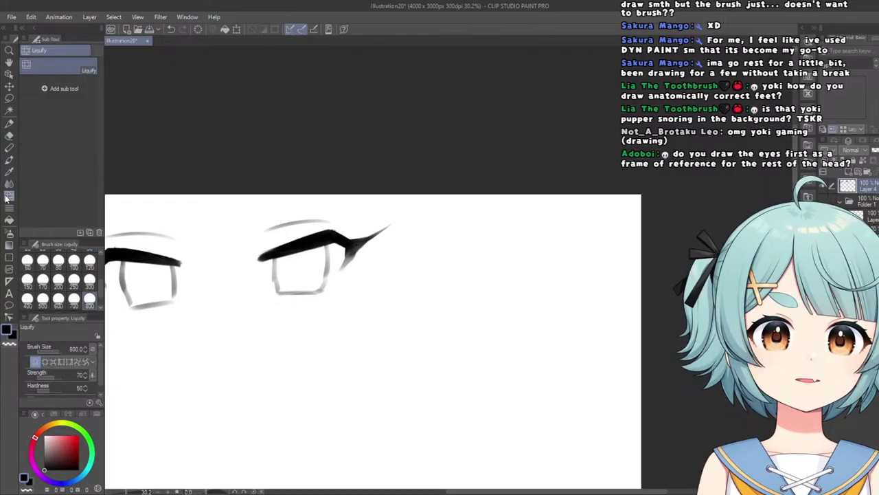
scroll(309, 312, "down", 3)
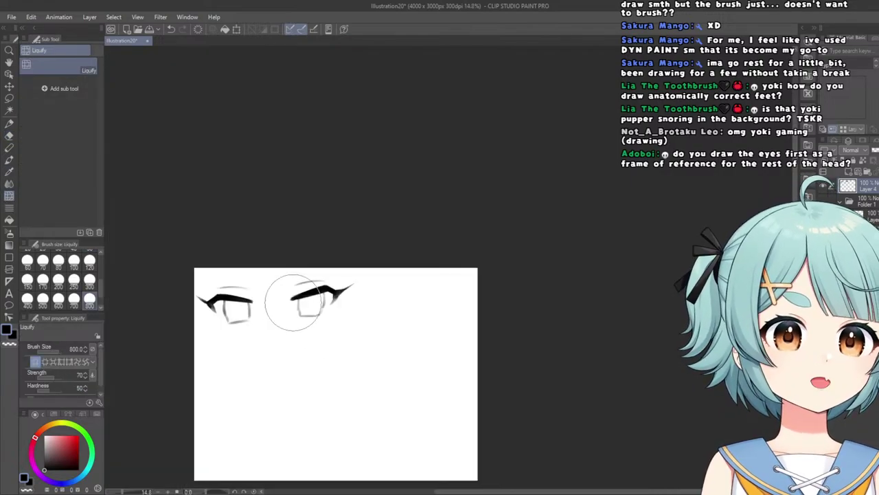
scroll(226, 235, "down", 2)
scroll(216, 353, "up", 2)
scroll(252, 337, "down", 2)
scroll(296, 320, "up", 3)
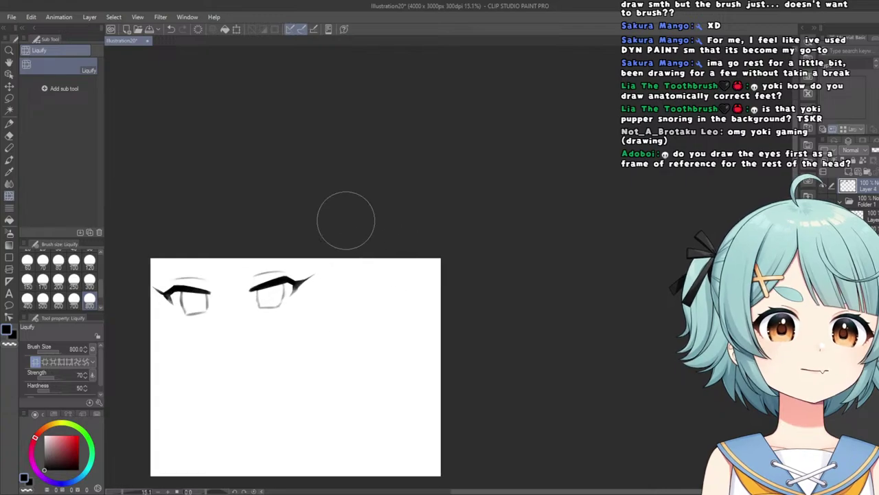
scroll(236, 287, "up", 2)
Darken the upper corners of both iris outlines where they meet the lash lines, using the Kuro Sketch pen.
left_click(9, 122)
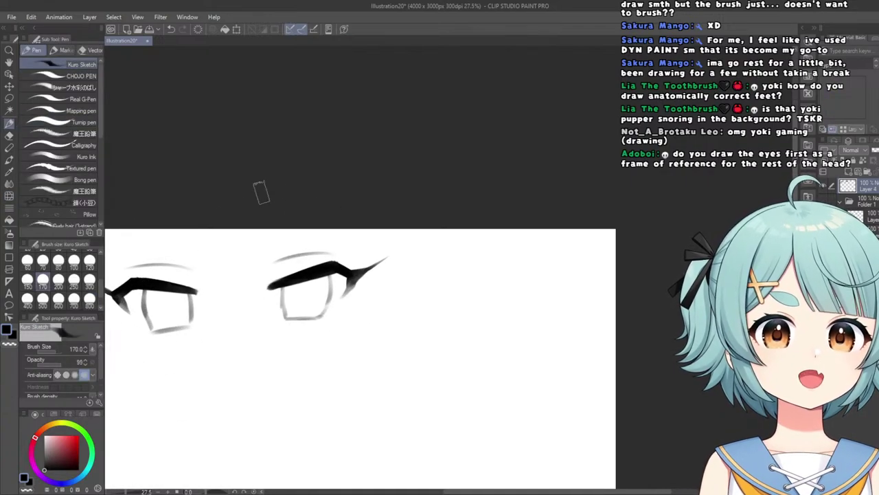
scroll(212, 314, "up", 4)
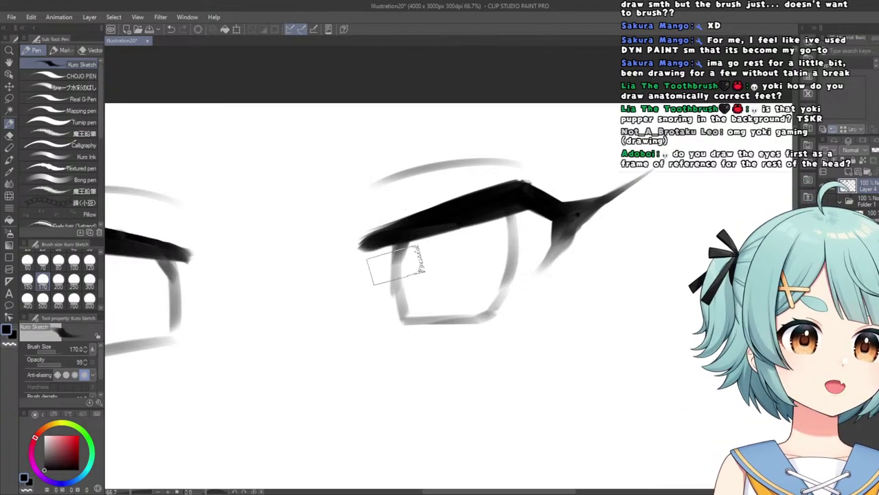
scroll(413, 227, "down", 4)
scroll(323, 235, "up", 3)
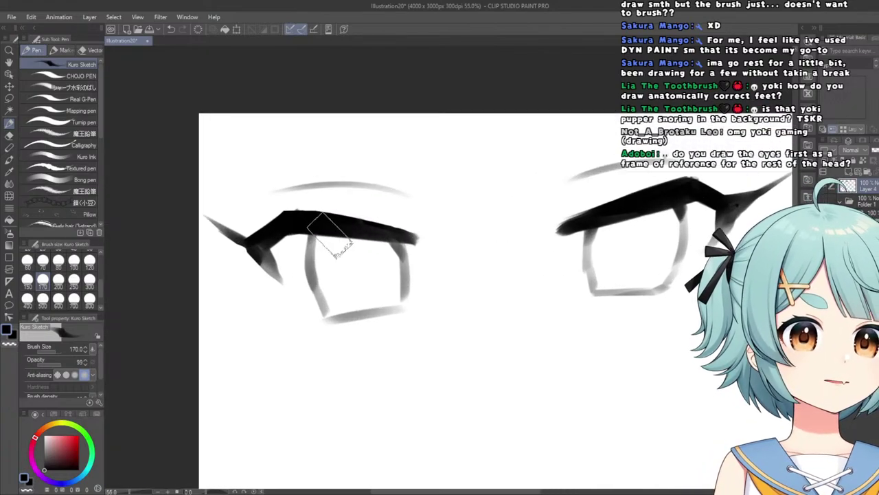
scroll(323, 230, "down", 5)
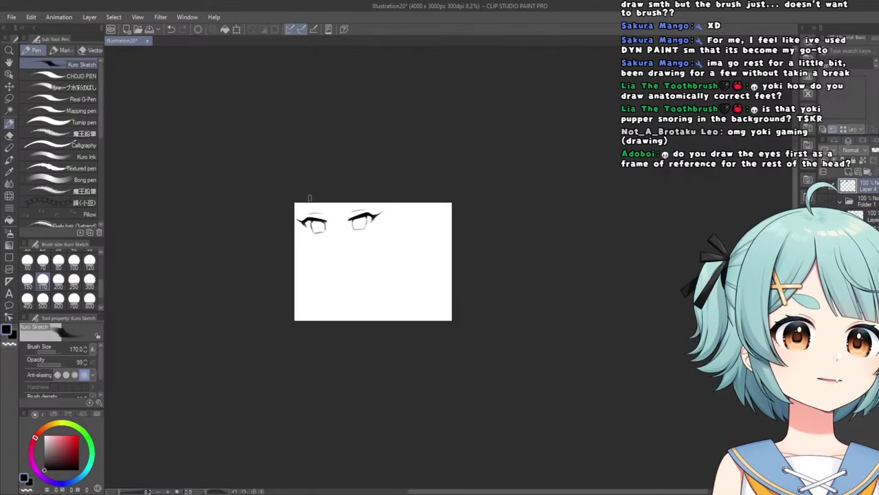
scroll(332, 220, "up", 3)
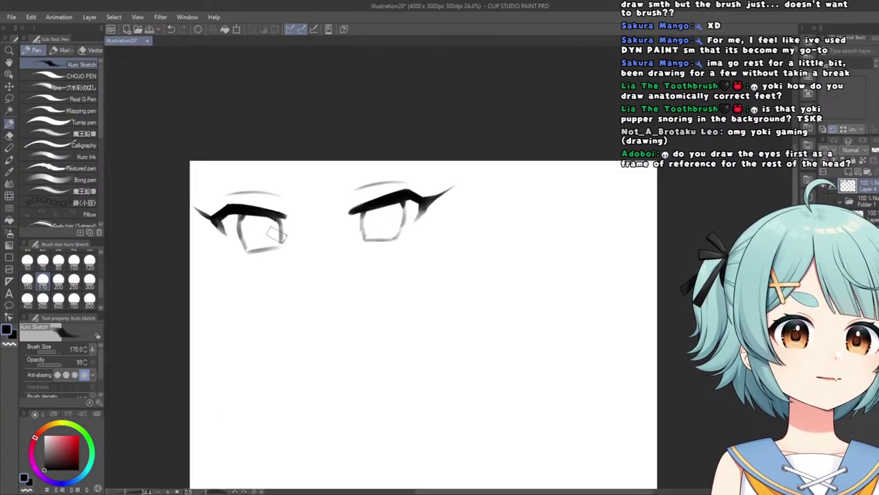
Reinforce the lower corners and bottom edge of the right eye's iris outline with the Kuro Sketch pen.
scroll(385, 233, "up", 2)
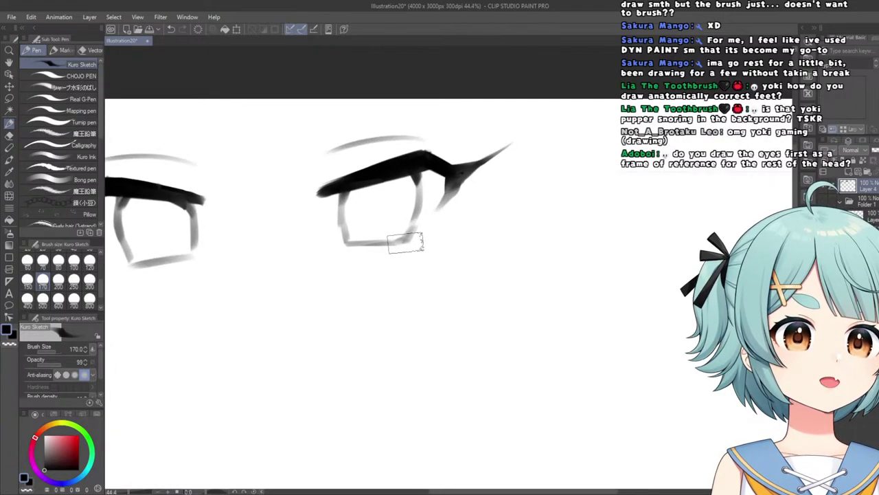
scroll(247, 192, "down", 4)
scroll(237, 190, "down", 2)
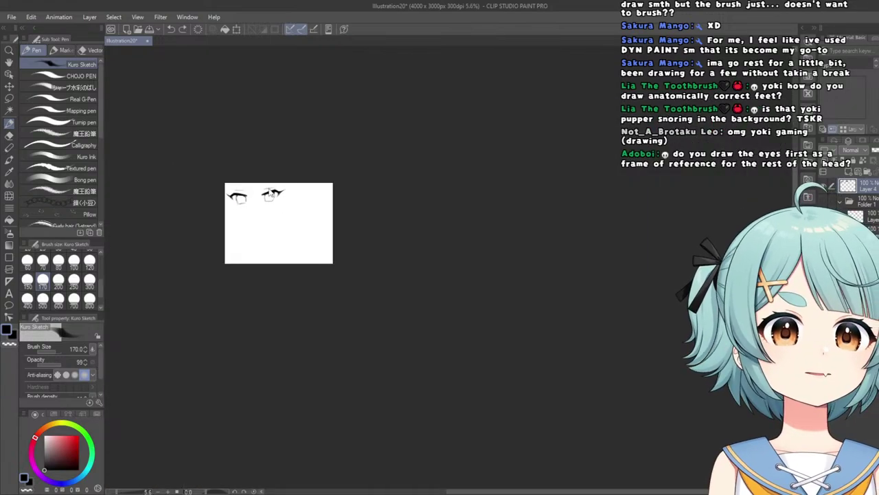
scroll(272, 195, "up", 7)
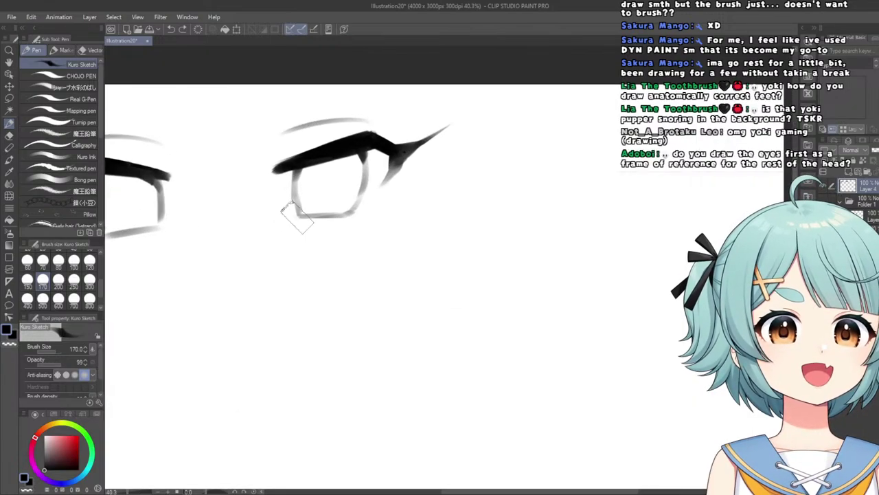
scroll(278, 178, "down", 6)
Touch up the outer side and lower outer corner of the left eye's iris outline.
scroll(261, 177, "up", 6)
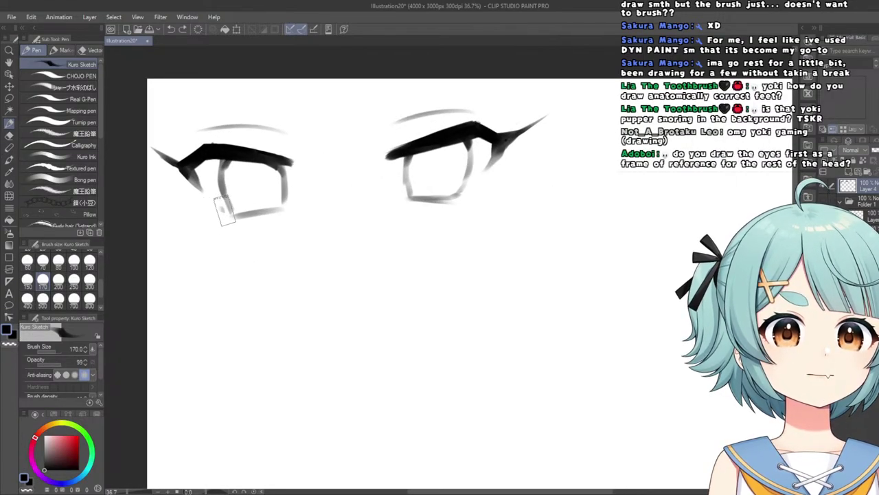
scroll(231, 216, "down", 6)
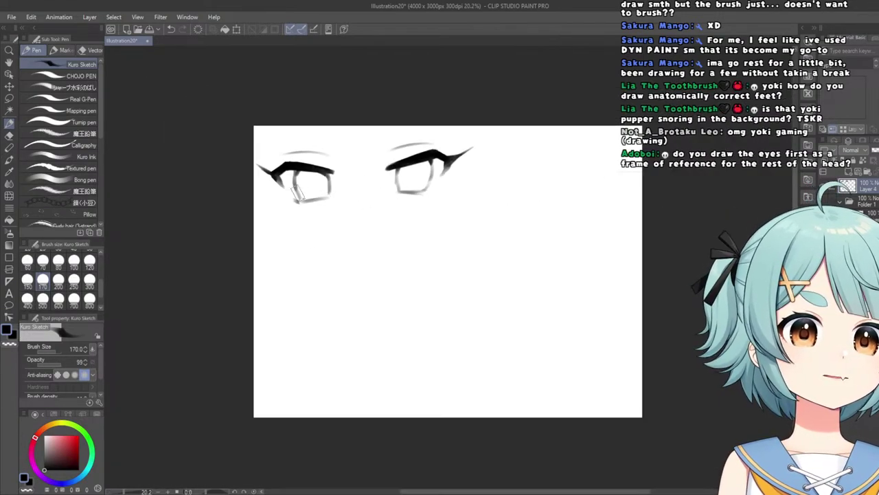
scroll(232, 218, "up", 5)
scroll(232, 218, "up", 1)
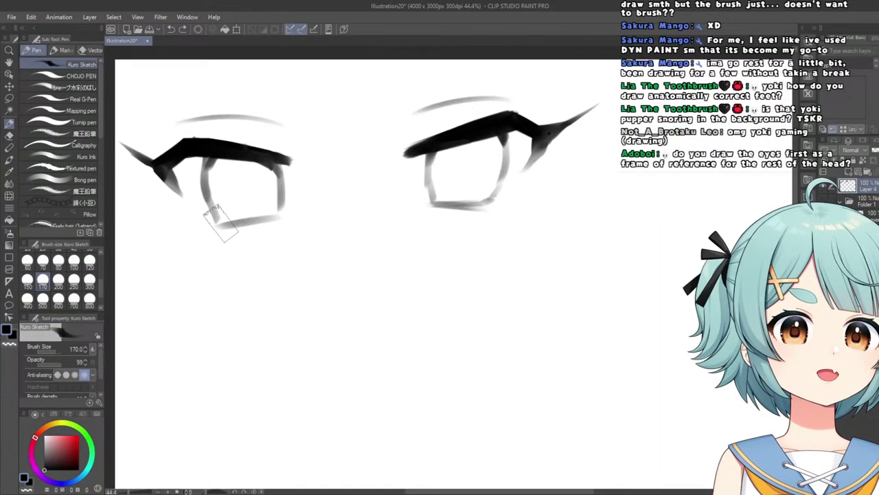
scroll(463, 203, "down", 5)
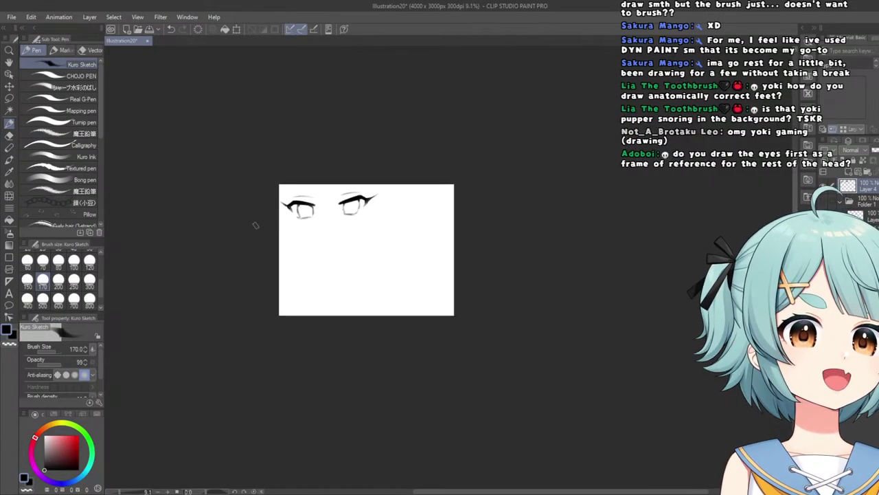
scroll(352, 206, "up", 3)
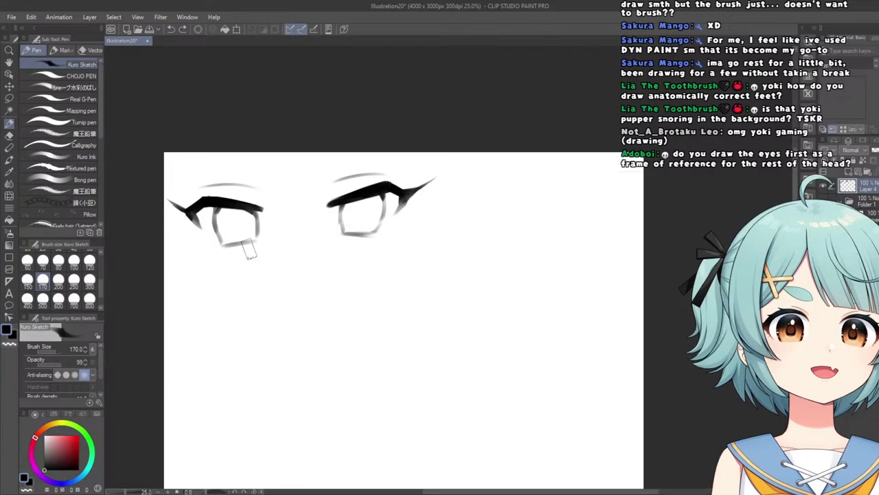
Lasso the lower halves of both iris outlines, move them slightly up to shorten the irises, and deselect.
scroll(223, 237, "up", 1)
key("m")
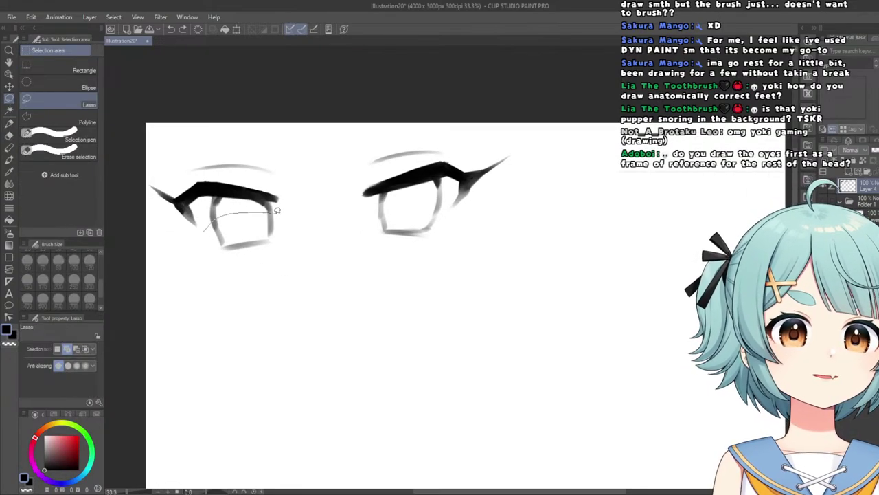
left_click_drag(186, 269, 184, 258)
left_click_drag(426, 204, 361, 236)
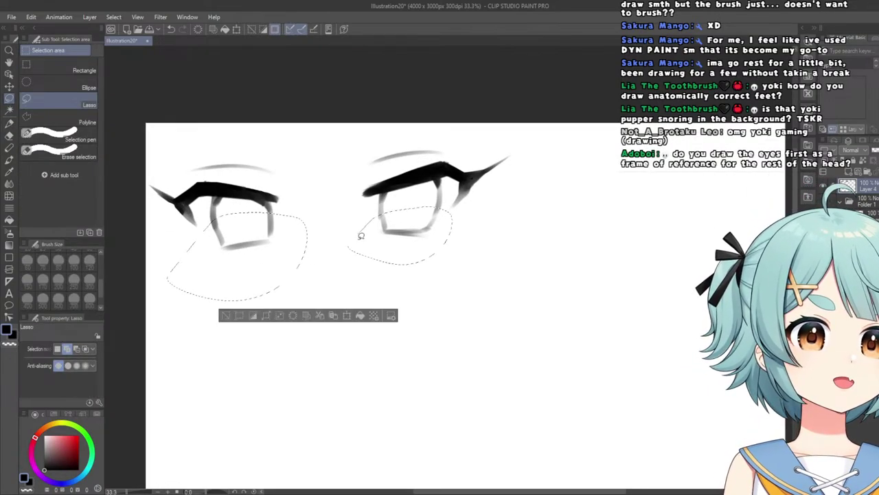
left_click(346, 315)
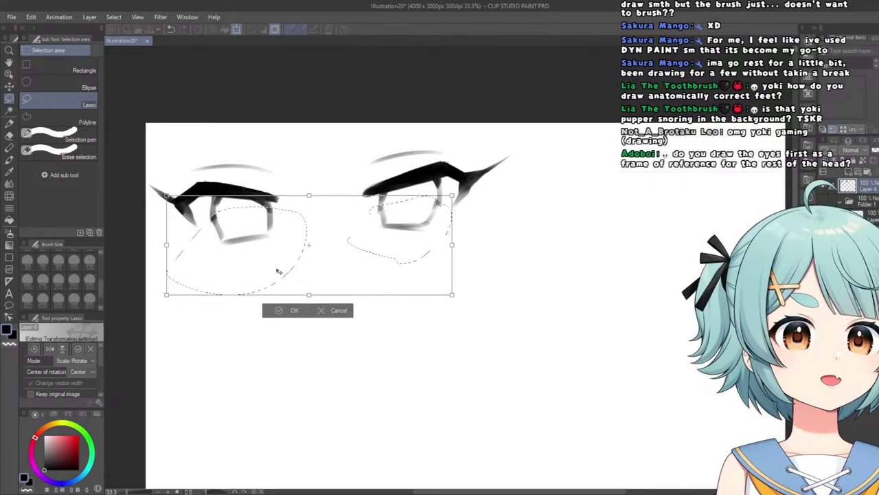
left_click_drag(255, 315, 256, 317)
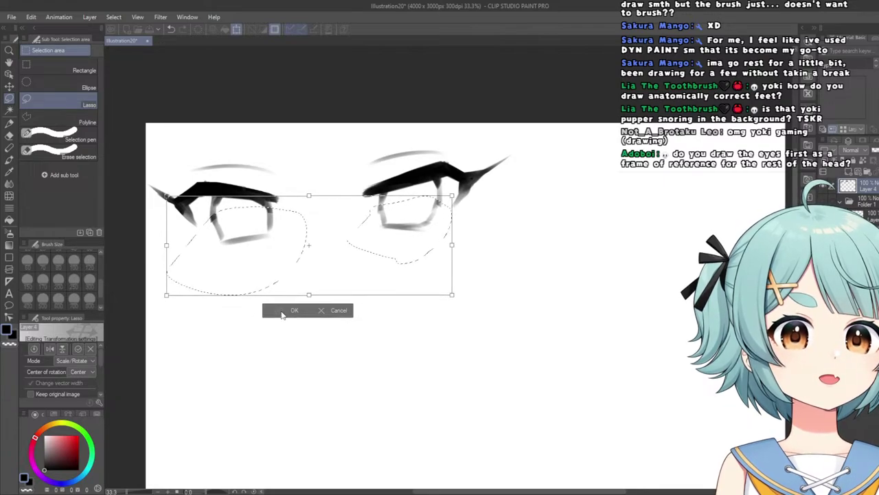
left_click(282, 313)
left_click(226, 313)
scroll(183, 260, "down", 5)
scroll(184, 320, "up", 2)
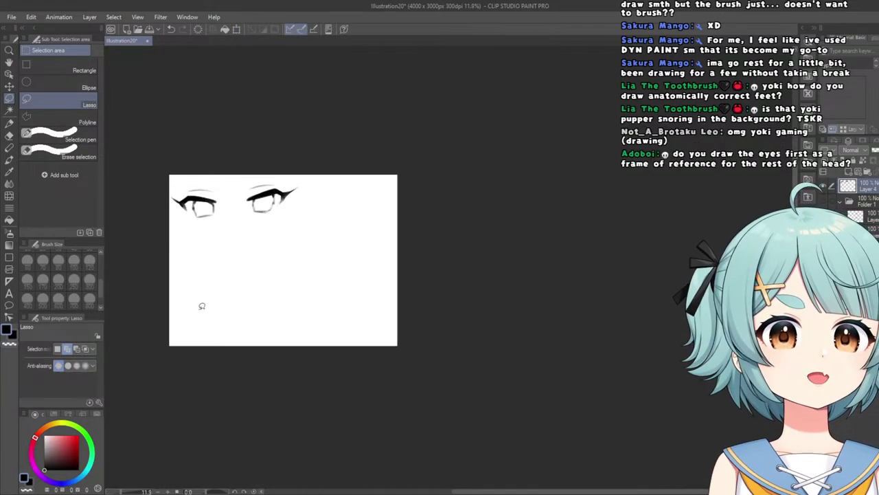
Thin the inner side of both irises' bottom edges with the Hard eraser.
scroll(202, 306, "up", 6)
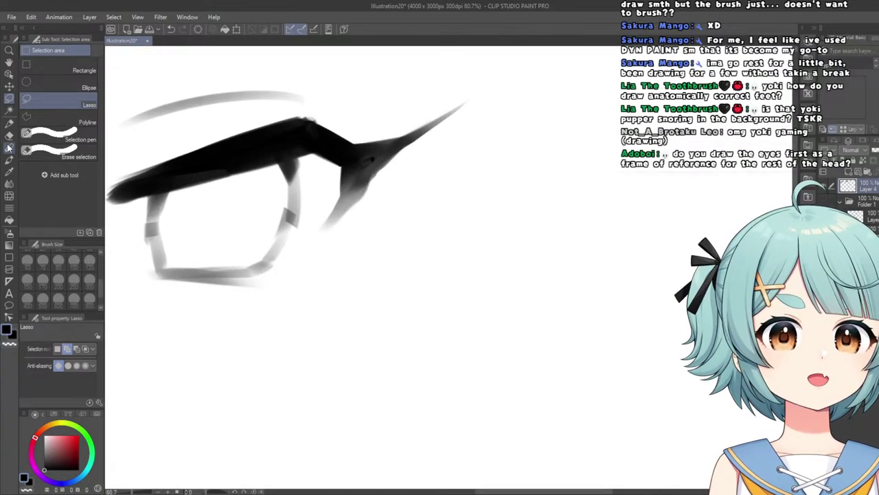
left_click(8, 142)
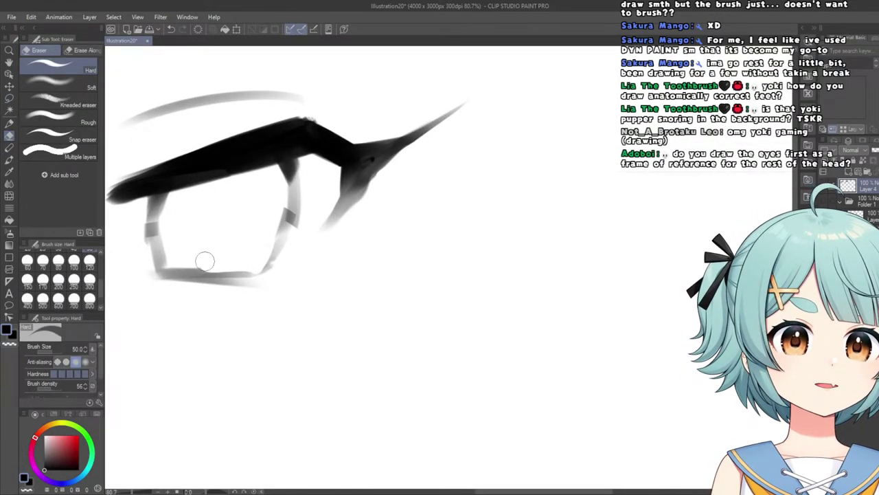
scroll(204, 261, "down", 7)
scroll(171, 190, "up", 3)
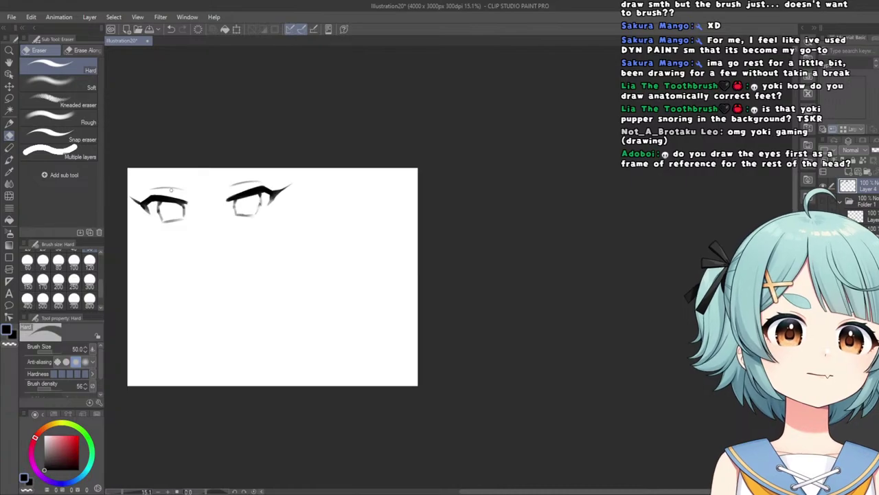
scroll(172, 191, "down", 2)
scroll(206, 206, "up", 7)
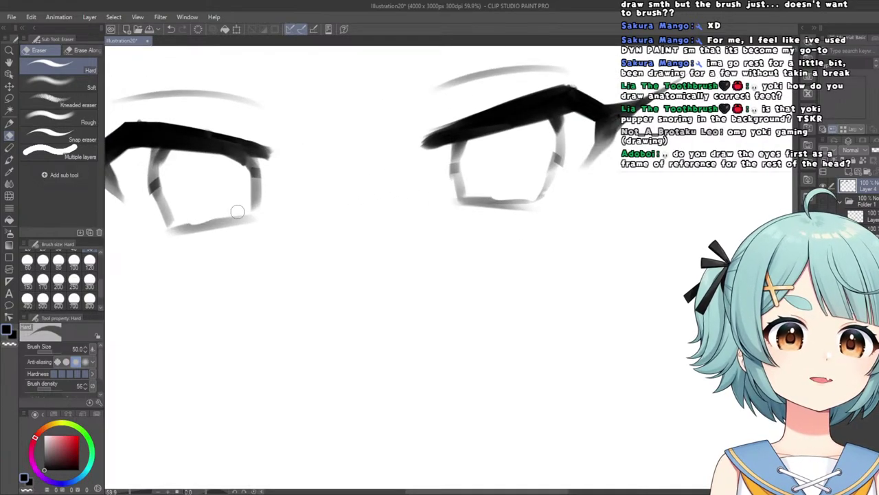
Examine the proportions and balance of the two eyes at several magnifications, with the Kuro Sketch pen ready.
scroll(203, 217, "down", 5)
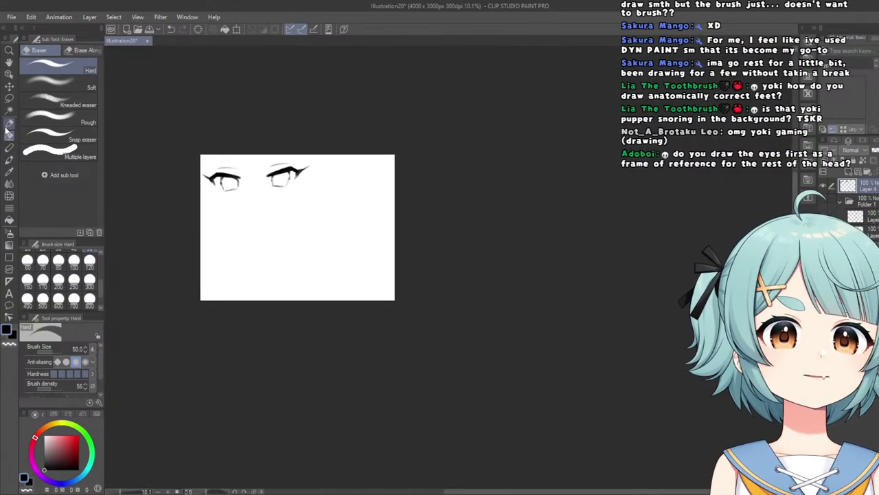
left_click(9, 124)
scroll(209, 199, "up", 3)
scroll(230, 192, "down", 5)
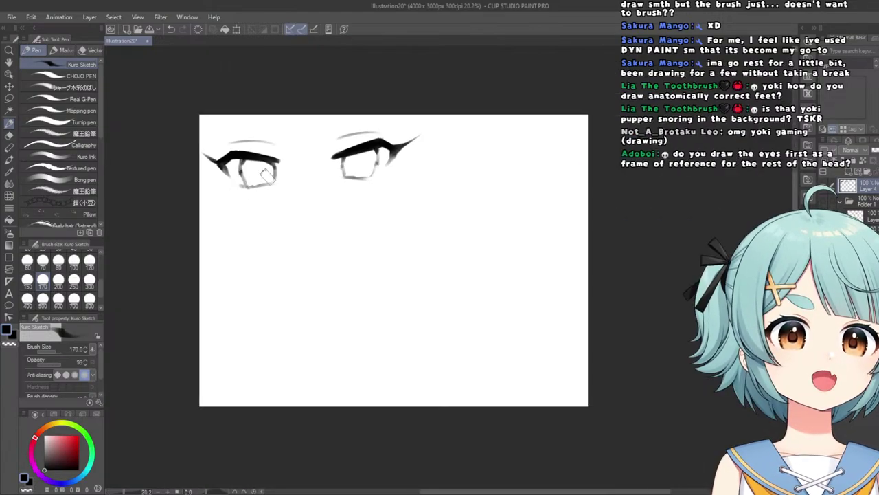
scroll(369, 211, "up", 6)
scroll(369, 212, "down", 6)
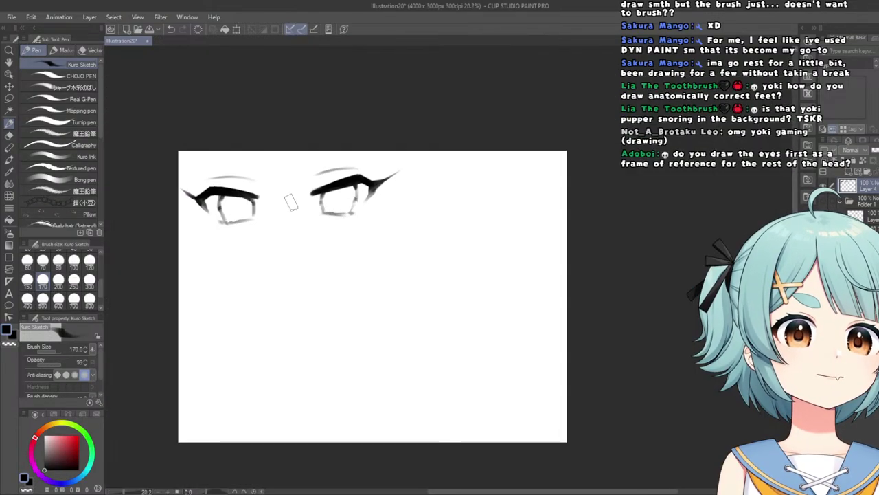
scroll(204, 167, "up", 1)
scroll(206, 171, "down", 1)
scroll(250, 206, "up", 5)
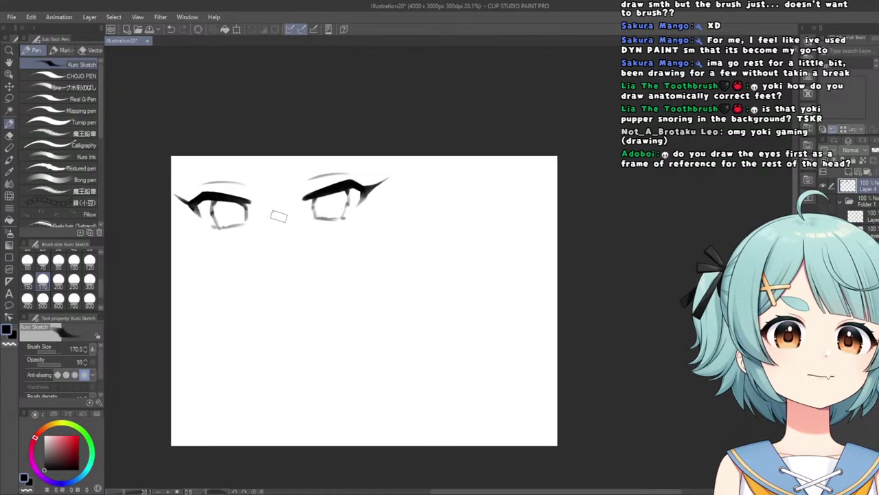
scroll(300, 197, "down", 4)
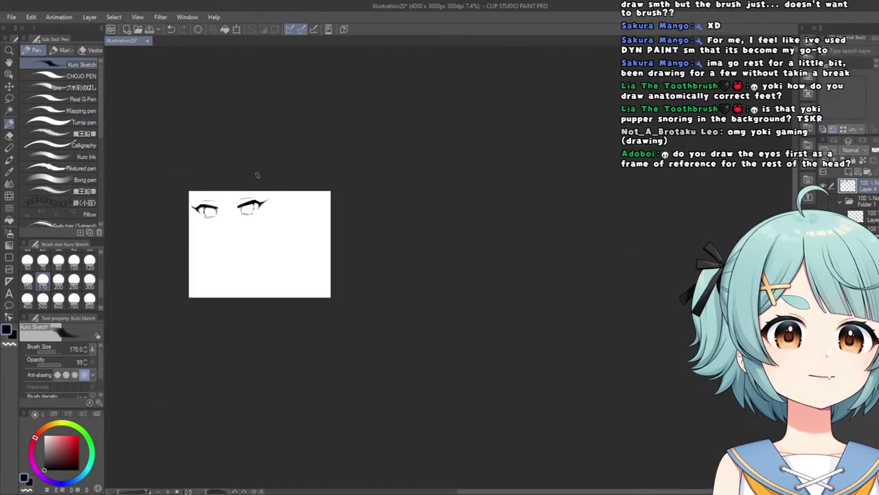
scroll(220, 213, "up", 5)
scroll(232, 218, "down", 4)
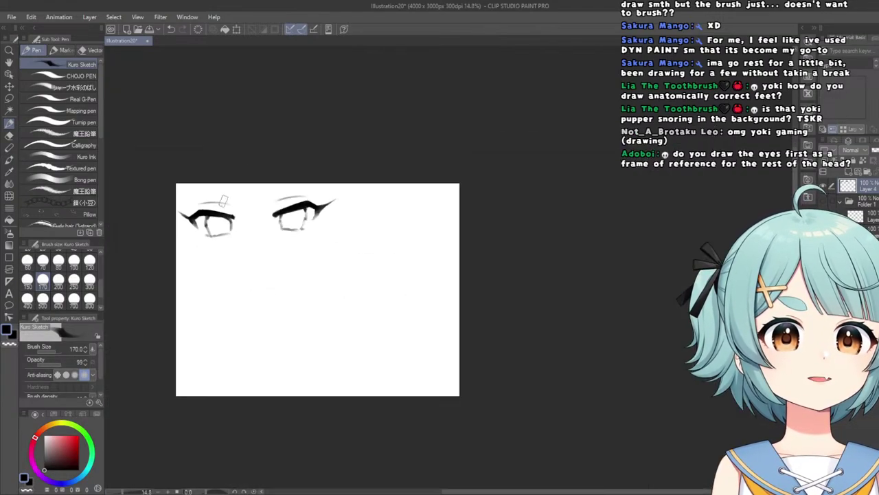
scroll(220, 172, "up", 2)
scroll(195, 191, "down", 1)
scroll(206, 185, "down", 1)
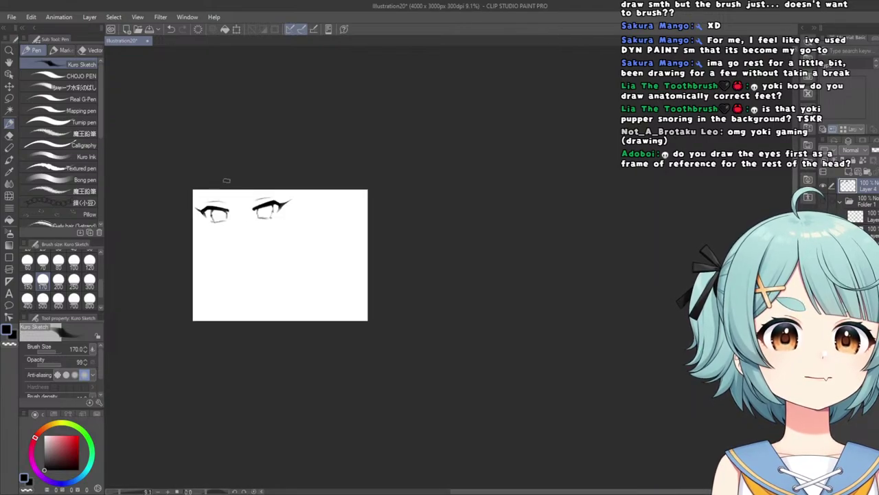
scroll(226, 180, "up", 4)
scroll(196, 230, "up", 2)
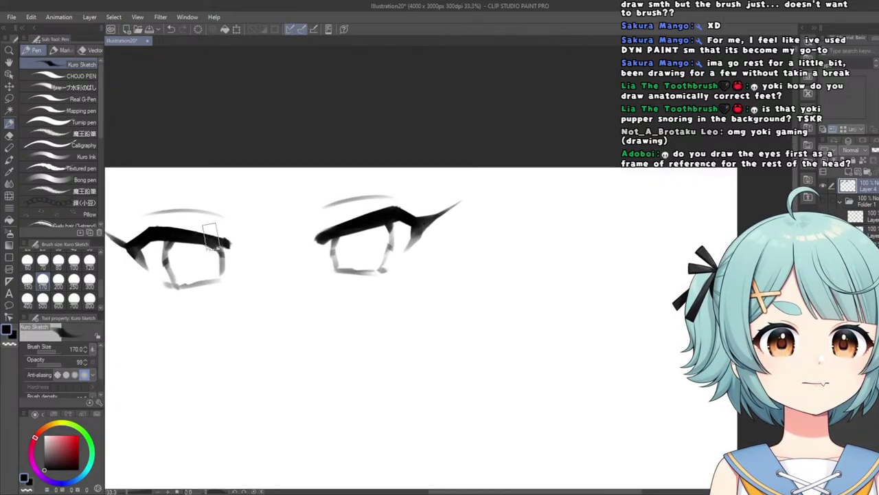
scroll(220, 206, "down", 4)
scroll(233, 179, "up", 1)
scroll(231, 196, "up", 3)
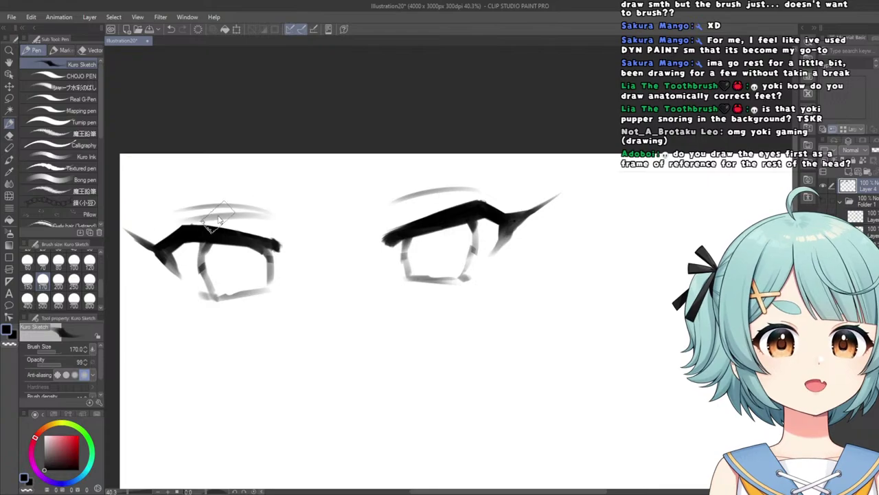
scroll(249, 205, "down", 2)
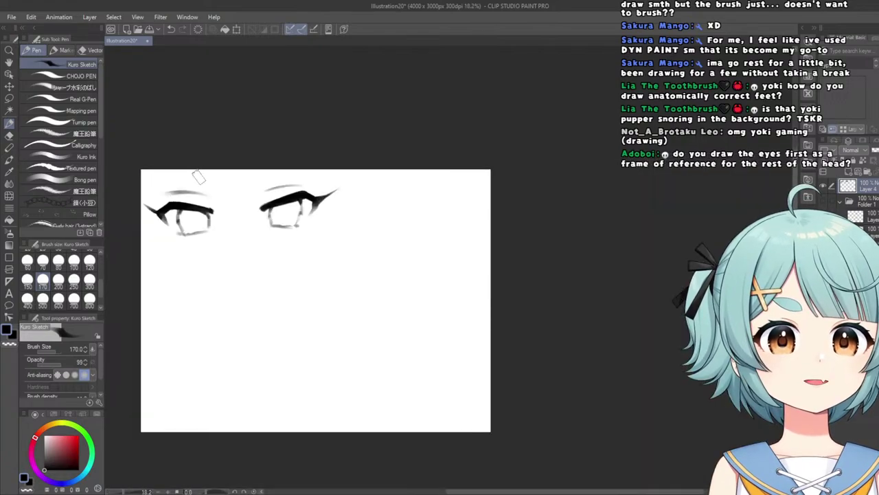
scroll(197, 173, "up", 1)
scroll(239, 163, "down", 5)
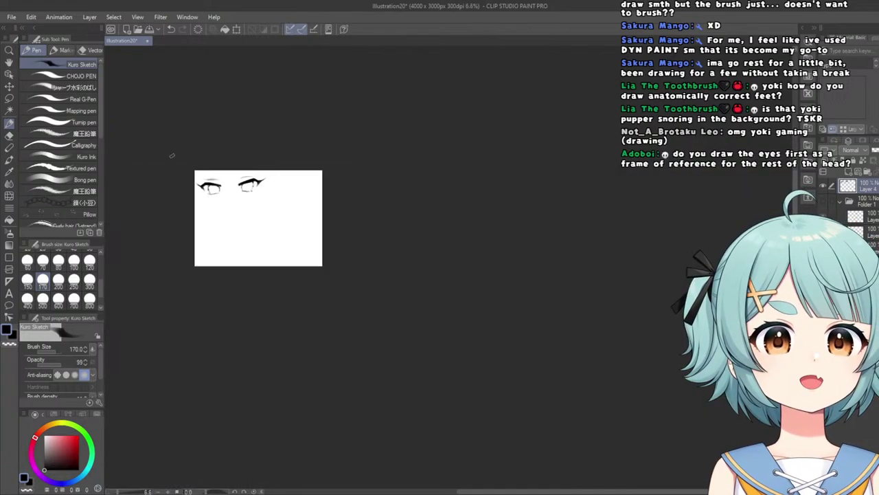
scroll(222, 177, "up", 5)
scroll(221, 177, "down", 4)
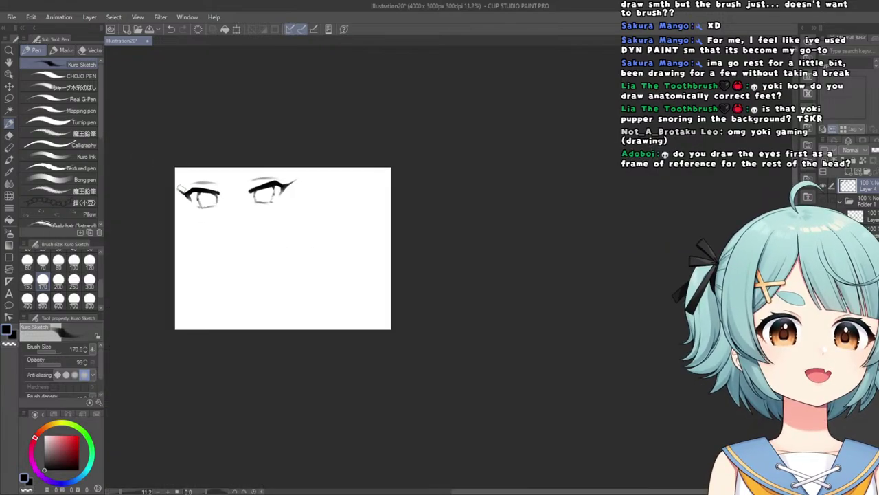
scroll(233, 187, "up", 4)
scroll(233, 187, "down", 3)
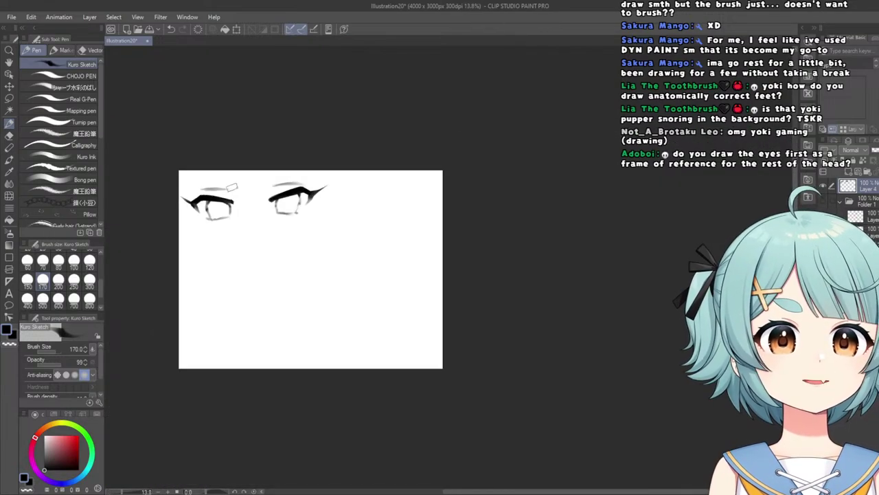
scroll(233, 187, "up", 2)
scroll(212, 311, "down", 4)
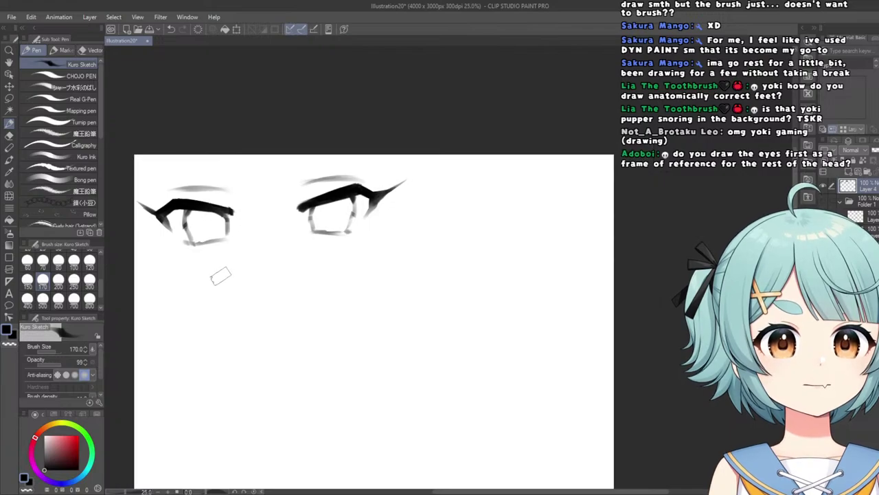
scroll(180, 199, "up", 1)
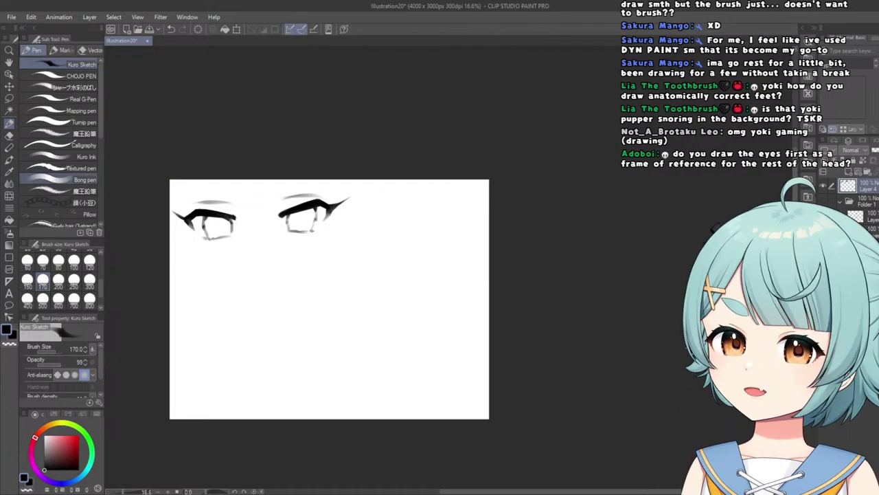
Draw a short, thick peaked upper lash line for a new angled eye, below and to the right of the existing pair.
scroll(308, 195, "down", 2)
scroll(334, 222, "up", 2)
scroll(364, 188, "up", 4)
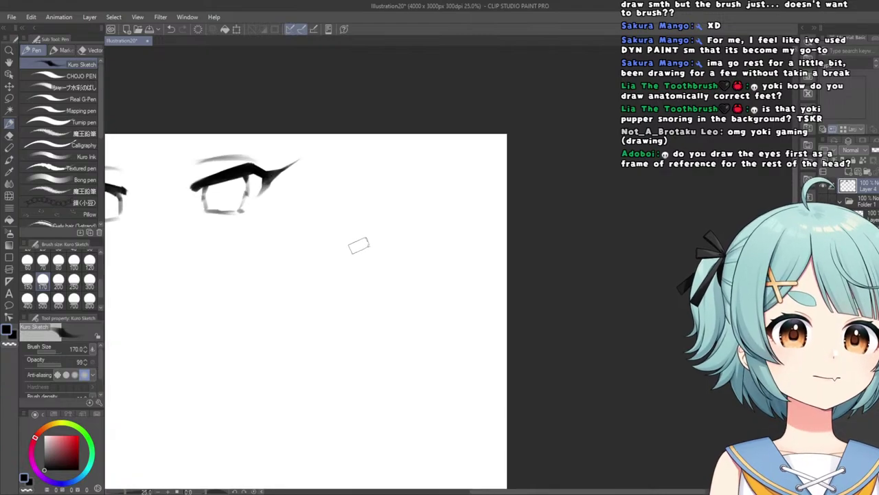
left_click_drag(388, 273, 363, 256)
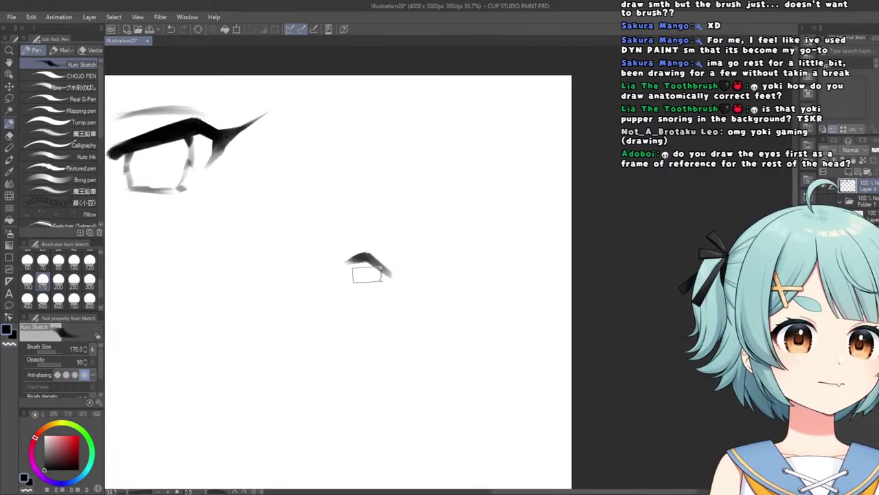
key("ctrl+z")
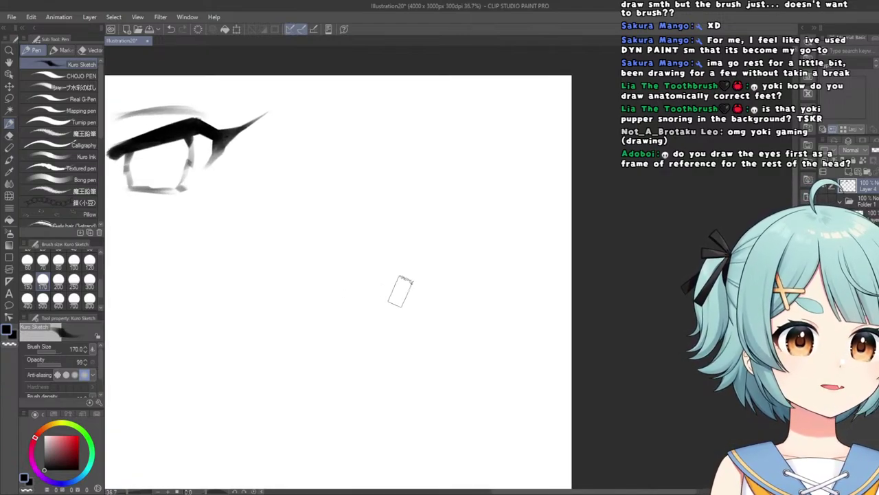
mouse_move(401, 290)
left_mouse_down()
mouse_move(362, 271)
mouse_move(346, 287)
mouse_move(355, 279)
mouse_move(314, 295)
mouse_move(258, 297)
mouse_move(334, 297)
left_mouse_up()
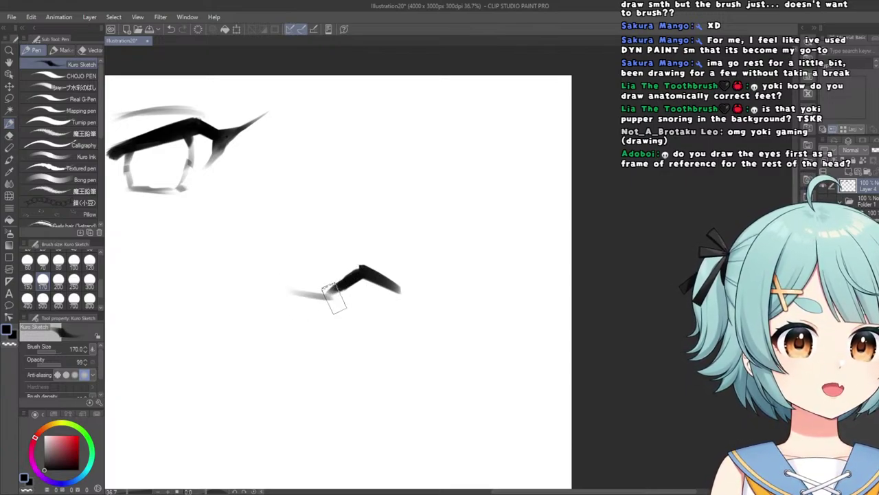
key("ctrl+z")
mouse_move(365, 272)
left_mouse_down()
mouse_move(328, 298)
mouse_move(353, 289)
mouse_move(335, 296)
left_mouse_up()
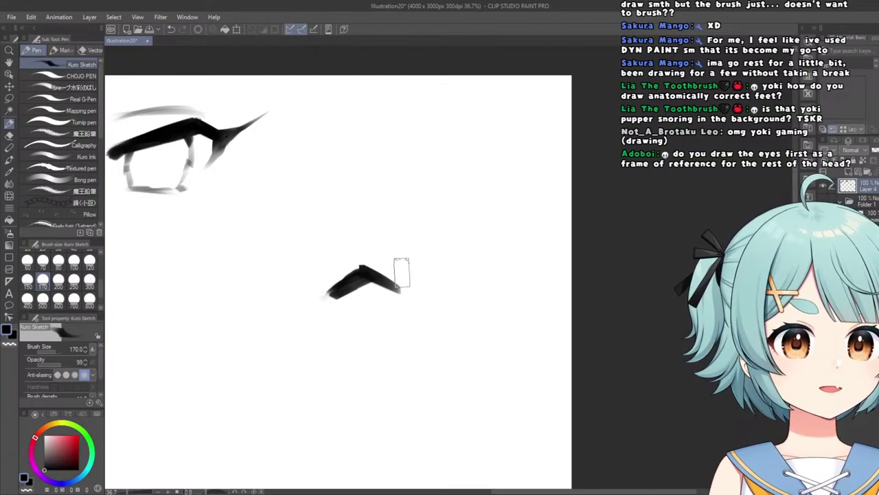
Add a faint crease above the new lash line and thin tapering strokes extending outward from both of its ends.
left_click_drag(371, 259, 396, 267)
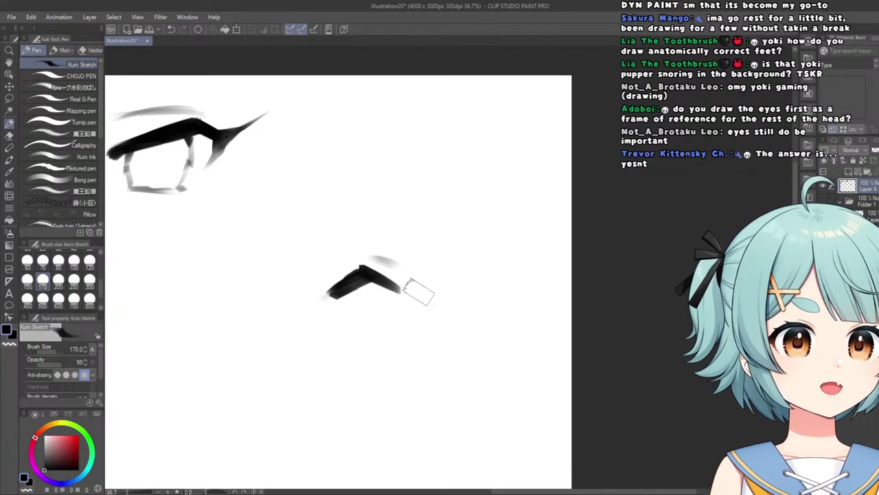
left_click_drag(443, 282, 406, 294)
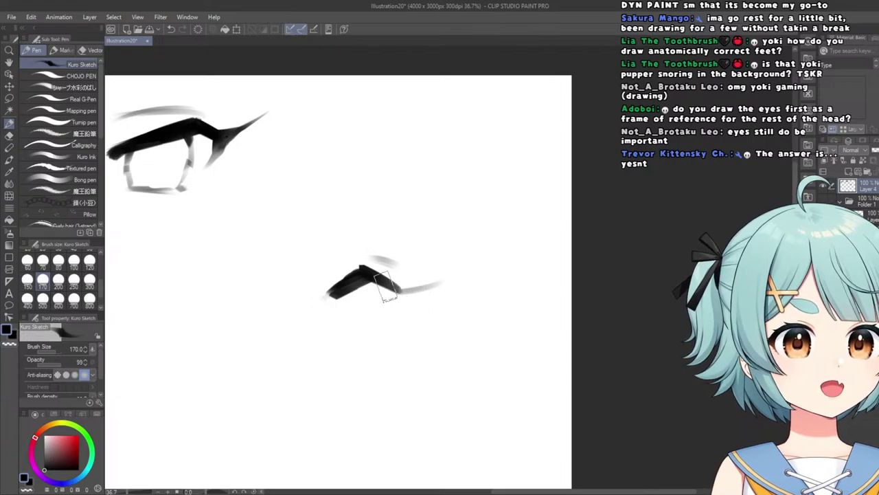
left_click_drag(318, 295, 283, 286)
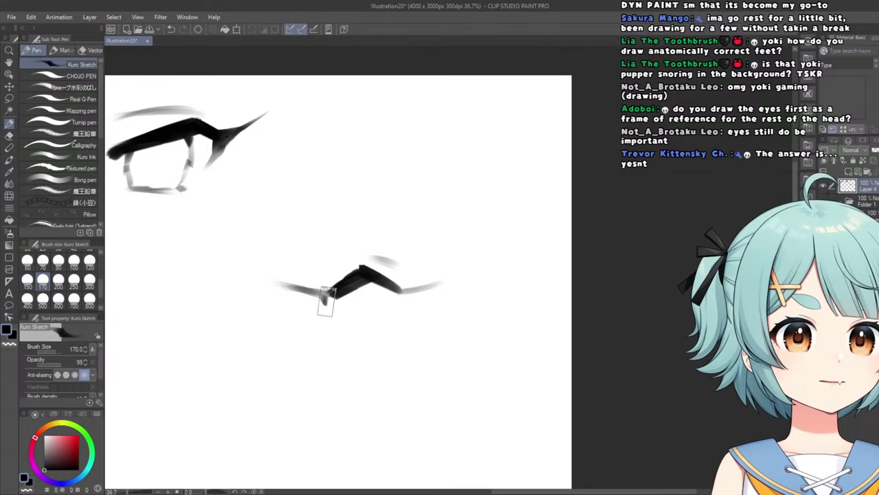
Add a short lower lash wedge under the new eye's outer corner and fade it with the Soft eraser.
scroll(342, 319, "down", 3)
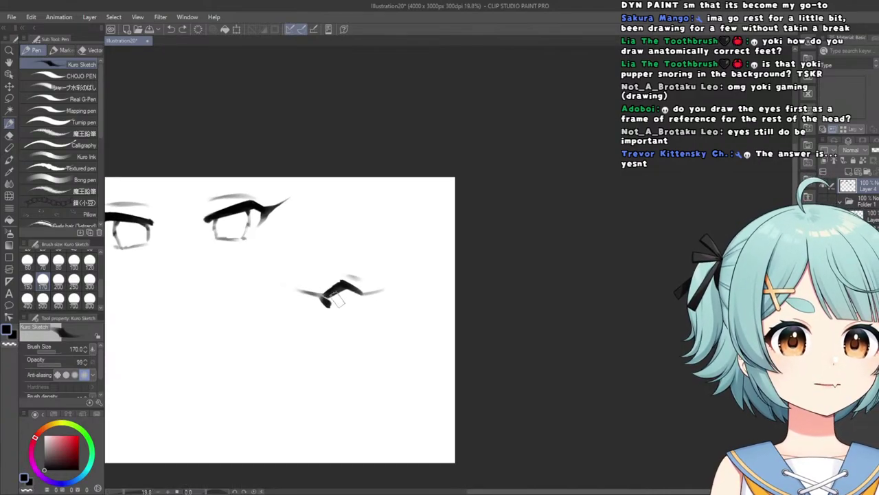
scroll(326, 297, "up", 4)
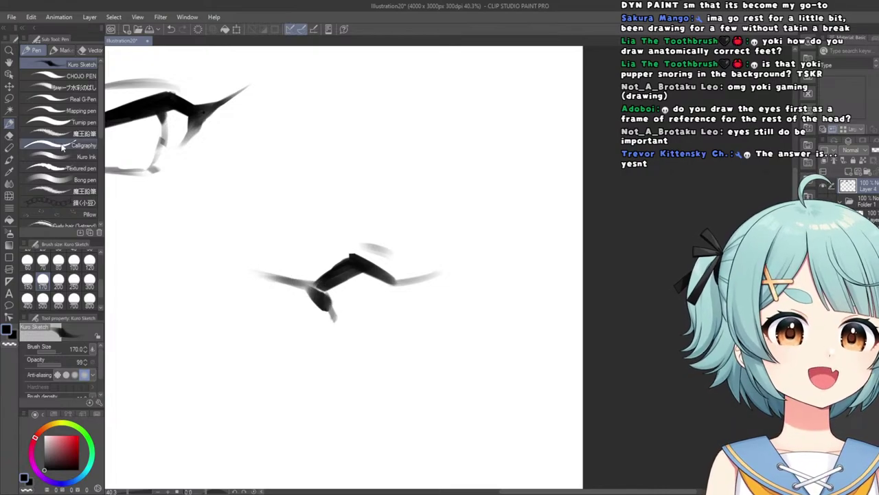
left_click(10, 136)
left_click(86, 90)
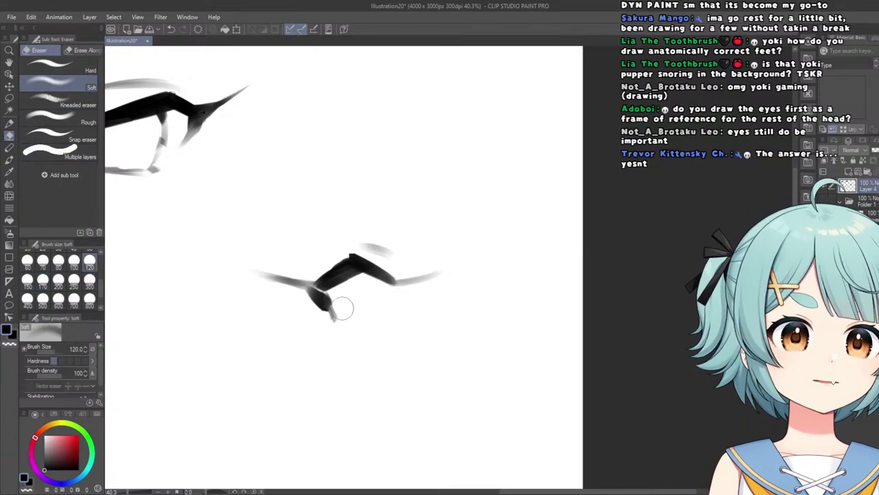
left_click_drag(343, 309, 306, 313)
scroll(345, 313, "down", 2)
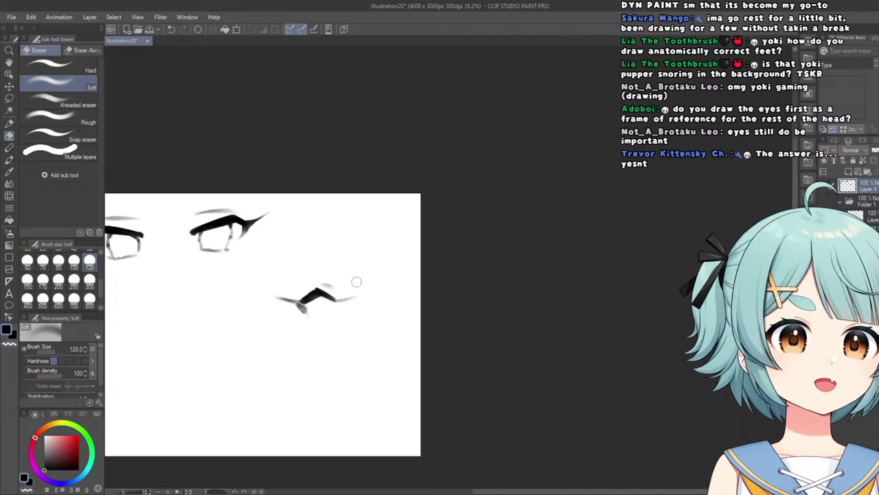
scroll(366, 275, "up", 1)
Draw a narrow iris with two near-vertical Kuro Sketch strokes beneath the inner end of the new lash line.
left_click(10, 125)
scroll(275, 334, "up", 2)
left_click_drag(288, 307, 267, 378)
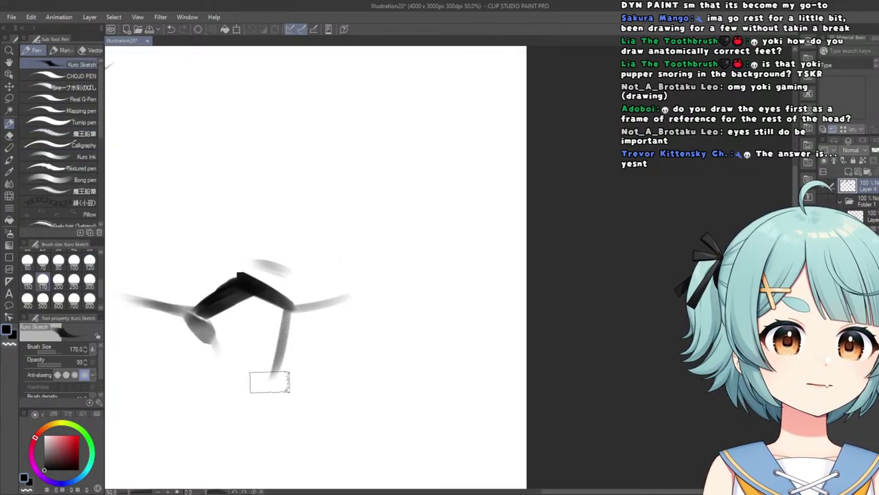
left_click_drag(277, 309, 260, 375)
scroll(255, 329, "down", 5)
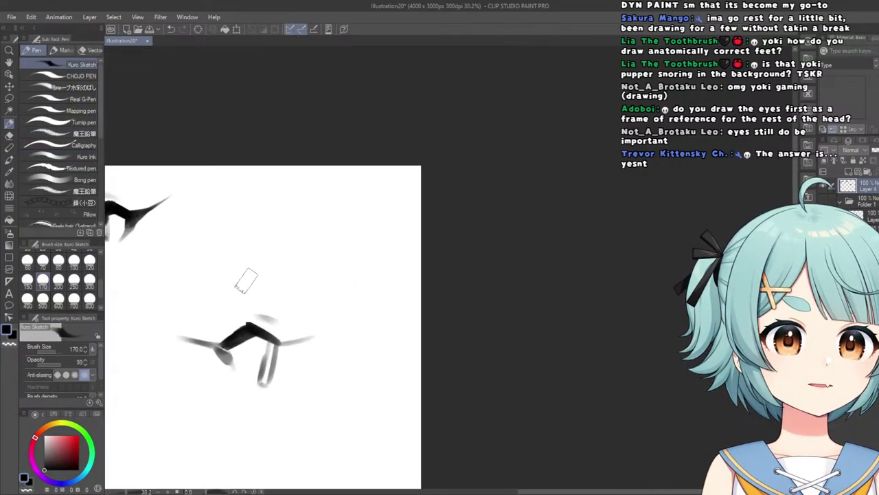
scroll(235, 273, "up", 3)
scroll(234, 266, "up", 2)
scroll(206, 240, "down", 4)
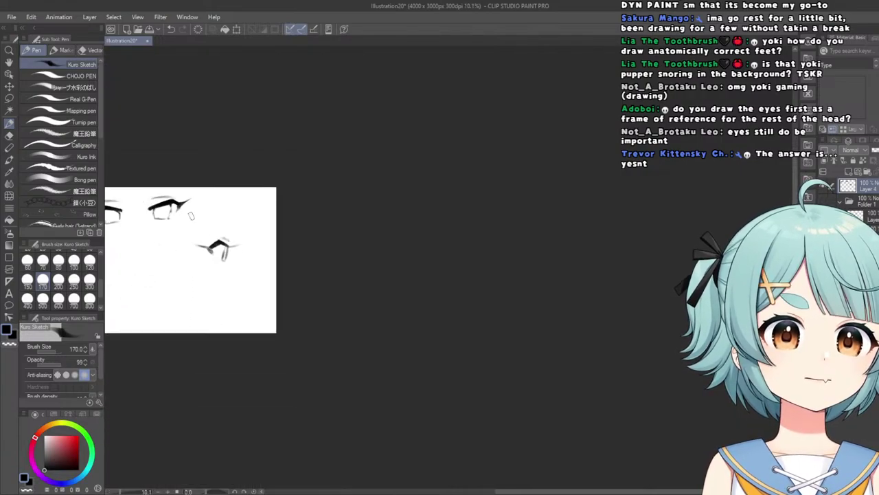
Draw the far eye of the angled pair as a small dark lash mark with a downward iris stroke.
scroll(152, 202, "up", 2)
scroll(165, 206, "down", 2)
scroll(258, 257, "up", 4)
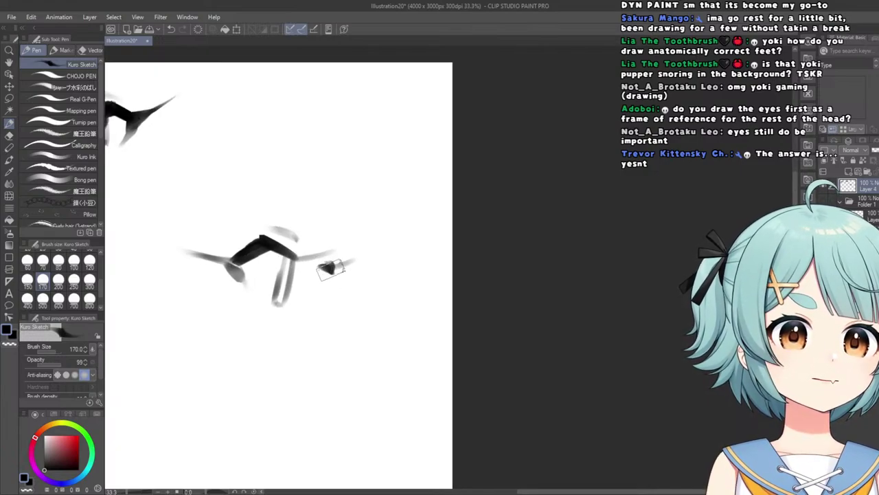
left_click_drag(330, 269, 321, 309)
scroll(318, 300, "down", 4)
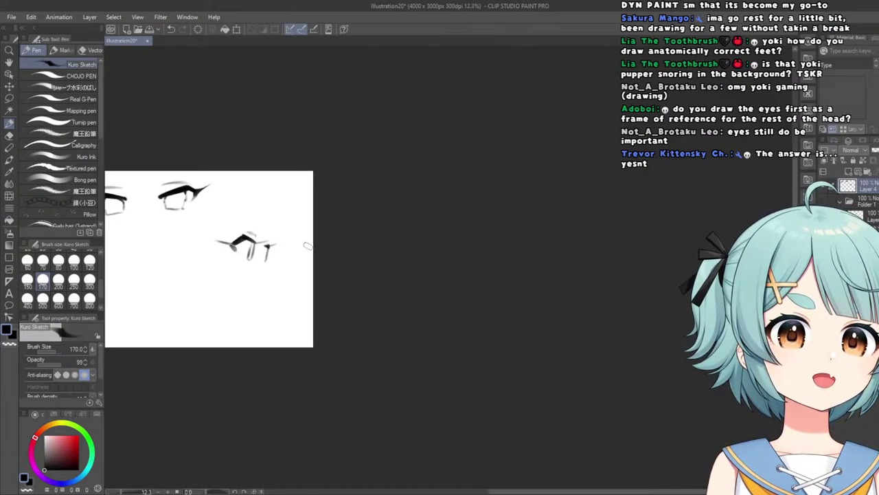
scroll(307, 245, "up", 4)
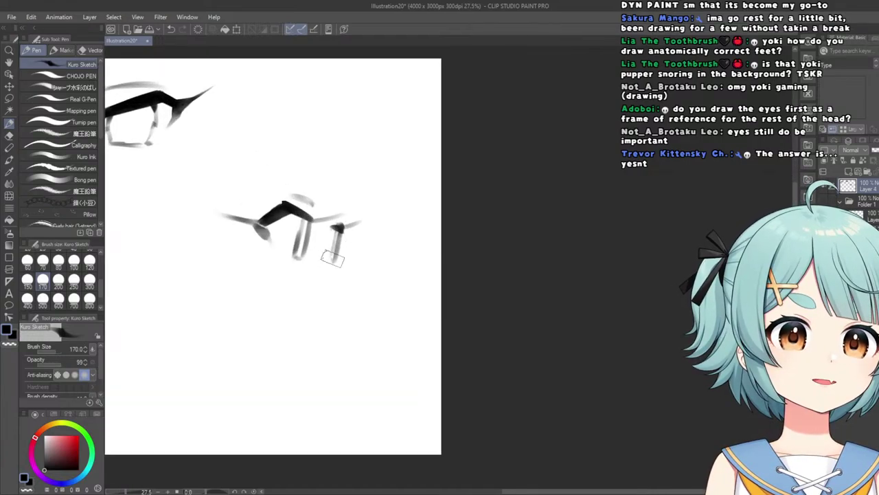
Mark the bottom of the far eye's iris with a short dark stroke and add faint lower-lid strokes beneath the near angled eye.
scroll(299, 224, "down", 6)
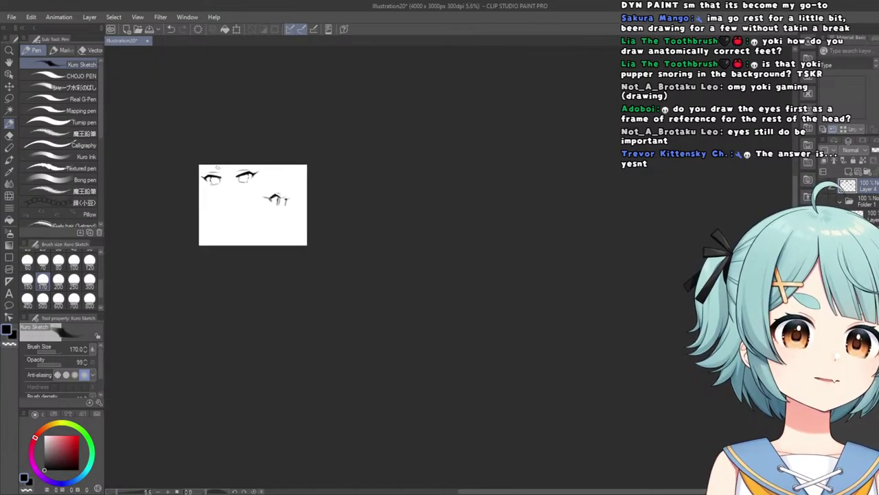
scroll(212, 178, "up", 3)
scroll(443, 236, "up", 3)
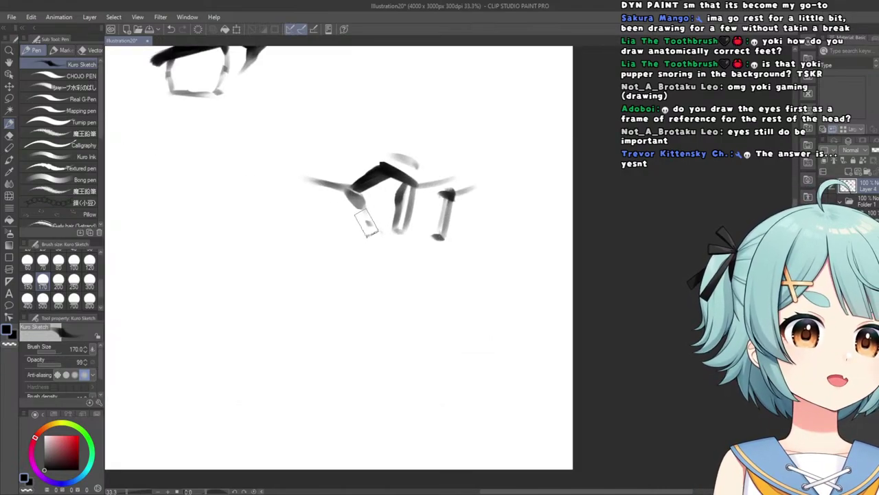
scroll(376, 228, "down", 4)
scroll(303, 176, "up", 2)
scroll(303, 176, "down", 2)
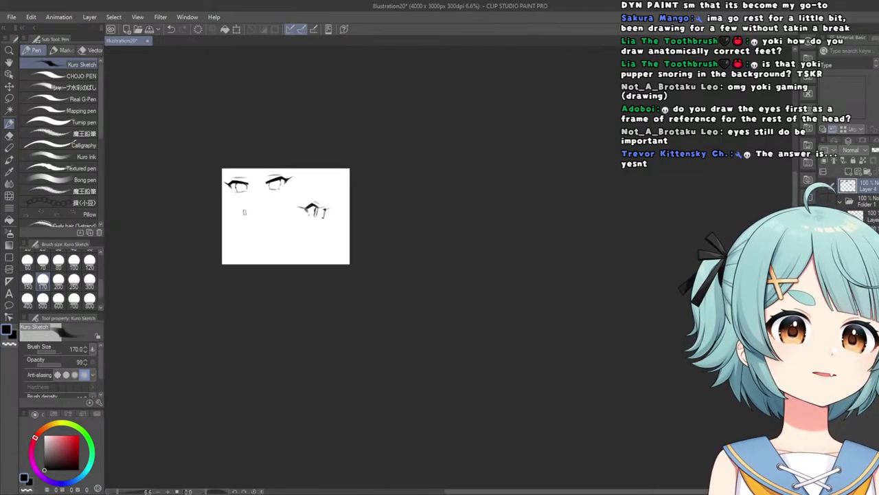
scroll(303, 176, "up", 1)
scroll(304, 202, "up", 5)
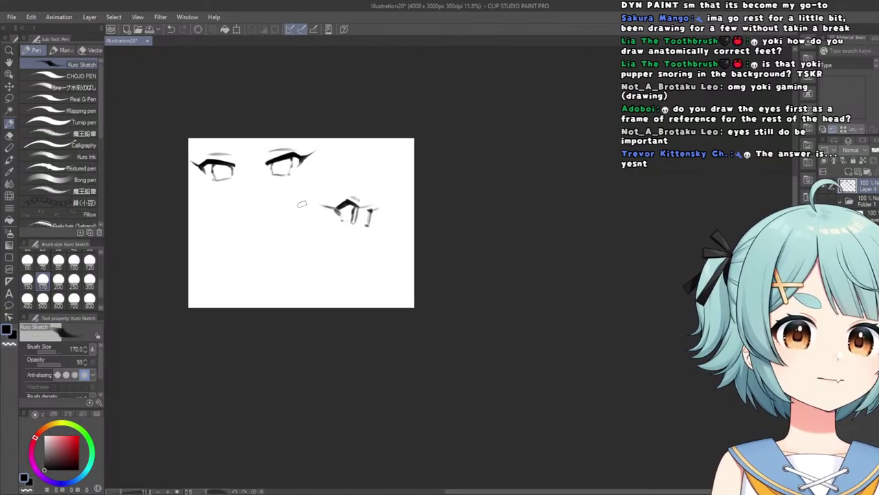
left_click_drag(383, 179, 410, 187)
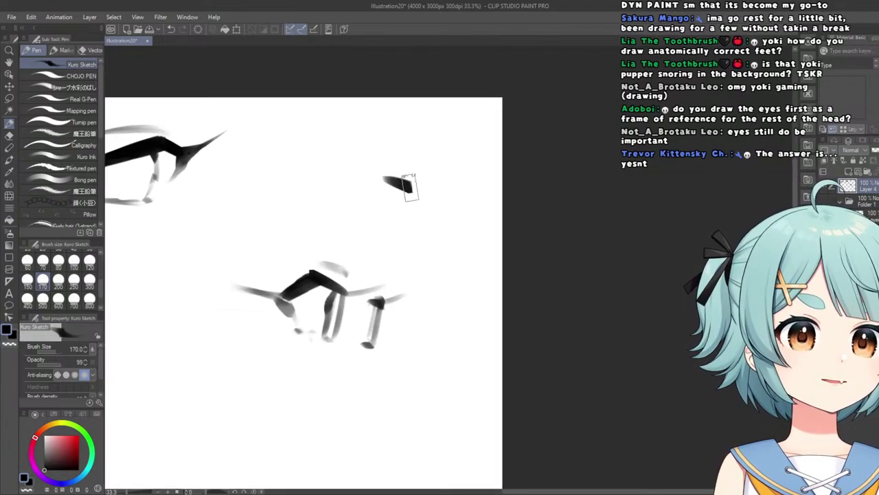
key("ctrl+z")
scroll(399, 196, "down", 3)
scroll(227, 295, "up", 1)
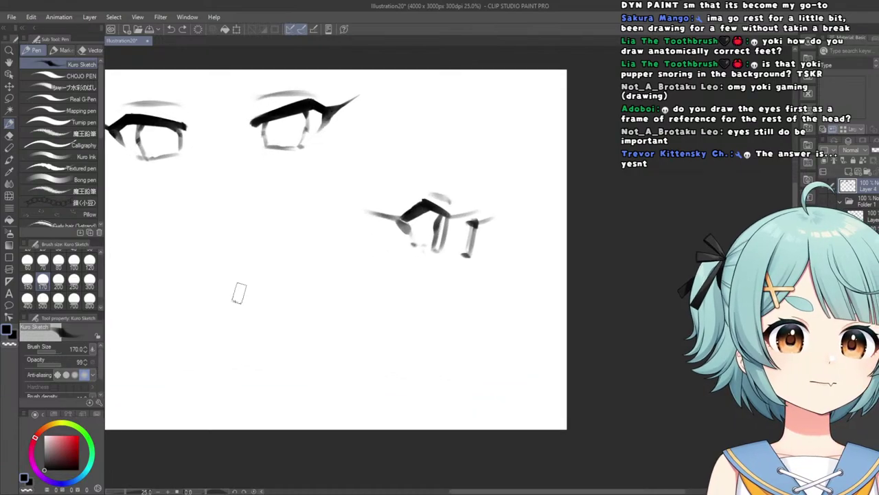
left_click_drag(261, 289, 308, 299)
key("ctrl+z")
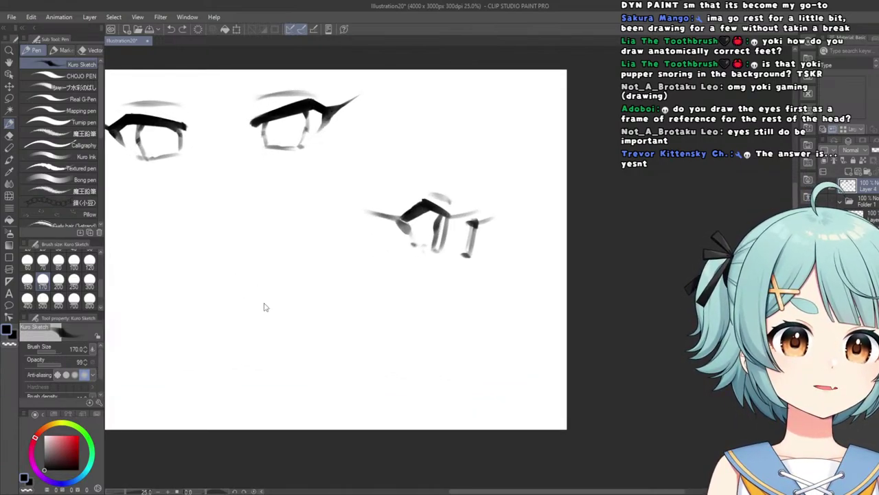
scroll(262, 292, "up", 2)
left_click_drag(257, 289, 281, 294)
key("ctrl+z")
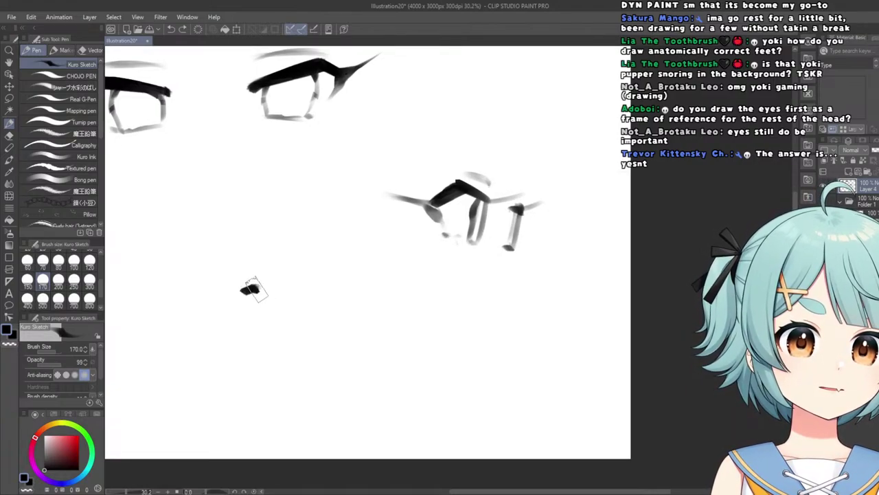
left_click_drag(257, 289, 291, 298)
scroll(277, 307, "up", 3)
key("ctrl+z")
Draw a thick, shallow V-shaped closed-eye lash line with the Kuro Sketch pen in the empty area below the open eyes.
left_click_drag(237, 292, 294, 299)
left_click_drag(364, 285, 310, 299)
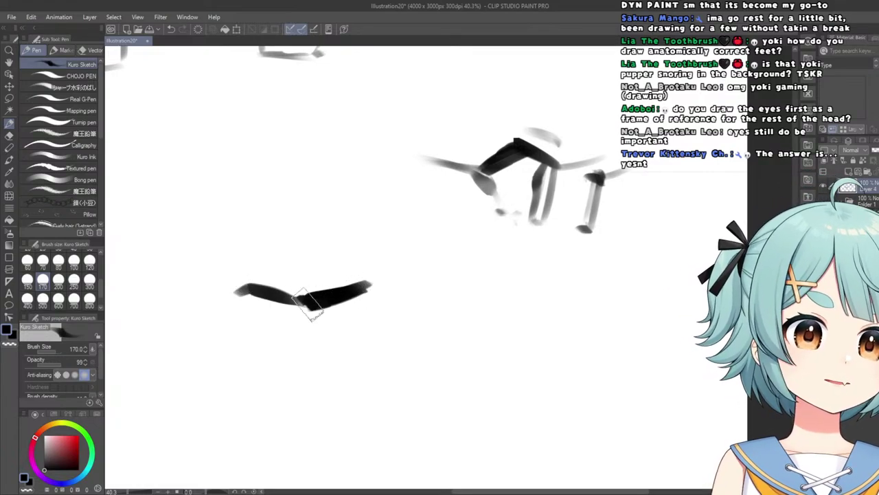
mouse_move(314, 298)
left_mouse_down()
mouse_move(265, 282)
mouse_move(256, 289)
left_mouse_up()
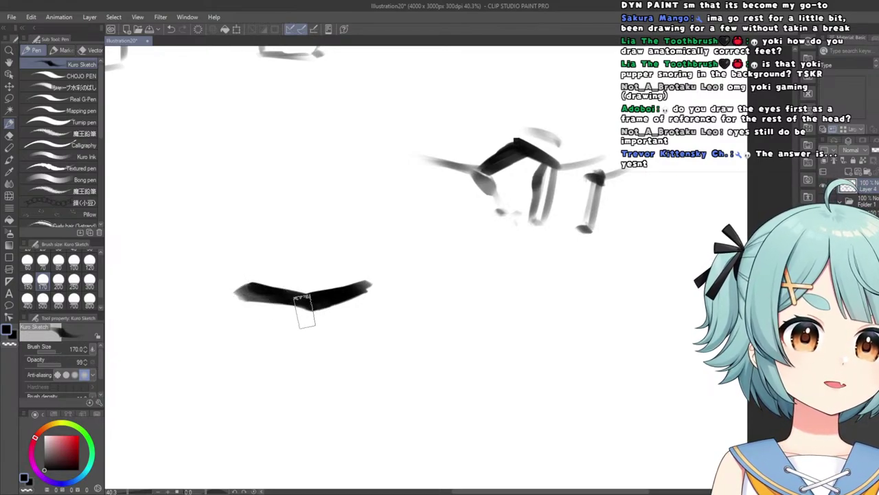
mouse_move(256, 284)
left_mouse_down()
mouse_move(252, 291)
mouse_move(366, 284)
left_mouse_up()
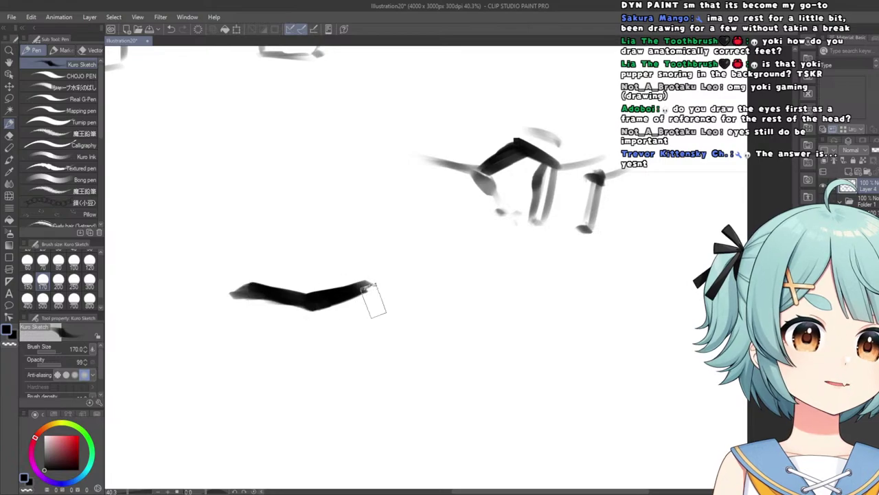
Extend the closed lash line's outer end with a thin tapering stroke and add two short lash flicks beneath the line.
left_click_drag(432, 298, 366, 282)
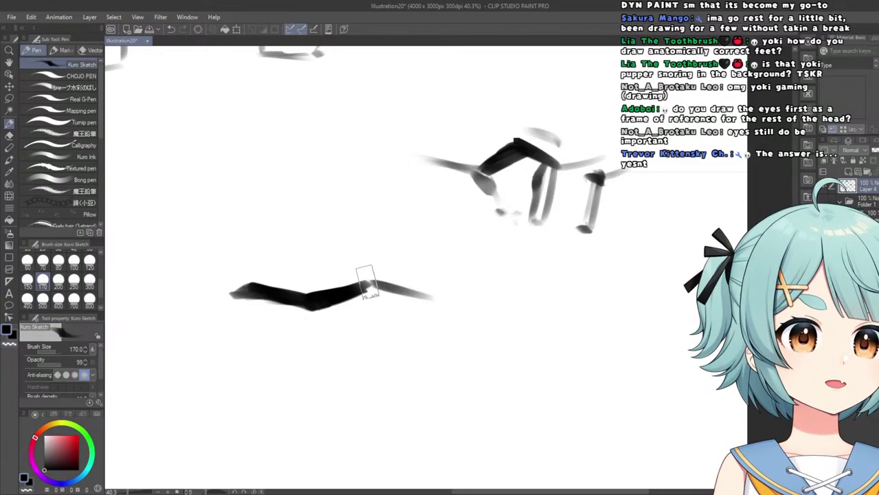
key("ctrl+z")
left_click_drag(434, 298, 367, 286)
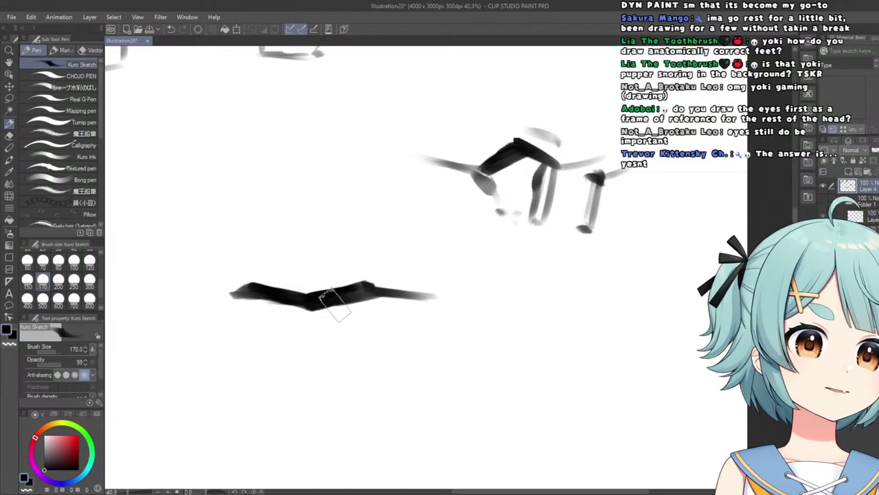
scroll(362, 319, "up", 2)
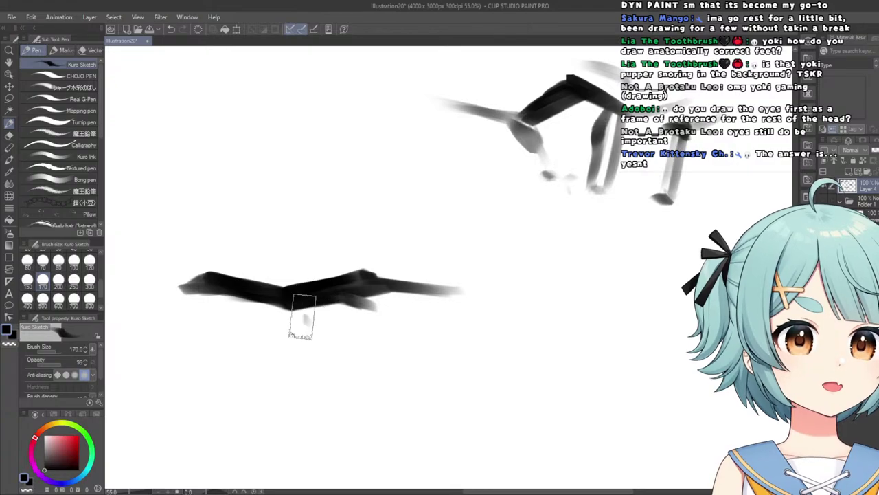
left_click_drag(307, 322, 290, 307)
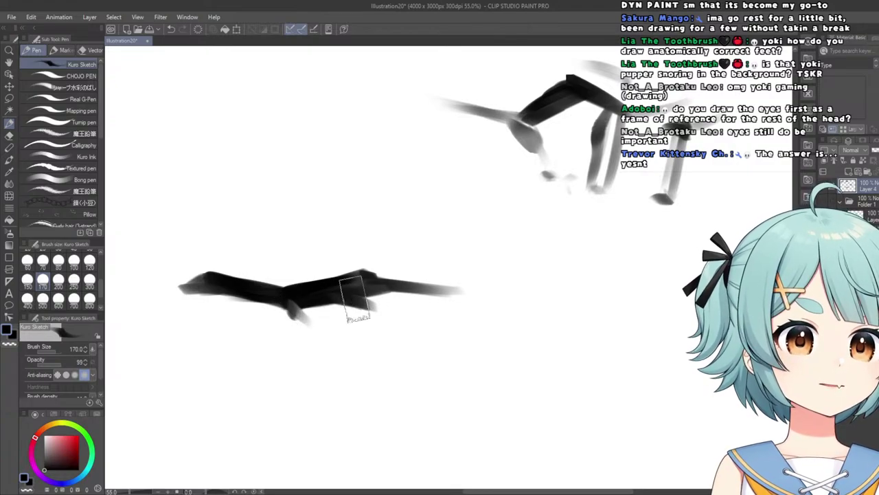
scroll(253, 270, "down", 5)
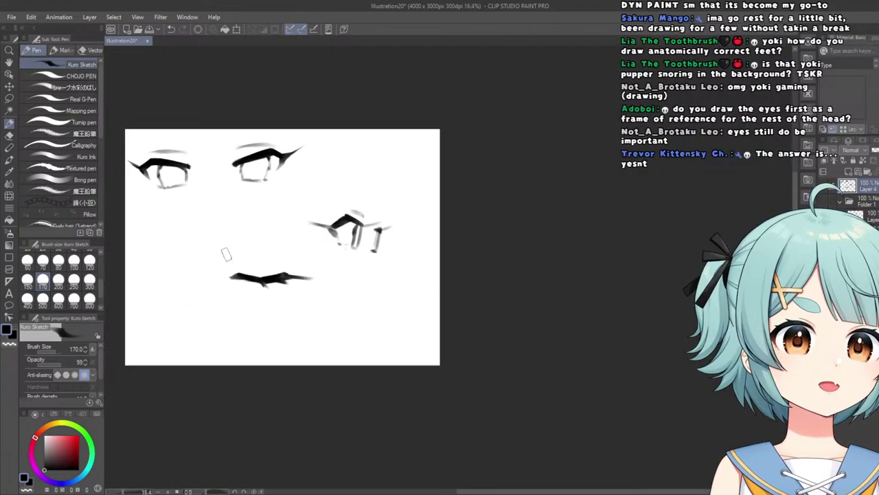
Trim the closed lash line with the Hard eraser, sharpening its inner tip and thinning the outer tail.
scroll(256, 275, "up", 4)
left_click(9, 136)
scroll(283, 300, "up", 2)
mouse_move(267, 302)
left_mouse_down()
mouse_move(237, 285)
mouse_move(258, 297)
left_mouse_up()
key("ctrl+z")
left_click(59, 66)
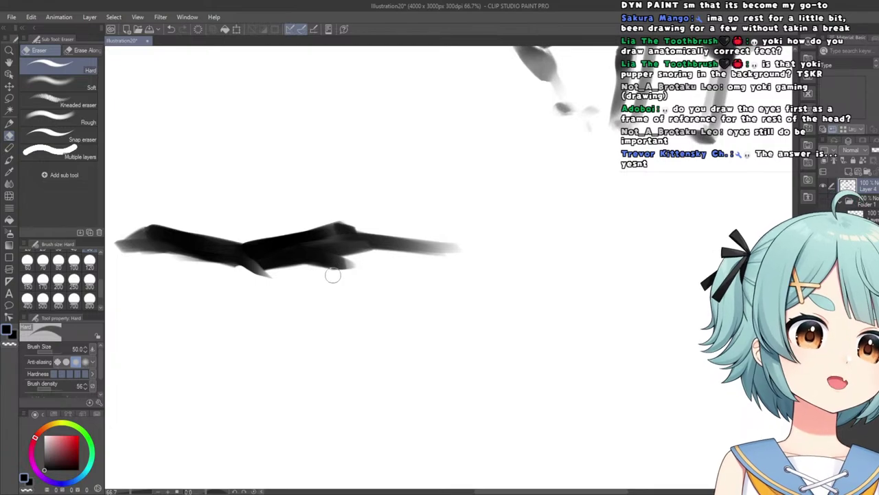
scroll(320, 273, "down", 6)
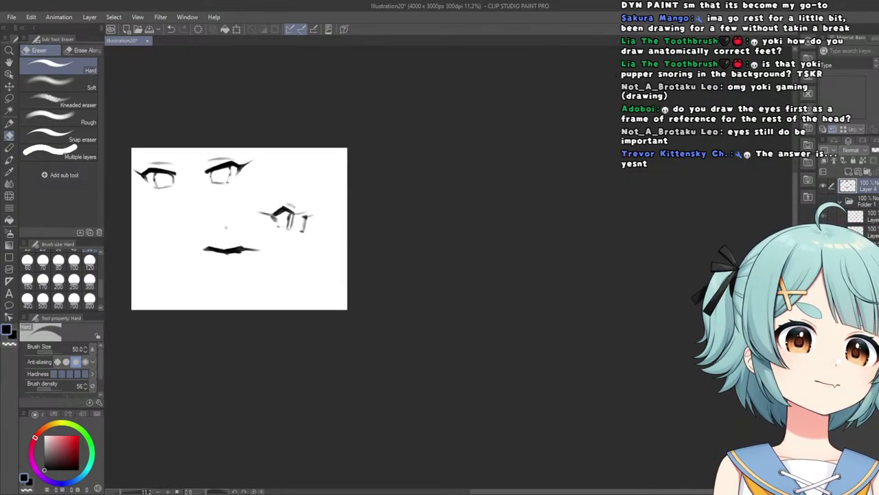
scroll(230, 247, "up", 4)
scroll(147, 283, "up", 3)
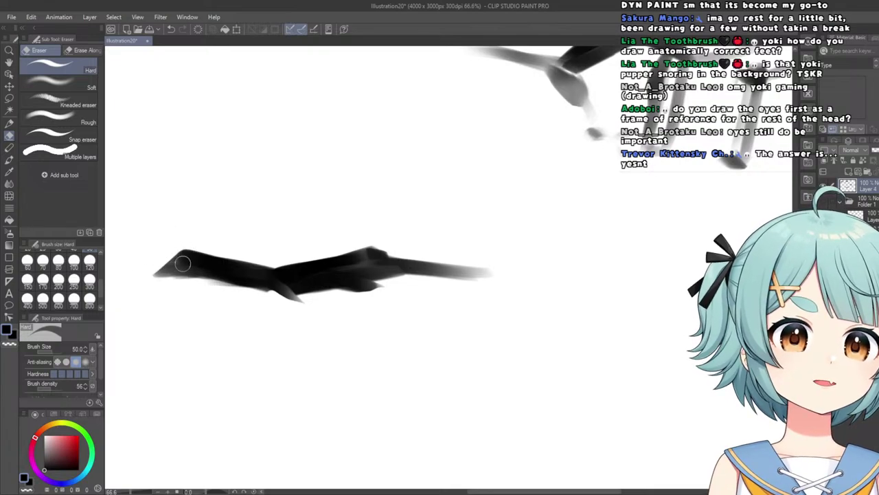
scroll(182, 263, "down", 5)
scroll(344, 268, "up", 5)
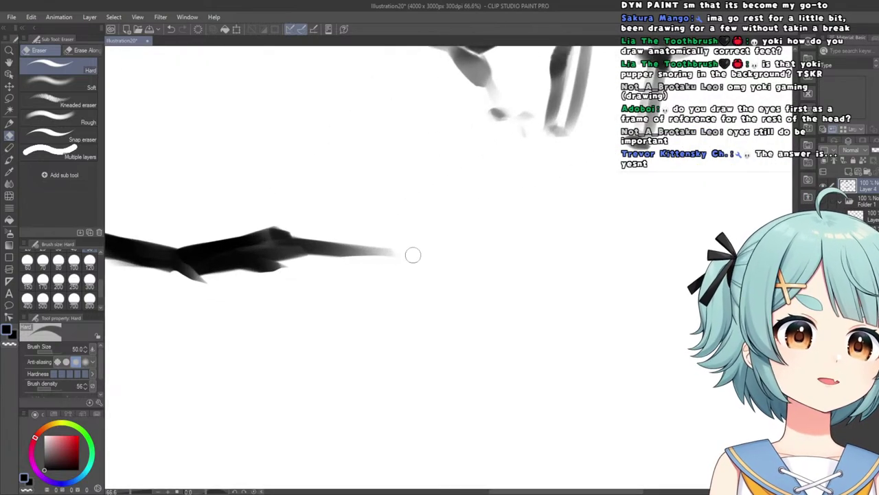
scroll(413, 255, "down", 6)
scroll(290, 254, "up", 4)
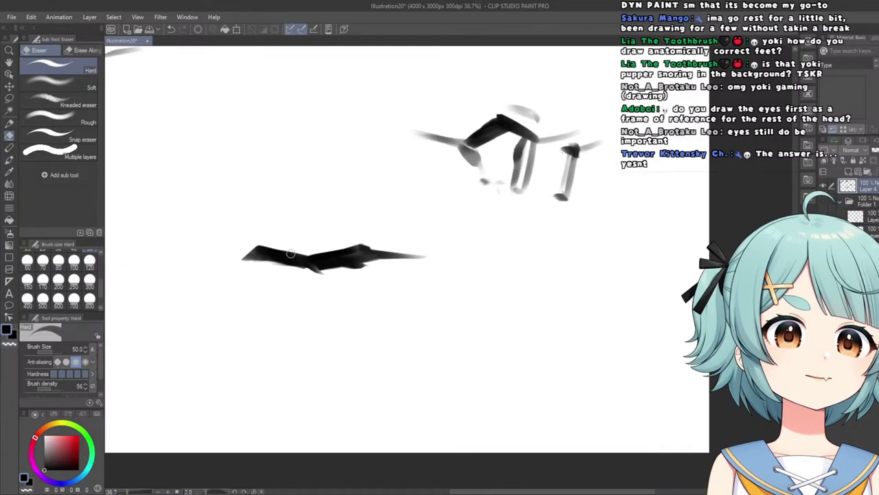
Fill out the middle of the closed lash line with the Kuro Sketch pen and add a thin, faint crease above it.
scroll(291, 254, "up", 3)
left_click(9, 124)
scroll(296, 265, "down", 1)
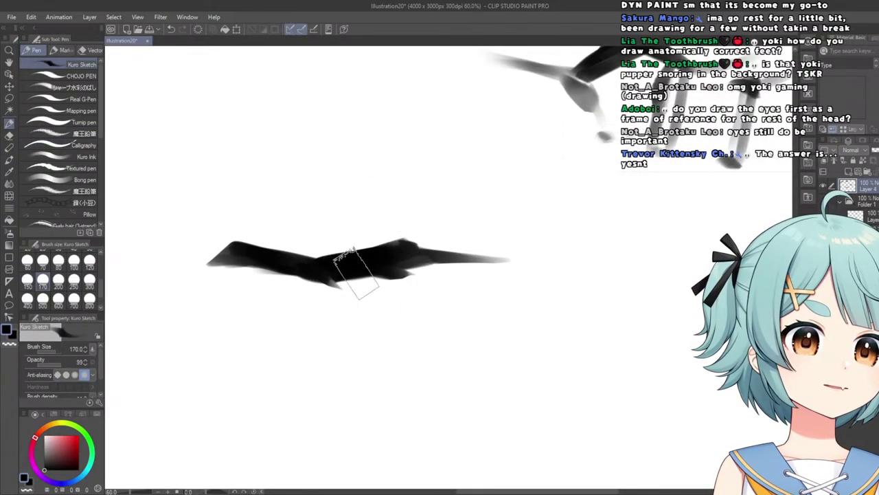
scroll(255, 262, "down", 4)
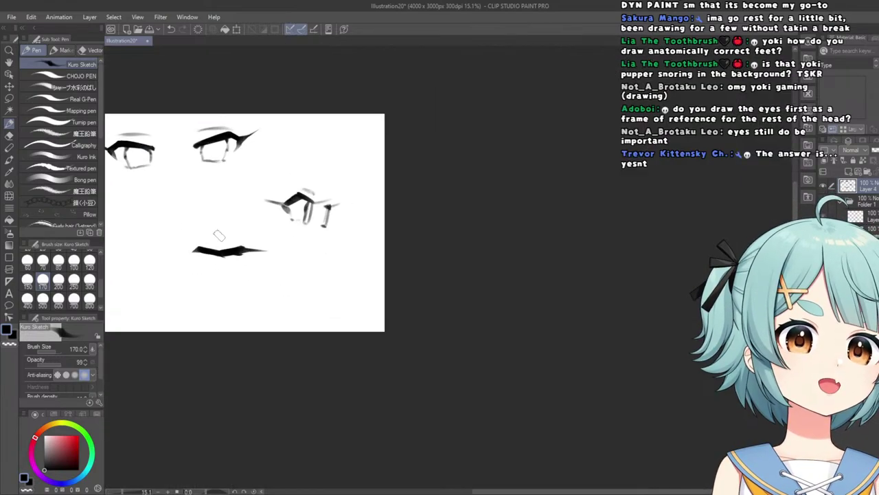
scroll(256, 233, "up", 3)
scroll(255, 229, "up", 2)
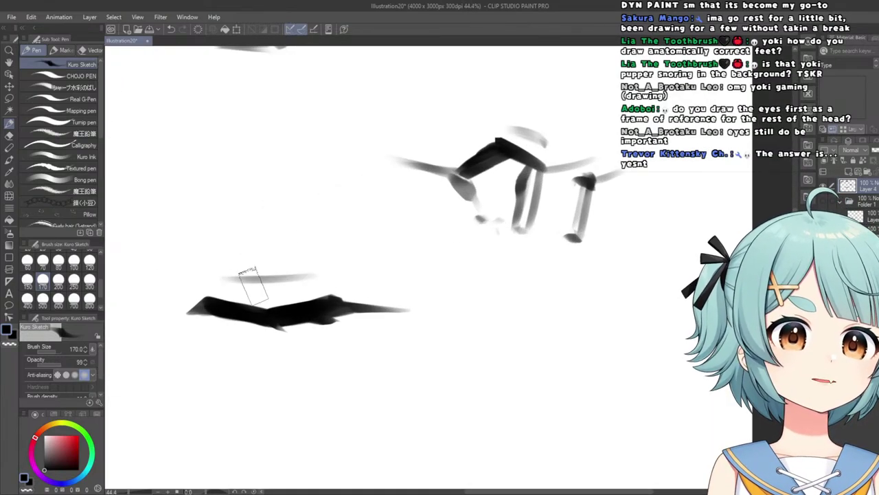
left_click_drag(296, 275, 209, 277)
scroll(209, 277, "down", 3)
scroll(209, 277, "up", 4)
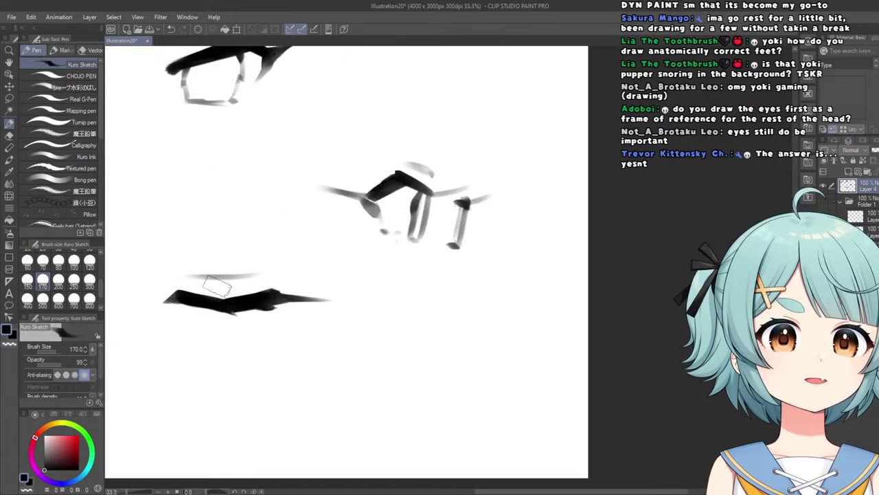
scroll(230, 264, "down", 4)
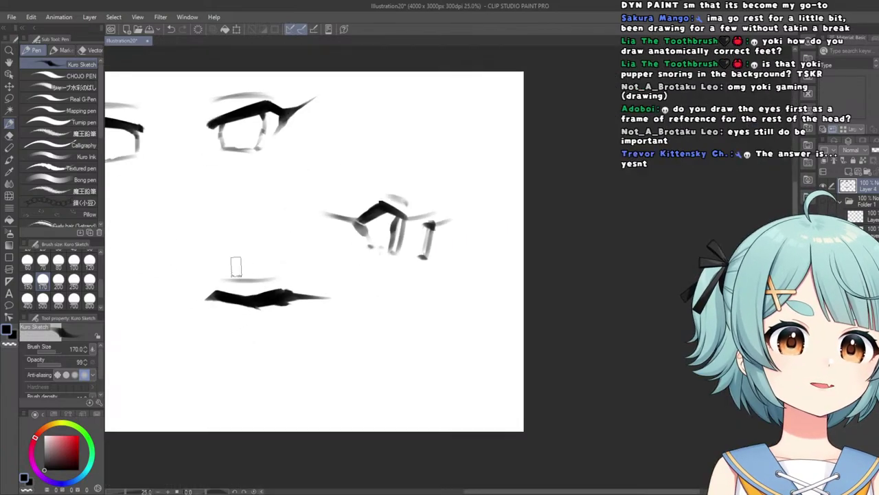
scroll(214, 255, "up", 4)
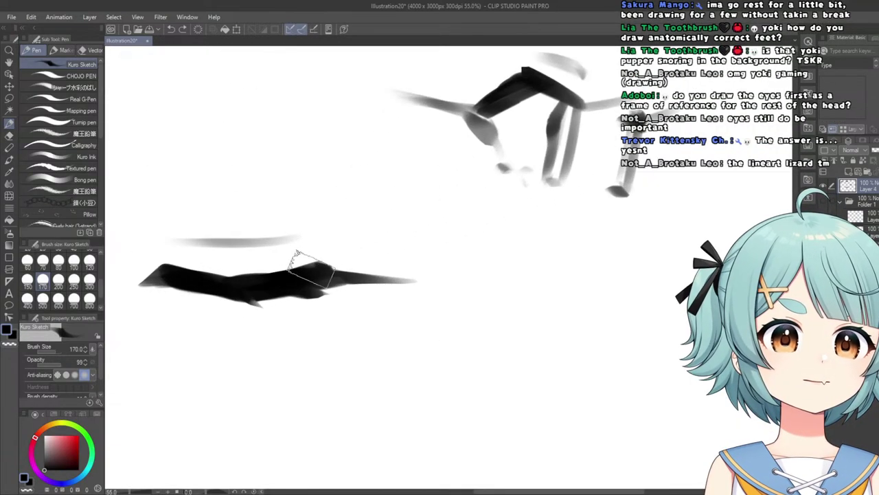
scroll(209, 282, "down", 2)
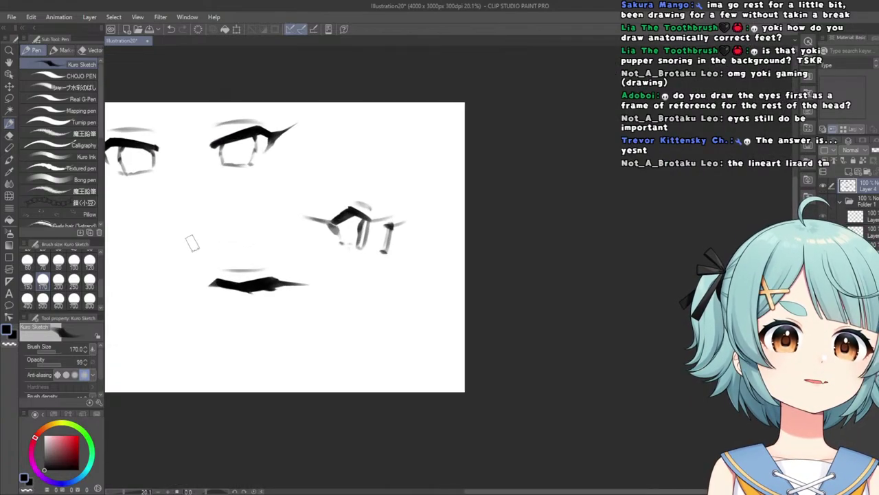
Lighten the outer half of the closed lash line with the Soft eraser at size 300, and switch back to the Kuro Sketch pen.
scroll(174, 250, "up", 2)
left_click(10, 136)
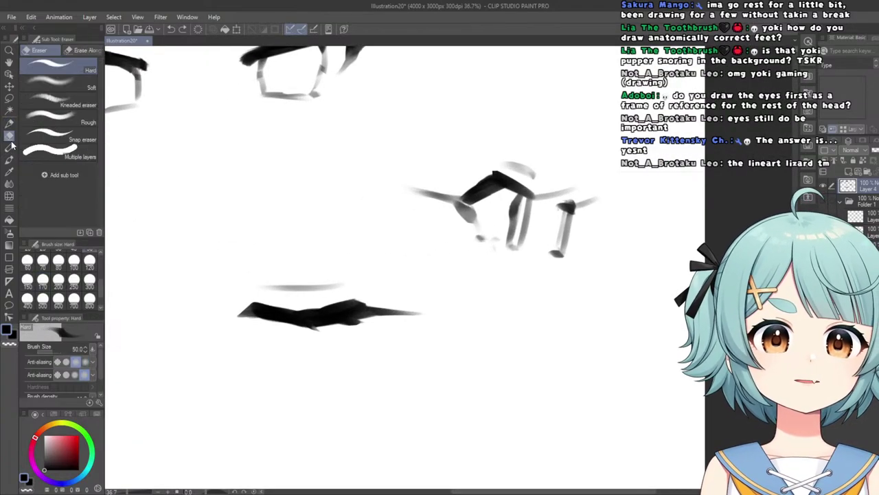
left_click(87, 80)
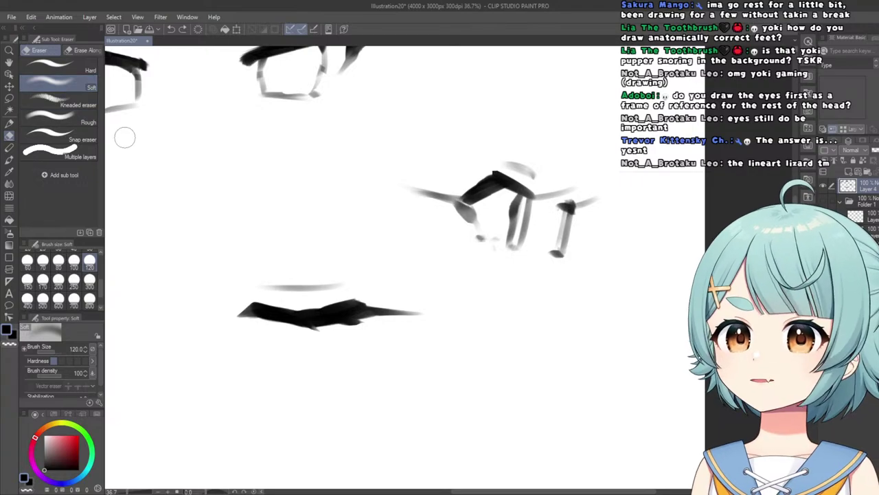
left_click(89, 279)
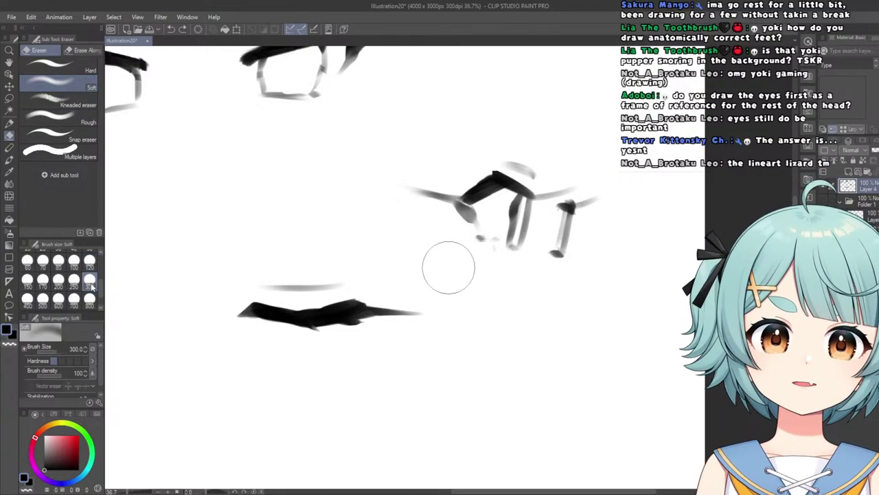
scroll(374, 297, "down", 5)
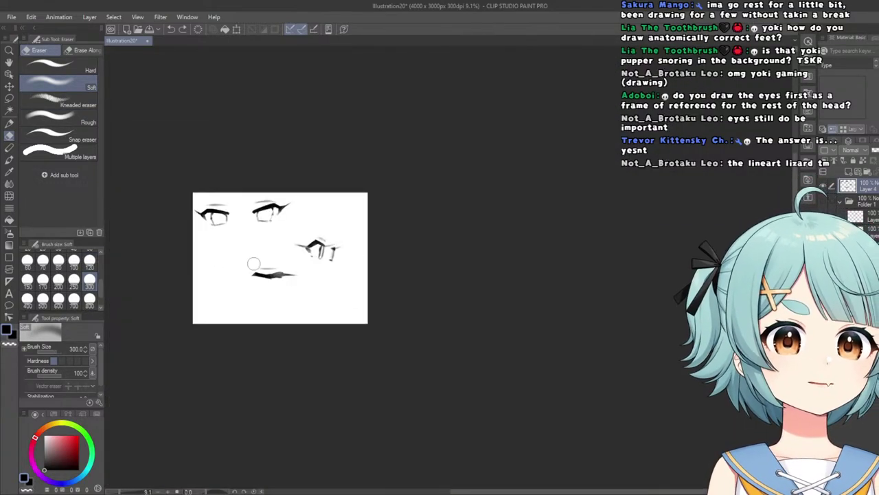
scroll(284, 270, "up", 4)
scroll(199, 204, "down", 3)
scroll(200, 206, "up", 5)
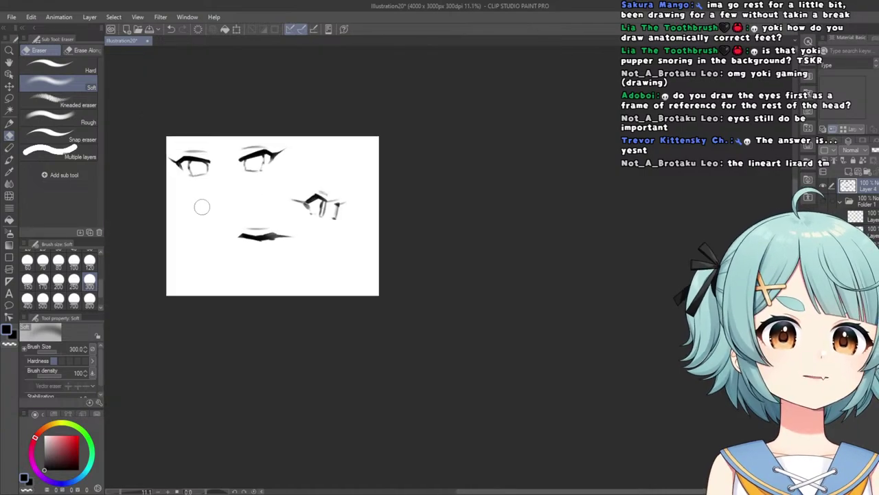
left_click(9, 122)
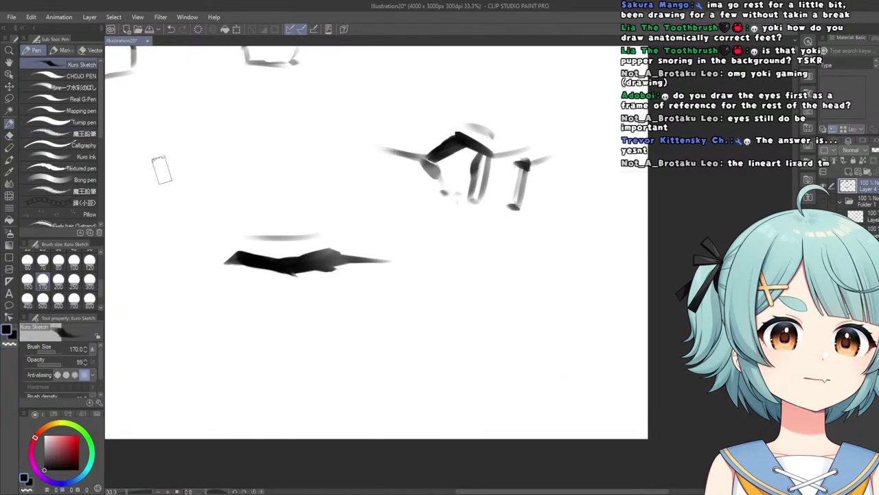
scroll(363, 294, "up", 3)
scroll(320, 294, "down", 2)
scroll(318, 292, "down", 5)
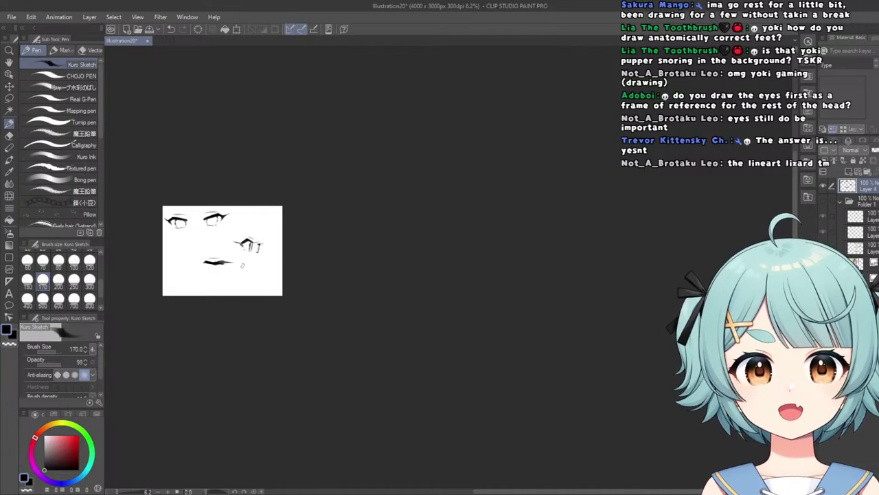
Draw a second thick closed lash line, dipping in the middle, left of the existing one with the Kuro Sketch pen at size 170.
scroll(141, 265, "up", 5)
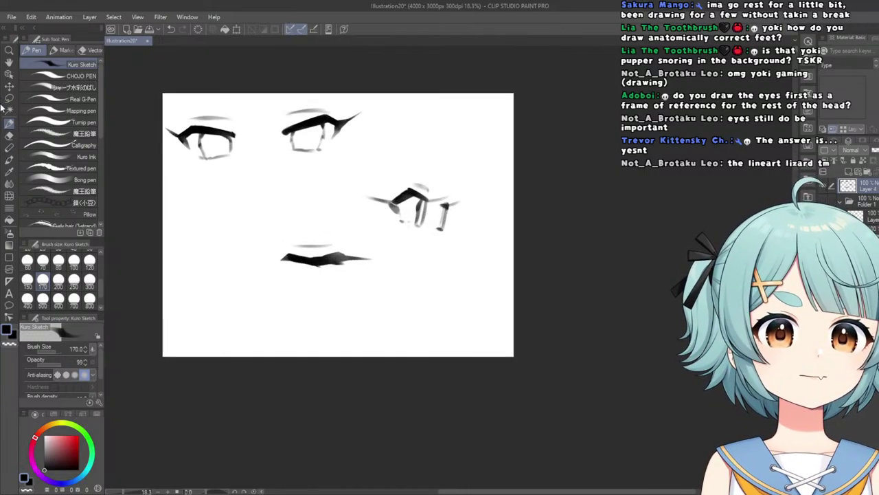
scroll(197, 245, "up", 4)
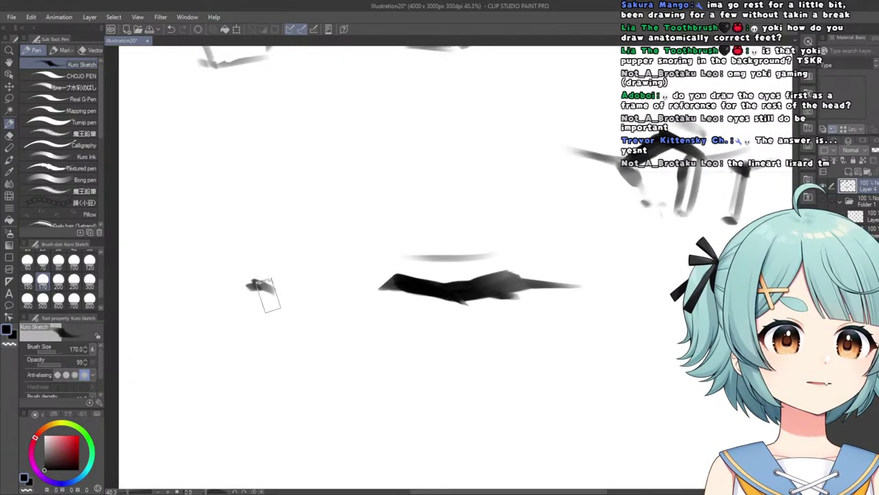
mouse_move(256, 301)
left_mouse_down()
mouse_move(245, 290)
mouse_move(196, 304)
mouse_move(227, 295)
mouse_move(135, 303)
left_mouse_up()
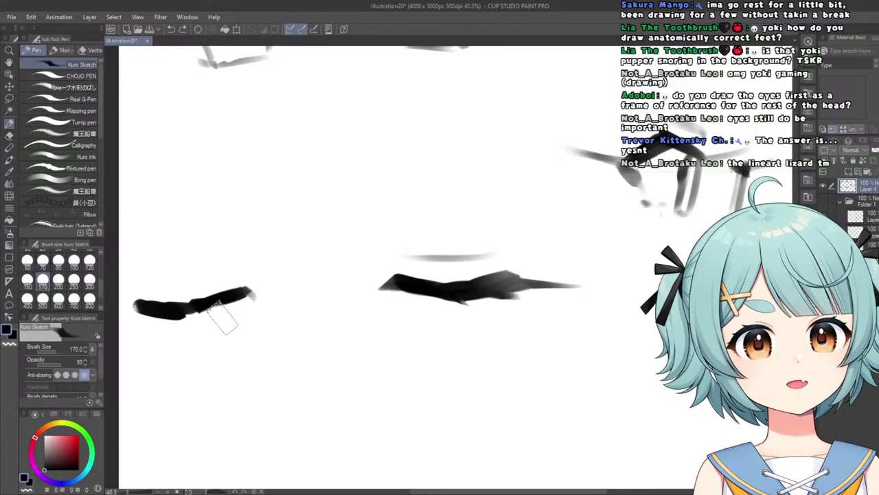
key("ctrl+z")
mouse_move(255, 298)
left_mouse_down()
mouse_move(180, 314)
mouse_move(156, 305)
mouse_move(186, 306)
mouse_move(151, 301)
mouse_move(192, 305)
mouse_move(134, 296)
left_mouse_up()
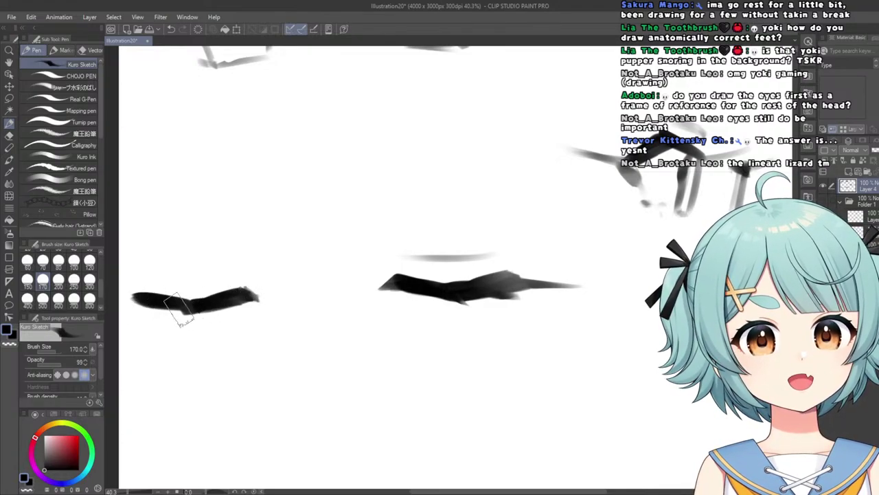
scroll(180, 311, "down", 4)
scroll(186, 316, "up", 2)
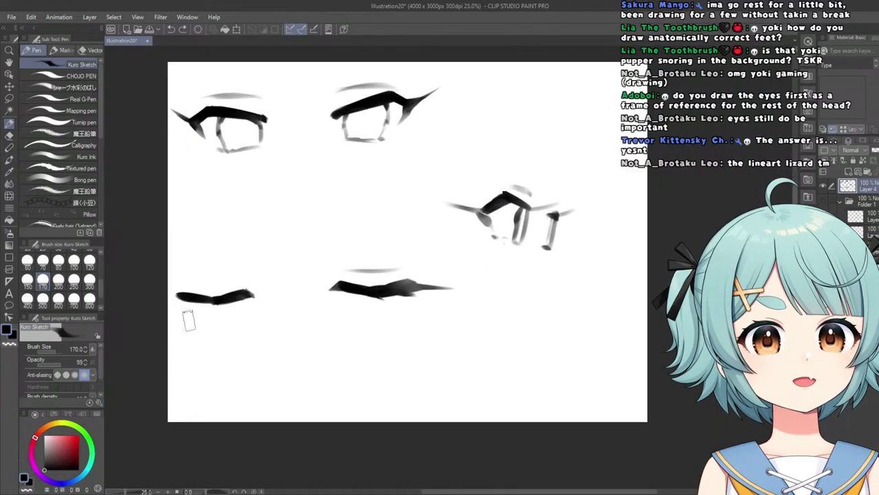
scroll(189, 319, "up", 2)
left_click_drag(214, 292, 181, 286)
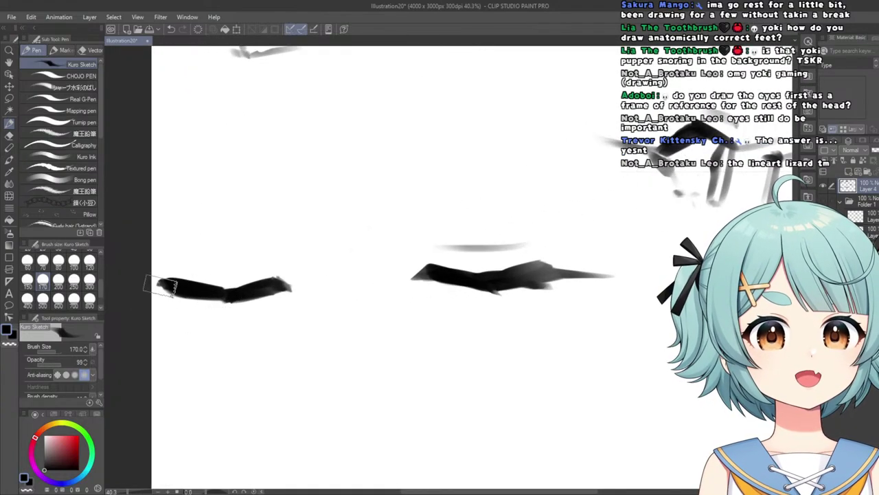
scroll(213, 292, "down", 4)
scroll(220, 266, "up", 2)
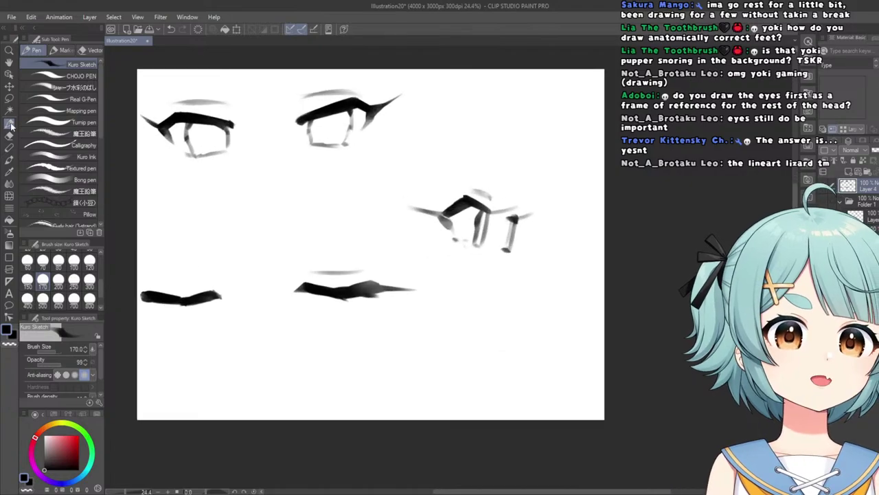
Lasso the new left lash line, nudge it slightly with a transform, and clear the selection.
left_click(5, 100)
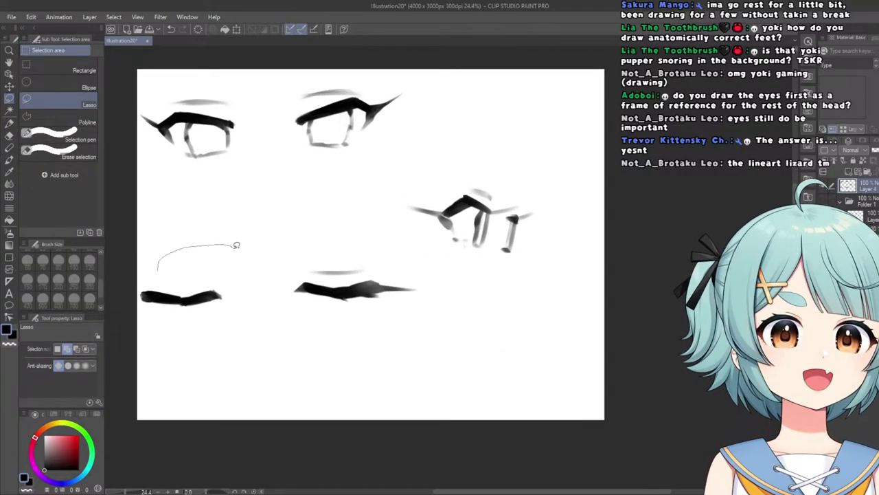
mouse_move(236, 245)
left_mouse_down()
mouse_move(215, 342)
mouse_move(181, 311)
left_mouse_up()
left_click(242, 371)
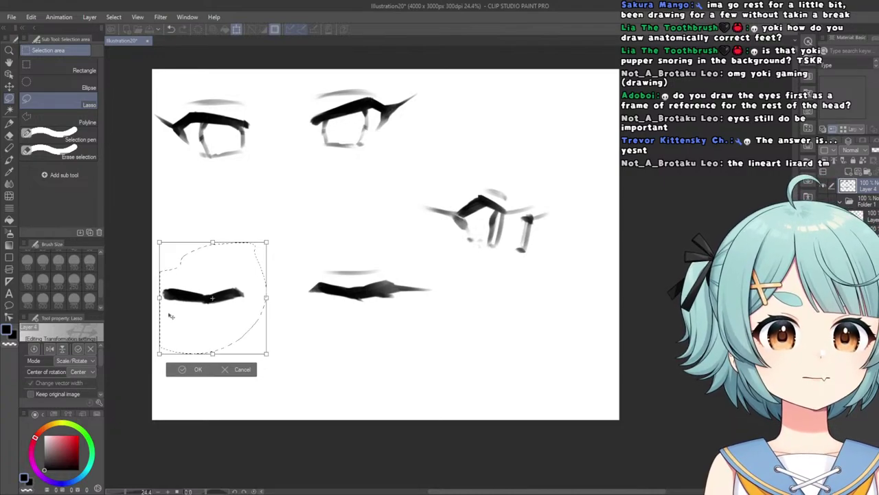
left_click_drag(172, 316, 172, 318)
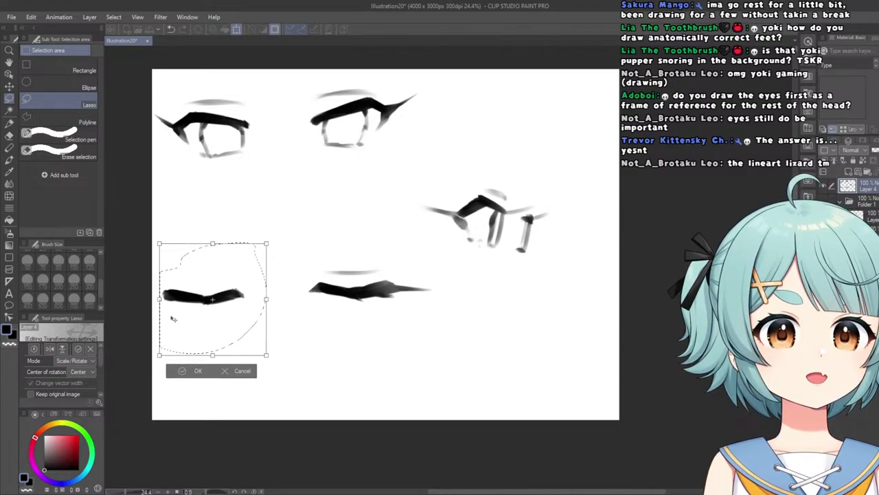
left_click(177, 371)
key("ctrl+d")
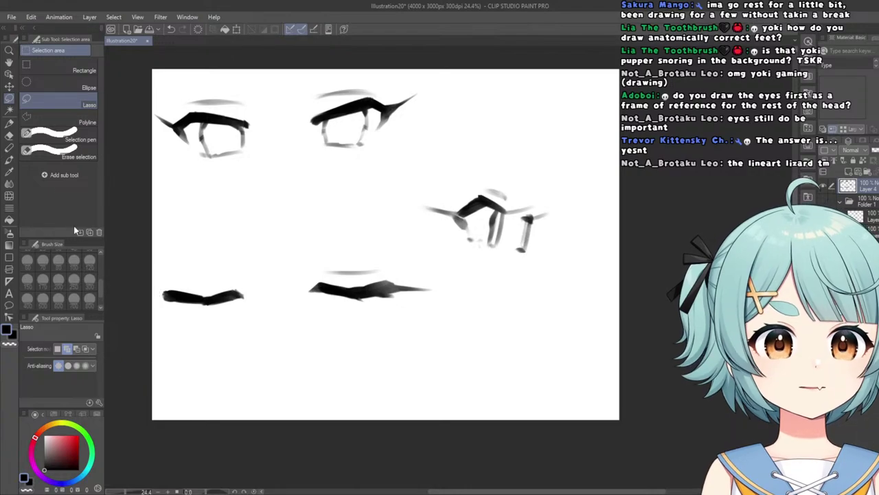
Lasso both closed eyes together, shift them right toward the middle of the canvas, and deselect.
mouse_move(186, 222)
left_mouse_down()
mouse_move(460, 325)
mouse_move(105, 289)
left_mouse_up()
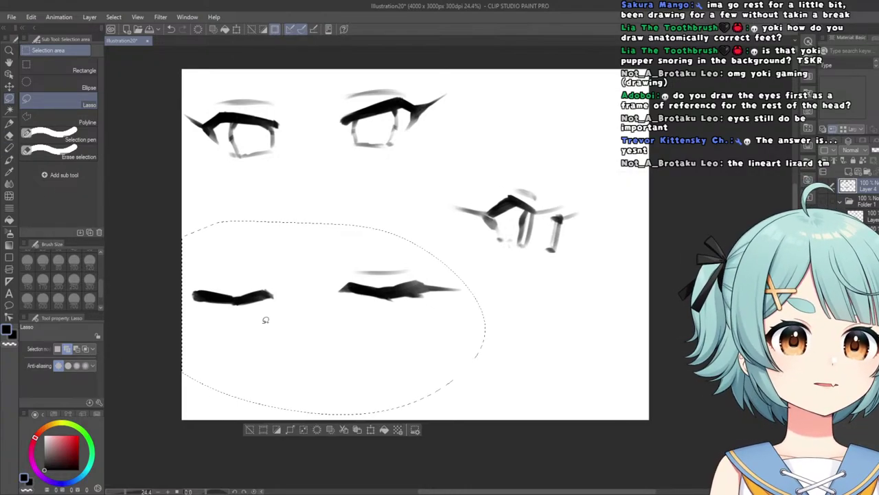
left_click(369, 433)
left_click_drag(293, 363, 334, 367)
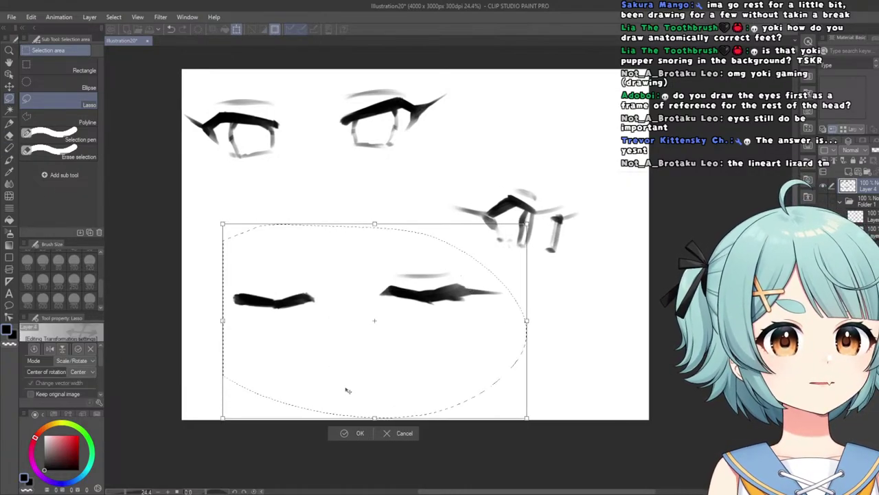
left_click(358, 433)
key("ctrl+d")
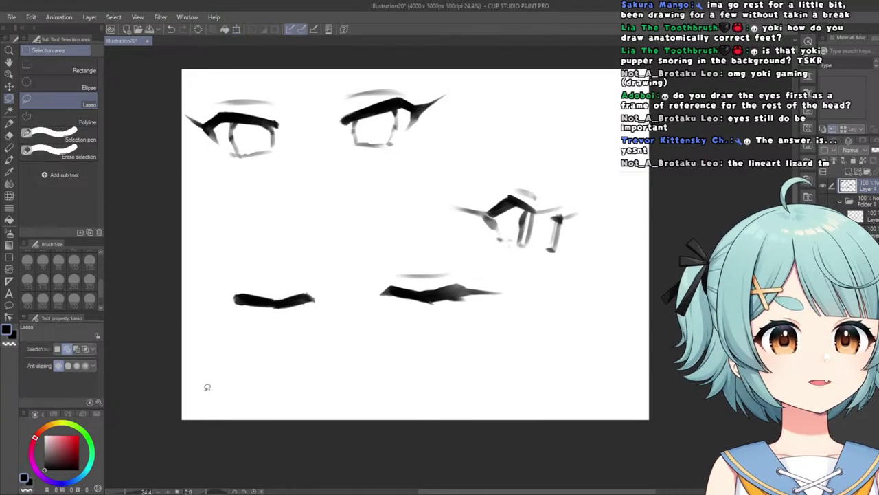
Add a thin tapering tail to the left lash line's outer end with the Kuro Sketch pen and build up its upper edge.
left_click(9, 124)
scroll(242, 297, "up", 2)
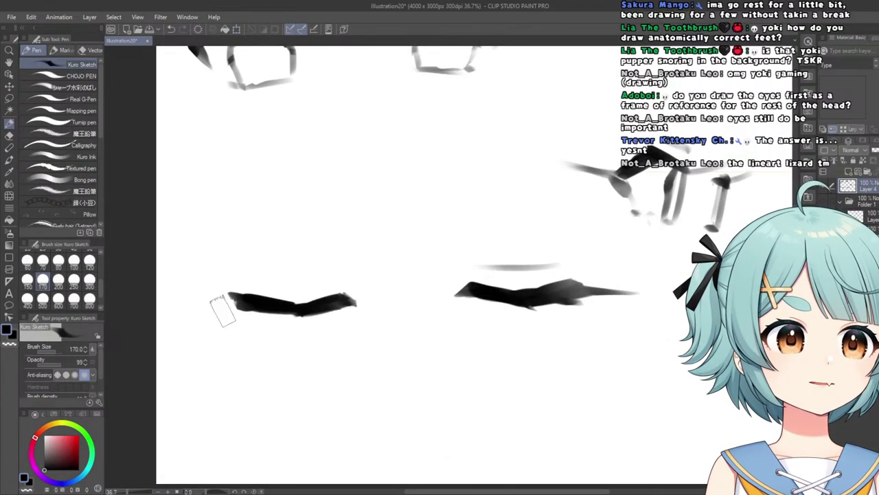
mouse_move(227, 304)
left_mouse_down()
mouse_move(195, 315)
mouse_move(232, 301)
left_mouse_up()
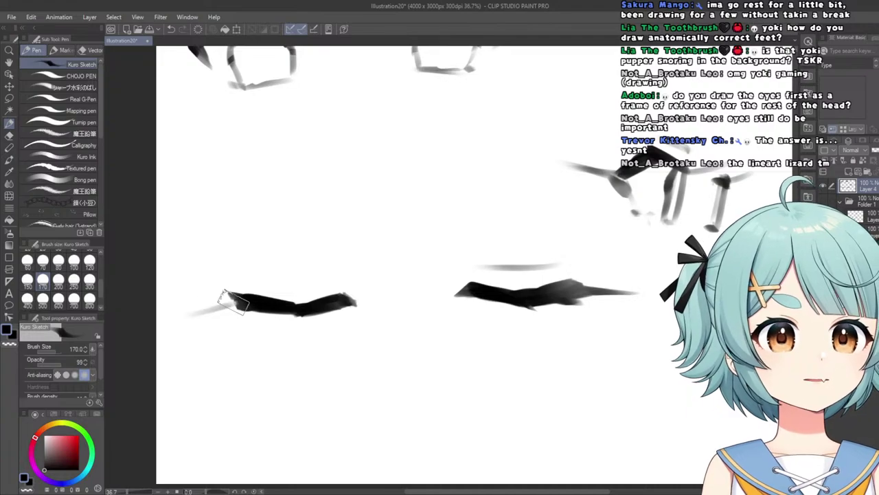
left_click_drag(173, 318, 205, 309)
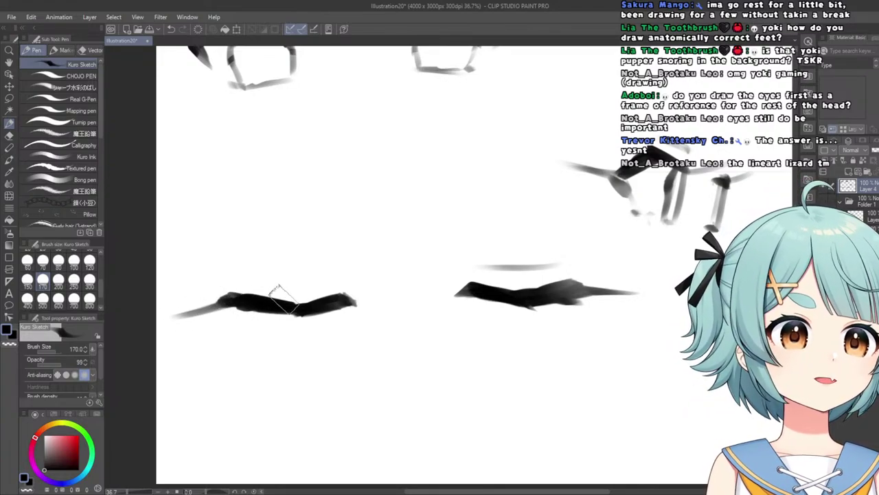
left_click_drag(283, 299, 234, 292)
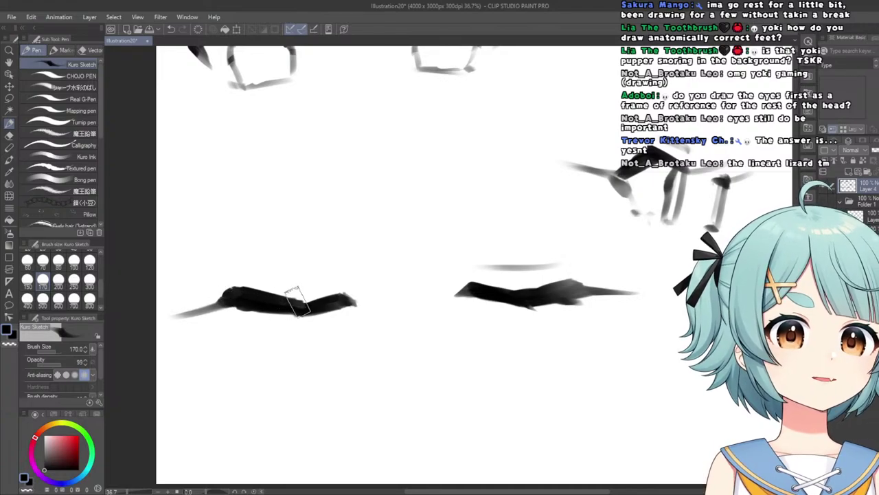
scroll(278, 299, "down", 4)
scroll(282, 275, "up", 3)
scroll(282, 274, "up", 2)
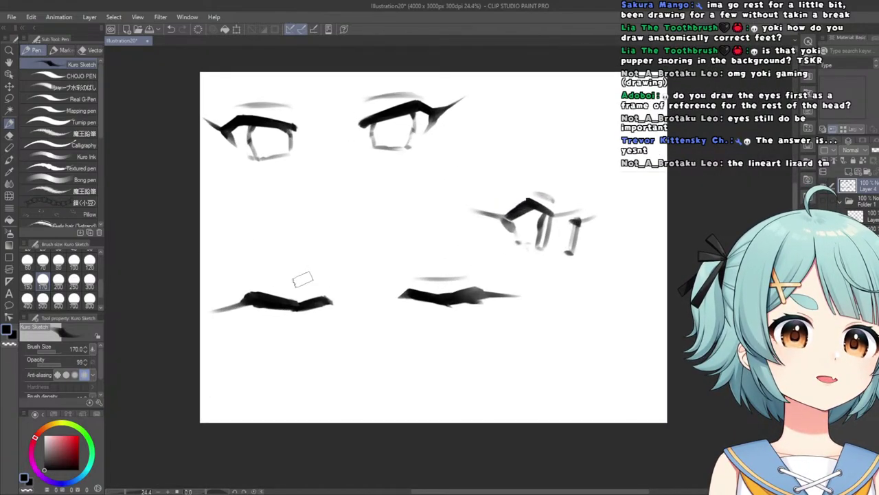
Thicken the underside of the left lash line's outer half with the Kuro Sketch pen.
scroll(291, 297, "up", 2)
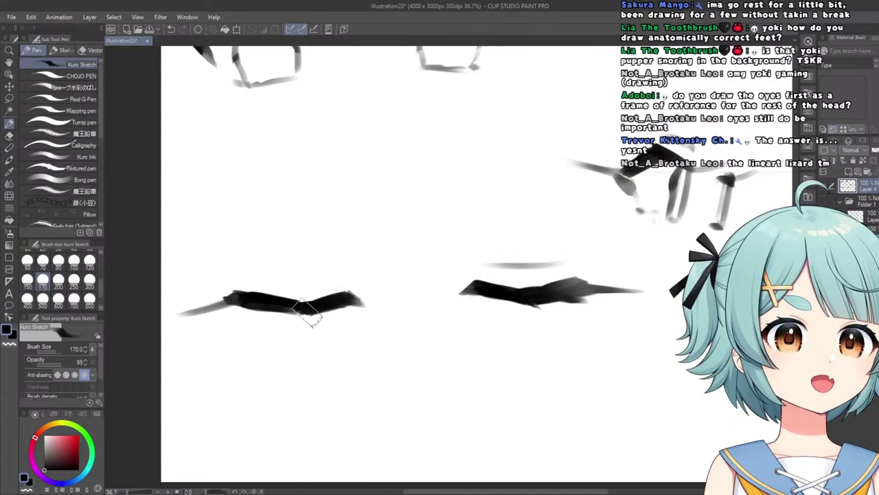
left_click_drag(302, 317, 231, 307)
scroll(268, 309, "down", 5)
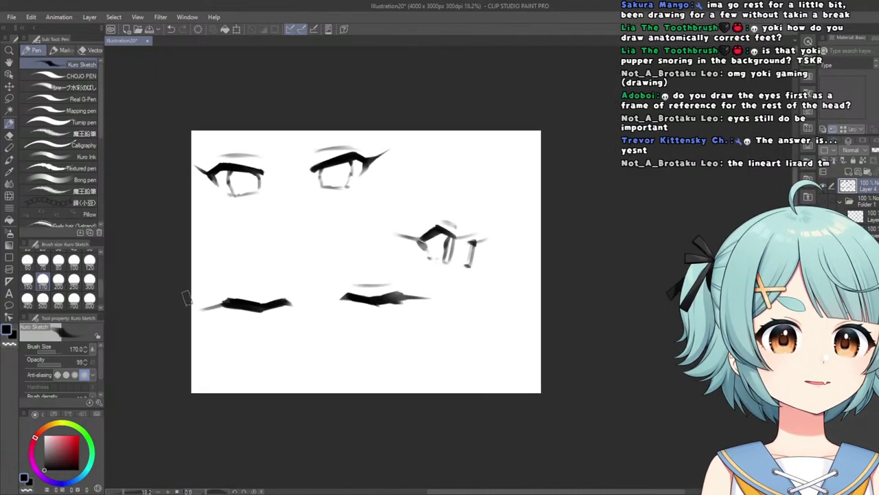
scroll(196, 309, "up", 3)
scroll(190, 314, "down", 4)
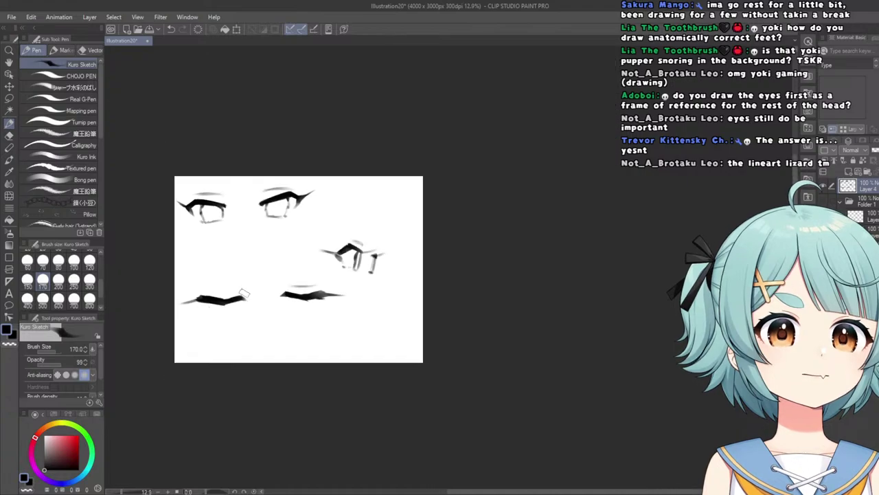
scroll(186, 303, "up", 6)
left_click(9, 135)
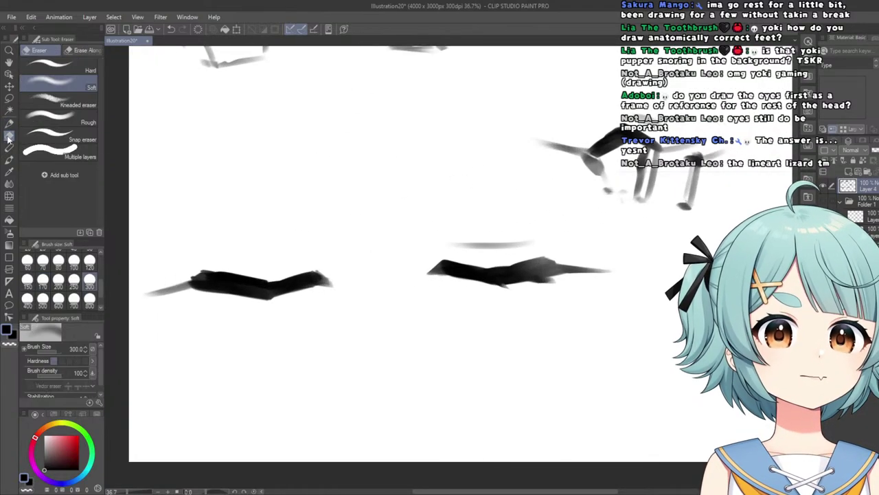
mouse_move(300, 288)
left_mouse_down()
mouse_move(279, 300)
mouse_move(279, 313)
left_mouse_up()
key("ctrl+z")
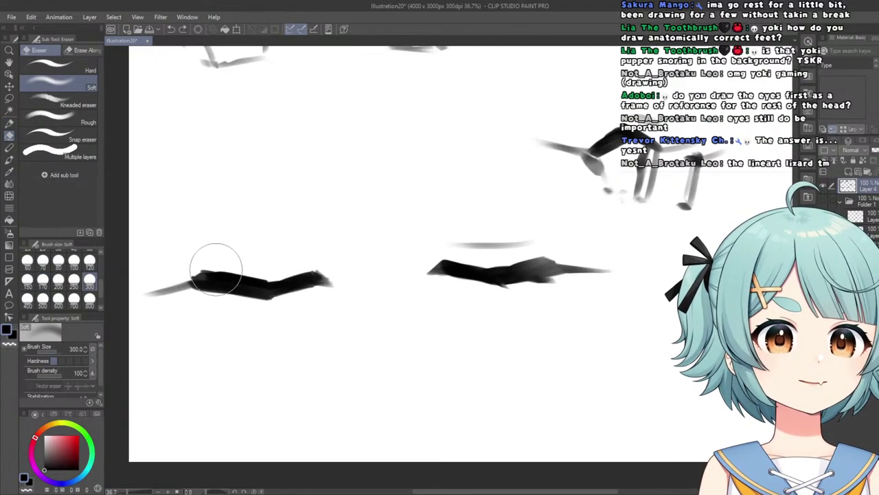
Switch to the Hard eraser at size 50.
left_click(93, 69)
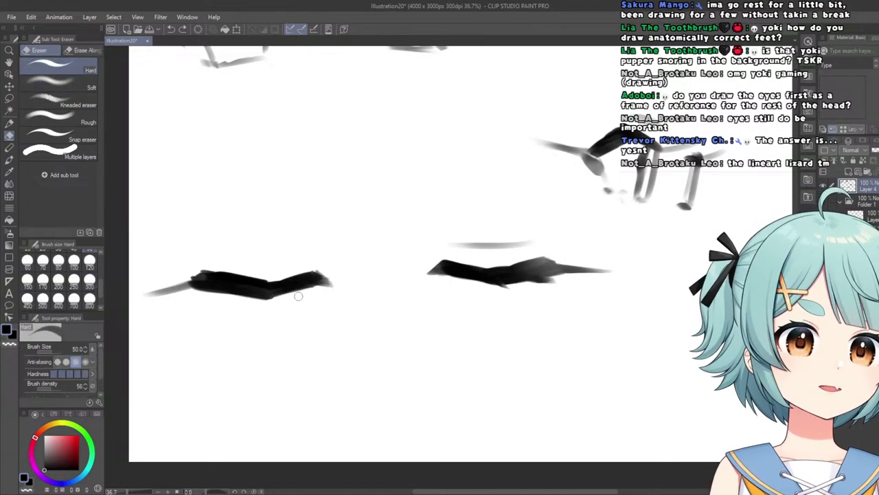
scroll(209, 285, "down", 6)
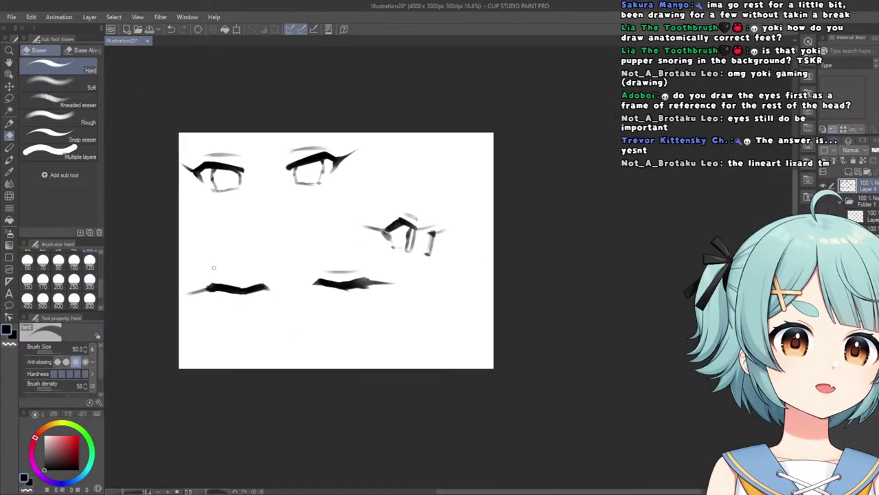
scroll(218, 274, "up", 5)
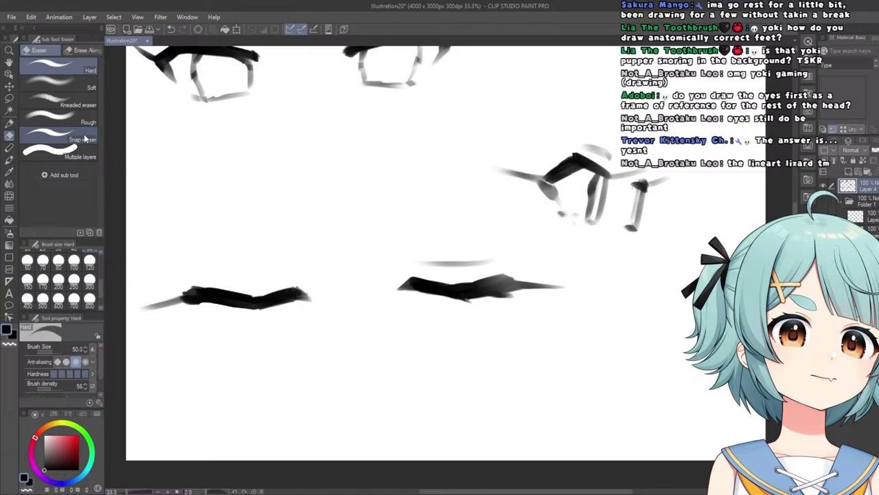
Lasso the outer part of the left lash line, move it slightly inward to shorten the line, and deselect.
left_click(11, 99)
mouse_move(229, 212)
left_mouse_down()
mouse_move(257, 234)
mouse_move(145, 237)
left_mouse_up()
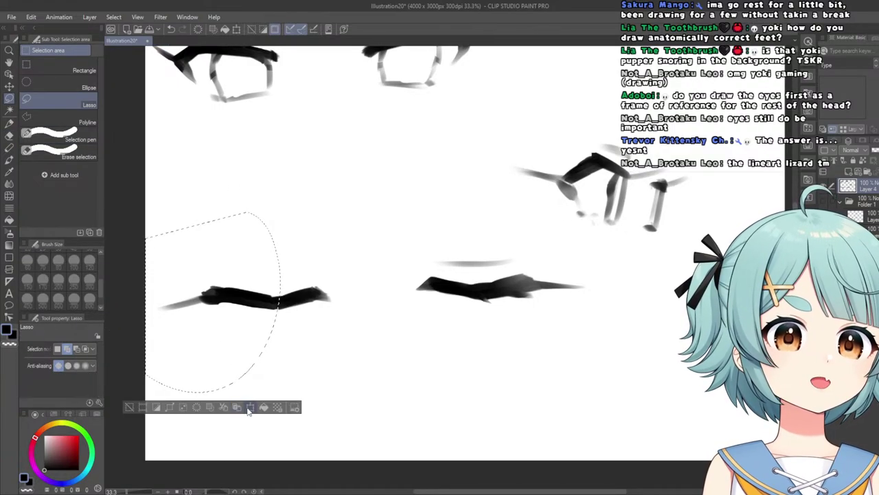
left_click(250, 408)
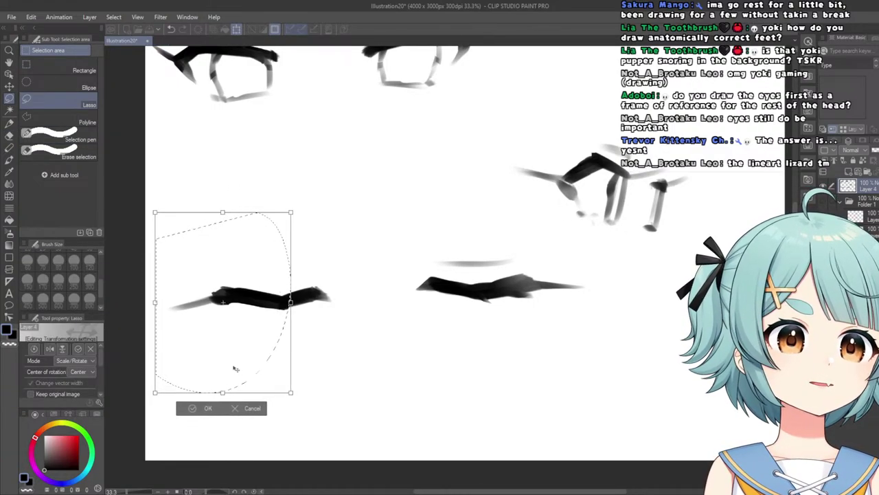
mouse_move(221, 390)
left_mouse_down()
mouse_move(210, 398)
mouse_move(218, 375)
left_mouse_up()
left_click(182, 409)
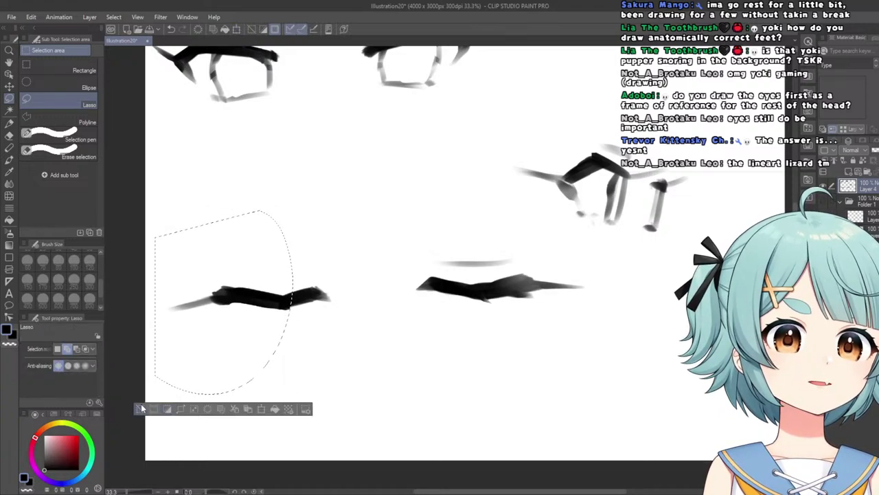
left_click(141, 409)
Mirror the canvas view horizontally and clean up the new lash line's lower edge with the Hard eraser.
key("h")
scroll(291, 353, "down", 3)
scroll(465, 391, "up", 2)
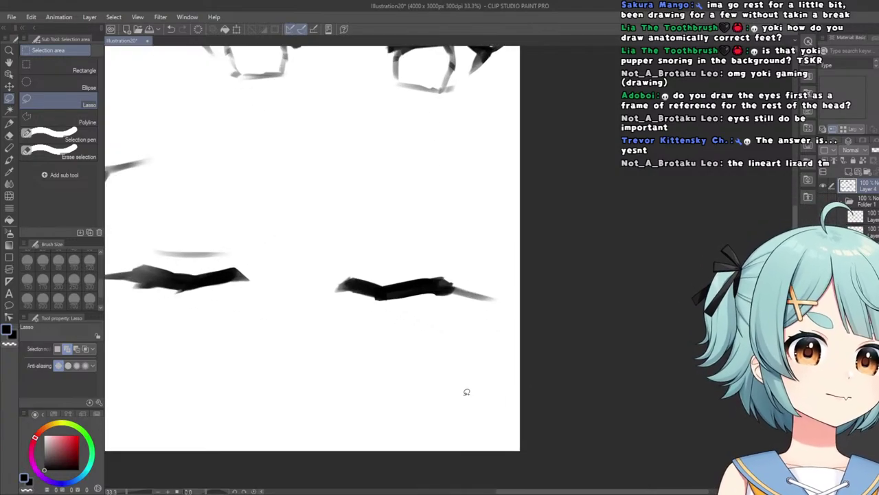
key("e")
scroll(392, 311, "up", 1)
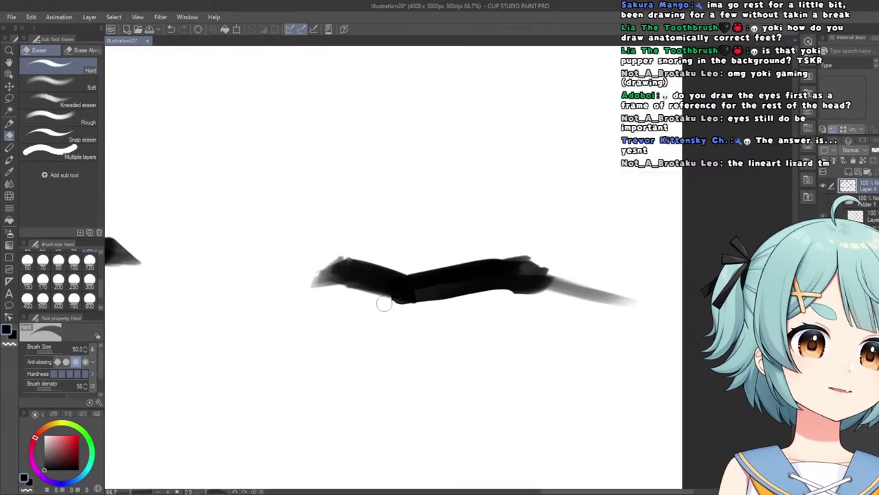
scroll(382, 300, "down", 1)
Add two short lash flicks beneath the new lash line with the Kuro Sketch pen and trim them with the Hard eraser.
left_click(10, 128)
scroll(412, 289, "up", 2)
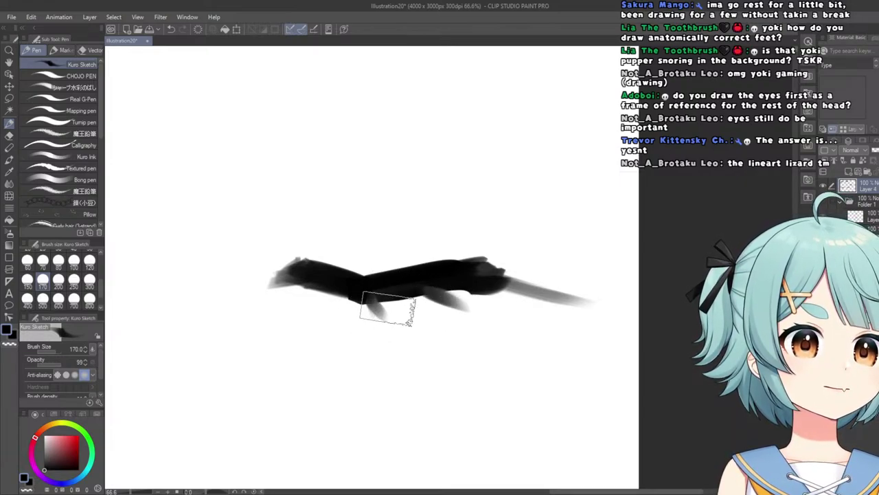
left_click(8, 134)
mouse_move(461, 304)
left_mouse_down()
mouse_move(386, 318)
mouse_move(359, 309)
mouse_move(374, 314)
left_mouse_up()
scroll(326, 275, "down", 5)
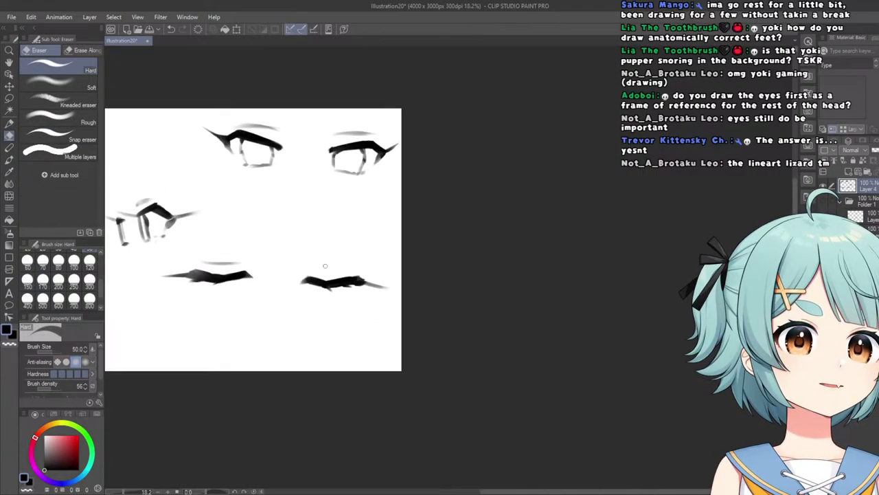
scroll(337, 271, "up", 3)
scroll(306, 288, "down", 3)
scroll(298, 286, "up", 3)
scroll(298, 286, "up", 1)
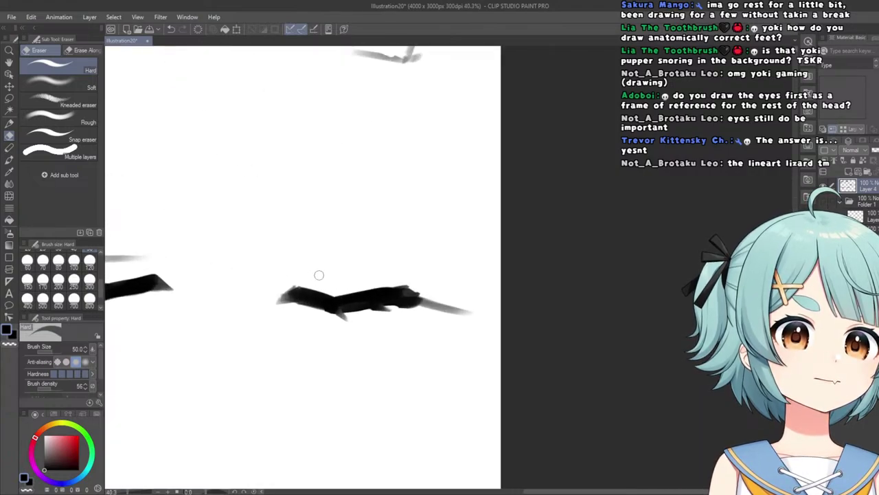
scroll(318, 275, "down", 2)
scroll(343, 282, "up", 4)
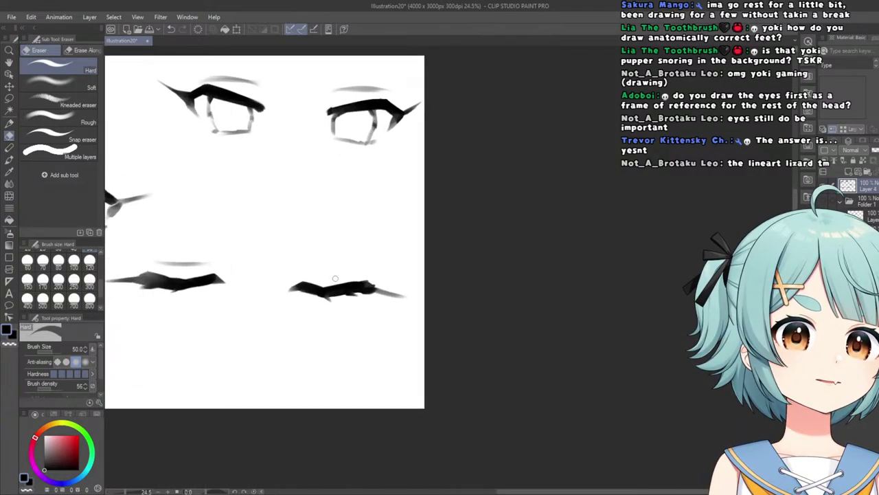
scroll(386, 295, "up", 2)
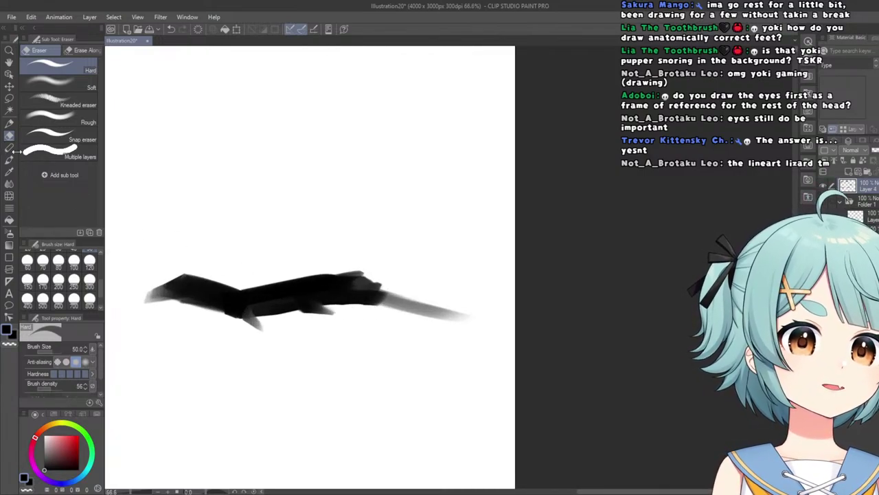
mouse_move(390, 280)
left_mouse_down()
mouse_move(344, 274)
mouse_move(385, 289)
left_mouse_up()
key("ctrl+z")
key("ctrl+z")
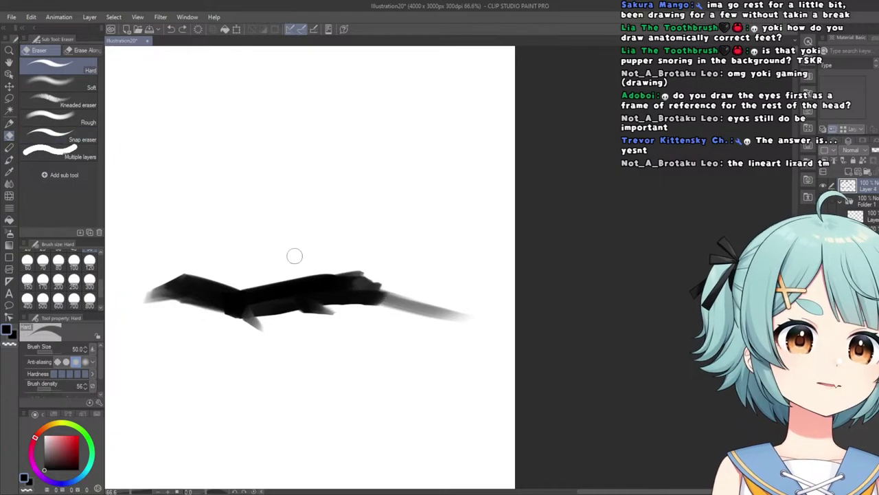
Darken the outer tail of the new lash line with the Kuro Sketch pen and trim its lower edge with the Hard eraser.
left_click(8, 124)
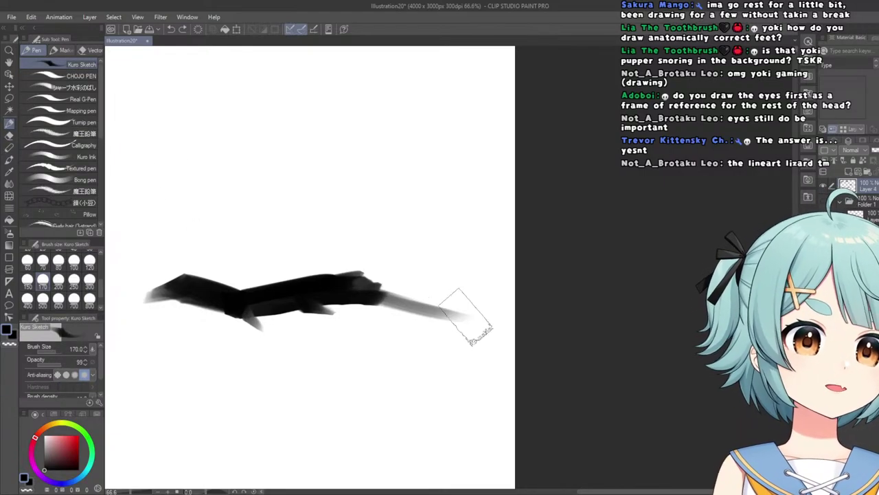
left_click_drag(467, 315, 377, 295)
key("ctrl+z")
mouse_move(472, 306)
left_mouse_down()
mouse_move(354, 288)
mouse_move(399, 310)
mouse_move(458, 321)
mouse_move(324, 284)
left_mouse_up()
left_click(8, 138)
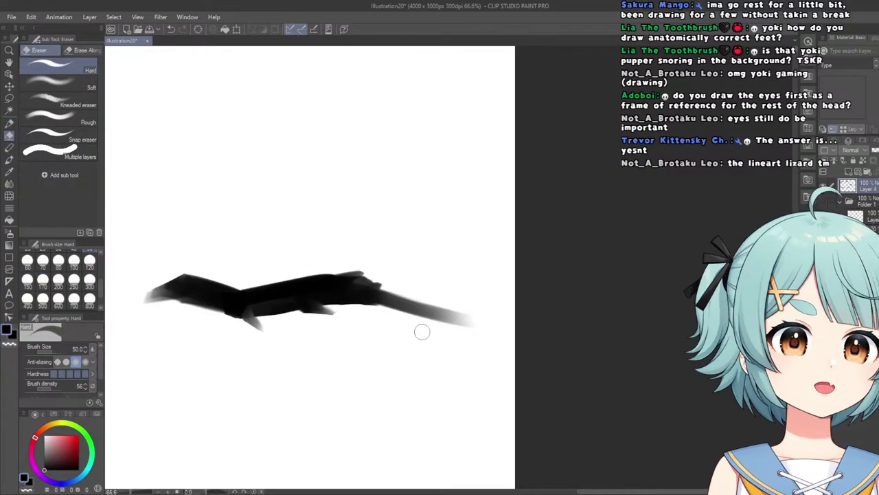
mouse_move(405, 332)
left_mouse_down()
mouse_move(375, 310)
mouse_move(479, 327)
mouse_move(432, 335)
mouse_move(463, 329)
mouse_move(455, 336)
mouse_move(392, 314)
mouse_move(475, 330)
left_mouse_up()
scroll(375, 281, "down", 4)
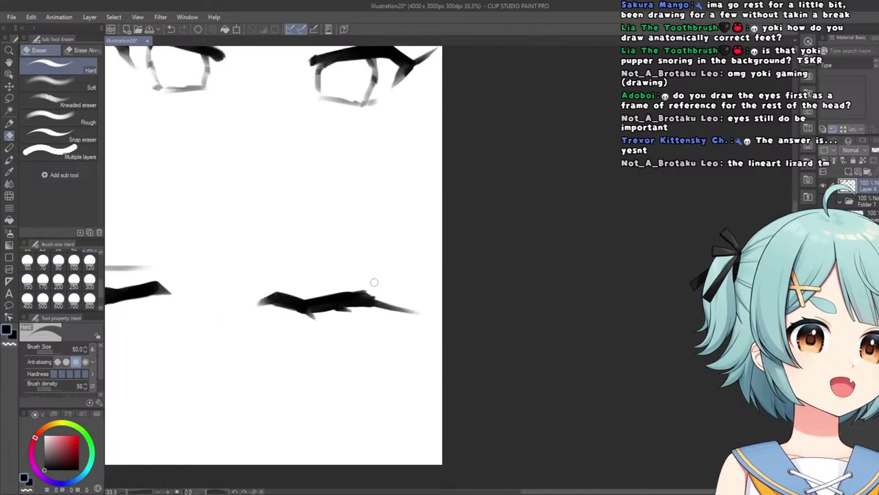
Mirror the canvas view back and fill the upper edge of the left lash line's outer part with the Kuro Sketch pen.
key("h")
scroll(602, 277, "down", 1)
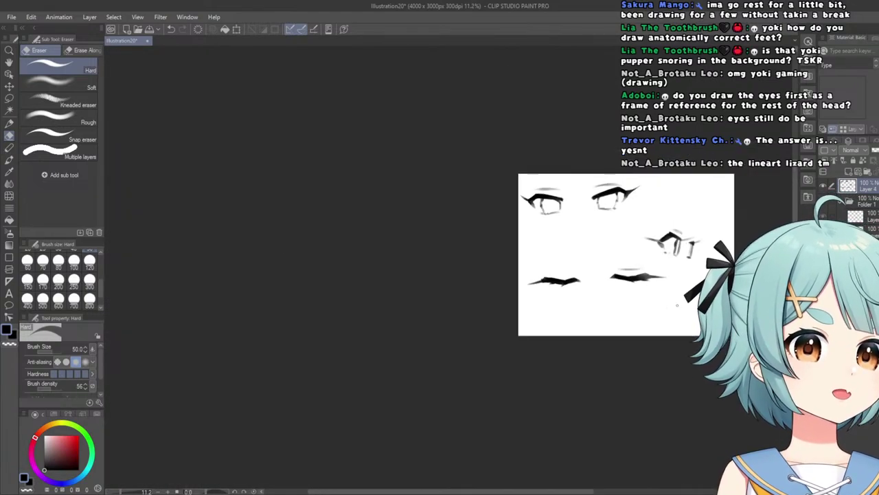
scroll(603, 291, "up", 6)
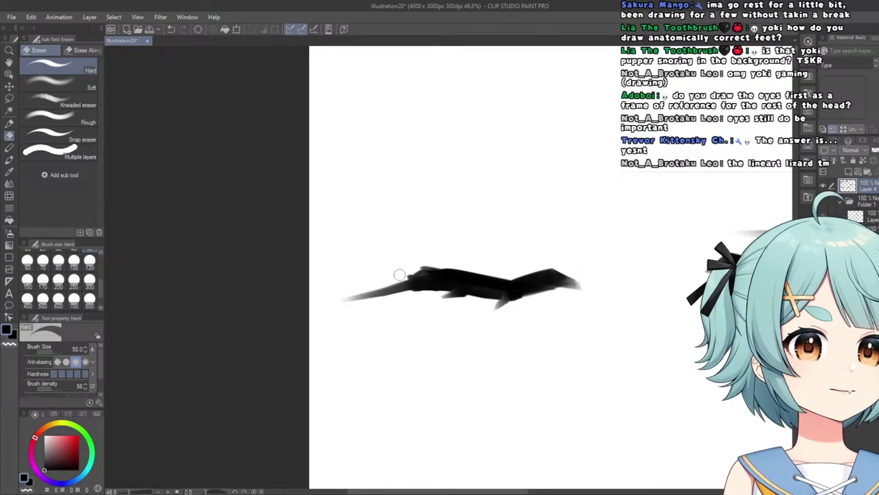
scroll(424, 263, "down", 4)
scroll(304, 222, "up", 2)
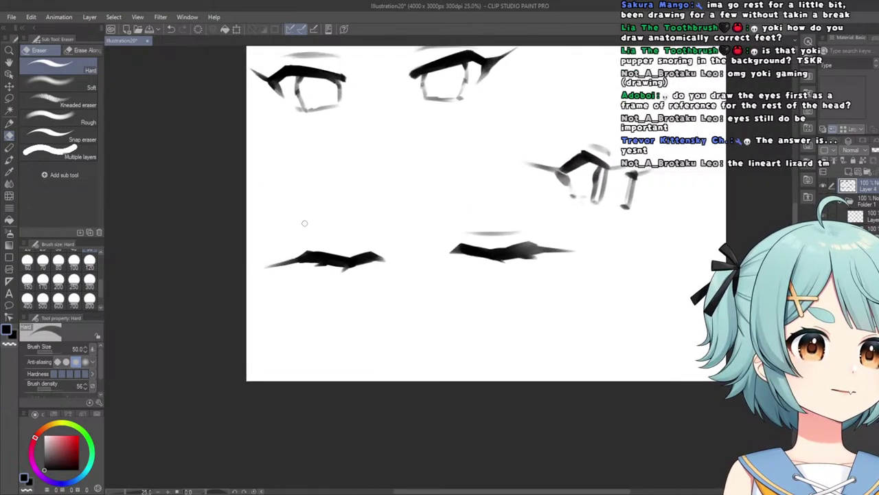
left_click(6, 121)
scroll(337, 262, "up", 3)
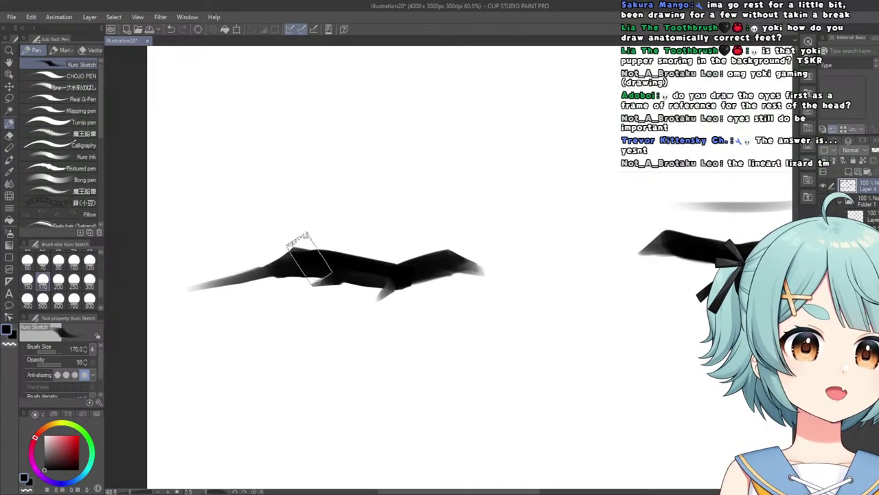
scroll(265, 255, "down", 4)
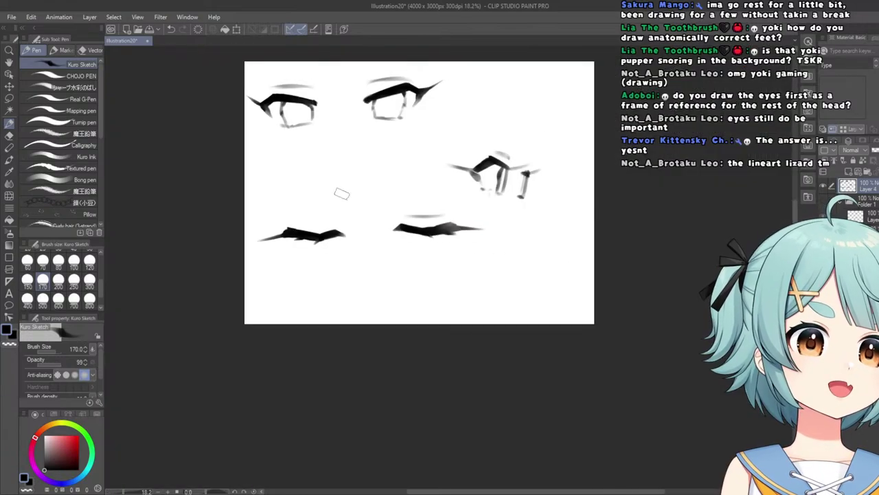
Draw a thin eyelid crease line above the left closed eye with the Kuro Sketch pen at size 170.
scroll(323, 225, "up", 2)
left_click_drag(356, 217, 274, 217)
key("ctrl+z")
left_click_drag(356, 218, 296, 222)
scroll(333, 217, "down", 5)
scroll(275, 212, "up", 4)
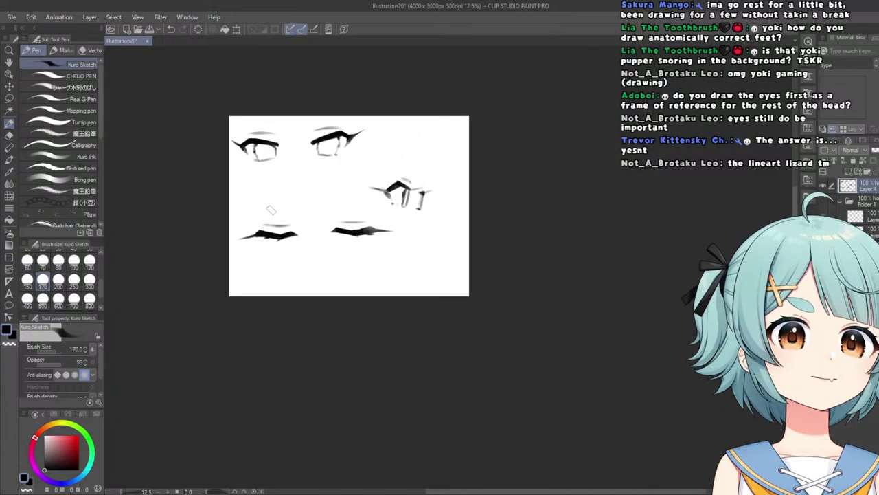
scroll(268, 216, "down", 2)
scroll(275, 219, "up", 4)
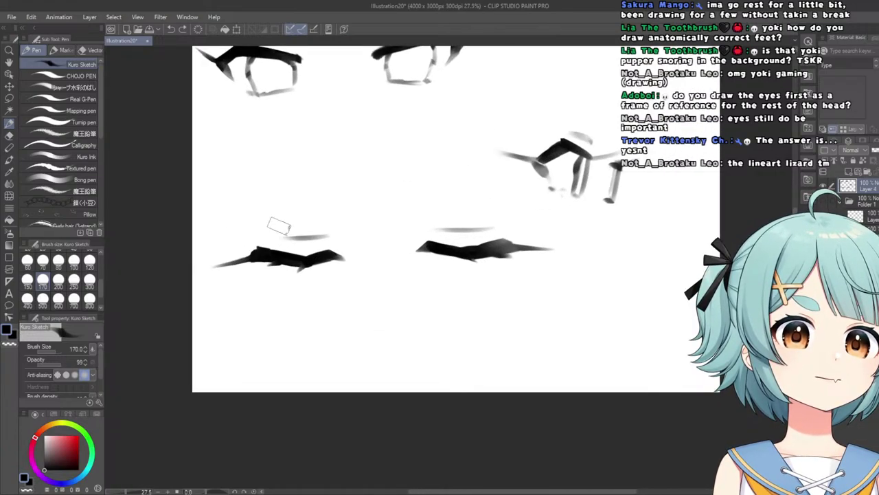
Fade the upper outer part of the left closed eye's lash line with the Soft eraser at size 300.
key("e")
scroll(237, 250, "up", 2)
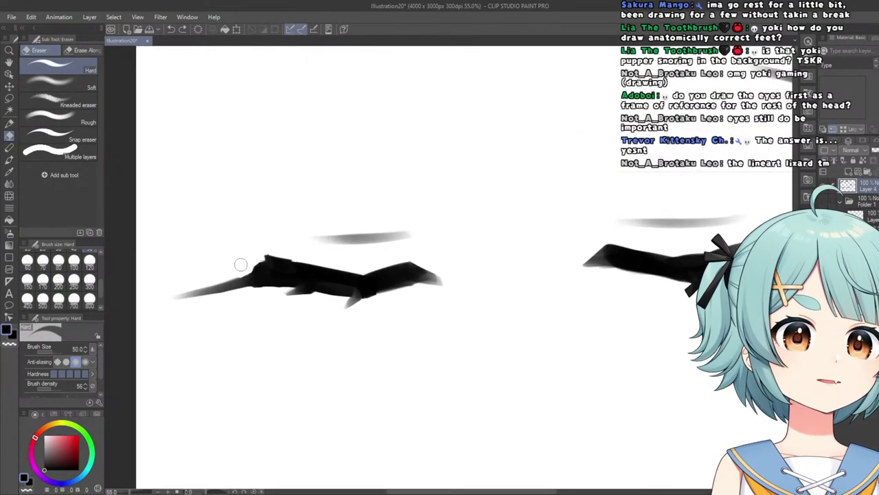
left_click(69, 88)
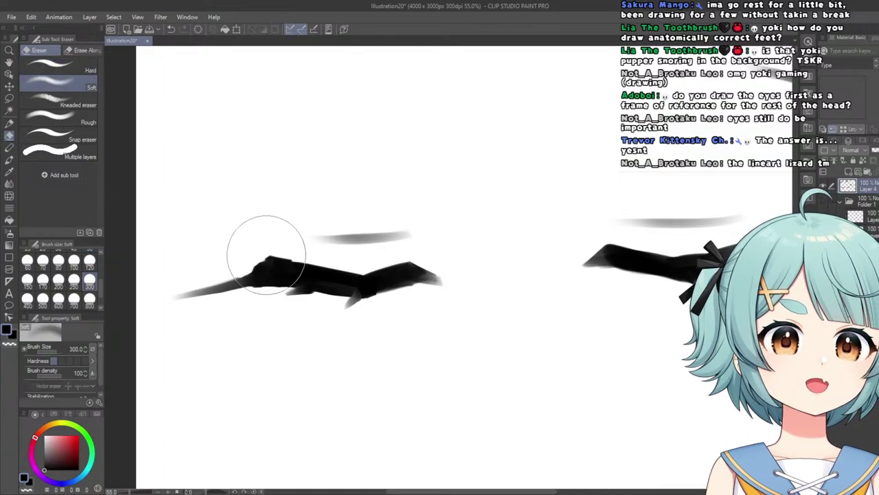
scroll(271, 250, "down", 2)
scroll(273, 202, "down", 3)
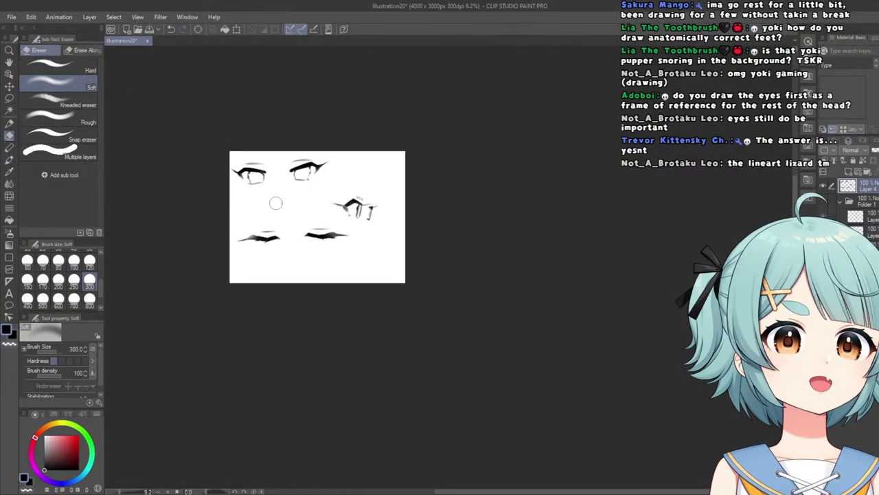
scroll(281, 241, "up", 3)
scroll(293, 278, "up", 1)
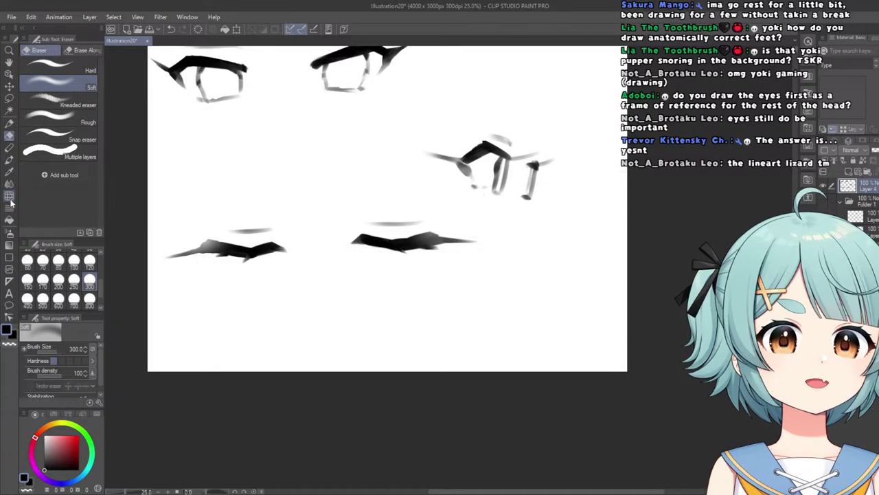
Subtly reshape the left closed eye's lash line and crease with the Liquify tool at size 800.
left_click(9, 197)
scroll(300, 261, "down", 4)
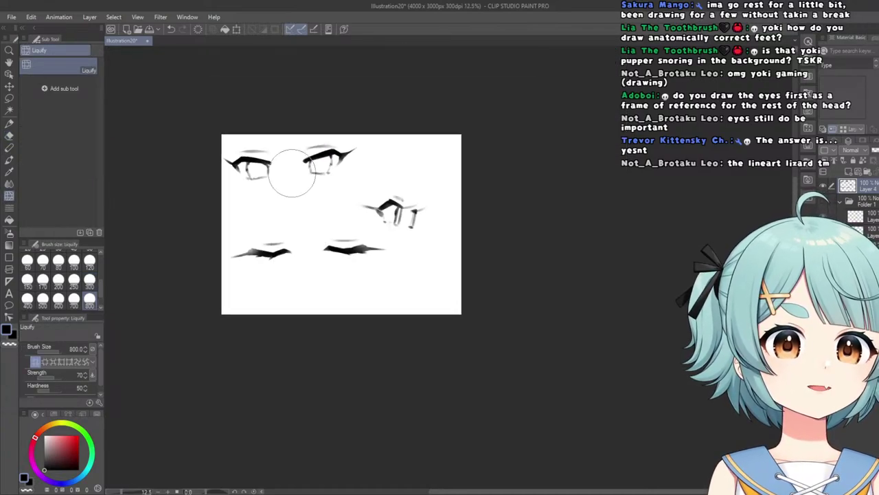
scroll(244, 200, "up", 2)
scroll(244, 199, "up", 1)
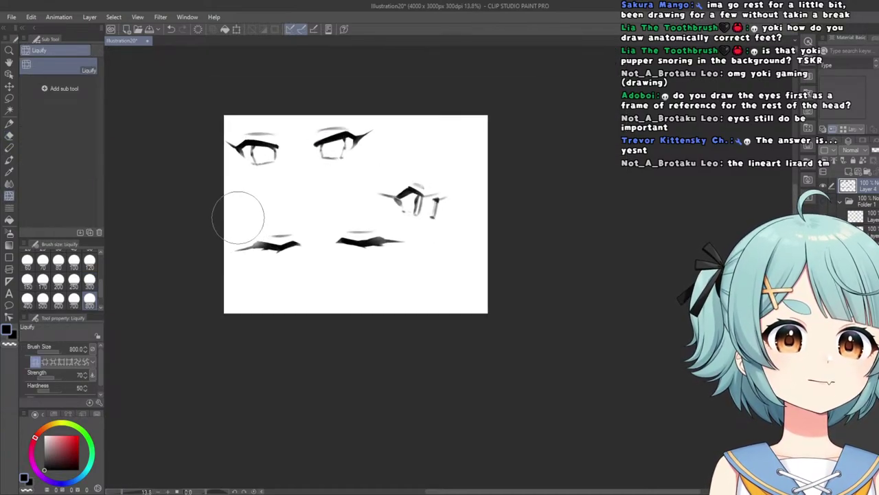
scroll(219, 196, "down", 2)
scroll(251, 249, "up", 2)
scroll(275, 237, "down", 2)
scroll(315, 228, "up", 2)
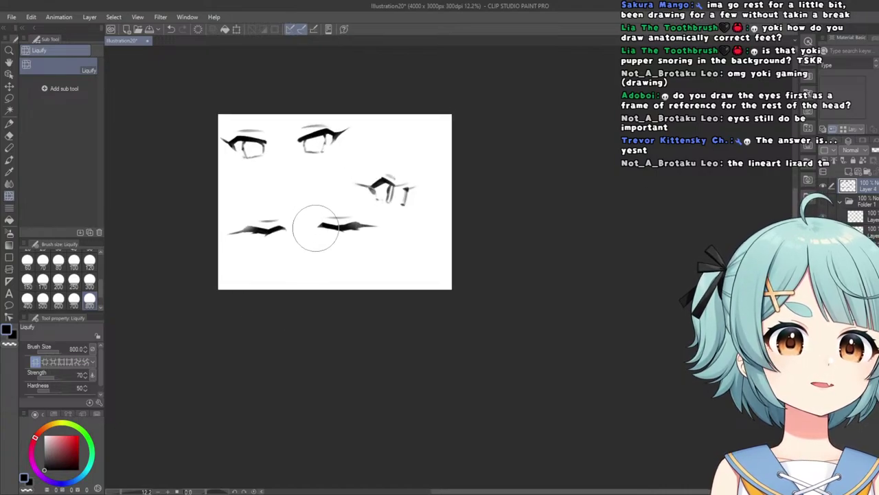
scroll(315, 228, "up", 1)
scroll(281, 194, "down", 3)
scroll(266, 223, "up", 4)
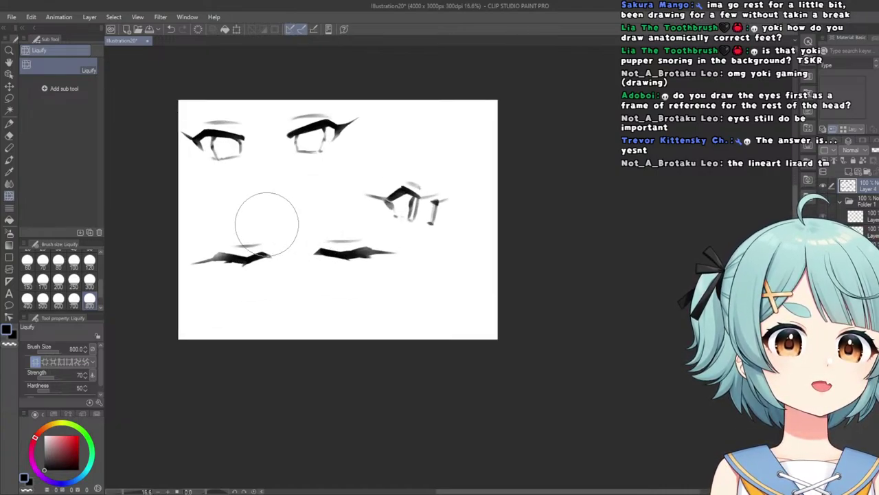
scroll(259, 196, "down", 1)
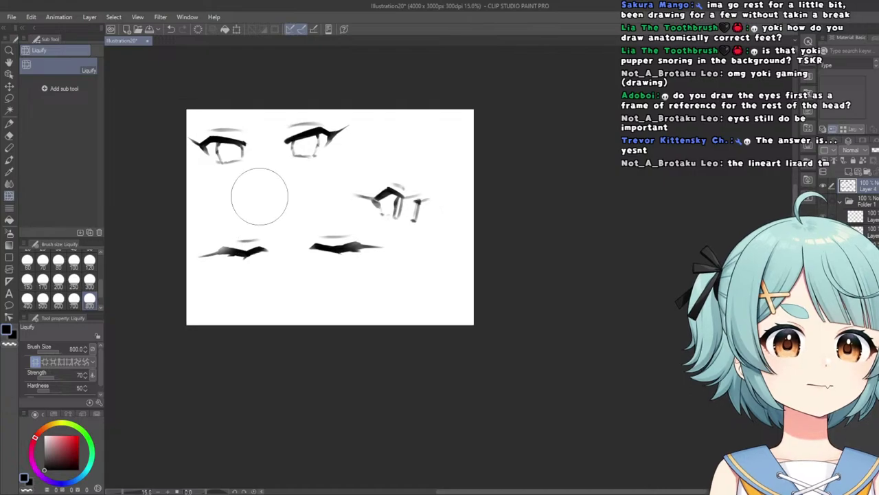
scroll(247, 142, "down", 3)
scroll(259, 190, "up", 5)
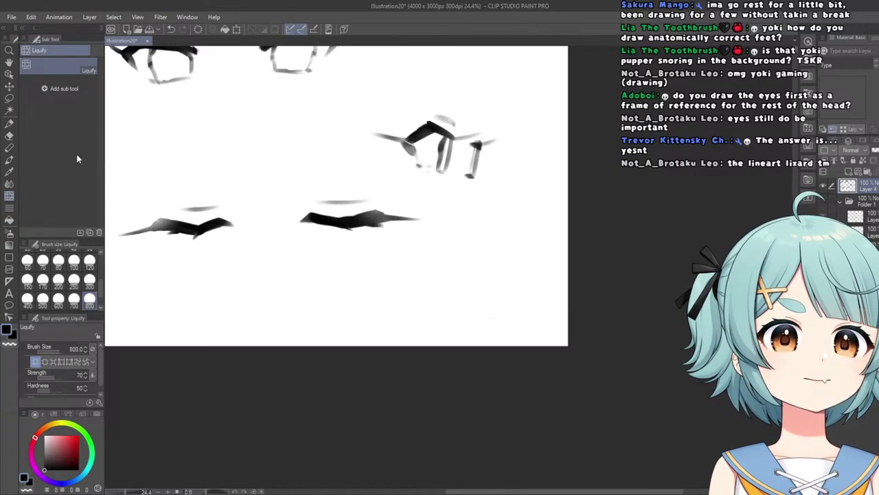
Extend the left closed eye's crease line toward the inner corner with the Kuro Sketch pen.
left_click(10, 123)
scroll(236, 206, "up", 2)
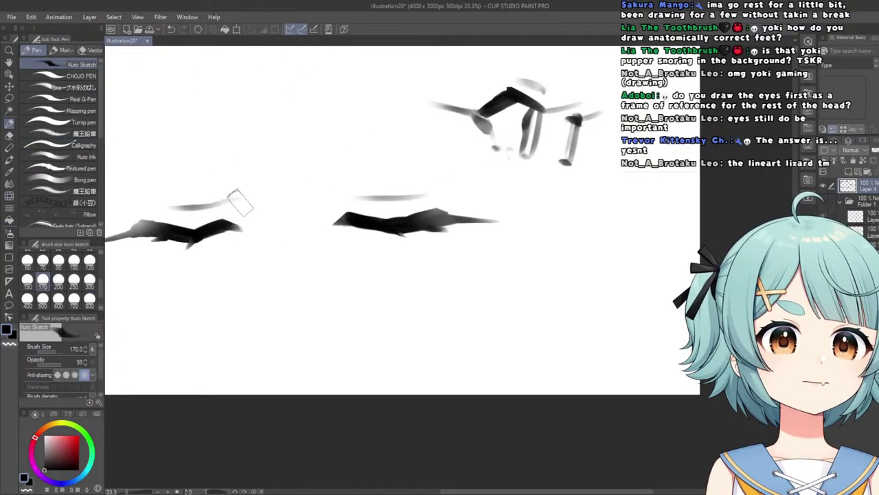
scroll(342, 189, "down", 3)
scroll(205, 156, "down", 3)
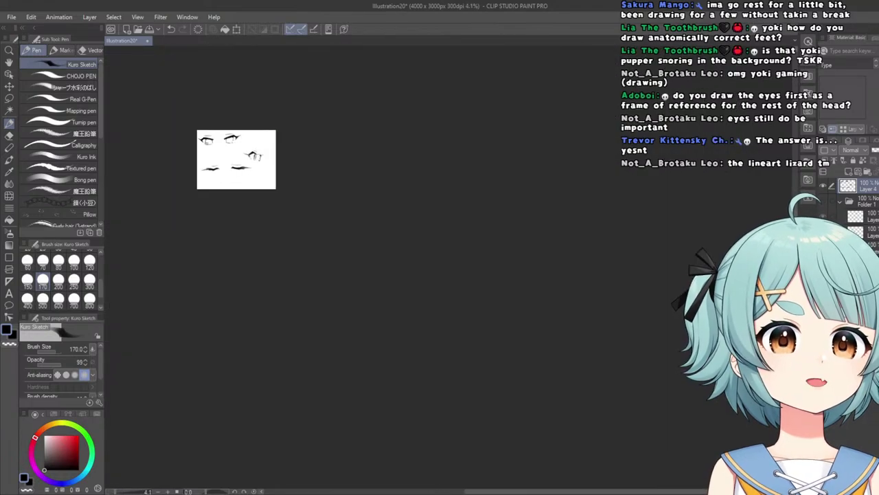
scroll(206, 141, "up", 2)
scroll(206, 141, "down", 1)
scroll(206, 140, "up", 1)
scroll(199, 184, "up", 3)
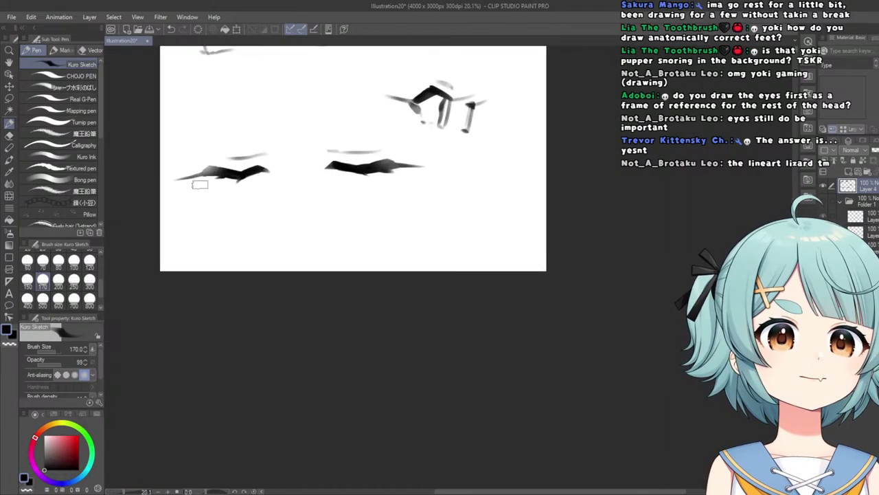
scroll(199, 179, "up", 1)
scroll(198, 151, "down", 2)
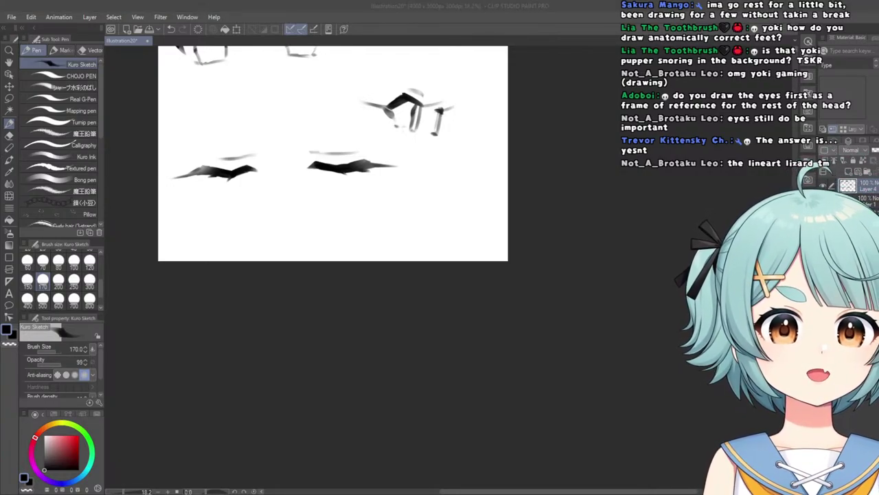
left_click(165, 300)
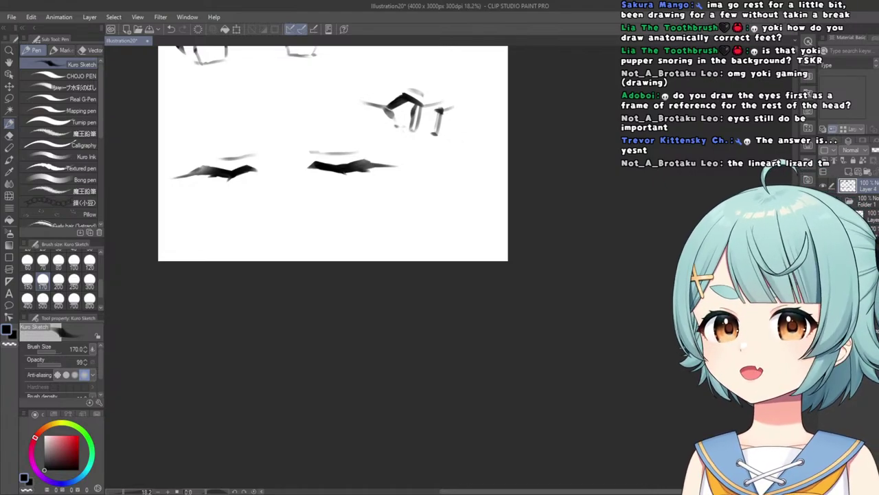
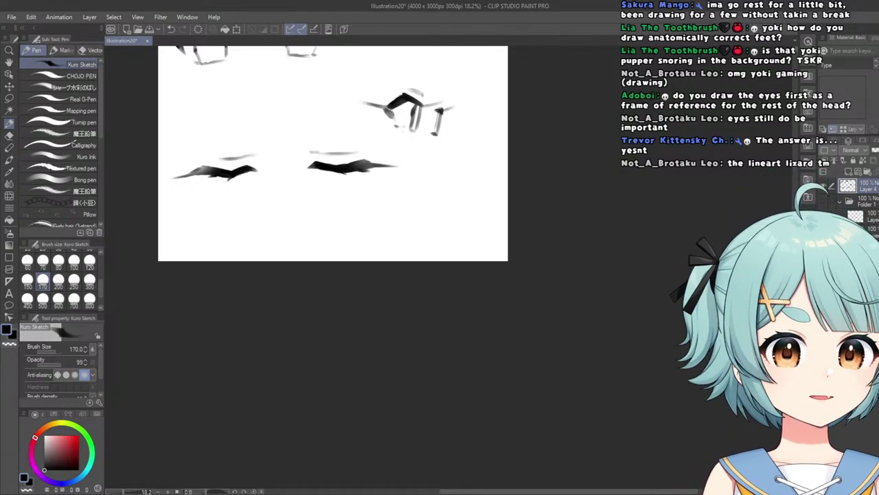
Lasso both closed eyes, scale them down with a slight counterclockwise tilt, move them lower on the canvas, and deselect.
scroll(377, 448, "down", 3)
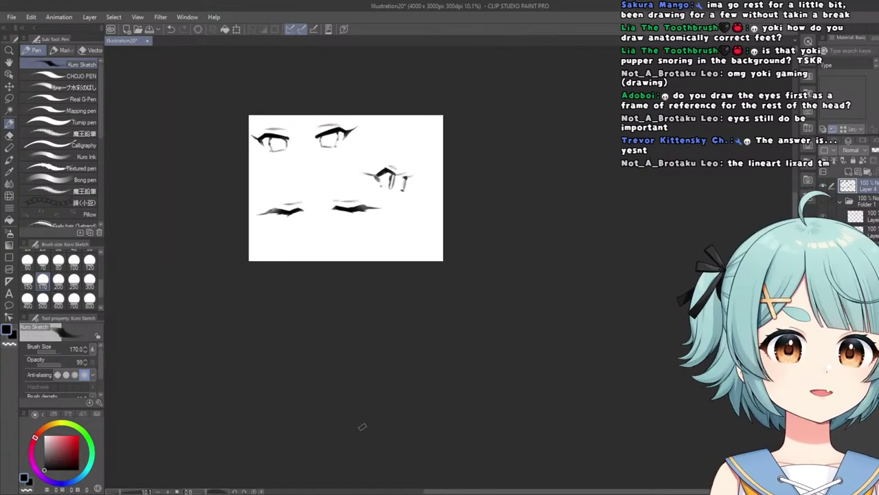
scroll(426, 117, "up", 3)
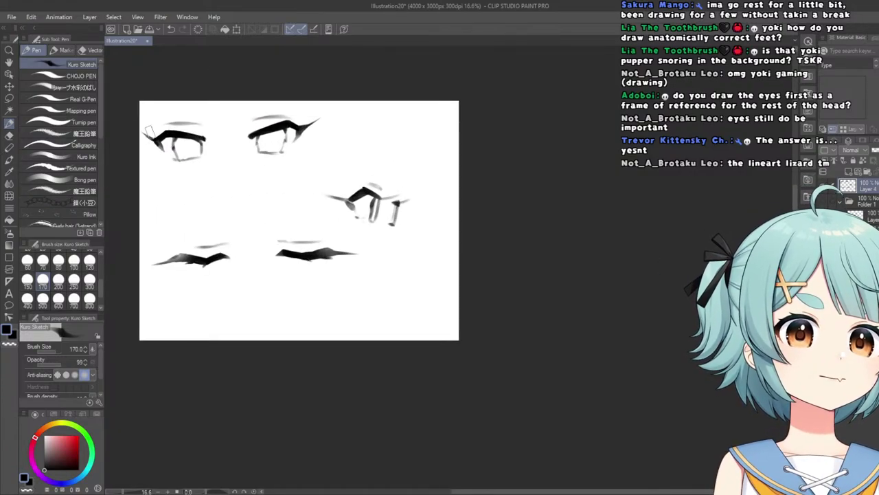
left_click(9, 98)
mouse_move(267, 215)
left_mouse_down()
mouse_move(386, 281)
mouse_move(150, 325)
mouse_move(141, 223)
left_mouse_up()
left_click(308, 362)
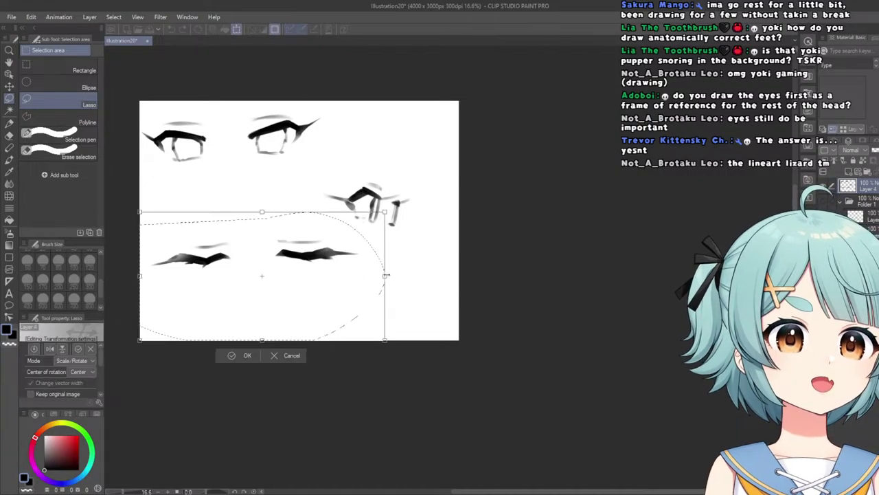
left_click_drag(386, 276, 319, 277)
left_click_drag(270, 310, 263, 303)
left_click_drag(187, 369, 188, 368)
left_click_drag(207, 288, 213, 342)
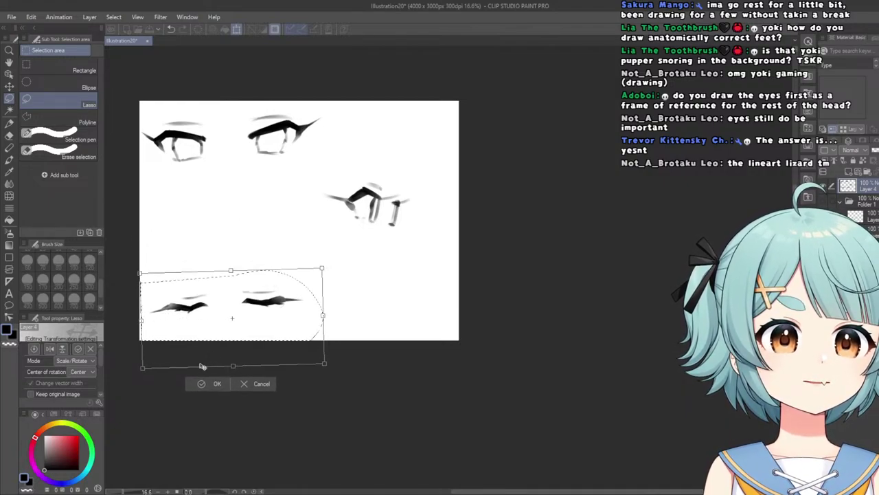
left_click(200, 383)
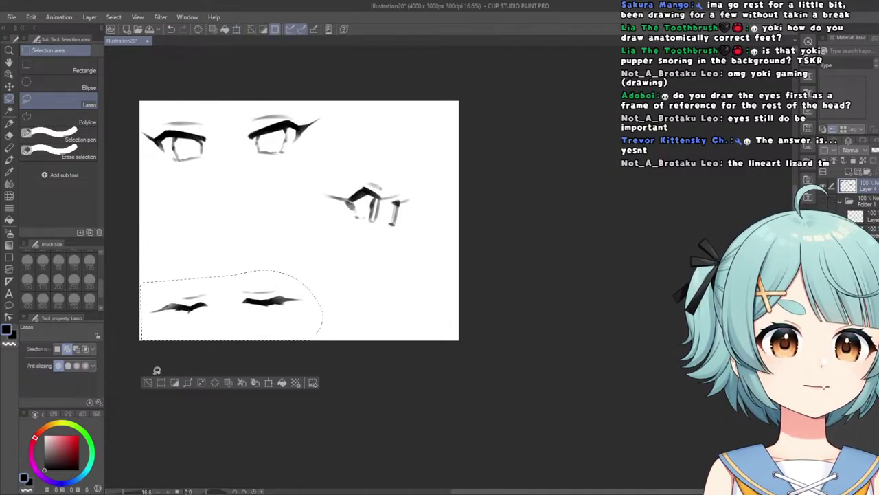
scroll(312, 243, "up", 3)
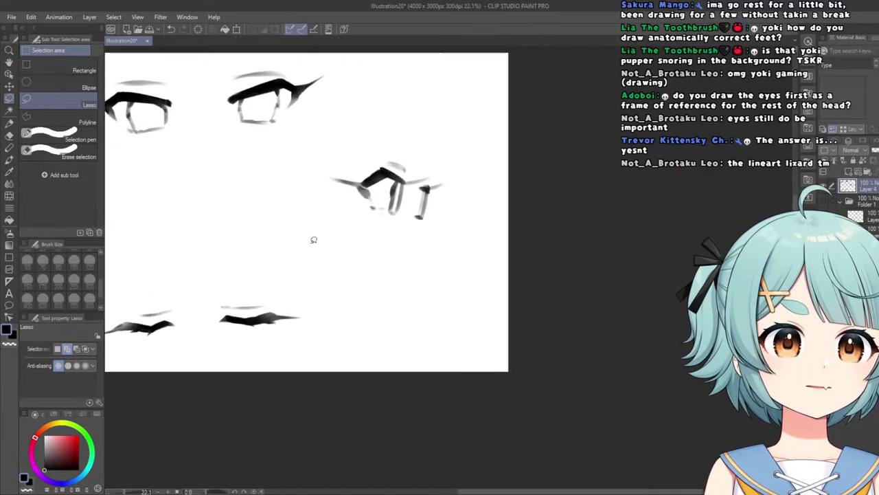
Draw a short lower-lid stroke slanting off the base of the angled pair's far eye with the Kuro Sketch pen at size 170.
scroll(320, 123, "down", 1)
left_click(10, 124)
scroll(329, 206, "up", 2)
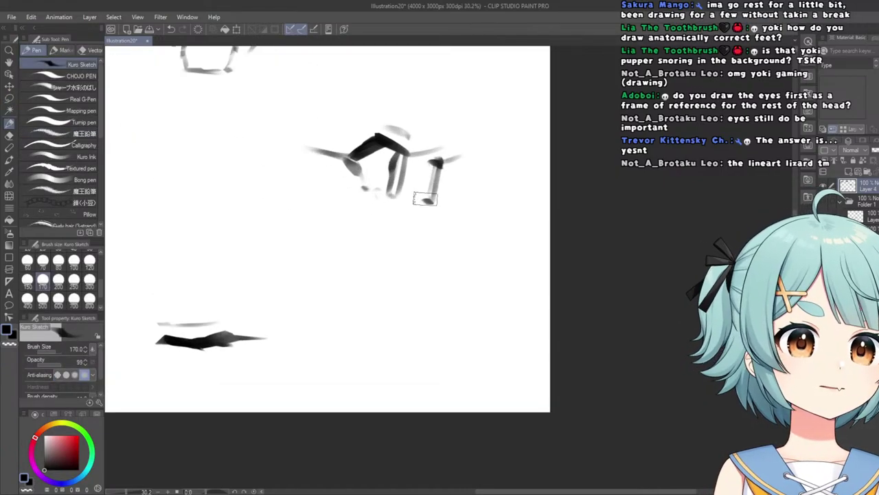
scroll(447, 218, "down", 3)
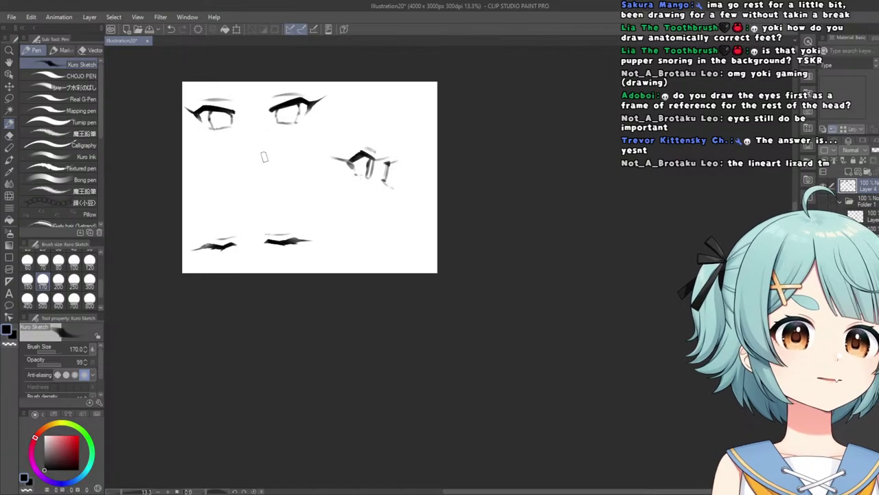
Examine the arrangement and spacing of the eye studies across the whole canvas.
scroll(247, 158, "up", 2)
scroll(267, 124, "down", 3)
scroll(270, 131, "up", 2)
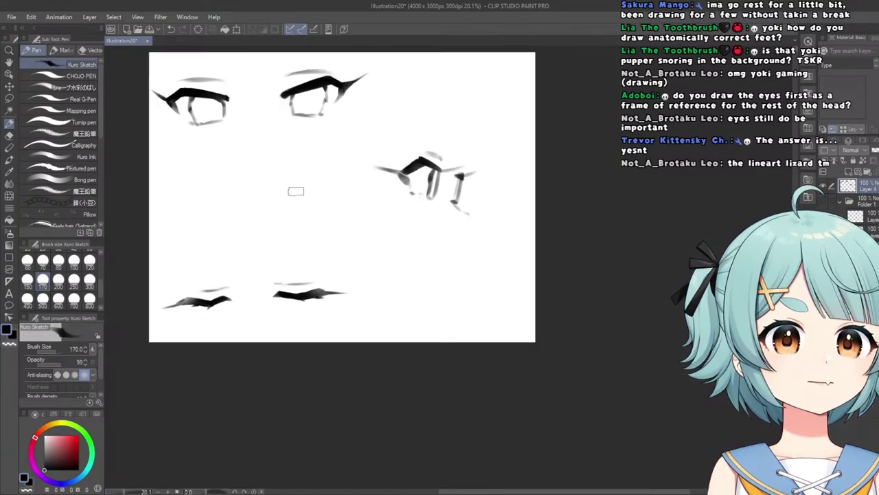
scroll(299, 182, "up", 1)
scroll(294, 188, "up", 1)
scroll(294, 179, "down", 4)
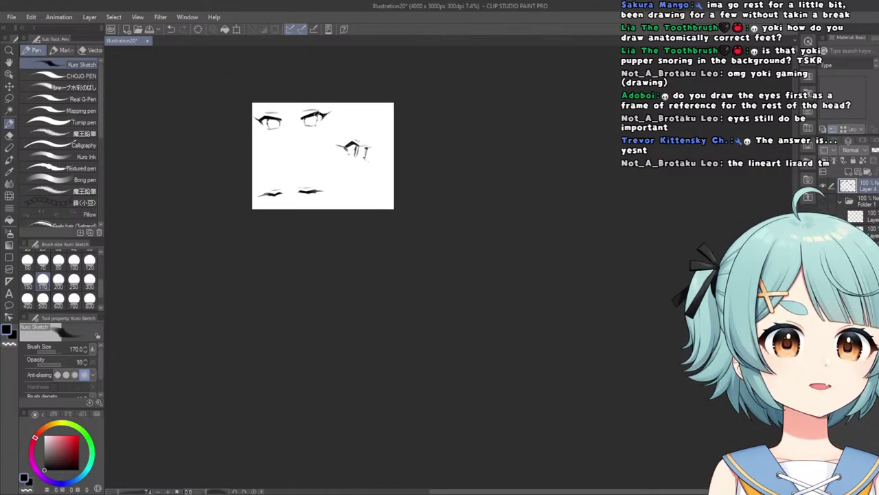
scroll(285, 127, "up", 3)
scroll(282, 199, "up", 3)
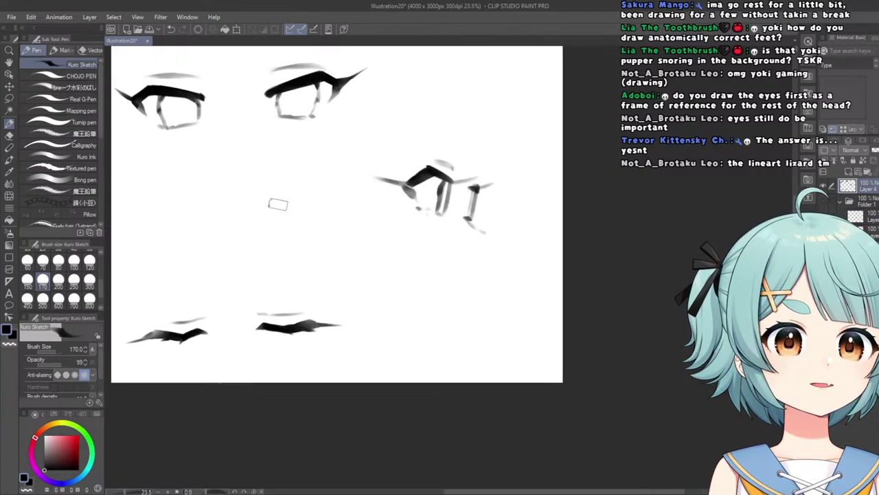
scroll(309, 203, "up", 1)
scroll(234, 218, "down", 3)
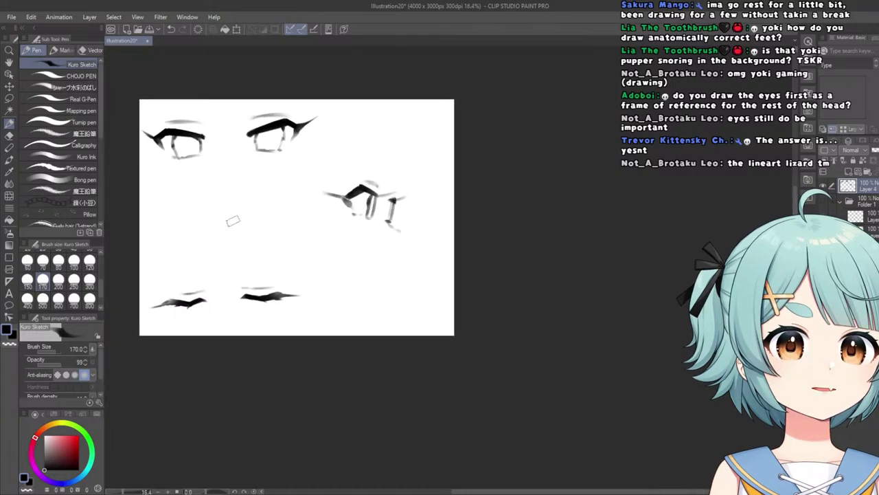
scroll(206, 220, "up", 4)
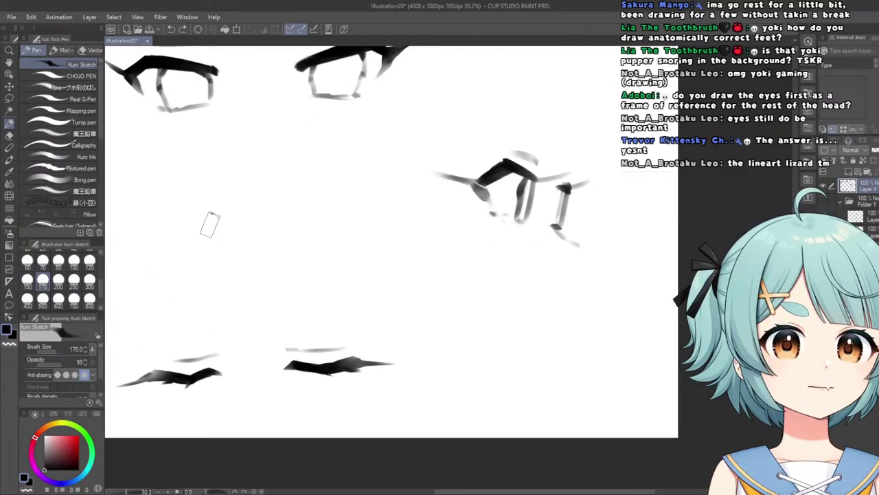
scroll(234, 208, "down", 2)
scroll(230, 203, "up", 2)
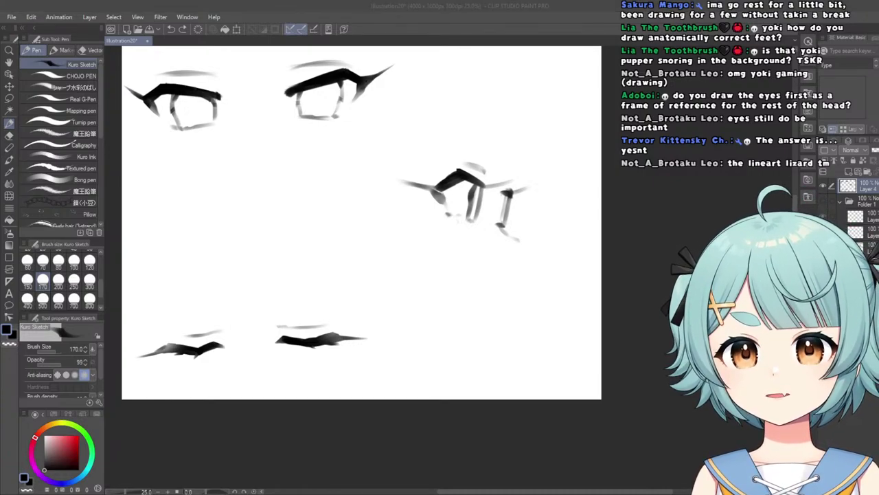
Draw a new arched upper lash line in the middle of the canvas with the Kuro Sketch pen, undoing strokes that miss the shape.
scroll(229, 203, "up", 3)
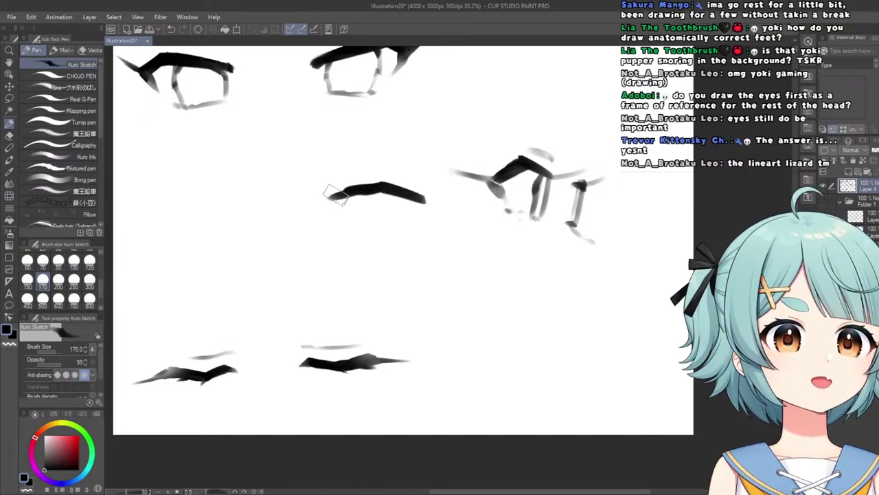
key("ctrl+z")
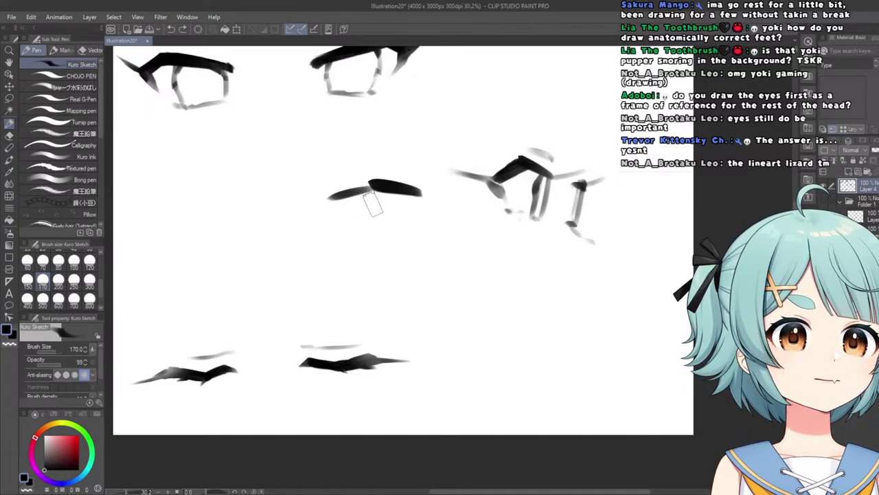
key("ctrl+z")
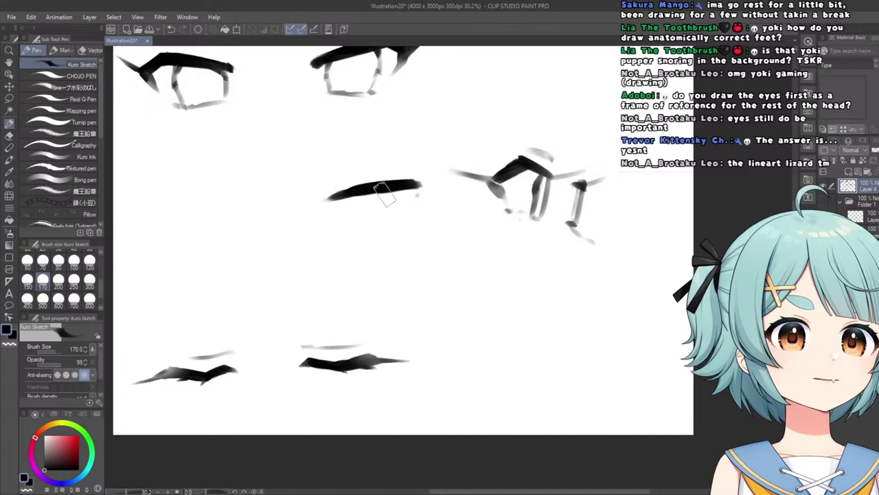
left_click_drag(420, 186, 408, 187)
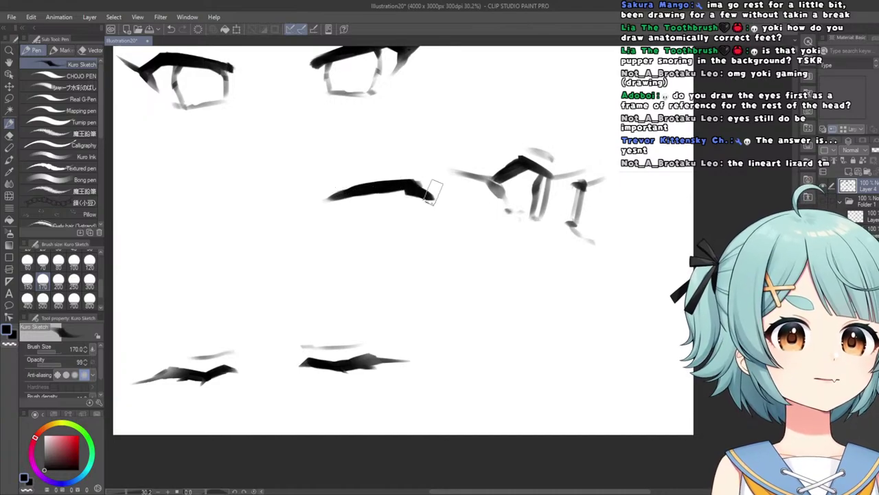
Trim the upper edge of the new lash line's downward-sloping right arm with the Hard eraser at size 50.
scroll(310, 178, "down", 6)
scroll(347, 165, "up", 5)
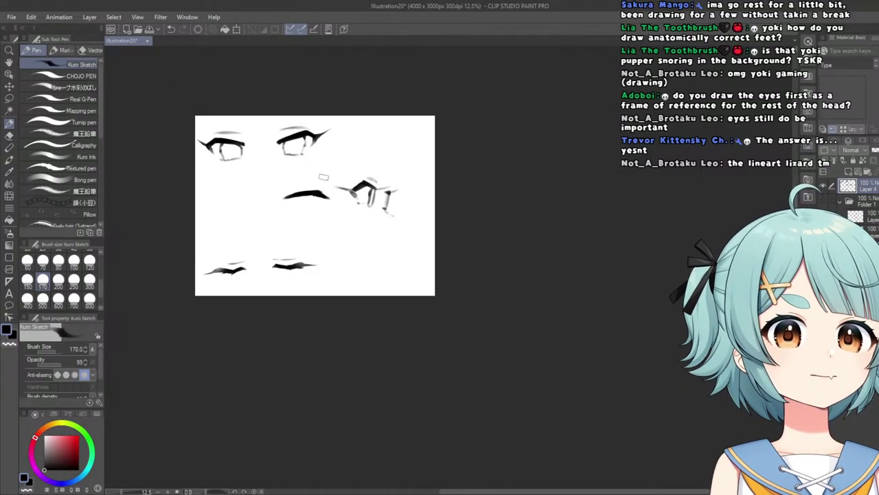
left_click(9, 136)
scroll(305, 197, "up", 3)
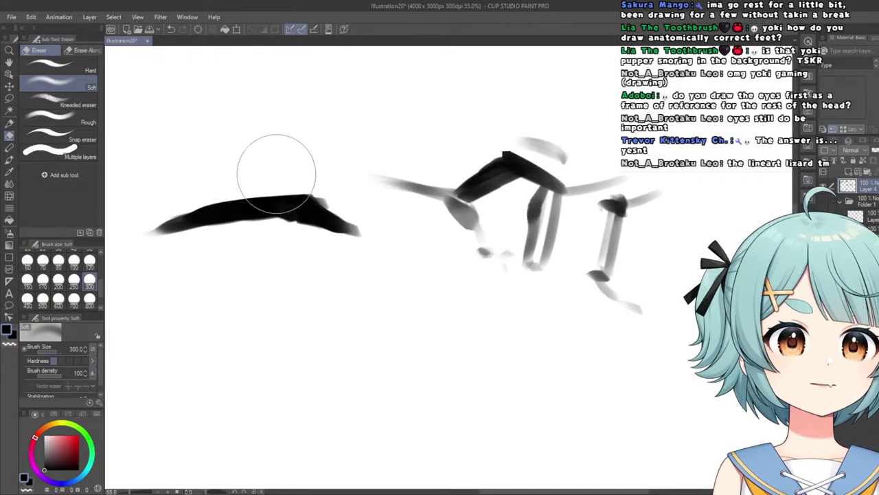
left_click_drag(331, 212, 348, 222)
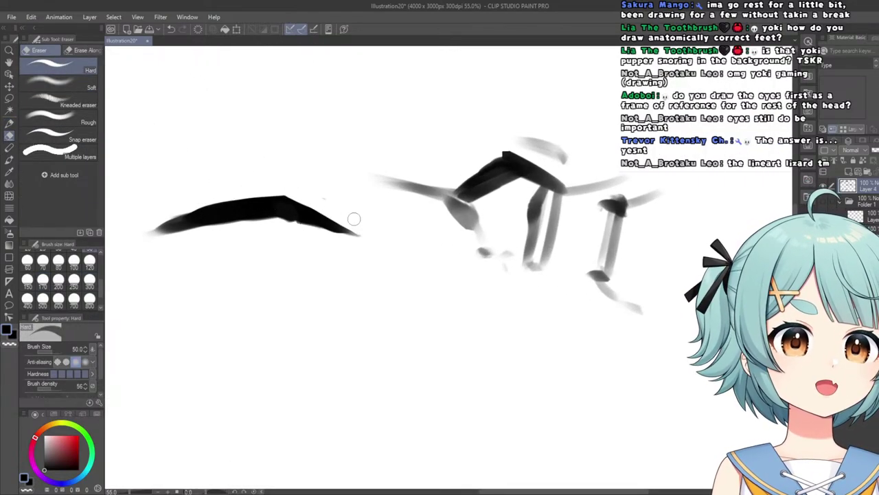
scroll(296, 233, "down", 6)
scroll(347, 230, "up", 5)
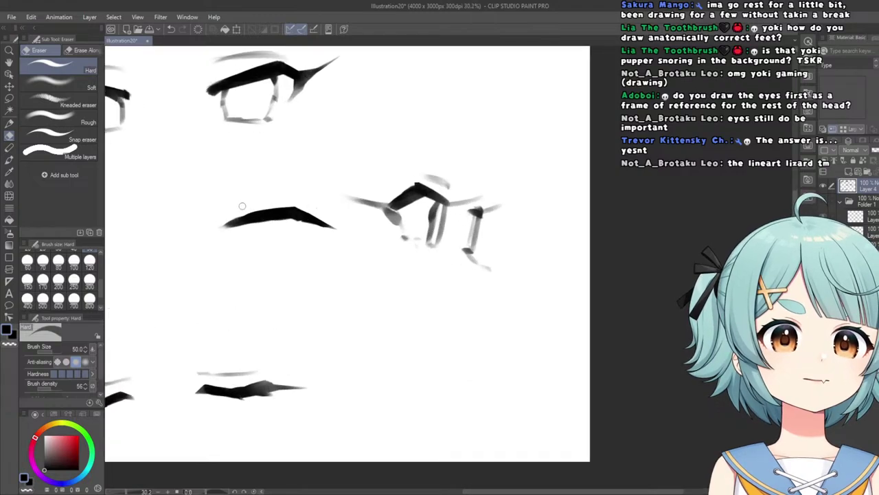
Thicken the right arm of the middle lash line with the Kuro Sketch pen at size 170.
left_click(9, 124)
scroll(325, 213, "up", 2)
mouse_move(306, 218)
left_mouse_down()
mouse_move(334, 239)
mouse_move(293, 221)
left_mouse_up()
key("ctrl+z")
left_click_drag(349, 250, 296, 217)
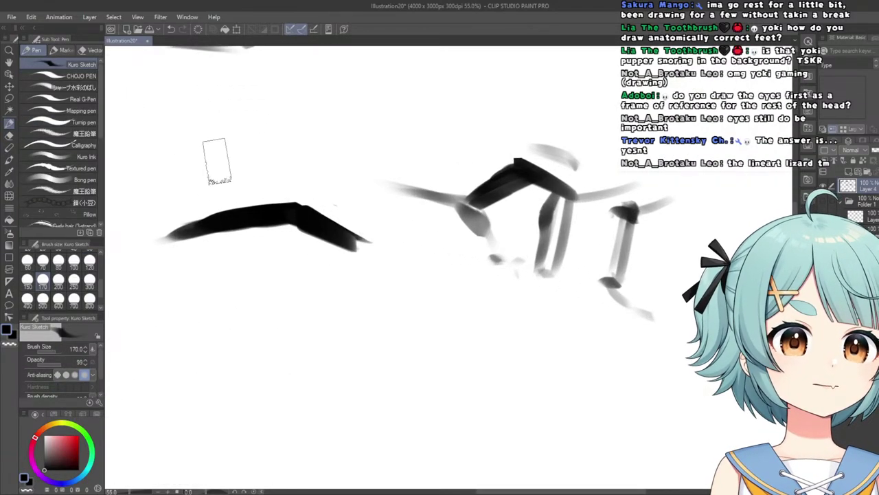
scroll(218, 135, "down", 5)
scroll(243, 114, "up", 4)
scroll(206, 151, "down", 3)
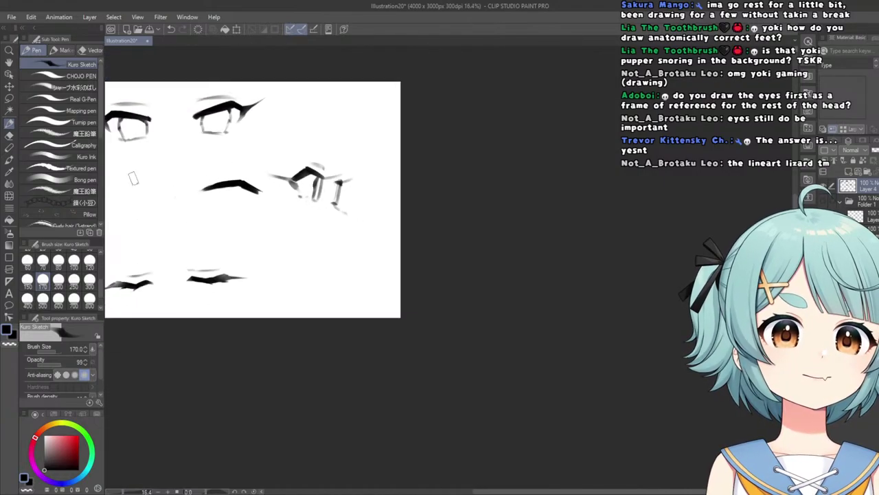
Cut off the middle lash line's frayed right tip with the Hard eraser, leaving a clean blunt end.
scroll(162, 186, "up", 2)
key("e")
scroll(256, 198, "up", 1)
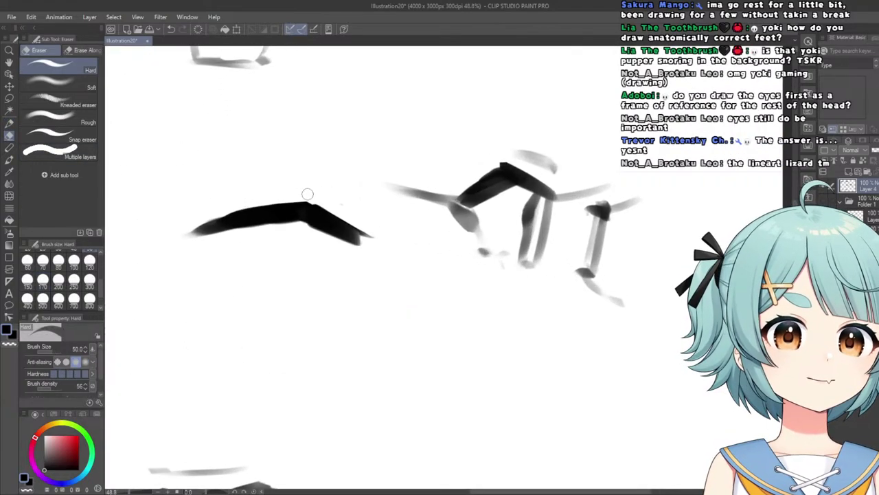
scroll(181, 232, "down", 2)
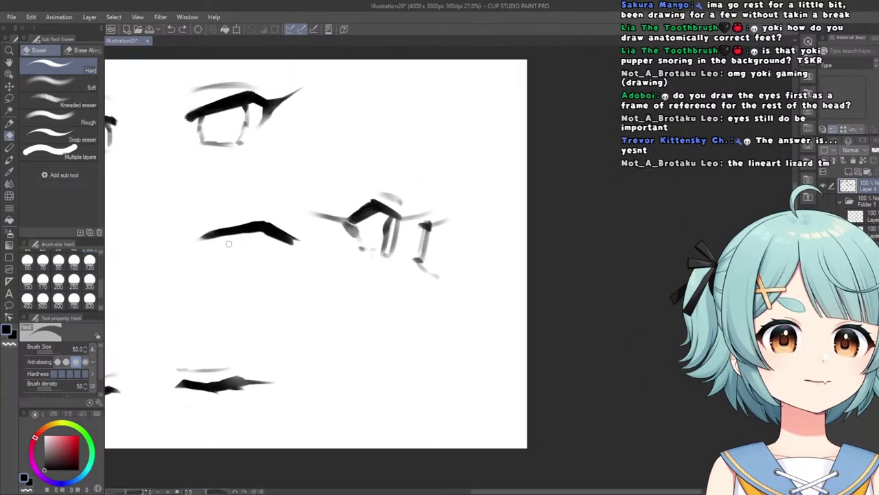
scroll(268, 237, "up", 3)
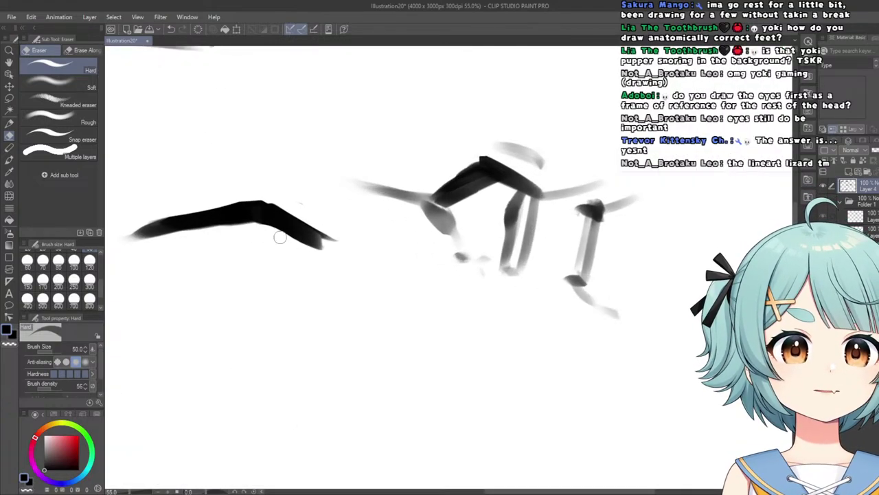
scroll(320, 255, "down", 2)
scroll(275, 195, "up", 2)
left_click_drag(346, 270, 354, 235)
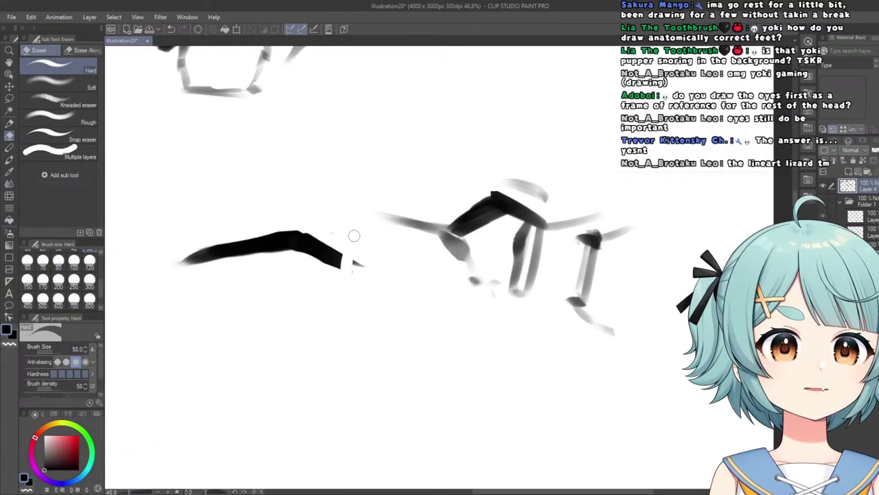
scroll(290, 234, "up", 1)
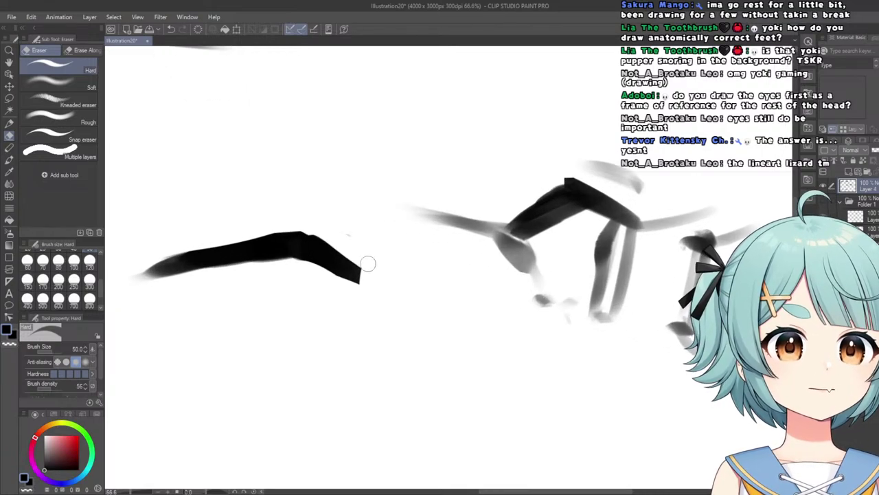
Slim the middle lash line's long left arm by erasing along its upper edge toward the tip.
left_click_drag(288, 229, 175, 253)
left_click_drag(227, 241, 142, 269)
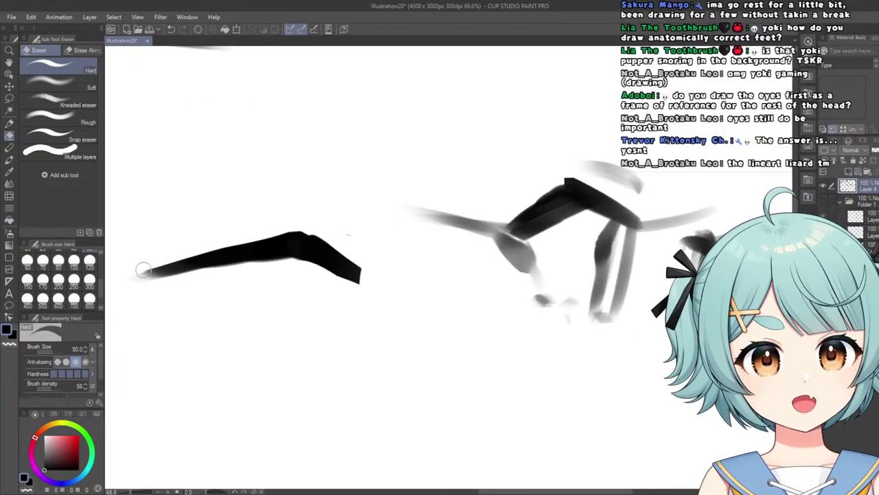
scroll(264, 228, "down", 4)
scroll(172, 235, "up", 2)
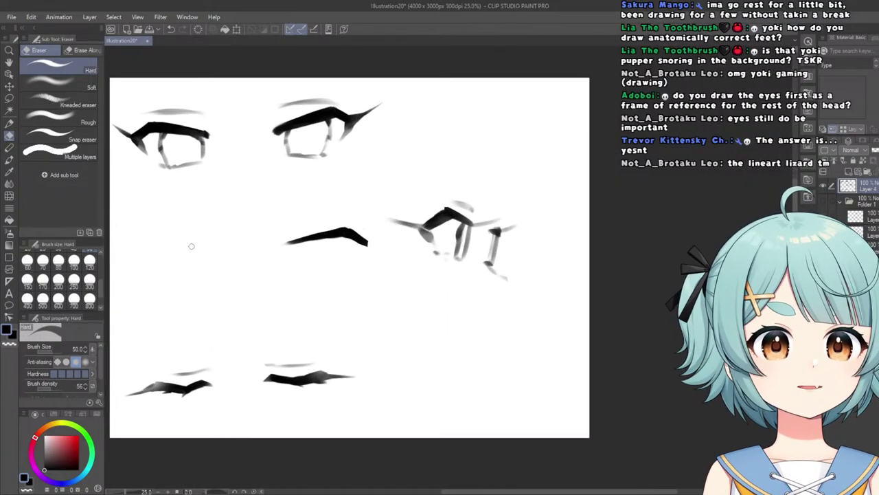
Darken and thicken the middle lash line from its peak to the left tip with Kuro Sketch pen strokes.
left_click(9, 124)
scroll(348, 230, "up", 2)
left_click_drag(341, 221, 231, 246)
left_click_drag(338, 220, 231, 246)
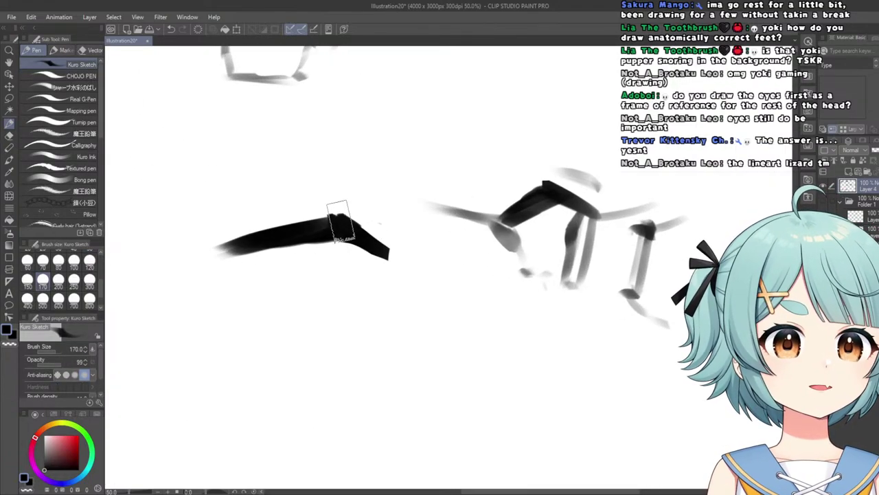
left_click_drag(342, 218, 202, 252)
left_click_drag(257, 241, 208, 254)
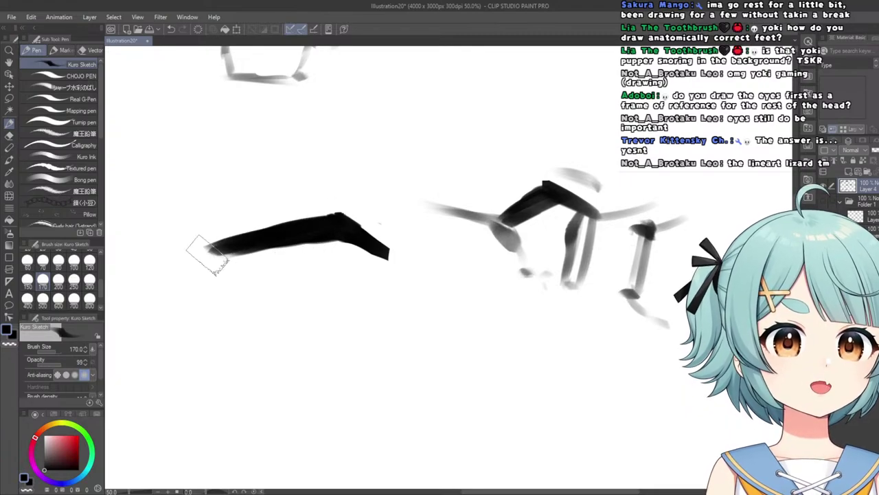
Clean up the middle lash line's frayed left tip with the Hard eraser at size 50.
left_click(10, 136)
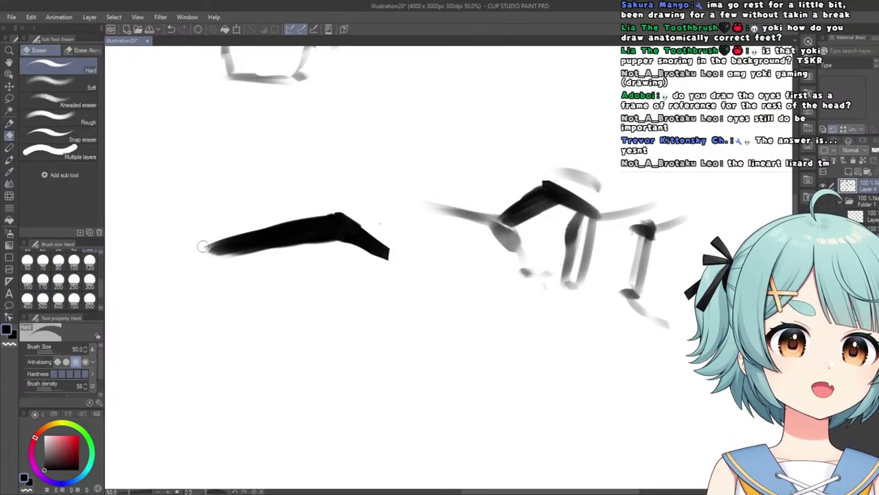
scroll(220, 222, "down", 4)
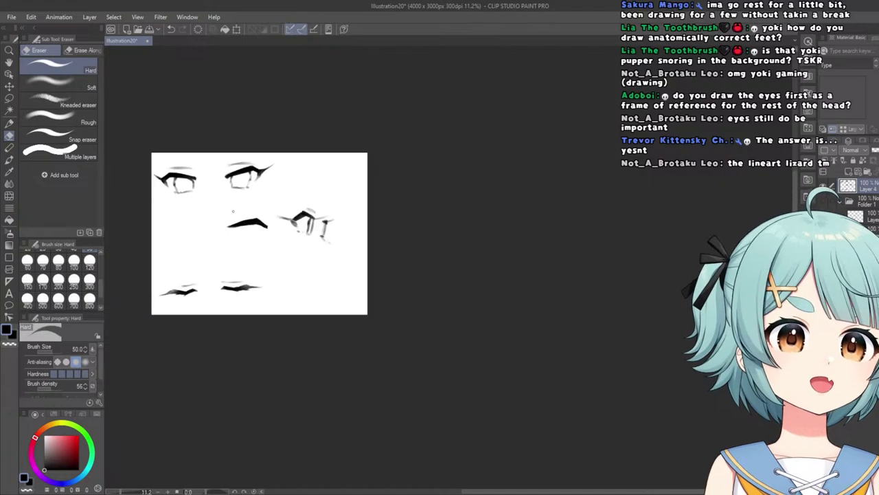
Try to taper the middle lash line's long left arm with the Hard eraser at size 300.
left_click(89, 279)
scroll(255, 213, "up", 4)
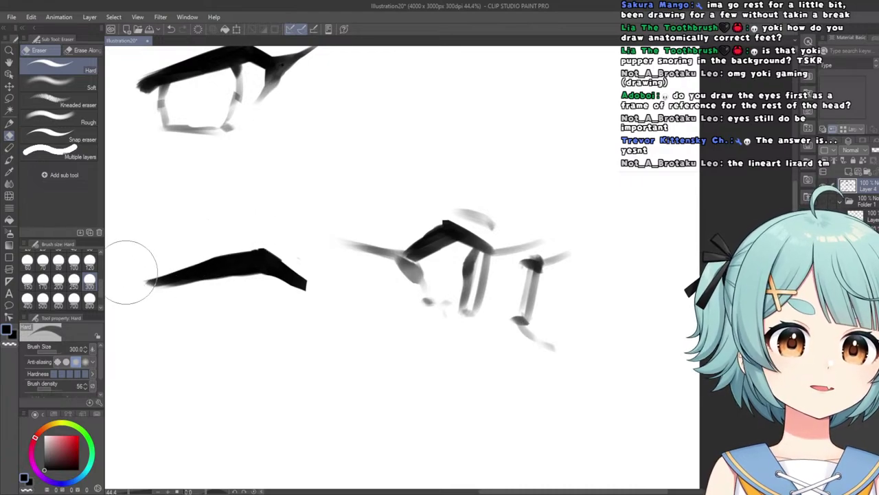
scroll(280, 206, "down", 5)
scroll(269, 220, "up", 2)
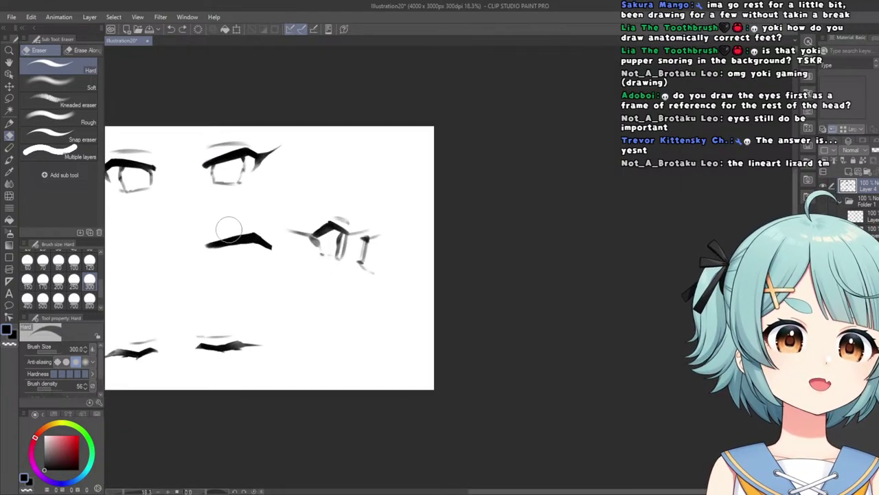
scroll(229, 228, "up", 4)
scroll(222, 227, "down", 4)
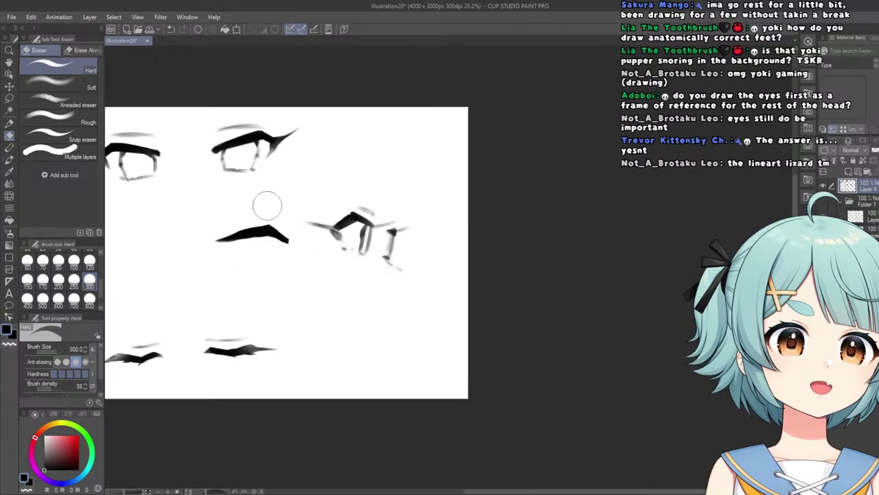
scroll(267, 205, "down", 2)
scroll(280, 217, "up", 5)
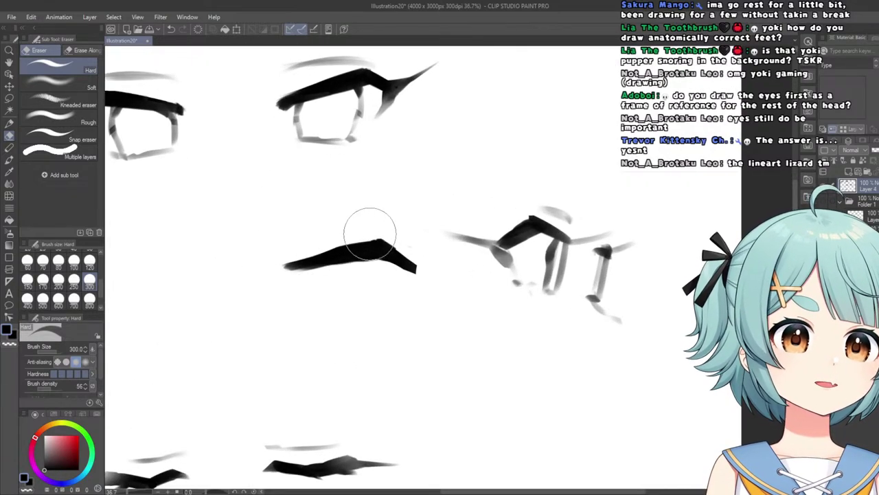
scroll(262, 251, "down", 5)
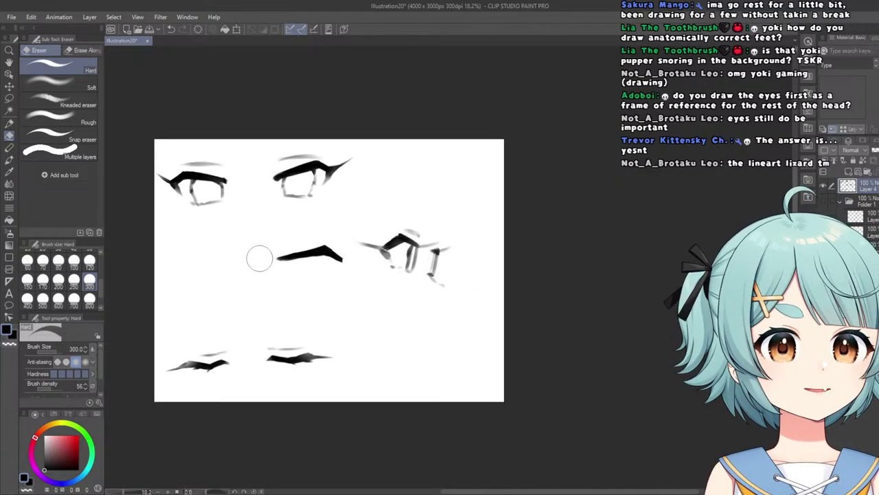
scroll(289, 268, "up", 4)
scroll(266, 246, "up", 1)
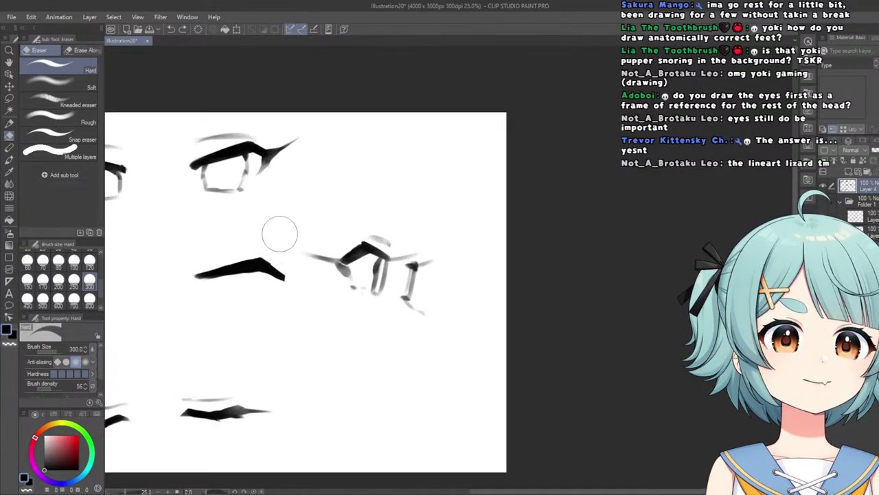
Add an outward wing and a short lower hook to the middle lash line's right end with the Kuro Sketch pen at size 170.
key("p")
scroll(305, 259, "up", 2)
scroll(306, 268, "up", 1)
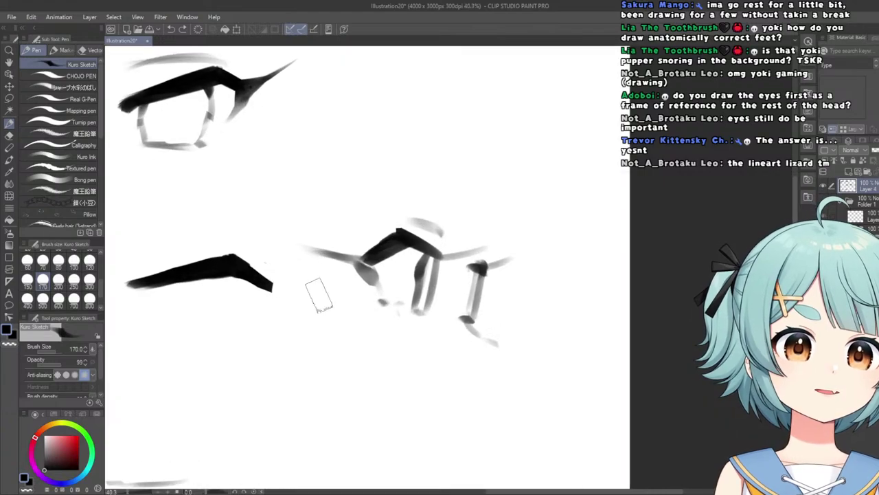
left_click_drag(335, 300, 262, 285)
scroll(262, 279, "down", 6)
scroll(206, 227, "up", 6)
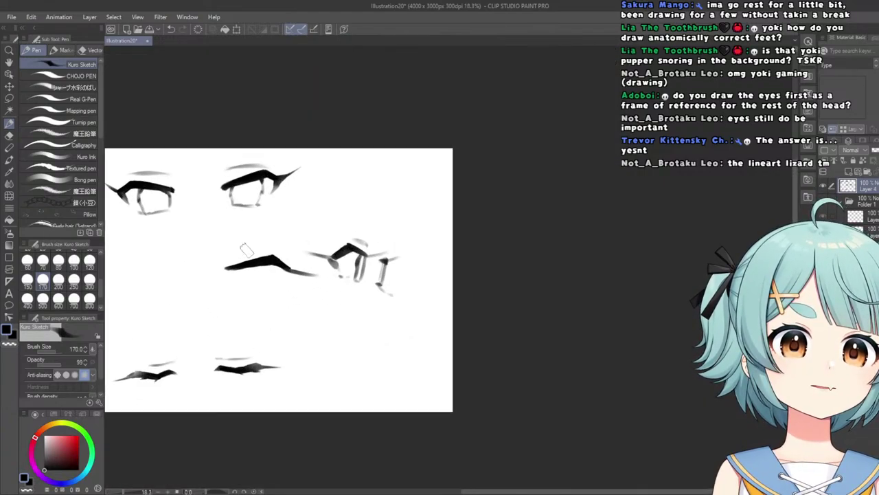
scroll(292, 268, "down", 2)
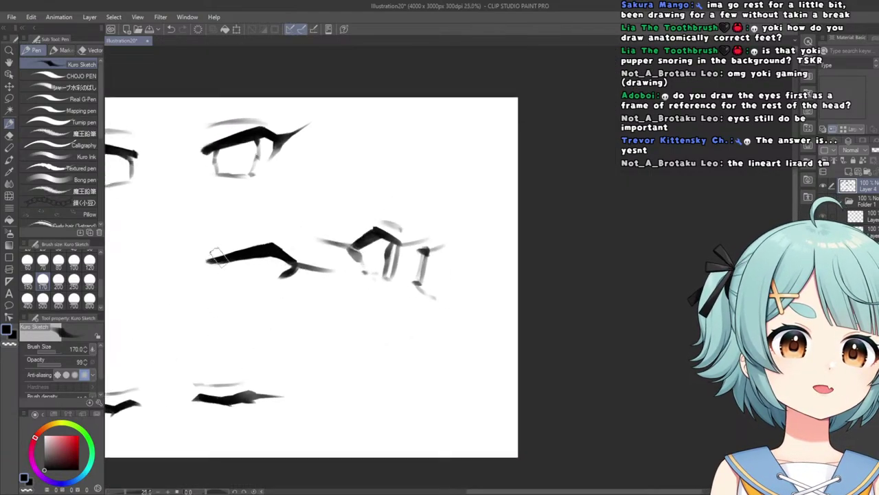
scroll(206, 261, "up", 2)
left_click(11, 136)
left_click(10, 124)
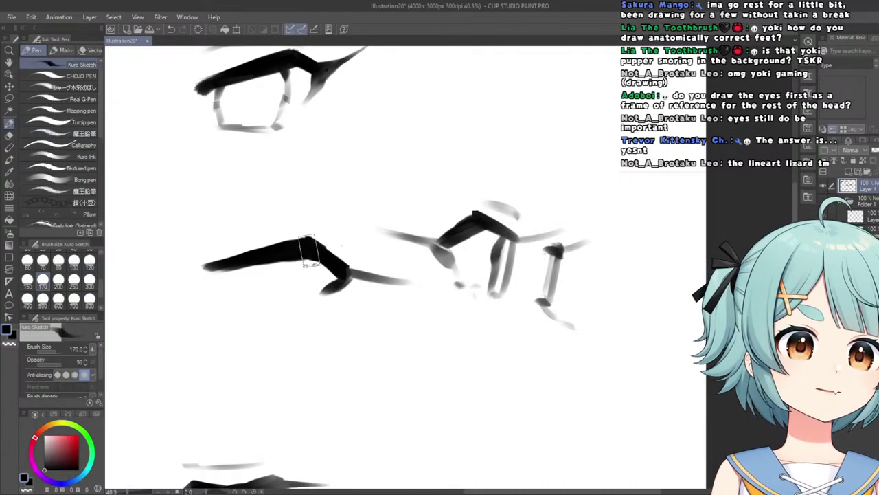
left_click_drag(419, 281, 369, 275)
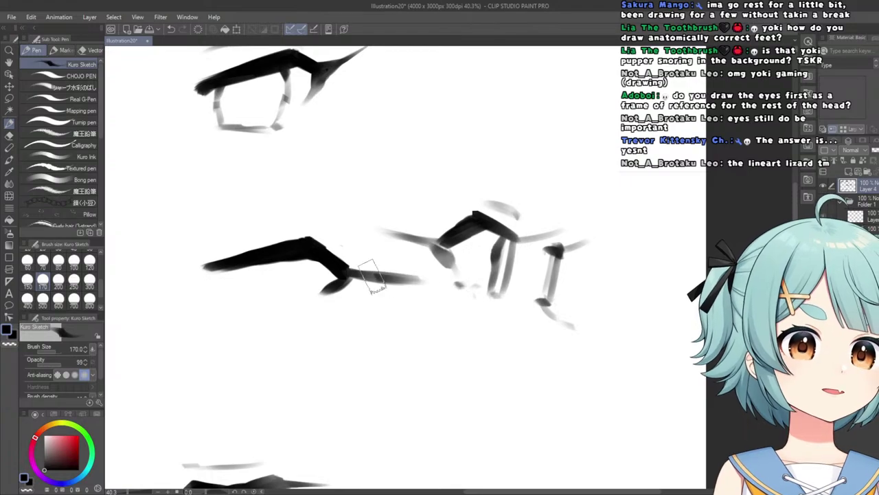
key("ctrl+z")
Sharpen the middle eye's wing and the lash line's left tip into fine points with the Hard eraser at size 120.
scroll(391, 222, "down", 5)
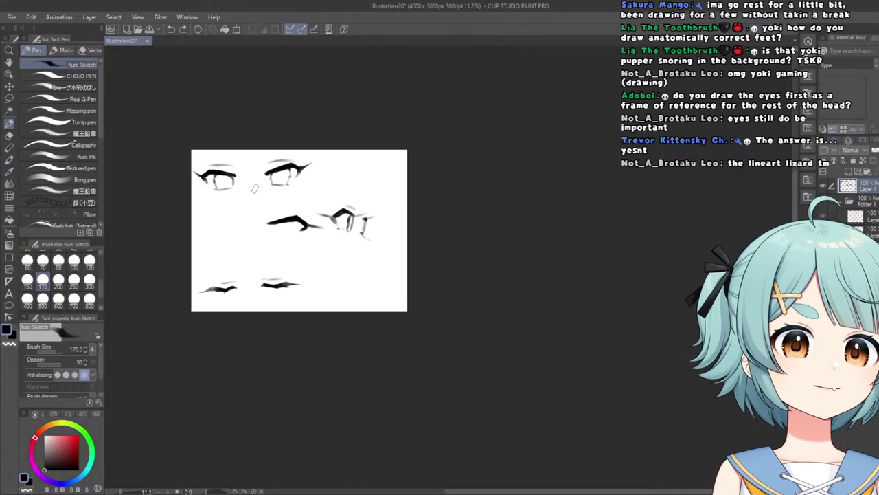
scroll(356, 244, "up", 4)
scroll(190, 207, "up", 2)
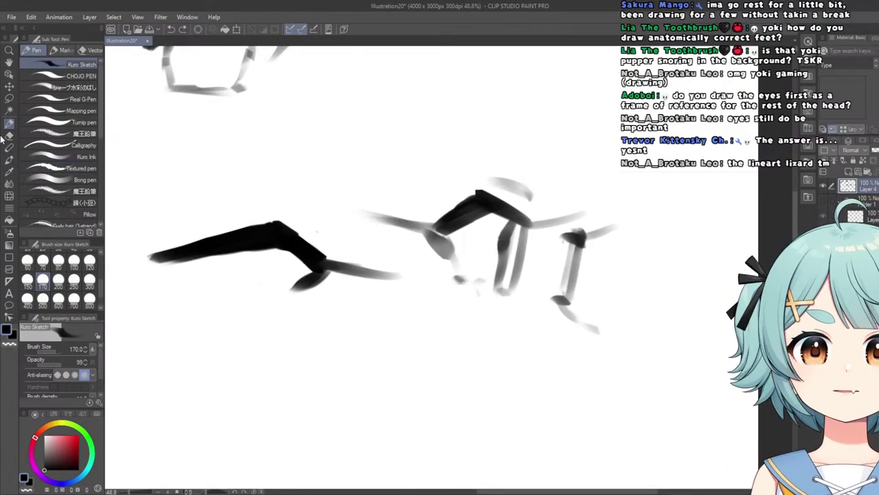
key("e")
scroll(408, 239, "up", 1)
scroll(408, 239, "up", 1)
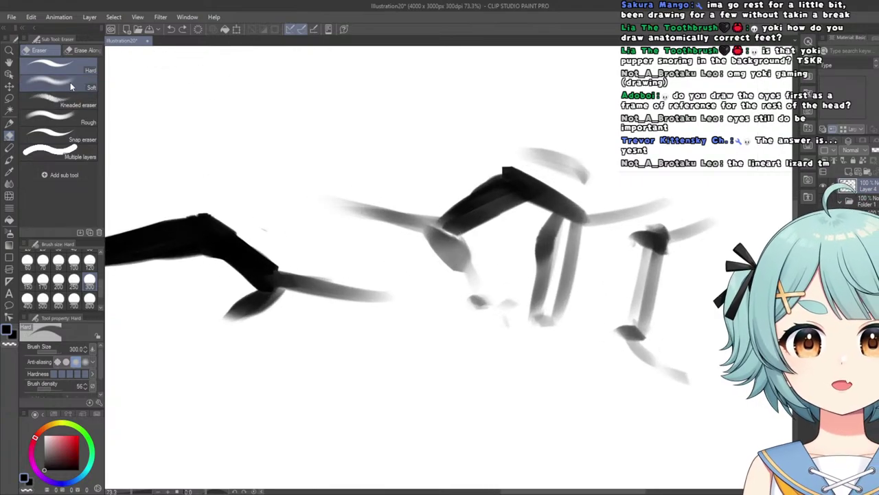
left_click(89, 261)
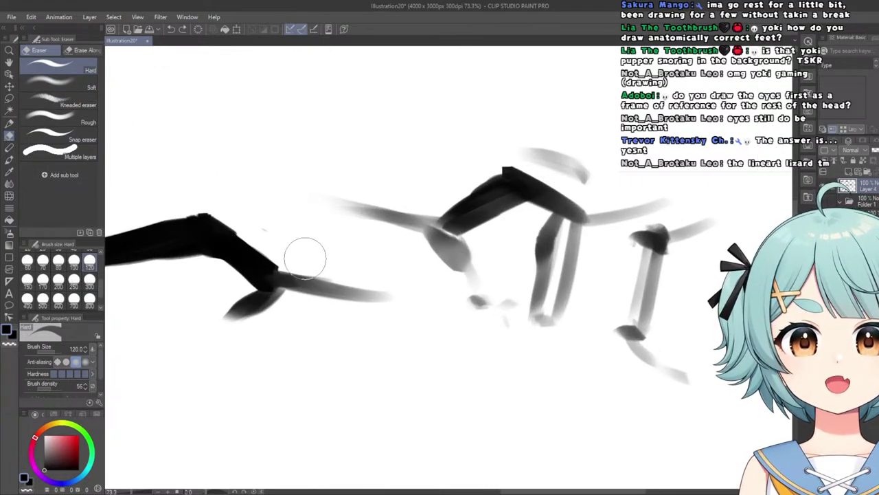
scroll(361, 269, "down", 1)
scroll(360, 269, "down", 6)
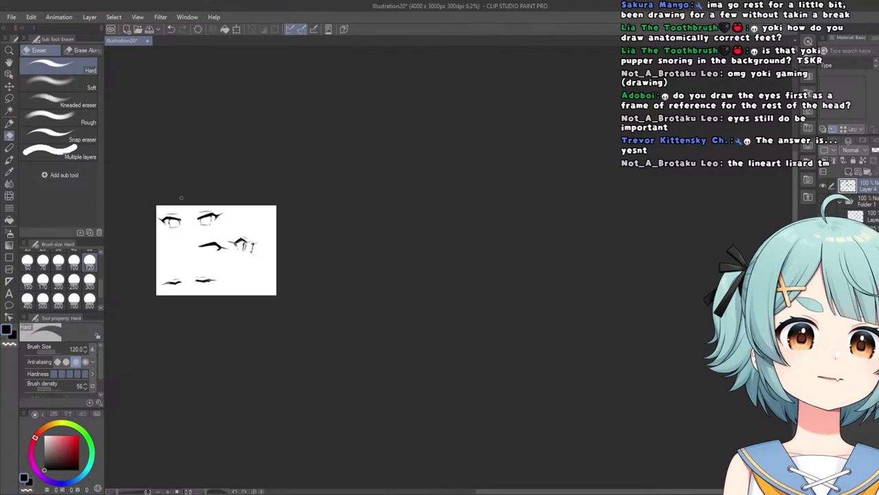
scroll(222, 291, "up", 5)
scroll(316, 293, "up", 1)
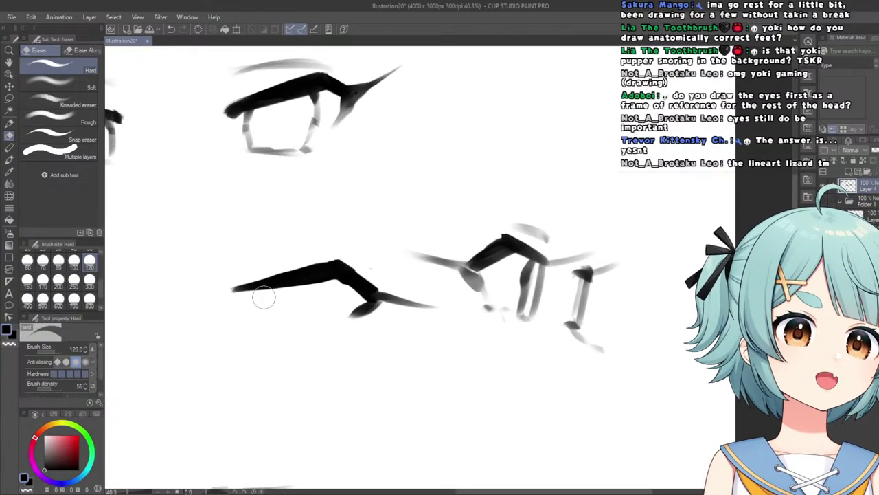
scroll(226, 301, "down", 7)
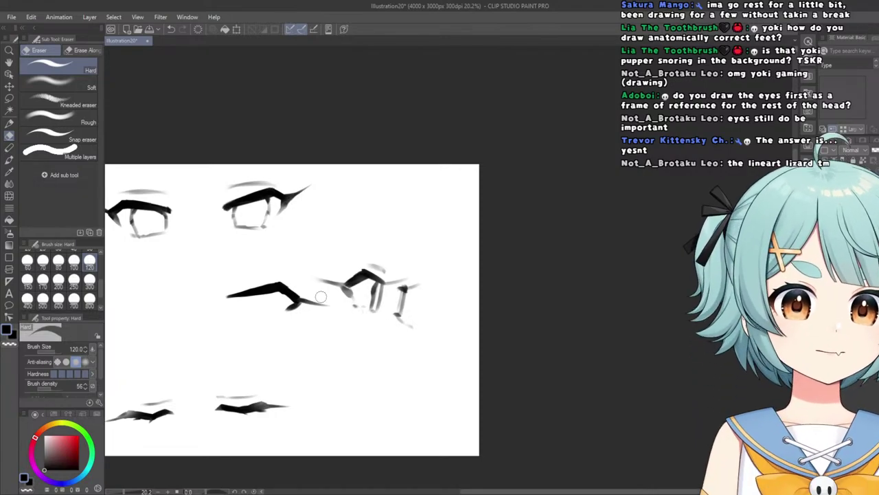
scroll(261, 247, "up", 1)
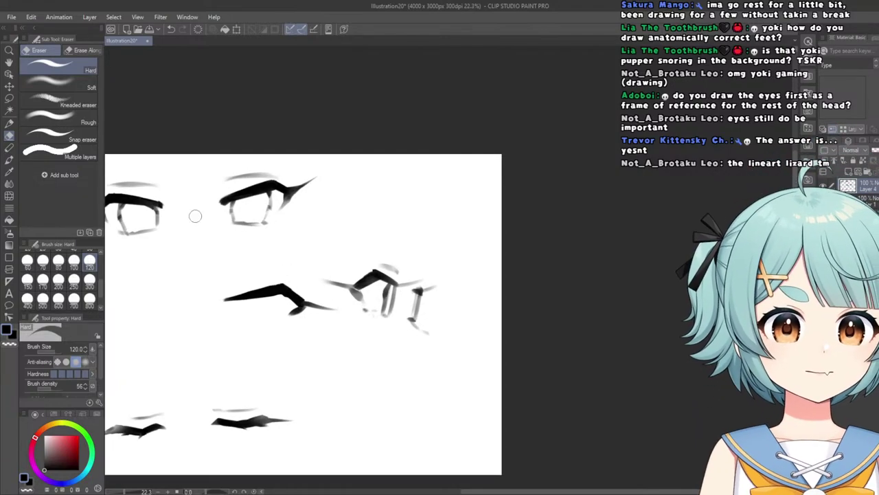
Draw the two short iris sides beneath the middle lash line's left arm with the Kuro Sketch pen.
left_click(9, 124)
scroll(259, 301, "up", 5)
left_click_drag(274, 300, 280, 329)
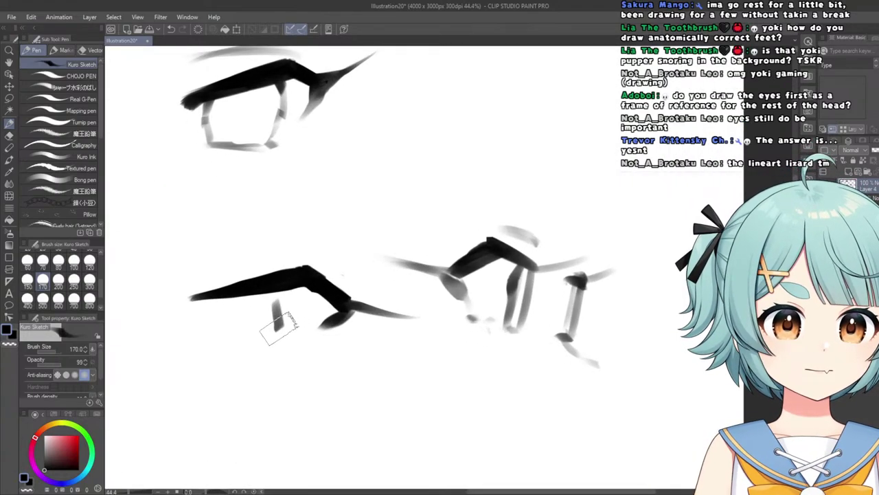
key("ctrl+z")
left_click_drag(280, 296, 278, 326)
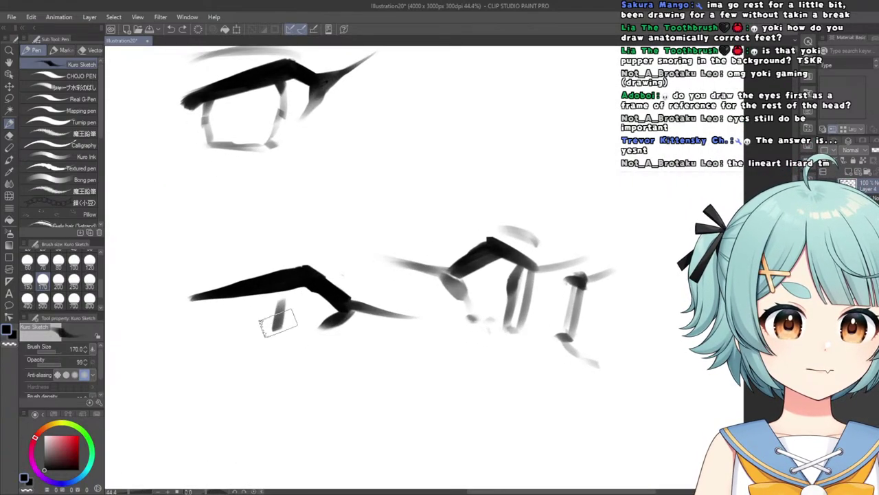
key("ctrl+z")
left_click_drag(277, 294, 282, 331)
mouse_move(208, 297)
left_mouse_down()
mouse_move(198, 318)
mouse_move(203, 337)
left_mouse_up()
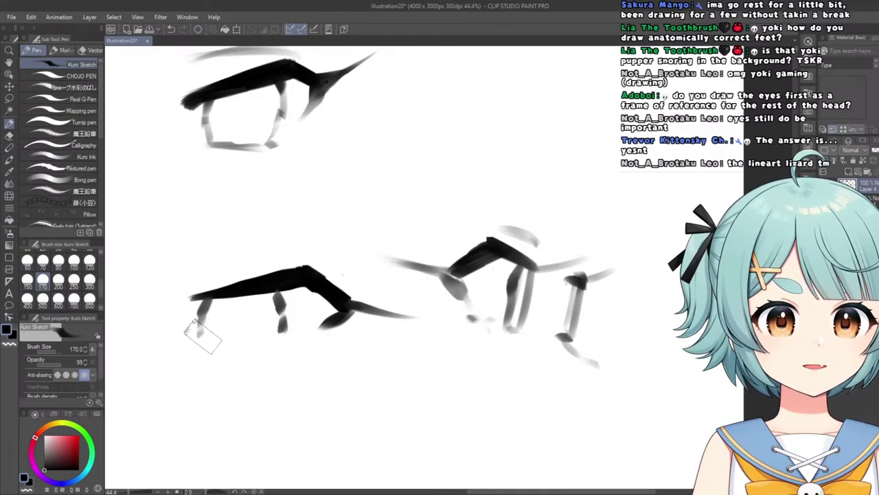
Close the bottom of the middle eye's iris with a slightly slanted line joining its two sides.
left_click_drag(282, 332, 210, 326)
key("ctrl+z")
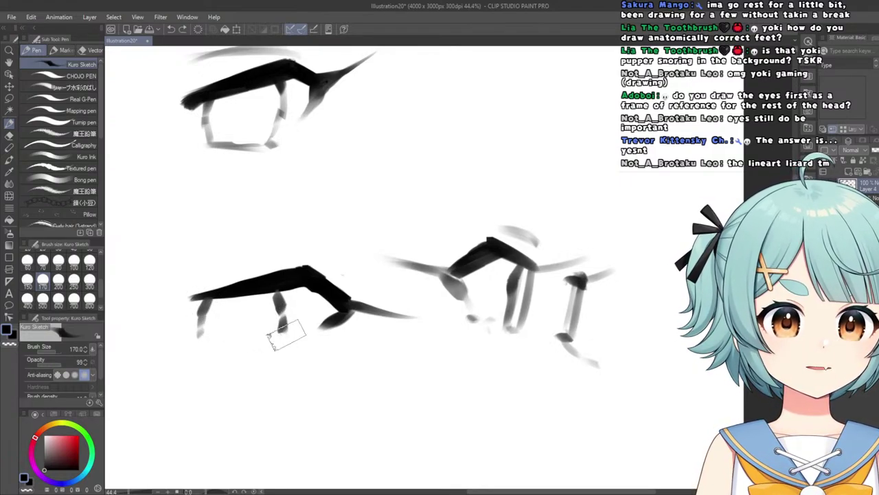
left_click_drag(283, 331, 210, 318)
key("ctrl+z")
left_click_drag(280, 334, 212, 338)
key("ctrl+z")
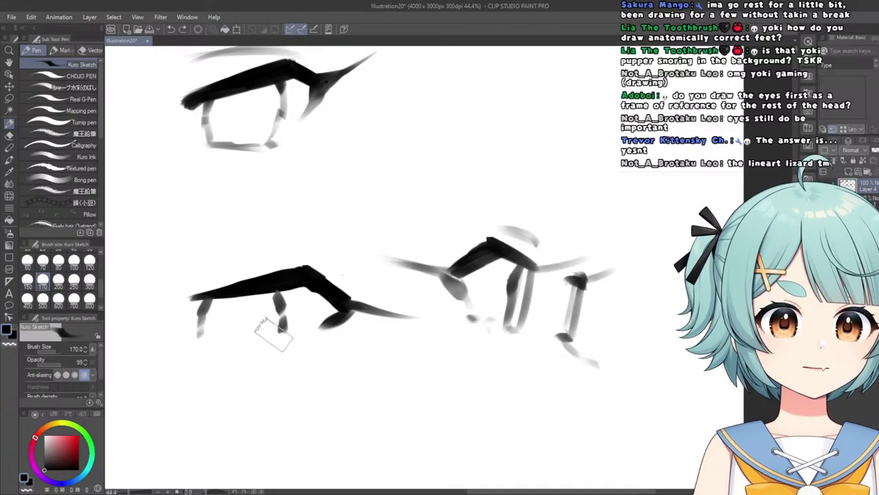
mouse_move(280, 334)
left_mouse_down()
mouse_move(202, 338)
mouse_move(240, 331)
left_mouse_up()
scroll(202, 336, "down", 3)
key("ctrl+z")
scroll(228, 342, "up", 2)
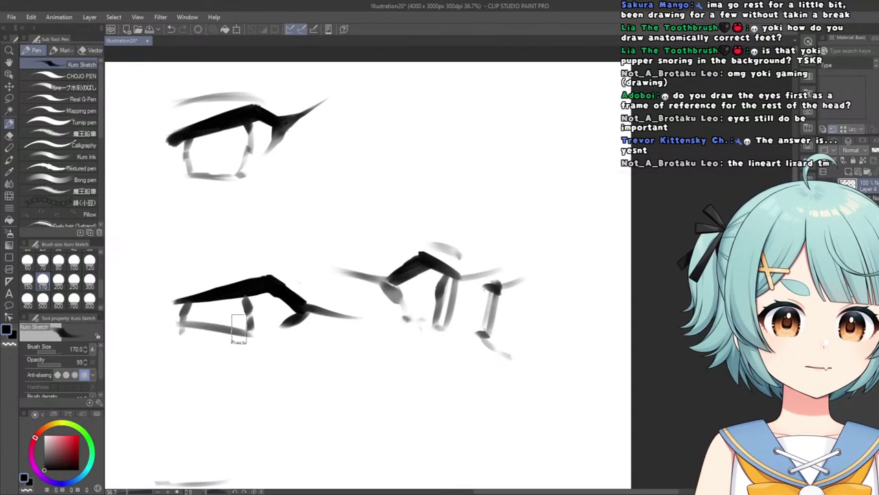
scroll(186, 277, "down", 6)
scroll(179, 261, "up", 5)
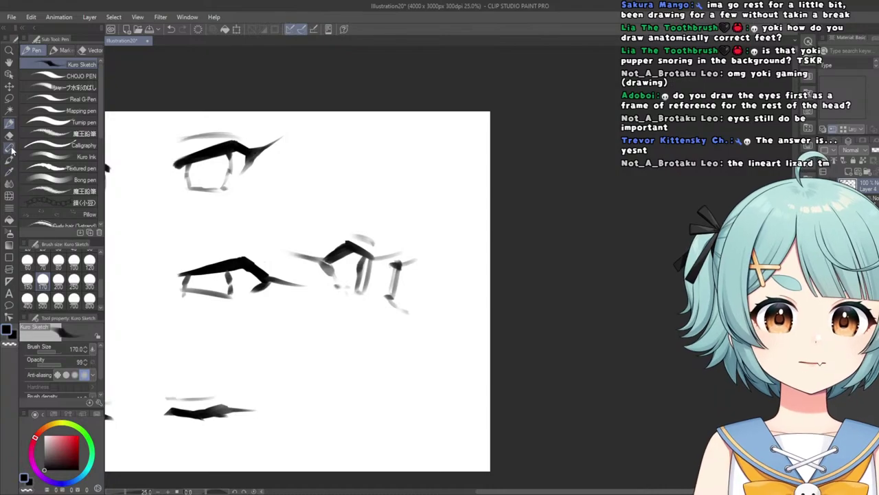
Trim the overhang at the lower-left corner of the middle eye's iris with the Hard eraser at size 120.
left_click(9, 148)
scroll(171, 281, "up", 2)
left_click(9, 135)
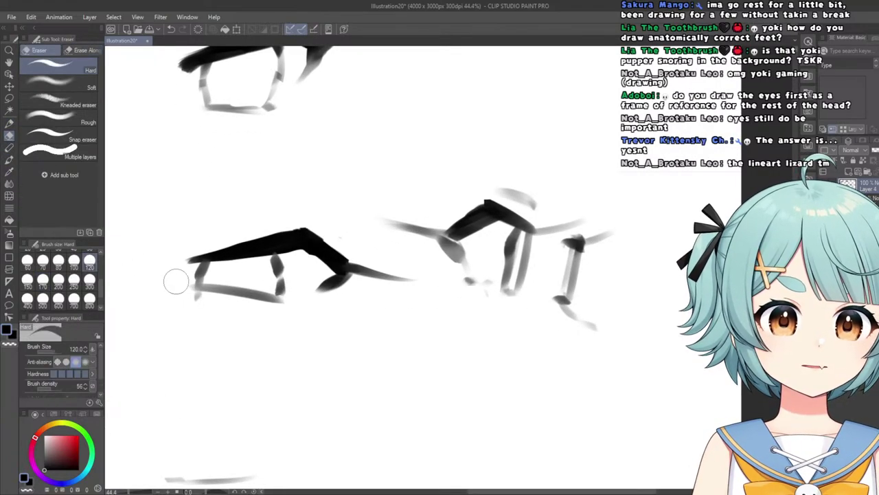
scroll(185, 296, "down", 4)
scroll(234, 247, "up", 3)
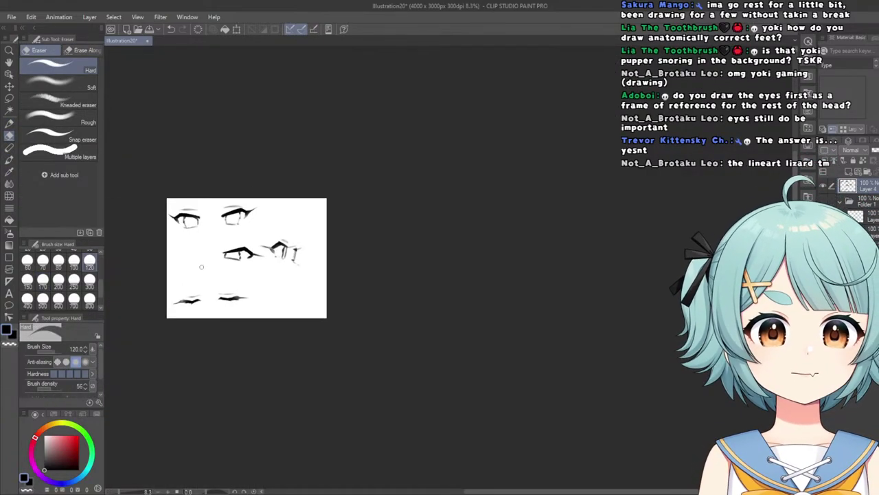
scroll(235, 247, "up", 3)
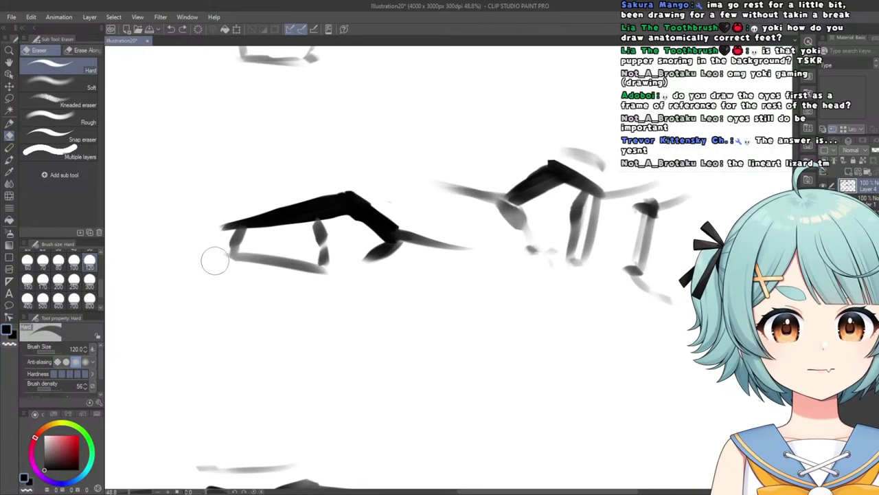
scroll(305, 280, "down", 1)
scroll(304, 279, "down", 4)
scroll(237, 216, "up", 2)
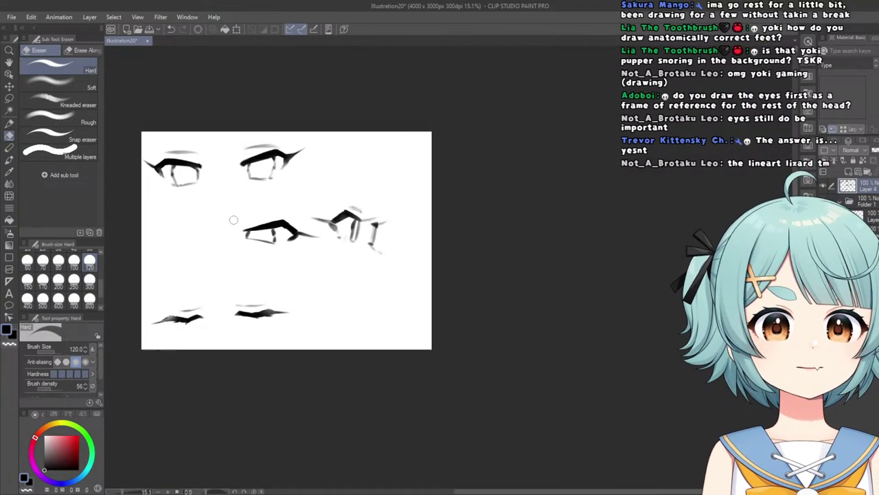
scroll(242, 207, "up", 1)
Thicken the middle lash line's left tip with the Kuro Sketch pen at size 170.
left_click(5, 125)
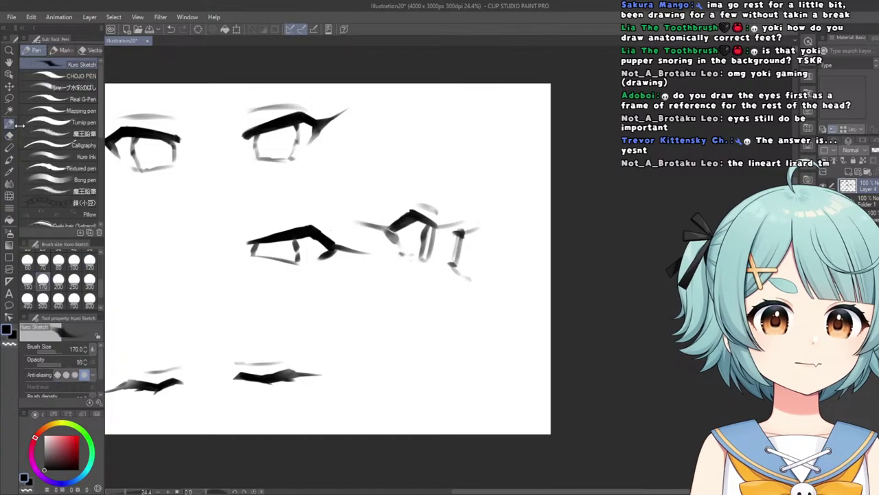
scroll(296, 233, "up", 2)
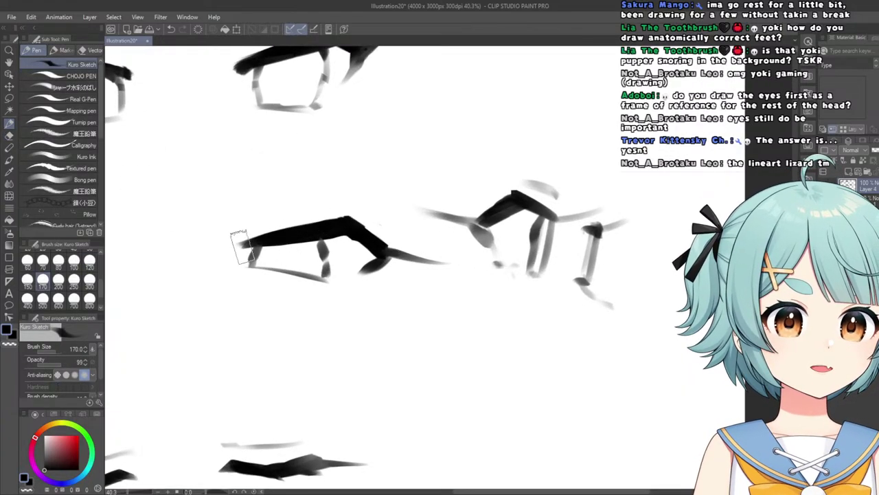
scroll(239, 246, "down", 4)
scroll(299, 231, "up", 4)
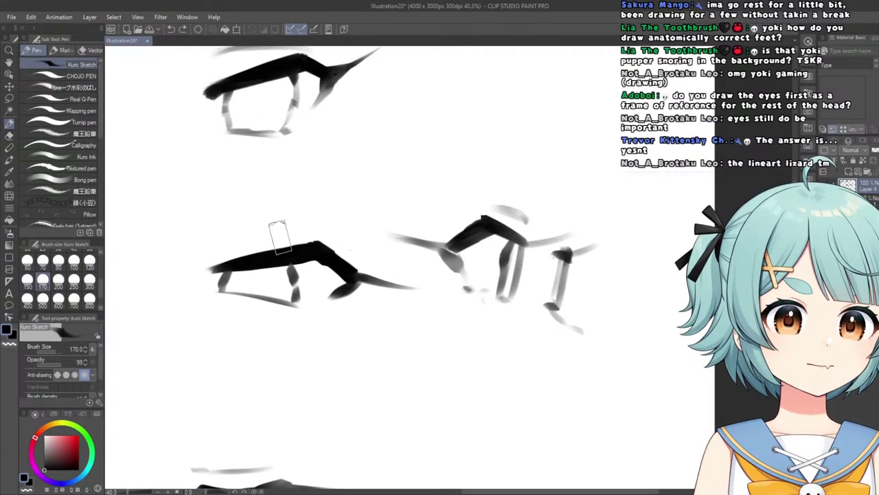
Draw a light eyelid crease above the middle eye and a short upward flick at its lash peak with the Kuro Sketch pen.
scroll(279, 237, "down", 5)
scroll(259, 233, "up", 2)
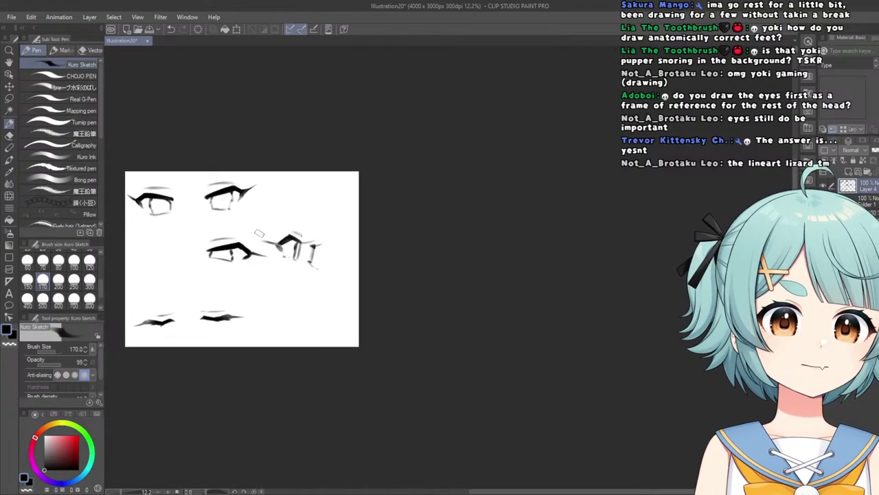
scroll(257, 232, "up", 4)
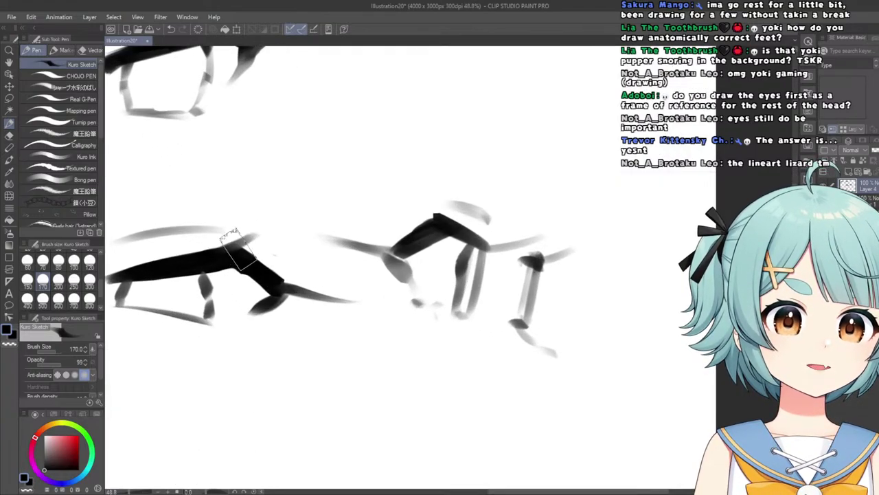
scroll(237, 244, "down", 5)
scroll(254, 268, "up", 6)
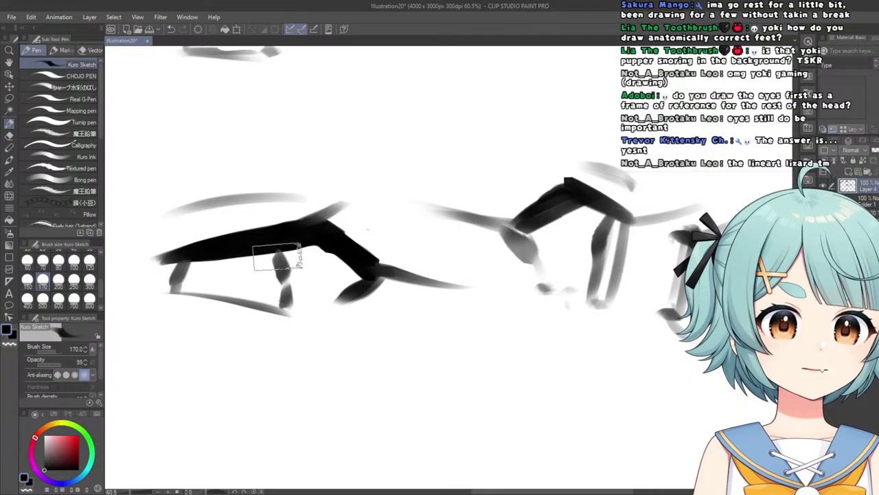
scroll(206, 227, "down", 6)
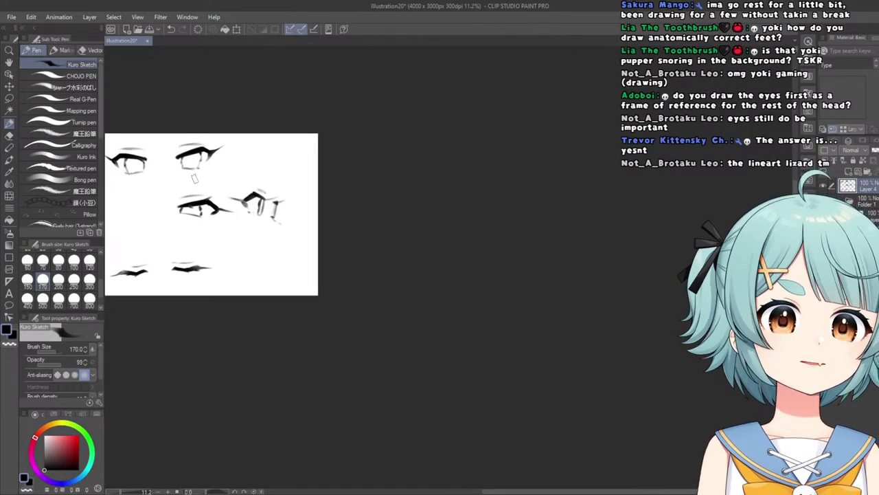
Add a short lash mark under the middle lash line, between the two iris sides.
scroll(194, 177, "down", 1)
scroll(220, 189, "up", 7)
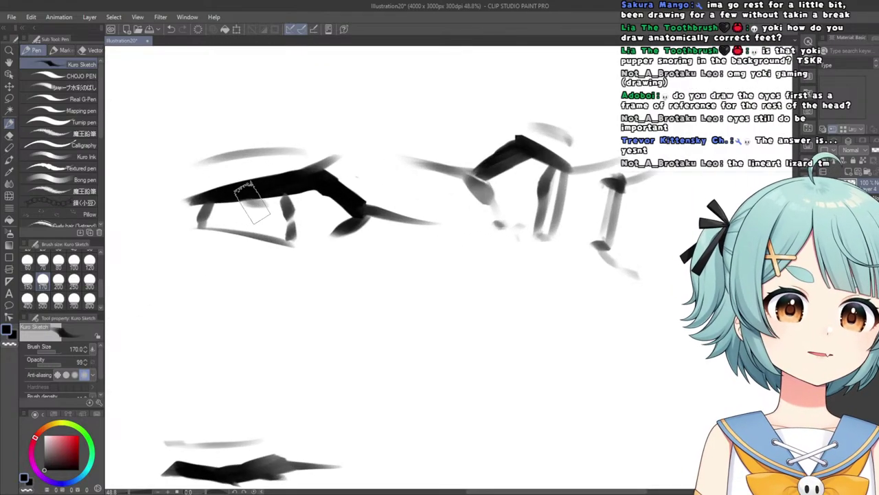
scroll(248, 203, "down", 7)
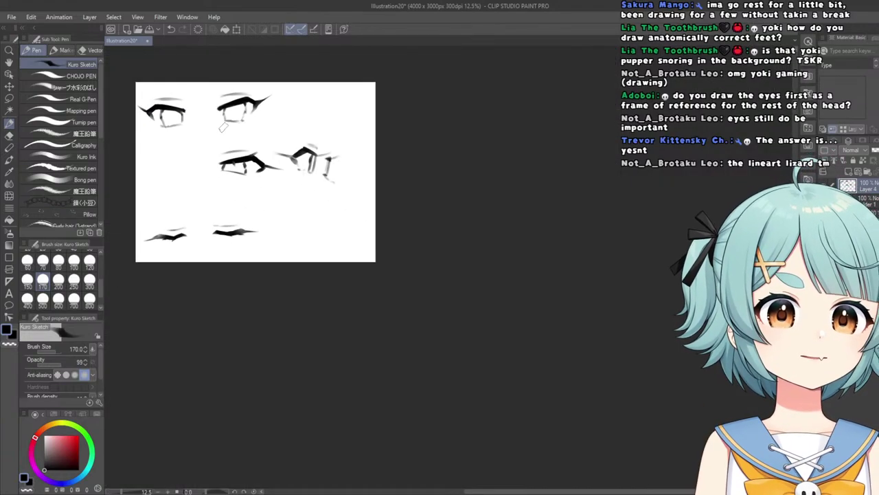
Trim the short mark under the middle lash line to a small point with the Hard eraser at size 120.
scroll(159, 146, "up", 4)
scroll(158, 146, "up", 2)
left_click(9, 136)
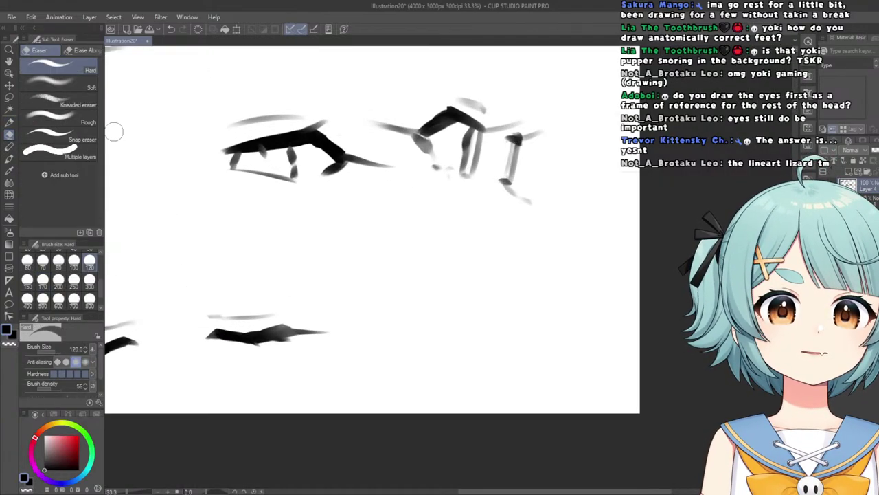
scroll(255, 161, "up", 4)
scroll(278, 168, "down", 3)
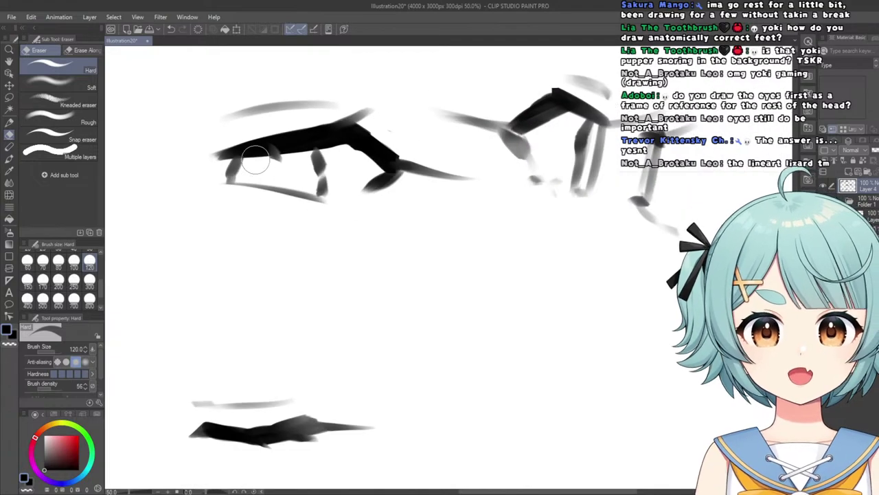
scroll(284, 142, "up", 3)
scroll(273, 146, "down", 5)
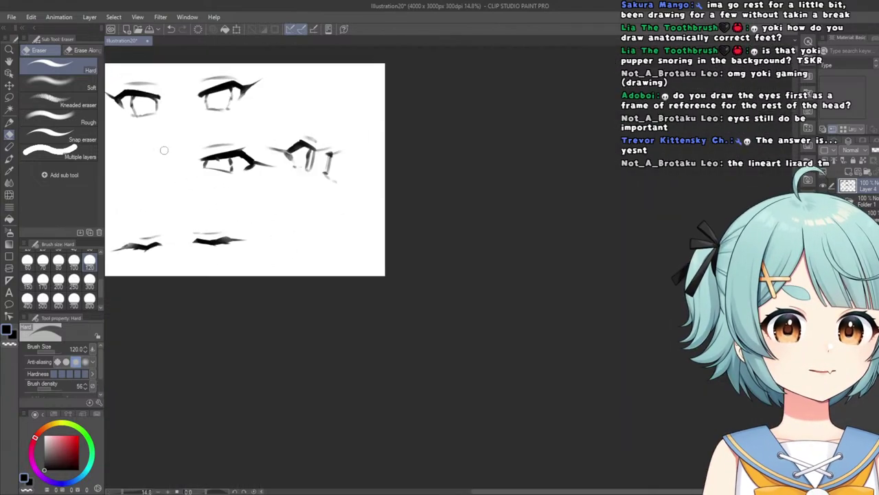
scroll(165, 147, "up", 4)
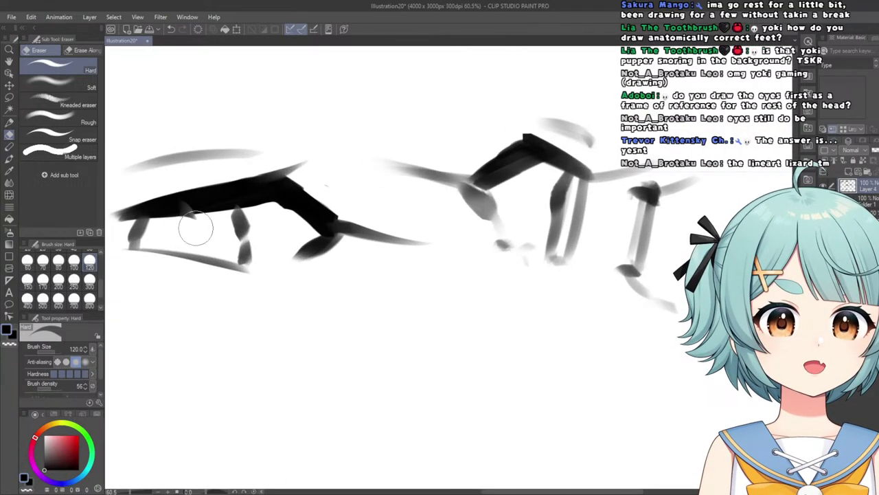
scroll(197, 174, "down", 5)
scroll(197, 171, "up", 2)
Add two small dabs between the middle eye's iris and its outer lower lash with the Kuro Sketch pen at size 120.
left_click(9, 123)
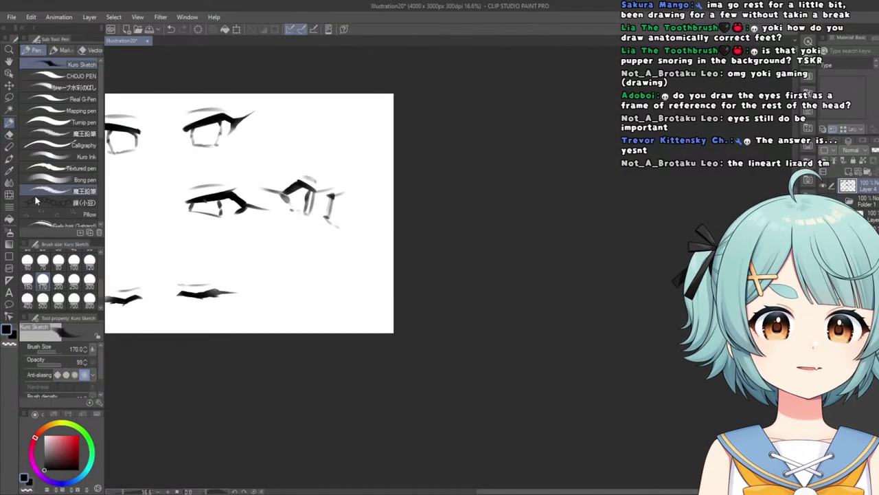
scroll(249, 237, "up", 4)
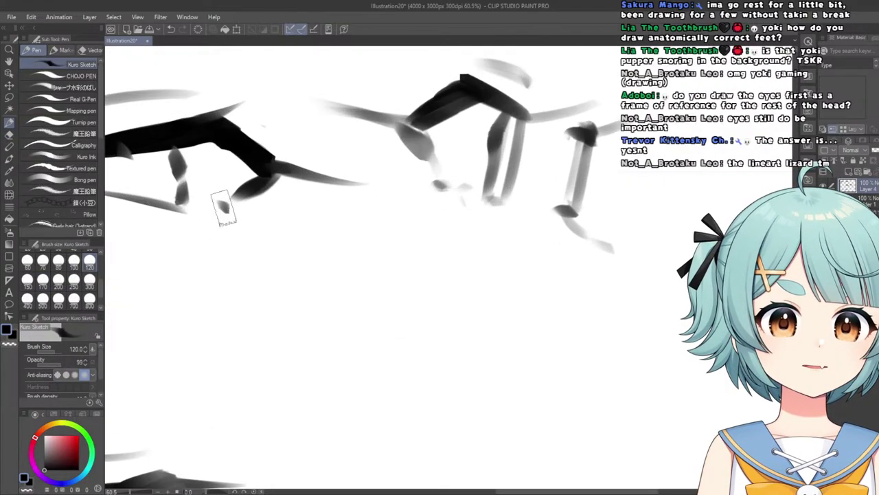
scroll(209, 210, "down", 4)
scroll(210, 209, "up", 3)
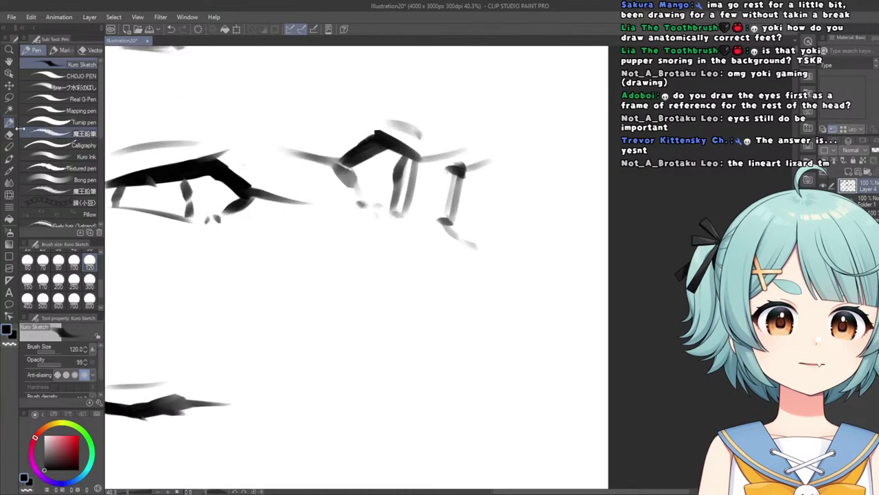
Trim the small dabs at the middle eye's lower edge with the Hard eraser at size 120.
left_click(16, 135)
scroll(210, 226, "up", 3)
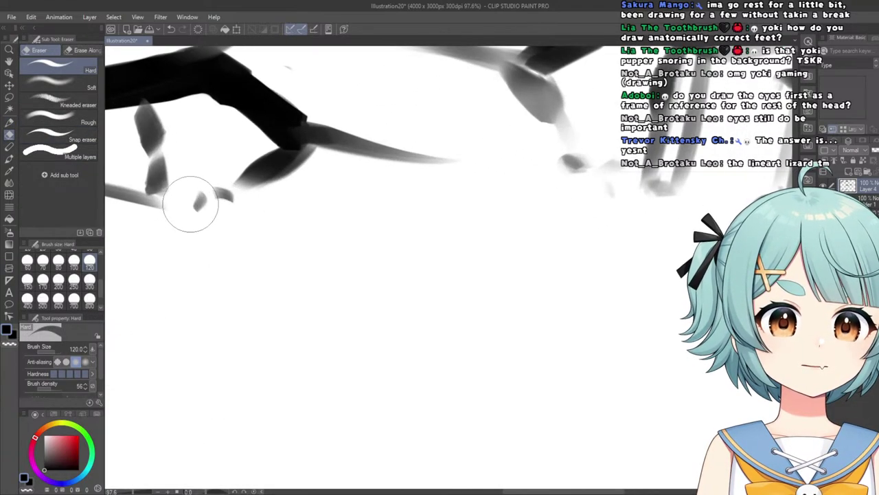
scroll(190, 204, "down", 8)
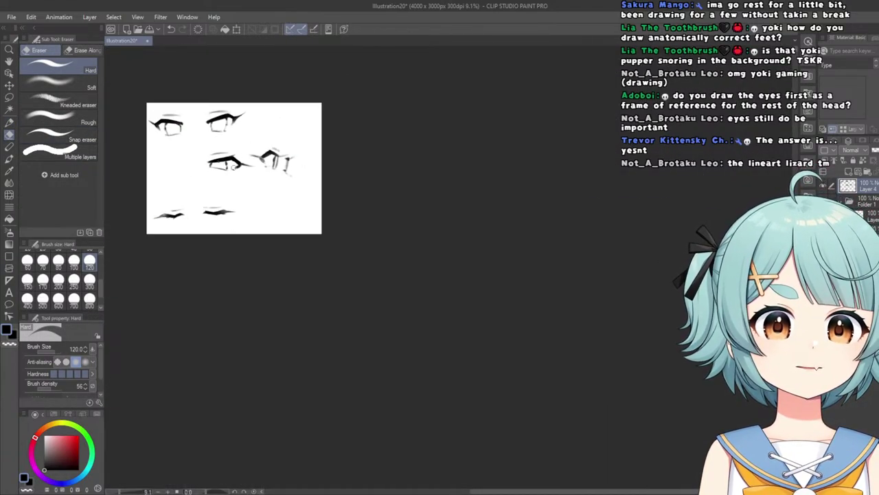
scroll(400, 227, "down", 1)
scroll(248, 169, "up", 7)
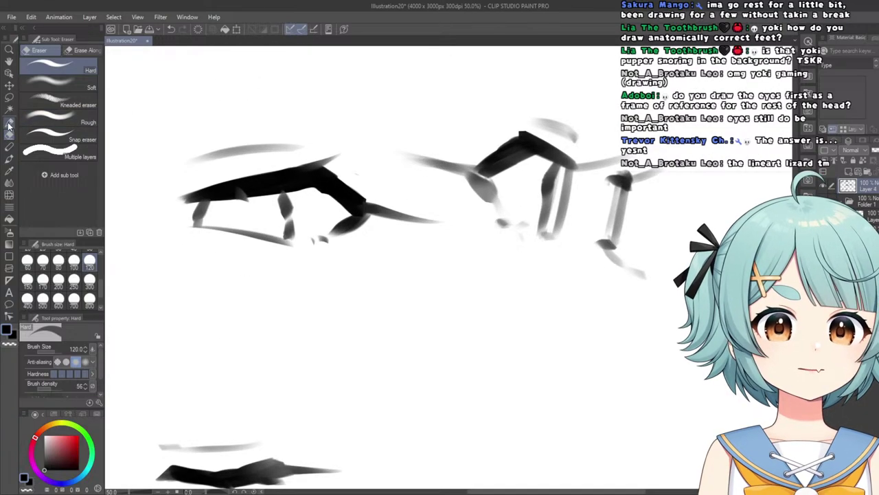
Examine the middle eye up close and against the other eye studies on the whole canvas.
left_click(9, 123)
scroll(237, 191, "up", 2)
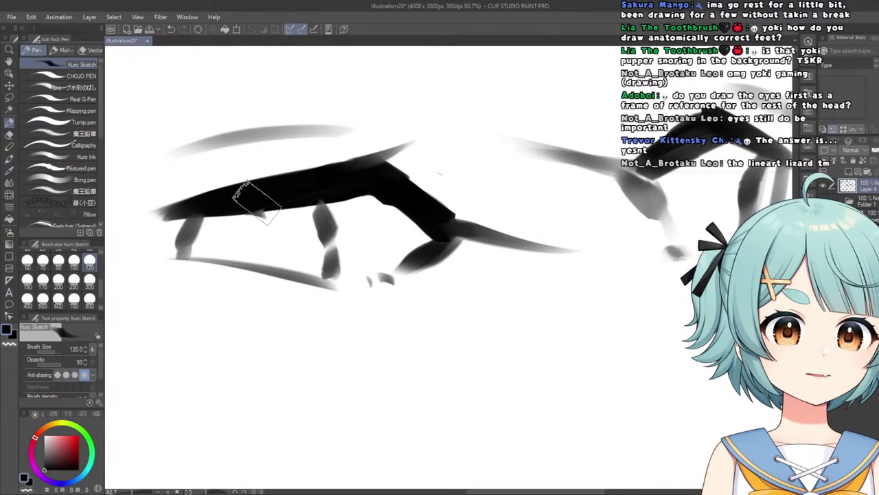
scroll(255, 200, "down", 6)
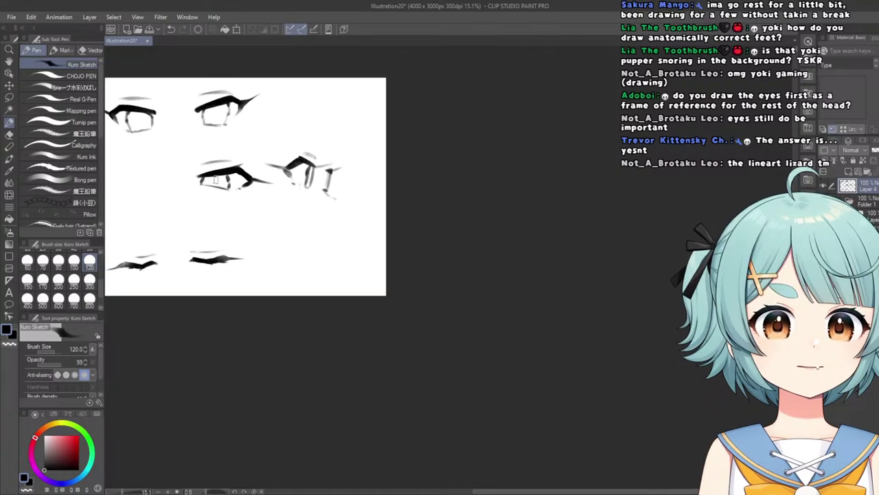
scroll(215, 178, "up", 5)
scroll(208, 174, "down", 5)
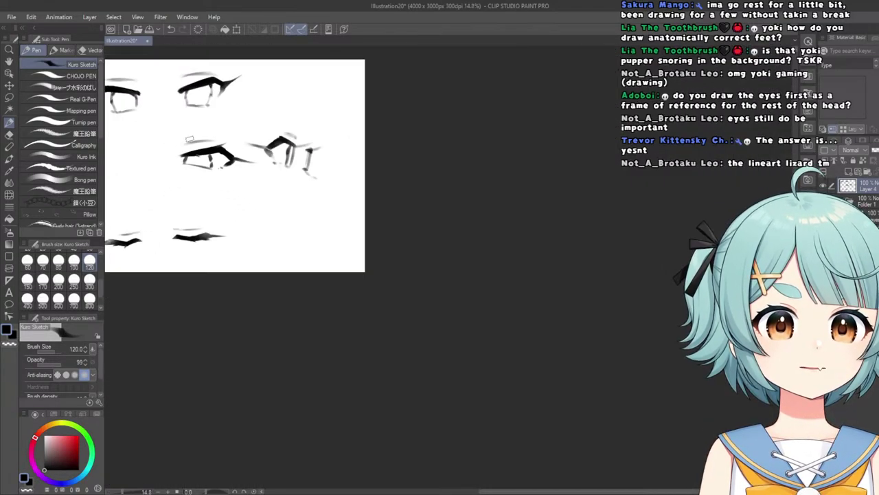
scroll(196, 155, "up", 2)
scroll(184, 136, "down", 2)
scroll(183, 135, "down", 2)
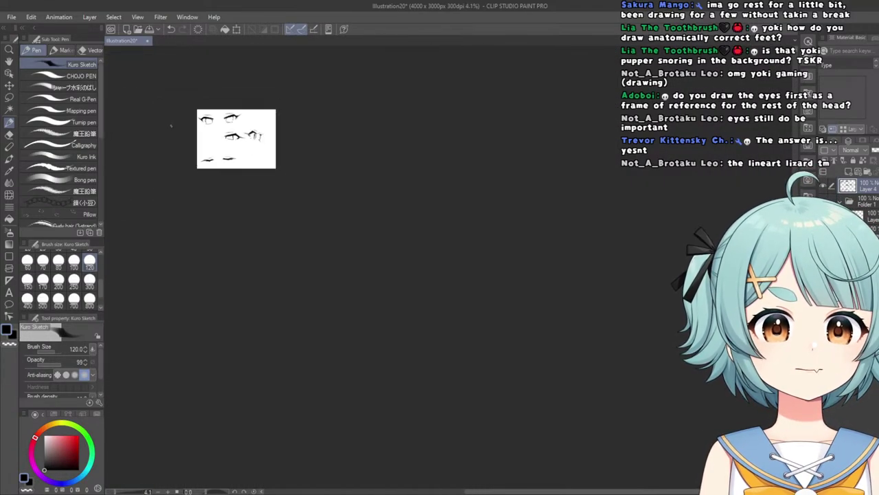
scroll(185, 131, "up", 3)
scroll(186, 132, "down", 3)
scroll(200, 137, "up", 3)
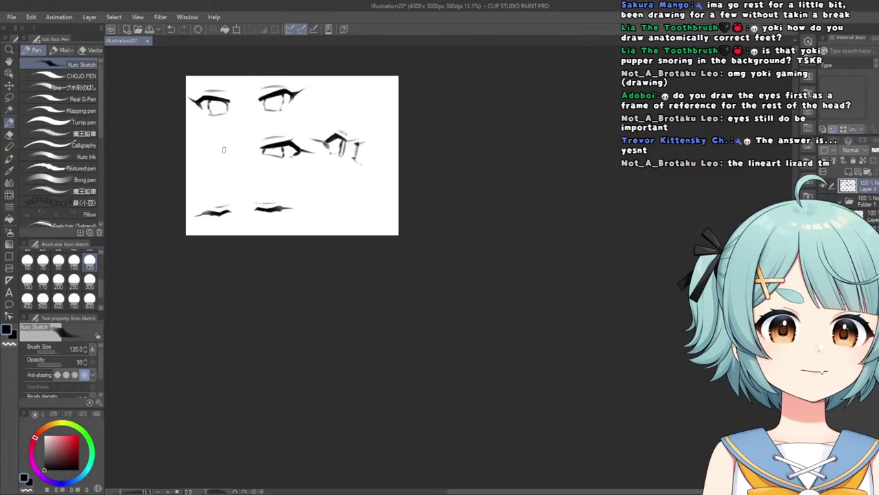
scroll(213, 138, "down", 3)
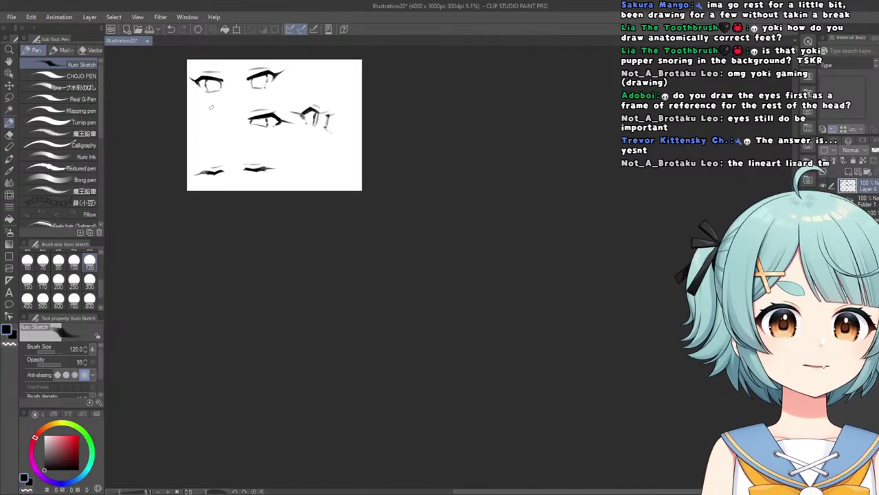
scroll(219, 110, "up", 2)
scroll(221, 83, "down", 1)
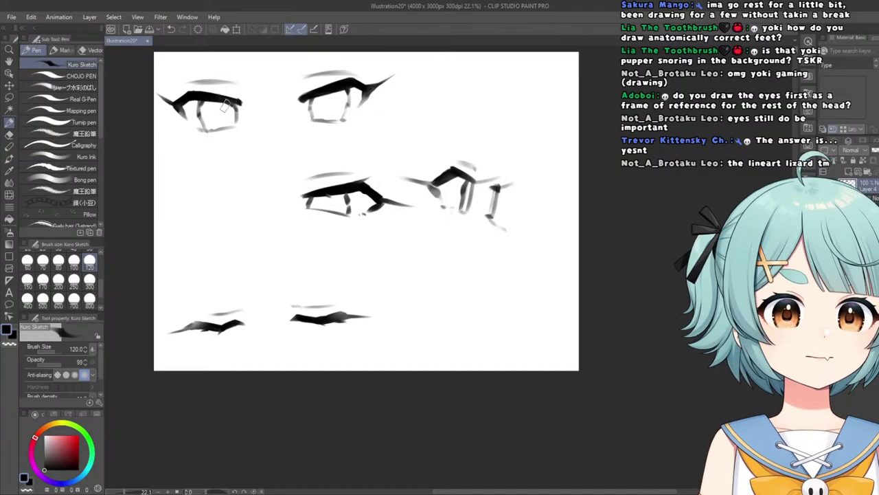
scroll(225, 105, "up", 1)
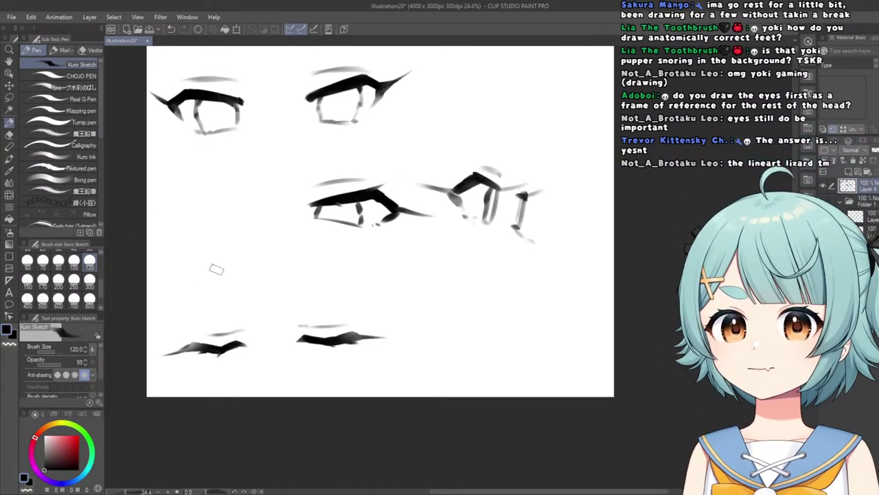
Fade the lower end of the middle eye's outer corner stroke with the Soft eraser at size 300.
scroll(416, 217, "up", 10)
left_click(9, 135)
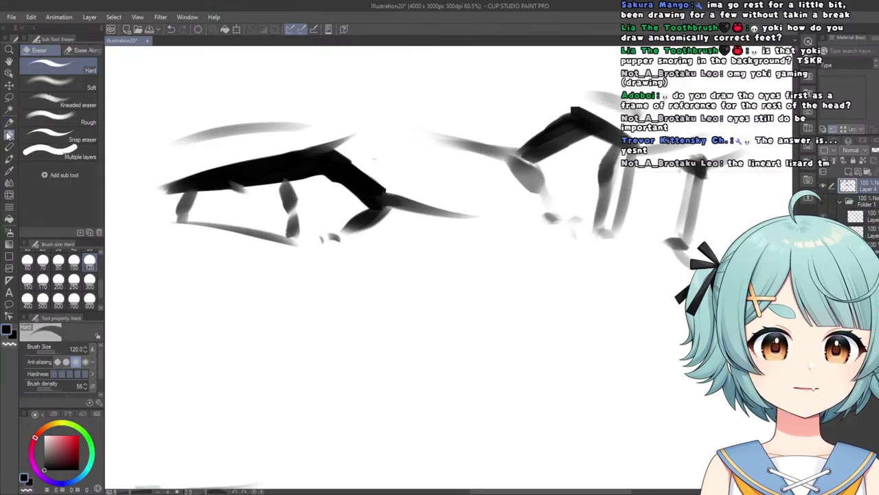
left_click(74, 92)
scroll(353, 226, "down", 8)
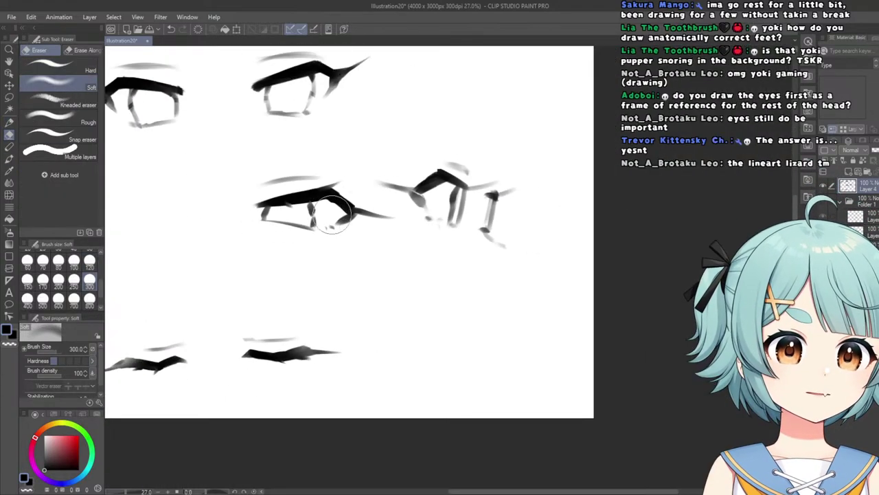
scroll(330, 206, "down", 5)
scroll(292, 171, "up", 1)
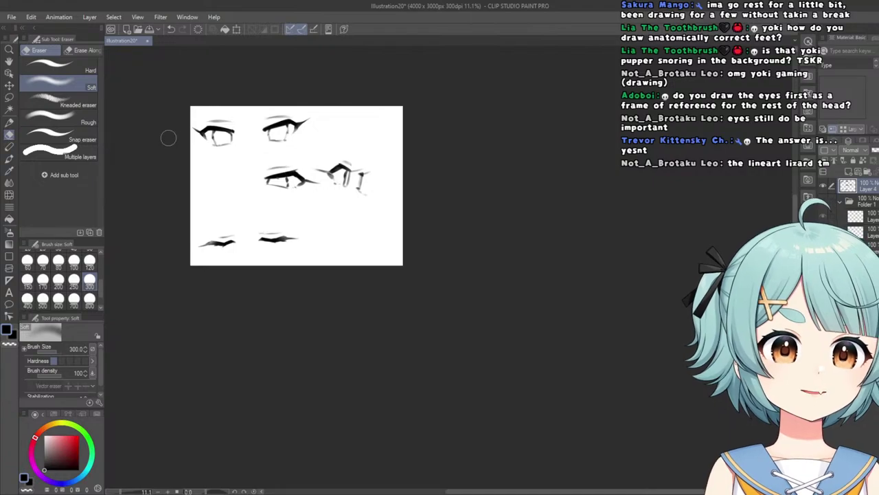
scroll(295, 192, "up", 3)
scroll(180, 115, "down", 5)
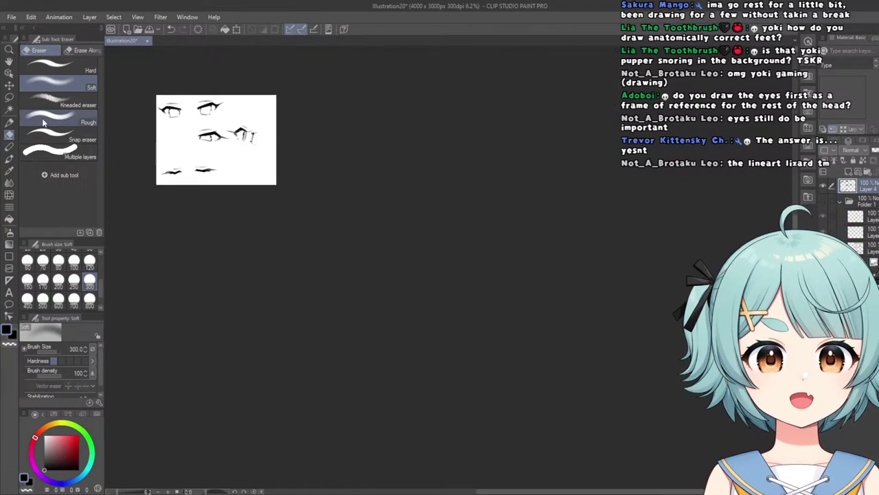
Draw a nearly horizontal lash line left of the middle eye with a down-sloping outer end, using the Kuro Sketch pen at size 120.
left_click(9, 122)
scroll(160, 140, "up", 3)
scroll(199, 132, "down", 4)
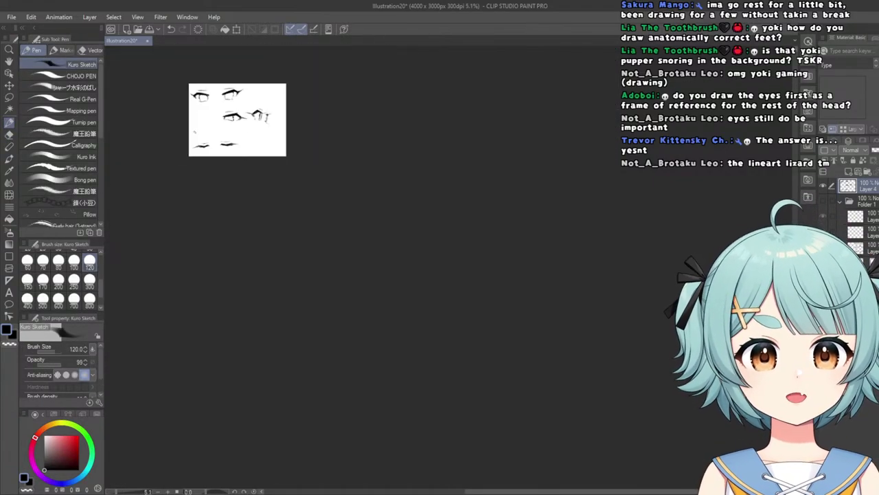
scroll(194, 132, "up", 7)
mouse_move(250, 222)
left_mouse_down()
mouse_move(207, 233)
mouse_move(157, 228)
left_mouse_up()
scroll(212, 237, "down", 1)
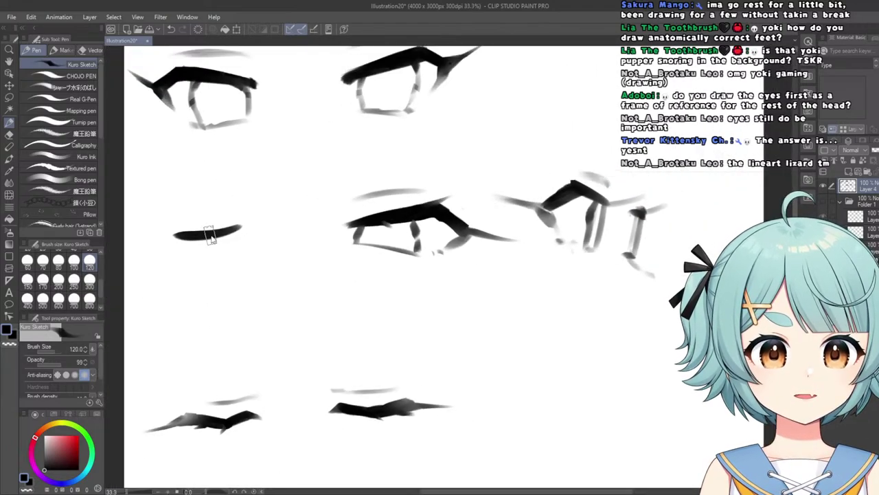
scroll(210, 235, "up", 1)
left_click_drag(265, 234, 184, 237)
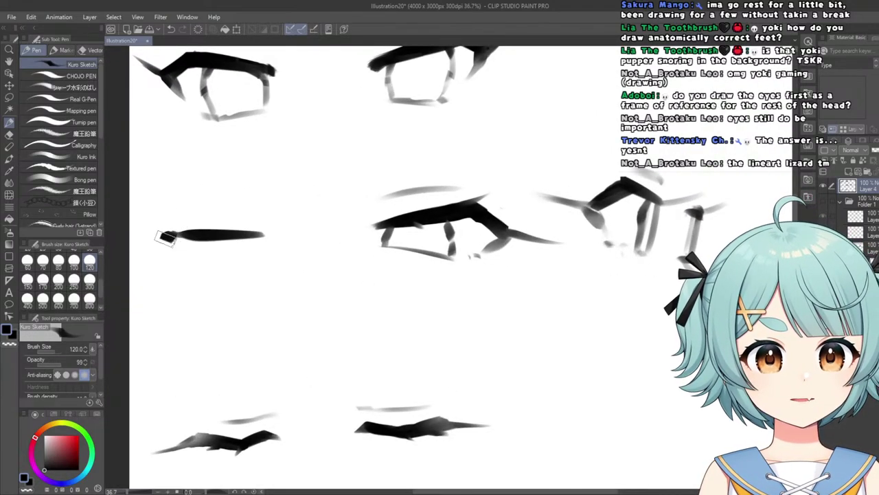
scroll(167, 241, "down", 4)
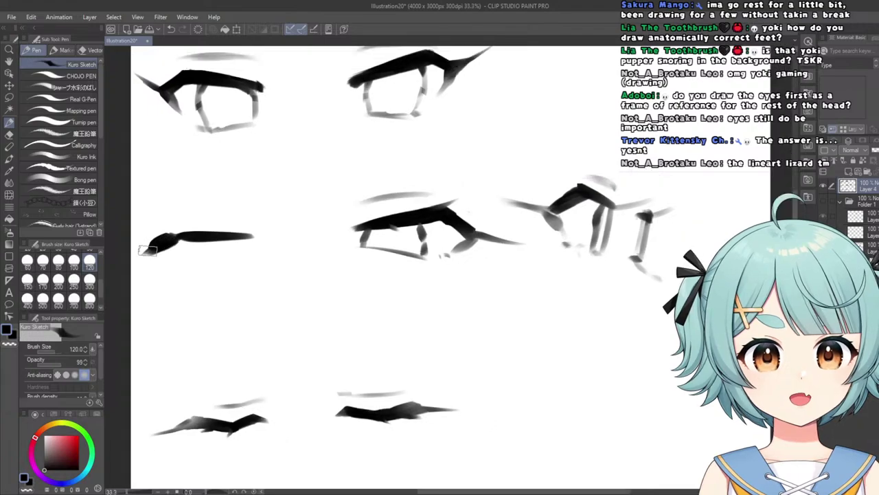
scroll(131, 248, "up", 2)
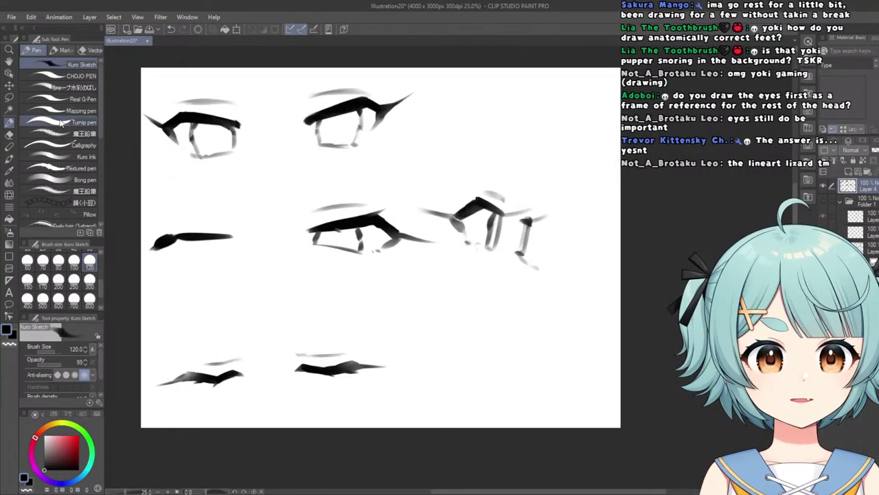
Lasso the new lash line beside the middle eye and shift it slightly to the right.
left_click(9, 97)
left_click_drag(209, 196, 141, 251)
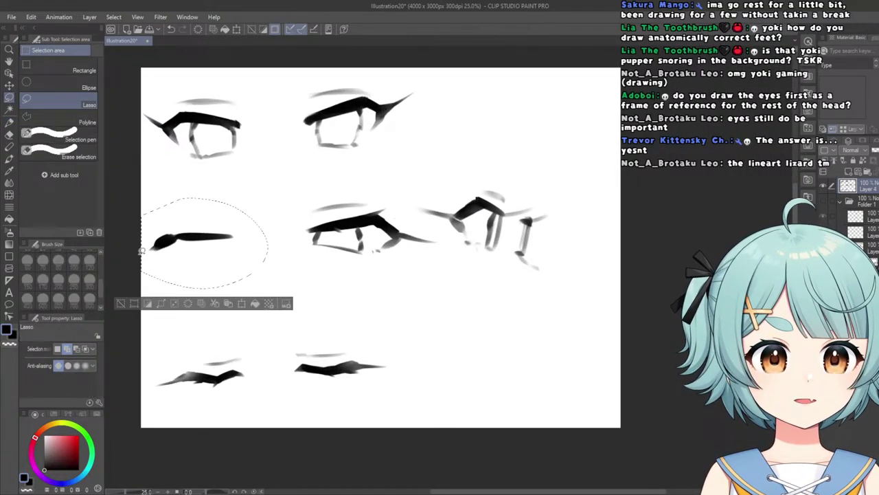
left_click(240, 304)
left_click_drag(203, 272, 213, 273)
left_click(193, 302)
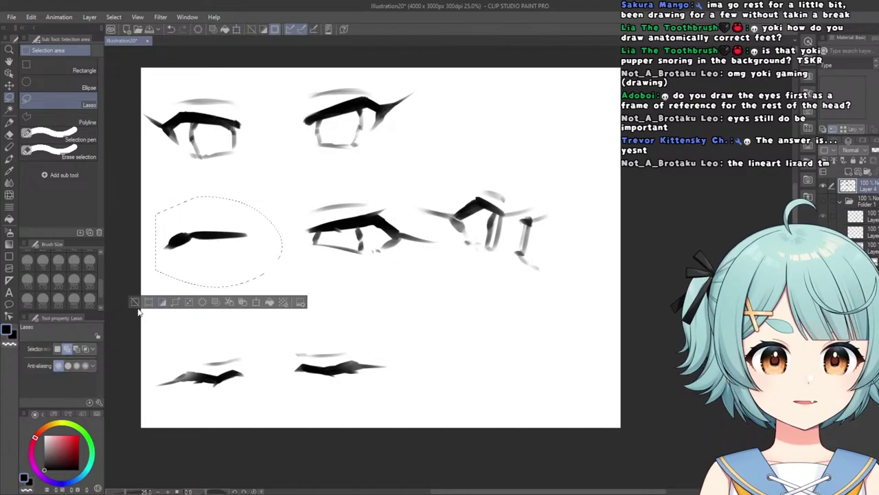
Deselect the moved lash line and draw a thin outer wing from its down-sloping end with the Kuro Sketch pen at size 120.
left_click(136, 299)
left_click(9, 121)
scroll(174, 265, "up", 2)
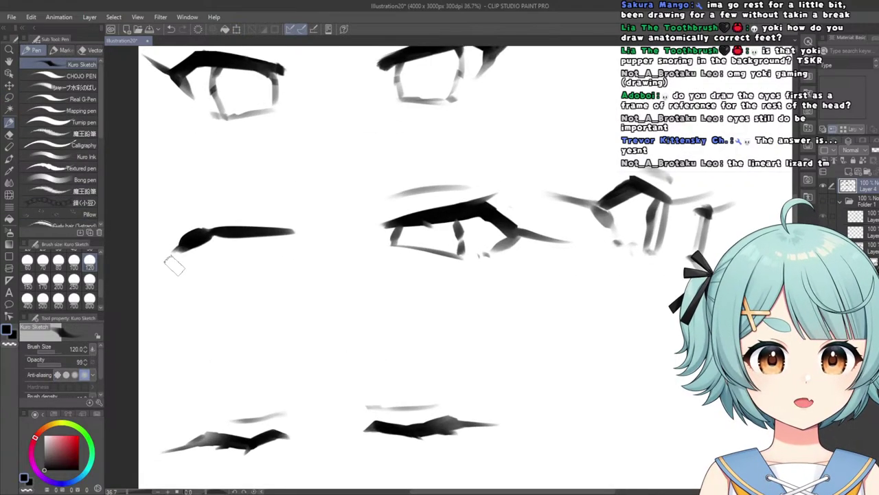
left_click_drag(195, 237, 119, 269)
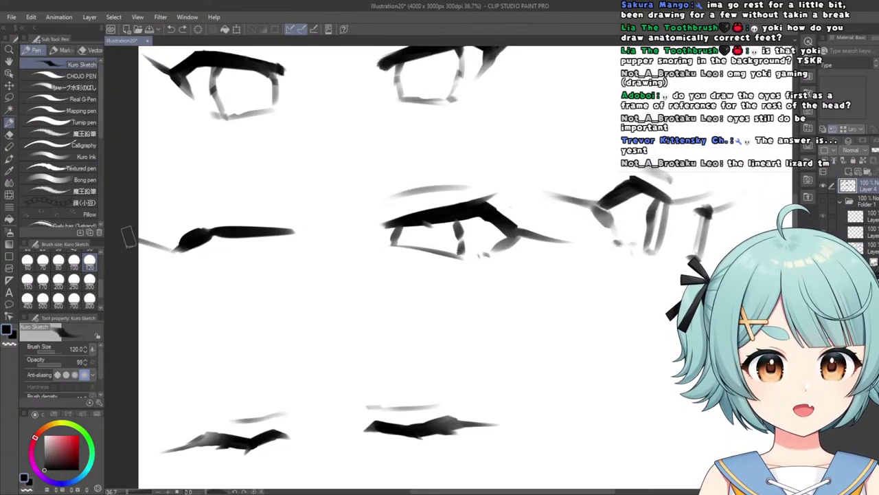
Thicken the top of the left middle-row lash line into a raised, angular bend near its outer end.
scroll(191, 253, "up", 2)
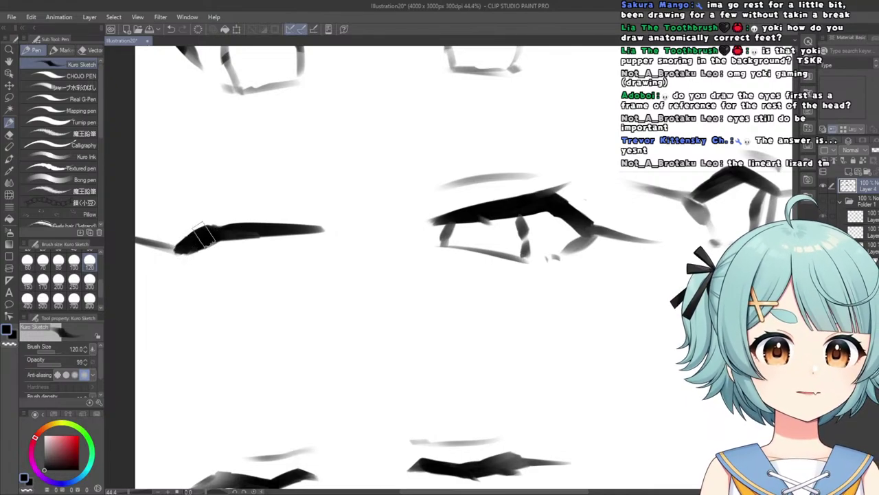
left_click_drag(287, 230, 211, 224)
key("ctrl+z")
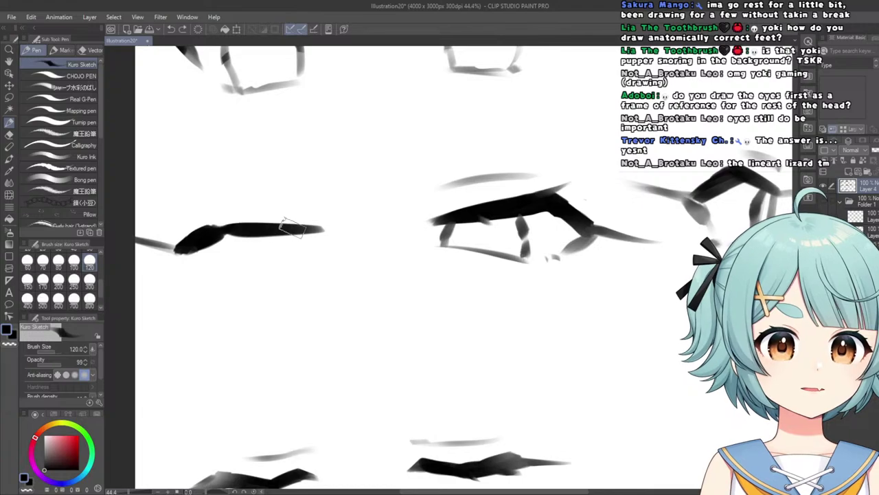
left_click_drag(302, 226, 213, 227)
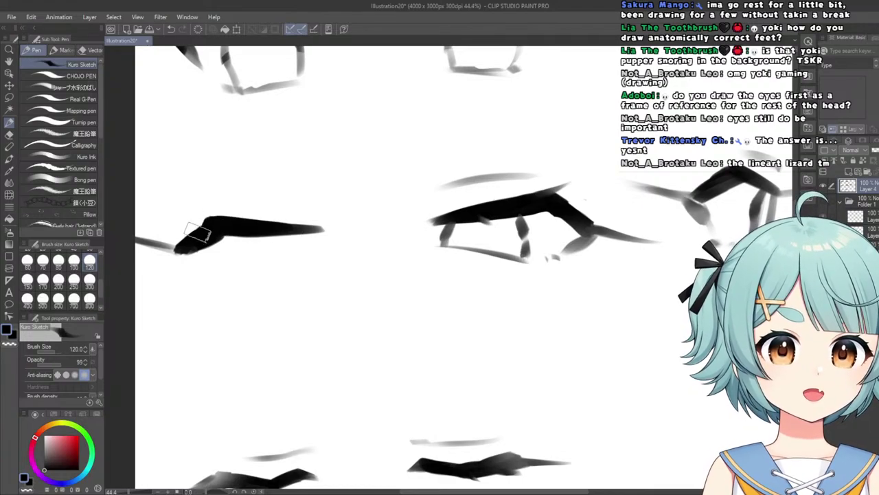
scroll(180, 234, "down", 5)
scroll(192, 224, "up", 5)
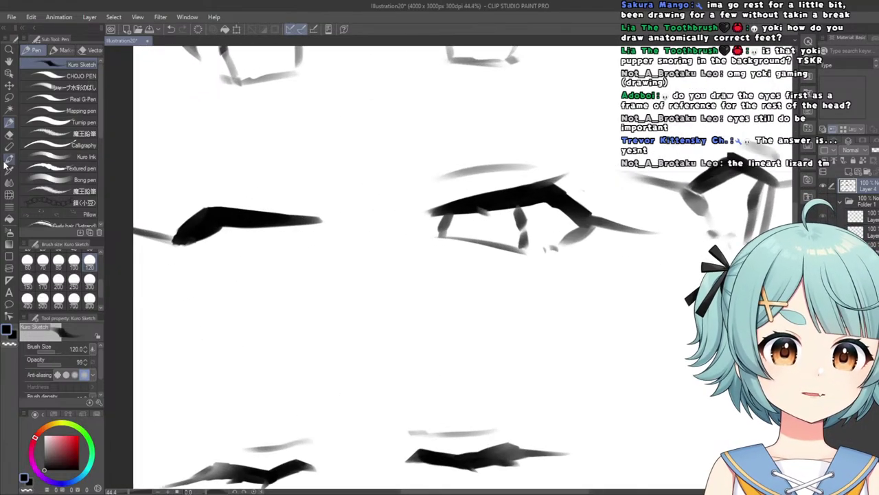
Trim the underside of the lash line's outer corner to a thinner, cleaner edge with the Hard eraser at size 120.
left_click(8, 135)
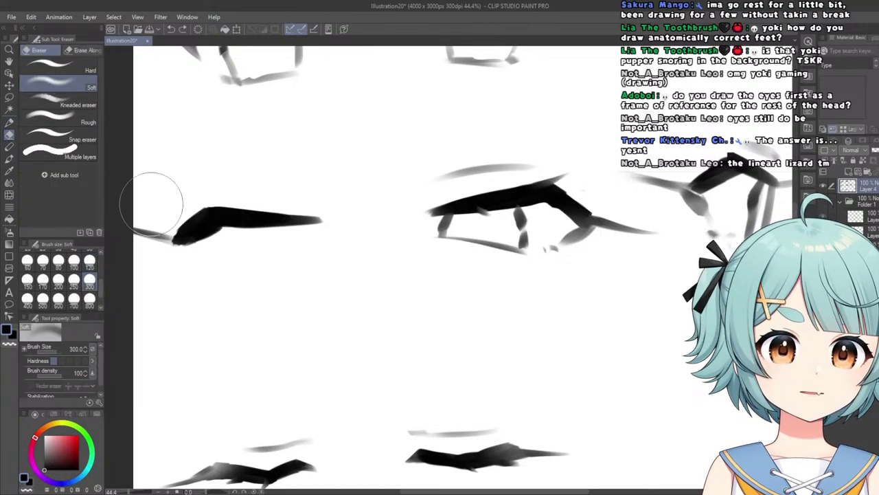
scroll(219, 233, "up", 2)
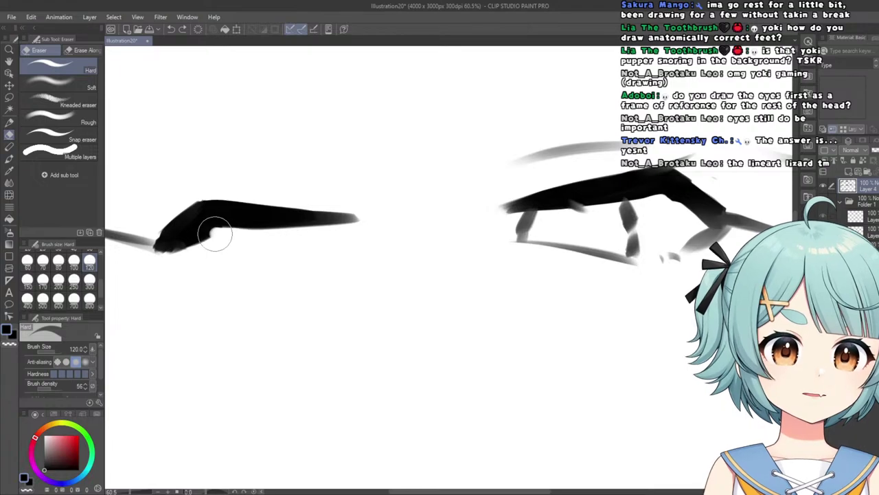
left_click_drag(200, 233, 168, 256)
scroll(186, 227, "down", 5)
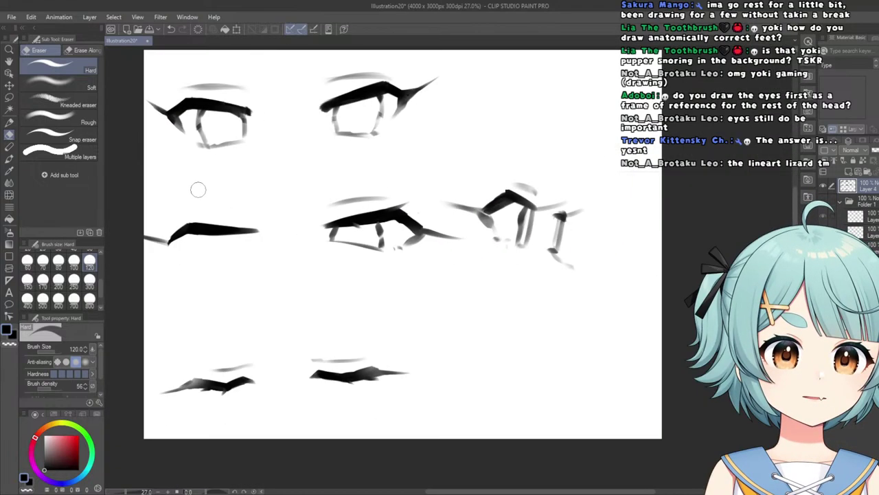
scroll(206, 196, "up", 4)
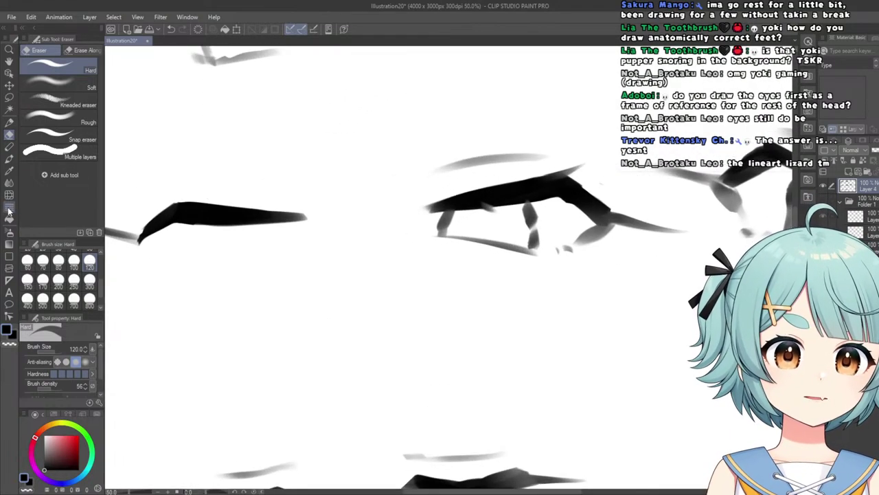
Bend the inner end of the left middle-row lash line downward with Liquify at size 800.
left_click(8, 196)
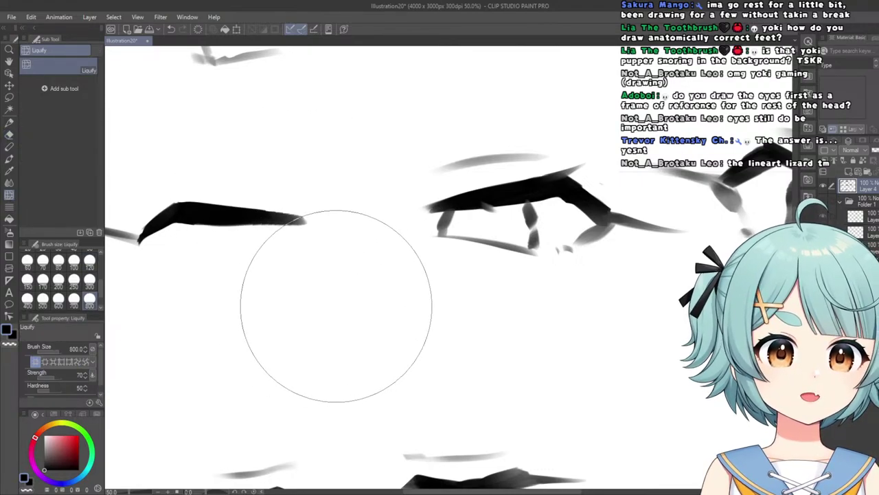
scroll(236, 206, "down", 5)
scroll(196, 255, "up", 4)
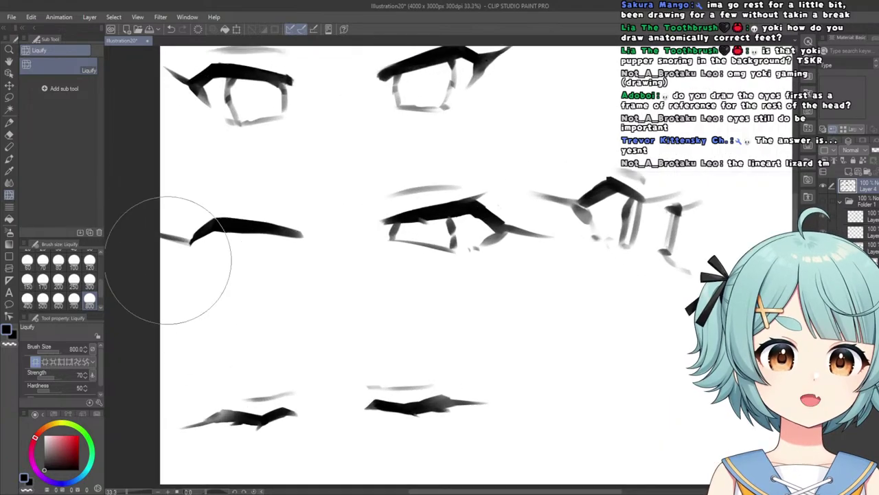
Reinforce the outer bend of the lash line with the Kuro Sketch pen and clean its edge with the Hard eraser.
left_click(9, 122)
scroll(206, 227, "up", 2)
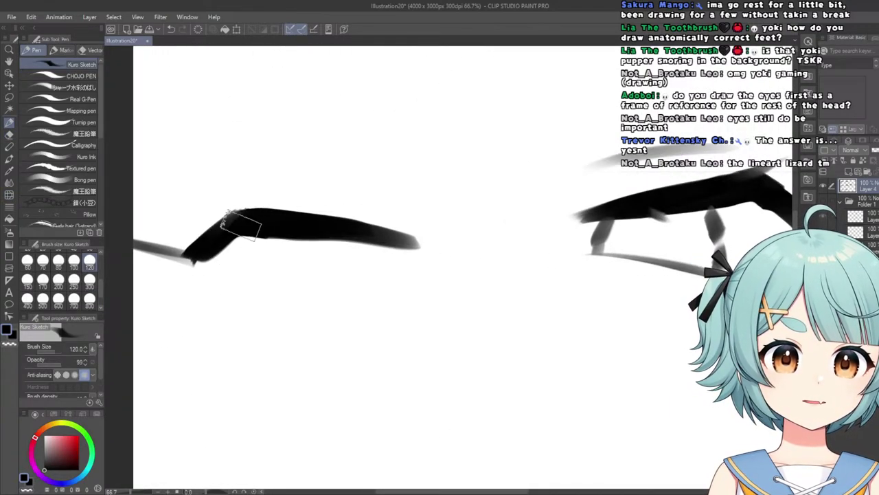
left_click(9, 134)
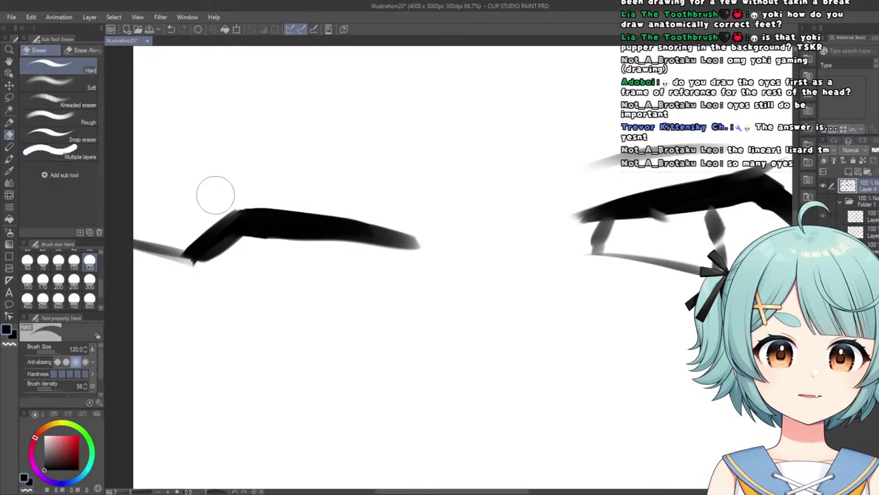
scroll(186, 233, "down", 4)
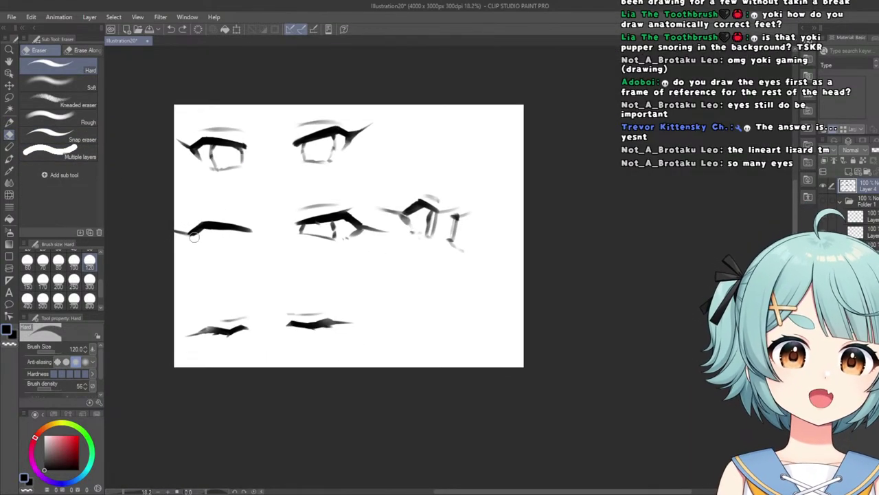
scroll(194, 237, "up", 3)
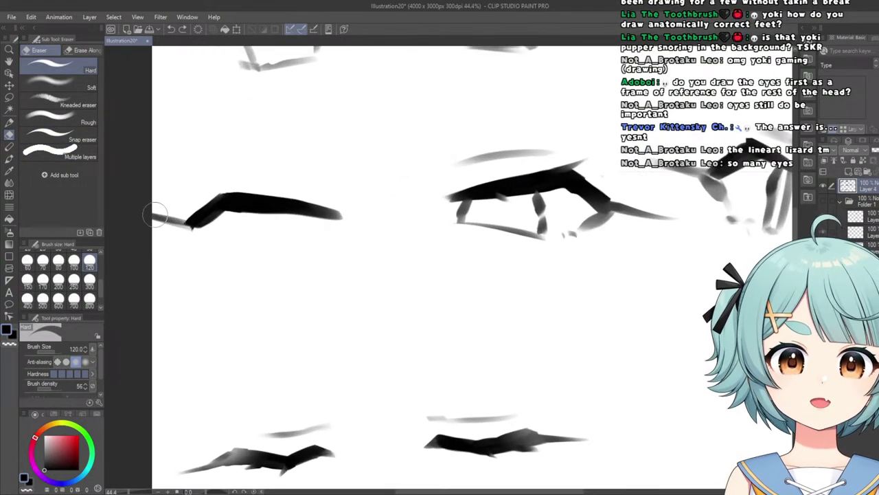
Redraw the lash line's outer wing as a steeper, darker stroke rising outward from the corner with the Kuro Sketch pen.
left_click(9, 123)
left_click_drag(169, 192, 215, 226)
scroll(169, 202, "up", 1)
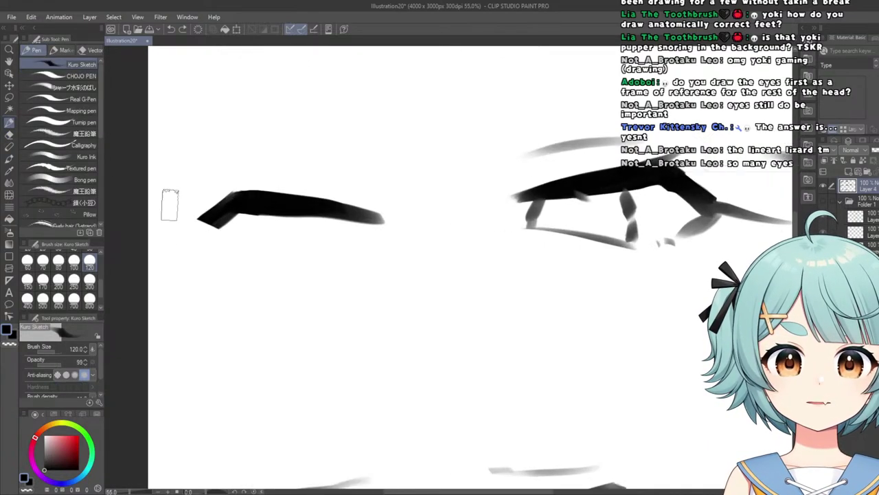
scroll(179, 206, "down", 6)
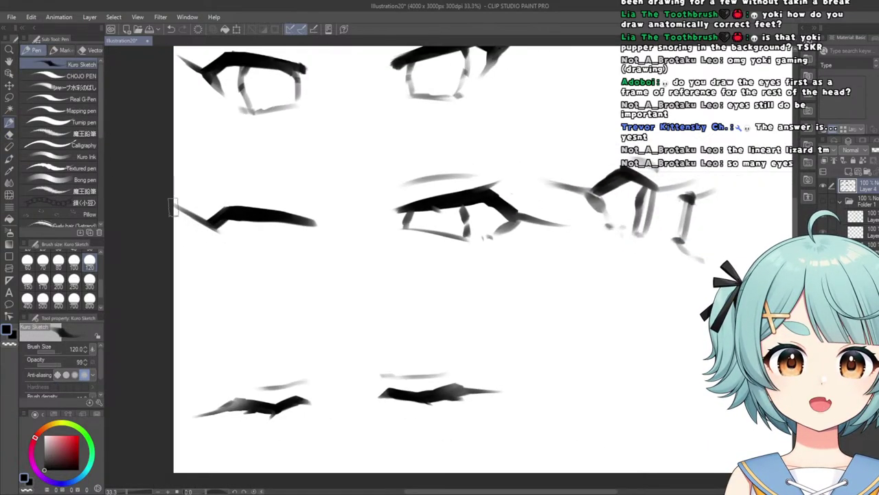
scroll(171, 195, "up", 5)
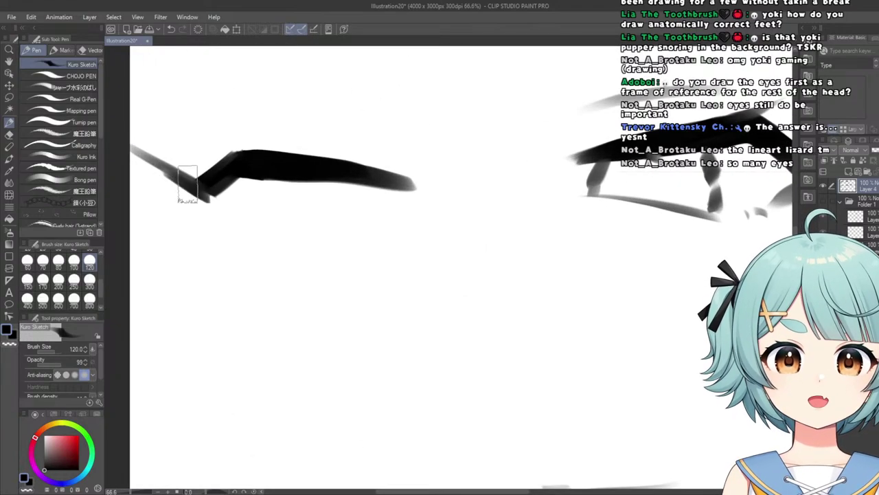
scroll(178, 169, "down", 7)
scroll(170, 138, "up", 6)
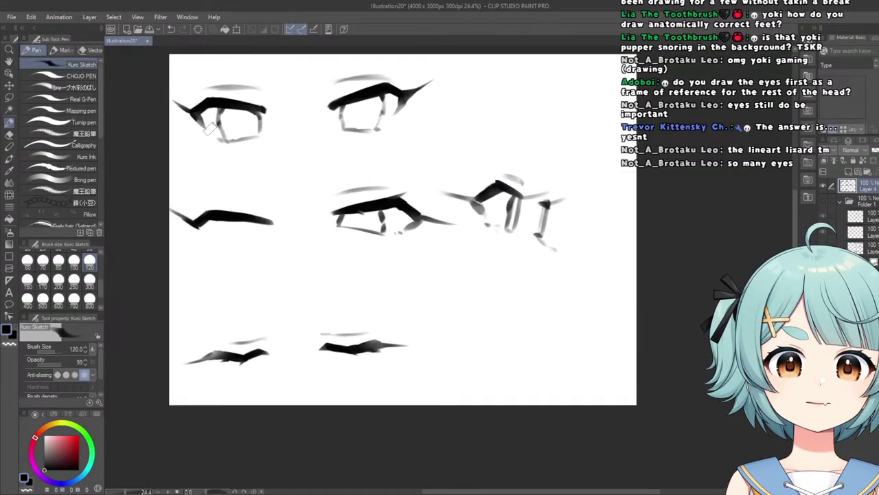
key("ctrl+z")
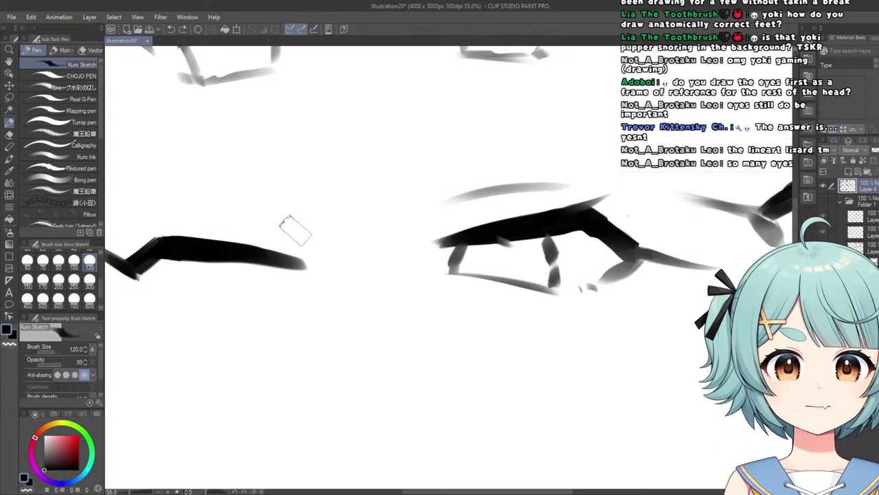
Draw a light eyelid crease above the left middle-row lash line, sloping down toward the inner end.
left_click_drag(294, 227, 167, 199)
scroll(255, 208, "down", 4)
scroll(189, 237, "up", 3)
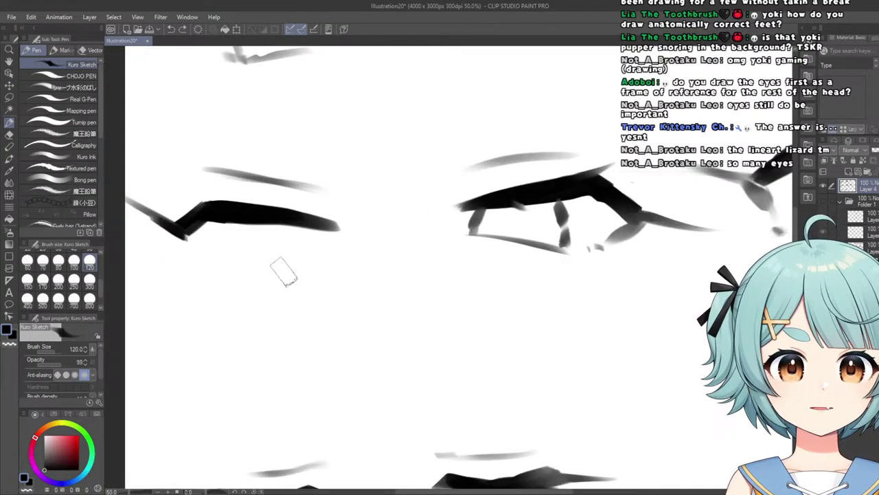
Try an iris outline under the left middle-row lash line with a curved outer side, a flat base and an inner side.
scroll(242, 241, "up", 1)
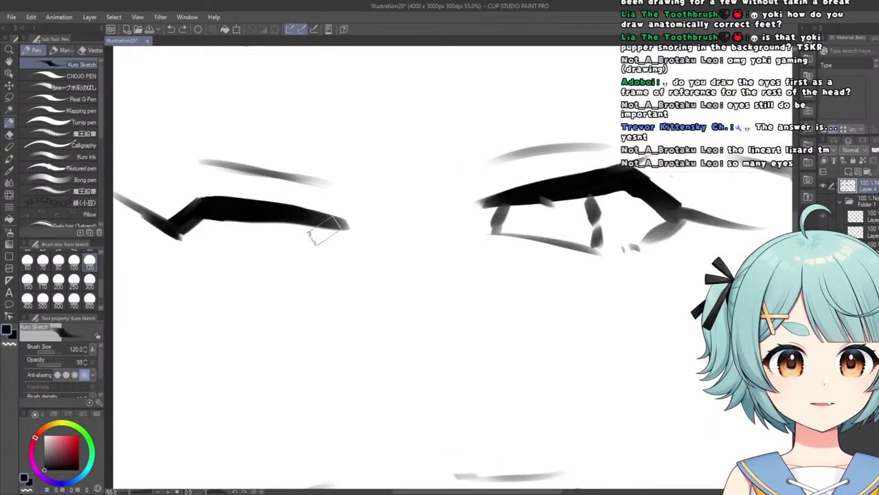
left_click_drag(224, 220, 258, 261)
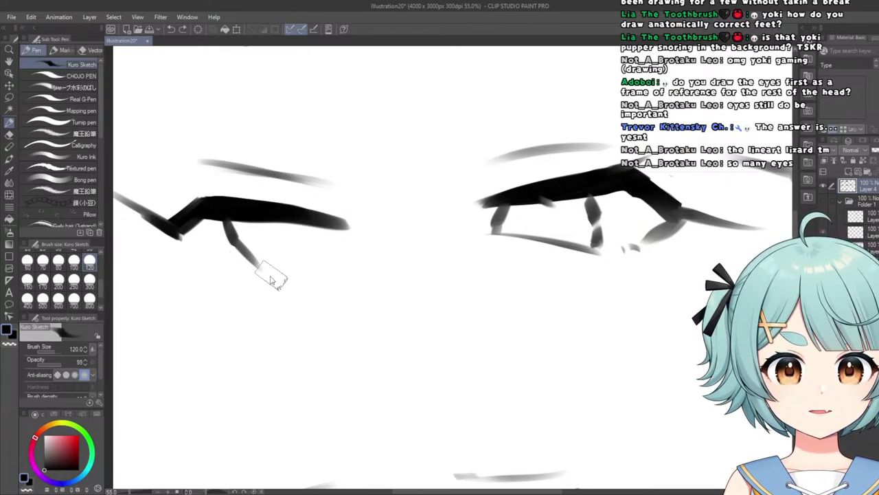
key("ctrl+z")
mouse_move(227, 220)
left_mouse_down()
mouse_move(253, 269)
mouse_move(300, 274)
left_mouse_up()
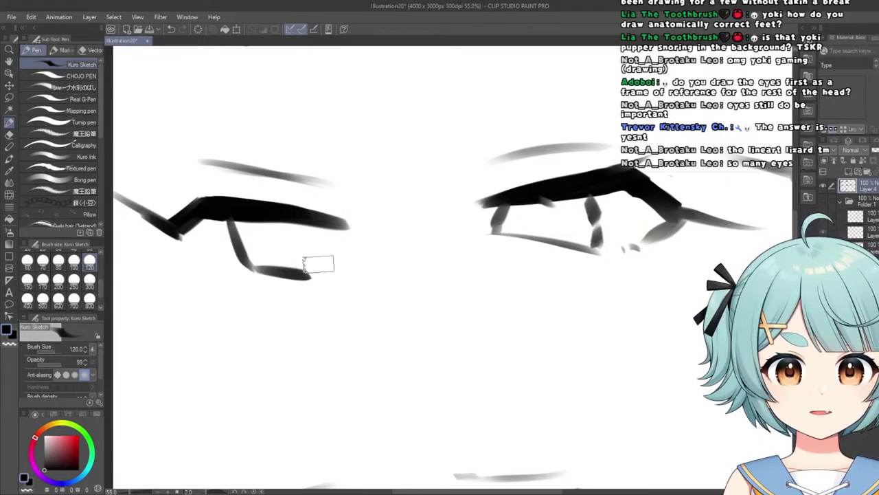
left_click_drag(345, 228, 321, 269)
key("ctrl+z")
scroll(190, 240, "down", 6)
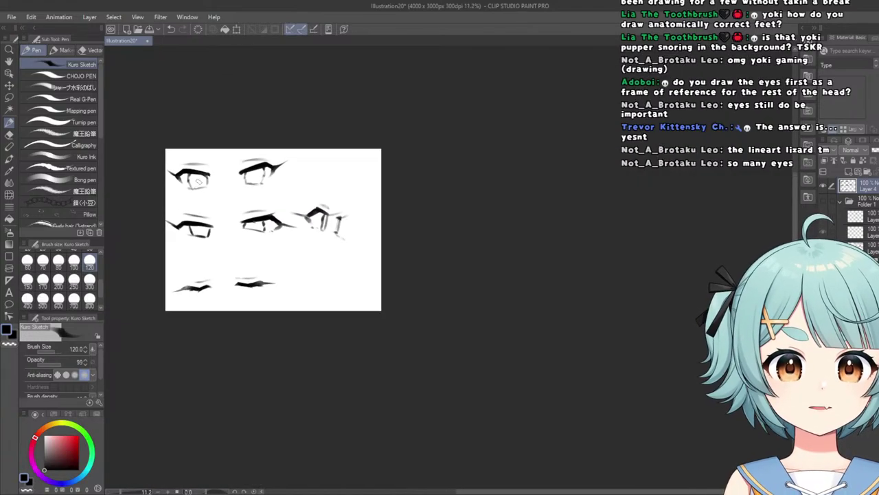
Draw a short, nearly horizontal lower lid line beneath the left middle-row lash line.
scroll(172, 234, "up", 4)
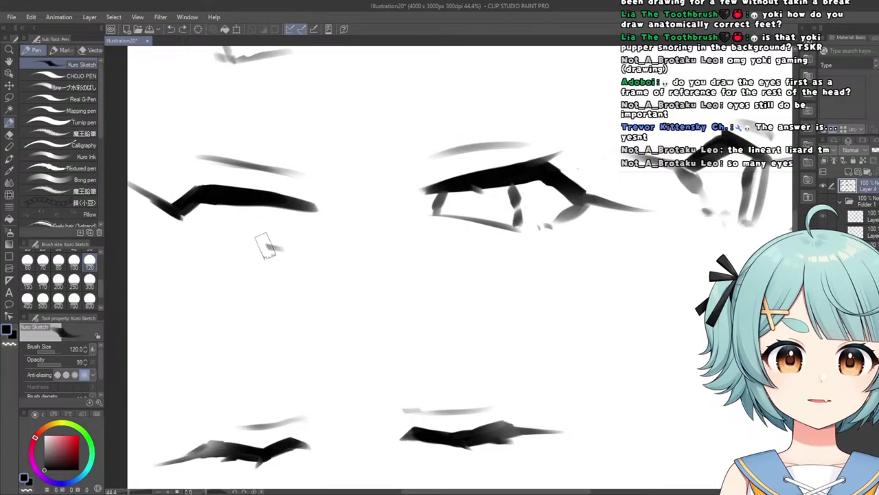
left_click_drag(267, 246, 224, 240)
scroll(233, 244, "up", 1)
key("ctrl+z")
left_click_drag(288, 262, 217, 257)
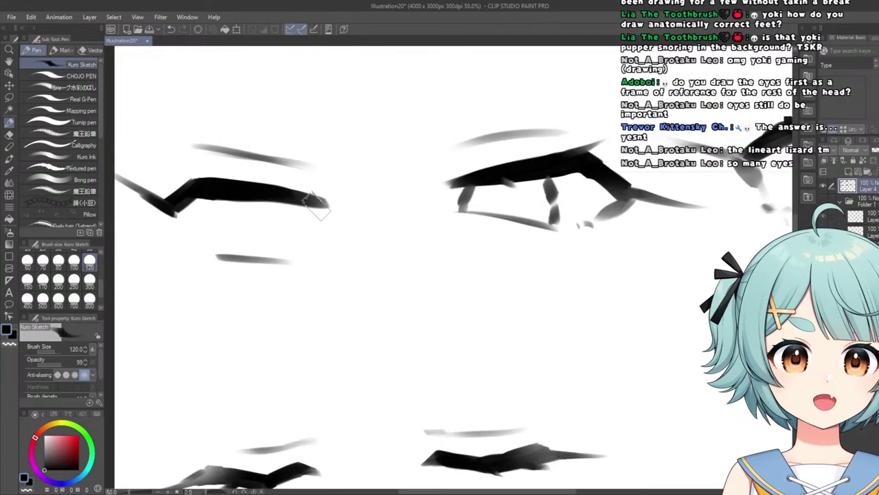
Try two iris sides running from the lash line down to the lower lid line, and undo them.
left_click_drag(301, 214, 298, 260)
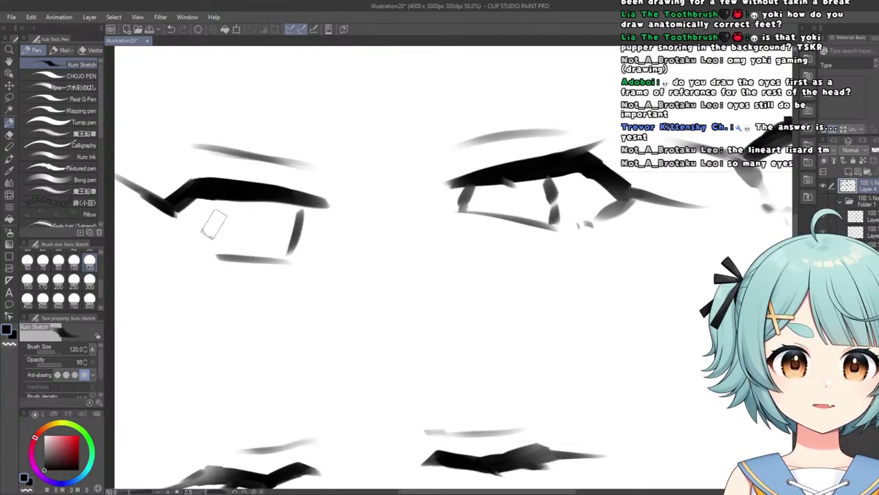
left_click_drag(218, 204, 221, 255)
scroll(206, 219, "down", 4)
scroll(224, 221, "up", 4)
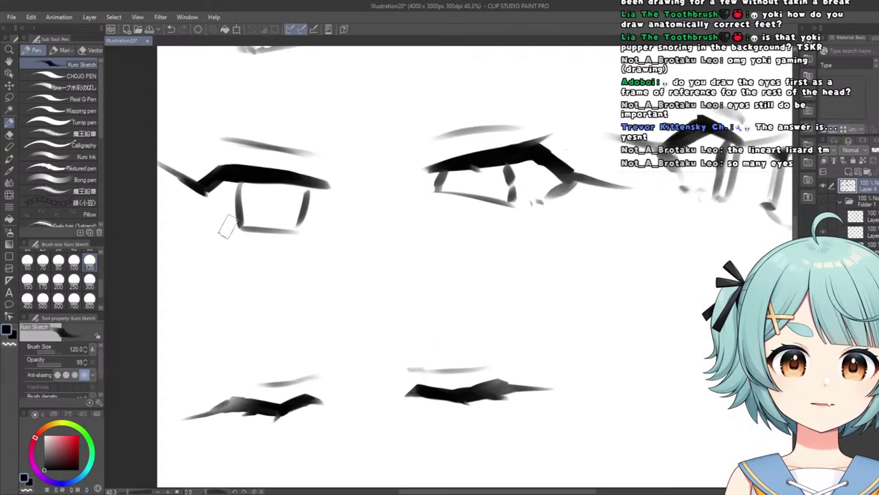
scroll(227, 212, "down", 6)
scroll(233, 216, "up", 5)
scroll(233, 219, "up", 2)
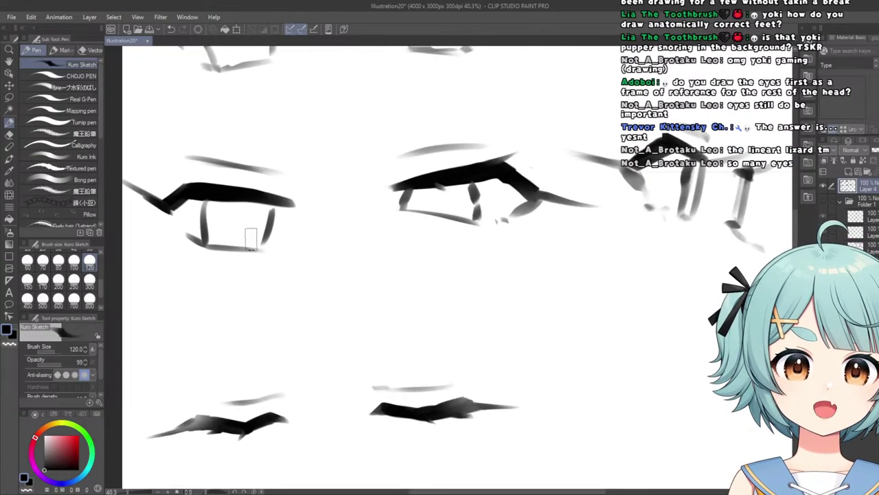
key("ctrl+z")
key("ctrl+z")
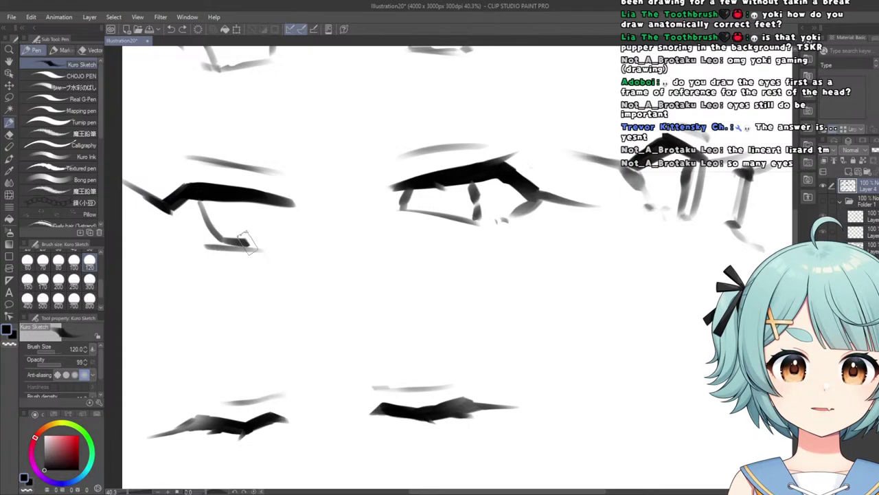
Redraw the left middle-row iris as a shallow, flat-bottomed shape hanging from the lash line above the lower lid line.
left_click_drag(275, 204, 273, 242)
scroll(247, 244, "down", 6)
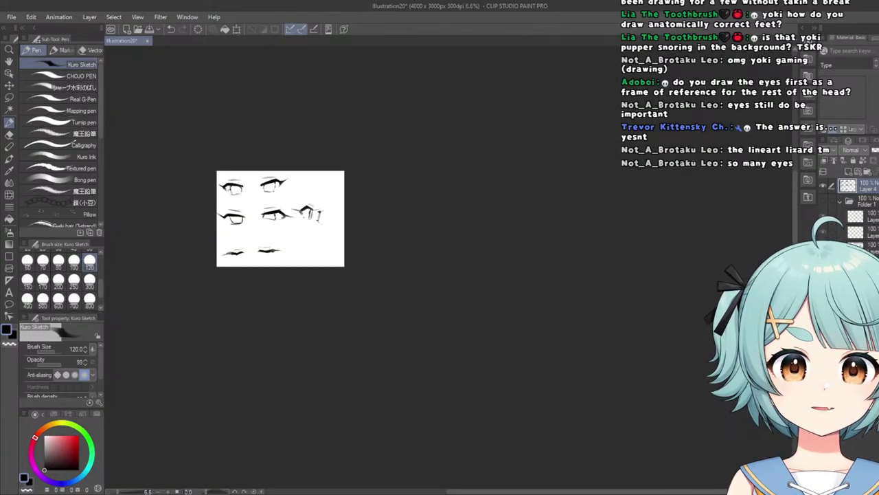
scroll(230, 256, "up", 2)
scroll(240, 254, "up", 4)
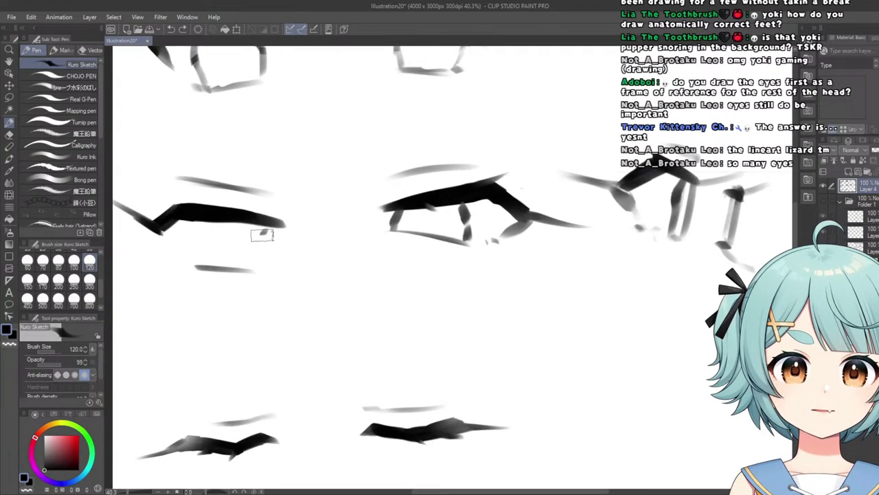
scroll(206, 239, "down", 5)
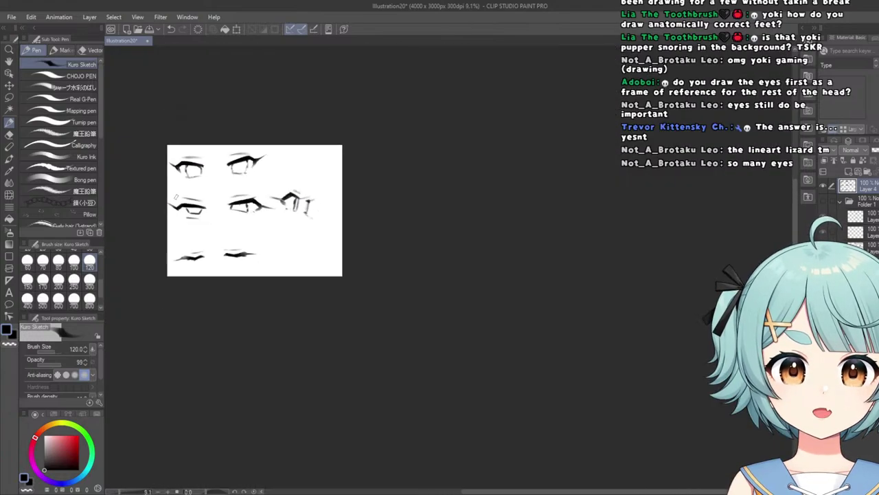
Erase the short lower lid line beneath the left middle-row eye with the Hard eraser.
scroll(220, 240, "up", 4)
left_click(9, 137)
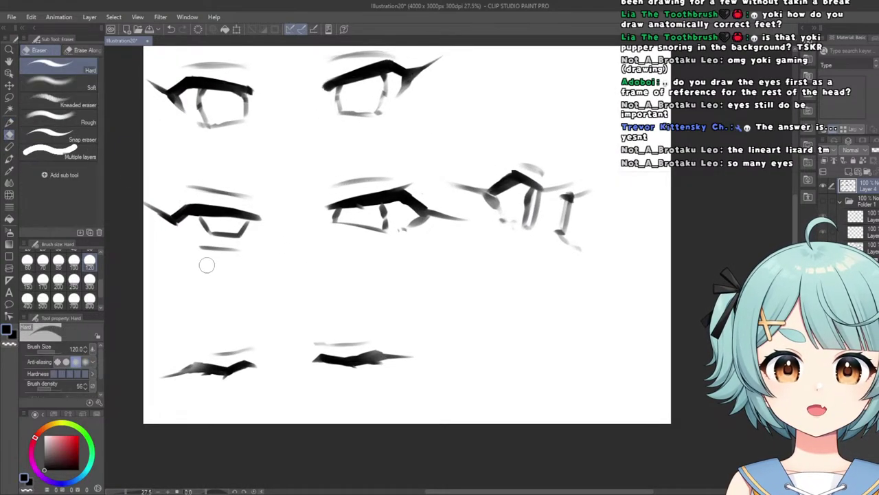
left_click_drag(186, 243, 239, 249)
scroll(216, 226, "down", 4)
scroll(189, 214, "up", 3)
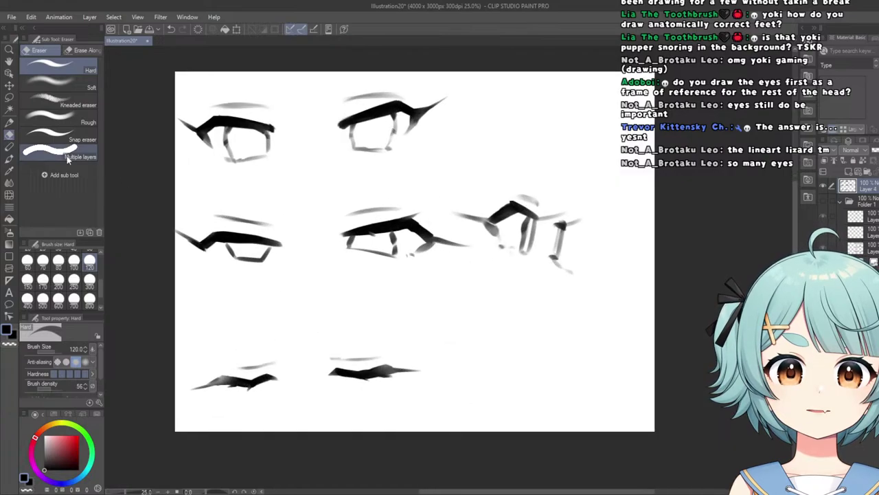
Darken and thicken both sides and the flat base of the left middle-row iris with the Kuro Sketch pen.
left_click(9, 121)
scroll(213, 245, "up", 4)
mouse_move(255, 281)
left_mouse_down()
mouse_move(277, 285)
mouse_move(244, 272)
left_mouse_up()
scroll(337, 268, "down", 1)
scroll(347, 264, "up", 1)
left_click_drag(354, 255, 334, 288)
scroll(303, 259, "down", 5)
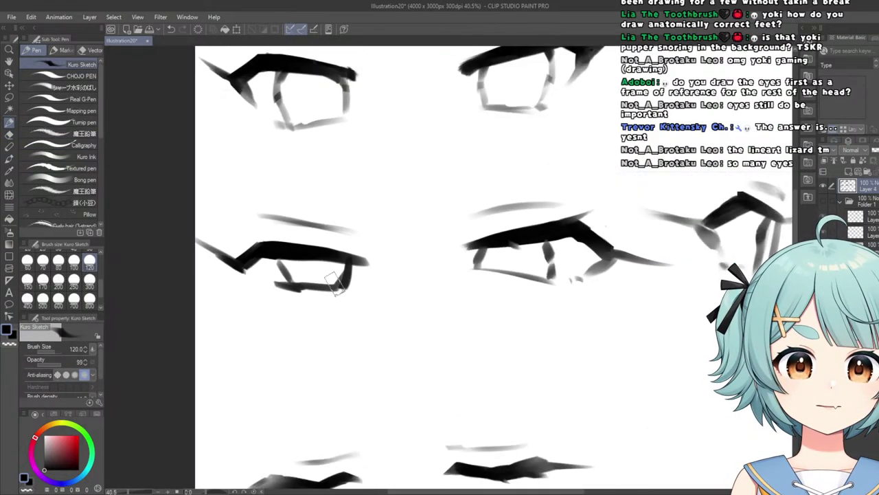
scroll(290, 256, "up", 4)
scroll(272, 240, "down", 6)
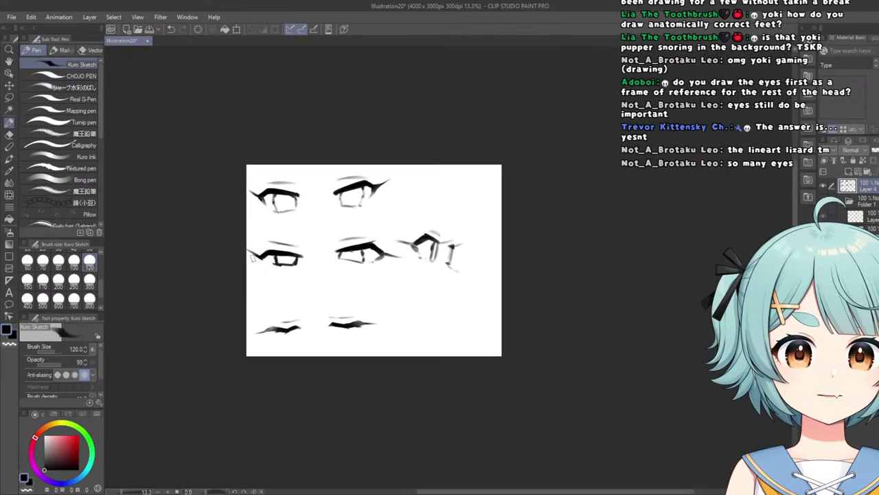
scroll(270, 239, "up", 4)
scroll(270, 239, "down", 3)
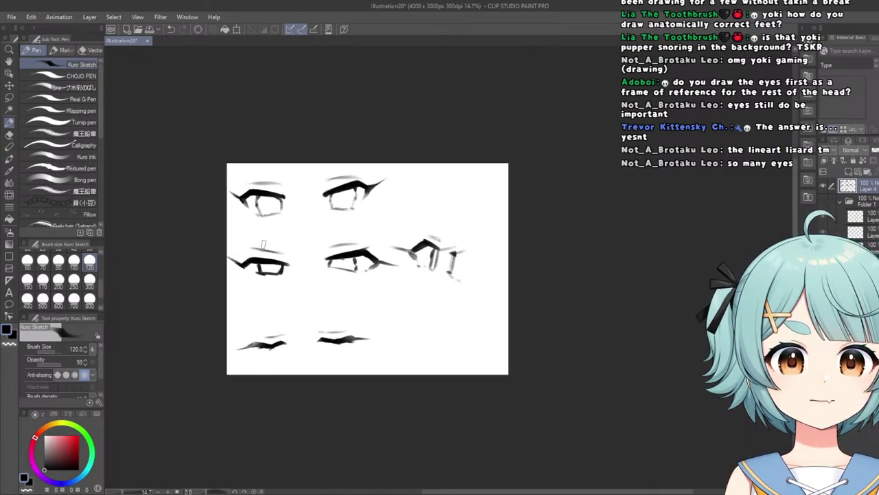
scroll(272, 240, "up", 6)
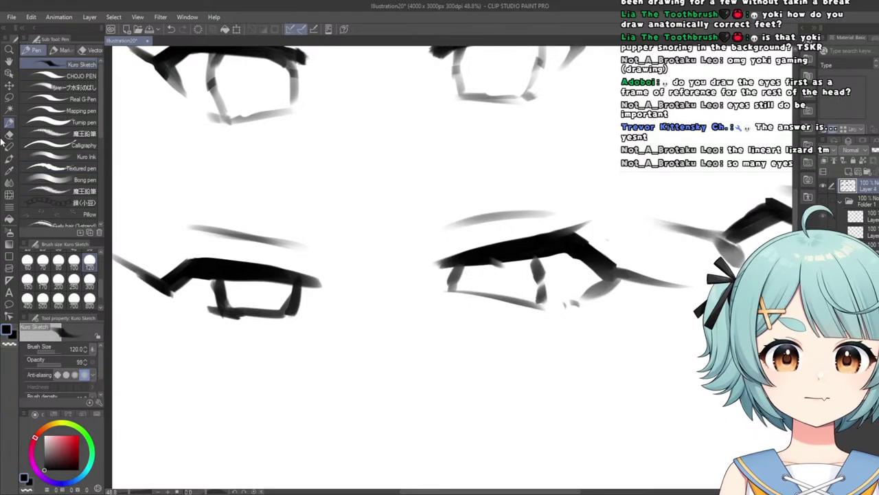
Thin the outer side of the left middle-row iris outline with the Hard eraser.
key("e")
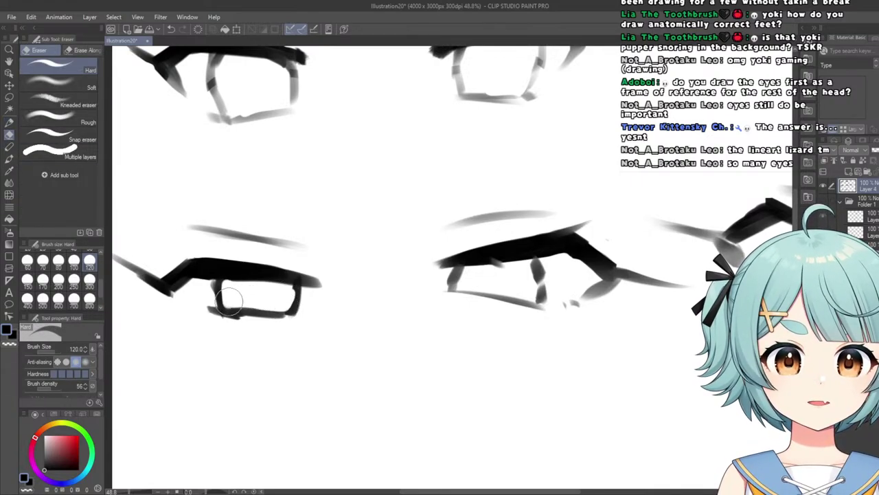
scroll(207, 240, "down", 3)
scroll(207, 261, "up", 5)
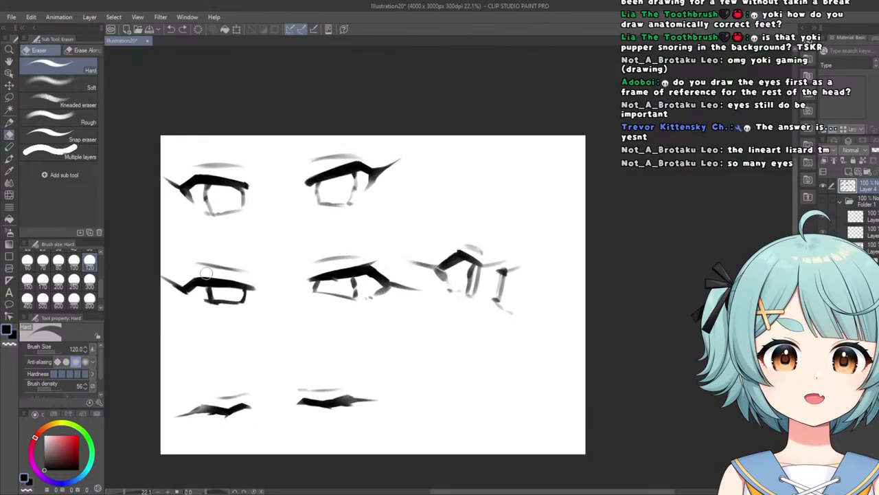
left_click_drag(208, 282, 214, 300)
scroll(213, 303, "down", 3)
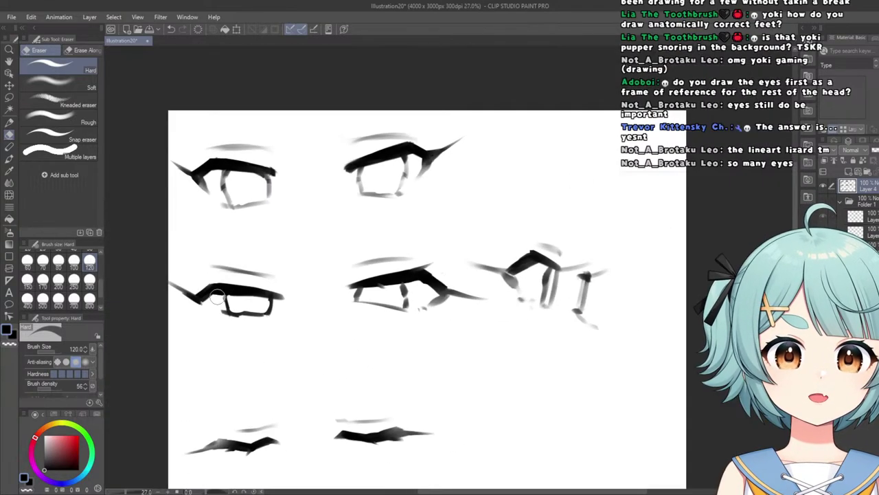
Trim the inside of the left middle-row iris's inner side and base with the eraser, undoing unwanted strokes.
scroll(308, 294, "up", 3)
mouse_move(309, 299)
left_mouse_down()
mouse_move(240, 295)
mouse_move(298, 311)
mouse_move(286, 313)
mouse_move(293, 298)
mouse_move(240, 296)
left_mouse_up()
key("ctrl+z")
key("ctrl+z")
scroll(239, 294, "down", 4)
scroll(240, 305, "up", 3)
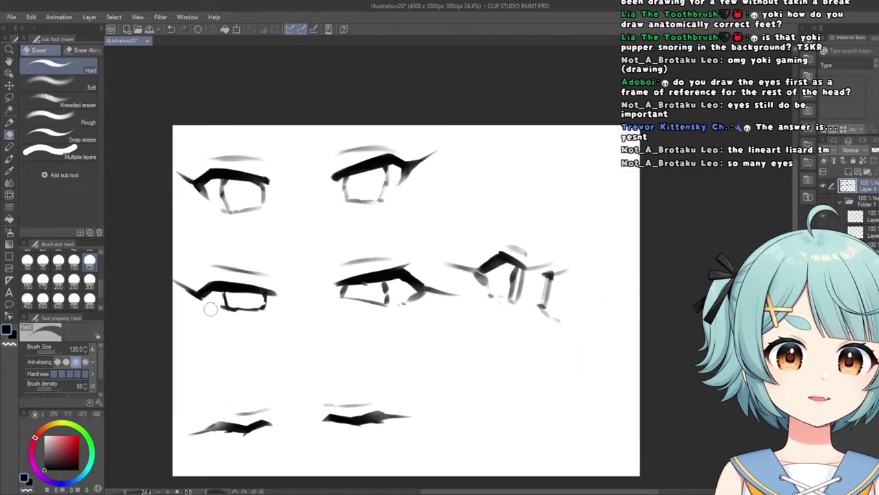
scroll(236, 305, "down", 4)
scroll(235, 306, "up", 3)
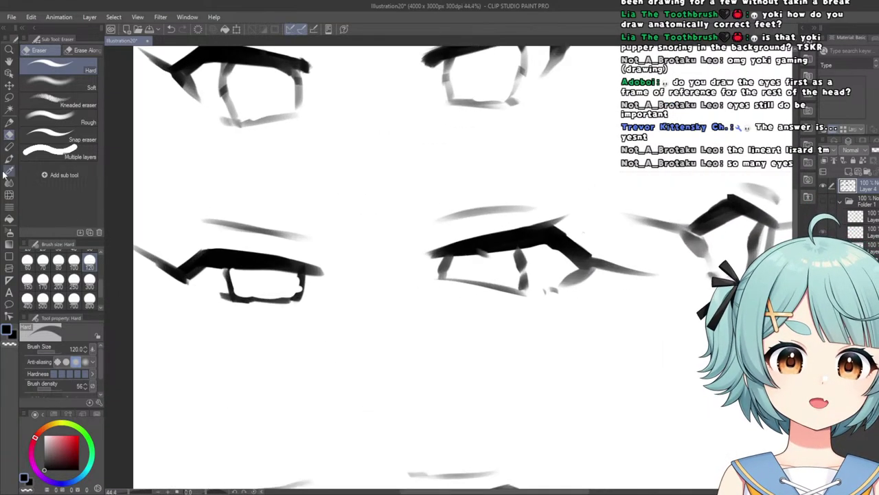
Draw a short lash flick above the left middle-row eye's outer corner and a small lower lid mark beside the iris with Kuro Sketch.
left_click(11, 132)
scroll(197, 295, "up", 1)
scroll(196, 294, "down", 4)
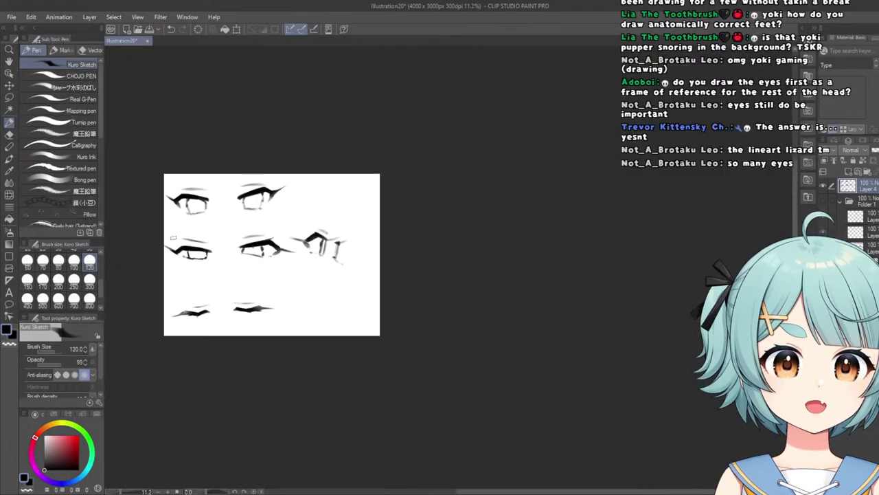
scroll(173, 267, "up", 3)
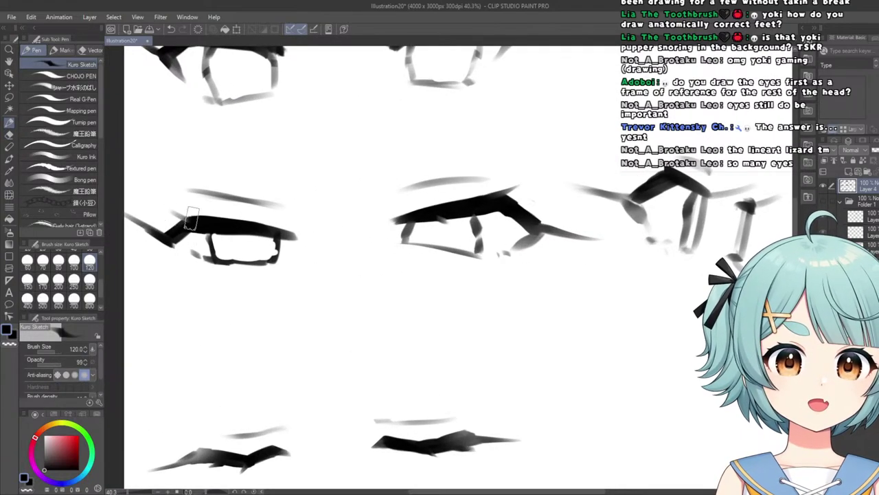
scroll(212, 211, "down", 4)
scroll(187, 231, "up", 6)
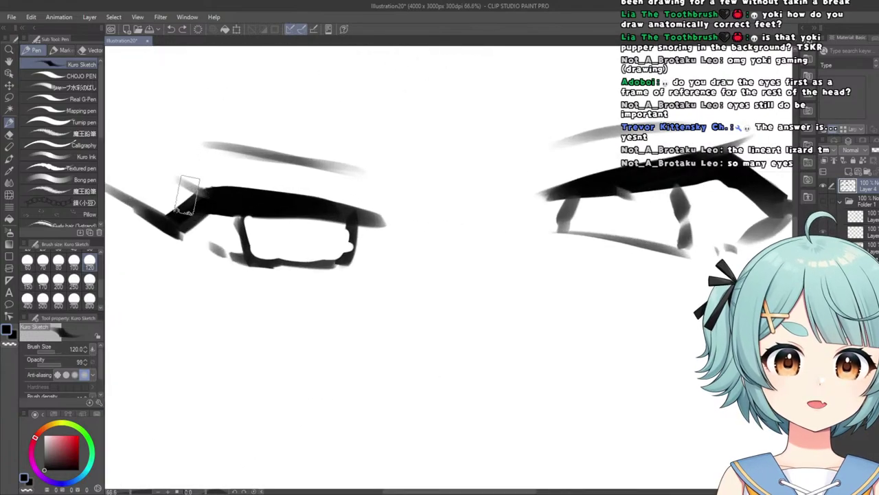
Add a short slanted pupil mark beneath the lash line inside the left middle-row iris and sharpen it with the Hard eraser.
left_click_drag(298, 218, 285, 229)
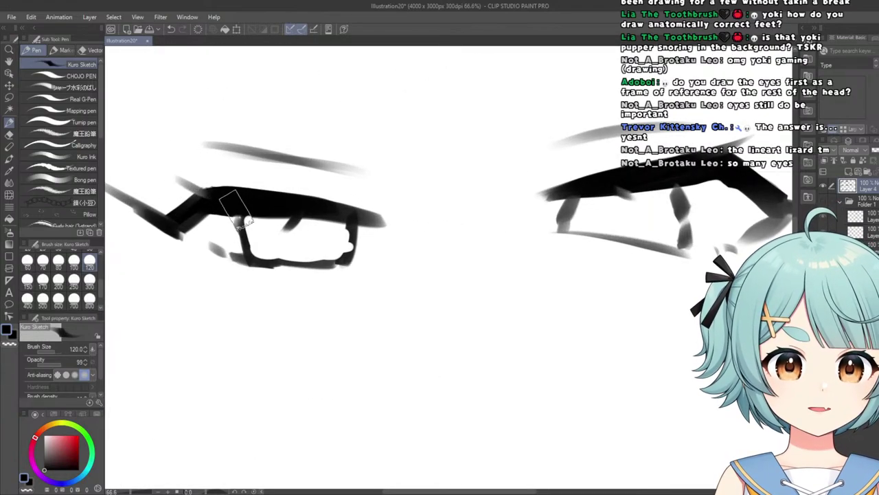
left_click(9, 135)
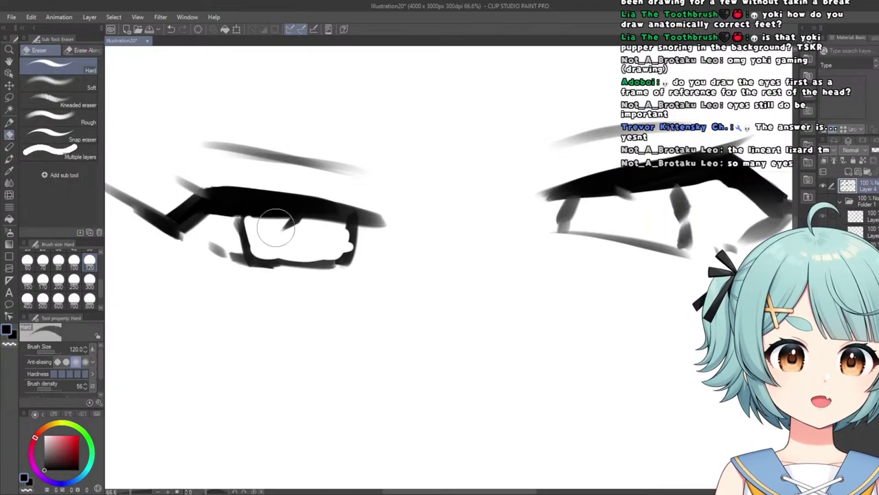
scroll(183, 169, "down", 12)
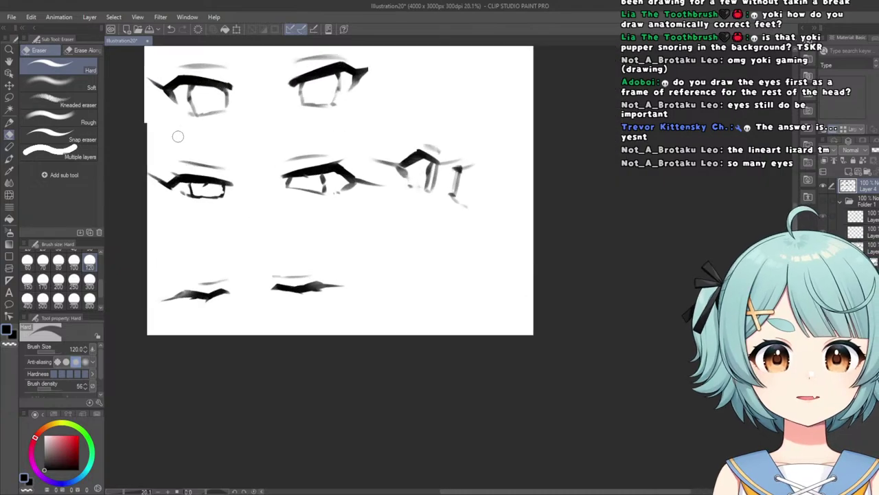
Draw a dark stroke at the outer corner of the middle row's left eye with the Kuro Sketch pen at size 120.
scroll(171, 136, "up", 2)
scroll(135, 142, "up", 1)
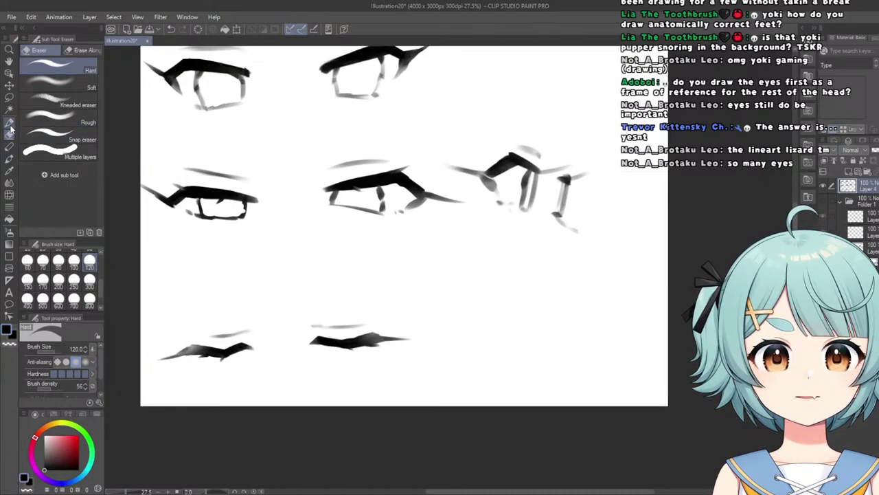
left_click(9, 123)
scroll(149, 178, "up", 3)
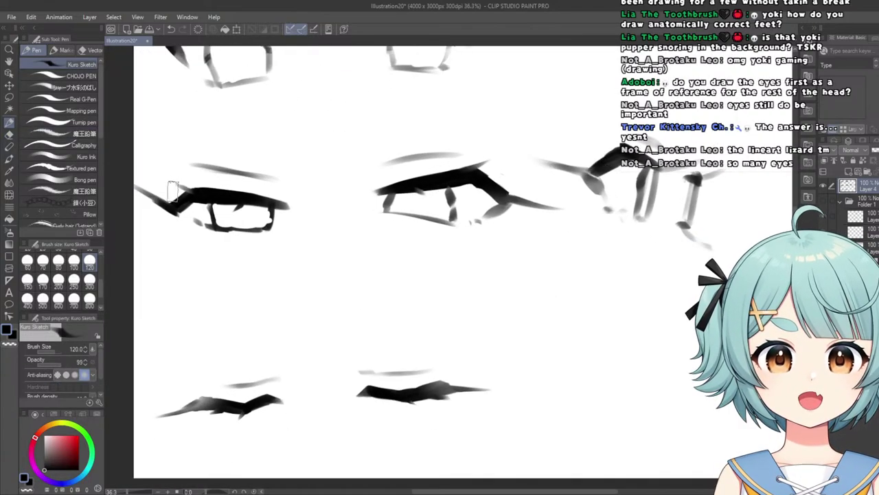
mouse_move(190, 226)
left_mouse_down()
mouse_move(162, 232)
mouse_move(191, 225)
mouse_move(170, 209)
left_mouse_up()
key("ctrl+z")
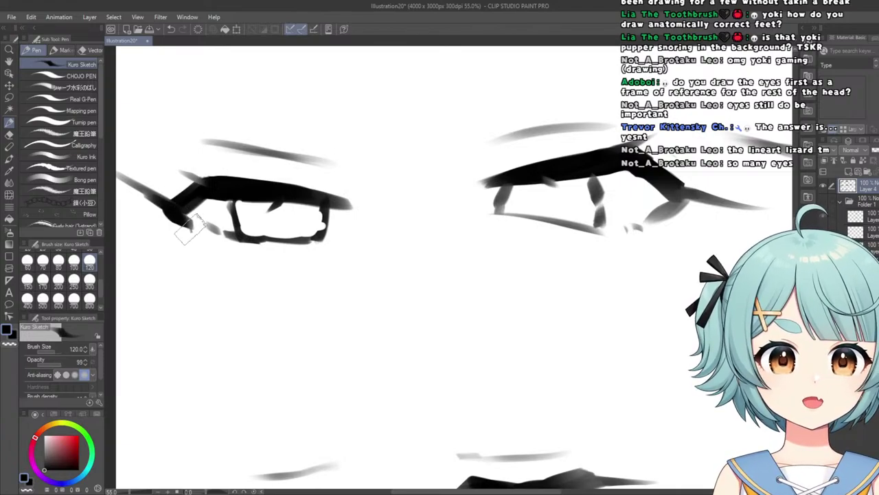
Soften the outer lash corner of the middle row's left eye with the Soft eraser at size 300.
left_click(10, 184)
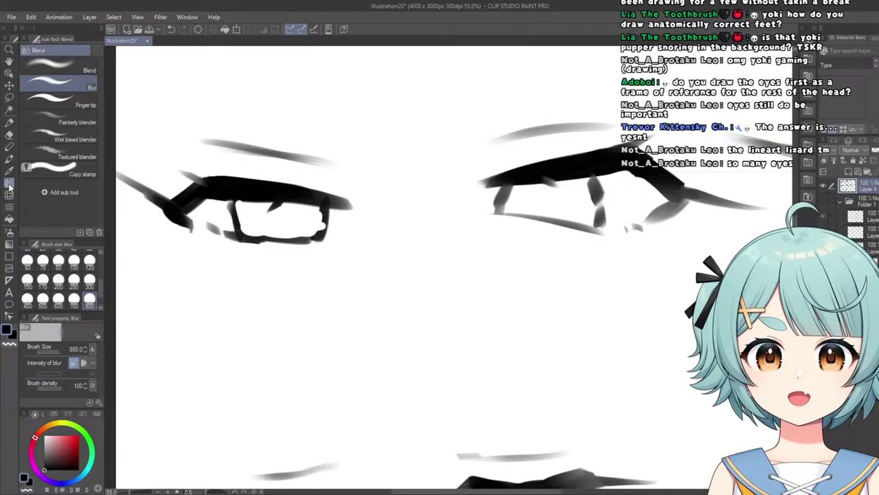
left_click(10, 135)
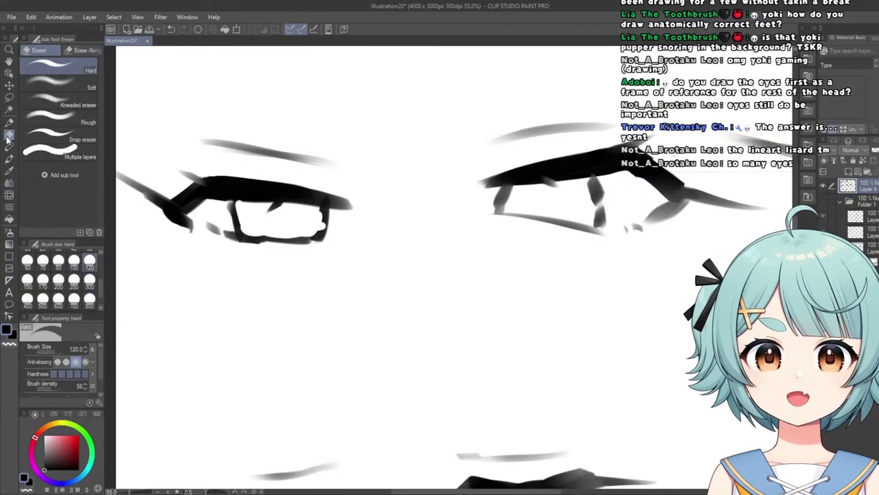
left_click(72, 90)
left_click_drag(162, 247, 150, 236)
scroll(149, 237, "down", 5)
scroll(158, 206, "down", 2)
scroll(240, 163, "up", 6)
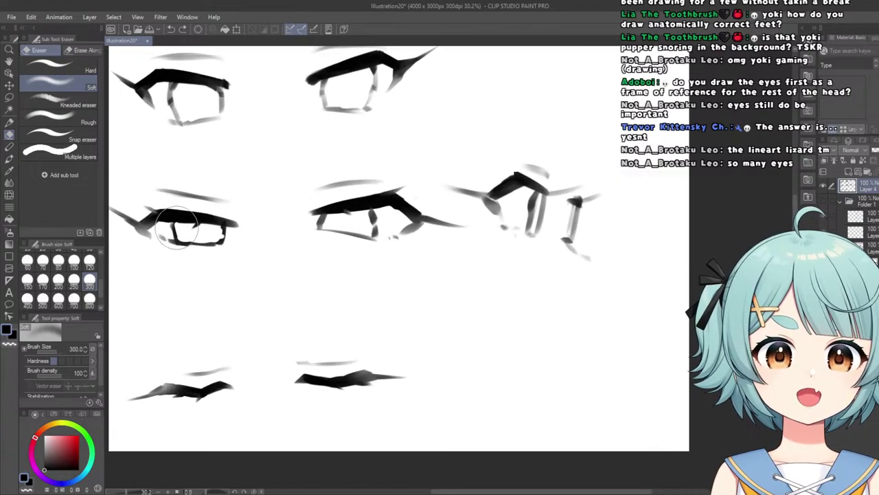
Thicken and darken the inner side and bottom of the middle-left eye's iris outline with the Kuro Sketch pen.
key("p")
scroll(234, 213, "up", 3)
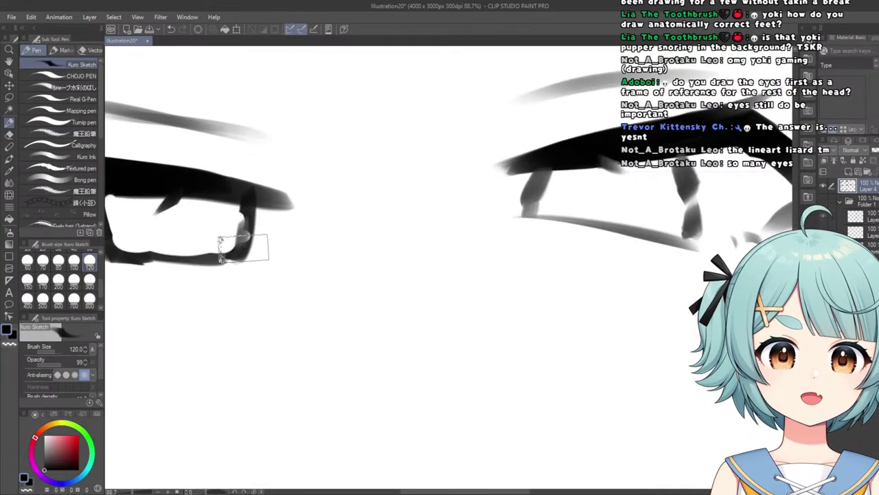
scroll(271, 200, "down", 4)
scroll(199, 247, "up", 3)
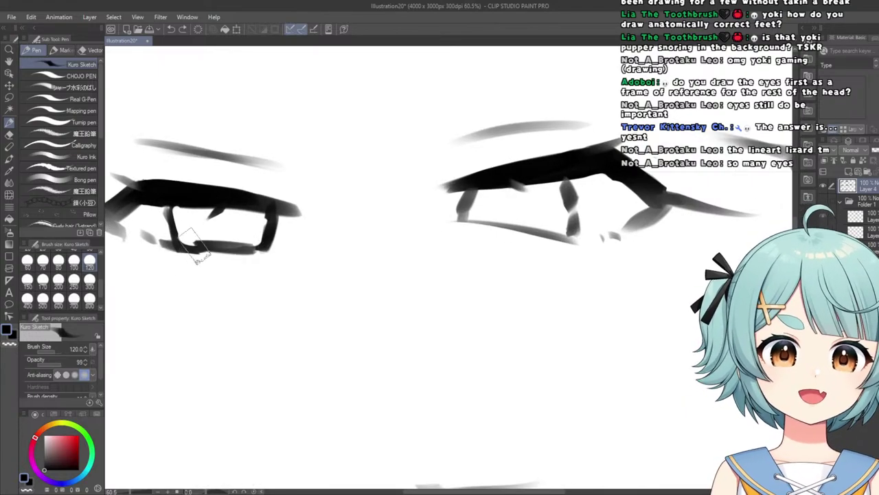
scroll(204, 206, "down", 2)
scroll(205, 206, "down", 3)
scroll(281, 177, "up", 3)
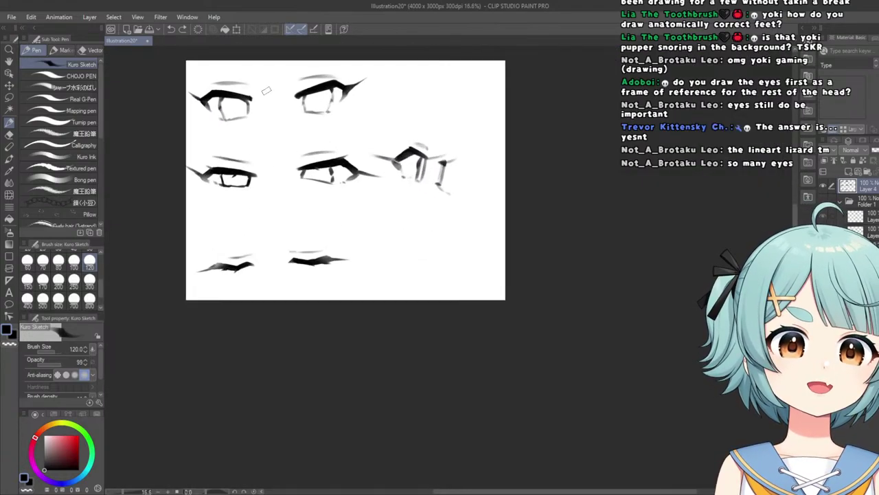
Erase the faint stray marks between the outer corner and the iris of the middle-left eye with the Hard eraser.
scroll(221, 223, "up", 5)
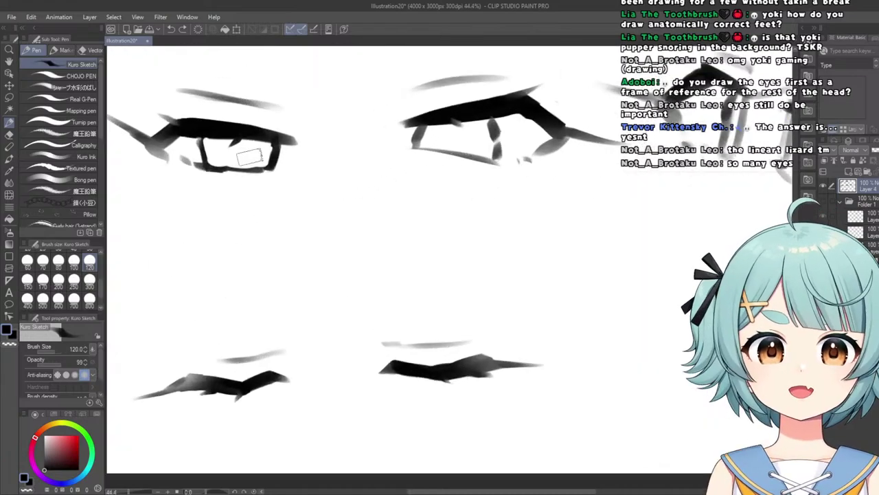
scroll(194, 180, "down", 5)
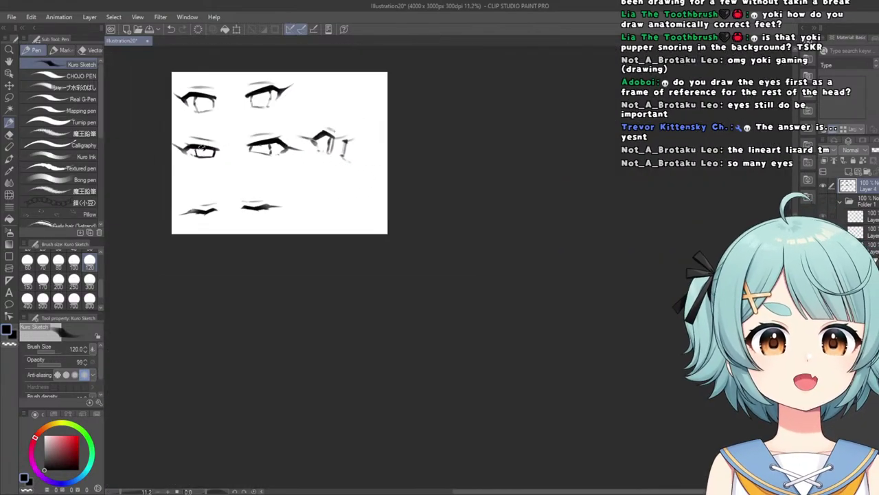
scroll(193, 148, "up", 6)
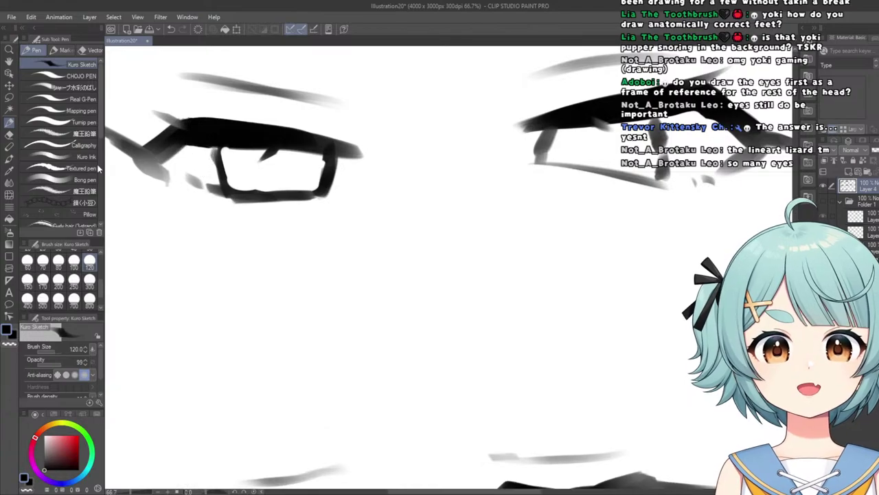
left_click(10, 137)
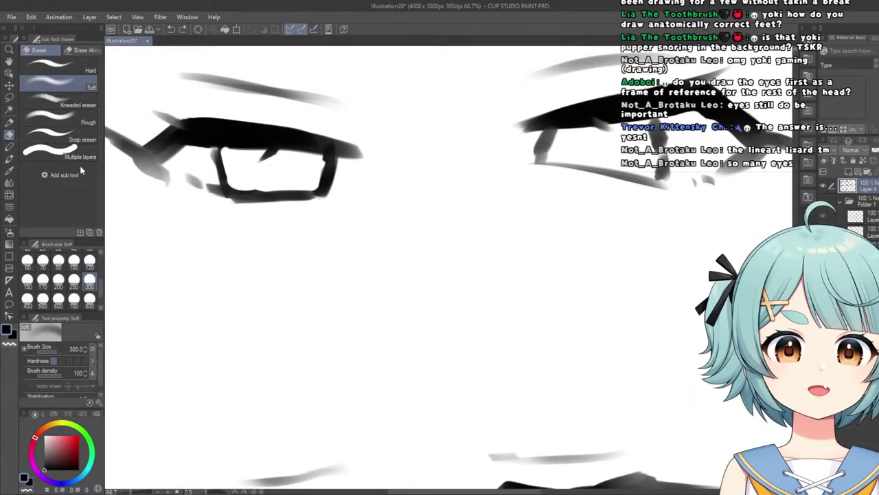
left_click(55, 65)
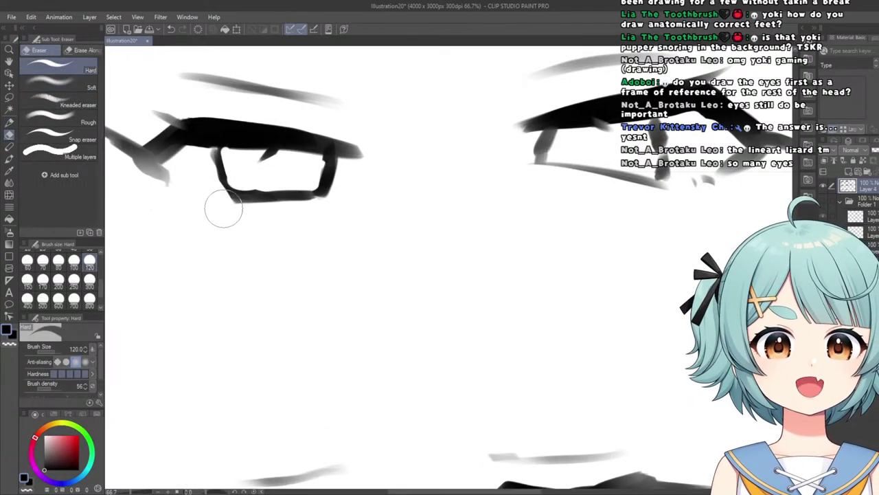
scroll(223, 209, "down", 3)
scroll(227, 206, "up", 4)
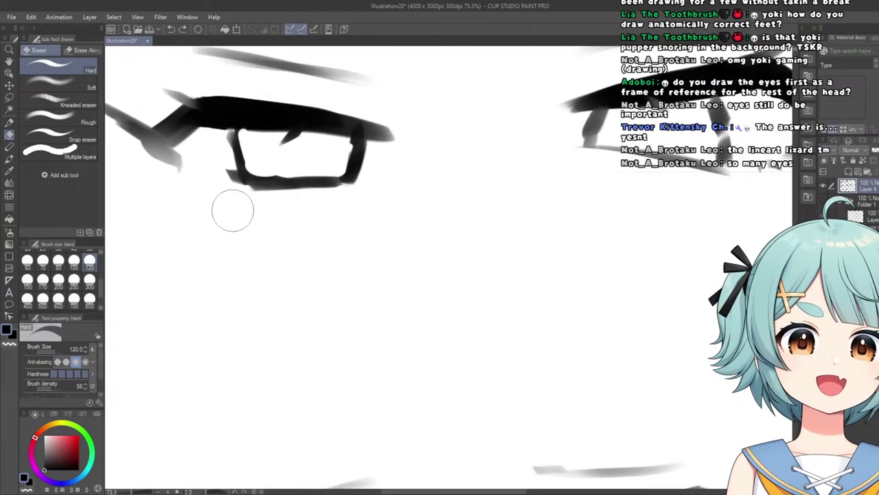
scroll(227, 159, "down", 8)
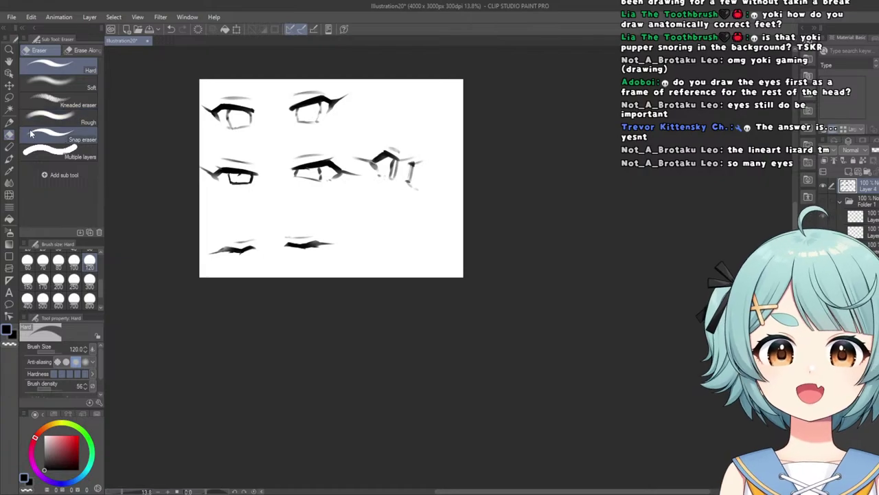
Touch up the lower lid line beside the middle-left eye's iris with the Kuro Sketch pen.
left_click(9, 122)
scroll(223, 107, "up", 5)
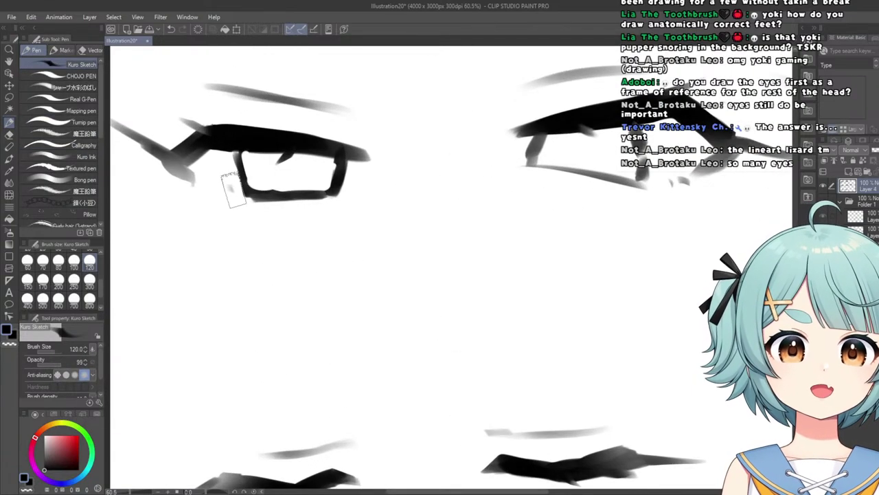
scroll(247, 196, "down", 8)
scroll(217, 180, "up", 6)
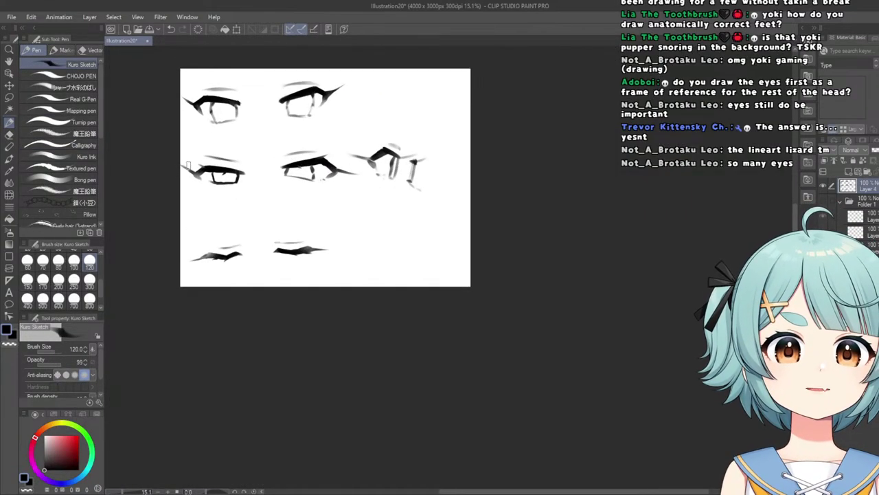
Clean up the lash and iris edges of the middle-left eye with the Hard eraser at size 120.
scroll(213, 177, "up", 3)
key("e")
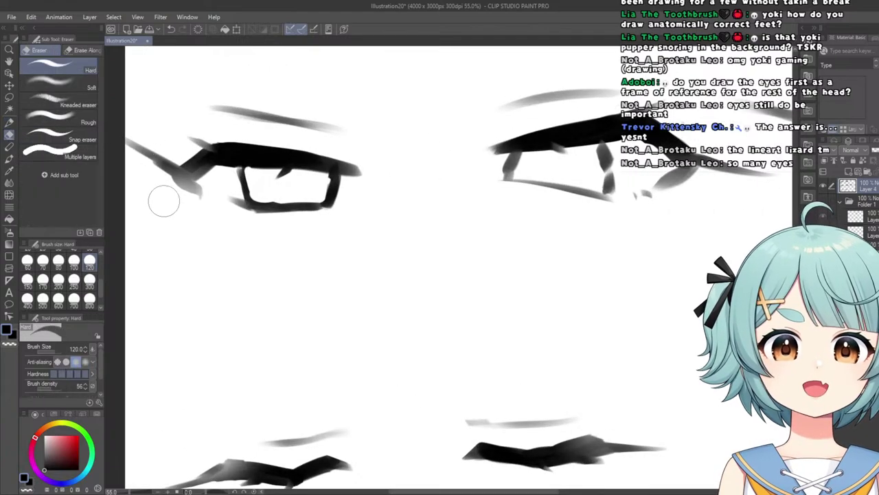
scroll(219, 207, "down", 7)
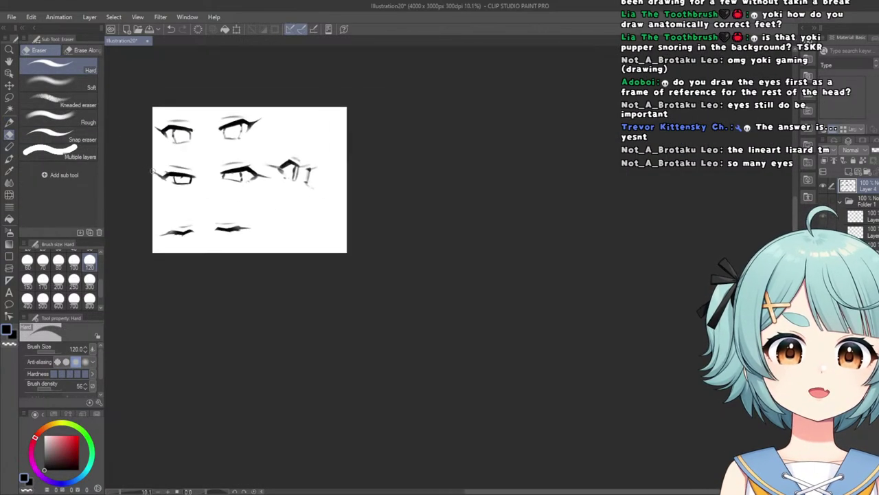
scroll(143, 160, "up", 2)
scroll(144, 160, "up", 7)
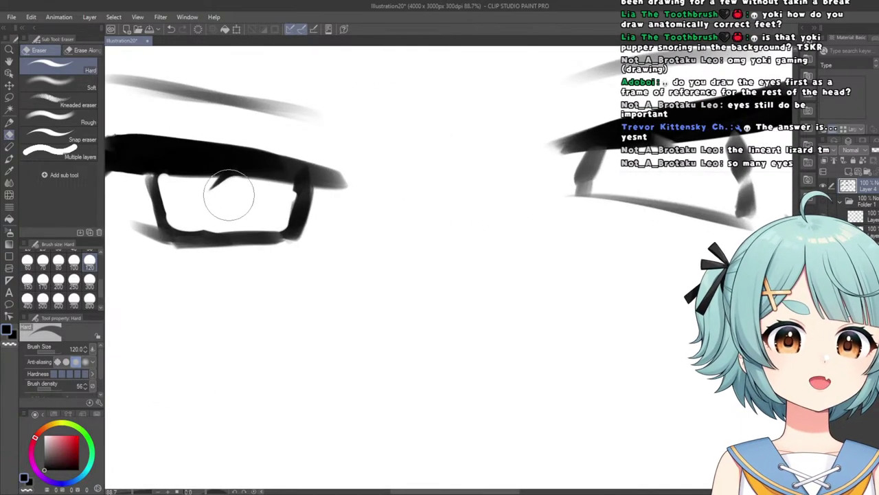
scroll(229, 195, "down", 4)
scroll(243, 177, "up", 4)
scroll(223, 184, "down", 4)
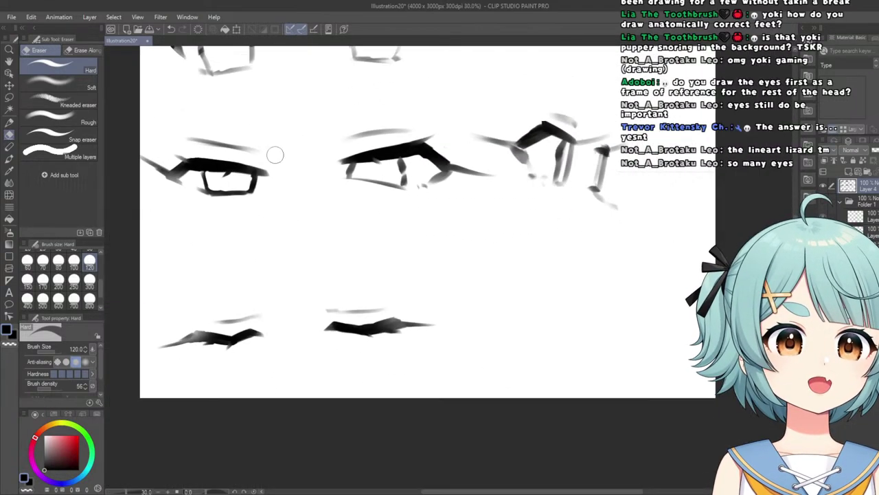
Extend the inner end of the middle-left eye's upper lash line downward with the Kuro Sketch pen.
key("p")
scroll(273, 153, "up", 4)
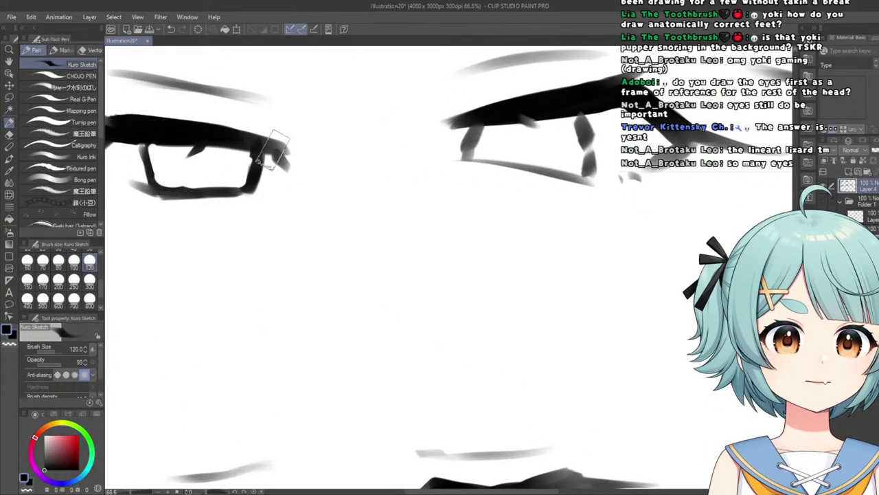
scroll(278, 148, "down", 5)
scroll(200, 93, "down", 2)
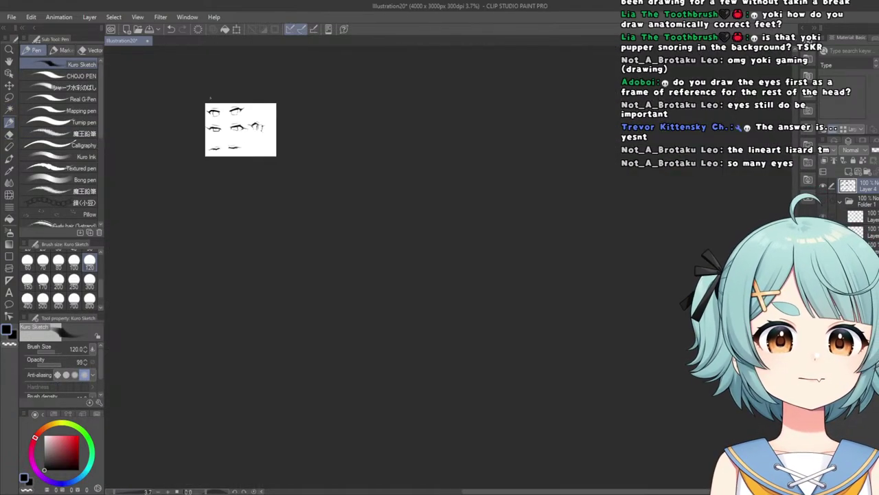
Examine the whole sheet of eye sketches and the blank area above the rightmost sketch.
scroll(220, 108, "up", 5)
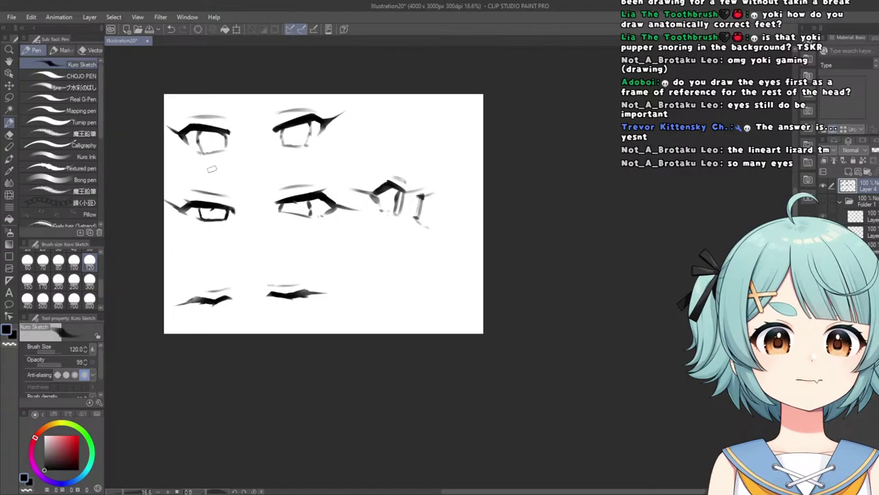
scroll(195, 219, "up", 4)
scroll(204, 224, "down", 5)
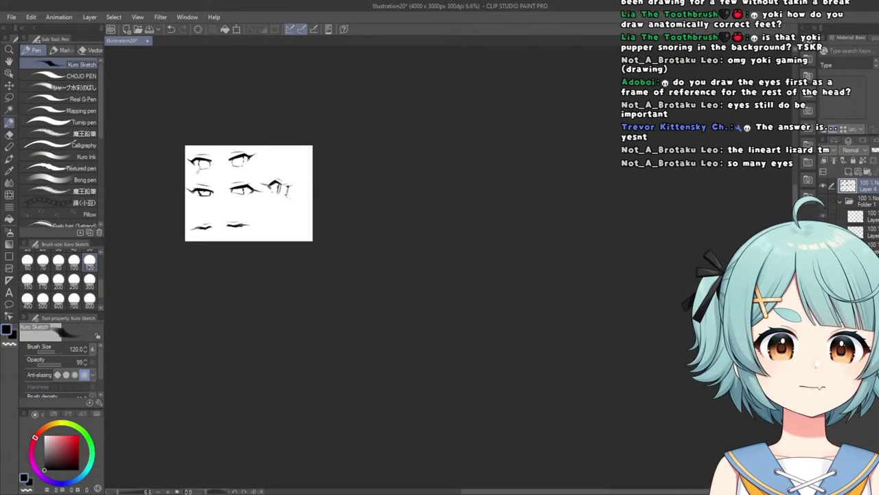
scroll(199, 131, "up", 3)
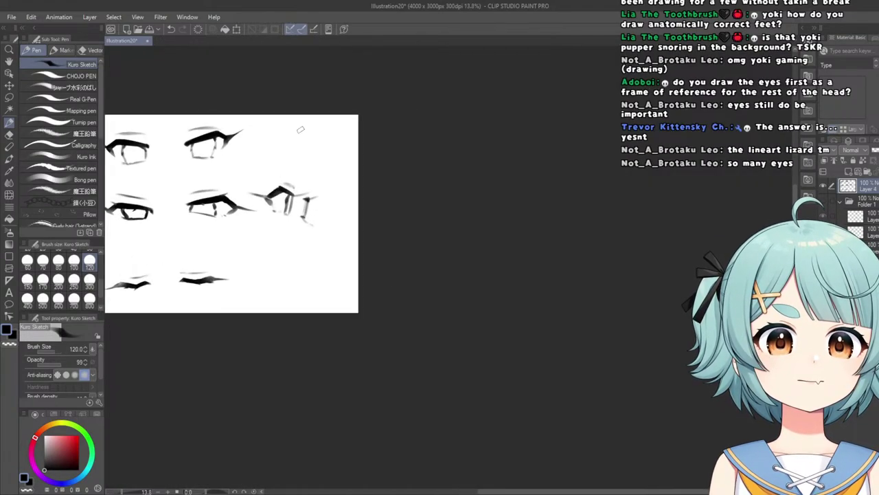
scroll(225, 107, "down", 1)
scroll(254, 113, "up", 2)
scroll(278, 139, "down", 2)
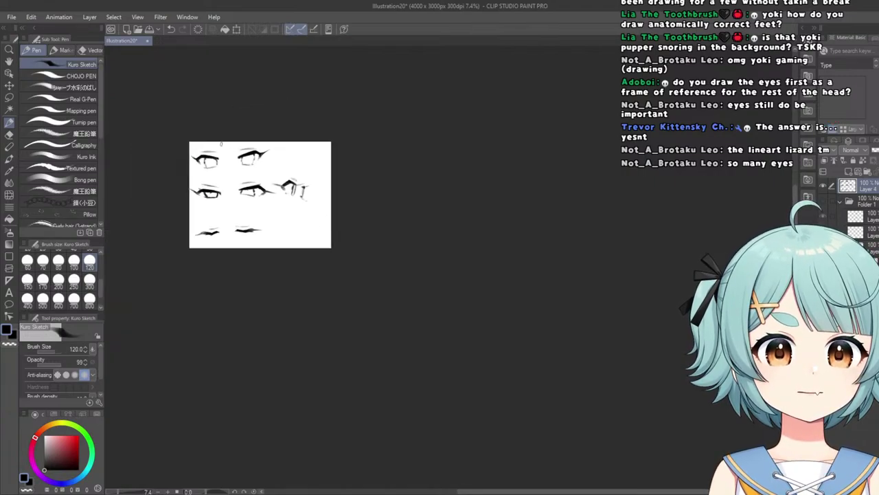
scroll(302, 114, "up", 2)
scroll(322, 89, "down", 2)
scroll(268, 158, "up", 7)
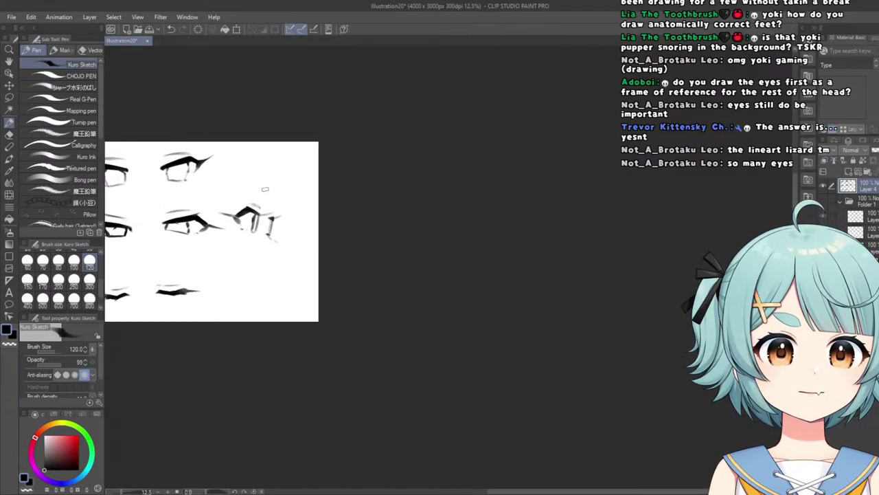
Draw a thick black upper lash line sloping down to the right in the blank area above the rightmost eye sketch.
key("ctrl+z")
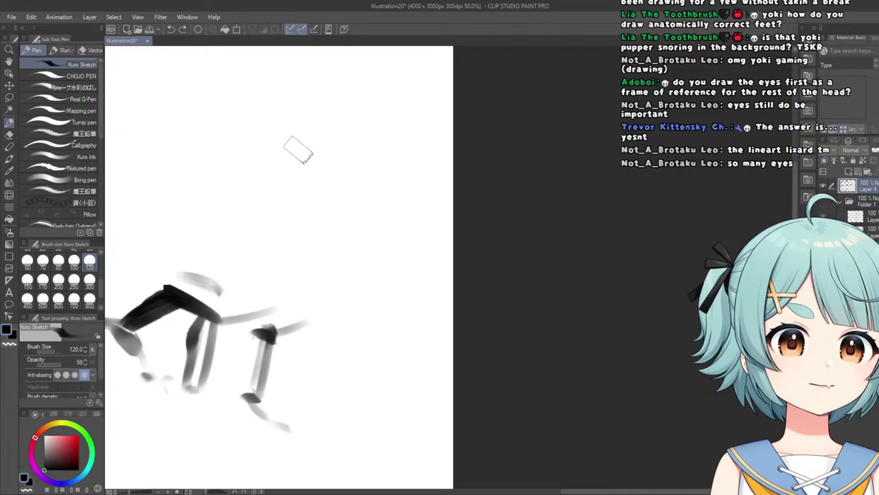
left_click_drag(353, 151, 281, 150)
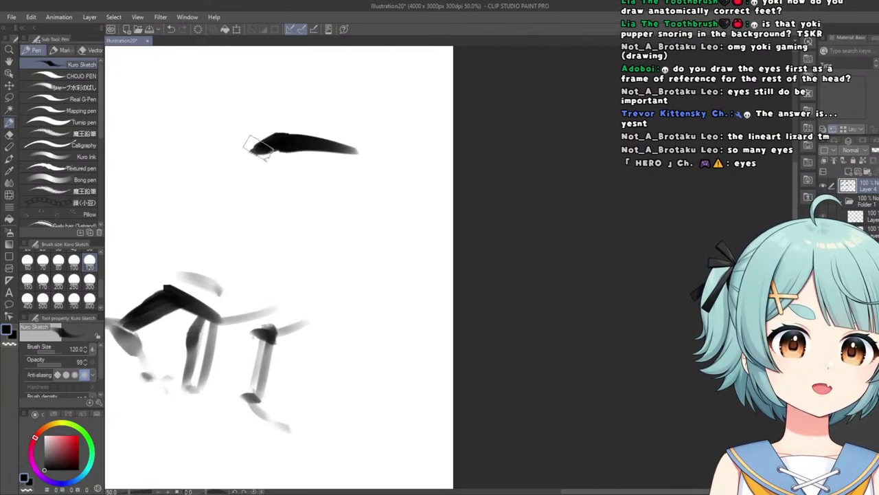
scroll(248, 159, "down", 4)
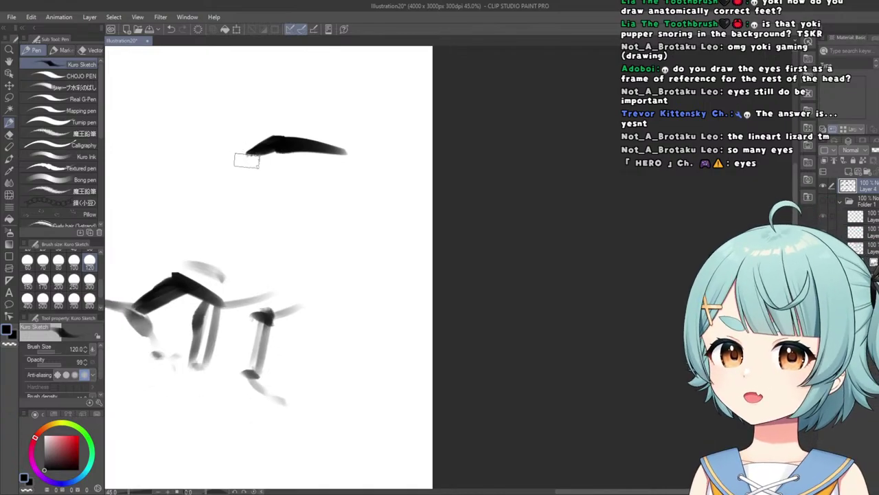
scroll(261, 132, "up", 5)
left_click_drag(270, 175, 367, 203)
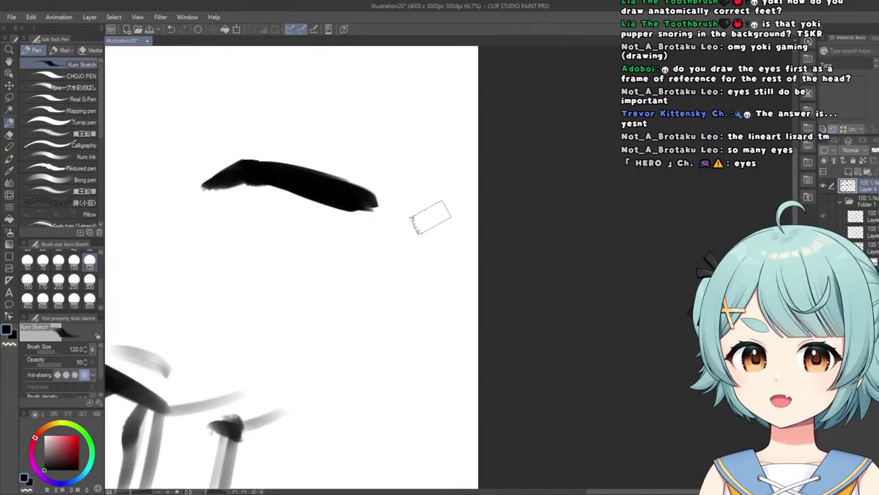
Trim the underside of the new lash line's thin left end with the Hard eraser.
left_click(9, 135)
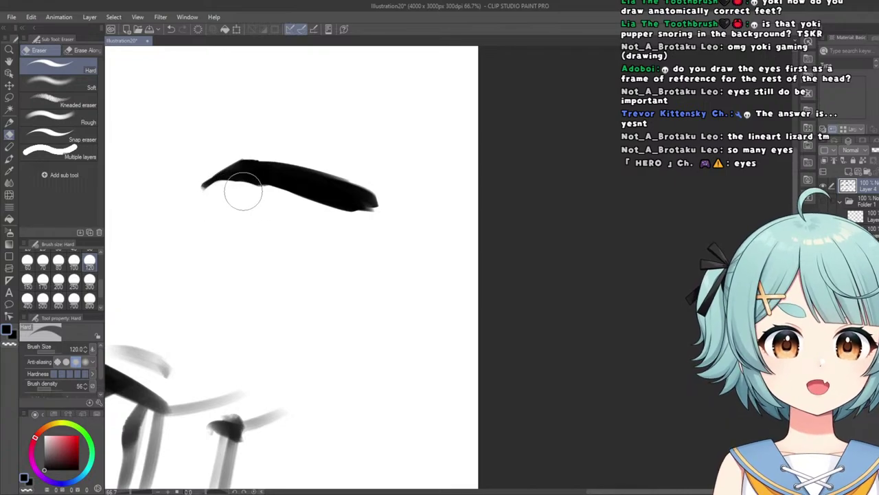
scroll(238, 143, "down", 5)
scroll(245, 153, "up", 5)
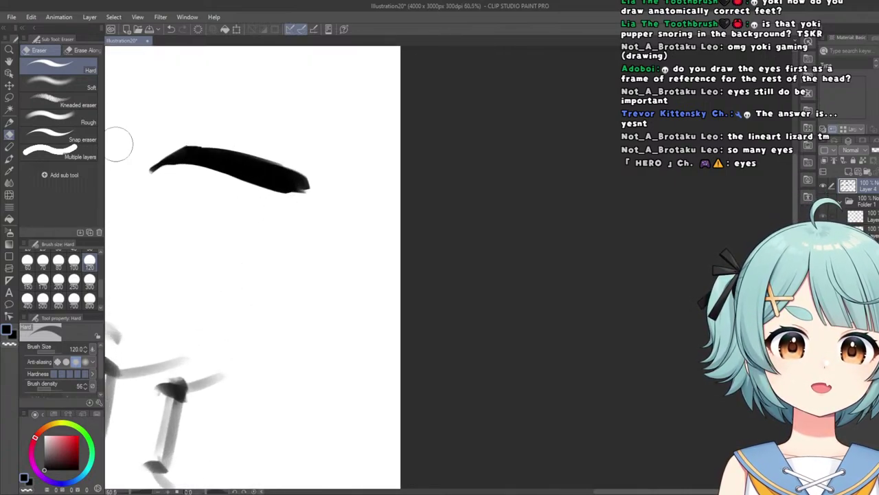
Draw a thin tapered tail stroke extending from the thick outer end of the new upper lash line with the Kuro Sketch pen.
left_click(9, 123)
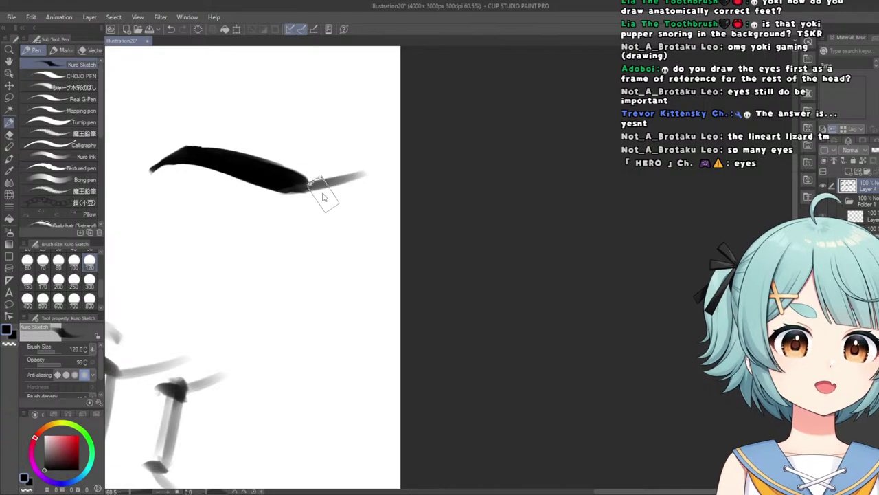
left_click_drag(374, 172, 316, 186)
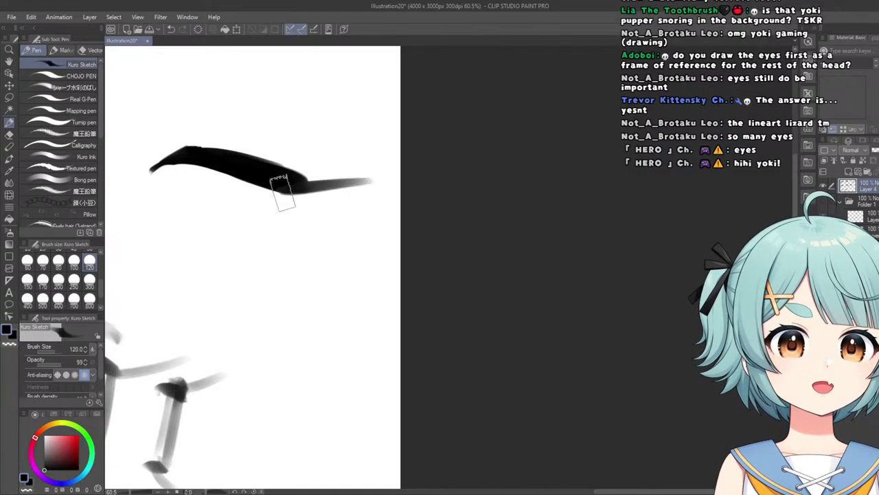
scroll(278, 165, "down", 4)
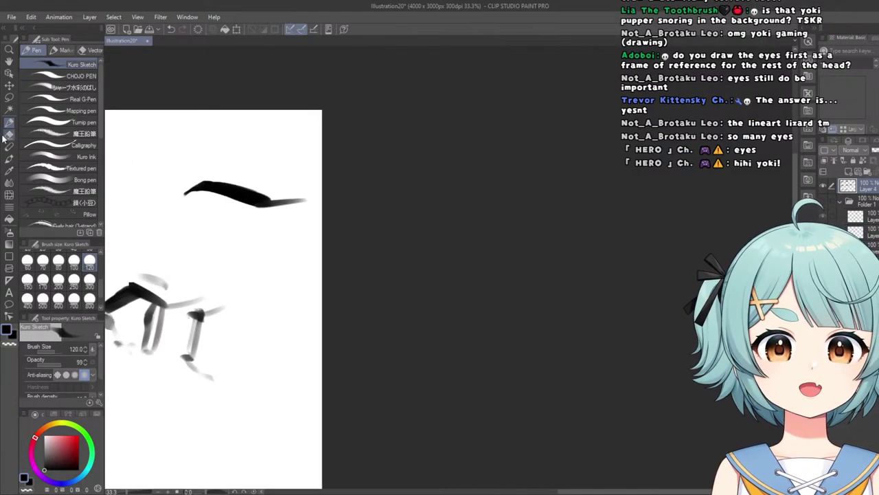
Trim the thin tail of the new lash line to a finer point with the Hard eraser.
left_click(9, 134)
scroll(284, 206, "up", 3)
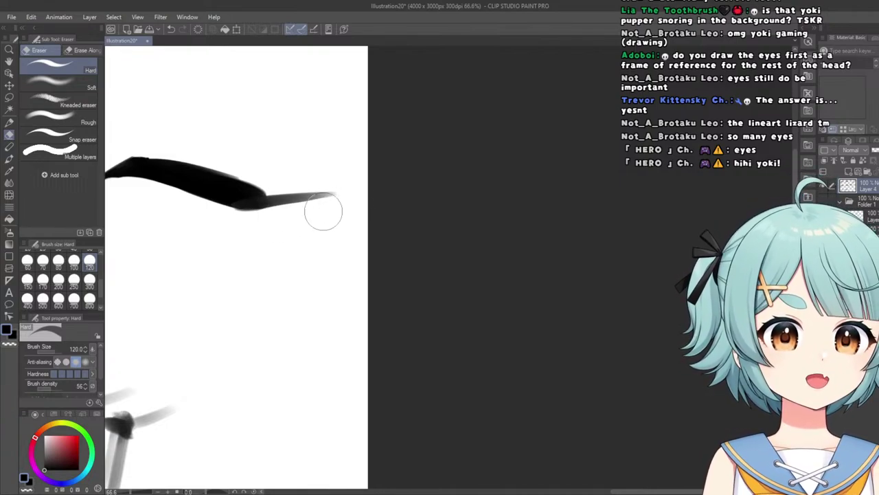
scroll(346, 200, "down", 5)
scroll(181, 197, "up", 2)
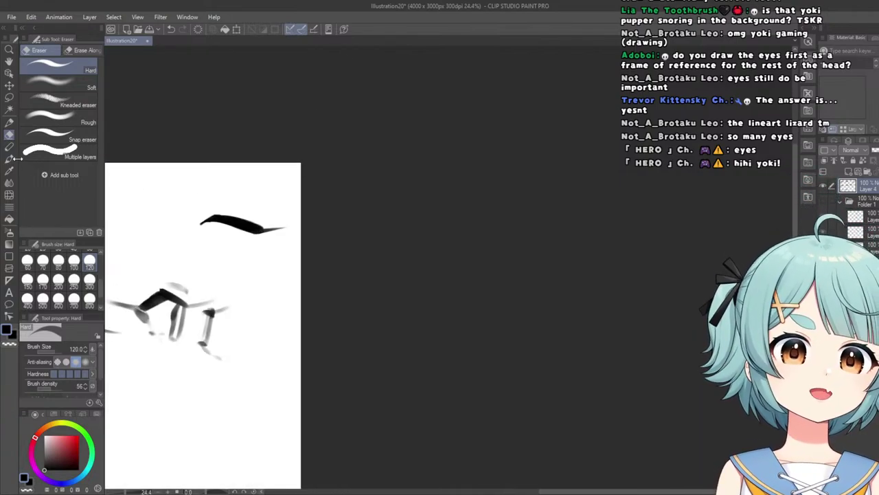
Darken and smooth the joint between the thick lash line and its thin tail with the Kuro Sketch pen.
left_click(9, 122)
scroll(295, 226, "up", 3)
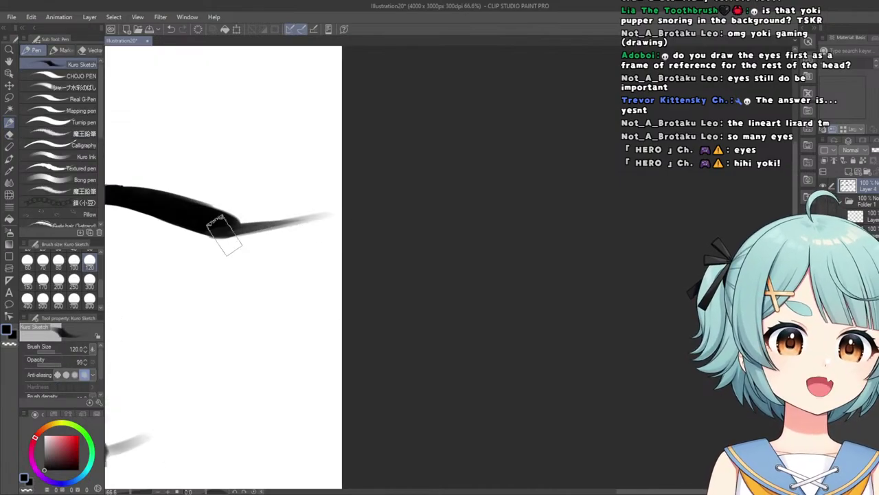
scroll(224, 234, "down", 4)
scroll(284, 163, "up", 3)
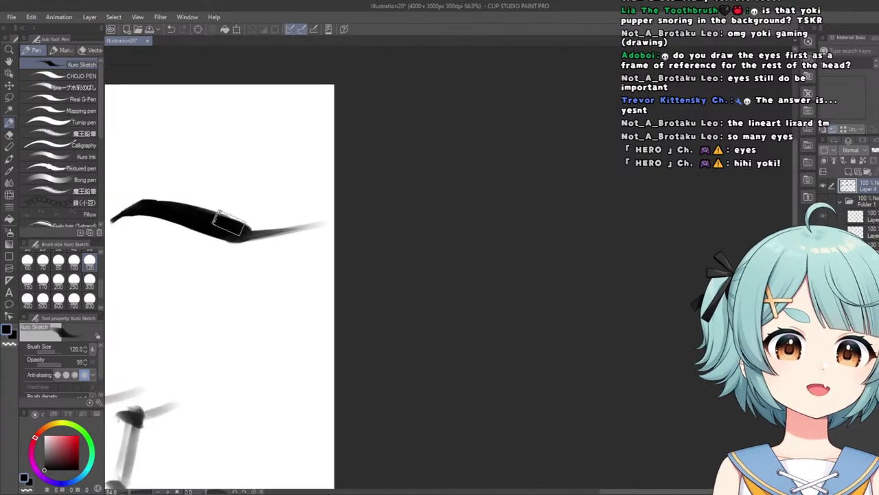
scroll(228, 224, "down", 2)
scroll(215, 220, "up", 4)
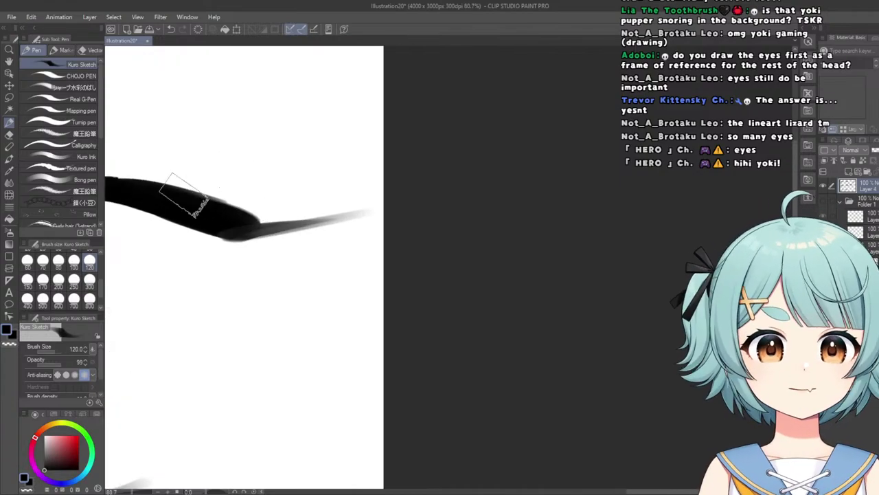
Add a small pointed lash spike on the upper edge near the lash line's thick outer end, undoing unwanted strokes.
left_click_drag(280, 183, 231, 205)
key("ctrl+z")
scroll(234, 204, "down", 1)
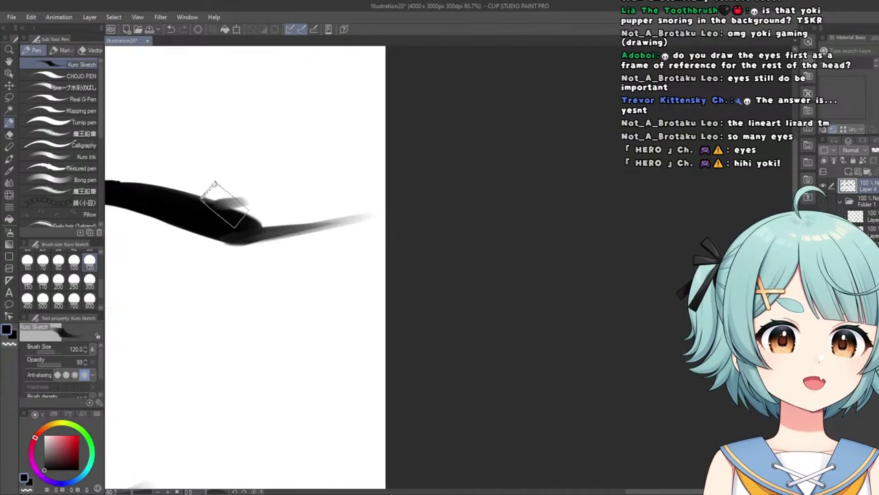
key("ctrl+z")
scroll(169, 188, "down", 8)
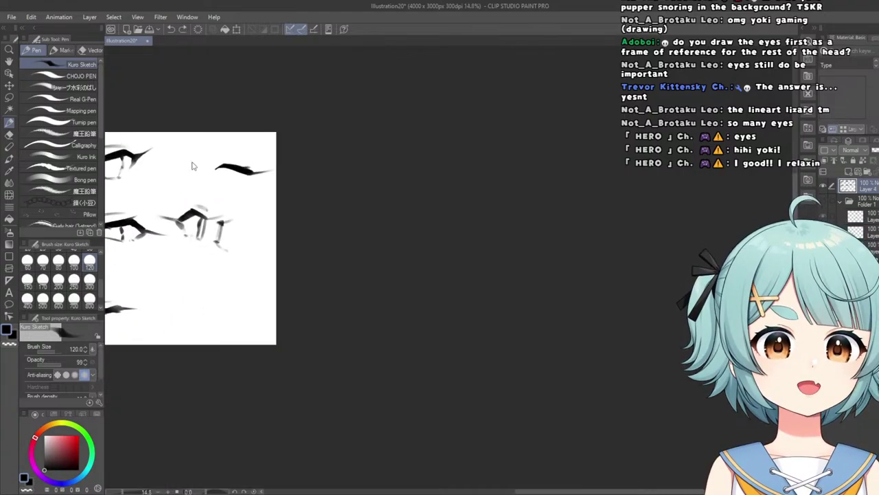
scroll(219, 167, "up", 8)
Sharpen the upper edge of the outer lash spike with the Hard eraser.
left_click(8, 137)
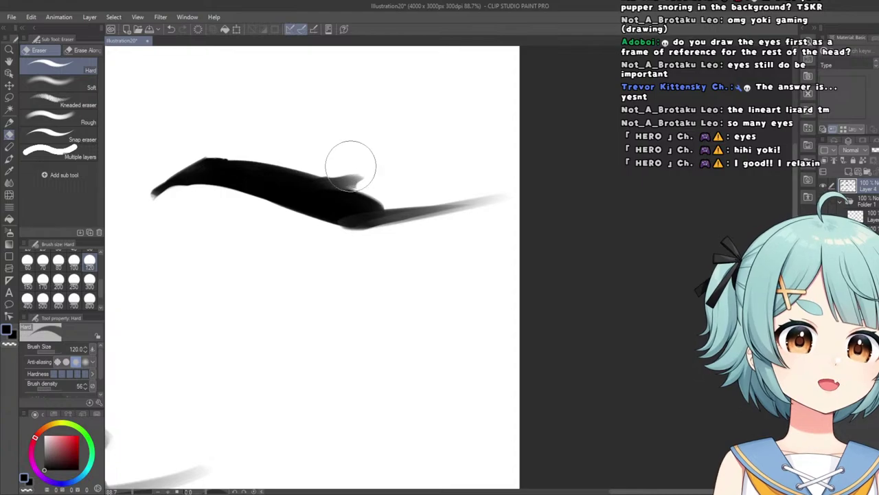
scroll(340, 171, "down", 3)
scroll(236, 236, "up", 4)
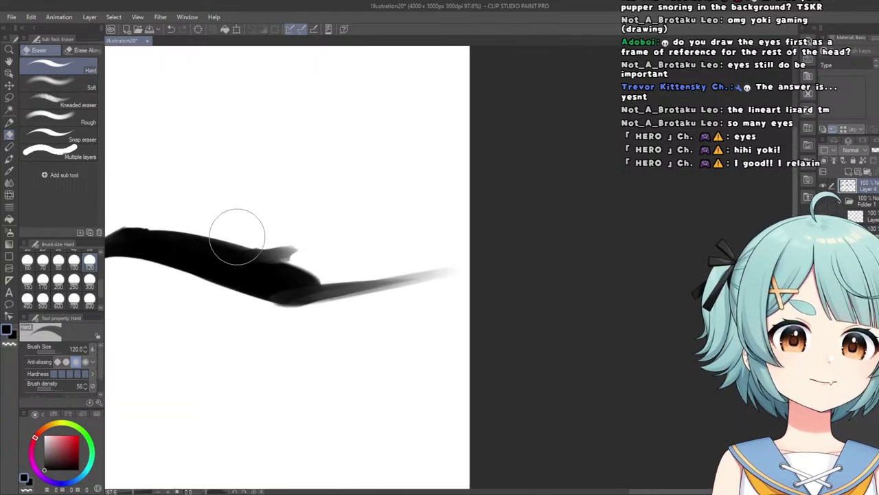
Add a second, smaller lash spike on the upper edge near the middle of the new lash line with the Kuro Sketch pen.
left_click(8, 124)
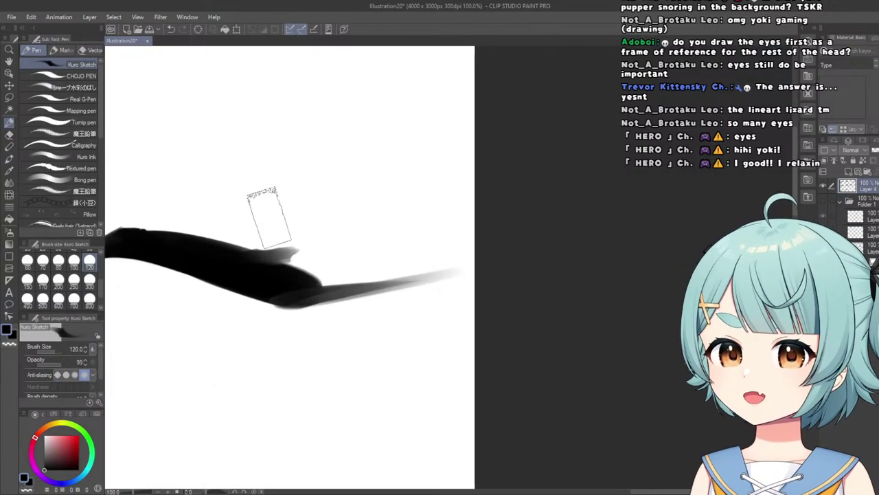
scroll(268, 227, "up", 1)
scroll(264, 273, "down", 3)
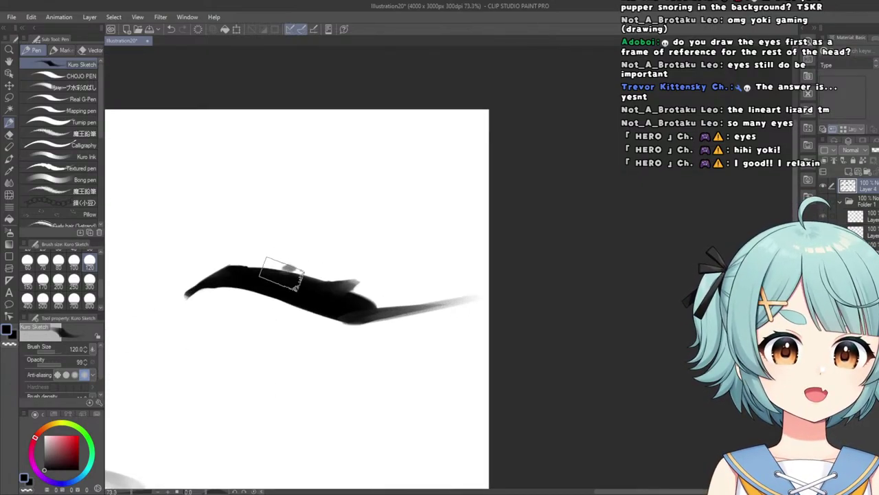
scroll(282, 261, "down", 6)
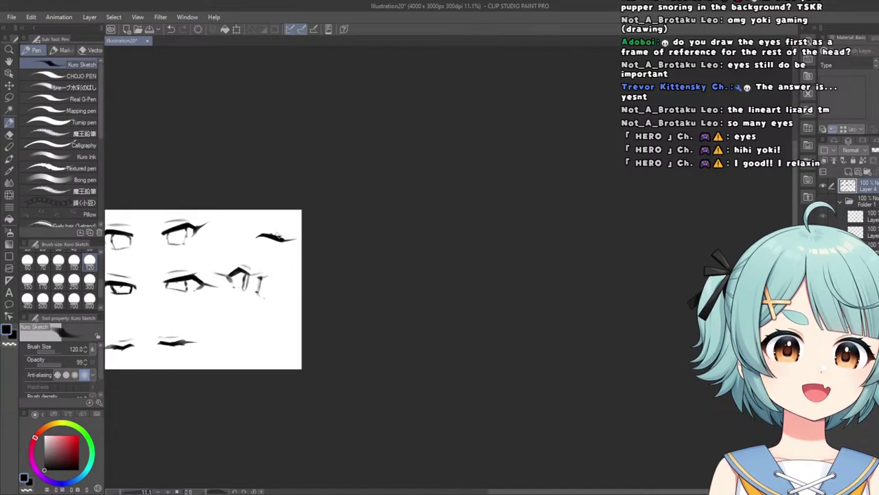
scroll(290, 220, "up", 6)
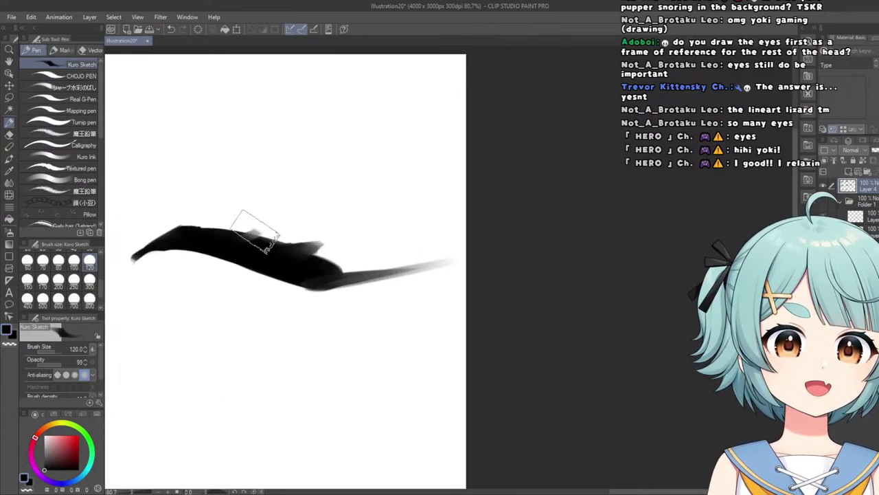
scroll(254, 218, "down", 8)
scroll(246, 175, "up", 5)
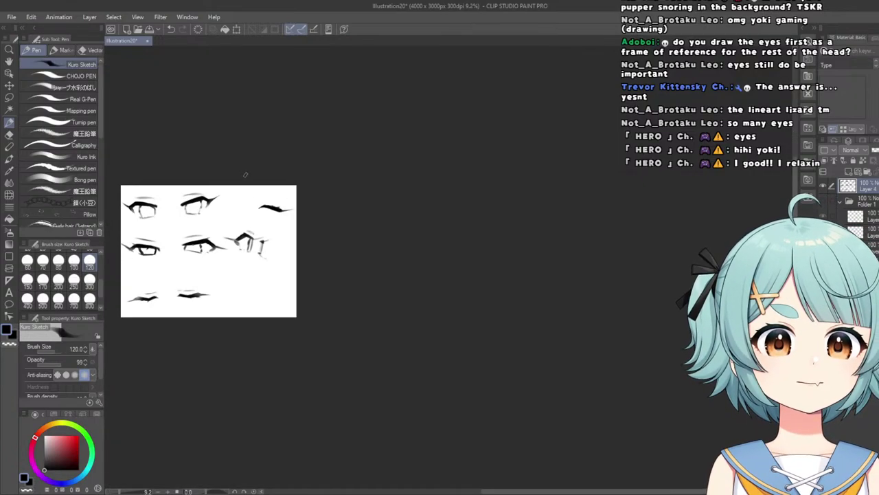
scroll(268, 207, "down", 3)
scroll(271, 214, "up", 2)
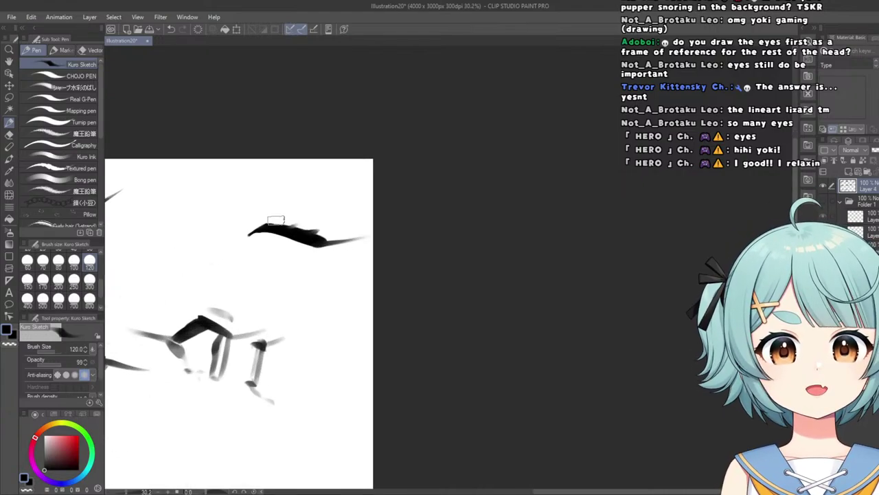
scroll(237, 210, "down", 2)
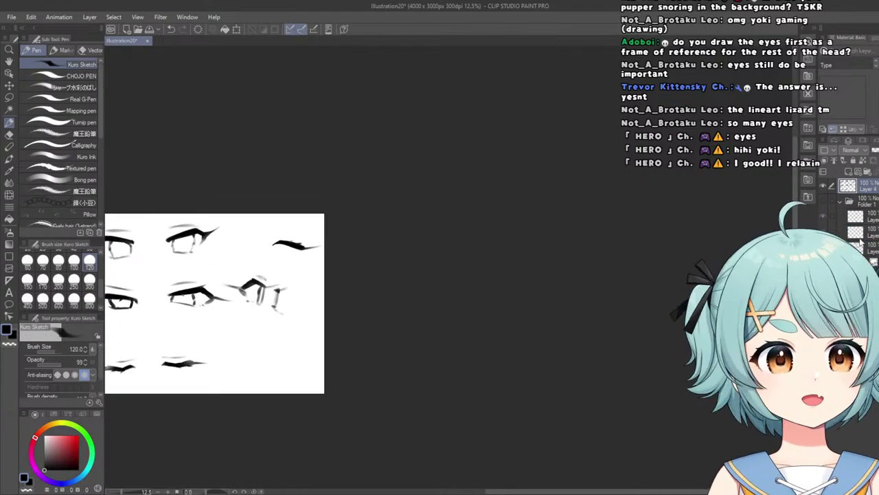
Hide the eye sketch layer and show Folder 1 to examine the reference portraits and annotated eye studies.
left_click(823, 186)
left_click(823, 201)
scroll(321, 226, "down", 2)
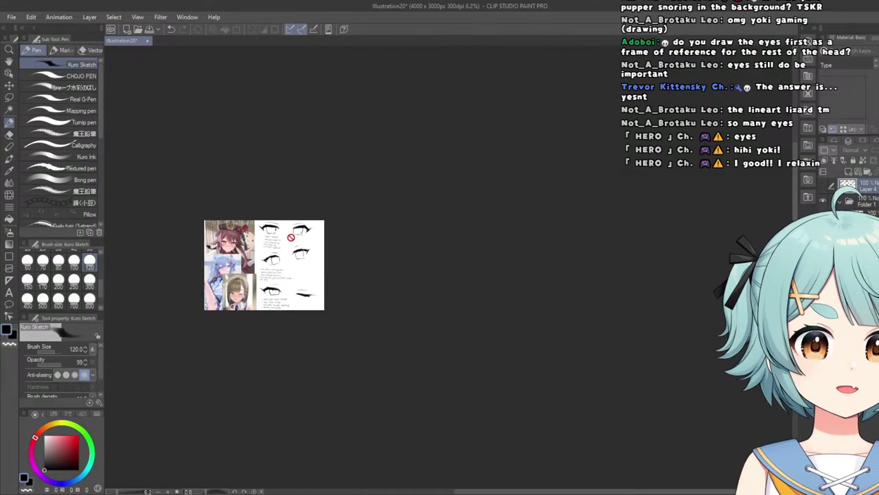
scroll(204, 242, "up", 3)
scroll(198, 296, "up", 1)
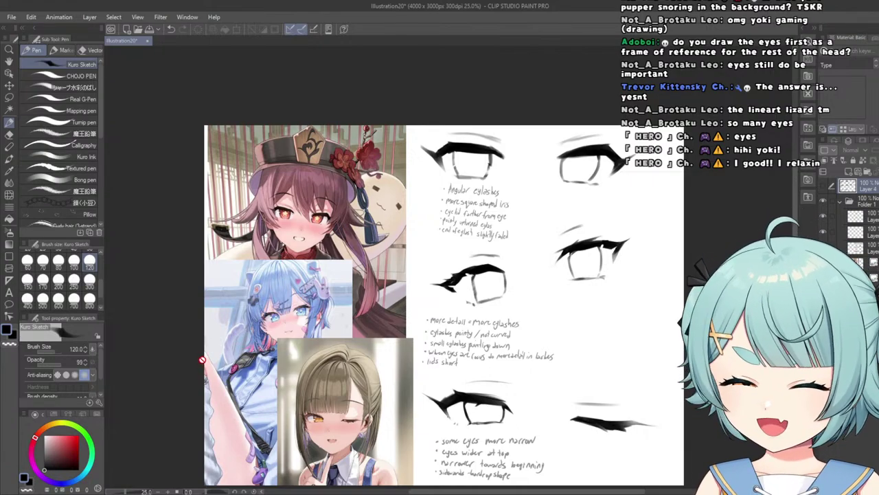
scroll(206, 371, "down", 2)
scroll(207, 375, "up", 2)
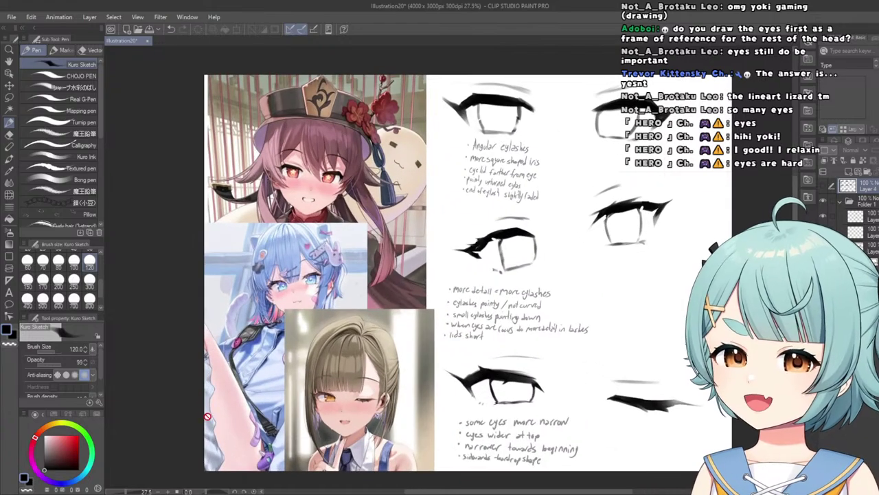
Hide Folder 1 and show the eye sketch layer again, returning to the new lash line.
left_click(822, 202)
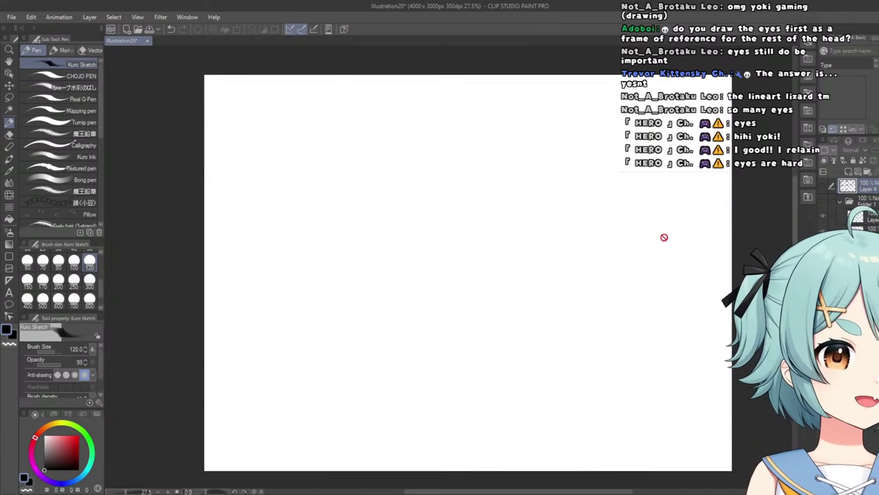
left_click(823, 186)
scroll(565, 196, "down", 3)
scroll(384, 191, "down", 2)
scroll(523, 172, "up", 7)
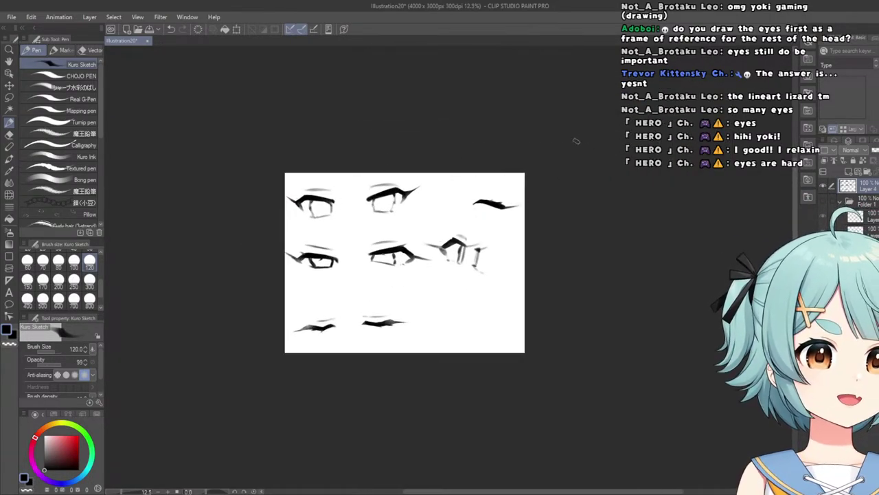
scroll(391, 127, "down", 5)
scroll(362, 121, "down", 1)
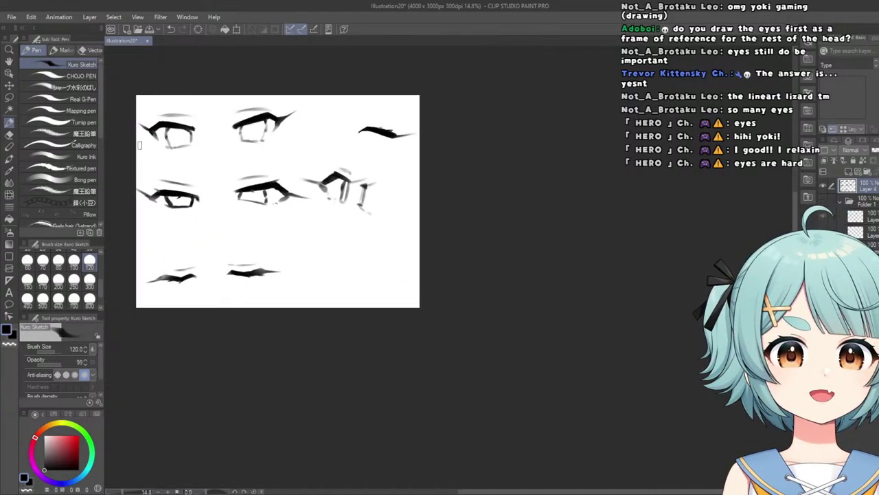
scroll(136, 134, "up", 2)
scroll(494, 127, "up", 5)
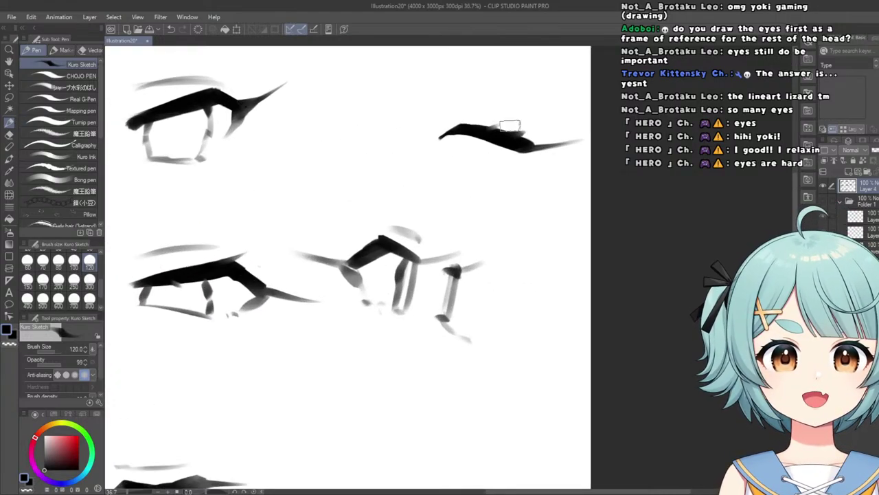
Redraw the middle lash spike on the new lash line's upper edge slightly larger with the Kuro Sketch pen.
scroll(496, 115, "down", 2)
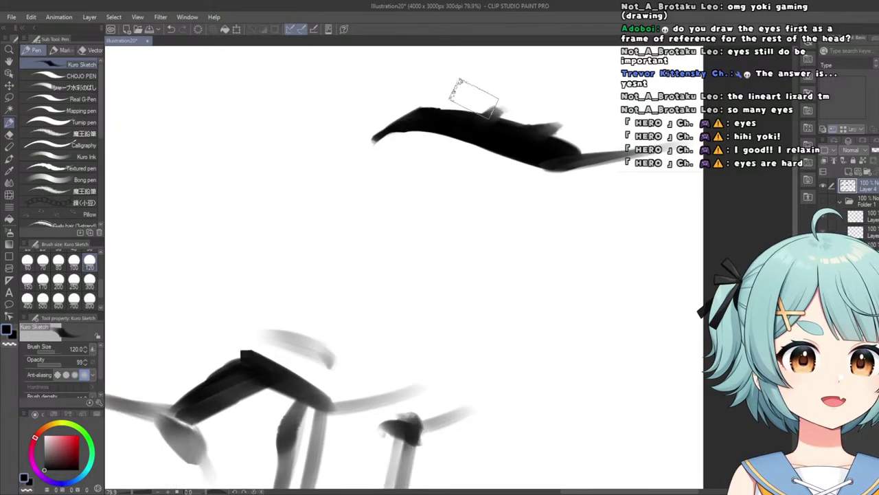
scroll(522, 101, "down", 1)
scroll(481, 97, "up", 3)
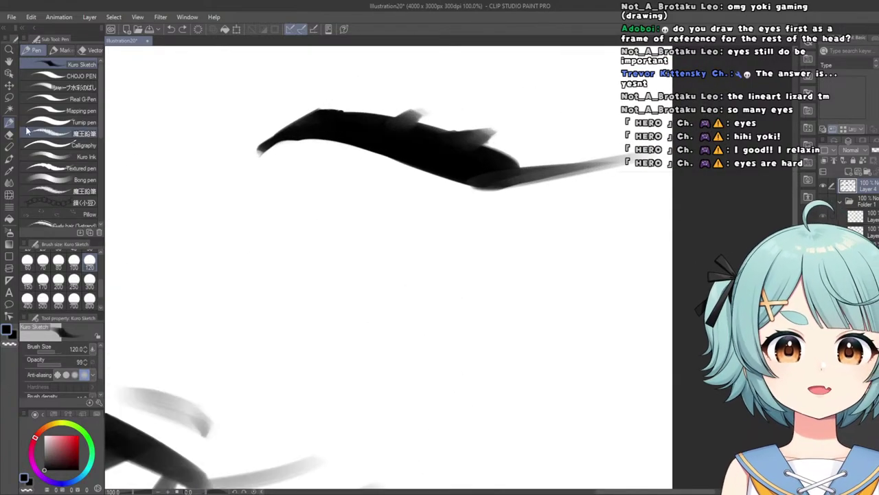
Trim the middle lash spike to a sharp point with the Hard eraser.
key("e")
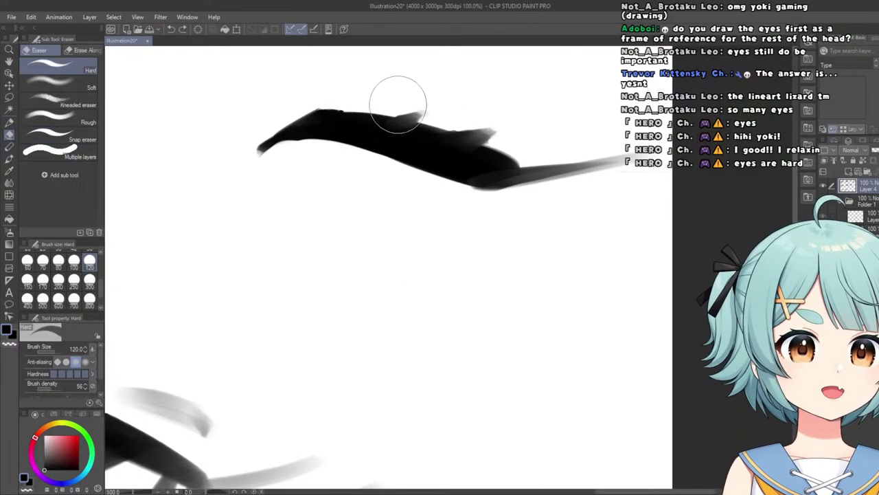
scroll(400, 103, "down", 3)
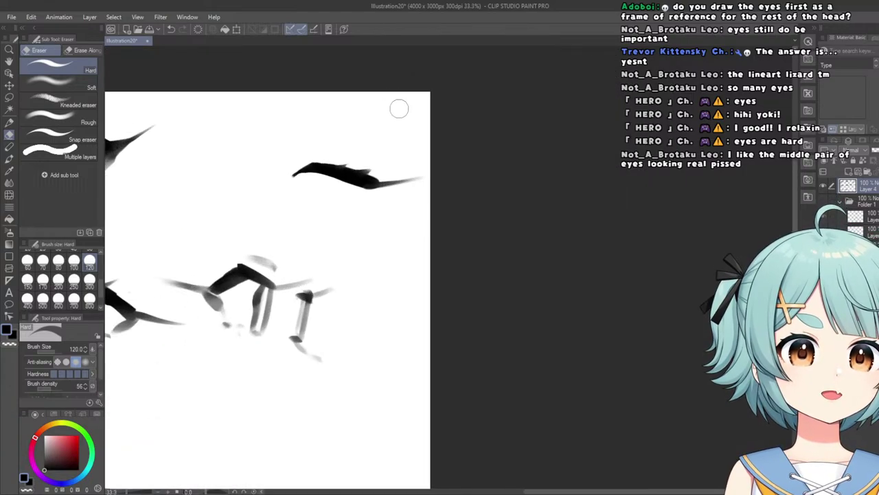
scroll(365, 183, "up", 3)
scroll(366, 199, "down", 3)
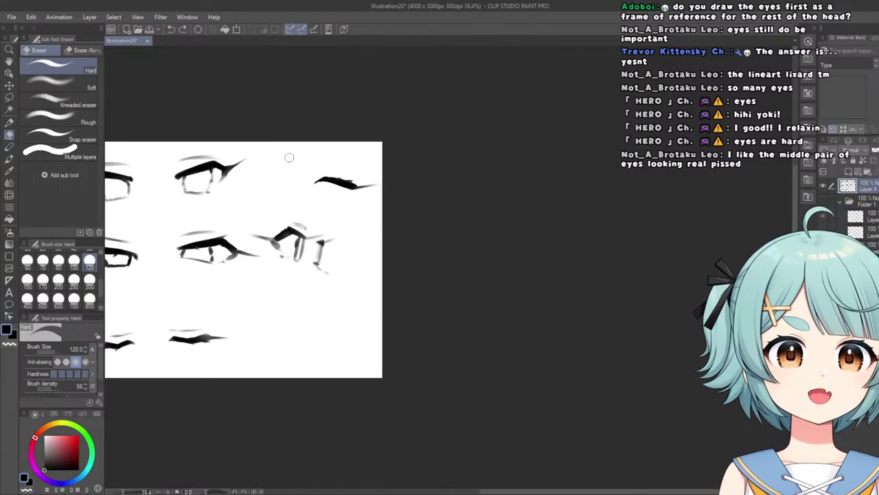
Cut a small pointed notch into the underside of the new lash line near its middle with the Hard eraser.
scroll(288, 153, "up", 3)
scroll(355, 187, "down", 3)
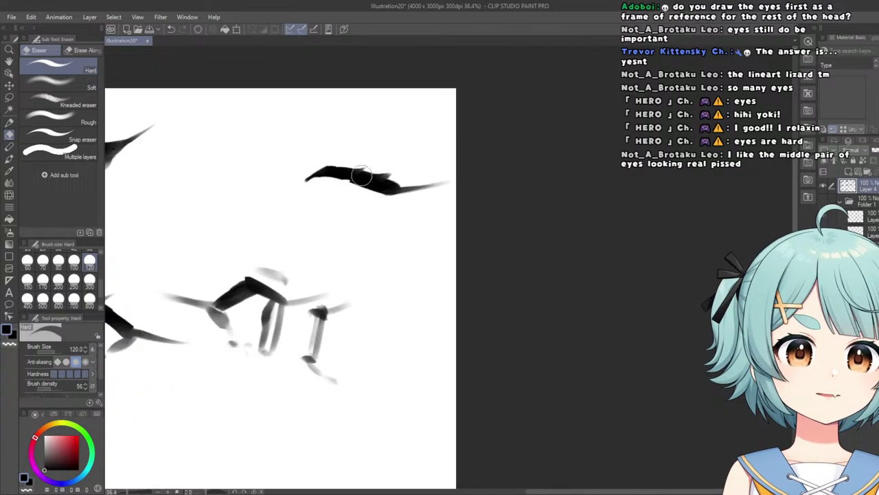
scroll(291, 194, "up", 3)
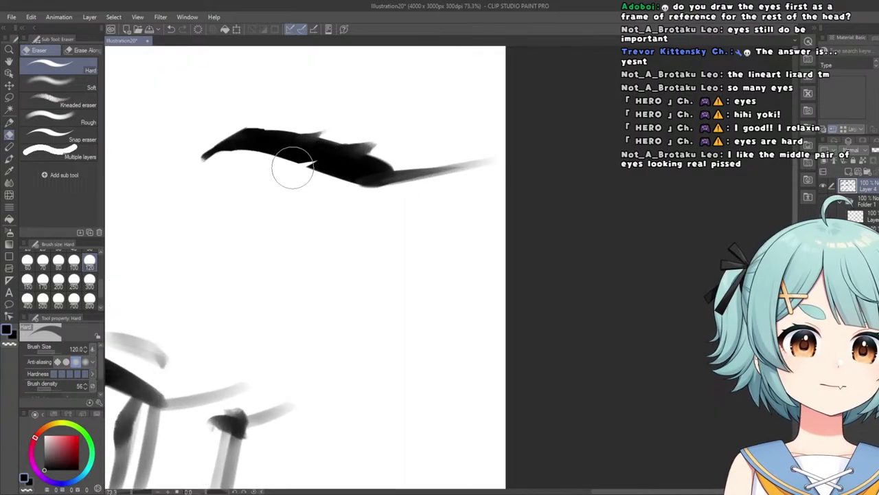
scroll(292, 167, "down", 4)
scroll(288, 178, "up", 3)
scroll(274, 206, "down", 2)
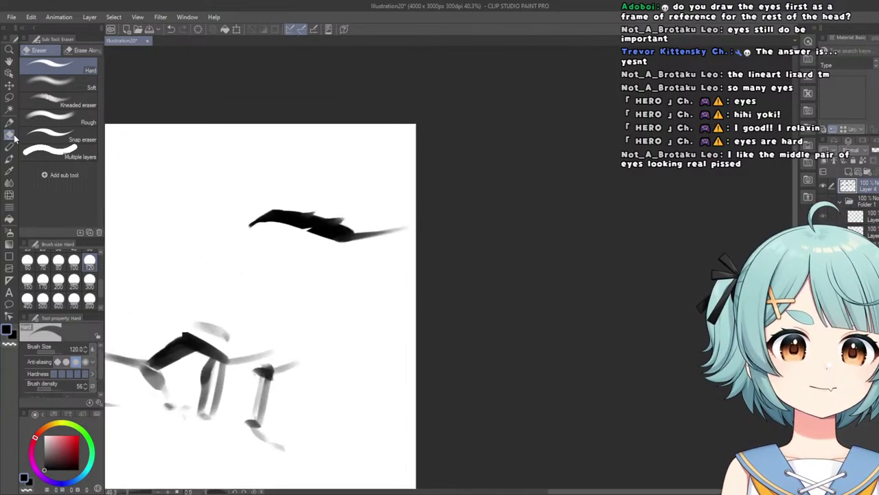
left_click(8, 122)
scroll(269, 141, "down", 6)
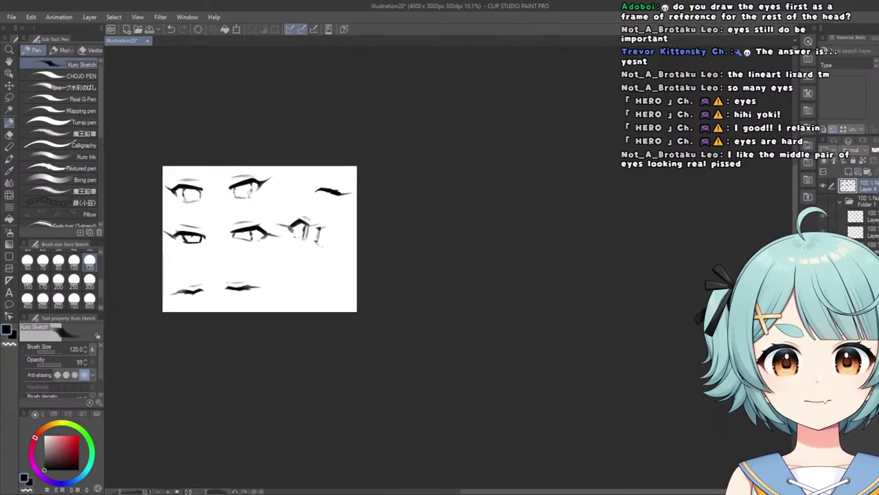
Draw a thin, curved eyelid crease above the new lash line with the Kuro Sketch pen, redoing the first stroke lighter.
scroll(281, 182, "up", 7)
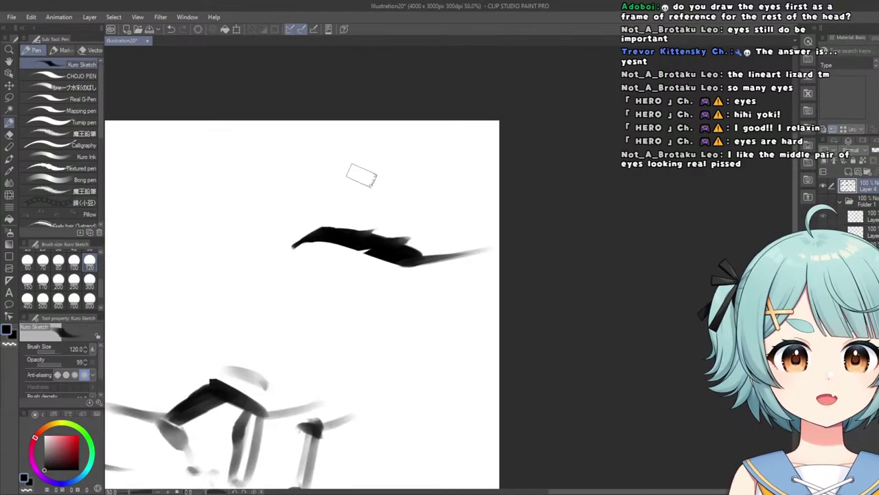
scroll(297, 222, "up", 1)
scroll(318, 207, "up", 1)
left_click_drag(323, 186, 413, 231)
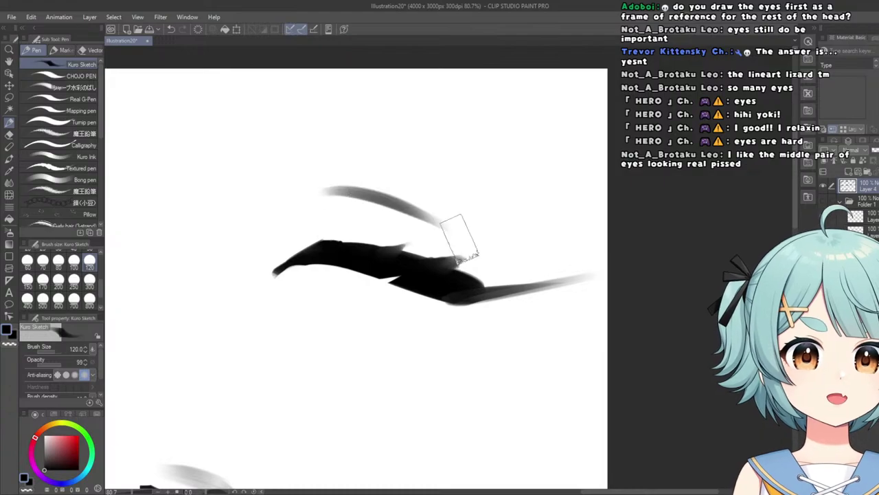
key("ctrl+z")
left_click_drag(323, 189, 420, 204)
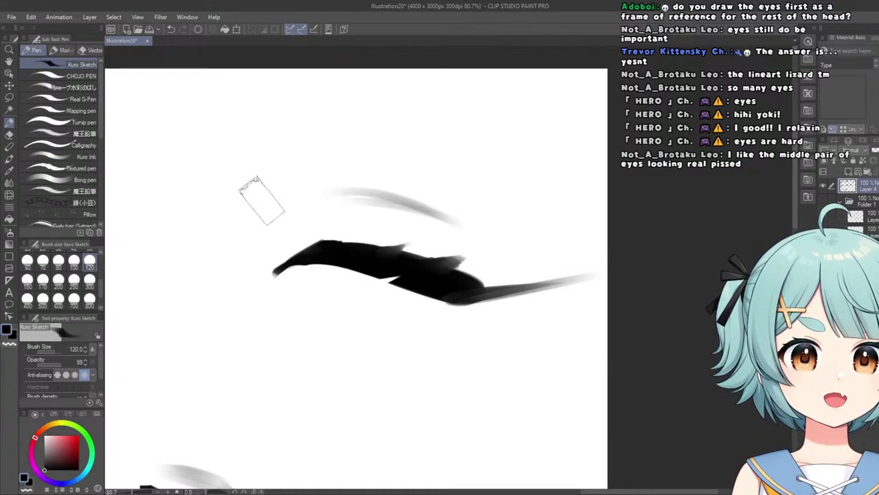
scroll(255, 197, "down", 3)
scroll(299, 193, "up", 2)
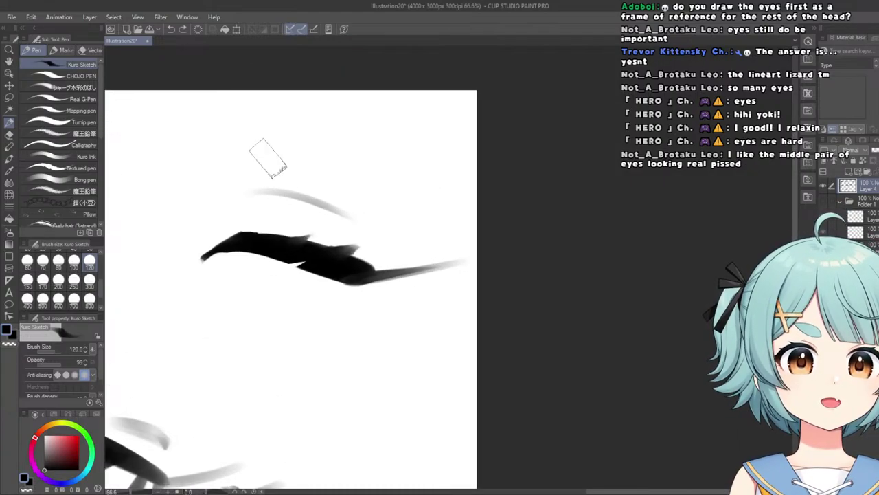
Try thinning the new lash line's outer tail, undo it, and lighten the eyelid crease above with the Hard eraser.
left_click(11, 134)
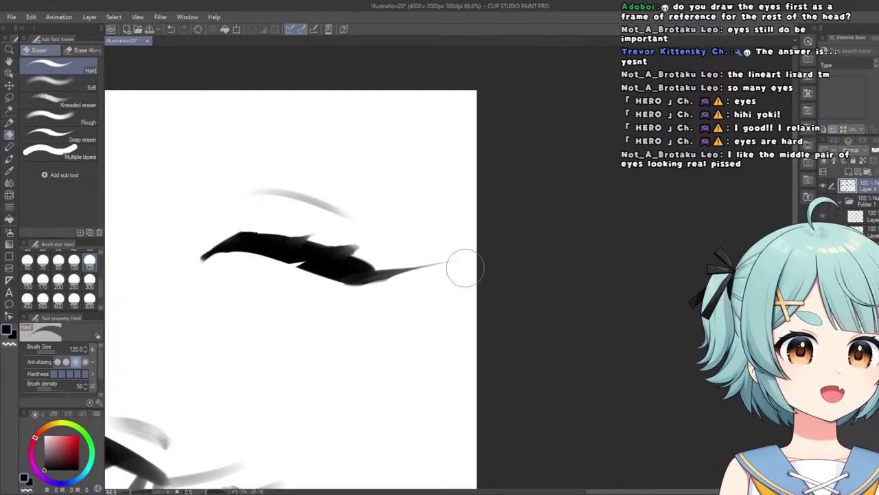
scroll(408, 289, "down", 3)
scroll(428, 291, "up", 3)
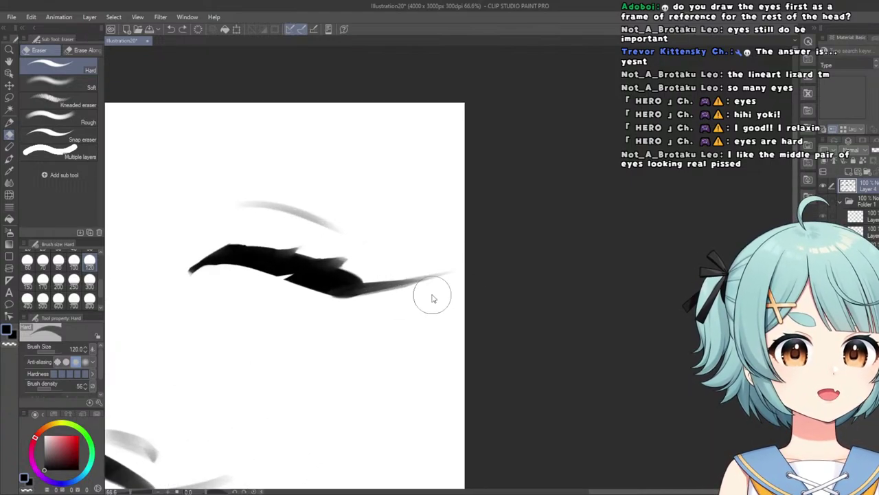
key("ctrl+z")
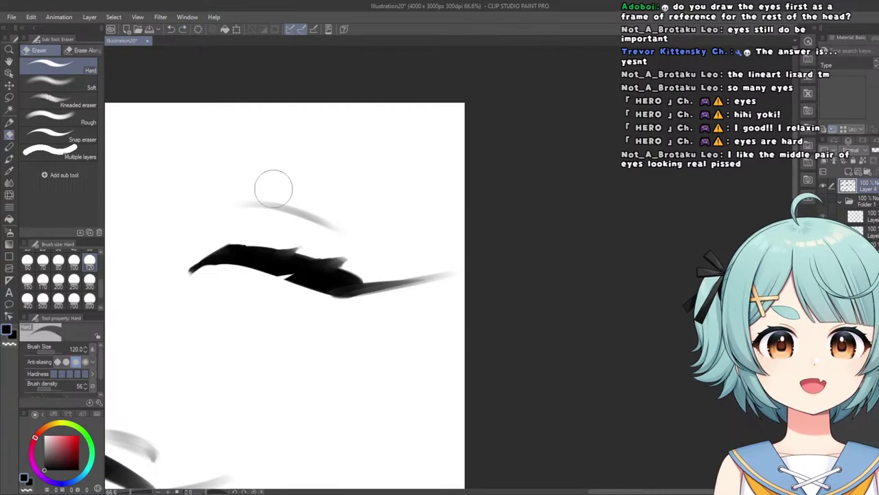
scroll(428, 287, "up", 2)
scroll(413, 281, "down", 3)
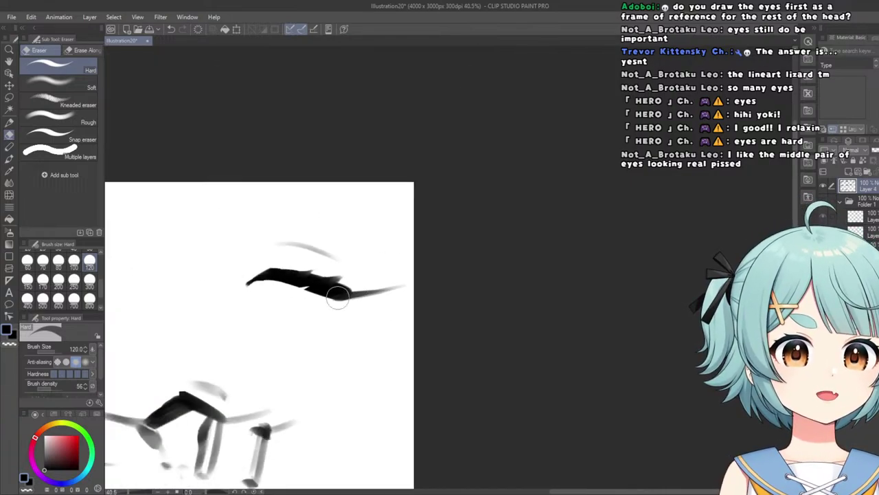
Fill the upper edge between the new lash line's outer spike and its tail with the Kuro Sketch pen.
left_click(9, 122)
scroll(226, 176, "down", 3)
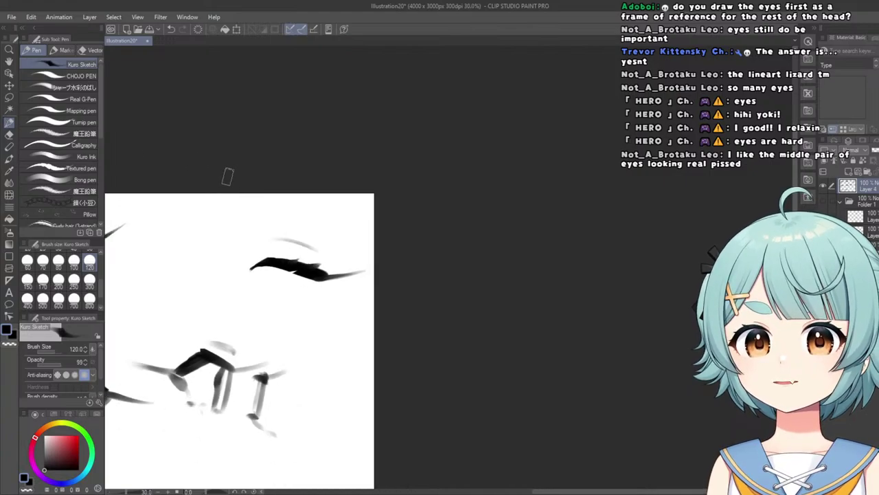
scroll(219, 282, "down", 3)
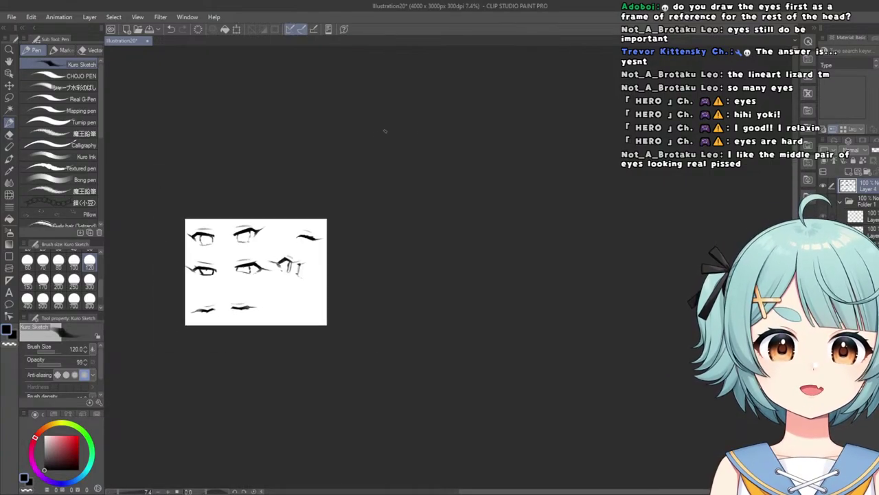
scroll(313, 234, "up", 8)
scroll(298, 278, "down", 6)
scroll(220, 296, "up", 2)
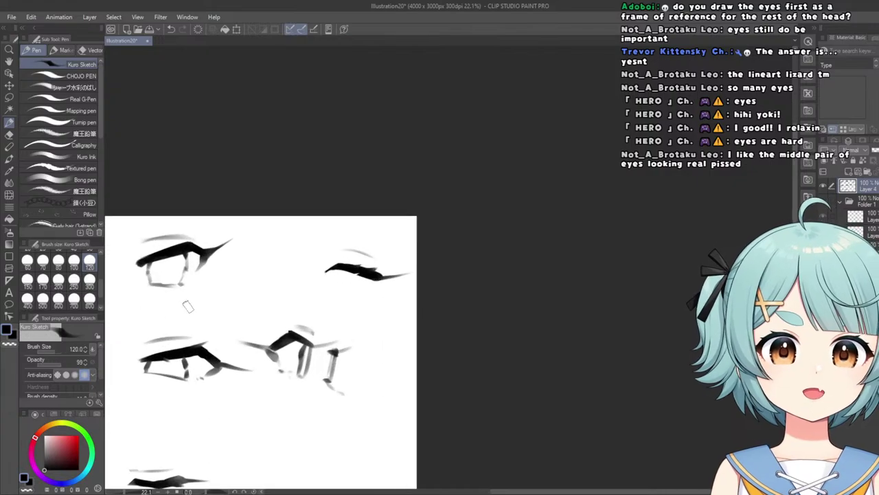
scroll(321, 313, "up", 3)
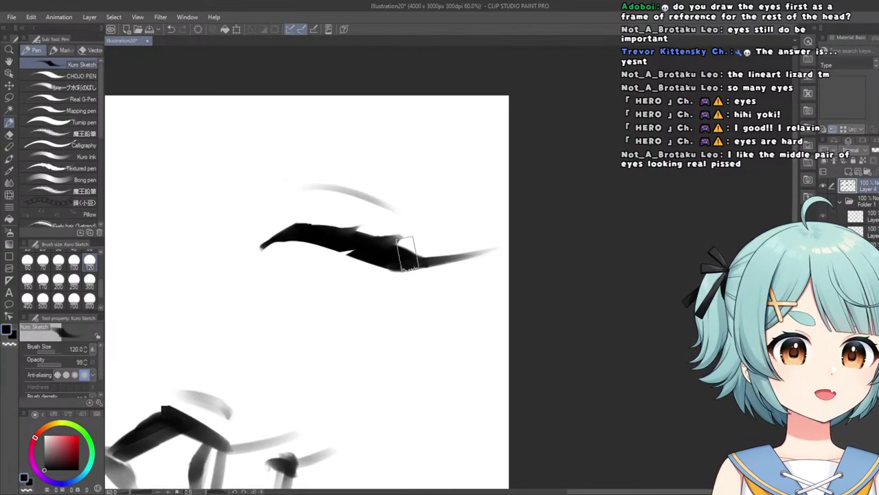
scroll(405, 254, "down", 3)
scroll(410, 231, "up", 4)
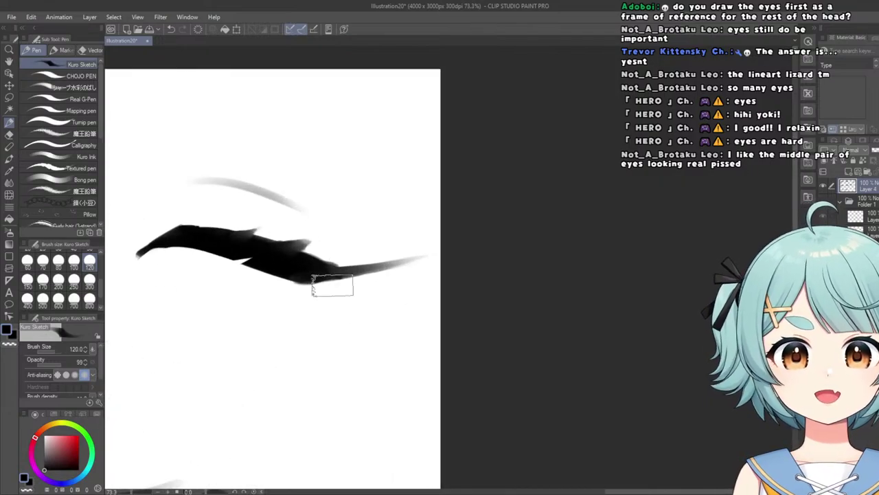
Extend the new lash line's outer corner down into an angular point and thicken its inner end with the Kuro Sketch pen.
scroll(316, 272, "down", 5)
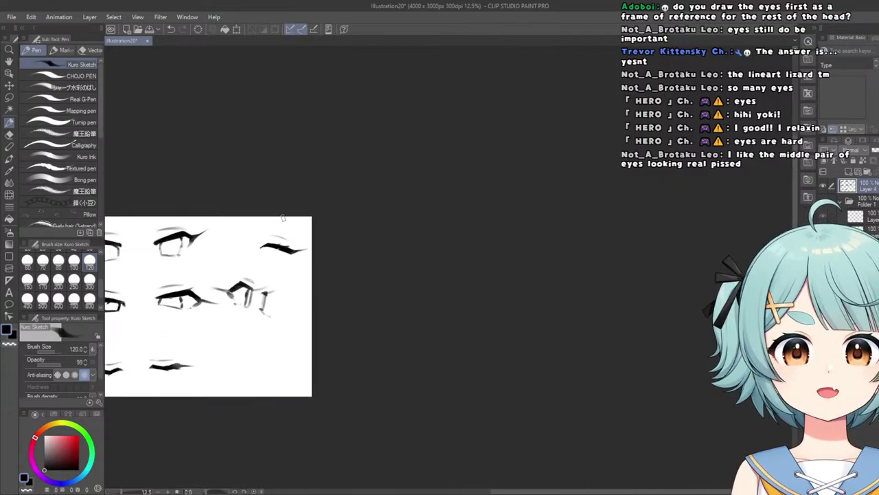
scroll(235, 275, "down", 1)
scroll(316, 272, "up", 6)
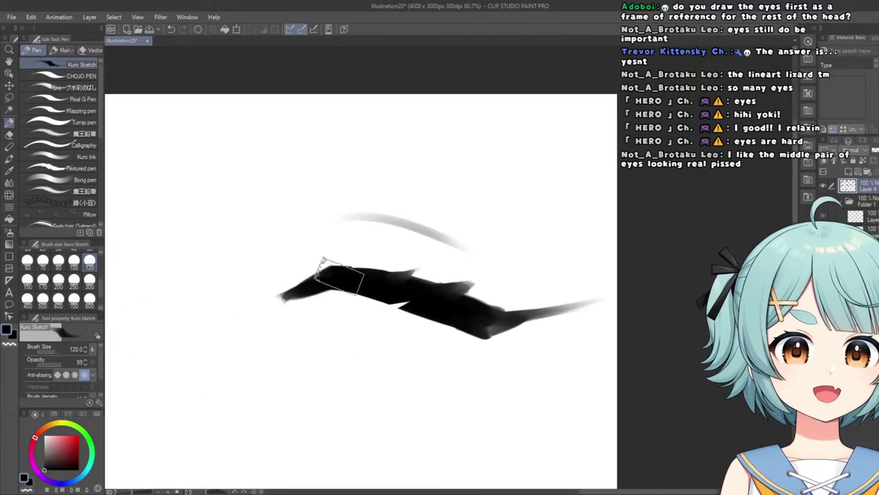
scroll(275, 296, "down", 4)
scroll(274, 296, "up", 3)
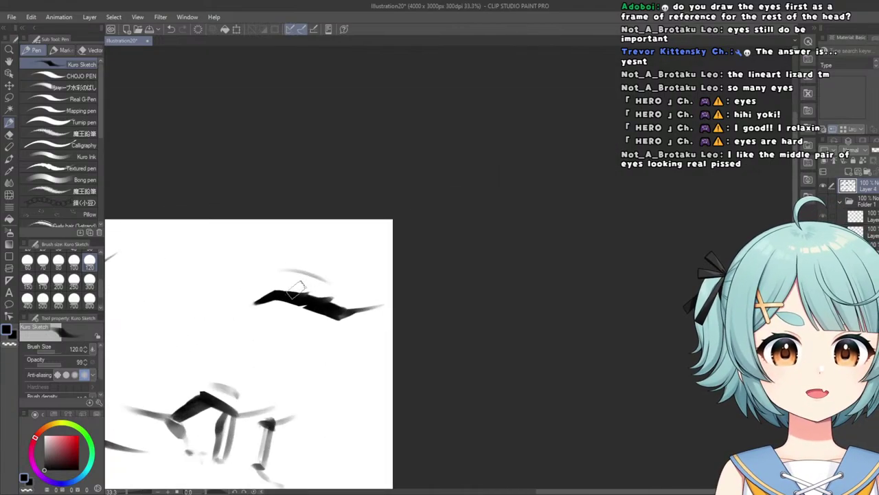
Trim the underside of the new lash line's inner end with the Hard eraser.
left_click(8, 134)
scroll(268, 316, "up", 3)
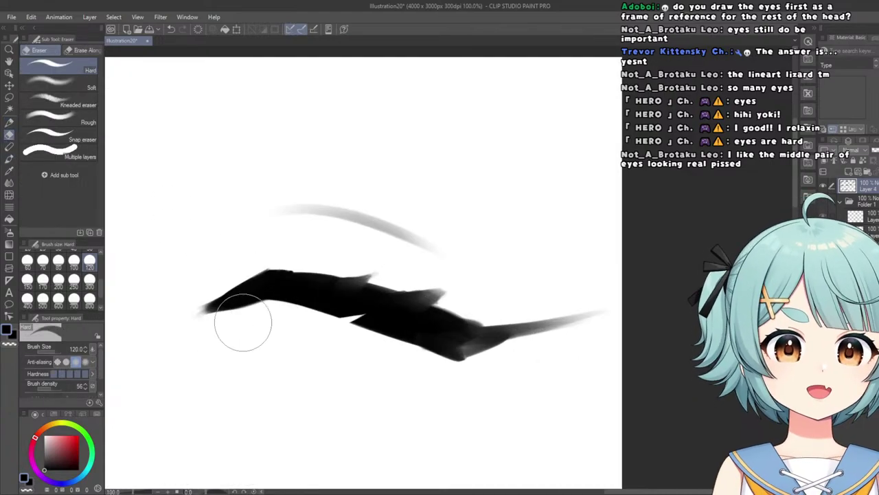
scroll(247, 282, "down", 5)
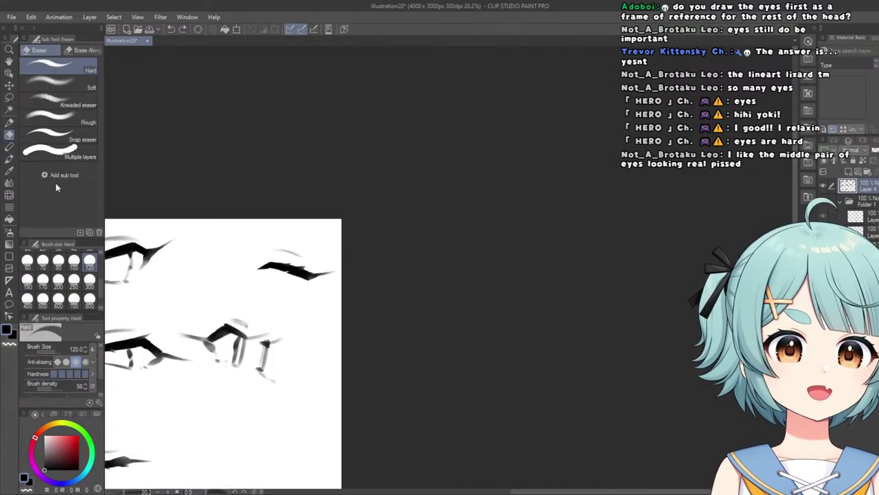
Fade the outer corner of the new lash line with the Soft eraser at size 300.
left_click(77, 80)
scroll(310, 251, "up", 2)
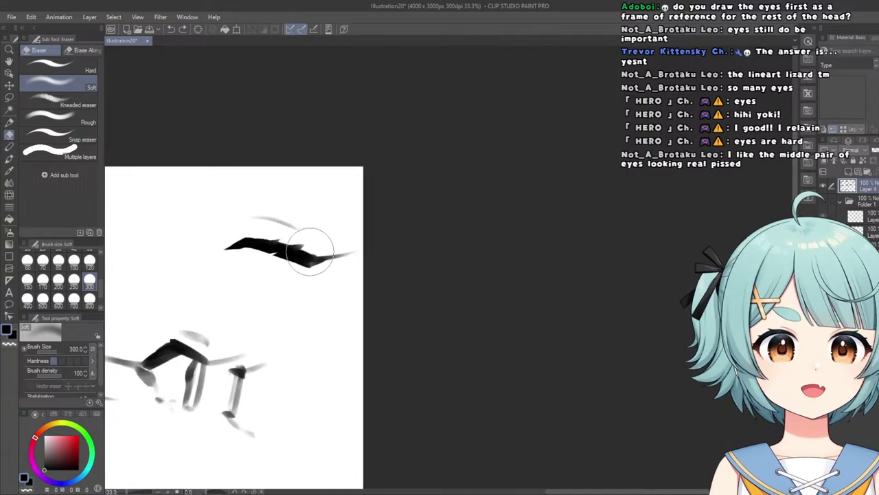
scroll(227, 204, "down", 4)
scroll(267, 261, "up", 3)
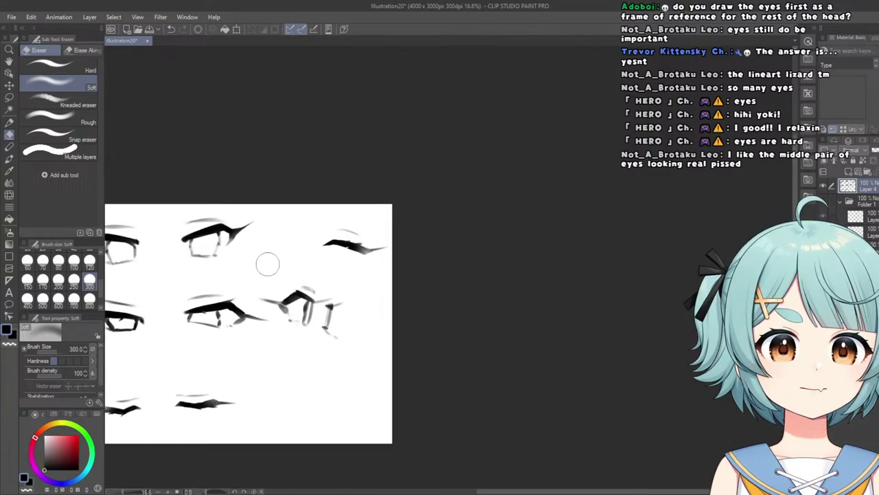
scroll(270, 256, "down", 1)
scroll(330, 226, "up", 2)
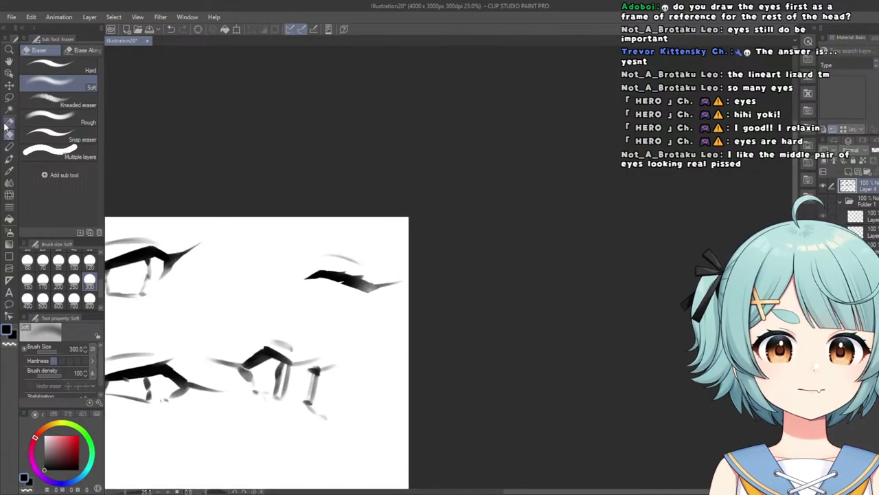
Strengthen the inner end of the eyelid crease above the new lash line with the Kuro Sketch pen.
left_click(8, 122)
scroll(314, 255, "up", 3)
scroll(369, 259, "down", 4)
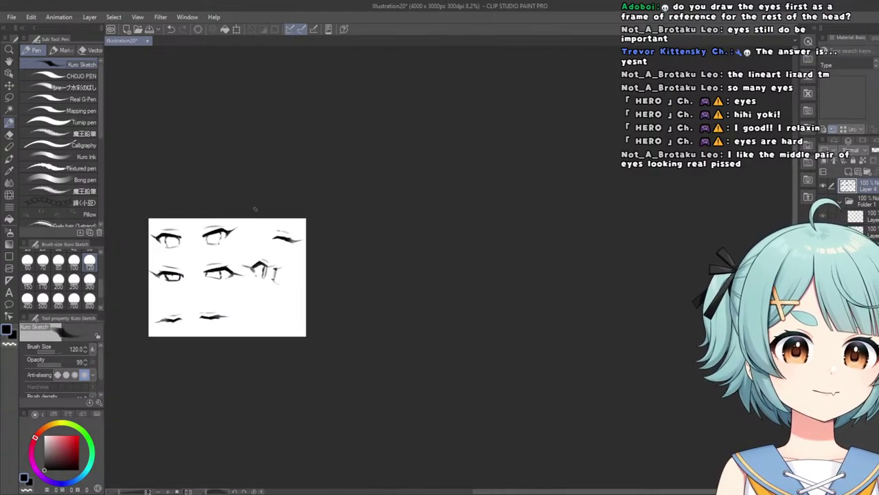
scroll(254, 254, "up", 2)
scroll(207, 261, "down", 2)
scroll(251, 287, "up", 3)
scroll(251, 285, "up", 2)
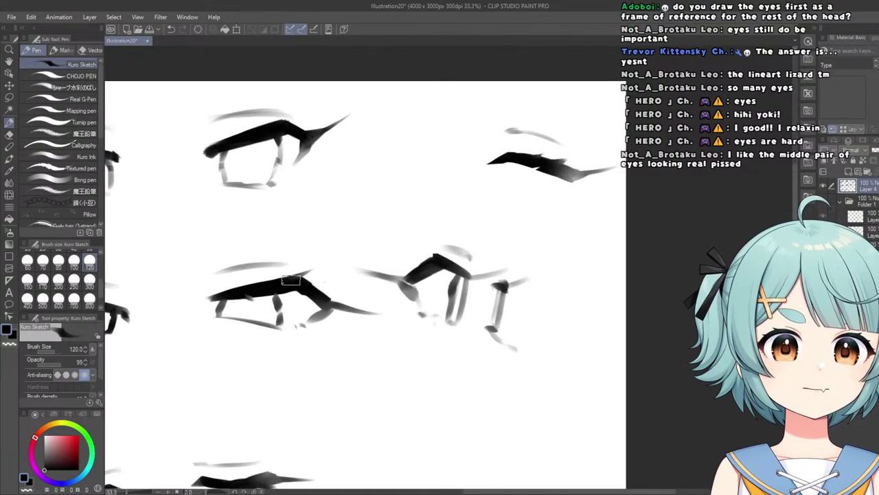
Examine the whole sheet of eye studies for the balance and spacing of the eyes.
scroll(223, 292, "down", 4)
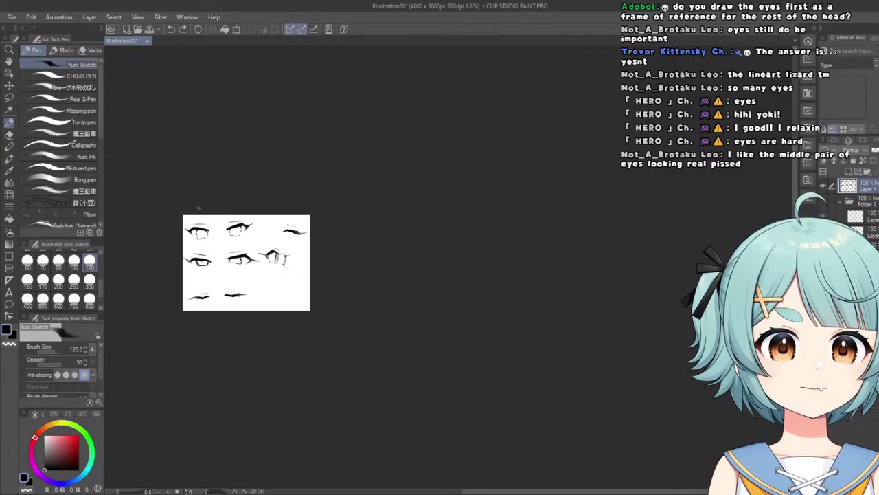
scroll(172, 268, "up", 2)
scroll(172, 268, "up", 1)
scroll(172, 267, "down", 1)
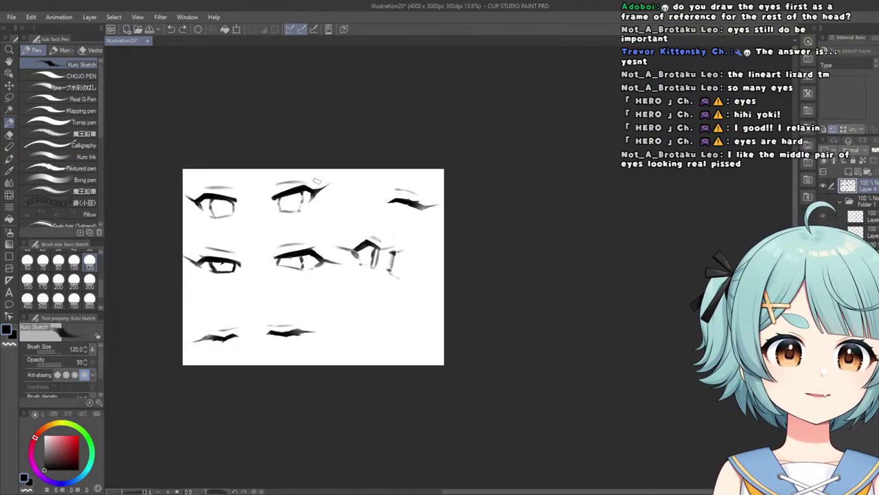
scroll(357, 150, "up", 1)
scroll(325, 90, "down", 1)
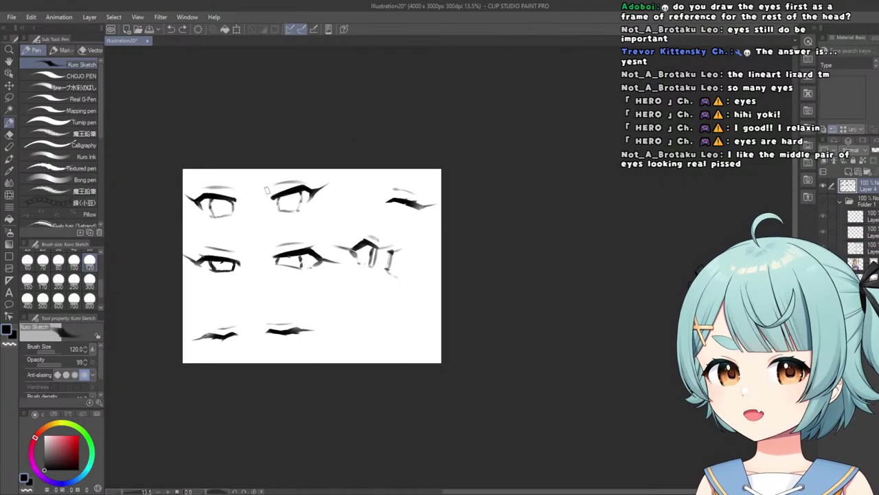
scroll(436, 260, "down", 1)
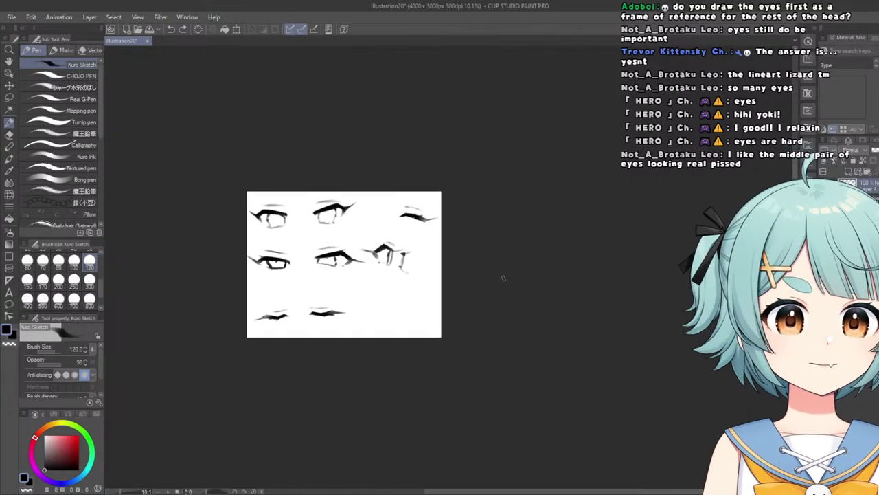
scroll(302, 327, "up", 2)
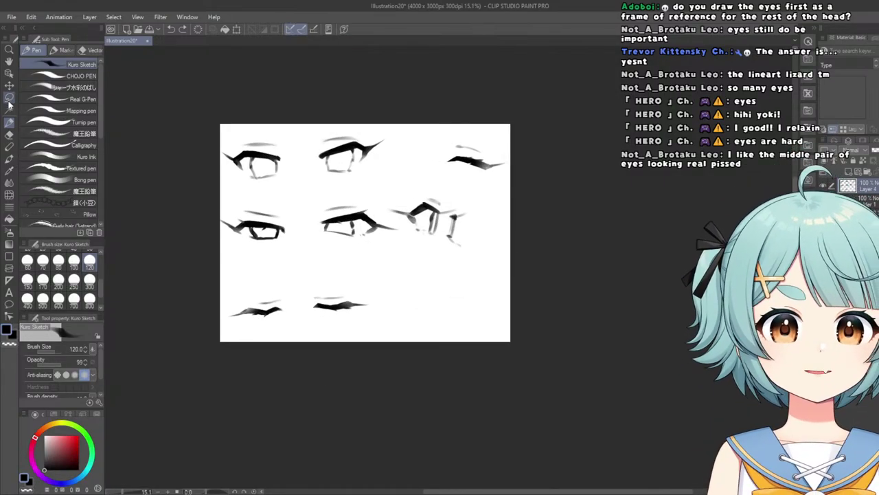
Lasso the left eye of the middle row, enlarge it and move it slightly down, and deselect it.
left_click(9, 101)
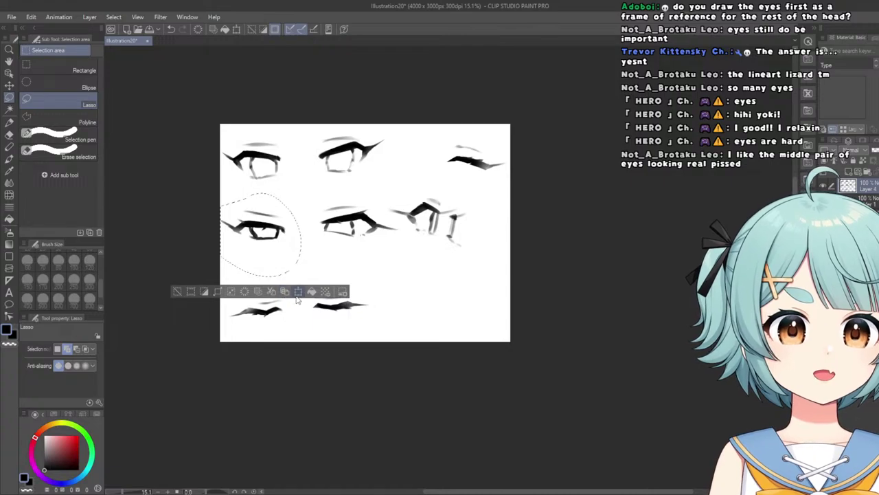
left_click(284, 292)
mouse_move(250, 271)
left_mouse_down()
mouse_move(265, 320)
mouse_move(266, 296)
left_mouse_up()
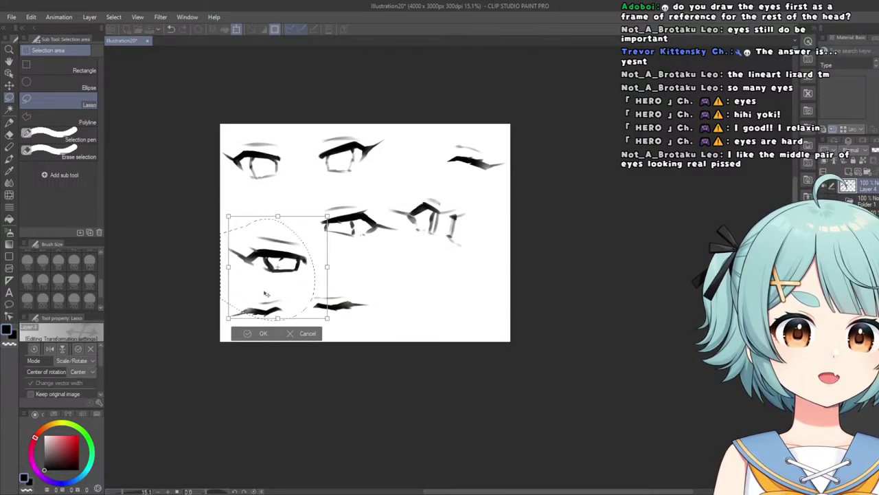
left_click(263, 334)
key("ctrl+d")
Lasso the second eye of the middle row, enlarge it and shift it slightly left, and deselect it.
mouse_move(325, 198)
left_mouse_down()
mouse_move(372, 197)
mouse_move(394, 213)
mouse_move(409, 250)
mouse_move(321, 239)
mouse_move(325, 197)
left_mouse_up()
left_click(394, 279)
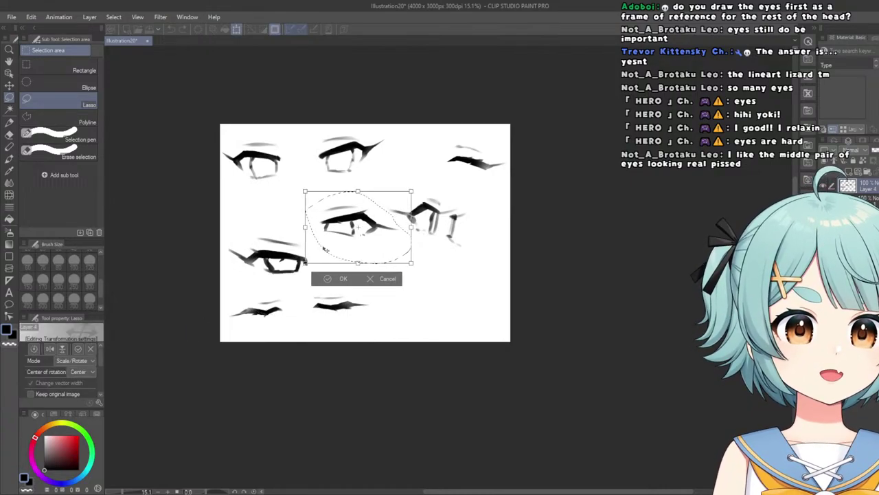
left_click_drag(364, 240, 348, 233)
left_click_drag(289, 220, 301, 236)
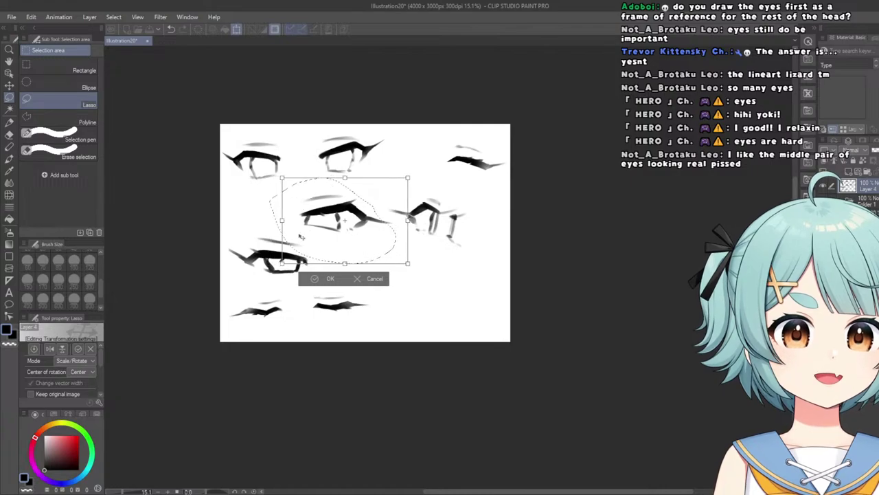
left_click(312, 279)
left_click(260, 279)
Lasso the right eye of the middle row, shift it slightly right away from its neighbour, and deselect it.
scroll(259, 283, "down", 3)
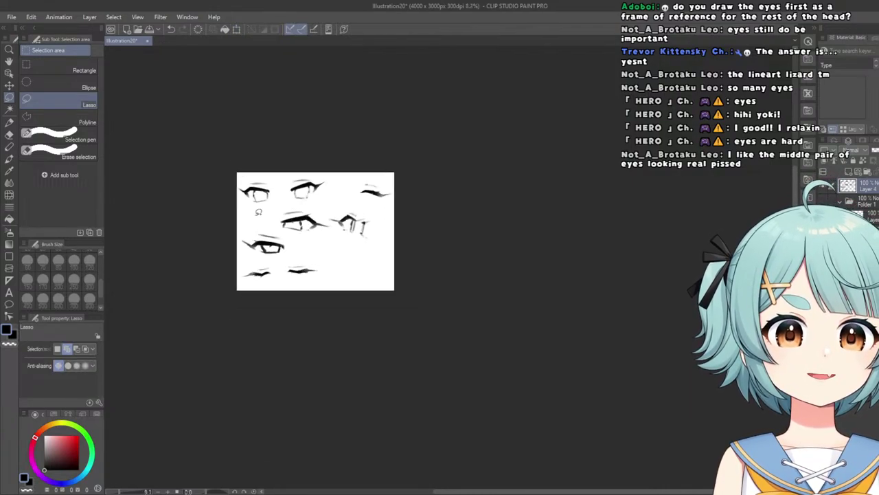
scroll(321, 282, "up", 4)
scroll(321, 282, "down", 2)
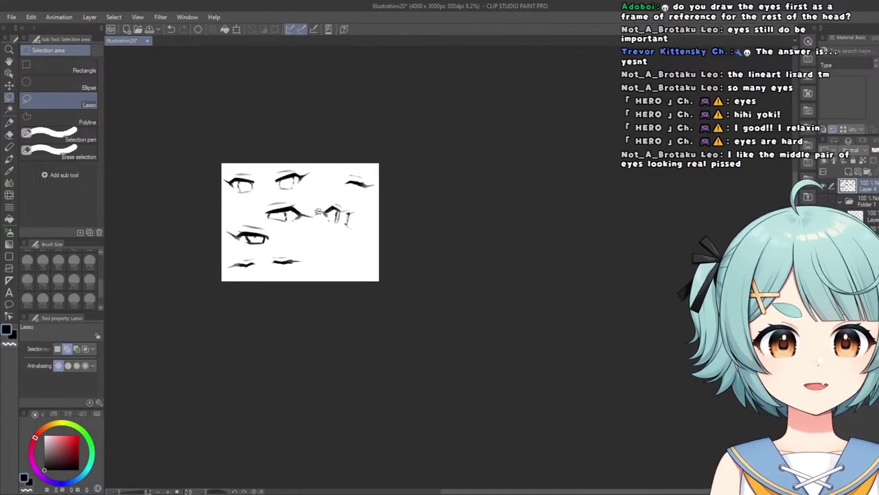
scroll(321, 281, "up", 5)
mouse_move(375, 170)
left_mouse_down()
mouse_move(445, 208)
mouse_move(330, 251)
mouse_move(327, 224)
mouse_move(354, 169)
left_mouse_up()
left_click(411, 315)
mouse_move(377, 280)
left_mouse_down()
mouse_move(391, 283)
mouse_move(377, 281)
left_mouse_up()
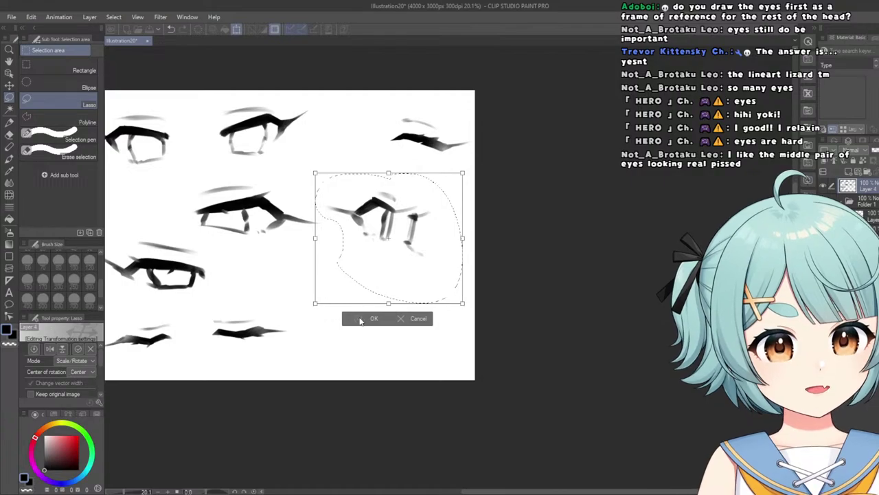
left_click(366, 318)
left_click(307, 319)
scroll(269, 209, "down", 3)
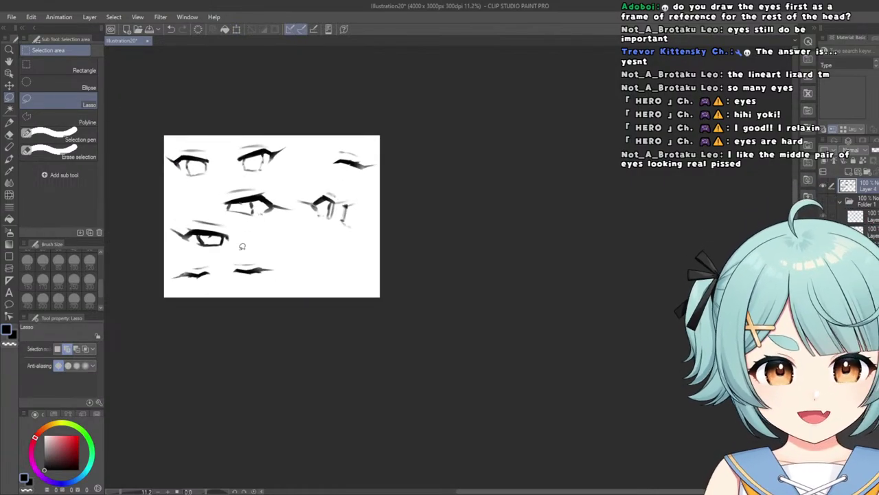
Lasso the upper-right lash line, enlarge it and move it left toward the other top-row eyes, and deselect it.
scroll(267, 289, "up", 3)
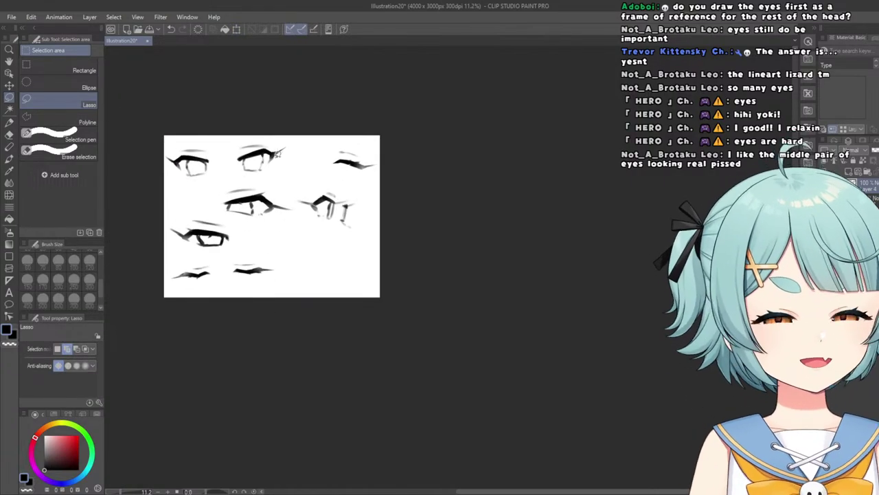
left_click(9, 123)
scroll(238, 213, "down", 3)
scroll(288, 242, "up", 2)
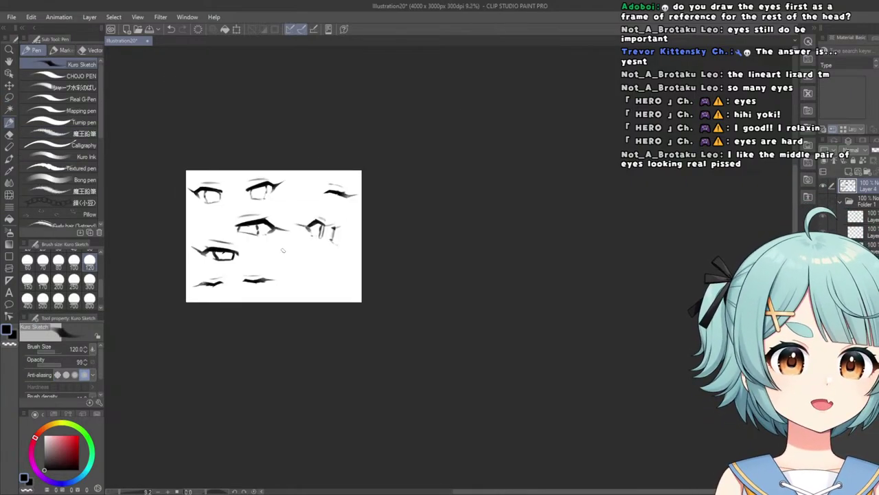
left_click(9, 99)
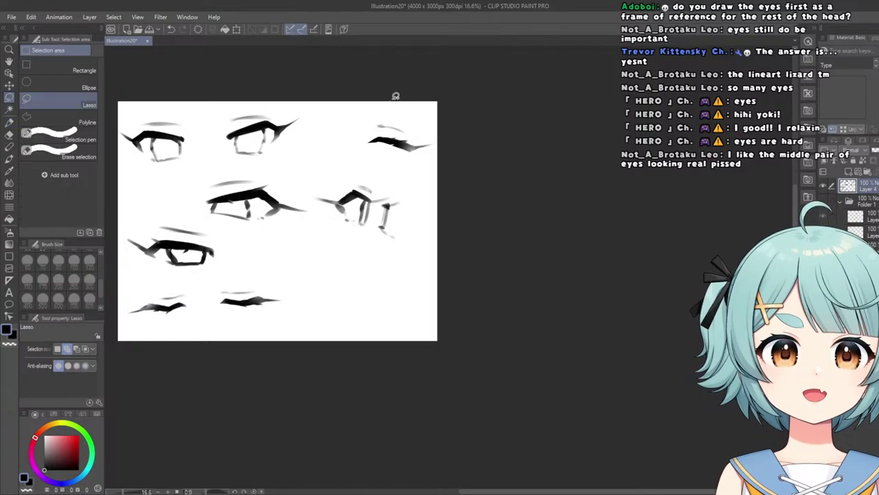
left_click_drag(397, 94, 335, 135)
left_click(422, 202)
mouse_move(359, 169)
left_mouse_down()
mouse_move(323, 165)
mouse_move(348, 202)
mouse_move(341, 183)
left_mouse_up()
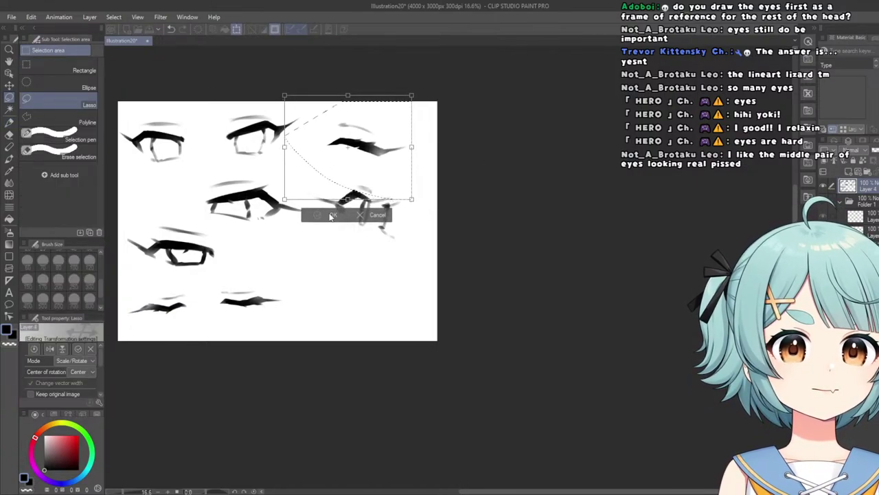
left_click(326, 214)
left_click(265, 217)
scroll(253, 177, "down", 3)
scroll(226, 139, "up", 3)
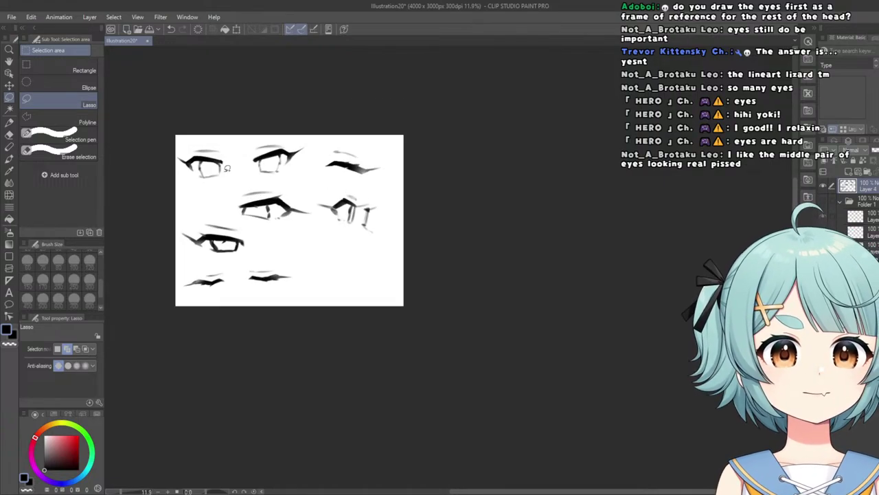
Draw a thick lash line sloping down to the right below the middle-row eyes with the Kuro Sketch pen, ending in a short hook.
key("p")
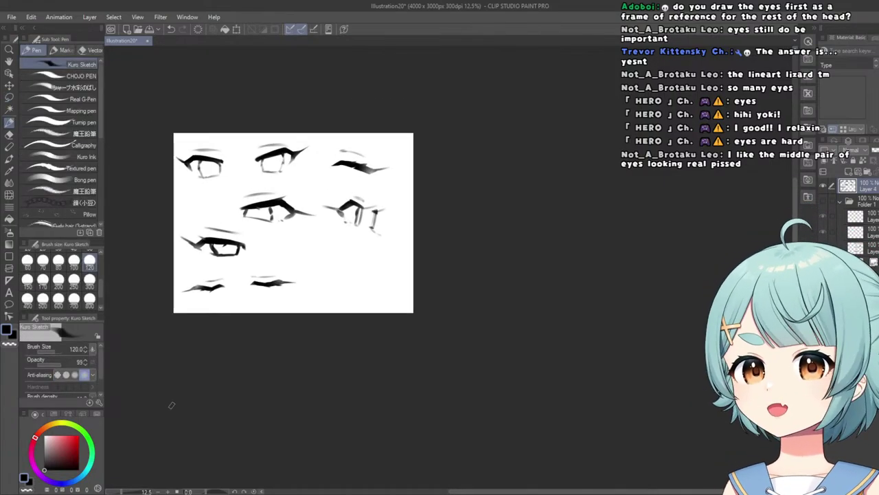
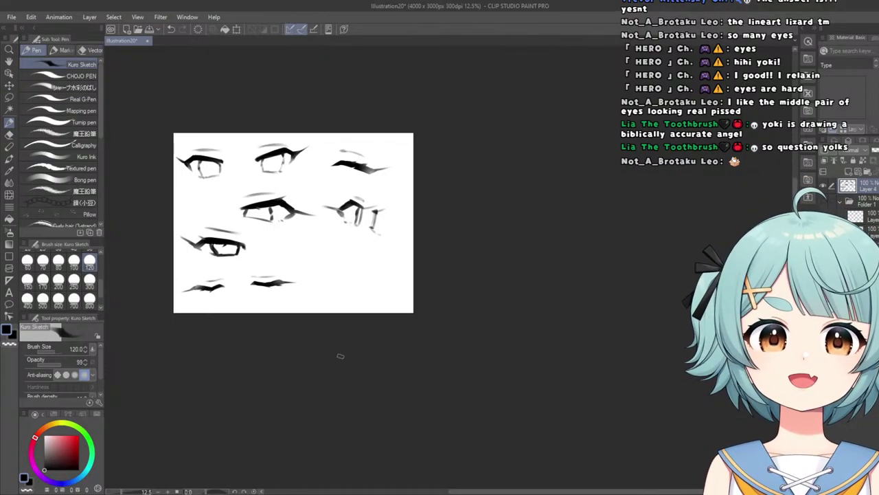
scroll(341, 275, "up", 8)
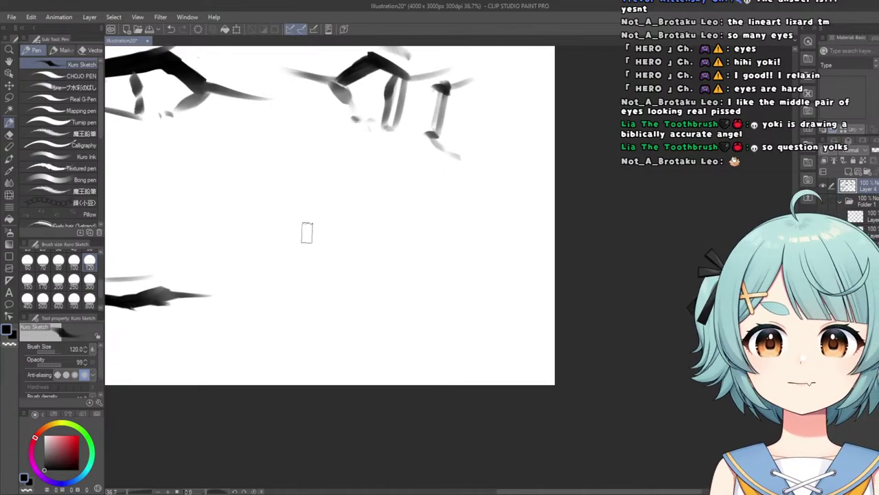
left_click_drag(314, 236, 278, 204)
key("ctrl+z")
mouse_move(335, 235)
left_mouse_down()
mouse_move(299, 214)
mouse_move(245, 211)
left_mouse_up()
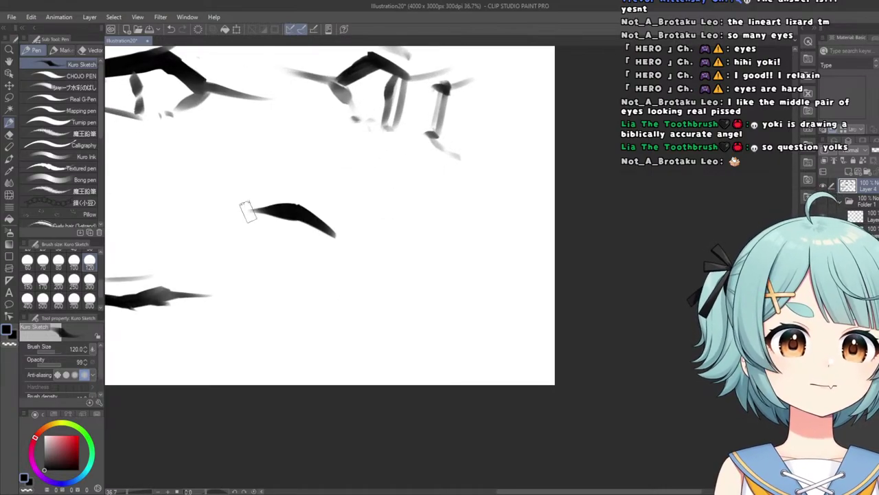
key("ctrl+z")
left_click_drag(329, 226, 224, 196)
scroll(261, 153, "down", 3)
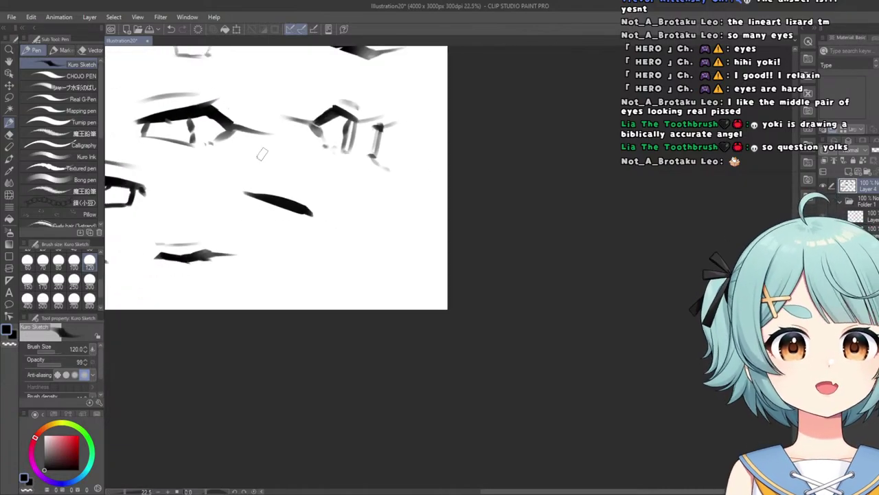
scroll(261, 153, "up", 4)
left_click_drag(319, 214, 326, 237)
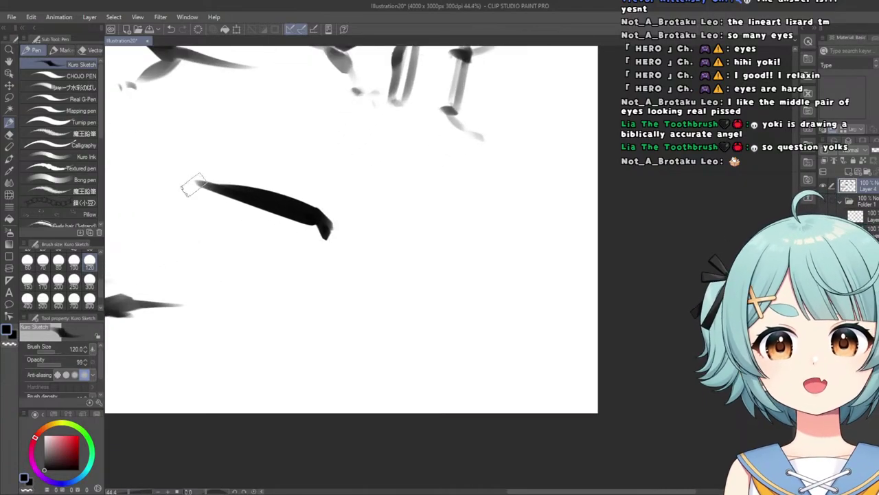
left_click_drag(180, 190, 286, 213)
key("ctrl+z")
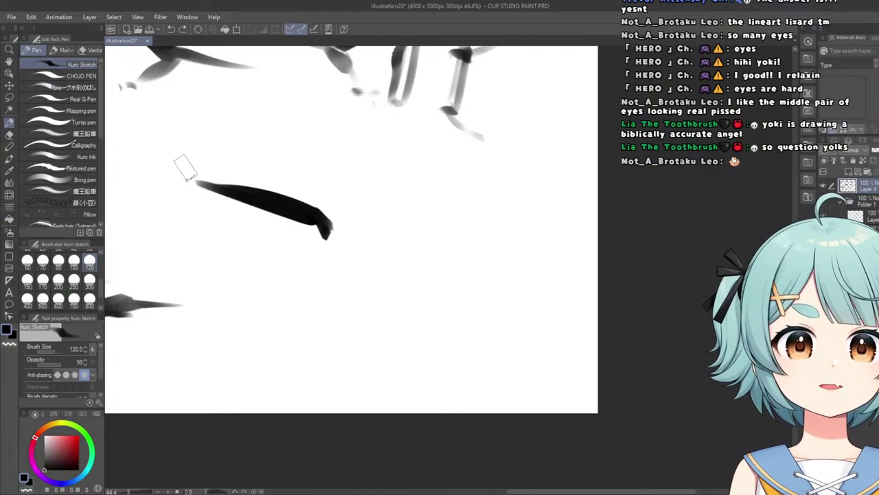
left_click_drag(186, 168, 292, 213)
key("ctrl+z")
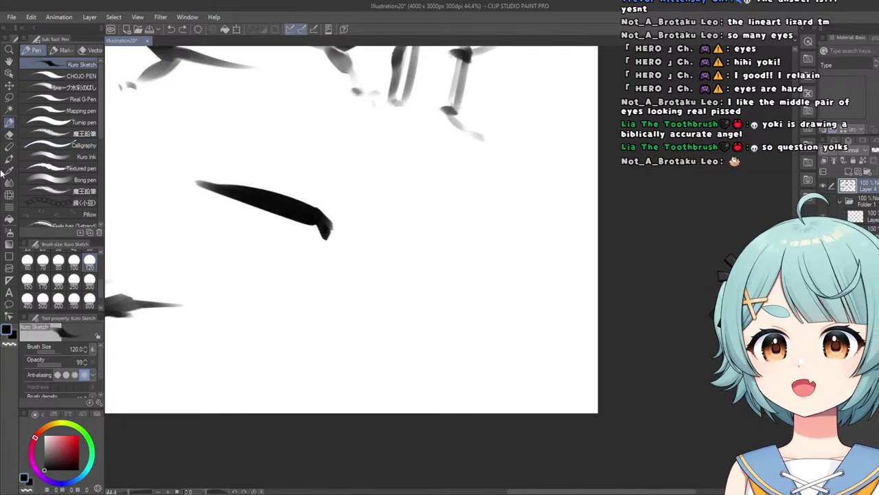
Trim the upper edge and right end of the new lash line with the Hard eraser.
left_click(9, 135)
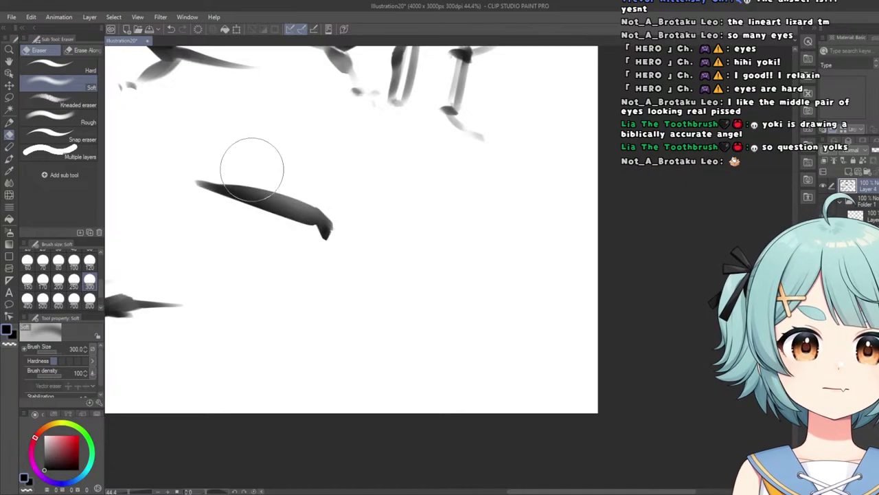
left_click(58, 66)
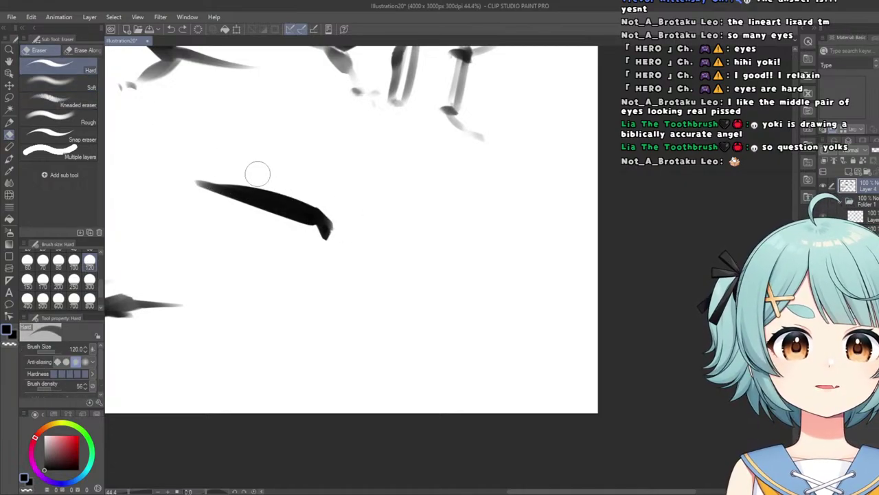
left_click_drag(258, 174, 333, 217)
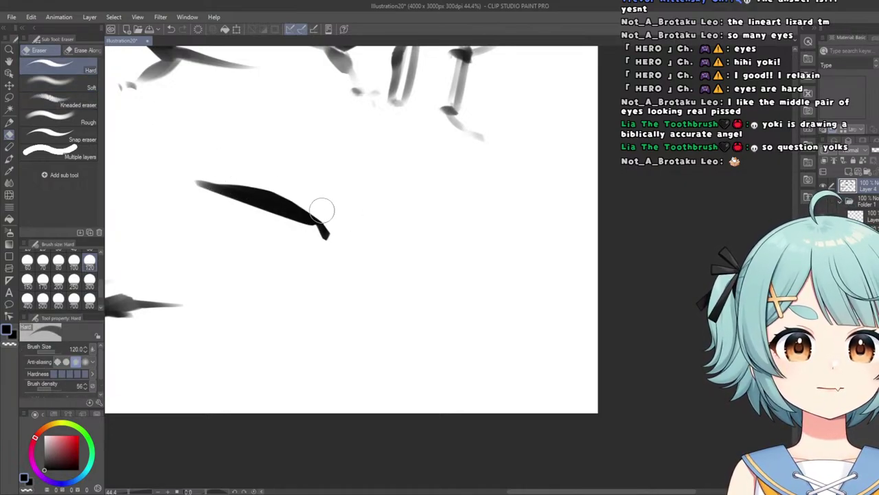
Thicken the left end of the new lash line and fill its right tip with the Kuro Sketch pen.
left_click(10, 121)
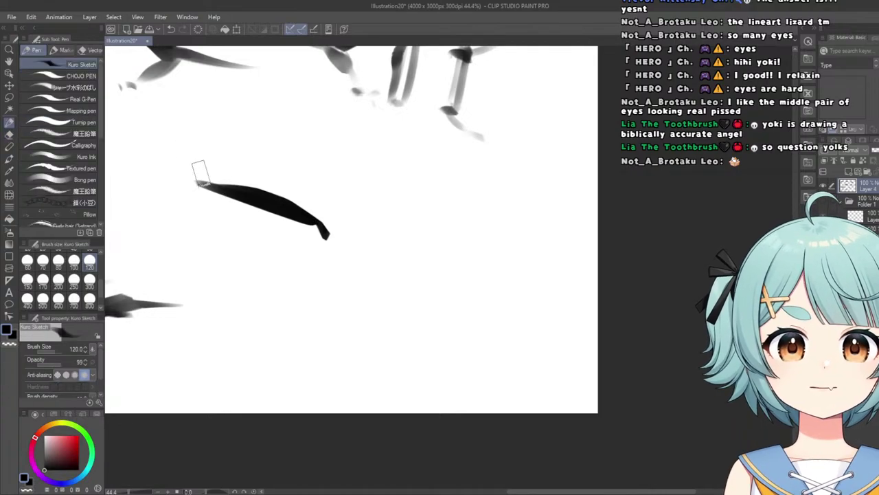
mouse_move(198, 173)
left_mouse_down()
mouse_move(271, 200)
mouse_move(235, 180)
mouse_move(253, 184)
mouse_move(190, 166)
mouse_move(214, 180)
left_mouse_up()
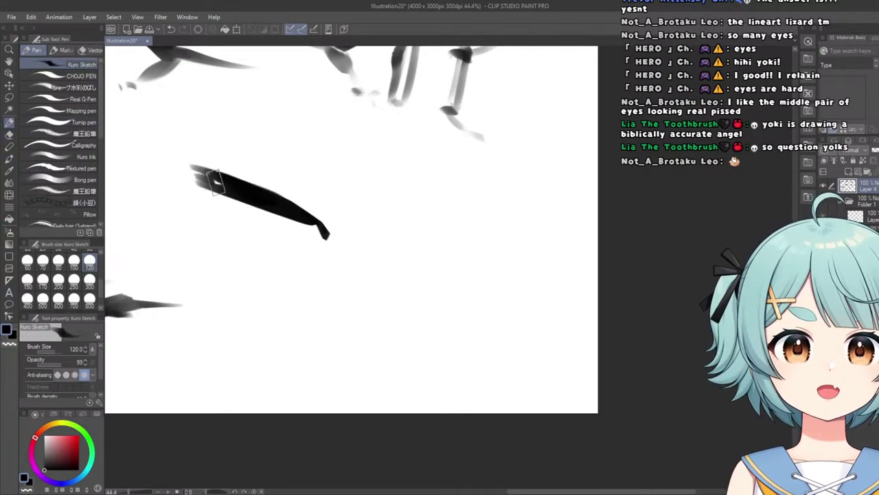
left_click_drag(312, 220, 320, 230)
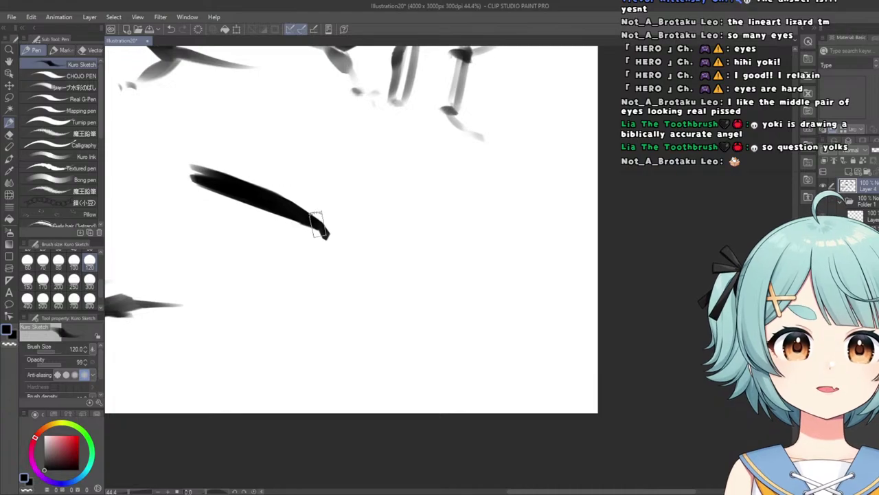
scroll(281, 204, "down", 3)
scroll(255, 182, "up", 1)
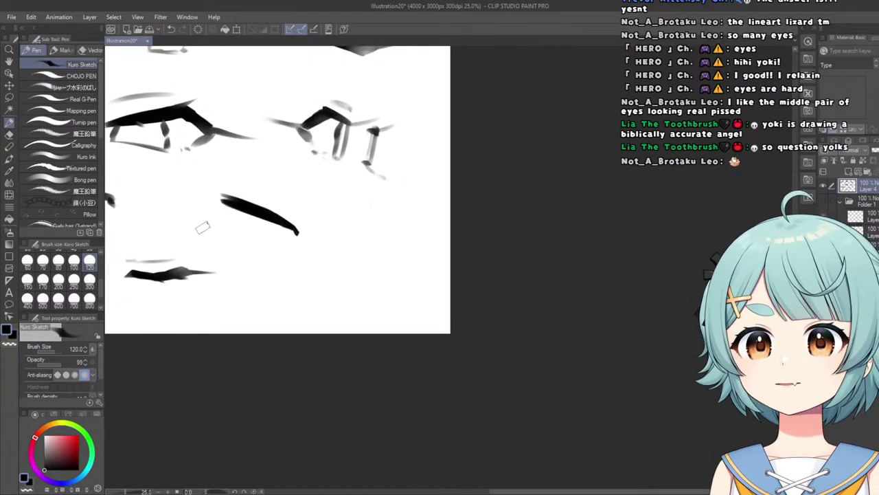
Bend the left end of the new lash line downward into an angular corner with short pen strokes.
scroll(209, 199, "up", 4)
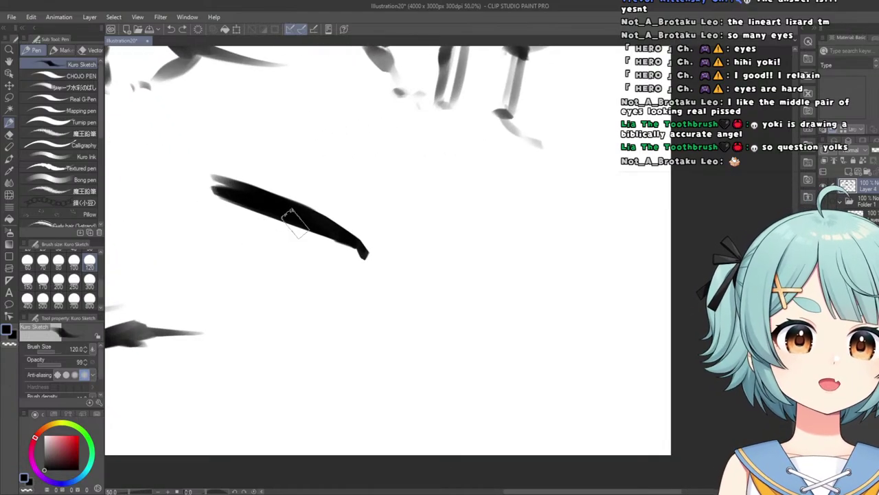
mouse_move(289, 219)
left_mouse_down()
mouse_move(212, 211)
mouse_move(300, 220)
left_mouse_up()
key("ctrl+z")
key("ctrl+z")
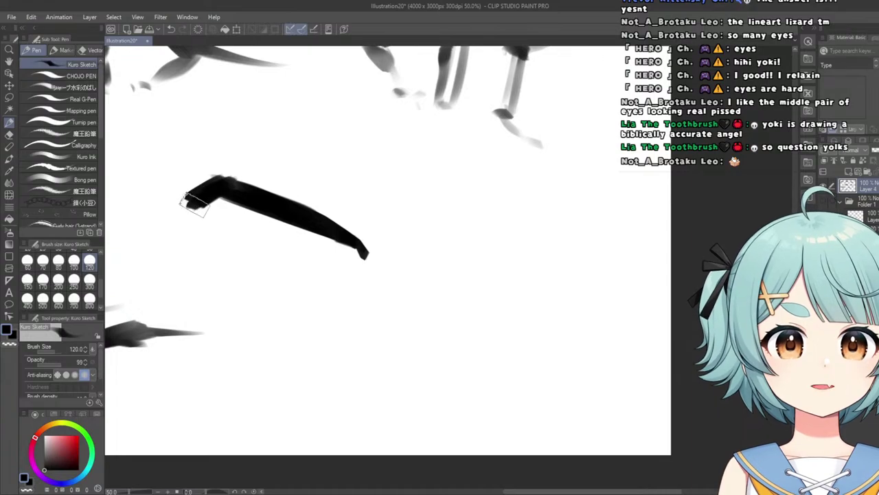
Add a tapered stroke running down from the lash line's outer corner and a wing flicking up to the left.
scroll(194, 202, "down", 4)
scroll(178, 216, "up", 3)
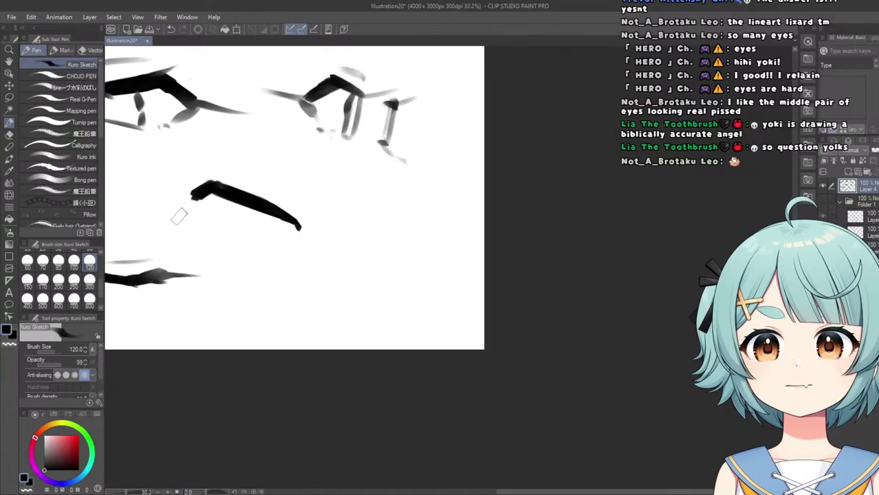
scroll(178, 216, "up", 2)
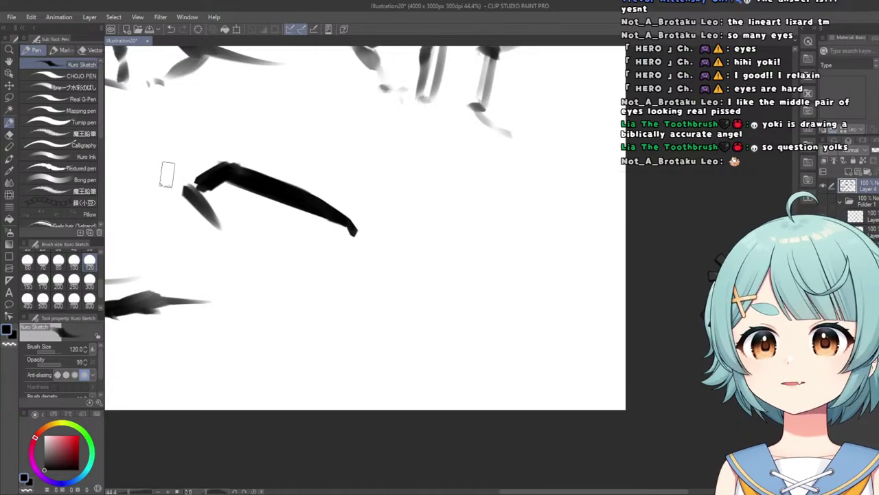
left_click_drag(151, 153, 182, 172)
scroll(209, 191, "down", 3)
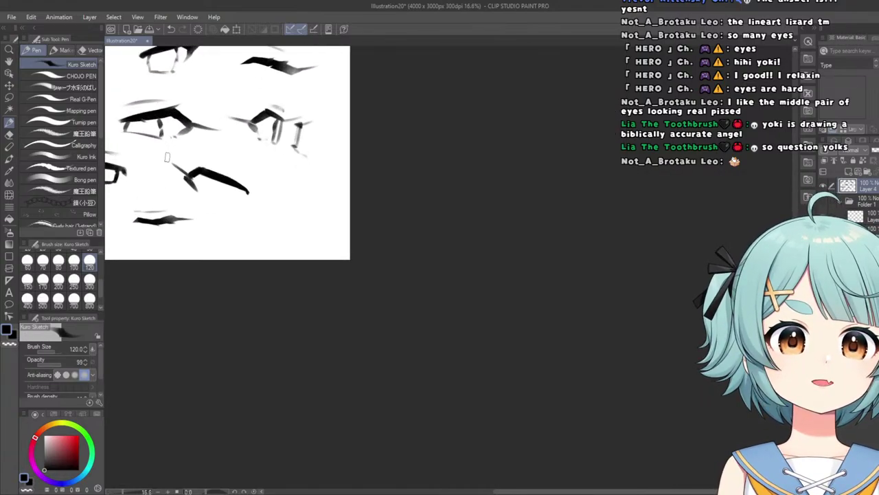
scroll(206, 196, "up", 4)
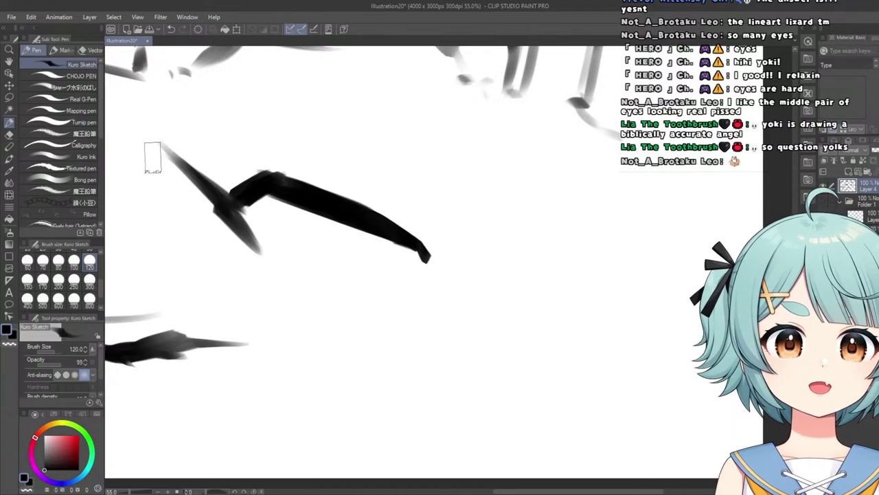
Sharpen the upper edge of the outer wing with the Hard eraser.
left_click(9, 135)
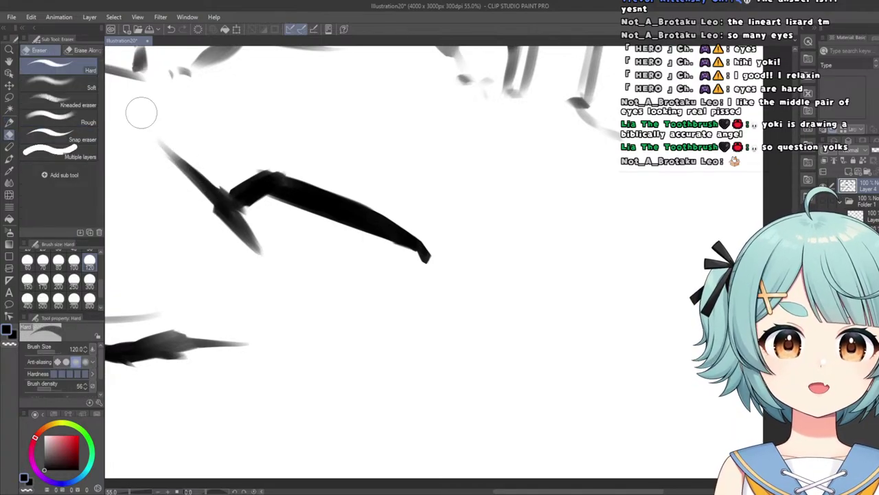
left_click_drag(218, 186, 139, 120)
scroll(155, 132, "down", 6)
scroll(155, 132, "up", 5)
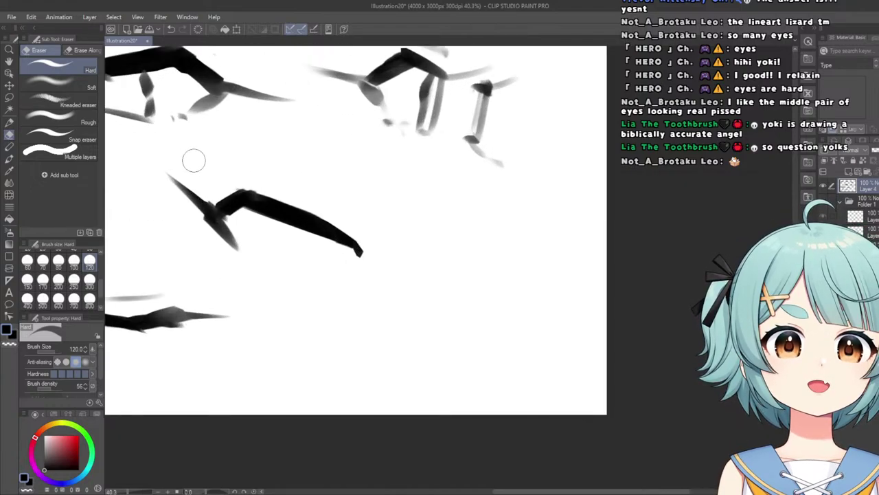
Fill in and darken the joint between the wing and the lash line with the Kuro Sketch pen.
left_click(9, 123)
scroll(247, 234, "up", 2)
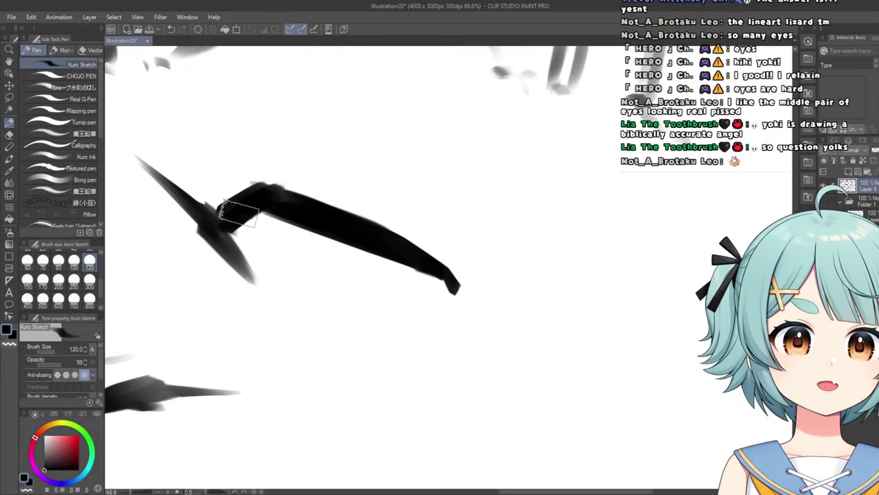
scroll(200, 200, "down", 2)
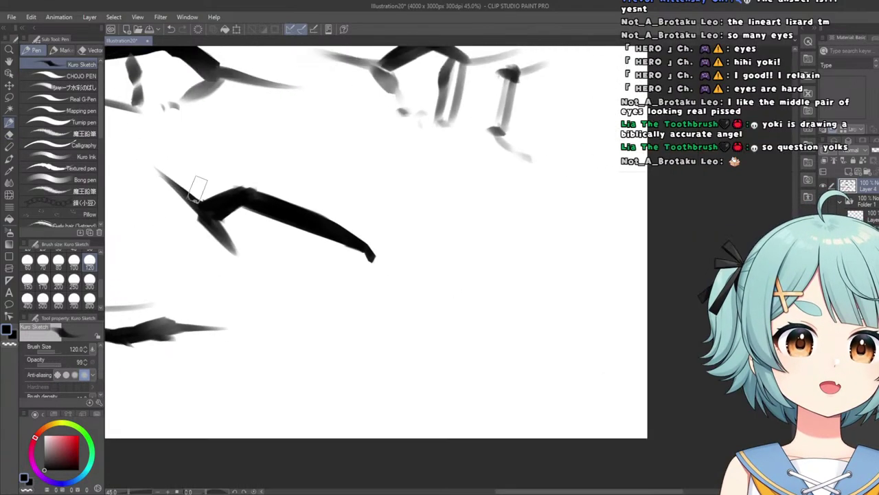
scroll(191, 196, "up", 1)
scroll(206, 207, "down", 5)
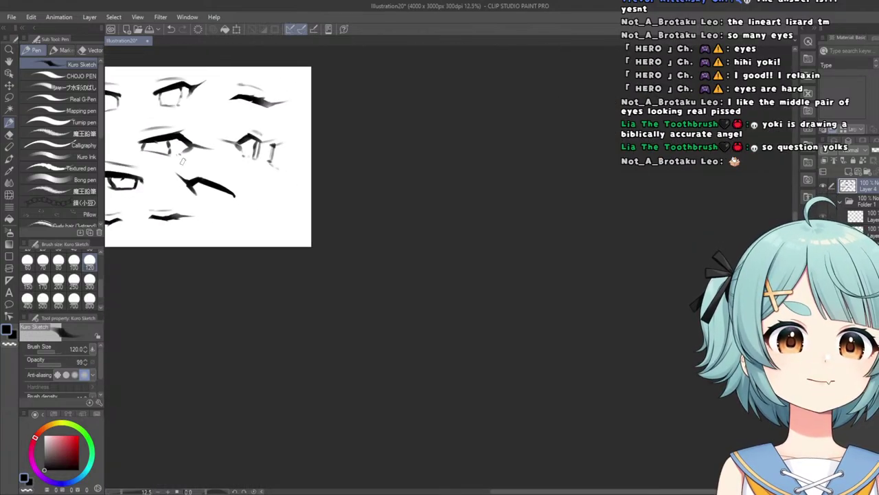
Draw a soft curved eyelid crease above the inner half of the new lash line with the Kuro Sketch pen.
scroll(238, 224, "up", 3)
scroll(237, 224, "up", 1)
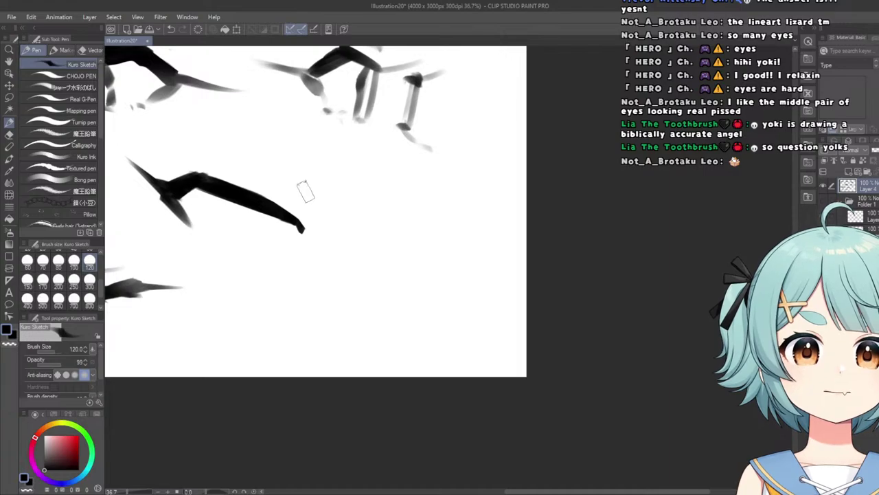
scroll(316, 191, "down", 3)
scroll(297, 190, "up", 4)
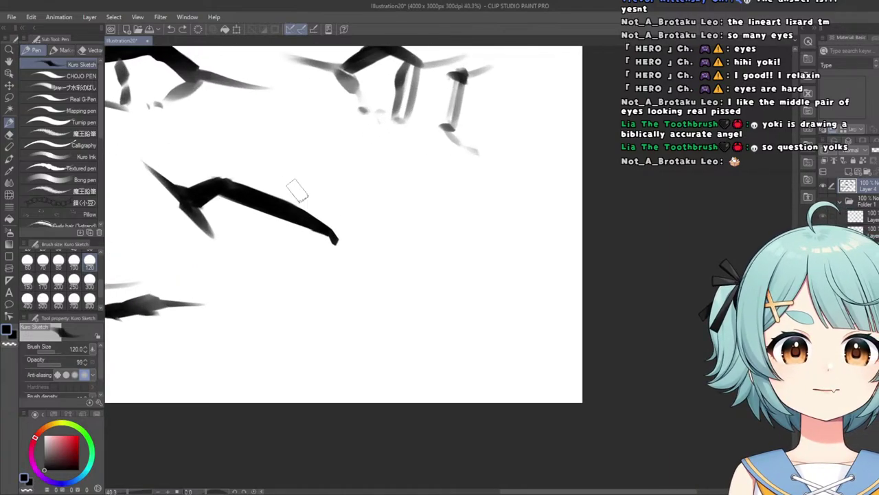
scroll(297, 191, "up", 1)
left_click_drag(346, 212, 261, 168)
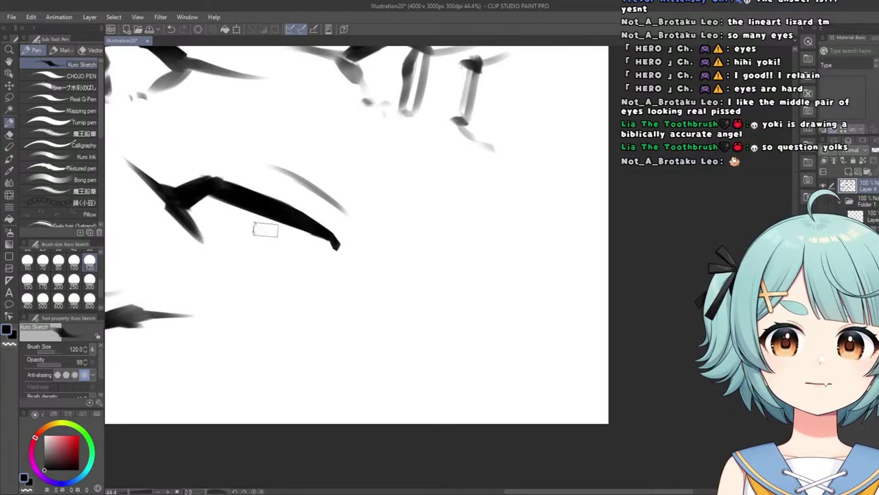
Draw the two curved sides of the iris hanging below the lash line, redoing strokes until they fit.
left_click_drag(262, 214, 268, 283)
key("ctrl+z")
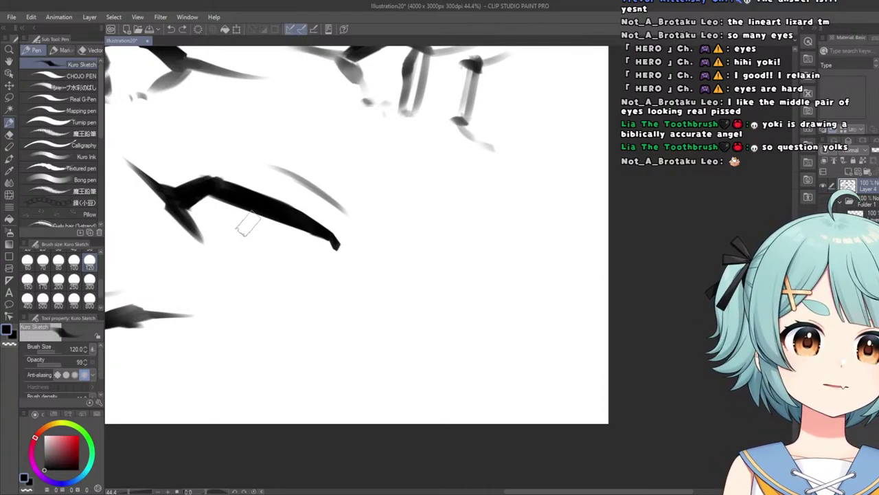
mouse_move(256, 214)
left_mouse_down()
mouse_move(245, 246)
mouse_move(263, 315)
left_mouse_up()
key("ctrl+z")
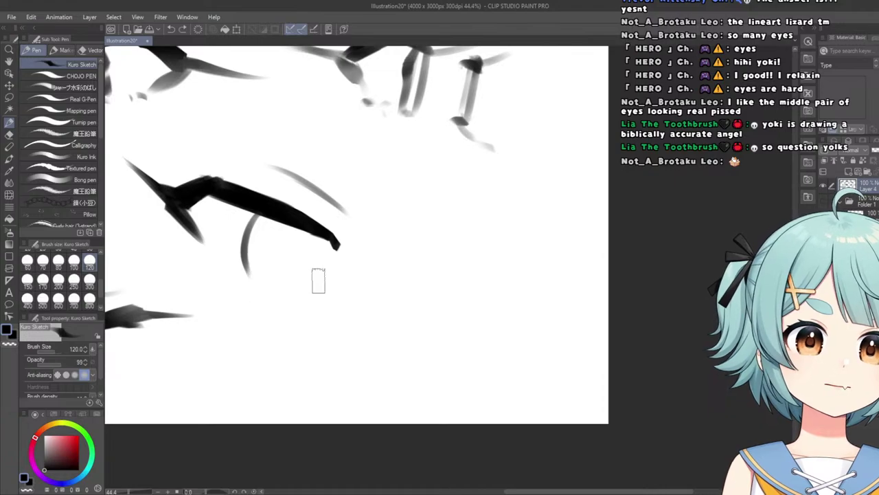
left_click_drag(329, 246, 314, 294)
key("ctrl+z")
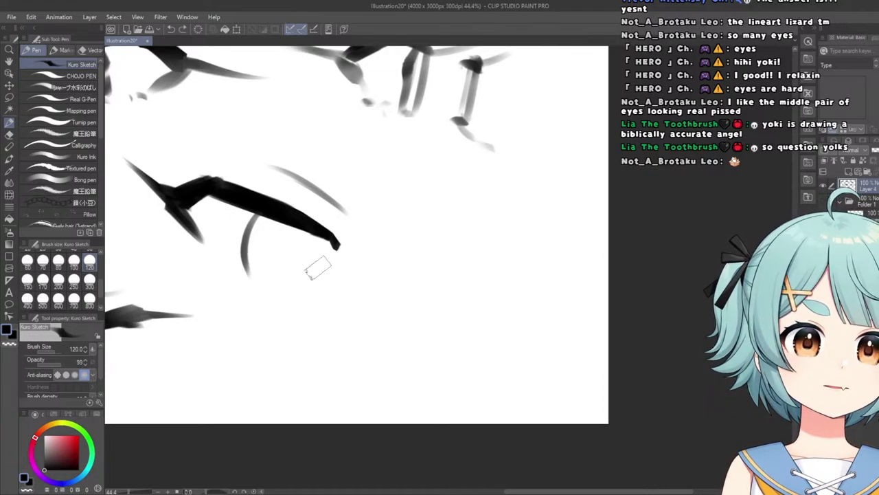
left_click_drag(337, 241, 314, 301)
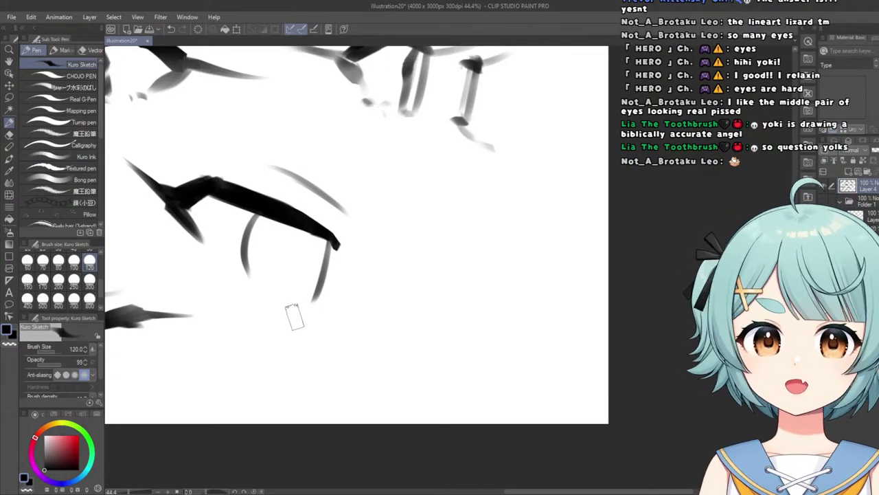
Draw the slanted bottom edge of the iris and close the gap at its lower left corner.
left_click_drag(307, 308, 259, 292)
key("ctrl+z")
left_click_drag(316, 303, 253, 292)
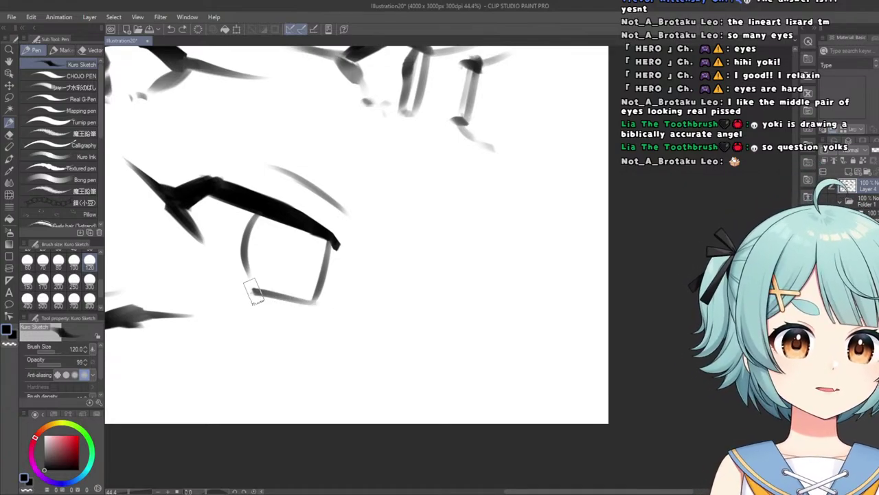
scroll(252, 292, "down", 10)
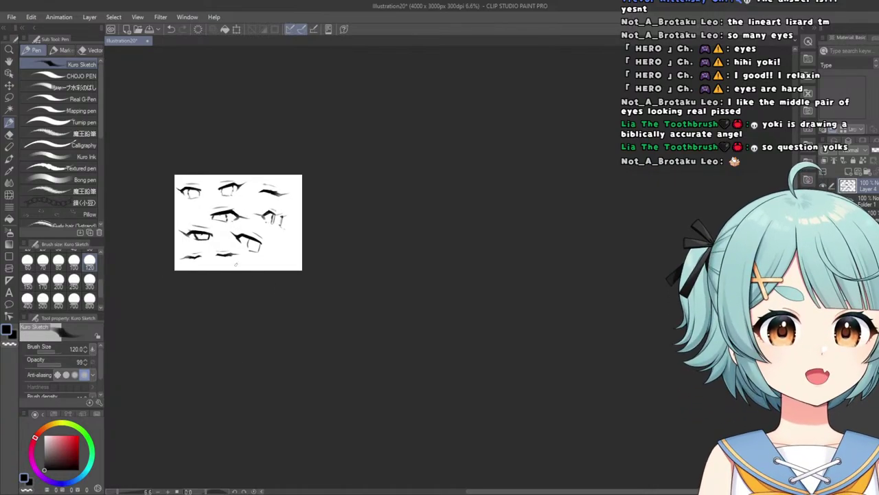
scroll(236, 265, "up", 10)
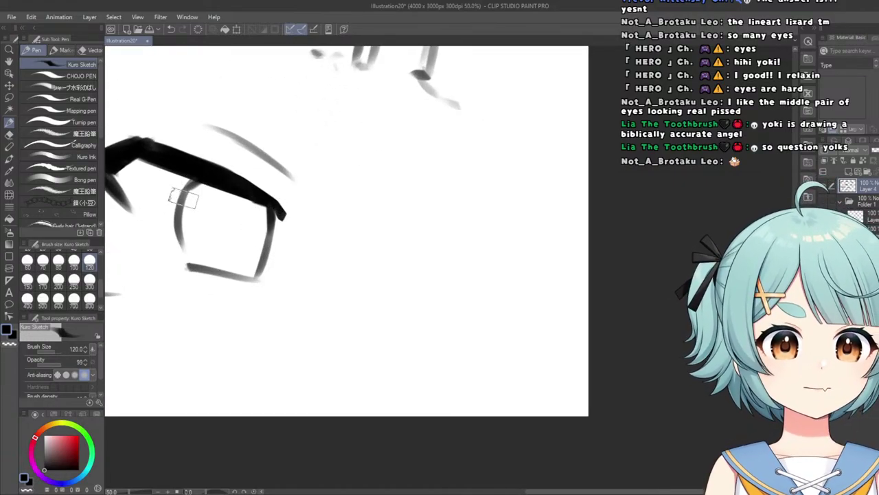
scroll(192, 206, "down", 6)
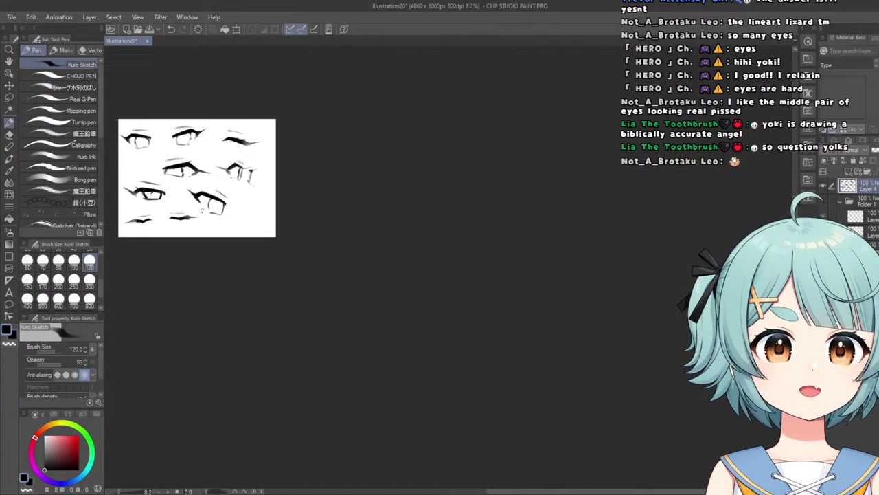
scroll(199, 211, "up", 1)
scroll(199, 211, "up", 5)
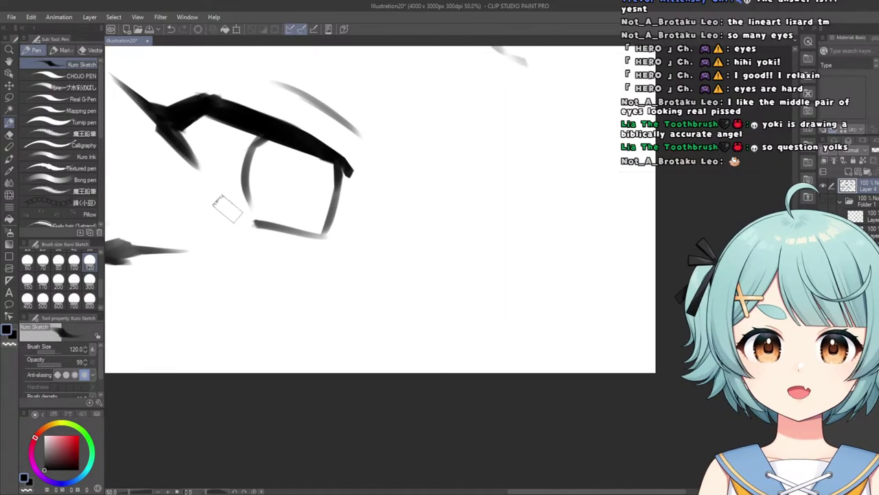
scroll(256, 219, "down", 8)
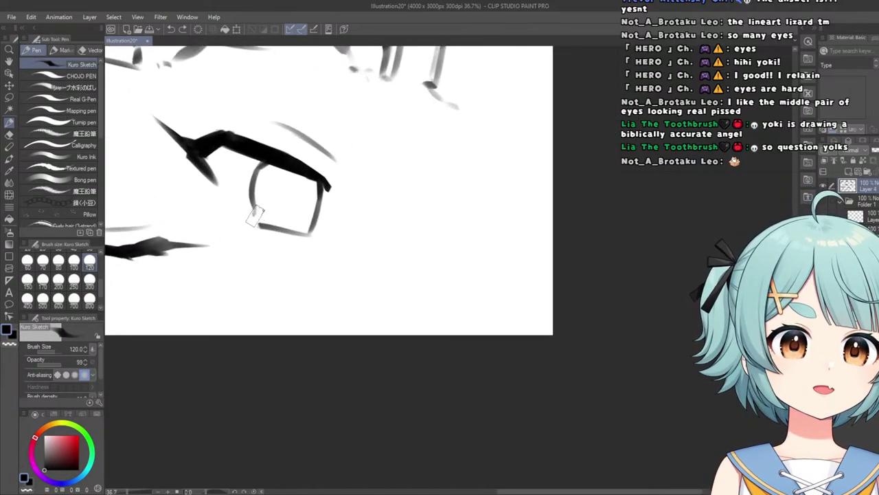
scroll(235, 186, "up", 6)
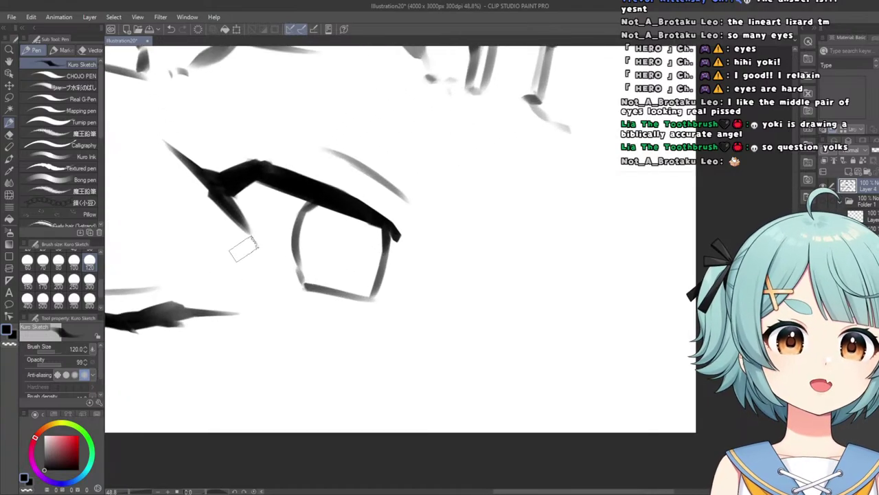
scroll(234, 233, "down", 3)
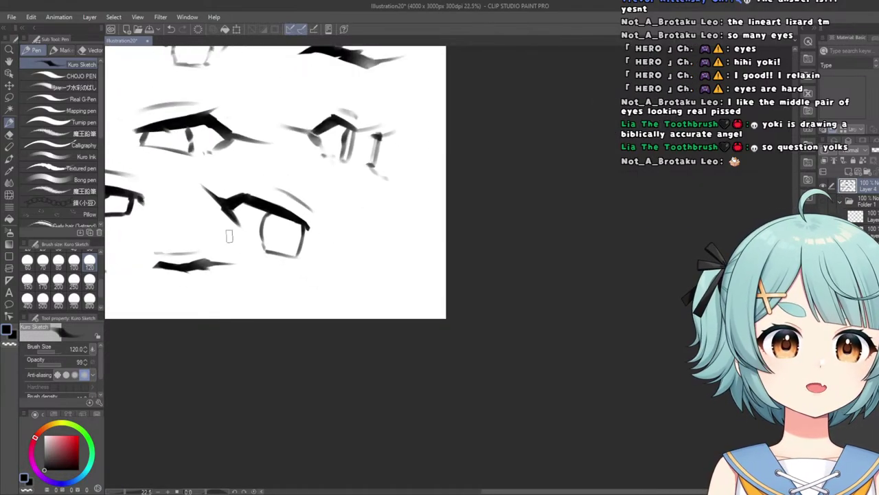
Lasso the lower half of the iris outline, move it slightly upward to shorten the iris, and clear the selection.
left_click(10, 99)
scroll(260, 237, "up", 3)
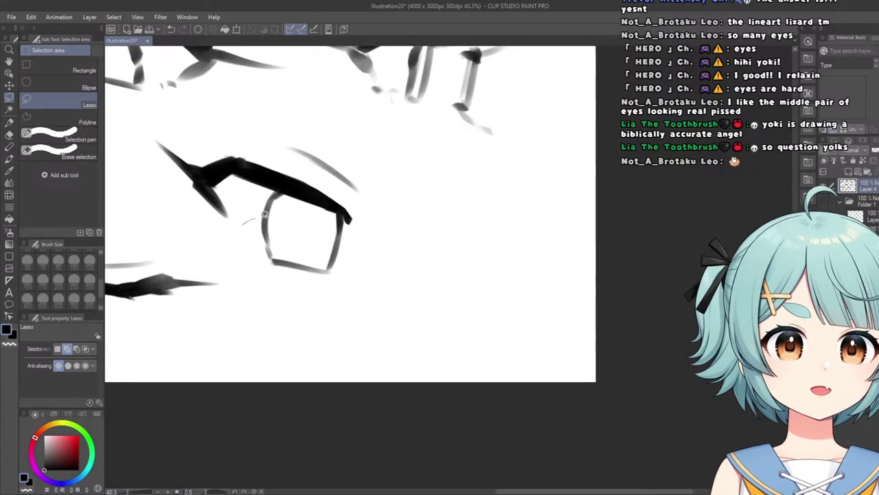
left_click_drag(277, 283, 237, 232)
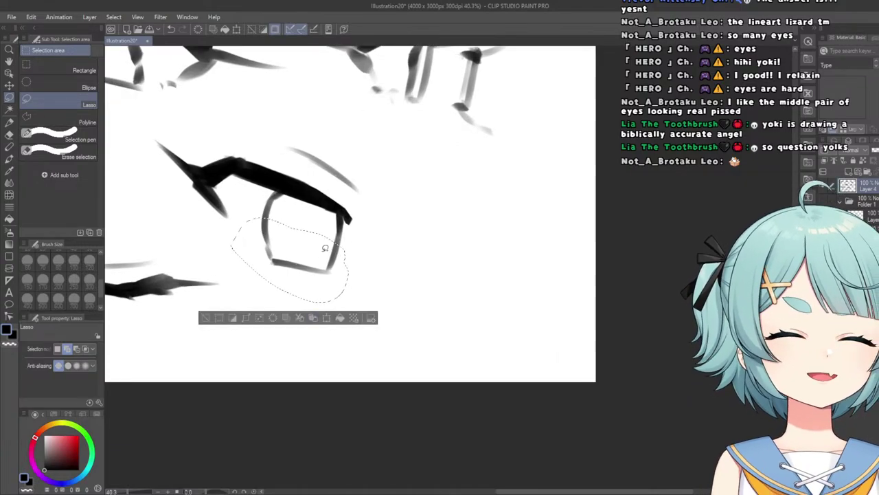
left_click(326, 316)
mouse_move(293, 273)
left_mouse_down()
mouse_move(295, 262)
mouse_move(290, 268)
left_mouse_up()
left_click(274, 313)
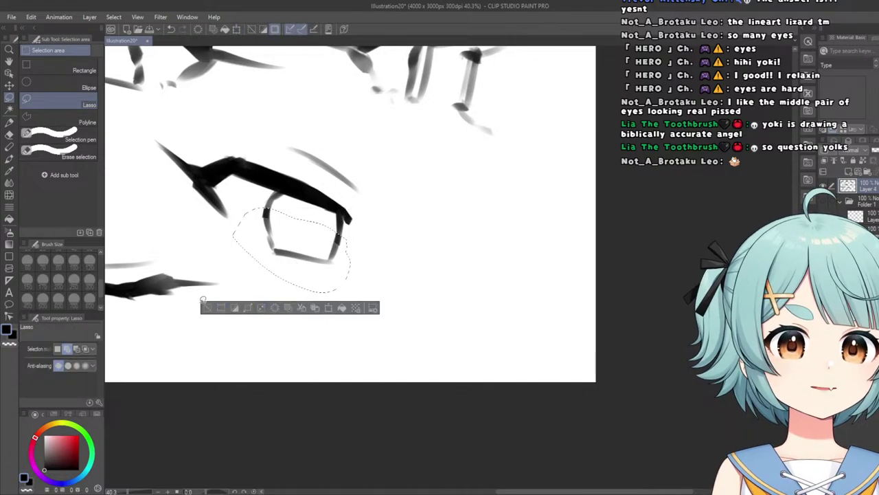
left_click(206, 308)
scroll(205, 225, "down", 5)
scroll(206, 220, "up", 2)
scroll(206, 239, "up", 2)
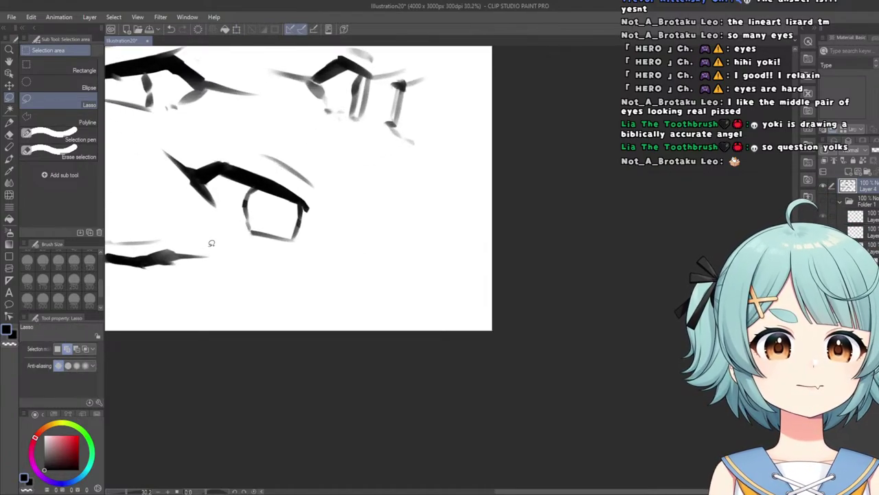
scroll(216, 232, "up", 1)
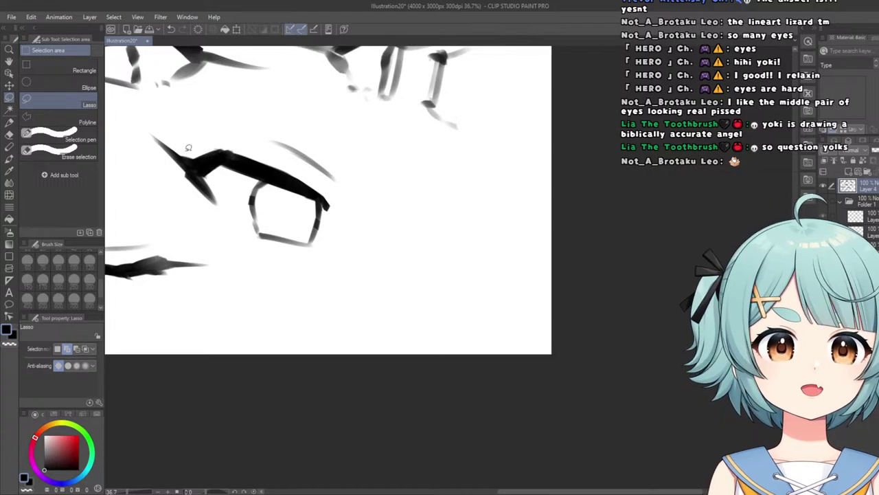
left_click(9, 195)
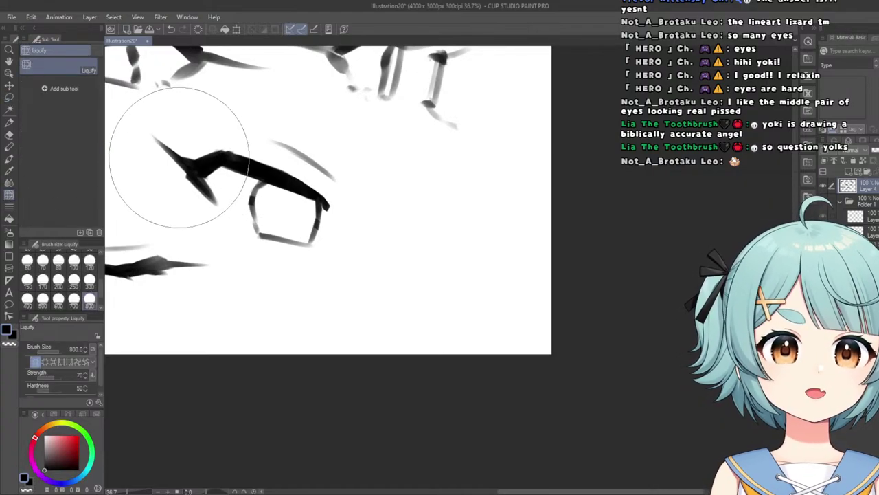
scroll(230, 204, "down", 3)
scroll(216, 157, "up", 2)
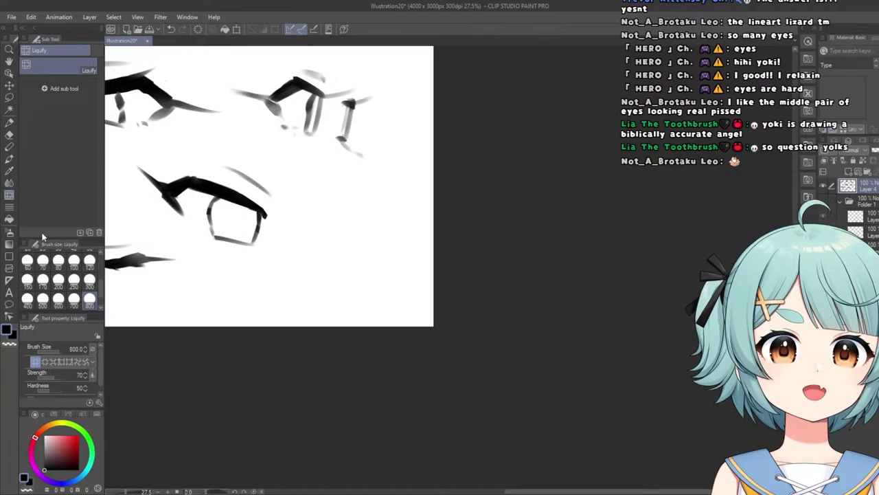
Shorten the left end of the eyelid crease with the Hard eraser.
left_click(9, 135)
scroll(236, 155, "up", 2)
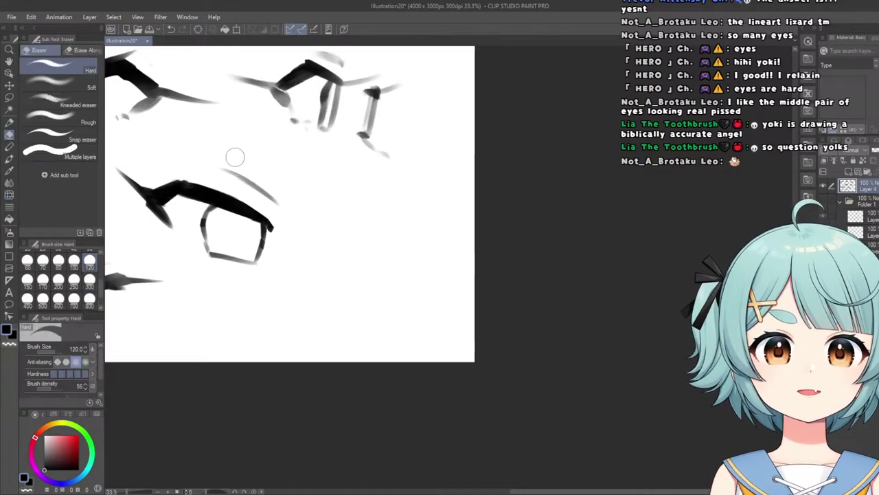
scroll(206, 151, "down", 3)
scroll(219, 147, "up", 5)
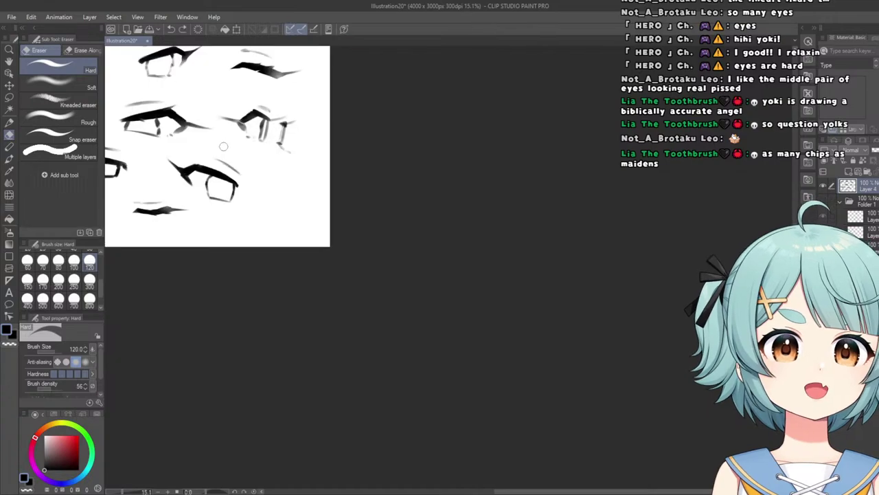
scroll(200, 161, "down", 6)
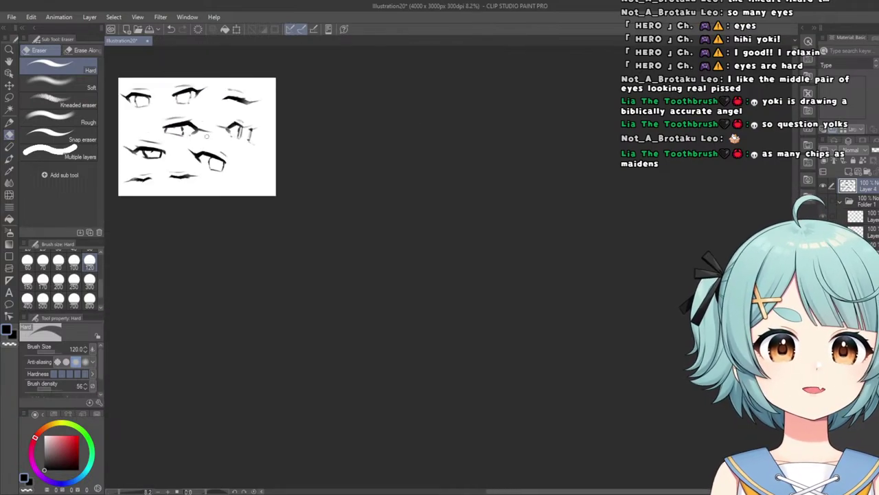
scroll(286, 133, "up", 3)
scroll(287, 134, "up", 4)
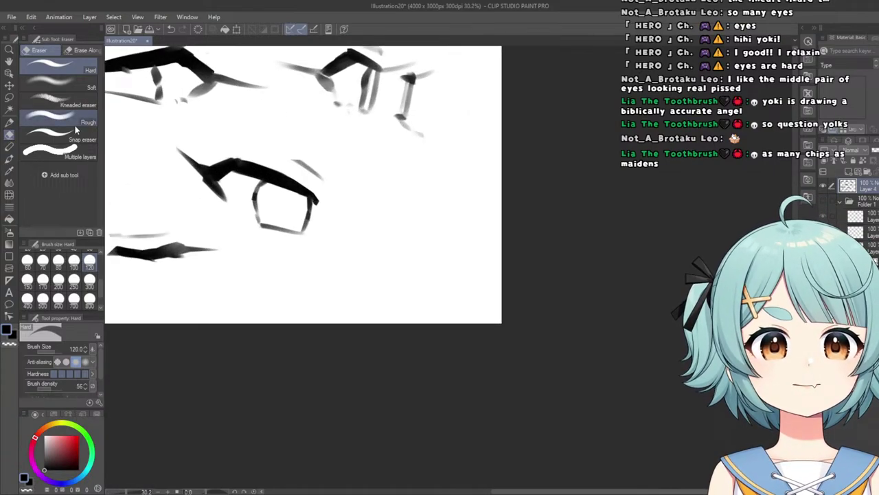
left_click(9, 123)
scroll(212, 147, "up", 2)
scroll(281, 172, "down", 4)
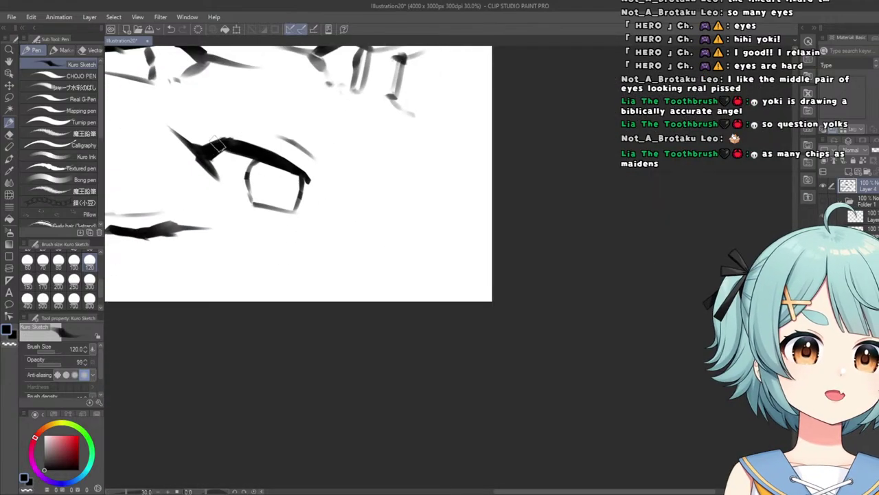
scroll(170, 167, "up", 1)
scroll(187, 184, "up", 1)
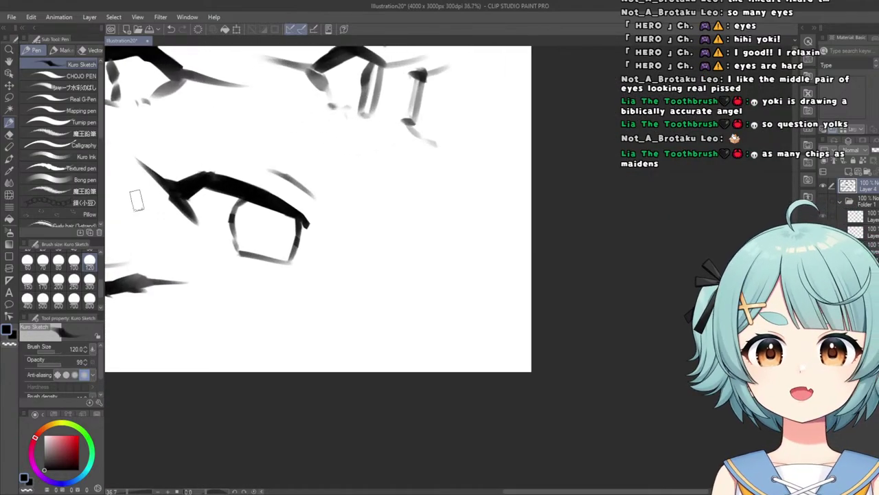
scroll(136, 200, "up", 1)
Fade the tapered stroke below the lash line's outer corner with the Soft eraser at size 300.
left_click(9, 135)
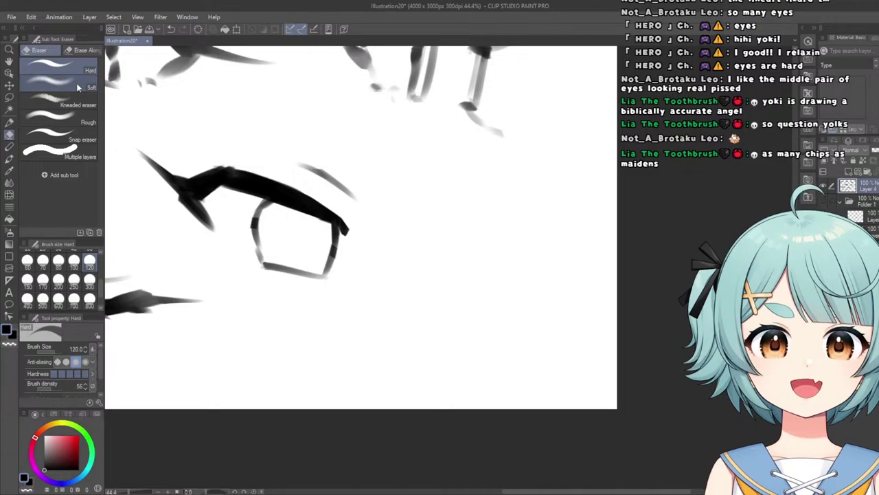
left_click(58, 87)
scroll(178, 199, "down", 3)
scroll(170, 184, "down", 2)
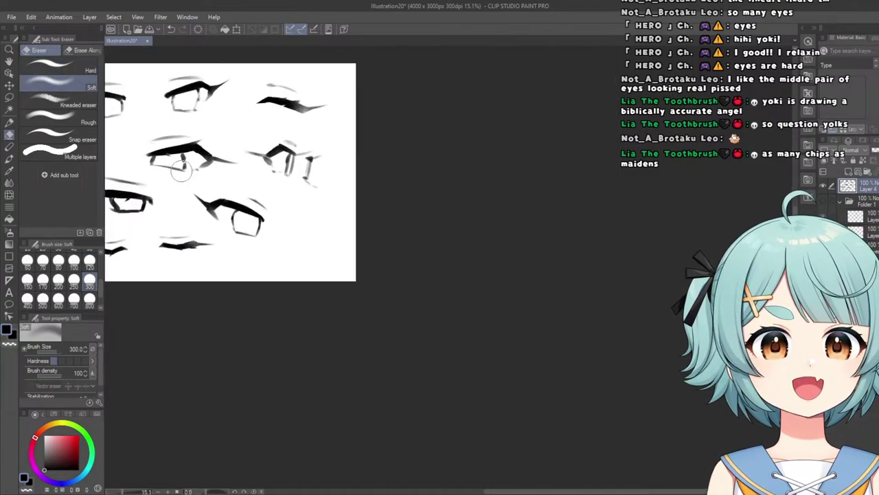
scroll(151, 193, "down", 2)
scroll(220, 163, "up", 2)
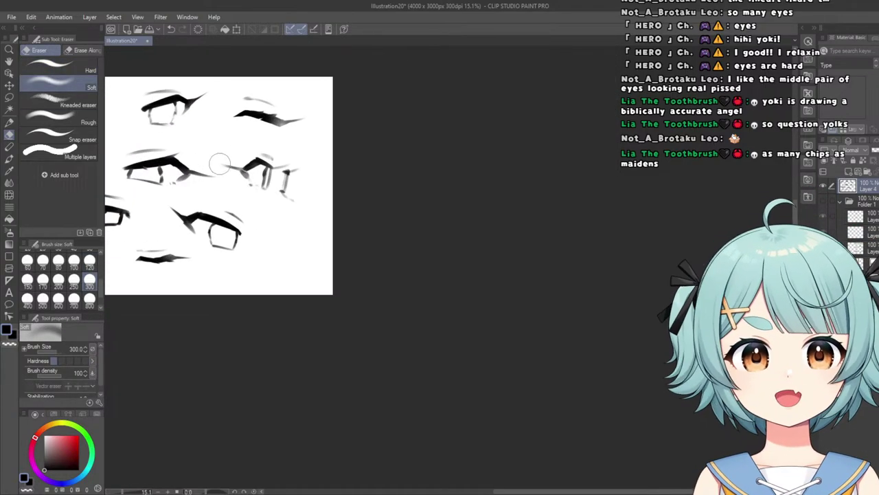
scroll(220, 227, "down", 2)
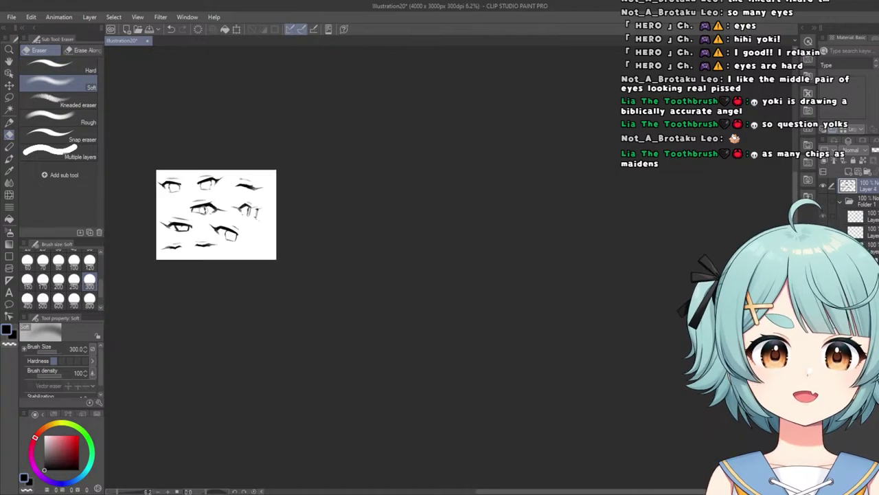
scroll(216, 237, "up", 2)
scroll(237, 232, "up", 5)
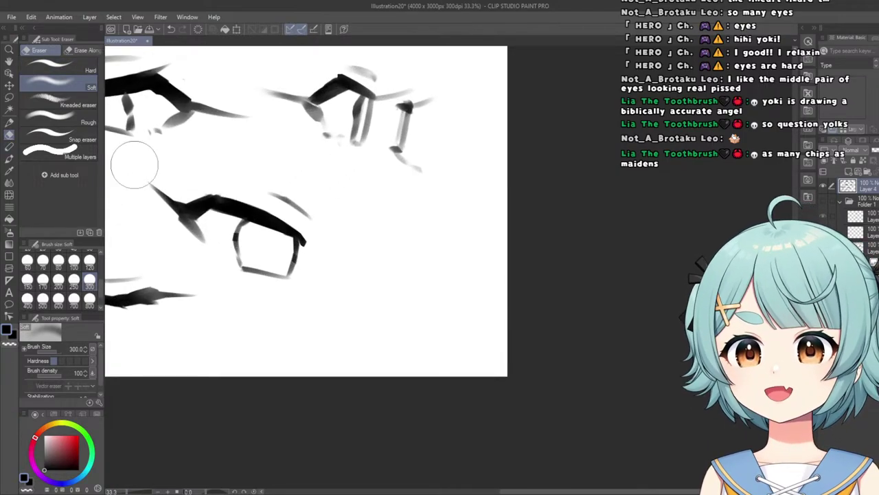
Add a short pointed lash flick at the peak of the lash line with the Kuro Sketch pen.
key("p")
scroll(199, 199, "up", 3)
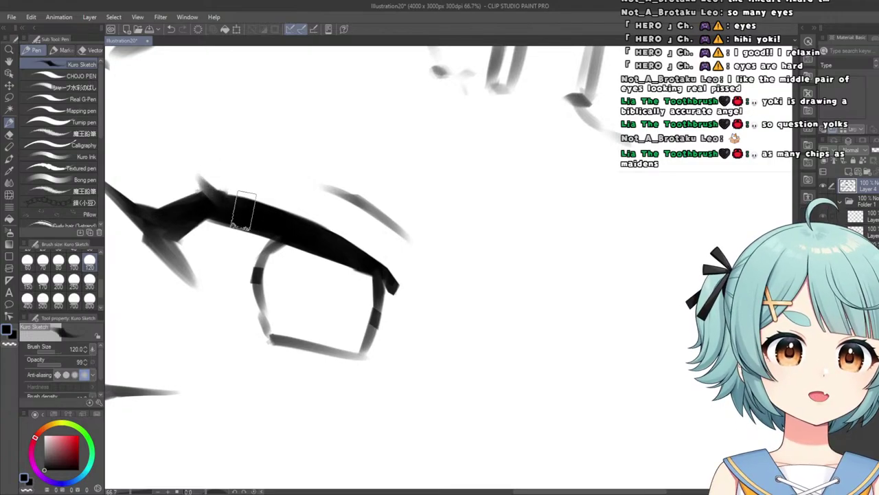
scroll(237, 206, "down", 4)
scroll(190, 152, "up", 5)
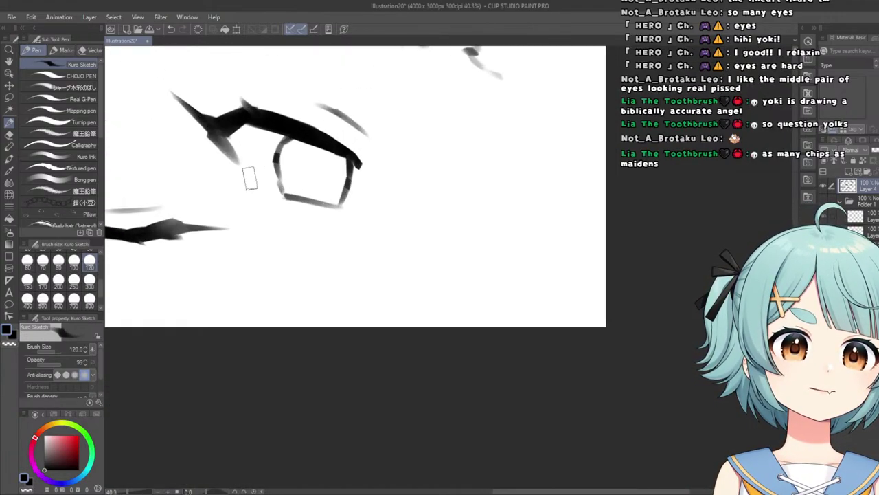
Add faint lower-lash dabs beneath the winged eye's outer corner and a small dark pupil mark at the top of its iris.
scroll(315, 159, "down", 6)
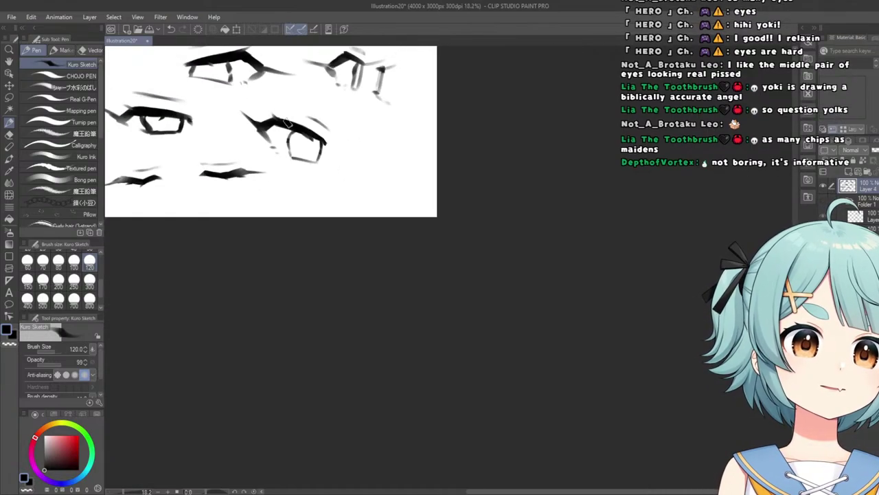
scroll(265, 104, "up", 2)
scroll(265, 104, "down", 3)
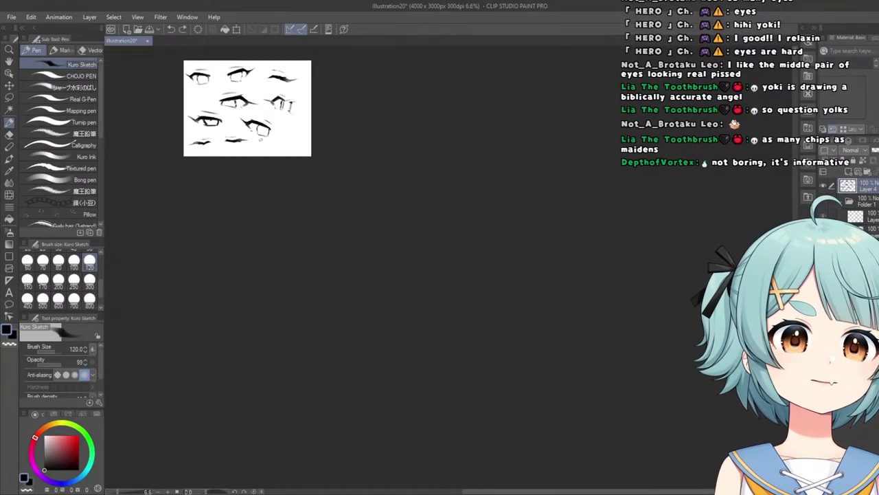
scroll(282, 103, "up", 5)
scroll(285, 100, "down", 2)
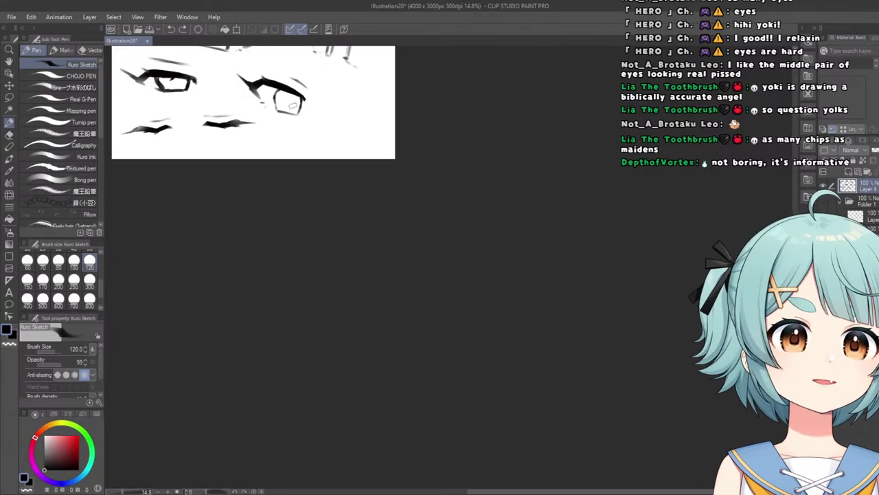
scroll(285, 100, "up", 2)
scroll(284, 96, "down", 5)
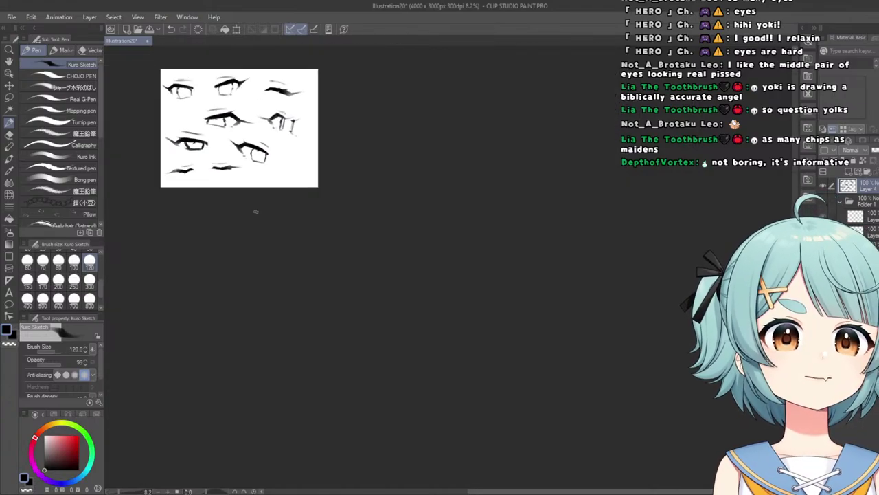
scroll(275, 130, "up", 3)
scroll(318, 83, "down", 2)
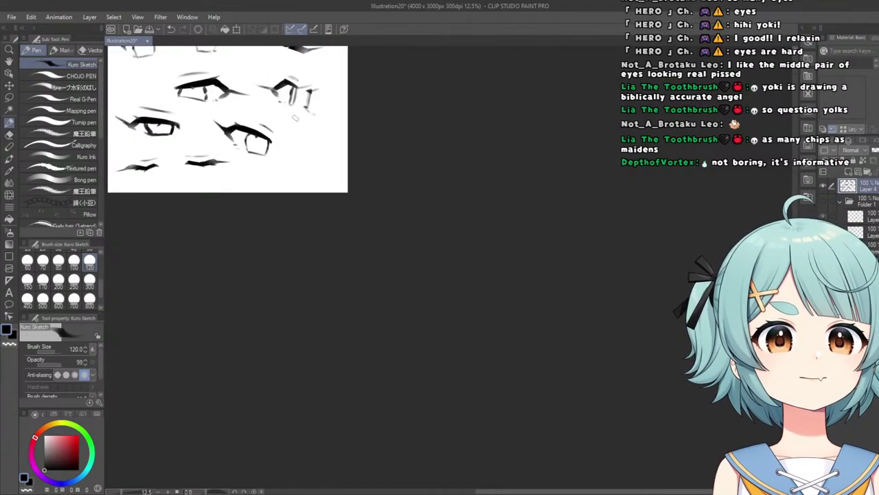
scroll(268, 120, "up", 4)
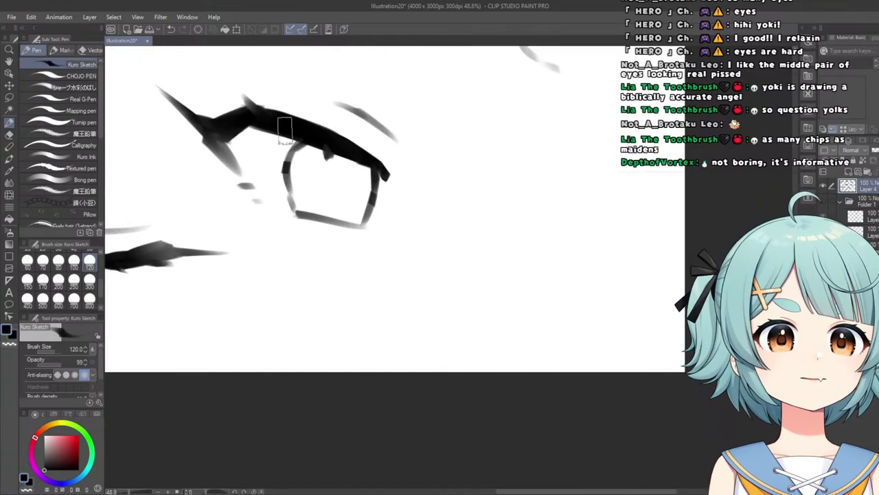
scroll(230, 123, "down", 3)
scroll(232, 121, "up", 2)
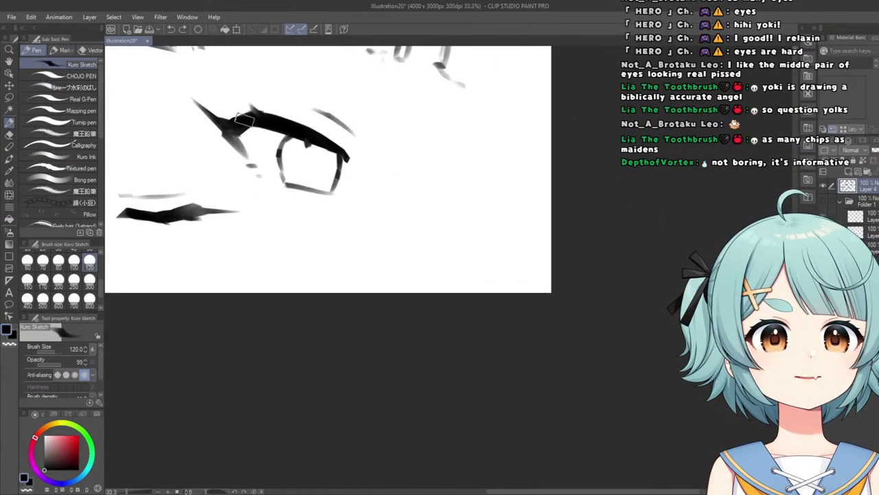
Start a new eye in the empty area right of the winged eye with a short, faint slanted stroke.
scroll(273, 122, "down", 4)
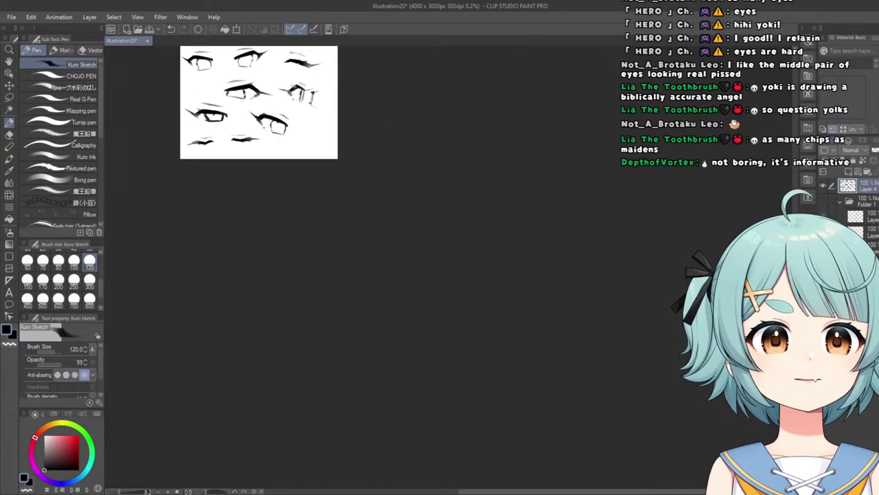
scroll(326, 126, "up", 2)
scroll(295, 175, "up", 3)
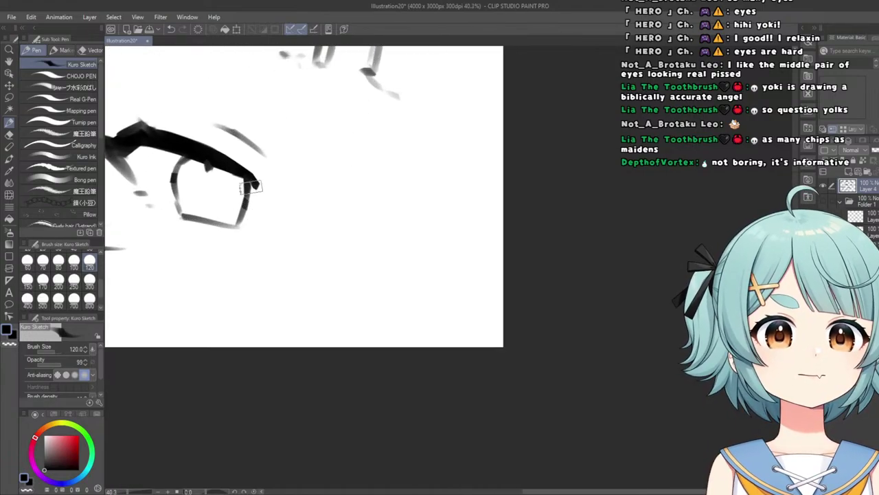
scroll(246, 226, "down", 2)
scroll(241, 221, "up", 1)
scroll(237, 216, "up", 1)
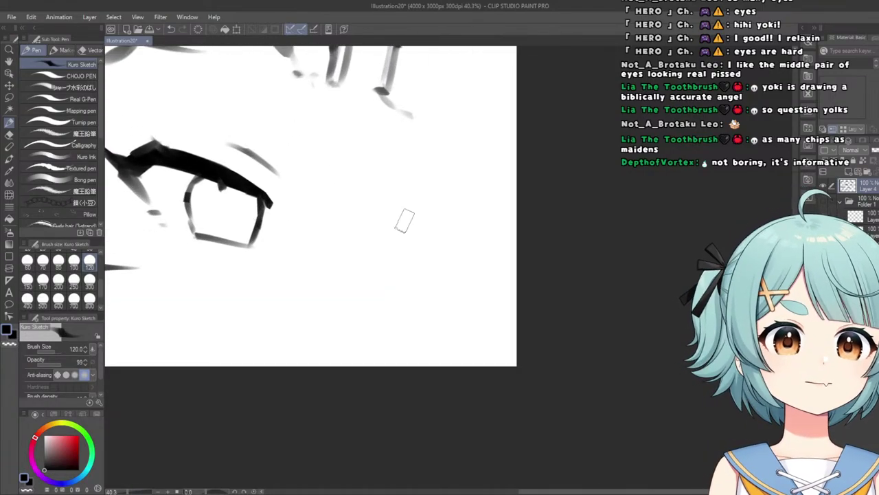
left_click_drag(409, 216, 382, 227)
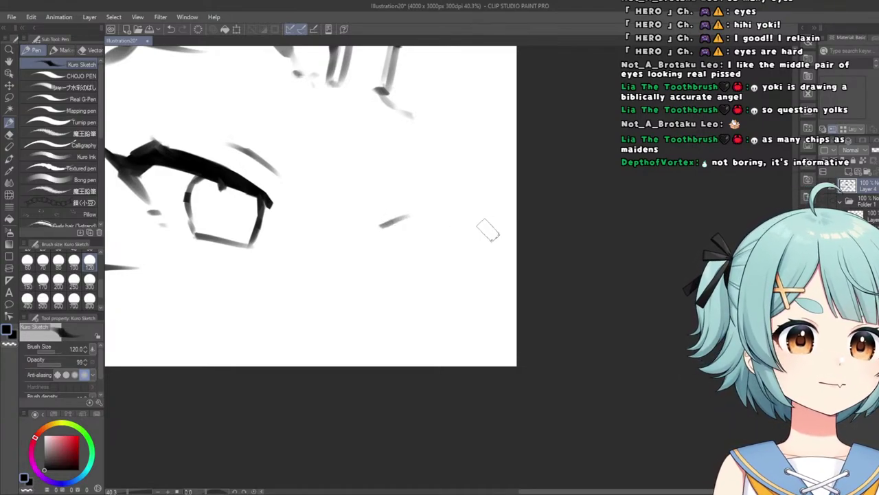
Draw a thick, gently arched upper lash line for the new eye, continuing the short faint stroke to the right.
mouse_move(489, 231)
left_mouse_down()
mouse_move(406, 218)
mouse_move(490, 227)
mouse_move(491, 236)
mouse_move(472, 230)
mouse_move(475, 221)
mouse_move(488, 224)
mouse_move(428, 212)
left_mouse_up()
key("ctrl+z")
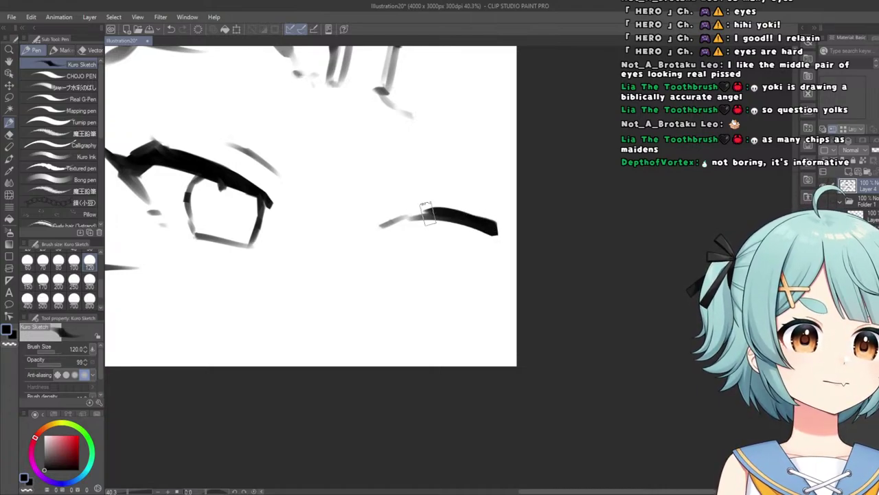
key("ctrl+z")
scroll(488, 218, "up", 1)
mouse_move(491, 225)
left_mouse_down()
mouse_move(432, 213)
mouse_move(381, 220)
left_mouse_up()
key("ctrl+z")
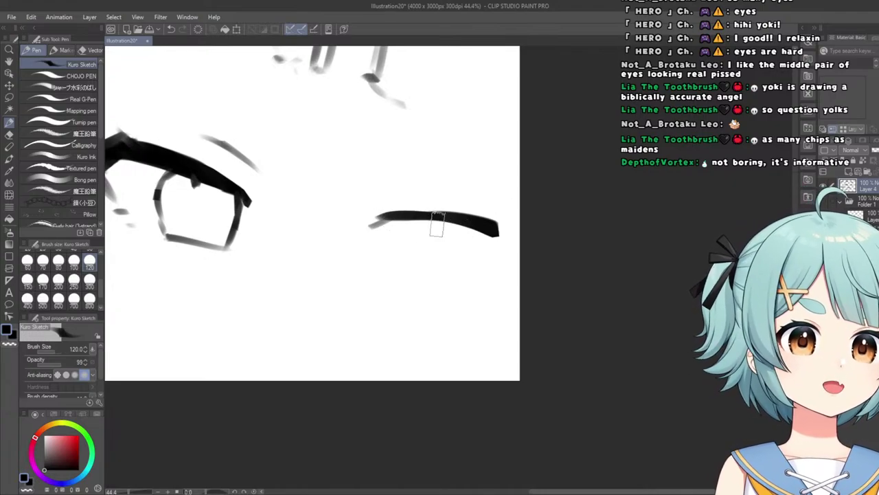
key("ctrl+z")
mouse_move(453, 214)
left_mouse_down()
mouse_move(370, 225)
mouse_move(386, 215)
mouse_move(473, 211)
left_mouse_up()
key("ctrl+z")
left_click_drag(489, 229, 496, 232)
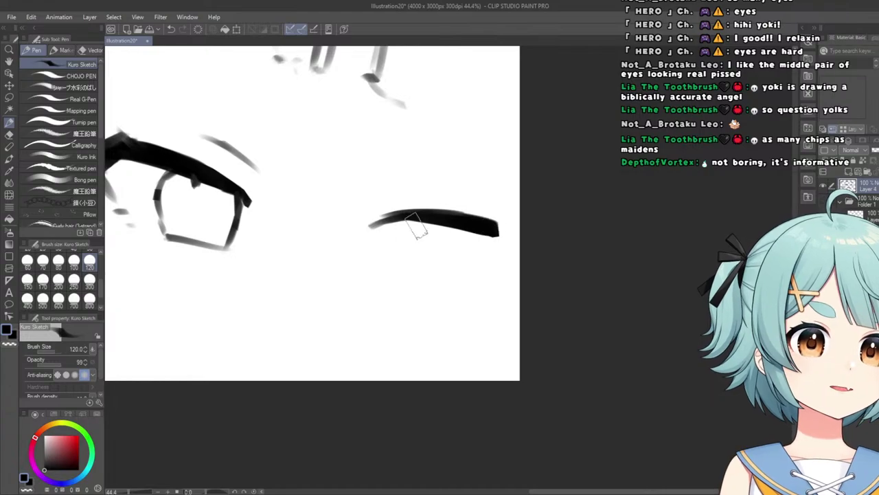
Try a short downturned stroke at the right end of the new lash line, then undo it.
scroll(412, 218, "down", 5)
scroll(385, 209, "up", 2)
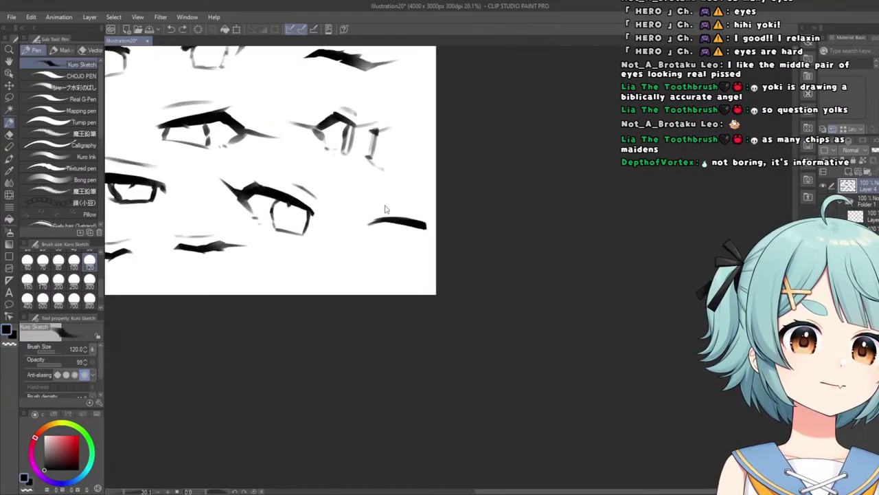
scroll(401, 237, "up", 3)
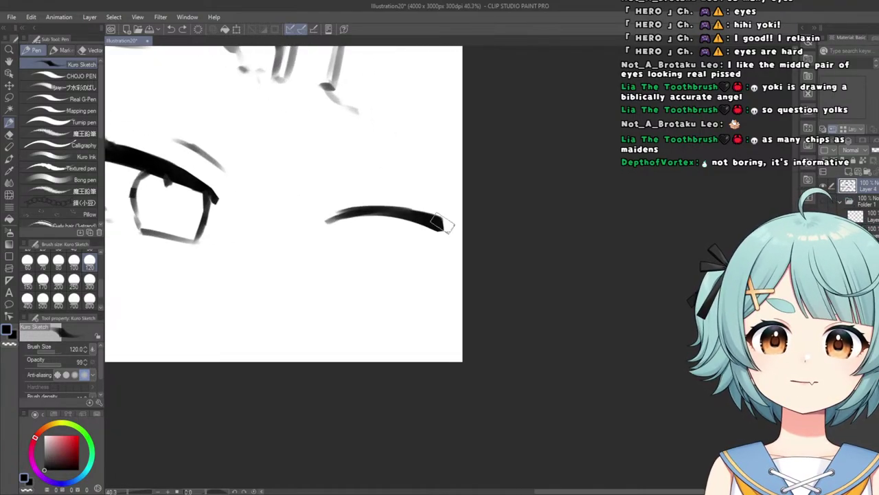
scroll(412, 237, "down", 4)
scroll(391, 249, "up", 3)
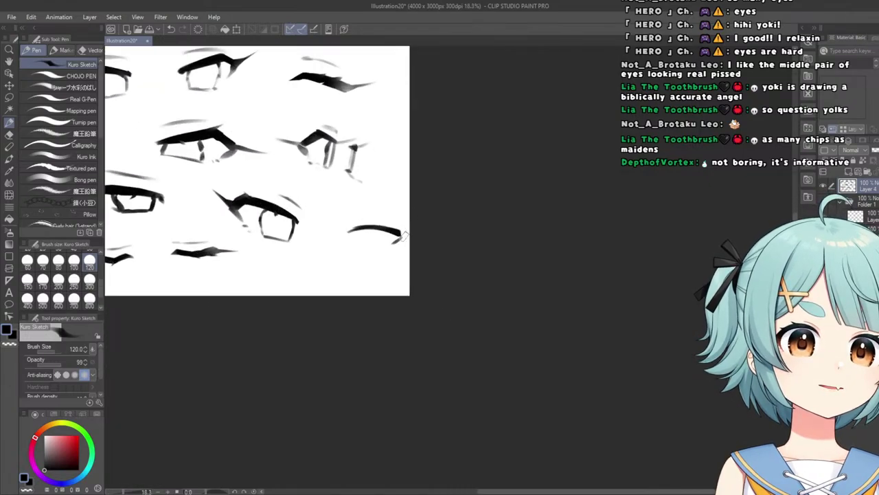
scroll(390, 250, "up", 2)
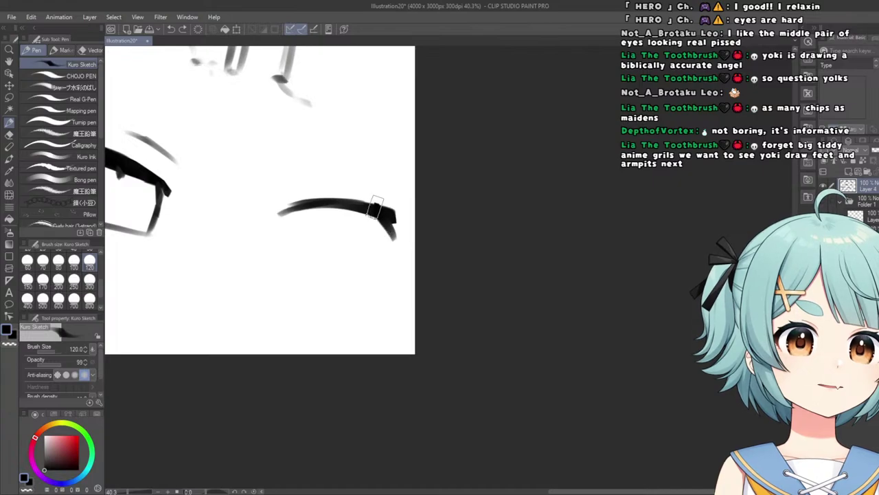
scroll(347, 208, "up", 2)
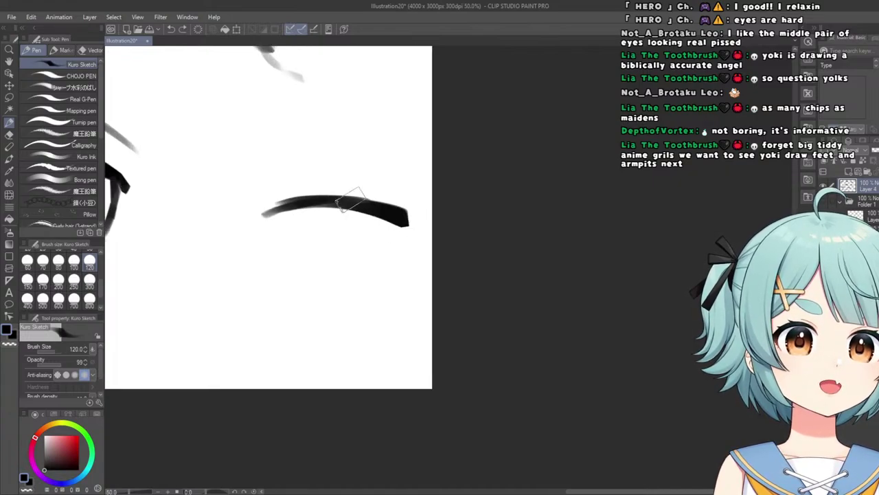
key("ctrl+z")
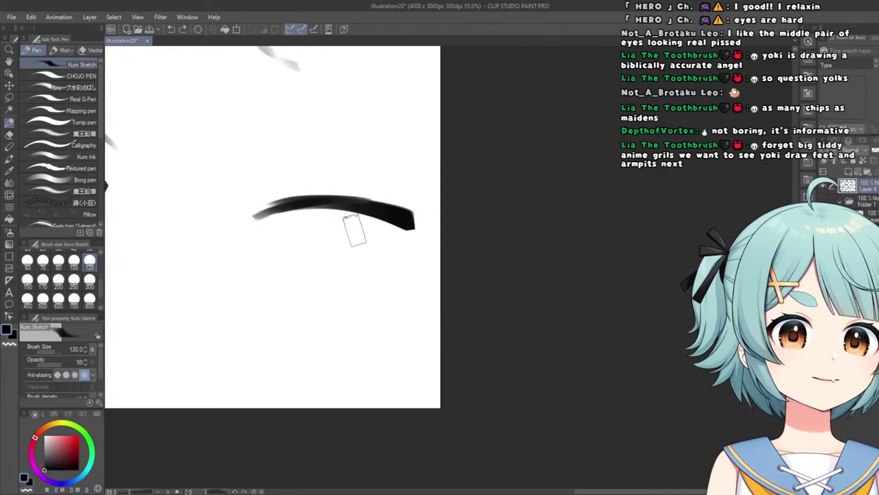
Thicken the underside of the new lash line with long strokes from its right end toward its left tip.
left_click_drag(400, 228, 291, 200)
key("ctrl+z")
left_click_drag(405, 226, 298, 210)
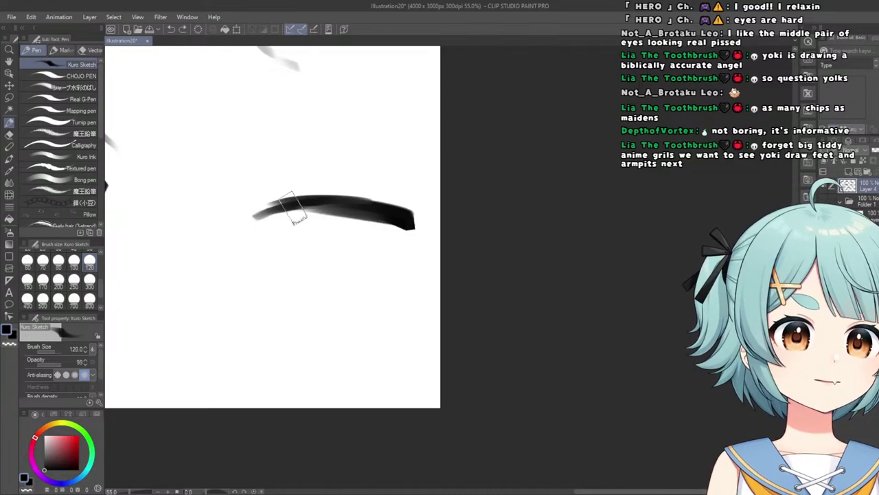
mouse_move(408, 226)
left_mouse_down()
mouse_move(334, 199)
mouse_move(408, 224)
mouse_move(304, 204)
mouse_move(327, 204)
mouse_move(275, 206)
left_mouse_up()
scroll(241, 216, "down", 5)
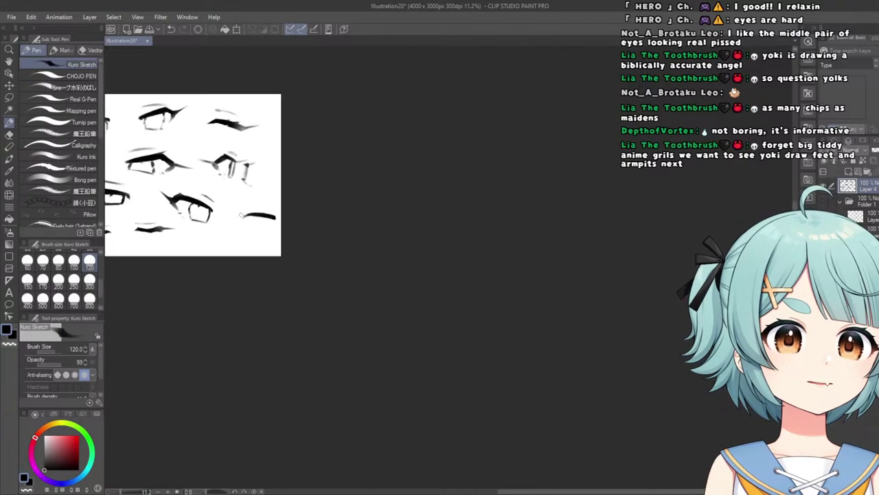
scroll(171, 228, "up", 3)
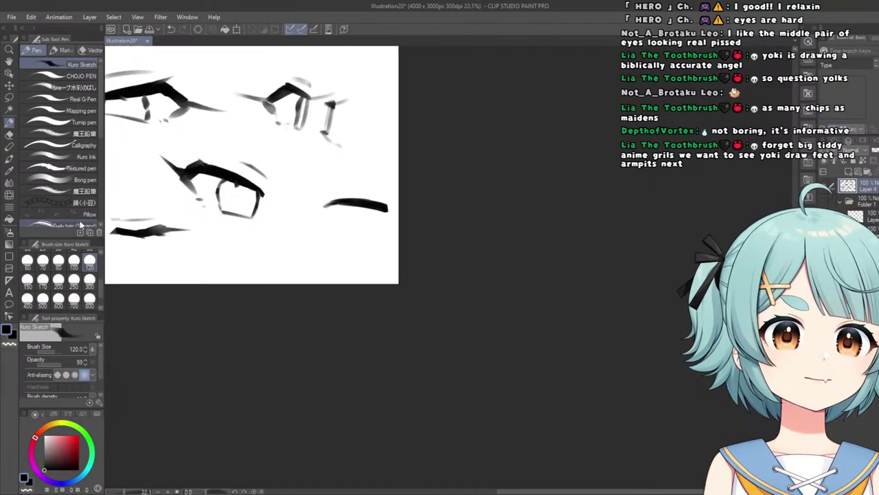
Bend the right end of the lash line downward and add a short stroke angling back inward beneath it.
scroll(409, 182, "up", 3)
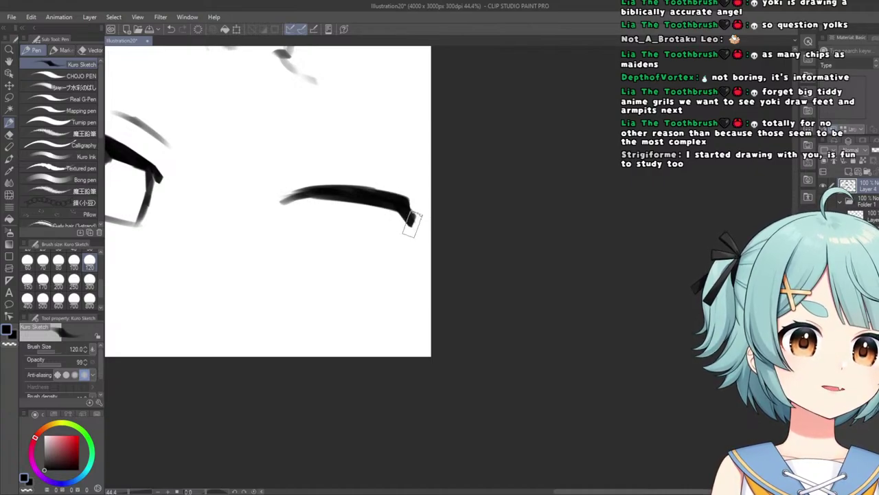
key("ctrl+z")
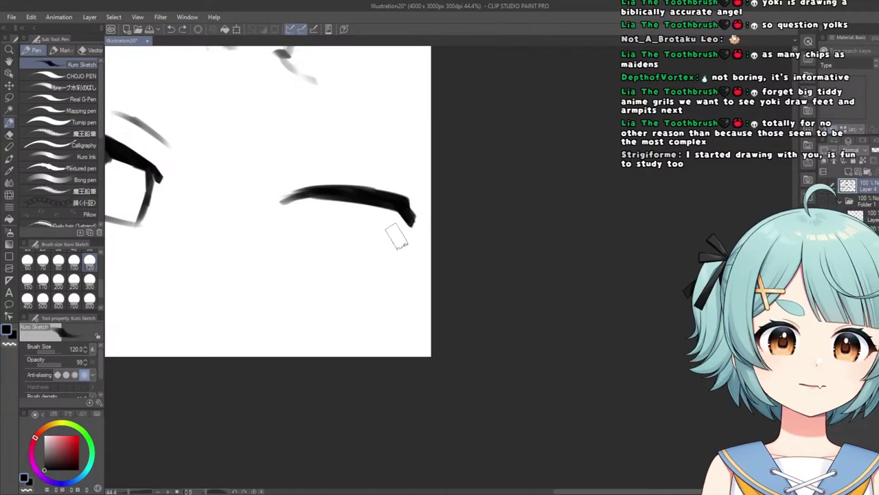
scroll(403, 234, "up", 1)
left_click_drag(416, 220, 387, 242)
scroll(396, 228, "down", 5)
scroll(407, 209, "up", 3)
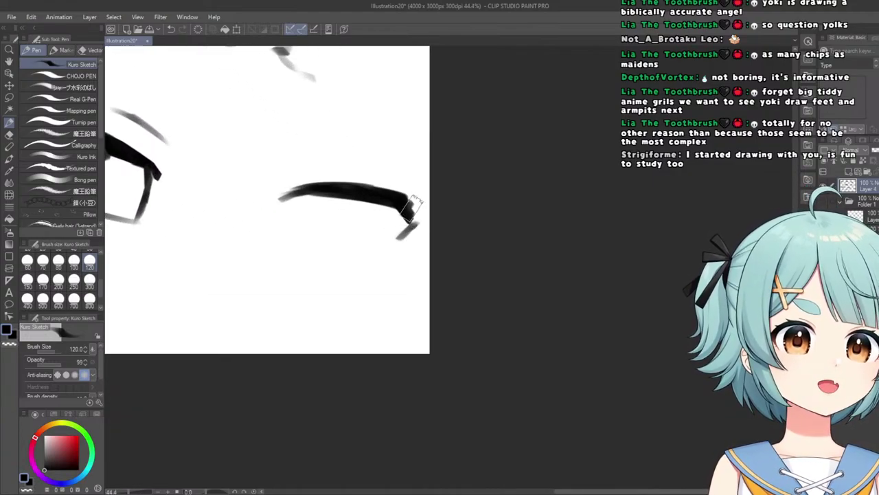
scroll(412, 218, "down", 5)
scroll(402, 219, "up", 3)
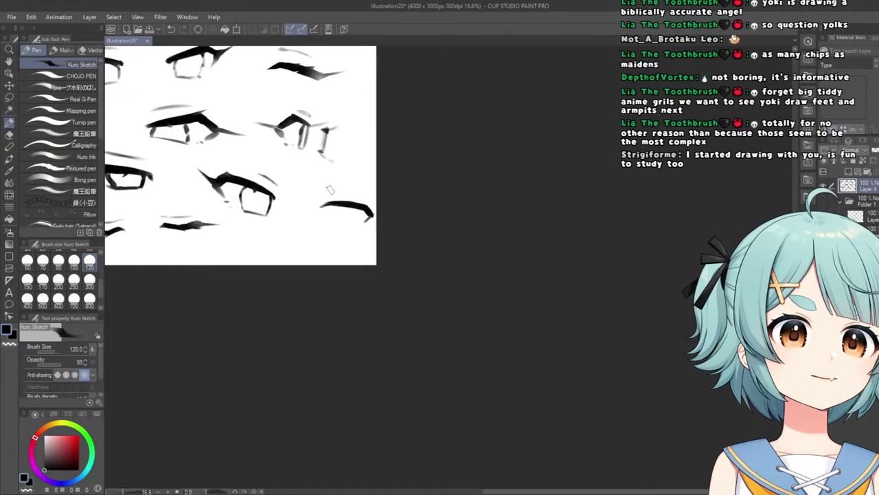
Reshape the new lash line into a more pronounced arch with the Liquify tool at size 800.
left_click(9, 183)
left_click(9, 195)
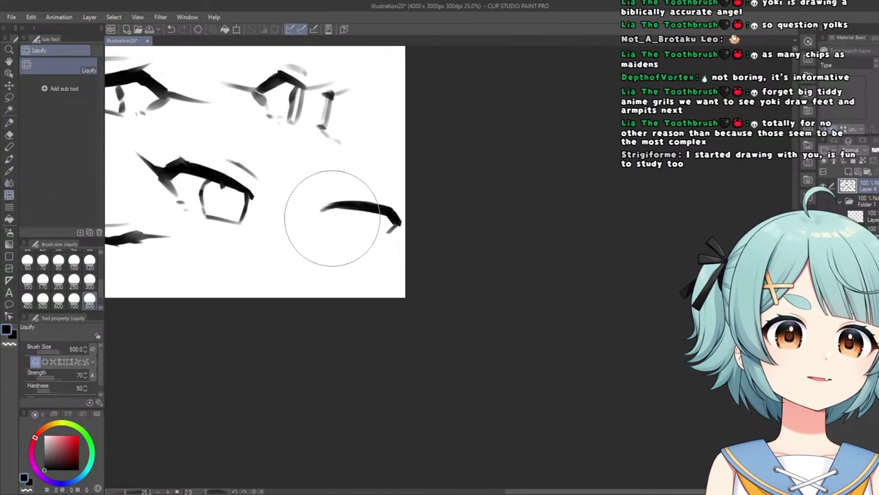
scroll(324, 220, "down", 3)
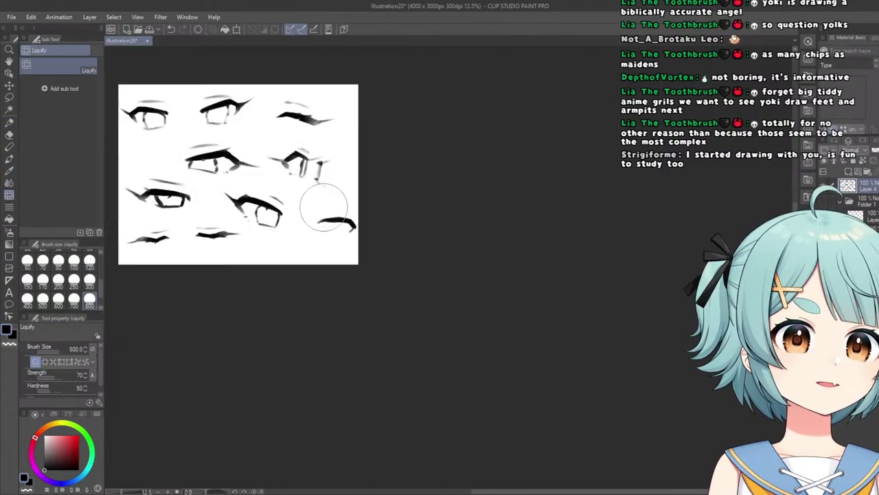
scroll(327, 163, "up", 3)
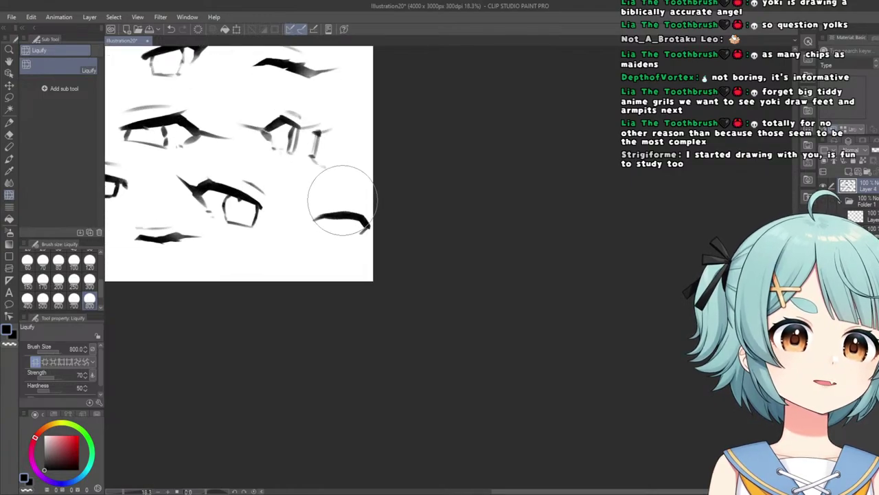
scroll(351, 192, "down", 3)
scroll(337, 240, "up", 3)
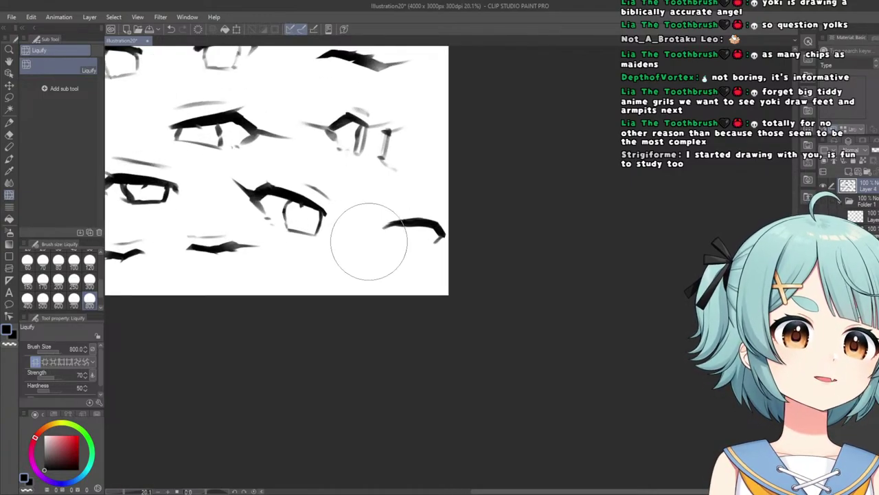
scroll(369, 240, "down", 2)
scroll(389, 201, "up", 2)
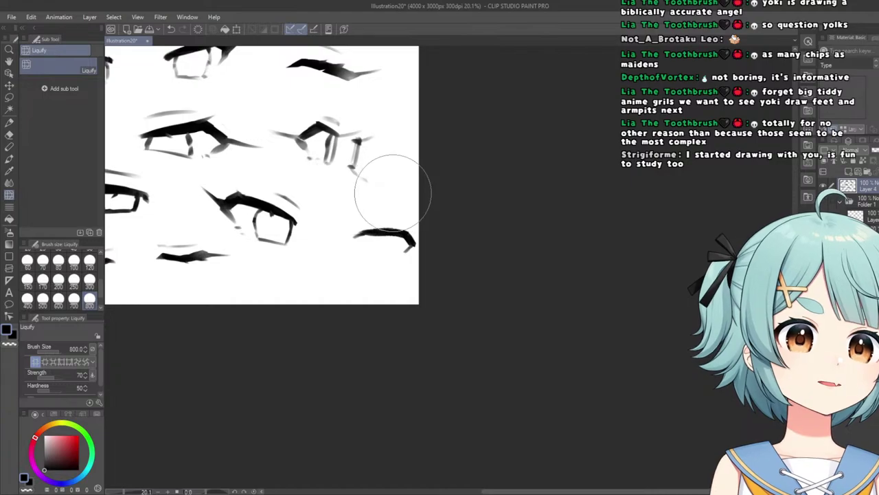
scroll(393, 192, "down", 3)
scroll(361, 158, "up", 3)
Thicken and smooth the top of the lash line's arch with the Kuro Sketch pen, discarding the stray stroke under its left end.
left_click(13, 126)
scroll(347, 227, "up", 4)
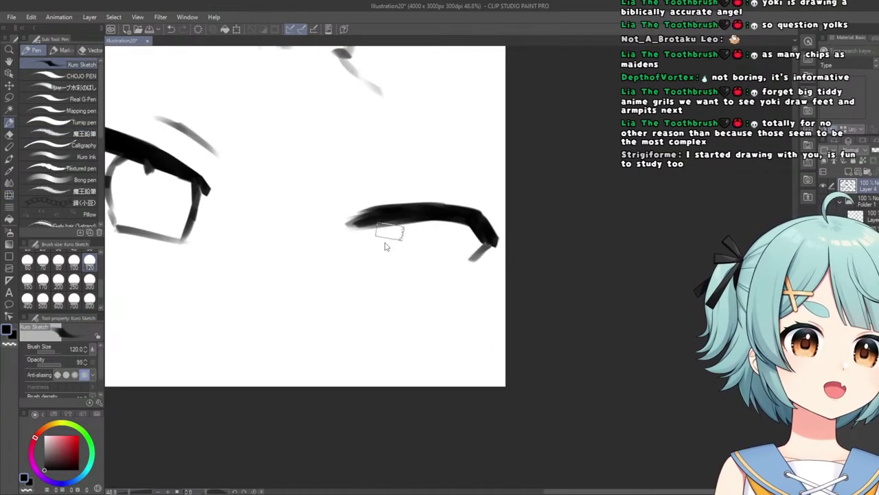
key("ctrl+z")
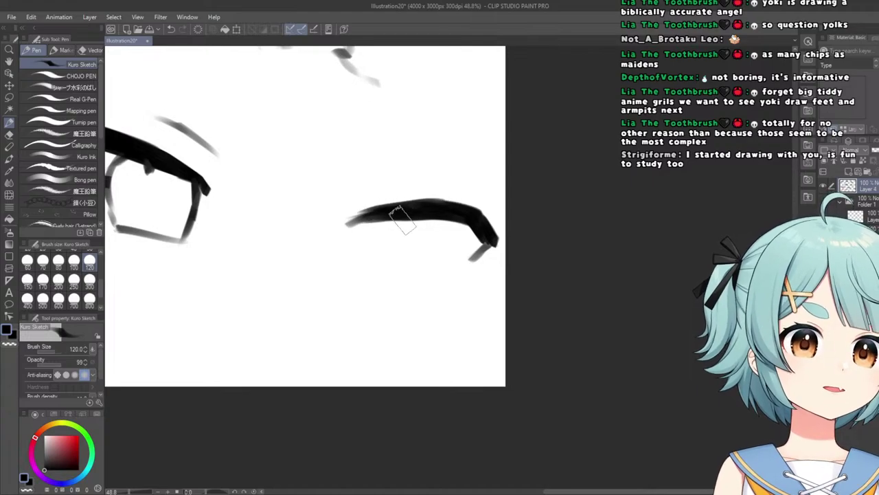
scroll(375, 220, "down", 5)
scroll(376, 220, "up", 2)
scroll(376, 221, "up", 1)
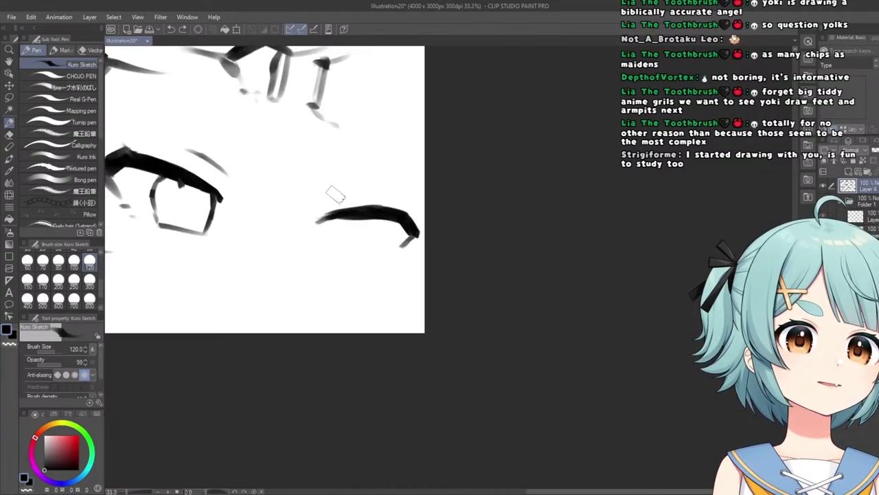
Add a short curved crease stroke above the new lash line with the Kuro Sketch pen at size 120.
scroll(344, 187, "down", 5)
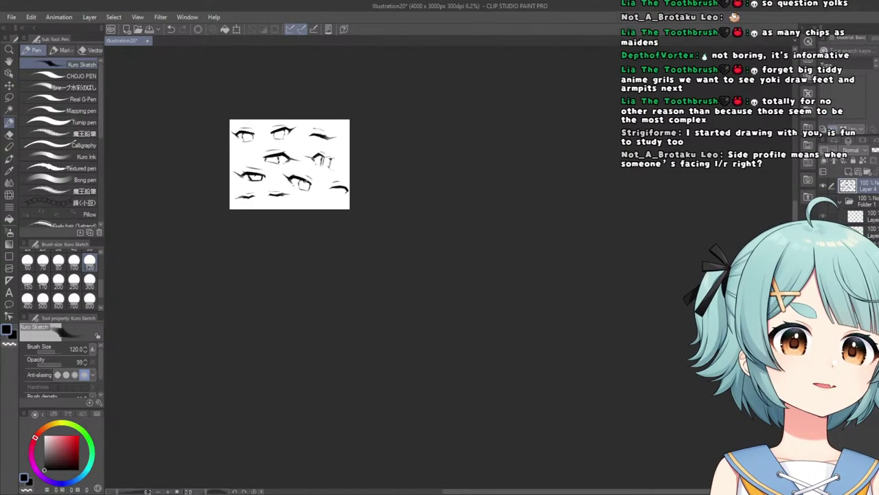
scroll(378, 185, "up", 4)
scroll(373, 186, "up", 2)
mouse_move(360, 185)
left_mouse_down()
mouse_move(402, 183)
mouse_move(420, 209)
left_mouse_up()
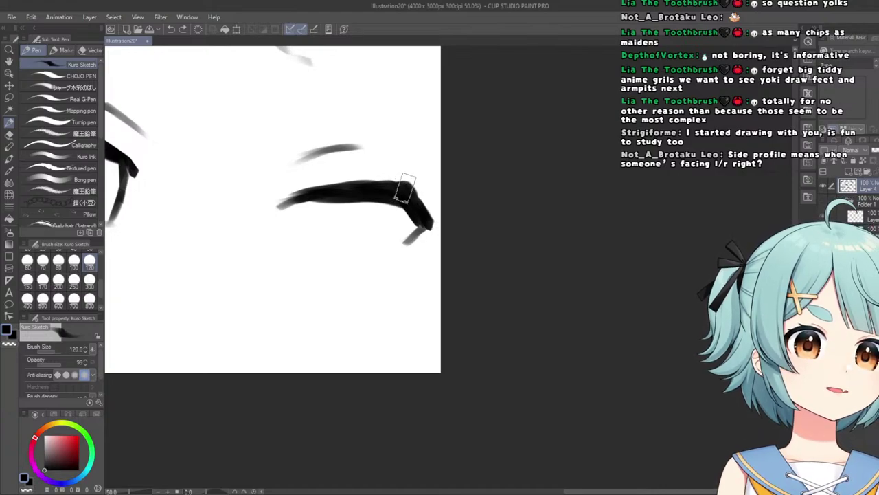
scroll(326, 178, "down", 2)
scroll(302, 171, "down", 2)
scroll(270, 171, "up", 2)
scroll(206, 158, "down", 3)
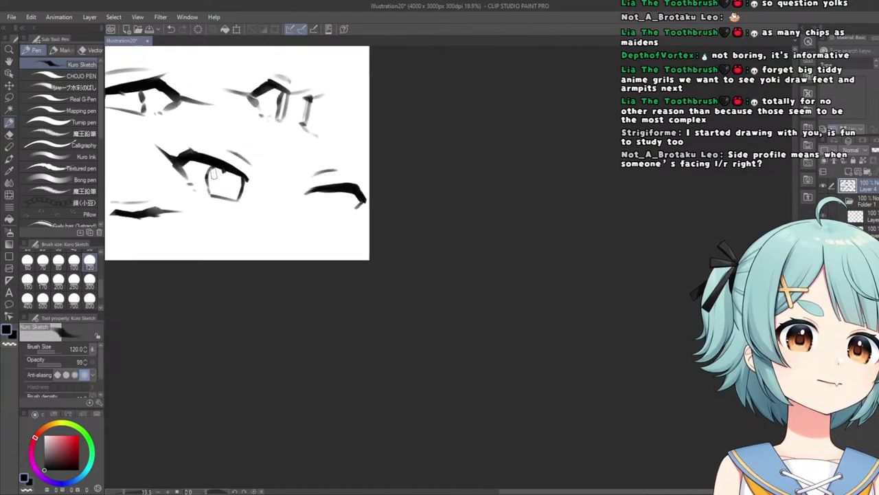
Lasso the winged eye and the new arched lash line together, scale them down slightly, and deselect.
scroll(268, 175, "up", 5)
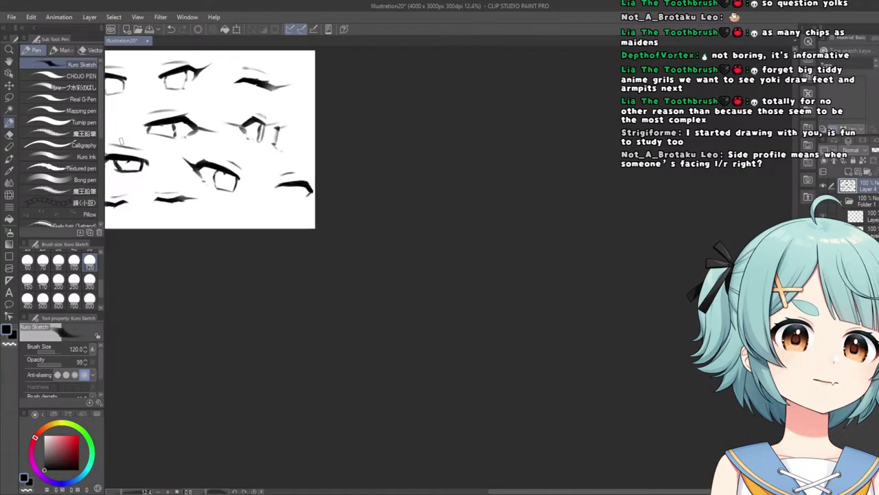
scroll(338, 217, "down", 4)
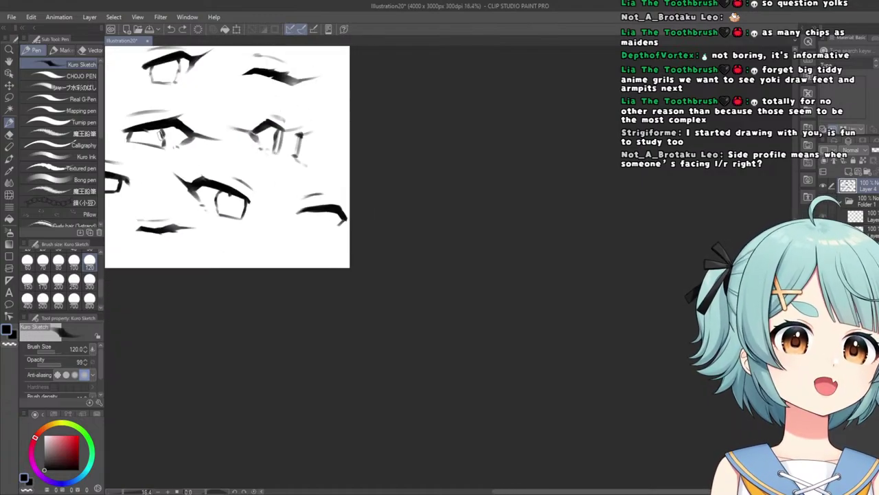
scroll(69, 114, "down", 2)
left_click(9, 85)
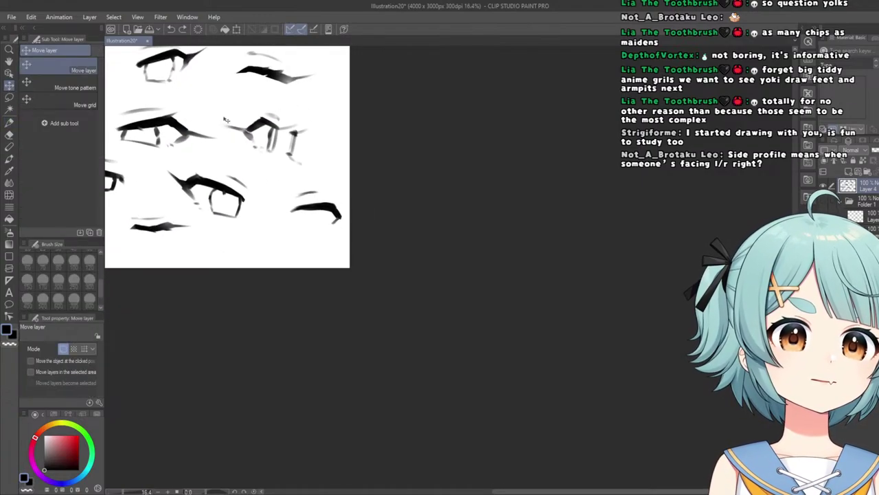
scroll(172, 120, "down", 1)
scroll(155, 131, "up", 2)
key("m")
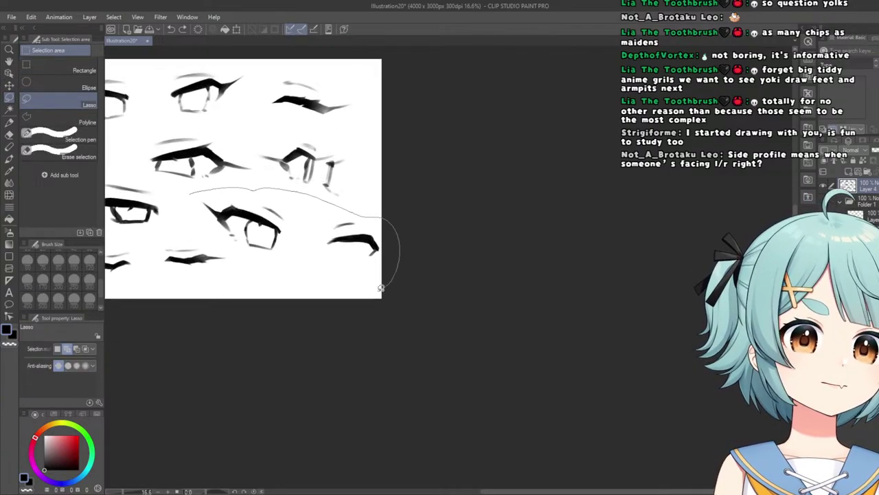
left_click_drag(249, 253, 222, 229)
left_click(322, 310)
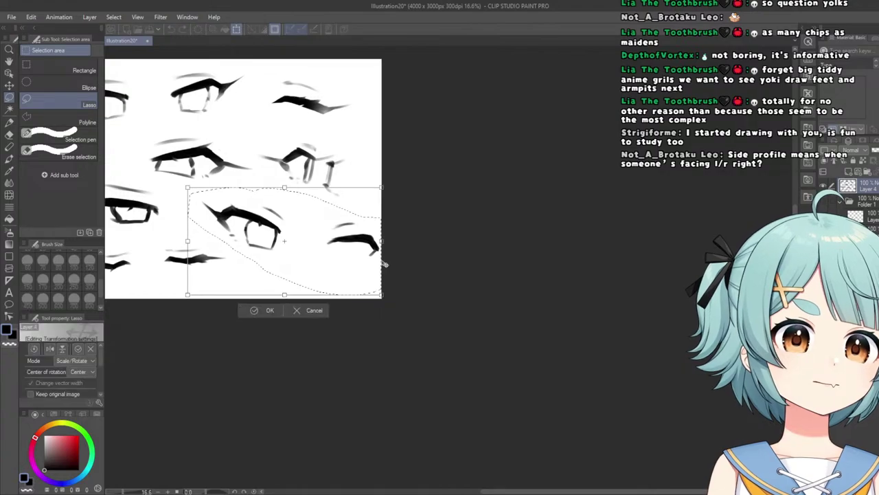
left_click_drag(381, 241, 345, 255)
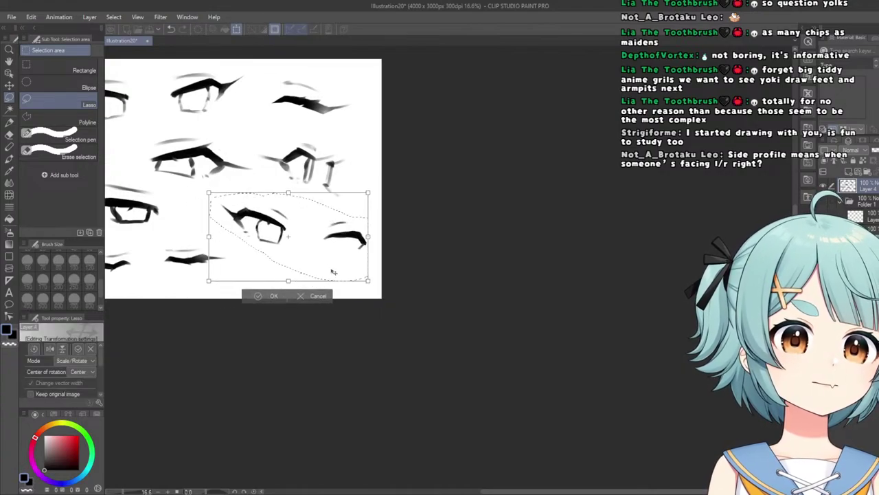
left_click(261, 297)
left_click(203, 297)
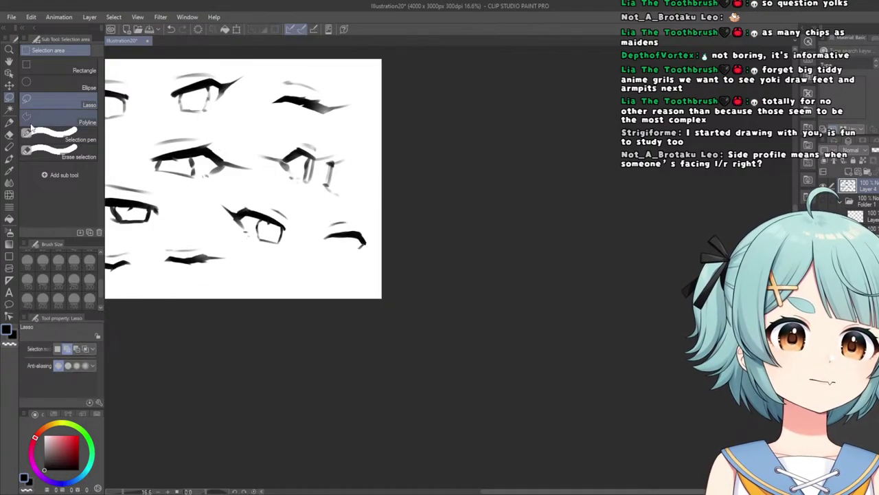
Draw a wing stroke rising outward from the lash line's right end and darken the short stroke angling inward beneath it.
key("p")
scroll(385, 237, "up", 3)
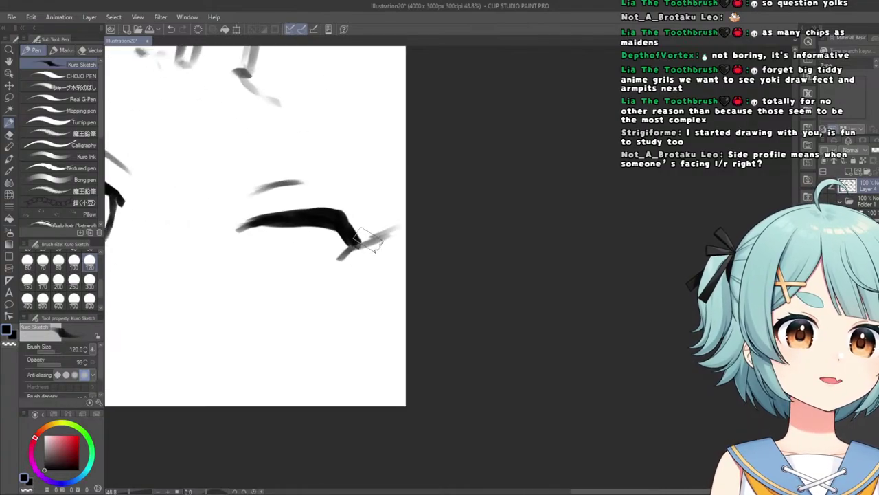
scroll(305, 255, "down", 6)
scroll(246, 213, "up", 6)
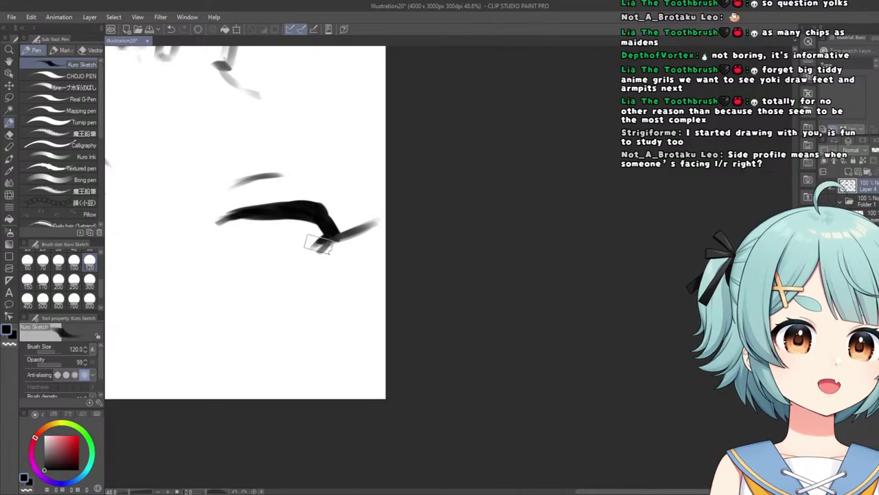
scroll(298, 252, "down", 6)
scroll(275, 209, "up", 3)
scroll(275, 209, "up", 3)
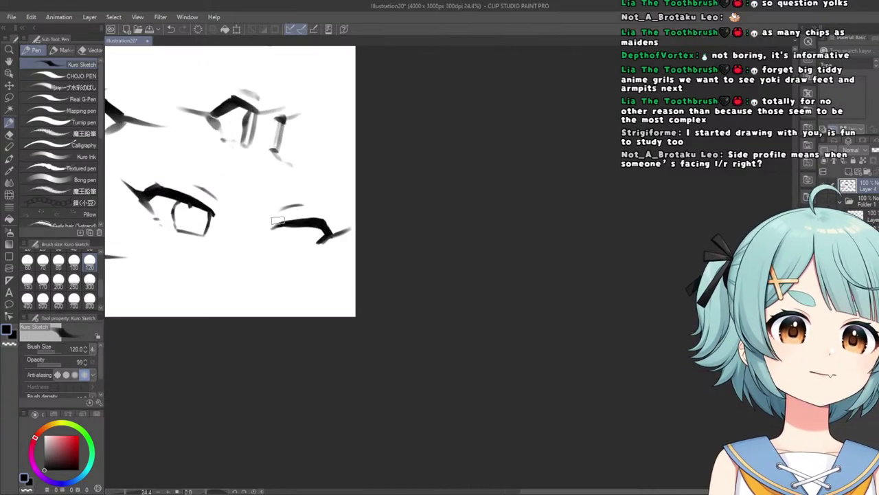
scroll(274, 206, "down", 4)
scroll(275, 205, "up", 3)
scroll(316, 234, "up", 2)
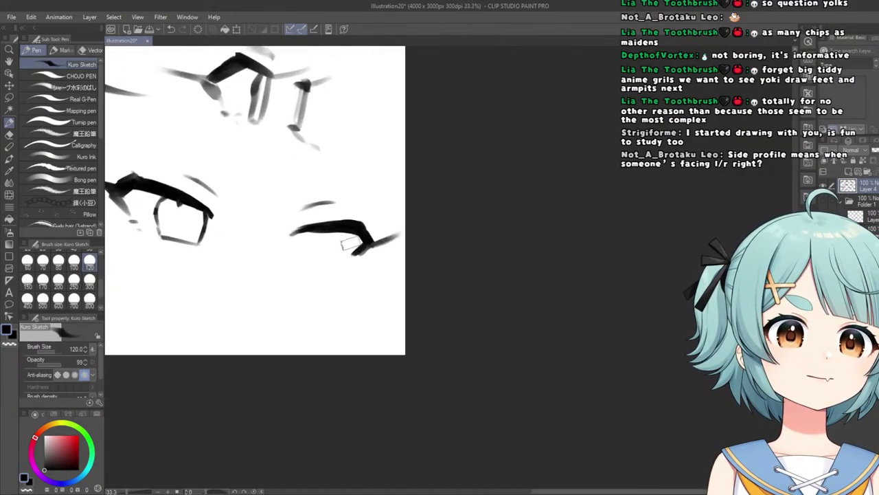
left_click_drag(347, 234, 336, 256)
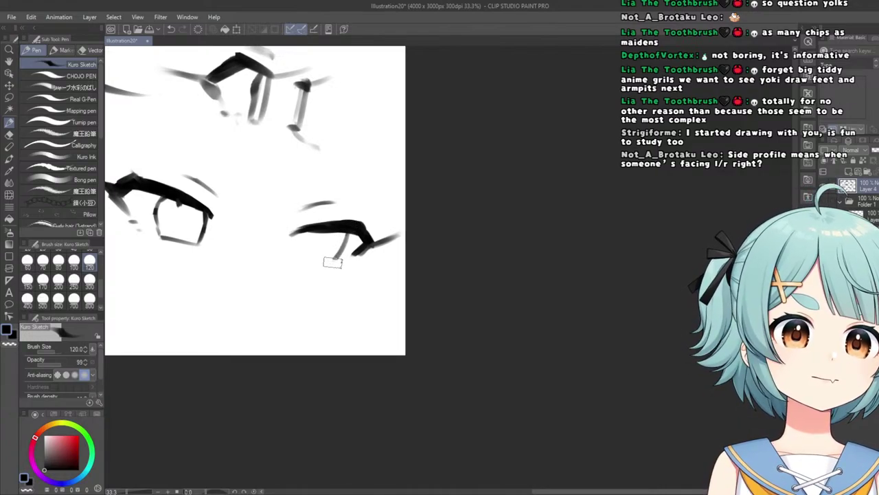
key("ctrl+z")
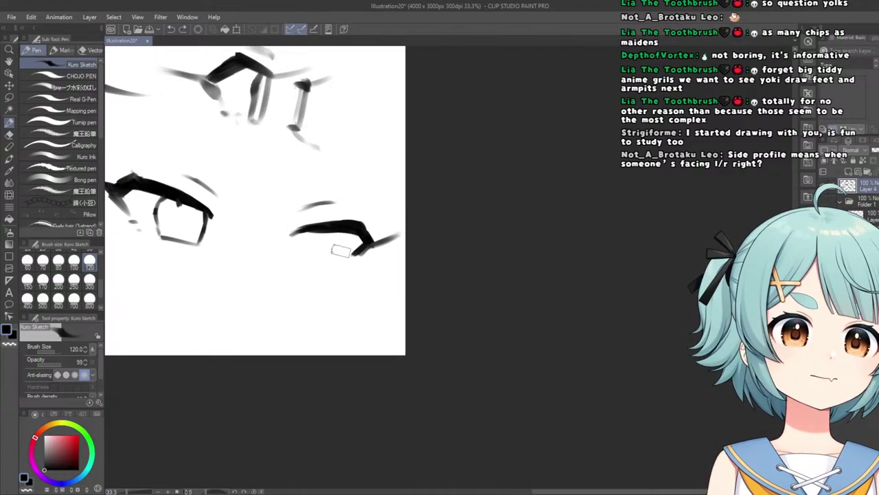
mouse_move(344, 245)
left_mouse_down()
mouse_move(338, 262)
mouse_move(305, 259)
left_mouse_up()
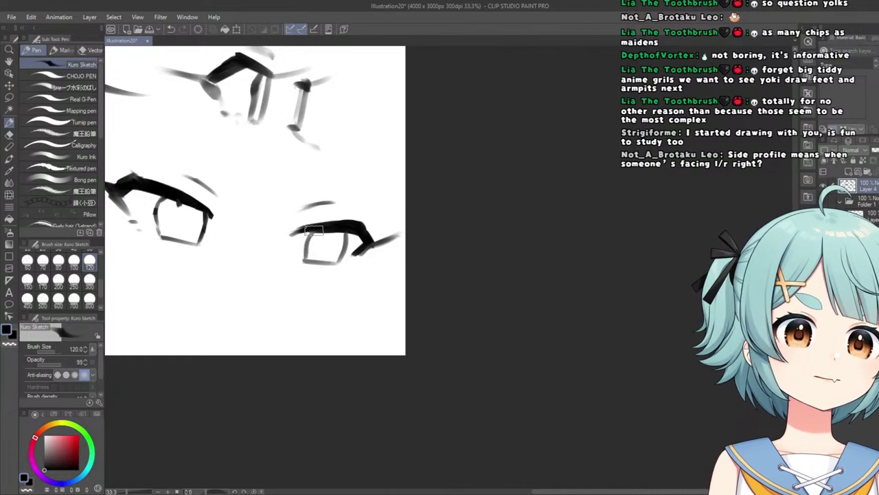
scroll(321, 231, "down", 5)
scroll(327, 235, "up", 4)
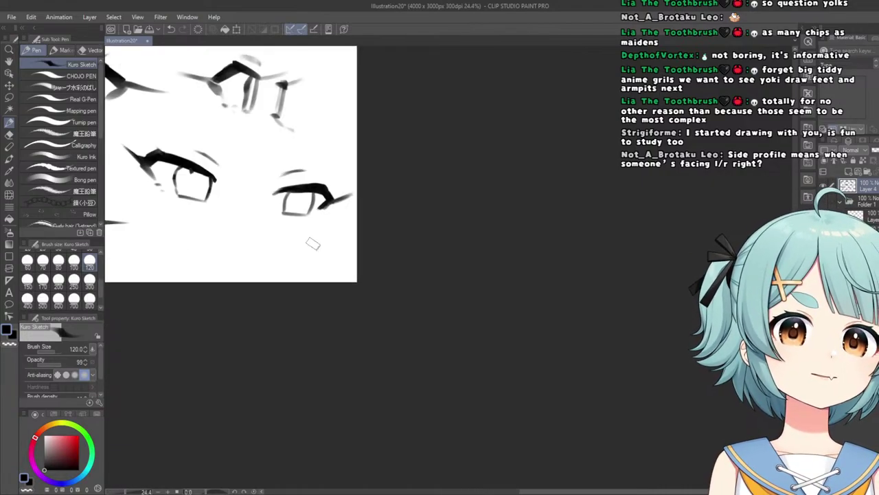
key("ctrl+z")
key("ctrl+z")
Outline an iris that narrows toward the bottom beneath the arched lash line, redoing its right side once.
scroll(316, 199, "up", 1)
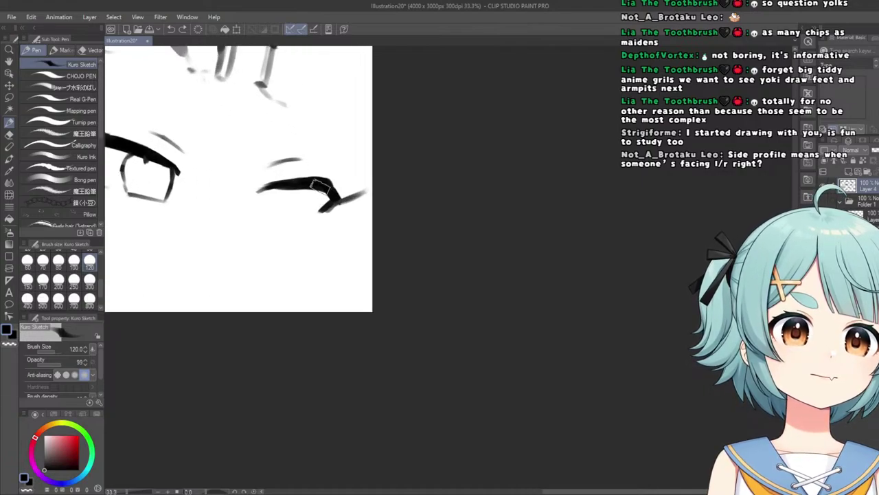
left_click_drag(321, 190, 304, 226)
key("ctrl+z")
left_click_drag(319, 190, 303, 225)
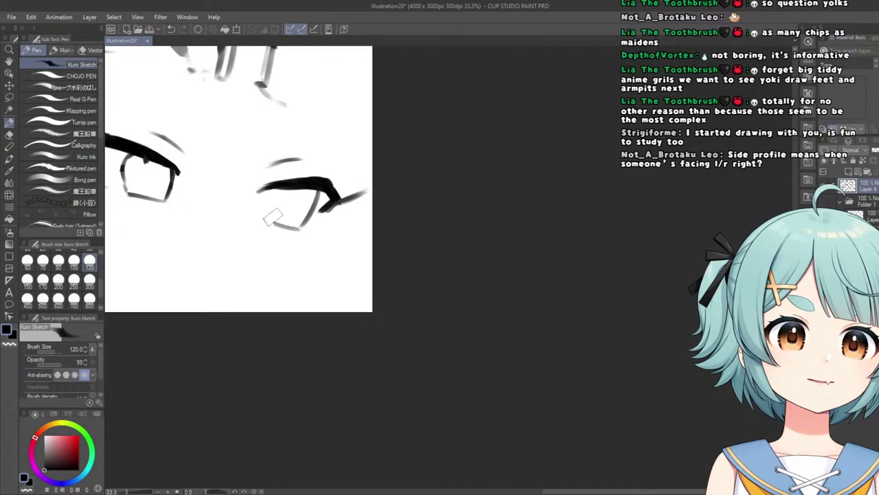
scroll(274, 189, "down", 5)
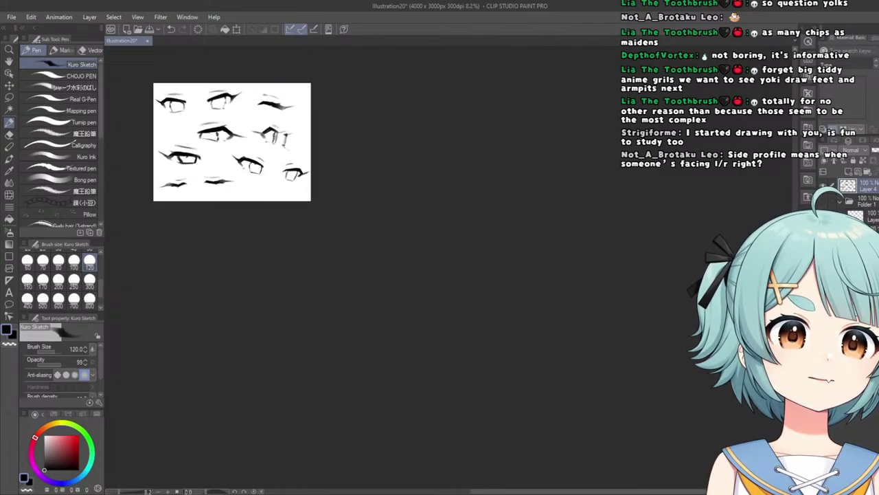
scroll(274, 148, "up", 2)
scroll(272, 154, "down", 1)
scroll(267, 165, "up", 1)
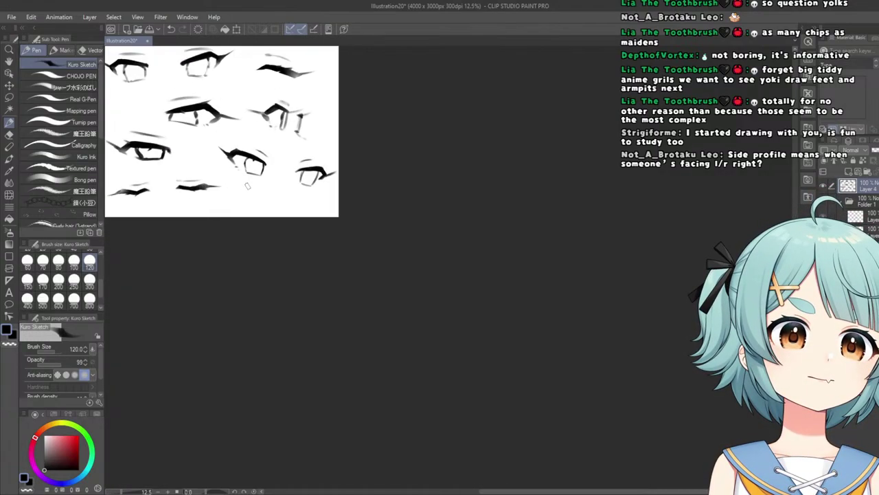
scroll(263, 180, "up", 1)
scroll(266, 168, "down", 3)
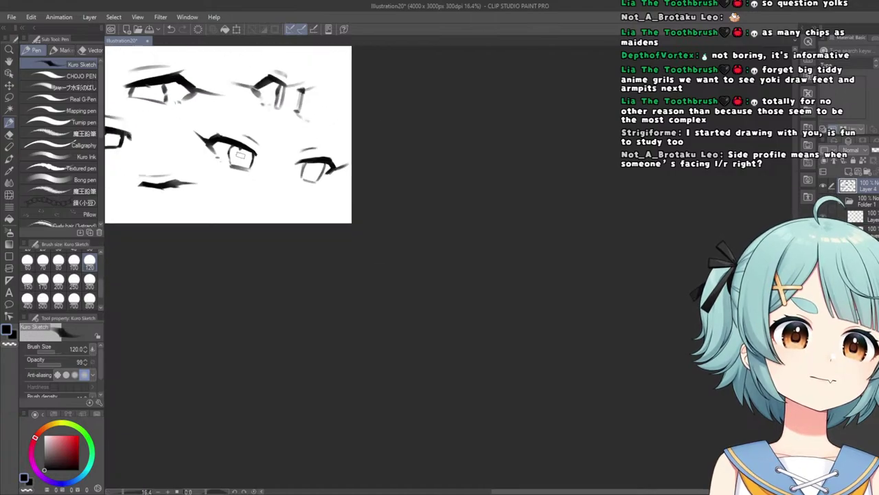
scroll(266, 158, "up", 4)
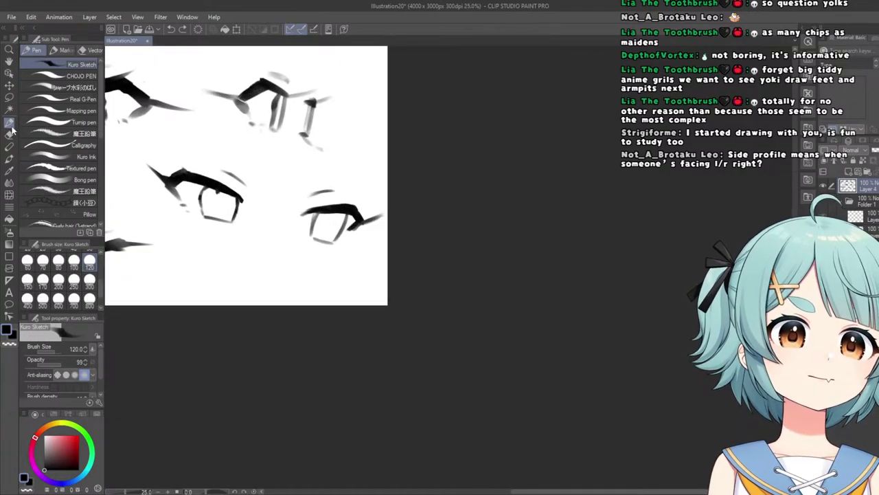
Lasso the bottom part of the new iris, shift it up slightly to shorten the iris, and deselect.
left_click(10, 97)
scroll(298, 234, "up", 1)
mouse_move(297, 238)
left_mouse_down()
mouse_move(359, 239)
mouse_move(292, 254)
left_mouse_up()
left_click(365, 293)
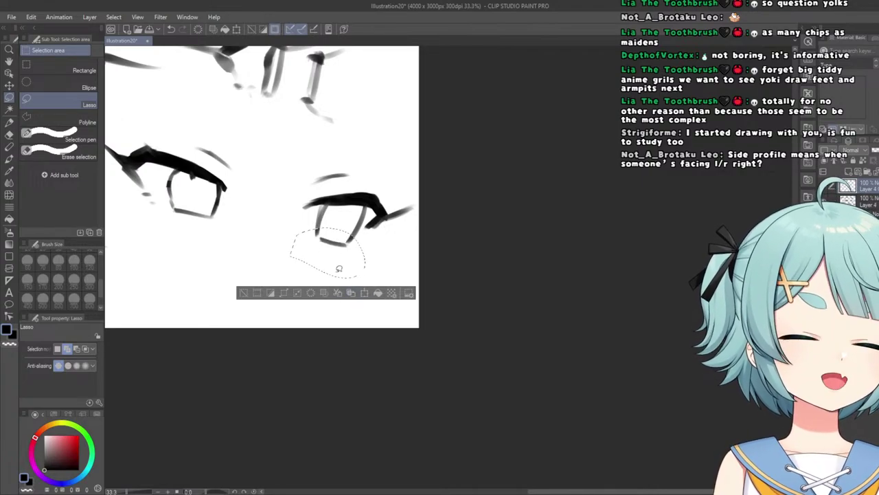
key("ctrl+z")
left_click(364, 293)
left_click_drag(320, 262, 321, 258)
left_click(302, 288)
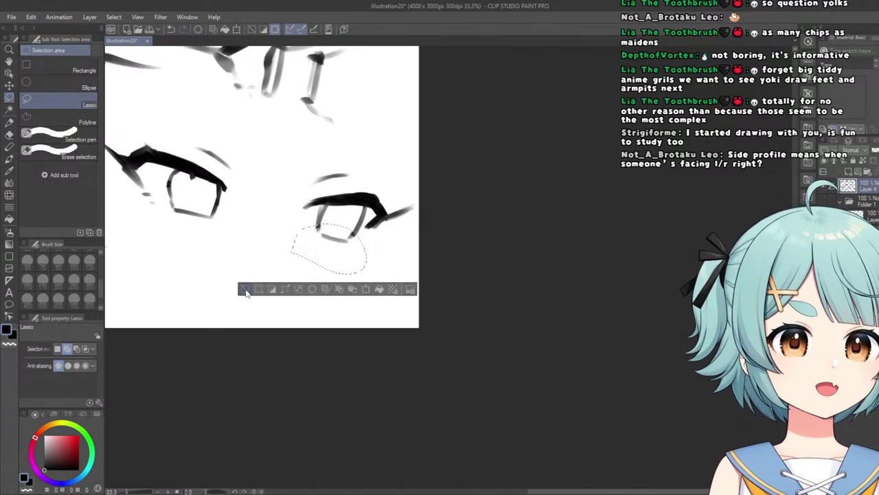
left_click(246, 290)
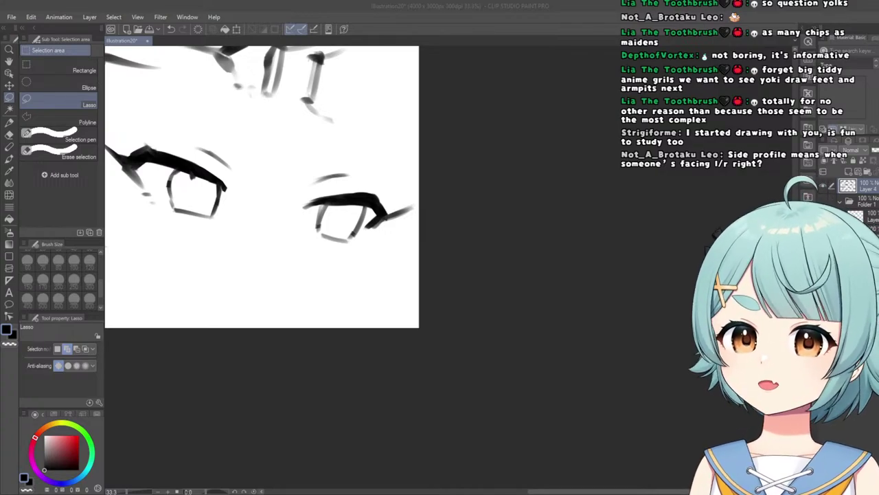
Add a short flick rising outward from the top of the lash line's arch with the Kuro Sketch pen.
key("p")
scroll(339, 231, "up", 2)
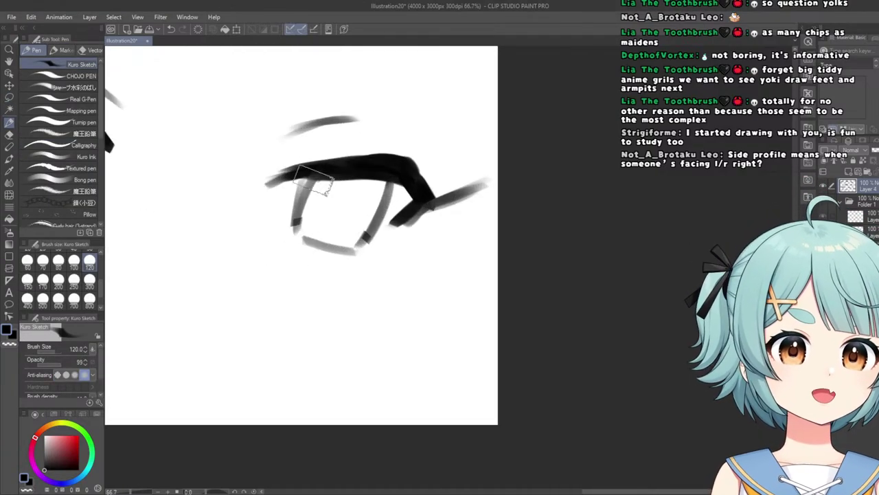
scroll(314, 180, "down", 5)
scroll(325, 201, "up", 2)
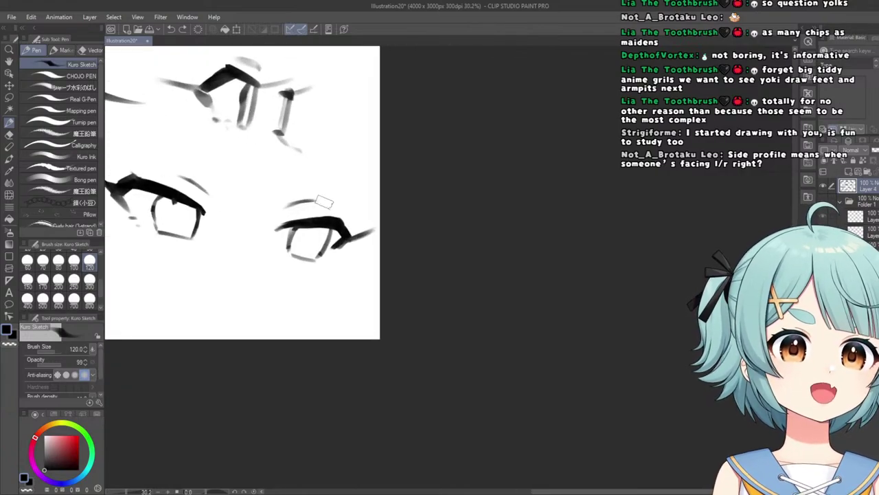
scroll(324, 202, "up", 1)
scroll(347, 219, "down", 1)
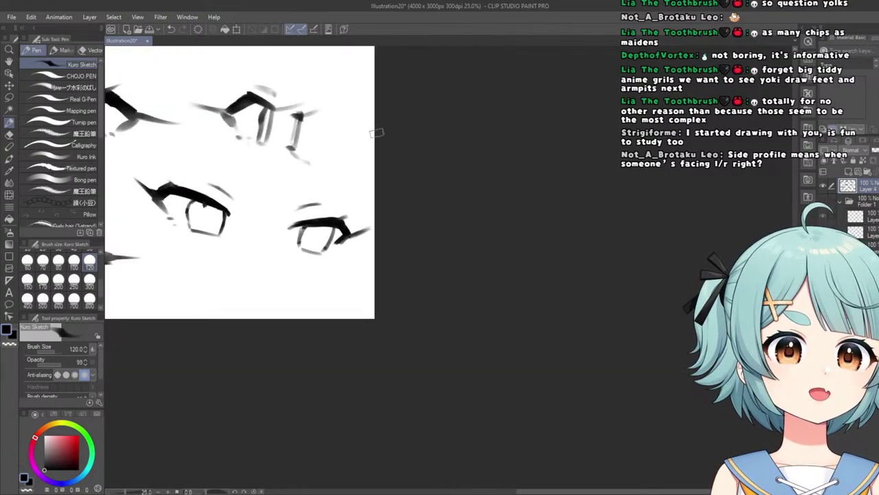
Add a small dark mark under the lash line inside the new iris, near its right side.
scroll(321, 209, "up", 3)
scroll(301, 228, "down", 4)
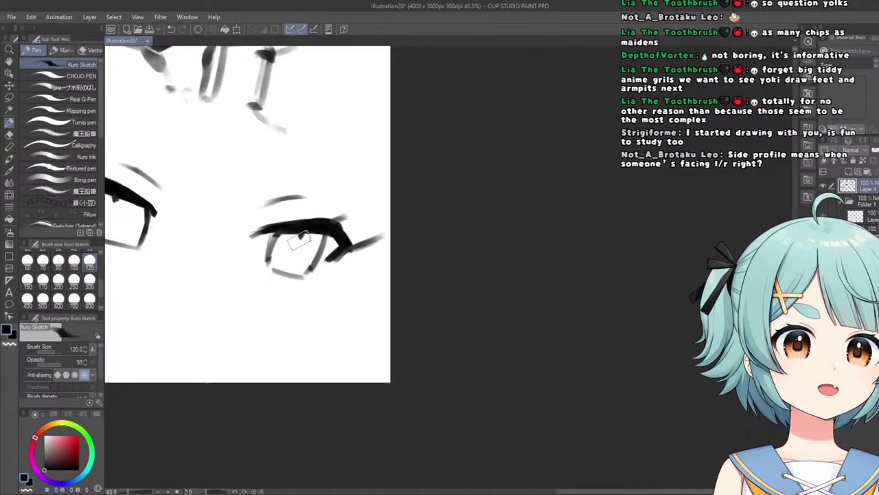
scroll(306, 208, "up", 2)
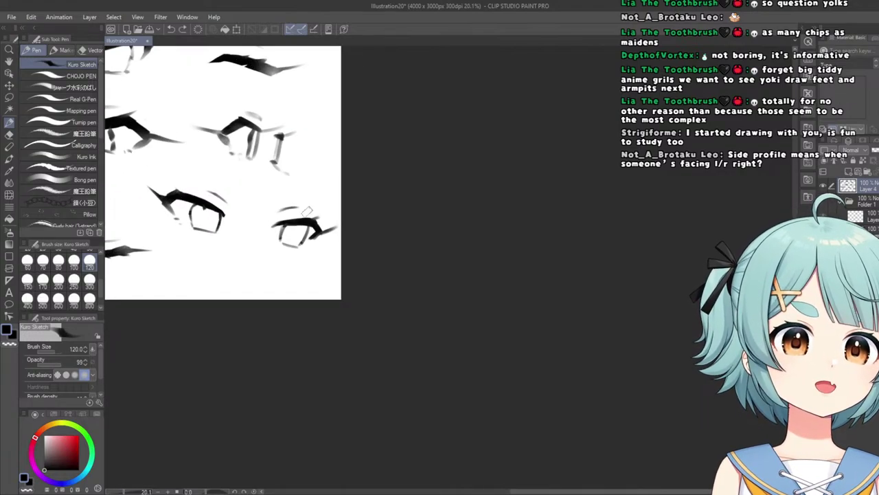
scroll(305, 212, "up", 2)
scroll(301, 226, "down", 3)
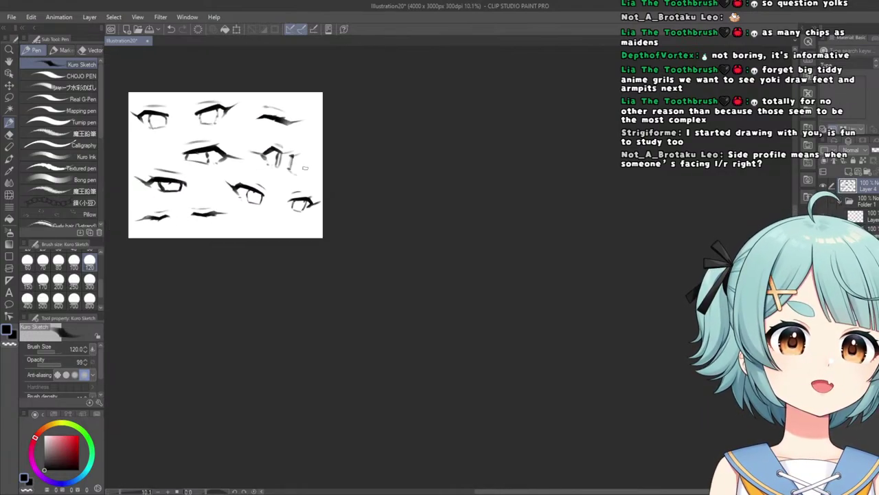
Trim the flick at the top of the arched eye's lash line into a thinner point with the Hard eraser.
scroll(313, 213, "up", 2)
scroll(314, 209, "up", 3)
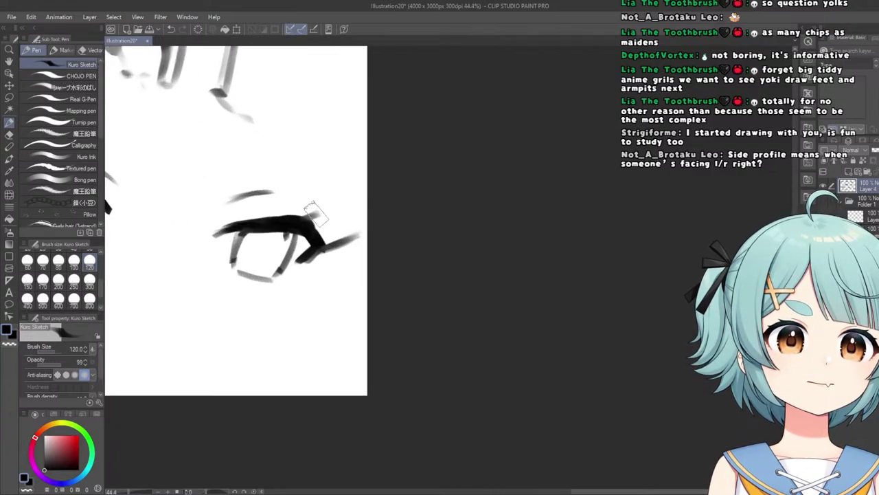
key("e")
scroll(328, 192, "up", 2)
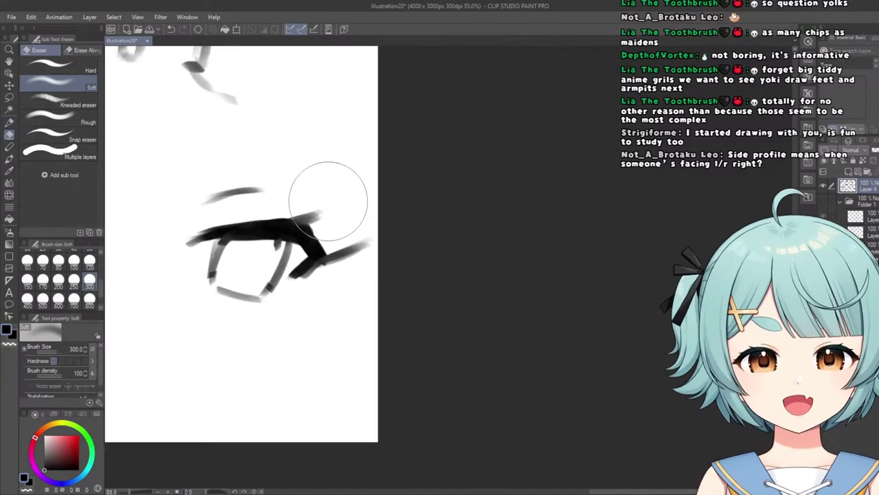
left_click(68, 63)
scroll(314, 226, "up", 2)
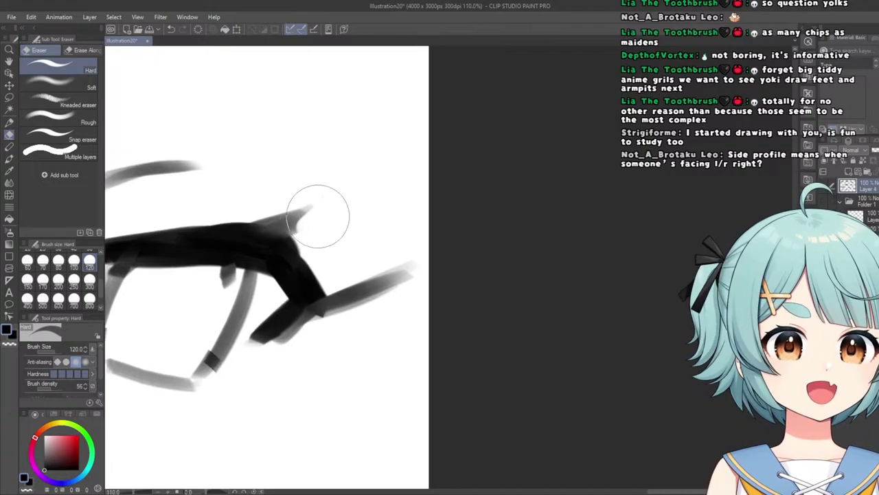
scroll(306, 220, "down", 6)
scroll(279, 151, "up", 3)
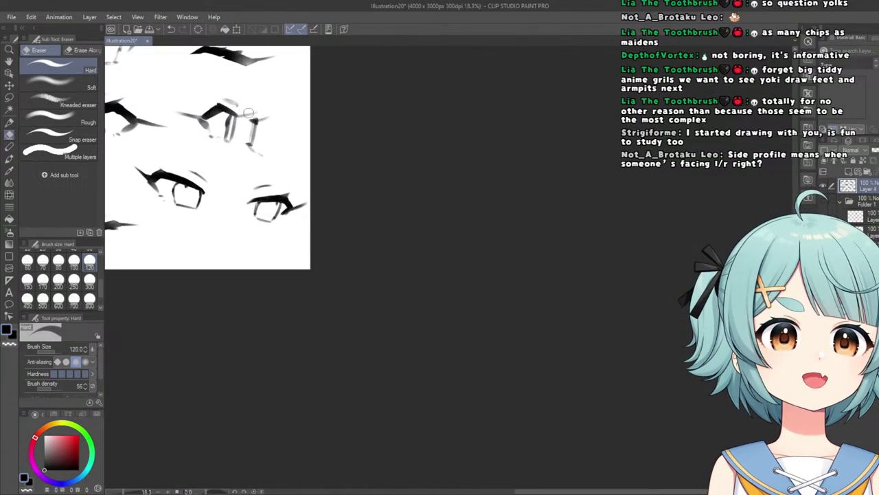
scroll(296, 220, "up", 4)
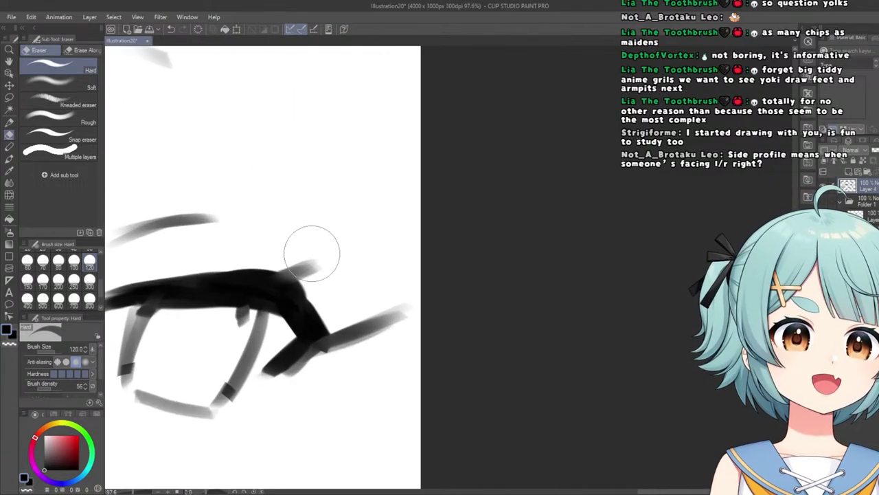
scroll(296, 234, "down", 7)
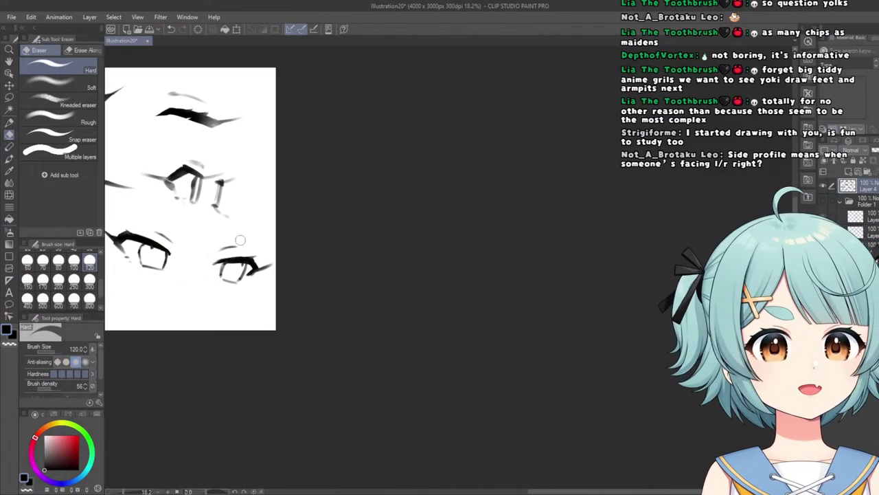
scroll(296, 219, "up", 6)
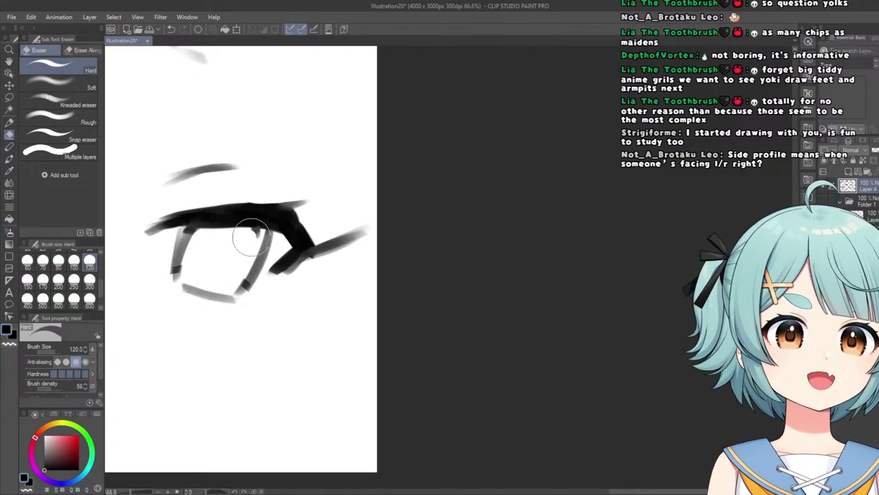
Shrink the small dark mark under the lash line inside the arched eye's iris with the Hard eraser.
scroll(260, 196, "down", 1)
scroll(260, 196, "down", 2)
scroll(319, 216, "up", 3)
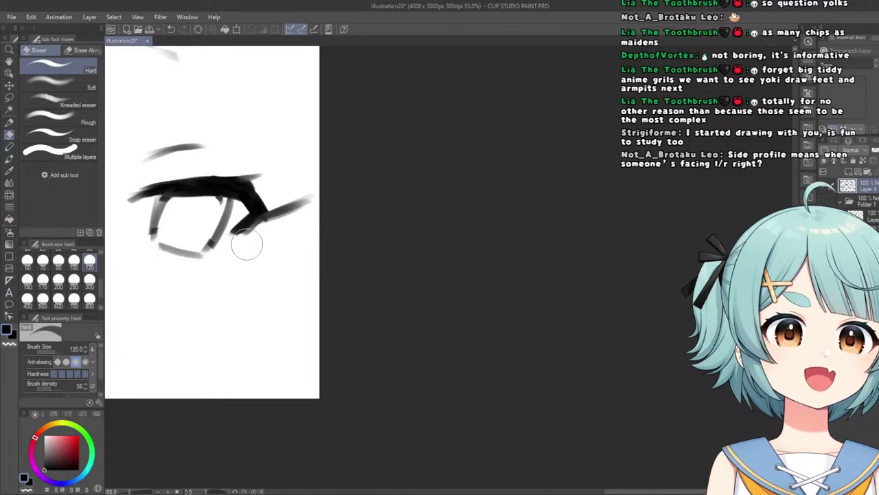
scroll(246, 244, "down", 4)
scroll(262, 156, "up", 2)
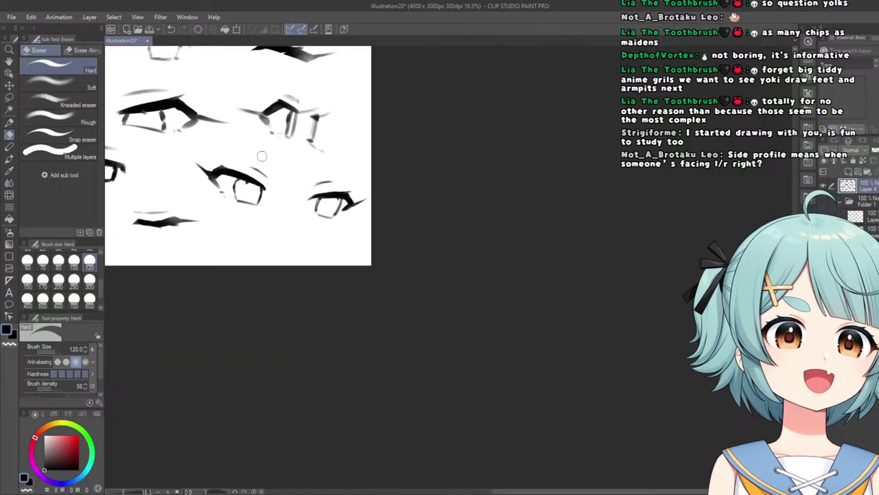
scroll(196, 169, "up", 3)
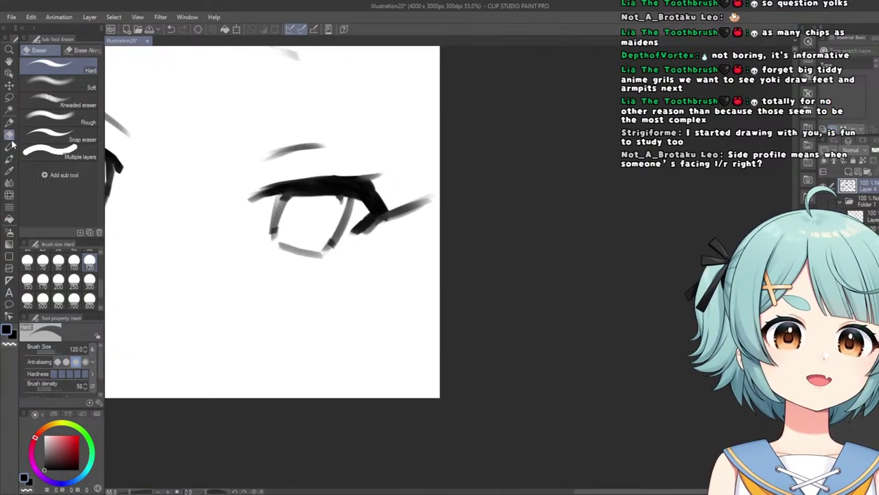
Fade the lower outer corners of the arched eye and the neighbouring winged eye with the Soft eraser at size 300.
left_click(61, 85)
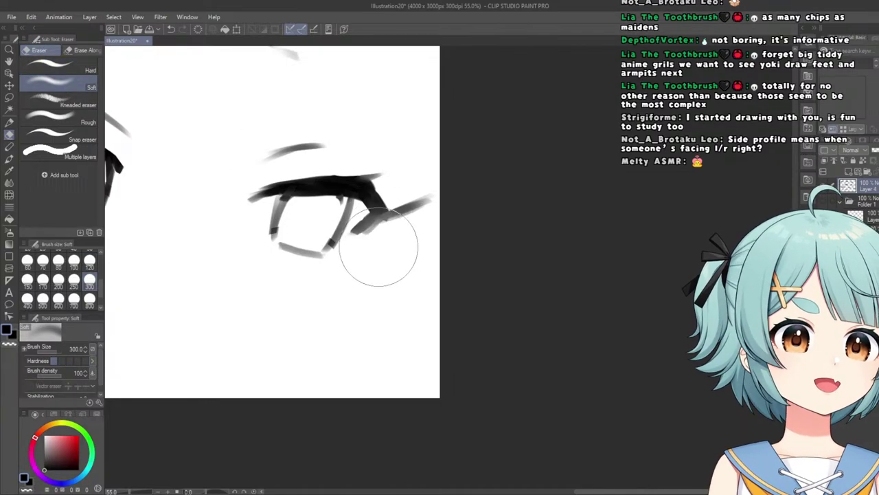
scroll(377, 232, "down", 3)
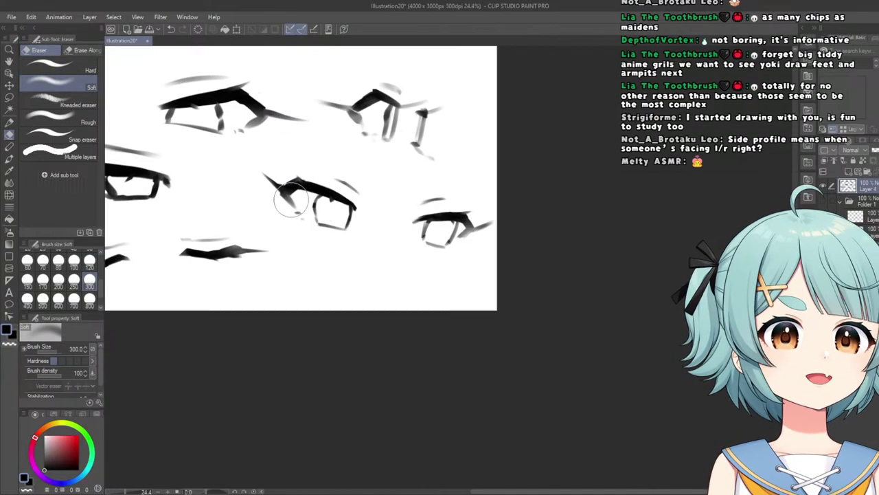
left_click_drag(291, 200, 294, 197)
scroll(318, 172, "down", 3)
scroll(400, 198, "up", 3)
scroll(315, 243, "down", 3)
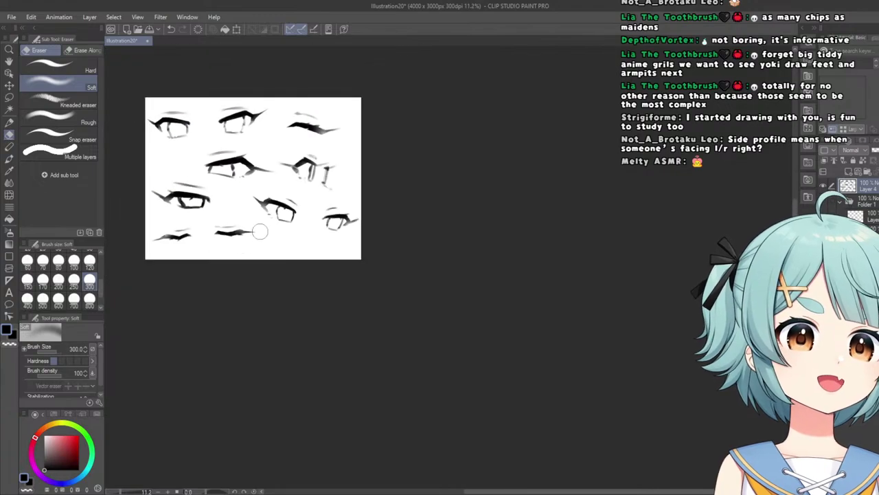
scroll(259, 232, "up", 2)
Add small faint marks below the arched eye's outer corner with the Kuro Sketch pen at size 120.
left_click(9, 121)
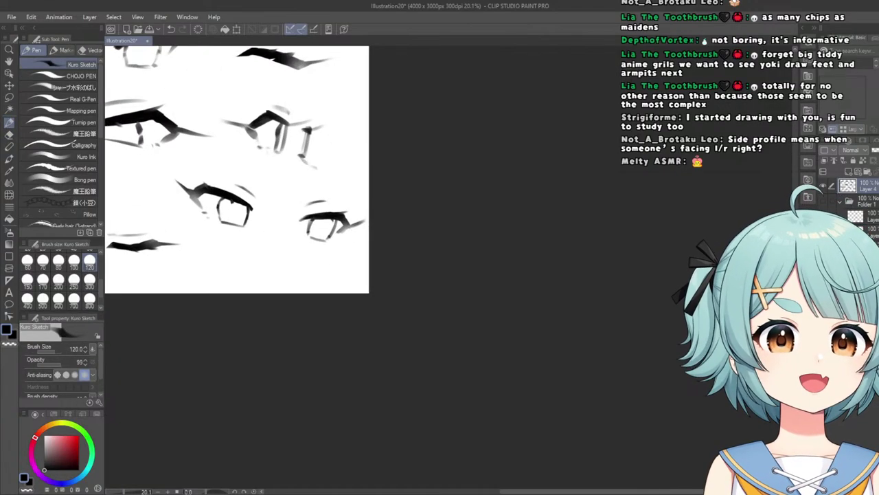
scroll(347, 240, "up", 5)
scroll(324, 229, "down", 4)
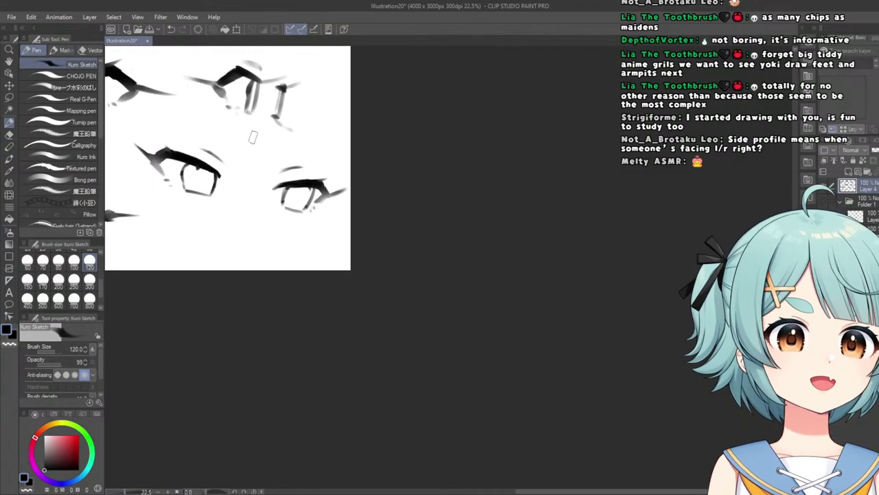
scroll(253, 138, "down", 2)
scroll(285, 158, "up", 5)
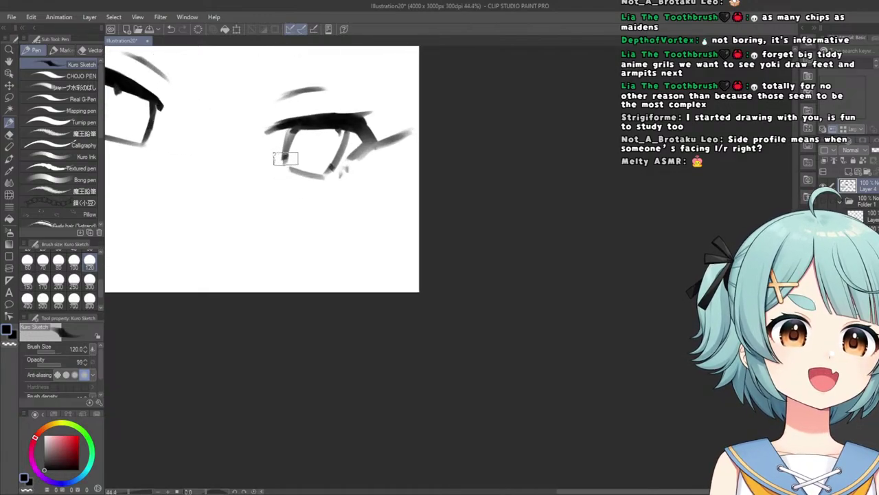
Darken and thicken the inner end of the arched eye's lash line with the Kuro Sketch pen.
scroll(286, 158, "up", 1)
scroll(296, 168, "down", 2)
scroll(329, 138, "up", 3)
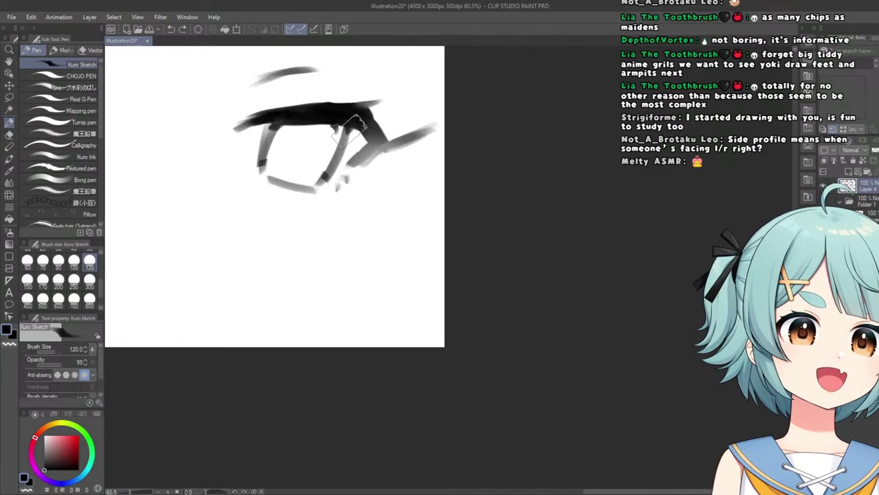
scroll(351, 127, "down", 4)
scroll(196, 132, "down", 1)
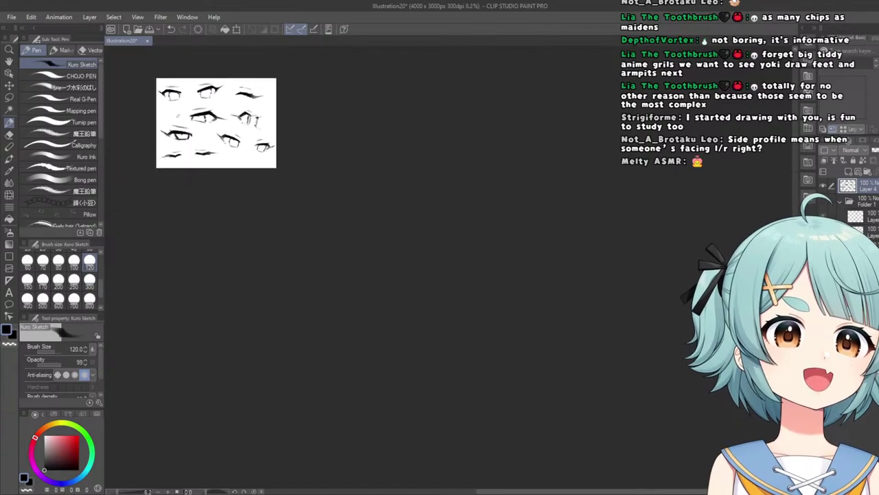
scroll(274, 178, "up", 5)
scroll(283, 190, "up", 1)
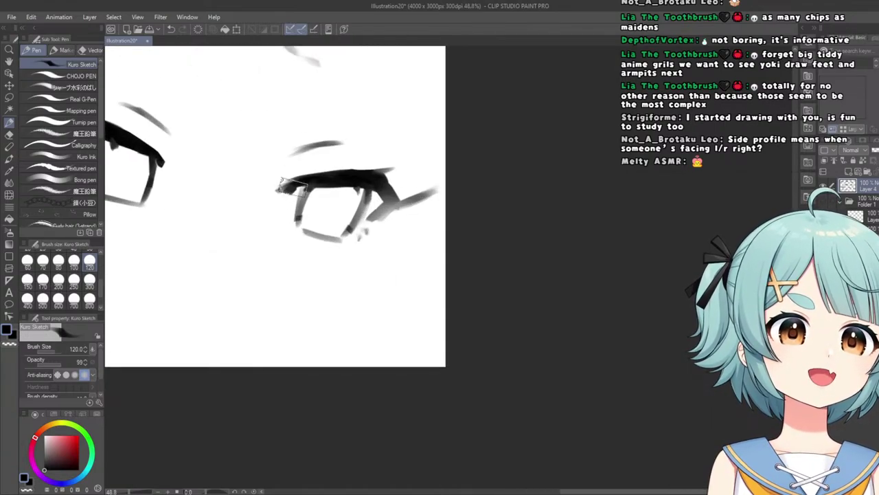
scroll(281, 191, "down", 1)
scroll(280, 191, "up", 1)
scroll(282, 191, "down", 5)
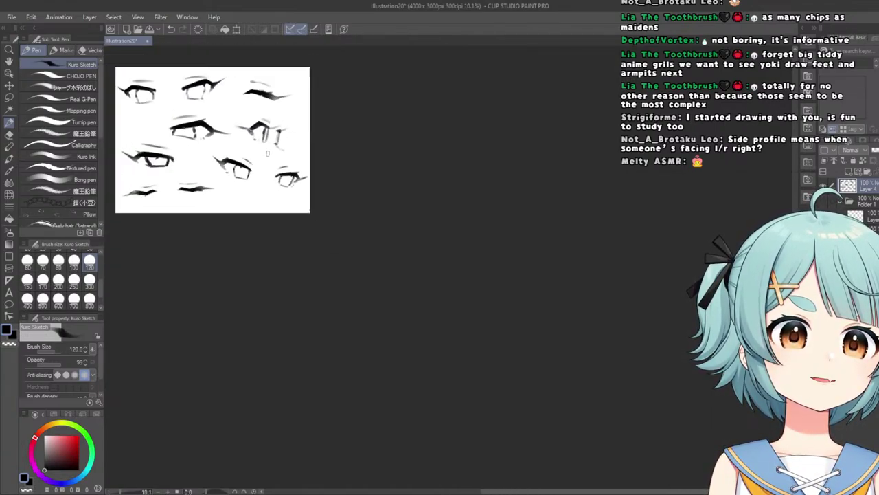
Lasso the crease line above the arched eye, redoing the selection once, enlarge it slightly with a transform, and deselect.
scroll(220, 160, "up", 2)
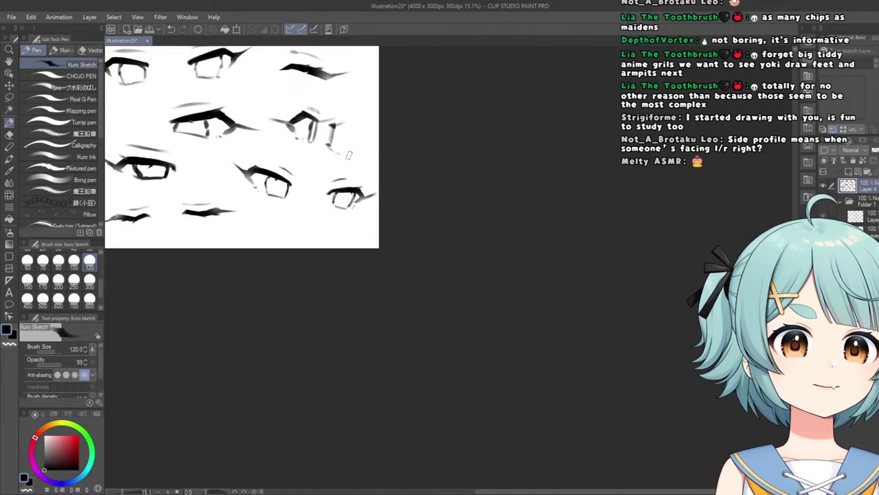
scroll(348, 155, "up", 5)
left_click(10, 110)
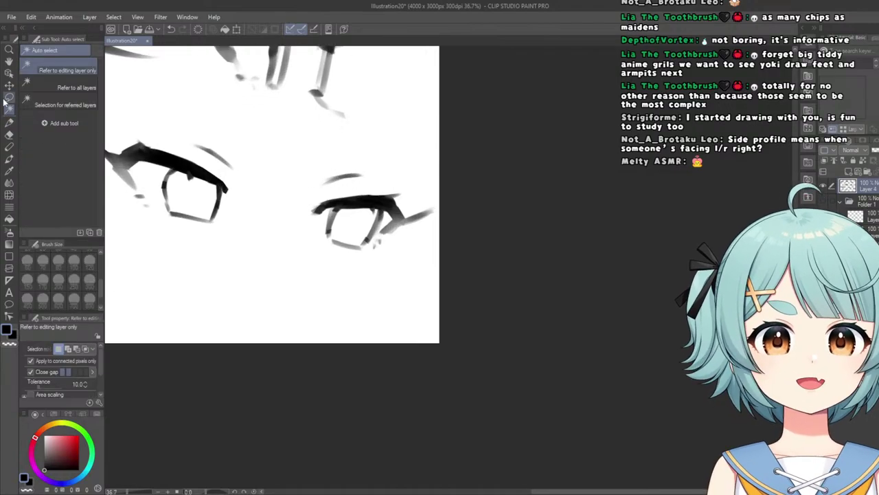
left_click(9, 98)
mouse_move(353, 139)
left_mouse_down()
mouse_move(349, 196)
mouse_move(312, 157)
left_mouse_up()
key("ctrl+z")
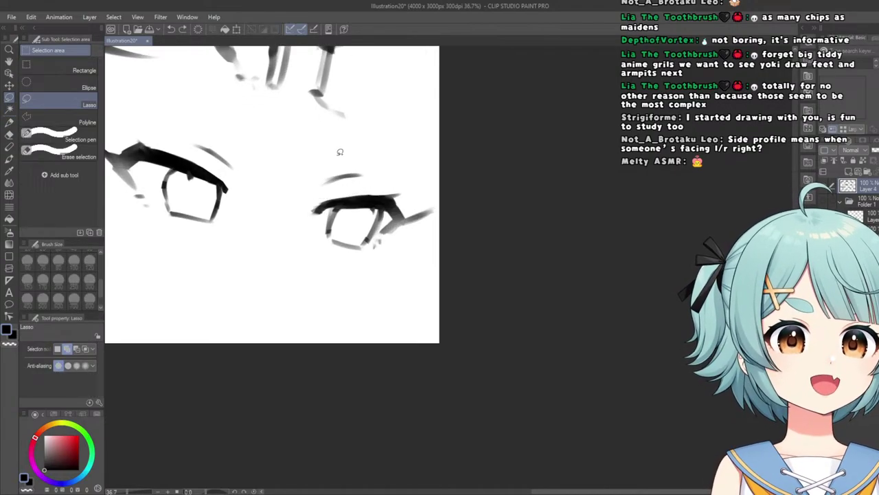
left_click_drag(358, 182, 292, 180)
key("ctrl+t")
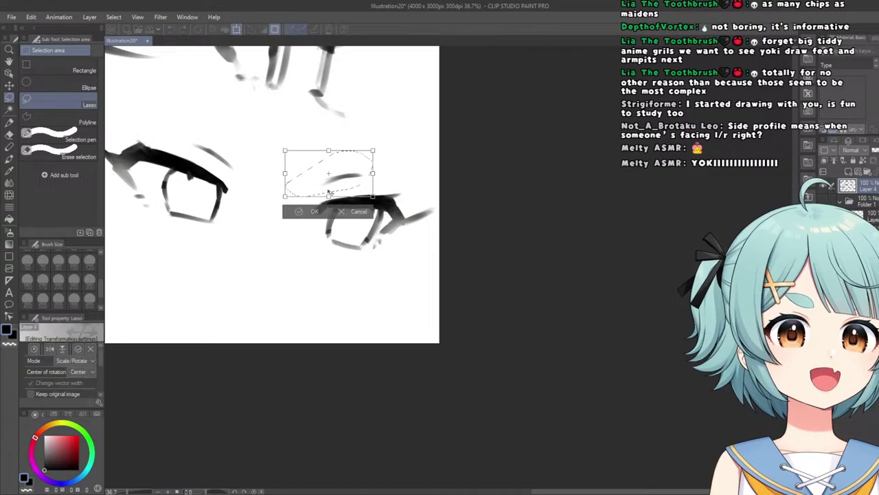
left_click_drag(328, 154, 316, 173)
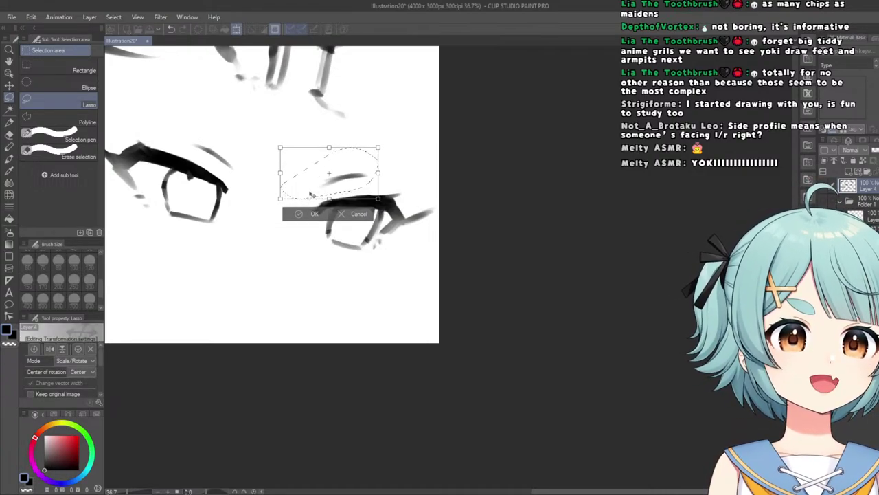
left_click(299, 215)
left_click(241, 215)
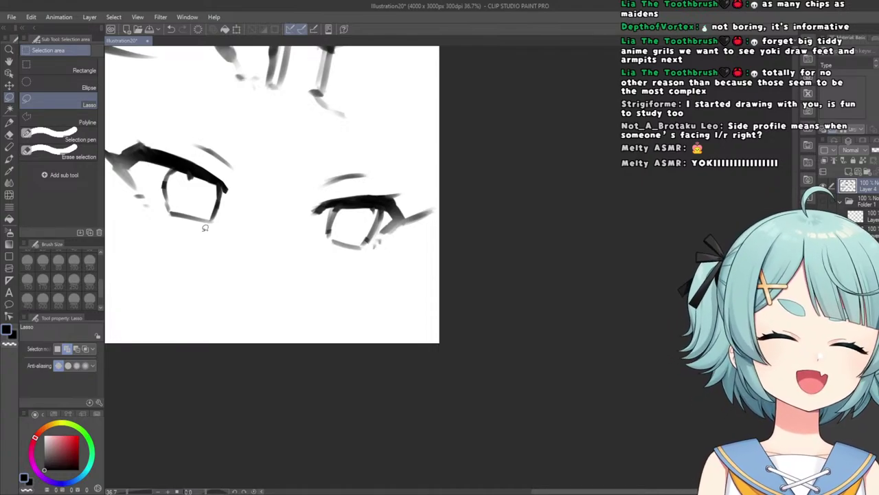
Nudge the left side of the arched eye's iris outline using Liquify with the brush size set to 120.
scroll(208, 229, "down", 3)
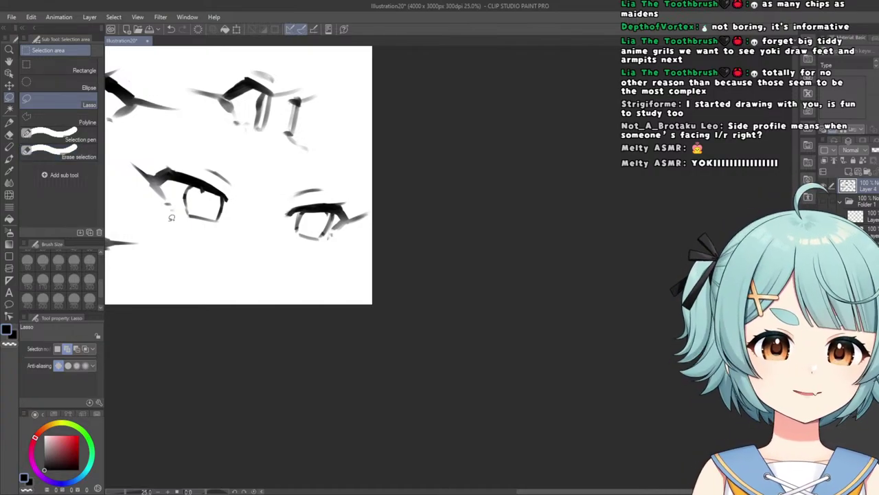
scroll(291, 156, "down", 3)
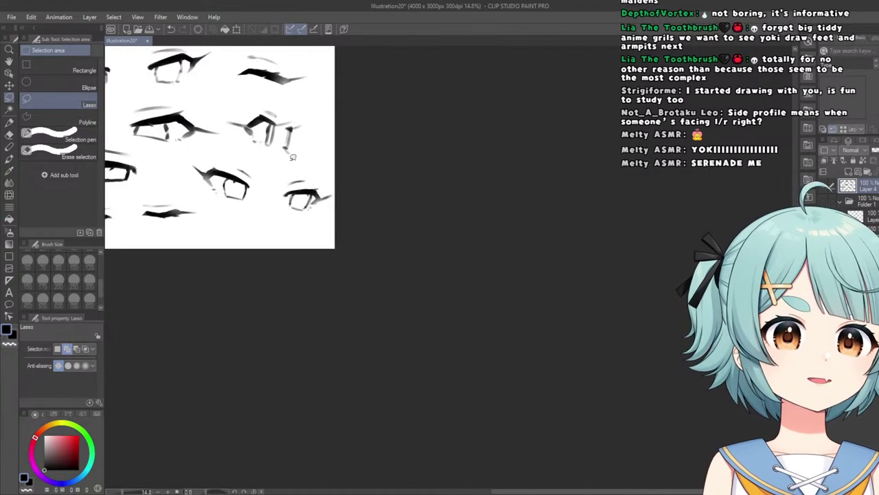
scroll(290, 165, "up", 5)
scroll(263, 175, "down", 3)
scroll(249, 139, "up", 3)
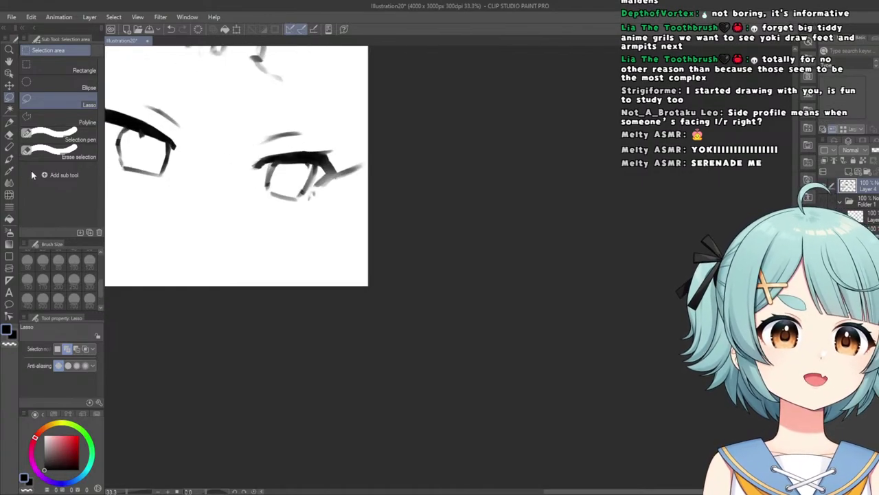
left_click(9, 194)
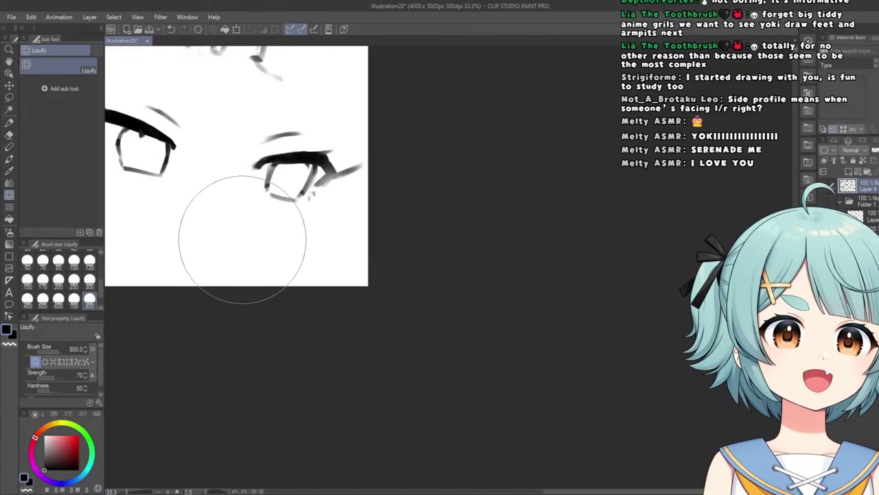
scroll(193, 220, "down", 1)
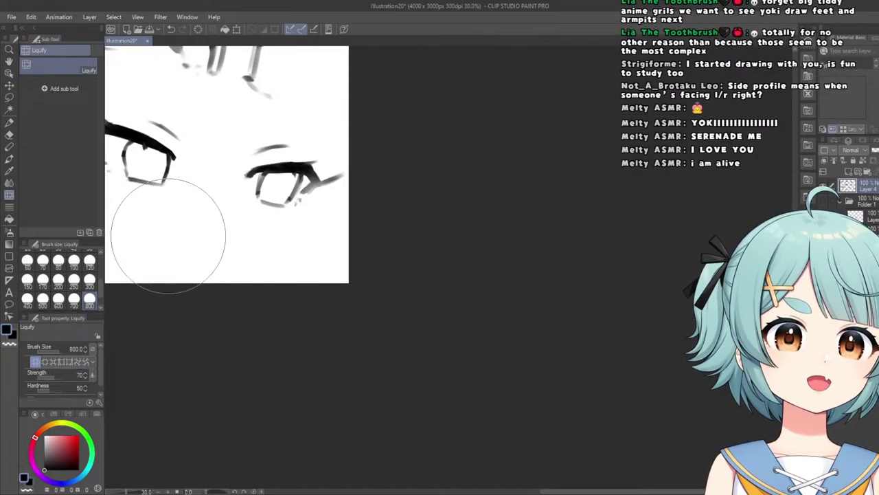
scroll(252, 186, "down", 7)
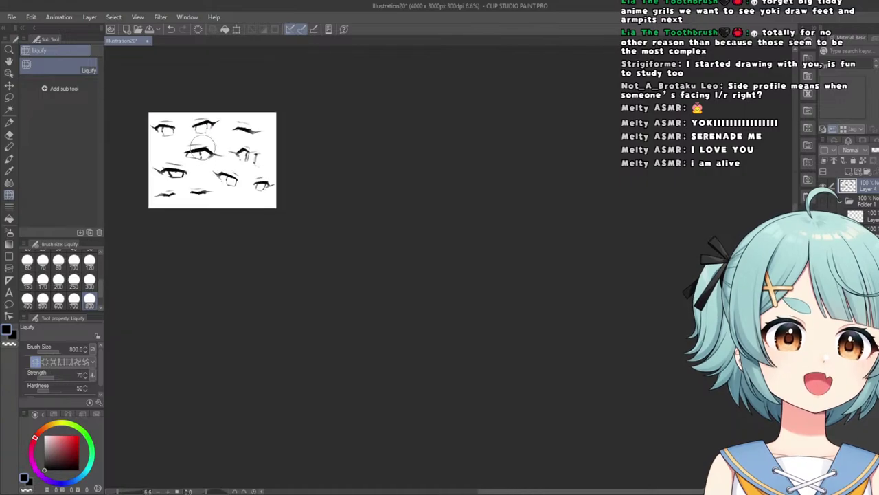
scroll(249, 185, "up", 7)
left_click(88, 261)
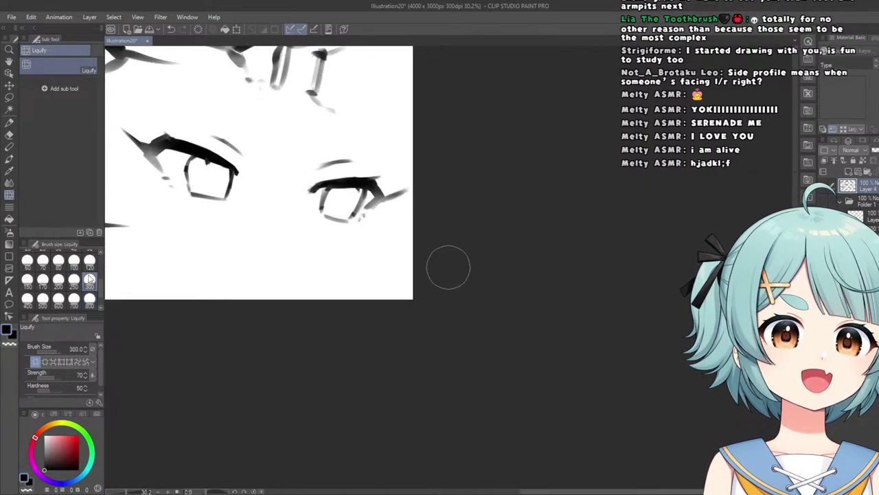
scroll(305, 222, "up", 3)
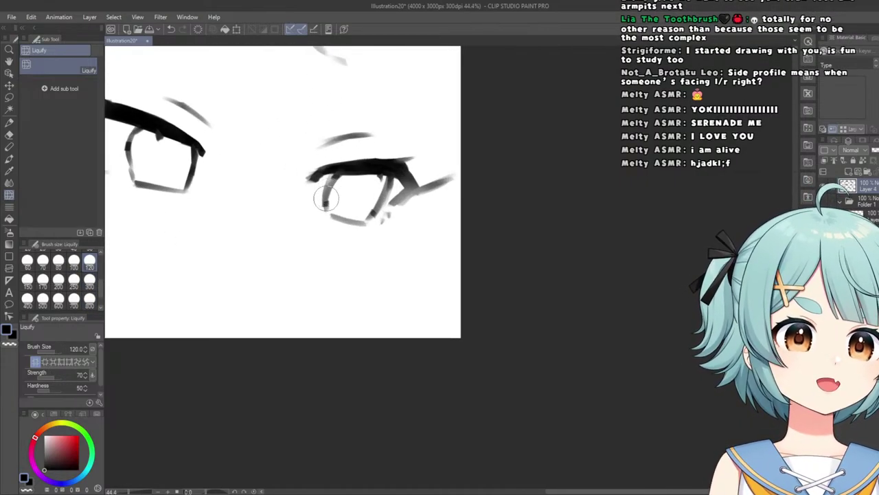
scroll(326, 203, "down", 5)
scroll(240, 138, "up", 3)
scroll(271, 155, "down", 2)
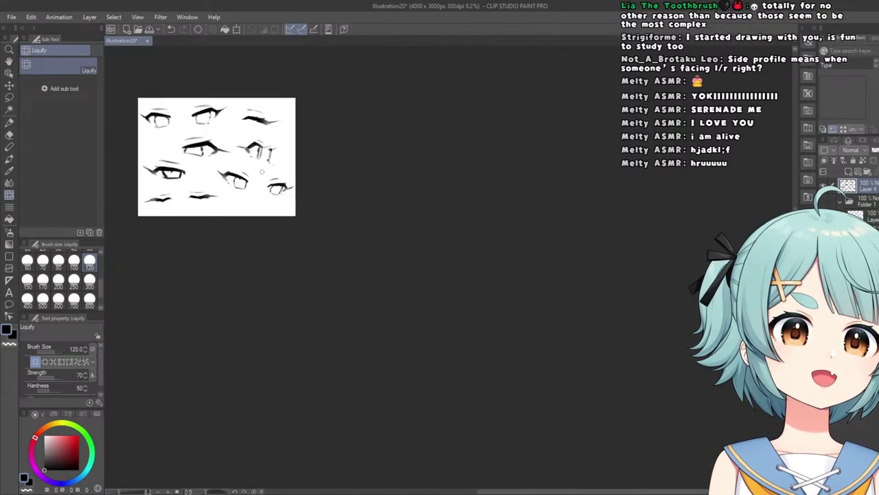
Set the Liquify brush size to 800.
scroll(241, 164, "up", 3)
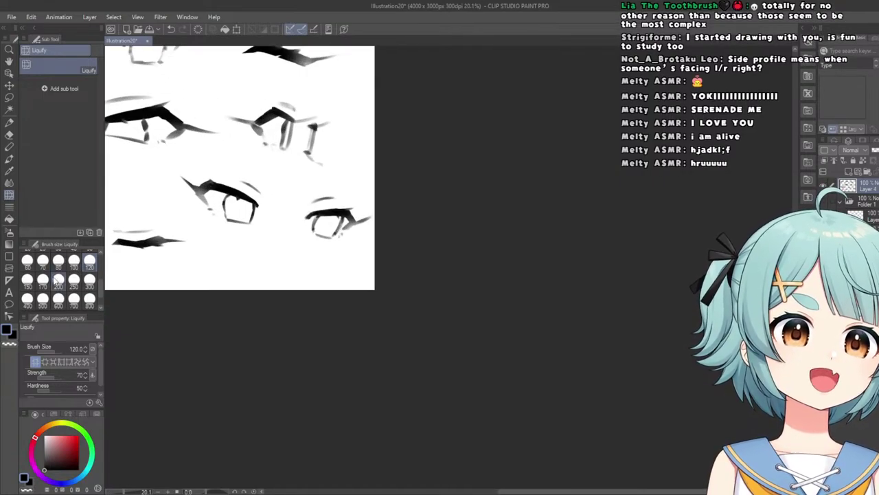
left_click(88, 283)
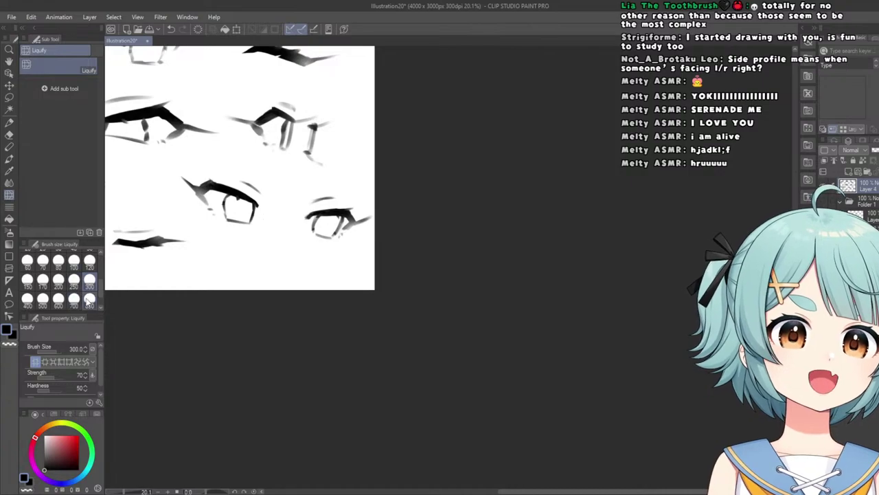
left_click(90, 299)
scroll(338, 215, "down", 4)
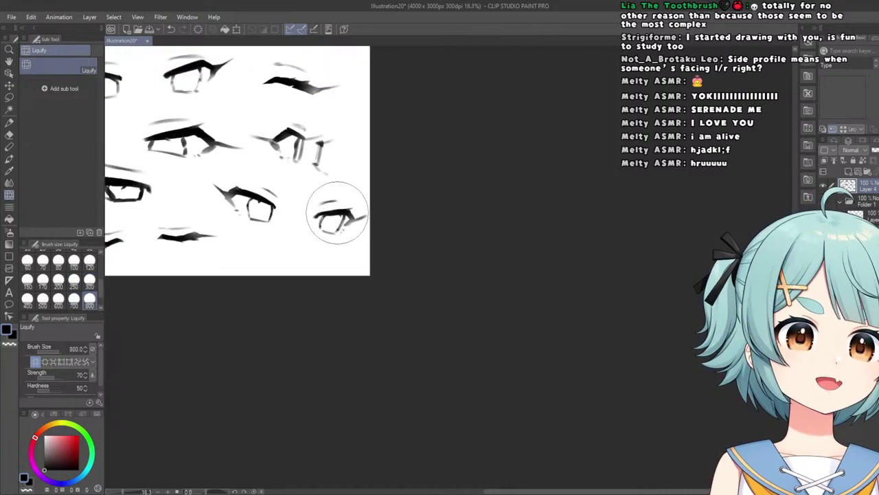
Examine the winged and arched eyes up close and against the whole sheet of eye studies.
scroll(227, 175, "up", 3)
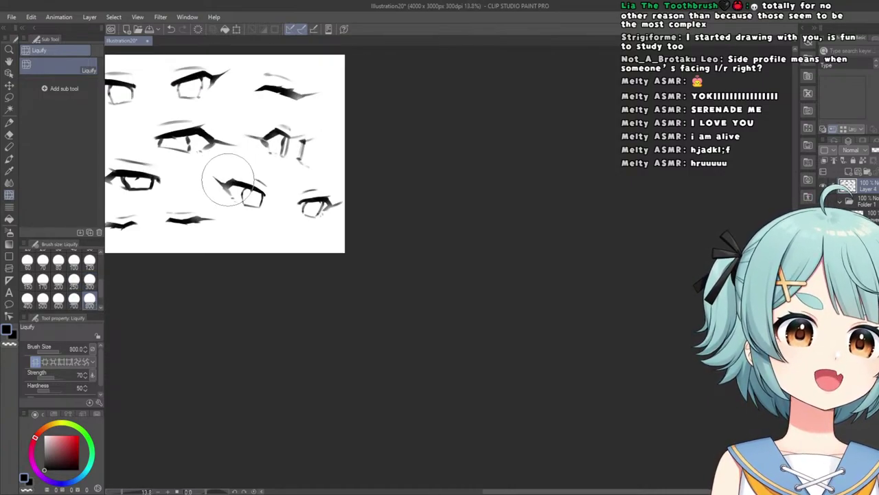
scroll(337, 198, "down", 3)
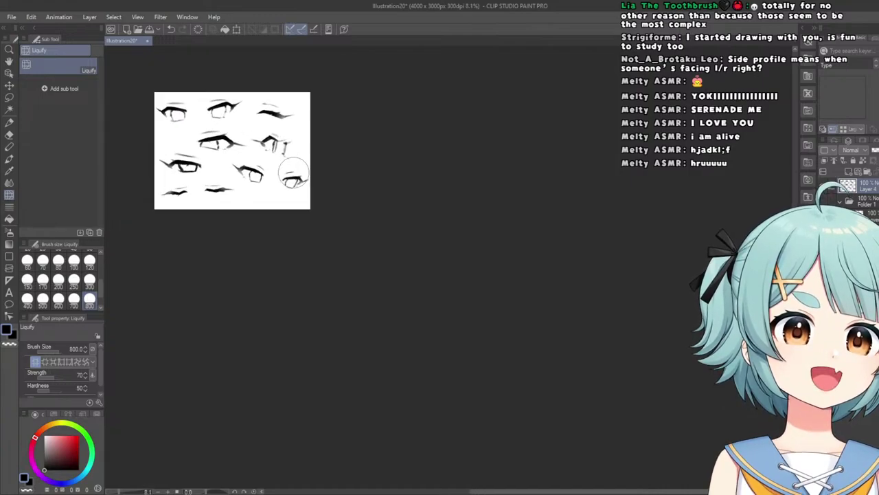
scroll(323, 186, "up", 4)
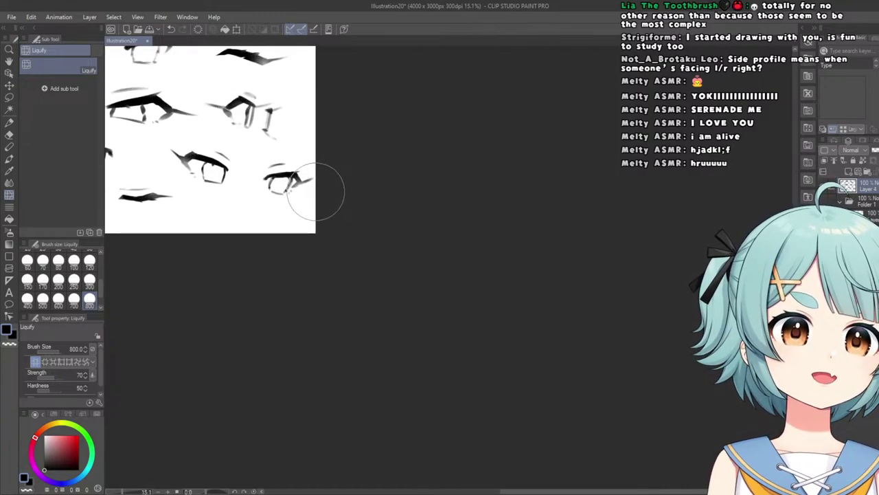
scroll(313, 188, "up", 2)
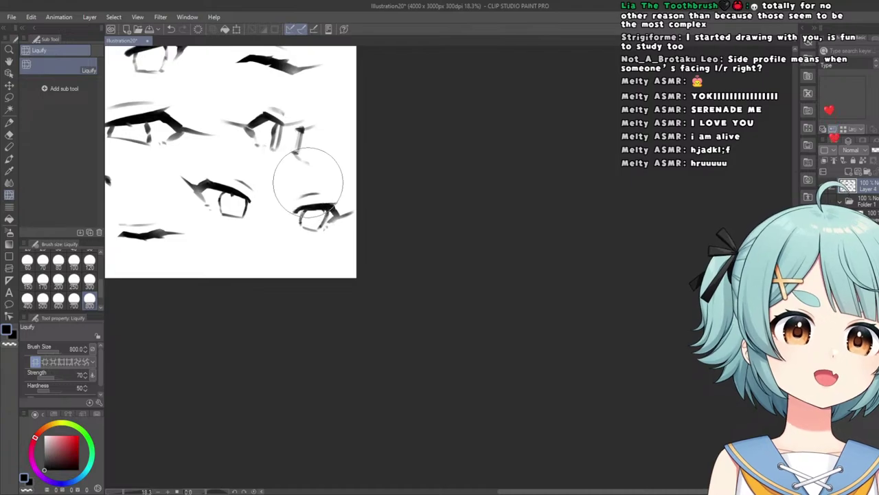
scroll(289, 182, "down", 2)
scroll(268, 177, "up", 1)
scroll(268, 176, "down", 2)
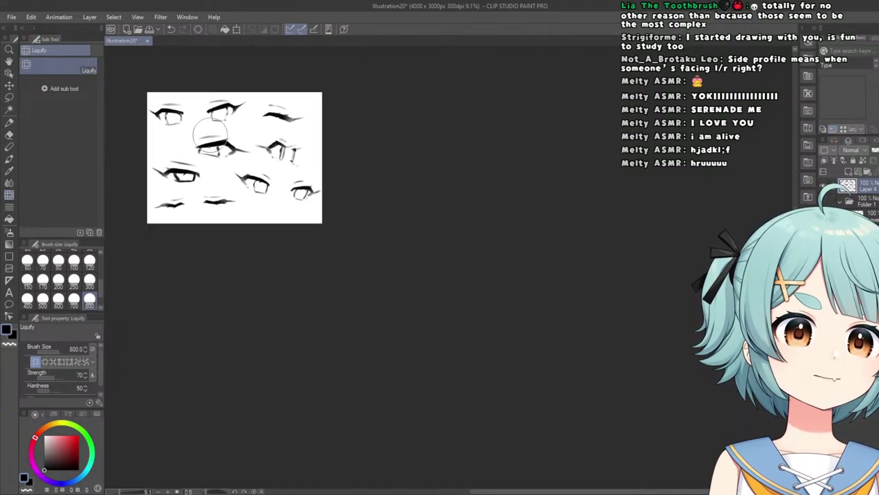
scroll(285, 177, "down", 1)
scroll(287, 171, "up", 2)
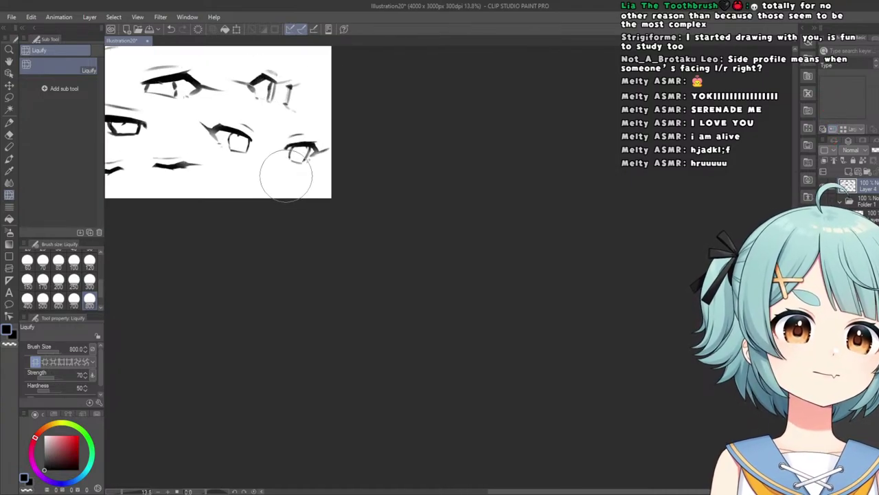
scroll(236, 171, "down", 3)
scroll(263, 112, "up", 3)
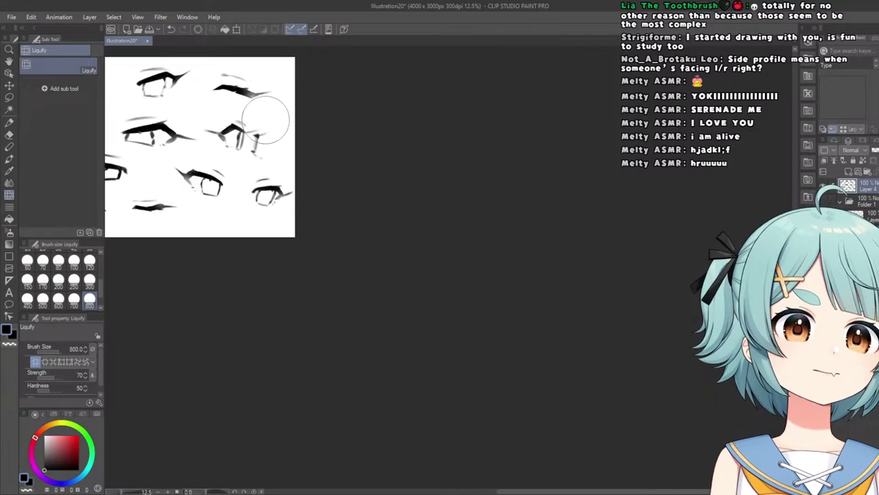
scroll(172, 158, "up", 1)
scroll(199, 169, "up", 2)
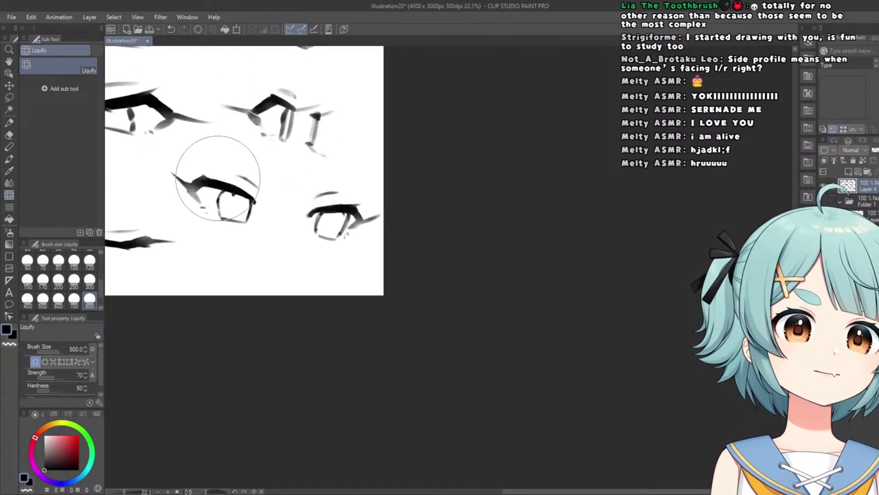
Inspect the winged eye's lash line up close and switch to the Hard eraser at size 120.
key("p")
scroll(204, 190, "up", 3)
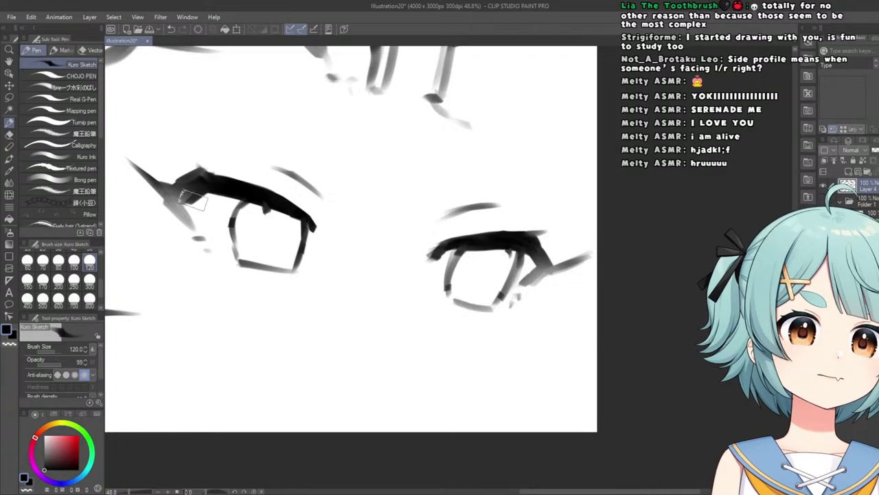
scroll(213, 169, "down", 7)
scroll(216, 169, "down", 1)
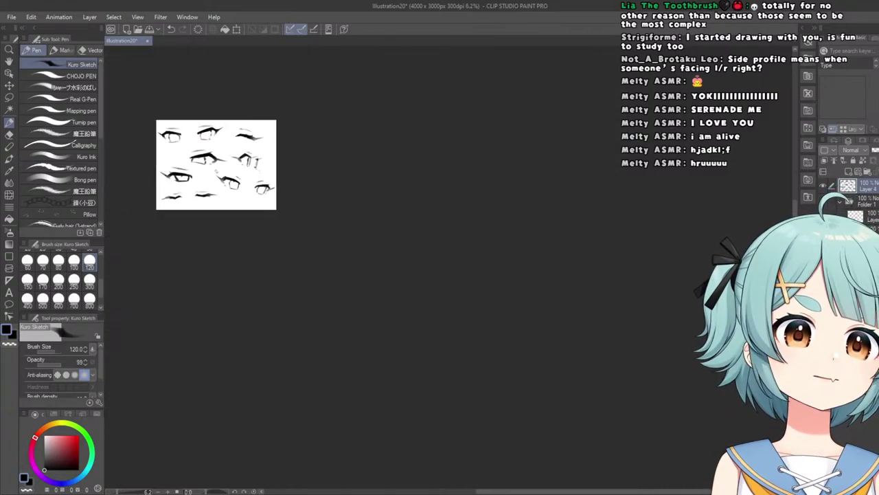
scroll(172, 172, "up", 4)
left_click(9, 138)
scroll(237, 209, "up", 2)
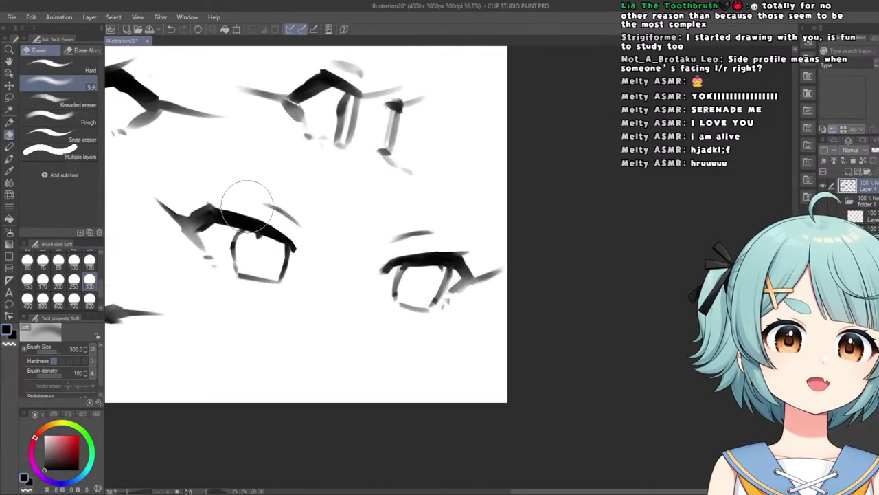
left_click(55, 66)
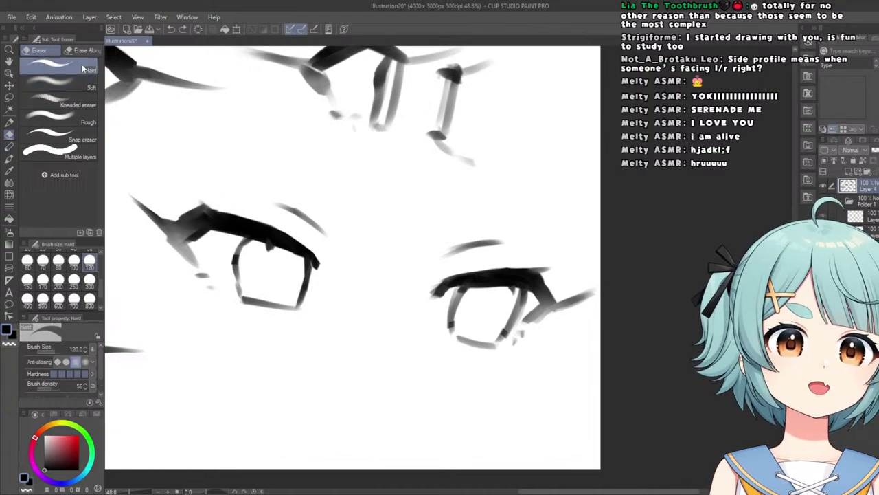
scroll(217, 191, "down", 5)
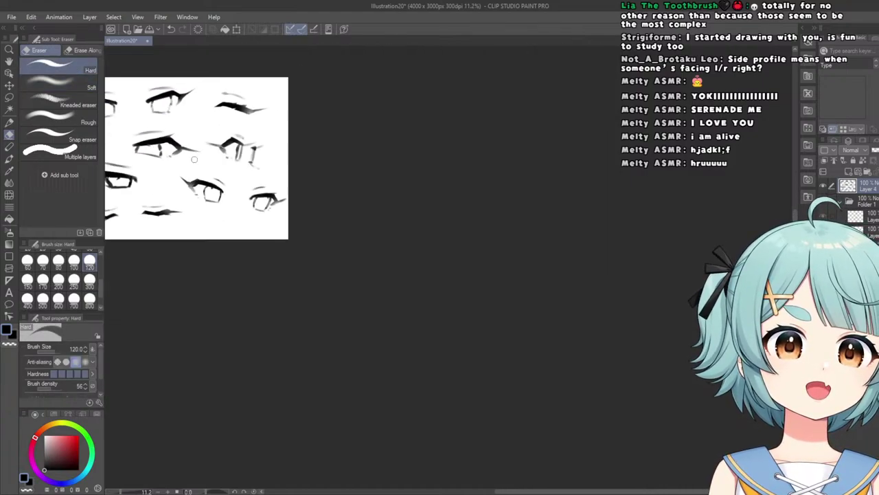
scroll(306, 176, "up", 3)
scroll(306, 175, "up", 2)
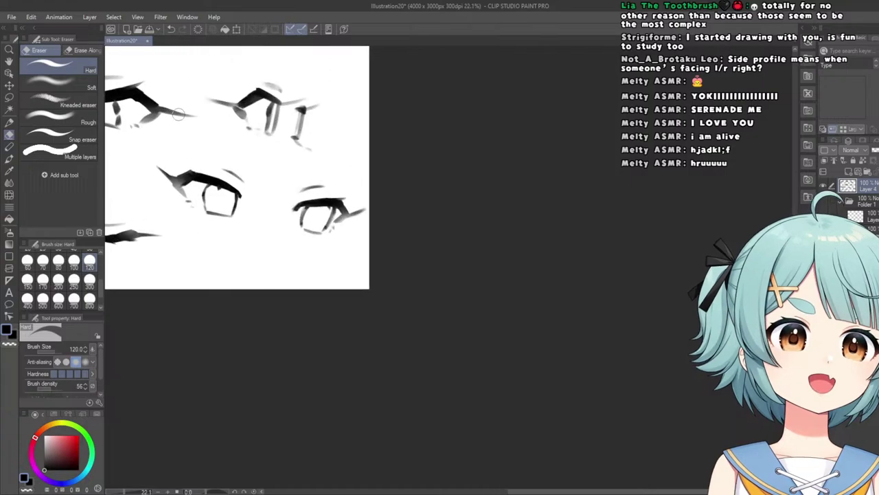
Lasso the whole arched eye, enlarge it slightly with a Scale/Rotate transform, and deselect.
key("m")
mouse_move(381, 162)
left_mouse_down()
mouse_move(274, 216)
mouse_move(292, 176)
mouse_move(320, 163)
left_mouse_up()
left_click(371, 289)
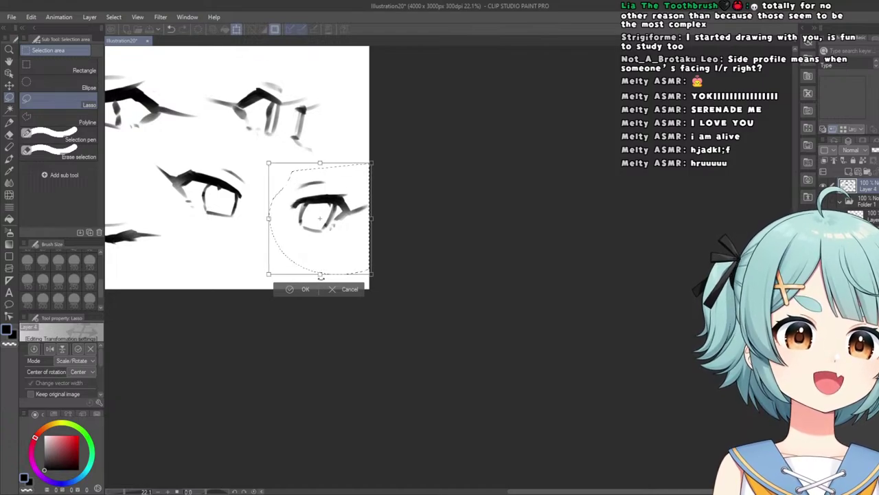
left_click_drag(320, 275, 321, 265)
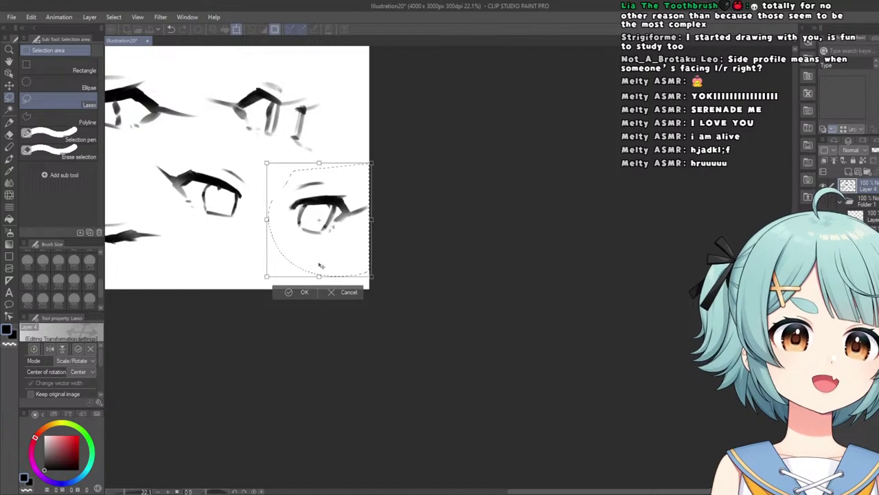
left_click(292, 294)
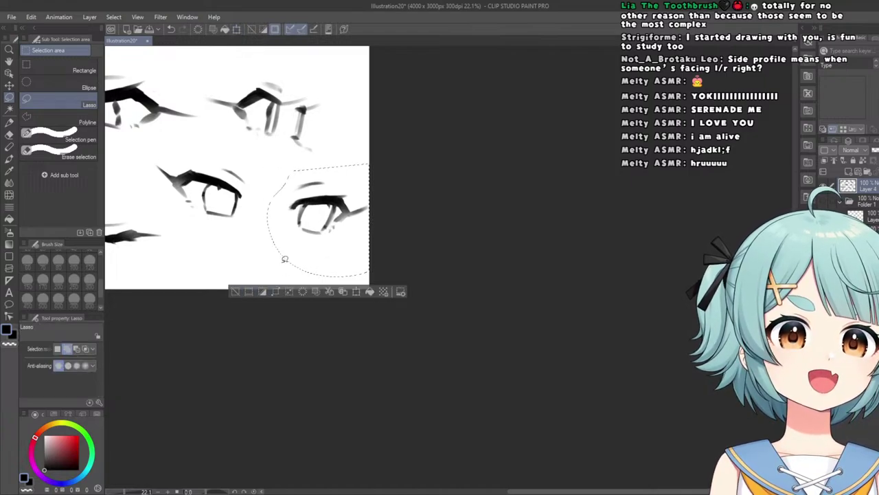
left_click(234, 291)
Check the arched eye's size and placement against the winged eye and the rest of the sheet.
scroll(239, 188, "down", 5)
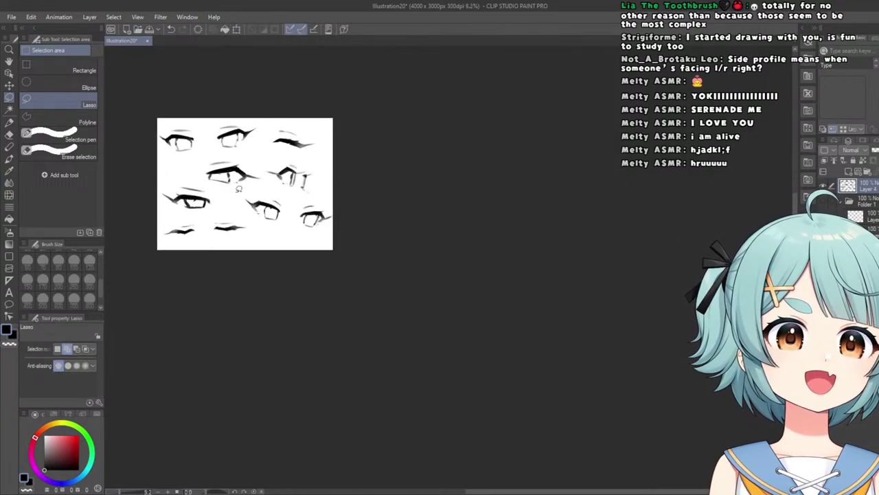
scroll(247, 198, "up", 5)
left_click(9, 134)
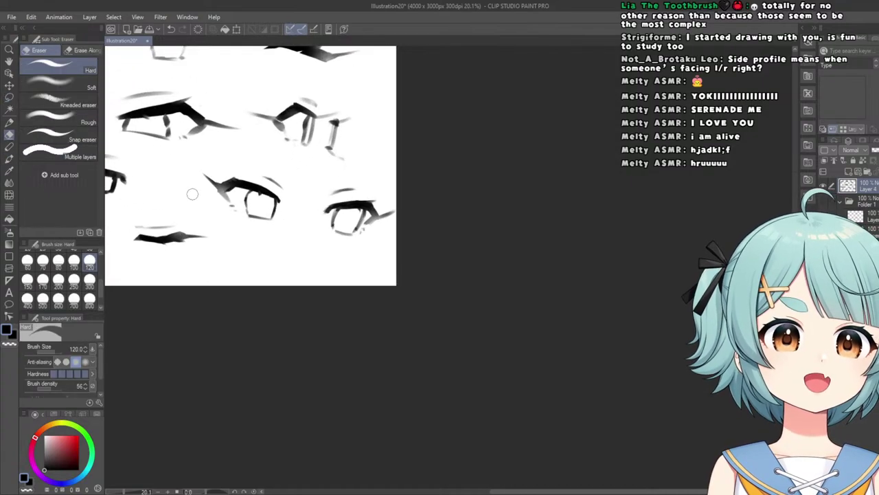
left_click(9, 195)
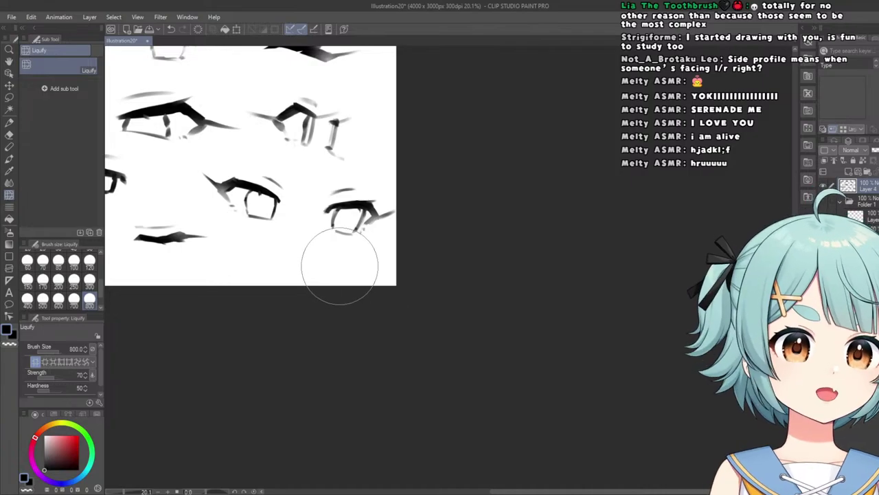
scroll(290, 285, "down", 3)
scroll(302, 240, "down", 1)
scroll(318, 196, "up", 3)
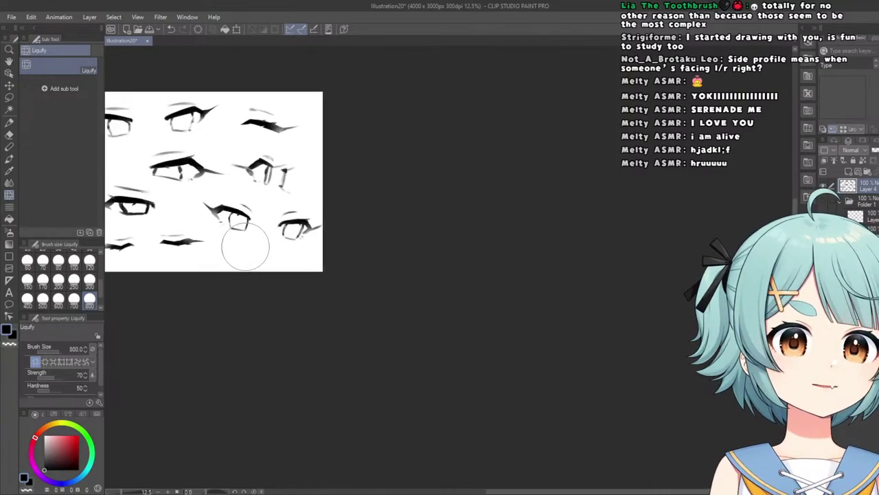
Taper the tip of the arched eye's outer wing at the canvas edge with the Hard eraser at size 120.
left_click(7, 135)
scroll(319, 175, "up", 3)
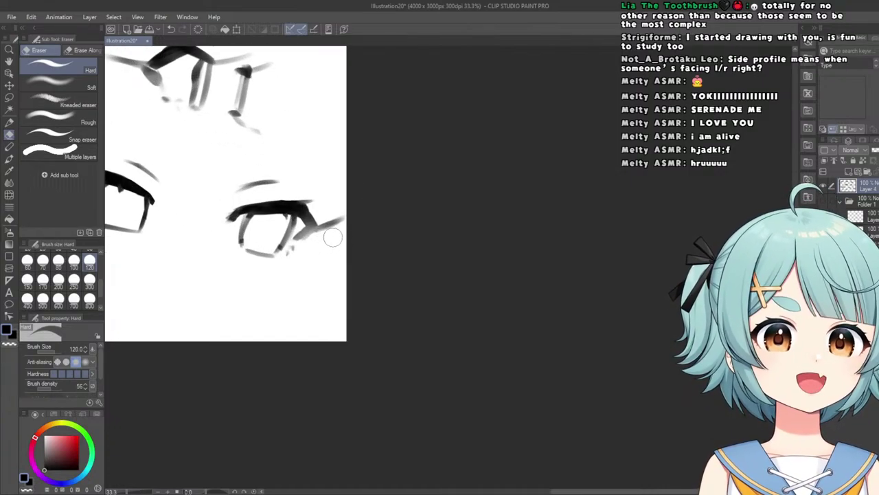
scroll(343, 230, "up", 2)
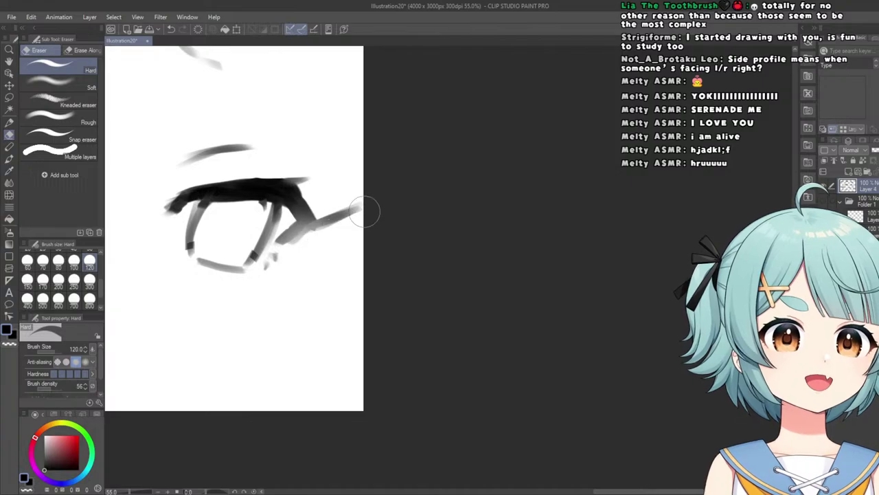
scroll(364, 201, "down", 3)
scroll(365, 200, "down", 5)
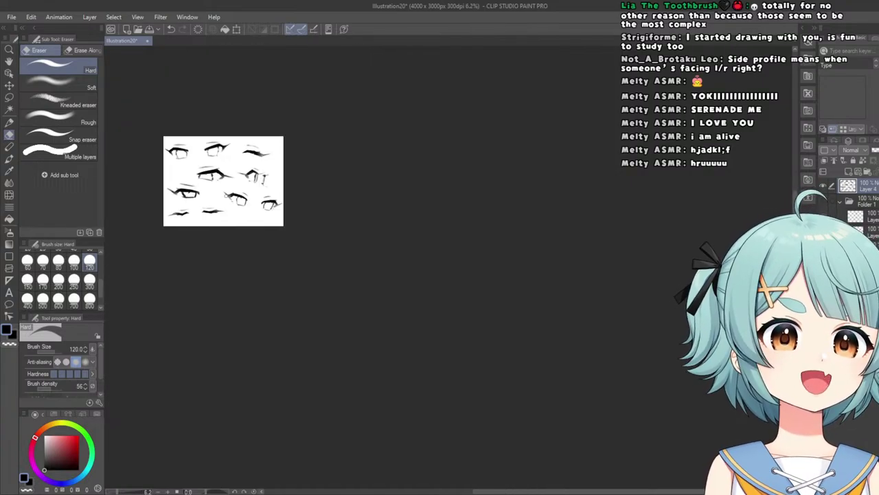
scroll(312, 141, "up", 1)
scroll(309, 178, "up", 3)
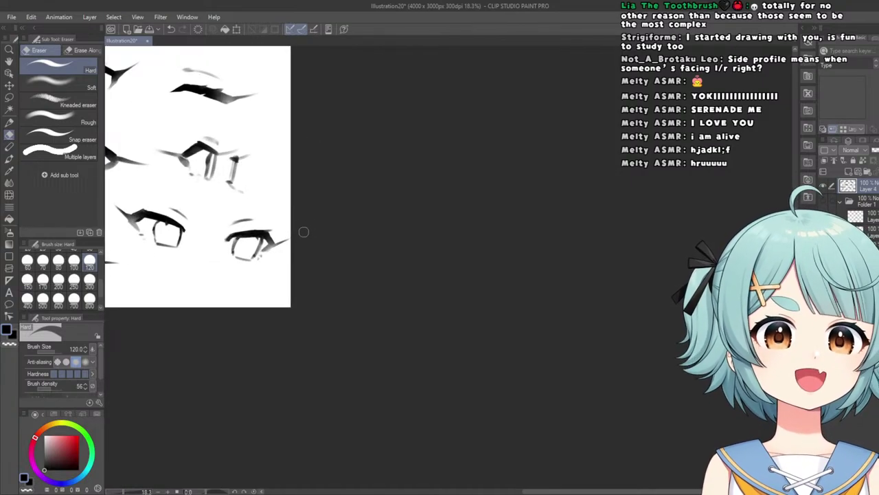
scroll(272, 244, "up", 3)
With the Kuro Sketch pen selected, review the lash lines and irises of the eye pair at close and full-sheet views.
key("p")
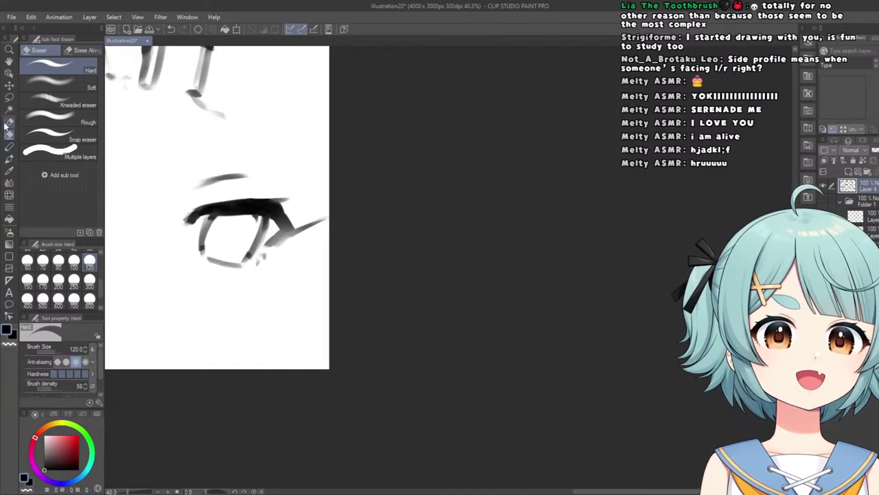
scroll(292, 234, "up", 1)
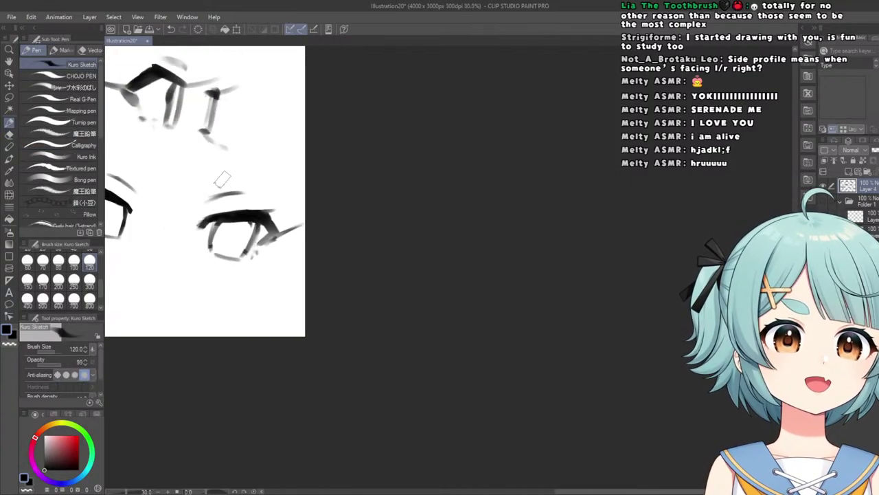
scroll(222, 183, "down", 5)
scroll(145, 140, "down", 4)
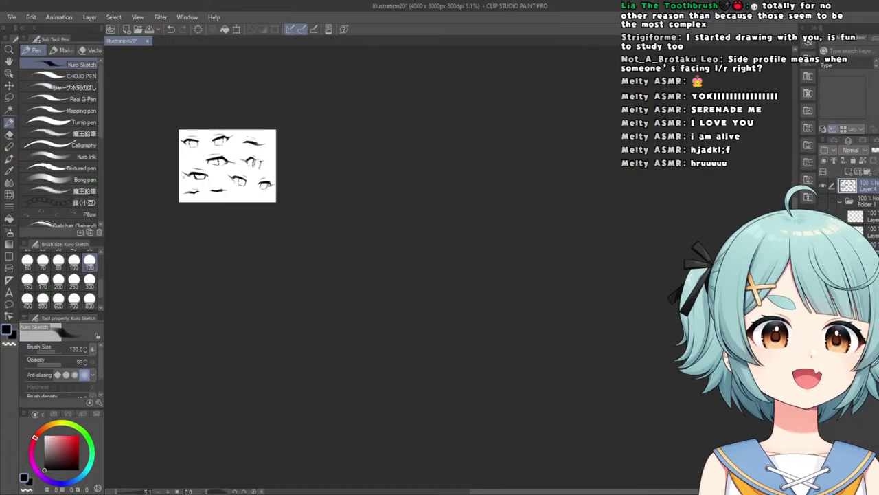
scroll(219, 182, "up", 3)
scroll(207, 144, "up", 3)
scroll(207, 145, "down", 4)
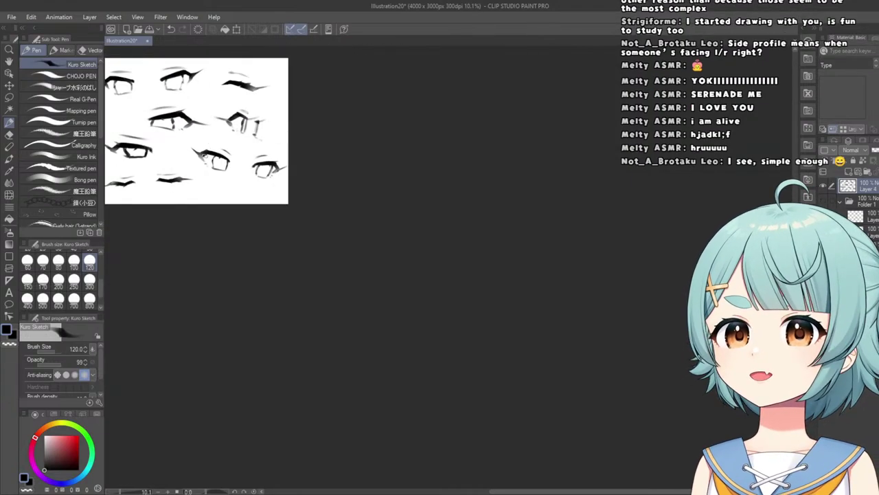
scroll(290, 252, "up", 5)
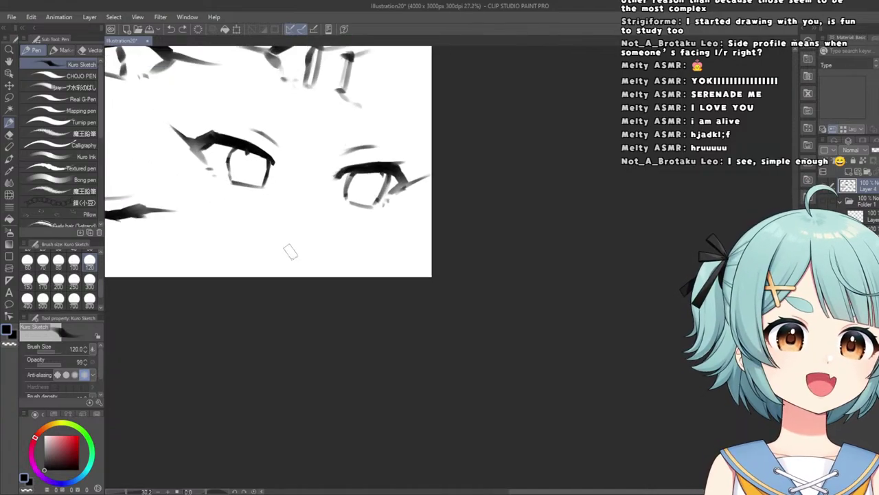
scroll(290, 252, "down", 5)
scroll(303, 206, "up", 2)
scroll(323, 167, "down", 4)
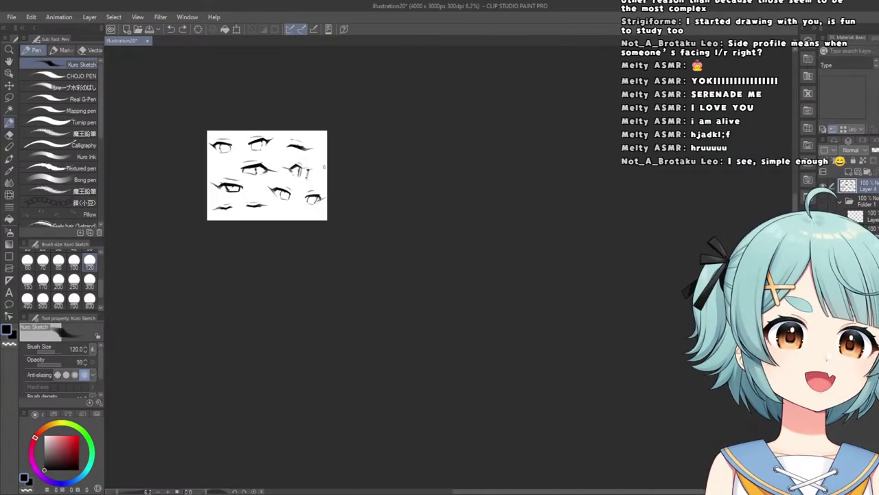
scroll(324, 166, "up", 8)
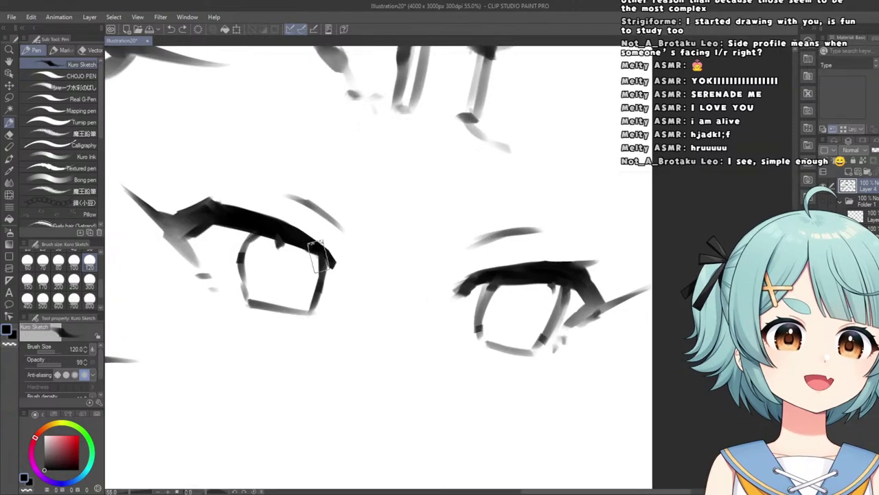
Examine the size and placement of the eye pair with square irises against the rest of the sheet, close up and zoomed out.
scroll(227, 216, "down", 8)
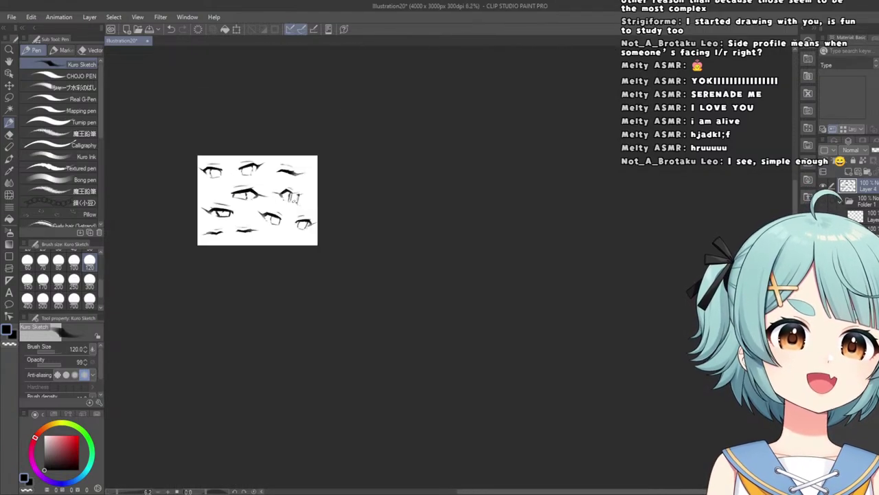
scroll(294, 195, "up", 7)
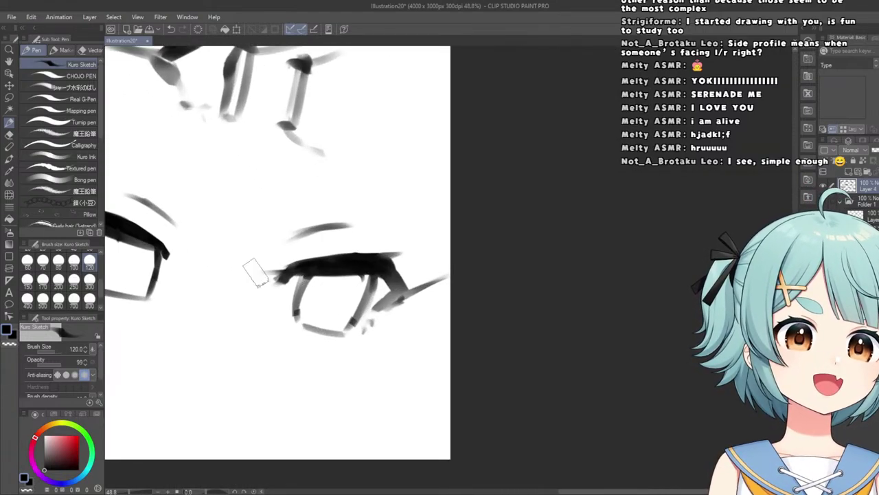
scroll(254, 272, "down", 5)
scroll(216, 227, "down", 2)
scroll(192, 206, "up", 4)
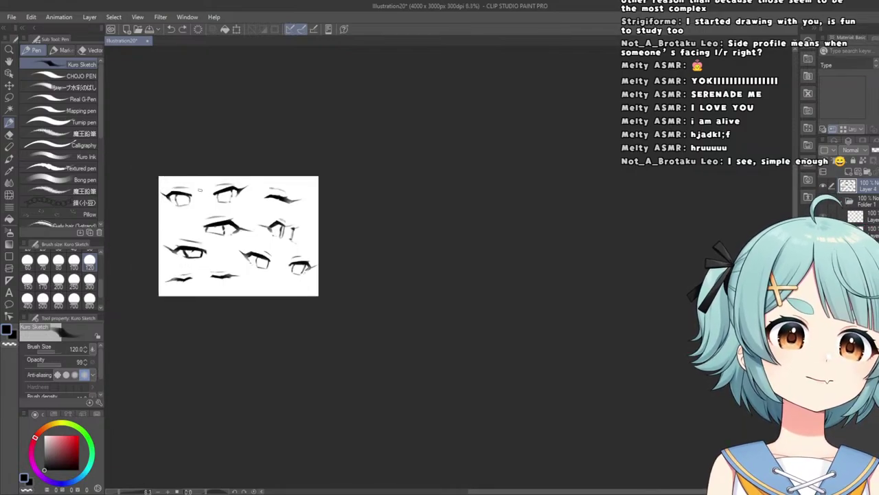
scroll(189, 201, "down", 1)
scroll(251, 292, "up", 4)
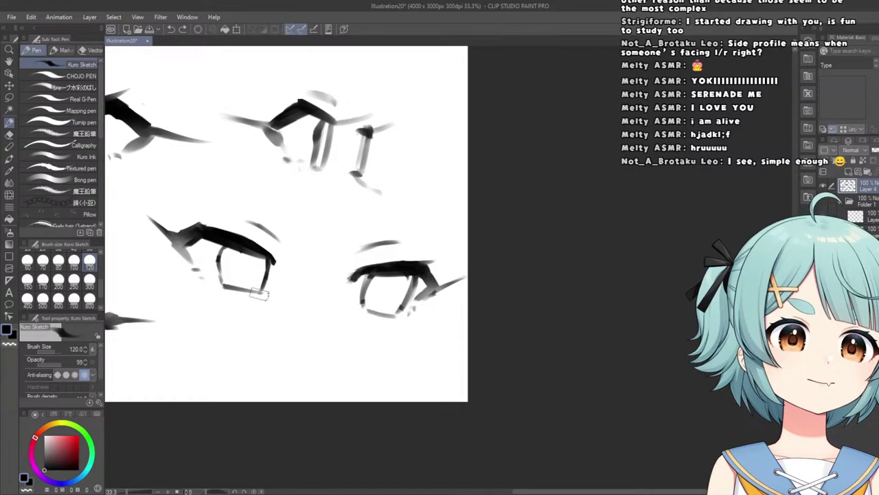
scroll(255, 292, "down", 2)
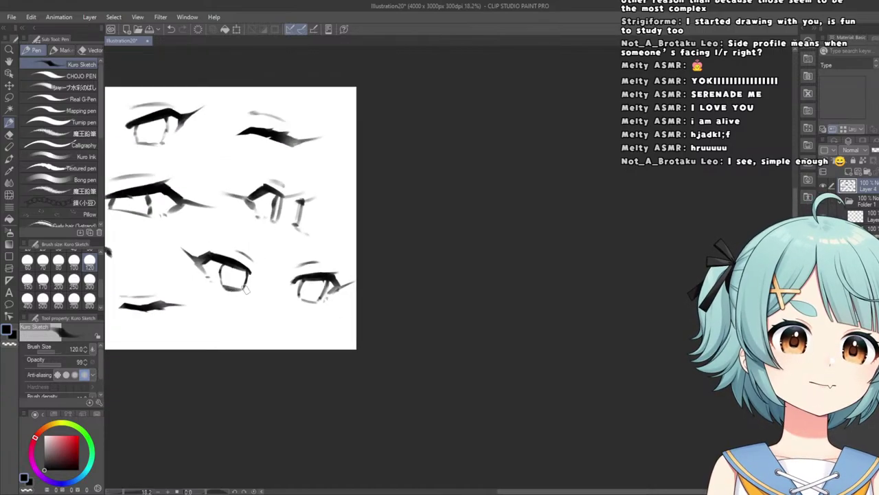
scroll(247, 290, "up", 2)
scroll(237, 219, "down", 3)
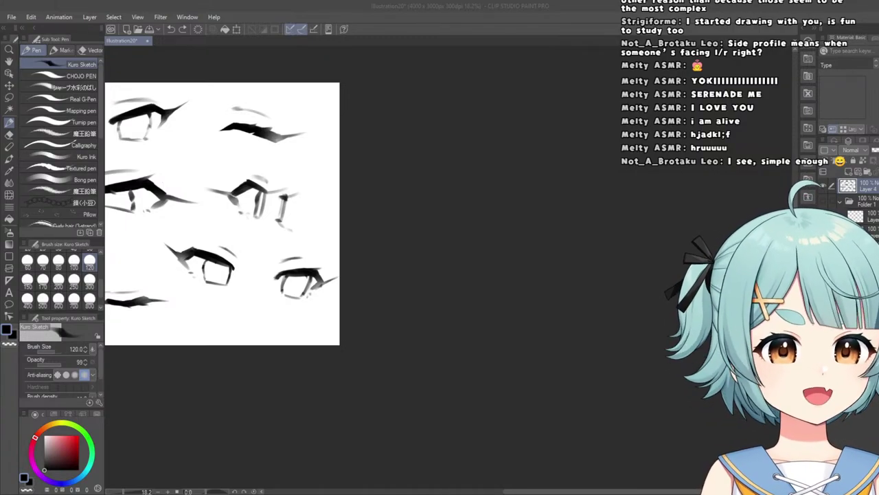
scroll(487, 298, "down", 5)
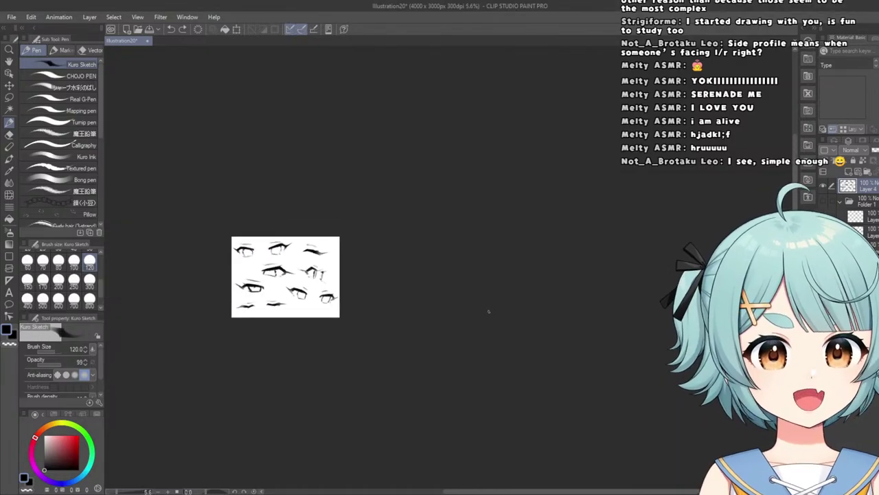
scroll(254, 253, "up", 2)
scroll(359, 361, "up", 3)
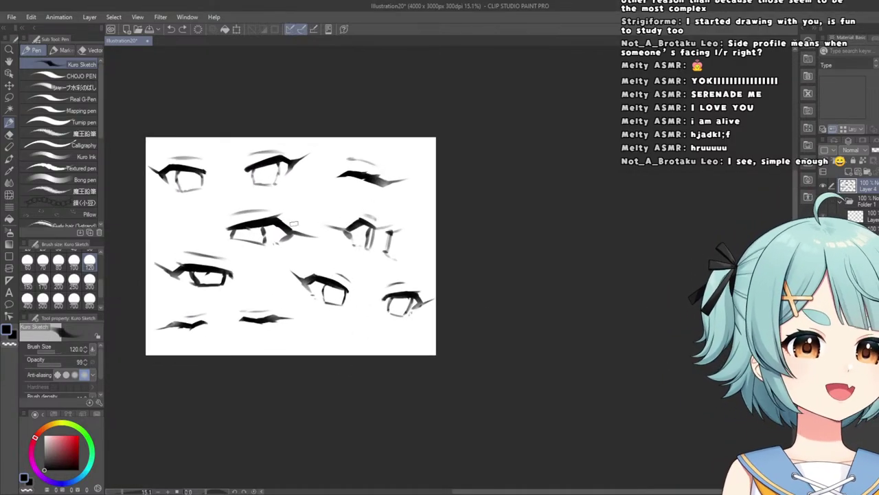
Lasso the winged and arched eye pair together, shrink it slightly with a Scale/Rotate transform, and deselect.
left_click(7, 97)
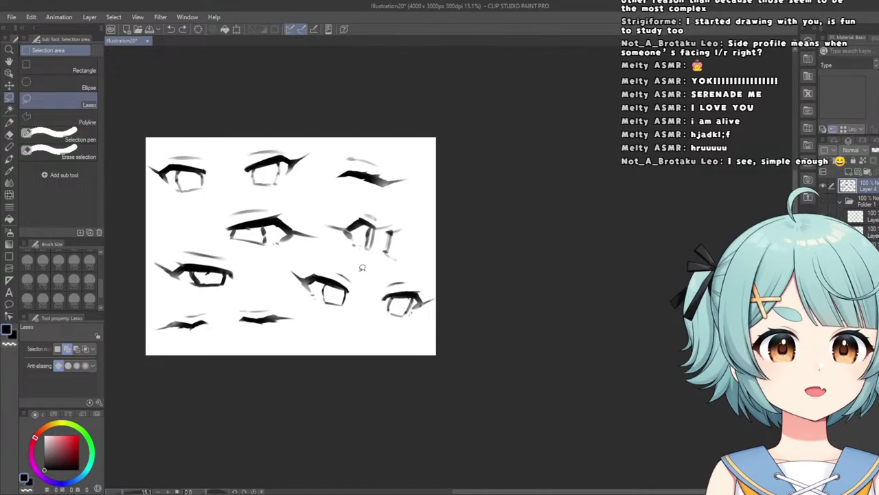
mouse_move(363, 268)
left_mouse_down()
mouse_move(445, 284)
mouse_move(346, 336)
left_mouse_up()
left_click_drag(270, 269, 267, 271)
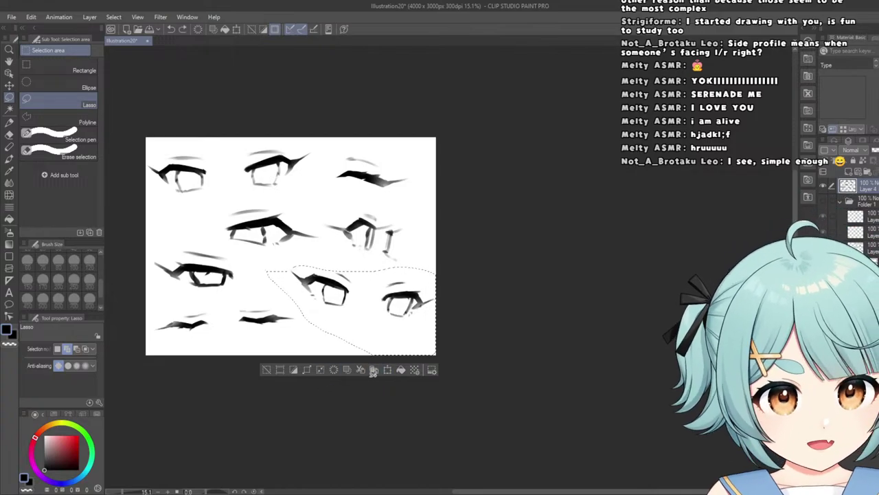
left_click(388, 370)
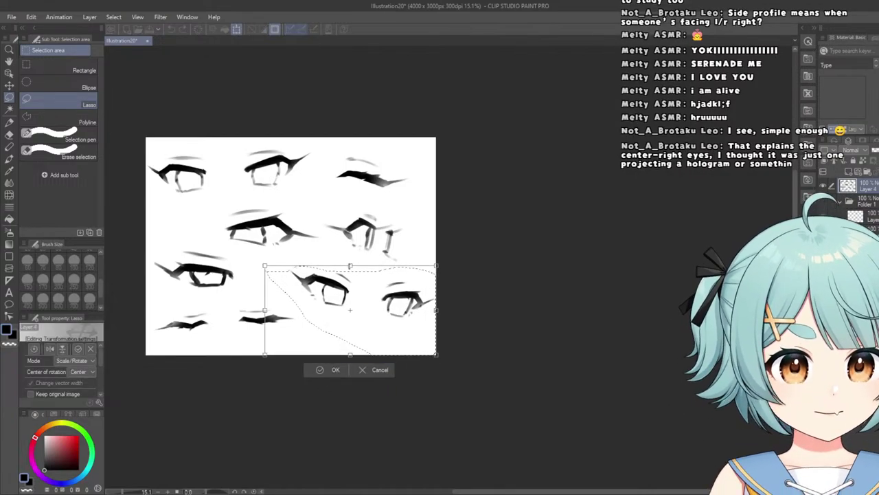
left_click_drag(350, 266, 342, 289)
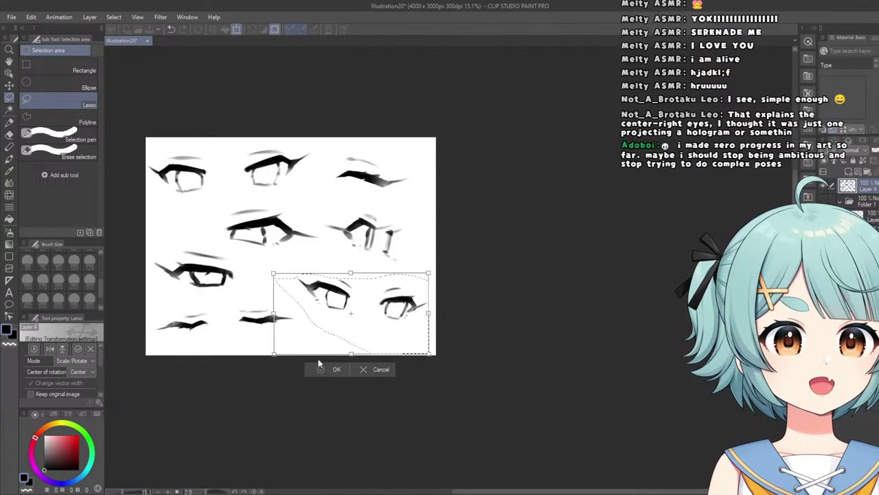
left_click(320, 371)
scroll(305, 380, "down", 1)
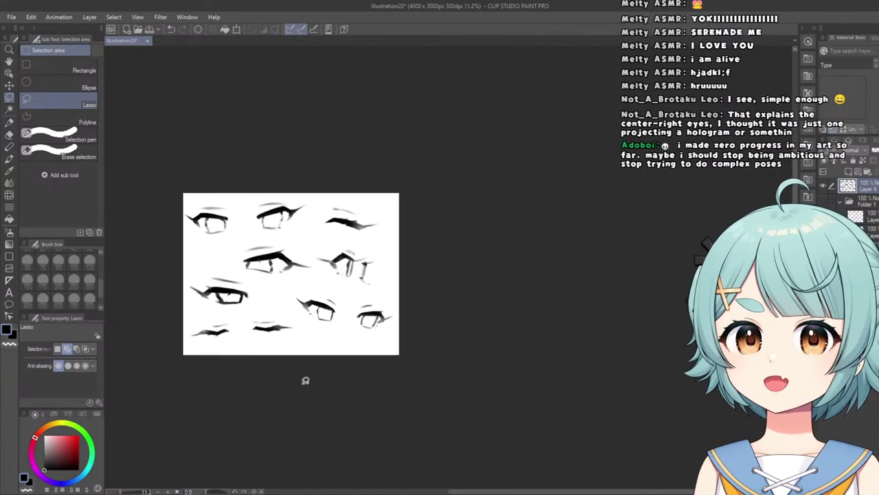
With the Liquify tool selected, check the reduced eye pair's proportions and spacing against the other eye studies.
scroll(306, 380, "up", 2)
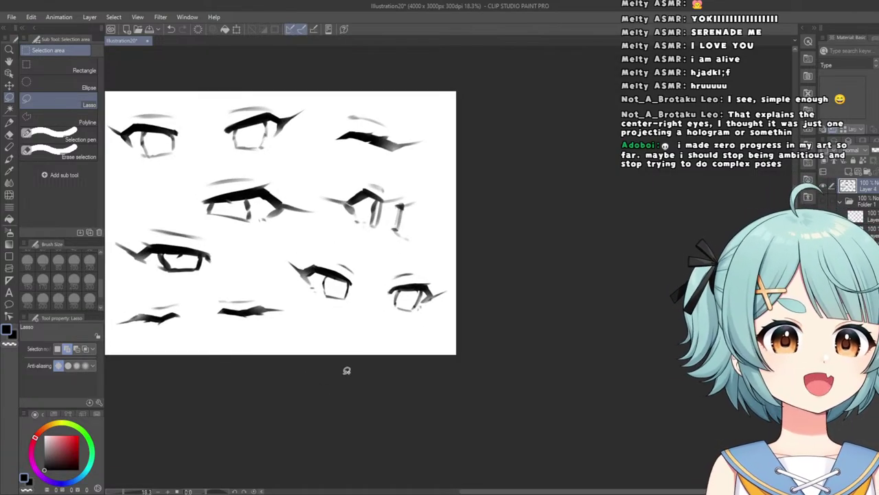
scroll(347, 370, "down", 1)
scroll(413, 336, "up", 3)
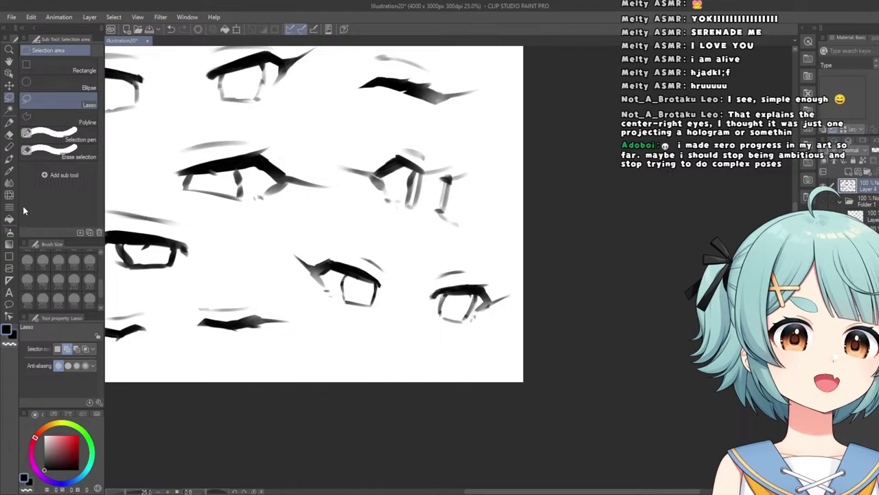
left_click(9, 194)
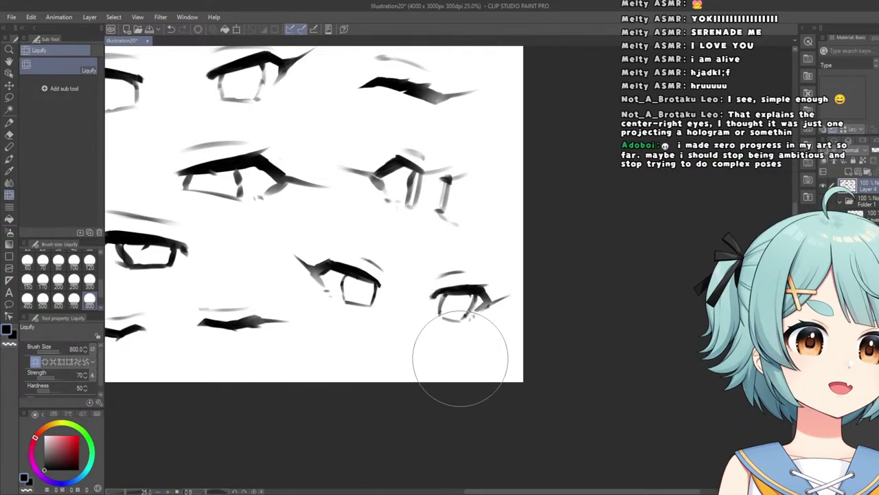
scroll(460, 359, "down", 5)
scroll(432, 219, "up", 2)
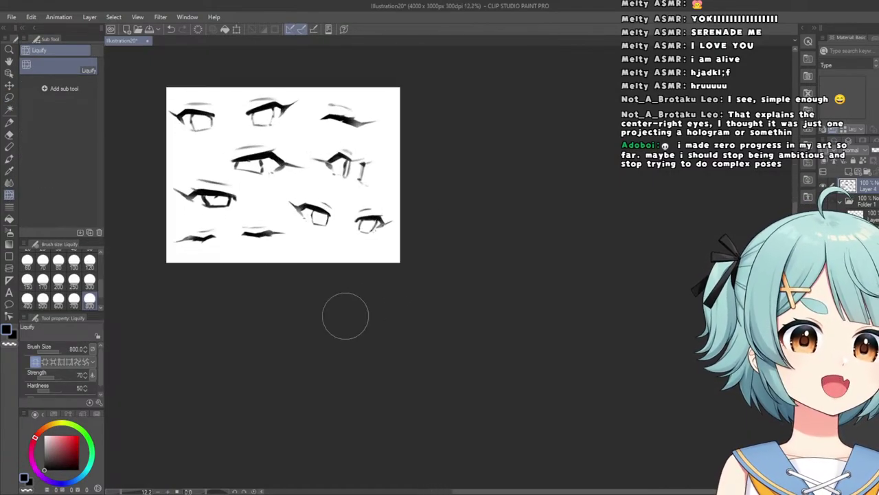
scroll(348, 298, "up", 3)
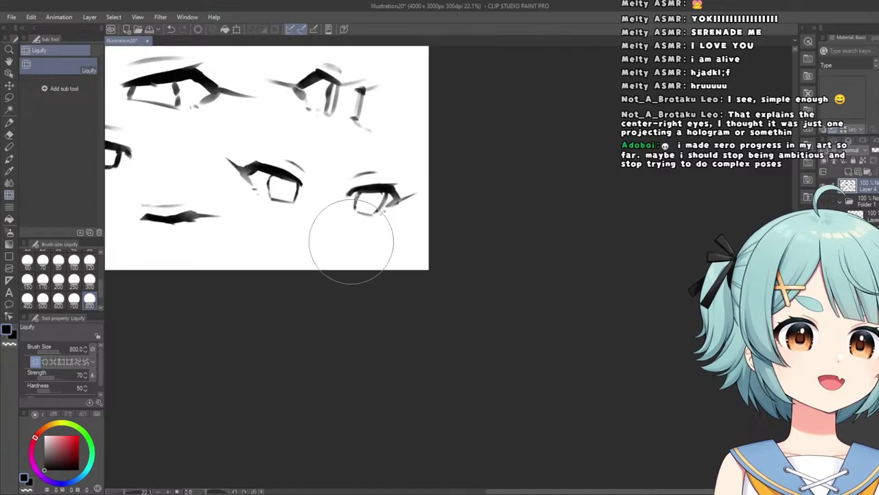
scroll(345, 236, "down", 6)
scroll(313, 147, "up", 3)
scroll(364, 151, "down", 1)
Mirror the canvas view, return to the Kuro Sketch pen, and examine the flipped eye studies for balance and proportion.
key("h")
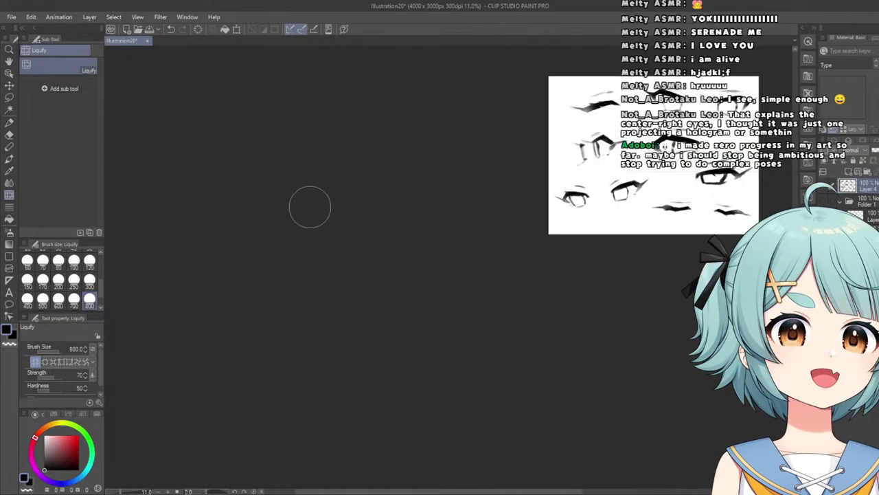
scroll(473, 186, "down", 2)
scroll(474, 187, "up", 2)
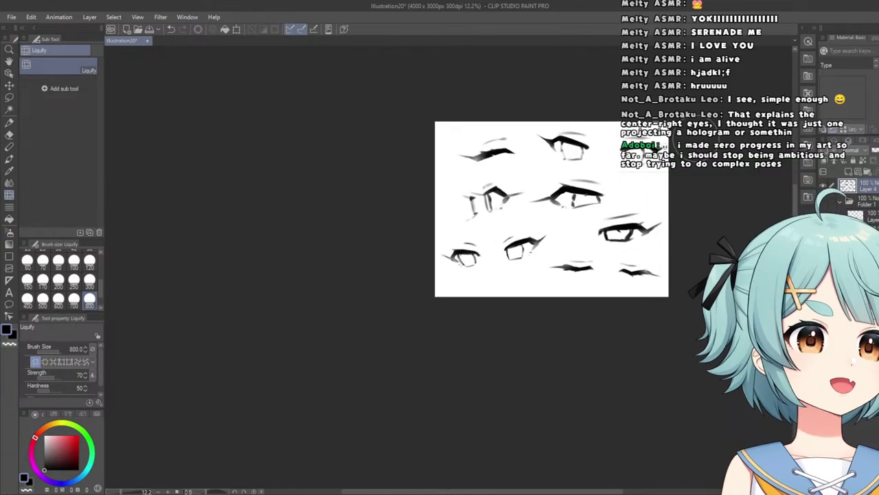
scroll(652, 172, "up", 2)
left_click(9, 126)
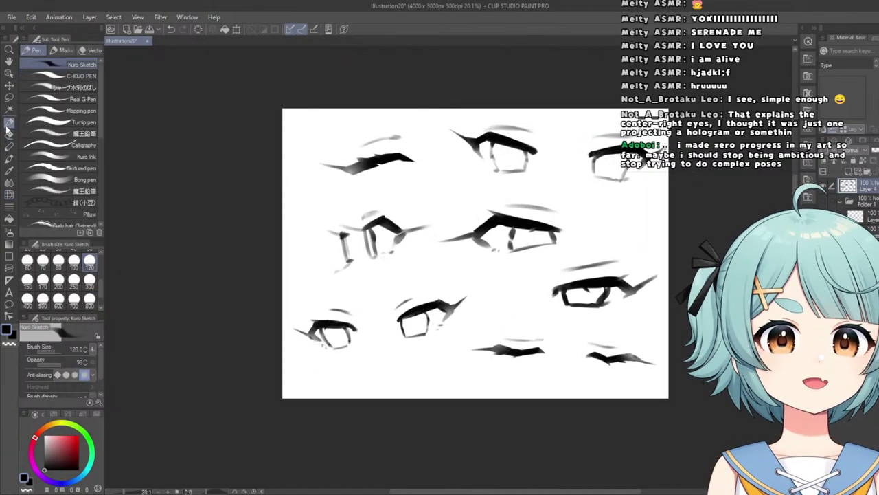
scroll(302, 316, "up", 4)
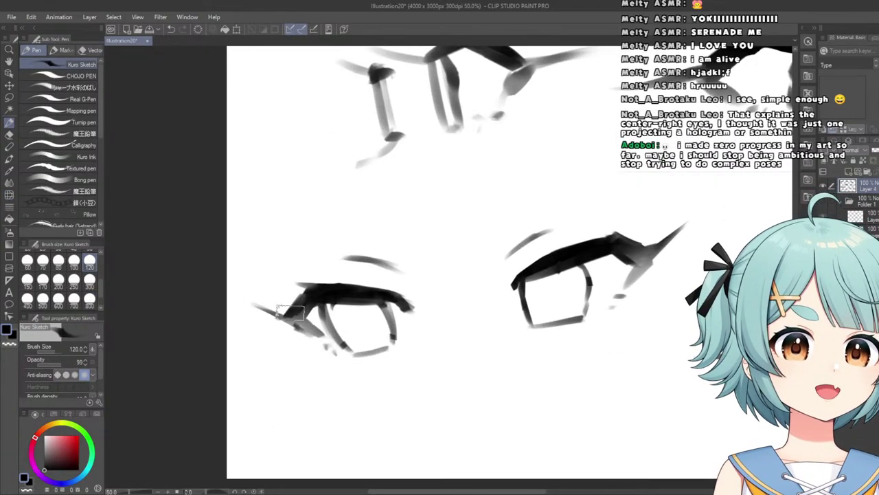
scroll(222, 212, "down", 5)
scroll(268, 220, "up", 2)
scroll(241, 203, "down", 1)
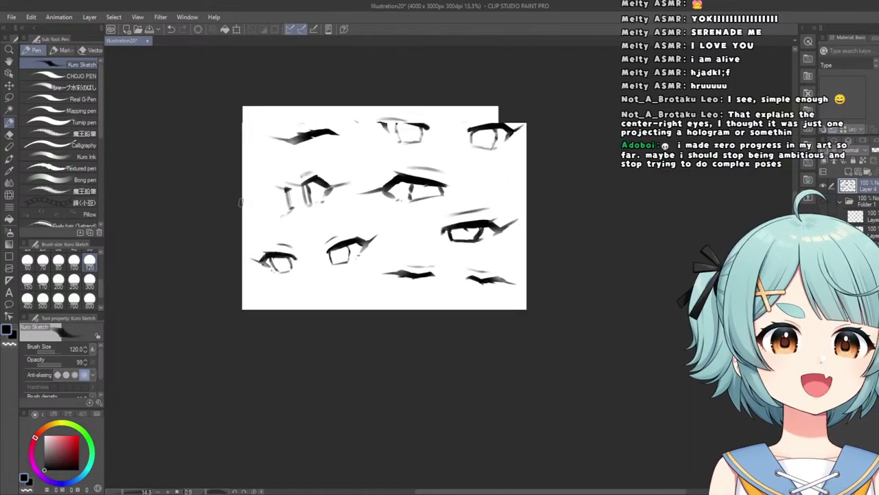
scroll(241, 203, "down", 1)
scroll(248, 103, "up", 1)
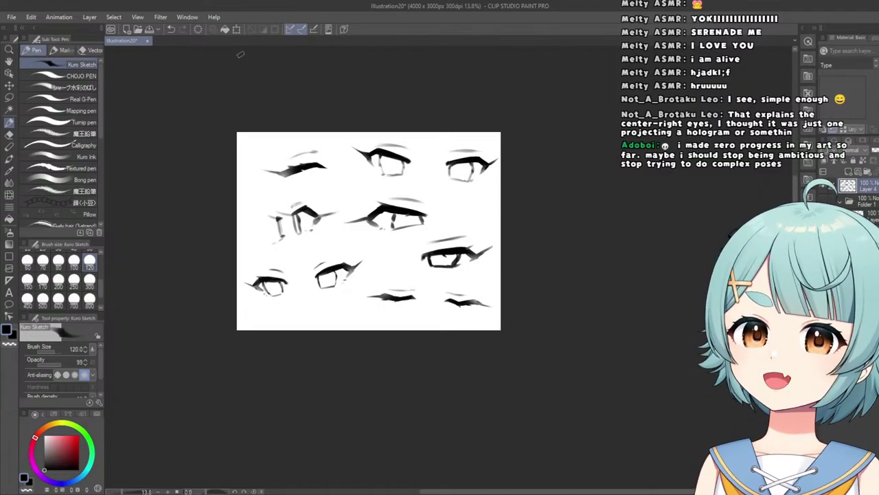
scroll(270, 251, "up", 1)
key("h")
key("h")
scroll(284, 236, "down", 3)
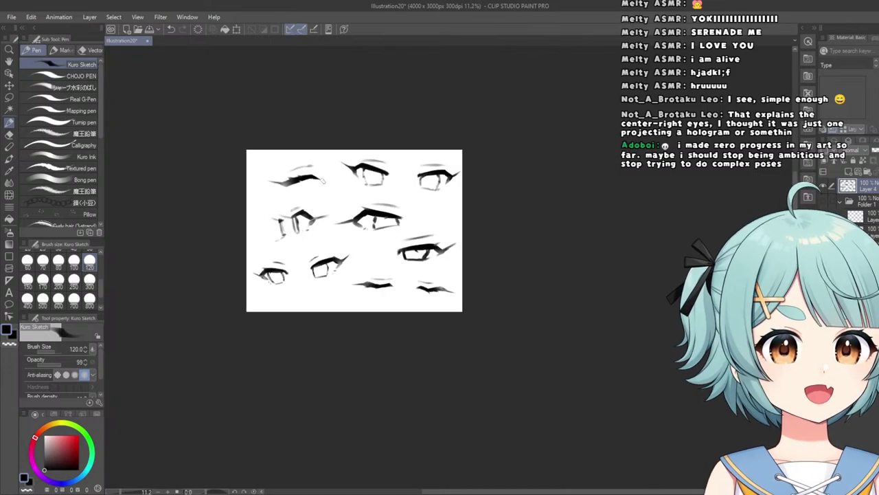
Lasso the three-quarter eye pair in the middle row, enlarge it slightly toward the canvas edge with a Scale/Rotate transform, and deselect.
scroll(323, 180, "up", 3)
key("m")
mouse_move(261, 214)
left_mouse_down()
mouse_move(302, 210)
mouse_move(312, 237)
mouse_move(262, 281)
mouse_move(177, 302)
mouse_move(193, 229)
left_mouse_up()
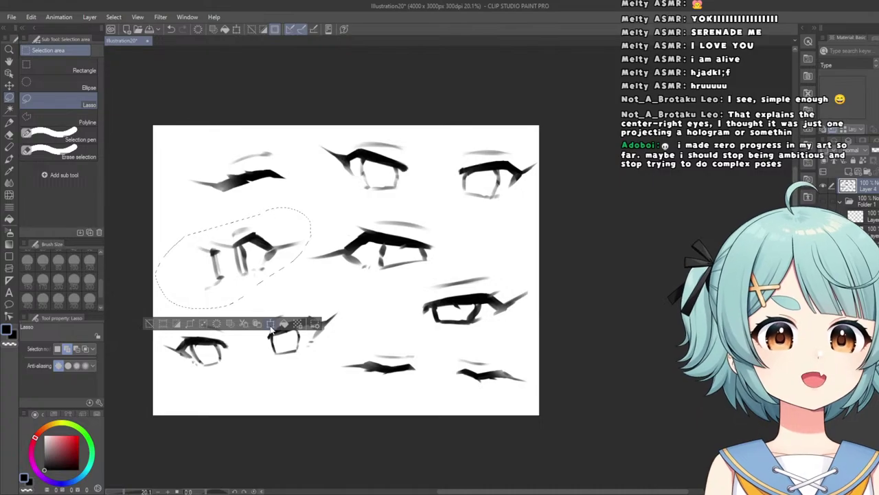
left_click(271, 324)
left_click_drag(154, 254, 129, 255)
left_click(187, 333)
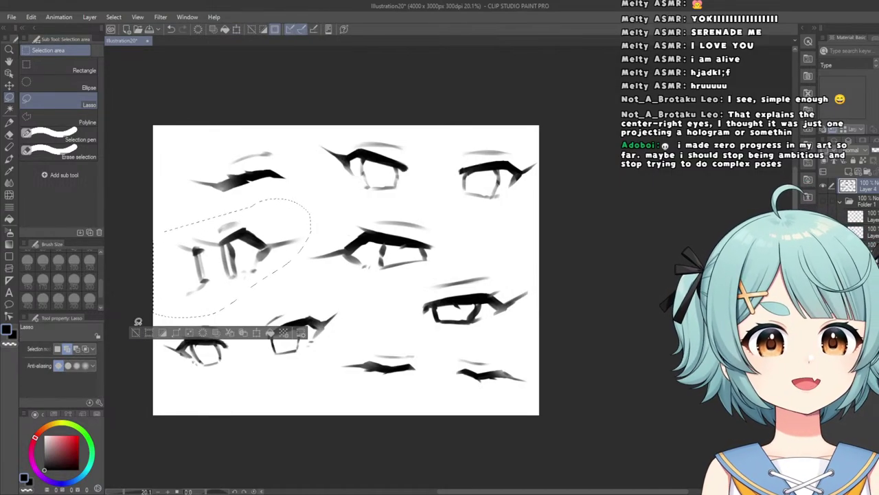
left_click(135, 331)
Lasso the closed eye above the three-quarter pair, shift it slightly toward the canvas edge, deselect, and restore the unmirrored view.
scroll(160, 215, "down", 4)
scroll(171, 190, "up", 3)
mouse_move(223, 189)
left_mouse_down()
mouse_move(250, 184)
mouse_move(261, 200)
mouse_move(246, 234)
mouse_move(157, 185)
left_mouse_up()
left_click(257, 255)
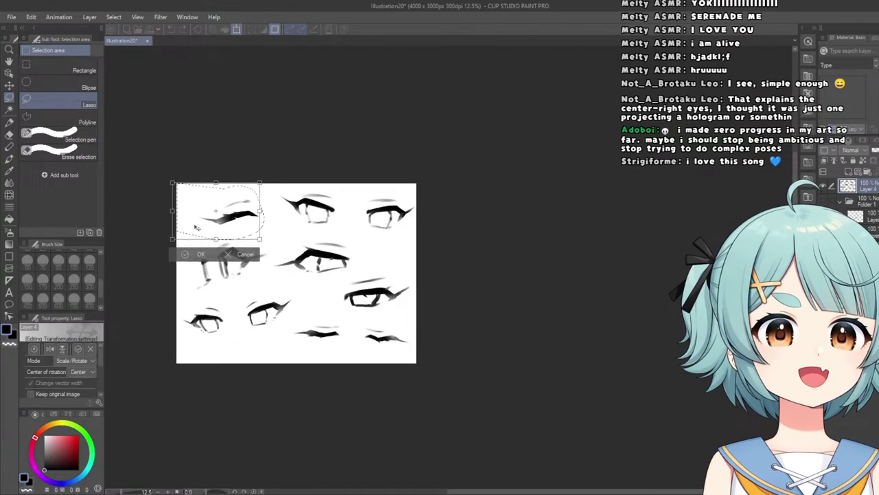
left_click_drag(196, 227, 187, 227)
left_click(189, 254)
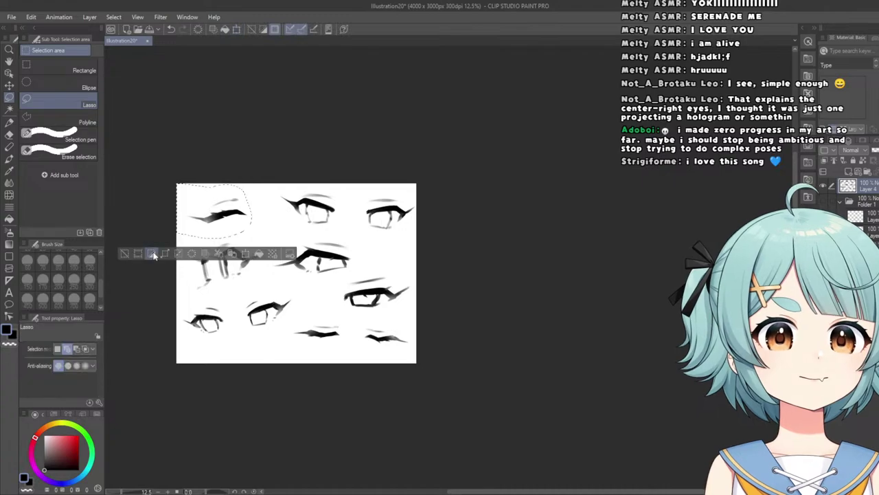
left_click(125, 253)
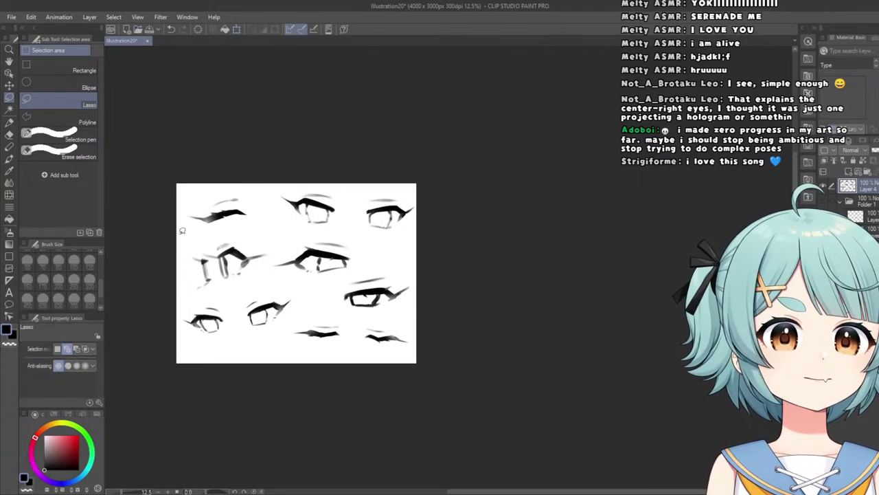
key("h")
scroll(158, 255, "down", 2)
scroll(659, 238, "up", 5)
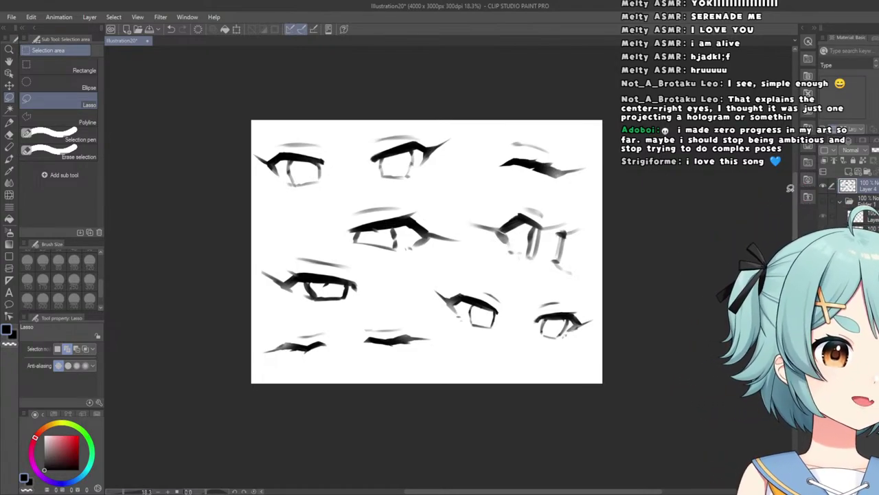
Add a new raster layer and a layer folder above Layer 4, and move Layer 4 into the new folder.
left_click(849, 174)
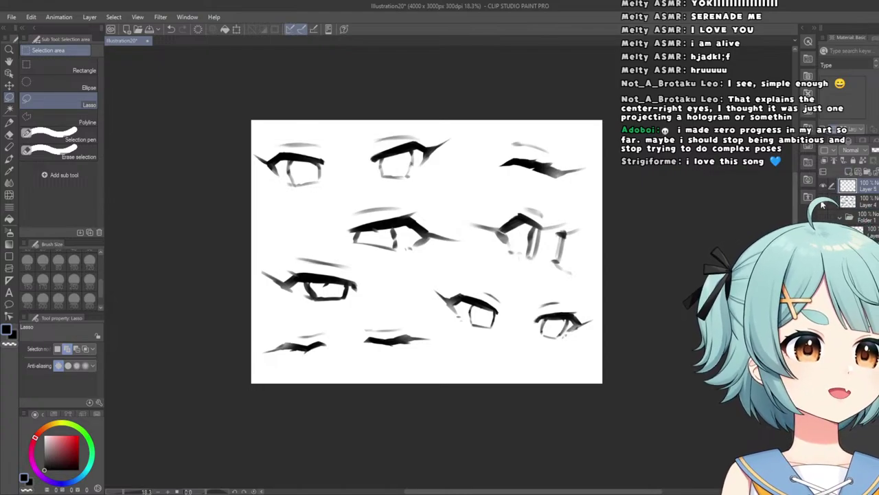
left_click(866, 172)
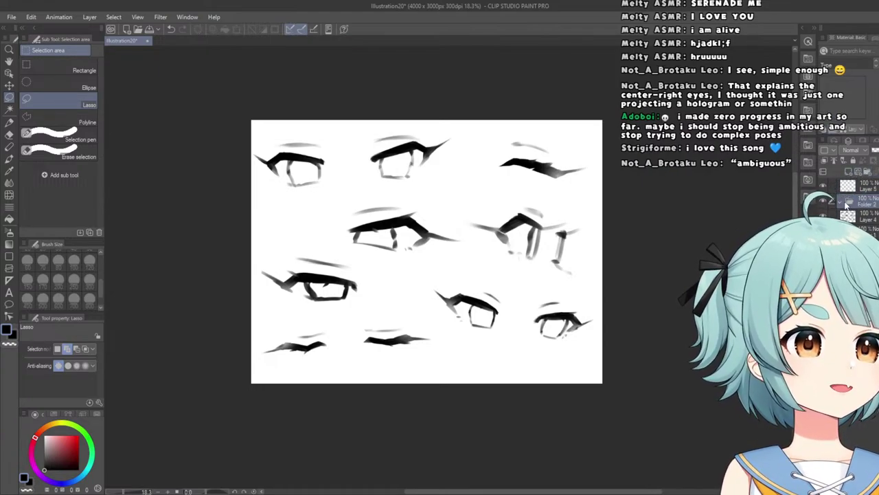
left_click_drag(853, 217, 853, 210)
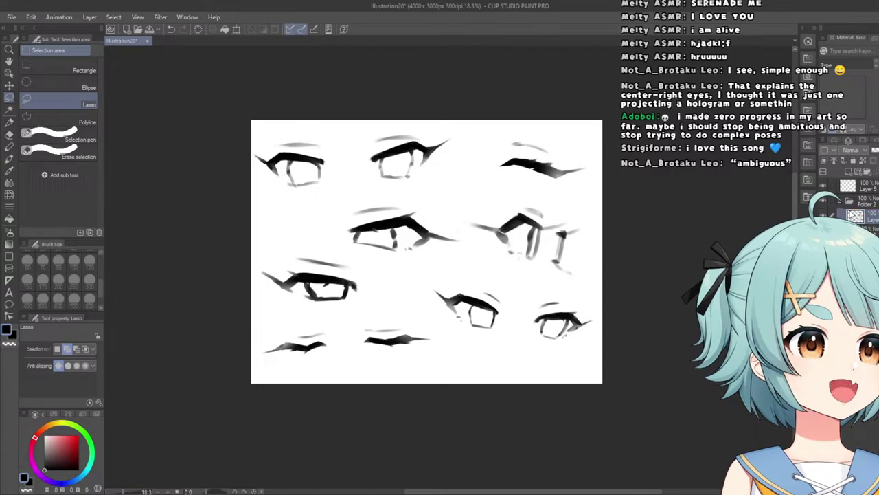
left_click(867, 227)
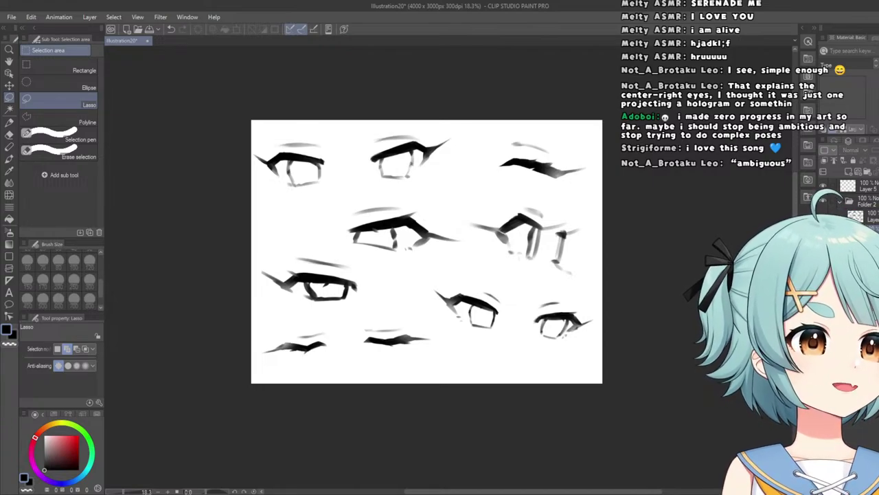
Hide and collapse Folder 2 with the finished eye studies, and make the empty Layer 5 the active layer on a blank canvas.
left_click(823, 201)
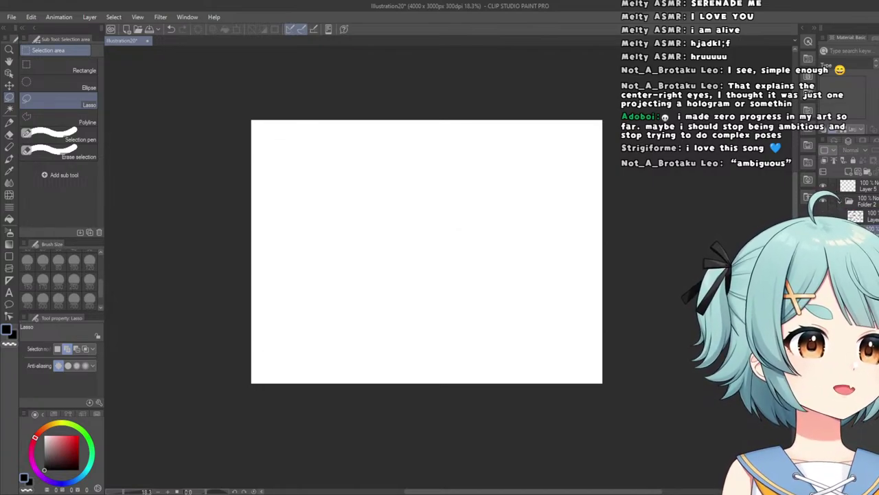
left_click(823, 231)
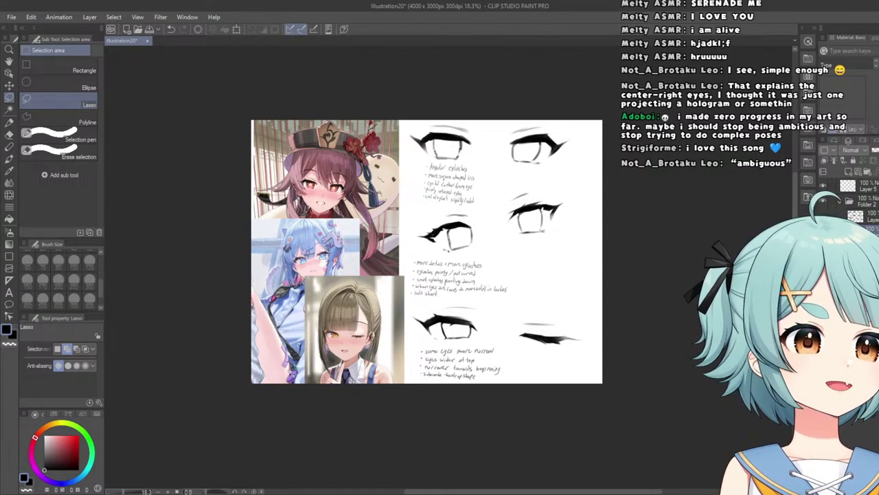
left_click(819, 208)
left_click(823, 200)
left_click(824, 202)
left_click(856, 186)
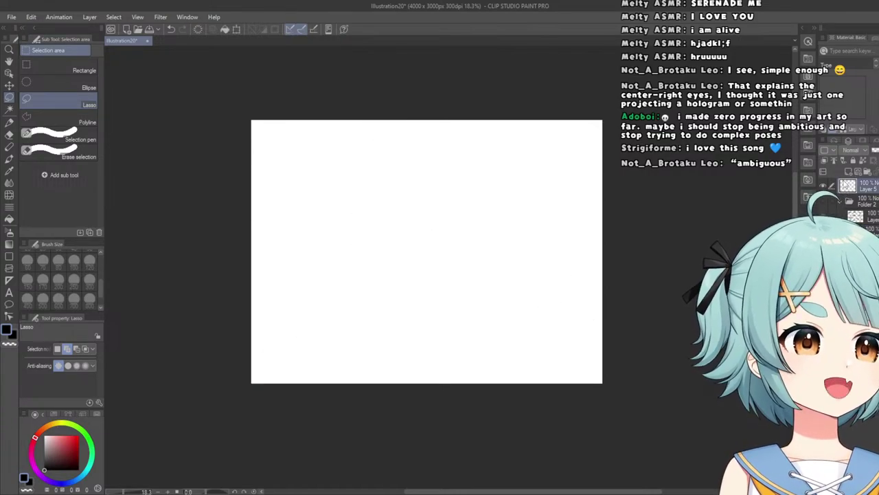
left_click(848, 172)
left_click(839, 217)
key("ctrl+z")
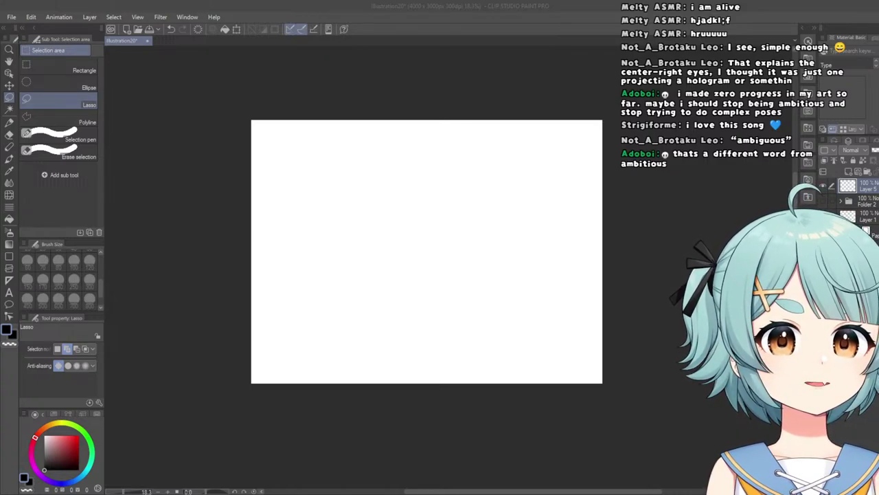
Bring in the silver-haired character reference image, enlarge it over the left half of the canvas, and add a raster layer above it.
scroll(433, 199, "up", 2)
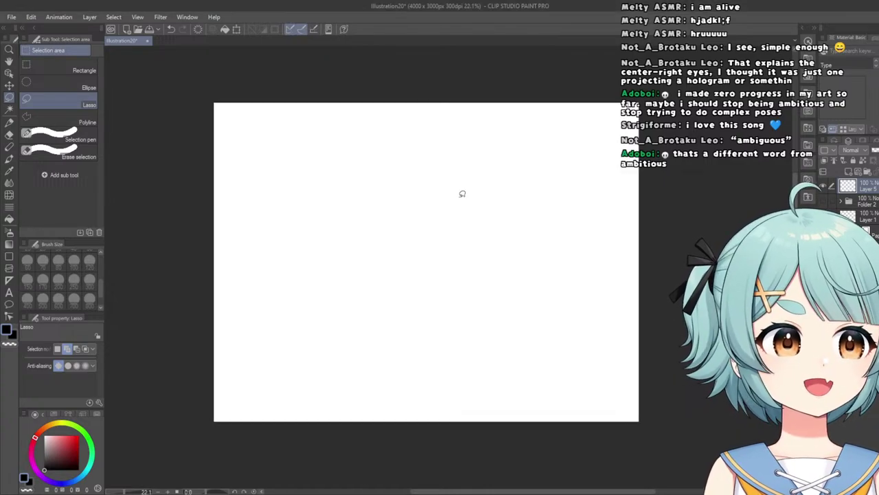
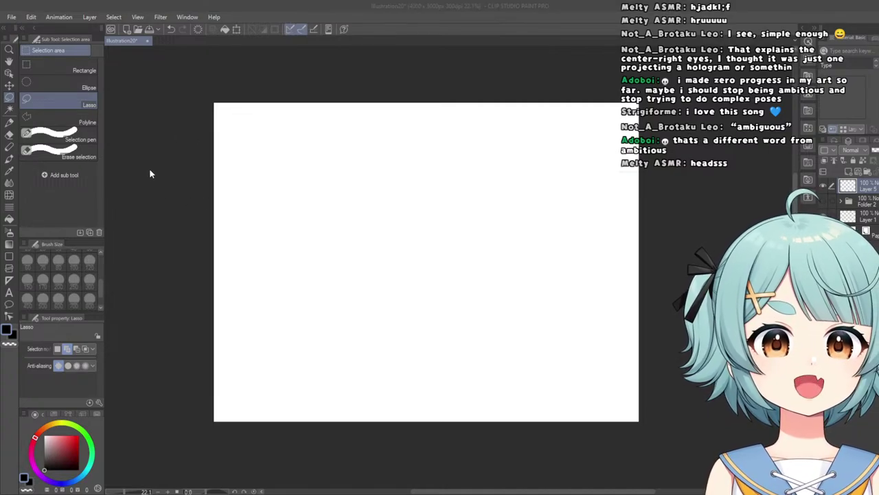
key("ctrl+v")
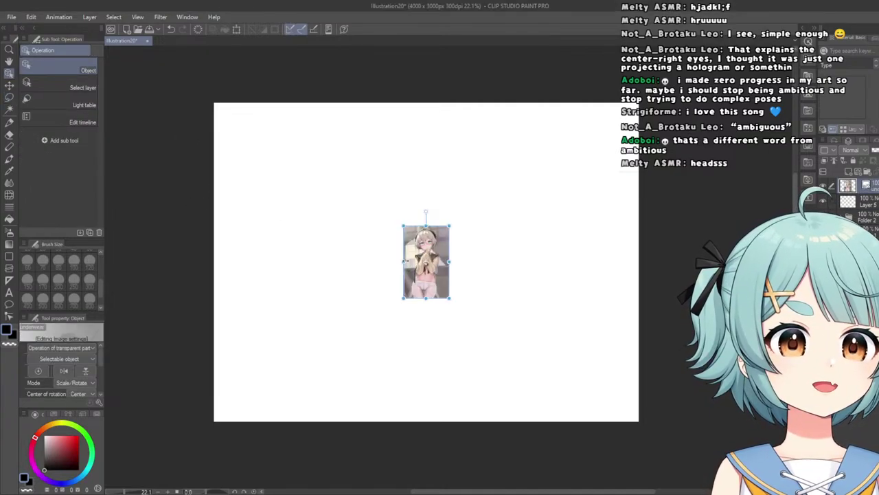
left_click_drag(266, 273, 287, 277)
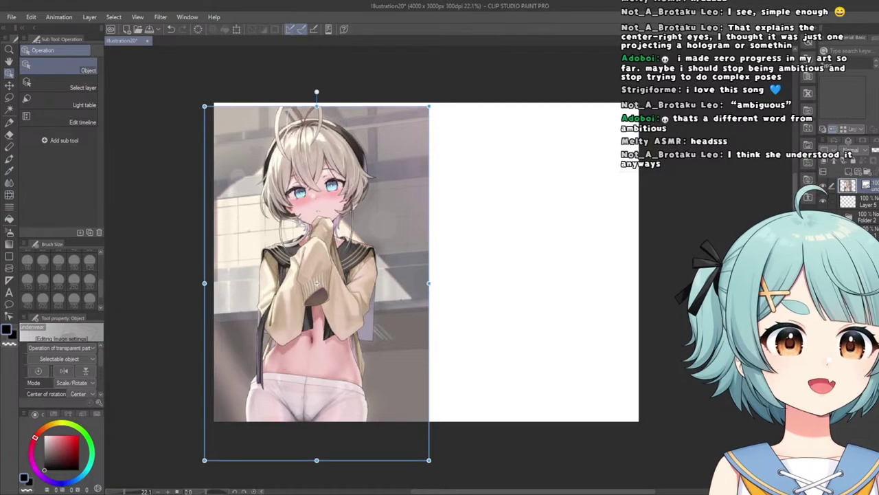
key("ctrl+shift+n")
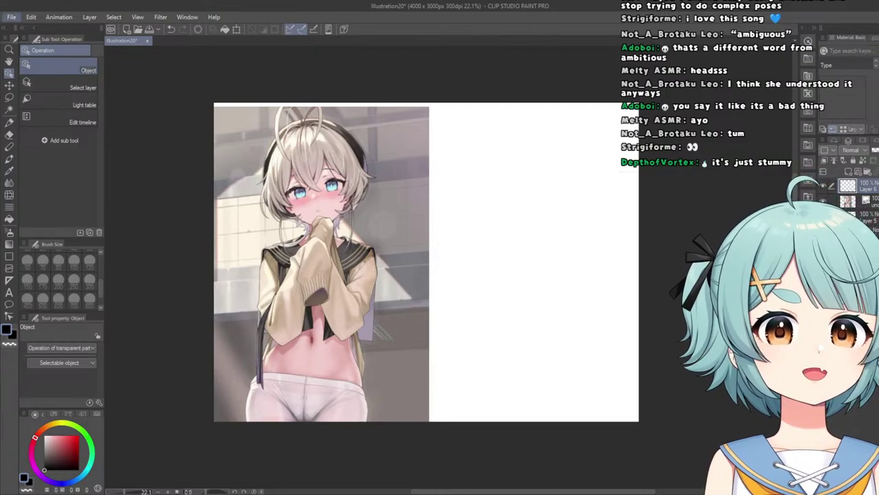
left_click(47, 57)
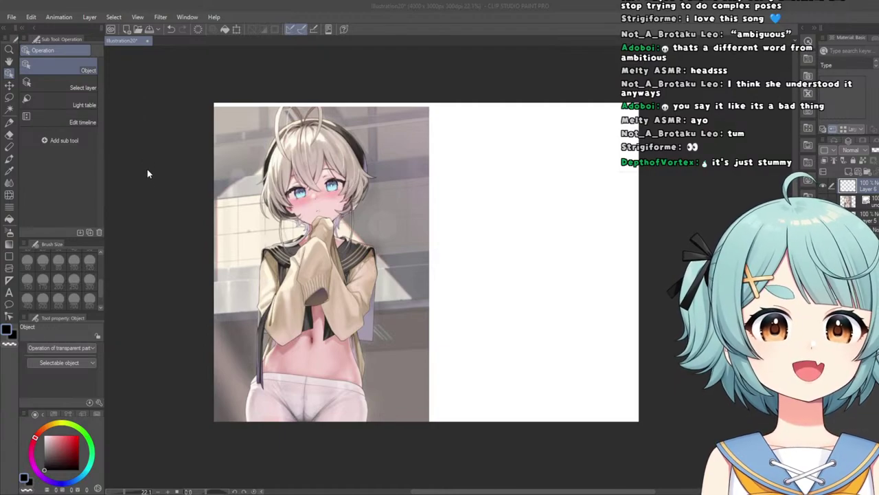
double_click(138, 208)
left_click(196, 40)
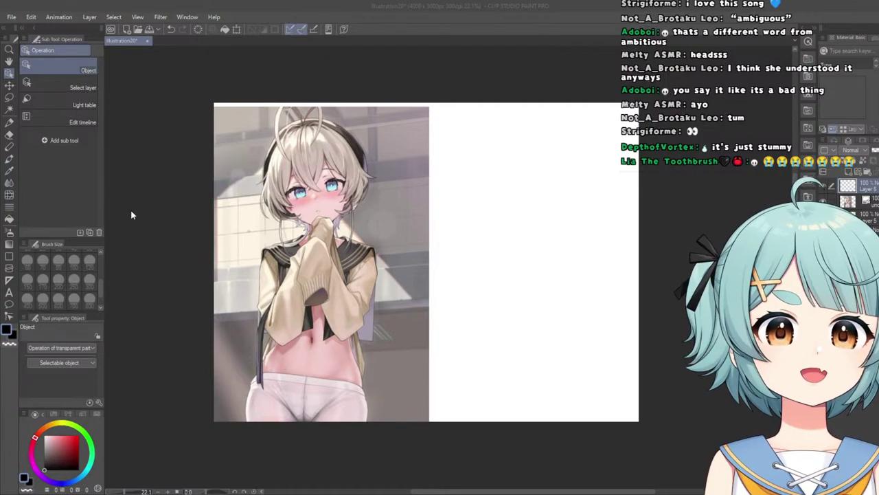
Add two reference images, enlarging the two-girl desk scene and scaling the red-haired portrait to fill the canvas's lower-left corner.
key("ctrl+v")
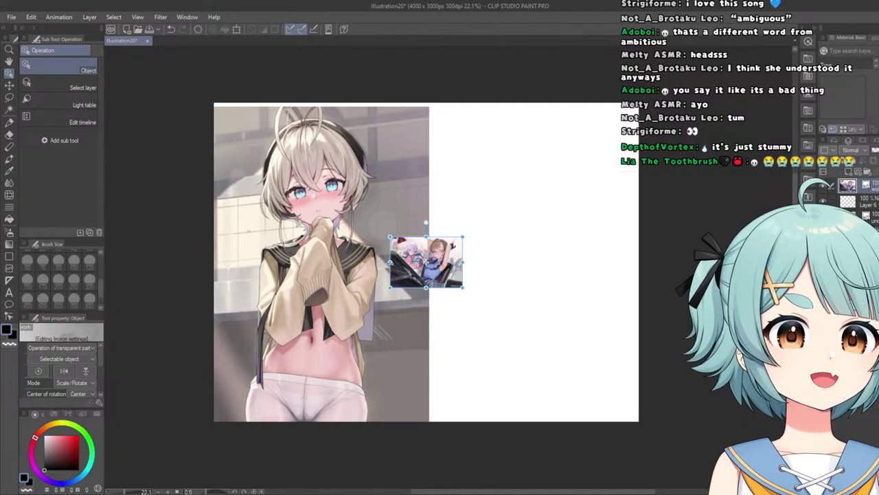
left_click_drag(389, 261, 209, 309)
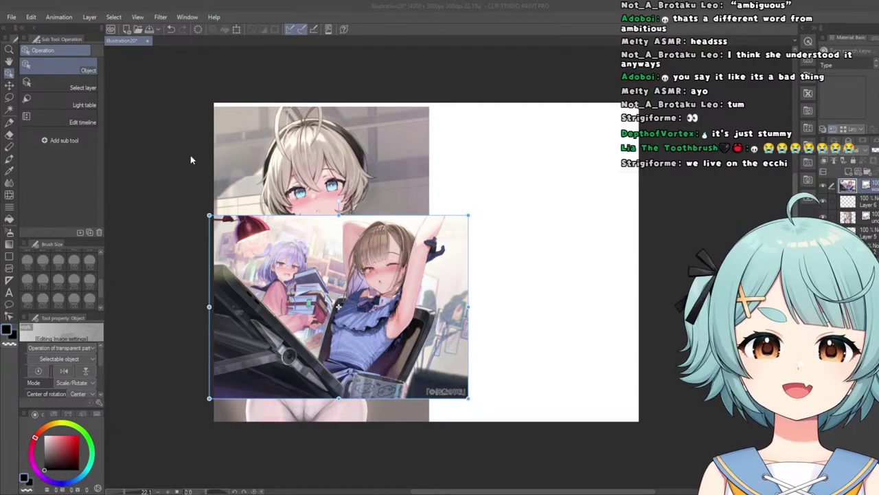
double_click(386, 243)
left_click_drag(434, 250, 467, 353)
left_click_drag(459, 335, 382, 455)
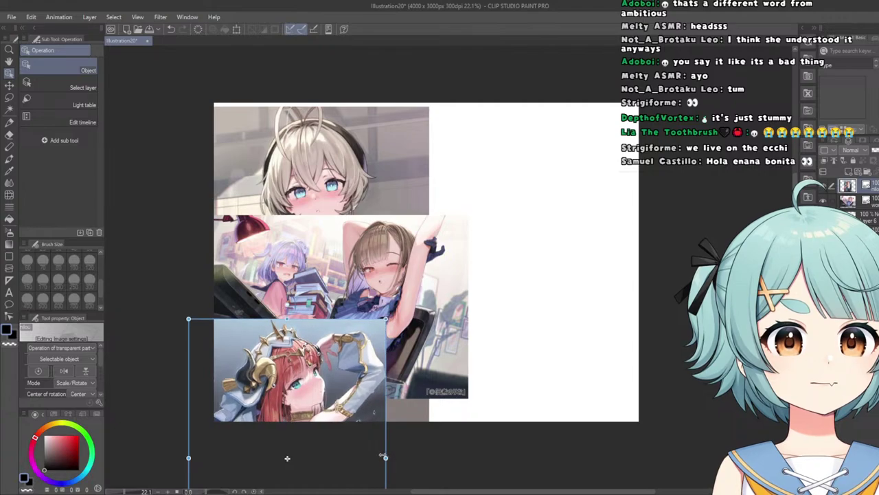
left_click_drag(343, 424, 359, 409)
left_click_drag(290, 380, 290, 375)
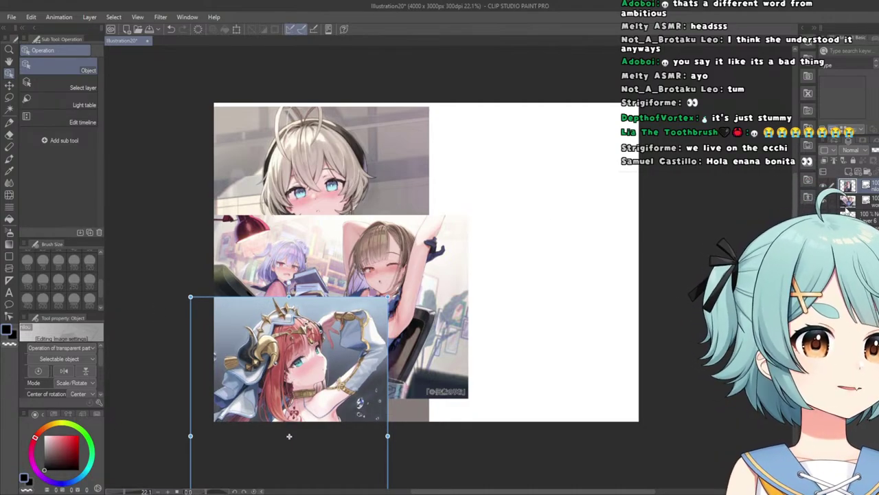
Reposition and slightly shrink the two-girl desk scene, and add an empty layer above it.
left_click(446, 290)
left_click_drag(446, 290, 444, 306)
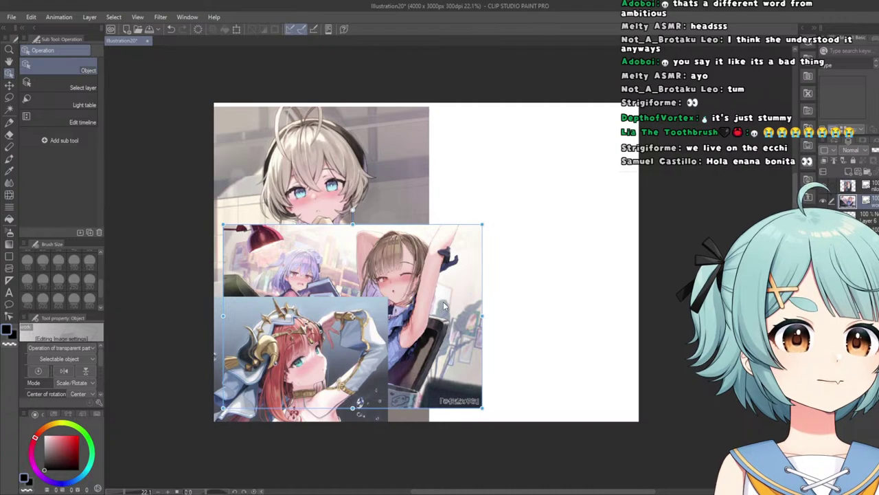
left_click_drag(395, 269, 393, 265)
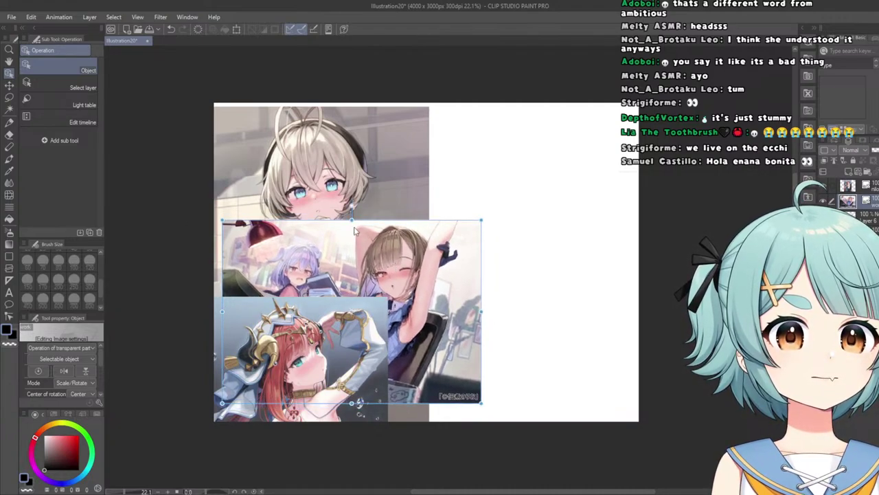
mouse_move(353, 222)
left_mouse_down()
mouse_move(358, 250)
mouse_move(360, 236)
left_mouse_up()
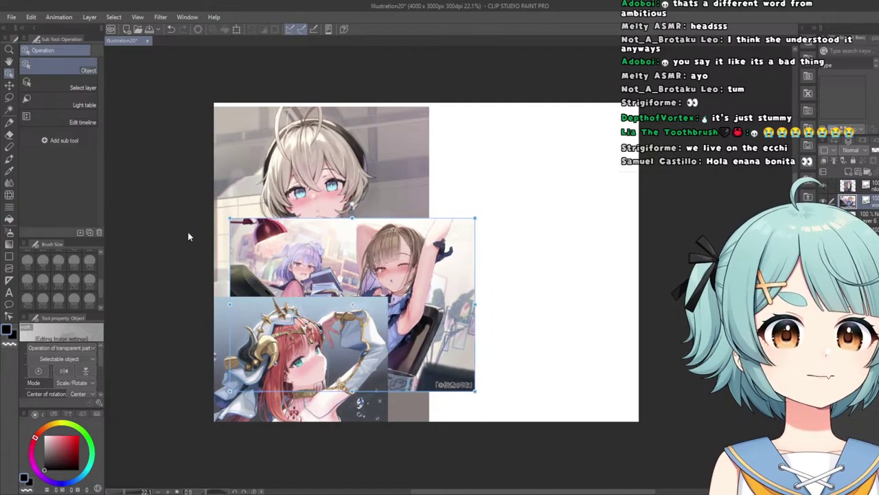
left_click(850, 173)
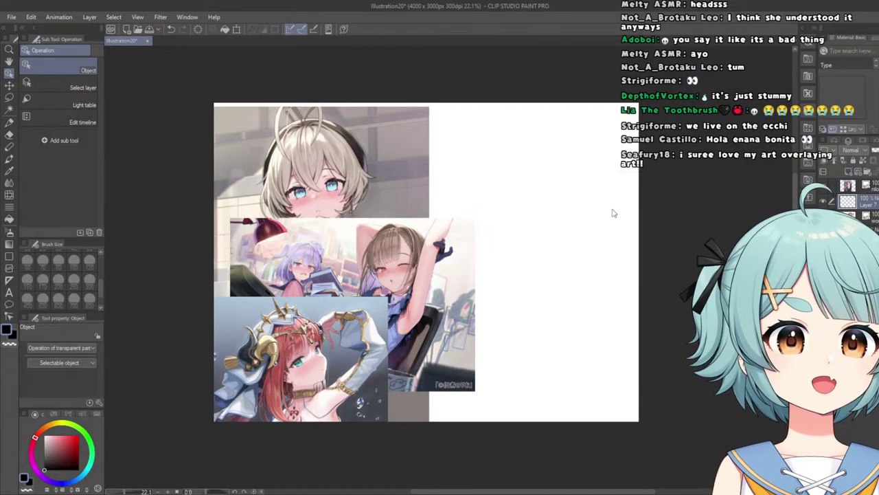
Shrink the school-uniform reference into the canvas's upper-left corner and nudge the desk scene slightly upward.
left_click(852, 232)
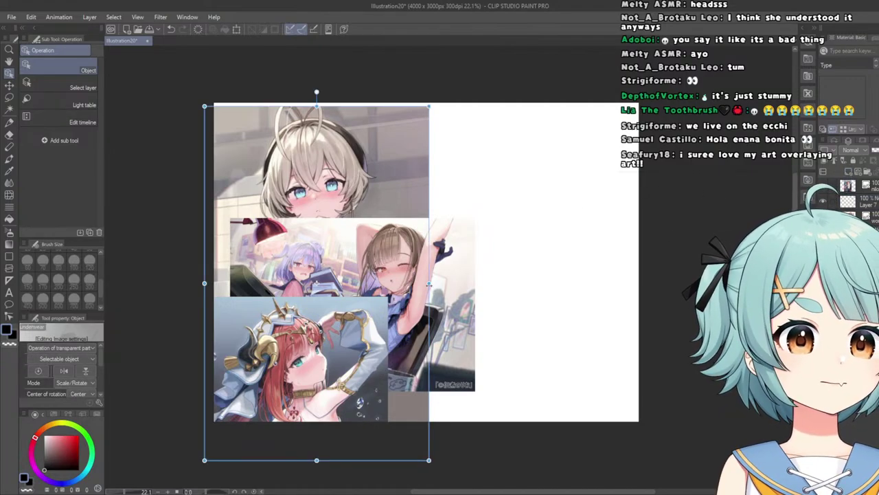
left_click_drag(429, 283, 382, 283)
mouse_move(377, 295)
left_mouse_down()
mouse_move(364, 279)
mouse_move(377, 291)
left_mouse_up()
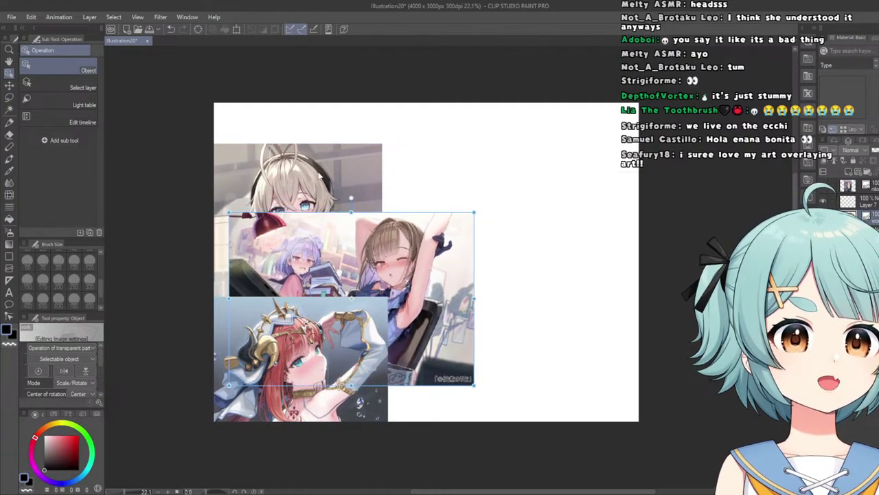
left_click_drag(320, 178, 319, 138)
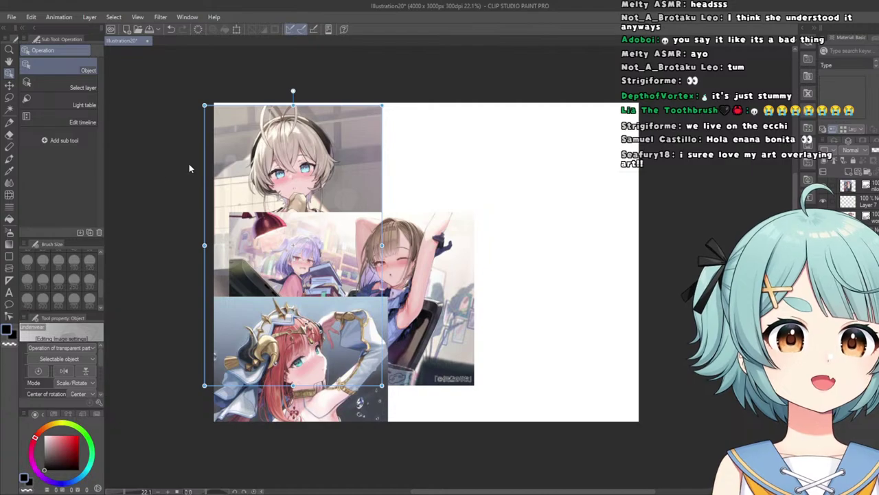
Add the silver-haired girl reference, enlarge it beside the school-uniform picture, and shift the desk scene to the left.
left_click(858, 202)
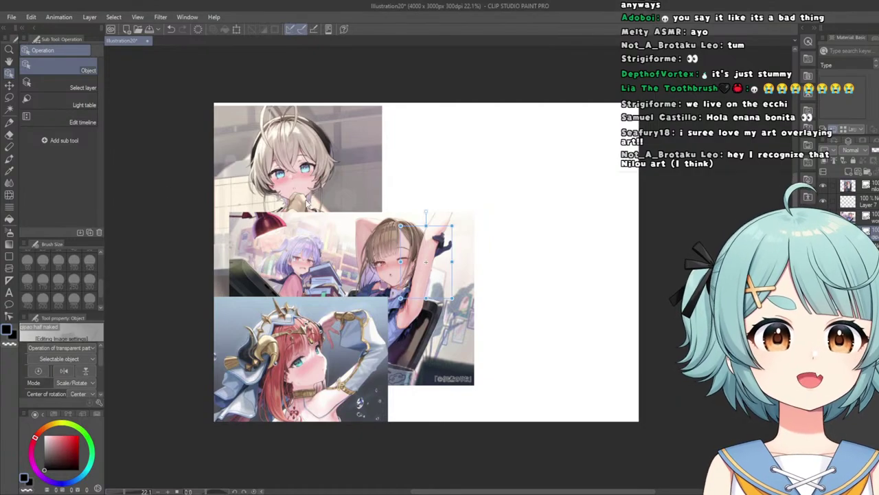
left_click(416, 244)
left_click_drag(415, 244, 409, 248)
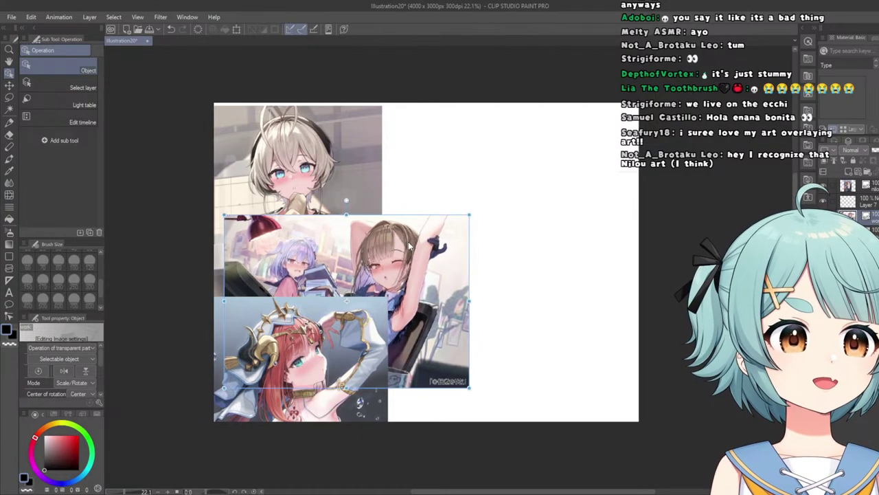
left_click(410, 248)
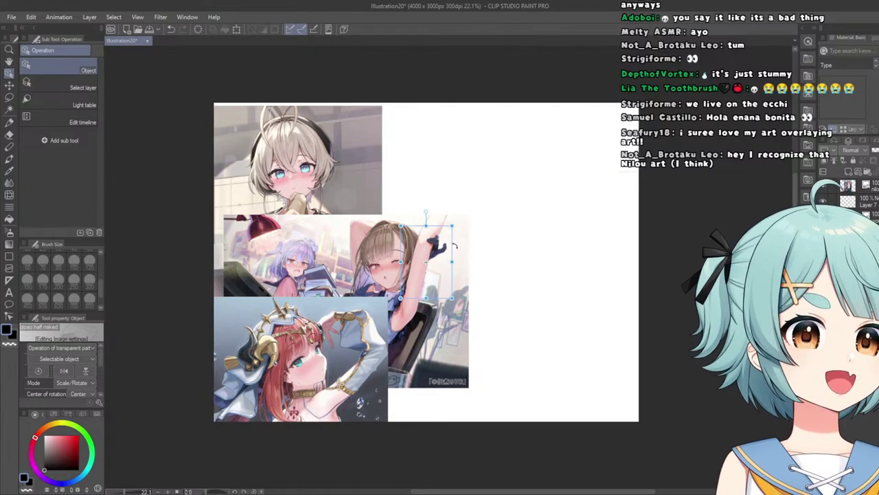
left_click_drag(452, 261, 459, 228)
left_click_drag(364, 217, 330, 245)
left_click_drag(361, 180, 364, 176)
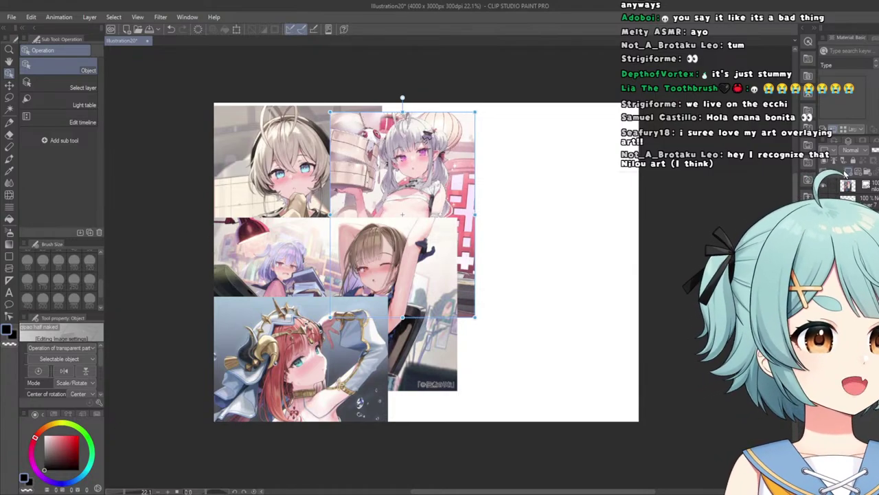
Add an empty layer on top of the red-haired portrait's layer.
left_click(845, 205)
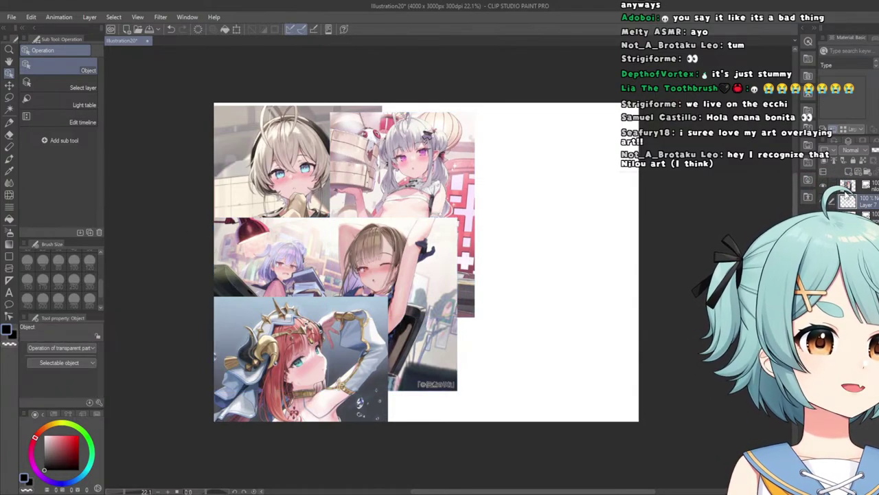
left_click(848, 186)
left_click(848, 172)
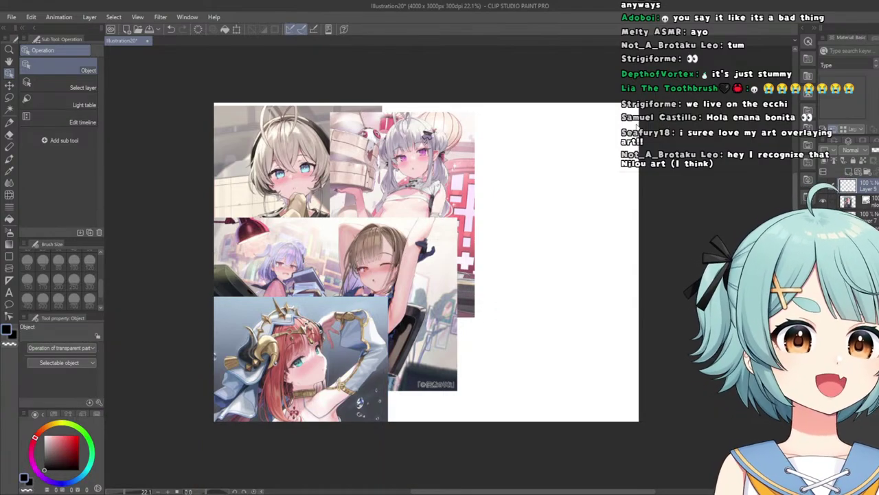
scroll(443, 269, "up", 2)
scroll(479, 202, "down", 3)
scroll(489, 84, "up", 2)
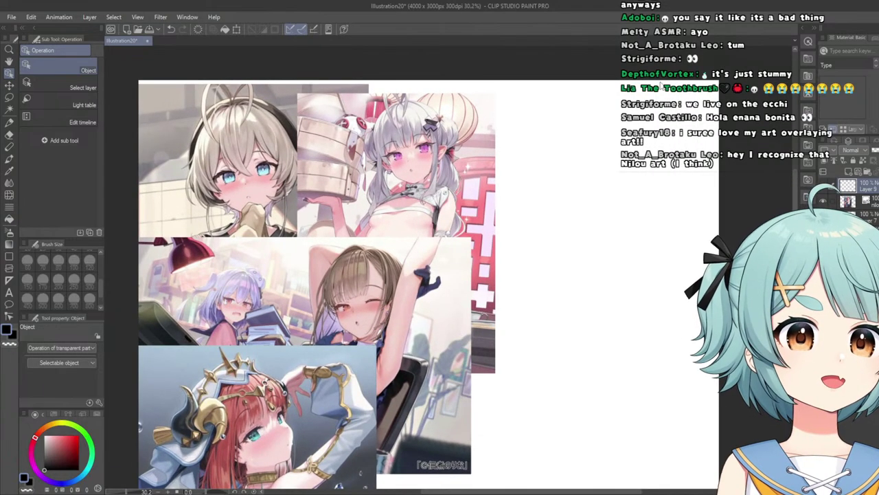
Move the red-haired portrait's layer below Layer 7 and make Layer 7 the active layer.
left_click(850, 202)
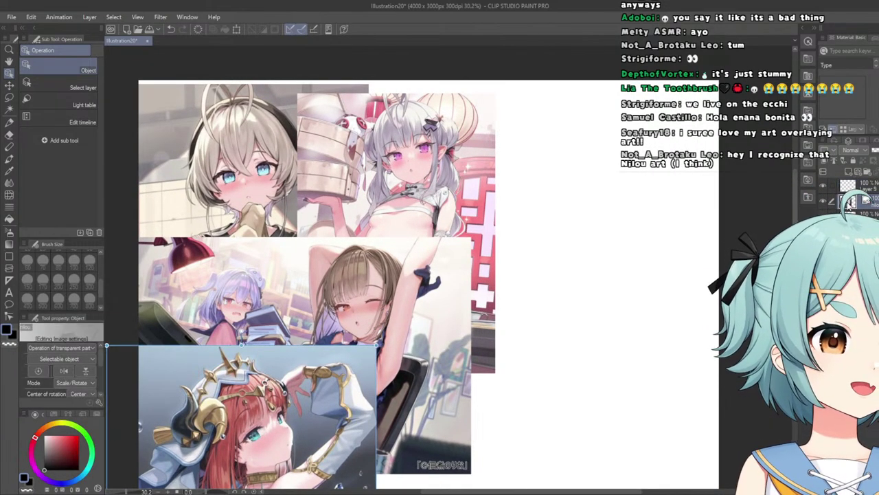
left_click(850, 275)
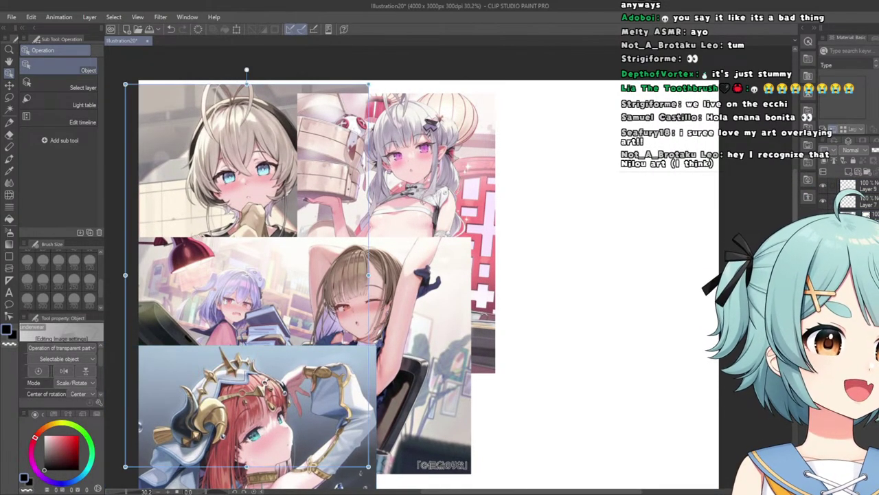
left_click(849, 202)
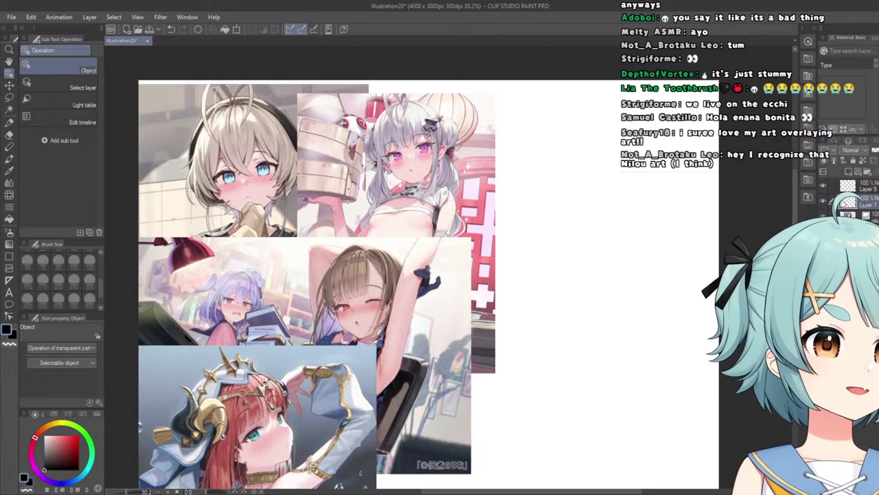
scroll(317, 245, "down", 3)
scroll(353, 166, "up", 2)
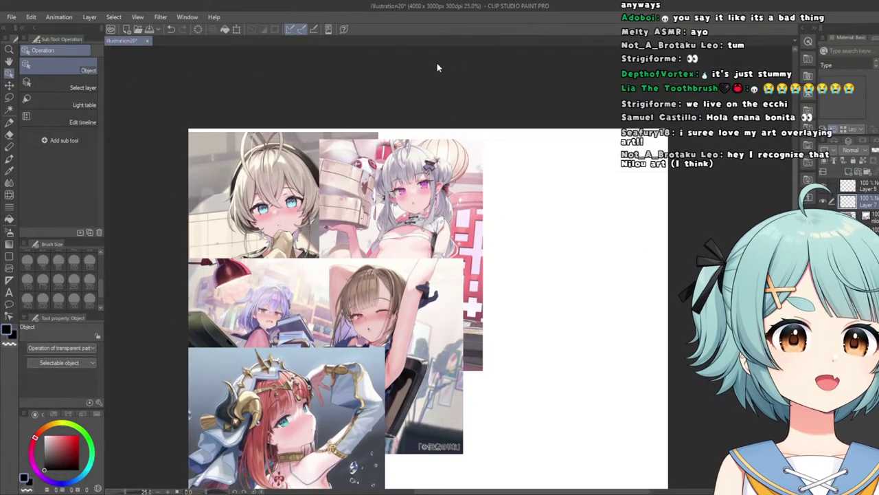
scroll(427, 56, "up", 1)
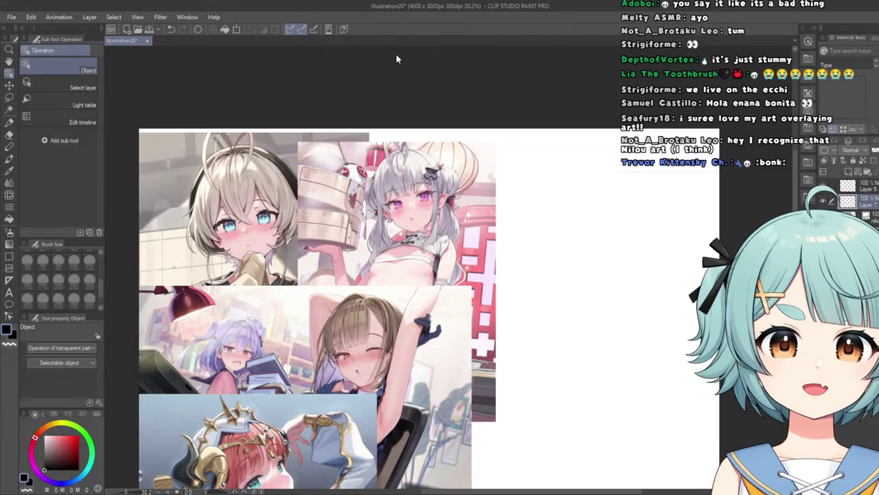
scroll(357, 146, "down", 2)
scroll(483, 213, "up", 1)
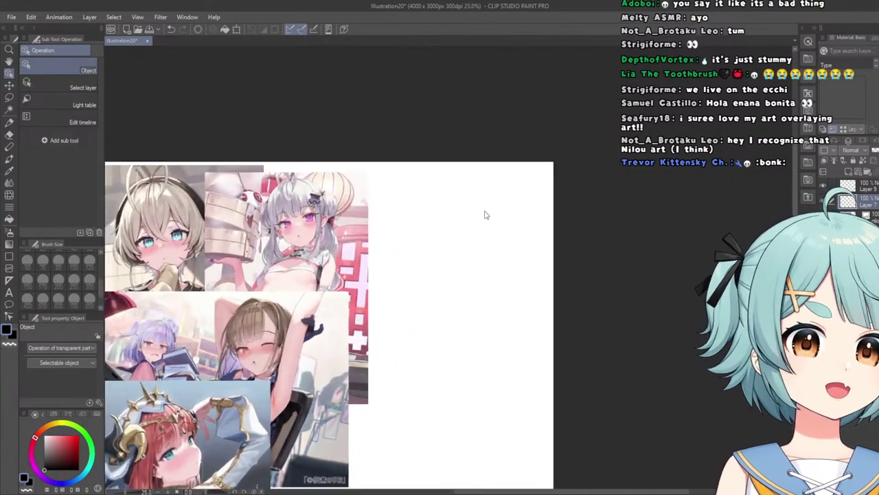
scroll(404, 250, "down", 1)
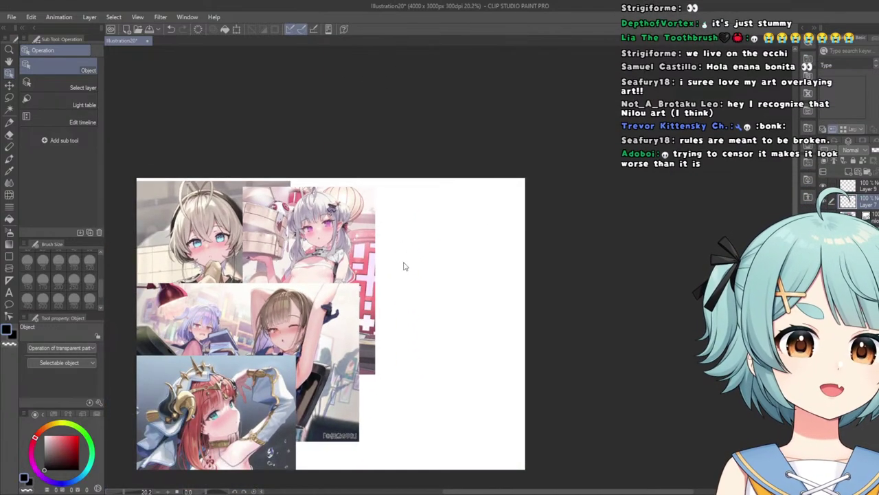
scroll(362, 314, "up", 1)
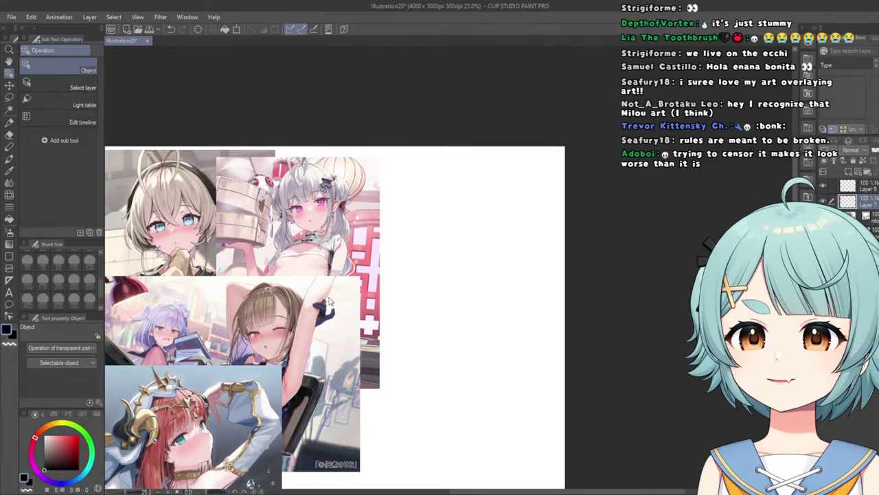
scroll(423, 216, "down", 2)
scroll(424, 219, "up", 4)
scroll(422, 221, "down", 5)
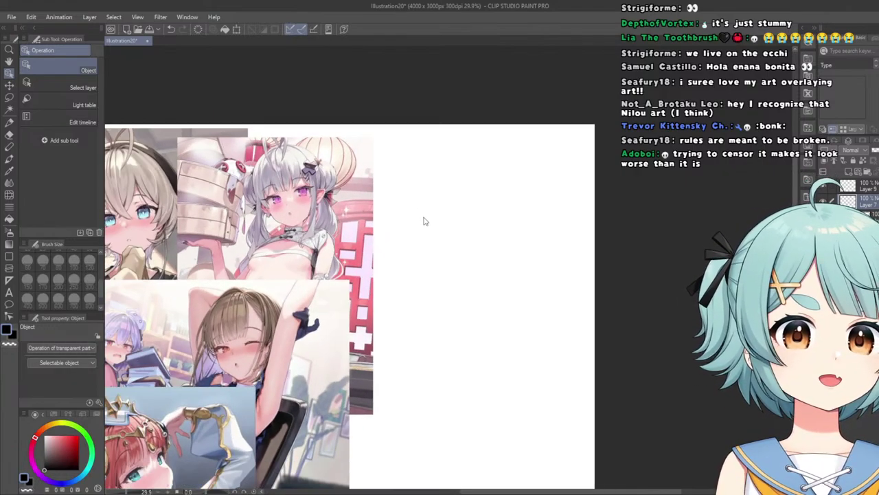
scroll(217, 244, "up", 4)
scroll(275, 268, "down", 3)
scroll(481, 206, "up", 3)
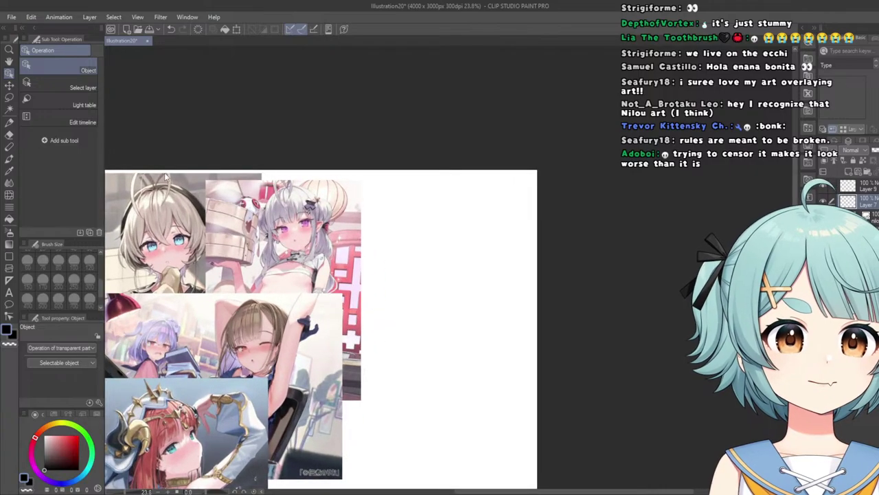
Choose the Kuro Sketch pen at brush size 120 and try a short stroke on the blank canvas area.
key("p")
scroll(439, 213, "down", 1)
scroll(349, 219, "up", 1)
scroll(316, 218, "down", 1)
scroll(253, 228, "up", 1)
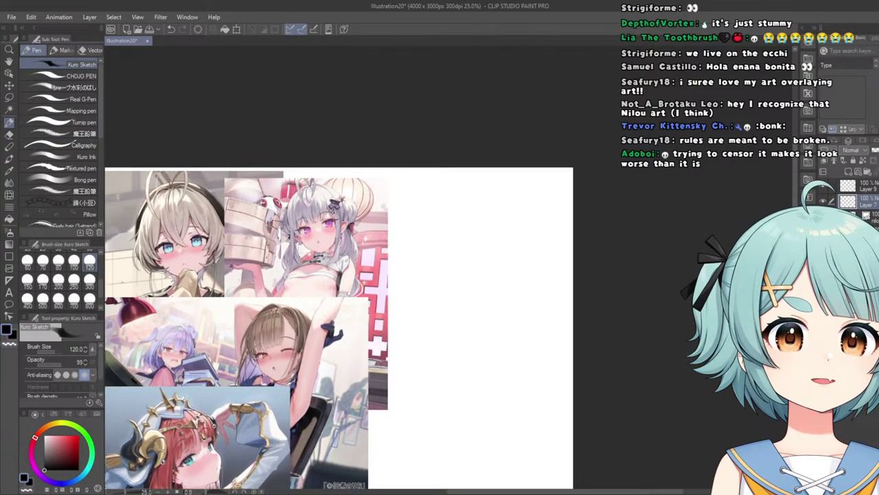
scroll(438, 209, "up", 1)
scroll(110, 214, "up", 2)
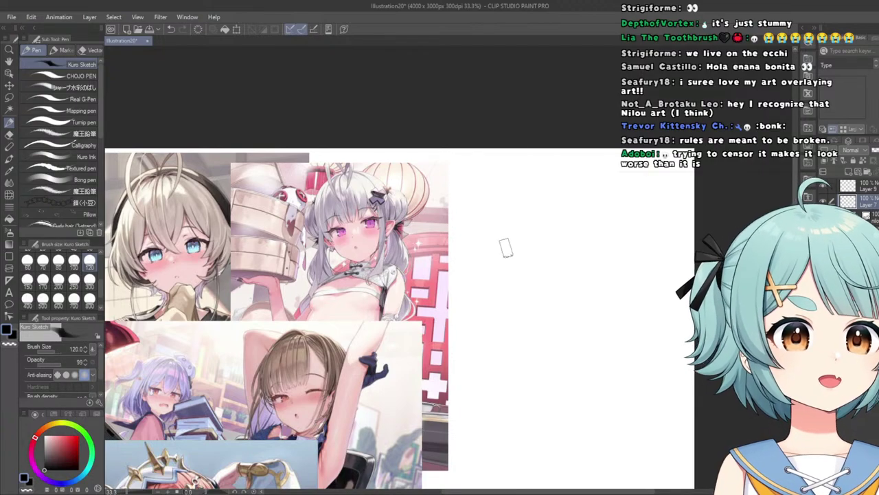
left_click_drag(507, 250, 514, 268)
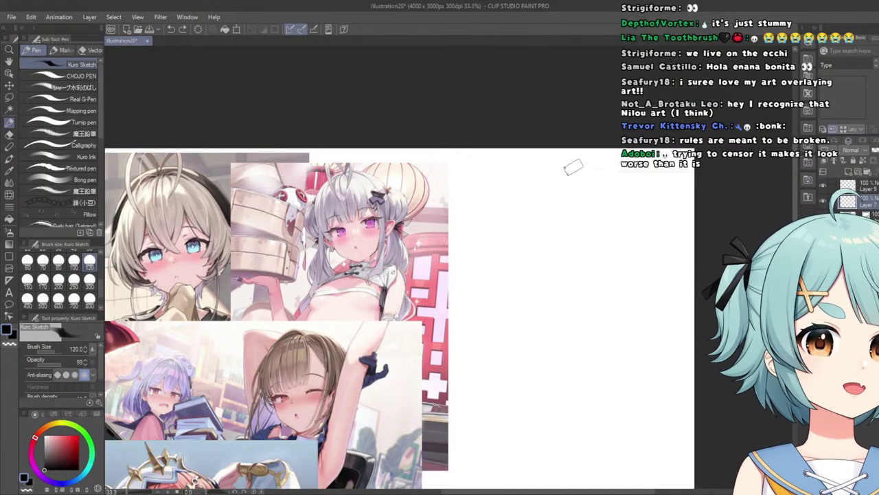
scroll(402, 316, "down", 2)
scroll(696, 242, "up", 1)
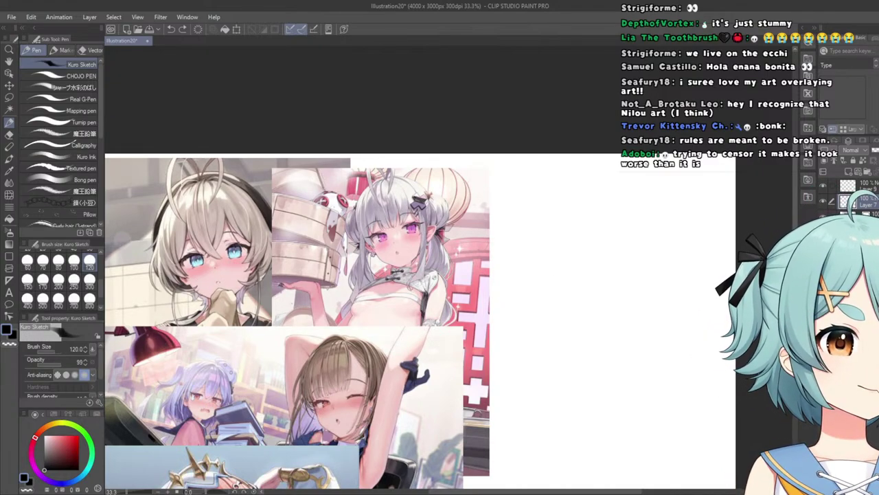
Remove the silver-haired girl and two-girl desk scene references from view on the canvas.
key("ctrl+z")
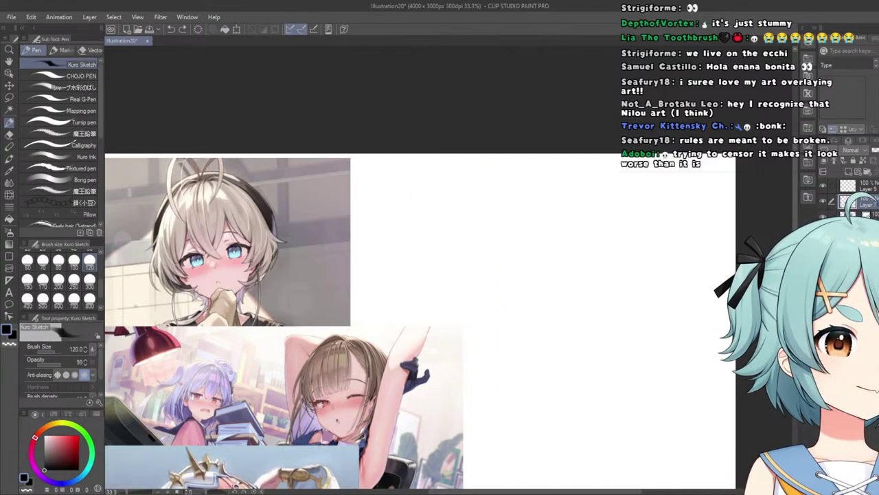
key("ctrl+z")
key("ctrl+z")
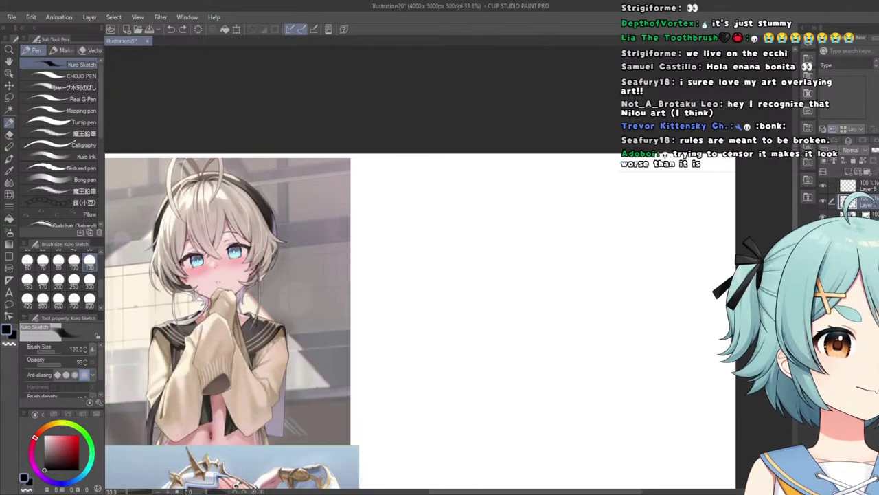
scroll(383, 212, "up", 1)
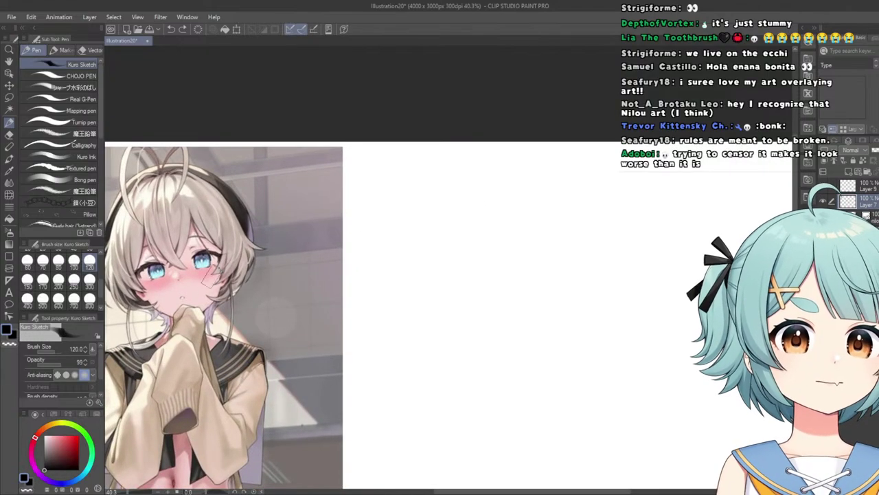
scroll(370, 241, "down", 1)
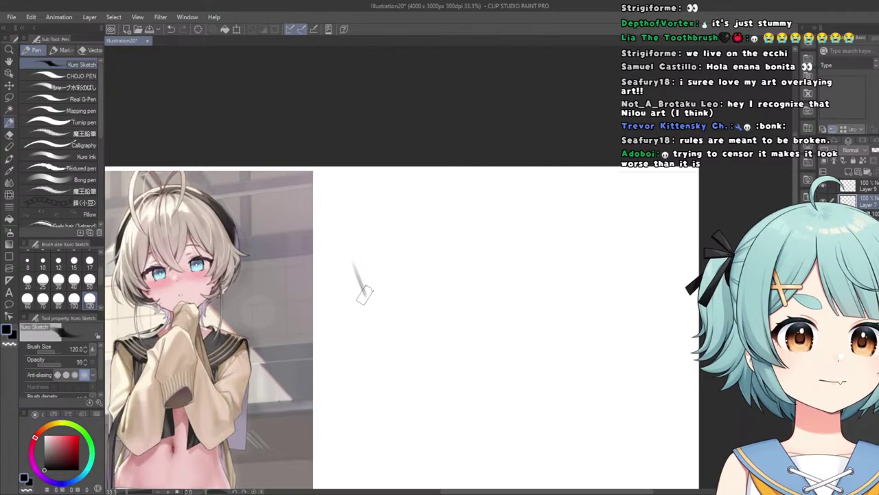
left_click_drag(364, 294, 386, 310)
scroll(331, 295, "down", 2)
key("ctrl+z")
scroll(216, 303, "up", 2)
key("ctrl+z")
scroll(246, 320, "up", 4)
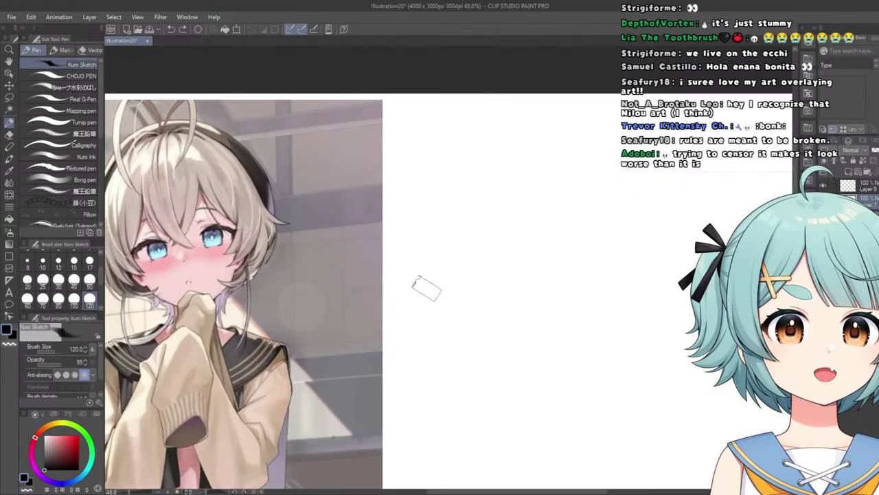
scroll(426, 289, "up", 1)
left_click_drag(439, 252, 488, 285)
key("ctrl+z")
left_click_drag(423, 234, 462, 289)
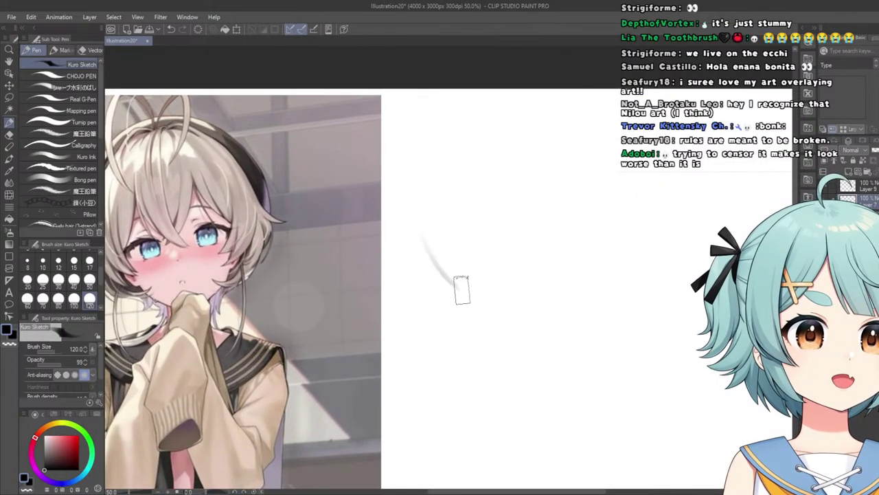
key("ctrl+z")
left_click(89, 280)
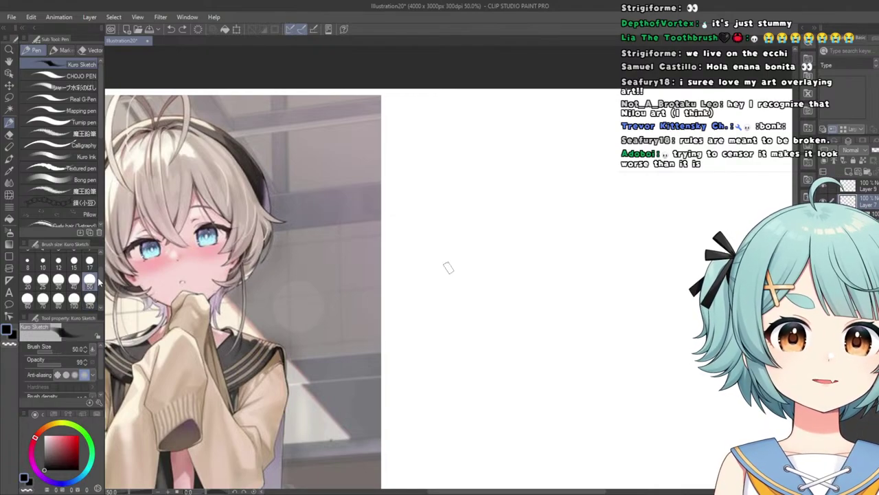
left_click_drag(442, 256, 458, 298)
key("ctrl+z")
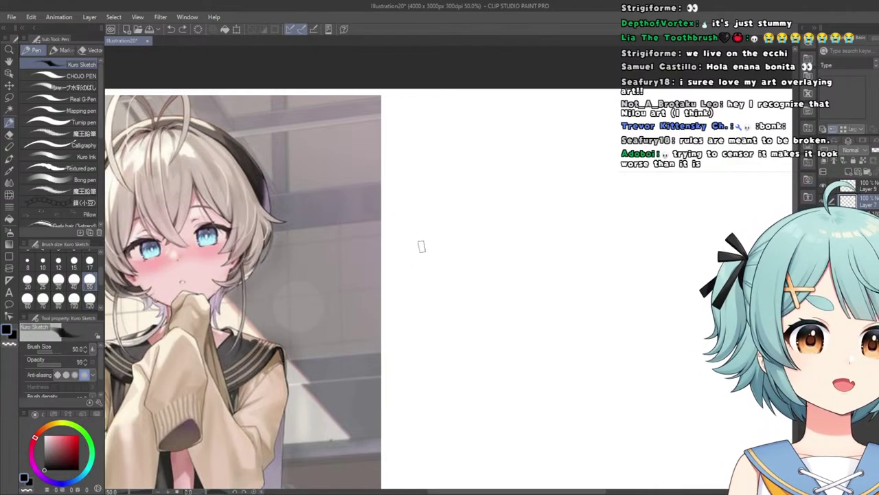
Set the Kuro Sketch pen to brush size 70 and sketch both curved sides of a face's jaw beside the reference image.
left_click(43, 300)
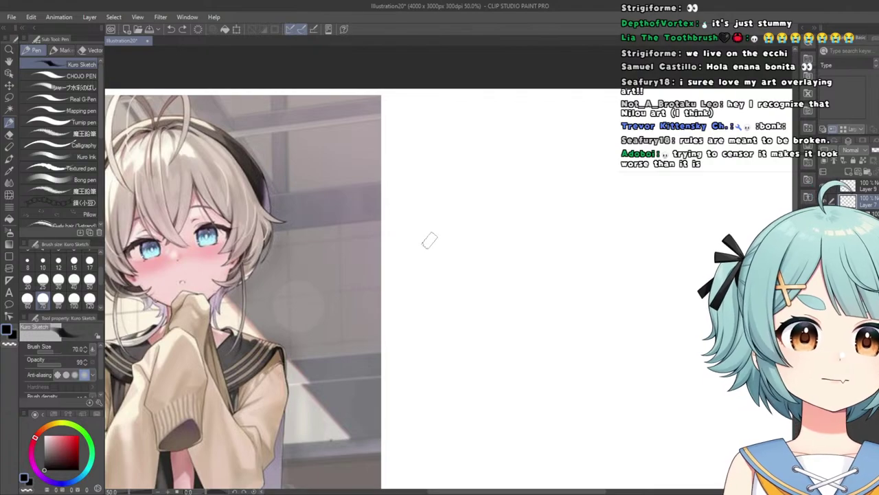
mouse_move(429, 240)
left_mouse_down()
mouse_move(439, 268)
mouse_move(471, 295)
left_mouse_up()
key("ctrl+z")
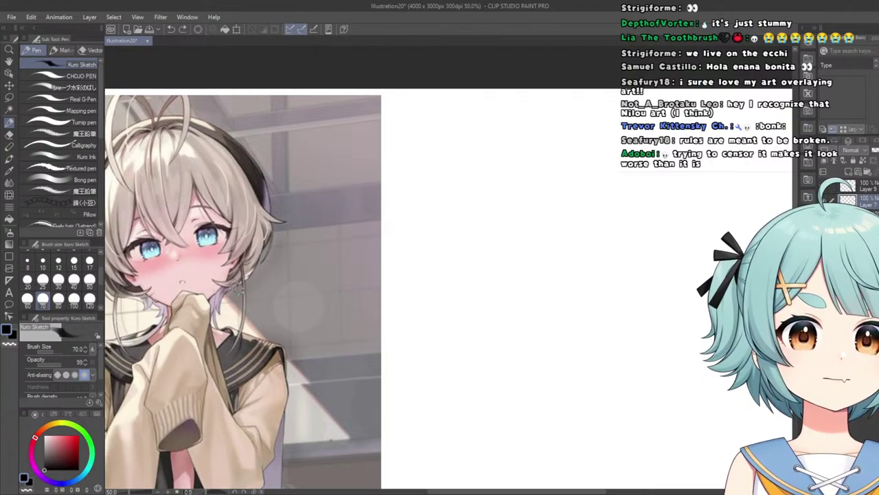
left_click_drag(460, 255, 496, 286)
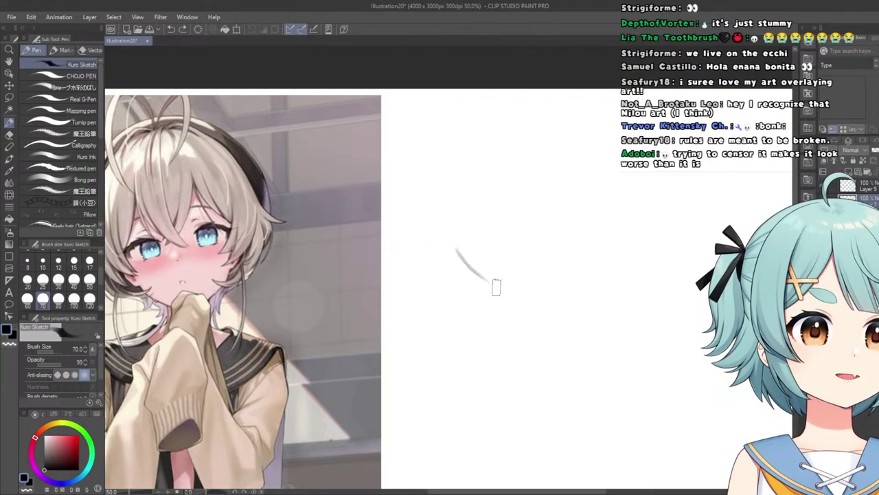
key("ctrl+z")
left_click_drag(448, 253, 522, 313)
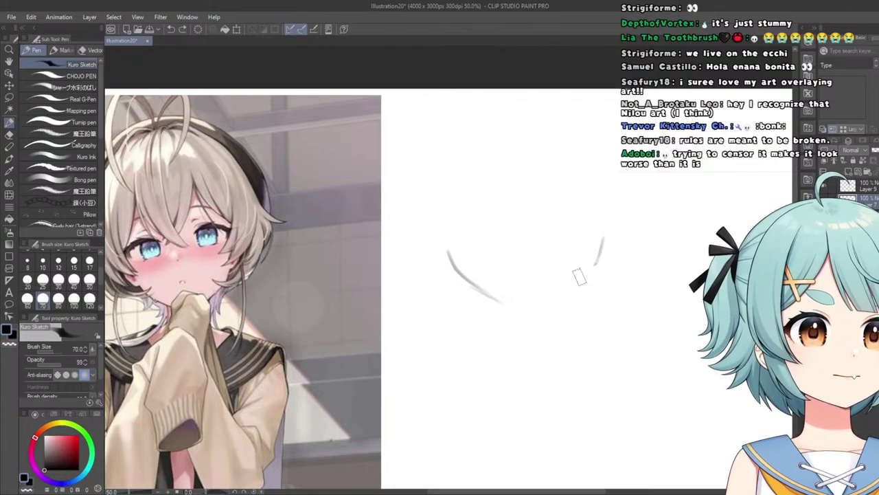
left_click_drag(601, 249, 561, 299)
mouse_move(593, 270)
left_mouse_down()
mouse_move(534, 314)
mouse_move(496, 308)
mouse_move(500, 300)
mouse_move(538, 312)
left_mouse_up()
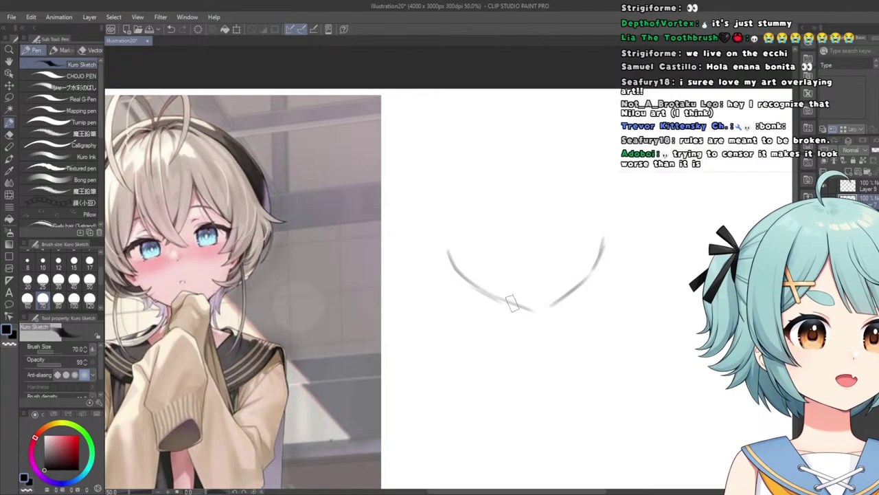
Join the two jaw lines into a pointed chin with sketch pen strokes.
scroll(486, 313, "down", 3)
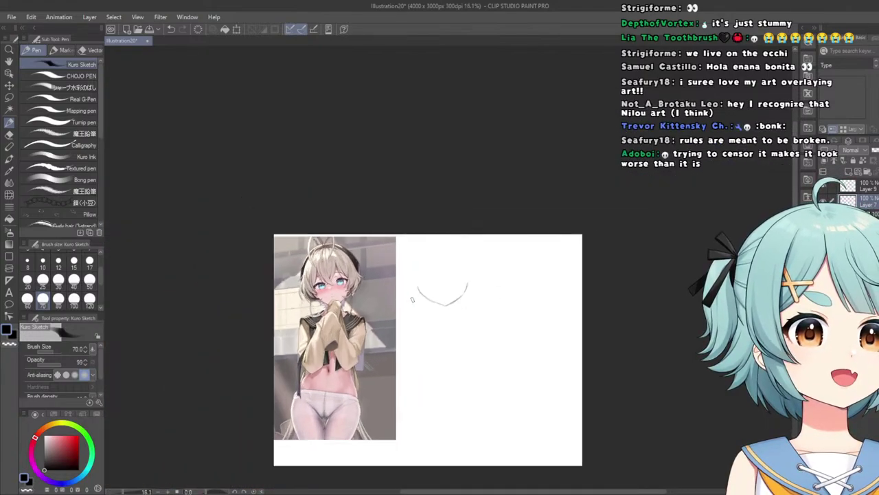
scroll(444, 297, "up", 2)
scroll(565, 309, "up", 2)
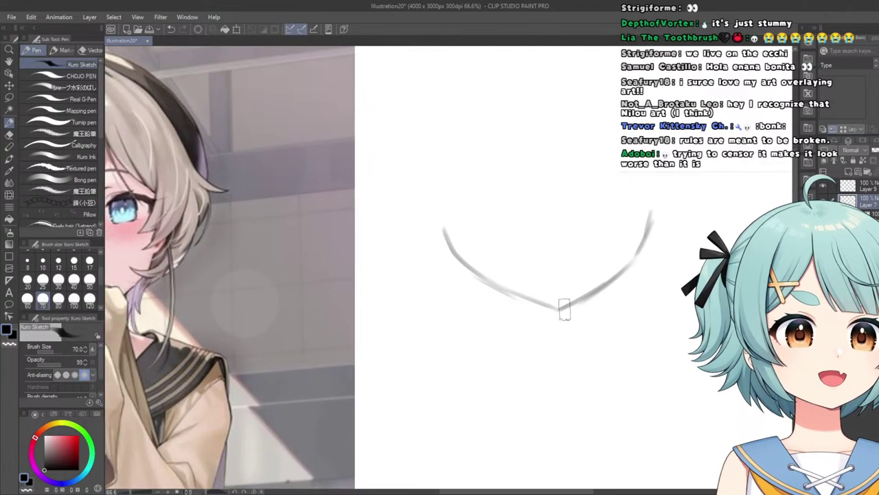
scroll(561, 307, "down", 4)
scroll(395, 266, "up", 1)
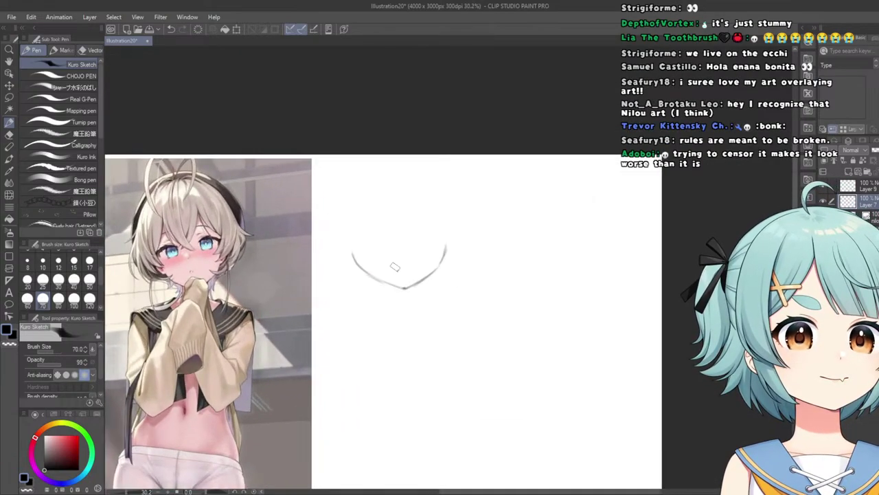
scroll(282, 268, "up", 2)
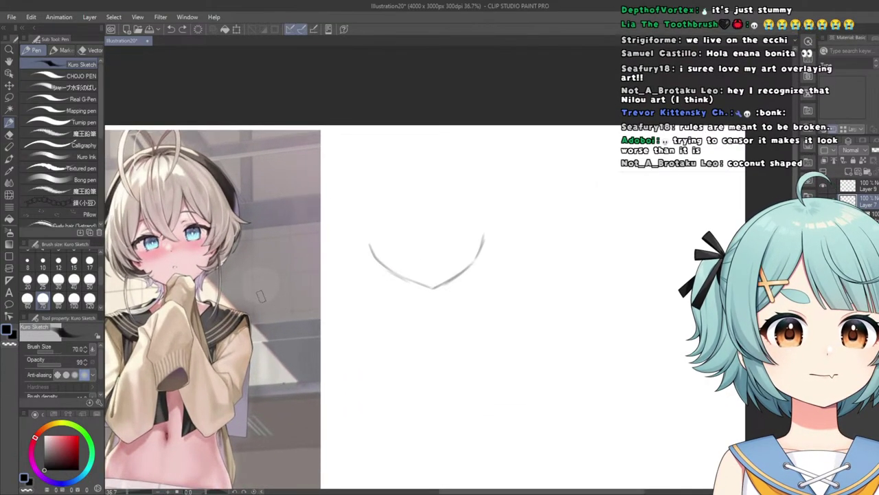
left_click(9, 196)
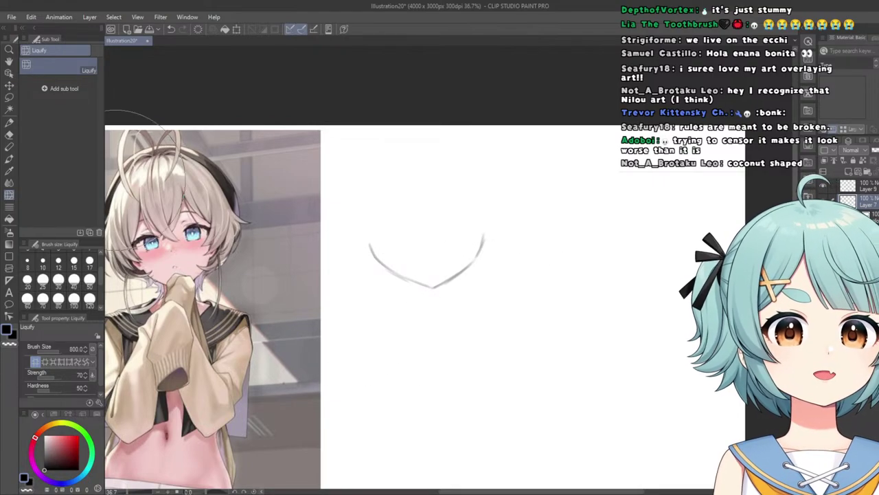
left_click(9, 122)
scroll(373, 248, "up", 2)
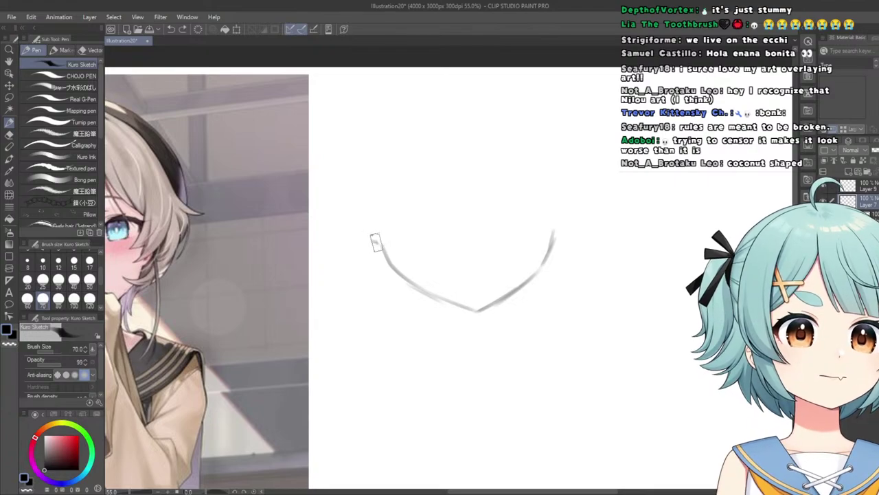
scroll(316, 196, "down", 2)
scroll(182, 197, "up", 1)
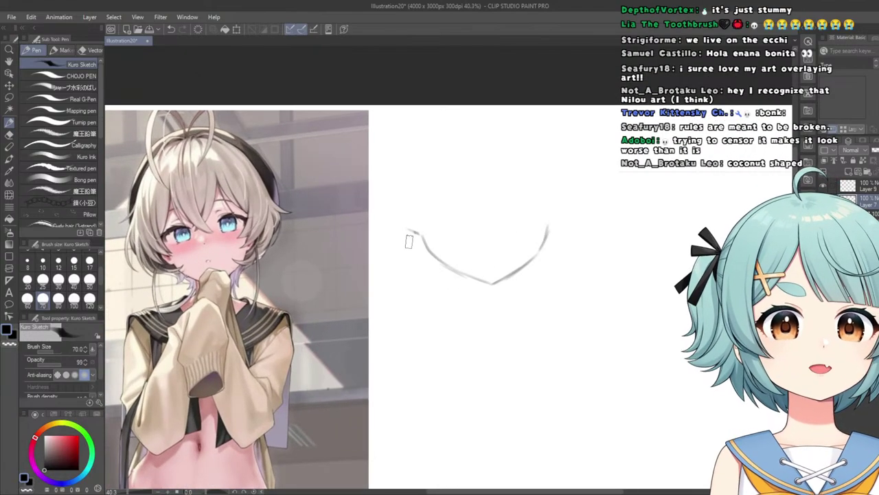
scroll(408, 240, "up", 1)
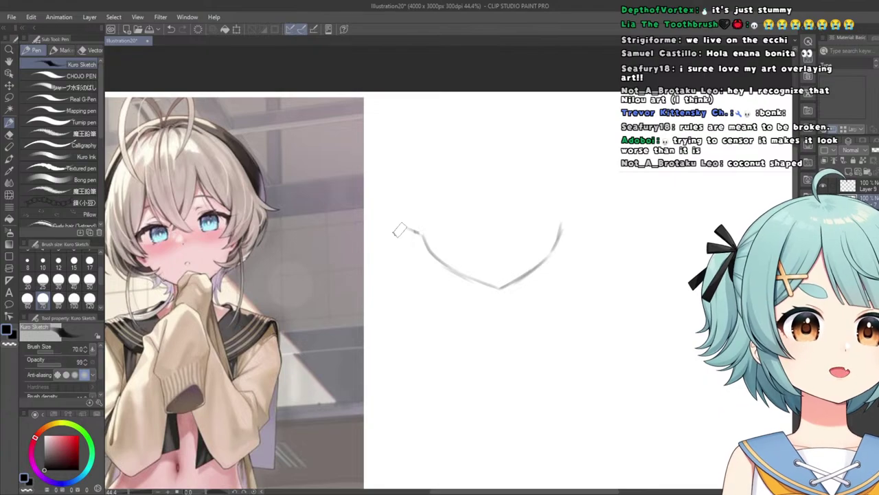
scroll(395, 244, "up", 3)
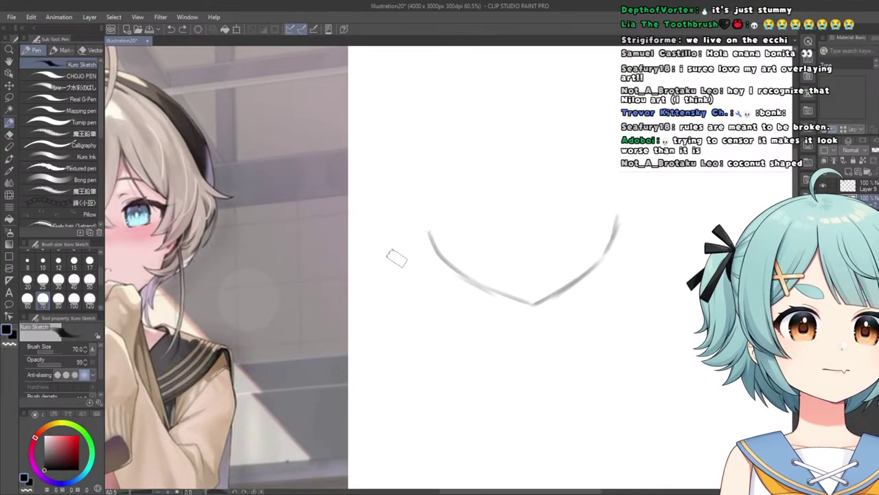
Sketch the lower contour of the ear outward from the upper end of the jaw's left side.
scroll(417, 234, "down", 2)
scroll(317, 219, "up", 1)
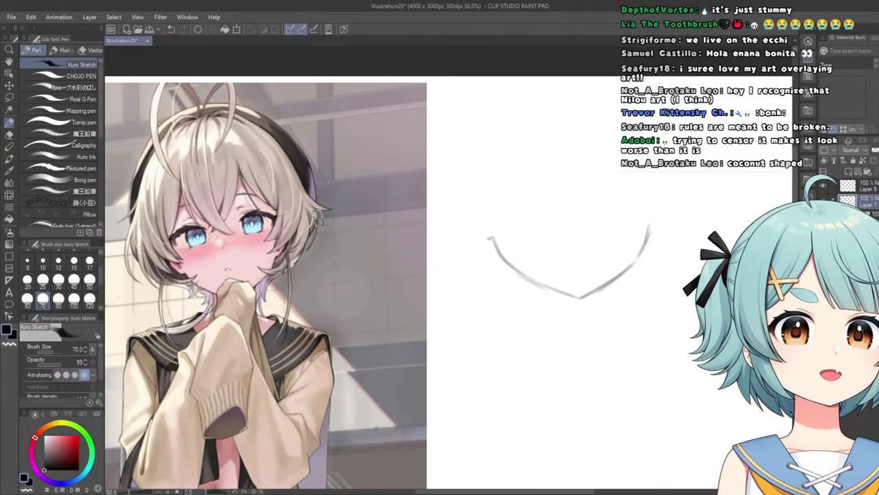
scroll(487, 241, "up", 1)
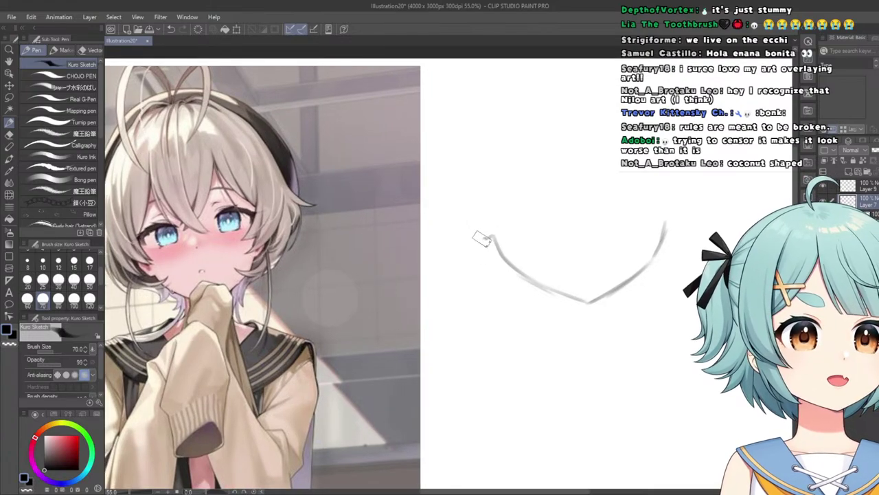
scroll(469, 229, "up", 1)
scroll(428, 249, "down", 2)
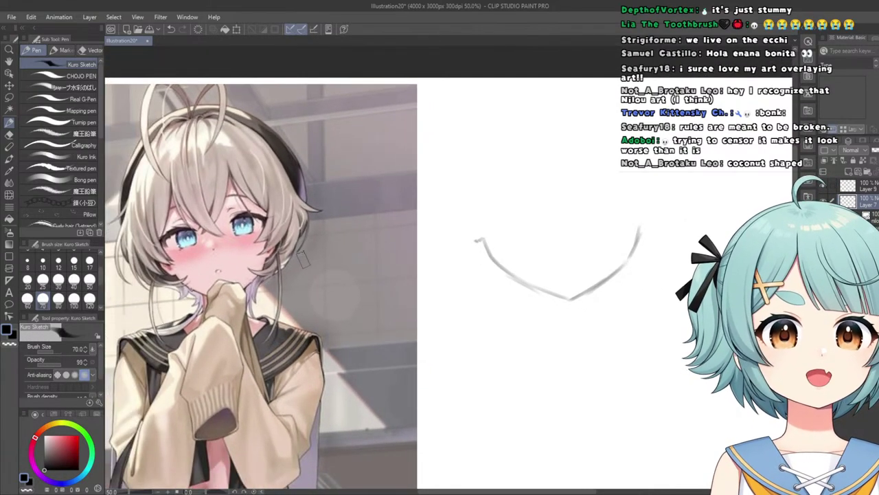
scroll(470, 244, "up", 2)
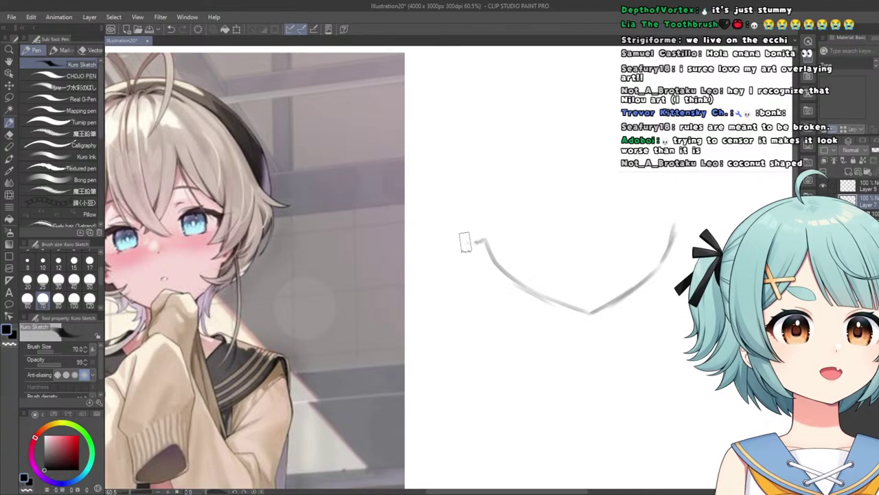
scroll(454, 229, "down", 2)
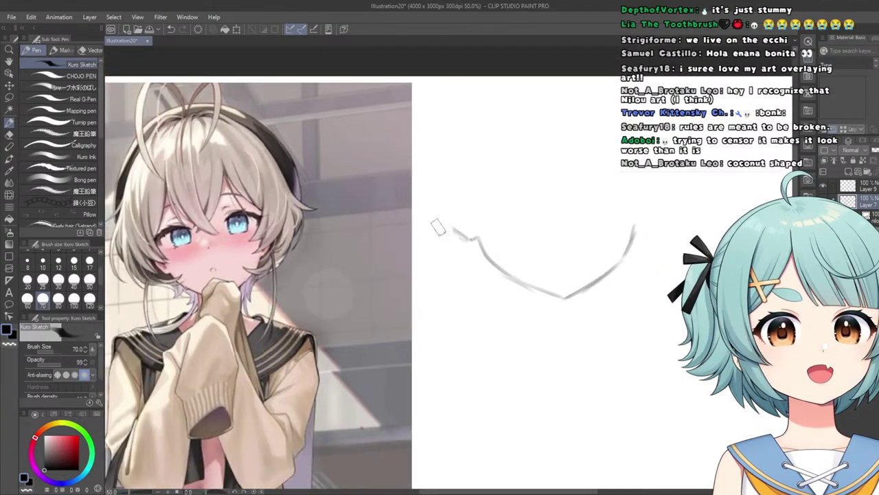
scroll(442, 236, "up", 2)
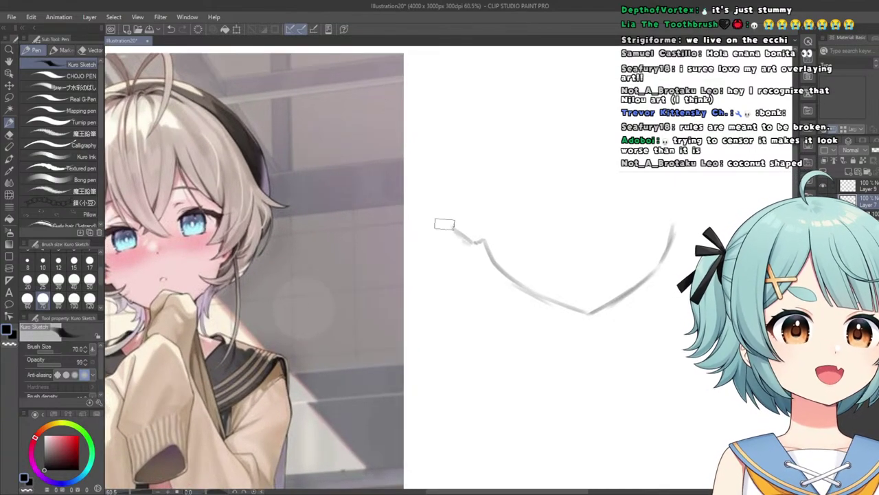
Add a short upright stroke at the outer end of the left ear contour and darken the upper part of the left jaw line.
scroll(443, 228, "down", 1)
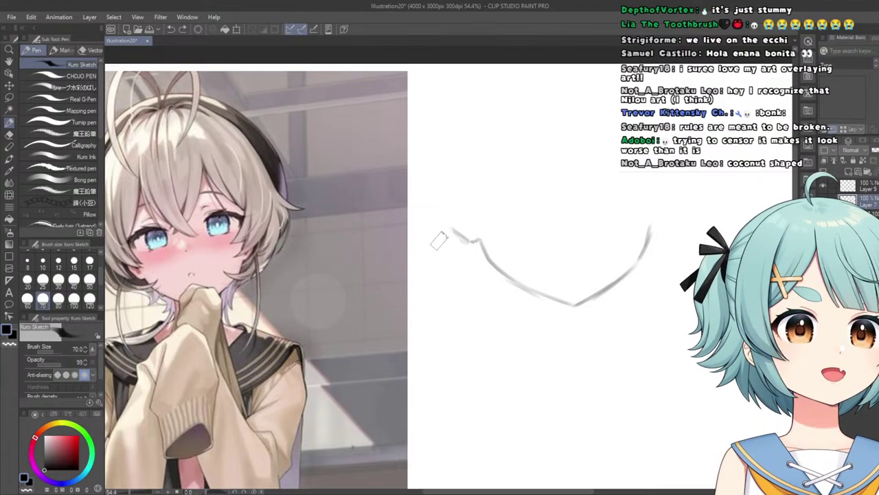
scroll(447, 214, "up", 1)
scroll(439, 235, "down", 1)
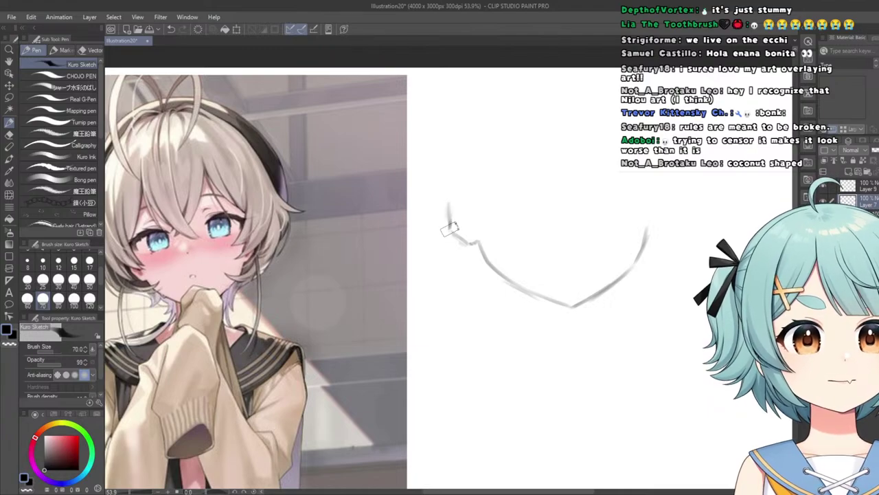
scroll(450, 230, "down", 3)
scroll(512, 199, "up", 2)
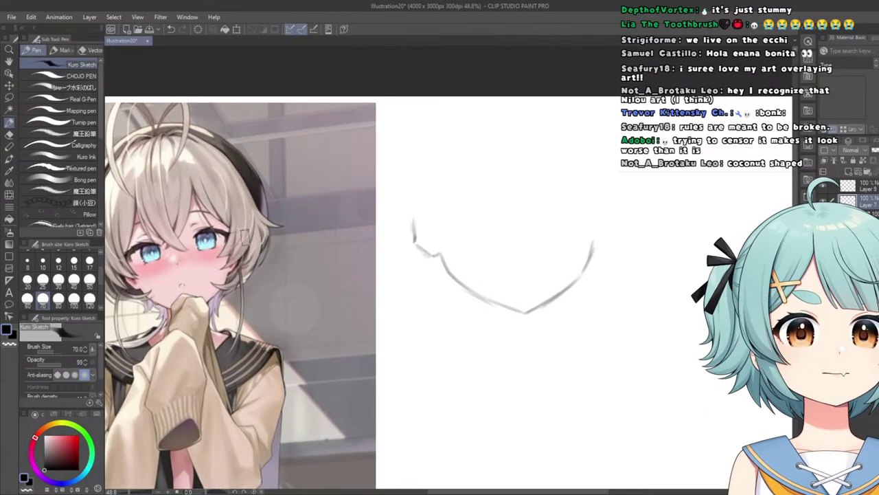
scroll(430, 274, "up", 1)
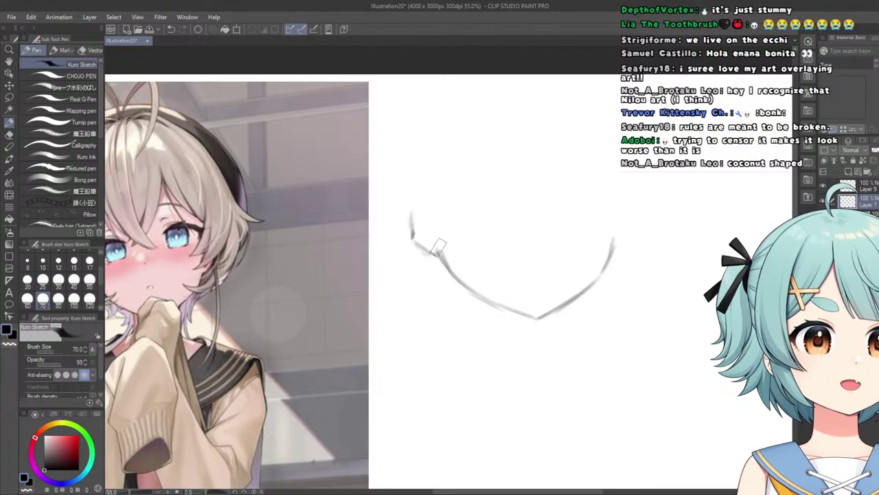
Clean up the outer edge of the left ear lines with the Hard eraser at brush size 120.
left_click(9, 134)
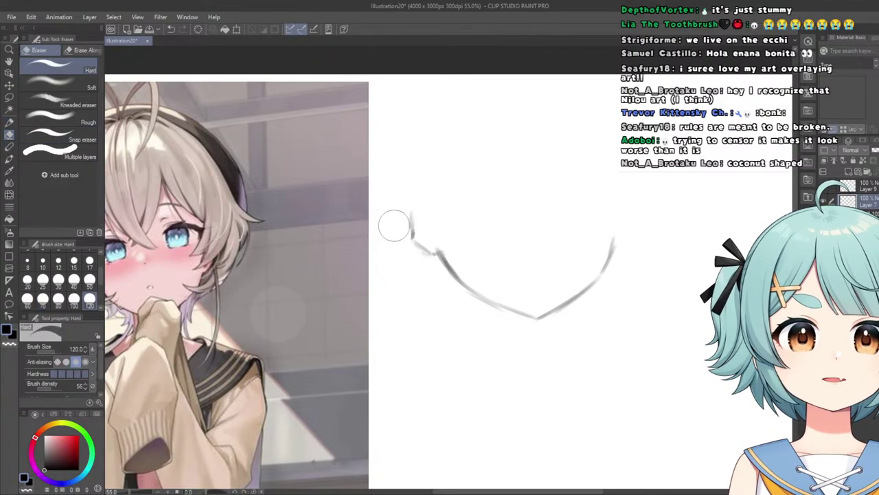
scroll(443, 243, "up", 1)
scroll(461, 269, "down", 4)
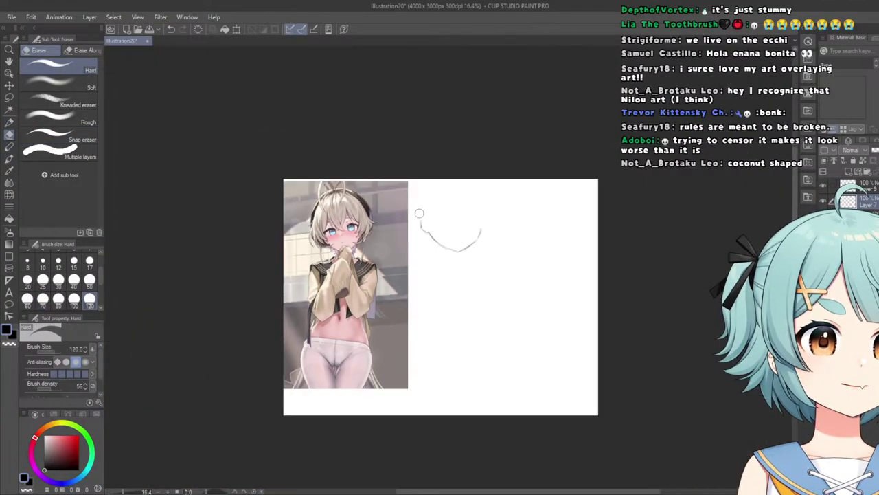
scroll(428, 213, "up", 2)
scroll(399, 244, "up", 2)
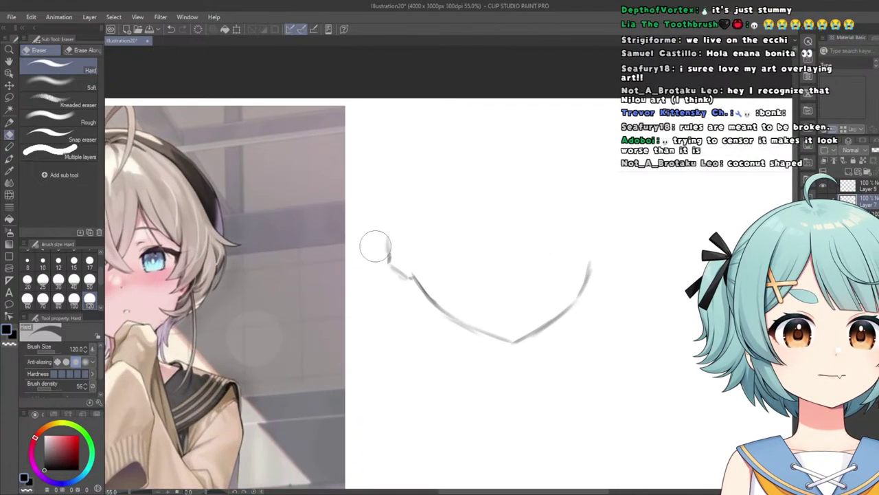
scroll(380, 236, "down", 3)
scroll(402, 226, "up", 2)
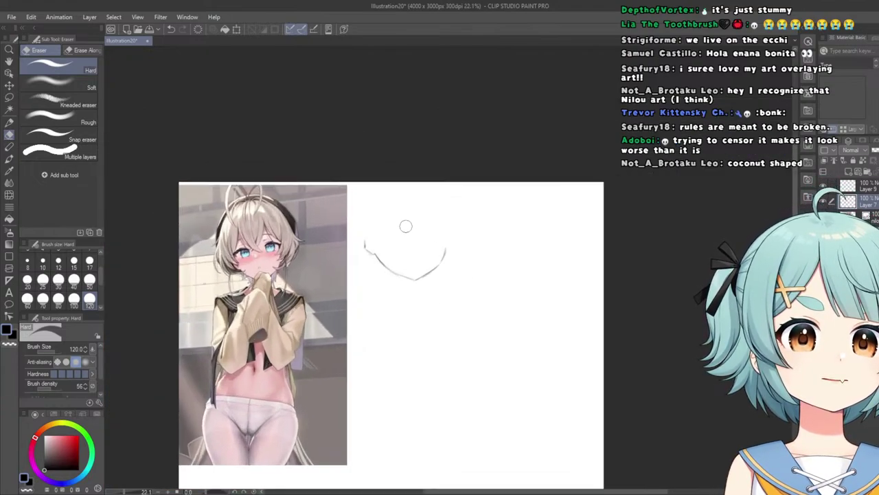
scroll(323, 297, "up", 1)
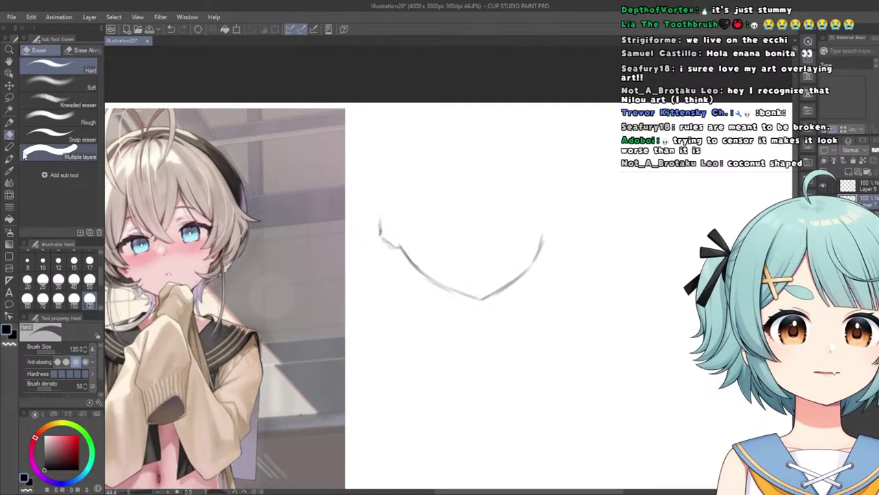
Sketch the right ear's lower contour and its outer upright edge with the Kuro Sketch pen at size 70.
key("p")
scroll(536, 236, "up", 1)
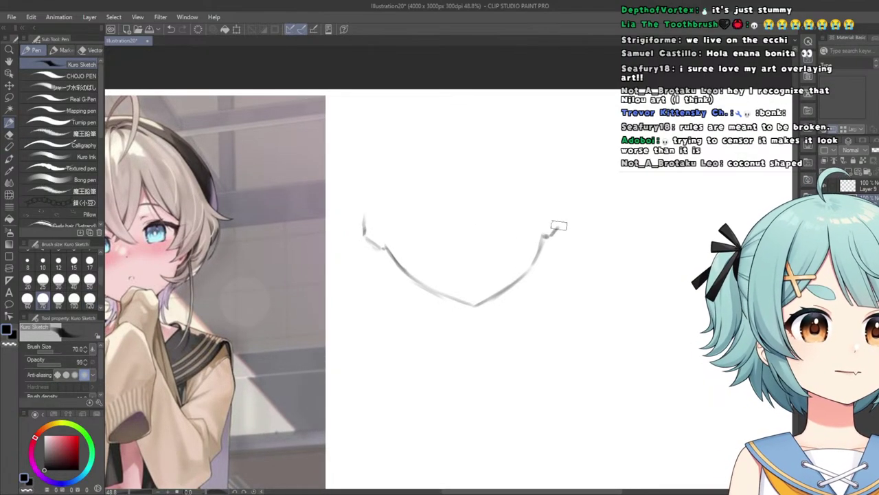
scroll(559, 199, "down", 4)
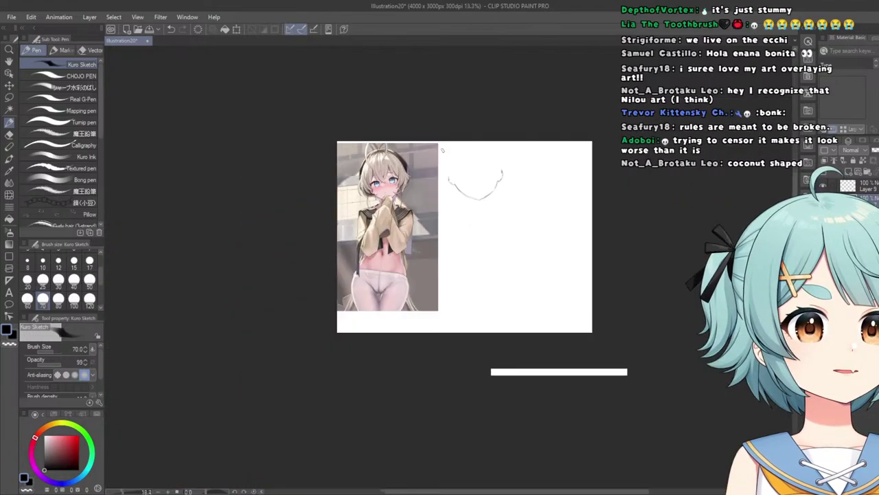
scroll(349, 201, "up", 3)
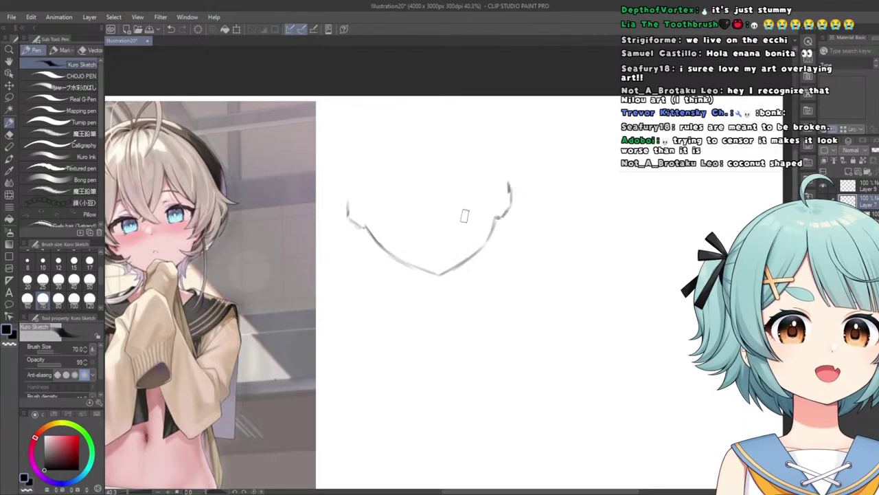
scroll(464, 216, "up", 2)
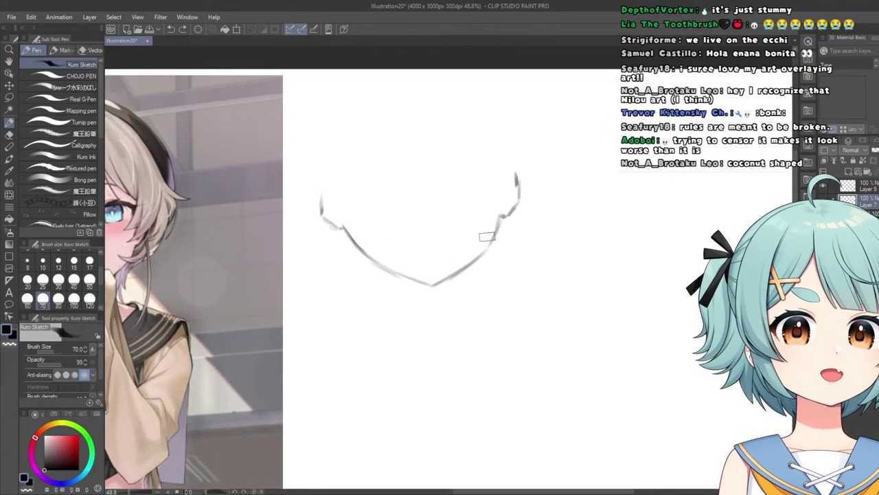
Strengthen the right side of the jaw line from below the ear down to the chin.
left_click_drag(500, 217, 494, 241)
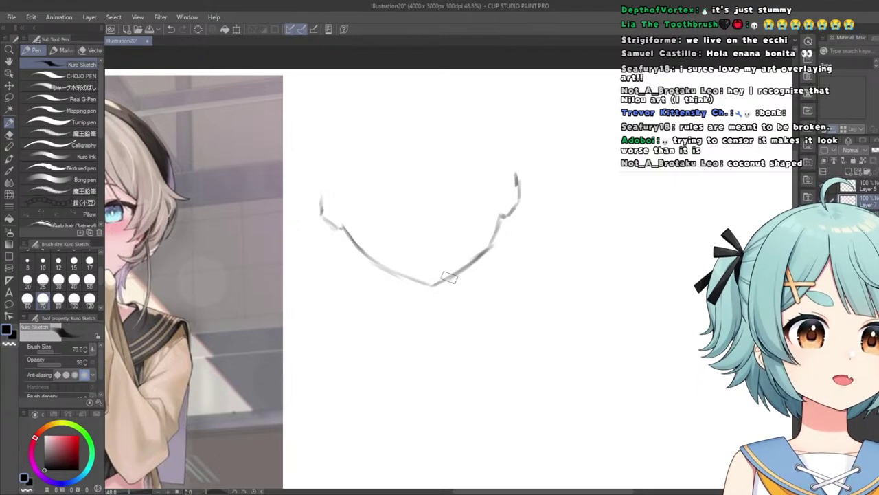
scroll(447, 271, "down", 5)
scroll(338, 251, "up", 3)
scroll(198, 244, "up", 2)
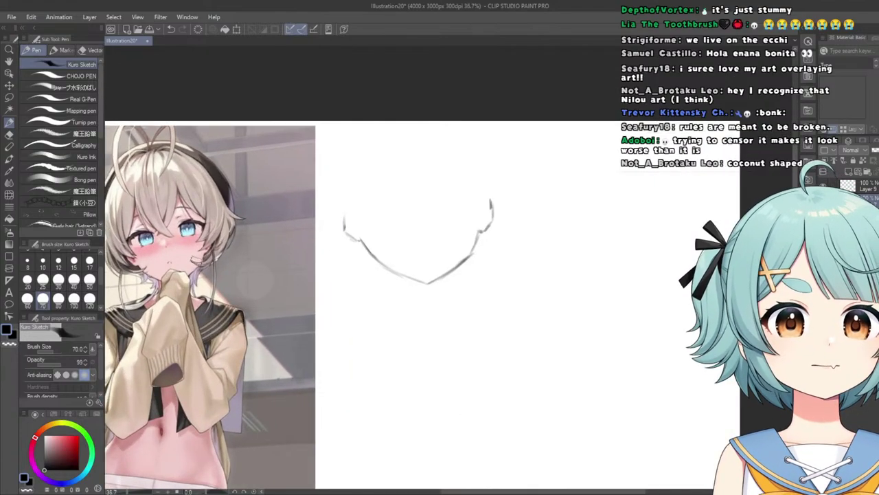
scroll(522, 247, "up", 2)
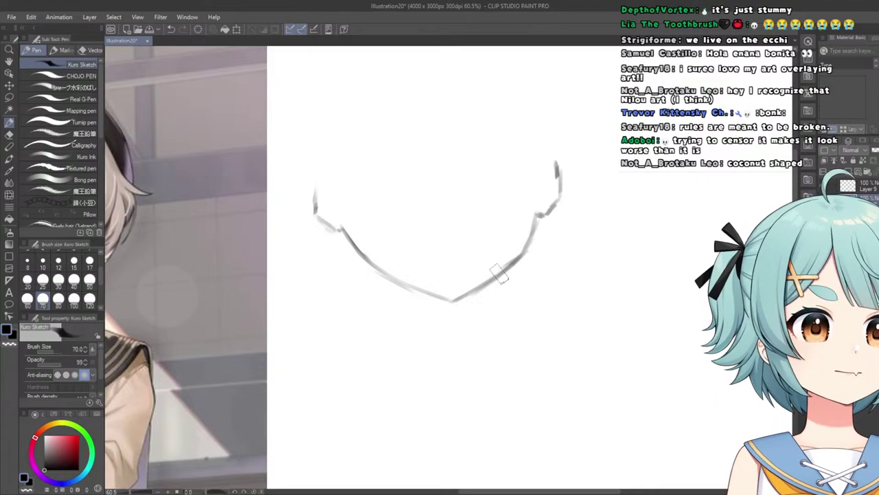
scroll(405, 271, "down", 5)
scroll(381, 279, "up", 2)
scroll(331, 288, "up", 1)
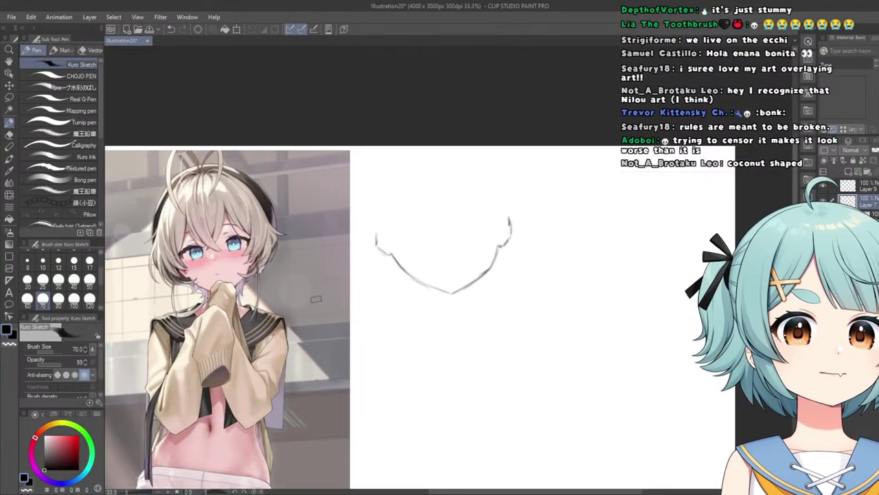
Refine the shape of the jaw and ear lines with Liquify at brush size 300.
left_click(8, 194)
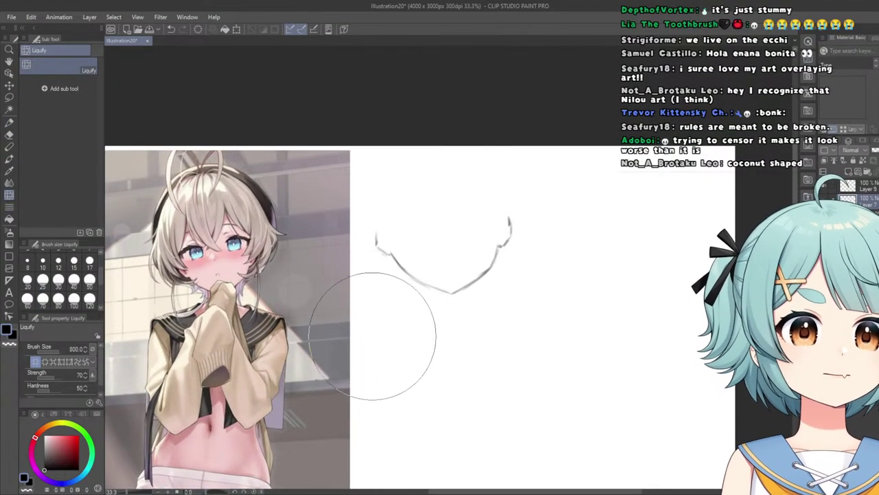
left_click(89, 279)
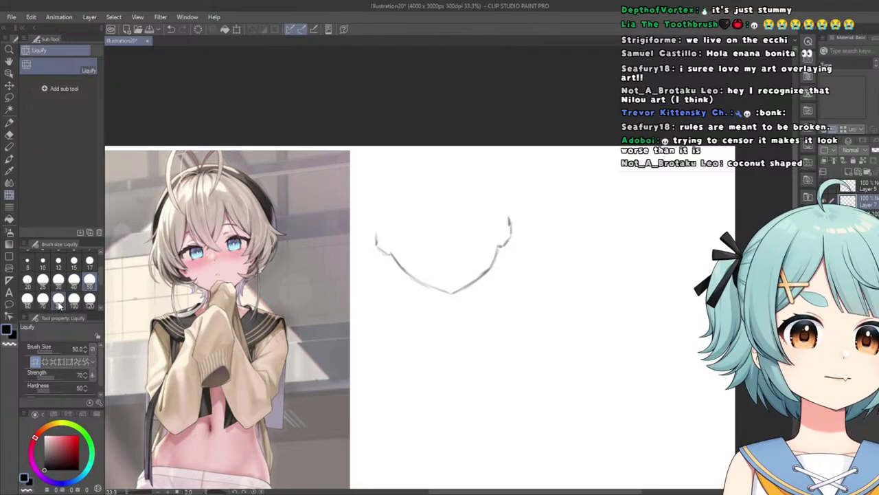
scroll(58, 306, "down", 2)
left_click(90, 299)
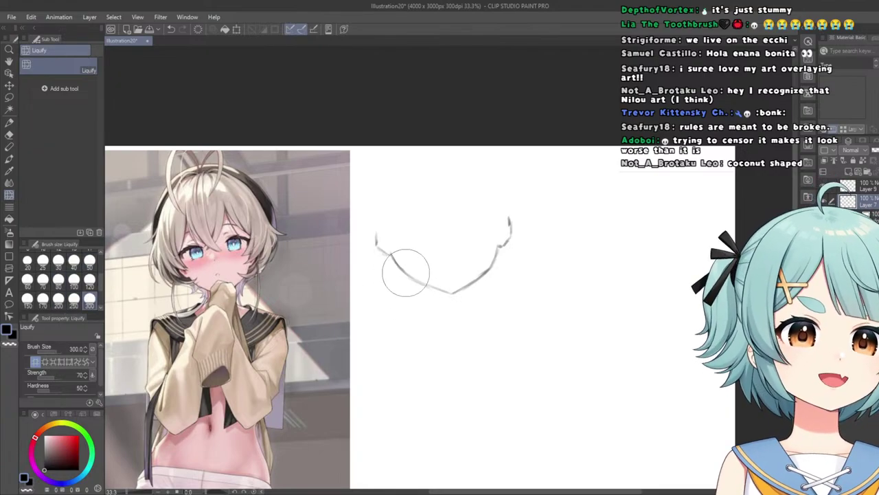
scroll(395, 272, "down", 2)
scroll(382, 275, "up", 1)
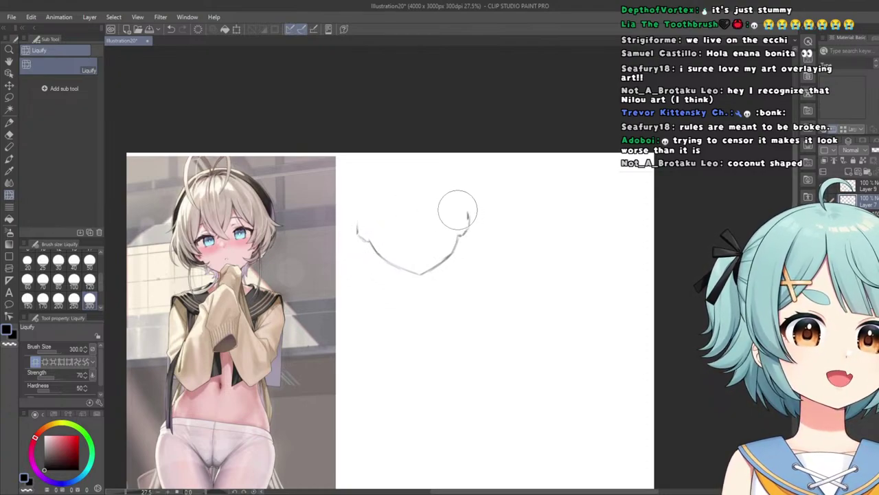
scroll(456, 208, "down", 1)
scroll(450, 220, "up", 2)
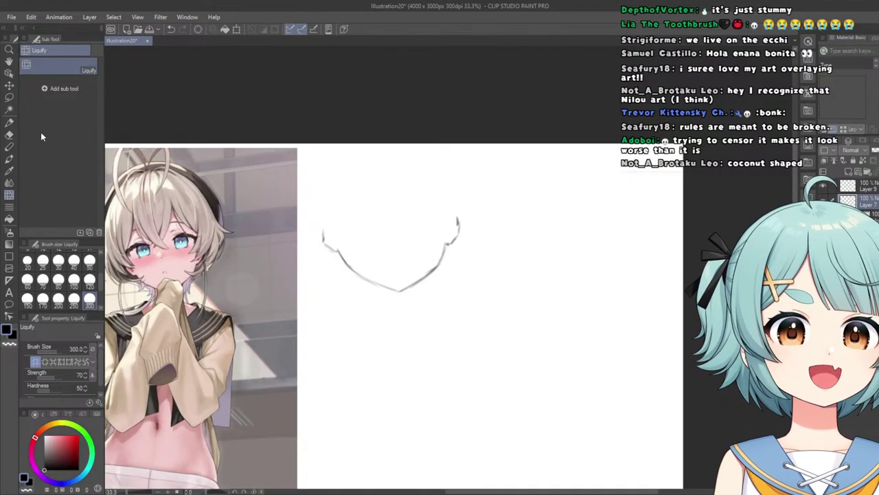
Darken the left side of the jaw line up to the ear with the Kuro Sketch pen.
left_click(10, 123)
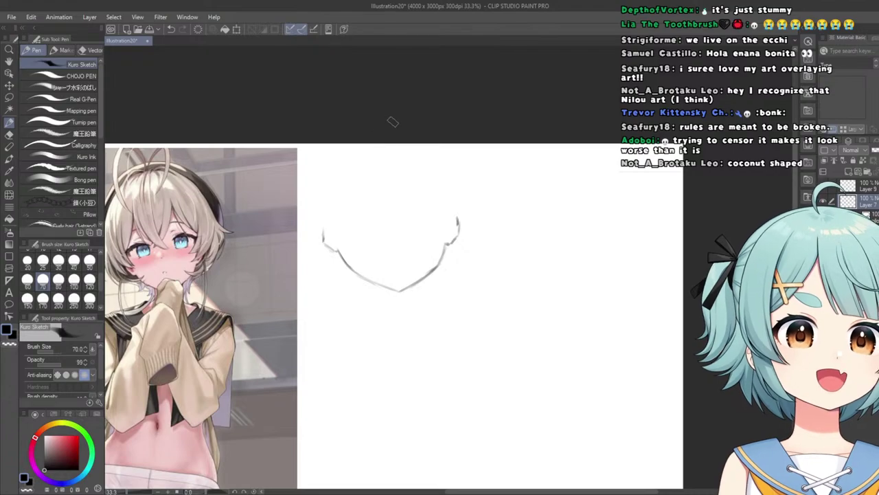
scroll(404, 312, "up", 2)
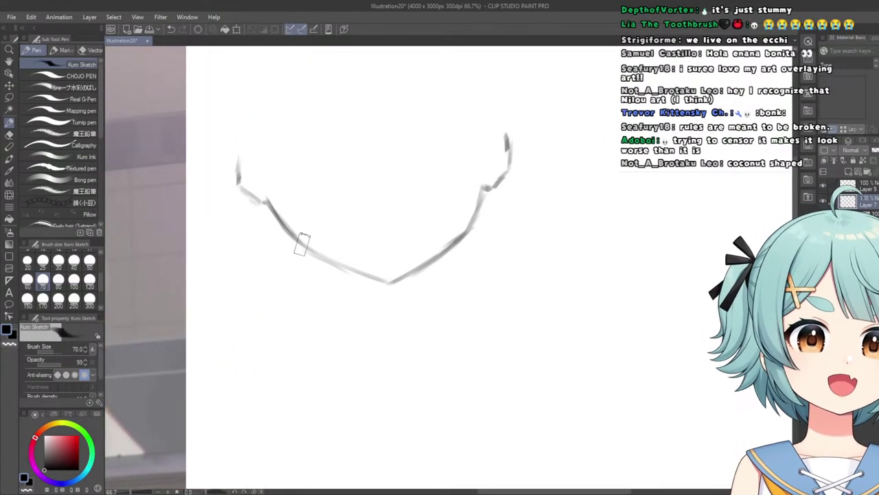
scroll(274, 193, "up", 1)
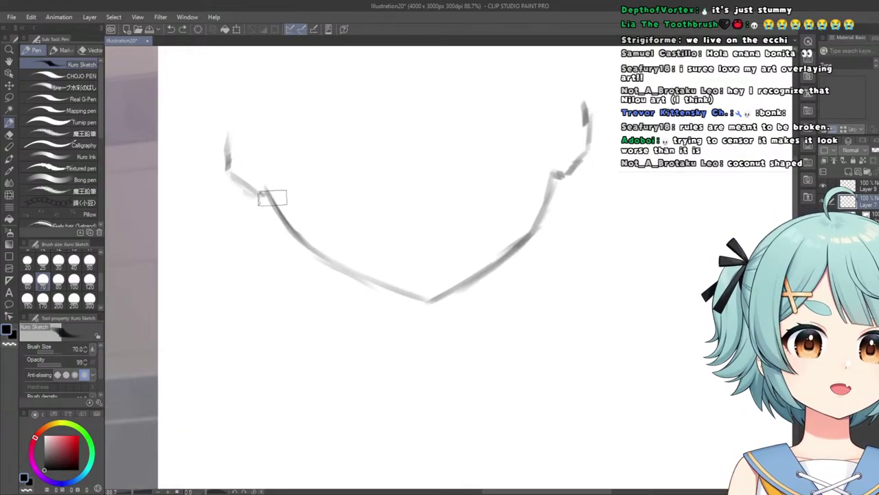
scroll(282, 210, "down", 3)
scroll(241, 158, "down", 3)
scroll(147, 158, "up", 4)
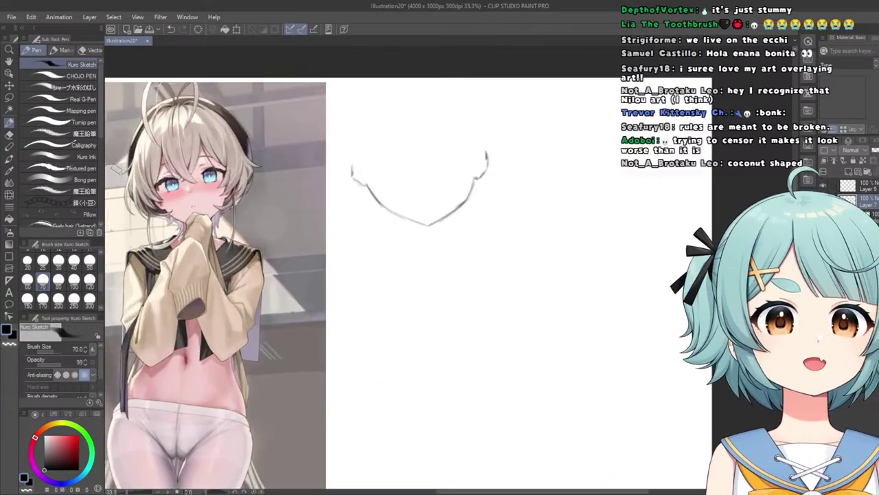
Sketch the curved upper contours of both ears and round out the right ear's outer edge.
scroll(379, 192, "down", 2)
scroll(539, 144, "up", 3)
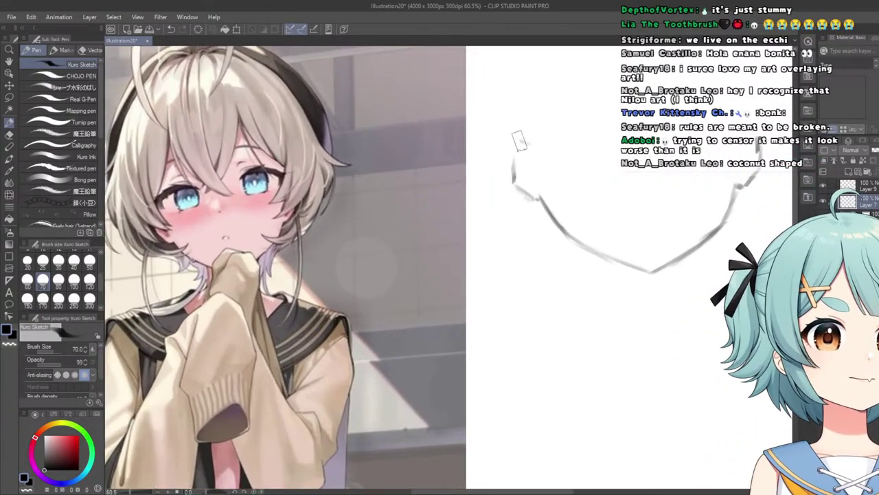
scroll(509, 165, "down", 4)
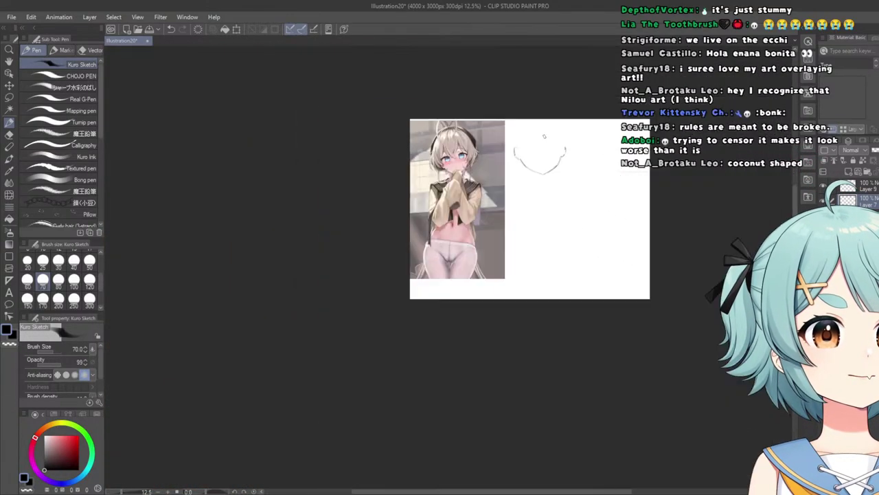
scroll(558, 150, "up", 3)
scroll(558, 151, "up", 2)
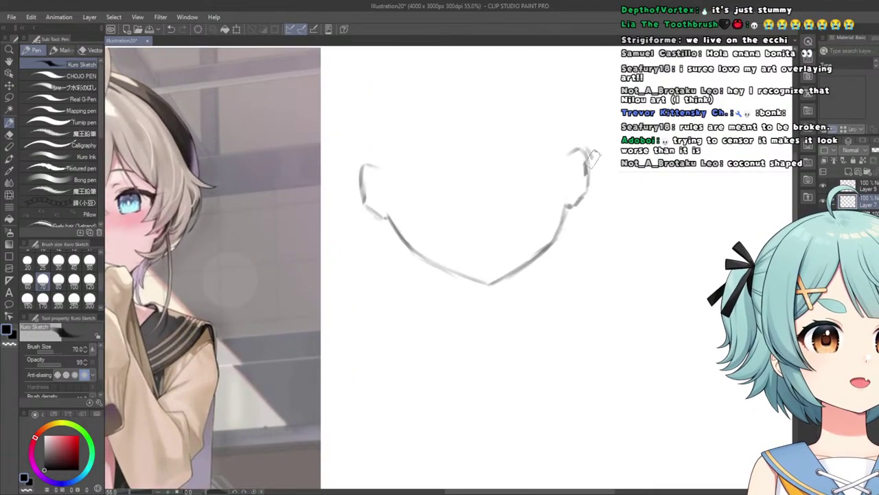
scroll(591, 158, "down", 4)
scroll(394, 207, "up", 3)
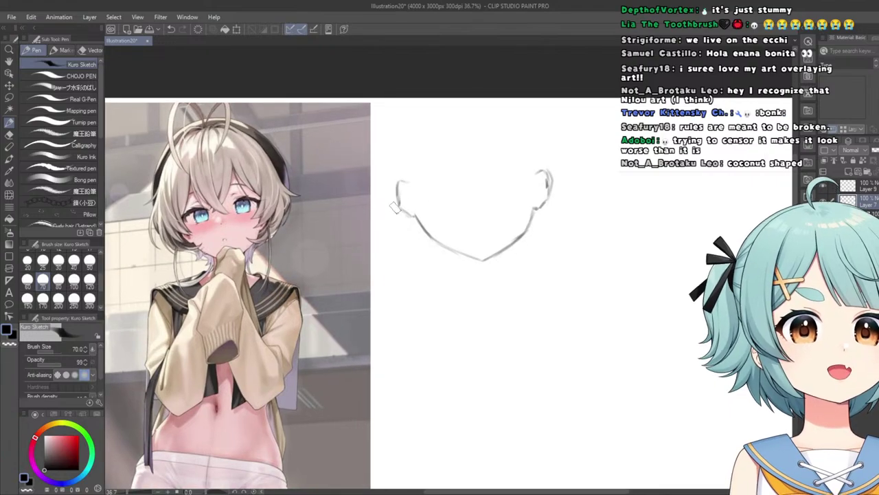
Sketch two short neck lines running down from the jaw on either side of the chin.
scroll(394, 208, "up", 2)
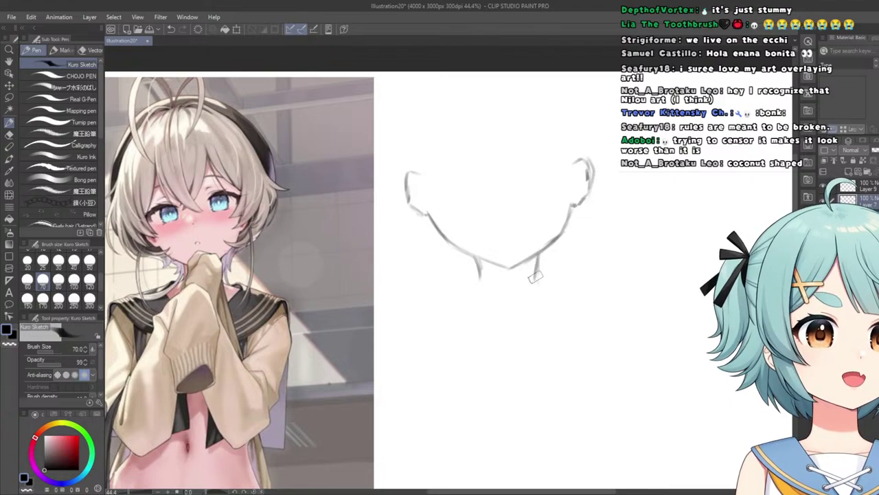
scroll(486, 267, "down", 4)
scroll(424, 268, "up", 4)
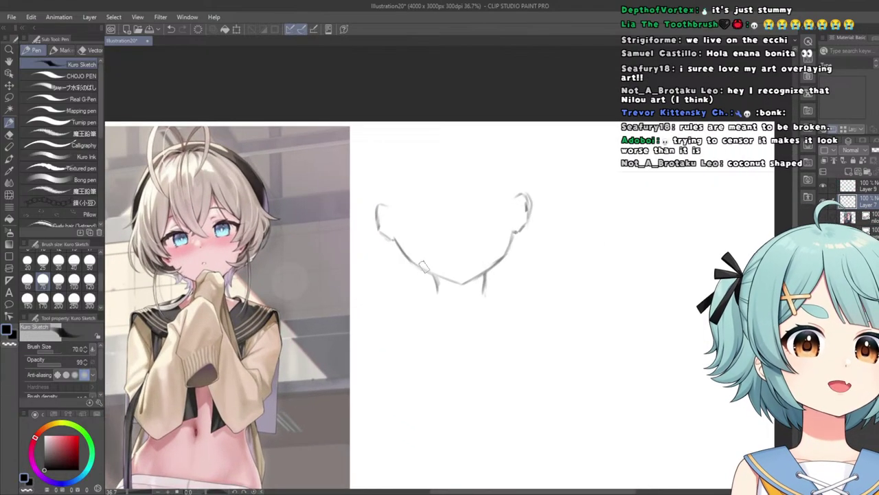
scroll(408, 236, "up", 2)
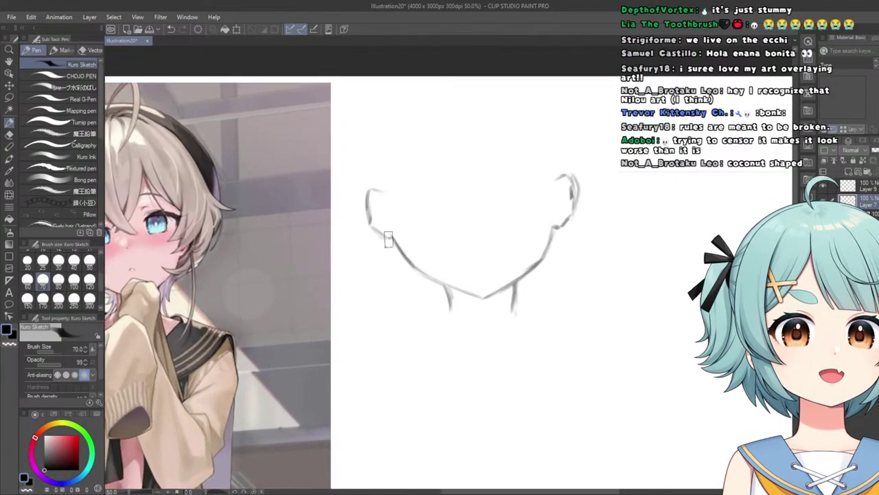
Adjust the left jaw line and the ears' shape with Liquify at brush size 300.
key("j")
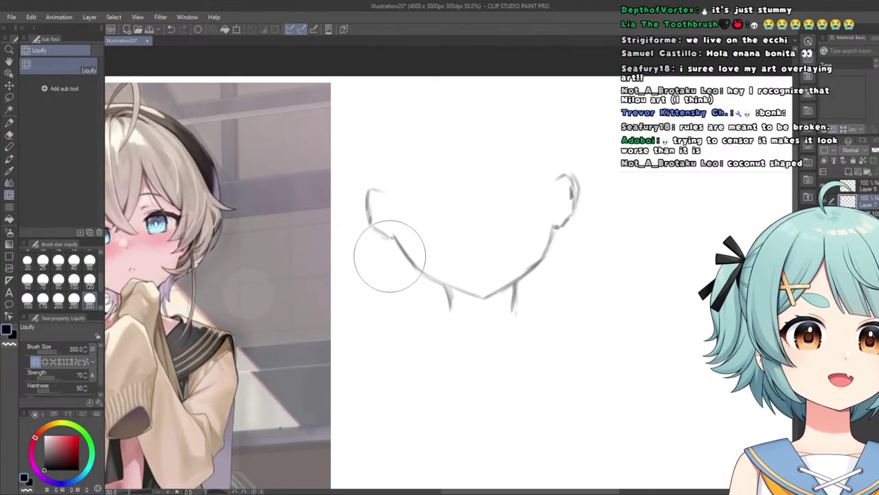
scroll(393, 262, "down", 4)
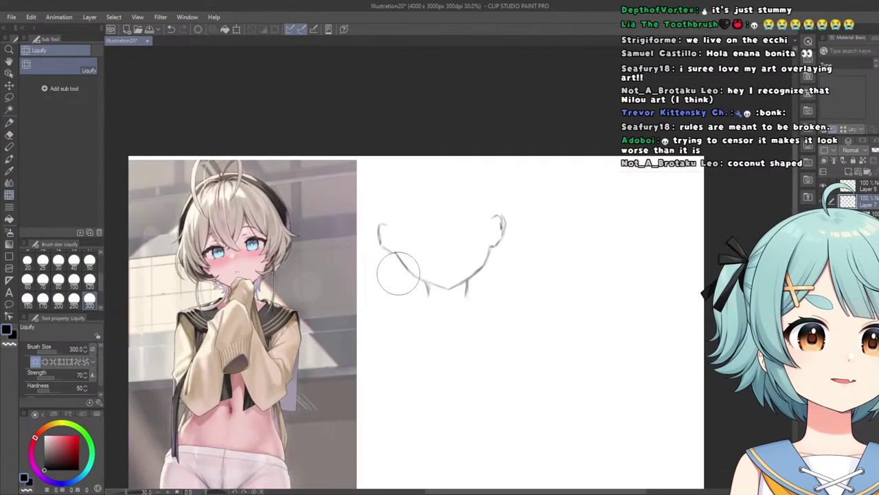
scroll(316, 227, "up", 2)
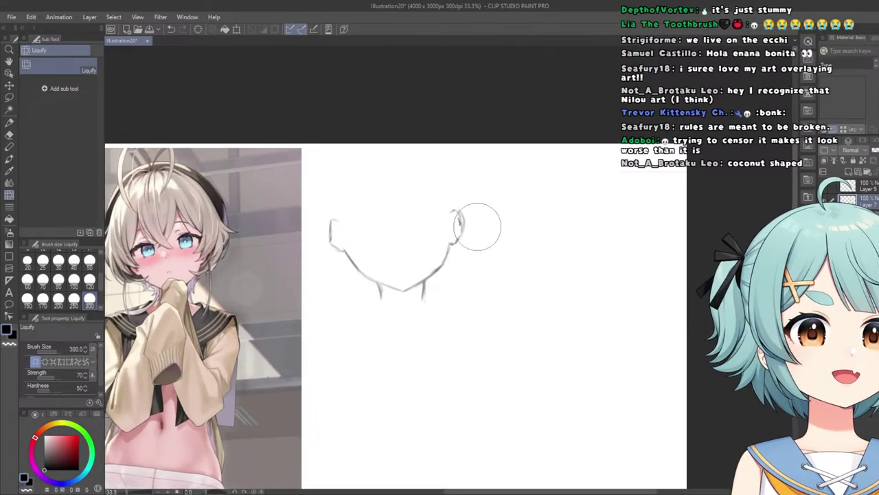
scroll(481, 216, "down", 4)
scroll(401, 205, "up", 2)
scroll(401, 205, "up", 2)
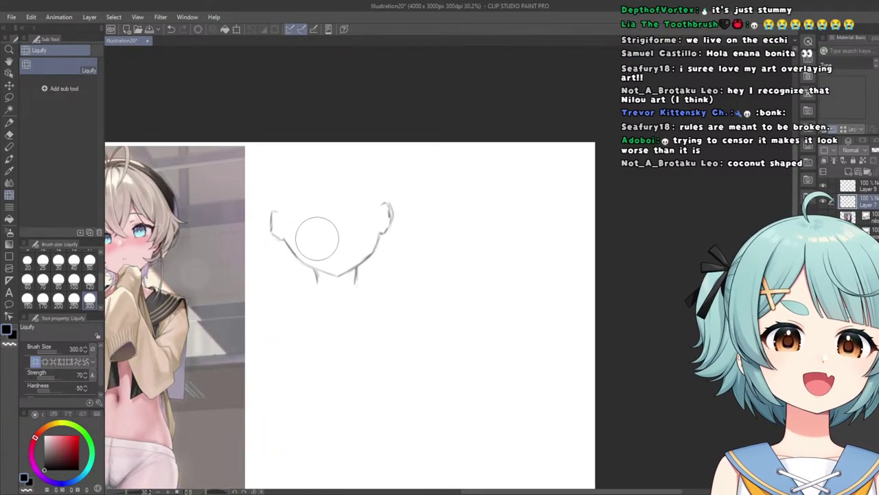
Redraw the left neck line darker and slightly longer with the Kuro Sketch pen.
left_click(10, 122)
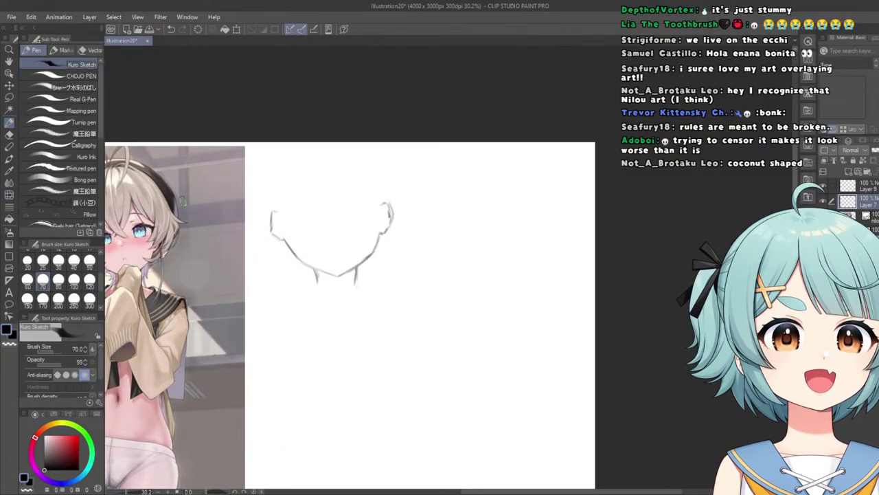
scroll(314, 288, "up", 2)
scroll(447, 183, "down", 3)
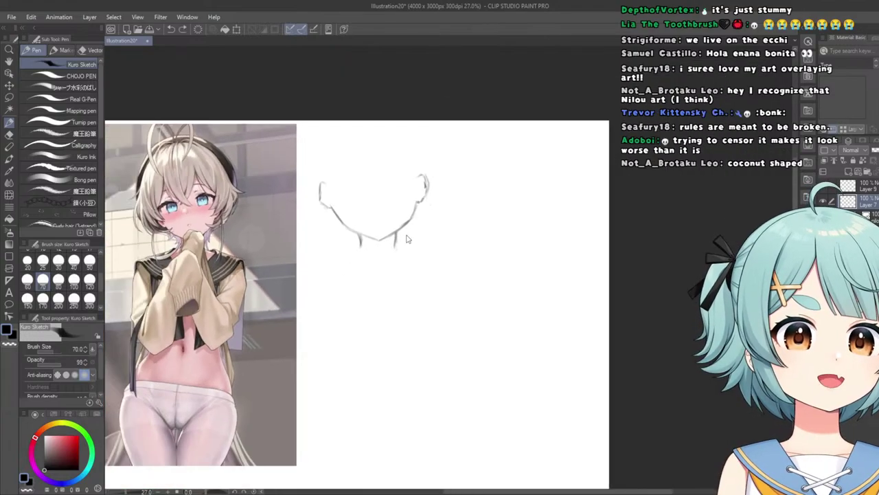
scroll(371, 244, "up", 3)
left_click_drag(358, 231, 366, 260)
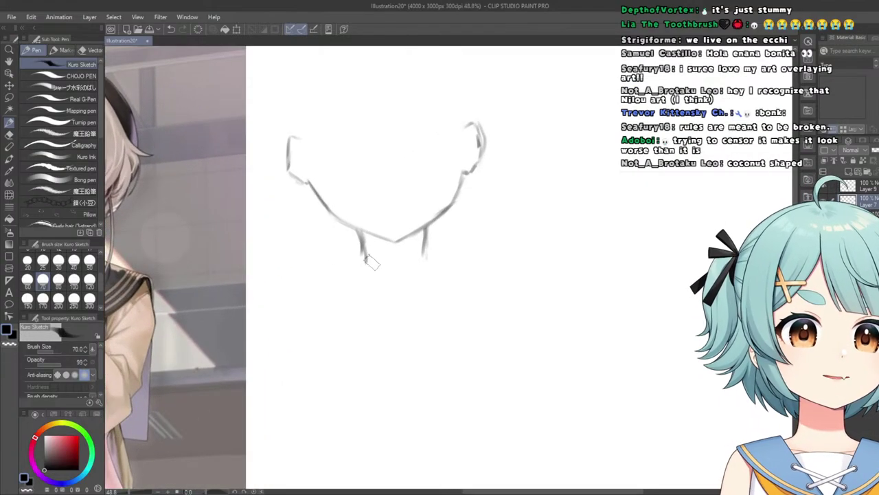
scroll(412, 257, "down", 6)
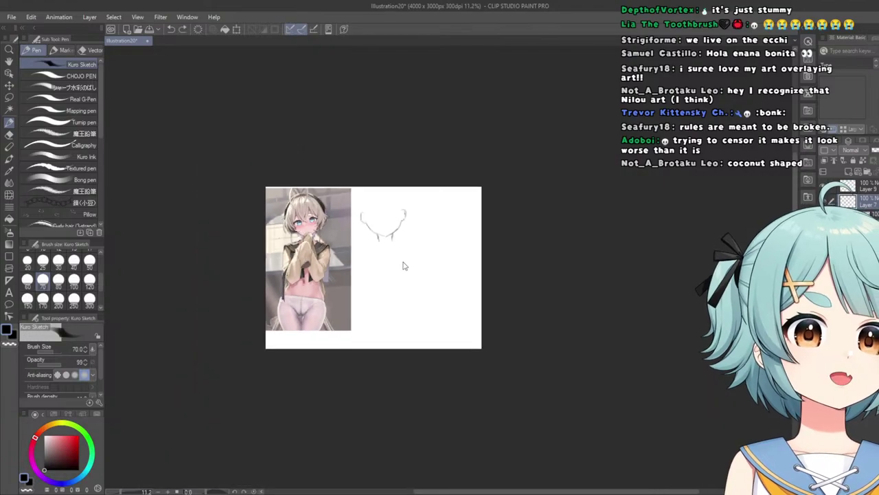
scroll(403, 261, "up", 6)
Thin and clean up both neck lines with the Hard eraser at brush size 120.
key("e")
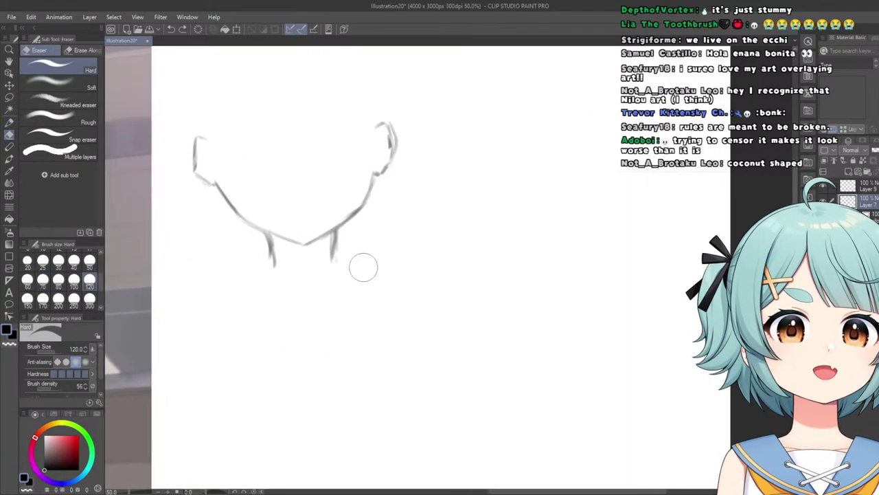
scroll(363, 265, "up", 1)
mouse_move(336, 246)
left_mouse_down()
mouse_move(335, 231)
mouse_move(328, 242)
left_mouse_up()
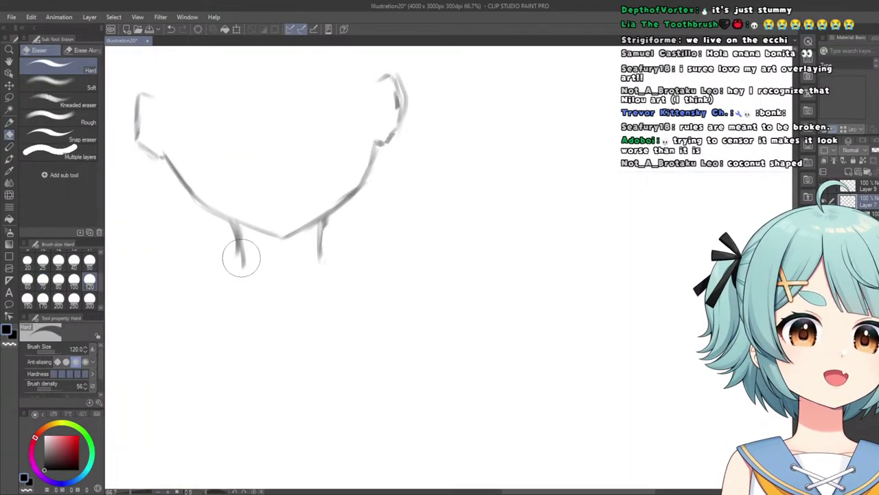
left_click_drag(229, 235, 230, 261)
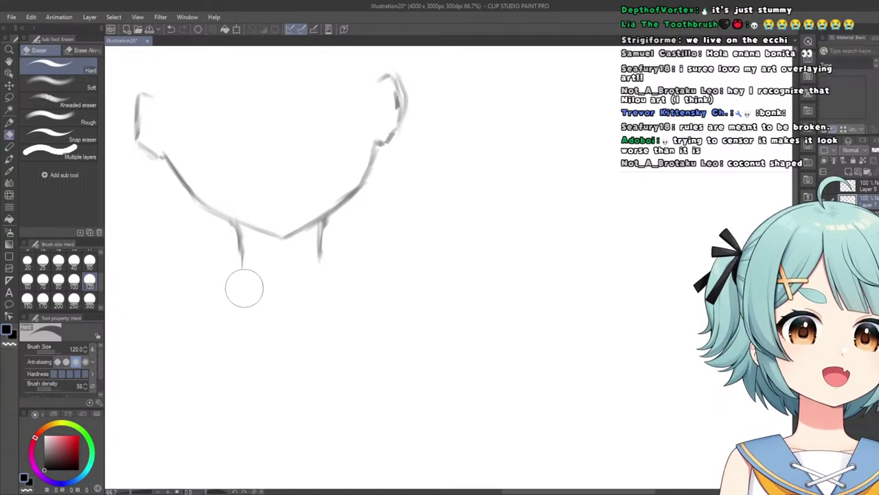
Examine the reference character's face up close for the placement of the ears, eyes and jaw.
scroll(274, 234, "down", 4)
scroll(268, 189, "down", 4)
scroll(260, 177, "up", 4)
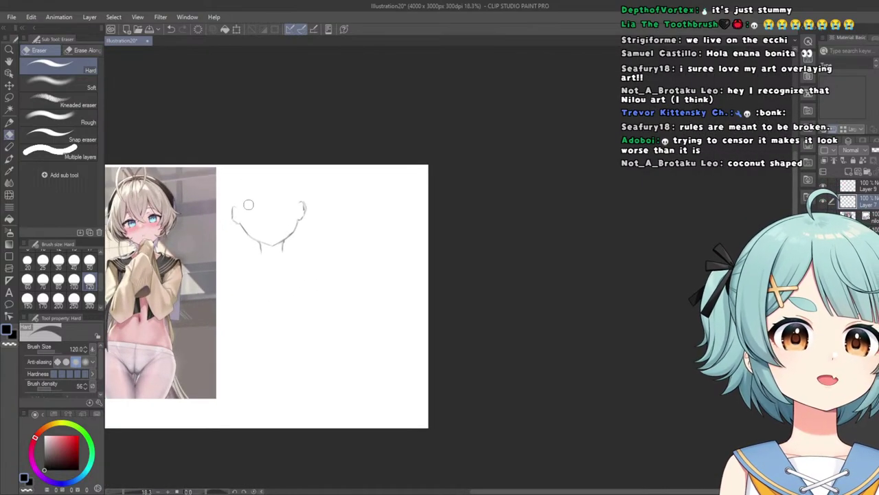
scroll(300, 200, "down", 4)
scroll(302, 180, "up", 2)
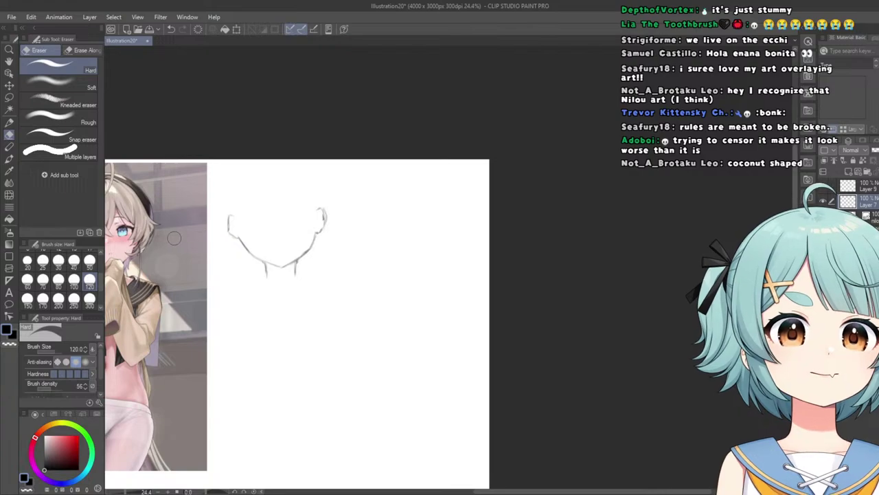
scroll(174, 238, "down", 1)
scroll(192, 220, "up", 6)
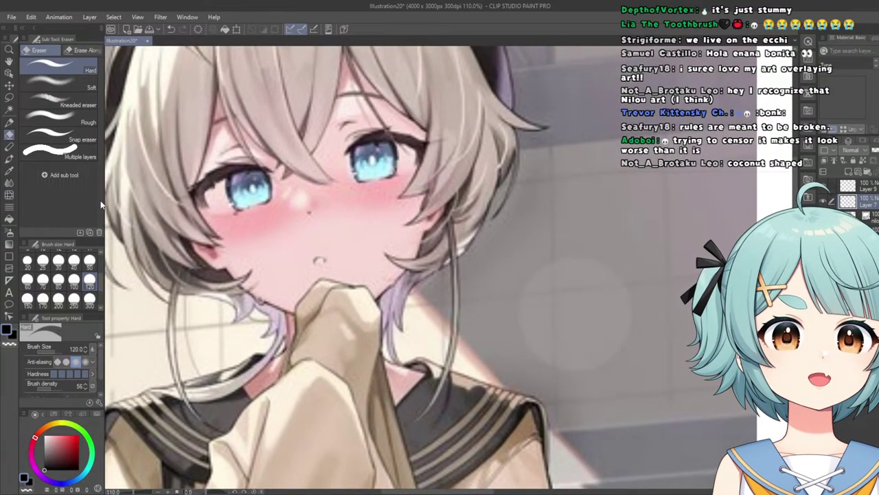
Sketch the inner folds of both ears and thicken the left ear's outer edge with the Kuro Sketch pen at brush size 70.
left_click(9, 122)
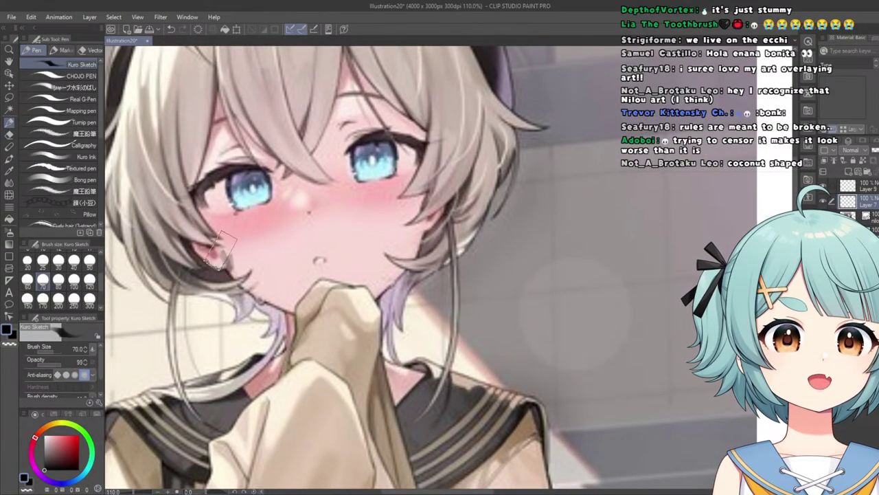
scroll(416, 260, "down", 1)
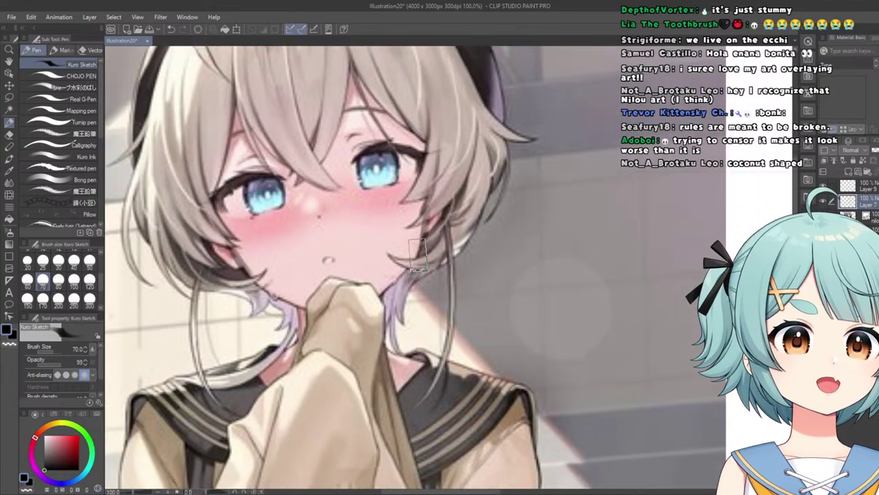
scroll(415, 259, "down", 2)
scroll(557, 223, "down", 3)
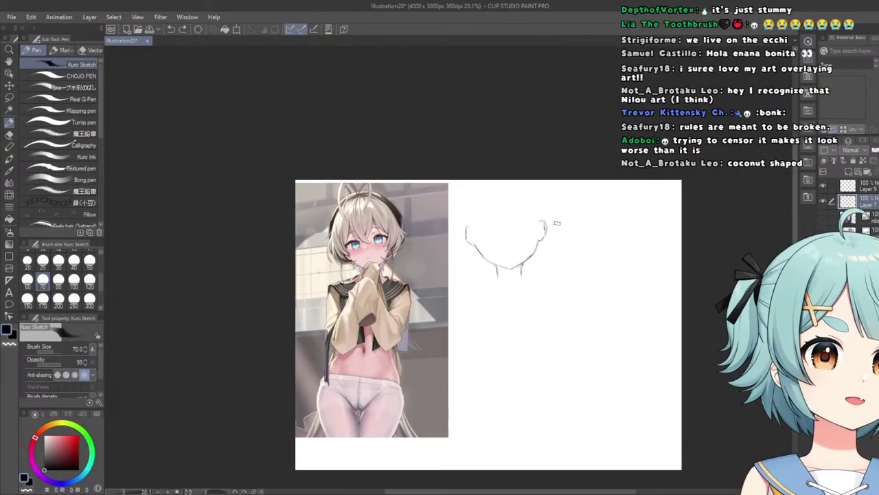
scroll(557, 222, "up", 5)
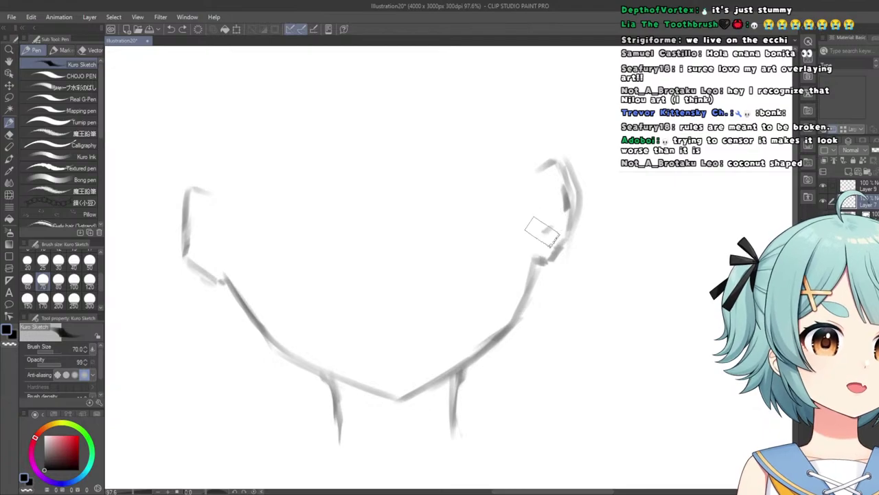
mouse_move(548, 180)
left_mouse_down()
mouse_move(546, 231)
mouse_move(555, 185)
mouse_move(566, 206)
left_mouse_up()
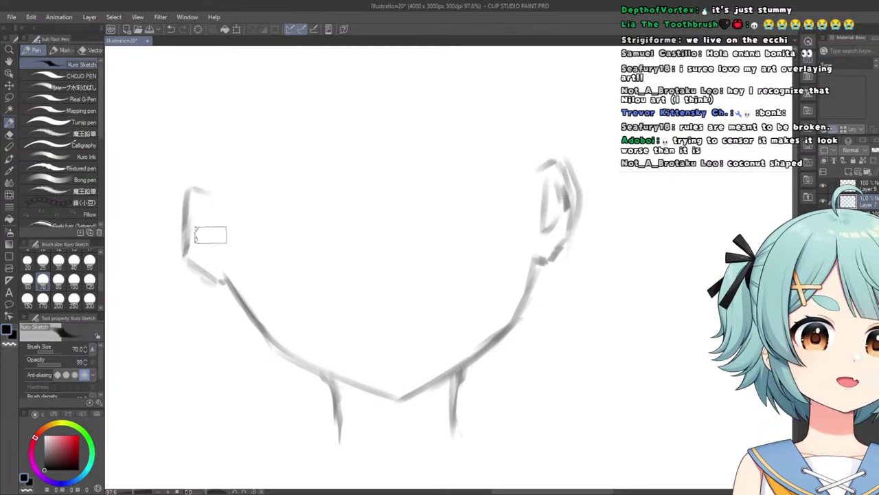
mouse_move(215, 240)
left_mouse_down()
mouse_move(222, 255)
mouse_move(198, 251)
left_mouse_up()
left_click_drag(202, 205, 216, 240)
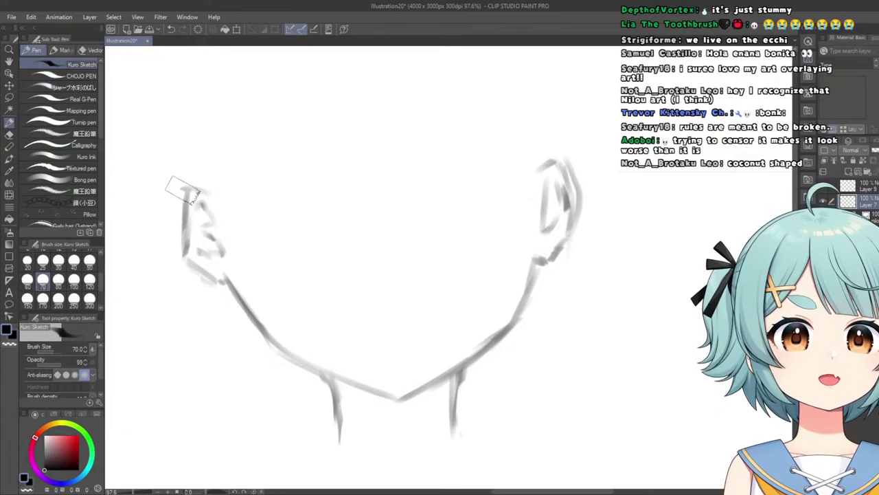
mouse_move(183, 190)
left_mouse_down()
mouse_move(181, 224)
mouse_move(193, 258)
left_mouse_up()
left_click_drag(182, 219, 191, 259)
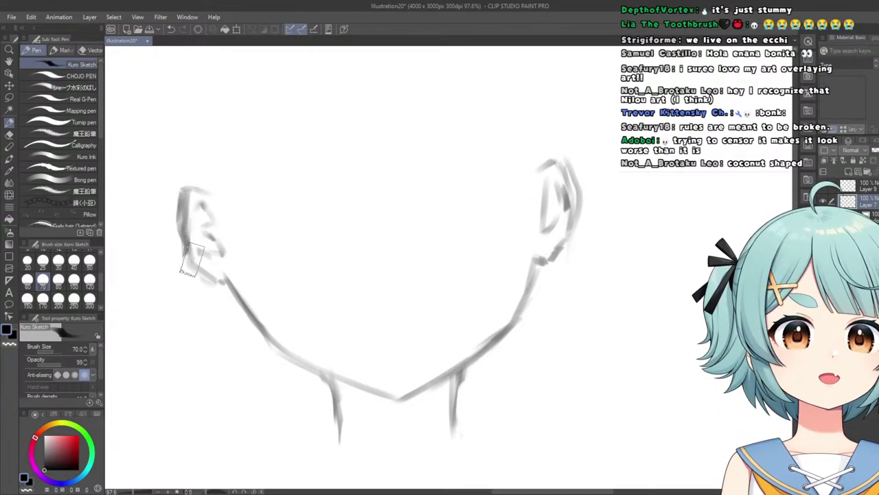
Check both sketched ears against the reference figure, with the Hard eraser ready.
key("e")
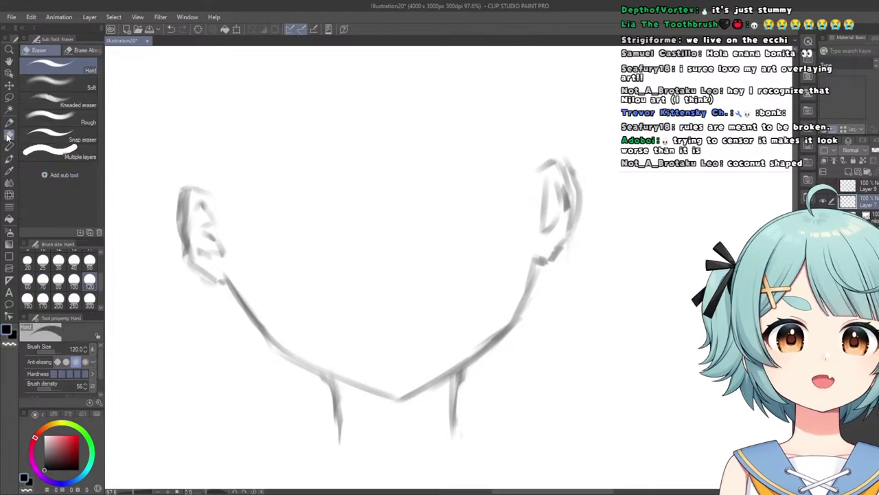
scroll(172, 259, "down", 1)
scroll(177, 256, "down", 4)
scroll(295, 202, "up", 4)
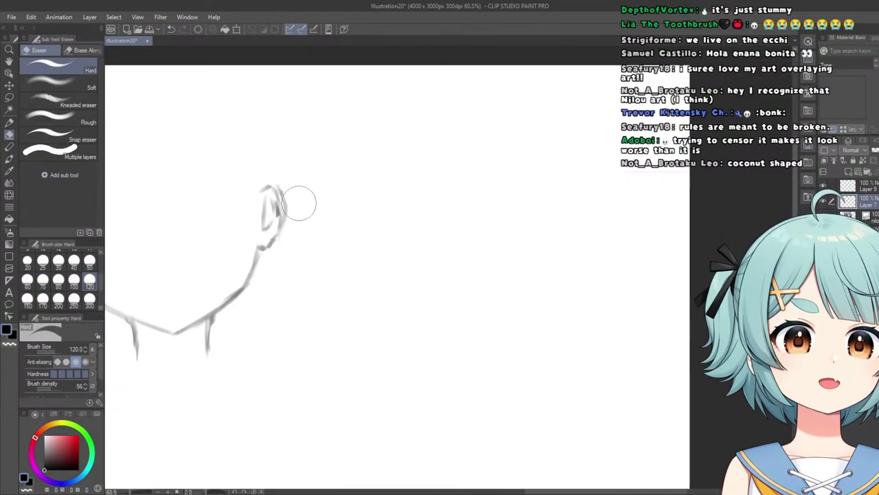
scroll(268, 204, "down", 5)
scroll(210, 188, "down", 2)
scroll(206, 187, "up", 2)
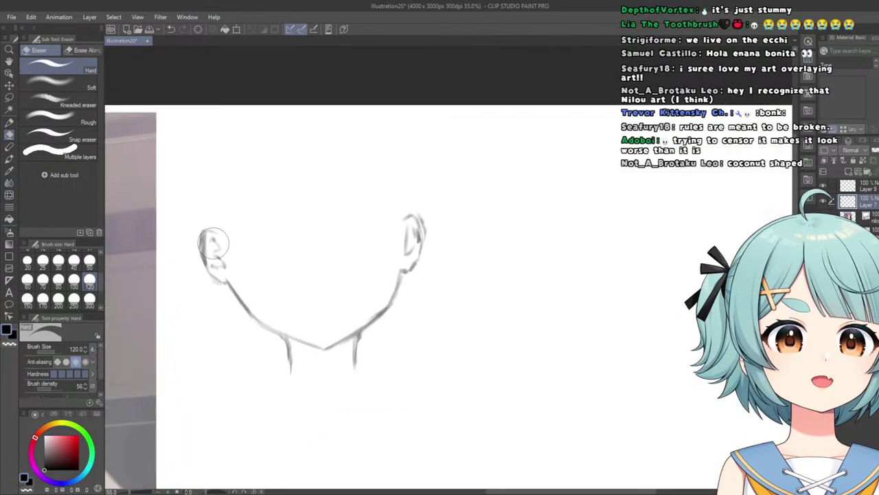
scroll(204, 186, "down", 3)
scroll(184, 196, "up", 6)
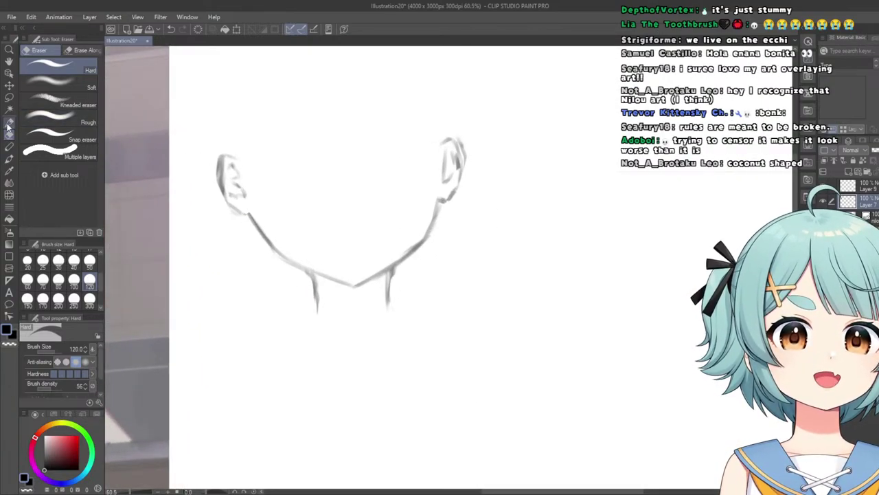
Darken the left ear's lobe and upper edge with the Kuro Sketch pen at brush size 70.
key("p")
scroll(248, 206, "up", 3)
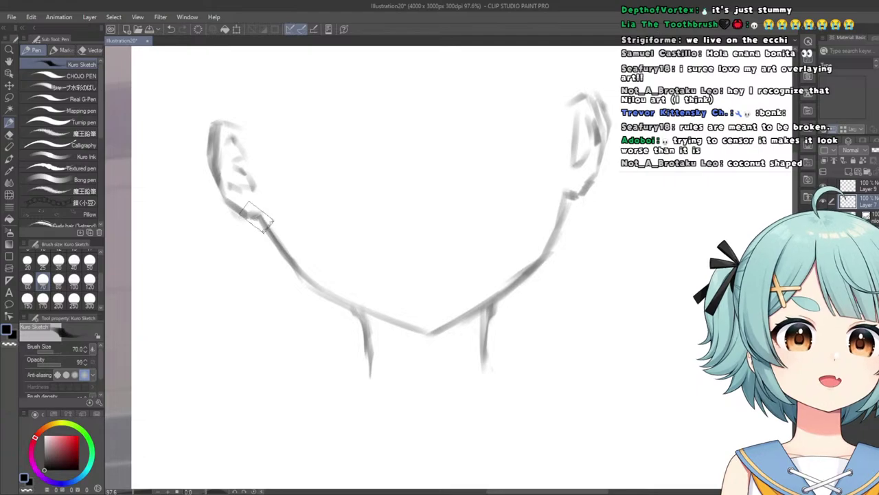
scroll(251, 203, "down", 5)
scroll(274, 167, "up", 2)
scroll(278, 168, "up", 2)
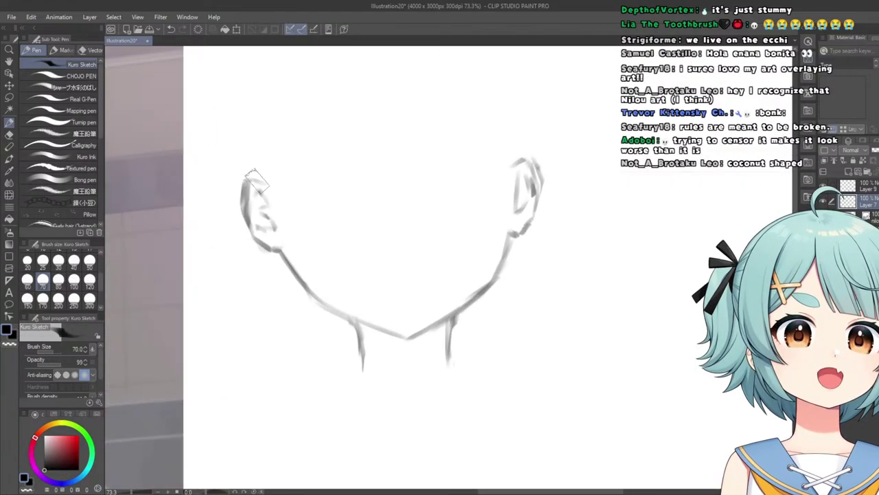
scroll(412, 157, "down", 4)
scroll(301, 212, "up", 4)
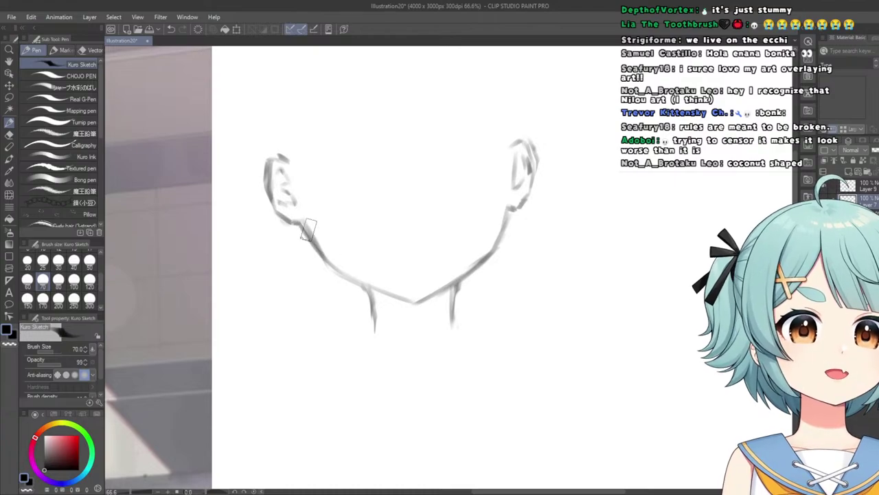
Undo a trial stroke on the left jaw line and darken the right jaw line below the ear.
left_click_drag(308, 230, 348, 273)
key("ctrl+z")
left_click_drag(510, 212, 480, 259)
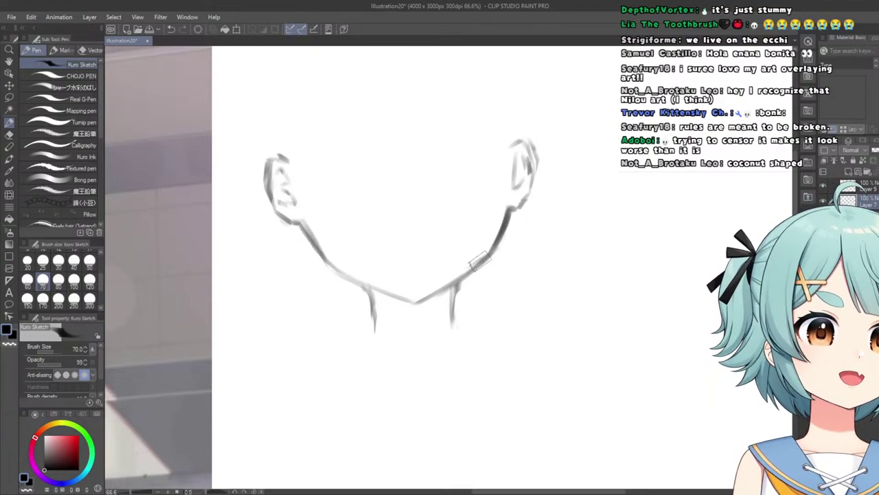
Nudge the left ear slightly inward with Liquify at brush size 300.
scroll(474, 244, "down", 7)
scroll(313, 204, "up", 6)
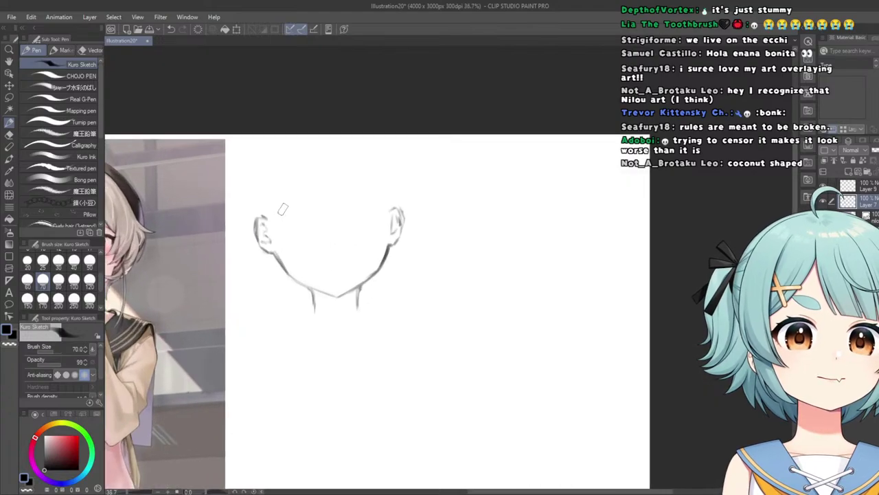
scroll(266, 200, "down", 4)
scroll(266, 199, "up", 2)
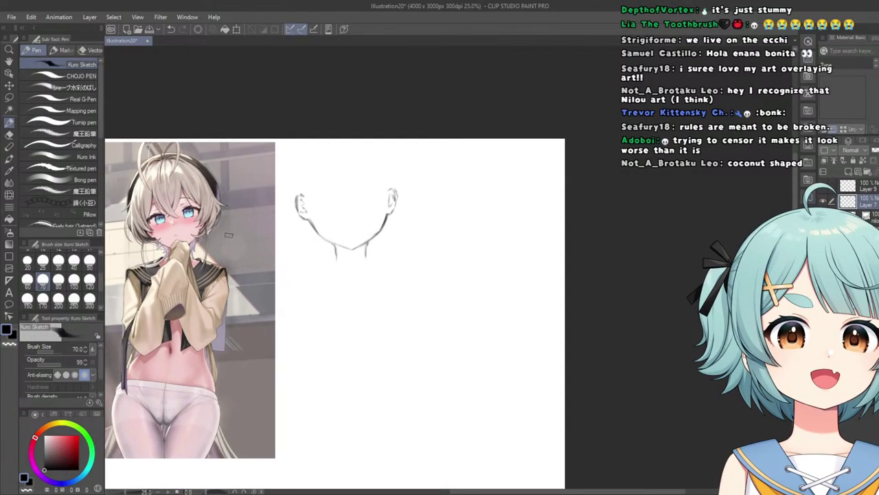
scroll(320, 202, "up", 1)
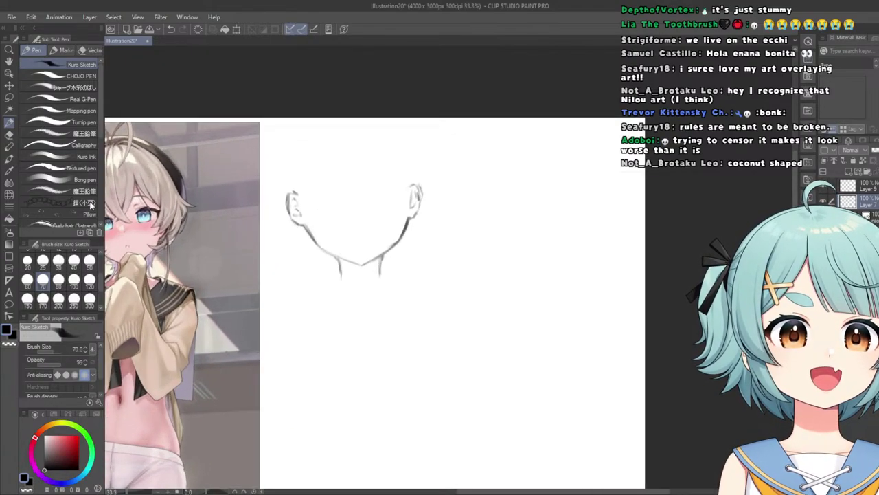
left_click(6, 194)
left_click_drag(289, 208, 295, 208)
Compare the proportions of the whole head sketch with the reference figure.
scroll(288, 261, "down", 2)
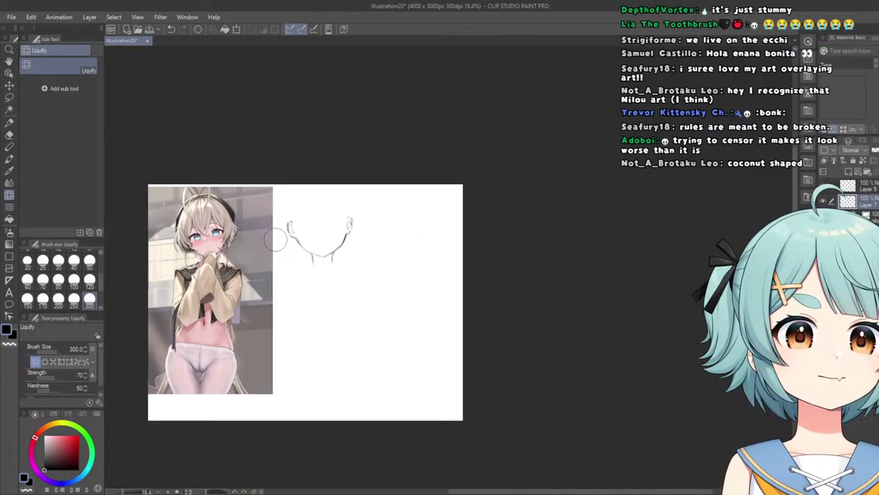
scroll(309, 186, "down", 1)
scroll(304, 209, "up", 2)
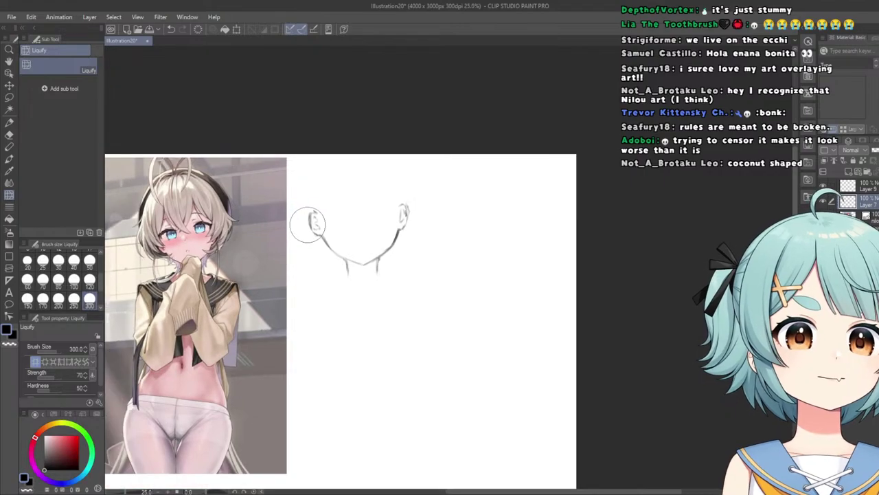
scroll(303, 194, "down", 1)
scroll(305, 179, "down", 2)
scroll(309, 207, "up", 4)
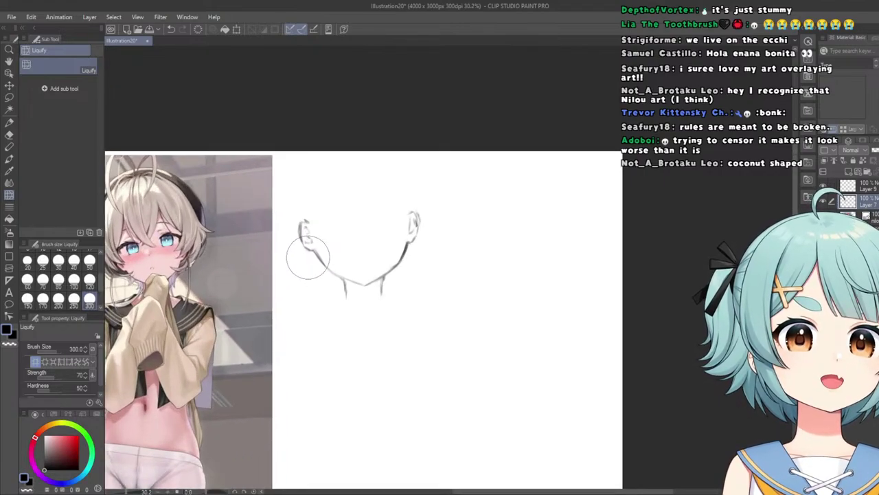
scroll(304, 227, "down", 2)
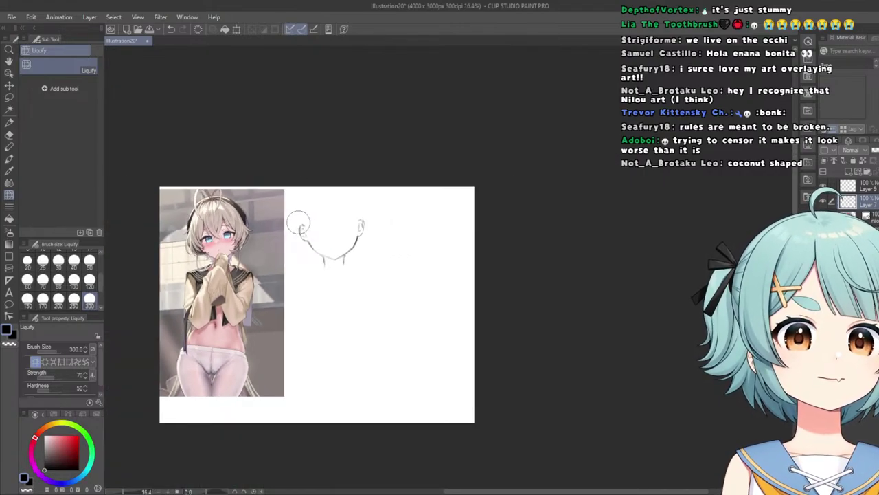
scroll(277, 166, "down", 1)
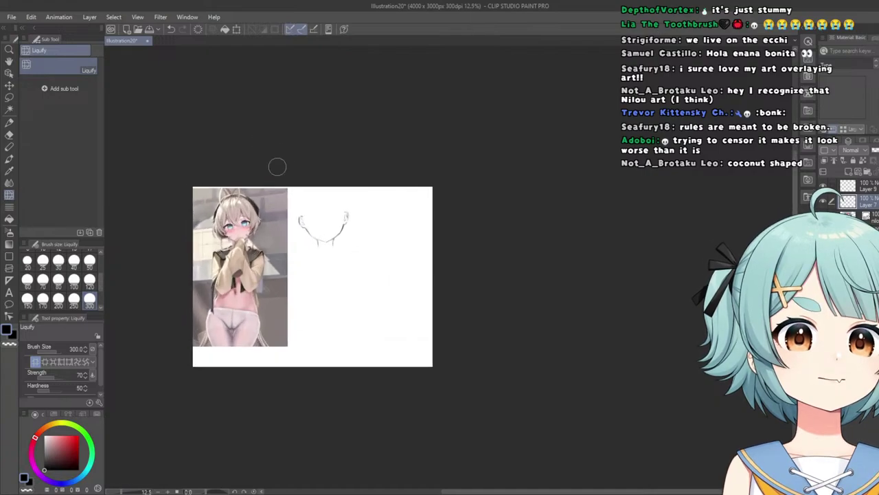
scroll(300, 211, "up", 2)
Draw a faint, slightly tilted vertical centre guideline from above the face to the chin with the Kuro Sketch pen at brush size 120.
left_click(9, 122)
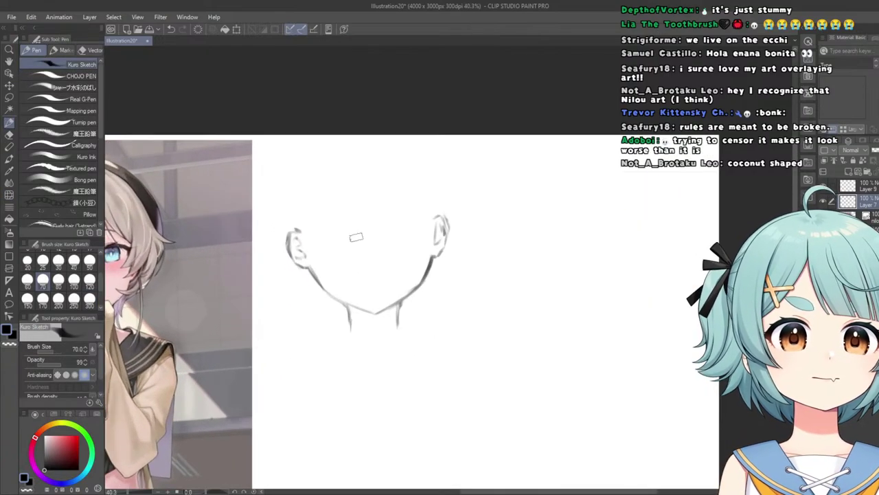
scroll(358, 234, "up", 3)
left_click_drag(367, 141, 375, 295)
key("ctrl+z")
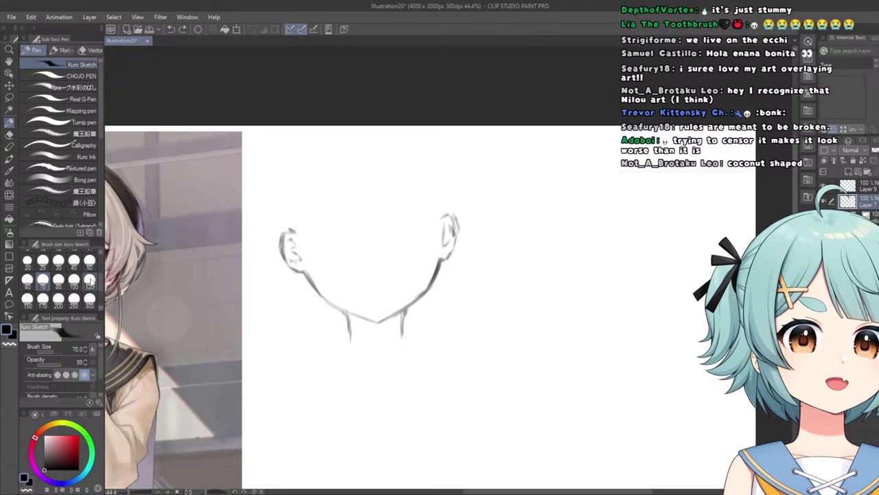
left_click(90, 279)
left_click_drag(360, 155, 365, 318)
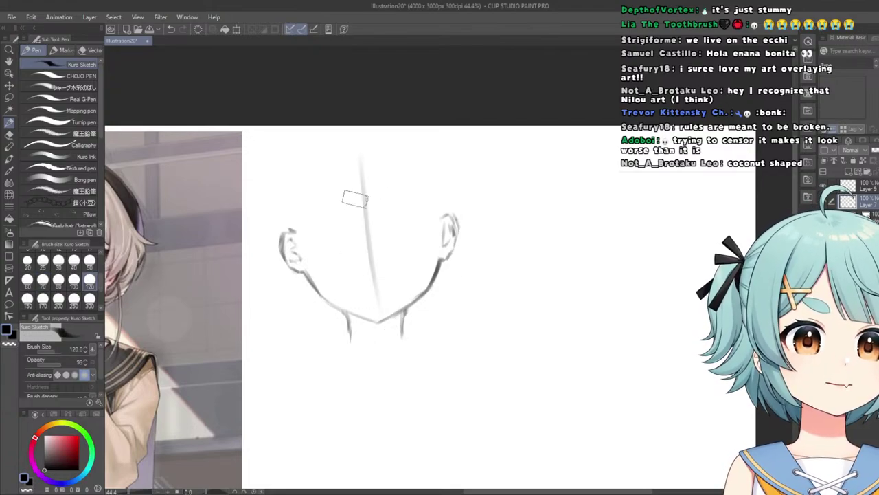
key("ctrl+z")
left_click_drag(363, 163, 377, 330)
key("ctrl+z")
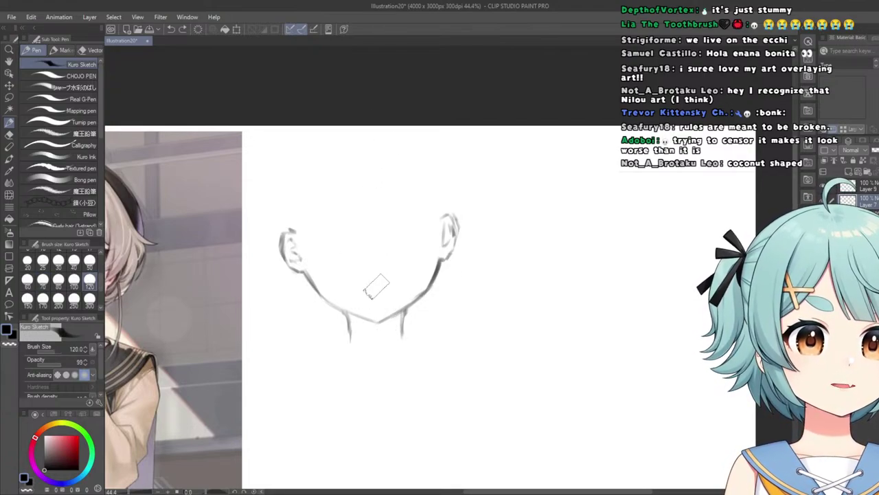
left_click_drag(362, 157, 382, 335)
key("ctrl+z")
left_click_drag(365, 158, 385, 345)
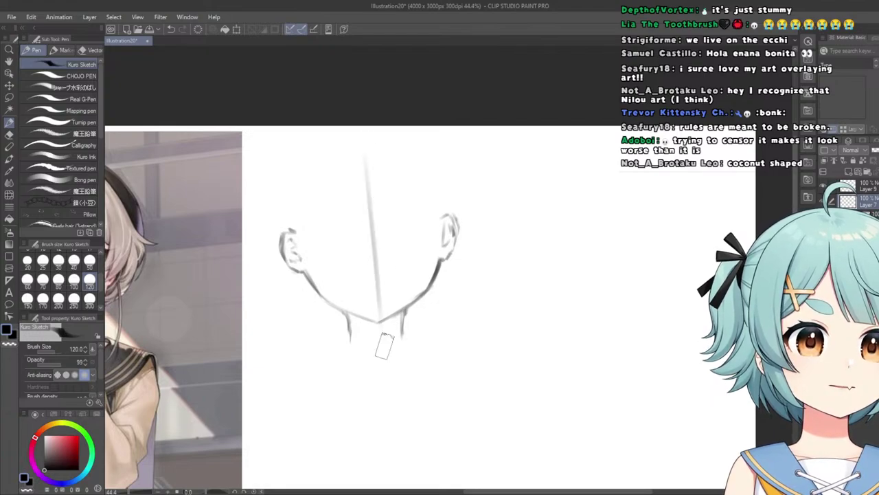
key("ctrl+z")
mouse_move(358, 138)
left_mouse_down()
mouse_move(367, 269)
mouse_move(381, 316)
left_mouse_up()
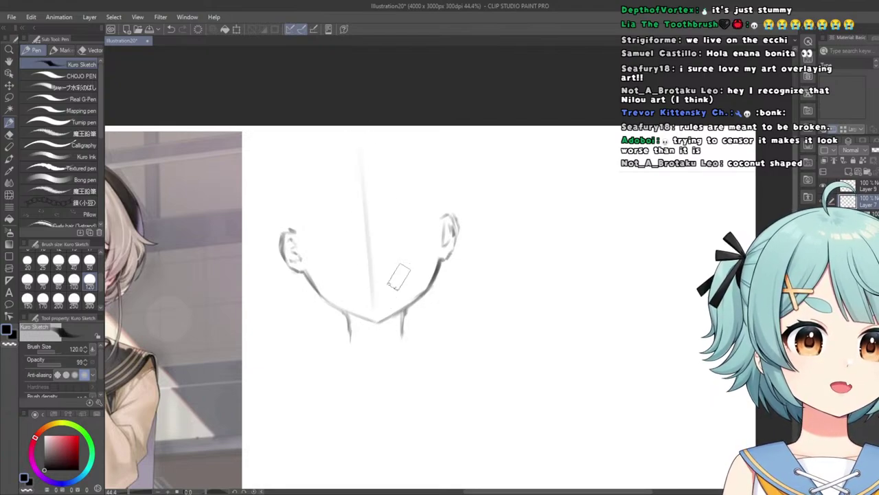
key("ctrl+z")
left_click_drag(362, 162, 380, 318)
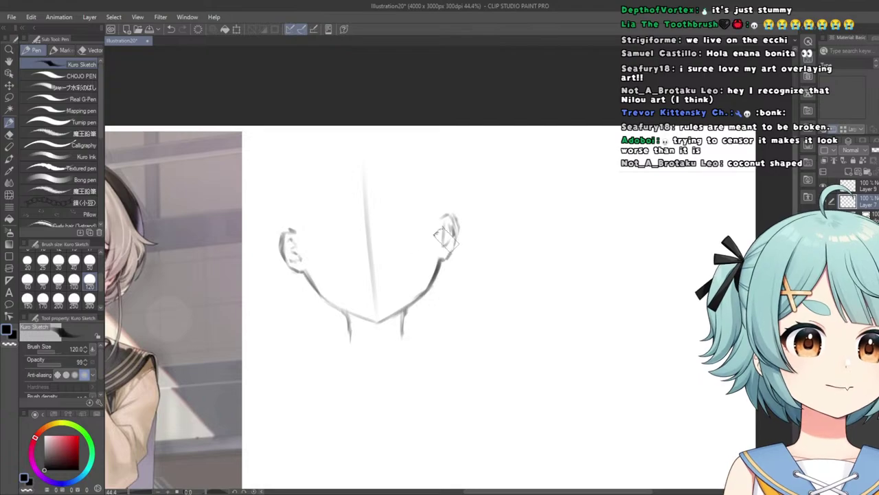
Draw a faint horizontal guideline across the face between the tops of both ears, crossing the centre line.
mouse_move(445, 235)
left_mouse_down()
mouse_move(342, 244)
mouse_move(305, 260)
left_mouse_up()
key("ctrl+z")
left_click_drag(461, 229, 302, 248)
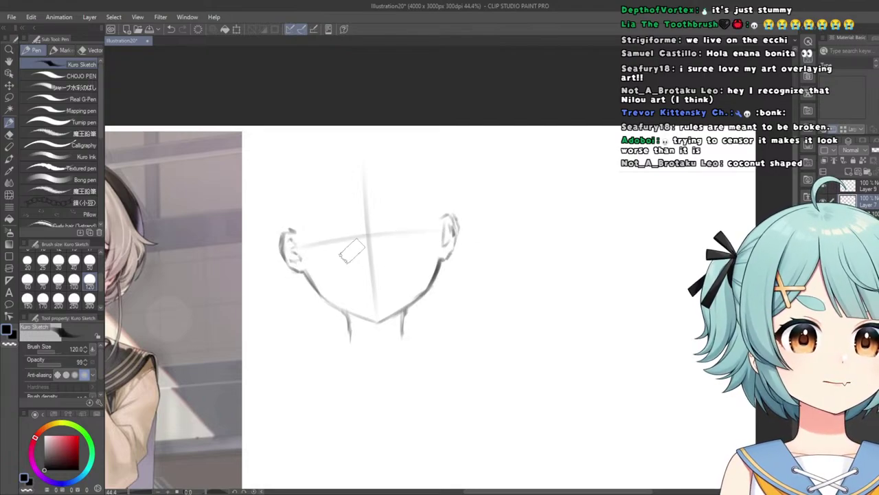
key("ctrl+z")
left_click_drag(474, 211, 292, 229)
key("ctrl+z")
left_click_drag(456, 209, 286, 234)
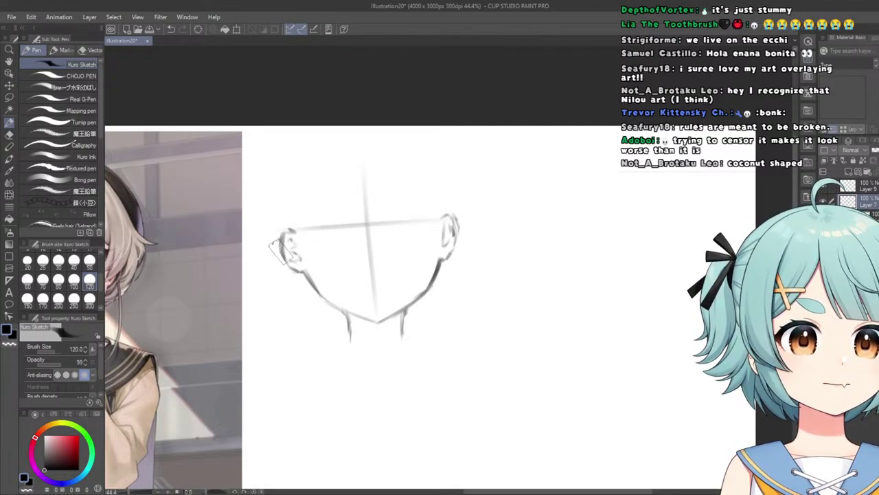
Undo the horizontal guideline and redraw it as a faint, slightly tilted line across the face, extending past both ears.
key("ctrl+z")
left_click_drag(452, 213, 292, 240)
left_click_drag(375, 230, 258, 248)
scroll(265, 251, "down", 4)
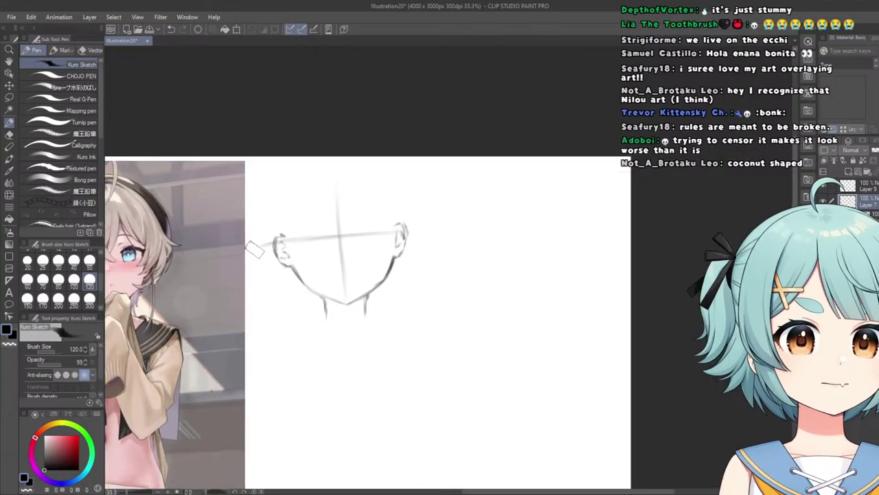
scroll(286, 233, "up", 4)
left_click_drag(369, 225, 300, 224)
scroll(300, 224, "up", 2)
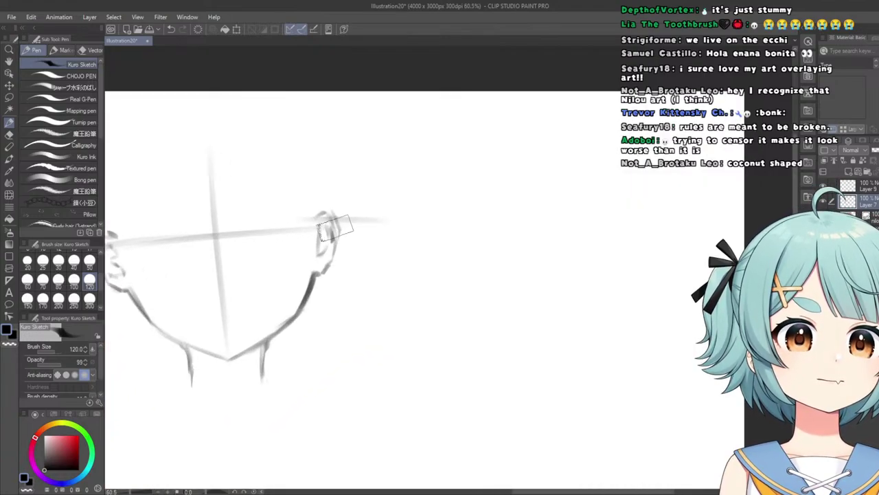
Compare the head sketch's guidelines and ear placement with the reference figure.
scroll(316, 240, "down", 6)
scroll(180, 269, "up", 2)
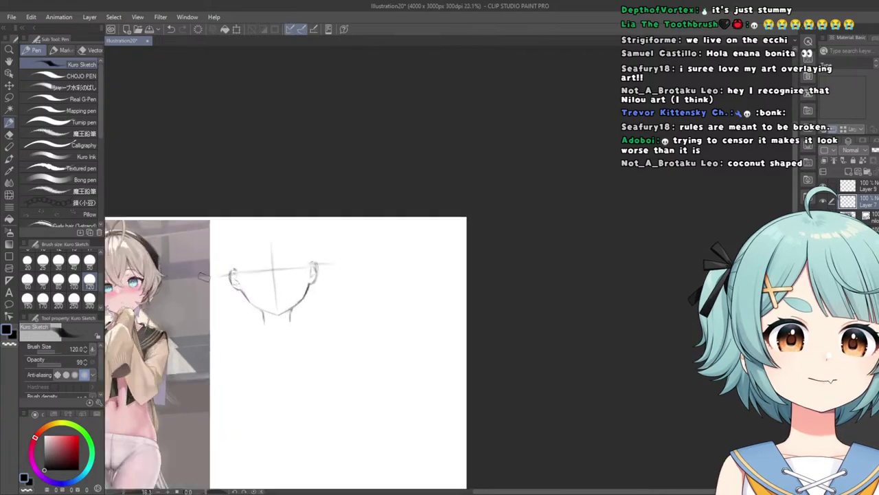
scroll(227, 254, "down", 3)
scroll(249, 245, "up", 3)
scroll(250, 245, "up", 4)
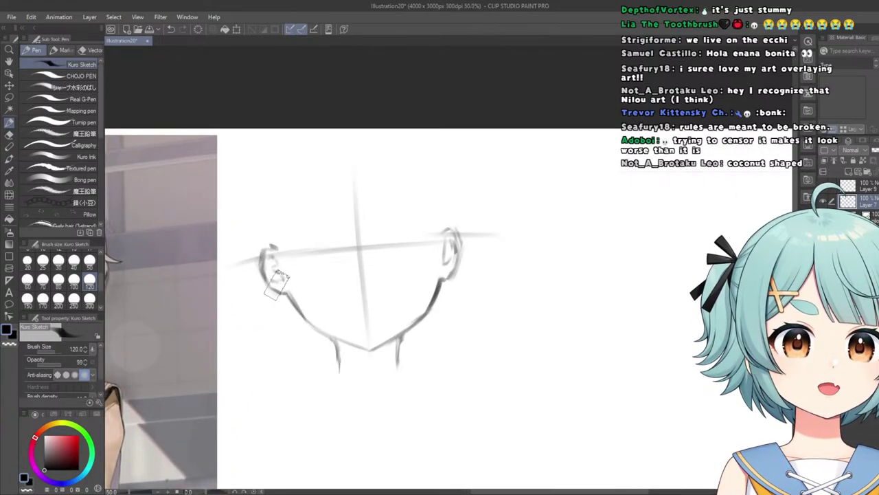
scroll(462, 249, "down", 5)
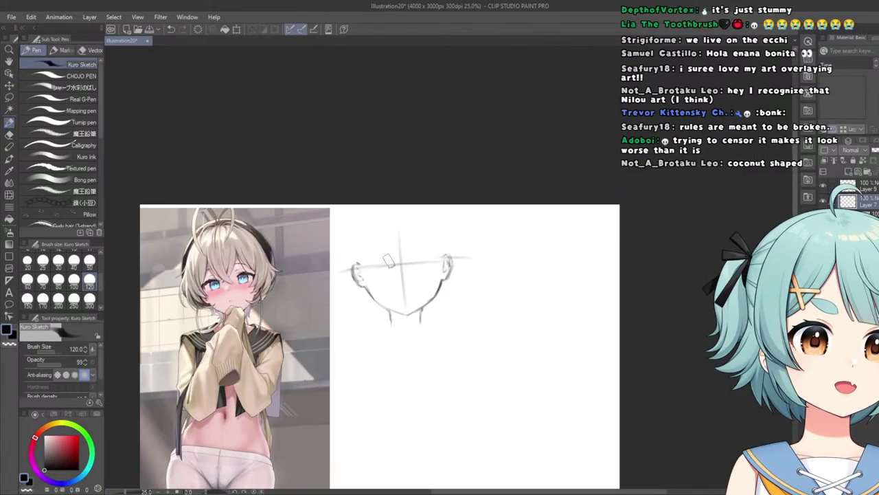
scroll(354, 241, "up", 5)
scroll(354, 240, "up", 1)
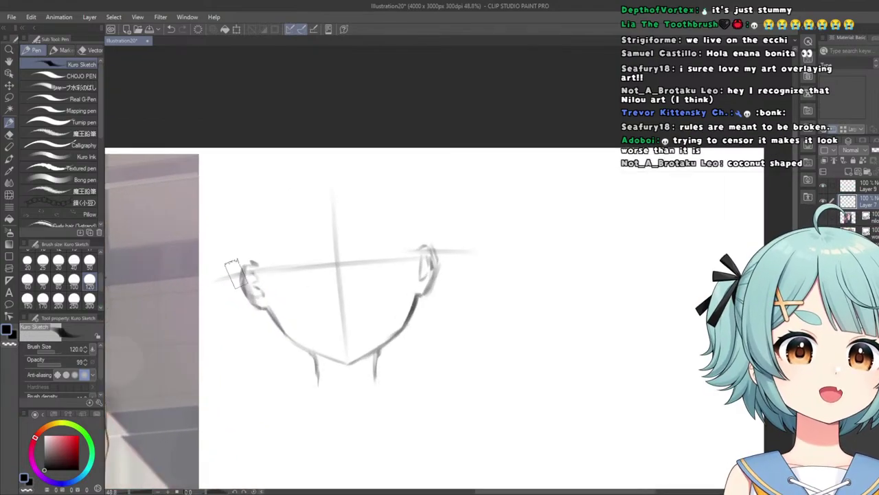
Erase small gaps in the jawline on both sides of the chin, beside the neck lines, with the Hard eraser at brush size 120.
left_click(9, 136)
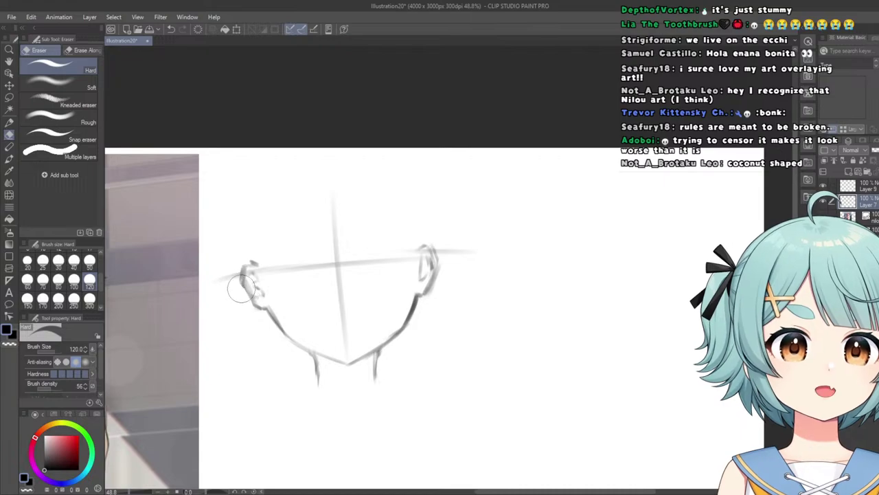
scroll(444, 268, "down", 4)
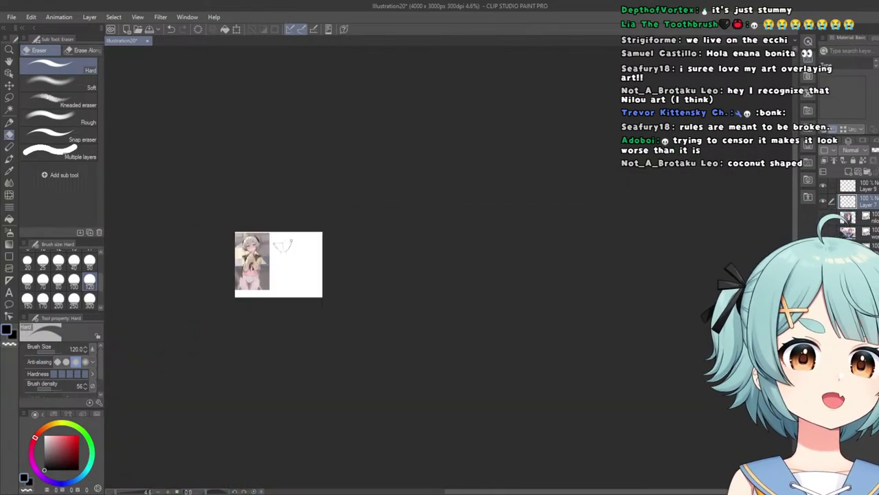
scroll(219, 261, "up", 5)
scroll(227, 265, "down", 4)
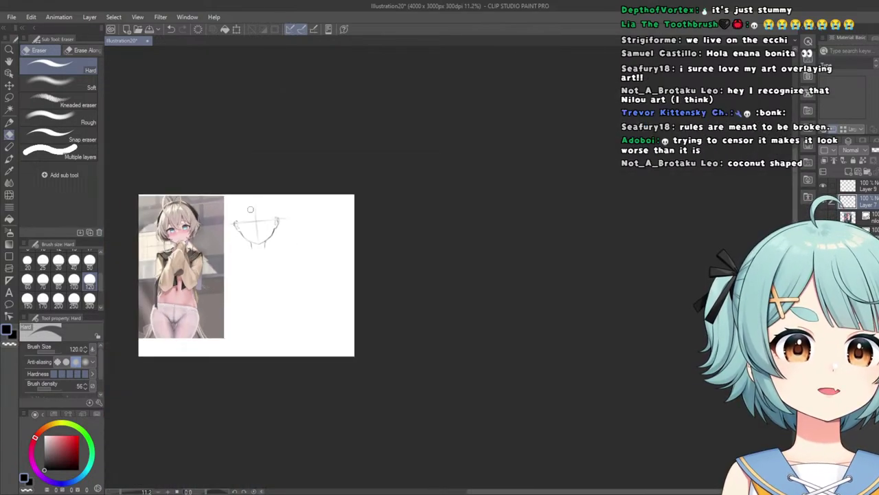
scroll(219, 270, "up", 3)
scroll(219, 270, "down", 3)
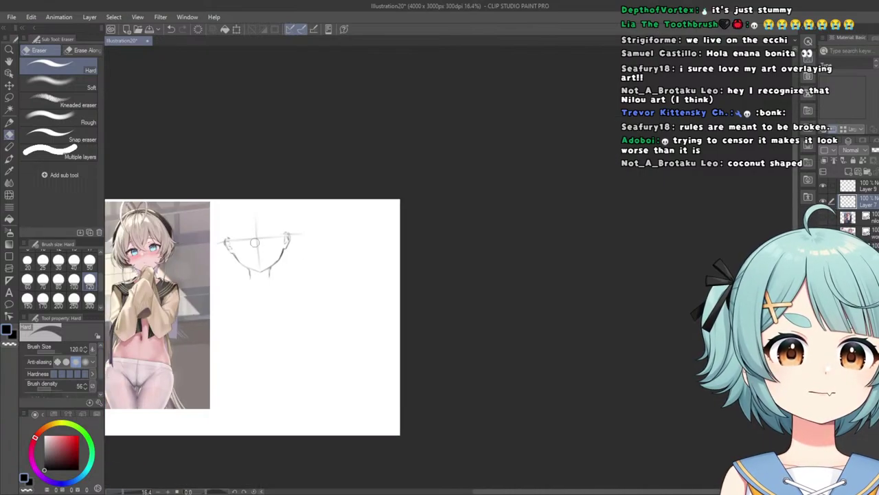
scroll(219, 270, "up", 3)
scroll(219, 270, "down", 2)
scroll(183, 279, "up", 4)
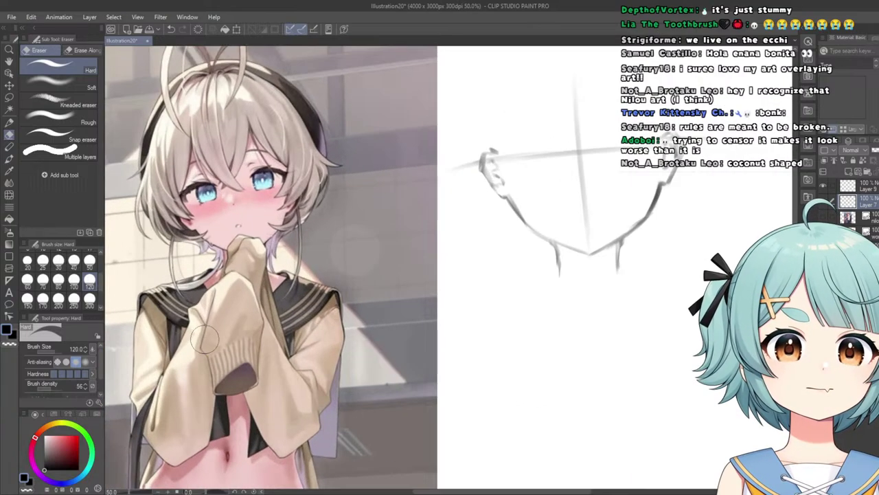
scroll(356, 250, "down", 3)
scroll(522, 254, "up", 3)
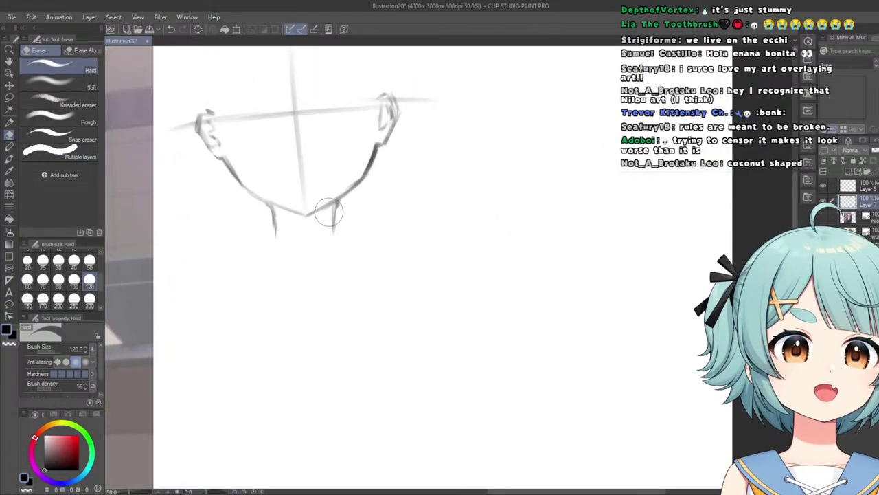
scroll(329, 214, "up", 1)
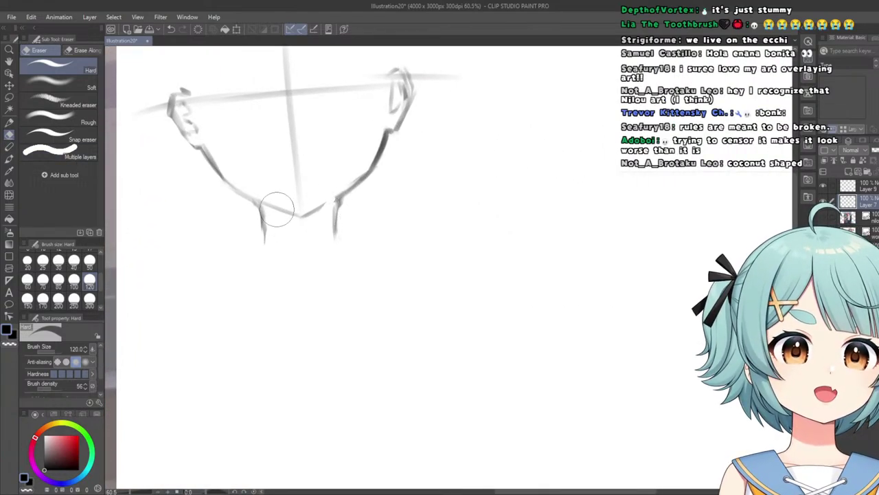
scroll(206, 138, "down", 5)
scroll(232, 143, "up", 6)
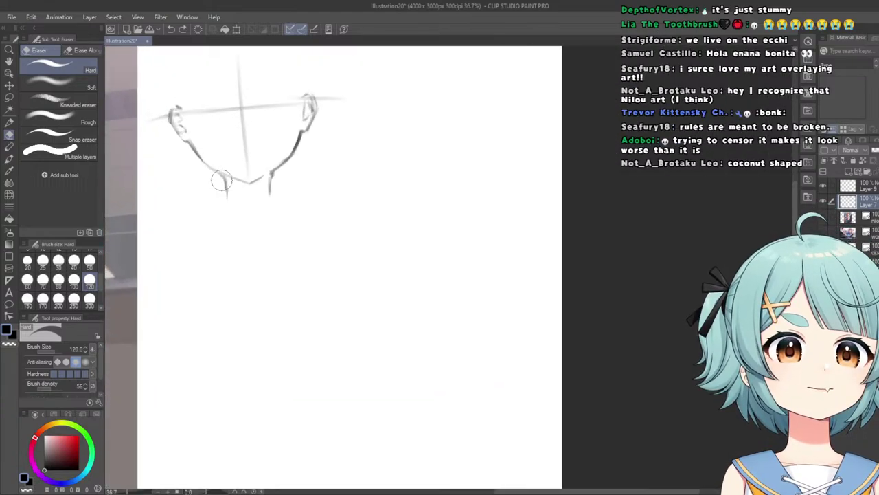
Draw the two curved sides of the cranium rising from the ears with the Kuro Sketch pen at brush size 120.
scroll(229, 179, "down", 5)
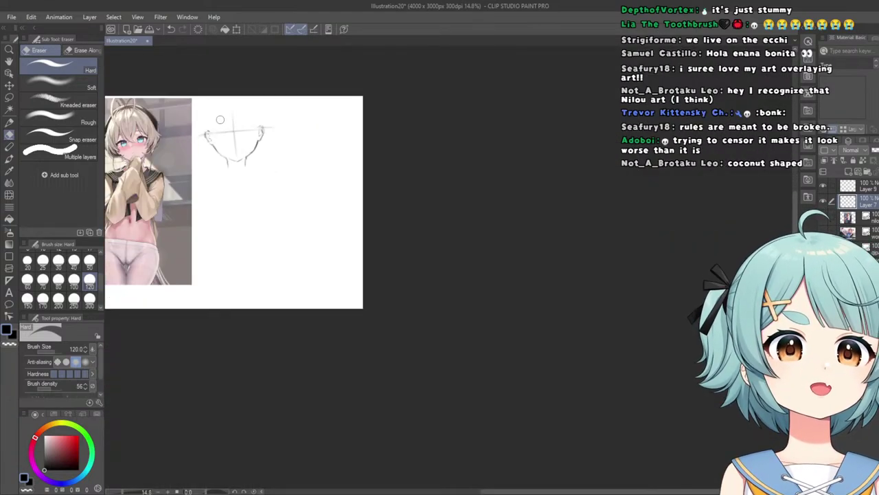
scroll(223, 103, "down", 2)
scroll(202, 97, "up", 4)
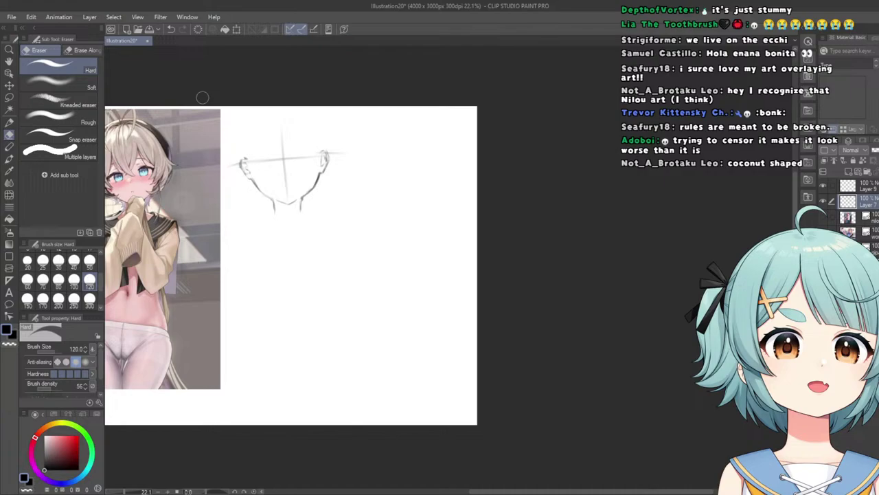
left_click(14, 123)
scroll(327, 122, "up", 2)
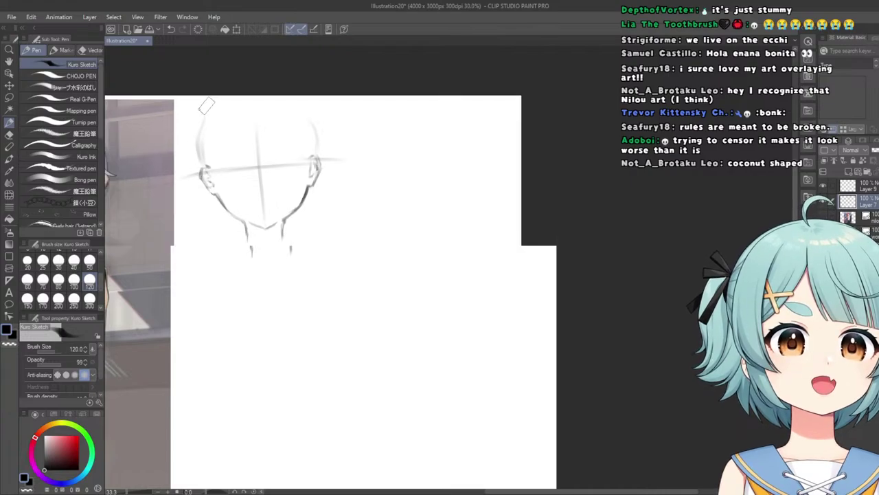
scroll(207, 181, "down", 3)
scroll(296, 155, "up", 3)
scroll(296, 154, "down", 3)
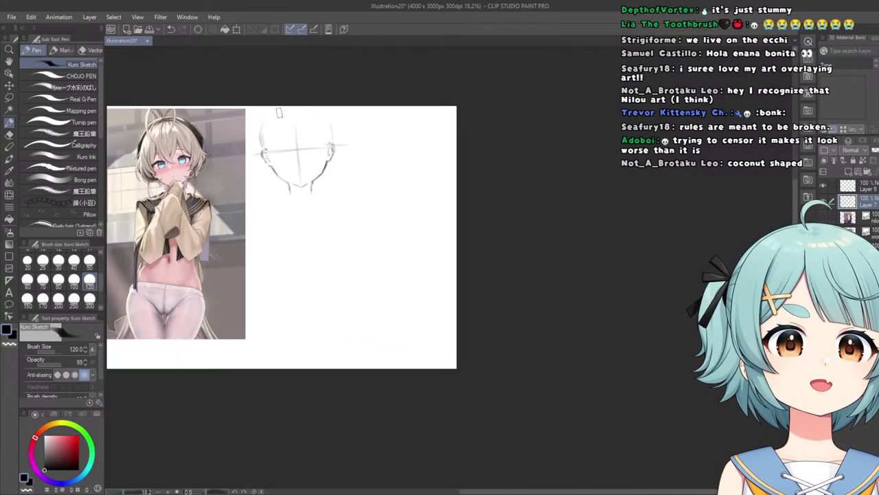
scroll(241, 124, "up", 4)
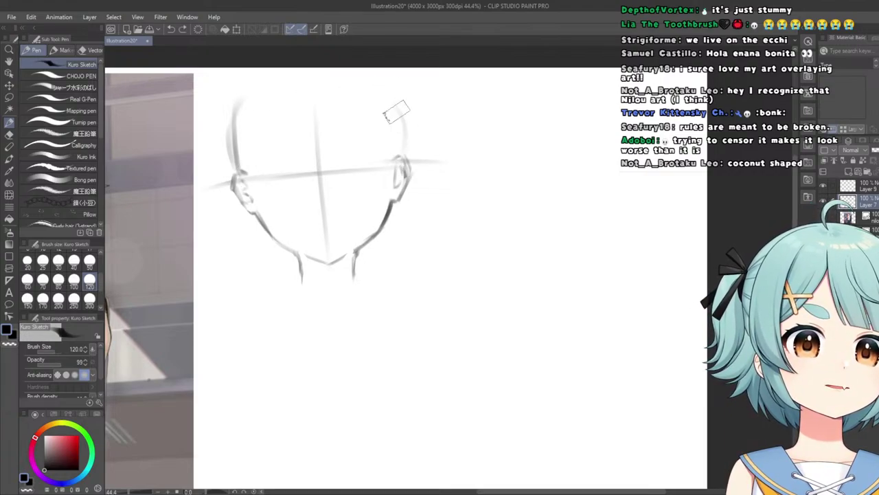
left_click_drag(396, 110, 403, 161)
key("ctrl+z")
mouse_move(396, 97)
left_mouse_down()
mouse_move(408, 117)
mouse_move(405, 157)
left_mouse_up()
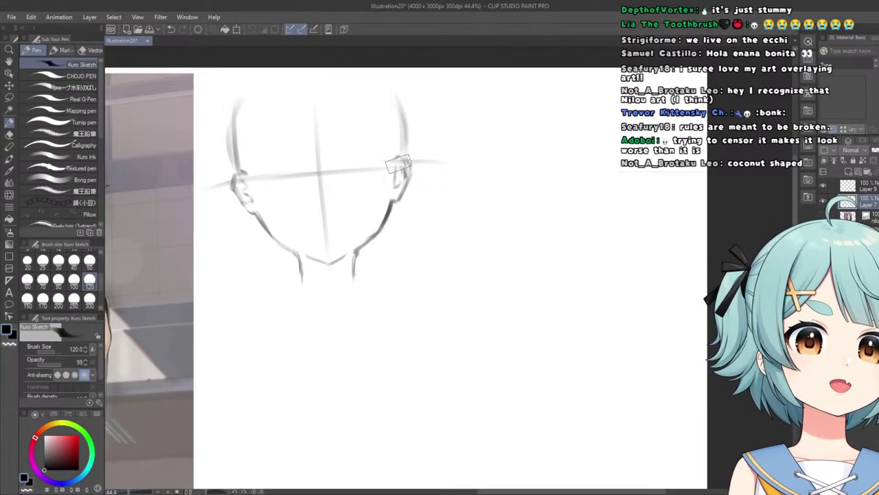
Move the head sketch down on the canvas to make room for the top of the cranium.
scroll(291, 102, "down", 5)
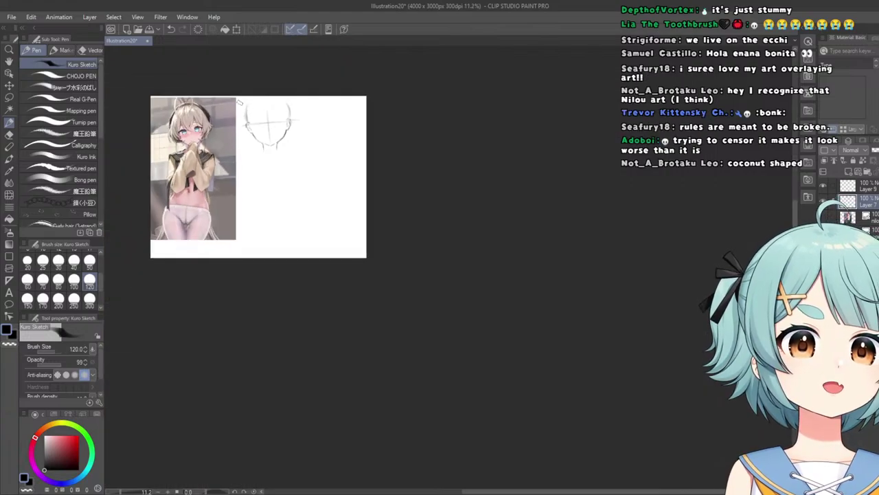
scroll(285, 97, "up", 4)
left_click(8, 86)
mouse_move(238, 111)
left_mouse_down()
mouse_move(241, 139)
mouse_move(213, 147)
left_mouse_up()
Draw the rounded top of the cranium with the Kuro Sketch pen, joining both side curves.
left_click(9, 122)
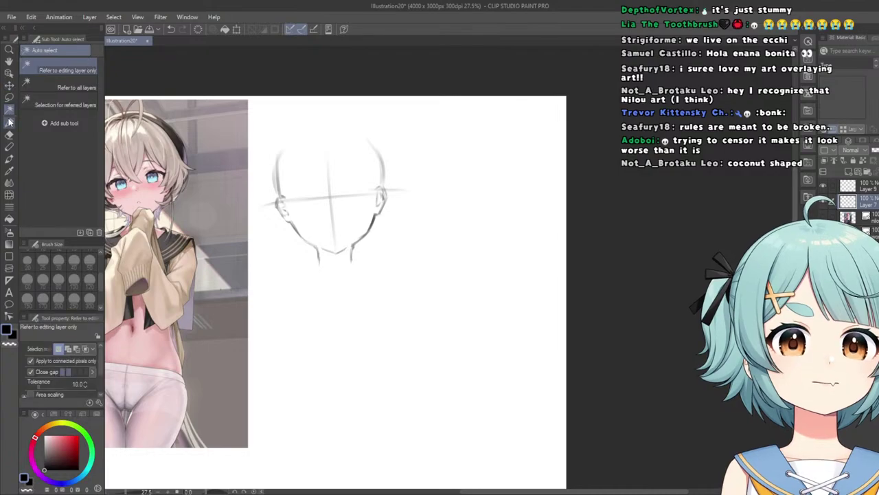
scroll(337, 121, "up", 2)
mouse_move(323, 127)
left_mouse_down()
mouse_move(400, 150)
mouse_move(406, 162)
left_mouse_up()
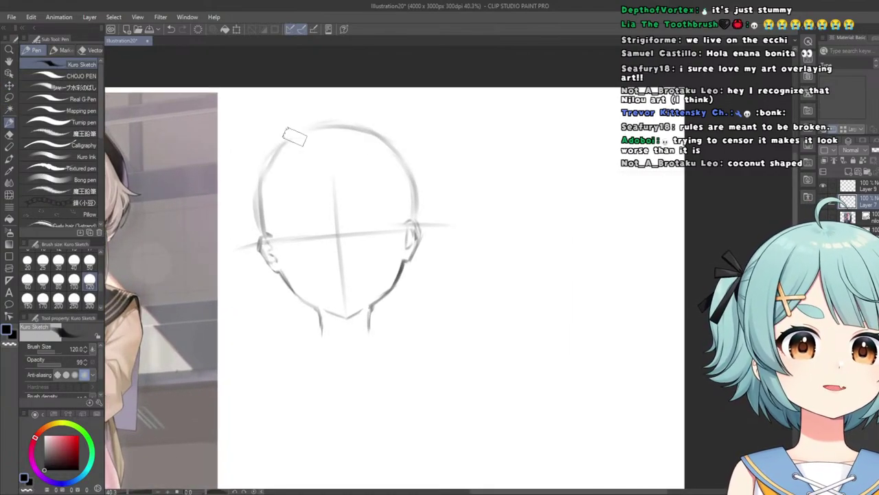
scroll(294, 136, "down", 2)
scroll(369, 153, "up", 3)
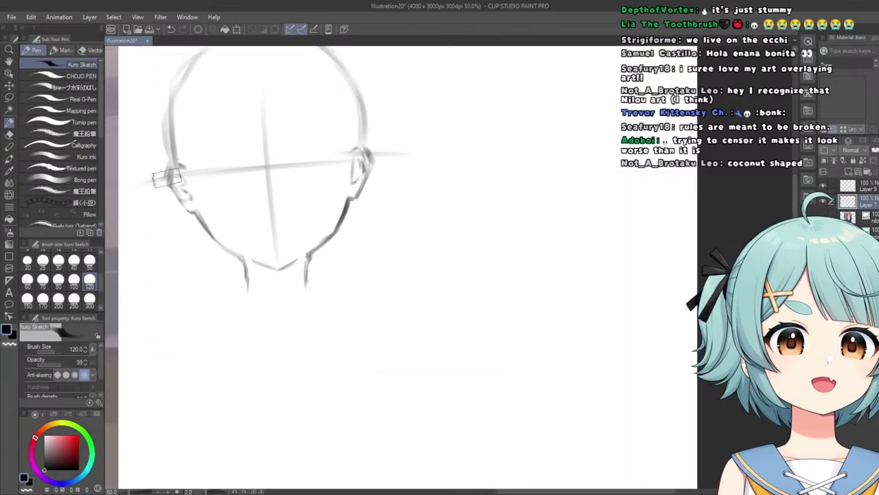
Check the rounded cranium's size and shape against the reference character's head.
scroll(166, 178, "down", 3)
scroll(275, 110, "up", 2)
scroll(318, 81, "down", 2)
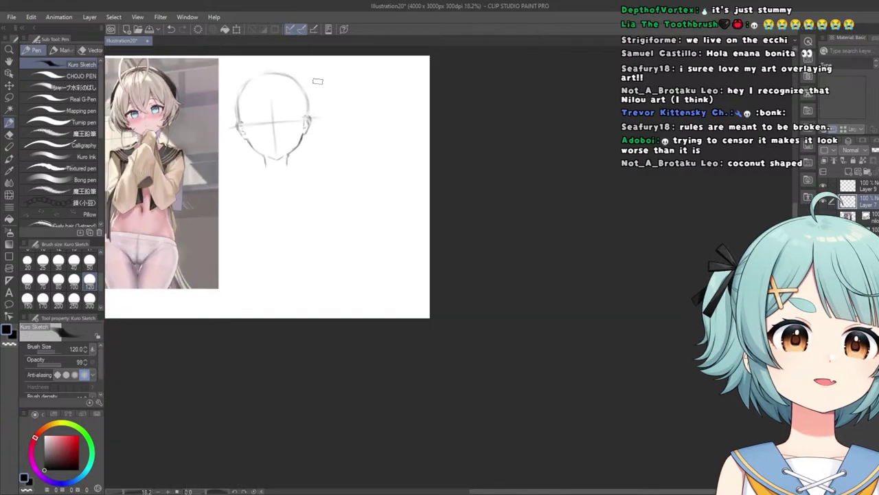
scroll(318, 81, "up", 3)
scroll(287, 112, "down", 2)
scroll(277, 88, "up", 2)
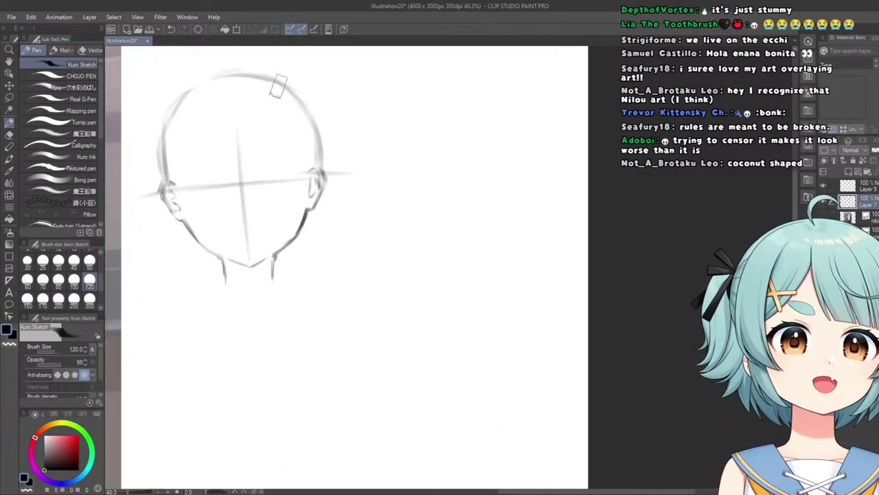
scroll(261, 141, "down", 1)
scroll(196, 96, "down", 3)
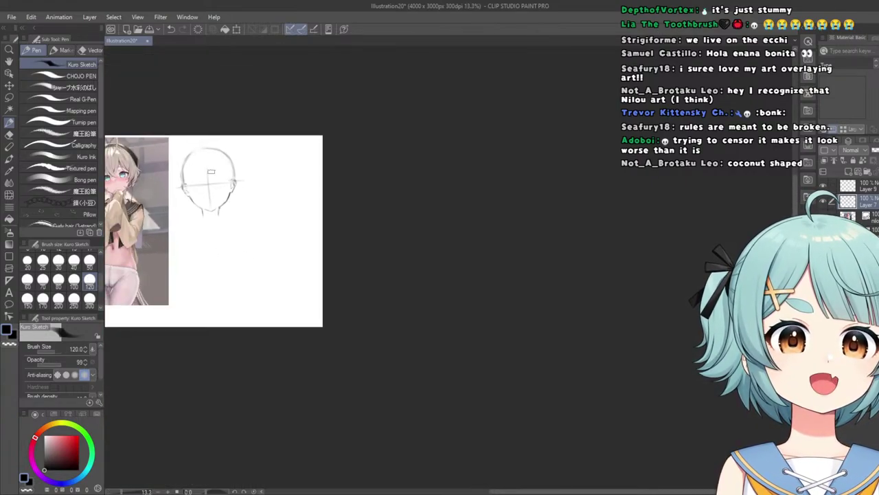
scroll(236, 157, "up", 3)
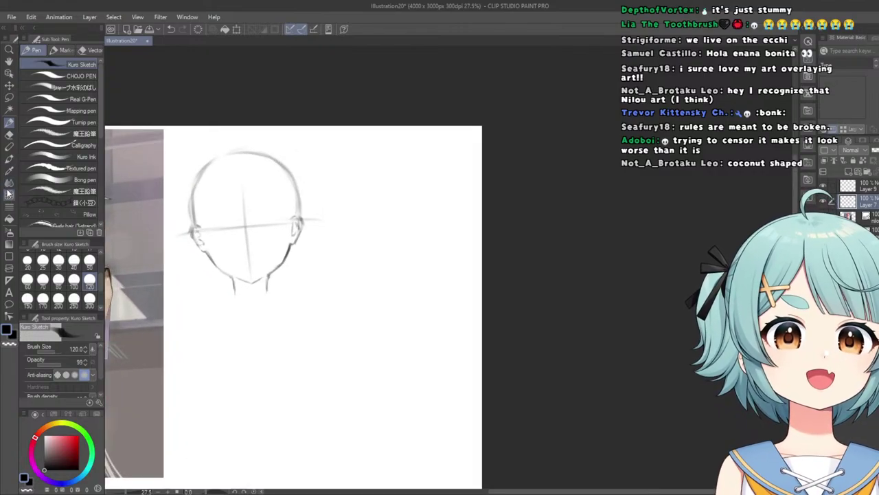
Adjust the cranium's outline slightly with Liquify at brush size 700.
left_click(9, 194)
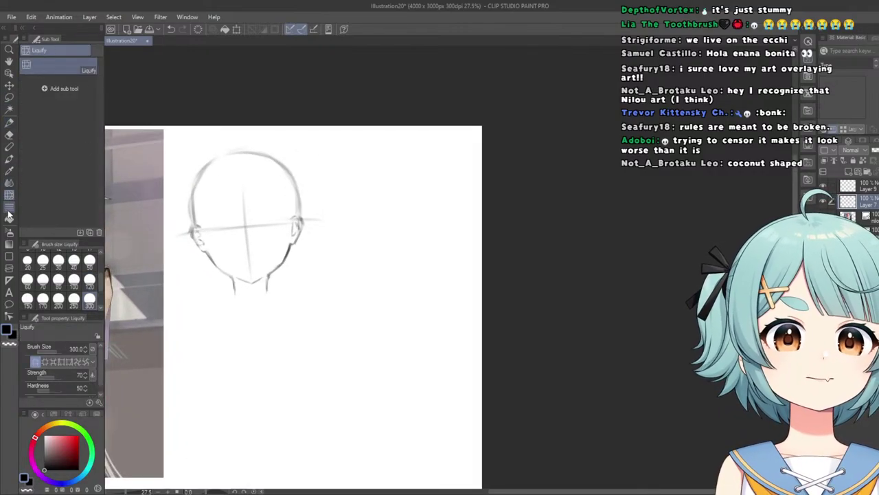
scroll(96, 304, "down", 1)
left_click(74, 298)
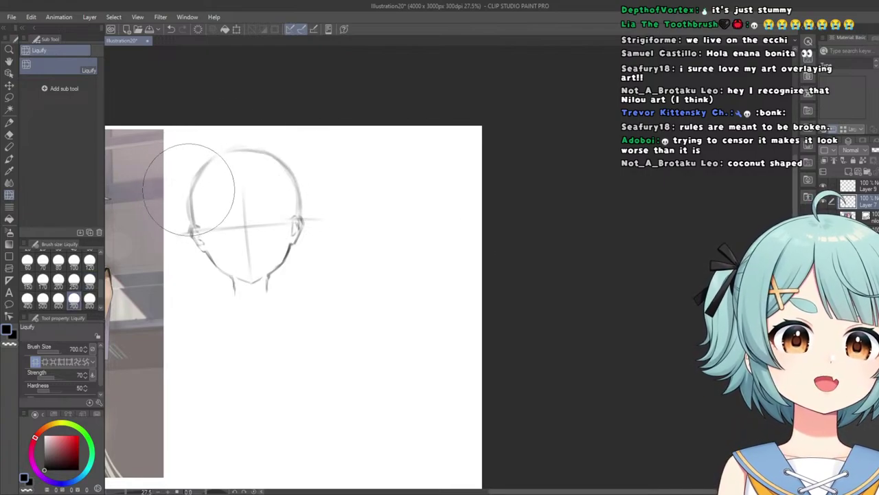
scroll(199, 200, "up", 1)
scroll(239, 141, "down", 5)
scroll(199, 198, "up", 4)
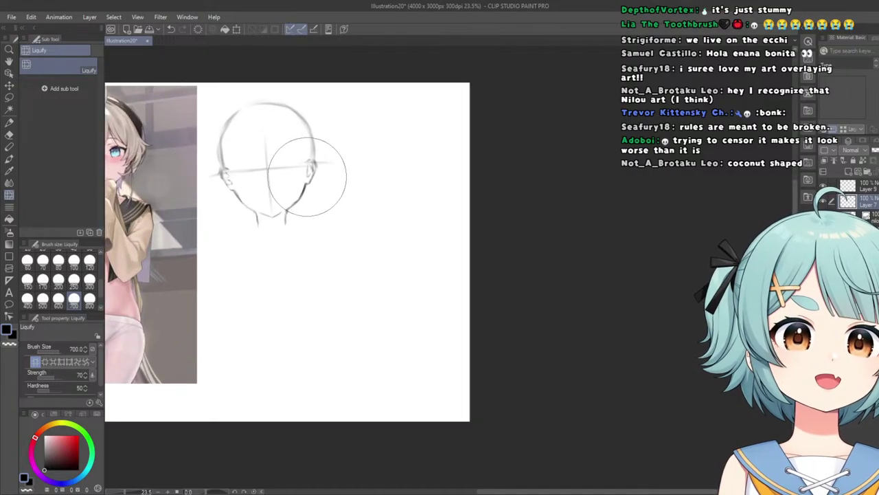
Compare the reshaped head's overall proportions with the reference figure at several zoom levels.
scroll(216, 102, "down", 2)
scroll(288, 117, "up", 1)
scroll(161, 71, "down", 1)
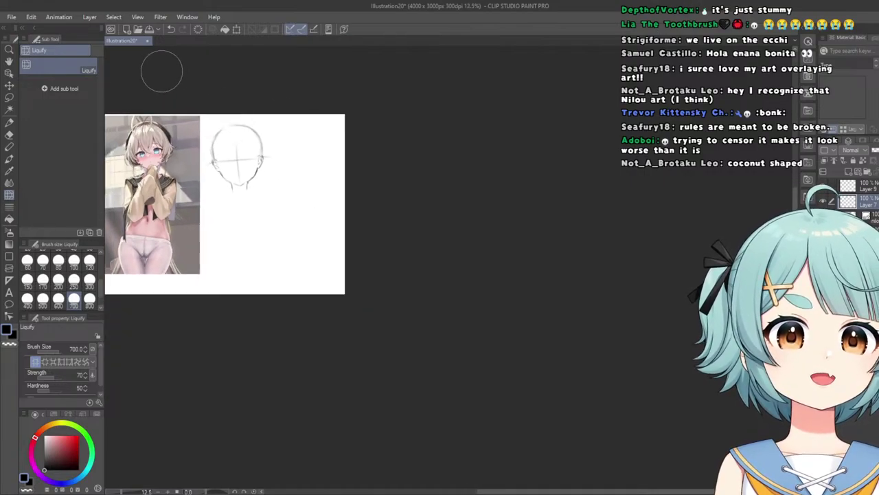
scroll(249, 114, "up", 2)
scroll(234, 116, "down", 1)
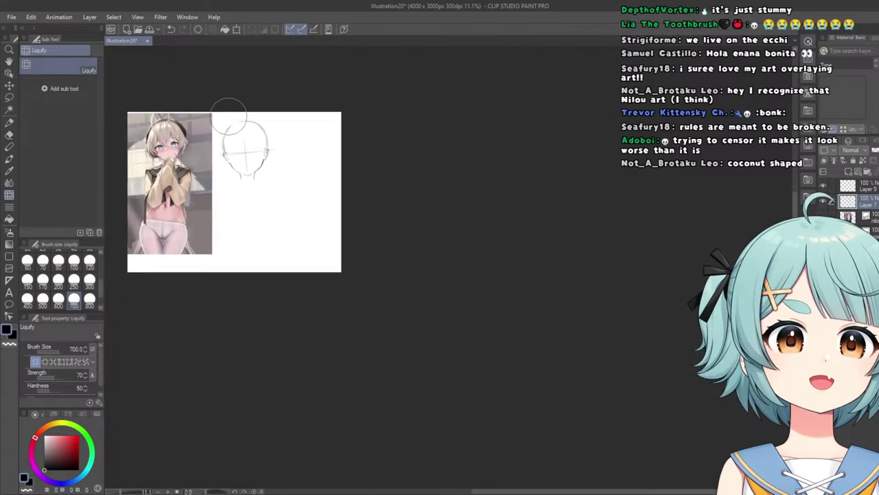
scroll(229, 98, "up", 1)
scroll(249, 108, "down", 1)
scroll(275, 139, "up", 1)
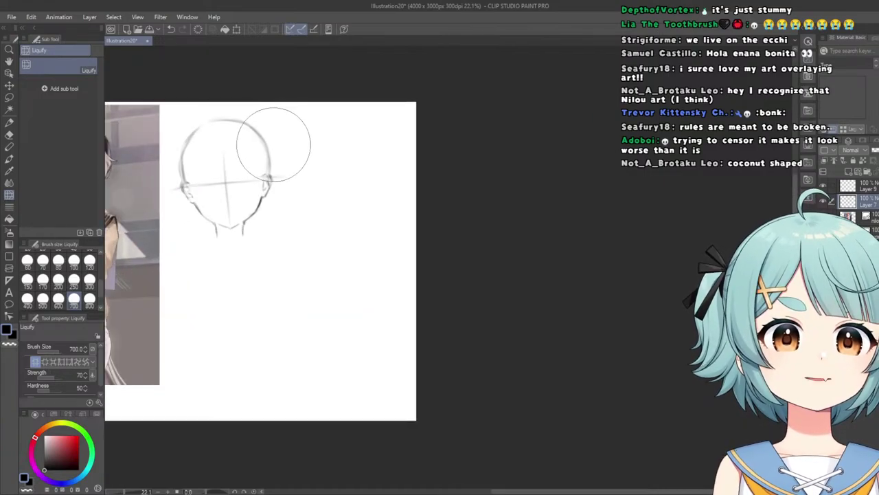
scroll(143, 82, "down", 2)
scroll(193, 104, "up", 2)
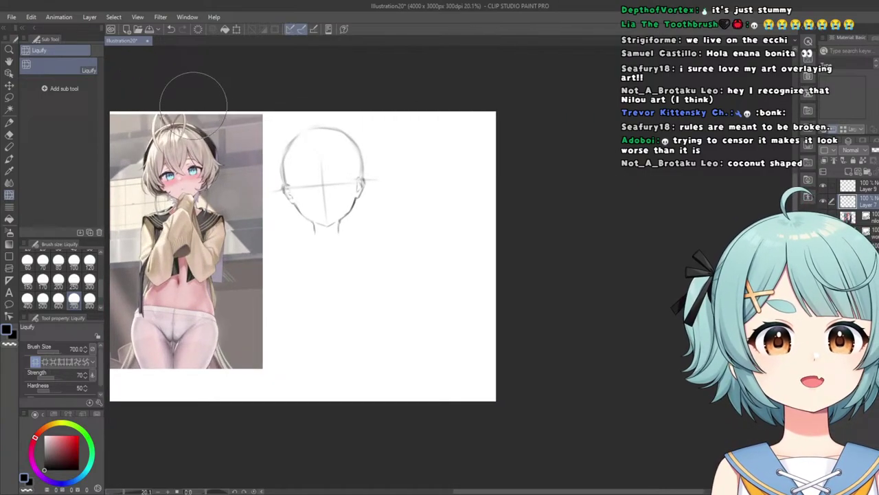
Sketch short upper eyelid lines for both eyes just above the horizontal face guideline with the Kuro Sketch pen at size 120.
left_click(9, 123)
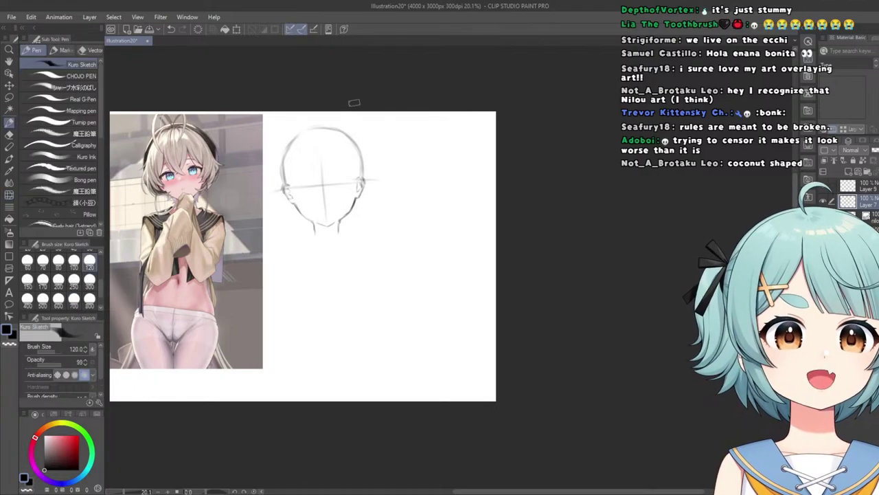
scroll(353, 103, "up", 3)
scroll(354, 102, "down", 2)
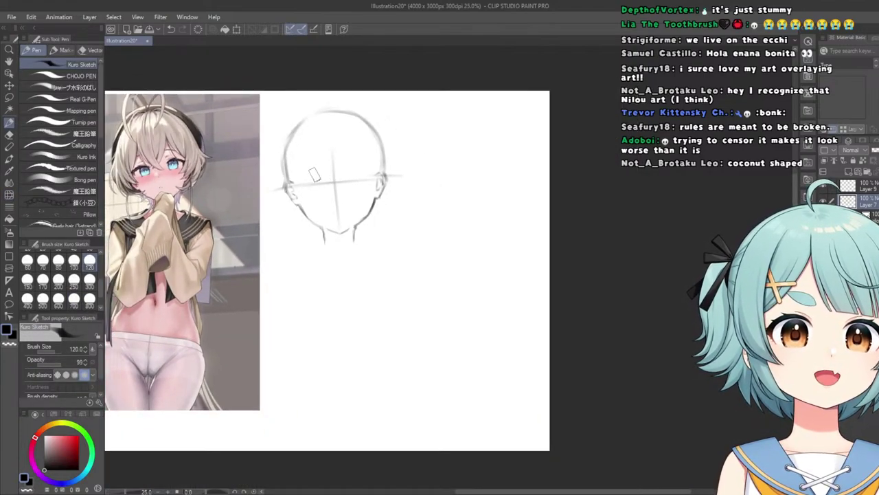
scroll(313, 174, "up", 1)
scroll(371, 158, "up", 1)
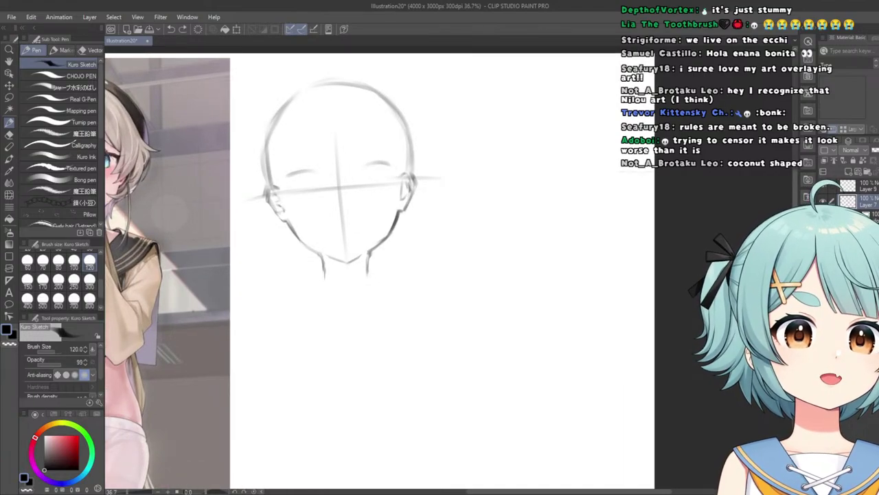
scroll(371, 174, "up", 1)
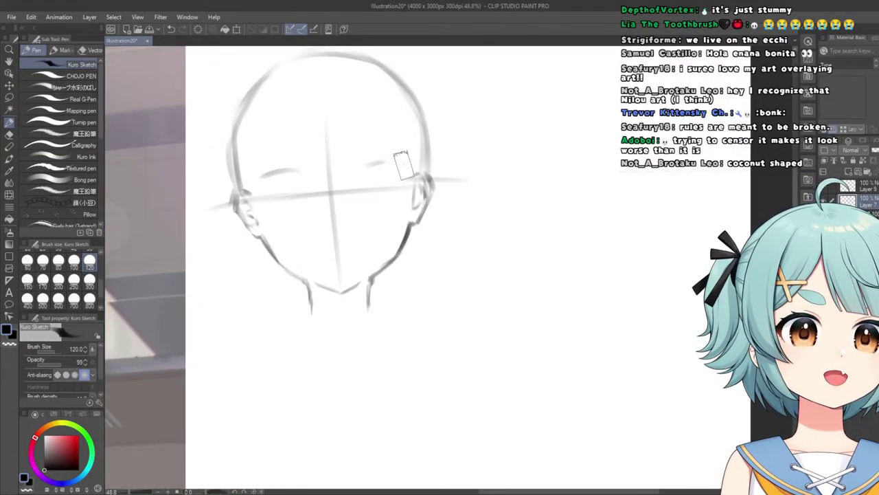
scroll(359, 169, "down", 5)
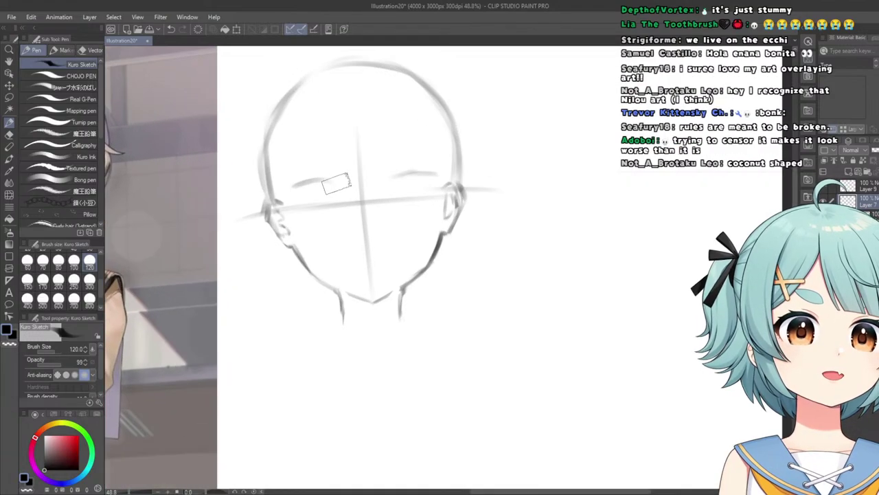
scroll(313, 148, "up", 3)
scroll(312, 148, "down", 3)
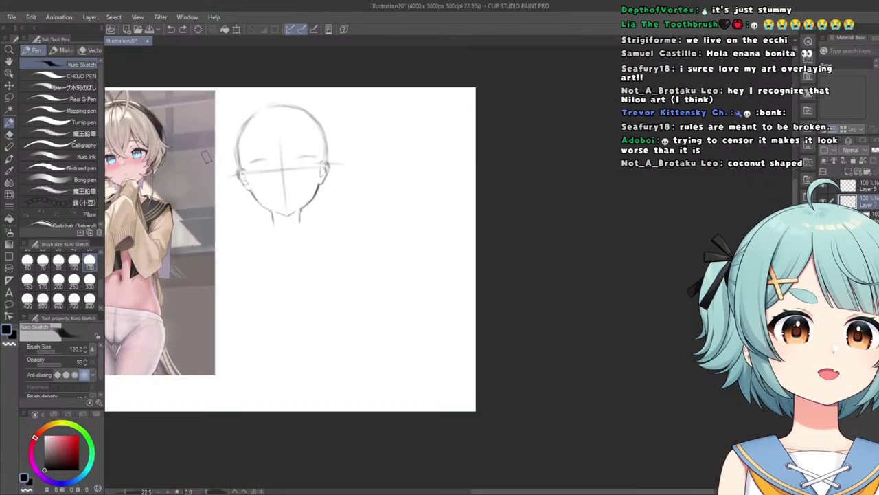
Try to block in the iris shapes below the two eyelid lines.
scroll(313, 148, "up", 3)
scroll(313, 147, "up", 1)
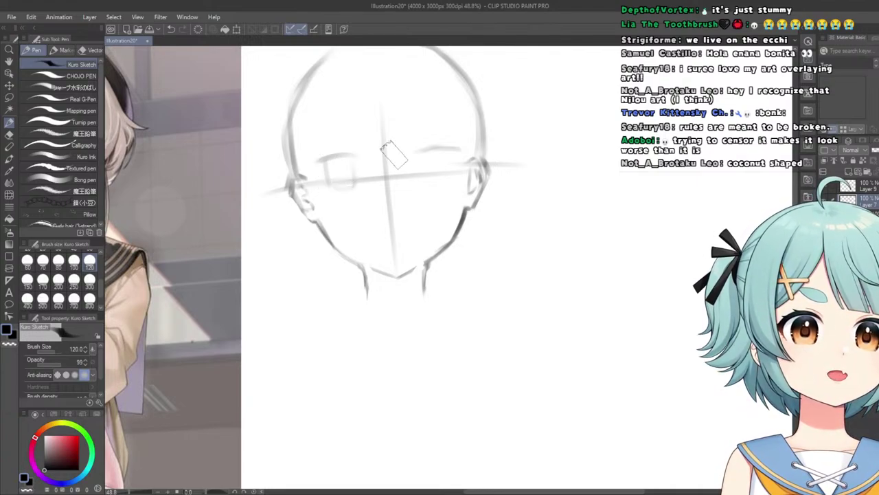
scroll(446, 182, "down", 2)
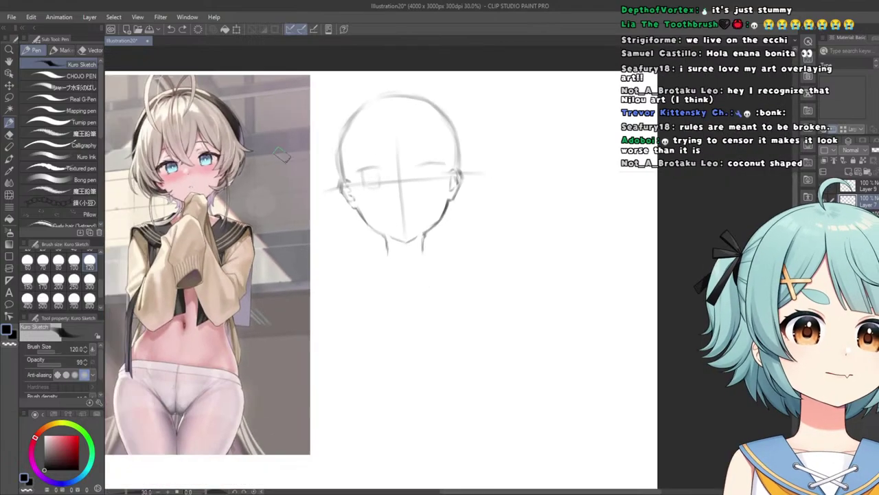
scroll(416, 177, "up", 1)
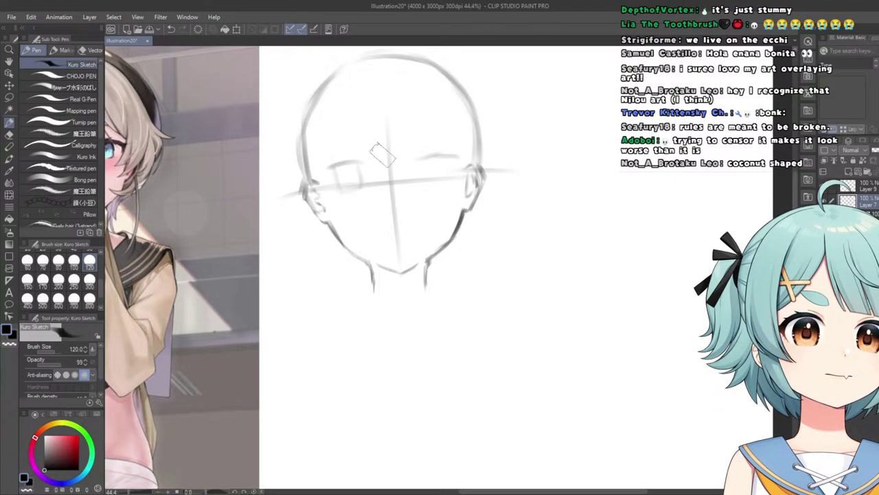
key("ctrl+z")
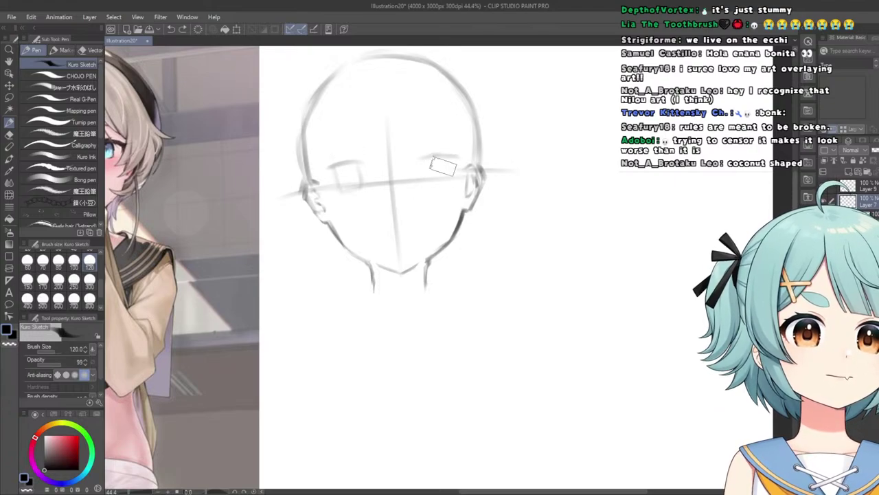
scroll(422, 180, "down", 3)
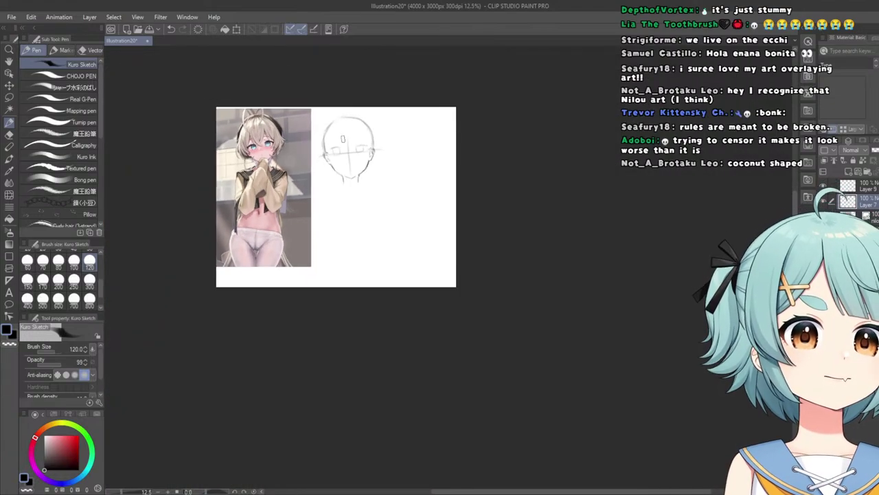
scroll(364, 133, "up", 1)
scroll(353, 138, "down", 2)
scroll(347, 134, "up", 3)
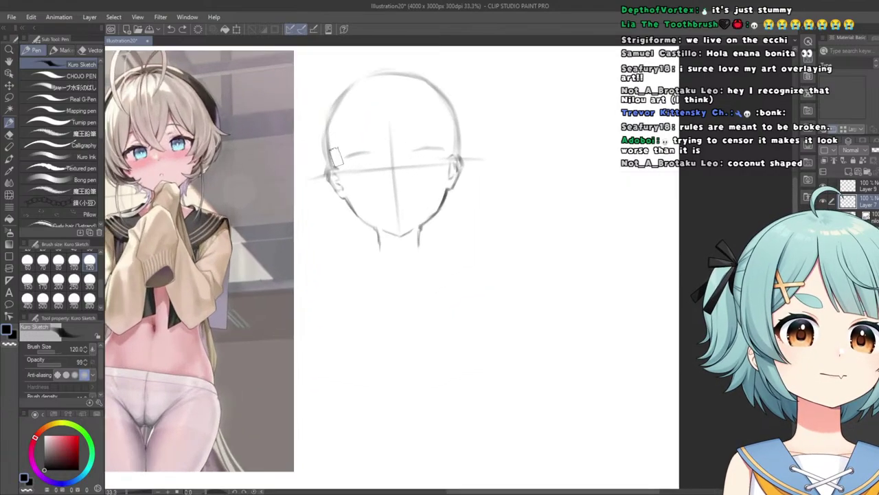
Thicken and darken both upper eyelid lines, checking their placement against the reference character's eyes.
scroll(309, 120, "down", 4)
scroll(266, 102, "up", 4)
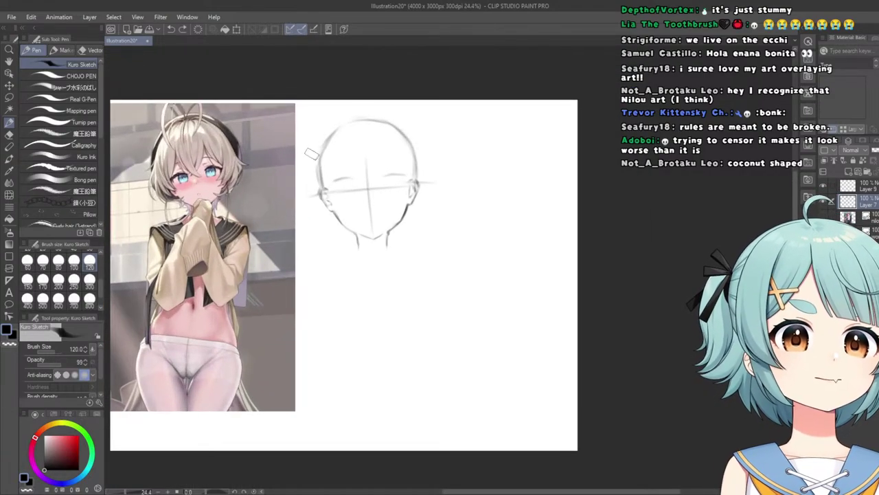
scroll(307, 159, "down", 1)
scroll(357, 168, "up", 4)
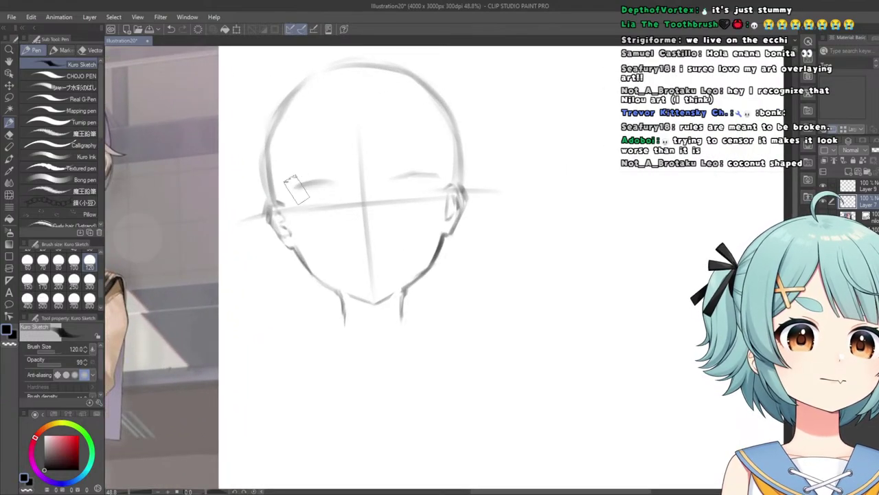
scroll(295, 185, "down", 3)
scroll(327, 152, "up", 3)
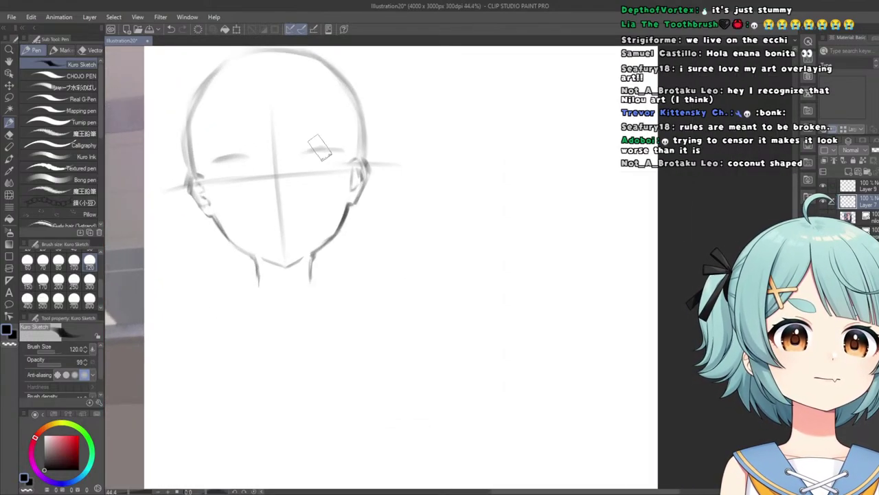
scroll(320, 148, "down", 6)
scroll(230, 108, "up", 3)
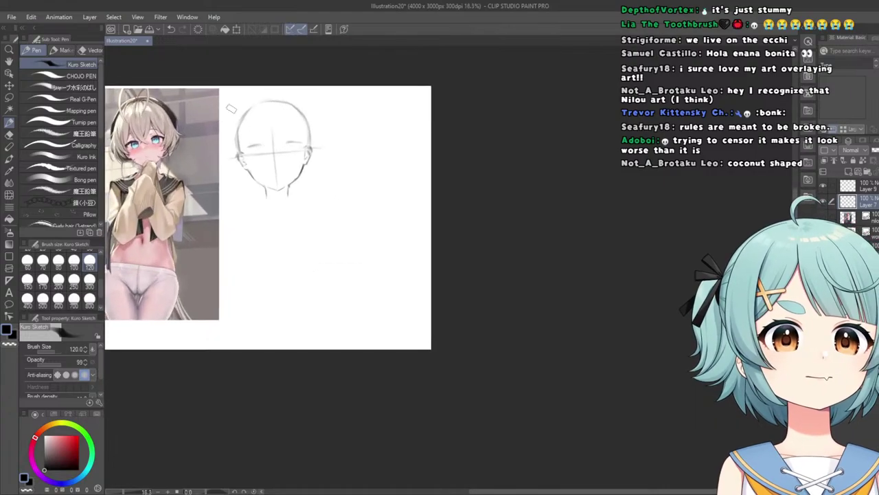
scroll(234, 110, "up", 2)
scroll(261, 96, "down", 6)
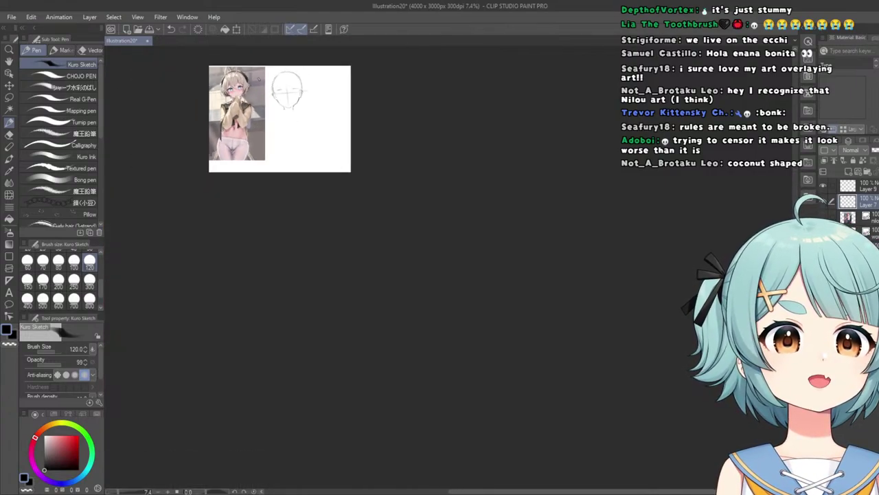
scroll(259, 77, "up", 5)
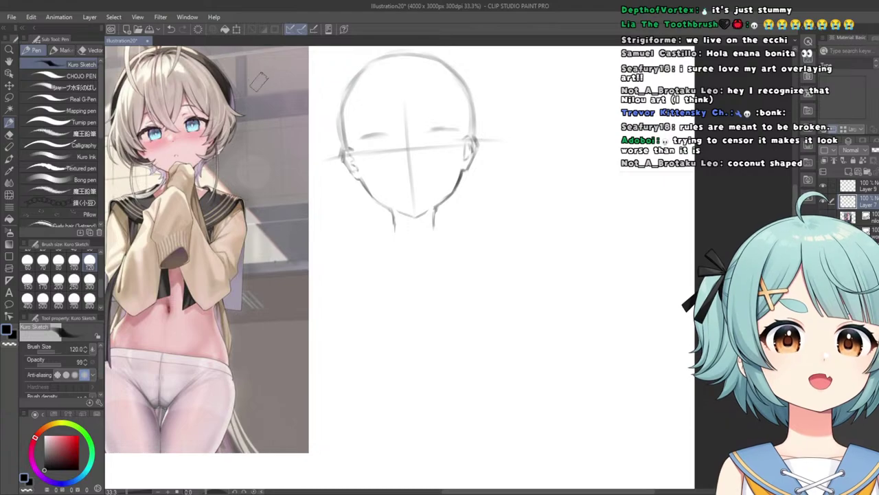
scroll(431, 170, "up", 2)
scroll(426, 206, "down", 1)
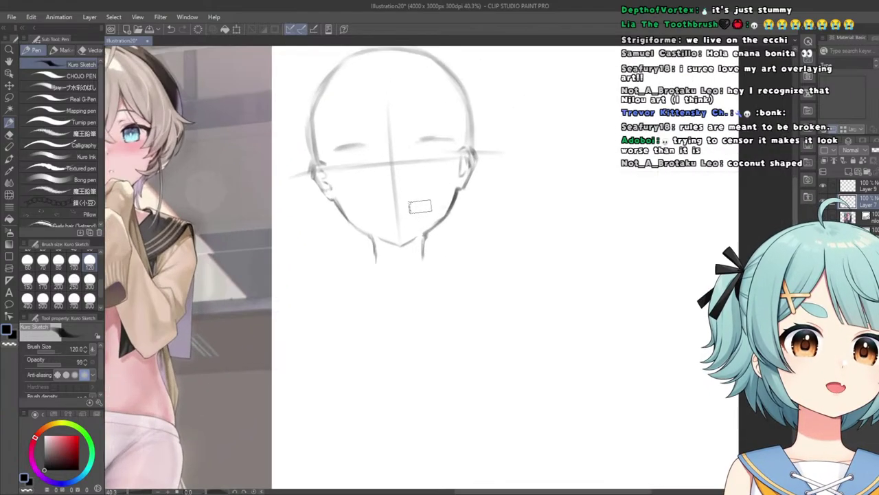
Extend the neck lines slightly downward below the jaw and compare the head with the reference figure.
scroll(439, 221, "up", 2)
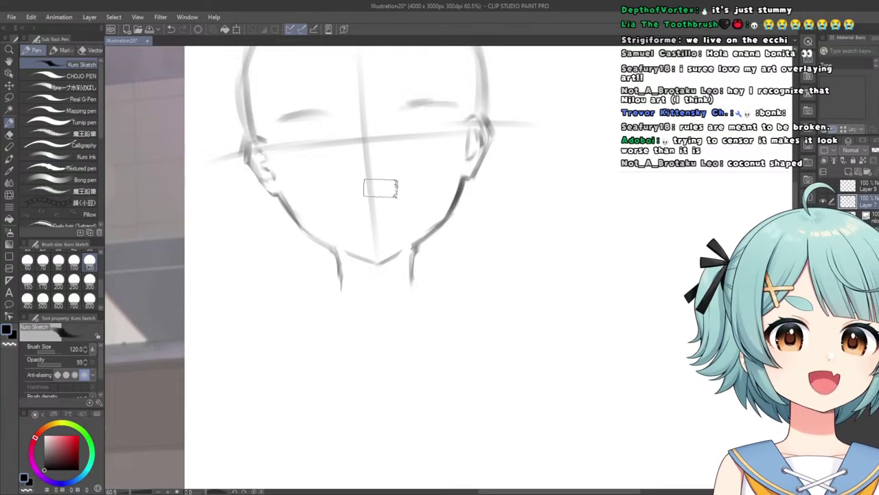
scroll(292, 302, "down", 4)
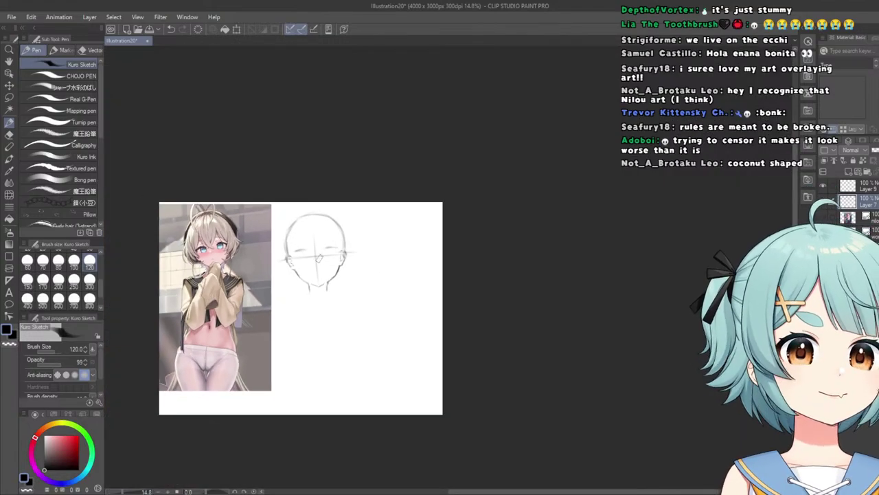
scroll(312, 296, "up", 2)
scroll(316, 297, "up", 2)
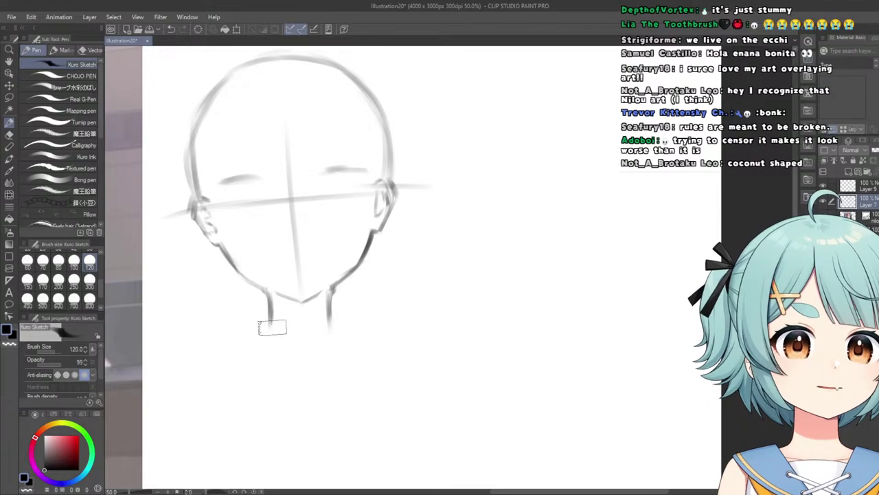
scroll(271, 323, "down", 4)
scroll(264, 210, "down", 2)
scroll(289, 192, "up", 2)
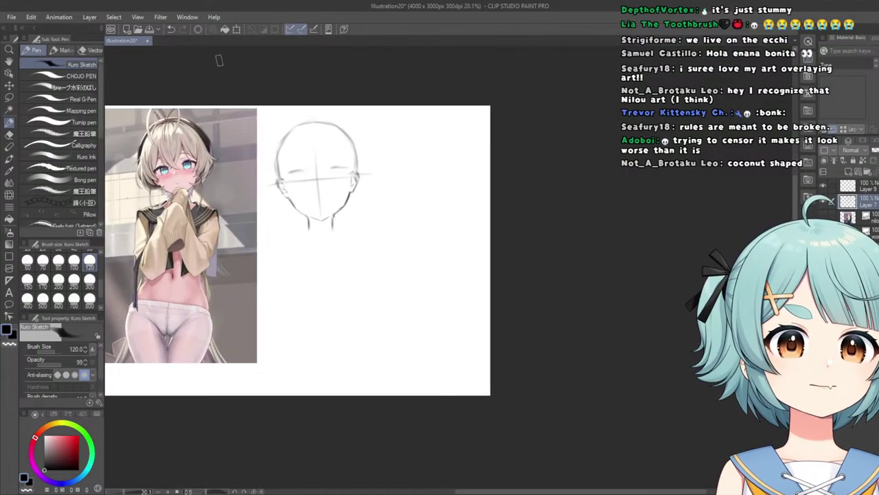
scroll(206, 78, "up", 3)
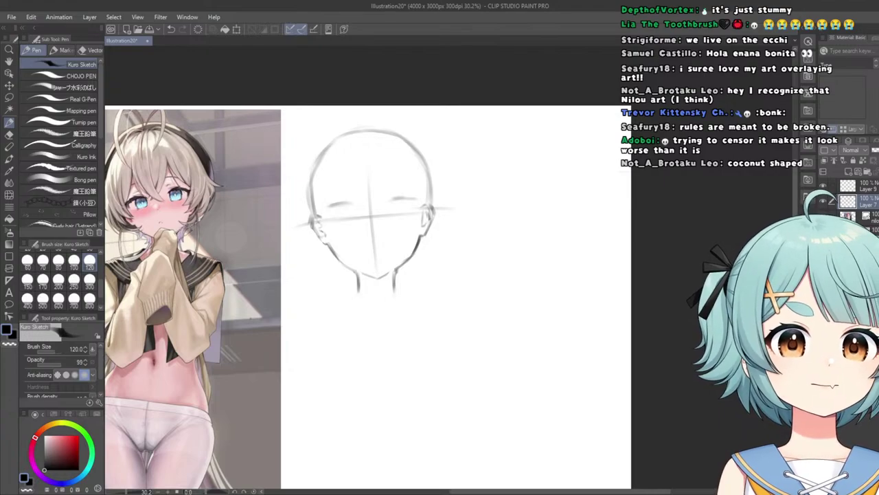
Touch up the head's lower contours with Liquify at brush size 700, checking the proportions against the reference.
left_click(9, 195)
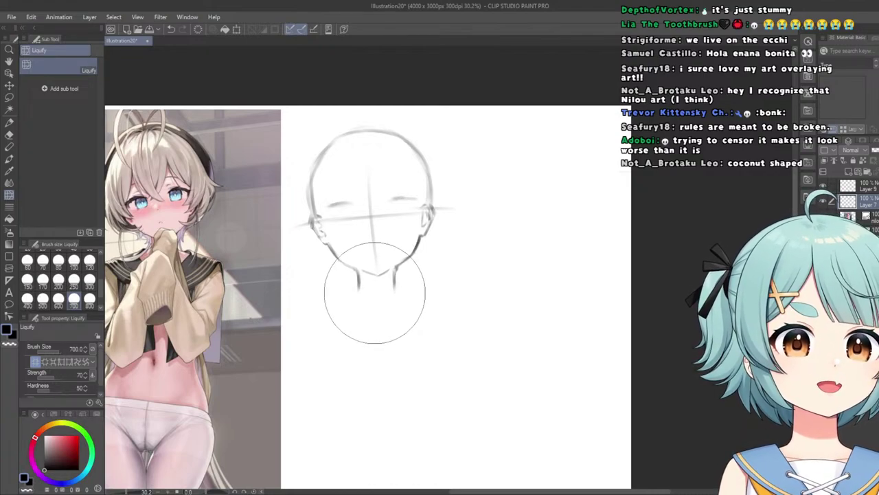
scroll(361, 229, "down", 4)
scroll(372, 210, "up", 3)
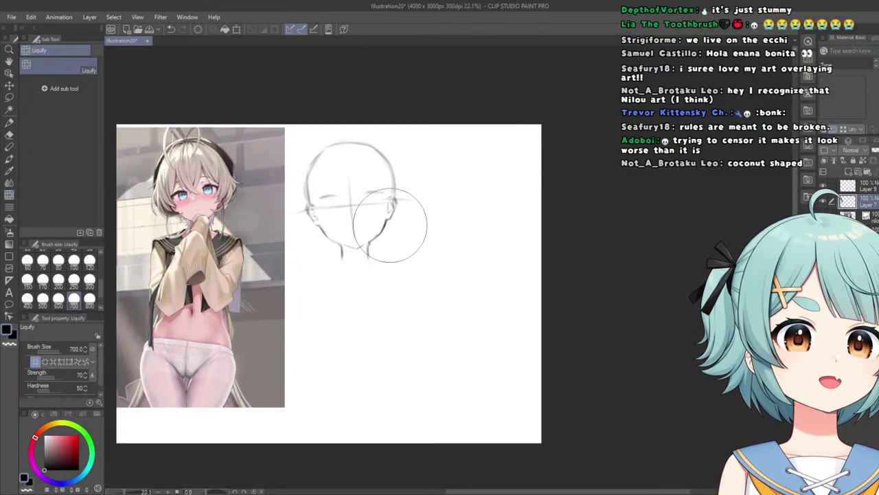
scroll(281, 231, "down", 3)
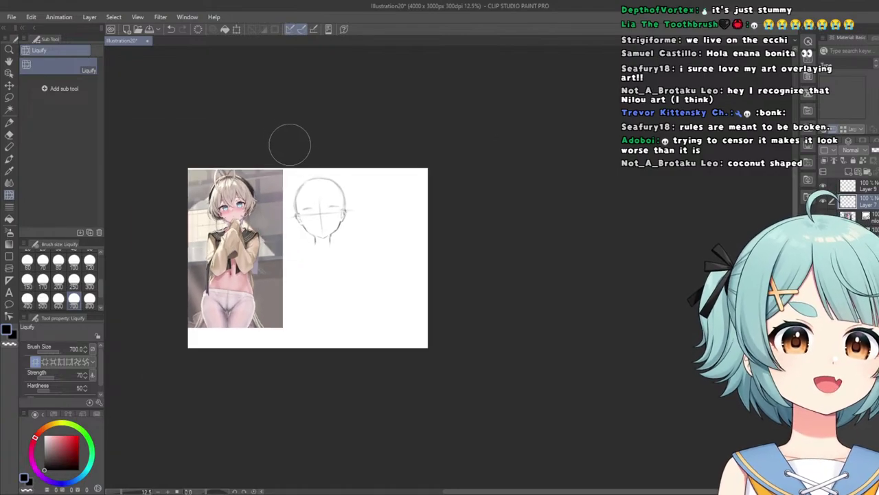
scroll(298, 167, "up", 3)
scroll(328, 183, "down", 3)
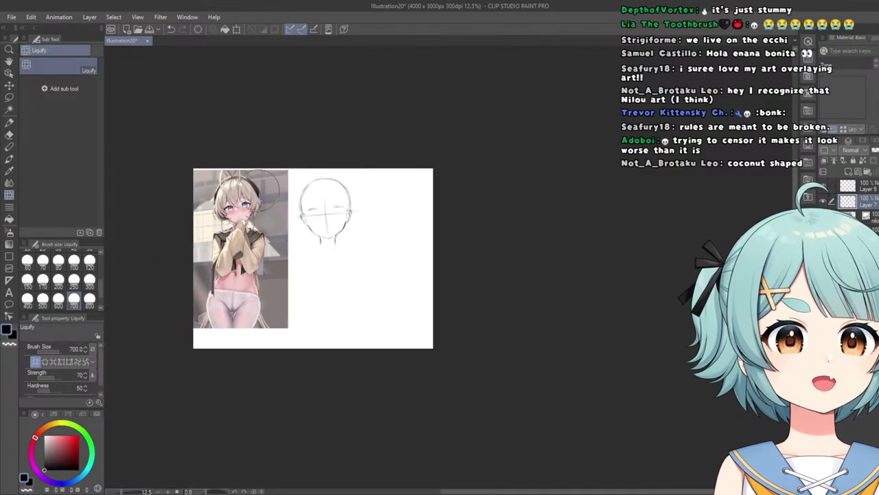
scroll(176, 146, "up", 3)
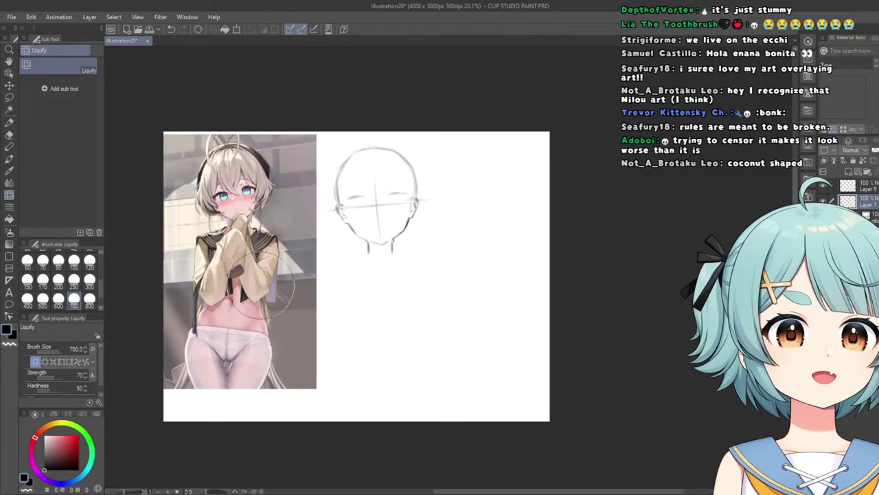
Return to the Kuro Sketch pen and add a new layer at 43% opacity above the head sketch.
left_click(9, 123)
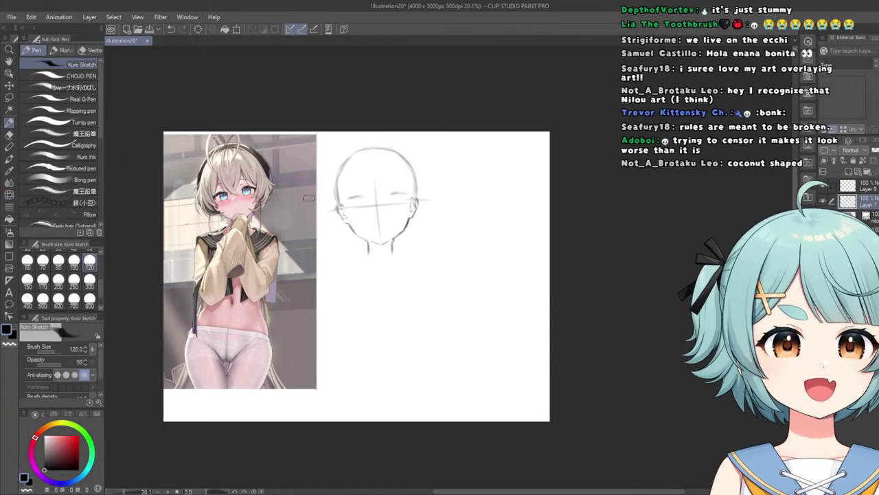
scroll(406, 169, "down", 2)
scroll(397, 131, "up", 2)
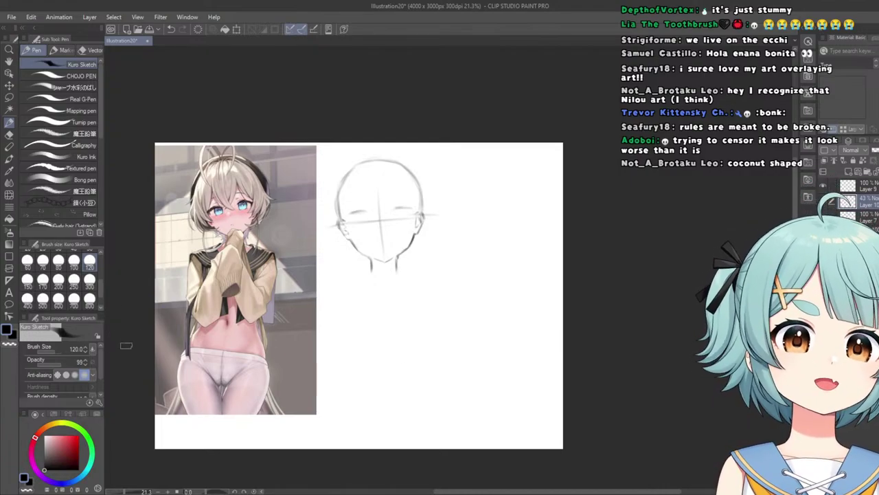
Choose the キリキリペン pen at brush size 50 for writing notes.
left_click(9, 134)
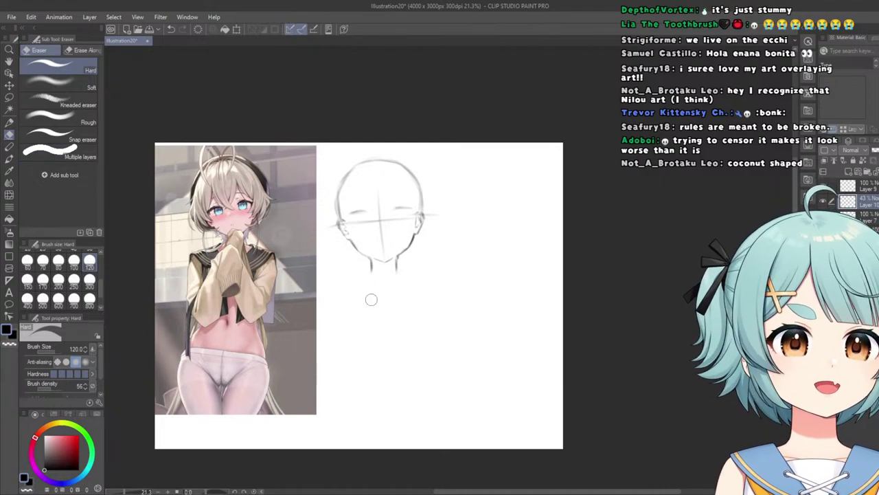
scroll(377, 381, "up", 2)
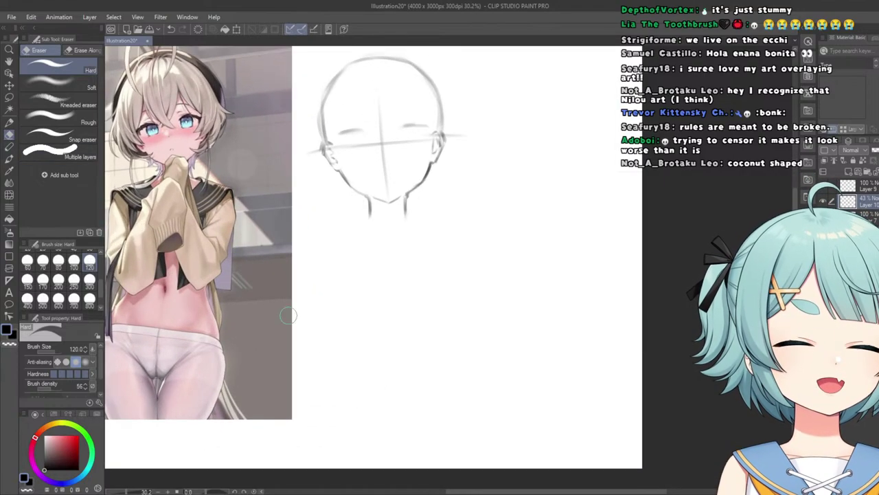
left_click(8, 122)
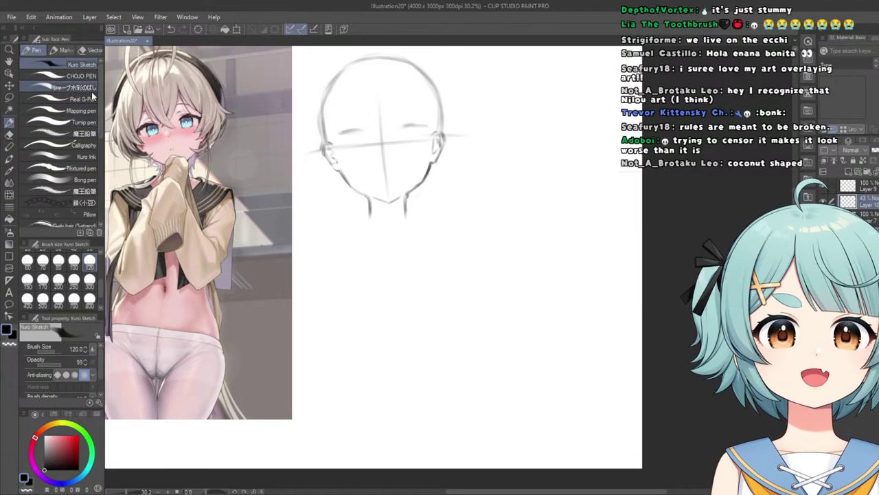
scroll(69, 171, "down", 5)
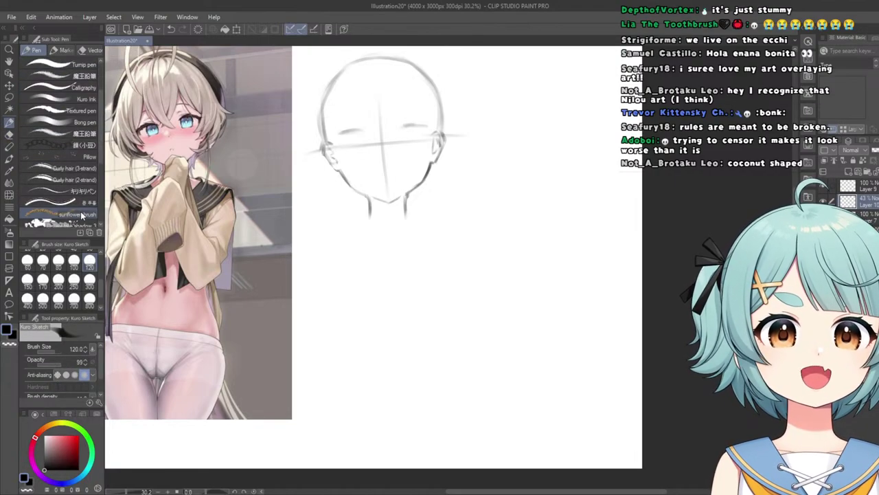
scroll(55, 191, "down", 1)
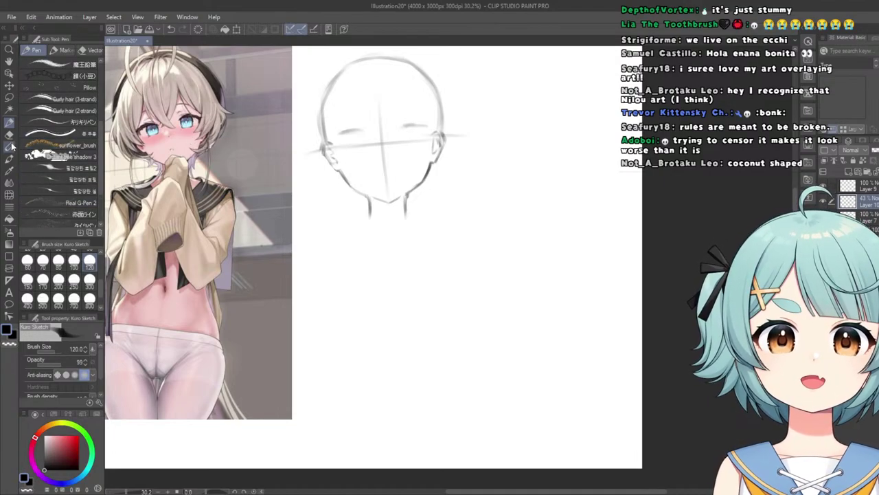
scroll(66, 131, "up", 1)
left_click(71, 136)
scroll(365, 249, "down", 2)
scroll(384, 225, "up", 4)
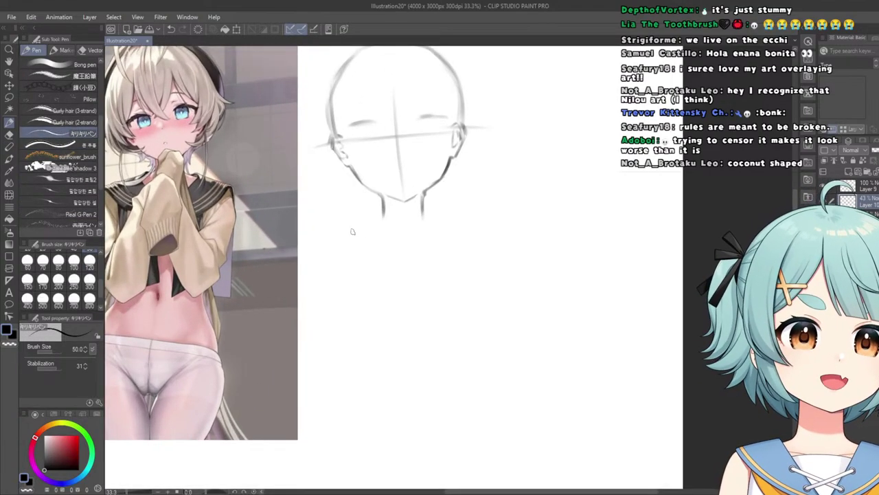
Handwrite the bulleted note "Long & narrow" on the blank canvas below the head sketch.
scroll(327, 256, "up", 1)
left_click_drag(340, 229, 341, 270)
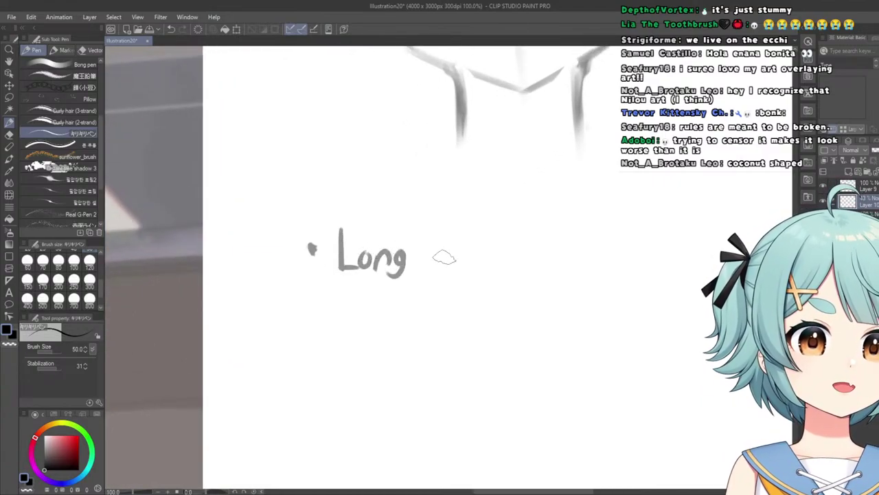
mouse_move(444, 256)
left_mouse_down()
mouse_move(434, 223)
mouse_move(447, 279)
mouse_move(469, 254)
mouse_move(490, 265)
mouse_move(533, 250)
mouse_move(529, 268)
mouse_move(560, 255)
mouse_move(583, 262)
mouse_move(629, 223)
left_mouse_up()
scroll(481, 257, "up", 1)
scroll(333, 234, "down", 4)
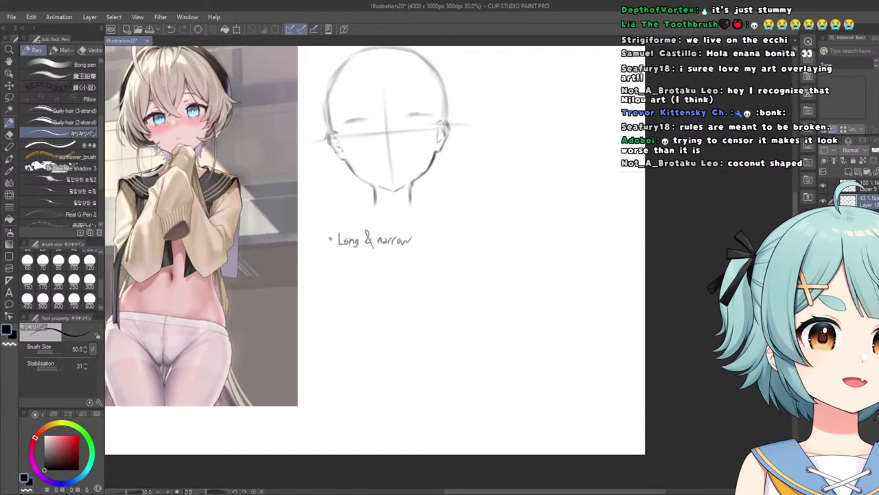
Place a second bullet mark directly under the "Long & narrow" note.
scroll(304, 268, "up", 1)
scroll(304, 268, "up", 2)
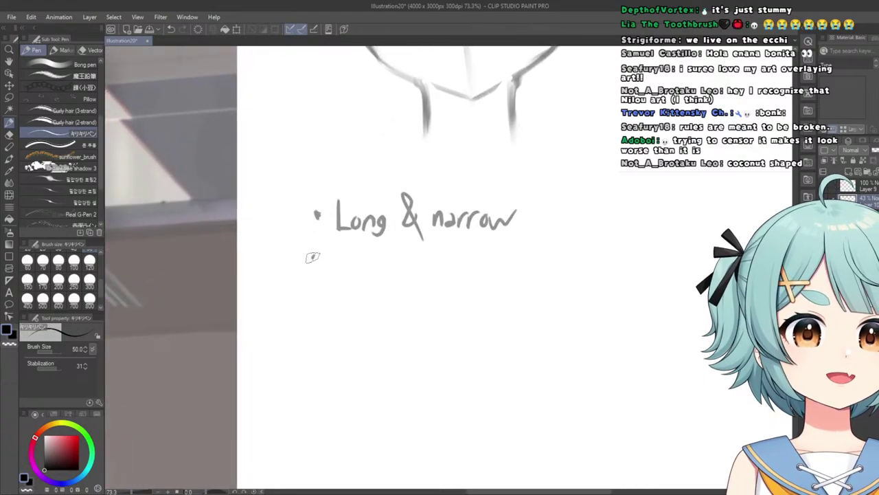
left_click(312, 254)
Examine the sketched head's shape against the reference character's face.
scroll(312, 256, "down", 4)
scroll(313, 256, "up", 1)
scroll(312, 255, "down", 1)
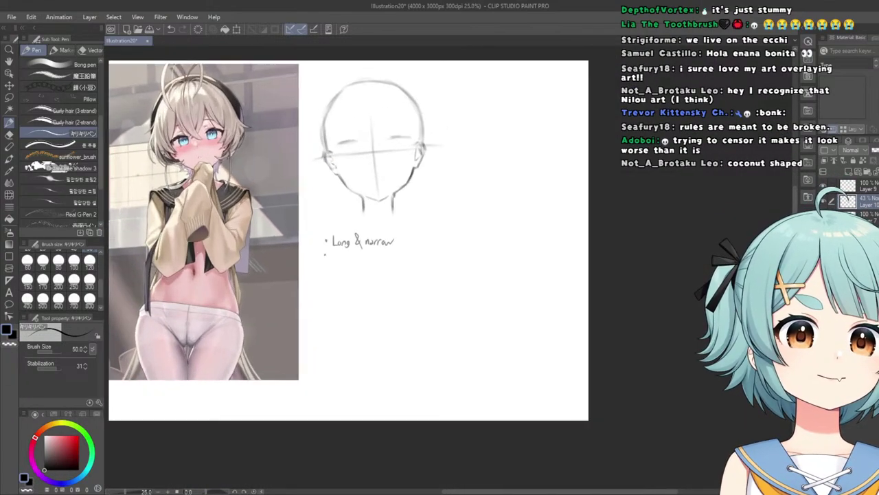
scroll(161, 140, "up", 3)
scroll(184, 125, "down", 3)
scroll(373, 225, "up", 1)
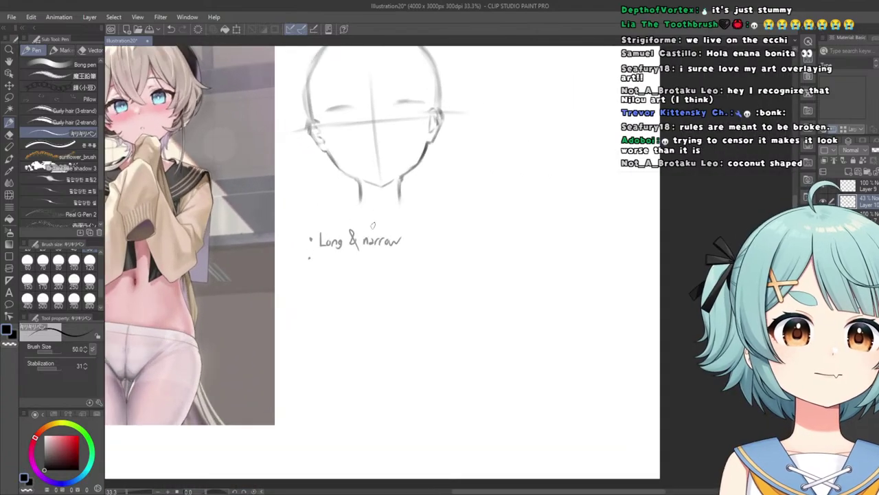
scroll(373, 226, "down", 2)
scroll(399, 268, "up", 2)
scroll(427, 310, "down", 1)
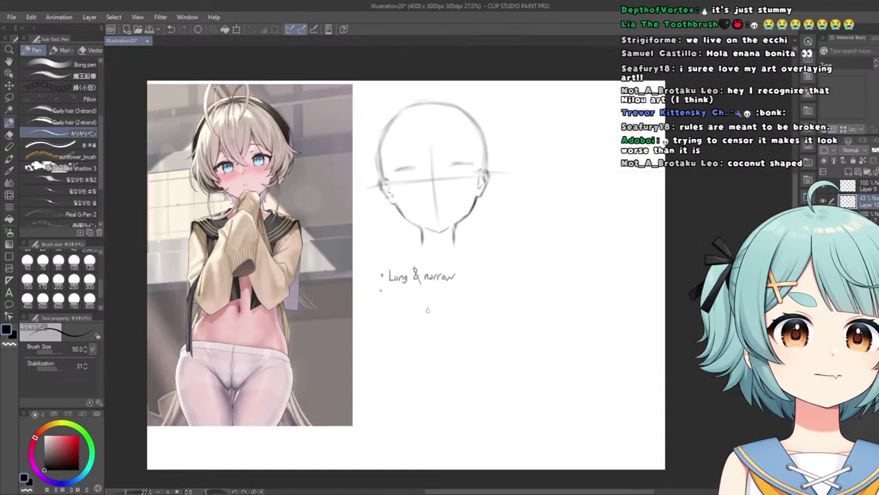
Handwrite "Cheeks curved and low" beside the second bullet, redoing the badly formed letter stroke.
scroll(428, 310, "up", 4)
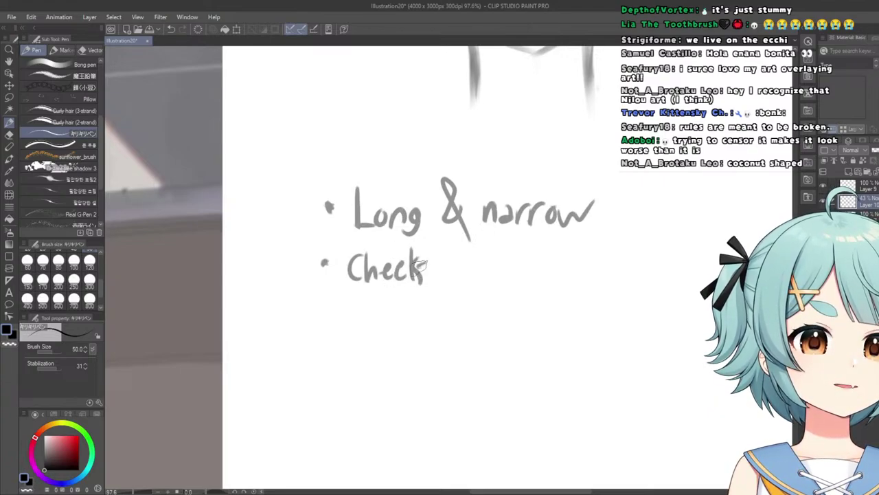
scroll(452, 277, "up", 2)
key("ctrl+z")
left_click_drag(431, 254, 421, 276)
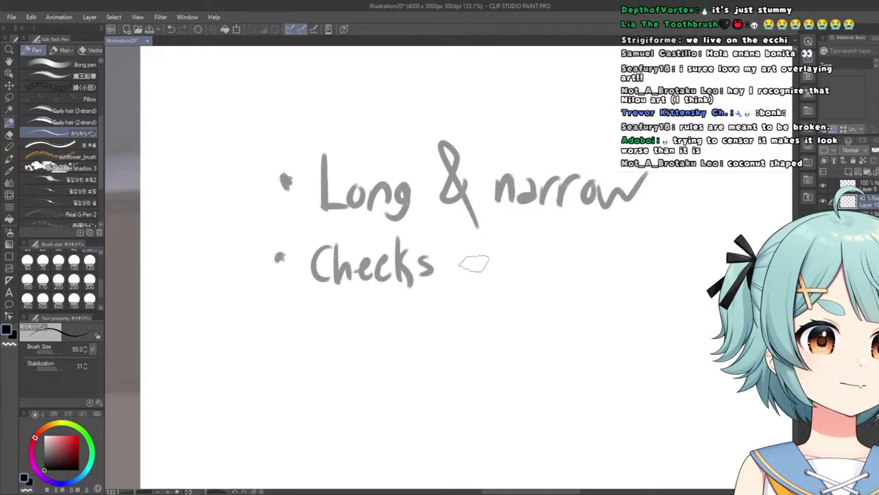
mouse_move(475, 257)
left_mouse_down()
mouse_move(538, 266)
mouse_move(541, 275)
mouse_move(562, 252)
mouse_move(559, 278)
left_mouse_up()
scroll(422, 293, "down", 5)
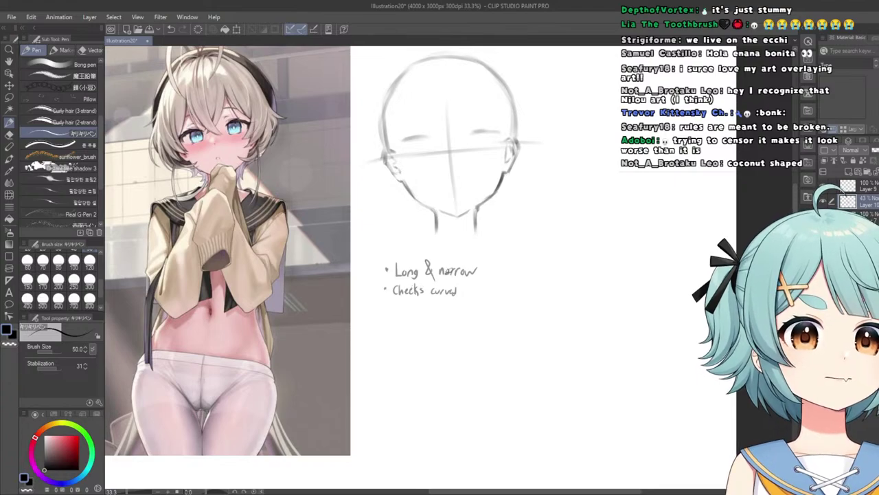
scroll(461, 284, "up", 5)
mouse_move(485, 302)
left_mouse_down()
mouse_move(489, 323)
mouse_move(512, 308)
mouse_move(529, 309)
left_mouse_up()
mouse_move(550, 278)
left_mouse_down()
mouse_move(556, 323)
mouse_move(615, 306)
left_mouse_up()
scroll(562, 278, "down", 2)
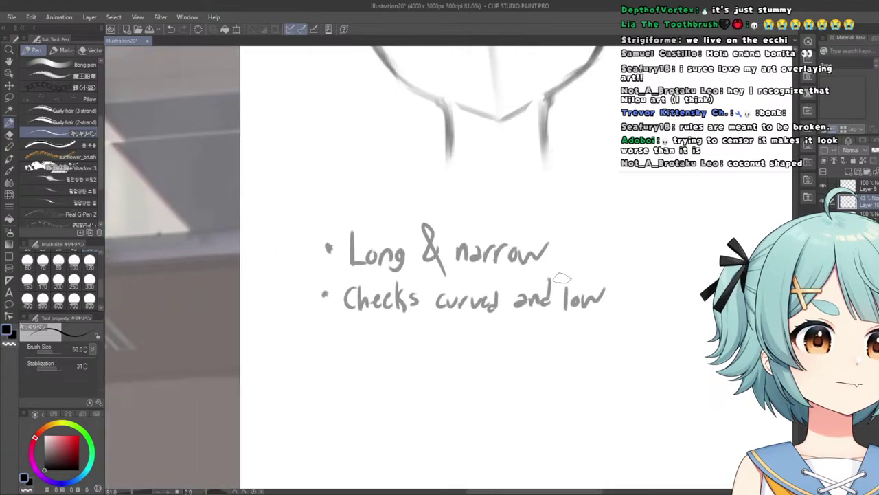
Check the reference's cheeks and handwrite a third bulleted note, "cheeks dont really stick out".
scroll(562, 277, "down", 4)
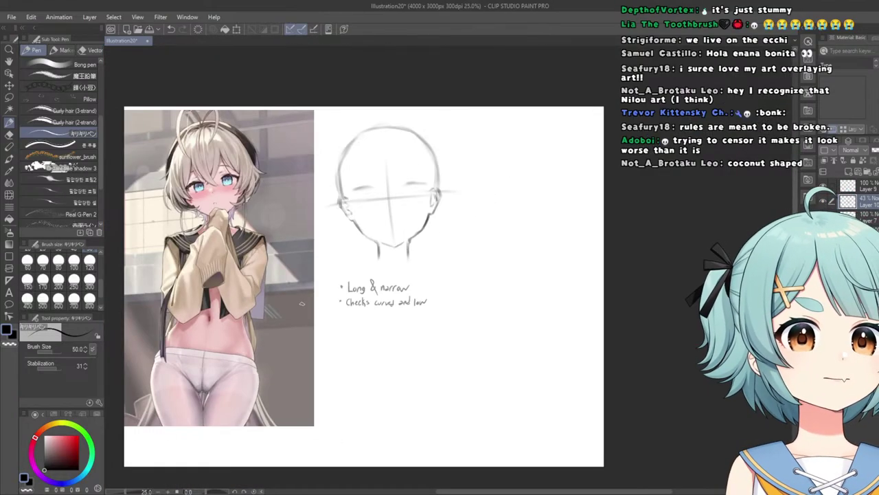
scroll(301, 303, "down", 2)
scroll(306, 316, "up", 2)
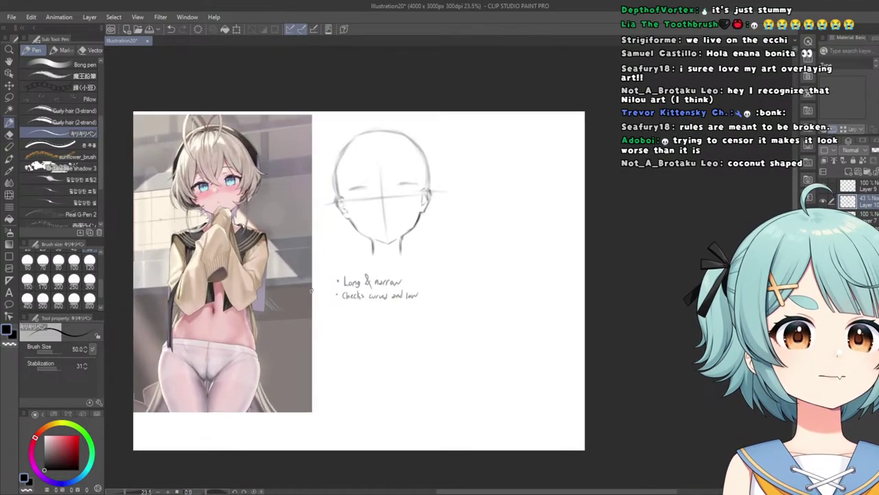
scroll(301, 302, "up", 2)
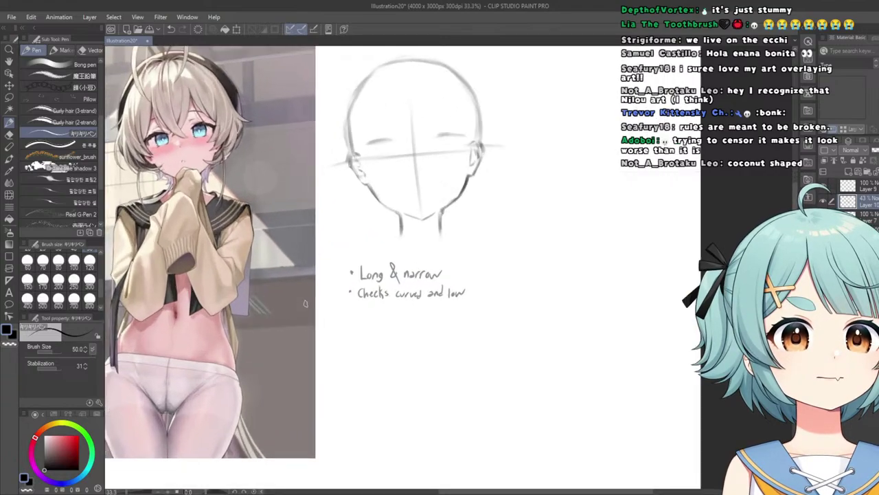
scroll(345, 319, "up", 4)
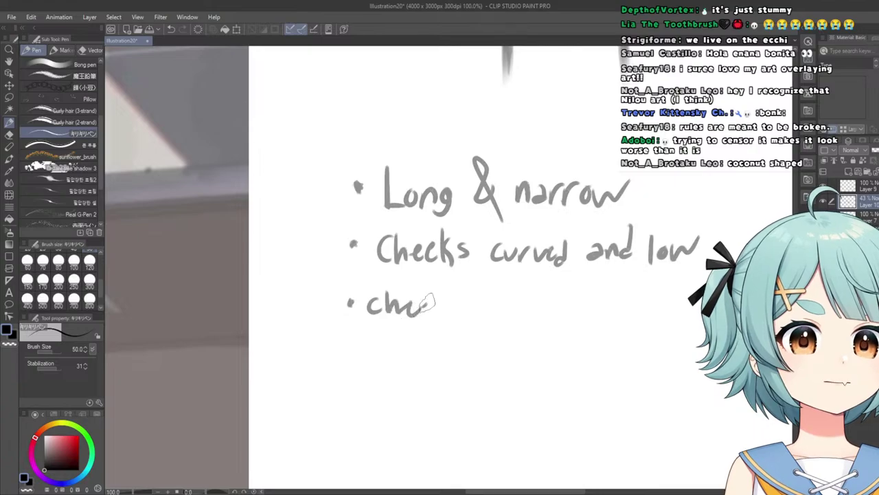
mouse_move(429, 302)
left_mouse_down()
mouse_move(443, 283)
mouse_move(449, 310)
mouse_move(456, 294)
mouse_move(469, 315)
left_mouse_up()
key("ctrl+z")
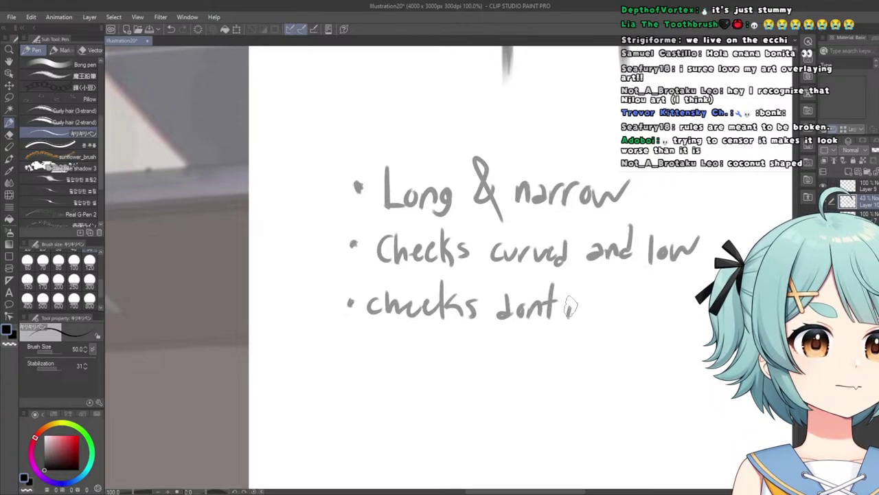
left_click_drag(622, 303, 610, 330)
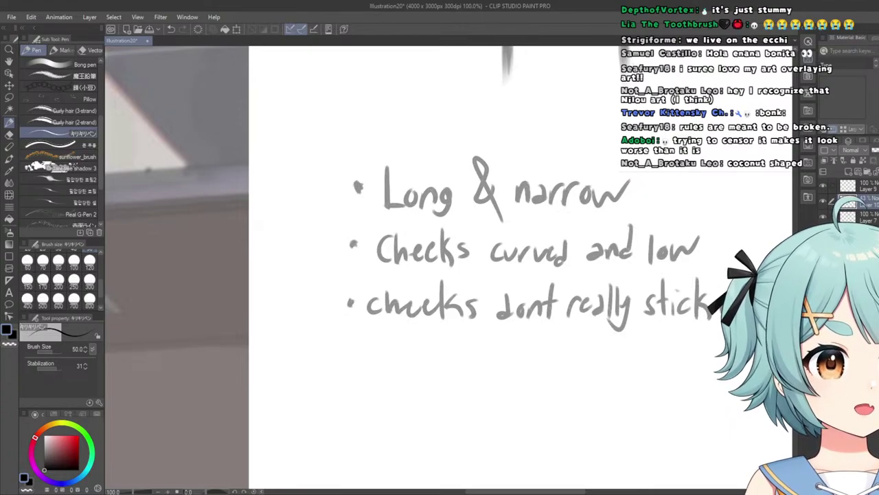
scroll(646, 318, "down", 7)
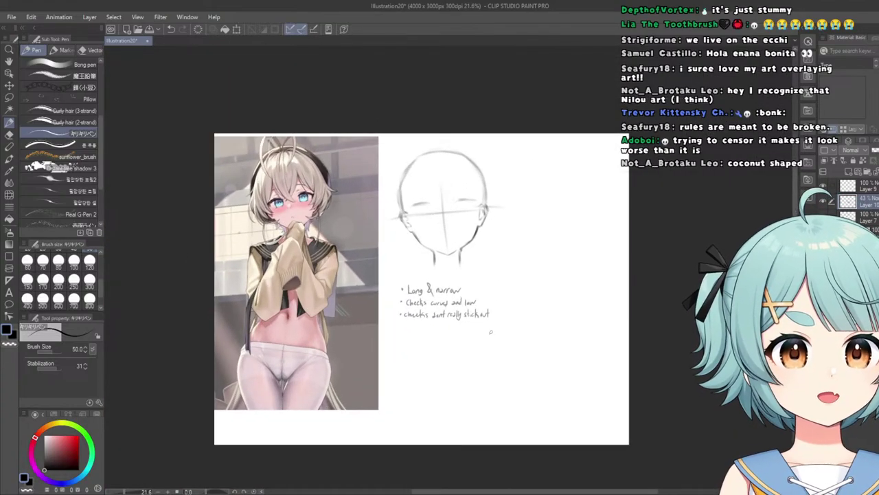
Compare the reference's face with the sketch and lighten the upper ear lines on the head layer using the Hard eraser at size 120.
scroll(357, 206, "up", 5)
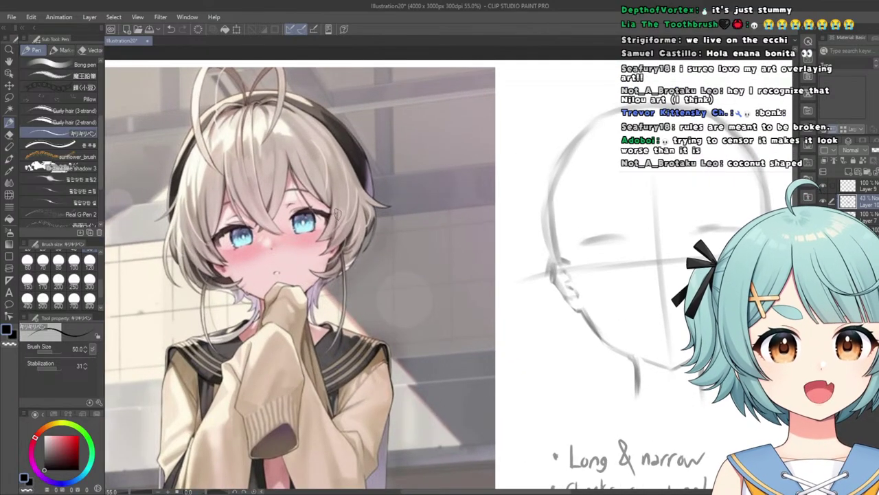
scroll(203, 260, "up", 2)
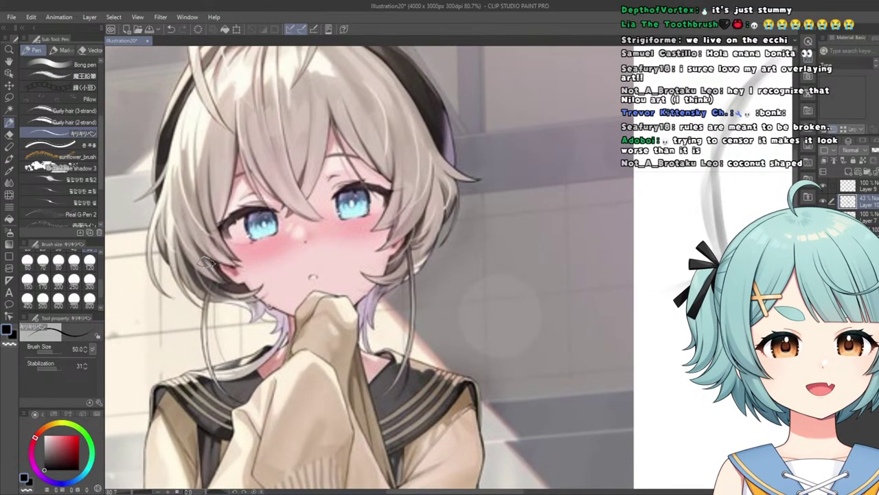
scroll(203, 259, "down", 4)
scroll(246, 294, "up", 4)
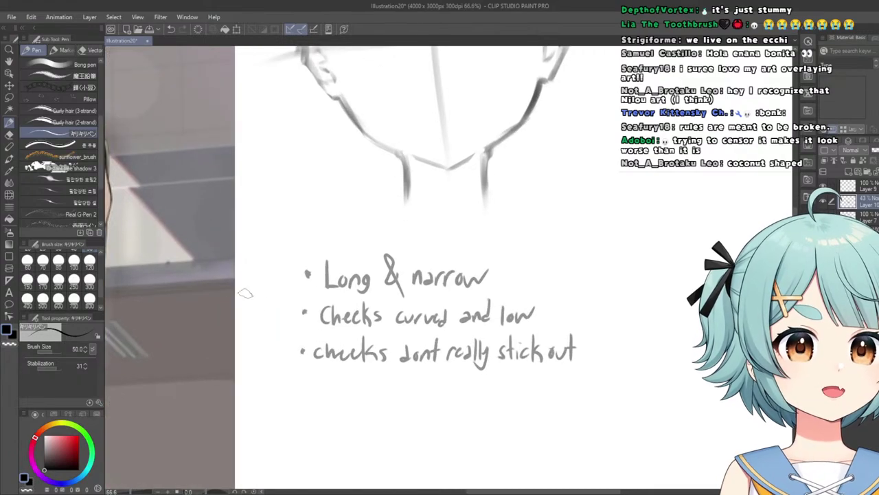
scroll(245, 294, "down", 3)
scroll(138, 187, "up", 4)
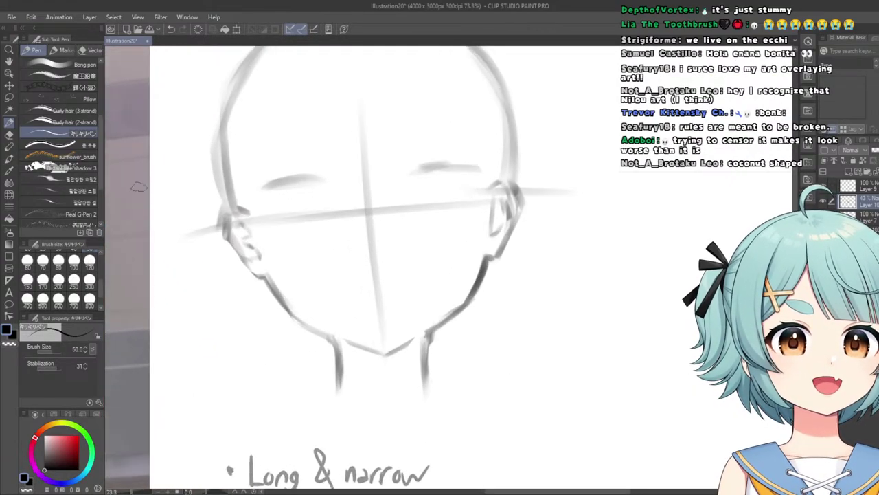
key("e")
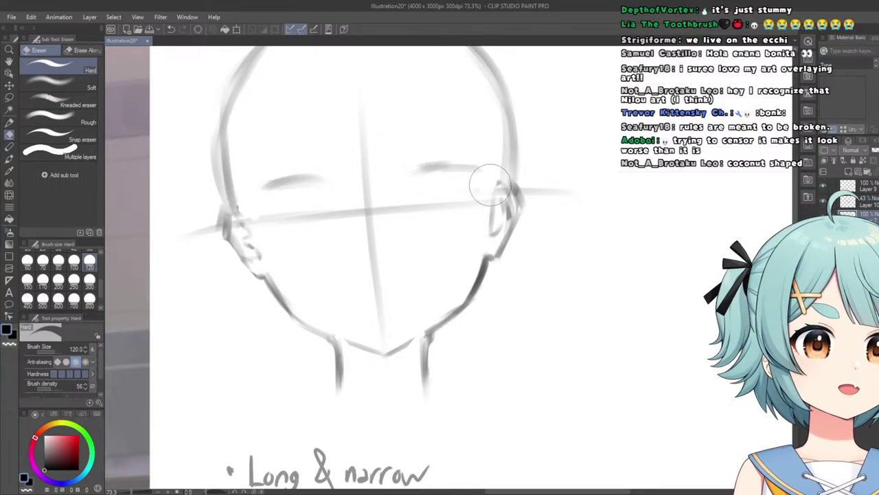
scroll(489, 182, "down", 2)
scroll(395, 186, "up", 2)
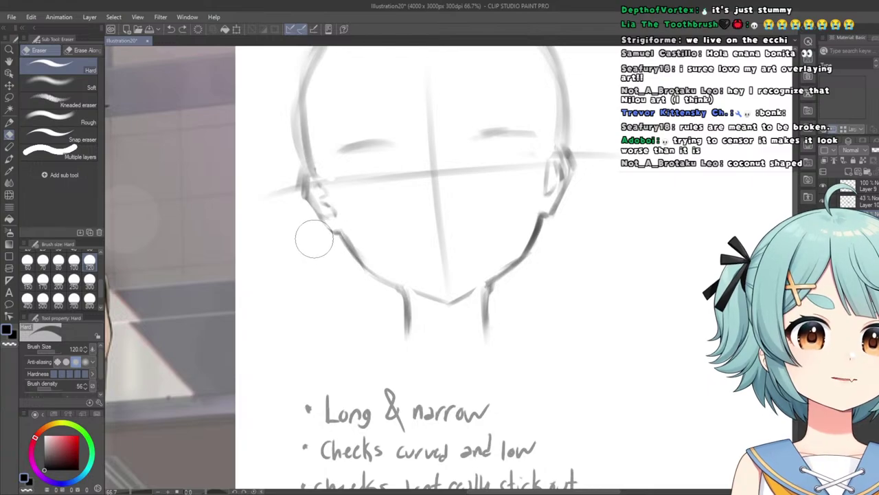
Return to the Kuro Sketch pen and reduce its brush size to 50.
left_click(9, 124)
scroll(316, 227, "up", 3)
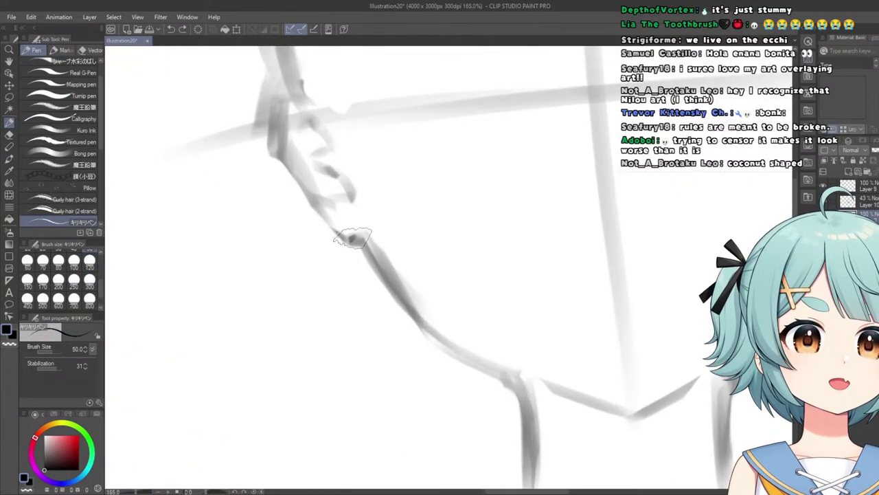
scroll(73, 110, "up", 2)
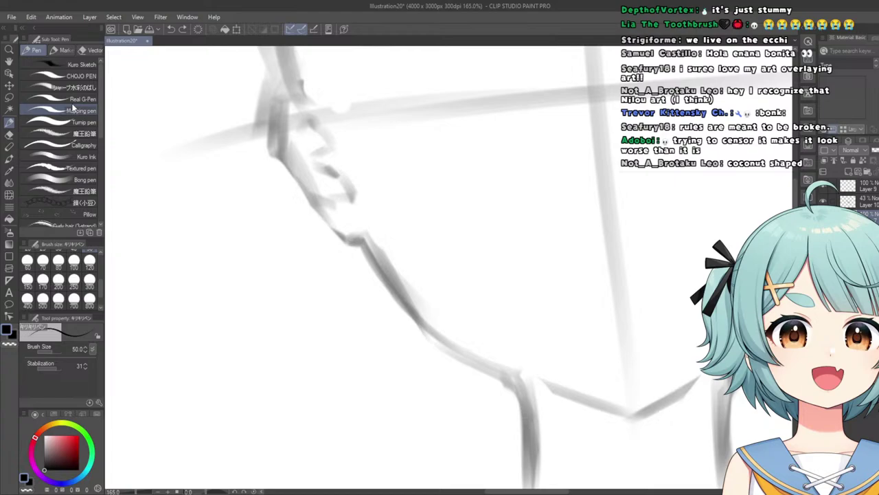
left_click(68, 64)
key("bracketleft")
key("bracketleft")
key("bracketleft")
key("bracketleft")
key("bracketleft")
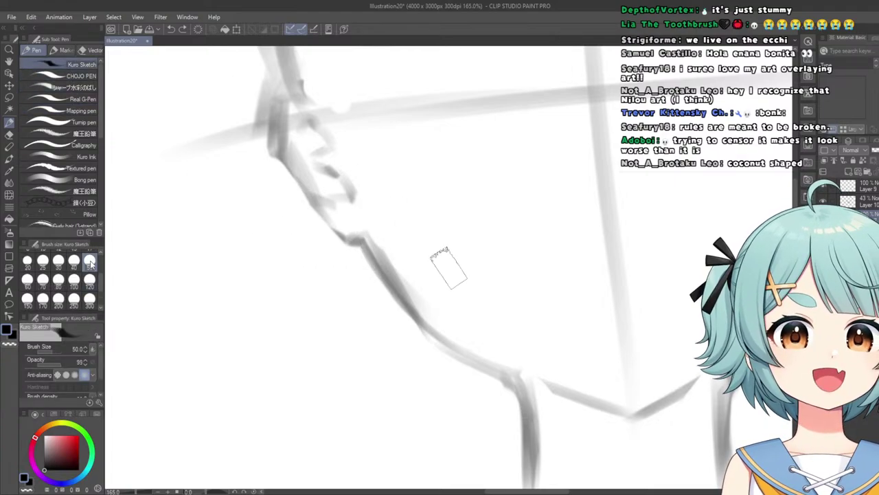
Darken the earlobe corners where both ears meet the jaw on the head sketch.
left_click_drag(343, 241, 332, 229)
scroll(295, 173, "down", 5)
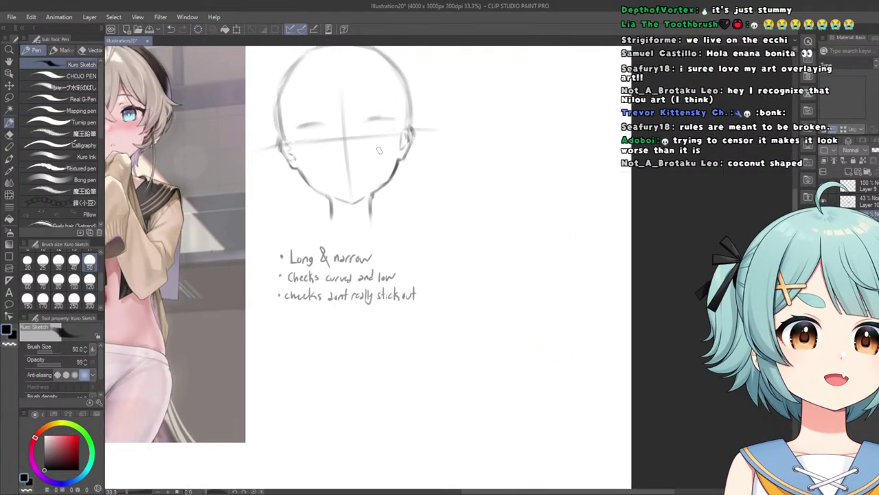
scroll(381, 150, "up", 4)
left_click_drag(364, 157, 374, 163)
scroll(371, 161, "down", 4)
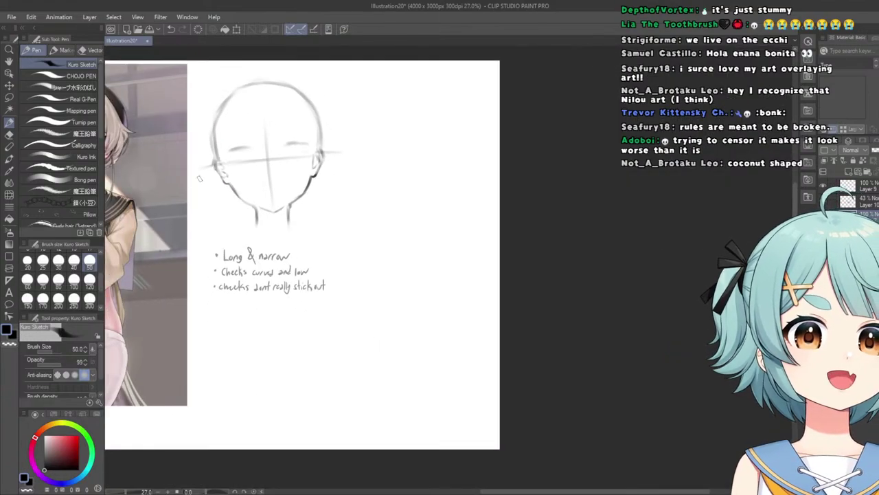
scroll(226, 182, "up", 3)
scroll(254, 186, "up", 2)
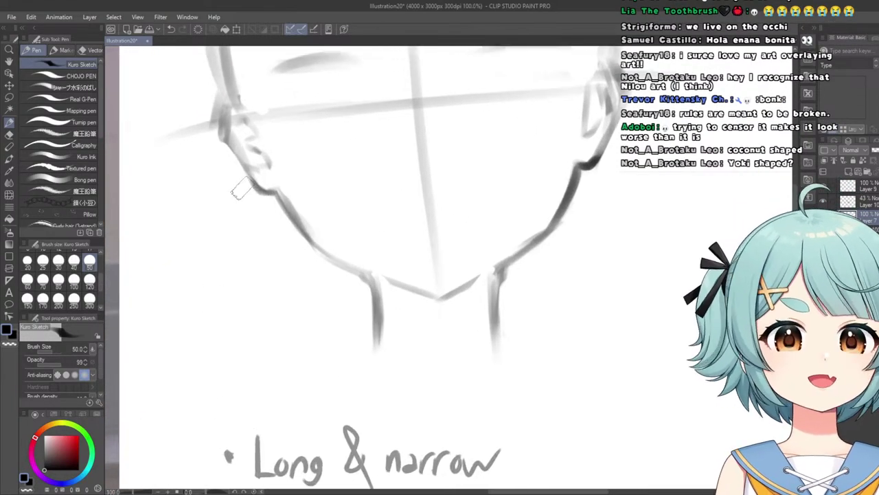
Lighten the inner ear line on the head sketch's right-hand ear with the Hard eraser at size 120, then check the whole head.
scroll(242, 160, "down", 8)
scroll(316, 180, "up", 7)
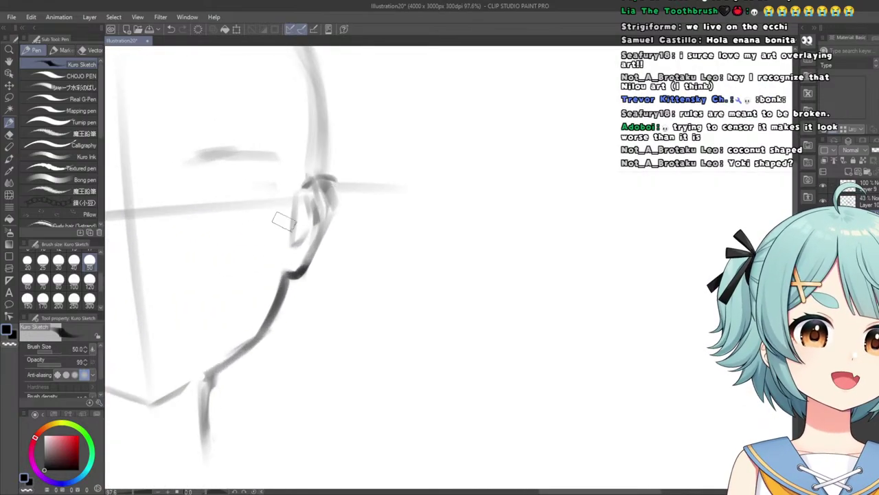
key("e")
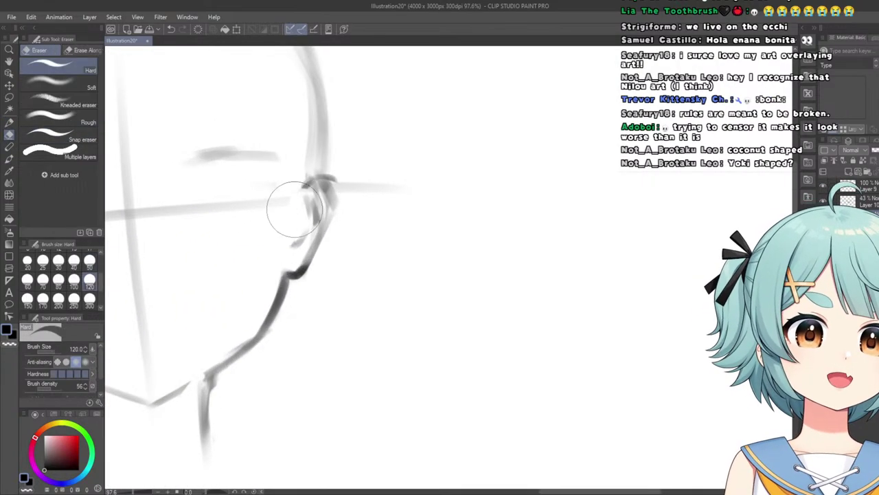
scroll(284, 233, "down", 6)
scroll(236, 234, "up", 6)
scroll(227, 206, "down", 6)
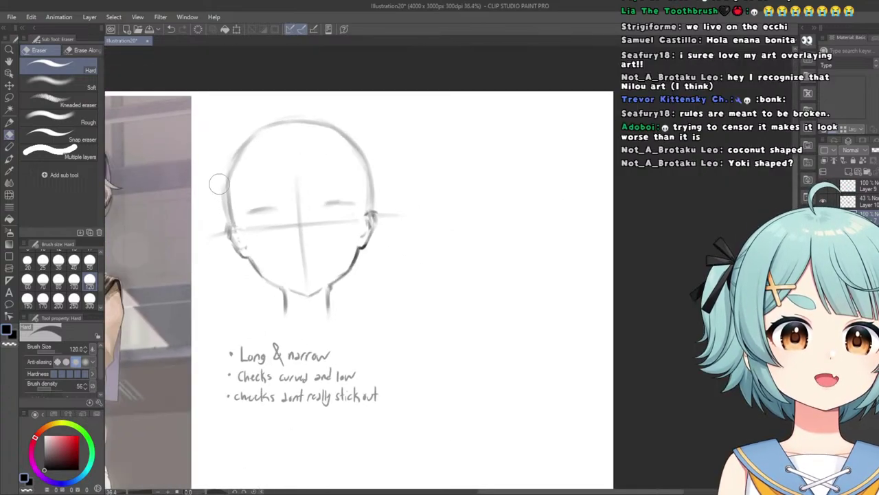
scroll(215, 164, "up", 1)
scroll(265, 148, "down", 1)
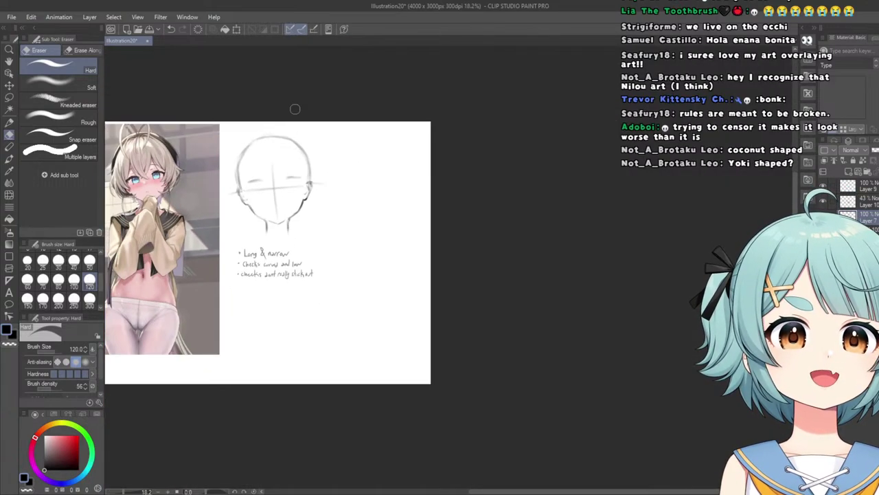
scroll(251, 122, "up", 2)
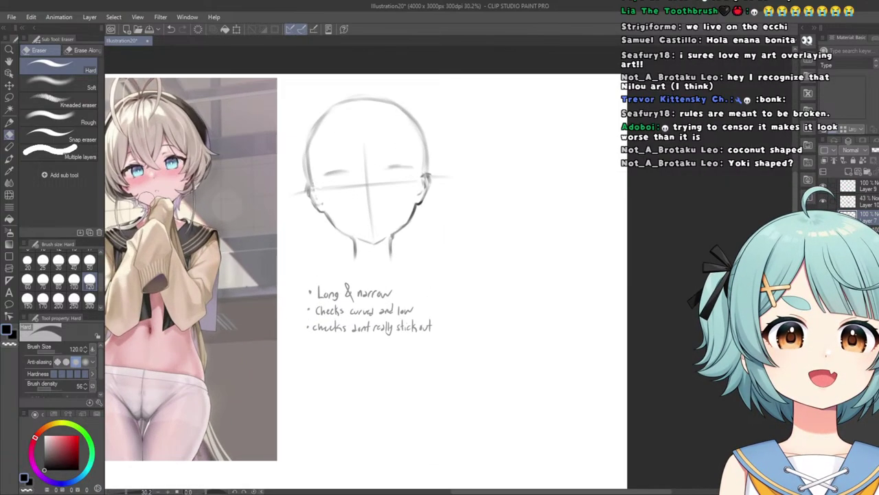
Nudge the upper parts of both ears slightly downward on the head sketch using Liquify at brush size 120.
left_click(9, 147)
left_click(9, 134)
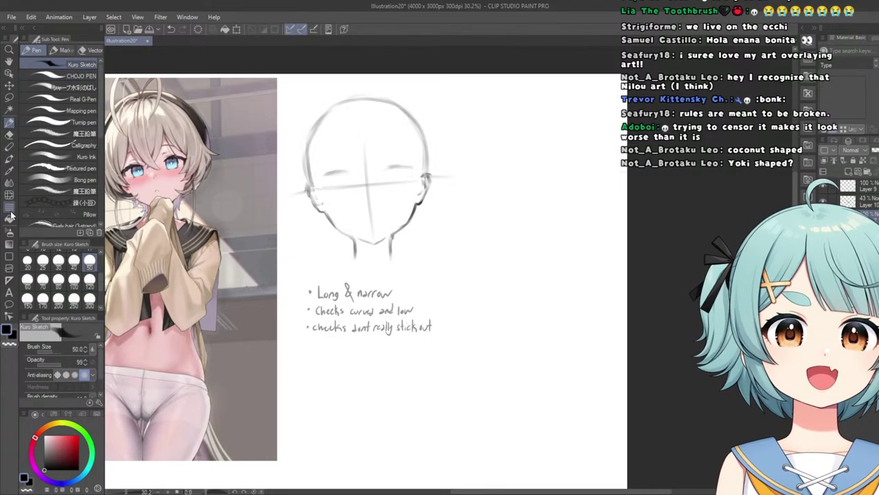
left_click(8, 194)
scroll(236, 206, "up", 2)
left_click(89, 260)
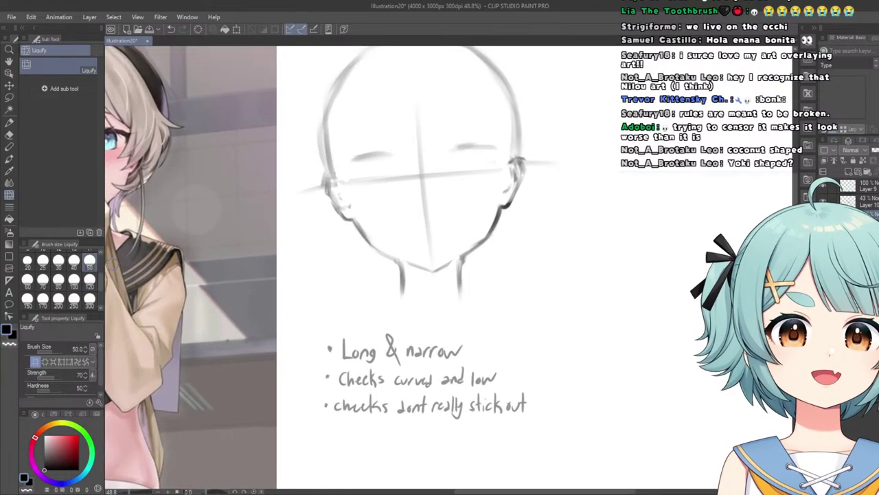
left_click(89, 280)
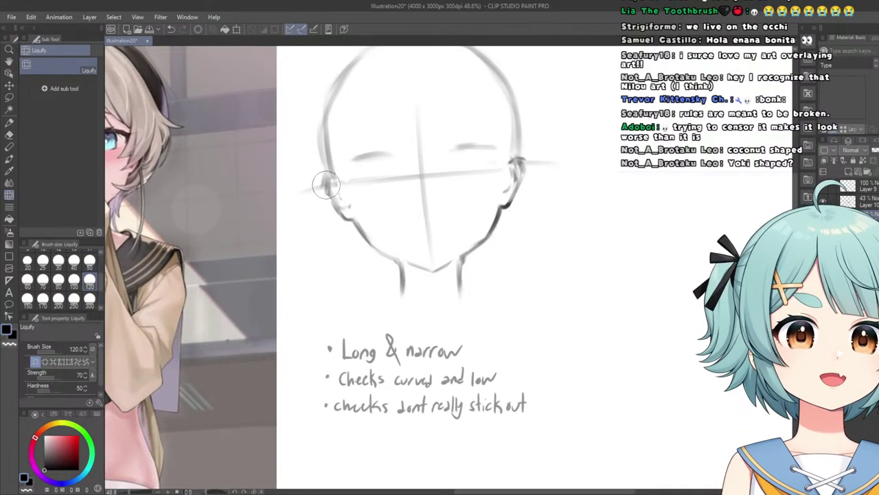
mouse_move(326, 185)
left_mouse_down()
mouse_move(319, 182)
mouse_move(324, 198)
left_mouse_up()
left_click_drag(520, 166, 520, 185)
scroll(344, 178, "down", 5)
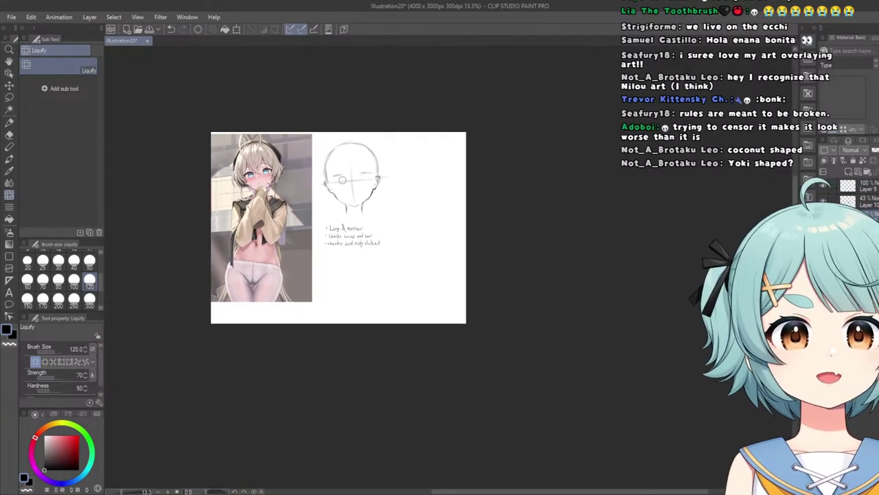
scroll(411, 137, "up", 2)
scroll(367, 150, "down", 3)
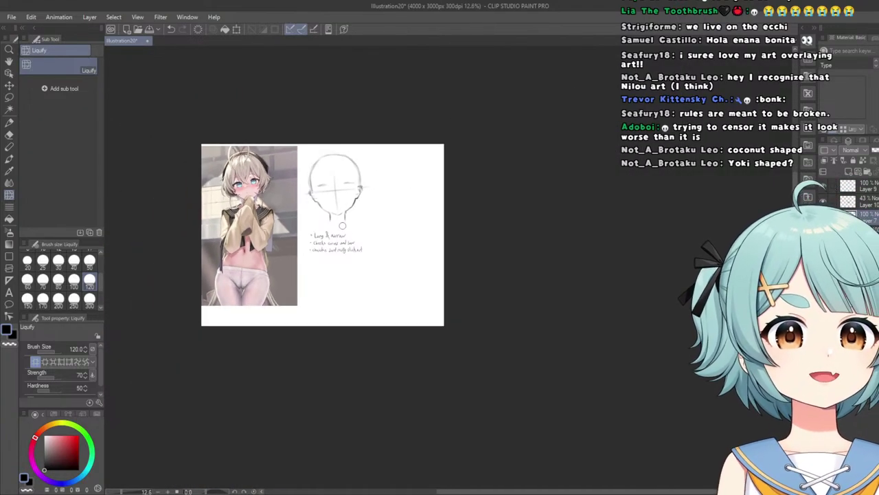
scroll(342, 225, "up", 3)
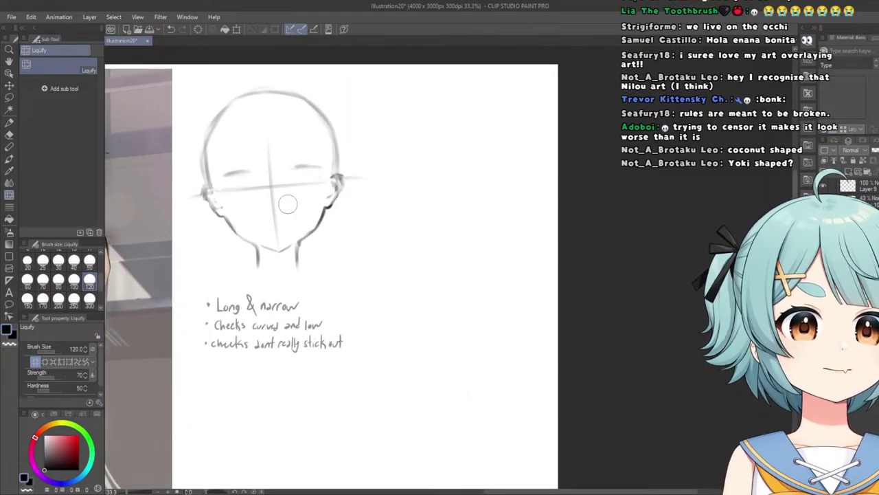
scroll(210, 204, "down", 4)
scroll(199, 206, "up", 2)
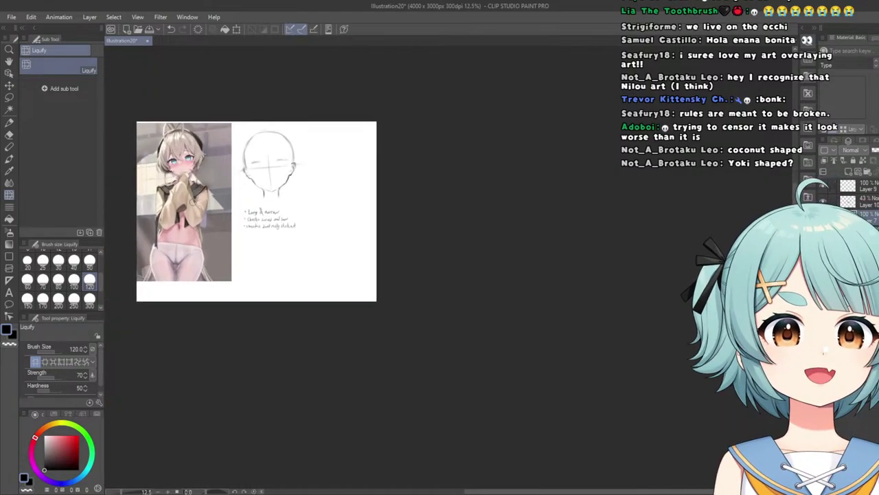
Make the handwritten notes layer, Layer 10, active and choose the キリキリペン pen for writing.
left_click(8, 122)
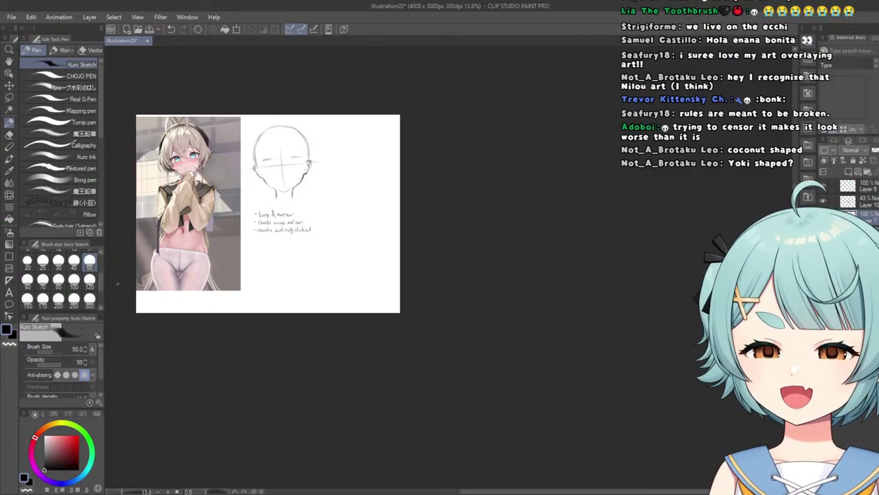
scroll(201, 313, "down", 2)
scroll(209, 313, "up", 2)
scroll(243, 230, "up", 2)
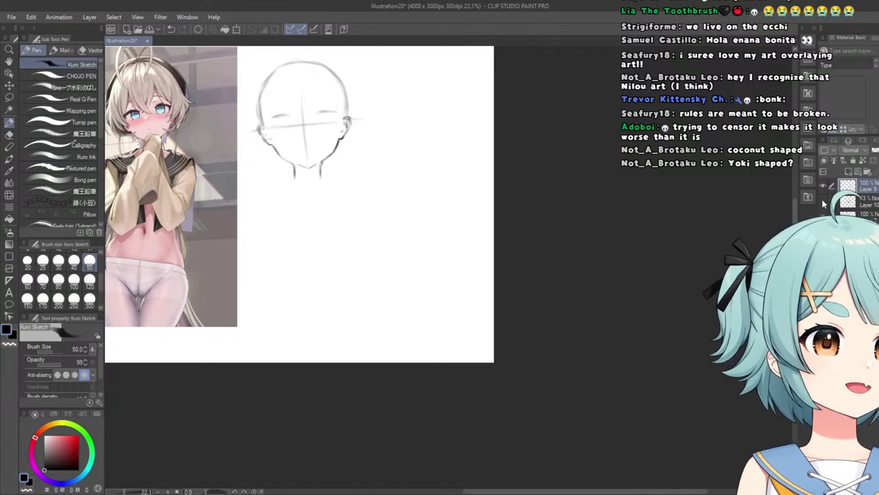
scroll(234, 236, "up", 2)
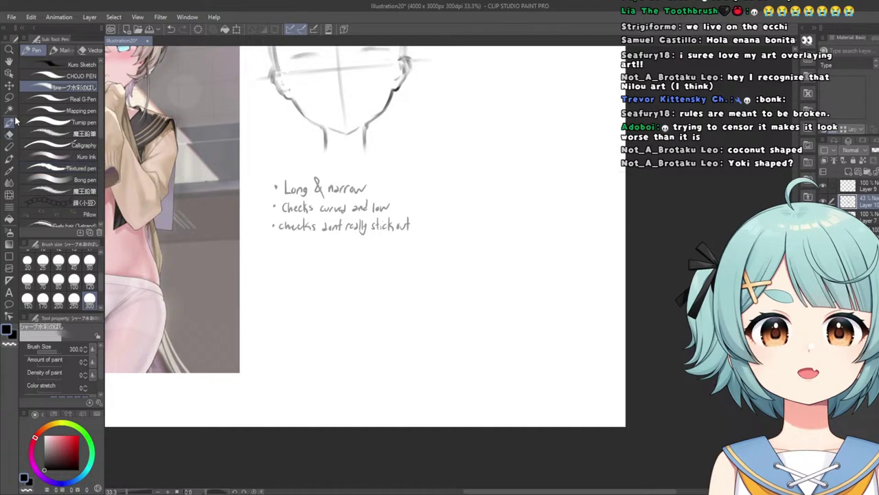
scroll(78, 215, "down", 7)
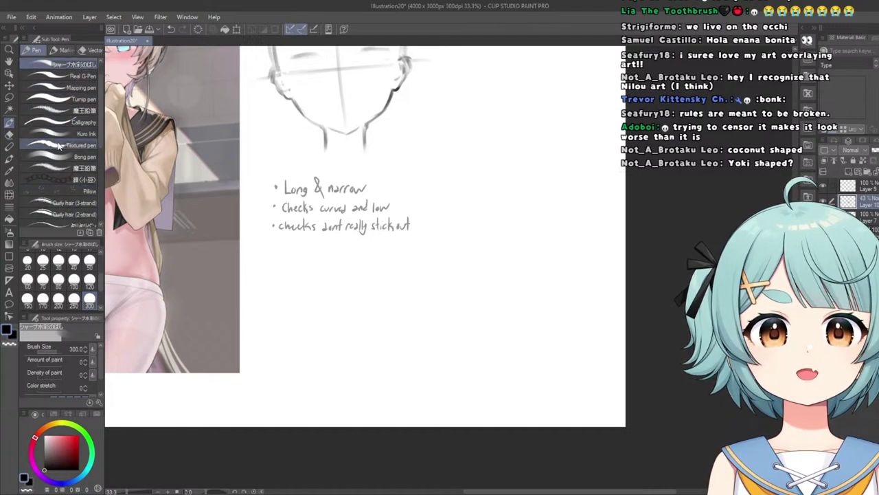
scroll(110, 196, "down", 1)
scroll(74, 180, "up", 1)
left_click(62, 179)
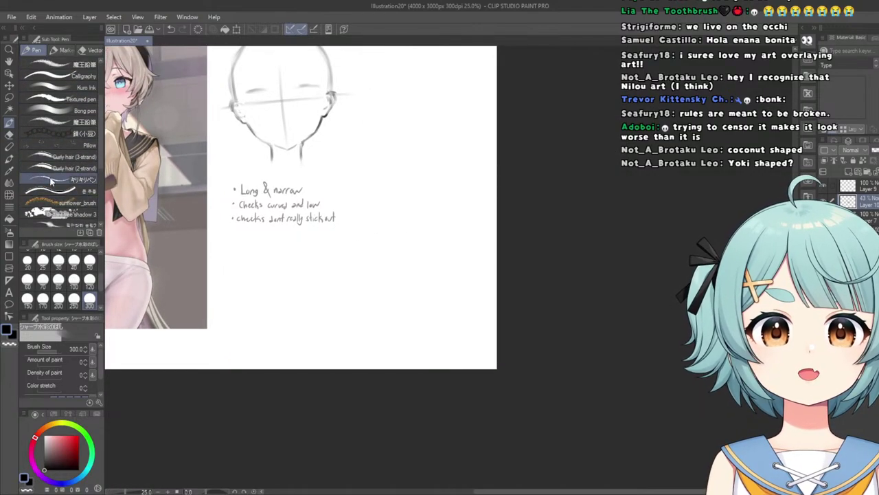
Start a fourth bulleted note below the others by handwriting "no defining" with the キリキリペン pen at size 50.
scroll(227, 226, "up", 3)
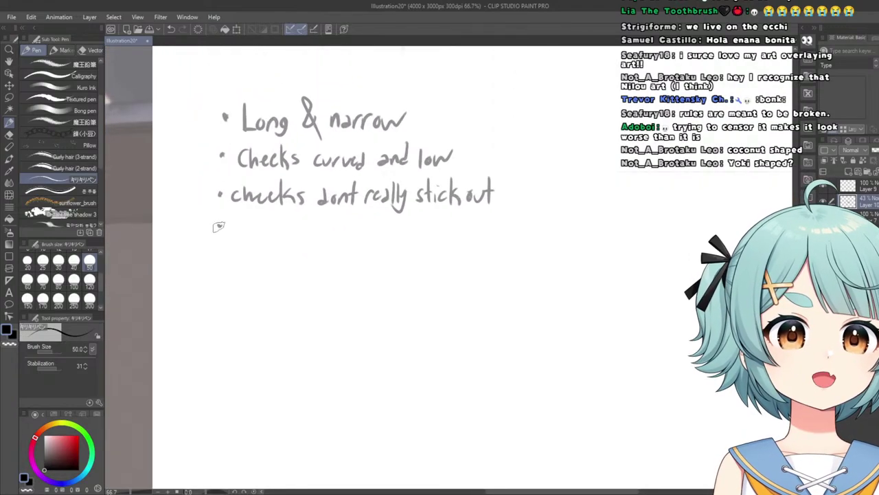
scroll(244, 205, "down", 2)
left_click_drag(241, 209, 272, 180)
scroll(271, 180, "up", 5)
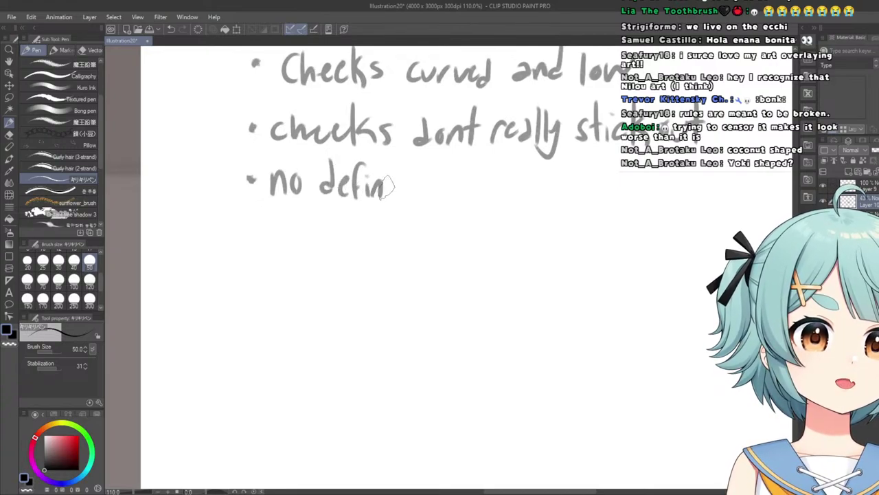
scroll(385, 199, "up", 2)
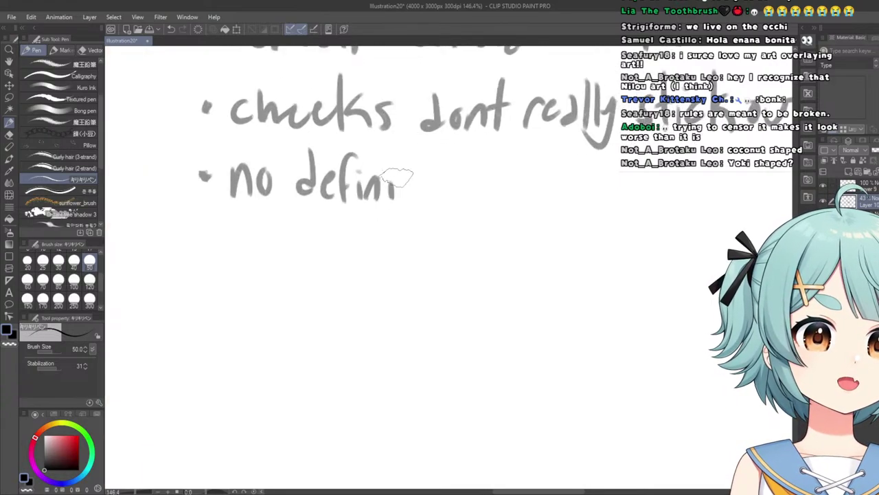
left_click_drag(424, 194, 420, 221)
scroll(385, 202, "down", 3)
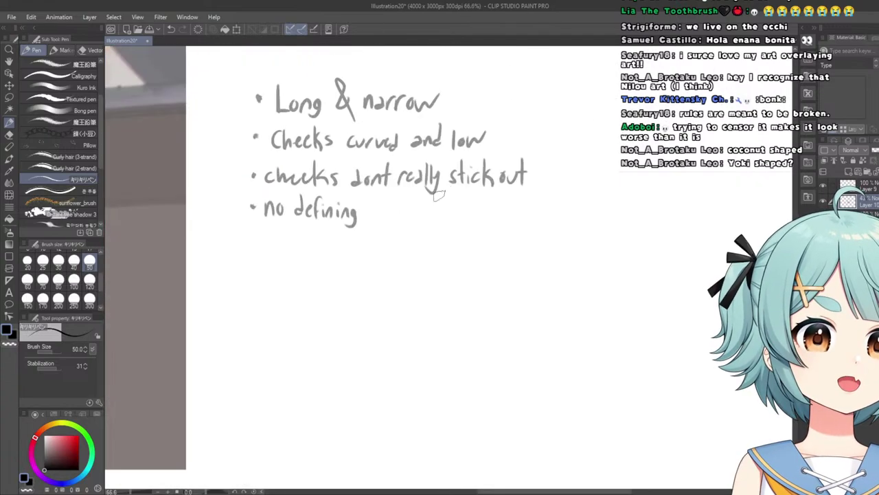
Complete the fourth note by handwriting "line between head and ears" after its first two words.
scroll(371, 218, "up", 3)
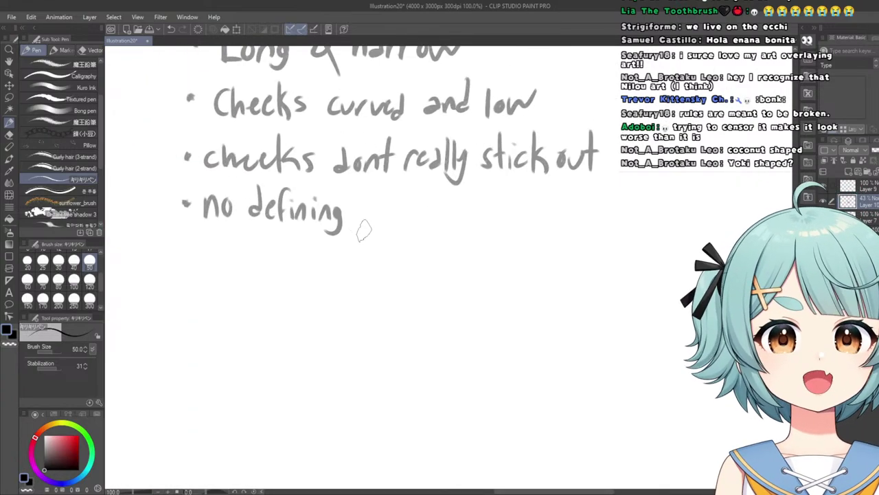
scroll(325, 253, "up", 2)
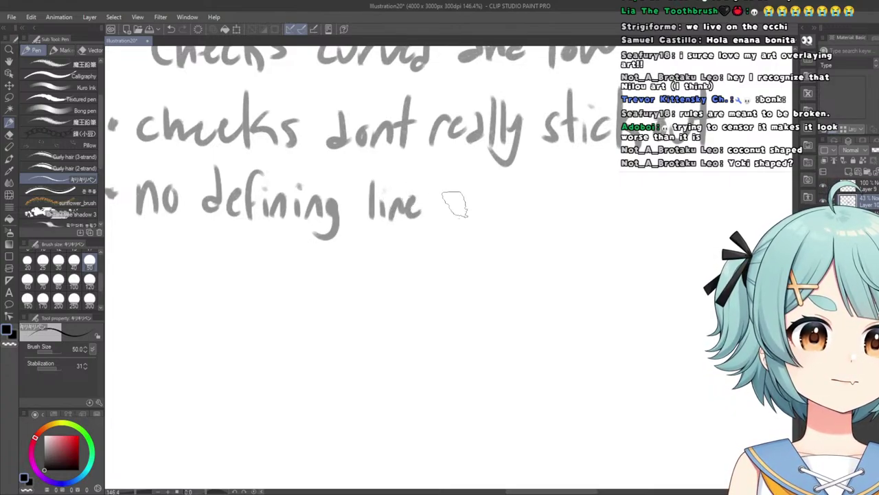
left_click_drag(455, 203, 456, 199)
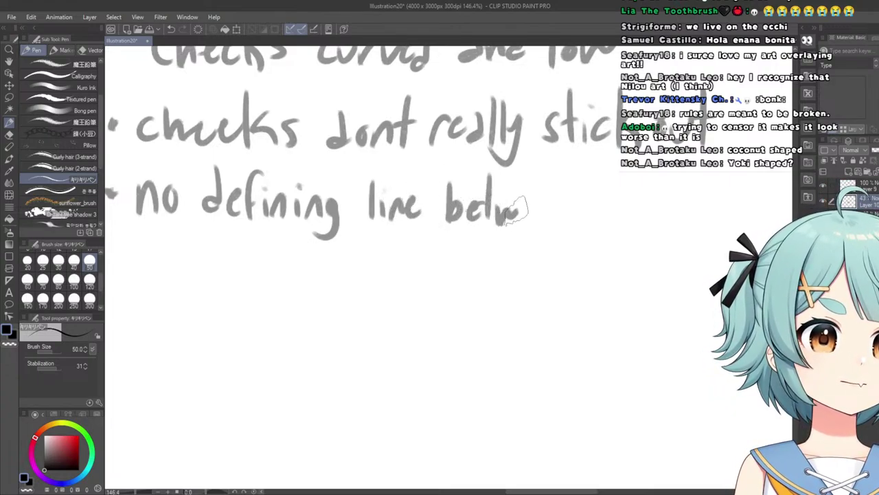
scroll(560, 233, "down", 4)
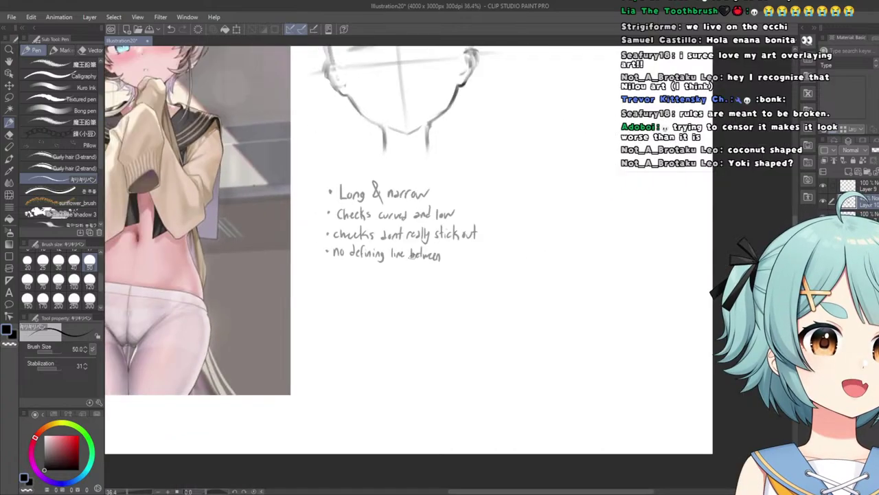
scroll(460, 253, "up", 4)
scroll(450, 254, "up", 2)
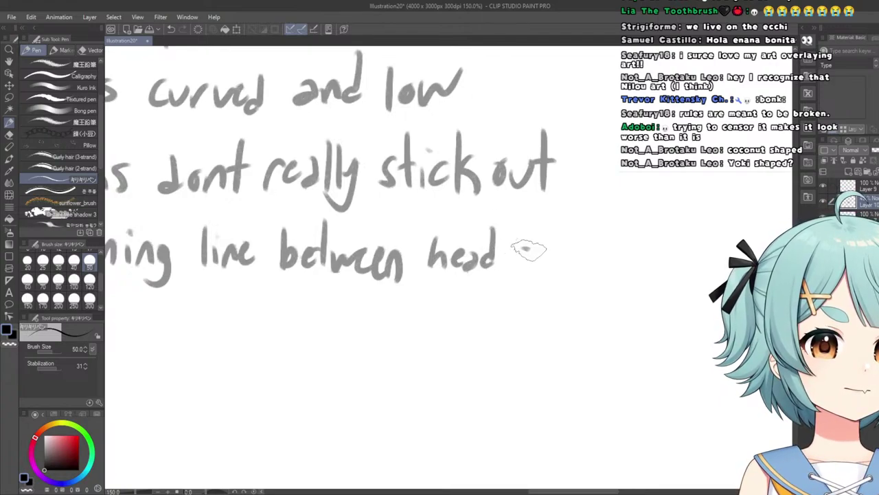
left_click_drag(545, 255, 550, 267)
mouse_move(570, 235)
left_mouse_down()
mouse_move(558, 262)
mouse_move(595, 262)
mouse_move(593, 251)
mouse_move(630, 269)
mouse_move(658, 249)
left_mouse_up()
scroll(656, 251, "down", 2)
scroll(649, 253, "down", 6)
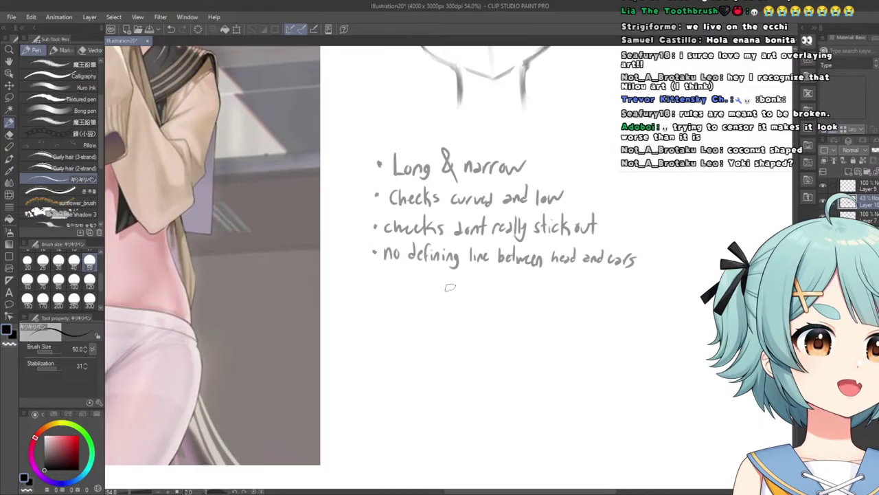
Compare the reference character's face and ears with the head sketch and the four handwritten notes.
scroll(266, 407, "up", 2)
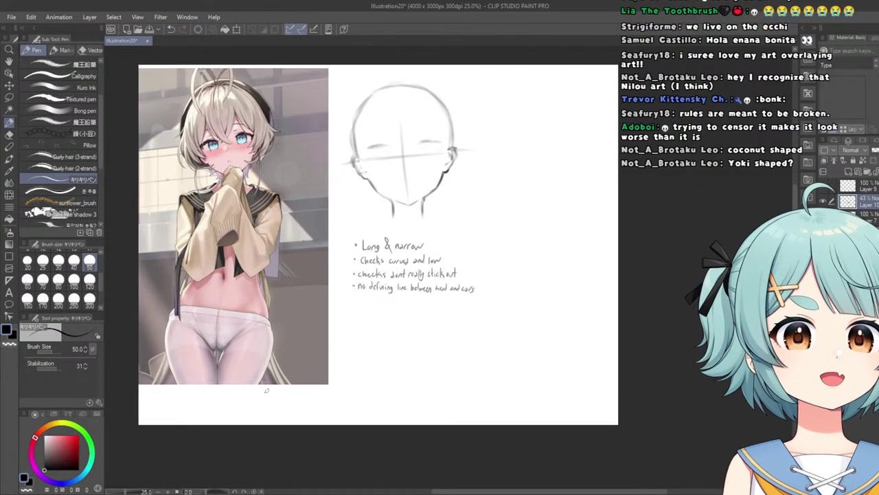
scroll(203, 153, "up", 3)
scroll(204, 153, "down", 2)
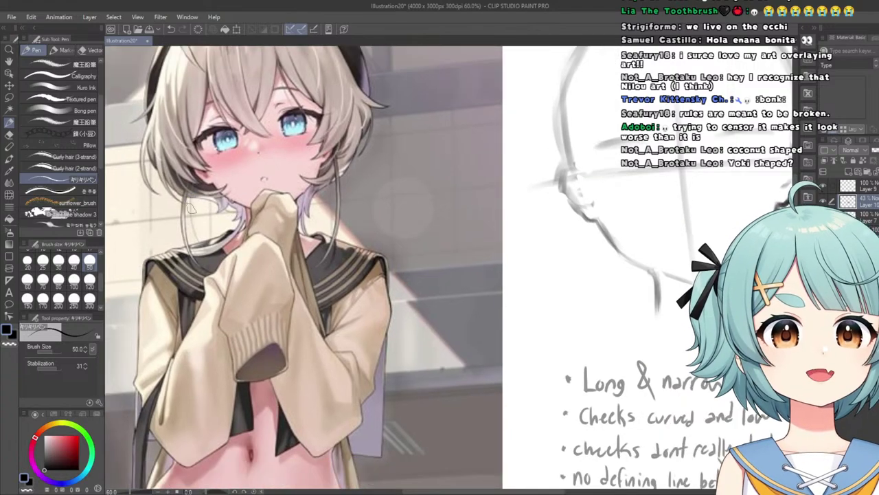
scroll(195, 223, "down", 2)
scroll(254, 158, "up", 2)
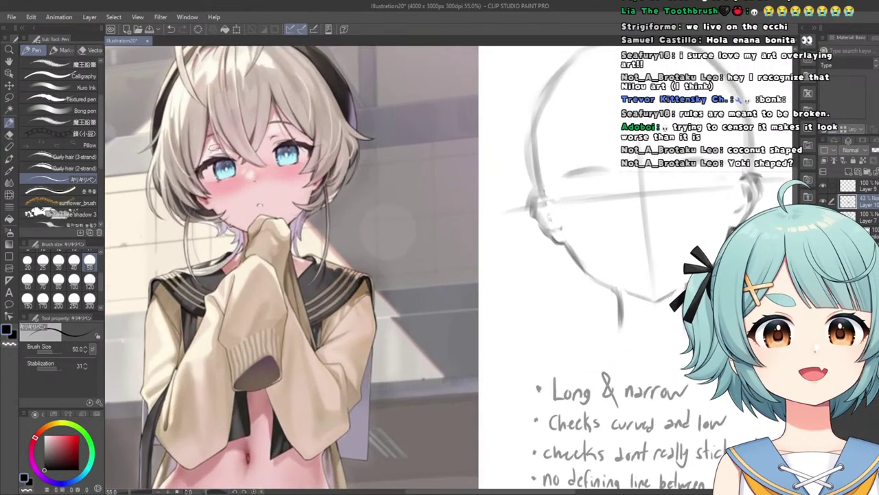
scroll(258, 156, "down", 3)
scroll(248, 163, "down", 2)
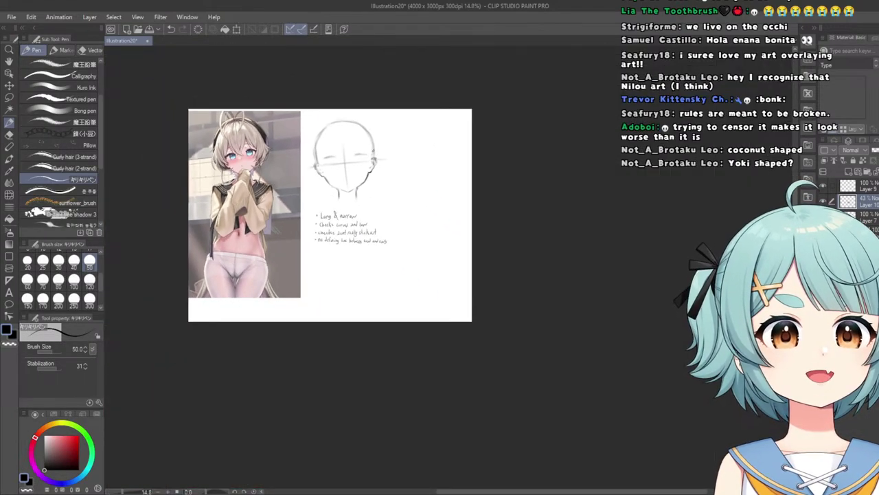
scroll(347, 138, "up", 1)
scroll(261, 244, "down", 1)
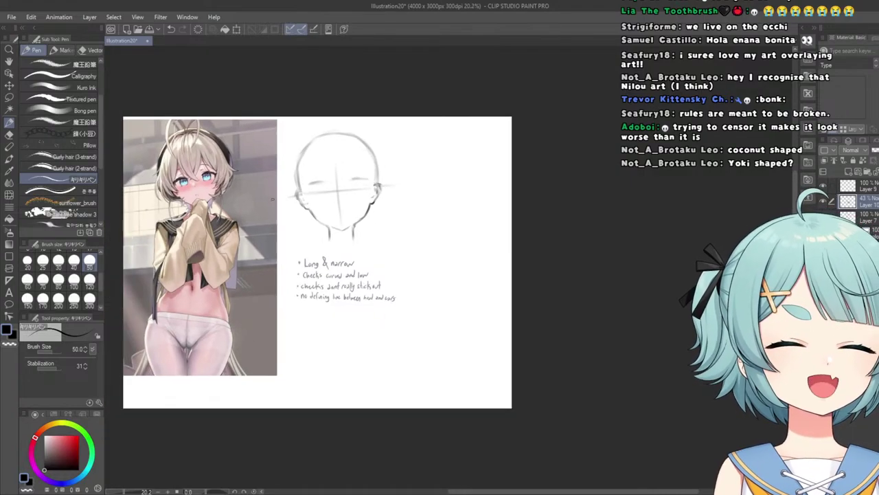
scroll(257, 242, "down", 1)
scroll(189, 232, "up", 2)
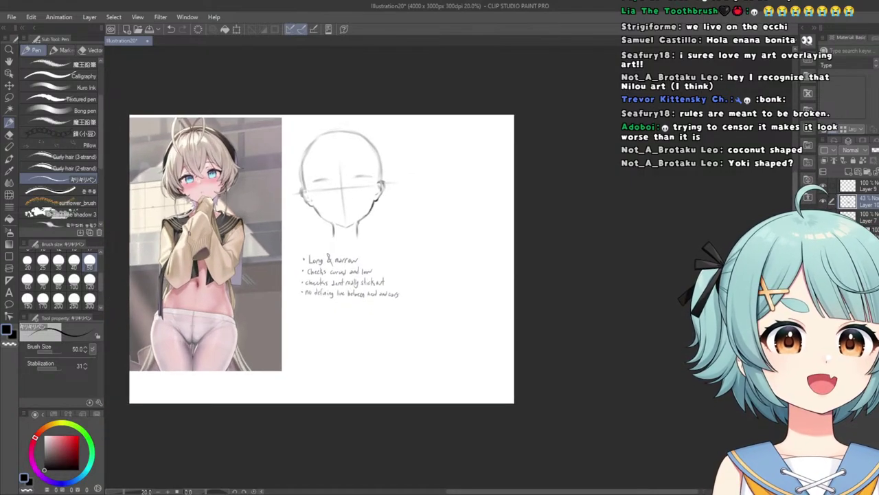
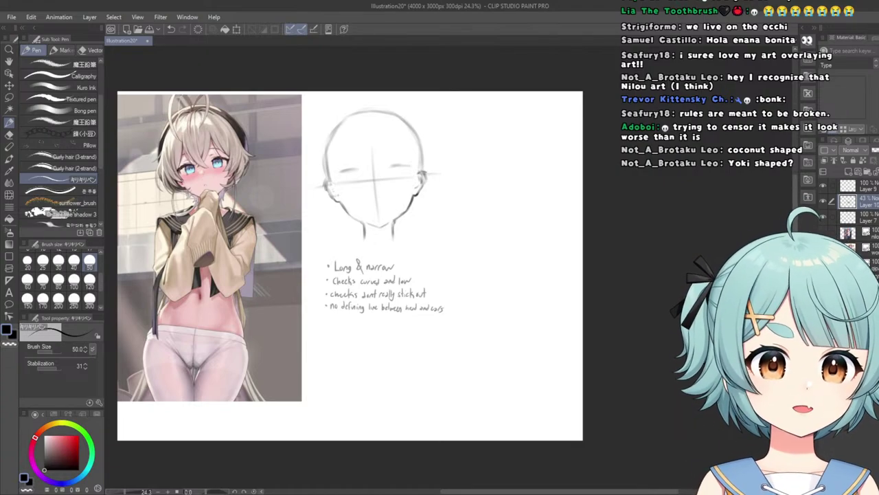
scroll(332, 219, "up", 2)
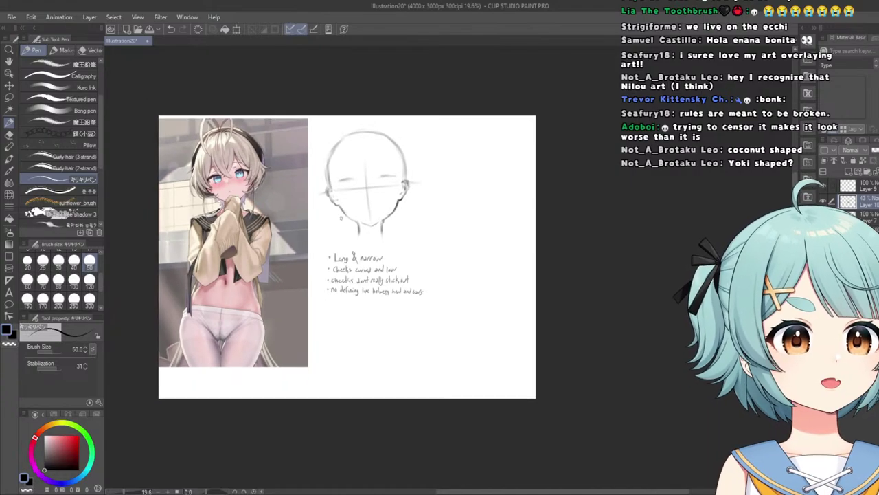
scroll(355, 228, "down", 2)
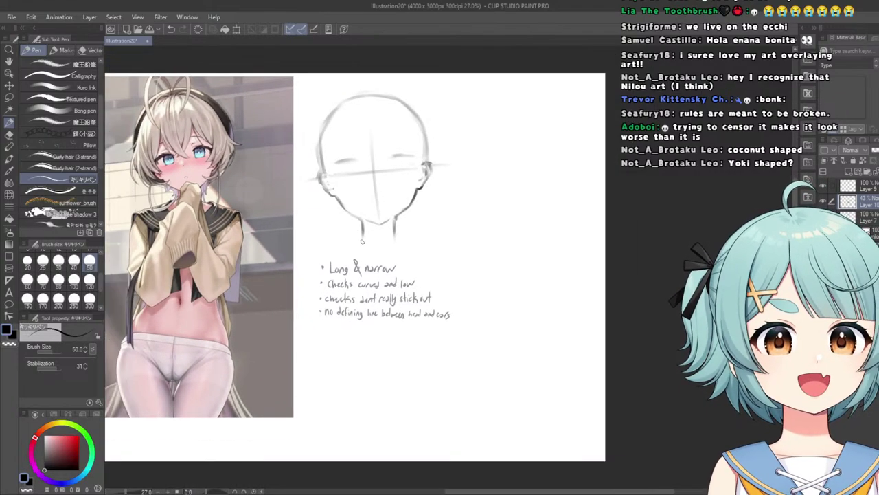
scroll(347, 206, "down", 6)
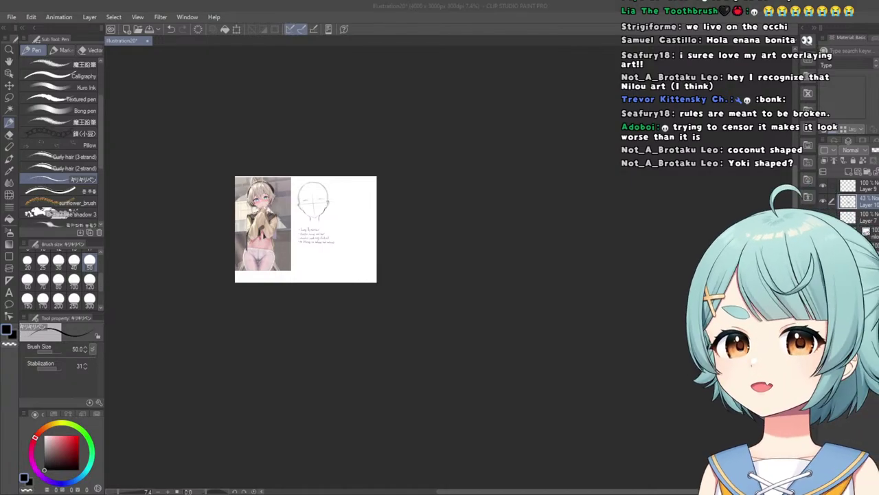
scroll(293, 211, "up", 5)
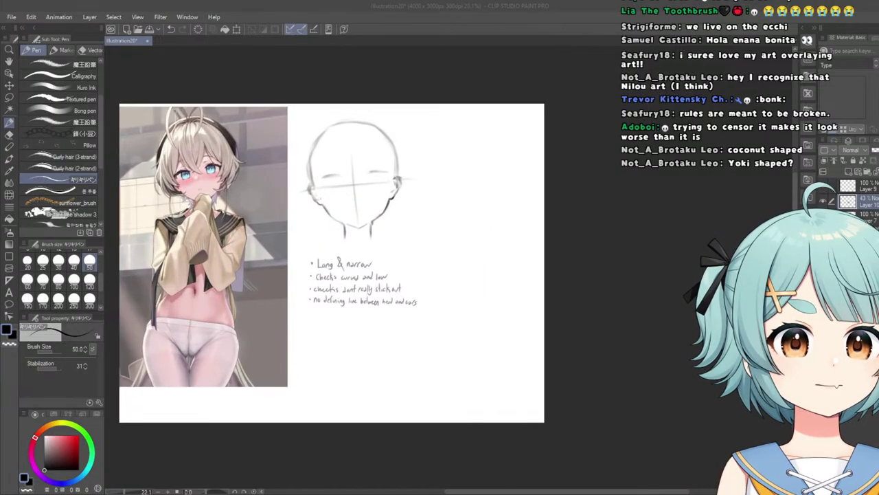
Lasso the head sketch and its handwritten notes, scale them down together across their layers, and move them to the canvas's upper-right corner.
left_click(823, 201)
left_click(823, 202)
left_click(823, 185)
left_click(823, 185)
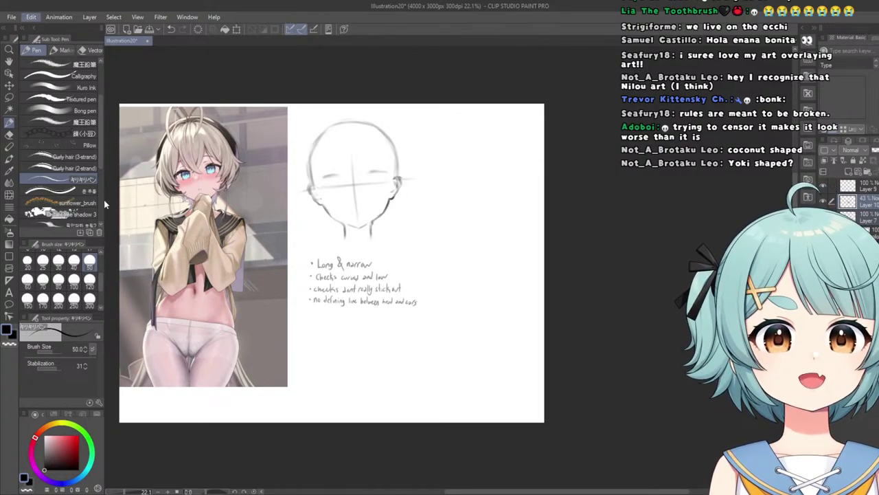
left_click(9, 101)
mouse_move(367, 73)
left_mouse_down()
mouse_move(175, 247)
mouse_move(192, 178)
left_mouse_up()
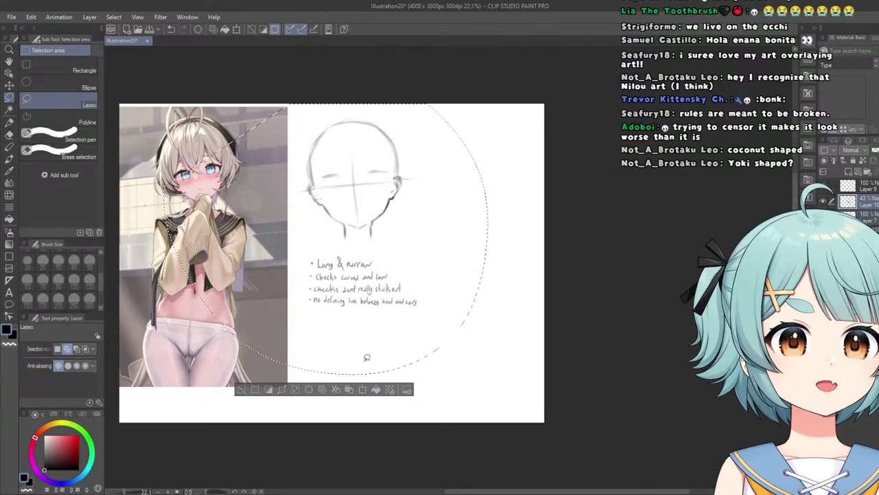
left_click(363, 389)
mouse_move(329, 375)
left_mouse_down()
mouse_move(318, 305)
mouse_move(327, 263)
mouse_move(463, 256)
mouse_move(444, 257)
left_mouse_up()
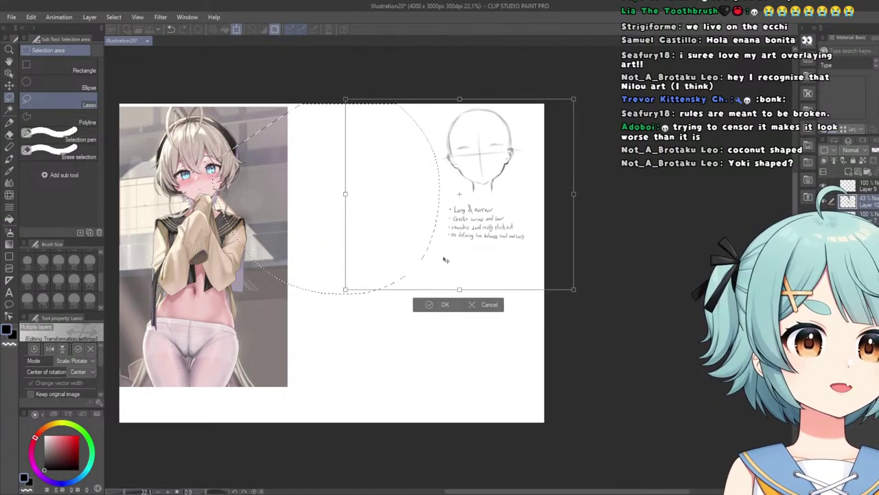
left_click(430, 305)
left_click(389, 305)
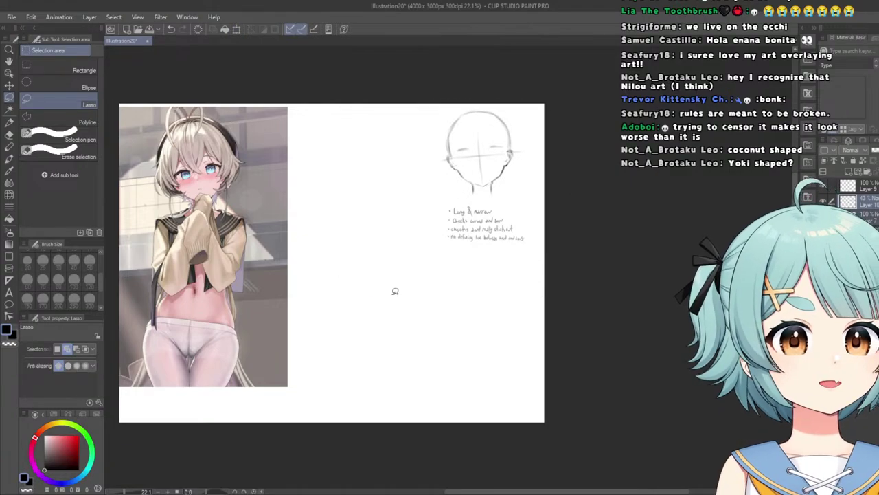
Replace the first reference on the canvas with the pink-toned image of the purple-eyed character by switching layer visibility.
left_click(823, 215)
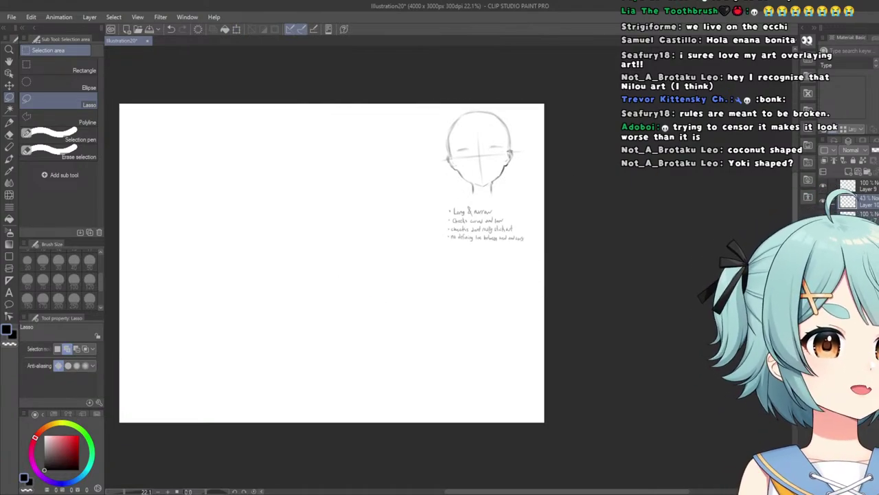
left_click(823, 215)
left_click_drag(456, 226, 418, 249)
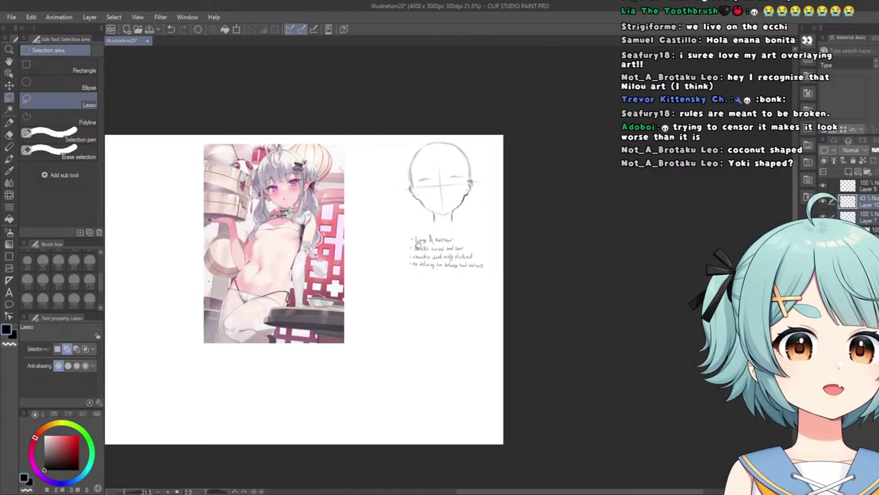
left_click_drag(416, 199, 435, 171)
scroll(435, 172, "down", 3)
scroll(458, 145, "up", 3)
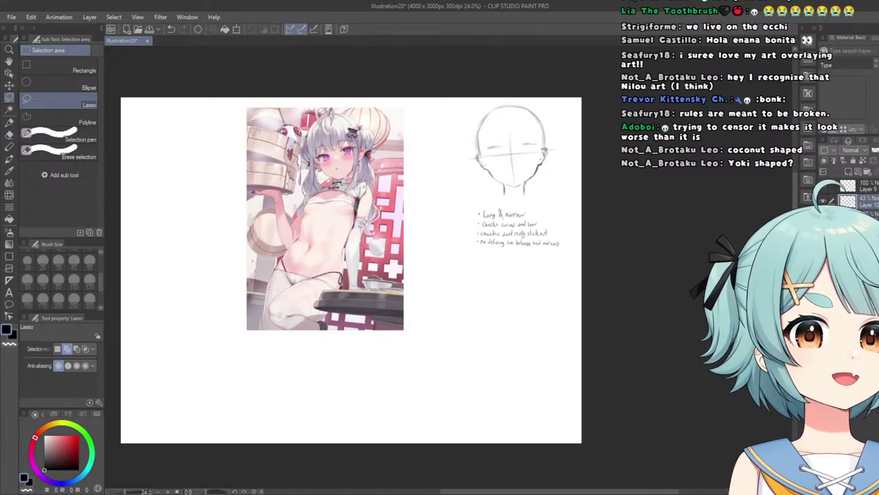
Hide the finished head sketch and the handwritten notes, and add a new empty layer for the next head study.
left_click(823, 201)
left_click(824, 201)
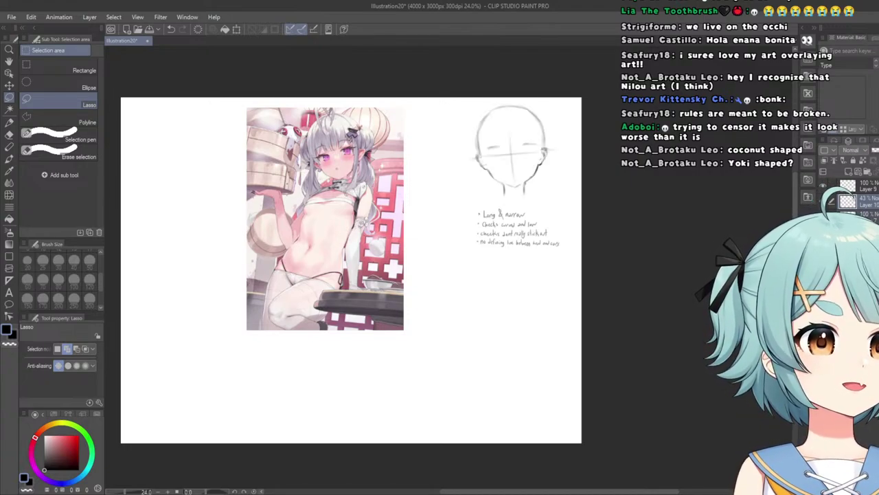
left_click(823, 201)
left_click(824, 200)
left_click(824, 200)
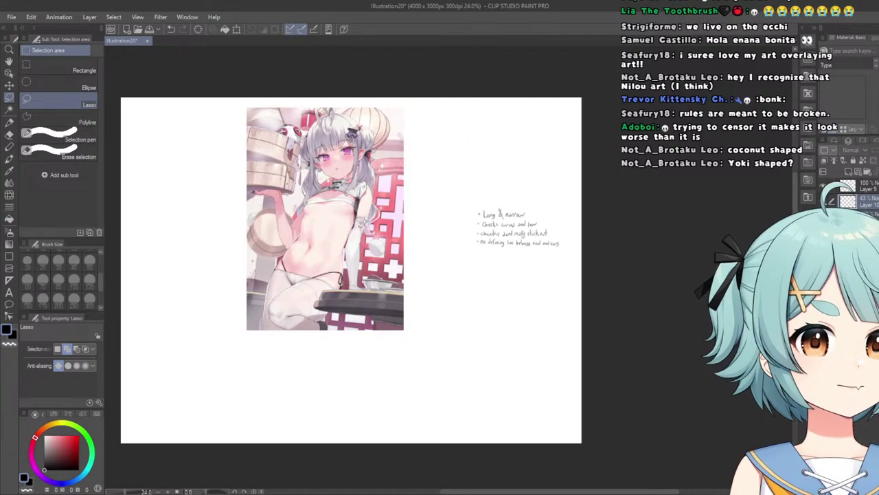
left_click(824, 202)
left_click(848, 172)
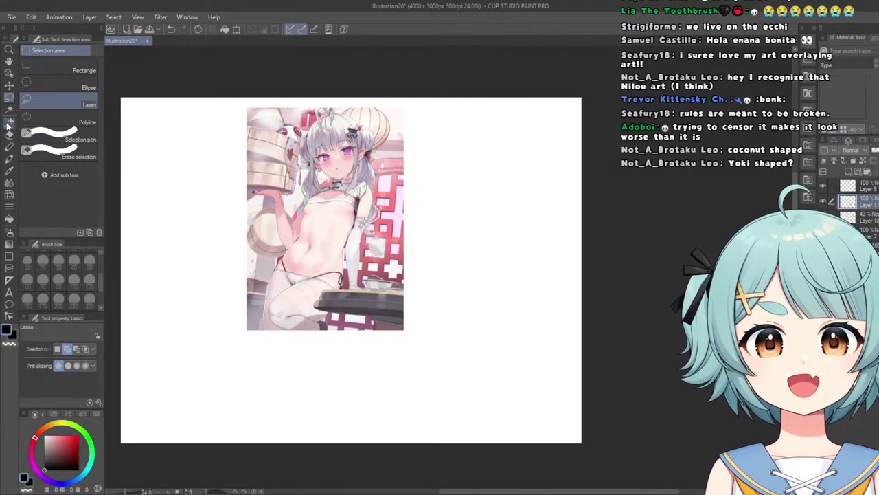
With the Kuro Sketch pen at size 50, start the new face outline beside the reference with its left cheek curve.
key("p")
scroll(68, 103, "up", 2)
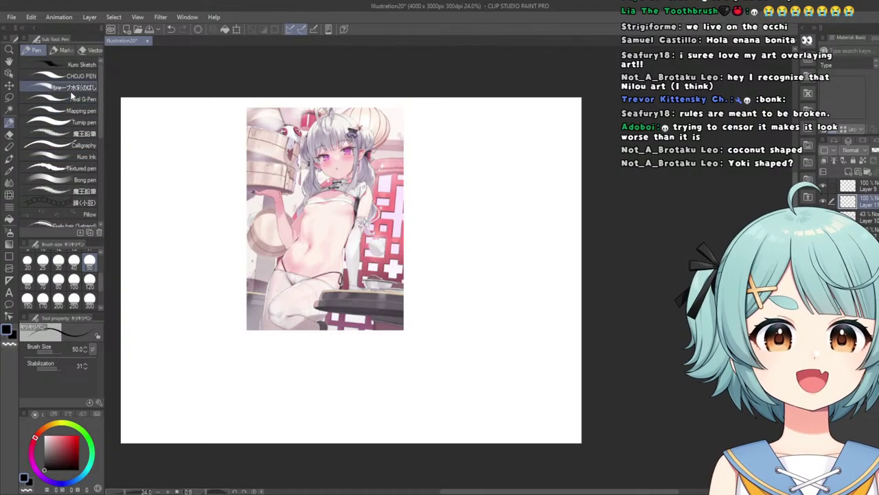
left_click(81, 66)
scroll(423, 169, "up", 3)
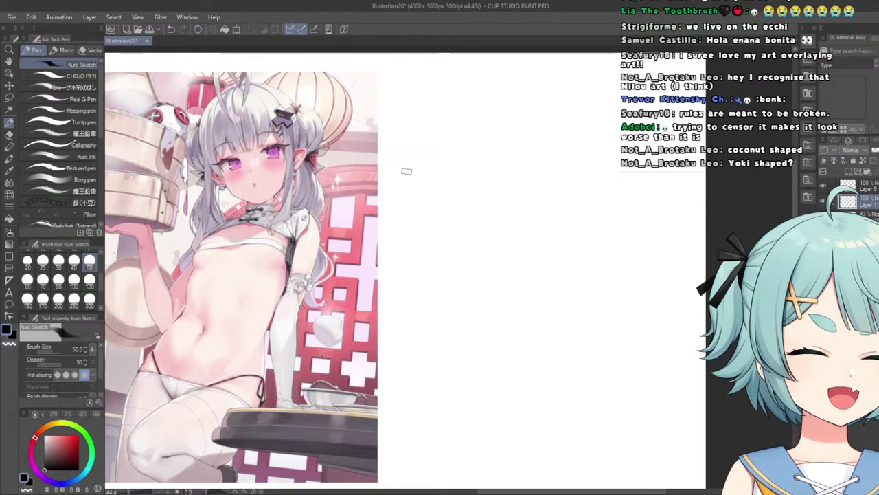
scroll(419, 150, "up", 1)
scroll(419, 150, "up", 2)
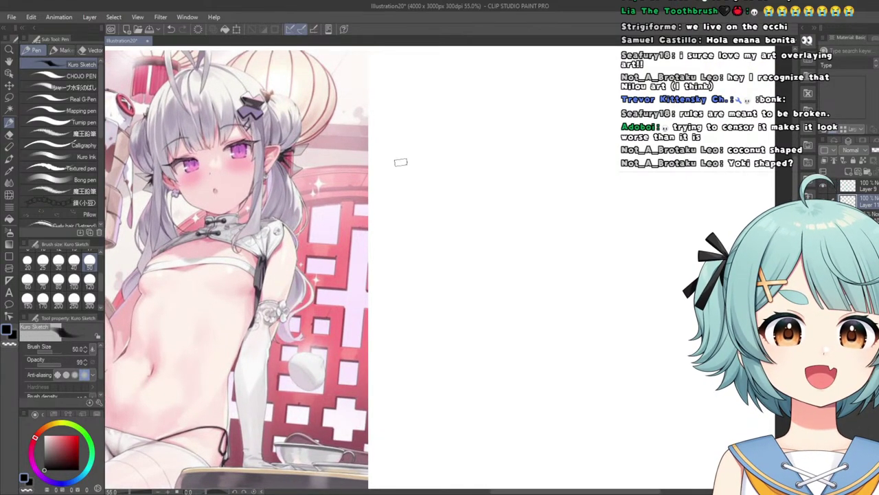
scroll(401, 161, "up", 1)
scroll(402, 161, "up", 1)
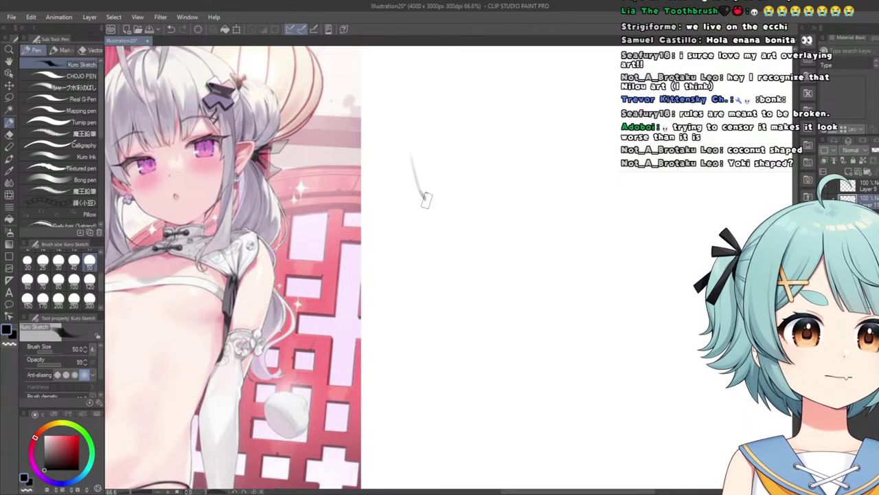
scroll(412, 173, "up", 1)
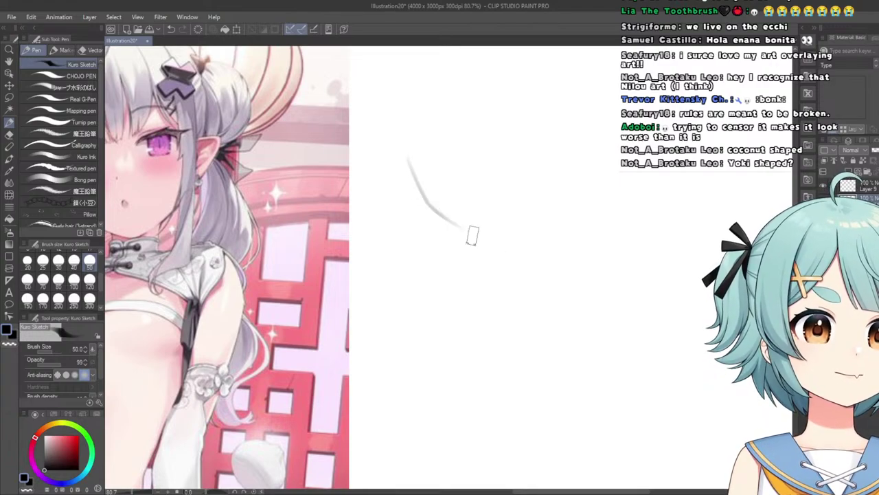
Extend the left cheek curve into the jawline, sloping down towards the chin.
scroll(472, 235, "down", 3)
scroll(454, 220, "up", 3)
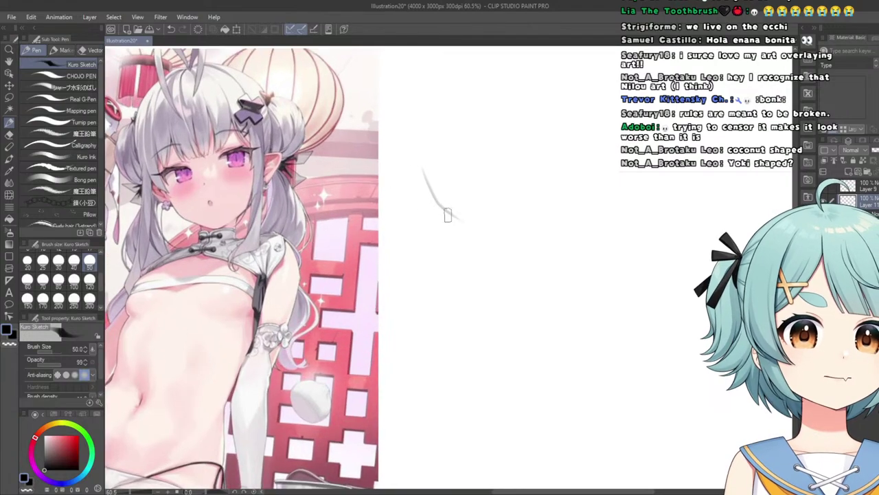
scroll(447, 215, "up", 3)
left_click_drag(452, 204, 558, 249)
scroll(530, 239, "down", 5)
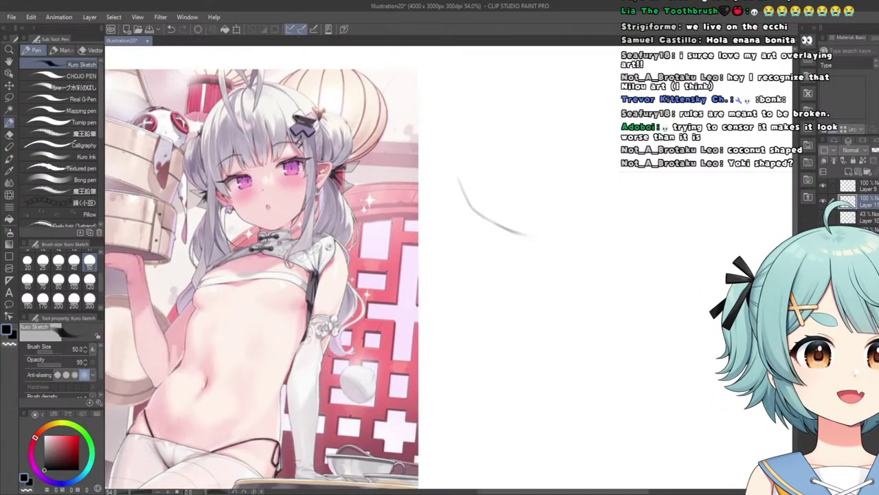
Sketch the rising jawline on the right side of the face and join it to the left jawline at the chin.
scroll(400, 216, "up", 1)
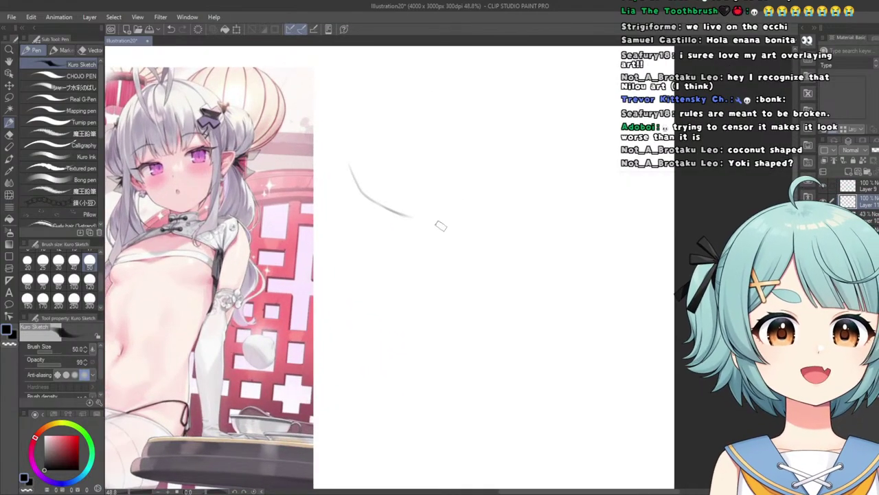
scroll(440, 220, "up", 2)
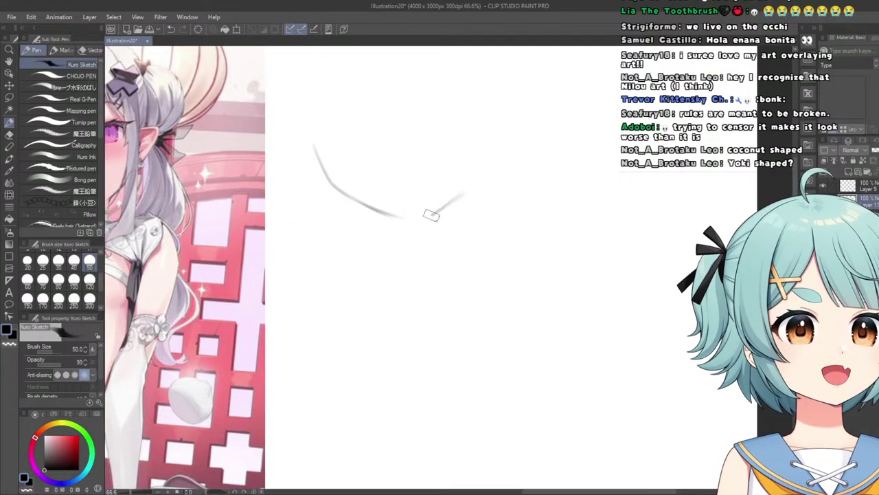
scroll(436, 216, "down", 2)
scroll(388, 218, "up", 3)
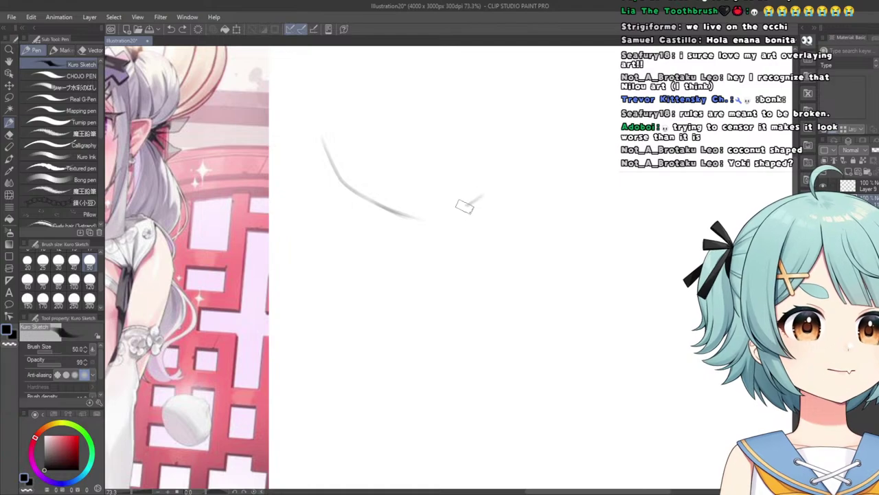
scroll(426, 218, "down", 4)
scroll(297, 200, "up", 1)
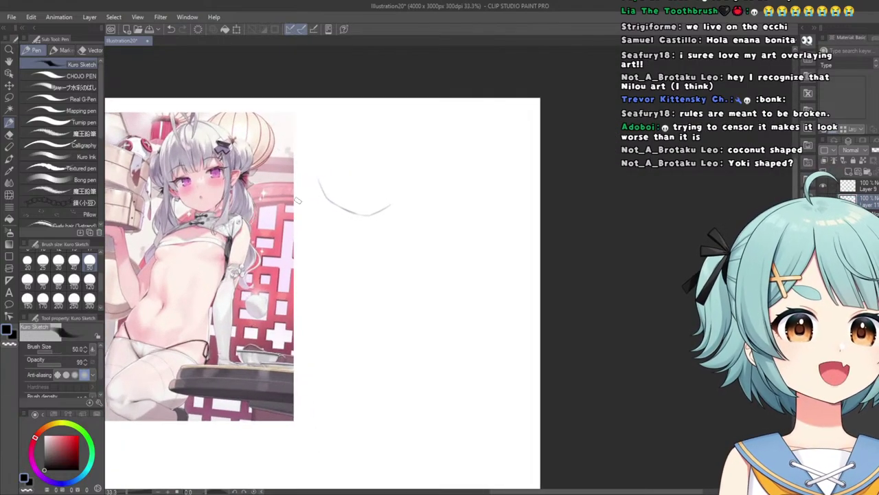
scroll(381, 210, "up", 4)
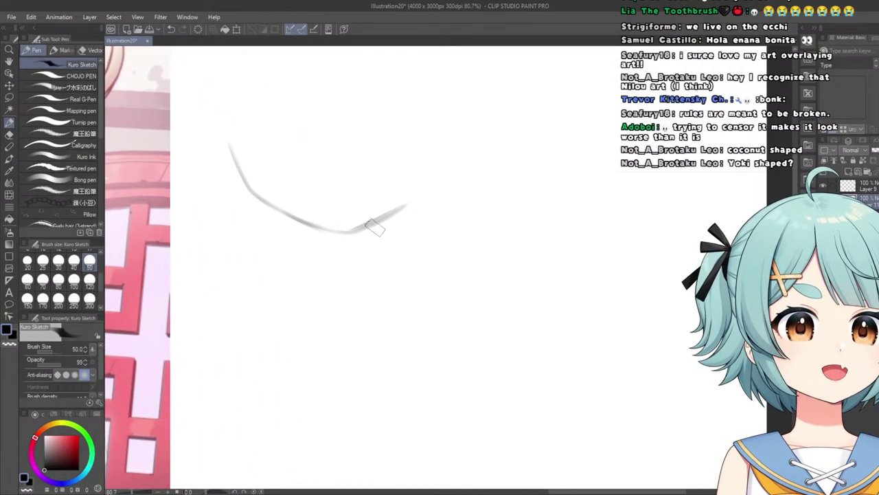
scroll(375, 229, "down", 3)
scroll(320, 216, "up", 3)
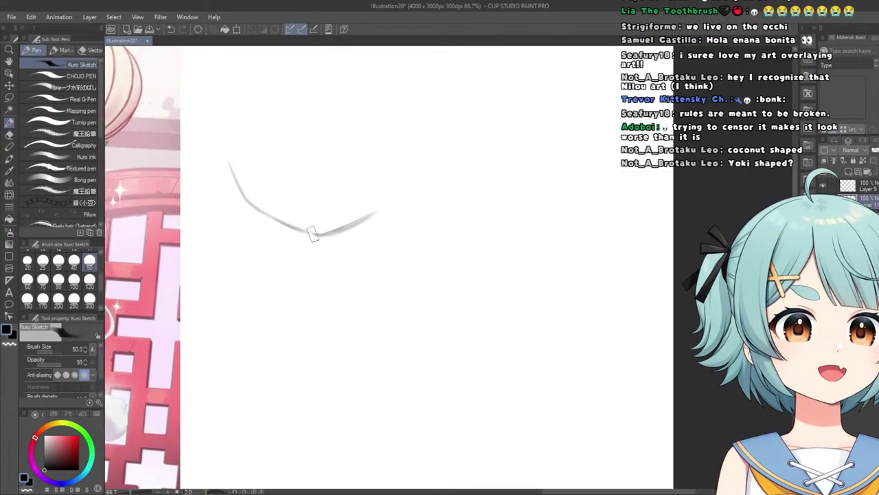
Strengthen the left cheek line above the jaw corner, checking the face outline against the purple-eyed reference.
scroll(313, 234, "down", 4)
scroll(295, 172, "up", 2)
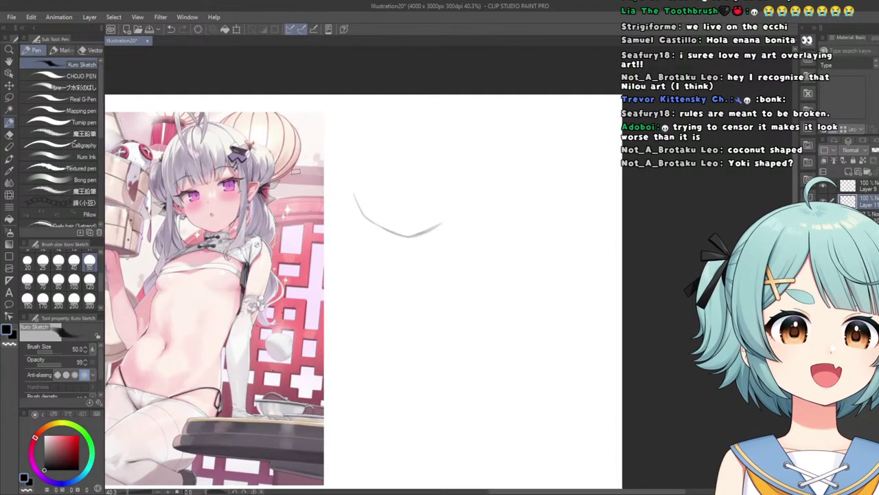
scroll(324, 144, "up", 3)
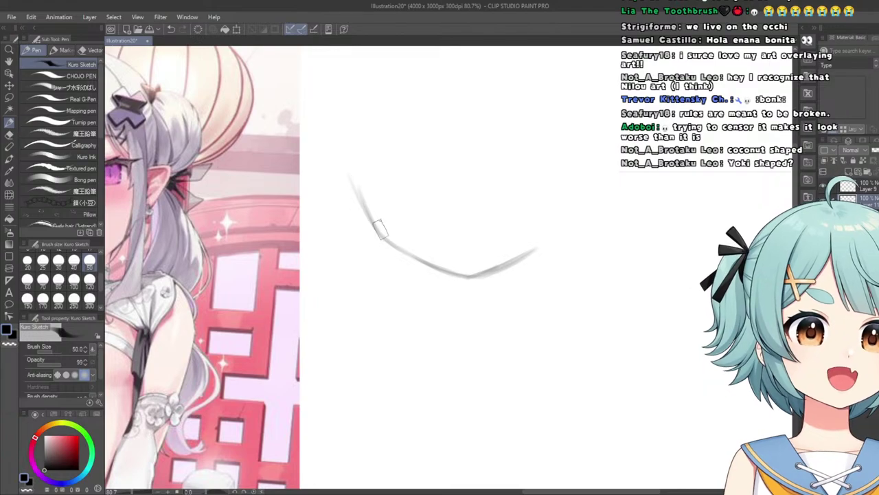
scroll(386, 239, "down", 4)
scroll(363, 175, "up", 3)
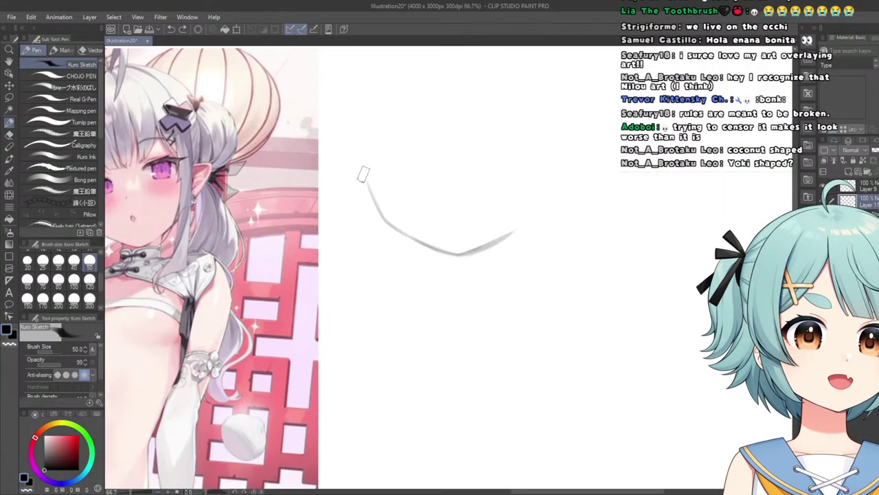
scroll(373, 201, "down", 4)
scroll(360, 160, "up", 3)
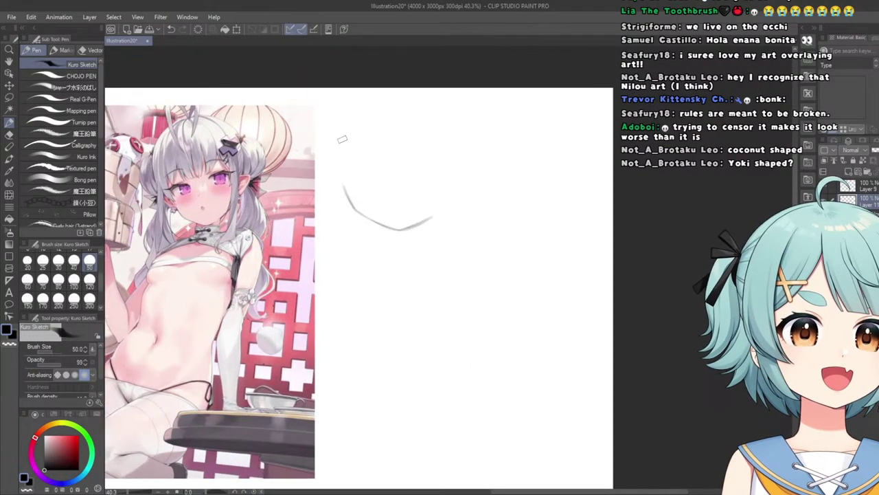
scroll(323, 142, "up", 1)
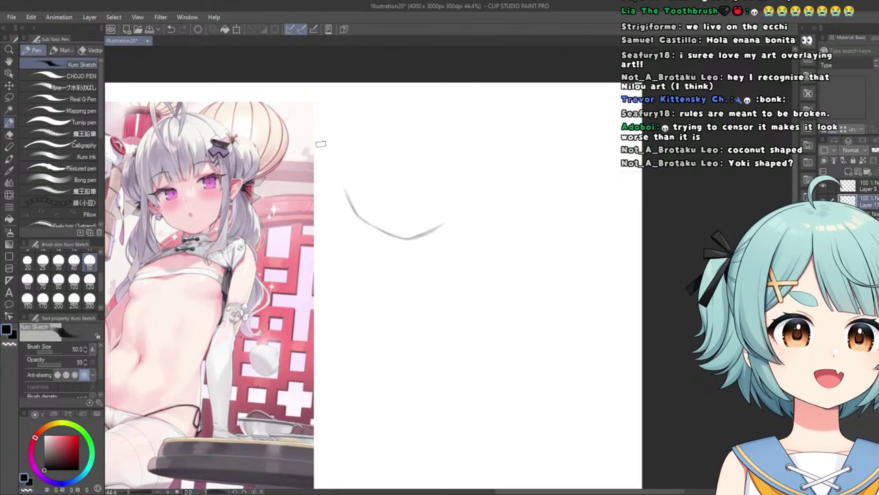
scroll(320, 143, "up", 1)
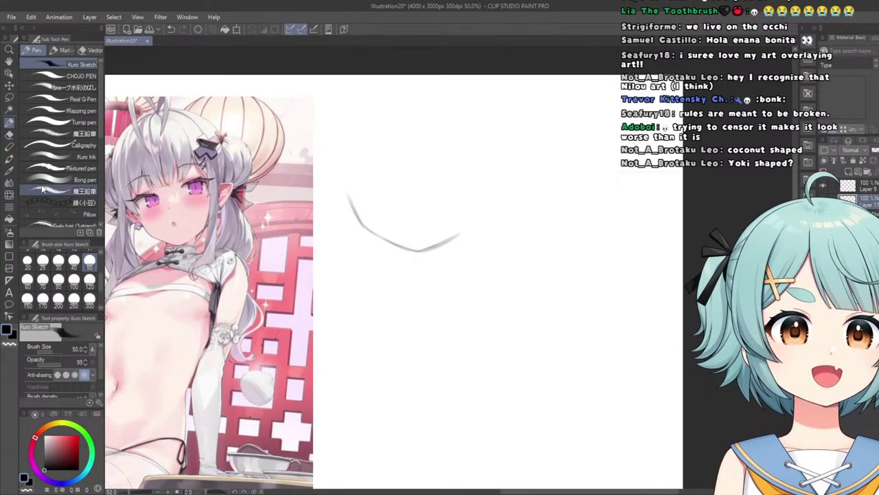
Sketch a short rising cheek stroke beyond the right jawline, leaving a gap between the two lines.
scroll(490, 224, "up", 2)
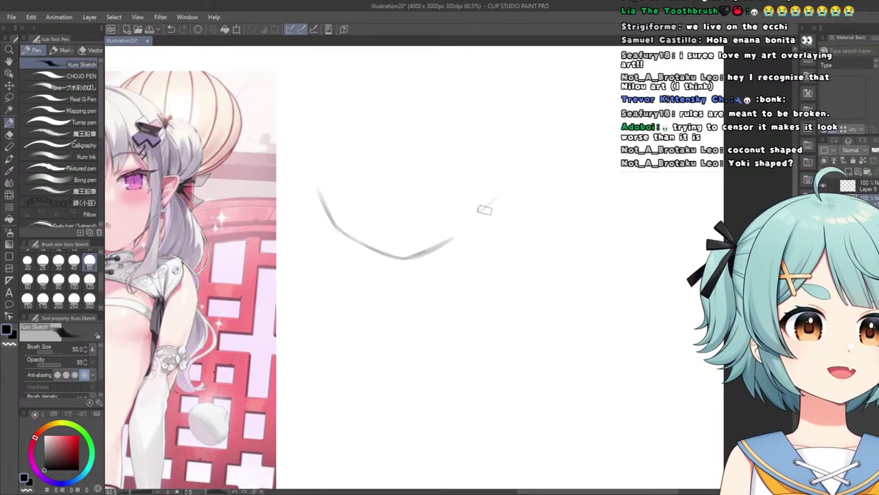
scroll(492, 200, "down", 4)
scroll(440, 206, "up", 4)
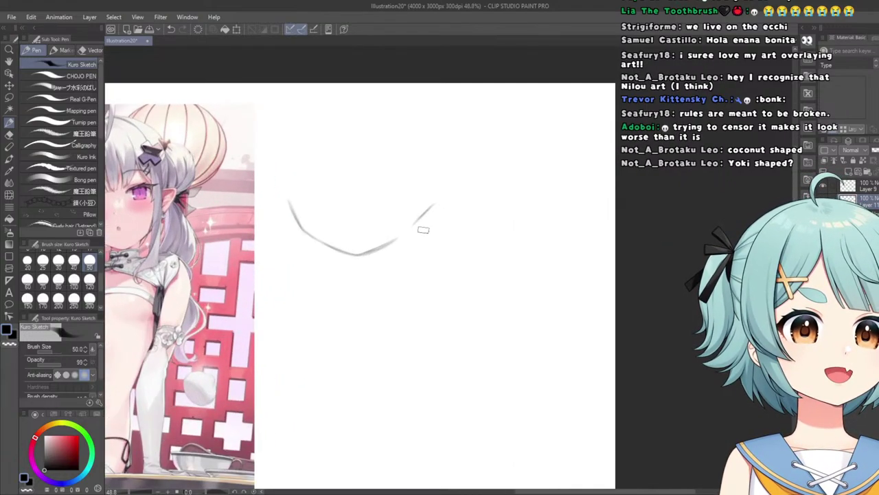
Thin and clean up the jaw and cheek lines with the Hard eraser at size 120, comparing the outline with the reference face.
left_click(10, 136)
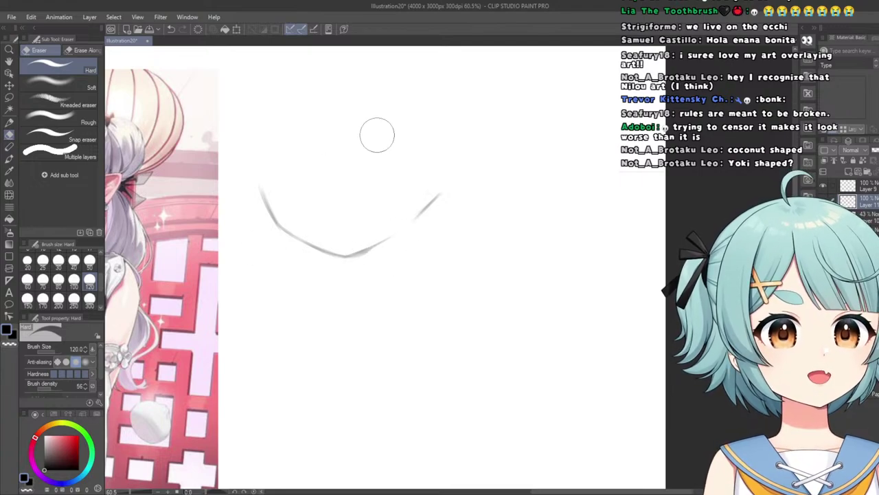
scroll(402, 116, "down", 2)
scroll(387, 137, "up", 4)
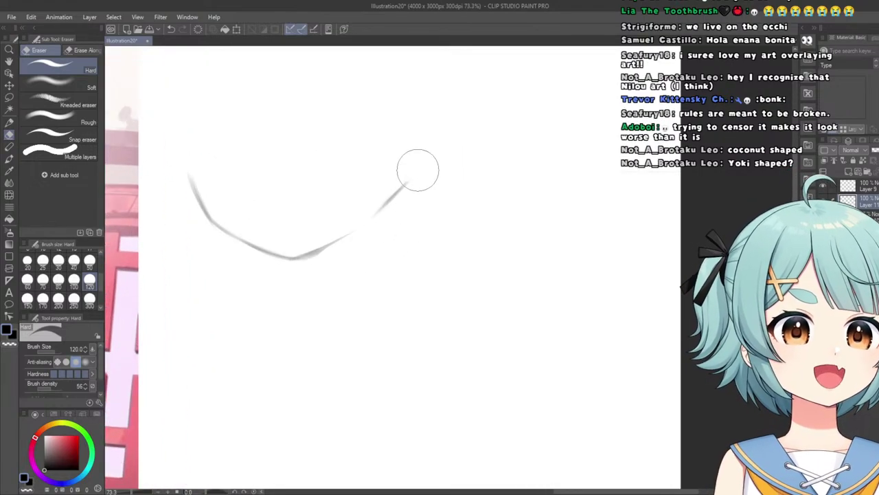
scroll(398, 189, "down", 3)
scroll(314, 179, "up", 2)
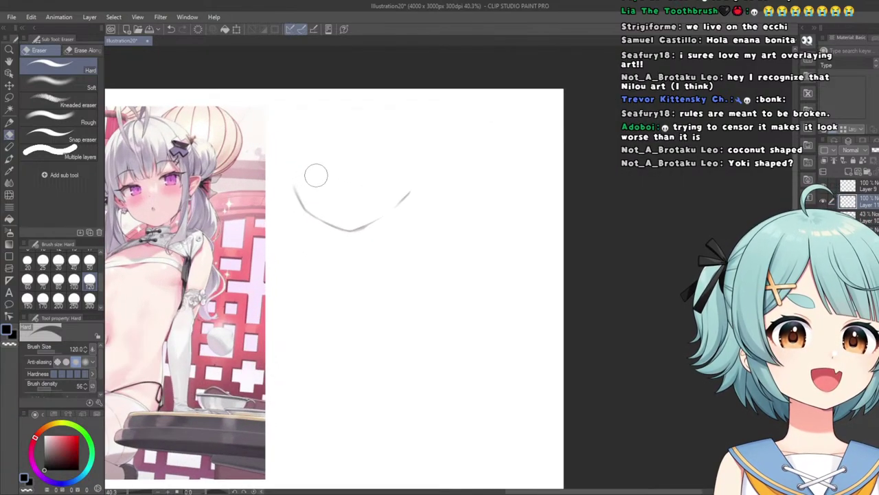
scroll(405, 145, "down", 2)
scroll(383, 174, "up", 2)
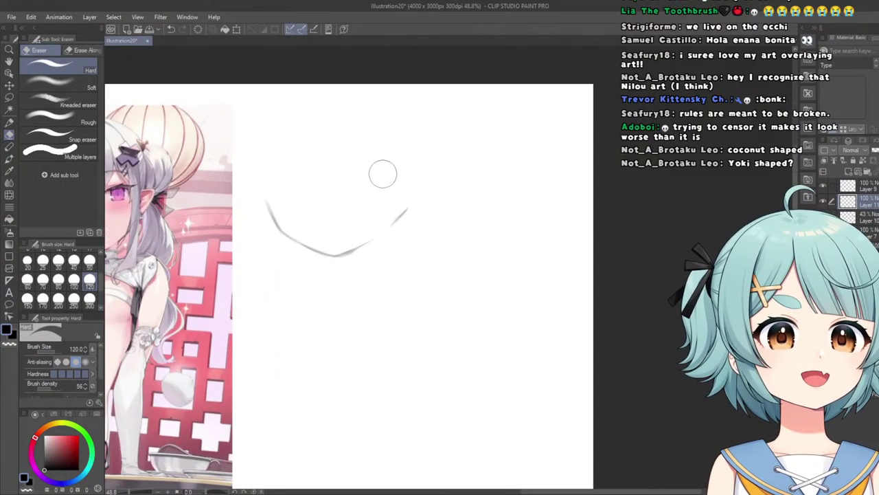
Sketch short neck lines descending from both sides of the jaw with the Kuro Sketch pen at size 50.
left_click(11, 122)
scroll(436, 230, "up", 2)
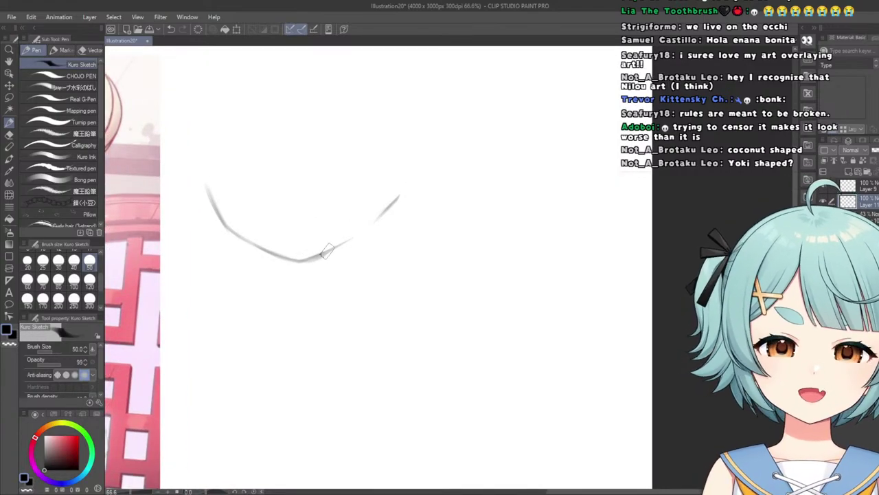
scroll(323, 268, "down", 2)
scroll(262, 307, "up", 2)
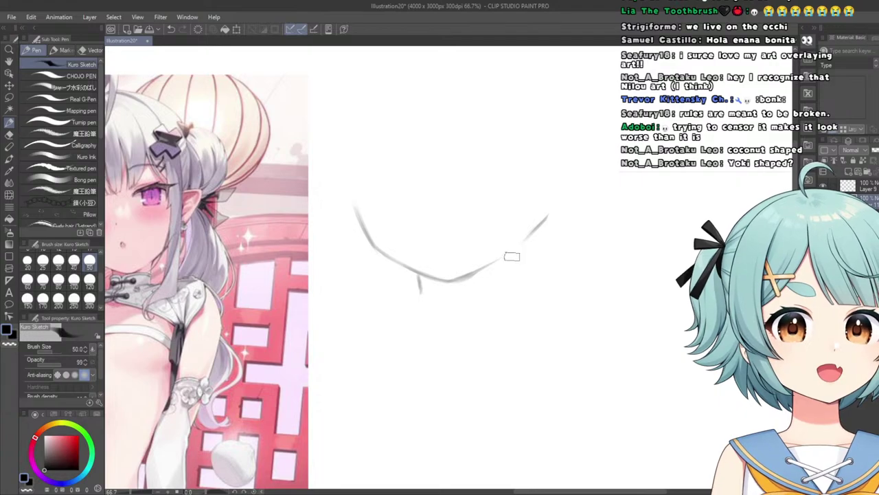
key("ctrl+z")
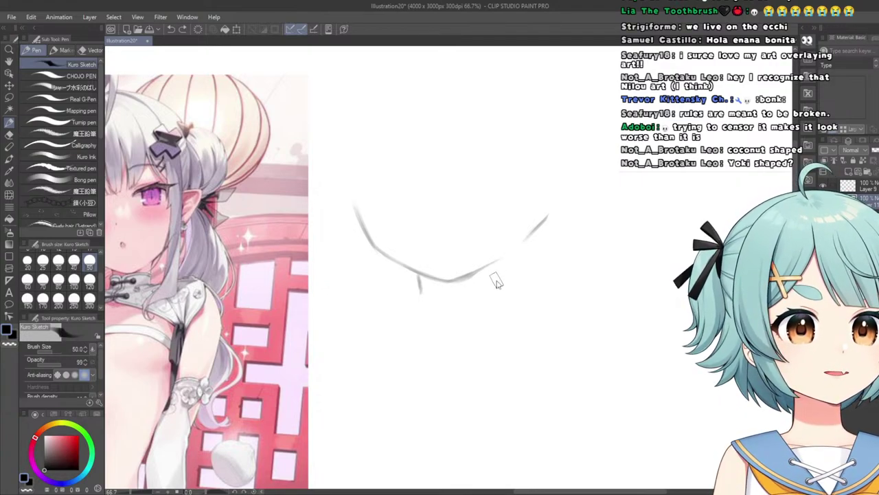
left_click_drag(501, 266, 499, 286)
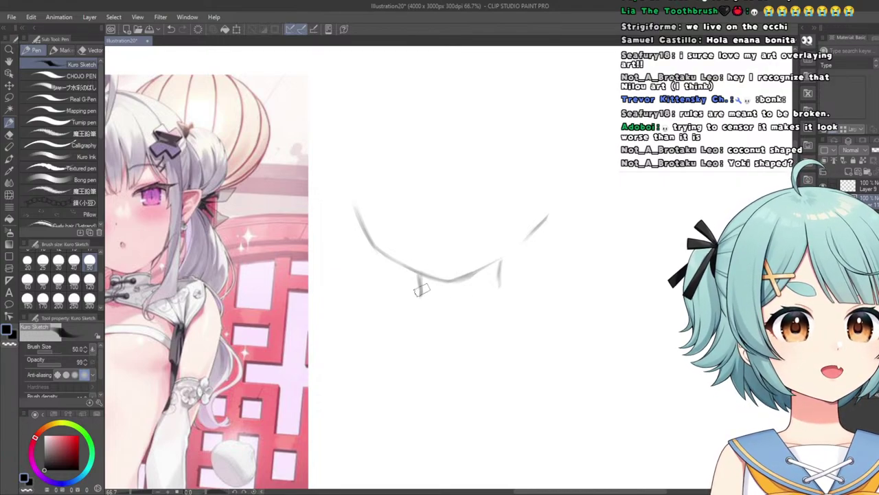
left_click_drag(501, 261, 492, 287)
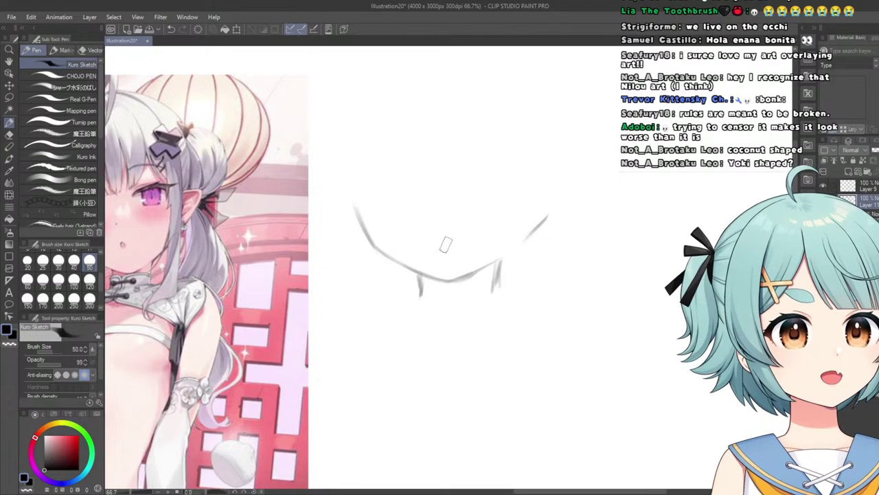
Erase the extra outer stroke of the right neck line and the detached right cheek stroke.
scroll(462, 209, "down", 8)
scroll(512, 230, "up", 10)
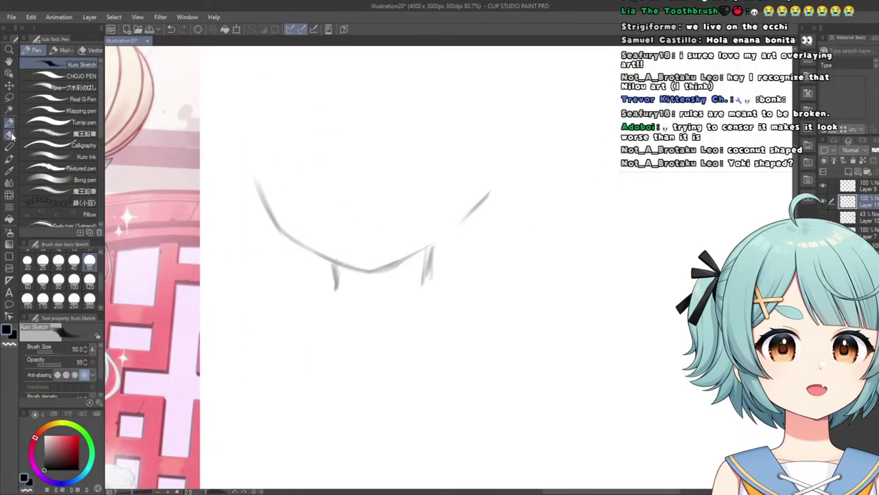
left_click(10, 135)
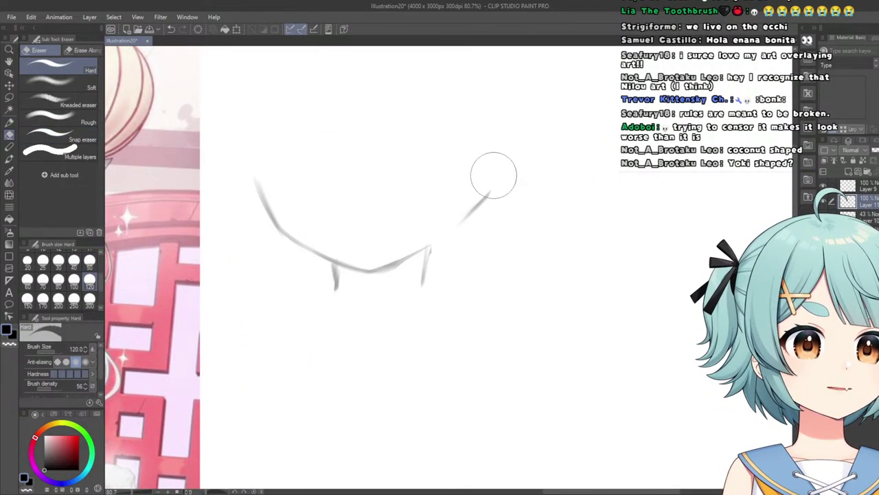
mouse_move(493, 175)
left_mouse_down()
mouse_move(447, 251)
mouse_move(444, 238)
mouse_move(425, 258)
left_mouse_up()
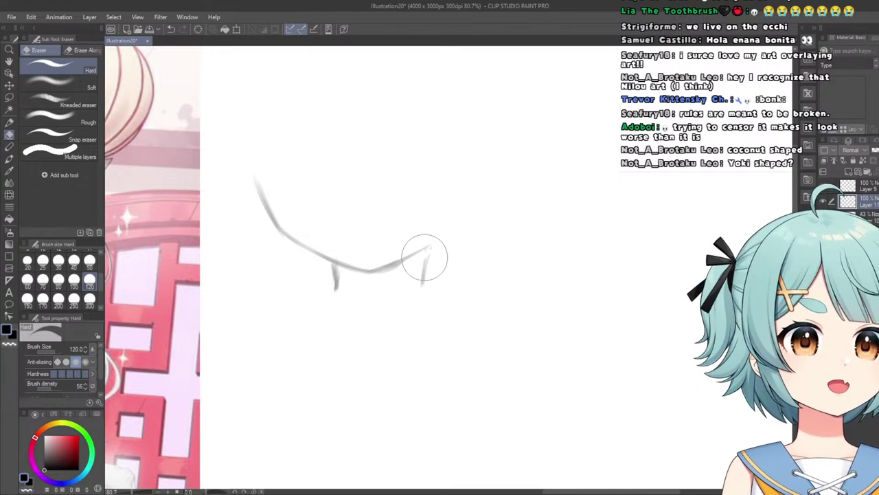
scroll(374, 292, "down", 3)
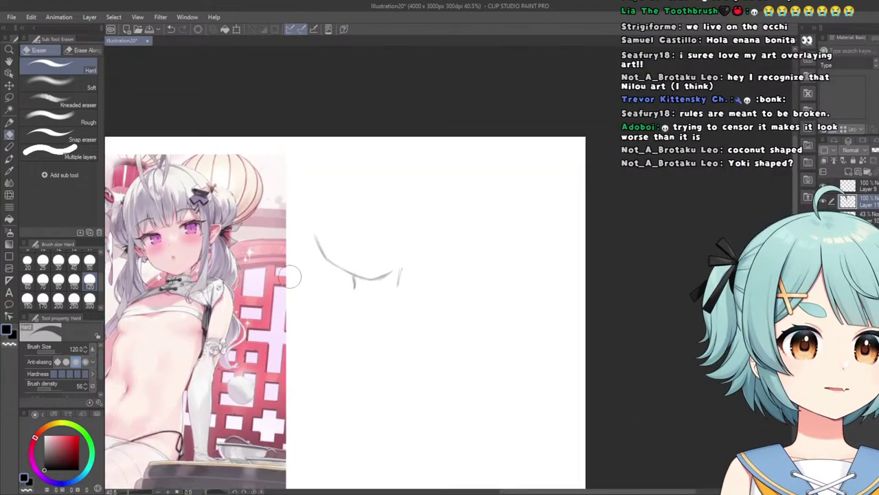
scroll(290, 276, "down", 1)
Redraw the right cheek as a rising line starting closer to the neck, matching the reference face.
left_click(9, 123)
scroll(382, 282, "up", 3)
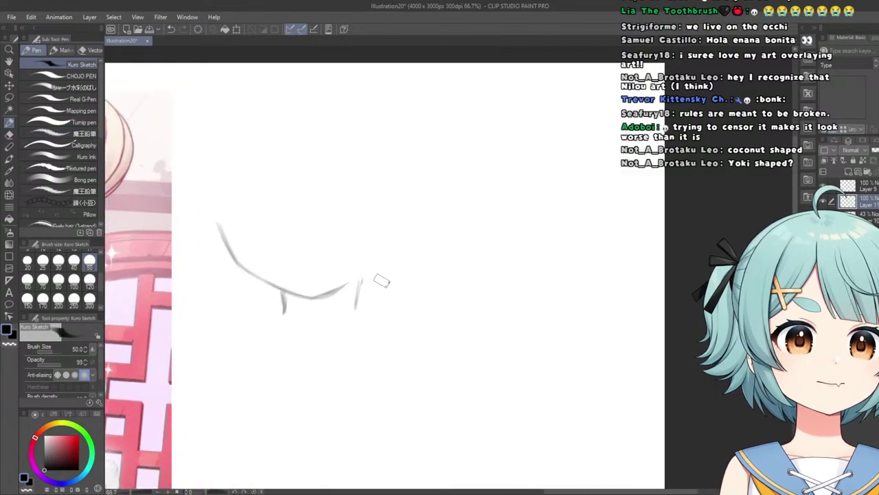
scroll(382, 282, "up", 2)
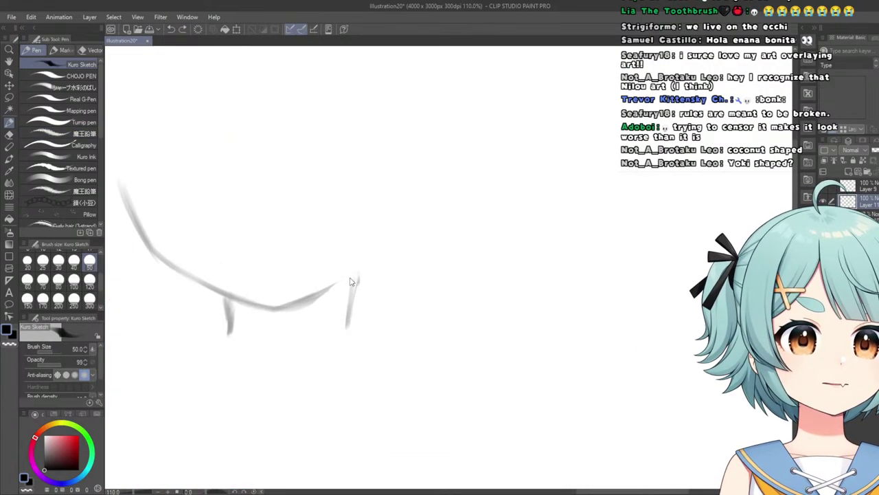
scroll(349, 280, "down", 6)
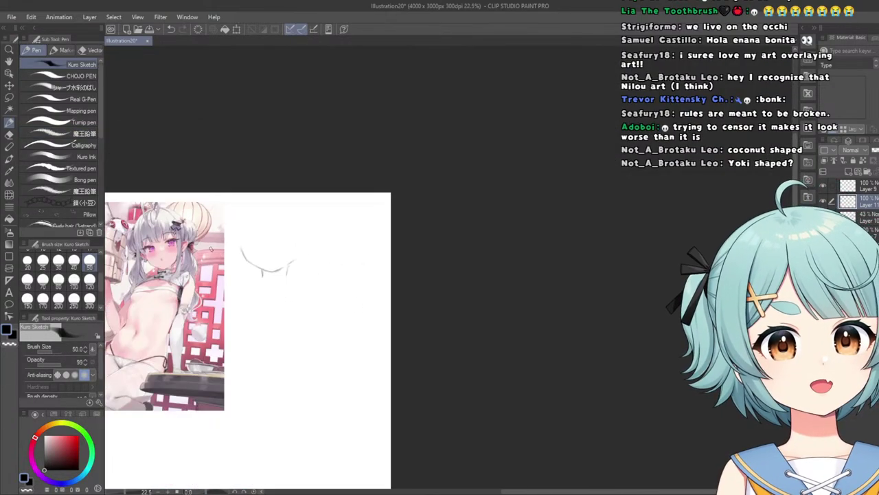
scroll(265, 261, "down", 1)
scroll(266, 261, "up", 4)
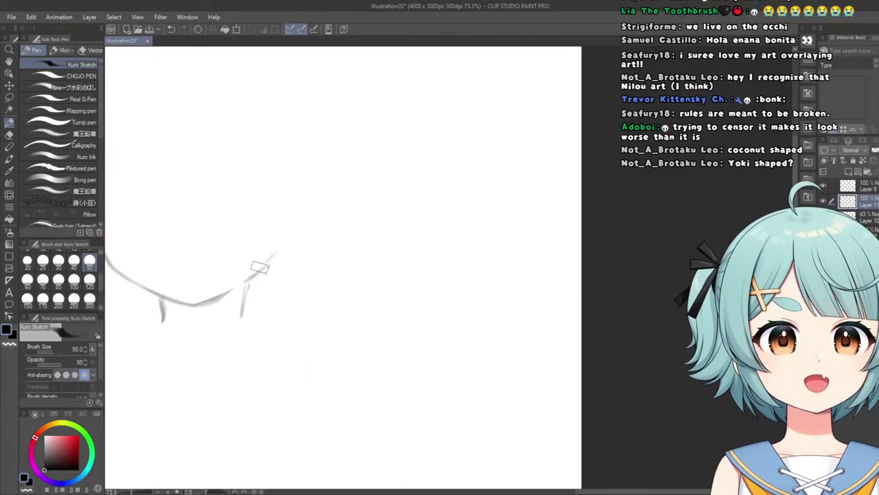
scroll(261, 258, "down", 2)
scroll(260, 258, "down", 2)
scroll(260, 258, "up", 4)
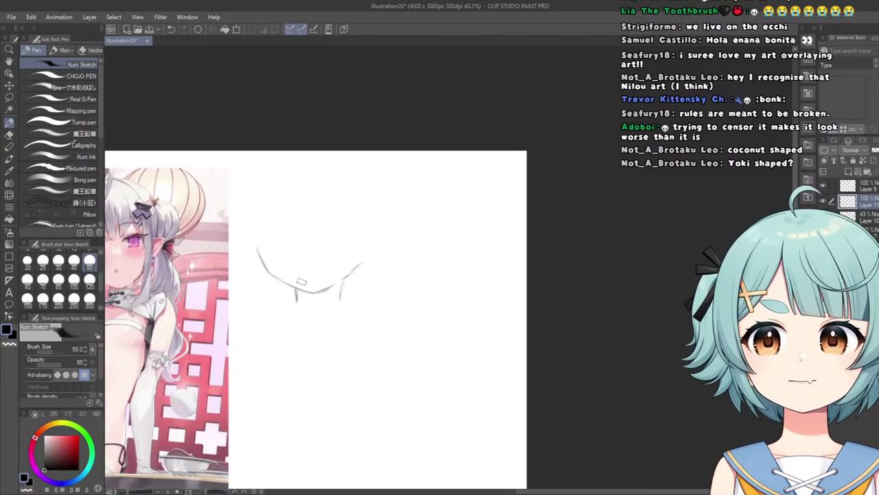
Thin the right jawline between the chin and the right neck line with the Hard eraser.
left_click(9, 133)
scroll(325, 275, "up", 4)
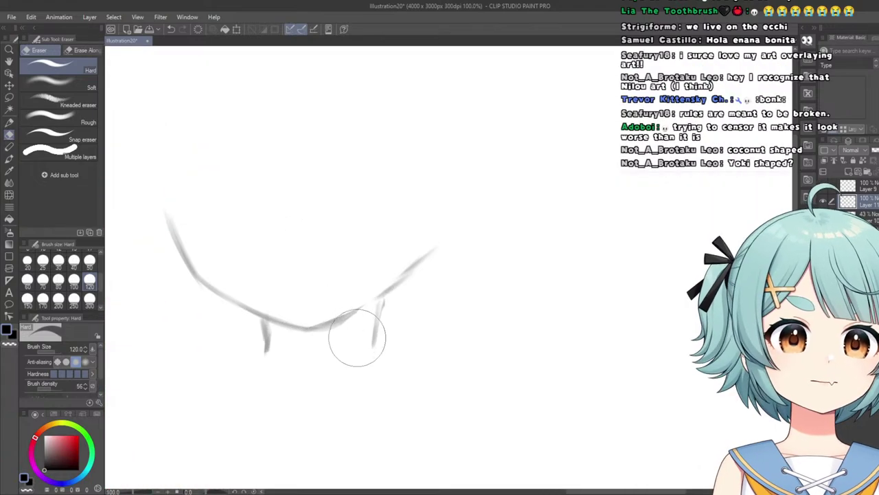
scroll(253, 133, "down", 3)
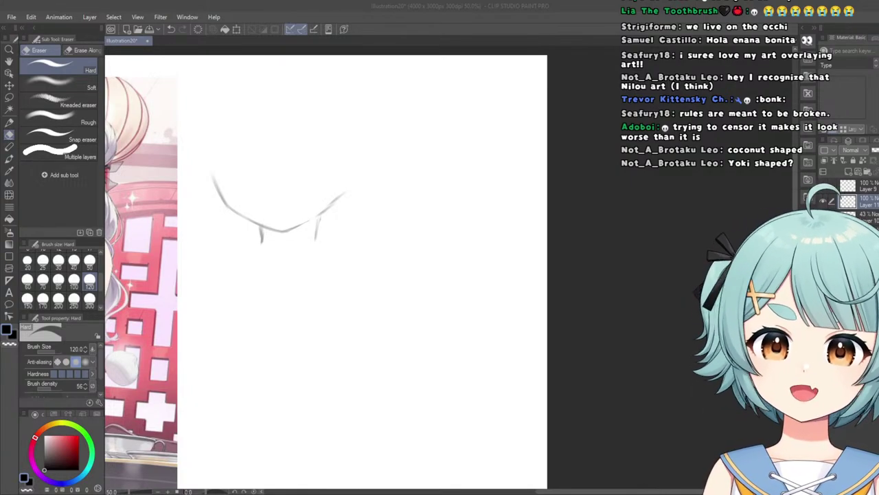
scroll(330, 139, "down", 3)
scroll(307, 162, "up", 3)
Try extending the right cheek line steeply upward with the Kuro Sketch pen, then undo the stroke.
left_click(10, 122)
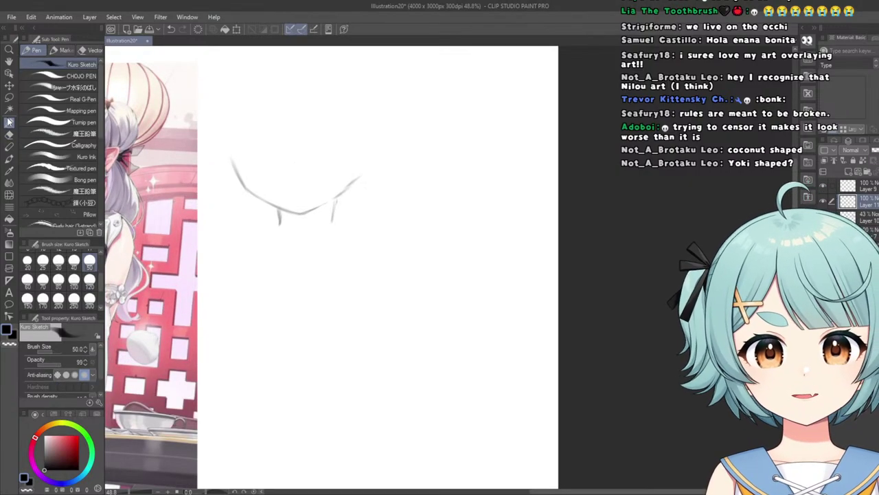
scroll(389, 151, "down", 2)
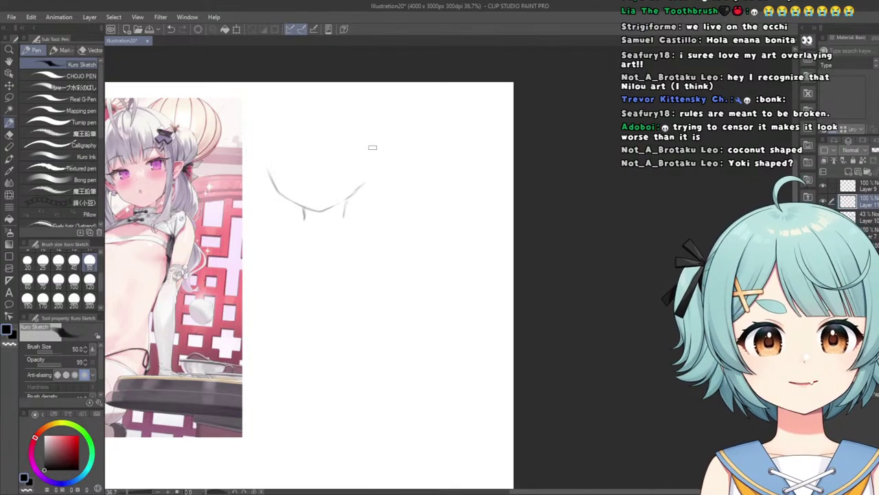
scroll(283, 77, "down", 3)
scroll(216, 78, "up", 5)
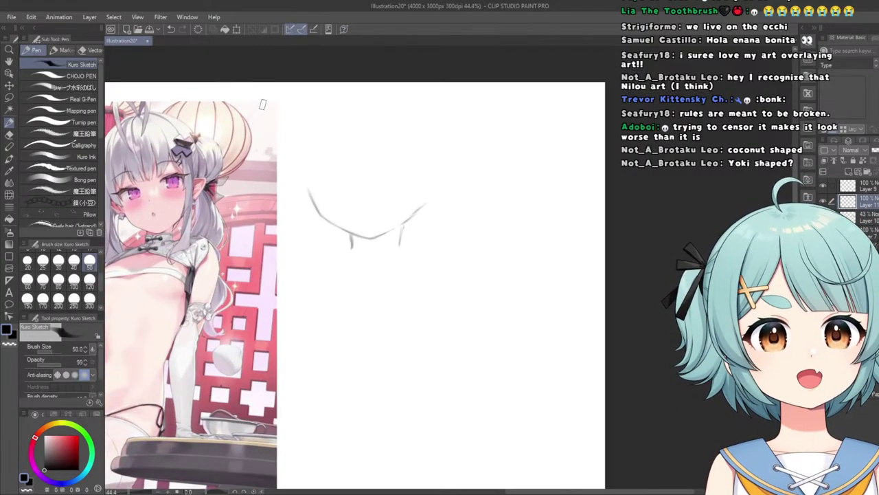
scroll(451, 164, "up", 1)
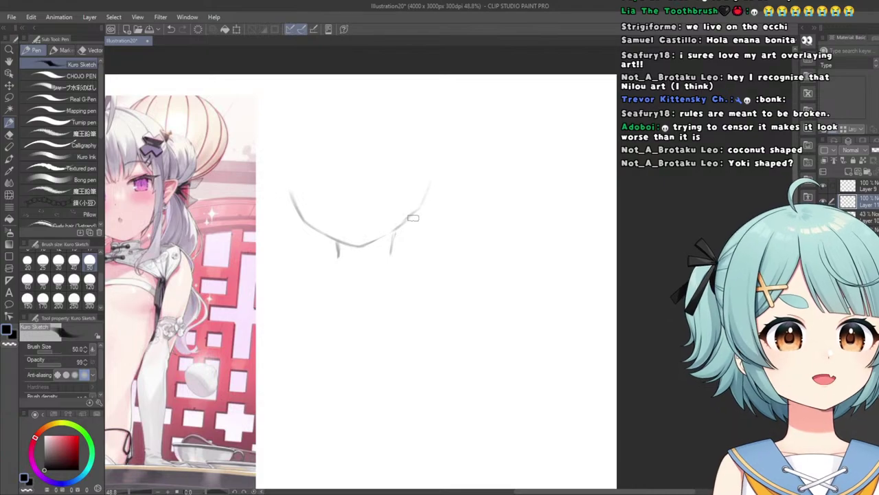
key("ctrl+z")
Set the pen size to 70, try lengthening the right cheek line, and undo that stroke.
left_click(43, 280)
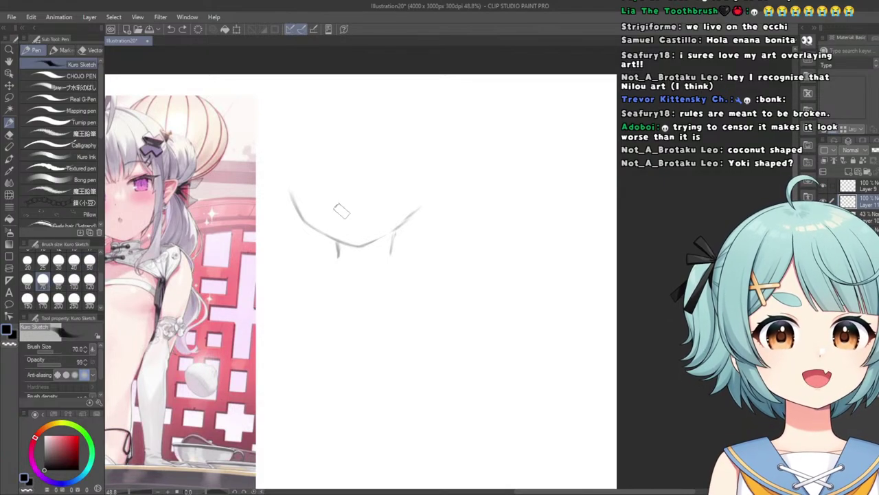
scroll(421, 198, "up", 2)
scroll(377, 243, "down", 5)
scroll(412, 218, "up", 3)
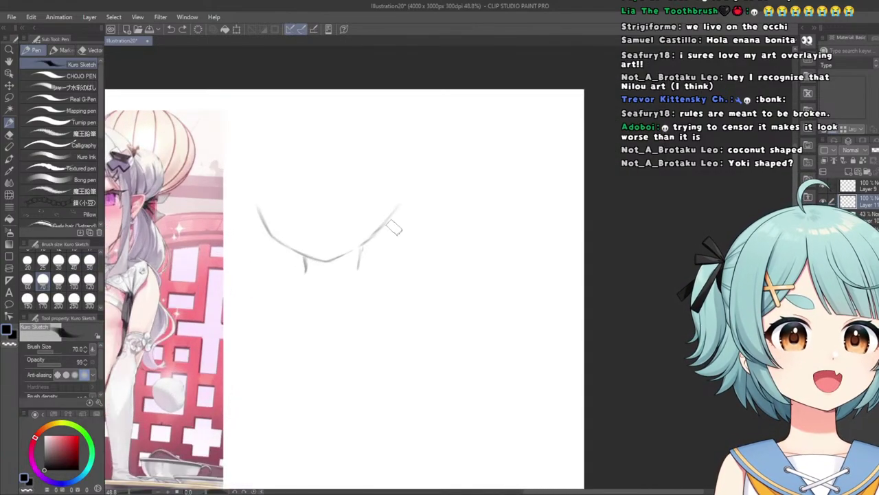
key("ctrl+z")
Sketch a short stroke slanting outward from the top of the left cheek line, following the reference.
scroll(298, 212, "down", 2)
scroll(300, 237, "up", 1)
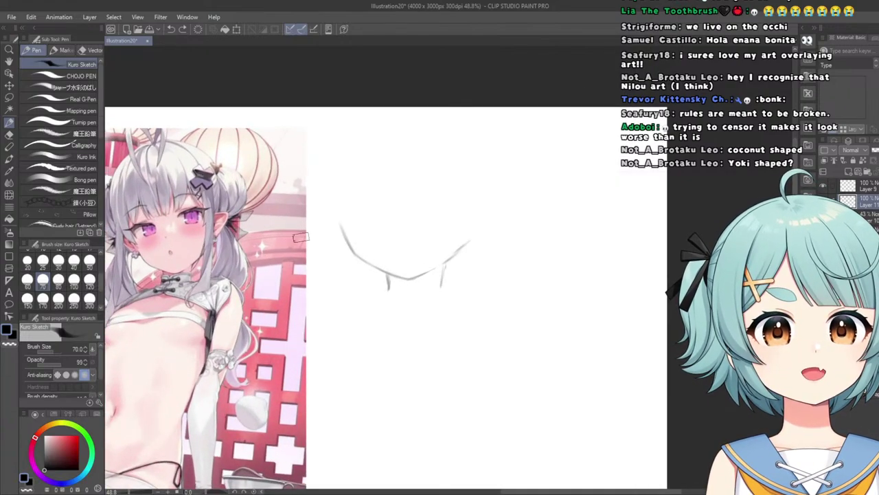
scroll(302, 206, "up", 1)
scroll(302, 206, "down", 2)
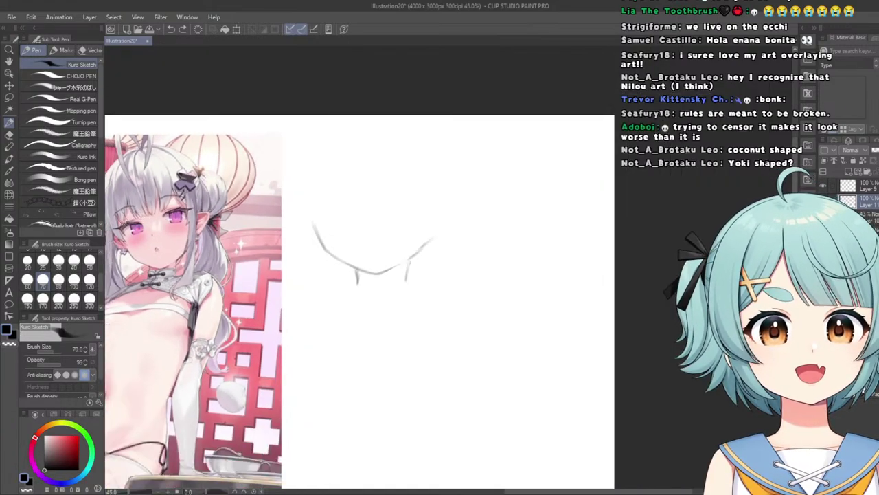
scroll(303, 206, "up", 1)
scroll(302, 206, "up", 1)
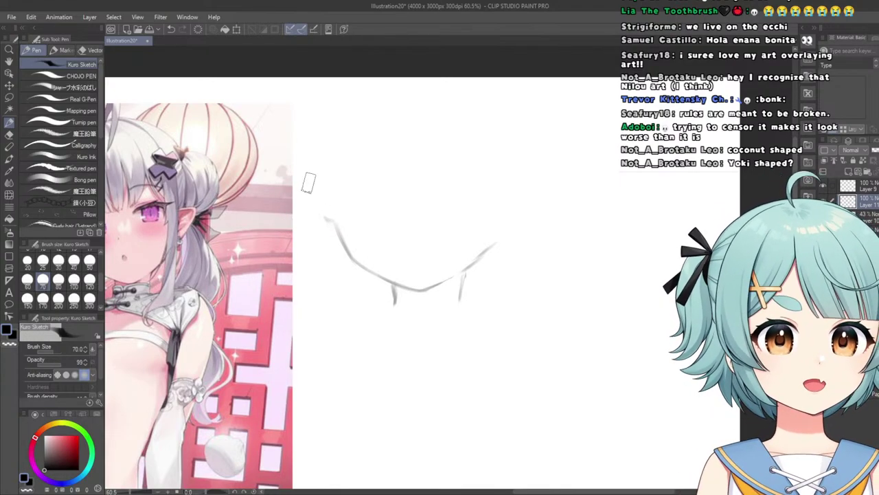
Thicken the slanted stroke above the left cheek and connect it to the cheek line.
scroll(301, 183, "down", 4)
scroll(292, 178, "up", 1)
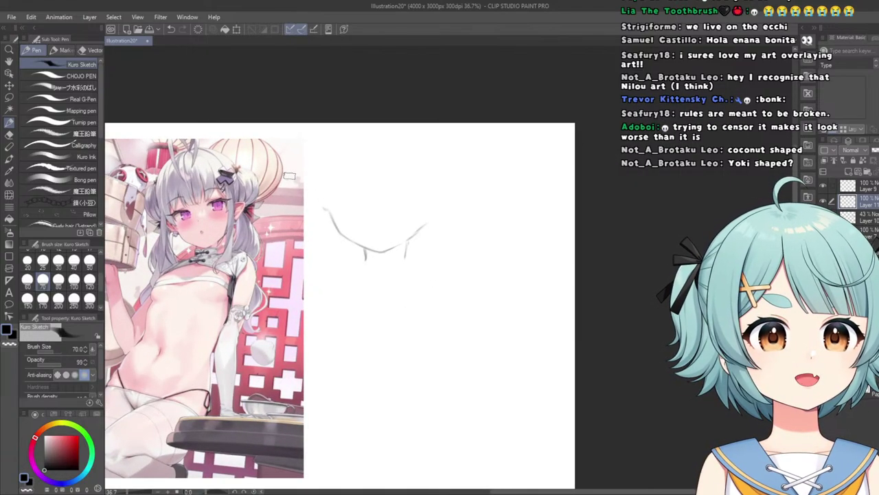
scroll(292, 180, "up", 1)
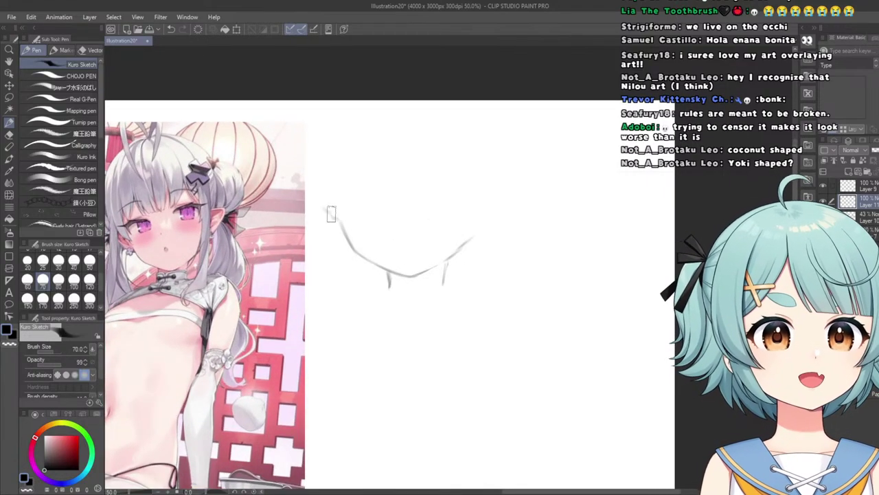
scroll(331, 213, "down", 2)
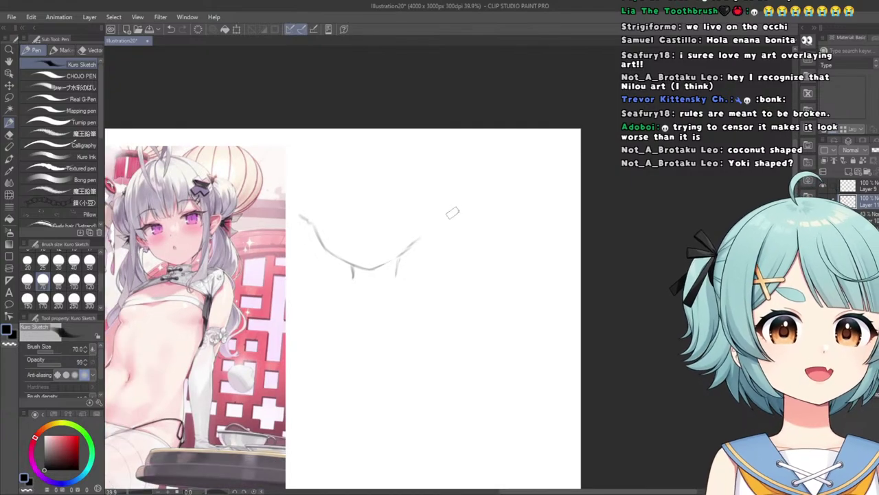
scroll(452, 212, "up", 1)
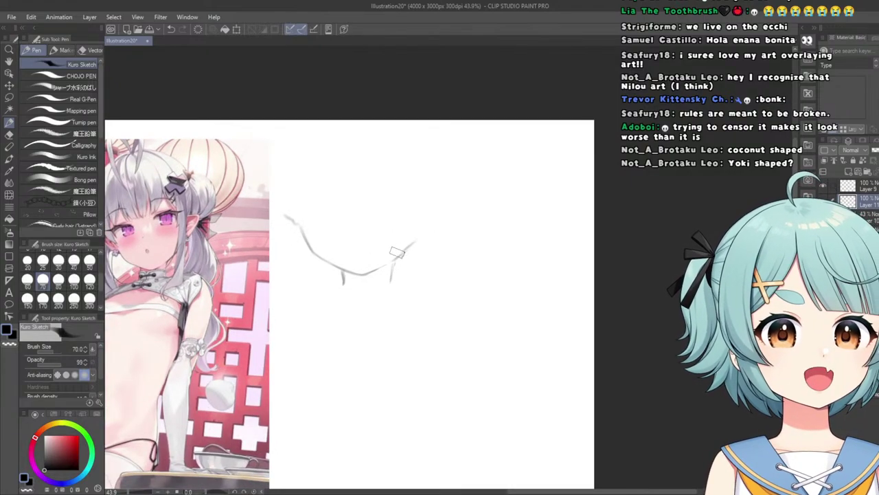
Mark the lower and upper edges of the right ear with two short strokes beyond the right cheek line, following the reference.
scroll(398, 255, "up", 1)
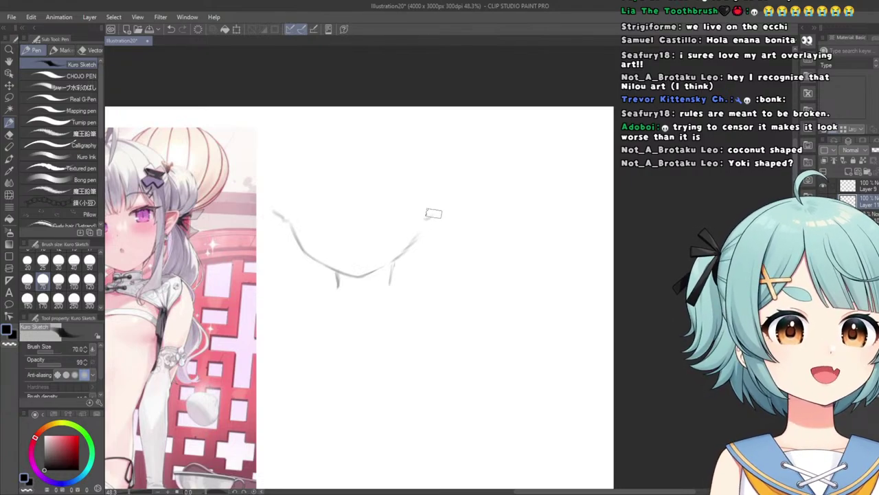
scroll(433, 186, "down", 2)
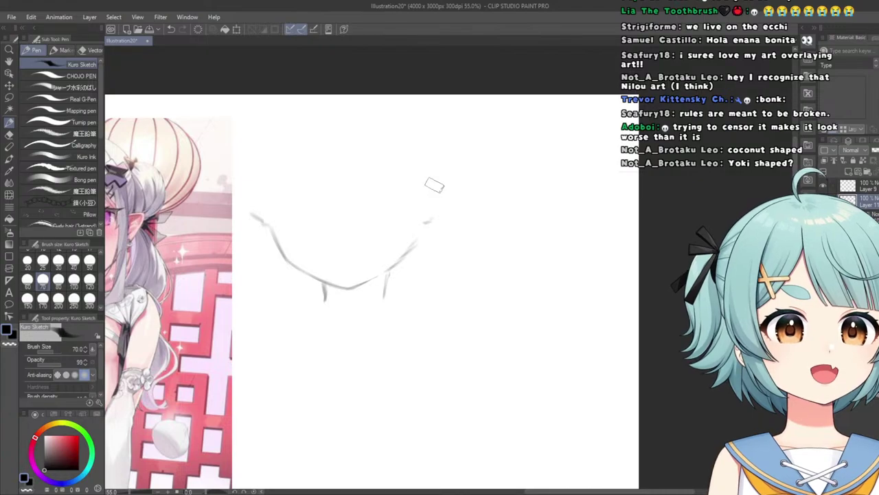
scroll(433, 174, "up", 3)
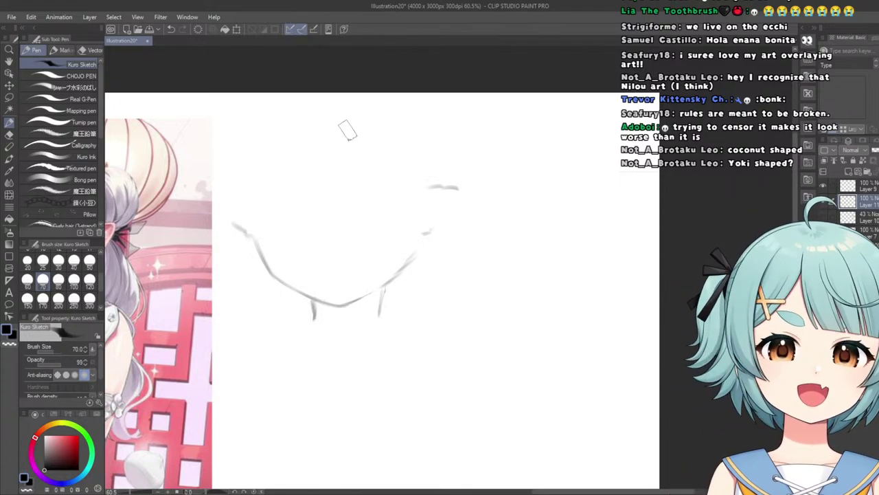
scroll(418, 171, "down", 4)
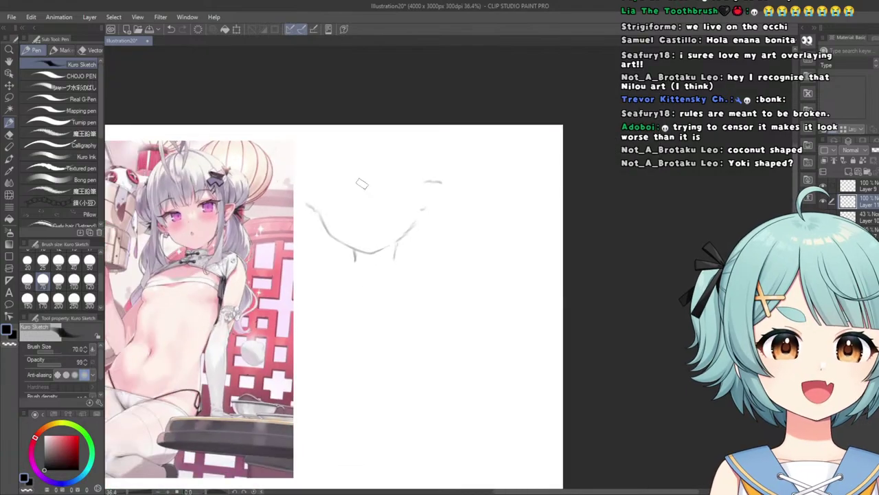
Sketch the outer curve of the right ear, joining the upper mark to the lower one as in the reference.
scroll(361, 188, "up", 2)
scroll(378, 194, "up", 1)
scroll(446, 181, "down", 1)
scroll(389, 190, "up", 1)
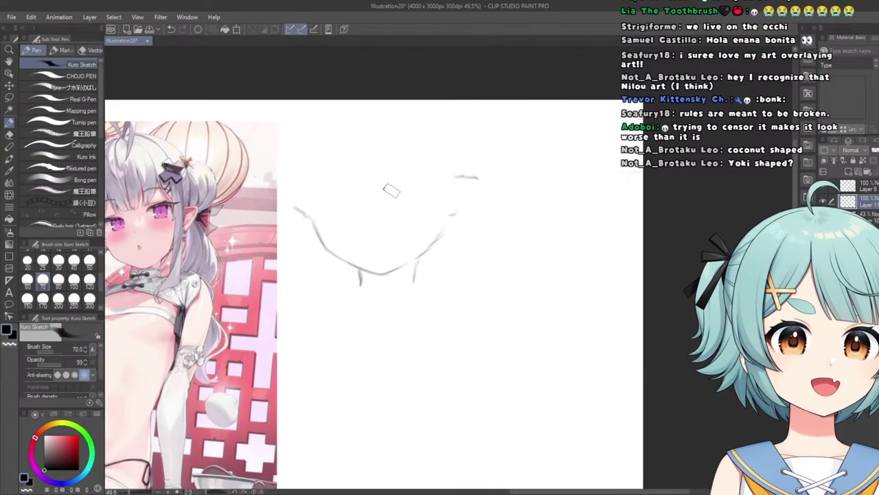
scroll(474, 195, "up", 1)
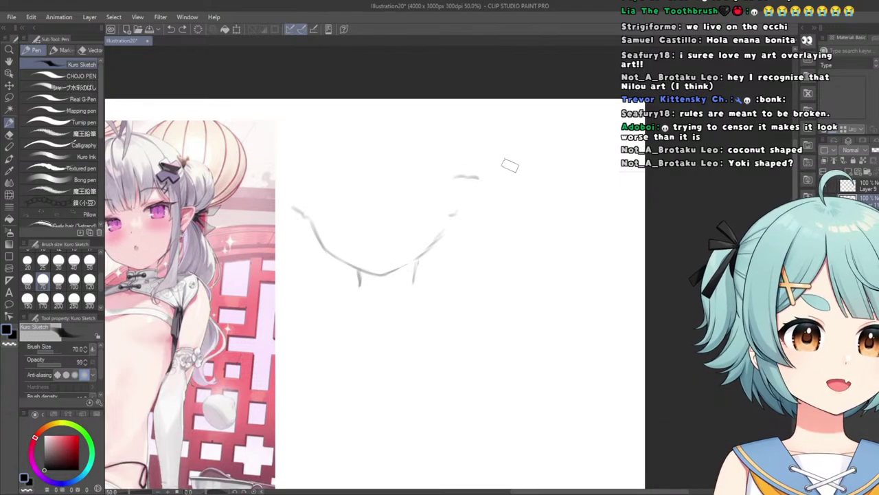
scroll(472, 179, "up", 2)
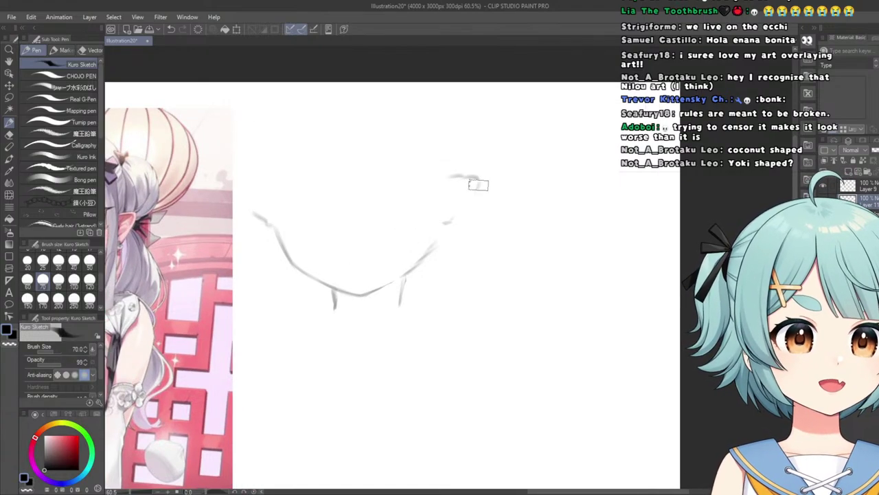
scroll(430, 229, "down", 6)
scroll(302, 214, "up", 5)
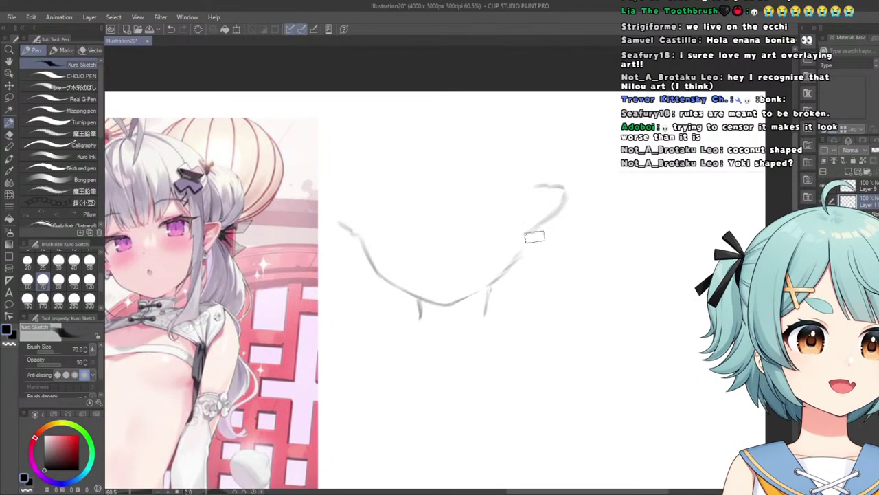
Lasso the right ear sketch, shift it slightly outward from the face with a transform, and deselect it.
scroll(426, 200, "down", 2)
scroll(414, 192, "up", 1)
left_click(8, 97)
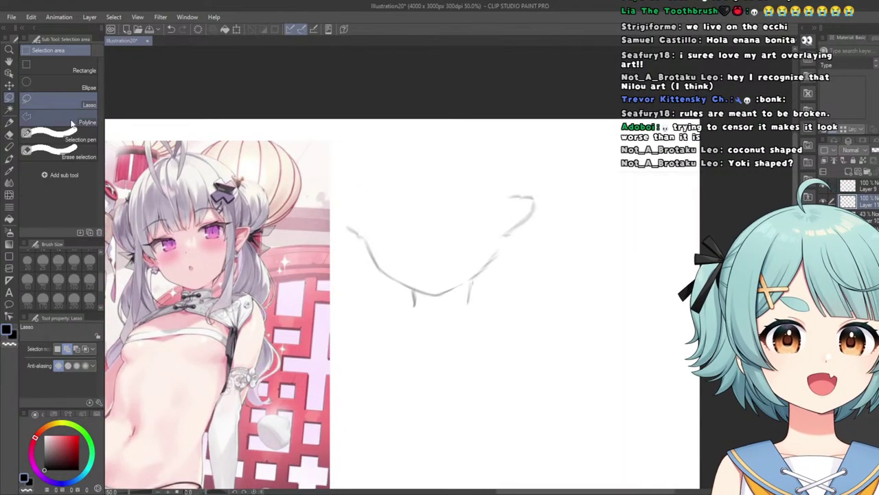
mouse_move(525, 153)
left_mouse_down()
mouse_move(553, 159)
mouse_move(507, 235)
mouse_move(502, 194)
left_mouse_up()
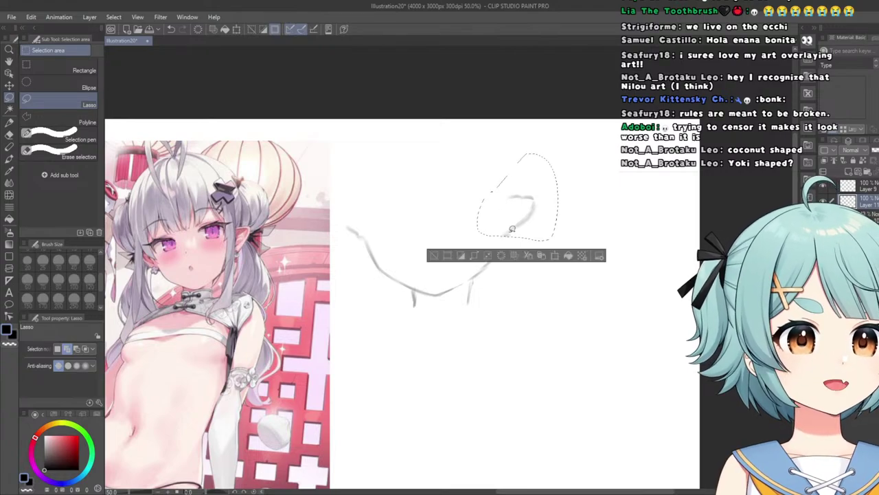
left_click(555, 256)
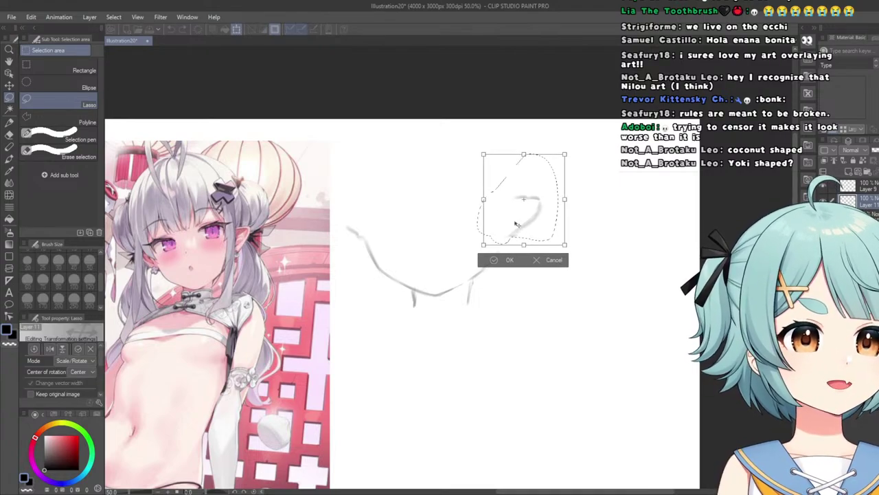
left_click(503, 260)
left_click(439, 259)
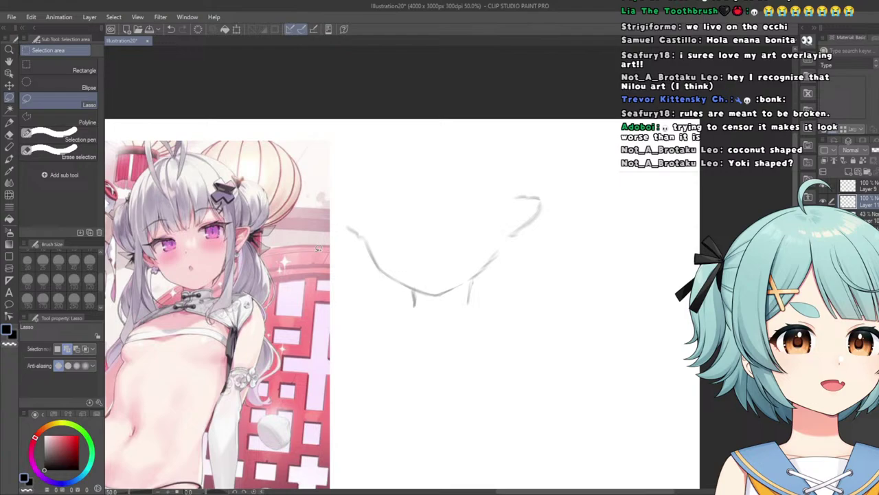
Extend the right cheek line upward with the Kuro Sketch pen to connect it to the base of the right ear.
left_click(5, 120)
scroll(504, 237, "up", 1)
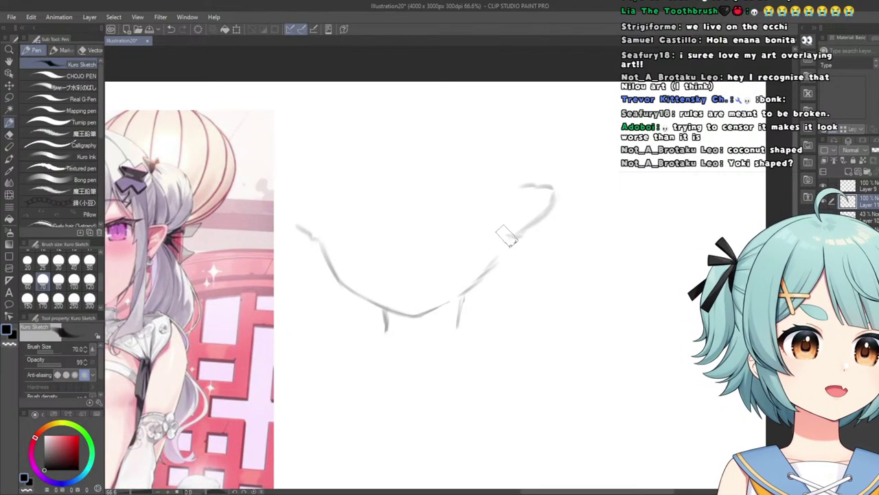
scroll(453, 276, "down", 2)
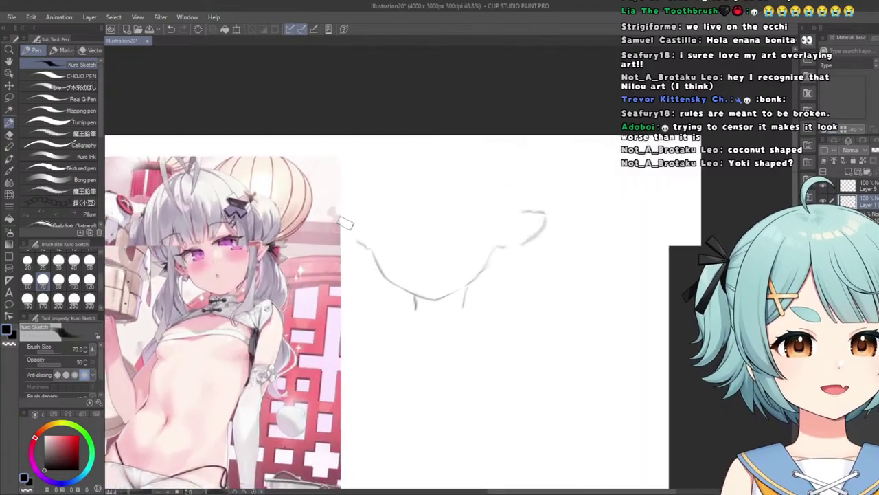
scroll(360, 218, "up", 2)
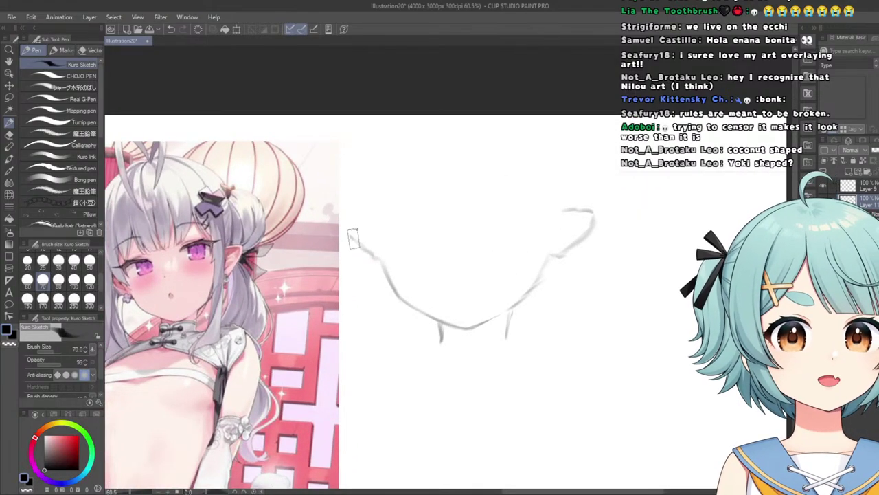
Undo the last left-ear stroke and sketch short replacement strokes for the left ear with the Kuro Sketch pen.
key("ctrl+z")
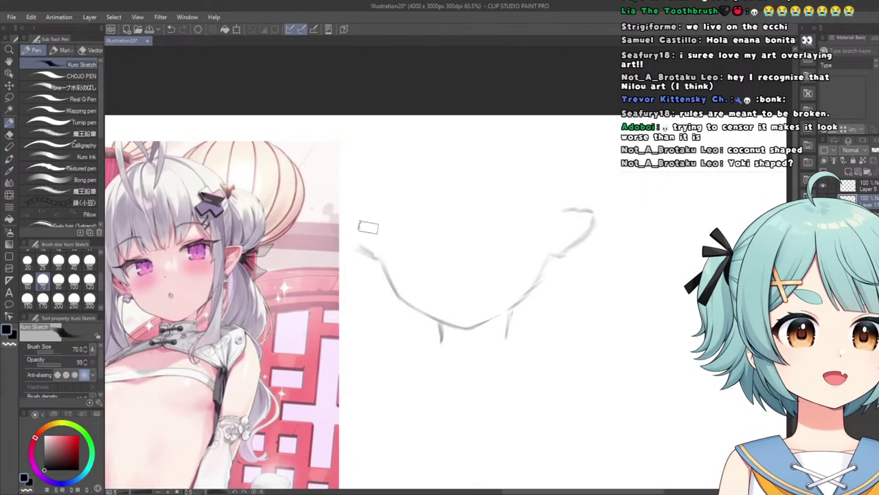
scroll(368, 222, "down", 5)
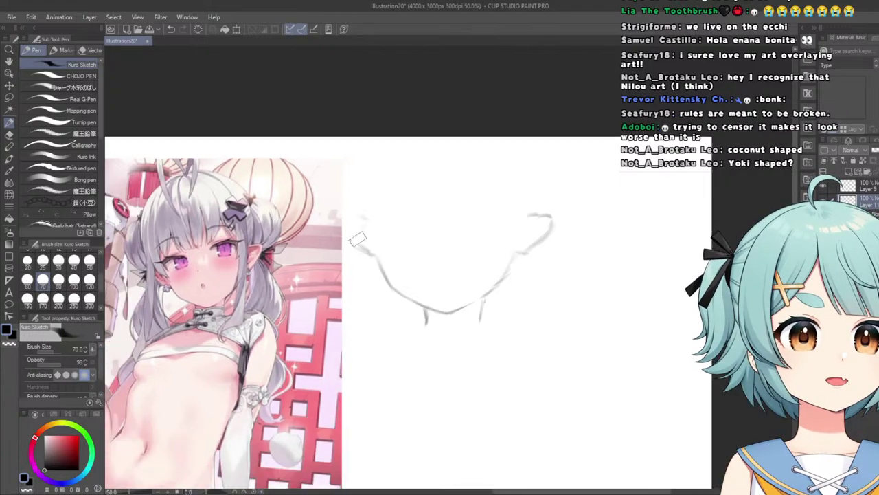
scroll(371, 227, "up", 3)
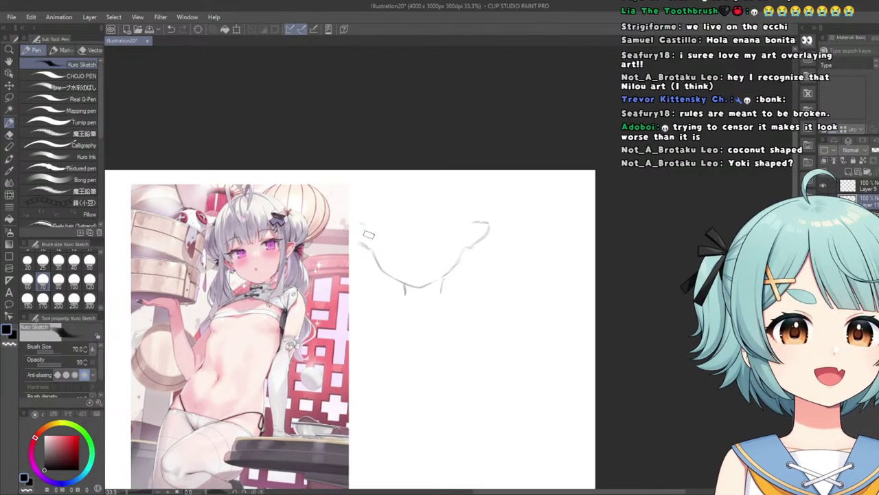
scroll(373, 232, "up", 3)
scroll(350, 244, "up", 3)
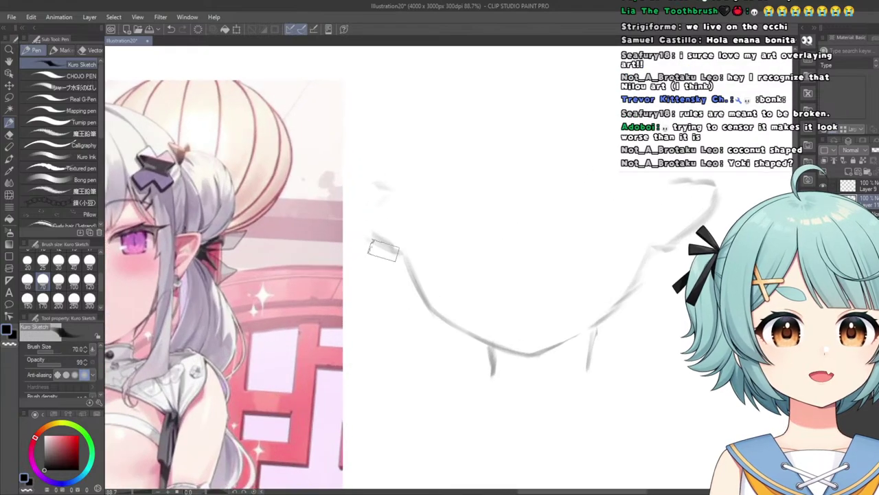
scroll(393, 234, "down", 4)
scroll(393, 234, "down", 4)
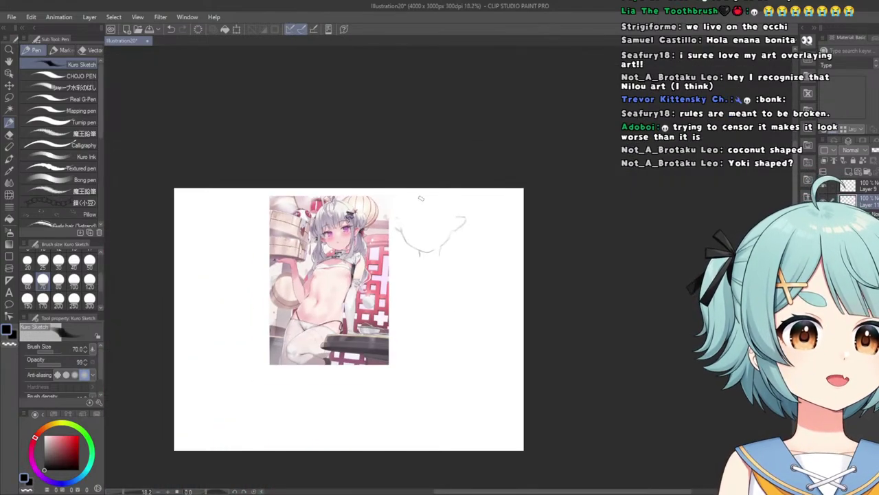
scroll(392, 248, "up", 4)
scroll(391, 255, "up", 2)
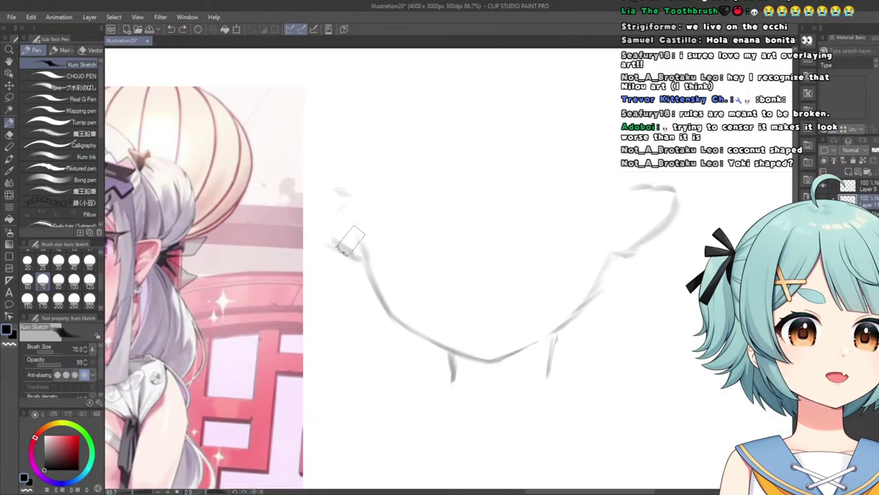
scroll(349, 246, "down", 4)
scroll(358, 199, "up", 3)
scroll(358, 199, "up", 3)
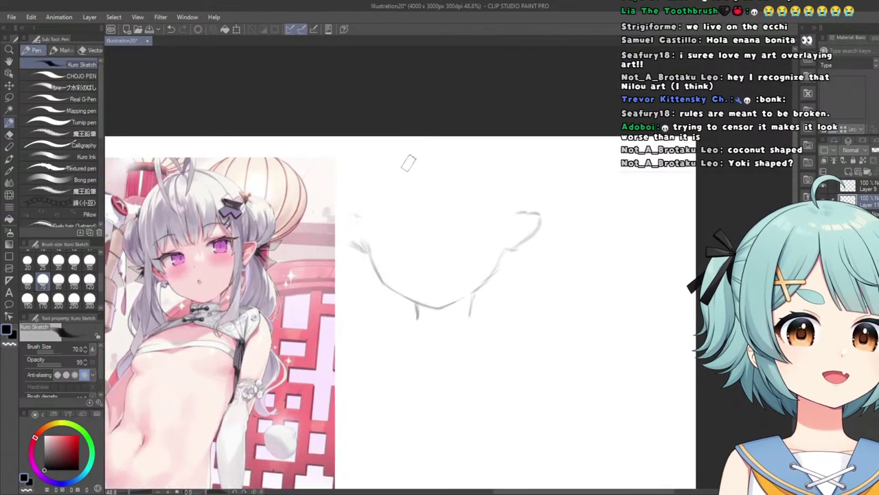
Undo the test stroke on the face and redraw the short line at the top of the left ear.
left_click_drag(416, 157, 434, 316)
key("ctrl+z")
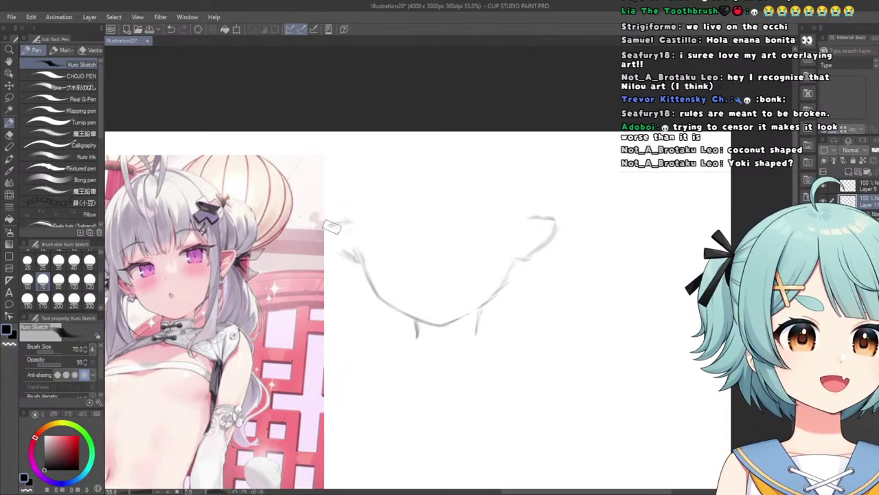
scroll(333, 231, "down", 3)
scroll(323, 240, "up", 2)
scroll(343, 275, "up", 2)
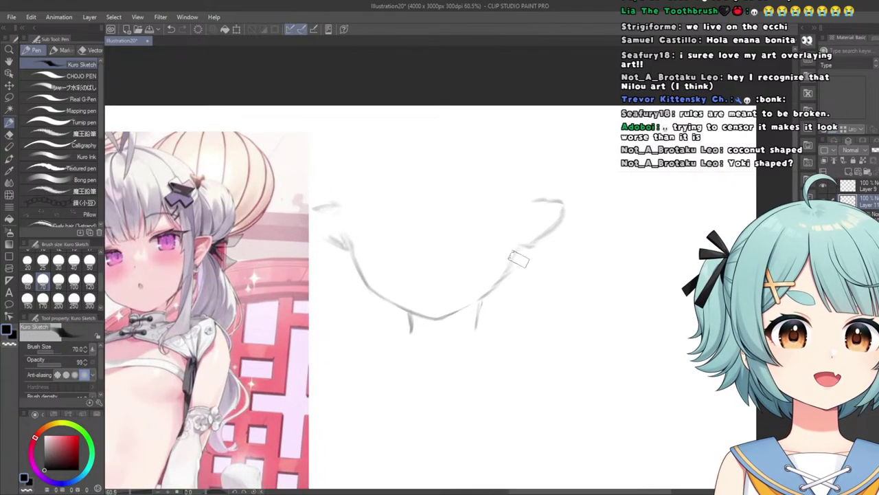
Redraw and darken the right cheek line between the lower ear corner and the jaw.
left_click_drag(523, 245, 503, 278)
key("ctrl+z")
scroll(503, 278, "down", 4)
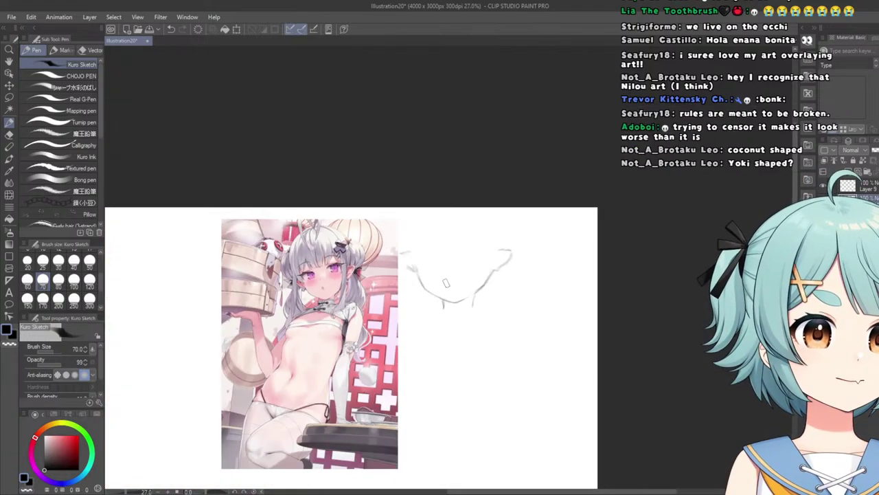
scroll(409, 244, "up", 3)
scroll(406, 229, "down", 2)
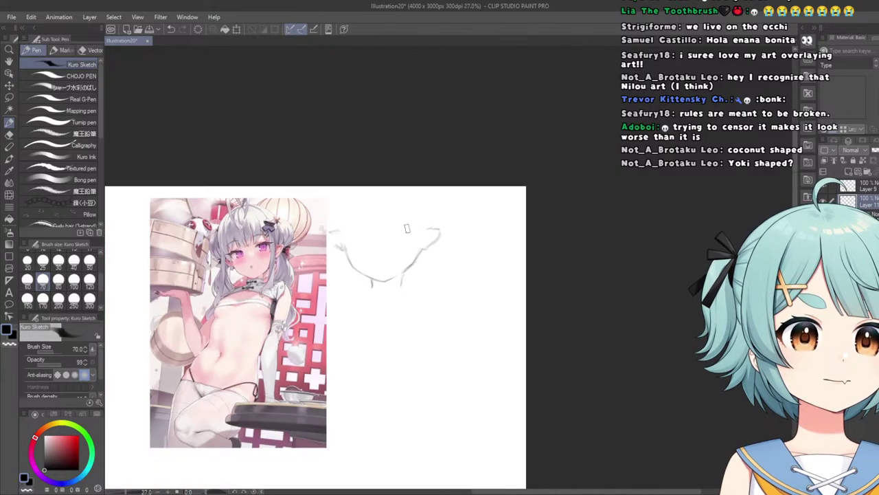
scroll(406, 229, "up", 3)
scroll(512, 282, "up", 2)
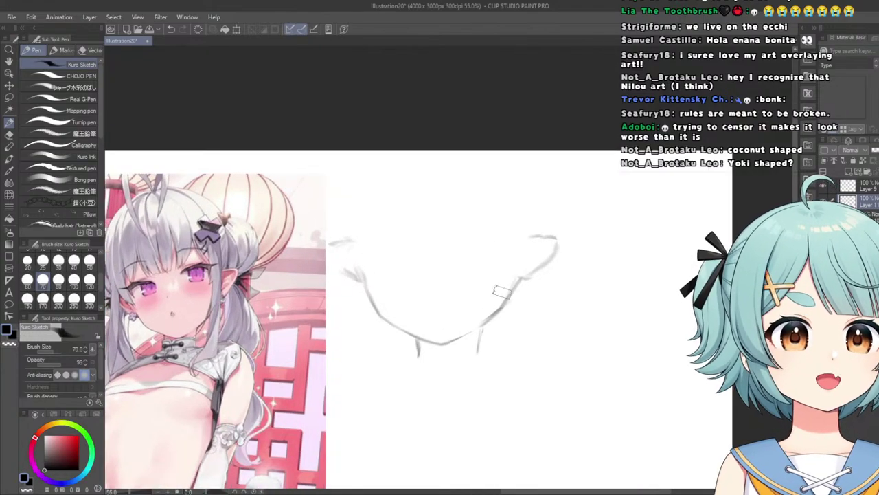
scroll(514, 282, "down", 2)
scroll(464, 311, "up", 3)
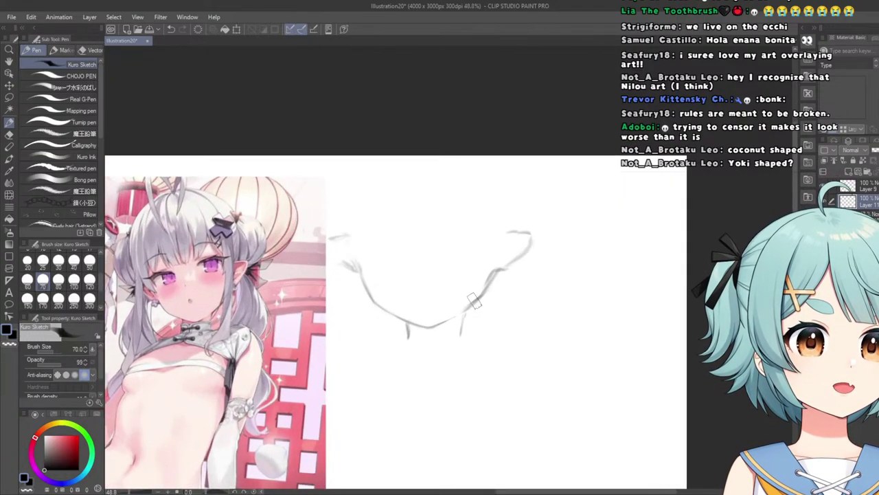
Trim the thickened right cheek line into a thinner contour with the Hard eraser at size 120.
key("e")
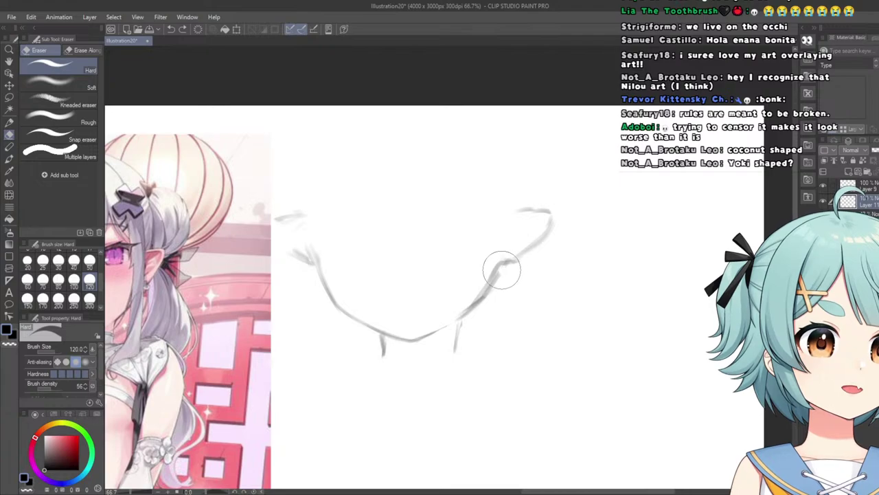
left_click_drag(503, 269, 471, 312)
left_click_drag(411, 282, 357, 282)
left_click_drag(440, 265, 471, 287)
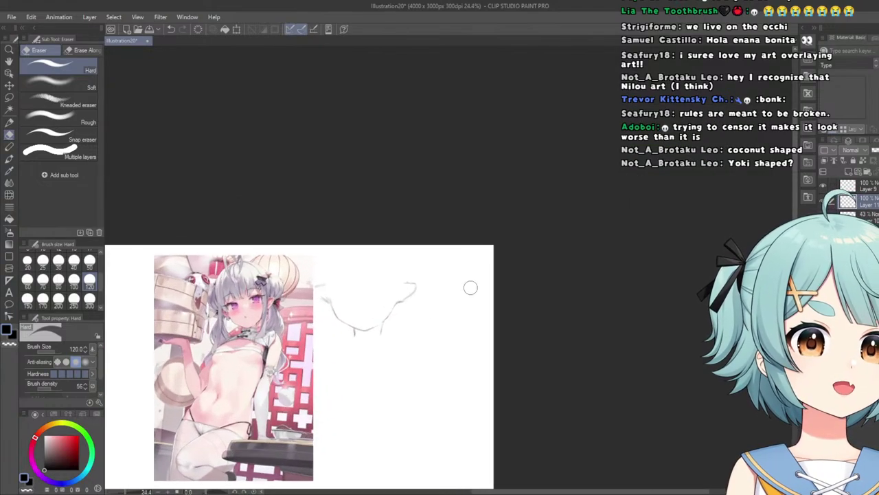
Lasso the right neck line, move it slightly left and down, and clear the selection.
scroll(357, 344, "up", 4)
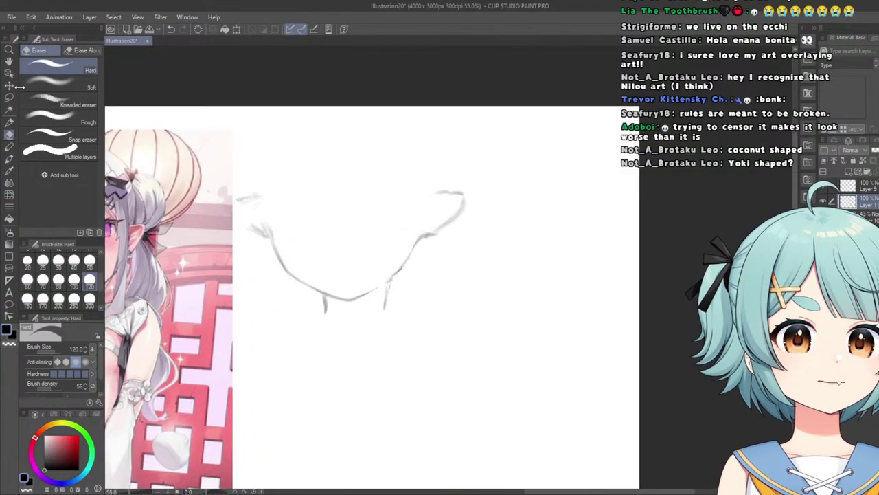
left_click(8, 98)
scroll(383, 284, "up", 2)
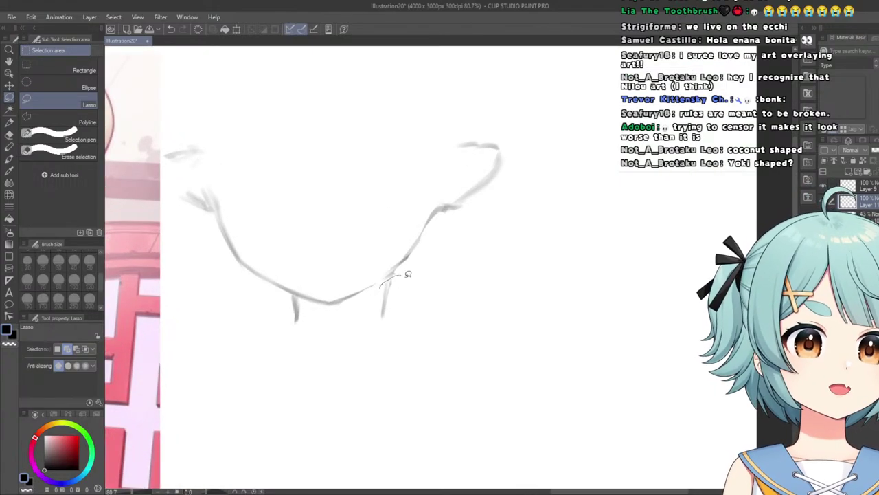
left_click_drag(408, 274, 382, 283)
left_click(417, 378)
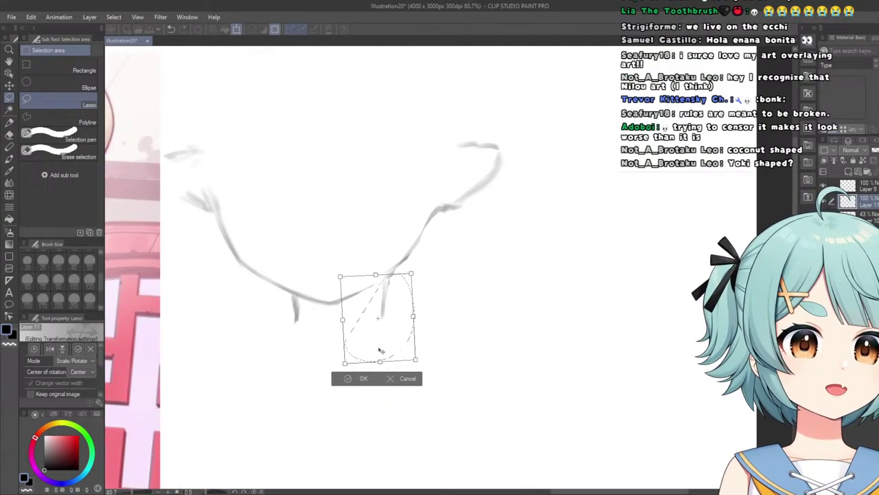
left_click_drag(380, 350, 373, 355)
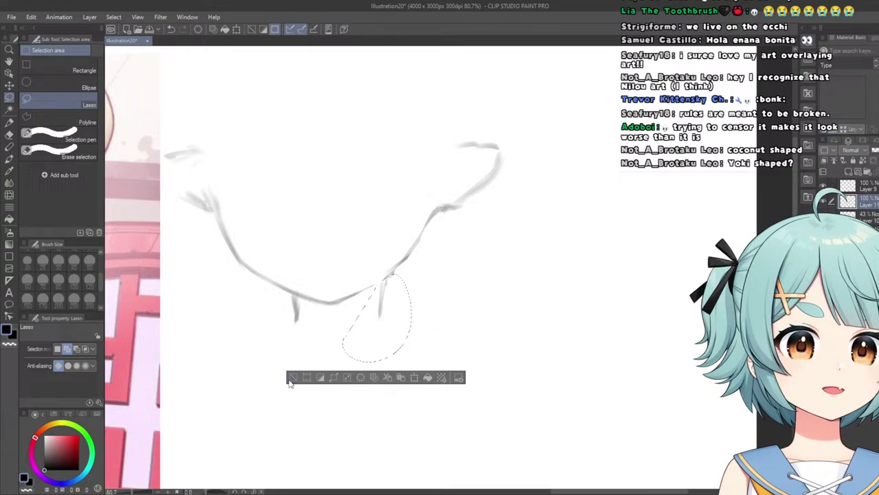
left_click(294, 377)
Switch to the Liquify tool with a brush size of 300 for the head outline.
scroll(278, 340, "down", 5)
scroll(227, 222, "up", 2)
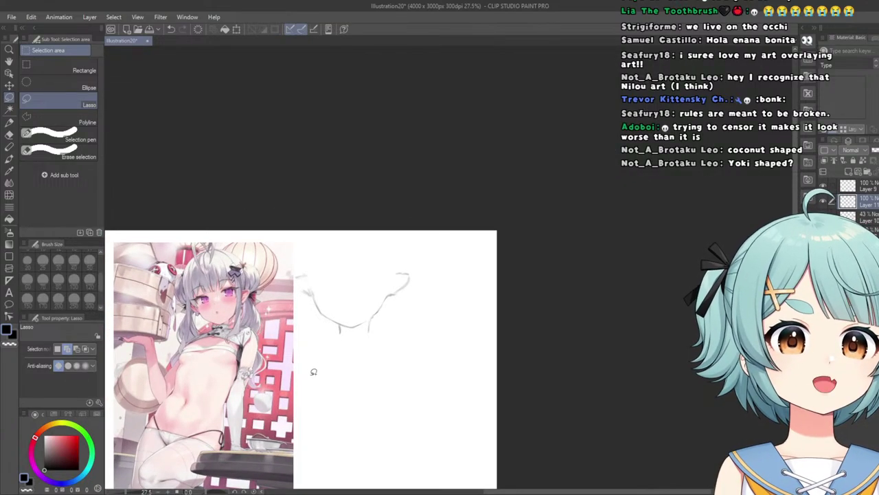
scroll(347, 412, "up", 3)
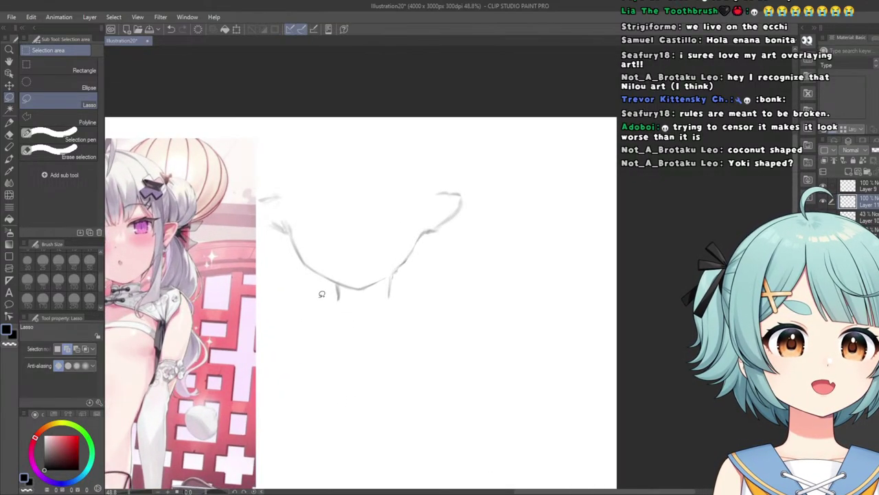
scroll(258, 222, "down", 1)
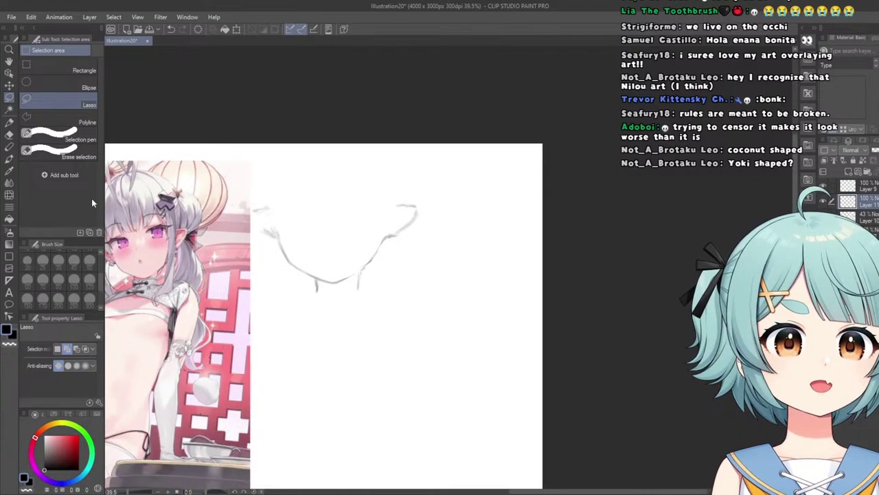
left_click(4, 195)
scroll(289, 262, "up", 1)
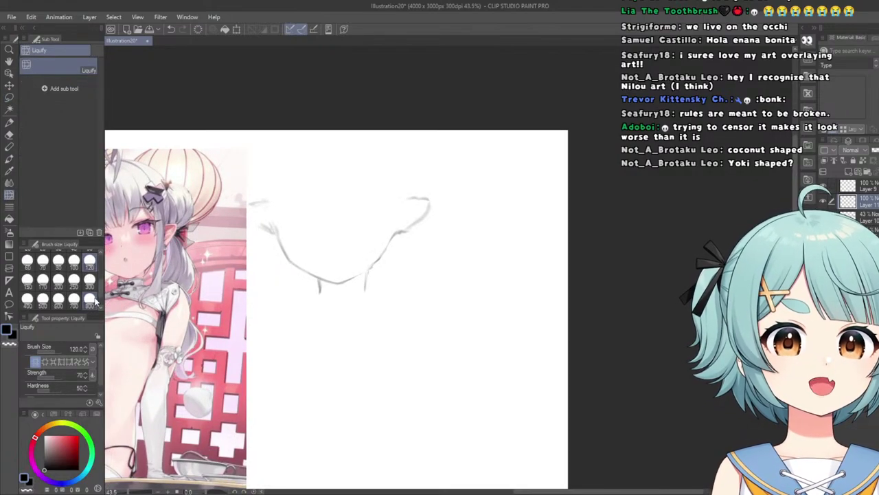
left_click(89, 282)
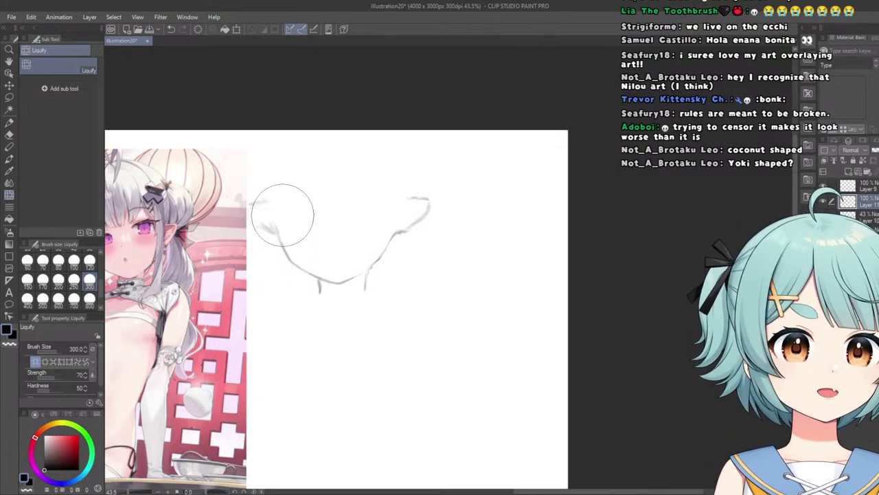
scroll(284, 218, "down", 3)
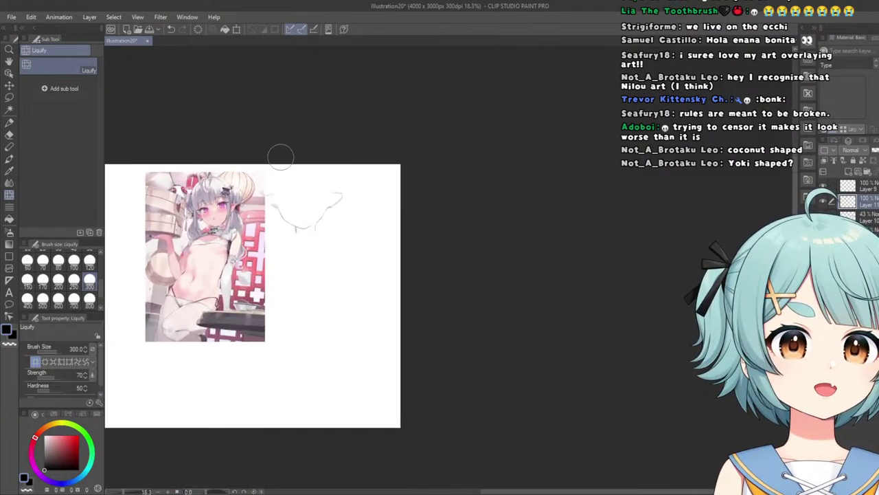
Return to the Kuro Sketch pen and examine the head outline's proportions against the reference illustration.
left_click(9, 124)
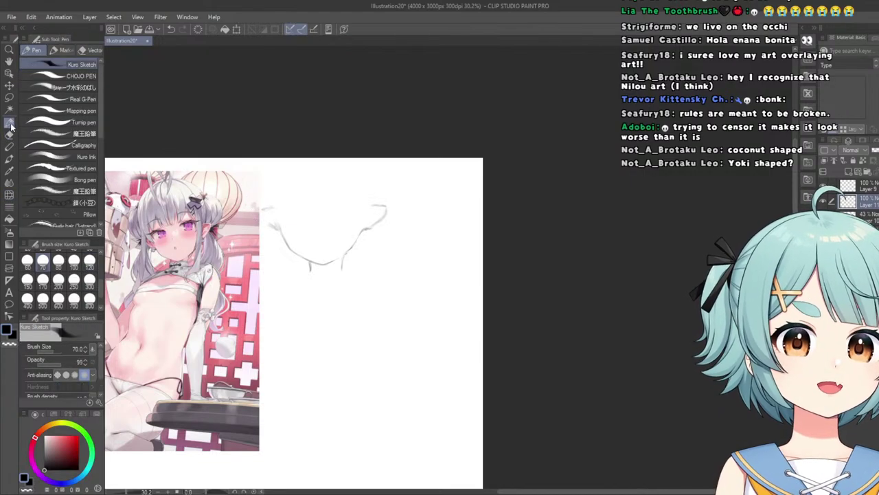
scroll(276, 224, "up", 1)
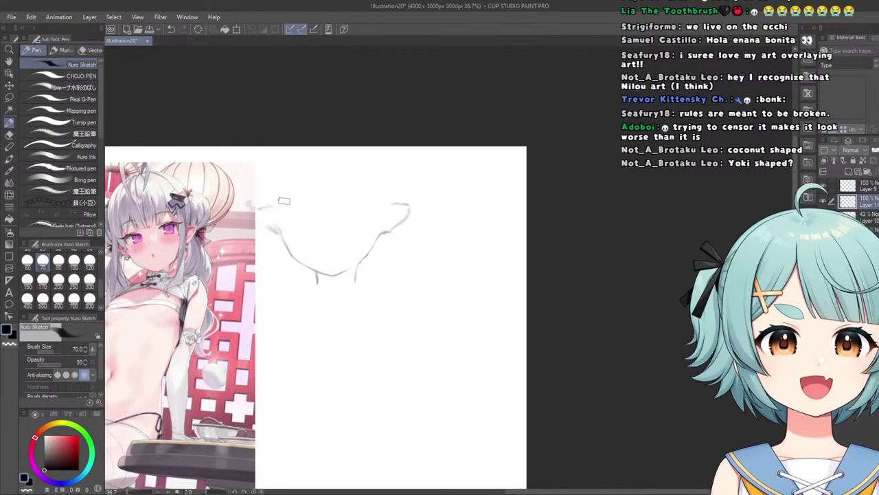
scroll(277, 200, "up", 2)
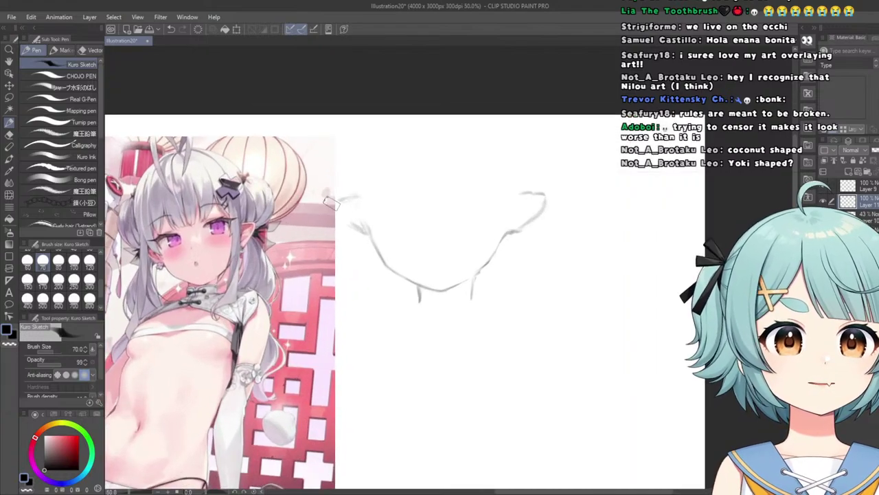
scroll(377, 153, "down", 2)
scroll(491, 112, "up", 2)
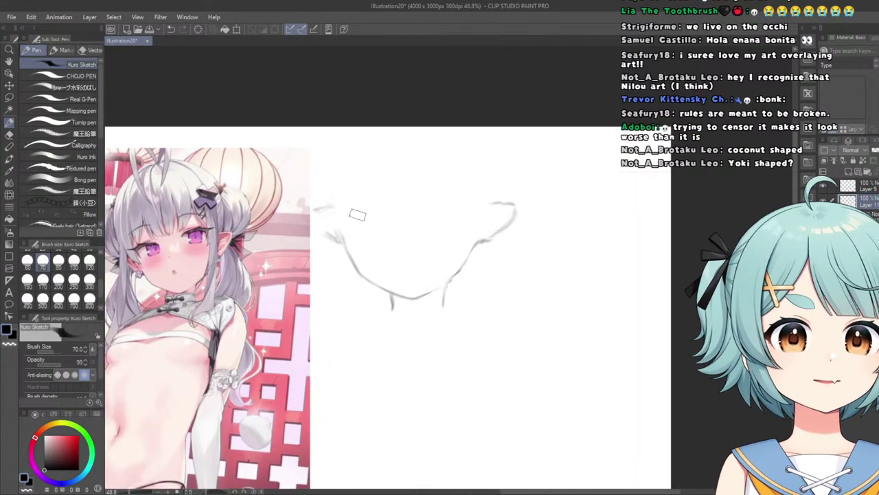
scroll(379, 169, "down", 1)
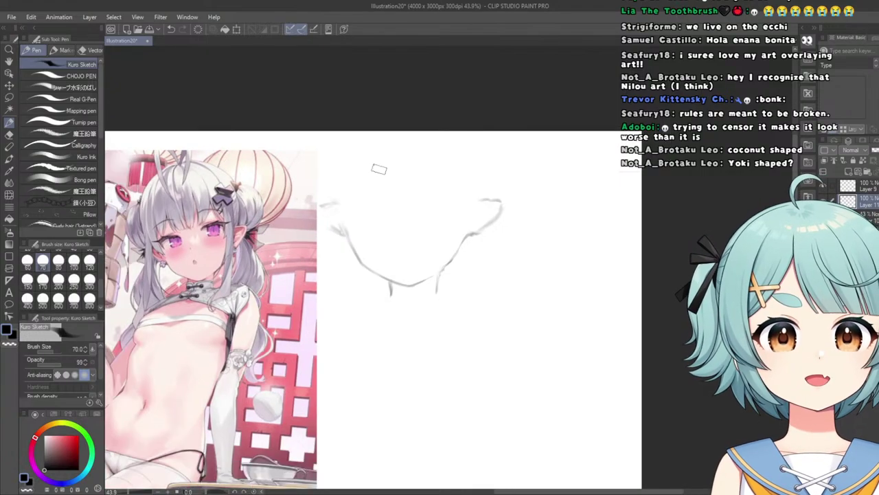
scroll(382, 169, "up", 1)
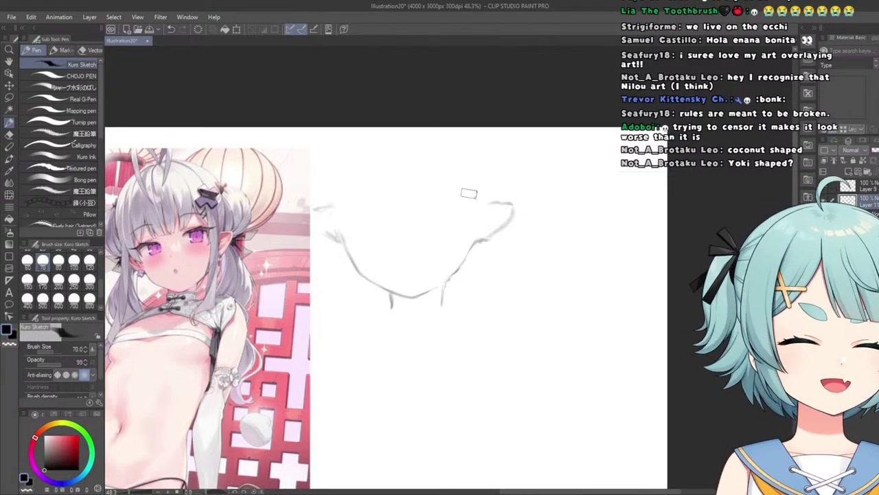
scroll(502, 209, "up", 1)
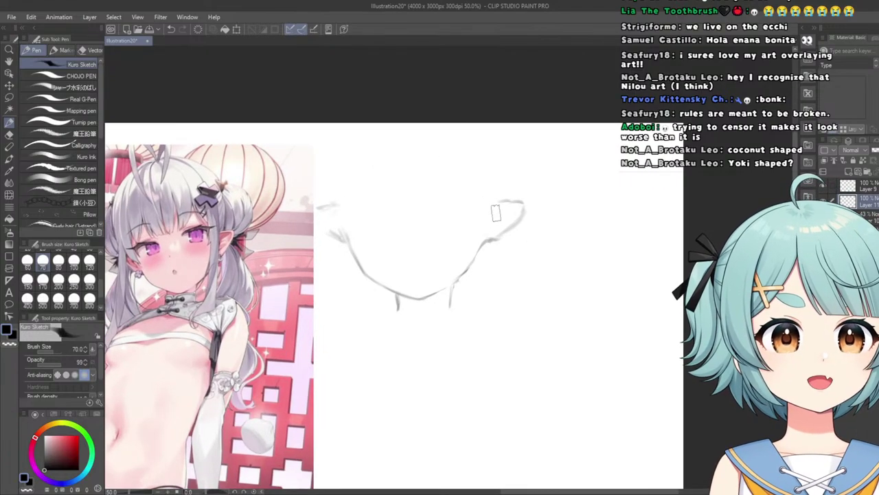
scroll(496, 213, "up", 2)
scroll(443, 208, "down", 2)
scroll(421, 177, "down", 1)
scroll(362, 178, "down", 1)
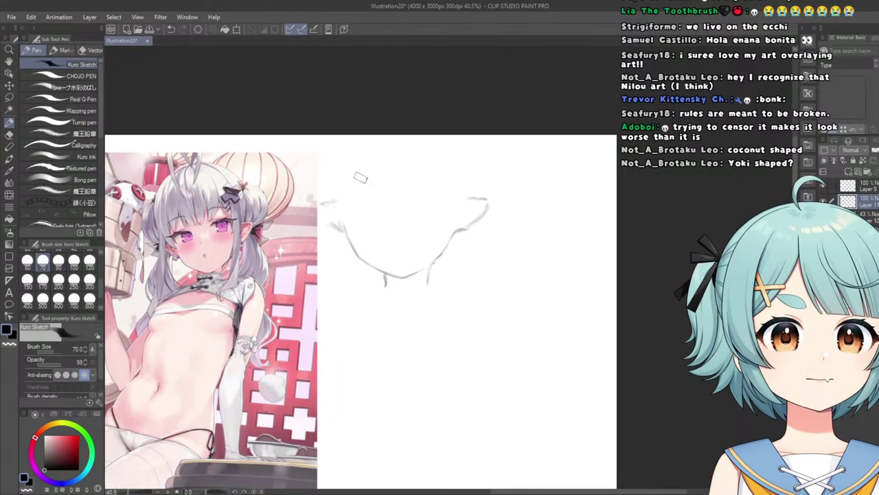
scroll(358, 179, "up", 1)
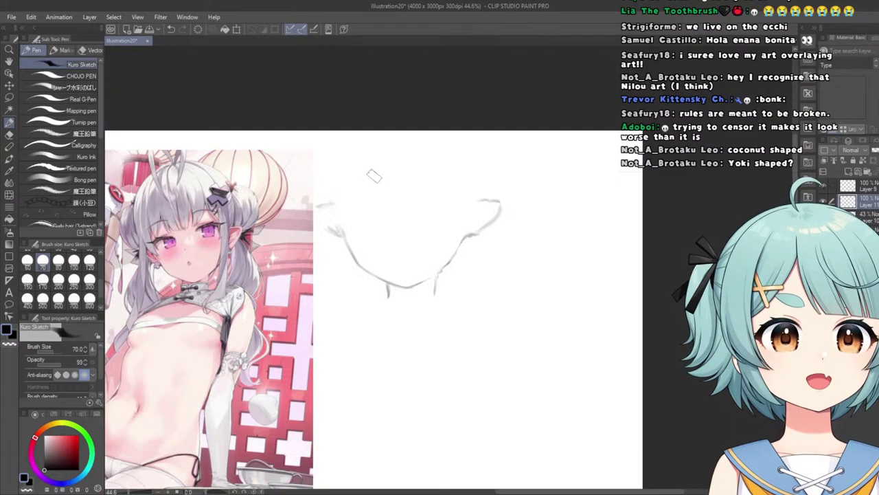
scroll(351, 255, "up", 1)
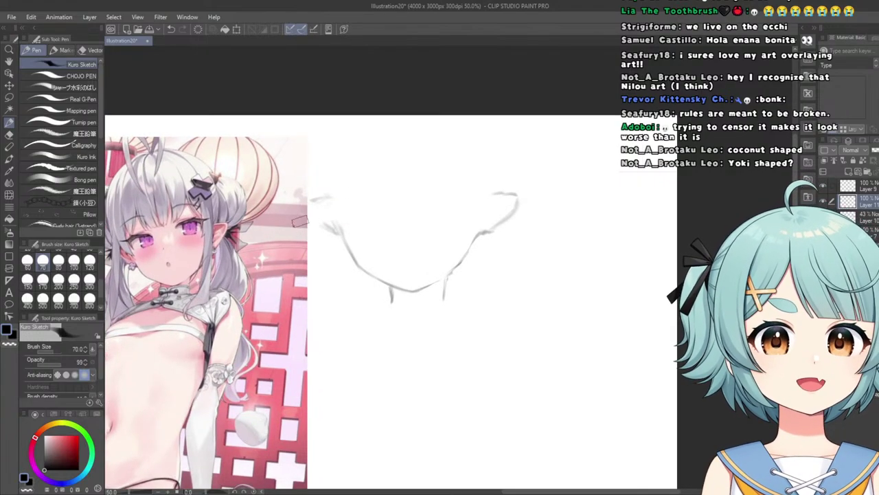
Compare the jaw, ear and neck lines of the head sketch with the face in the reference illustration.
scroll(329, 242, "up", 1)
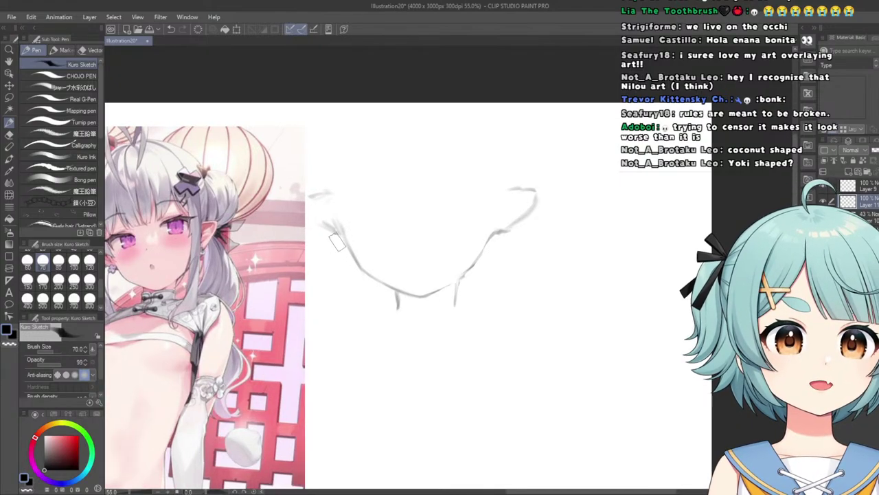
scroll(302, 235, "down", 2)
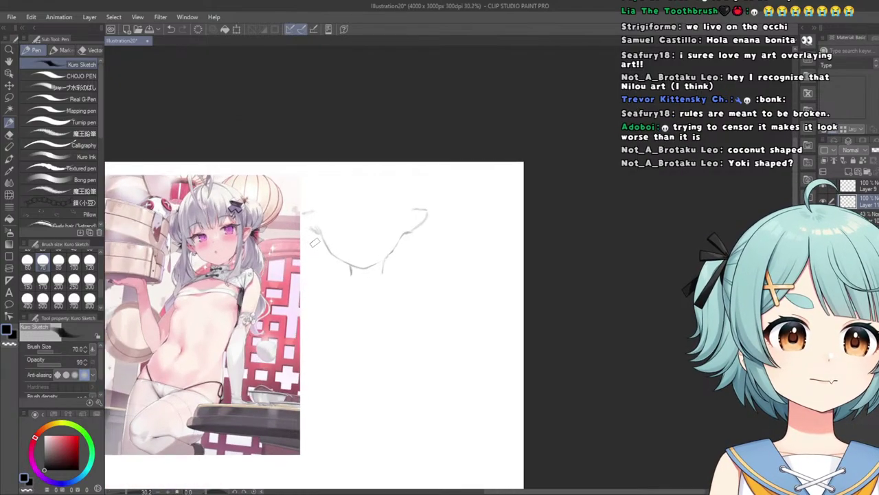
scroll(316, 239, "up", 2)
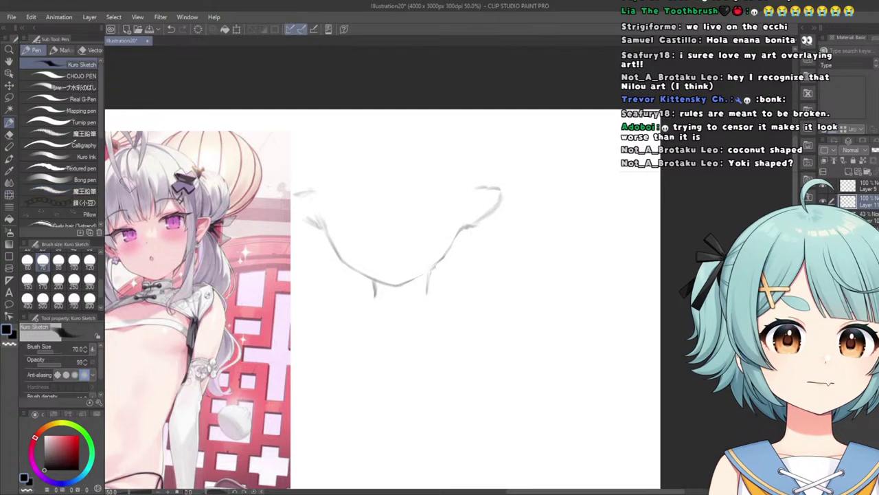
scroll(323, 241, "up", 2)
scroll(330, 240, "down", 4)
scroll(302, 226, "up", 4)
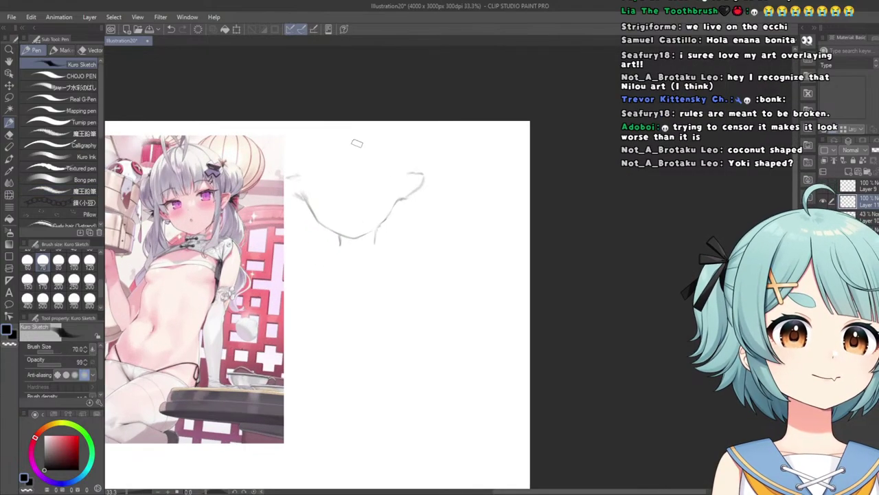
scroll(289, 199, "up", 1)
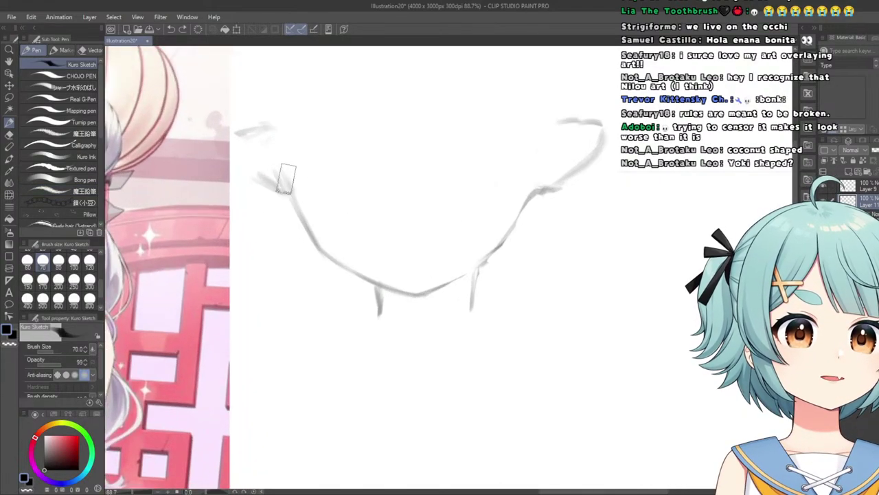
scroll(287, 168, "down", 5)
scroll(292, 161, "up", 3)
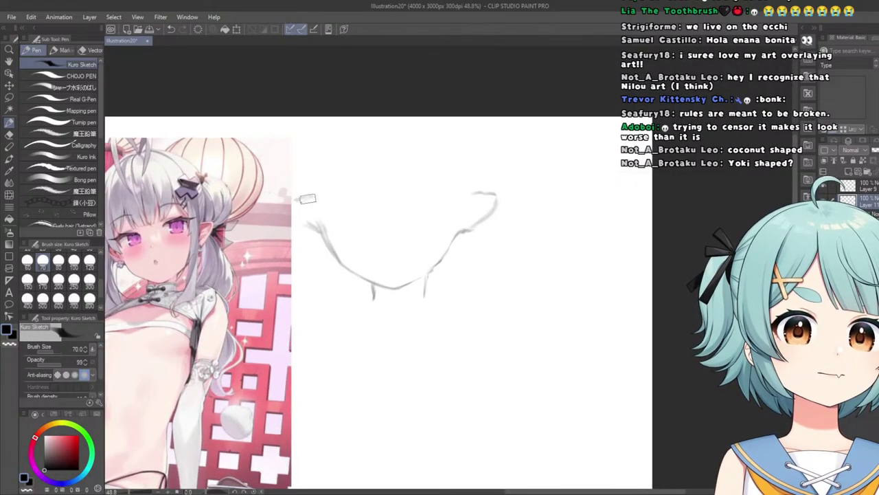
Try to draw a slightly slanted vertical centre line down to the chin, then undo it.
left_click_drag(372, 128, 391, 285)
key("ctrl+z")
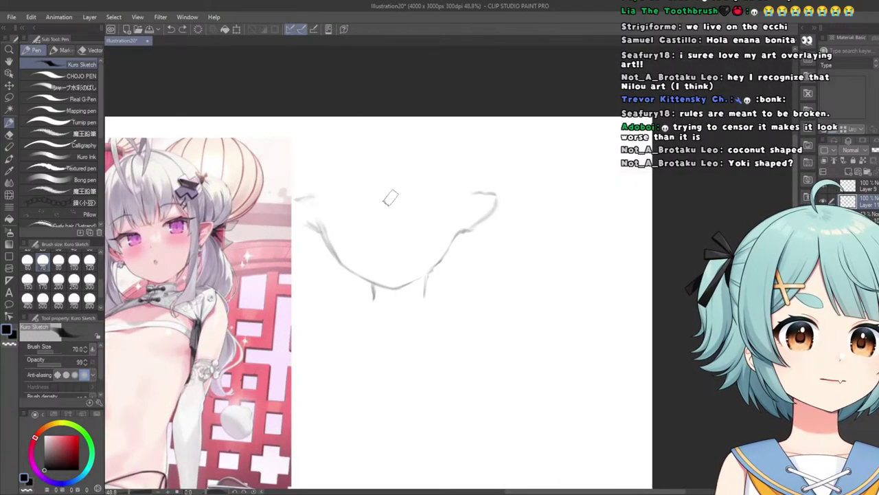
mouse_move(377, 131)
left_mouse_down()
mouse_move(393, 289)
mouse_move(375, 183)
mouse_move(388, 285)
left_mouse_up()
key("ctrl+z")
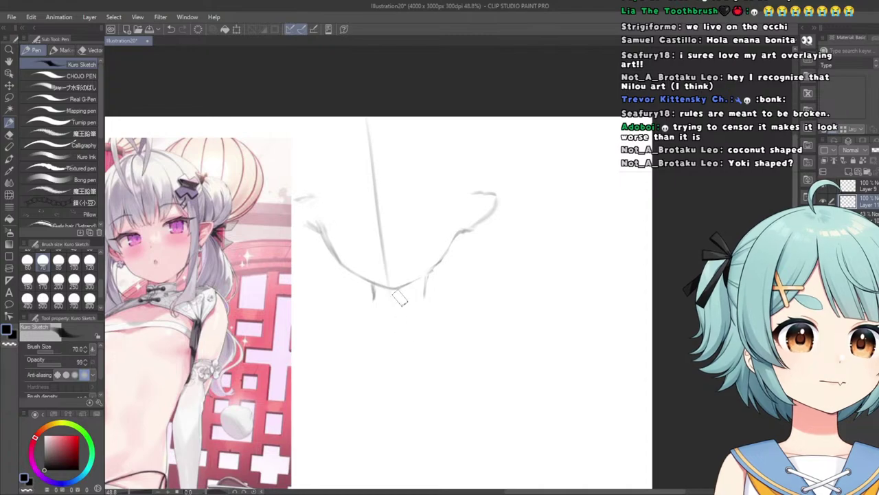
key("ctrl+z")
Move the head outline layer slightly right and down, rotate it slightly counter-clockwise, and apply the transformation.
left_click(9, 86)
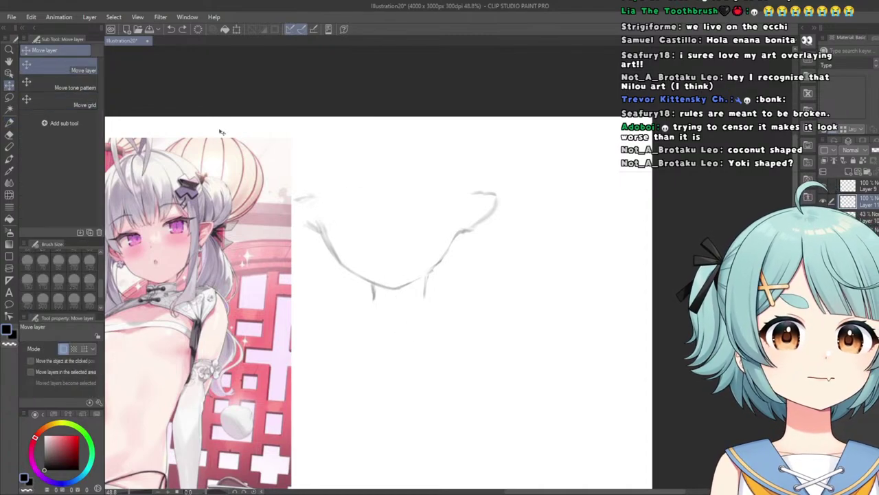
mouse_move(235, 136)
left_mouse_down()
mouse_move(258, 147)
mouse_move(250, 145)
left_mouse_up()
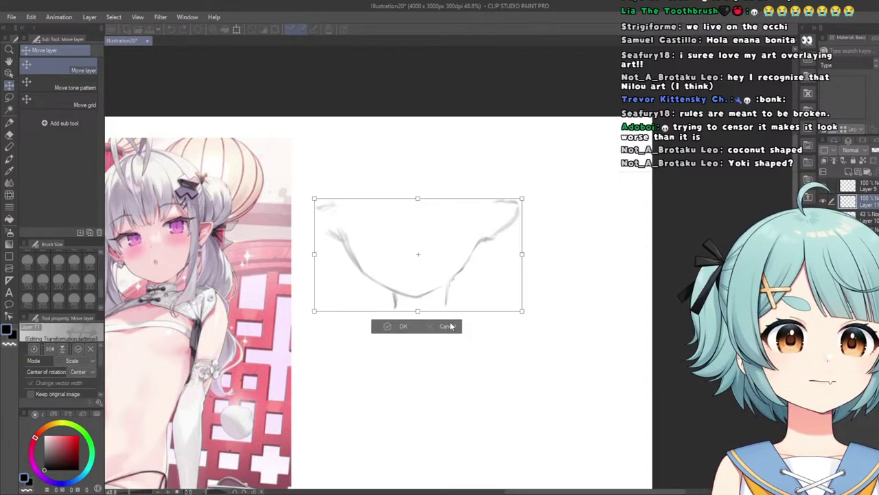
left_click(449, 326)
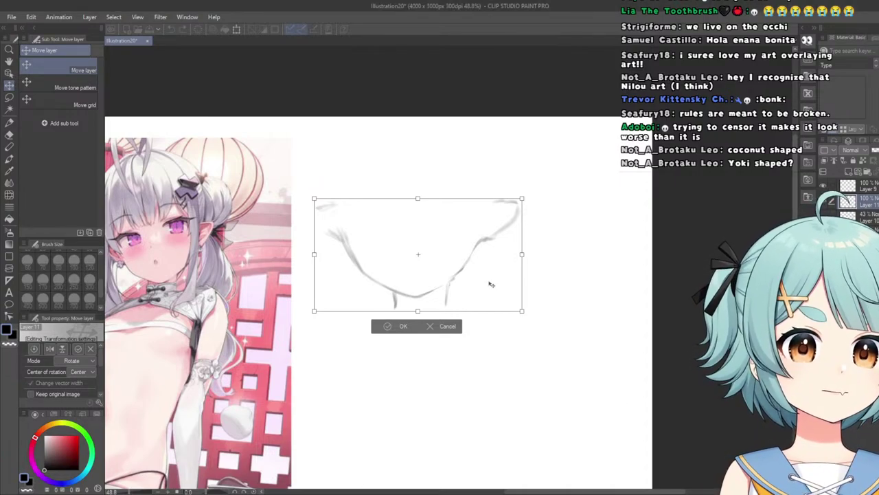
left_click_drag(394, 355, 396, 347)
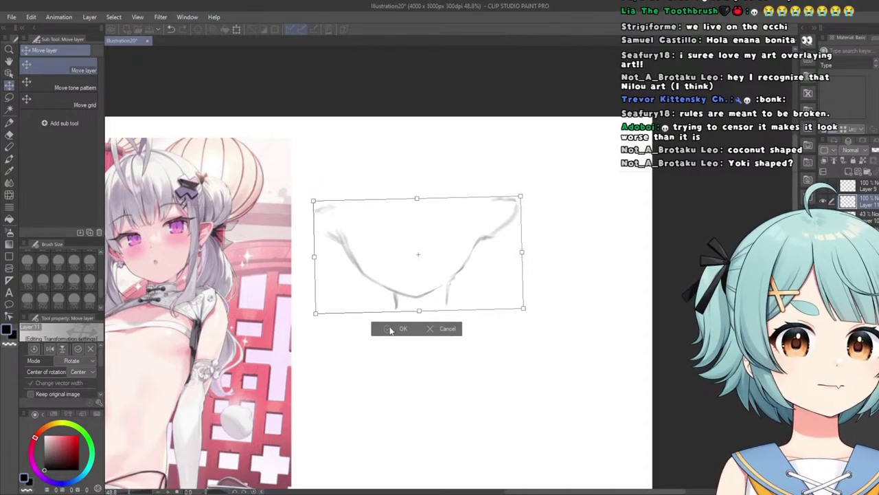
left_click(389, 329)
scroll(347, 220, "down", 3)
scroll(303, 288, "up", 3)
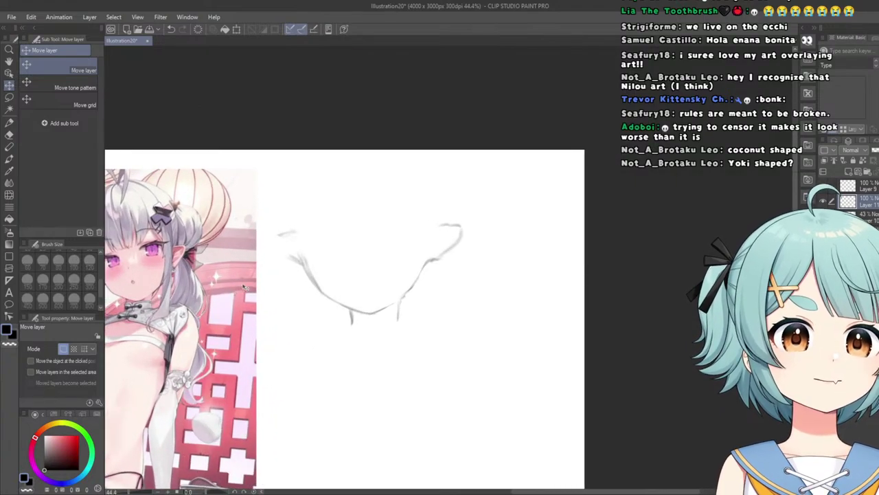
With the Kuro Sketch pen, draw the left ear's outer edge, joining its upper line to the cheek.
scroll(244, 287, "up", 1)
left_click(9, 122)
scroll(306, 253, "up", 4)
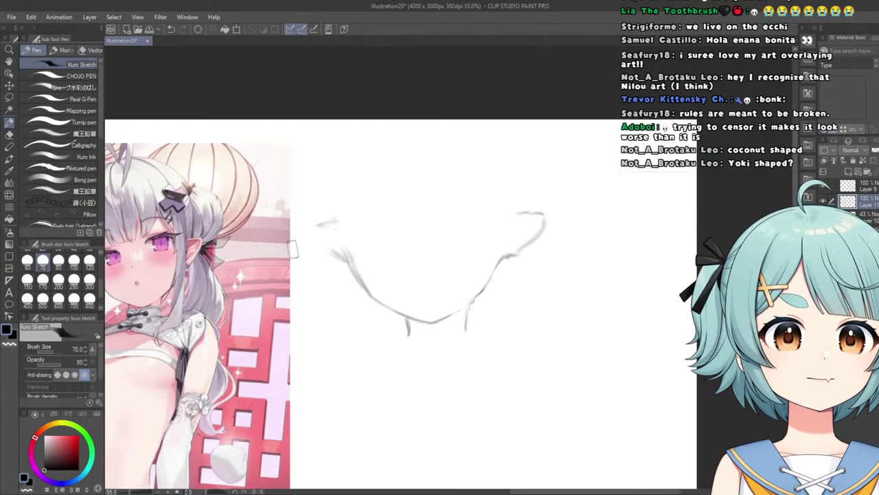
scroll(332, 235, "down", 6)
scroll(331, 231, "down", 3)
scroll(323, 227, "up", 5)
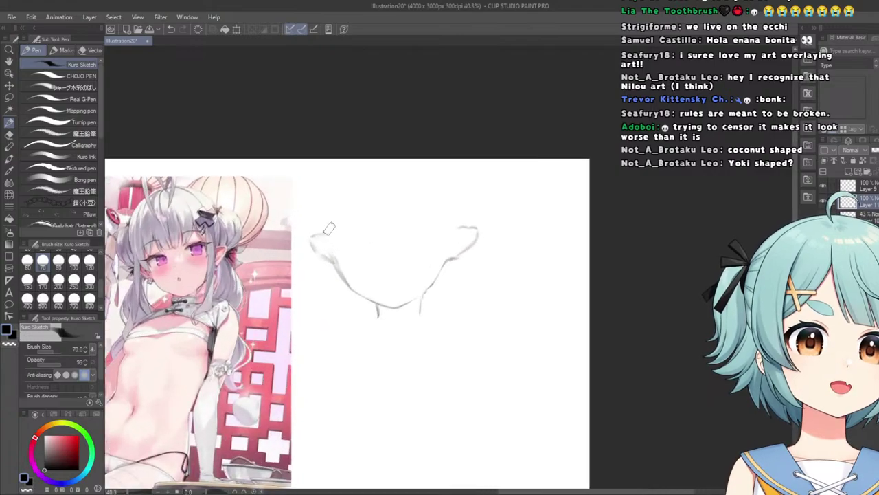
scroll(316, 220, "down", 1)
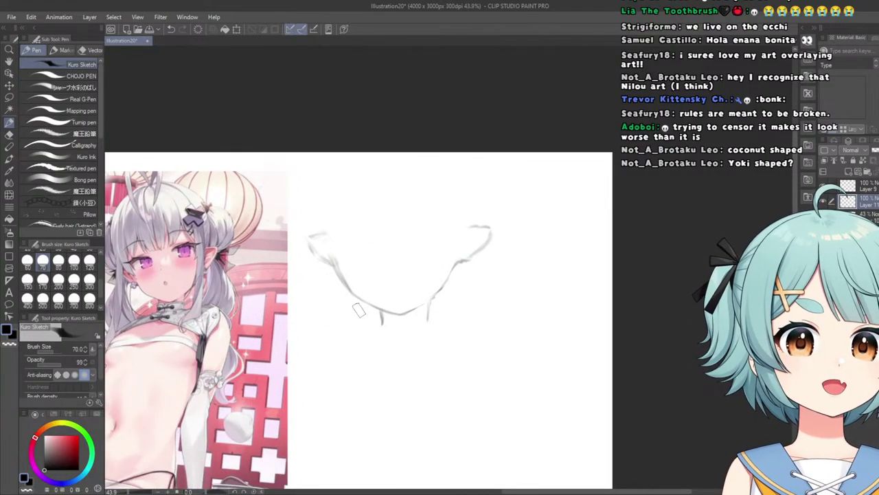
Strengthen the jaw line around the chin and toward the right neck line.
scroll(357, 309, "up", 2)
scroll(336, 303, "up", 2)
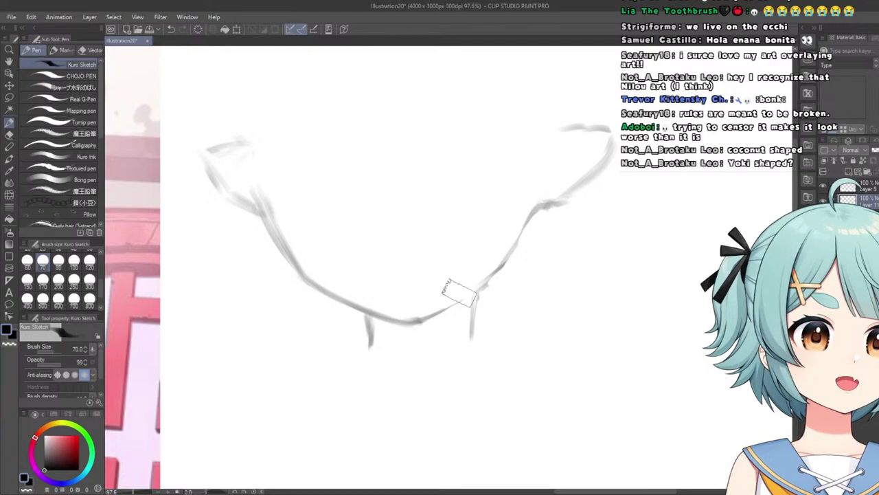
scroll(436, 314, "down", 4)
scroll(309, 279, "up", 2)
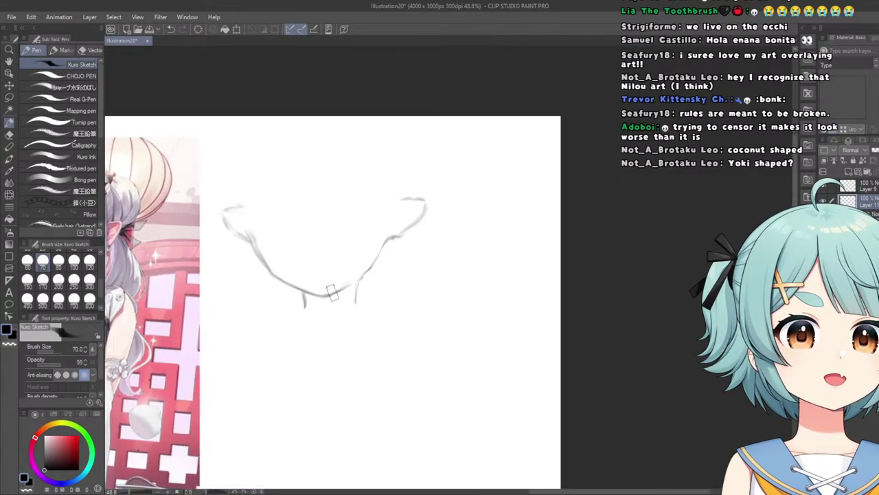
scroll(332, 291, "up", 1)
scroll(323, 303, "down", 2)
scroll(303, 334, "up", 3)
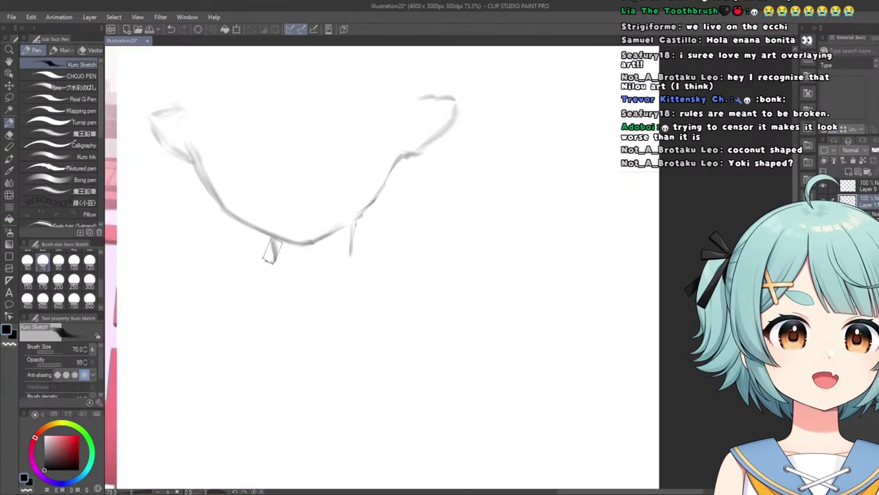
scroll(271, 247, "down", 2)
scroll(286, 211, "up", 1)
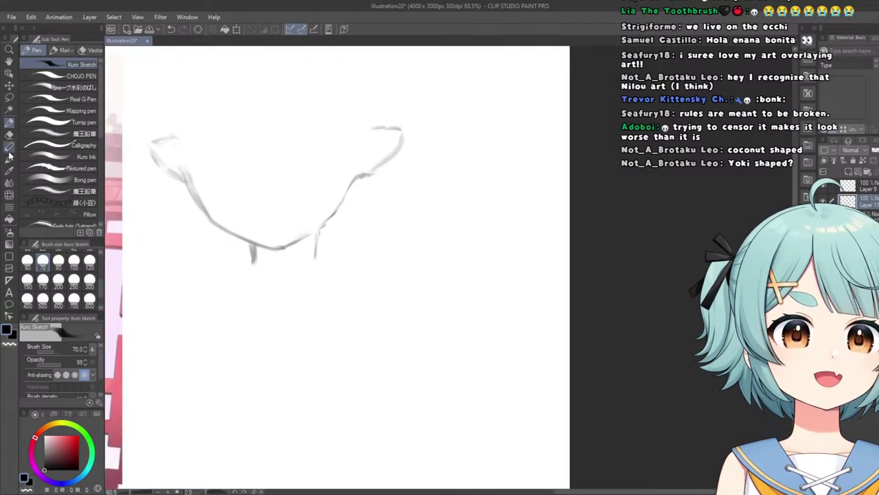
Switch to the Hard eraser and check the left neck line and the whole head sketch against the reference.
left_click(9, 134)
scroll(244, 254, "up", 2)
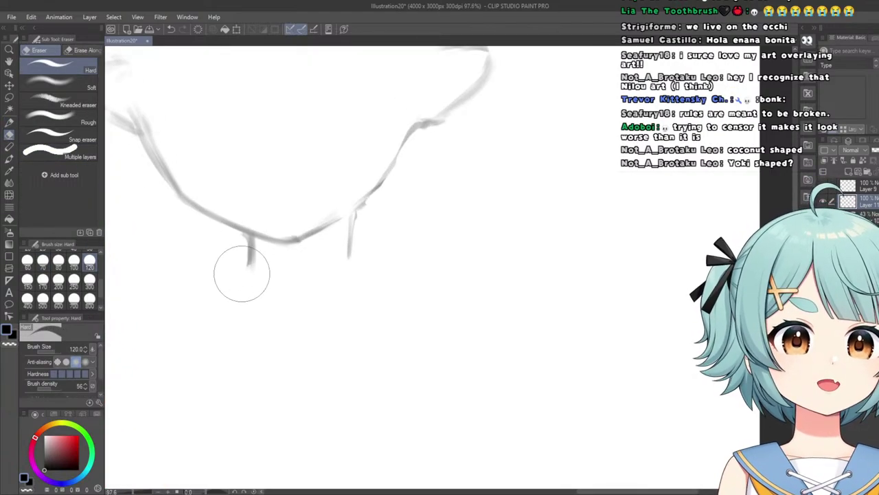
scroll(241, 274, "down", 4)
scroll(206, 158, "up", 2)
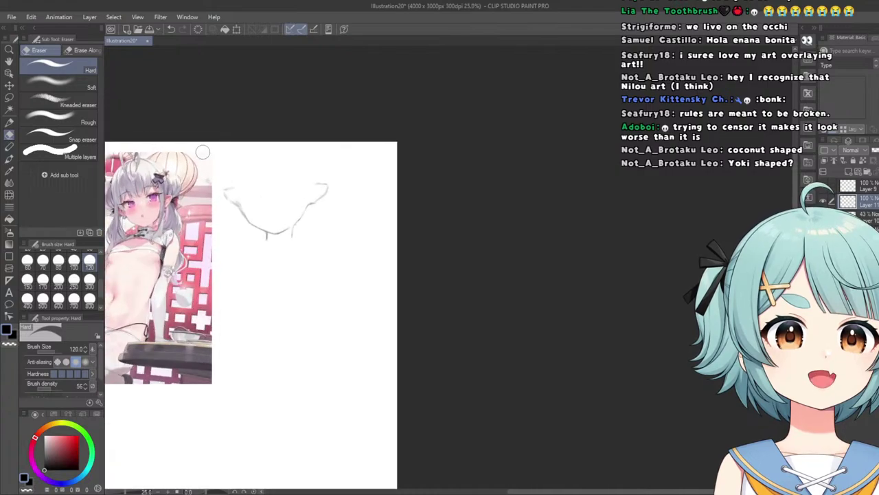
scroll(288, 274, "up", 3)
scroll(274, 227, "down", 4)
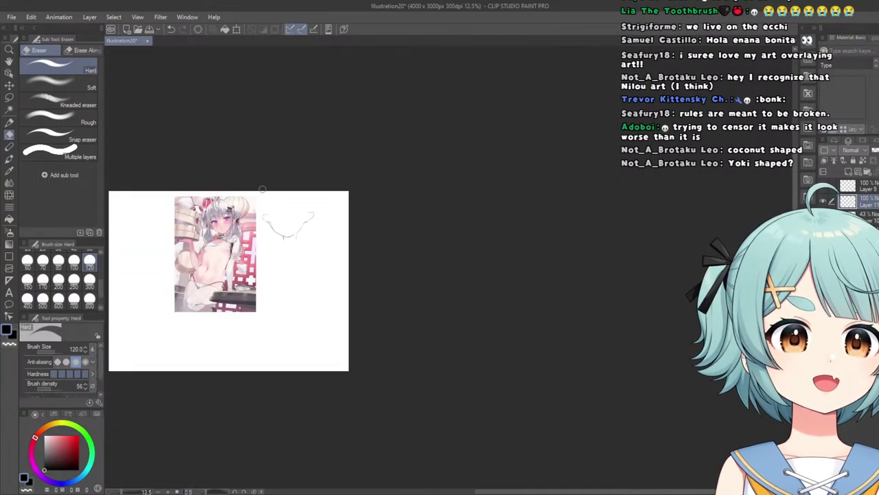
scroll(274, 193, "up", 2)
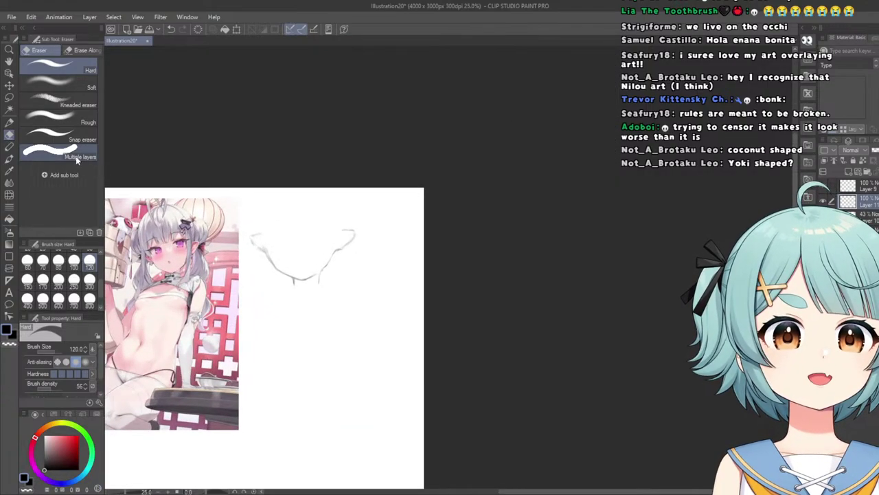
Try a vertical centre guideline through the face with the Kuro Sketch pen at size 70, then undo it.
left_click(9, 122)
scroll(261, 228, "up", 2)
scroll(261, 228, "up", 2)
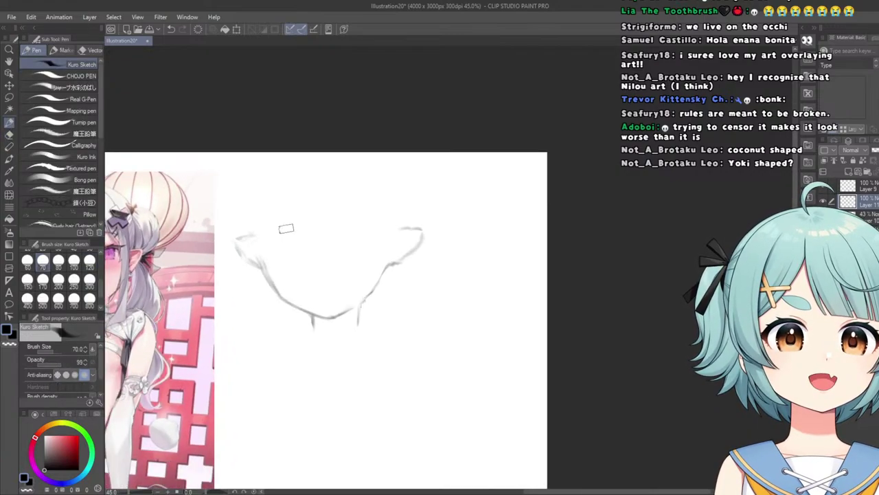
scroll(302, 171, "up", 1)
left_click_drag(311, 175, 325, 302)
key("ctrl+z")
left_click_drag(311, 175, 331, 332)
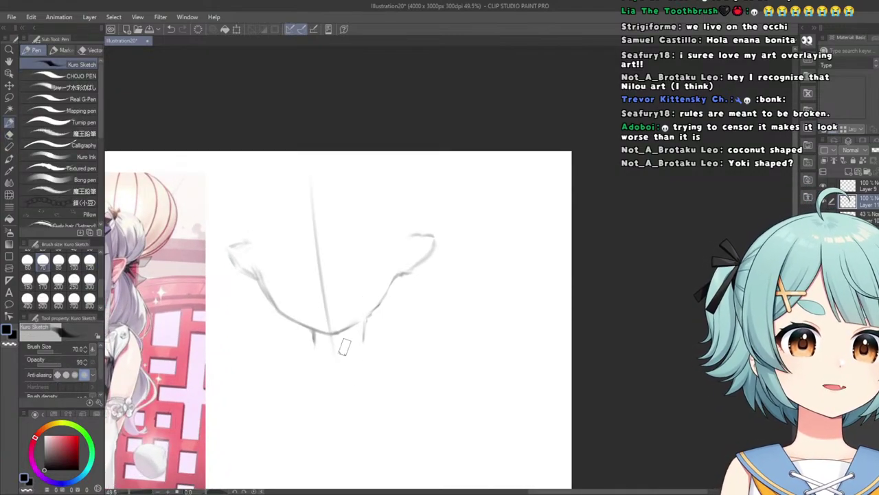
scroll(323, 310, "down", 2)
scroll(257, 250, "up", 1)
key("ctrl+z")
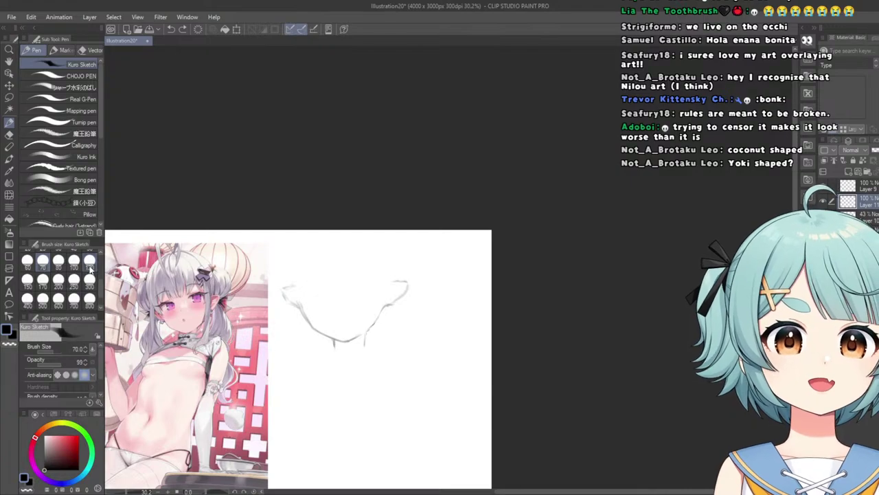
Set the Kuro Sketch pen to size 120 and draw a slightly slanted vertical centre line through the face, extending past the chin.
left_click(89, 260)
scroll(340, 275, "up", 1)
left_click_drag(328, 207, 334, 361)
scroll(334, 361, "up", 1)
key("ctrl+z")
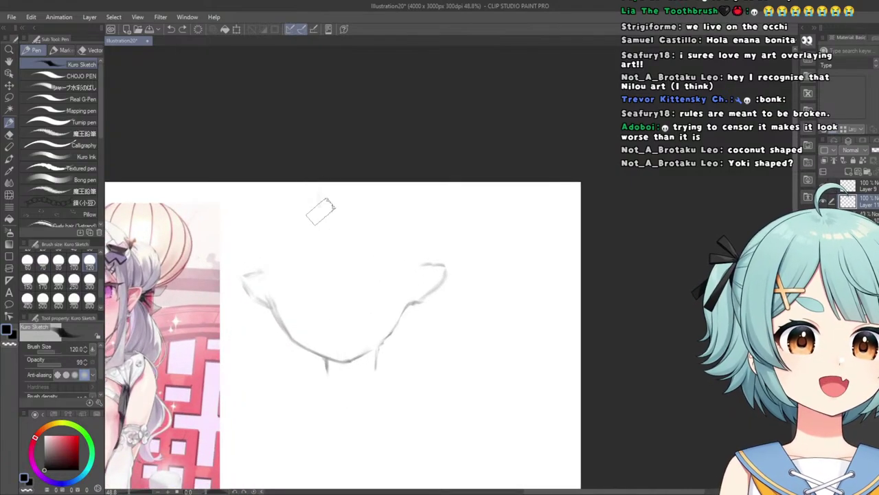
left_click_drag(317, 197, 337, 353)
key("ctrl+z")
left_click_drag(326, 196, 347, 361)
key("ctrl+z")
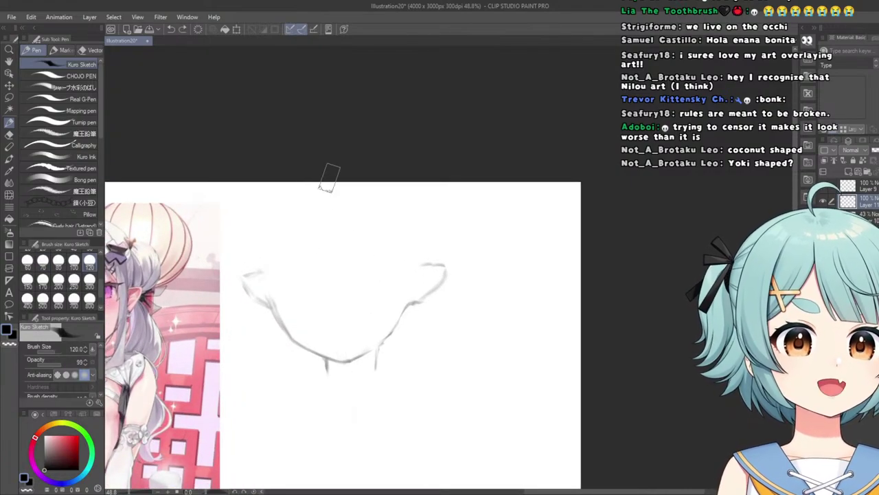
left_click_drag(328, 198, 356, 411)
key("ctrl+z")
left_click_drag(316, 207, 356, 412)
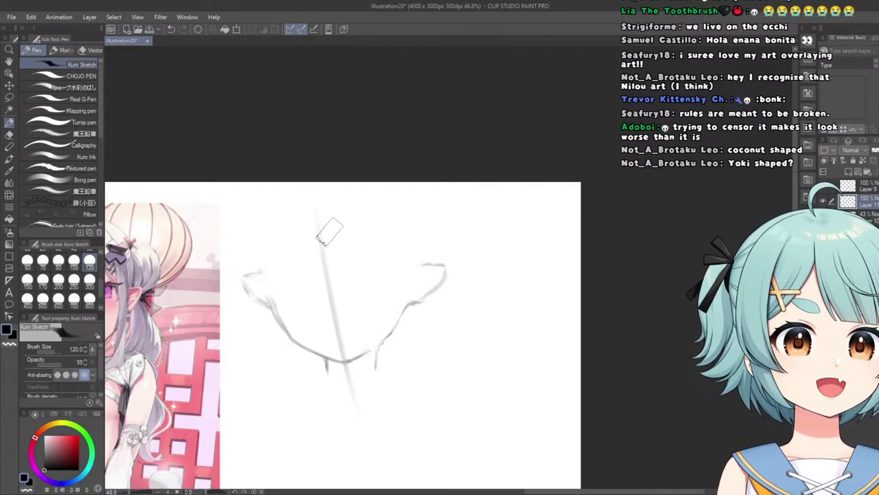
scroll(329, 232, "down", 1)
key("ctrl+z")
left_click_drag(320, 195, 373, 418)
key("ctrl+z")
left_click_drag(321, 195, 373, 417)
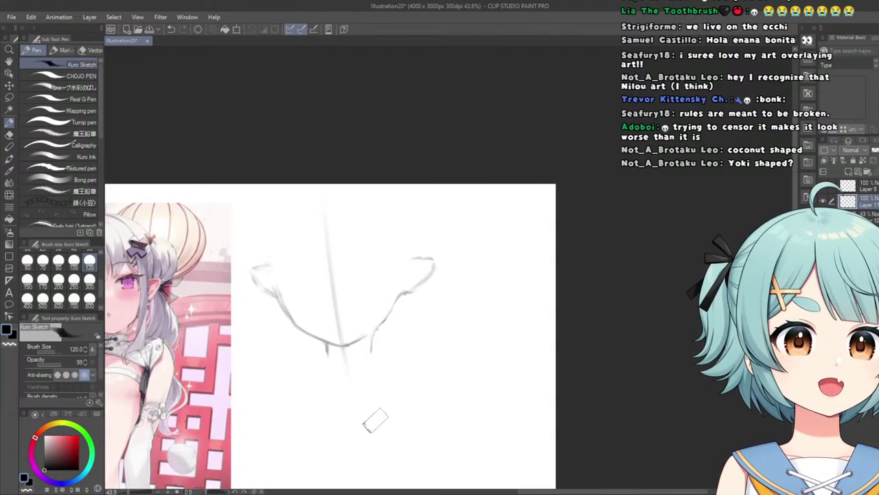
key("ctrl+z")
left_click_drag(323, 200, 359, 393)
Draw a light, gently curved horizontal guideline across the face from the right ear's top toward the left ear.
scroll(314, 255, "down", 3)
scroll(314, 256, "up", 3)
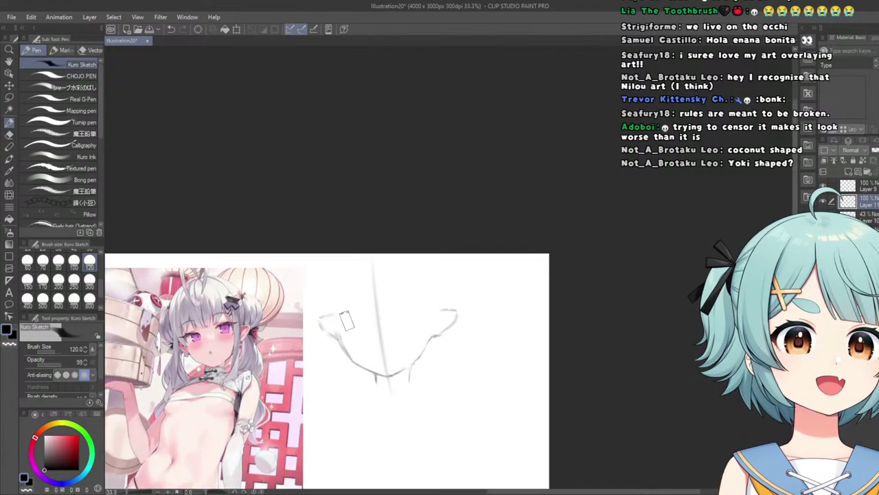
left_click_drag(484, 310, 323, 337)
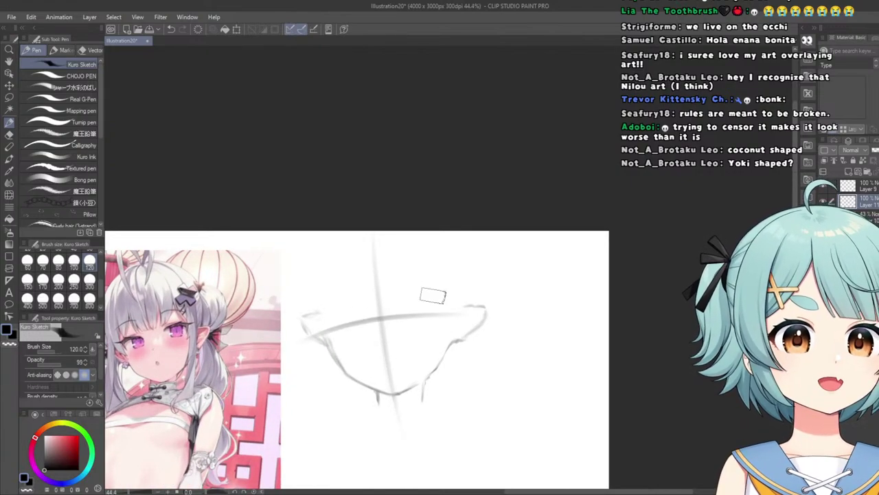
key("ctrl+z")
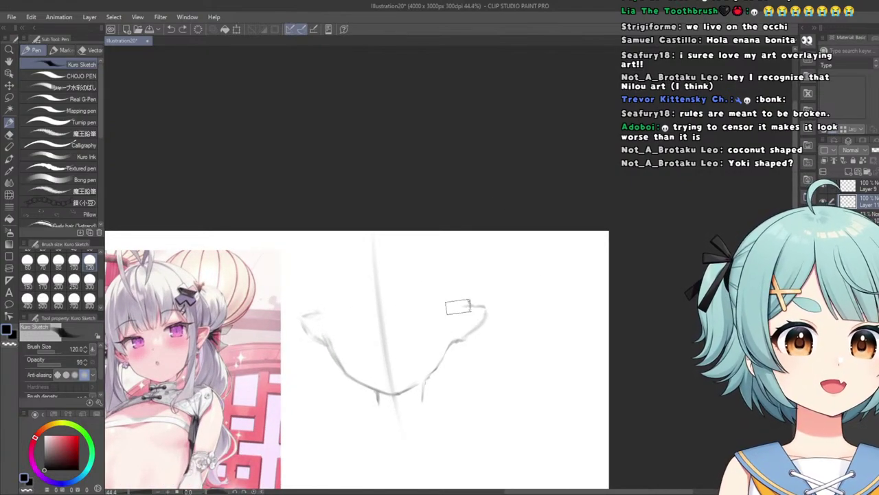
left_click_drag(475, 308, 329, 320)
key("ctrl+z")
left_click_drag(484, 307, 303, 318)
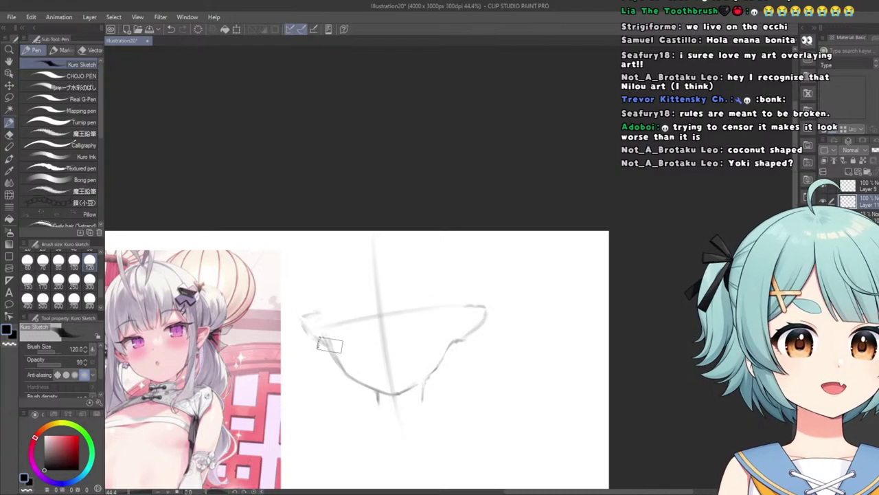
Undo the light horizontal guideline and redraw it more strongly across the face from the right ear to the left ear.
key("ctrl+z")
left_click_drag(485, 307, 302, 318)
scroll(384, 311, "down", 4)
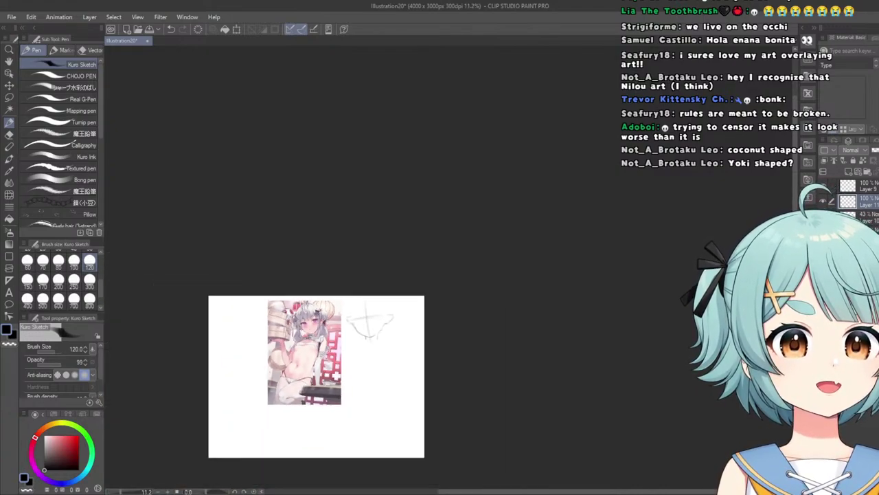
scroll(364, 325, "up", 4)
scroll(346, 305, "down", 3)
scroll(324, 298, "up", 3)
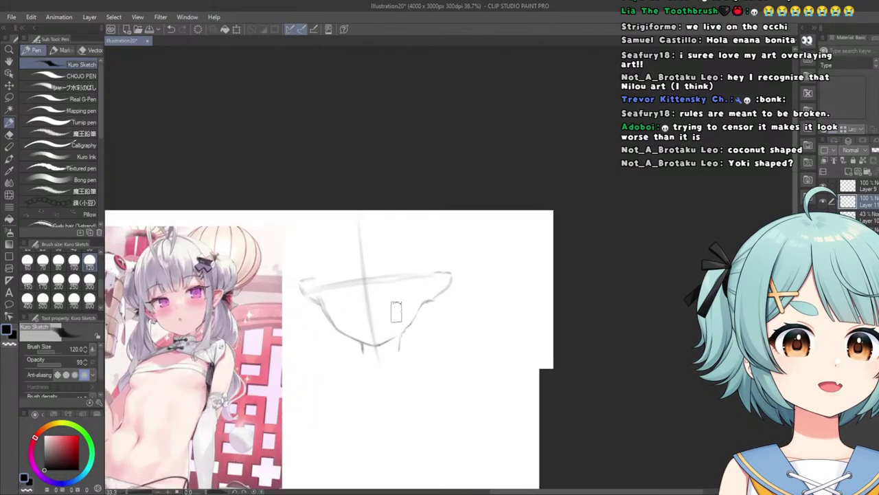
Set the Kuro Sketch pen to size 70 and darken the right jaw line, the right neck line and the chin.
left_click(42, 280)
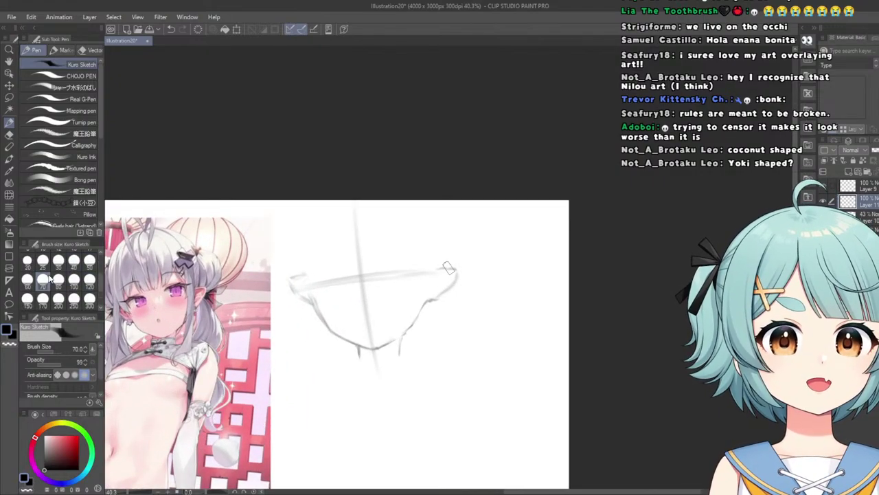
scroll(437, 313, "up", 2)
scroll(392, 333, "down", 4)
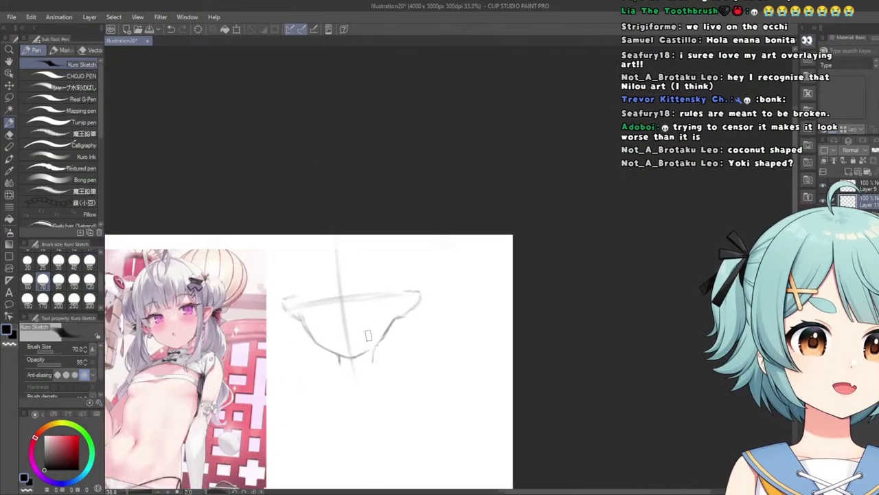
scroll(323, 309, "up", 3)
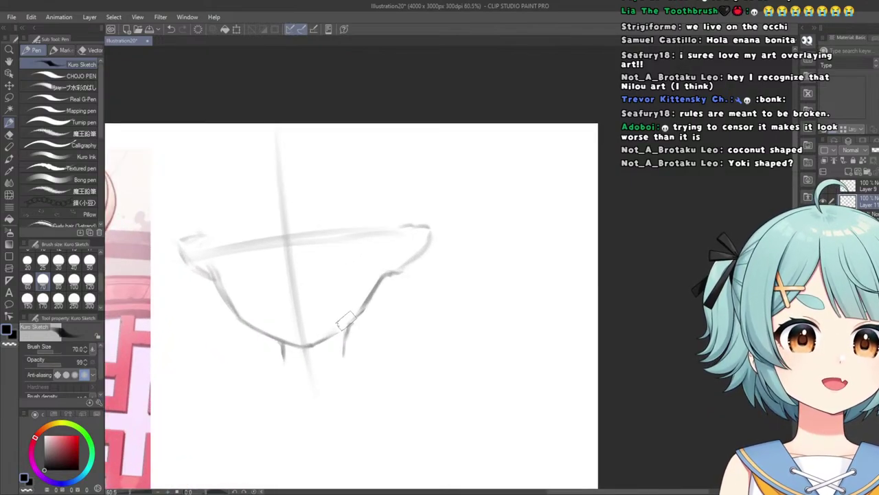
scroll(346, 320, "down", 2)
scroll(324, 326, "up", 4)
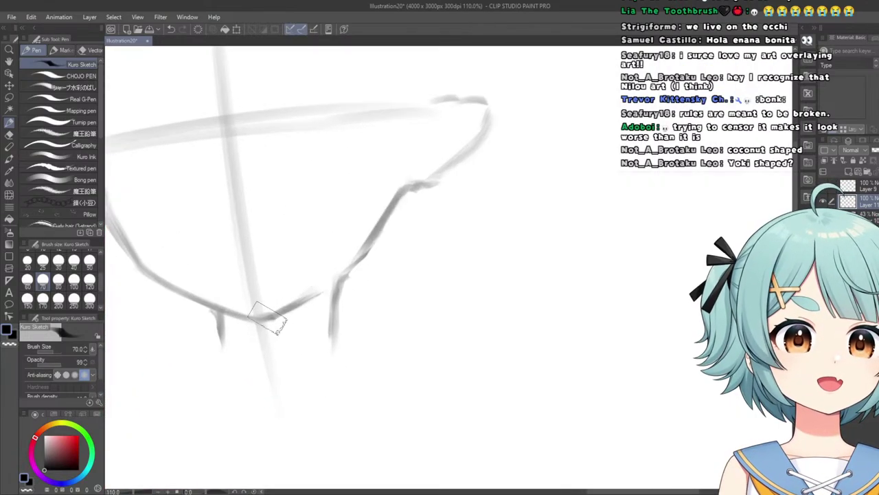
scroll(261, 224, "down", 5)
scroll(296, 256, "up", 7)
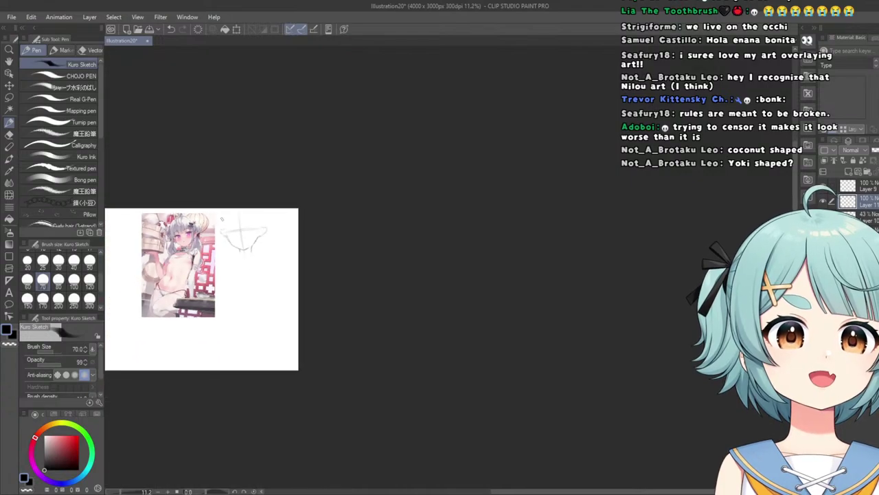
scroll(296, 255, "down", 8)
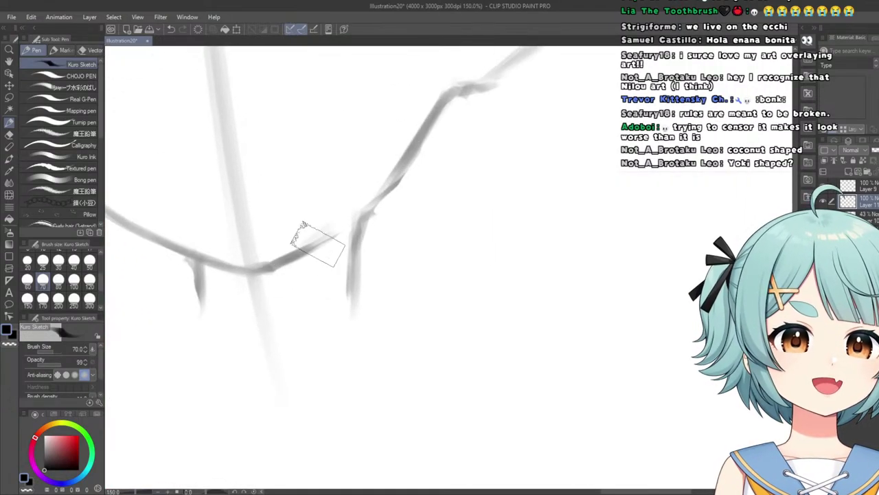
scroll(290, 231, "up", 5)
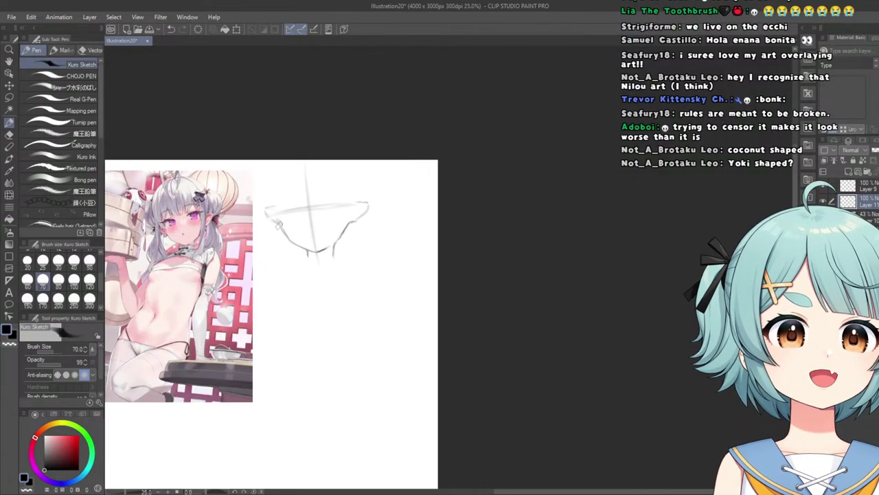
Reinforce the left jaw line from below the ear to the chin with darker strokes, checking it against the reference.
scroll(290, 231, "down", 3)
scroll(290, 231, "up", 2)
scroll(290, 231, "up", 1)
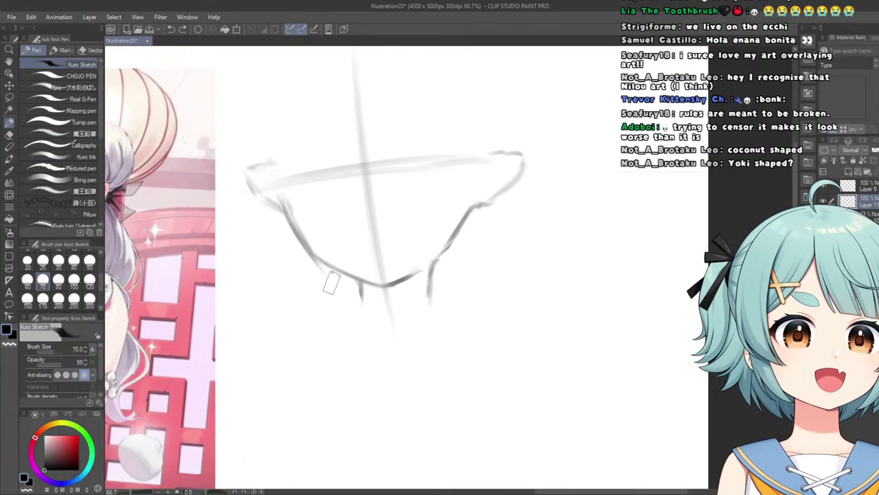
scroll(331, 217, "down", 3)
scroll(284, 289, "up", 4)
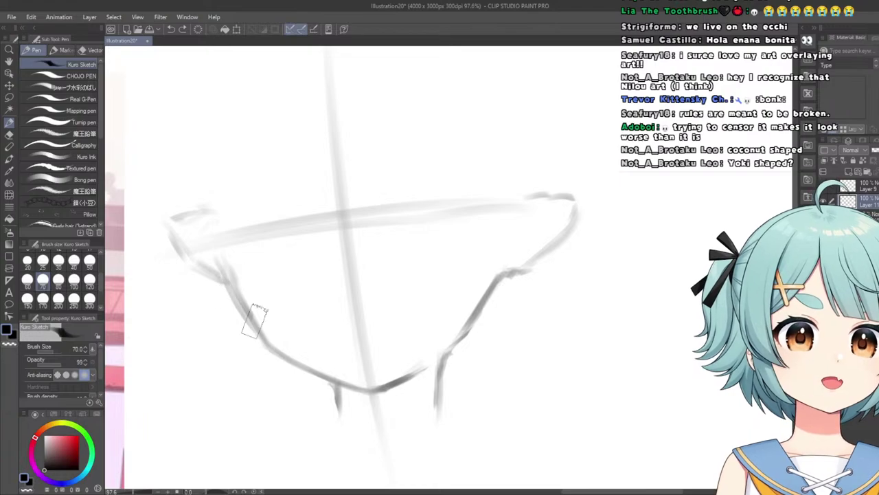
scroll(255, 319, "down", 4)
scroll(234, 274, "up", 2)
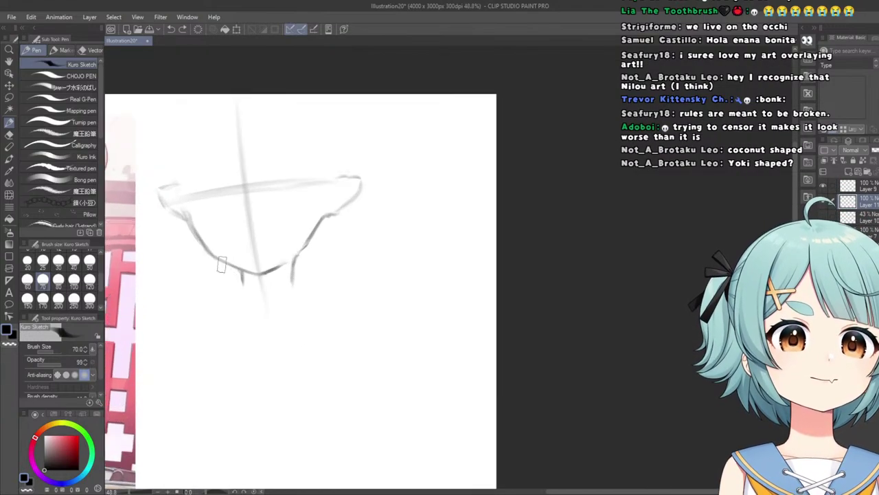
scroll(221, 264, "up", 1)
scroll(233, 262, "down", 4)
scroll(224, 240, "up", 1)
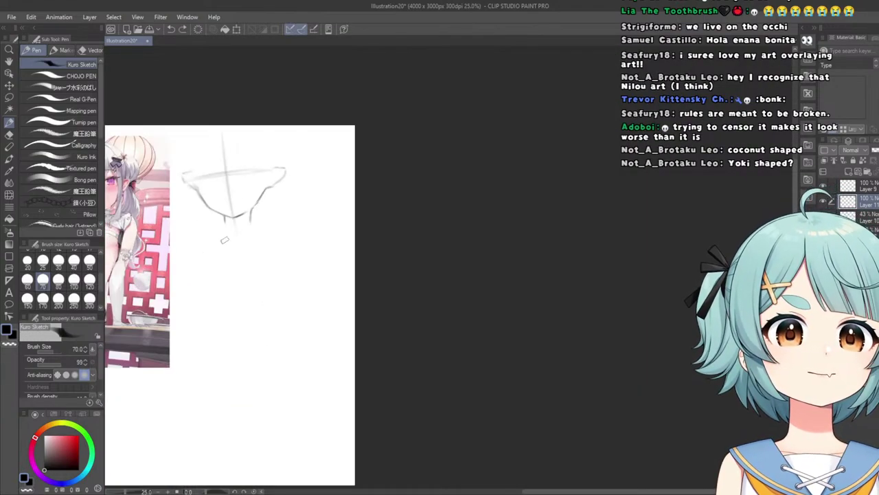
Sketch the left eye's upper lash line as a short arc just above the horizontal guideline and darken its outer part.
scroll(224, 240, "up", 3)
scroll(231, 209, "down", 3)
scroll(257, 158, "down", 2)
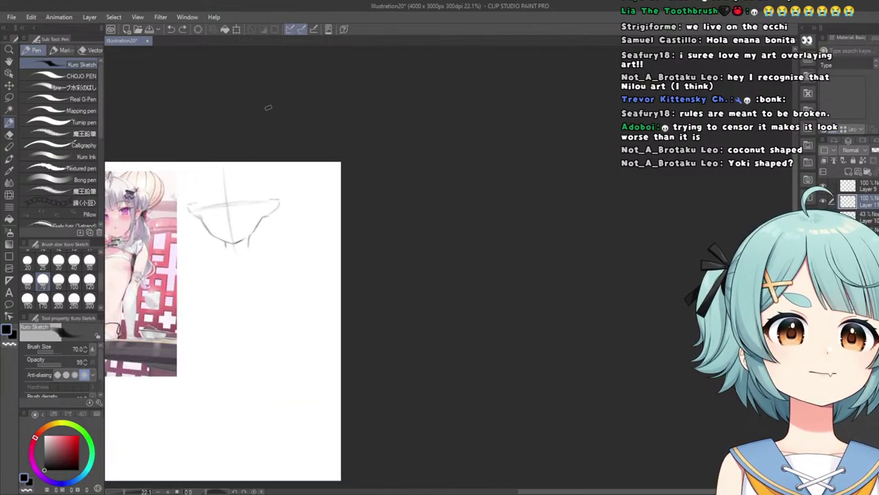
scroll(206, 144, "up", 3)
scroll(447, 196, "up", 3)
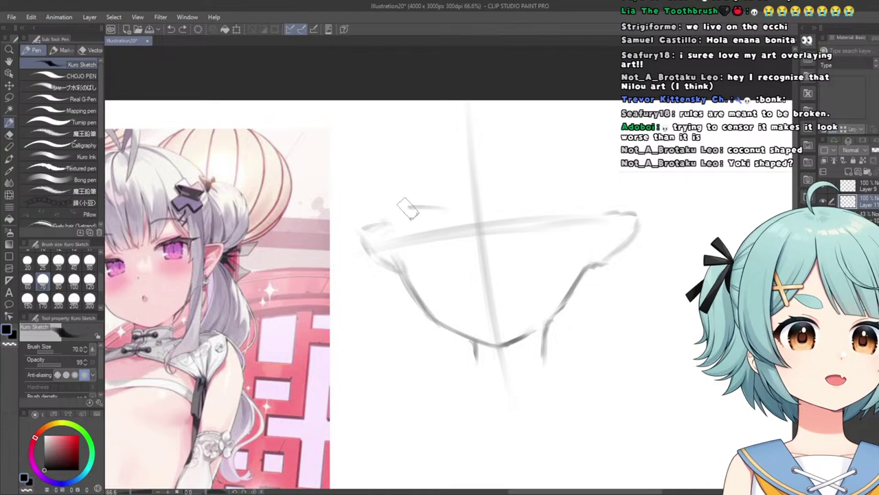
scroll(405, 215, "down", 3)
scroll(447, 206, "up", 3)
scroll(477, 196, "down", 2)
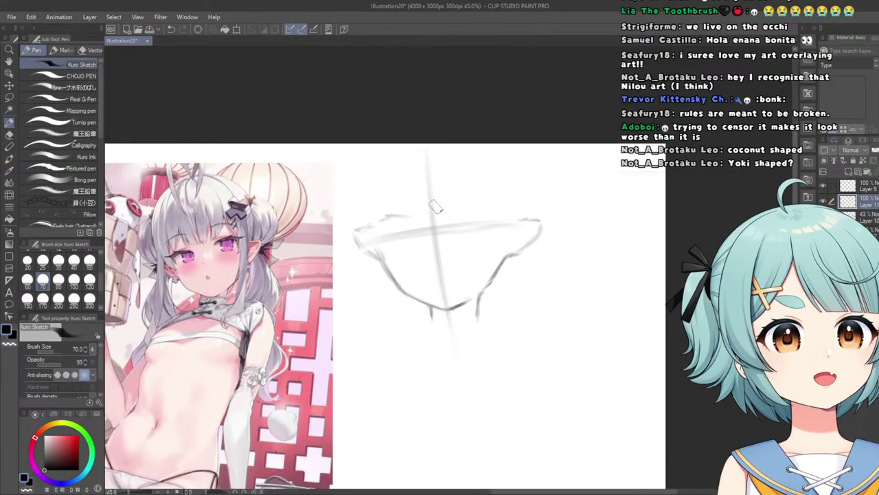
scroll(385, 227, "up", 2)
scroll(365, 237, "down", 1)
scroll(391, 231, "up", 2)
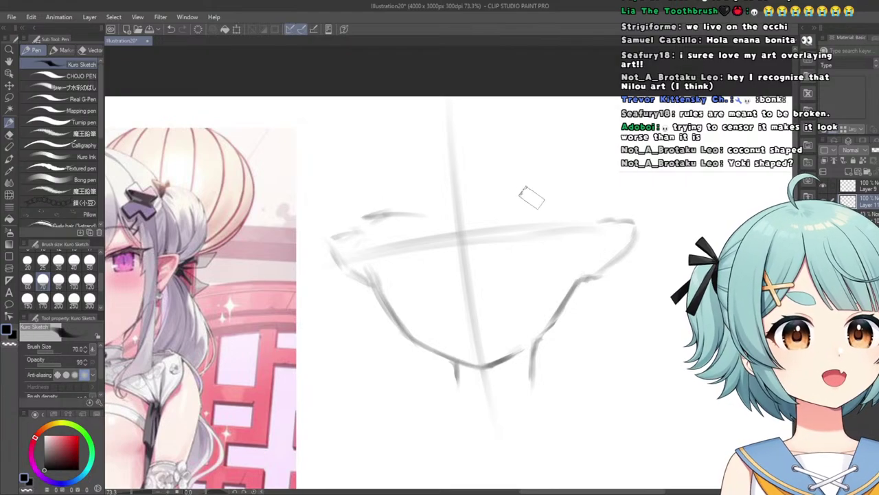
Sketch the right eye's upper lash line as a short arc above the horizontal guideline and darken it.
scroll(573, 192, "down", 4)
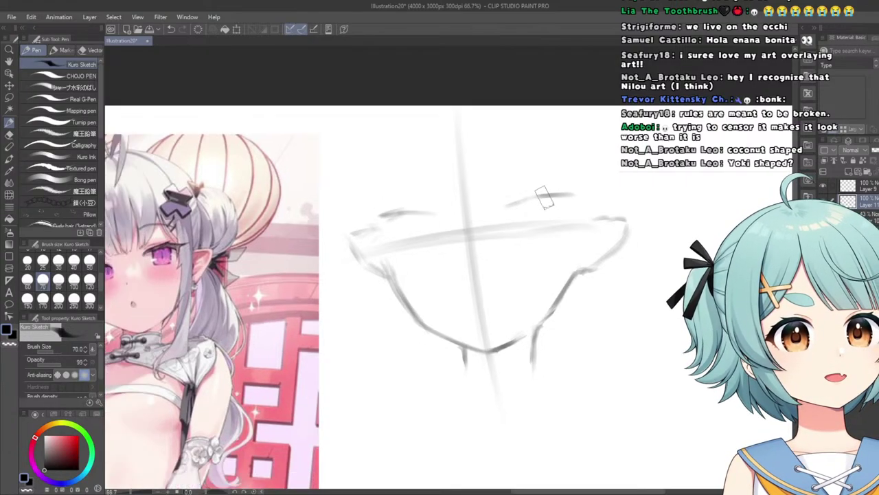
scroll(425, 210, "up", 1)
scroll(405, 220, "up", 3)
scroll(314, 247, "down", 2)
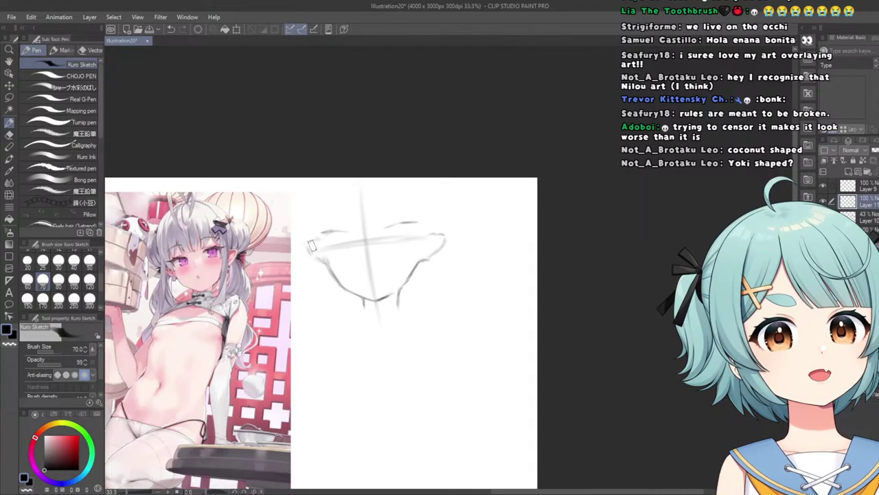
scroll(302, 256, "up", 3)
Trim the end of the left ear's top line beside the lash with the Hard eraser, then return to the Kuro Sketch pen.
left_click(9, 134)
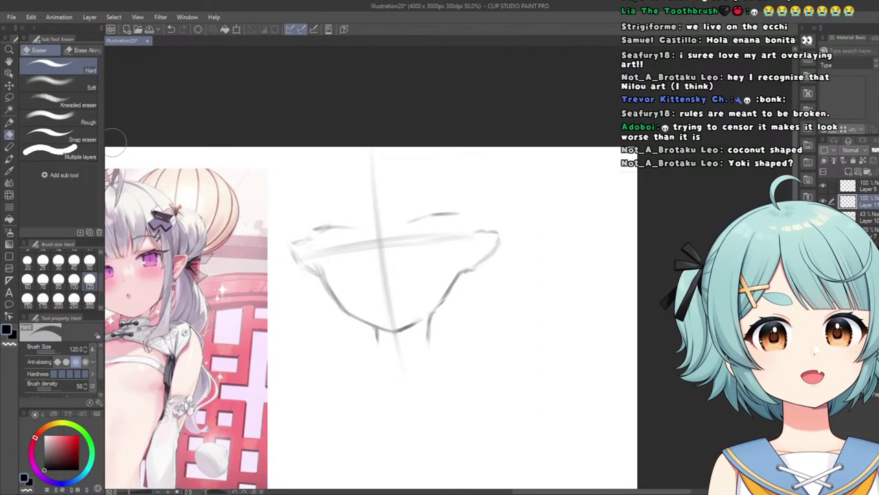
scroll(310, 238, "down", 2)
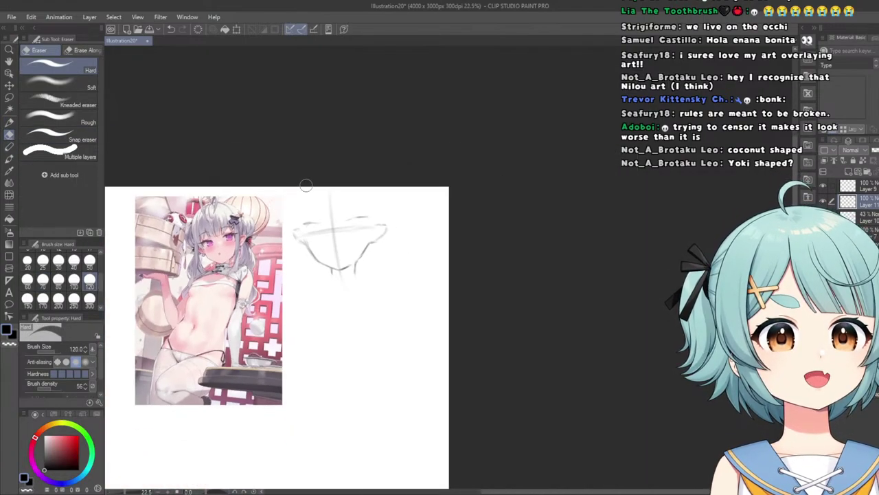
scroll(188, 204, "up", 2)
left_click(9, 122)
scroll(254, 242, "down", 2)
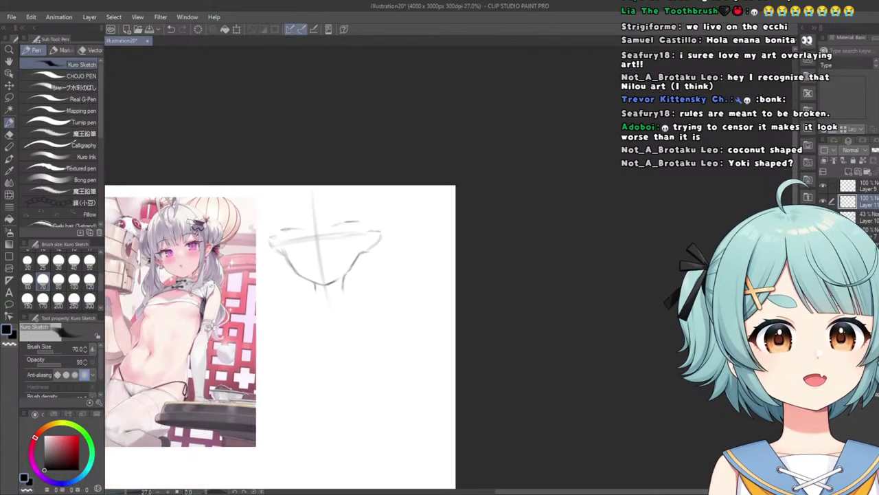
Add short downward strokes at the outer corners of both upper lash lines.
scroll(254, 242, "up", 2)
scroll(302, 237, "up", 3)
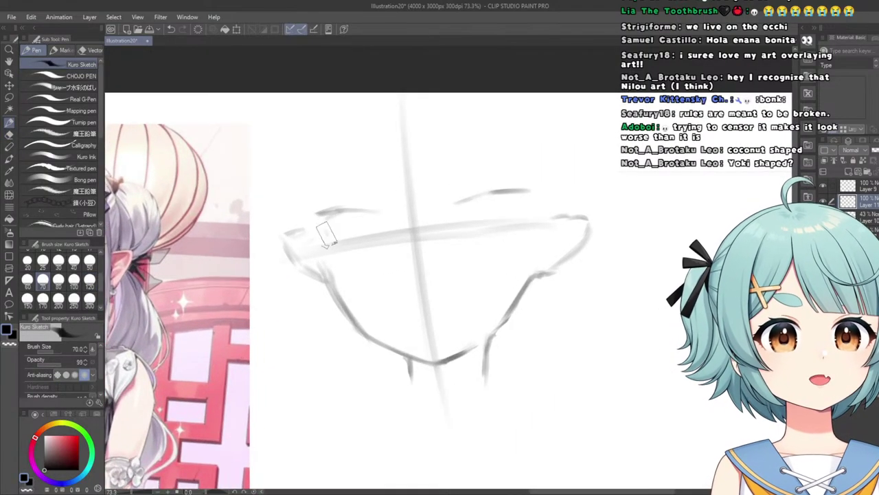
scroll(531, 206, "down", 4)
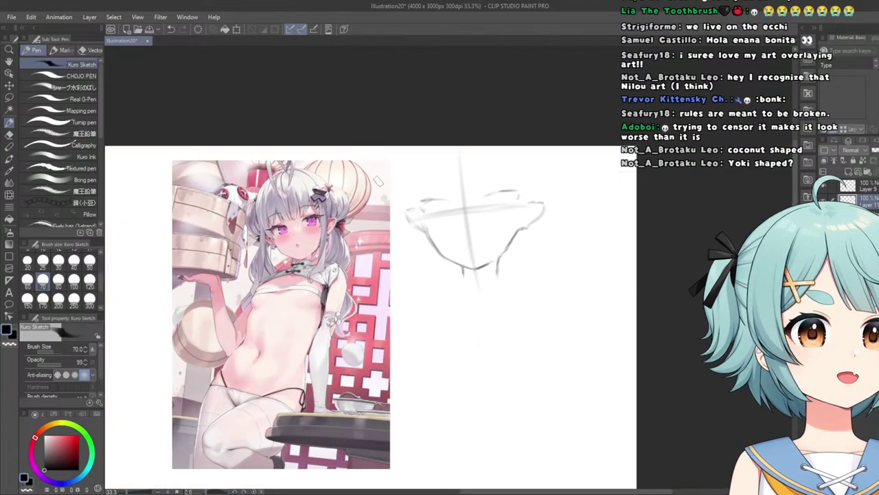
scroll(443, 184, "up", 1)
scroll(382, 183, "up", 3)
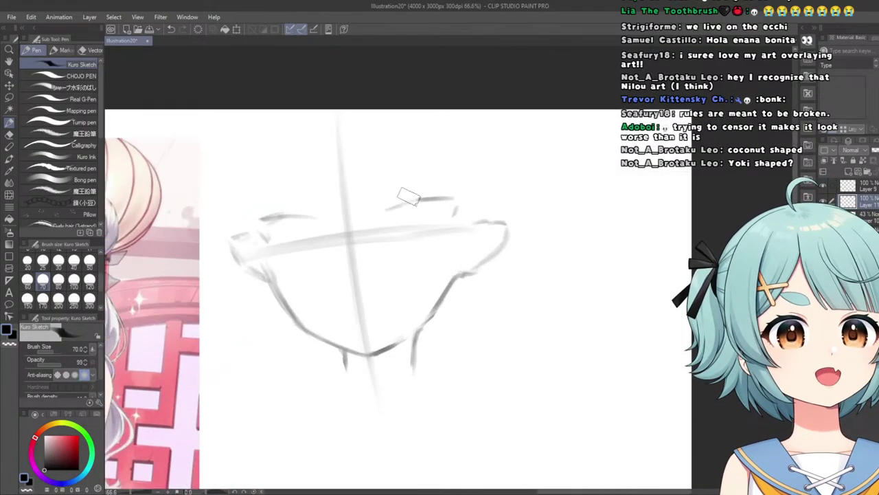
Draw light eyelid crease lines above the upper lash lines of both eyes.
scroll(311, 210, "down", 3)
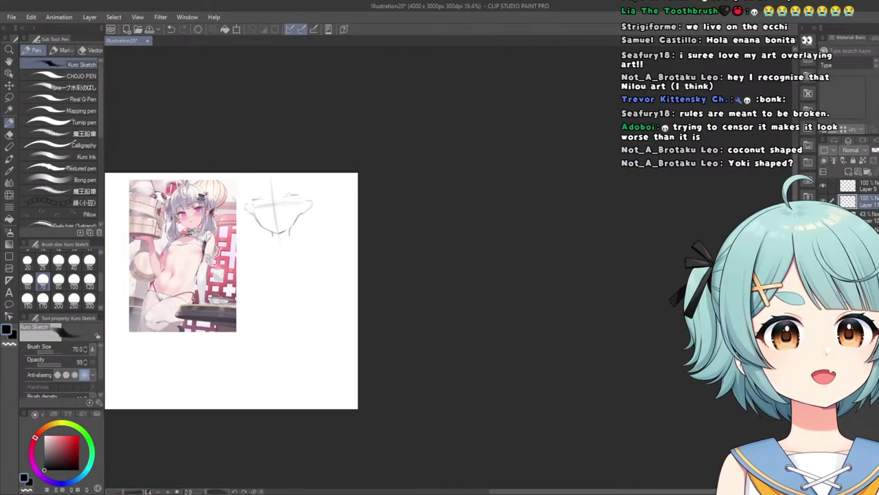
scroll(275, 179, "up", 1)
scroll(262, 168, "down", 1)
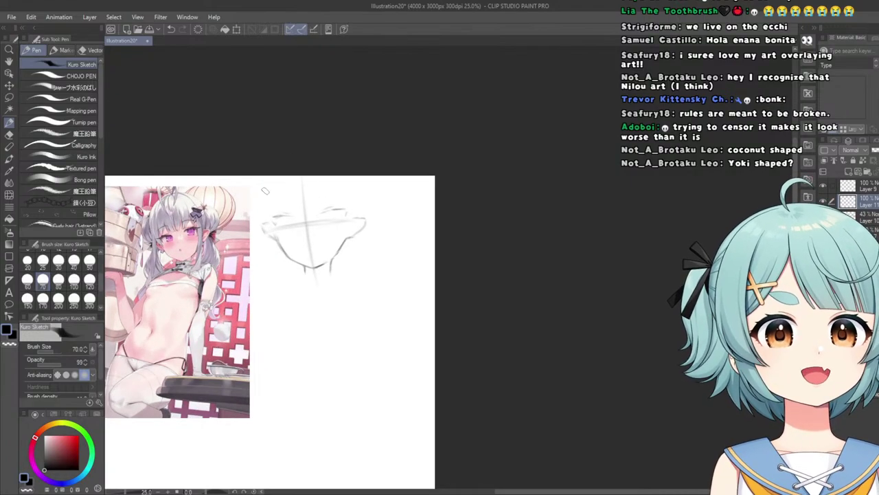
scroll(265, 191, "up", 3)
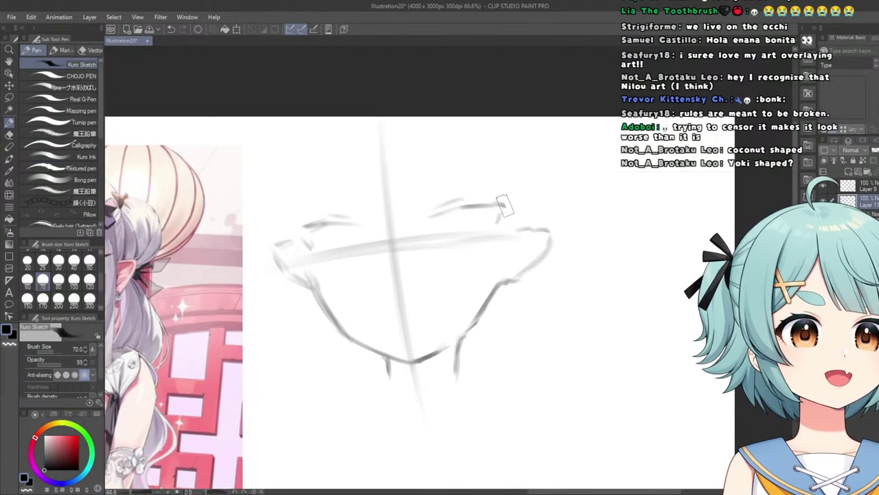
Darken the outer end of the right eye's upper lash line and join it to the outer corner stroke.
scroll(492, 221, "down", 3)
scroll(344, 215, "up", 3)
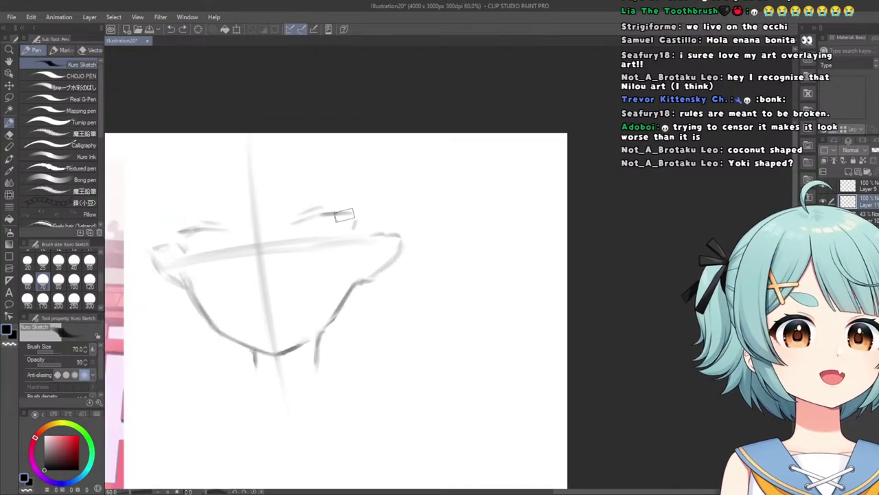
scroll(361, 215, "down", 4)
scroll(236, 155, "up", 1)
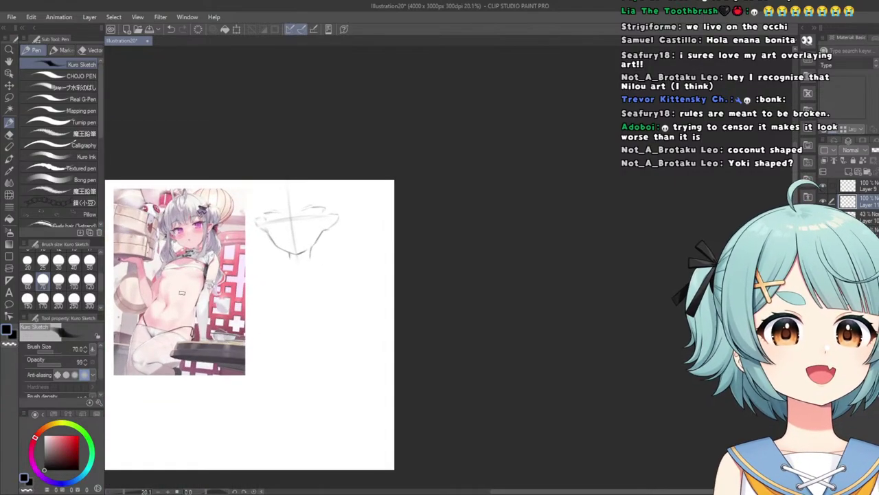
scroll(219, 174, "up", 2)
Move the head sketch layer slightly down and to the right, then return to the Kuro Sketch pen.
left_click(9, 85)
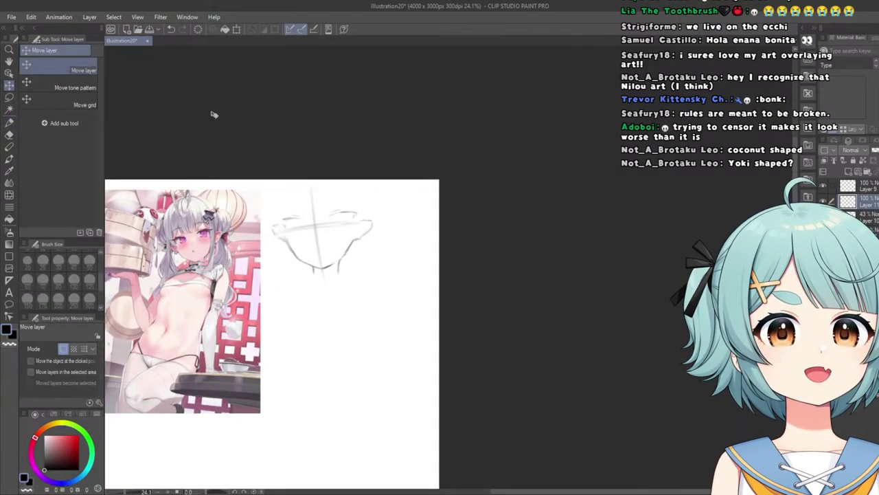
left_click_drag(213, 114, 222, 127)
left_click(9, 120)
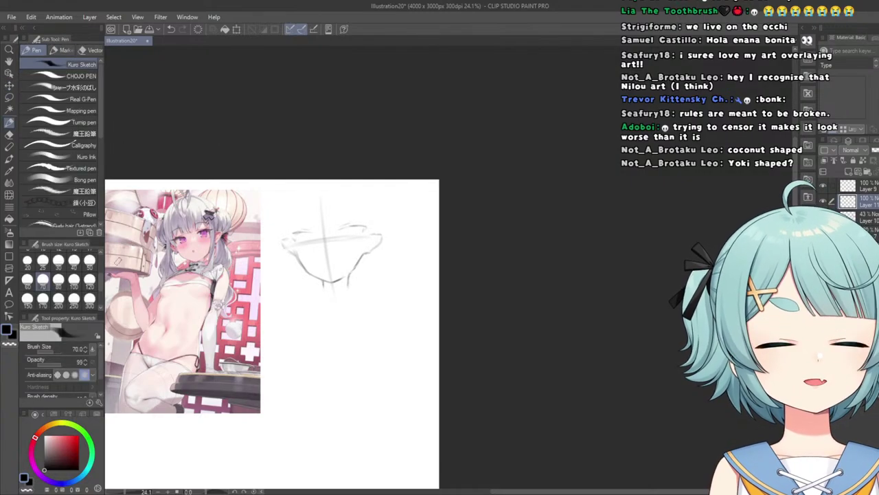
Set the Kuro Sketch pen to size 100 and draw faint upright lines above both ears for the sides of the head.
key("ctrl+plus")
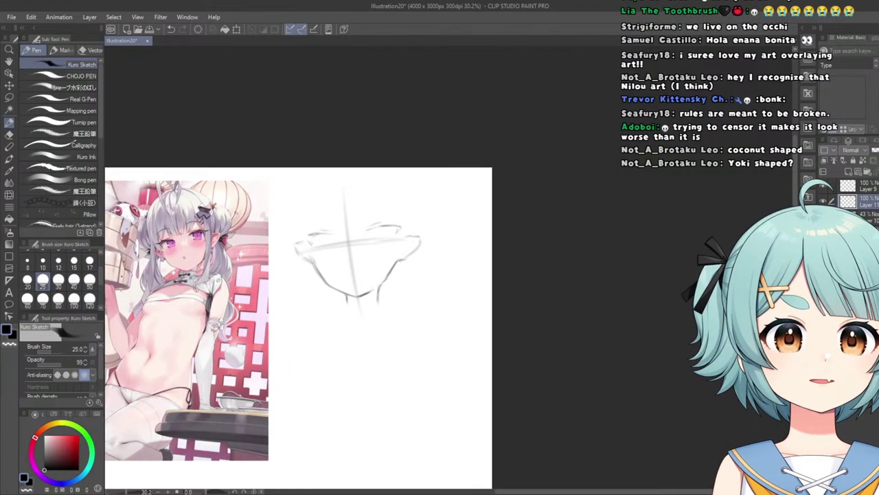
scroll(308, 217, "up", 2)
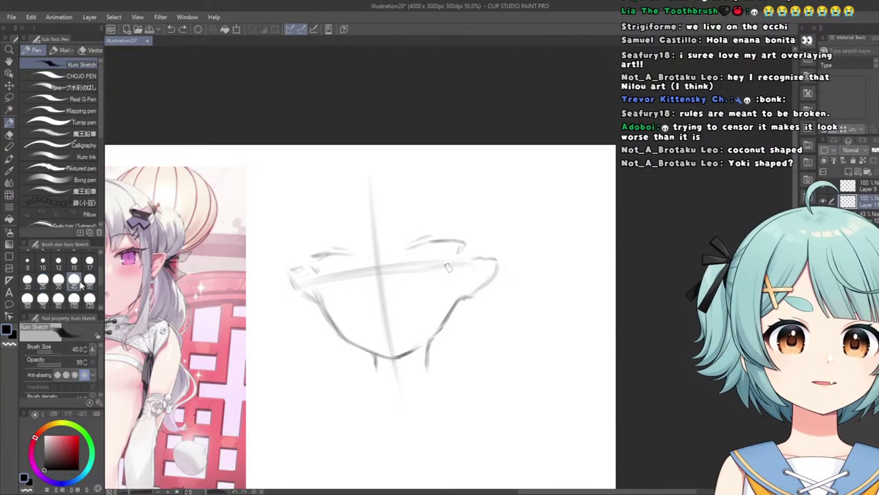
left_click(74, 299)
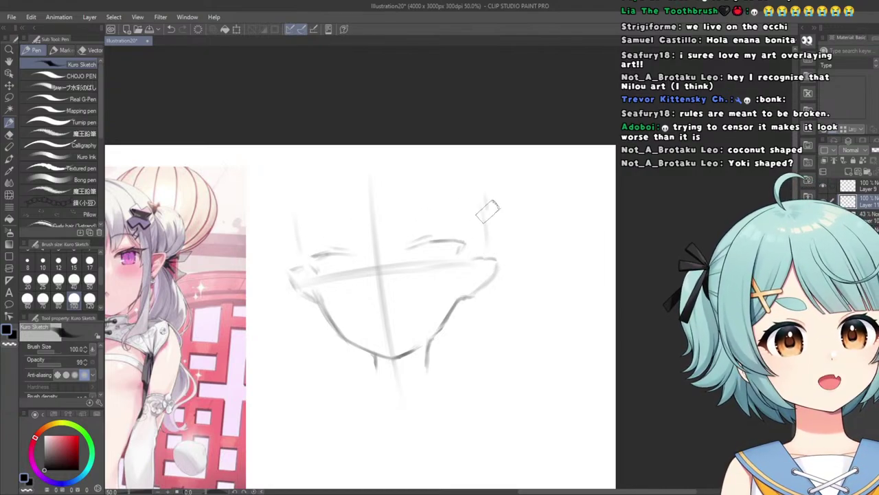
Extend the faint skull side lines upward from both ears, curving them slightly inward toward the crown.
scroll(306, 159, "down", 3)
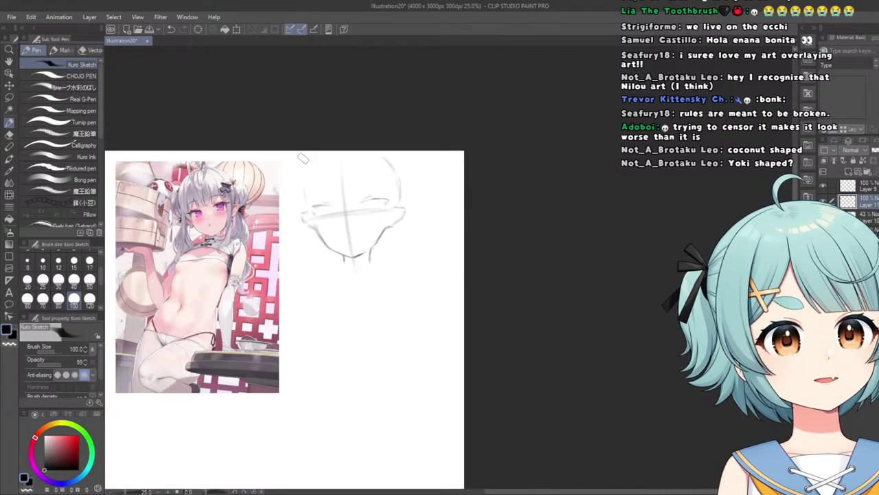
scroll(319, 180, "up", 2)
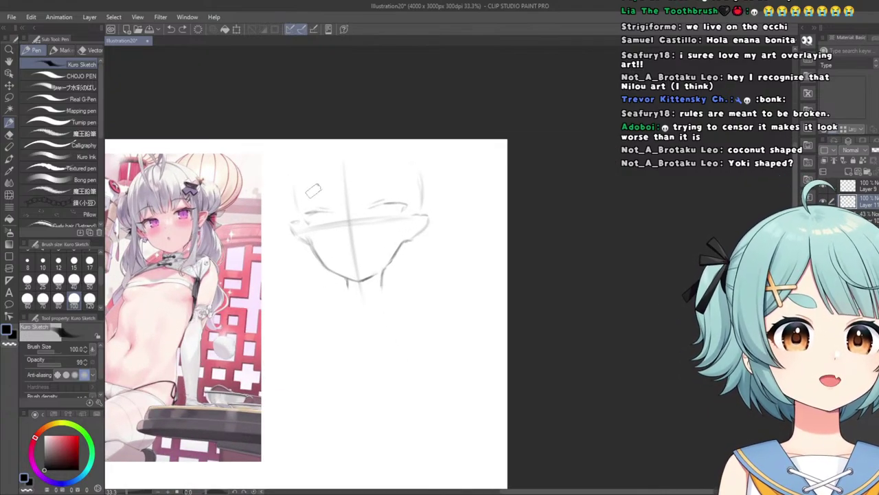
scroll(306, 185, "up", 1)
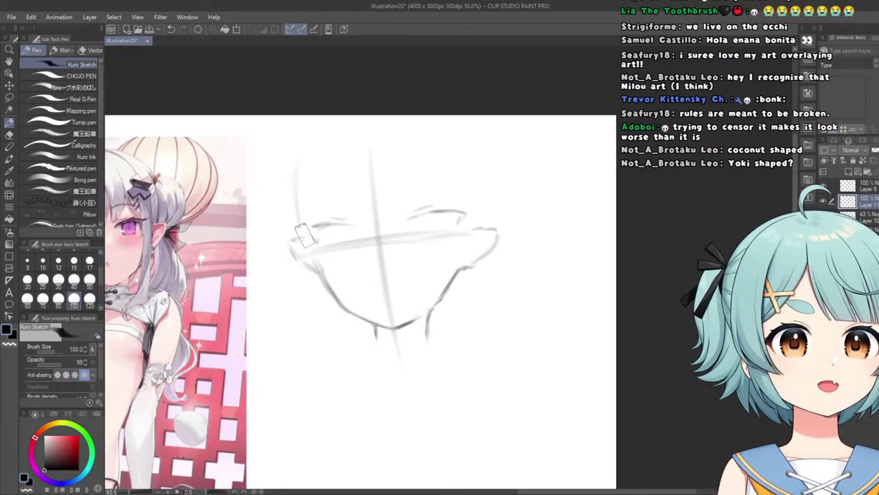
left_click_drag(297, 167, 301, 240)
scroll(309, 179, "down", 3)
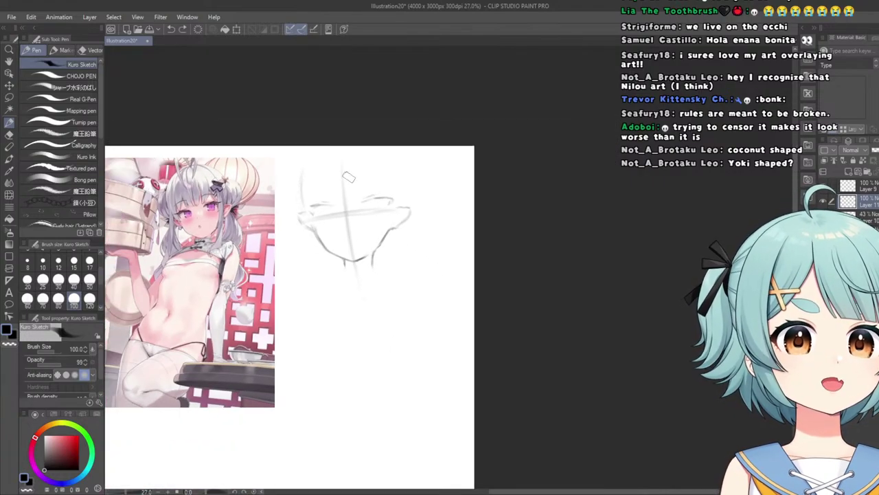
scroll(390, 162, "up", 2)
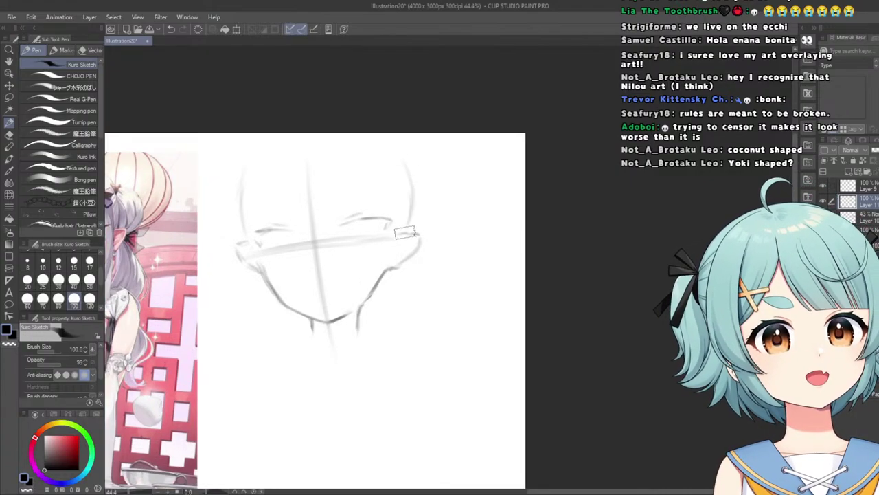
scroll(405, 232, "down", 4)
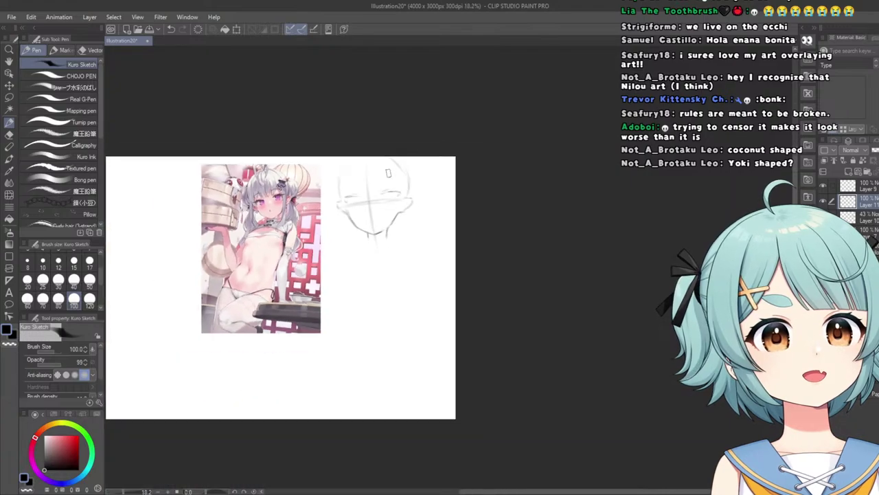
scroll(389, 173, "up", 3)
scroll(371, 186, "down", 2)
scroll(357, 197, "up", 1)
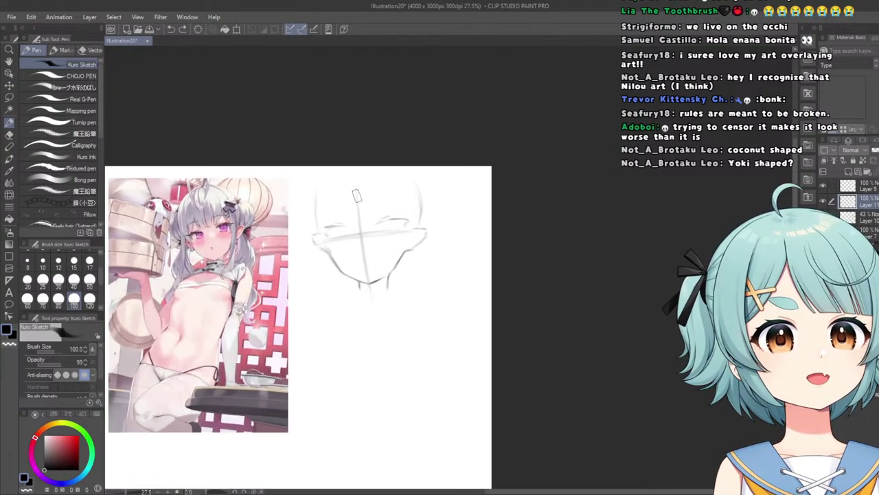
scroll(364, 179, "down", 3)
scroll(371, 157, "up", 2)
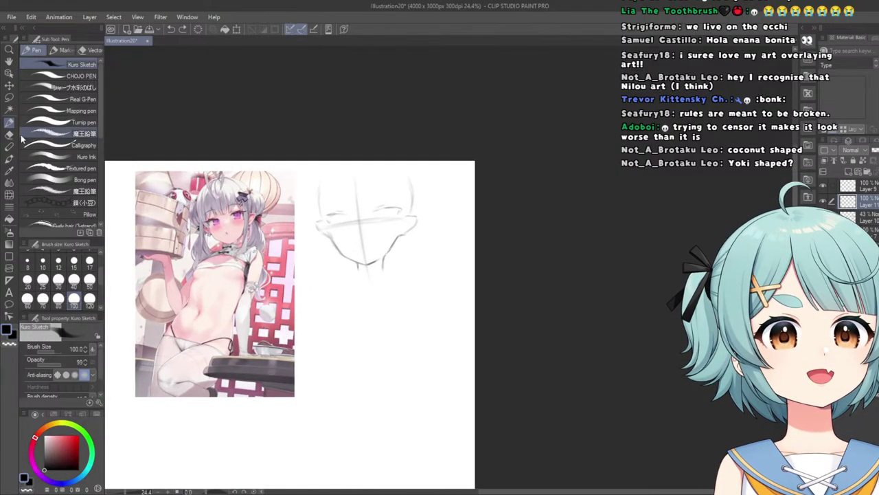
Move the head sketch layer down to make room for the crown, and return to the Kuro Sketch pen.
left_click(9, 84)
left_click_drag(222, 151, 221, 175)
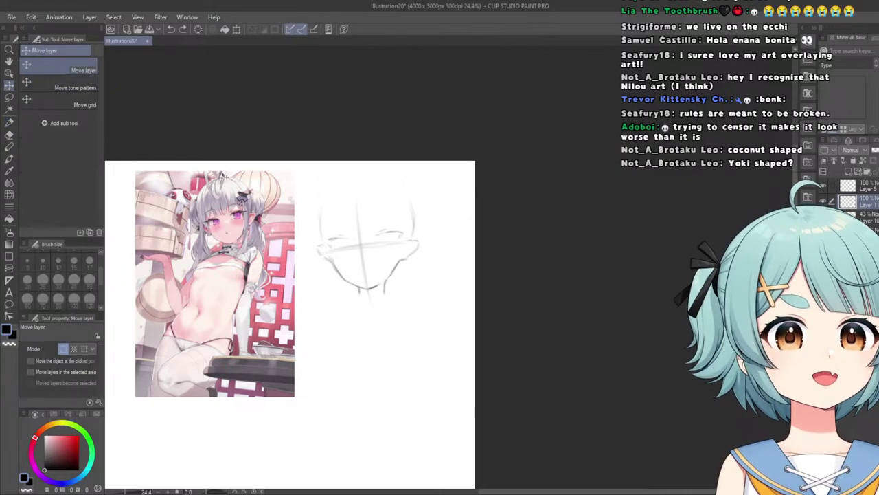
left_click(9, 124)
Draw the rounded top of the skull with light strokes, joining the side lines above both ears.
scroll(350, 178, "up", 4)
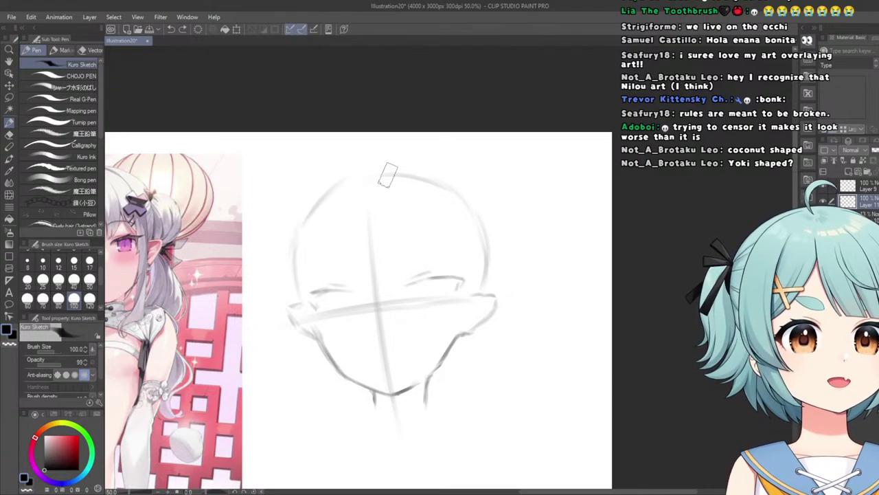
scroll(450, 184, "down", 4)
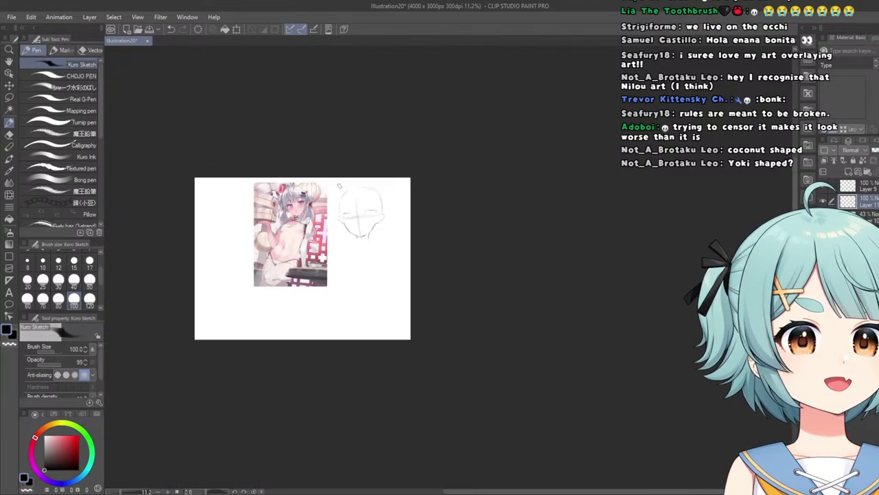
scroll(327, 229, "up", 3)
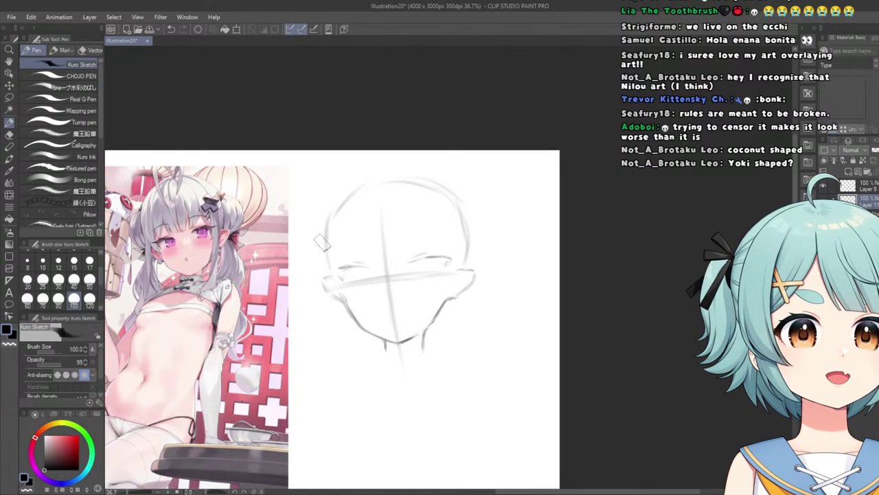
scroll(321, 243, "up", 3)
scroll(351, 295, "down", 3)
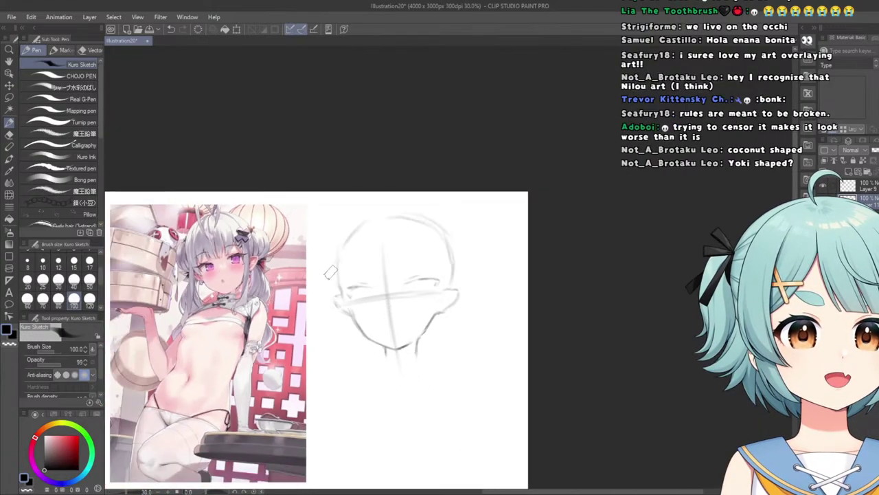
scroll(337, 274, "up", 3)
scroll(352, 304, "down", 4)
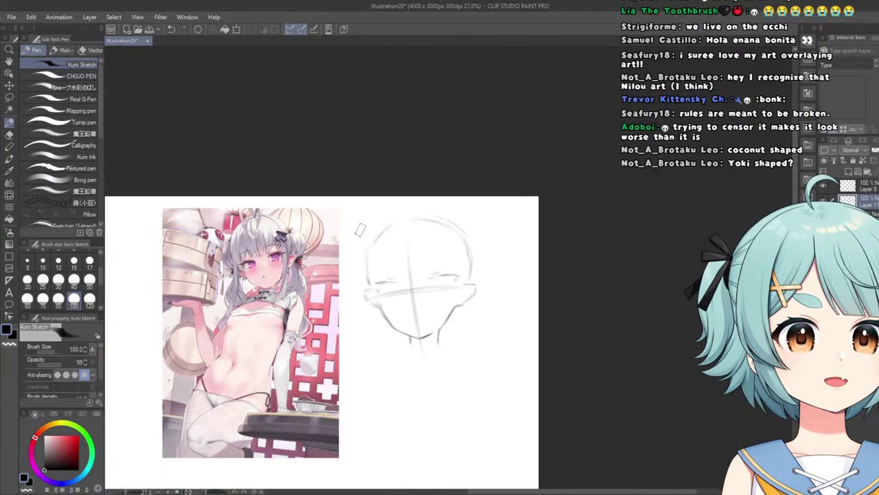
scroll(412, 240, "up", 3)
scroll(430, 230, "down", 3)
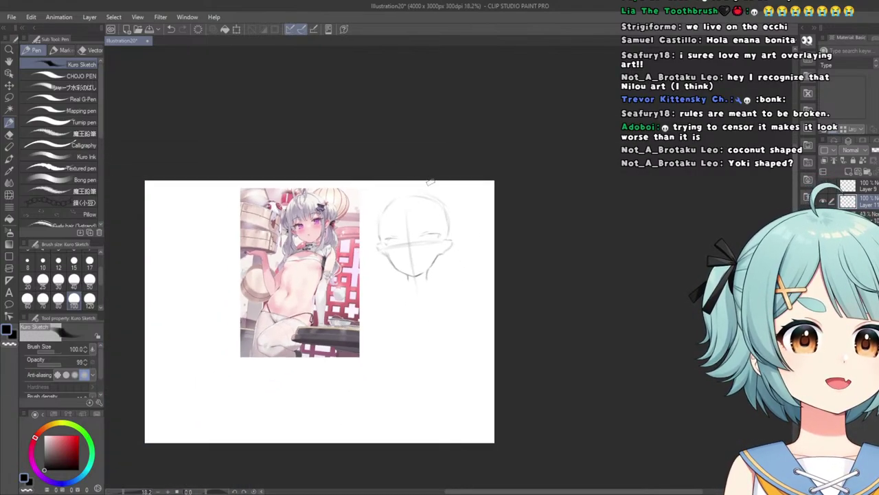
scroll(412, 206, "up", 3)
Reshape the skull outline and the left temple area with Liquify at brush size 300 and strength 70.
left_click(10, 196)
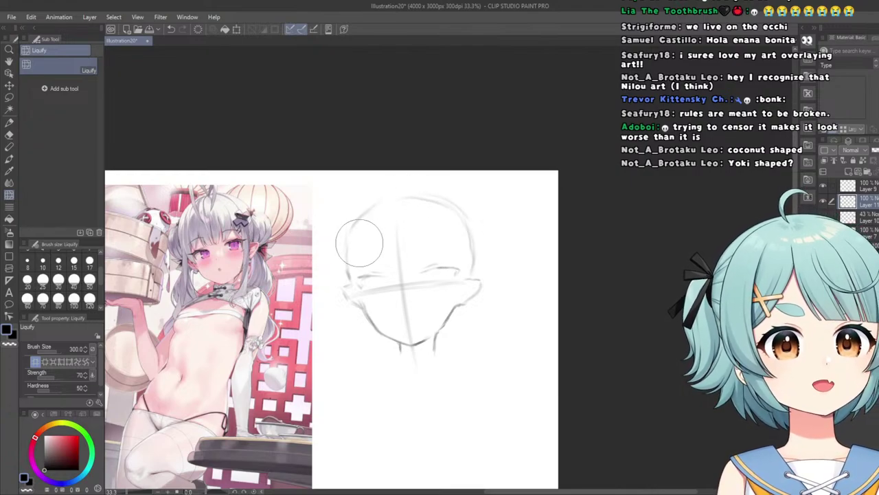
scroll(378, 246, "down", 3)
scroll(353, 217, "up", 2)
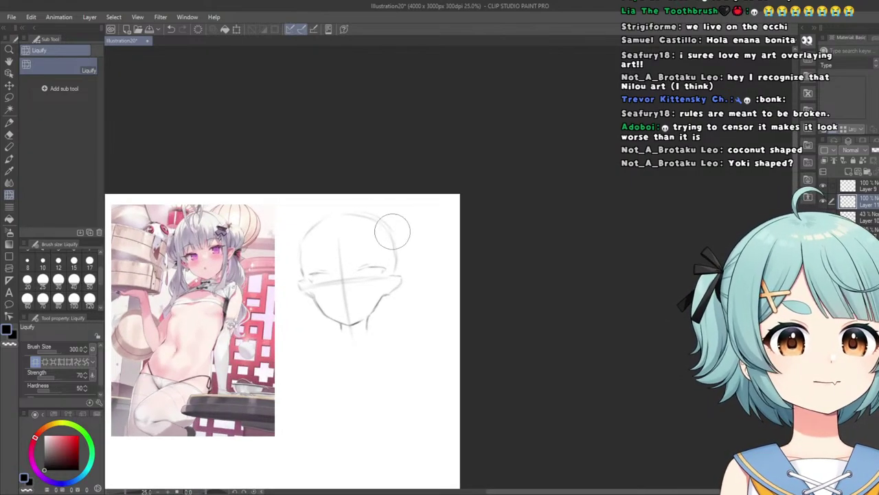
scroll(273, 210, "down", 2)
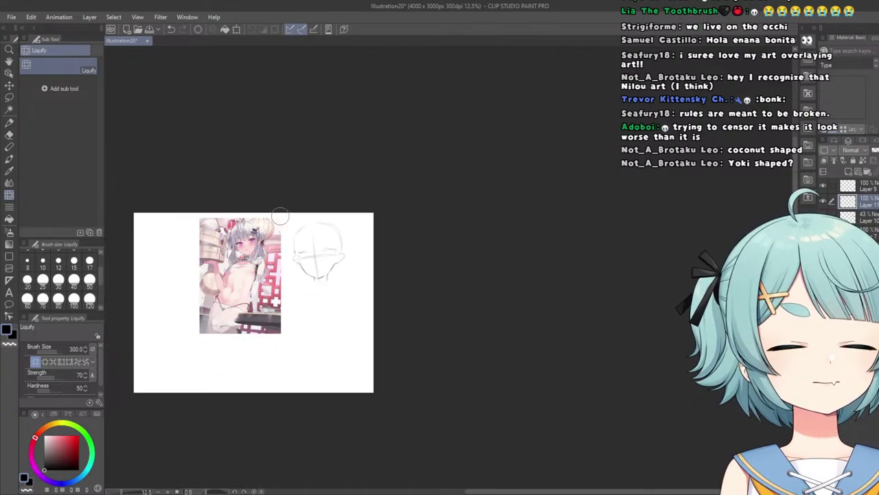
scroll(298, 238, "up", 4)
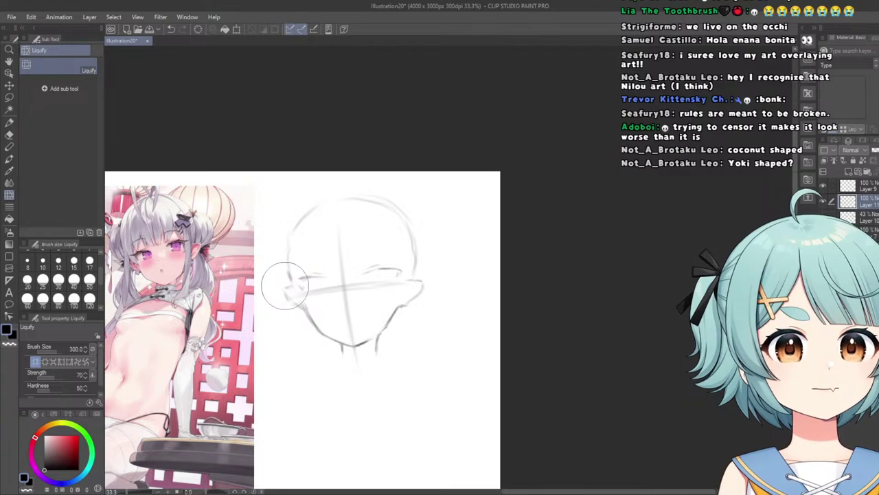
scroll(285, 286, "down", 2)
scroll(343, 222, "up", 1)
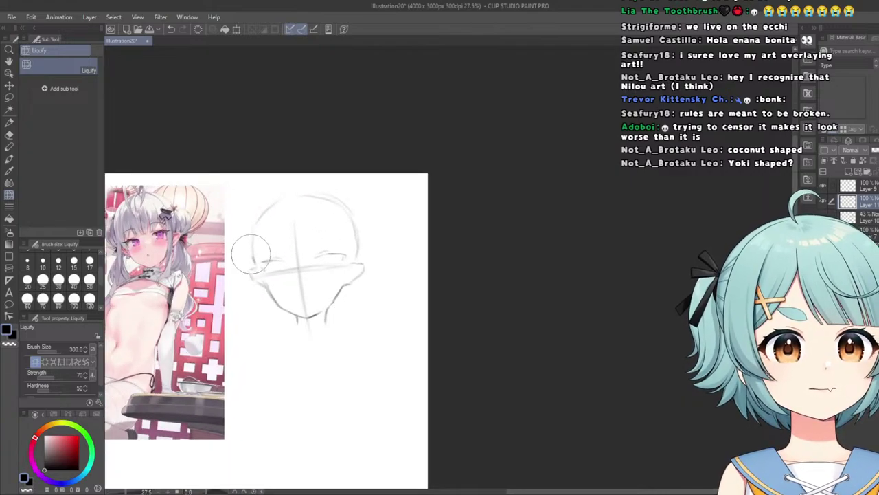
scroll(248, 238, "down", 2)
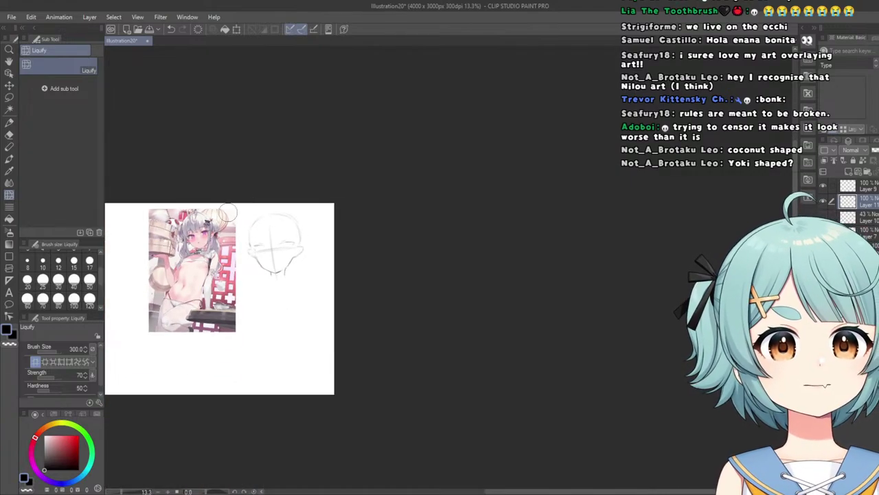
scroll(243, 246, "up", 5)
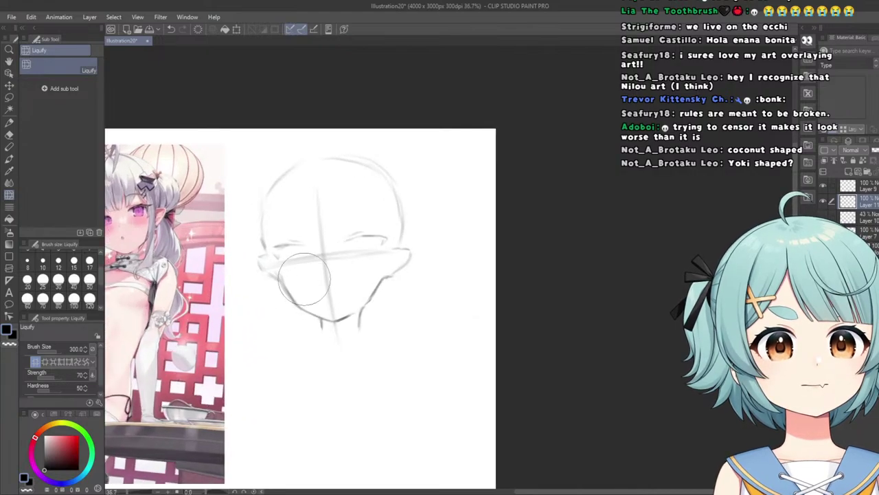
scroll(304, 280, "down", 3)
scroll(284, 284, "up", 2)
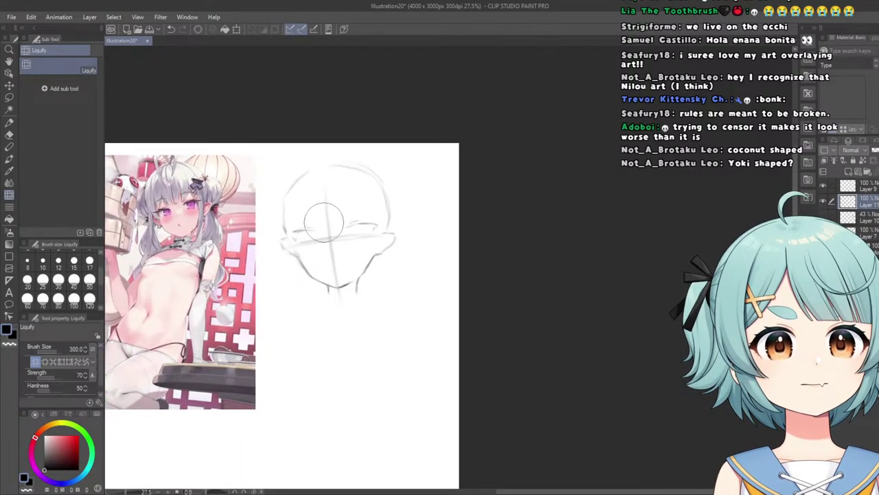
scroll(323, 222, "up", 2)
Lasso the left eye and adjust its placement slightly with a Scale/Rotate transformation.
left_click(9, 98)
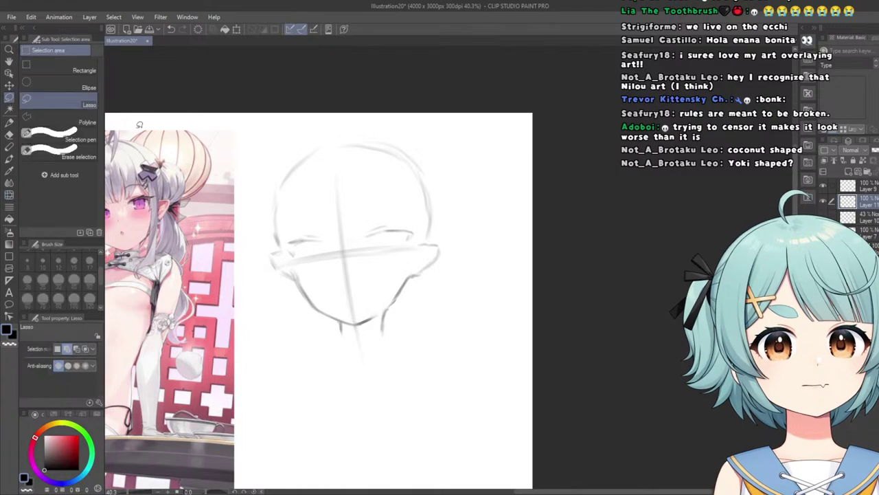
left_click_drag(283, 255, 288, 227)
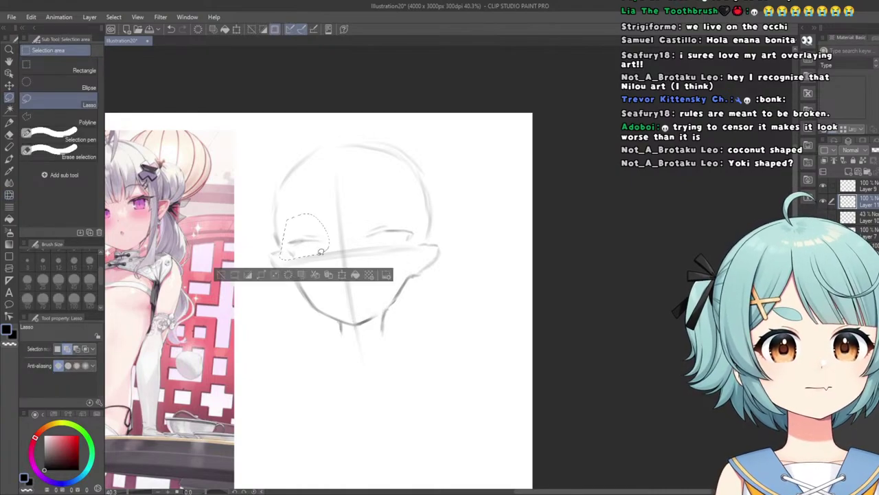
left_click(343, 275)
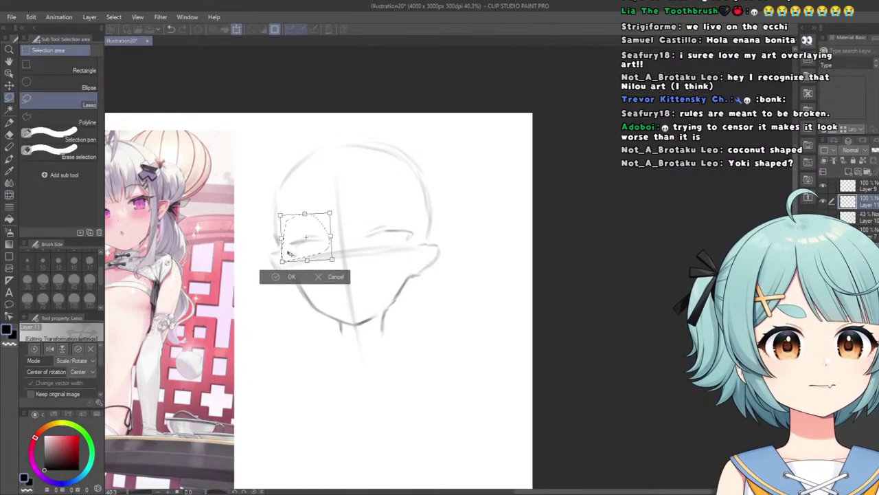
left_click(286, 276)
scroll(270, 212, "down", 3)
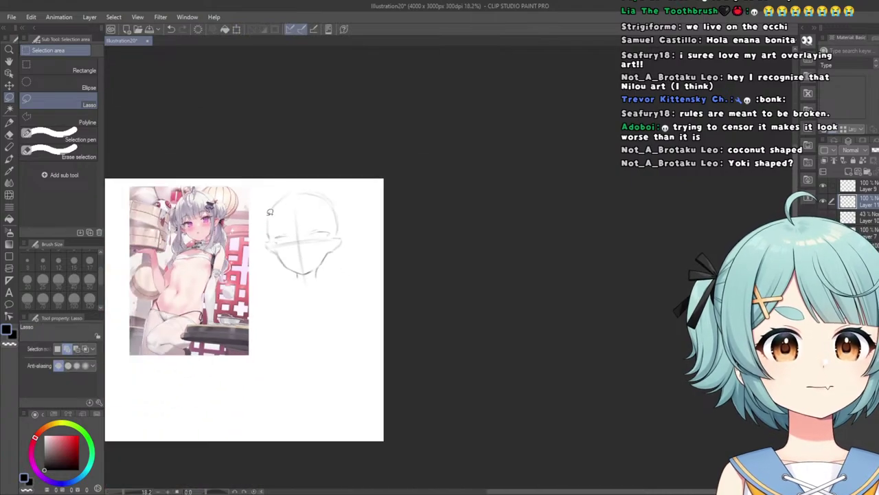
scroll(261, 215, "down", 1)
scroll(261, 216, "up", 4)
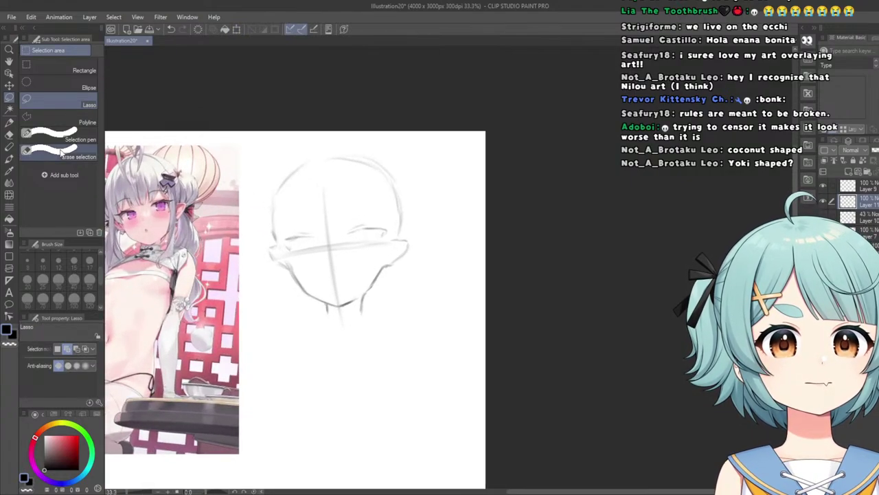
Reinforce the skull outline along its crown and left side with the Kuro Sketch pen at size 100.
scroll(261, 189, "up", 2)
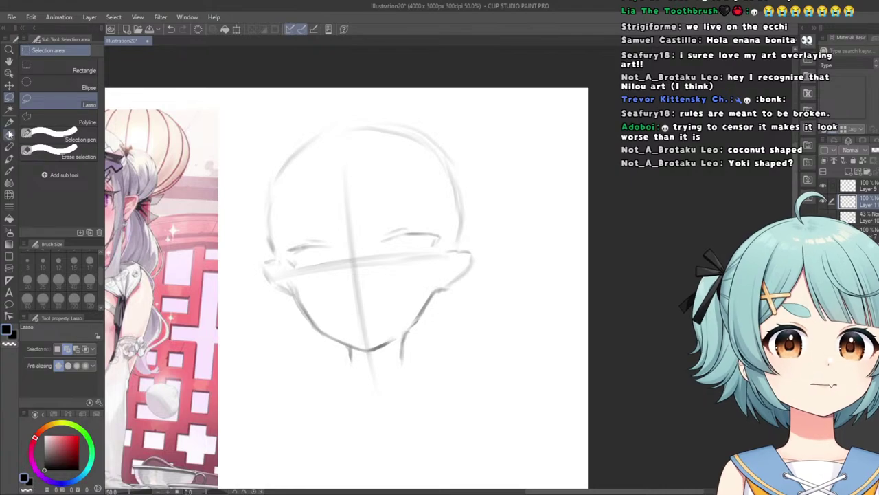
key("p")
scroll(258, 184, "up", 1)
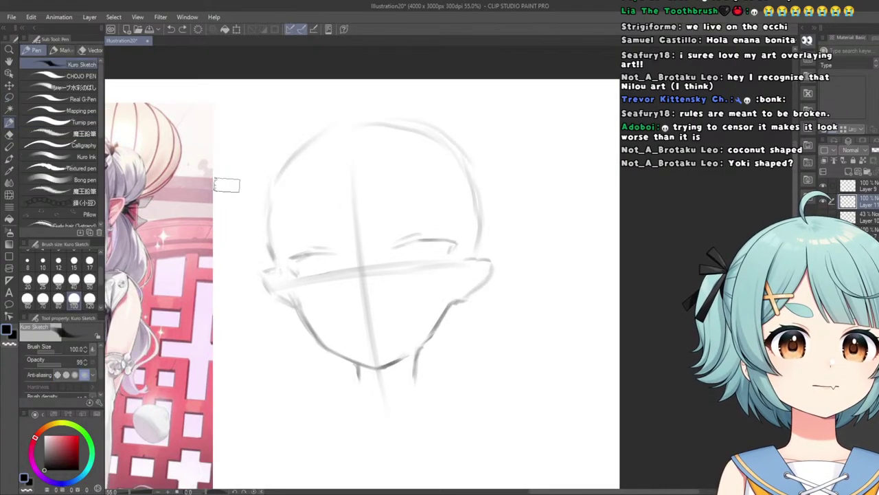
scroll(282, 184, "down", 5)
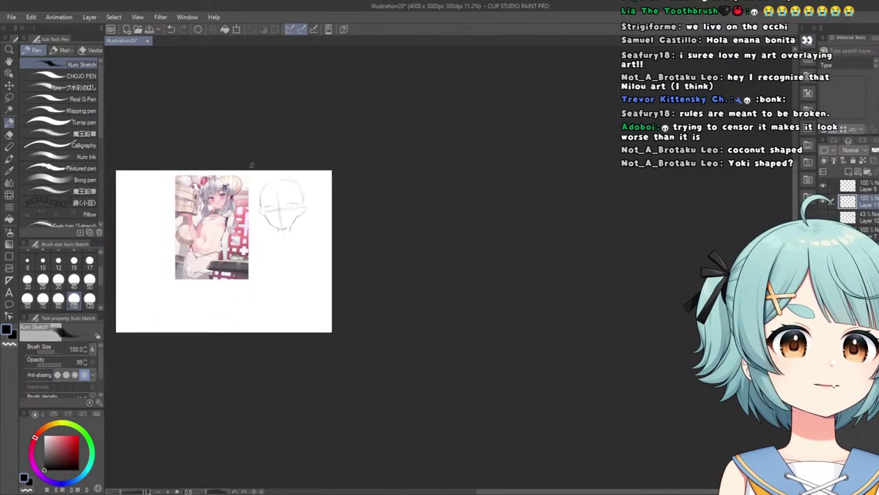
scroll(281, 187, "up", 3)
scroll(282, 189, "up", 1)
scroll(347, 195, "down", 4)
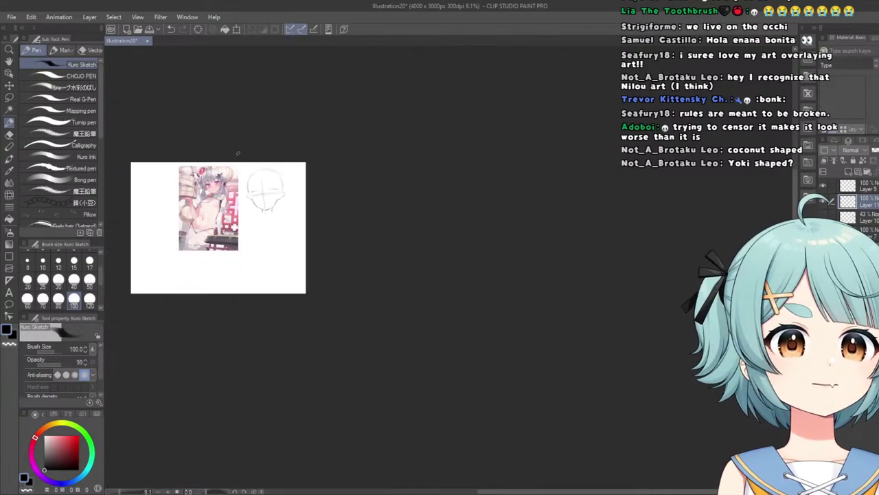
scroll(284, 173, "up", 4)
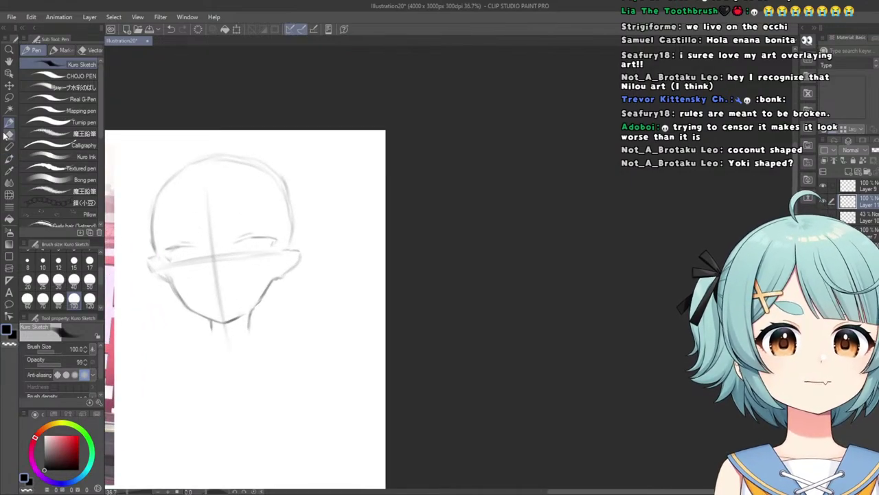
Reshape the right side and upper right curve of the skull with Liquify at brush size 300.
left_click(9, 195)
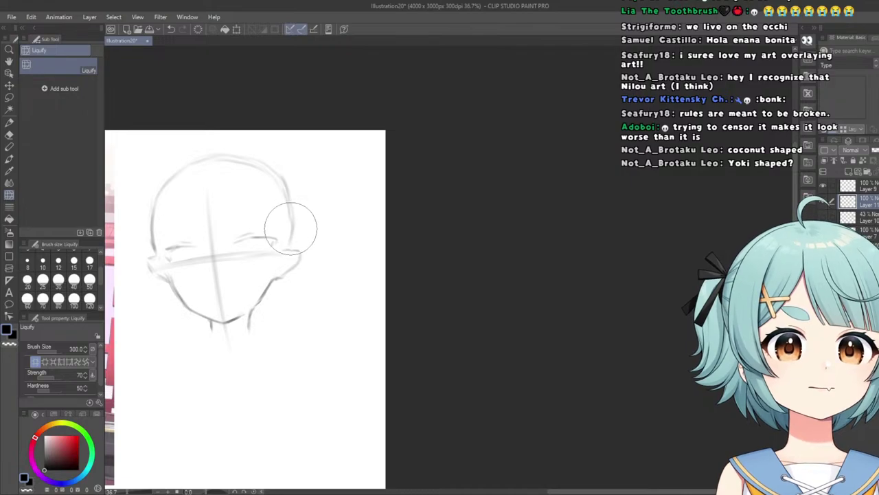
mouse_move(289, 213)
left_mouse_down()
mouse_move(274, 174)
mouse_move(242, 156)
left_mouse_up()
scroll(235, 162, "down", 2)
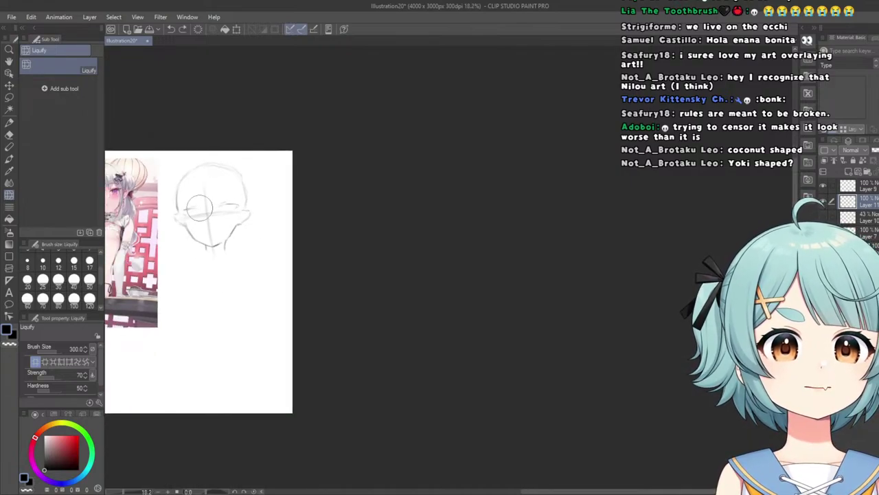
Adjust the overall head shape with Liquify at brush size 800, checking its proportions against the reference illustration.
scroll(198, 206, "up", 3)
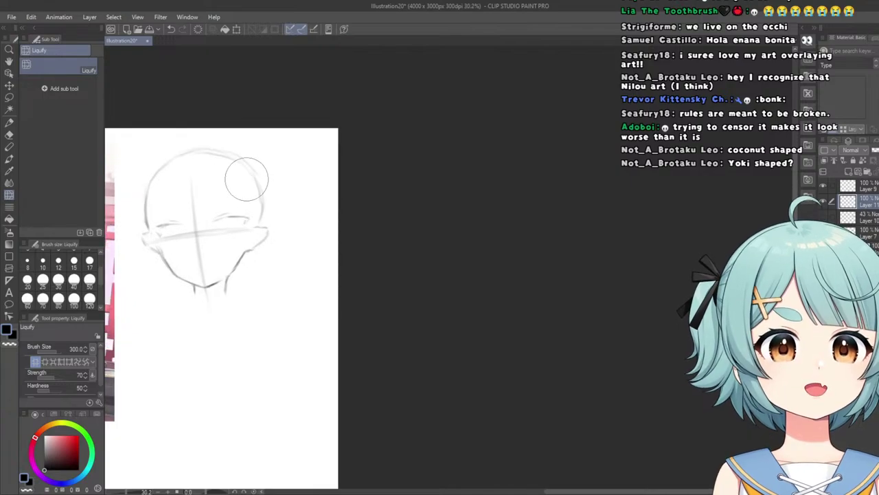
scroll(192, 147, "down", 2)
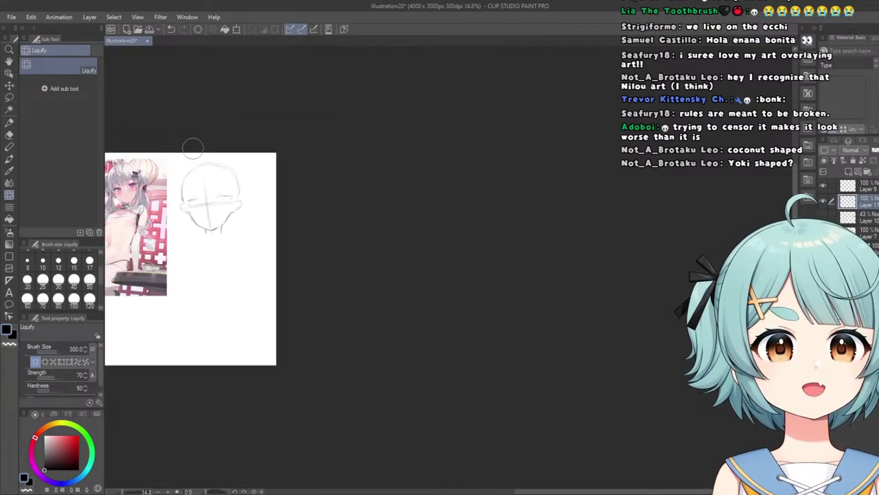
scroll(193, 147, "up", 3)
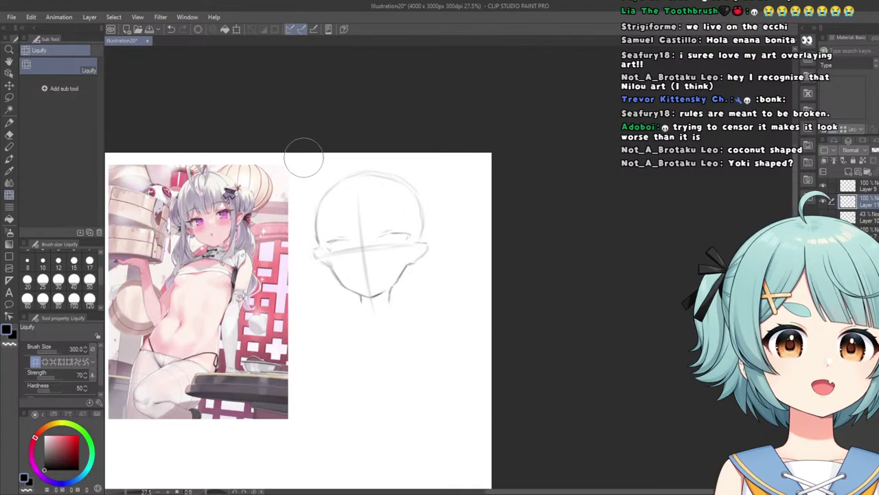
scroll(303, 157, "up", 1)
left_click(89, 298)
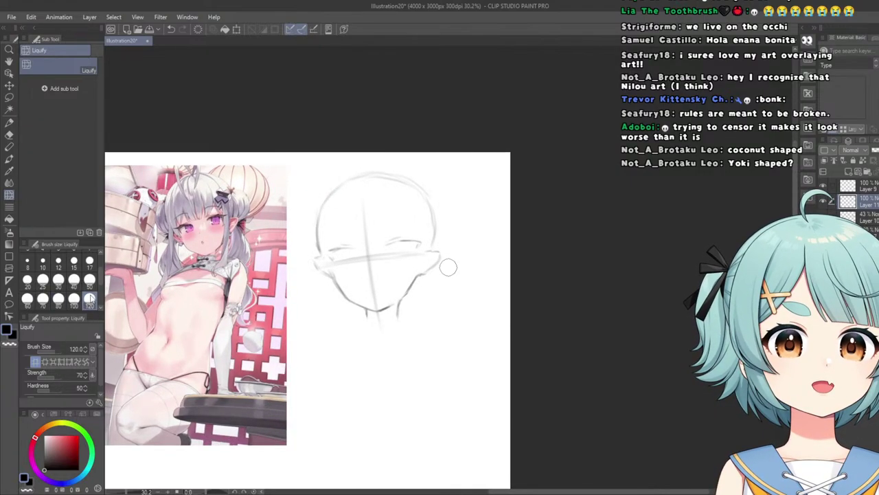
scroll(172, 276, "down", 1)
scroll(58, 282, "down", 3)
left_click(89, 298)
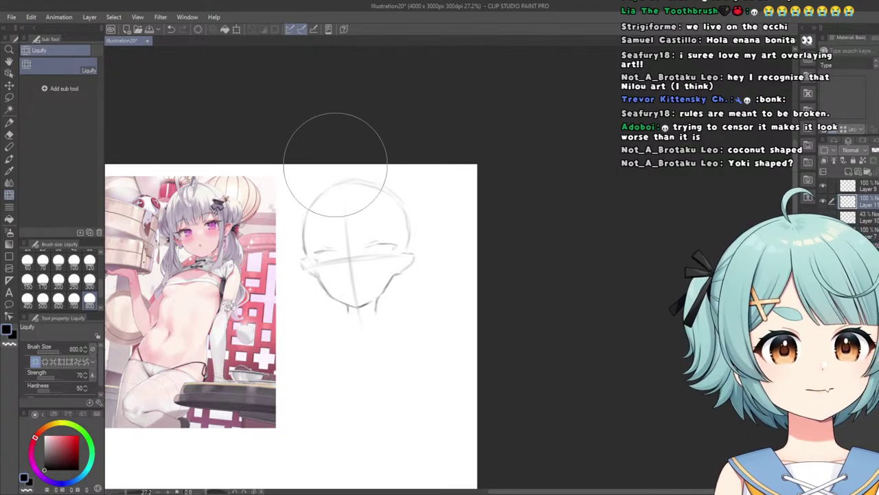
scroll(295, 155, "down", 2)
scroll(267, 168, "up", 1)
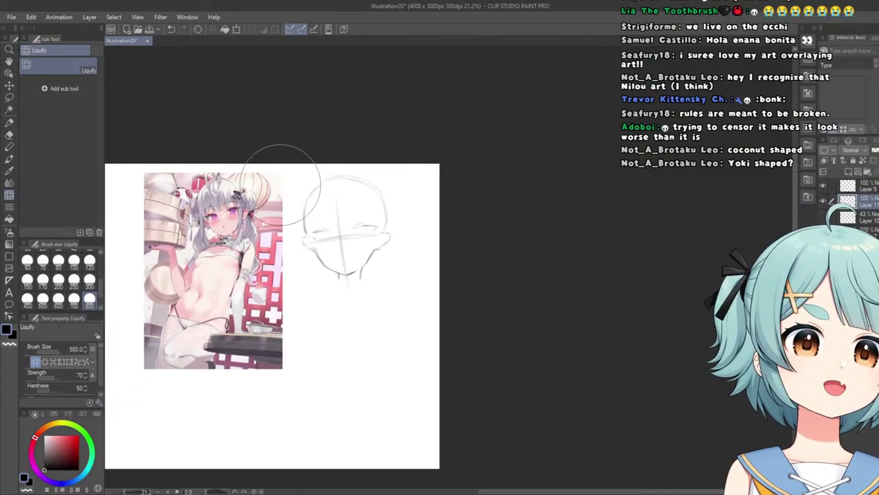
scroll(280, 180, "up", 3)
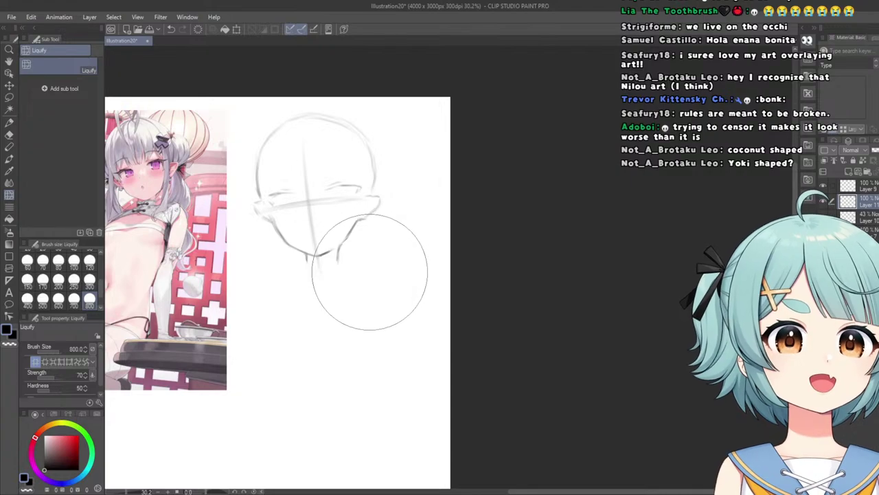
Fine-tune the head sketch around the jaw and left eye with Liquify at brush size 300.
left_click(89, 281)
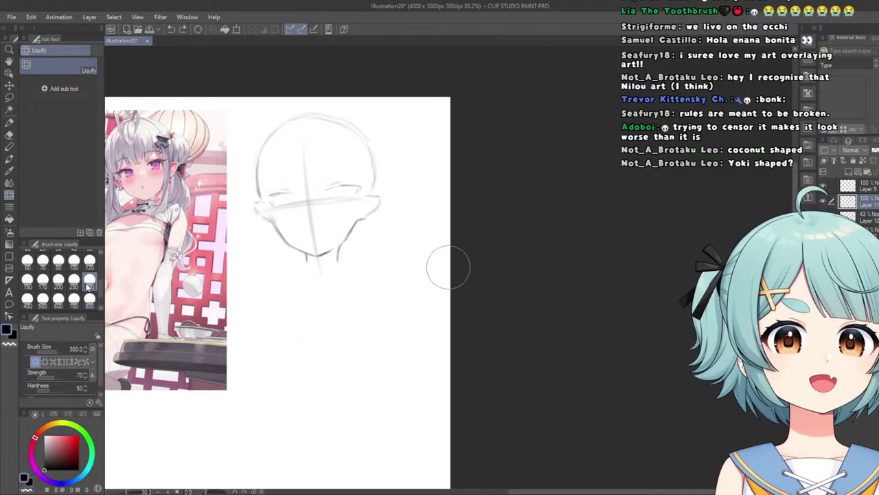
scroll(359, 230, "up", 1)
scroll(289, 229, "down", 4)
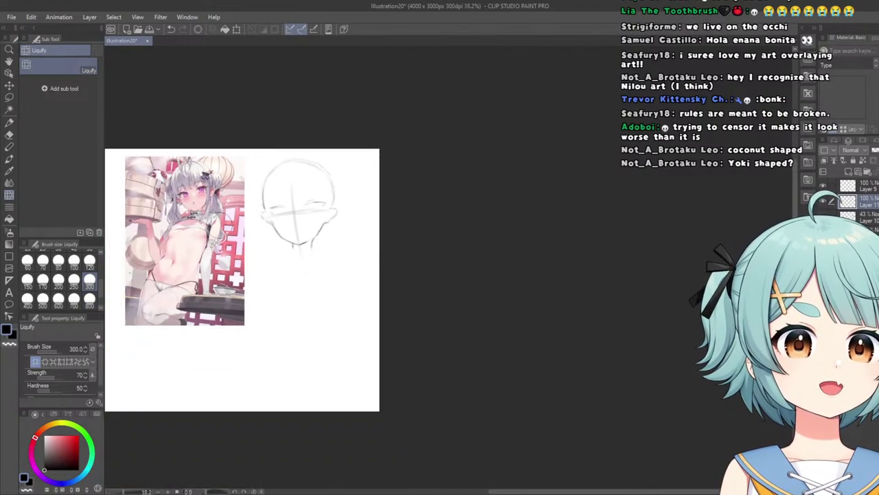
scroll(299, 256, "up", 2)
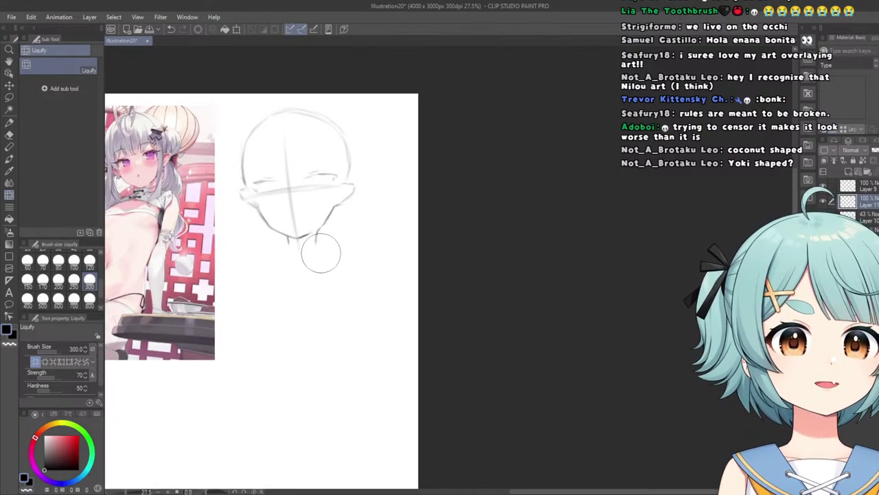
scroll(317, 263, "down", 2)
scroll(296, 289, "up", 3)
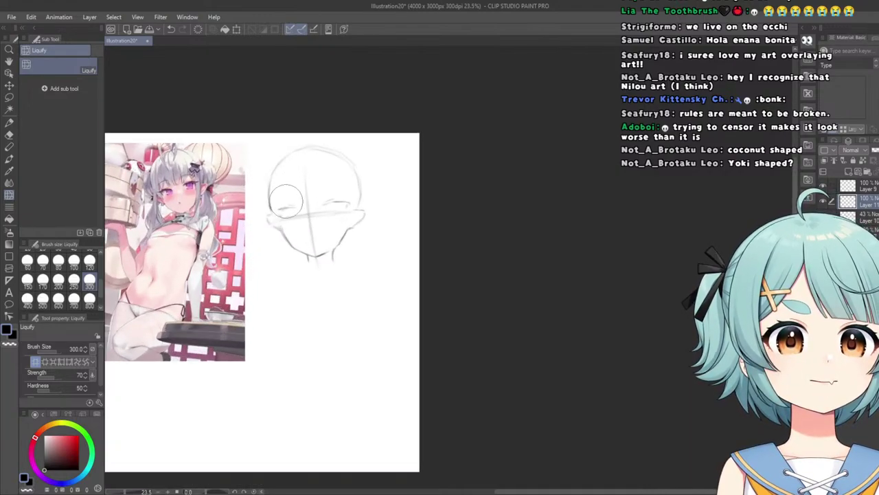
scroll(351, 283, "down", 2)
scroll(313, 251, "up", 1)
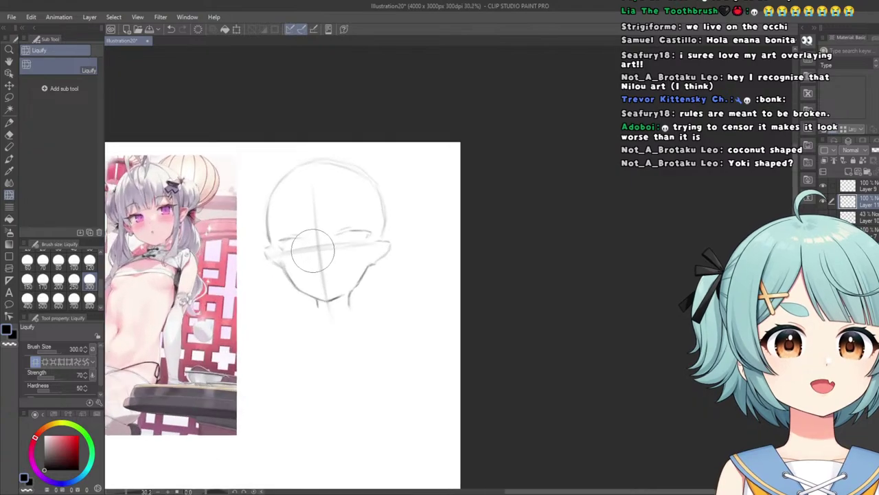
Sketch a small nose mark on the face's vertical guideline with the Kuro Sketch pen at size 100.
left_click(8, 123)
scroll(311, 260, "up", 3)
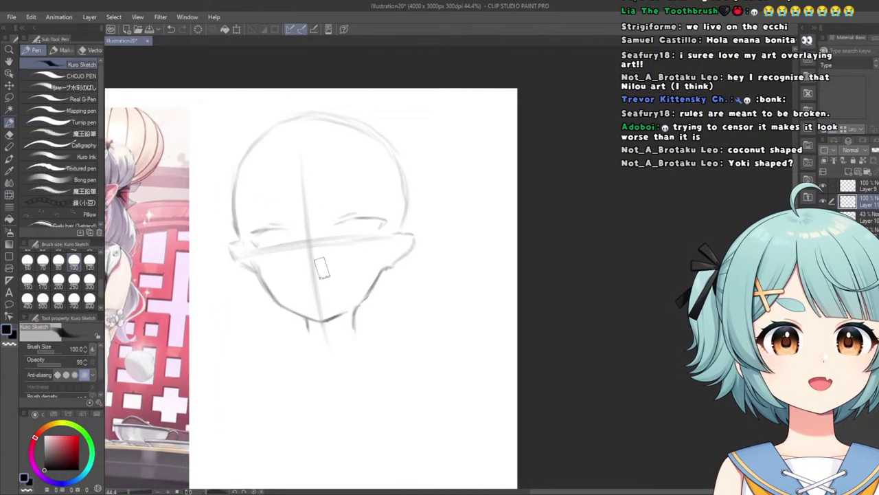
scroll(316, 289, "down", 1)
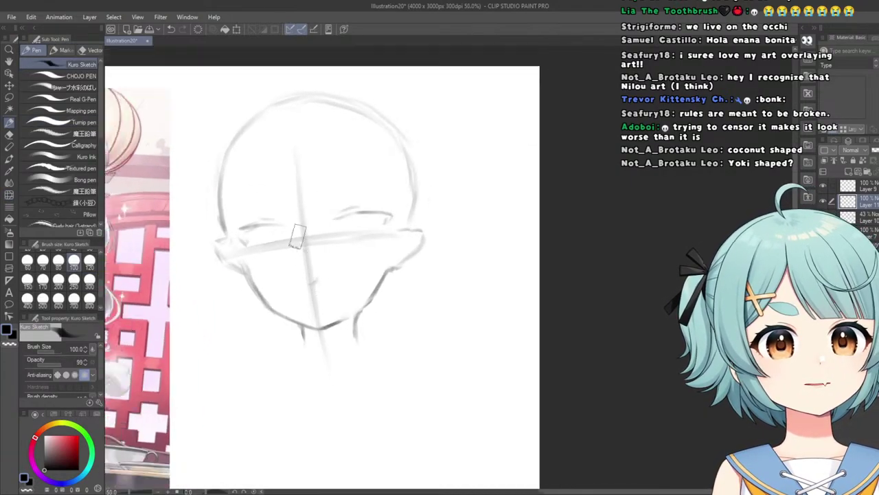
scroll(278, 213, "down", 1)
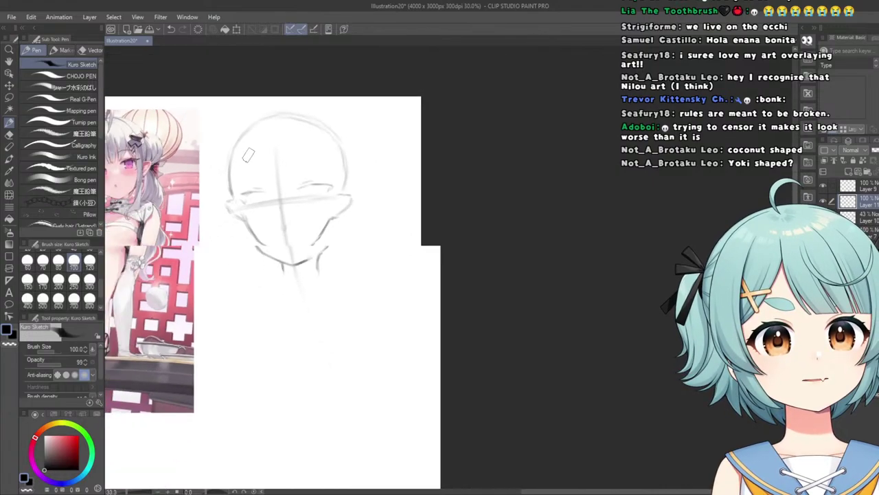
scroll(281, 215, "down", 2)
scroll(284, 217, "up", 1)
scroll(283, 217, "up", 2)
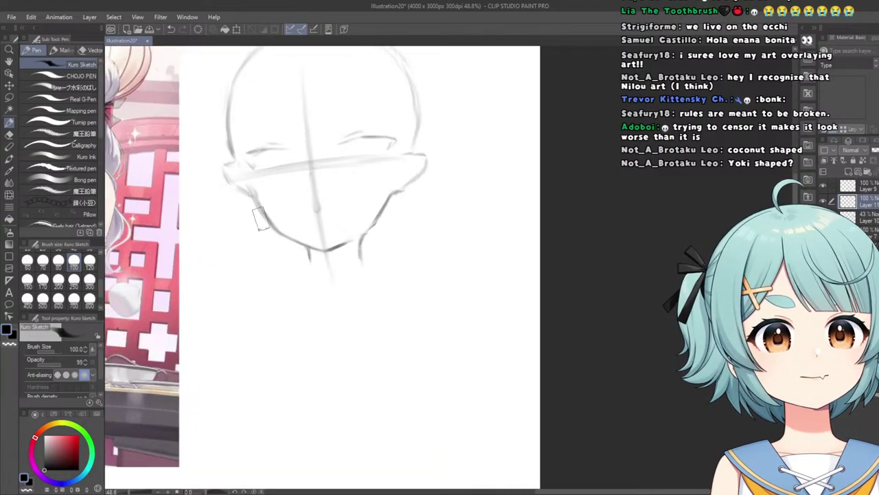
scroll(62, 138, "down", 1)
scroll(326, 178, "up", 2)
scroll(326, 177, "down", 3)
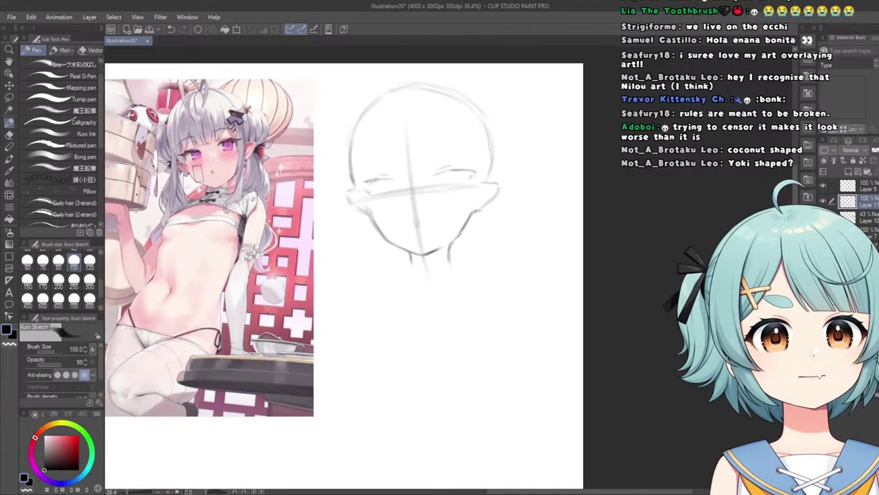
Refine the left cheek and jawline with Liquify at brush size 300 and strength 70.
left_click_drag(532, 244, 412, 213)
scroll(306, 213, "up", 3)
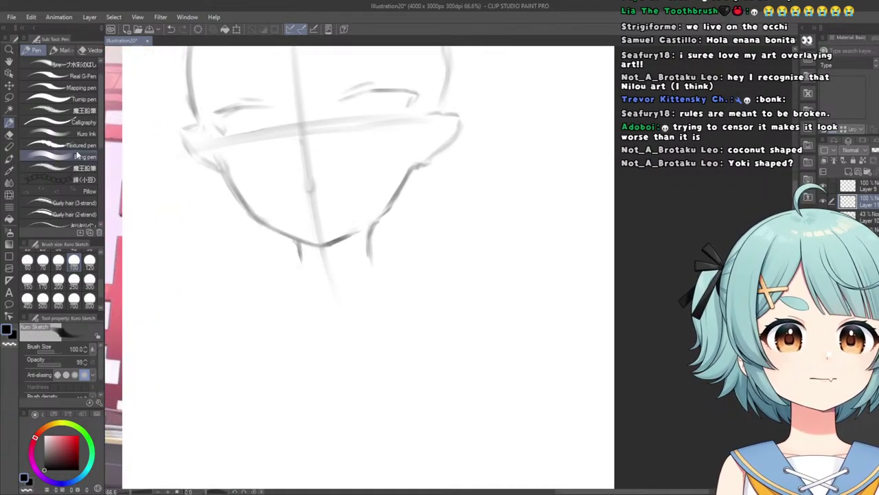
left_click(9, 194)
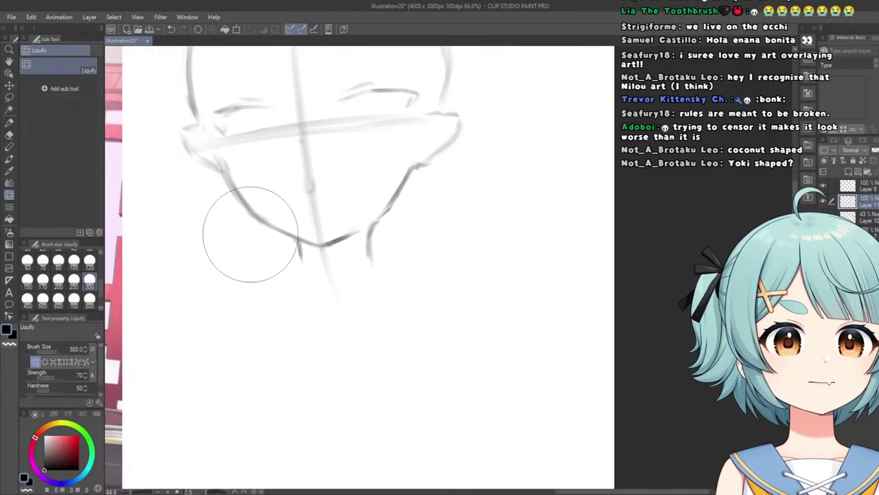
scroll(275, 290, "down", 3)
scroll(275, 290, "down", 2)
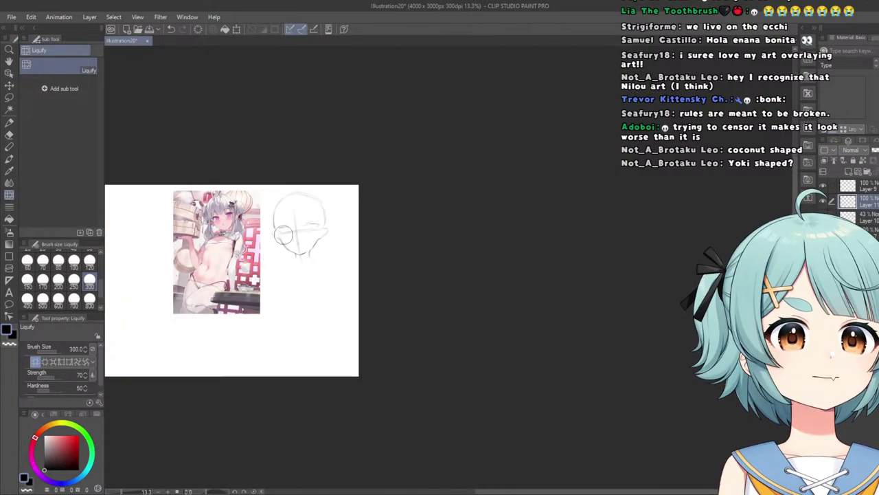
scroll(282, 275, "up", 3)
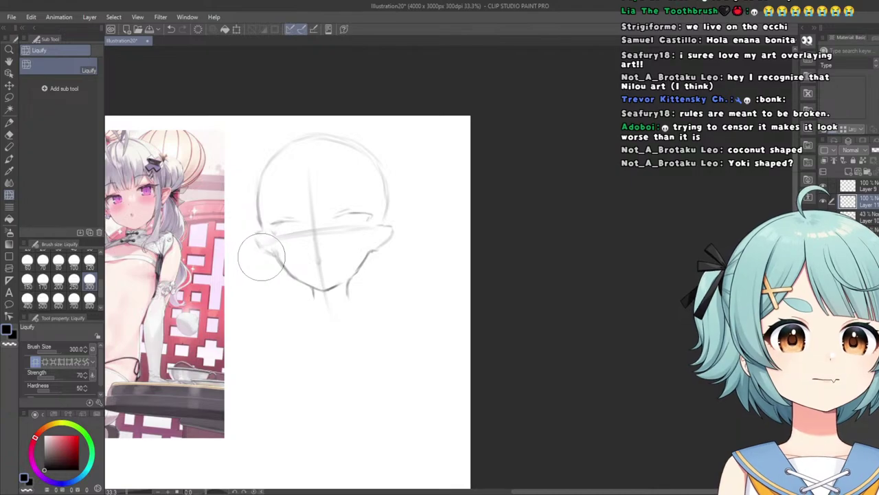
scroll(266, 247, "down", 2)
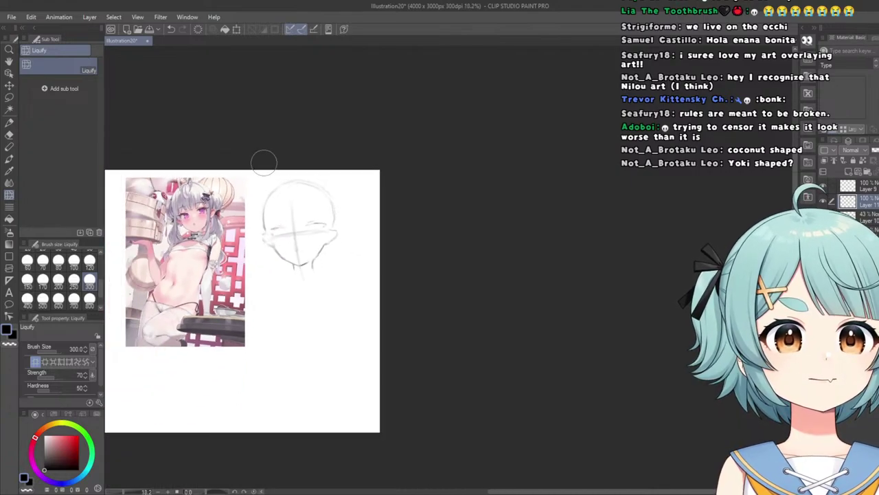
Compare the head sketch's proportions and jaw shape with the reference illustration.
scroll(264, 165, "down", 1)
scroll(255, 212, "up", 2)
scroll(253, 210, "down", 2)
scroll(244, 171, "up", 3)
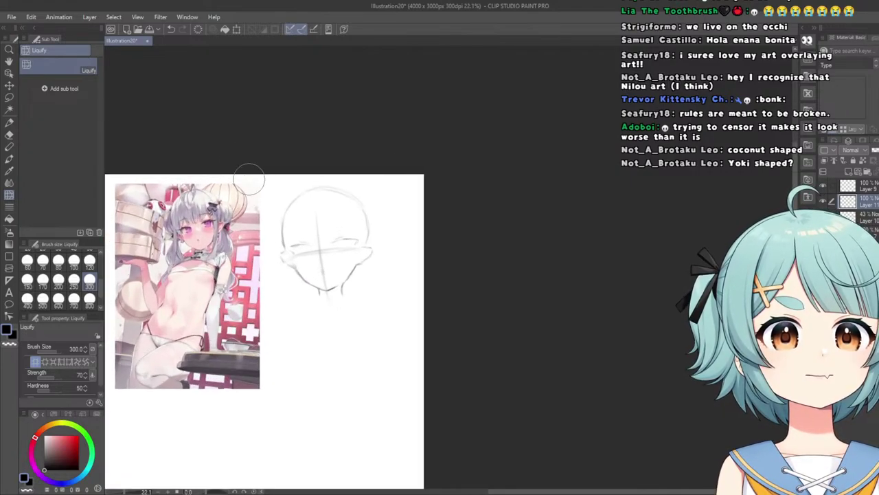
scroll(295, 316, "down", 2)
scroll(302, 321, "up", 2)
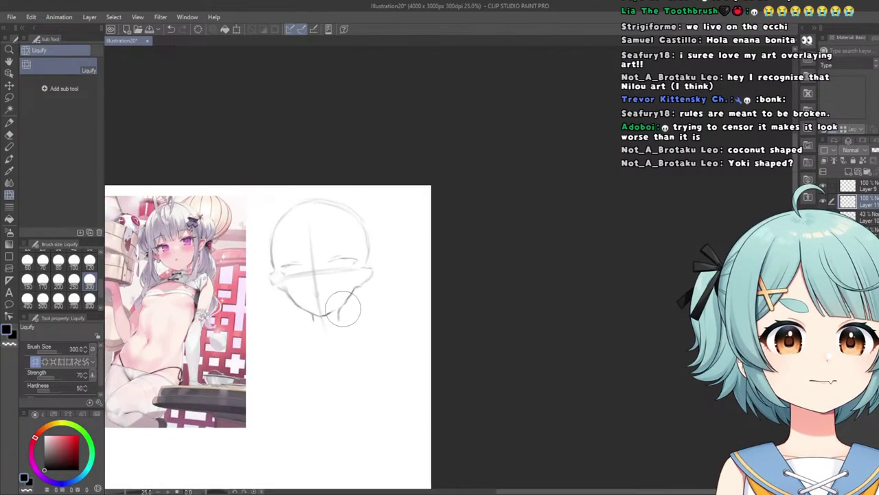
scroll(300, 262, "down", 1)
scroll(288, 302, "down", 1)
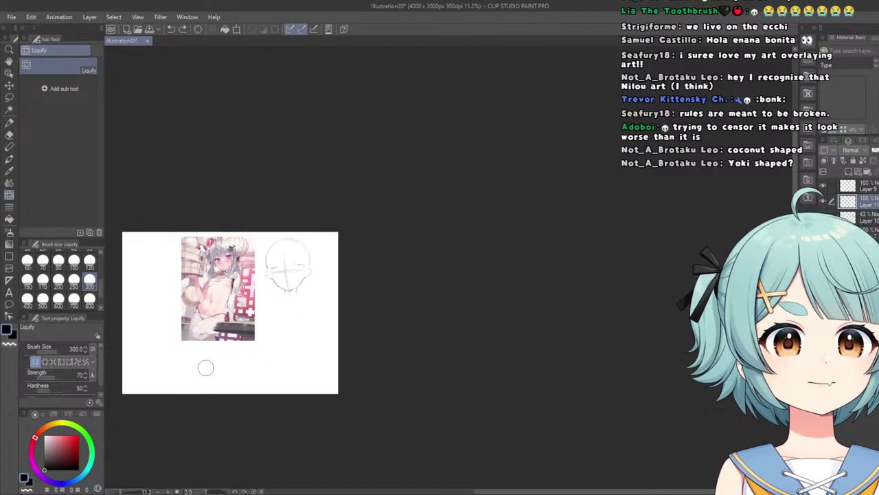
scroll(220, 254, "up", 2)
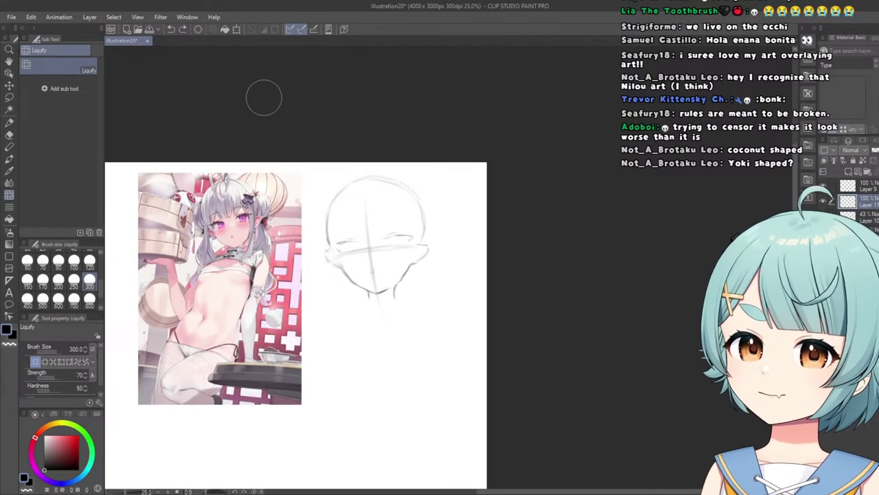
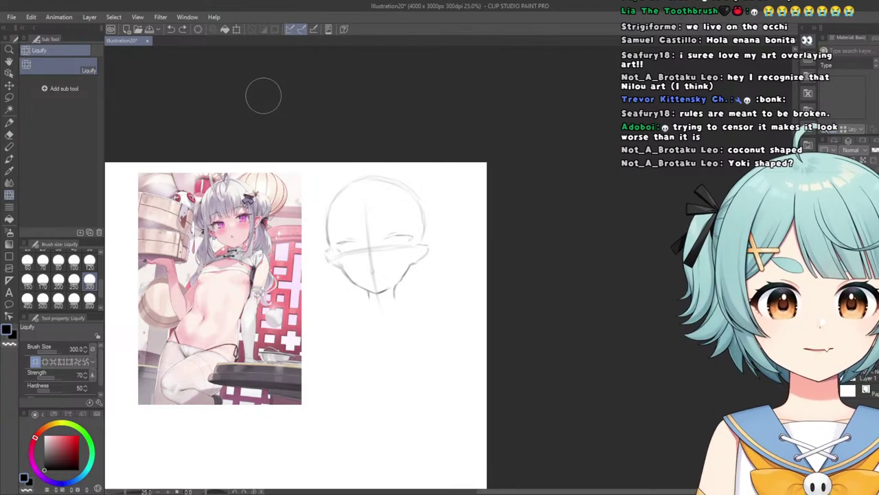
Add a new layer directly above the head sketch layer and switch to the Kuro Sketch pen at size 100.
scroll(347, 432, "down", 1)
scroll(381, 322, "up", 1)
scroll(382, 371, "up", 2)
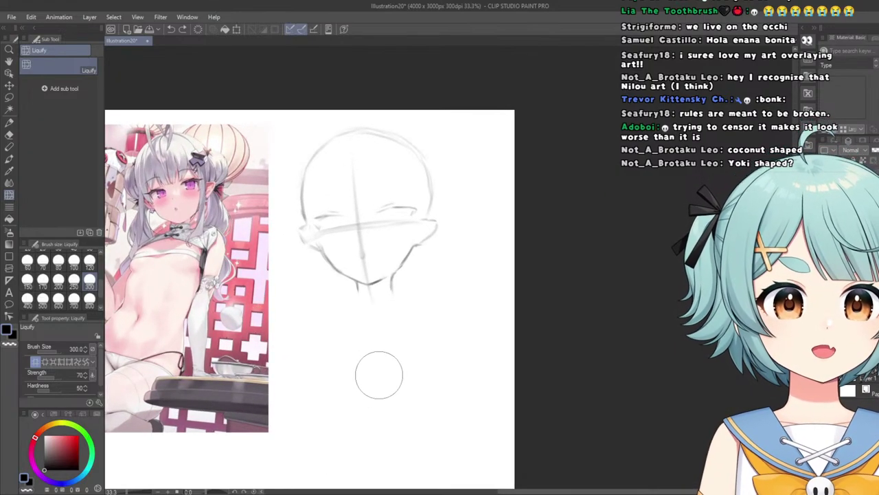
scroll(377, 305, "down", 3)
scroll(339, 296, "up", 3)
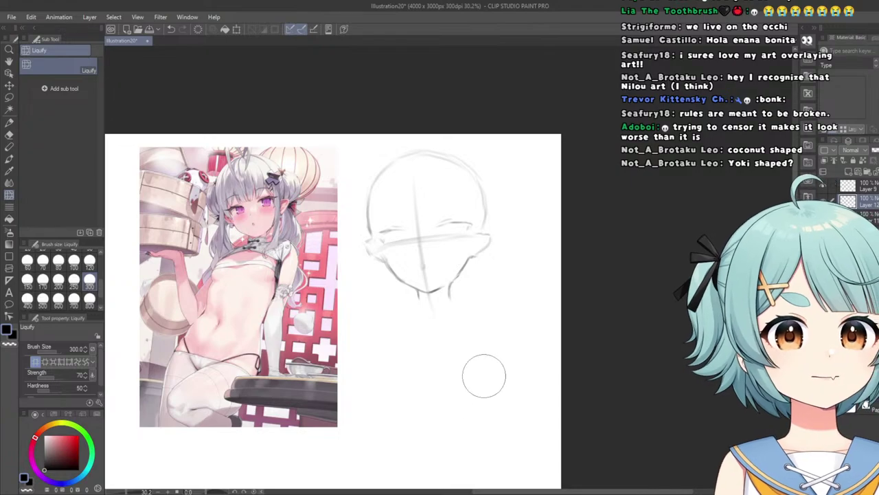
scroll(477, 367, "up", 1)
scroll(476, 368, "up", 1)
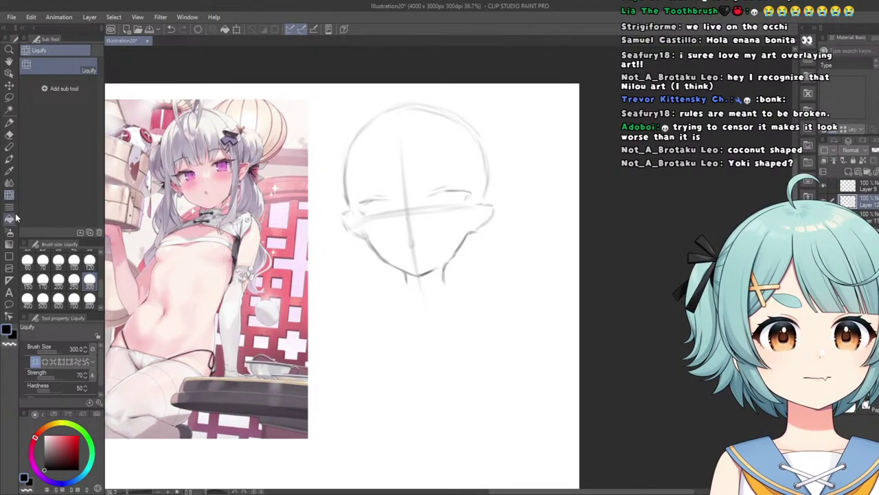
left_click(9, 122)
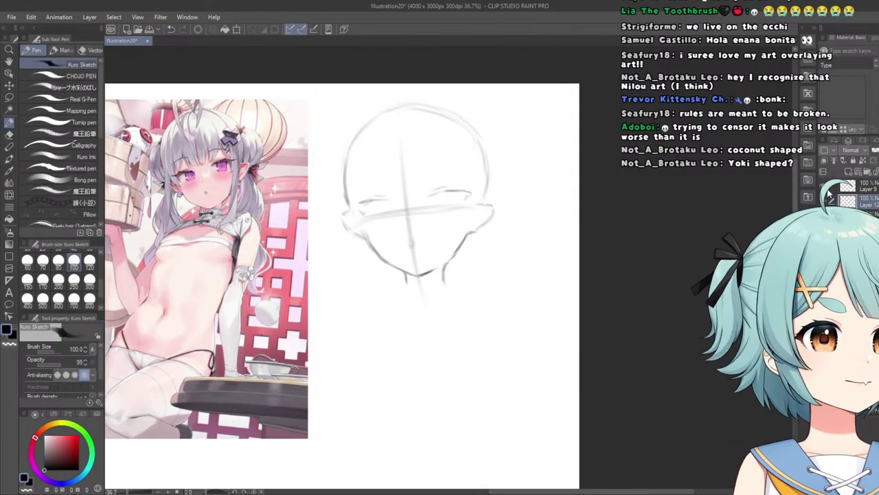
Select the layer with the handwritten face-shape notes and make the notes visible beside the jaw.
left_click(825, 188)
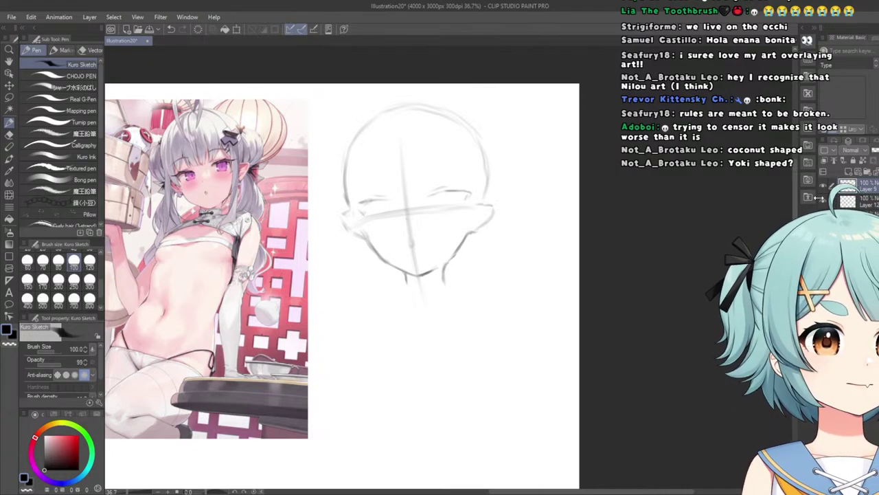
left_click(823, 185)
left_click(823, 185)
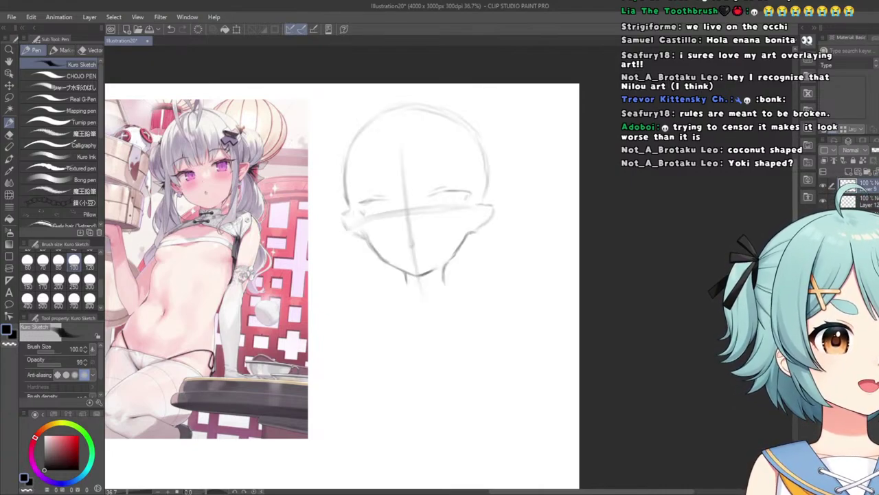
left_click(823, 201)
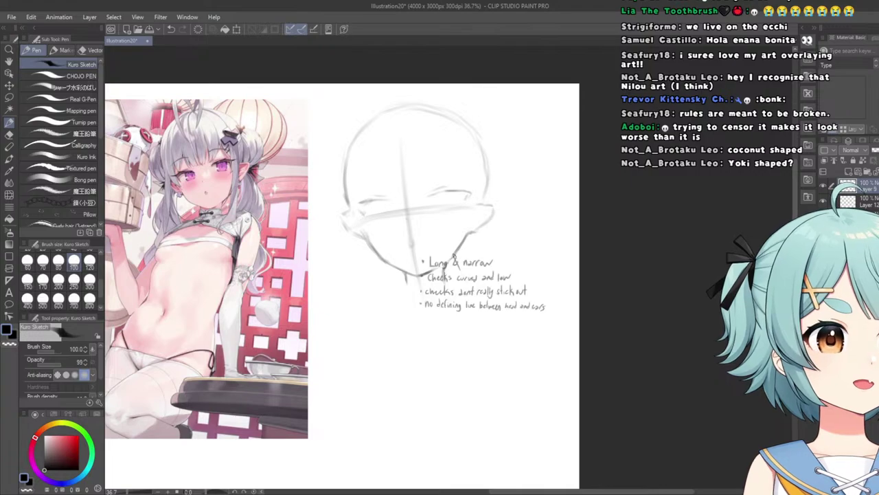
left_click(823, 200)
left_click(823, 201)
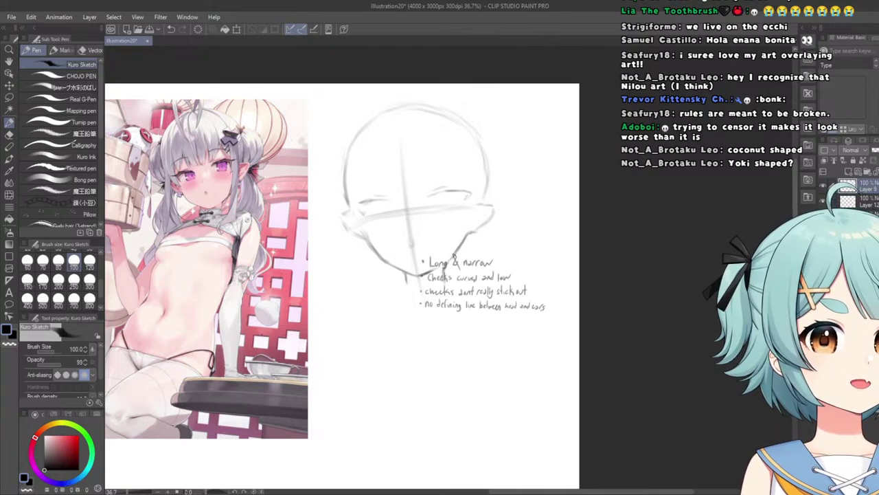
Hide the existing face-shape notes and keep the new notes layer above the head sketch selected.
left_click(823, 200)
left_click(823, 186)
left_click(823, 186)
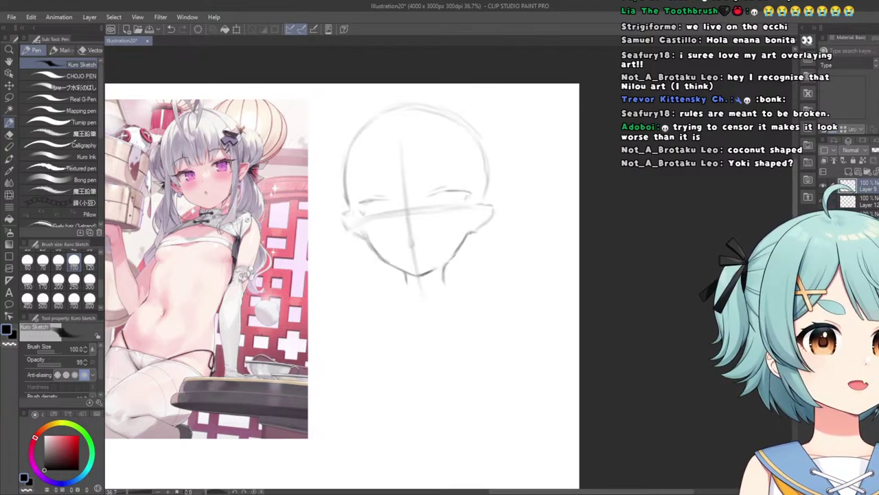
left_click(823, 185)
left_click(823, 185)
left_click(823, 200)
left_click(823, 201)
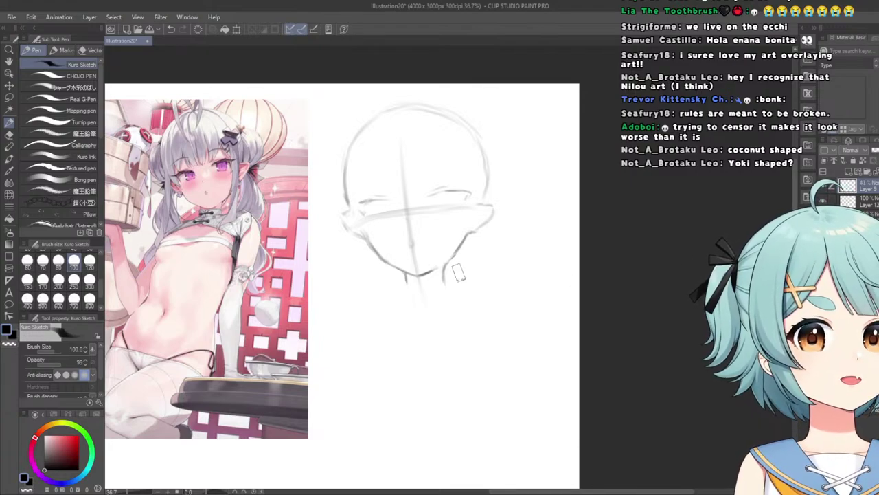
Switch to the キリキリペン pen and handwrite the bullet note "ears usually lower than eyes" below the head sketch.
scroll(87, 178, "down", 2)
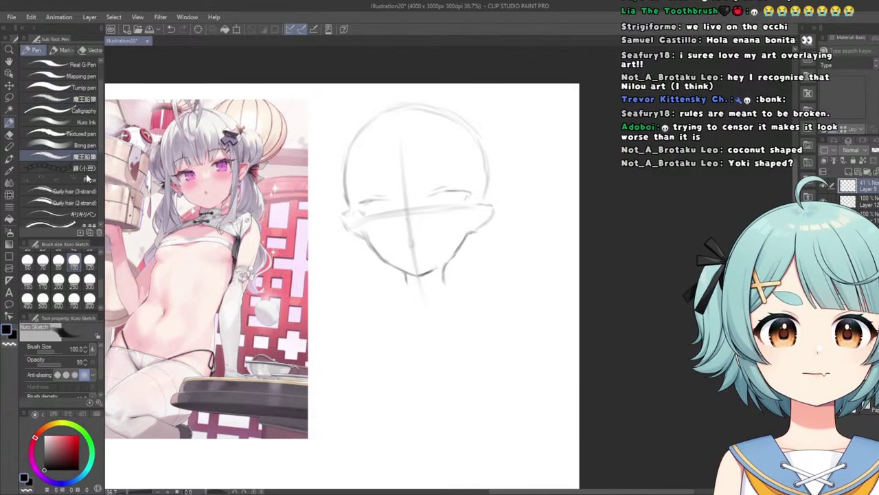
scroll(87, 179, "down", 3)
left_click(68, 168)
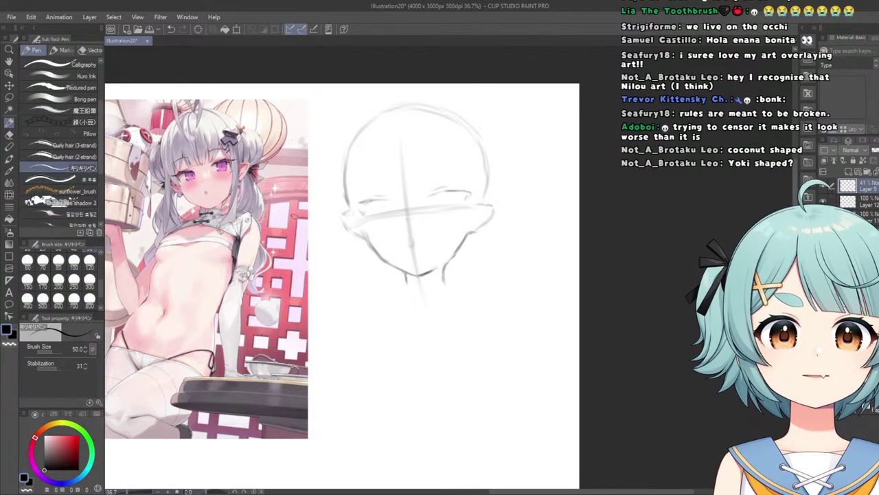
scroll(380, 299, "up", 4)
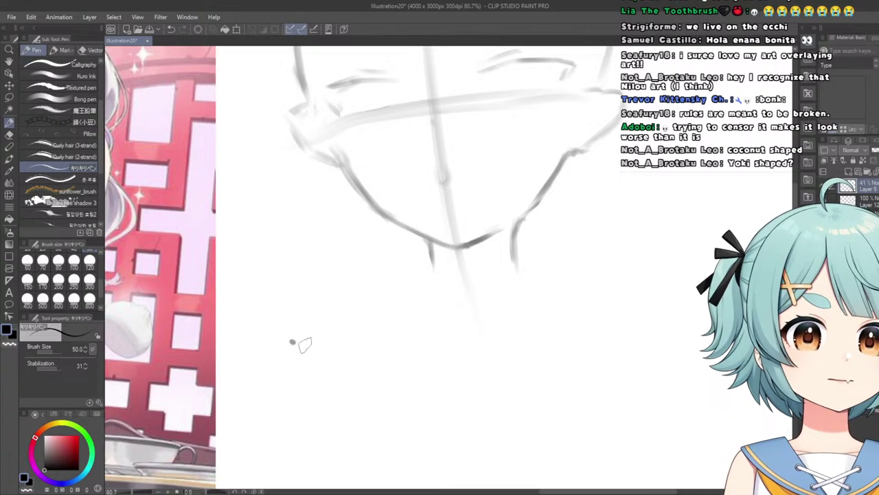
mouse_move(304, 345)
left_mouse_down()
mouse_move(347, 335)
mouse_move(404, 340)
mouse_move(409, 350)
mouse_move(428, 334)
mouse_move(442, 353)
mouse_move(471, 337)
mouse_move(481, 352)
mouse_move(522, 354)
mouse_move(564, 330)
mouse_move(584, 349)
mouse_move(657, 354)
left_mouse_up()
scroll(401, 284, "down", 5)
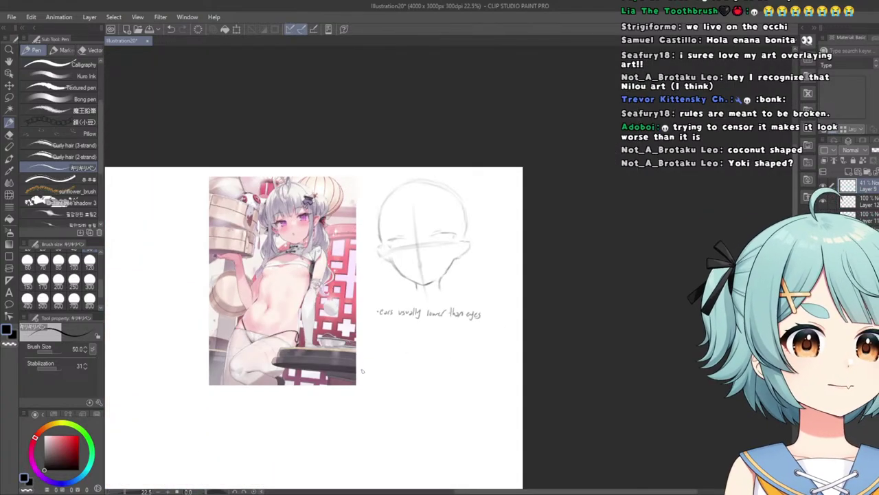
Handwrite a second bullet note reading "jaw very round little/no angles" under the ears note.
key("ctrl+plus")
key("ctrl+plus")
key("ctrl+plus")
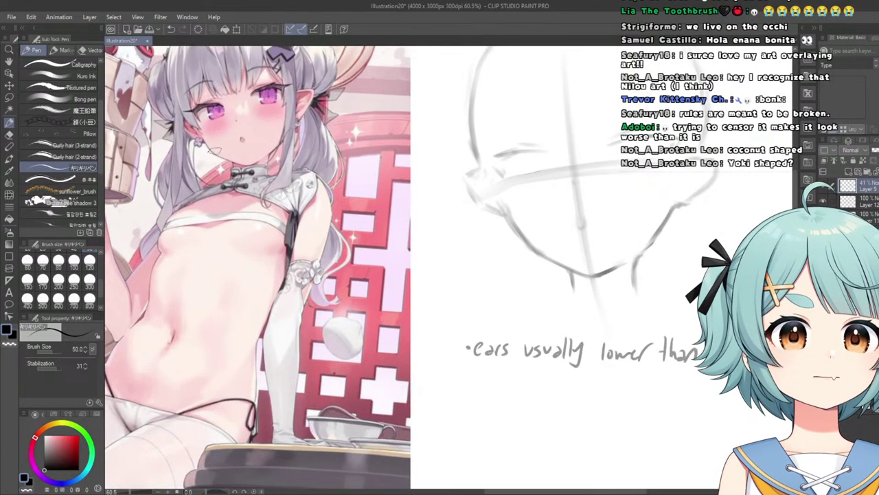
scroll(221, 160, "down", 5)
scroll(403, 325, "up", 7)
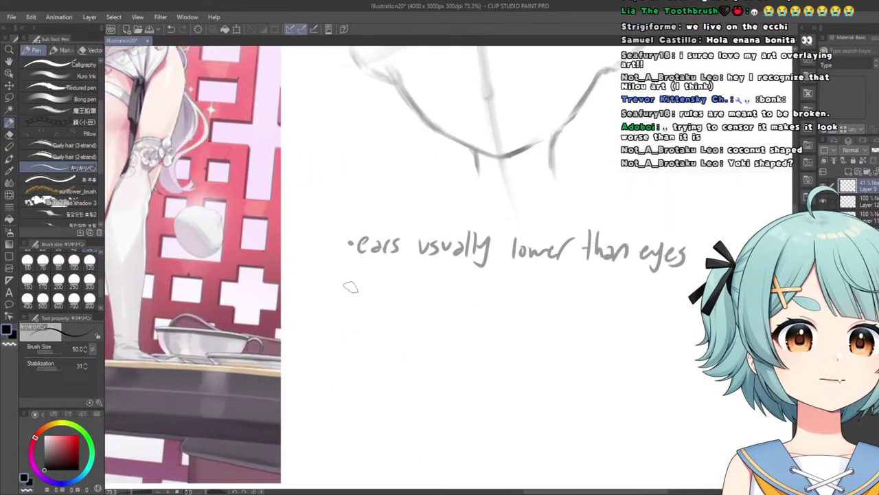
mouse_move(357, 271)
left_mouse_down()
mouse_move(349, 302)
mouse_move(377, 296)
mouse_move(400, 276)
mouse_move(430, 279)
mouse_move(444, 295)
left_mouse_up()
left_click_drag(445, 283, 460, 294)
mouse_move(467, 282)
left_mouse_down()
mouse_move(452, 306)
mouse_move(490, 286)
left_mouse_up()
mouse_move(500, 287)
left_mouse_down()
mouse_move(520, 300)
mouse_move(541, 294)
mouse_move(586, 306)
left_mouse_up()
mouse_move(580, 288)
left_mouse_down()
mouse_move(592, 287)
mouse_move(596, 306)
left_mouse_up()
mouse_move(589, 287)
left_mouse_down()
mouse_move(601, 284)
mouse_move(606, 307)
mouse_move(644, 311)
left_mouse_up()
left_click_drag(651, 300, 653, 307)
scroll(669, 305, "down", 9)
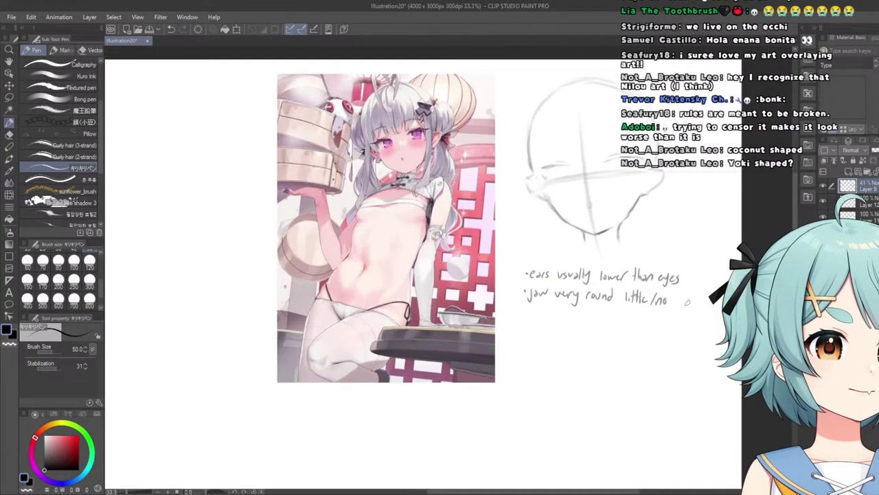
scroll(666, 299, "up", 10)
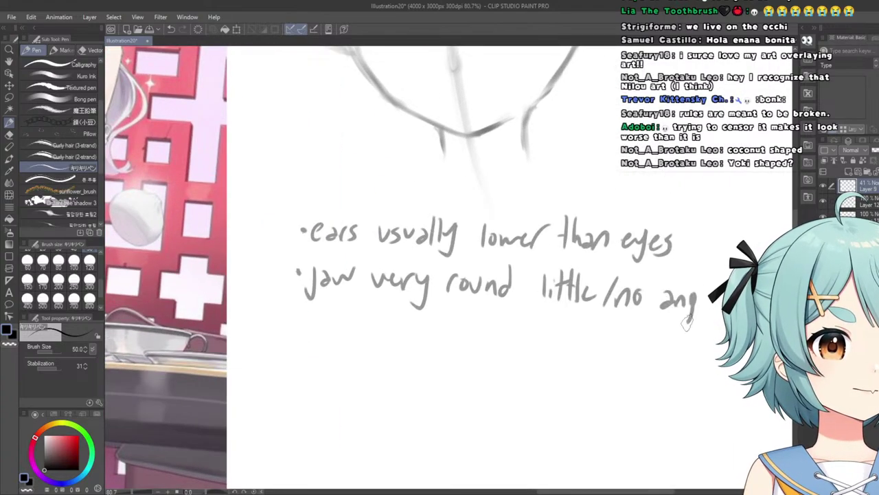
scroll(436, 326, "down", 5)
scroll(412, 290, "up", 4)
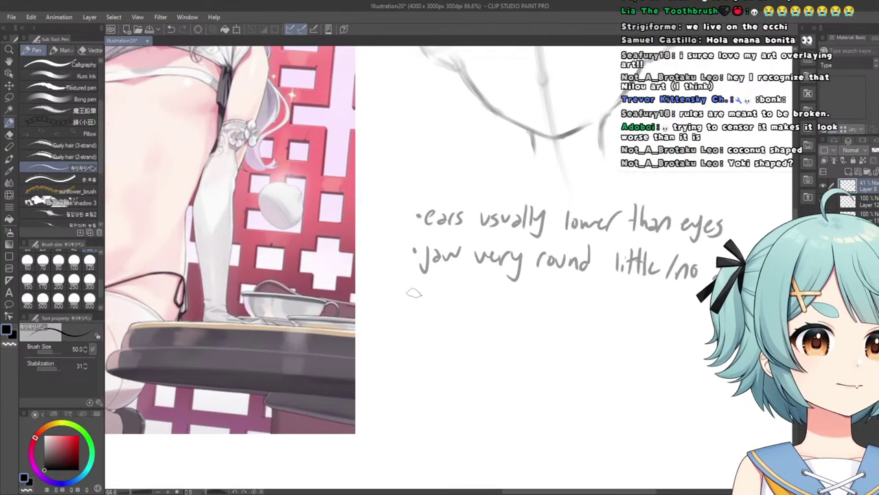
Handwrite a third bullet note reading "lineart fades under chin" under the jaw note.
left_click(413, 298)
scroll(412, 295, "down", 4)
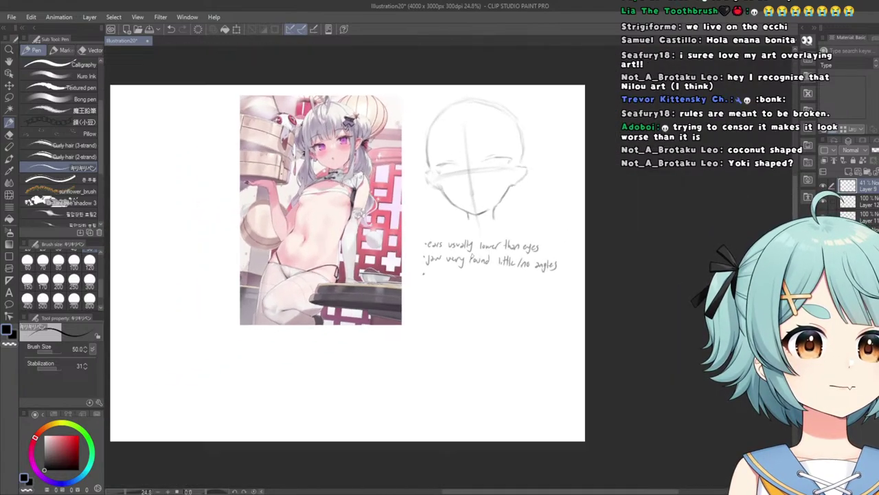
scroll(405, 275, "up", 6)
left_click_drag(396, 270, 397, 294)
mouse_move(405, 280)
left_mouse_down()
mouse_move(406, 294)
mouse_move(459, 294)
mouse_move(467, 282)
left_mouse_up()
mouse_move(475, 262)
left_mouse_down()
mouse_move(477, 283)
mouse_move(512, 280)
mouse_move(501, 301)
left_mouse_up()
left_click_drag(500, 288, 536, 301)
mouse_move(545, 273)
left_mouse_down()
mouse_move(527, 300)
mouse_move(560, 293)
left_mouse_up()
mouse_move(574, 286)
left_mouse_down()
mouse_move(563, 303)
mouse_move(614, 292)
mouse_move(633, 307)
mouse_move(651, 306)
left_mouse_up()
left_click_drag(657, 293, 670, 288)
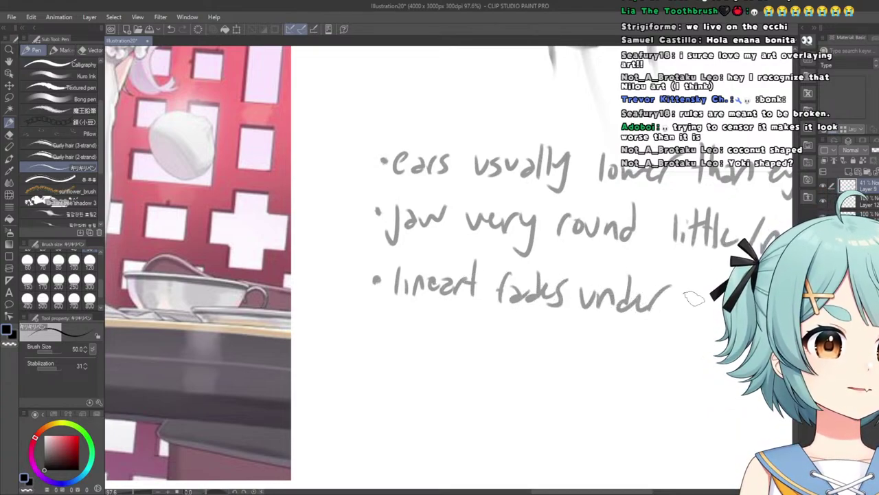
Examine where the facial features sit on the reference character's face compared with the head sketch.
scroll(721, 320, "down", 4)
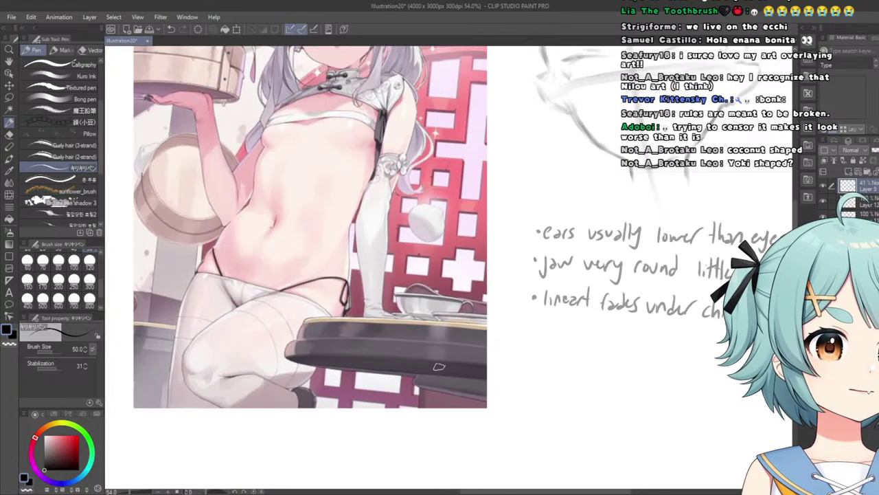
scroll(479, 289, "up", 3)
scroll(330, 129, "up", 1)
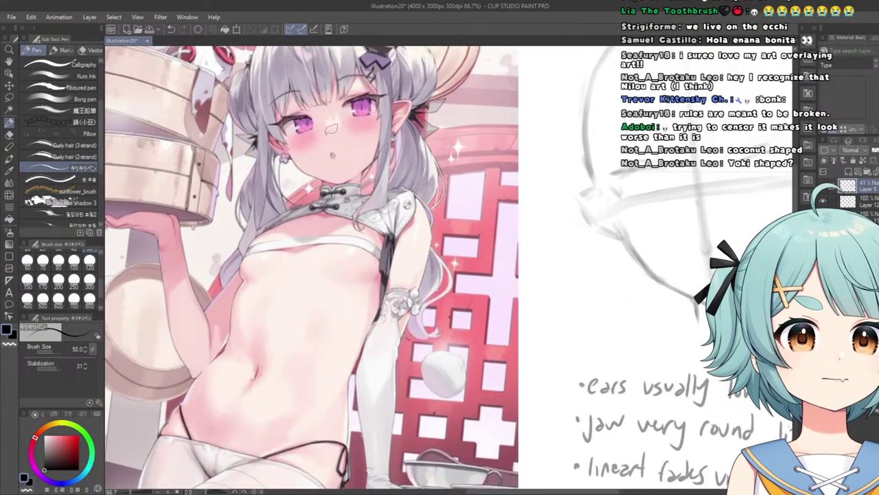
scroll(332, 127, "down", 3)
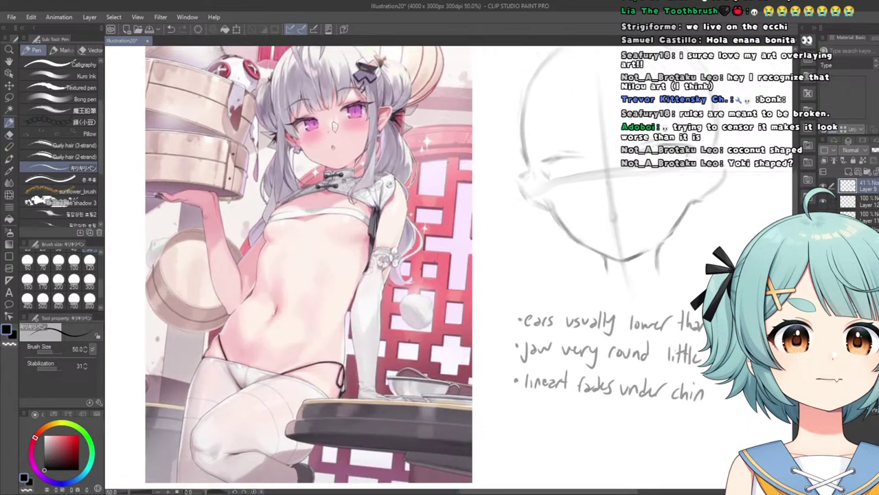
scroll(329, 137, "up", 2)
scroll(330, 132, "down", 1)
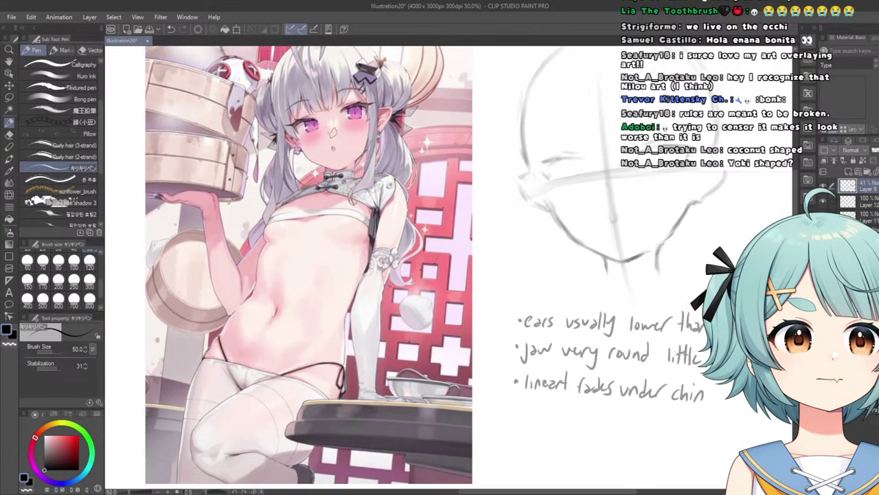
scroll(373, 307, "down", 1)
scroll(373, 308, "up", 4)
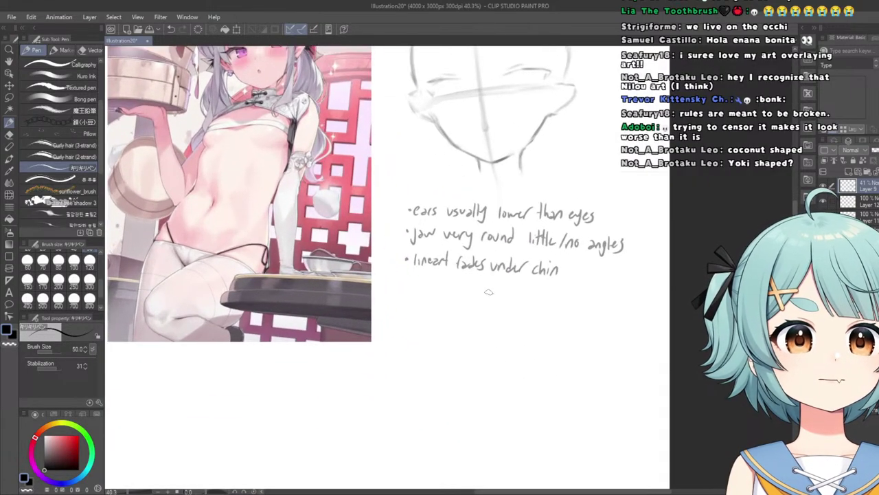
Handwrite a fourth bullet note reading "facial features high on face", redoing strokes that come out wrong.
left_click(375, 305)
mouse_move(401, 292)
left_mouse_down()
mouse_move(419, 313)
mouse_move(433, 303)
mouse_move(393, 305)
mouse_move(454, 307)
mouse_move(438, 292)
mouse_move(458, 294)
mouse_move(476, 316)
left_mouse_up()
key("ctrl+z")
left_click(437, 295)
mouse_move(471, 305)
left_mouse_down()
mouse_move(498, 313)
mouse_move(486, 308)
mouse_move(511, 314)
left_mouse_up()
key("ctrl+z")
key("ctrl+z")
mouse_move(517, 295)
left_mouse_down()
mouse_move(518, 315)
mouse_move(543, 313)
left_mouse_up()
mouse_move(547, 306)
left_mouse_down()
mouse_move(586, 316)
mouse_move(589, 305)
mouse_move(596, 329)
left_mouse_up()
mouse_move(599, 294)
left_mouse_down()
mouse_move(619, 318)
mouse_move(648, 322)
left_mouse_up()
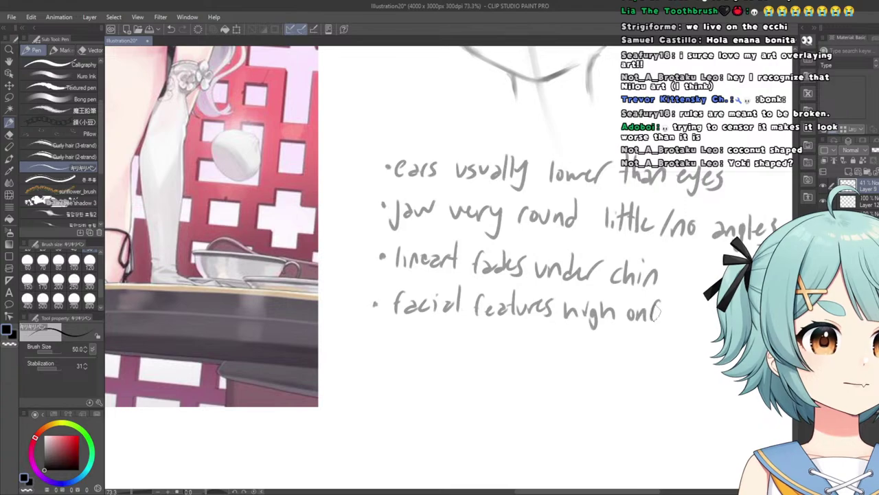
key("ctrl+z")
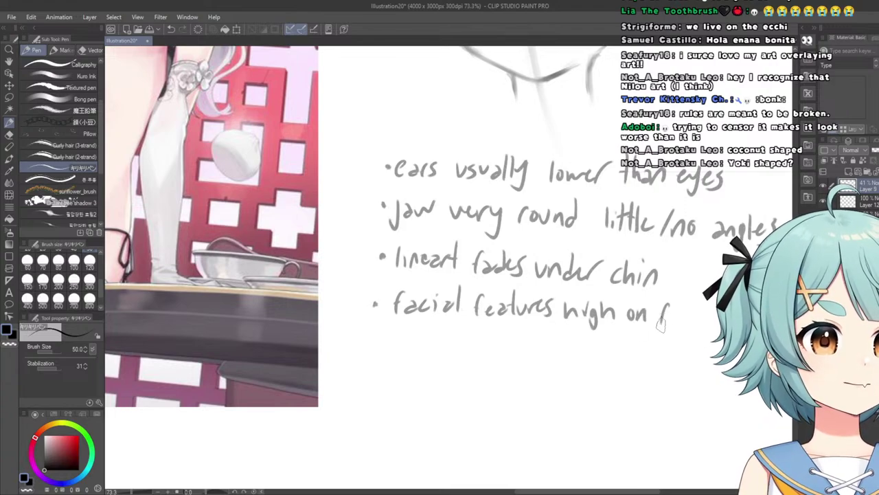
scroll(421, 307, "down", 4)
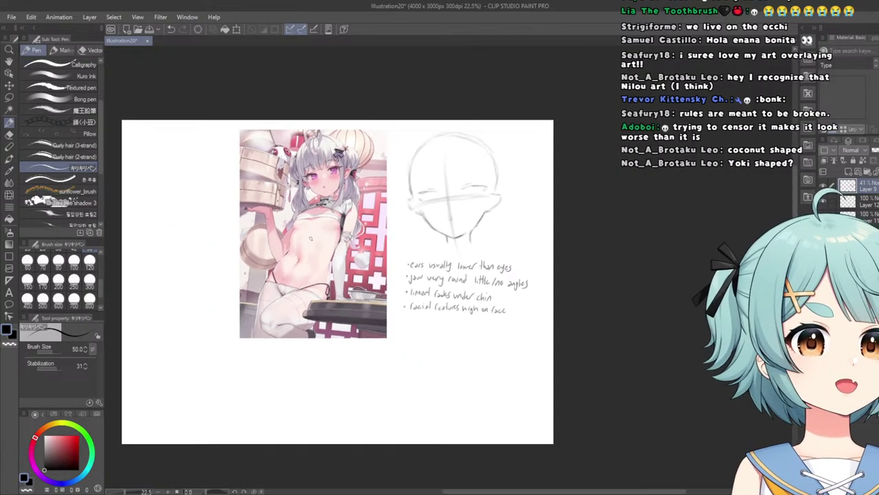
Handwrite a fifth bullet note reading "neck thin" at the end of the list.
scroll(296, 178, "up", 5)
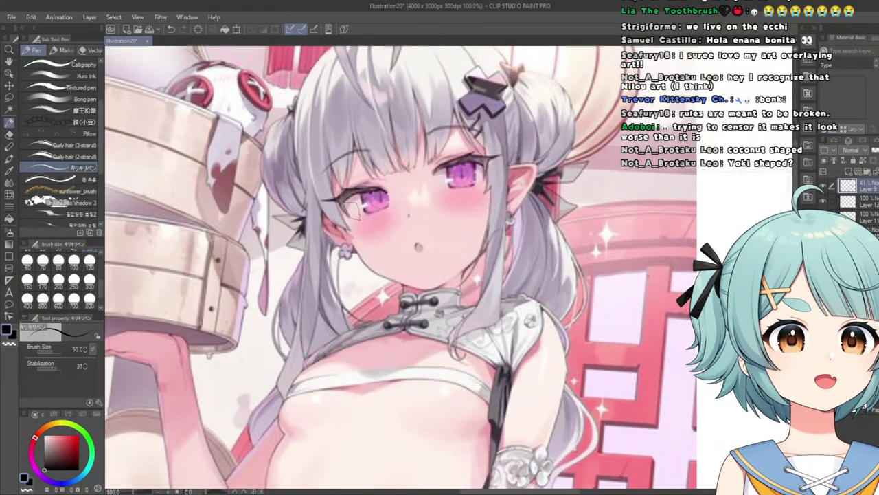
scroll(354, 216, "down", 5)
scroll(443, 305, "up", 5)
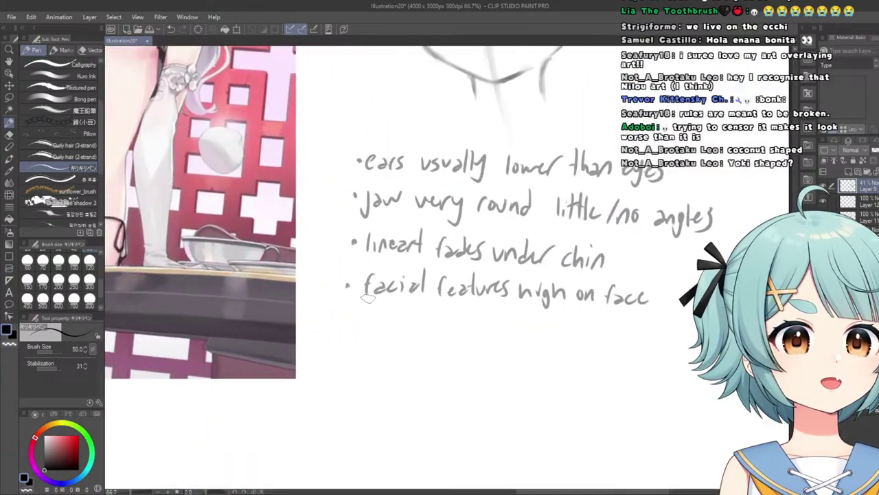
left_click(342, 326)
mouse_move(357, 330)
left_mouse_down()
mouse_move(355, 318)
mouse_move(387, 318)
mouse_move(419, 332)
mouse_move(456, 315)
mouse_move(468, 337)
mouse_move(491, 335)
left_mouse_up()
scroll(490, 327, "down", 2)
scroll(490, 327, "down", 4)
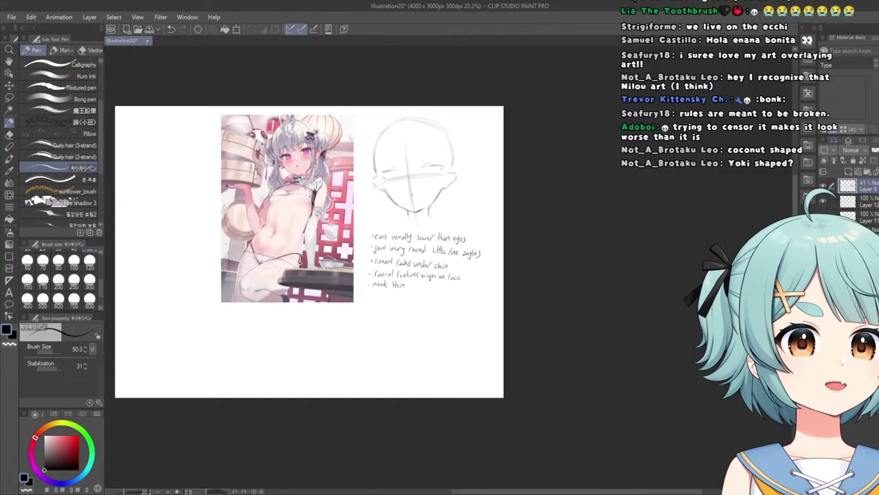
scroll(569, 192, "up", 1)
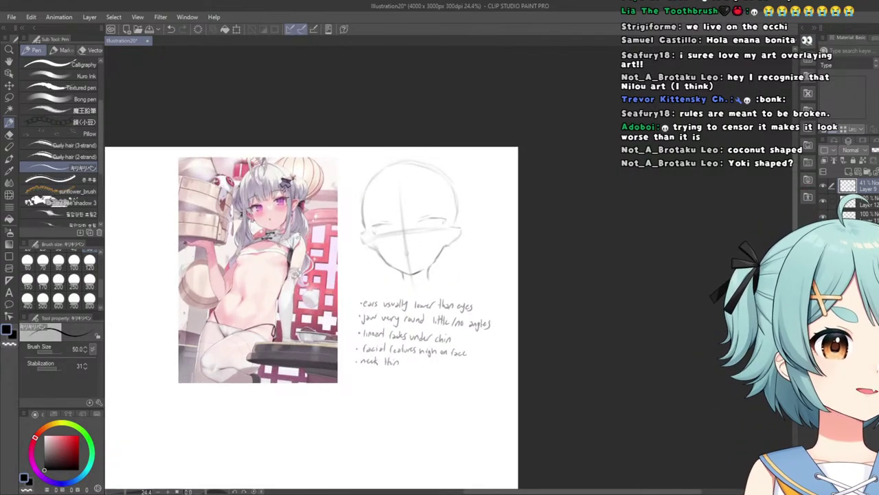
Show the hidden layers with the other reference illustration, the earlier head sketch and its face-shape notes.
left_click(824, 201)
left_click(825, 201)
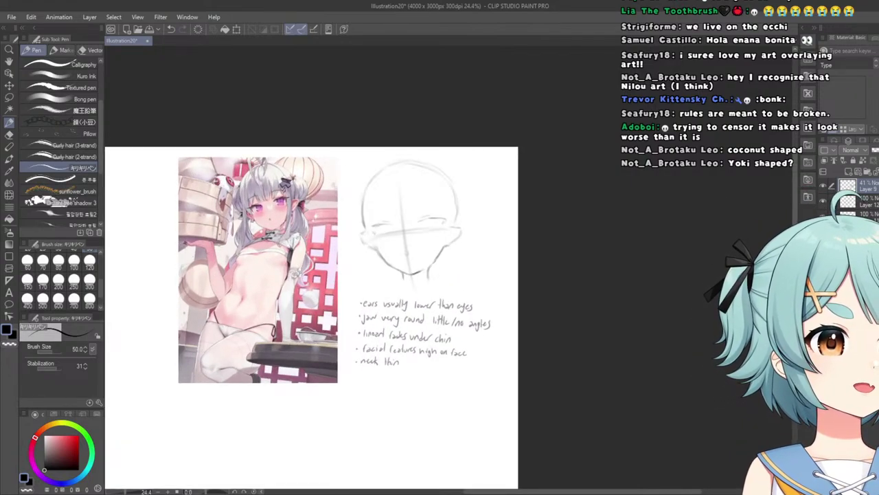
left_click(825, 185)
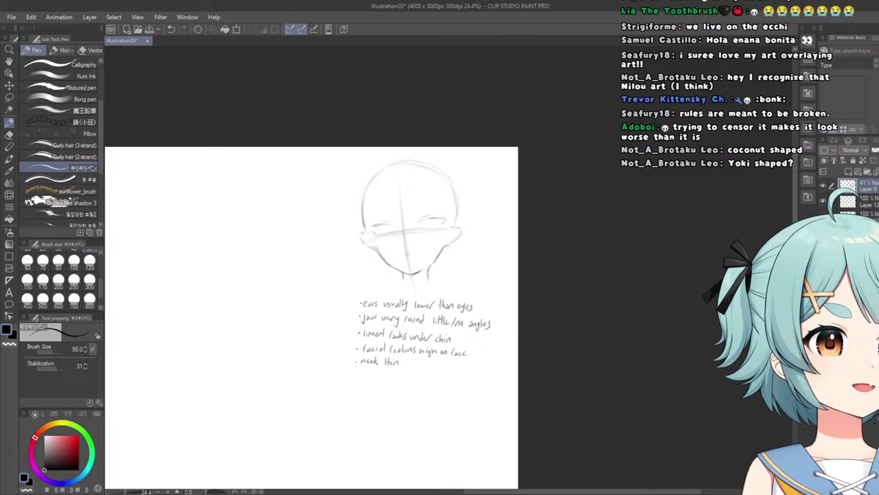
left_click(824, 216)
left_click(824, 231)
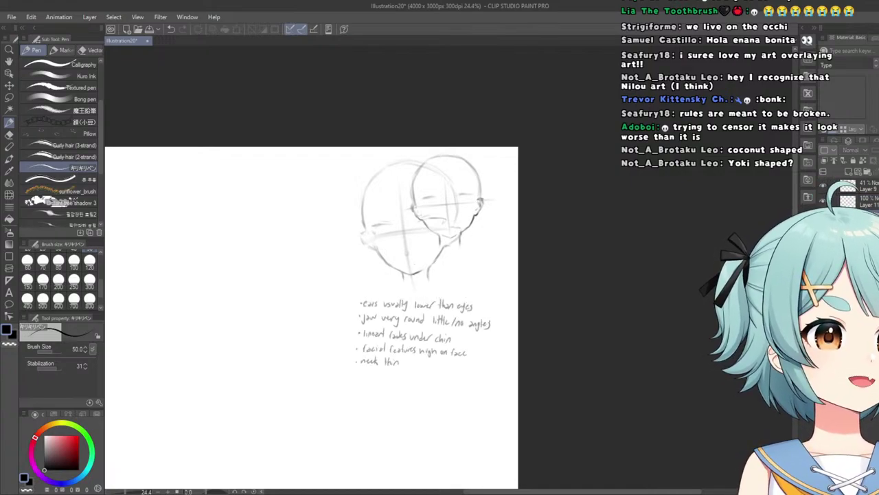
left_click(824, 247)
left_click(825, 262)
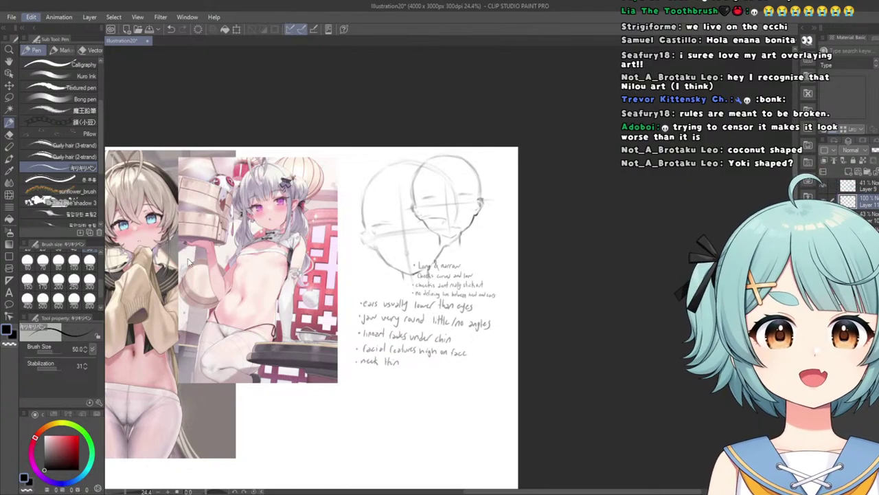
Scale down the newer head sketch and place it between the reference illustration and the earlier head sketch.
key("ctrl+t")
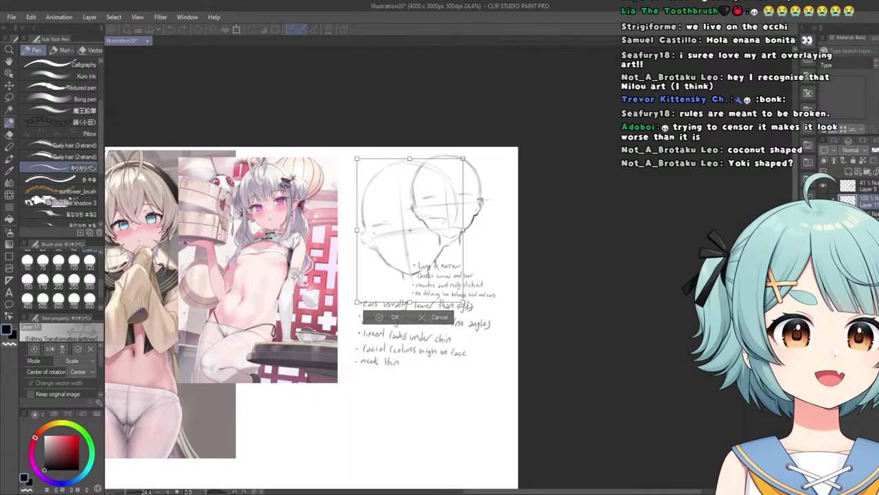
mouse_move(463, 301)
left_mouse_down()
mouse_move(442, 275)
mouse_move(373, 255)
mouse_move(369, 263)
mouse_move(401, 263)
mouse_move(388, 246)
mouse_move(394, 254)
mouse_move(377, 270)
mouse_move(398, 284)
left_mouse_up()
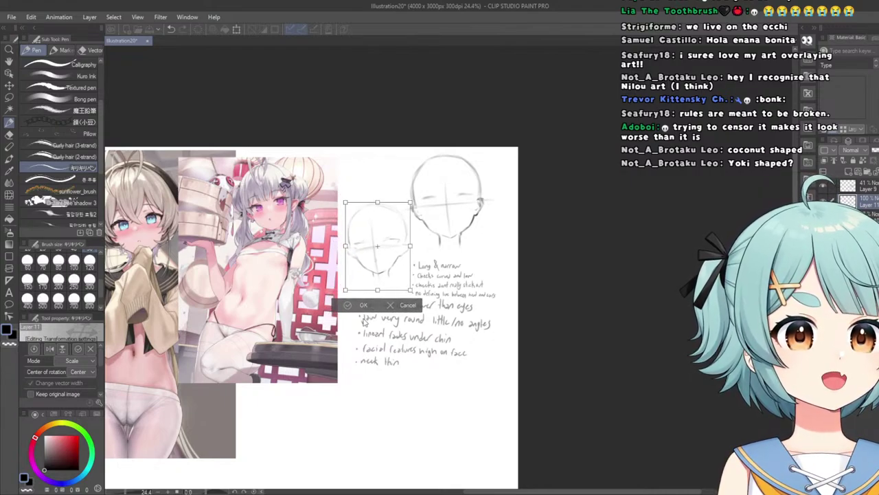
left_click(345, 304)
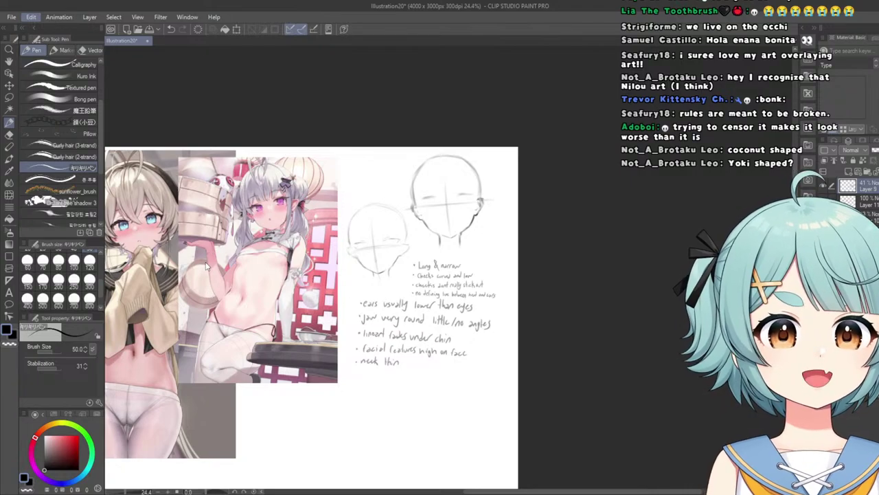
Scale down the new five-bullet notes and place them directly beneath the reduced head sketch.
key("ctrl+t")
left_click_drag(488, 365, 426, 336)
left_click_drag(411, 321, 393, 306)
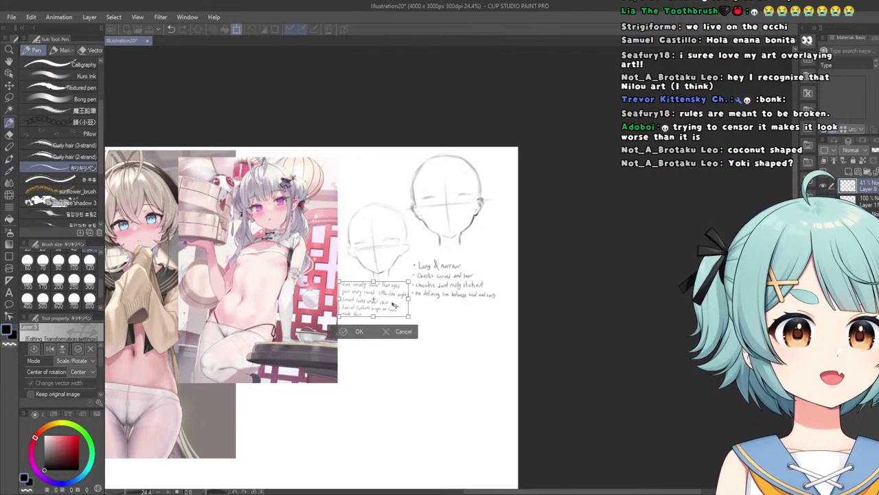
left_click(349, 331)
scroll(378, 225, "down", 8)
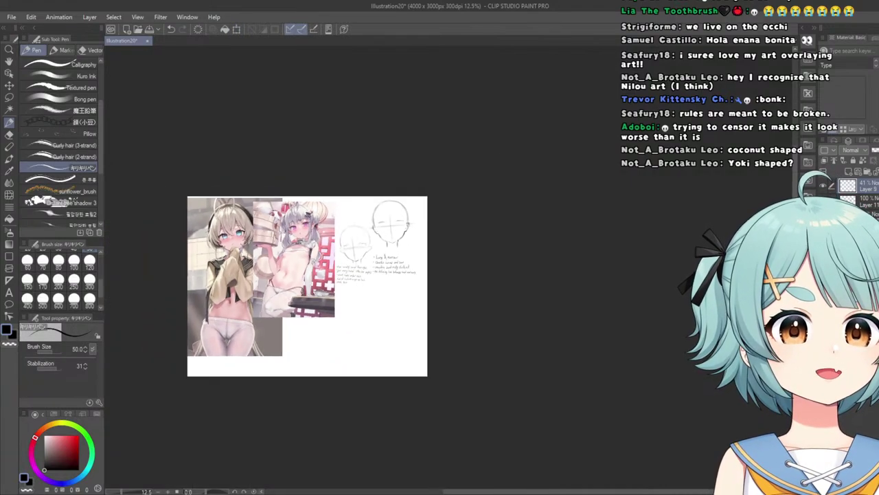
scroll(370, 239, "up", 8)
scroll(412, 134, "up", 1)
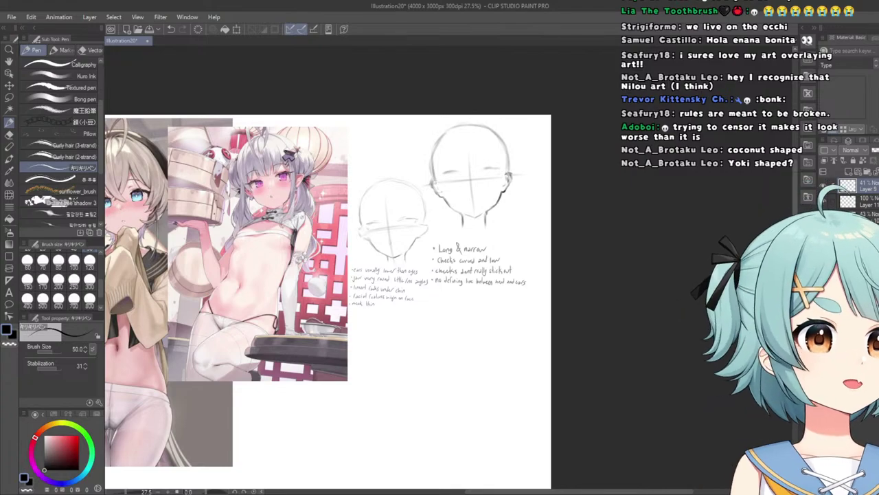
Show the third reference illustration, the brown-haired girl with raised arms, over the other references.
key("ctrl+z")
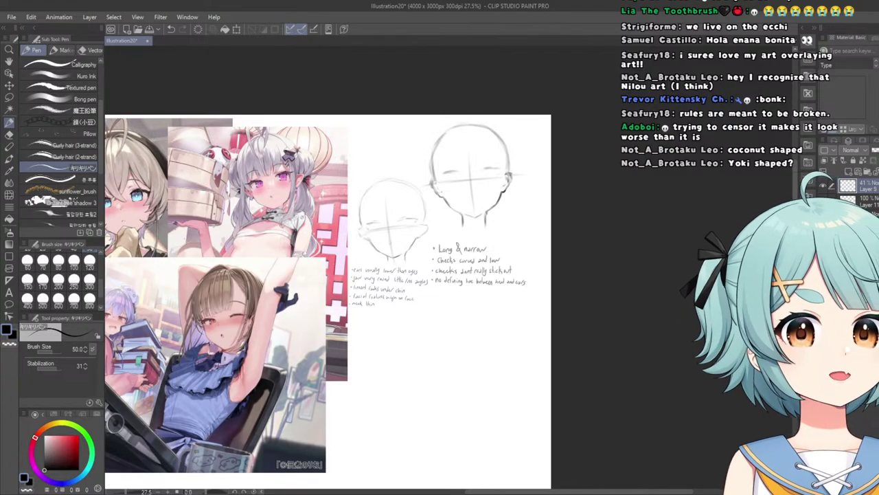
scroll(299, 291, "down", 2)
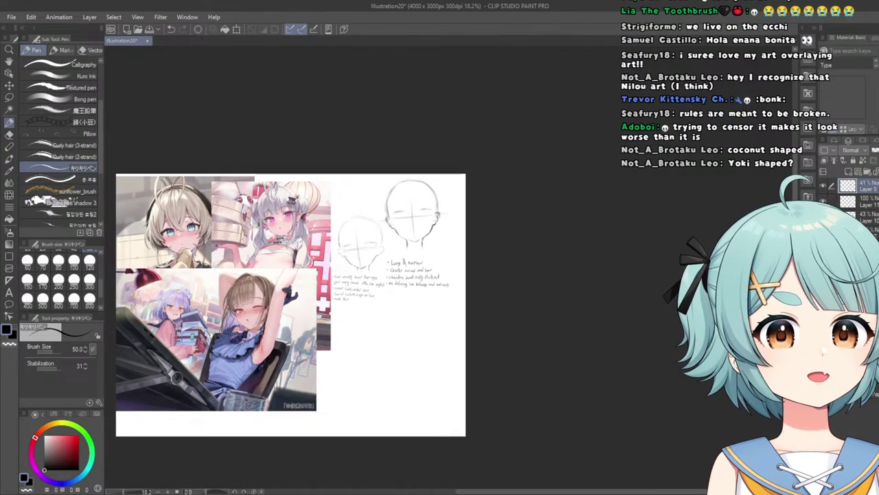
scroll(323, 302, "up", 1)
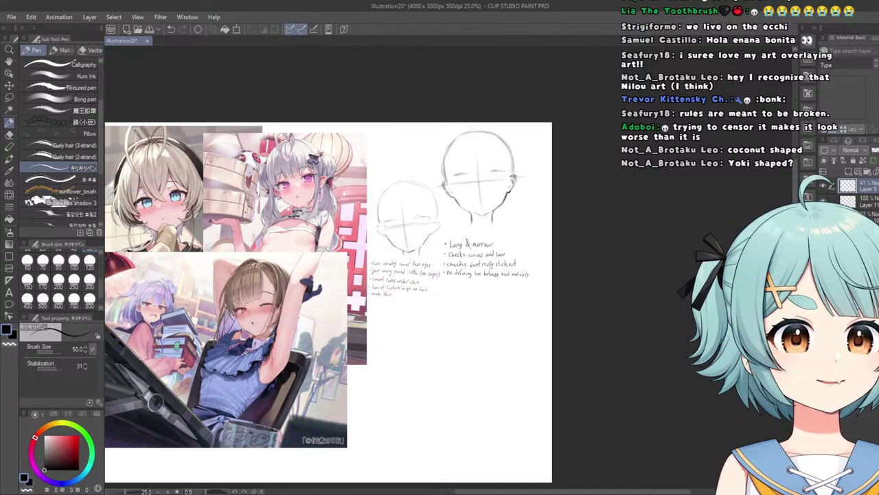
Toggle the sketch and notes layers' visibility one by one to identify what each layer contains.
left_click(826, 202)
left_click(825, 202)
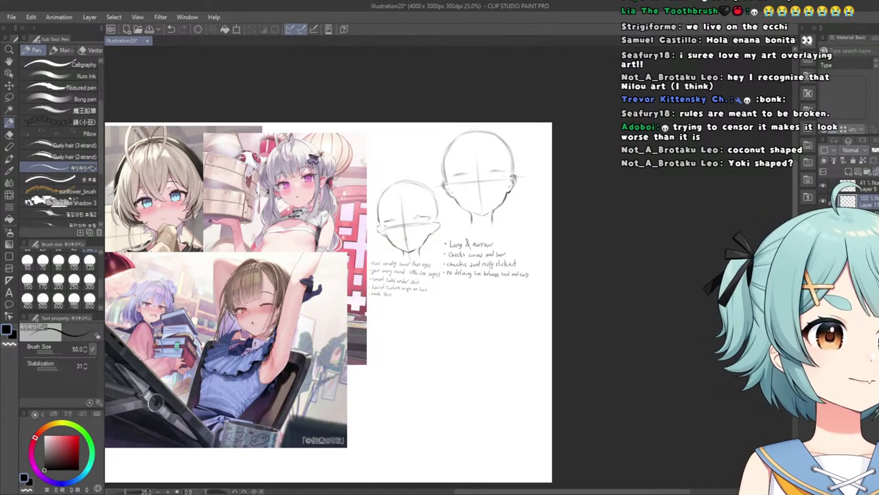
left_click_drag(299, 306, 116, 272)
scroll(237, 353, "up", 2)
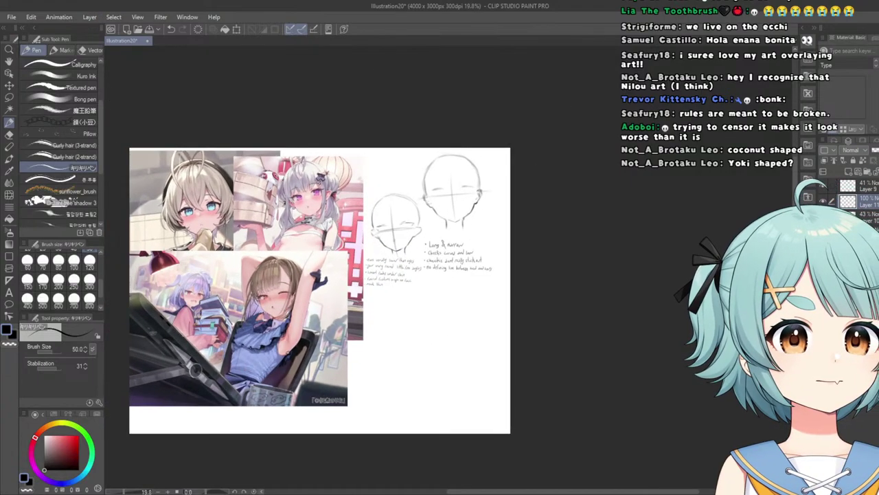
left_click(864, 215)
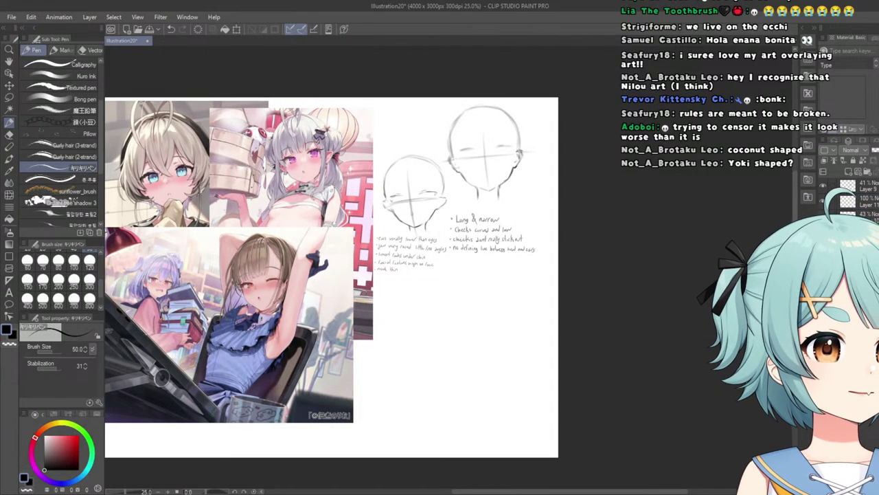
left_click(823, 215)
left_click(823, 215)
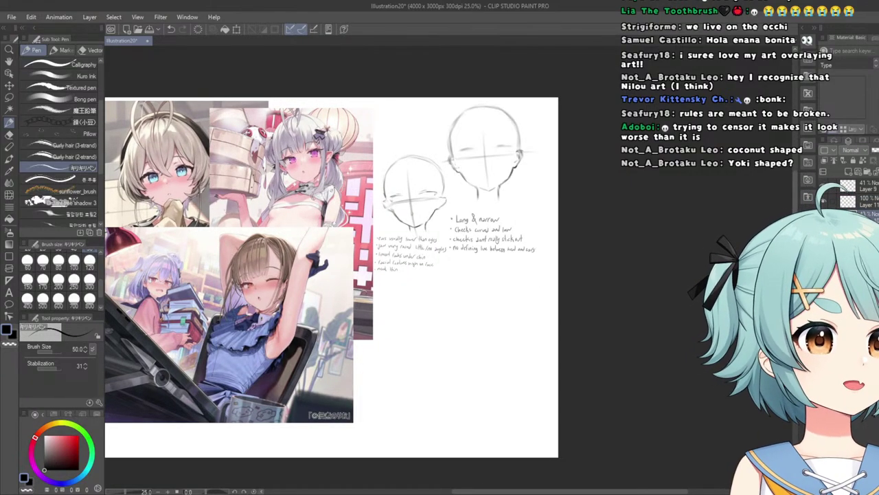
left_click(864, 215)
left_click(823, 215)
left_click(823, 215)
Rearrange the five-bullet notes layer in the stack and set its opacity to 41%.
left_click_drag(847, 192, 850, 206)
left_click(865, 172)
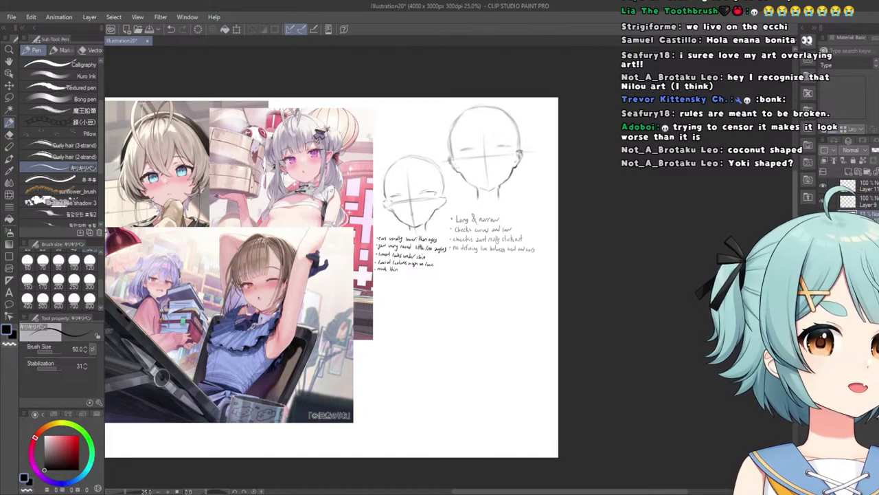
left_click_drag(872, 150, 872, 150)
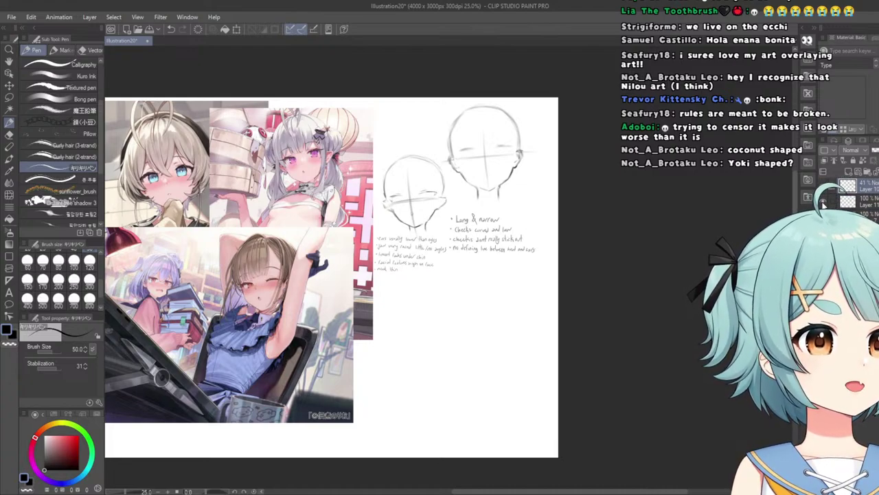
Check the sketch layers' visibility, then add a new raster layer directly above the brown-haired girl's reference image.
left_click(823, 203)
left_click(823, 203)
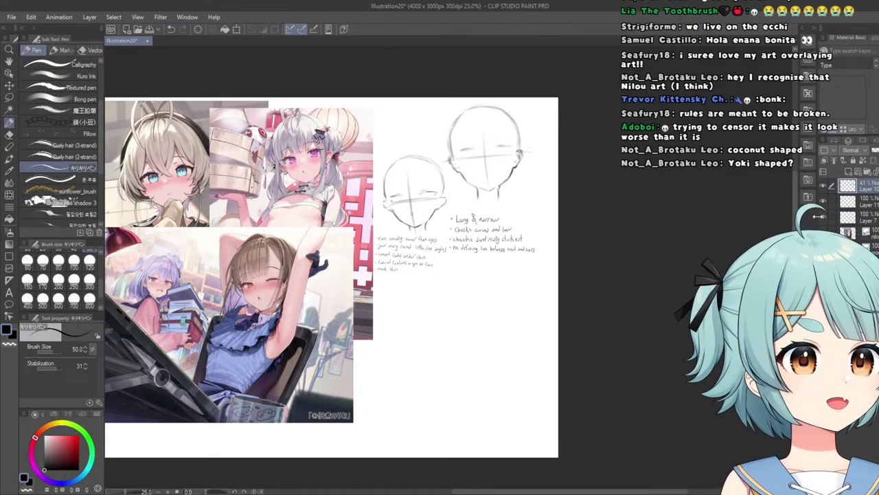
left_click(823, 219)
left_click(823, 218)
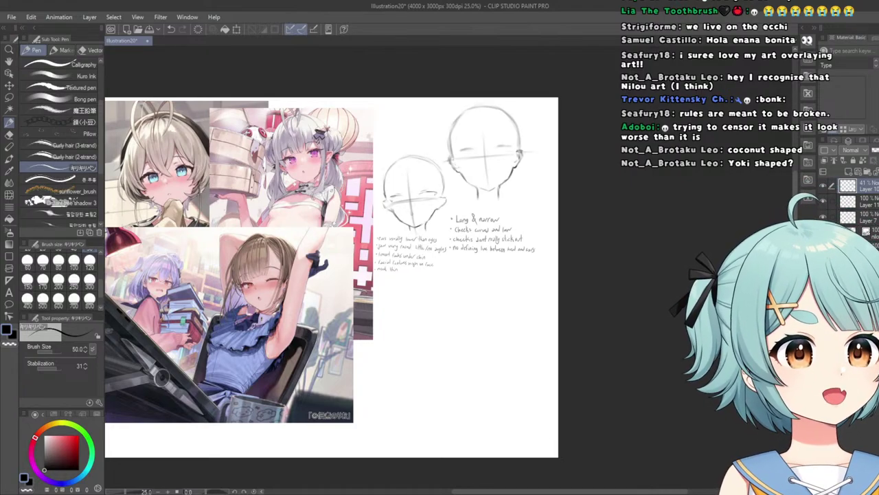
left_click(855, 231)
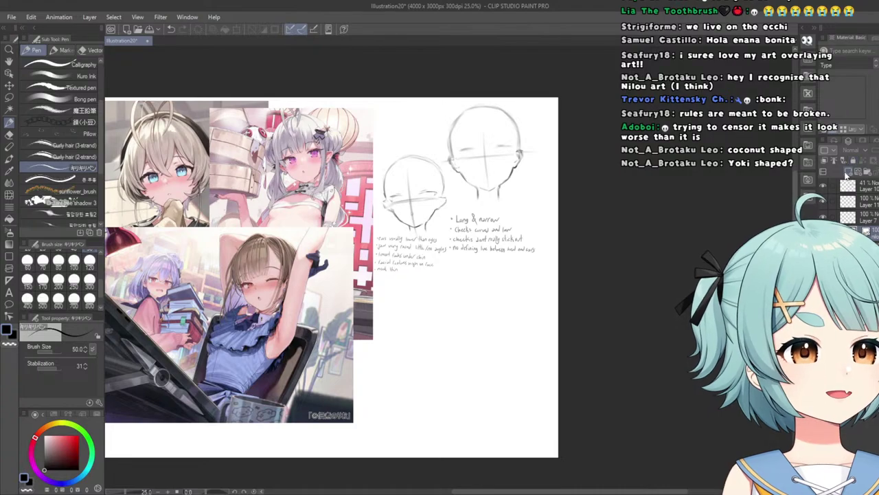
scroll(237, 334, "up", 4)
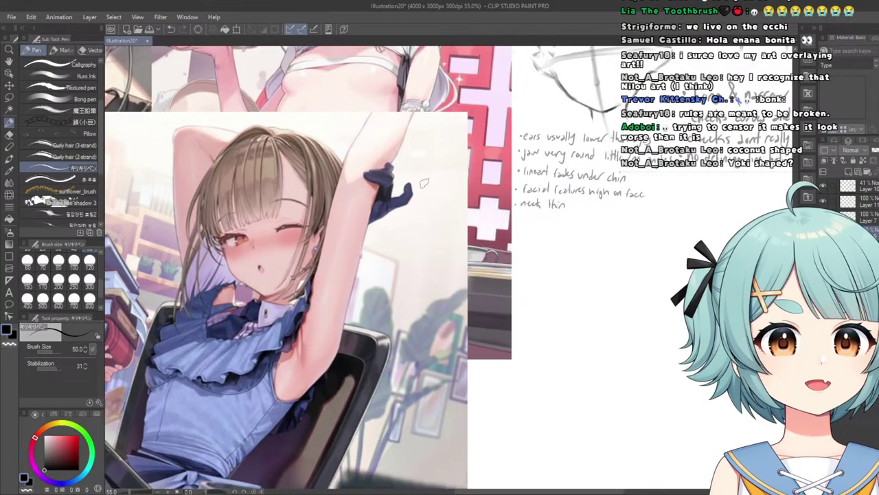
Choose the Kuro Sketch brush for drawing beside the brown-haired reference.
scroll(202, 175, "up", 1)
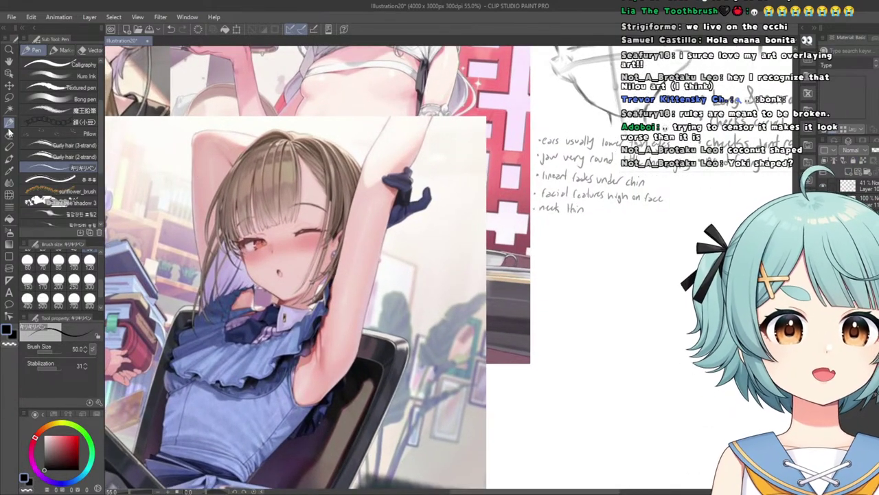
scroll(62, 103, "up", 3)
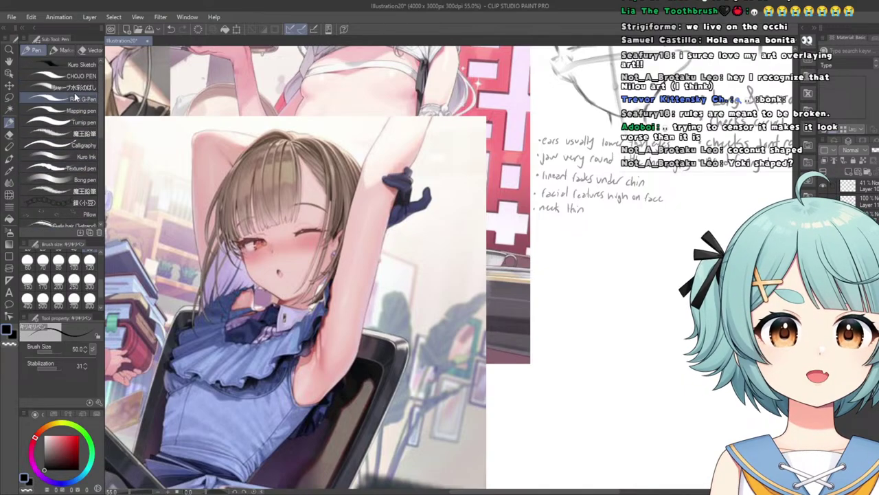
left_click(47, 64)
scroll(309, 259, "down", 5)
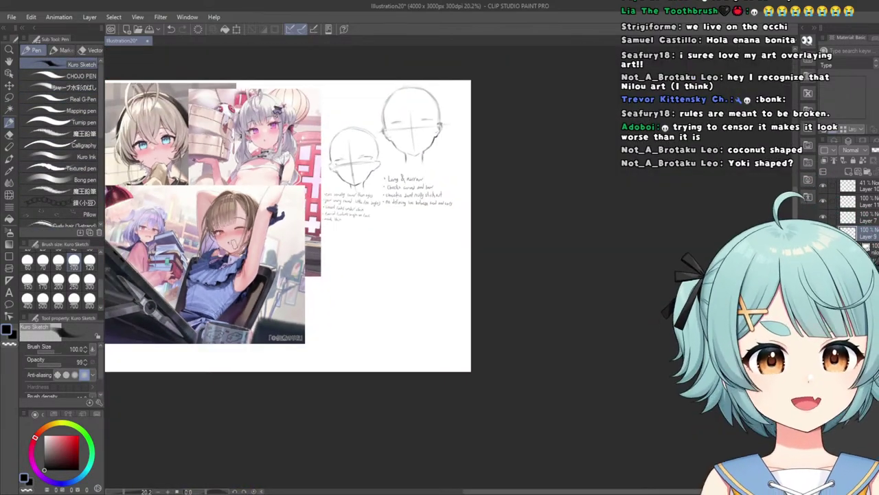
scroll(267, 258, "up", 4)
scroll(161, 276, "up", 1)
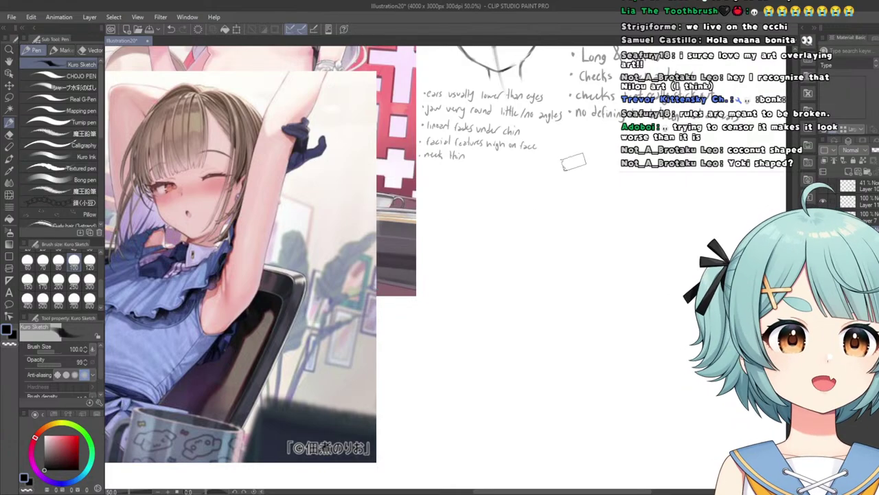
Hide the earlier head sketches, their notes and the two other reference illustrations.
scroll(487, 231, "down", 1)
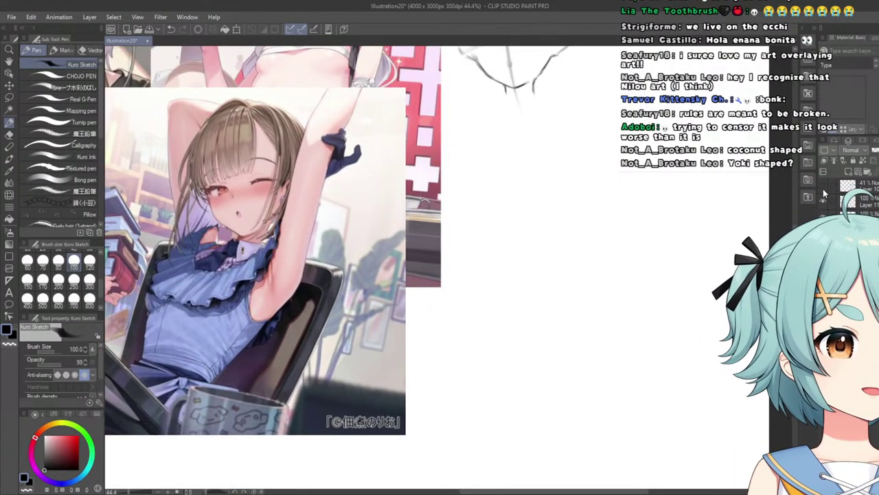
left_click(821, 206)
left_click(822, 232)
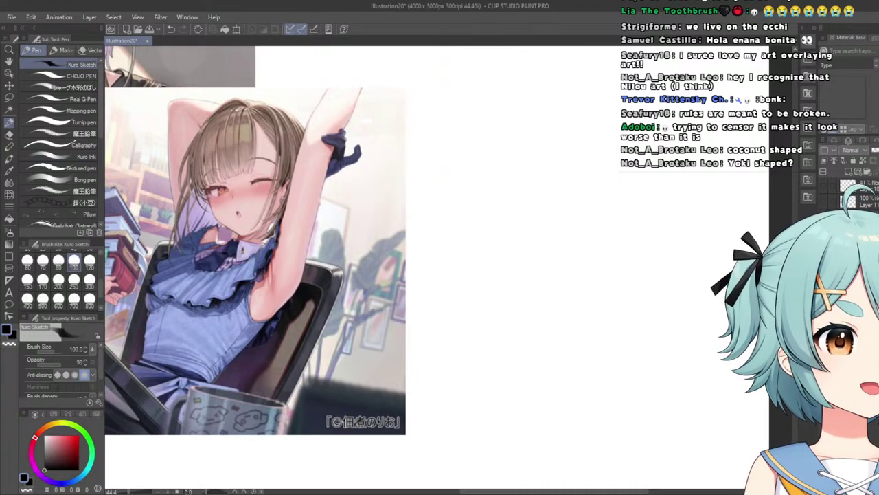
left_click(823, 248)
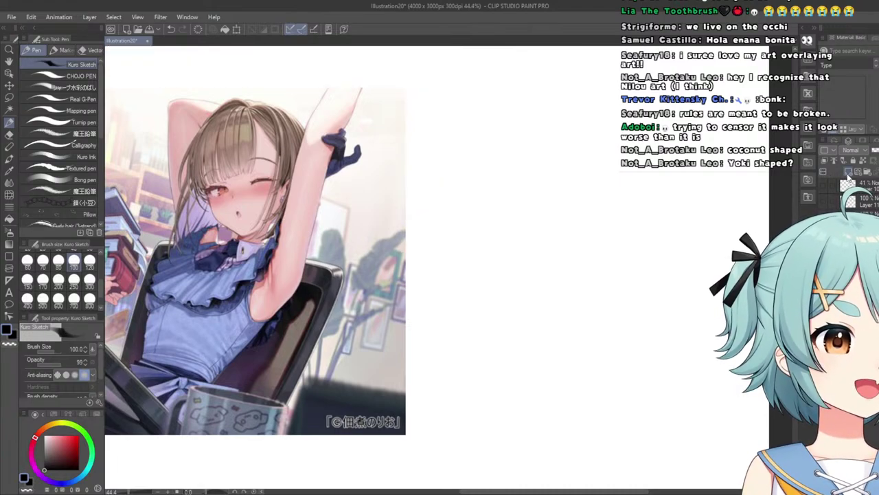
Test a stroke on the blank canvas beside the reference and set the Kuro Sketch brush size to 60.
scroll(368, 221, "up", 1)
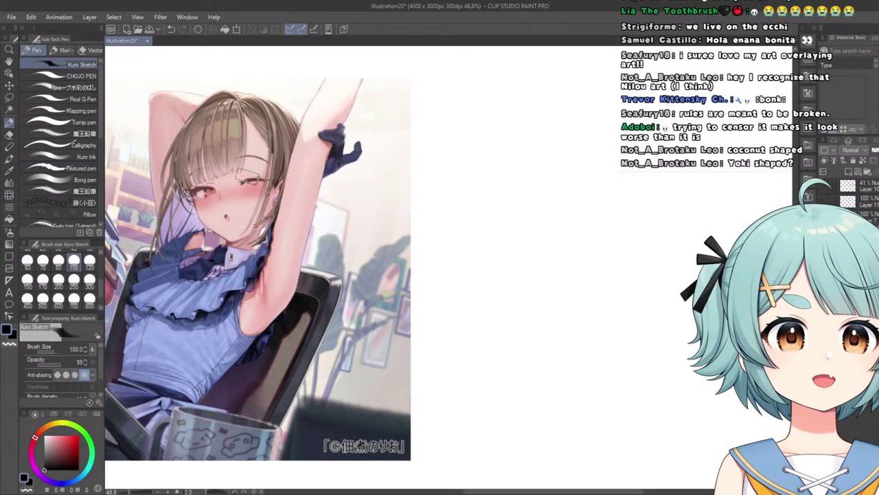
scroll(367, 221, "down", 1)
scroll(286, 149, "up", 1)
scroll(159, 124, "up", 1)
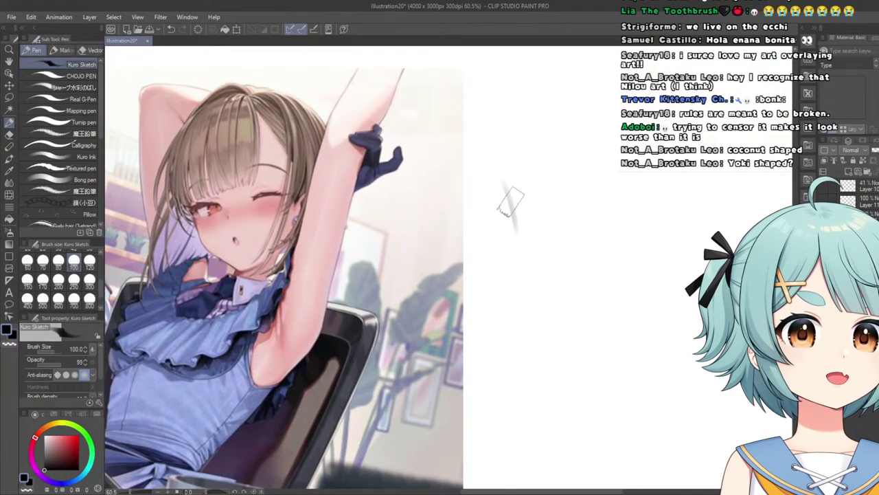
scroll(110, 275, "up", 1)
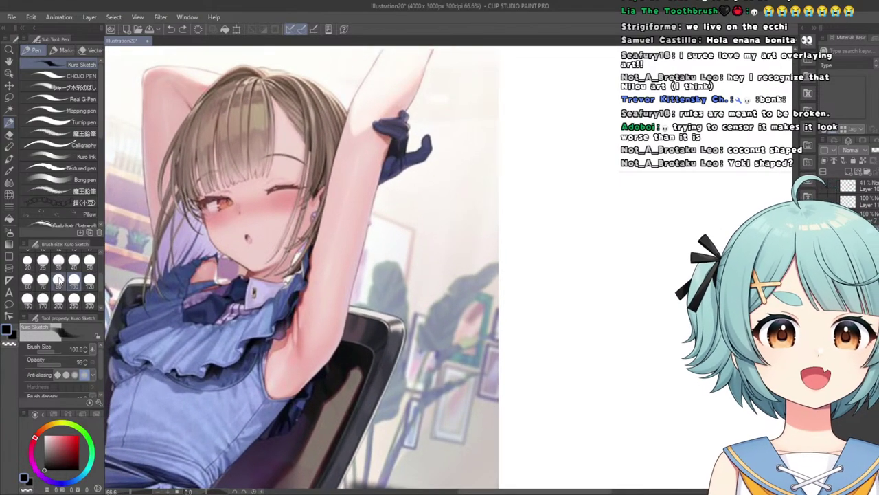
left_click(27, 279)
scroll(581, 157, "down", 3)
scroll(559, 224, "up", 2)
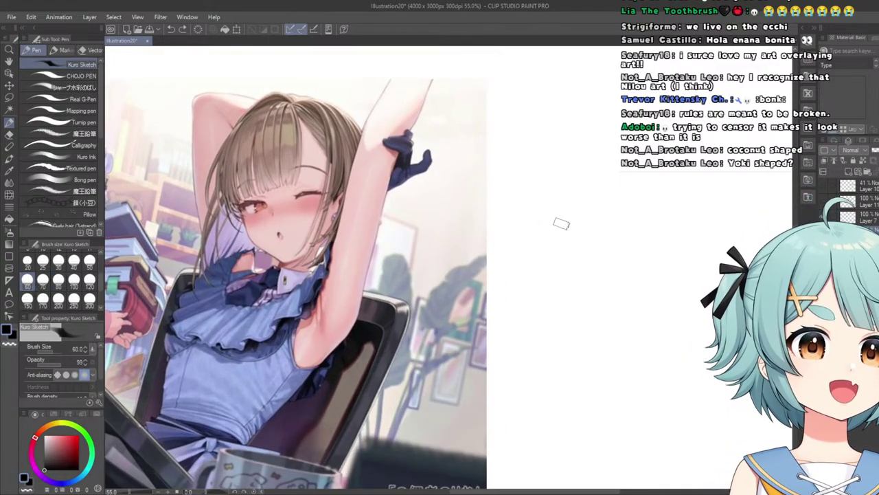
Sketch the face's cheek line on the blank canvas beside the reference, undoing unsatisfactory strokes and redrawing it.
mouse_move(521, 196)
left_mouse_down()
mouse_move(543, 269)
mouse_move(581, 297)
left_mouse_up()
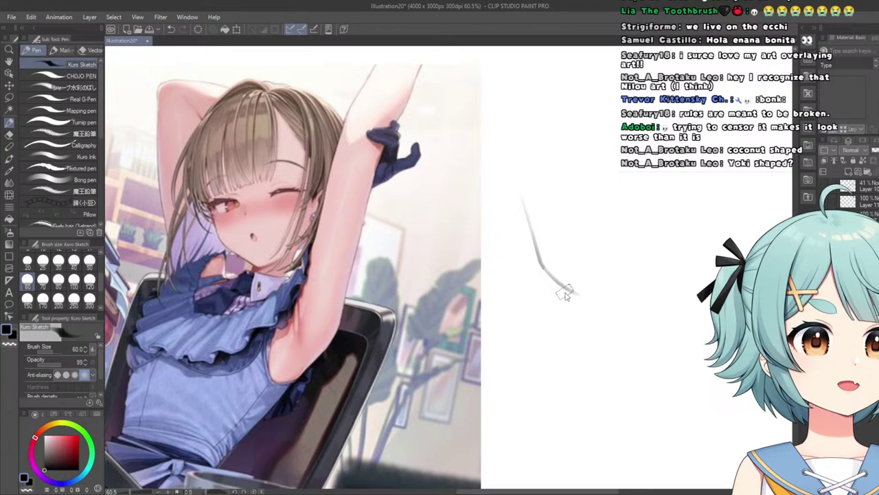
key("ctrl+z")
scroll(529, 258, "up", 1)
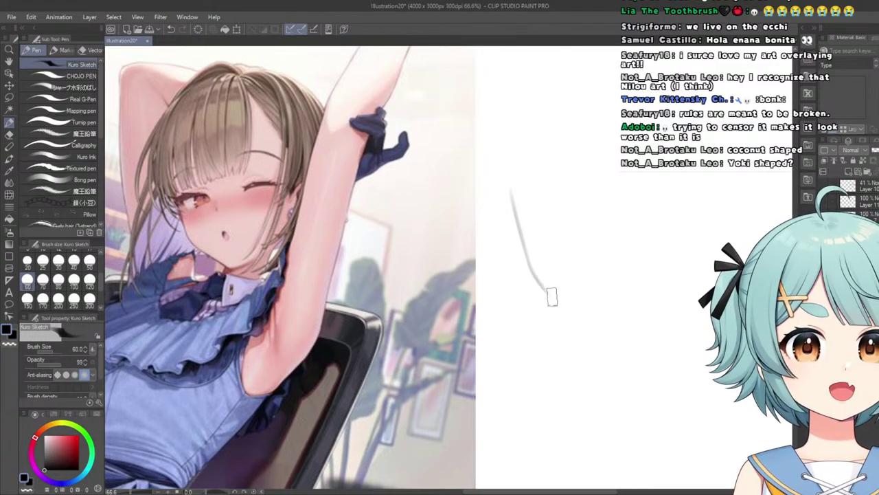
key("ctrl+z")
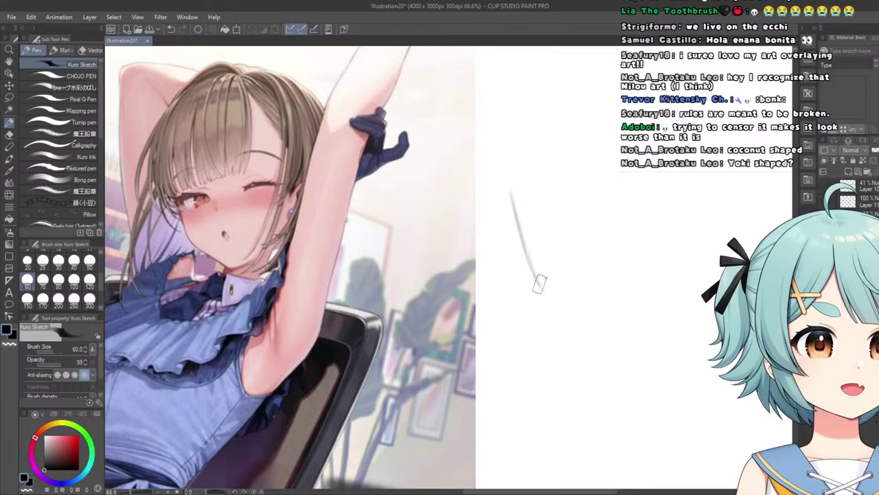
Try to extend the cheek line into a jaw and chin curve, then undo the added strokes.
left_click_drag(545, 292, 584, 309)
left_click_drag(555, 281, 564, 296)
scroll(563, 296, "down", 3)
scroll(598, 289, "up", 3)
key("ctrl+z")
key("ctrl+z")
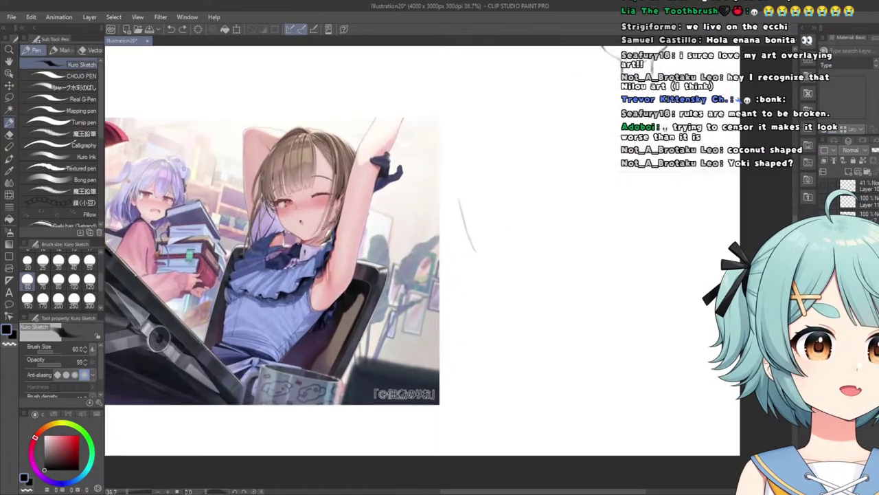
Try short jaw strokes from the lower end of the cheek line, undoing each unsatisfactory one.
scroll(426, 211, "up", 1)
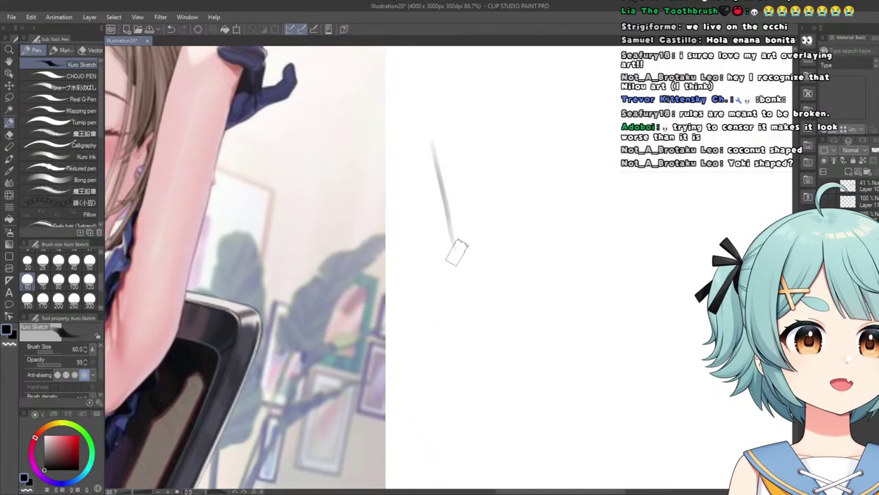
left_click_drag(457, 253, 501, 291)
scroll(409, 231, "down", 2)
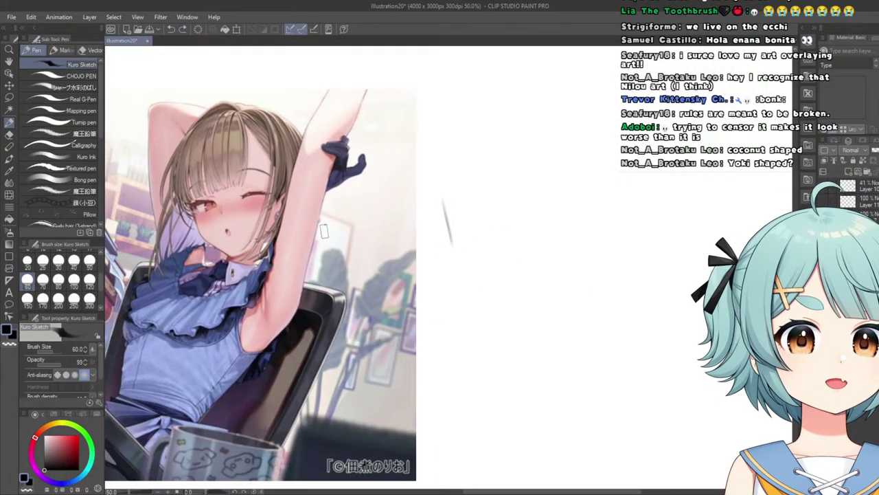
scroll(455, 244, "up", 1)
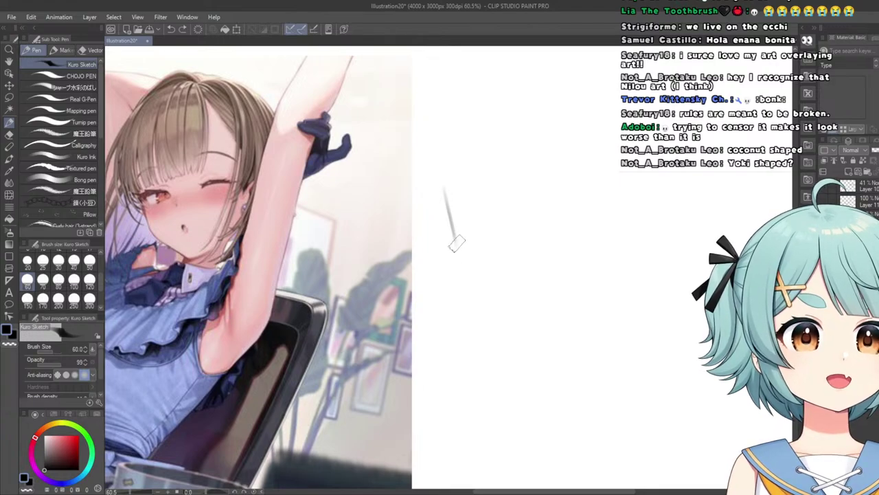
scroll(456, 244, "up", 1)
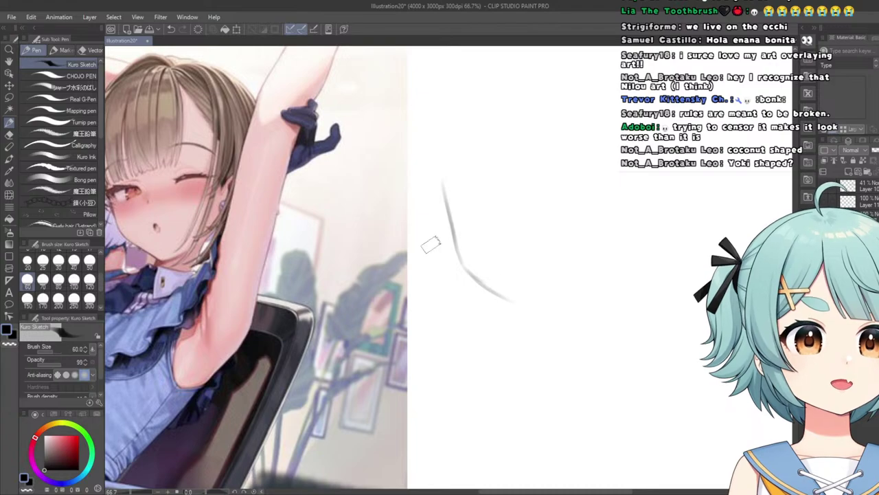
scroll(431, 244, "down", 2)
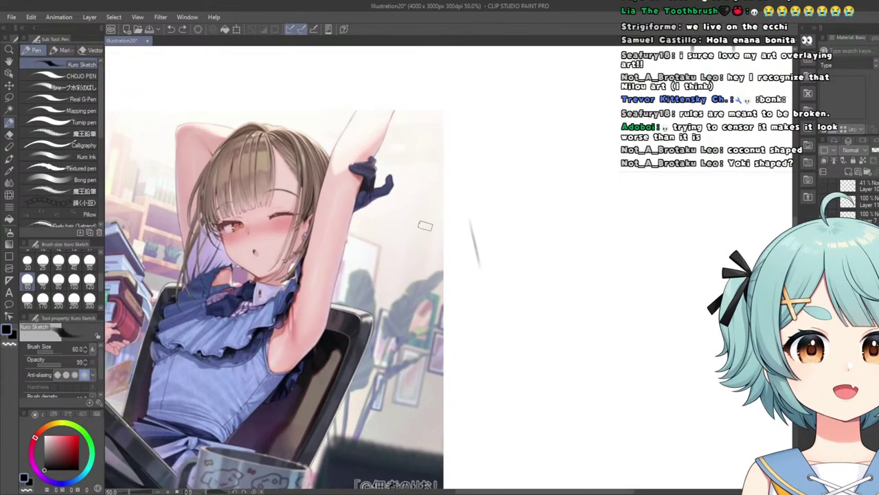
Extend the cheek line into a jaw line sloping down to the chin, and smooth the bend between them.
scroll(425, 225, "up", 2)
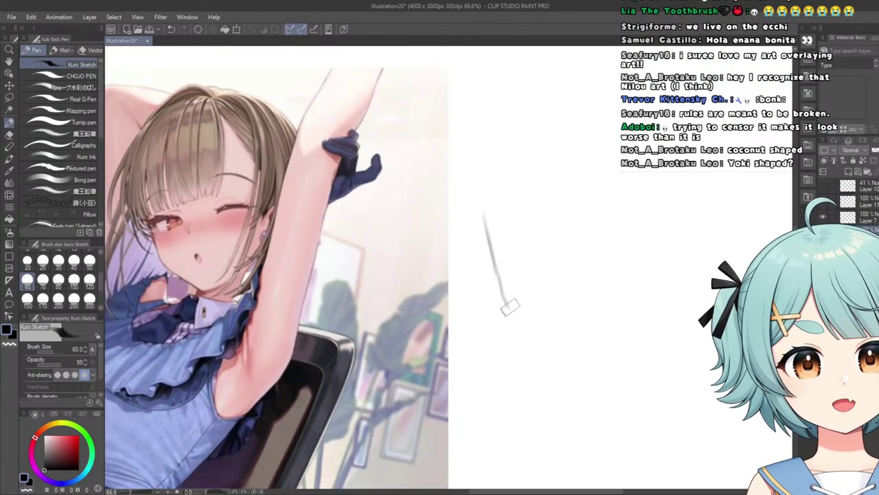
scroll(401, 253, "down", 2)
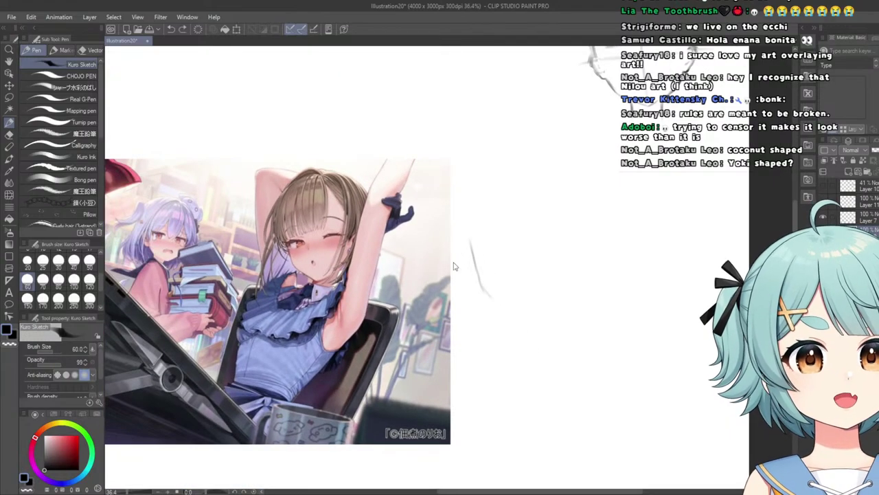
scroll(454, 266, "up", 3)
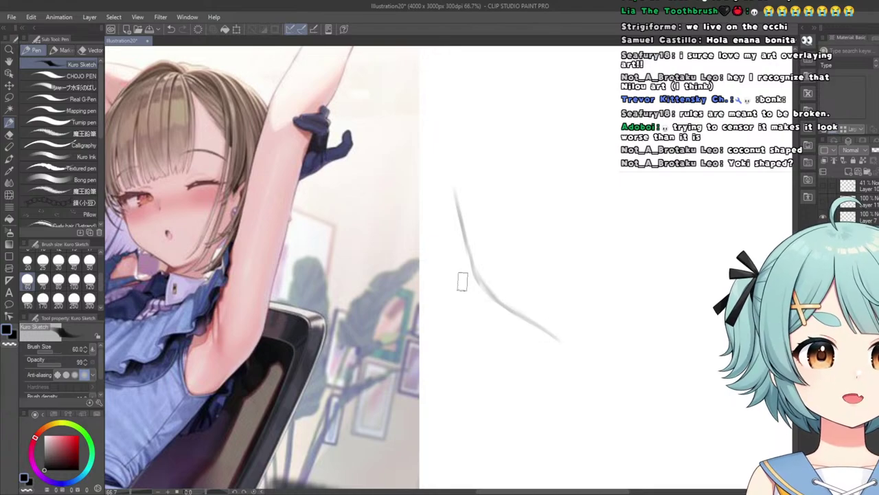
scroll(387, 204, "down", 4)
scroll(405, 213, "up", 5)
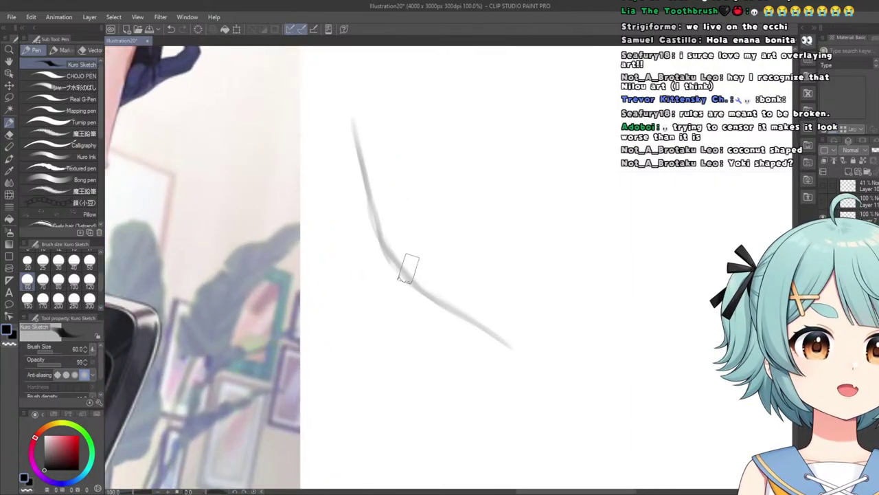
scroll(379, 196, "up", 1)
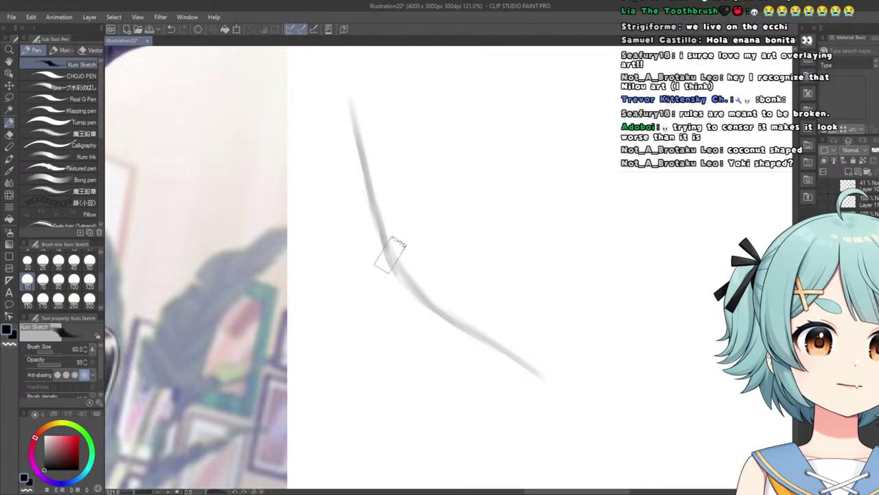
Clean up the edges of the cheek and jaw line with the Hard eraser.
left_click(9, 136)
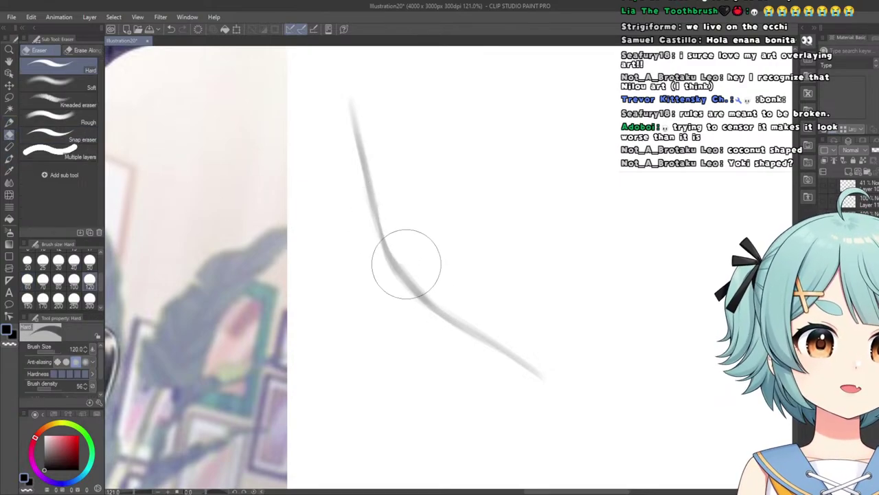
scroll(405, 275, "down", 5)
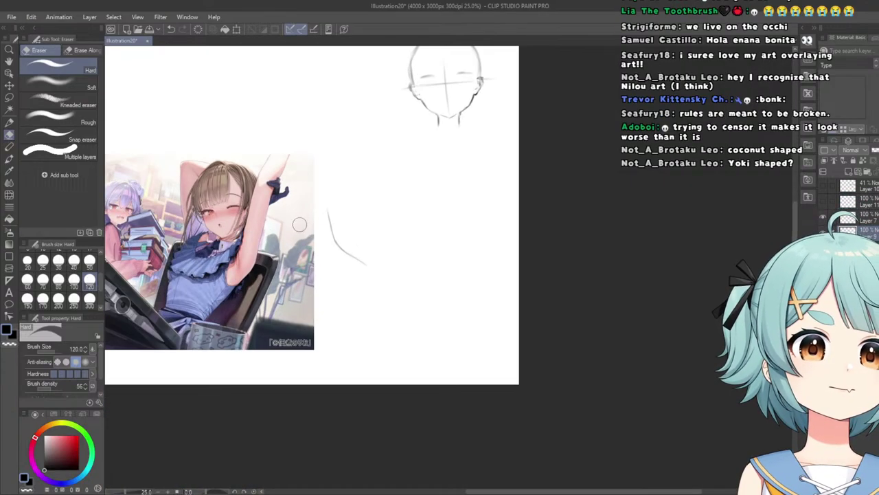
scroll(340, 242, "up", 4)
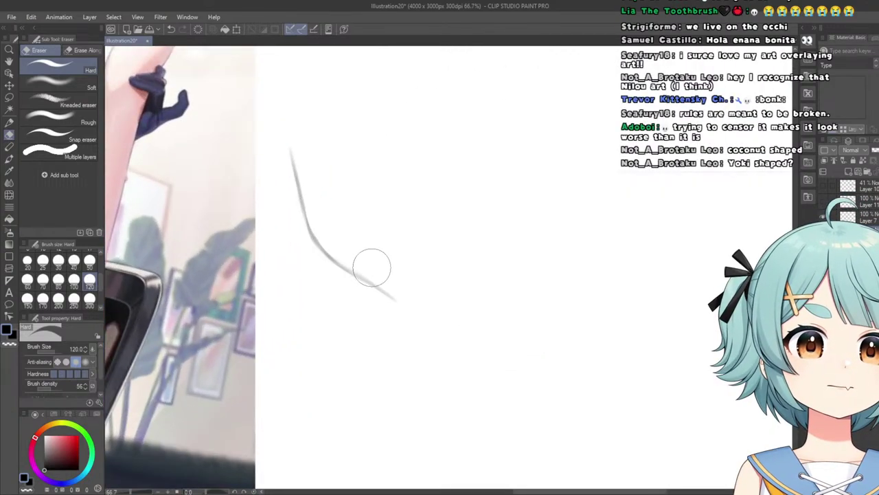
scroll(378, 276, "down", 3)
scroll(206, 215, "up", 2)
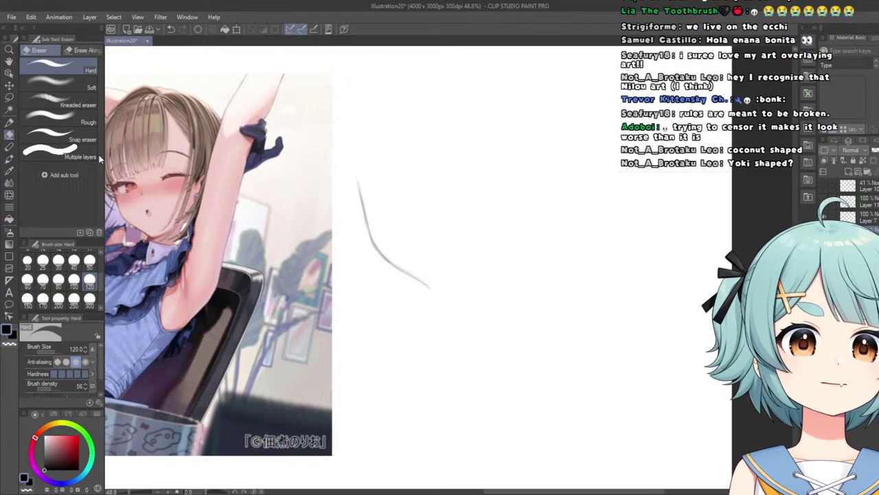
Sketch the pointed chin and a short line rising from it toward the other side of the jaw with the Kuro Sketch pen.
left_click(9, 123)
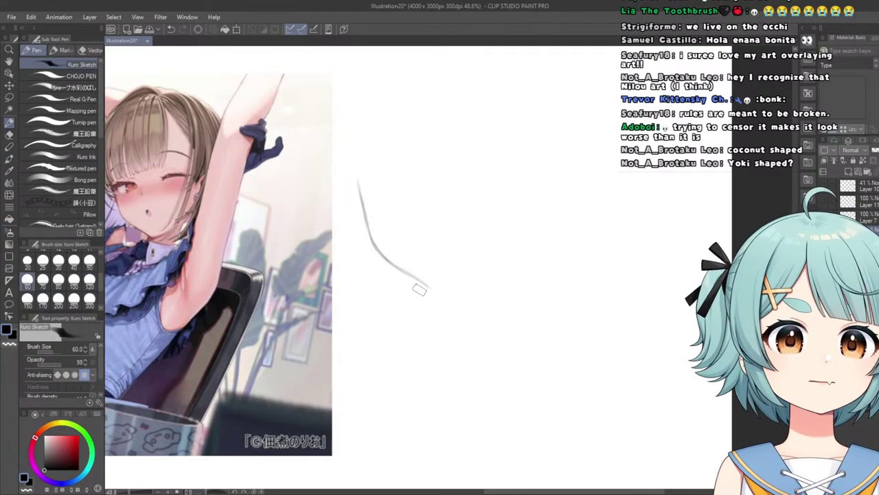
scroll(419, 290, "up", 1)
scroll(450, 283, "up", 1)
key("ctrl+z")
scroll(433, 281, "down", 2)
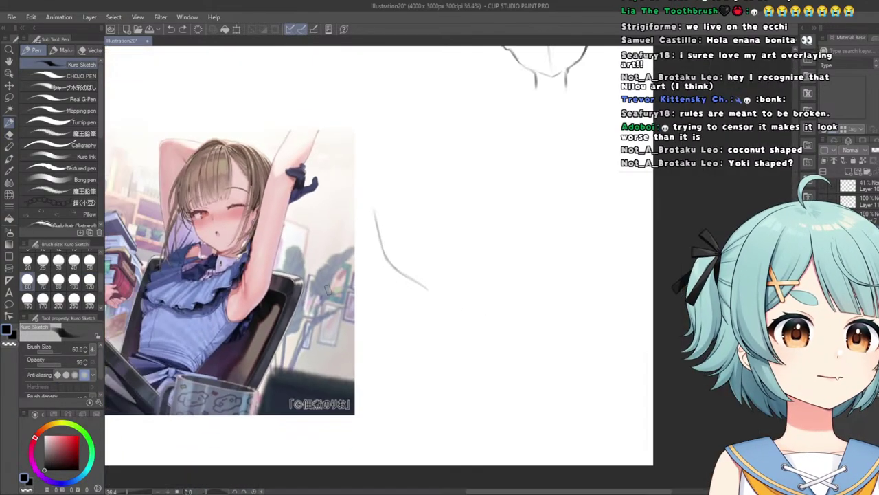
scroll(263, 269, "up", 2)
scroll(522, 294, "up", 1)
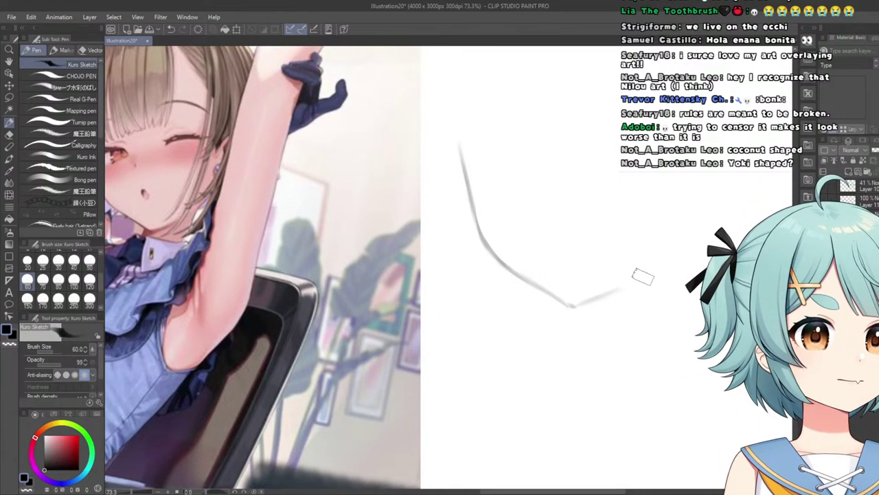
scroll(627, 287, "down", 4)
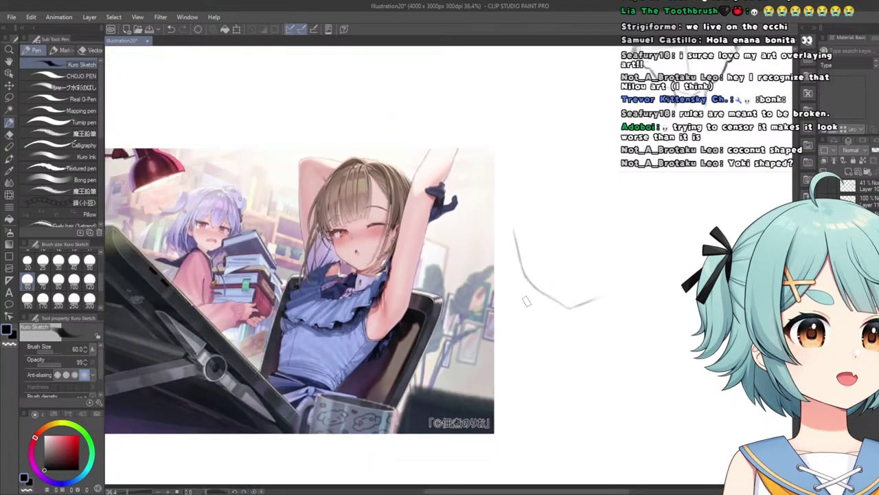
Refine the chin tip and the short line rising from it, comparing the shape with the brown-haired girl's face.
scroll(500, 316, "up", 5)
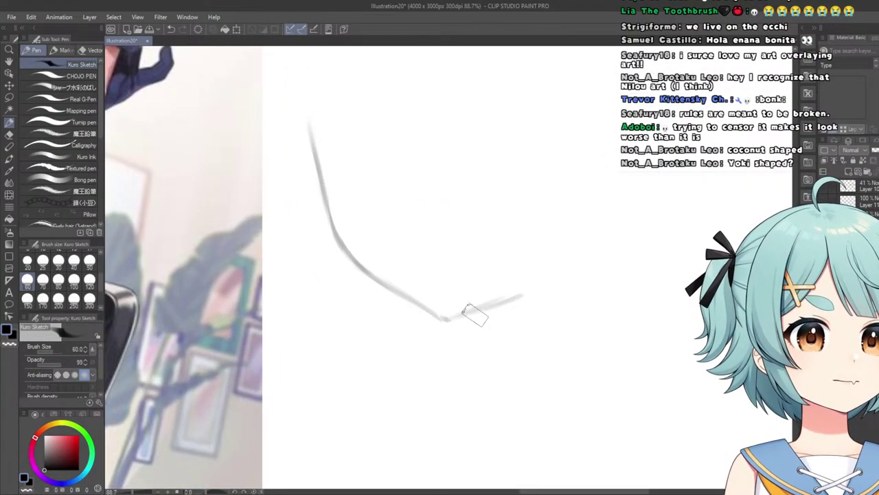
scroll(474, 314, "down", 3)
scroll(516, 318, "up", 4)
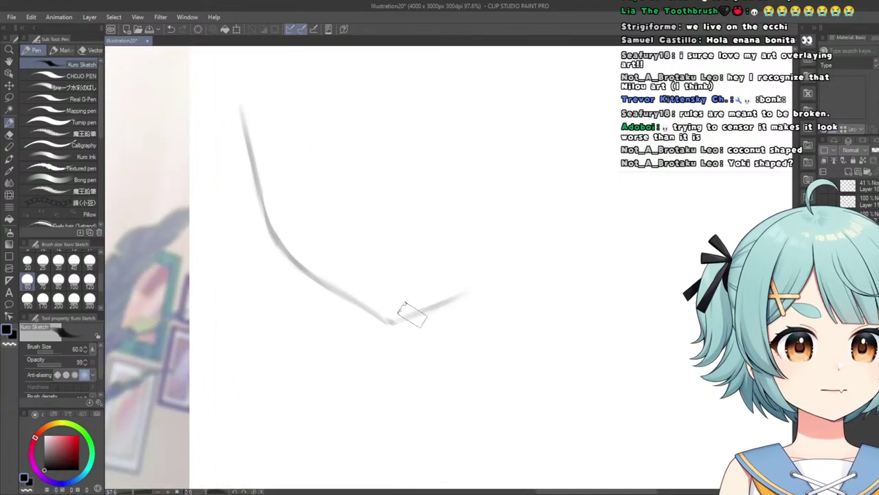
scroll(392, 310, "down", 5)
scroll(424, 285, "up", 3)
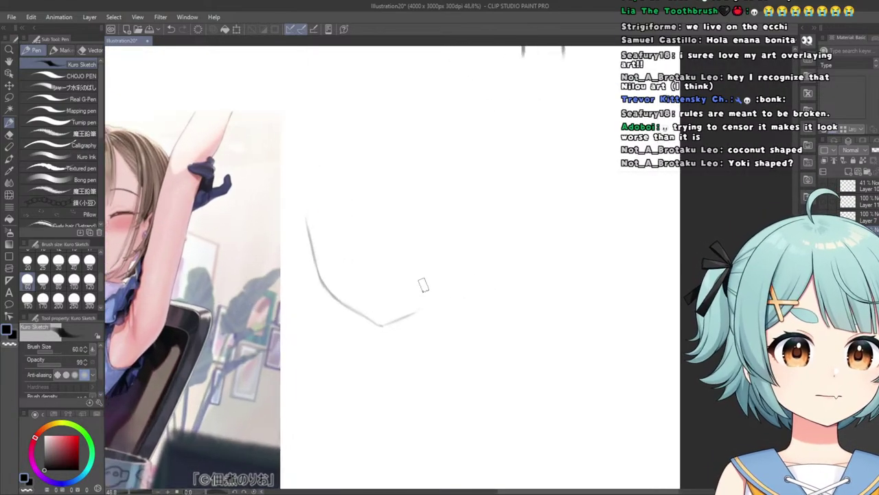
scroll(474, 289, "down", 3)
scroll(239, 264, "up", 3)
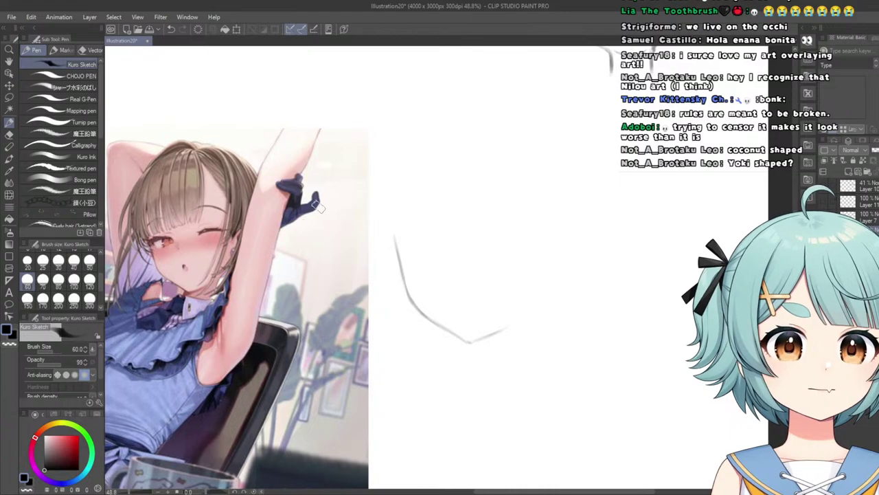
scroll(411, 316, "down", 3)
scroll(471, 337, "up", 2)
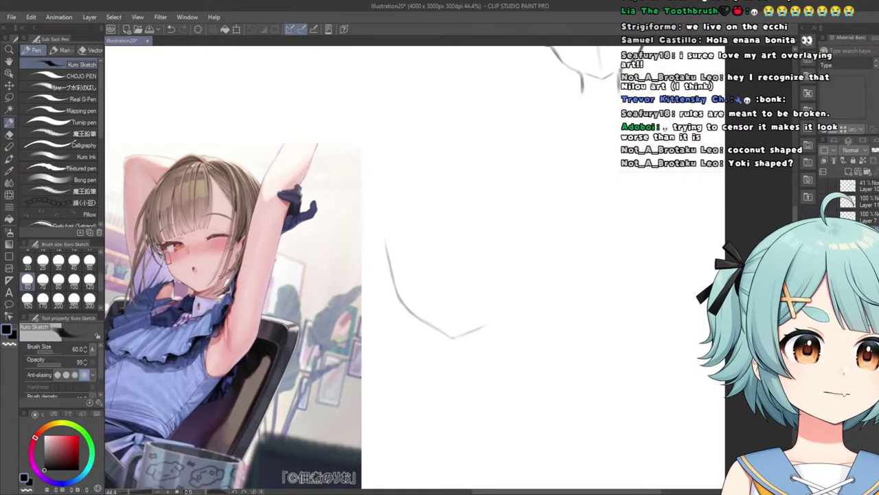
Reshape the cheek, jaw and chin line with the Liquify tool to match the reference face.
left_click(9, 195)
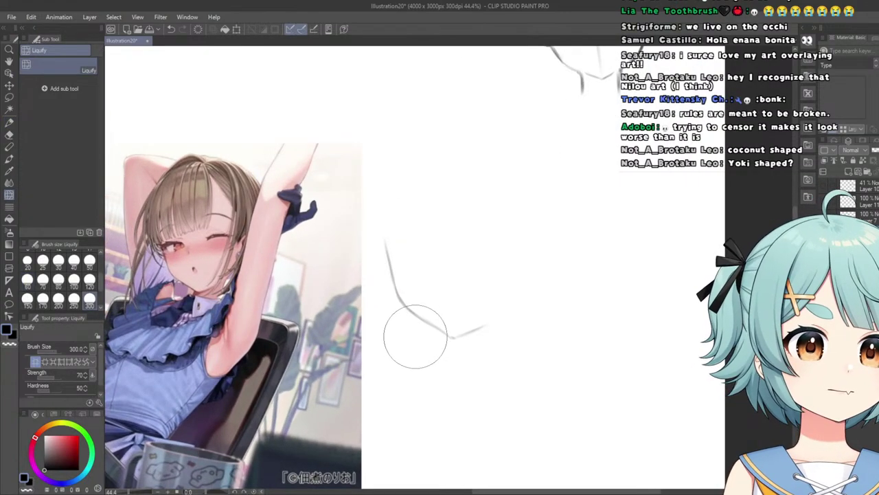
scroll(418, 352, "down", 4)
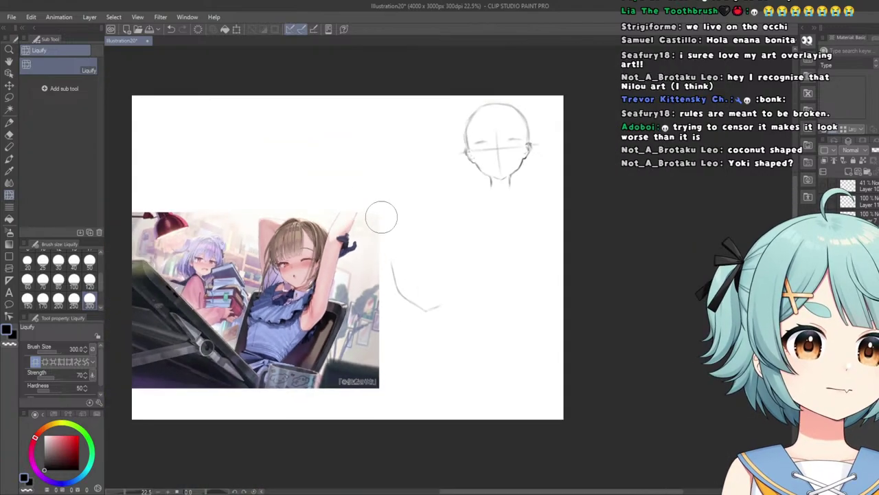
scroll(399, 226, "up", 3)
scroll(412, 319, "up", 1)
scroll(388, 340, "up", 1)
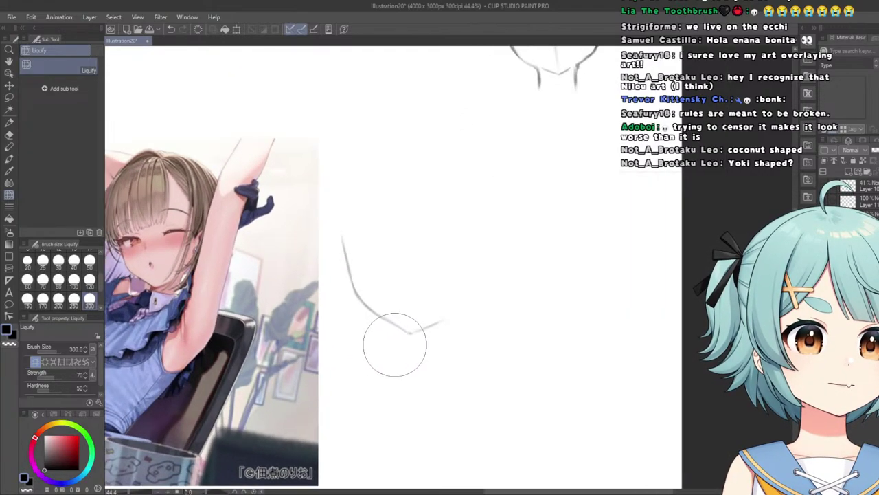
scroll(406, 340, "down", 3)
scroll(412, 335, "up", 1)
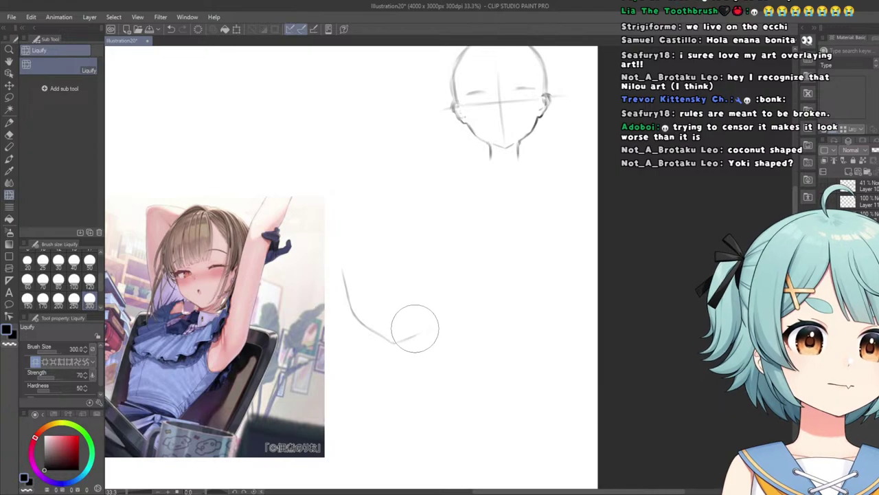
scroll(426, 335, "up", 1)
scroll(184, 257, "up", 1)
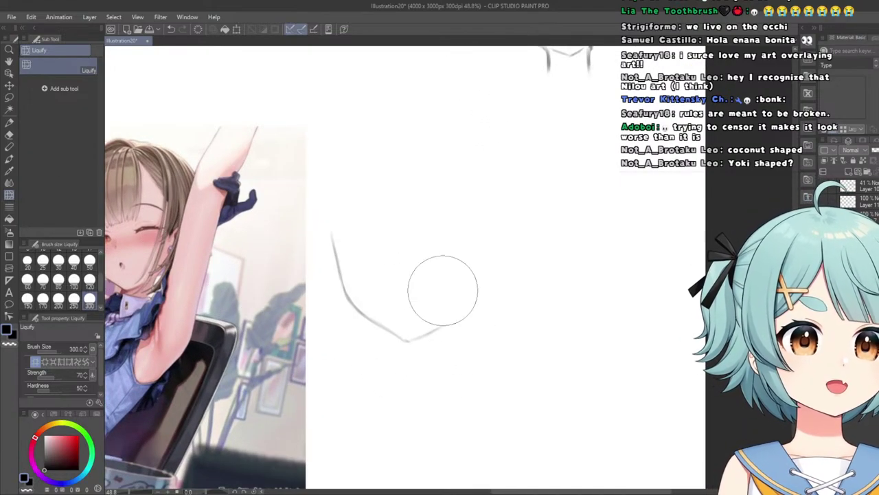
scroll(443, 290, "down", 3)
scroll(383, 251, "up", 3)
scroll(219, 187, "up", 1)
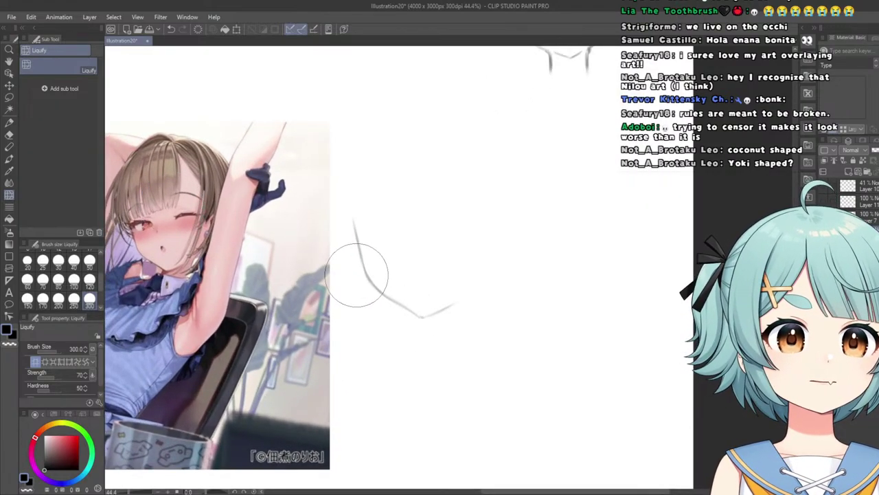
scroll(335, 248, "down", 2)
scroll(335, 247, "up", 1)
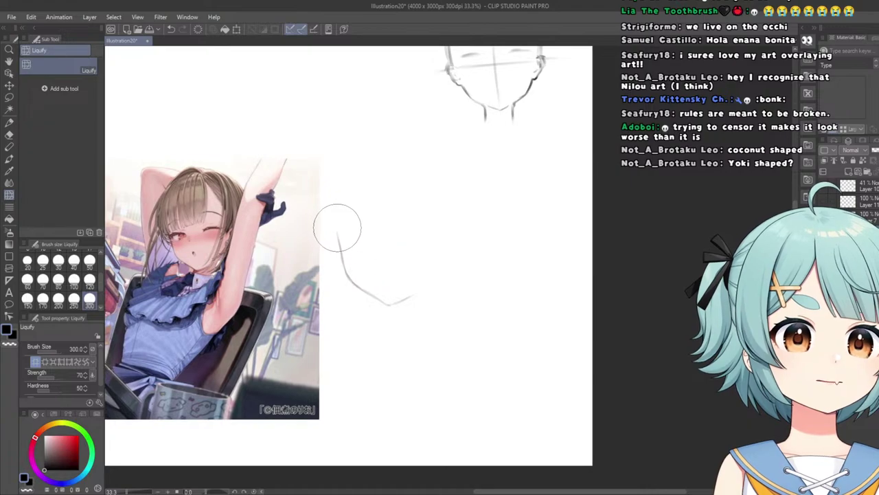
Sketch two short slanted neck lines below the jaw, one on each side of the chin, with the Kuro Sketch pen.
left_click(9, 124)
scroll(475, 186, "up", 1)
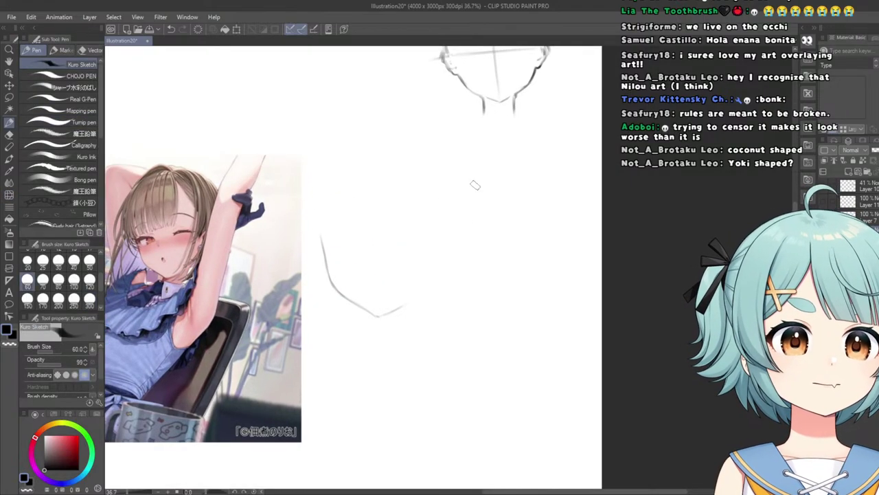
scroll(226, 248, "up", 2)
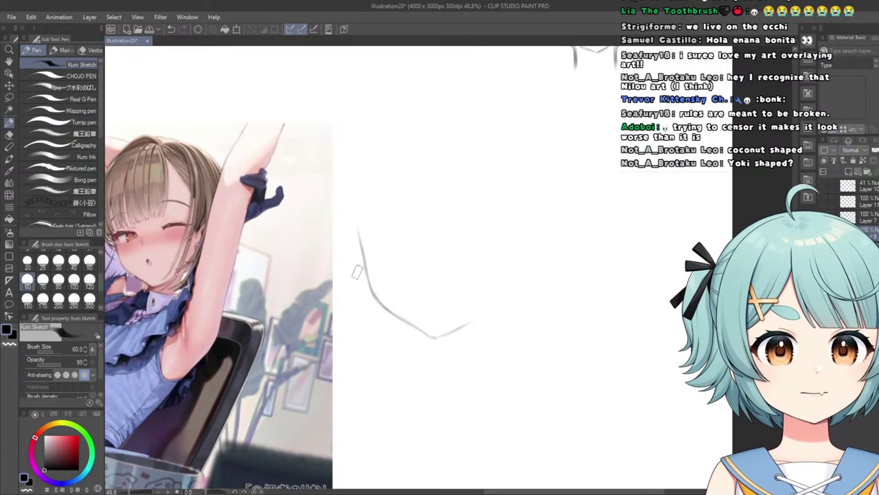
scroll(516, 291, "down", 3)
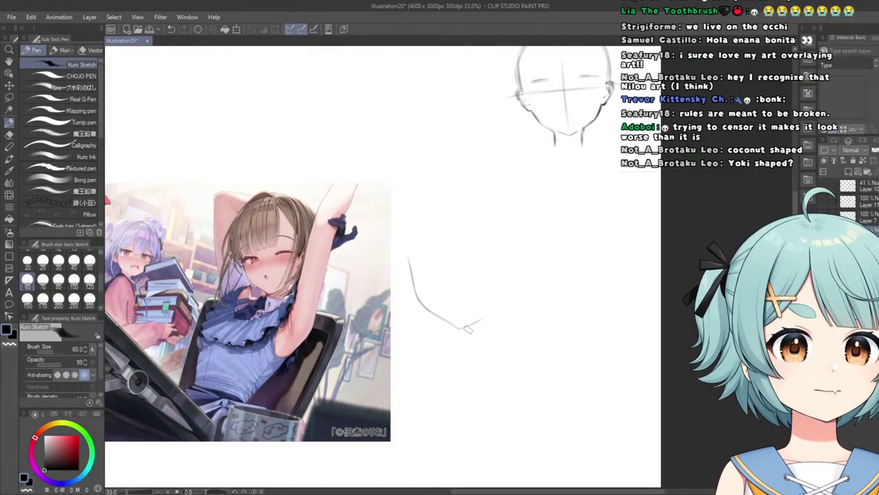
scroll(467, 330, "up", 4)
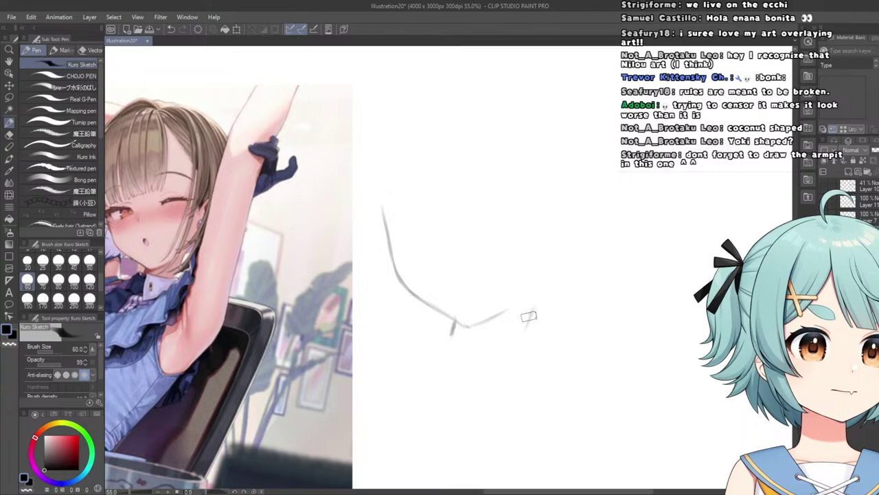
left_click_drag(533, 309, 520, 339)
left_click_drag(533, 306, 519, 351)
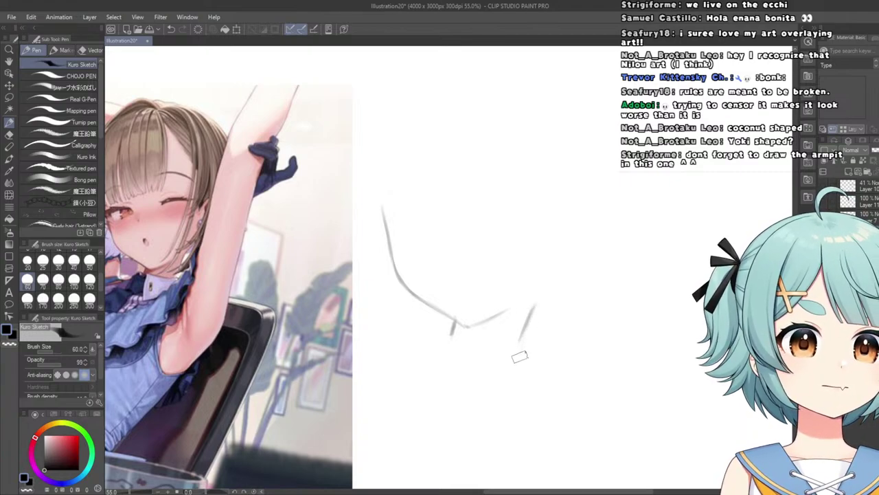
Sketch a short slanted jaw stroke rising from the upper end of the far-side neck line.
mouse_move(541, 287)
left_mouse_down()
mouse_move(528, 318)
mouse_move(566, 274)
mouse_move(540, 294)
left_mouse_up()
key("ctrl+z")
scroll(399, 311, "down", 5)
scroll(429, 308, "up", 3)
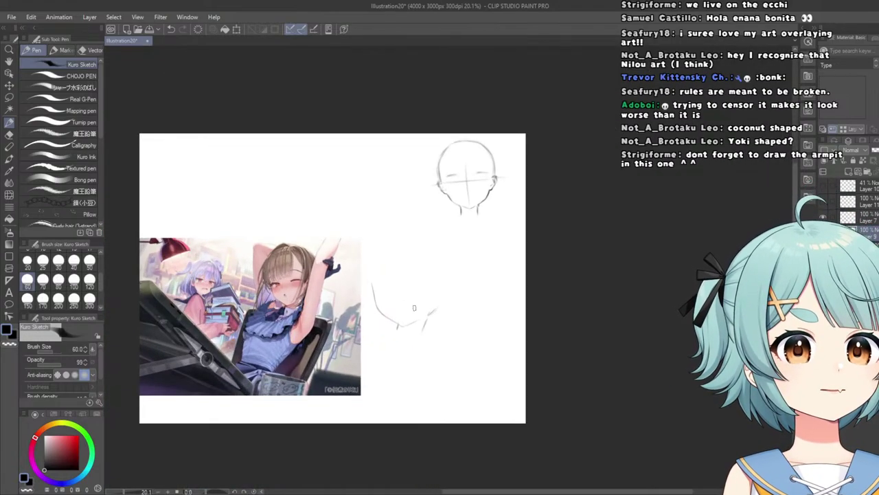
scroll(440, 312, "up", 2)
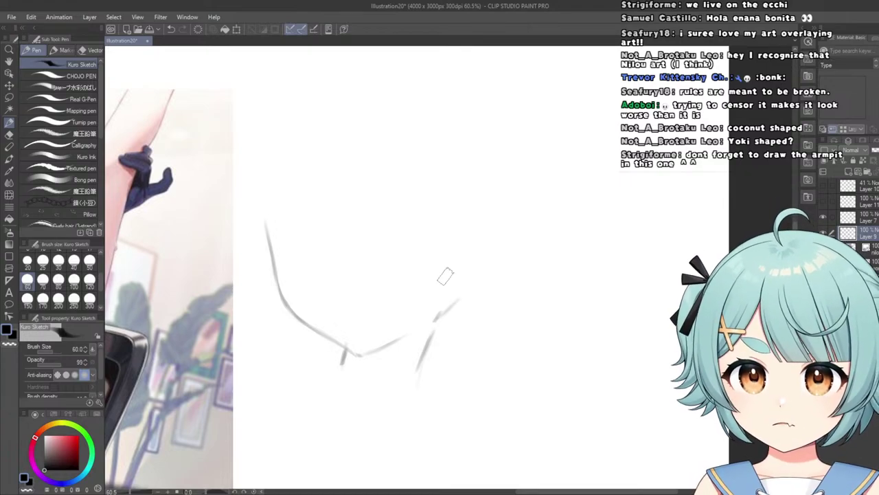
Compare the cheek, chin and neck lines with the brown-haired girl's face in the reference illustration.
scroll(469, 295, "down", 1)
scroll(469, 295, "down", 2)
scroll(195, 334, "up", 3)
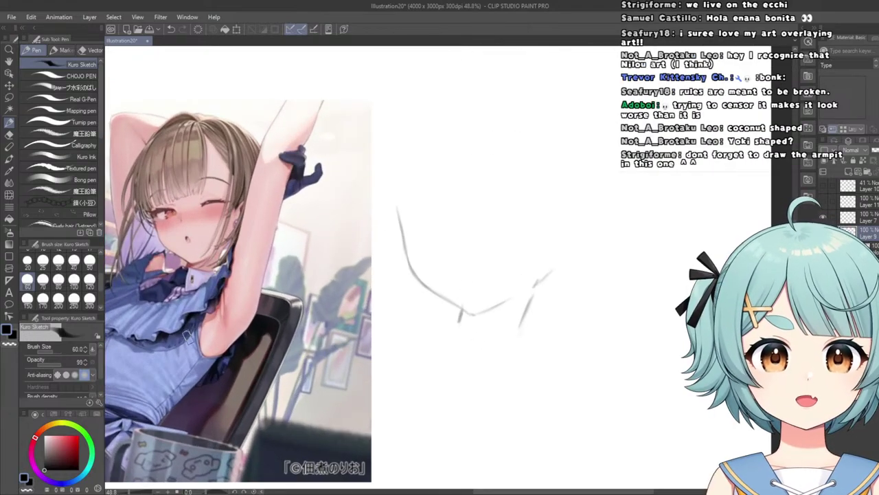
scroll(194, 334, "down", 3)
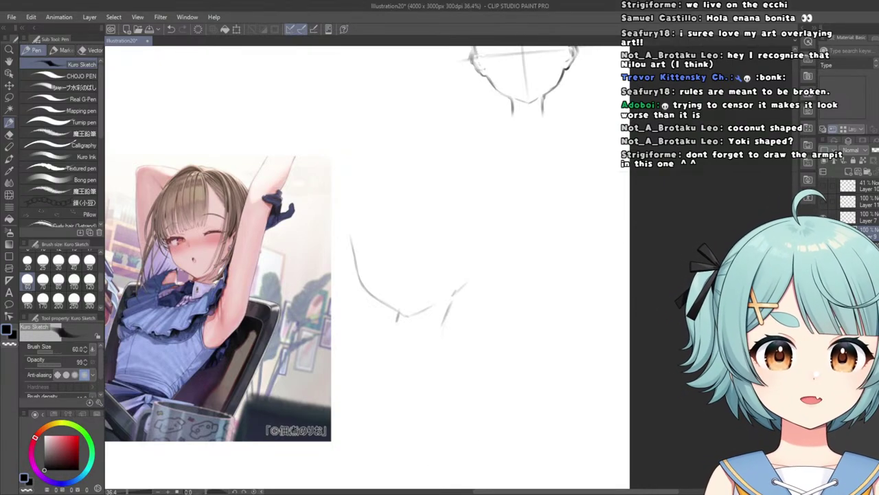
left_click(116, 492)
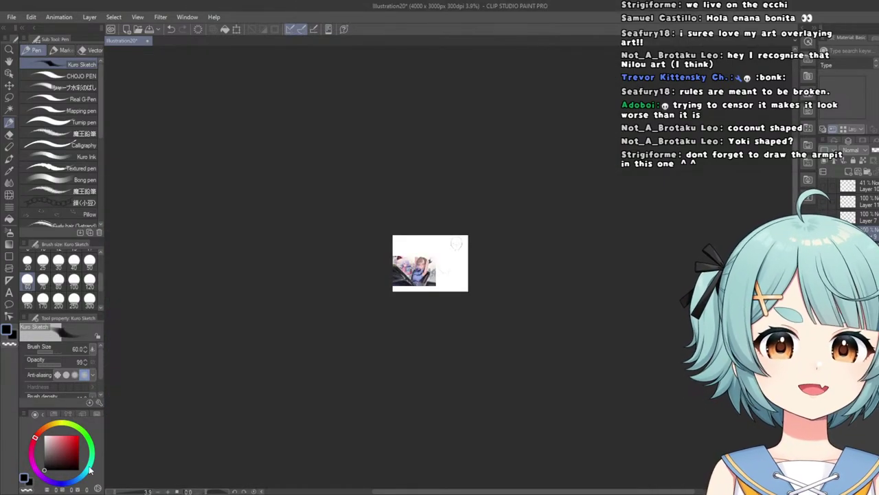
scroll(469, 235, "up", 7)
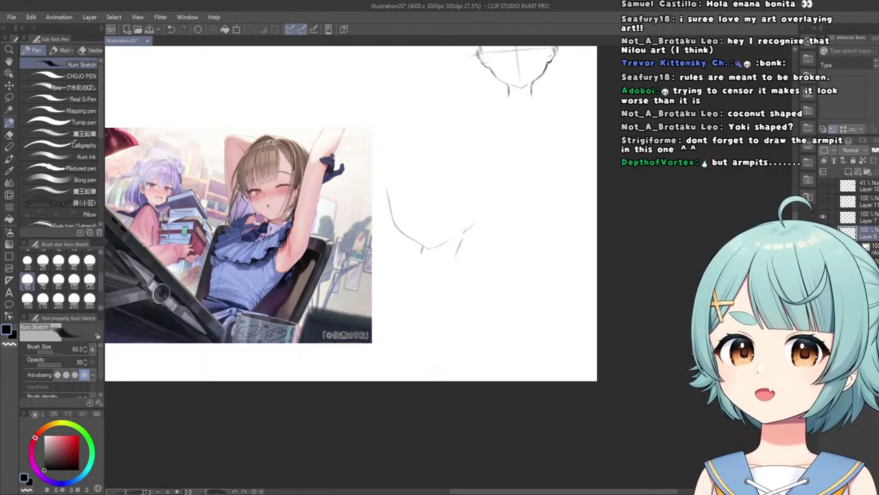
scroll(546, 283, "up", 3)
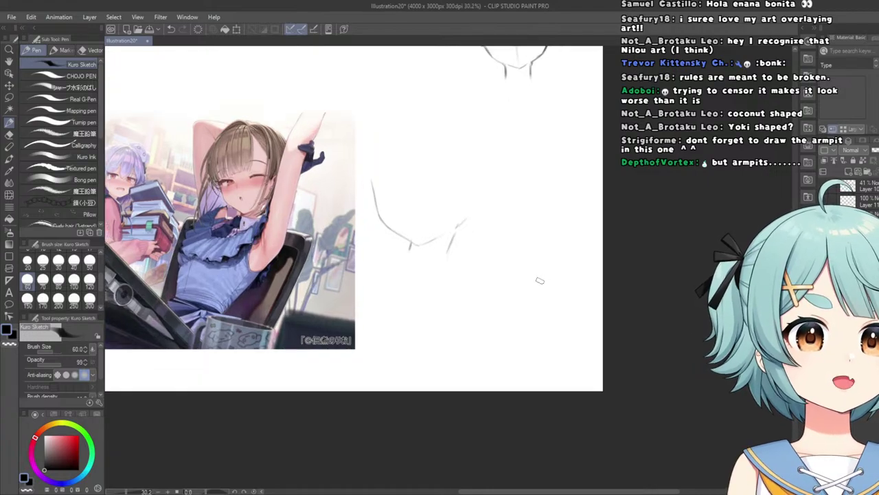
scroll(429, 255, "up", 4)
scroll(448, 179, "down", 3)
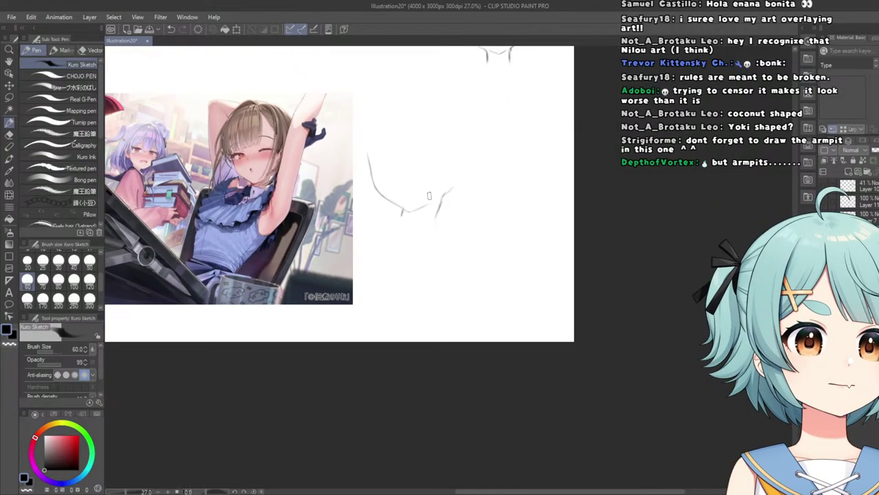
scroll(416, 208, "up", 1)
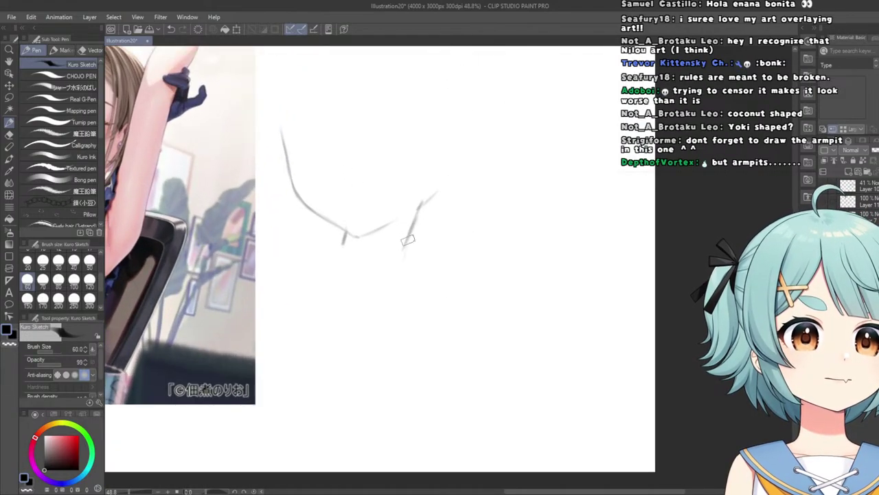
scroll(416, 209, "down", 3)
Sketch the ear on the far side of the jaw, with its upper edge, outer curve and lower edge joining the neck line.
scroll(371, 171, "up", 2)
scroll(371, 171, "up", 1)
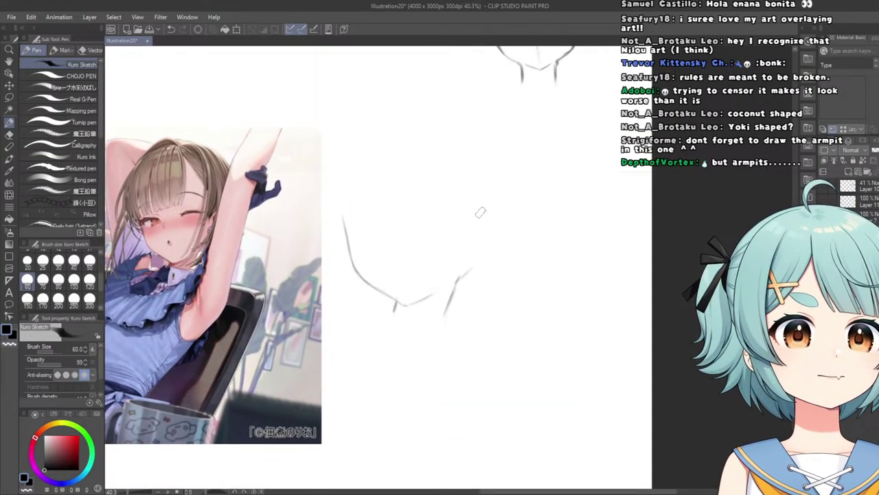
left_click_drag(472, 224, 487, 215)
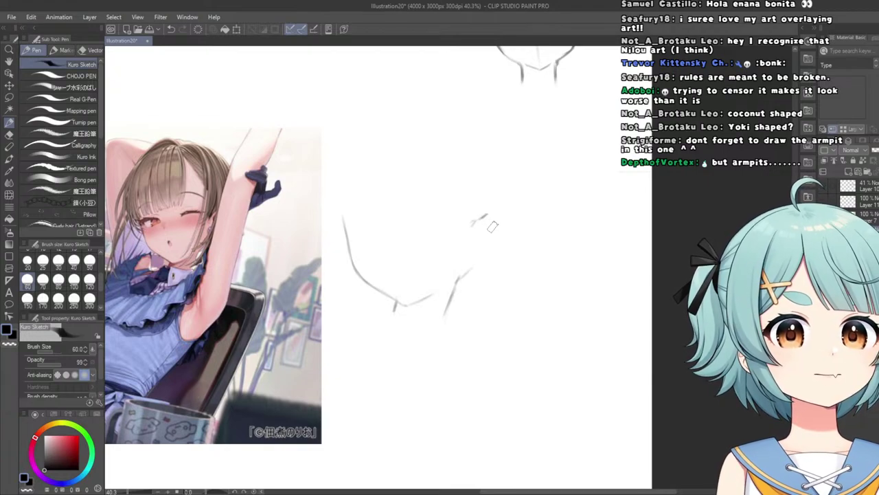
scroll(492, 228, "up", 1)
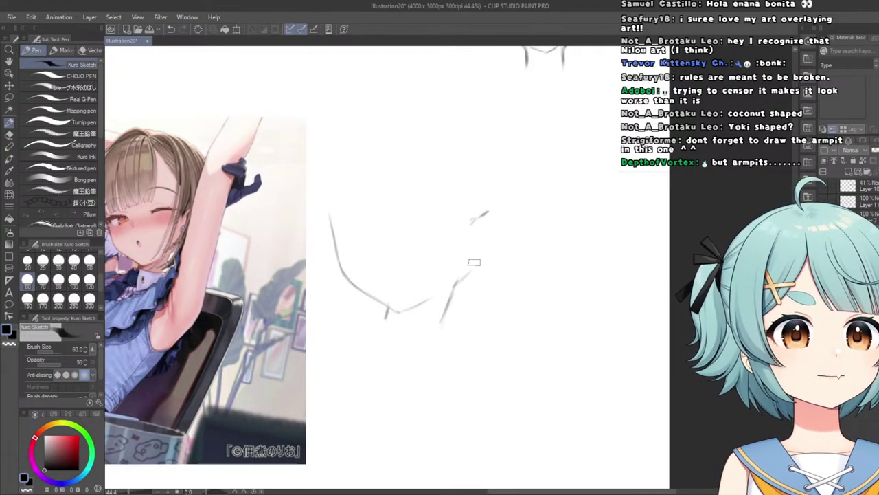
left_click_drag(467, 273, 485, 254)
left_click_drag(494, 215, 495, 232)
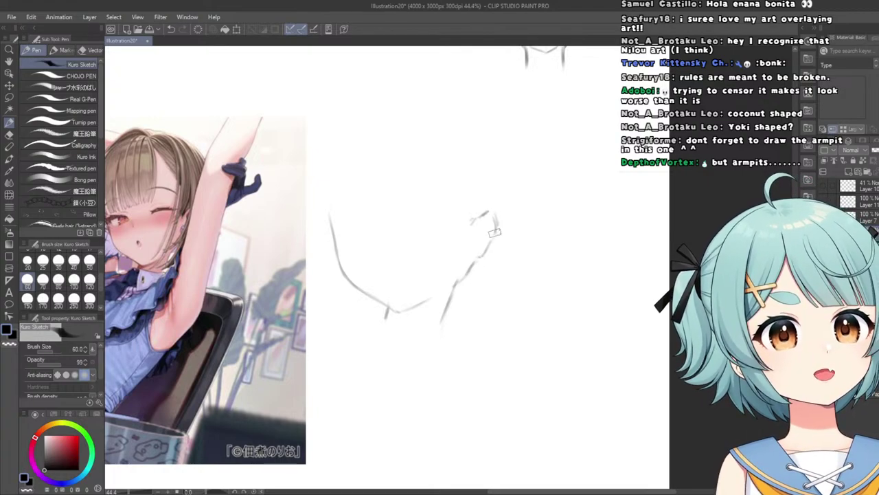
scroll(471, 227, "down", 4)
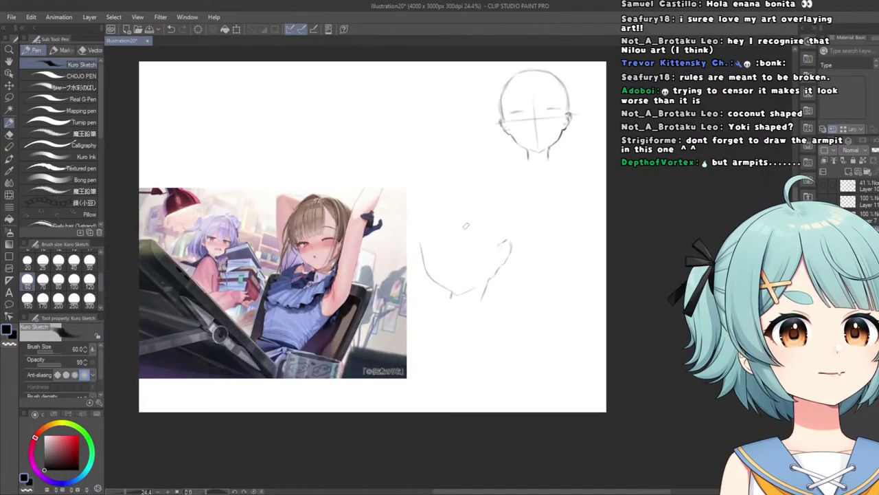
scroll(466, 225, "up", 4)
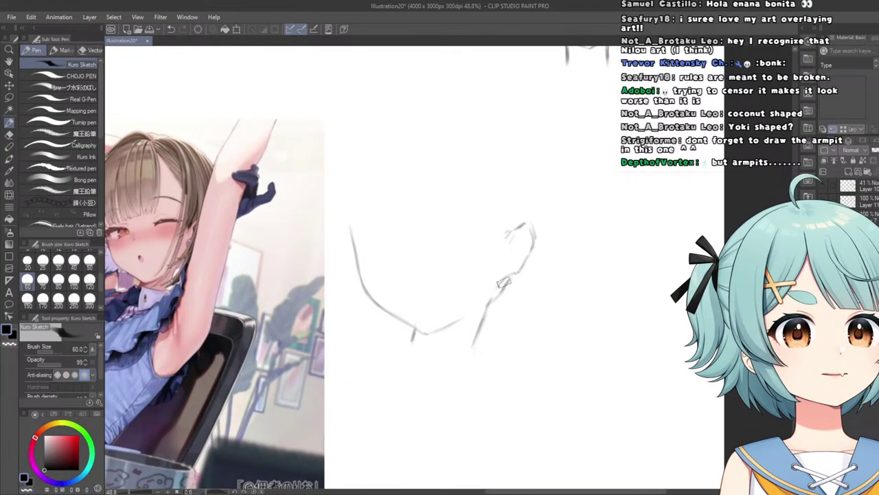
scroll(498, 281, "down", 5)
scroll(473, 271, "up", 4)
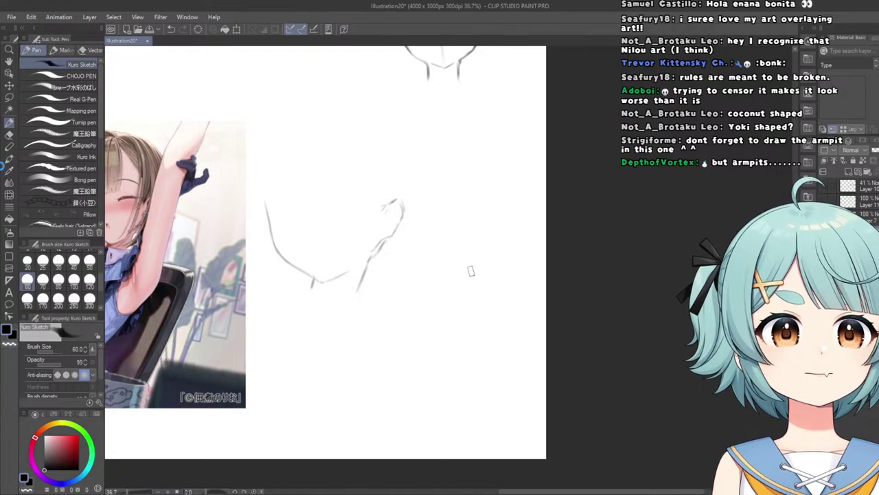
Clean up the overlapping lines between the ear's lower edge and the neck with the Hard eraser.
left_click(9, 134)
scroll(477, 294, "up", 3)
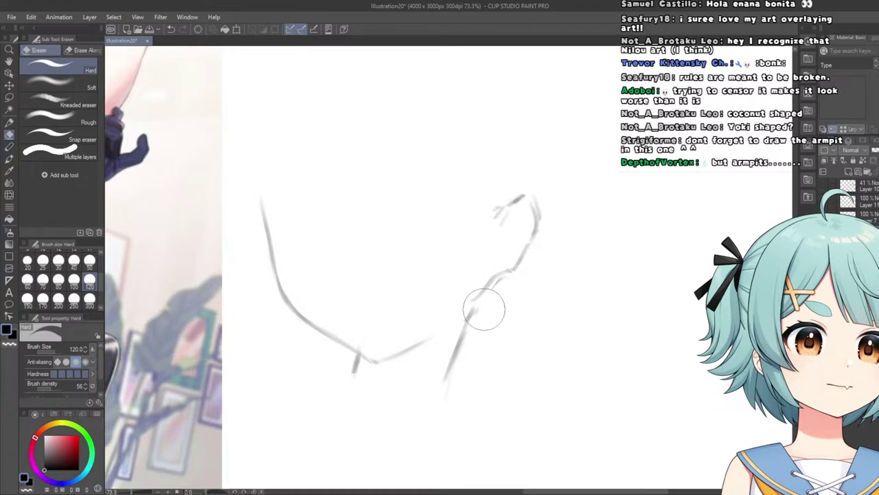
scroll(481, 305, "down", 5)
scroll(424, 239, "up", 4)
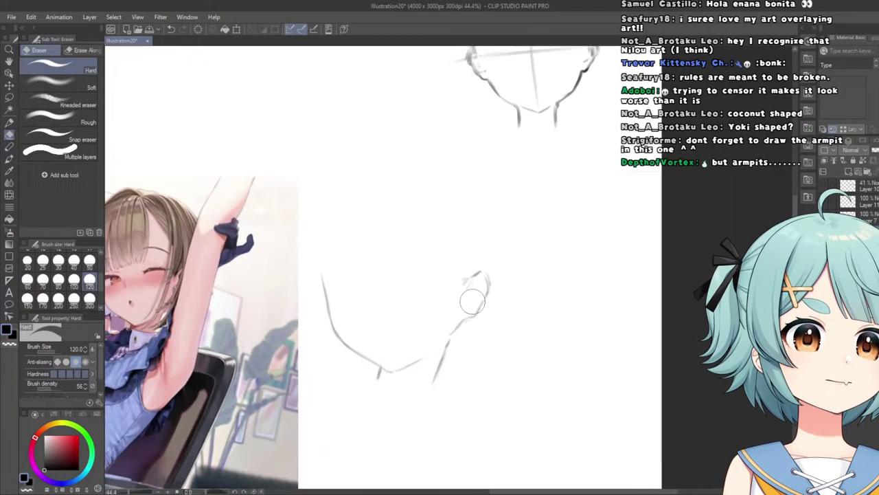
scroll(443, 229, "down", 3)
scroll(474, 257, "down", 1)
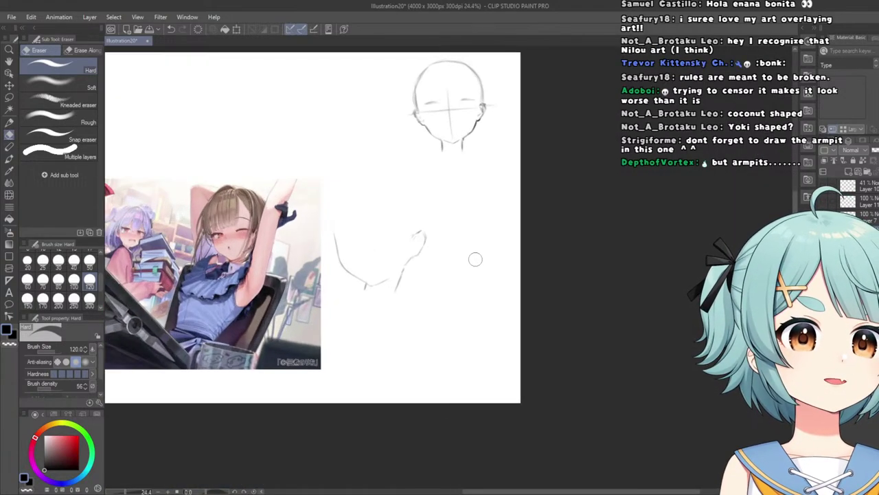
scroll(475, 257, "up", 2)
Adjust the shape of the ear outline with the Liquify tool at size 300, checking it against the reference.
left_click(6, 194)
left_click(7, 194)
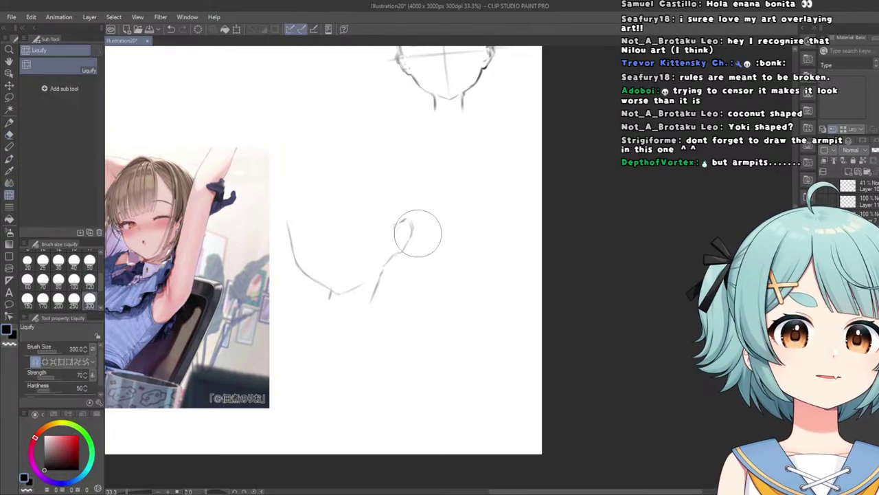
scroll(407, 206, "up", 1)
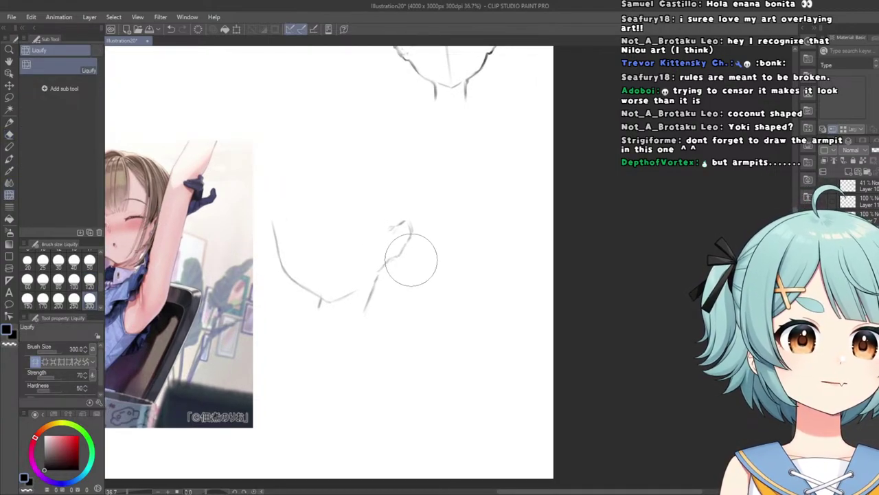
scroll(407, 254, "down", 3)
scroll(404, 246, "down", 2)
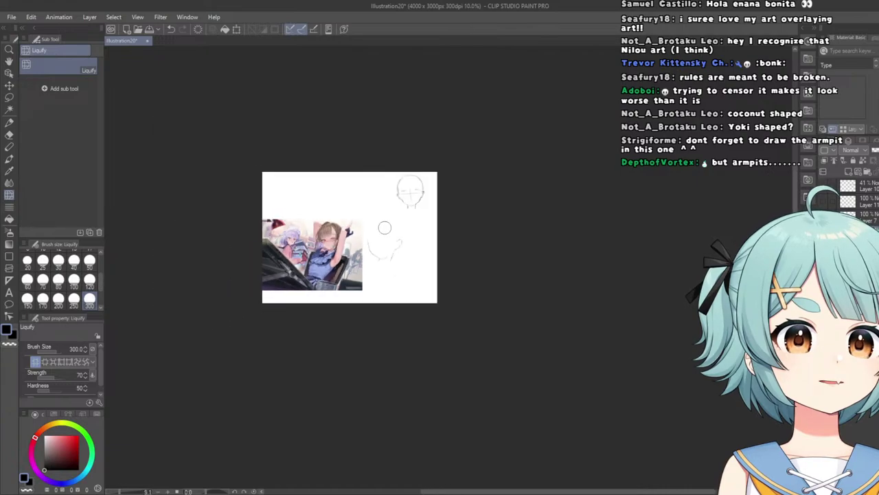
scroll(412, 275, "up", 3)
scroll(243, 220, "up", 2)
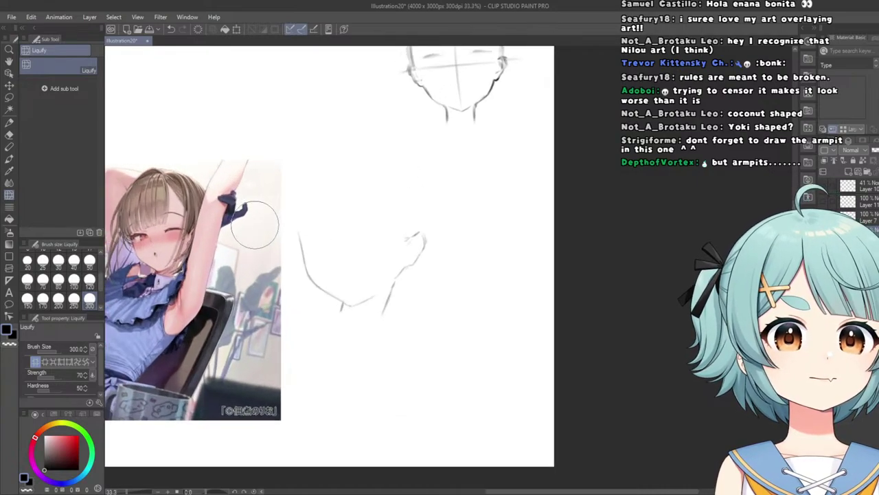
scroll(291, 177, "up", 1)
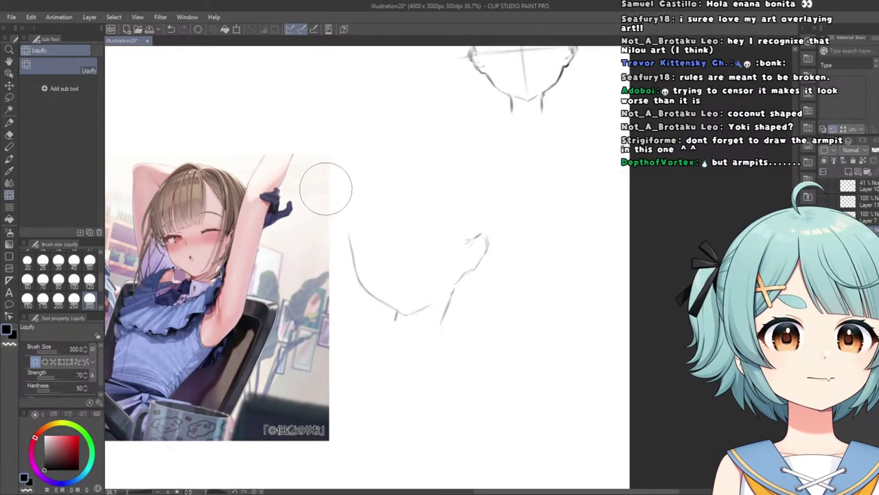
Switch back to the Kuro Sketch pen and try to extend the cheek line upward.
left_click(9, 123)
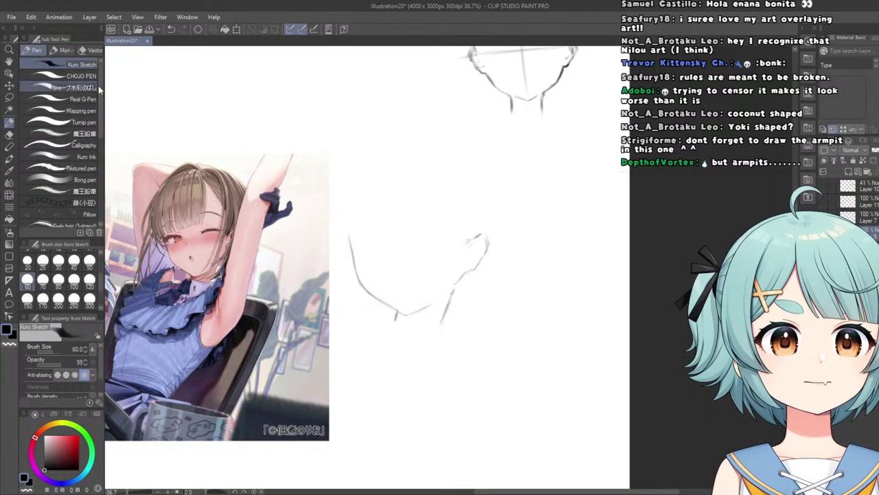
scroll(372, 198, "up", 1)
scroll(337, 211, "up", 2)
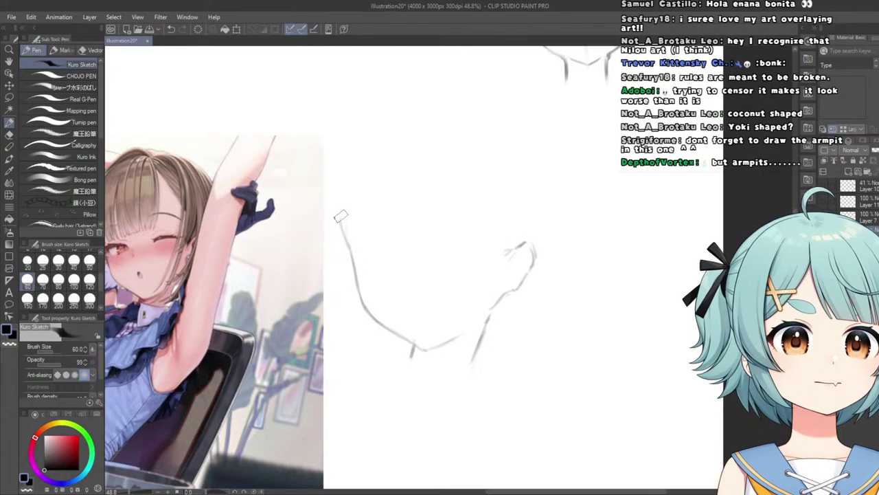
scroll(336, 214, "down", 6)
scroll(353, 219, "up", 5)
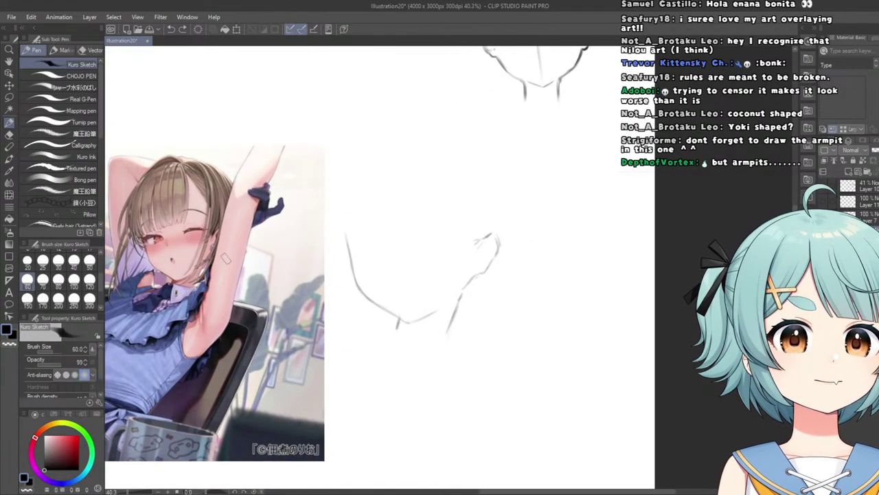
Sketch a light vertical center guideline from the forehead down to the chin with the Kuro Sketch pen at size 120.
left_click(90, 282)
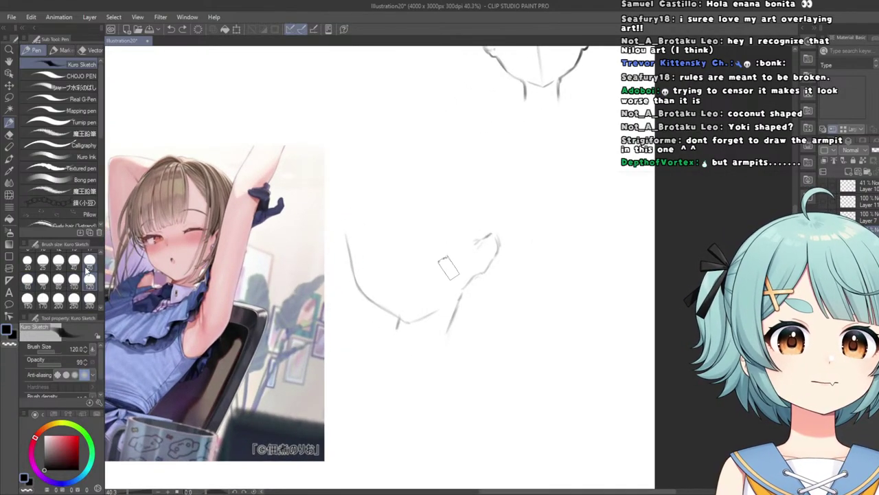
scroll(393, 189, "up", 1)
left_click_drag(390, 216, 400, 296)
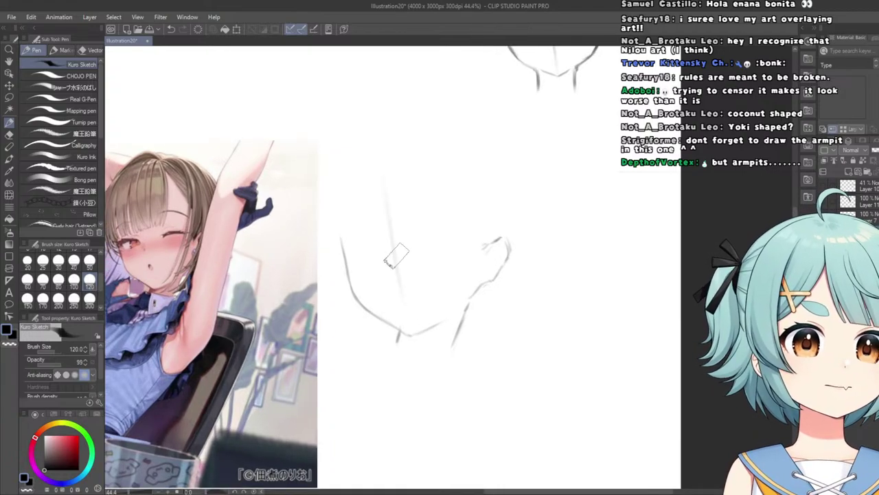
left_click_drag(387, 213, 416, 349)
key("ctrl+z")
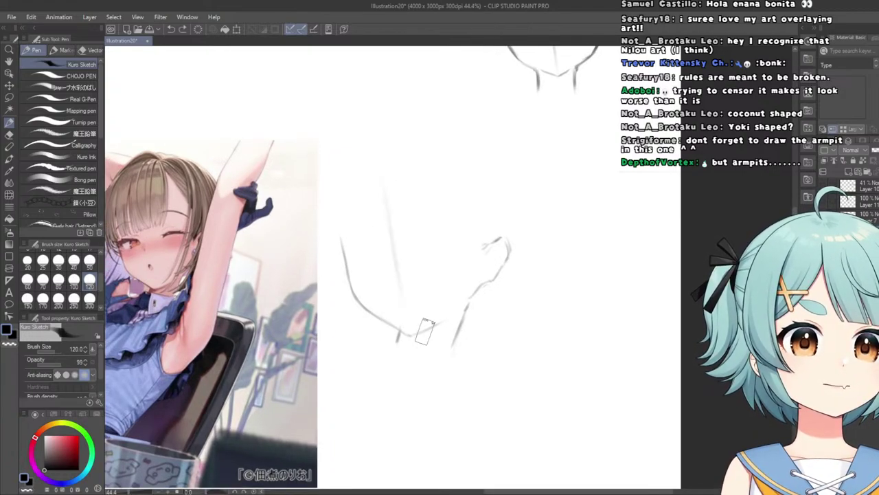
key("ctrl+z")
left_click_drag(386, 180, 405, 329)
key("ctrl+z")
left_click_drag(385, 196, 403, 323)
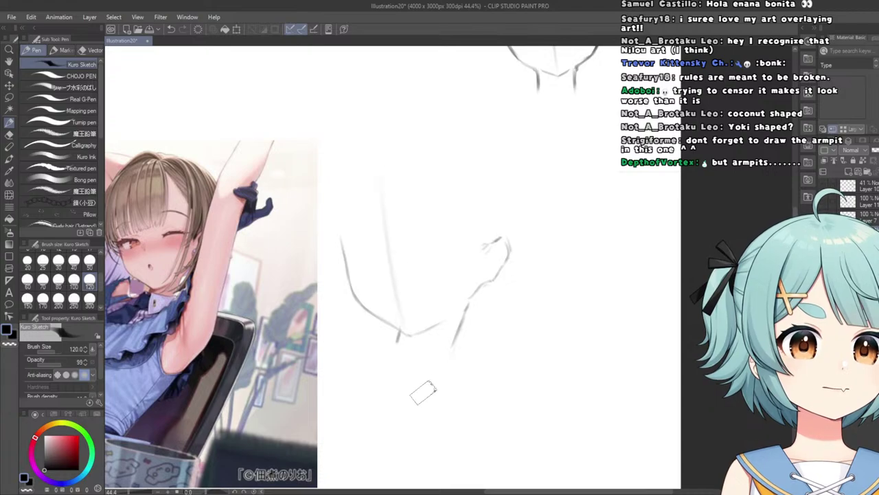
left_click_drag(393, 237, 418, 378)
scroll(418, 360, "down", 7)
scroll(420, 305, "up", 6)
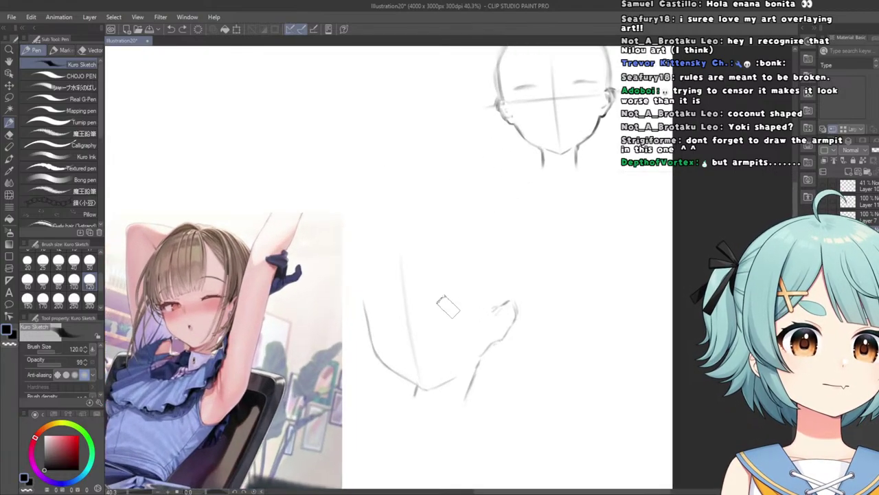
Sketch a light horizontal guideline from the top of the ear across the face past the opposite cheek line.
left_click_drag(486, 302, 367, 322)
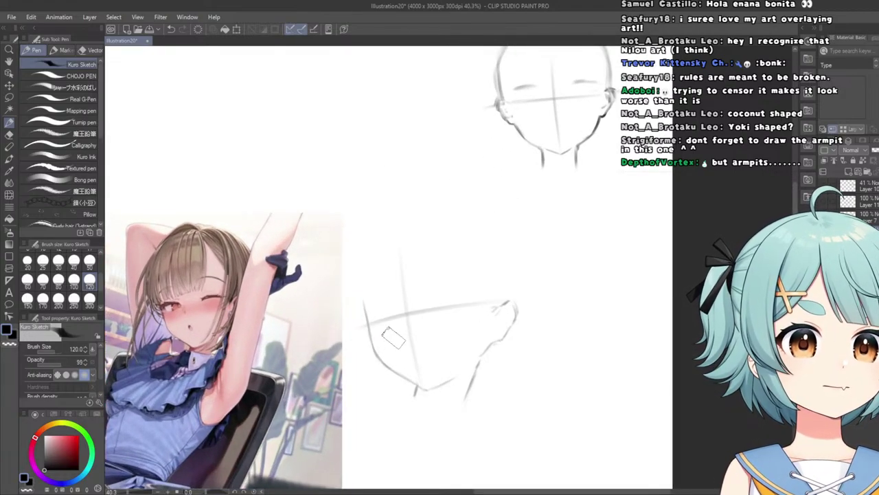
key("ctrl+z")
left_click_drag(519, 305, 361, 323)
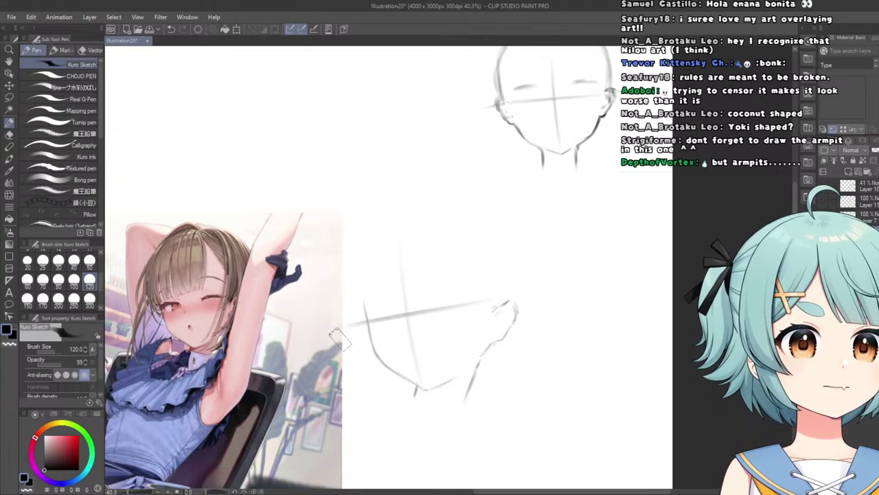
key("ctrl+z")
left_click_drag(516, 305, 365, 320)
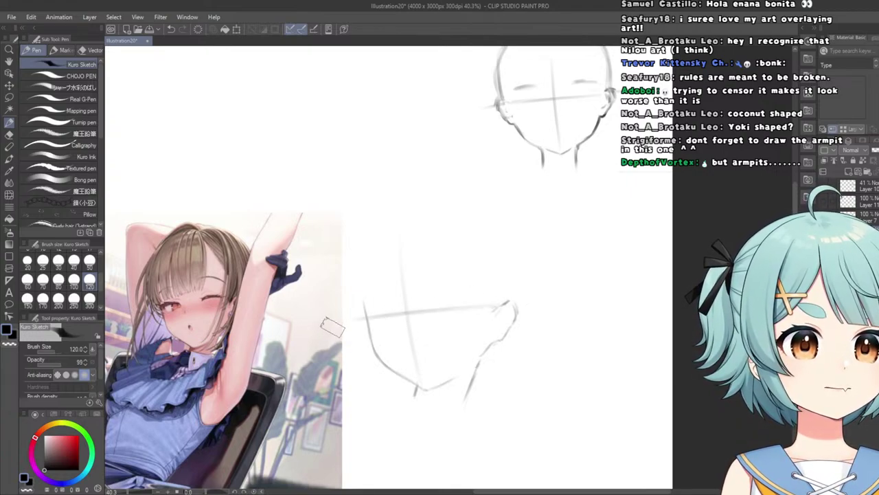
Undo the last guideline stroke and redraw the light horizontal guideline from the ear top across the face past the far cheek.
key("ctrl+z")
left_click_drag(514, 303, 367, 321)
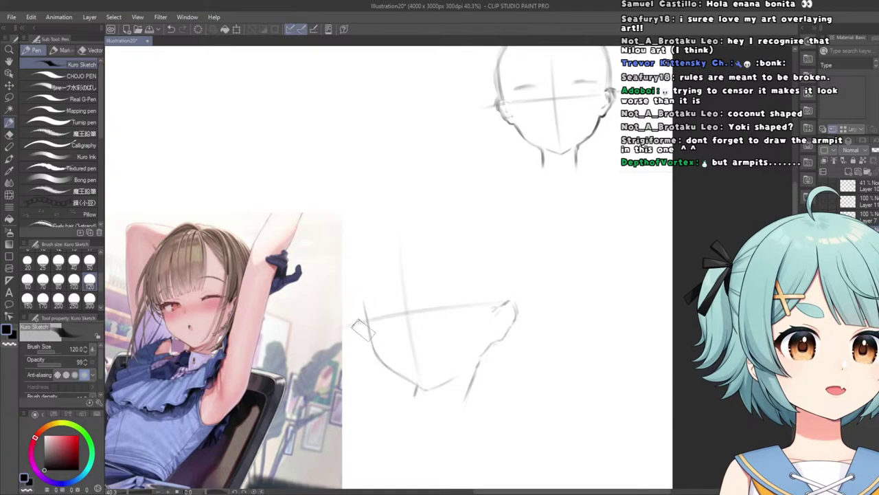
scroll(324, 313, "down", 2)
scroll(323, 313, "down", 3)
scroll(326, 316, "up", 7)
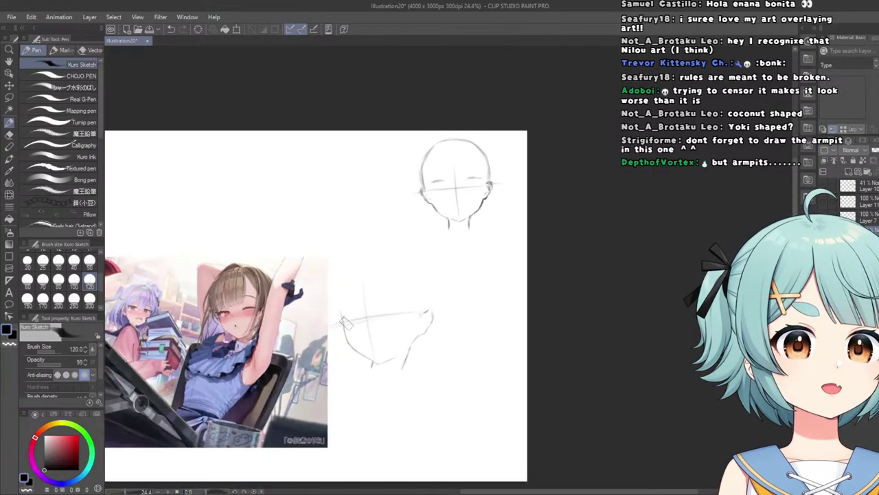
scroll(325, 303, "down", 2)
scroll(325, 301, "down", 1)
scroll(329, 309, "up", 2)
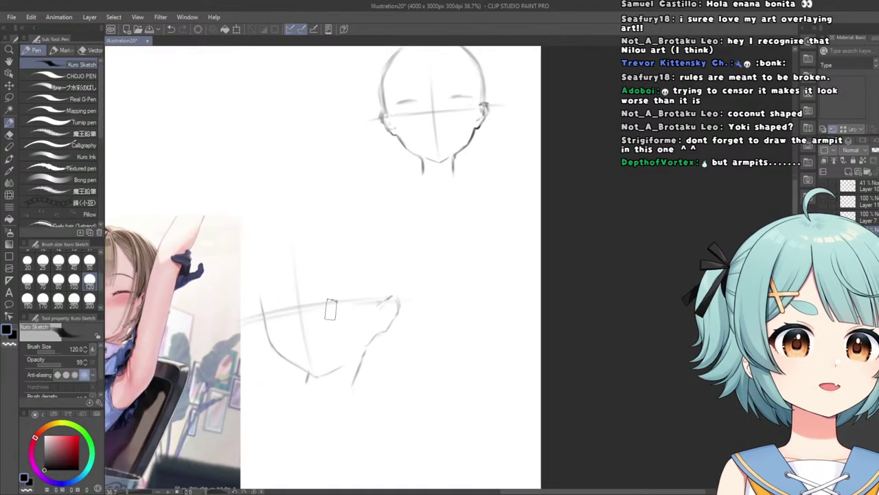
Sketch a light arc for the crown and a curve for the back of the skull down to the ear, redoing the first crown stroke.
scroll(320, 257, "down", 3)
scroll(293, 292, "up", 3)
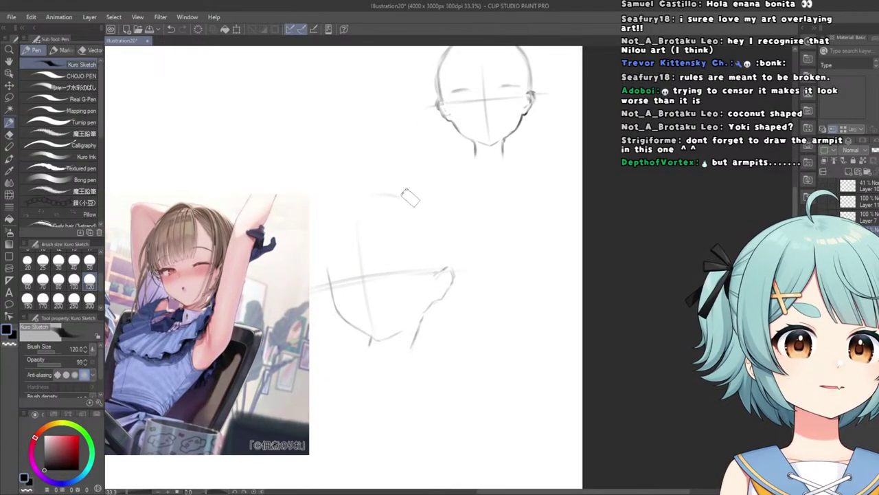
key("ctrl+z")
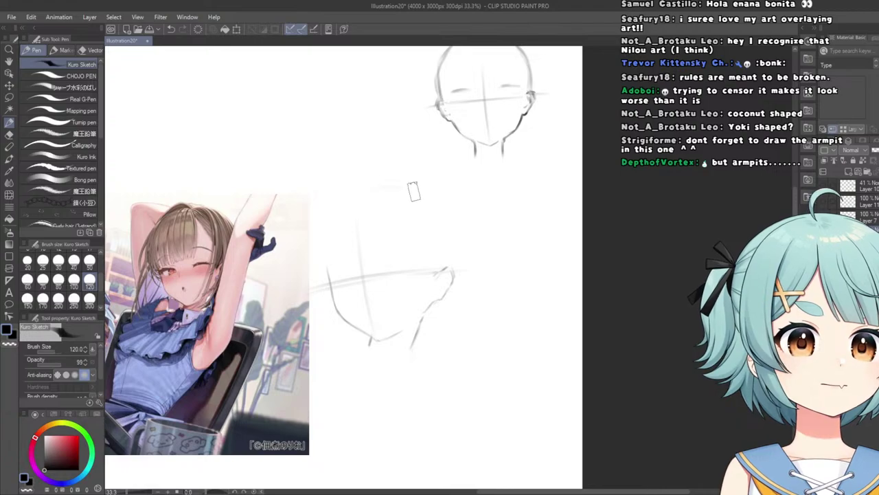
left_click_drag(374, 189, 420, 195)
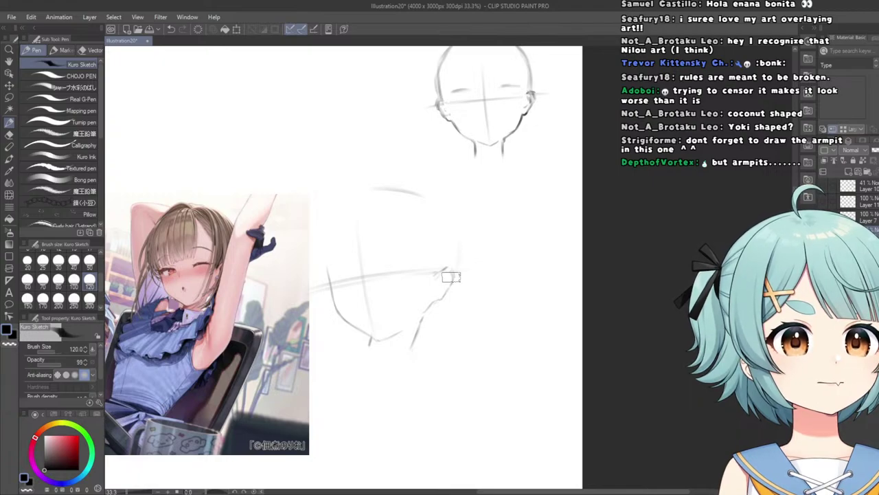
mouse_move(423, 192)
left_mouse_down()
mouse_move(458, 226)
mouse_move(460, 246)
left_mouse_up()
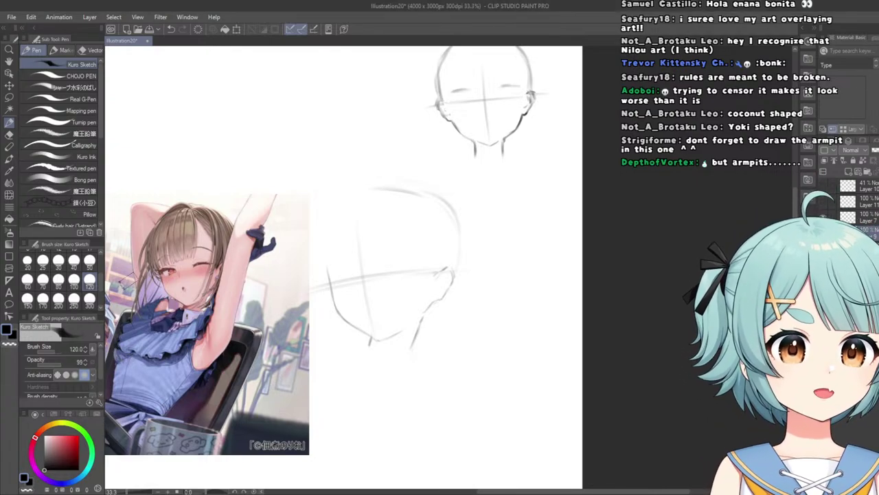
scroll(128, 281, "up", 1)
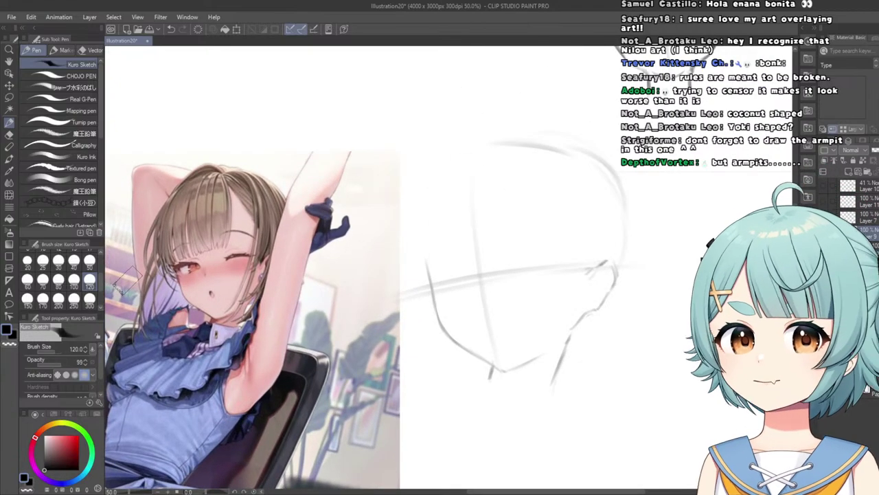
scroll(312, 294, "down", 3)
scroll(501, 251, "up", 2)
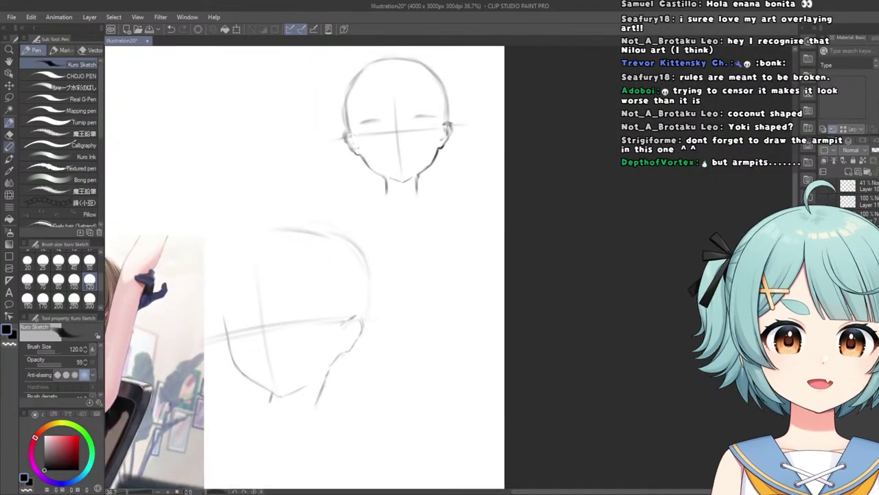
Erase the crown arc with the Hard eraser at size 120, keeping the curve at the back of the skull.
key("e")
scroll(261, 222, "up", 2)
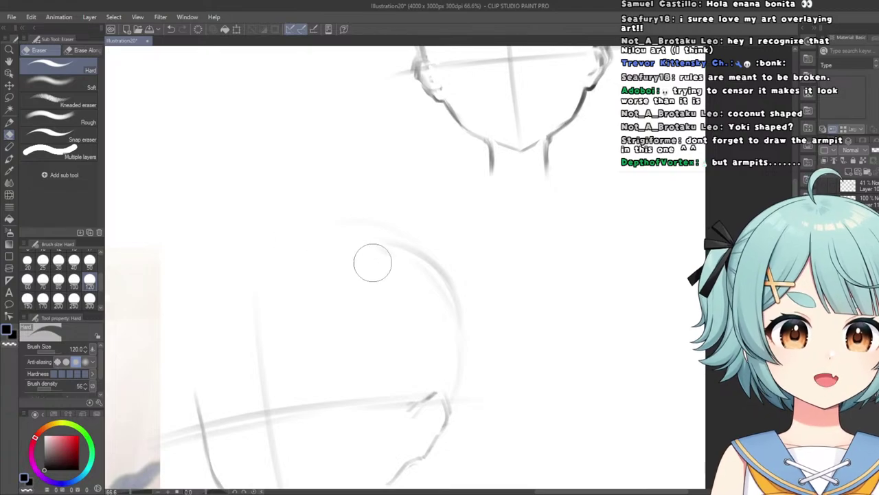
scroll(373, 262, "down", 3)
scroll(323, 226, "down", 2)
scroll(316, 226, "up", 3)
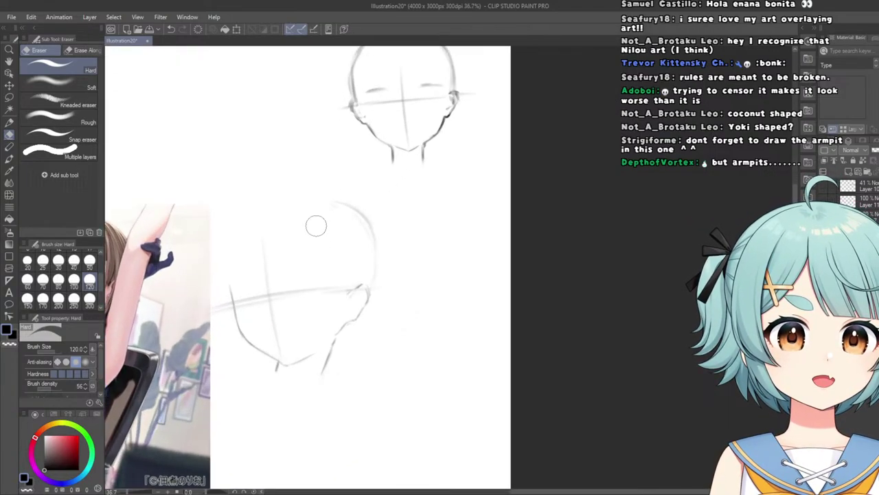
Adjust the curve at the back of the skull with the Liquify tool at size 300.
left_click(8, 196)
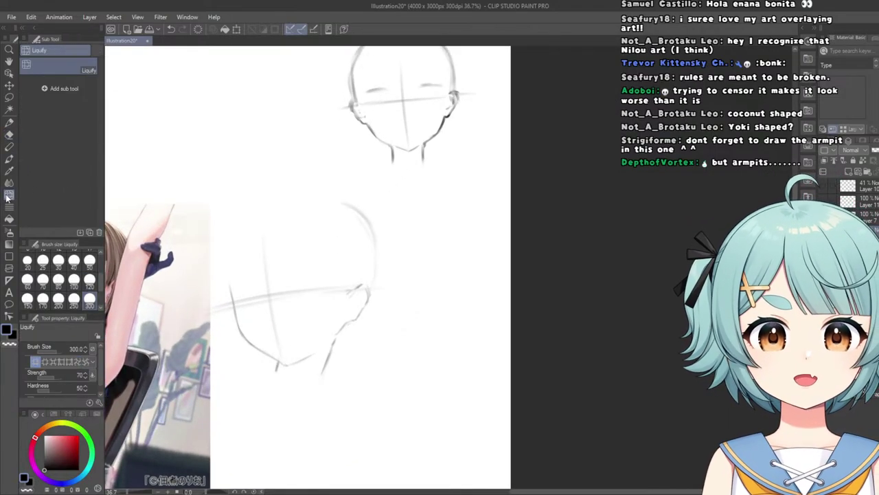
scroll(251, 172, "down", 2)
scroll(300, 176, "up", 1)
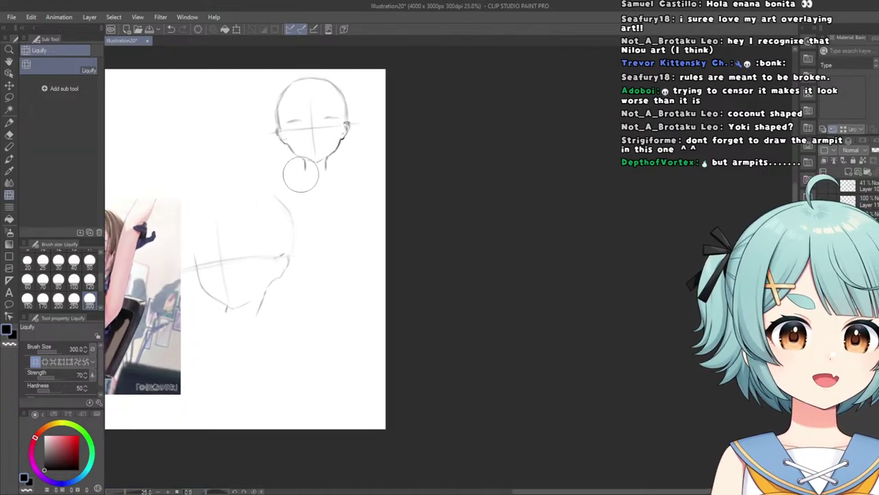
scroll(300, 175, "up", 1)
Redraw the crown arc higher above the face with the Kuro Sketch pen at size 120, comparing it with the reference.
left_click(9, 123)
scroll(215, 175, "up", 5)
left_click_drag(244, 187, 182, 194)
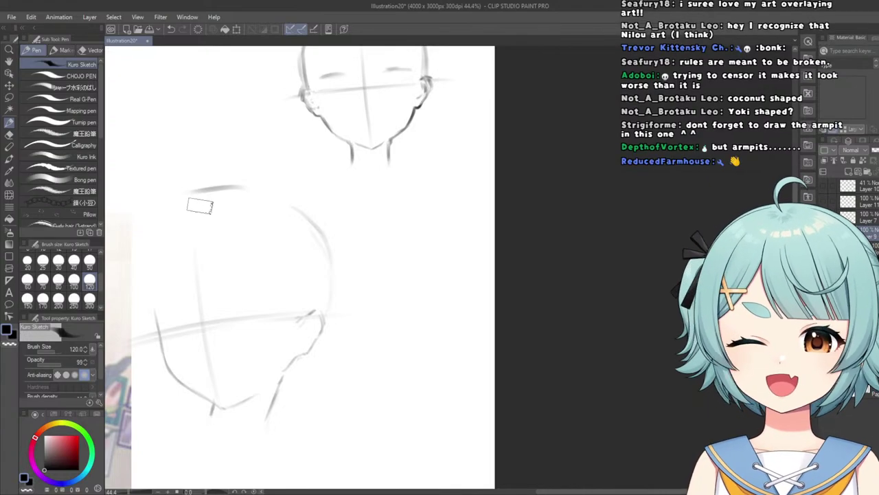
scroll(254, 192, "up", 2)
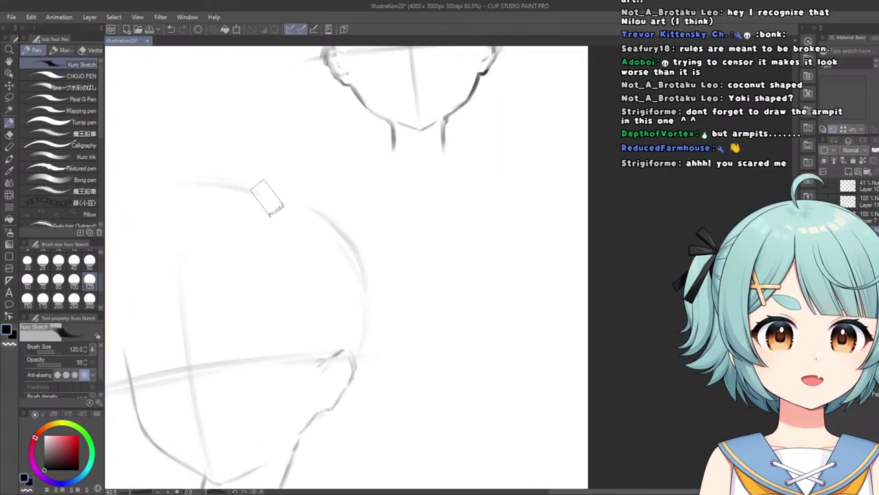
scroll(147, 205, "down", 4)
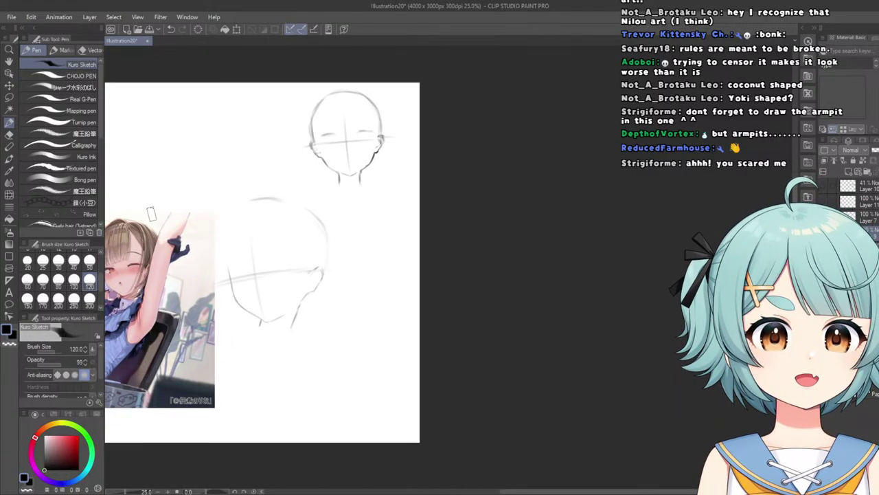
scroll(234, 210, "up", 2)
Adjust the new crown arc with the Liquify tool at size 300, checking the whole head from a distance.
left_click(8, 195)
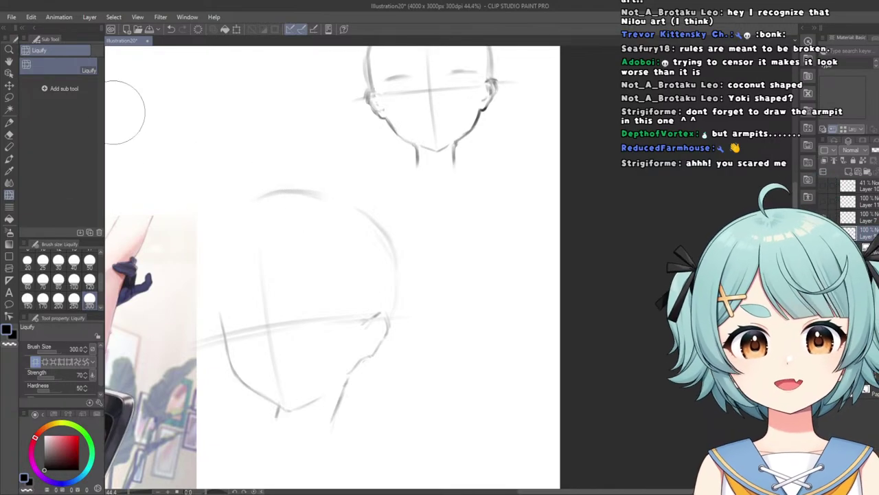
scroll(255, 186, "down", 4)
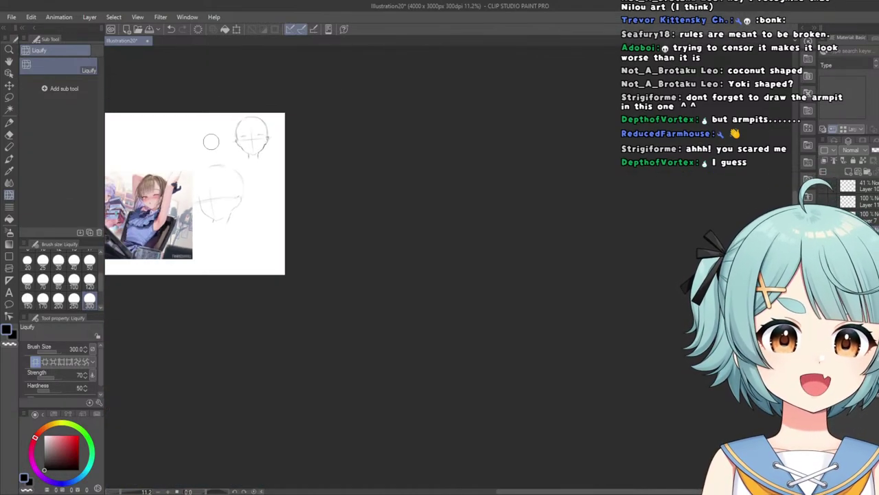
scroll(106, 147, "up", 2)
Sketch the forehead side of the skull from the crown down to the cheek line with the Kuro Sketch pen.
left_click(9, 123)
scroll(227, 172, "up", 5)
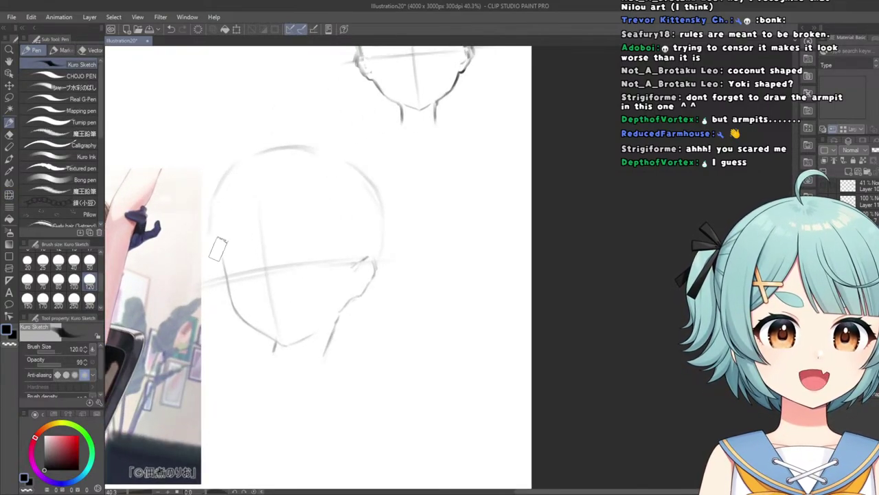
scroll(213, 250, "up", 2)
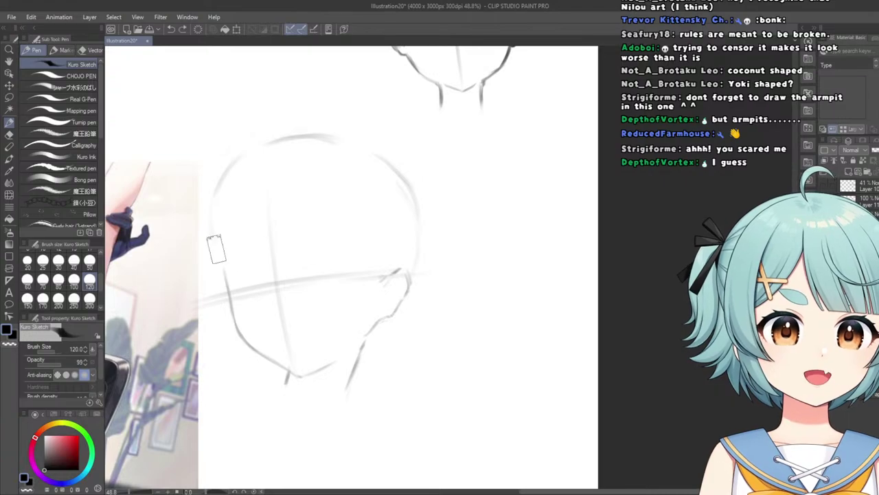
scroll(215, 235, "down", 6)
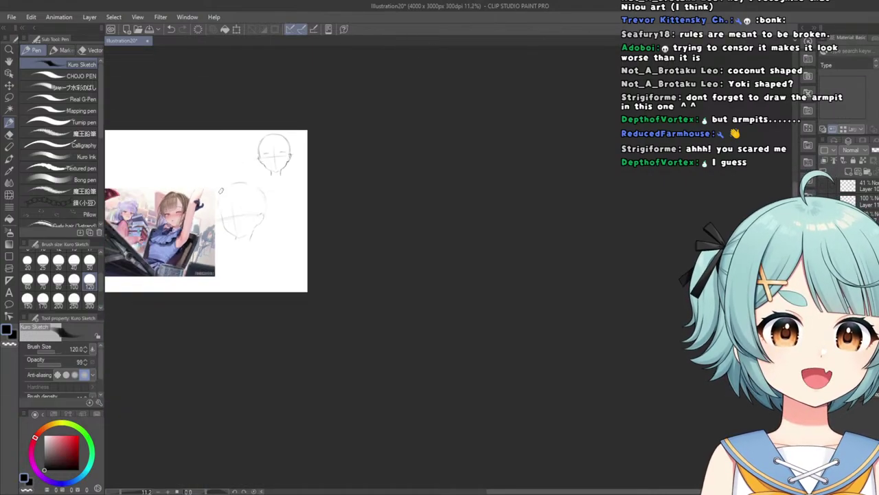
scroll(213, 209, "up", 4)
Refine the forehead and crown outline with the Liquify tool at size 300, comparing it with the reference.
left_click(9, 194)
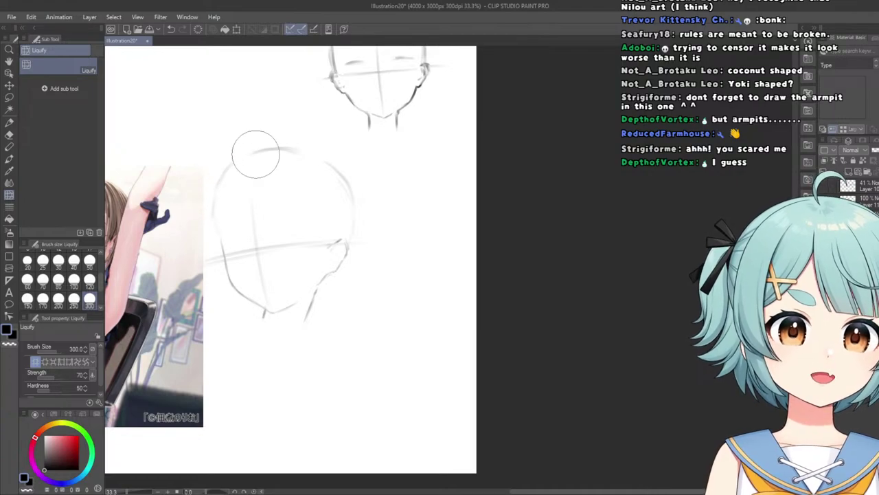
scroll(206, 226, "down", 3)
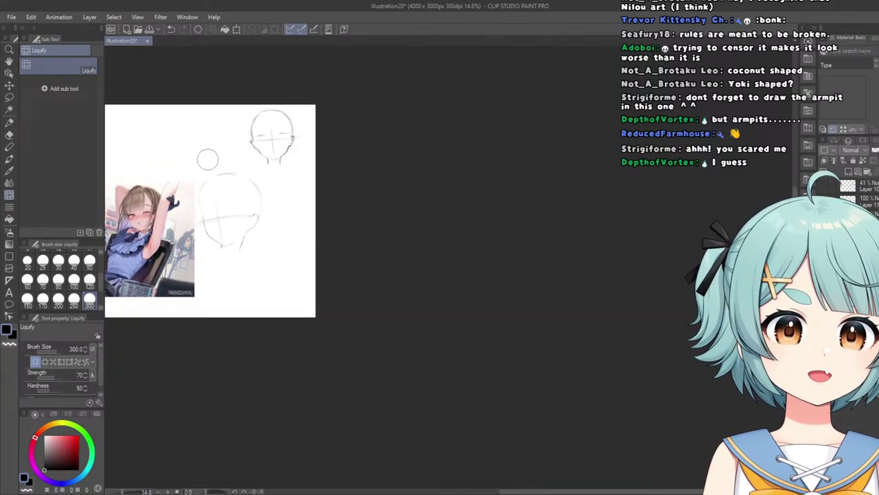
scroll(205, 195, "up", 2)
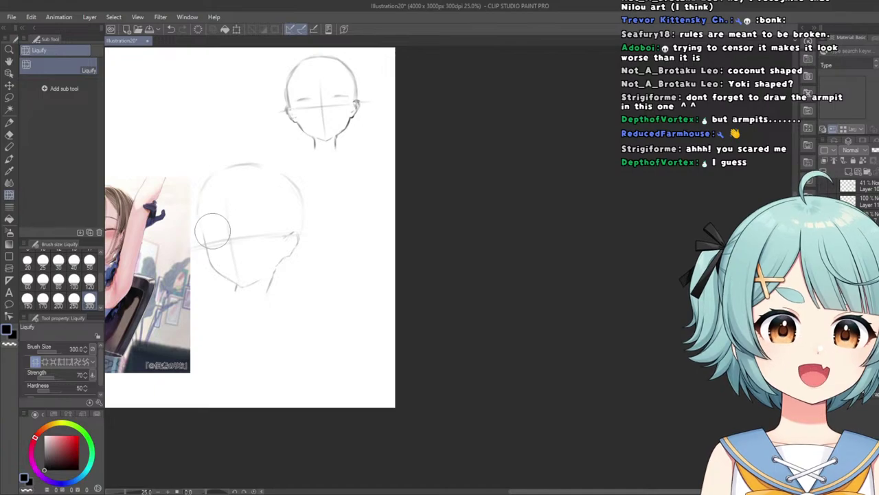
scroll(213, 230, "down", 3)
scroll(216, 173, "up", 3)
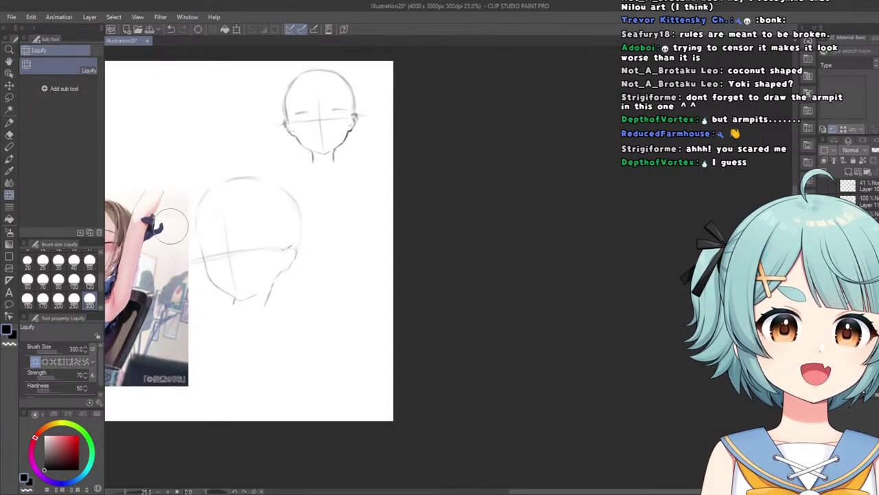
scroll(76, 299, "down", 1)
Reshape the overall skull outline with the Liquify tool at size 800, checking it against the reference, and switch back to the Kuro Sketch pen.
left_click(89, 300)
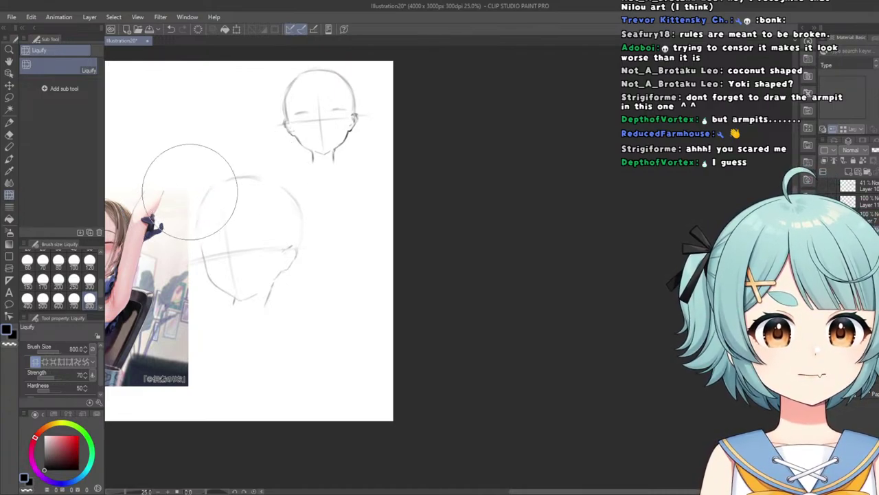
scroll(190, 192, "down", 2)
scroll(213, 148, "down", 3)
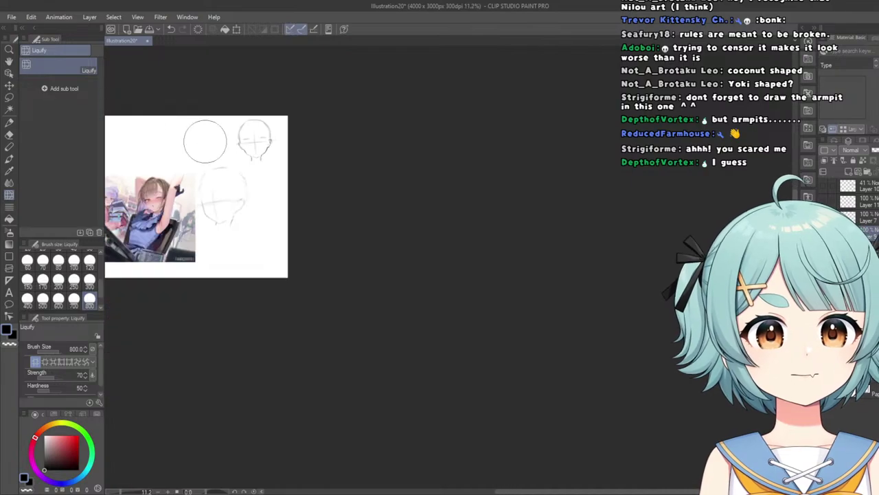
scroll(194, 161, "up", 3)
scroll(255, 151, "down", 3)
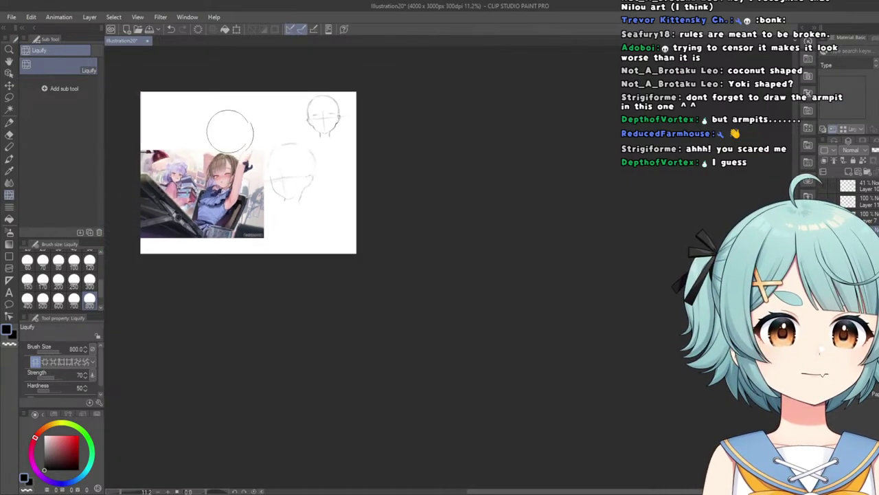
scroll(231, 145, "up", 2)
scroll(226, 137, "down", 3)
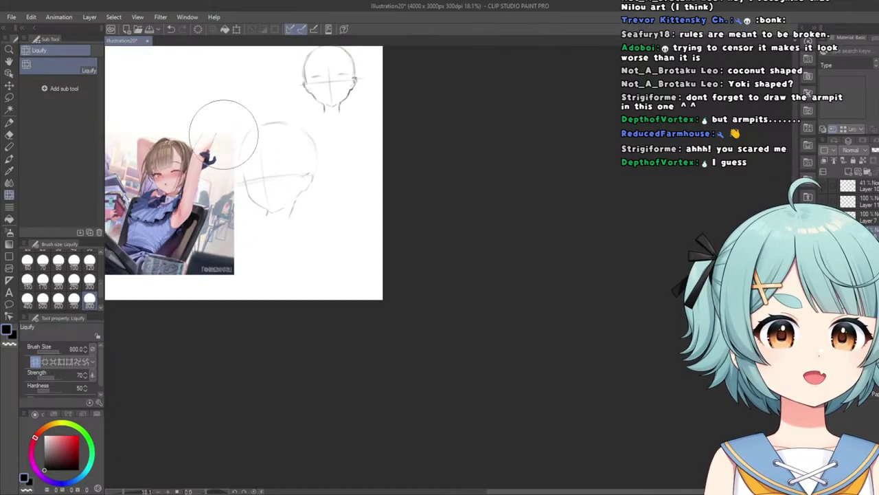
scroll(231, 134, "up", 5)
scroll(236, 129, "down", 3)
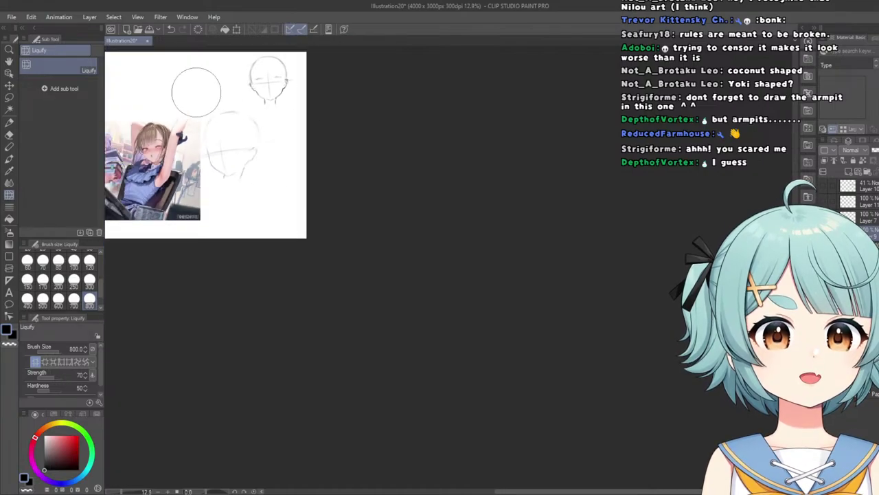
scroll(235, 82, "up", 2)
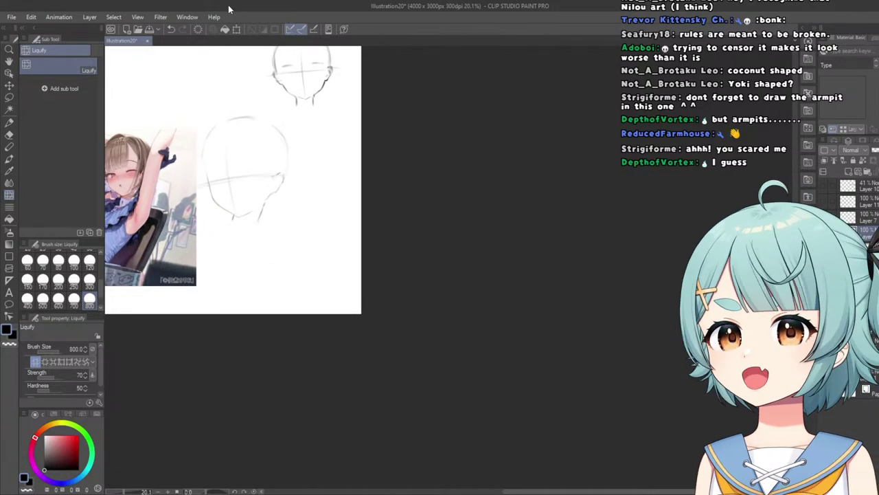
scroll(197, 165, "down", 3)
scroll(221, 154, "up", 3)
scroll(220, 154, "down", 1)
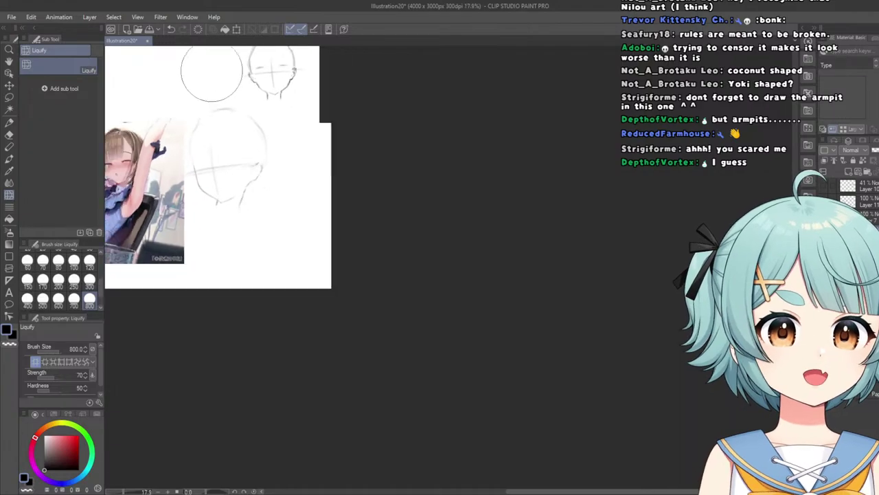
scroll(330, 159, "up", 4)
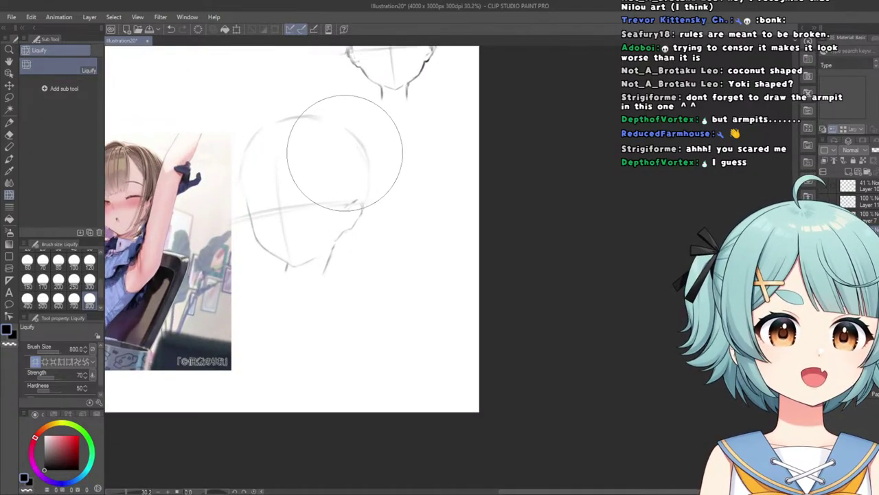
scroll(296, 151, "down", 3)
scroll(271, 100, "up", 2)
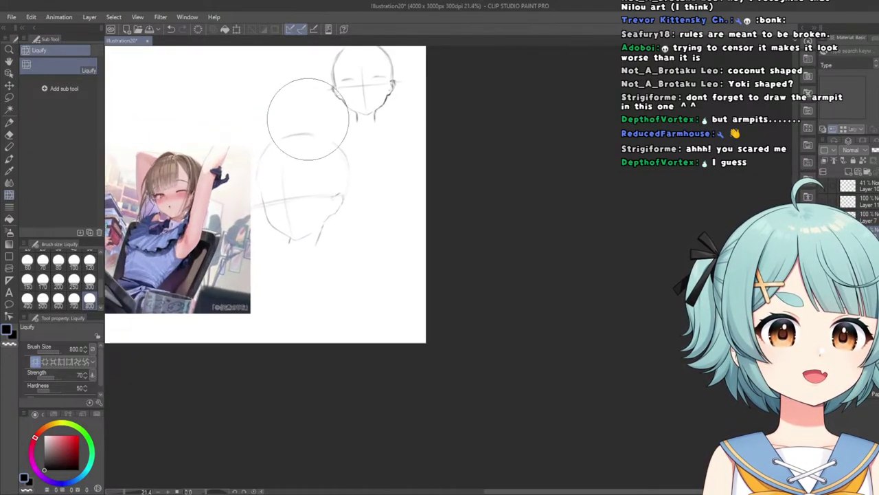
left_click(9, 124)
scroll(268, 132, "down", 2)
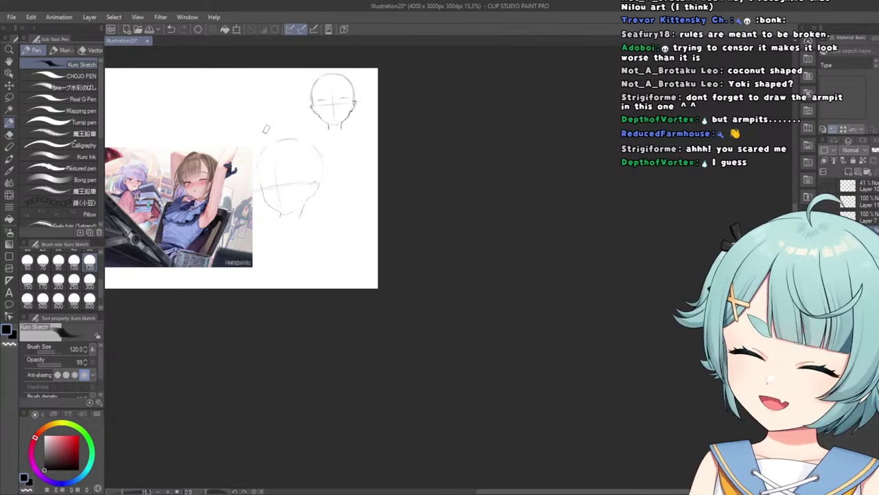
Sketch short curved brow lines above the horizontal guideline on both sides of the face with the Kuro Sketch pen.
scroll(268, 132, "up", 3)
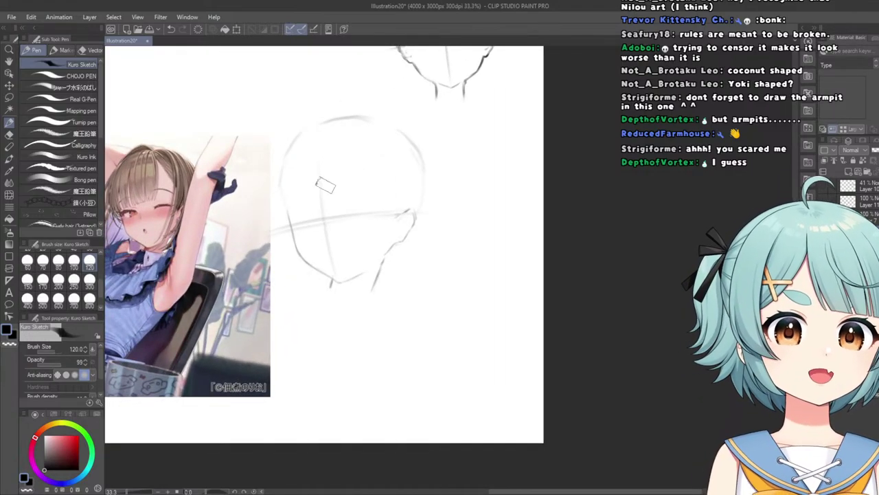
scroll(297, 178, "up", 2)
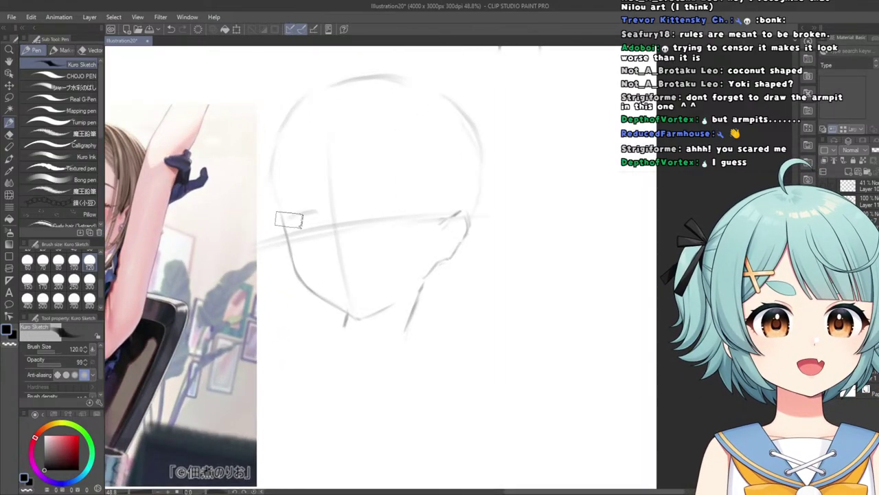
scroll(335, 203, "down", 3)
scroll(313, 206, "up", 3)
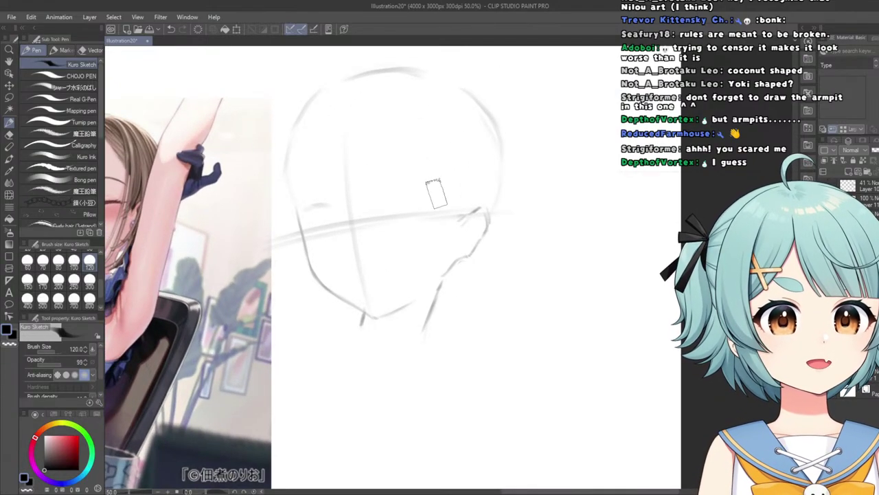
left_click_drag(432, 189, 381, 199)
scroll(461, 185, "down", 3)
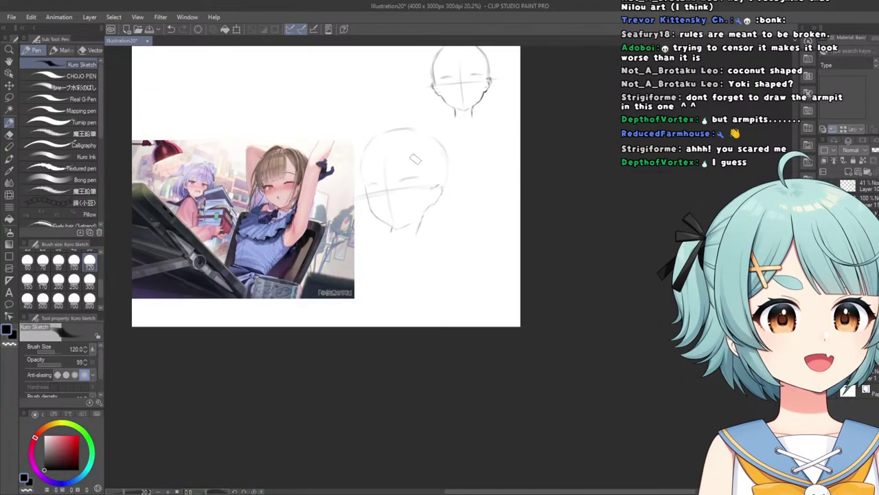
Strengthen the ear-side brow line and touch up the far brow area near the face outline, comparing both with the reference.
scroll(412, 191, "up", 3)
scroll(412, 191, "down", 3)
scroll(334, 171, "down", 2)
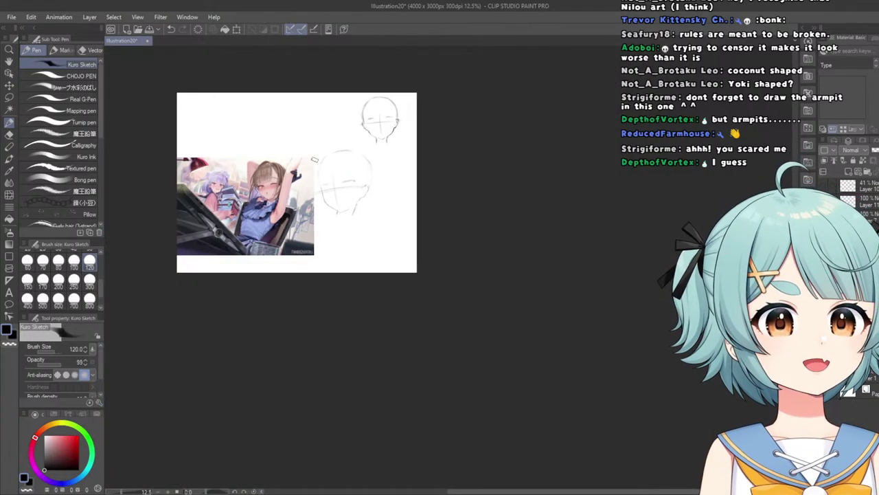
scroll(330, 186, "up", 4)
scroll(315, 202, "down", 3)
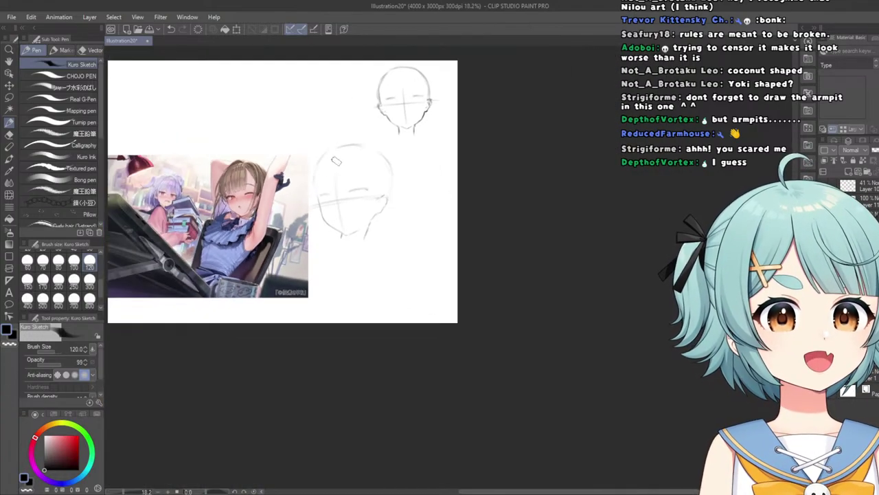
scroll(311, 183, "up", 3)
scroll(338, 129, "down", 3)
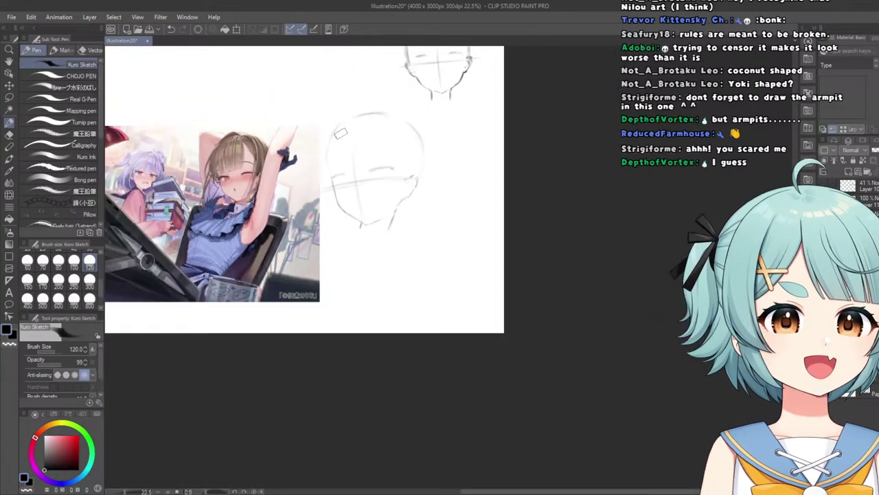
scroll(339, 130, "down", 1)
scroll(316, 164, "up", 4)
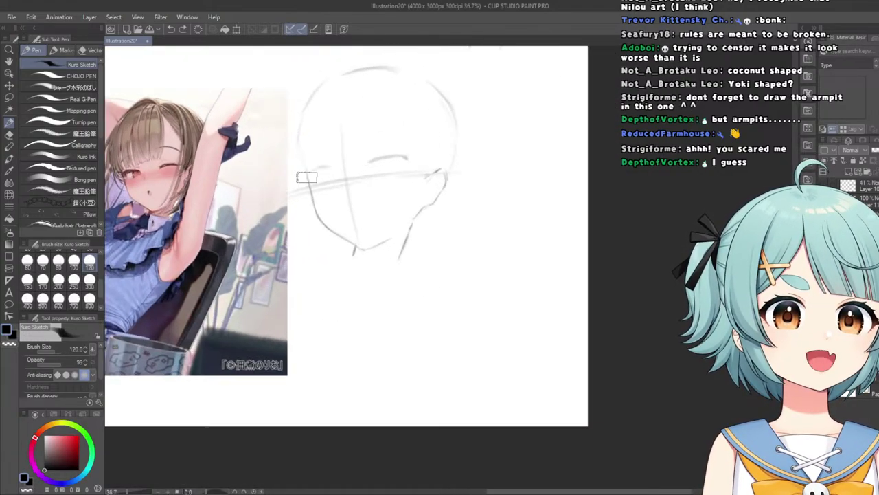
scroll(306, 180, "up", 2)
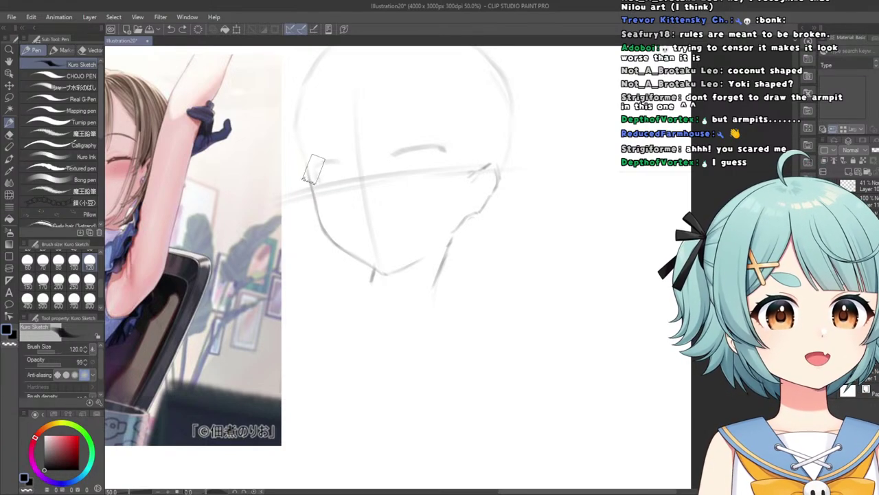
scroll(312, 168, "down", 5)
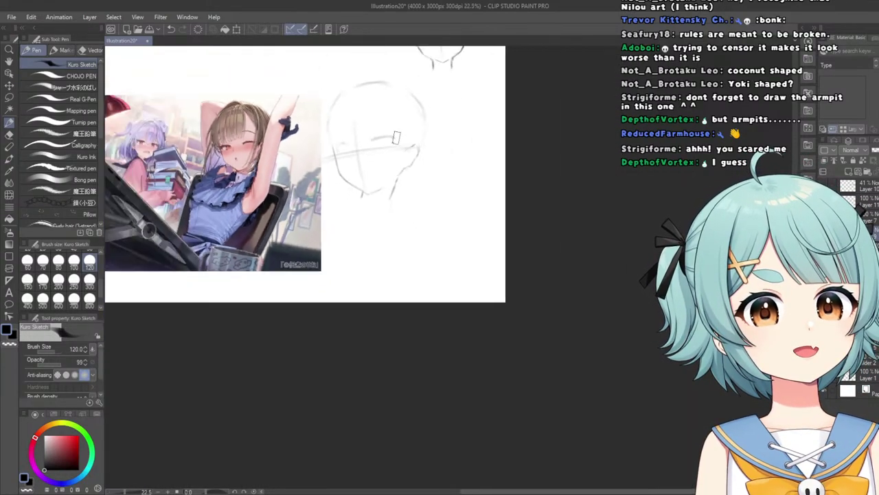
scroll(395, 137, "down", 1)
Lasso the ear-side brow line, reposition it slightly with Scale/Rotate, and deselect it to check the whole head.
scroll(396, 138, "up", 4)
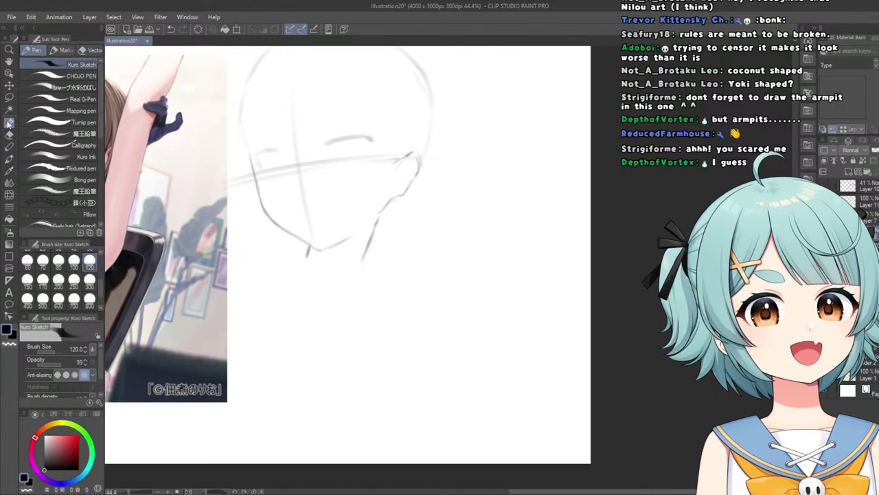
left_click(10, 98)
mouse_move(349, 155)
left_mouse_down()
mouse_move(313, 147)
mouse_move(320, 196)
mouse_move(330, 142)
left_mouse_up()
left_click(396, 173)
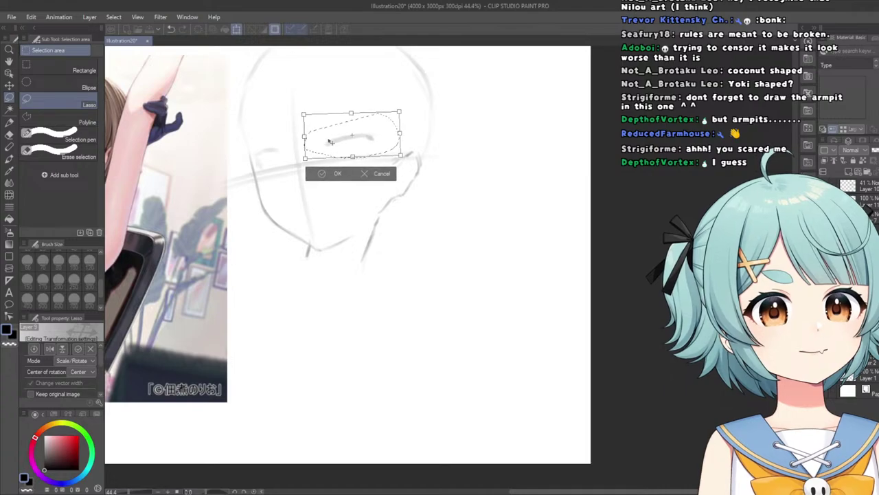
left_click(323, 173)
key("ctrl+d")
scroll(269, 183, "down", 3)
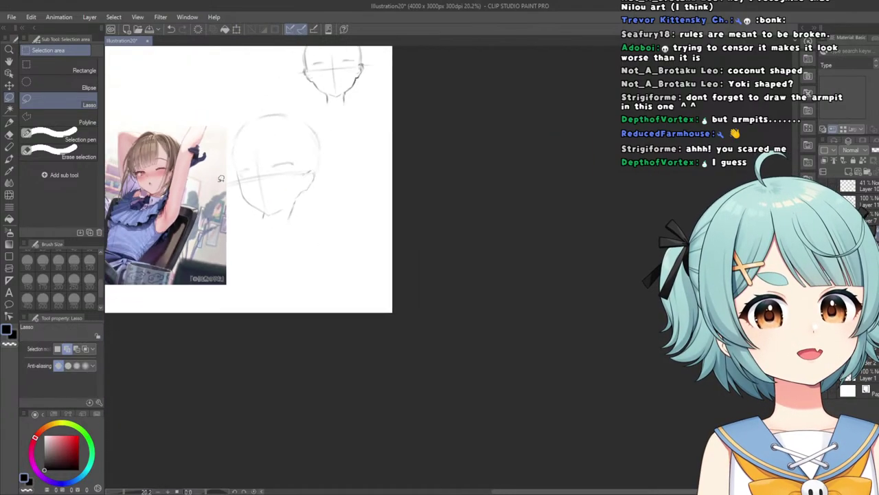
Sketch the upper lash line of the left eye on the larger head with the Kuro Sketch pen.
scroll(240, 156, "up", 3)
scroll(195, 153, "down", 4)
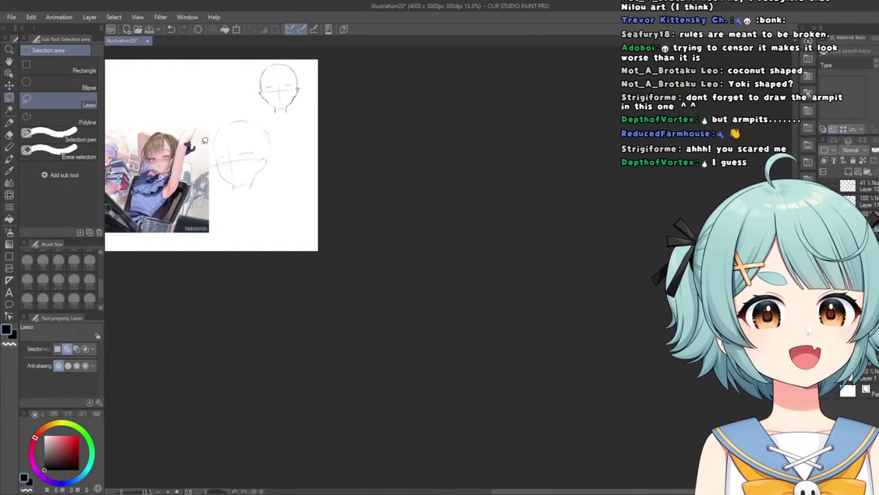
scroll(192, 157, "up", 5)
key("p")
scroll(320, 161, "up", 3)
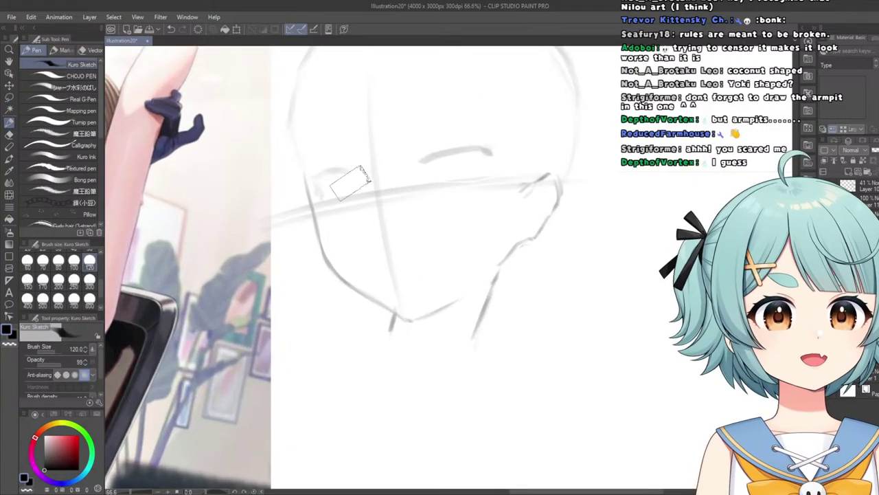
scroll(333, 154, "down", 5)
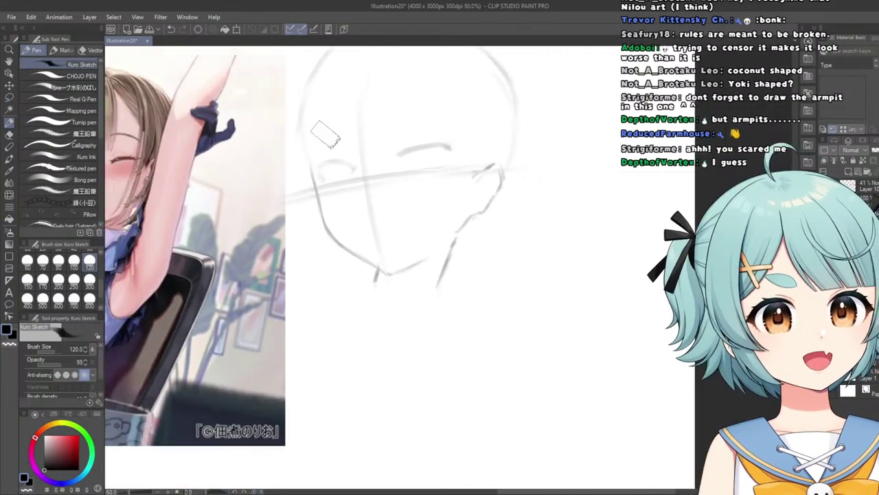
scroll(323, 129, "up", 3)
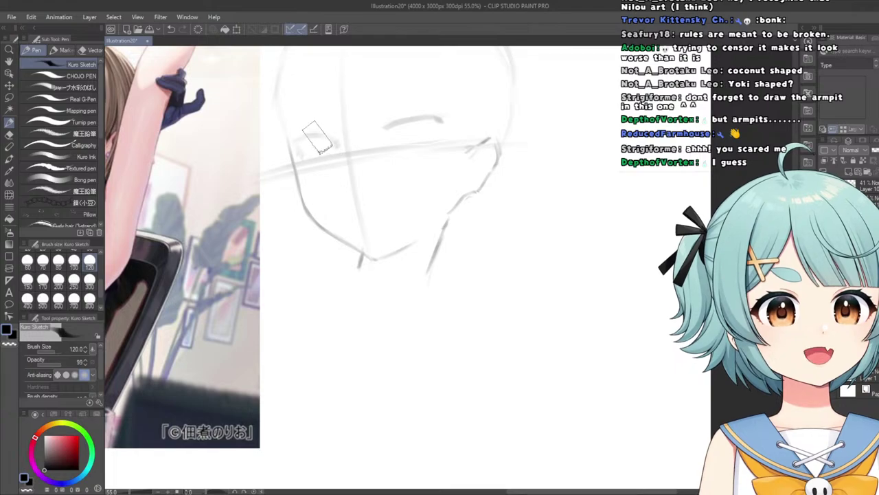
scroll(305, 154, "down", 4)
scroll(277, 160, "up", 3)
scroll(261, 165, "up", 2)
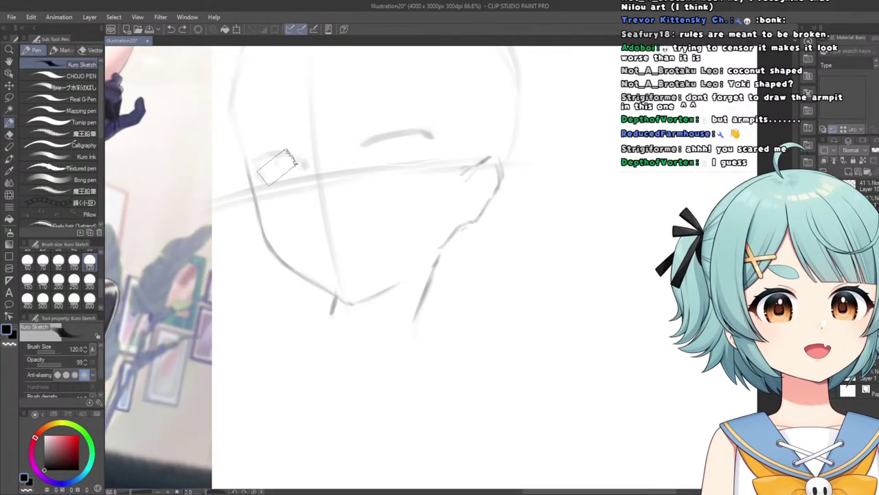
Add the iris side lines and an eyelid crease to the left eye of the larger head.
scroll(303, 138, "down", 5)
scroll(251, 163, "up", 4)
scroll(251, 163, "up", 2)
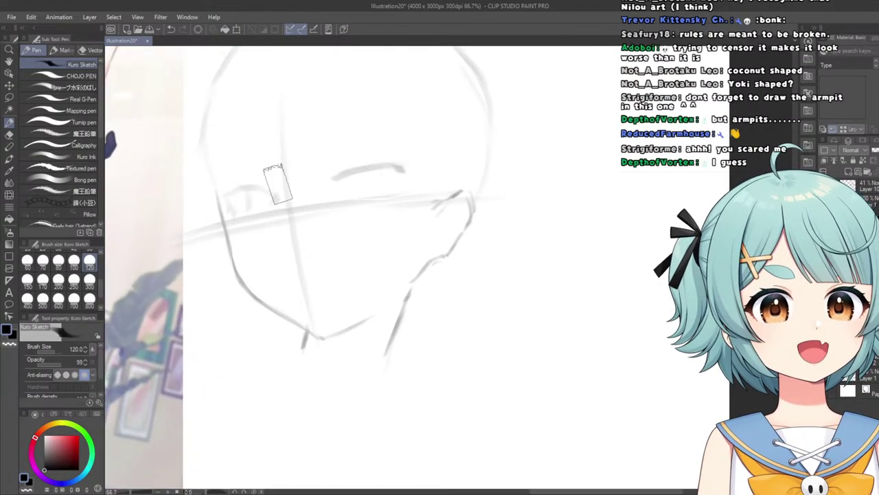
scroll(274, 186, "down", 5)
scroll(255, 167, "up", 4)
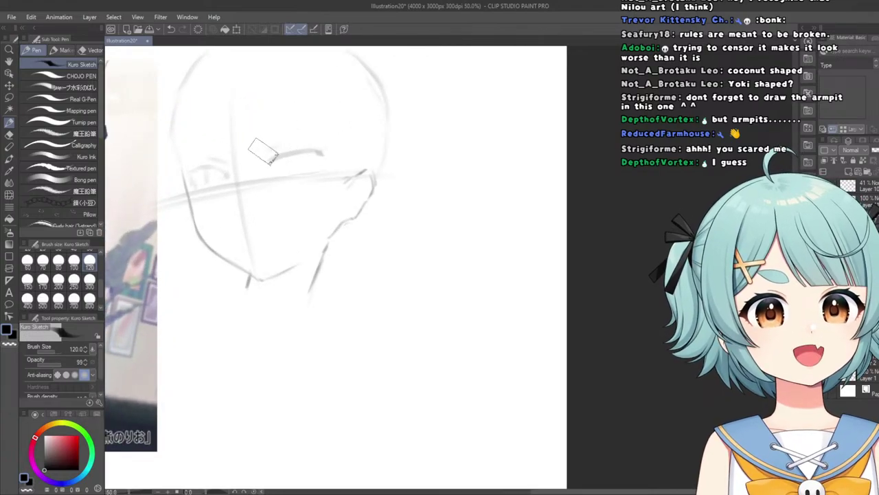
scroll(263, 151, "down", 5)
scroll(261, 158, "up", 3)
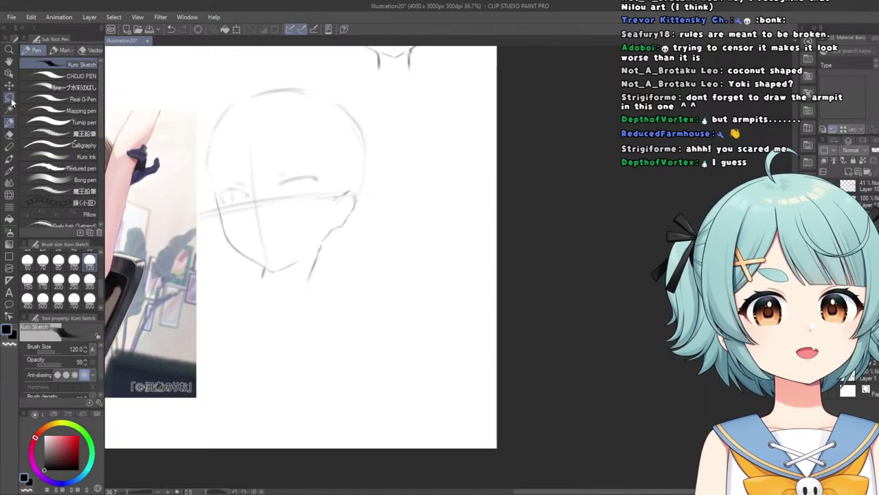
Erase the right eye's curve on the larger head with the Hard eraser.
left_click(9, 134)
scroll(301, 165, "up", 2)
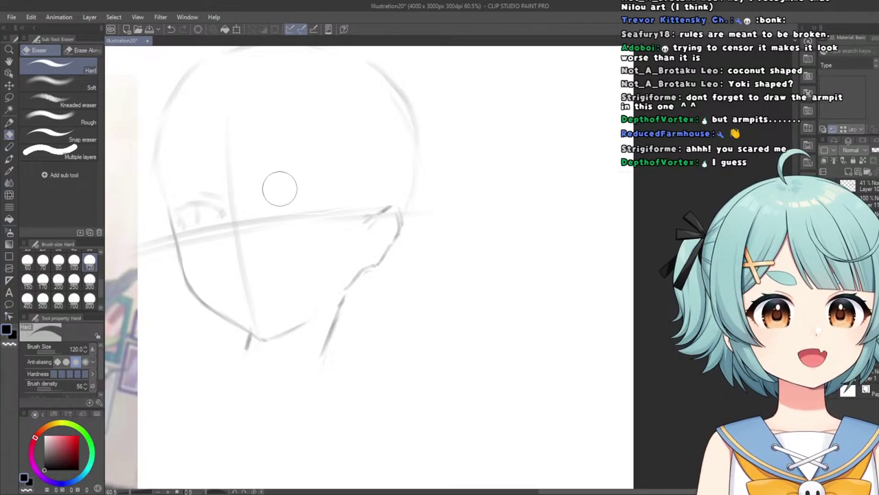
scroll(258, 172, "down", 4)
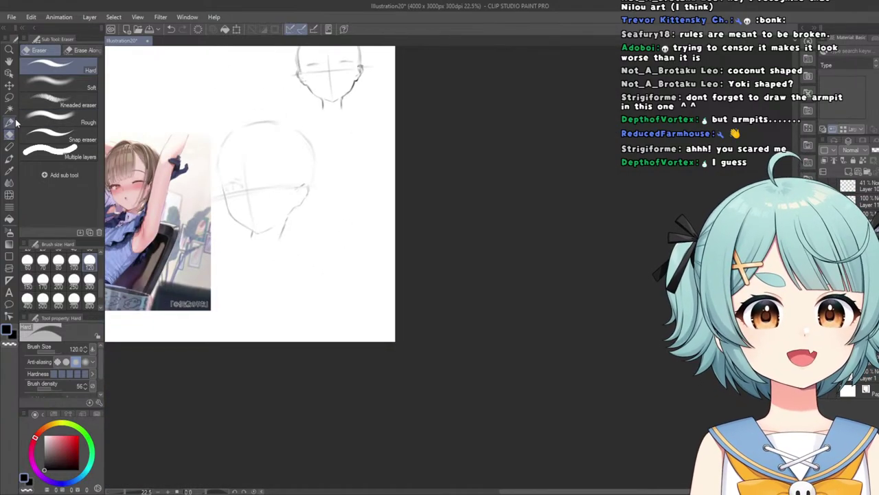
Redraw the right eye's lash line closer to the horizontal guideline with the Kuro Sketch pen.
scroll(254, 180, "up", 3)
key("p")
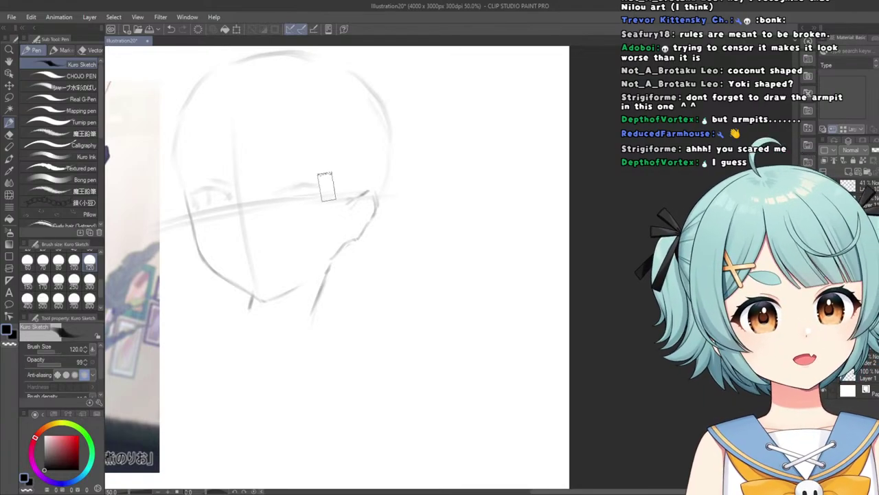
scroll(284, 188, "down", 3)
scroll(291, 160, "up", 2)
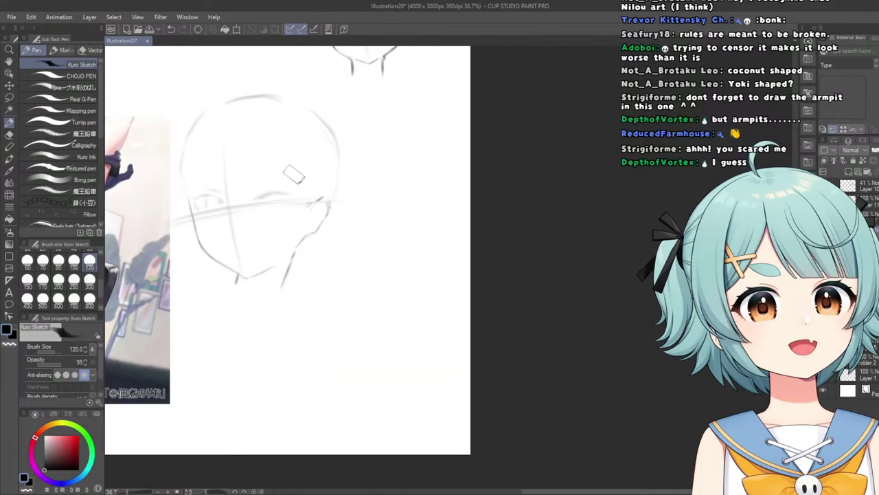
scroll(293, 173, "down", 2)
scroll(145, 168, "up", 2)
scroll(144, 168, "up", 2)
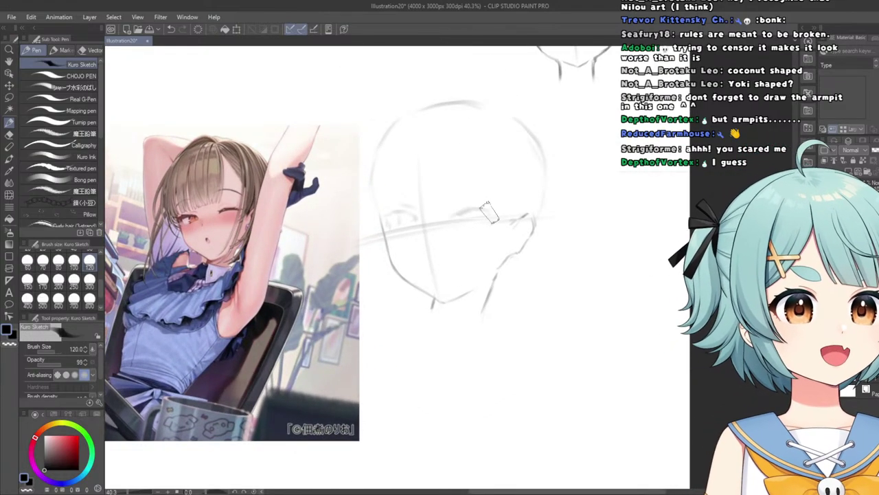
scroll(501, 210, "down", 3)
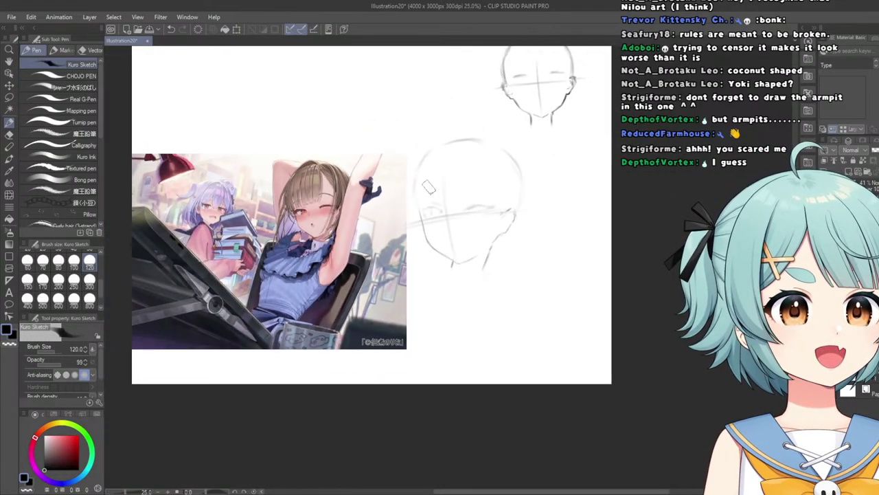
scroll(278, 241, "up", 2)
scroll(276, 243, "down", 2)
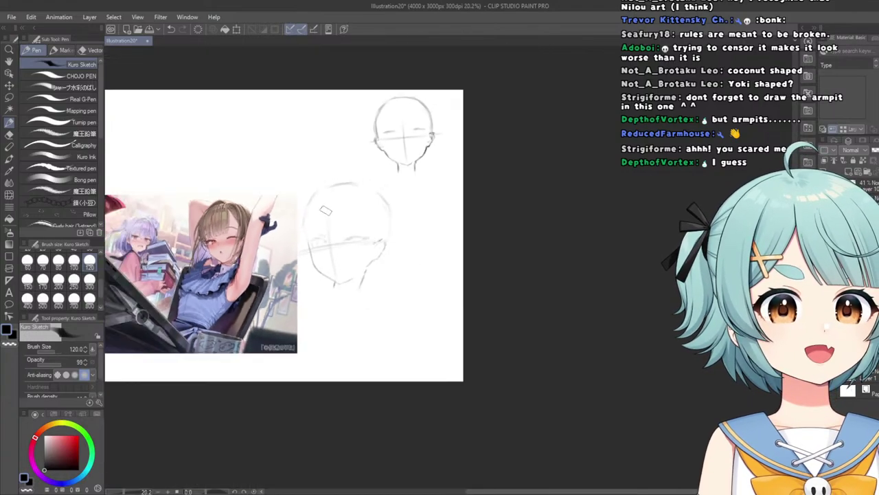
Darken the inner corner of the left eye and add a short horizontal stroke at the face's left edge at eye level.
scroll(285, 242, "up", 2)
scroll(375, 233, "up", 3)
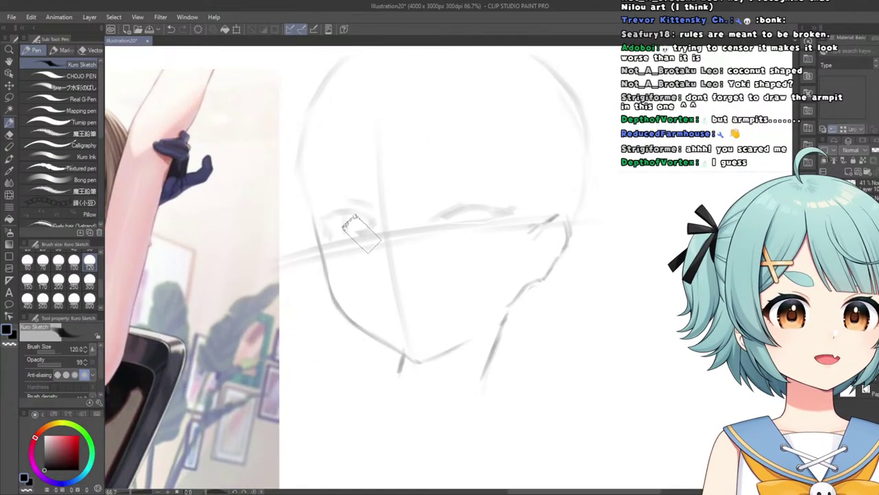
scroll(310, 213, "down", 5)
scroll(310, 213, "up", 2)
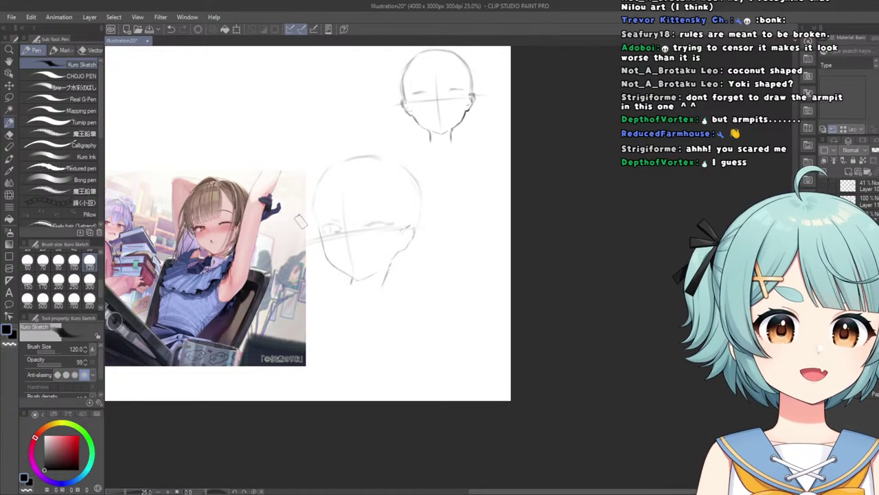
scroll(300, 221, "up", 3)
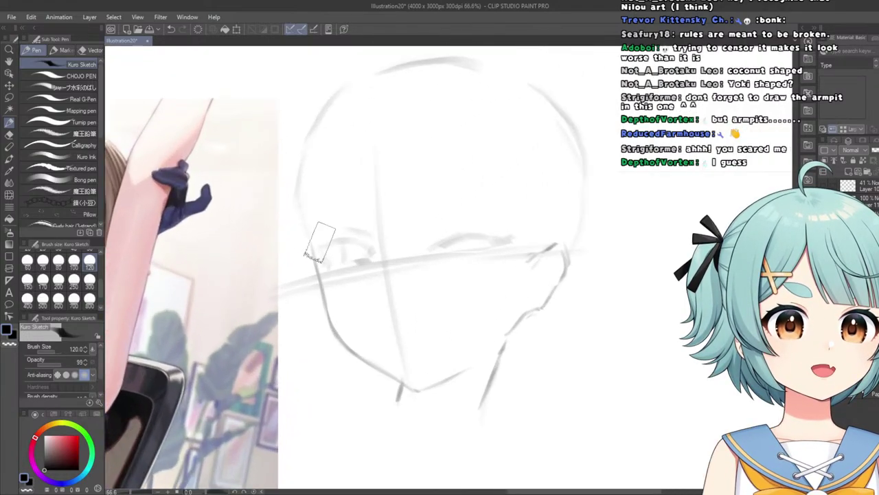
scroll(290, 228, "down", 5)
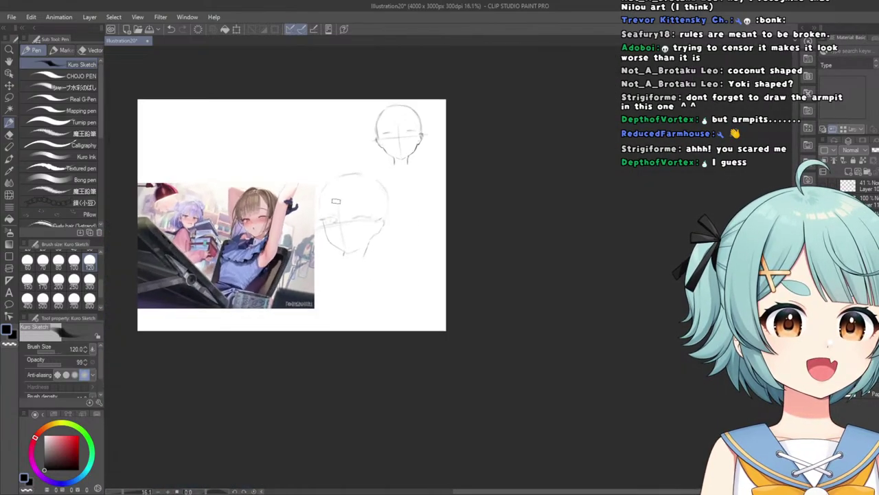
scroll(336, 200, "up", 3)
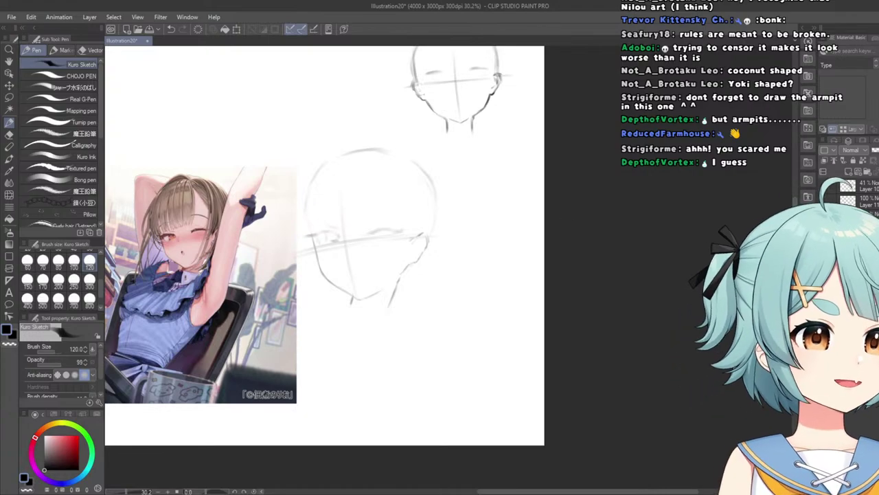
scroll(430, 282, "down", 3)
scroll(340, 261, "up", 3)
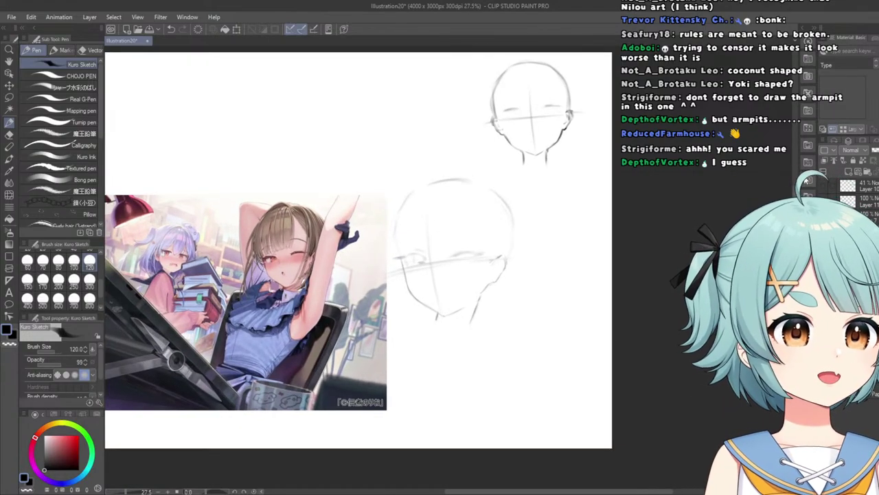
Show the hidden layer containing the handwritten head-shape notes.
left_click(824, 186)
scroll(440, 330, "down", 2)
scroll(577, 377, "up", 5)
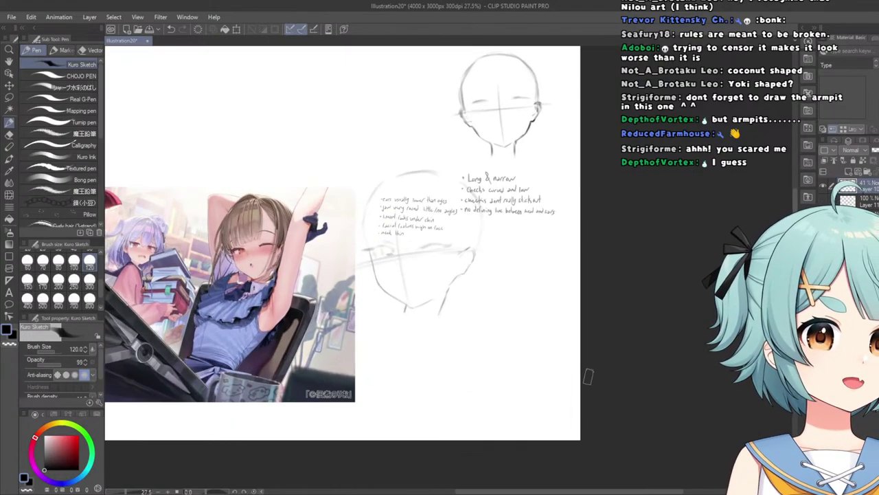
scroll(416, 243, "down", 2)
scroll(371, 214, "down", 2)
scroll(318, 217, "up", 2)
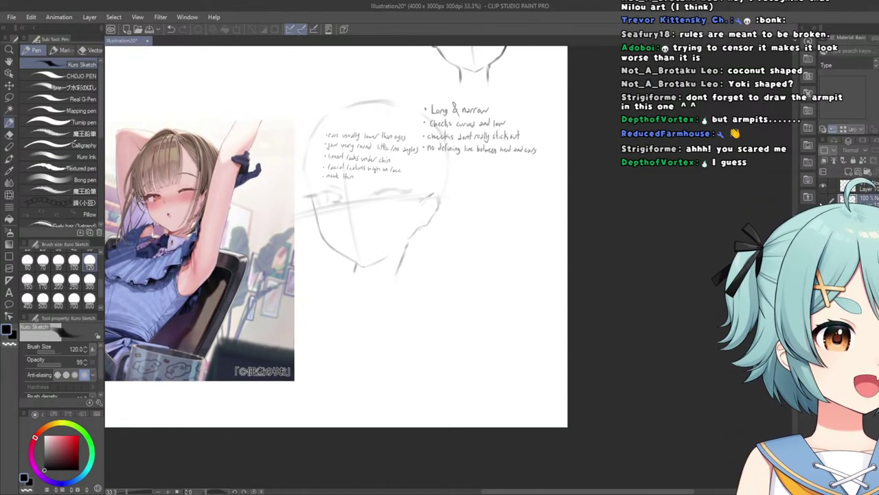
left_click(822, 209)
left_click(822, 209)
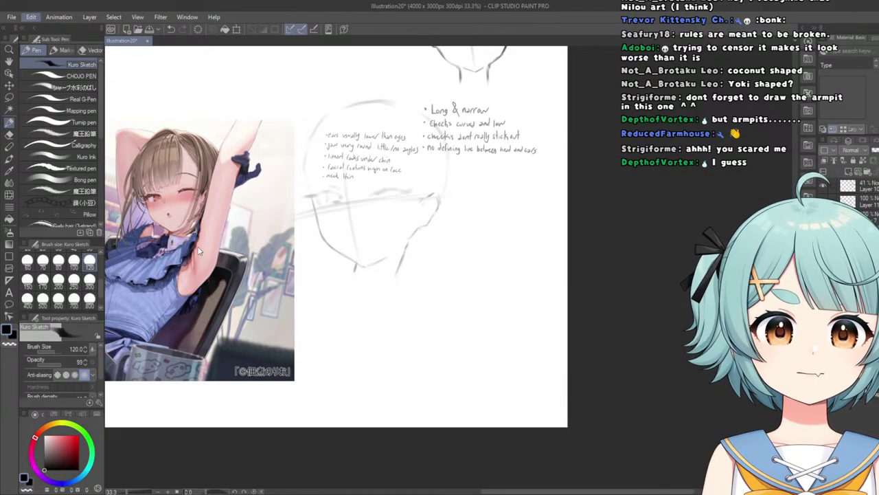
Transform the larger head sketch, scaling it down and moving it below the handwritten notes.
key("ctrl+t")
mouse_move(281, 191)
left_mouse_down()
mouse_move(356, 191)
mouse_move(336, 200)
mouse_move(438, 261)
mouse_move(391, 235)
mouse_move(401, 236)
left_mouse_up()
mouse_move(425, 249)
left_mouse_down()
mouse_move(399, 233)
mouse_move(402, 242)
mouse_move(310, 252)
mouse_move(402, 236)
mouse_move(406, 252)
left_mouse_up()
left_click(439, 316)
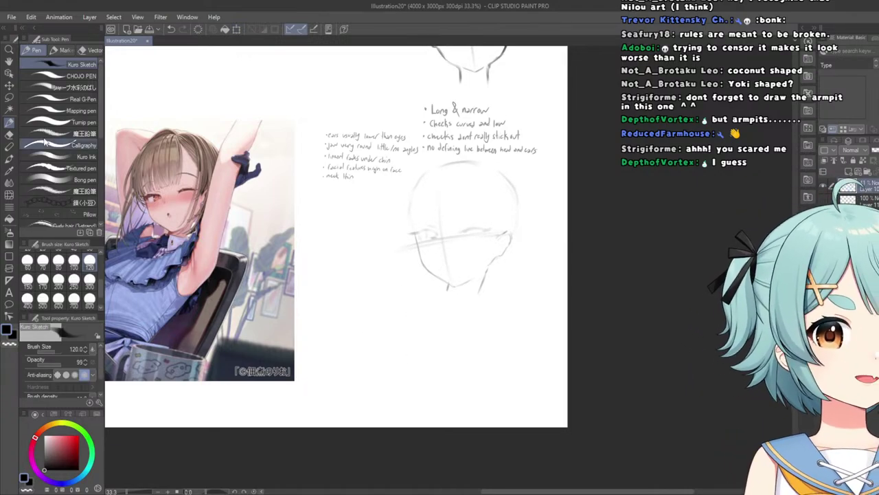
With the キリキリペン pen at size 50, handwrite the bulleted note "thin head" below the head sketch.
scroll(60, 194, "down", 2)
scroll(60, 195, "down", 3)
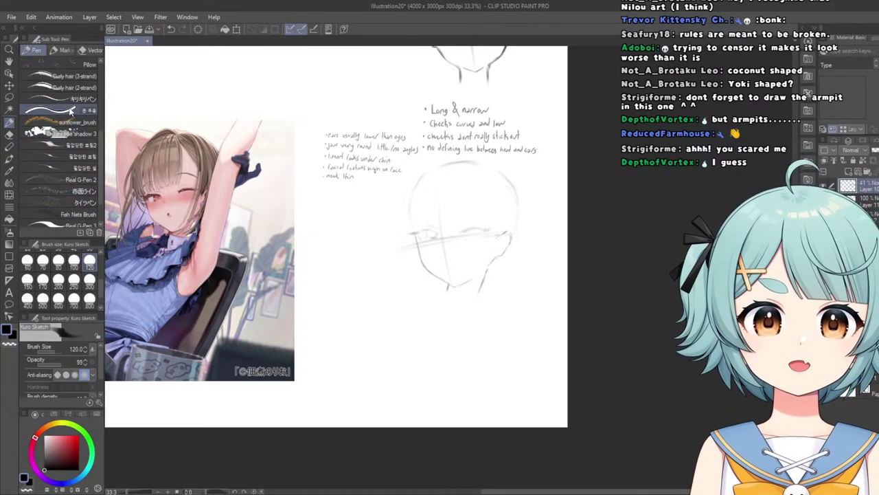
scroll(71, 82, "down", 2)
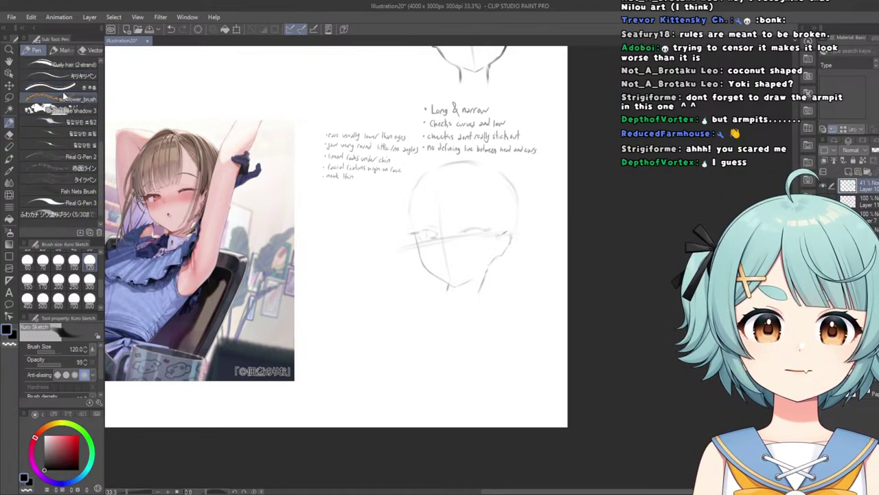
left_click(71, 76)
scroll(405, 309, "up", 2)
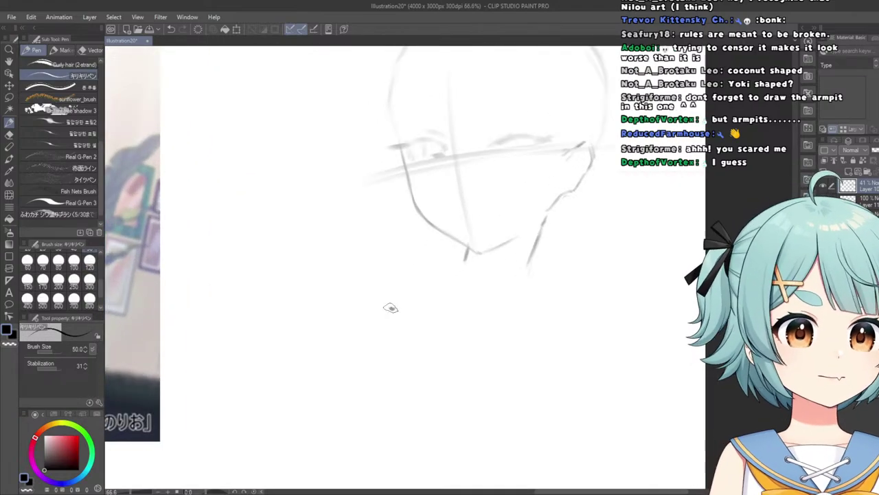
scroll(391, 307, "down", 3)
scroll(403, 316, "up", 3)
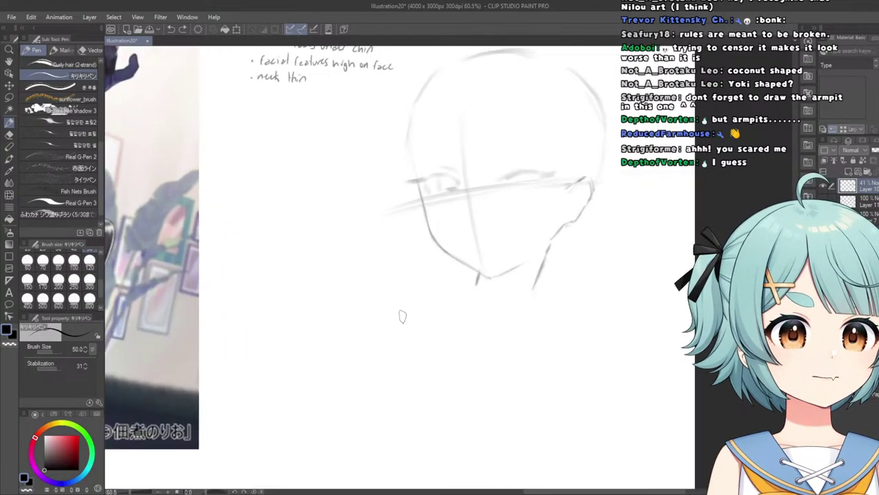
scroll(395, 323, "down", 3)
scroll(354, 264, "up", 1)
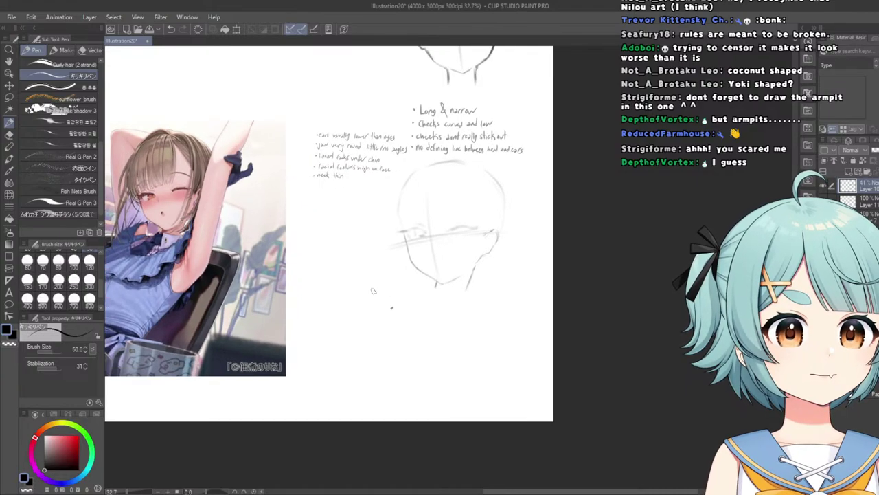
scroll(427, 319, "up", 5)
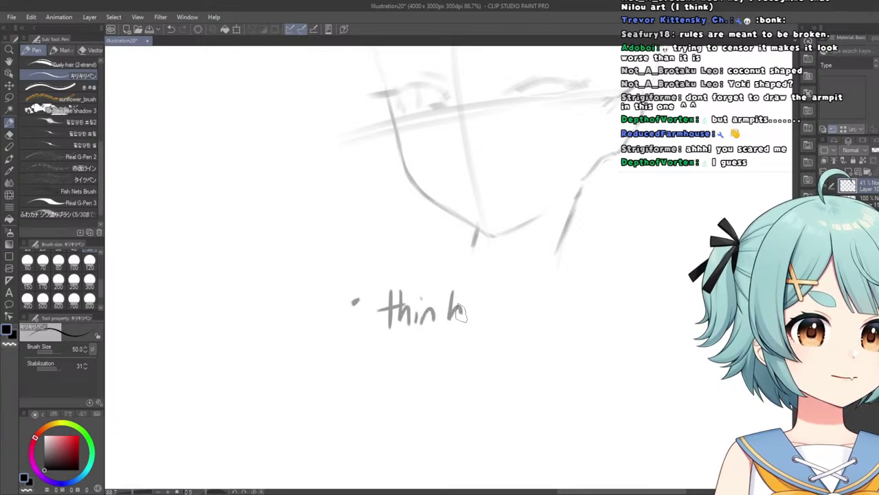
key("ctrl+z")
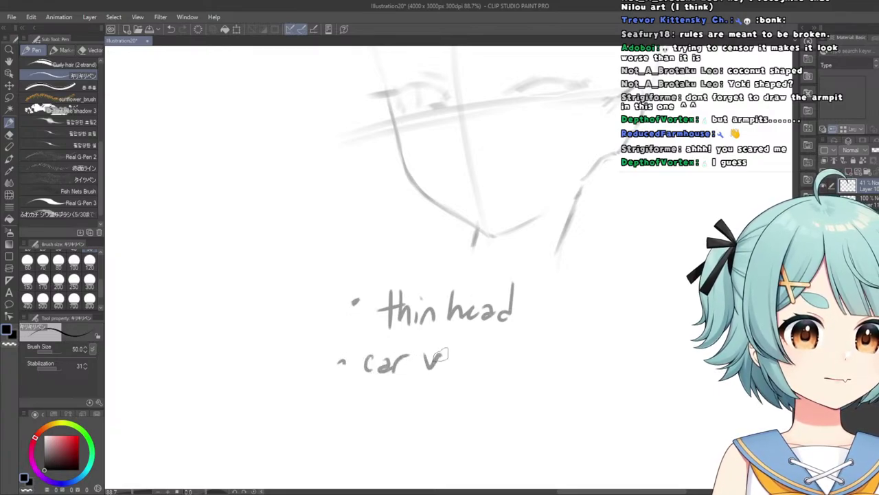
Handwrite the bulleted note "ear very pressed against head" below the "thin head" note.
left_click_drag(483, 352, 475, 385)
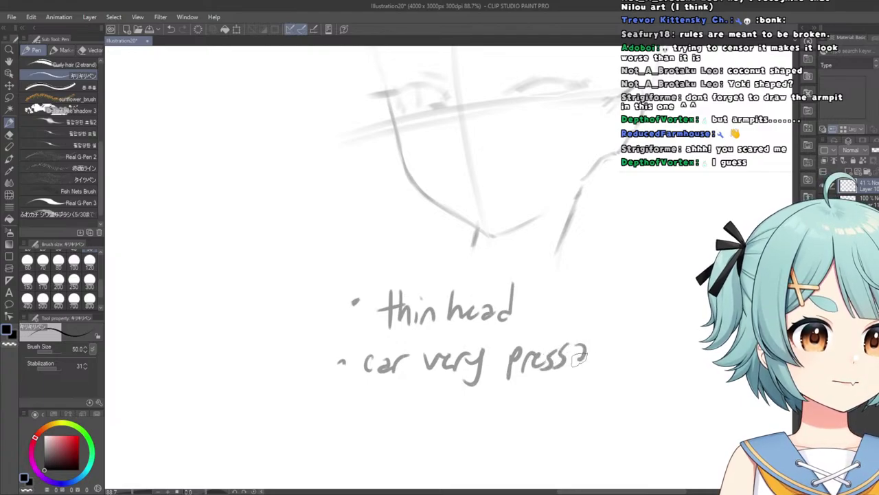
left_click_drag(595, 337, 571, 371)
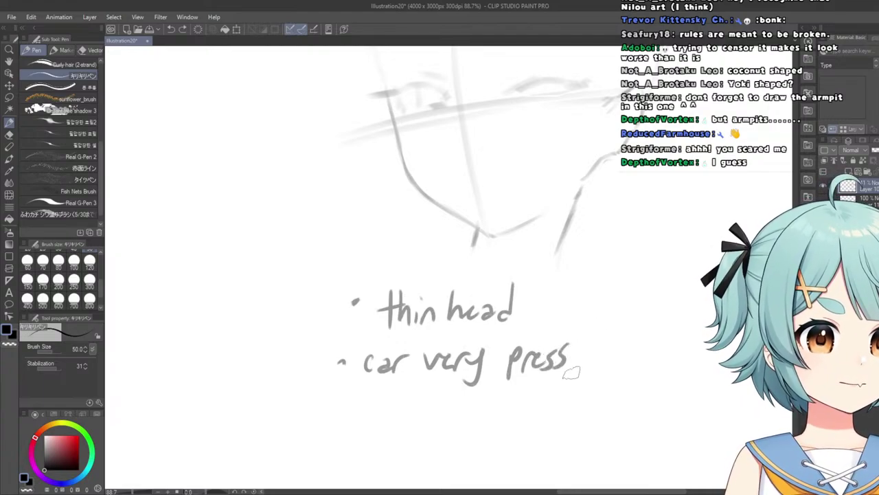
mouse_move(620, 359)
left_mouse_down()
mouse_move(646, 374)
mouse_move(672, 361)
left_mouse_up()
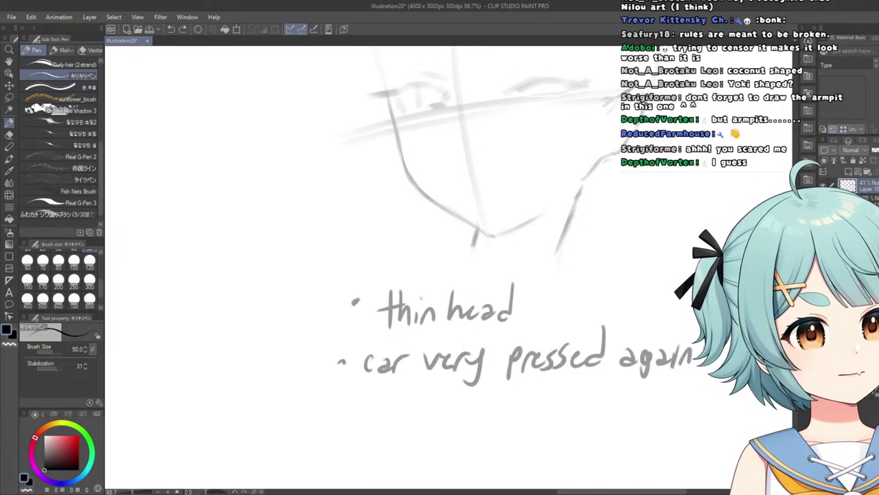
scroll(448, 268, "down", 3)
scroll(448, 268, "up", 4)
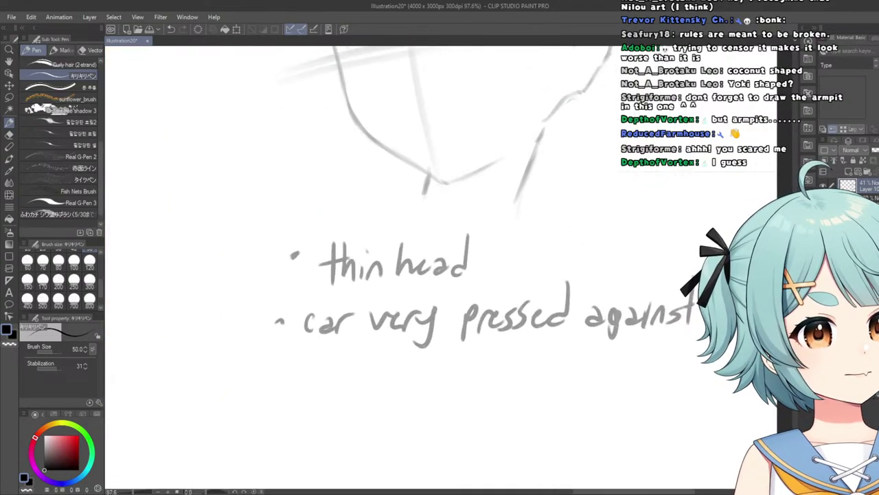
scroll(604, 309, "down", 5)
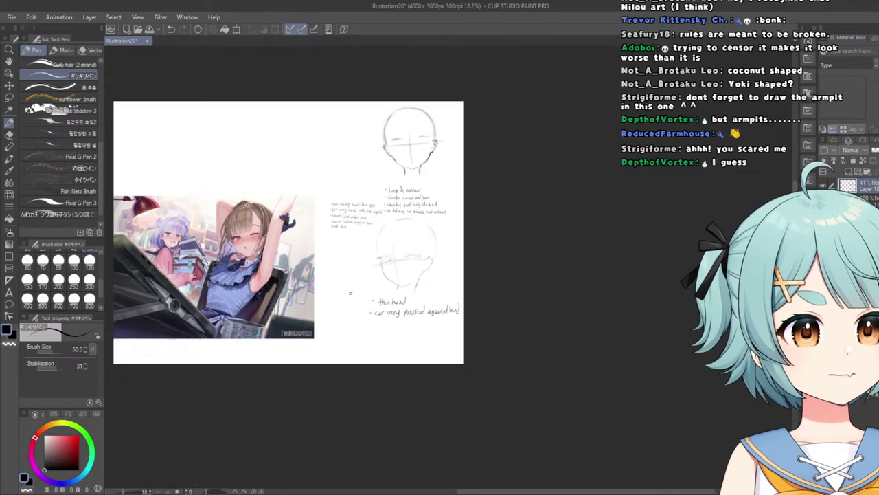
scroll(412, 330, "up", 2)
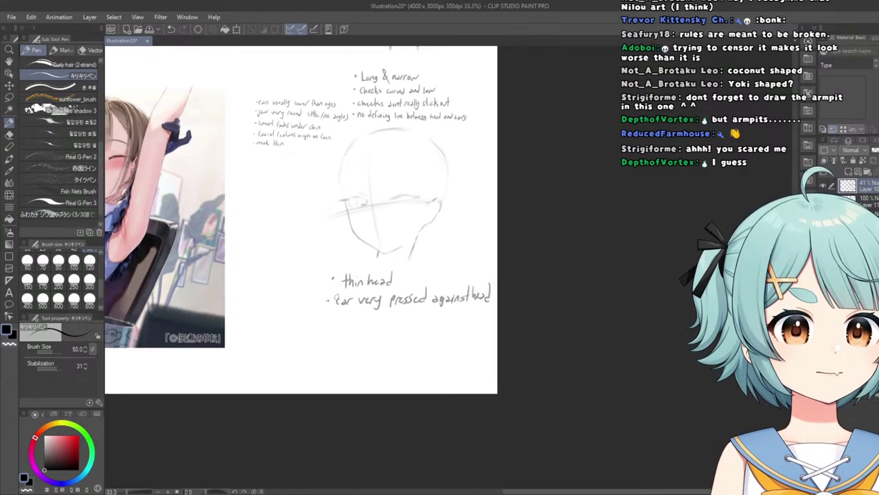
scroll(334, 306, "up", 1)
scroll(336, 306, "up", 1)
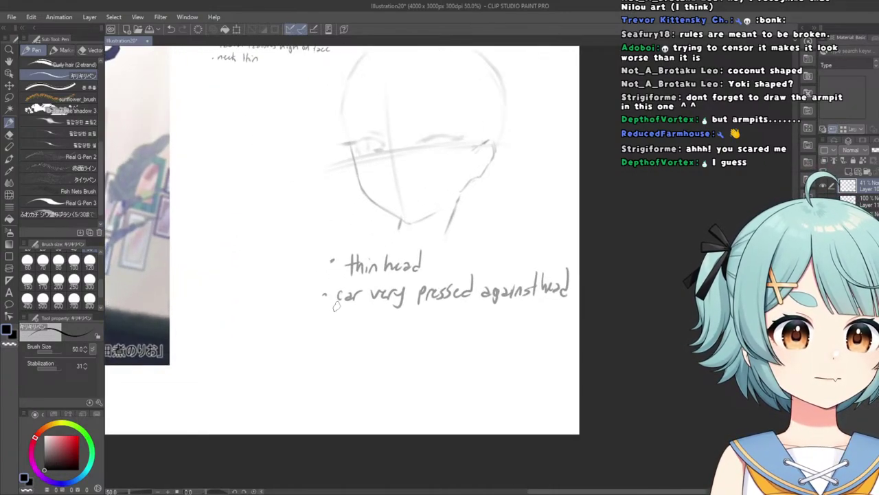
Handwrite the bulleted note "jaw very undefined" below the note about the ear.
scroll(334, 306, "up", 2)
mouse_move(328, 316)
left_mouse_down()
mouse_move(395, 315)
mouse_move(400, 325)
mouse_move(416, 319)
mouse_move(418, 336)
mouse_move(476, 315)
mouse_move(476, 327)
mouse_move(494, 321)
mouse_move(495, 332)
mouse_move(505, 311)
mouse_move(507, 327)
mouse_move(540, 328)
left_mouse_up()
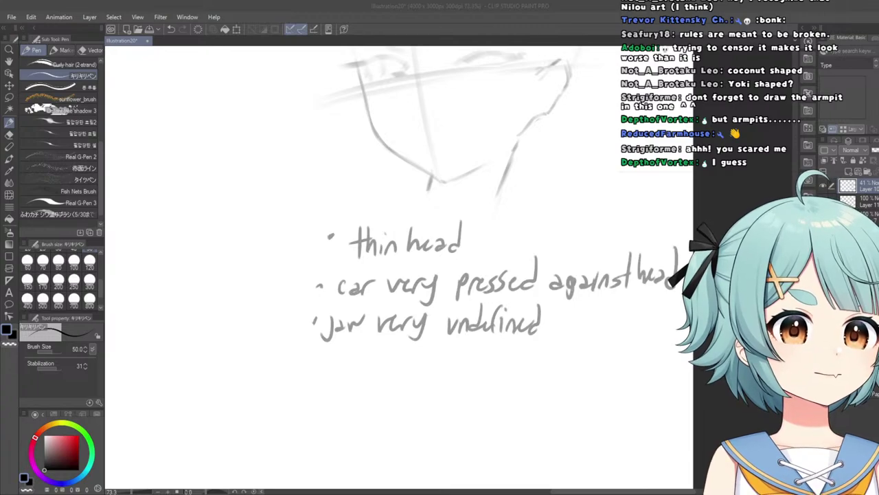
scroll(409, 417, "down", 3)
scroll(405, 311, "up", 1)
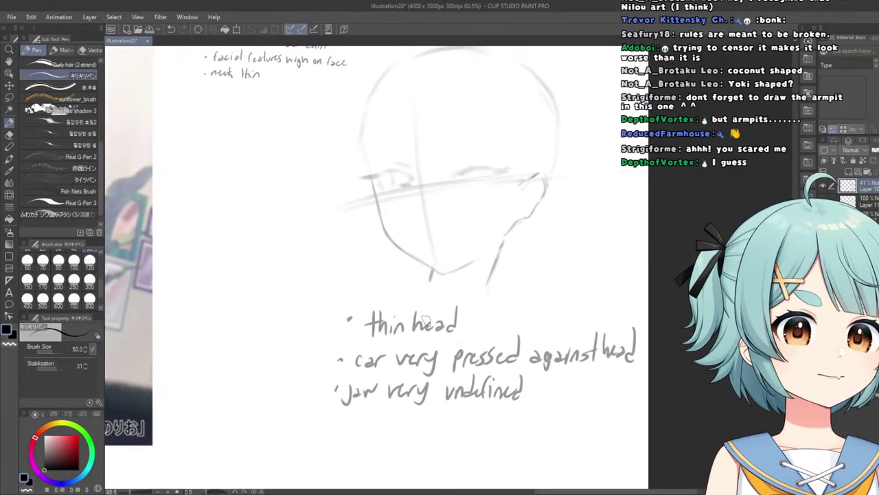
scroll(426, 321, "down", 4)
scroll(440, 354, "up", 2)
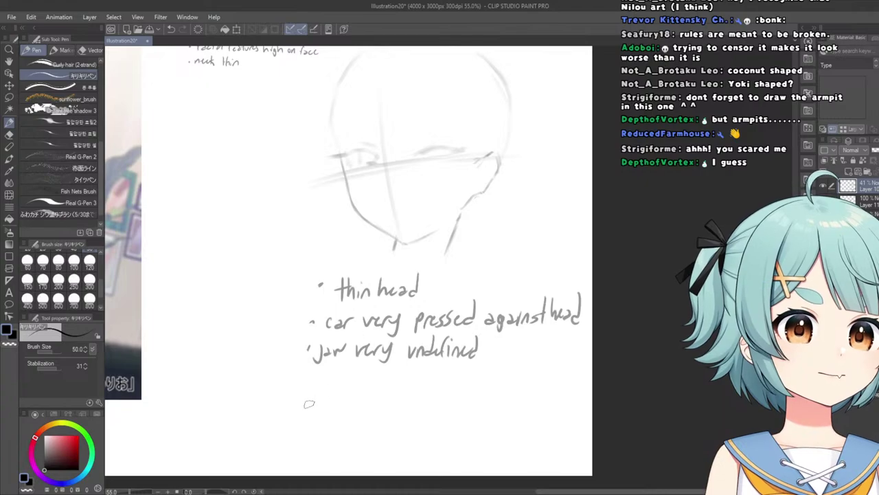
Handwrite the bulleted note "jaw line very blurred" as the fourth line below the head sketch.
scroll(292, 395, "down", 3)
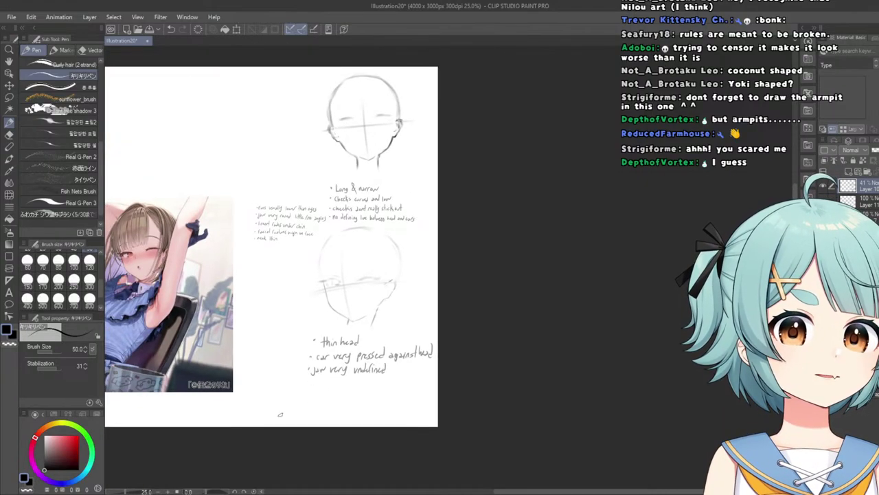
scroll(280, 415, "up", 5)
left_click(296, 356)
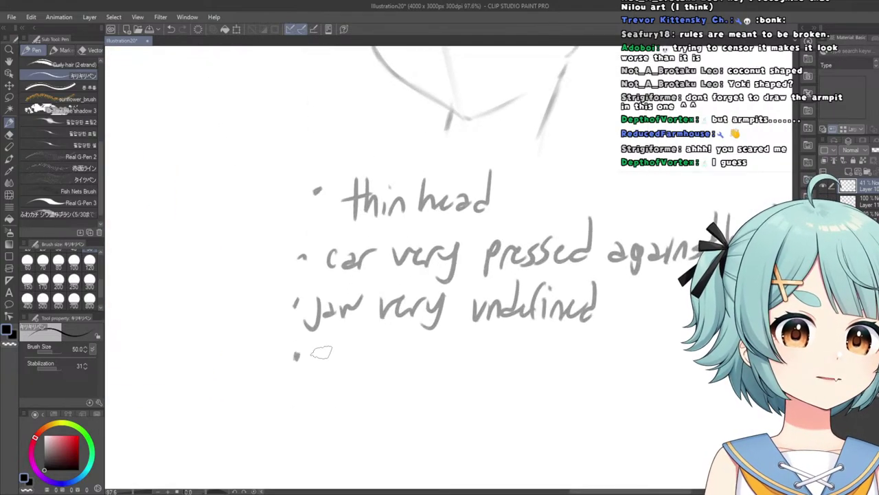
left_click_drag(320, 349, 312, 380)
key("ctrl+z")
mouse_move(333, 360)
left_mouse_down()
mouse_move(391, 376)
mouse_move(405, 364)
mouse_move(444, 371)
mouse_move(479, 363)
mouse_move(488, 376)
mouse_move(504, 358)
mouse_move(514, 397)
left_mouse_up()
left_click_drag(543, 338, 558, 361)
mouse_move(562, 327)
left_mouse_down()
mouse_move(569, 374)
mouse_move(588, 371)
mouse_move(595, 357)
left_mouse_up()
mouse_move(597, 365)
left_mouse_down()
mouse_move(606, 351)
mouse_move(633, 368)
left_mouse_up()
scroll(477, 399, "down", 3)
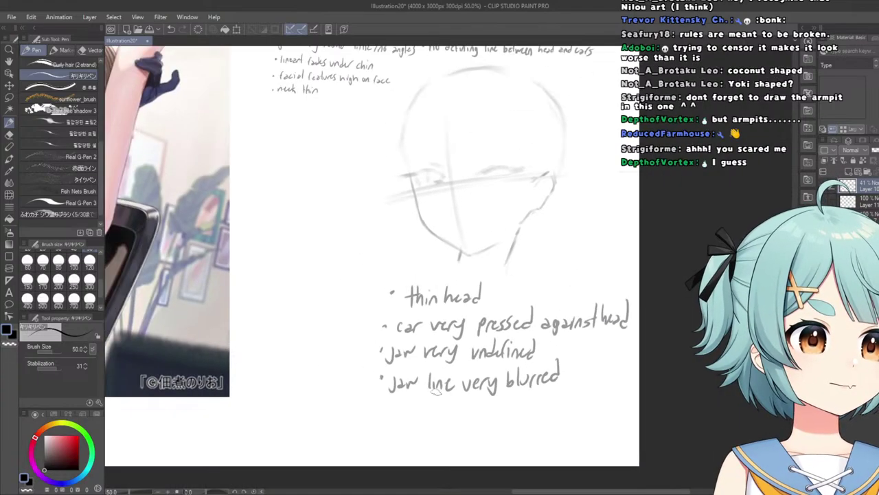
Examine the reference character's face and jaw against the head sketch and its notes.
scroll(419, 365, "down", 2)
scroll(417, 364, "up", 2)
scroll(213, 269, "down", 2)
scroll(213, 269, "down", 1)
scroll(192, 267, "up", 1)
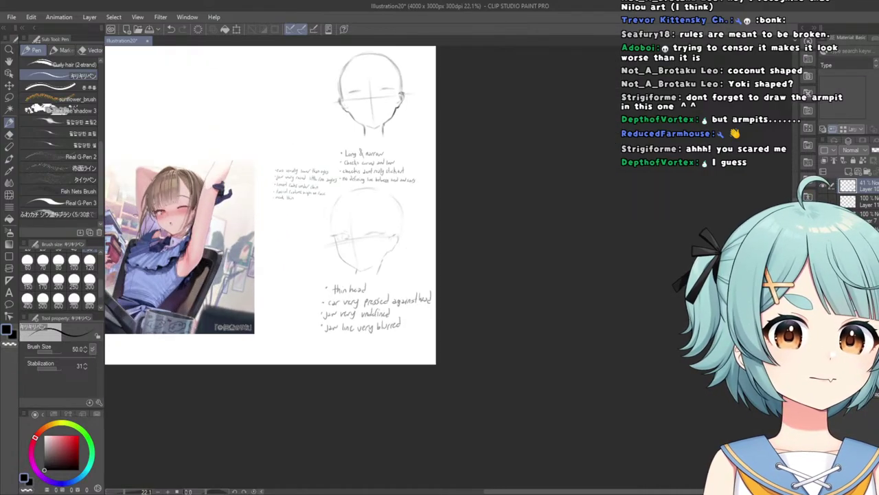
scroll(182, 206, "up", 4)
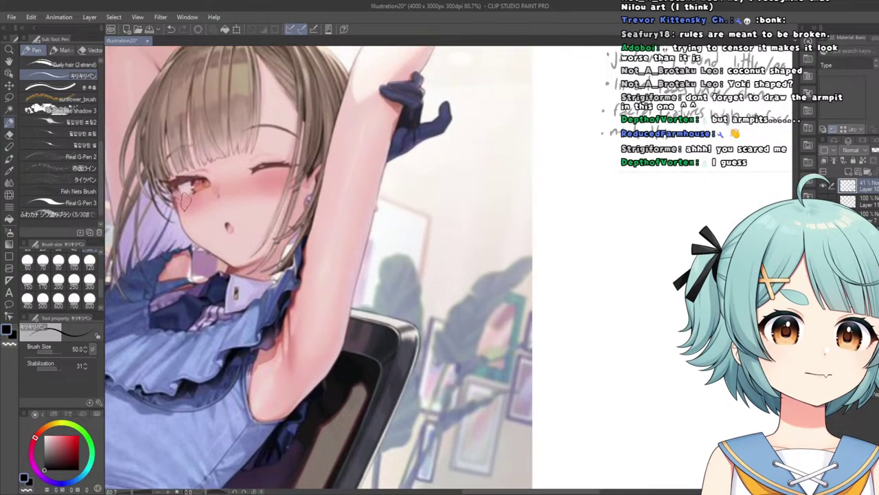
scroll(185, 201, "down", 5)
scroll(184, 201, "up", 1)
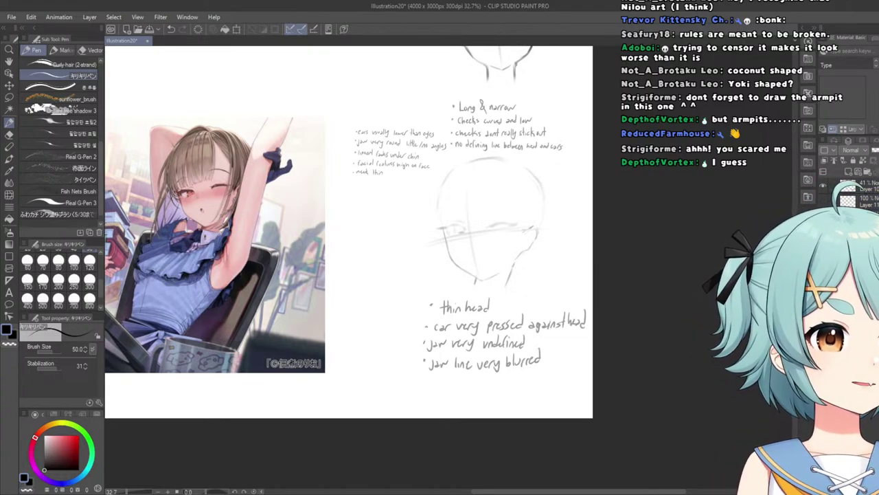
With the Kuro Sketch pen at size 50, draw a small mouth mark on the lower centre line of the three-quarter head sketch.
scroll(62, 103, "up", 5)
left_click(66, 64)
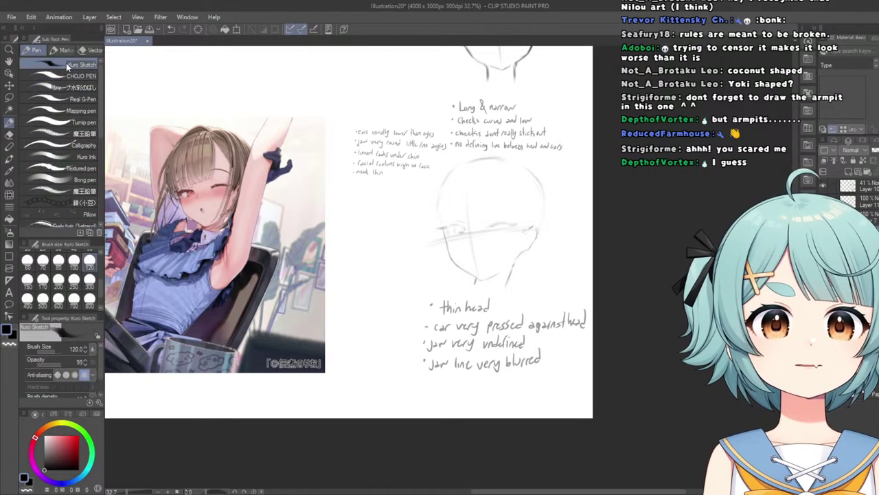
scroll(479, 248, "up", 5)
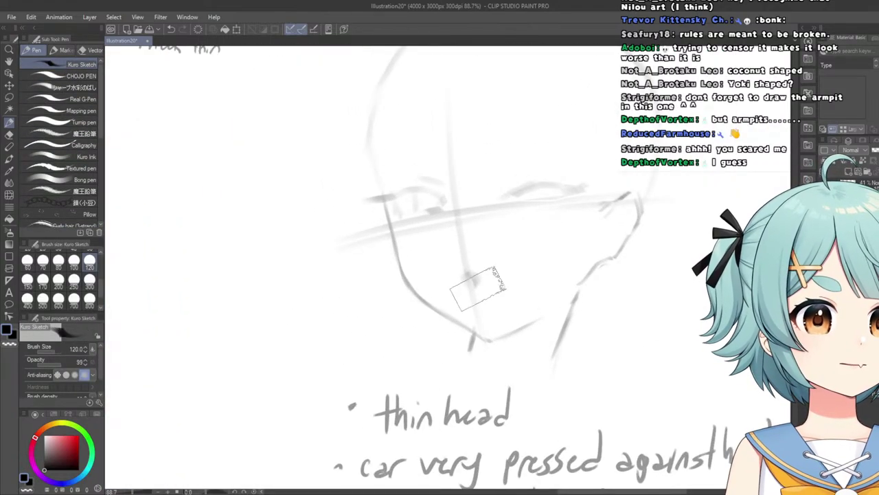
scroll(479, 288, "down", 5)
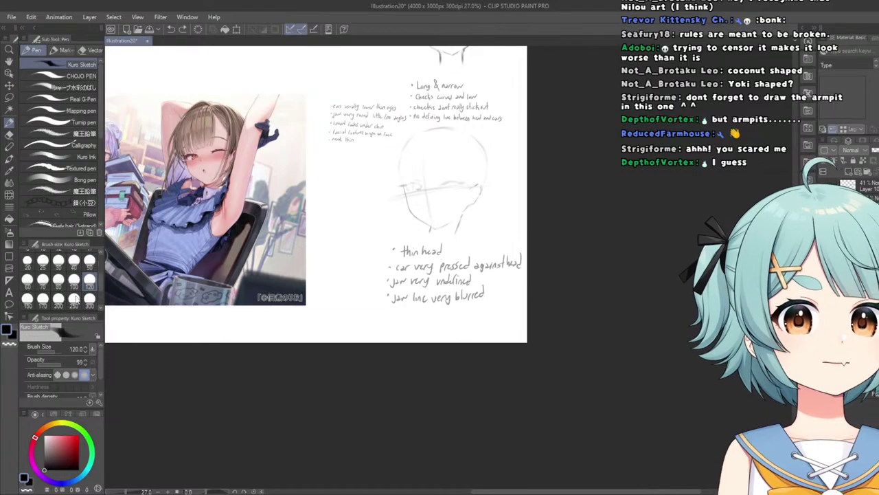
left_click(89, 280)
scroll(454, 165, "up", 6)
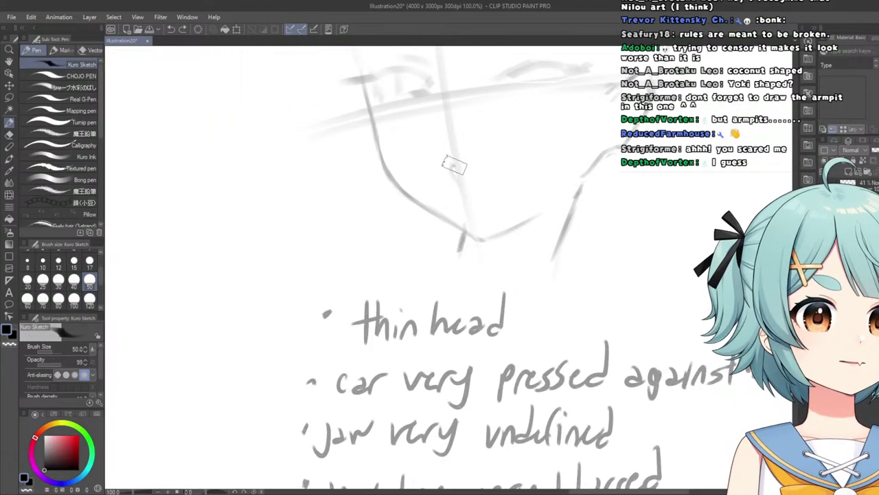
scroll(454, 165, "down", 5)
scroll(410, 205, "up", 5)
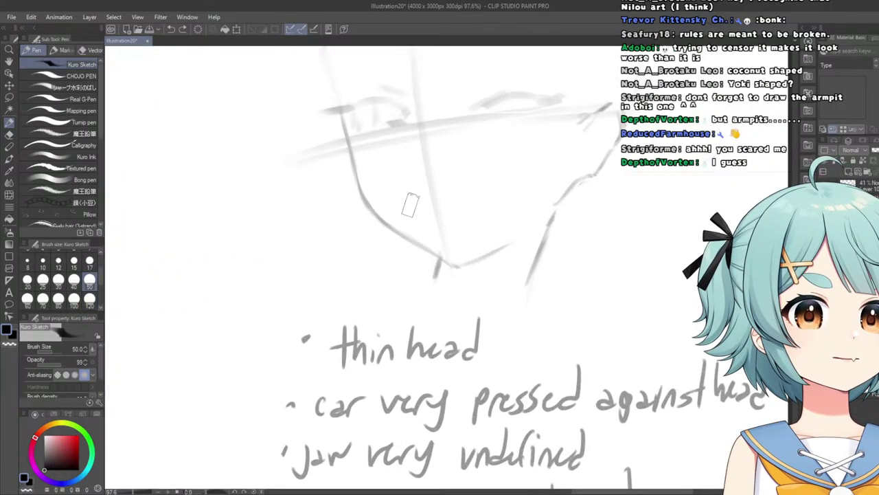
scroll(410, 205, "up", 1)
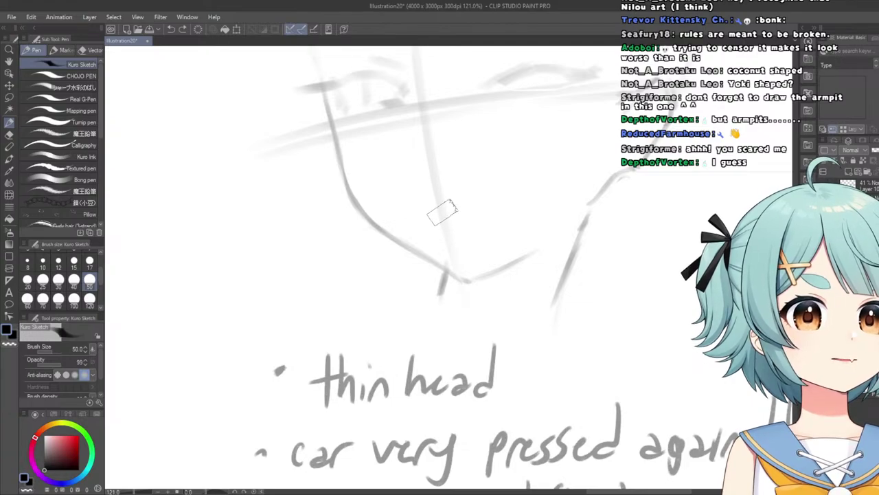
scroll(433, 181, "down", 5)
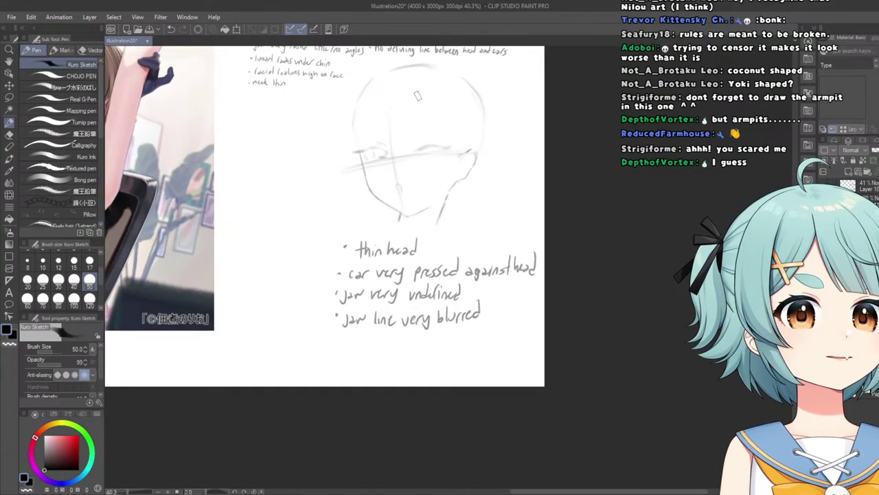
scroll(406, 149, "up", 3)
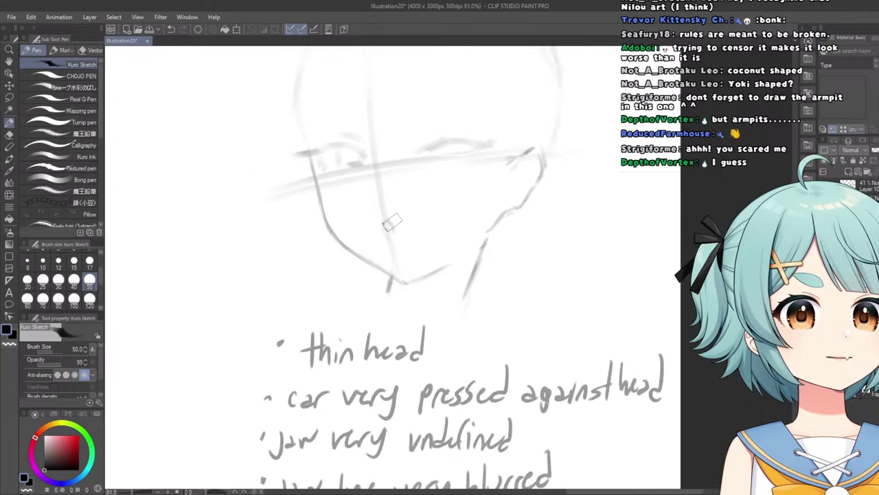
Compare the three-quarter head sketch with the reference character's face.
scroll(392, 222, "down", 4)
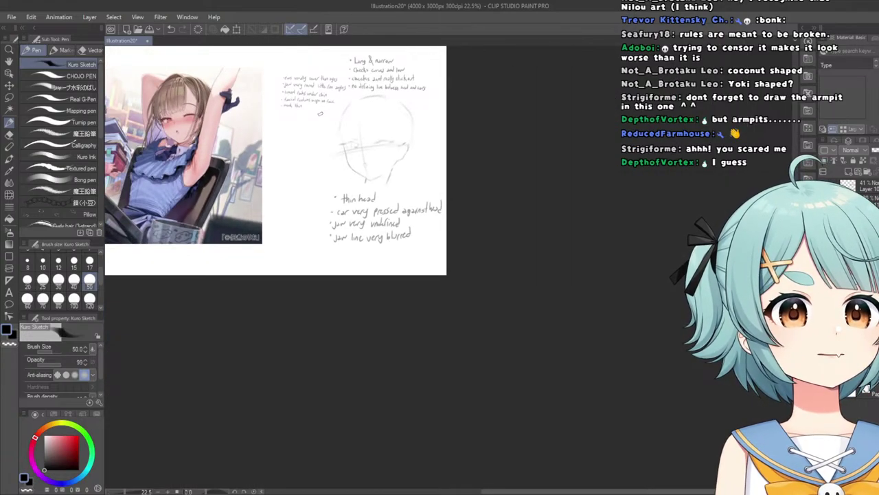
scroll(319, 114, "down", 2)
scroll(320, 113, "up", 3)
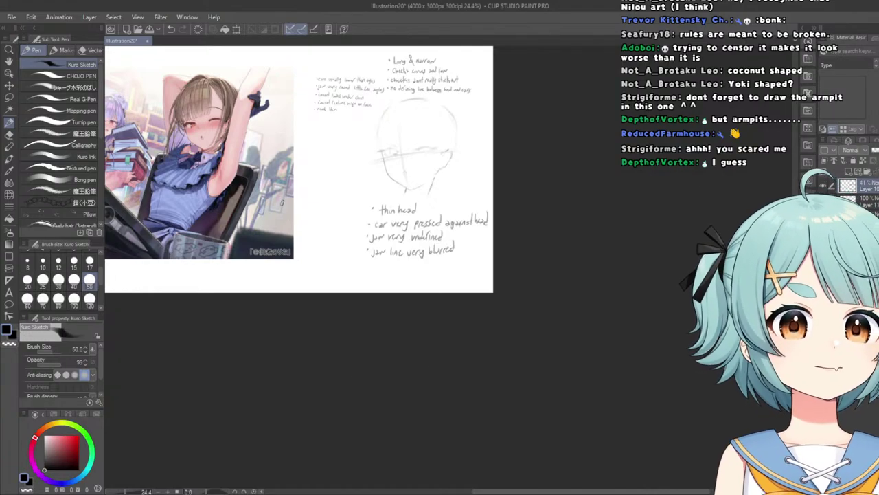
scroll(180, 130, "up", 4)
scroll(180, 130, "down", 3)
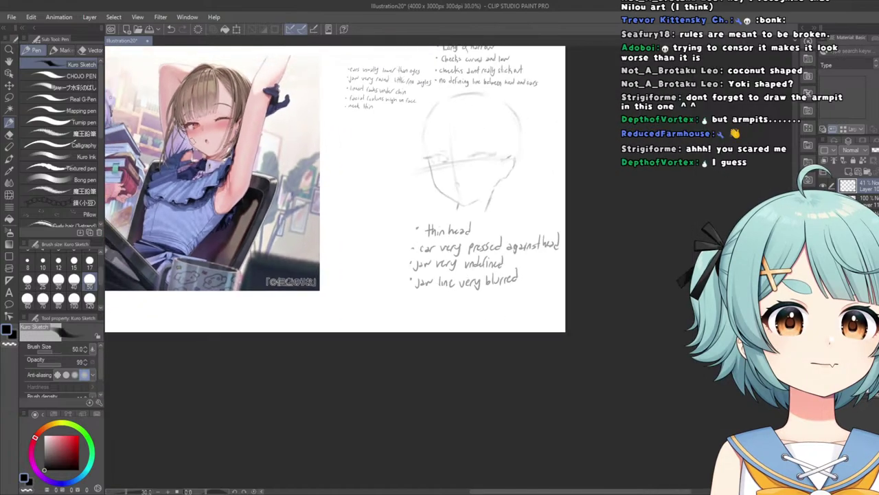
scroll(447, 208, "up", 1)
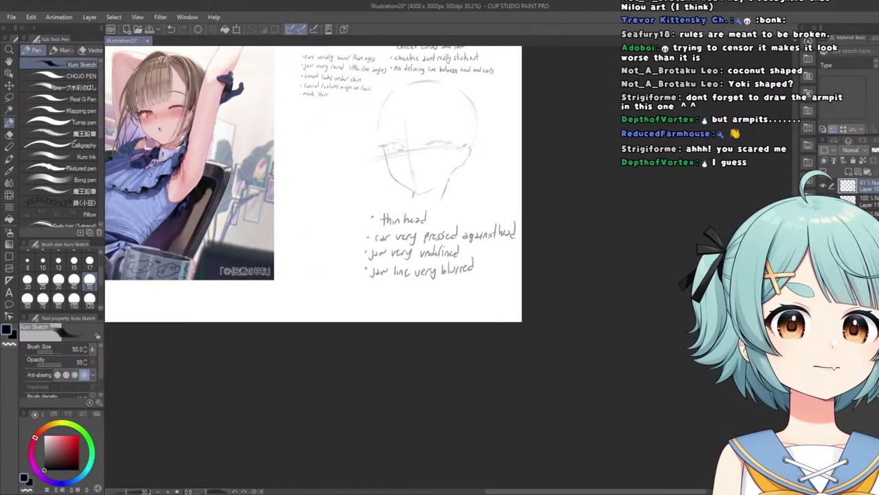
scroll(519, 274, "up", 1)
With the キリキリペン pen at size 50, handwrite the bulleted note "gentle slope" below the jaw line note.
scroll(59, 166, "down", 4)
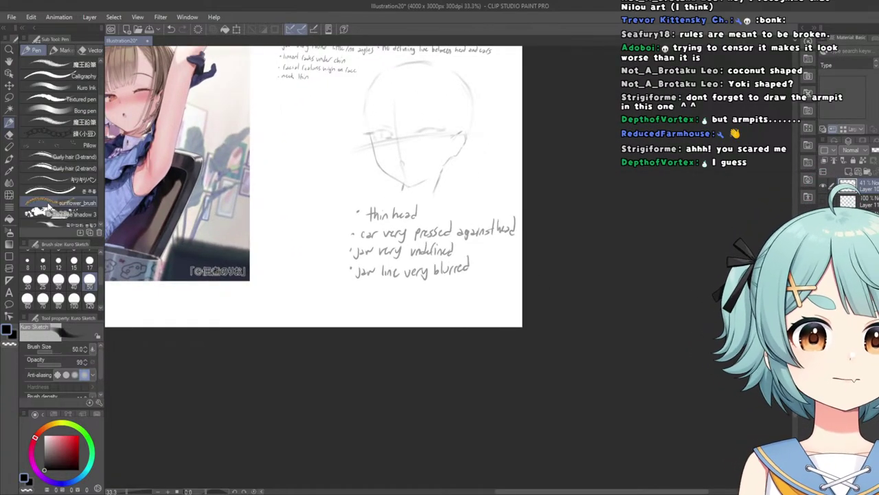
left_click(72, 98)
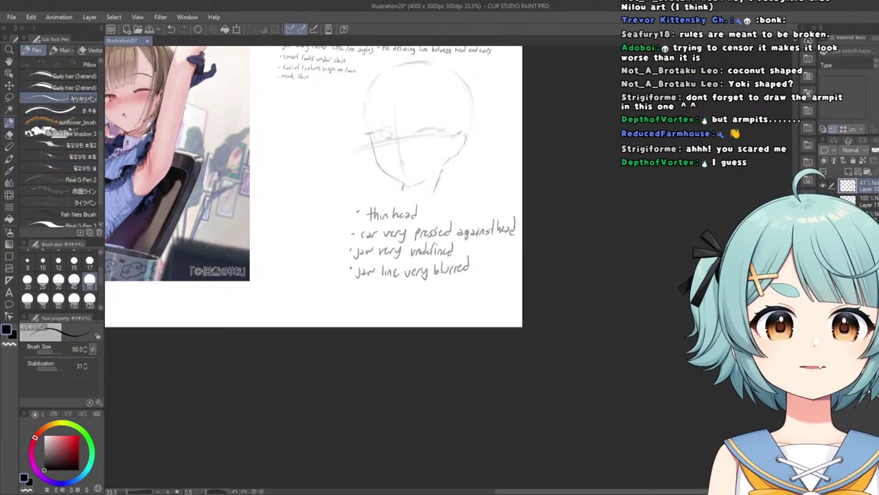
scroll(371, 287, "up", 1)
scroll(360, 269, "up", 1)
left_click(331, 297)
mouse_move(357, 292)
left_mouse_down()
mouse_move(353, 323)
mouse_move(388, 312)
left_mouse_up()
mouse_move(400, 280)
left_mouse_down()
mouse_move(398, 312)
mouse_move(404, 297)
left_mouse_up()
mouse_move(411, 277)
left_mouse_down()
mouse_move(409, 313)
mouse_move(418, 297)
mouse_move(438, 316)
left_mouse_up()
left_click_drag(464, 283, 462, 316)
mouse_move(479, 301)
left_mouse_down()
mouse_move(475, 322)
mouse_move(512, 304)
left_mouse_up()
scroll(488, 261, "down", 3)
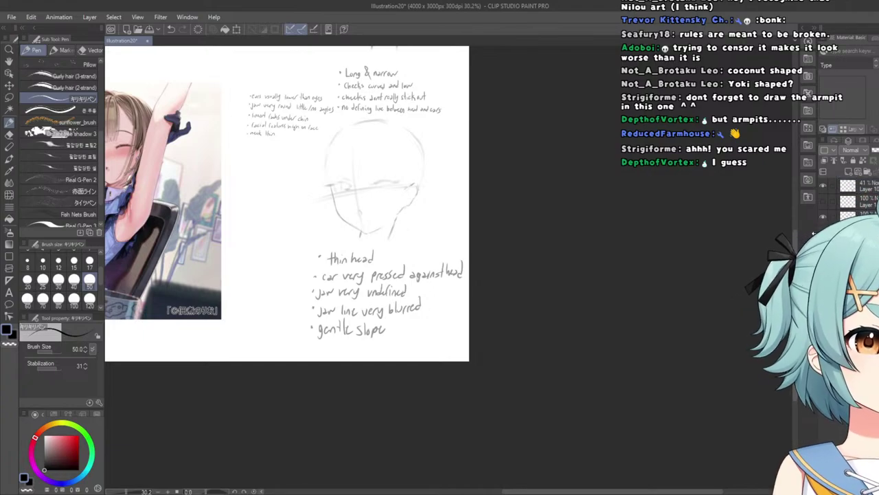
Switch to the Liquify tool and set its brush size to 300 for the three-quarter head sketch.
scroll(351, 194, "up", 1)
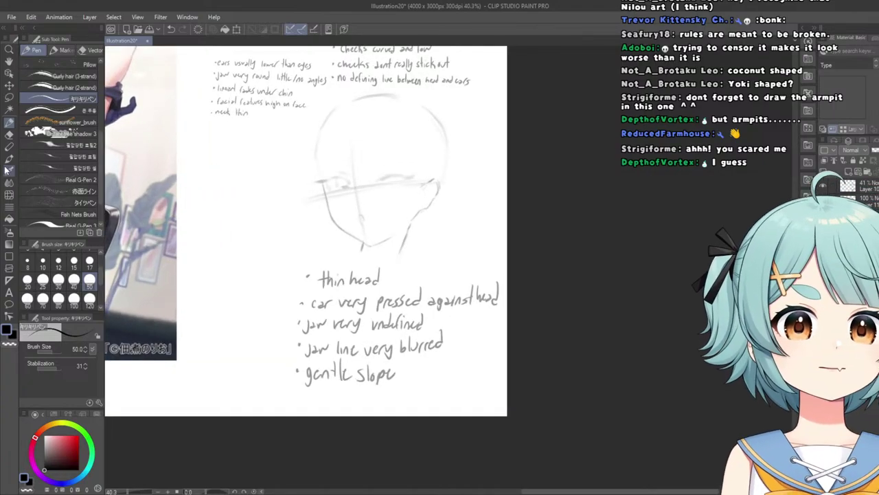
left_click(9, 194)
scroll(304, 196, "up", 1)
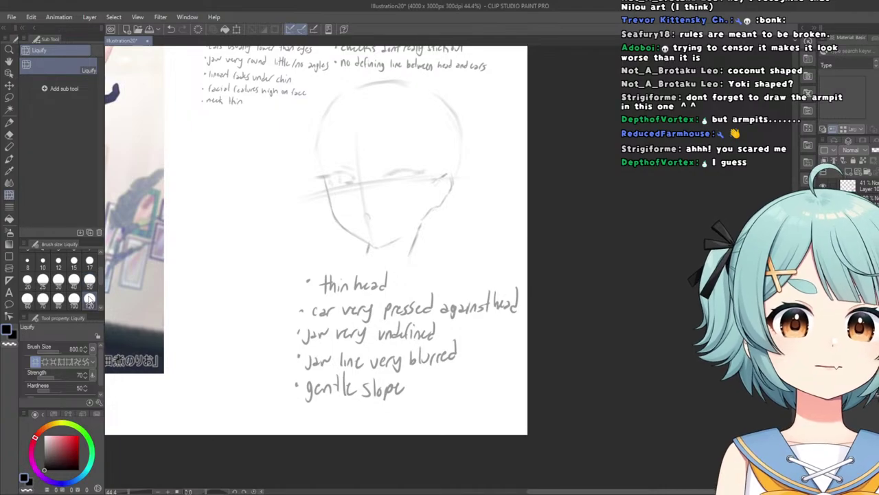
scroll(68, 281, "down", 2)
left_click(41, 300)
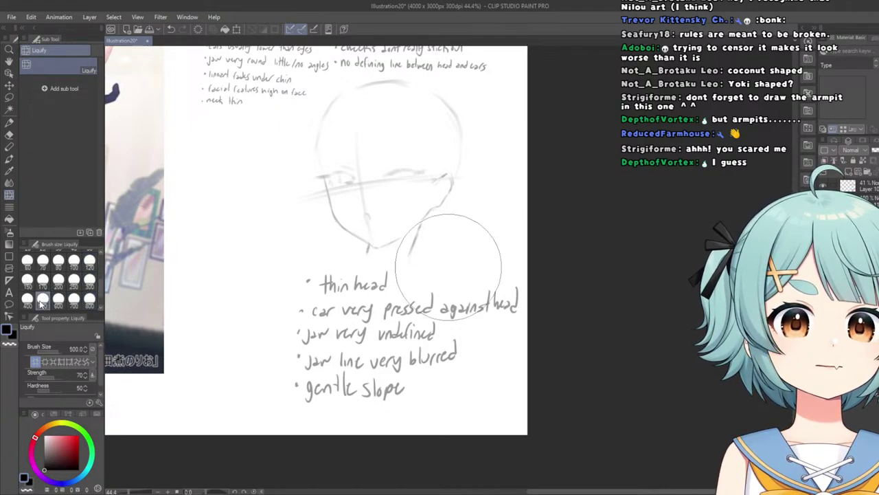
left_click(89, 280)
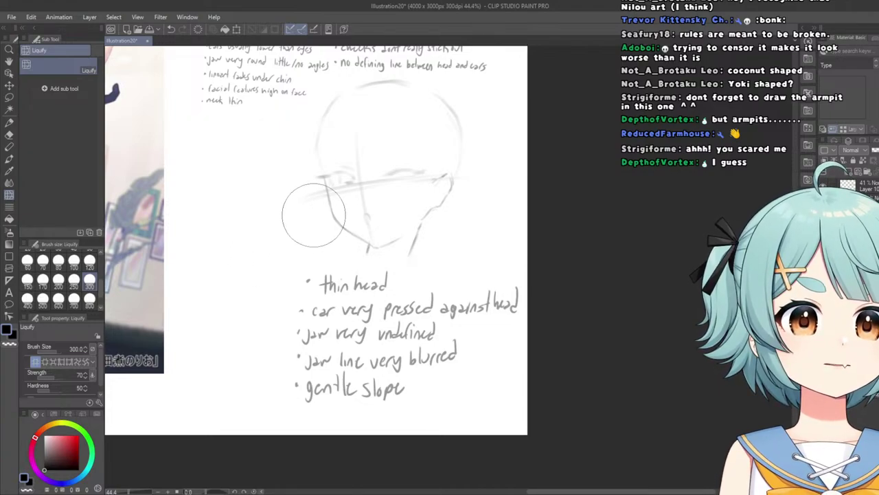
Compare the three-quarter head sketch and its notes with the reference character and the rest of the canvas.
scroll(314, 215, "down", 2)
scroll(291, 197, "up", 2)
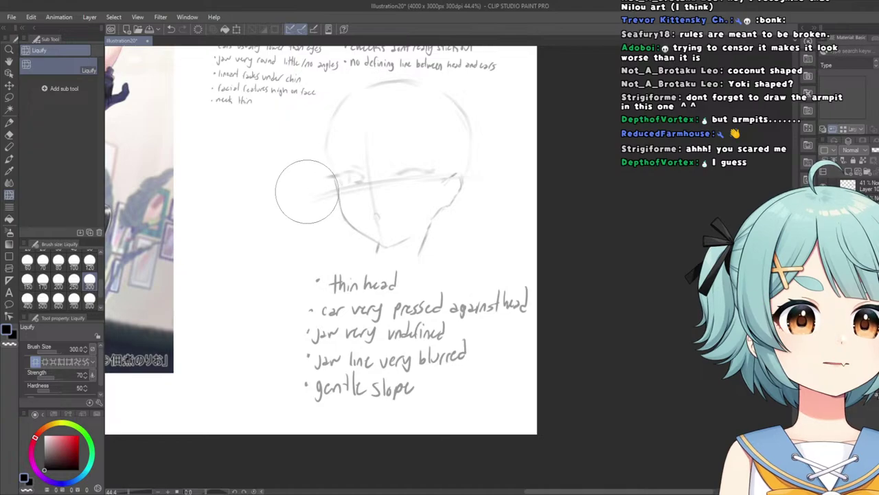
scroll(222, 137, "down", 2)
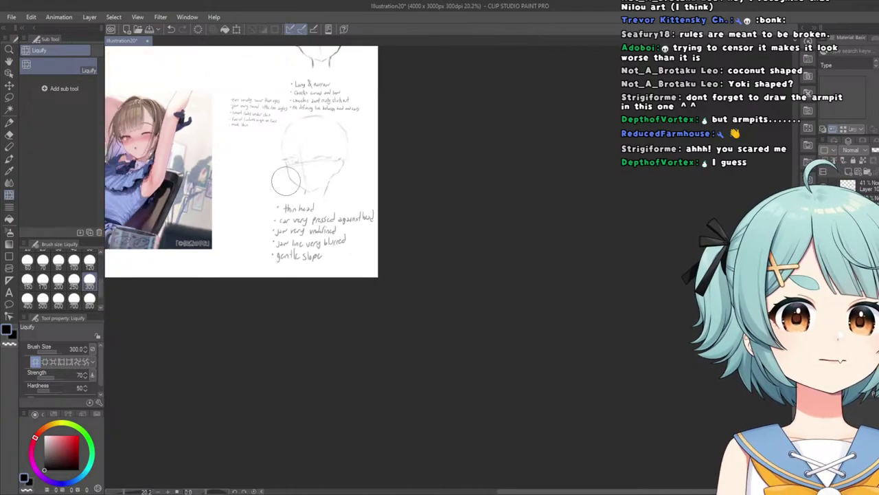
scroll(286, 180, "up", 1)
scroll(283, 152, "down", 1)
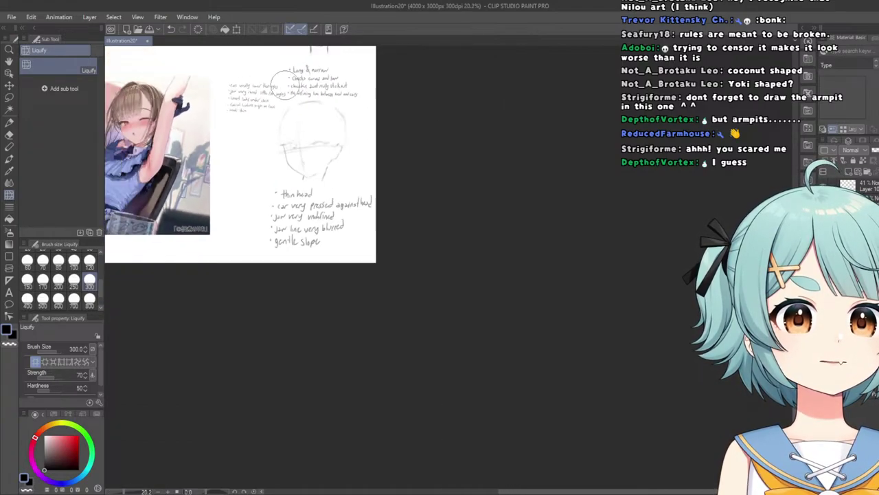
scroll(286, 83, "down", 1)
scroll(285, 161, "up", 1)
scroll(248, 145, "down", 1)
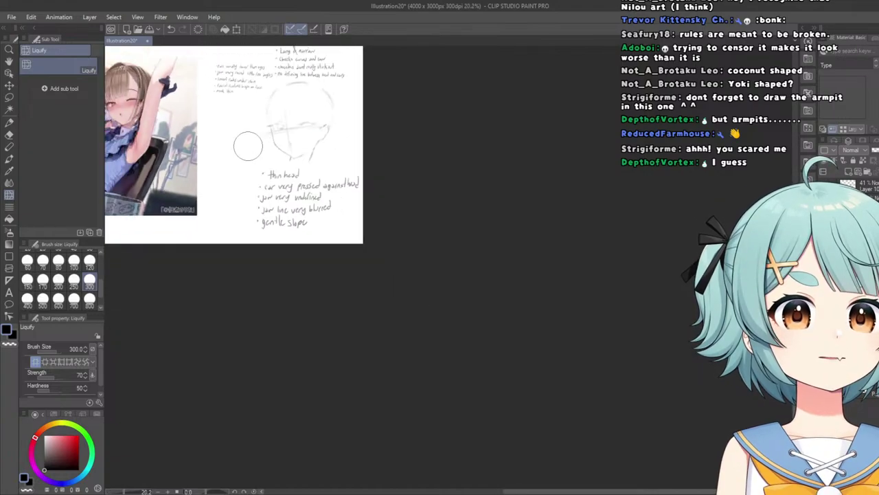
scroll(286, 160, "up", 1)
scroll(313, 138, "down", 2)
scroll(235, 130, "up", 1)
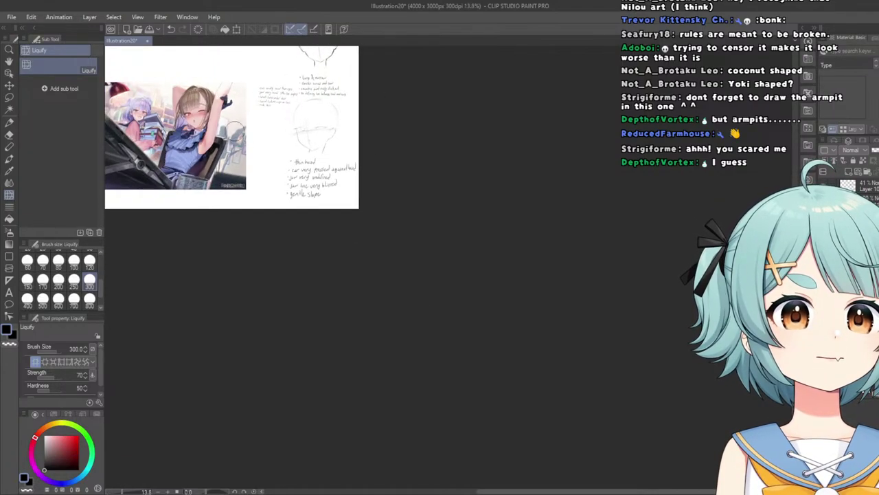
scroll(235, 132, "down", 2)
scroll(222, 78, "up", 4)
scroll(203, 120, "down", 1)
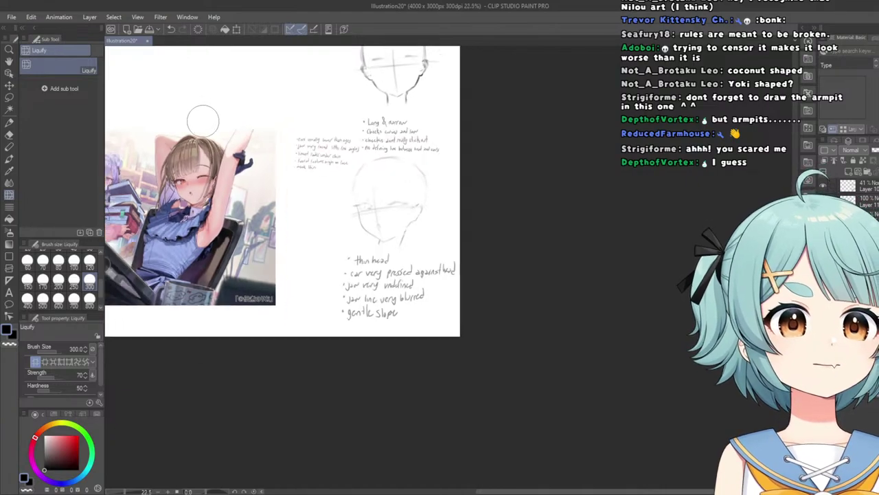
scroll(203, 121, "down", 2)
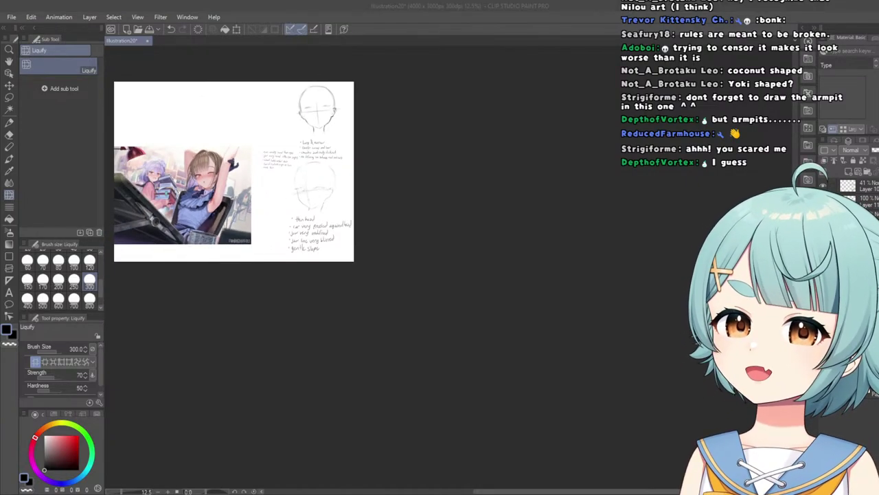
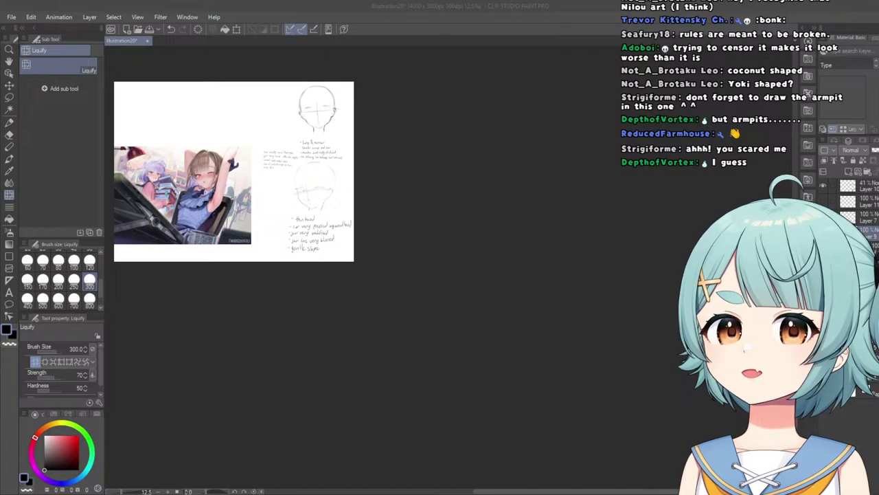
On Layer 10, lasso the bulleted notes from "thin head" to "gentle slope" and scale them down beneath the three-quarter head.
scroll(393, 223, "up", 1)
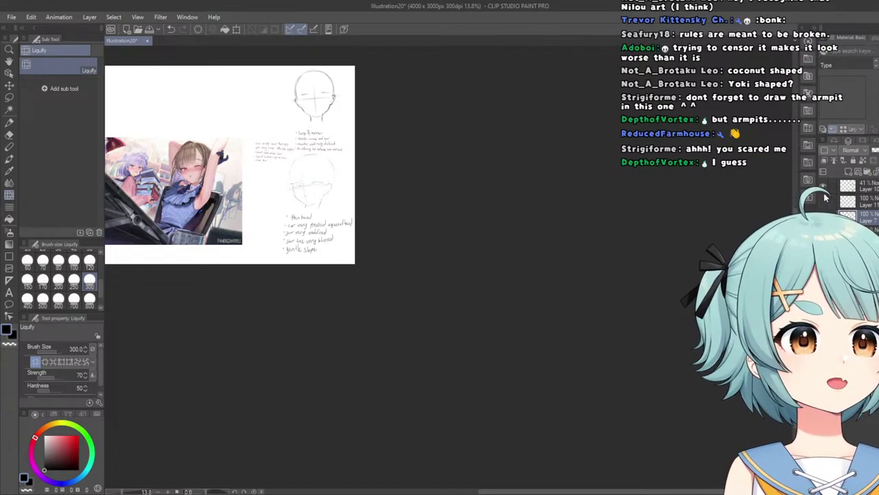
left_click(826, 198)
left_click(826, 196)
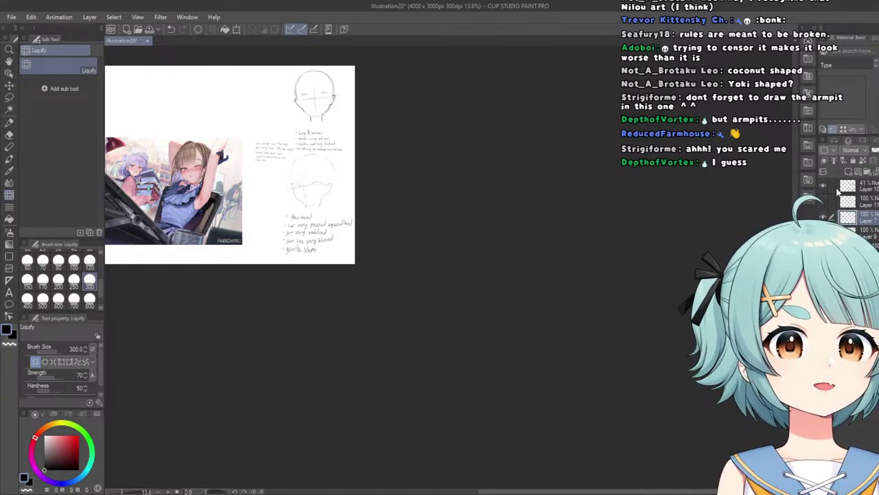
left_click(9, 97)
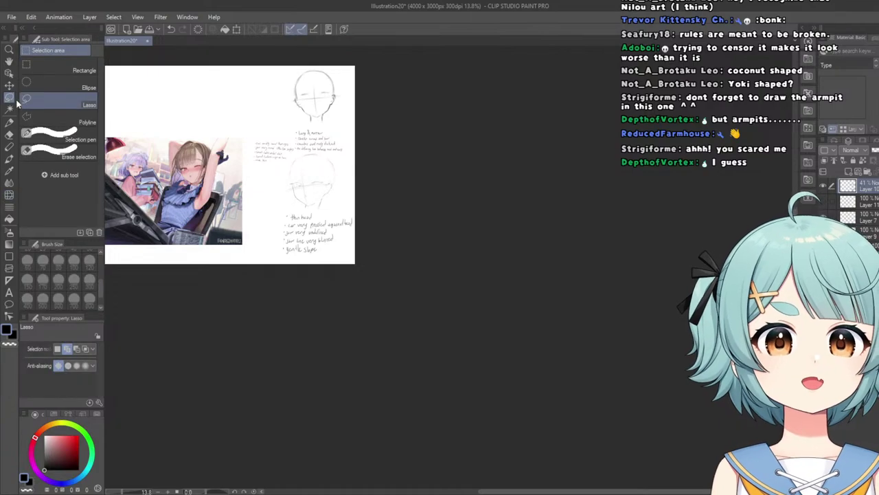
scroll(275, 195, "up", 2)
mouse_move(342, 222)
left_mouse_down()
mouse_move(433, 220)
mouse_move(368, 363)
mouse_move(237, 227)
left_mouse_up()
left_click(343, 334)
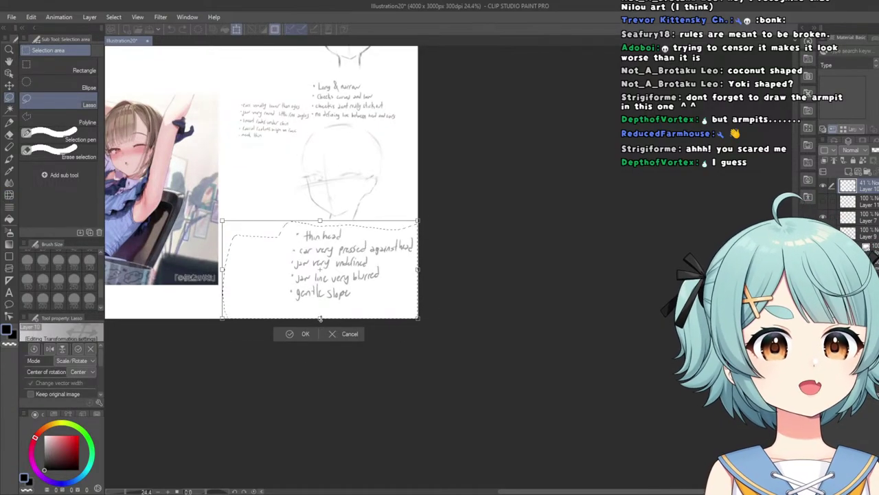
left_click_drag(319, 318, 303, 272)
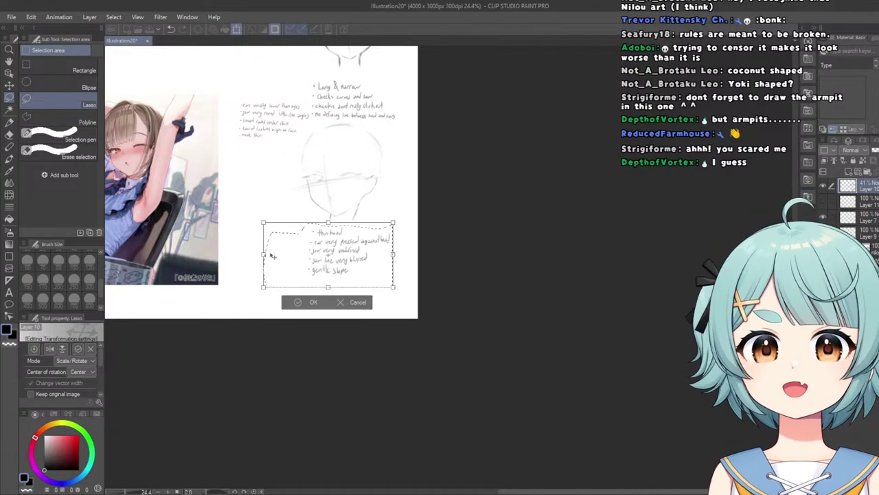
left_click(289, 305)
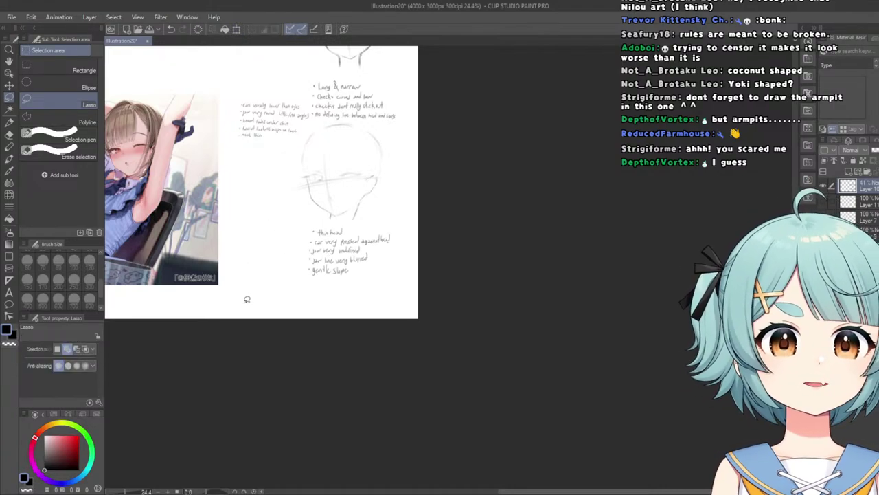
Review the canvas layout with the reference illustration, both head sketches and the resized notes.
scroll(241, 261, "down", 2)
scroll(220, 220, "up", 2)
scroll(234, 200, "down", 3)
scroll(206, 179, "up", 3)
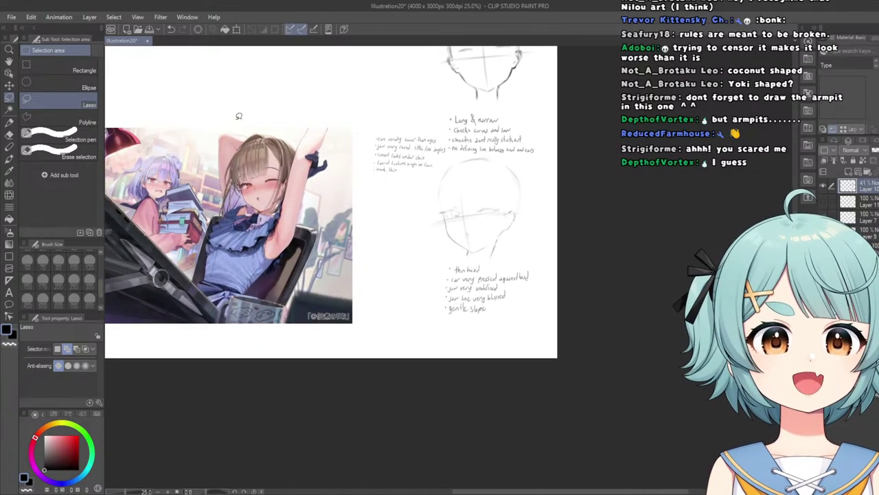
scroll(244, 110, "up", 1)
scroll(357, 95, "down", 2)
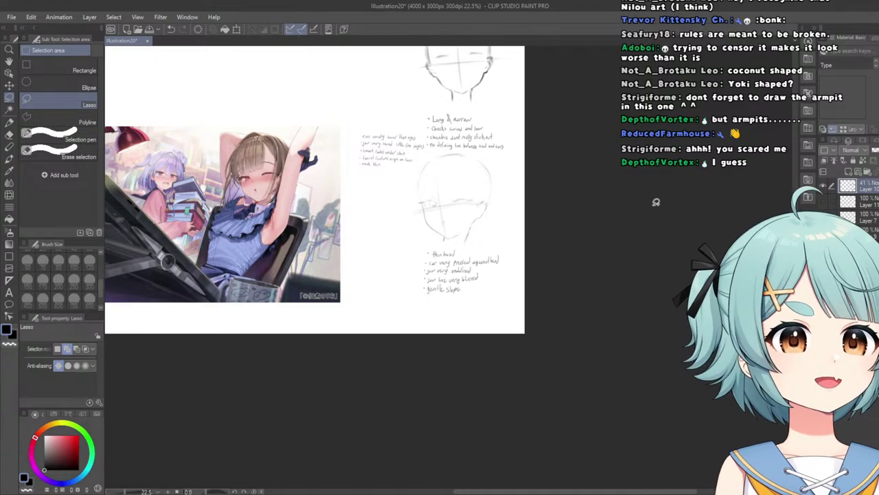
scroll(550, 179, "down", 1)
scroll(542, 112, "up", 2)
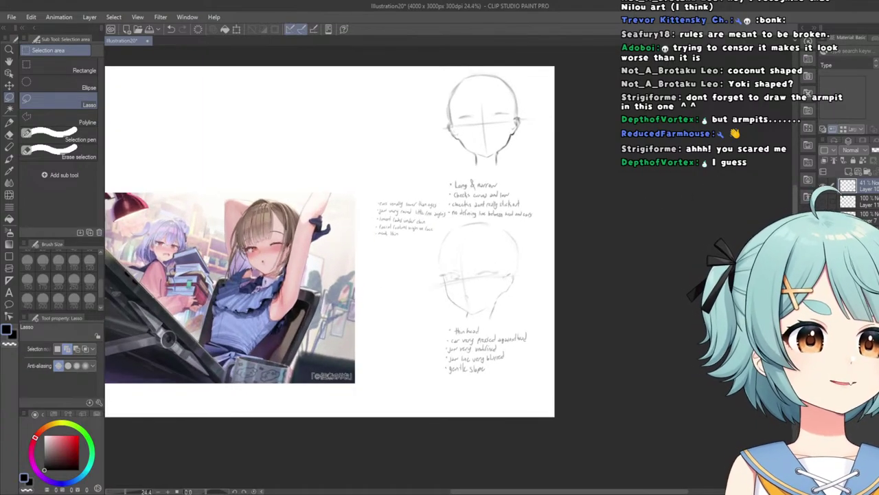
Make the hidden smaller head sketch visible alongside the other two head sketches.
key("Delete")
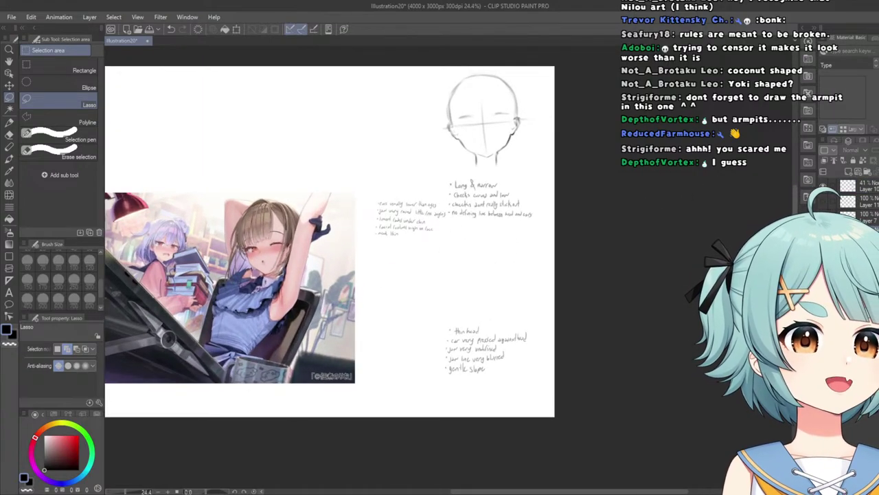
key("ctrl+z")
key("ctrl+z")
key("ctrl+z")
key("ctrl+z")
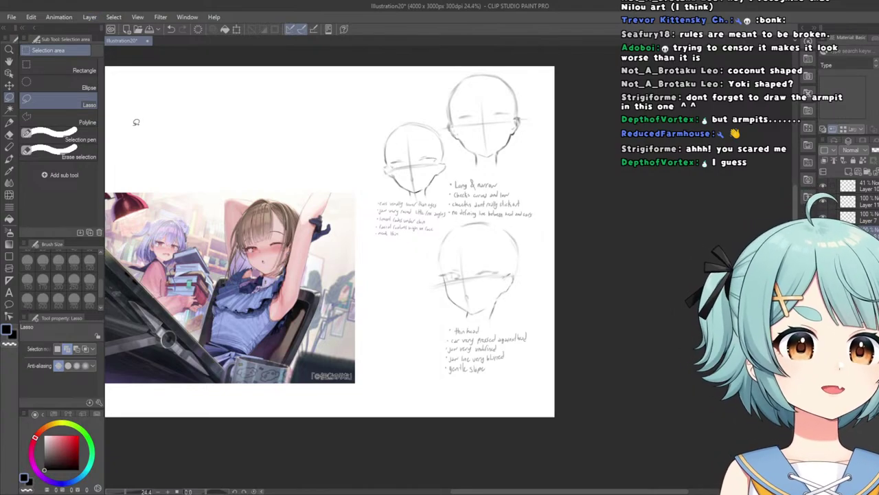
Show the other three reference illustrations around the one already on the canvas.
left_click_drag(494, 177, 372, 172)
left_click_drag(398, 199, 489, 202)
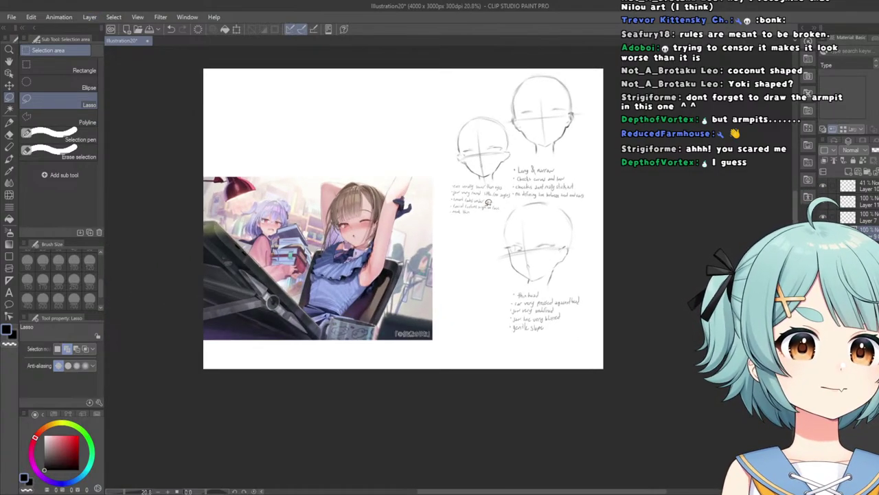
scroll(488, 201, "down", 2)
scroll(574, 195, "up", 3)
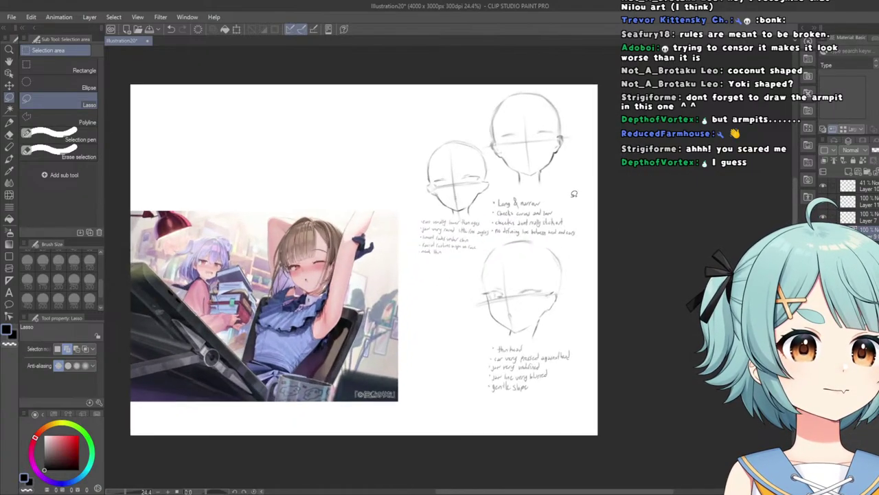
scroll(575, 194, "up", 1)
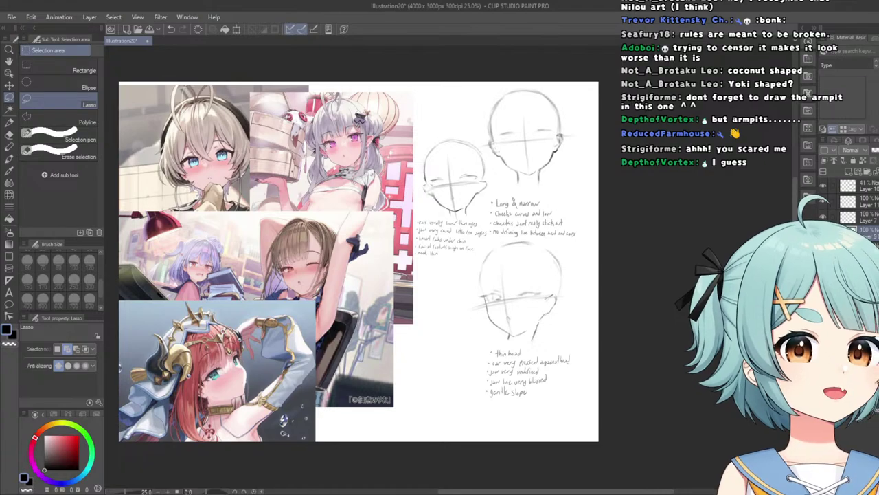
Examine the four reference illustrations next to the three head sketches and their notes.
scroll(451, 309, "down", 2)
scroll(434, 327, "down", 1)
scroll(494, 386, "up", 2)
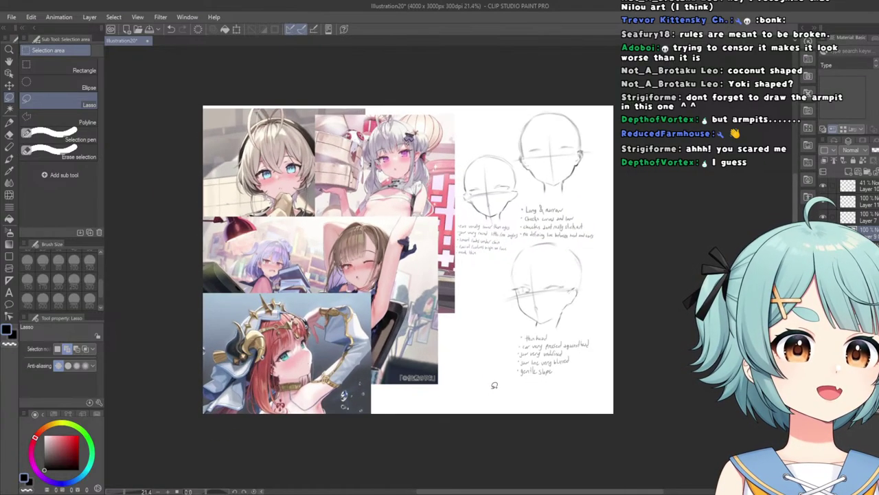
scroll(288, 220, "up", 3)
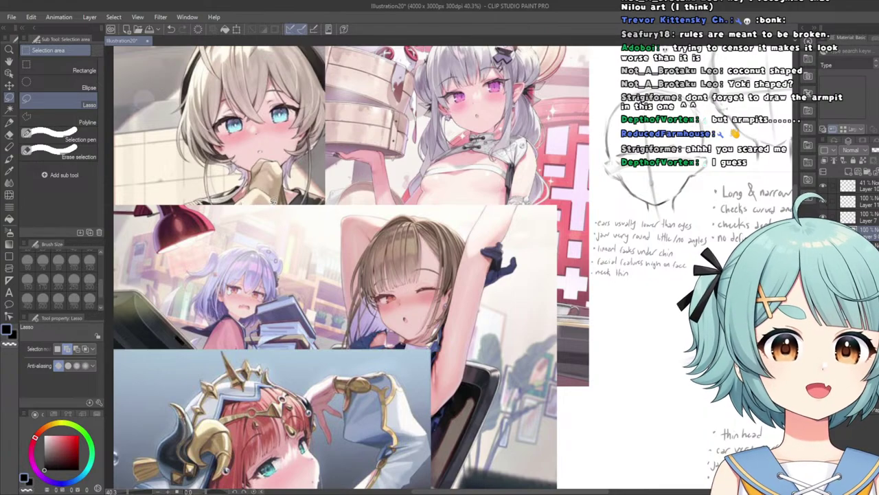
scroll(461, 283, "down", 3)
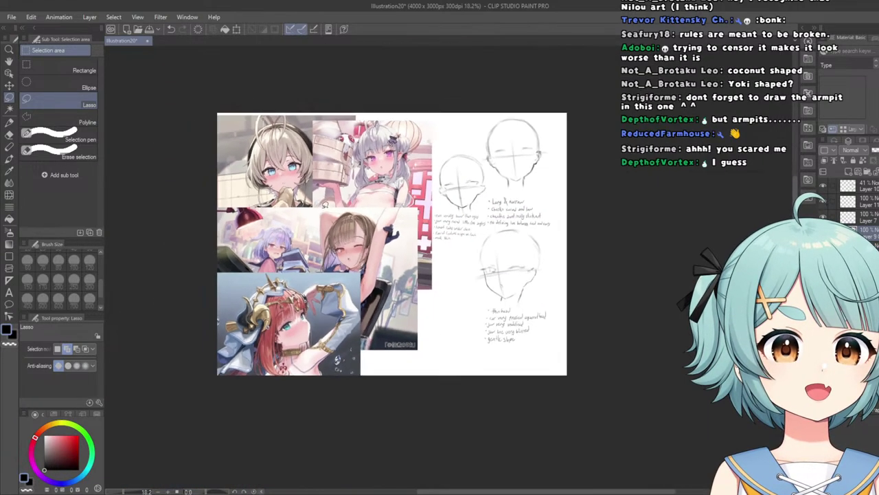
scroll(461, 283, "up", 2)
scroll(439, 299, "down", 2)
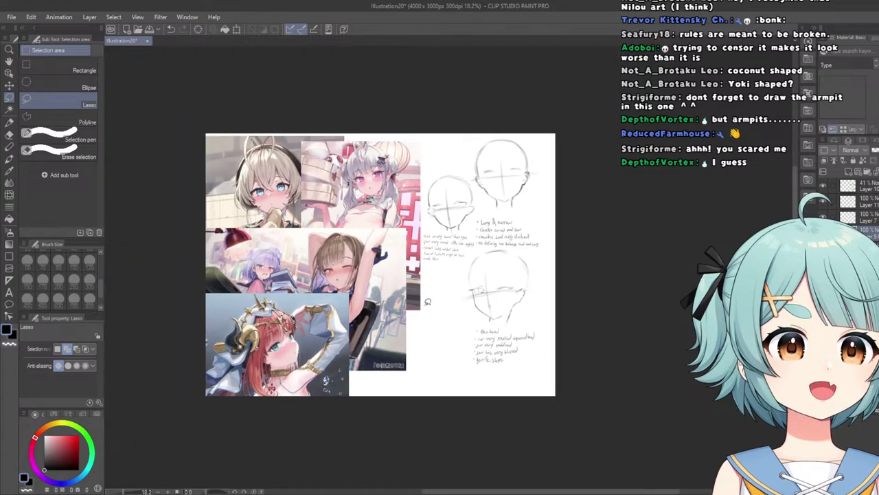
Sketch a short curved jaw line with the Kuro Sketch pen in the blank area beside the lower head sketch.
scroll(426, 298, "up", 1)
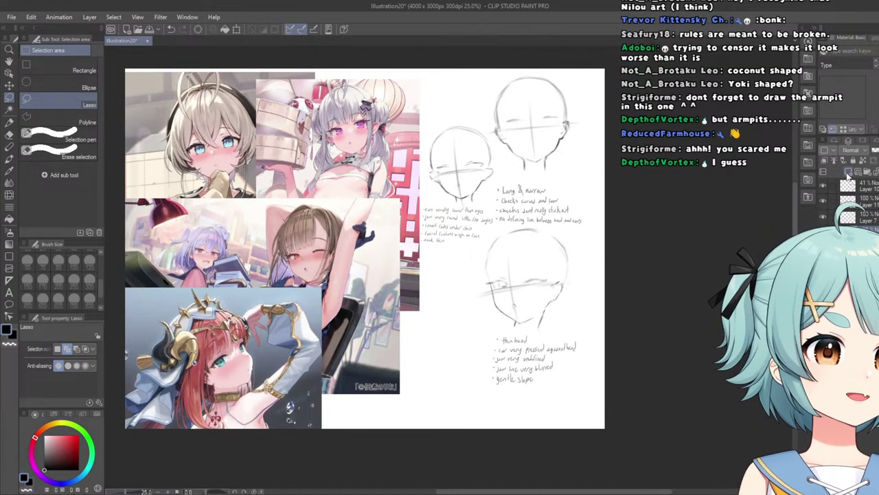
scroll(346, 342, "up", 1)
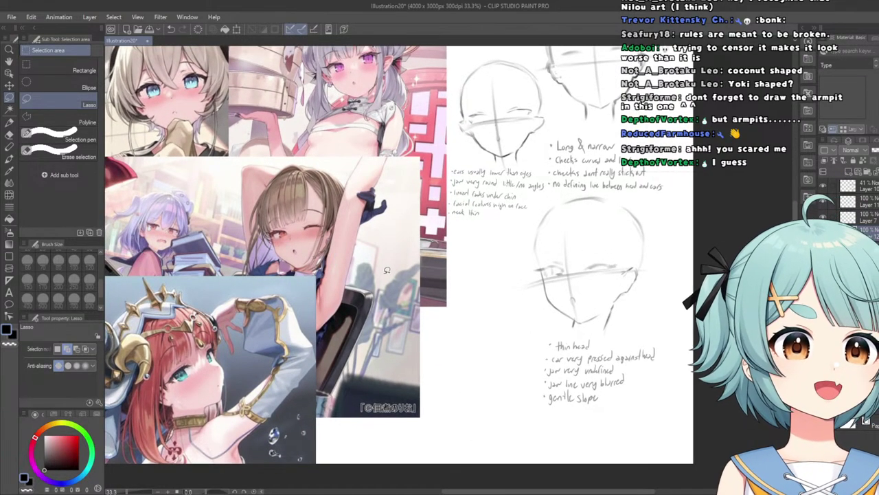
left_click(10, 121)
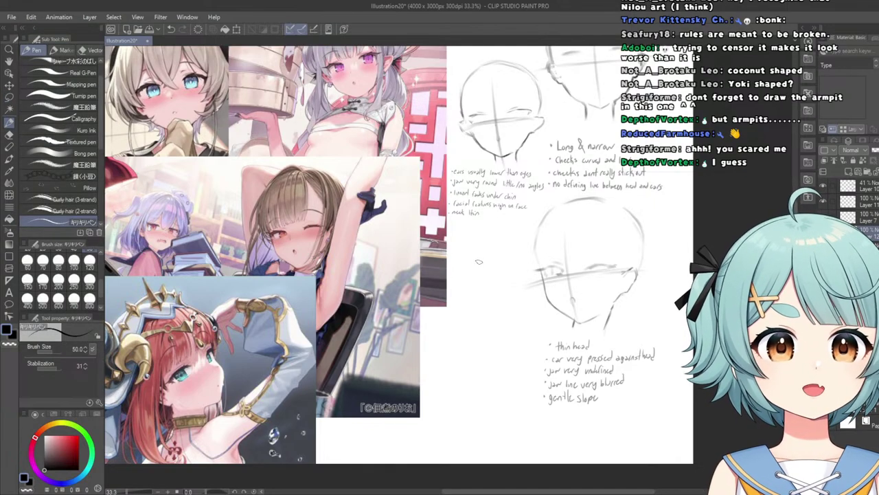
scroll(65, 137, "up", 3)
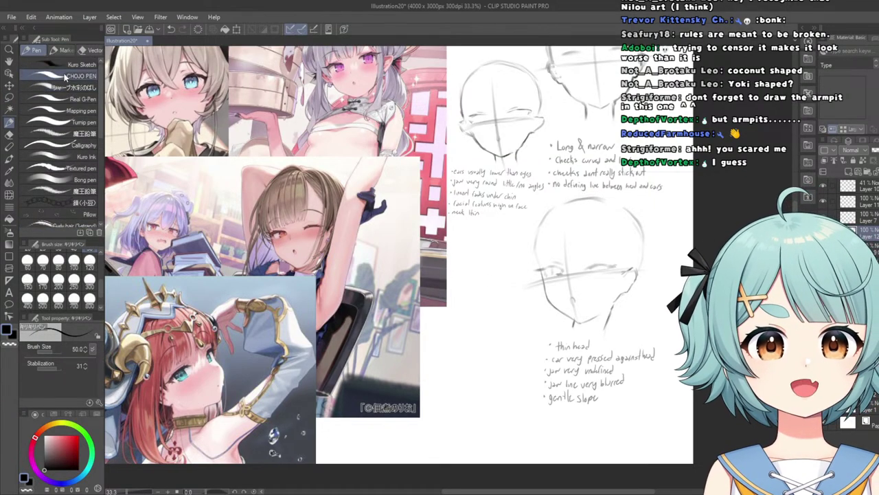
left_click(73, 66)
scroll(196, 165, "up", 2)
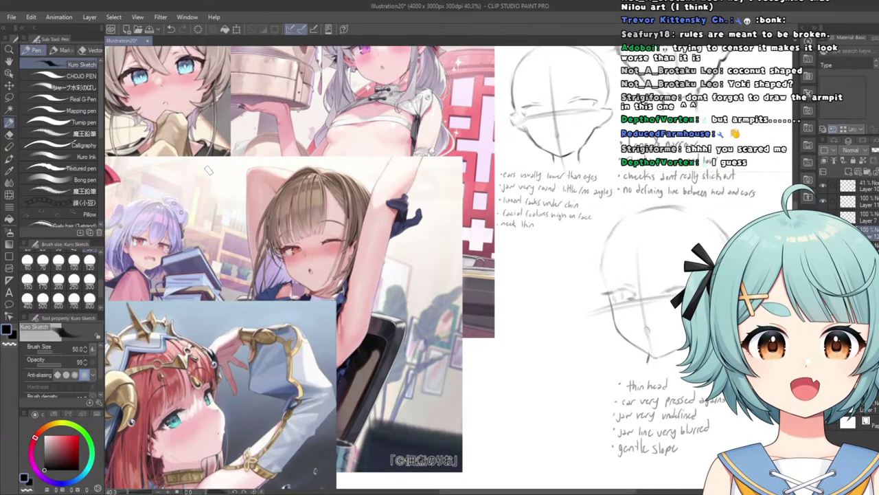
scroll(137, 180, "down", 1)
scroll(141, 179, "up", 2)
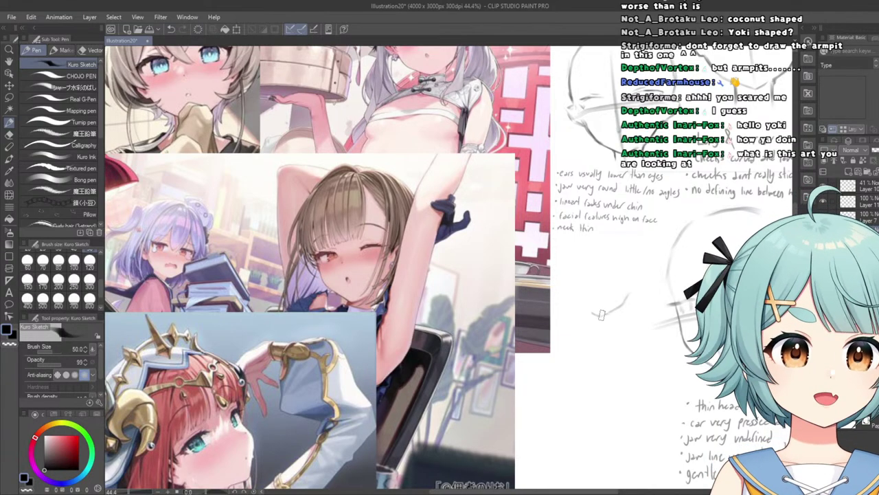
Extend the new jaw line with a pointed chin corner and a short slanted neck stroke below it.
scroll(587, 316, "down", 2)
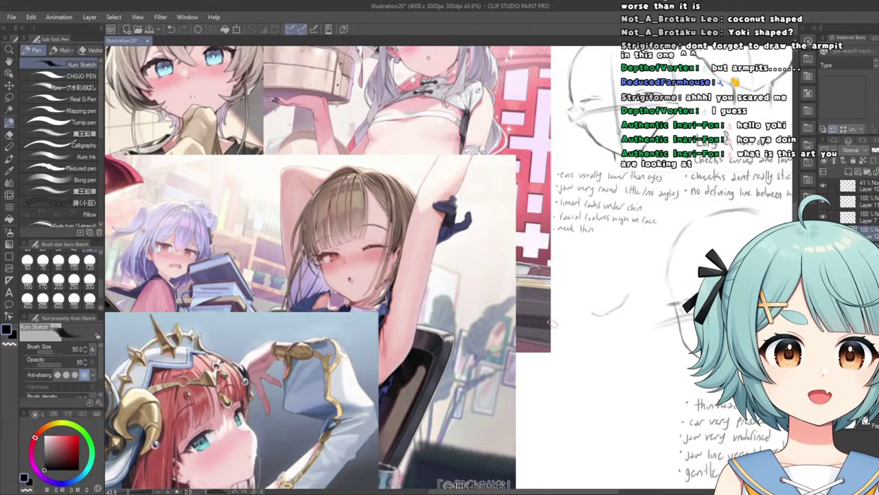
scroll(544, 323, "up", 1)
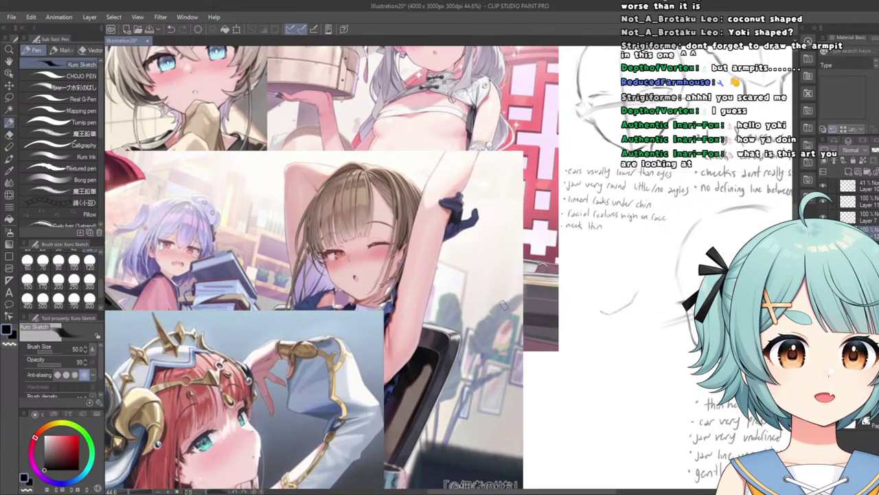
scroll(617, 312, "up", 2)
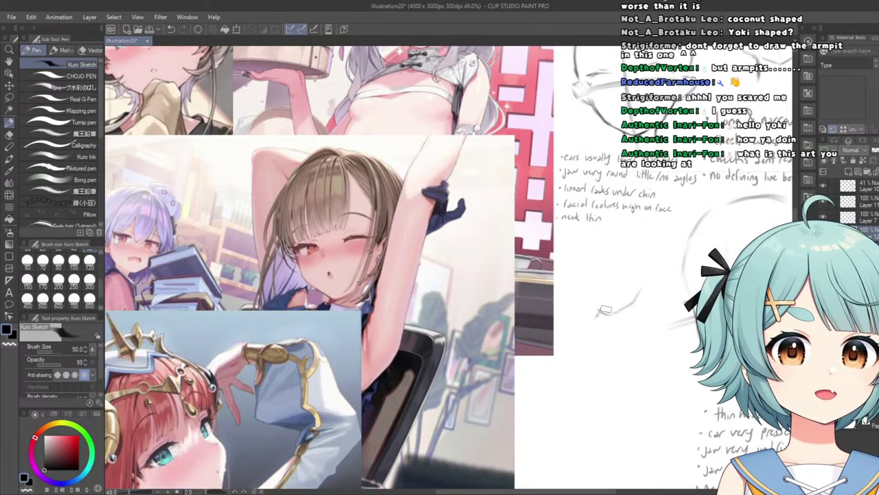
scroll(604, 310, "up", 4)
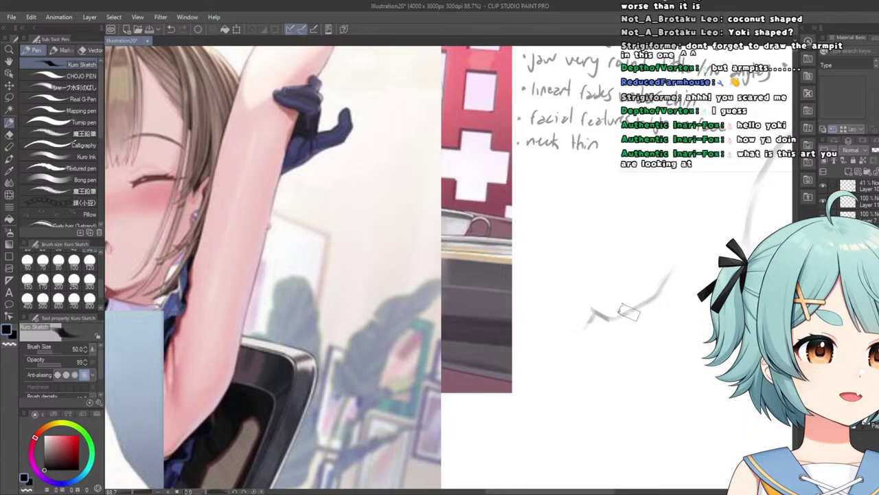
scroll(591, 306, "down", 4)
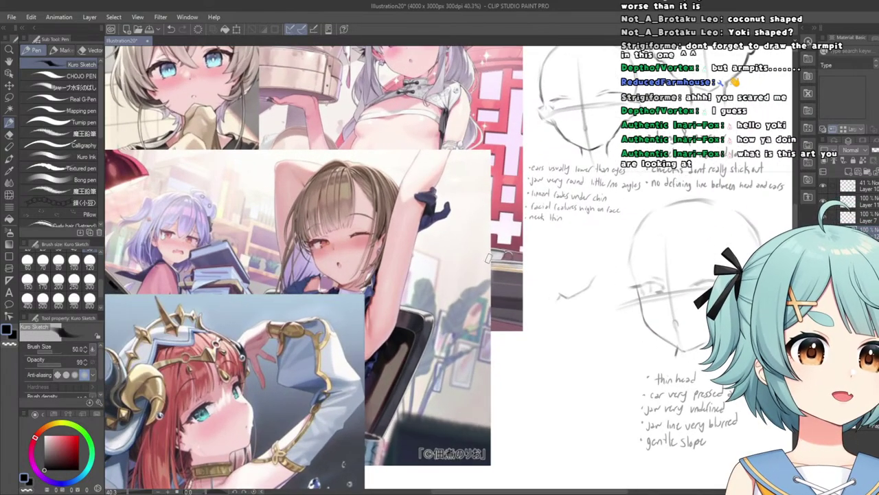
scroll(488, 257, "up", 5)
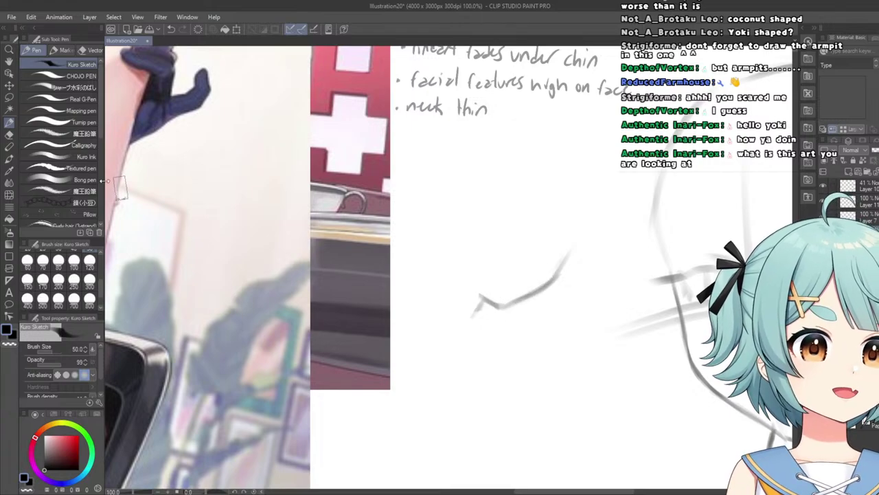
Thin the new jaw line and chin corner with the Hard eraser at brush size 50.
left_click(10, 146)
left_click(9, 136)
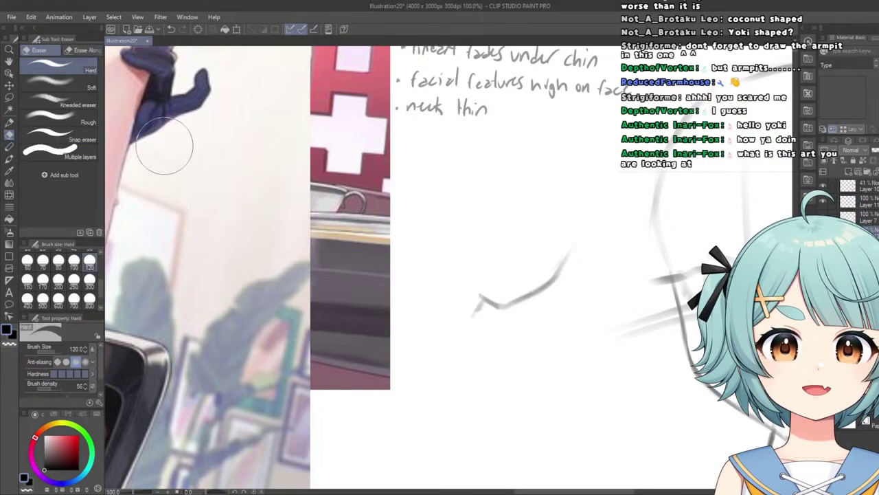
scroll(82, 271, "up", 1)
left_click(89, 261)
scroll(545, 257, "up", 2)
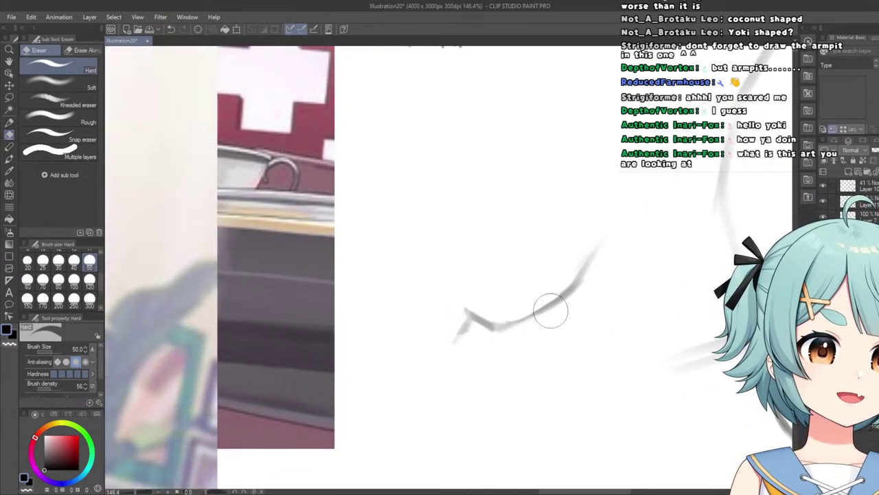
scroll(479, 246, "down", 3)
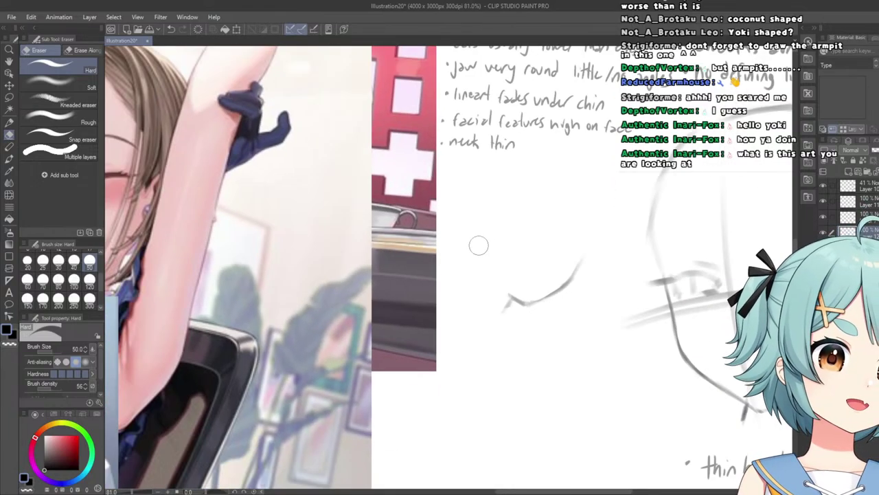
scroll(478, 246, "down", 3)
scroll(480, 261, "up", 6)
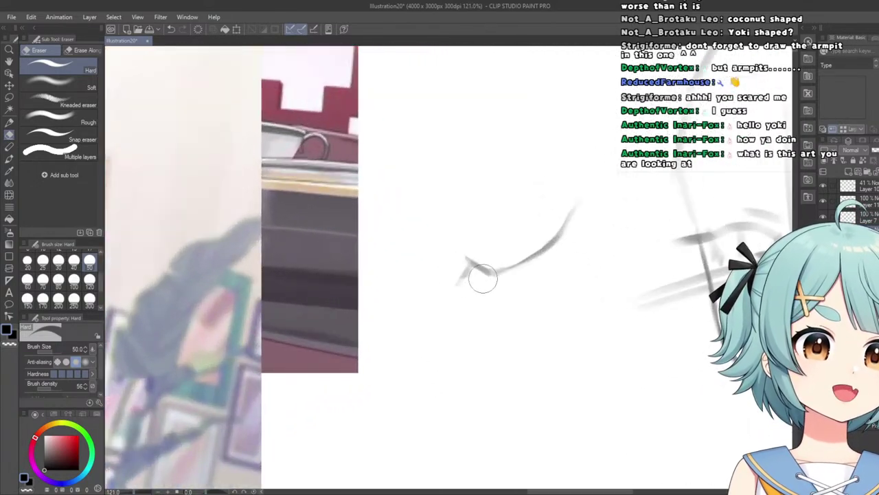
scroll(510, 265, "down", 5)
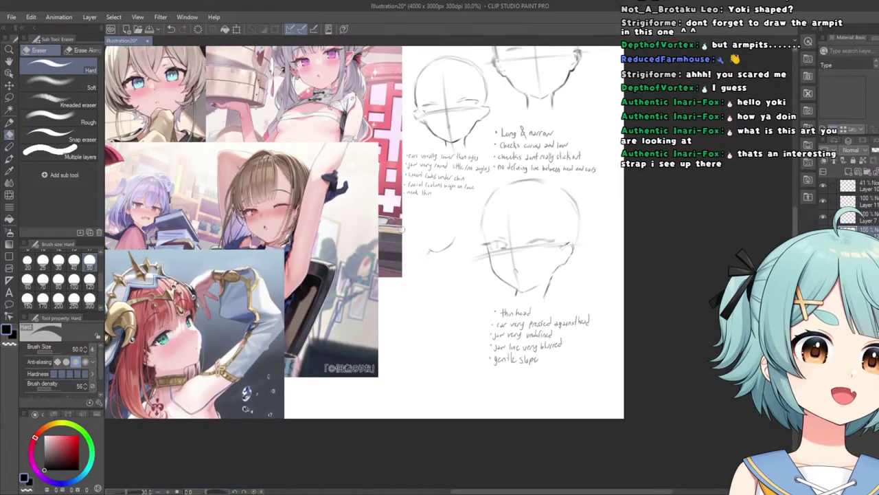
scroll(158, 204, "up", 2)
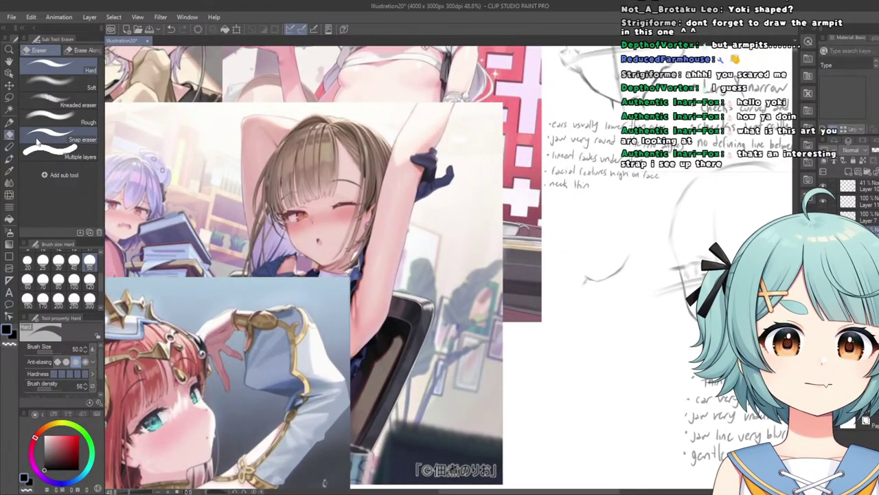
Redraw the chin corner and the start of the neck with the Kuro Sketch pen.
key("p")
scroll(579, 289, "up", 3)
scroll(579, 287, "up", 1)
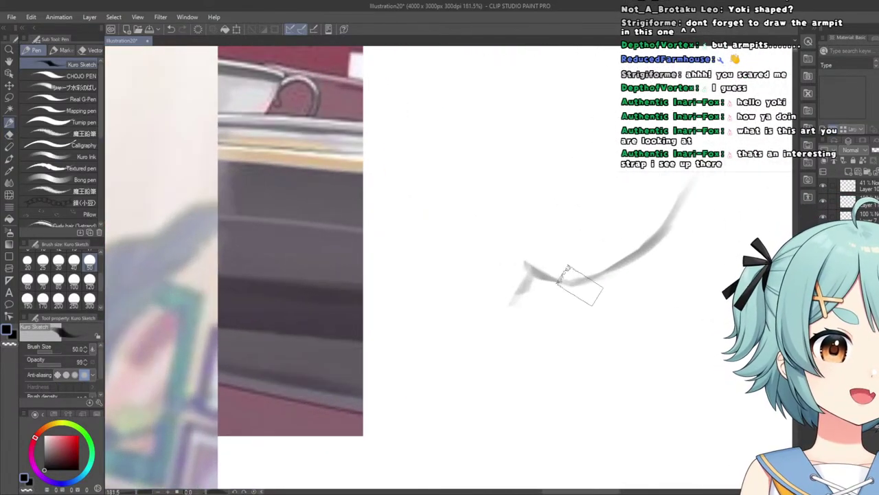
scroll(524, 269, "down", 6)
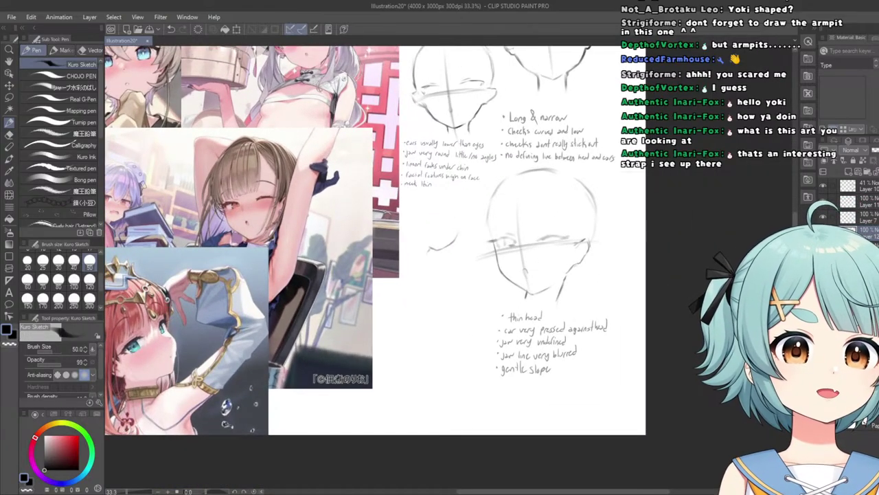
left_click_drag(302, 261, 401, 276)
scroll(192, 254, "up", 2)
scroll(192, 255, "down", 1)
scroll(426, 268, "down", 2)
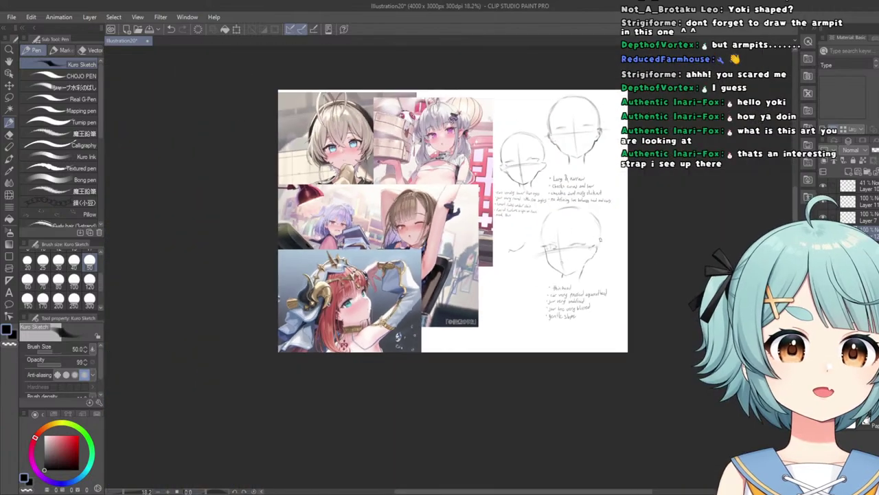
scroll(419, 255, "up", 5)
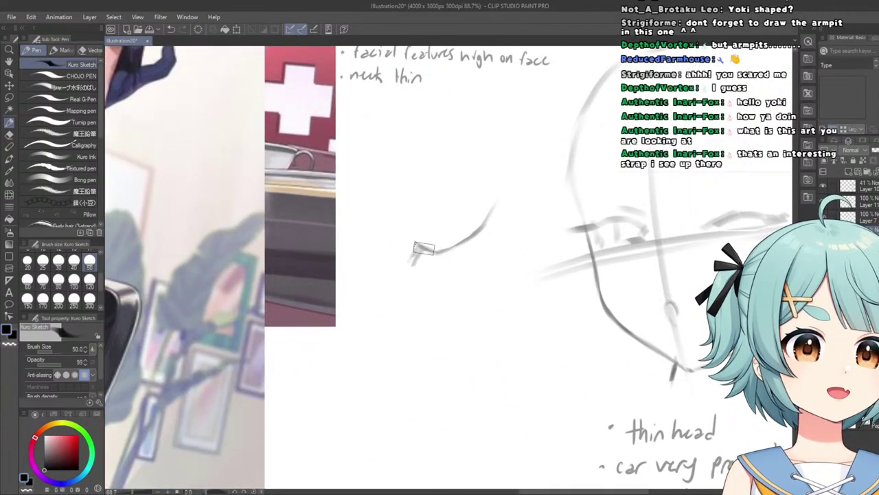
scroll(418, 255, "down", 4)
scroll(426, 268, "up", 3)
Clean up the overlapping strokes at the chin corner with the Hard eraser.
key("e")
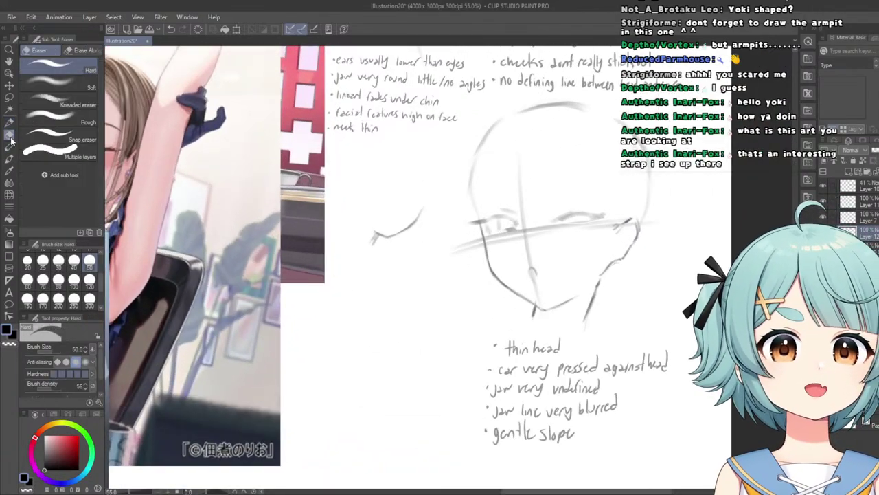
scroll(385, 244, "up", 4)
scroll(357, 231, "down", 6)
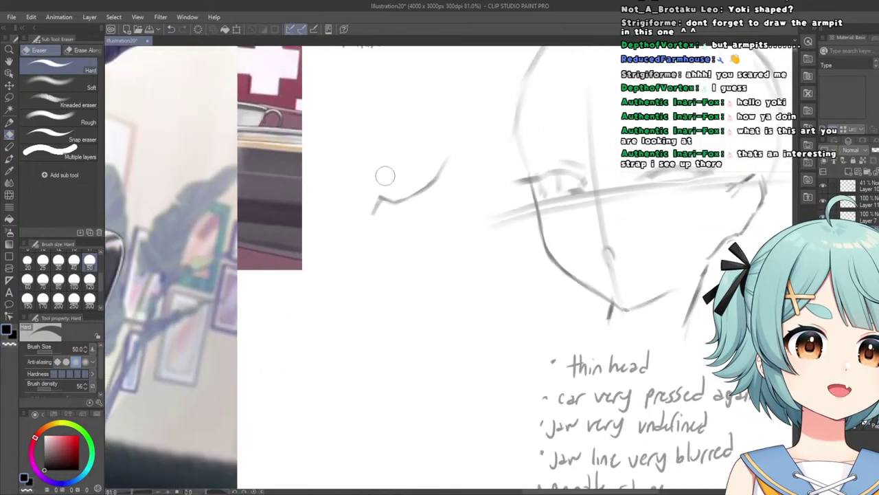
scroll(371, 206, "up", 1)
scroll(206, 187, "up", 1)
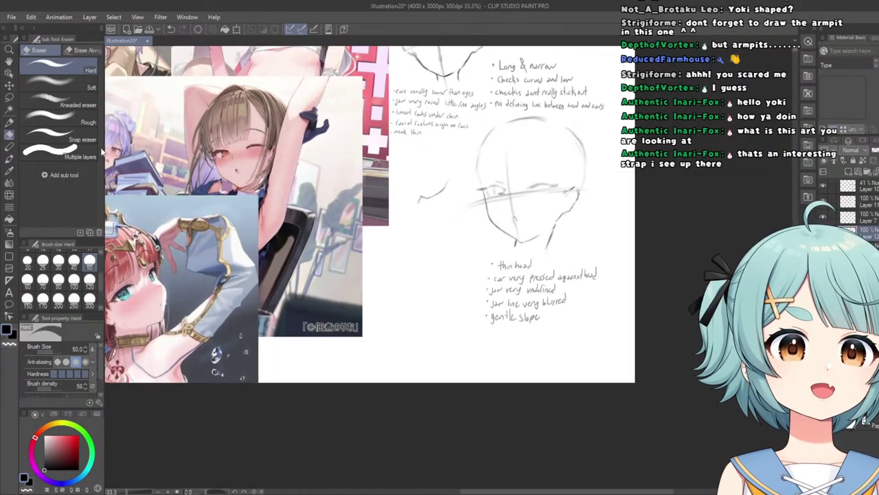
Add a second short neck stroke with the Kuro Sketch pen on the open side of the chin corner.
left_click(10, 123)
scroll(207, 187, "down", 3)
scroll(155, 161, "up", 4)
scroll(371, 206, "up", 3)
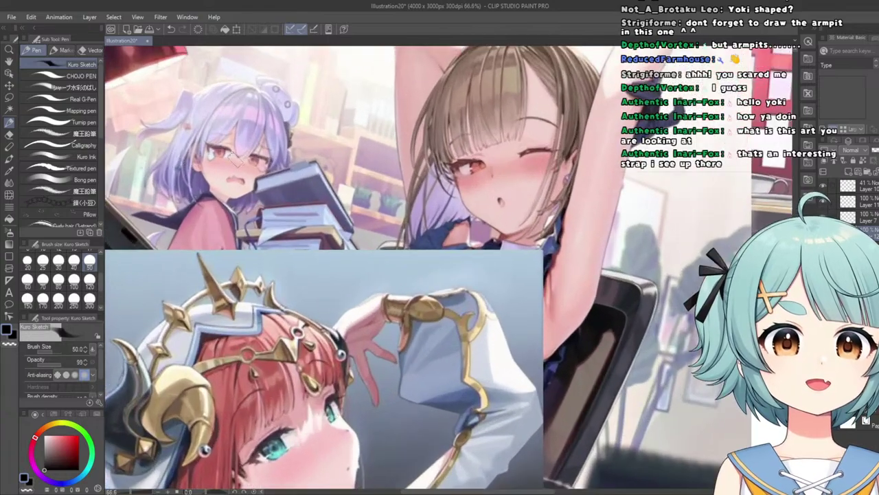
scroll(185, 127, "down", 3)
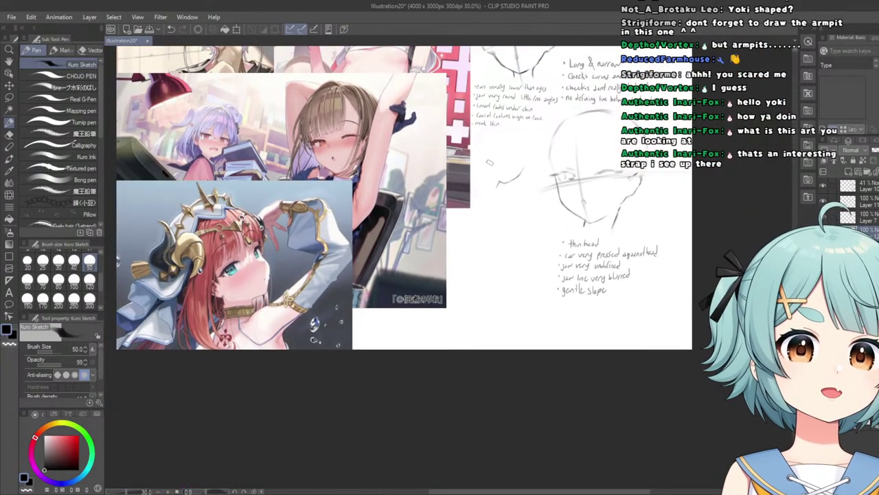
scroll(489, 162, "up", 4)
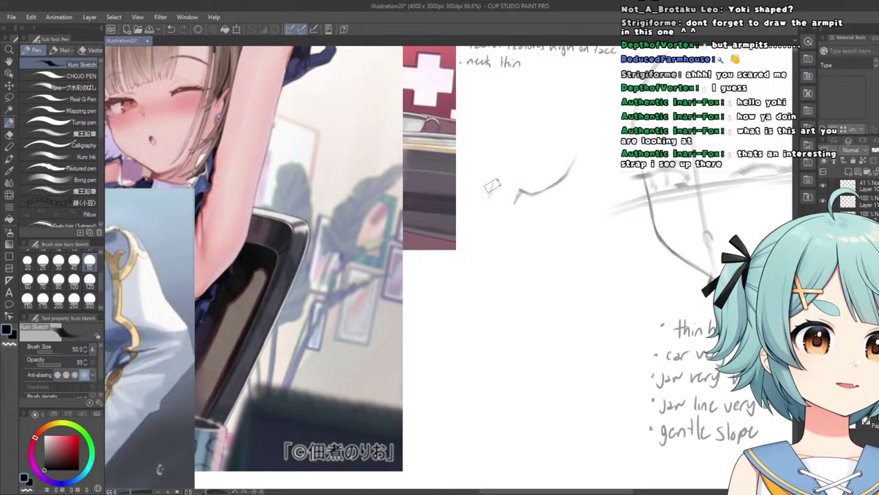
scroll(490, 191, "down", 3)
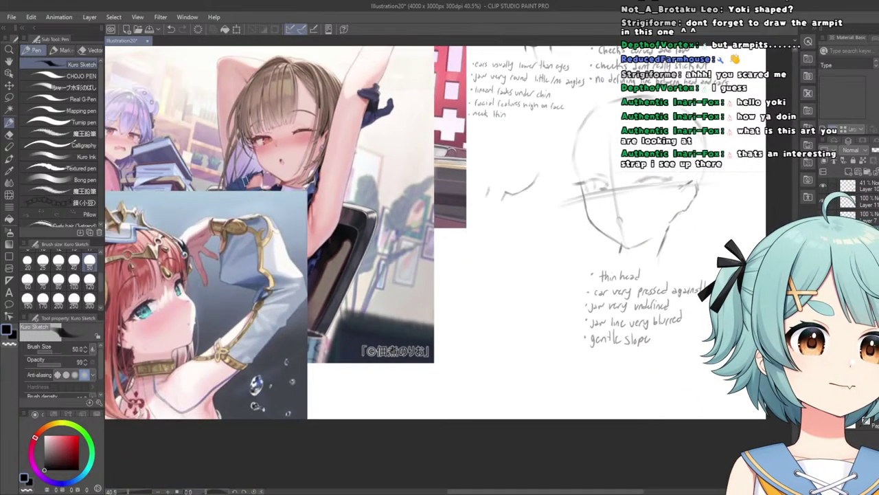
scroll(146, 146, "down", 1)
scroll(494, 193, "up", 6)
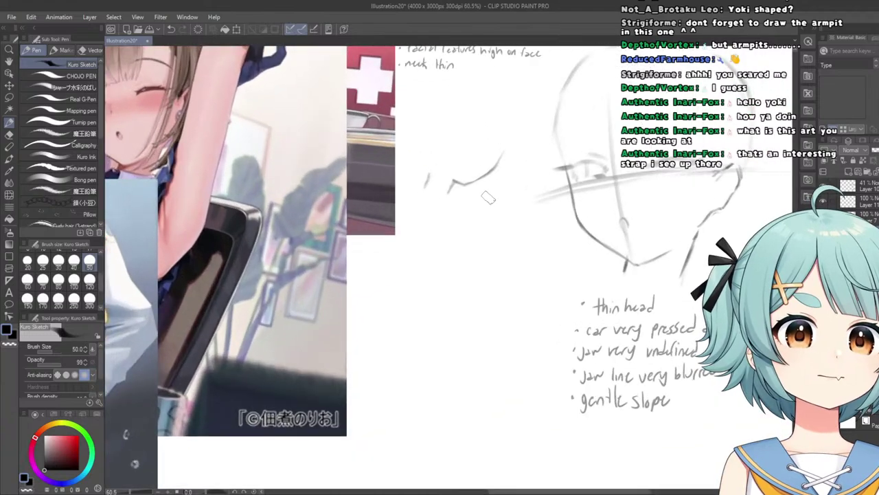
Lasso both short neck strokes, shift them slightly toward the jaw line, and clear the selection.
key("m")
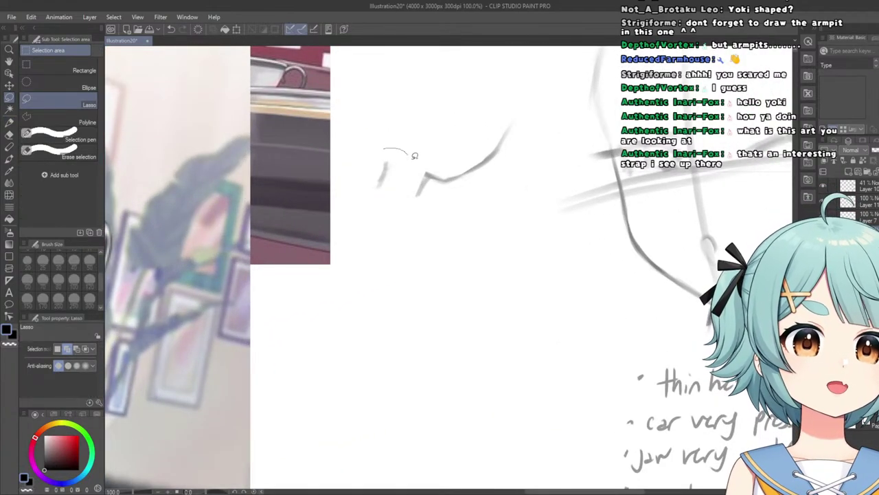
mouse_move(424, 171)
left_mouse_down()
mouse_move(412, 228)
mouse_move(334, 158)
left_mouse_up()
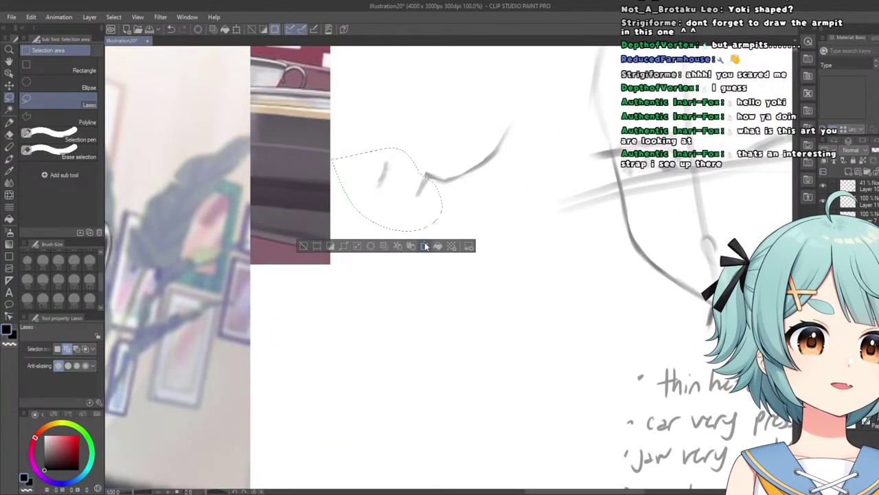
left_click(425, 246)
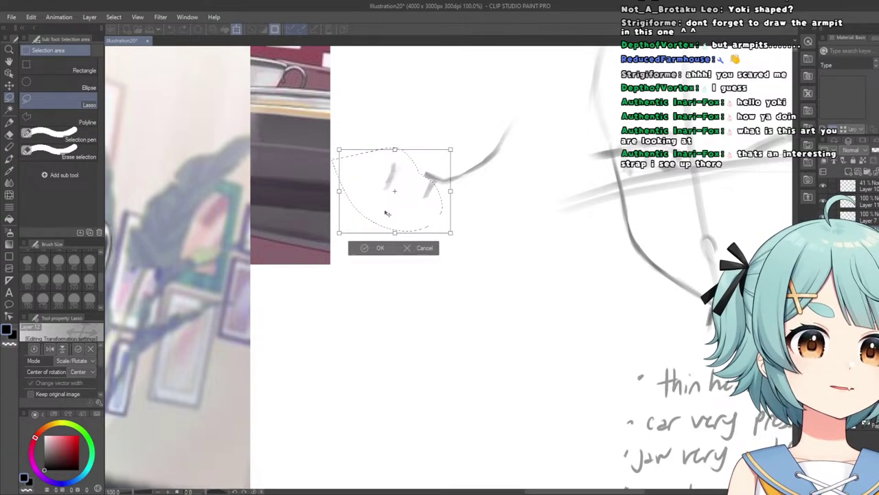
left_click(366, 248)
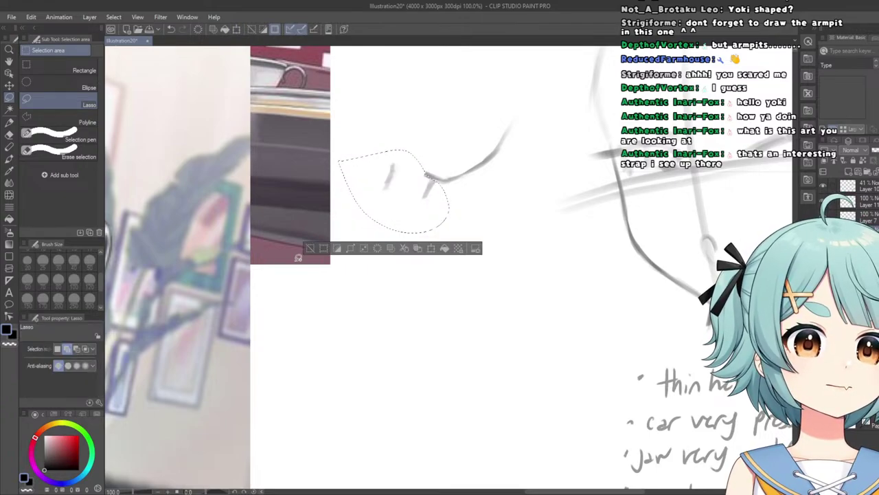
key("ctrl+d")
scroll(349, 181, "down", 5)
scroll(224, 196, "up", 3)
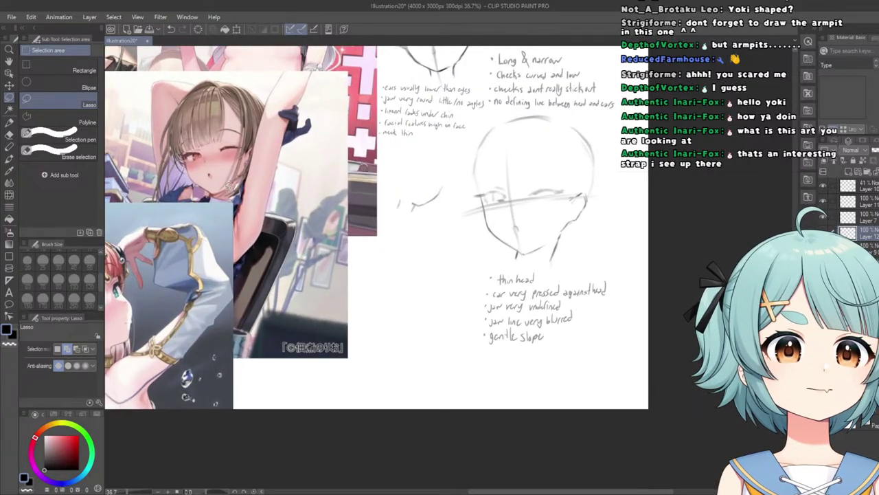
Draw the opposite side of the small jaw sketch with the Kuro Sketch pen, rising outward from a short neck stroke.
left_click(10, 123)
scroll(282, 167, "down", 3)
scroll(261, 168, "up", 5)
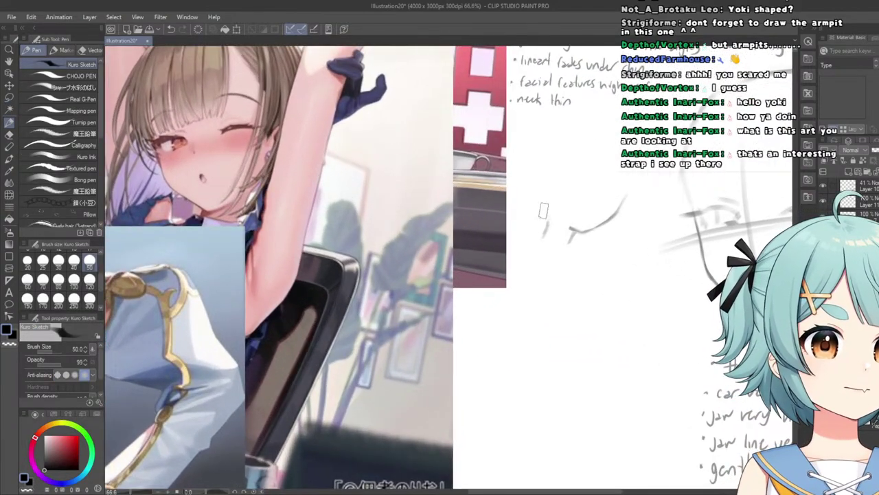
scroll(539, 206, "down", 2)
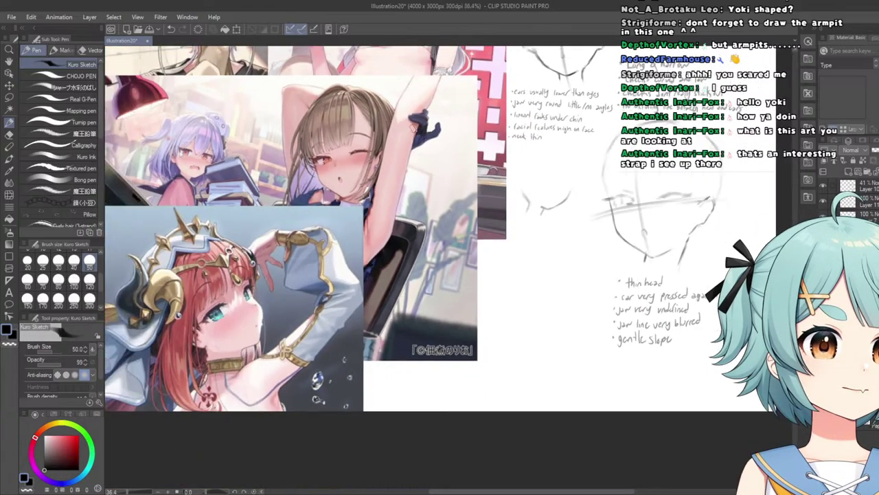
scroll(274, 207, "up", 1)
scroll(509, 213, "down", 2)
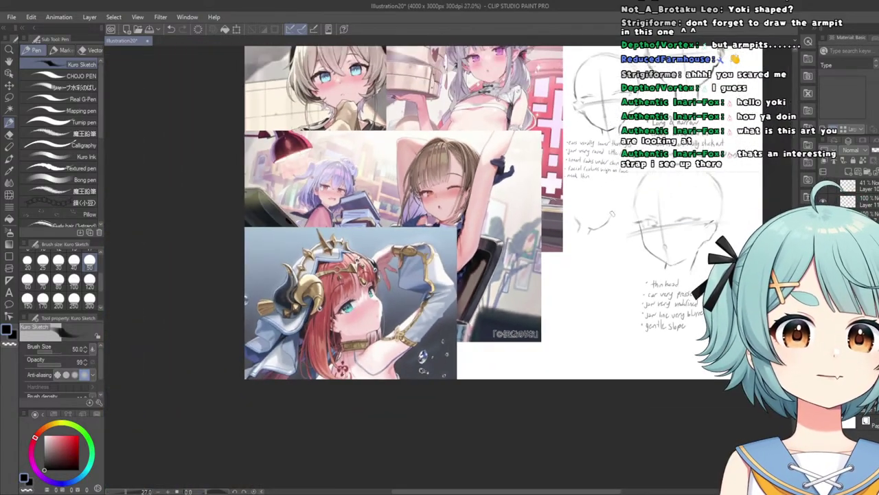
scroll(510, 213, "up", 4)
scroll(525, 230, "down", 6)
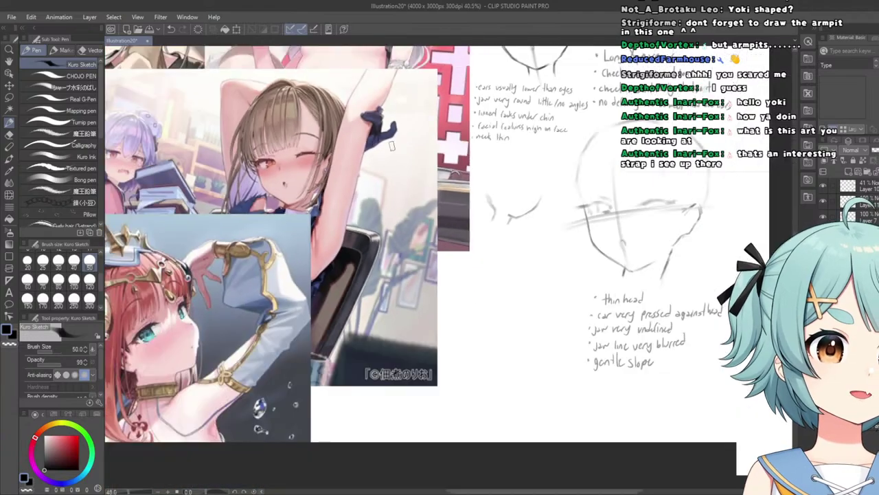
scroll(508, 182, "up", 6)
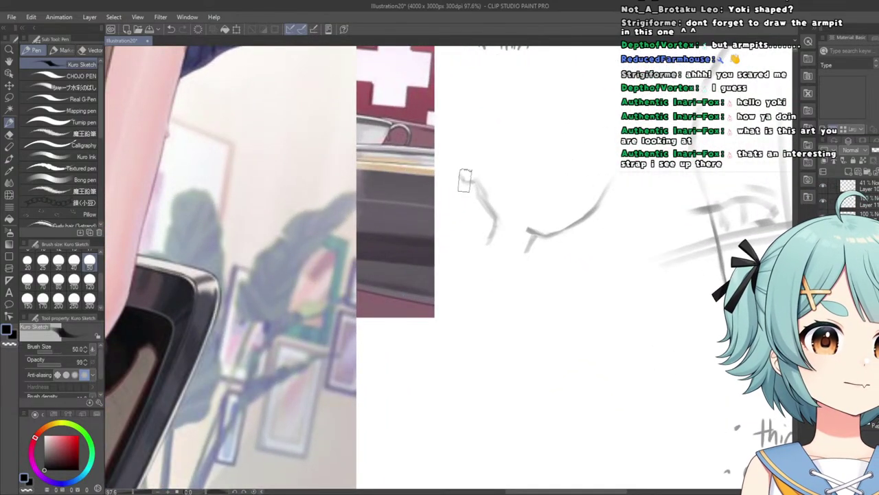
Extend that side of the small jaw sketch upward with the Kuro Sketch pen, ending in a small outward curve.
scroll(466, 180, "down", 6)
scroll(465, 180, "up", 1)
scroll(465, 180, "down", 1)
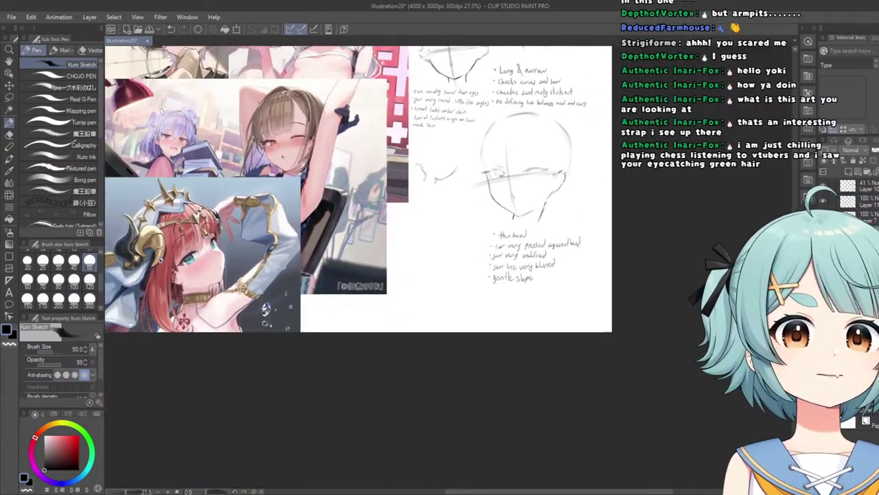
scroll(481, 163, "up", 4)
scroll(480, 164, "down", 2)
scroll(480, 164, "up", 4)
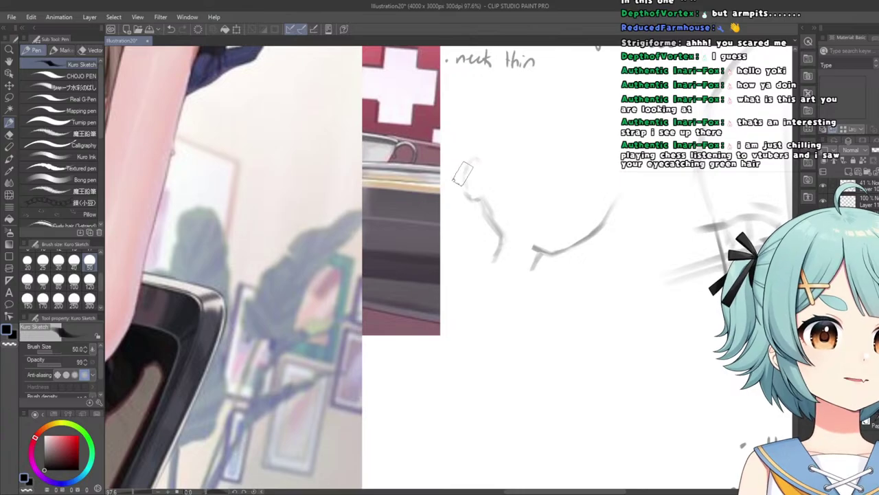
scroll(507, 238, "down", 6)
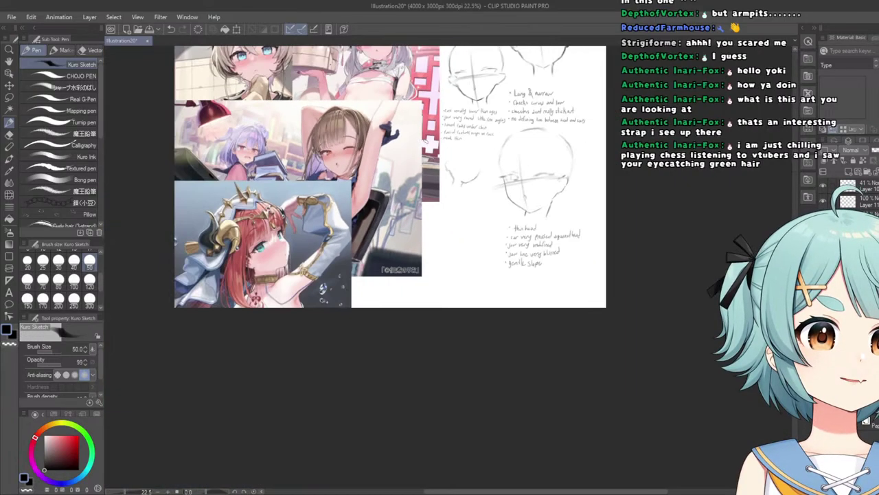
scroll(459, 159, "up", 7)
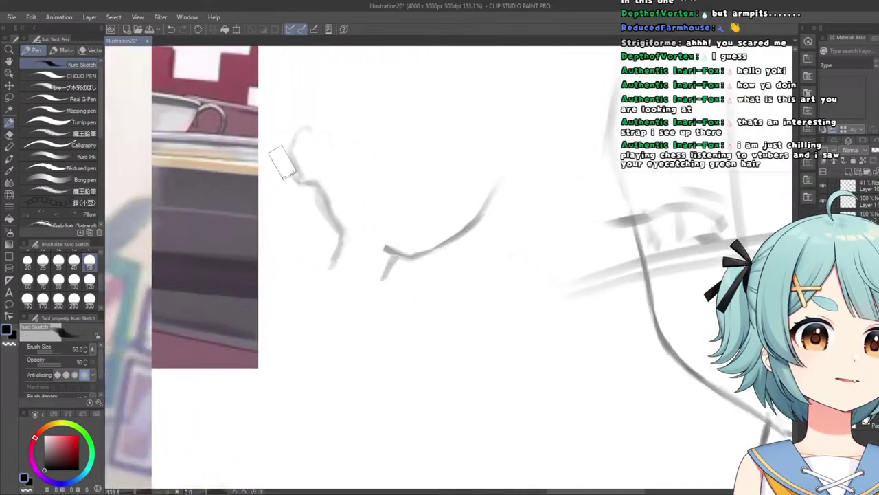
Thin and clean up the newly drawn side of the small jaw sketch with the Hard eraser.
left_click(8, 135)
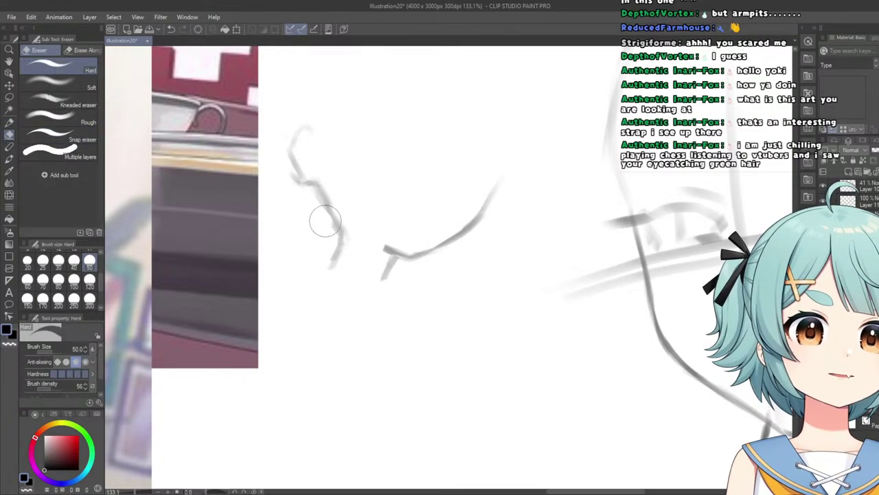
scroll(313, 201, "down", 5)
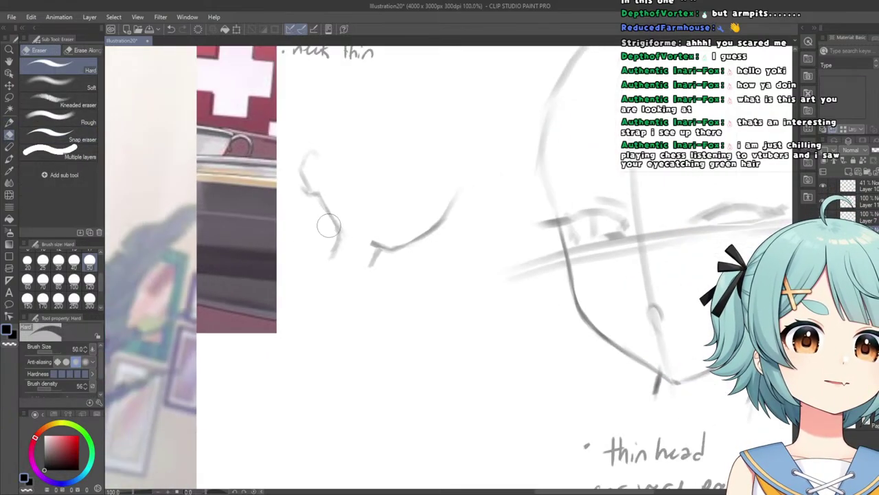
scroll(296, 201, "up", 4)
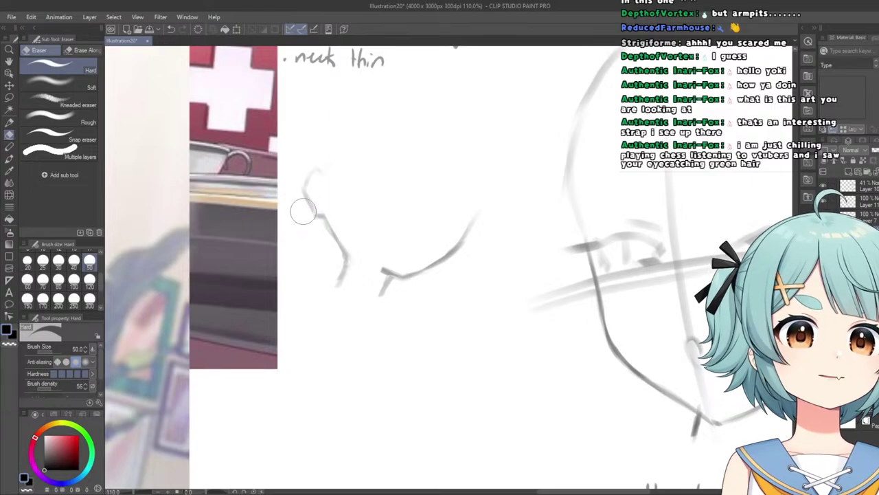
scroll(303, 206, "down", 5)
scroll(296, 206, "up", 4)
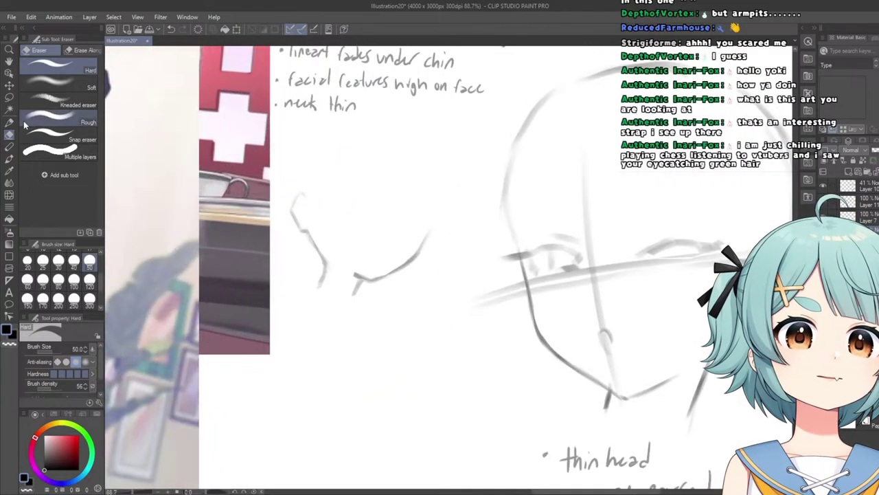
Lasso the upper end of the new jaw side, transform it slightly, and clear the selection.
key("m")
mouse_move(321, 169)
left_mouse_down()
mouse_move(290, 223)
mouse_move(253, 214)
mouse_move(287, 219)
left_mouse_up()
key("ctrl+t")
left_click(281, 268)
left_click(221, 267)
scroll(265, 237, "down", 7)
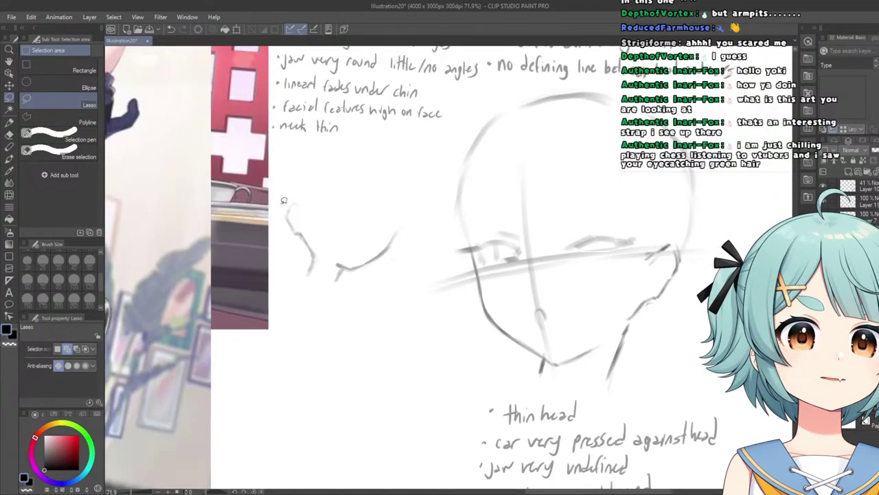
scroll(254, 175, "up", 4)
scroll(594, 165, "down", 4)
scroll(261, 109, "up", 5)
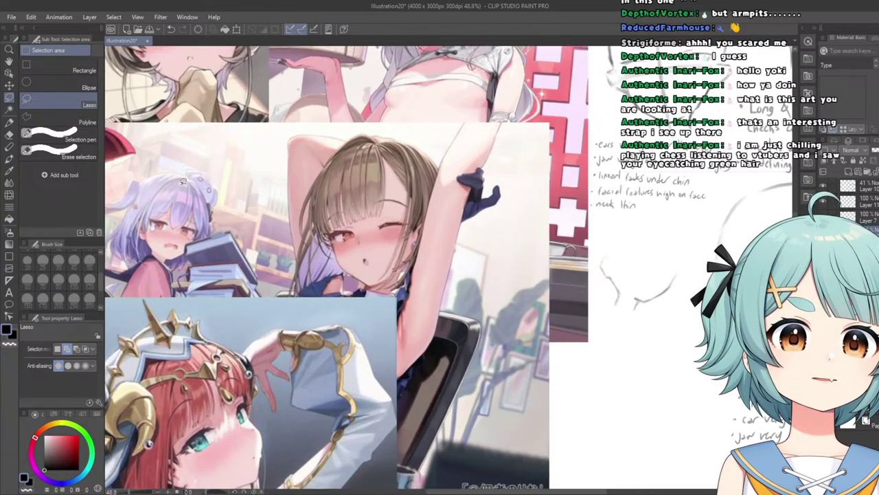
Draw a light slanted centre line through the chin of the small sketch with the Kuro Sketch pen, redoing it until placed.
left_click(9, 122)
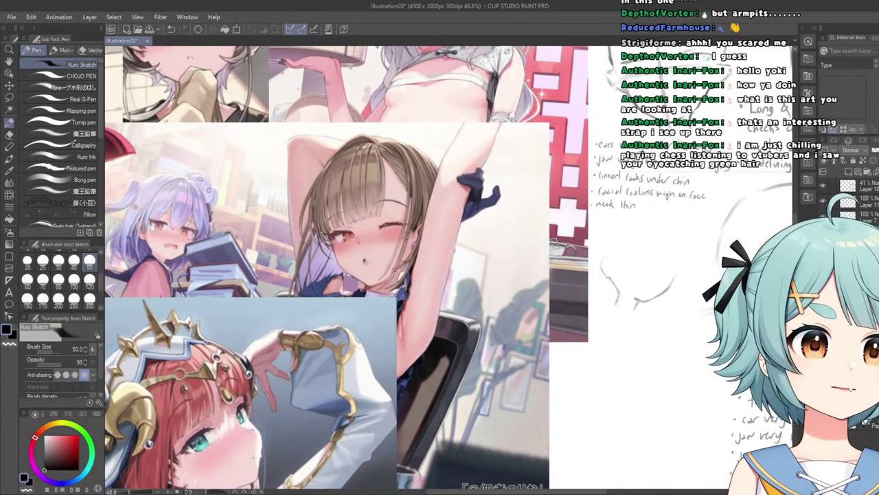
scroll(581, 256, "up", 5)
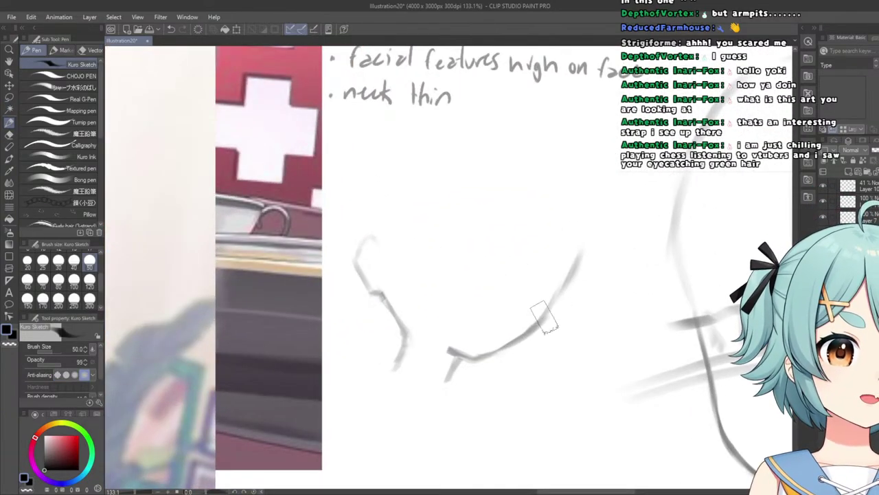
scroll(543, 314, "down", 7)
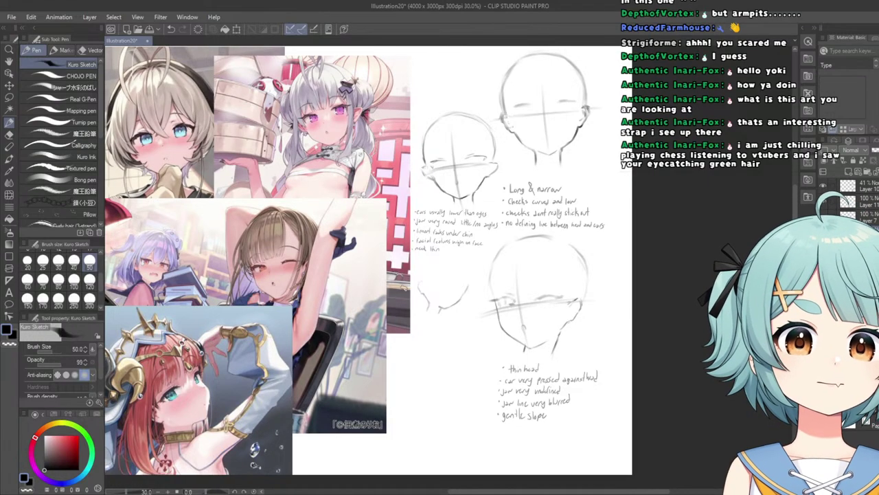
scroll(425, 288, "up", 3)
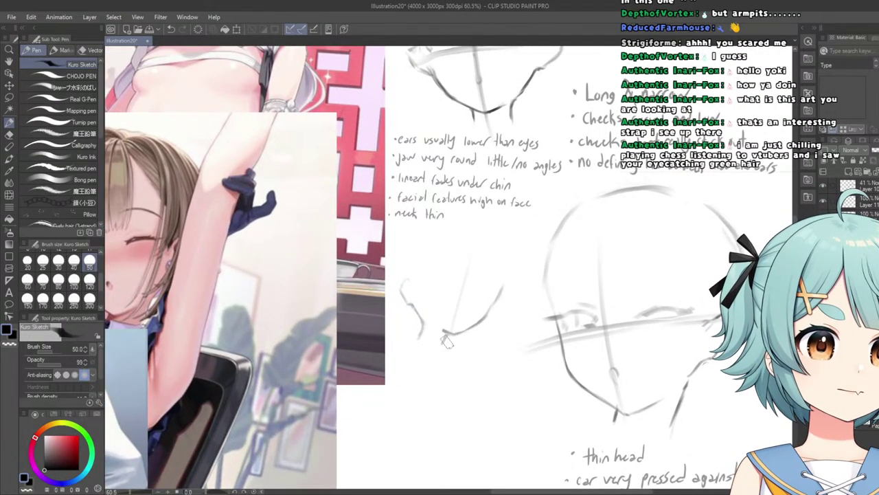
scroll(446, 341, "up", 1)
key("ctrl+z")
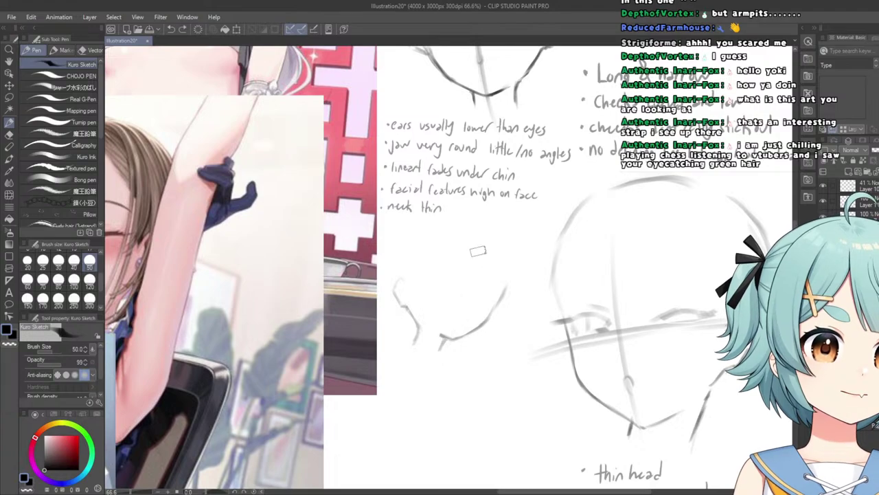
left_click_drag(478, 251, 440, 375)
key("ctrl+z")
left_click_drag(471, 257, 435, 368)
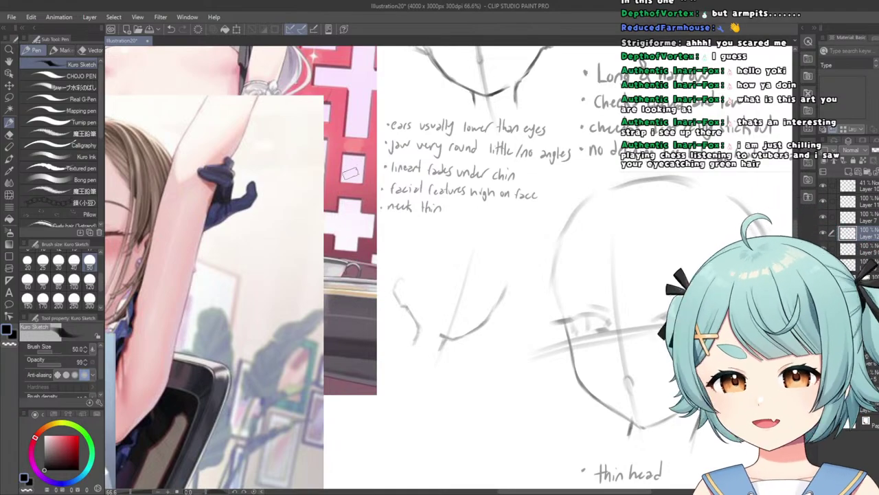
Try to draw a guideline across the small sketch between its two jaw sides.
scroll(418, 310, "up", 3)
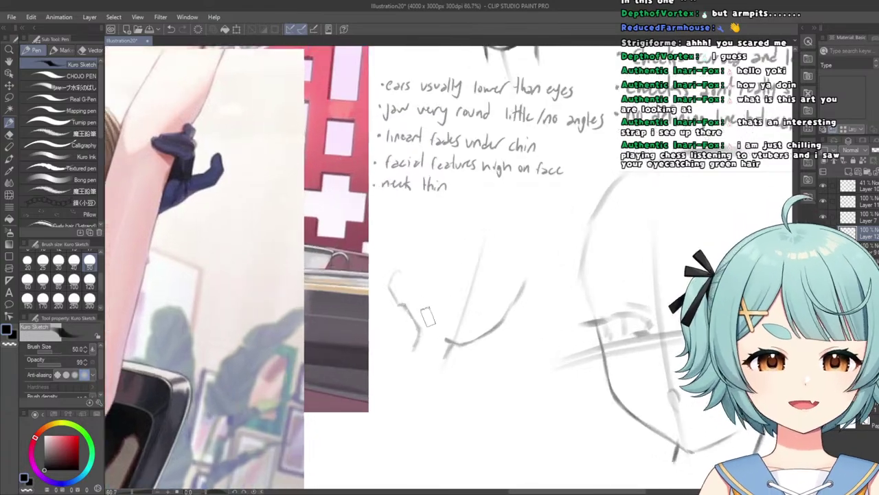
scroll(494, 284, "down", 3)
scroll(494, 285, "down", 3)
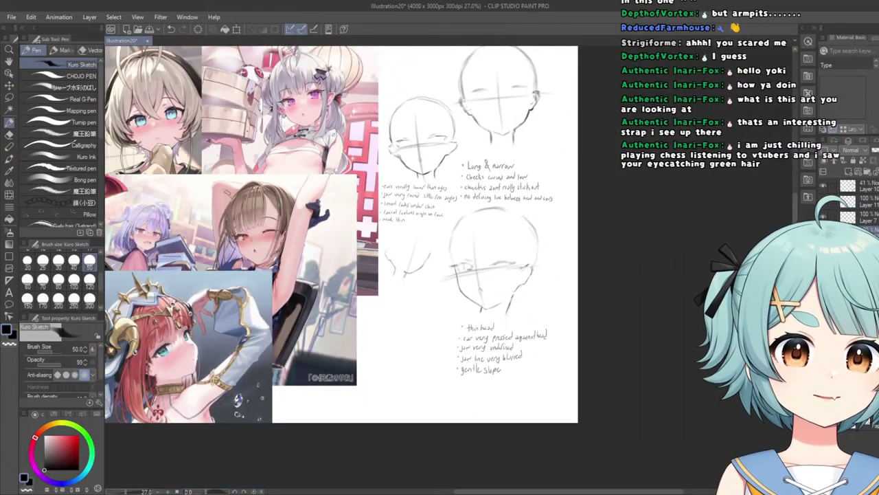
scroll(557, 299, "up", 4)
left_click_drag(557, 299, 367, 284)
key("ctrl+z")
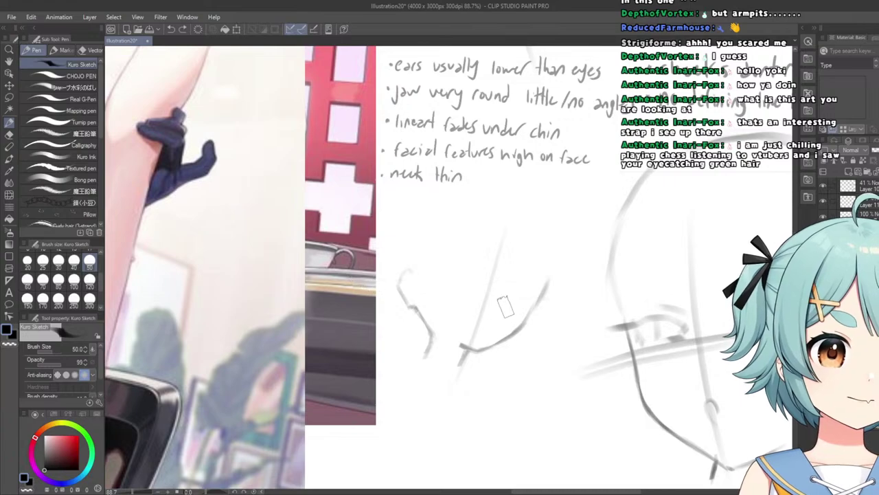
mouse_move(570, 300)
left_mouse_down()
mouse_move(435, 268)
mouse_move(360, 272)
mouse_move(382, 267)
mouse_move(561, 314)
left_mouse_up()
key("ctrl+z")
key("ctrl+z")
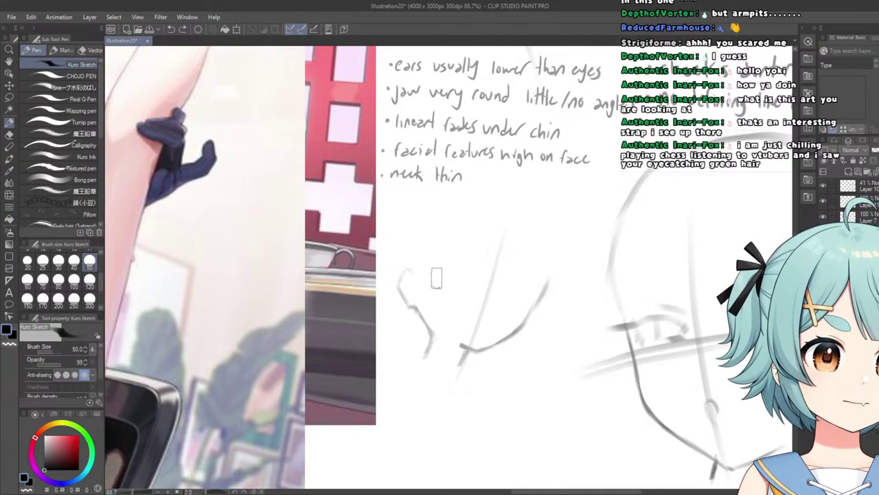
Draw a light curved guideline across the small sketch, joining the tops of the two jaw sides.
mouse_move(407, 266)
left_mouse_down()
mouse_move(513, 293)
mouse_move(566, 333)
left_mouse_up()
key("ctrl+z")
mouse_move(525, 292)
left_mouse_down()
mouse_move(406, 278)
mouse_move(542, 308)
left_mouse_up()
key("ctrl+z")
mouse_move(470, 273)
left_mouse_down()
mouse_move(377, 274)
mouse_move(543, 302)
mouse_move(407, 275)
left_mouse_up()
key("ctrl+z")
key("ctrl+z")
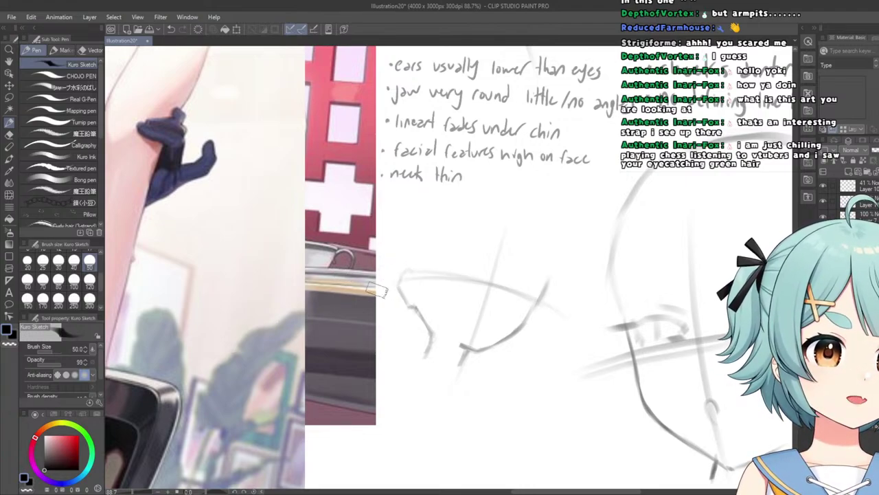
key("ctrl+z")
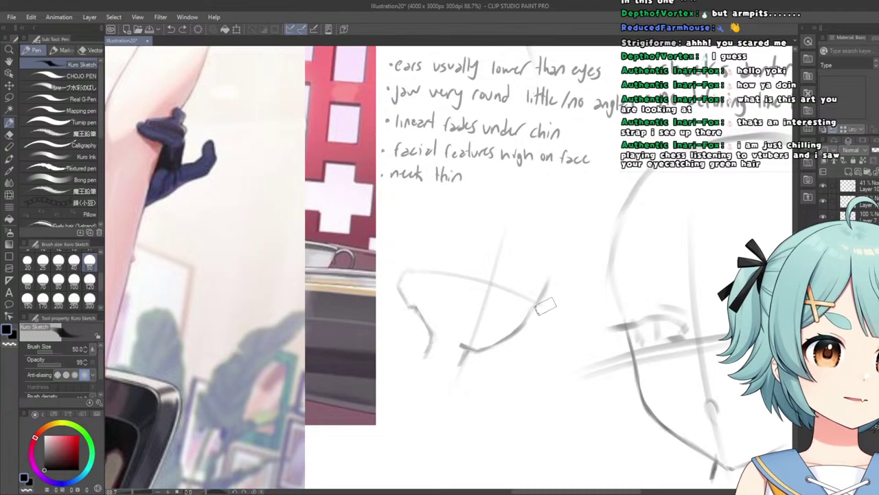
Reinforce the curved guideline with a second light stroke running slightly past the jaw line.
mouse_move(523, 294)
left_mouse_down()
mouse_move(407, 274)
mouse_move(497, 274)
mouse_move(558, 302)
left_mouse_up()
key("ctrl+z")
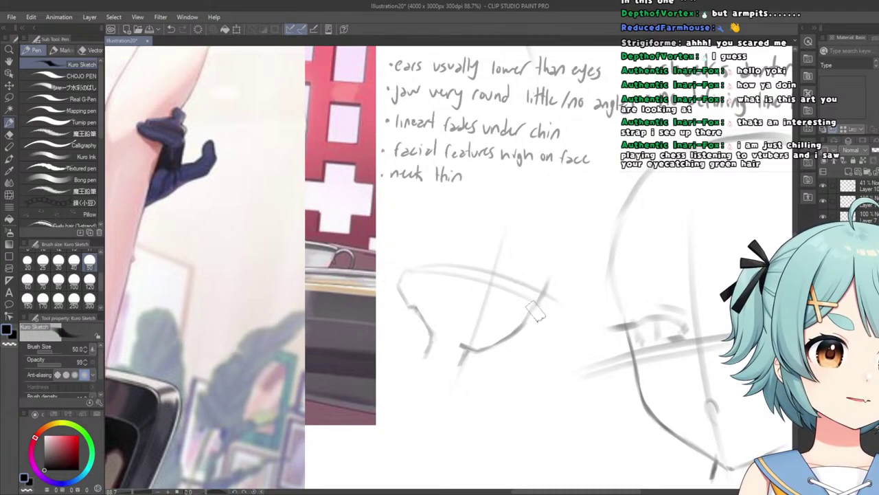
key("ctrl+z")
mouse_move(411, 268)
left_mouse_down()
mouse_move(472, 272)
mouse_move(558, 299)
left_mouse_up()
key("ctrl+z")
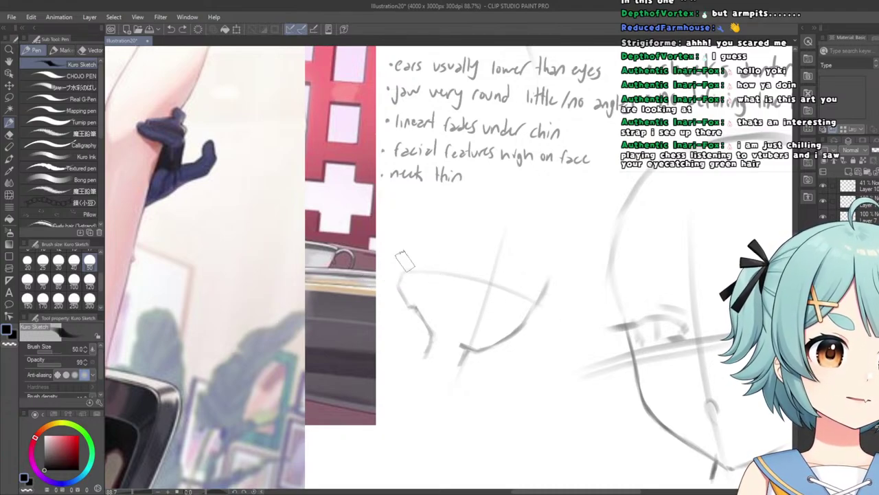
left_click_drag(404, 266, 565, 306)
Try additional strokes along the curved guideline of the small sketch and undo them.
scroll(338, 270, "down", 6)
scroll(366, 264, "up", 6)
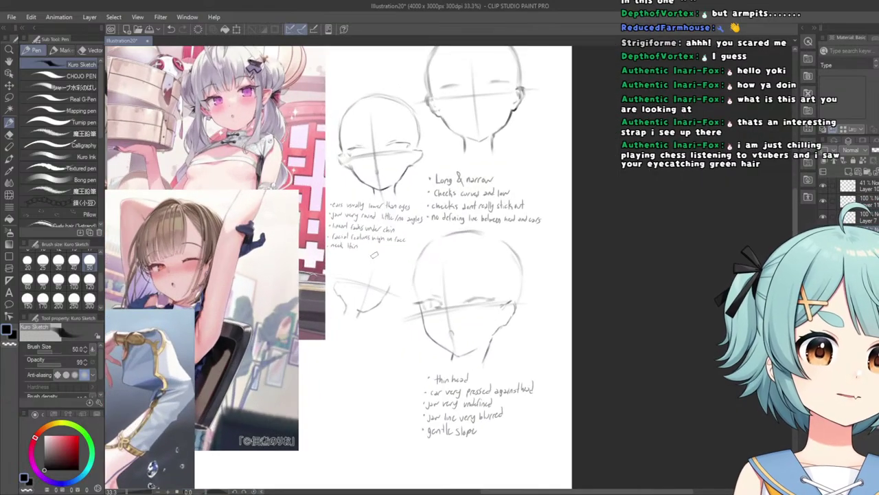
left_click_drag(297, 288, 424, 298)
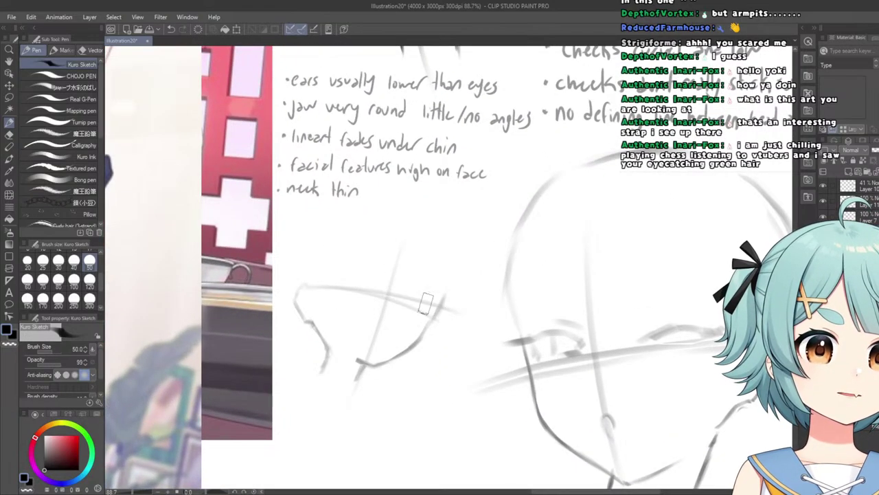
key("ctrl+z")
mouse_move(304, 291)
left_mouse_down()
mouse_move(464, 315)
mouse_move(454, 312)
mouse_move(458, 328)
mouse_move(285, 300)
mouse_move(455, 324)
mouse_move(423, 300)
mouse_move(453, 324)
left_mouse_up()
key("ctrl+z")
key("ctrl+z")
key("ctrl+z")
Sketch a short light upright stroke above the small sketch's left jaw end, using the reference illustrations for comparison.
scroll(453, 327, "down", 7)
scroll(297, 220, "down", 2)
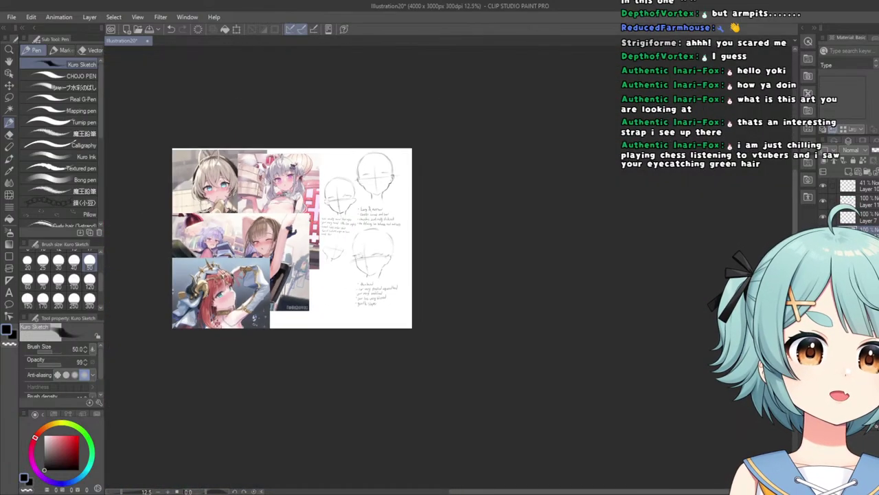
scroll(298, 213, "up", 3)
scroll(288, 214, "down", 2)
scroll(206, 226, "up", 3)
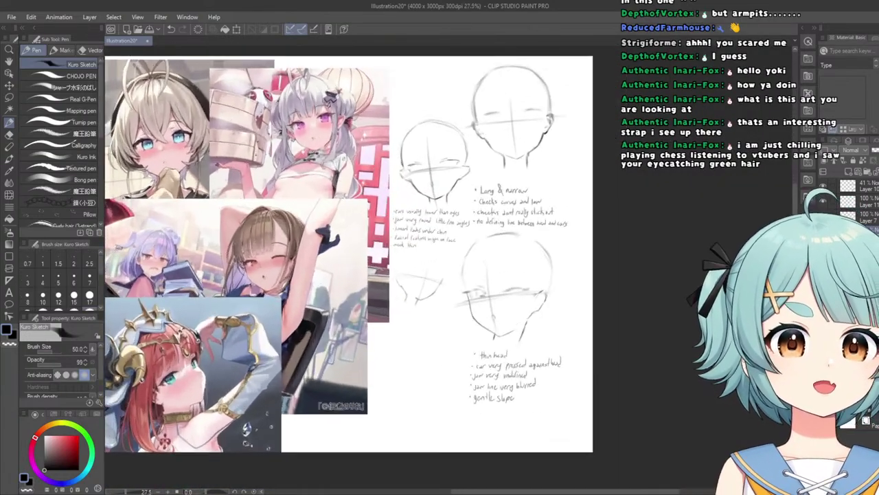
scroll(385, 282, "up", 3)
scroll(385, 282, "down", 3)
scroll(384, 283, "up", 2)
scroll(384, 282, "up", 3)
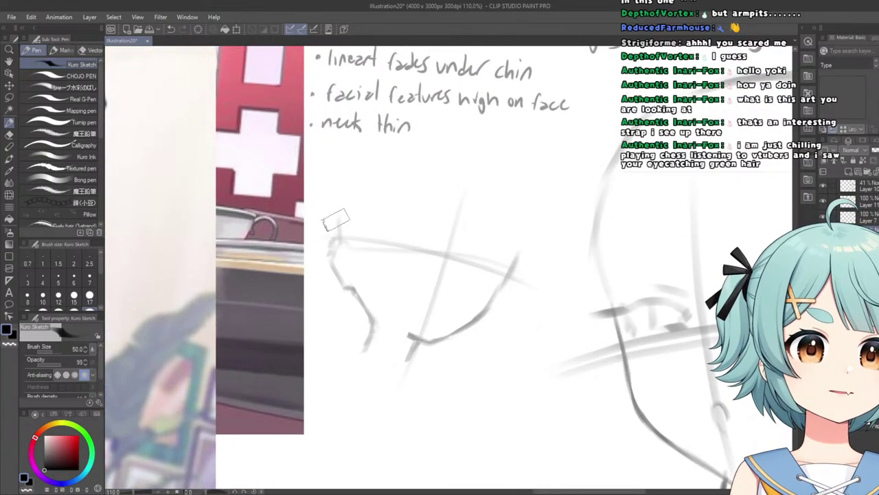
Sketch a light curve for the right side of the cranium above the small jaw sketch, redrawing it until it fits.
scroll(326, 206, "down", 2)
scroll(450, 196, "up", 1)
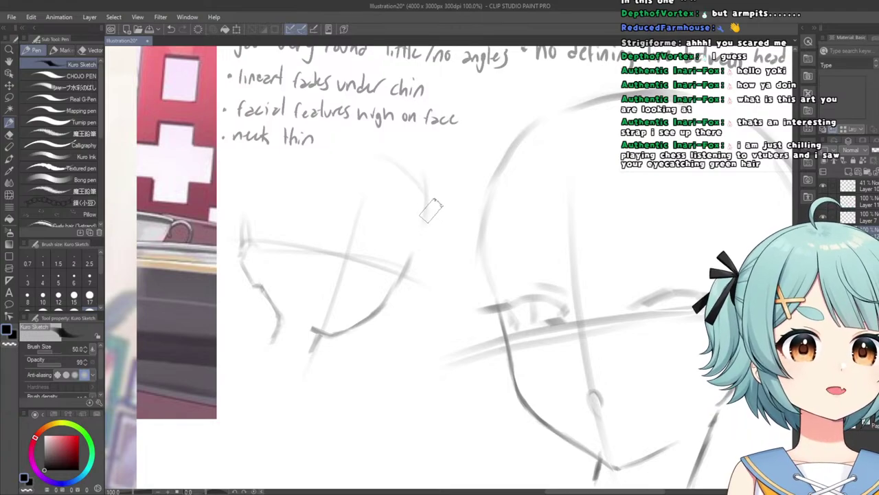
scroll(423, 210, "up", 1)
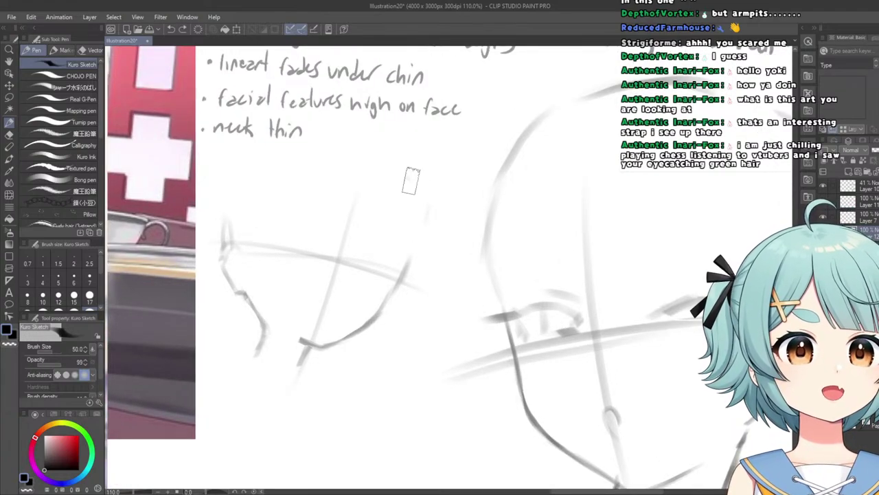
scroll(417, 181, "down", 7)
scroll(276, 114, "up", 2)
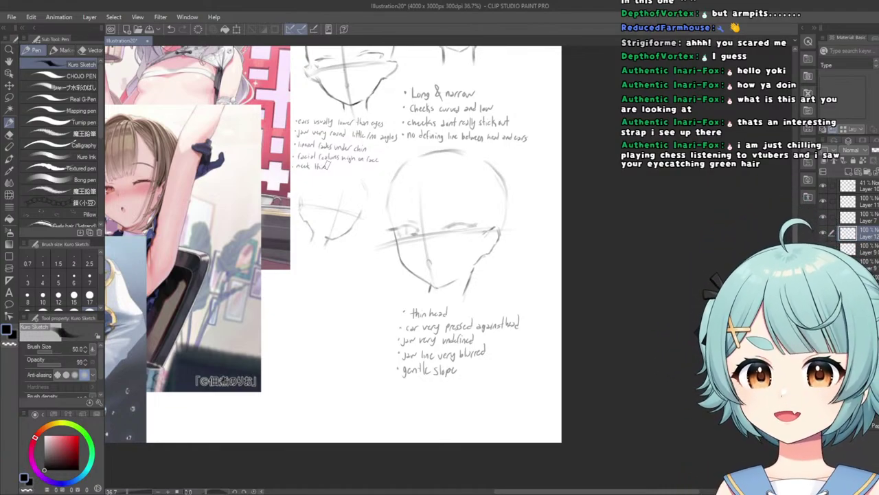
scroll(372, 172, "up", 3)
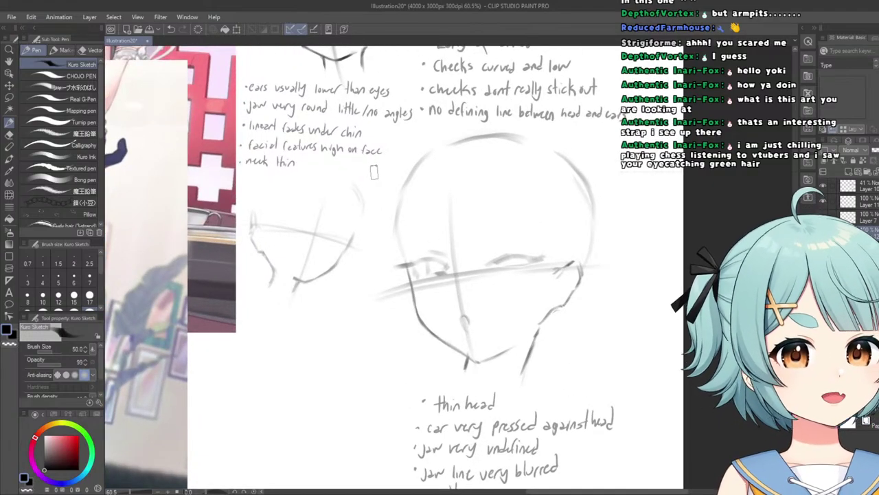
scroll(404, 111, "up", 2)
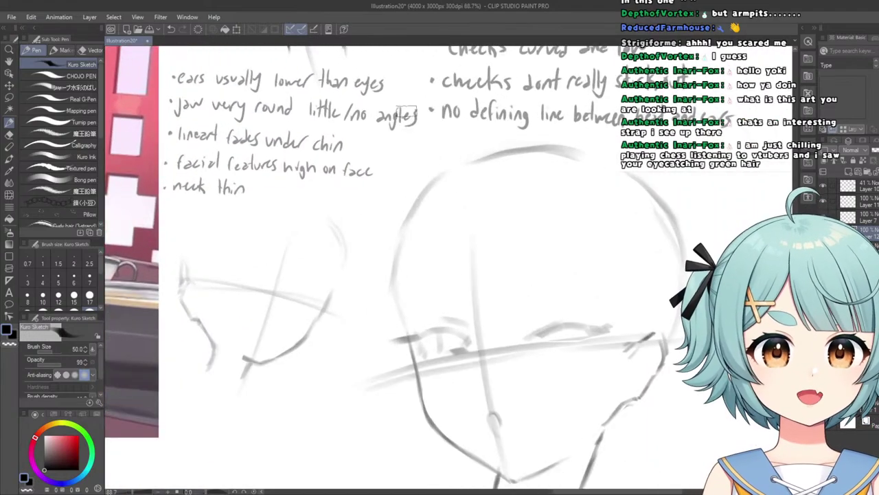
Adjust the small sketch's right cranium curve with the Liquify tool at brush size 120.
left_click(10, 196)
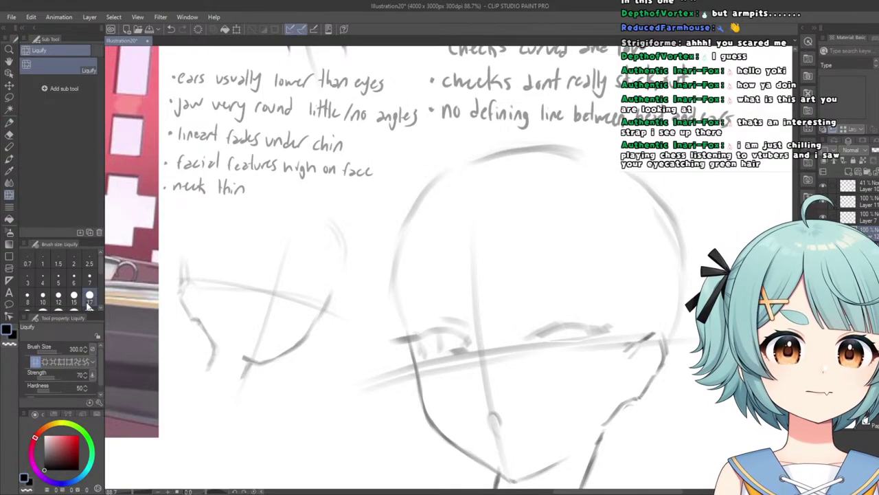
scroll(109, 260, "down", 1)
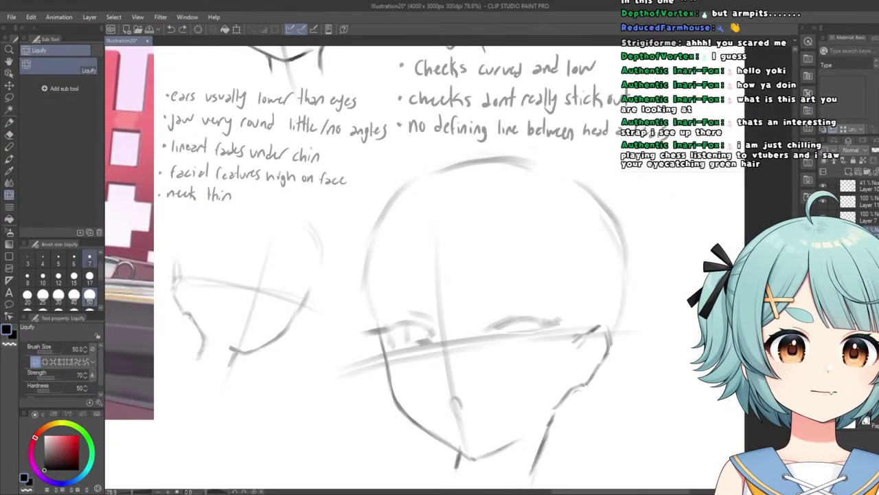
scroll(89, 288, "down", 1)
left_click(89, 298)
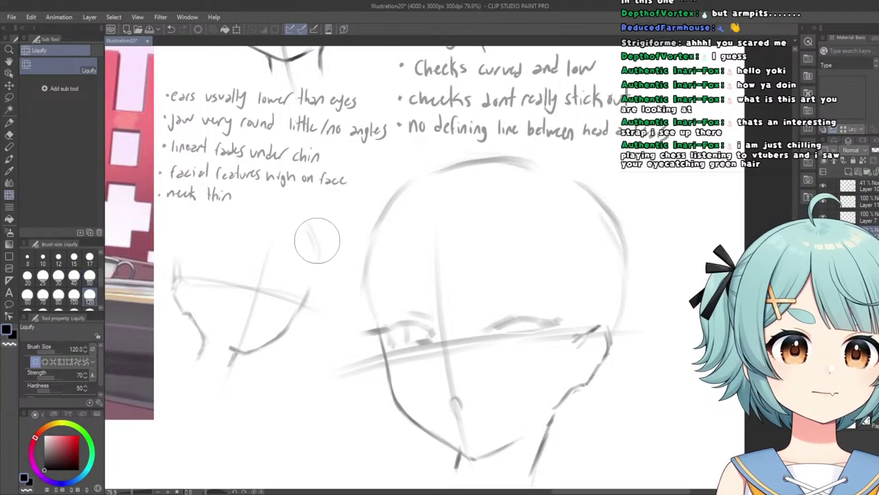
scroll(316, 240, "down", 6)
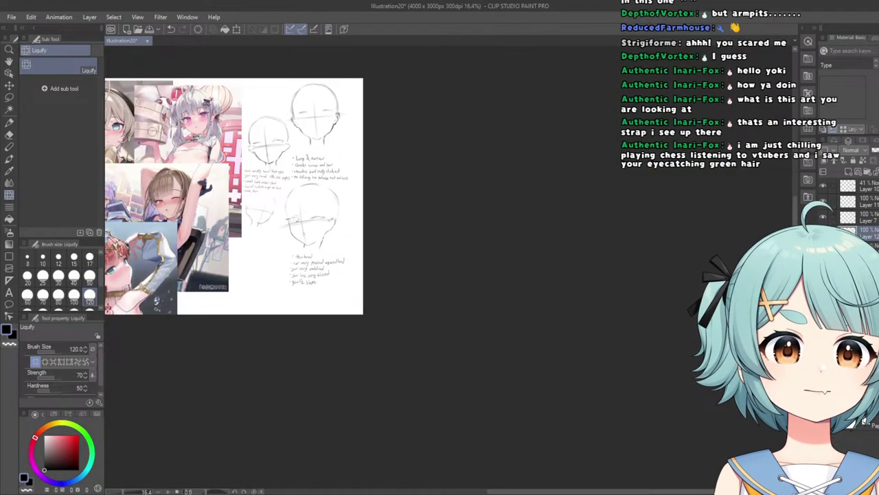
Complete the small head's light cranium outline with the Kuro Sketch pen and extend its centre guideline up to the crown.
scroll(129, 116, "up", 2)
key("p")
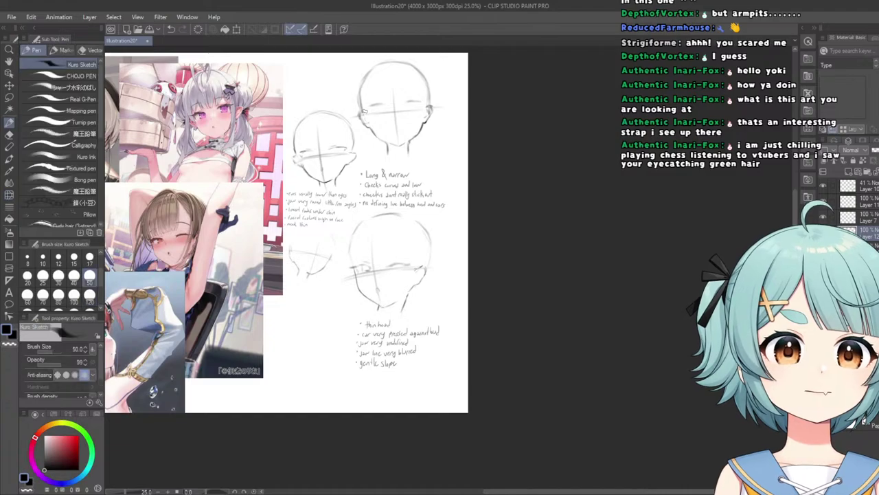
scroll(291, 98, "down", 2)
scroll(305, 170, "up", 5)
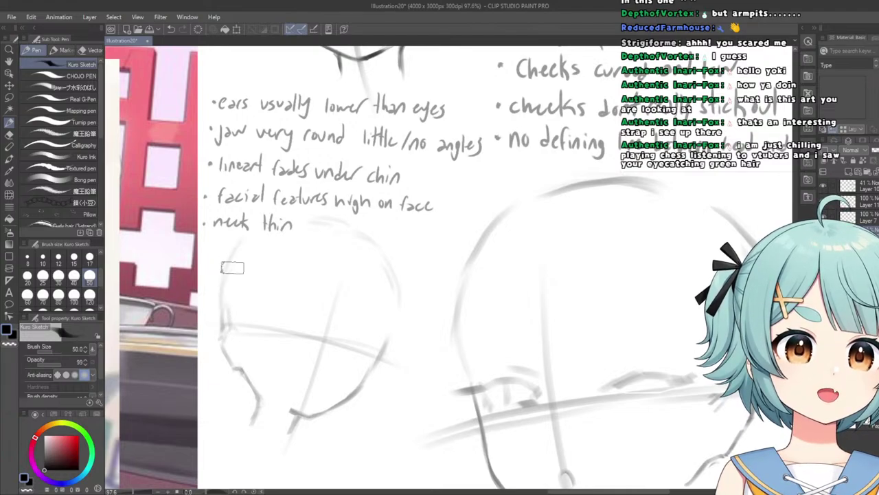
scroll(388, 323, "down", 5)
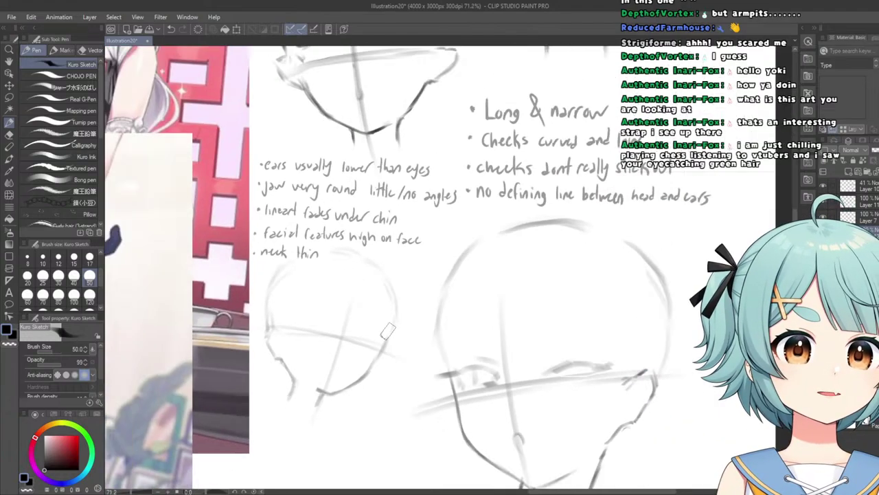
scroll(317, 265, "up", 5)
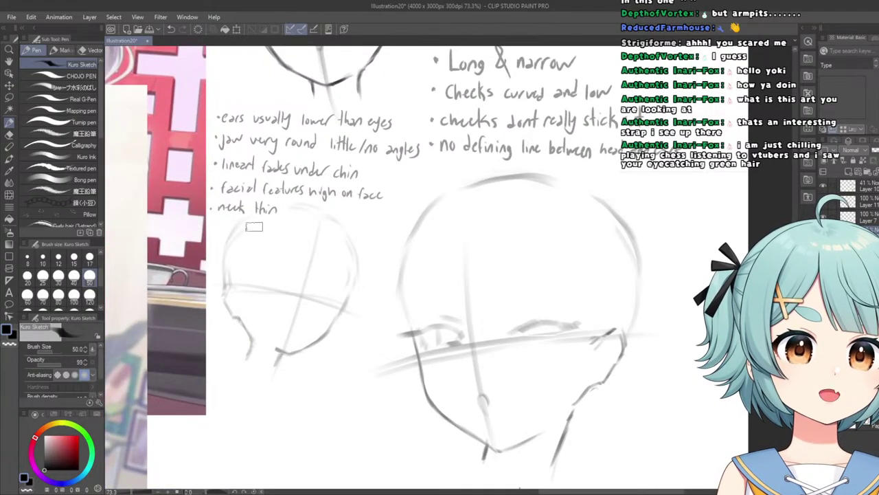
scroll(249, 225, "down", 2)
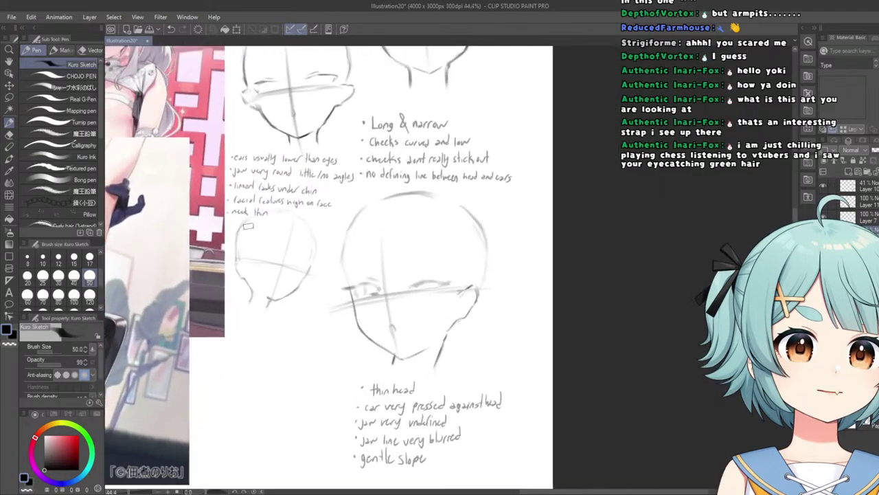
Refine the small head's outline with the Liquify tool at brush size 120 and compare its shape with the references.
scroll(249, 226, "down", 3)
scroll(281, 227, "up", 4)
left_click(9, 195)
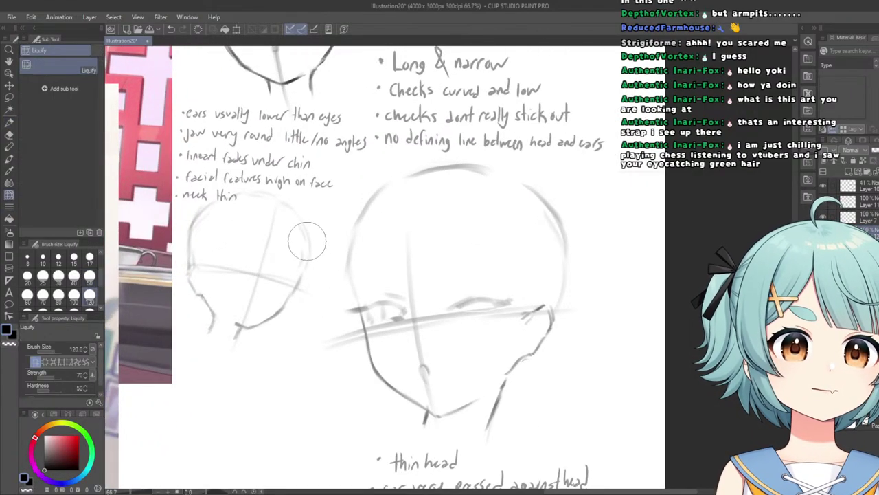
scroll(302, 231, "down", 1)
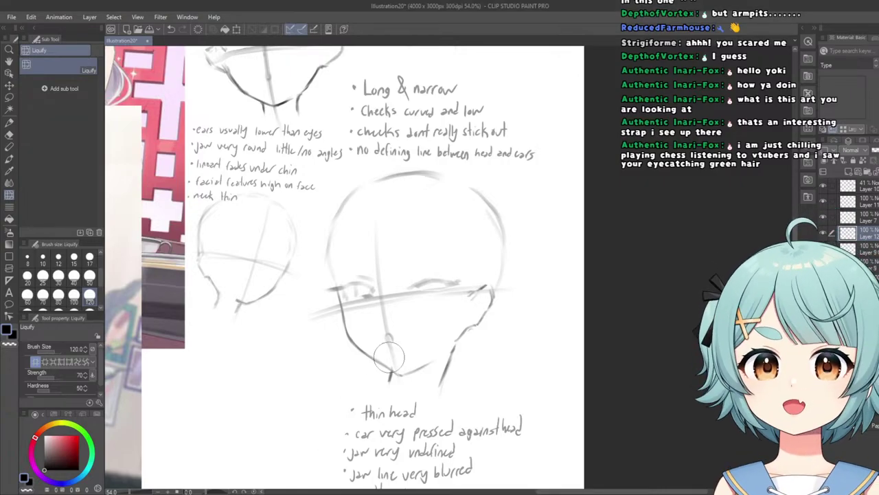
scroll(282, 228, "down", 4)
scroll(396, 188, "down", 3)
scroll(323, 196, "up", 5)
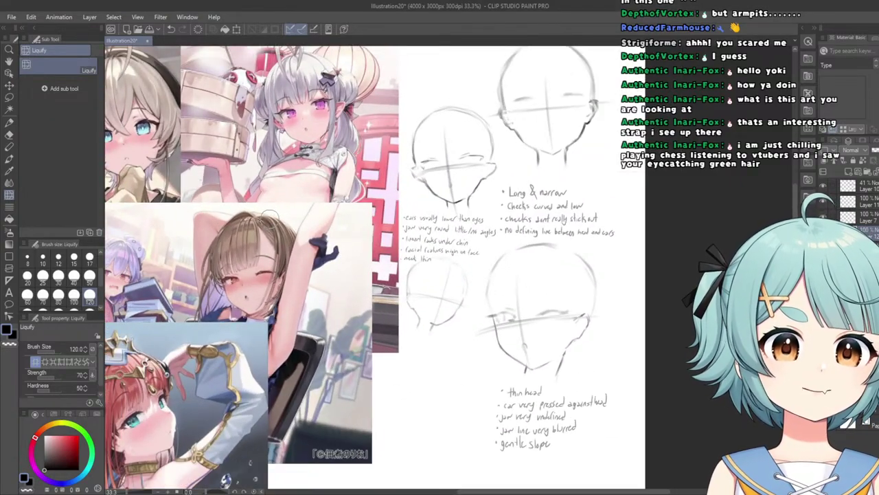
Sketch faint strokes with the Kuro Sketch pen to place both eyes just above the small head's curved guideline.
scroll(357, 219, "down", 2)
left_click(9, 121)
scroll(447, 275, "up", 7)
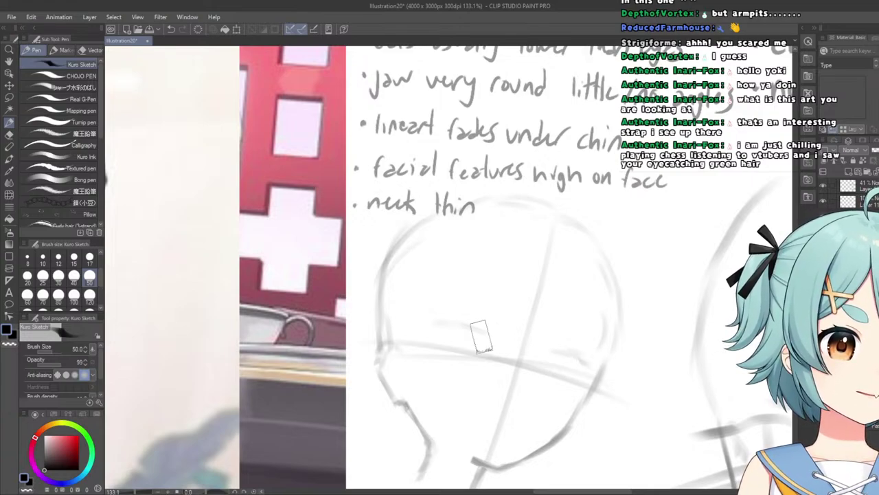
scroll(445, 322, "down", 5)
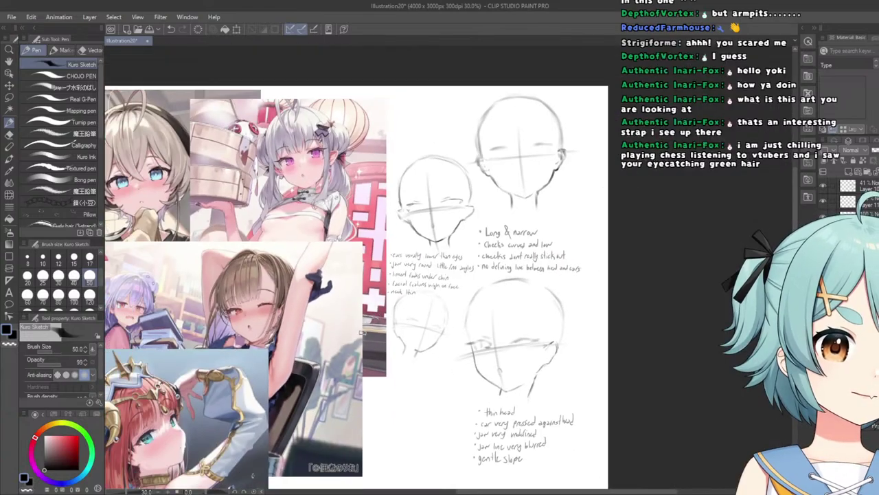
scroll(373, 329, "up", 2)
scroll(390, 342, "down", 2)
scroll(391, 341, "down", 1)
scroll(366, 354, "up", 1)
scroll(268, 330, "up", 1)
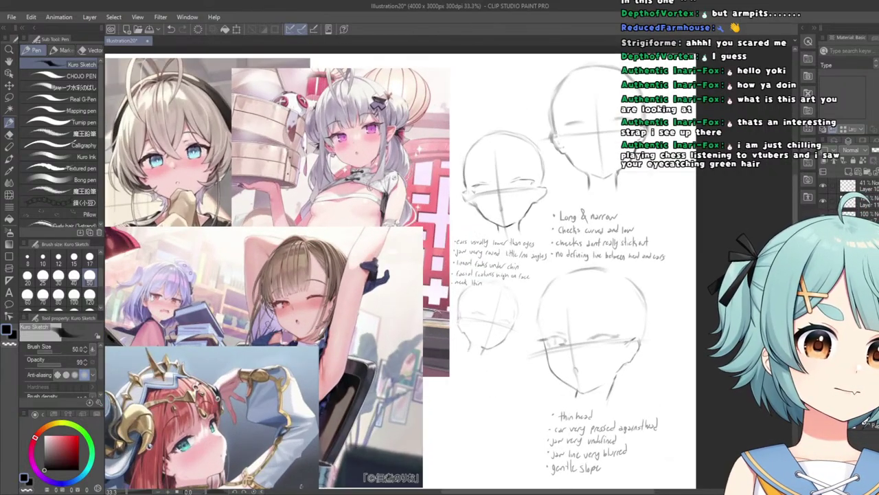
Define the small head's two eye strokes as light arcs, checking their placement against the references.
scroll(264, 329, "down", 1)
scroll(251, 302, "up", 2)
scroll(226, 305, "down", 2)
scroll(153, 325, "up", 2)
scroll(139, 327, "down", 2)
scroll(260, 302, "up", 4)
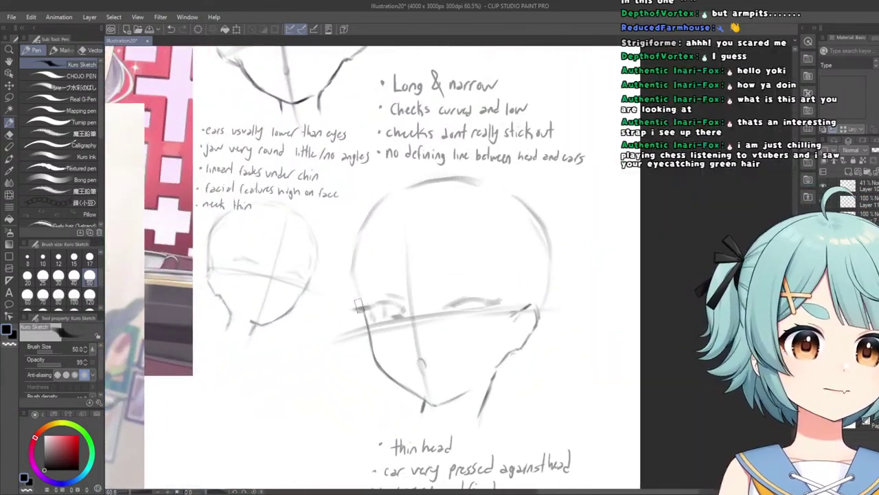
scroll(259, 302, "down", 3)
scroll(484, 316, "up", 5)
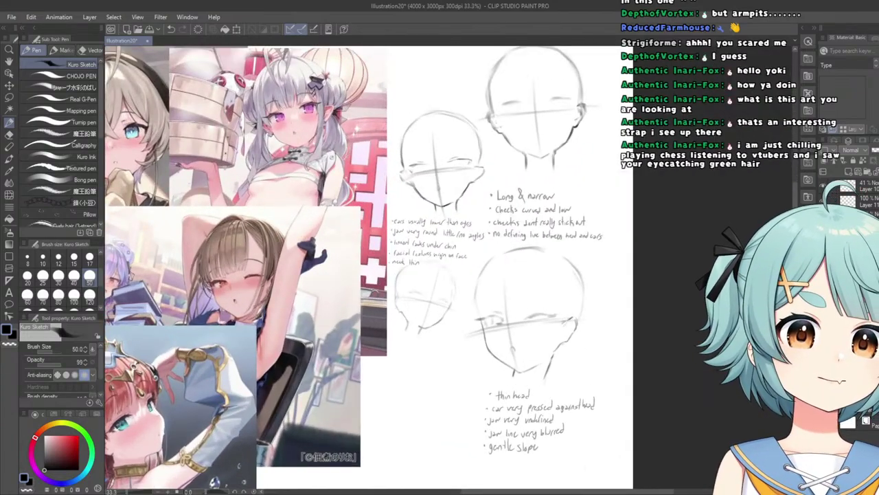
Add a short light facial-feature stroke beside the small head's centre guideline, between the eye line and the chin.
scroll(484, 316, "up", 3)
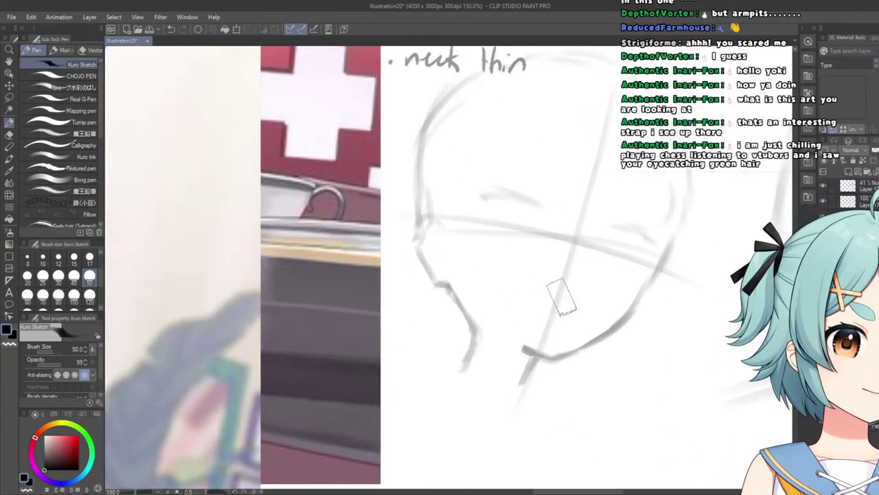
scroll(582, 301, "down", 4)
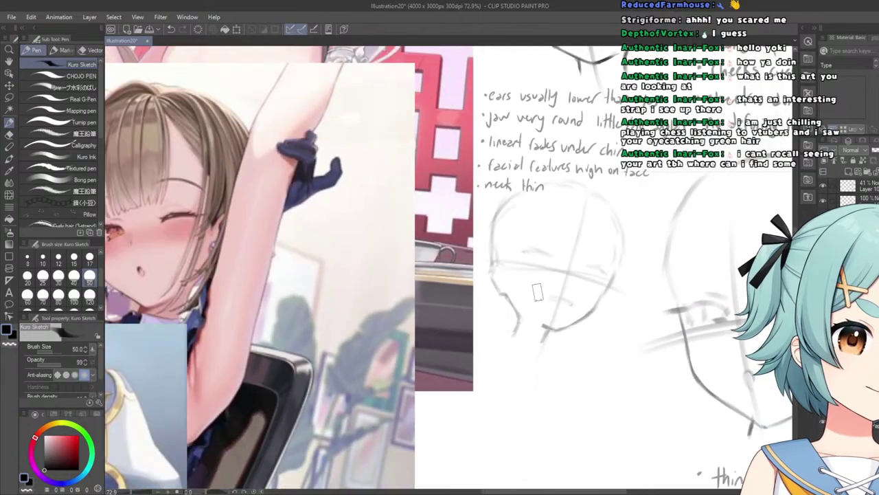
scroll(520, 253, "down", 2)
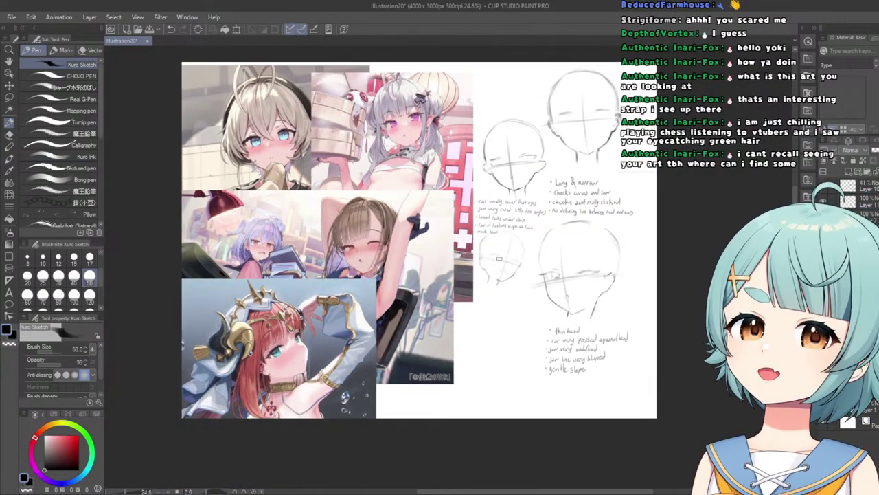
Open the finished pieces Illustration11, Illustration12 and Illustration14 and view each one.
scroll(502, 256, "down", 2)
scroll(410, 195, "up", 2)
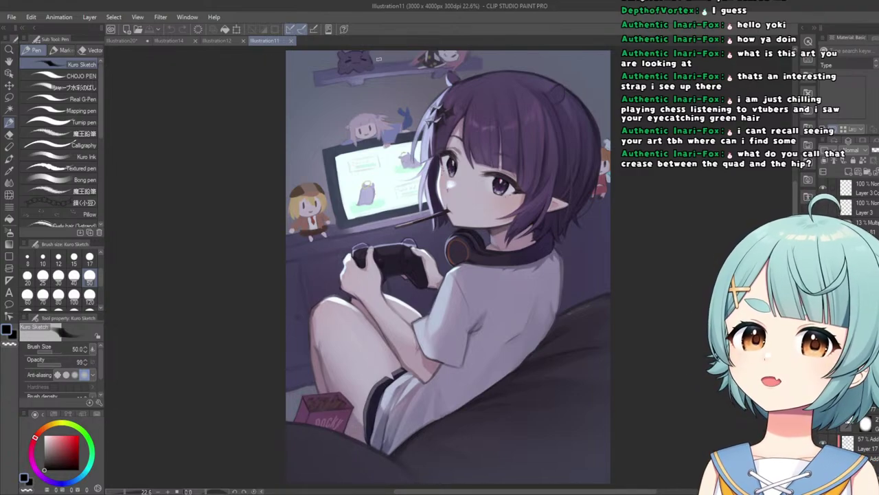
left_click(216, 41)
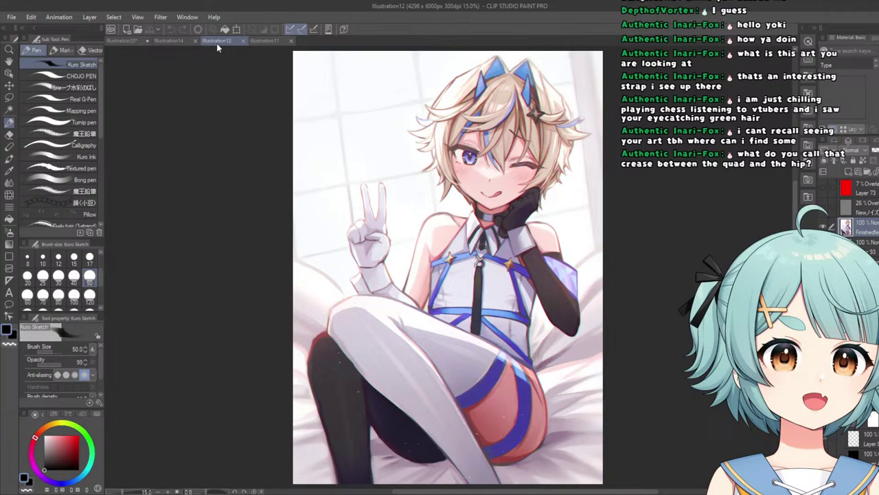
left_click(163, 42)
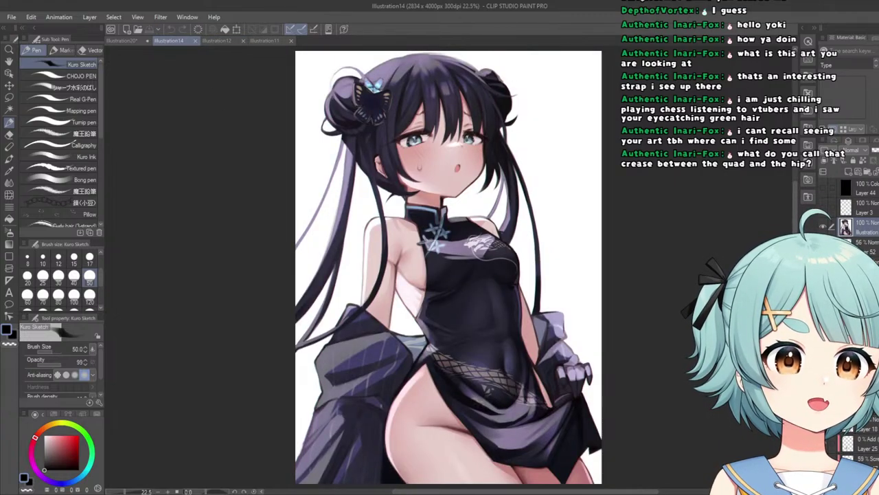
Examine the crease between thigh and hip in Illustration14 up close and return to the head studies in Illustration20.
scroll(433, 387, "up", 4)
scroll(434, 387, "down", 5)
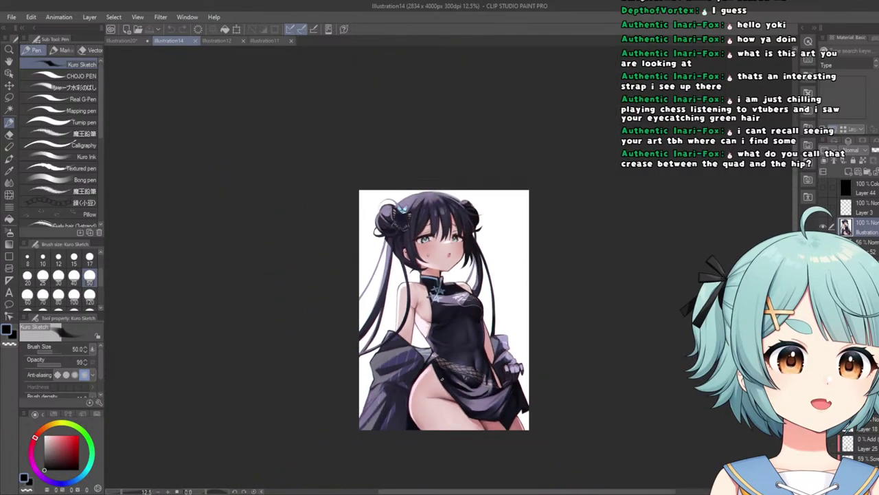
scroll(449, 402, "up", 8)
scroll(449, 402, "down", 3)
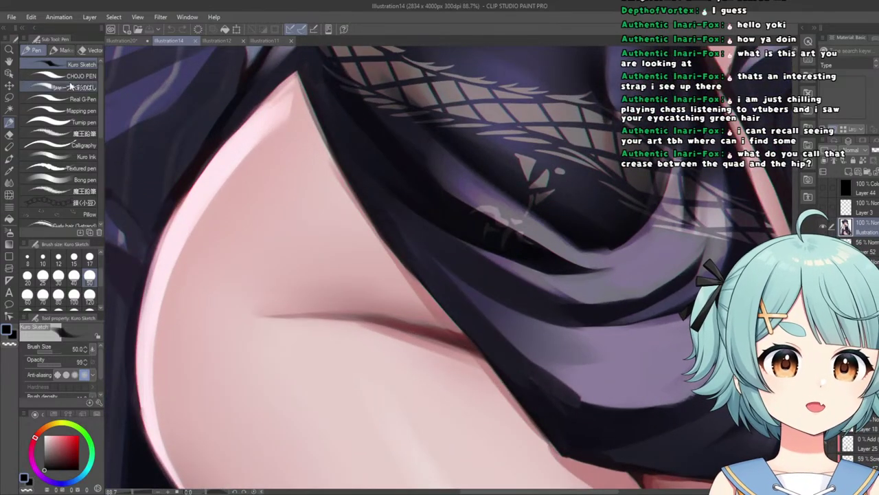
left_click(121, 41)
scroll(555, 259, "down", 3)
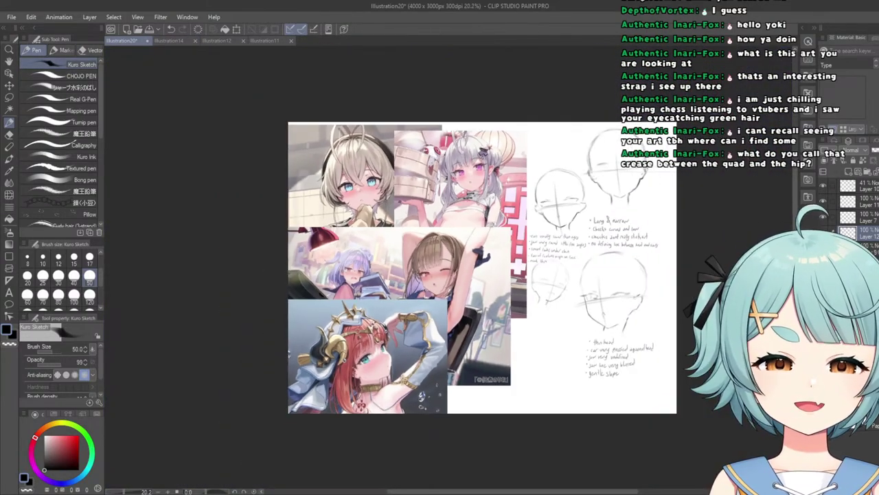
scroll(467, 208, "up", 6)
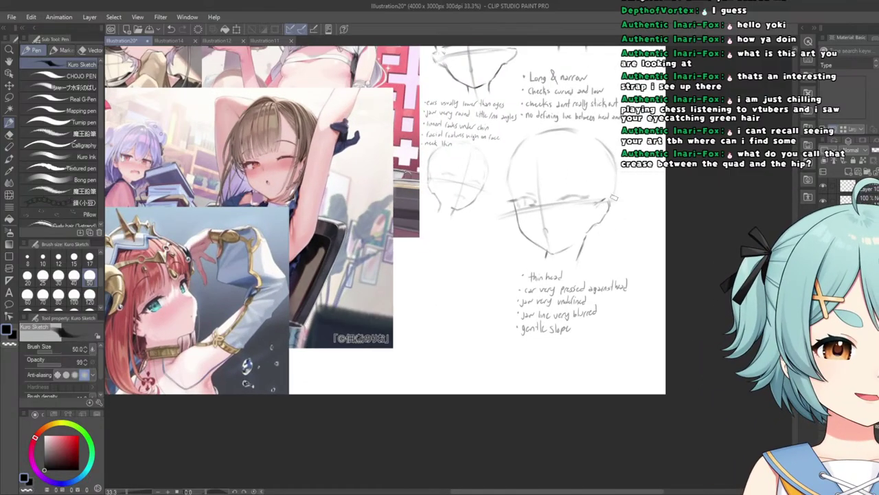
Examine the small head study's jaw, eye and mouth strokes up close and against the other sketches.
scroll(466, 208, "up", 3)
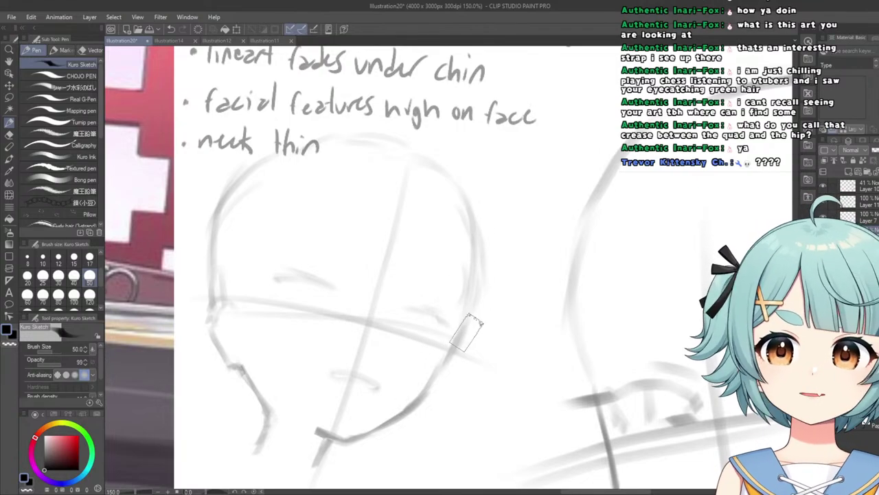
scroll(479, 311, "down", 1)
scroll(481, 306, "down", 6)
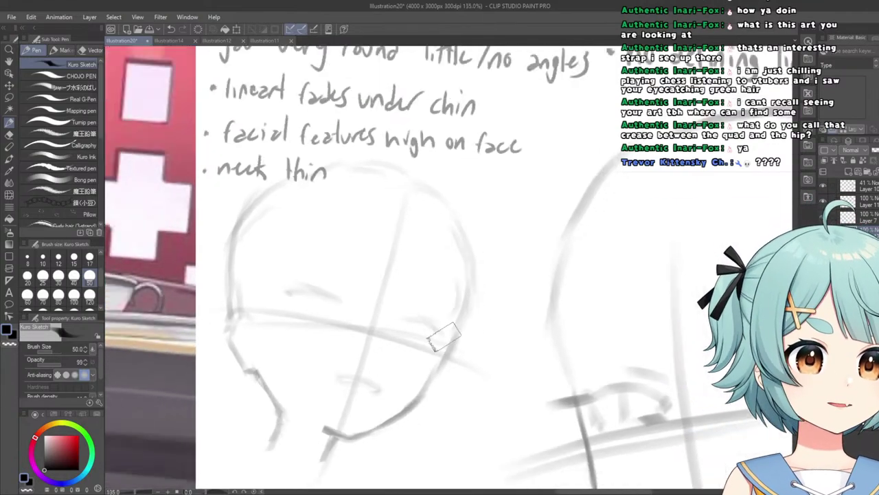
scroll(339, 303, "up", 8)
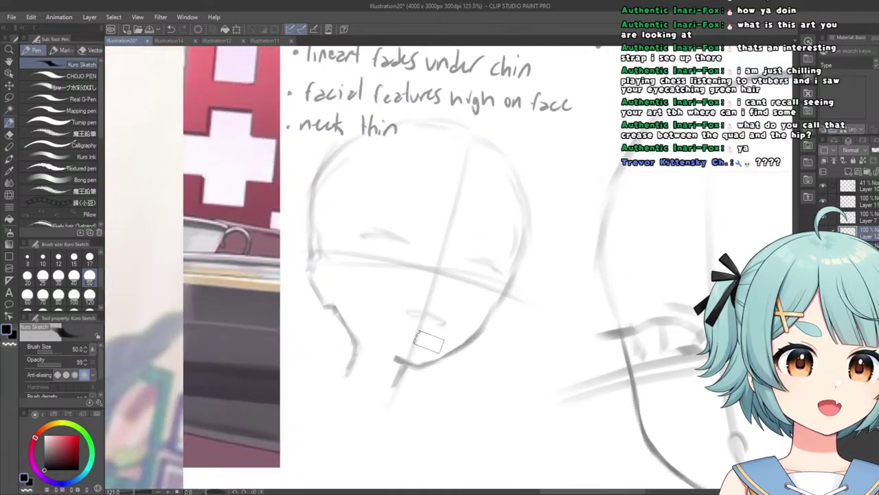
left_click(9, 135)
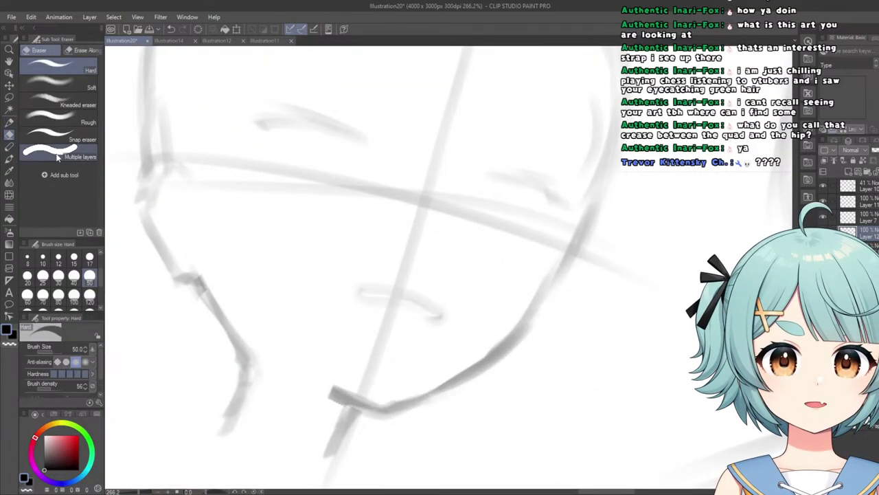
scroll(447, 318, "down", 8)
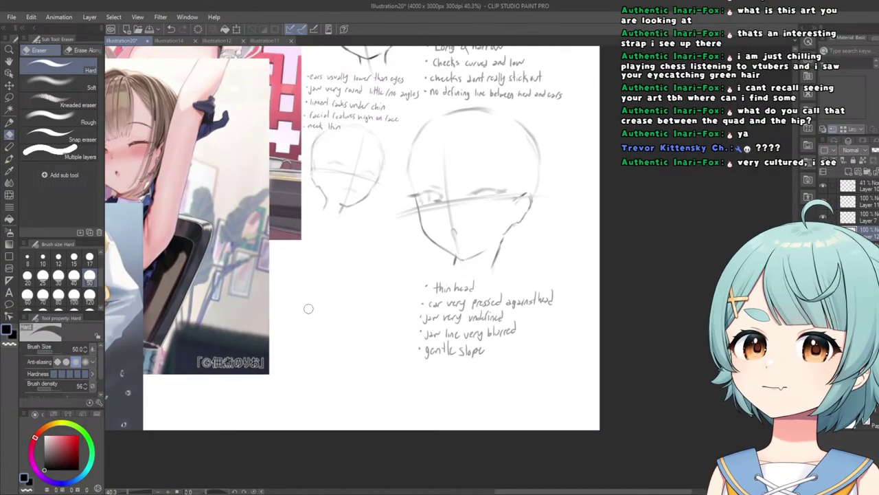
left_click(9, 122)
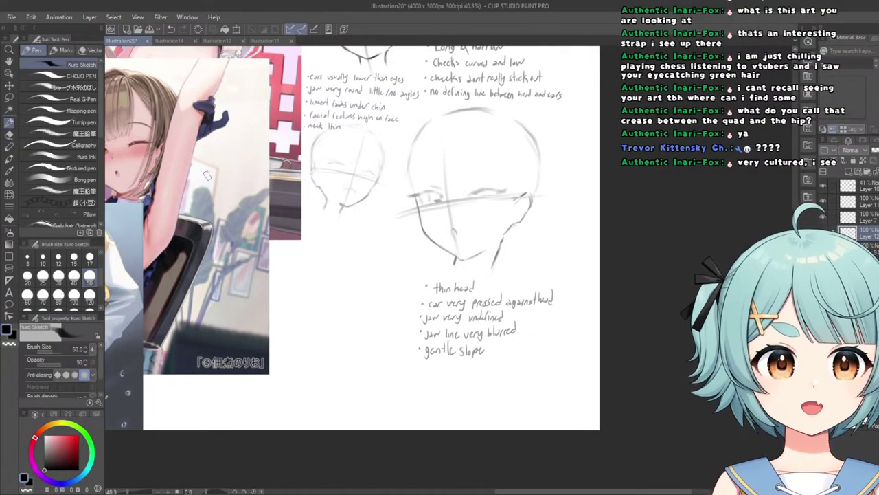
Compare the reference illustrations with the head sketches and notes beside them, both up close and across the whole canvas.
scroll(339, 209, "down", 5)
scroll(346, 173, "up", 1)
scroll(217, 172, "up", 5)
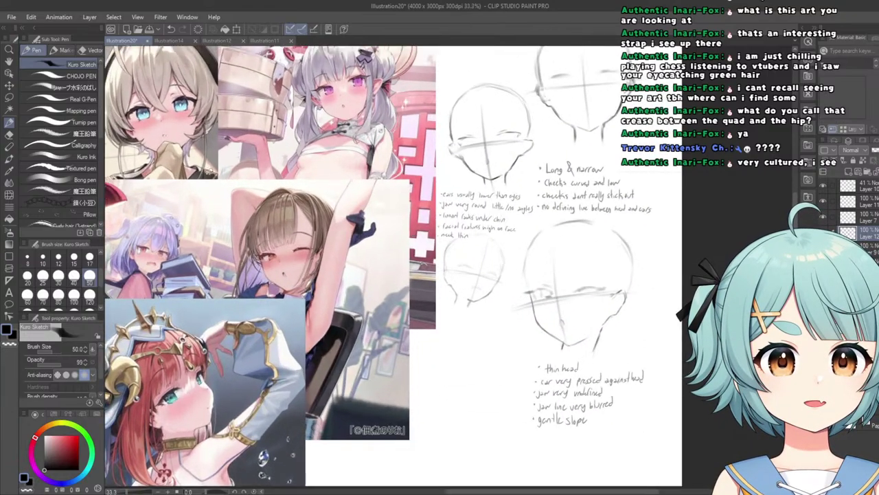
scroll(217, 177, "up", 2)
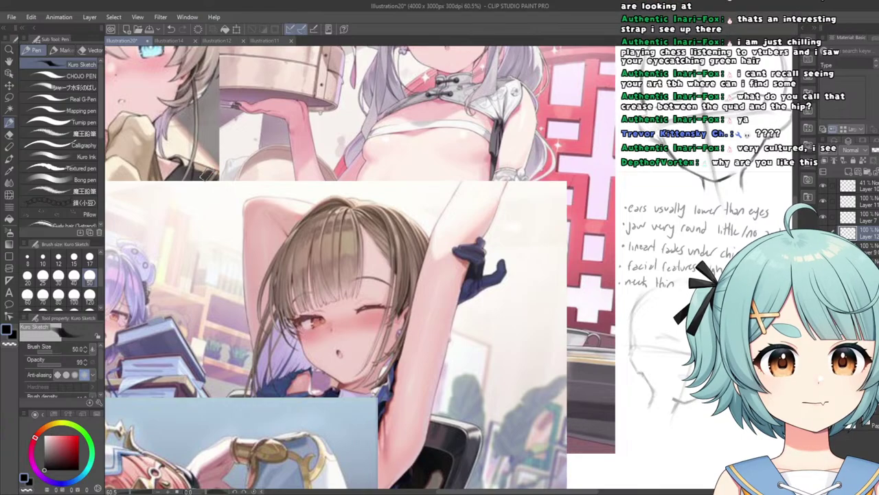
scroll(206, 172, "down", 1)
scroll(206, 176, "down", 3)
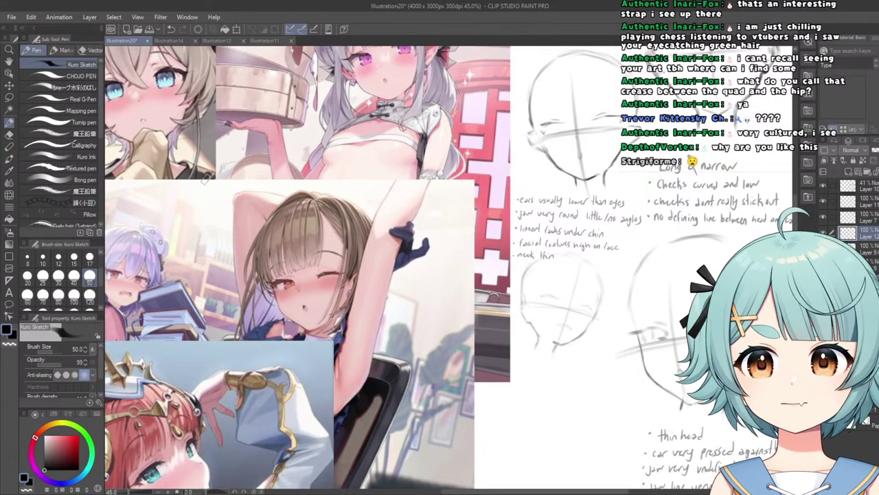
scroll(309, 285, "up", 2)
scroll(481, 347, "down", 4)
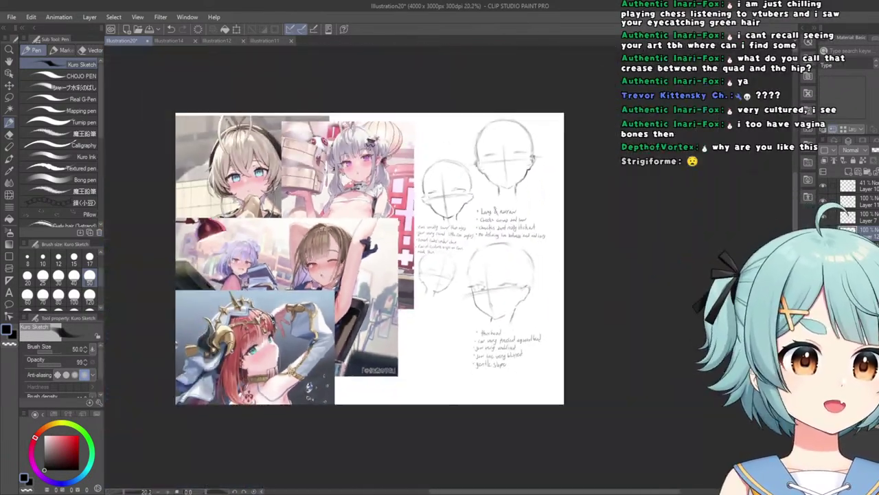
scroll(481, 358, "up", 4)
scroll(432, 306, "down", 2)
scroll(367, 263, "up", 1)
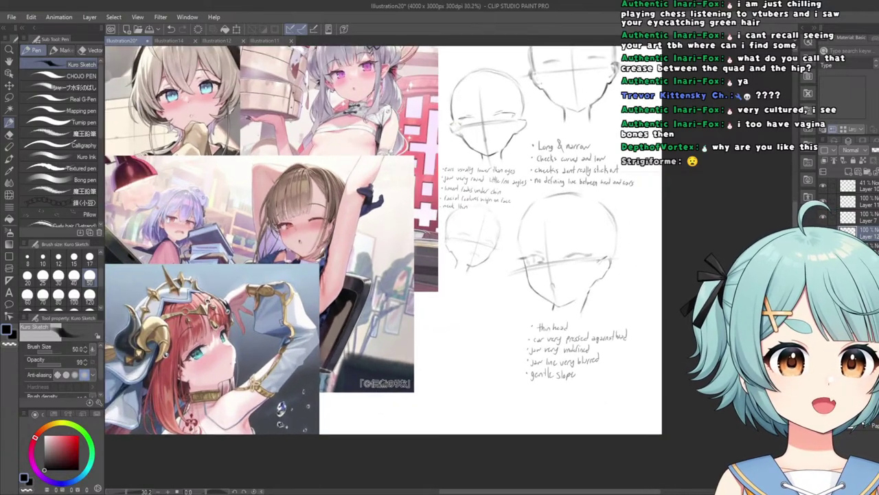
scroll(222, 271, "up", 1)
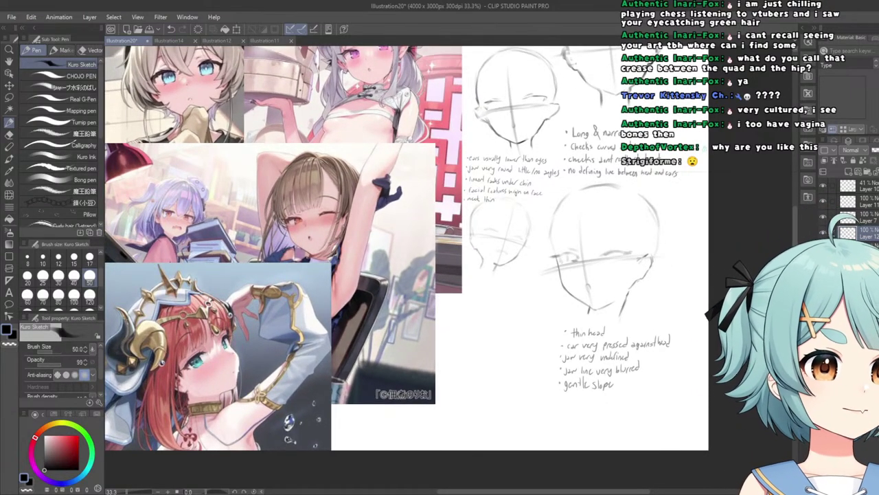
Remove the other reference illustrations from view, leaving only the red-haired character beside the head sketches.
key("ctrl+z")
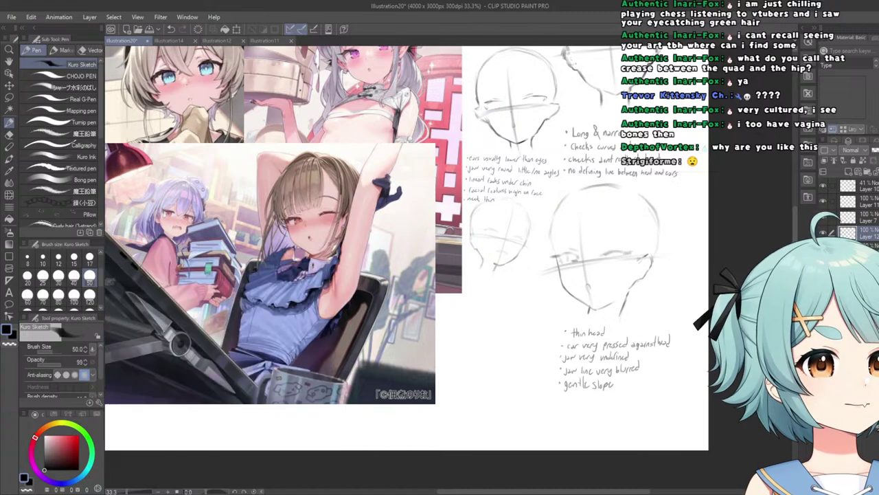
key("ctrl+z")
key("ctrl+y")
key("ctrl+y")
key("ctrl+z")
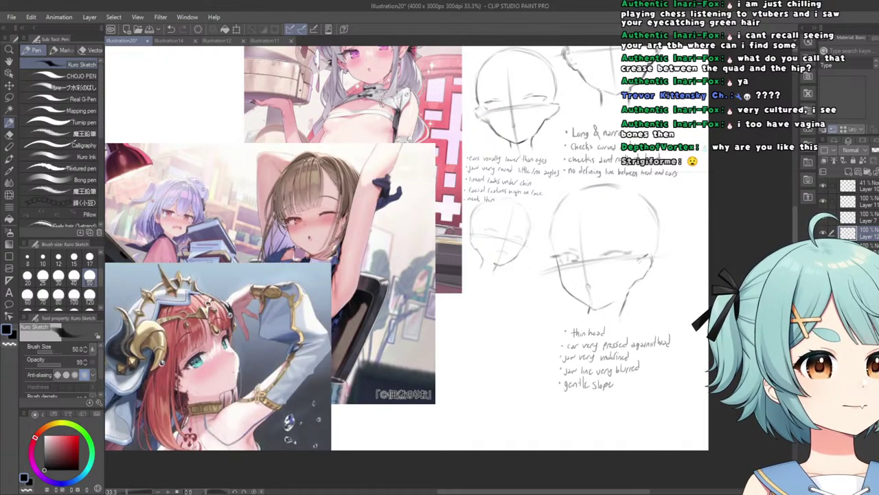
key("ctrl+z")
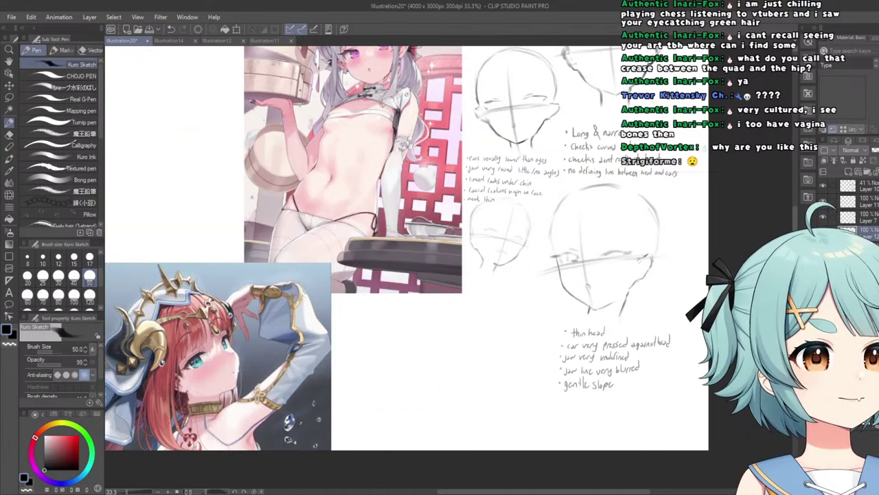
key("ctrl+z")
Sketch the red-haired character's cheek, chin and jaw underside as a light contour on the blank canvas beside the illustration.
scroll(437, 337, "down", 3)
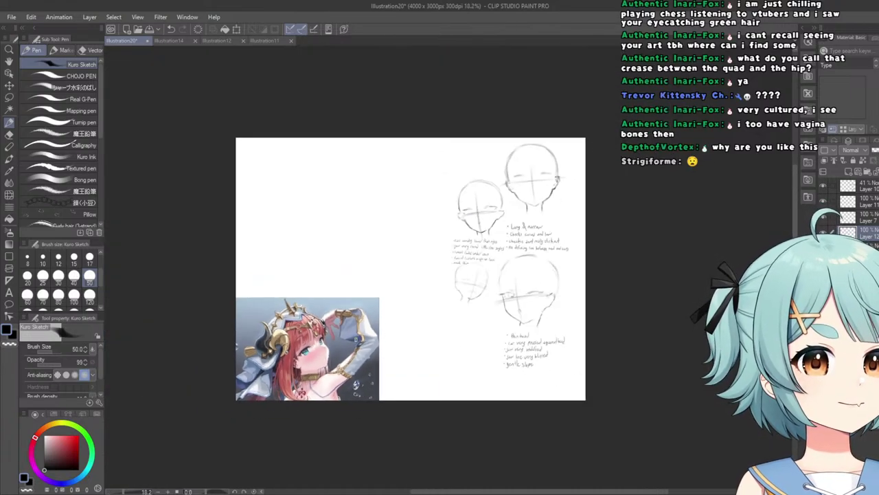
scroll(455, 347, "up", 2)
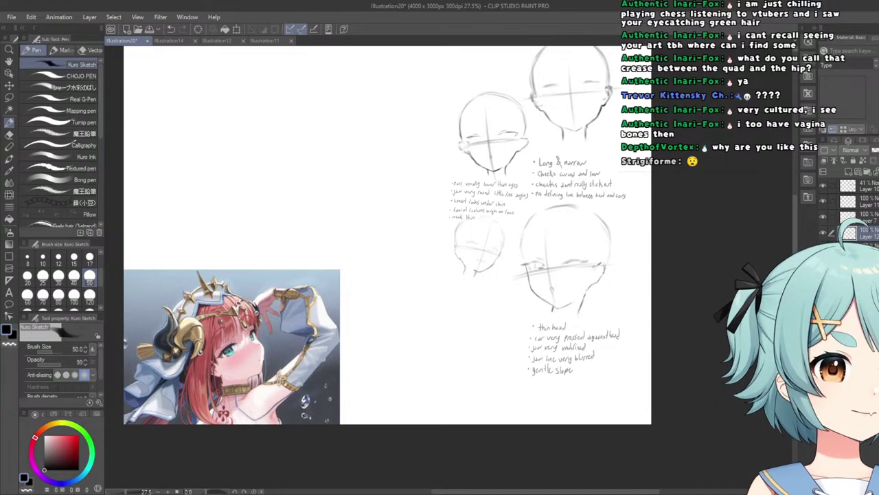
scroll(553, 353, "up", 4)
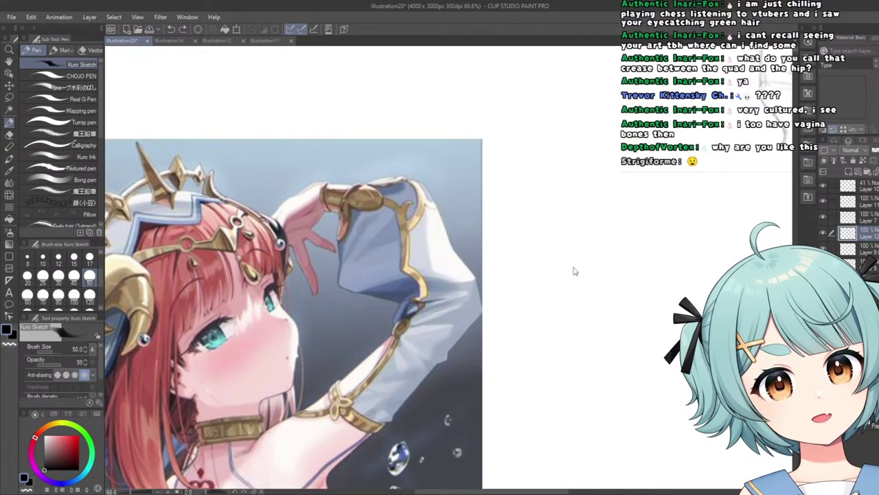
left_click_drag(554, 191, 607, 265)
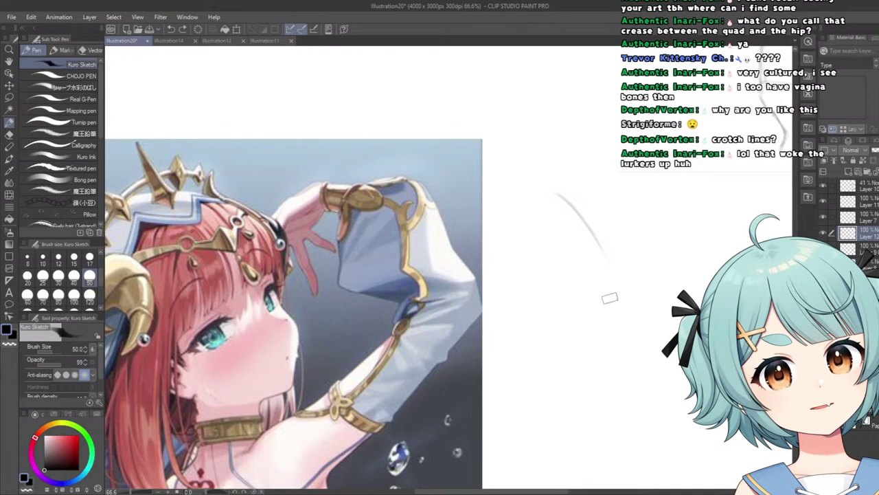
key("ctrl+z")
left_click_drag(624, 281, 628, 317)
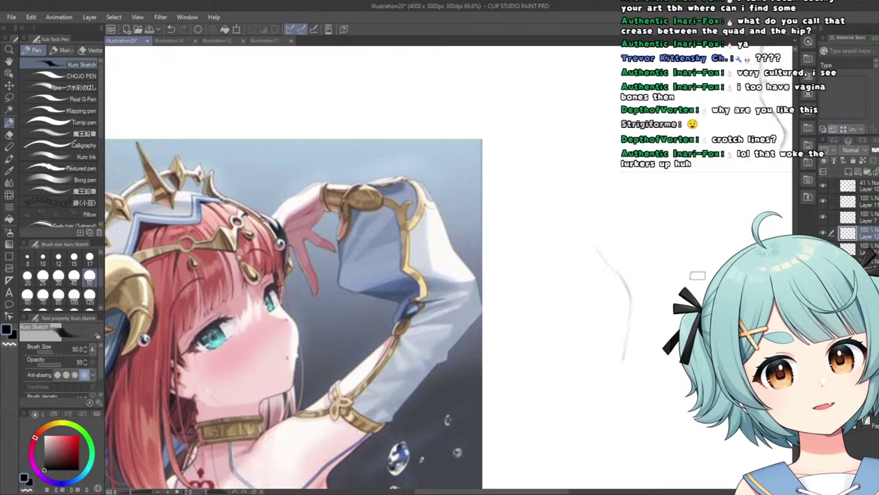
left_click_drag(623, 355, 622, 375)
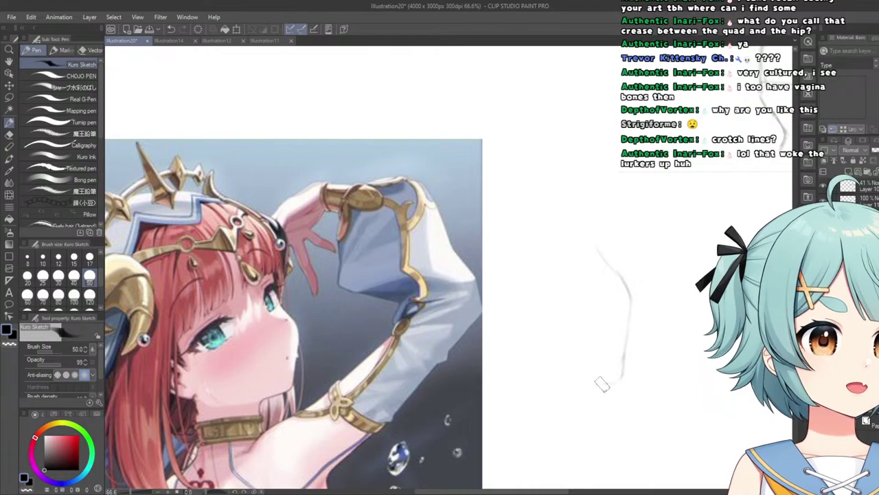
left_click_drag(623, 378, 575, 390)
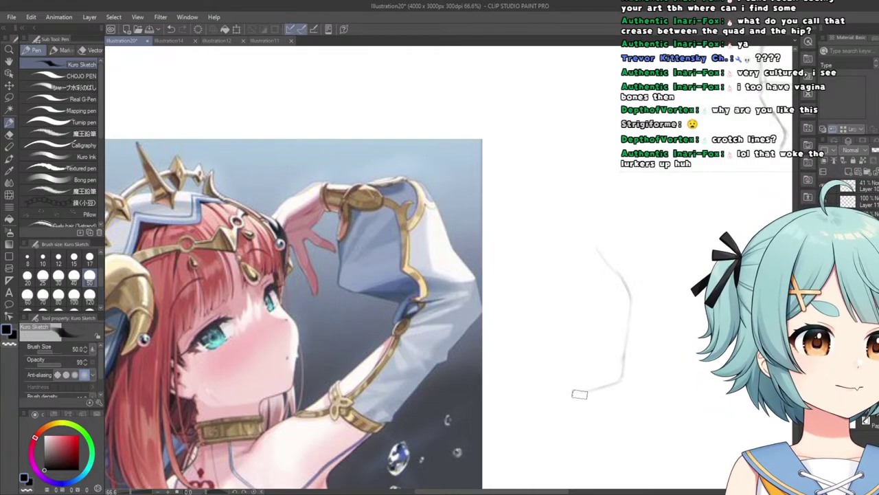
Extend the face contour with a short neck stroke below the jaw and a light forehead stroke above the cheek.
scroll(570, 357, "down", 4)
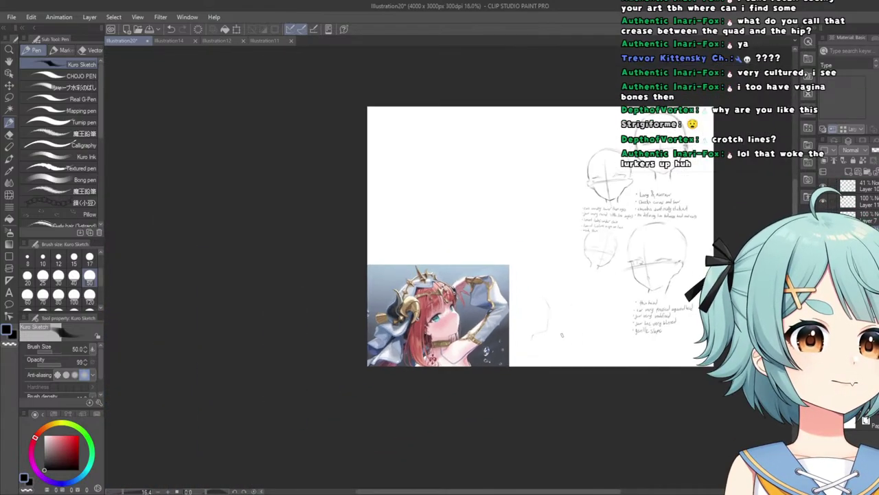
scroll(550, 316, "up", 5)
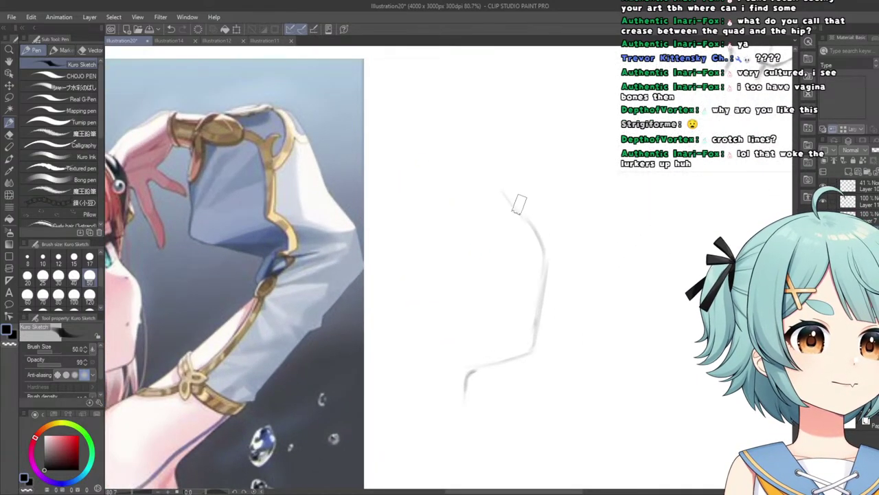
scroll(515, 197, "down", 4)
scroll(472, 154, "up", 2)
scroll(472, 155, "up", 3)
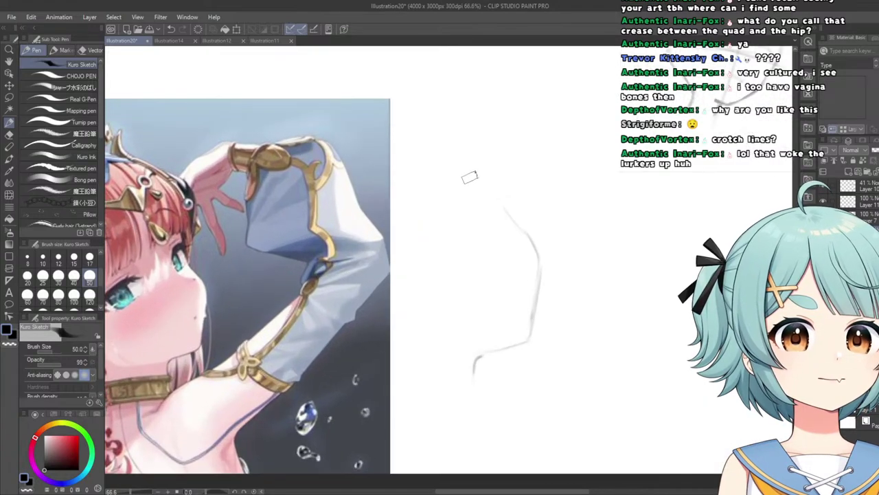
left_click_drag(487, 168, 496, 198)
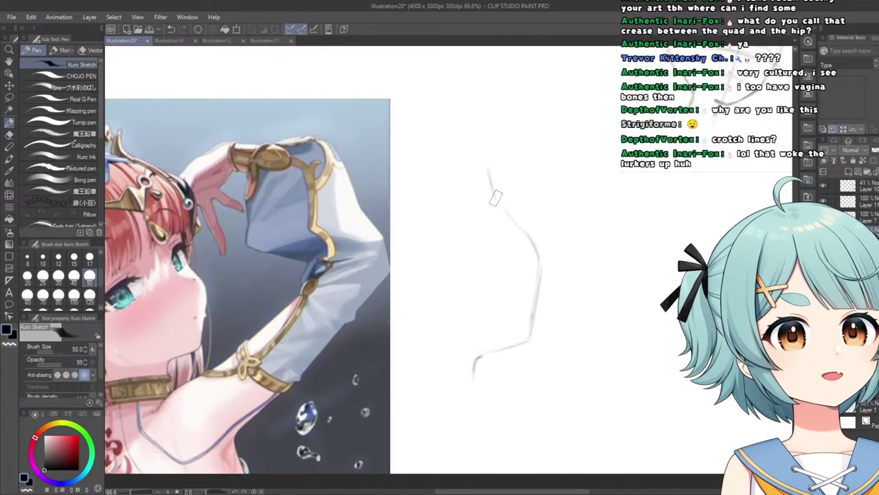
Try to shift the entire sketch layer holding the new face contour away from the red-haired illustration.
scroll(488, 180, "down", 5)
scroll(412, 178, "up", 4)
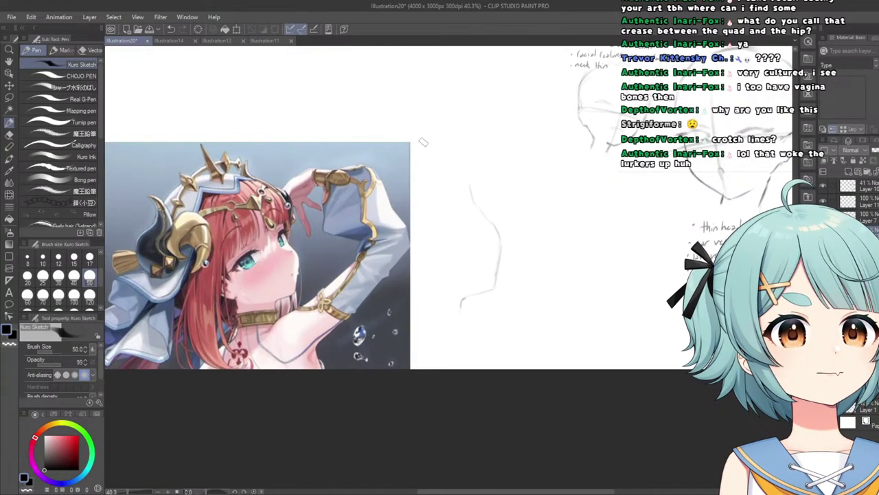
scroll(299, 218, "down", 1)
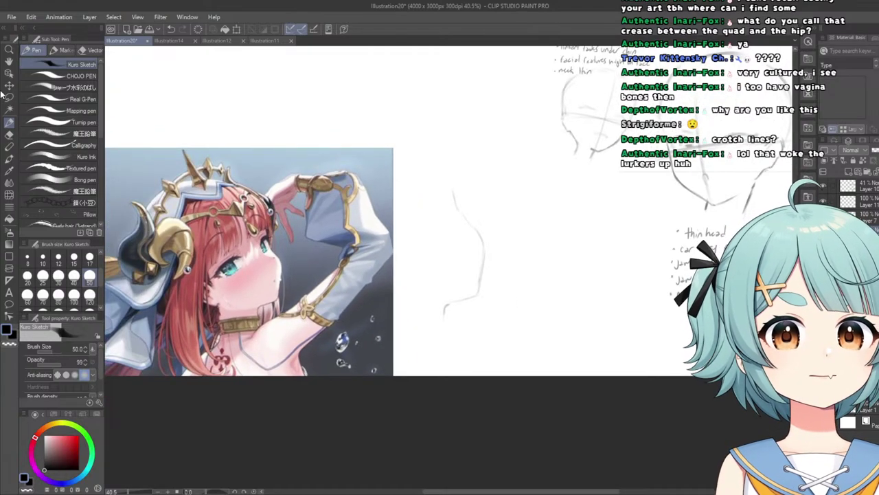
left_click(9, 84)
left_click_drag(223, 115, 254, 115)
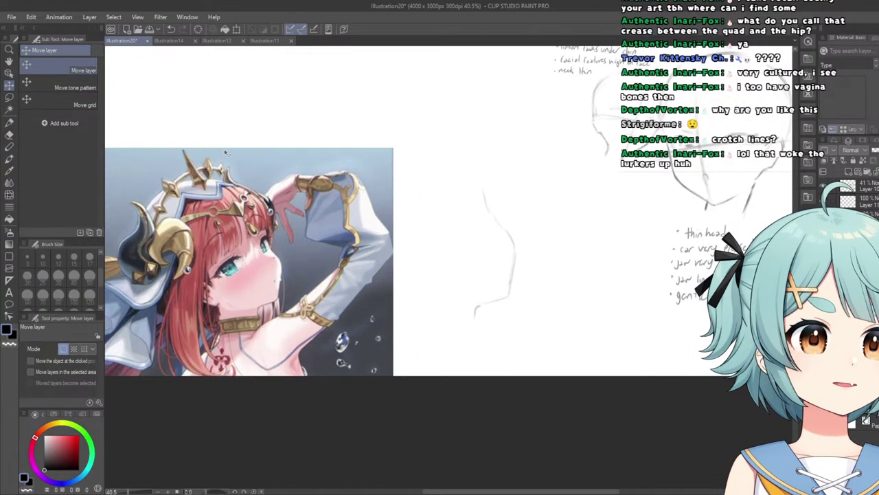
mouse_move(225, 153)
left_mouse_down()
mouse_move(215, 135)
mouse_move(214, 147)
left_mouse_up()
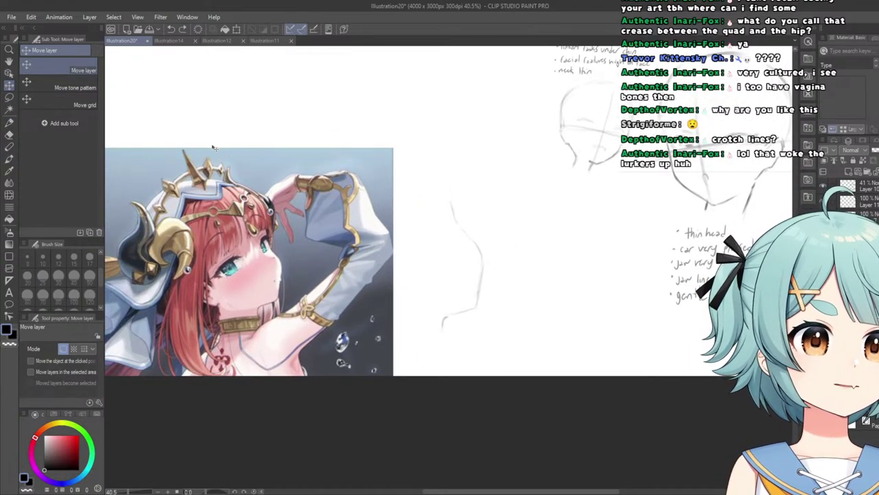
Lasso only the new face contour, move it further from the illustration's edge, and return to the Kuro Sketch pen.
left_click(9, 98)
mouse_move(406, 138)
left_mouse_down()
mouse_move(575, 261)
mouse_move(338, 255)
left_mouse_up()
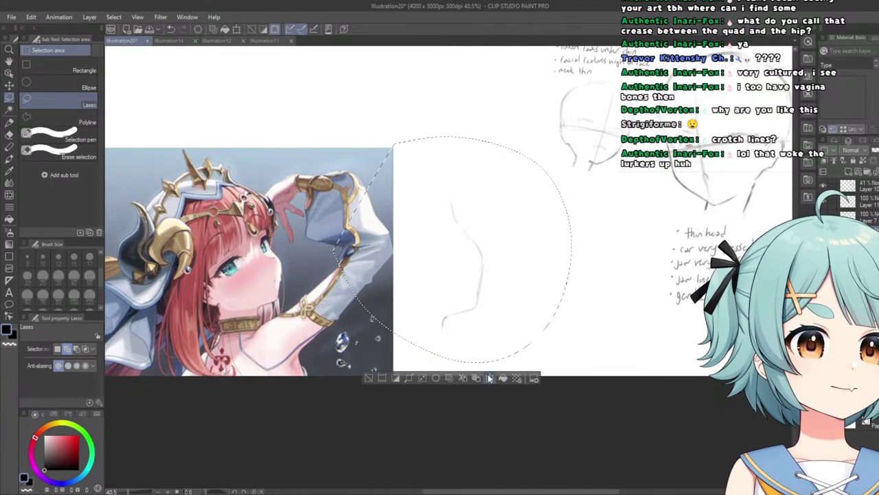
left_click(489, 378)
left_click_drag(457, 318, 514, 318)
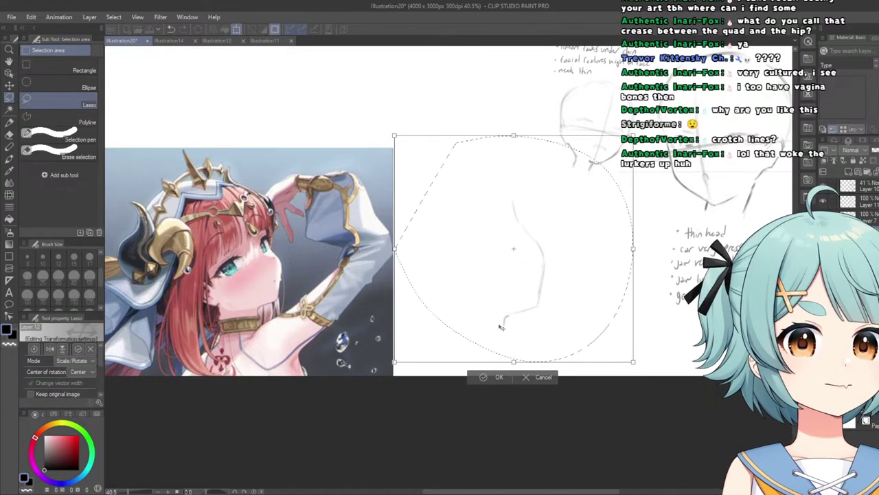
left_click(475, 378)
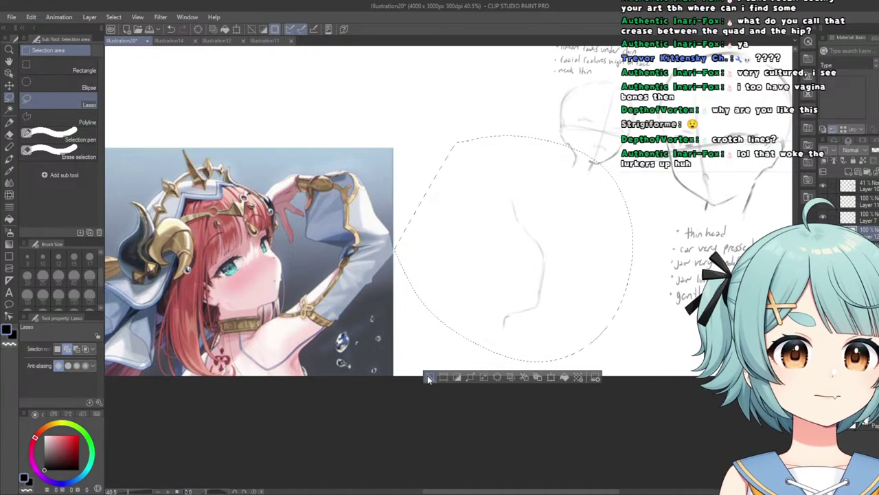
left_click(428, 377)
scroll(415, 307, "up", 1)
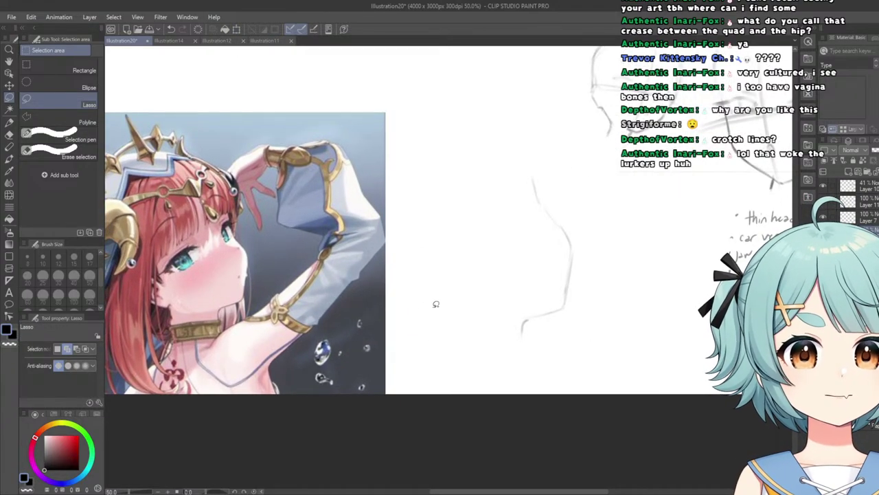
left_click(9, 122)
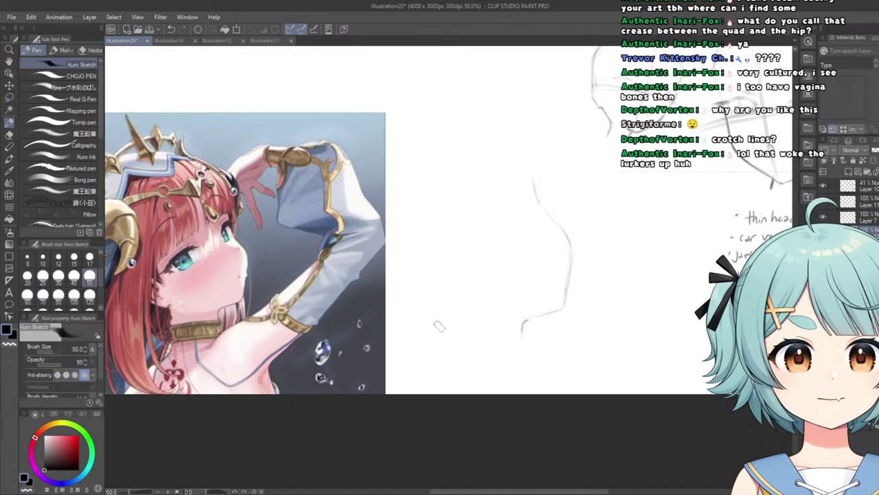
Sketch the back of the jaw, the rear neck line and the start of the ear opposite the red-haired character's face contour.
scroll(440, 324, "up", 1)
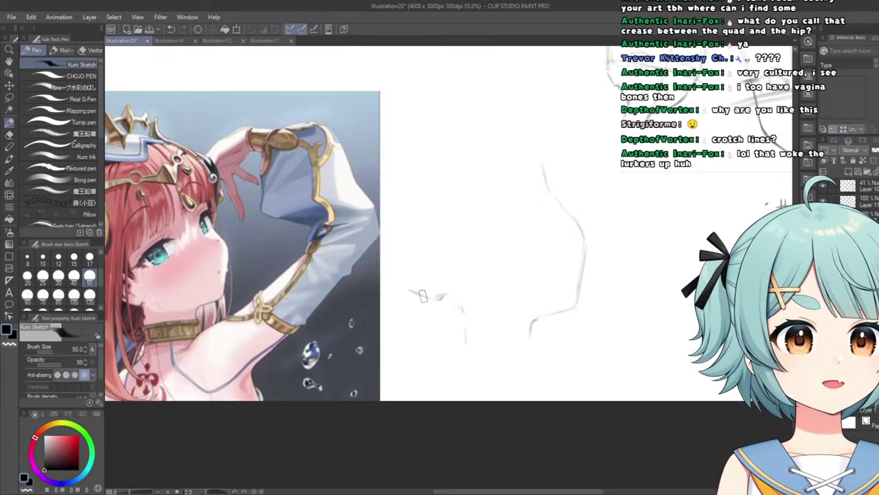
scroll(421, 255, "up", 1)
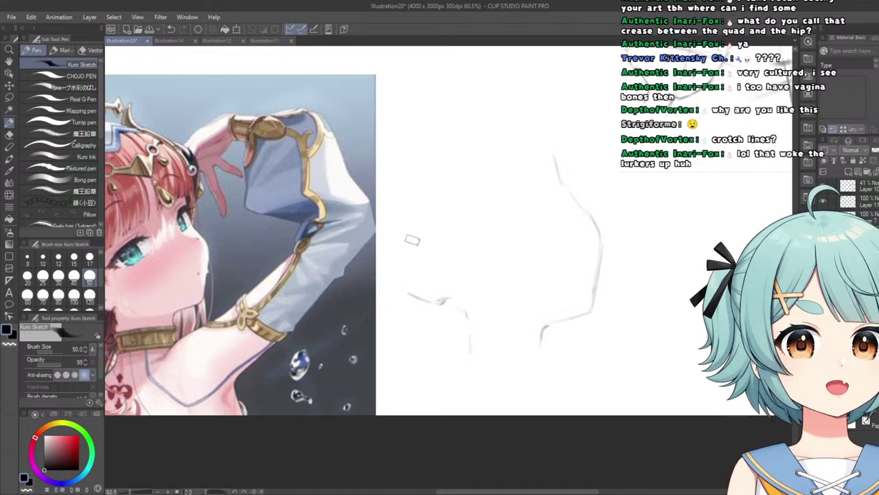
scroll(412, 240, "down", 1)
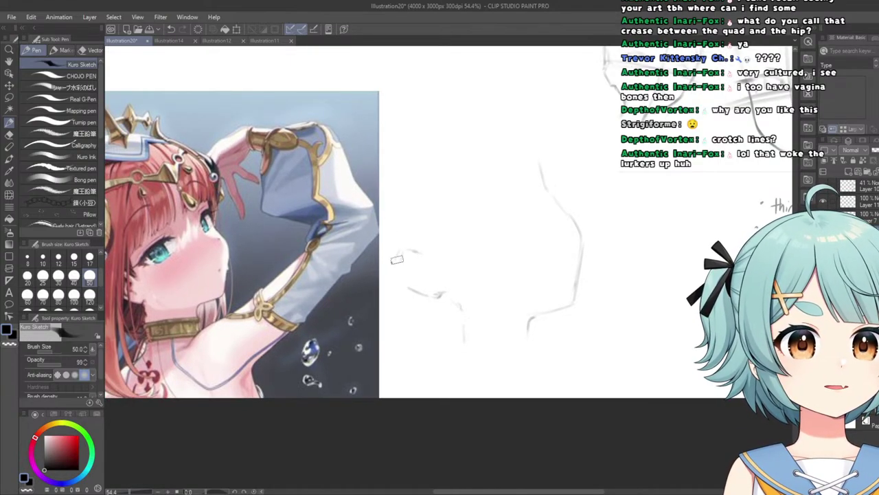
scroll(402, 270, "down", 3)
scroll(395, 247, "up", 2)
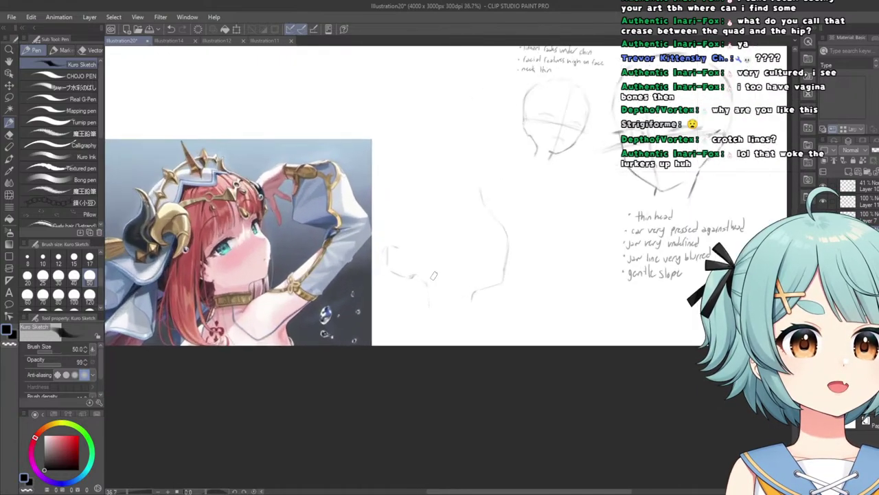
Lasso the ear and back-of-jaw strokes, shift them slightly away from the face contour, and return to the Kuro Sketch pen.
key("m")
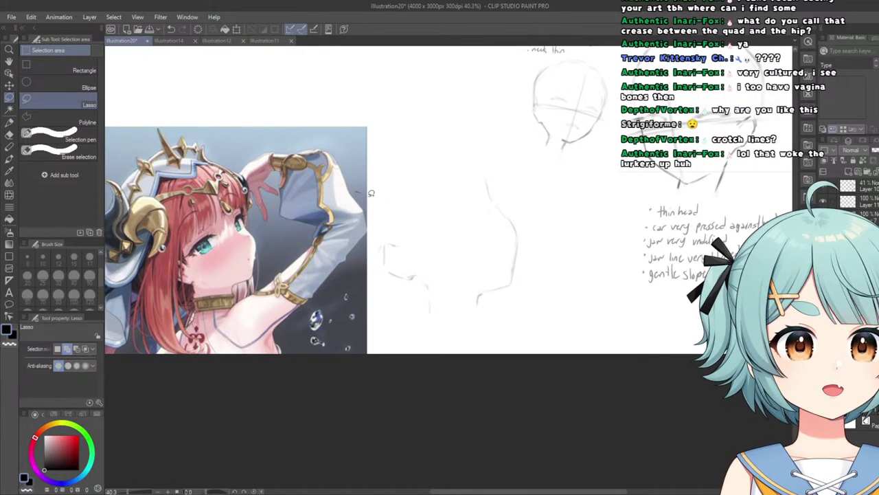
left_click_drag(371, 193, 304, 282)
left_click(410, 368)
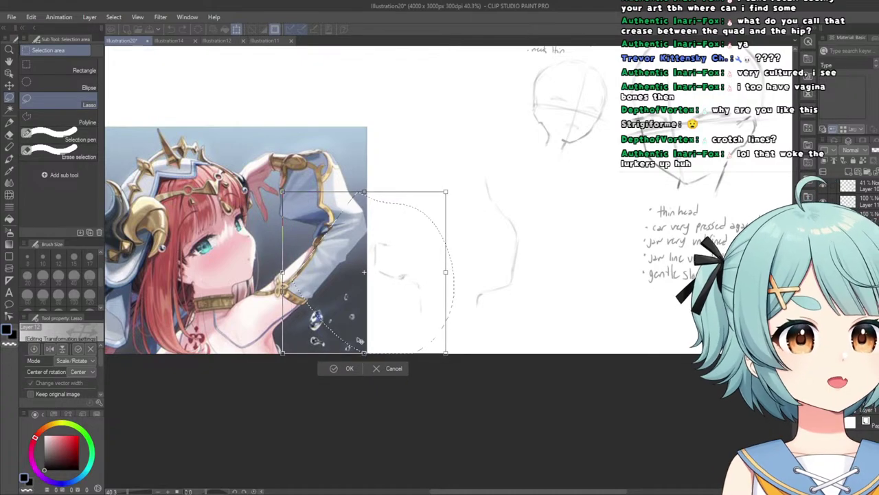
left_click_drag(361, 342, 362, 344)
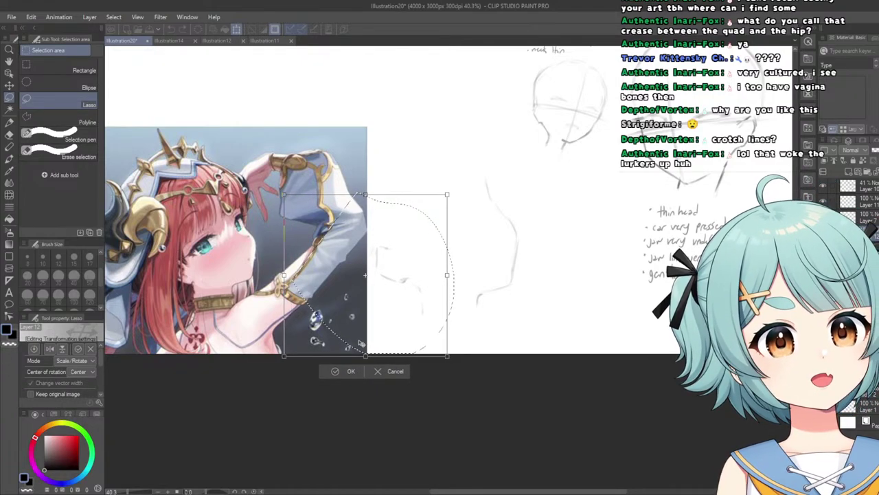
left_click(349, 371)
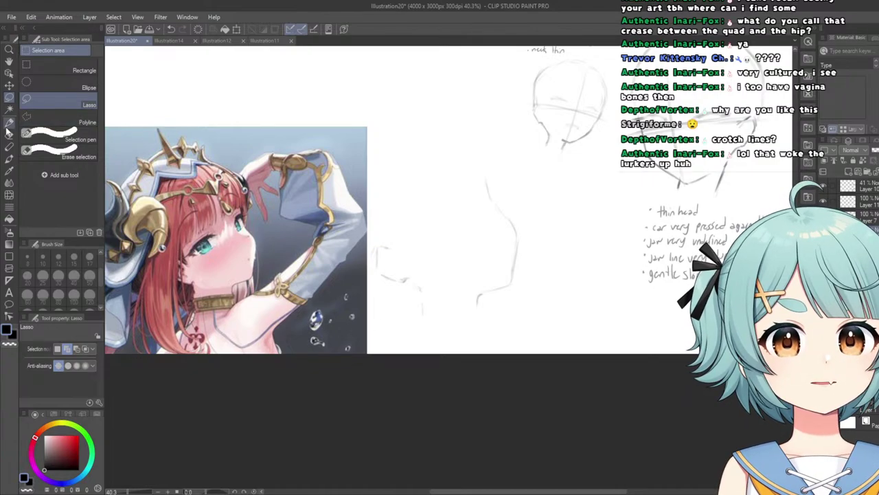
key("p")
Close the ear outline with a light curve and add a short stroke under the jaw beside the rear neck line.
scroll(379, 246, "up", 2)
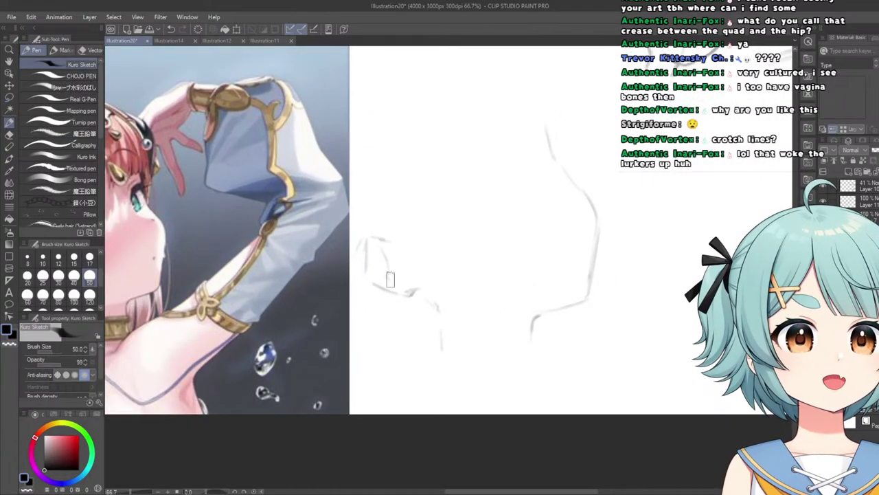
scroll(390, 278, "down", 3)
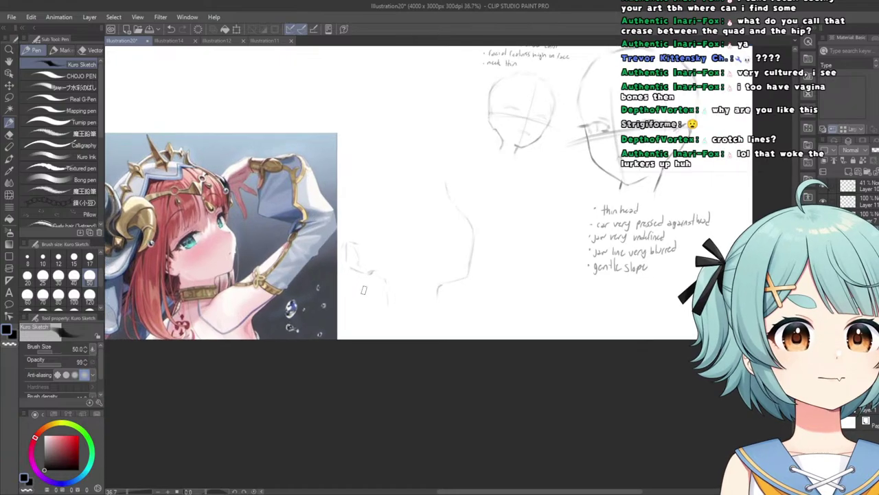
scroll(373, 295, "up", 1)
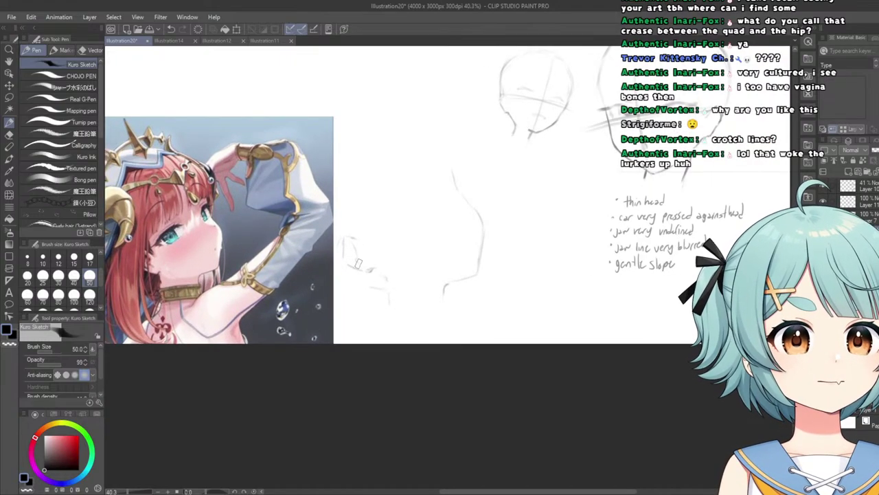
scroll(357, 263, "down", 3)
scroll(400, 243, "up", 2)
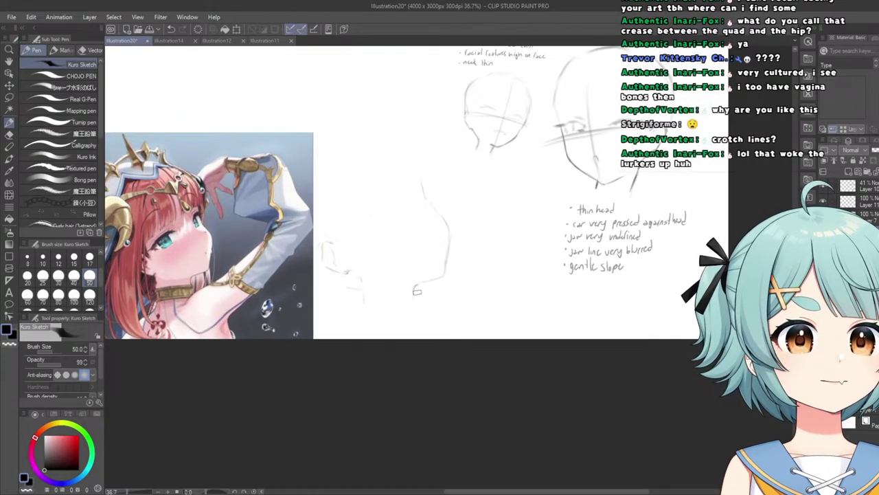
scroll(417, 291, "up", 2)
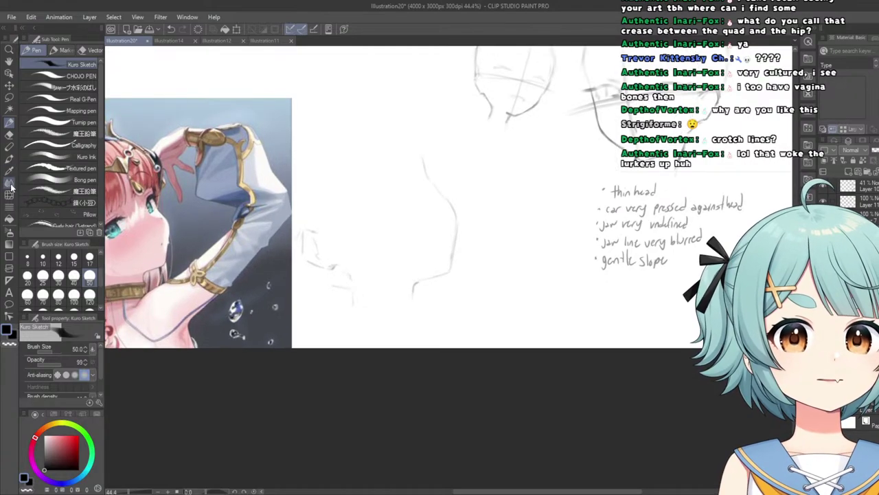
Try to adjust the strokes under the jaw with Liquify at brush size 300, and return to the Kuro Sketch pen.
left_click(10, 189)
scroll(130, 312, "down", 1)
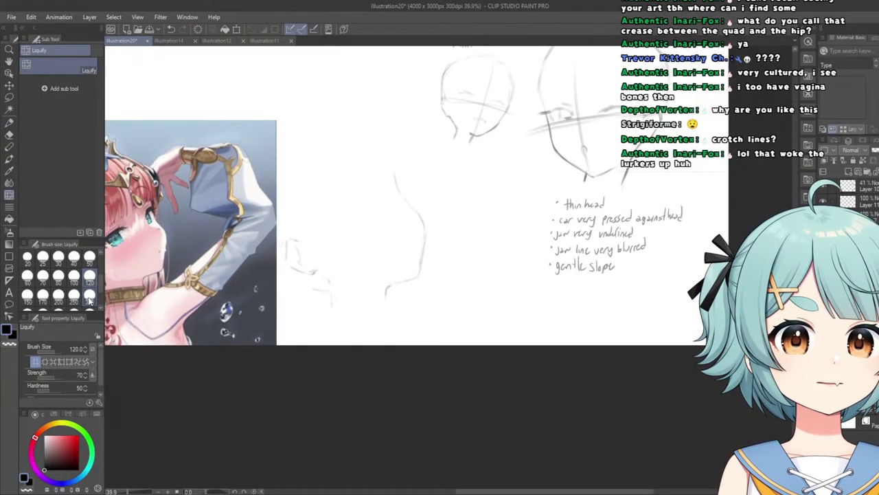
left_click(89, 298)
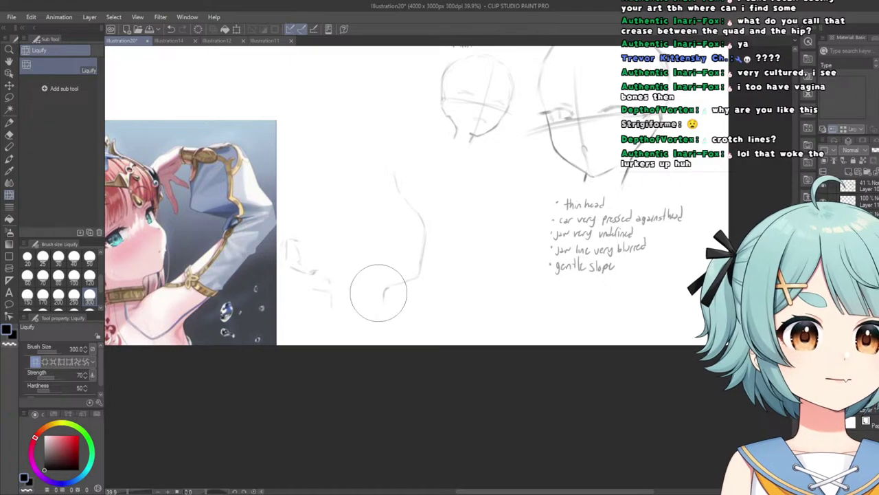
scroll(349, 243, "down", 4)
scroll(313, 182, "up", 2)
left_click(9, 122)
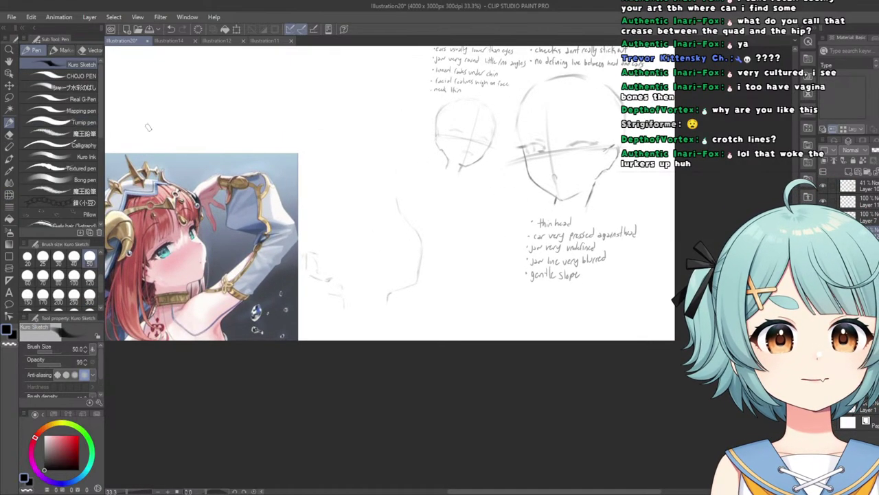
Set the Kuro Sketch pen size to 120 and draw a slanted centre guideline from the forehead to the chin, redoing unsatisfactory strokes.
scroll(345, 97, "down", 2)
scroll(350, 86, "up", 7)
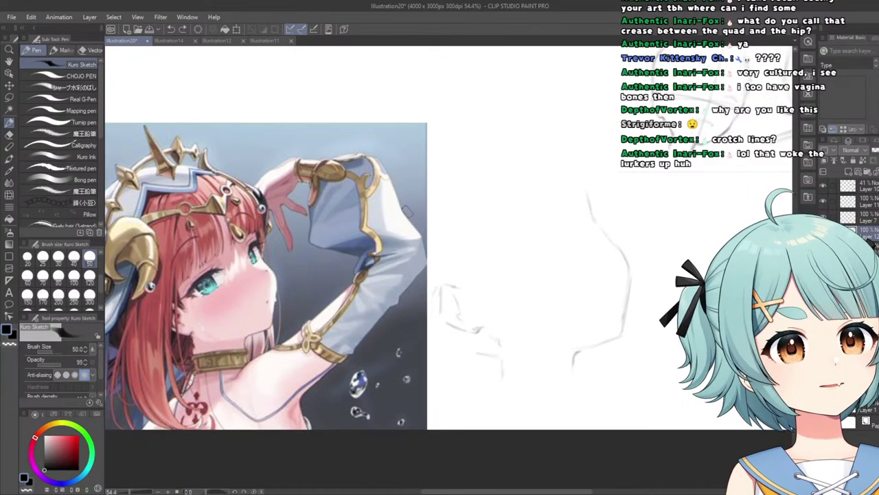
scroll(577, 220, "down", 2)
scroll(522, 216, "up", 1)
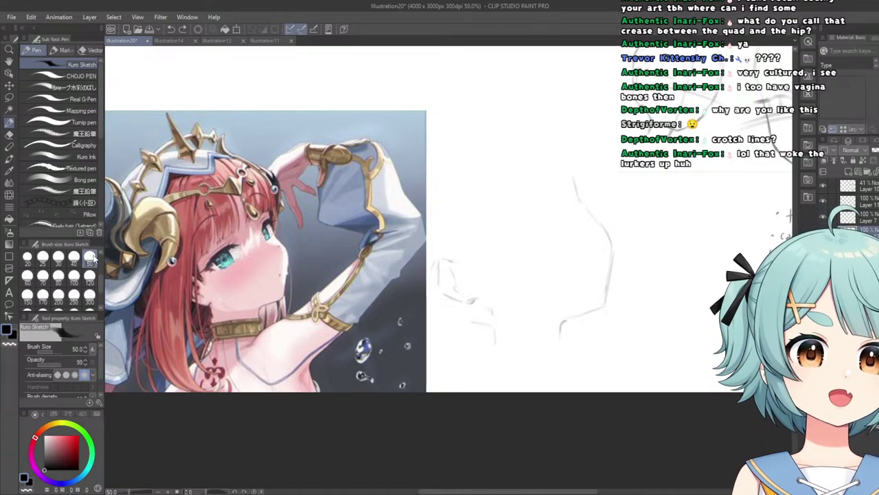
left_click(89, 275)
left_click_drag(505, 172, 591, 294)
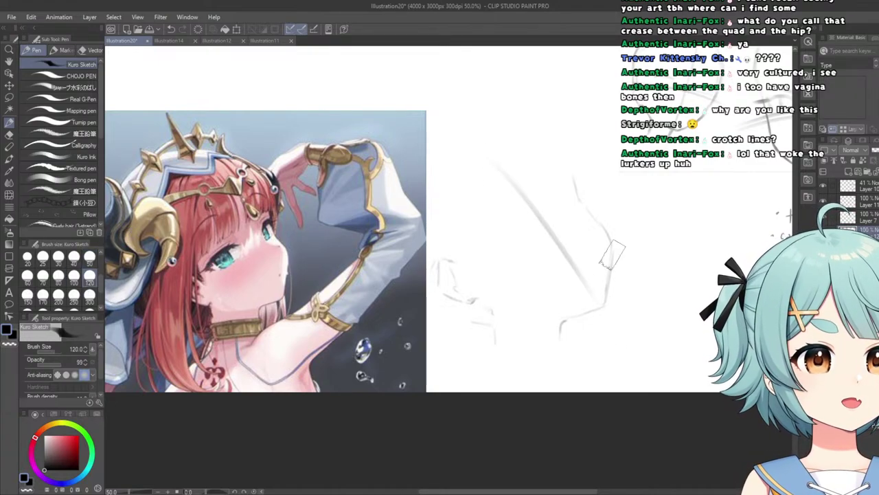
key("ctrl+z")
left_click_drag(548, 180, 611, 336)
mouse_move(515, 150)
left_mouse_down()
mouse_move(584, 289)
mouse_move(616, 347)
left_mouse_up()
key("ctrl+z")
left_click_drag(512, 159, 599, 308)
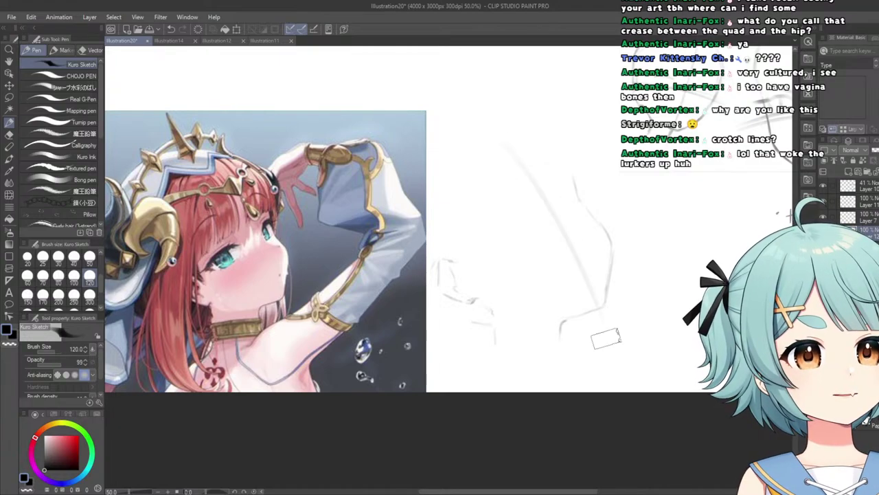
key("ctrl+z")
left_click_drag(516, 159, 608, 312)
left_click_drag(501, 149, 608, 313)
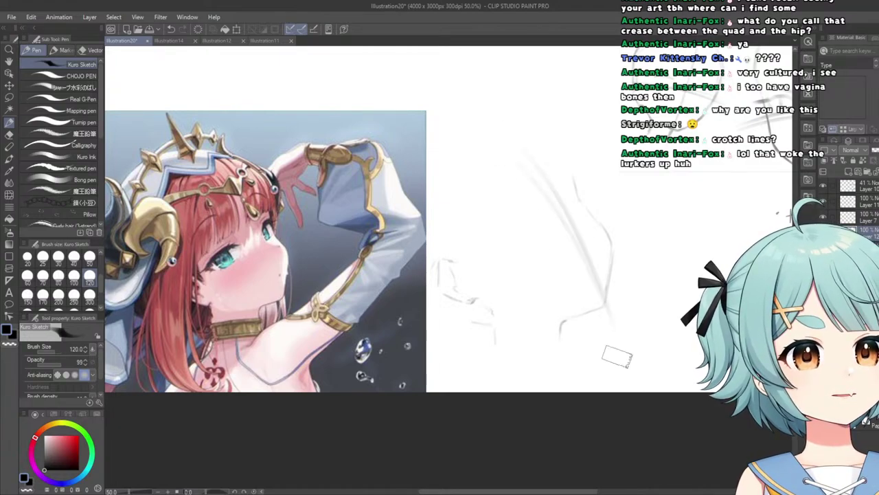
mouse_move(570, 254)
left_mouse_down()
mouse_move(526, 220)
mouse_move(573, 267)
mouse_move(560, 236)
left_mouse_up()
Draw a doubled eye-level guideline sloping from the face contour across the centre line toward the ear, undoing the misplaced attempts.
scroll(560, 236, "up", 1)
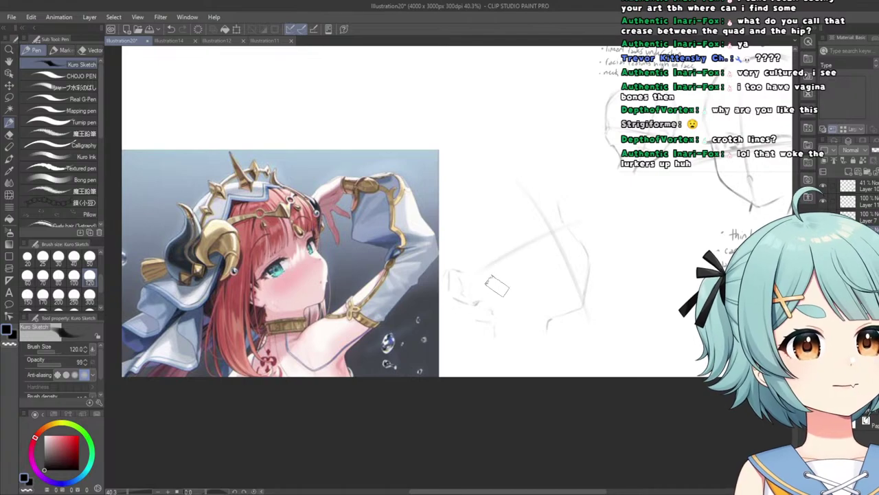
left_click_drag(577, 222, 466, 284)
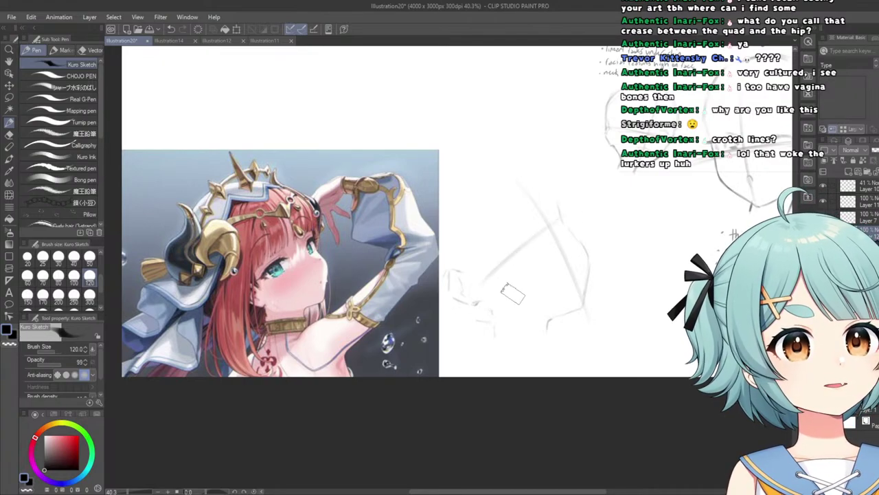
key("ctrl+z")
mouse_move(579, 221)
left_mouse_down()
mouse_move(505, 237)
mouse_move(453, 272)
left_mouse_up()
key("ctrl+z")
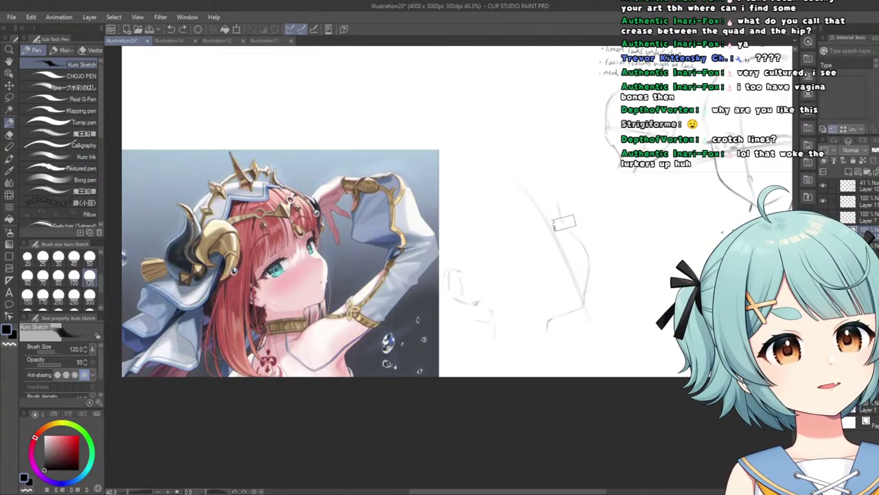
left_click_drag(561, 220, 484, 265)
key("ctrl+z")
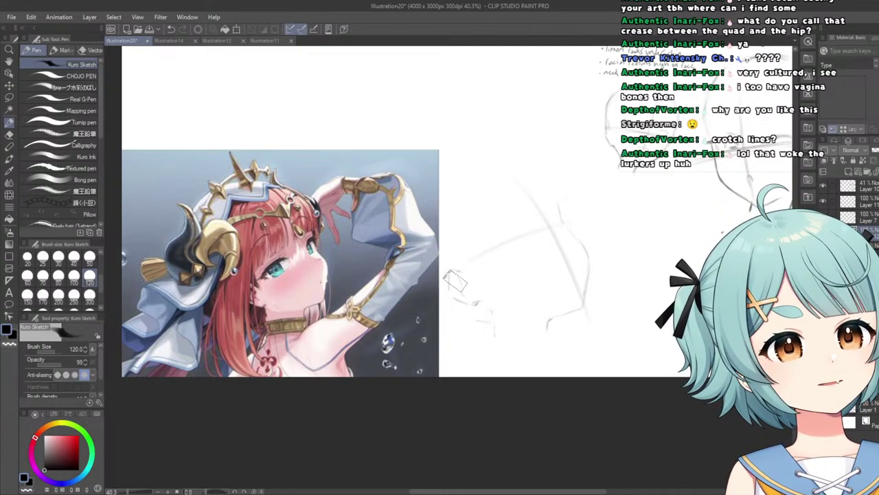
left_click_drag(593, 217, 462, 288)
left_click_drag(549, 240, 470, 289)
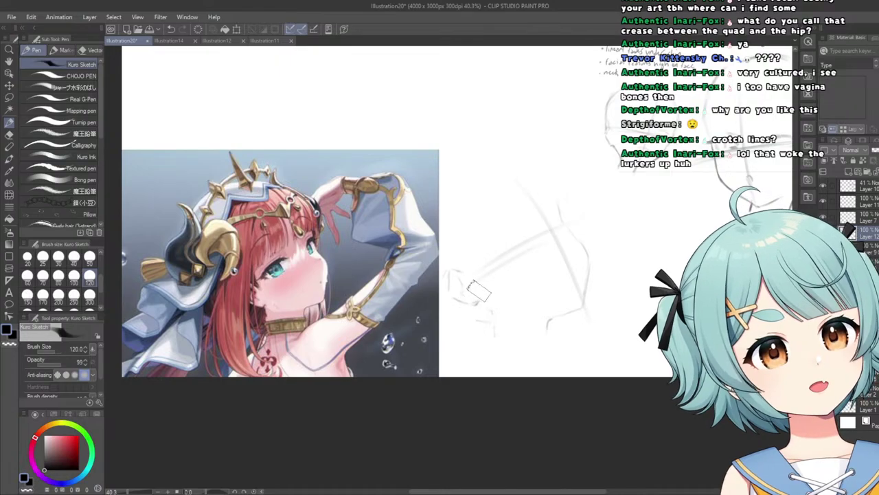
Add a short dark mark for the far eye where the eye-level guideline meets the slanted centre guideline.
scroll(514, 242, "down", 6)
scroll(519, 240, "up", 5)
scroll(526, 249, "up", 2)
scroll(447, 265, "down", 5)
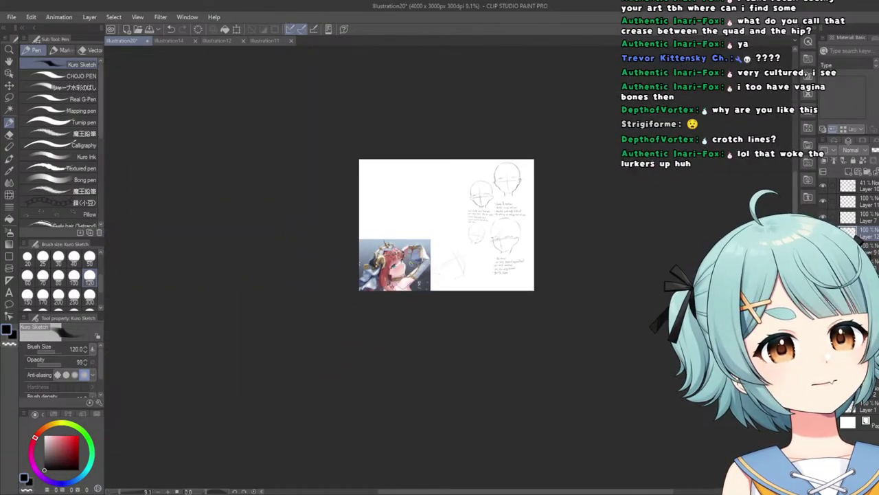
scroll(448, 261, "up", 4)
scroll(448, 261, "up", 3)
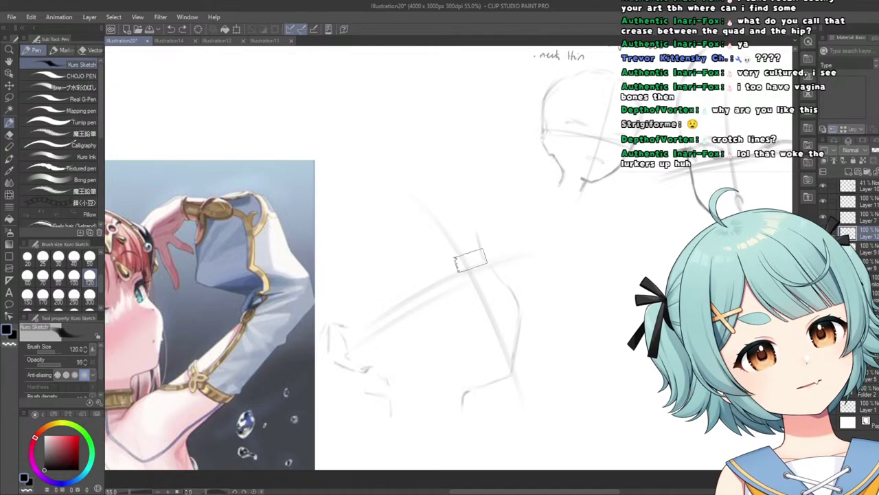
scroll(467, 256, "down", 2)
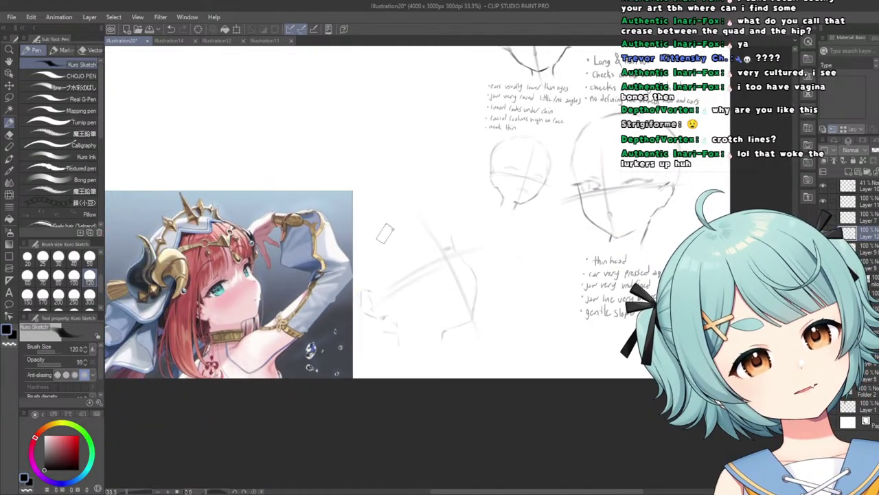
Sketch the near eye's upper line as a short arc above the eye-level guideline on the ear side, checking it against the whole canvas.
scroll(401, 260, "up", 2)
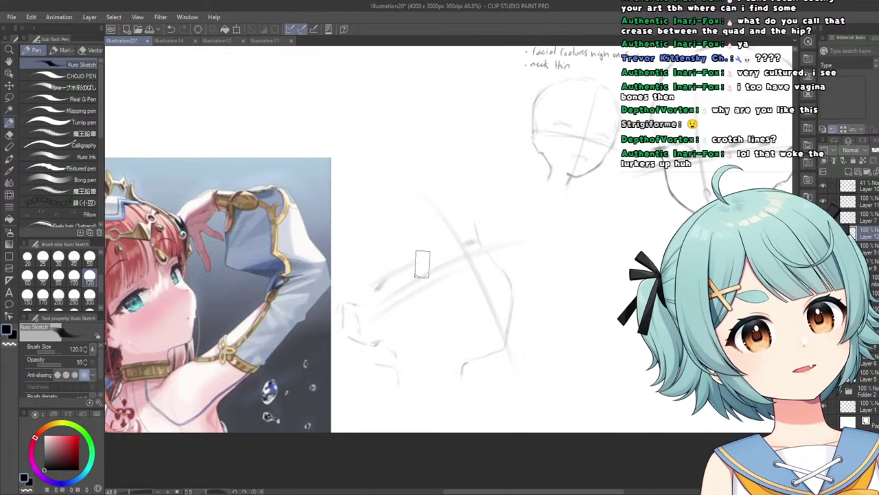
scroll(430, 223, "down", 4)
scroll(432, 230, "up", 4)
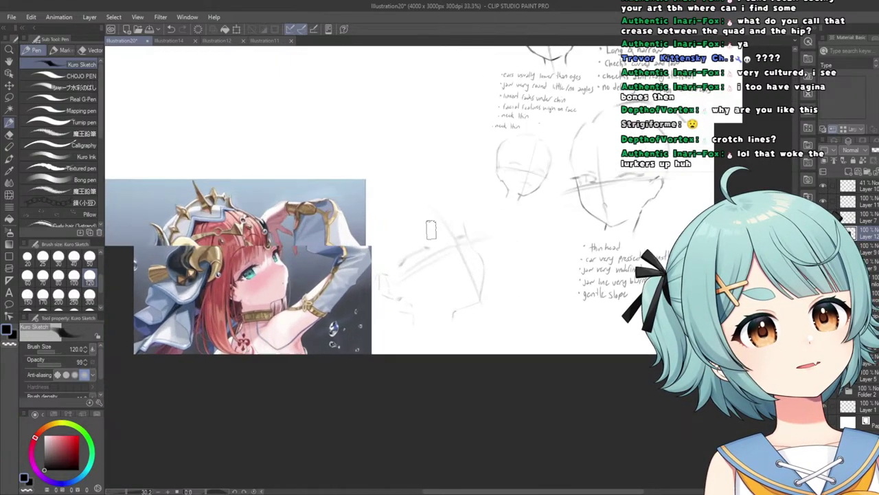
scroll(456, 240, "down", 5)
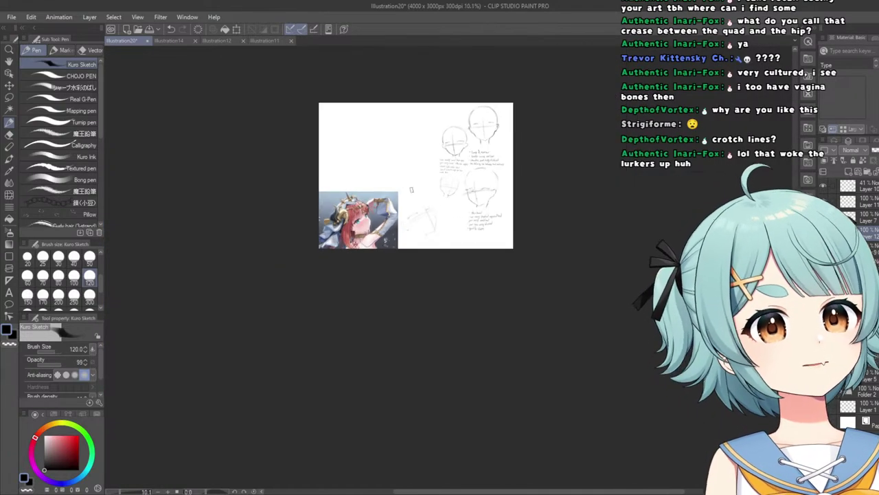
scroll(435, 237, "up", 3)
scroll(436, 236, "up", 2)
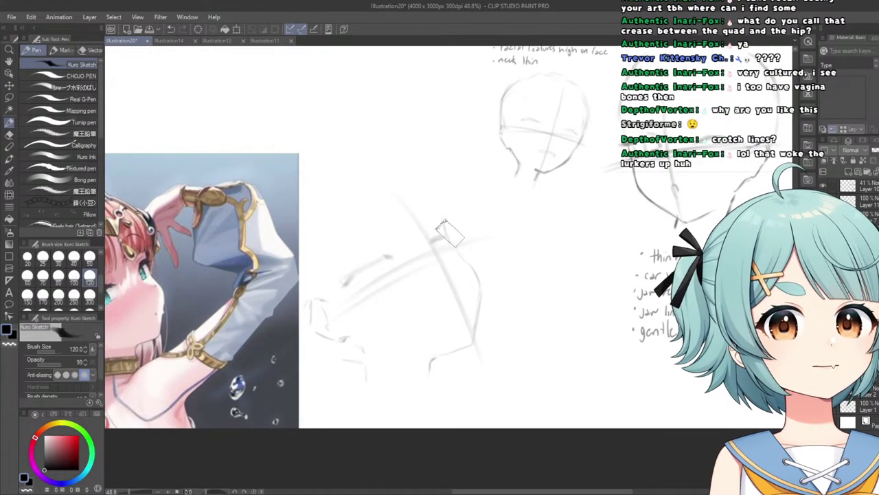
scroll(450, 237, "down", 5)
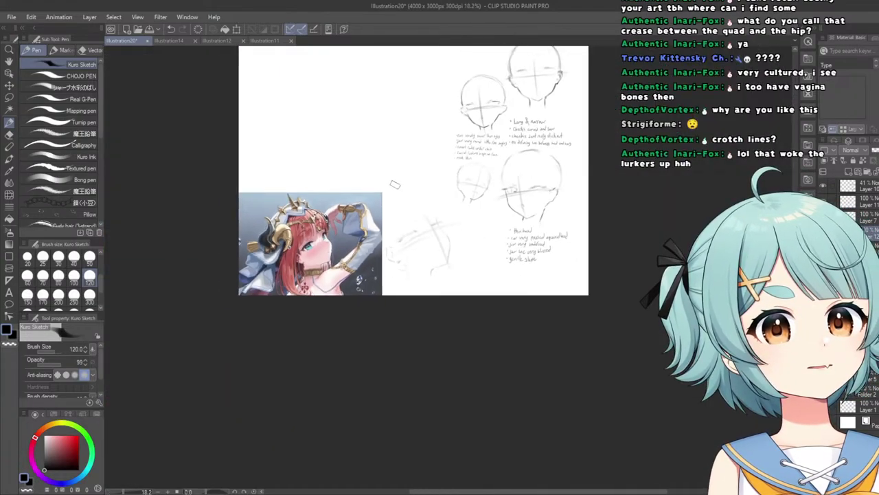
scroll(412, 241, "up", 6)
scroll(389, 244, "down", 5)
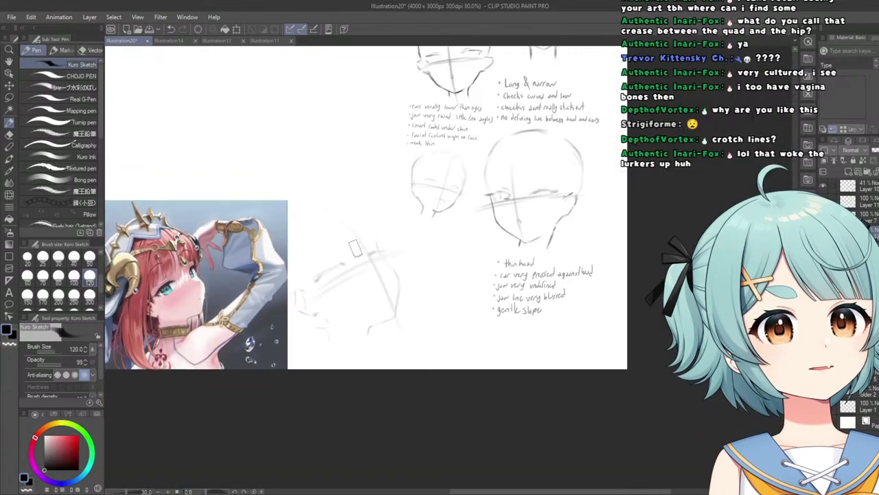
Add a small nose mark below the eye-level guideline, between the slanted centre guideline and the far face contour.
scroll(306, 268, "up", 3)
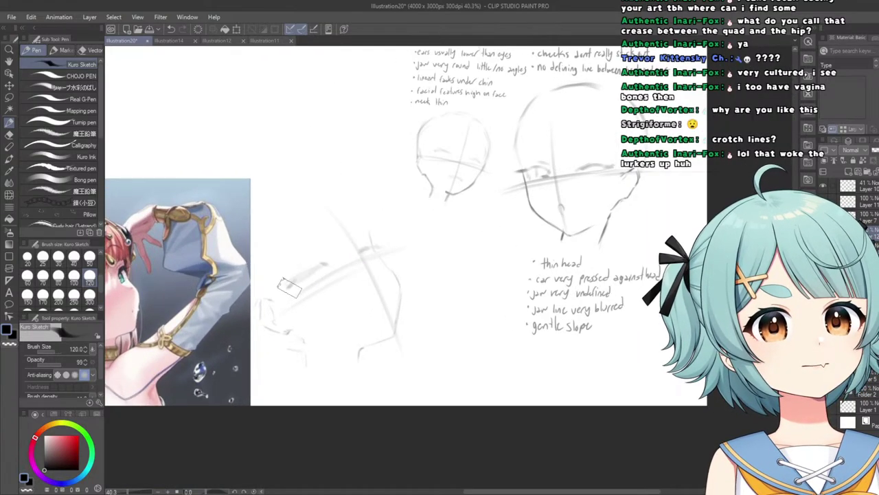
scroll(323, 271, "down", 5)
scroll(378, 254, "up", 3)
scroll(364, 266, "up", 4)
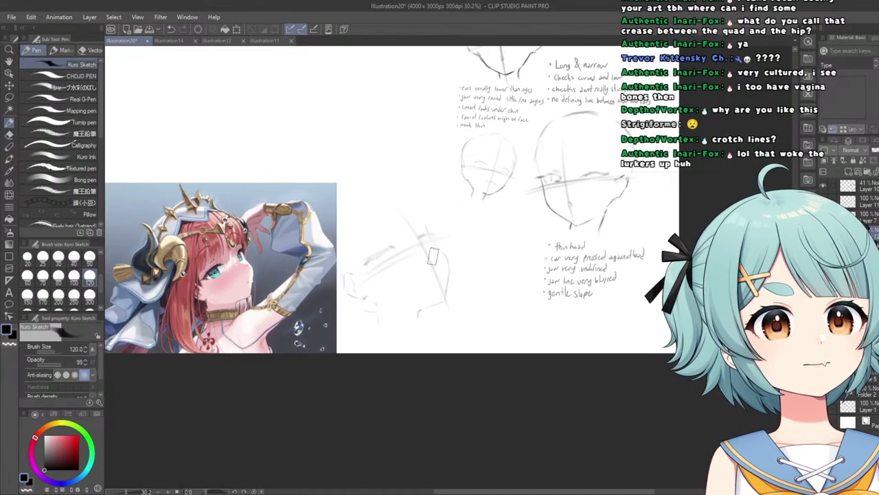
scroll(424, 282, "up", 1)
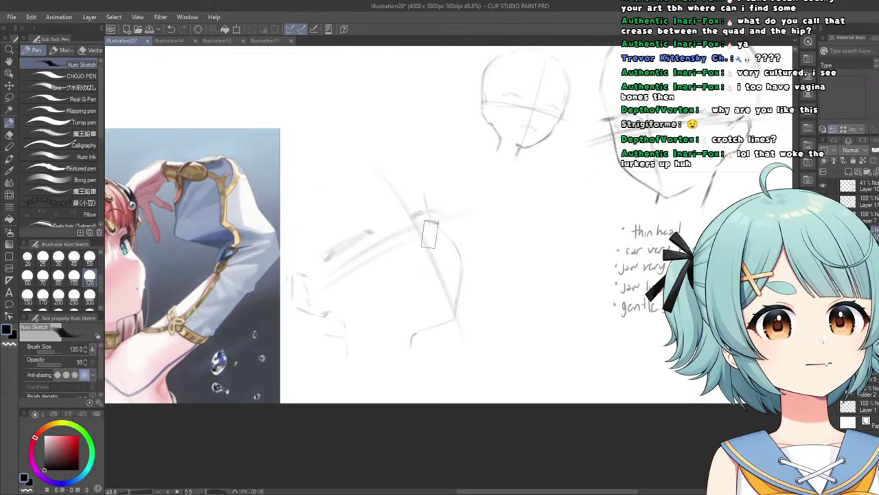
scroll(436, 242, "down", 4)
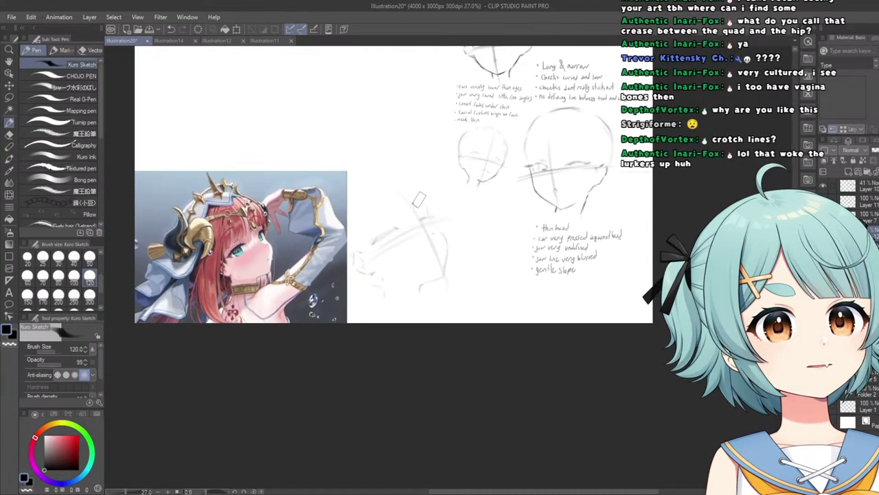
scroll(409, 192, "up", 2)
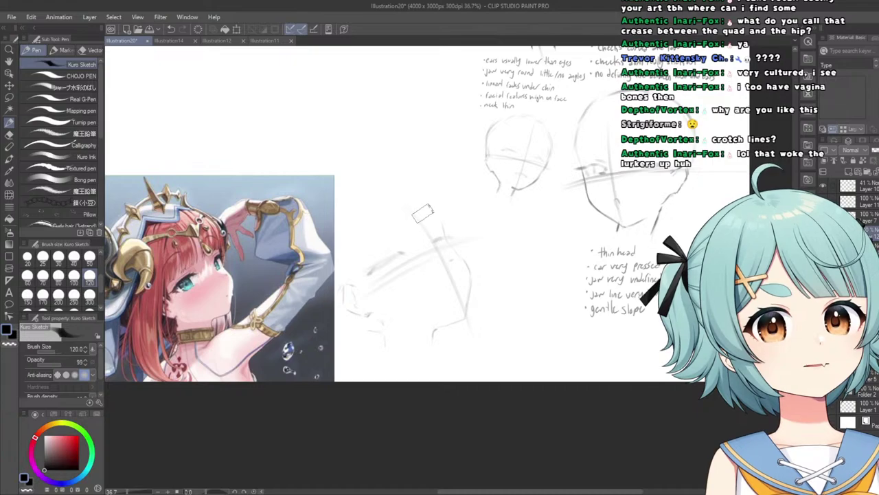
scroll(426, 220, "up", 2)
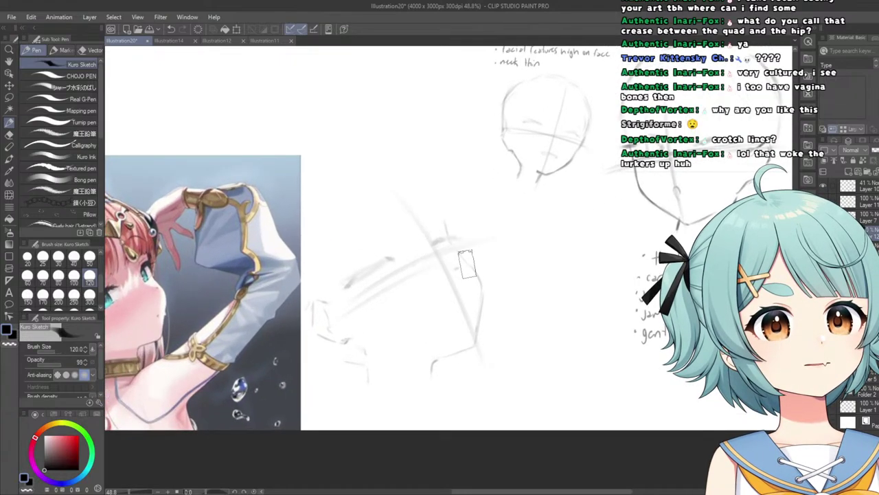
Trim the nose mark down to a tiny dot with the Hard eraser.
key("e")
scroll(419, 283, "up", 2)
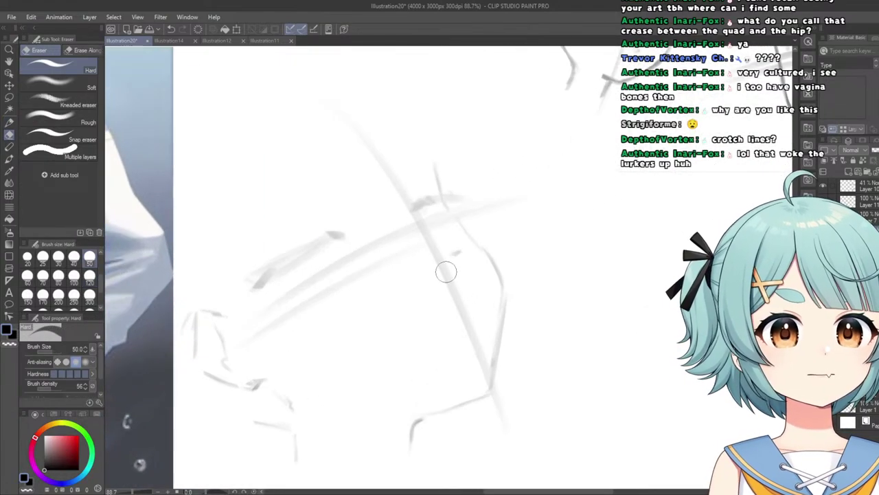
scroll(446, 251, "down", 5)
scroll(412, 163, "up", 3)
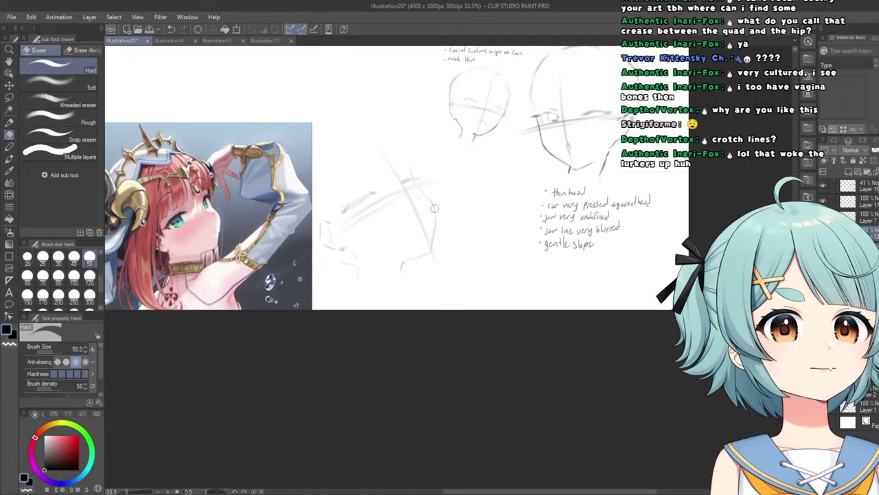
Add a small mouth mark with the Kuro Sketch pen on the lower part of the centre guideline, comparing its placement with the reference.
left_click(9, 122)
scroll(375, 234, "up", 2)
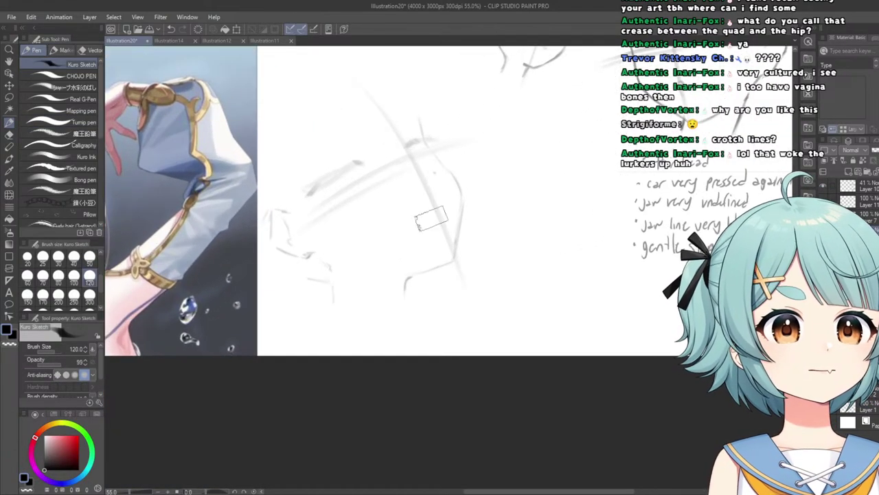
scroll(406, 162, "down", 5)
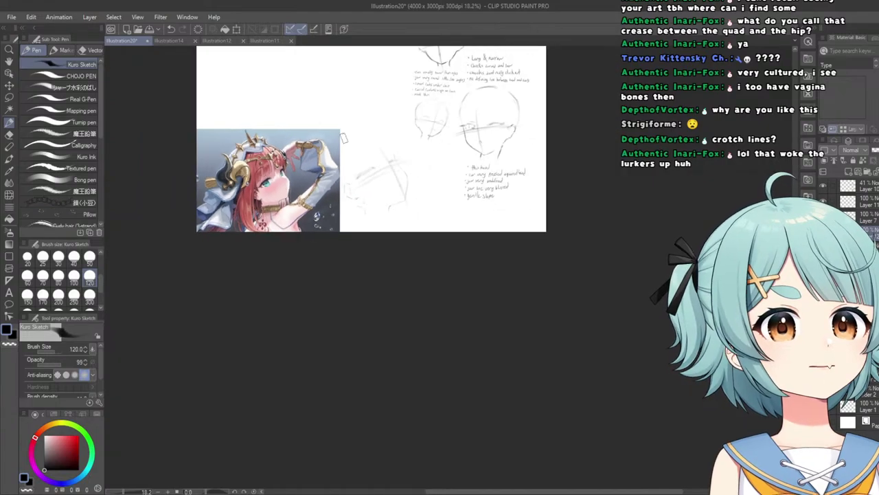
scroll(407, 158, "up", 2)
scroll(407, 158, "up", 1)
scroll(347, 168, "down", 1)
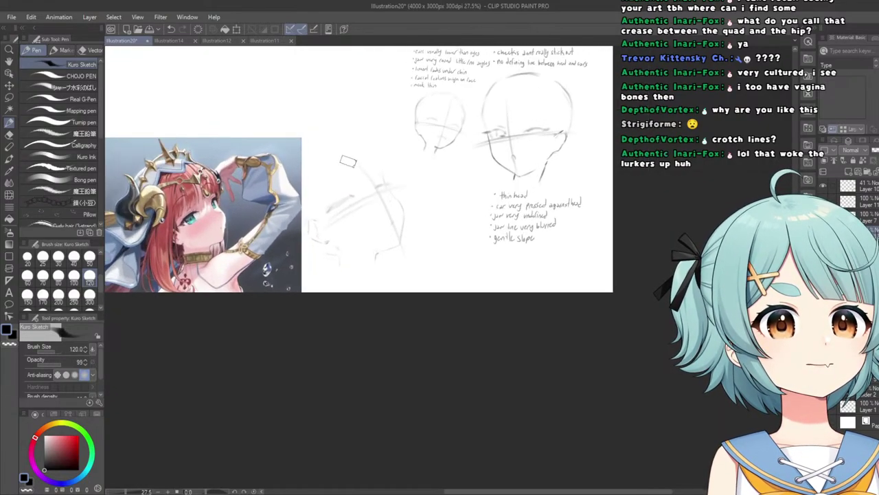
scroll(318, 175, "up", 2)
scroll(355, 184, "up", 1)
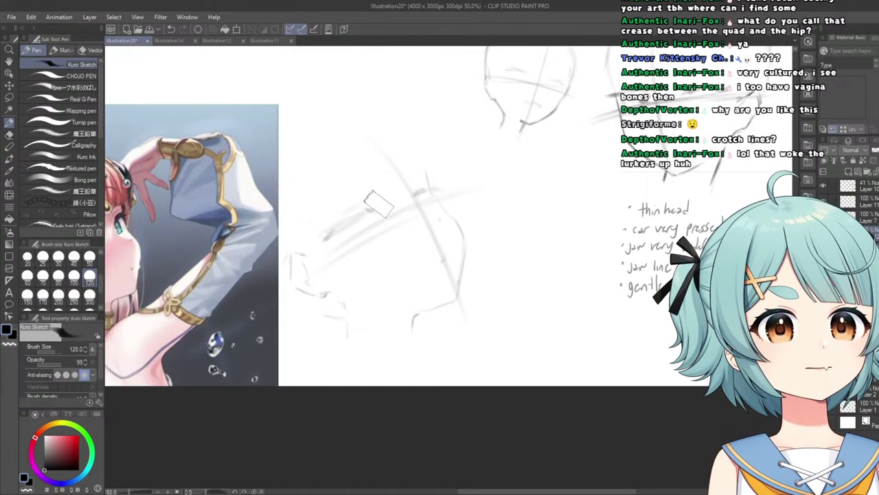
scroll(355, 137, "down", 4)
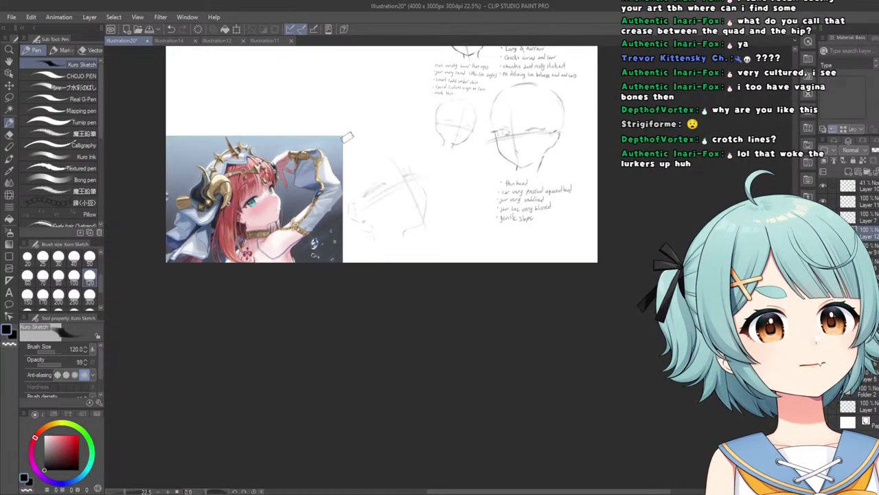
scroll(337, 165, "up", 2)
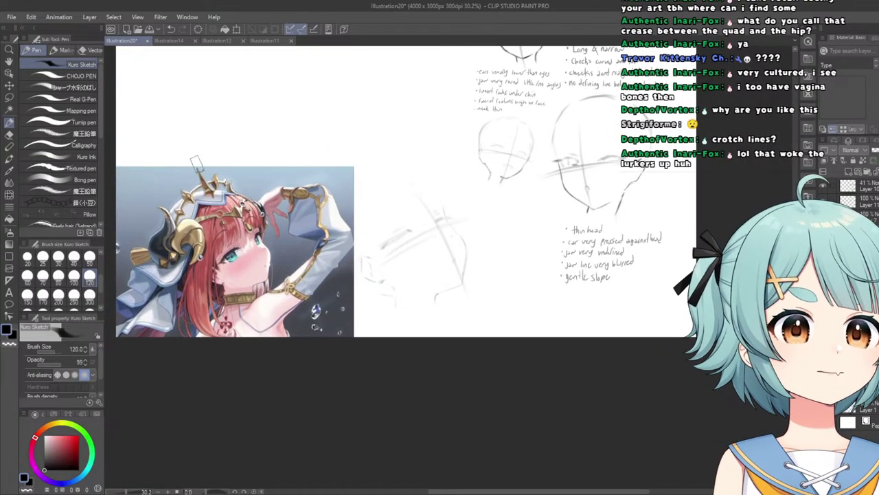
Move the face sketch layer away from the reference image, after dropping the lasso selection around the sketch.
left_click(8, 85)
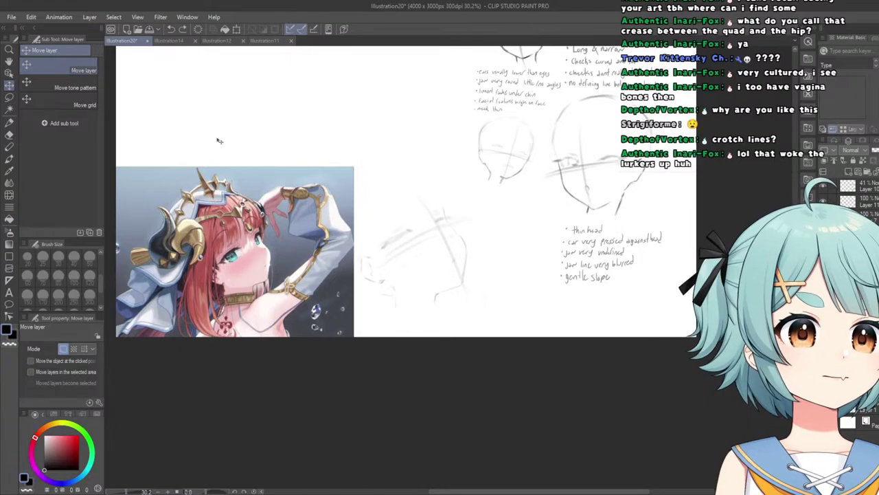
left_click(9, 97)
mouse_move(340, 157)
left_mouse_down()
mouse_move(509, 249)
mouse_move(347, 320)
left_mouse_up()
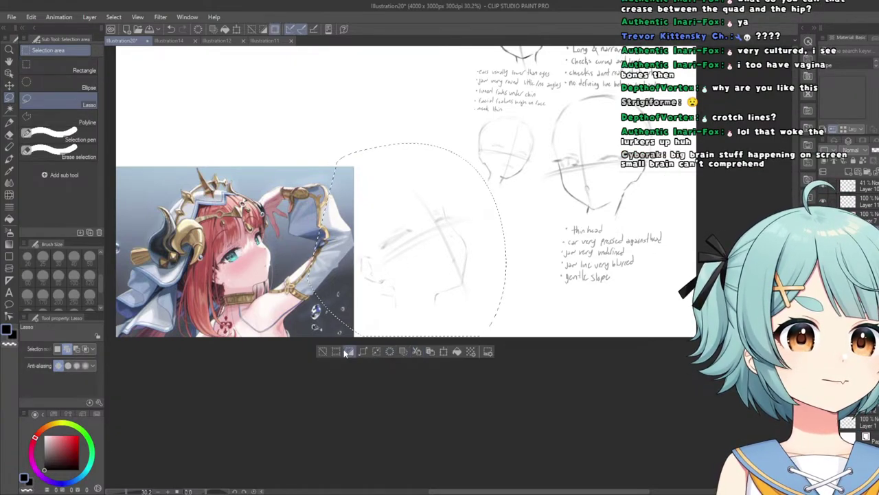
left_click(323, 351)
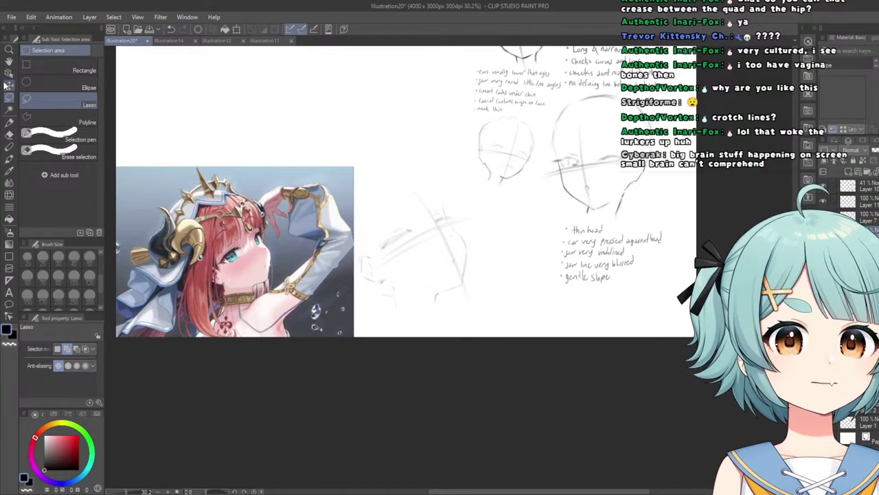
left_click(9, 85)
mouse_move(237, 146)
left_mouse_down()
mouse_move(277, 144)
mouse_move(259, 154)
left_mouse_up()
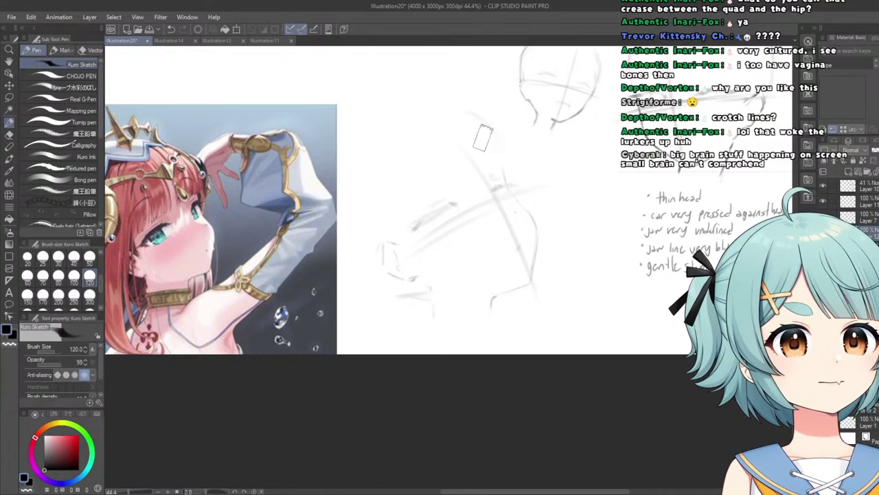
Sketch a light rounded cranium from the forehead over the crown and down to the nape, undoing the unsatisfactory strokes.
mouse_move(457, 114)
left_mouse_down()
mouse_move(360, 136)
mouse_move(382, 111)
mouse_move(370, 131)
mouse_move(435, 112)
left_mouse_up()
key("ctrl+z")
key("ctrl+z")
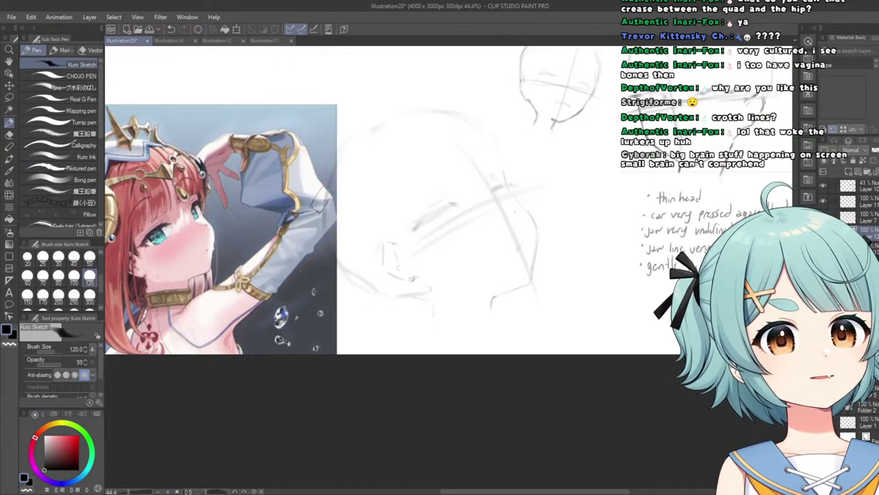
scroll(363, 279, "down", 5)
scroll(353, 279, "up", 4)
scroll(375, 278, "up", 1)
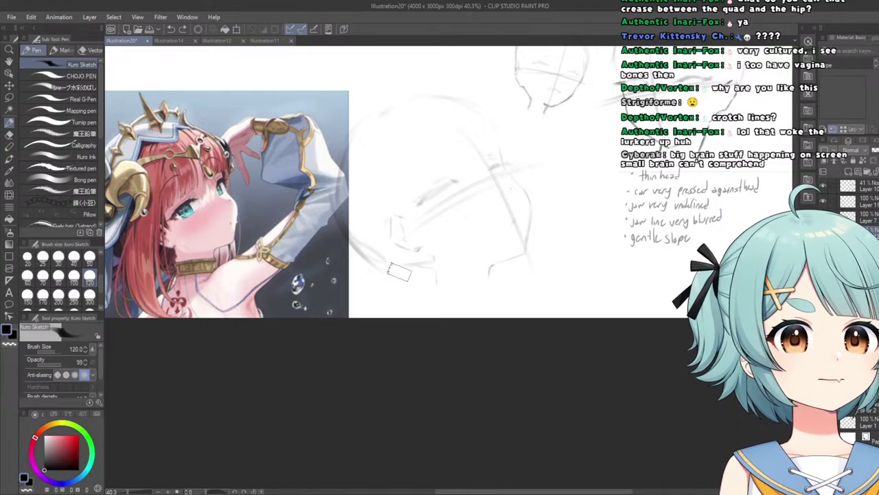
scroll(402, 268, "down", 3)
scroll(435, 189, "up", 4)
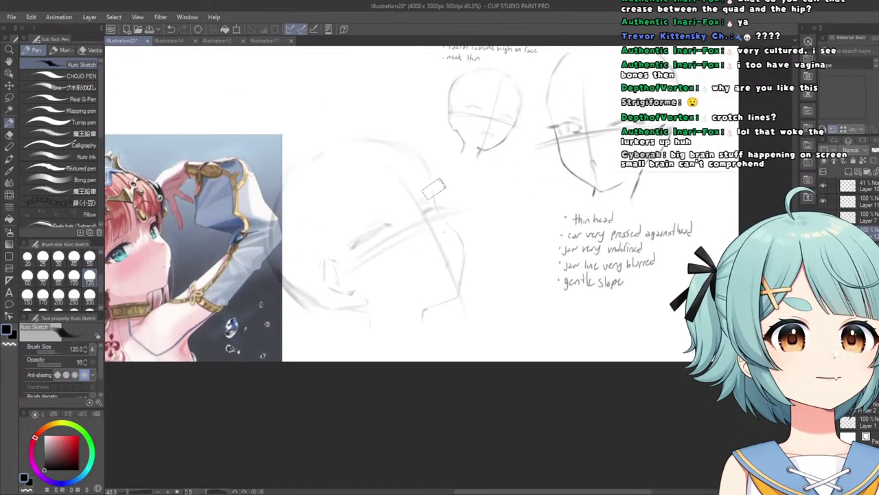
Strengthen the cranium outline along the crown and back of the head, checking the proportions against the whole canvas.
mouse_move(373, 141)
left_mouse_down()
mouse_move(304, 161)
mouse_move(297, 176)
mouse_move(298, 165)
mouse_move(264, 234)
left_mouse_up()
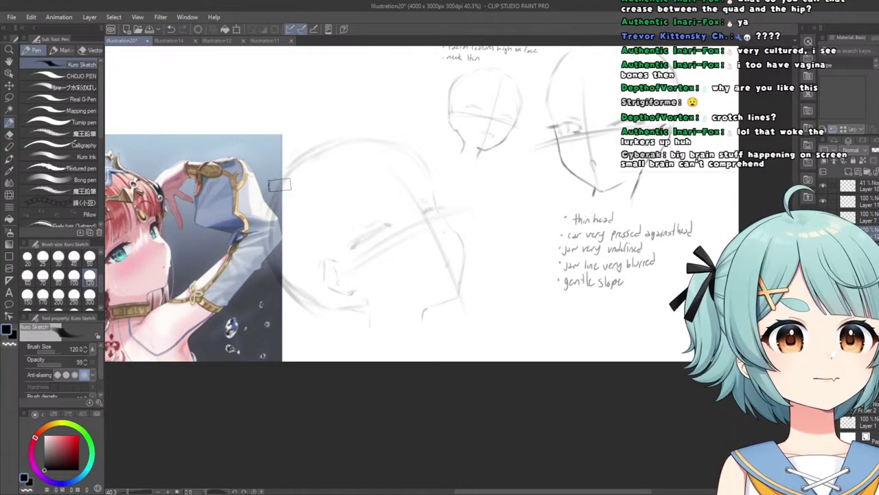
scroll(279, 184, "down", 4)
scroll(276, 159, "up", 2)
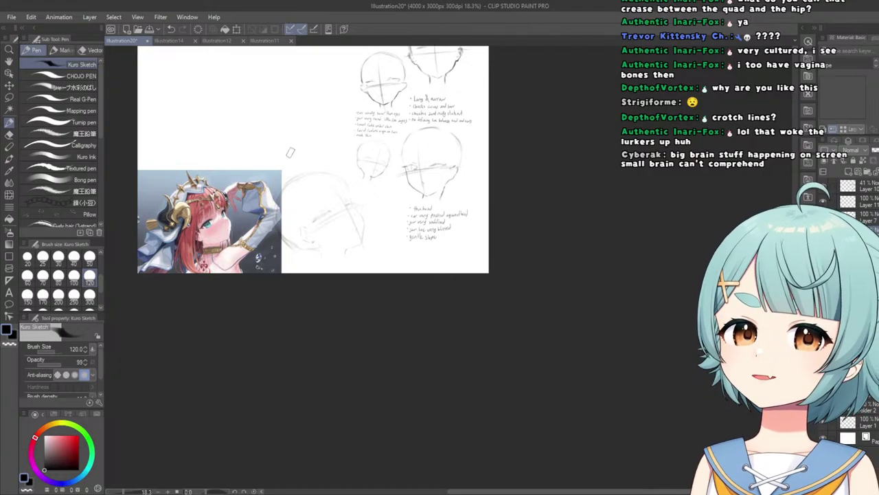
scroll(290, 152, "down", 3)
scroll(289, 151, "up", 5)
scroll(340, 116, "down", 8)
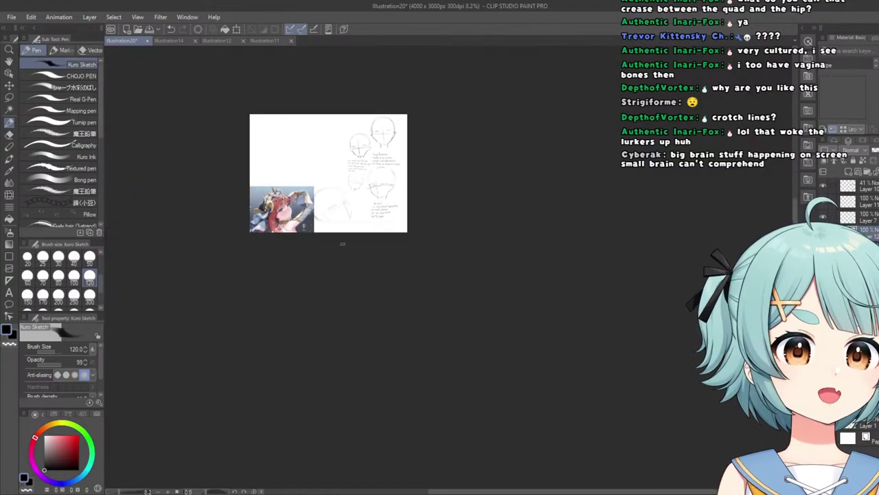
scroll(335, 124, "up", 4)
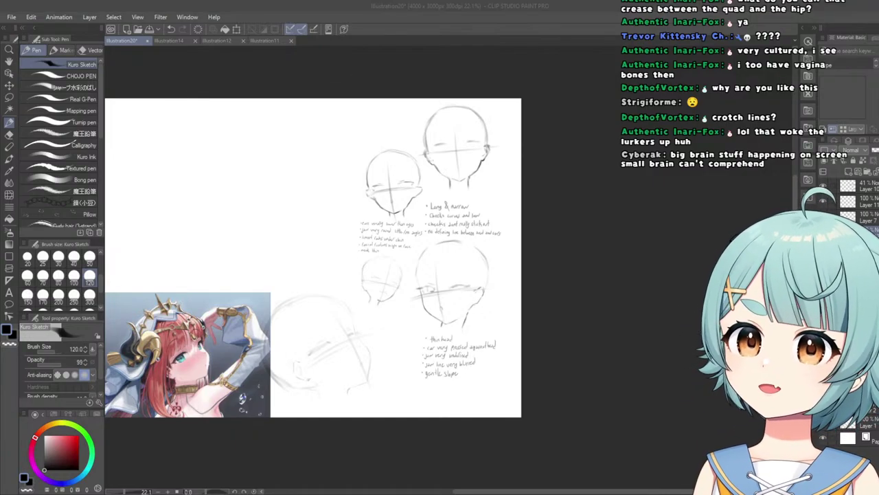
scroll(344, 323, "up", 4)
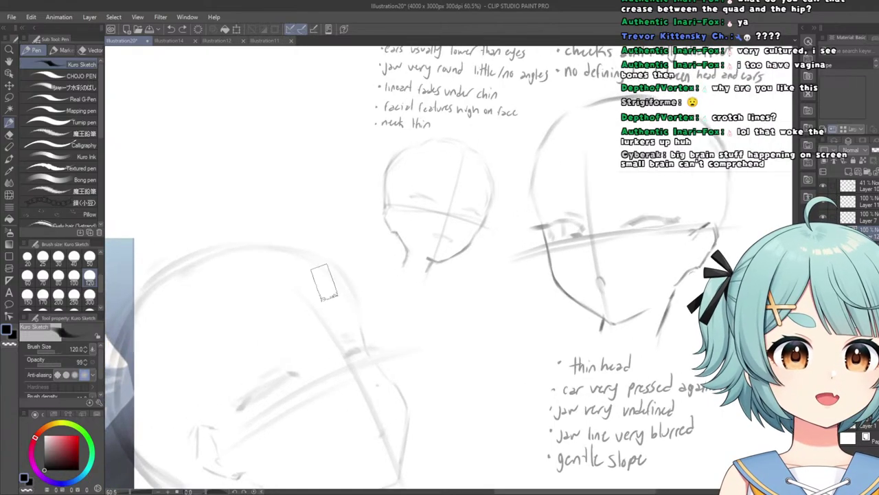
Darken the nape line where the back of the head curves into the neck.
scroll(344, 316, "down", 5)
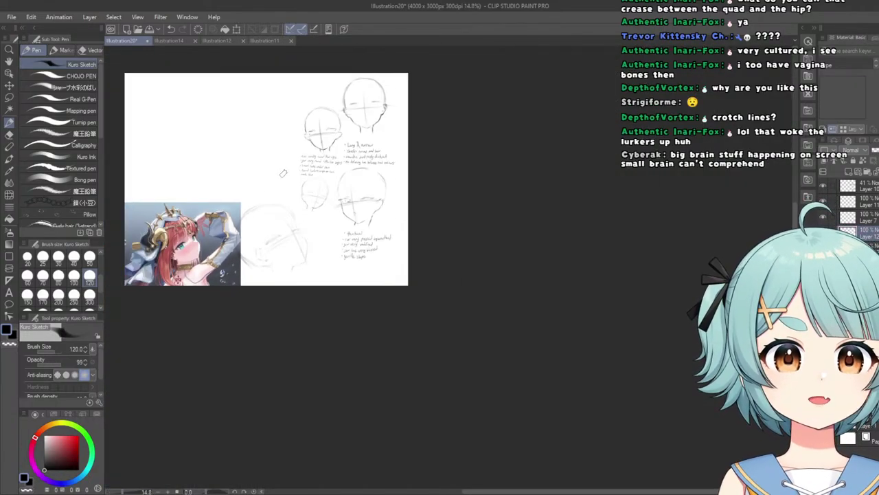
scroll(282, 174, "up", 4)
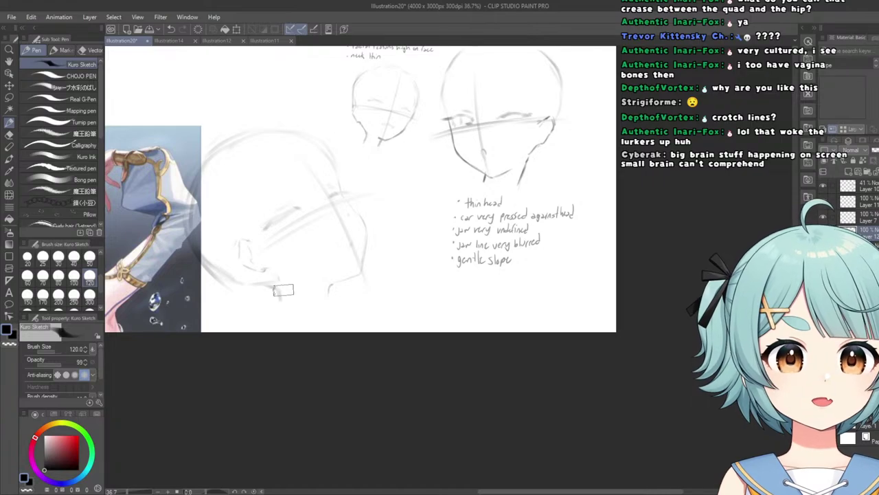
scroll(283, 290, "down", 4)
scroll(283, 290, "up", 5)
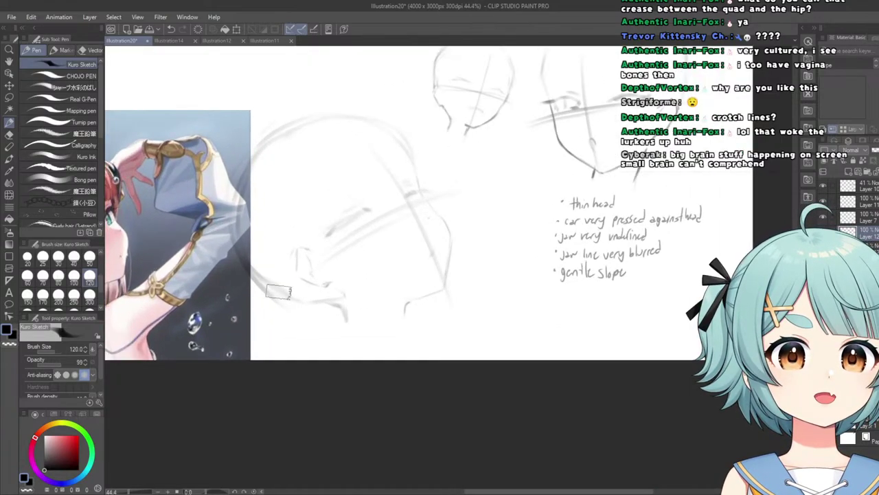
Clean up rough lines around the head outline with the Hard eraser at size 50, checking the overall shape.
left_click(8, 136)
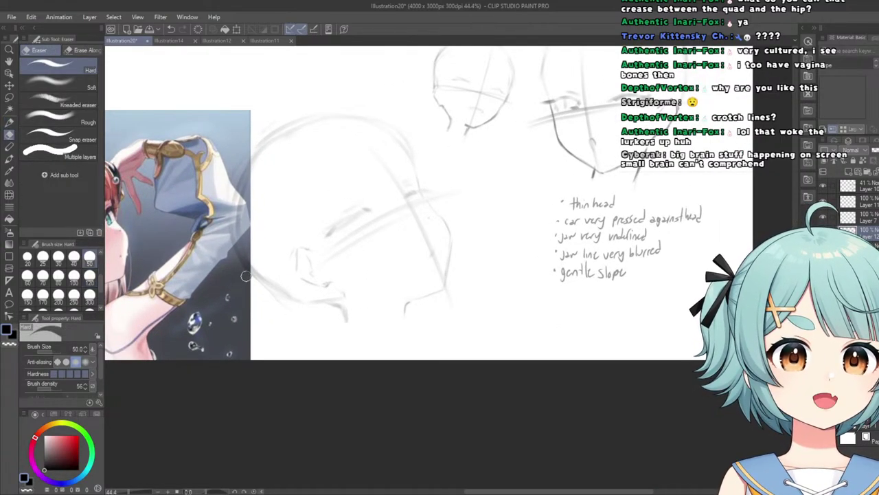
scroll(255, 281, "up", 3)
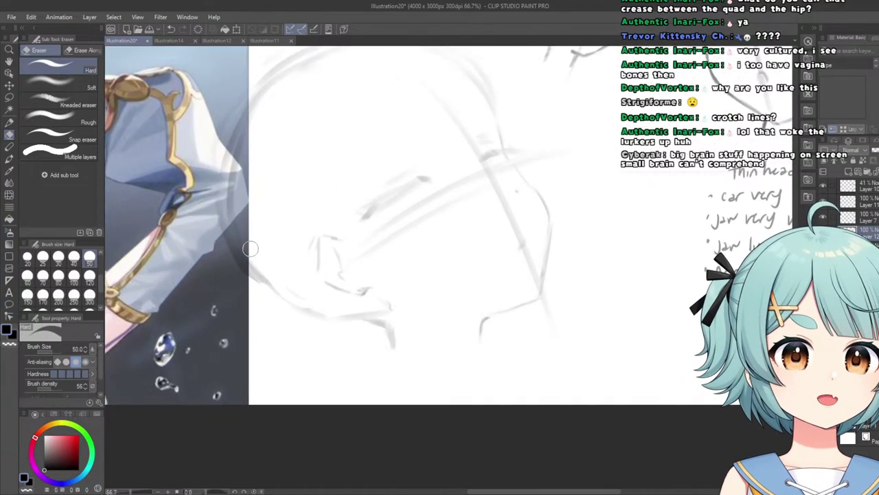
scroll(272, 292, "down", 5)
scroll(272, 292, "down", 1)
scroll(255, 246, "up", 5)
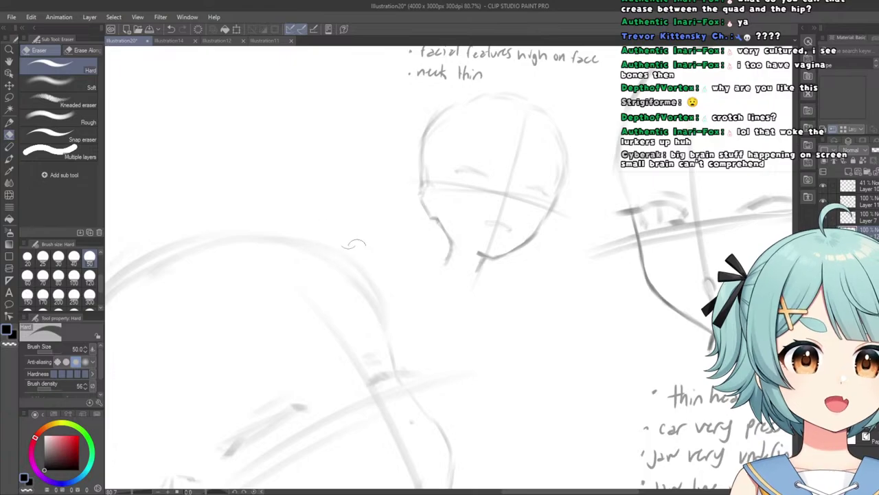
scroll(293, 213, "down", 5)
scroll(288, 196, "up", 4)
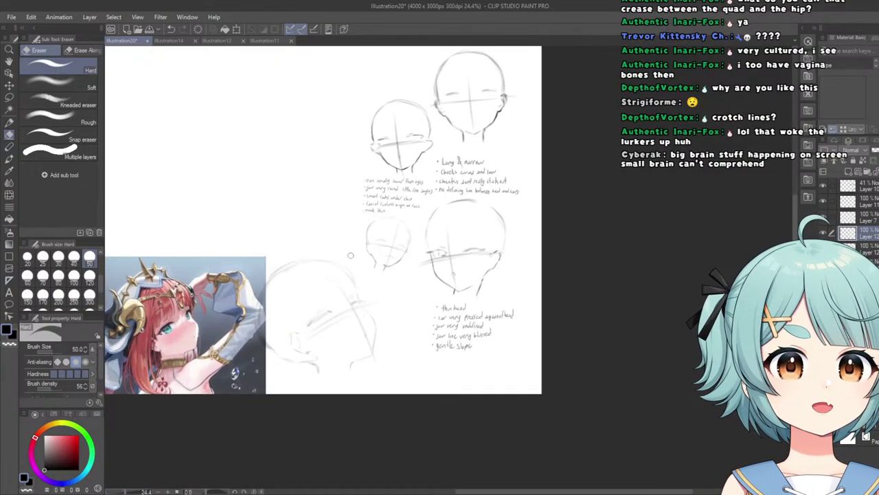
scroll(353, 312, "down", 4)
scroll(319, 274, "up", 3)
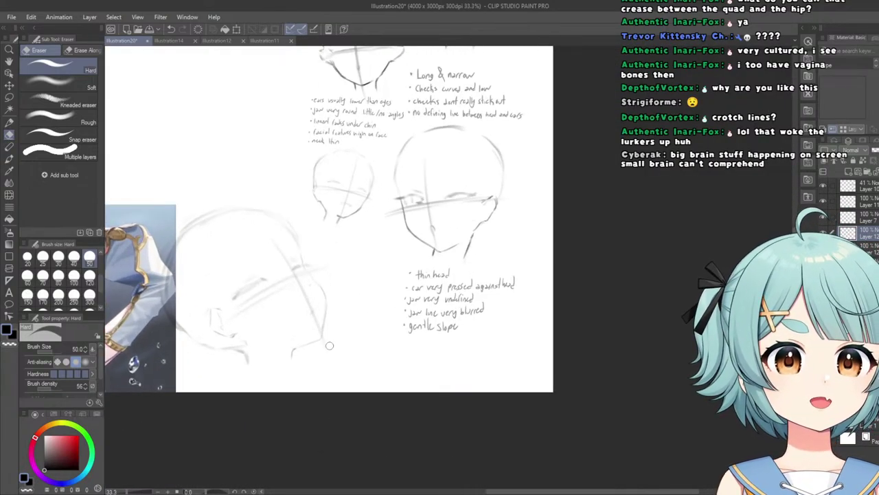
Compare the red-haired character's head sketch with the reference illustration, checking its overall shape and proportions at several magnifications.
scroll(319, 274, "down", 1)
key("p")
scroll(282, 194, "up", 4)
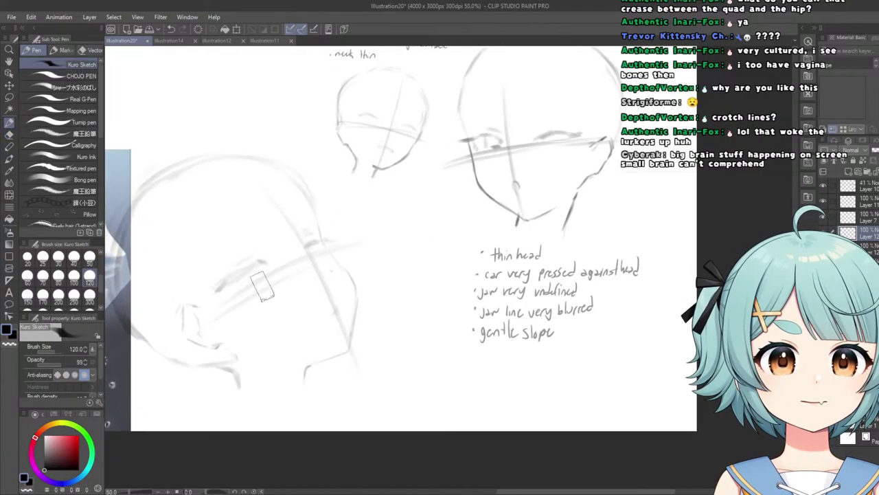
scroll(238, 148, "down", 6)
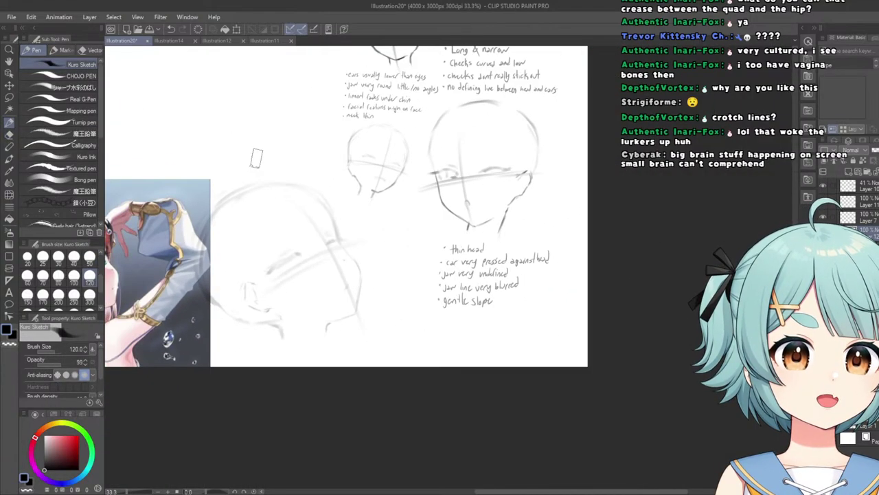
scroll(241, 150, "up", 2)
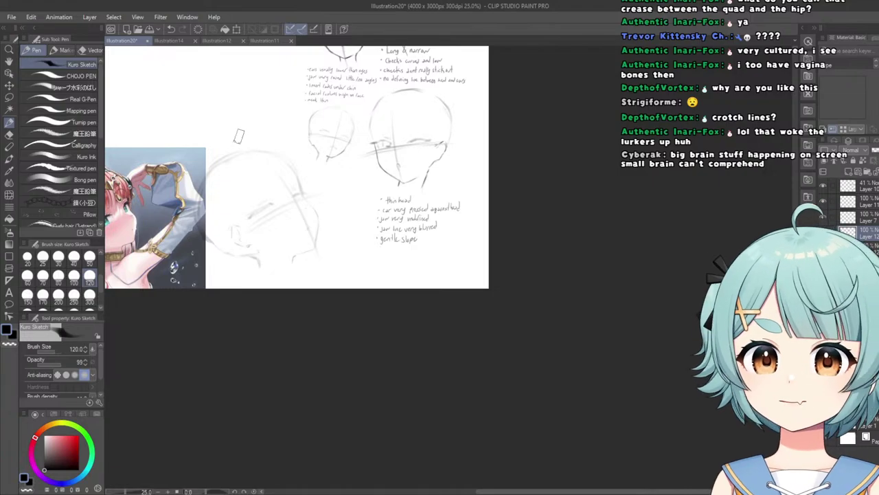
scroll(265, 358, "down", 3)
scroll(212, 248, "up", 3)
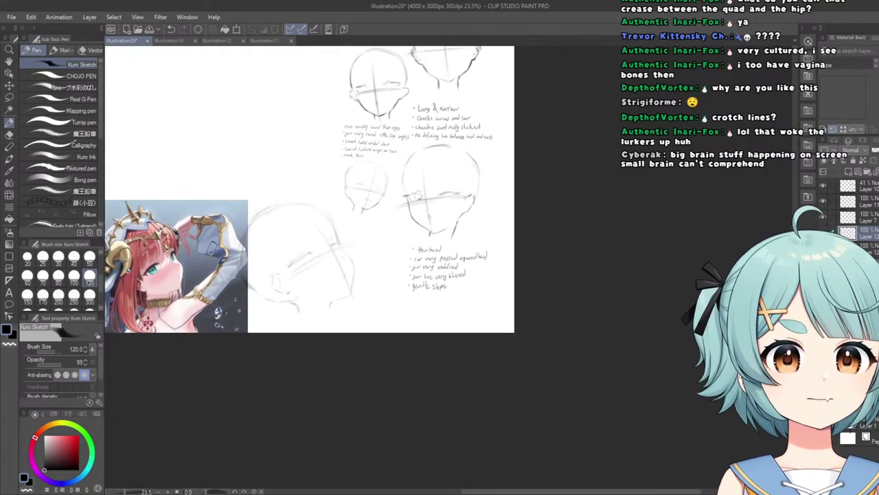
scroll(193, 226, "down", 1)
scroll(185, 234, "up", 3)
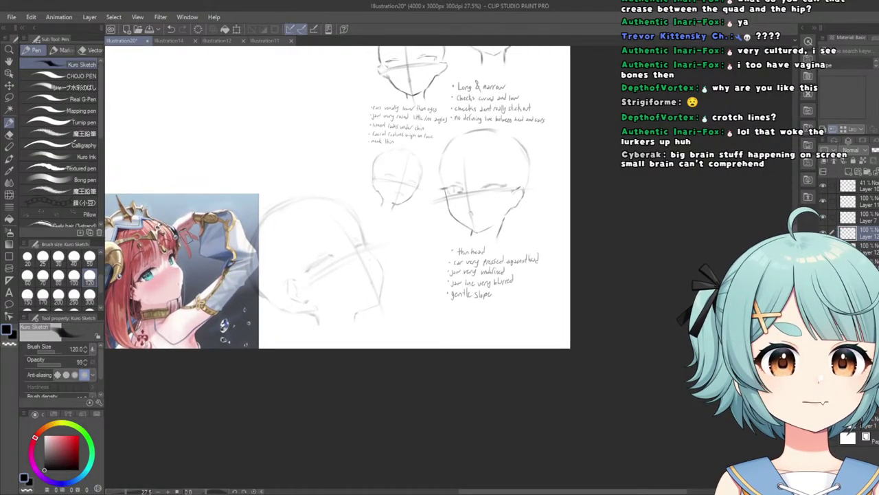
scroll(192, 240, "down", 2)
scroll(207, 248, "up", 3)
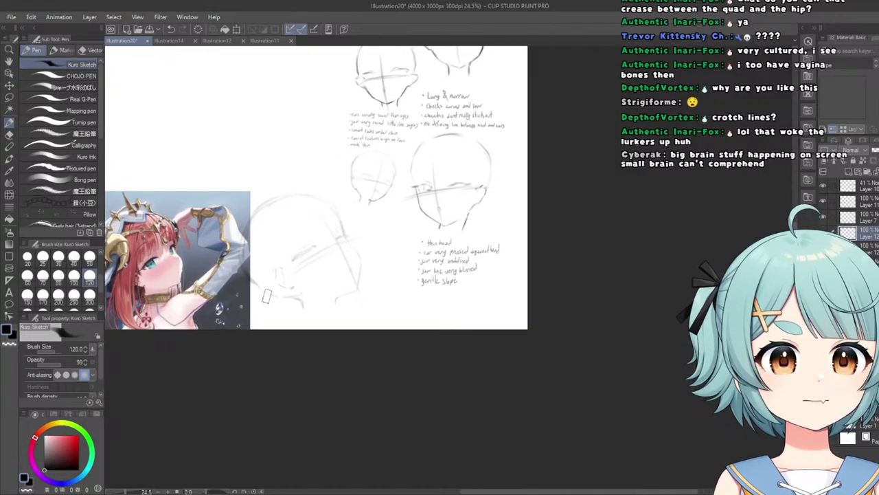
Adjust the shape of the red-haired character's head sketch using Liquify at brush size 800.
left_click(9, 218)
left_click(8, 195)
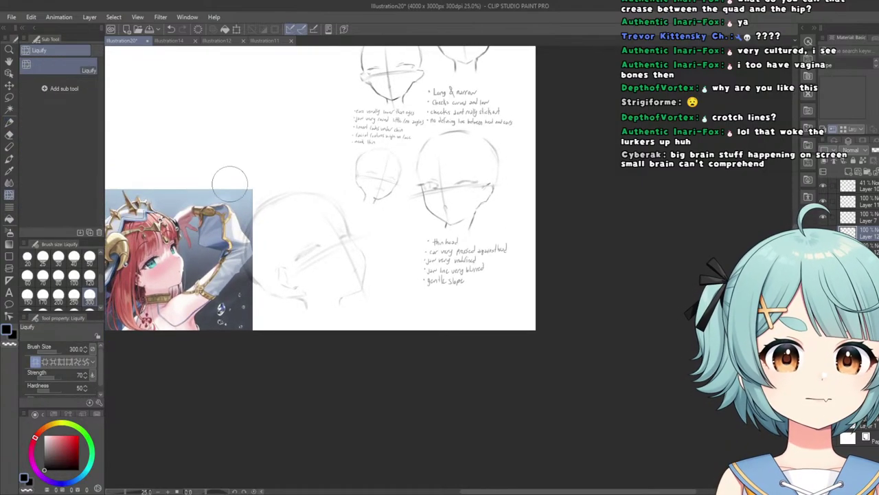
scroll(90, 302, "down", 1)
left_click(89, 296)
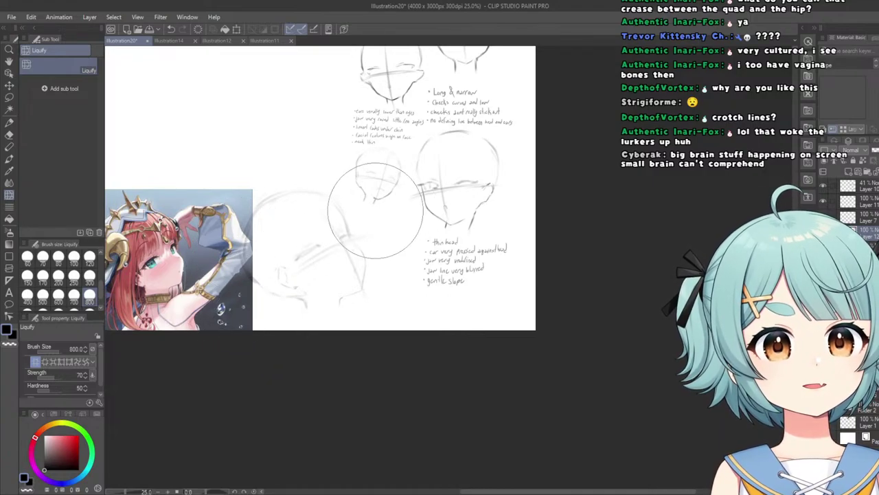
scroll(234, 137, "down", 1)
scroll(226, 133, "down", 1)
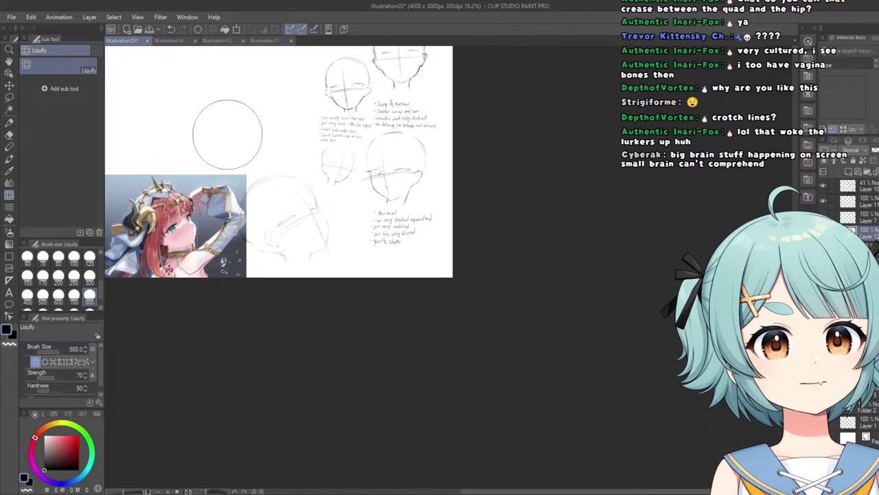
scroll(233, 141, "up", 1)
Scale down the red-haired character's head sketch and place it on blank canvas clear of its reference image.
left_click(9, 122)
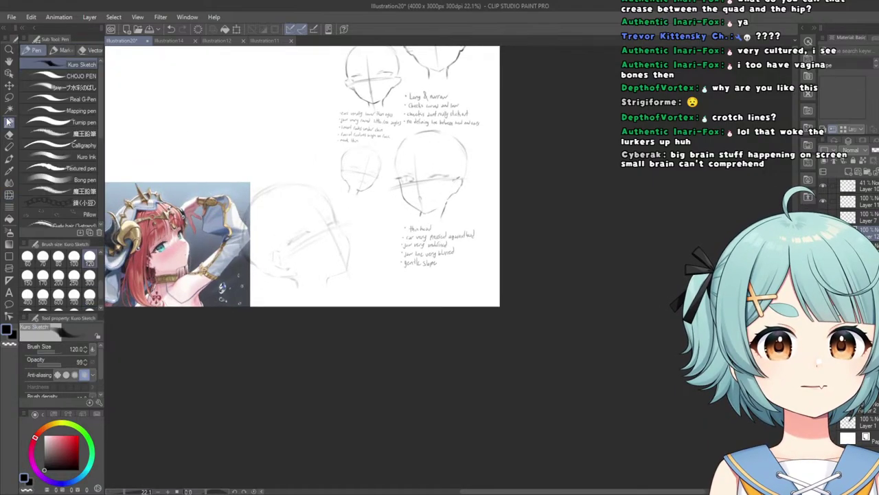
scroll(318, 264, "up", 3)
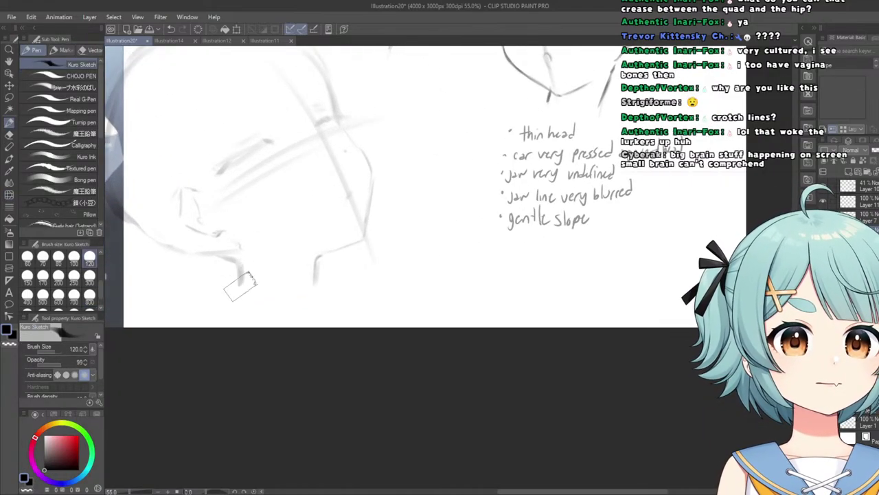
scroll(232, 289, "down", 5)
scroll(213, 169, "up", 3)
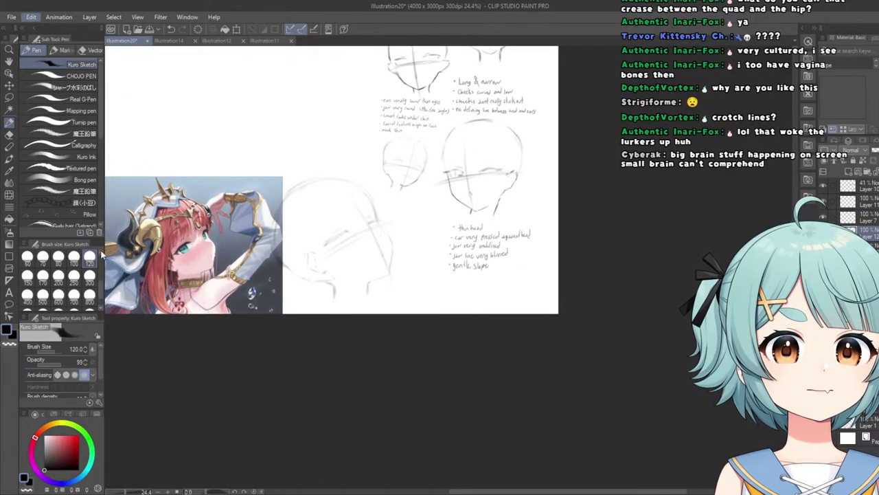
key("ctrl+t")
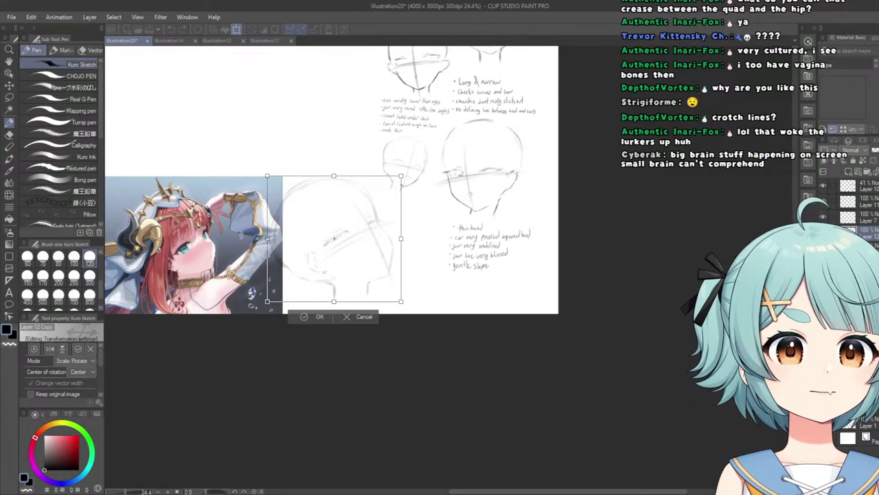
left_click_drag(267, 237, 330, 241)
left_click(347, 300)
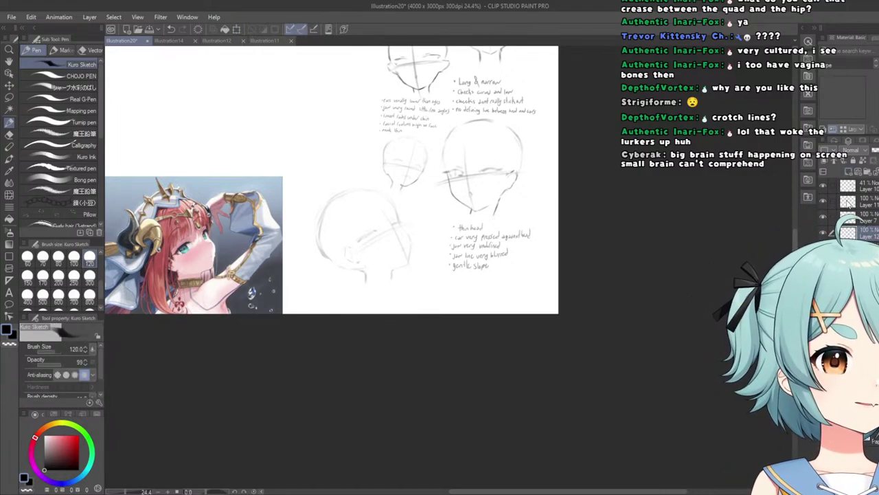
Handwrite the bullet note "cheek more defined as head turns" below the head sketch with the キリキリペン pen at size 50.
scroll(62, 172, "down", 2)
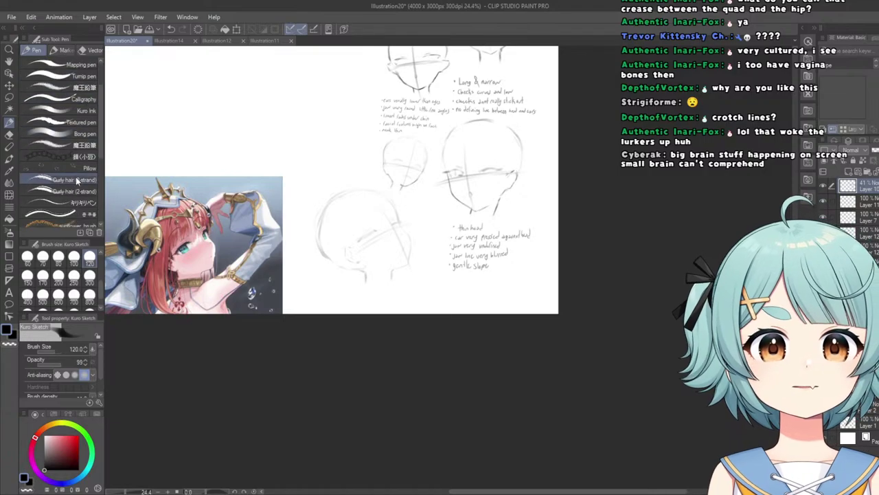
left_click(79, 202)
scroll(336, 277, "up", 5)
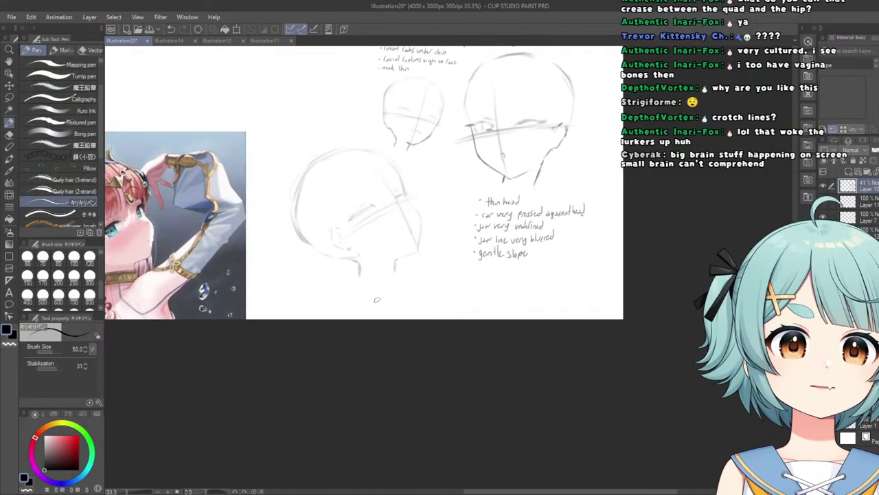
scroll(302, 282, "up", 1)
mouse_move(317, 275)
left_mouse_down()
mouse_move(360, 275)
mouse_move(365, 291)
mouse_move(352, 284)
mouse_move(398, 271)
mouse_move(423, 294)
left_mouse_up()
scroll(390, 280, "up", 1)
mouse_move(426, 289)
left_mouse_down()
mouse_move(436, 281)
mouse_move(449, 291)
left_mouse_up()
mouse_move(481, 257)
left_mouse_down()
mouse_move(472, 288)
mouse_move(497, 293)
left_mouse_up()
mouse_move(508, 256)
left_mouse_down()
mouse_move(515, 292)
mouse_move(534, 290)
mouse_move(552, 266)
mouse_move(549, 292)
left_mouse_up()
mouse_move(565, 258)
left_mouse_down()
mouse_move(550, 282)
mouse_move(597, 272)
mouse_move(587, 294)
left_mouse_up()
left_click_drag(601, 272, 590, 294)
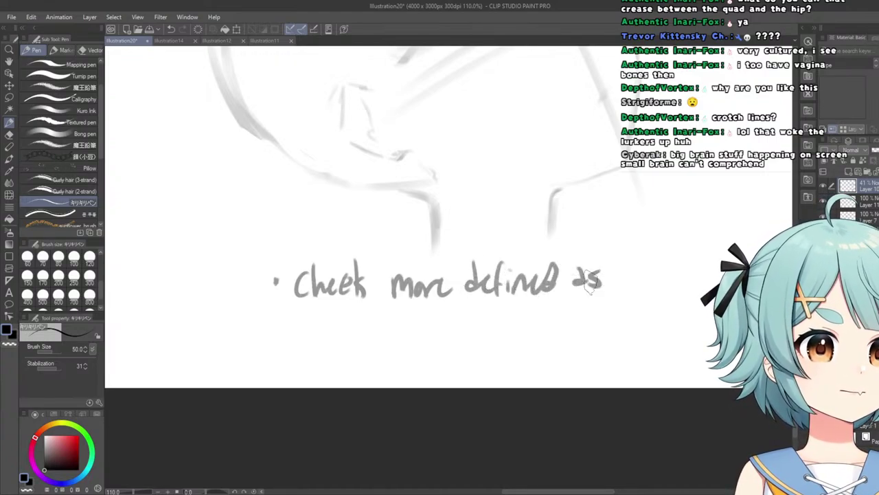
mouse_move(631, 250)
left_mouse_down()
mouse_move(626, 294)
mouse_move(641, 295)
left_mouse_up()
left_click_drag(646, 284, 661, 275)
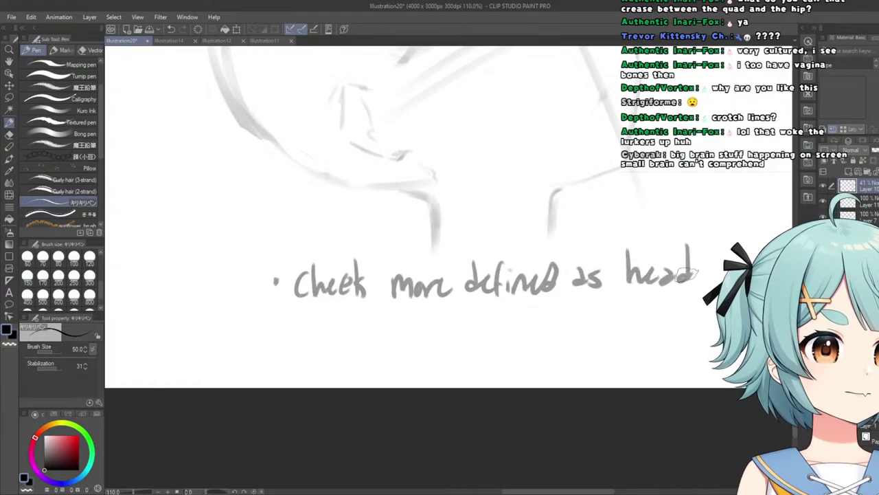
scroll(709, 268, "down", 2)
scroll(714, 270, "up", 3)
left_click_drag(716, 246, 714, 284)
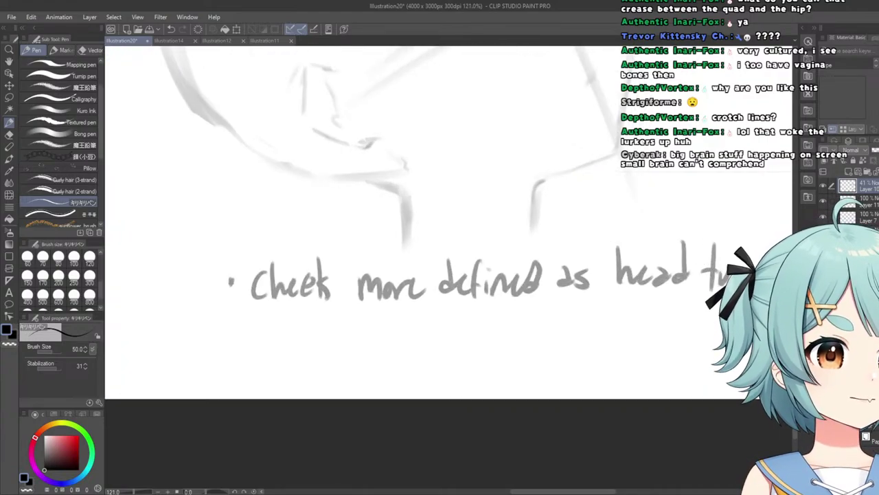
scroll(449, 285, "down", 5)
scroll(444, 279, "up", 1)
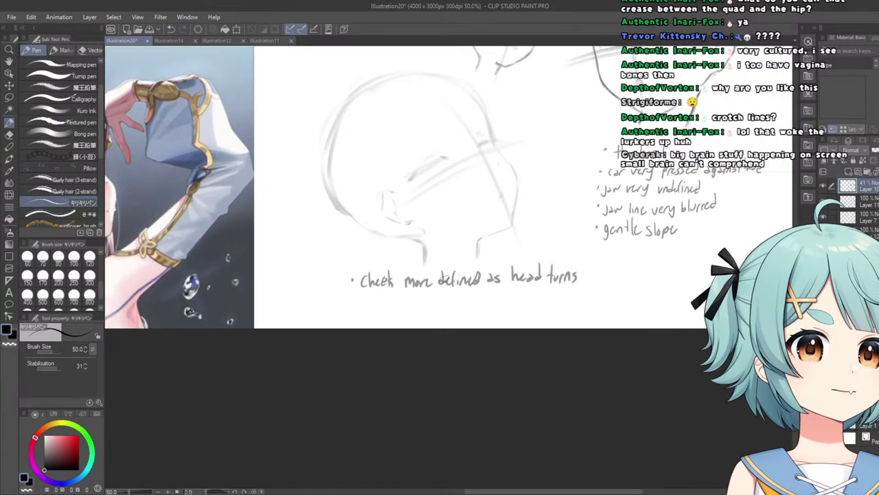
Add a second handwritten bullet, "forehead not very forward", under the cheek note, referring to the red-haired reference.
scroll(463, 269, "down", 2)
scroll(493, 265, "up", 2)
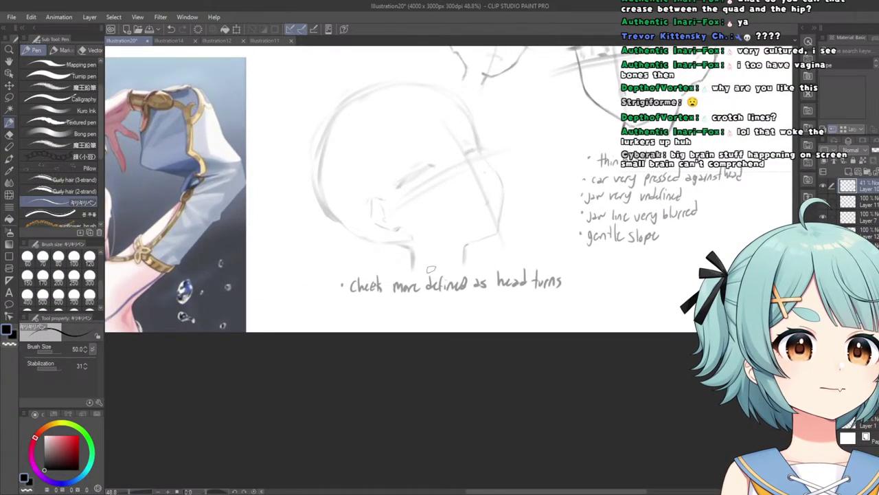
scroll(432, 269, "down", 2)
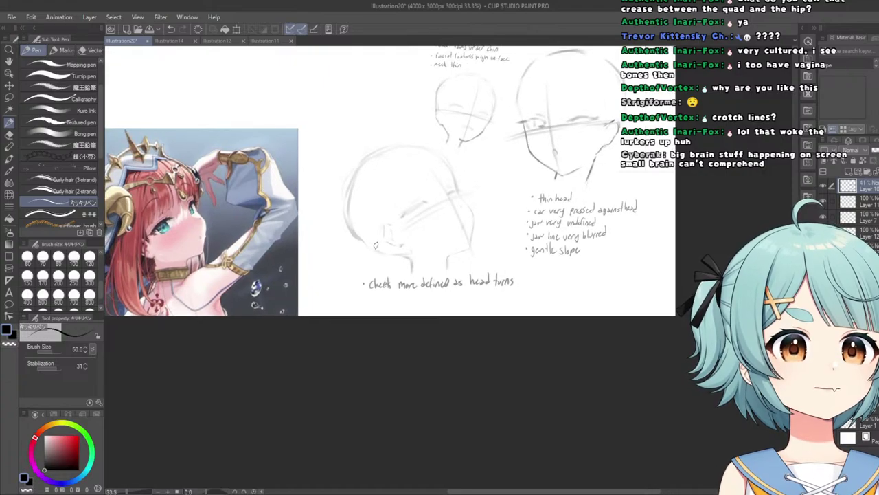
scroll(376, 244, "down", 1)
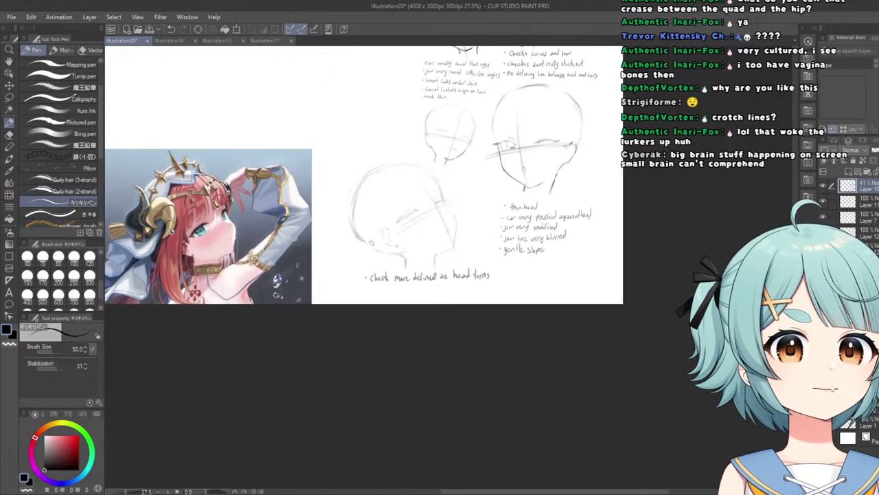
scroll(370, 244, "up", 4)
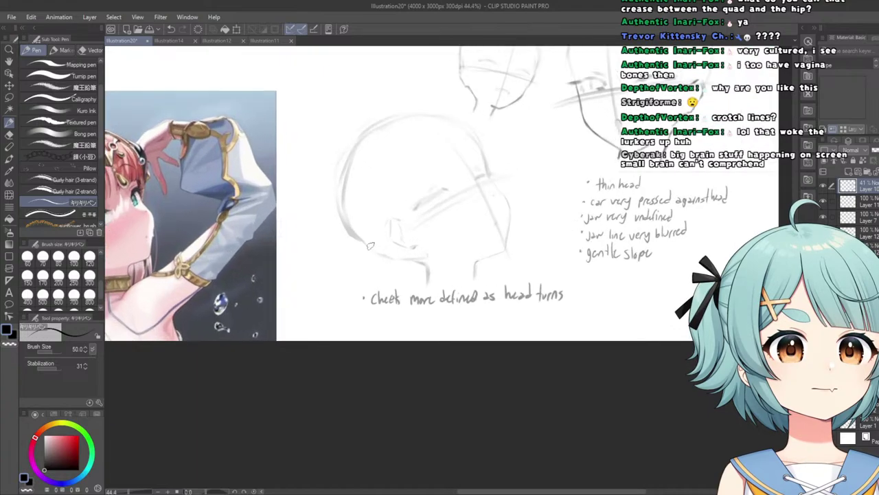
scroll(371, 308, "up", 4)
left_click(350, 325)
mouse_move(379, 311)
left_mouse_down()
mouse_move(396, 336)
mouse_move(428, 323)
mouse_move(435, 338)
mouse_move(465, 333)
mouse_move(478, 314)
mouse_move(482, 336)
mouse_move(536, 329)
mouse_move(540, 343)
mouse_move(551, 319)
mouse_move(540, 326)
mouse_move(571, 343)
mouse_move(581, 333)
mouse_move(578, 341)
mouse_move(610, 334)
mouse_move(601, 342)
mouse_move(646, 337)
left_mouse_up()
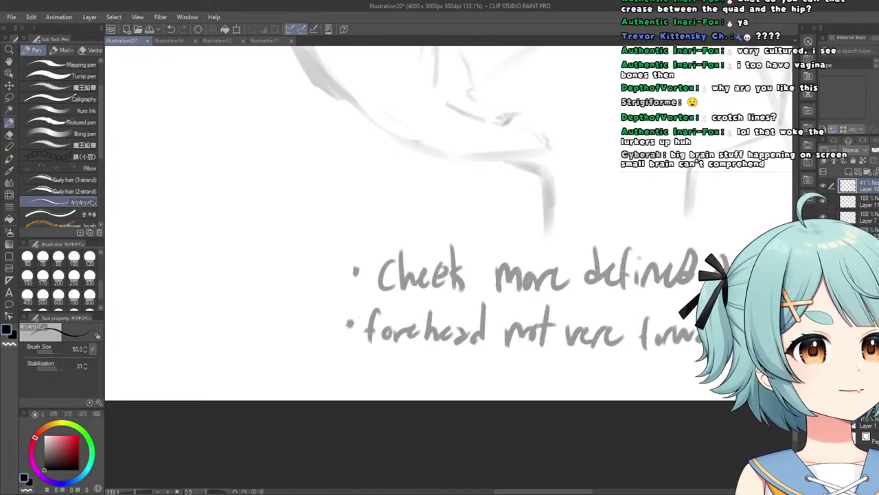
scroll(640, 336, "down", 5)
scroll(522, 297, "up", 2)
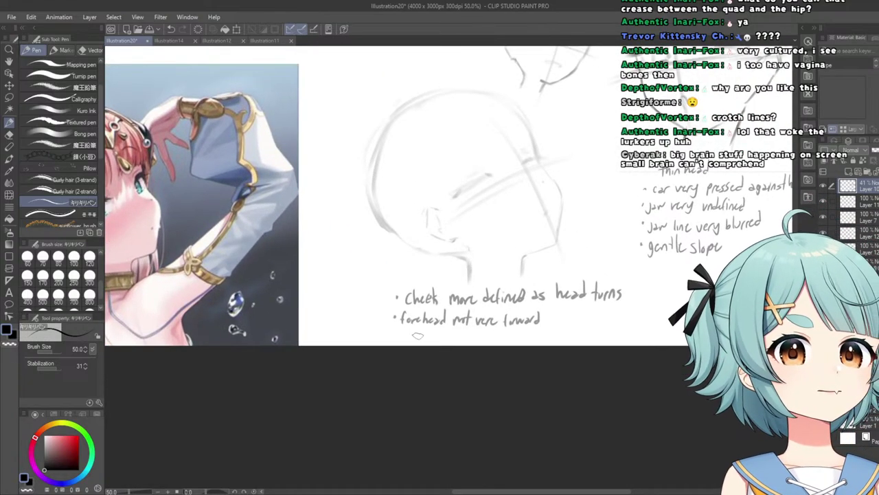
Add a third handwritten bullet, "many curved lines", under the forehead note, redoing the badly written letters.
scroll(392, 327, "up", 3)
scroll(386, 319, "down", 5)
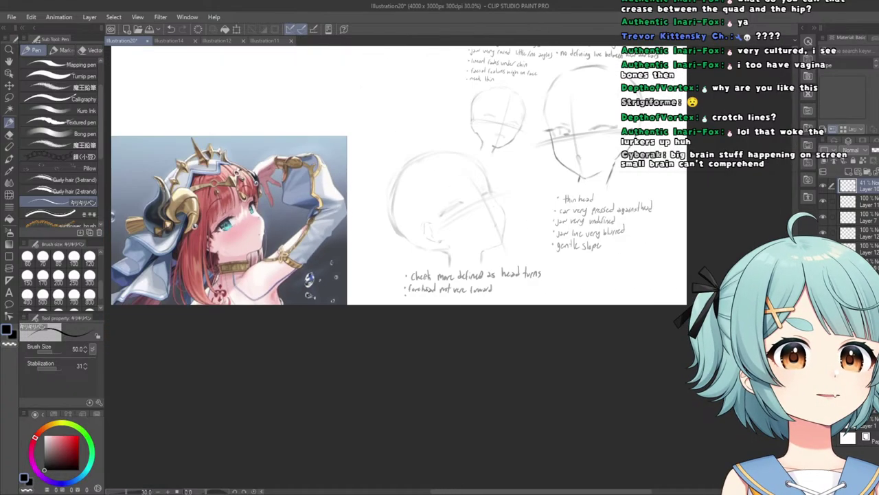
scroll(357, 187, "up", 4)
scroll(357, 187, "down", 3)
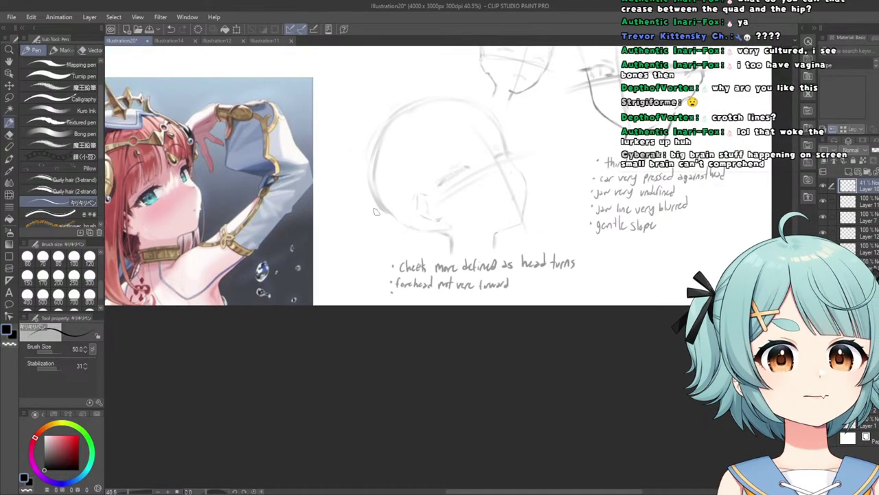
scroll(411, 300, "up", 8)
mouse_move(371, 280)
left_mouse_down()
mouse_move(410, 294)
mouse_move(433, 288)
mouse_move(443, 293)
mouse_move(436, 304)
mouse_move(517, 306)
mouse_move(564, 290)
mouse_move(645, 306)
left_mouse_up()
scroll(457, 297, "down", 1)
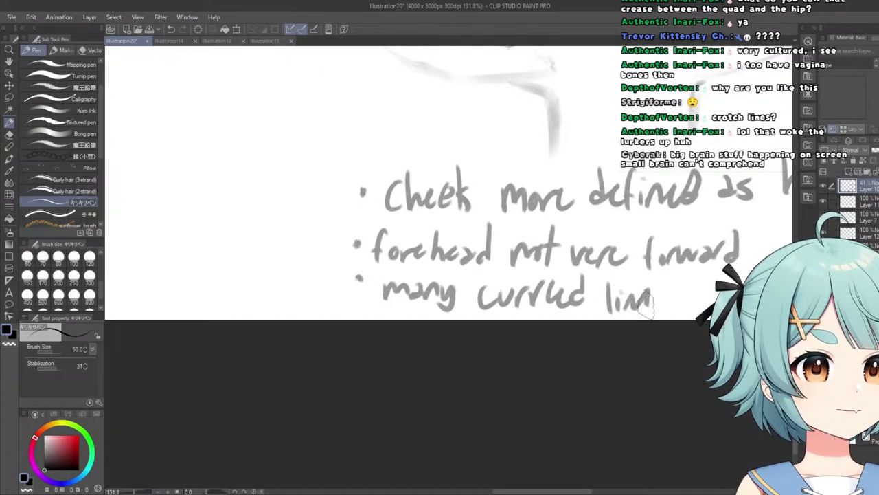
key("ctrl+z")
key("ctrl+z")
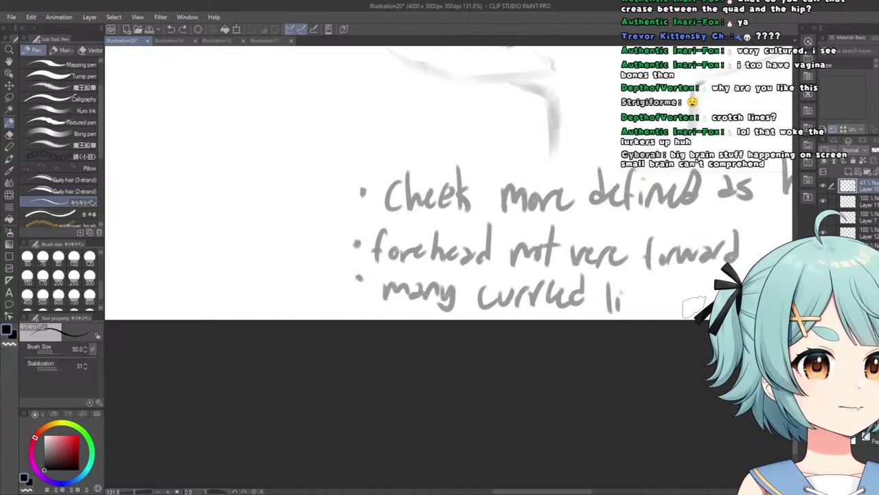
left_click_drag(625, 299, 670, 309)
mouse_move(620, 310)
left_mouse_down()
mouse_move(570, 323)
mouse_move(505, 309)
left_mouse_up()
Resize and move the red-haired character's head sketch clear of the overlapping reference illustrations and darken its faint lines.
scroll(529, 257, "down", 3)
scroll(548, 215, "up", 4)
scroll(549, 260, "down", 4)
scroll(565, 136, "up", 4)
scroll(562, 147, "up", 1)
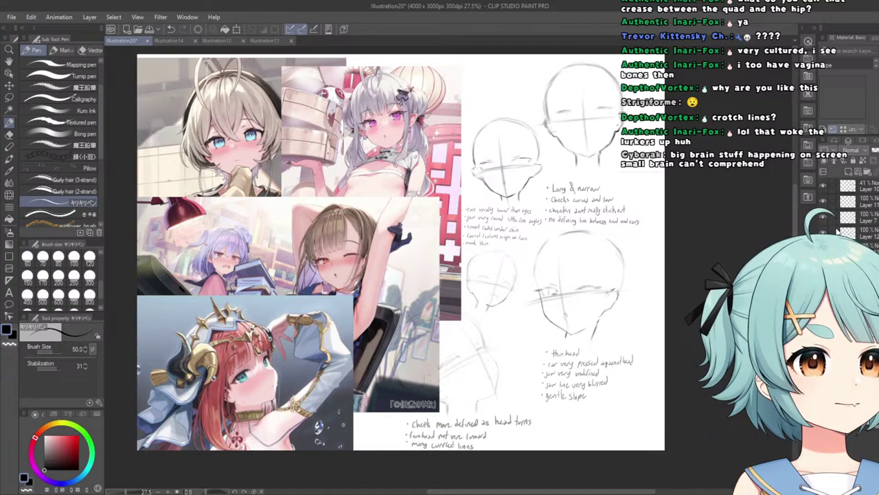
key("ctrl+z")
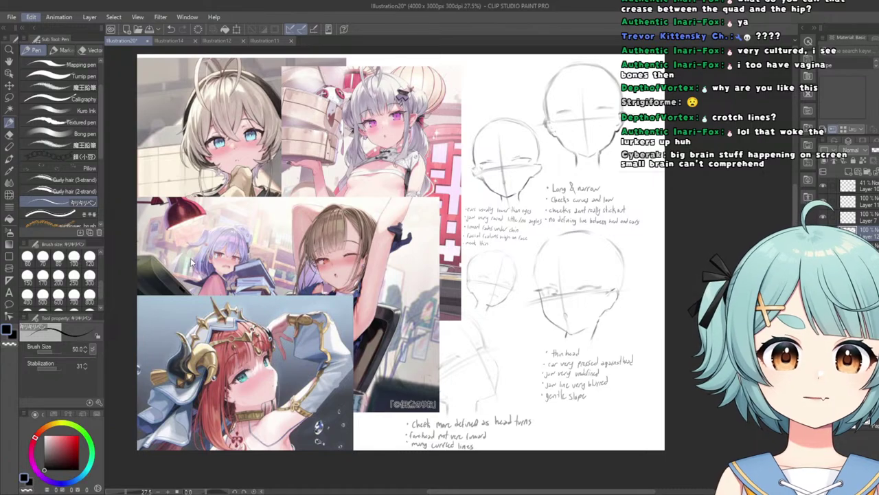
key("ctrl+shift+t")
mouse_move(397, 364)
left_mouse_down()
mouse_move(474, 364)
mouse_move(463, 379)
left_mouse_up()
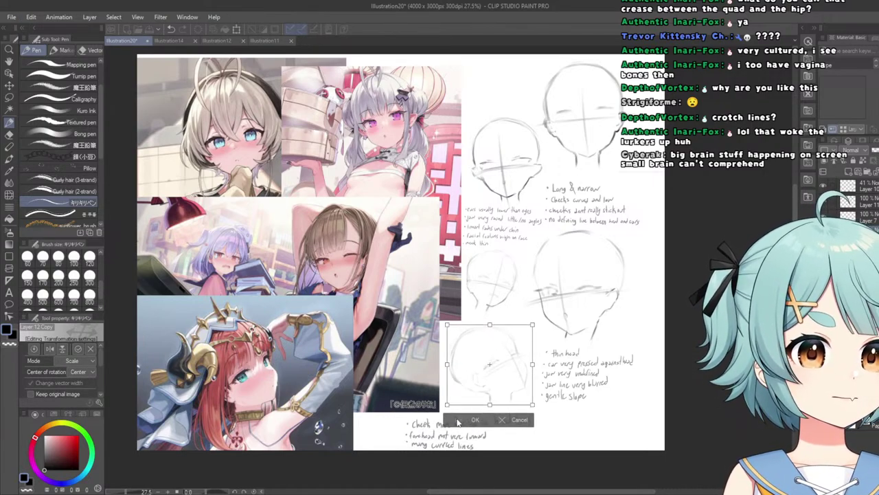
left_click(459, 421)
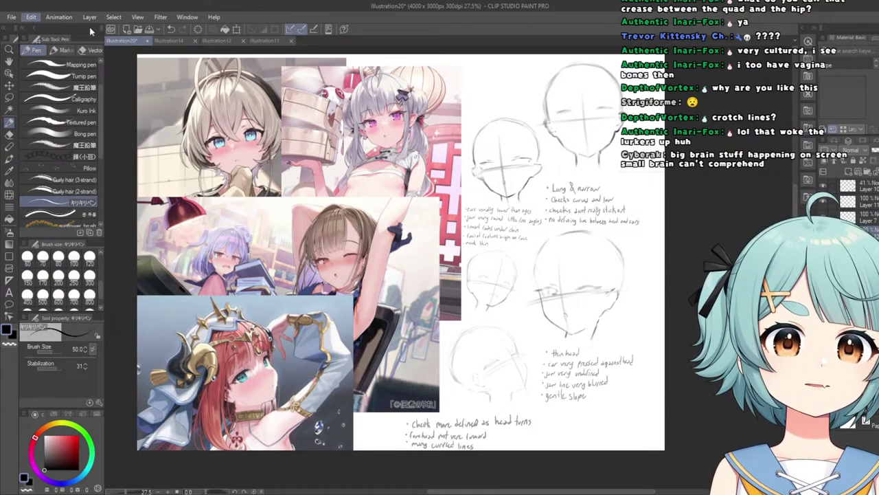
left_click(93, 96)
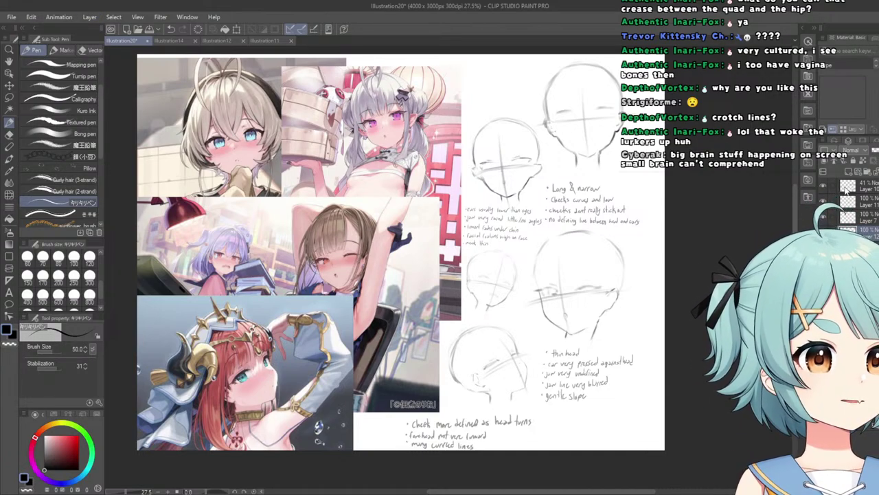
Lasso the three bullet notes with the red-haired character's head sketch, scale them down slightly and shift them clear of the neighbouring reference.
left_click(9, 98)
mouse_move(462, 394)
left_mouse_down()
mouse_move(336, 431)
mouse_move(359, 341)
left_mouse_up()
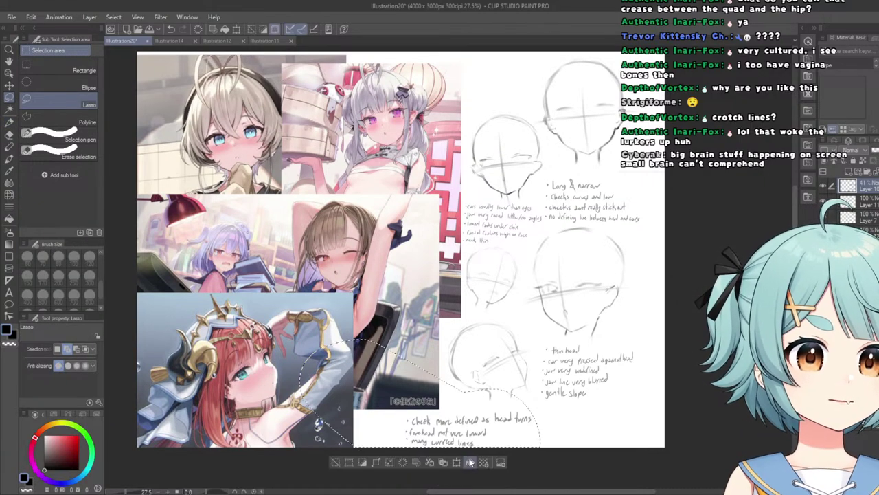
key("ctrl+t")
left_click_drag(318, 420, 410, 445)
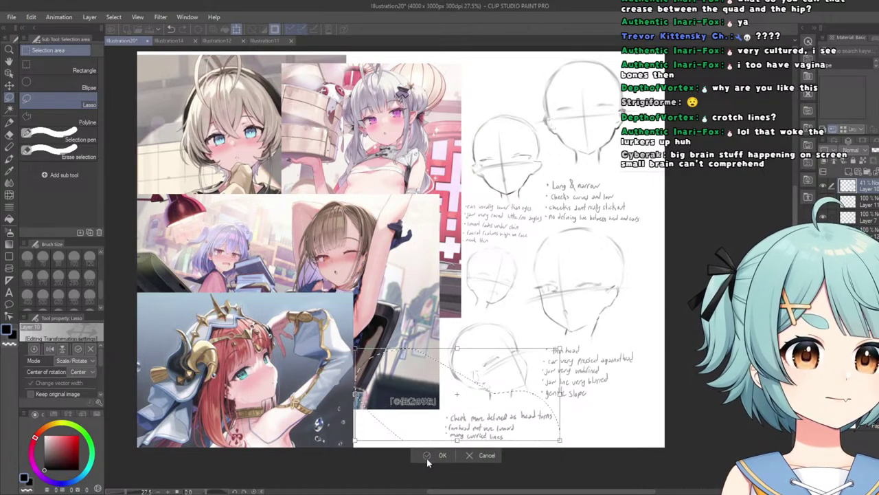
left_click(428, 456)
scroll(316, 443, "down", 2)
left_click(318, 455)
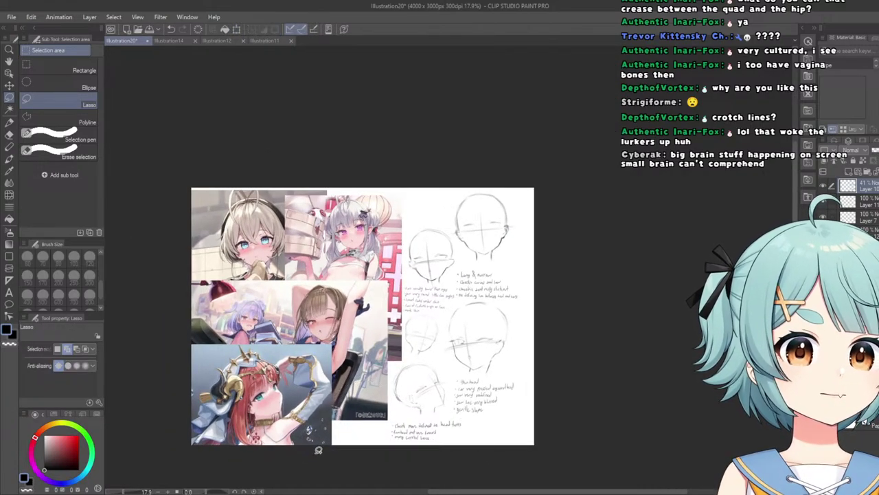
scroll(309, 448, "down", 3)
scroll(305, 447, "up", 2)
scroll(340, 289, "down", 1)
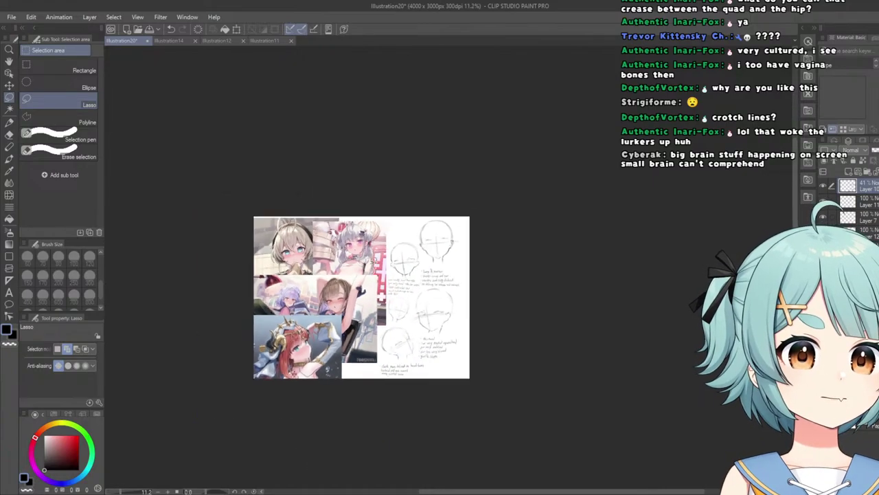
scroll(361, 351, "up", 4)
scroll(417, 184, "down", 4)
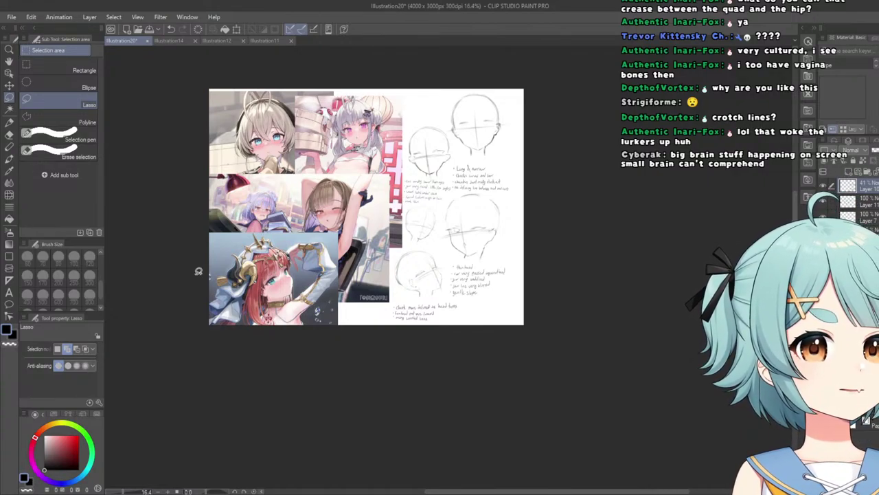
Start a bullet note under the small faint head sketch with the word "cute", using the キリキリペン pen at size 25.
left_click(9, 122)
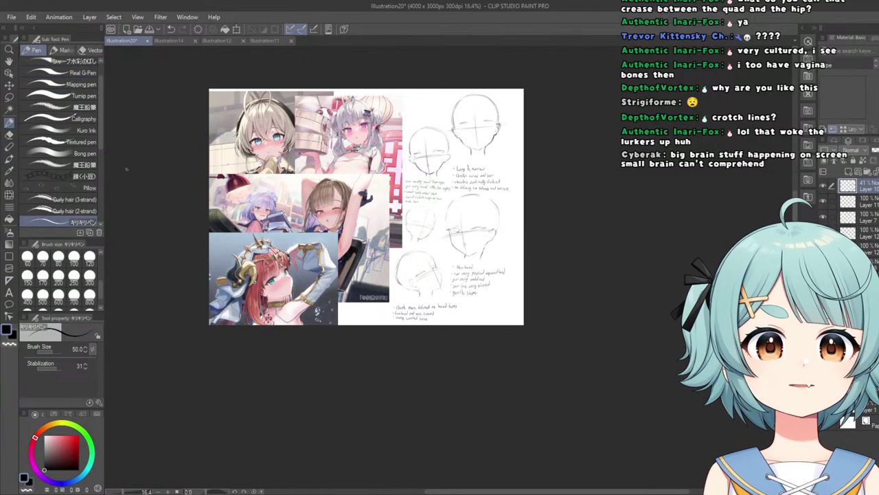
scroll(385, 272, "up", 6)
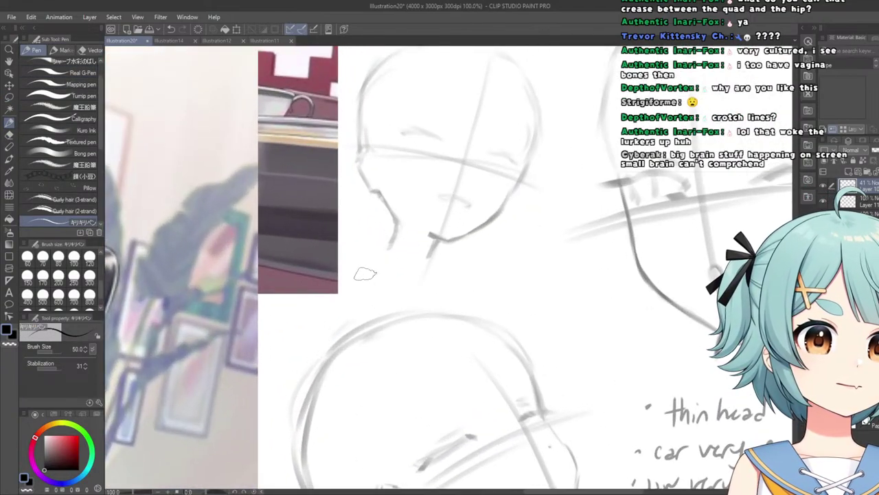
scroll(386, 273, "up", 1)
scroll(69, 275, "up", 3)
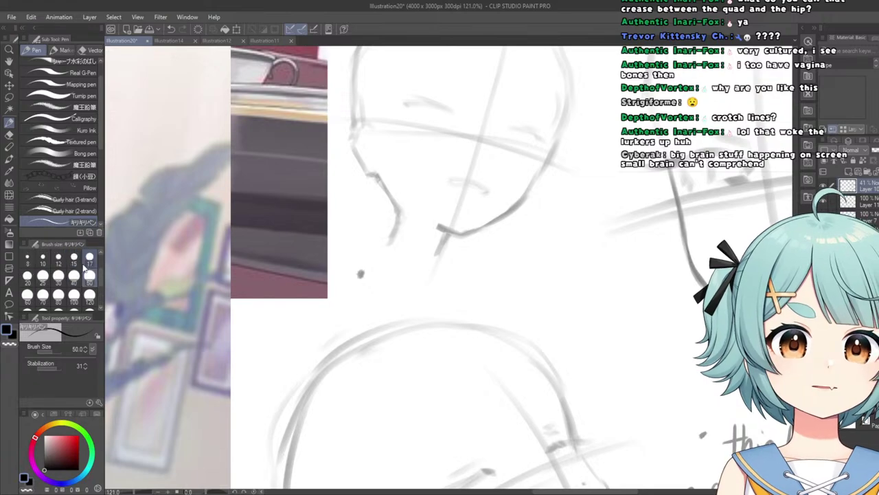
left_click(42, 276)
scroll(364, 275, "up", 2)
mouse_move(382, 269)
left_mouse_down()
mouse_move(380, 284)
mouse_move(402, 273)
left_mouse_up()
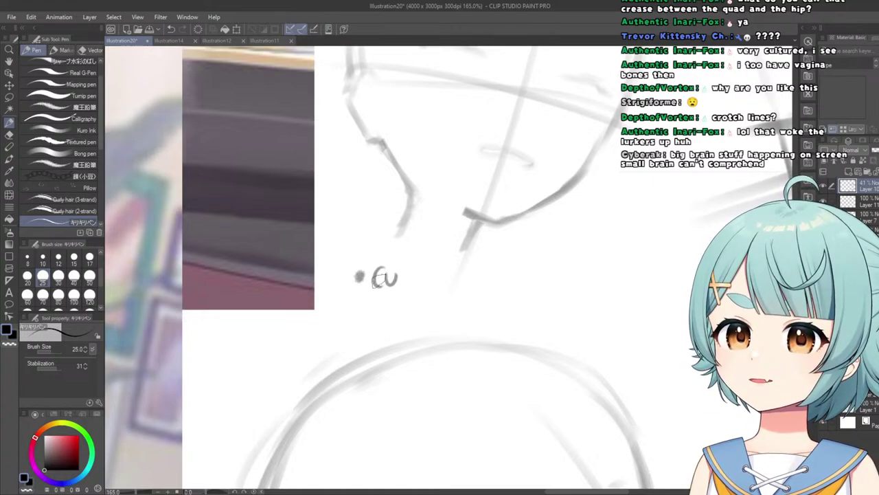
key("ctrl+z")
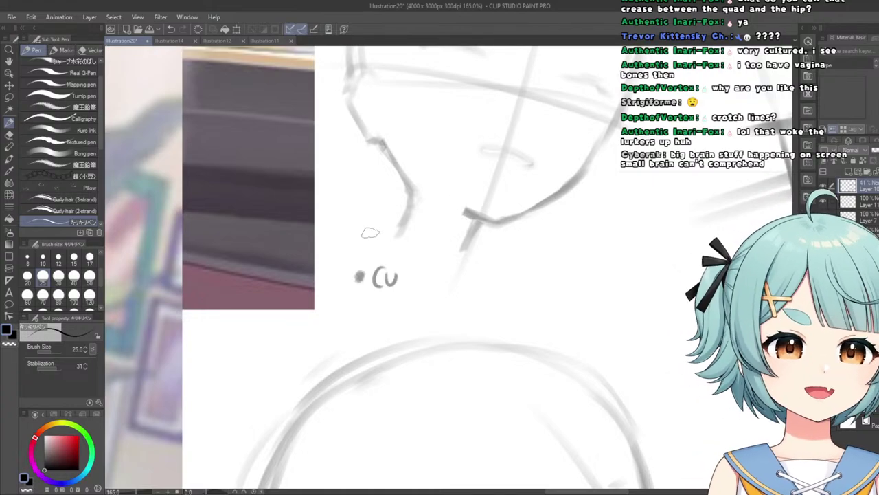
scroll(457, 300, "up", 3)
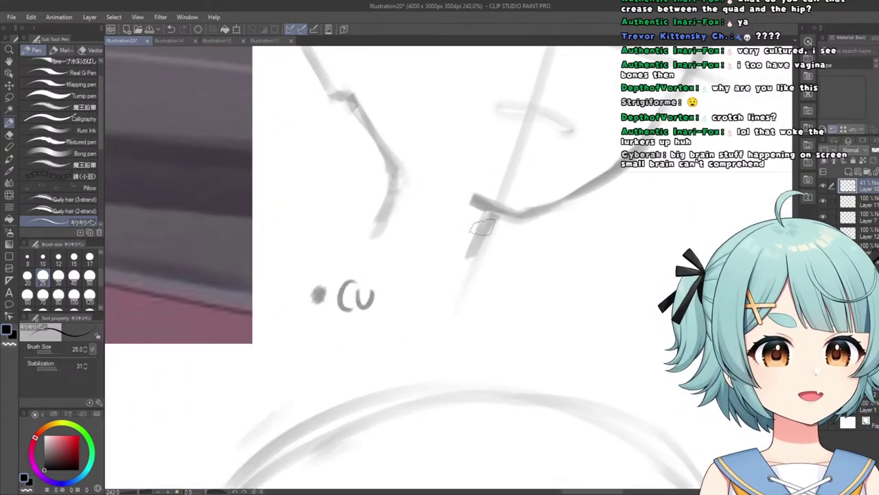
mouse_move(383, 267)
left_mouse_down()
mouse_move(378, 309)
mouse_move(376, 292)
mouse_move(406, 313)
left_mouse_up()
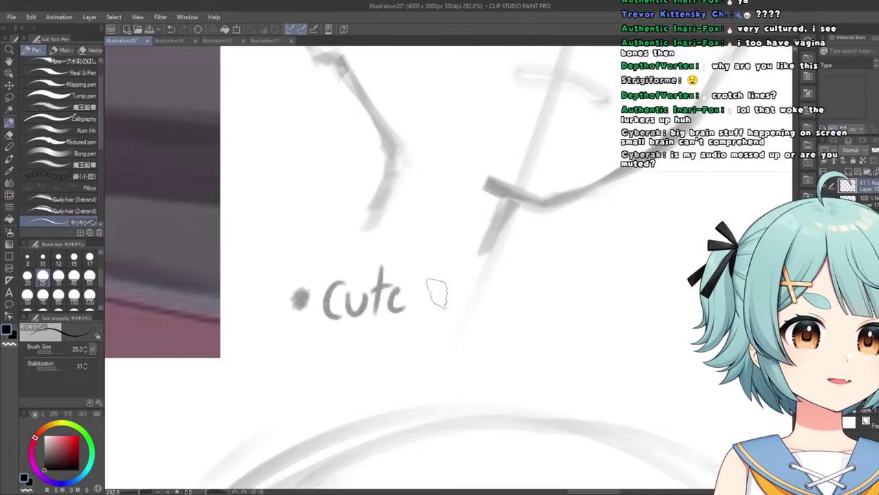
Complete the small head's handwritten note by adding "and tiny" after "cute".
mouse_move(450, 297)
left_mouse_down()
mouse_move(453, 317)
mouse_move(492, 318)
left_mouse_up()
mouse_move(533, 282)
left_mouse_down()
mouse_move(520, 318)
mouse_move(535, 298)
left_mouse_up()
mouse_move(537, 297)
left_mouse_down()
mouse_move(550, 317)
mouse_move(570, 303)
mouse_move(583, 317)
mouse_move(607, 318)
mouse_move(581, 357)
left_mouse_up()
scroll(534, 356, "down", 5)
scroll(384, 275, "down", 4)
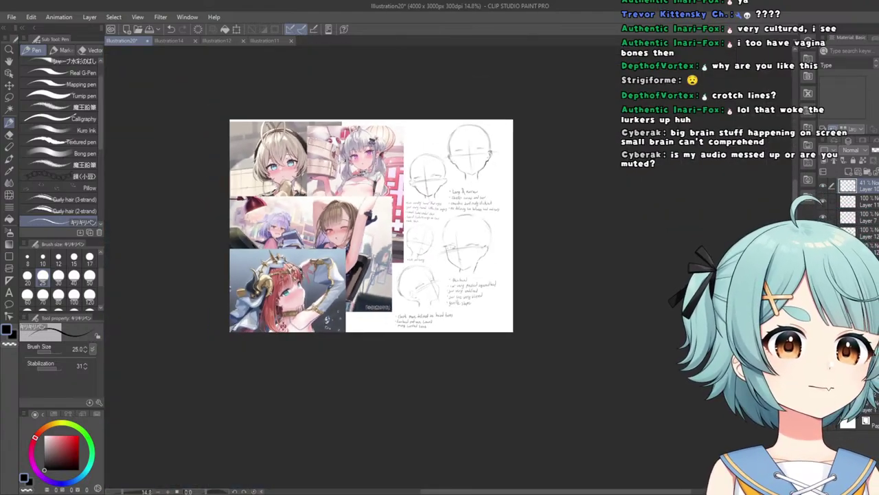
scroll(385, 275, "up", 2)
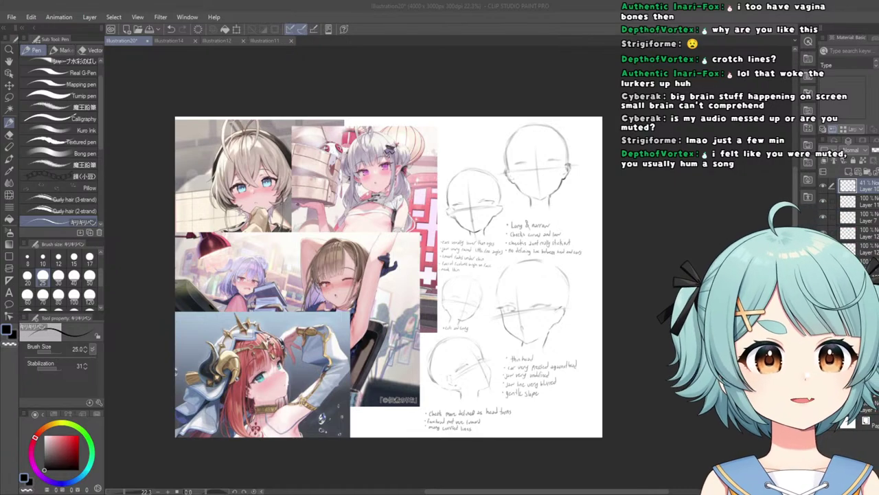
scroll(388, 276, "down", 2)
scroll(388, 276, "up", 2)
scroll(388, 276, "down", 1)
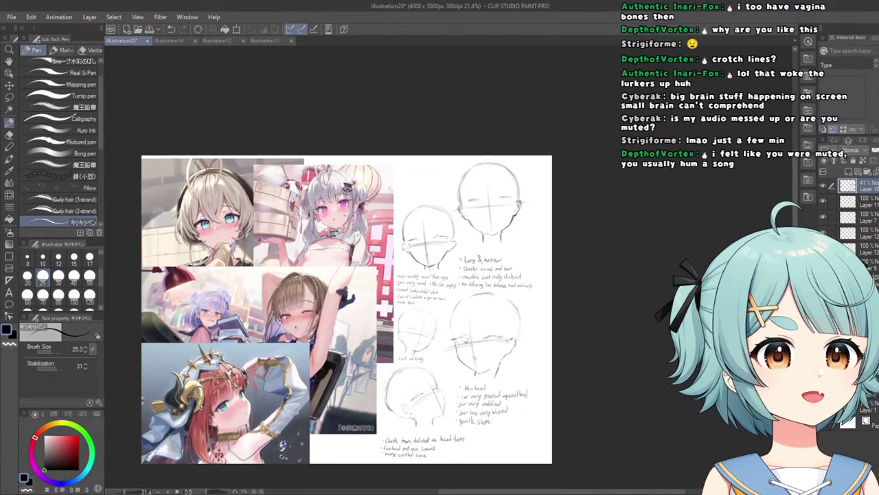
scroll(340, 221, "down", 1)
Create a new layer folder and gather the head sketch, note and reference image layers into it.
left_click(867, 171)
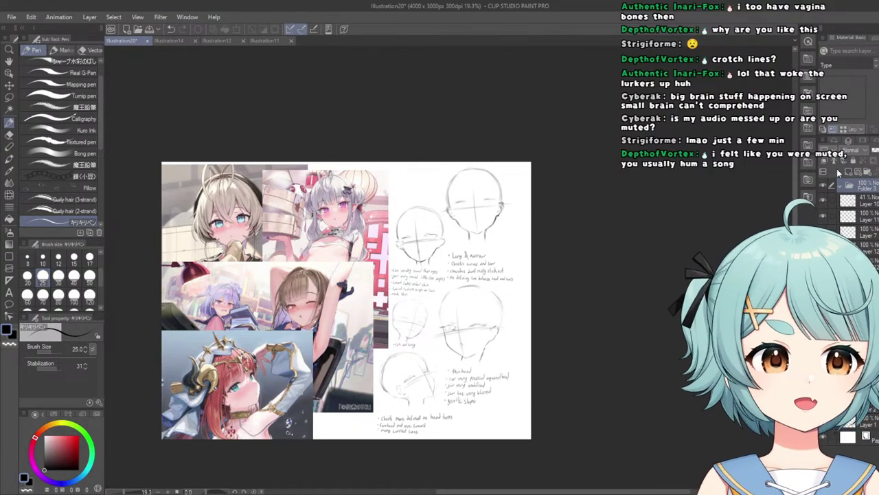
left_click(846, 209)
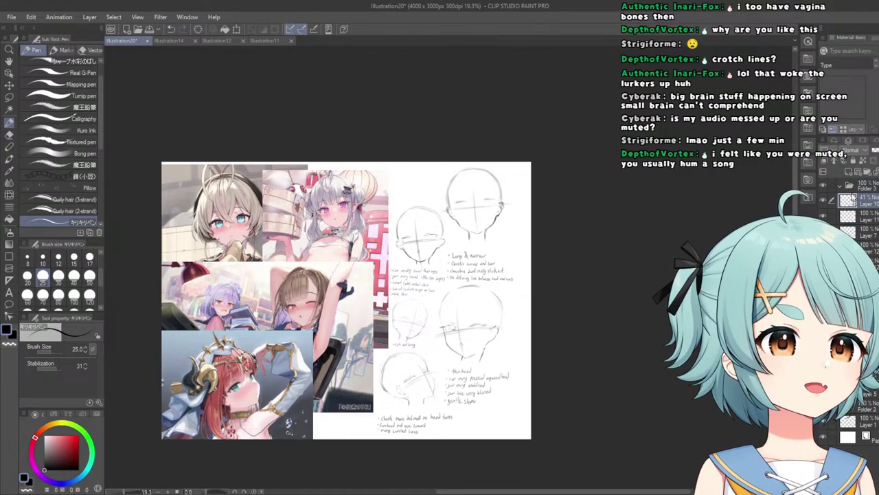
mouse_move(851, 232)
left_mouse_down()
mouse_move(850, 222)
mouse_move(850, 237)
left_mouse_up()
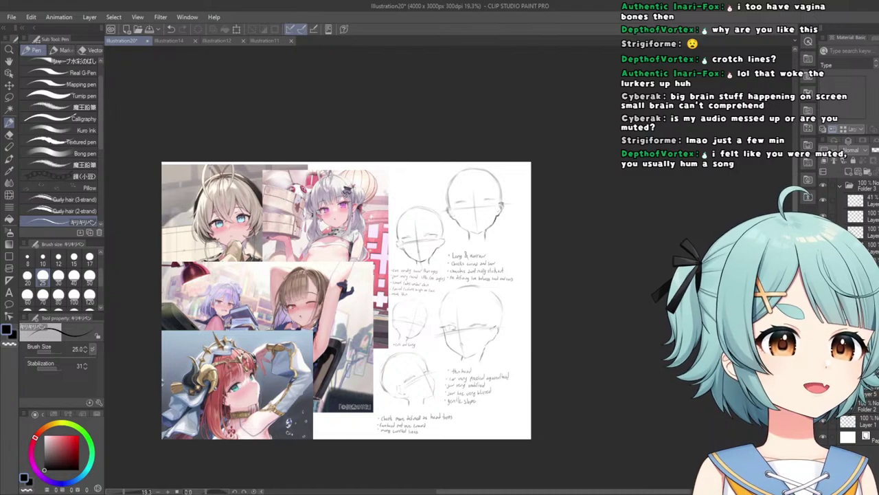
left_click(833, 187)
left_click(823, 187)
left_click(823, 187)
left_click_drag(856, 200, 850, 237)
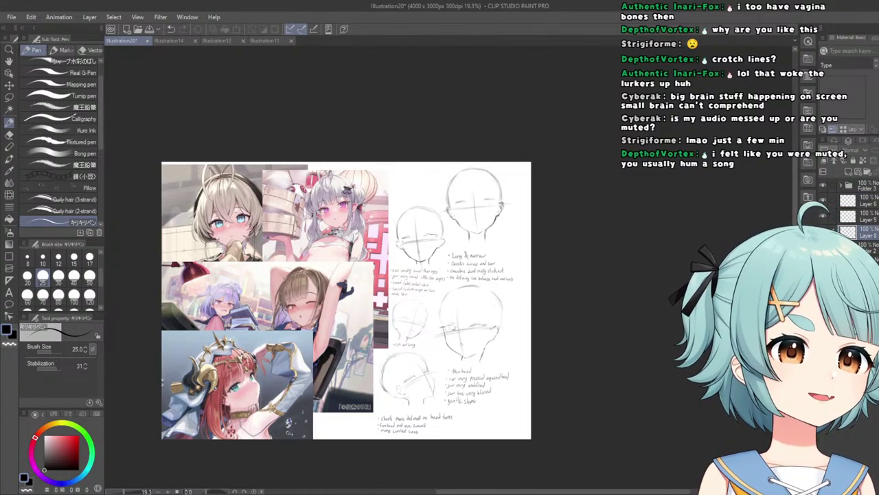
Move the head study folder below Layer 8 in the layer stack, check the folders by toggling visibility, and leave the study shown.
left_click(823, 246)
left_click(823, 247)
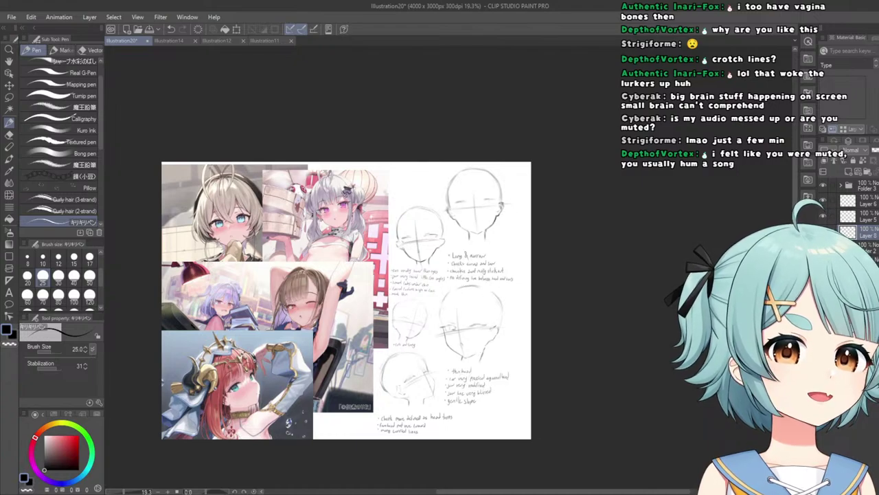
left_click_drag(844, 192, 839, 237)
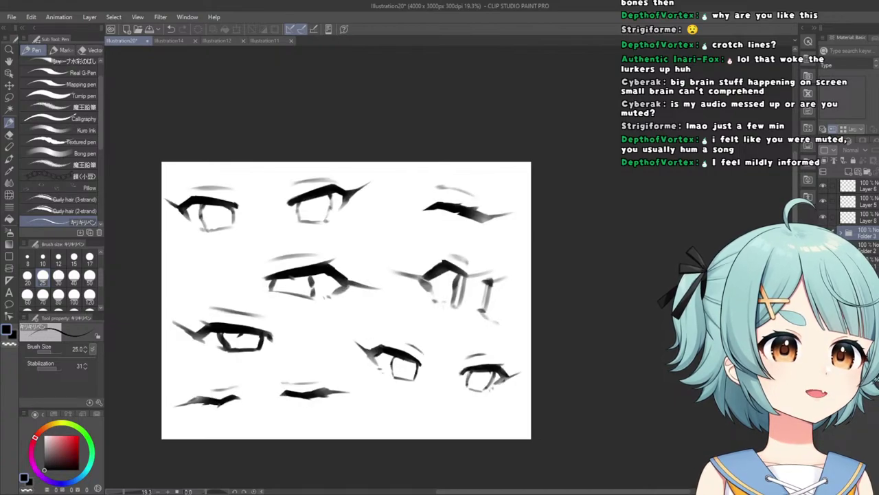
left_click(823, 232)
scroll(458, 259, "down", 4)
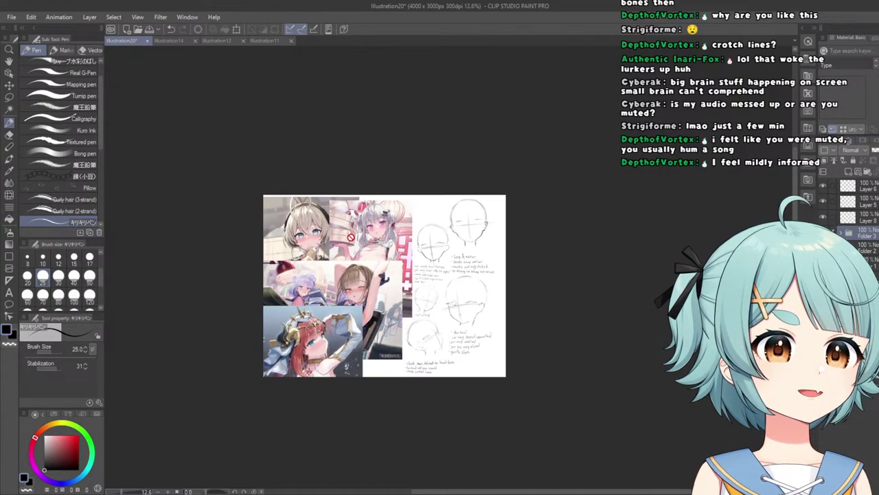
scroll(500, 328, "up", 6)
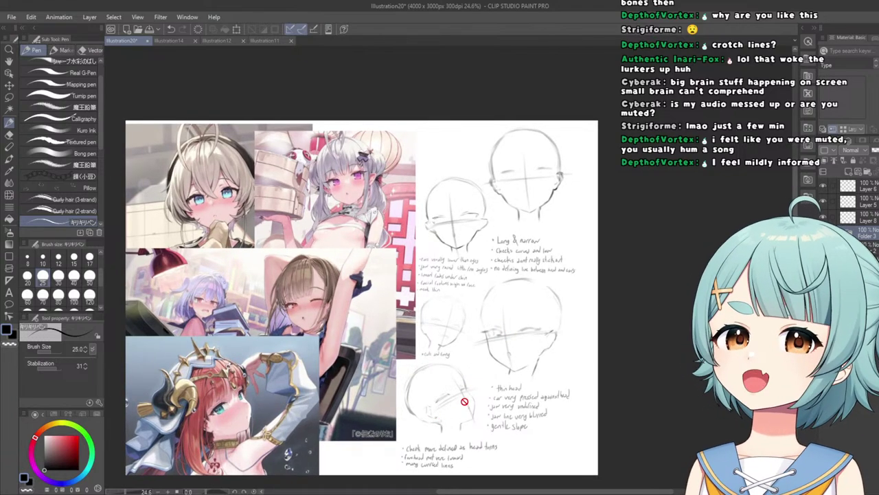